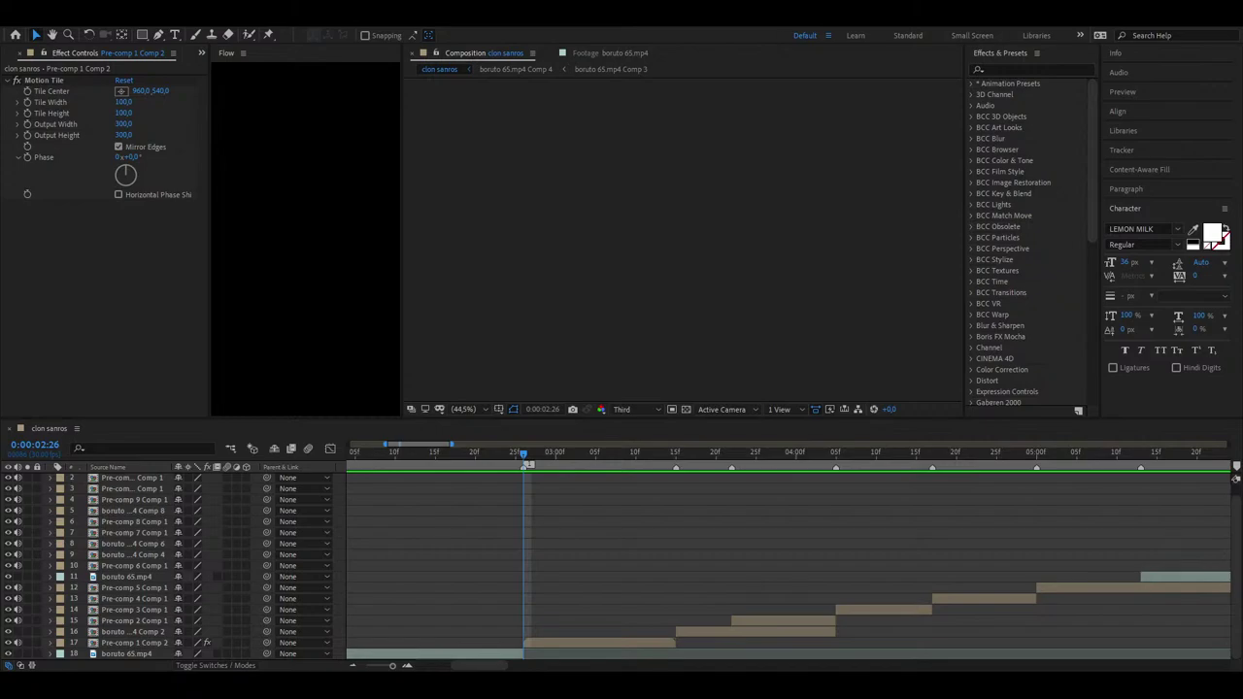
# - Play and scrub through the cut at 0:00:02:26 where boruto 65.mp4 changes to Pre-comp 1 Comp 2
pyautogui.click(568, 598)
pyautogui.click(436, 454)
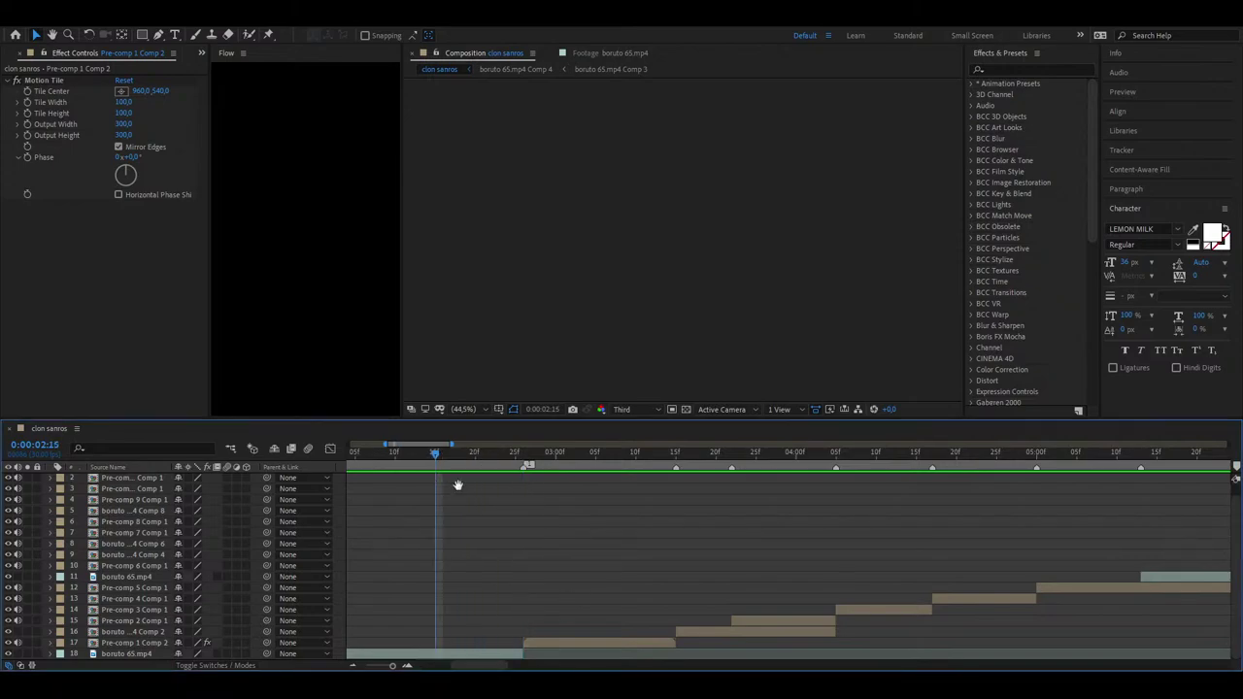
pyautogui.press('space')
pyautogui.moveTo(526, 456); pyautogui.dragTo(524, 495)
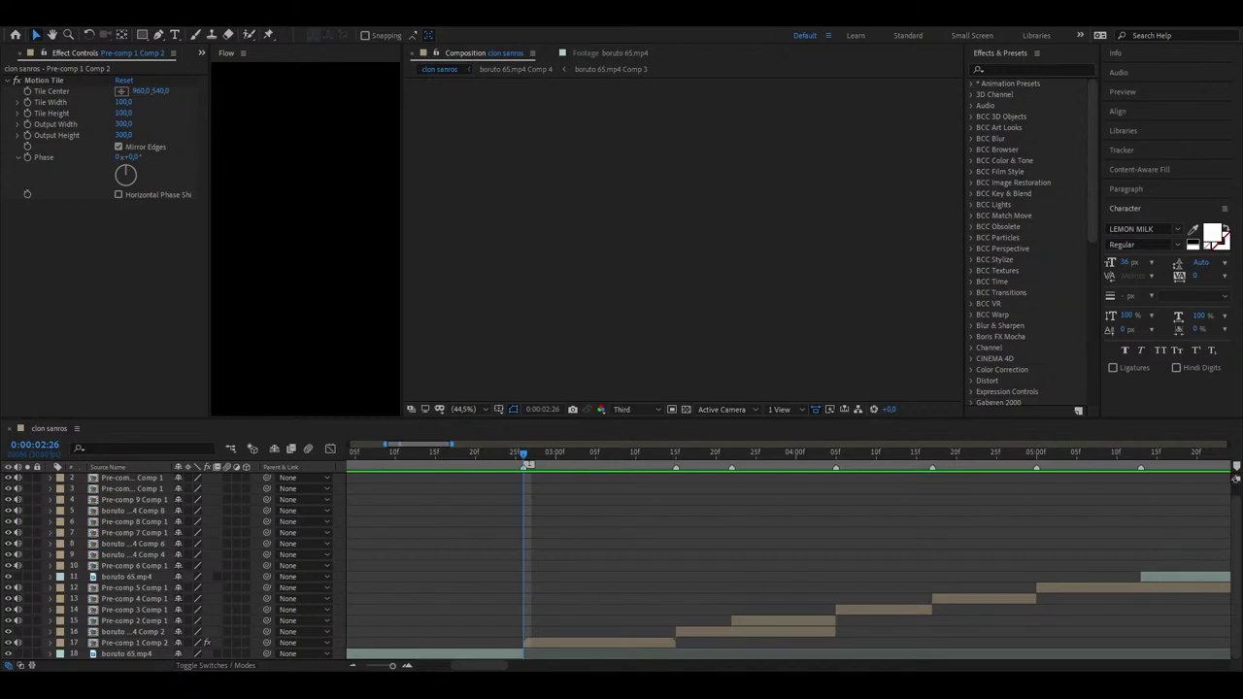
pyautogui.moveTo(524, 459)
pyautogui.mouseDown()
pyautogui.moveTo(467, 470)
pyautogui.moveTo(657, 463)
pyautogui.moveTo(514, 475)
pyautogui.mouseUp()
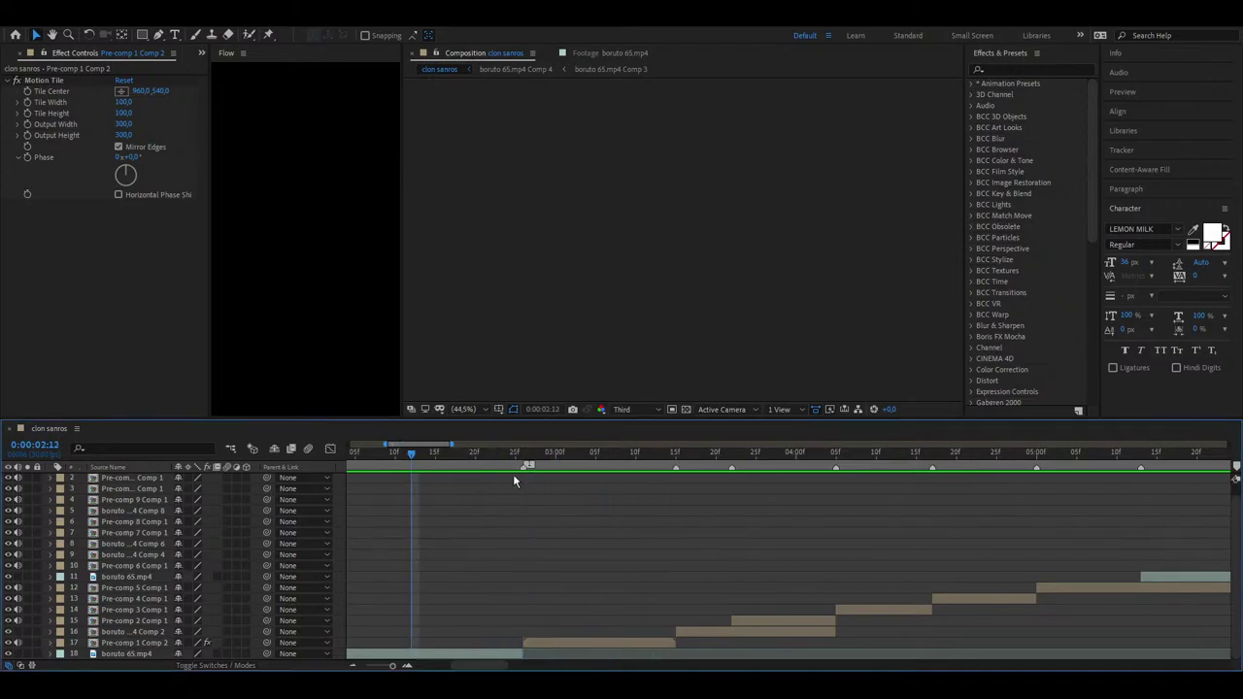
pyautogui.press('space')
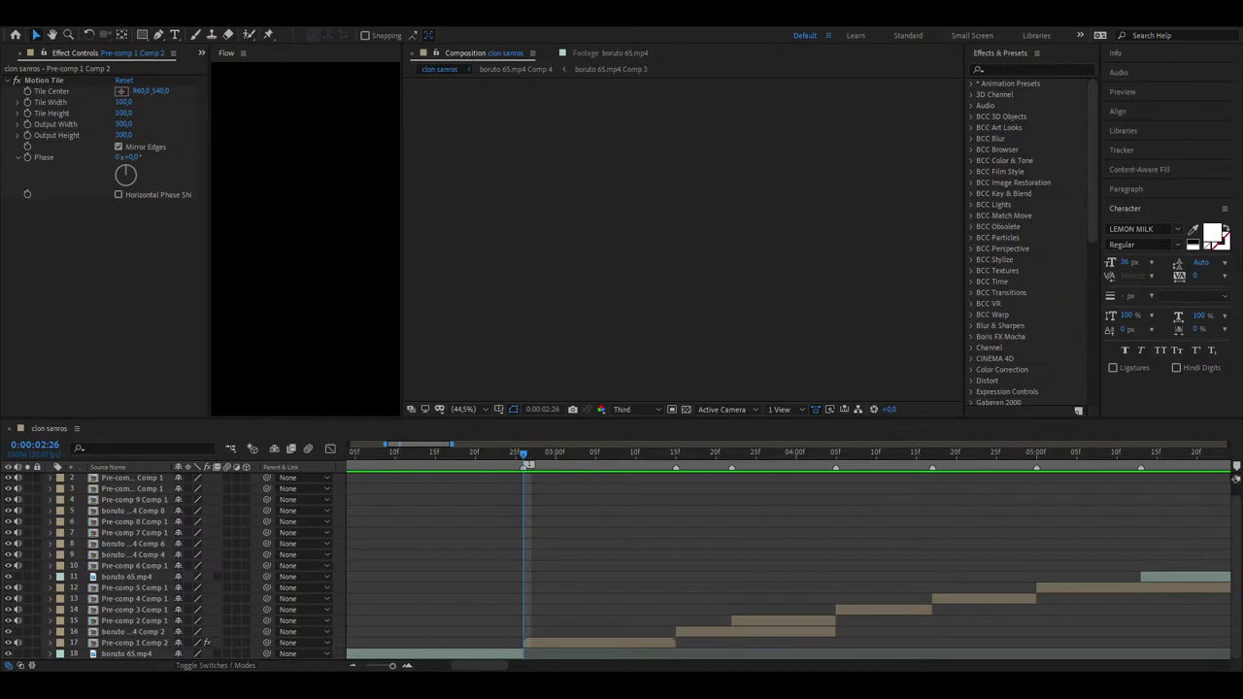
pyautogui.click(554, 484)
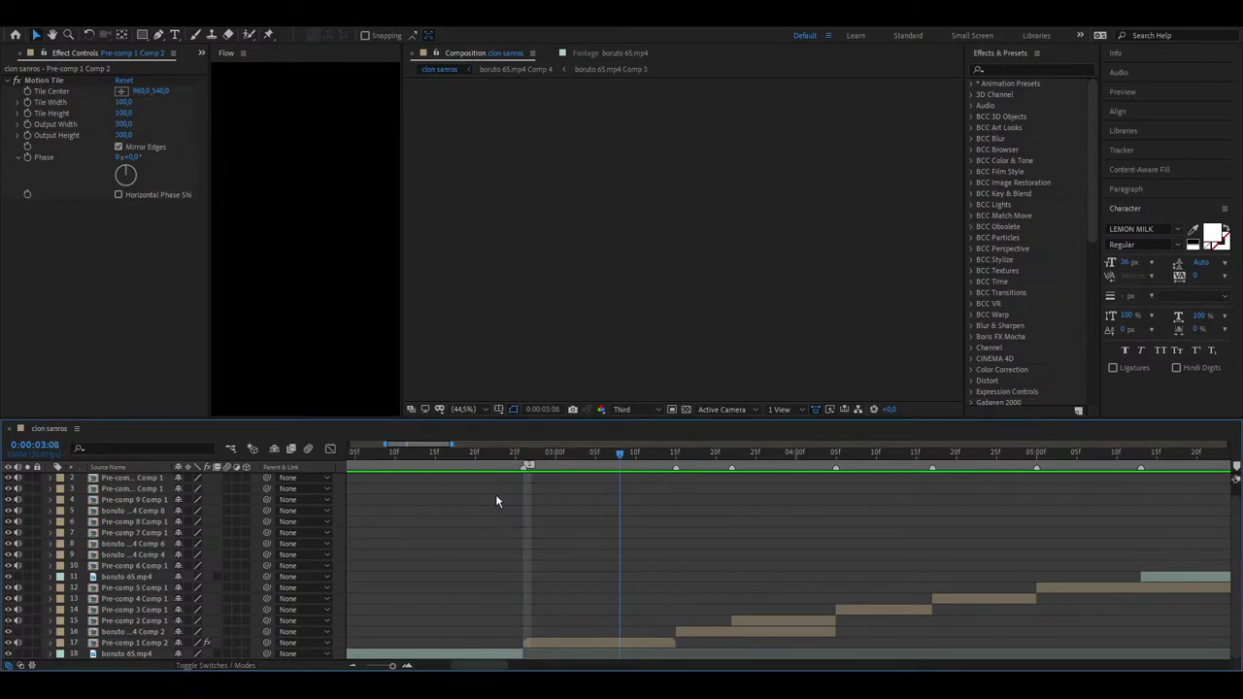
pyautogui.click(557, 643)
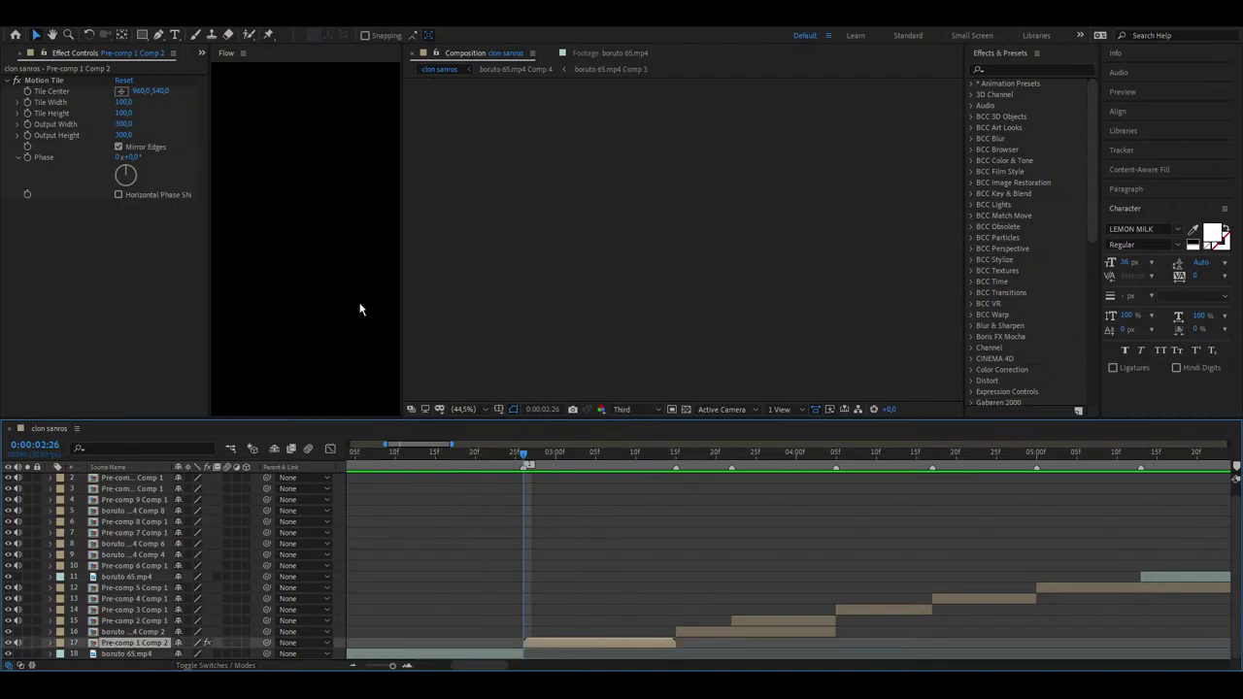
pyautogui.click(570, 537)
pyautogui.moveTo(554, 456)
pyautogui.mouseDown()
pyautogui.moveTo(596, 468)
pyautogui.moveTo(489, 493)
pyautogui.moveTo(539, 505)
pyautogui.moveTo(526, 503)
pyautogui.mouseUp()
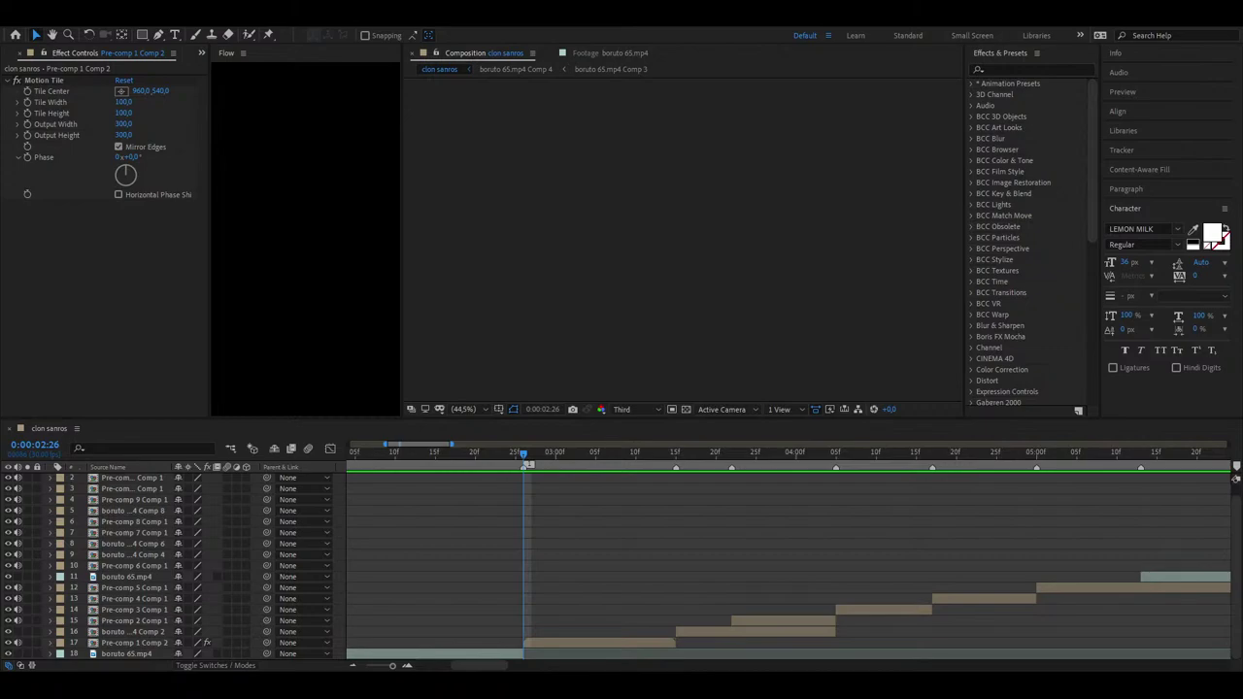
pyautogui.click(627, 526)
pyautogui.moveTo(546, 458); pyautogui.dragTo(435, 466)
pyautogui.press('space')
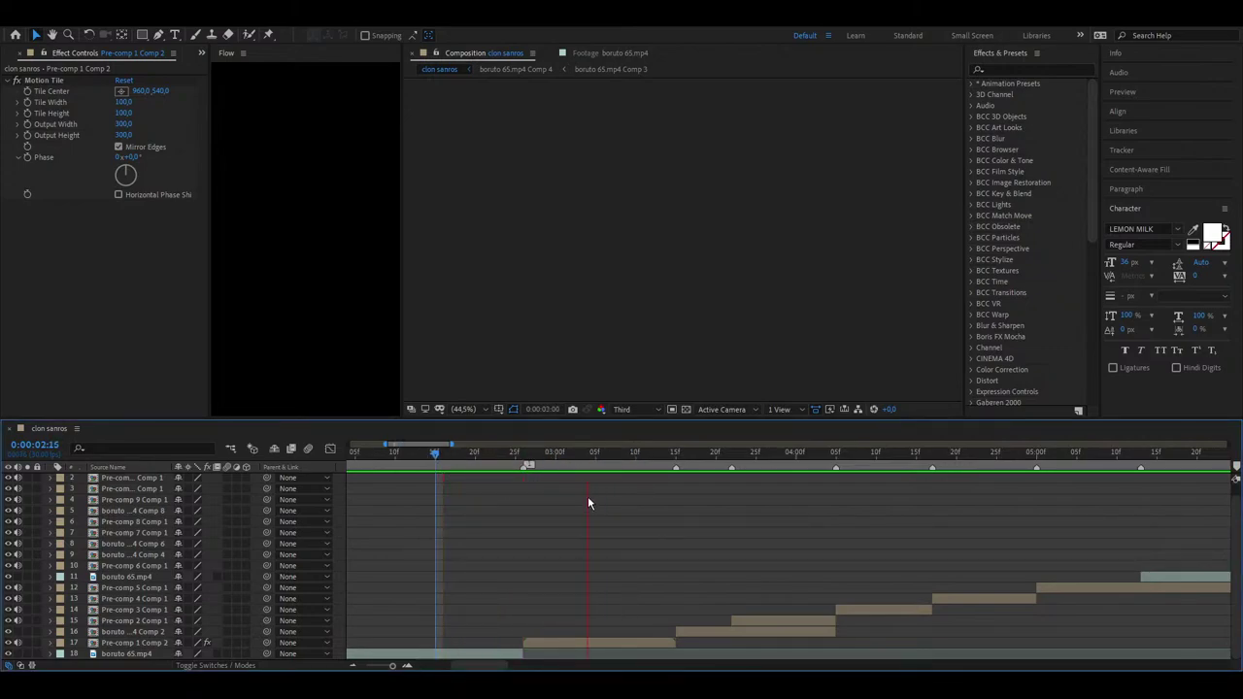
pyautogui.press('space')
pyautogui.press('1')
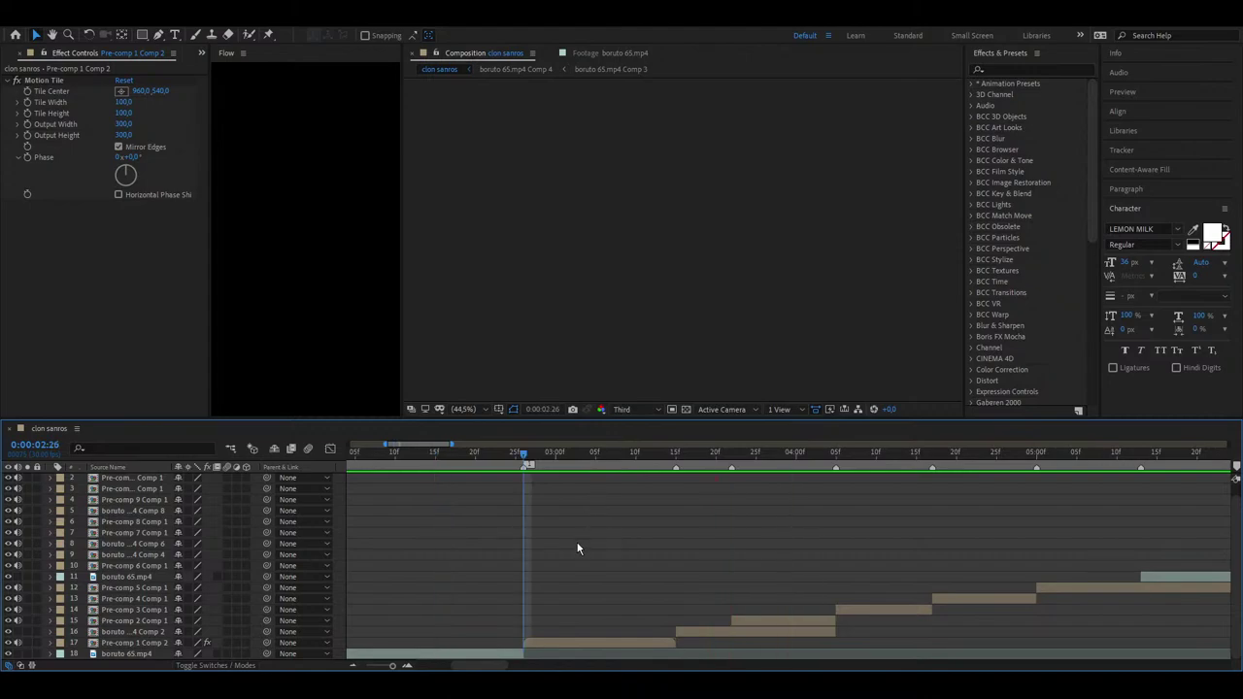
# - Create a null object directly above Pre-comp 1 Comp 2, trimmed to that layer's span, and duplicate it
pyautogui.click(531, 643)
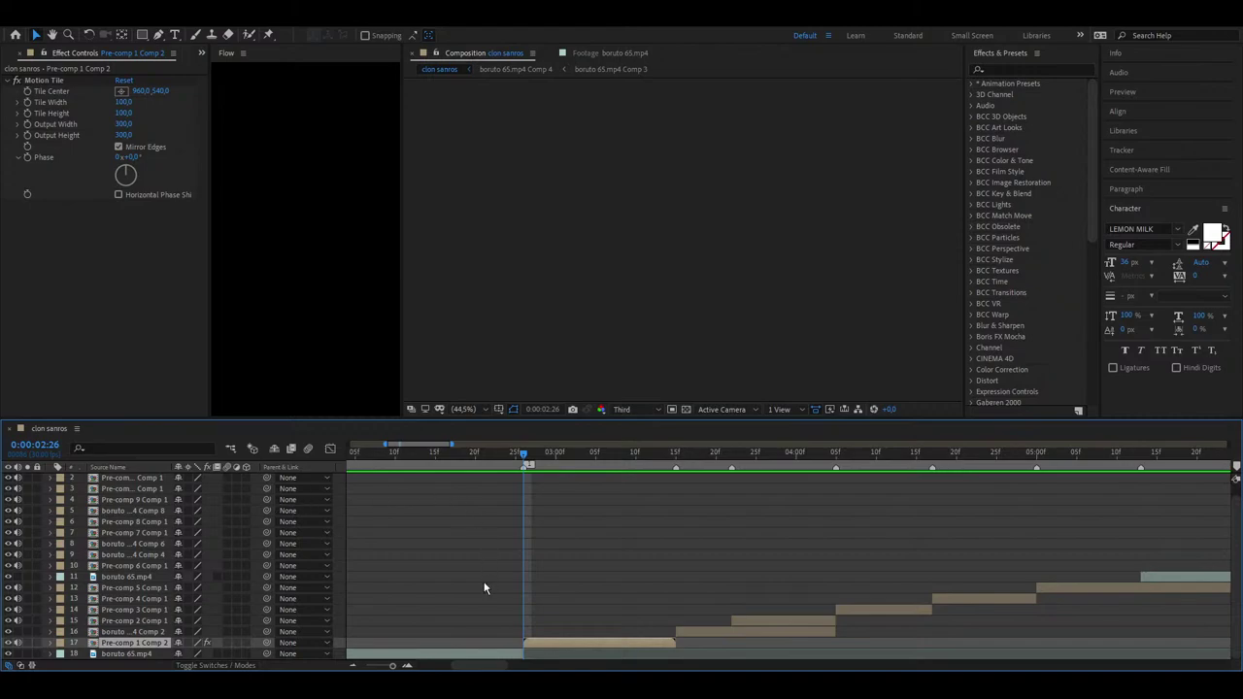
pyautogui.hotkey('ctrl', 'alt', 'shift', 'y')
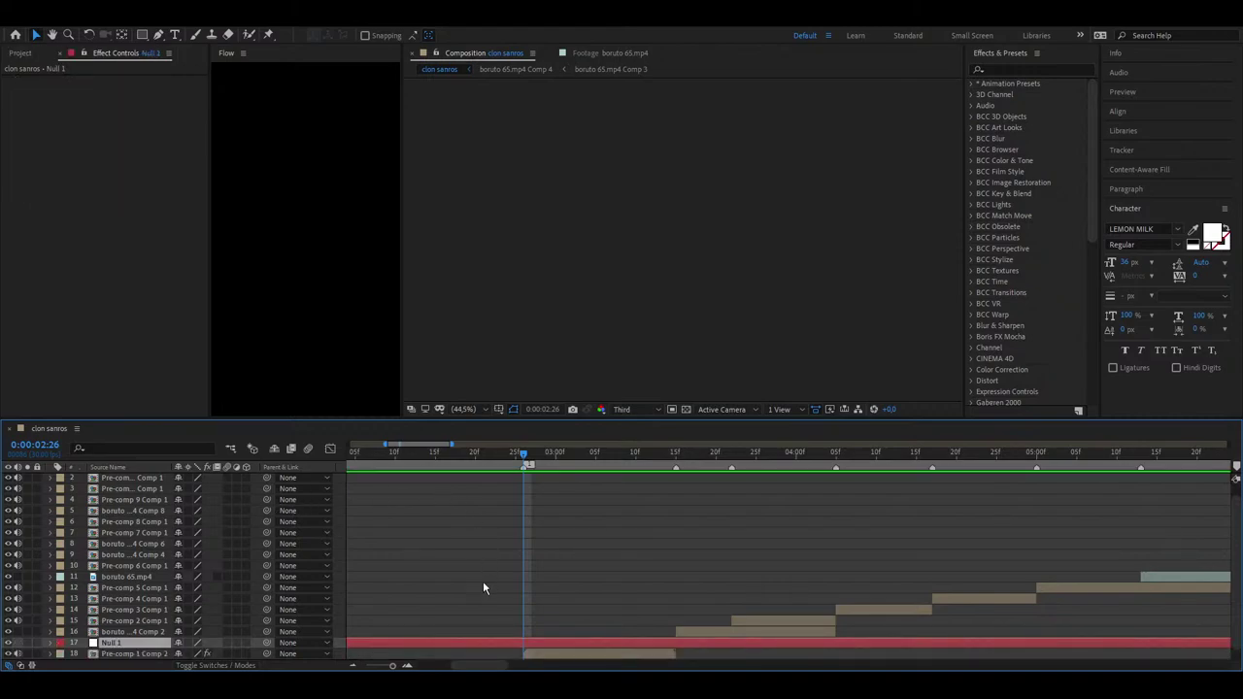
pyautogui.moveTo(684, 464); pyautogui.dragTo(664, 479)
pyautogui.hotkey('alt', ']')
pyautogui.press('i')
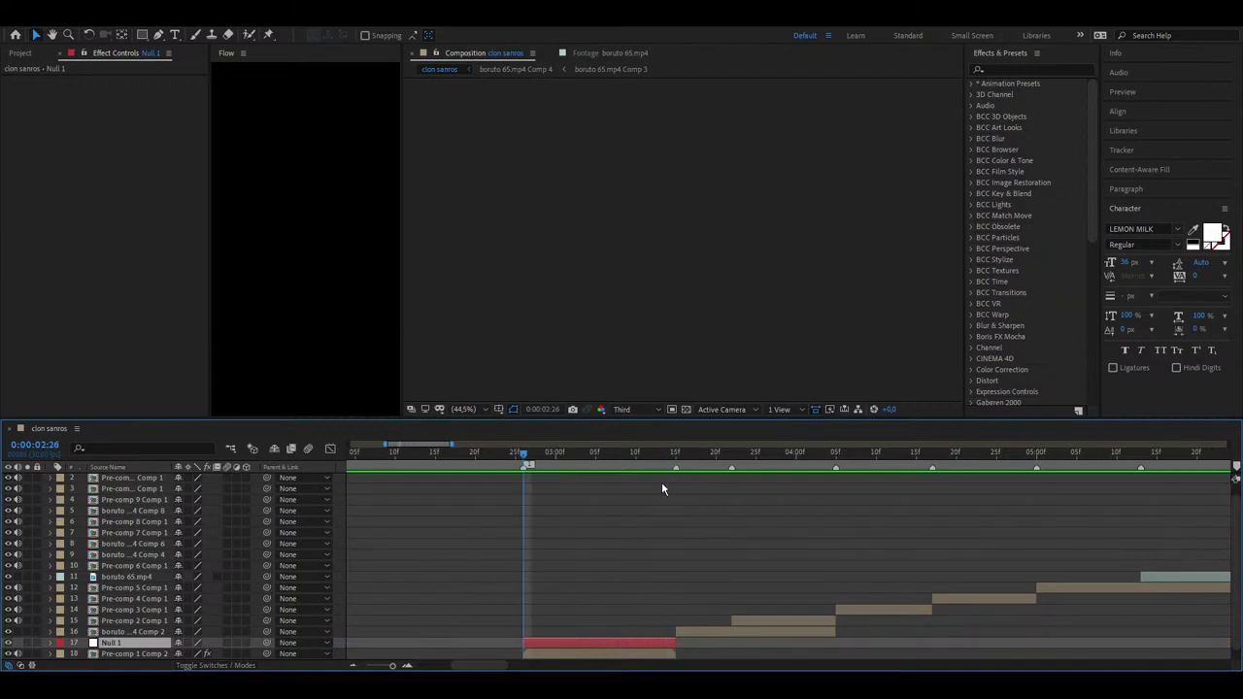
pyautogui.scroll(-1, 561, 632)
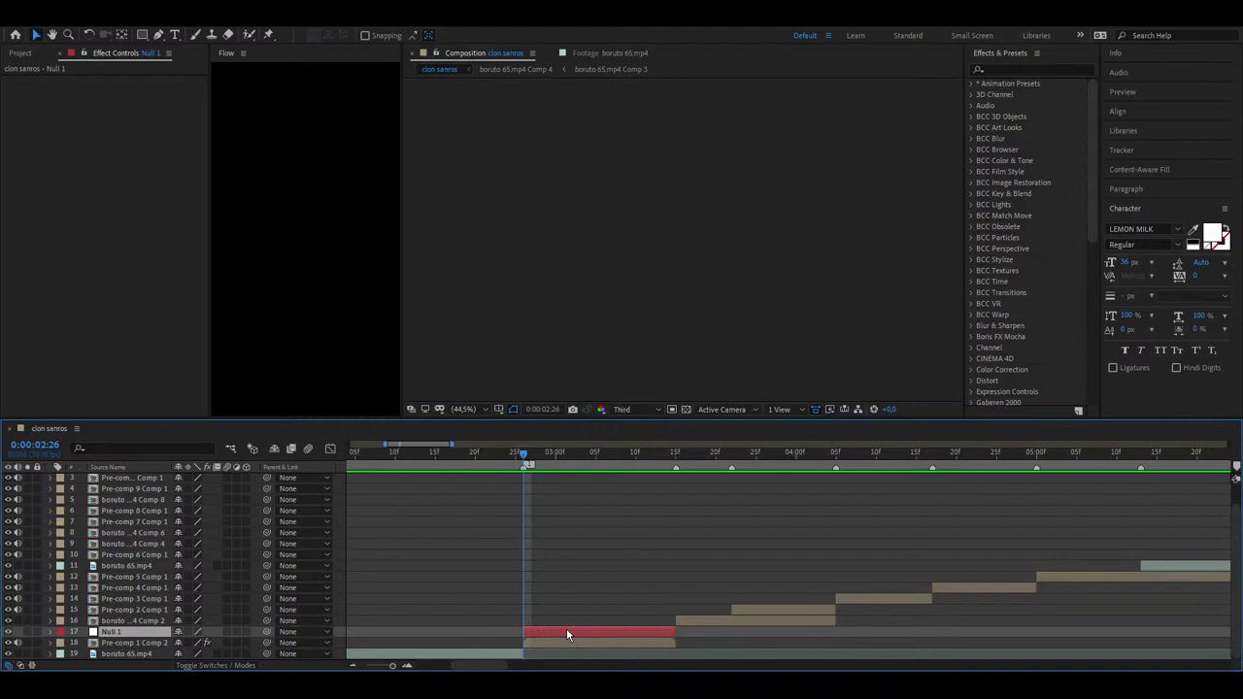
pyautogui.hotkey('ctrl', 'd')
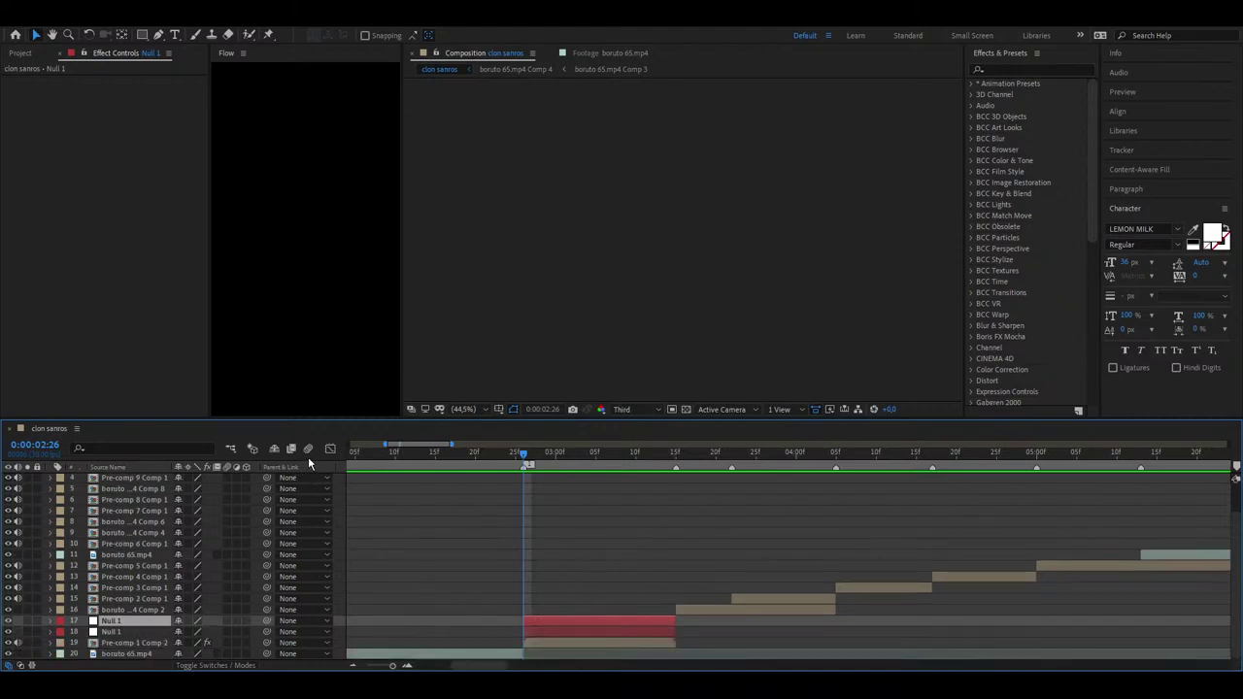
# - Enable motion blur for the composition and for the Pre-comp 1 Comp 2 layer
pyautogui.click(308, 449)
pyautogui.click(561, 642)
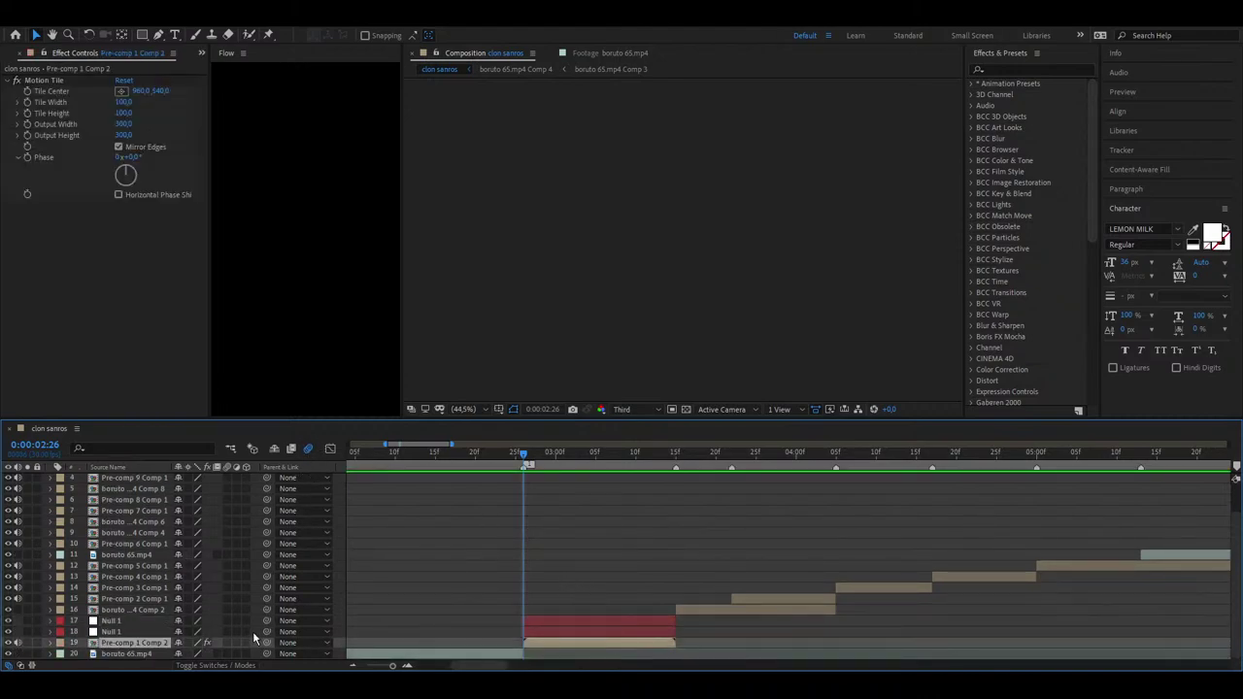
pyautogui.click(227, 642)
pyautogui.click(571, 656)
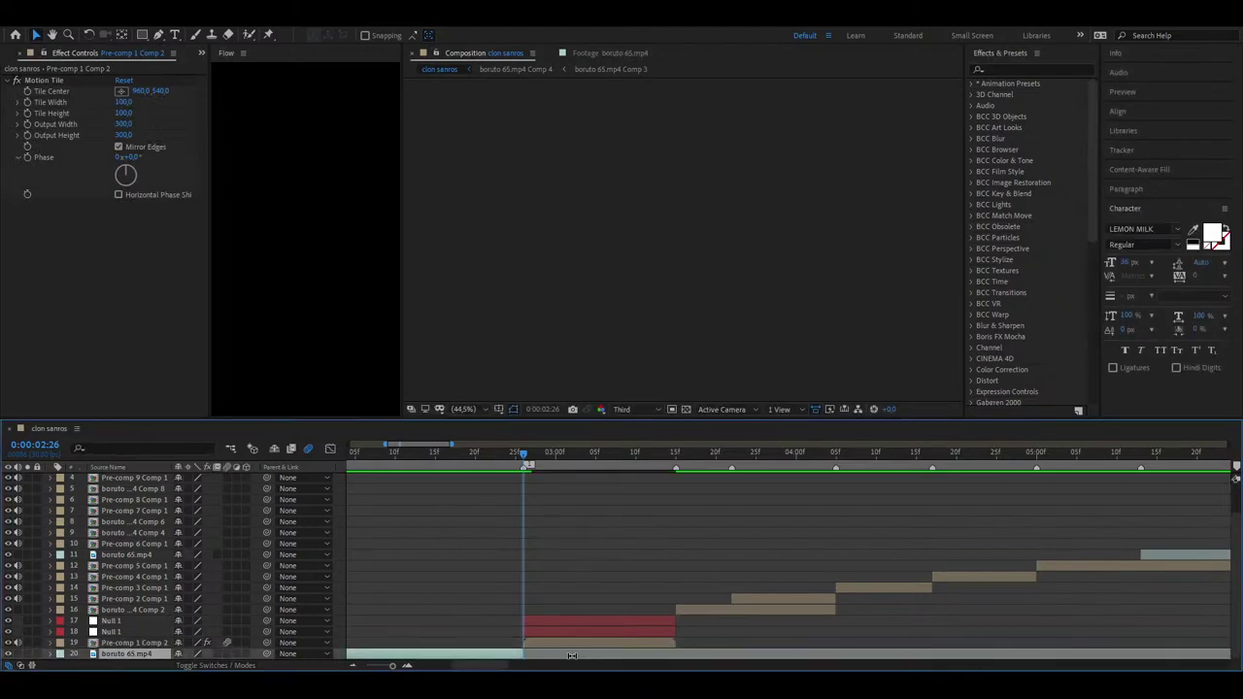
pyautogui.click(553, 644)
# - Set Position, Scale and Rotation keyframes on the lower null at its last frame, 0:00:03:14
pyautogui.click(545, 631)
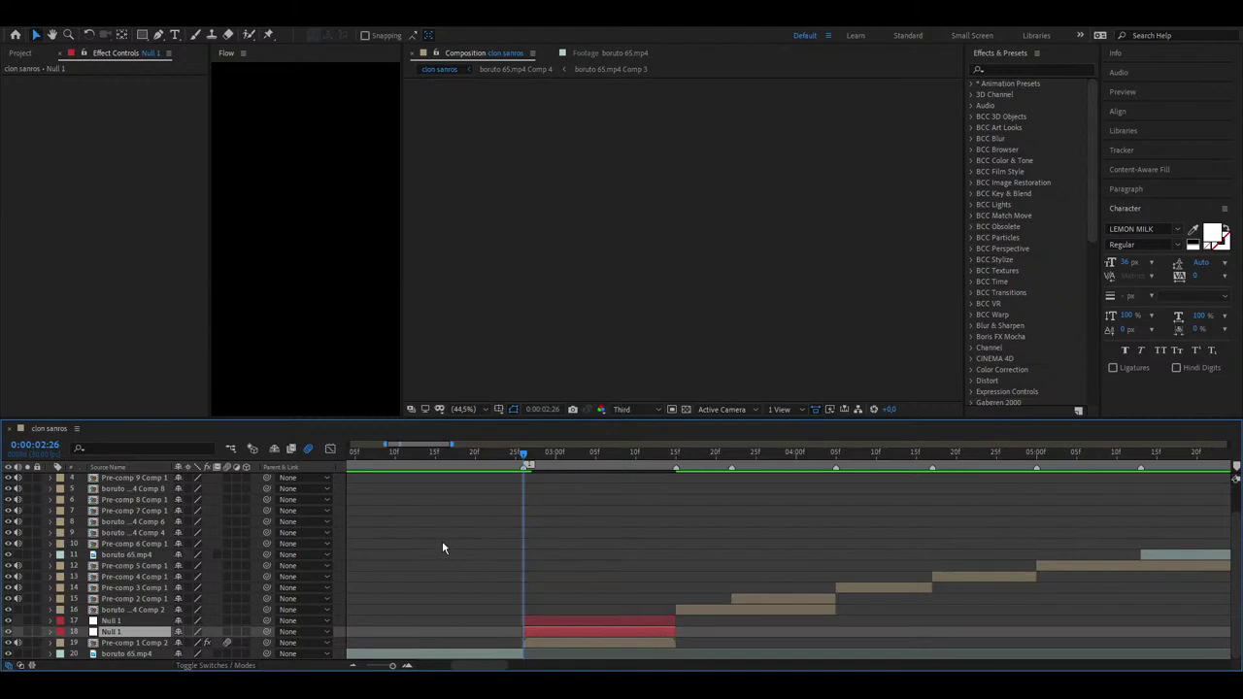
pyautogui.press('=')
pyautogui.press('s')
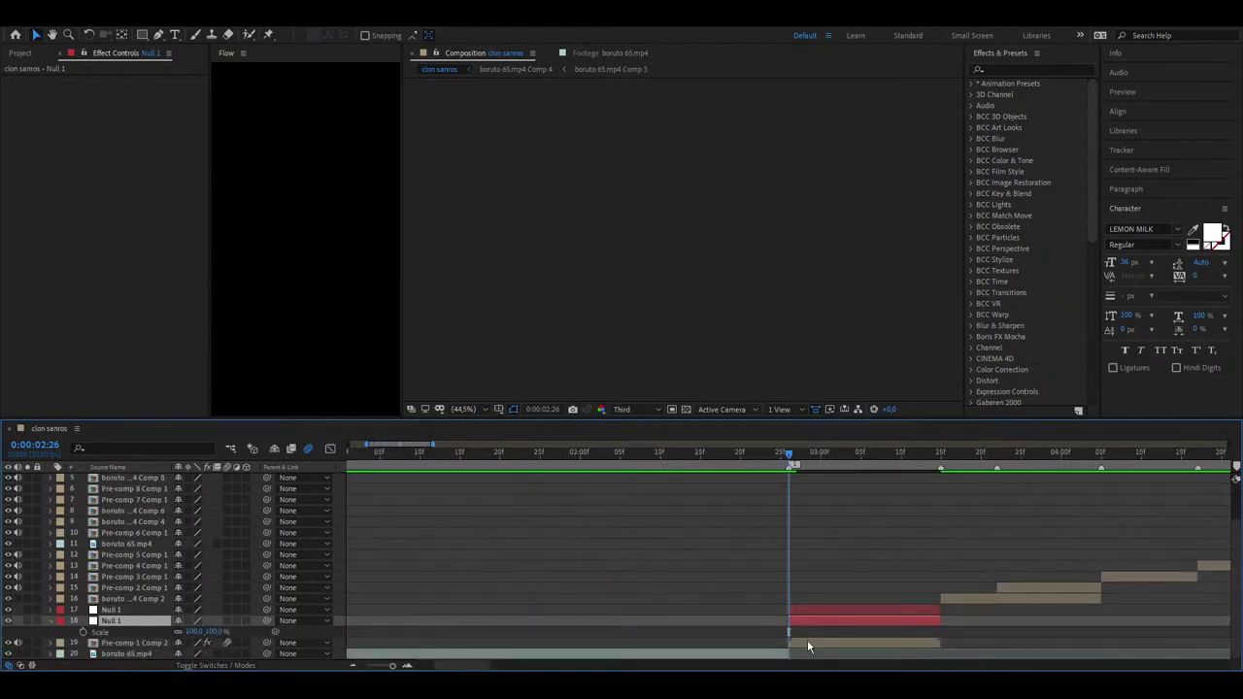
pyautogui.hotkey('shift', 'r')
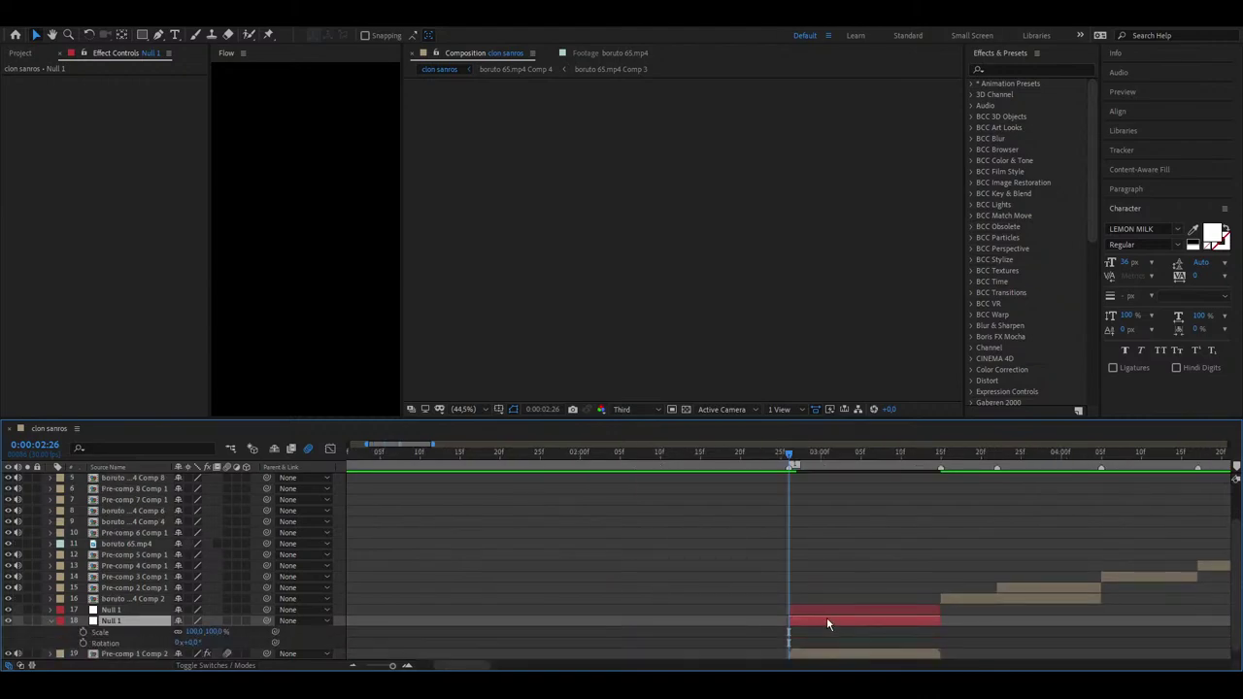
pyautogui.hotkey('shift', 'p')
pyautogui.scroll(-1, 475, 522)
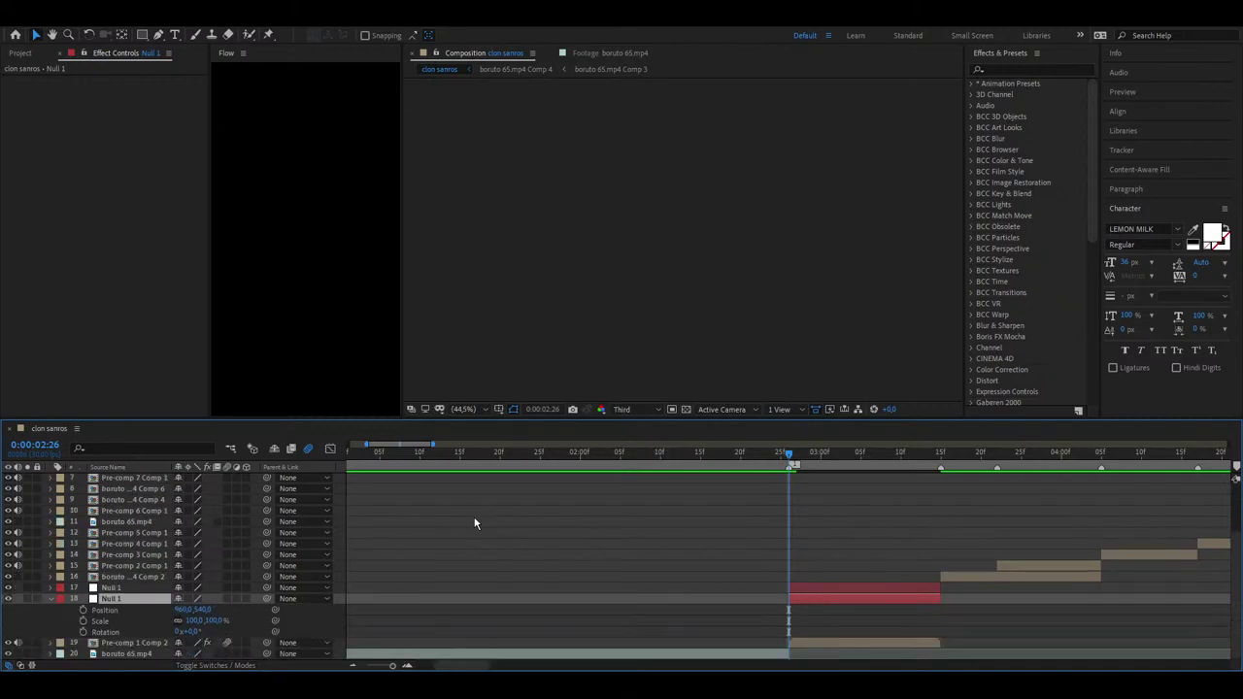
pyautogui.press('space')
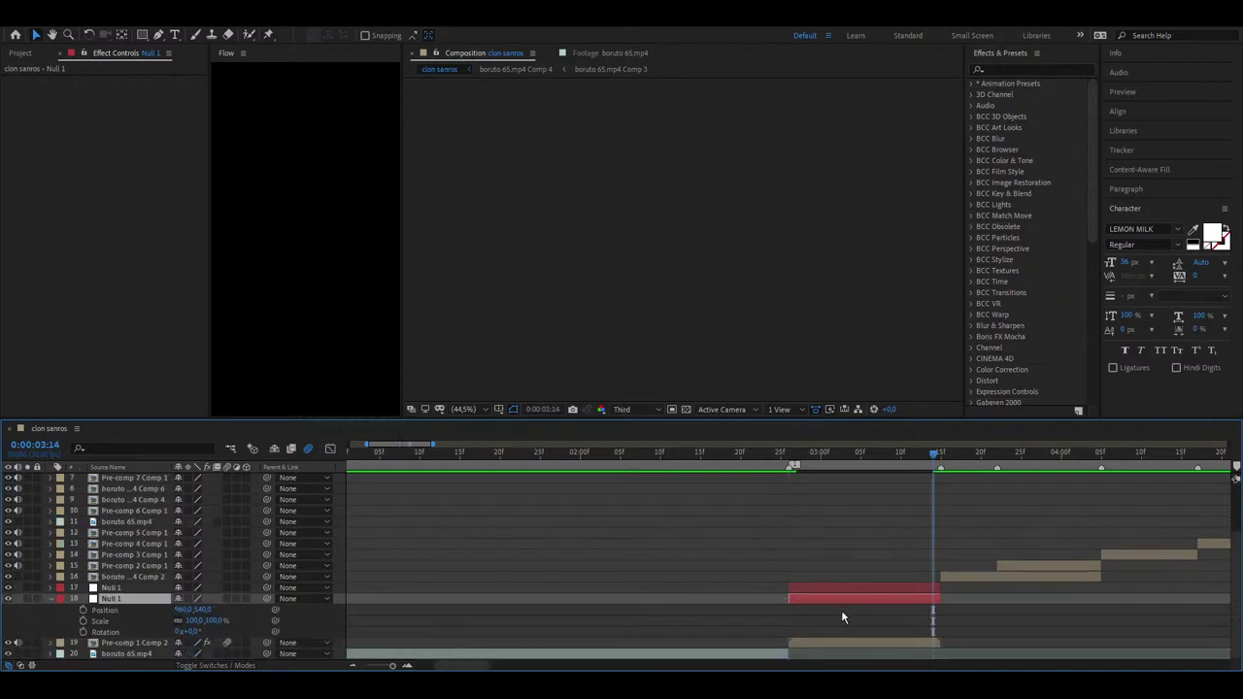
pyautogui.moveTo(84, 609); pyautogui.dragTo(85, 636)
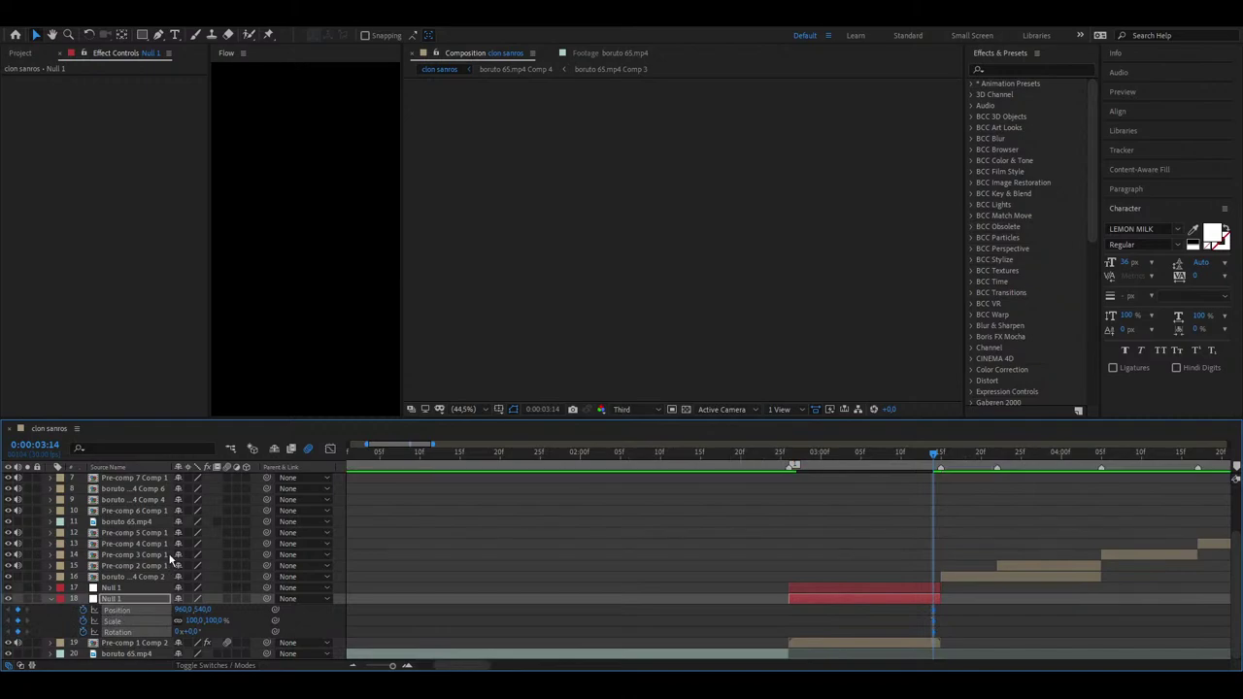
# - Separate the lower null's Position into X and Y dimensions and go to the layer's in point at 0:00:02:26
pyautogui.click(179, 478)
pyautogui.scroll(-1, 790, 612)
pyautogui.click(829, 591)
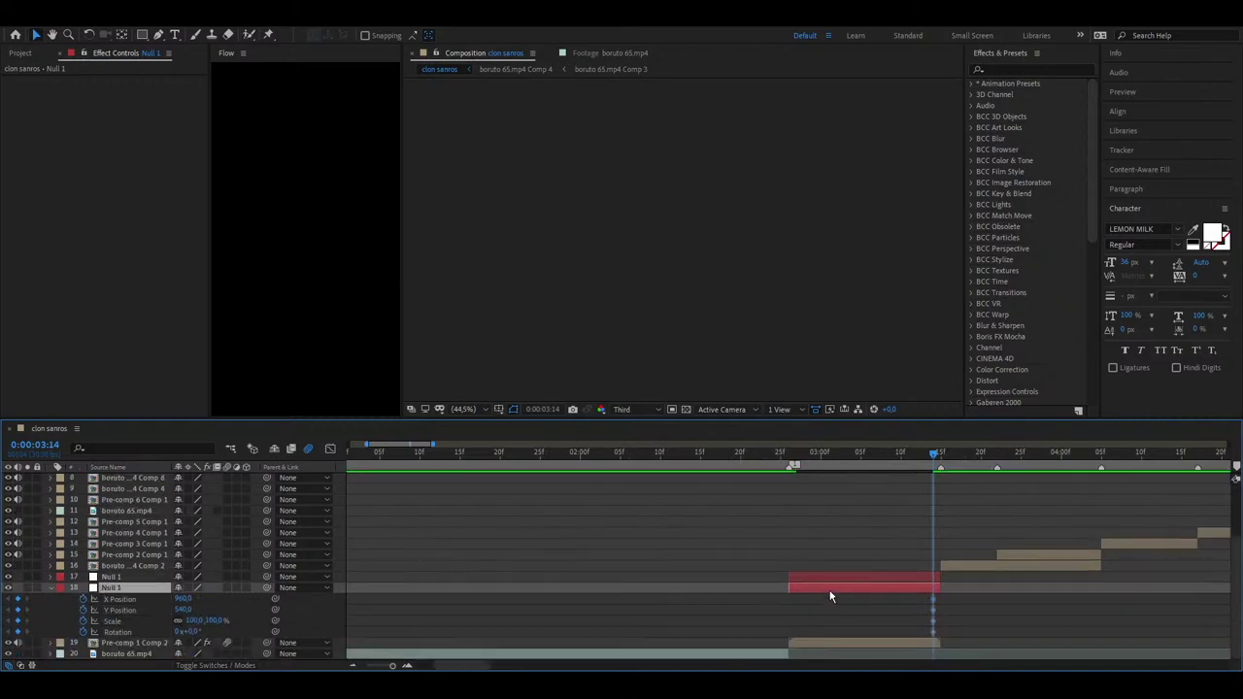
pyautogui.press('i')
pyautogui.click(698, 596)
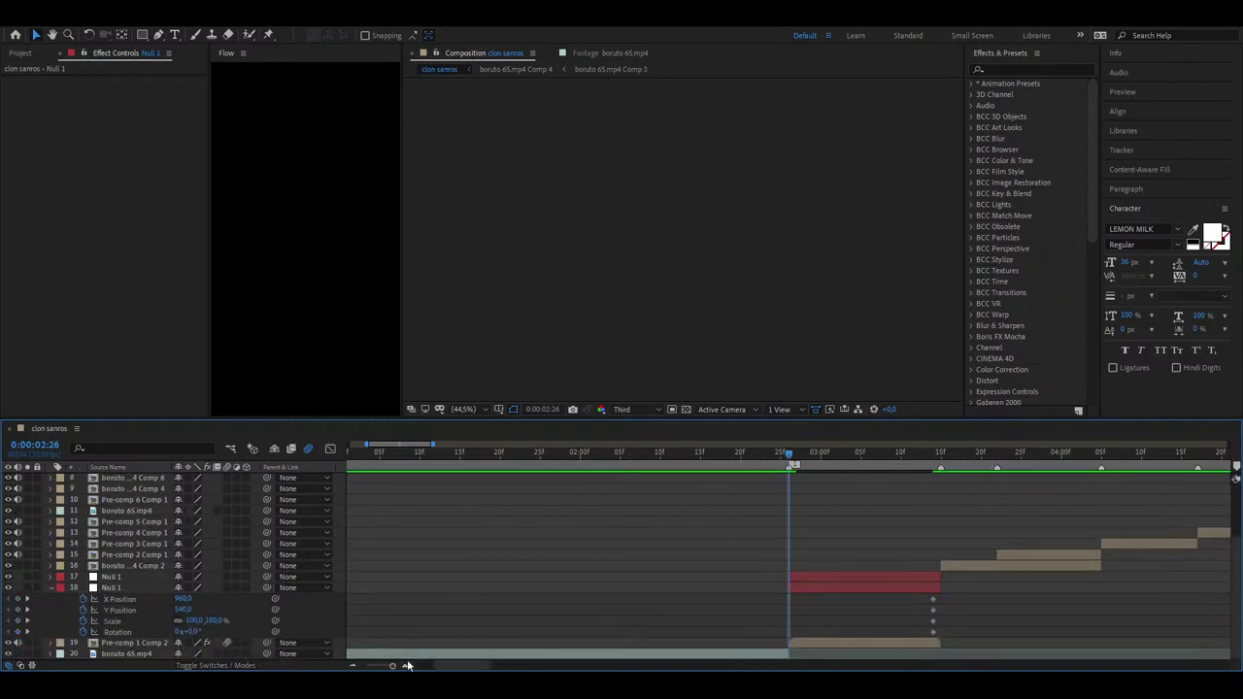
pyautogui.moveTo(211, 621); pyautogui.dragTo(261, 617)
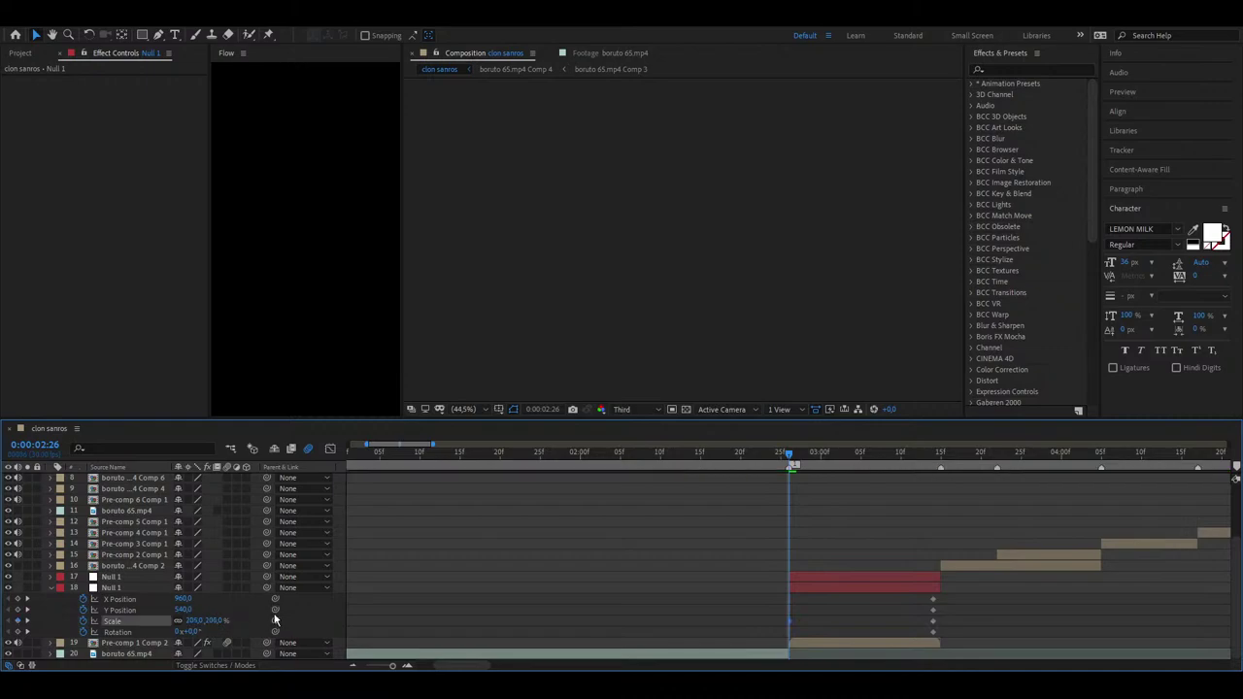
pyautogui.click(364, 597)
# - Parent Pre-comp 1 Comp 2 to the lower null and the lower null to the upper null
pyautogui.click(146, 643)
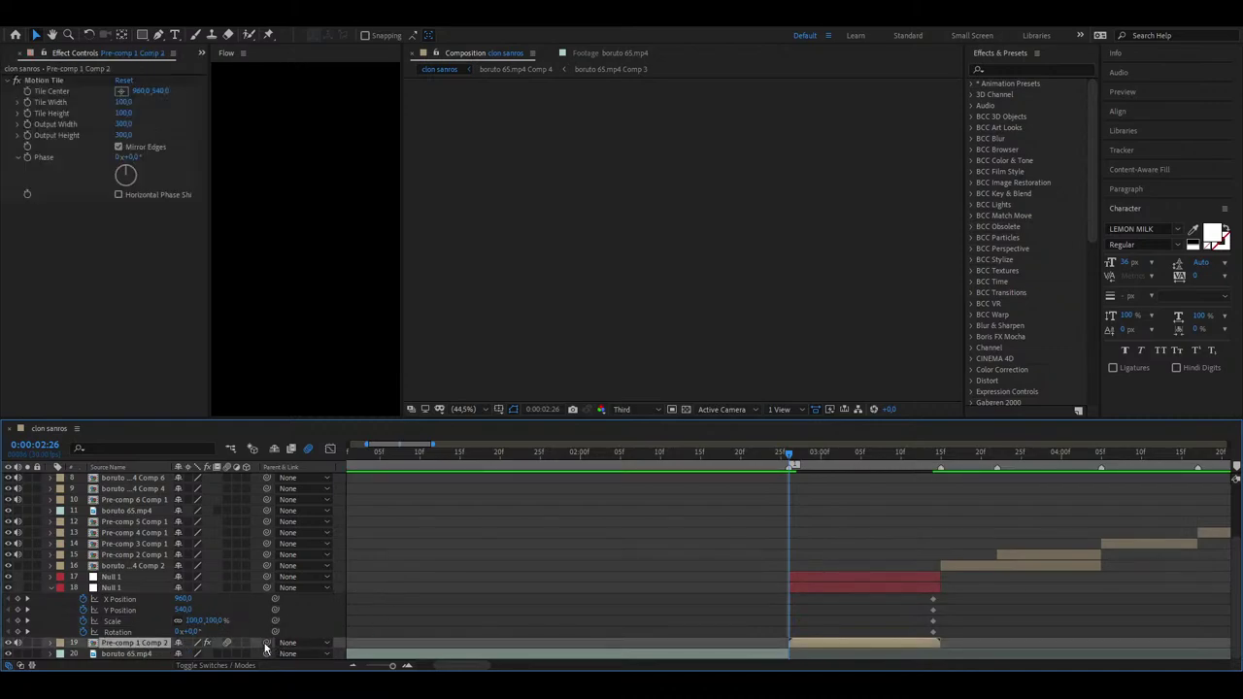
pyautogui.moveTo(268, 642); pyautogui.dragTo(160, 589)
pyautogui.moveTo(268, 587); pyautogui.dragTo(149, 577)
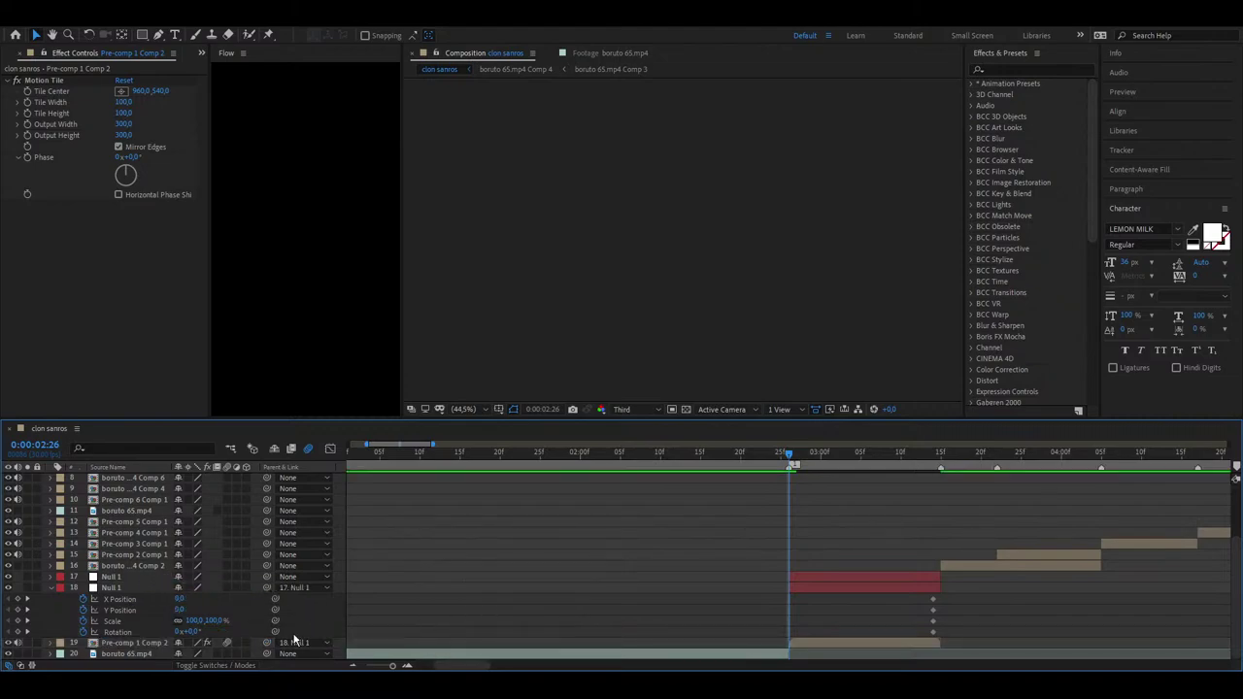
# - Set the lower null's Scale to 250% at 0:00:02:26
pyautogui.click(213, 620)
pyautogui.write('300')
pyautogui.press('Return')
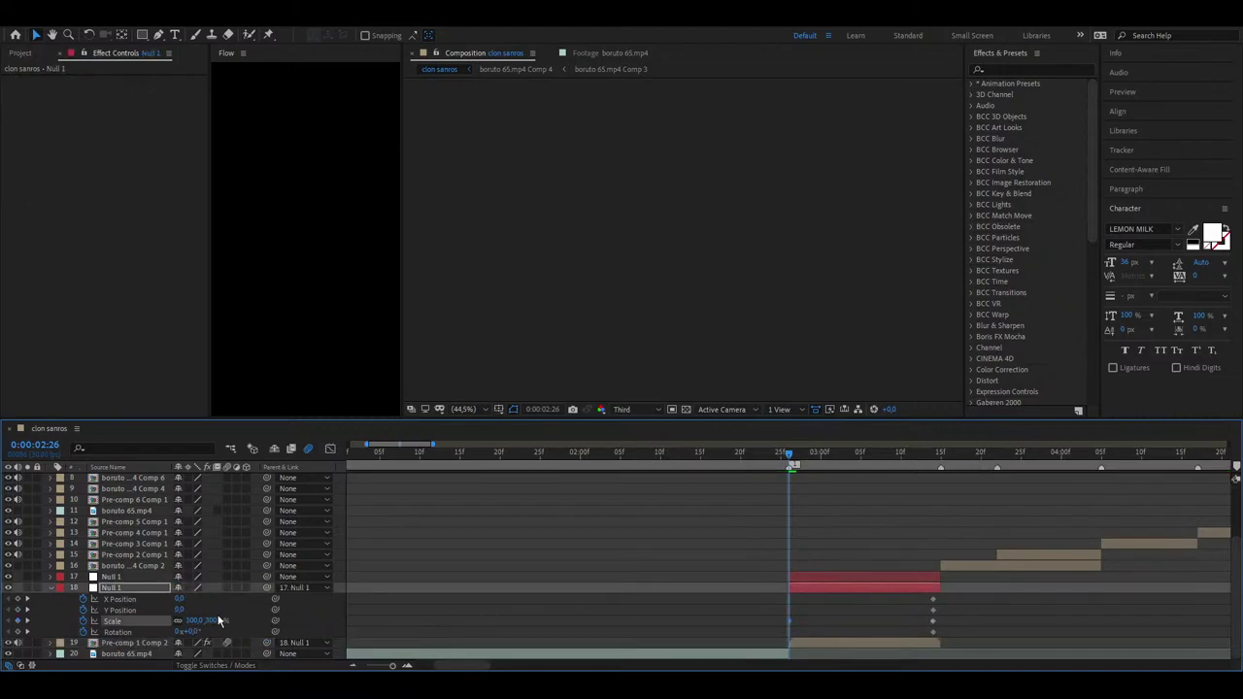
pyautogui.click(215, 619)
pyautogui.write('250')
pyautogui.press('Return')
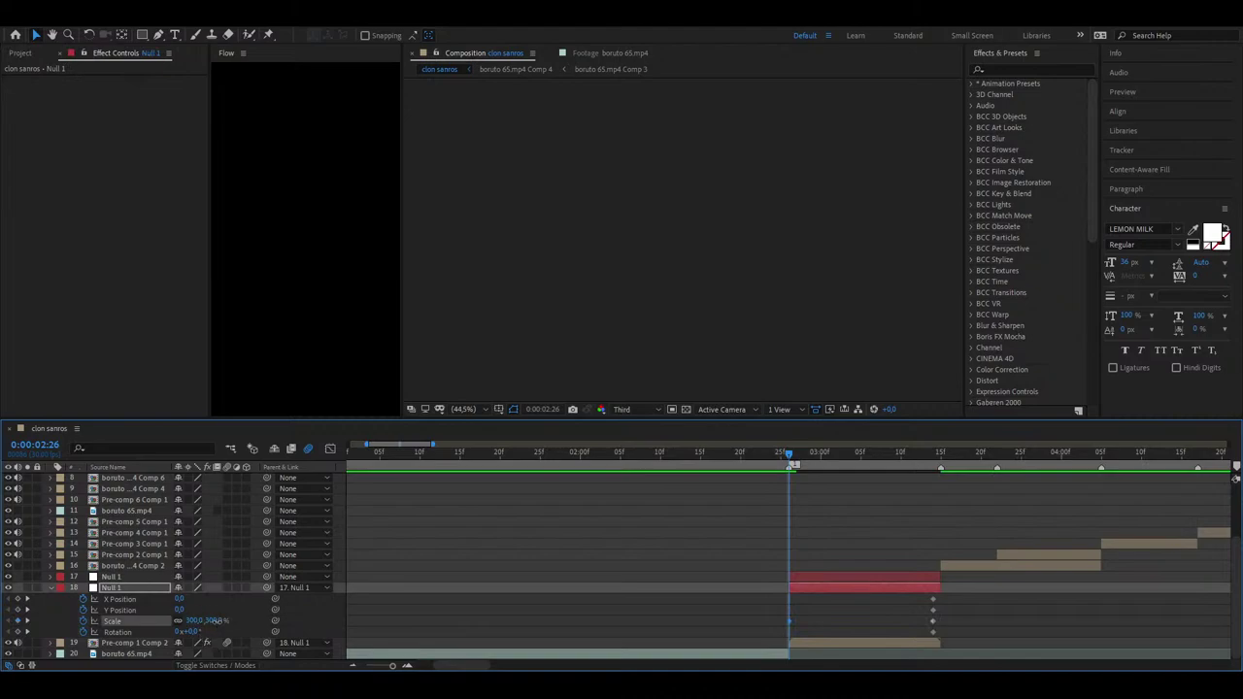
pyautogui.click(214, 621)
pyautogui.press('Return')
# - Set the lower null's Rotation to 30° at 0:00:02:26
pyautogui.moveTo(194, 633)
pyautogui.mouseDown()
pyautogui.moveTo(165, 633)
pyautogui.moveTo(185, 638)
pyautogui.mouseUp()
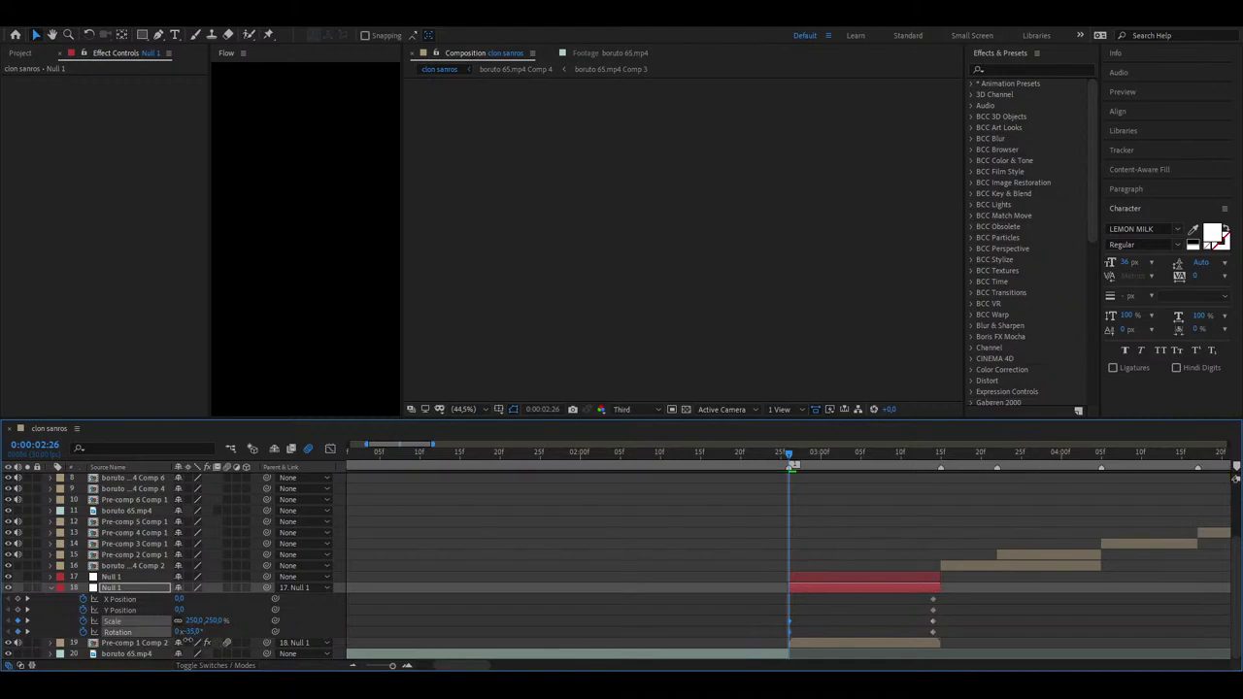
pyautogui.click(193, 632)
pyautogui.write('20')
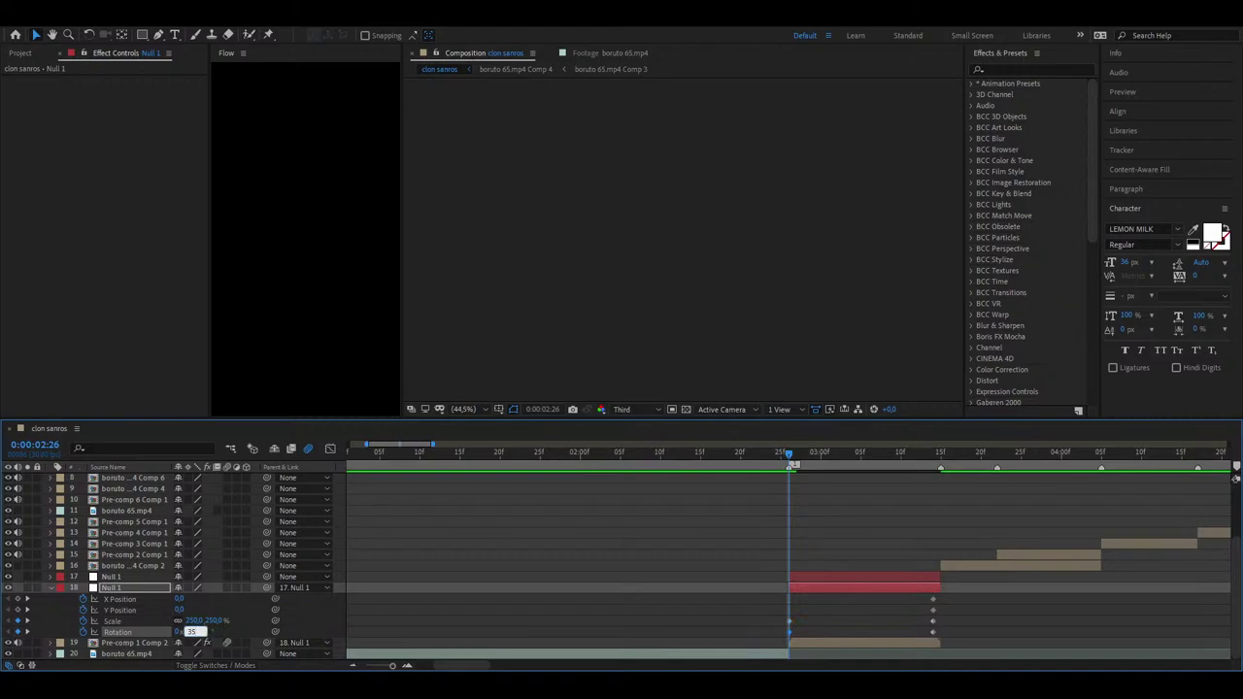
pyautogui.press('Return')
pyautogui.click(195, 634)
pyautogui.write('30')
pyautogui.press('Return')
# - Set the lower null's Y Position to -423 at 0:00:02:26
pyautogui.click(180, 609)
pyautogui.write('-309')
pyautogui.press('Return')
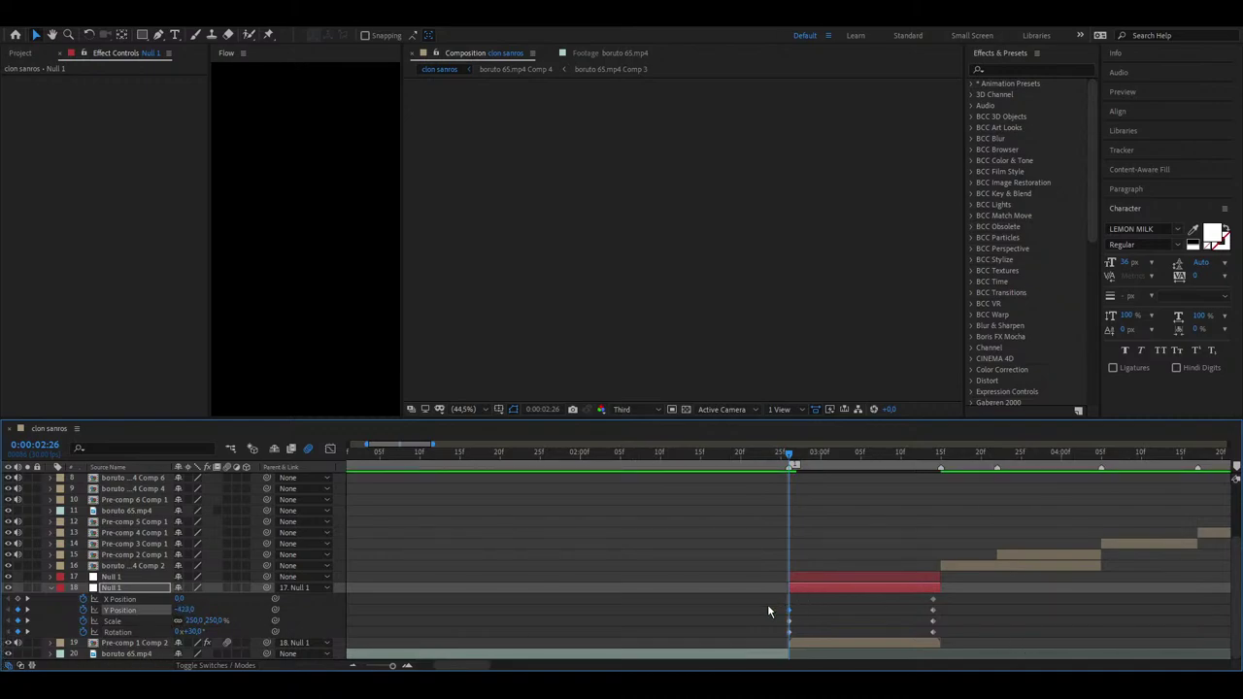
# - Apply Easy Ease to the lower null's Y Position, Scale and Rotation keyframes and preview the move from its start
pyautogui.moveTo(767, 606); pyautogui.dragTo(966, 645)
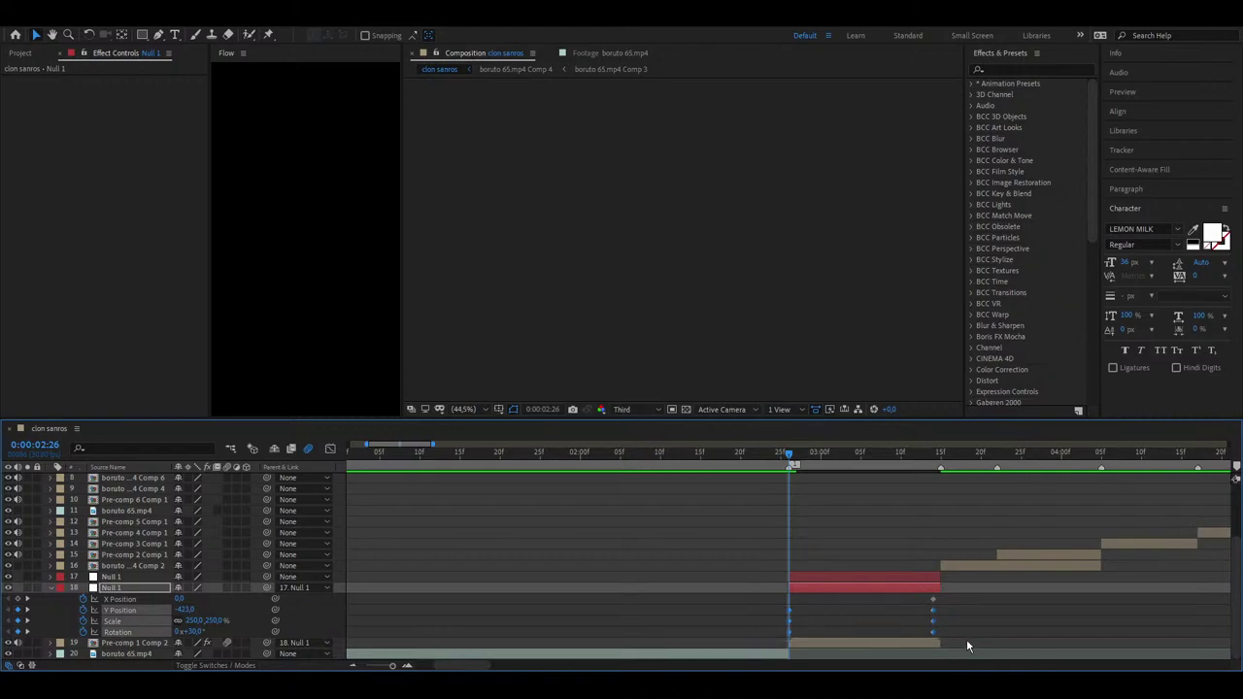
pyautogui.click(255, 312)
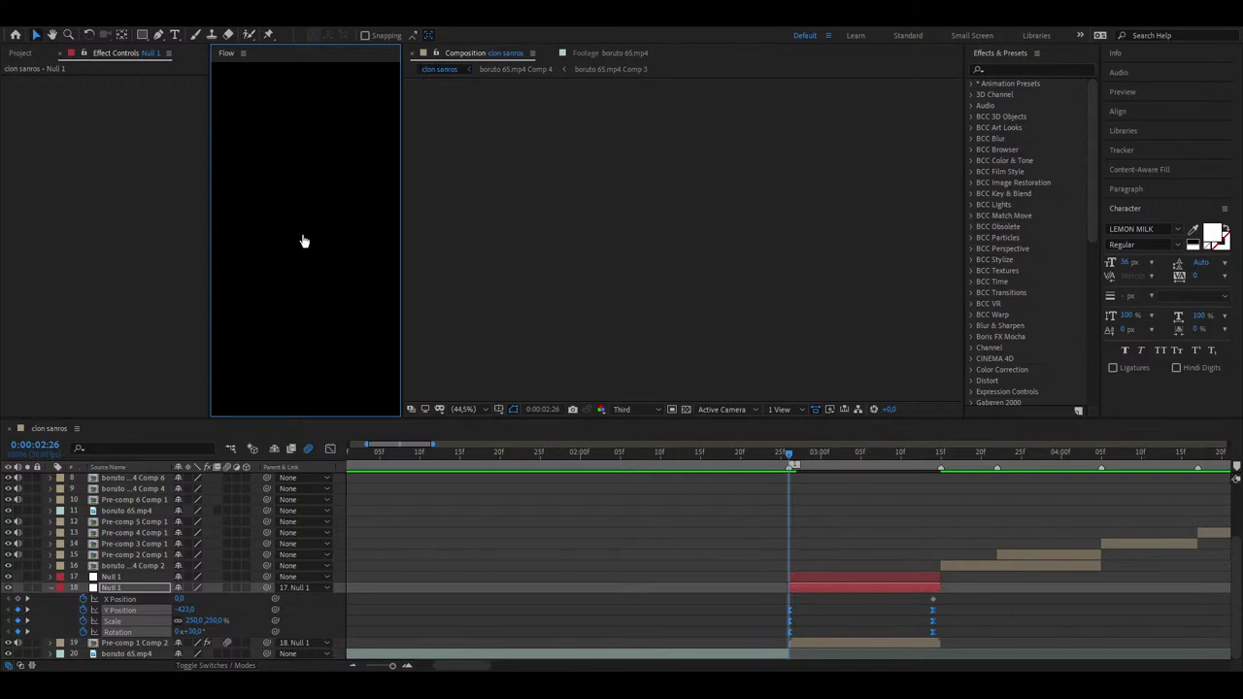
pyautogui.click(741, 456)
pyautogui.moveTo(745, 463); pyautogui.dragTo(789, 473)
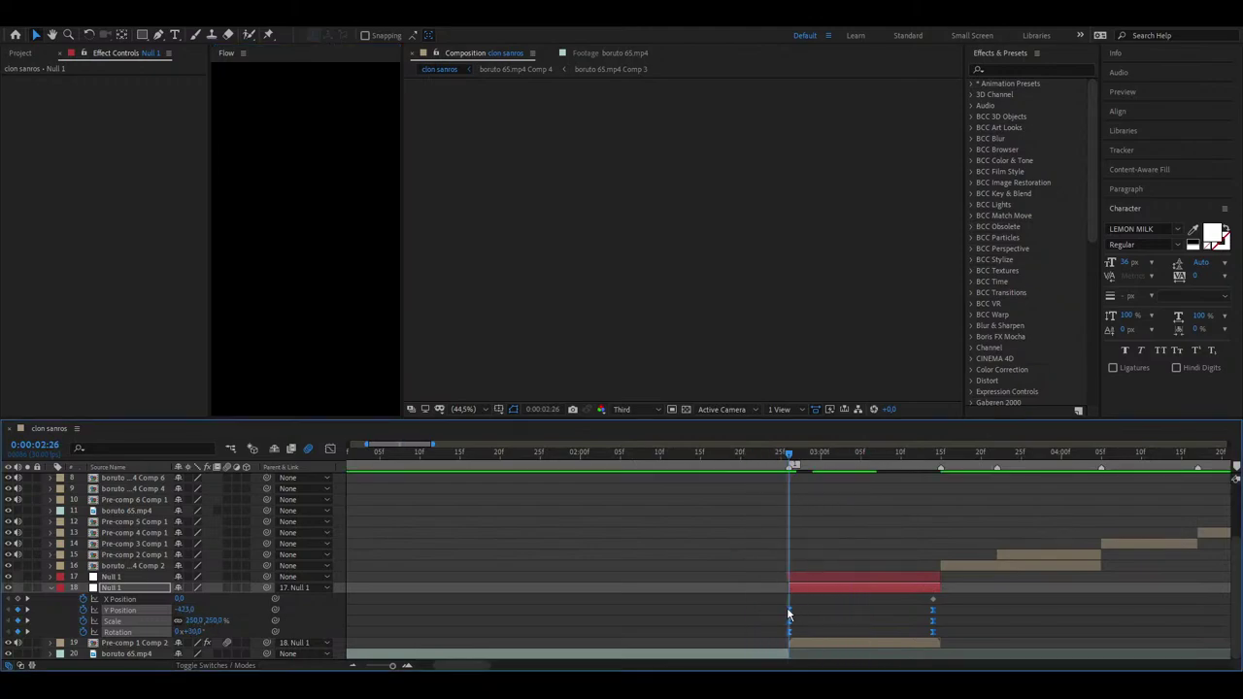
# - Try the lower null's starting Y Position, Scale and Rotation keyframes one frame earlier, at 0:00:02:25, and scrub through the move
pyautogui.moveTo(787, 609); pyautogui.dragTo(779, 610)
pyautogui.moveTo(769, 470); pyautogui.dragTo(685, 502)
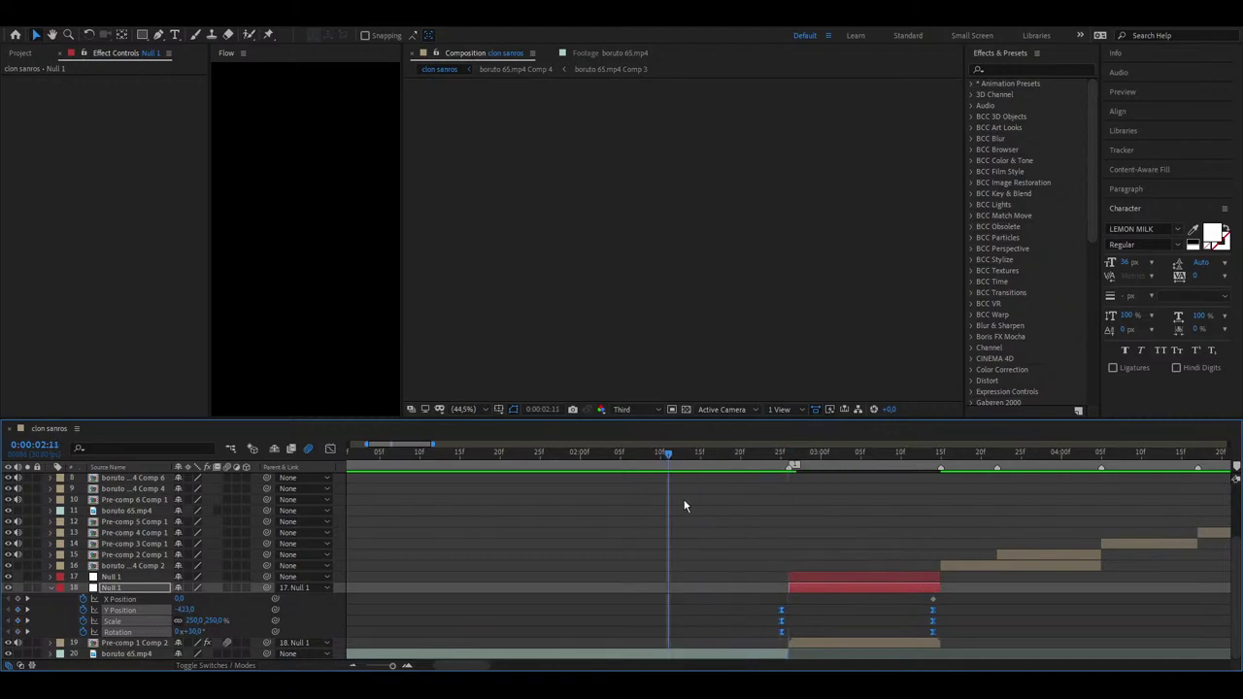
pyautogui.moveTo(781, 464); pyautogui.dragTo(929, 483)
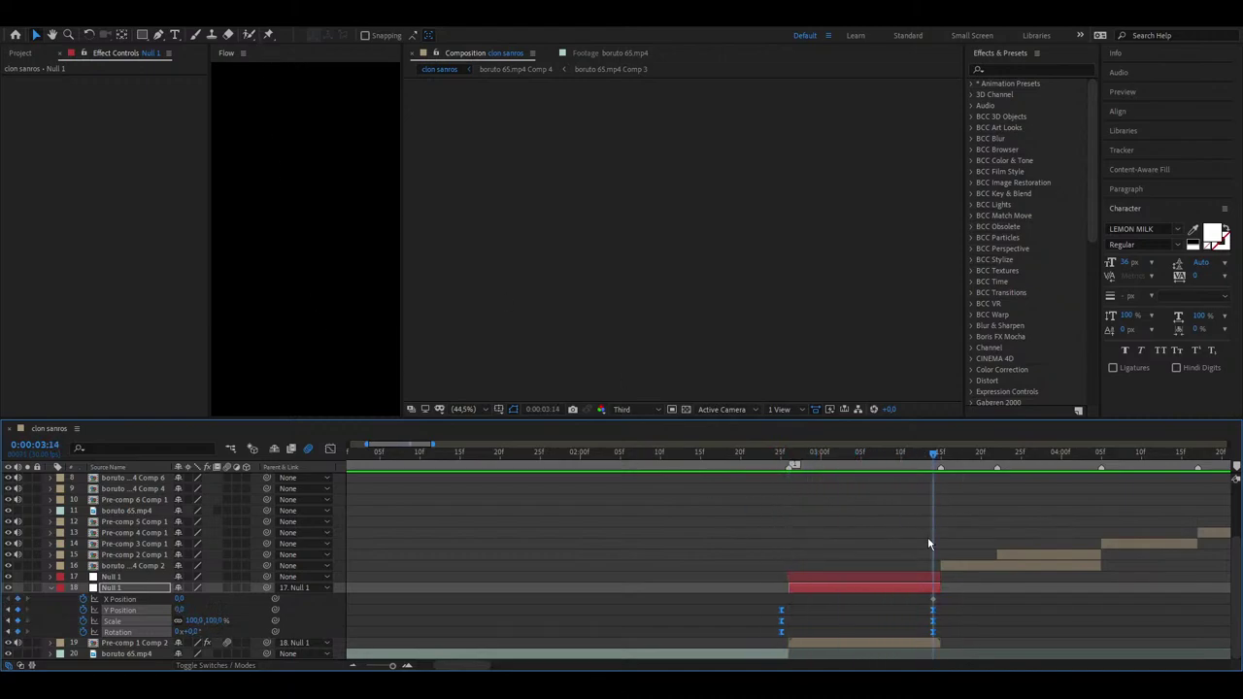
# - Remove the lower null's X Position keyframe and place its starting Y Position, Scale and Rotation keyframes at 0:00:02:26
pyautogui.click(877, 582)
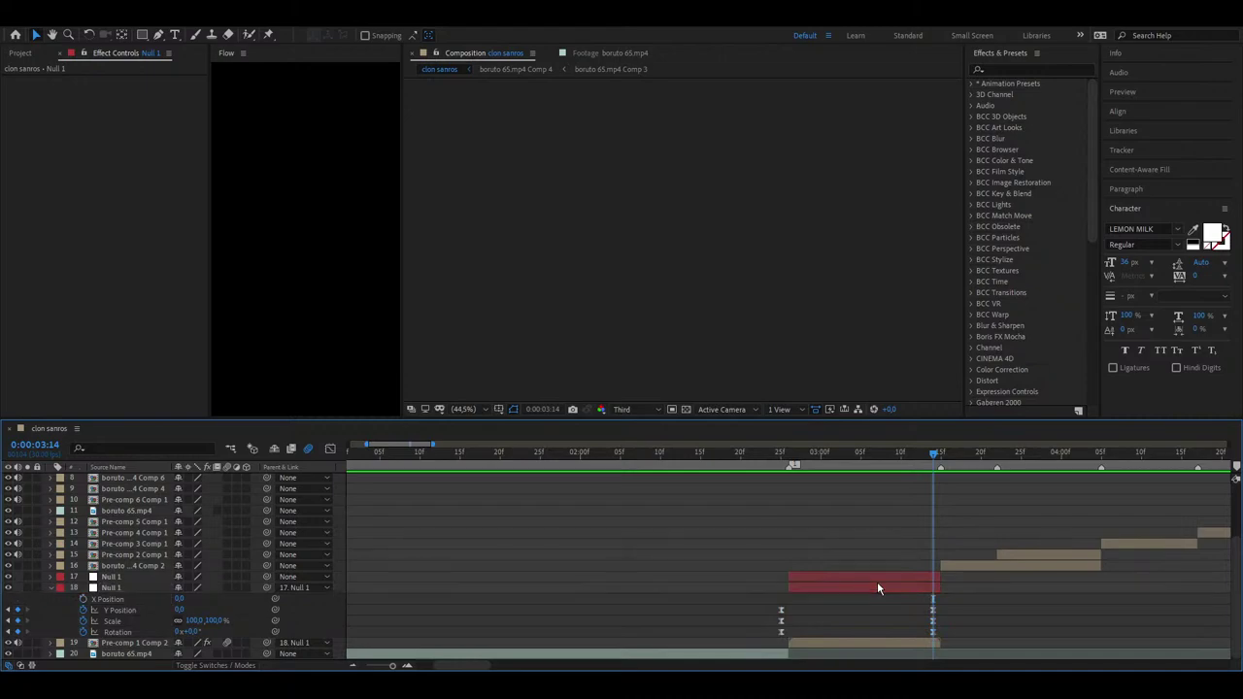
pyautogui.moveTo(828, 457); pyautogui.dragTo(1043, 639)
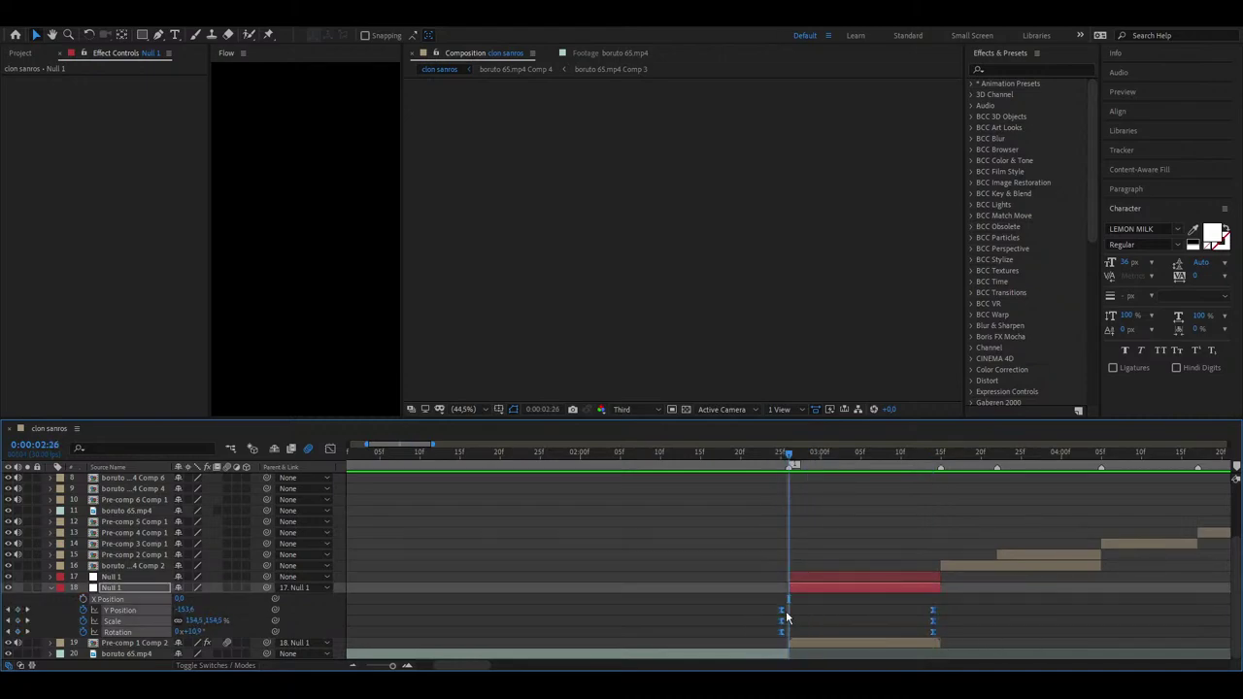
pyautogui.moveTo(784, 614); pyautogui.dragTo(789, 614)
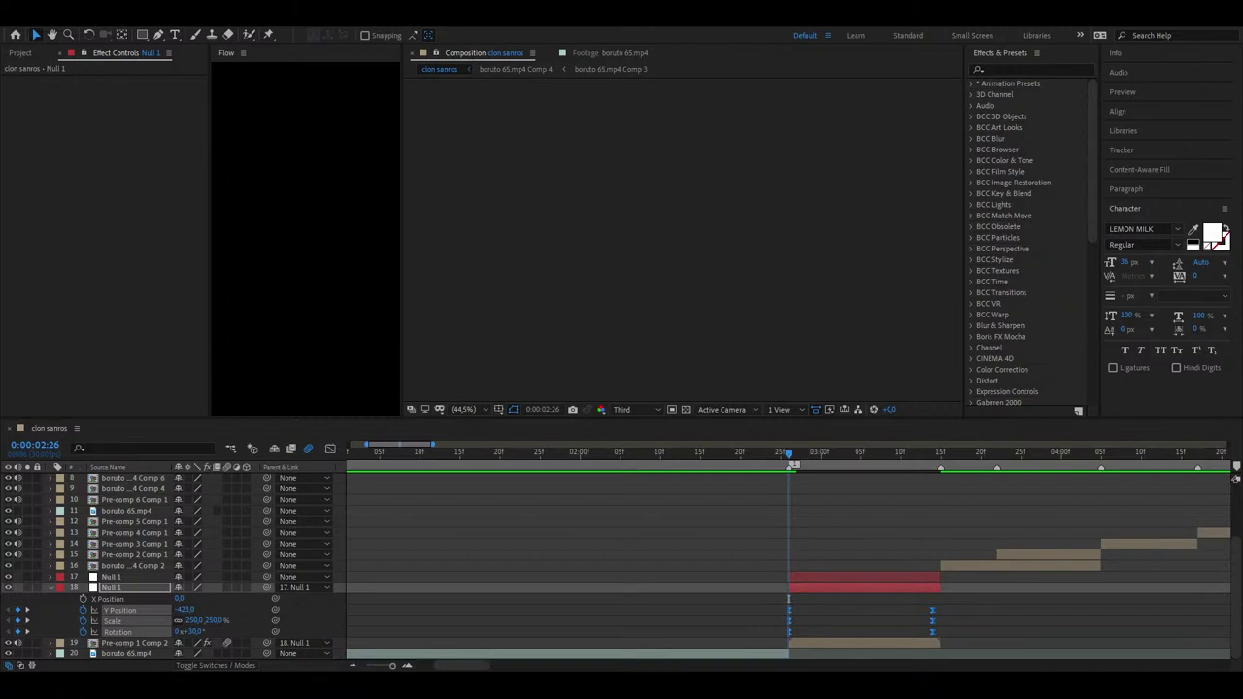
# - Separate the upper null's position dimensions and add X Position, Y Position, Scale and Rotation keyframes at 0:00:03:00
pyautogui.moveTo(764, 470); pyautogui.dragTo(821, 507)
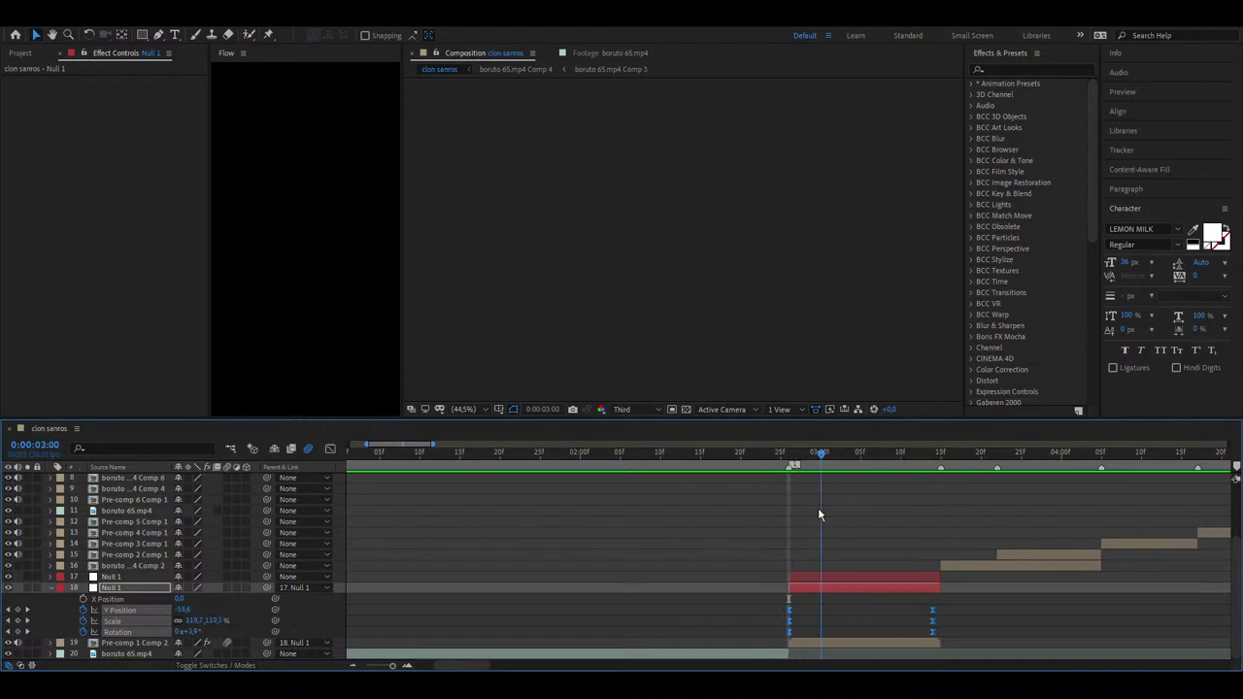
pyautogui.press('u')
pyautogui.click(818, 599)
pyautogui.press('u')
pyautogui.click(815, 618)
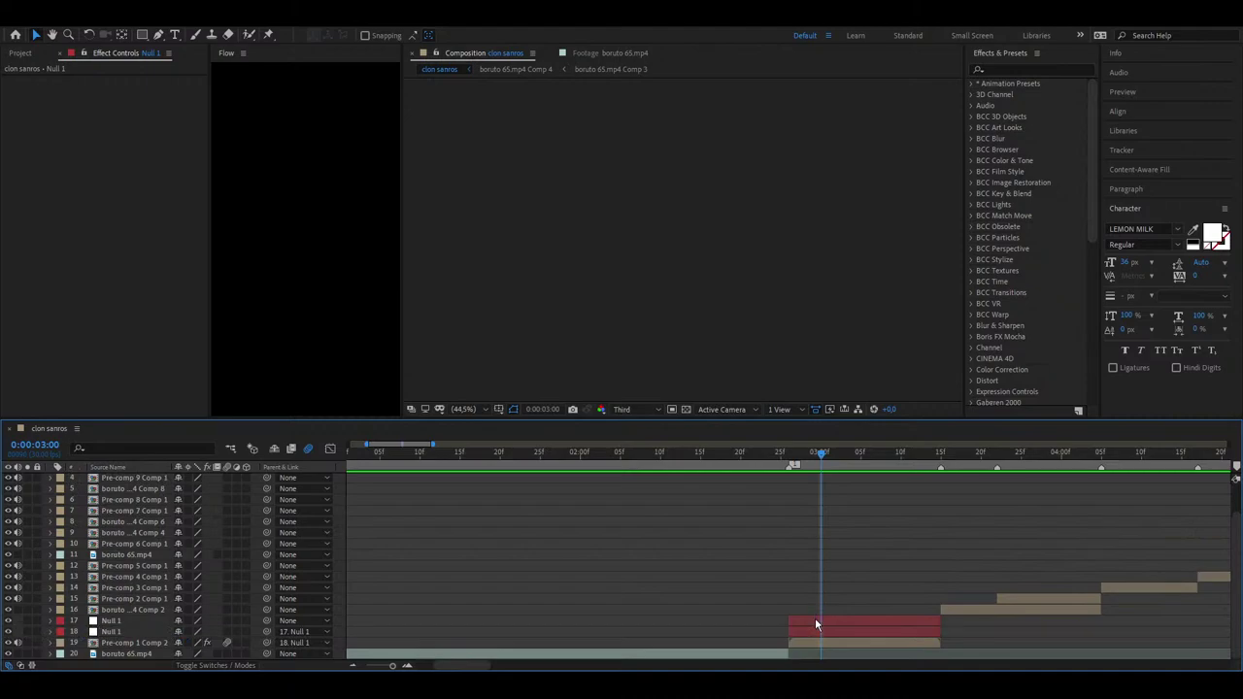
pyautogui.press('s')
pyautogui.hotkey('shift', 'r')
pyautogui.hotkey('shift', 'p')
pyautogui.scroll(-1, 684, 575)
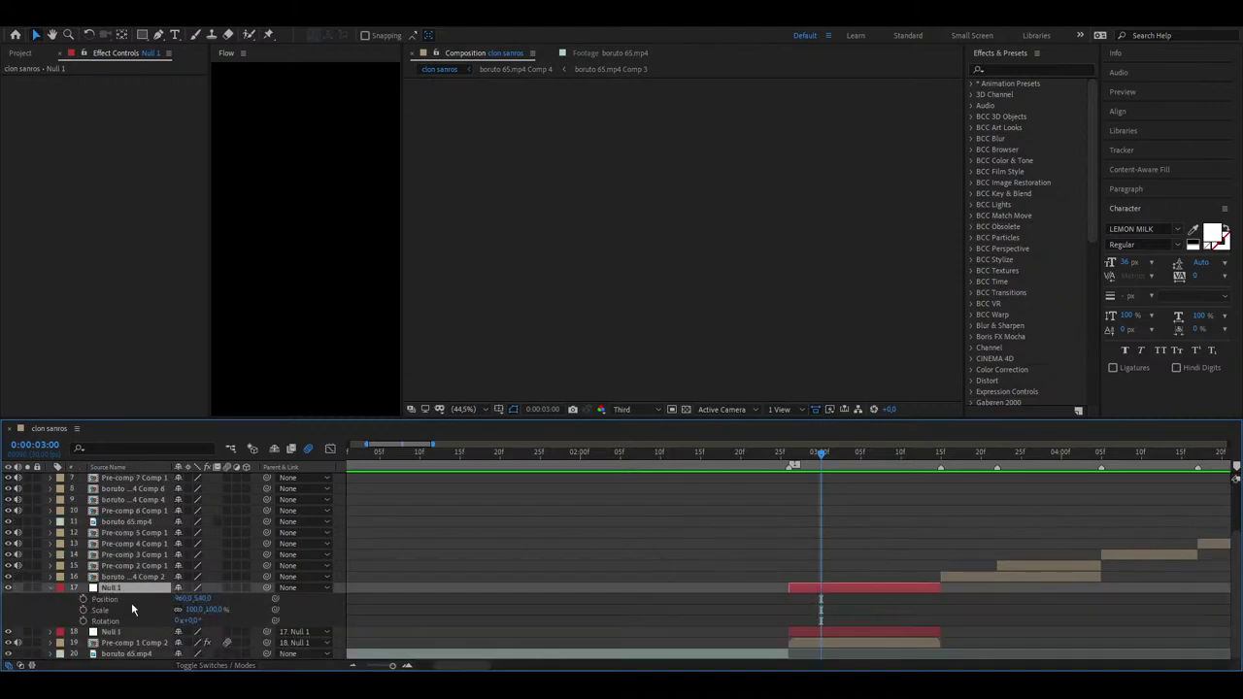
pyautogui.click(167, 474)
pyautogui.moveTo(85, 599); pyautogui.dragTo(85, 632)
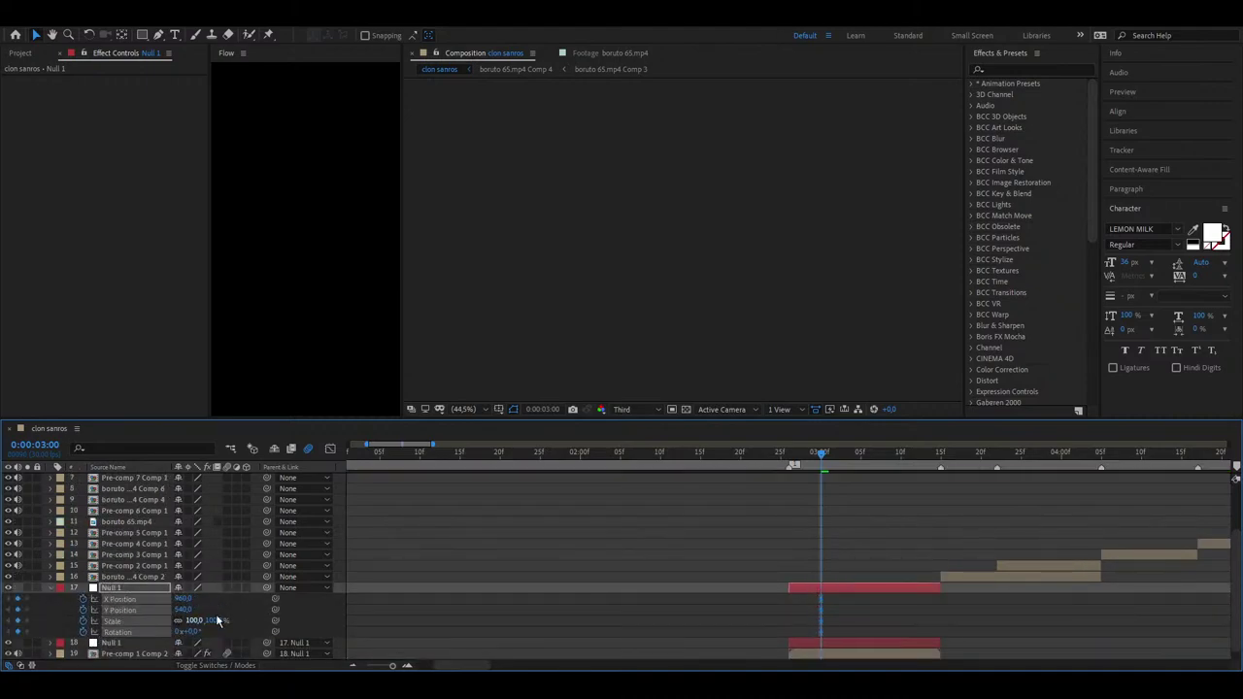
# - Set the upper null's Rotation to -25° at its last frame, 0:00:03:14
pyautogui.press('o')
pyautogui.click(735, 587)
pyautogui.moveTo(189, 632); pyautogui.dragTo(170, 633)
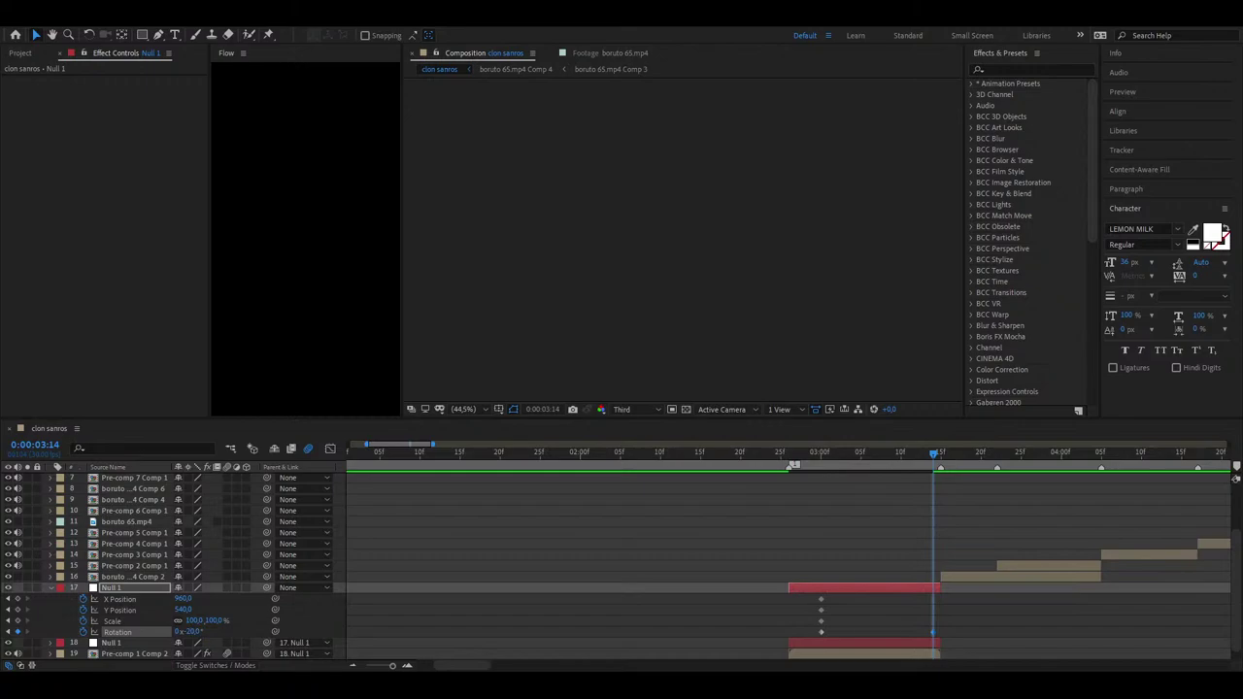
pyautogui.click(987, 580)
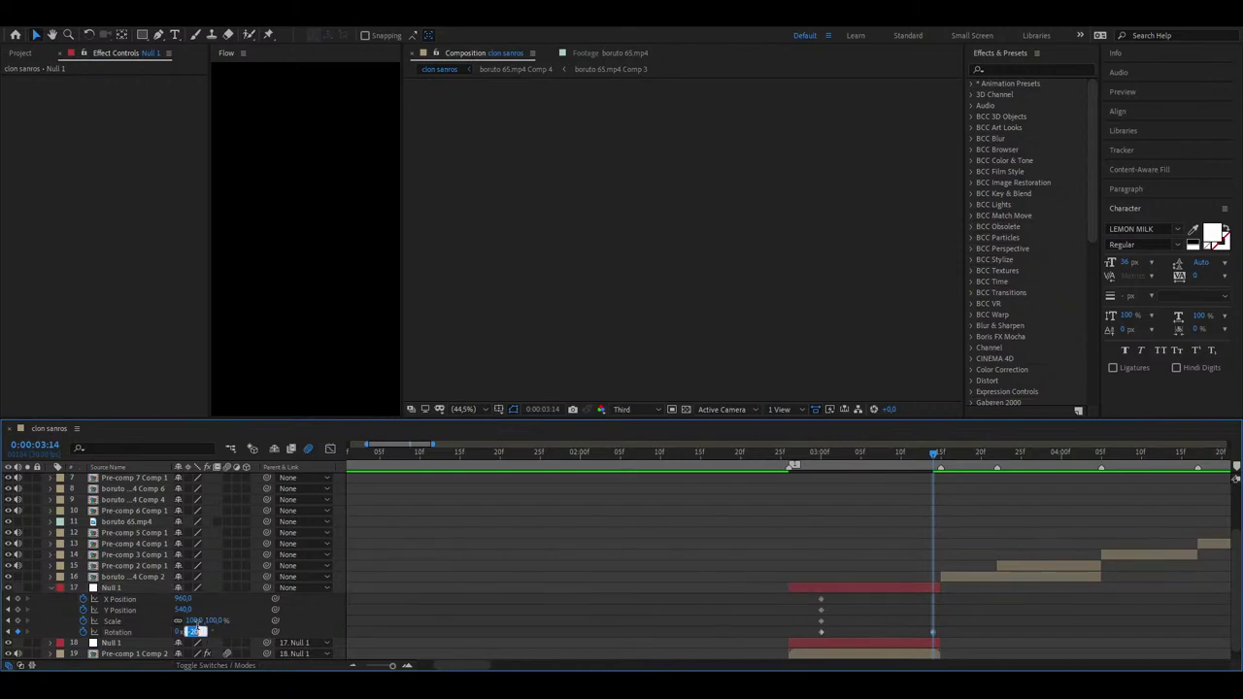
pyautogui.click(198, 632)
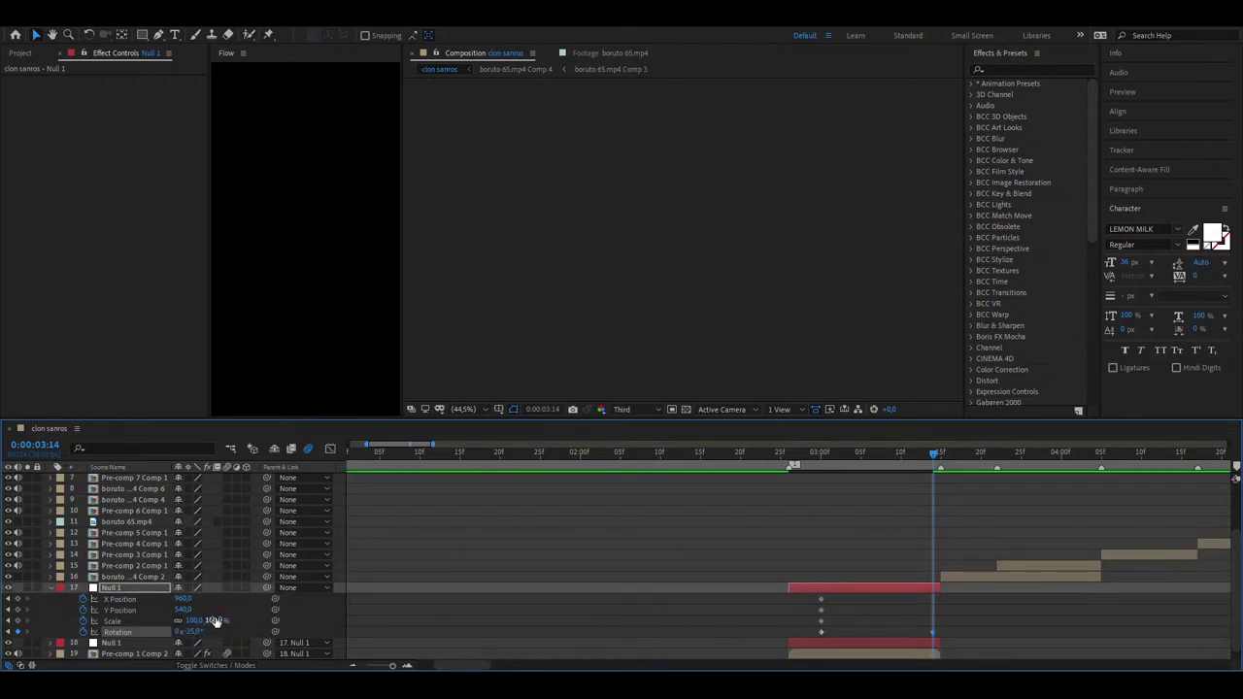
# - Set the upper null's Scale to 70% at 0:00:03:14, trying 60% first
pyautogui.click(214, 619)
pyautogui.write('60')
pyautogui.press('Return')
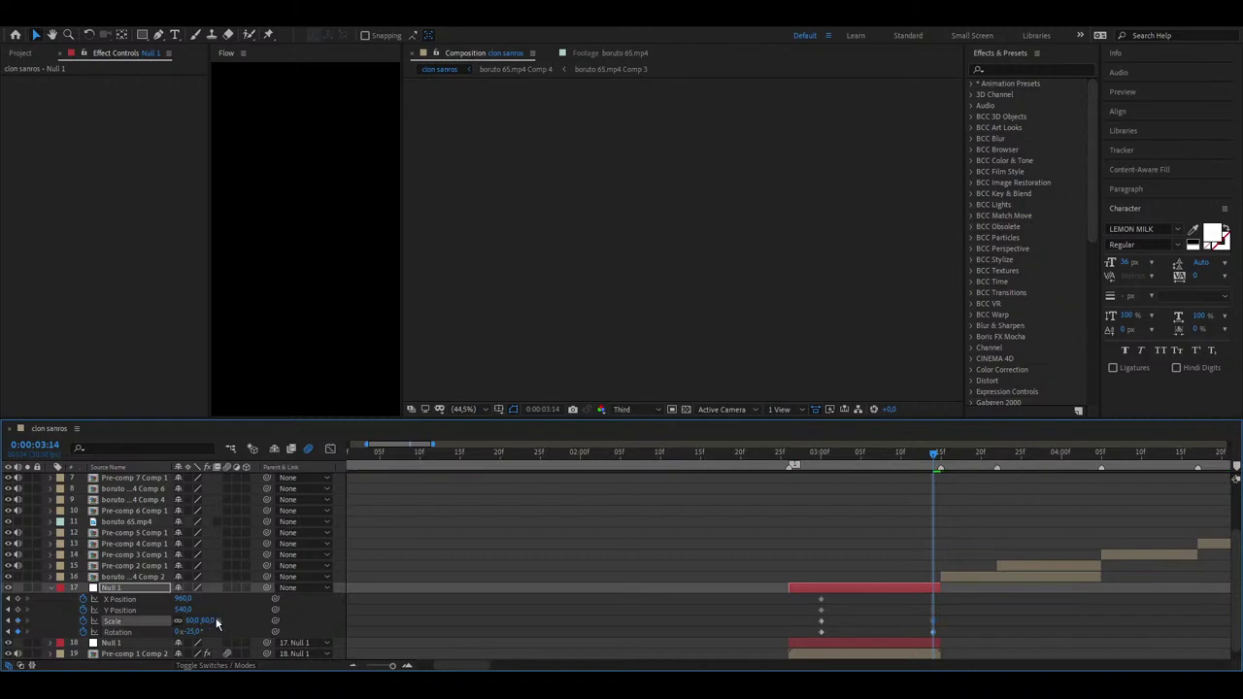
pyautogui.click(214, 621)
pyautogui.write('70')
pyautogui.press('Return')
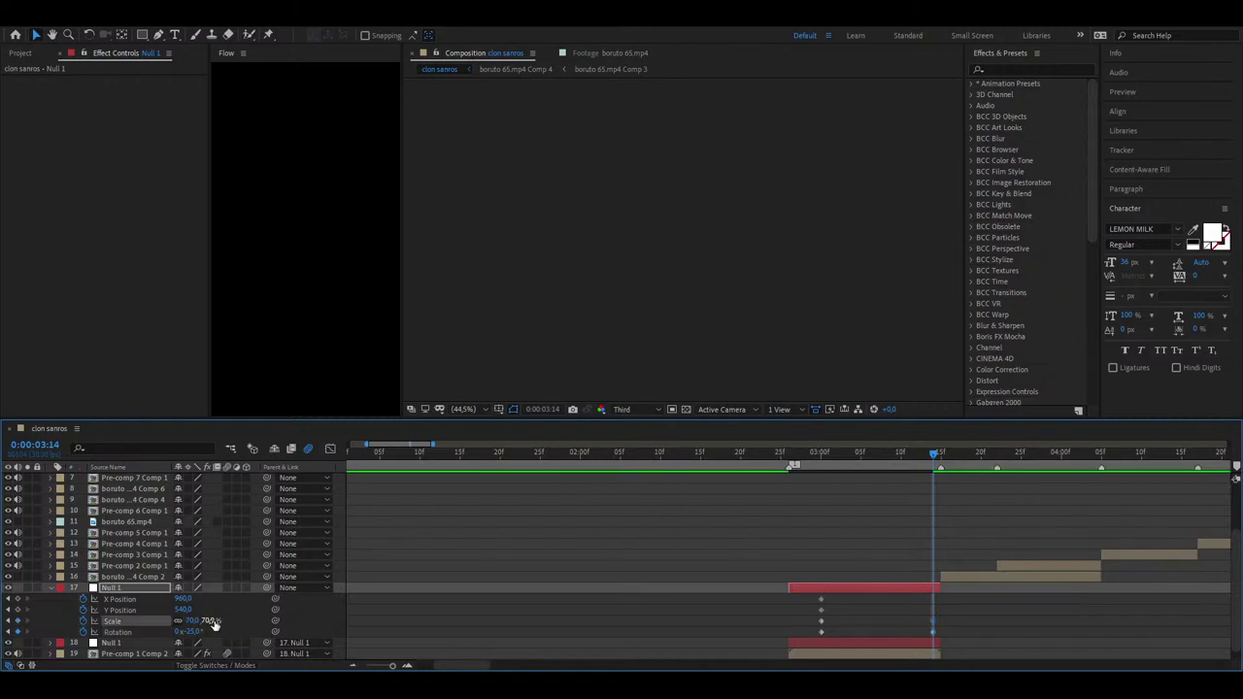
# - Try a Y Position of 0 on the upper null at 0:00:03:14, and undo it
pyautogui.click(188, 612)
pyautogui.write('600')
pyautogui.press('Return')
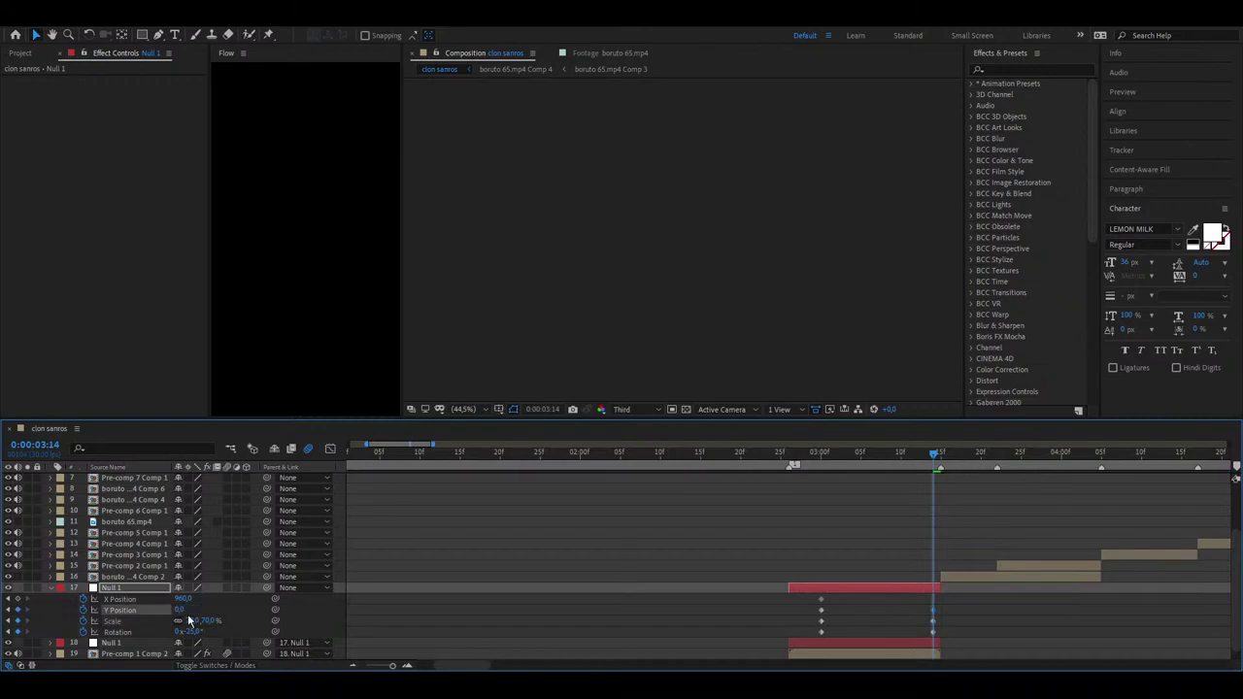
pyautogui.hotkey('ctrl', 'z')
# - Set the upper null's X Position to 0 at 0:00:03:14 and delete its Y Position keyframe
pyautogui.click(184, 599)
pyautogui.press('Return')
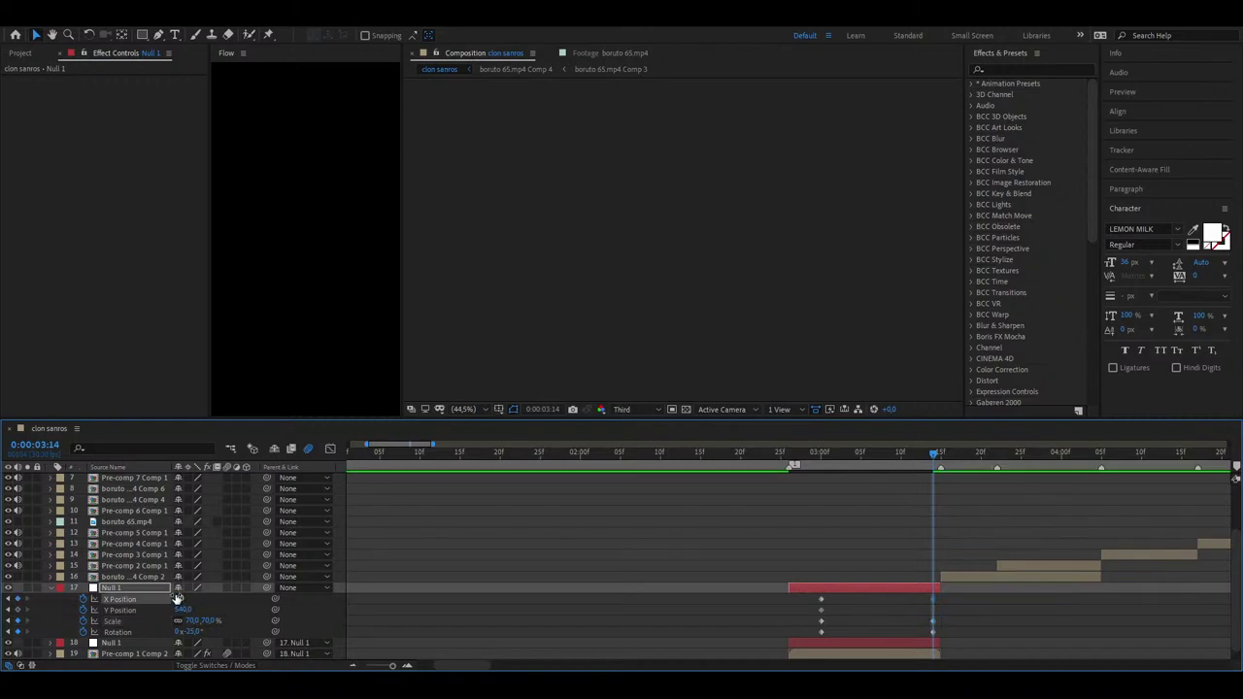
pyautogui.moveTo(179, 598); pyautogui.dragTo(0, 599)
pyautogui.hotkey('ctrl', 'z')
pyautogui.click(822, 610)
pyautogui.press('Delete')
pyautogui.click(829, 590)
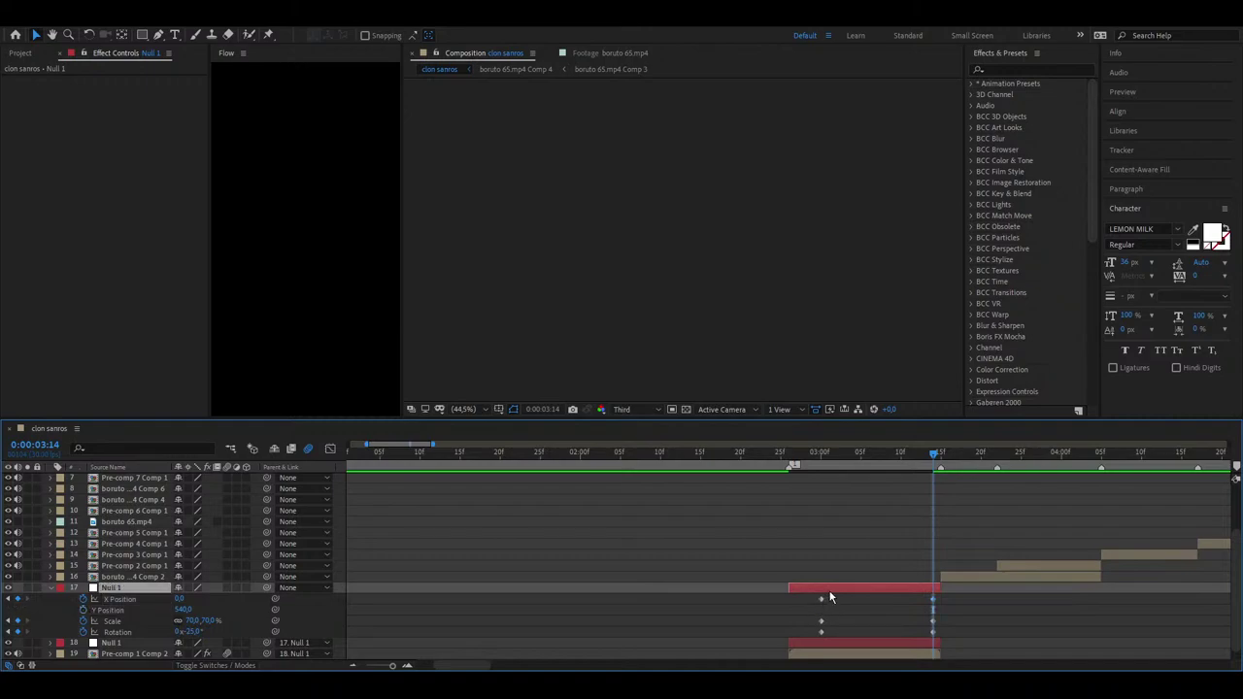
# - Move the upper null's end keyframes to 0:00:03:15 and apply Easy Ease to all its X Position, Scale and Rotation keyframes
pyautogui.press('u')
pyautogui.press('u')
pyautogui.press('u')
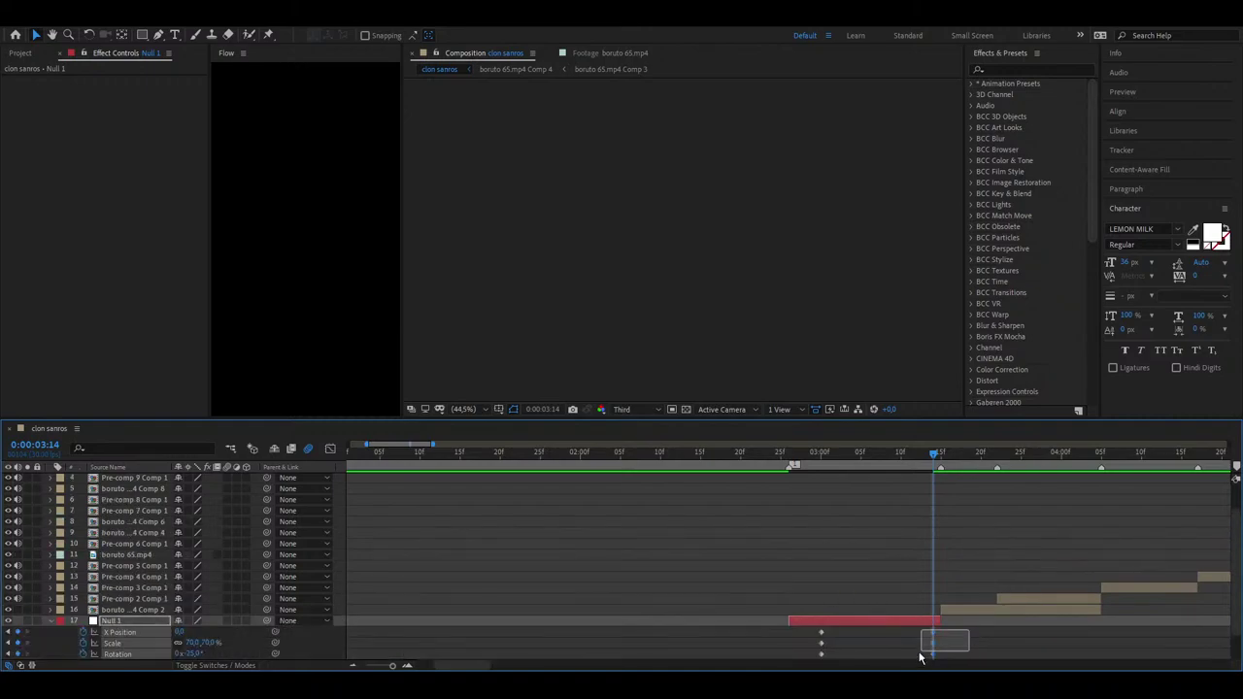
pyautogui.moveTo(949, 591); pyautogui.dragTo(755, 628)
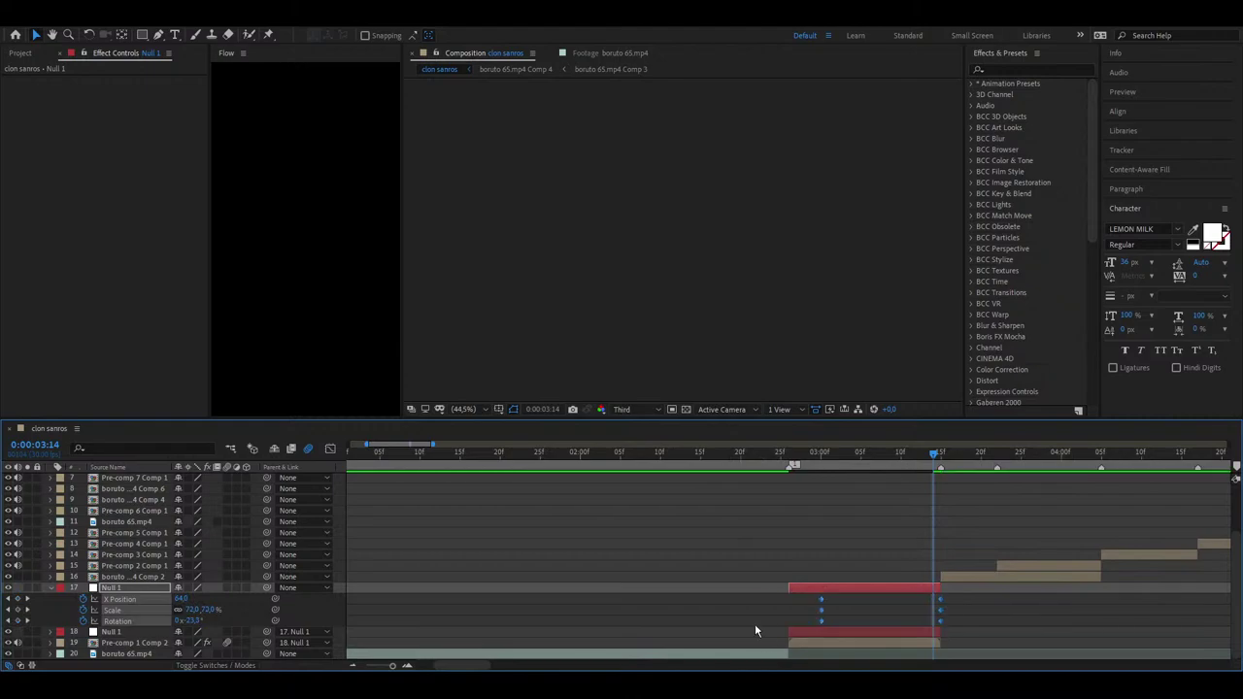
pyautogui.press('F9')
# - Reshape the upper null's X Position curve in the Graph Editor to start slowly and fall steeply at the last keyframe
pyautogui.click(139, 602)
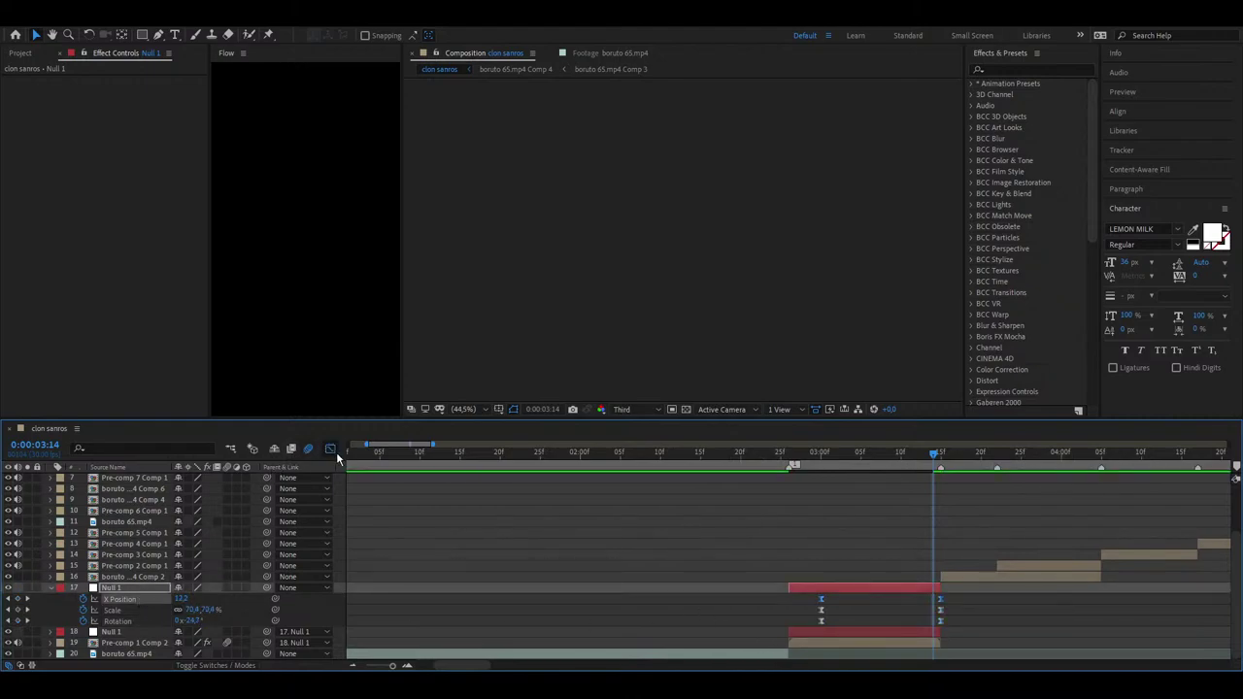
pyautogui.click(330, 447)
pyautogui.moveTo(860, 483); pyautogui.dragTo(944, 491)
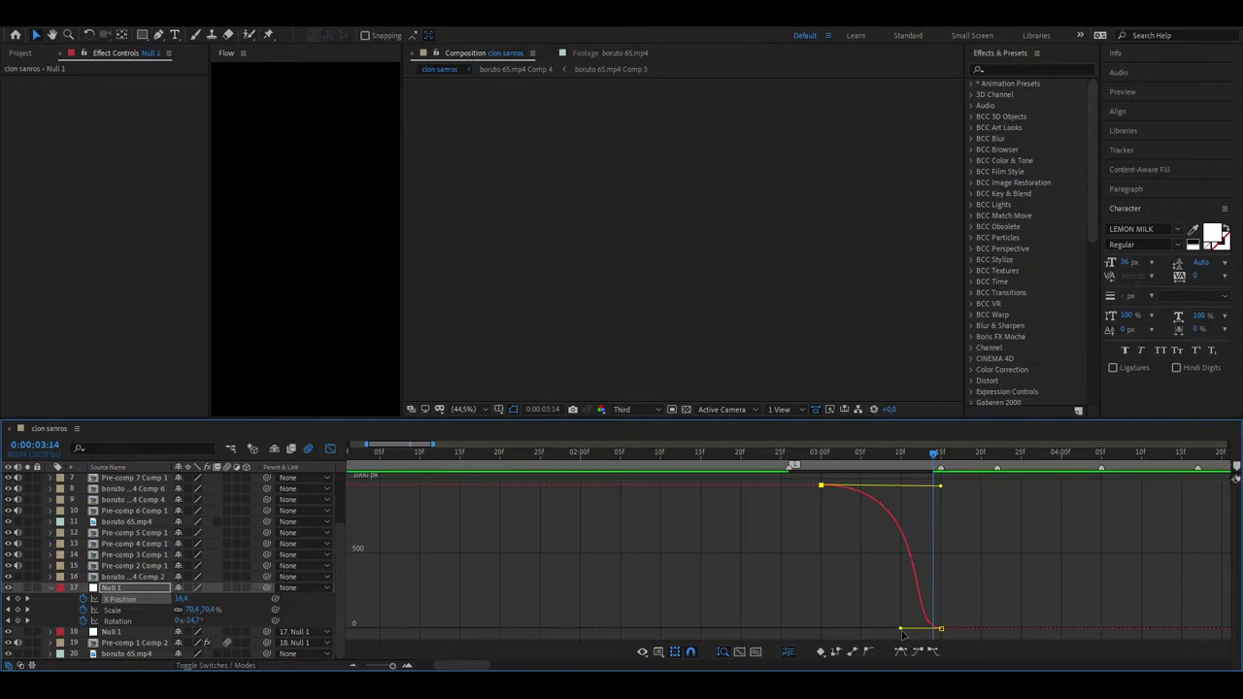
pyautogui.moveTo(900, 629); pyautogui.dragTo(932, 514)
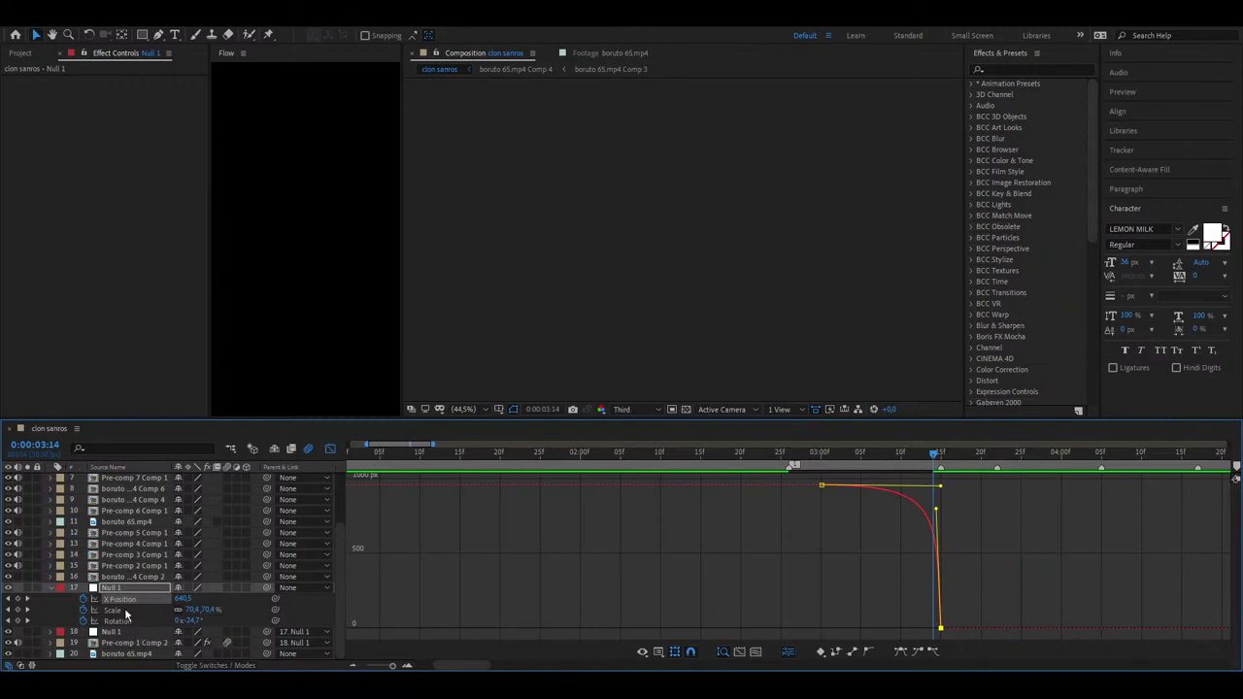
pyautogui.click(330, 449)
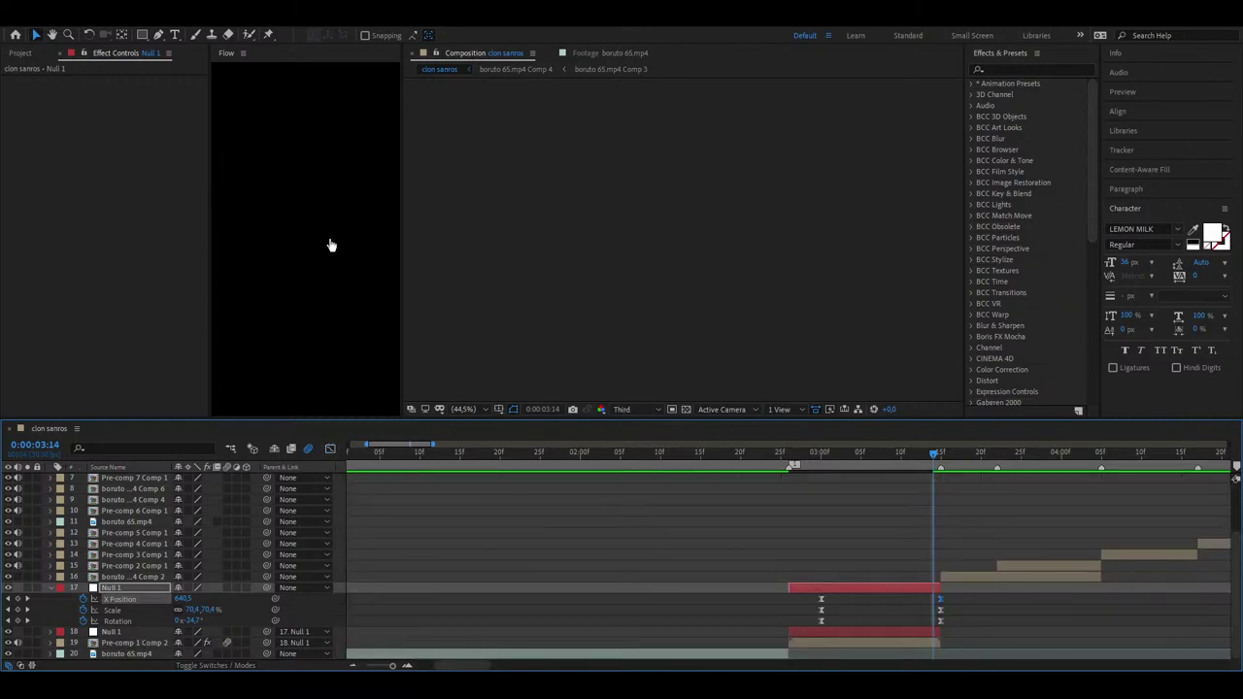
# - Apply Easy Ease and a Flow curve to the upper null's X Position, Scale and Rotation keyframes and preview the transition
pyautogui.click(272, 305)
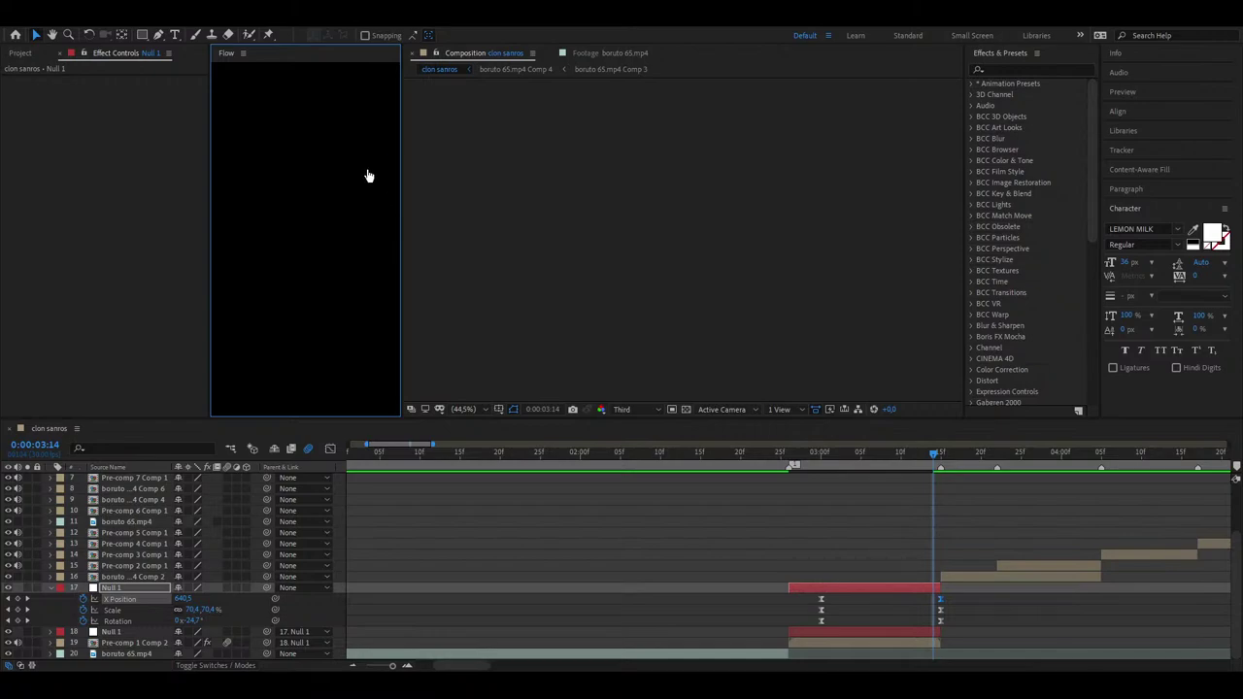
pyautogui.moveTo(972, 598); pyautogui.dragTo(810, 625)
pyautogui.press('F9')
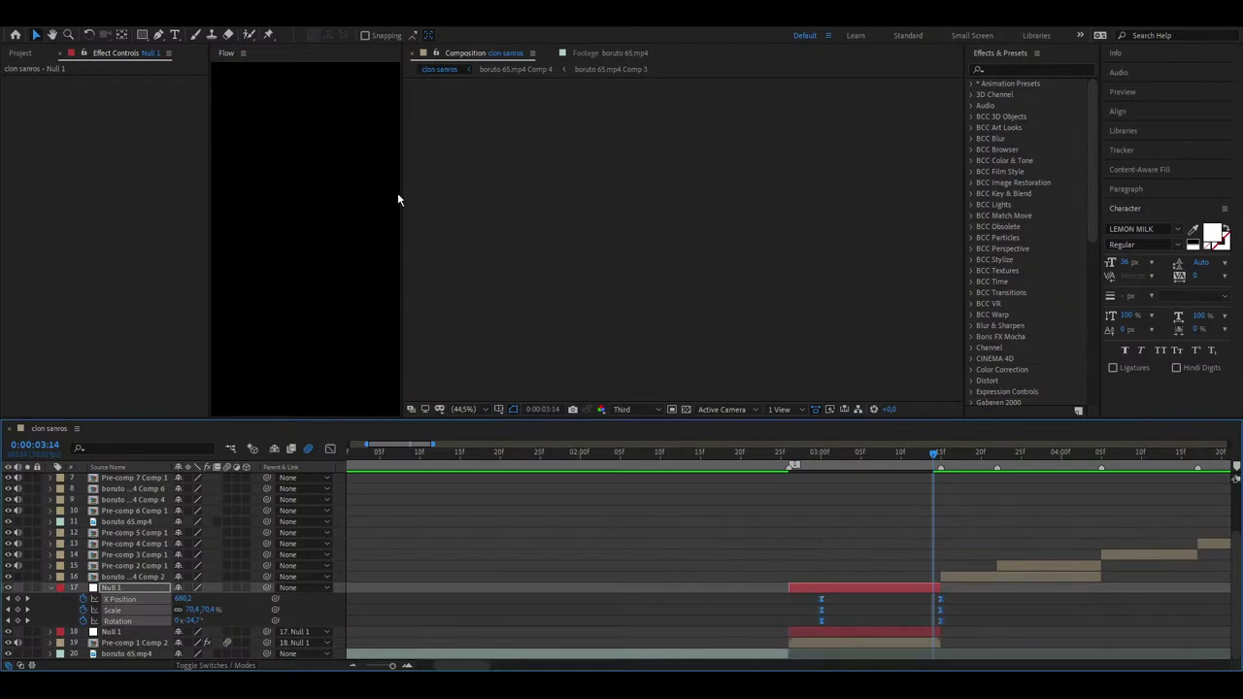
pyautogui.click(372, 240)
pyautogui.moveTo(903, 453); pyautogui.dragTo(573, 523)
pyautogui.press('space')
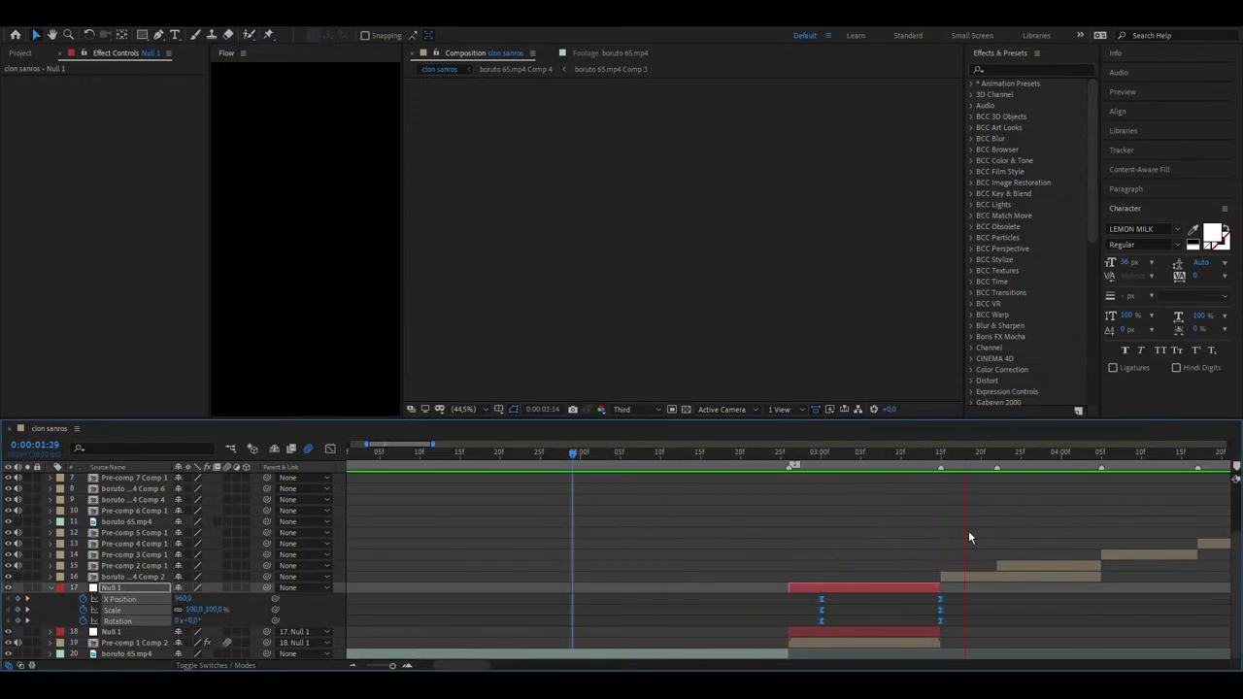
pyautogui.press('space')
pyautogui.moveTo(836, 458); pyautogui.dragTo(629, 499)
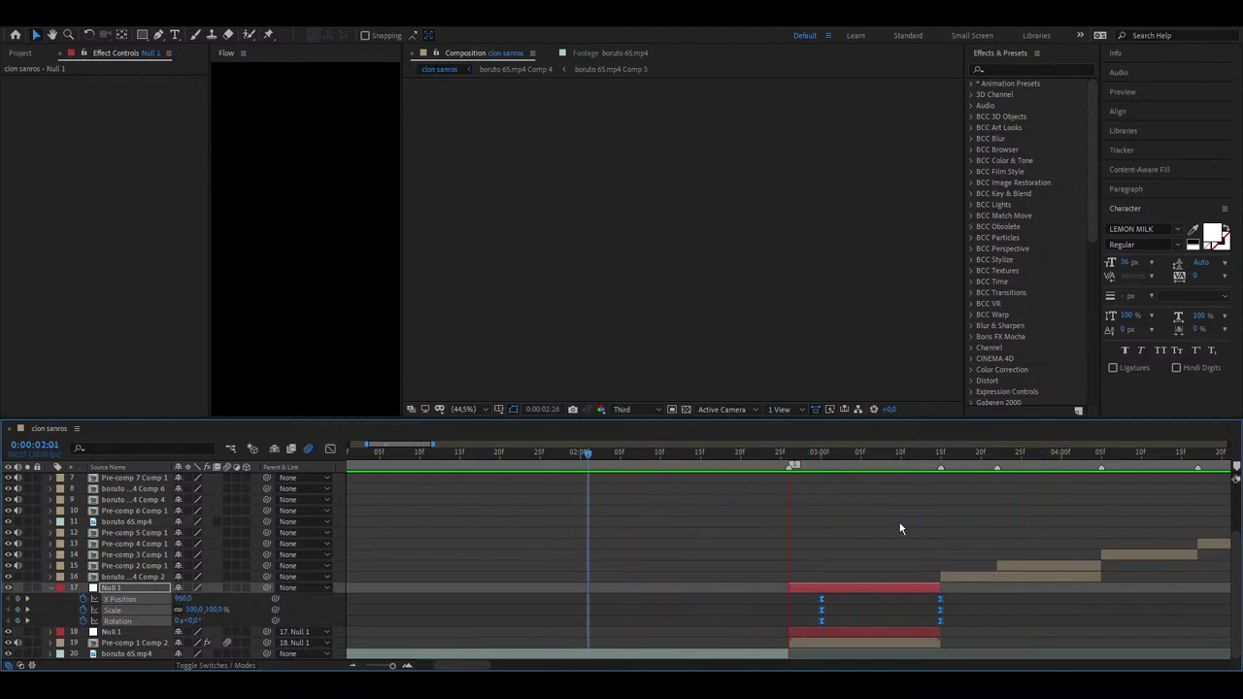
# - Reapply an adjusted Flow curve to the upper null's keyframes and play the move again from 0:00:02:25
pyautogui.moveTo(1029, 456); pyautogui.dragTo(932, 480)
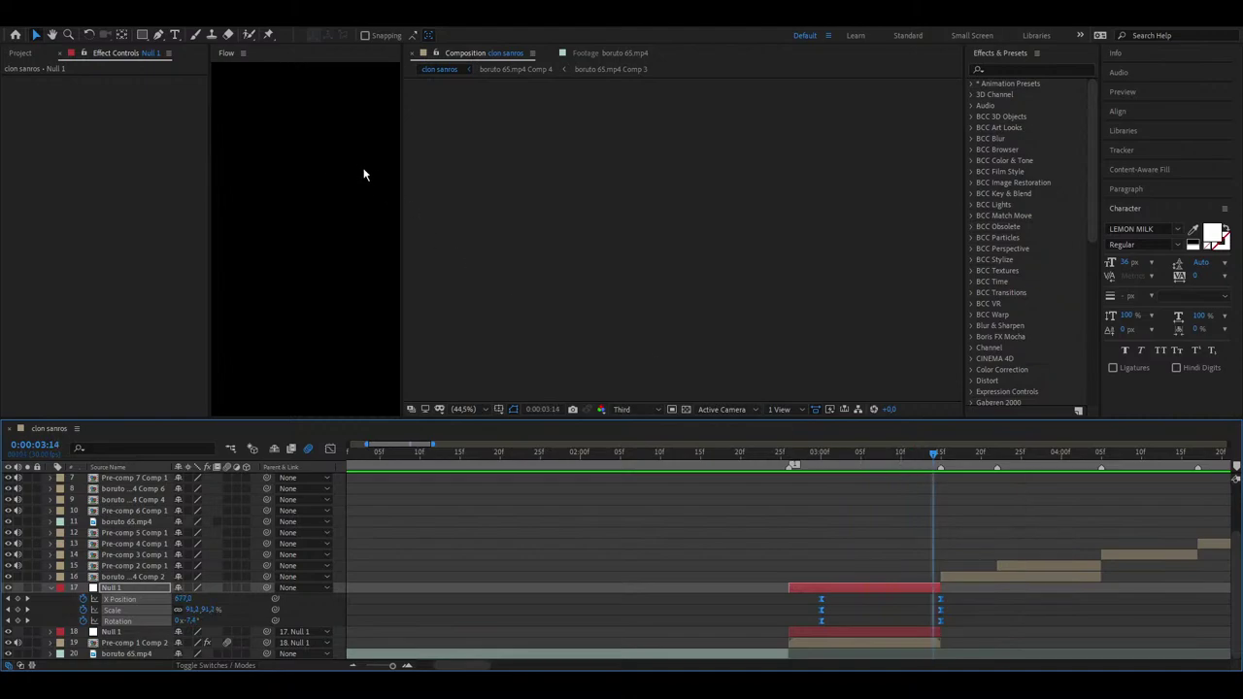
pyautogui.click(369, 235)
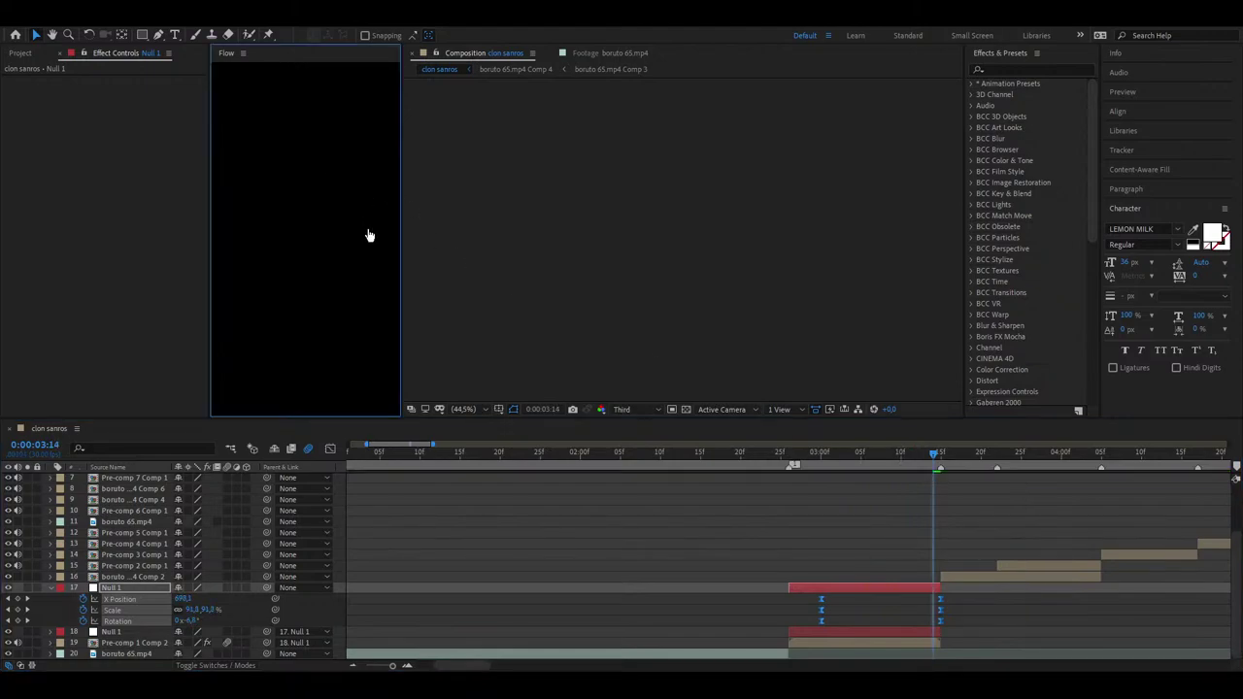
pyautogui.moveTo(909, 460); pyautogui.dragTo(782, 476)
pyautogui.press('space')
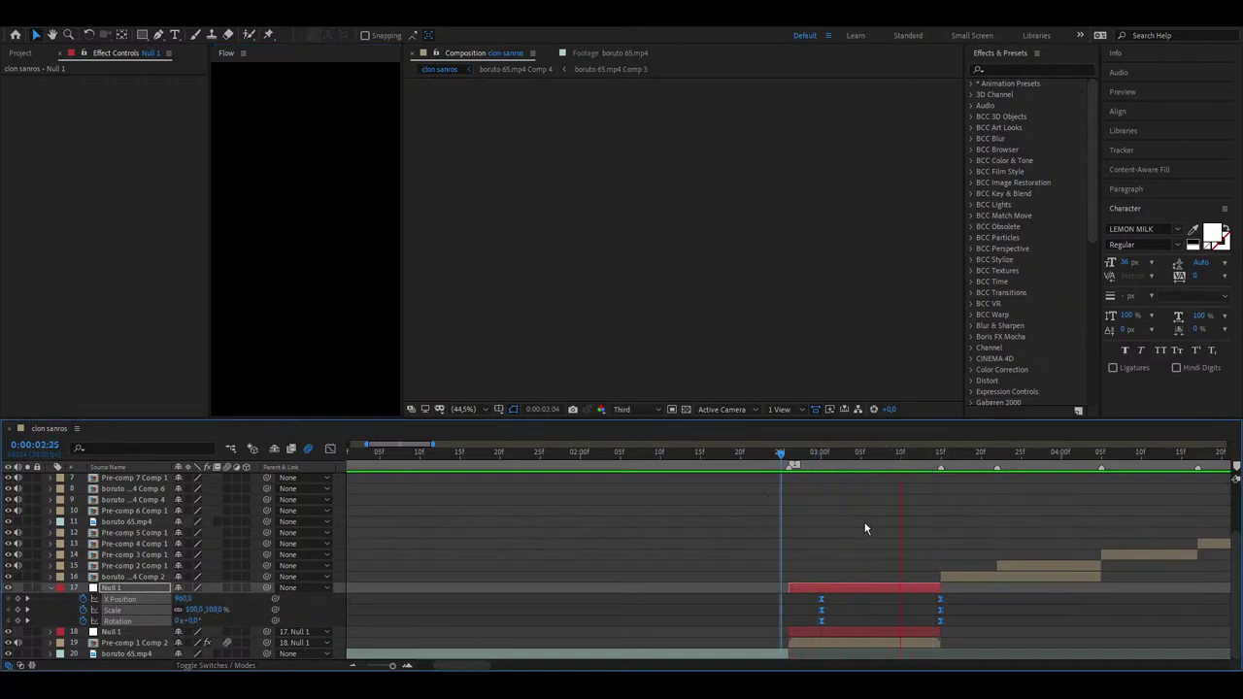
pyautogui.press('space')
# - Collapse the upper null's properties and pre-compose the boruto 65.mp4 Comp 2 and Pre-comp 2 Comp 1 layers together
pyautogui.press('o')
pyautogui.press('u')
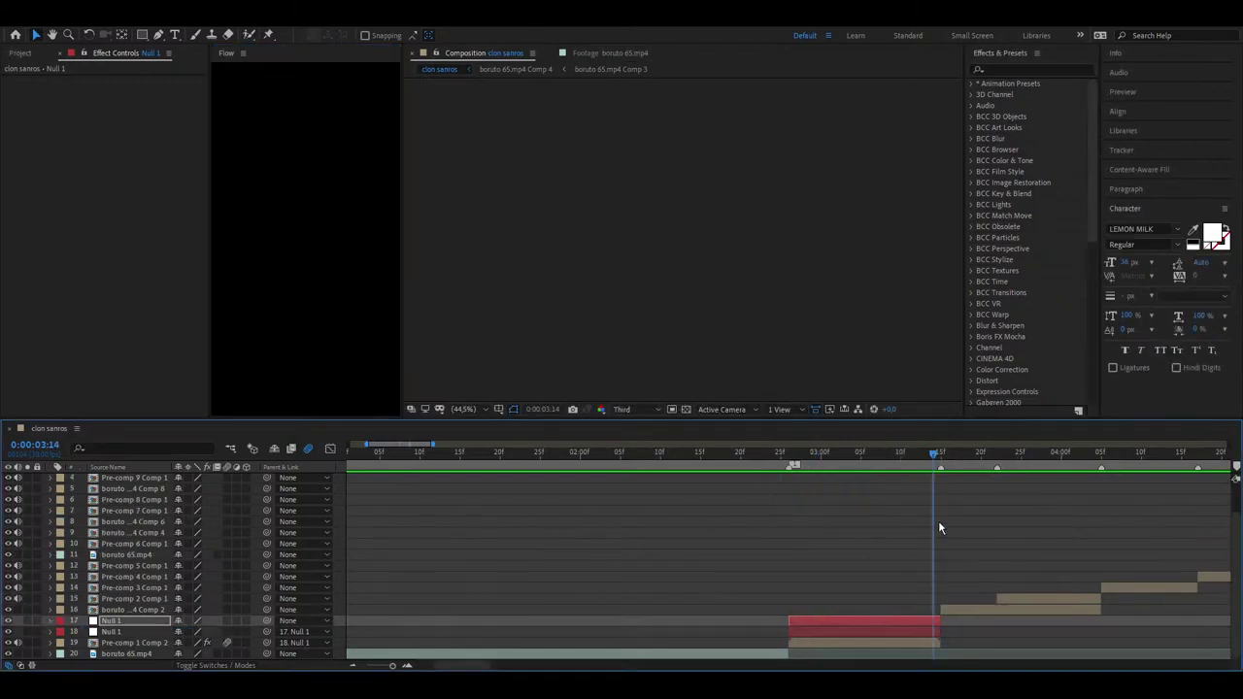
pyautogui.moveTo(789, 488); pyautogui.dragTo(606, 535)
pyautogui.click(657, 608)
pyautogui.keyDown('shift'); pyautogui.click(694, 598); pyautogui.keyUp('shift')
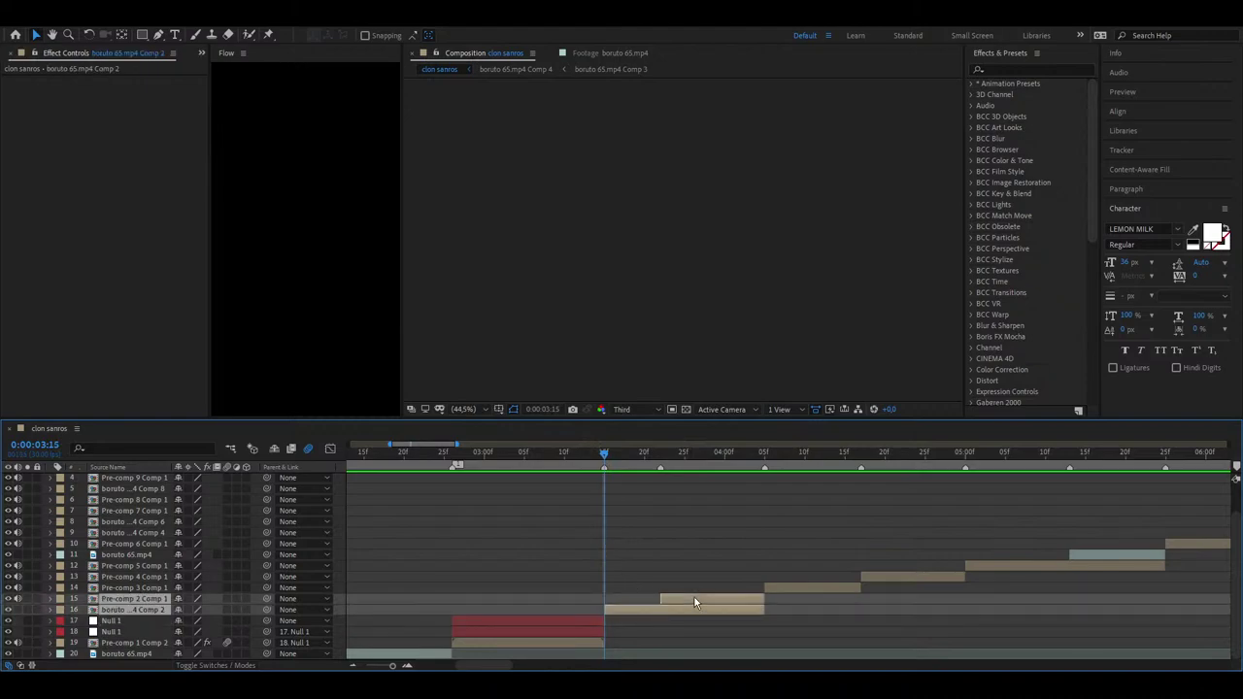
pyautogui.press('Return')
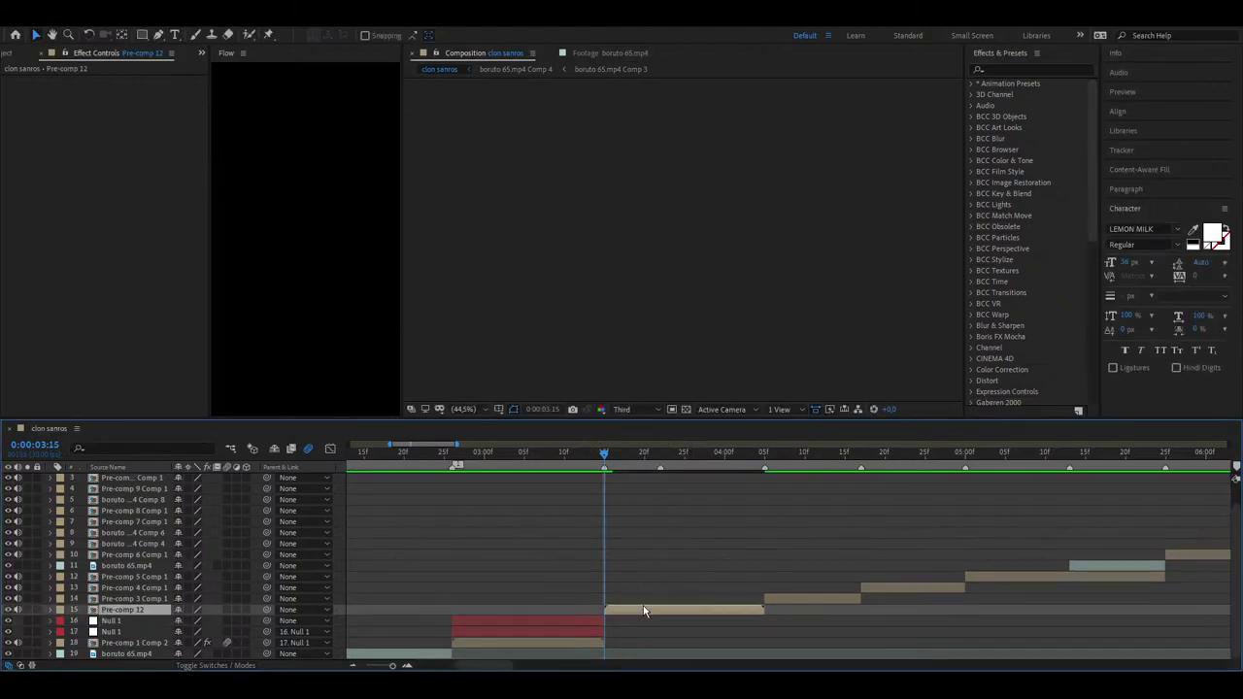
# - Copy the Motion Tile effect from Pre-comp 1 Comp 2 onto Pre-comp 12, and open Pre-comp 12 at 0:00:03:22
pyautogui.click(592, 641)
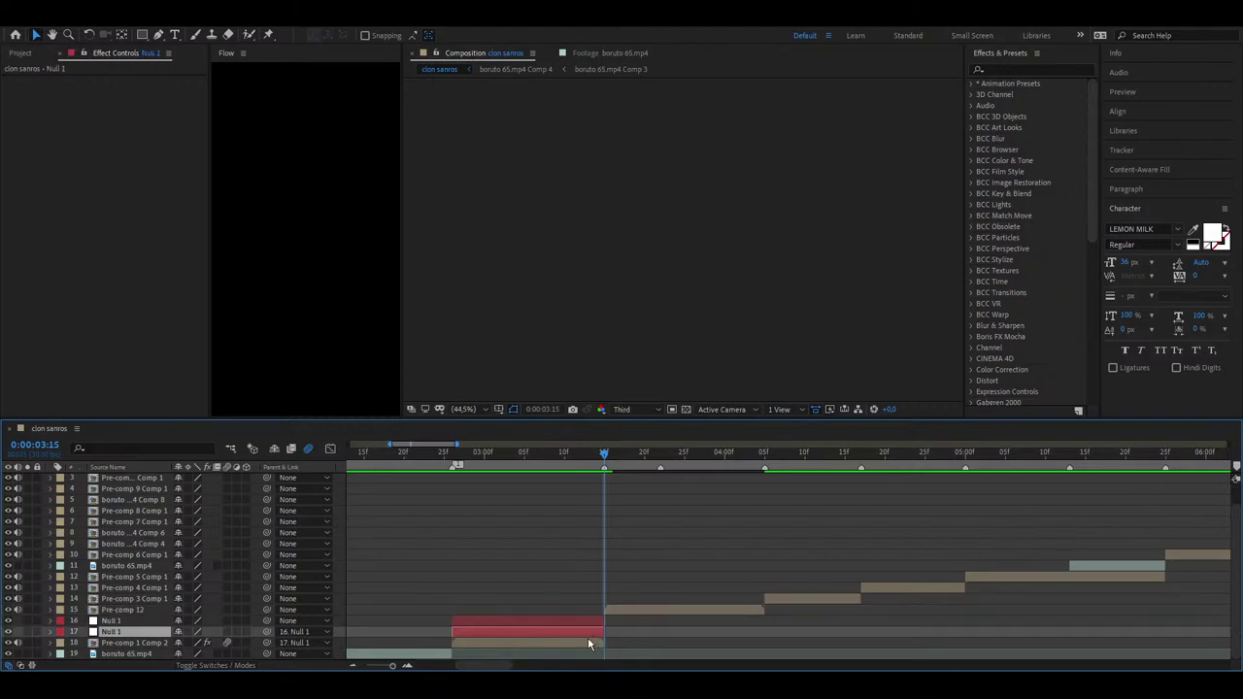
pyautogui.click(44, 81)
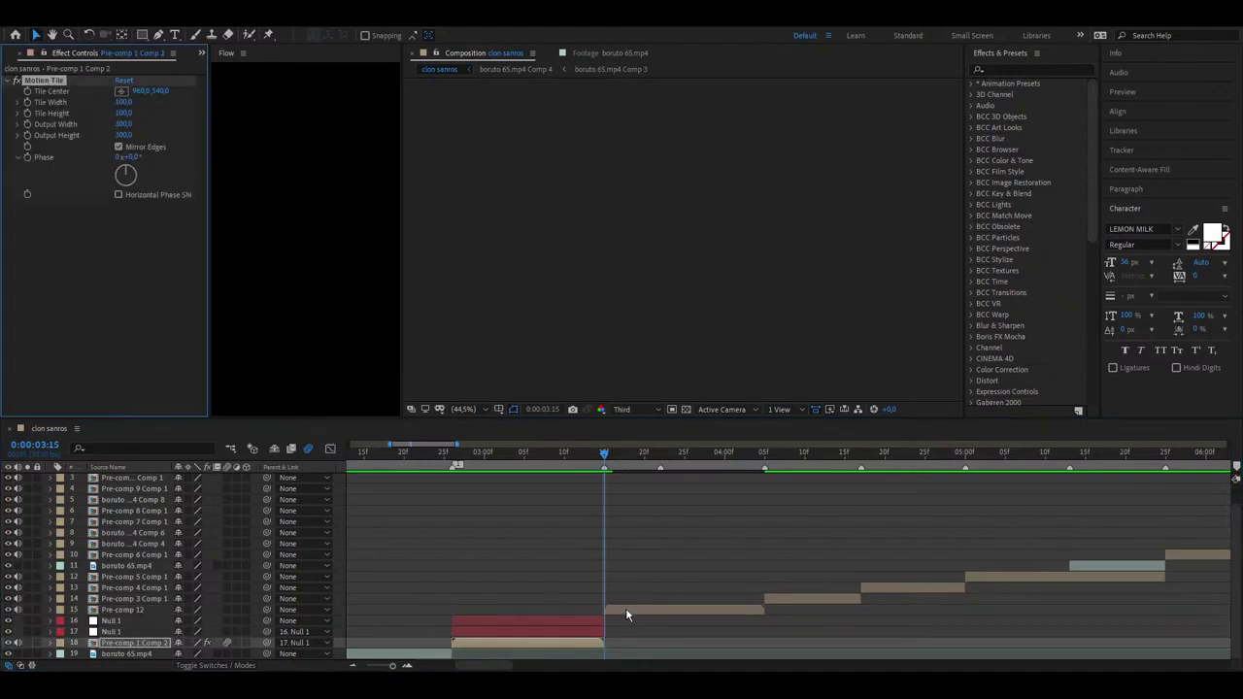
pyautogui.click(626, 612)
pyautogui.hotkey('ctrl', 'v')
pyautogui.moveTo(535, 455); pyautogui.dragTo(660, 506)
pyautogui.doubleClick(692, 609)
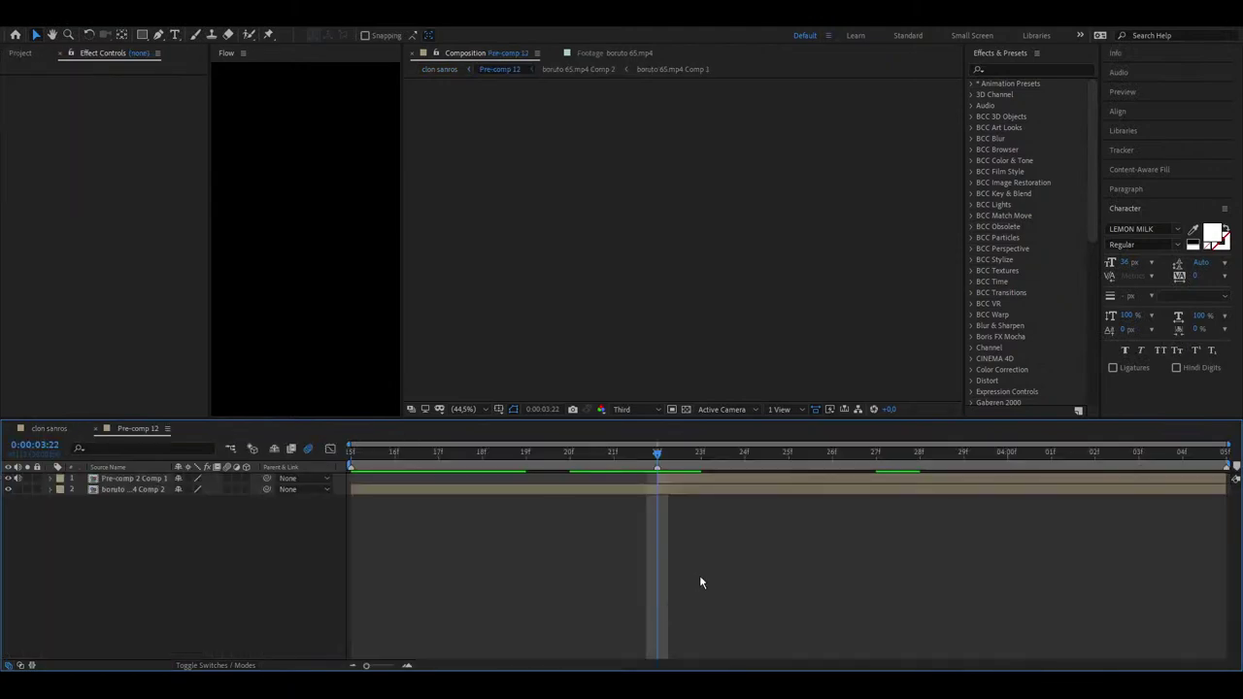
# - Apply the Linear Wipe effect to the Pre-comp 2 Comp 1 layer and try a Transition Completion of 19%
pyautogui.click(676, 482)
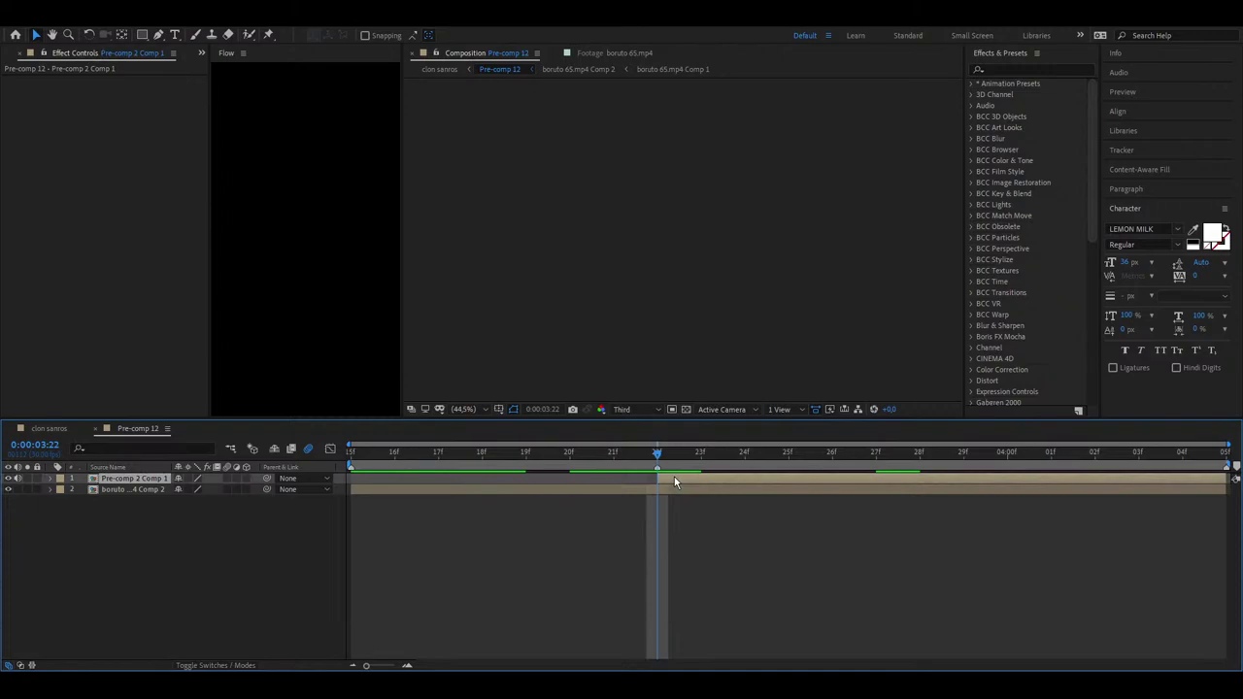
pyautogui.press('p')
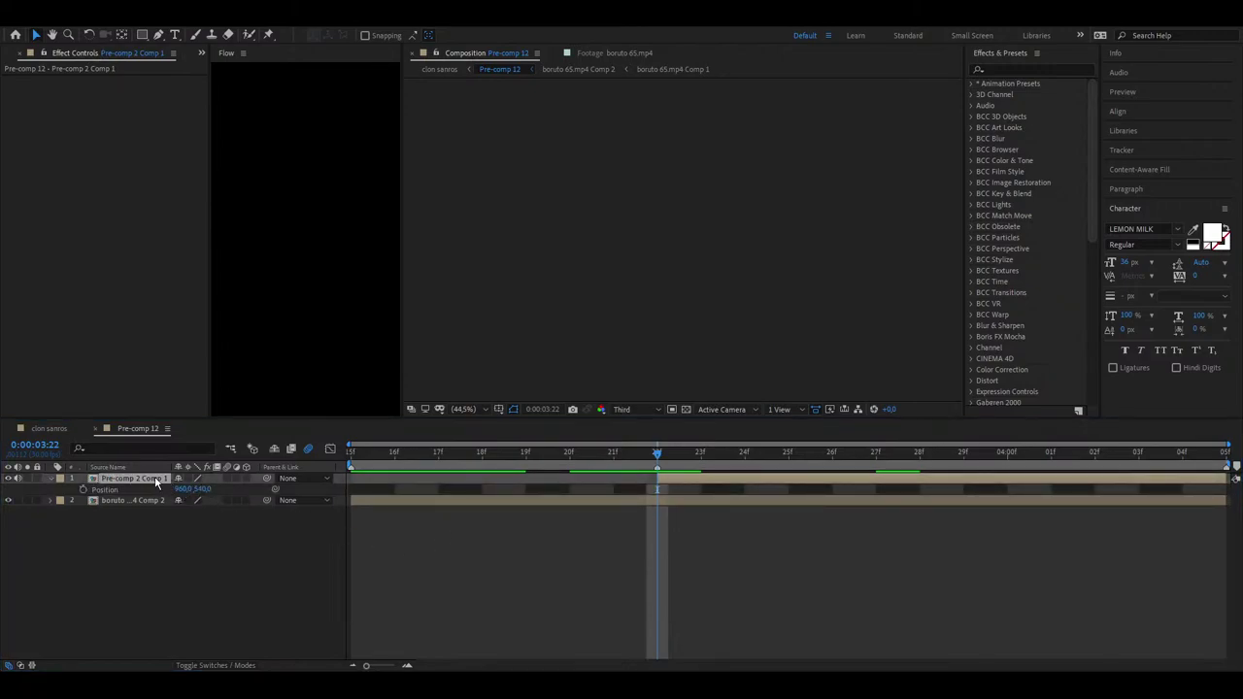
pyautogui.hotkey('ctrl', 'v')
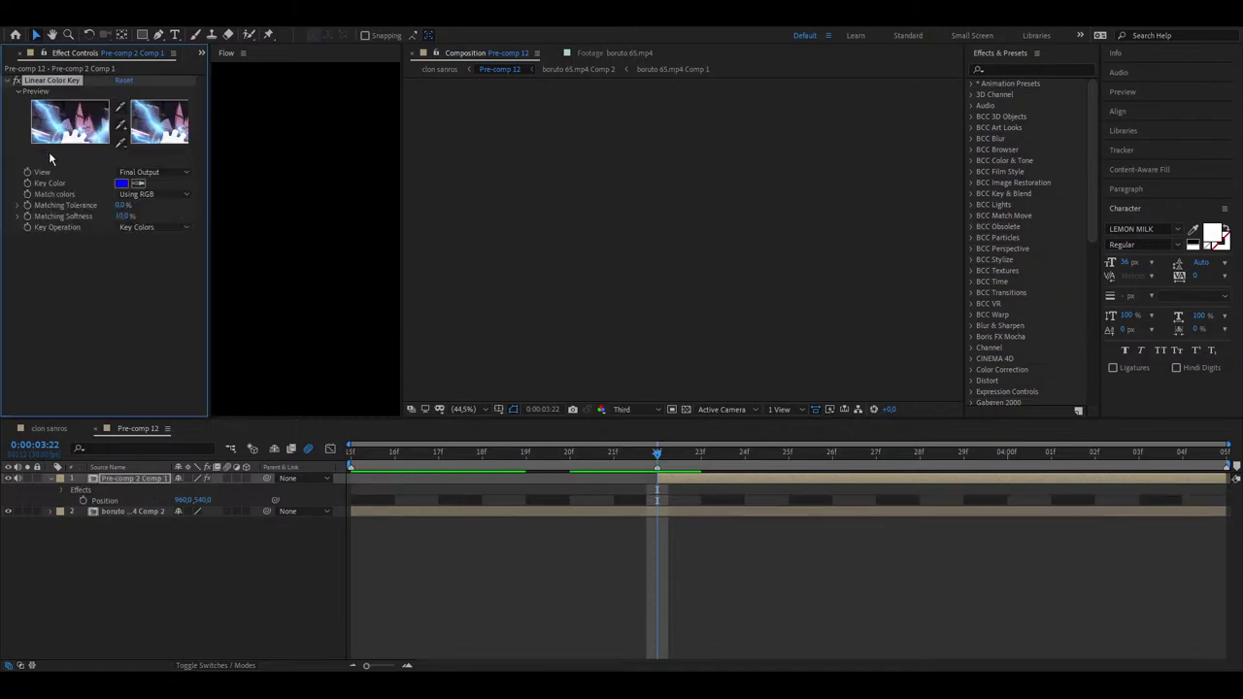
pyautogui.press('Delete')
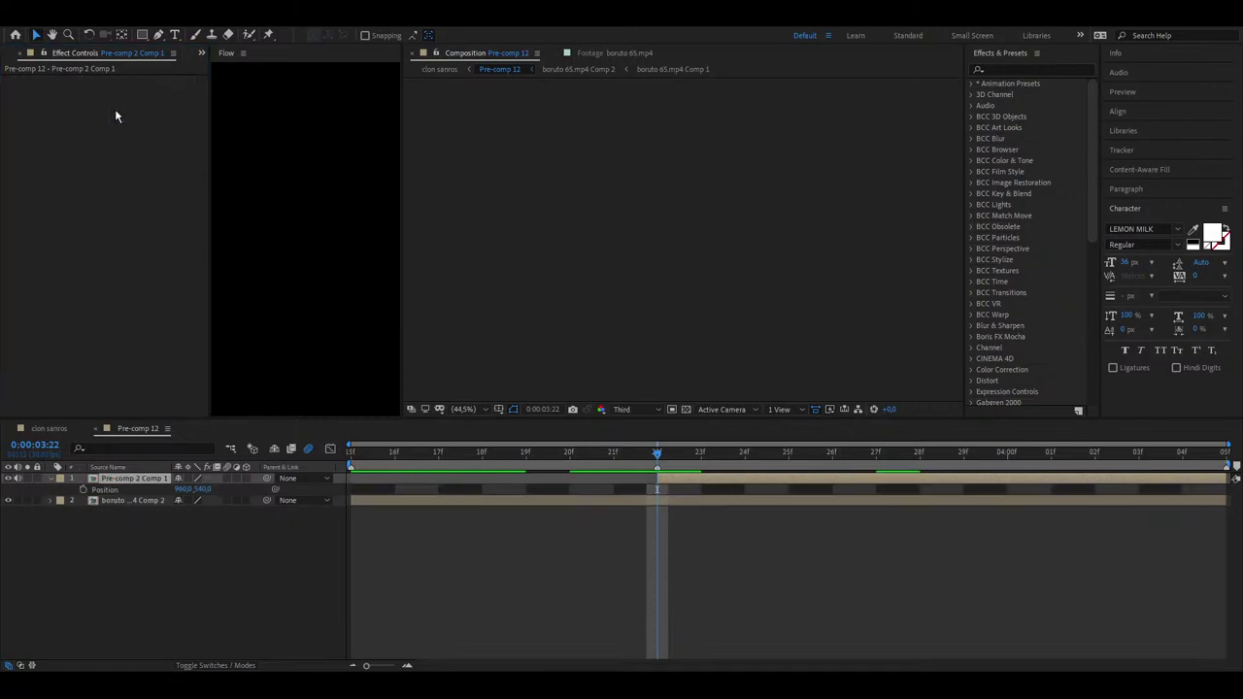
pyautogui.press('Return')
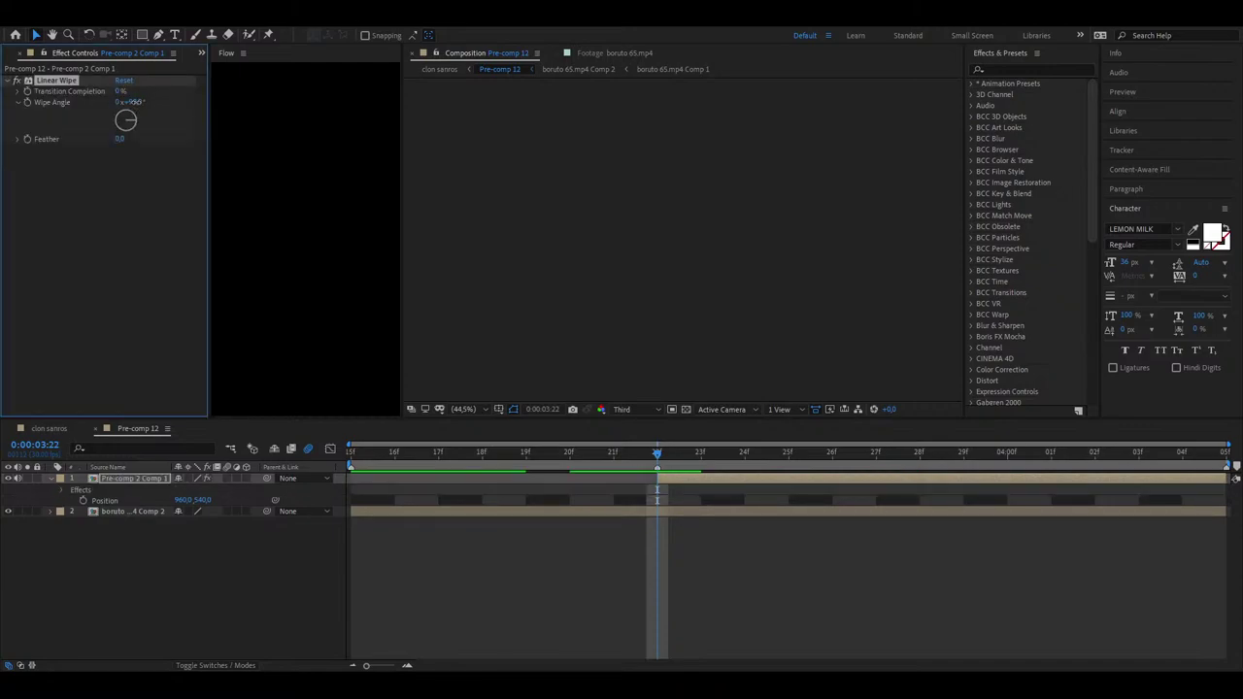
pyautogui.moveTo(119, 91); pyautogui.dragTo(141, 101)
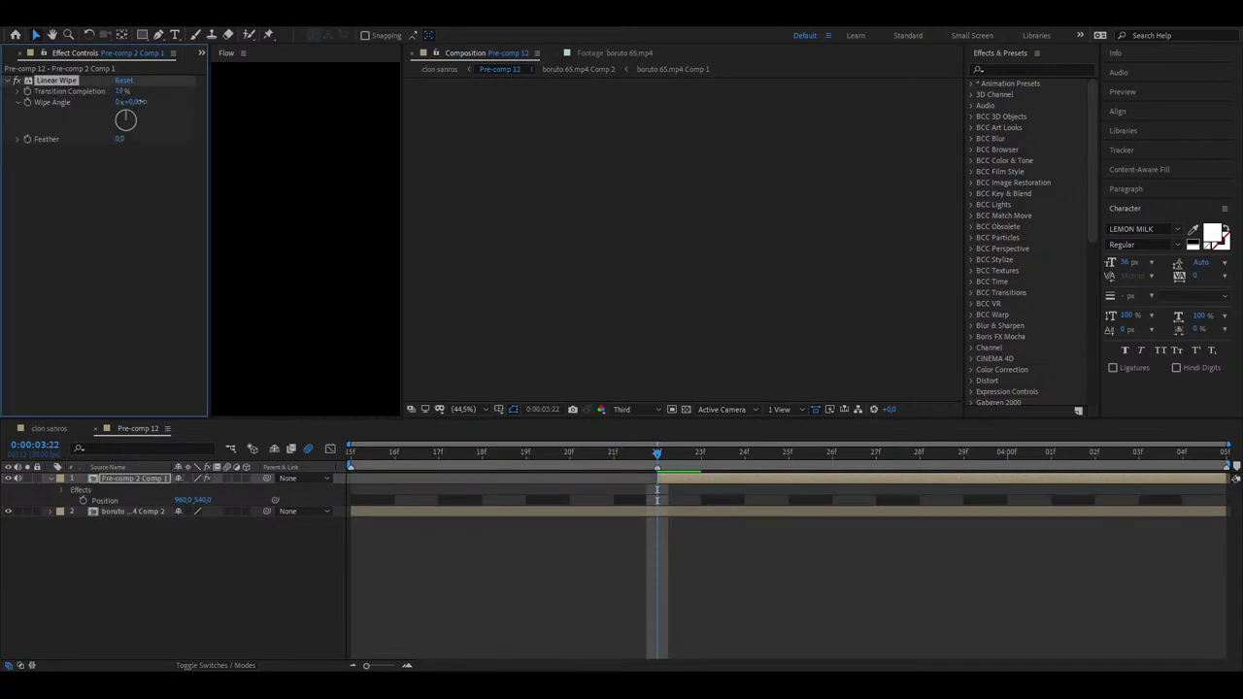
pyautogui.hotkey('ctrl', 'z')
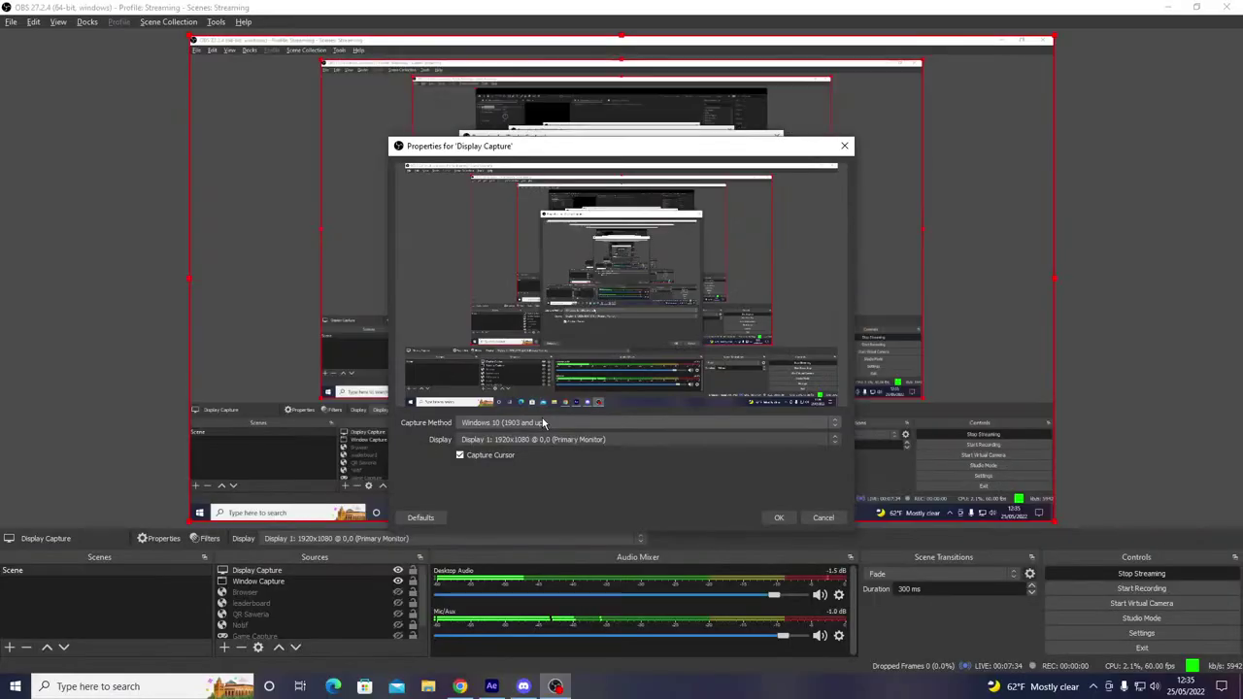
# - In OBS, set the Display Capture method to Windows 10 (1903 and up), hide the Window Capture source, and return to After Effects
pyautogui.click(514, 424)
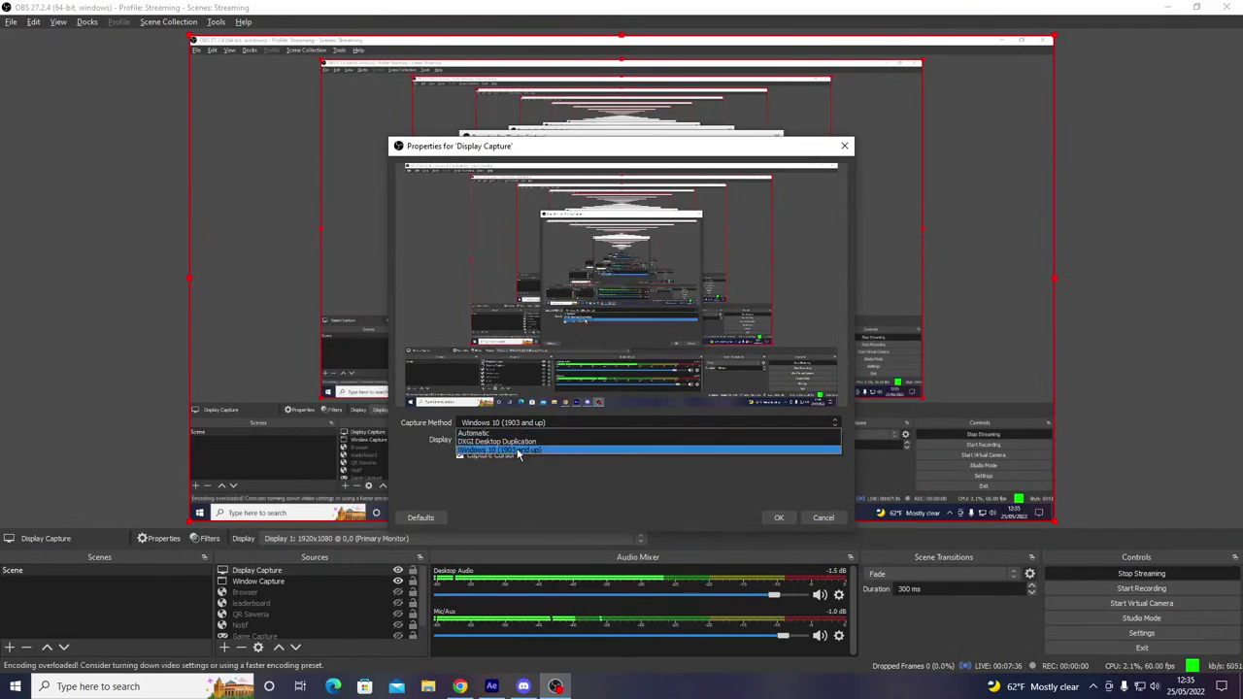
pyautogui.click(525, 450)
pyautogui.click(778, 517)
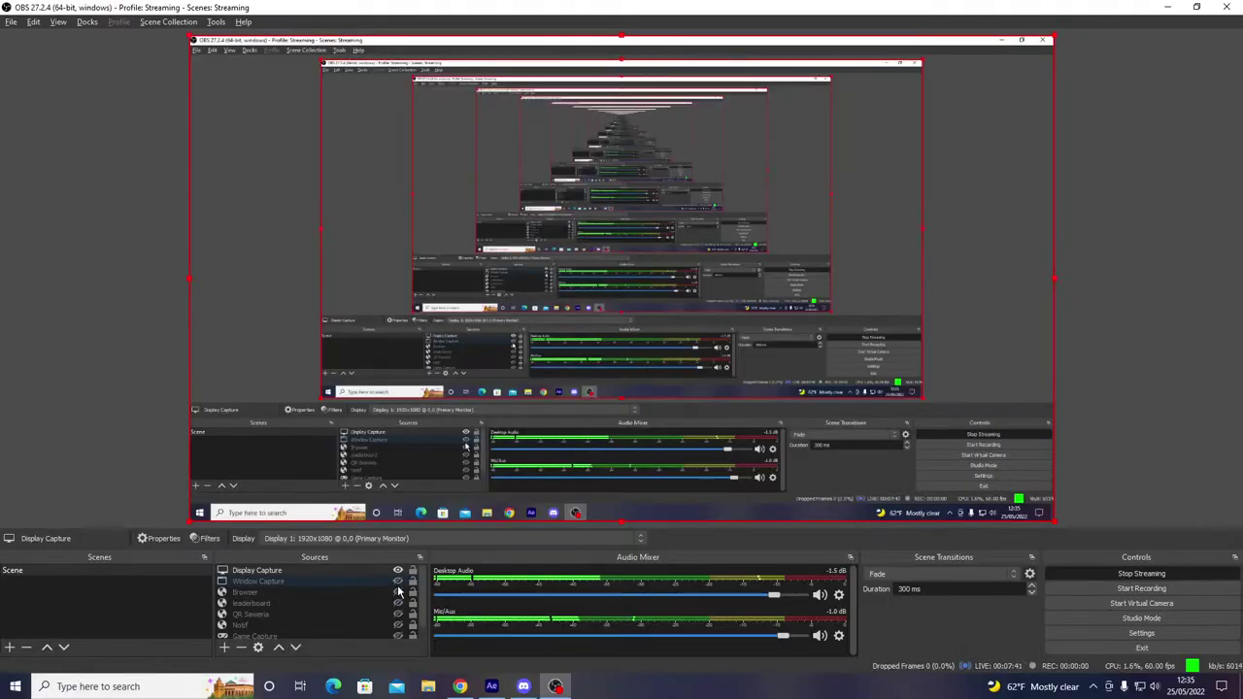
pyautogui.hotkey('alt', 'Tab')
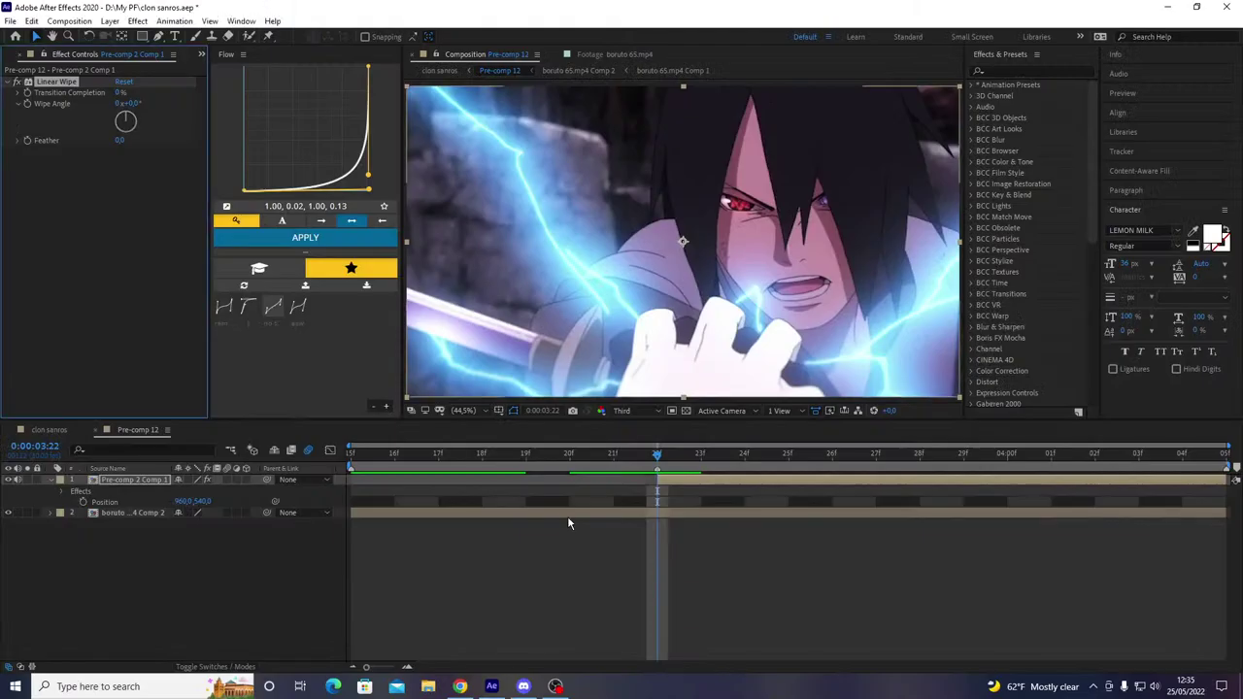
# - Play Pre-comp 12 from 0:00:03:20 and put the current time back at 0:00:03:22
pyautogui.click(567, 456)
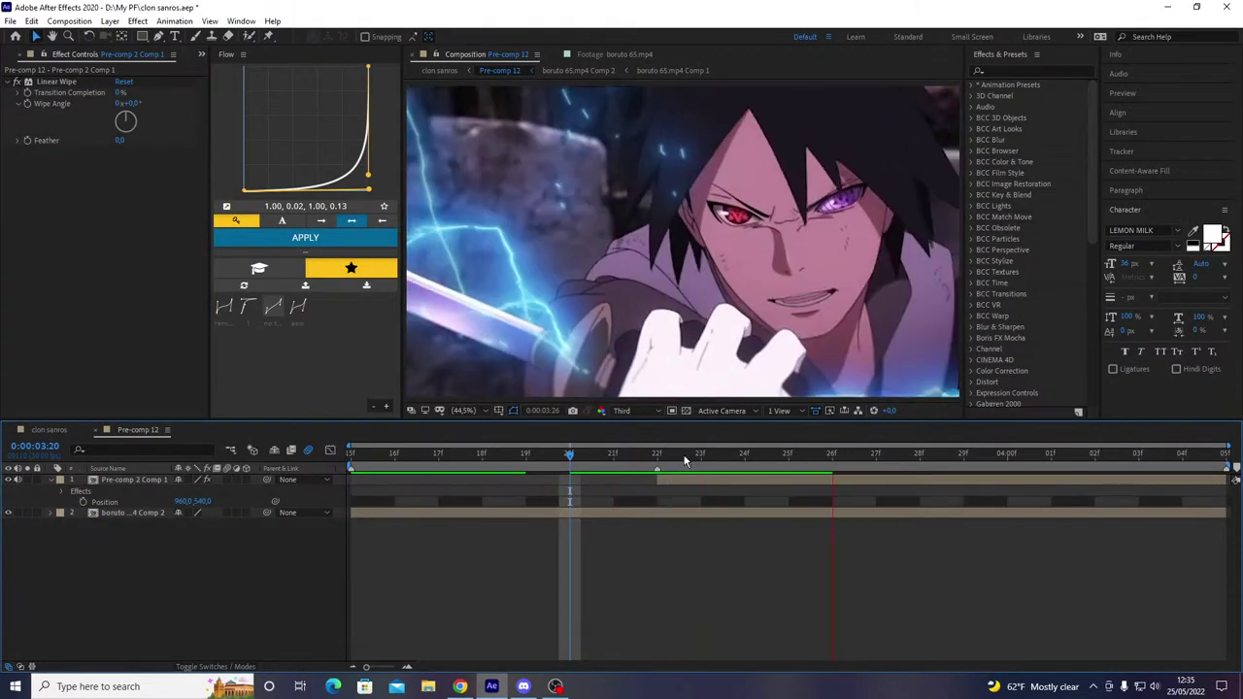
pyautogui.press('space')
pyautogui.click(661, 456)
pyautogui.hotkey('ctrl', 'v')
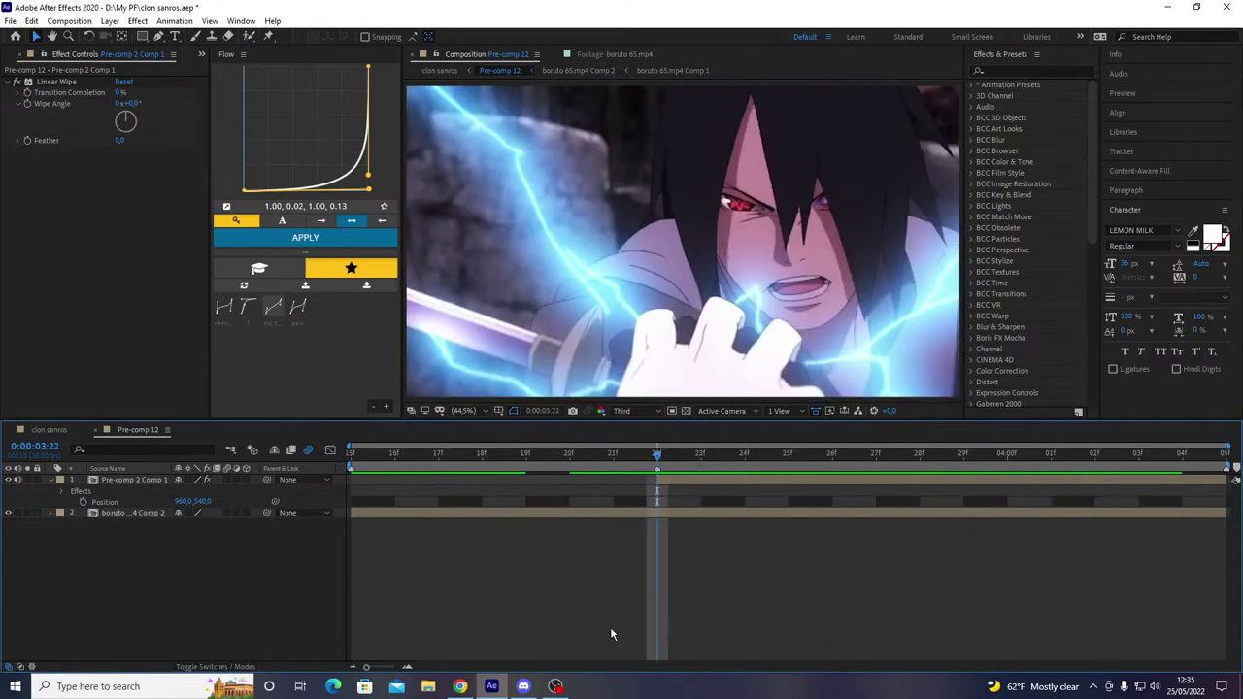
# - Switch to the browser to check the YouTube live stream, and come back to After Effects
pyautogui.hotkey('alt', 'Tab')
pyautogui.press('Tab')
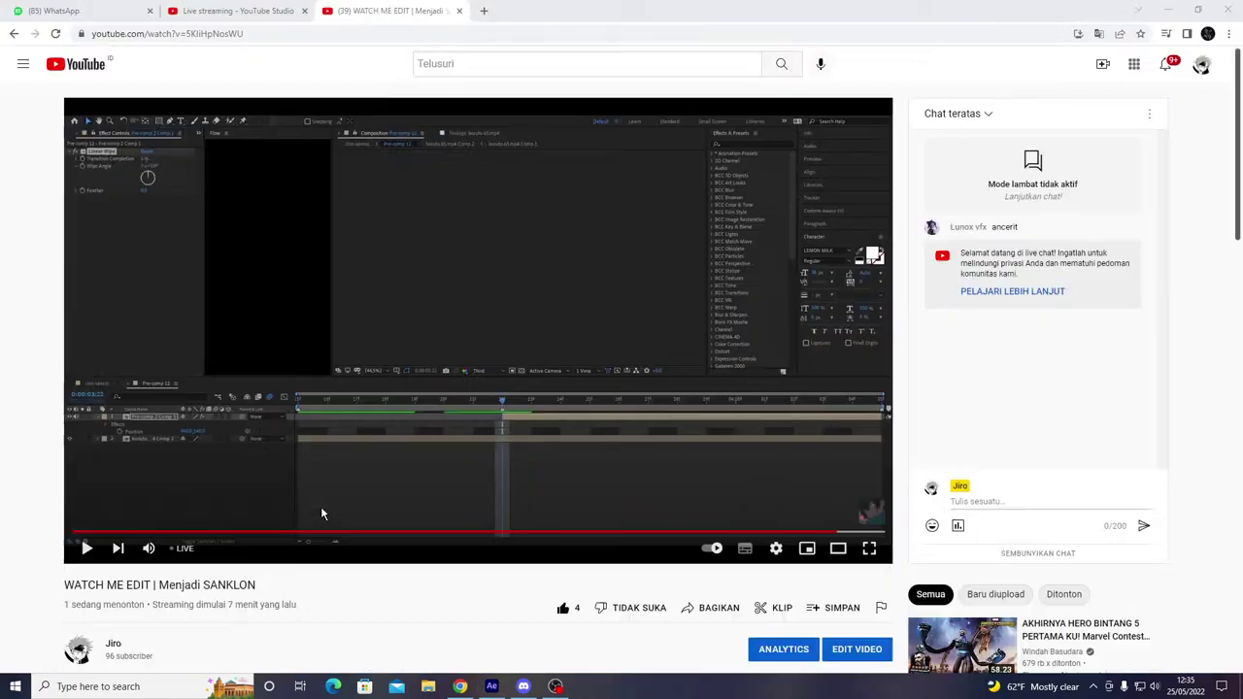
pyautogui.hotkey('alt', 'Tab')
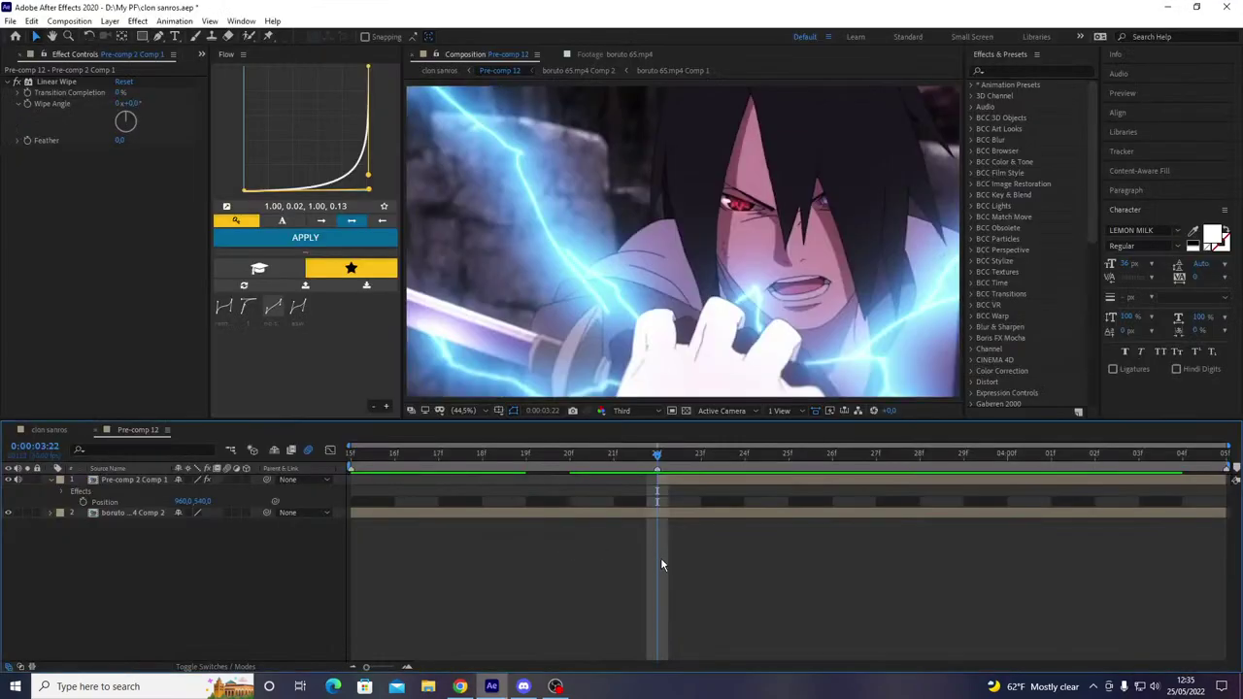
# - Save the project and play Pre-comp 12 from its start at 0:00:03:15, stopping with the current time at 0:00:03:22
pyautogui.hotkey('ctrl', 's')
pyautogui.moveTo(597, 462); pyautogui.dragTo(300, 472)
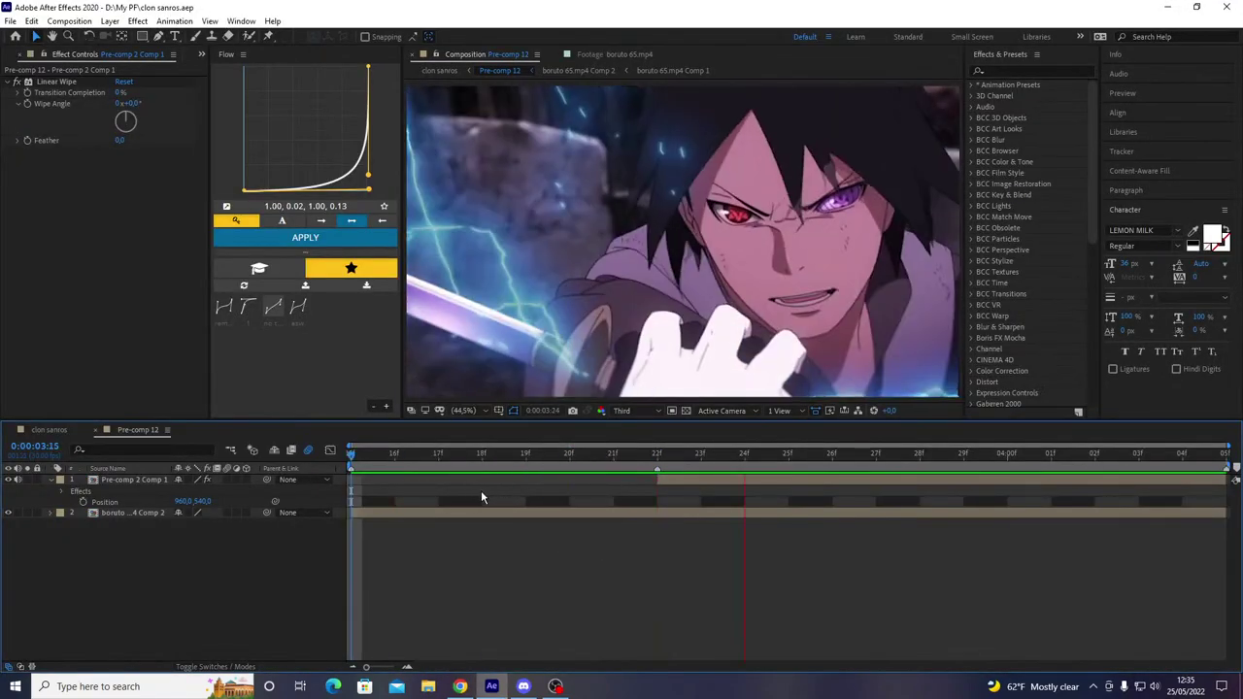
pyautogui.click(659, 460)
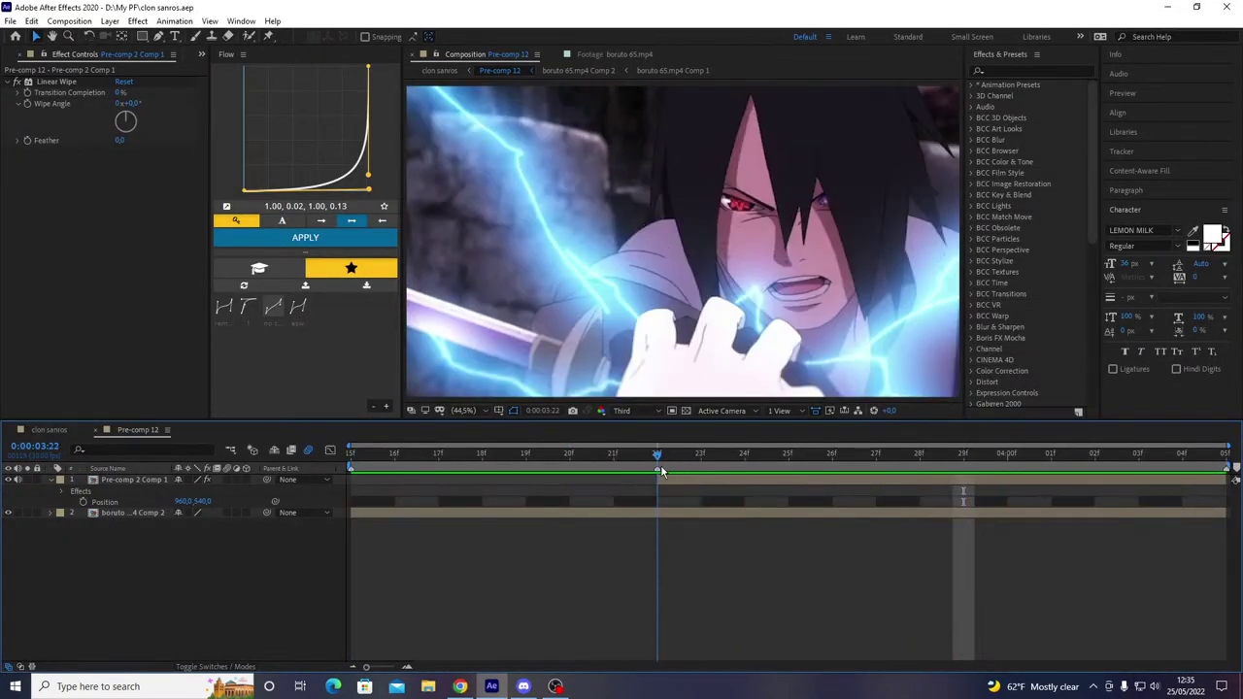
# - Set the Wipe Angle of the Linear Wipe on Pre-comp 2 Comp 1 to 90°, keeping Transition Completion at 0%
pyautogui.click(664, 478)
pyautogui.press('u')
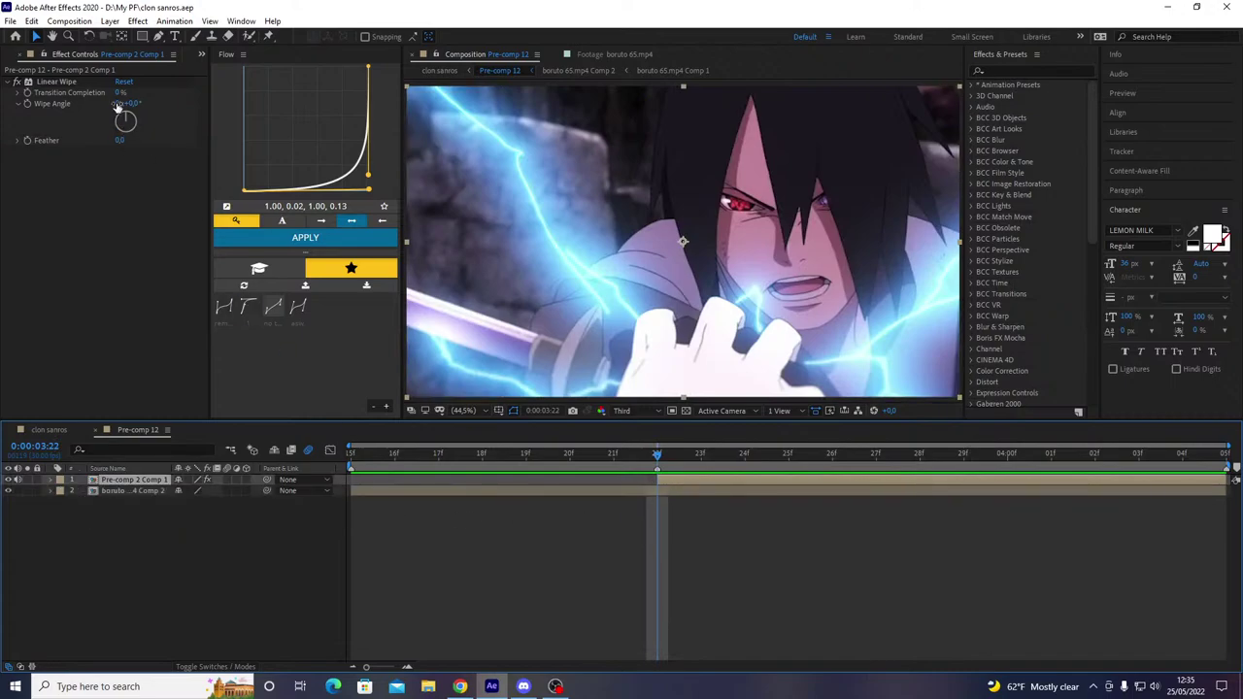
pyautogui.moveTo(118, 93); pyautogui.dragTo(140, 96)
pyautogui.hotkey('ctrl', 'z')
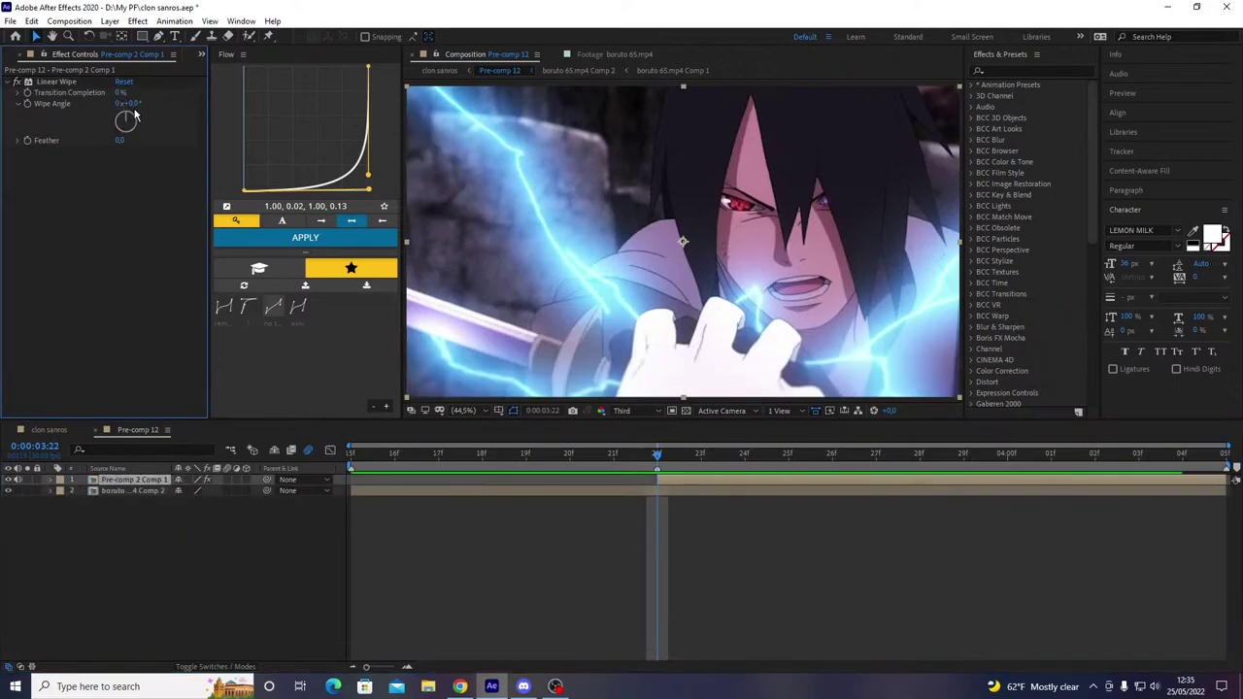
pyautogui.click(133, 106)
pyautogui.write('90')
pyautogui.press('Return')
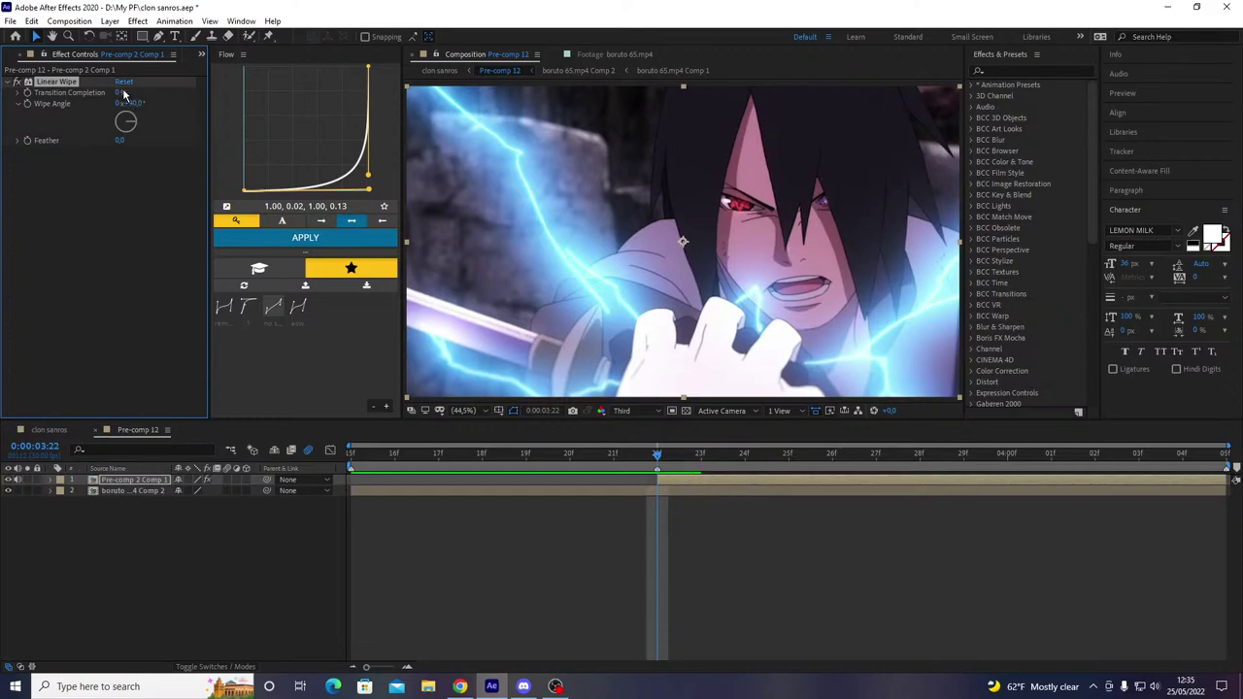
# - Set the Linear Wipe's Transition Completion on Pre-comp 2 Comp 1 to 45% to split the frame between both clips
pyautogui.click(121, 91)
pyautogui.moveTo(120, 92); pyautogui.dragTo(165, 112)
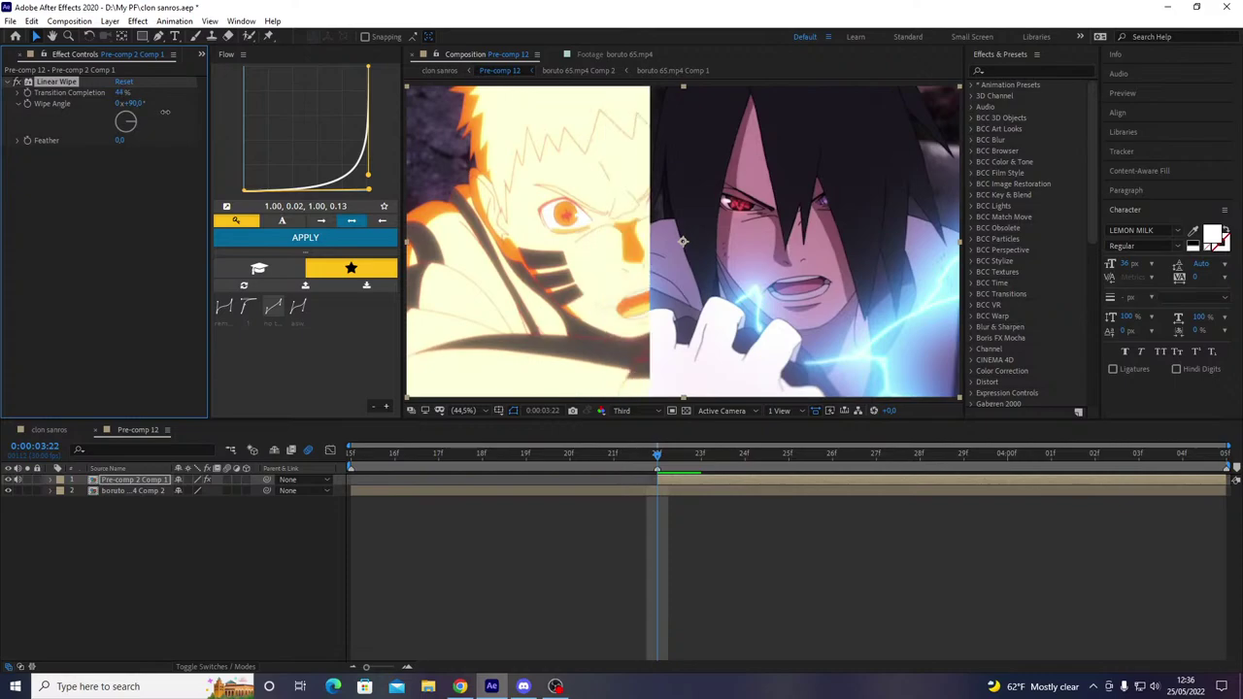
pyautogui.click(120, 199)
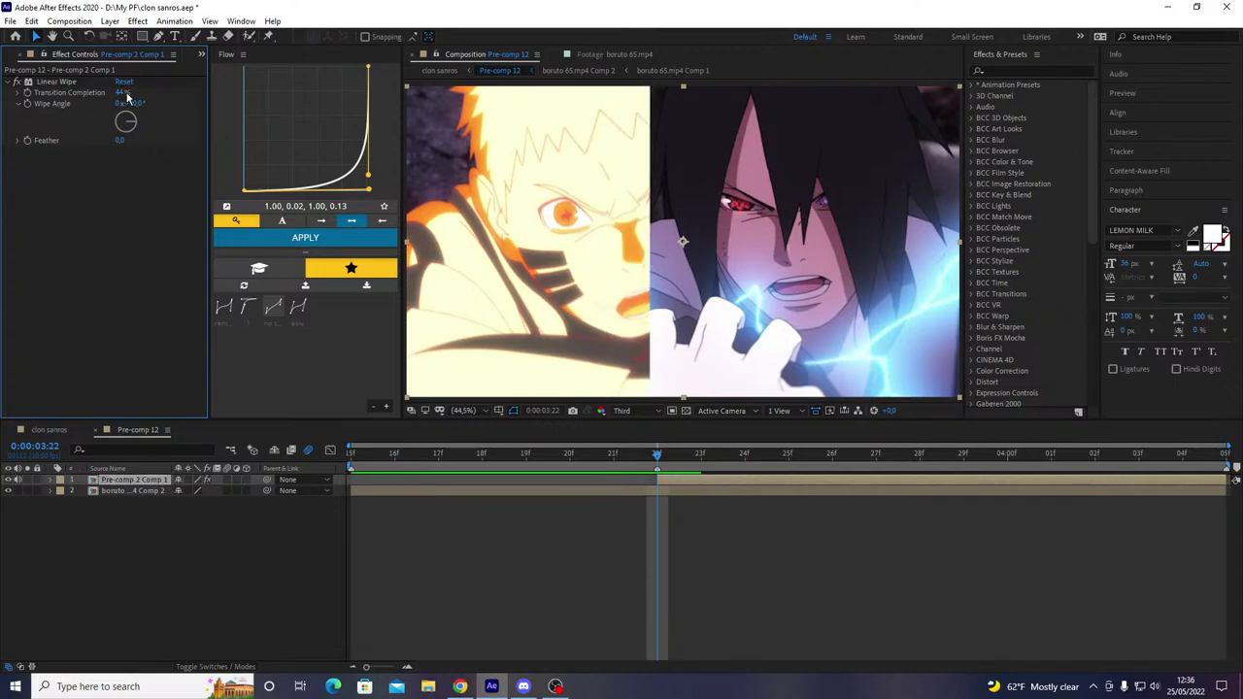
pyautogui.click(121, 94)
pyautogui.write('45')
pyautogui.click(116, 195)
# - Try a duplicate Linear Wipe with a Wipe Angle of -90° and a Transition Completion of 0%, and delete the duplicate
pyautogui.click(64, 83)
pyautogui.hotkey('ctrl', 'd')
pyautogui.hotkey('ctrl', 's')
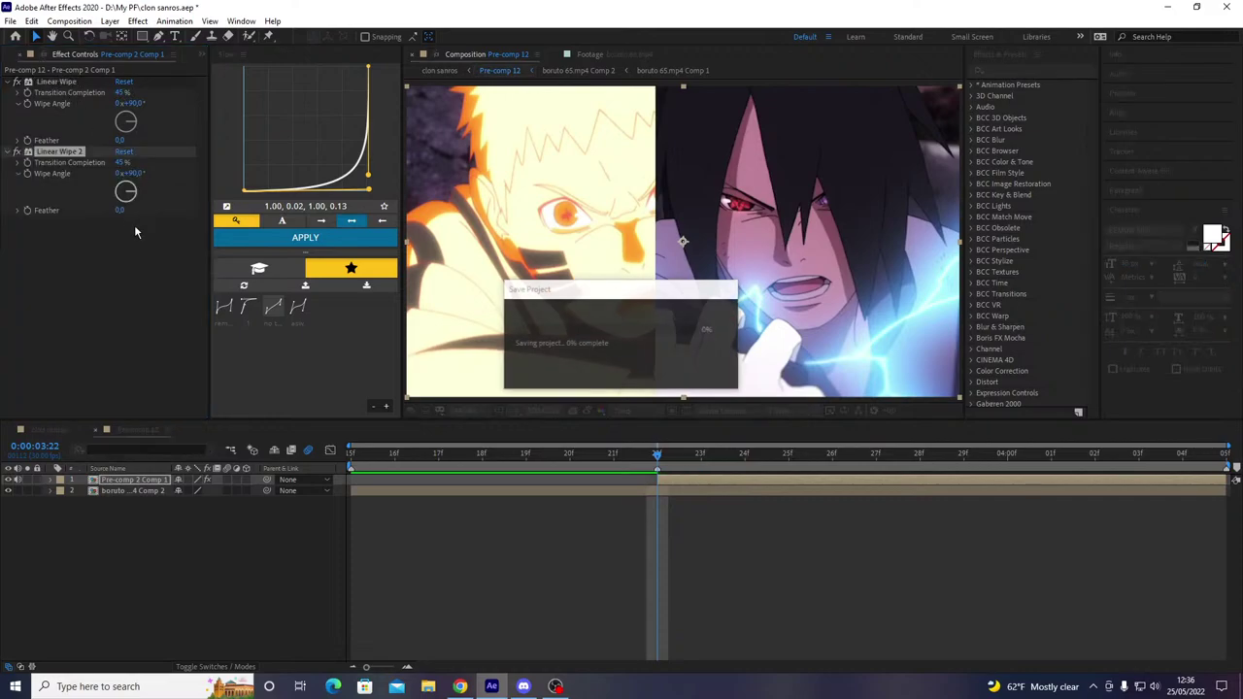
pyautogui.click(117, 172)
pyautogui.write('-90')
pyautogui.press('Return')
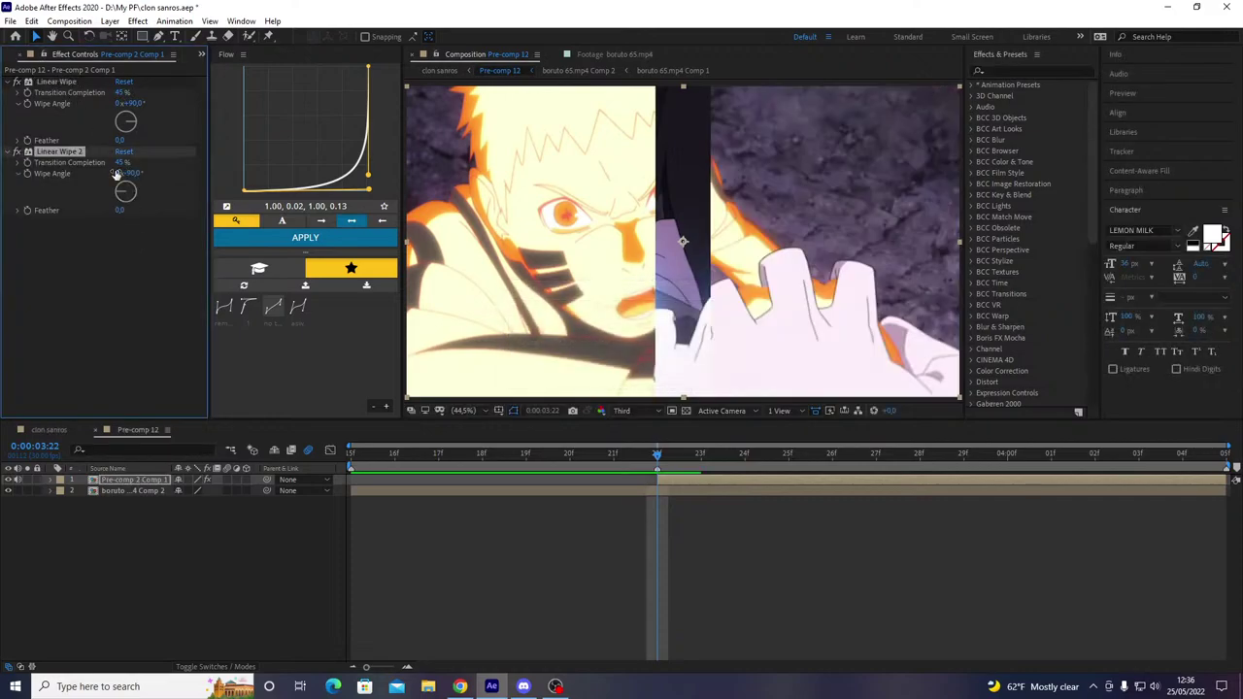
pyautogui.moveTo(123, 164); pyautogui.dragTo(115, 191)
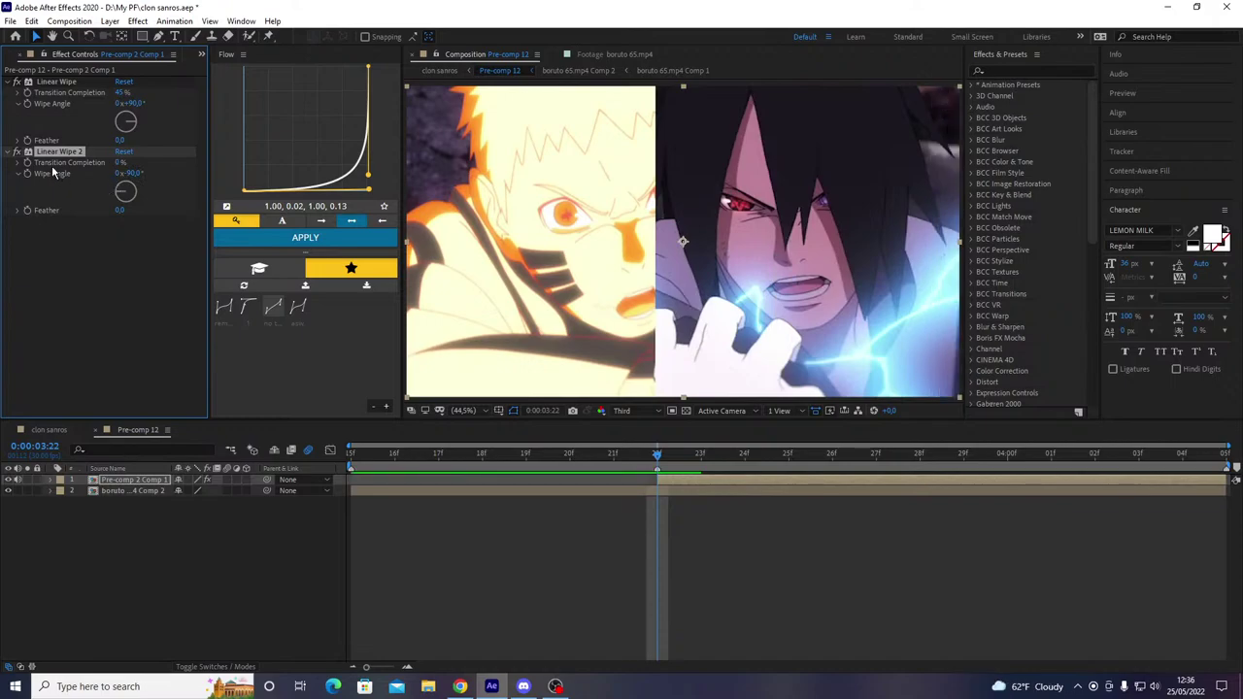
pyautogui.press('Delete')
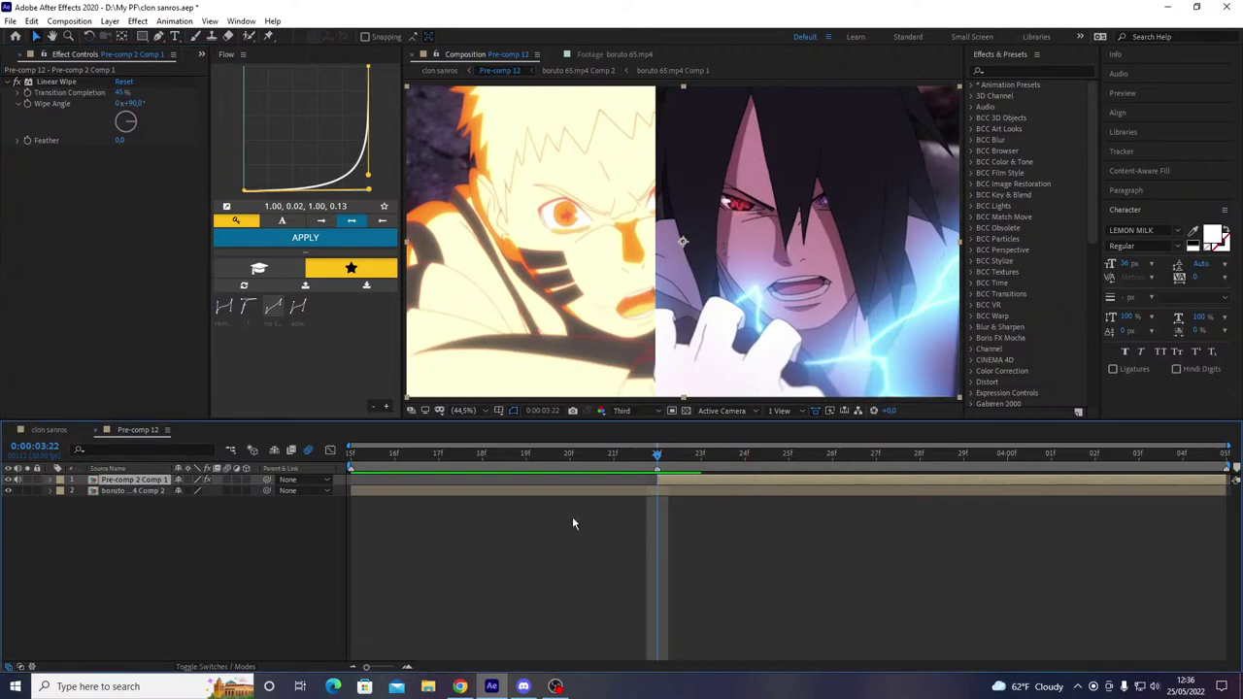
# - Shift the Pre-comp 2 Comp 1 layer sideways to an X Position of 1124
pyautogui.press('p')
pyautogui.moveTo(182, 490); pyautogui.dragTo(301, 499)
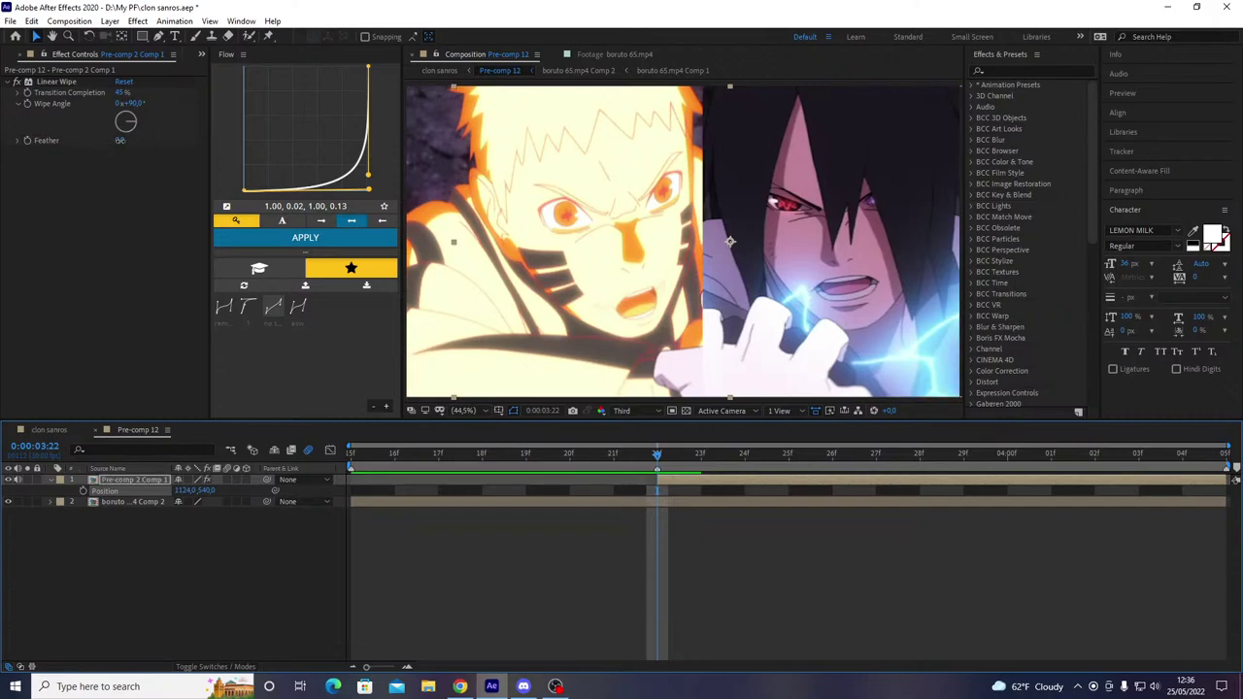
# - Set the Linear Wipe's Feather on Pre-comp 2 Comp 1 to 10 and save the project
pyautogui.moveTo(119, 139)
pyautogui.mouseDown()
pyautogui.moveTo(138, 140)
pyautogui.moveTo(120, 140)
pyautogui.mouseUp()
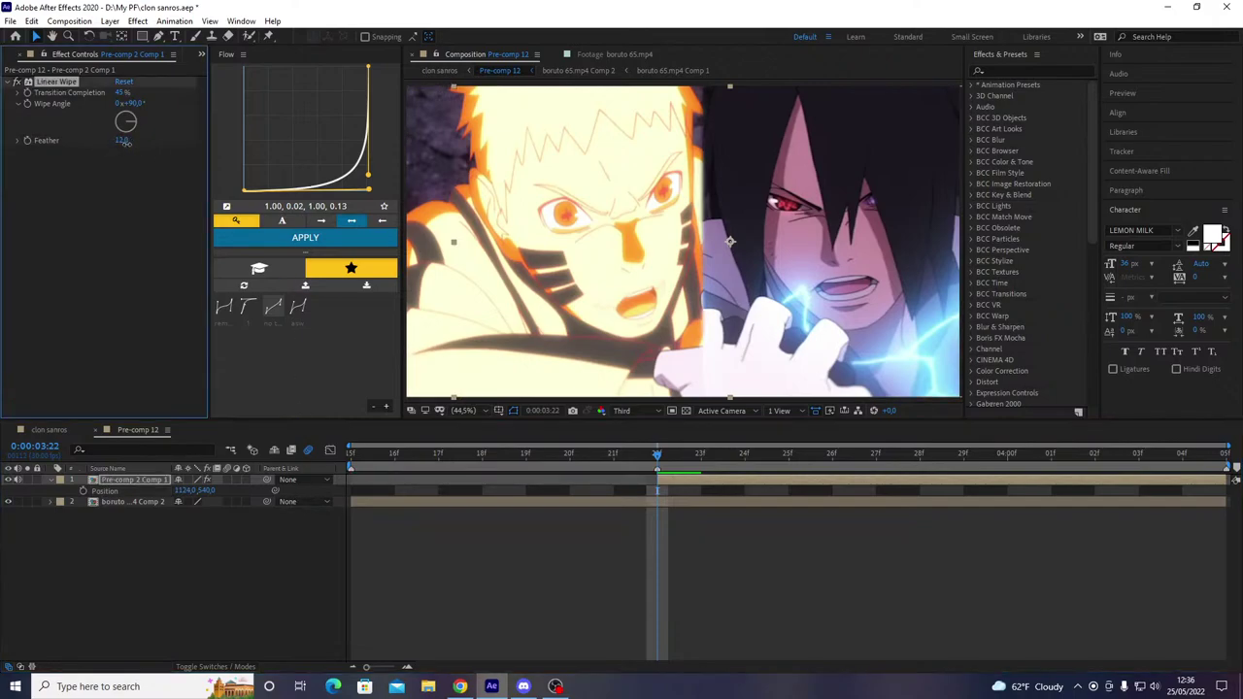
pyautogui.click(130, 178)
pyautogui.click(118, 141)
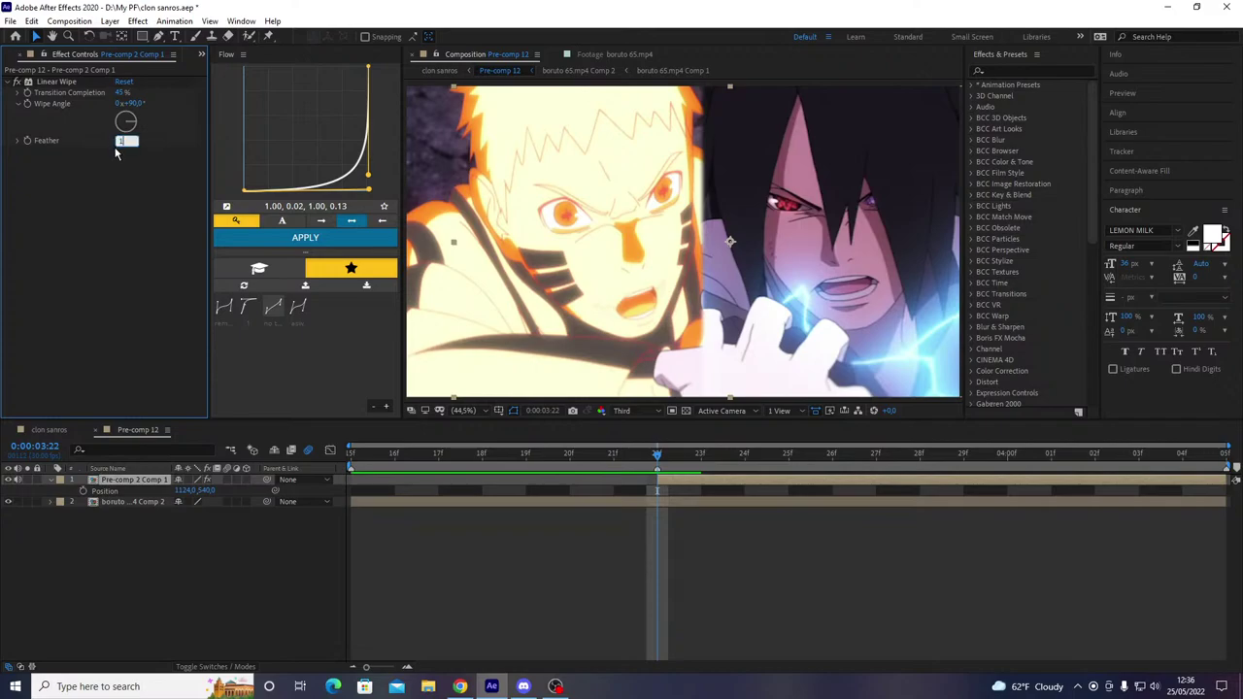
pyautogui.write('10')
pyautogui.press('Return')
pyautogui.hotkey('ctrl', 's')
pyautogui.click(669, 537)
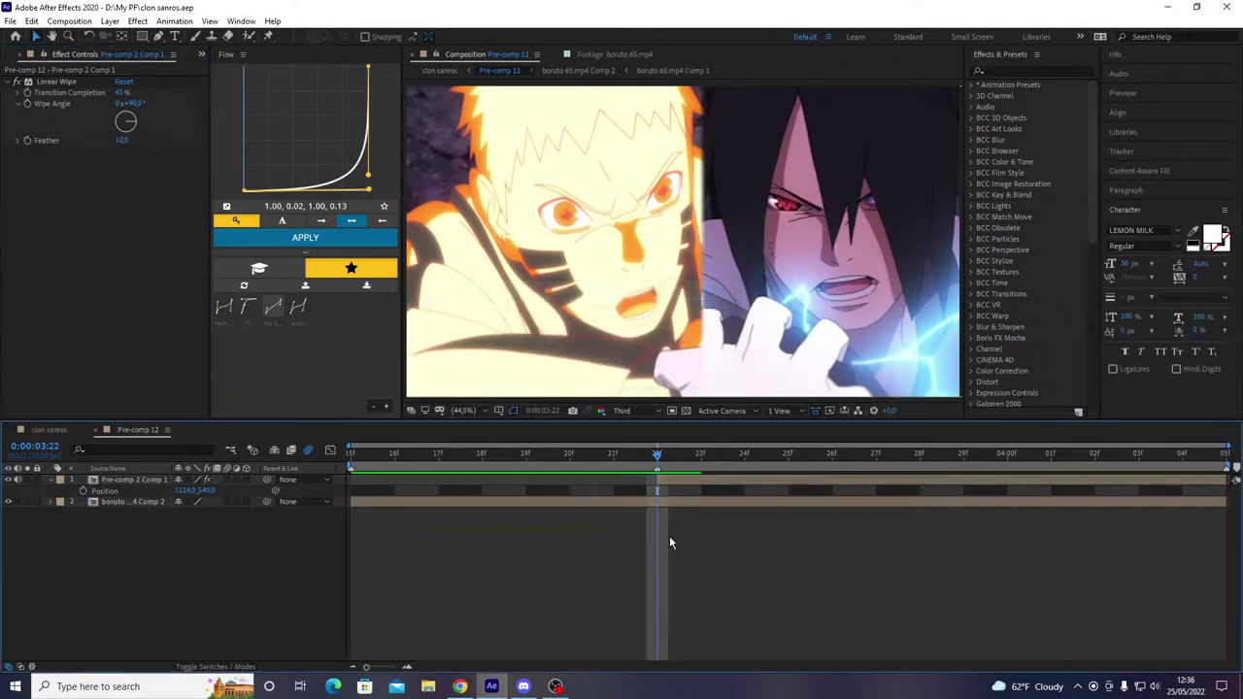
# - Keyframe Pre-comp 2 Comp 1's X Position from 1947 at 0:00:03:22 to 1124 at 0:00:04:04, and Easy Ease both keyframes
pyautogui.moveTo(660, 455)
pyautogui.mouseDown()
pyautogui.moveTo(615, 492)
pyautogui.moveTo(657, 457)
pyautogui.mouseUp()
pyautogui.click(661, 480)
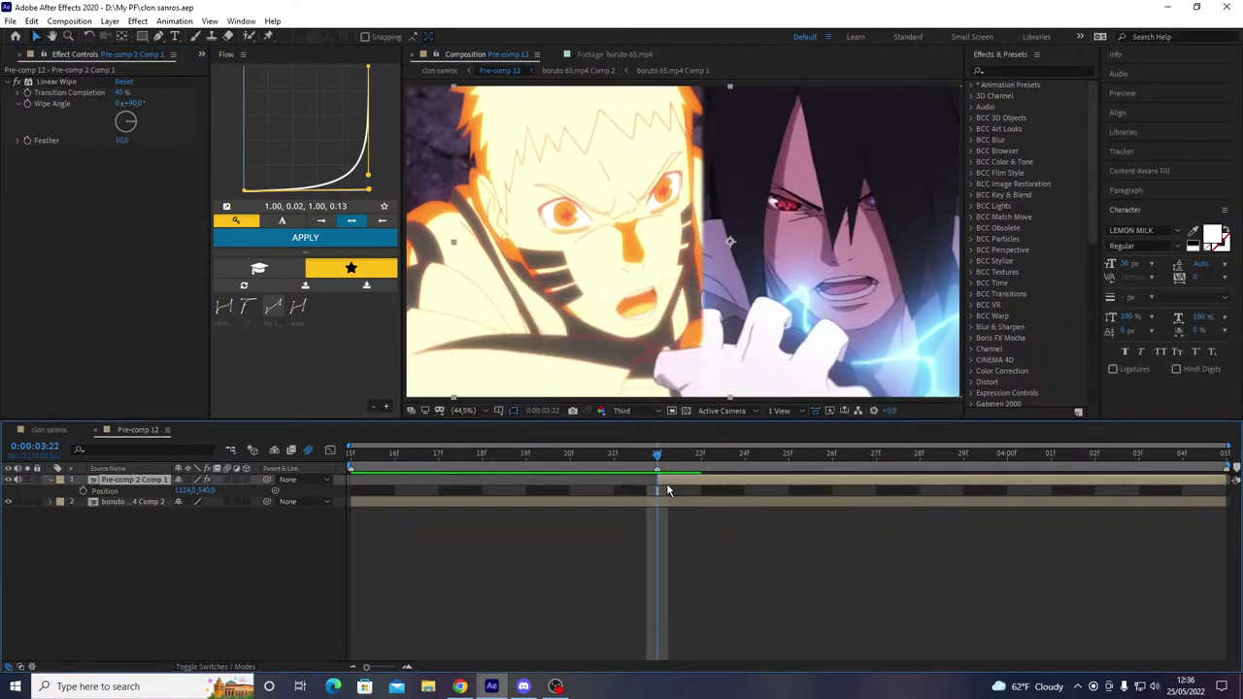
pyautogui.press('p')
pyautogui.press('p')
pyautogui.press('k')
pyautogui.press('j')
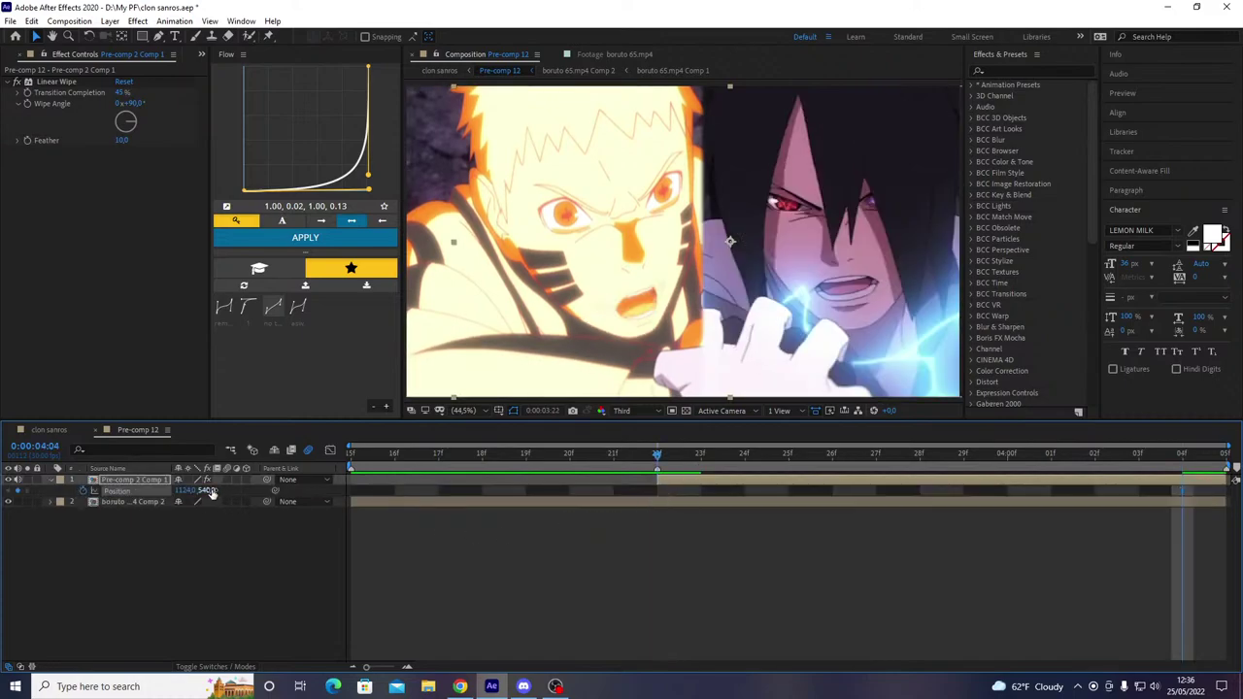
pyautogui.moveTo(288, 490); pyautogui.dragTo(133, 456)
pyautogui.hotkey('ctrl', 'z')
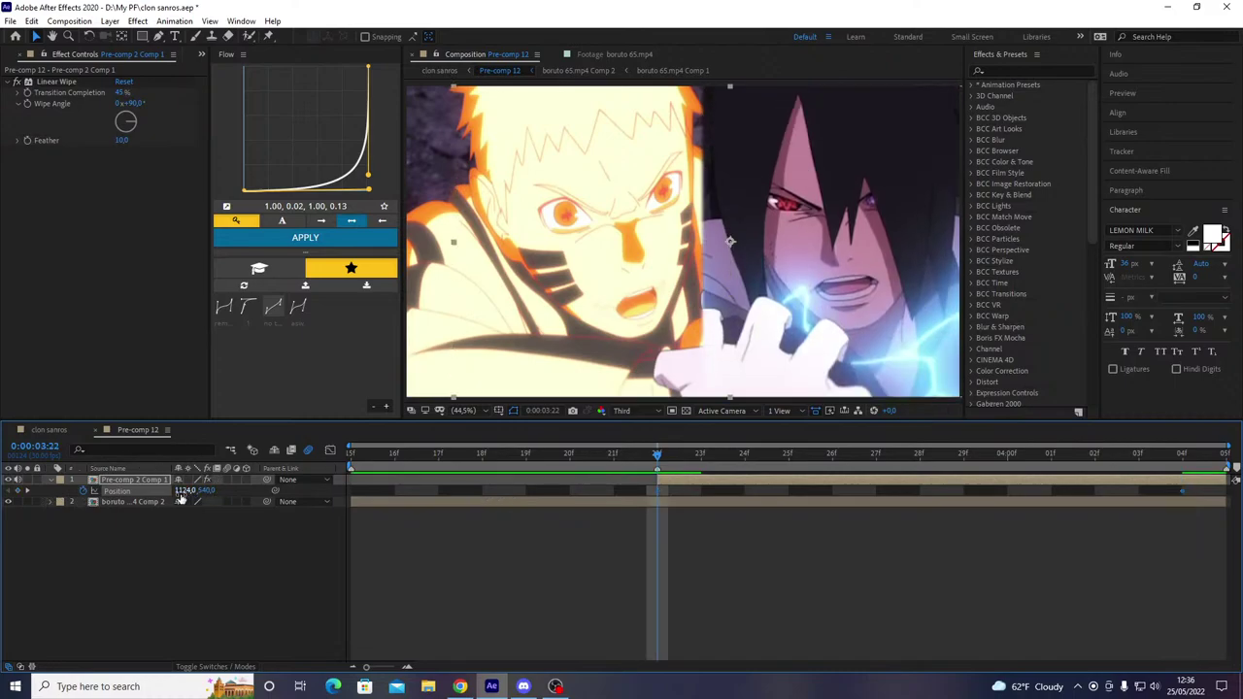
pyautogui.moveTo(184, 491); pyautogui.dragTo(1203, 500)
pyautogui.press('F9')
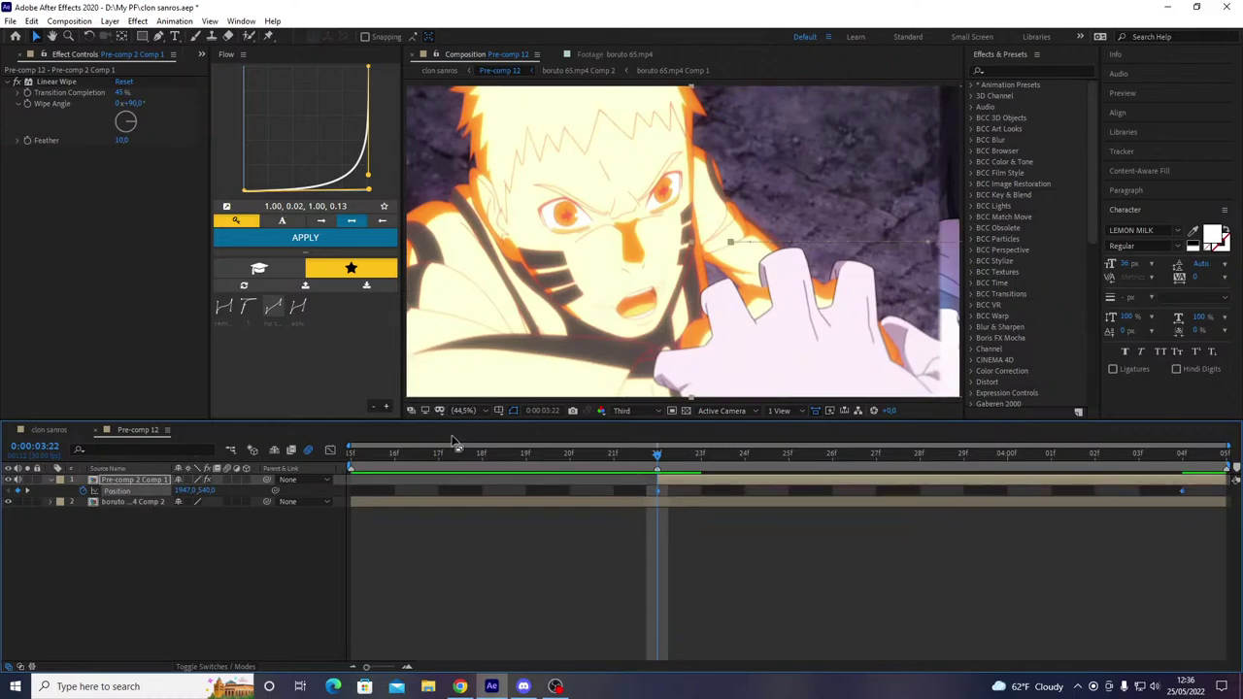
# - Apply a Flow curve of 0.06, 0.81, 0.00, 0.98 to the Position keyframes and preview the slide
pyautogui.click(222, 308)
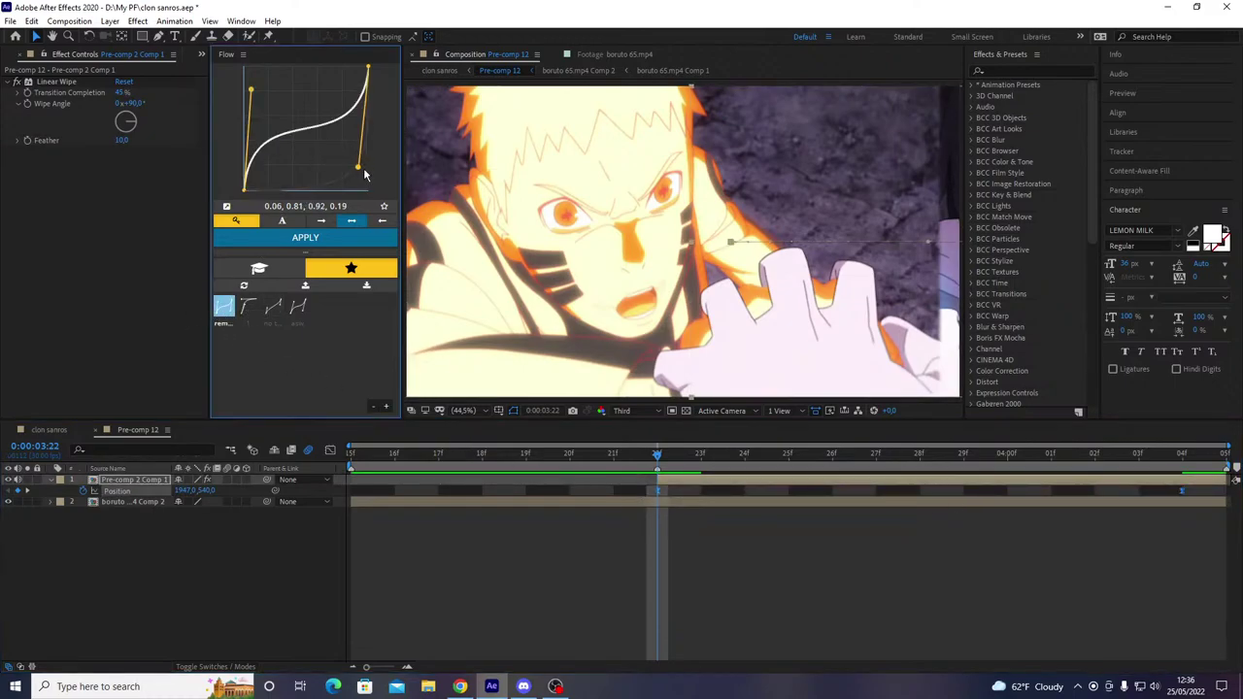
pyautogui.moveTo(358, 175); pyautogui.dragTo(216, 69)
pyautogui.click(296, 243)
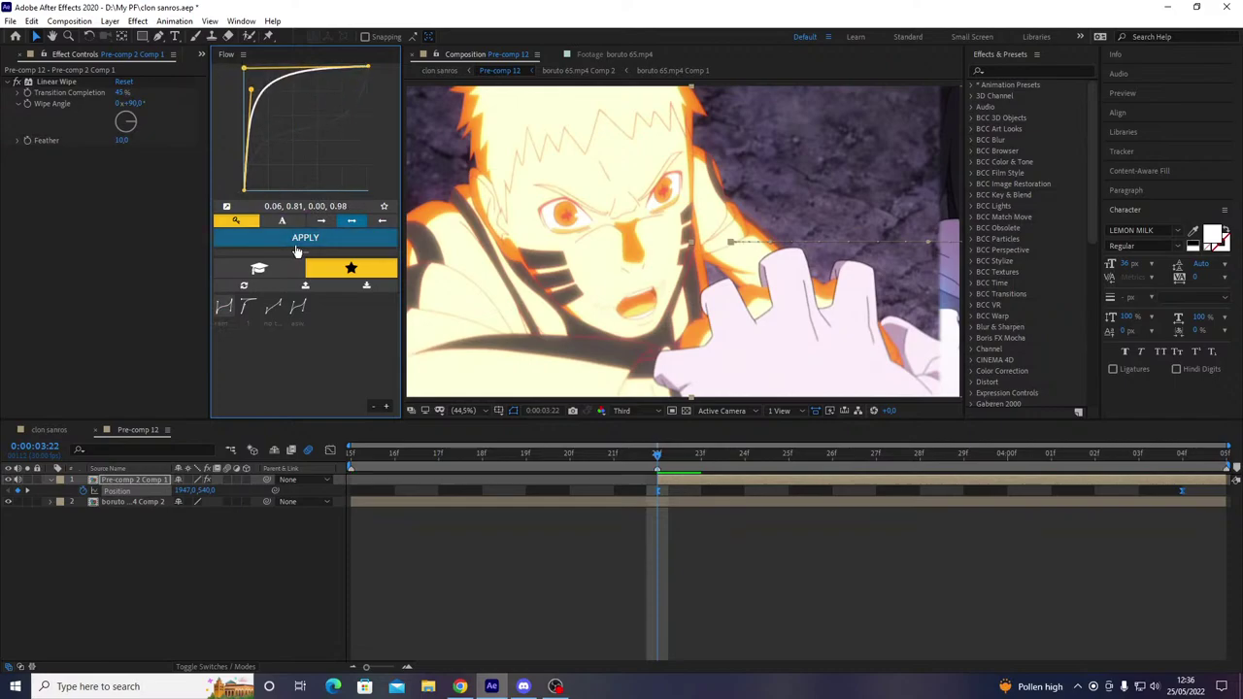
pyautogui.click(603, 470)
pyautogui.press('space')
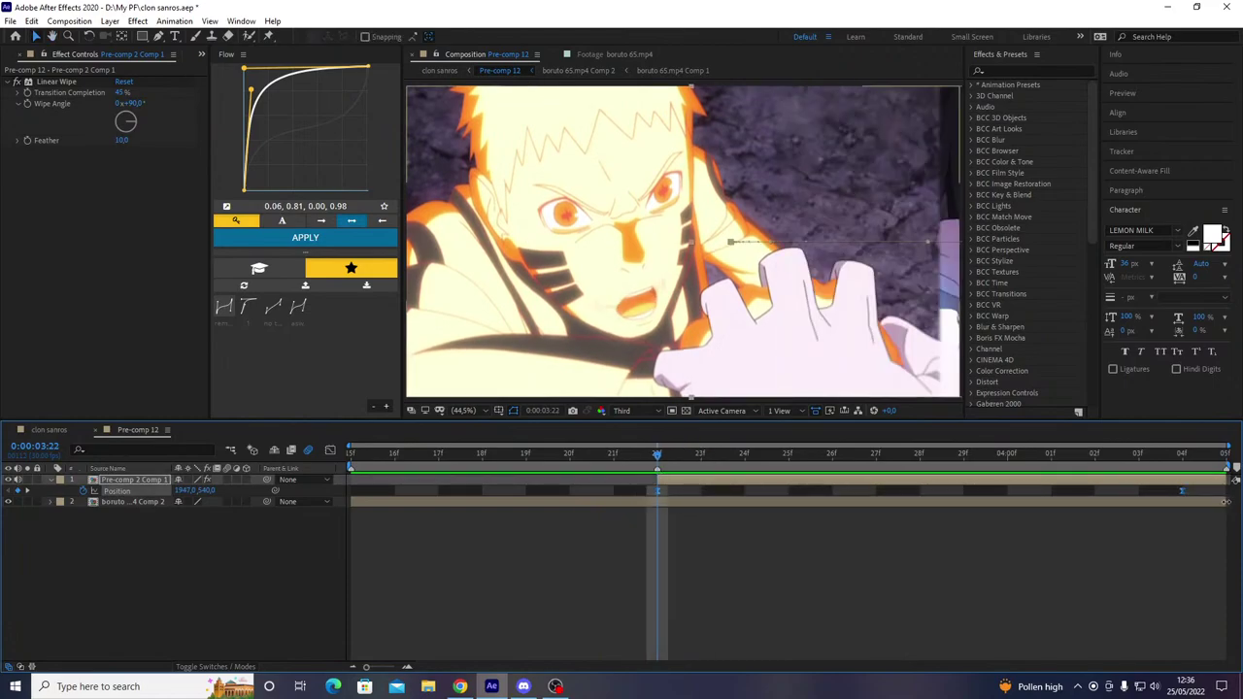
# - Steepen the Flow curve to 0.00, 0.97, 0.00, 0.98, apply it to the Position keyframes and check the slide
pyautogui.hotkey('ctrl', 'z')
pyautogui.click(251, 91)
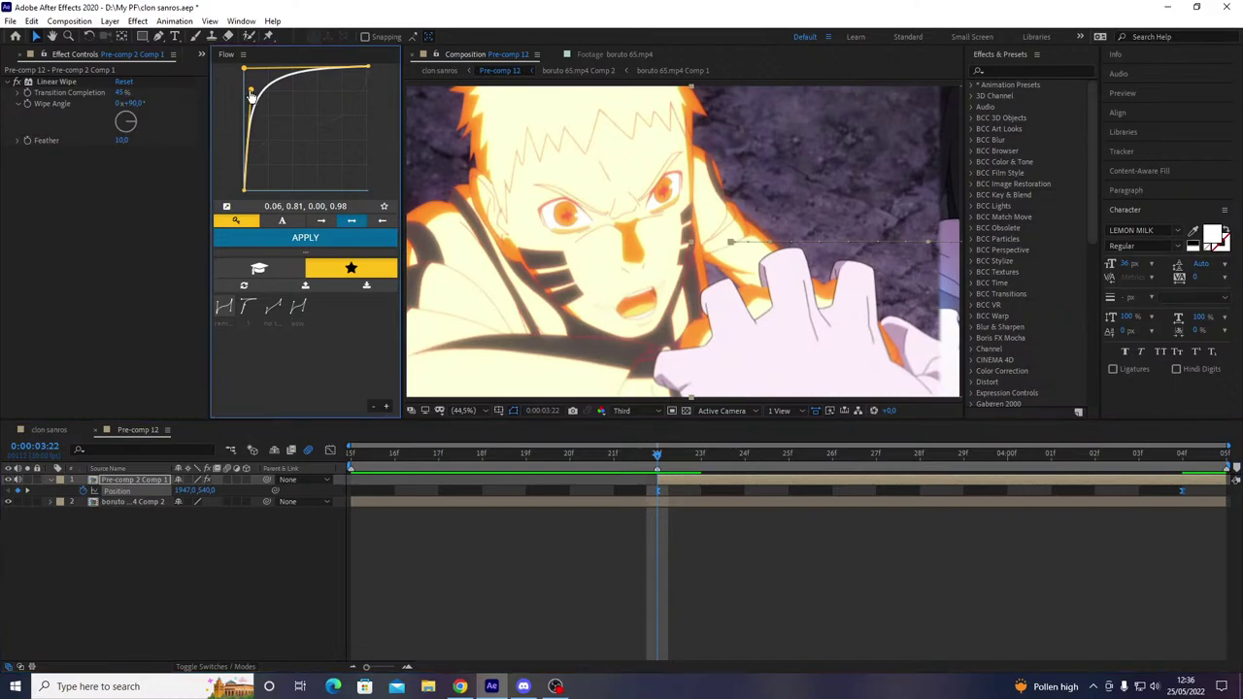
pyautogui.moveTo(251, 94); pyautogui.dragTo(243, 68)
pyautogui.click(275, 248)
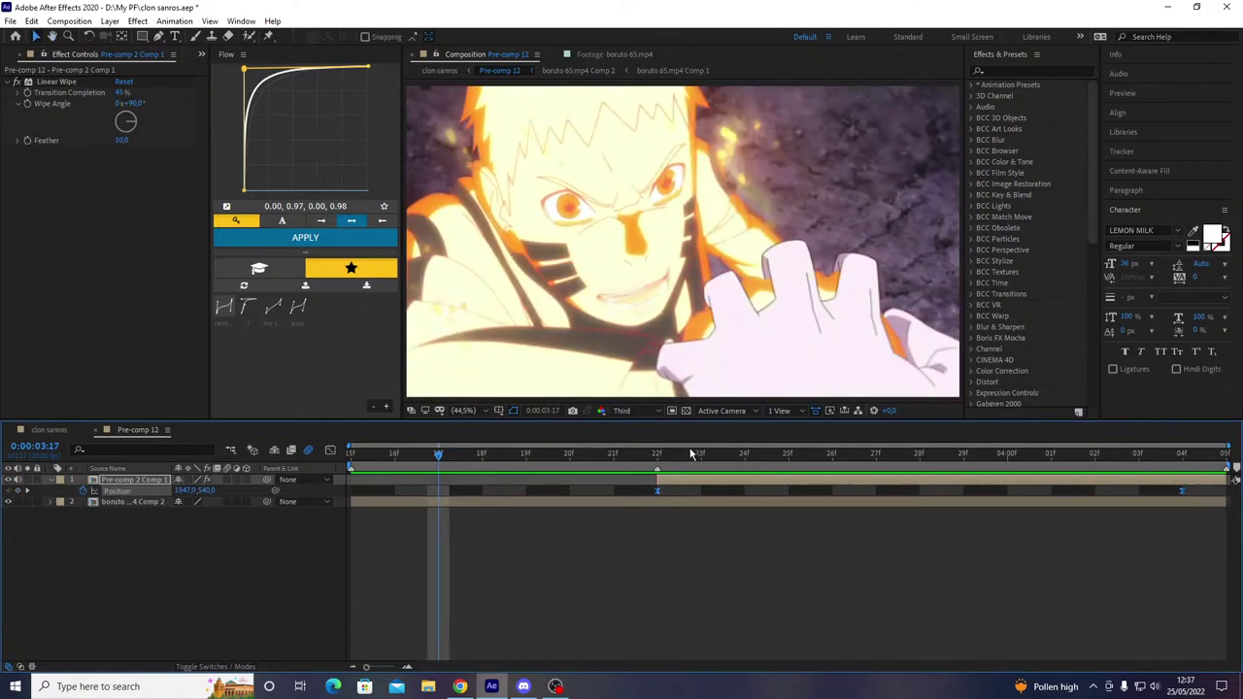
pyautogui.moveTo(691, 453); pyautogui.dragTo(877, 485)
pyautogui.click(850, 563)
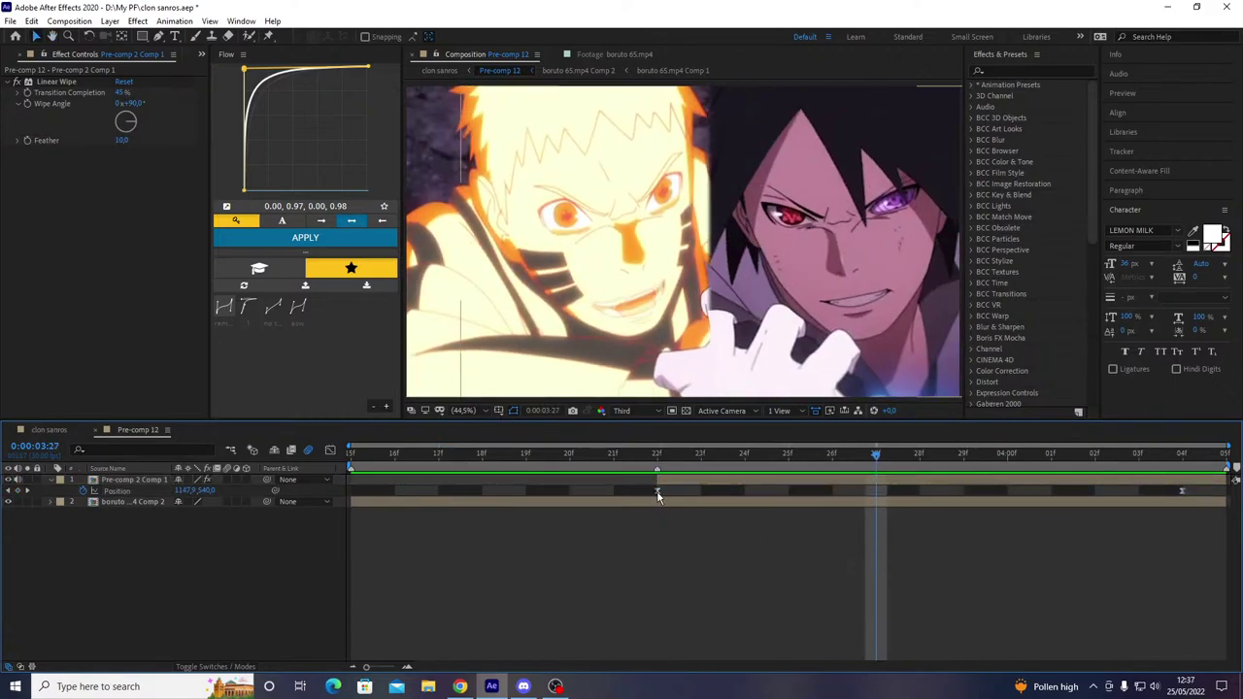
# - Undo the Position animation and earlier edits back to the centred layer with its duplicate Linear Wipe
pyautogui.press('j')
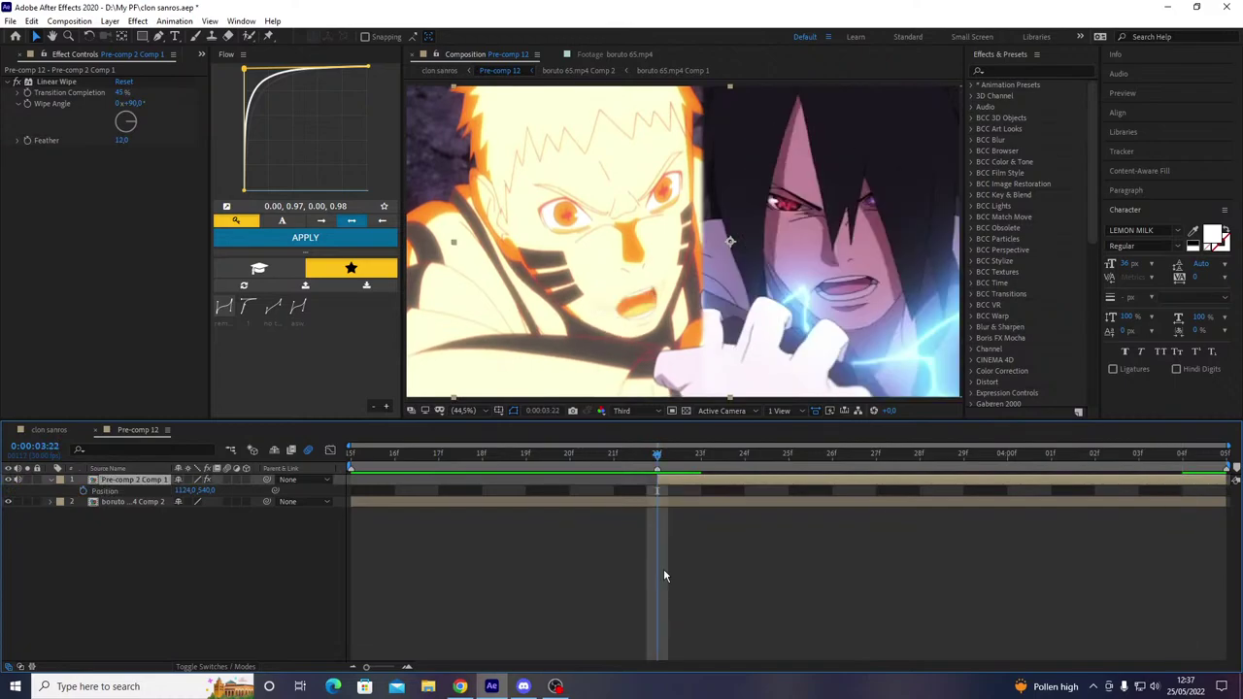
pyautogui.hotkey('ctrl', 'd')
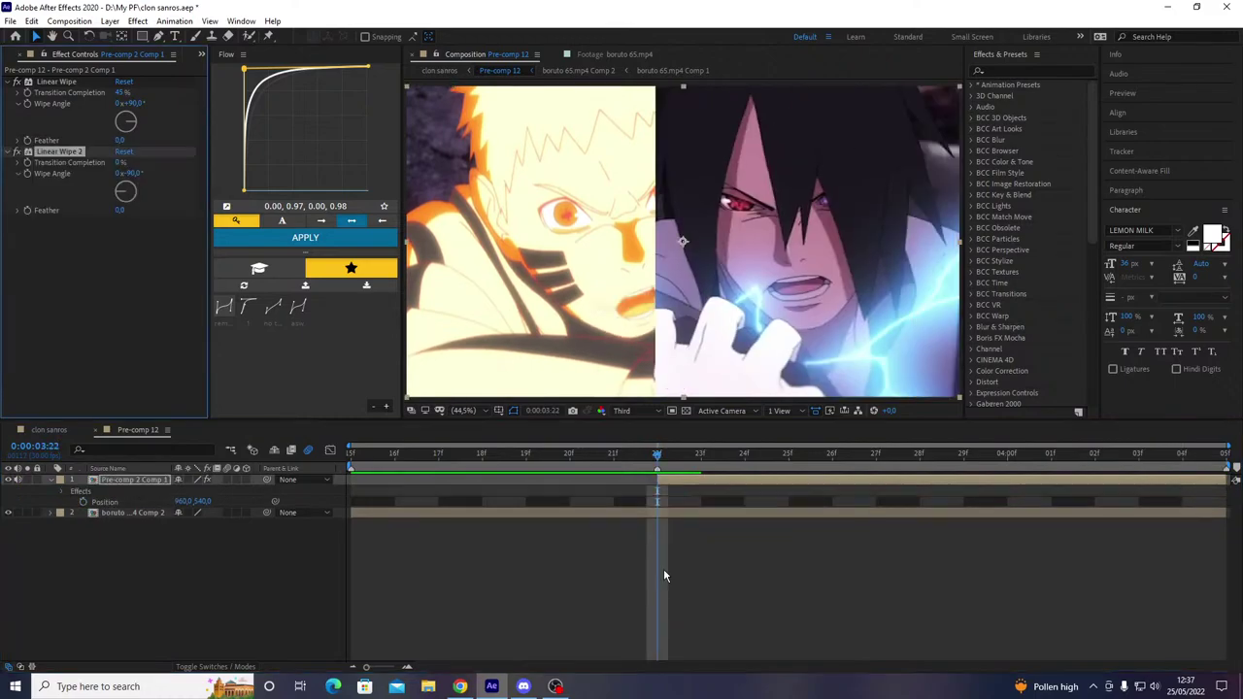
# - Keyframe the first Linear Wipe's Transition Completion from 100% at 0:00:03:22 to 45% at 0:00:04:04
pyautogui.click(669, 476)
pyautogui.hotkey('ctrl', 'alt', 't')
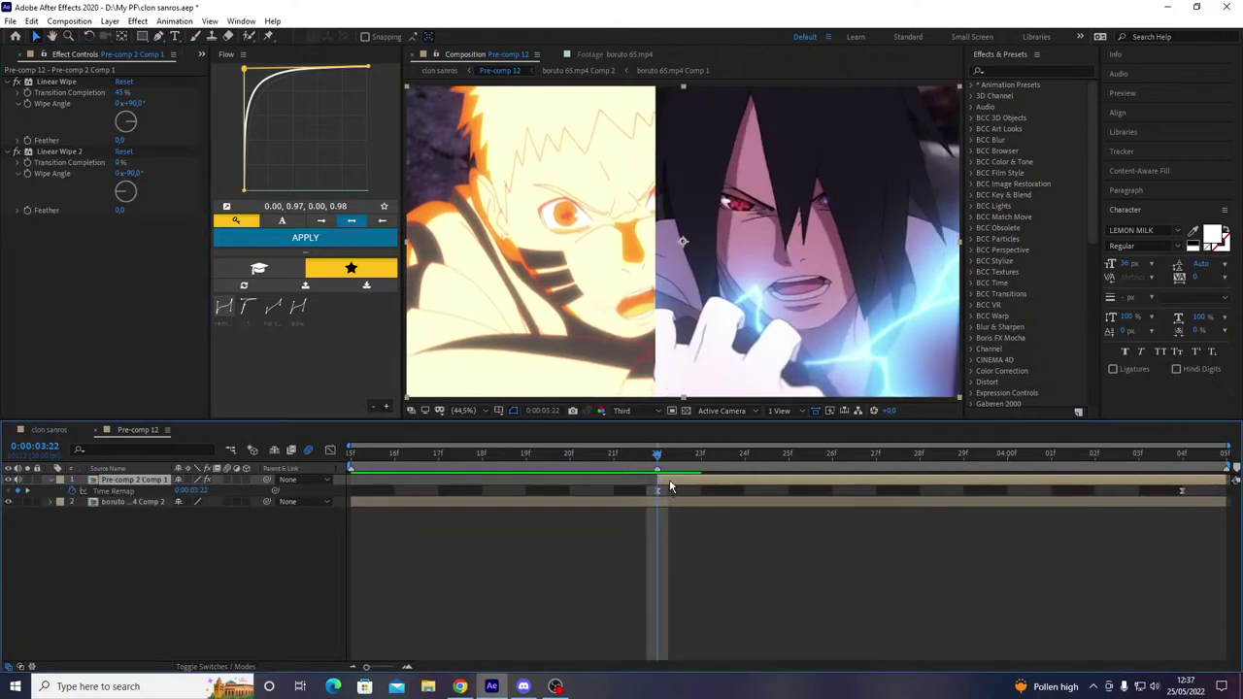
pyautogui.hotkey('ctrl', 'z')
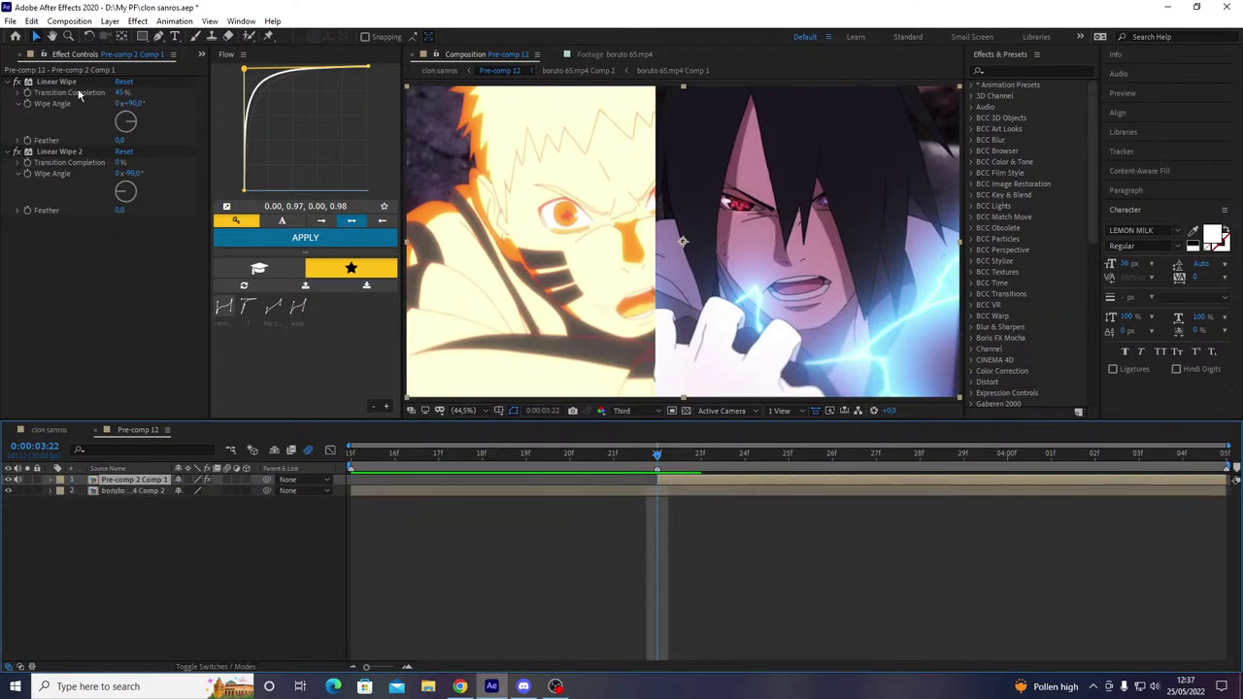
pyautogui.press('o')
pyautogui.click(28, 94)
pyautogui.press('i')
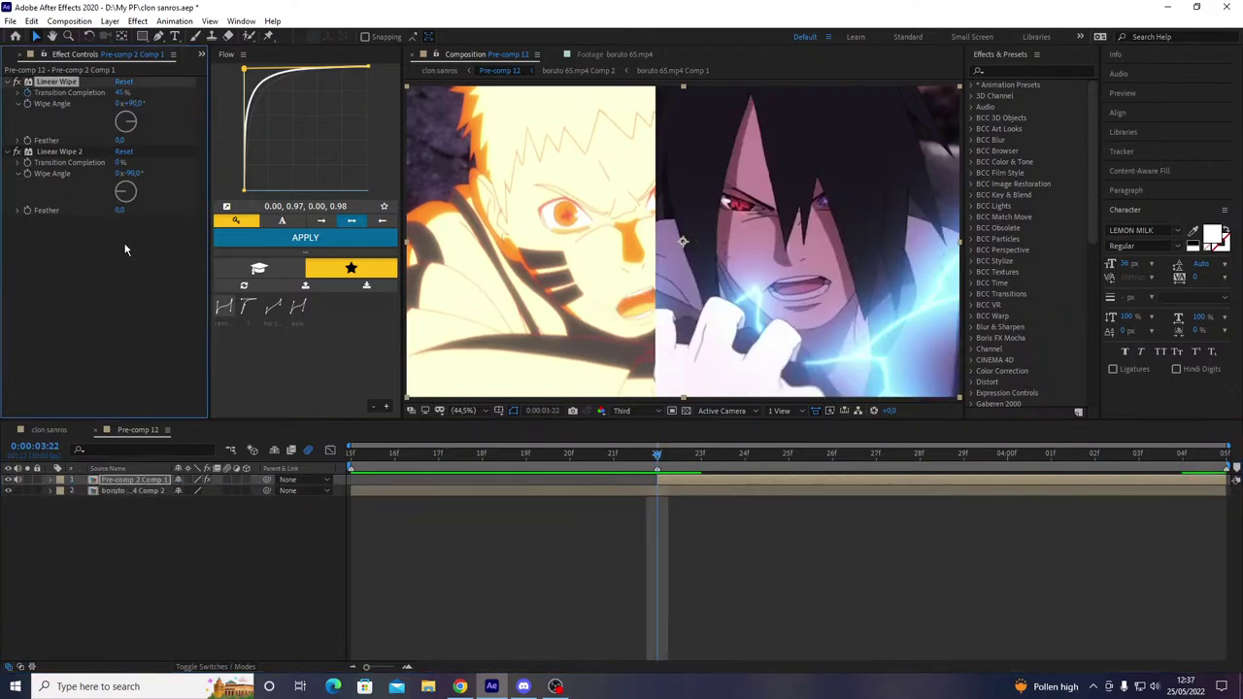
pyautogui.click(141, 148)
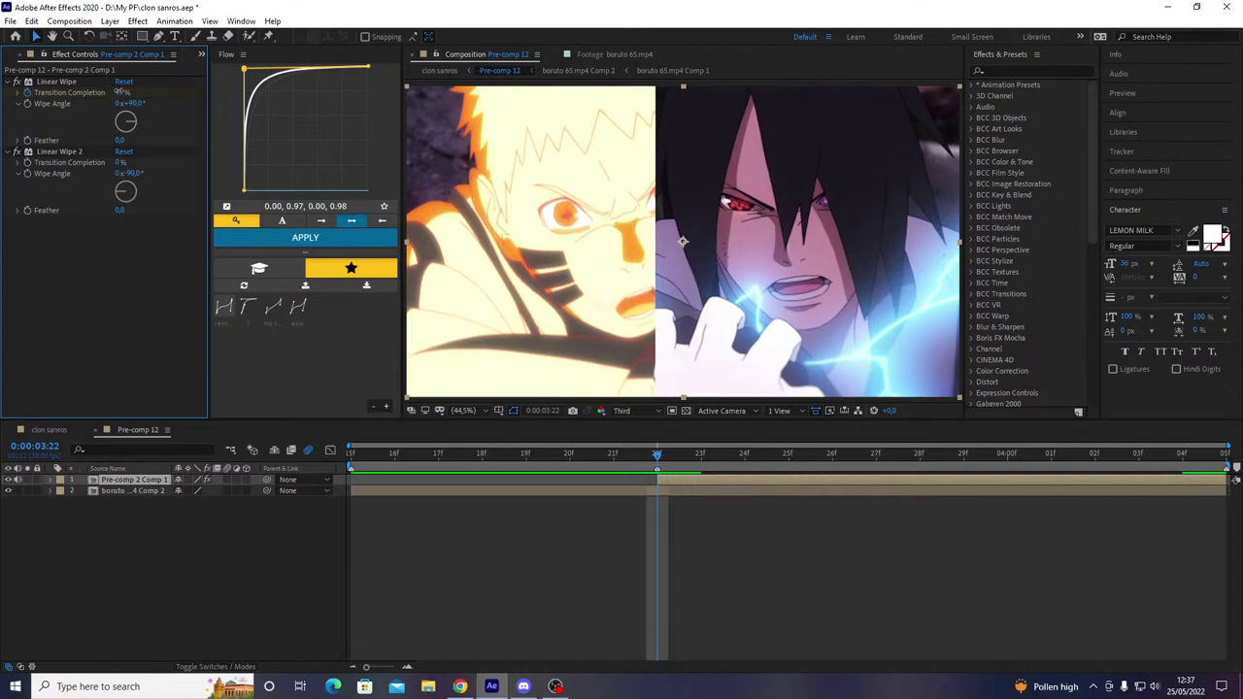
pyautogui.moveTo(119, 91); pyautogui.dragTo(175, 101)
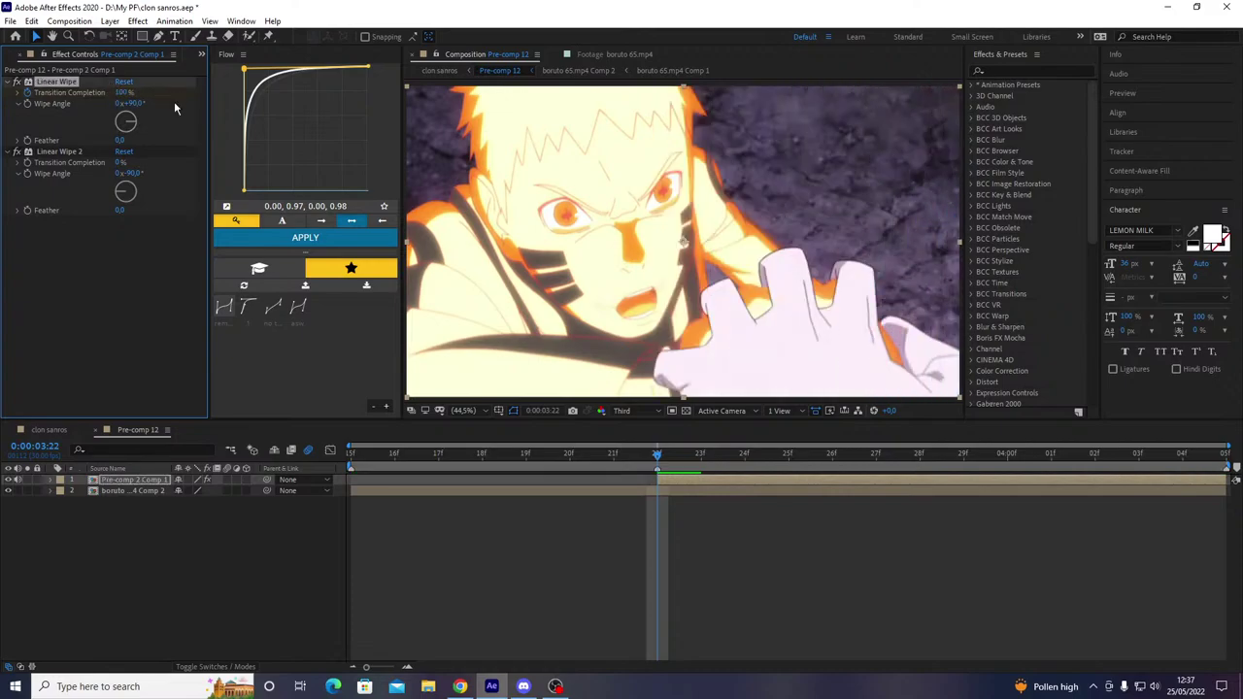
# - Ease the Transition Completion keyframes with the 0.00, 0.97, 0.00, 0.98 Flow curve and preview the wipe
pyautogui.press('u')
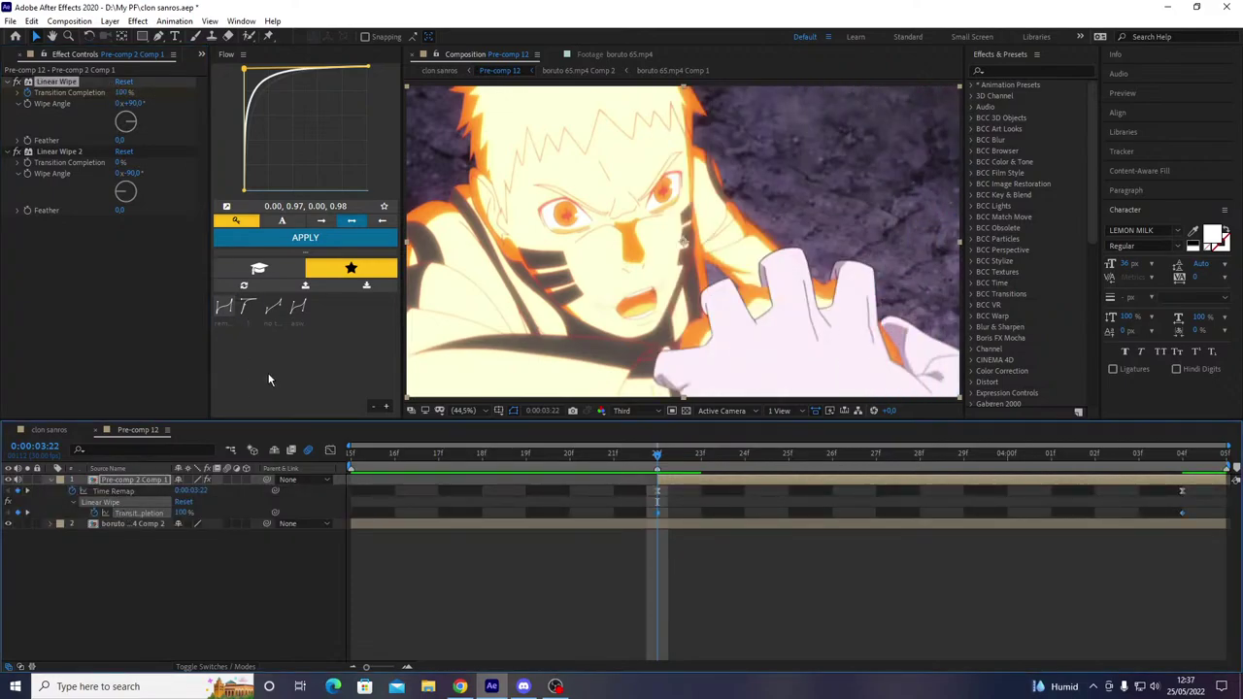
pyautogui.press('space')
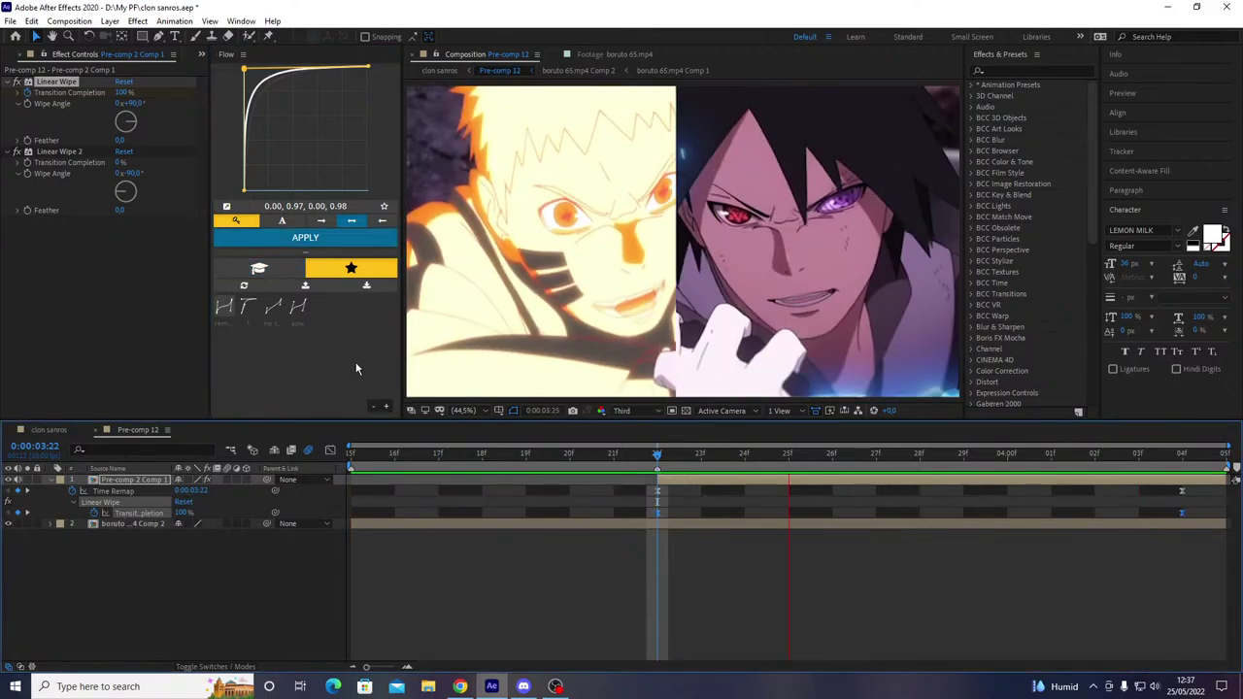
pyautogui.press('space')
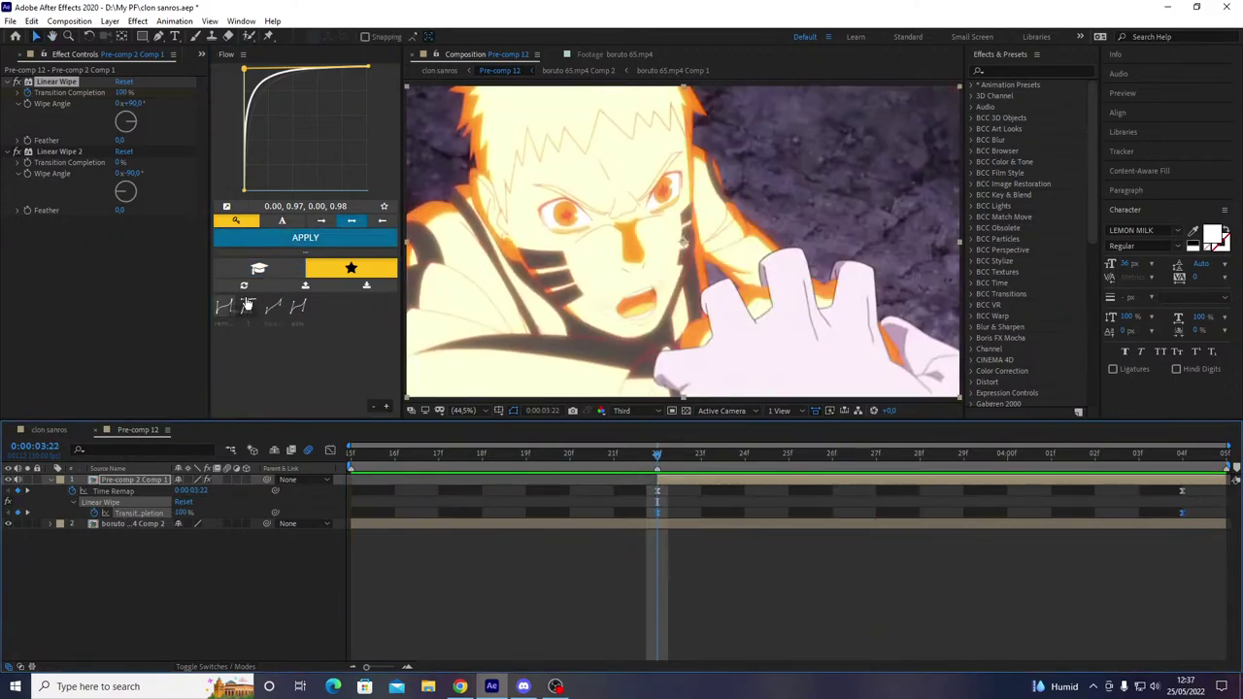
# - Delete the second Linear Wipe, set the remaining one's Feather to 10 and preview the transition
pyautogui.click(60, 152)
pyautogui.press('Delete')
pyautogui.press('space')
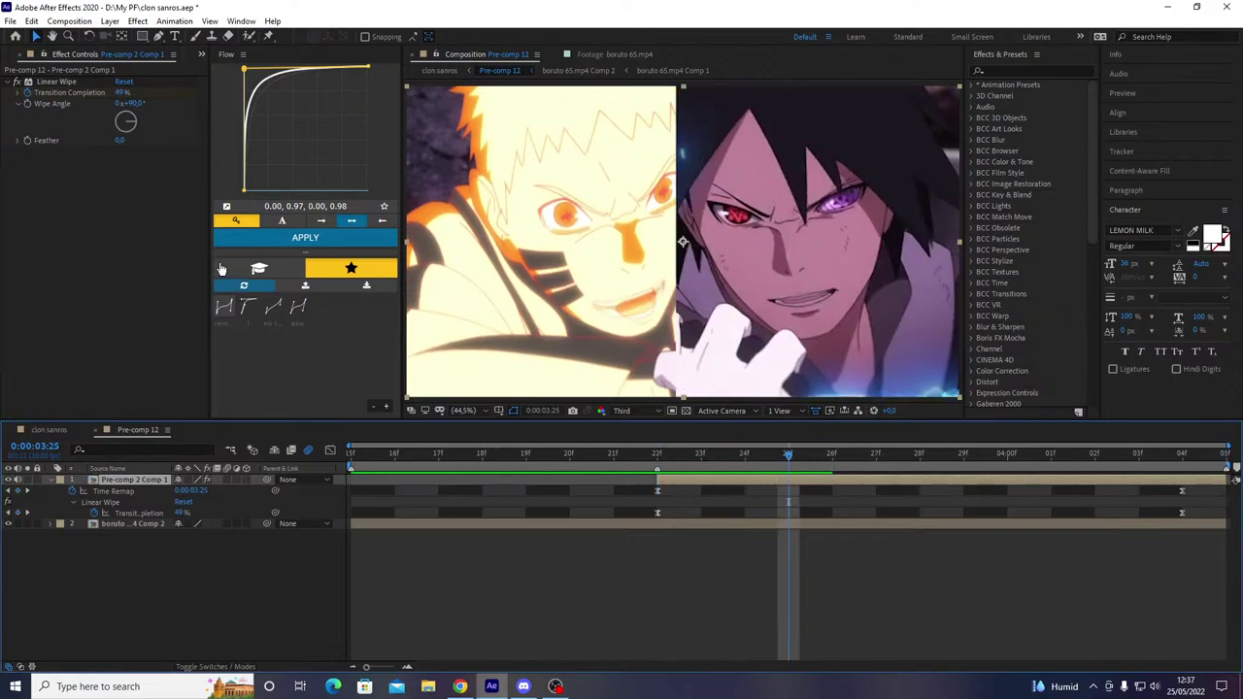
pyautogui.click(122, 142)
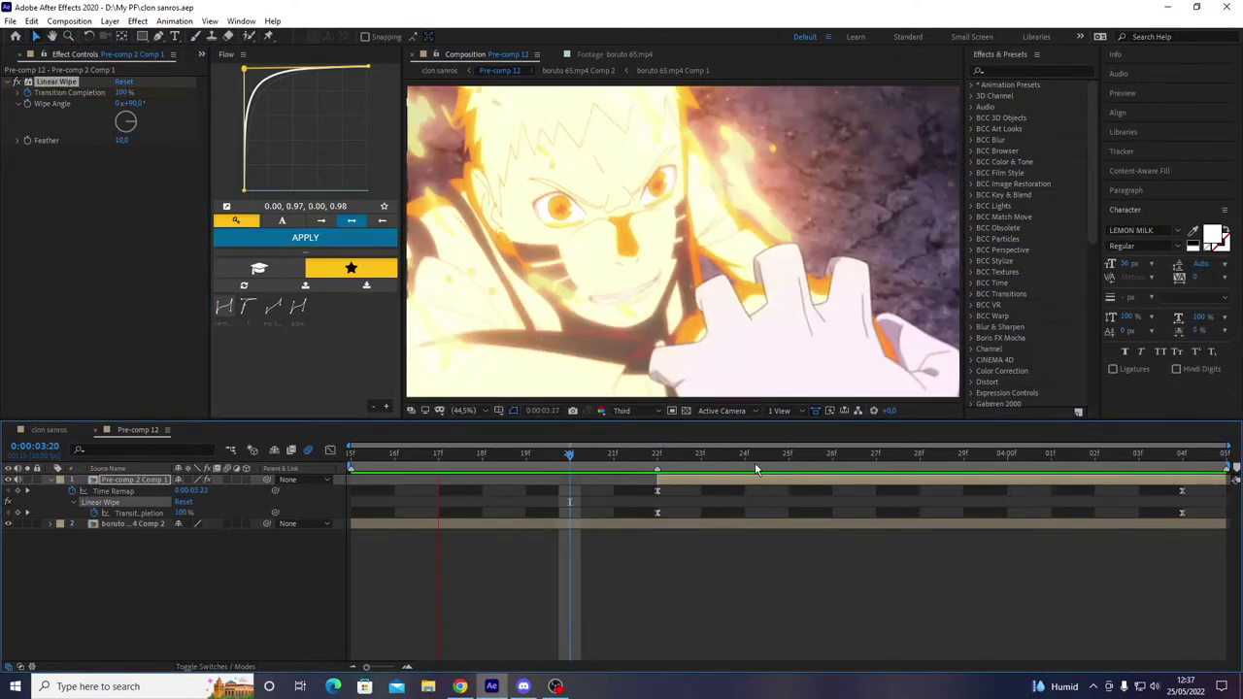
pyautogui.press('space')
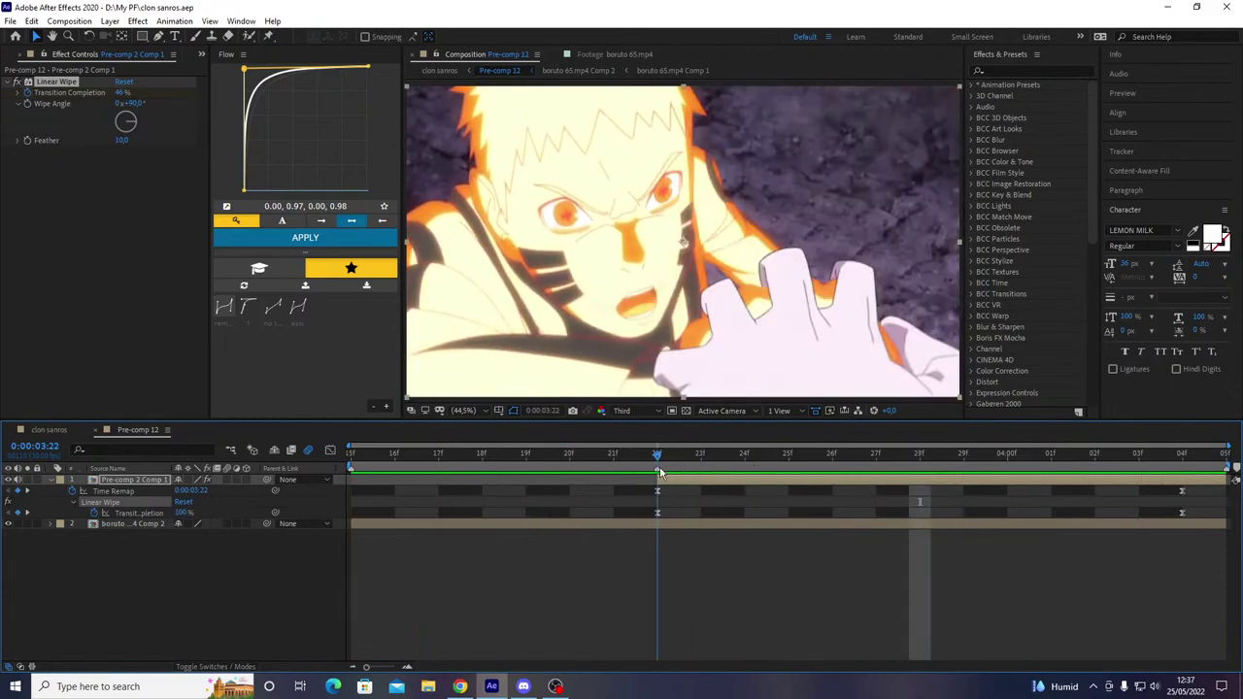
# - Add a Transform effect to Pre-comp 2 Comp 1 and shift its X Position to 1004
pyautogui.hotkey('ctrl', 'space')
pyautogui.write('tra')
pyautogui.click(594, 493)
pyautogui.click(744, 456)
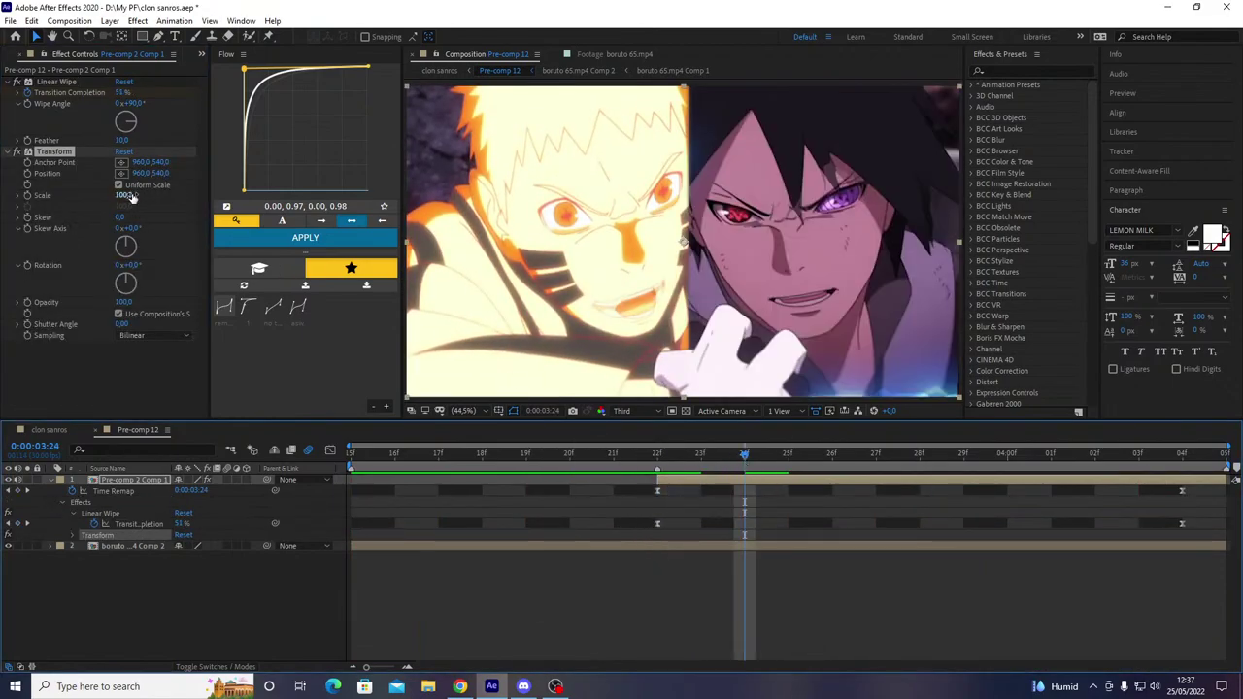
pyautogui.moveTo(141, 172); pyautogui.dragTo(176, 183)
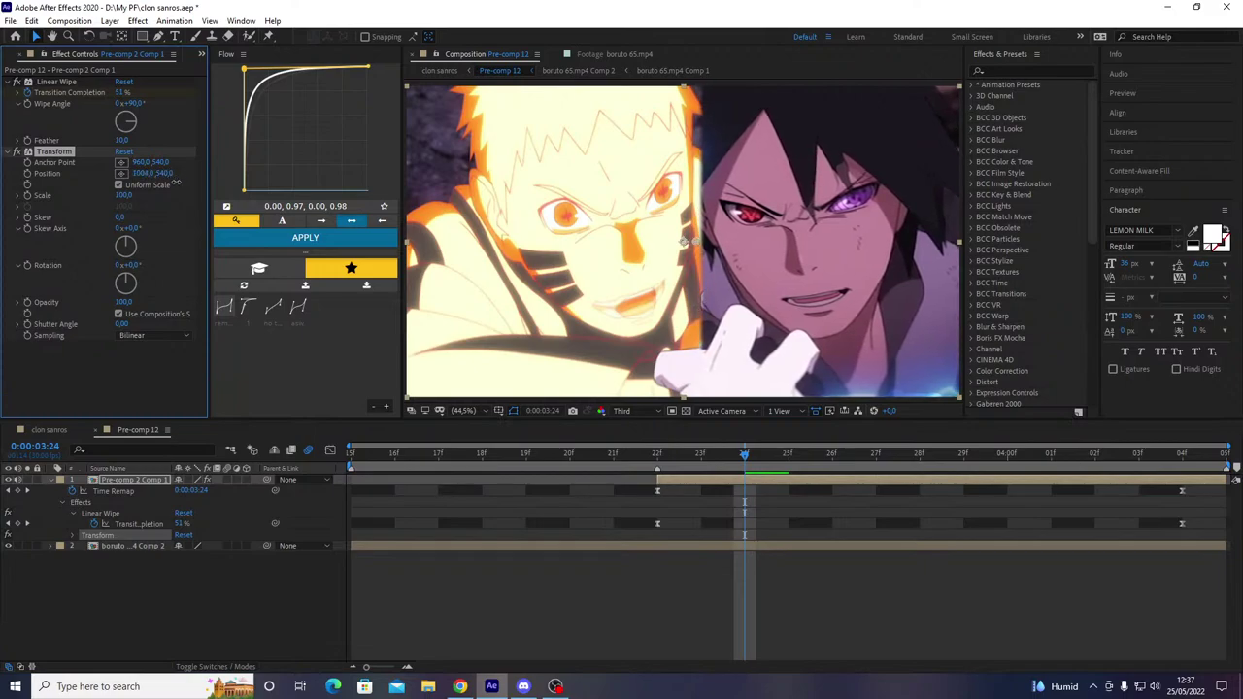
# - Check the wipe's end at 0:00:04:04, adjust the Transform effect's X Position to about 1100 and save the project
pyautogui.press('space')
pyautogui.click(1130, 454)
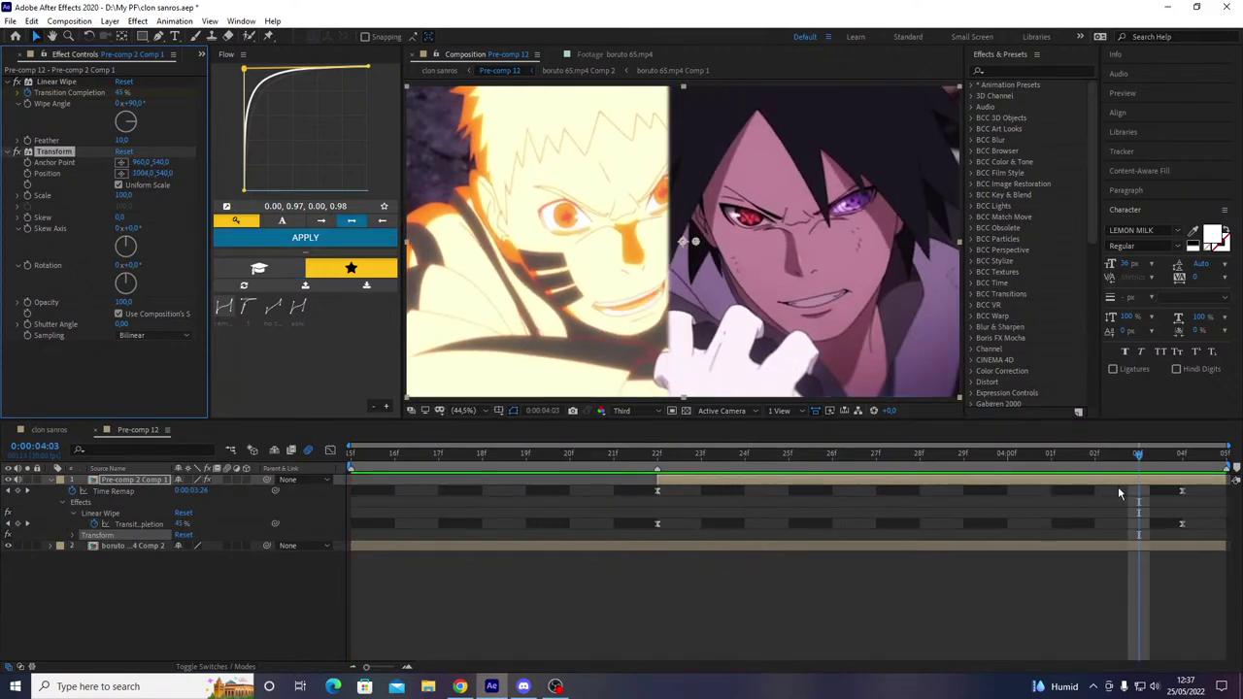
pyautogui.press('pagedown')
pyautogui.moveTo(136, 173); pyautogui.dragTo(216, 181)
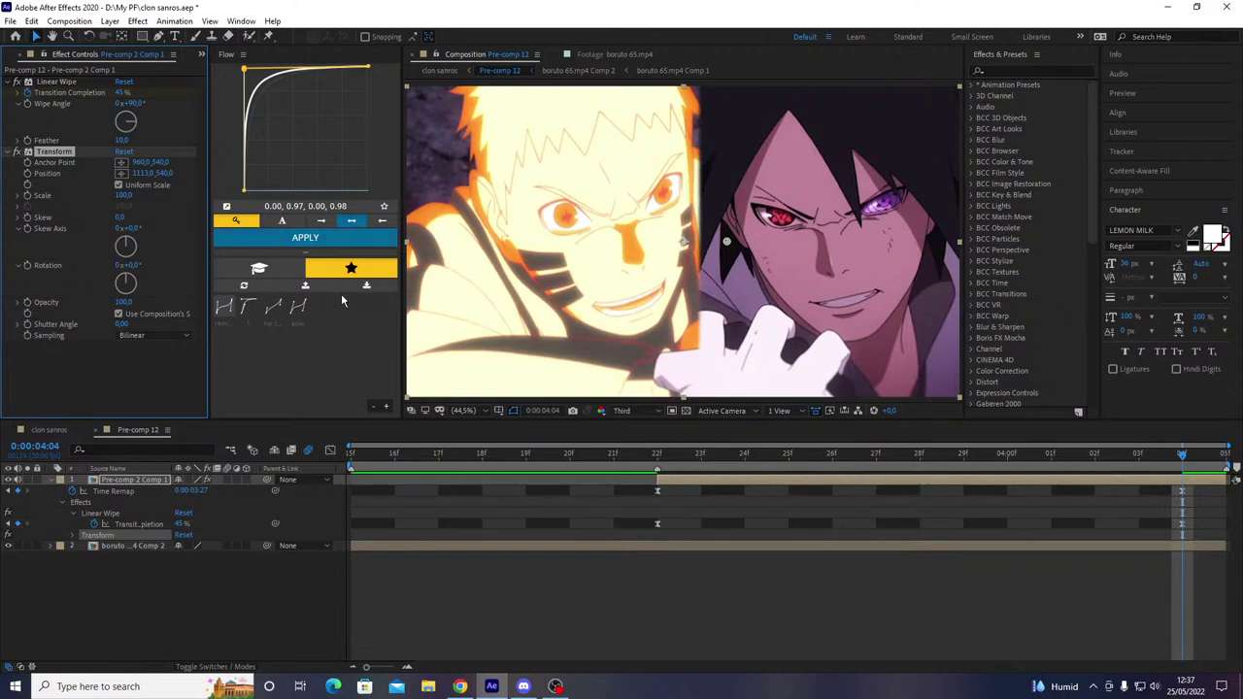
pyautogui.moveTo(143, 173); pyautogui.dragTo(146, 173)
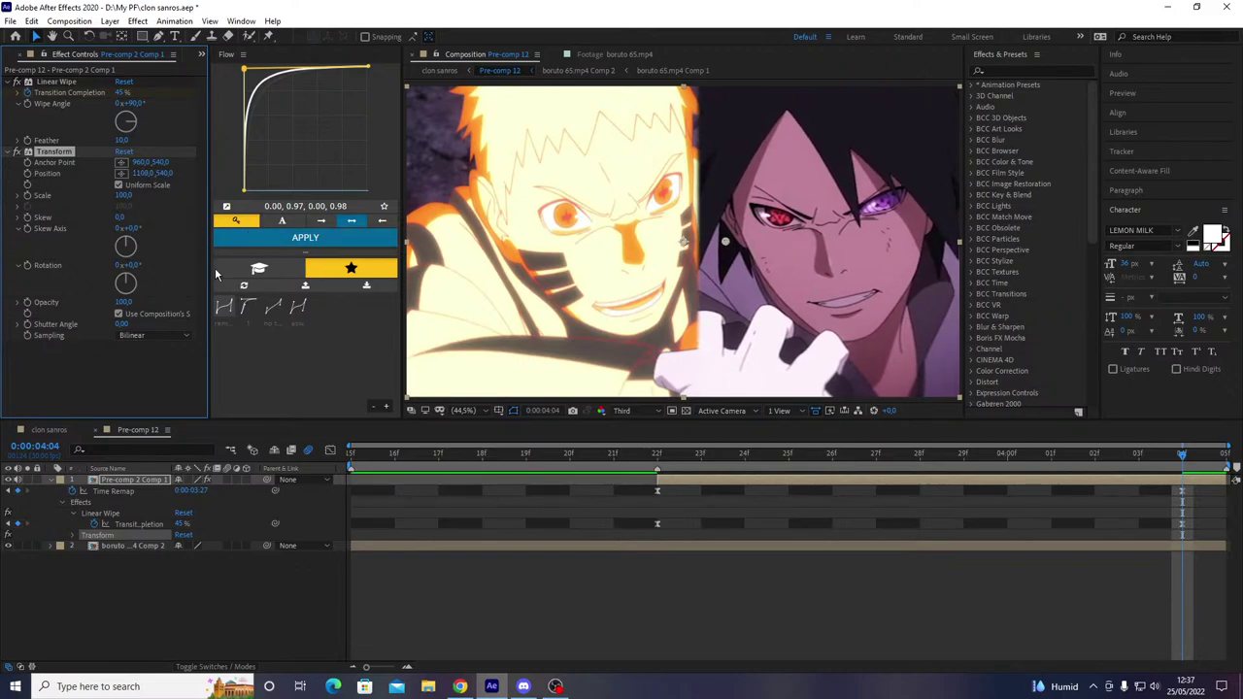
pyautogui.hotkey('ctrl', 's')
# - Return to the clon sanros composition and preview the transition into the split screen of Pre-comp 12
pyautogui.click(72, 431)
pyautogui.moveTo(711, 464); pyautogui.dragTo(461, 497)
pyautogui.press('space')
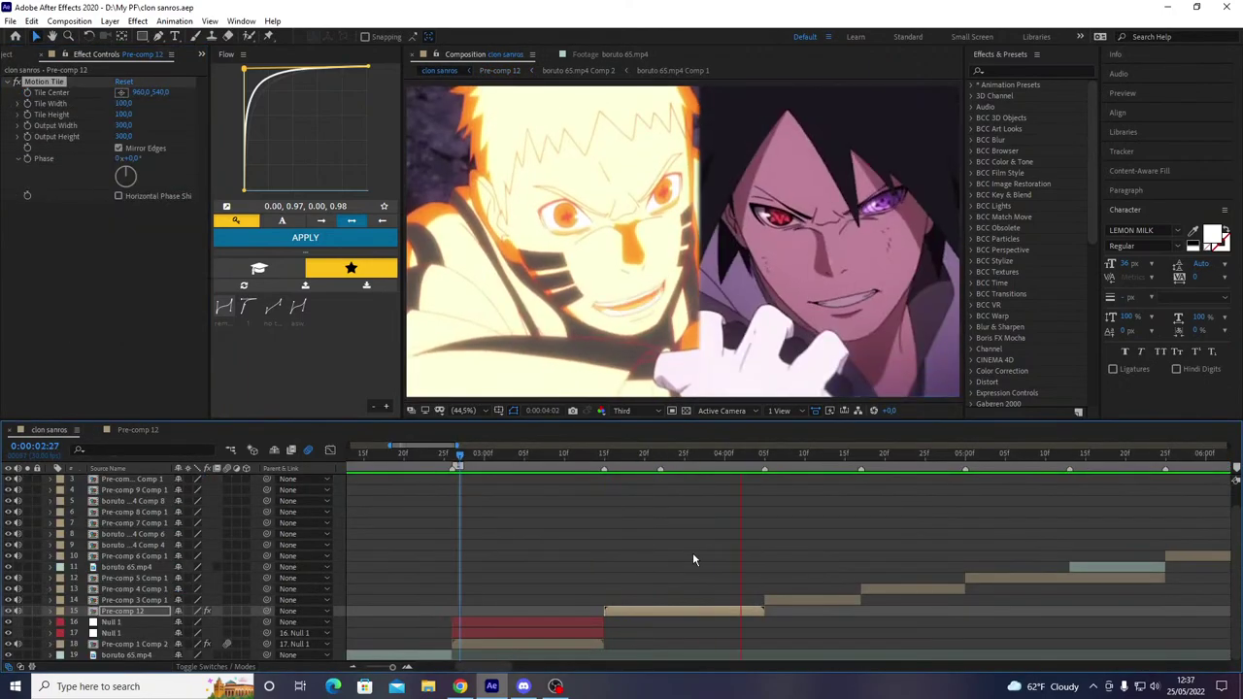
pyautogui.press('space')
# - Create a null object above Pre-comp 12 and trim it to span 0:00:03:15 through 0:00:04:04
pyautogui.moveTo(625, 466); pyautogui.dragTo(605, 495)
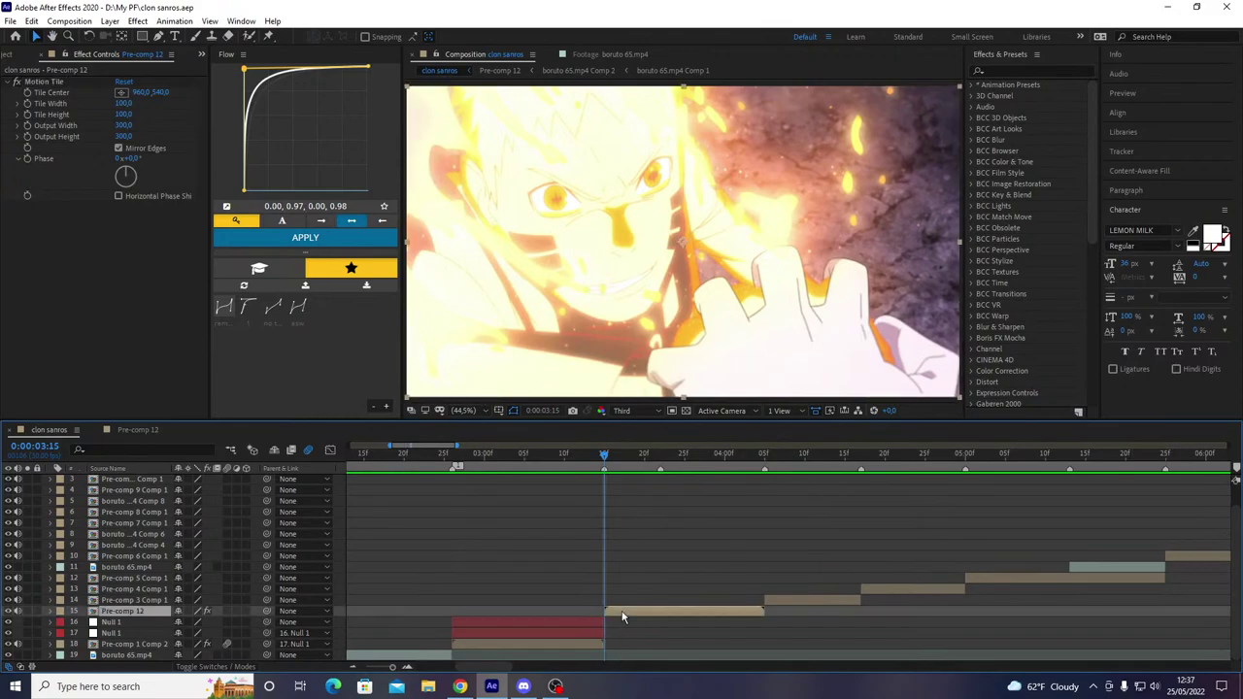
pyautogui.hotkey('ctrl', 'alt', 'shift', 'y')
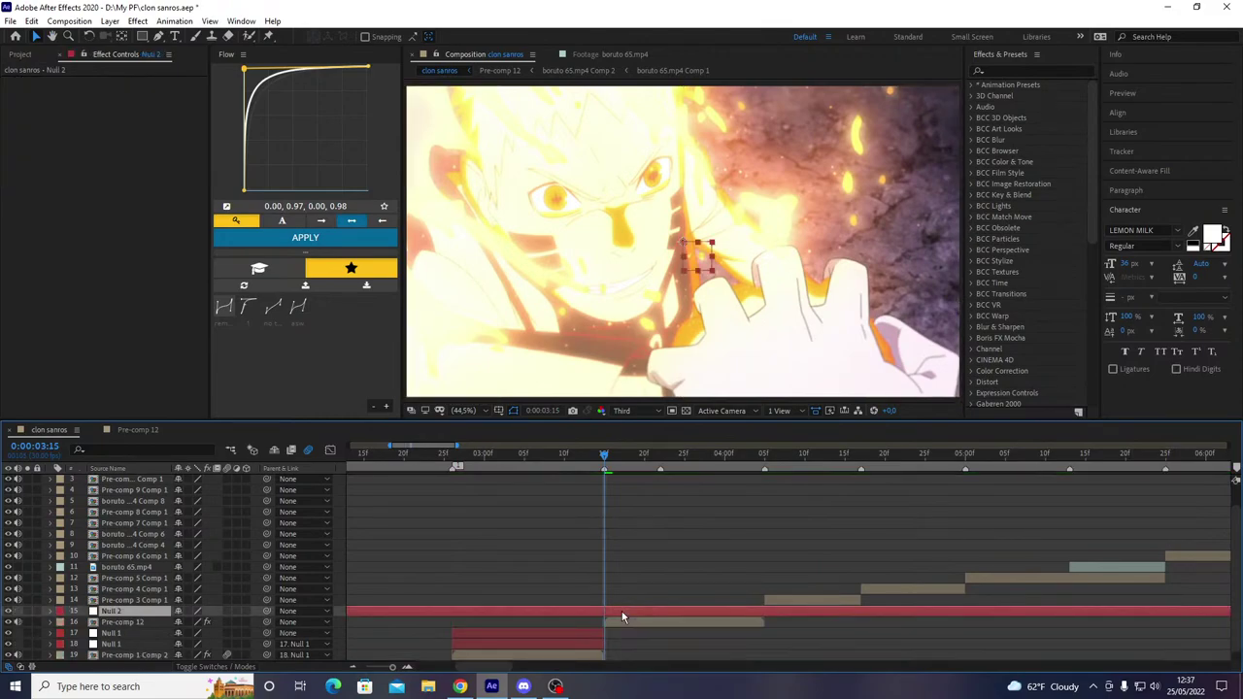
pyautogui.click(757, 466)
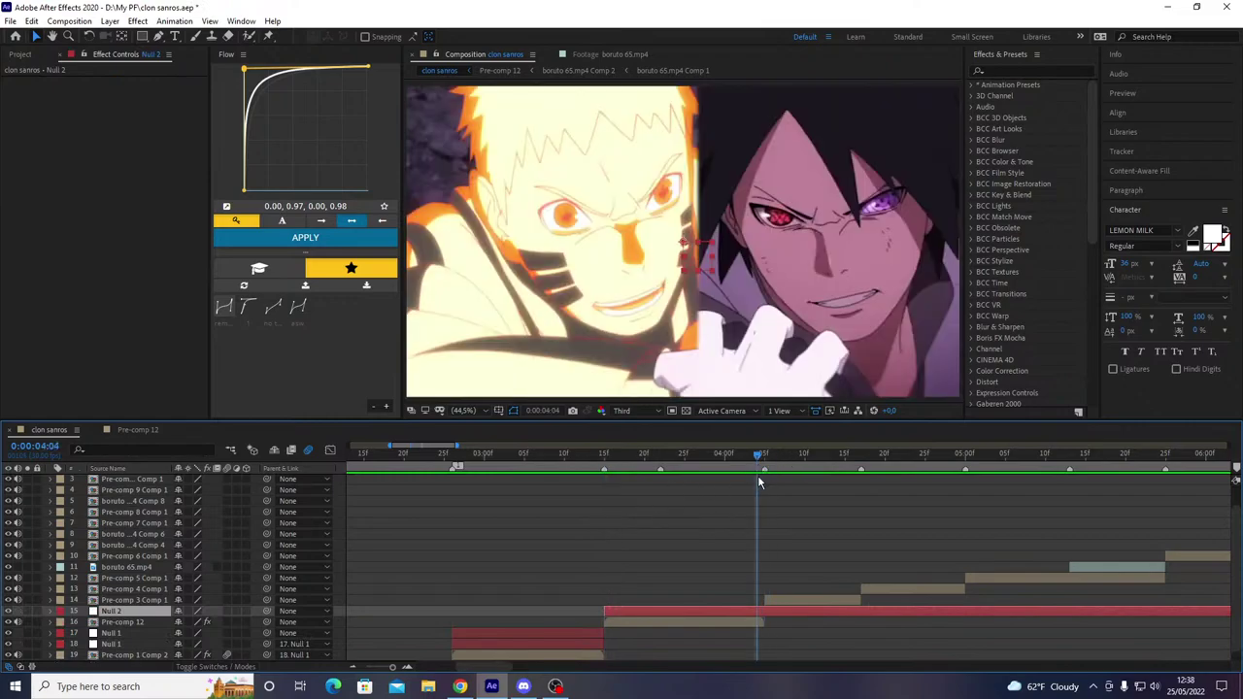
pyautogui.hotkey('alt', ']')
pyautogui.scroll(-1, 691, 472)
# - Preview the cut into Pre-comp 12 and duplicate the Null 2 layer twice
pyautogui.moveTo(669, 462); pyautogui.dragTo(558, 499)
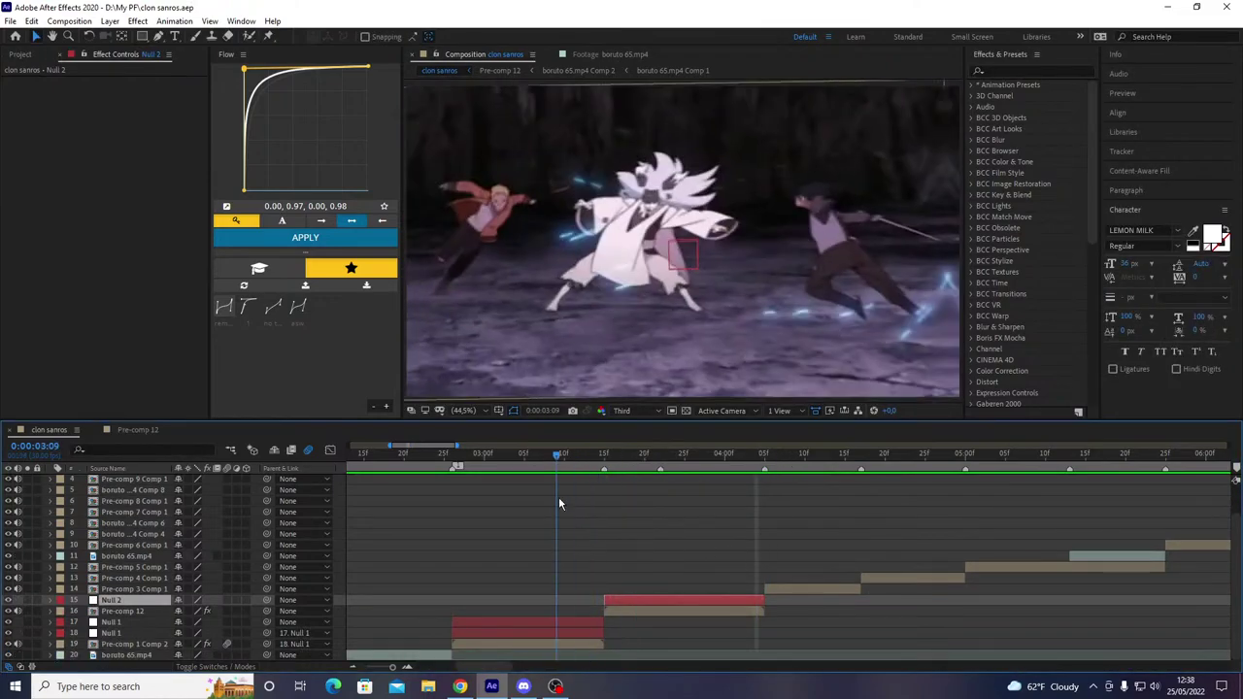
pyautogui.press('space')
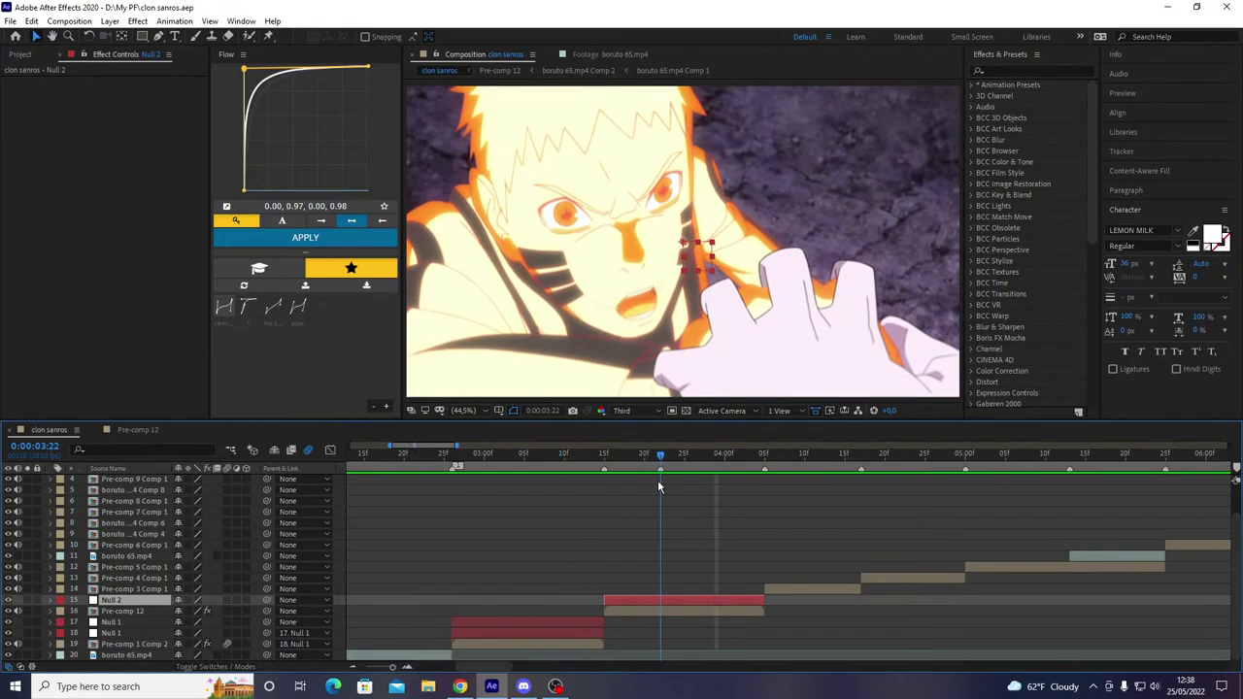
pyautogui.hotkey('ctrl', 'd')
pyautogui.hotkey('ctrl', 'd')
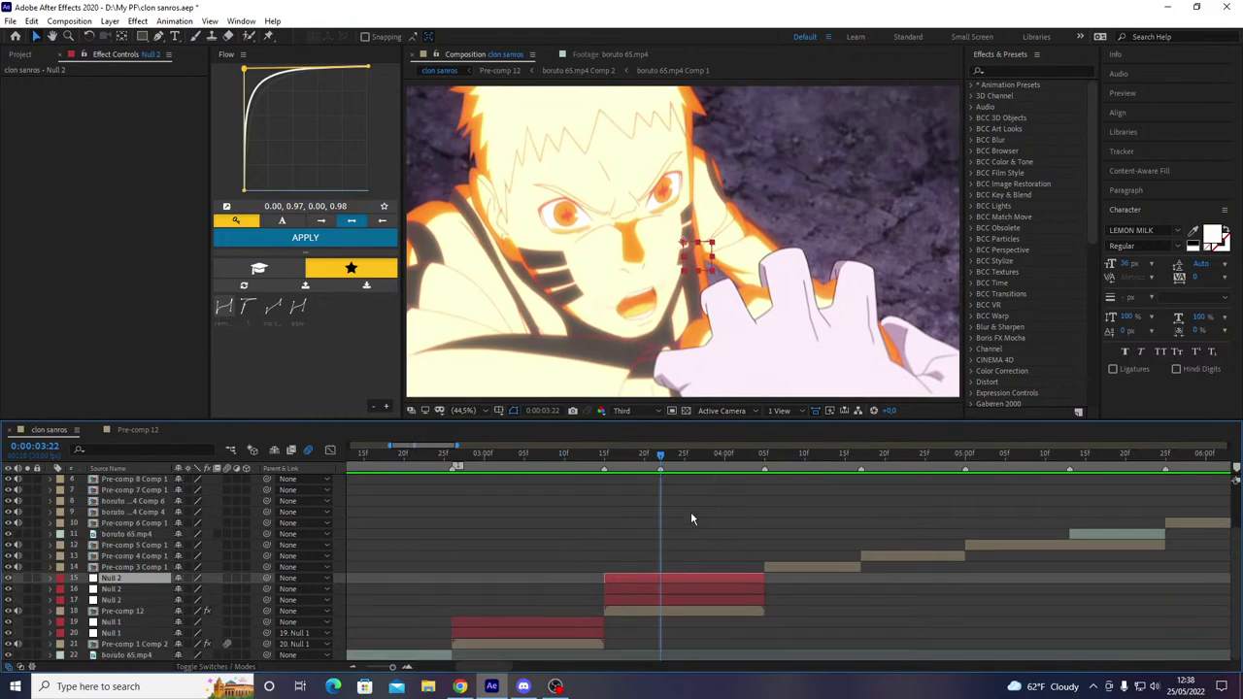
# - Enable motion blur on Pre-comp 12, parent it through the three Null 2 layers in a chain, each to the one above, and save
pyautogui.click(667, 596)
pyautogui.click(631, 606)
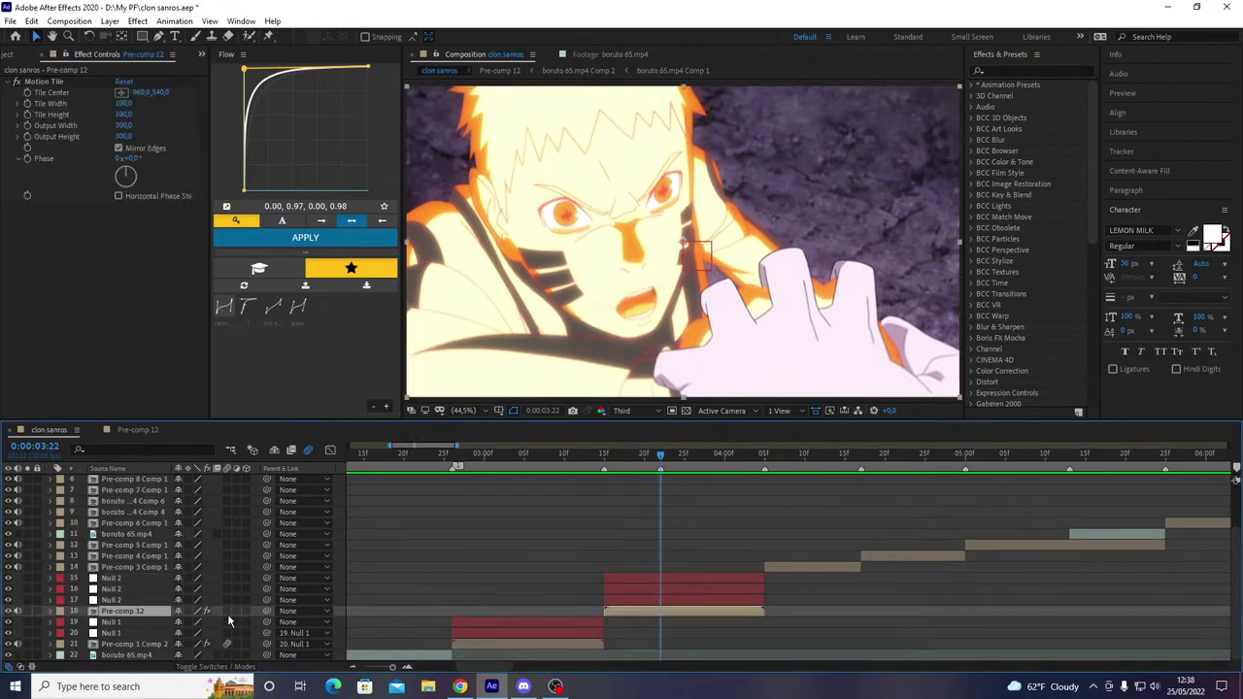
pyautogui.moveTo(227, 610); pyautogui.dragTo(245, 590)
pyautogui.moveTo(267, 589); pyautogui.dragTo(246, 578)
pyautogui.hotkey('ctrl', 's')
# - Preview the composition from 0:00:02:23 through the cut into Pre-comp 12
pyautogui.moveTo(632, 459); pyautogui.dragTo(429, 480)
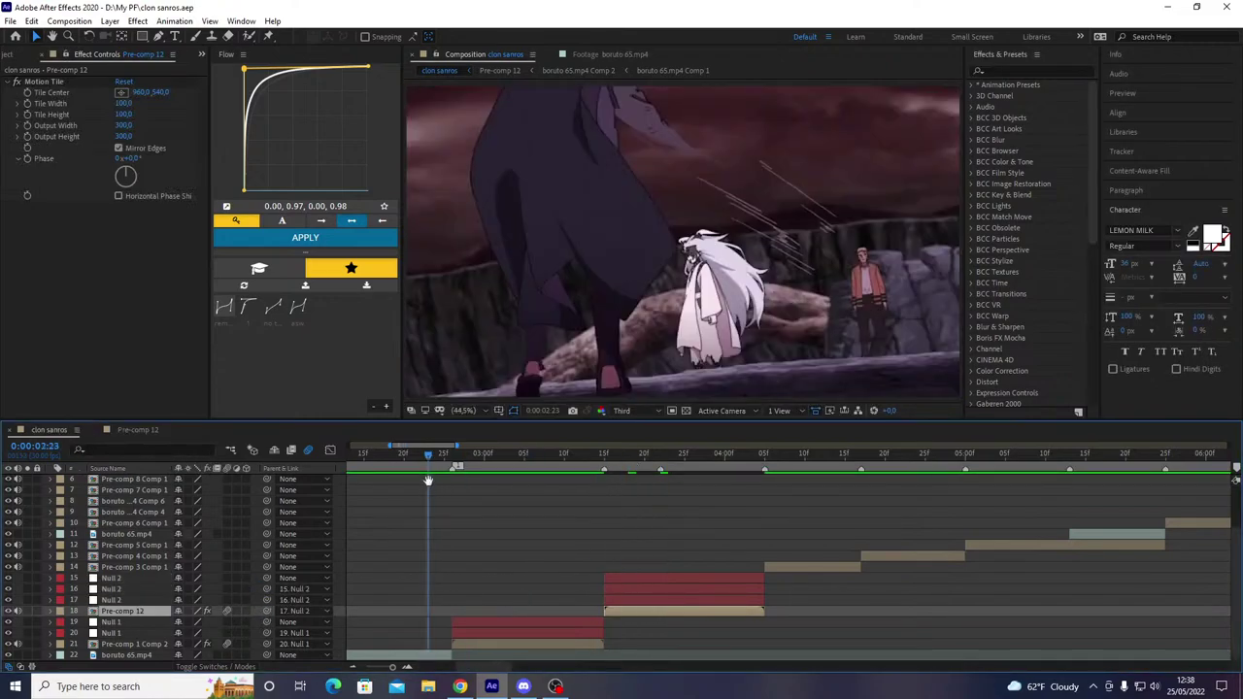
pyautogui.press('space')
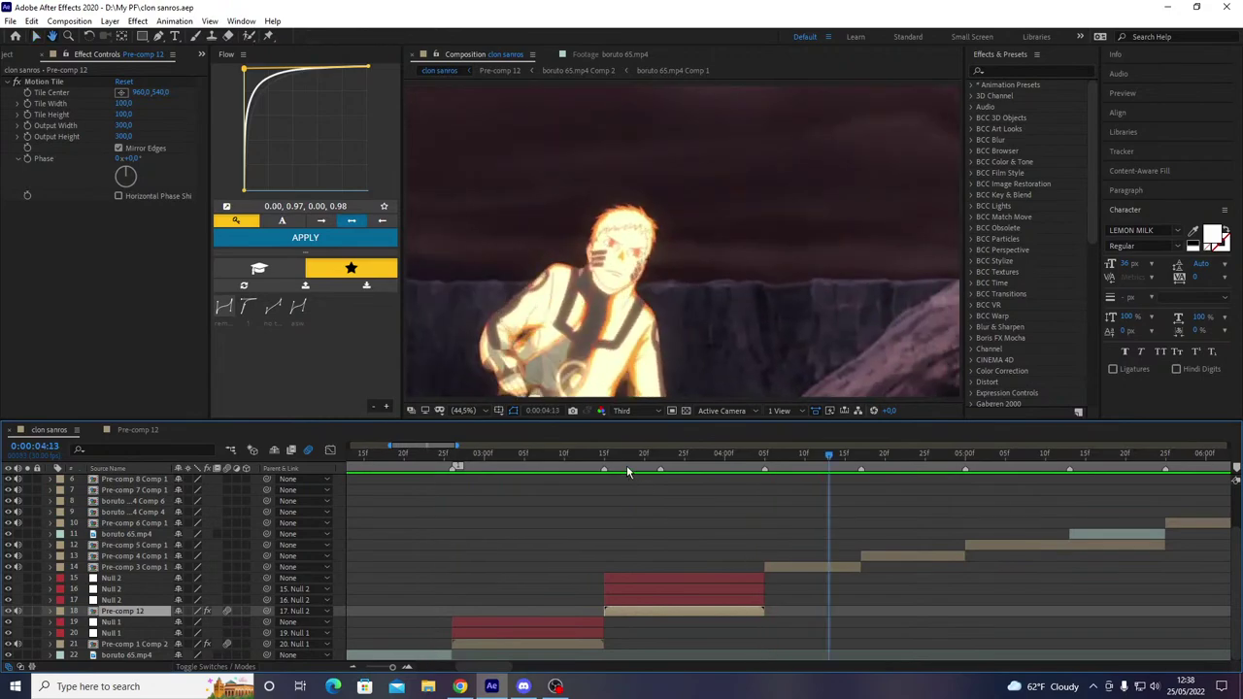
# - Reveal Position, Scale and Rotation on the Null 2 directly above Pre-comp 12 and keyframe all three at 0:00:03:22
pyautogui.moveTo(624, 458); pyautogui.dragTo(609, 521)
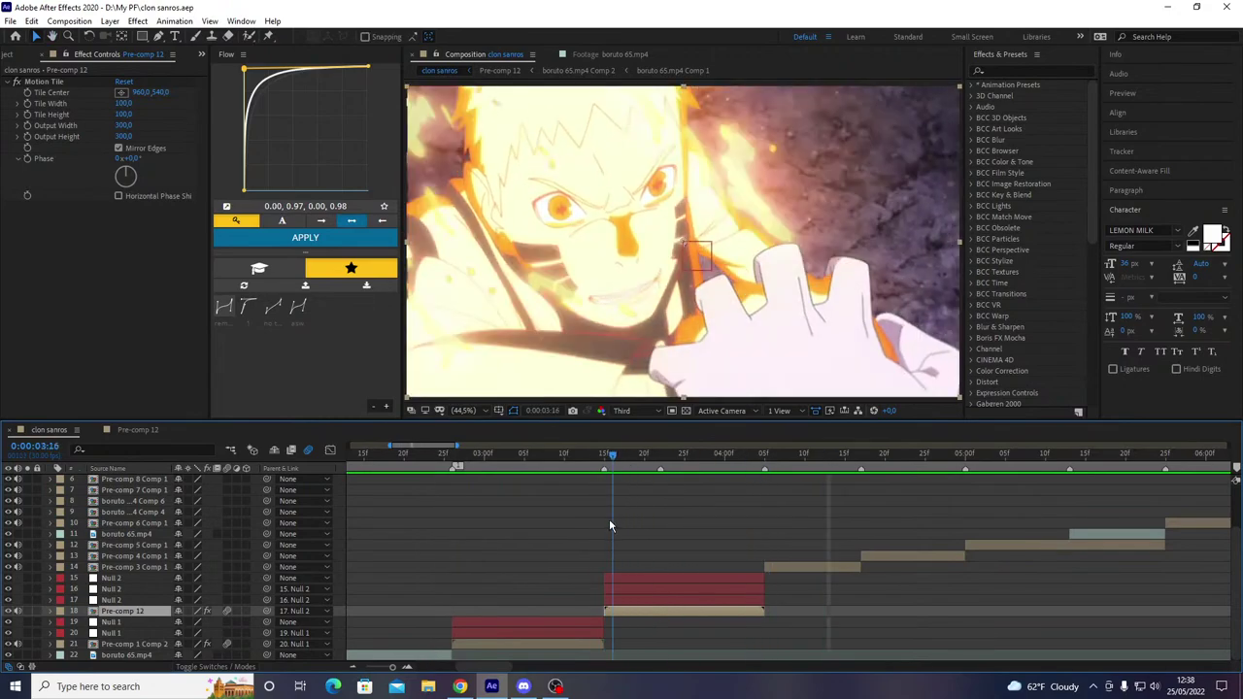
pyautogui.press('pageup')
pyautogui.click(631, 604)
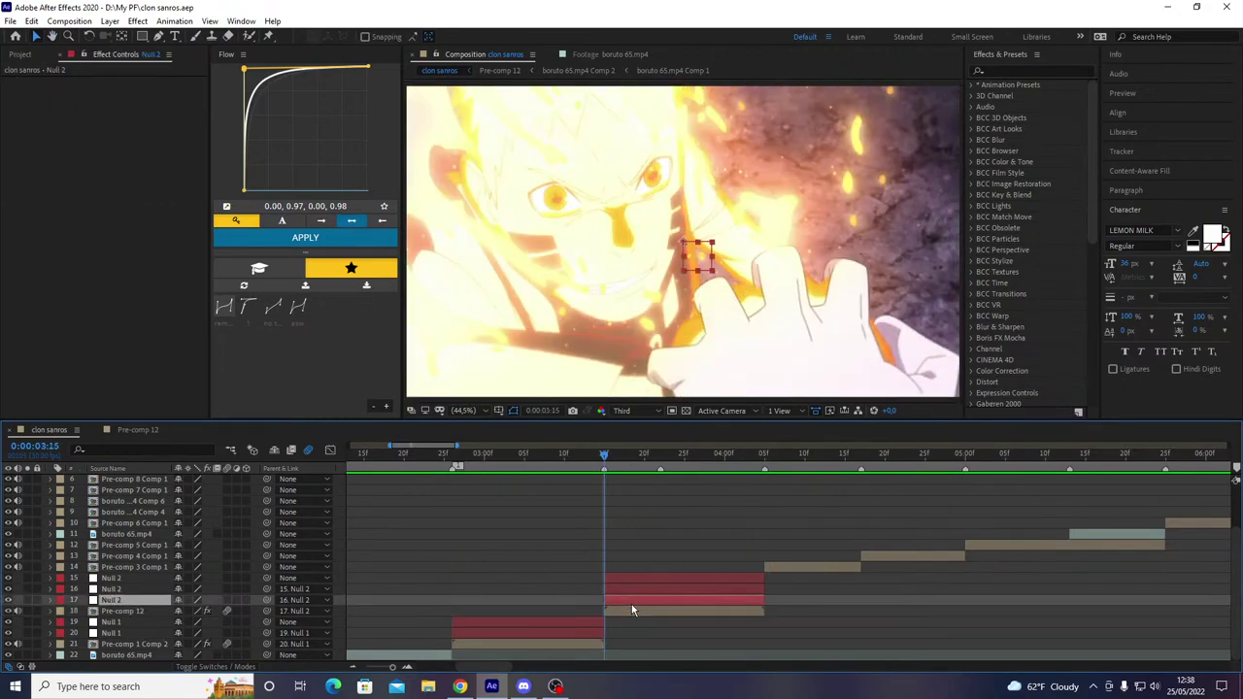
pyautogui.press('s')
pyautogui.hotkey('shift', 'p')
pyautogui.hotkey('shift', 'r')
pyautogui.scroll(-1, 637, 598)
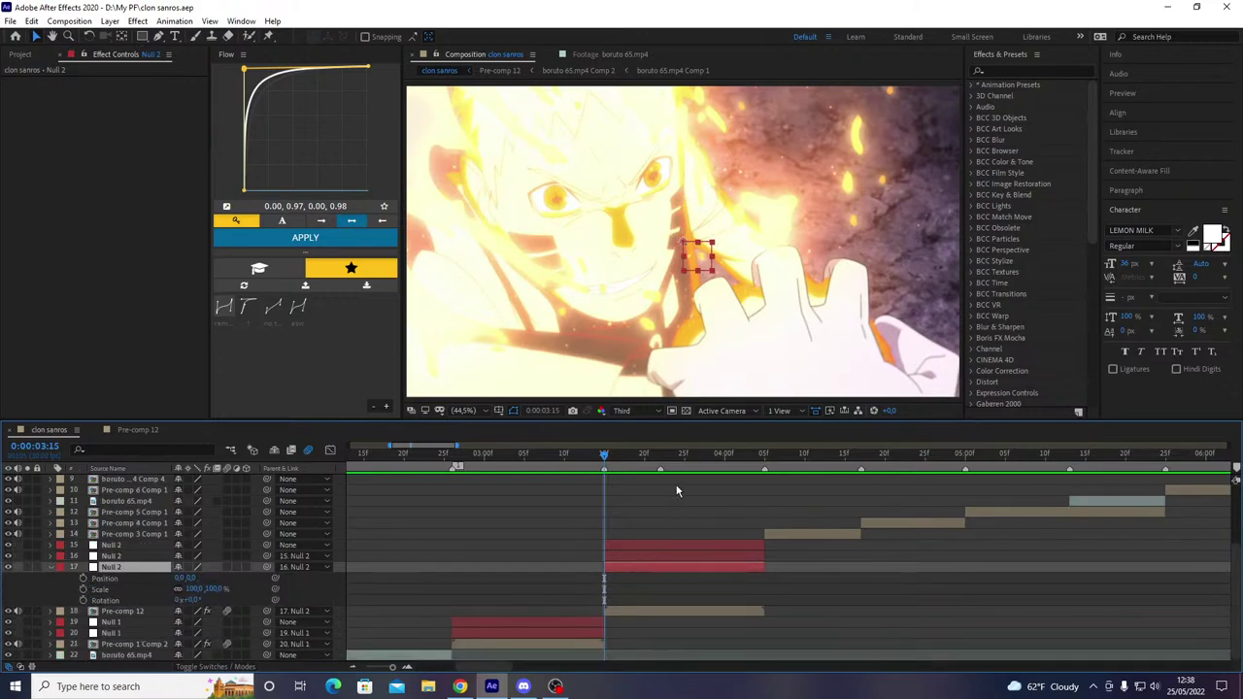
pyautogui.moveTo(633, 462); pyautogui.dragTo(660, 479)
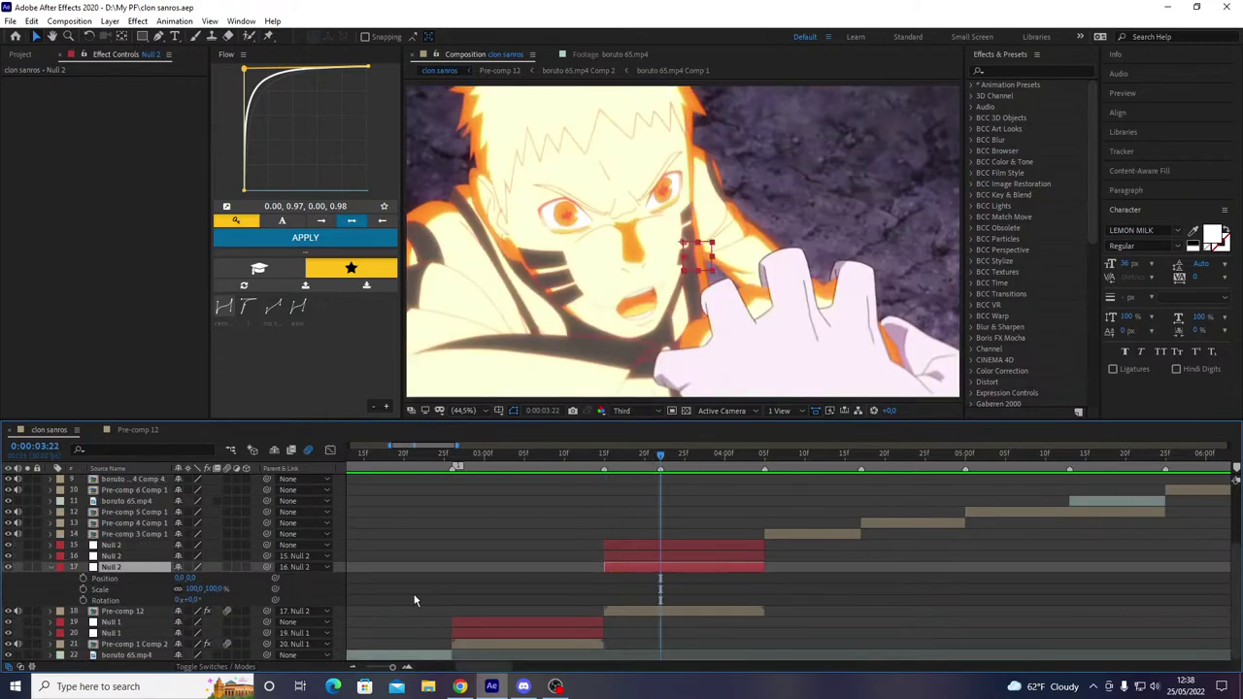
pyautogui.press('j')
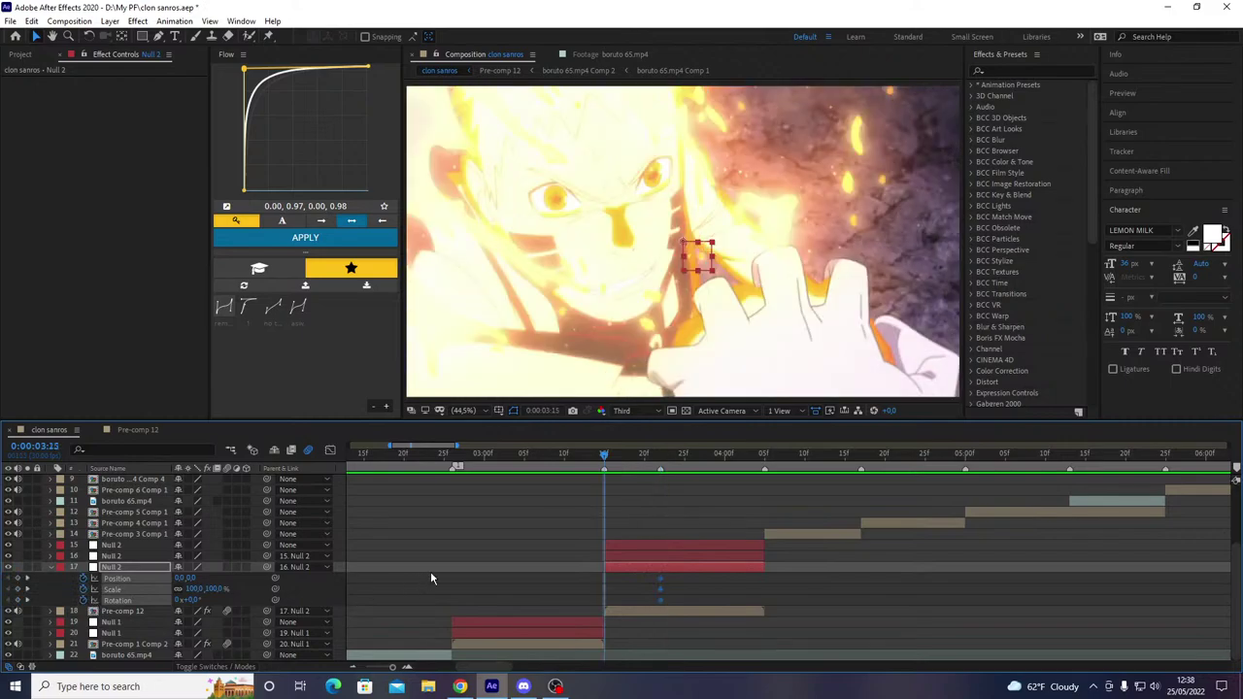
# - Separate that null's Position into X and Y, and add keyframes for X Position, Y Position, Scale and Rotation at 0:00:03:15
pyautogui.rightClick(111, 584)
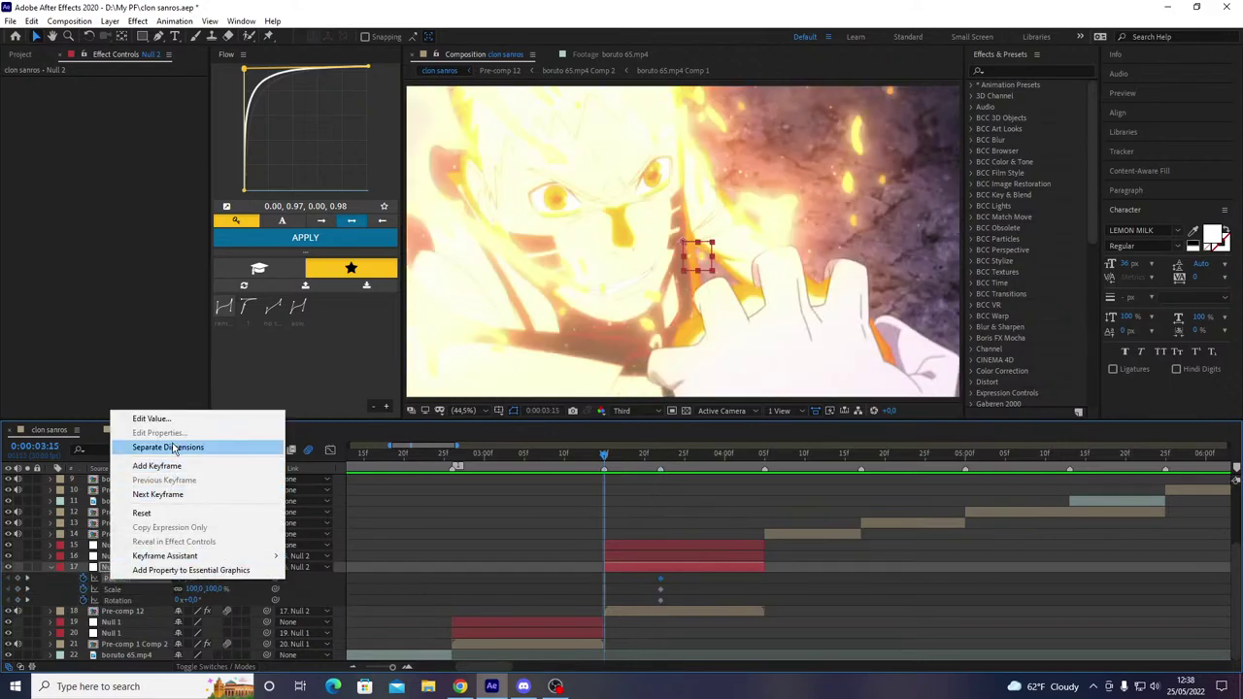
pyautogui.click(176, 447)
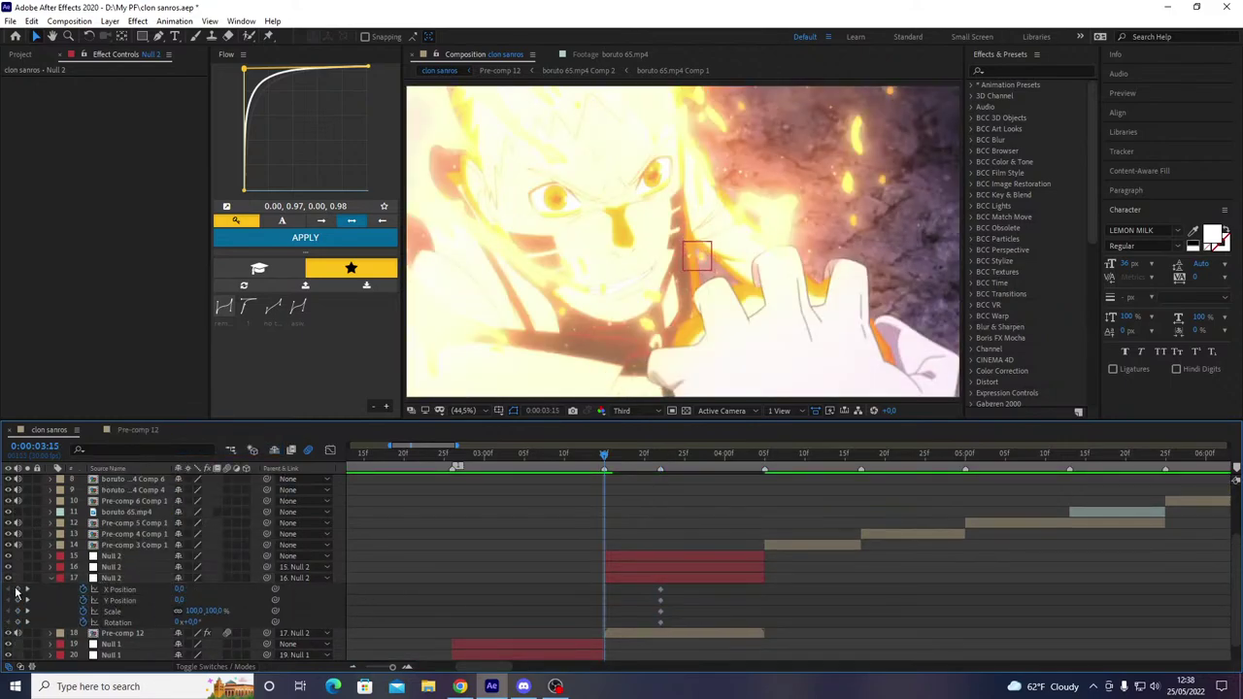
pyautogui.moveTo(16, 590); pyautogui.dragTo(21, 624)
# - Set the lowest Null 2's Scale to 250% at 0:00:03:15
pyautogui.moveTo(576, 453); pyautogui.dragTo(601, 480)
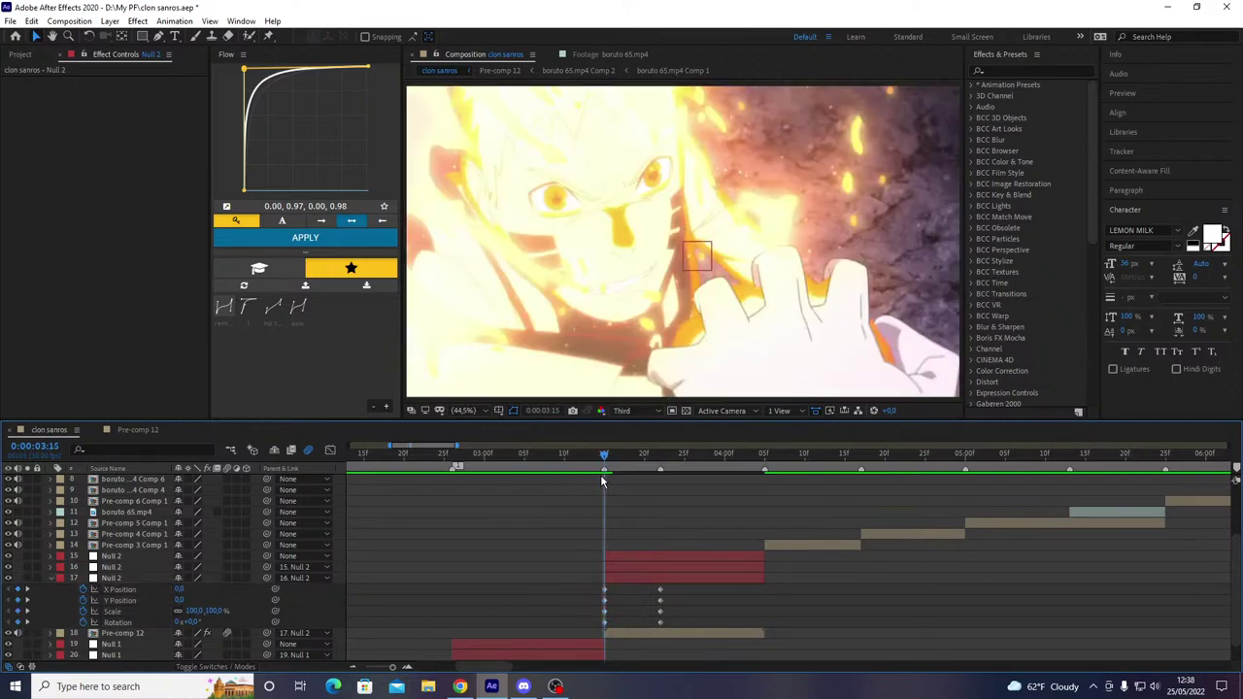
pyautogui.click(212, 612)
pyautogui.write('250')
pyautogui.press('Return')
pyautogui.scroll(-1, 317, 622)
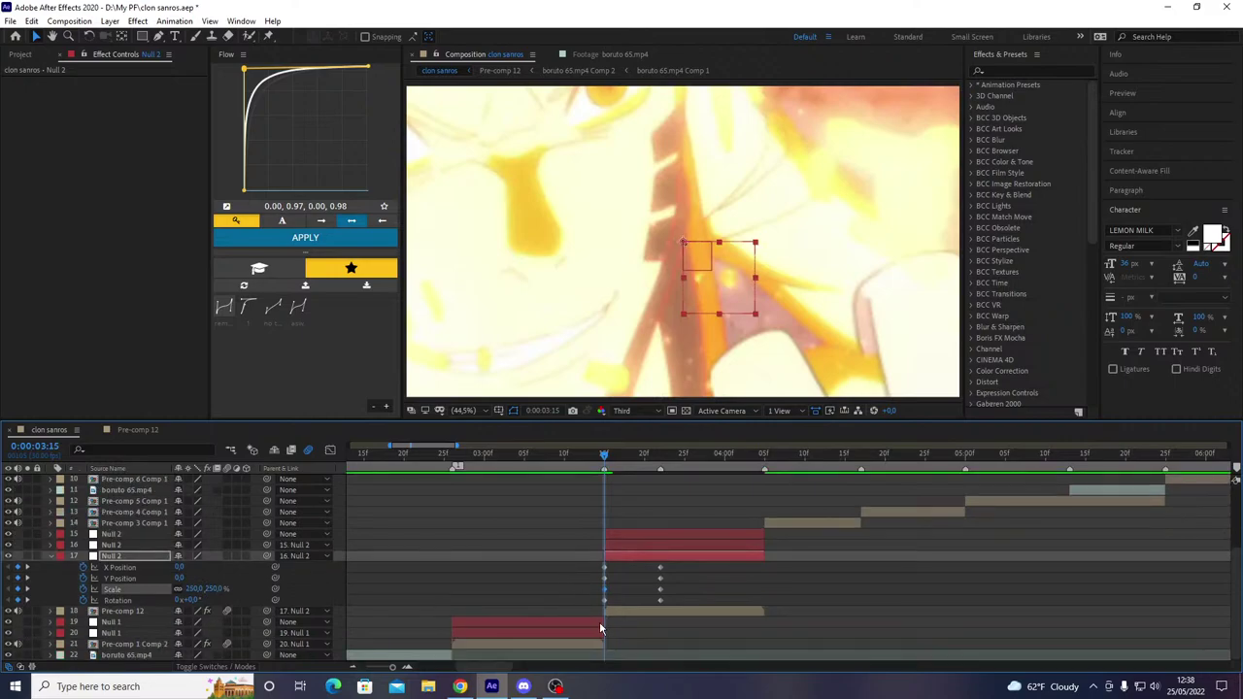
# - Check the upper Null 1's rotation keyframes, and set the lowest Null 2's Rotation to 35° and X Position to about 1119 at 0:00:03:15
pyautogui.click(597, 640)
pyautogui.click(599, 623)
pyautogui.press('u')
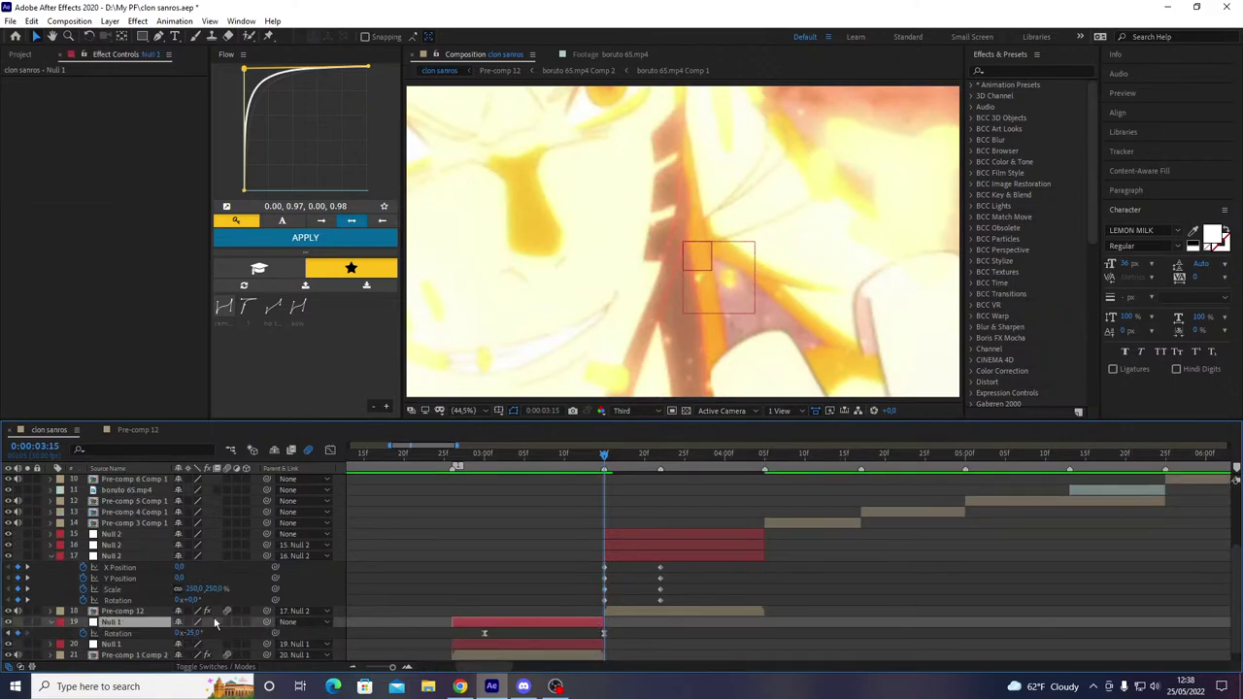
pyautogui.press('u')
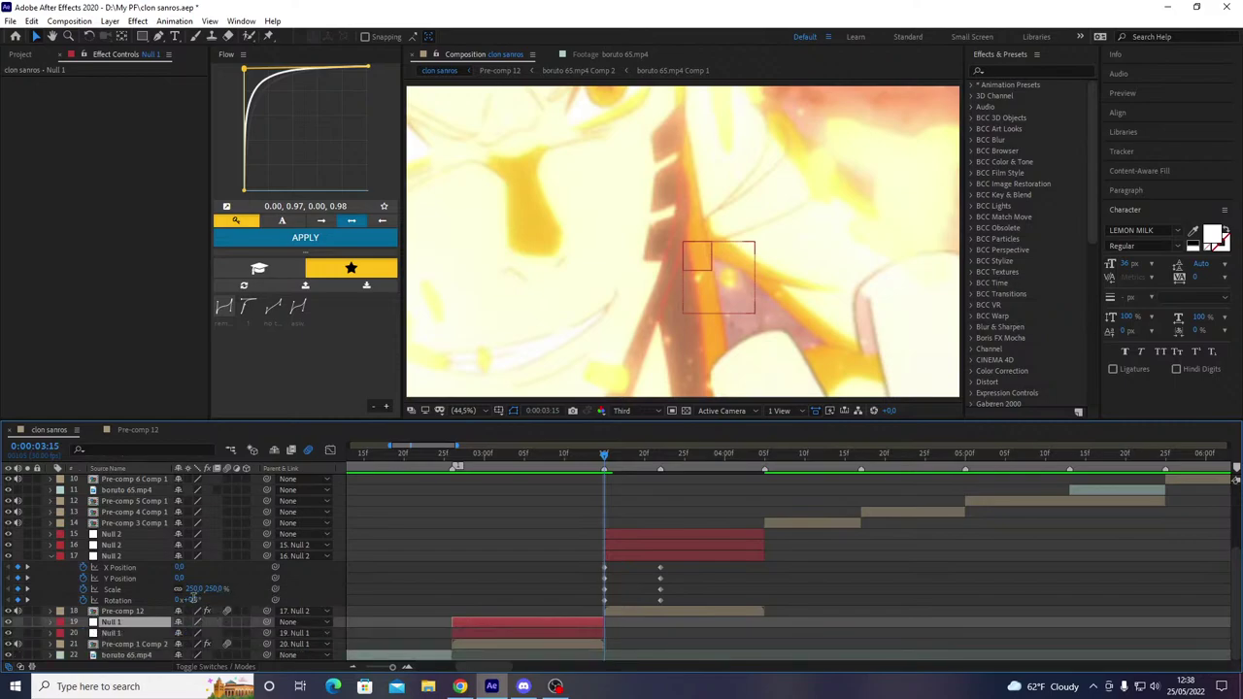
pyautogui.click(194, 600)
pyautogui.write('35')
pyautogui.press('Return')
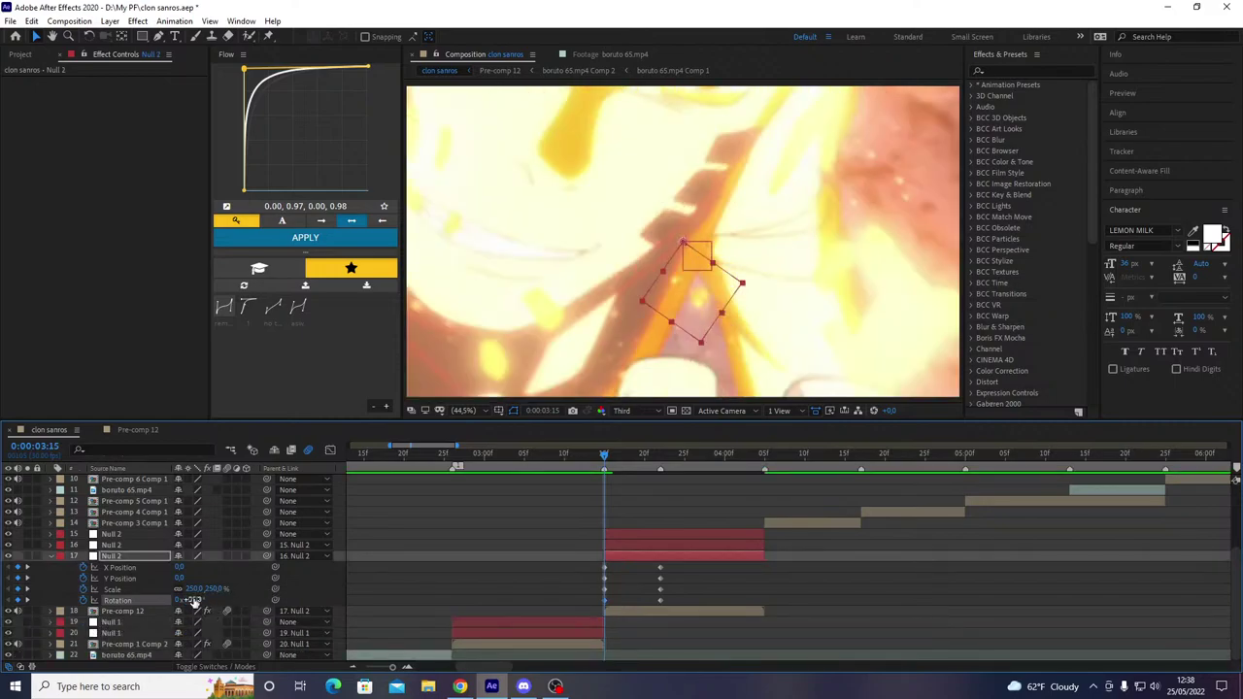
pyautogui.moveTo(180, 581); pyautogui.dragTo(922, 595)
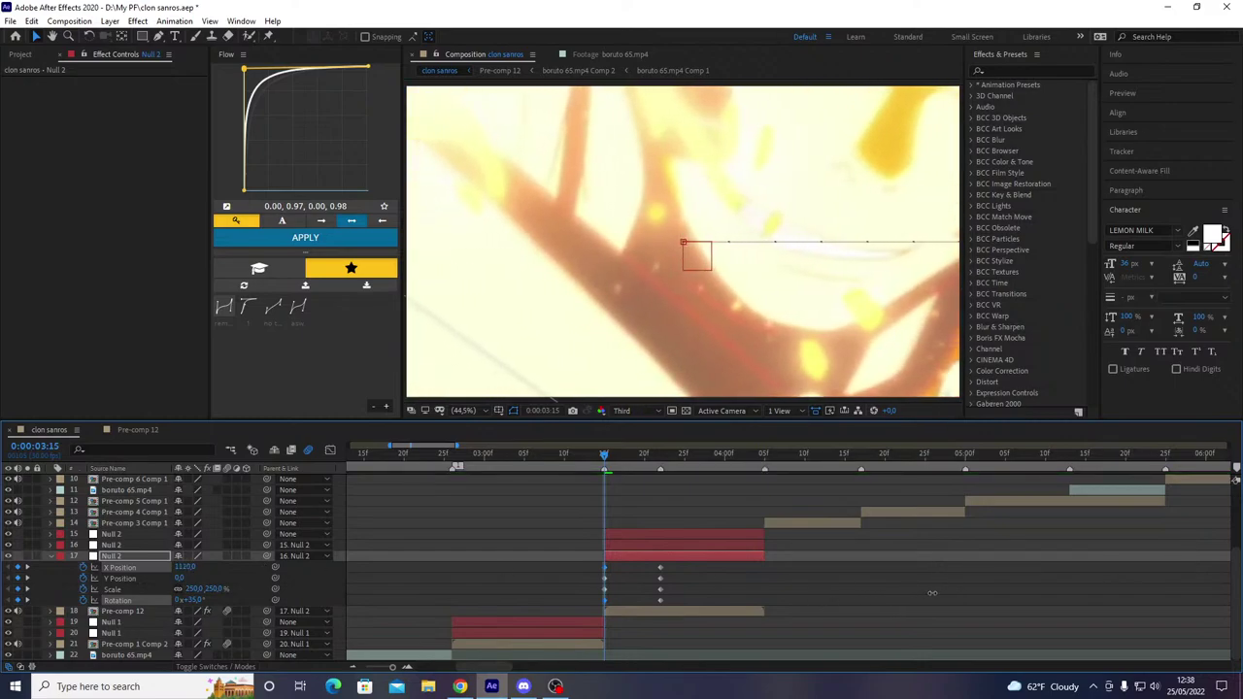
# - Ease all of the lowest Null 2's keyframes with a fast-start, slow-end Flow curve of 0.06, 0.81, 0.00, 0.96
pyautogui.click(560, 561)
pyautogui.moveTo(556, 556); pyautogui.dragTo(713, 620)
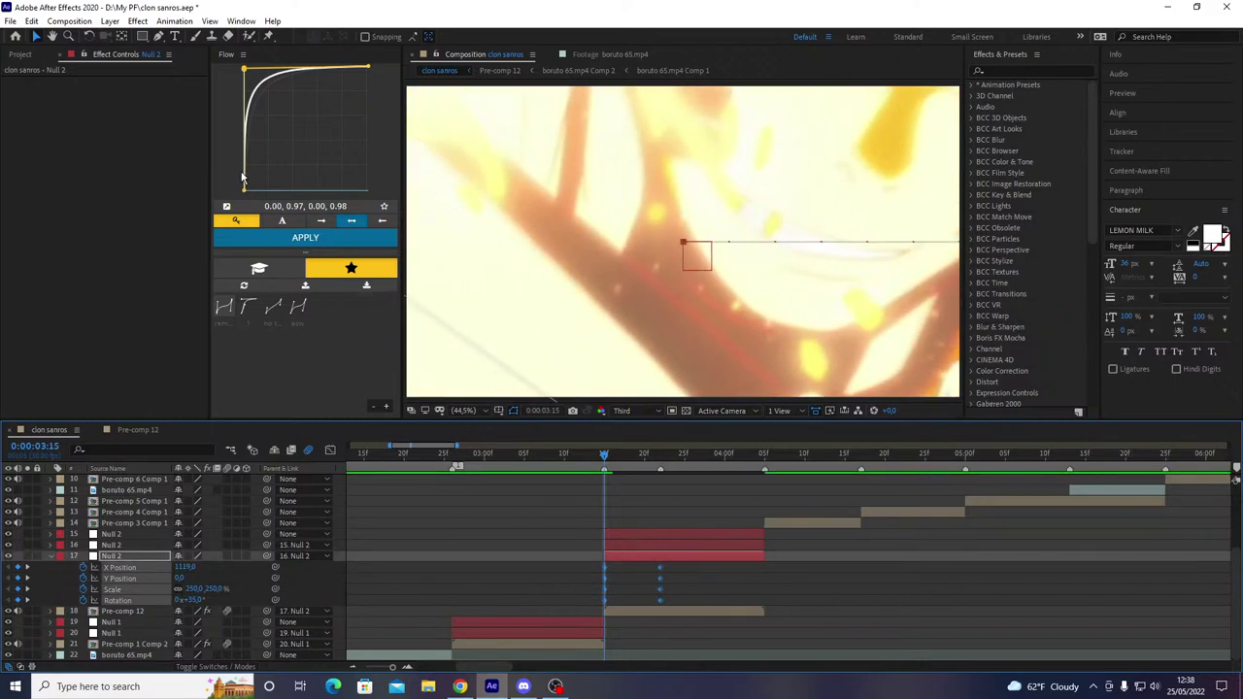
pyautogui.click(223, 307)
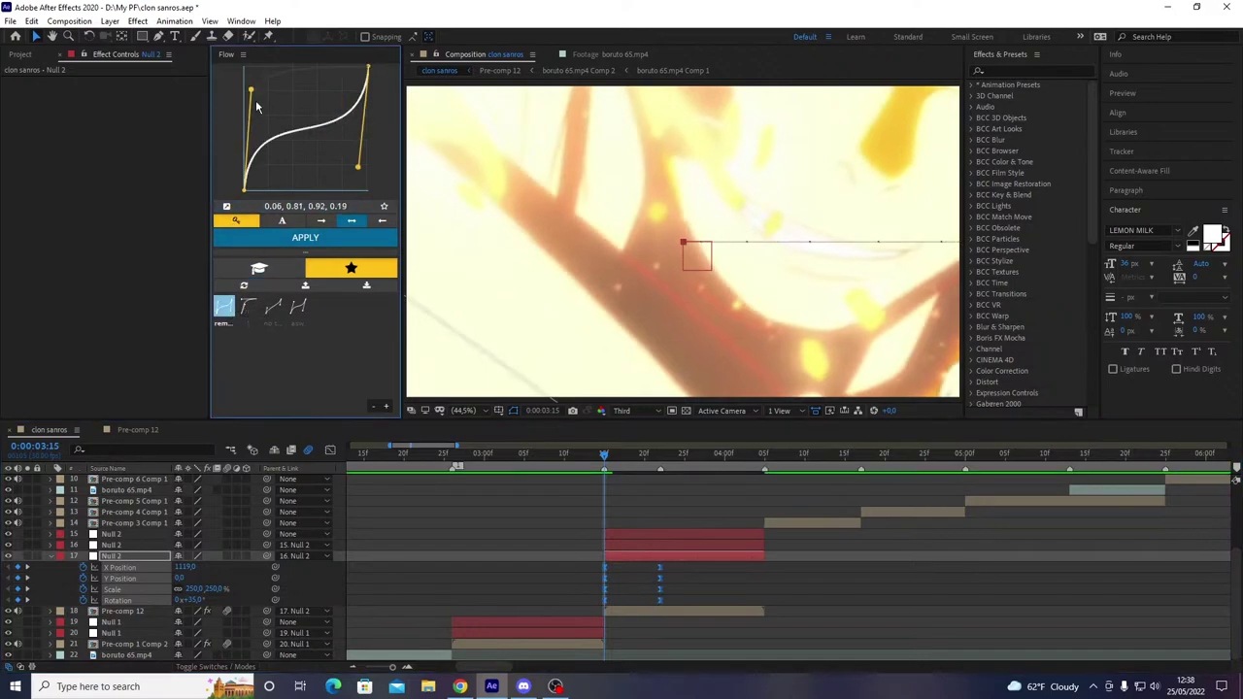
pyautogui.moveTo(358, 169); pyautogui.dragTo(214, 78)
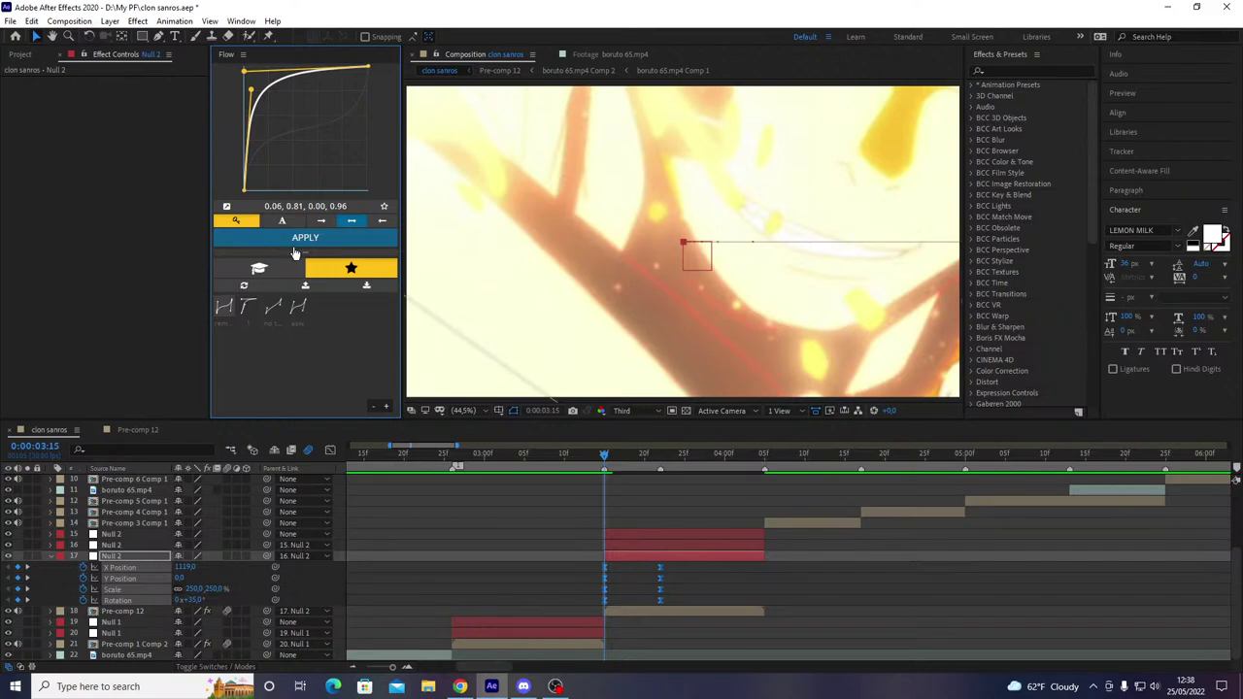
pyautogui.moveTo(616, 492)
pyautogui.mouseDown()
pyautogui.moveTo(583, 481)
pyautogui.moveTo(644, 481)
pyautogui.moveTo(600, 495)
pyautogui.mouseUp()
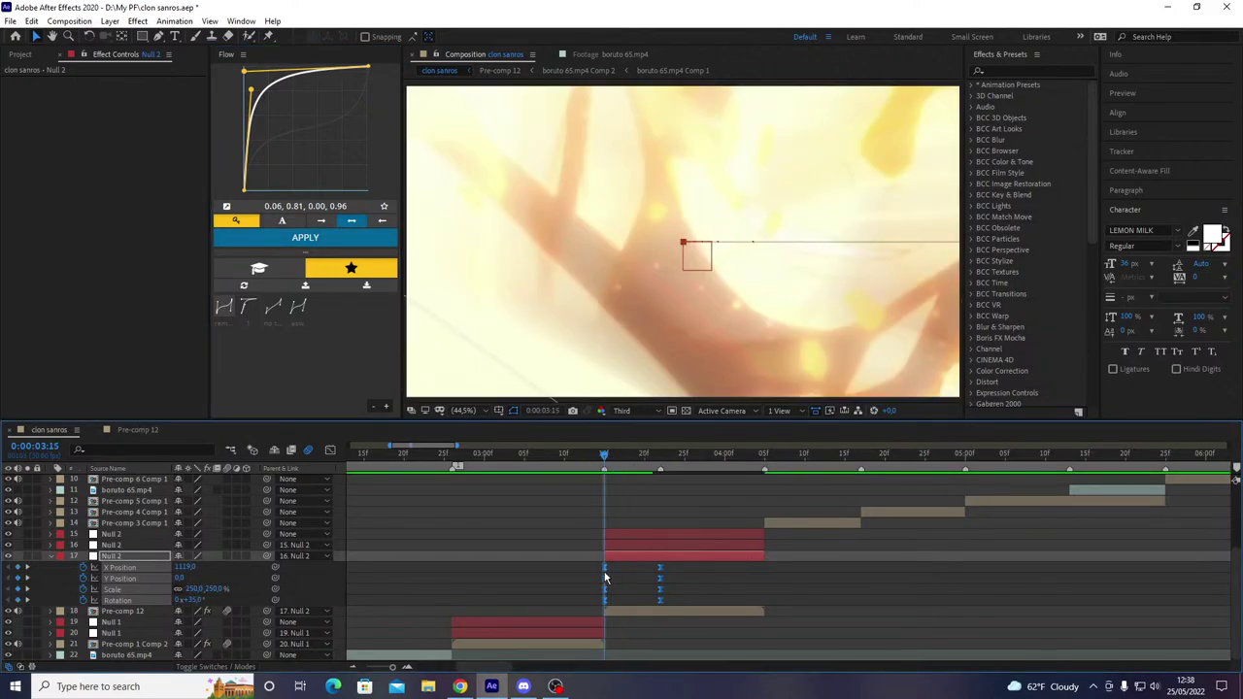
# - Shift the lowest Null 2's starting keyframes one frame earlier to 0:00:03:14 and preview the transition
pyautogui.moveTo(601, 575); pyautogui.dragTo(594, 577)
pyautogui.moveTo(583, 485); pyautogui.dragTo(662, 489)
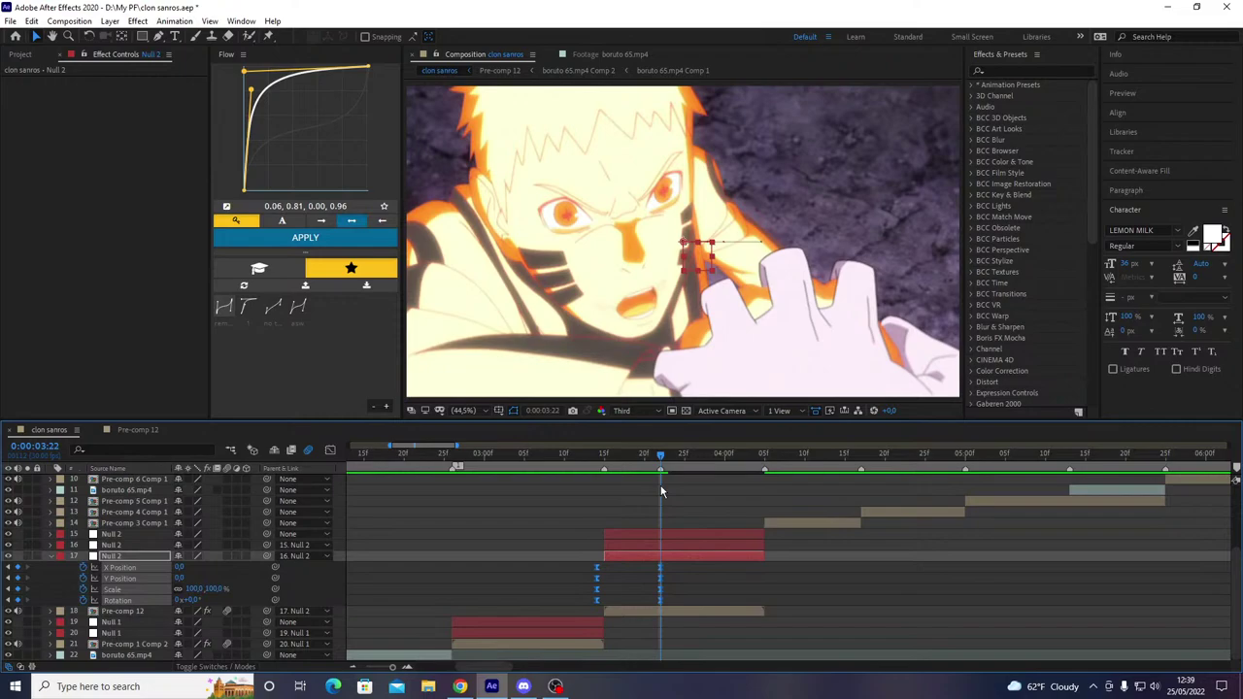
pyautogui.moveTo(622, 454); pyautogui.dragTo(460, 534)
pyautogui.press('space')
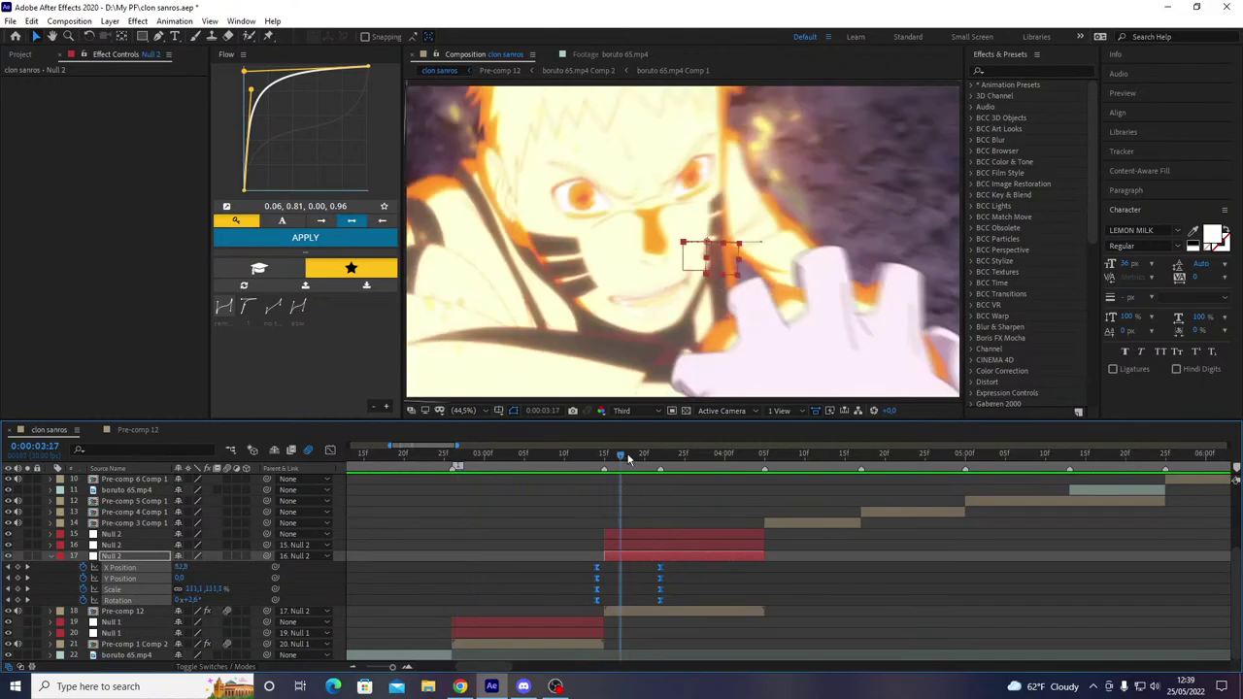
# - Replay and scrub the zooming entrance into Pre-comp 12, collapsing the lowest Null 2's keyframes
pyautogui.click(627, 456)
pyautogui.scroll(3, 733, 502)
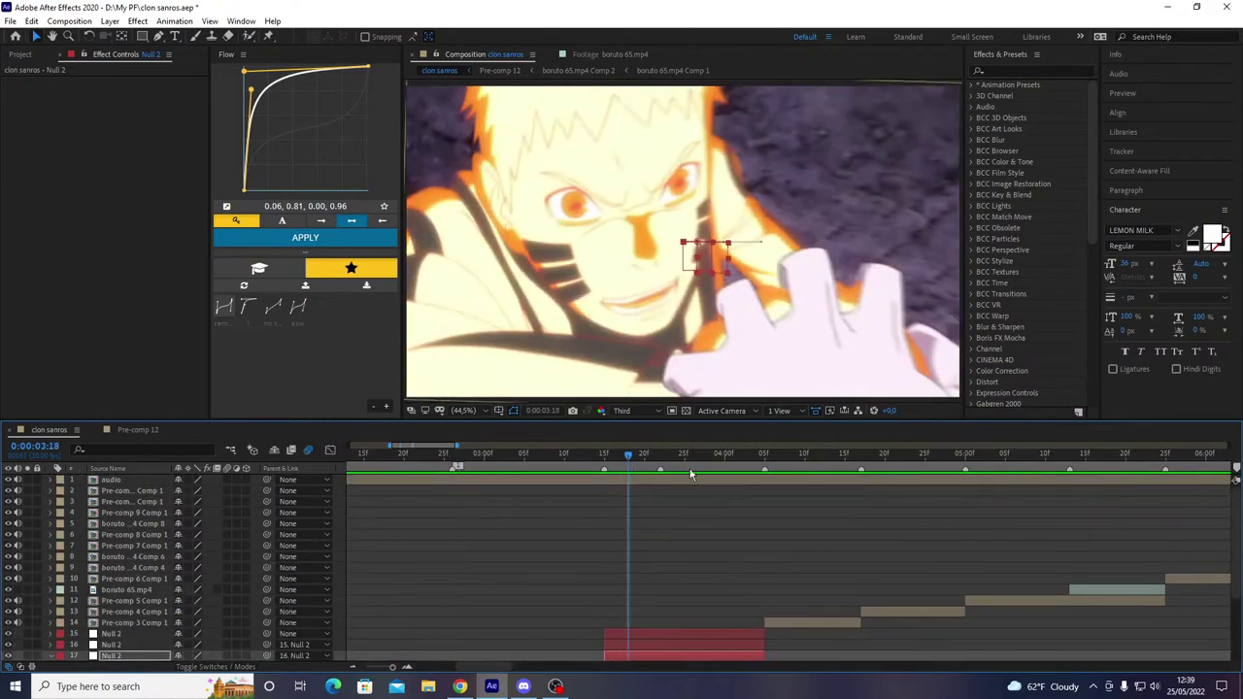
pyautogui.scroll(-3, 732, 501)
pyautogui.press('u')
pyautogui.press('space')
pyautogui.press('space')
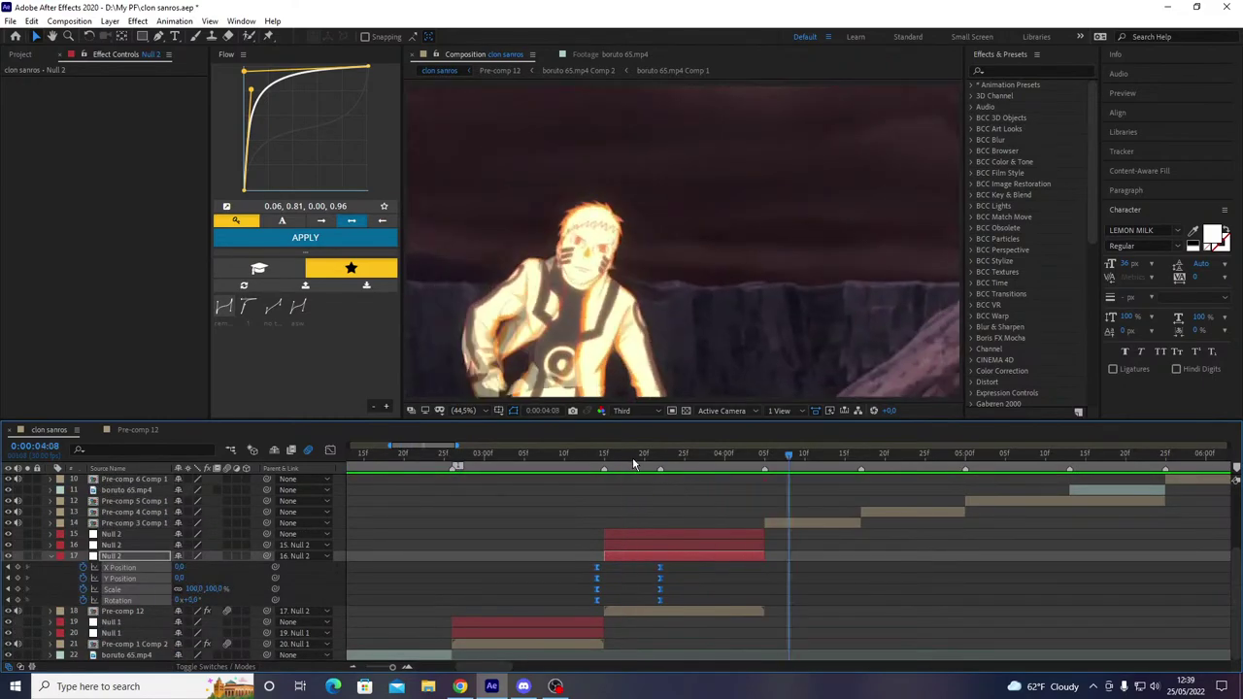
pyautogui.moveTo(635, 456); pyautogui.dragTo(661, 482)
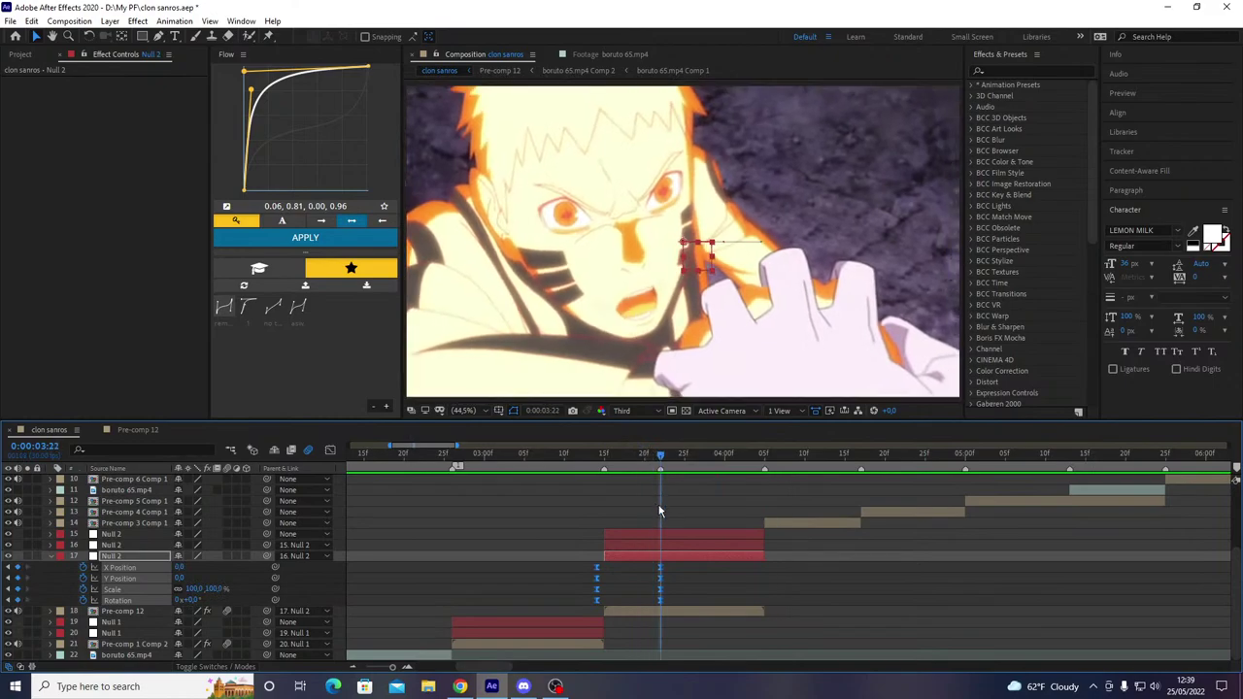
pyautogui.press('u')
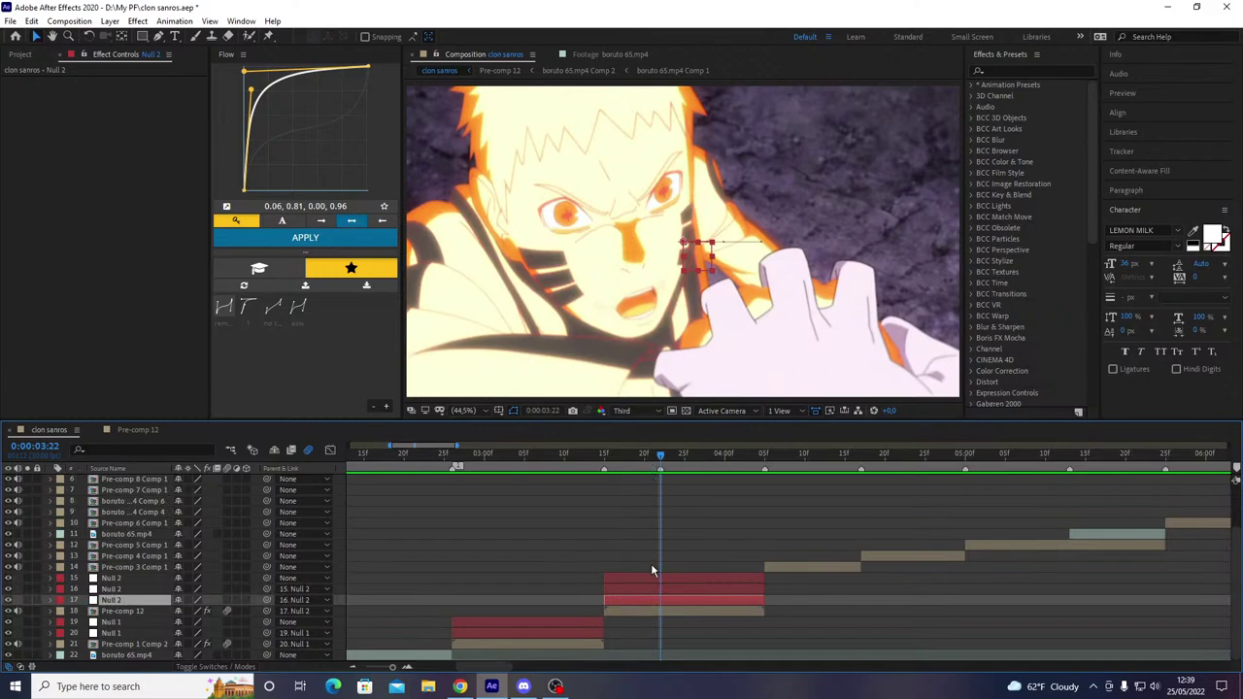
pyautogui.moveTo(595, 478); pyautogui.dragTo(660, 480)
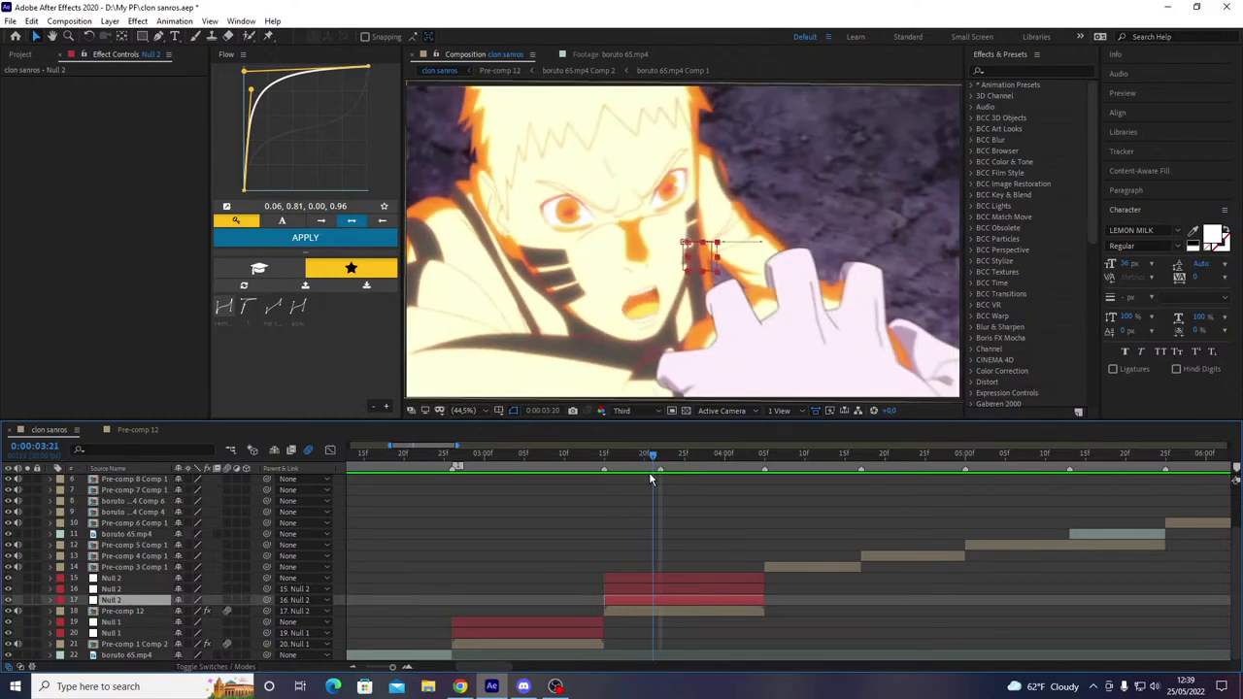
# - Keyframe the middle Null 2's Scale and Rotation at 0:00:03:21, and open its Rotation for editing at 0:00:04:04
pyautogui.click(657, 592)
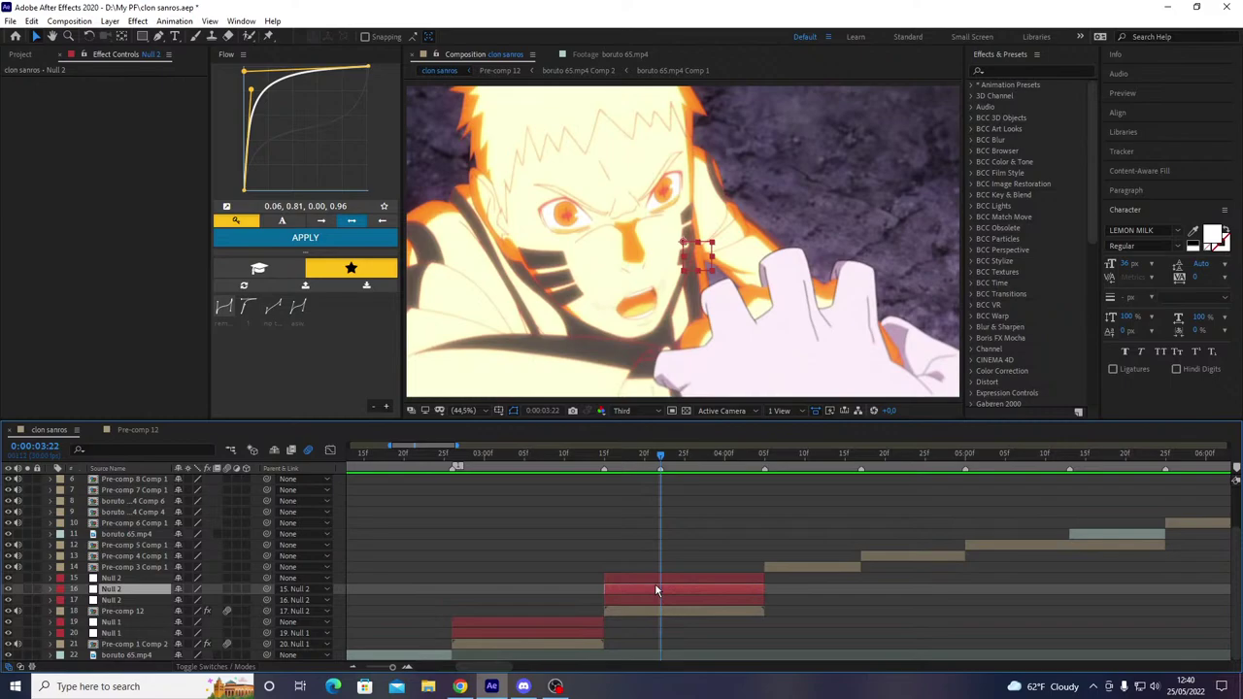
pyautogui.press('u')
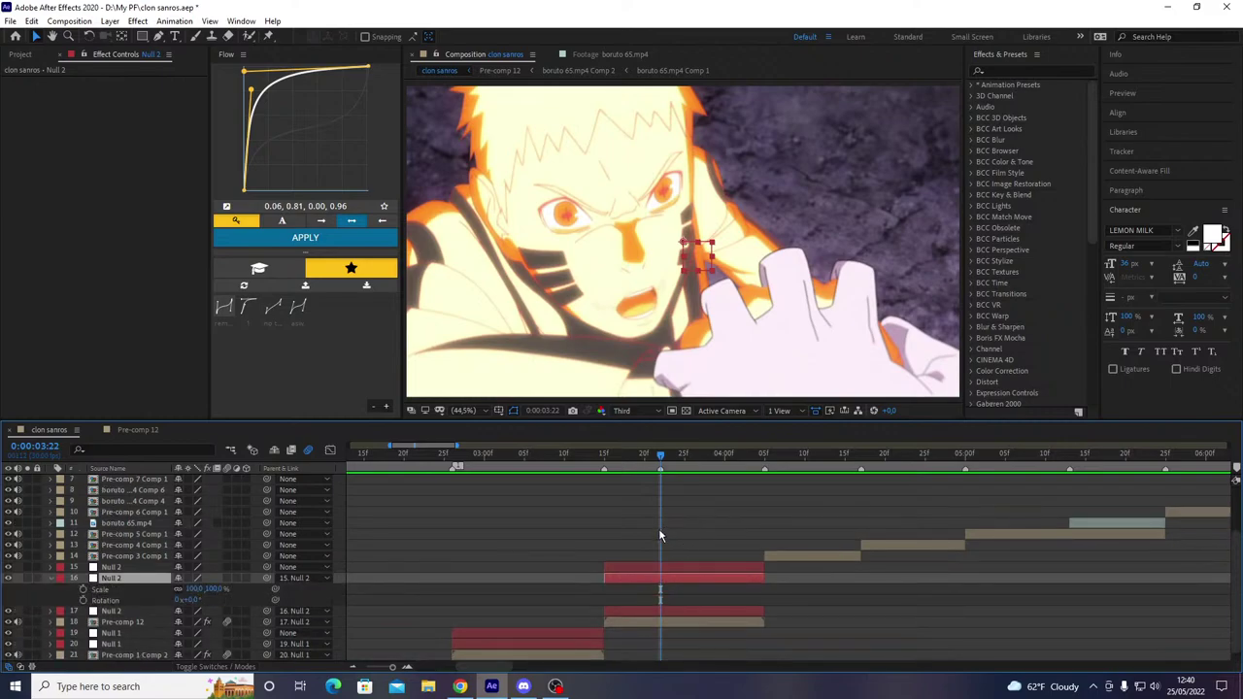
pyautogui.press('pageup')
pyautogui.moveTo(83, 590); pyautogui.dragTo(82, 600)
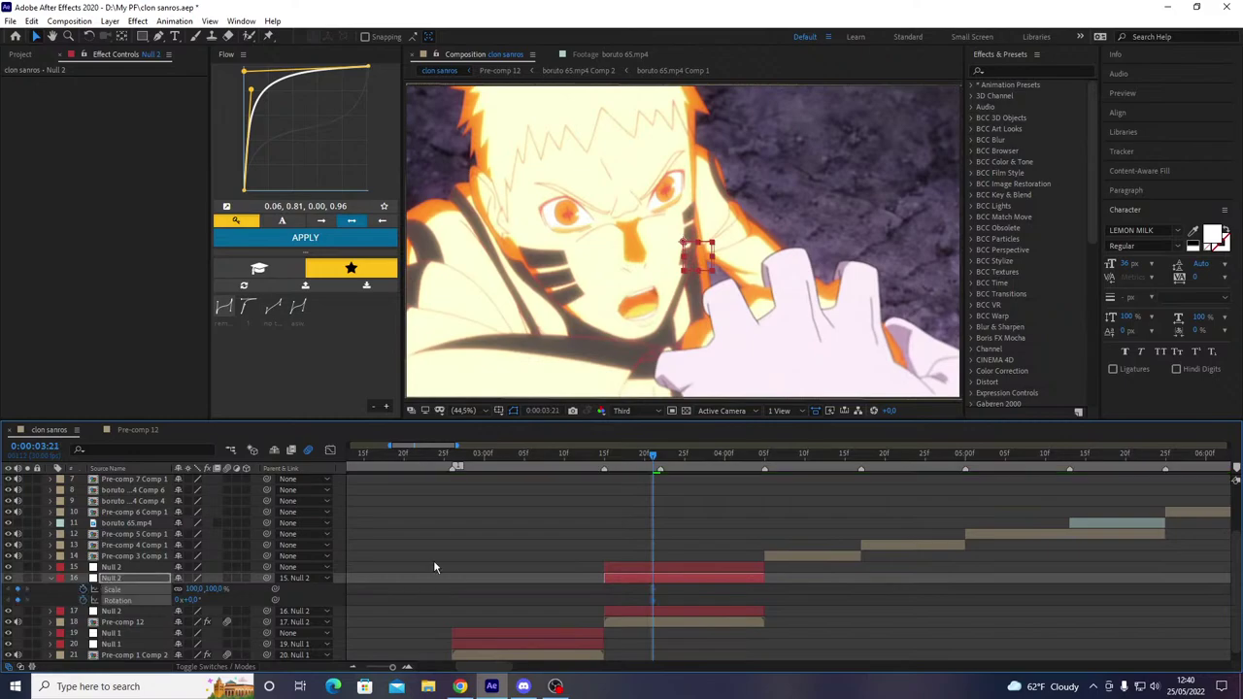
pyautogui.press('space')
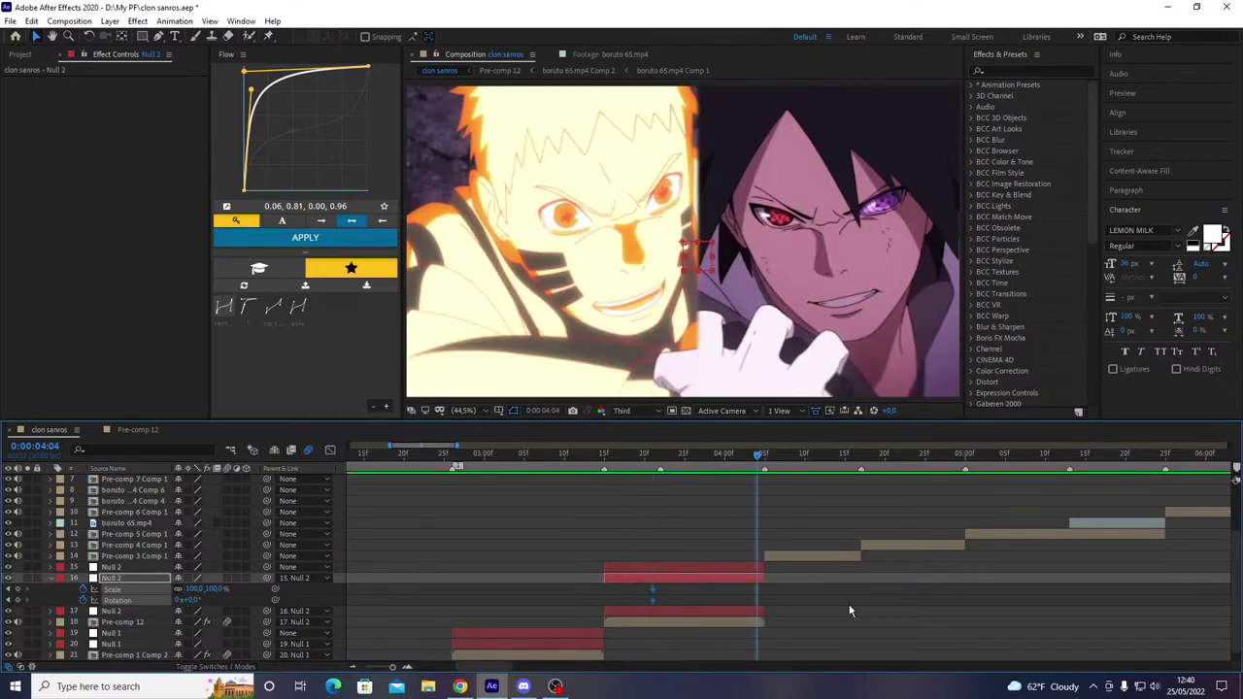
pyautogui.click(849, 611)
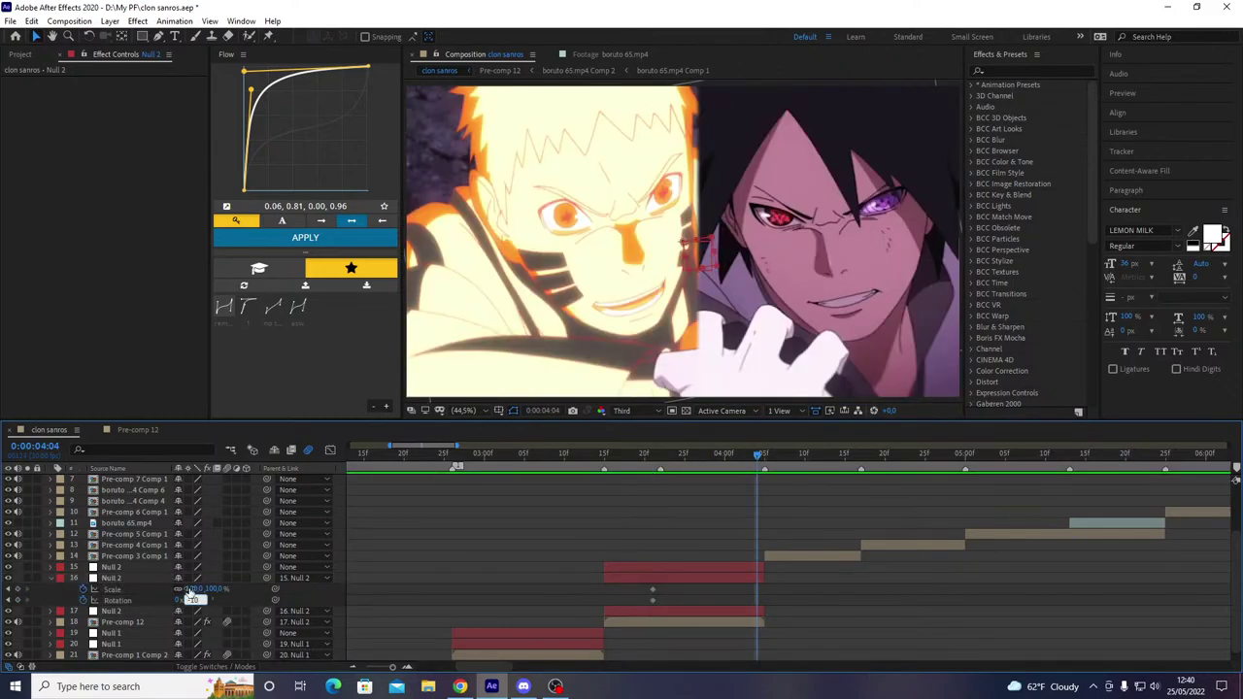
# - Inside Pre-comp 12, reveal both layers' Scale and raise the boruto 65.mp4 Comp 2 layer's Scale to about 102%
pyautogui.doubleClick(683, 622)
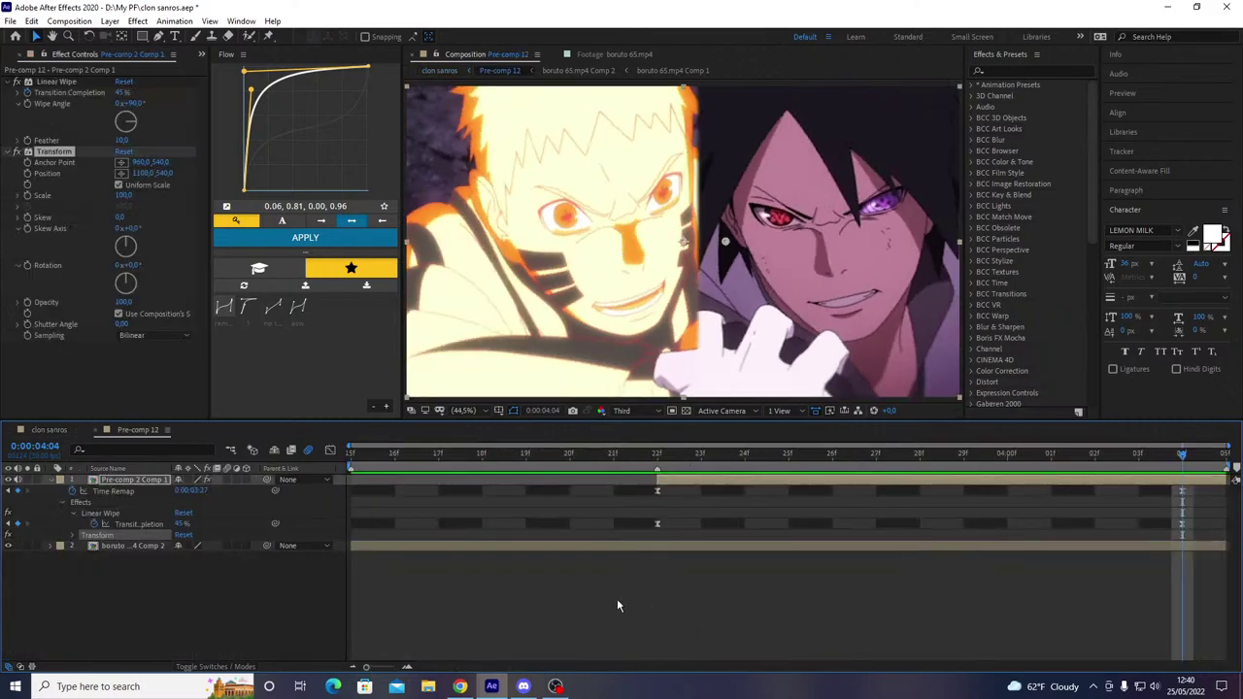
pyautogui.hotkey('ctrl', 'a')
pyautogui.press('s')
pyautogui.click(198, 523)
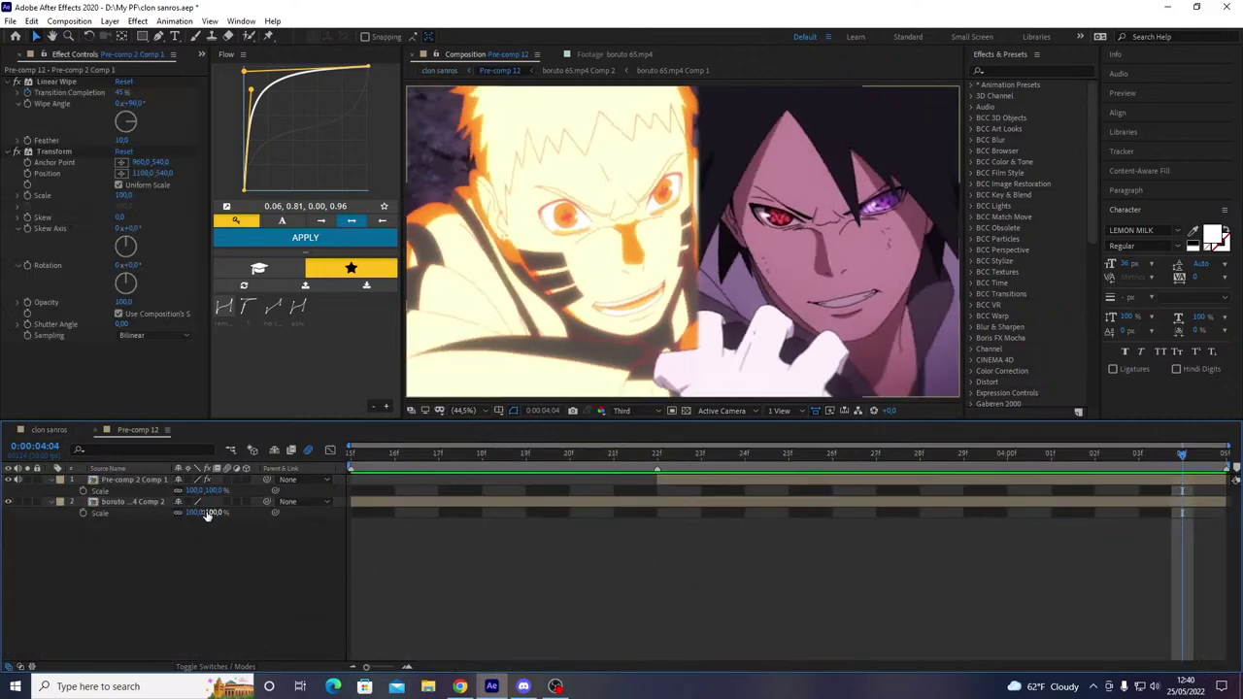
pyautogui.moveTo(206, 512); pyautogui.dragTo(215, 512)
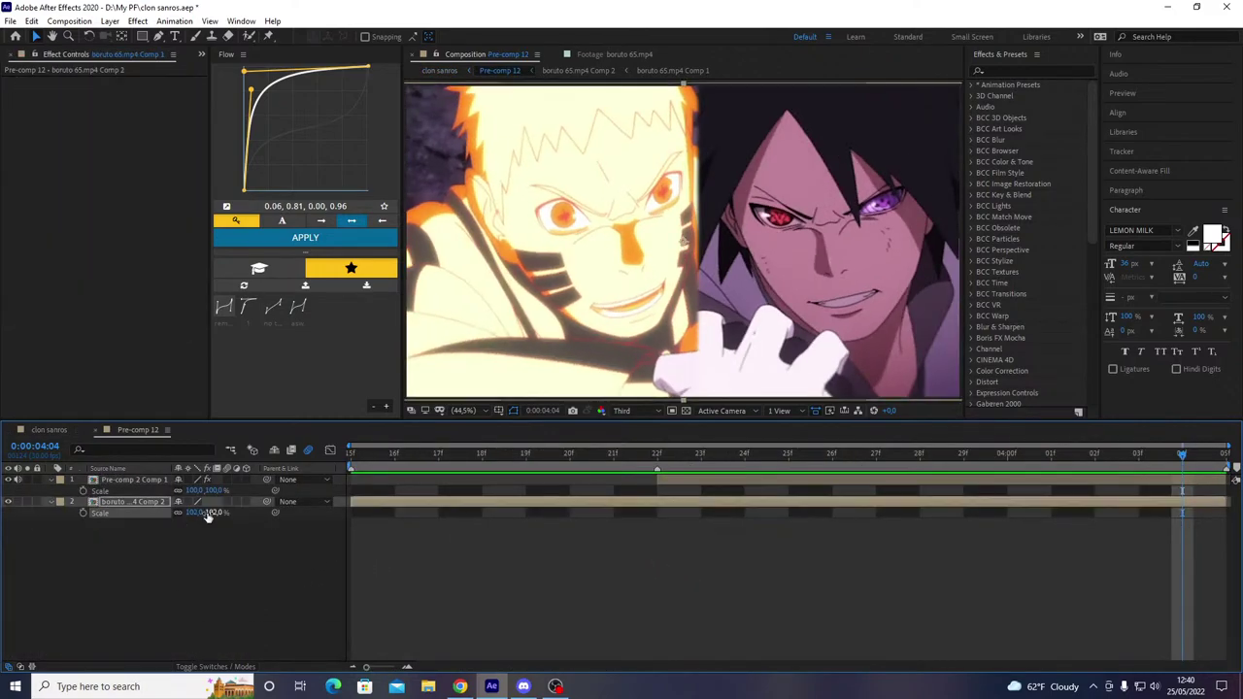
# - Close Pre-comp 12's timeline, switch to Discord to view the voice channel members' profiles, and return to After Effects
pyautogui.click(104, 430)
pyautogui.click(522, 686)
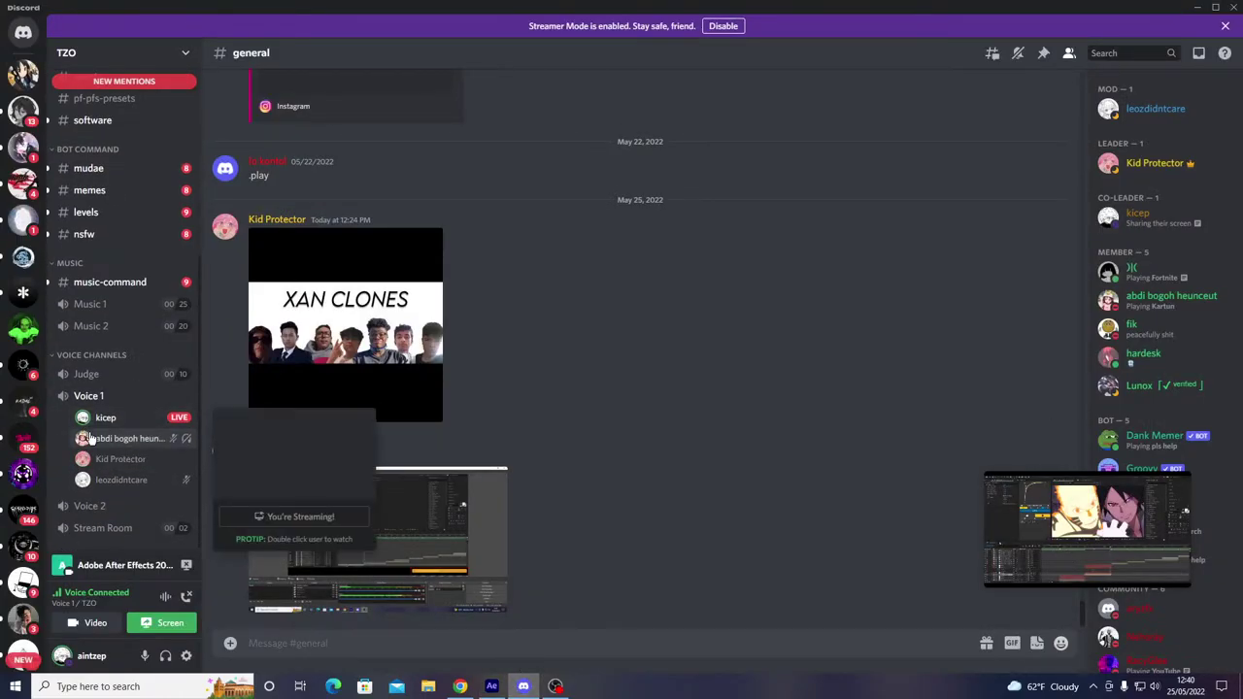
pyautogui.click(83, 437)
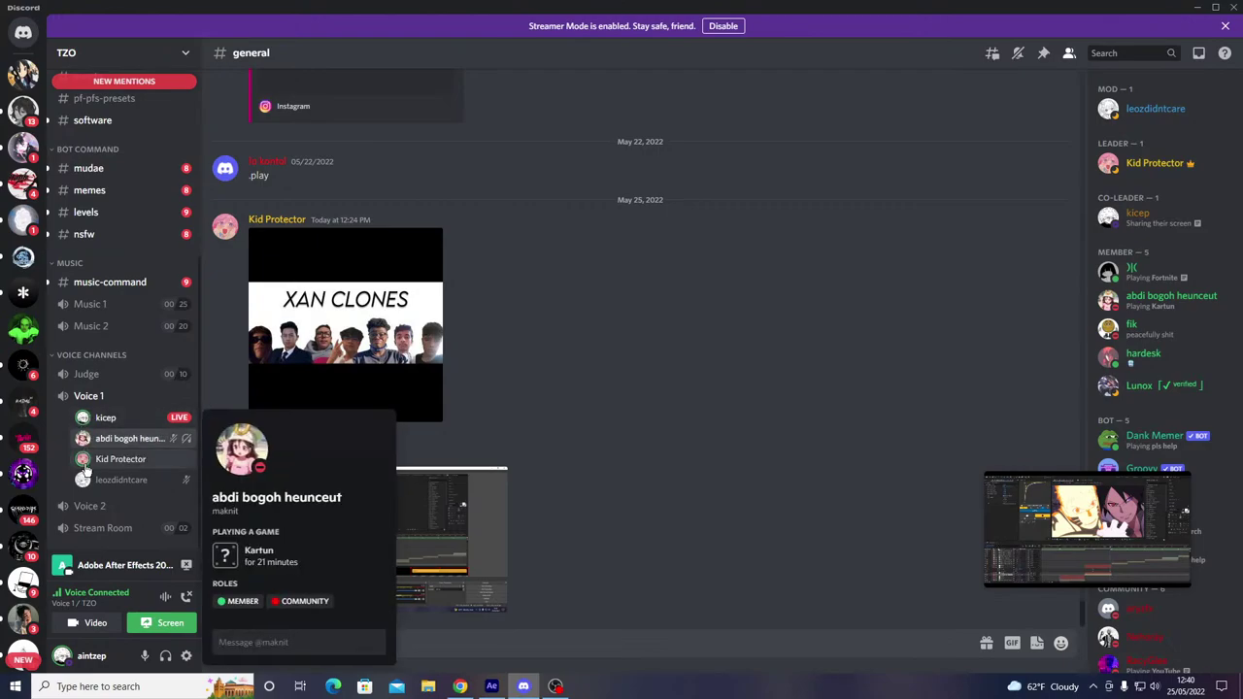
pyautogui.click(82, 458)
pyautogui.click(83, 459)
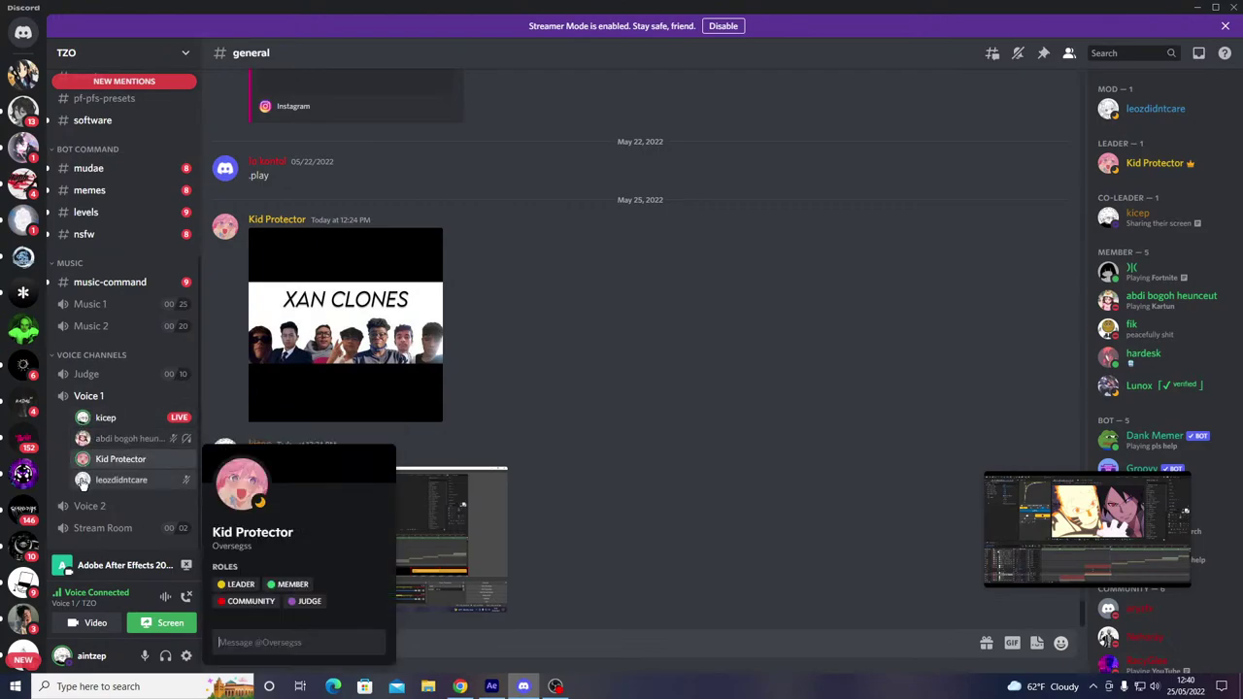
pyautogui.click(82, 482)
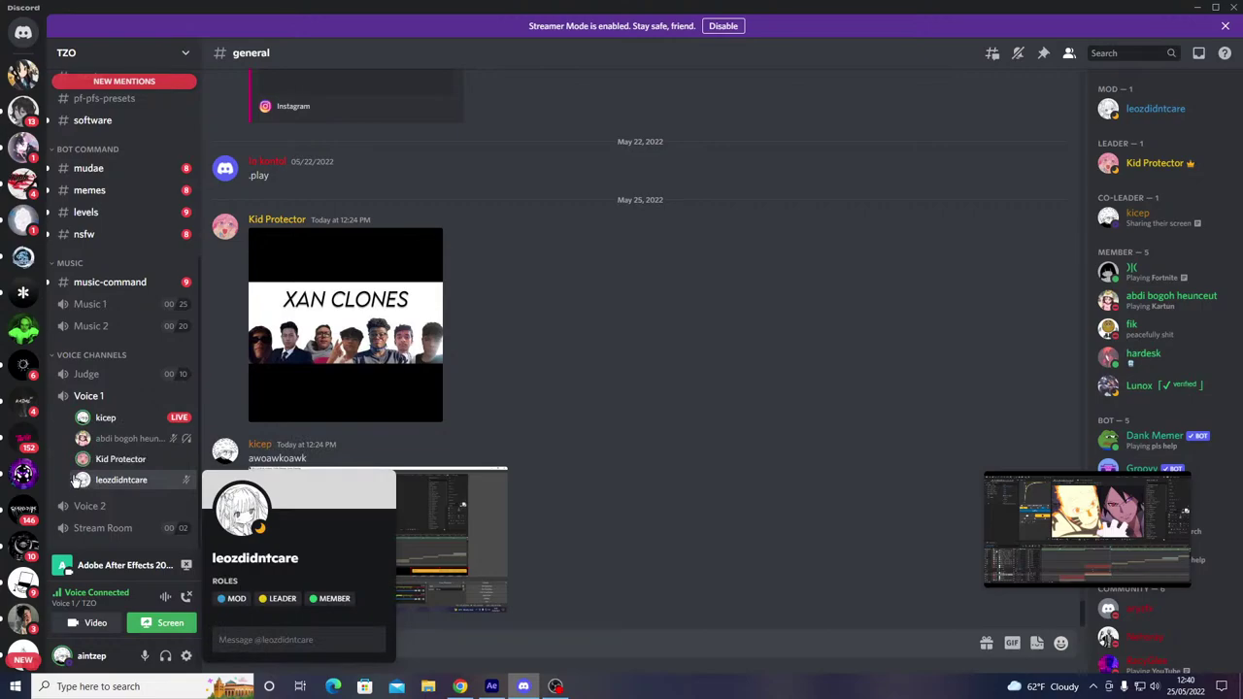
pyautogui.hotkey('alt', 'Tab')
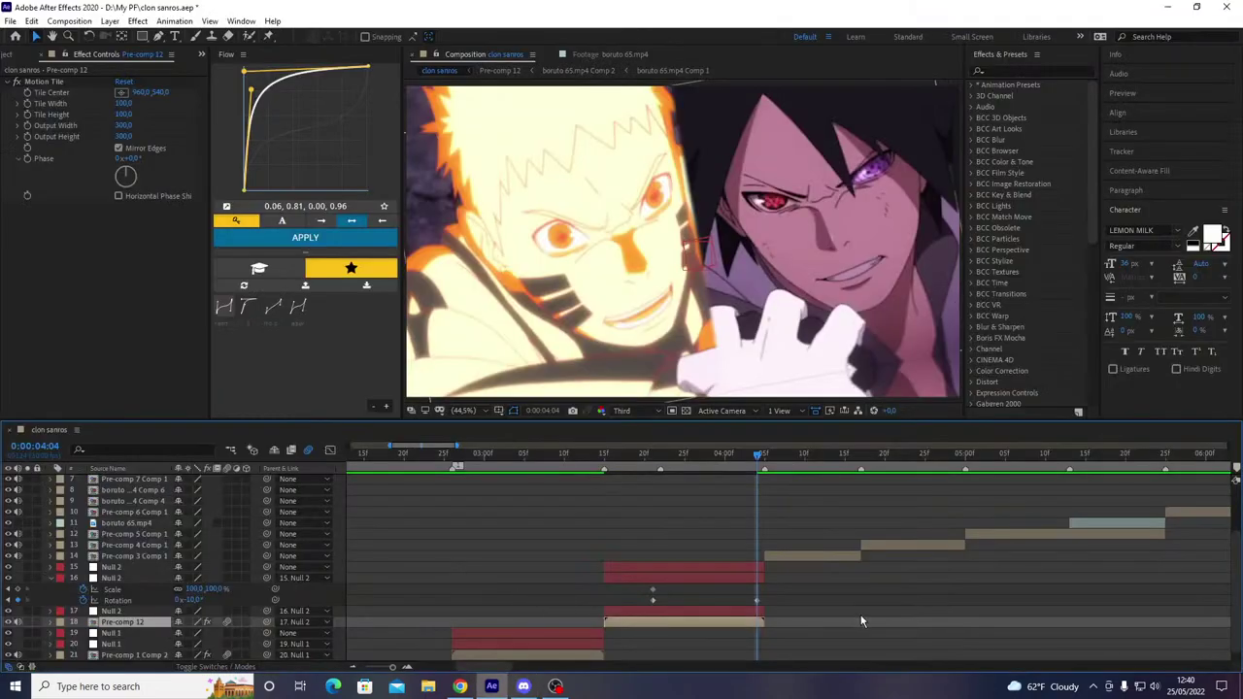
# - Save the project and set the middle Null 2's Scale to 130% at 0:00:04:04
pyautogui.hotkey('ctrl', 's')
pyautogui.moveTo(194, 588); pyautogui.dragTo(229, 590)
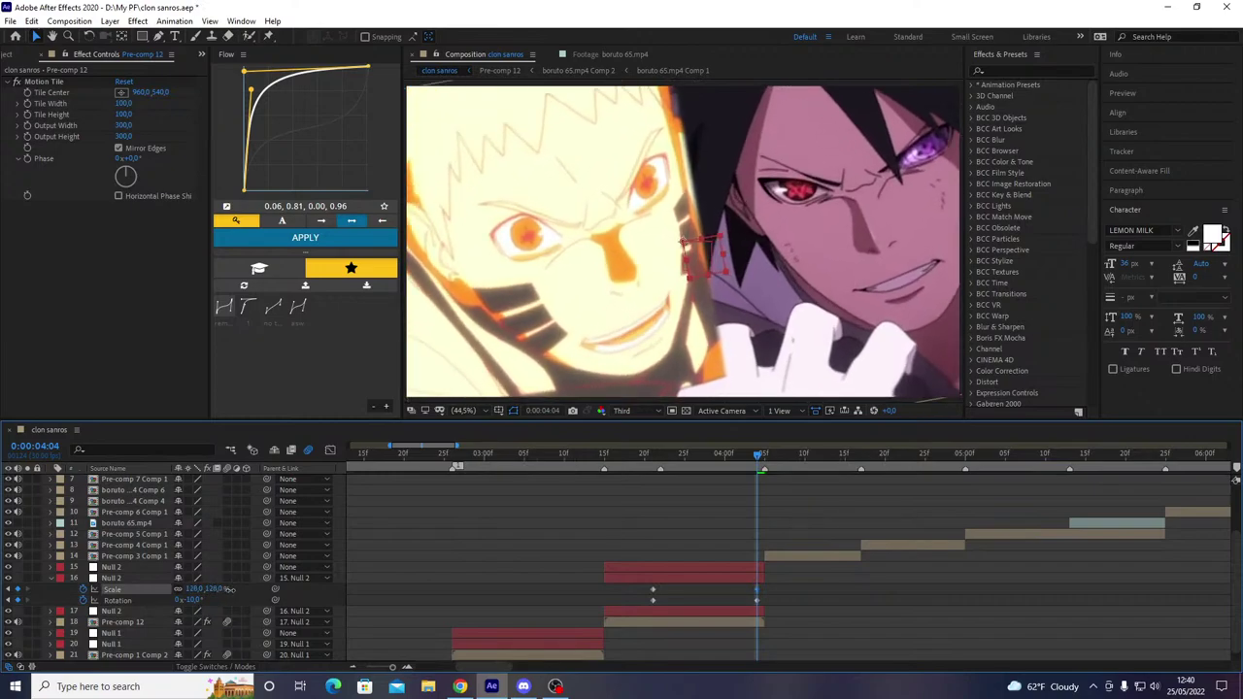
pyautogui.click(213, 589)
pyautogui.write('130')
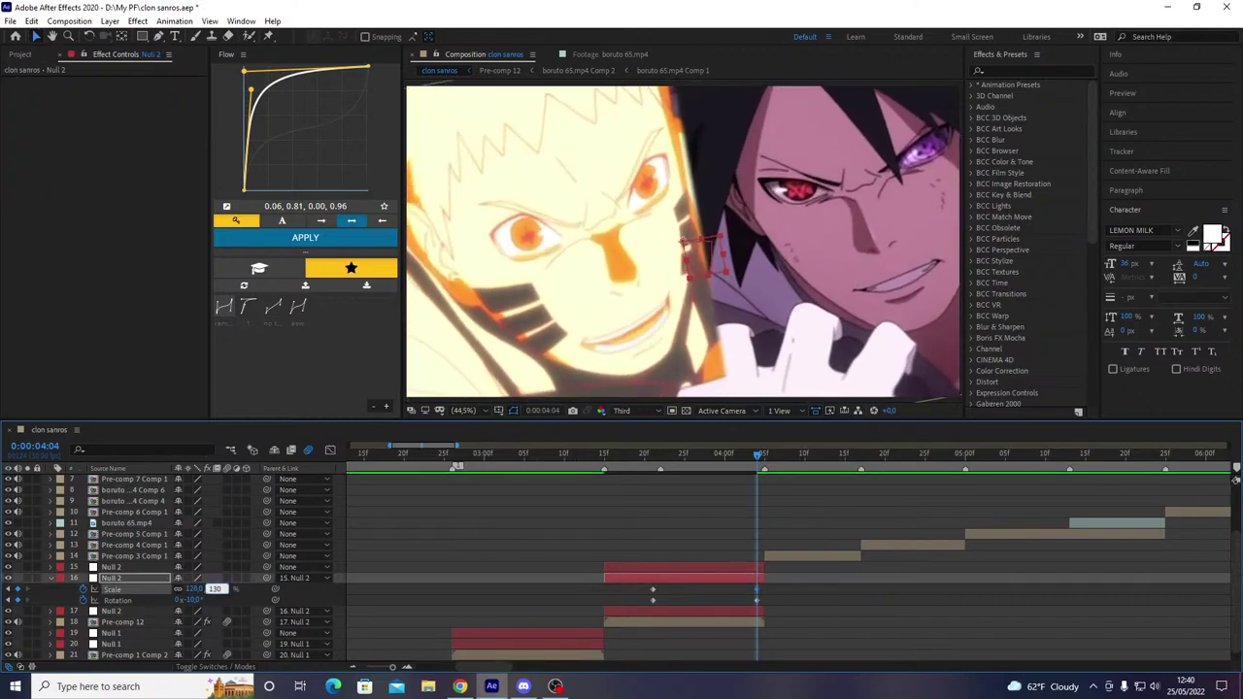
pyautogui.press('Return')
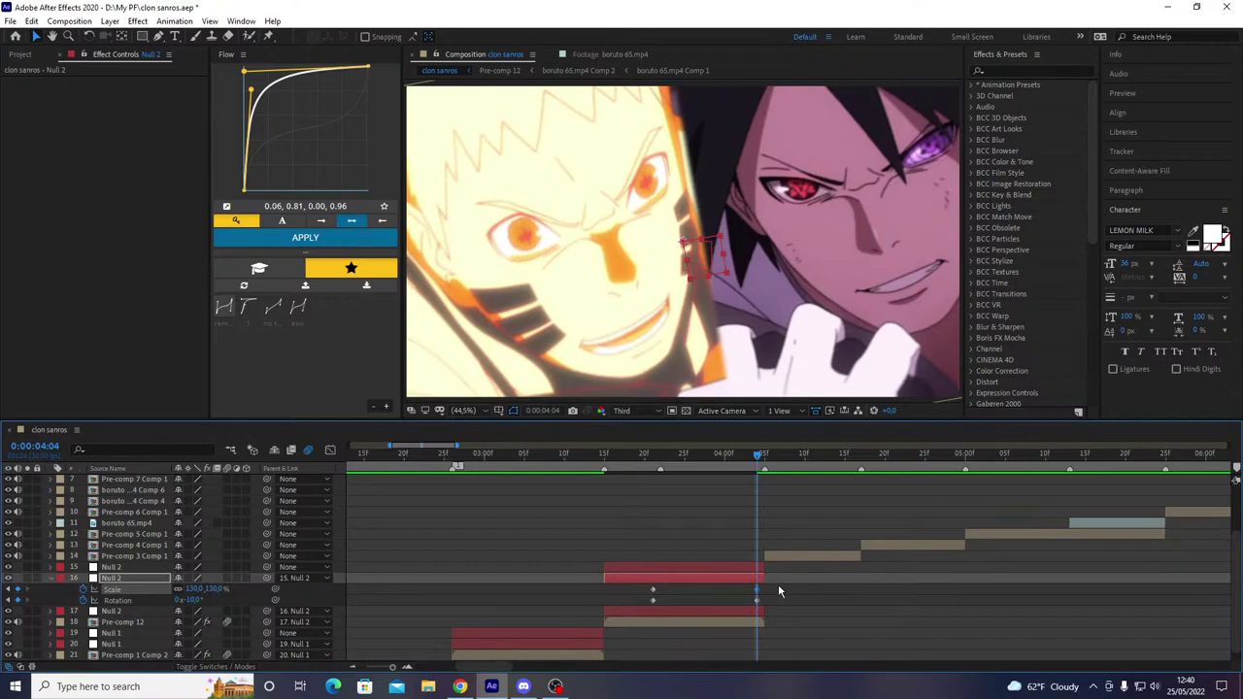
# - Try a Rotation of -5° on the middle Null 2's ending keyframe
pyautogui.click(196, 600)
pyautogui.write('-5')
pyautogui.press('Return')
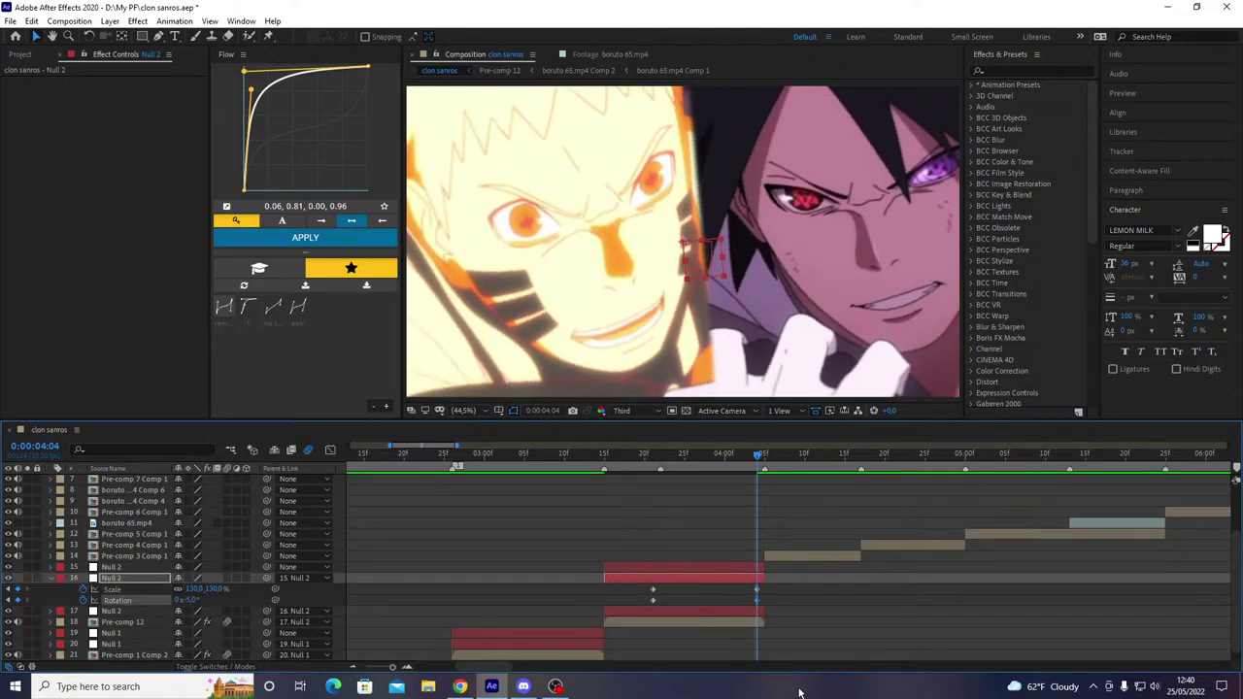
pyautogui.hotkey('ctrl', 'z')
# - Ease the middle Null 2's Scale and Rotation keyframes with the 0.06, 0.81, 0.00, 0.96 Flow curve and save that curve as preset "as"
pyautogui.moveTo(802, 577); pyautogui.dragTo(612, 622)
pyautogui.press('F9')
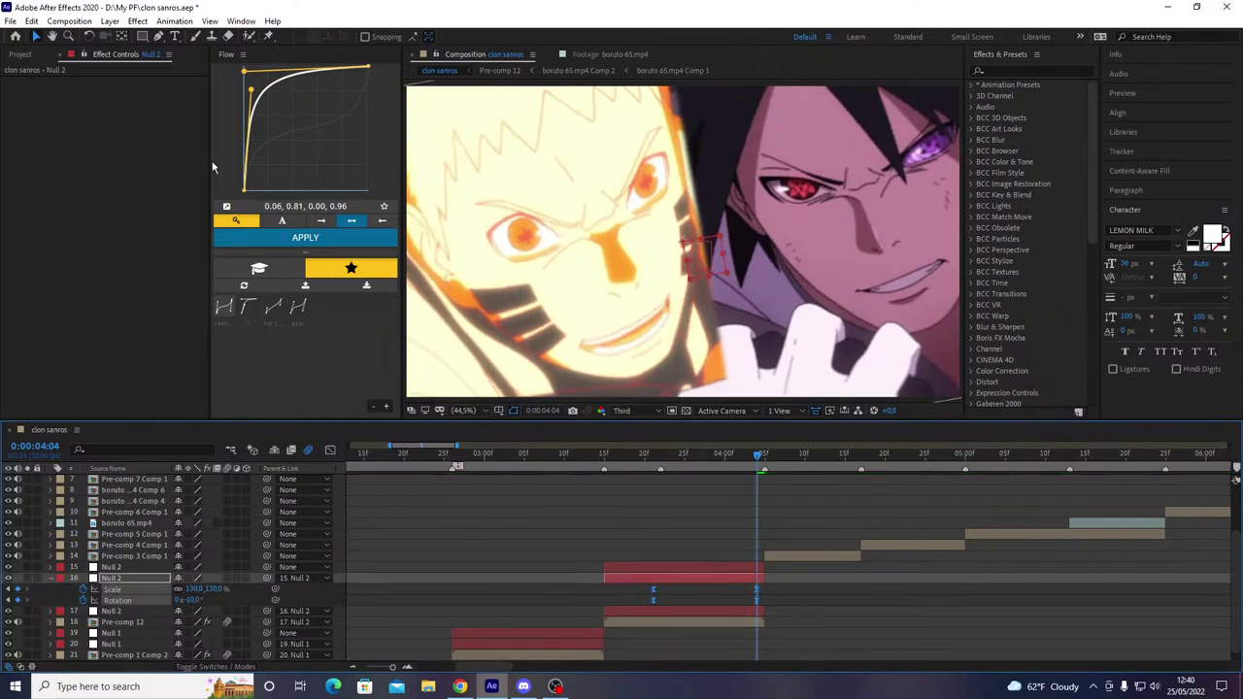
pyautogui.click(383, 206)
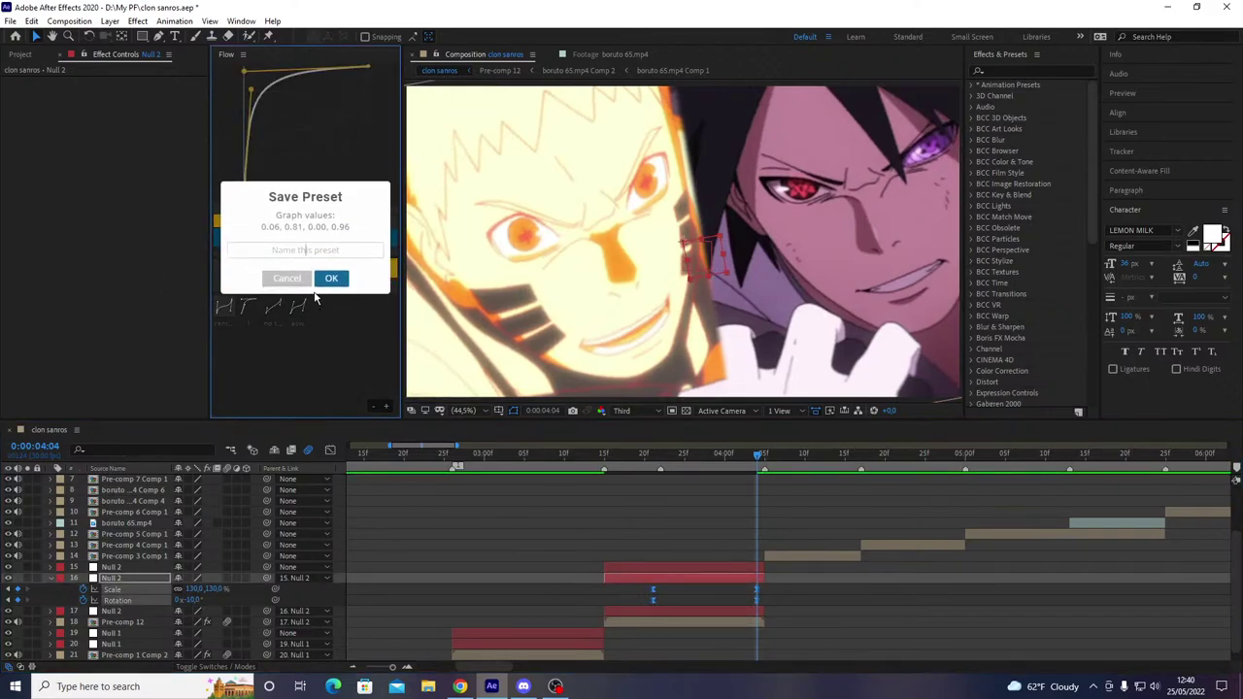
pyautogui.write('as')
pyautogui.click(326, 279)
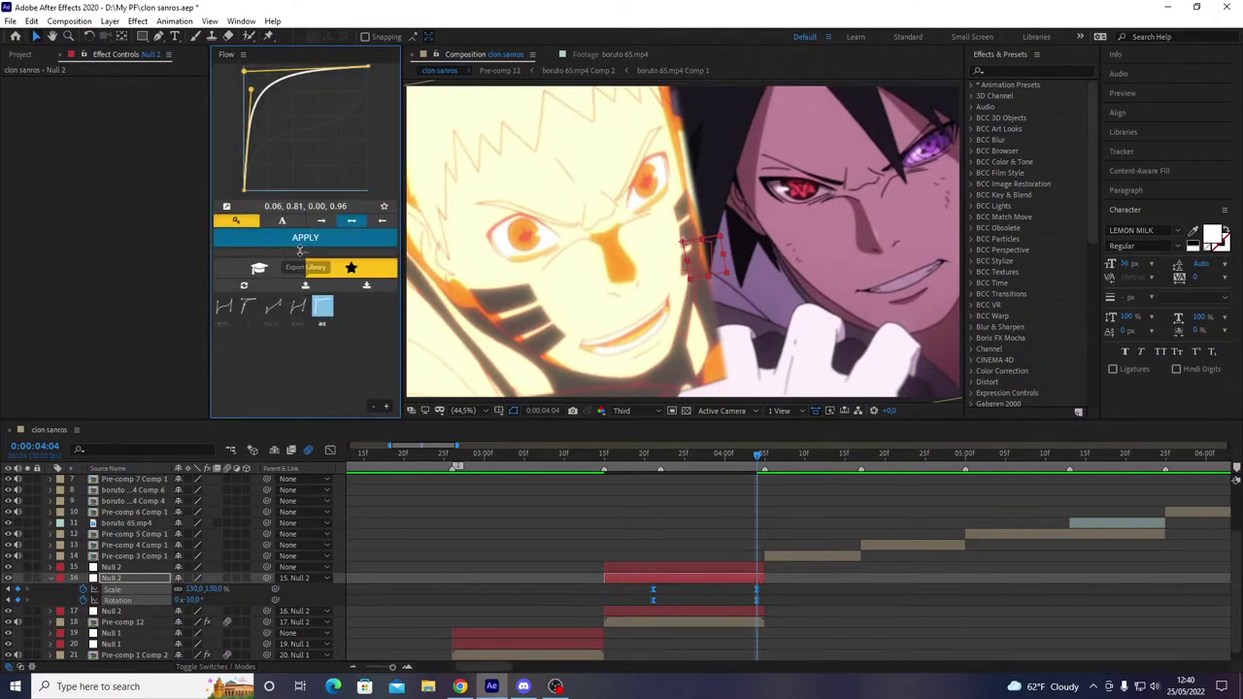
# - Preview and scrub the eased zoom and rotation across Pre-comp 12 and the clip before it
pyautogui.moveTo(758, 453); pyautogui.dragTo(661, 495)
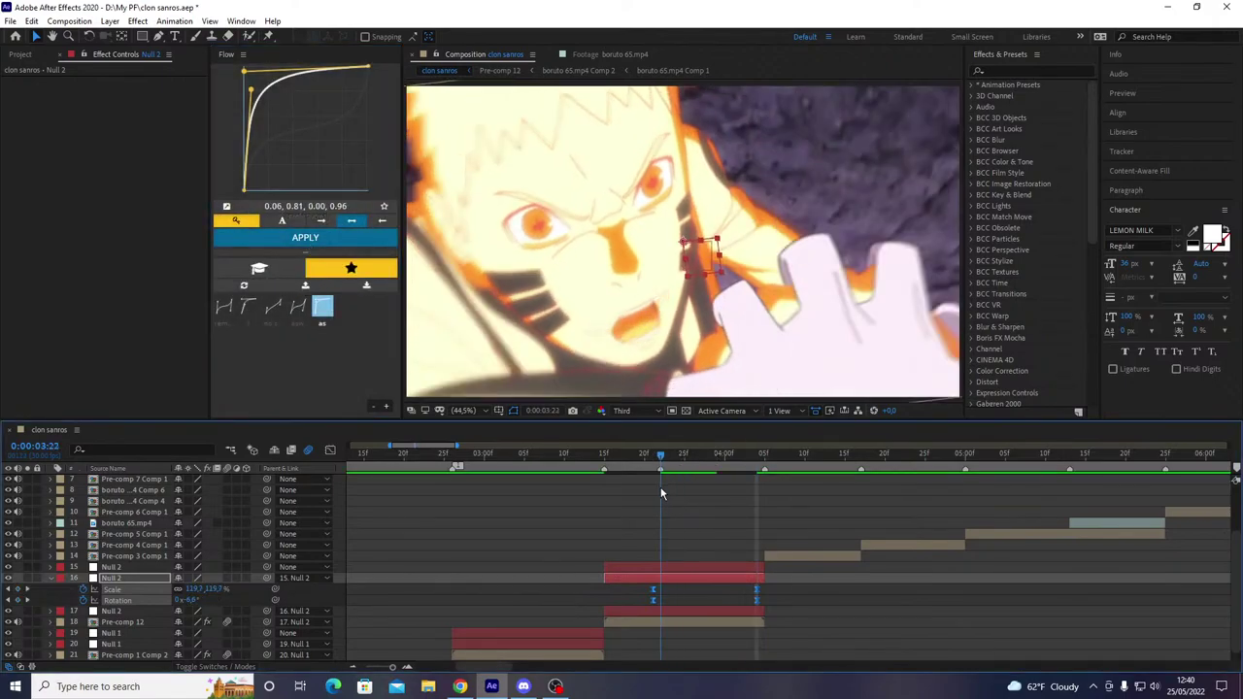
pyautogui.press('space')
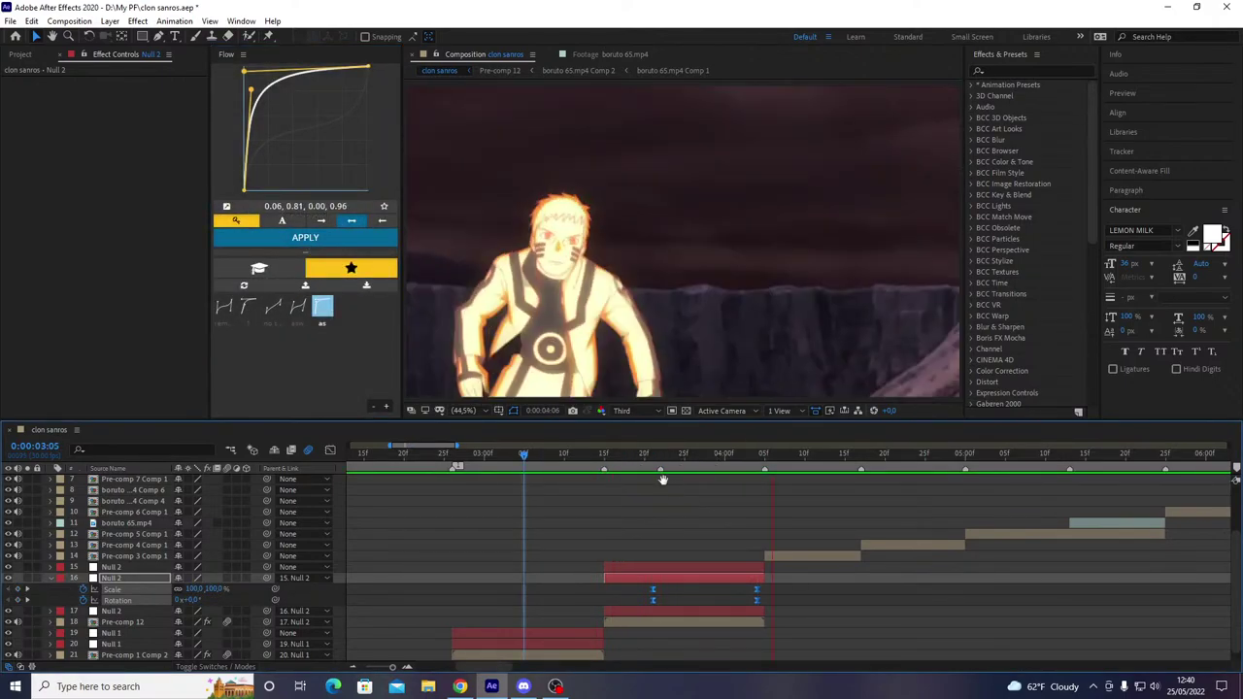
pyautogui.moveTo(624, 455); pyautogui.dragTo(756, 501)
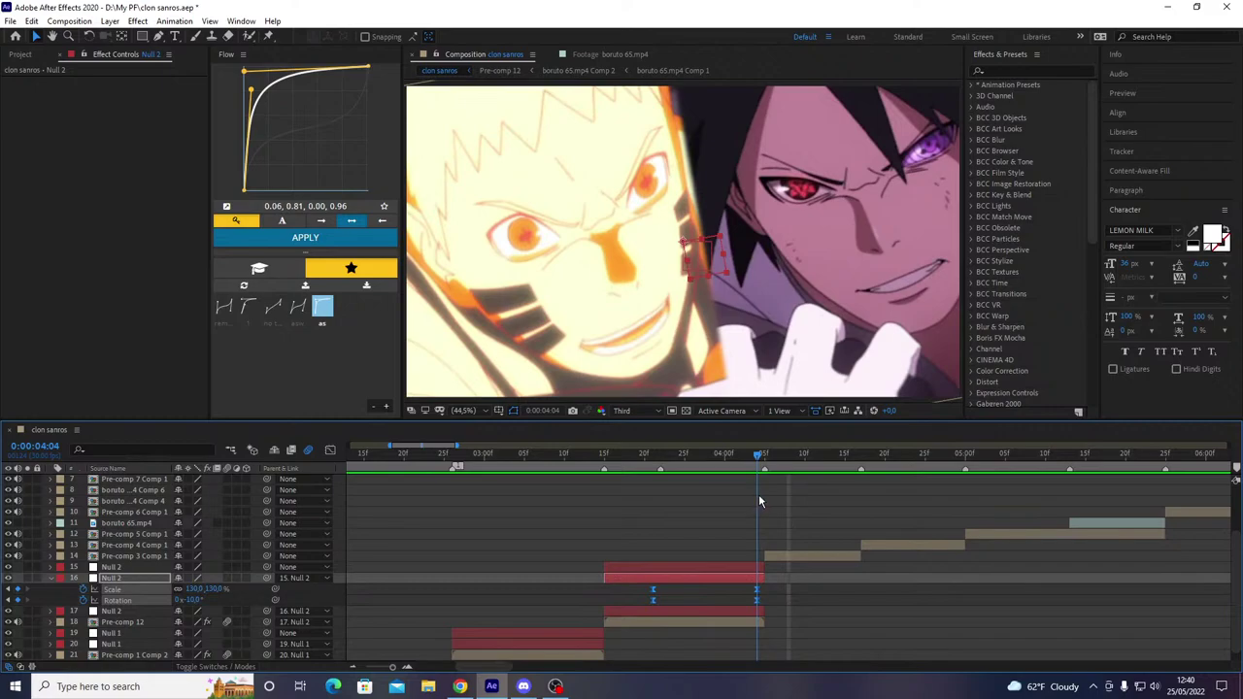
pyautogui.moveTo(759, 499); pyautogui.dragTo(415, 528)
pyautogui.press('space')
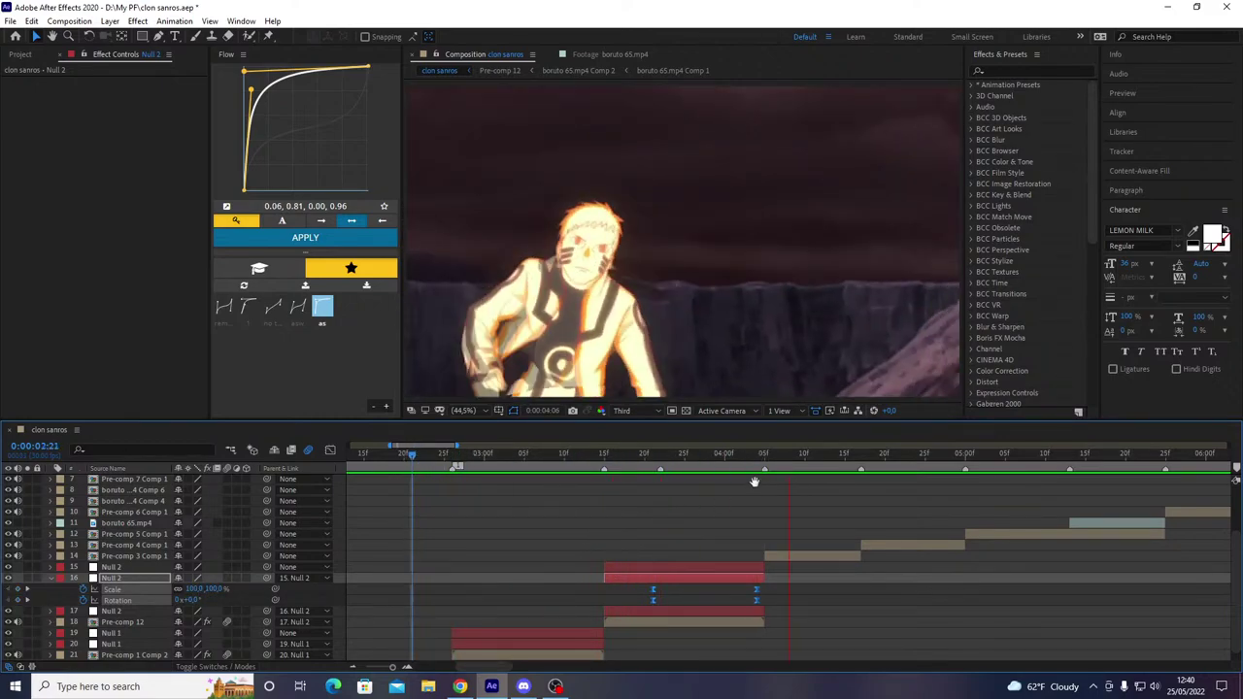
pyautogui.press('space')
pyautogui.moveTo(628, 461); pyautogui.dragTo(659, 481)
# - Collapse the middle Null 2's properties and keyframe the top Null 2's Position, Scale and Rotation at 0:00:03:24
pyautogui.press('u')
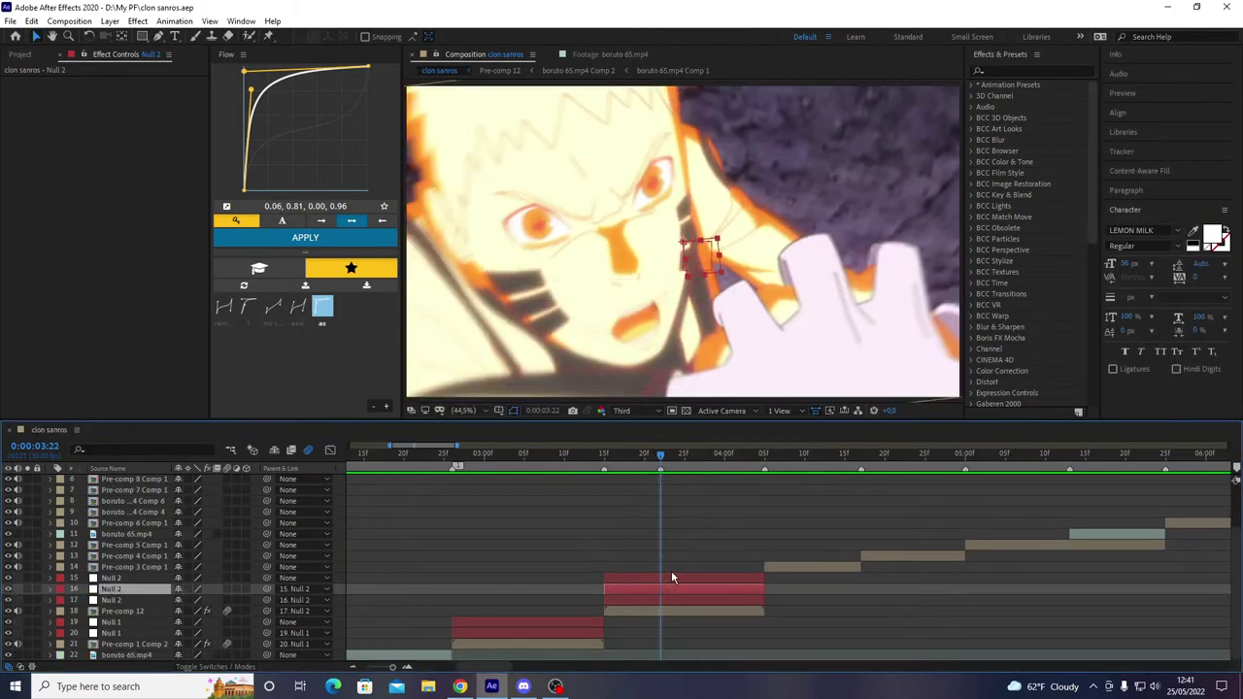
pyautogui.press('u')
pyautogui.press('pageup')
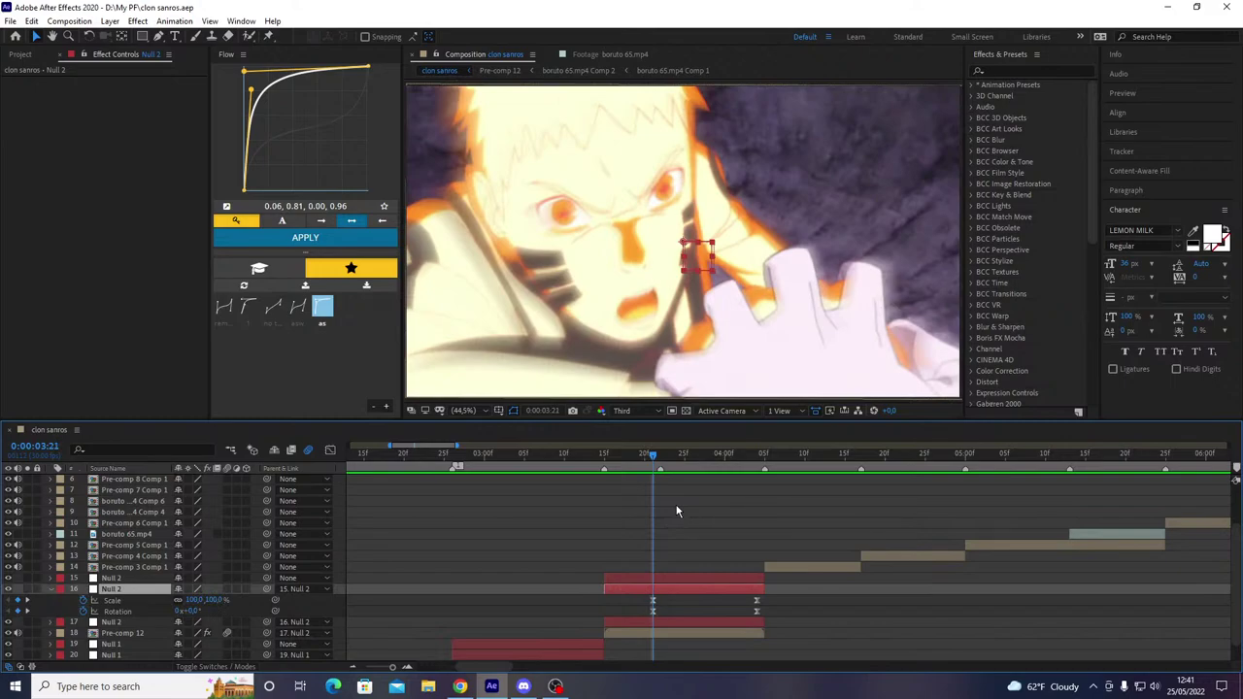
pyautogui.press('pagedown')
pyautogui.press('pagedown')
pyautogui.press('pagedown')
pyautogui.press('pagedown')
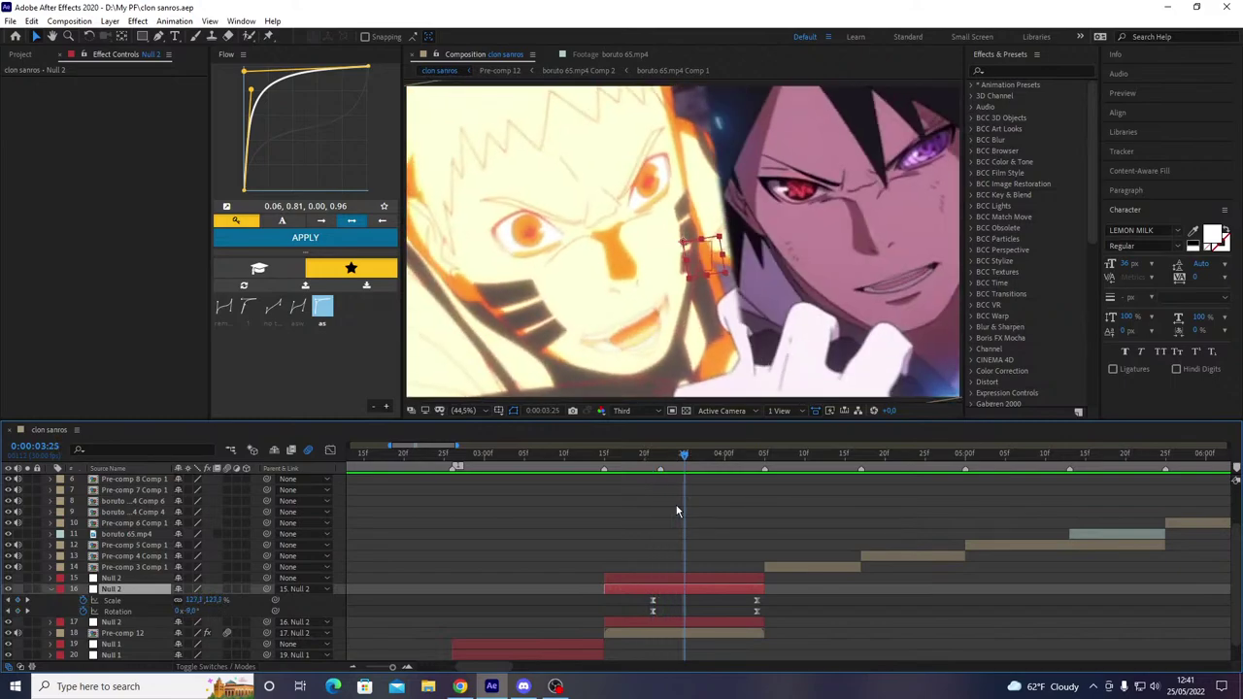
pyautogui.press('u')
pyautogui.click(679, 581)
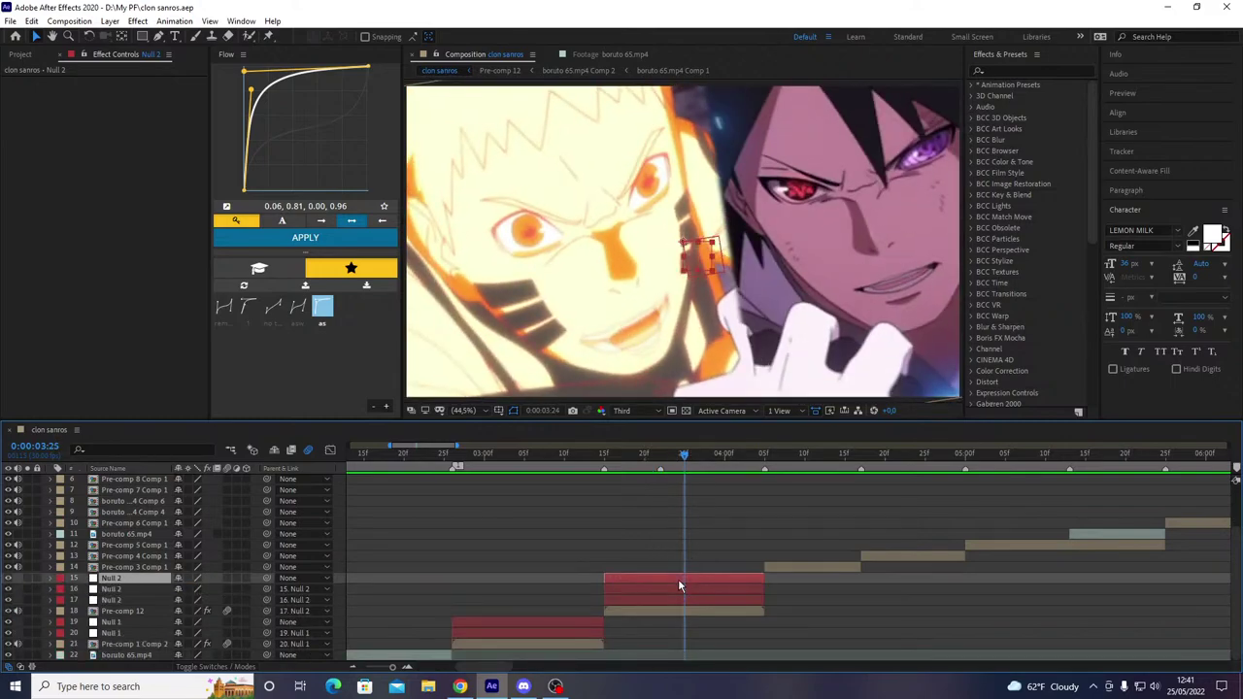
pyautogui.press('pageup')
pyautogui.press('u')
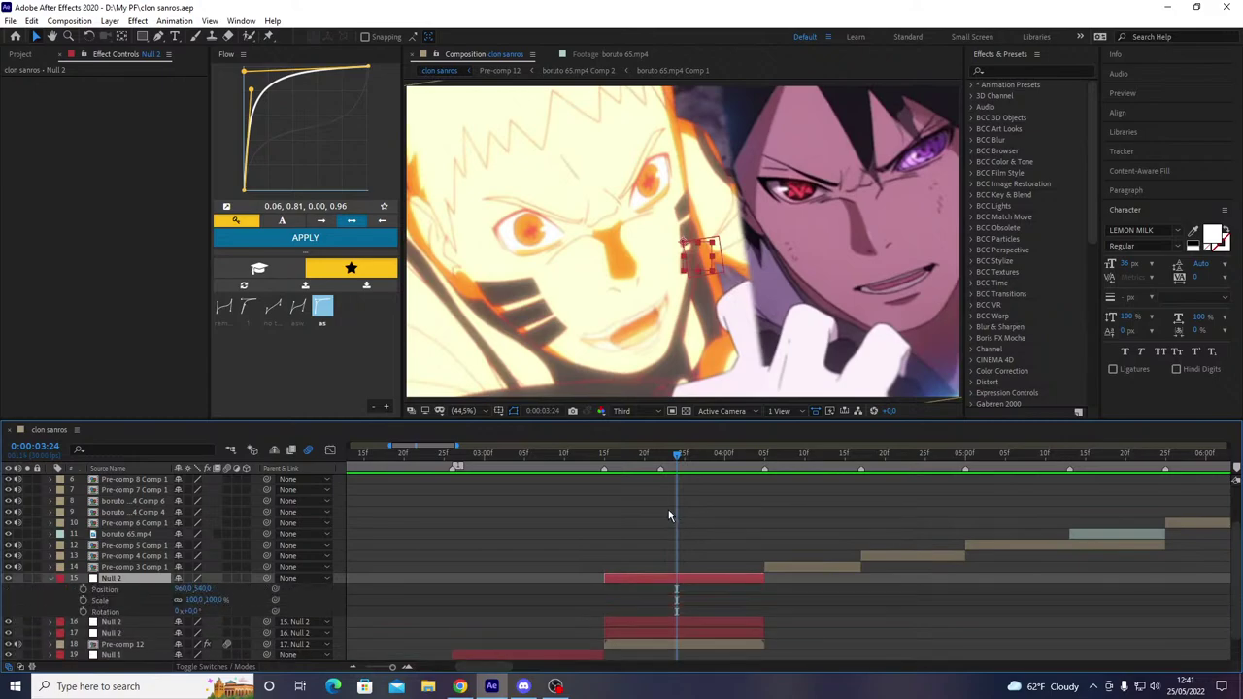
pyautogui.moveTo(85, 557); pyautogui.dragTo(84, 580)
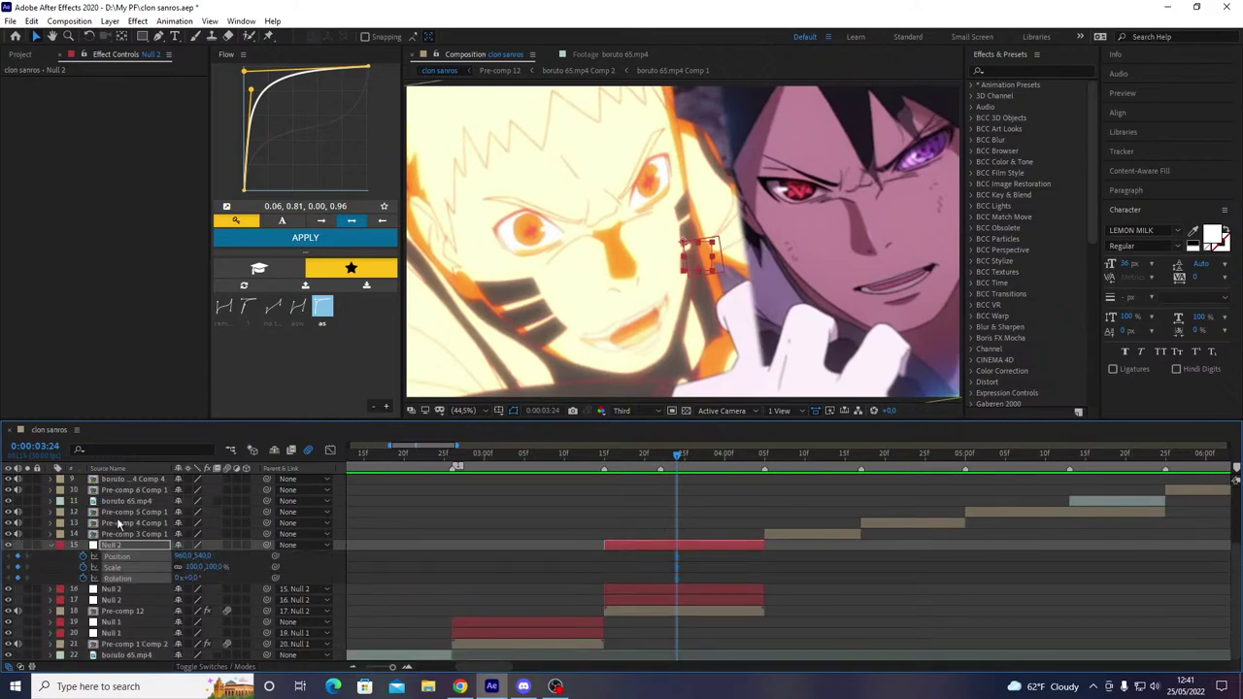
# - Set the top Null 2's Rotation to 32° at its last frame, 0:00:04:04
pyautogui.press('o')
pyautogui.click(903, 593)
pyautogui.click(200, 580)
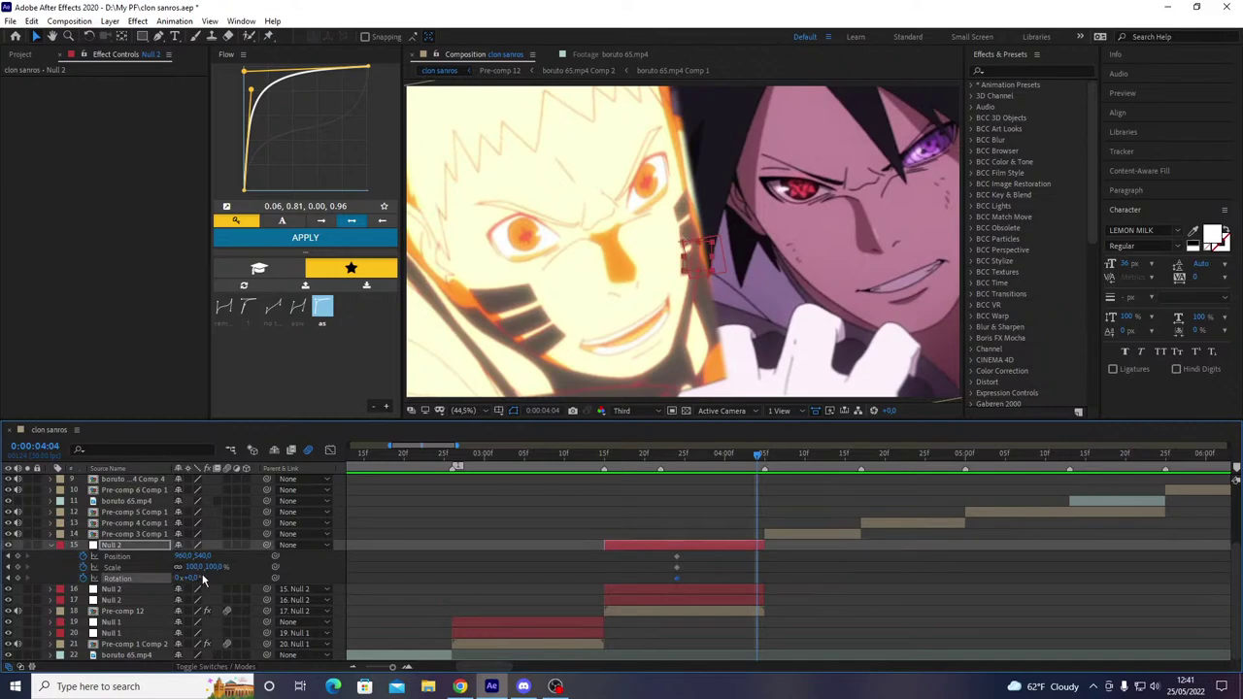
pyautogui.click(208, 569)
pyautogui.click(204, 583)
pyautogui.moveTo(194, 579); pyautogui.dragTo(210, 579)
pyautogui.click(198, 578)
pyautogui.write('32')
pyautogui.press('Return')
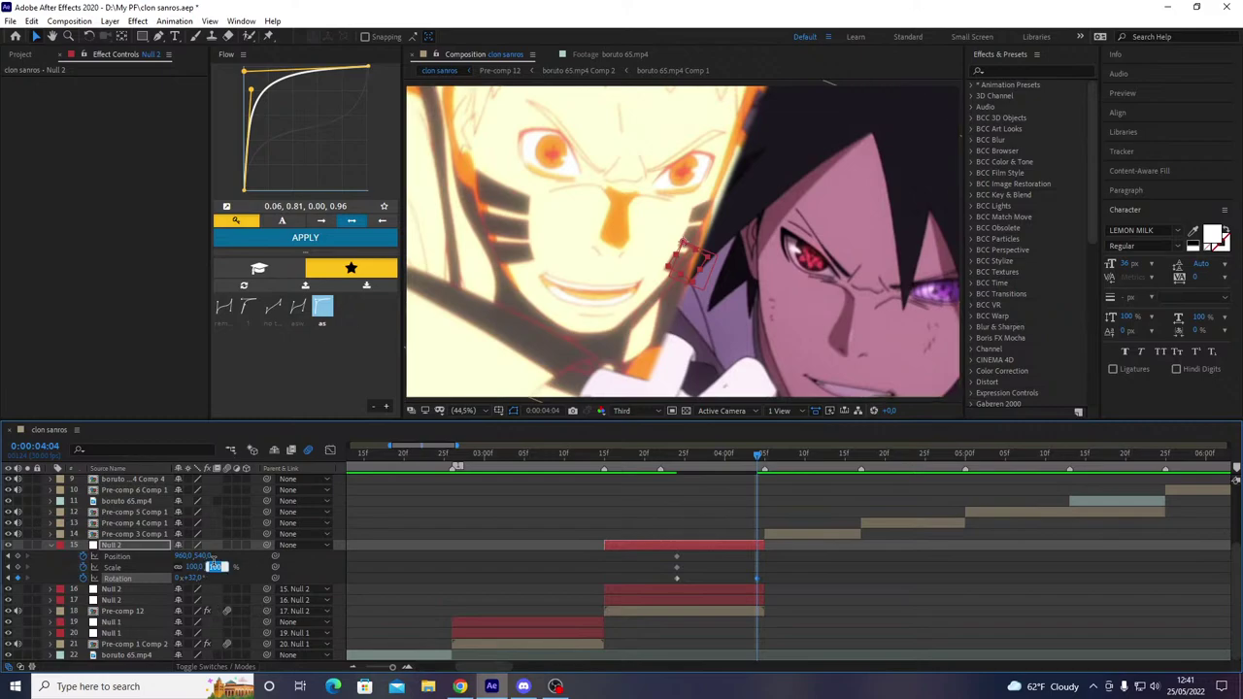
# - Set the top Null 2's Scale to 60% and shift its Position straight down at 0:00:04:04
pyautogui.write('60')
pyautogui.press('Return')
pyautogui.moveTo(206, 556); pyautogui.dragTo(537, 578)
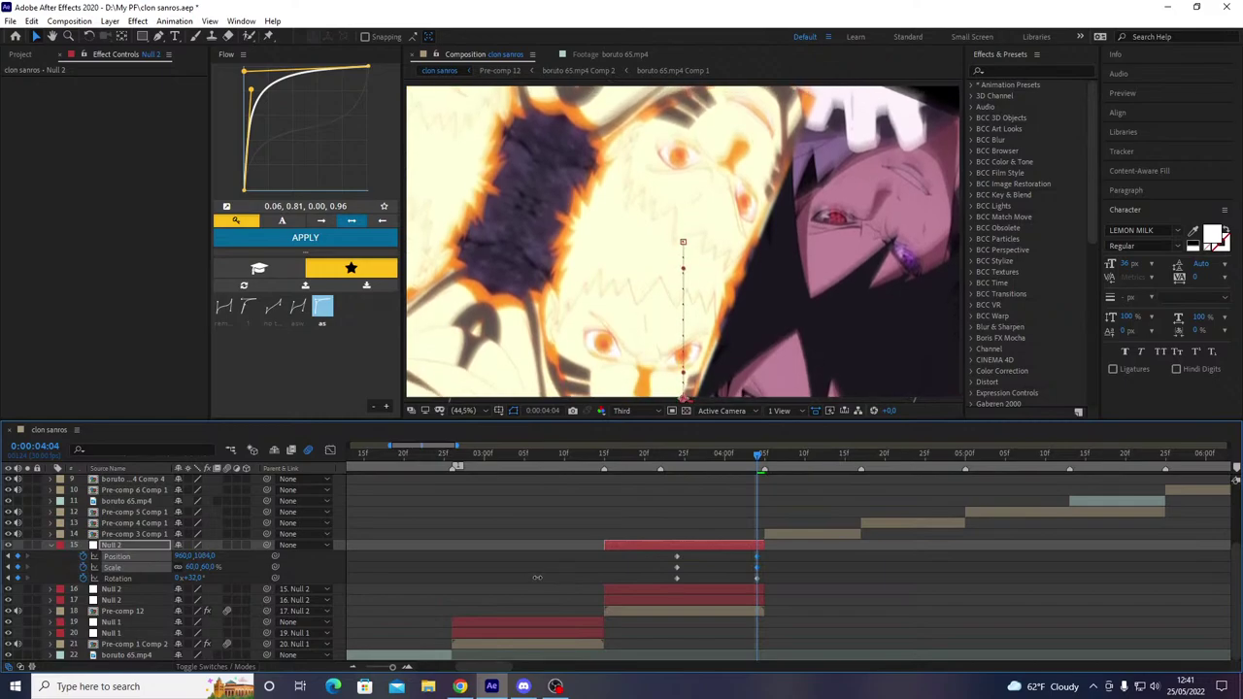
# - Move the top Null 2's ending keyframes to 0:00:04:05 and ease all its keyframes with Flow curve 1.00, 0.03, 1.00, 0.14
pyautogui.moveTo(788, 549); pyautogui.dragTo(642, 588)
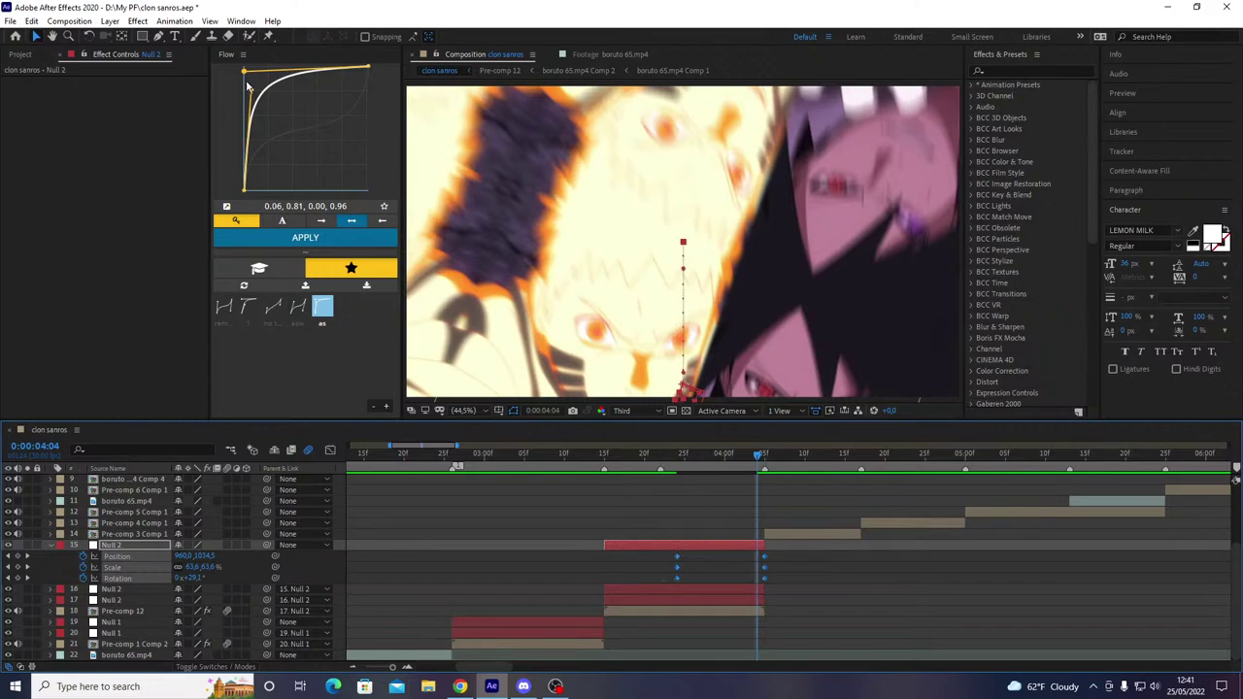
pyautogui.moveTo(251, 87); pyautogui.dragTo(375, 190)
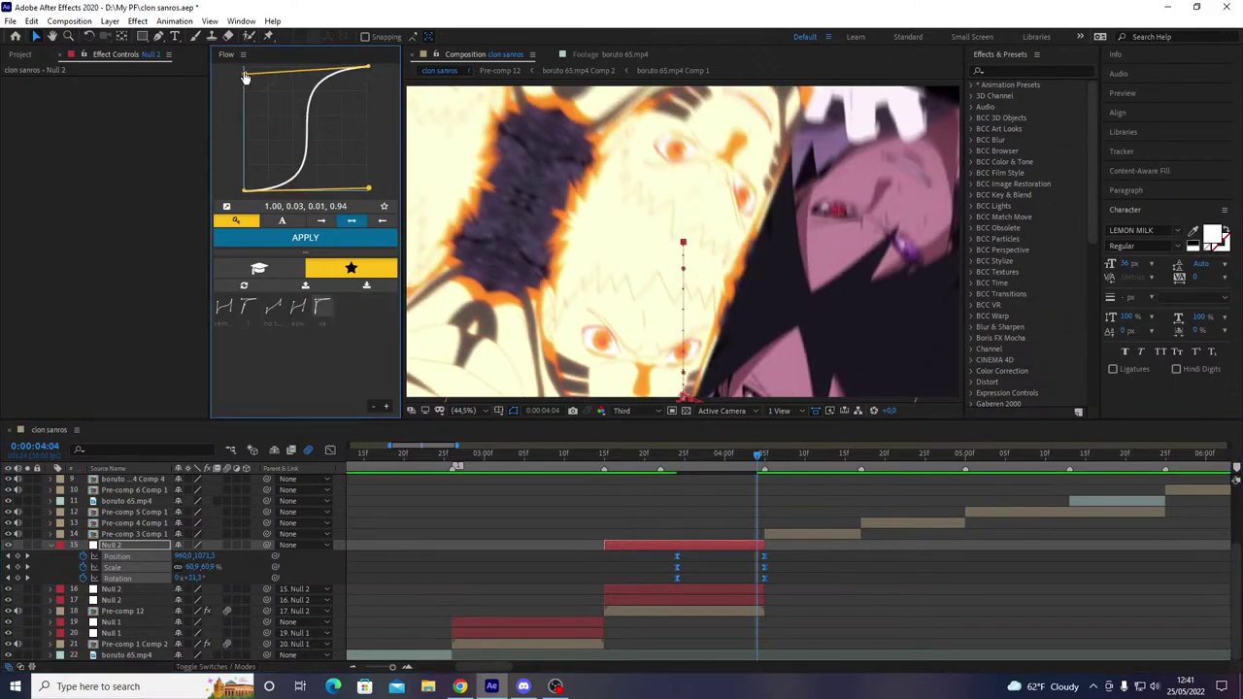
pyautogui.moveTo(244, 77); pyautogui.dragTo(358, 163)
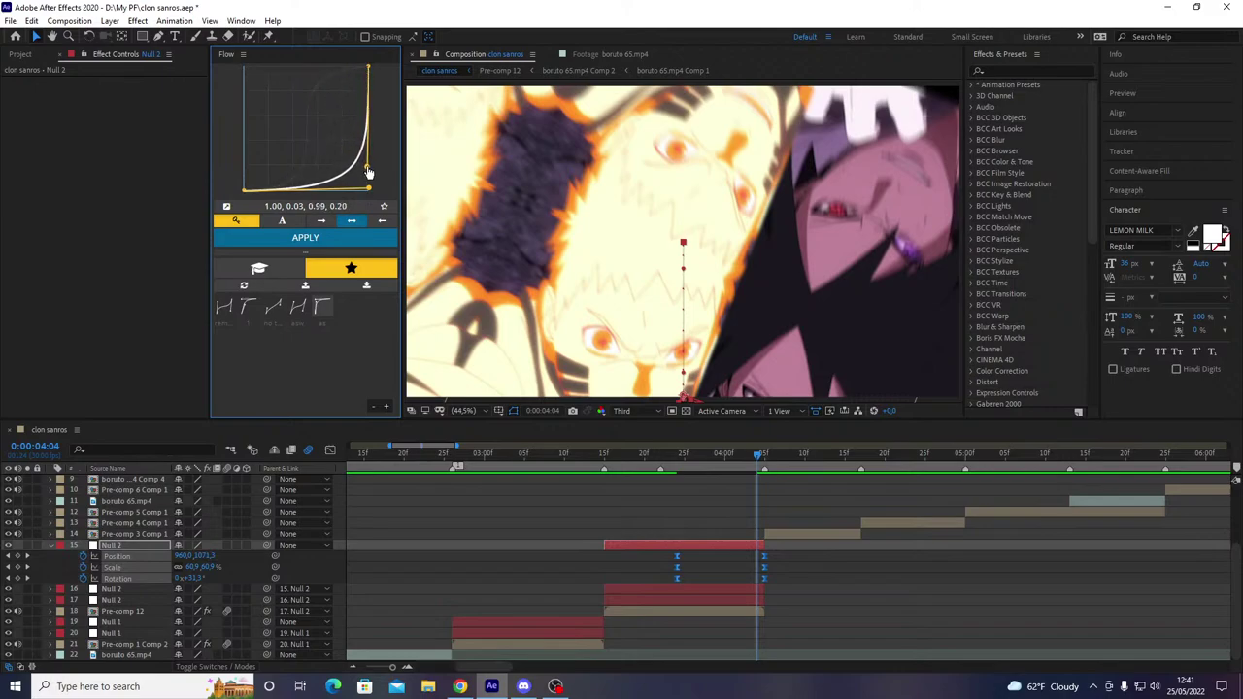
pyautogui.click(361, 241)
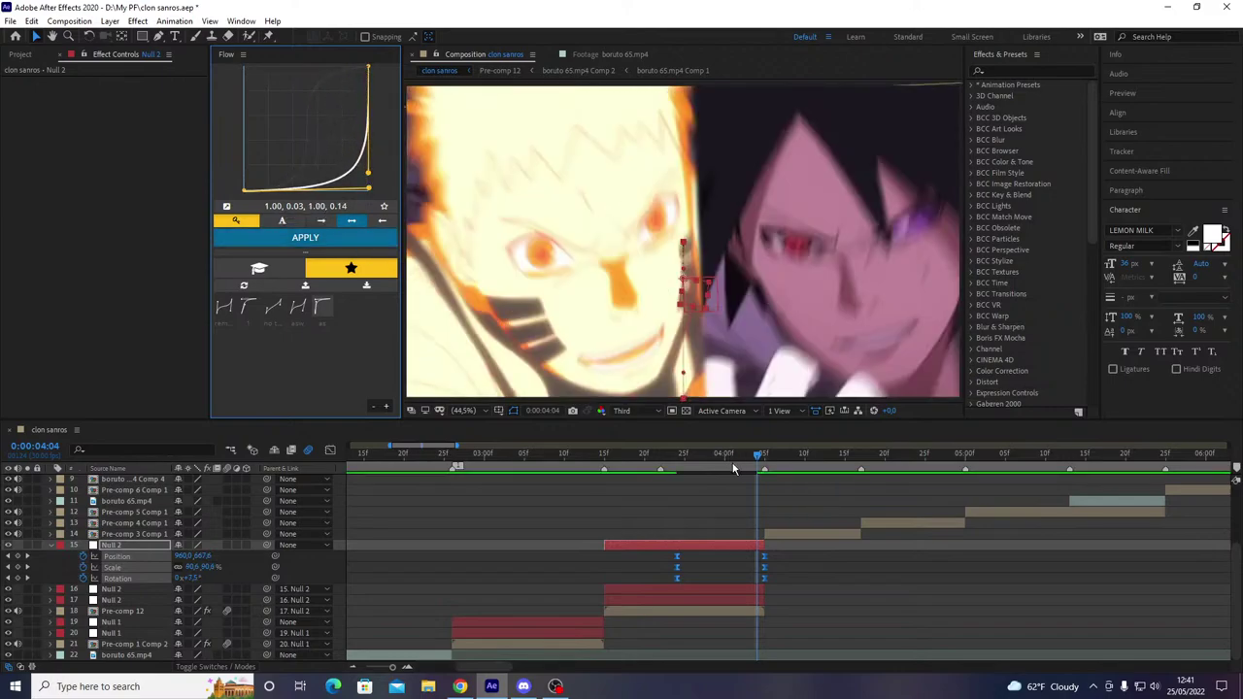
# - Play and scrub through Pre-comp 12 to review the top Null 2's exit movement
pyautogui.moveTo(735, 463); pyautogui.dragTo(412, 500)
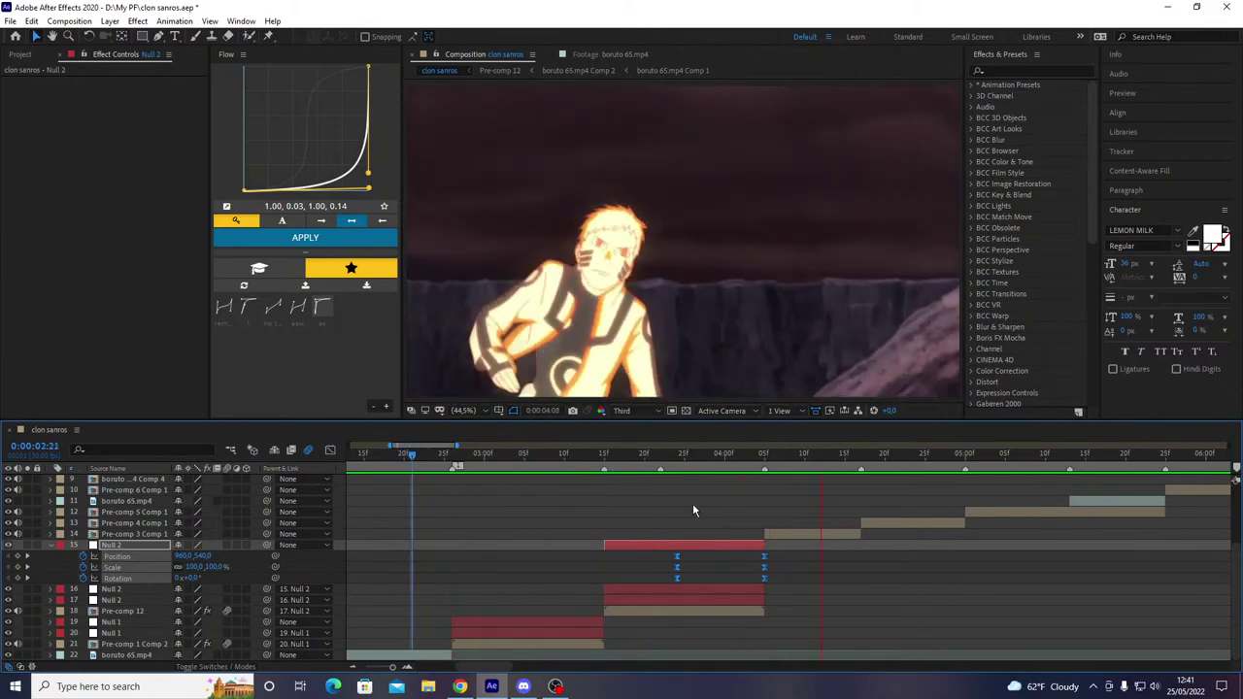
pyautogui.moveTo(632, 459); pyautogui.dragTo(747, 476)
pyautogui.press('space')
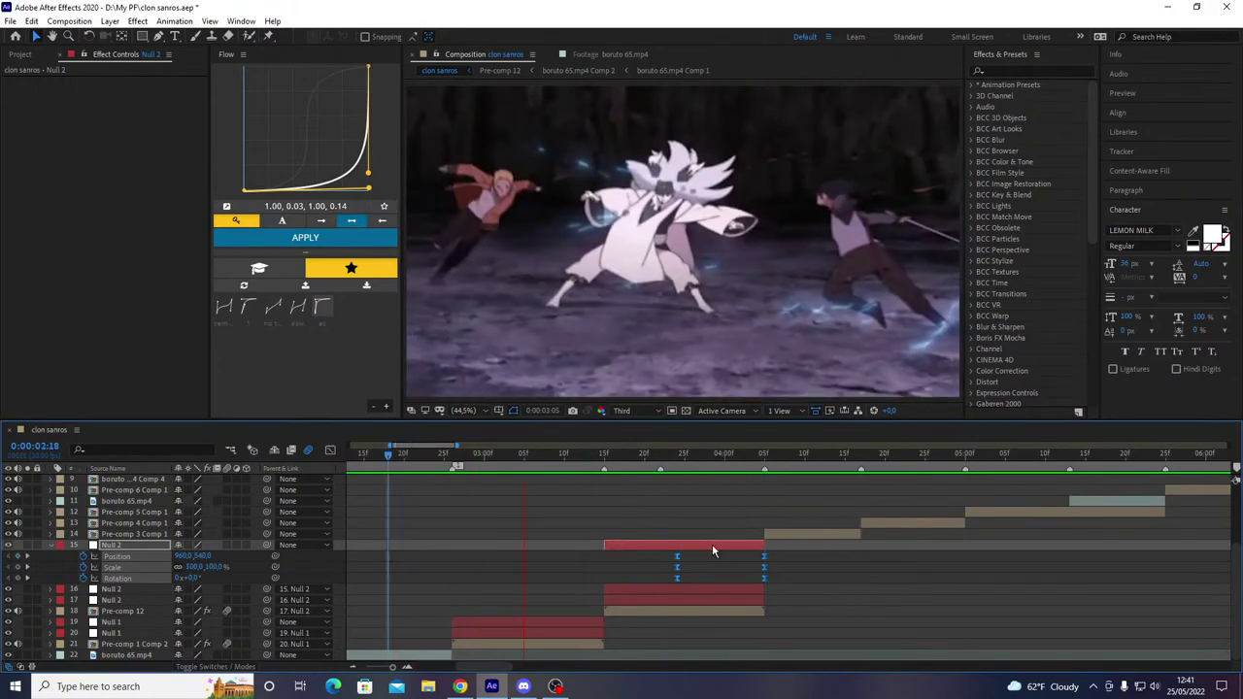
pyautogui.moveTo(666, 479); pyautogui.dragTo(735, 482)
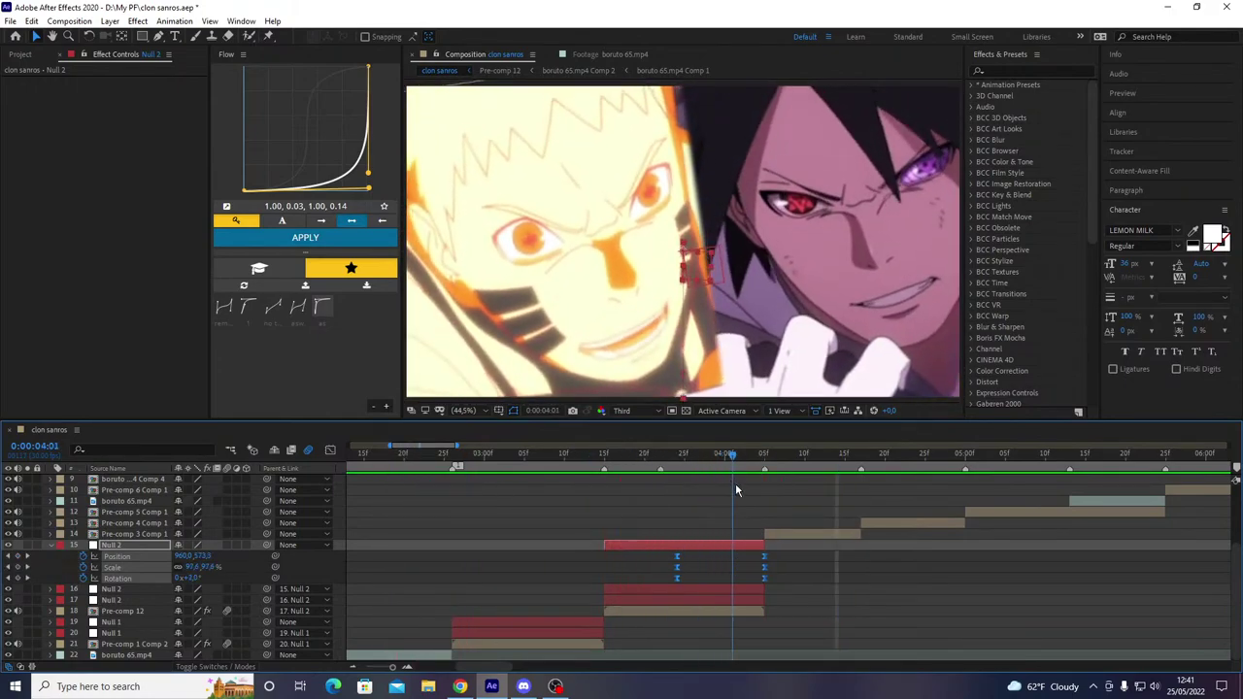
# - Apply a steeper 1.00, 0.01, 1.00, 0.01 Flow curve to the top Null 2's keyframes and preview the transition
pyautogui.click(372, 193)
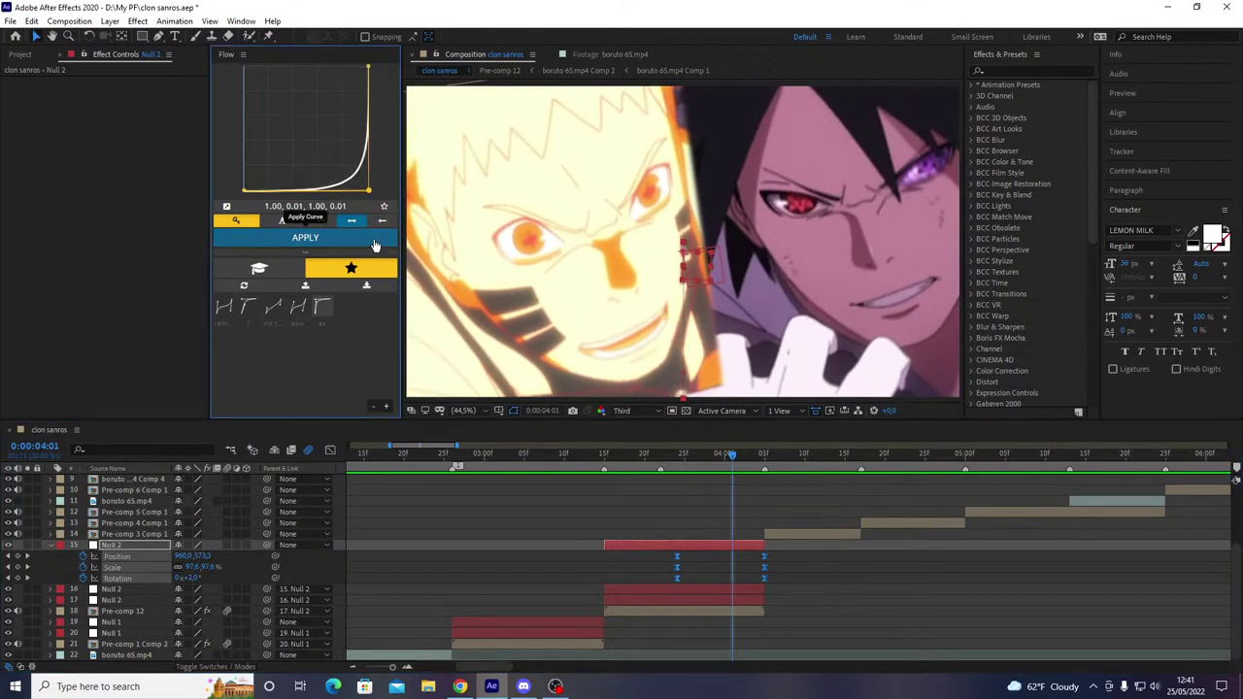
pyautogui.click(376, 245)
pyautogui.moveTo(699, 456); pyautogui.dragTo(428, 485)
pyautogui.press('space')
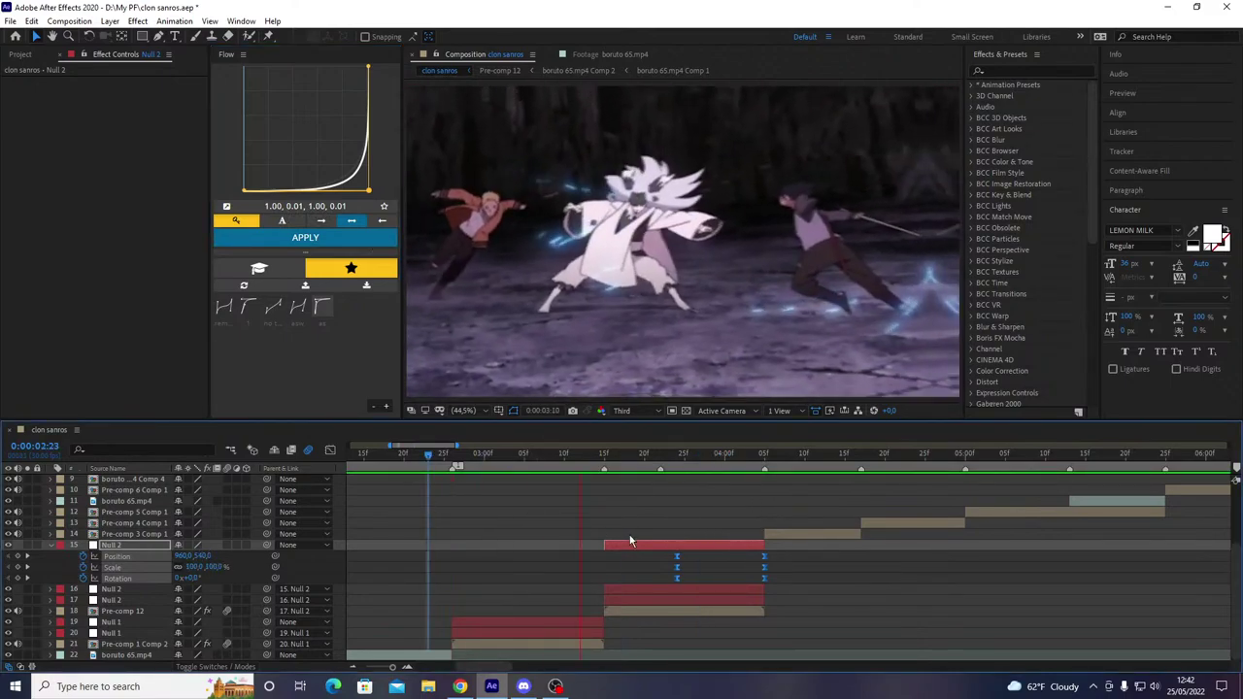
pyautogui.moveTo(627, 458); pyautogui.dragTo(669, 523)
pyautogui.press('space')
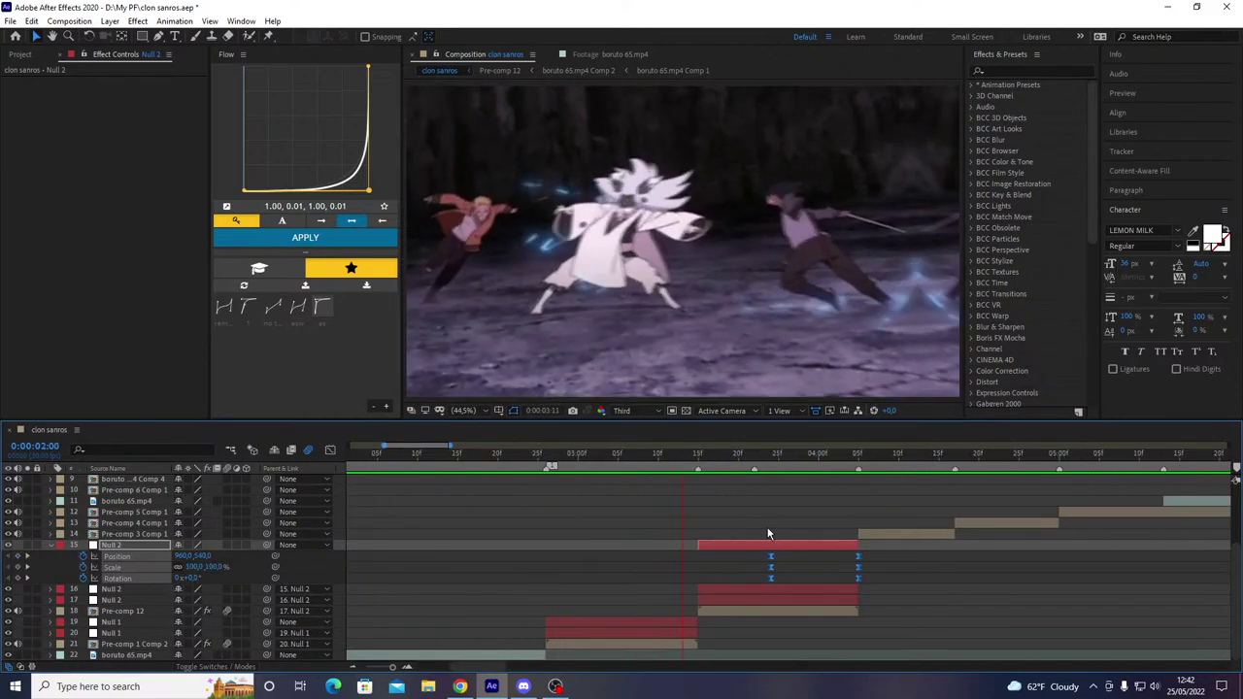
# - Move the top Null 2's starting keyframes to 0:00:03:22 and preview the transition
pyautogui.press('space')
pyautogui.moveTo(684, 459); pyautogui.dragTo(757, 501)
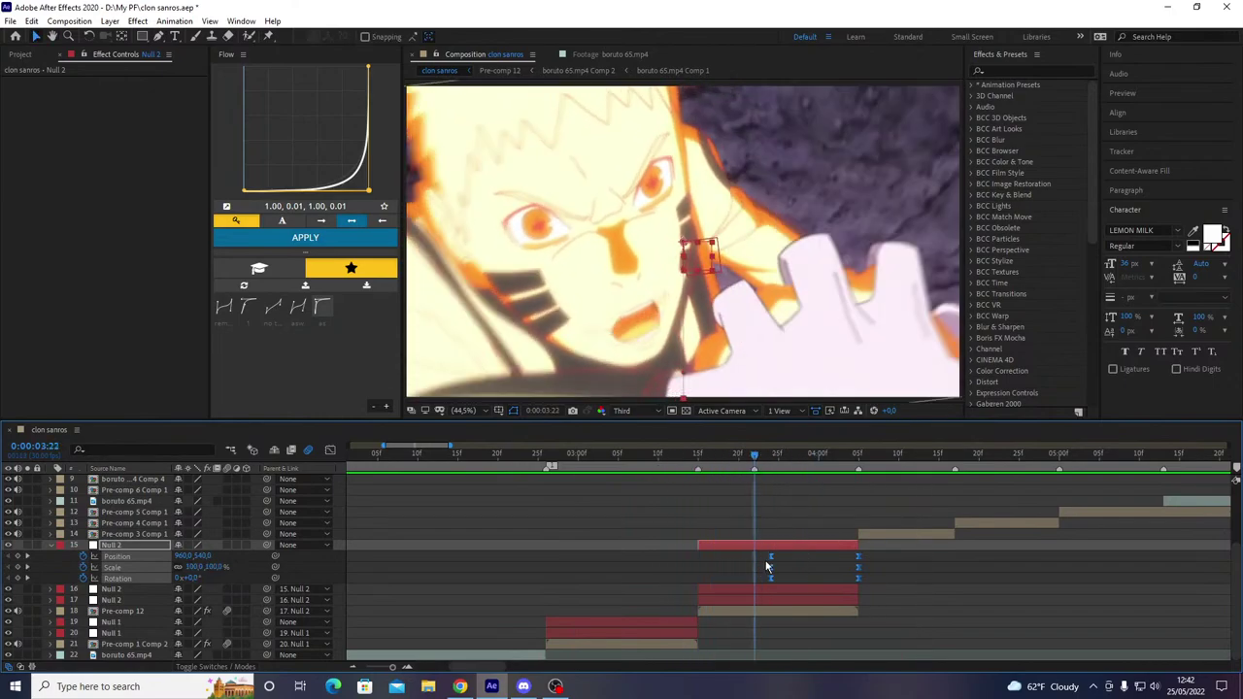
pyautogui.moveTo(728, 456); pyautogui.dragTo(651, 474)
pyautogui.press('space')
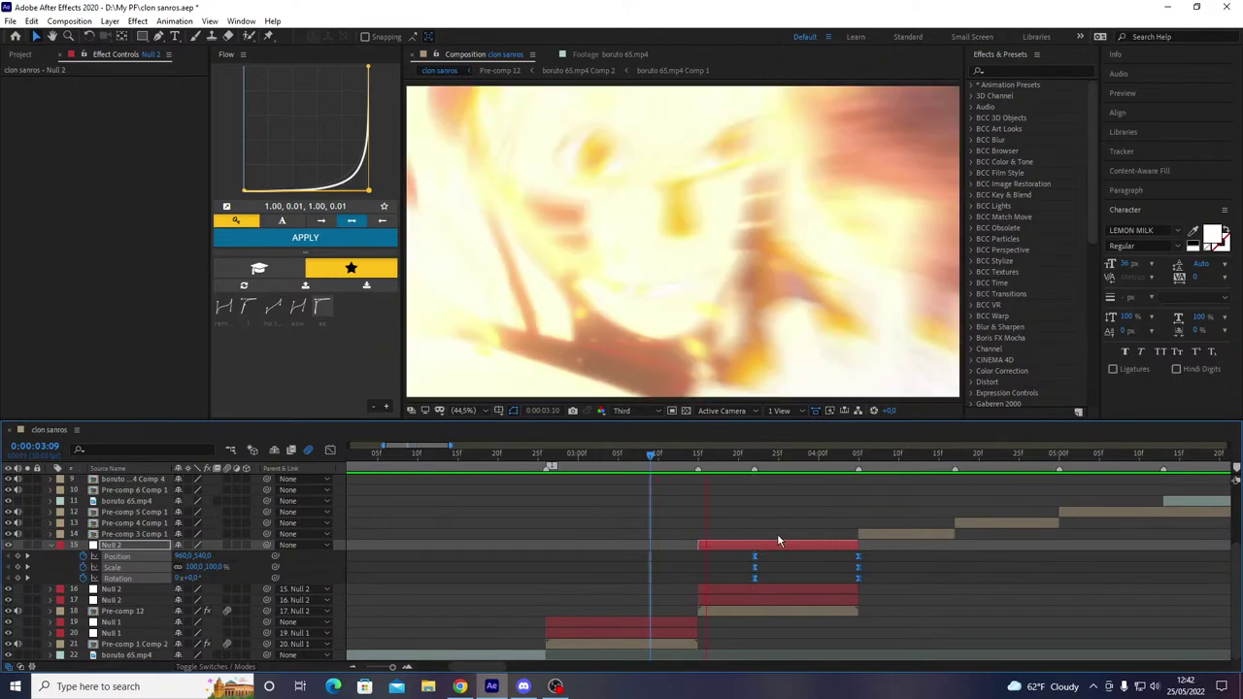
# - Check the exit up to 0:00:04:04, then collapse the top Null 2's properties and save the project
pyautogui.moveTo(754, 499); pyautogui.dragTo(848, 507)
pyautogui.press('u')
pyautogui.hotkey('ctrl', 's')
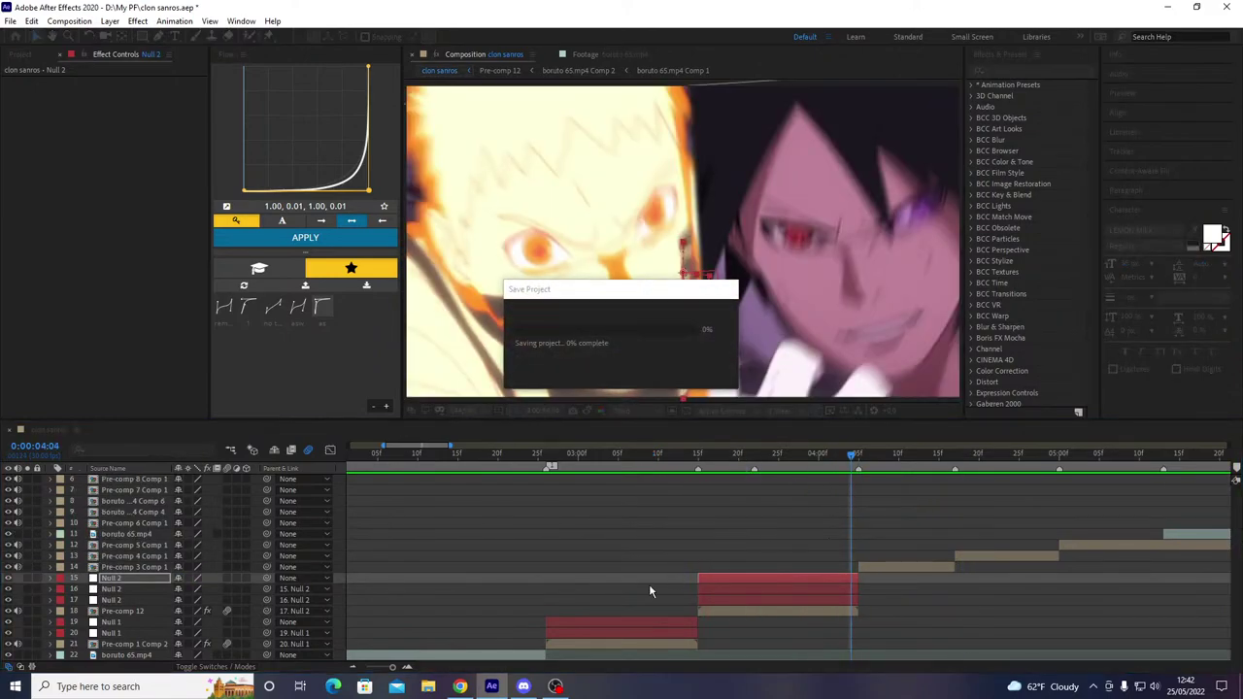
# - Add an adjustment layer above the Null 1 layers, trimmed to Pre-comp 1 Comp 2's span from 0:00:02:26 to 0:00:03:14
pyautogui.press('1')
pyautogui.click(617, 622)
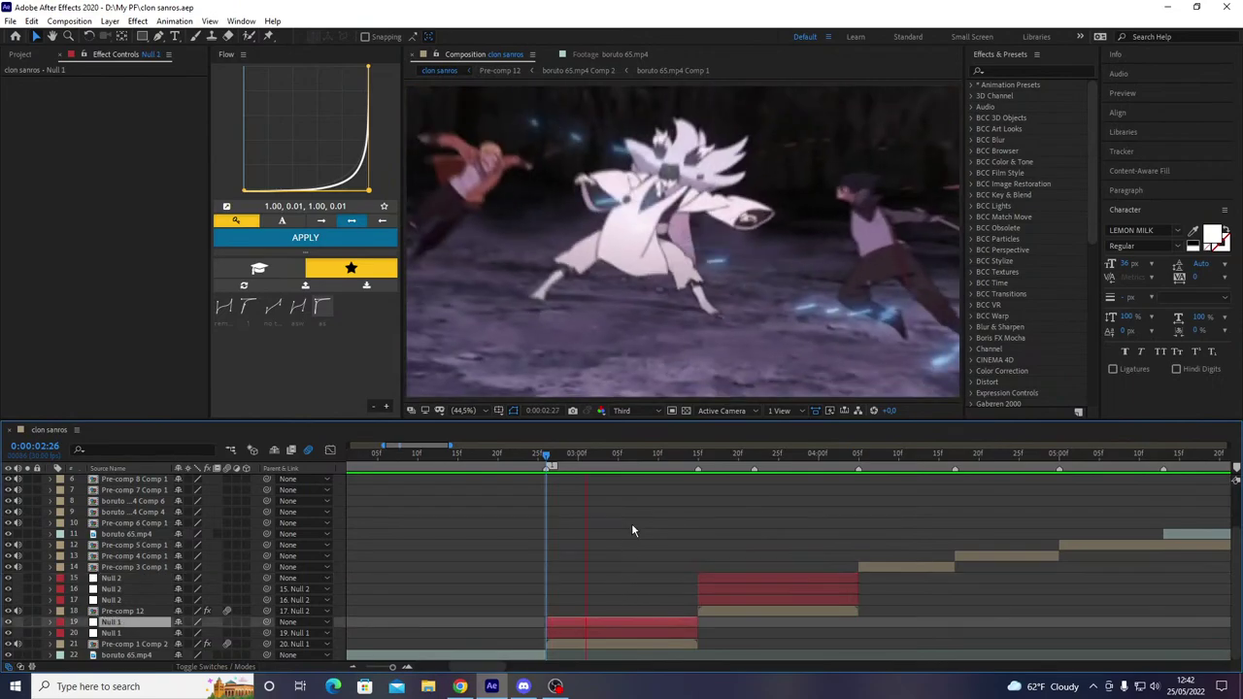
pyautogui.hotkey('ctrl', 'alt', 'y')
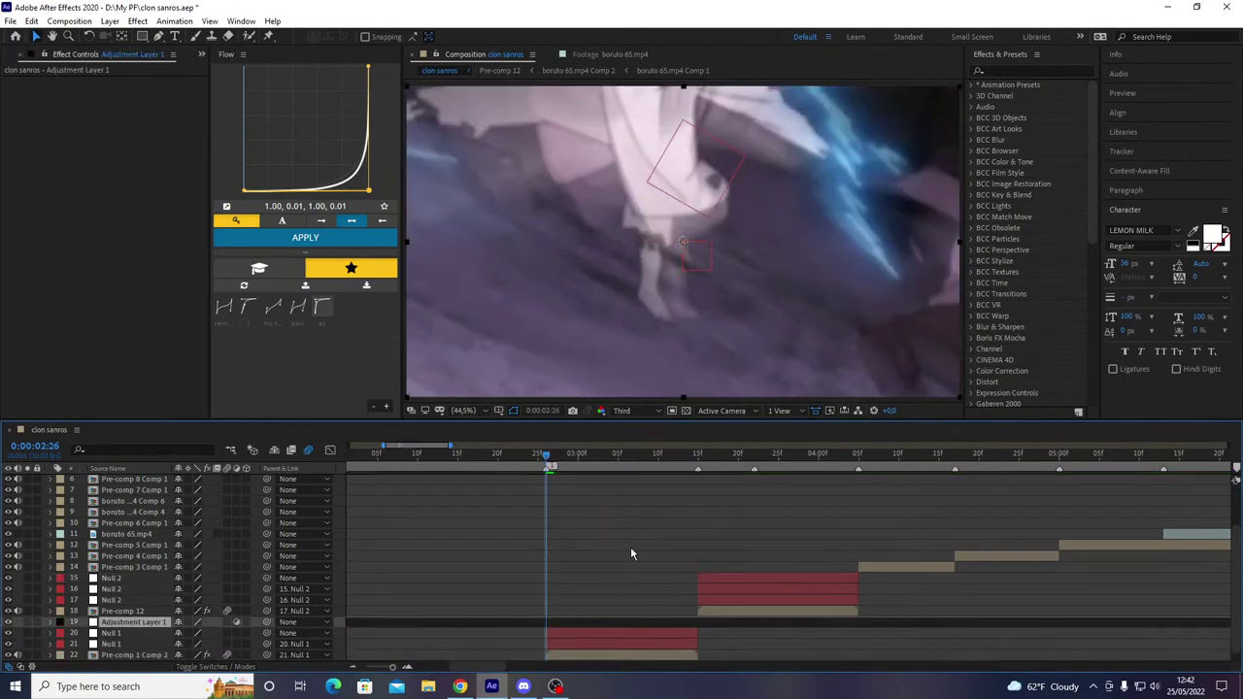
pyautogui.click(695, 464)
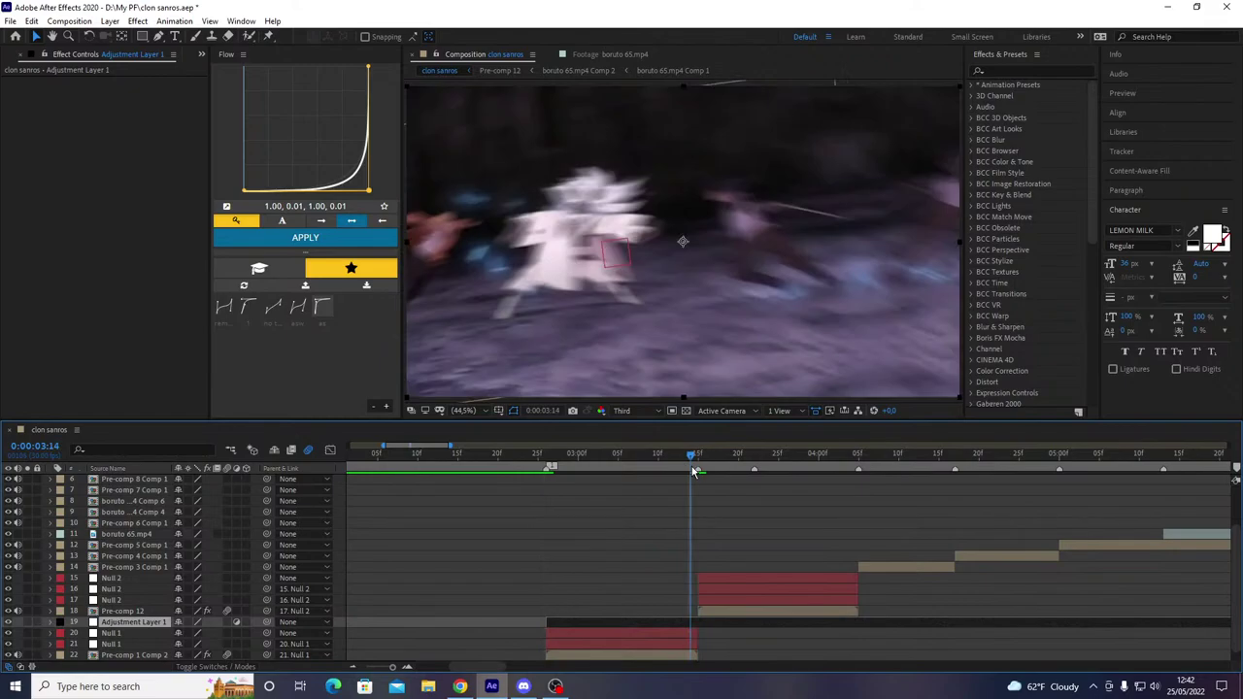
# - Apply the Warp effect to the adjustment layer with the FishEye style and Bend 0
pyautogui.click(632, 470)
pyautogui.hotkey('ctrl', 'space')
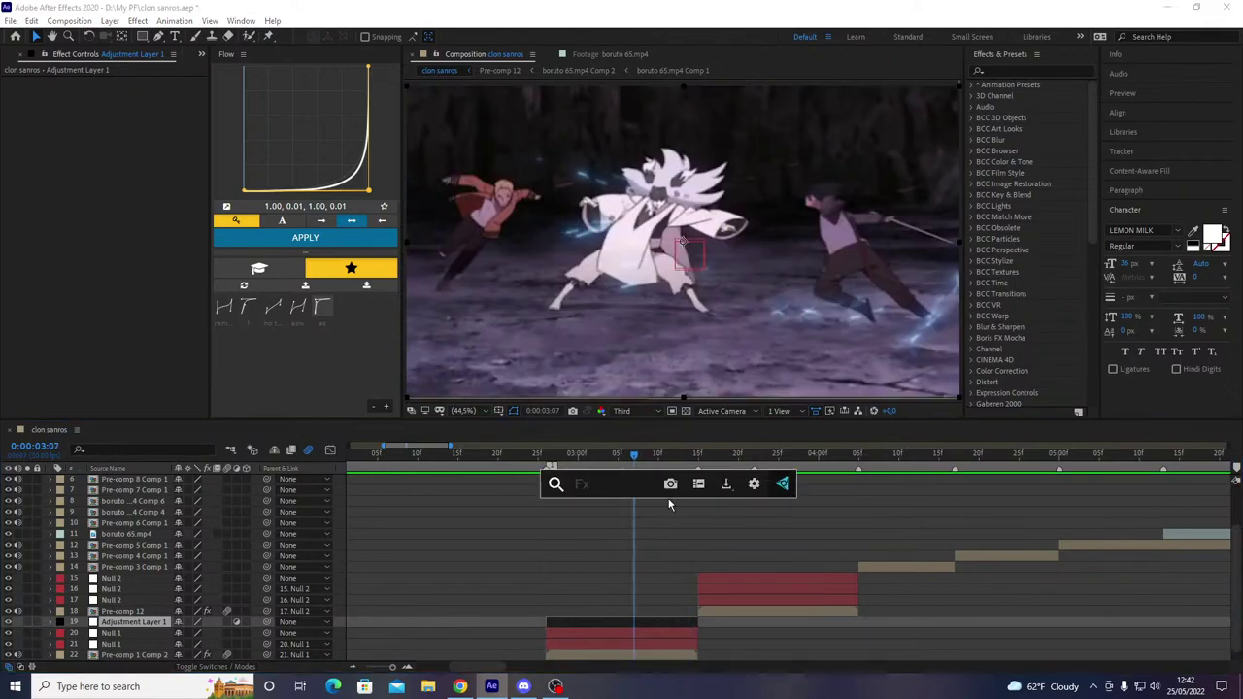
pyautogui.write('warp')
pyautogui.press('Return')
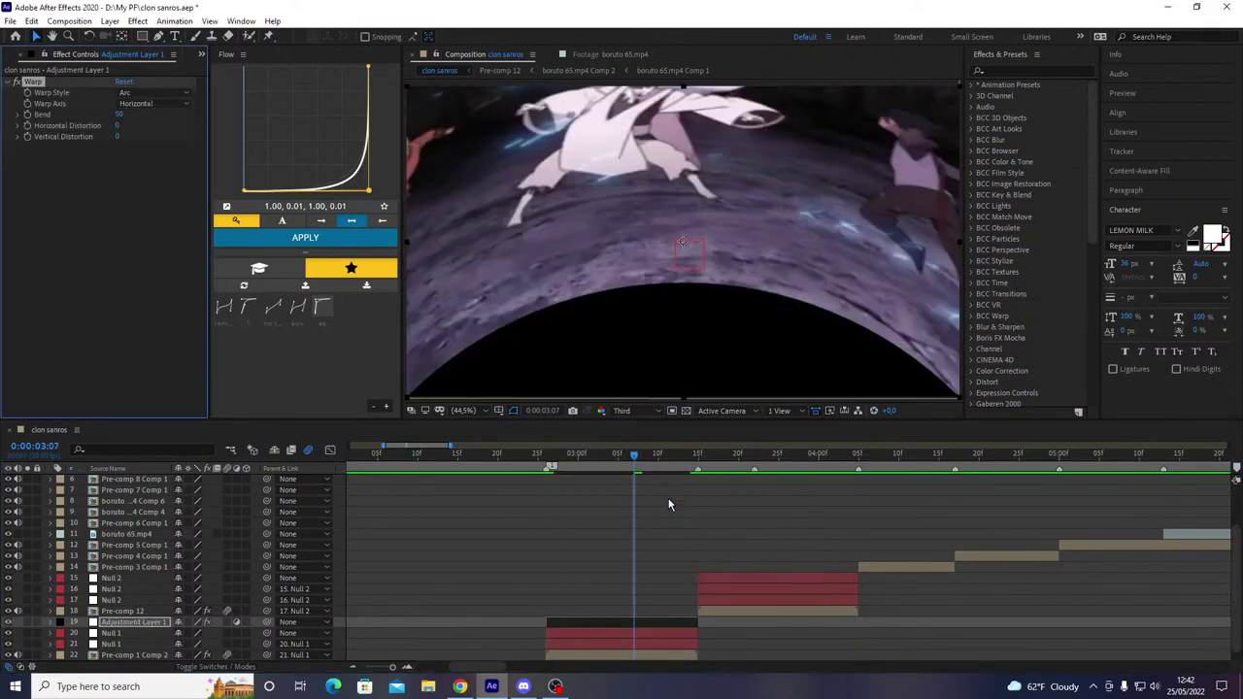
pyautogui.click(130, 94)
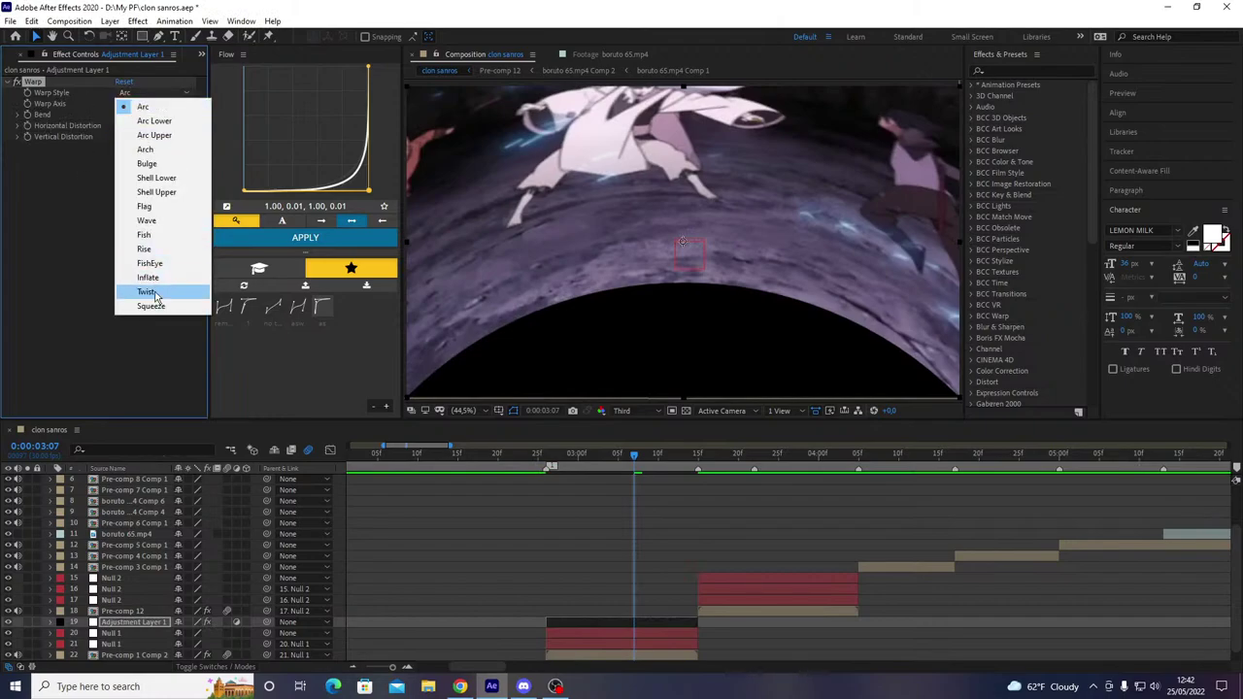
pyautogui.click(150, 263)
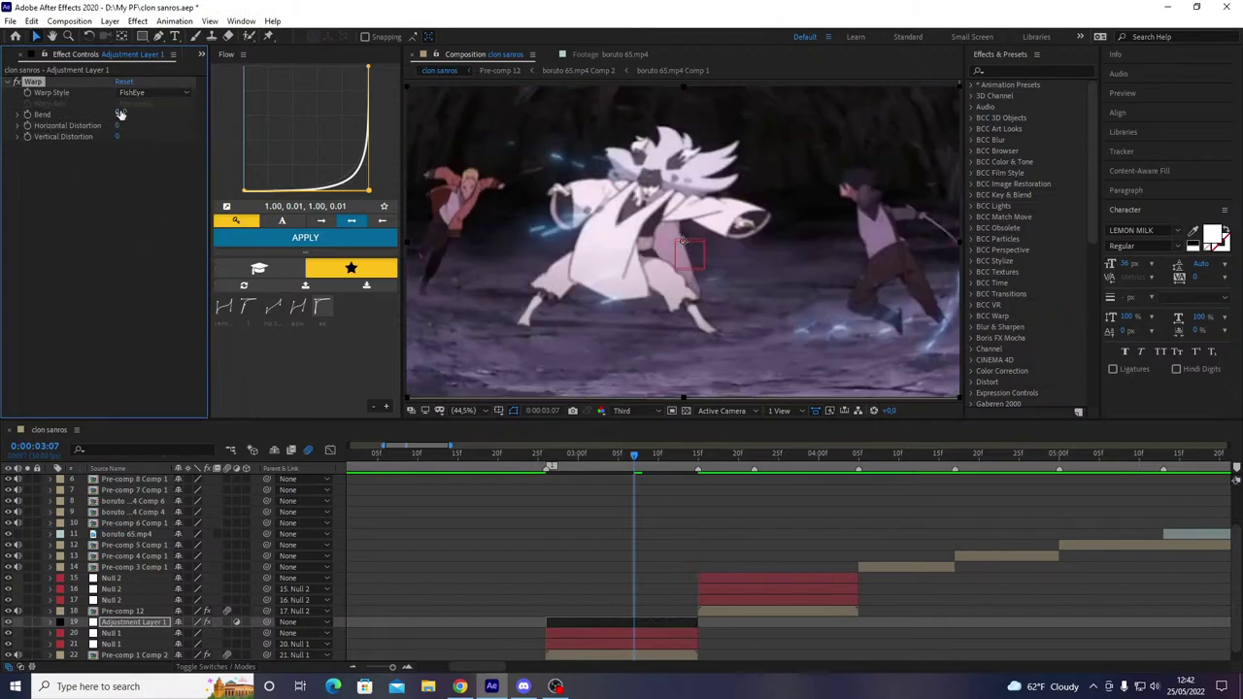
pyautogui.write('0')
pyautogui.press('Return')
# - Keyframe the adjustment layer's Warp Bend from 0 at 0:00:03:06 to -100 at 0:00:03:14
pyautogui.press('=')
pyautogui.scroll(-1, 655, 510)
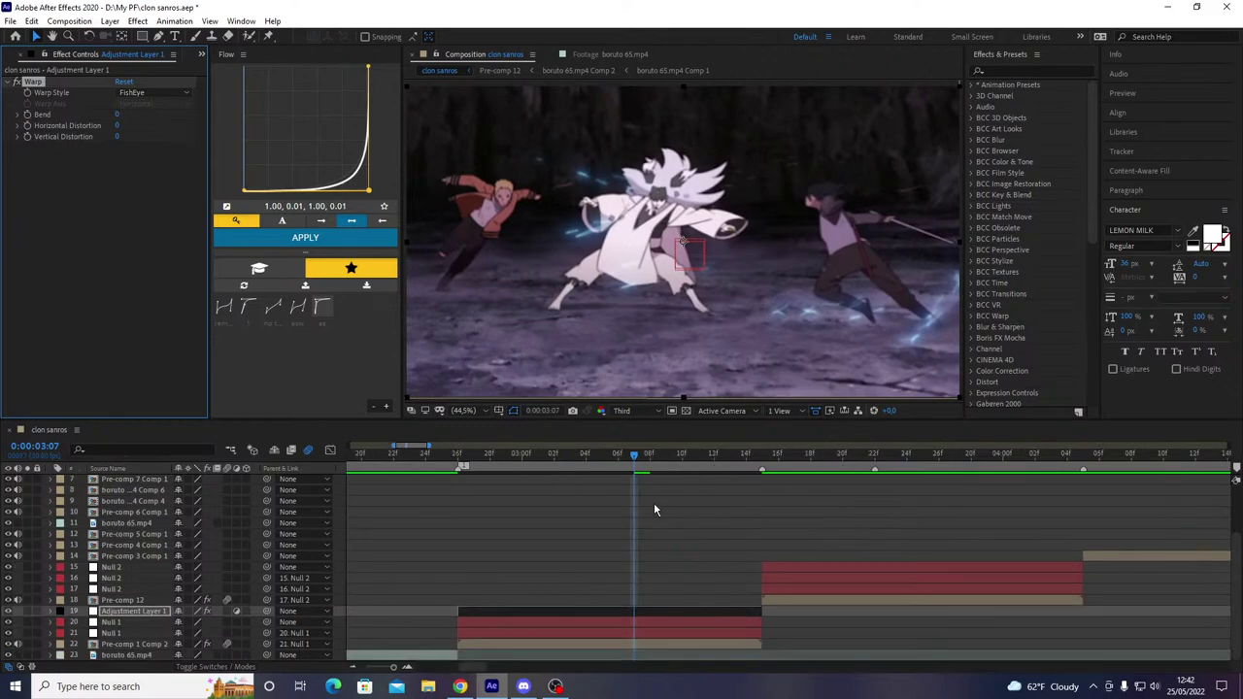
pyautogui.moveTo(624, 465)
pyautogui.mouseDown()
pyautogui.moveTo(598, 473)
pyautogui.moveTo(619, 469)
pyautogui.mouseUp()
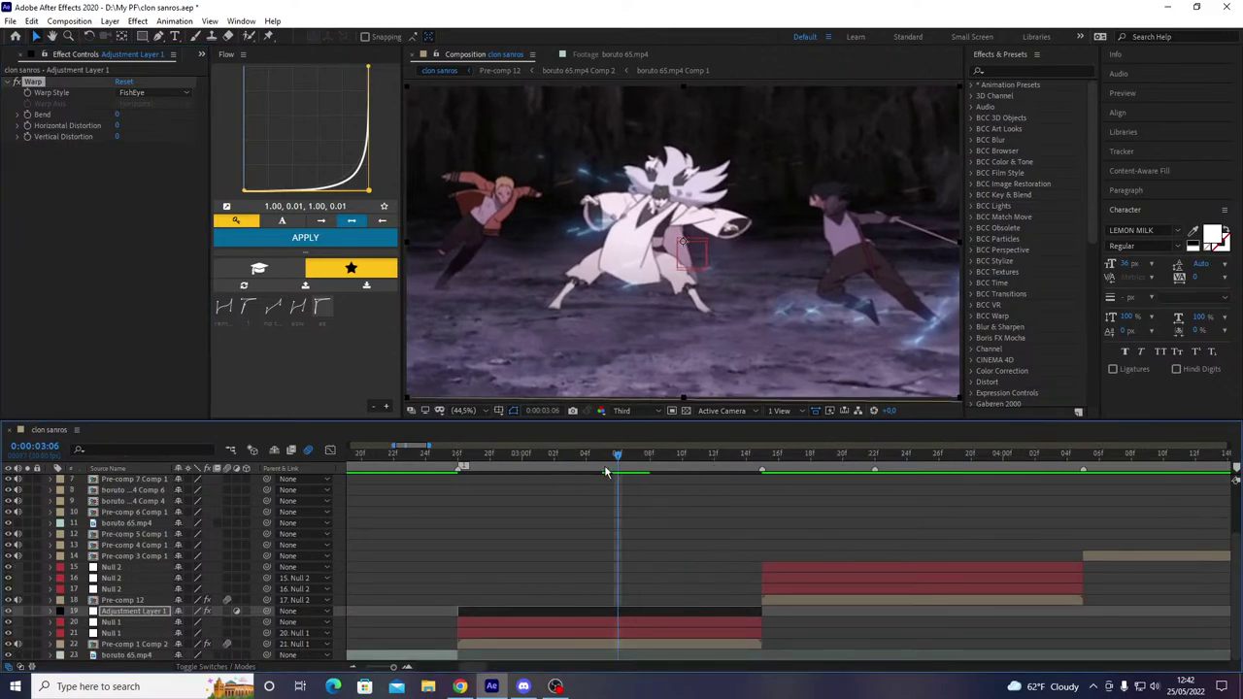
pyautogui.click(27, 118)
pyautogui.press('space')
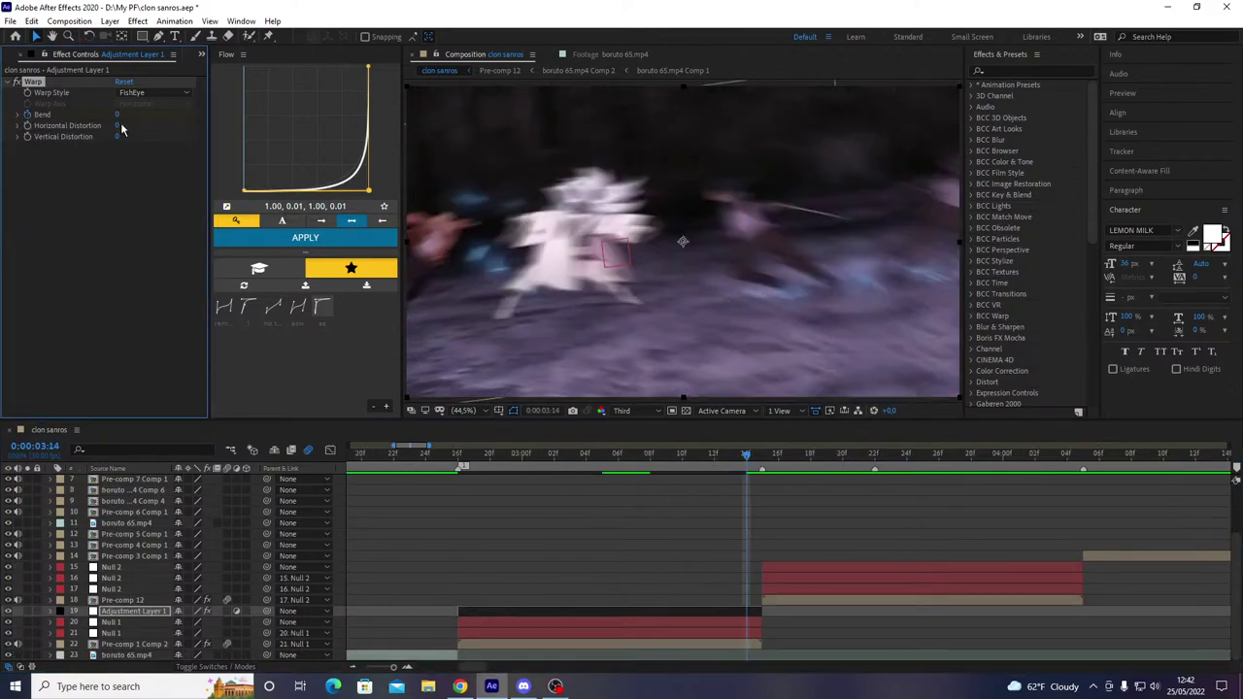
pyautogui.moveTo(117, 115); pyautogui.dragTo(68, 115)
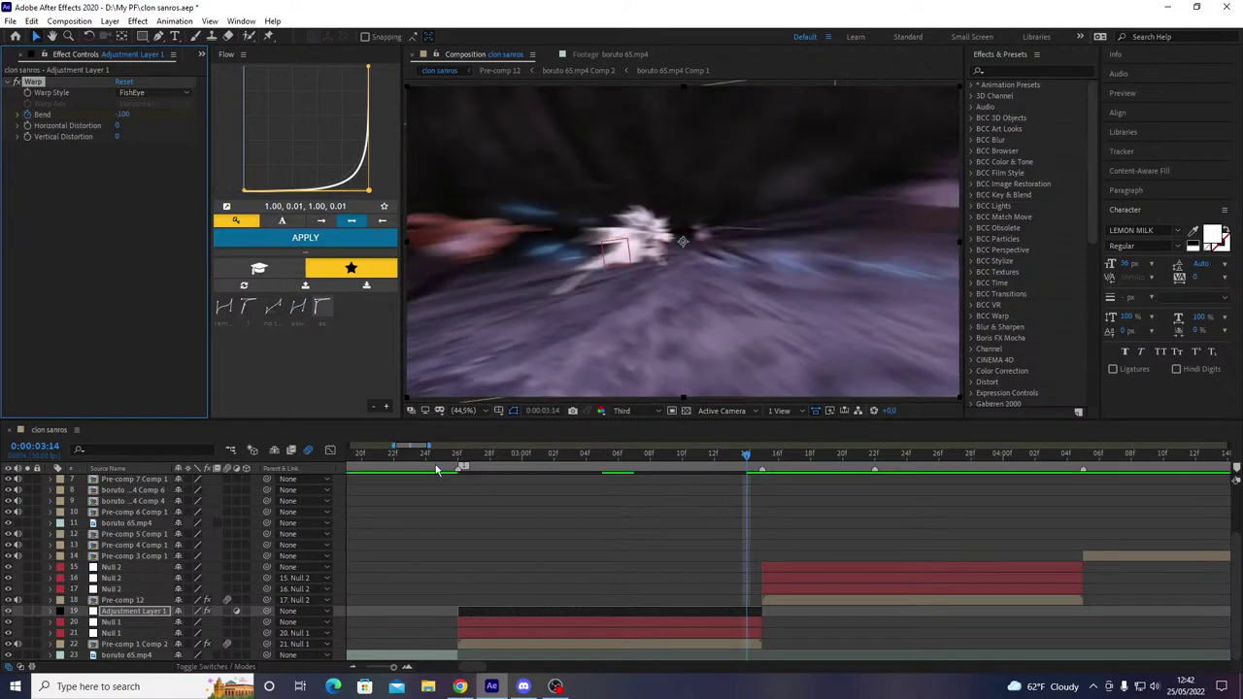
# - Move the ending Bend keyframe to 0:00:03:15 and ease both keyframes with Flow curve 1.00, 0.01, 1.00, 0.14
pyautogui.press('u')
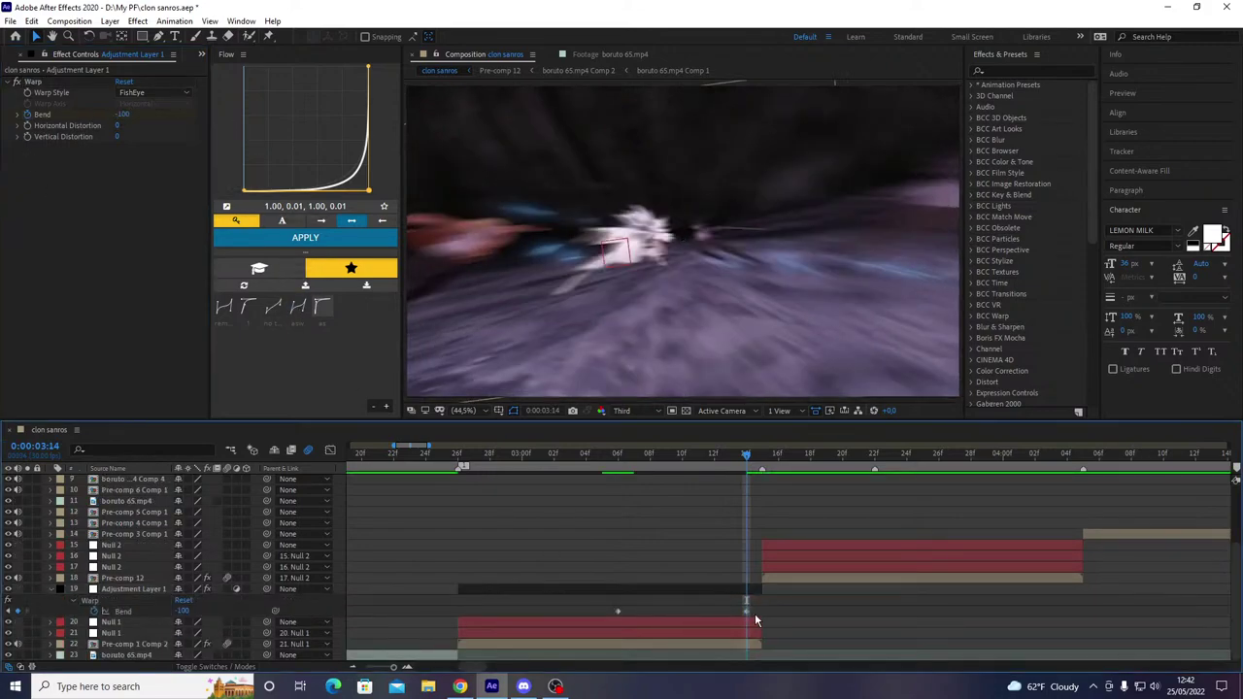
pyautogui.moveTo(747, 611); pyautogui.dragTo(604, 618)
pyautogui.press('F9')
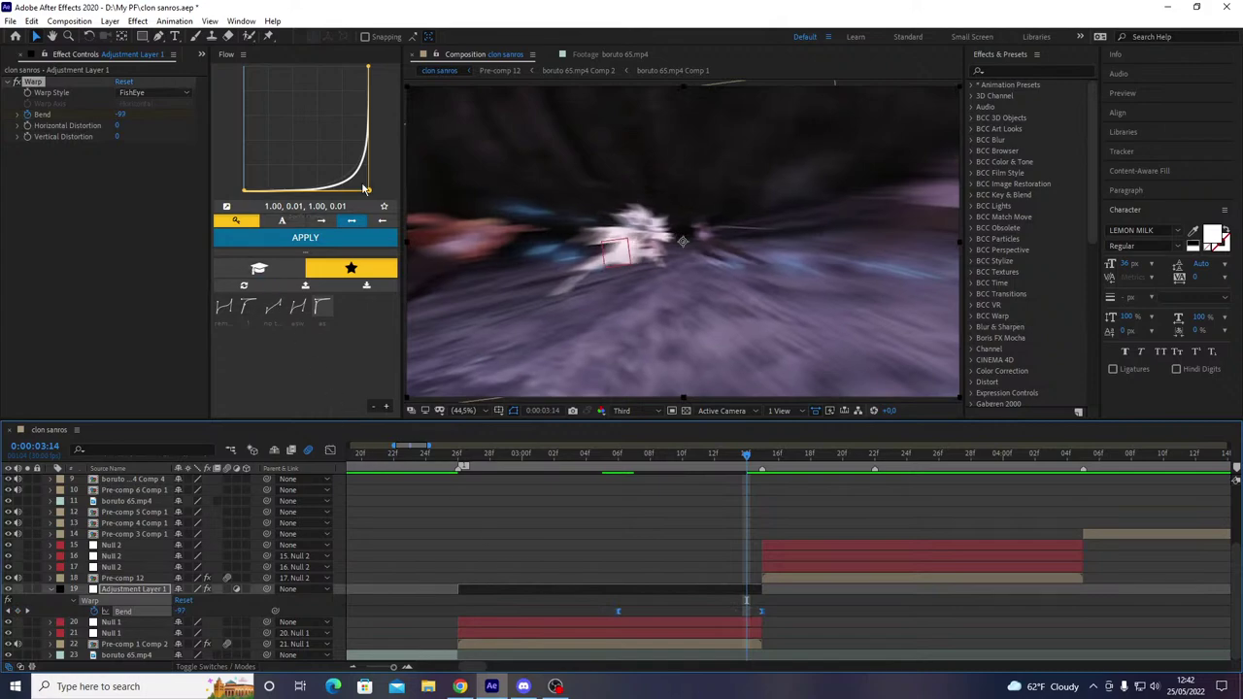
pyautogui.click(370, 194)
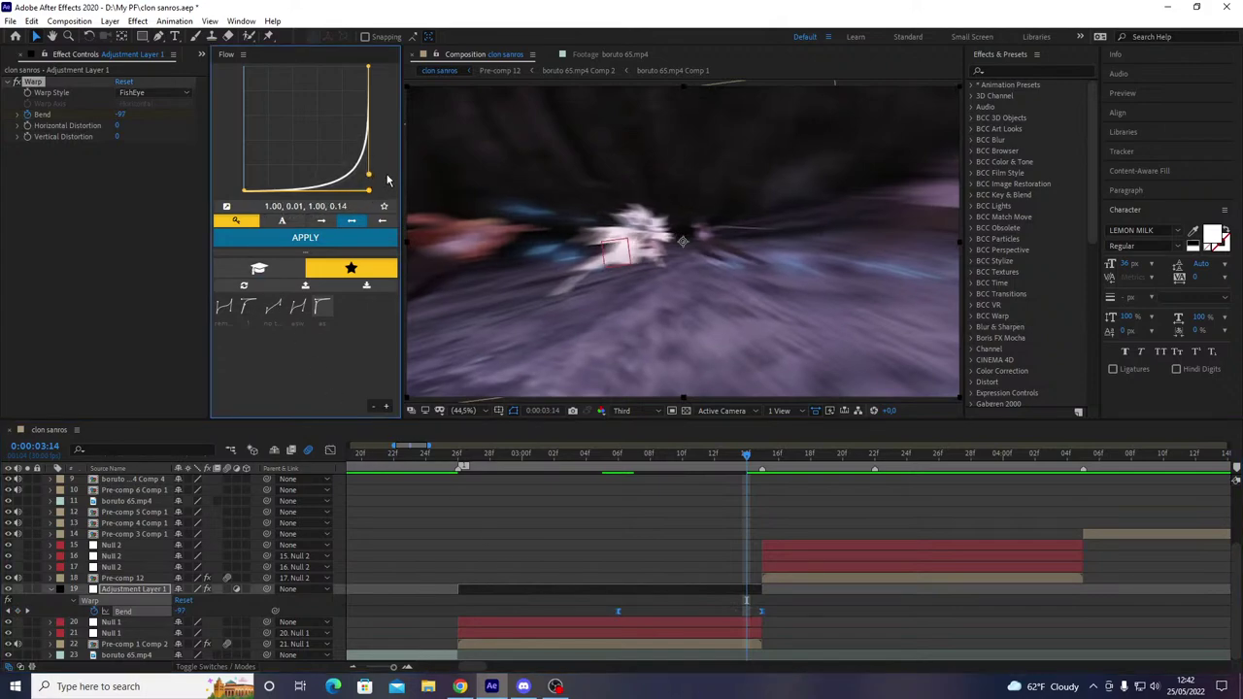
pyautogui.click(369, 241)
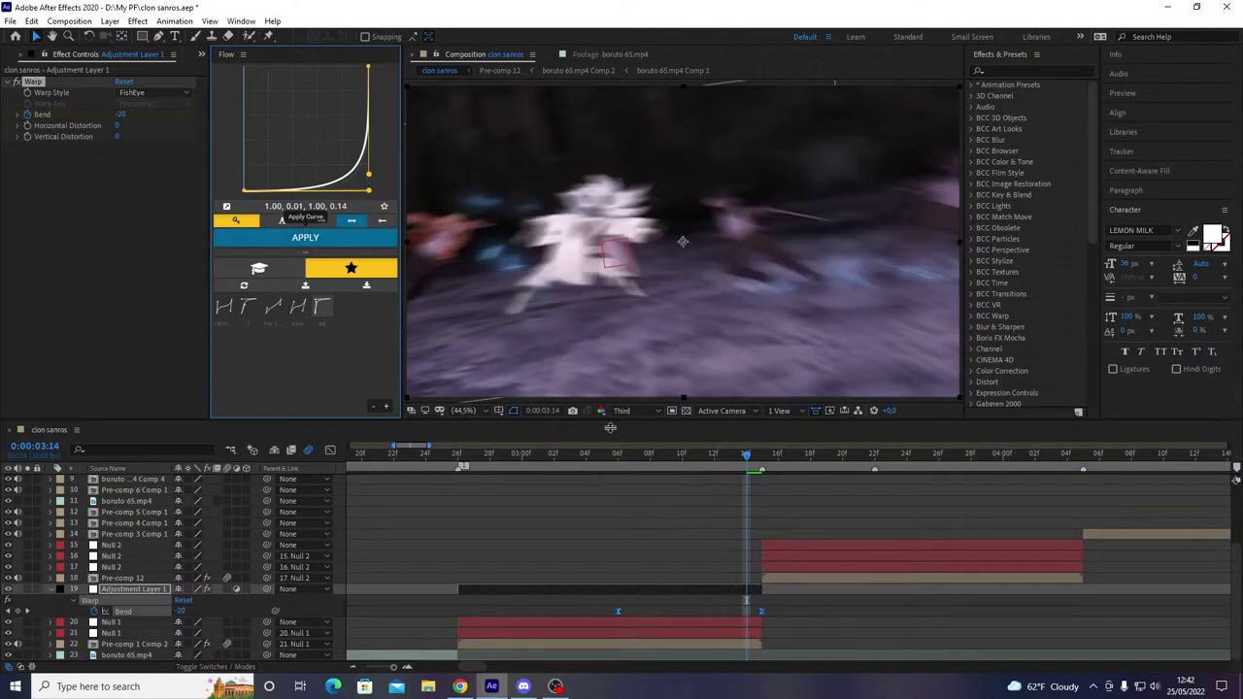
pyautogui.moveTo(716, 469); pyautogui.dragTo(361, 524)
pyautogui.press('space')
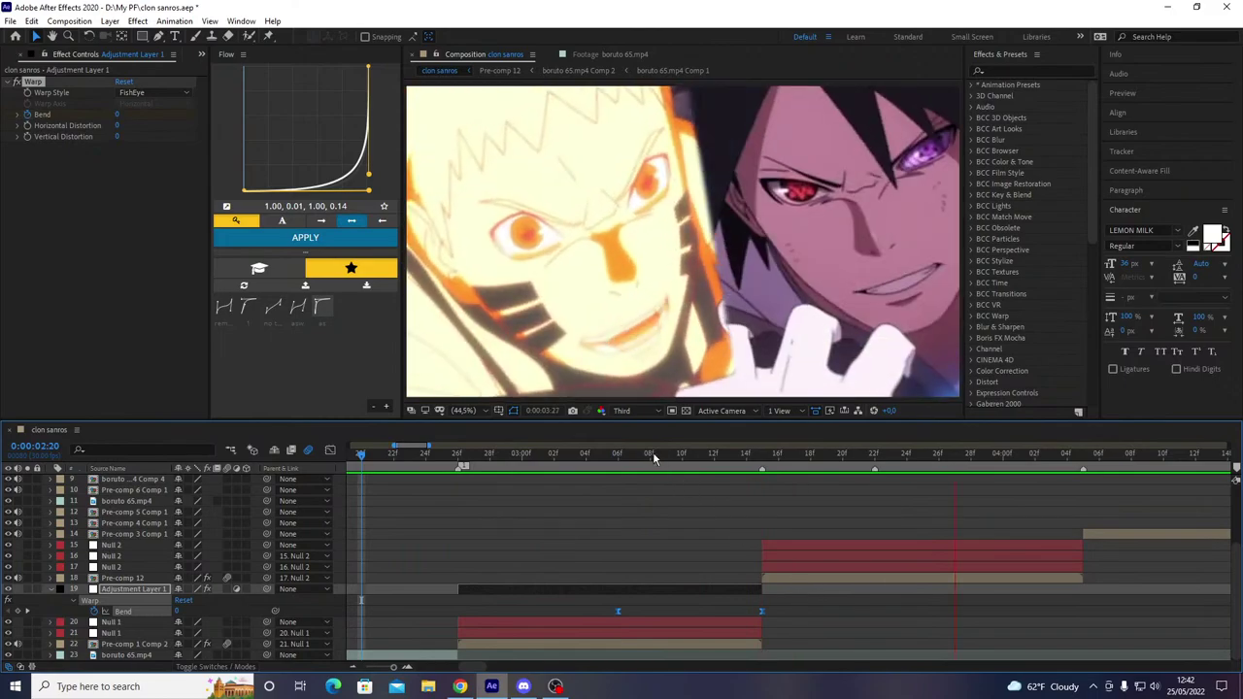
# - Try moving the ending Bend keyframe to 0:00:03:14 and preview the warped transition
pyautogui.click(721, 458)
pyautogui.moveTo(720, 458); pyautogui.dragTo(748, 458)
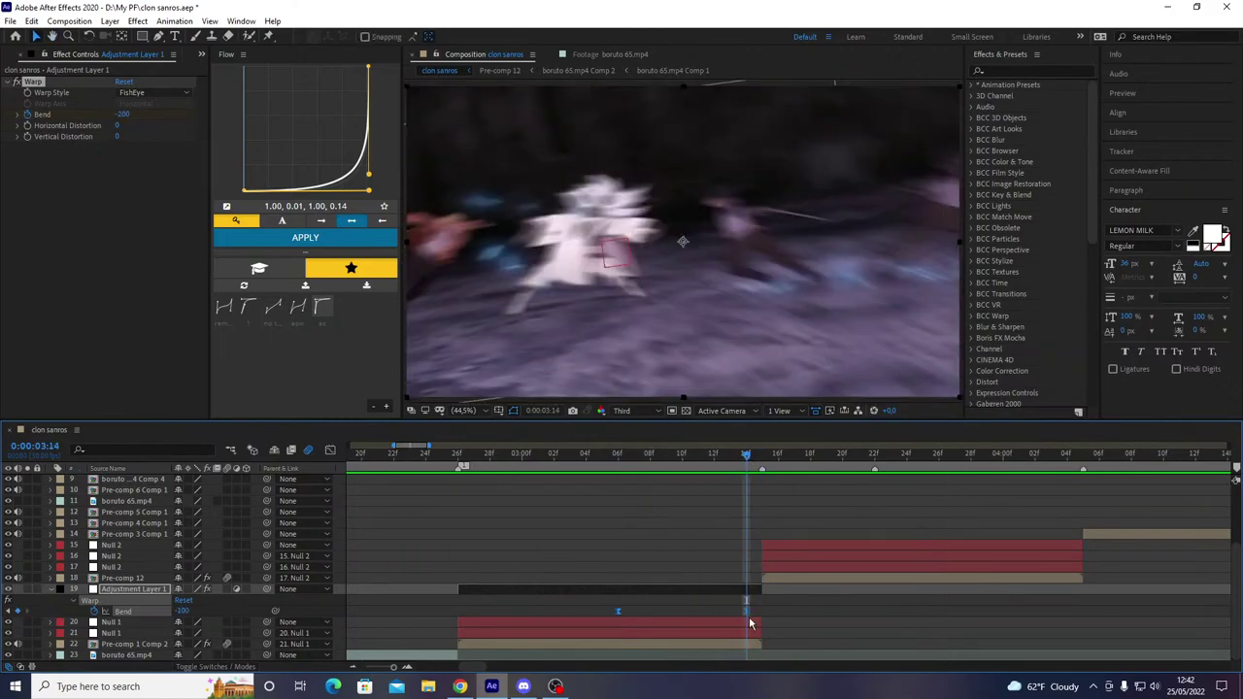
pyautogui.moveTo(748, 619); pyautogui.dragTo(746, 618)
pyautogui.press('space')
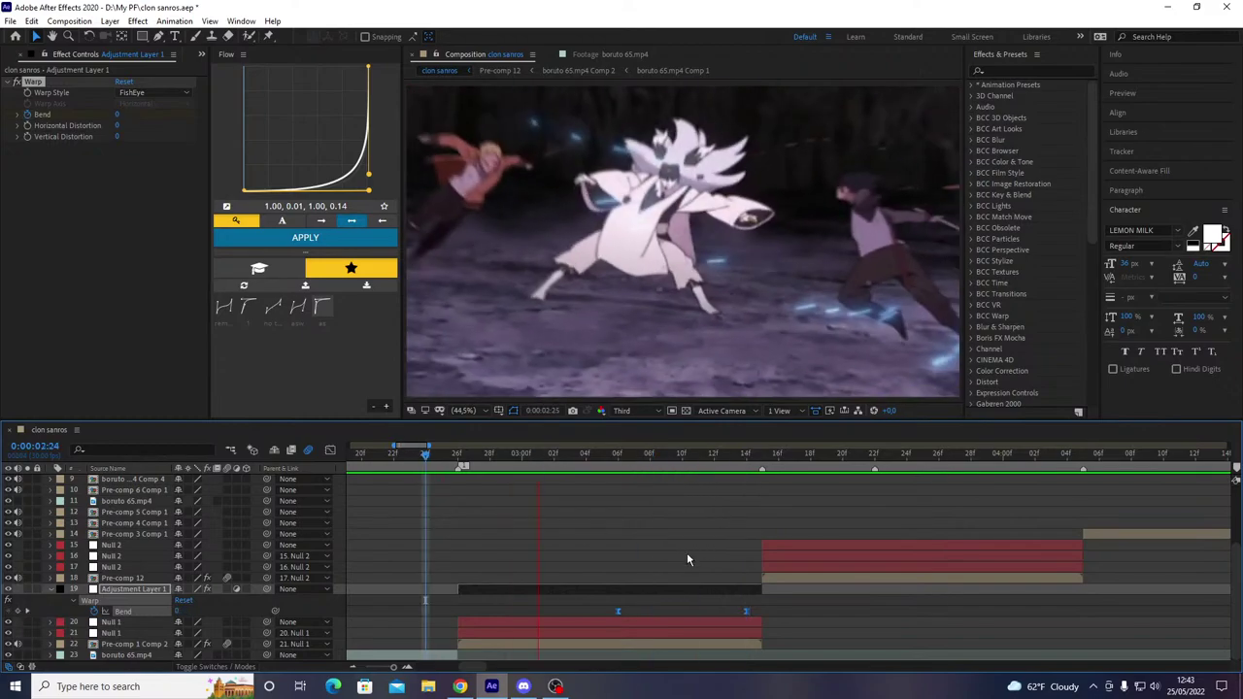
pyautogui.press('space')
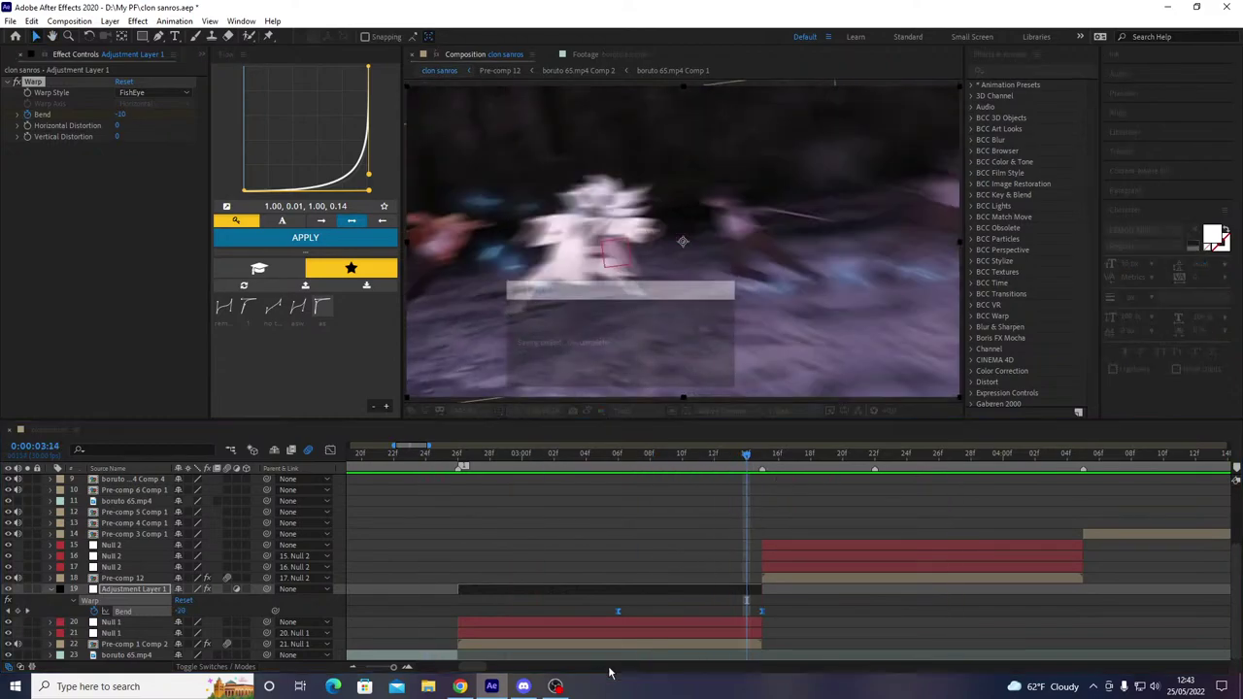
# - Duplicate the warped adjustment layer and start the copy at 0:00:03:22, keeping its full length
pyautogui.click(761, 464)
pyautogui.press('u')
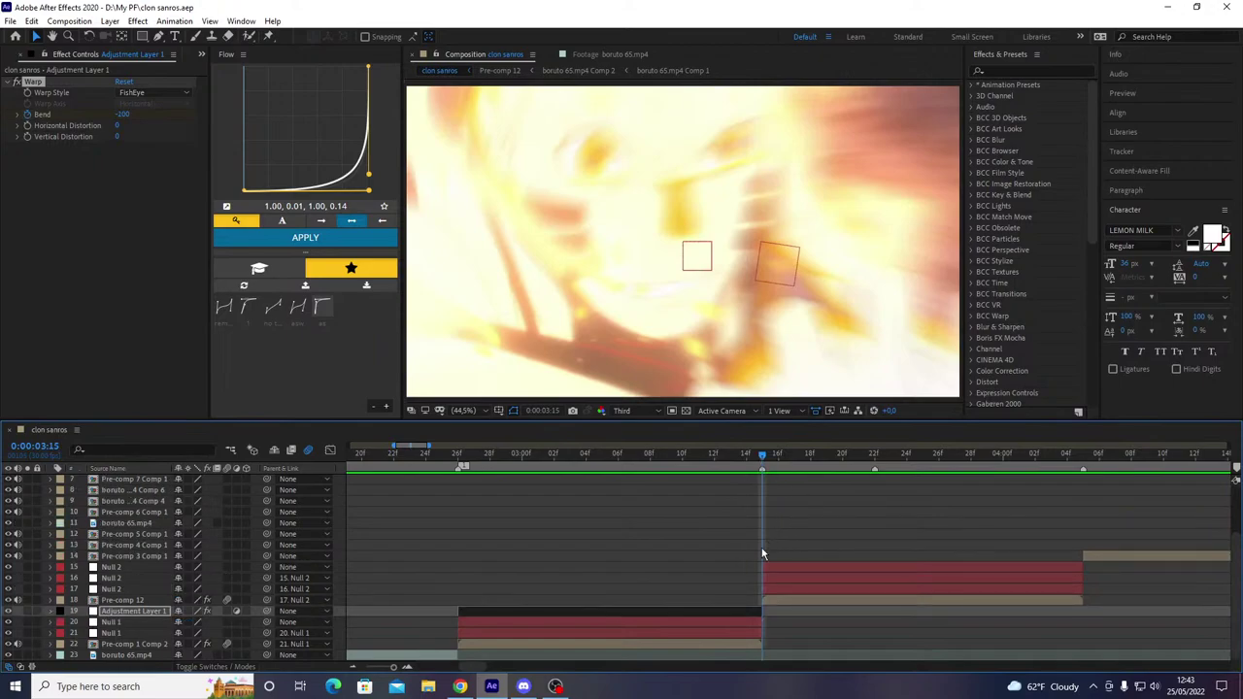
pyautogui.click(703, 613)
pyautogui.hotkey('ctrl', 'd')
pyautogui.press('[')
pyautogui.click(874, 465)
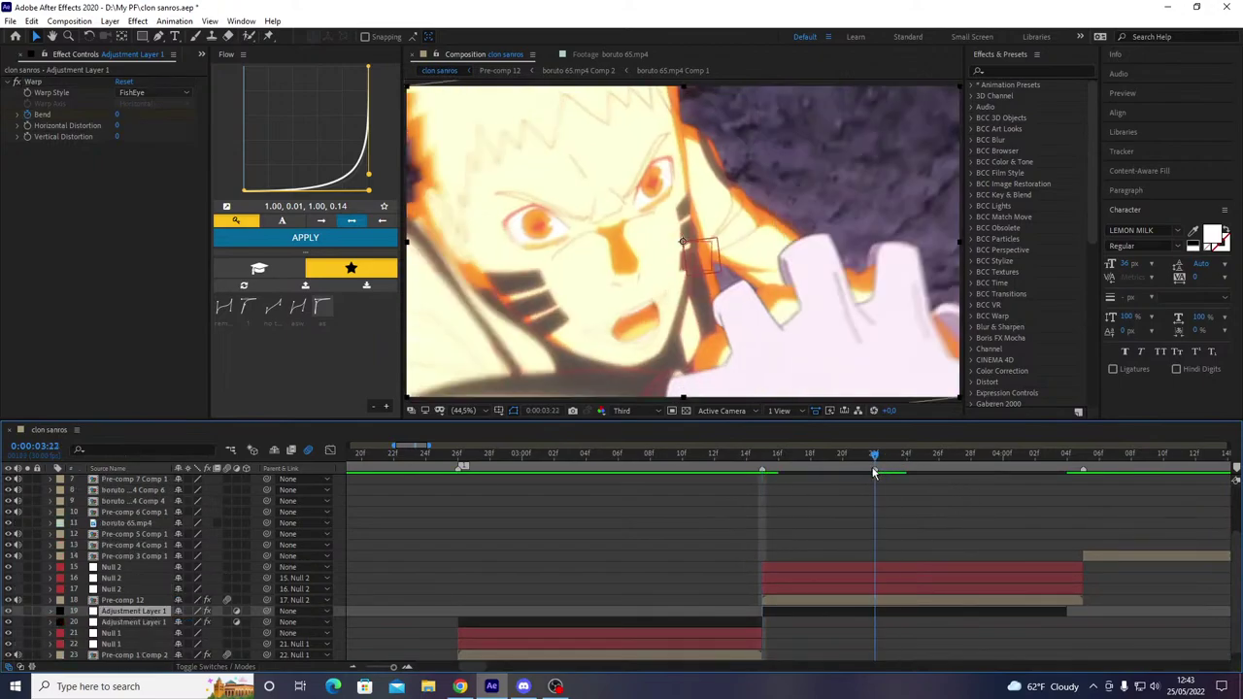
pyautogui.press('[')
pyautogui.hotkey('alt', ']')
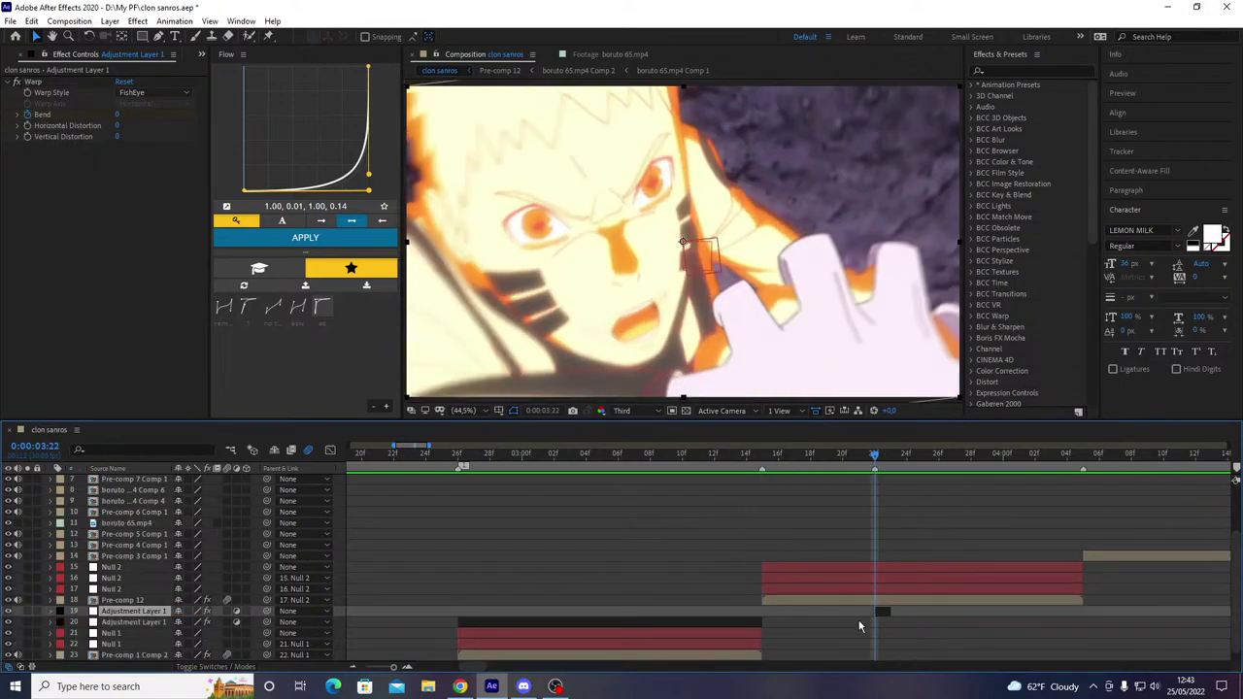
pyautogui.hotkey('ctrl', 'z')
# - Raise the duplicated adjustment layer above the three Null 2 layers in the stack
pyautogui.hotkey('ctrl', ']')
pyautogui.hotkey('ctrl', ']')
pyautogui.hotkey('ctrl', ']')
pyautogui.hotkey('ctrl', ']')
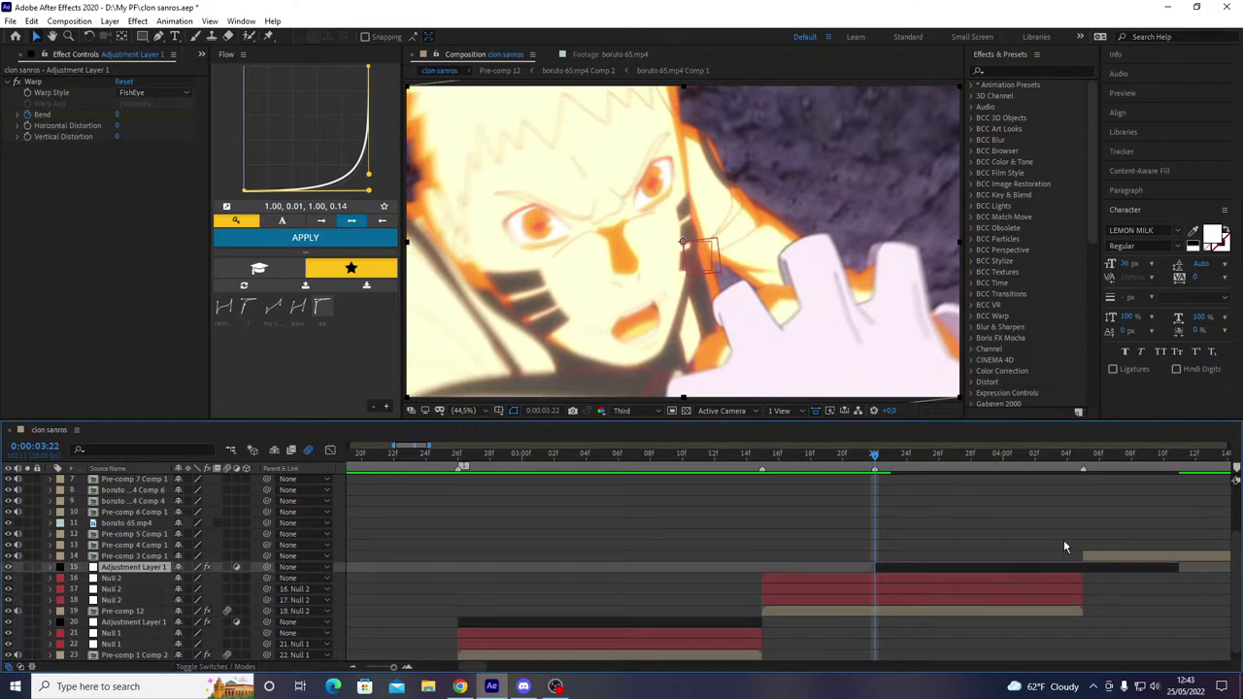
# - Slide the duplicated adjustment layer earlier so it ends together with Pre-comp 12, and preview the edit
pyautogui.press('u')
pyautogui.moveTo(1050, 458); pyautogui.dragTo(1085, 476)
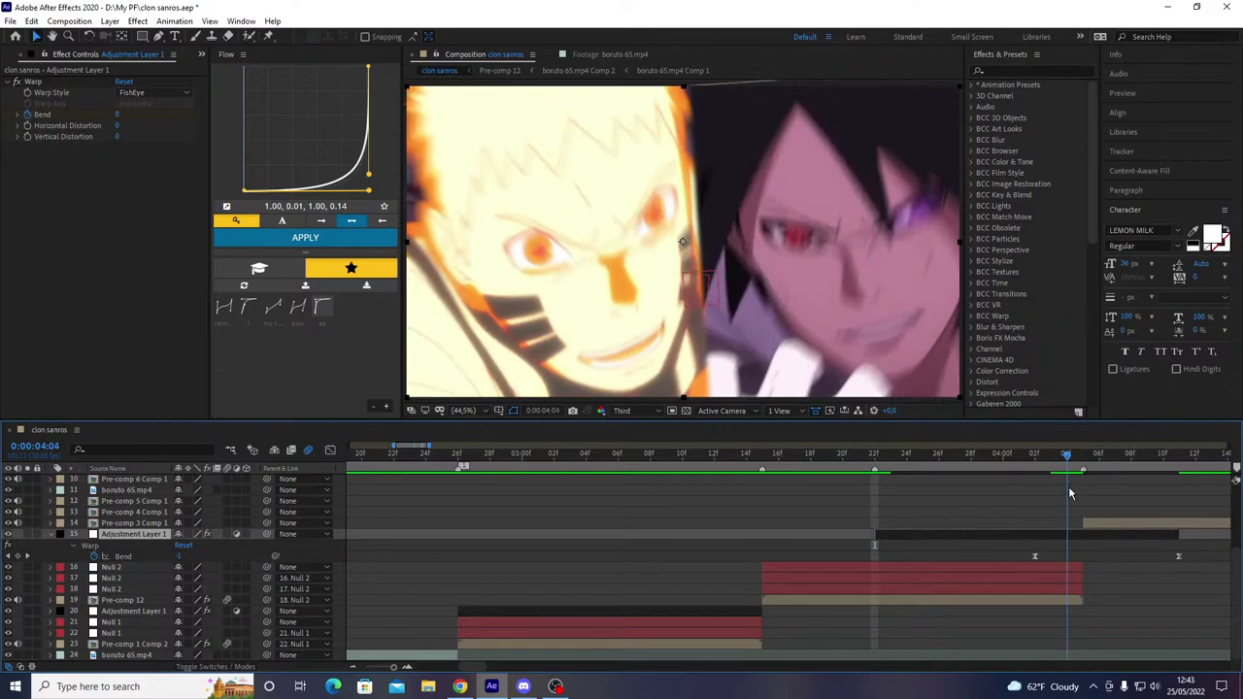
pyautogui.moveTo(1087, 535); pyautogui.dragTo(990, 541)
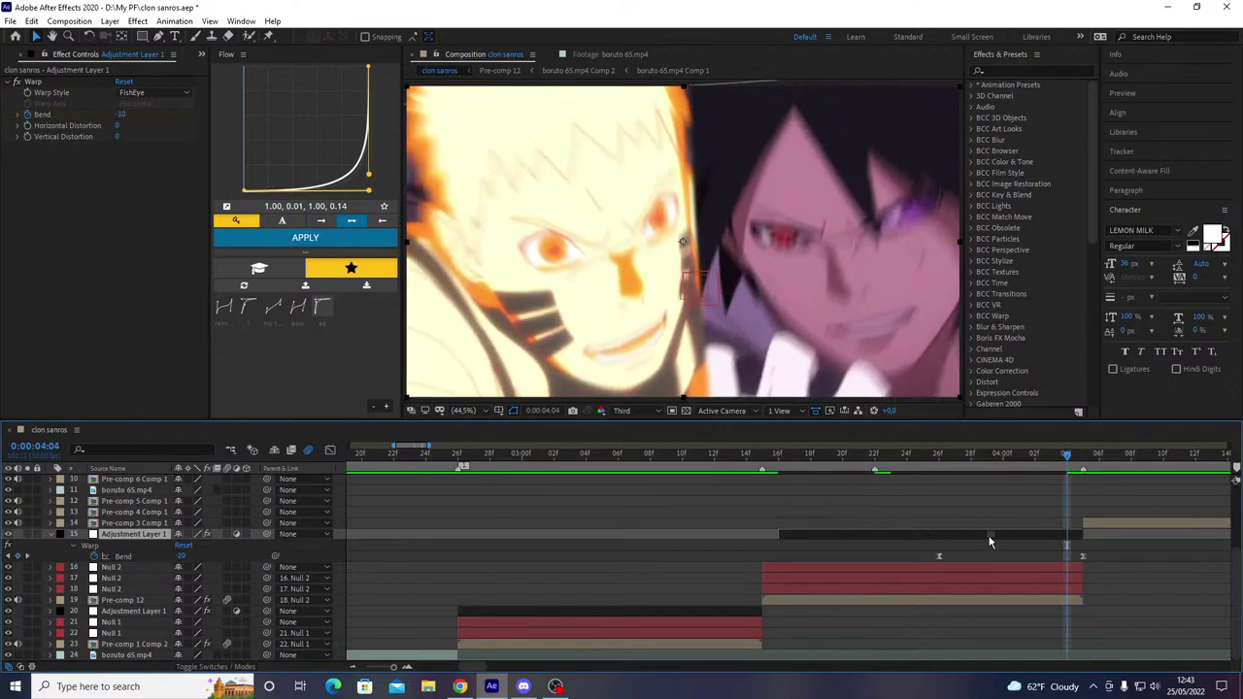
pyautogui.press('u')
pyautogui.moveTo(928, 460); pyautogui.dragTo(904, 472)
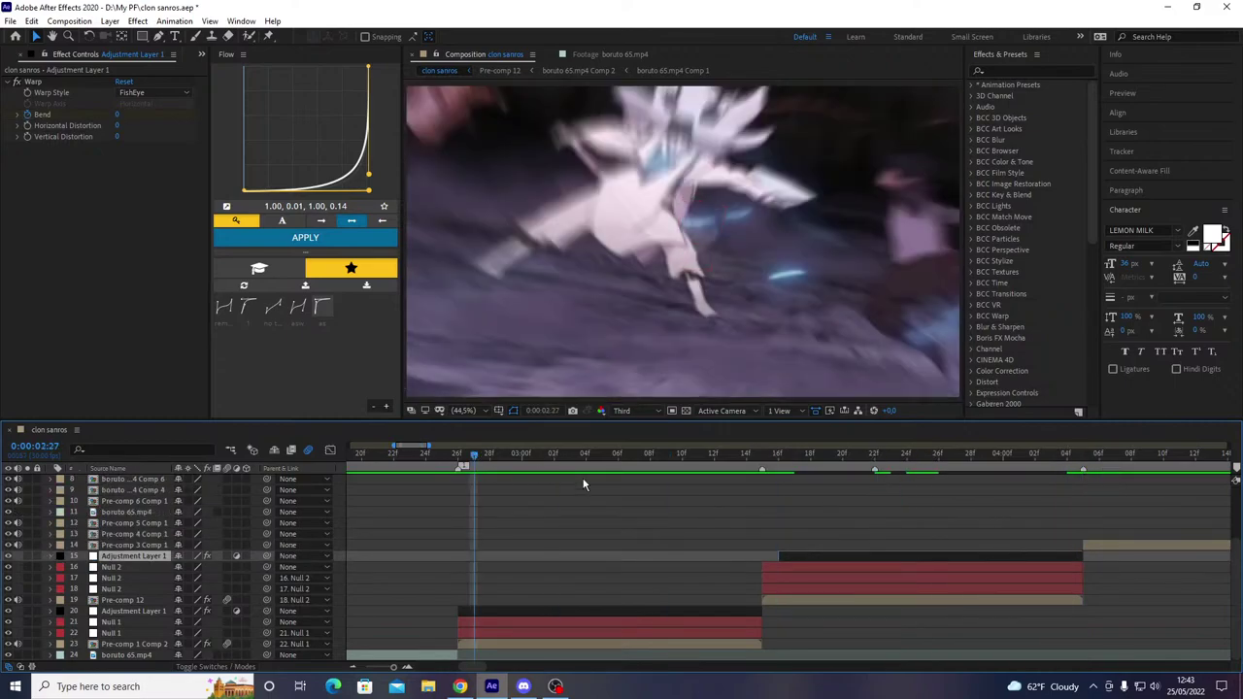
pyautogui.press('space')
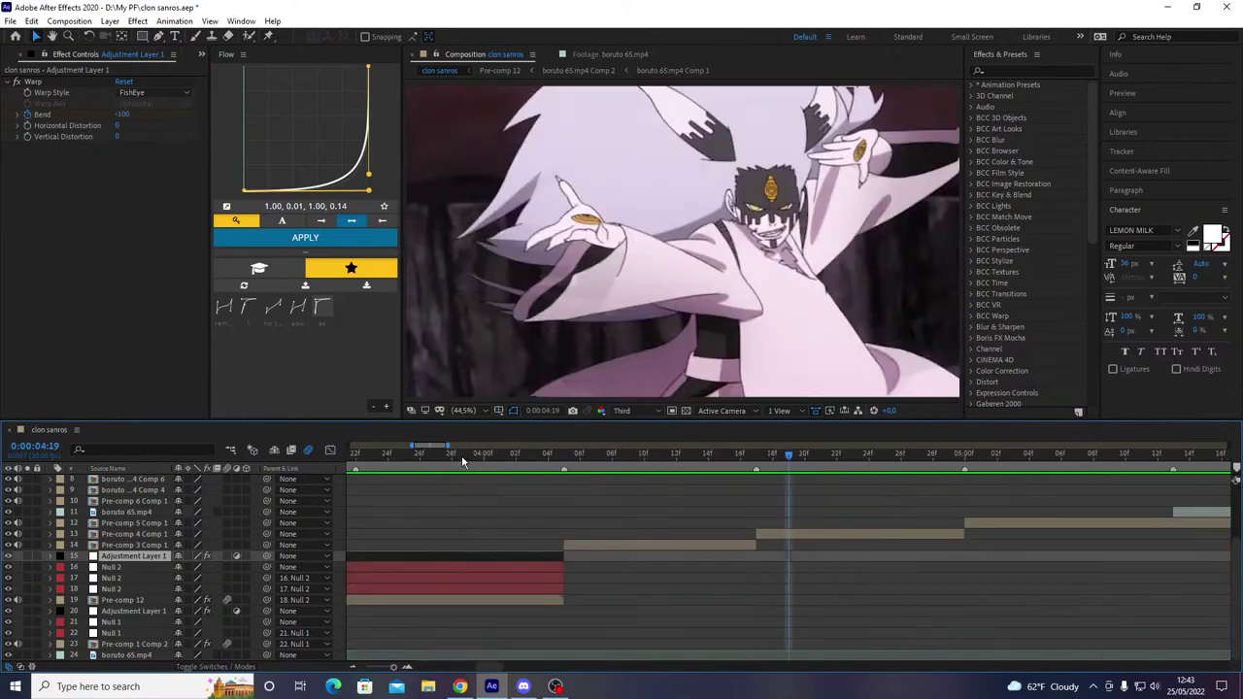
# - Move the duplicate's ending Bend keyframe earlier so the warp reaches -100 by 0:00:04:04, and preview both transitions
pyautogui.click(550, 457)
pyautogui.press('u')
pyautogui.press('-')
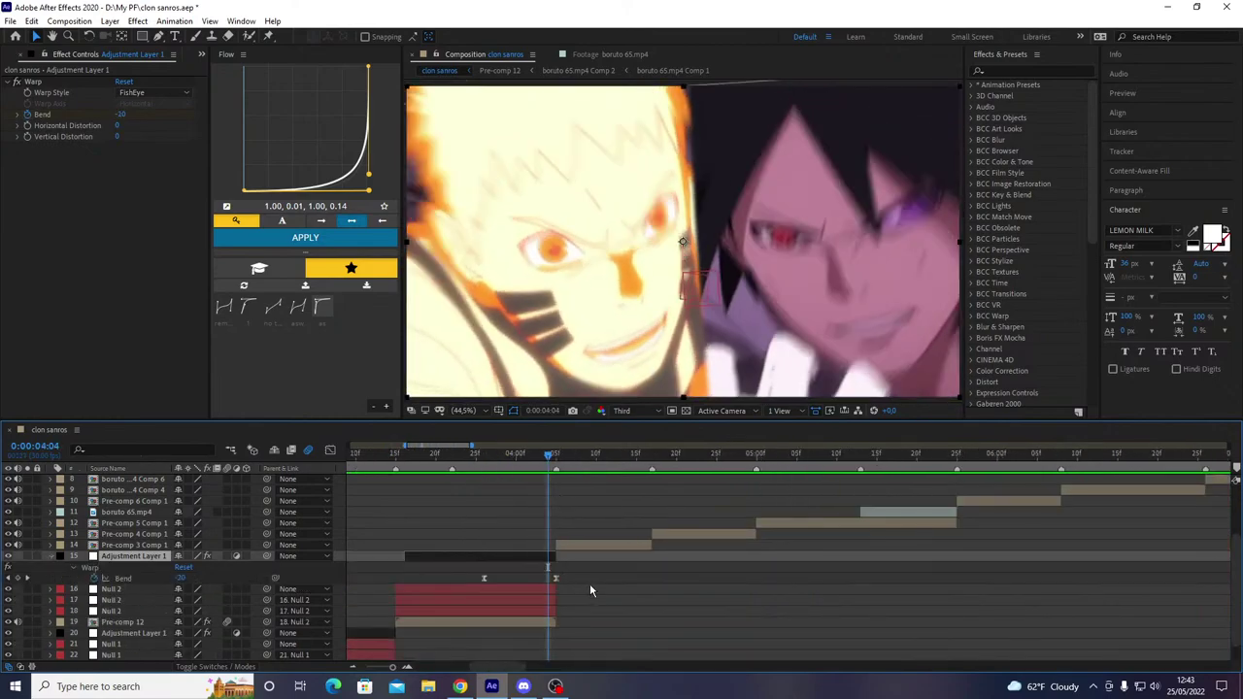
pyautogui.moveTo(596, 571); pyautogui.dragTo(455, 599)
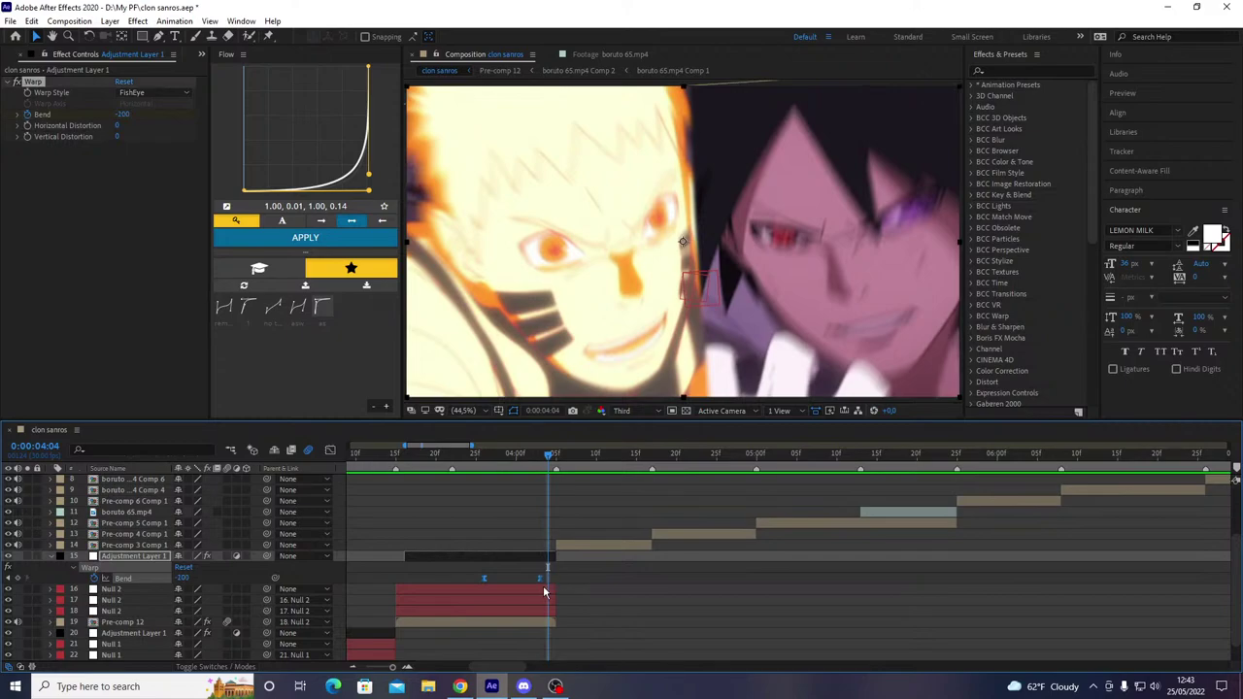
pyautogui.press('u')
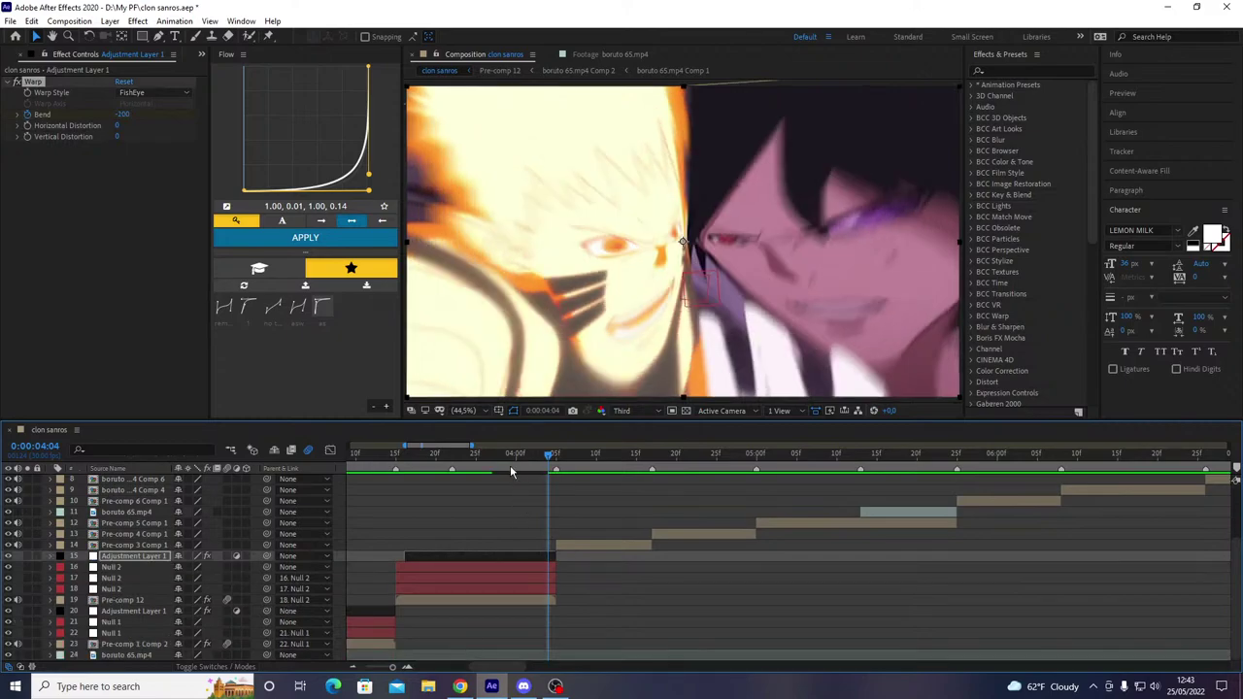
pyautogui.press('space')
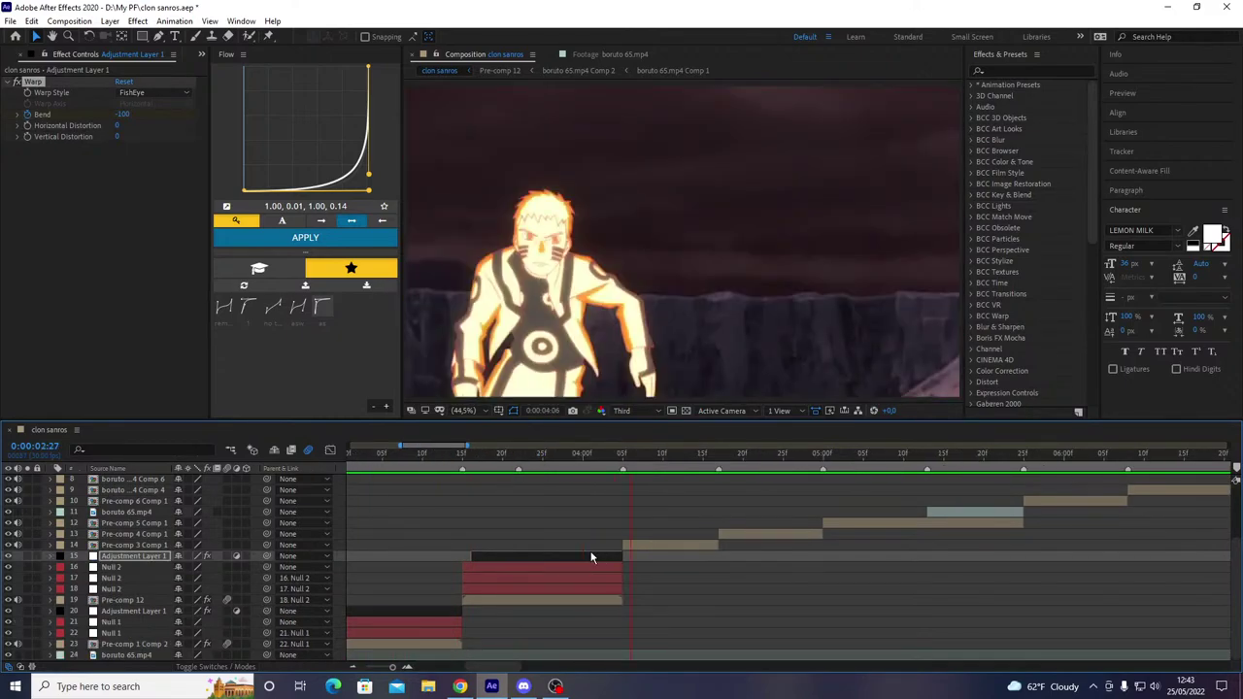
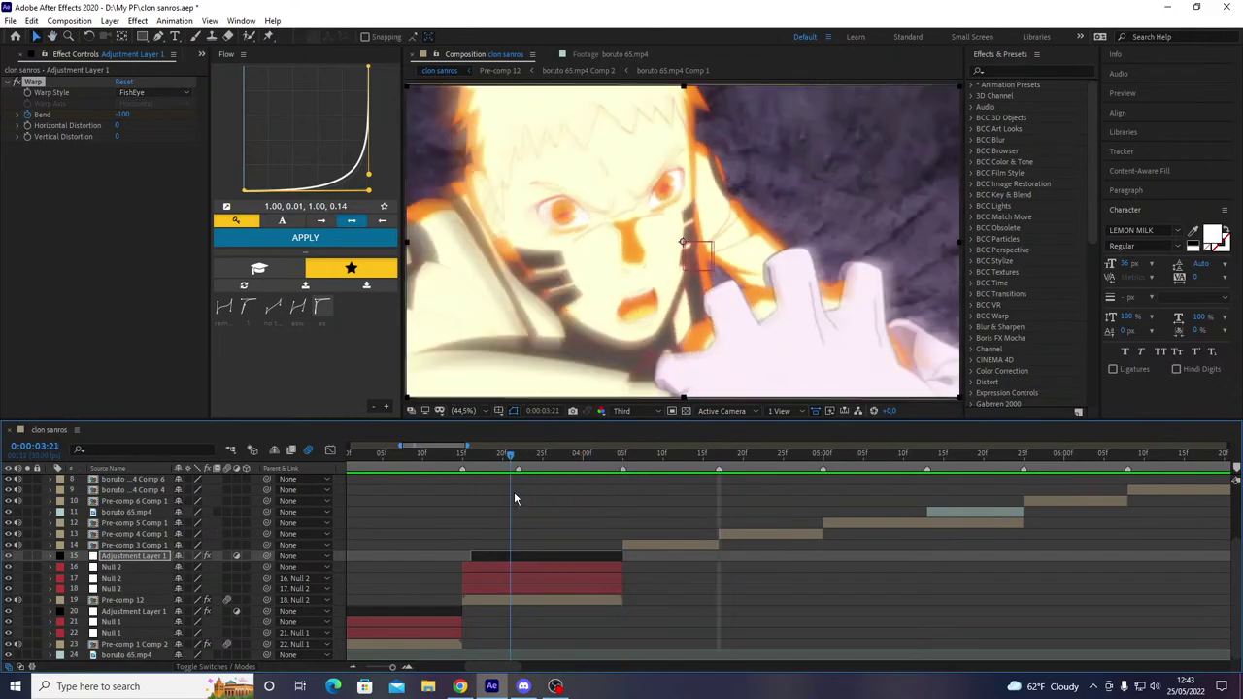
# - Move the duplicated adjustment layer's starting Bend keyframe to 0:00:03:23, reapply the ease curve, and preview the warp
pyautogui.press('space')
pyautogui.press('u')
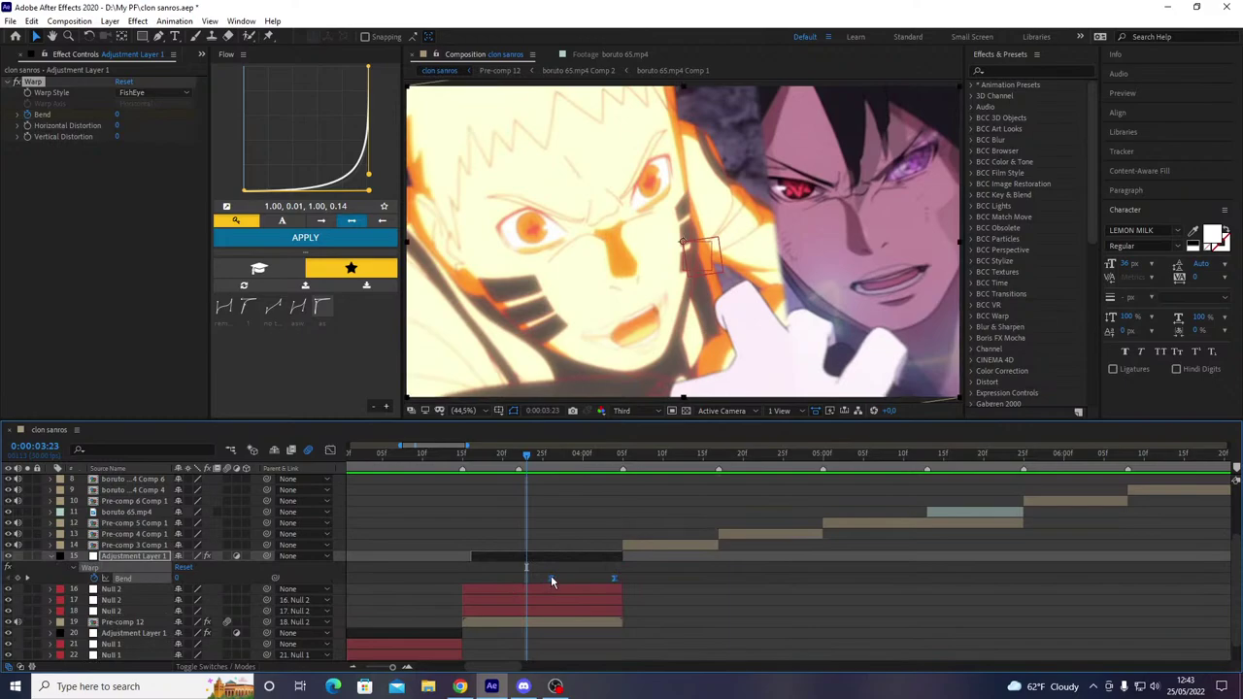
pyautogui.click(281, 241)
pyautogui.press('space')
pyautogui.press('space')
# - Move the duplicated adjustment layer's ending Bend keyframe to 0:00:04:05, and preview the transitions from the preceding clip onward
pyautogui.click(614, 462)
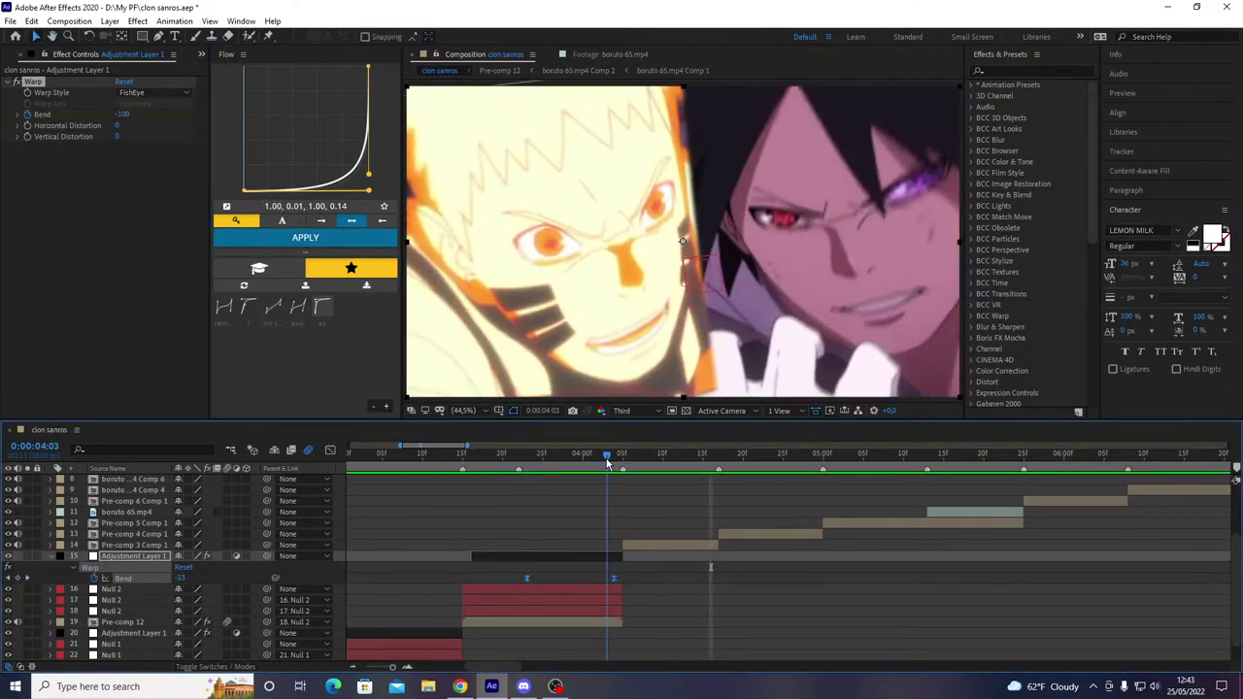
pyautogui.moveTo(615, 462); pyautogui.dragTo(345, 476)
pyautogui.press('space')
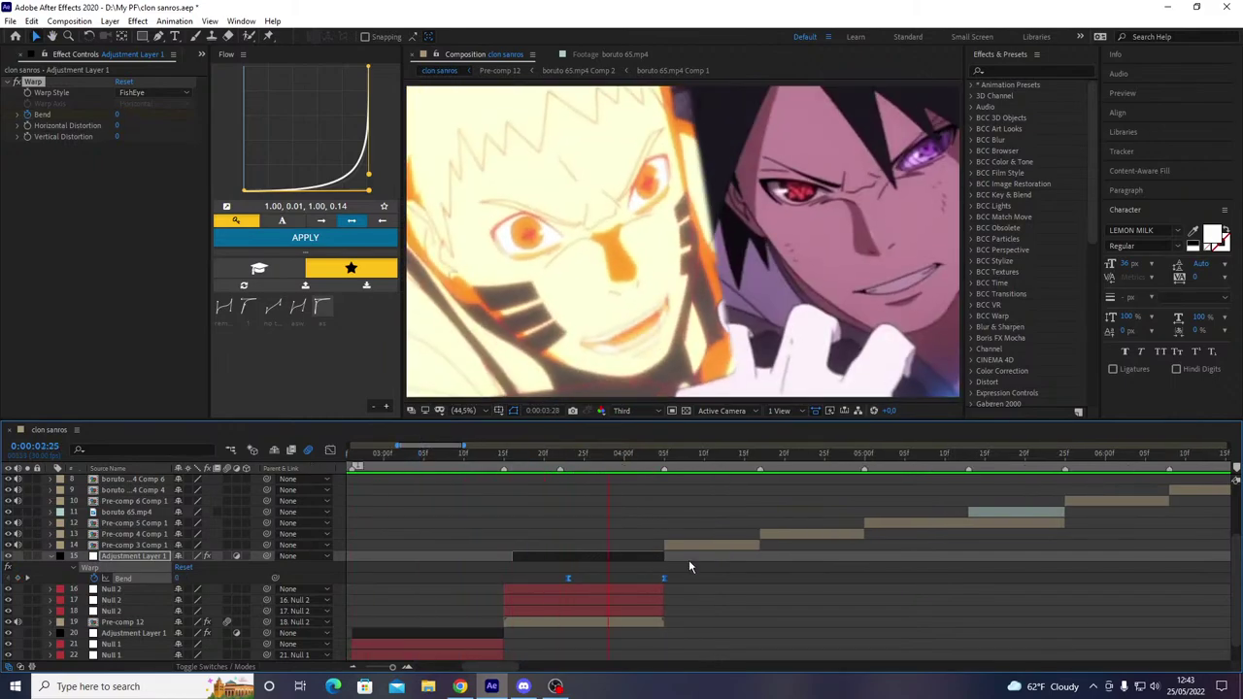
pyautogui.click(626, 476)
pyautogui.moveTo(626, 477); pyautogui.dragTo(347, 491)
pyautogui.press('space')
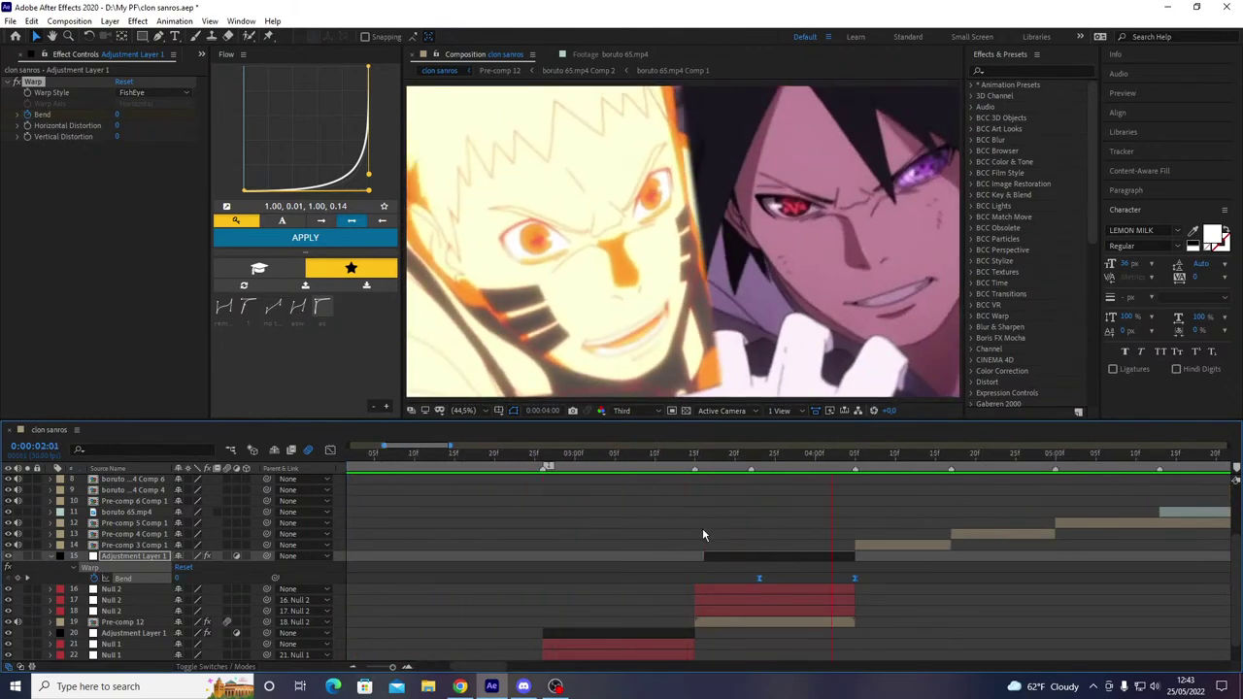
pyautogui.press('space')
pyautogui.click(583, 473)
pyautogui.press('space')
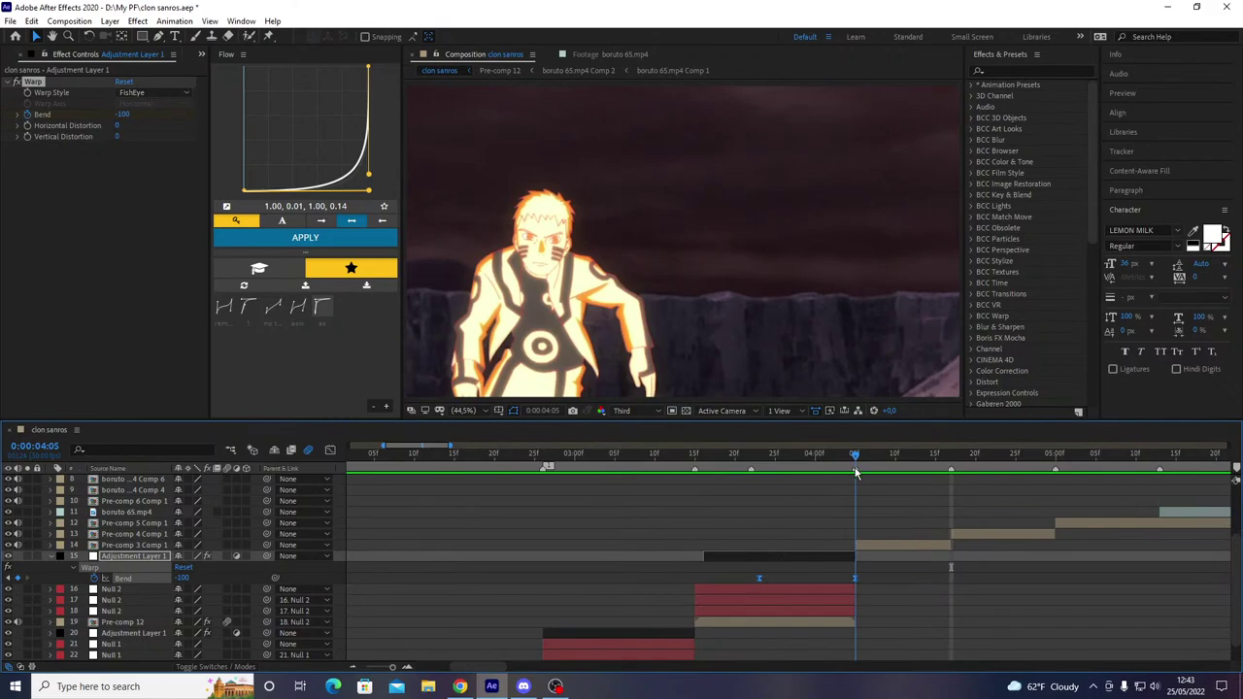
# - Save the project and extend the start of the upper adjustment layer back to the start of Pre-comp 12
pyautogui.press('u')
pyautogui.hotkey('ctrl', 's')
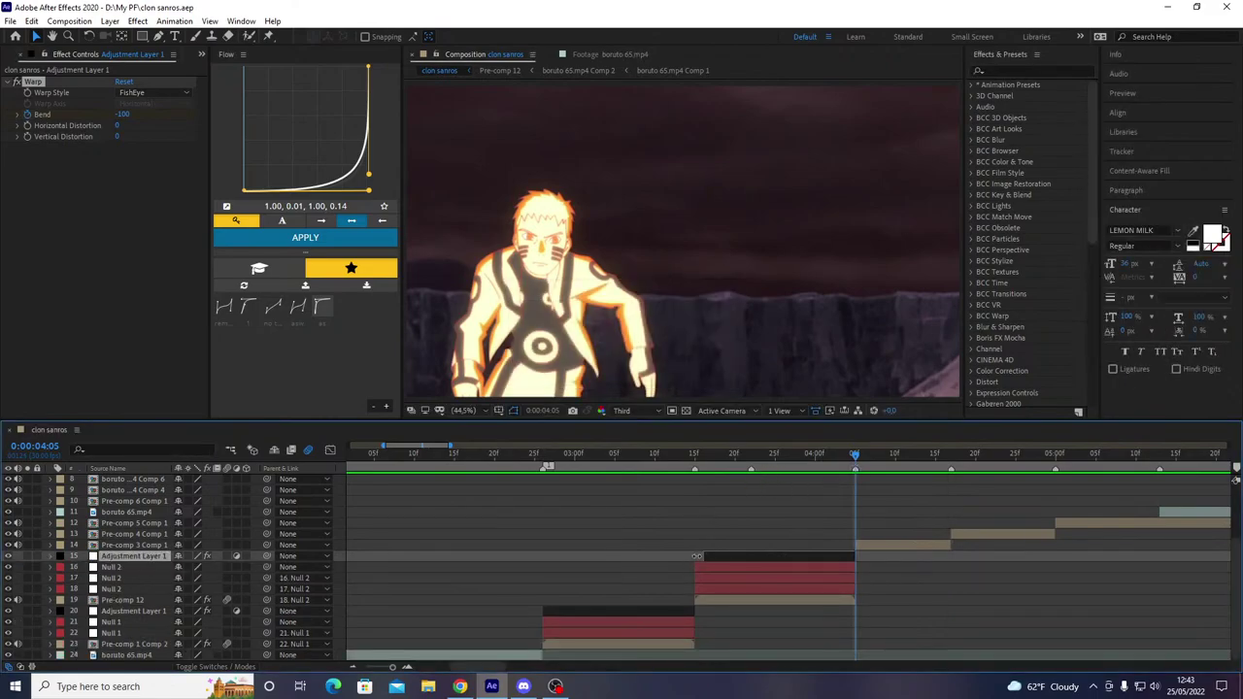
pyautogui.moveTo(697, 556); pyautogui.dragTo(693, 559)
# - Set the middle Null 2's rotation at 0:00:04:04 to -15°, ease its keyframes with the "as" preset, and preview the edit
pyautogui.moveTo(663, 467); pyautogui.dragTo(874, 577)
pyautogui.click(891, 576)
pyautogui.press('r')
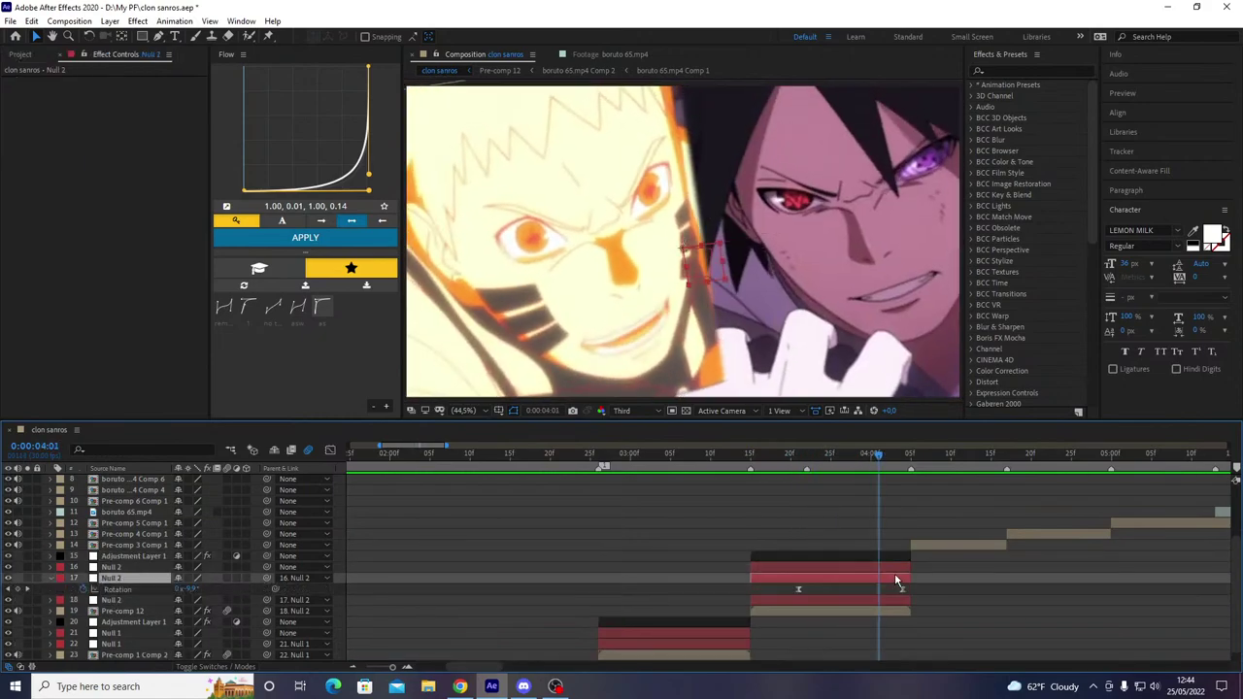
pyautogui.moveTo(899, 463); pyautogui.dragTo(904, 474)
pyautogui.click(338, 655)
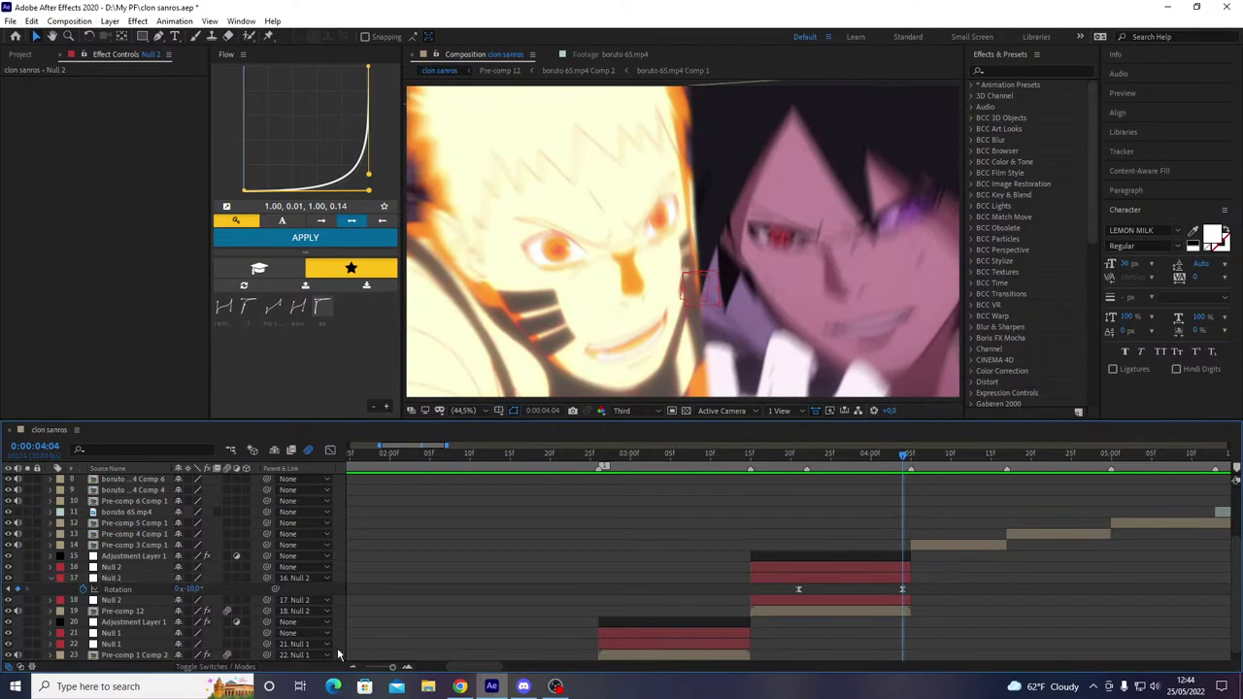
pyautogui.moveTo(192, 588)
pyautogui.mouseDown()
pyautogui.moveTo(196, 604)
pyautogui.moveTo(193, 592)
pyautogui.mouseUp()
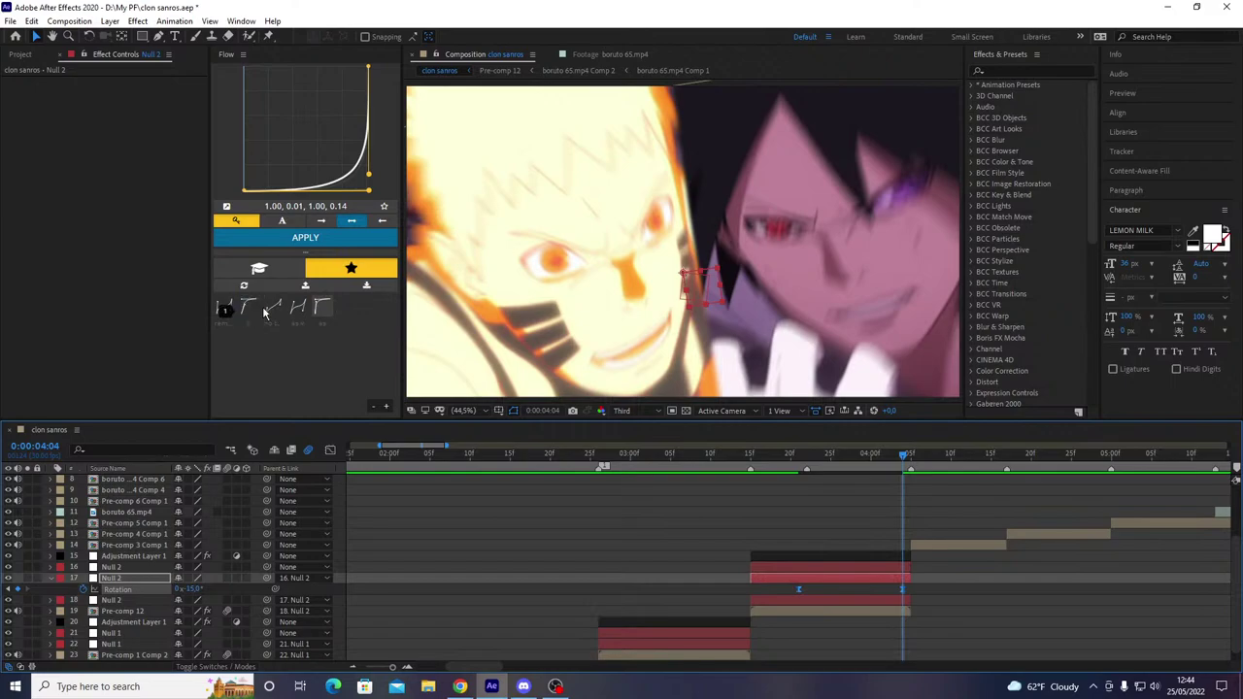
pyautogui.click(321, 307)
pyautogui.moveTo(805, 456); pyautogui.dragTo(565, 511)
pyautogui.press('space')
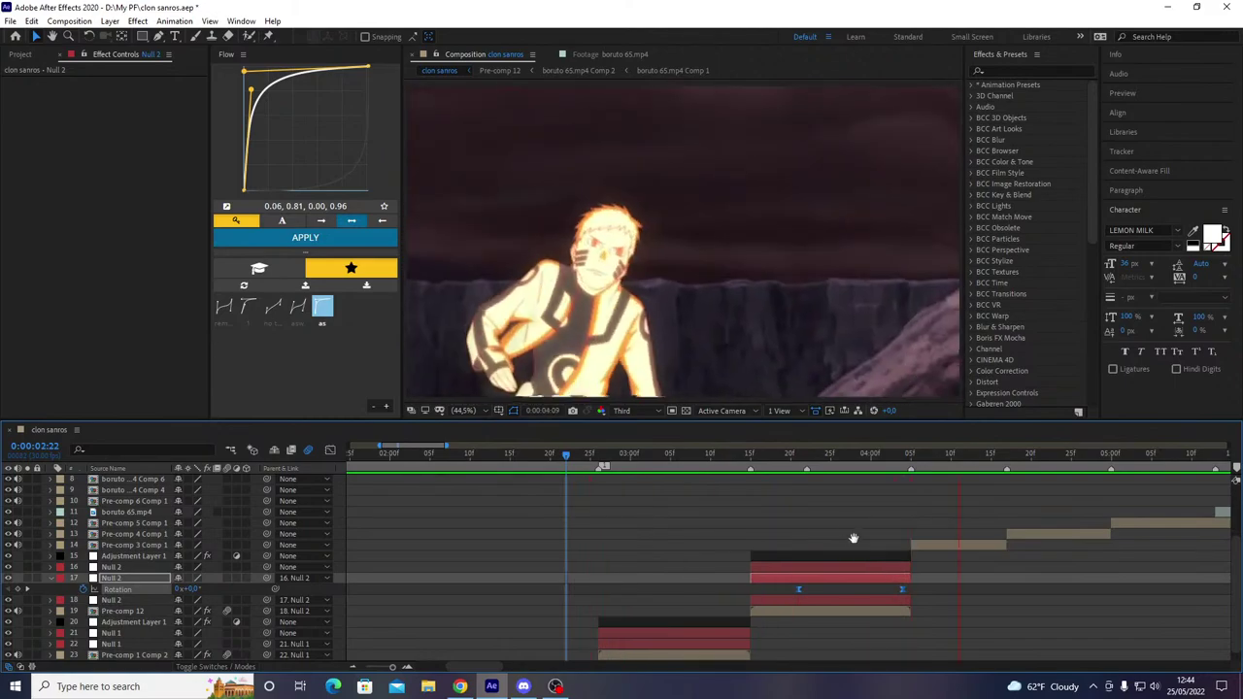
# - Move the top Null 2's ending Position, Scale and Rotation keyframes to 0:00:04:04
pyautogui.click(787, 456)
pyautogui.moveTo(786, 462); pyautogui.dragTo(905, 474)
pyautogui.press('u')
pyautogui.click(810, 586)
pyautogui.click(810, 574)
pyautogui.press('u')
pyautogui.click(812, 568)
pyautogui.press('u')
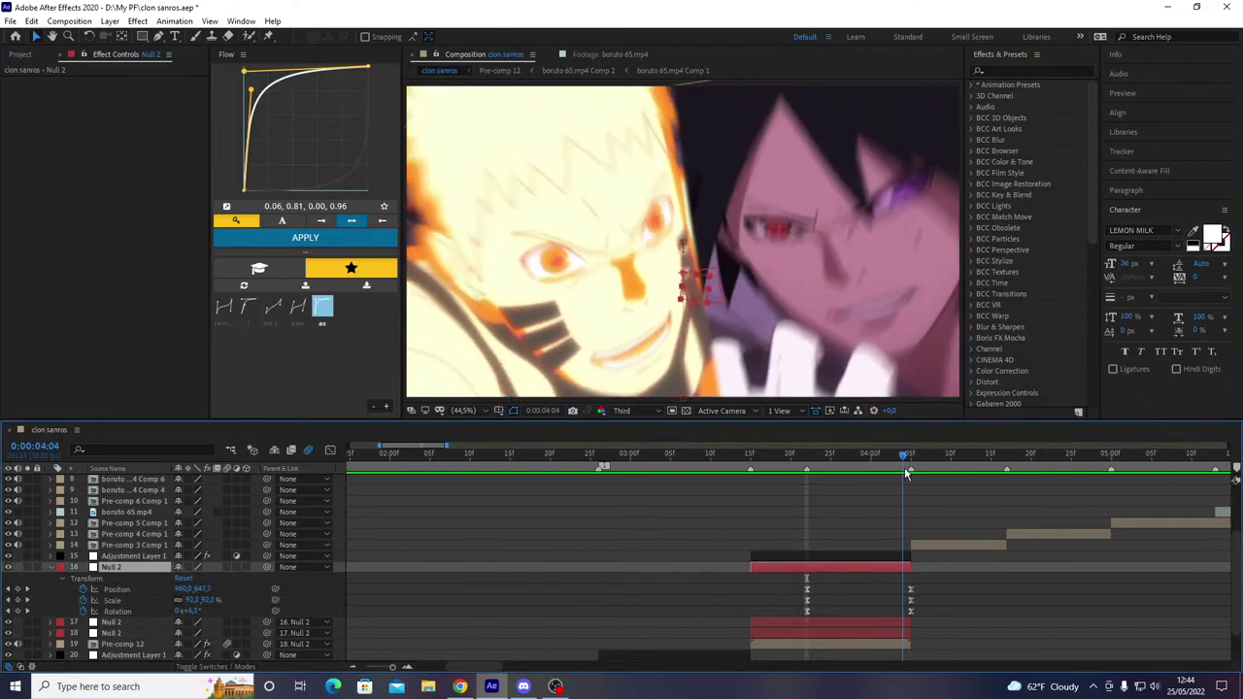
pyautogui.moveTo(939, 588); pyautogui.dragTo(902, 599)
pyautogui.click(866, 602)
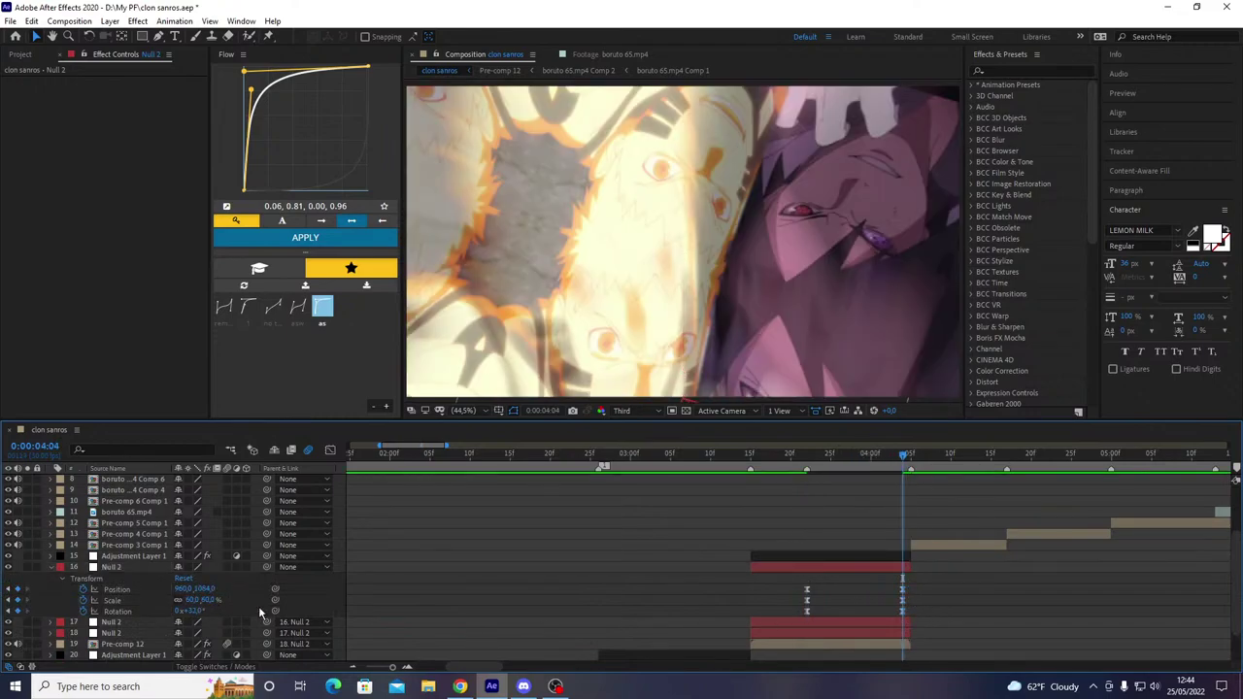
# - Set the top Null 2's ending rotation to 45° and vertical position to 1269, and shift its keyframes to 0:00:03:23 and 0:00:04:05
pyautogui.moveTo(191, 612); pyautogui.dragTo(871, 632)
pyautogui.click(196, 612)
pyautogui.write('45')
pyautogui.press('Return')
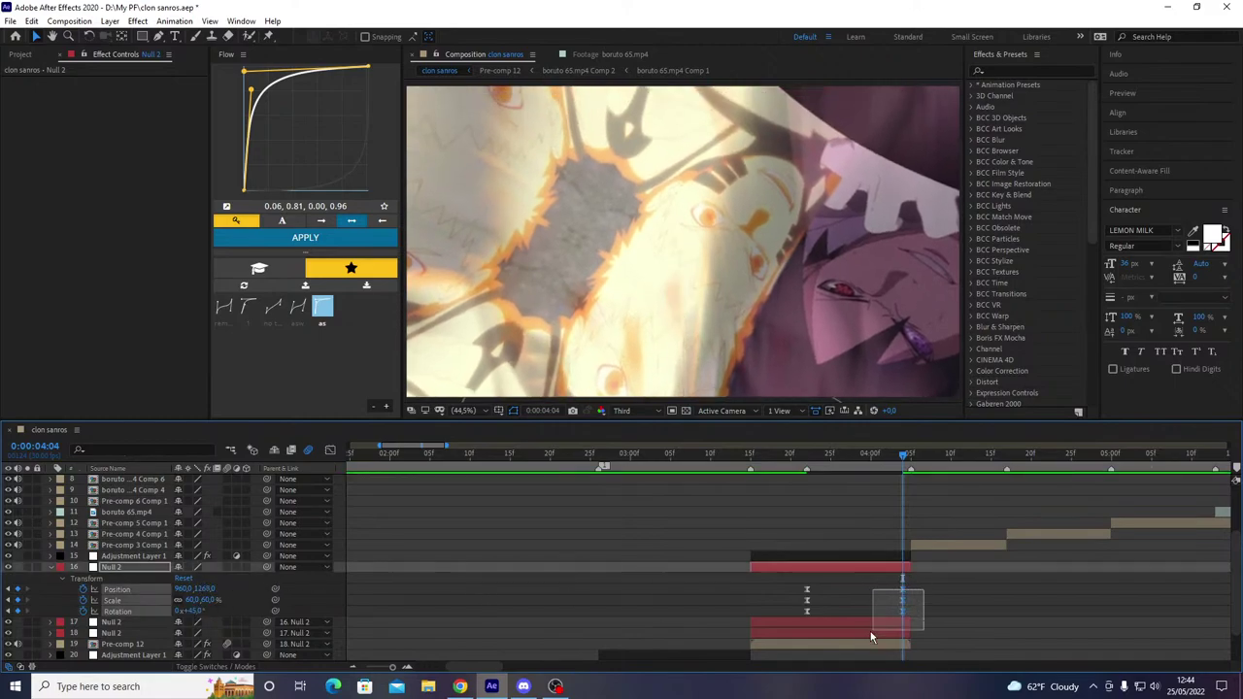
pyautogui.moveTo(805, 591); pyautogui.dragTo(814, 591)
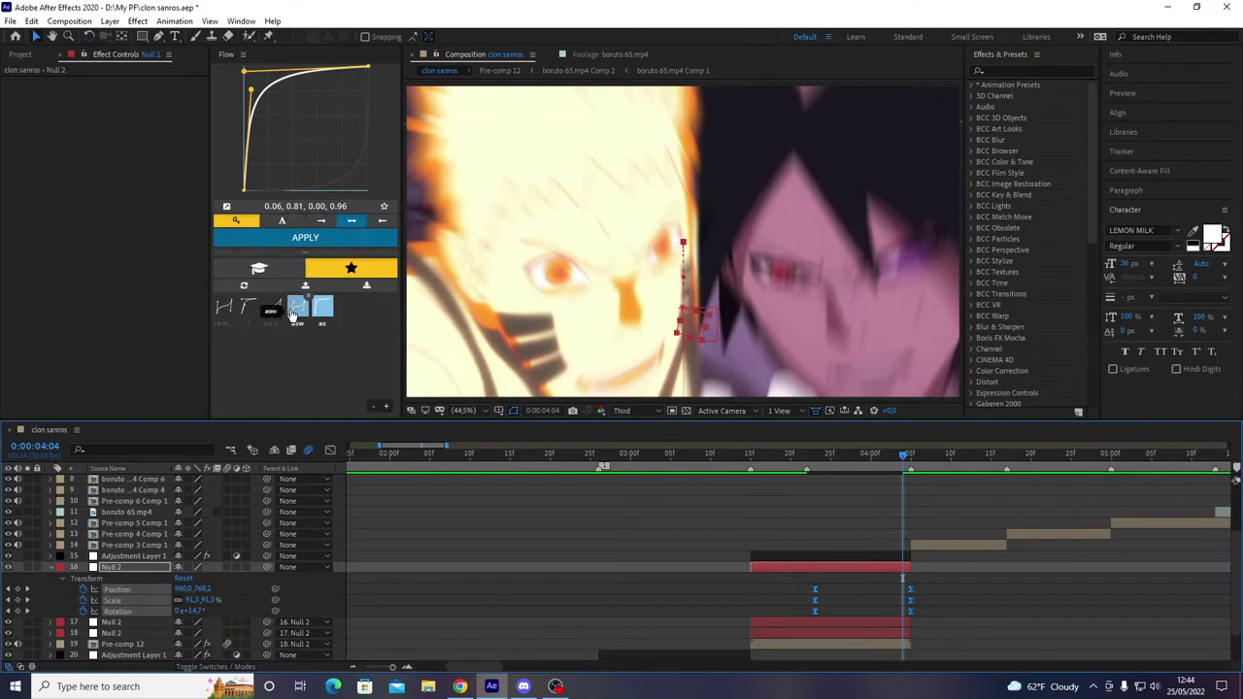
# - Shape the Flow ease curve to 1.00, 0.03, 1.00, 0.02, save it as preset "aws", and apply it to the top Null 2's keyframes
pyautogui.moveTo(250, 91); pyautogui.dragTo(381, 171)
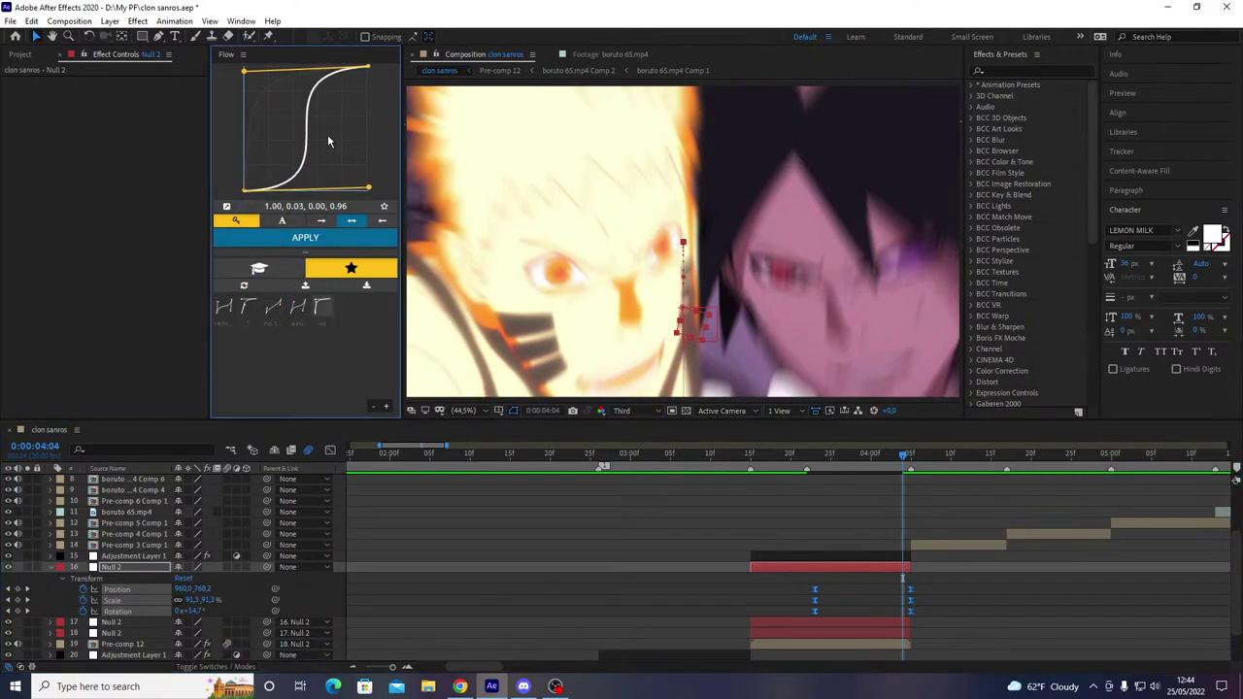
pyautogui.moveTo(245, 73); pyautogui.dragTo(281, 109)
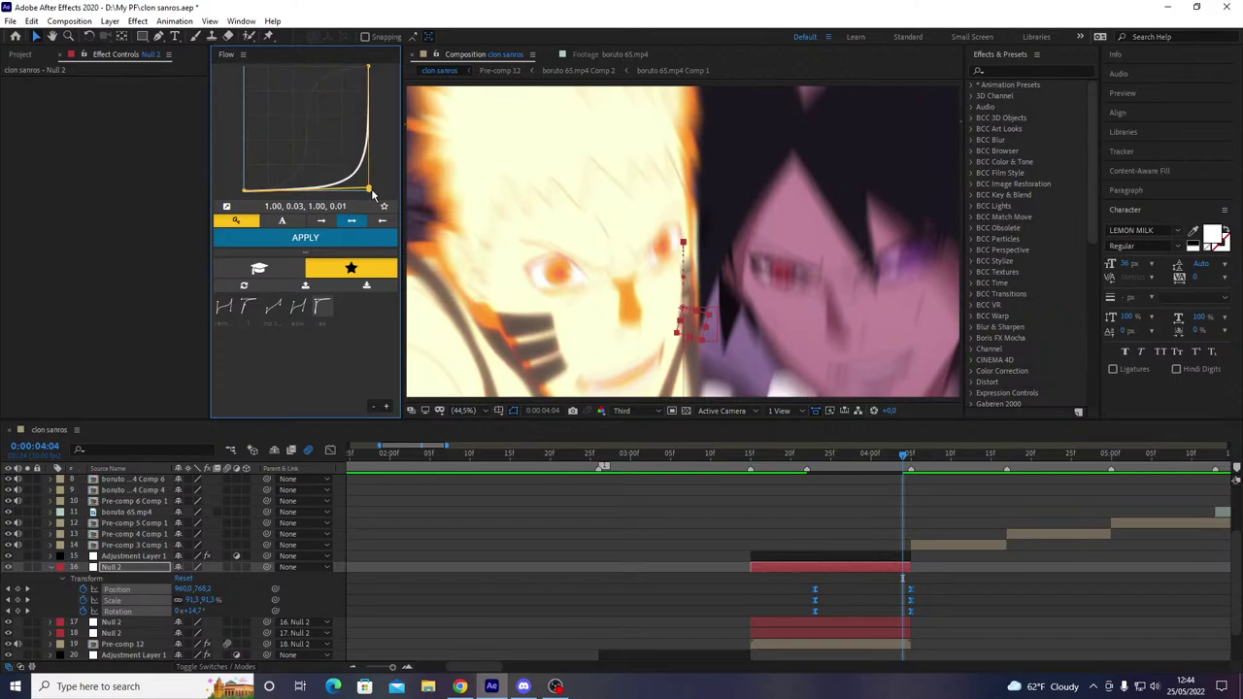
pyautogui.click(385, 209)
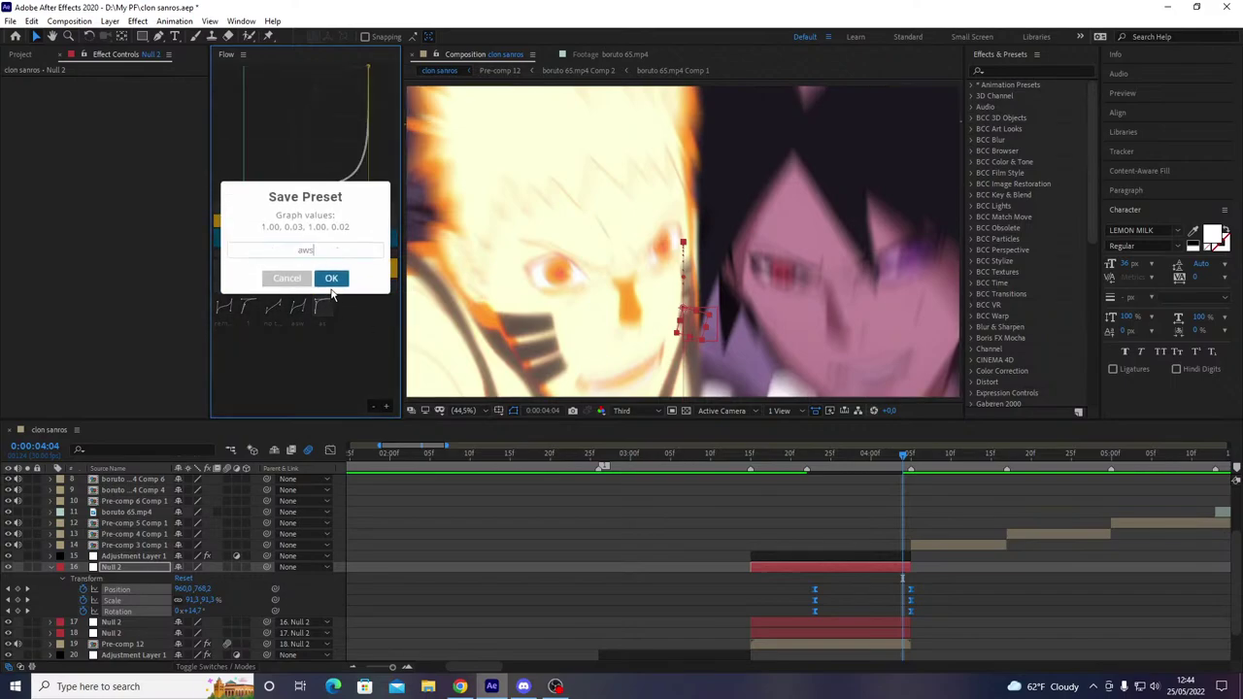
pyautogui.write('aws')
pyautogui.click(331, 280)
pyautogui.click(305, 286)
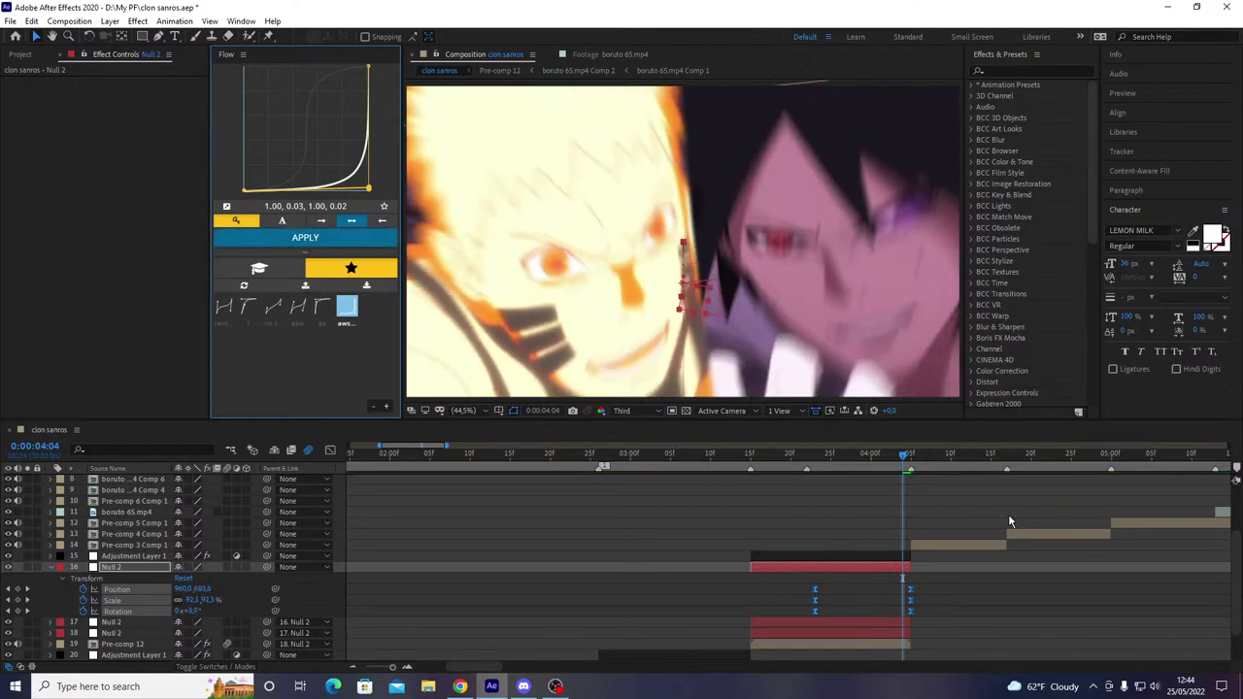
# - Move the top Null 2's starting Position, Scale and Rotation keyframes to 0:00:03:20, and preview the transition
pyautogui.press('space')
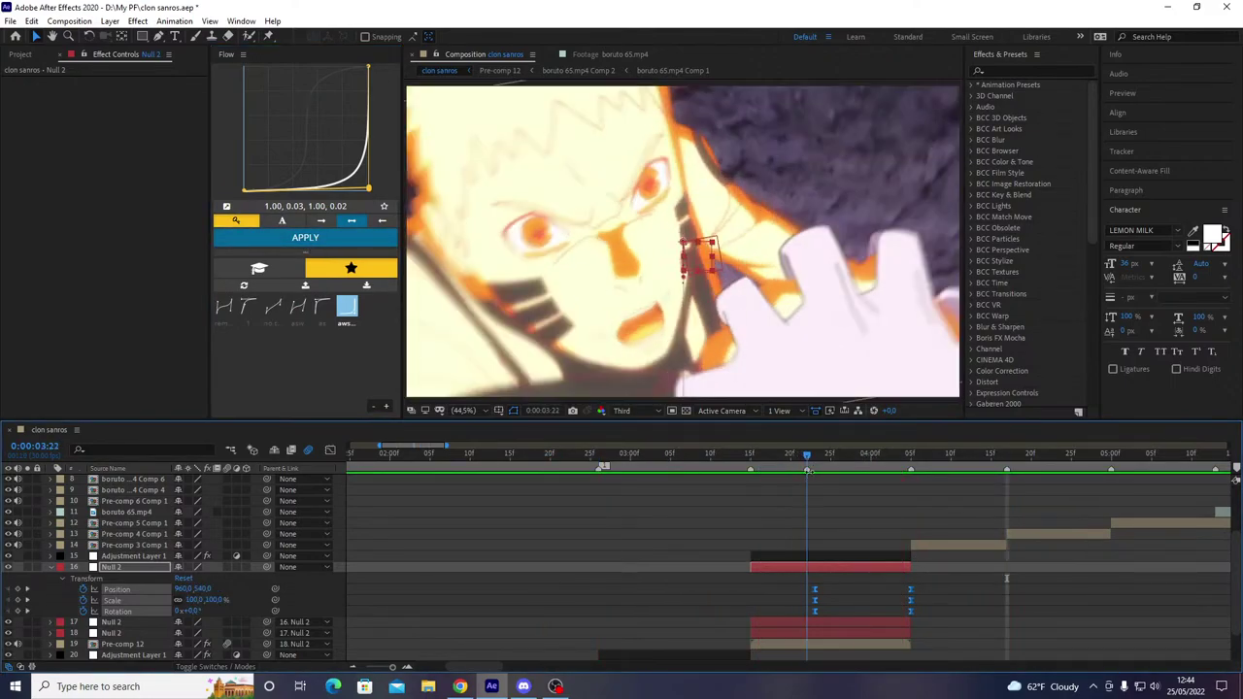
pyautogui.moveTo(812, 600); pyautogui.dragTo(791, 600)
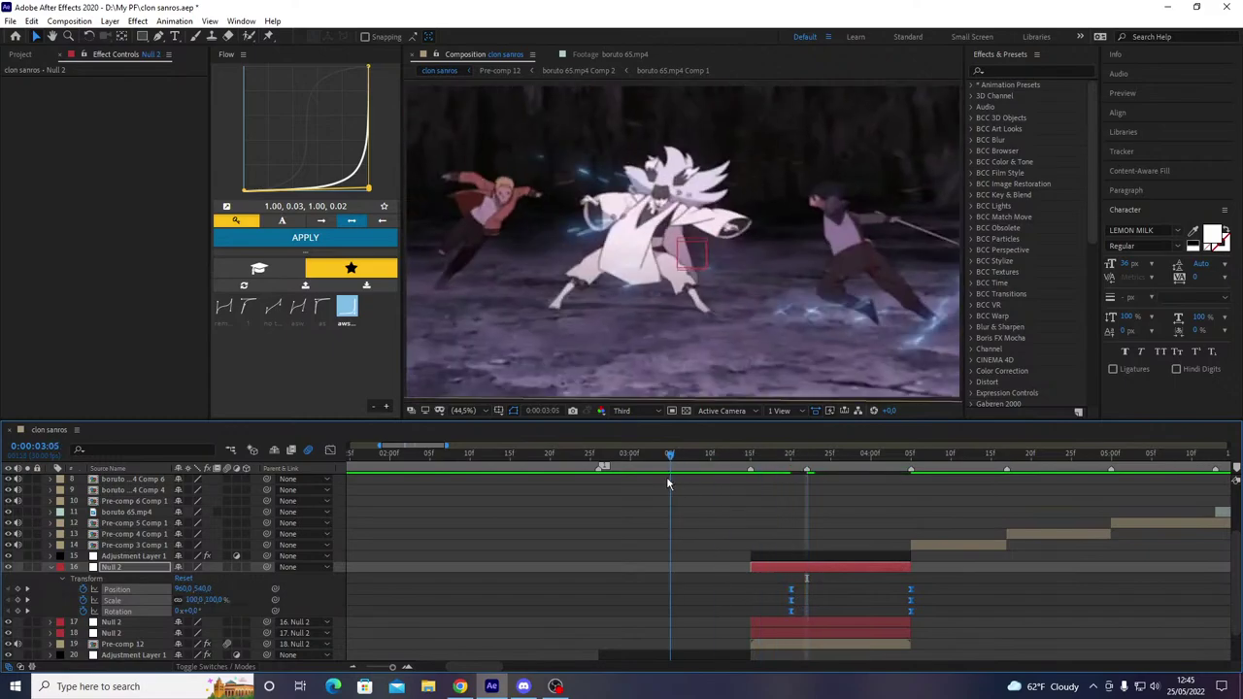
pyautogui.moveTo(813, 456); pyautogui.dragTo(907, 486)
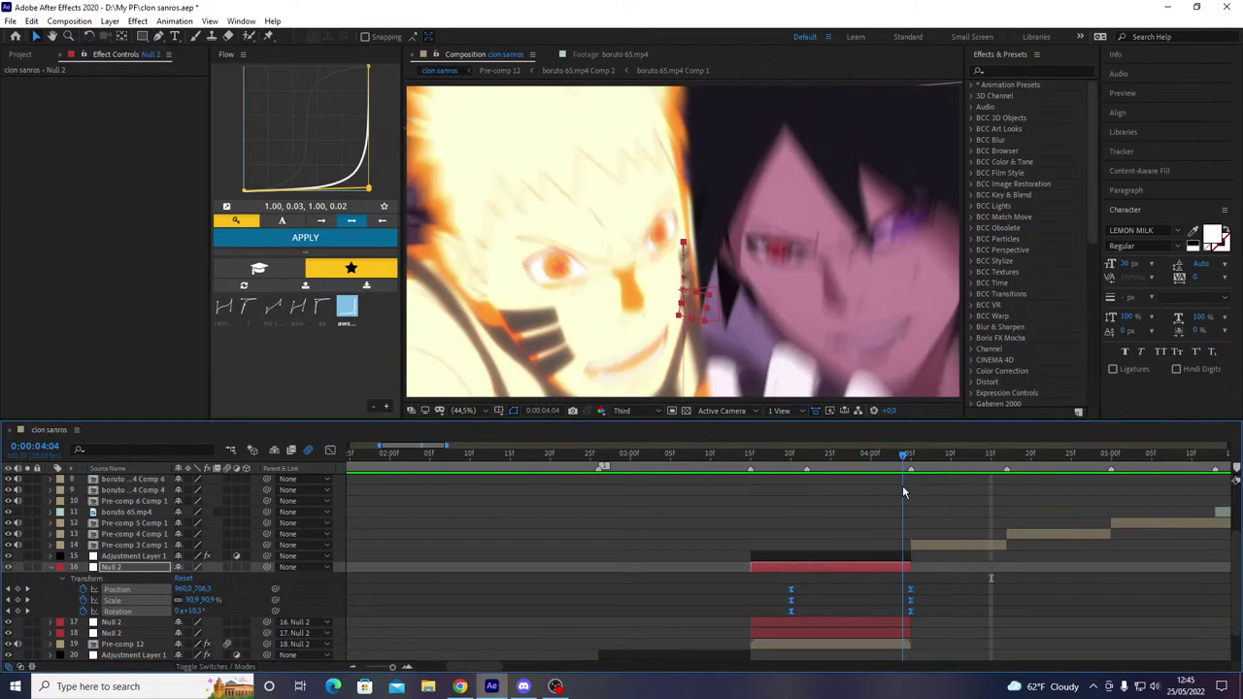
pyautogui.press('u')
pyautogui.moveTo(761, 456); pyautogui.dragTo(534, 458)
pyautogui.press('space')
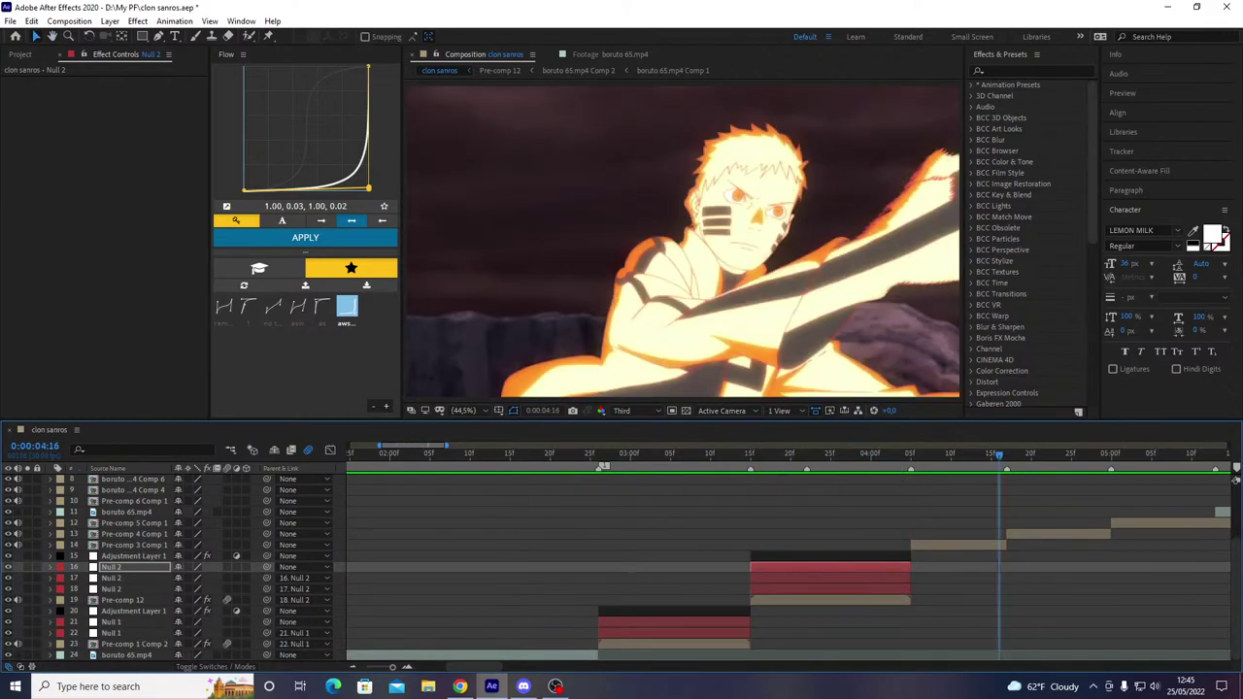
# - Set the scale of Pre-comp 3 Comp 1 to 103%
pyautogui.moveTo(794, 456); pyautogui.dragTo(685, 584)
pyautogui.hscroll(3, 777, 505)
pyautogui.click(693, 544)
pyautogui.press('s')
pyautogui.click(206, 558)
pyautogui.write('1')
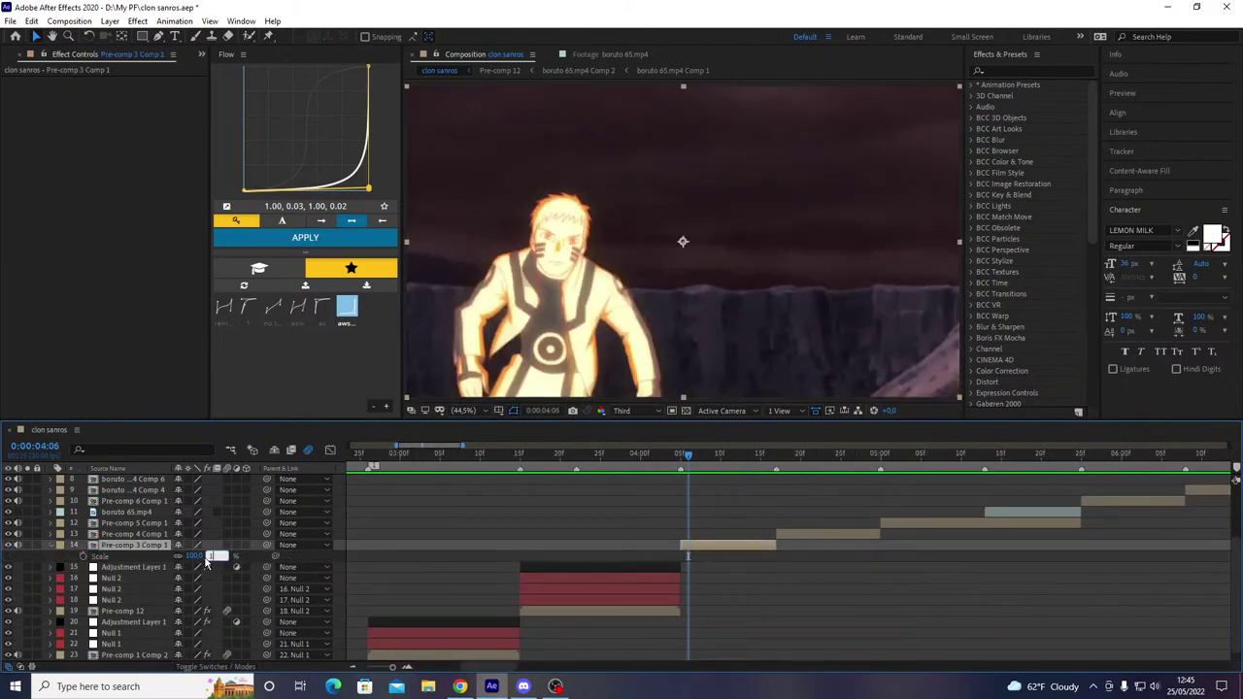
pyautogui.write('03')
pyautogui.press('Return')
# - Pre-compose the scaled Pre-comp 3 Comp 1 clip, paste the Motion Tile effect onto it, and save the project
pyautogui.hotkey('ctrl', 'shift', 'c')
pyautogui.press('Return')
pyautogui.hotkey('ctrl', 'v')
pyautogui.hotkey('ctrl', 's')
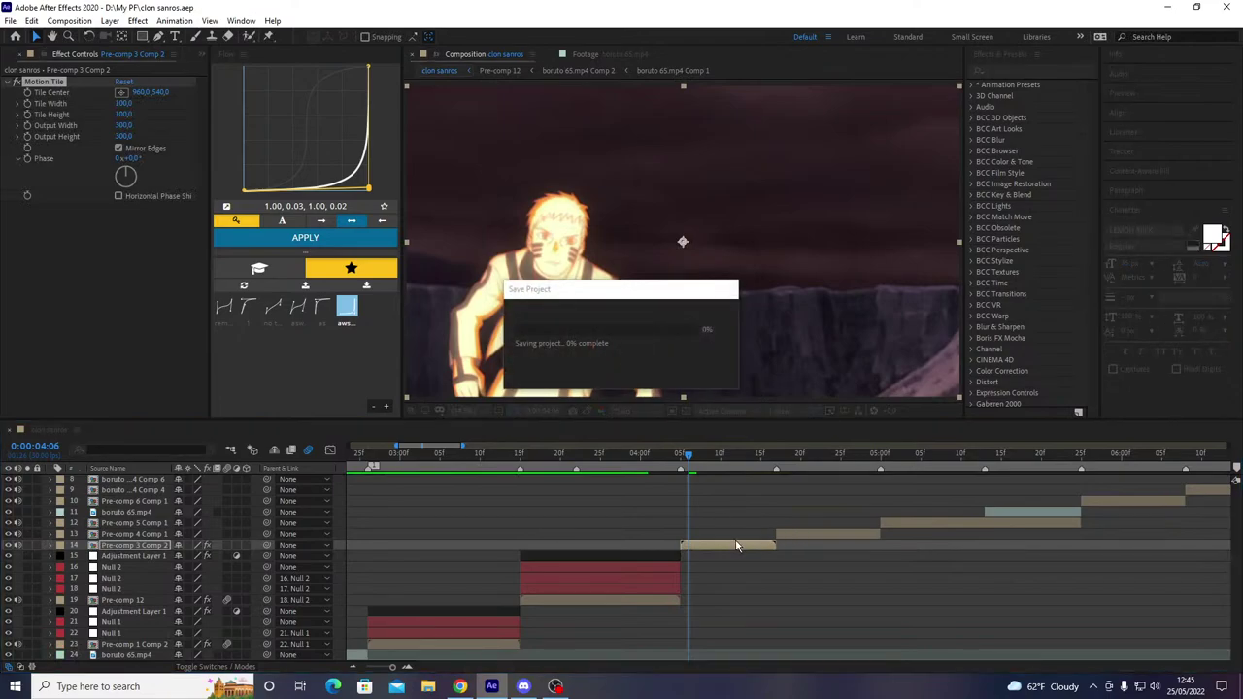
# - Add a null object above Pre-comp 3 Comp 2, trim it to the clip's span, and keep one duplicate of it
pyautogui.press('pageup')
pyautogui.hotkey('ctrl', 'alt', 'shift', 'y')
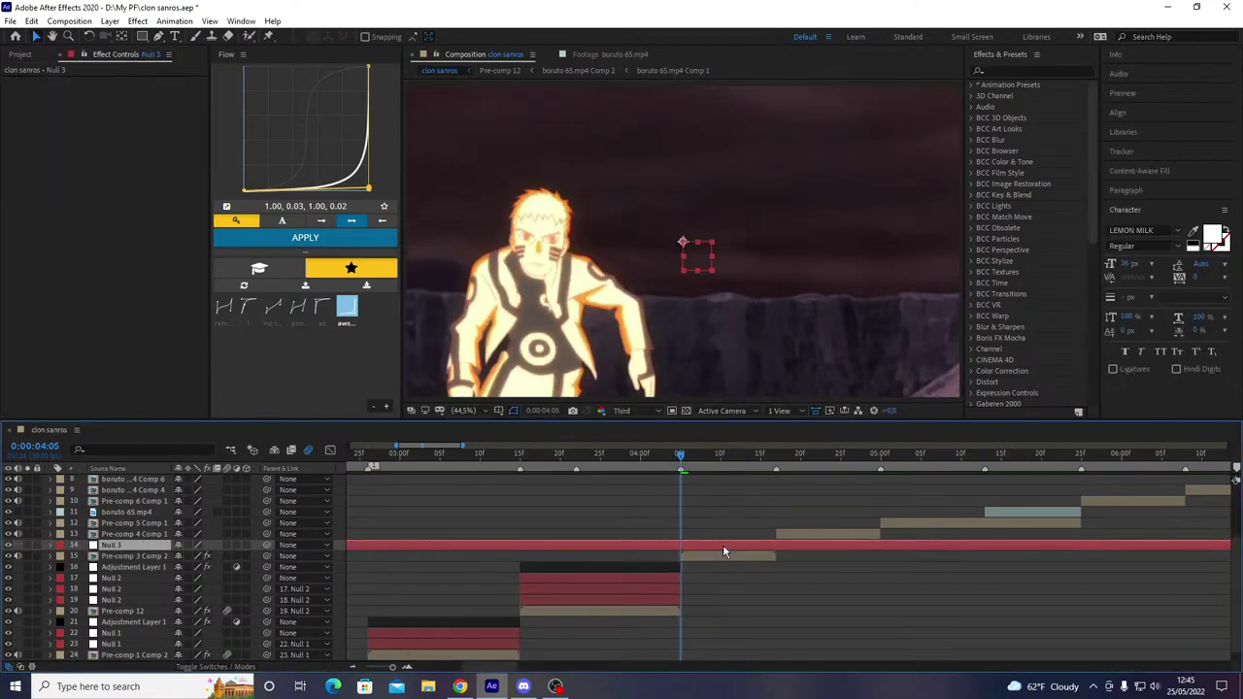
pyautogui.hotkey('alt', '[')
pyautogui.click(772, 462)
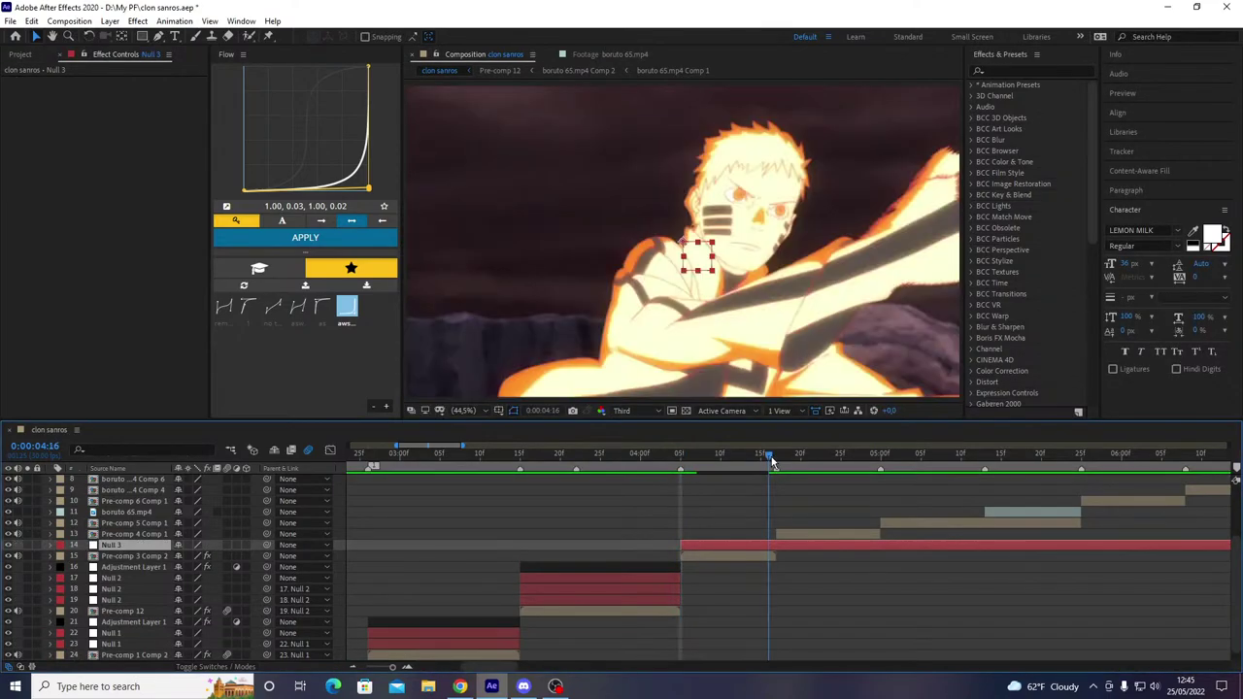
pyautogui.hotkey('alt', ']')
pyautogui.hotkey('ctrl', 'd')
pyautogui.hotkey('ctrl', 'd')
pyautogui.hotkey('ctrl', 'z')
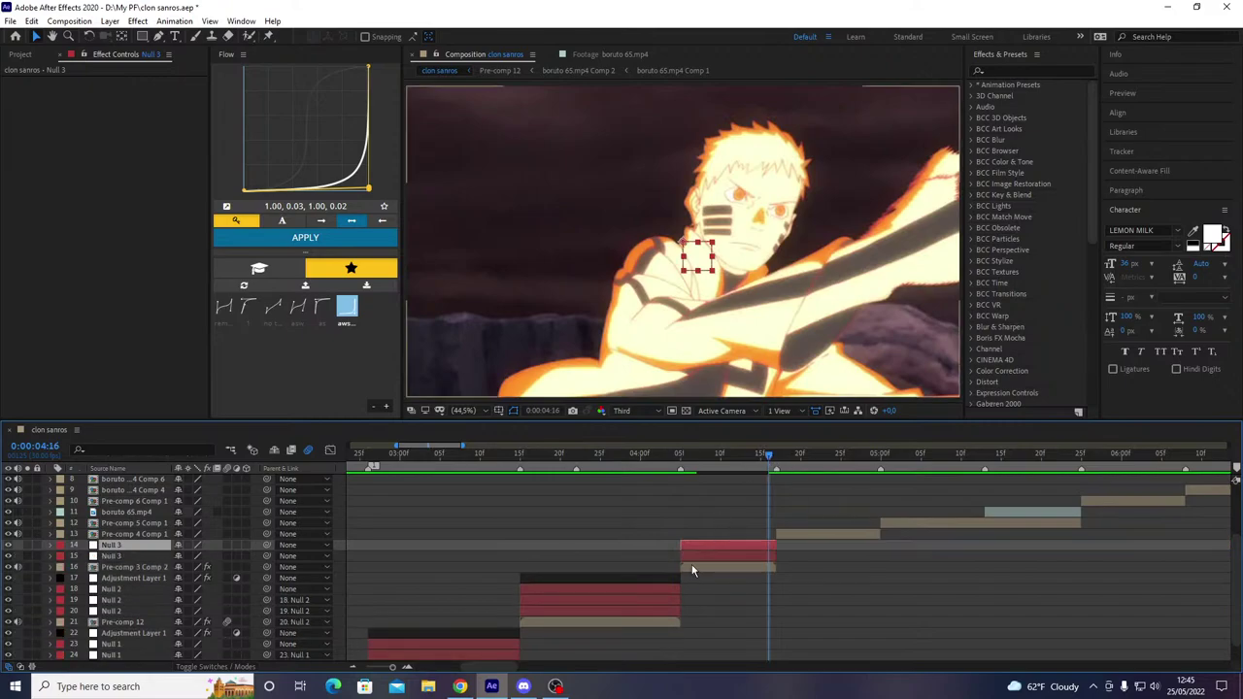
# - Enable motion blur on Pre-comp 3 Comp 2, and parent it to the lower Null 3 and that null to the upper Null 3
pyautogui.click(693, 570)
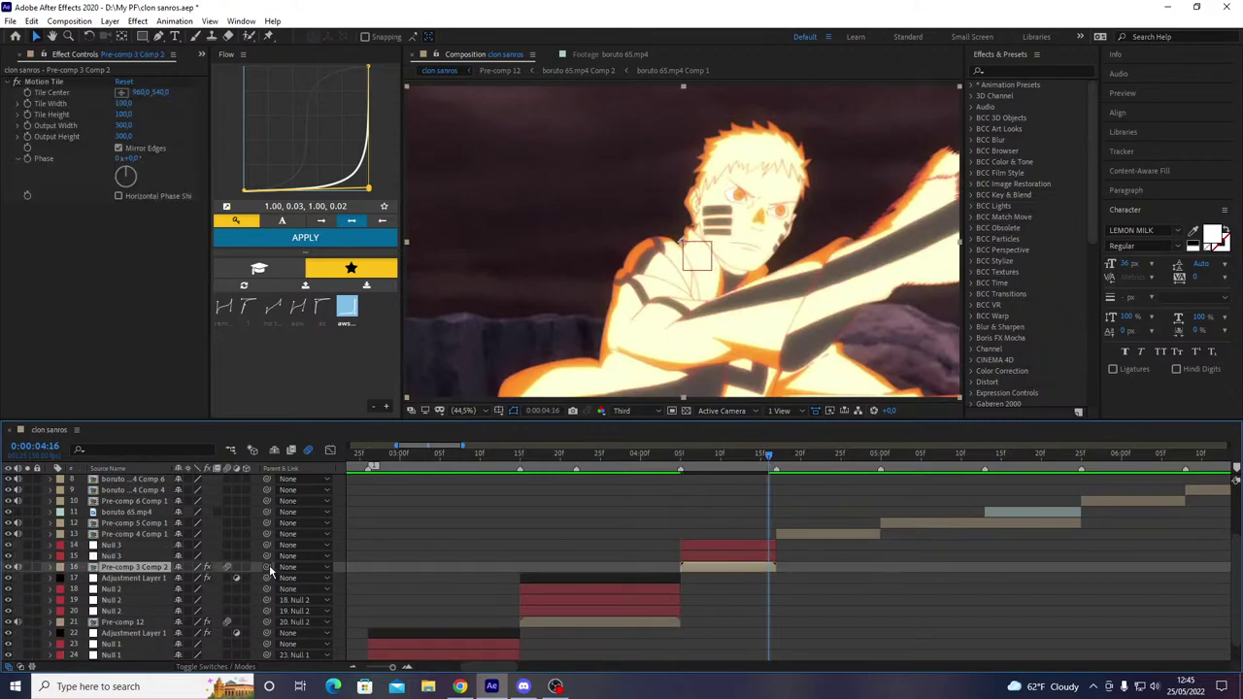
pyautogui.moveTo(269, 567); pyautogui.dragTo(255, 547)
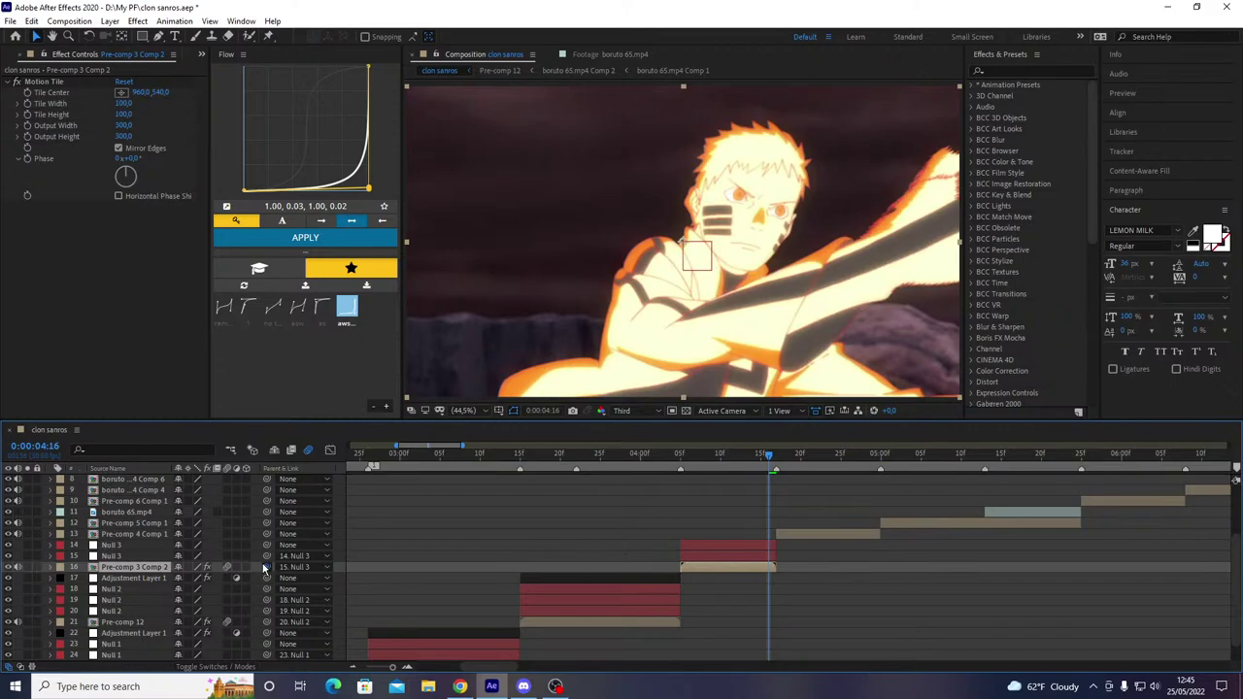
pyautogui.click(616, 466)
pyautogui.press('space')
pyautogui.press('space')
# - Add Position, Scale and Rotation keyframes at the end of the lower Null 3, at 0:00:04:16
pyautogui.click(680, 468)
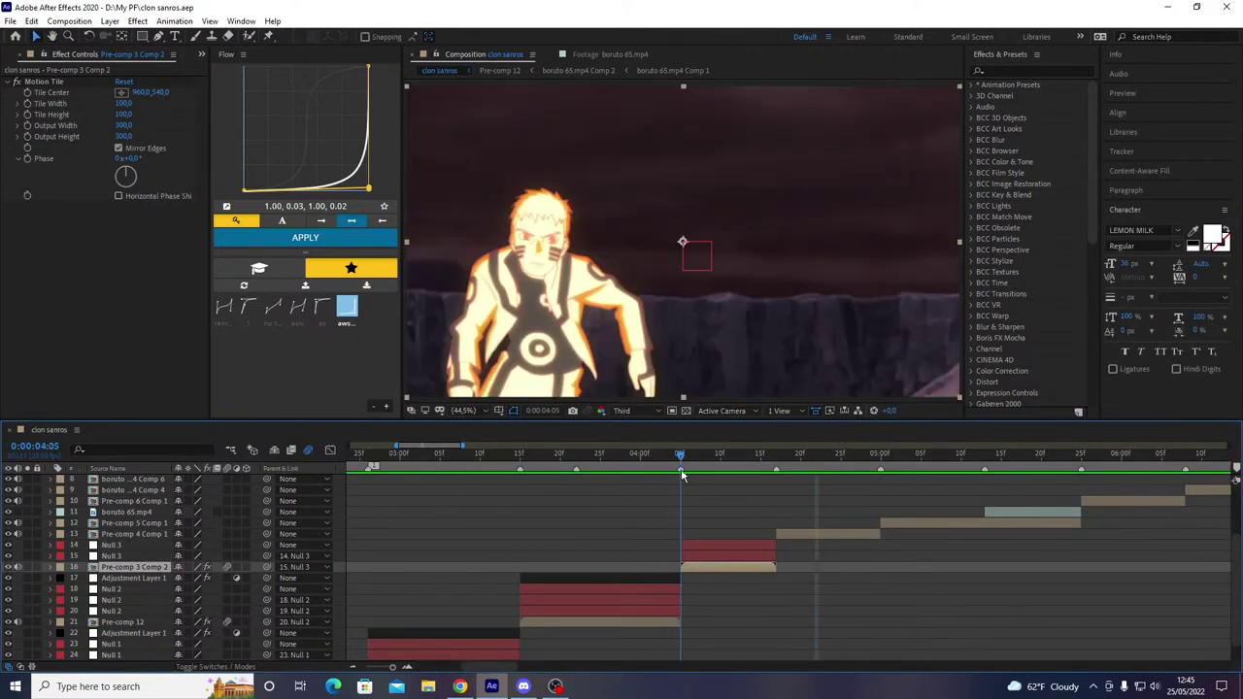
pyautogui.click(692, 557)
pyautogui.press('s')
pyautogui.hotkey('shift', 'r')
pyautogui.hotkey('shift', 'p')
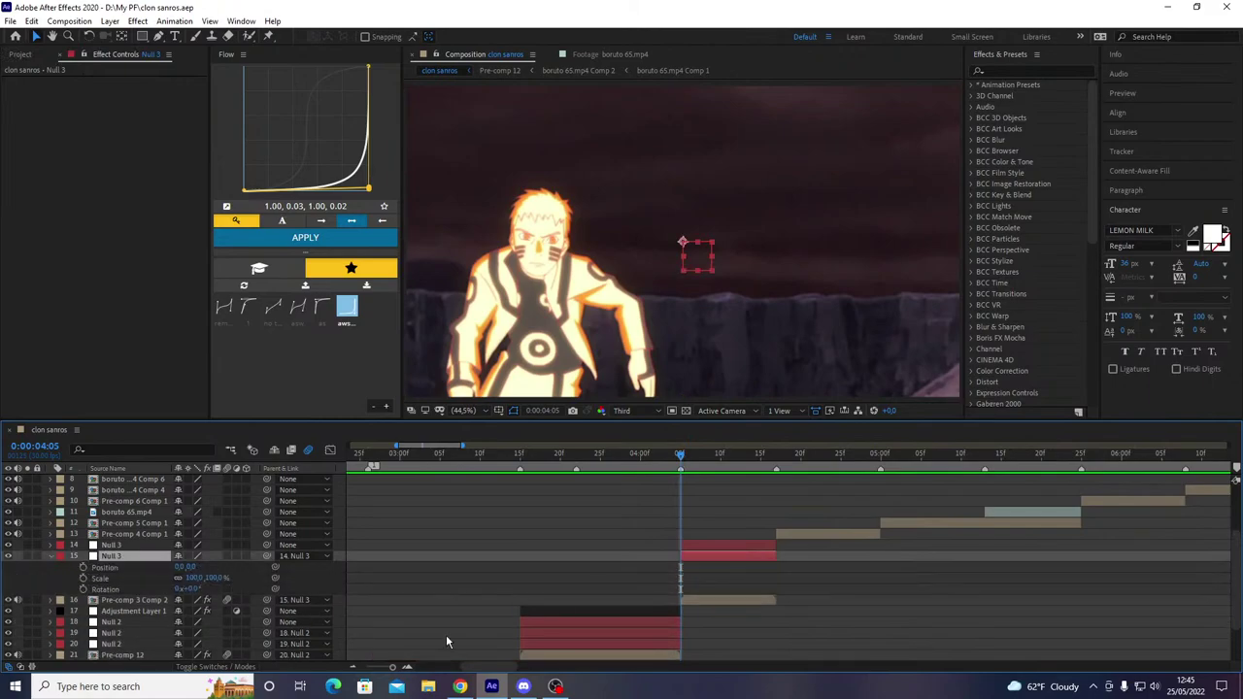
pyautogui.press('o')
pyautogui.moveTo(85, 567); pyautogui.dragTo(85, 593)
# - Set the lower Null 3's rotation at 0:00:04:05 to -30°, and check the middle Null 2's rotation keyframes for comparison
pyautogui.press('i')
pyautogui.click(305, 573)
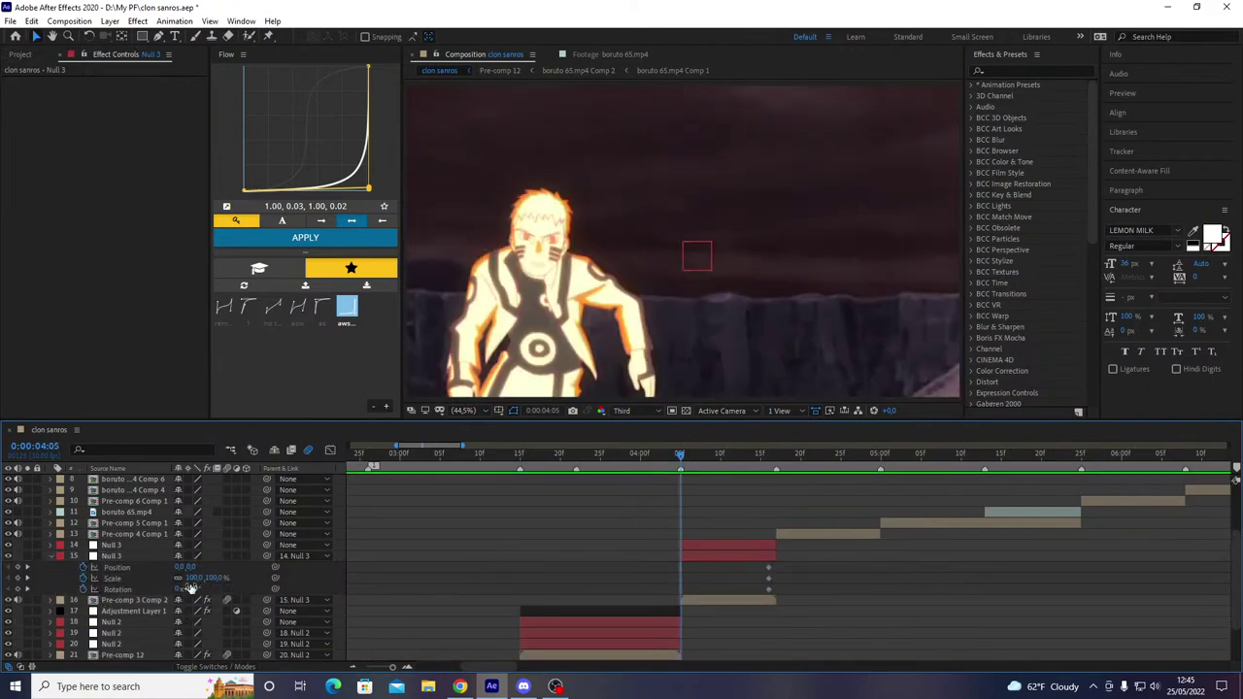
pyautogui.moveTo(192, 588); pyautogui.dragTo(184, 594)
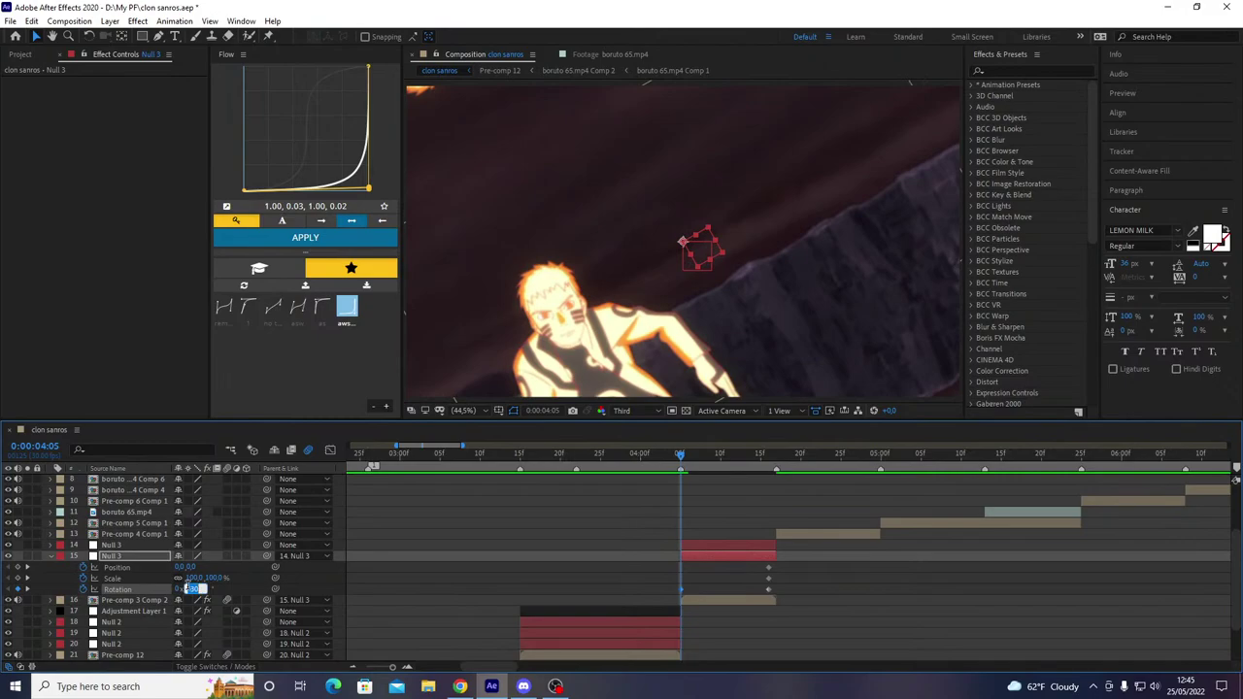
pyautogui.click(562, 622)
pyautogui.hotkey('alt', 'shift', 'r')
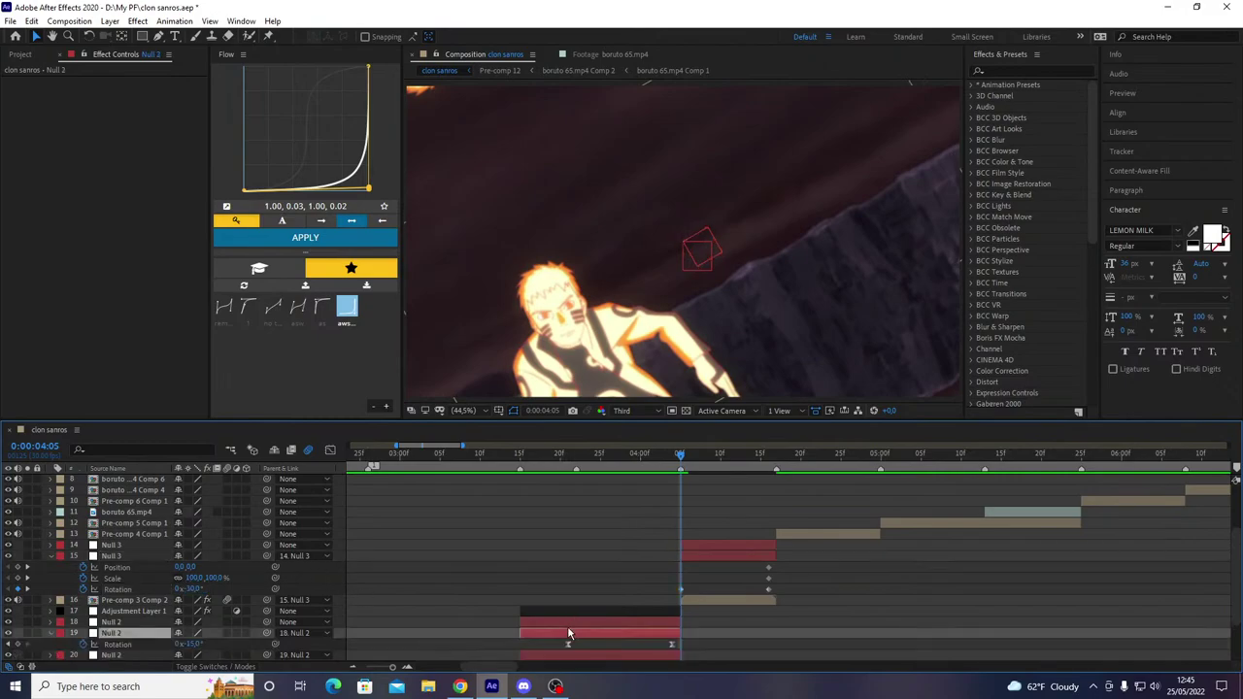
pyautogui.press('u')
pyautogui.click(492, 596)
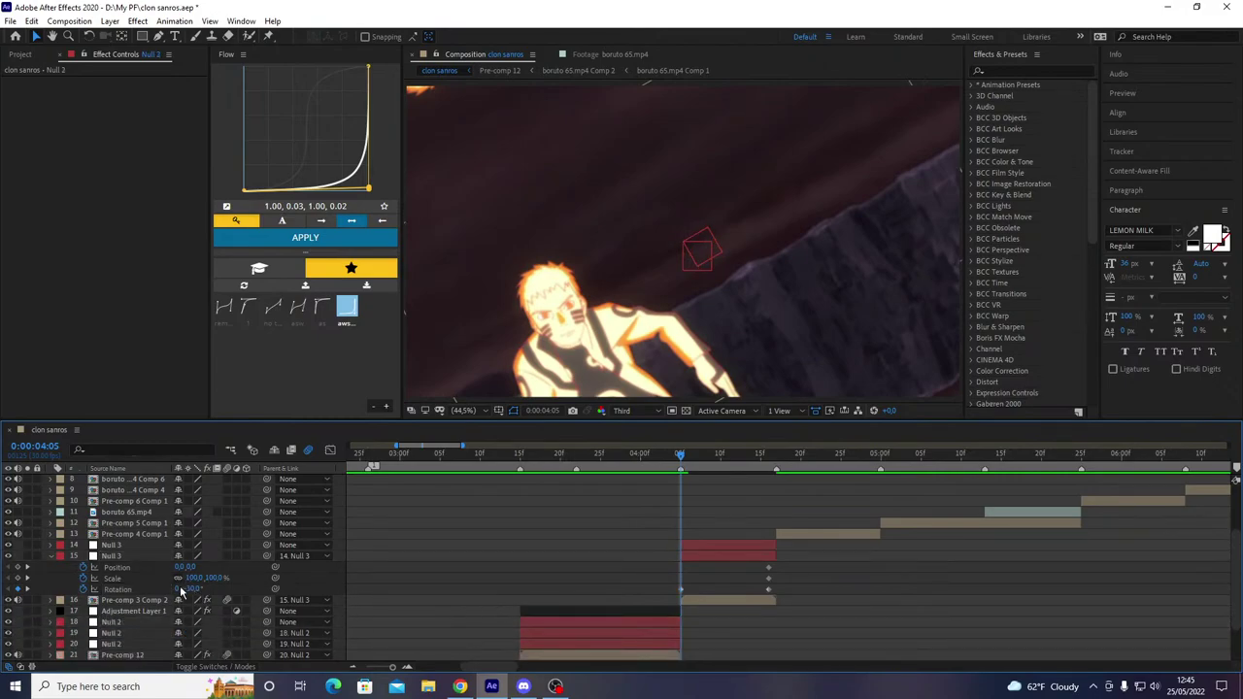
# - Set the lower Null 3's rotation to -32° and its scale to 250% at 0:00:04:05
pyautogui.press('Return')
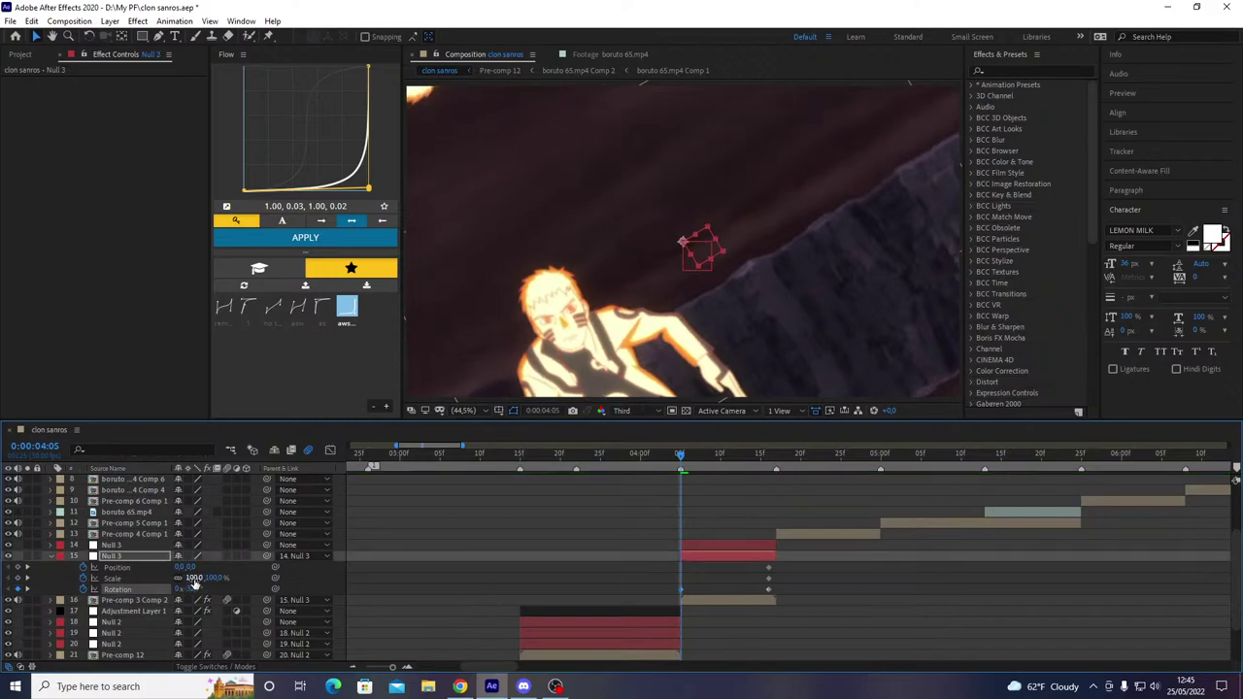
pyautogui.click(211, 579)
pyautogui.write('300')
pyautogui.press('Return')
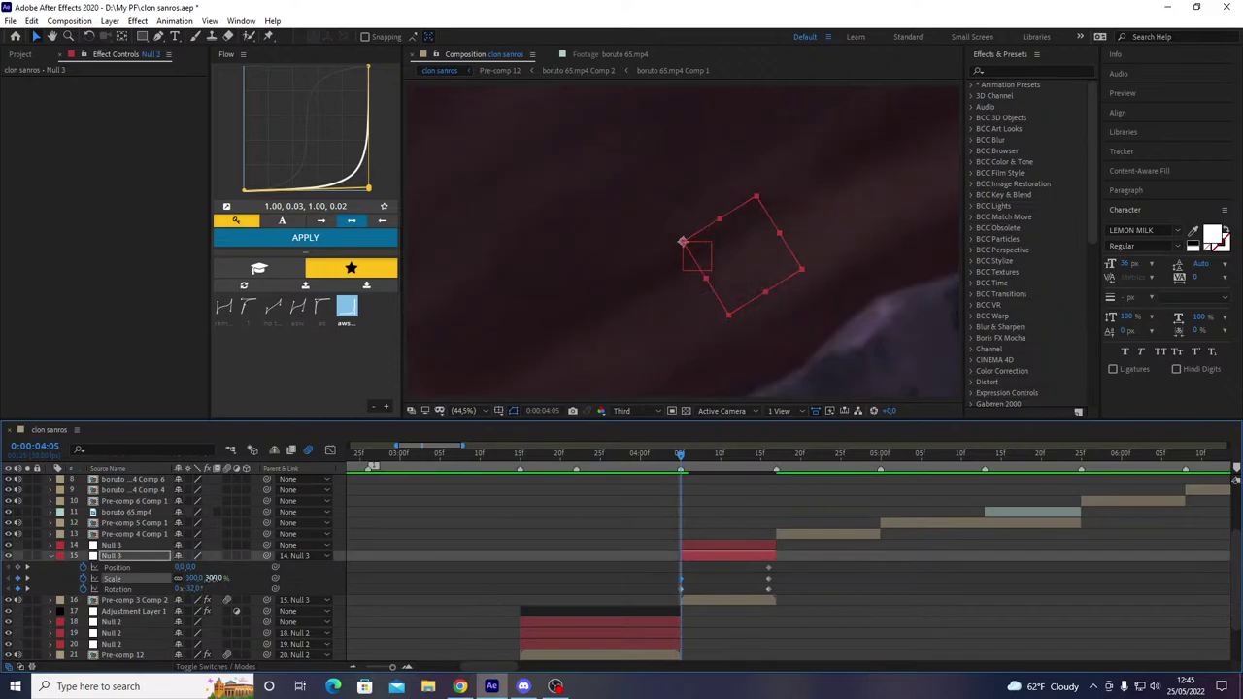
pyautogui.press('Return')
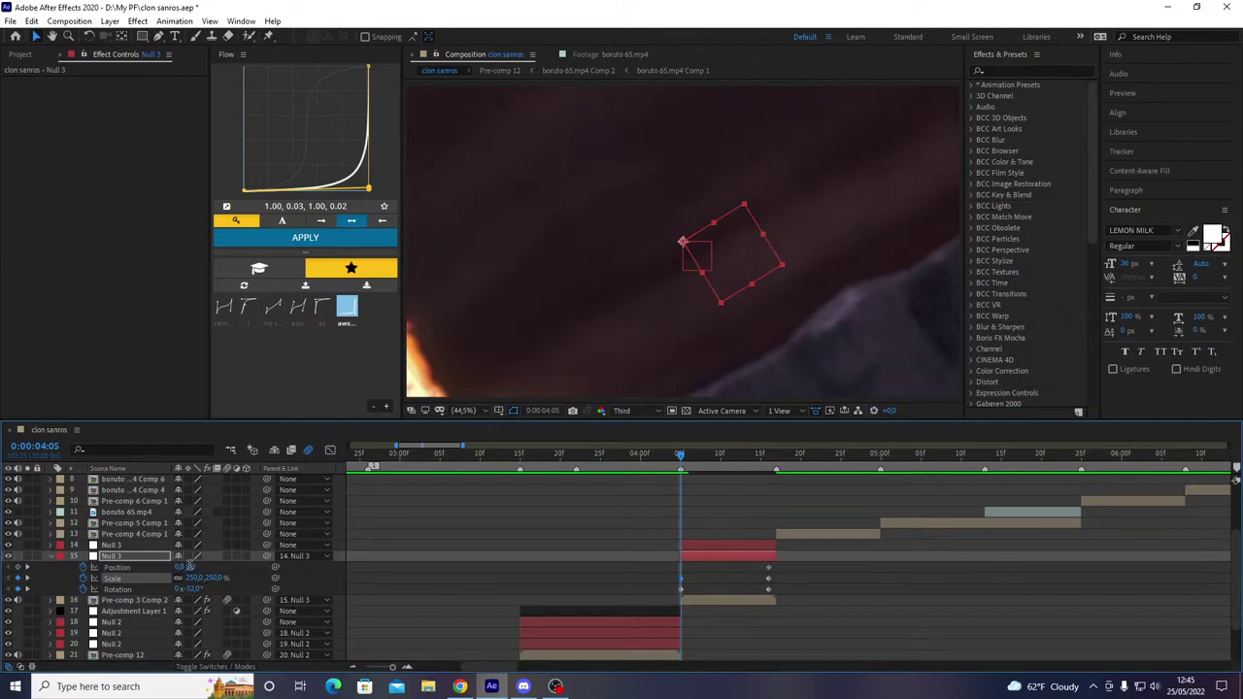
# - Set the lower Null 3's vertical position to about -1107 at 0:00:04:05
pyautogui.write('0')
pyautogui.press('Return')
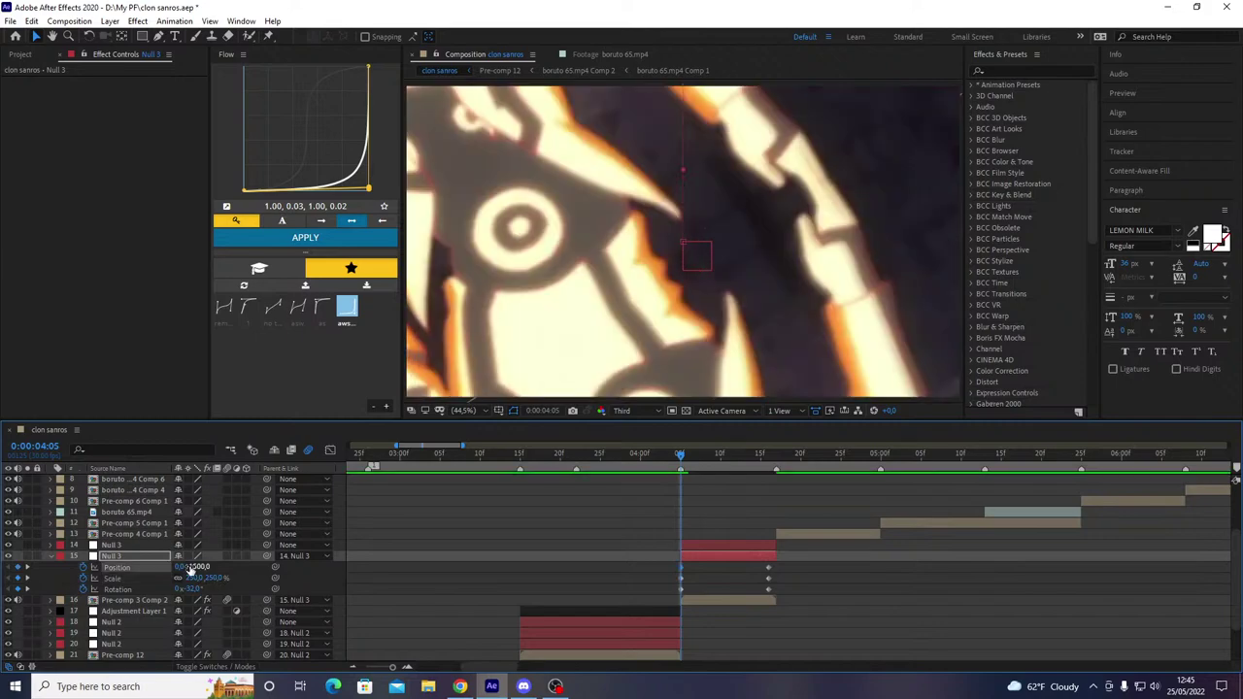
pyautogui.moveTo(192, 566); pyautogui.dragTo(410, 604)
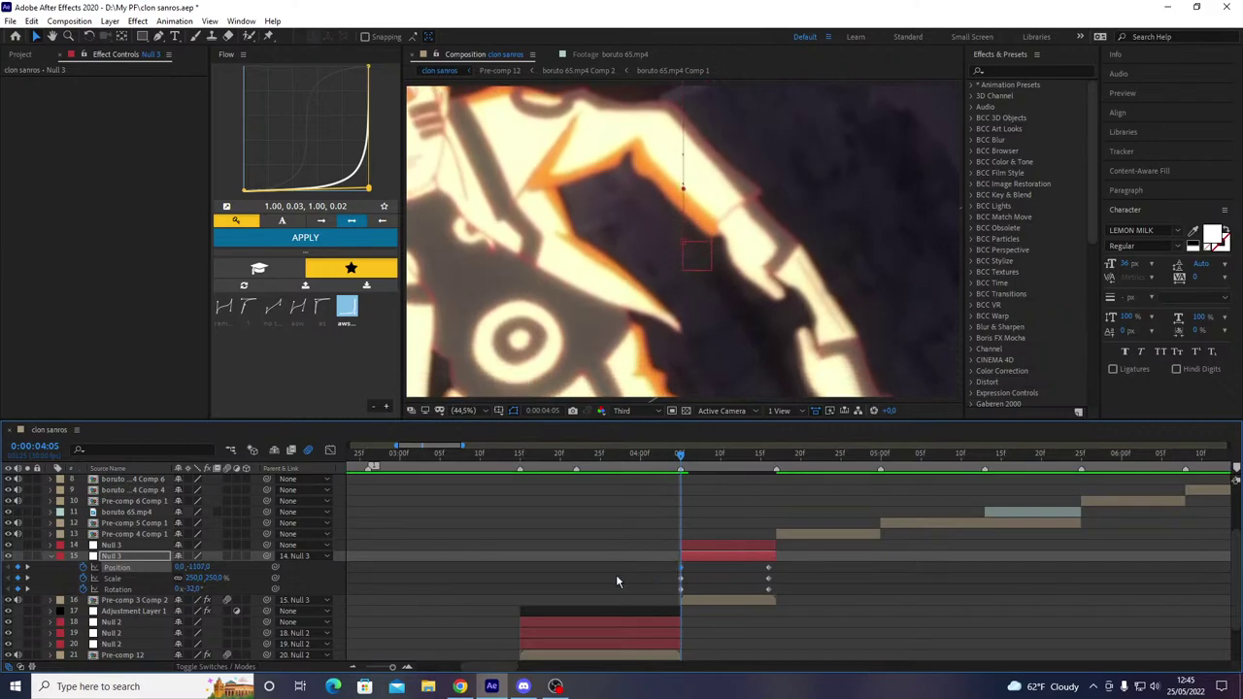
# - Ease all of the lower Null 3's keyframes with the saved Flow curve "as", preview the transition, and save the project
pyautogui.click(247, 316)
pyautogui.click(321, 316)
pyautogui.click(310, 242)
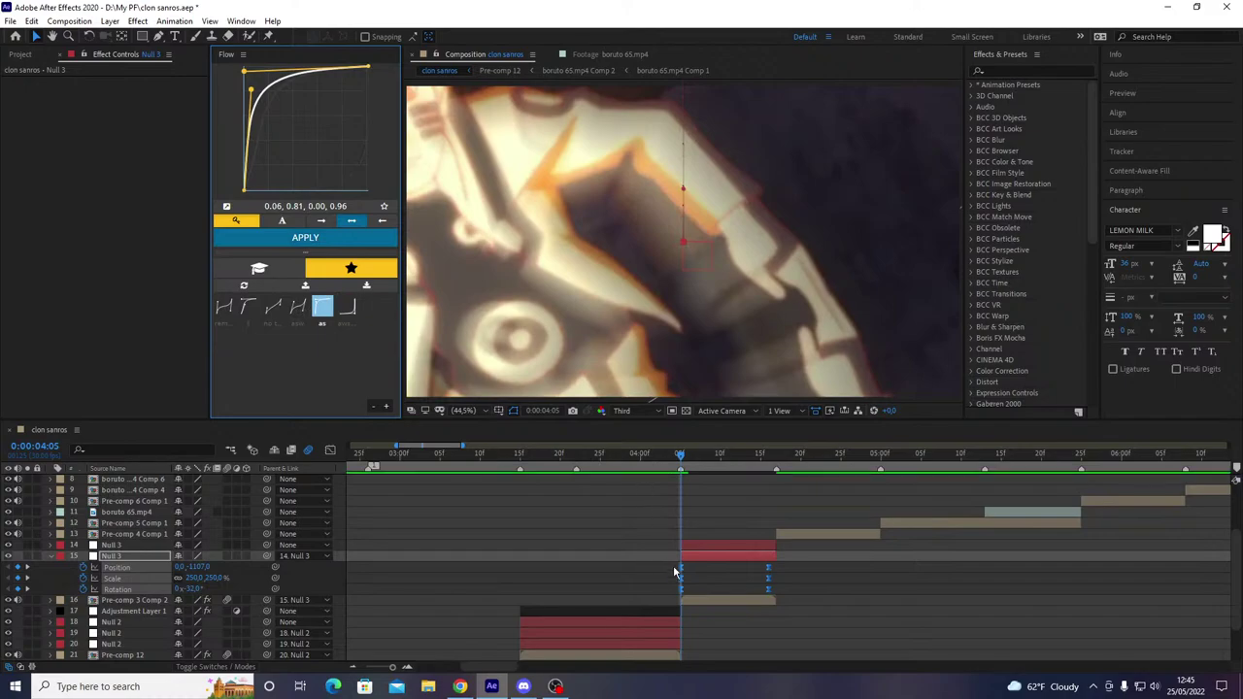
pyautogui.press('space')
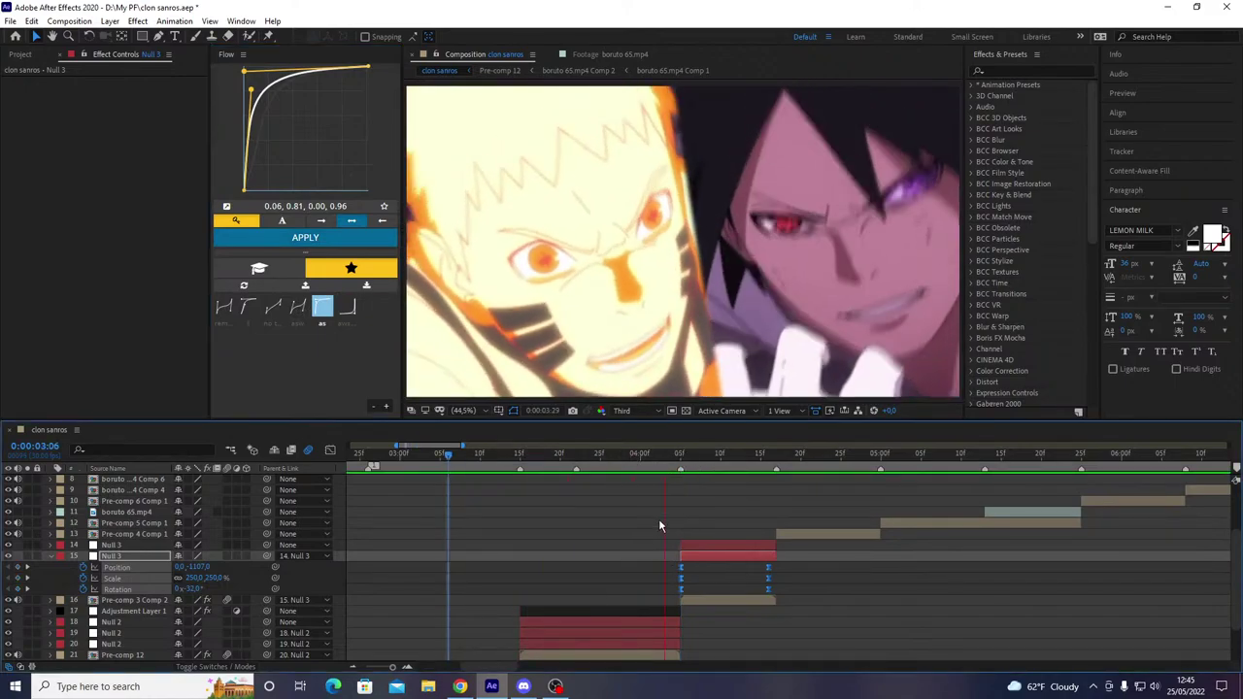
pyautogui.moveTo(655, 453); pyautogui.dragTo(773, 485)
pyautogui.press('u')
pyautogui.hotkey('ctrl', 's')
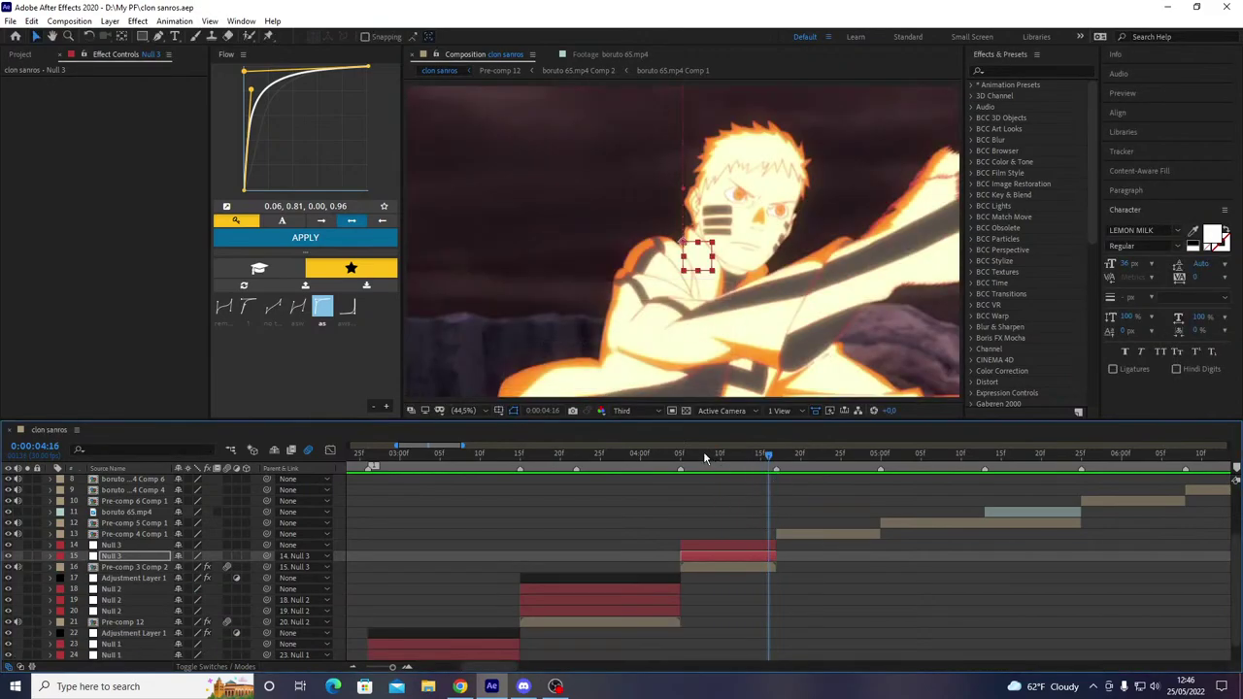
# - Add Position and Scale keyframes to the upper Null 3 at 0:00:04:07
pyautogui.click(697, 457)
pyautogui.click(693, 544)
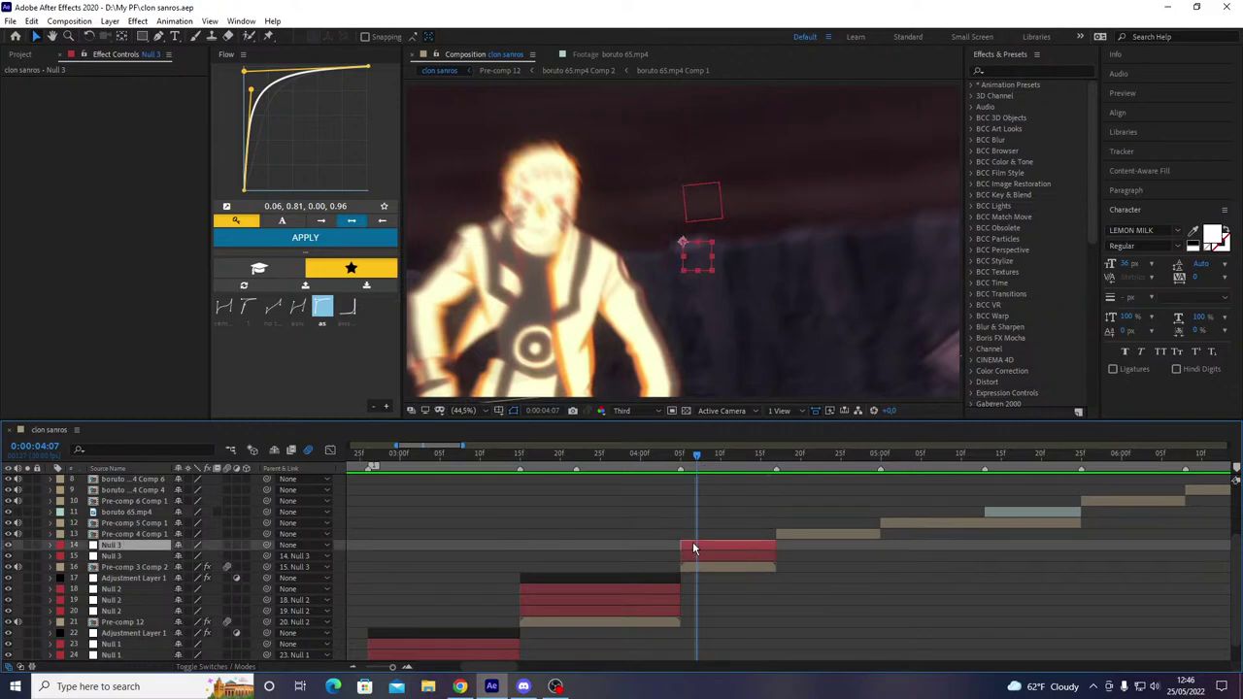
pyautogui.press('u')
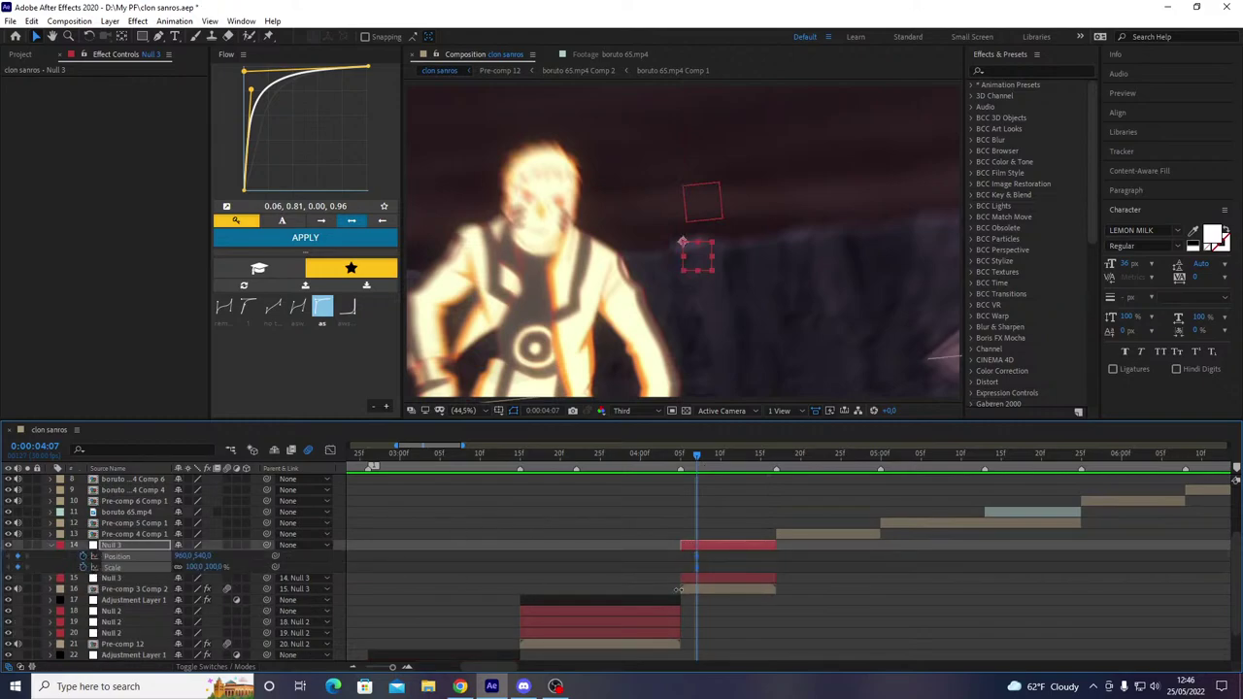
# - At 0:00:04:16, set the upper Null 3's scale to 250% and its horizontal position to about 2457
pyautogui.press('o')
pyautogui.click(621, 545)
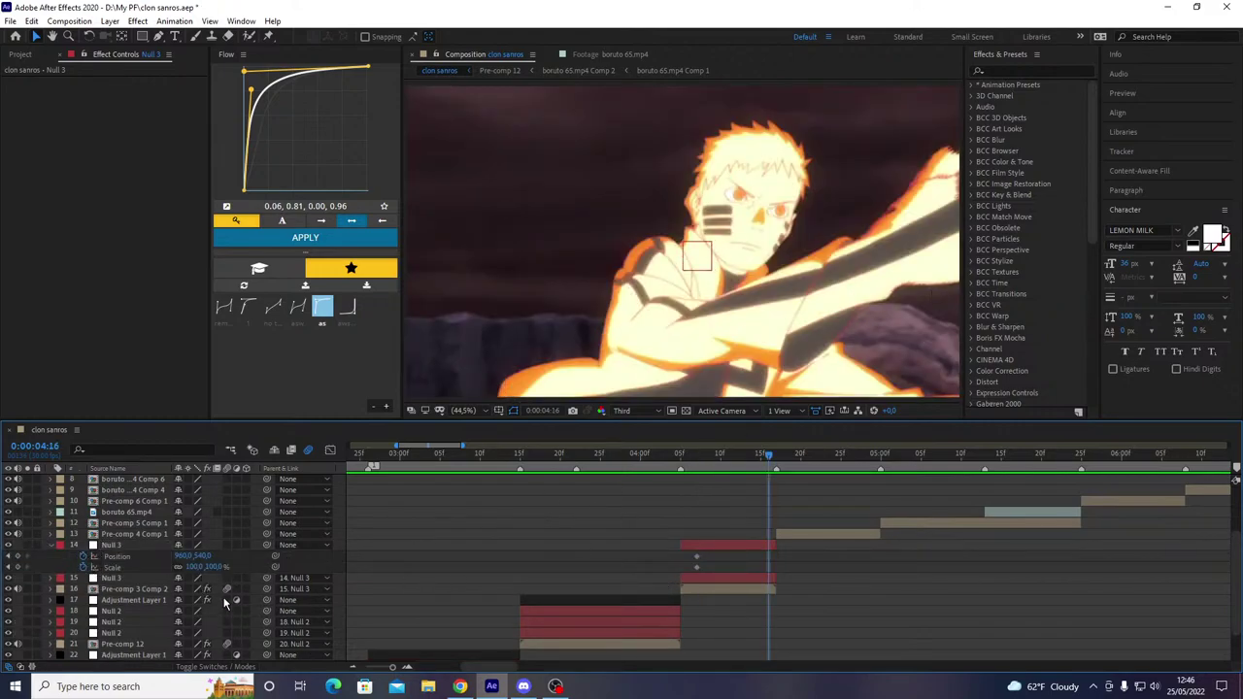
pyautogui.press('Return')
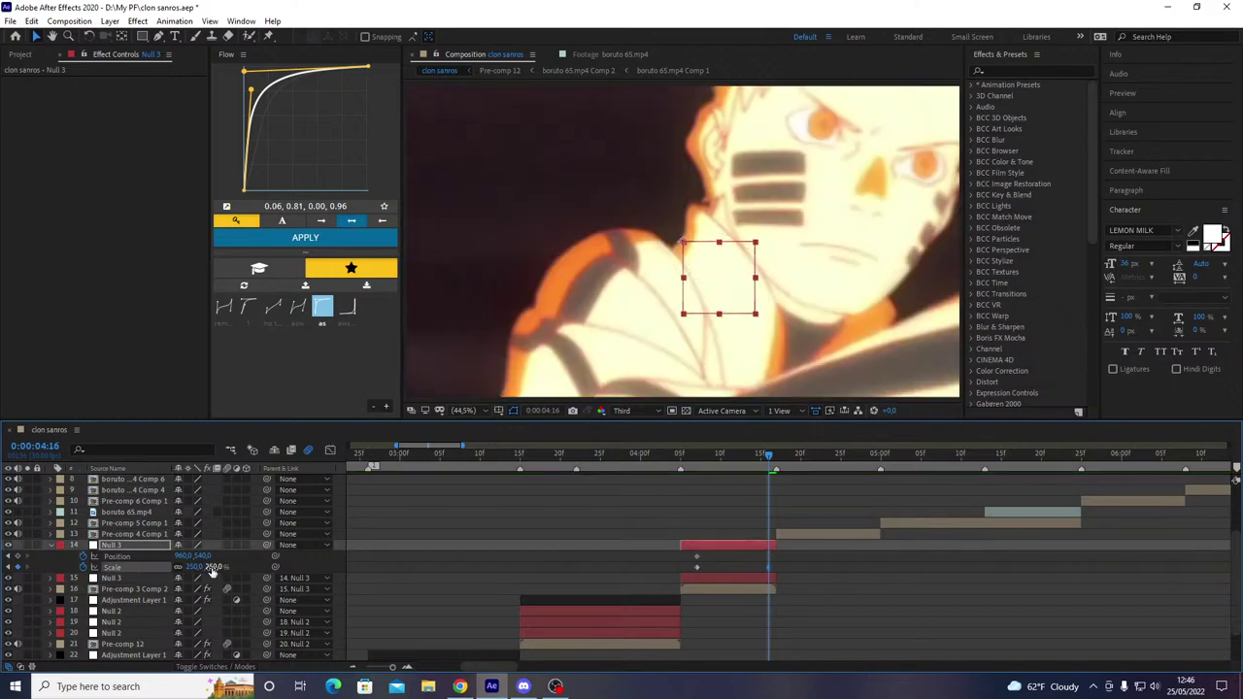
pyautogui.moveTo(180, 556); pyautogui.dragTo(1142, 565)
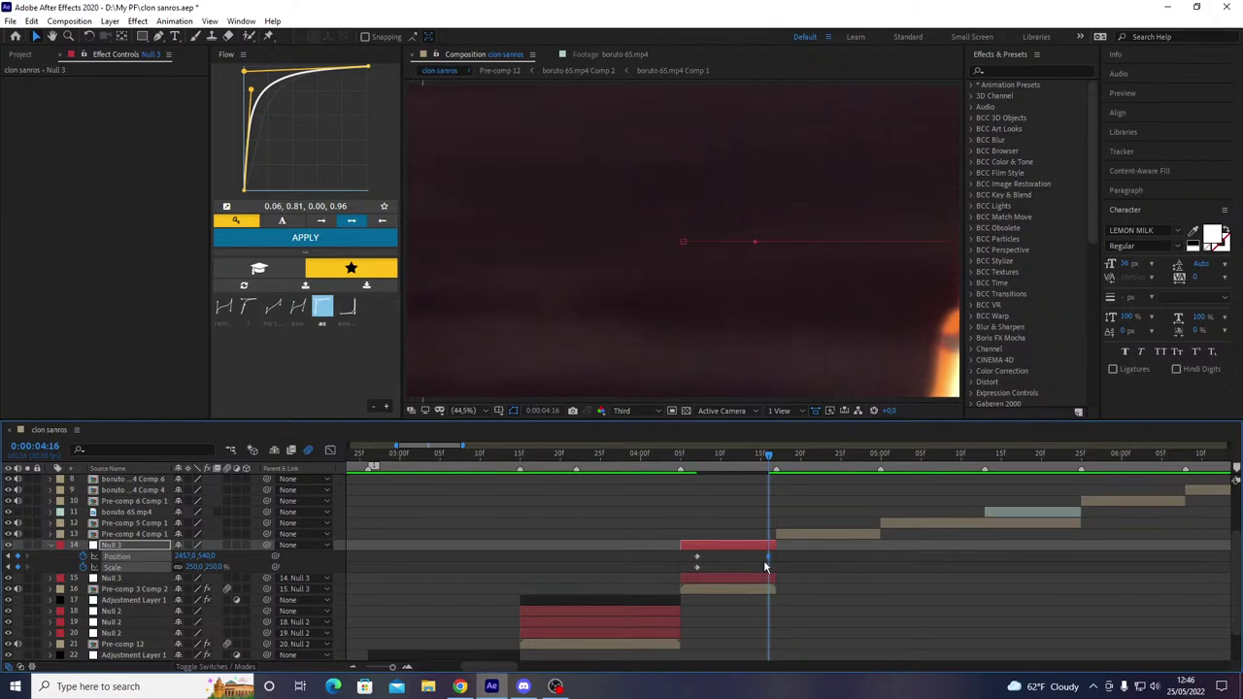
# - Shift the upper Null 3's end keyframes to 0:00:04:17, and ease all its keyframes with the 1.00, 0.03, 1.00, 0.02 Flow curve
pyautogui.moveTo(667, 578); pyautogui.dragTo(666, 578)
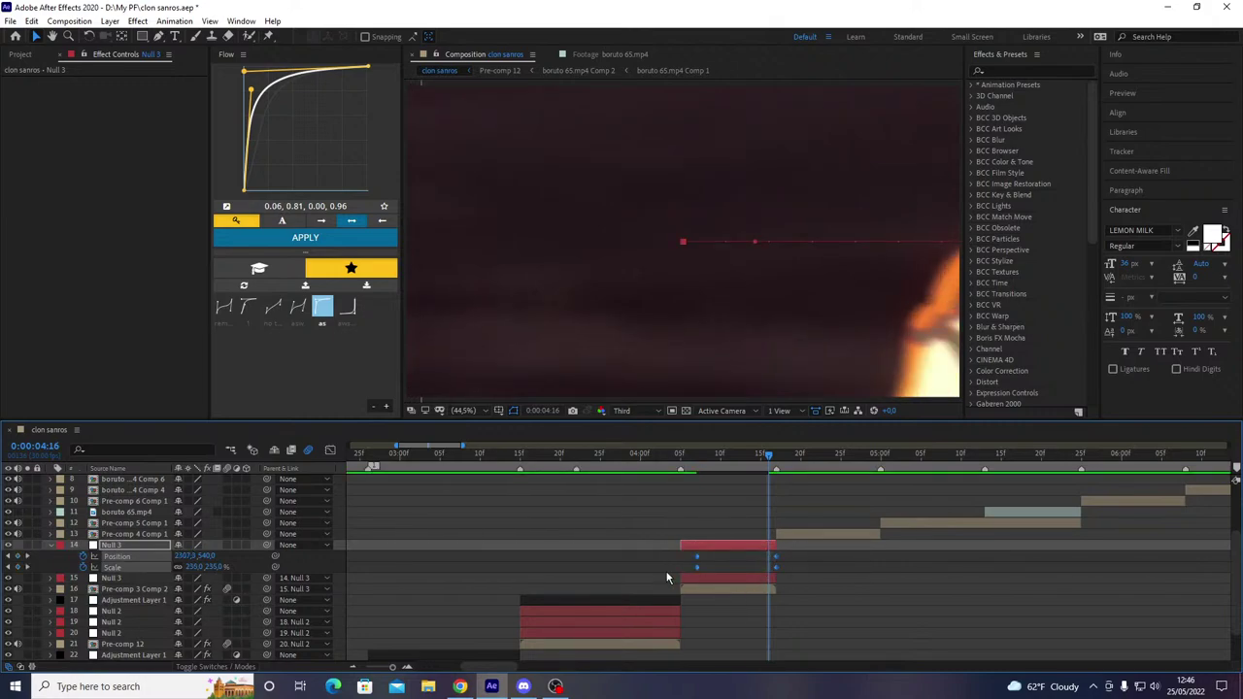
pyautogui.press('F9')
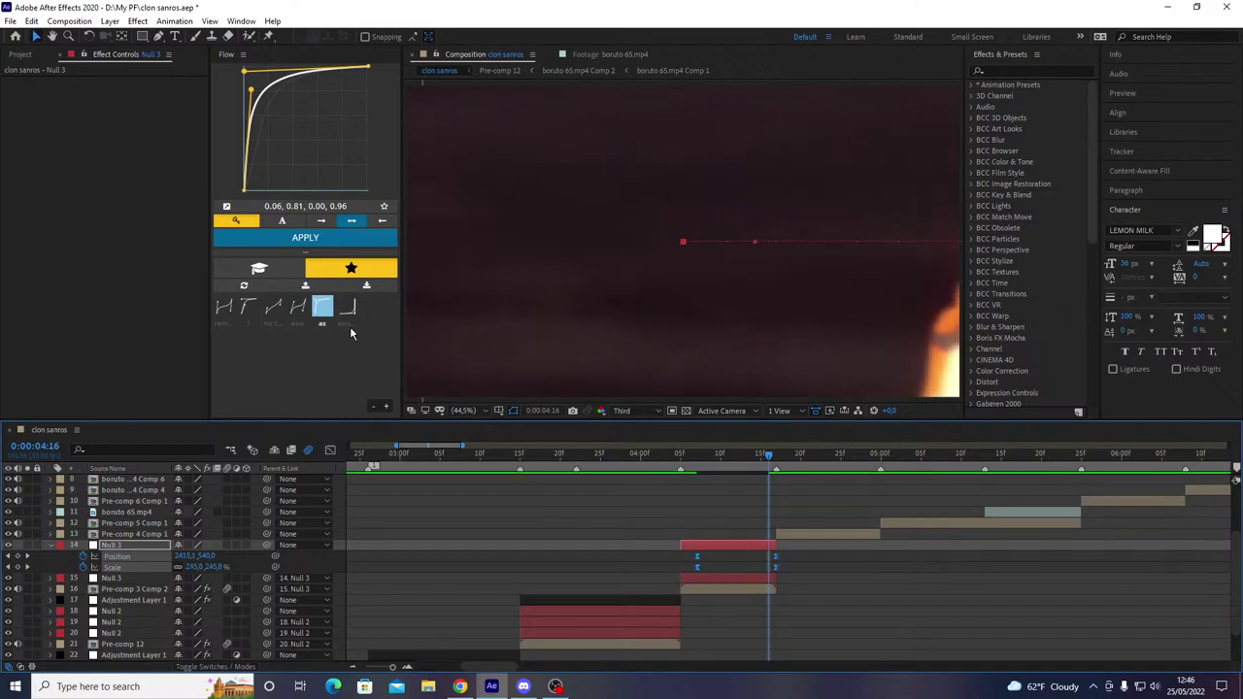
pyautogui.click(346, 307)
pyautogui.click(337, 239)
pyautogui.moveTo(765, 460); pyautogui.dragTo(523, 504)
pyautogui.press('space')
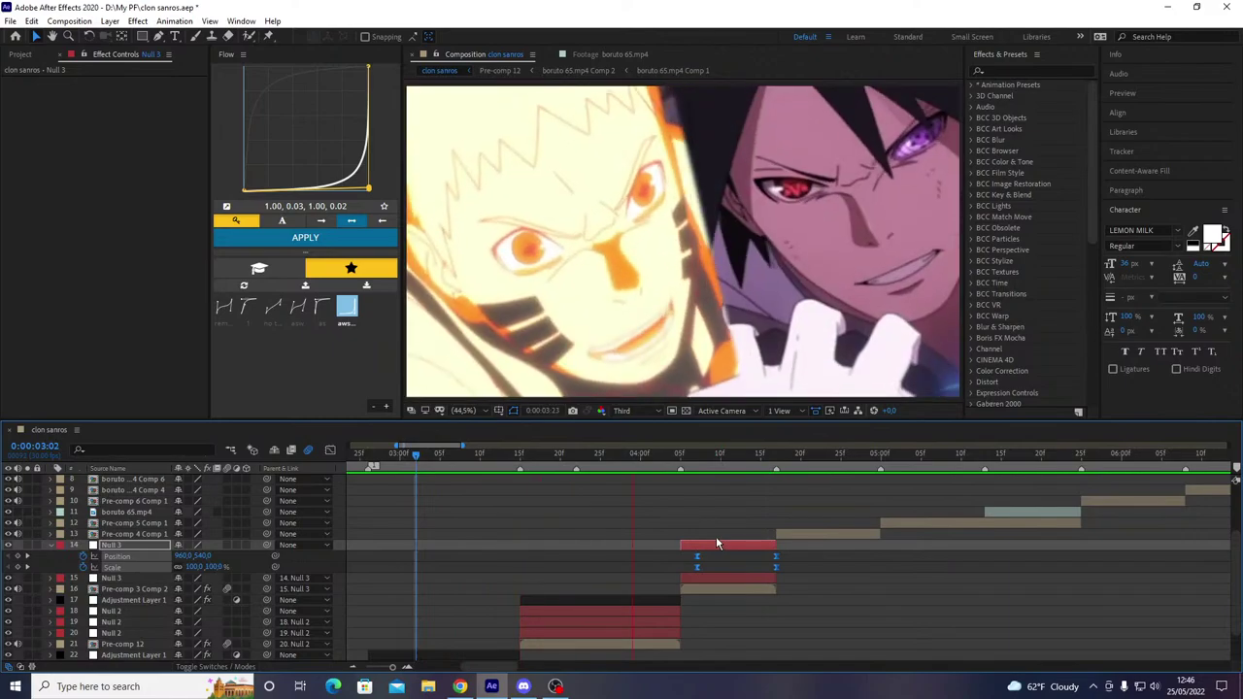
# - Move the upper Null 3's starting Position and Scale keyframes to 0:00:04:05, and play back the transition
pyautogui.moveTo(689, 456); pyautogui.dragTo(681, 525)
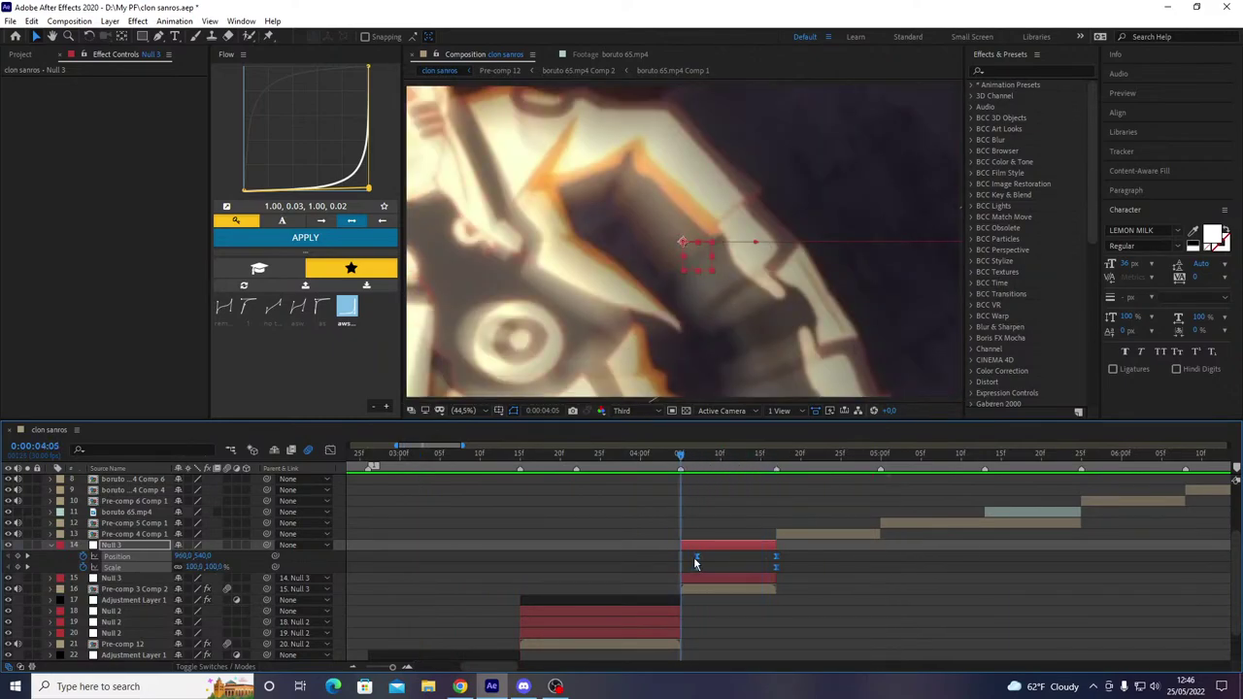
pyautogui.moveTo(651, 457); pyautogui.dragTo(476, 495)
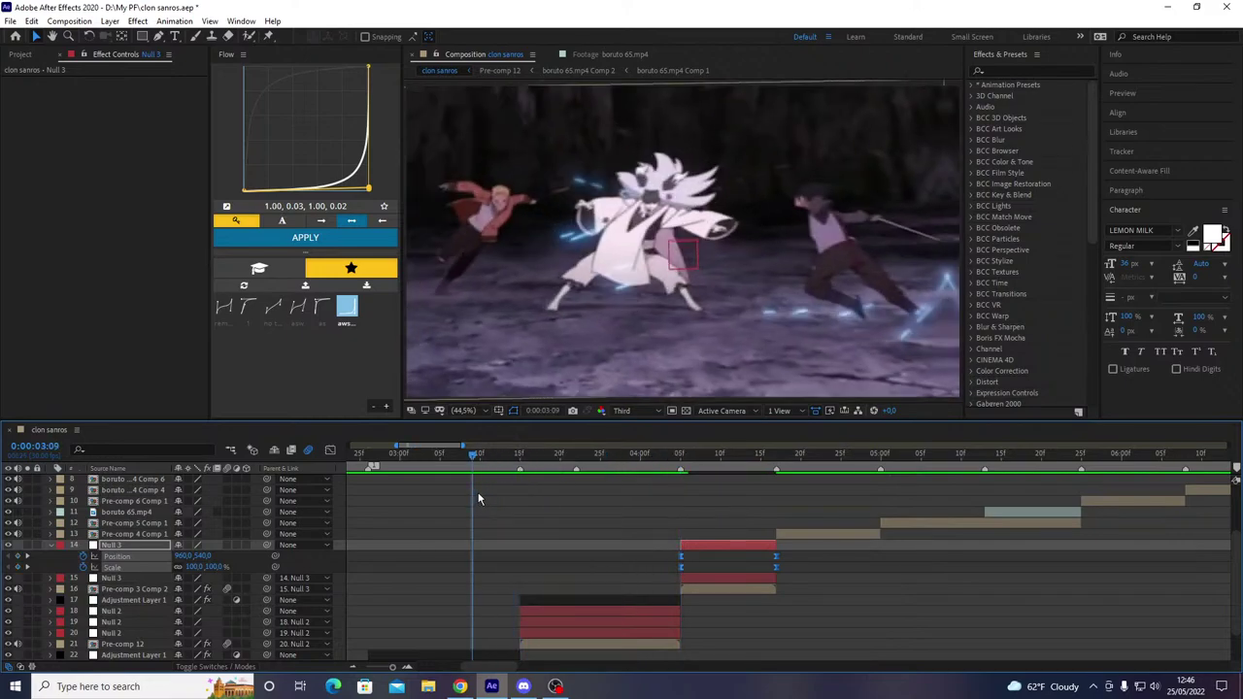
pyautogui.press('space')
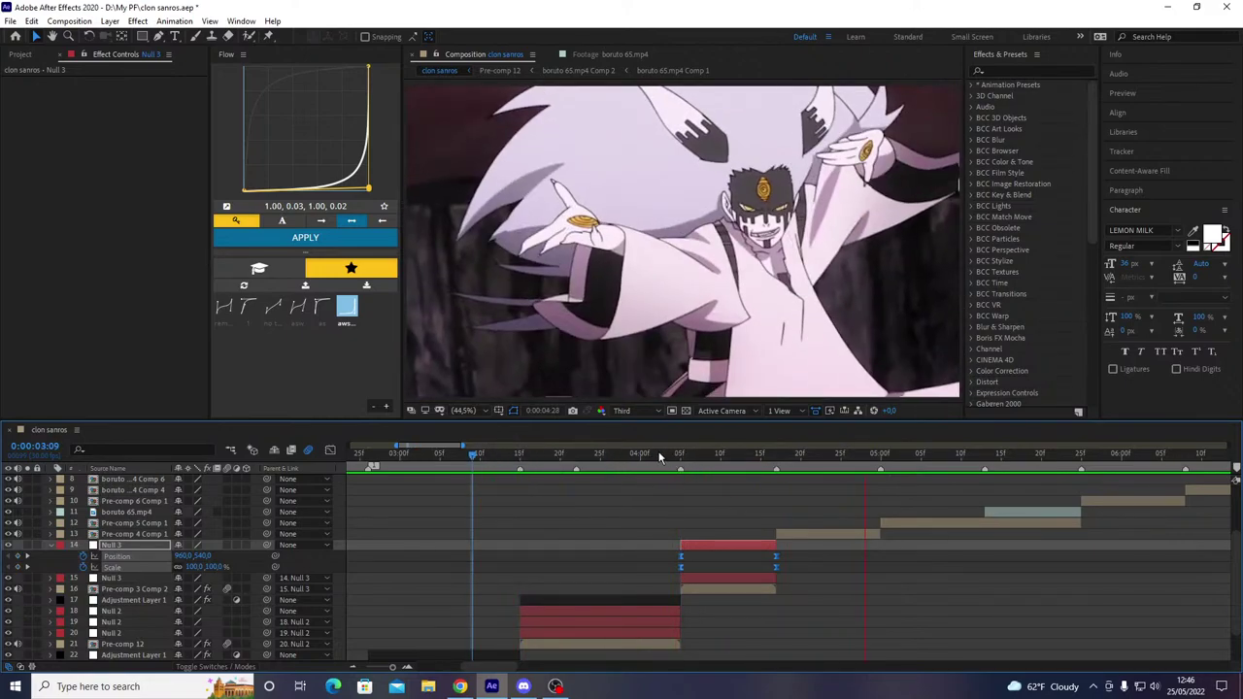
pyautogui.moveTo(762, 482); pyautogui.dragTo(778, 483)
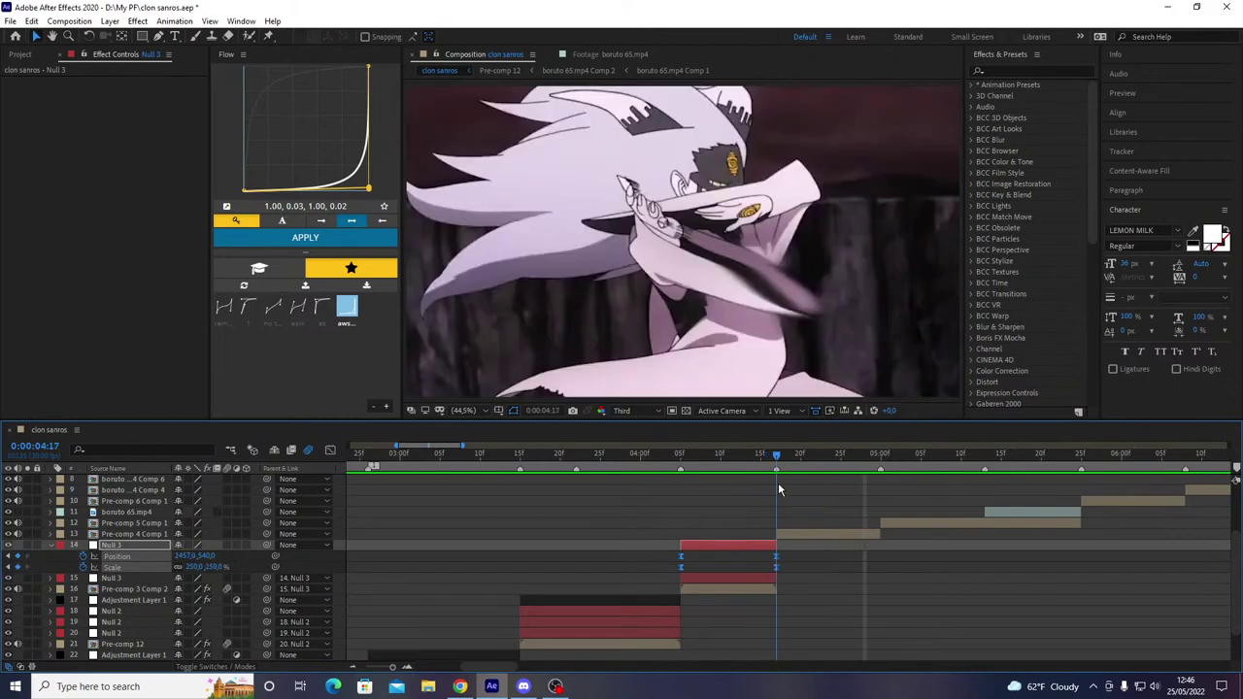
pyautogui.press('u')
pyautogui.press('space')
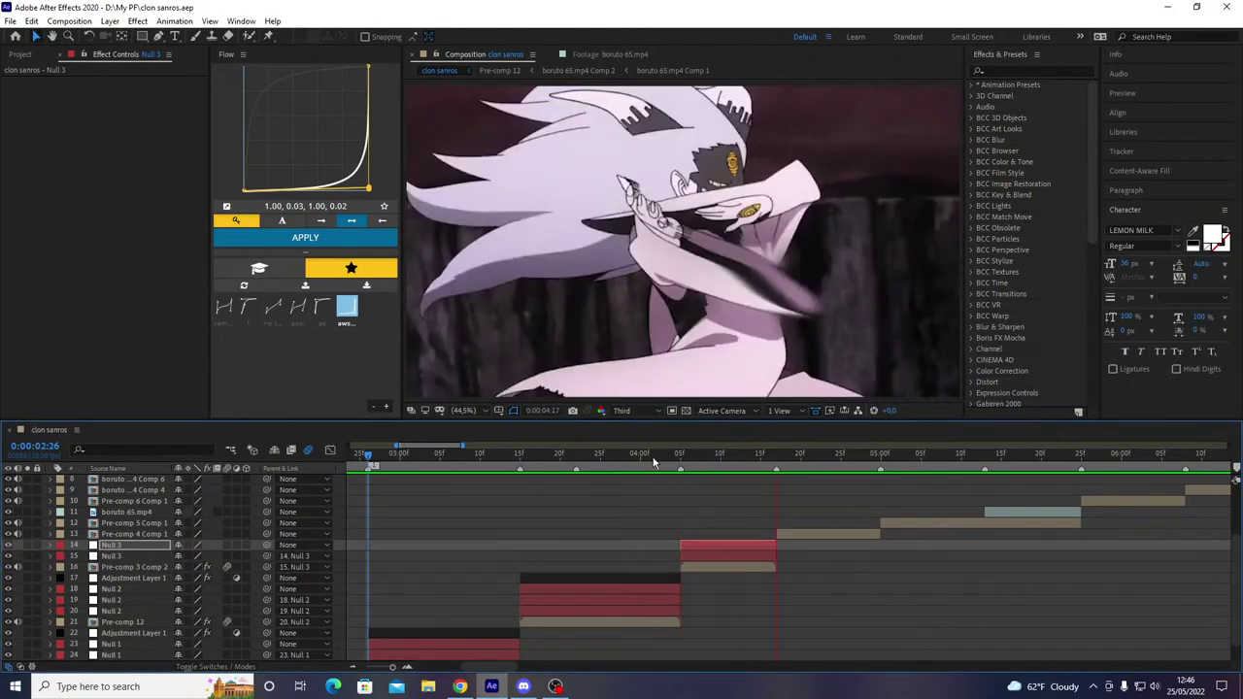
# - Examine the keyframes of the lower and middle Null 2, and play back the transitions into and out of their clip
pyautogui.moveTo(485, 458); pyautogui.dragTo(576, 519)
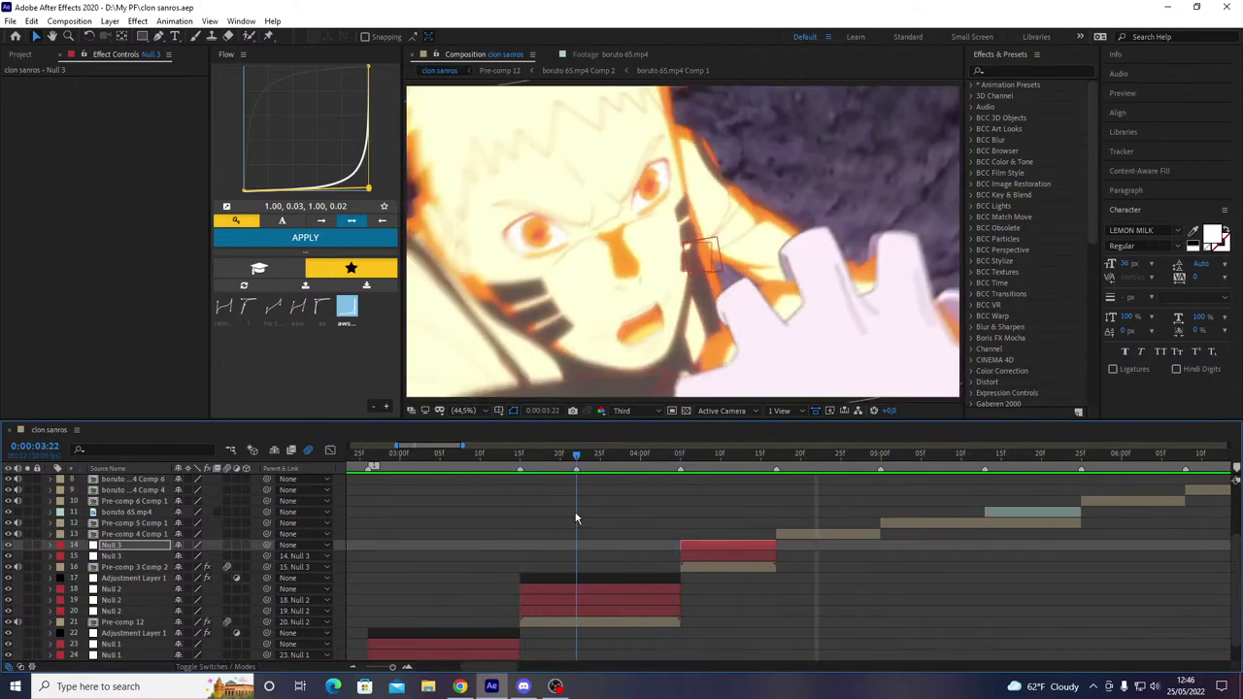
pyautogui.click(566, 612)
pyautogui.press('u')
pyautogui.moveTo(598, 589); pyautogui.dragTo(470, 636)
pyautogui.press('space')
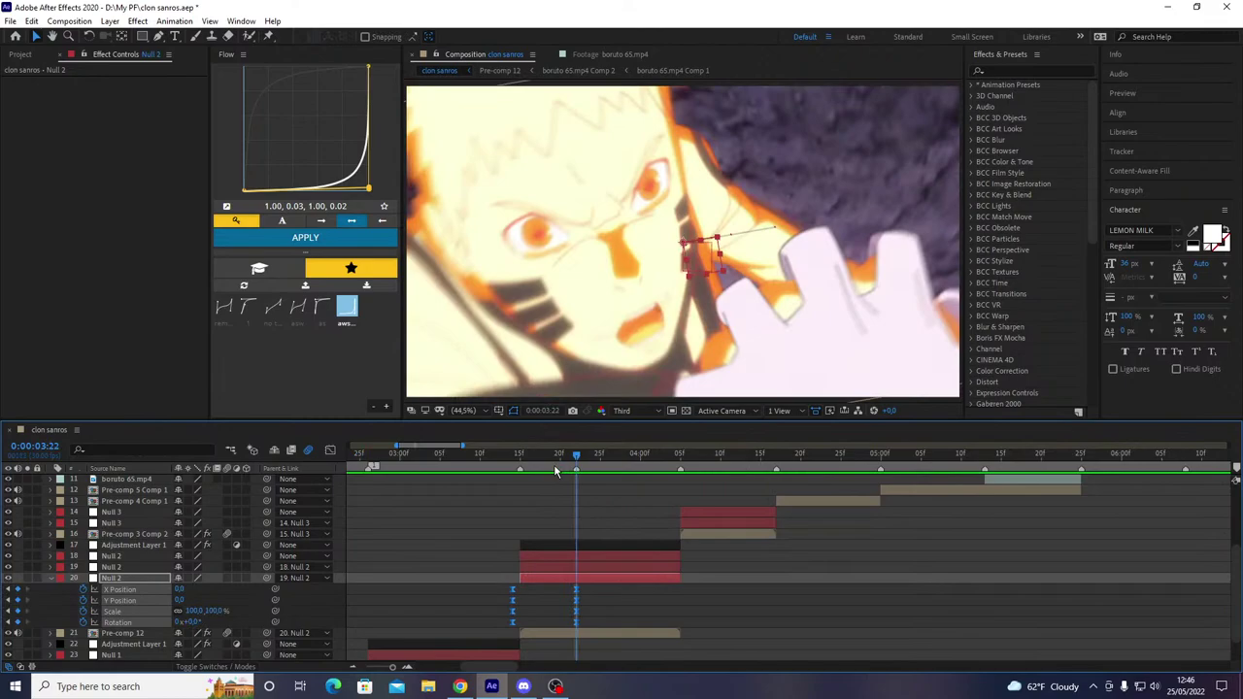
pyautogui.click(416, 454)
pyautogui.press('space')
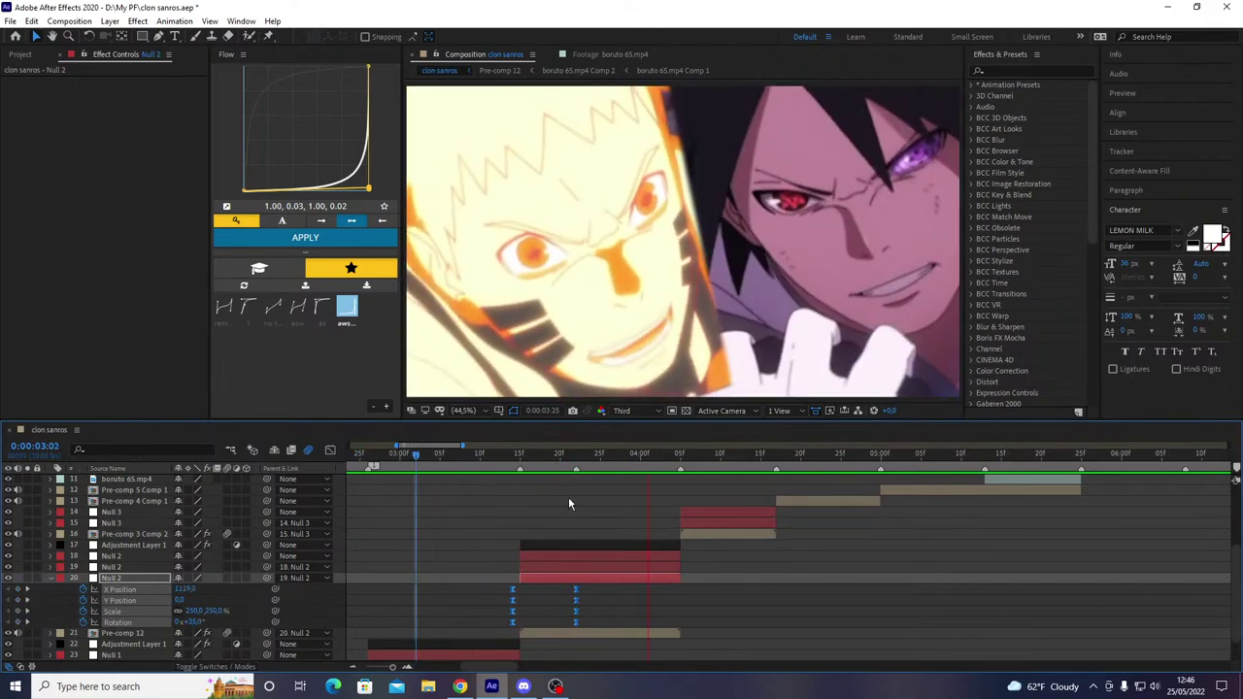
pyautogui.press('u')
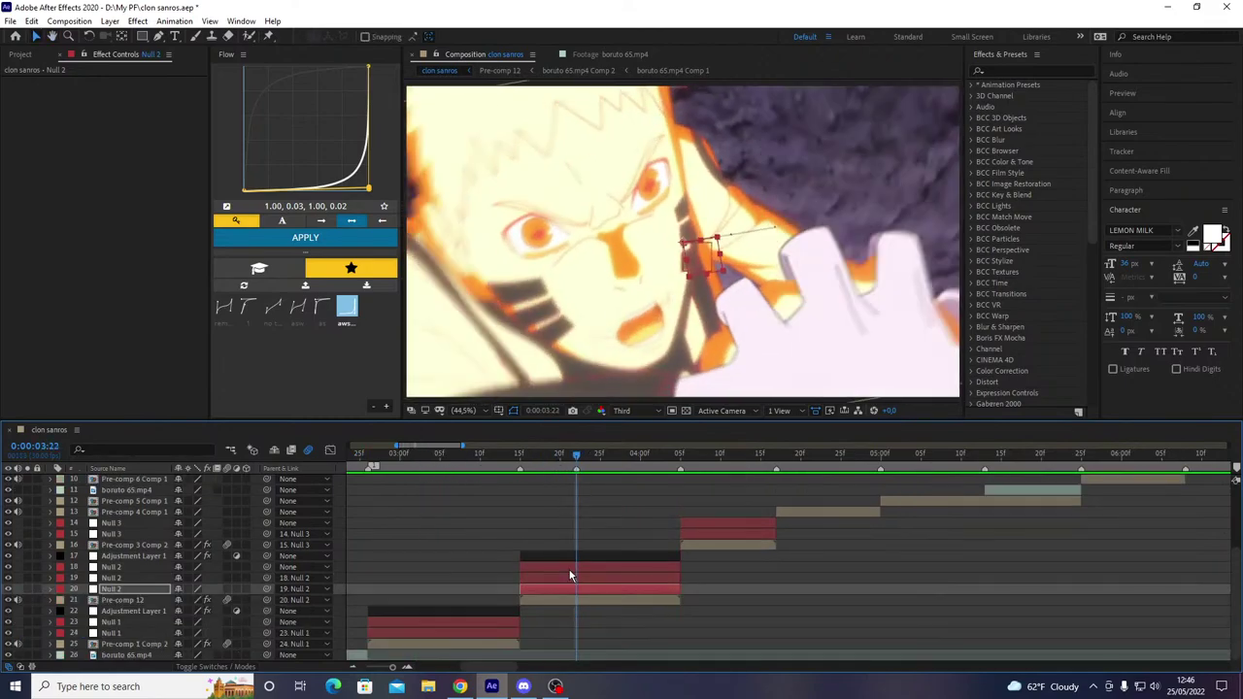
pyautogui.click(567, 578)
pyautogui.press('u')
pyautogui.moveTo(710, 585); pyautogui.dragTo(620, 611)
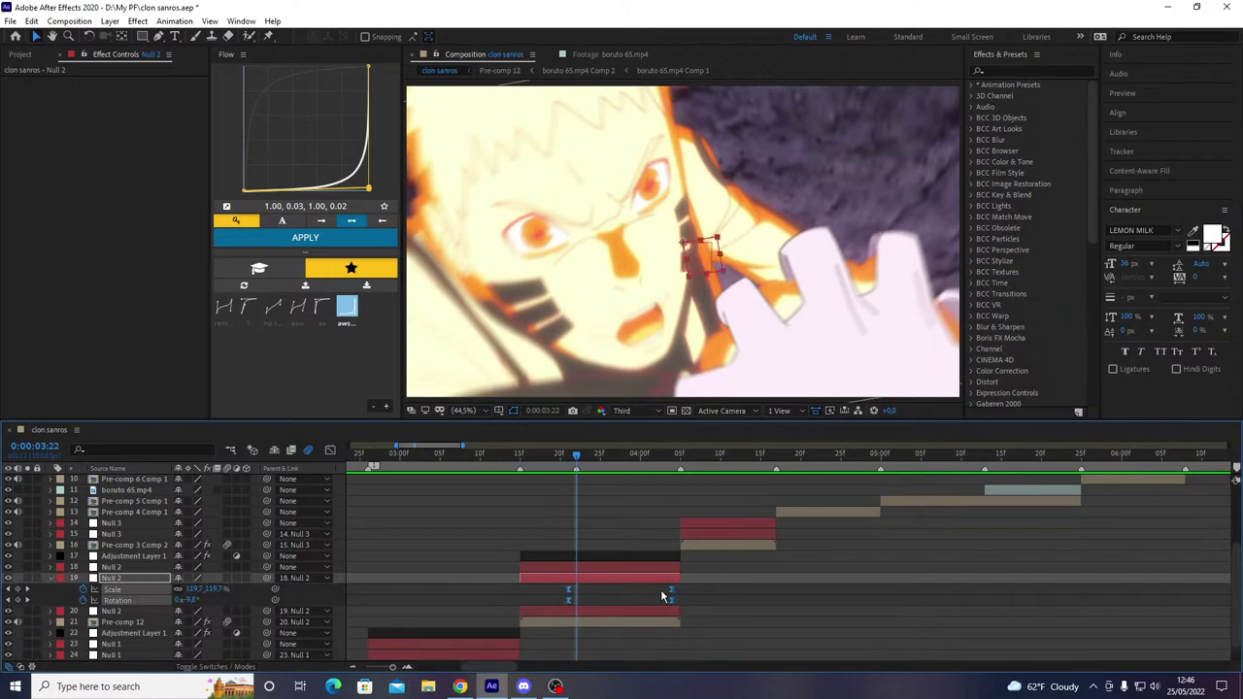
pyautogui.press('u')
pyautogui.moveTo(534, 455); pyautogui.dragTo(300, 489)
pyautogui.press('space')
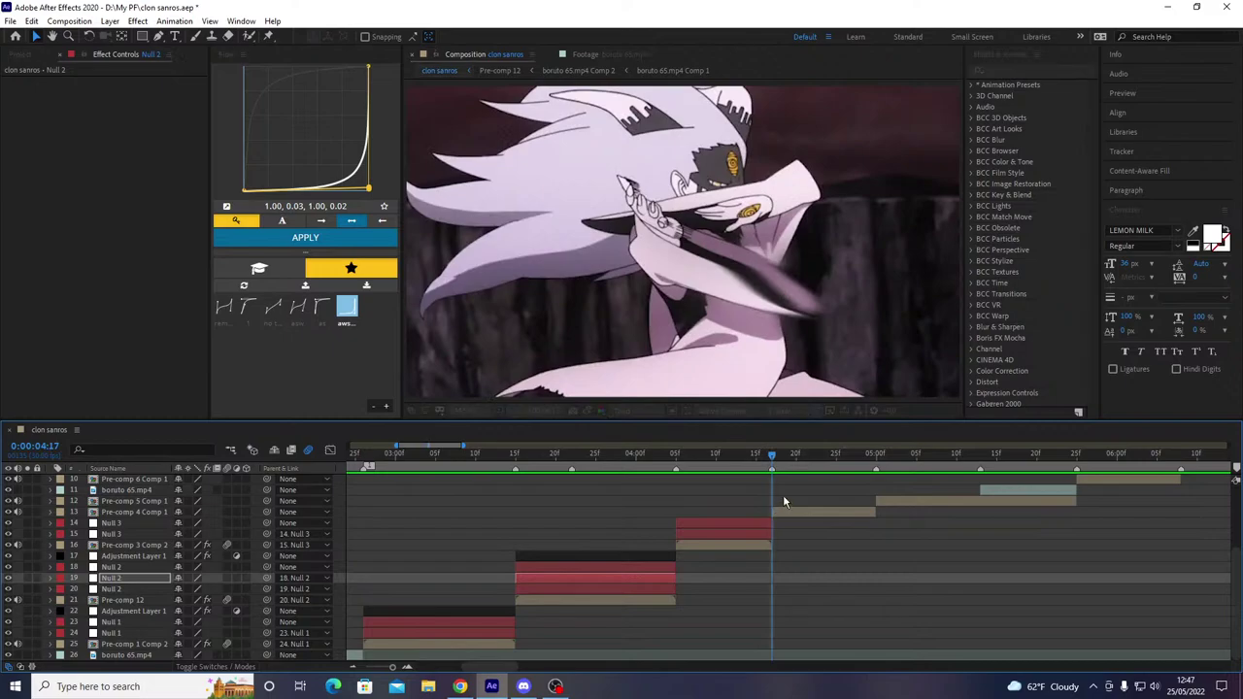
# - Set the scale of Pre-comp 4 Comp 1 to 102%
pyautogui.click(789, 513)
pyautogui.write('s')
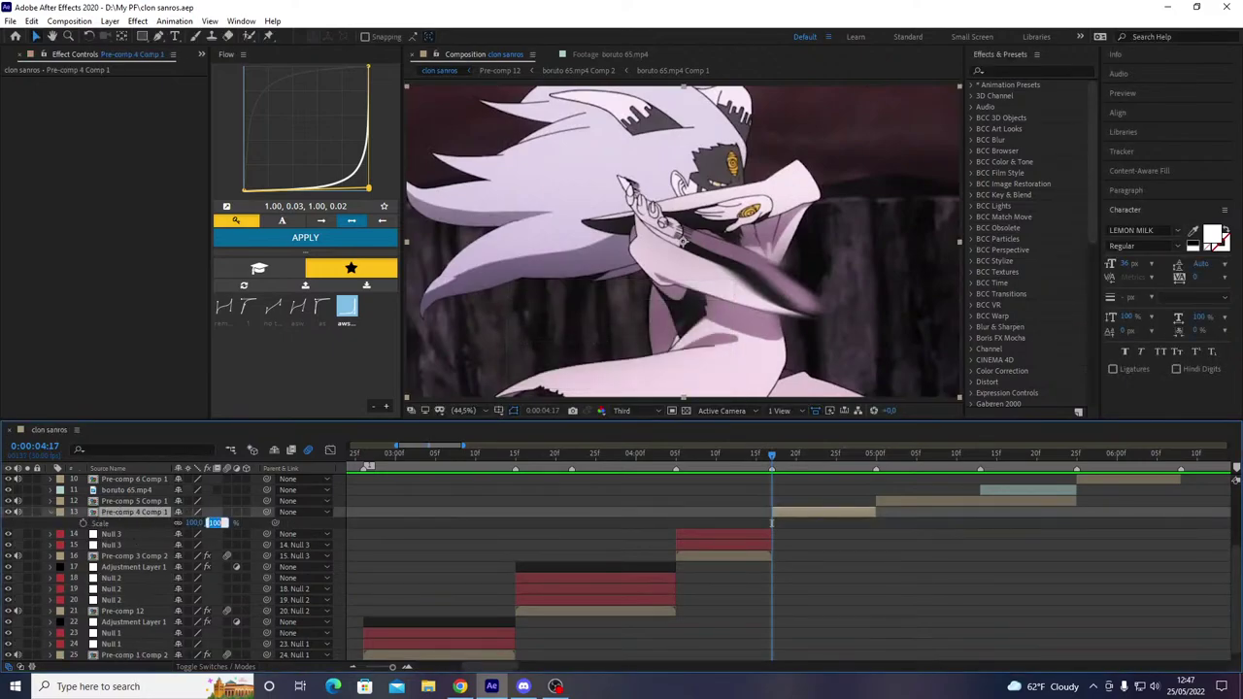
pyautogui.write('102')
pyautogui.press('Return')
# - Pre-compose Pre-comp 4 Comp 1, paste the mirrored Motion Tile effect with 300 output width and height onto it, and save the project
pyautogui.hotkey('ctrl', 'shift', 'c')
pyautogui.press('Return')
pyautogui.hotkey('ctrl', 'v')
pyautogui.hotkey('ctrl', 's')
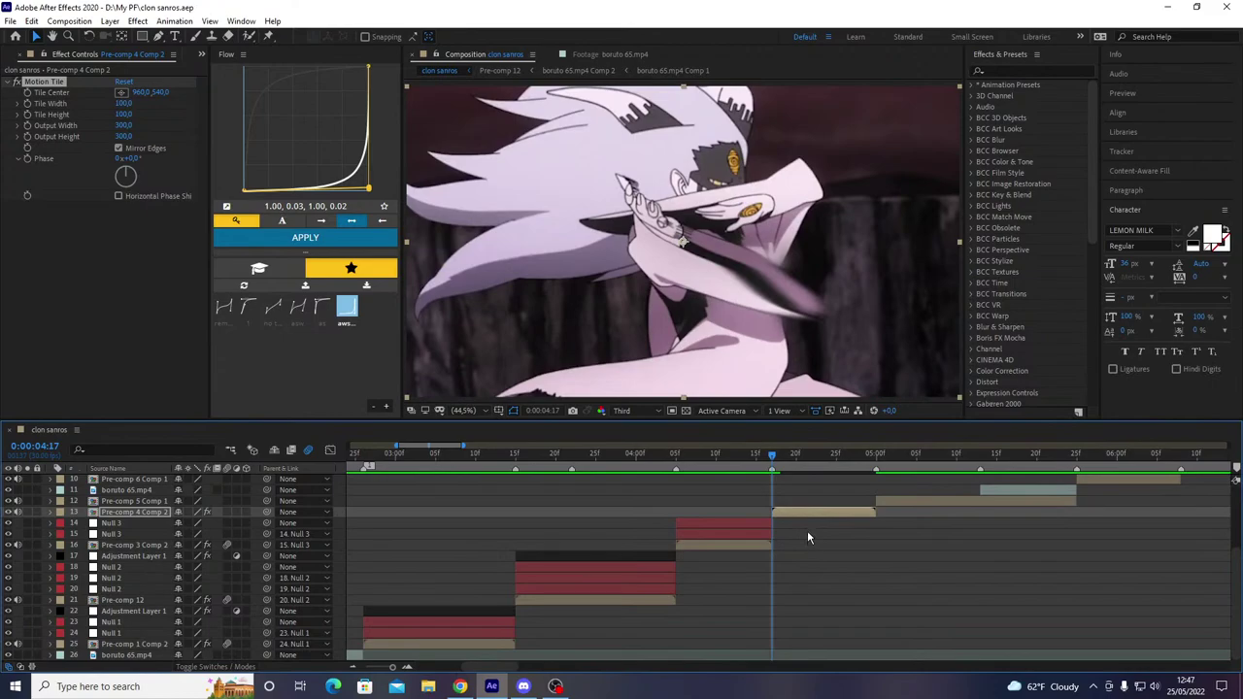
# - Add a null object above Pre-comp 4 Comp 2, trim it to the clip's span, and duplicate it
pyautogui.hotkey('ctrl', 'alt', 'shift', 'y')
pyautogui.click(872, 464)
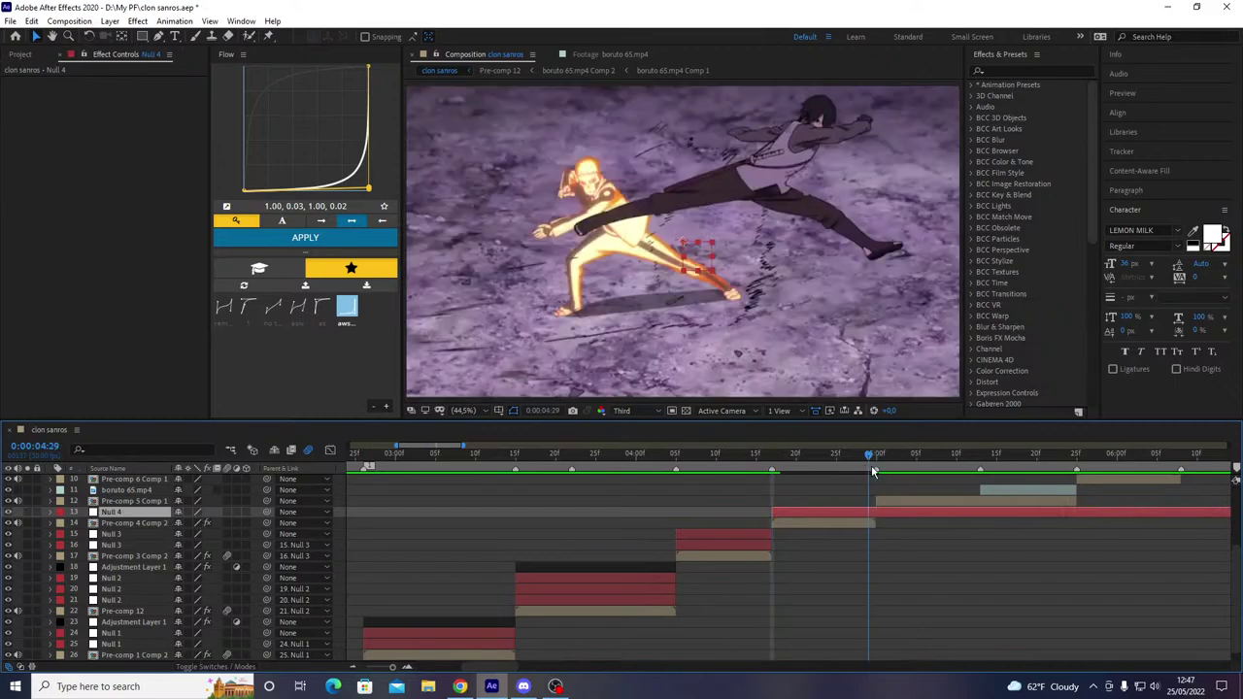
pyautogui.hotkey('ctrl', 'd')
# - Enable motion blur on Pre-comp 4 Comp 2, and parent it to the lower Null 4 and that null to the upper Null 4
pyautogui.click(790, 537)
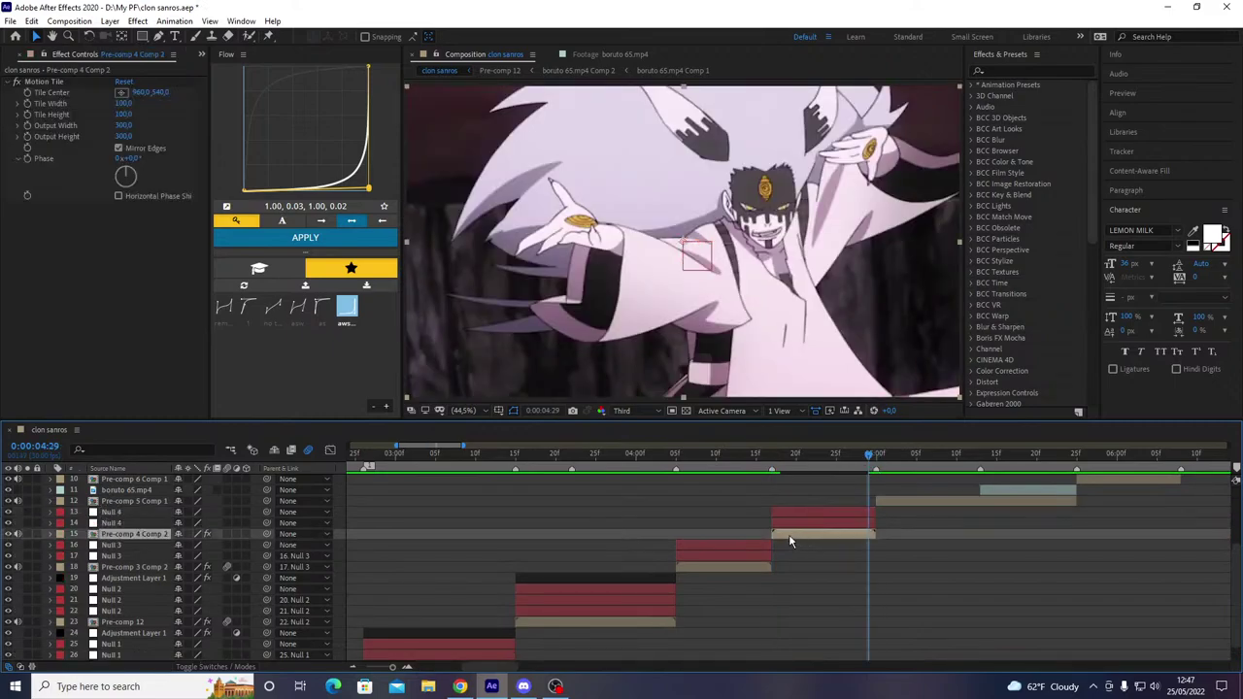
pyautogui.click(259, 537)
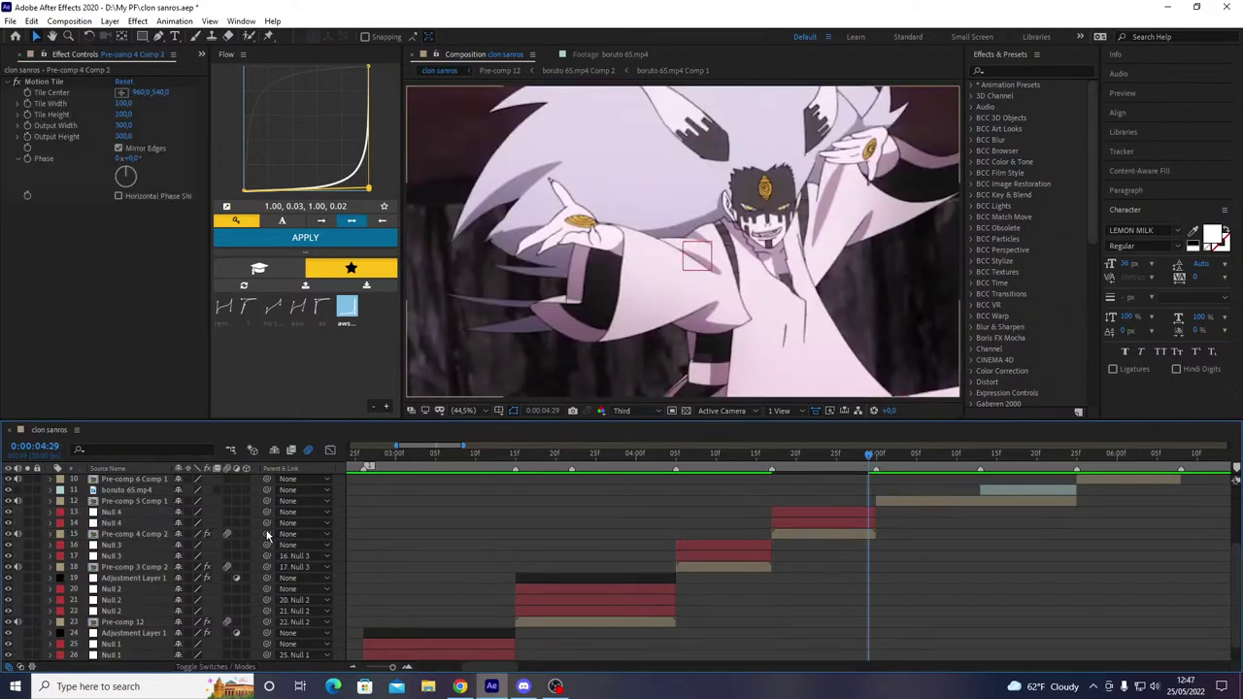
pyautogui.moveTo(267, 533); pyautogui.dragTo(250, 522)
pyautogui.moveTo(267, 523); pyautogui.dragTo(252, 511)
pyautogui.hotkey('ctrl', 's')
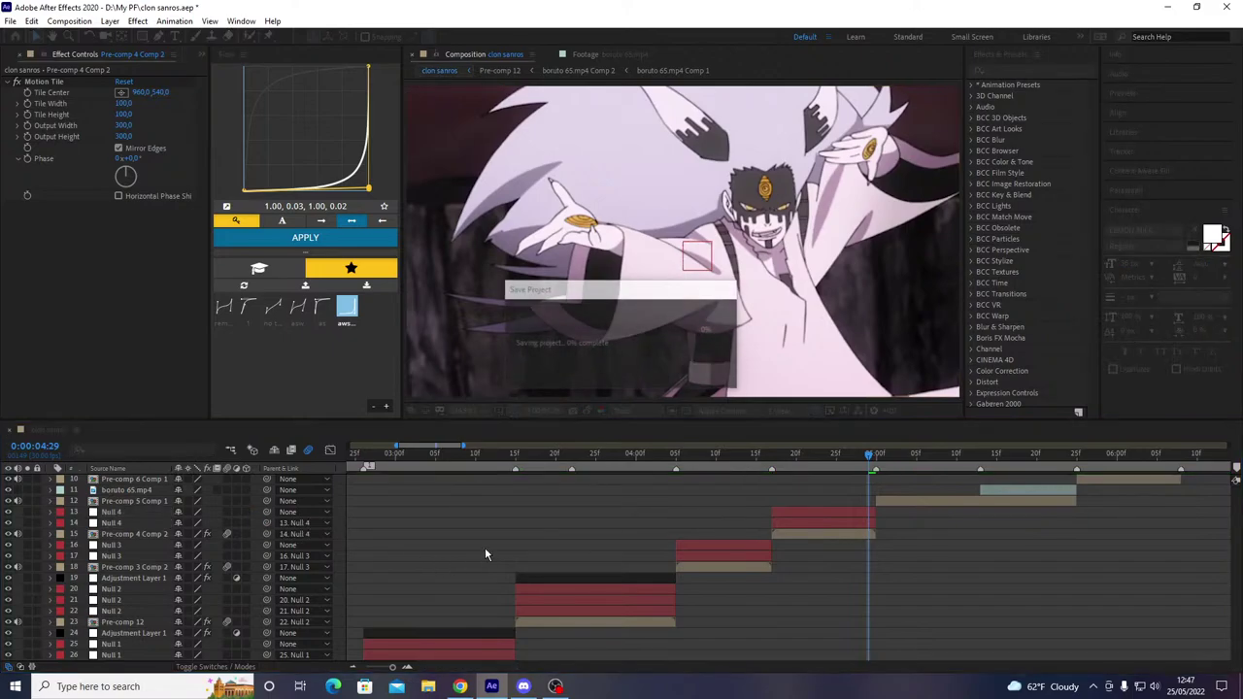
# - Switch to Chrome and open the Instagram website in a new browser tab
pyautogui.click(466, 688)
pyautogui.click(483, 10)
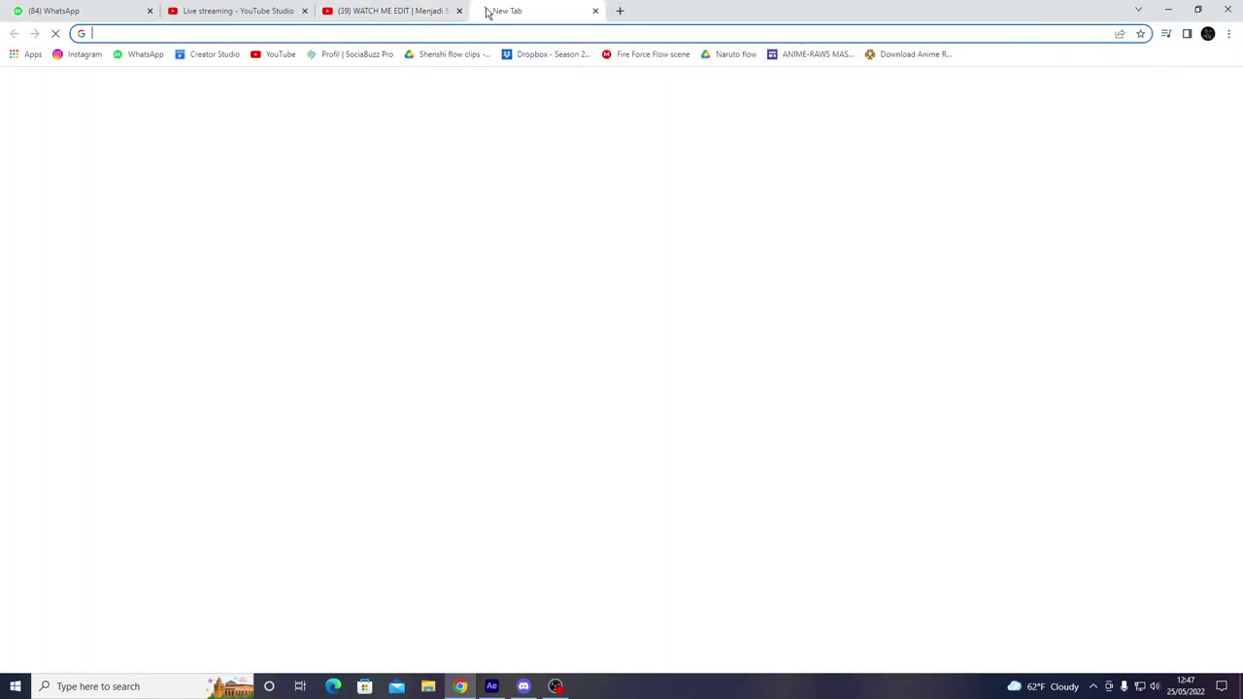
pyautogui.click(83, 54)
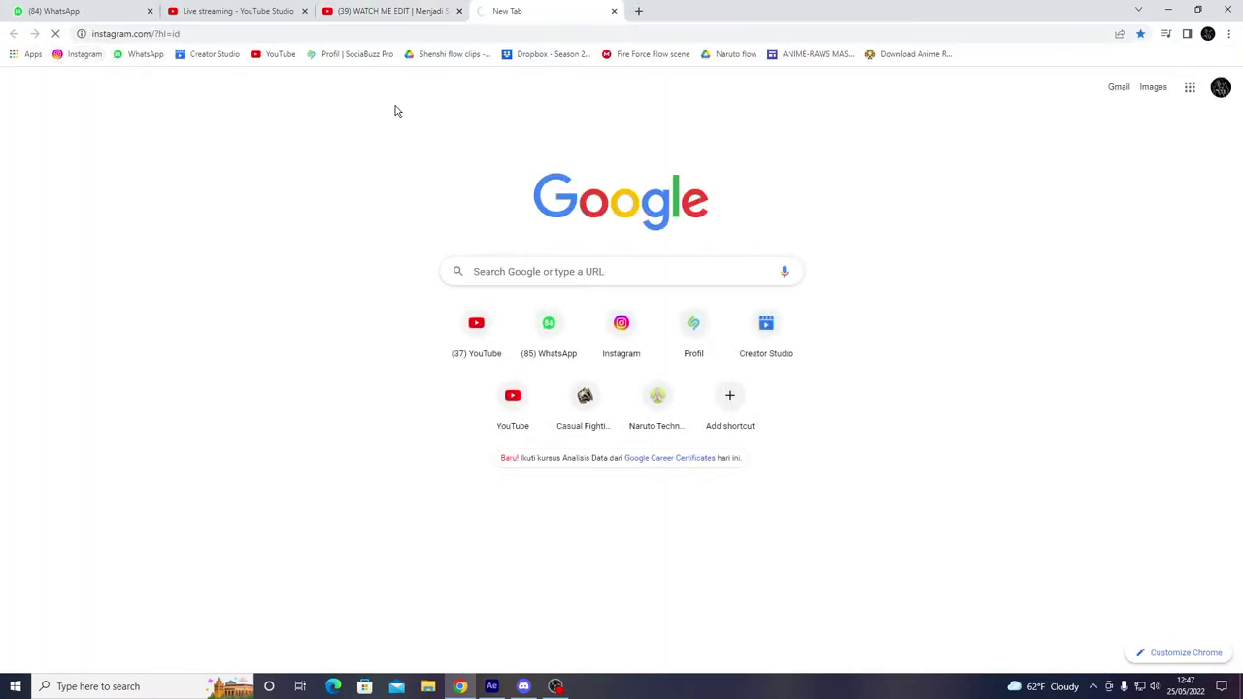
# - Search Instagram for "tzo" and open the Tzo editing team's profile
pyautogui.click(582, 65)
pyautogui.write('t')
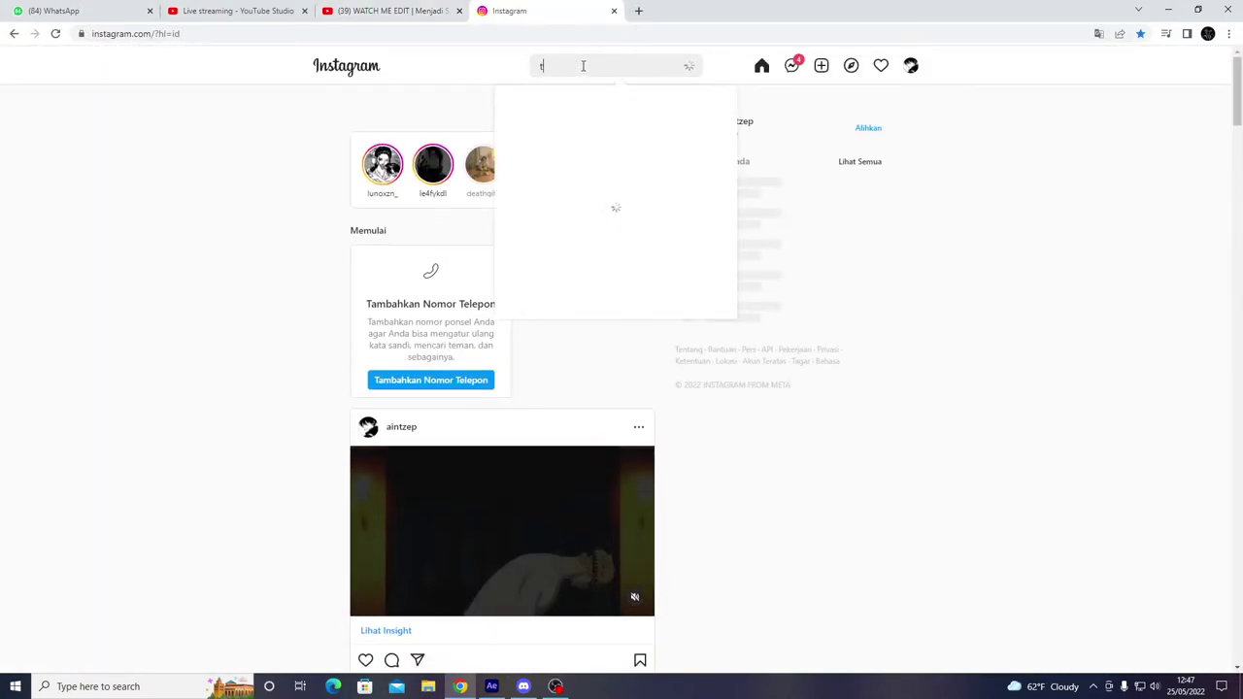
pyautogui.write('zo')
pyautogui.click(592, 116)
# - Browse the team's posted edits and play the Naruto clip with the rocky cliff thumbnail, then pause it
pyautogui.scroll(-2, 547, 352)
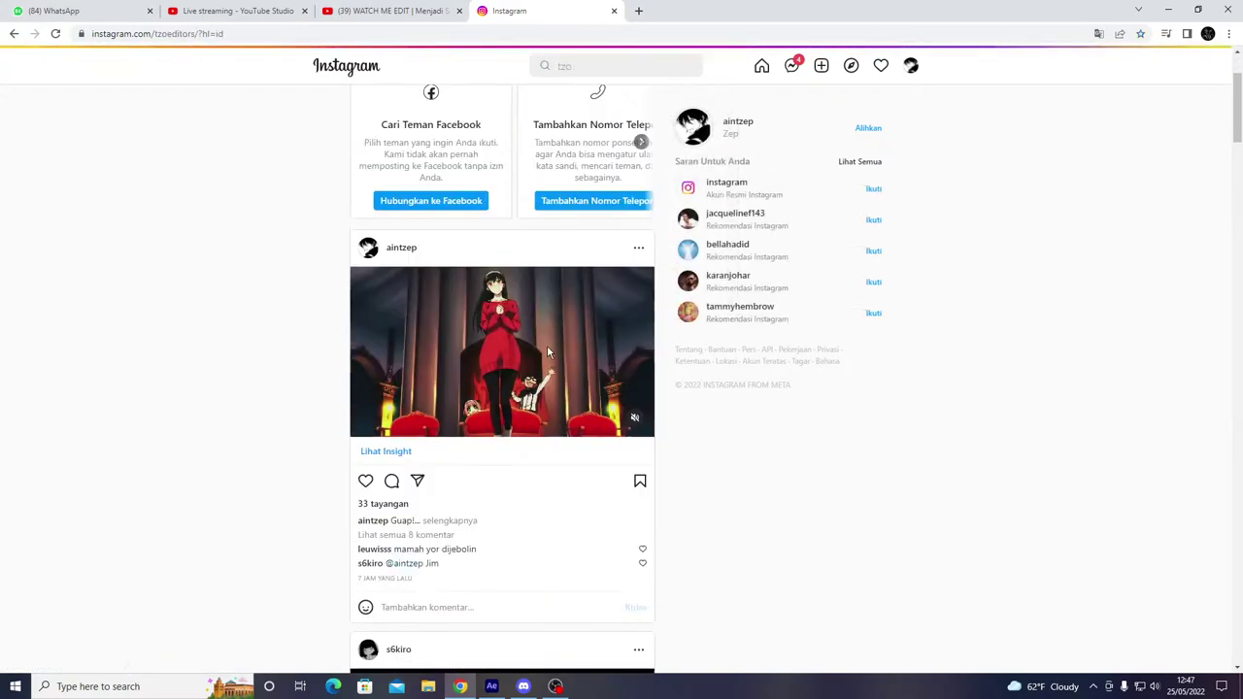
pyautogui.scroll(-10, 553, 350)
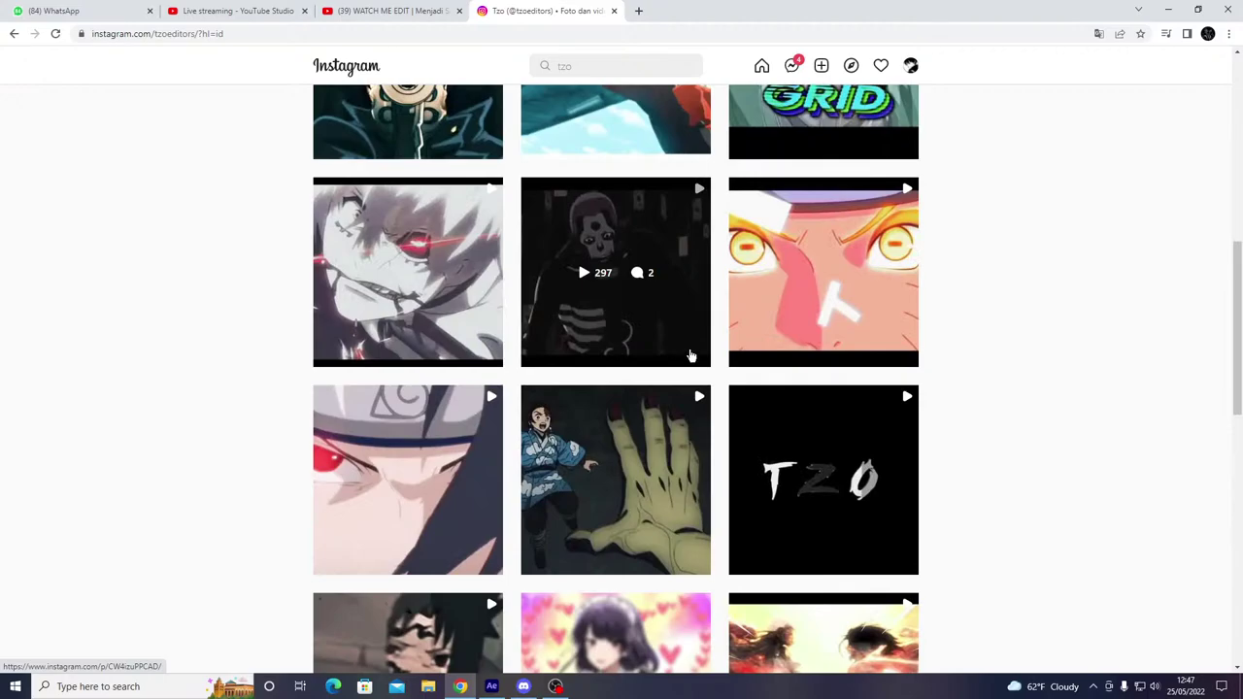
pyautogui.scroll(1, 691, 356)
pyautogui.scroll(-4, 680, 363)
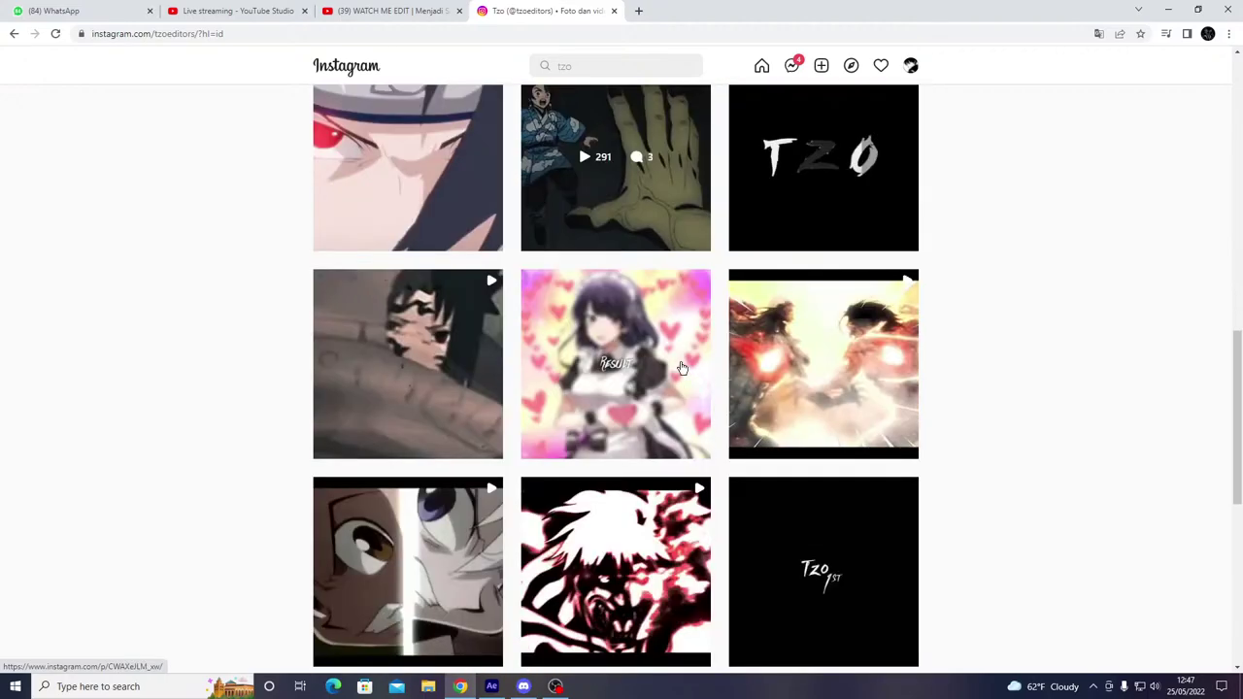
pyautogui.scroll(-10, 682, 367)
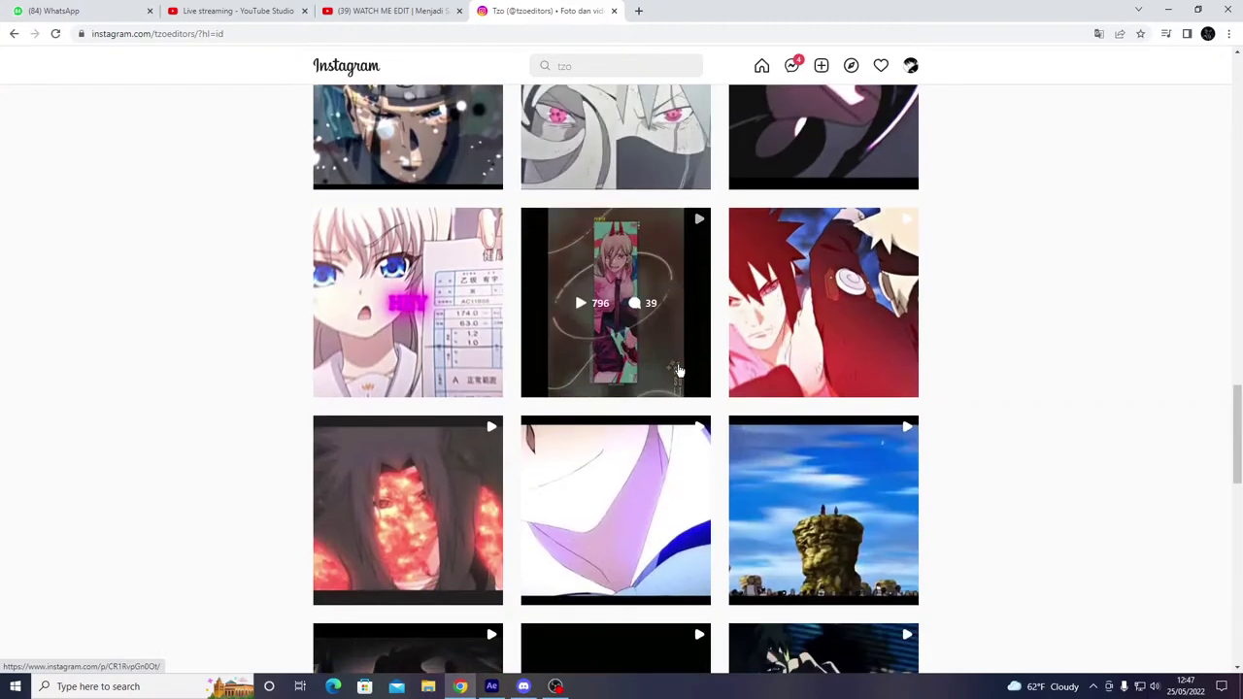
pyautogui.scroll(2, 679, 371)
pyautogui.scroll(-2, 682, 378)
pyautogui.click(825, 523)
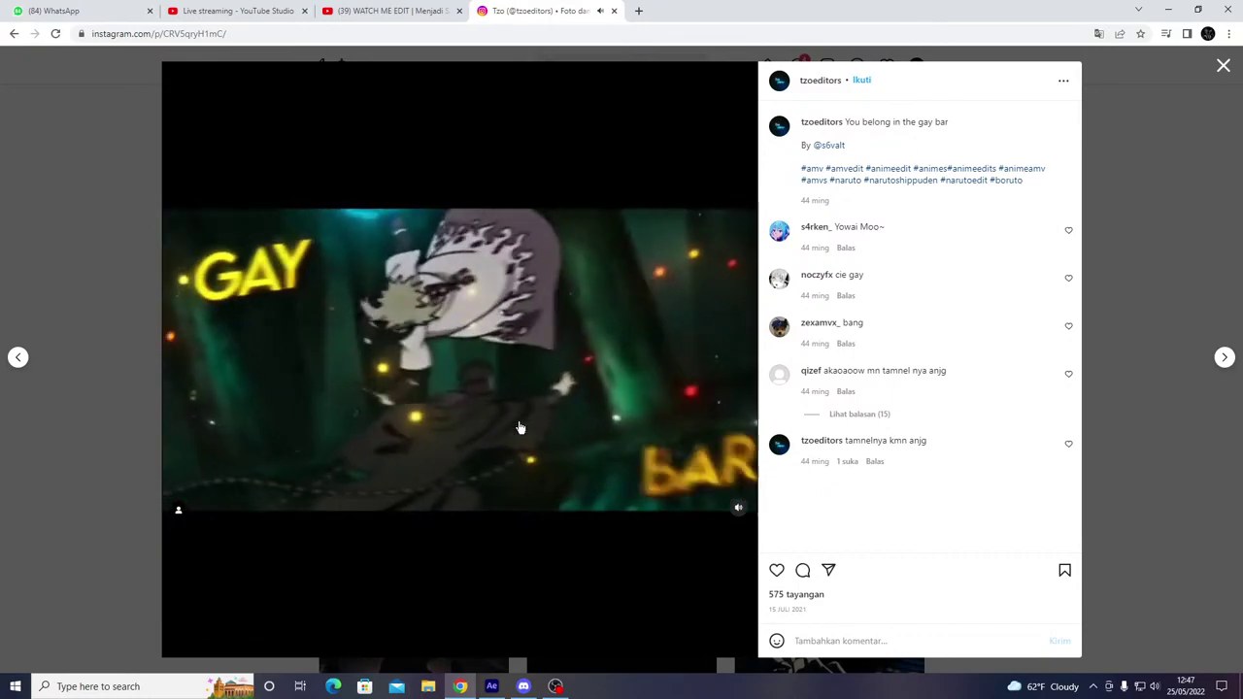
pyautogui.click(495, 369)
# - Switch to Discord and change the live stream's source to Screen 1 in the Voice 1 channel
pyautogui.hotkey('alt', 'Tab')
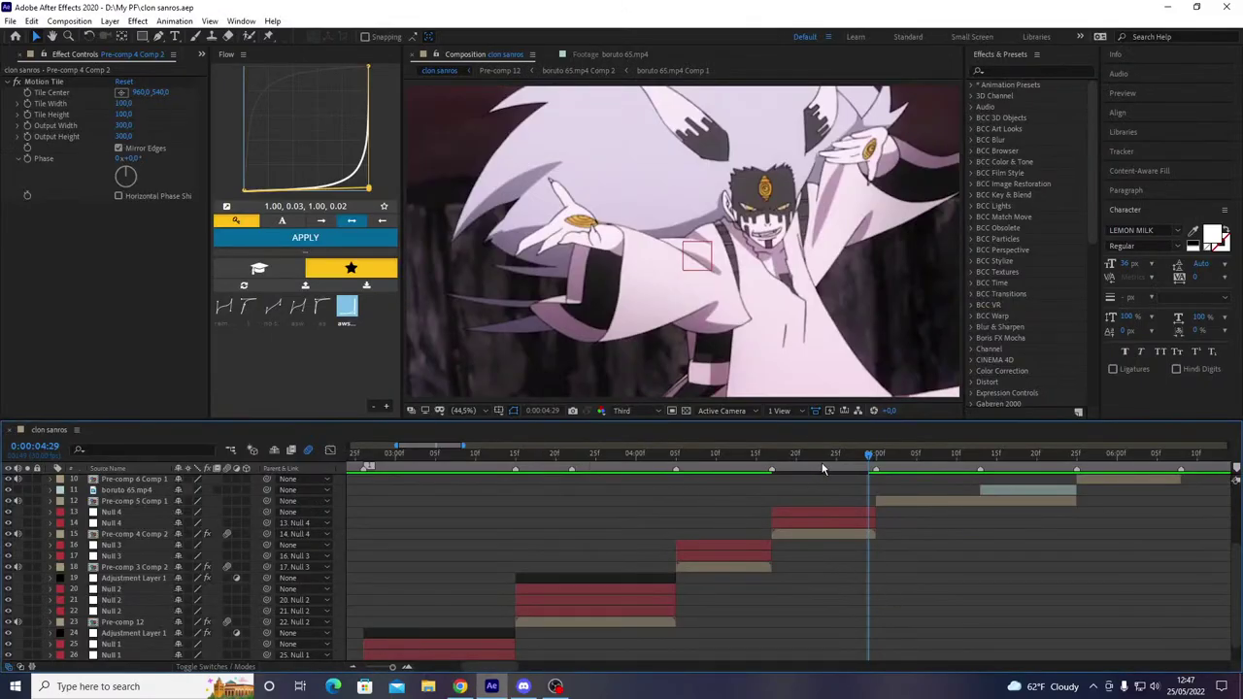
pyautogui.moveTo(823, 469); pyautogui.dragTo(864, 477)
pyautogui.hotkey('alt', 'Tab')
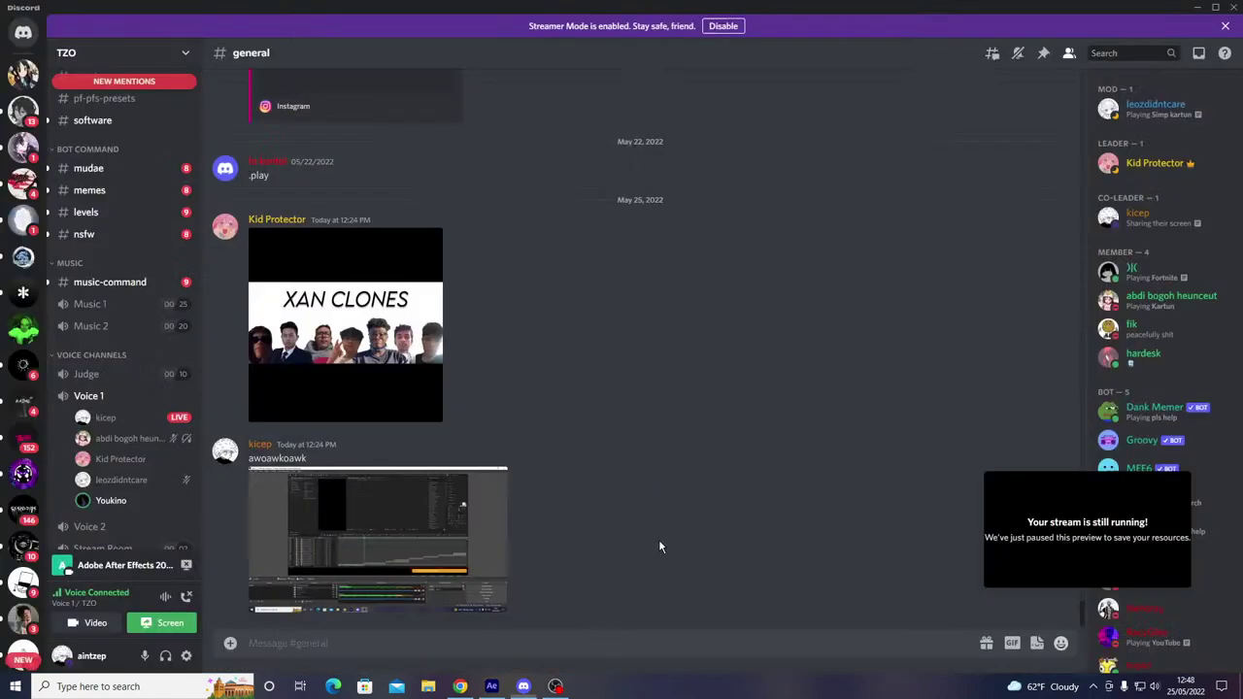
pyautogui.click(155, 624)
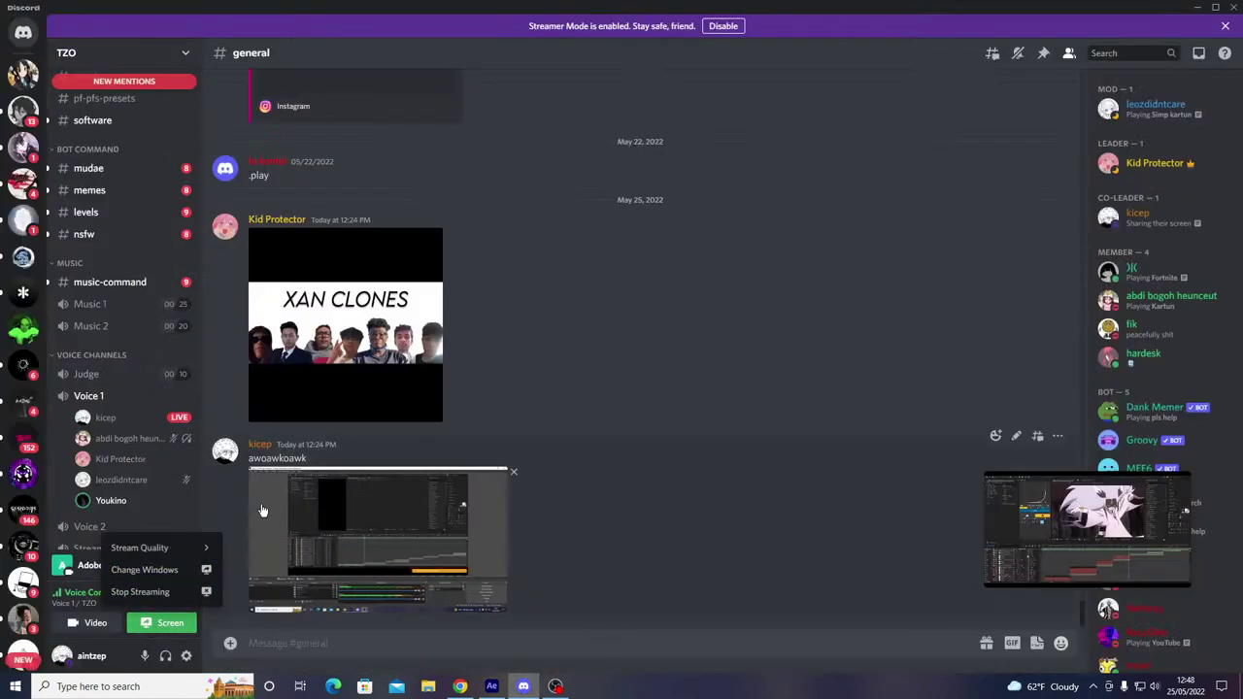
pyautogui.click(144, 570)
pyautogui.click(563, 323)
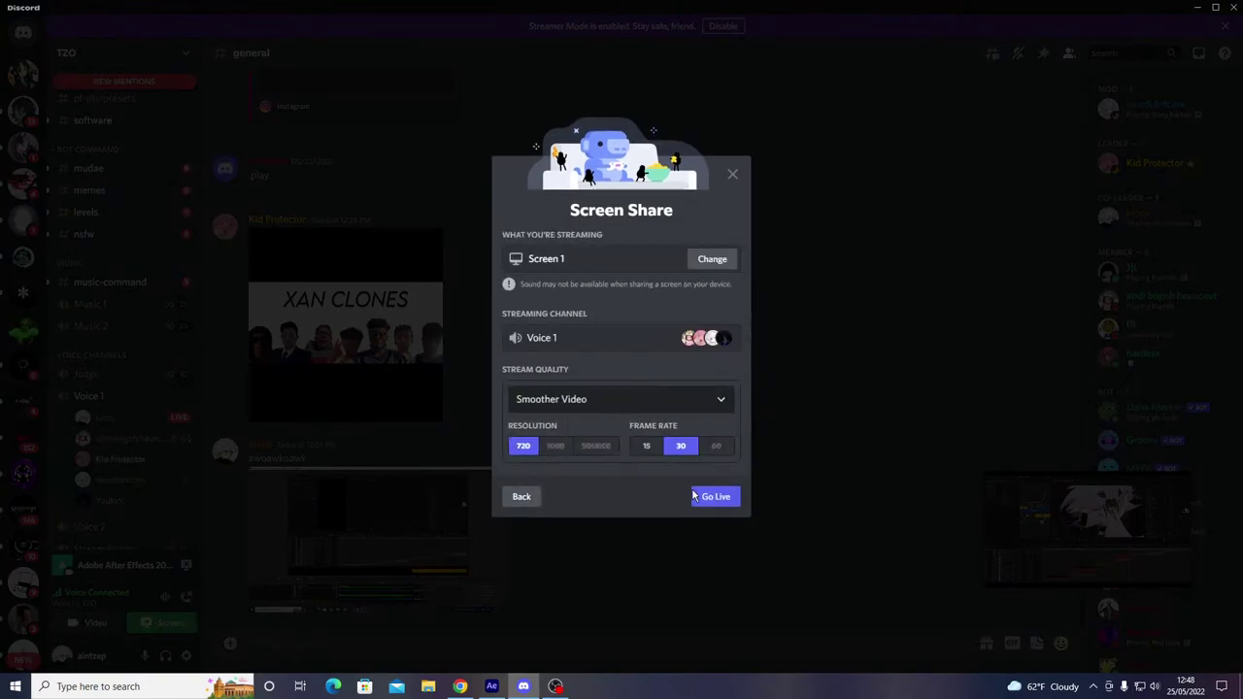
pyautogui.click(715, 496)
# - Switch back to After Effects and preview the clon sanros composition
pyautogui.hotkey('alt', 'Tab')
pyautogui.hotkey('alt', 'Tab')
pyautogui.hotkey('alt', 'Tab')
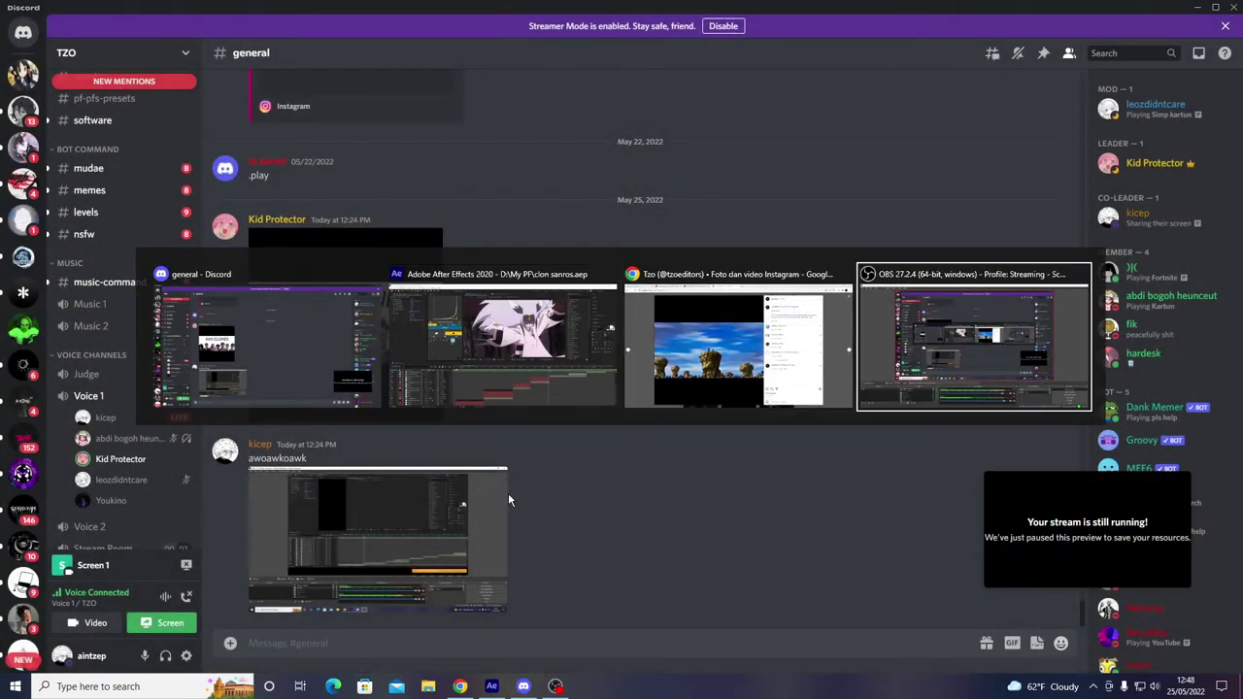
pyautogui.hotkey('alt', 'Tab')
pyautogui.hotkey('alt', 'Tab')
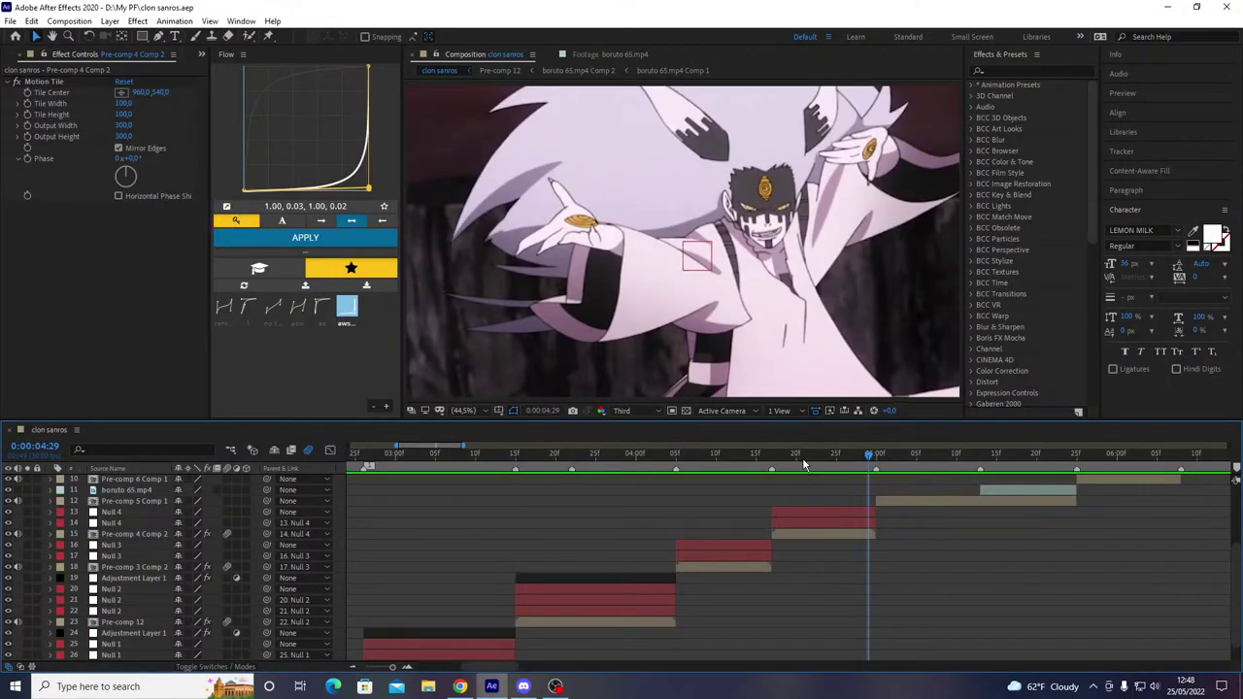
pyautogui.press('space')
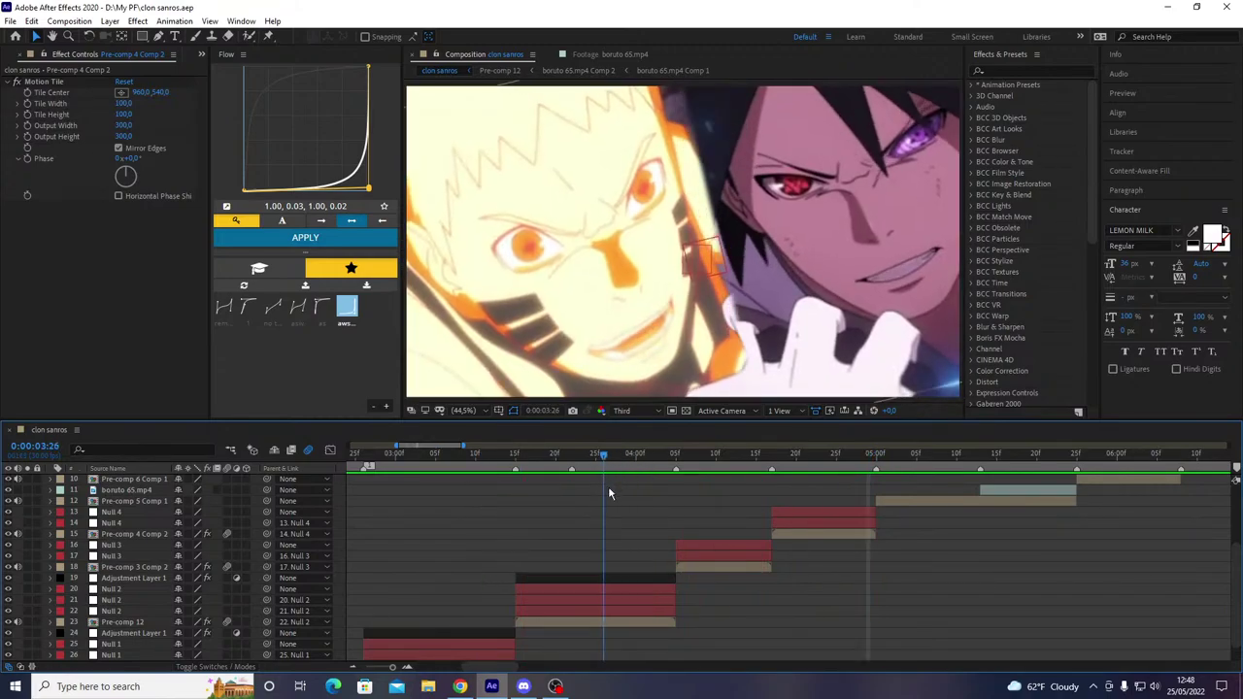
# - Open Pre-comp 12, check its layers' keyframes, and pre-compose both layers together
pyautogui.click(624, 622)
pyautogui.doubleClick(624, 622)
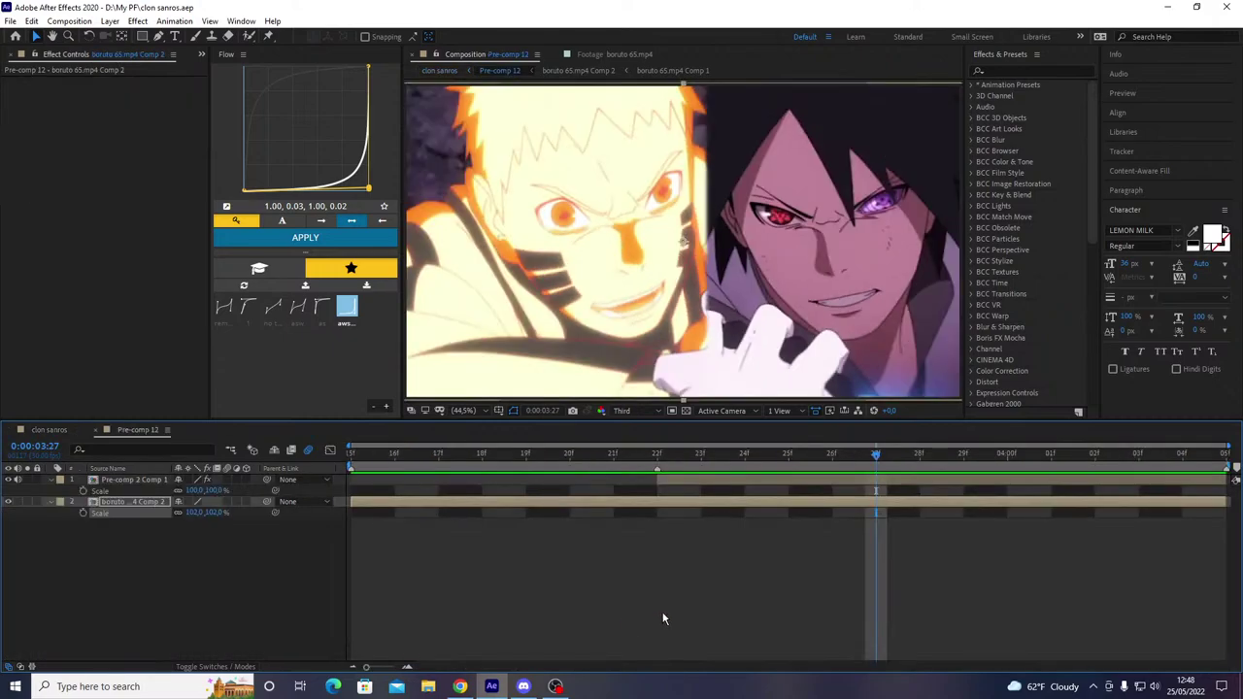
pyautogui.press('u')
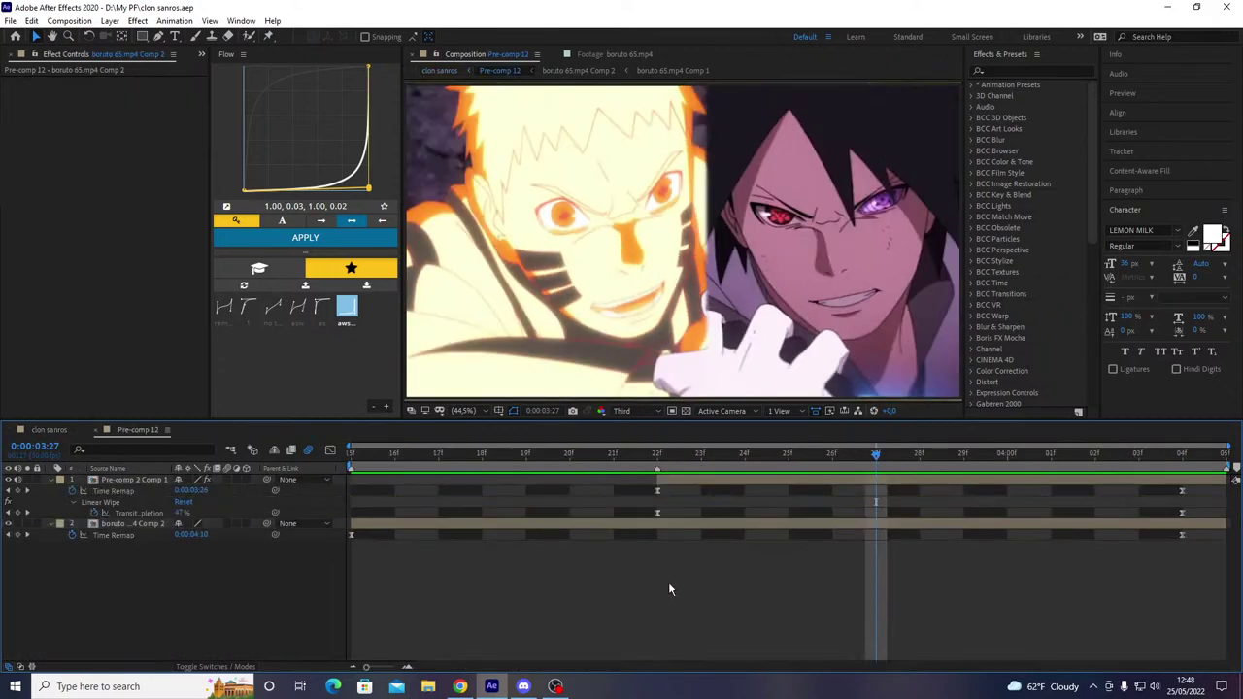
pyautogui.press('u')
pyautogui.hotkey('ctrl', 'a')
pyautogui.hotkey('ctrl', 'shift', 'c')
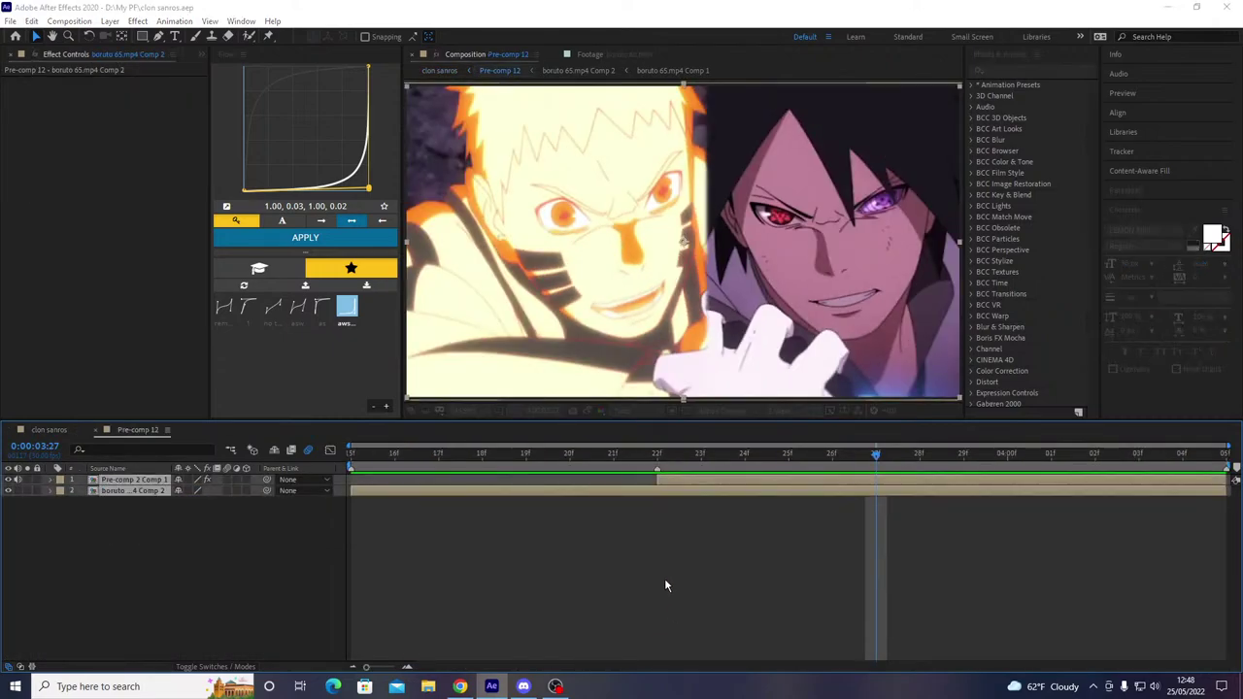
pyautogui.press('Return')
# - Set the new pre-comp's scale to 102% inside Pre-comp 12 and return to the clon sanros composition
pyautogui.write('s')
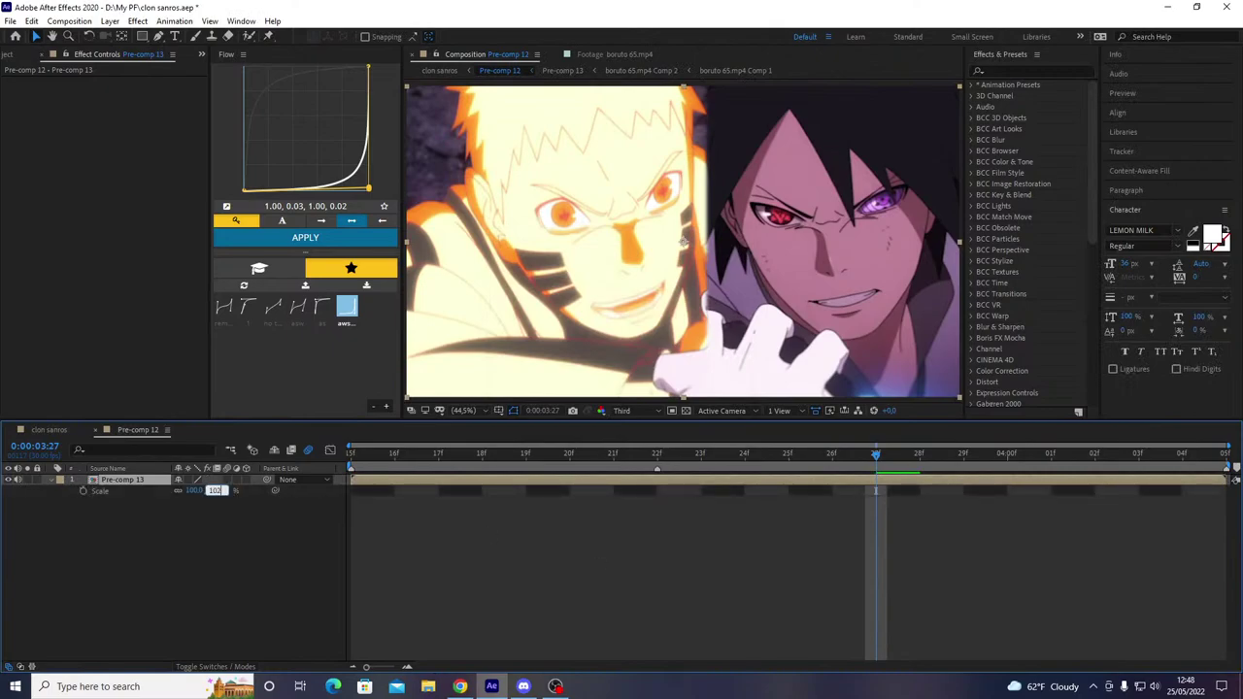
pyautogui.write('102')
pyautogui.press('Return')
pyautogui.click(96, 431)
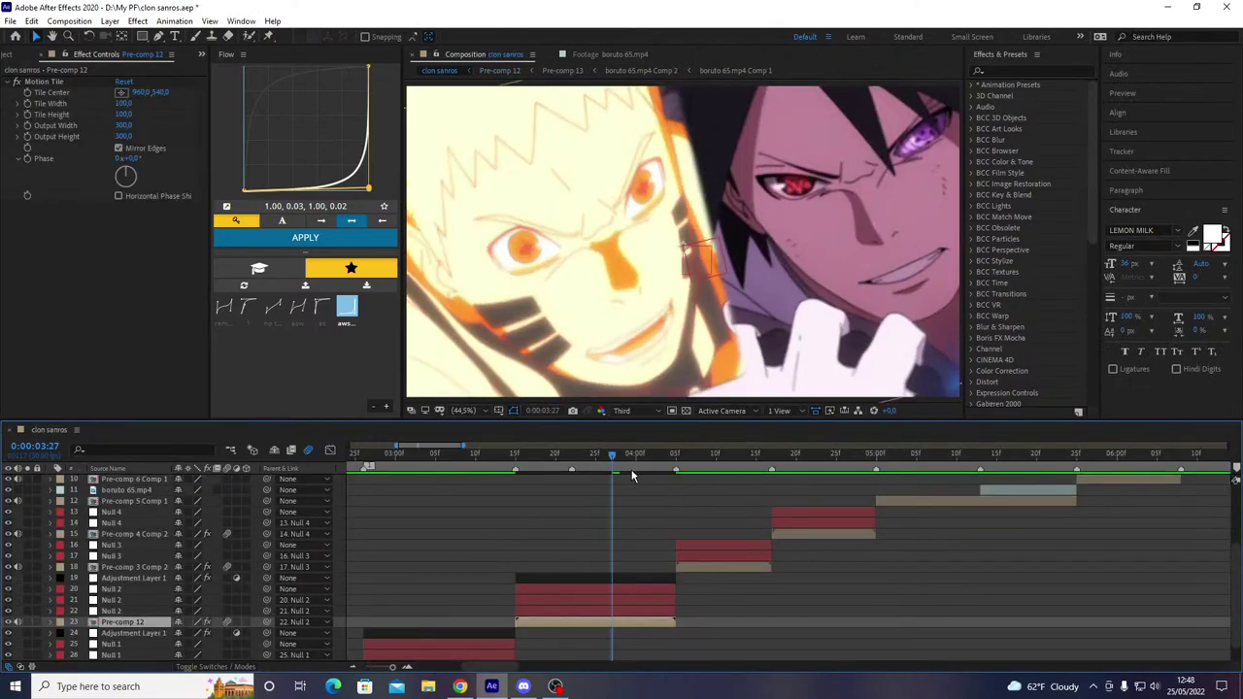
# - Keyframe the lower Null 4 at 0:00:04:29 with scale 130% and position -170, 0
pyautogui.moveTo(629, 460); pyautogui.dragTo(773, 496)
pyautogui.click(782, 522)
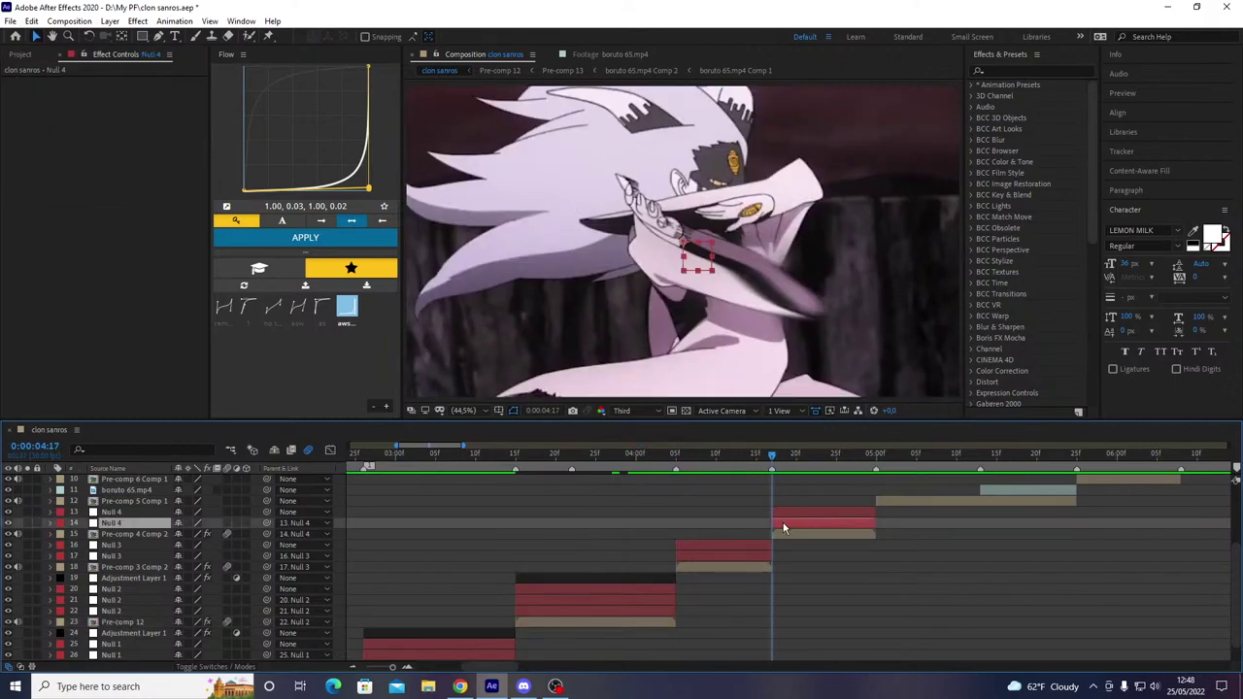
pyautogui.press('s')
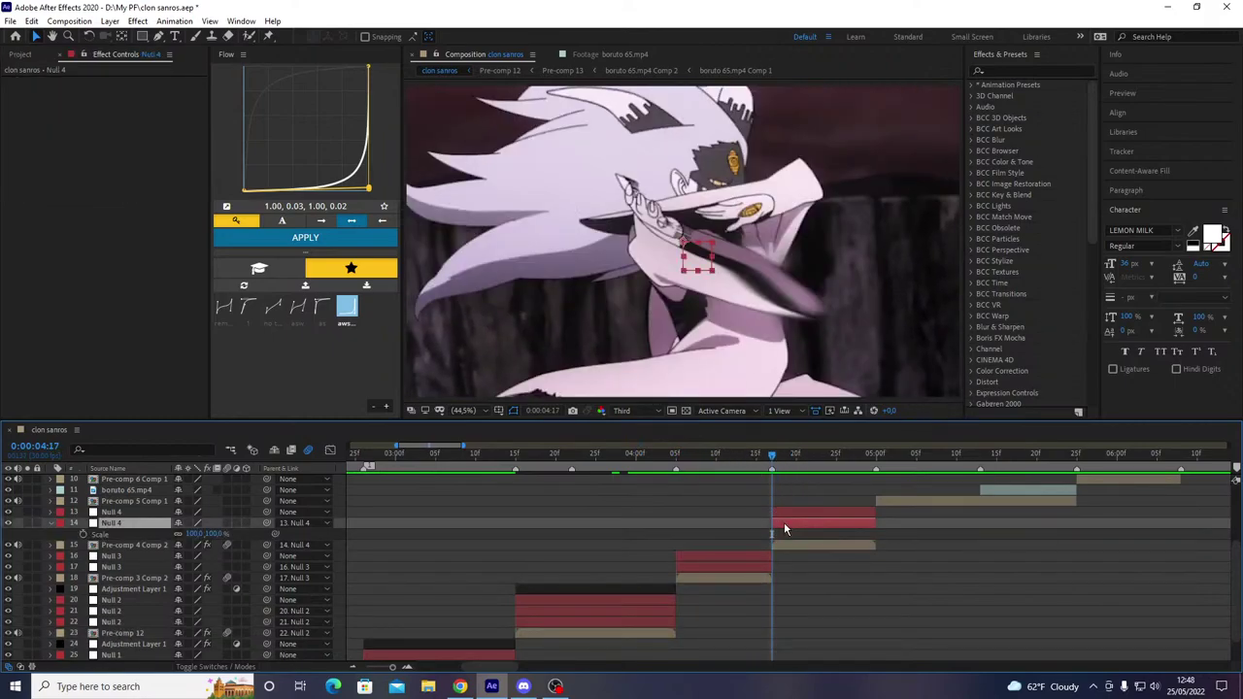
pyautogui.hotkey('shift', 'p')
pyautogui.press('o')
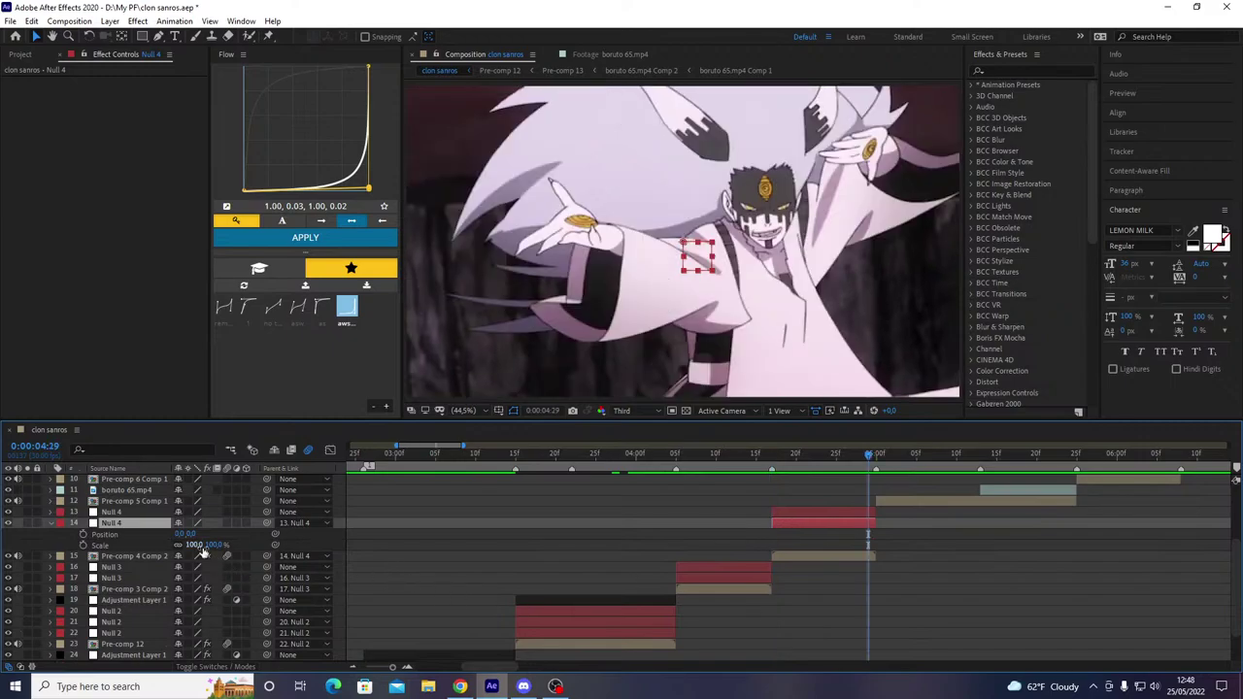
pyautogui.moveTo(216, 543); pyautogui.dragTo(116, 536)
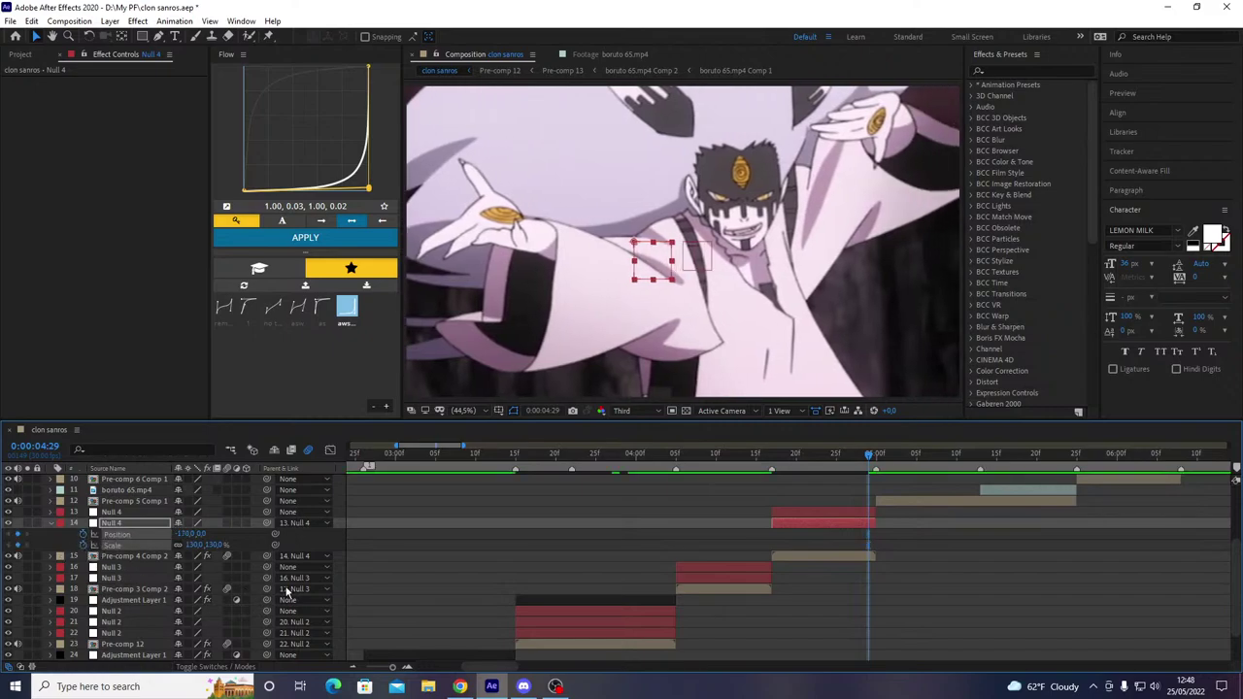
# - Keyframe the lower Null 4 at 0:00:04:17 with scale 80% and position -1200, 0
pyautogui.press('i')
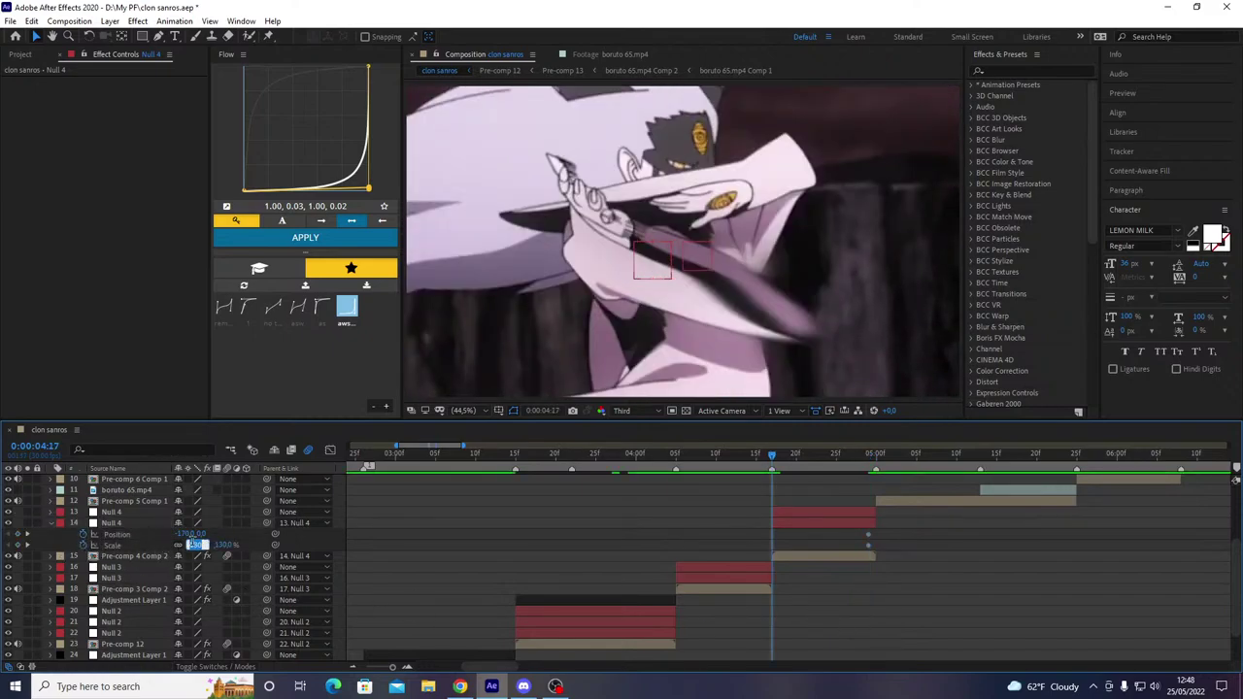
pyautogui.click(193, 545)
pyautogui.write('80')
pyautogui.press('Return')
pyautogui.moveTo(182, 534); pyautogui.dragTo(192, 542)
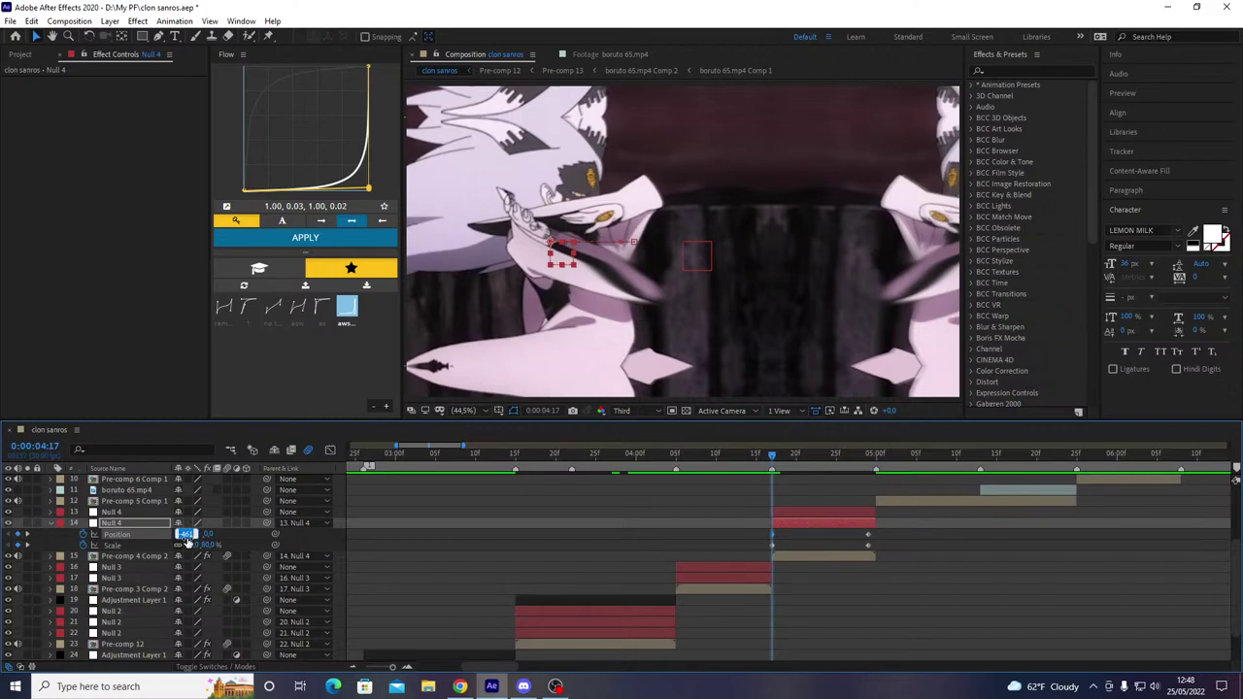
pyautogui.press('Return')
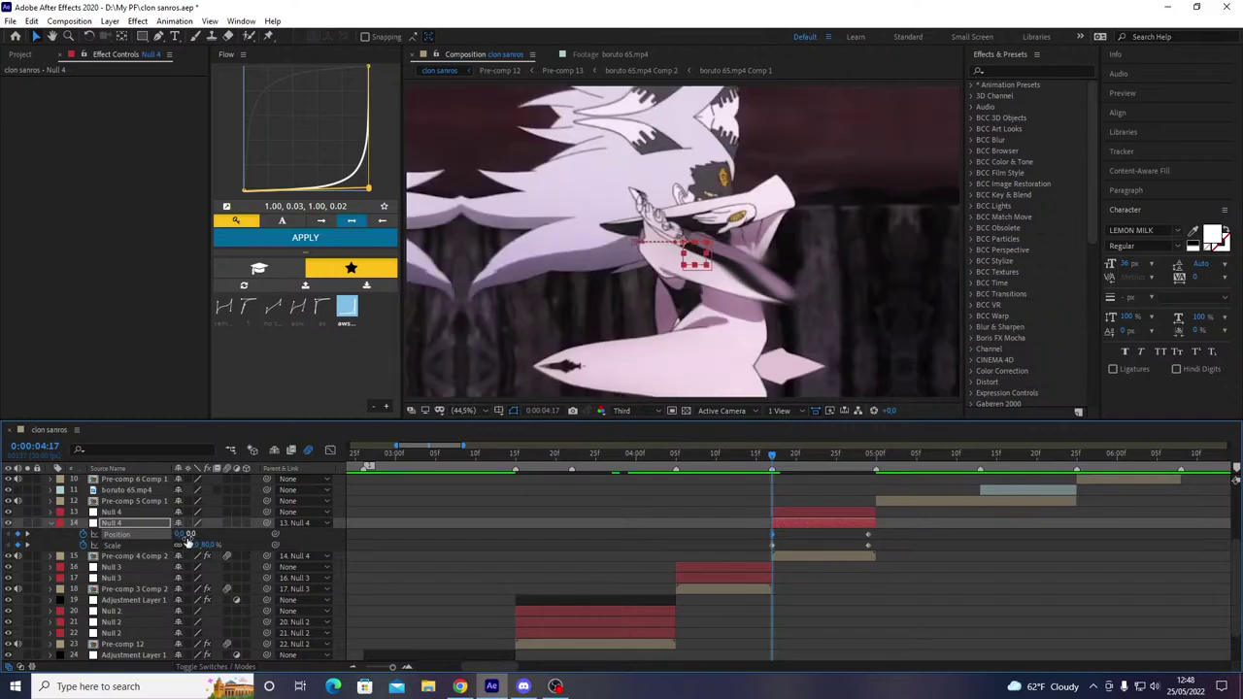
pyautogui.click(176, 540)
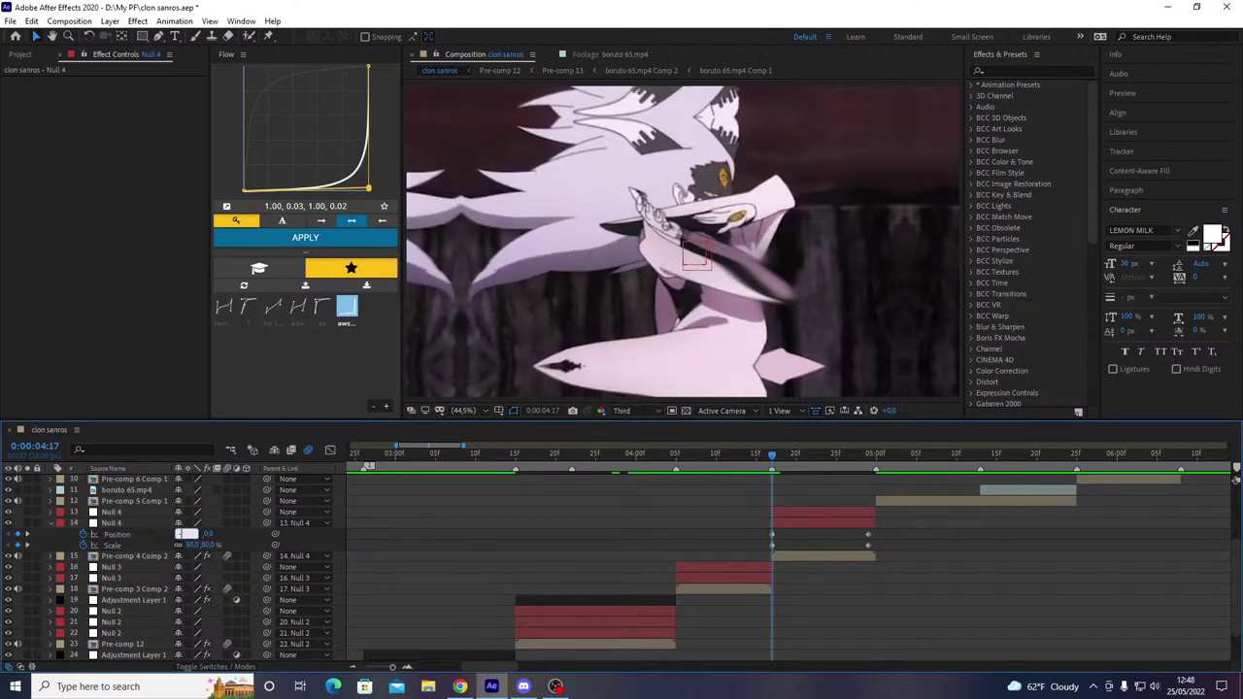
pyautogui.press('Return')
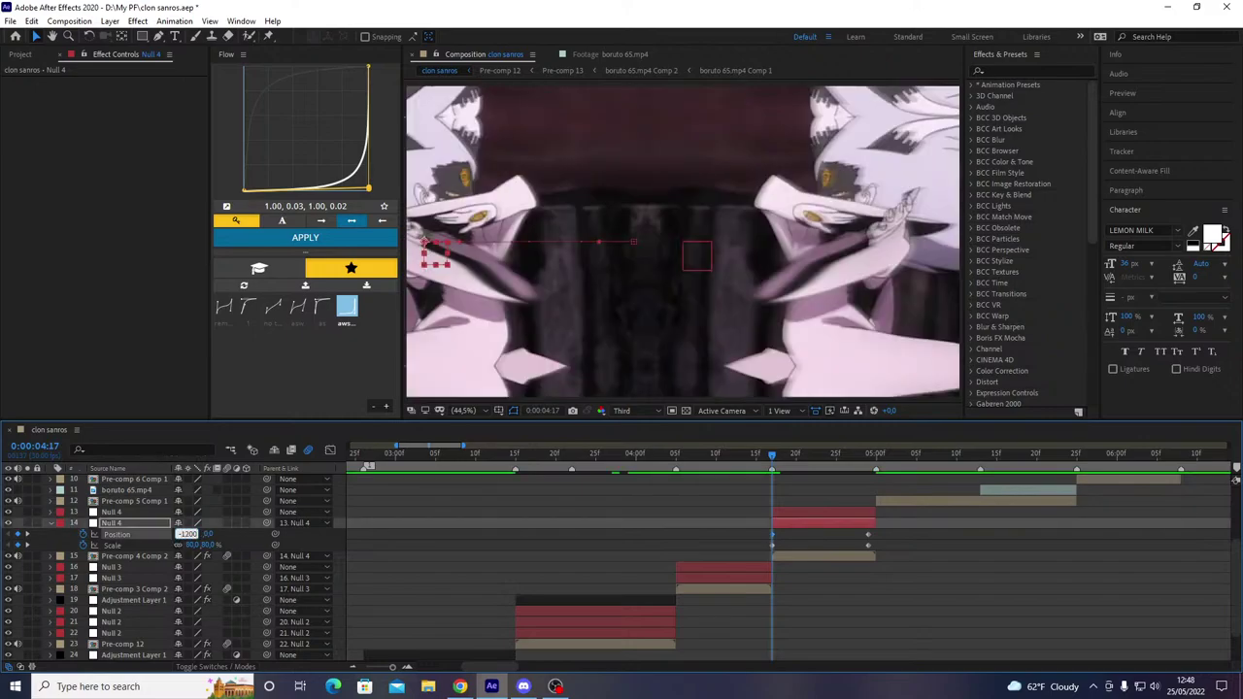
pyautogui.press('Return')
# - Apply the 0.06, 0.81, 0.00, 0.96 Flow curve to Null 4's keyframes, shift the first pair to 0:00:04:16, and preview
pyautogui.moveTo(751, 532); pyautogui.dragTo(871, 560)
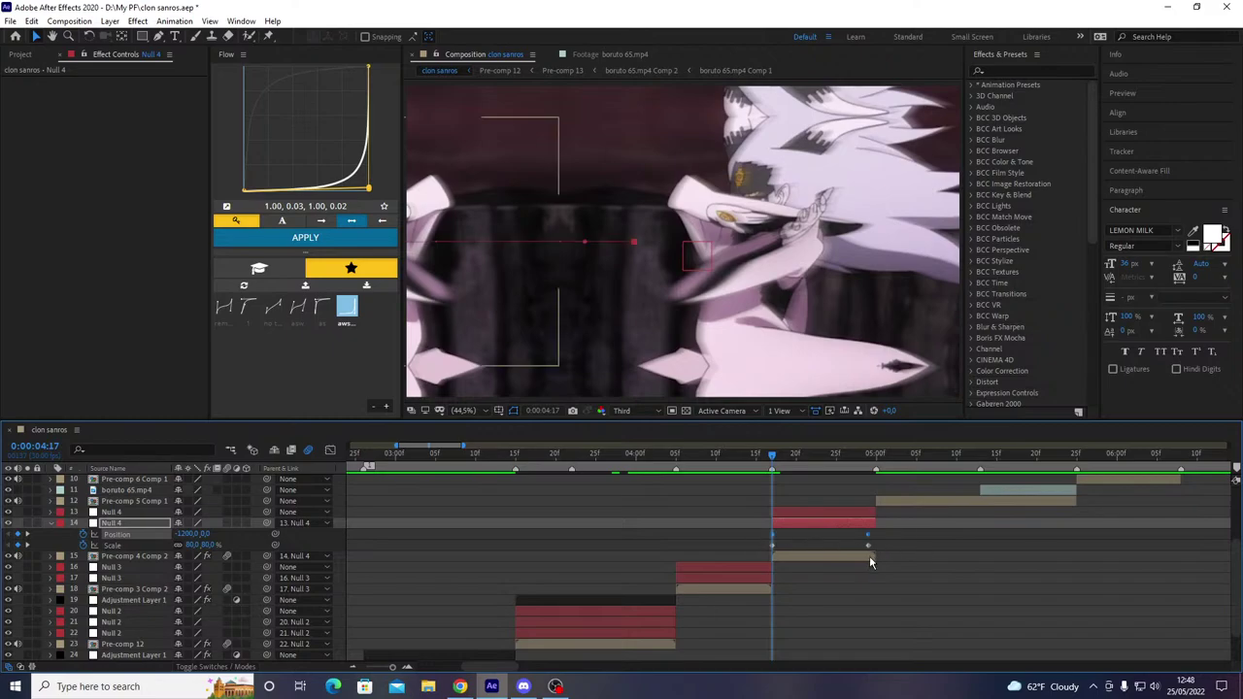
pyautogui.click(321, 307)
pyautogui.click(304, 238)
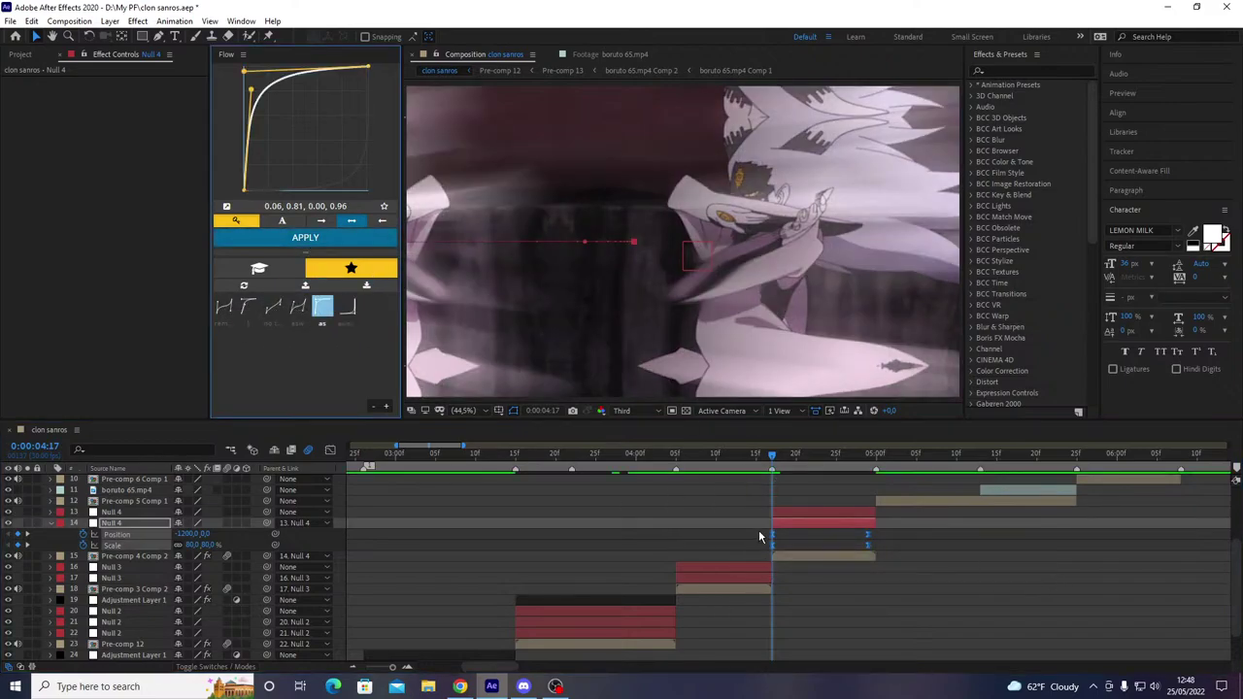
pyautogui.moveTo(773, 537); pyautogui.dragTo(764, 536)
pyautogui.moveTo(740, 454); pyautogui.dragTo(568, 514)
pyautogui.press('space')
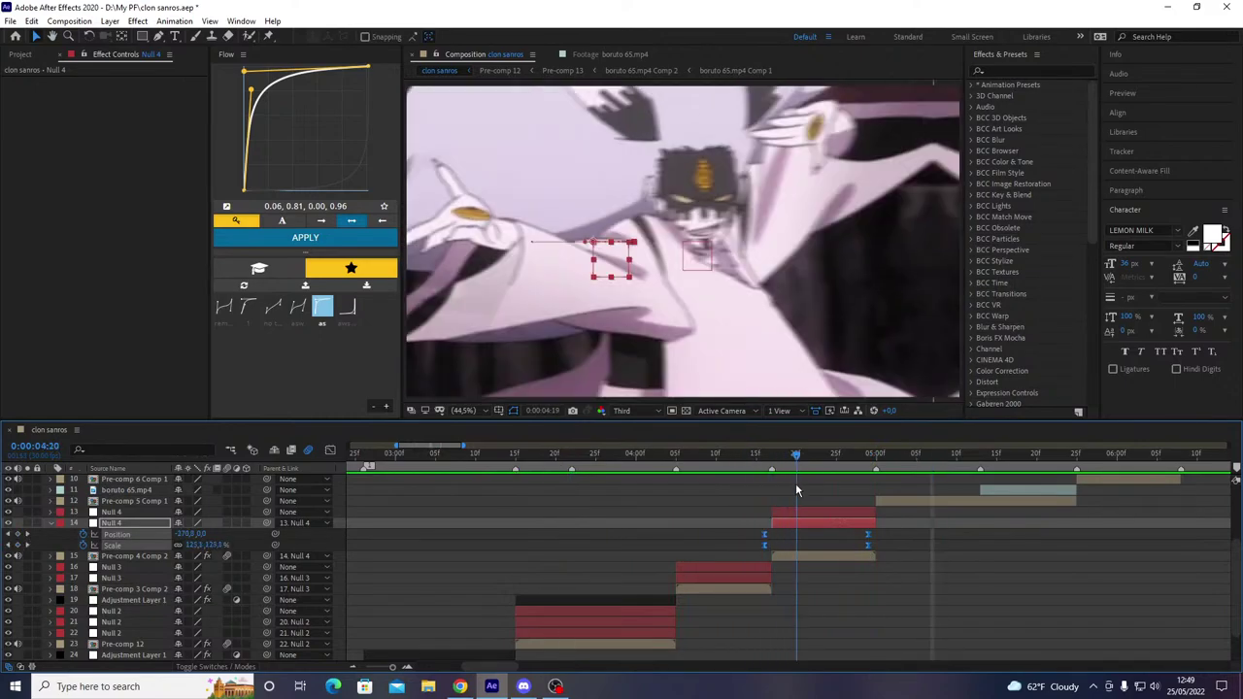
# - Add rotation keyframes to the lower Null 4: 0° at 0:00:04:16 and 10° at 0:00:04:29
pyautogui.hotkey('shift', 'r')
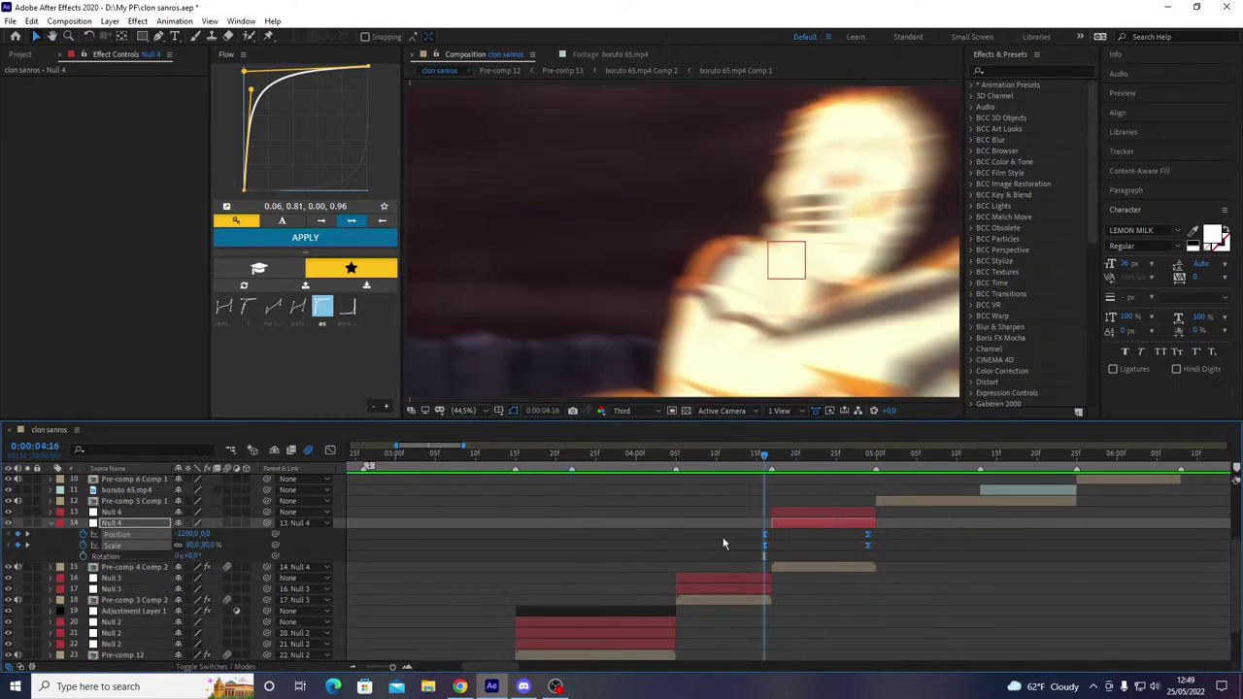
pyautogui.click(83, 556)
pyautogui.press('k')
pyautogui.click(847, 631)
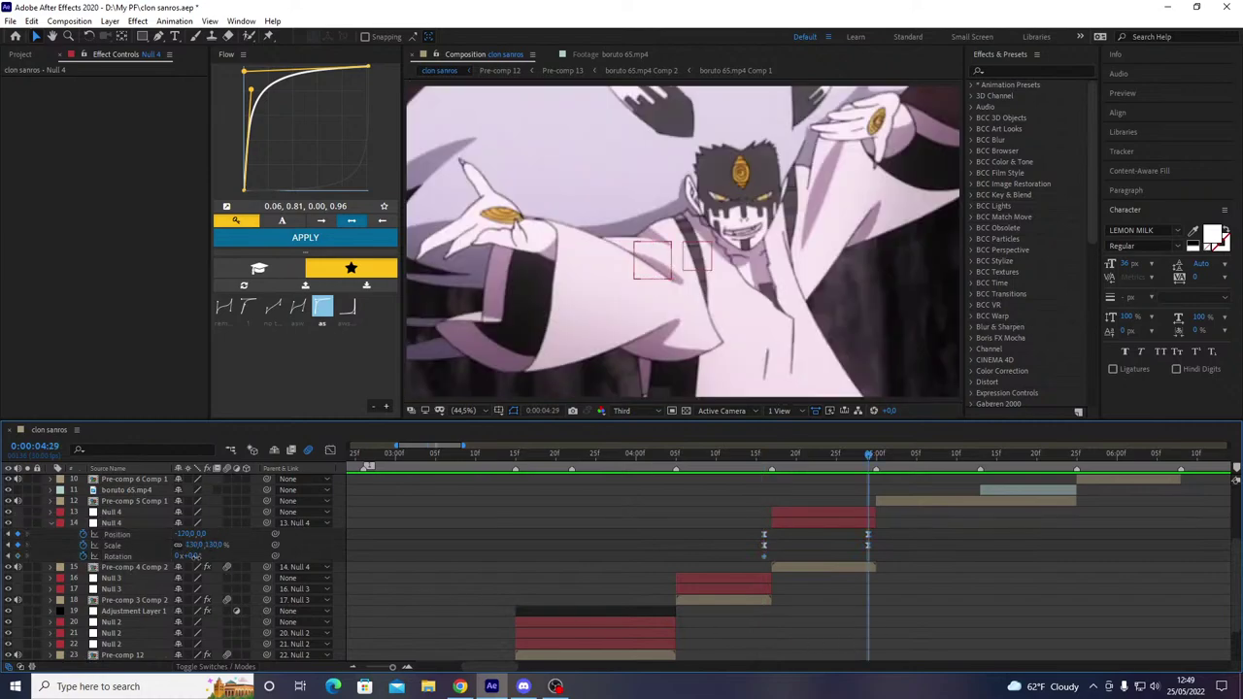
pyautogui.click(193, 555)
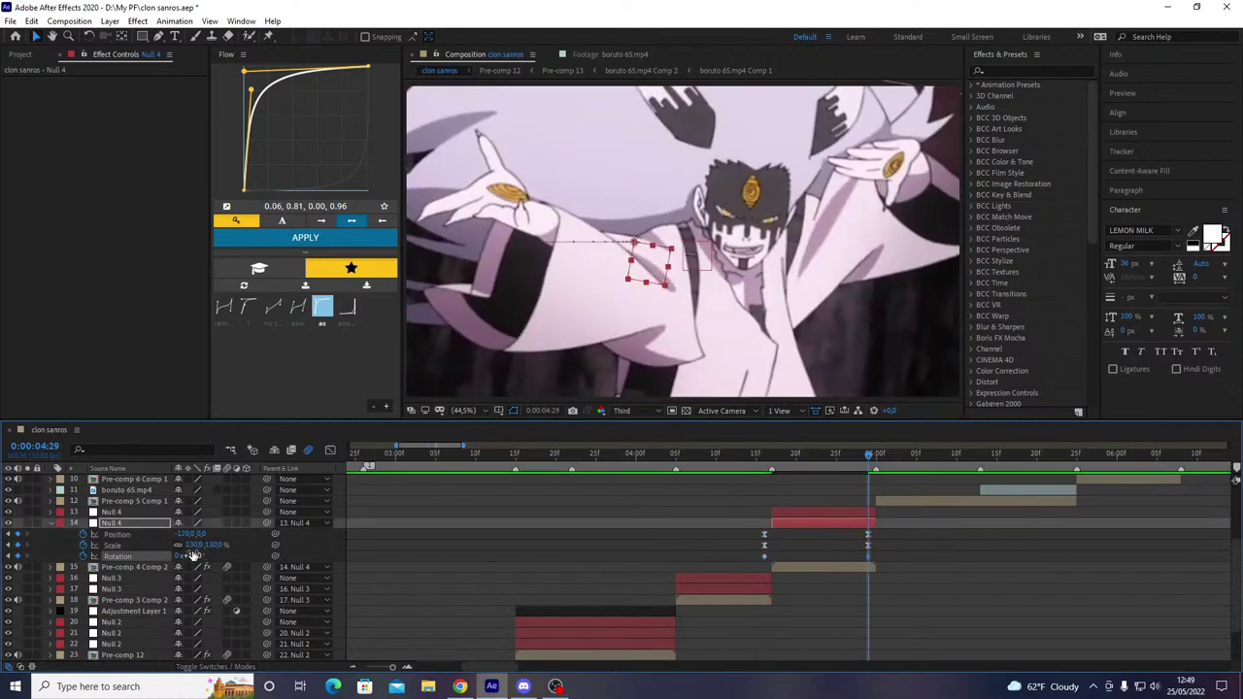
# - Apply the same Flow curve to all of Null 4's keyframes, including rotation, and preview the transition
pyautogui.moveTo(741, 525); pyautogui.dragTo(892, 568)
pyautogui.click(254, 238)
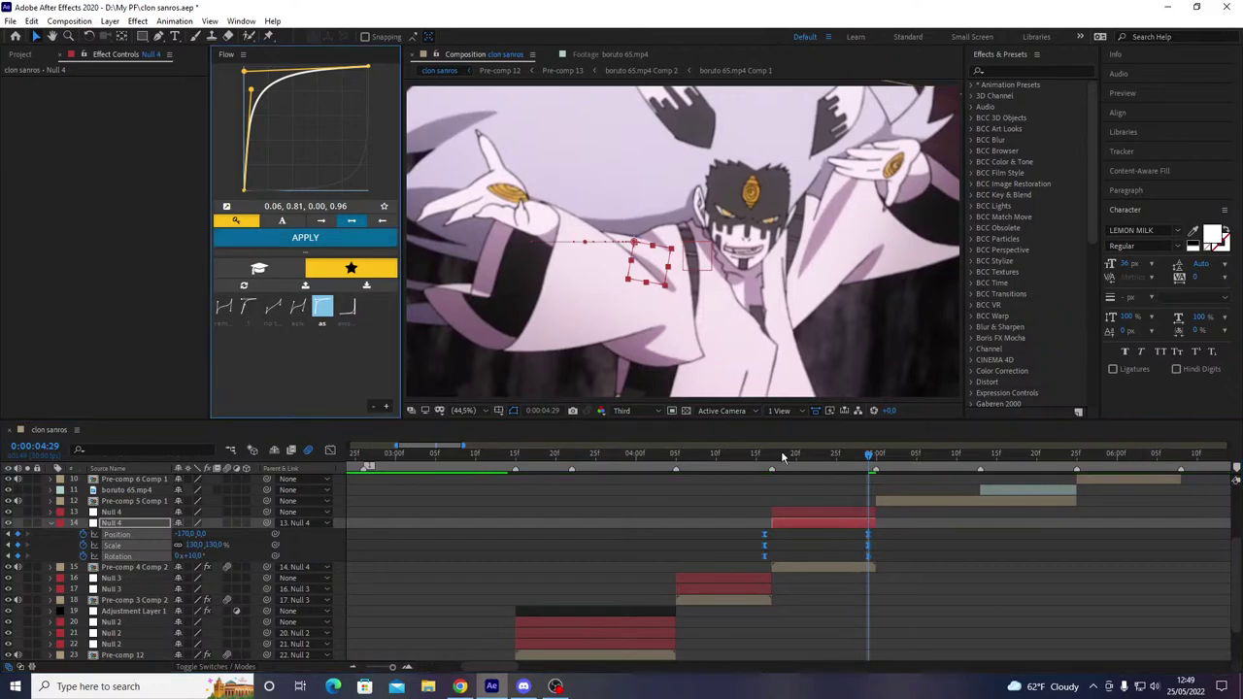
pyautogui.press('space')
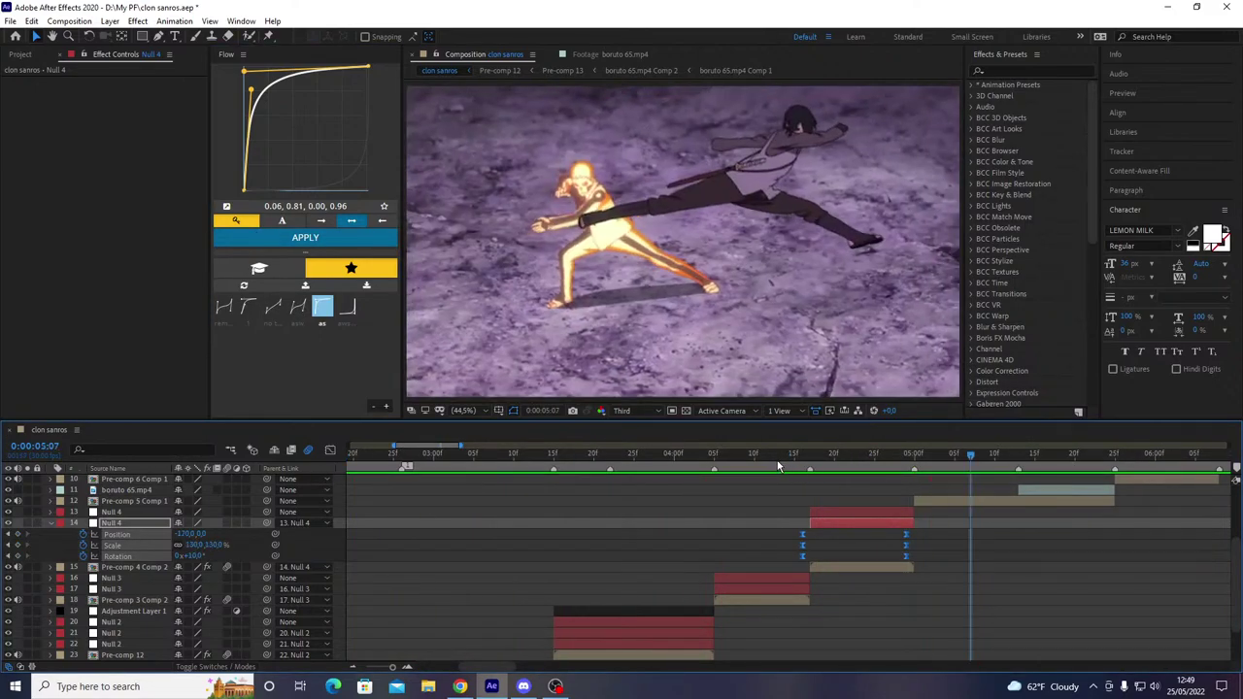
# - Move Null 4's first rotation keyframe to 0:00:04:17, preview the motion, collapse the layer's properties, and save the project
pyautogui.moveTo(830, 477); pyautogui.dragTo(809, 506)
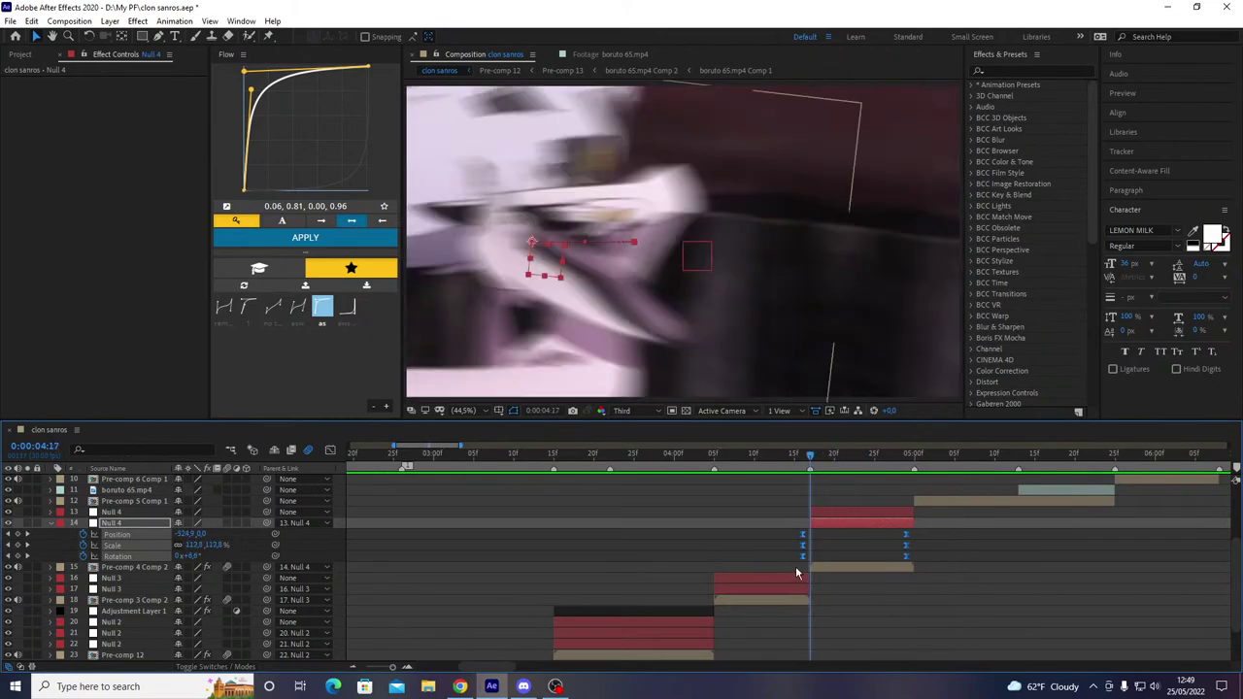
pyautogui.moveTo(782, 556); pyautogui.dragTo(814, 557)
pyautogui.press('space')
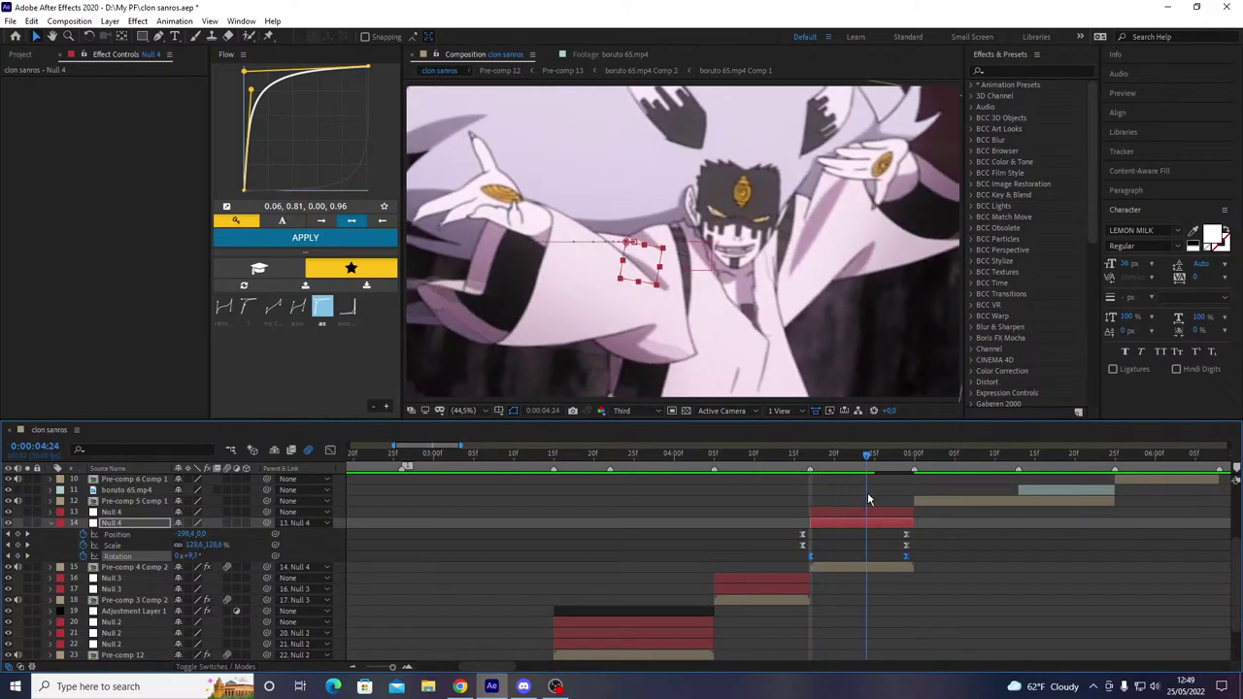
pyautogui.press('u')
pyautogui.hotkey('ctrl', 's')
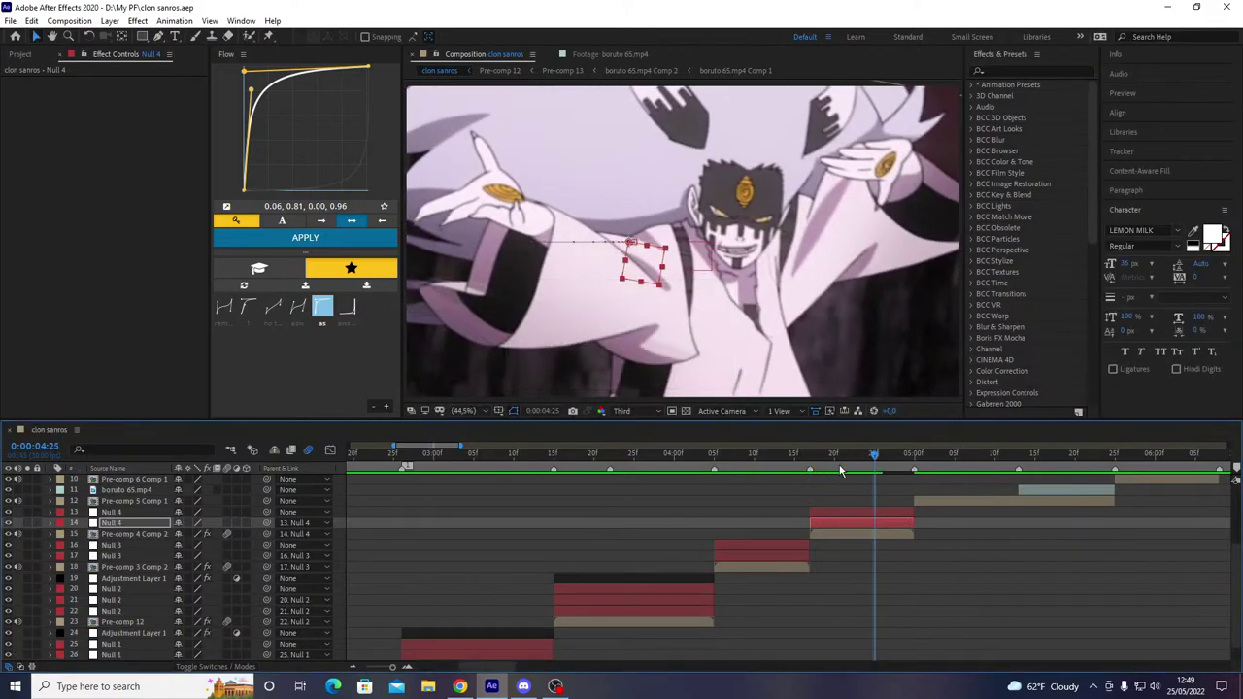
# - Add starting keyframes for position, scale and rotation to the upper Null 4 at 0:00:04:19
pyautogui.moveTo(837, 458); pyautogui.dragTo(809, 488)
pyautogui.click(822, 514)
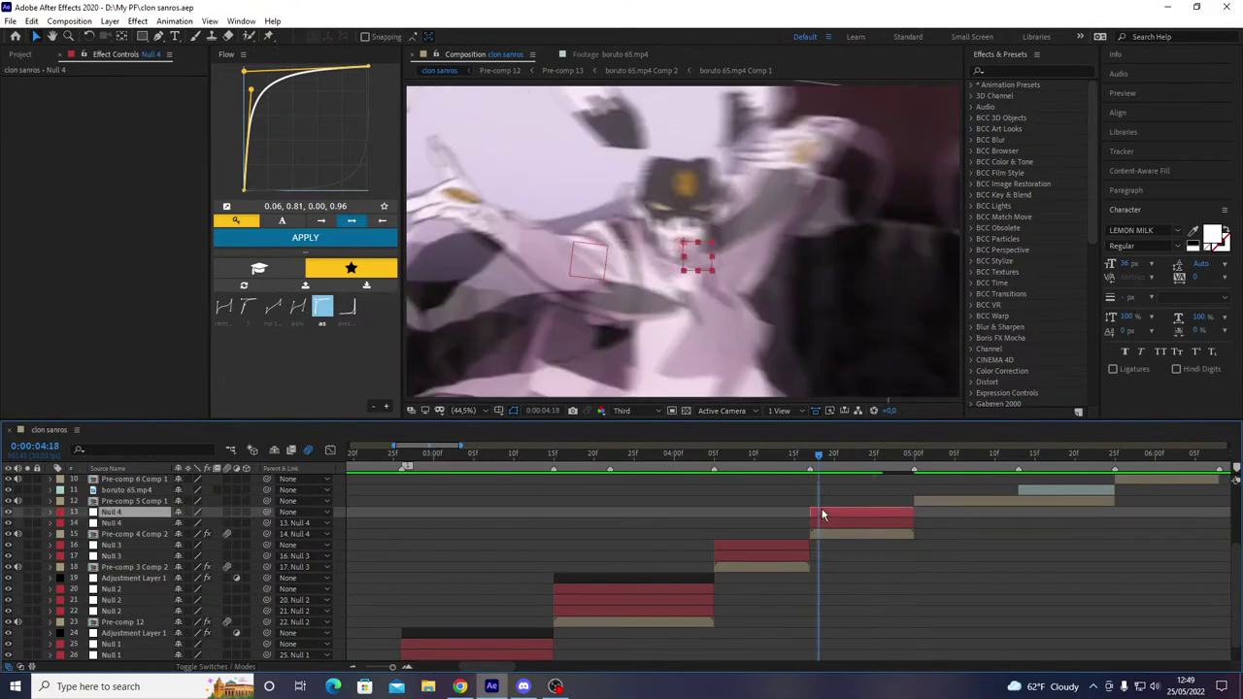
pyautogui.press('u')
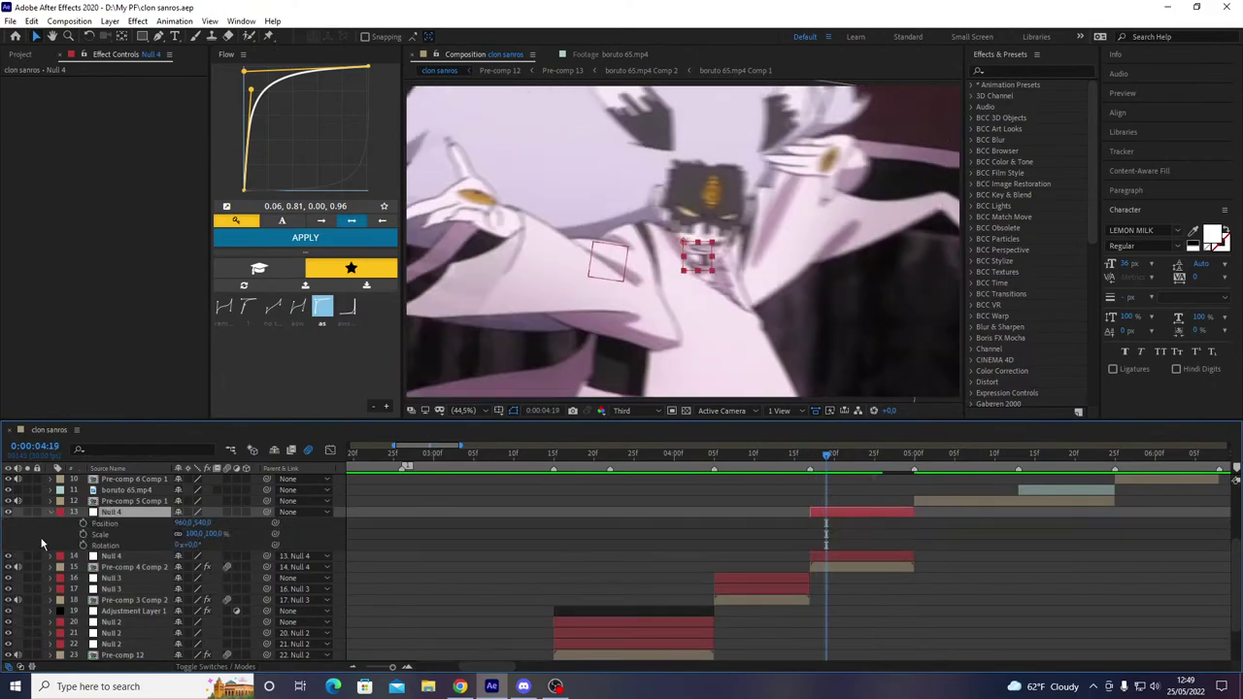
pyautogui.moveTo(83, 524); pyautogui.dragTo(84, 548)
# - At 0:00:04:29, keyframe the upper Null 4 with rotation -30°, scale 60% and a much larger Y position
pyautogui.press('o')
pyautogui.click(928, 576)
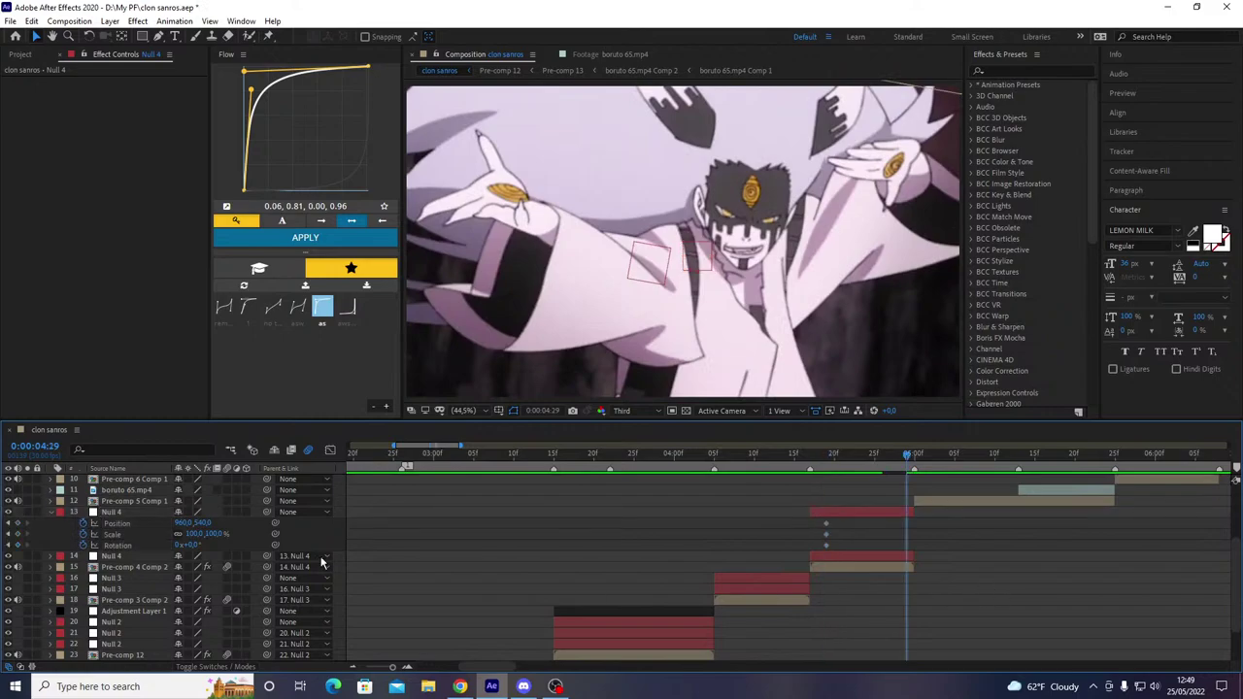
pyautogui.moveTo(192, 545); pyautogui.dragTo(191, 550)
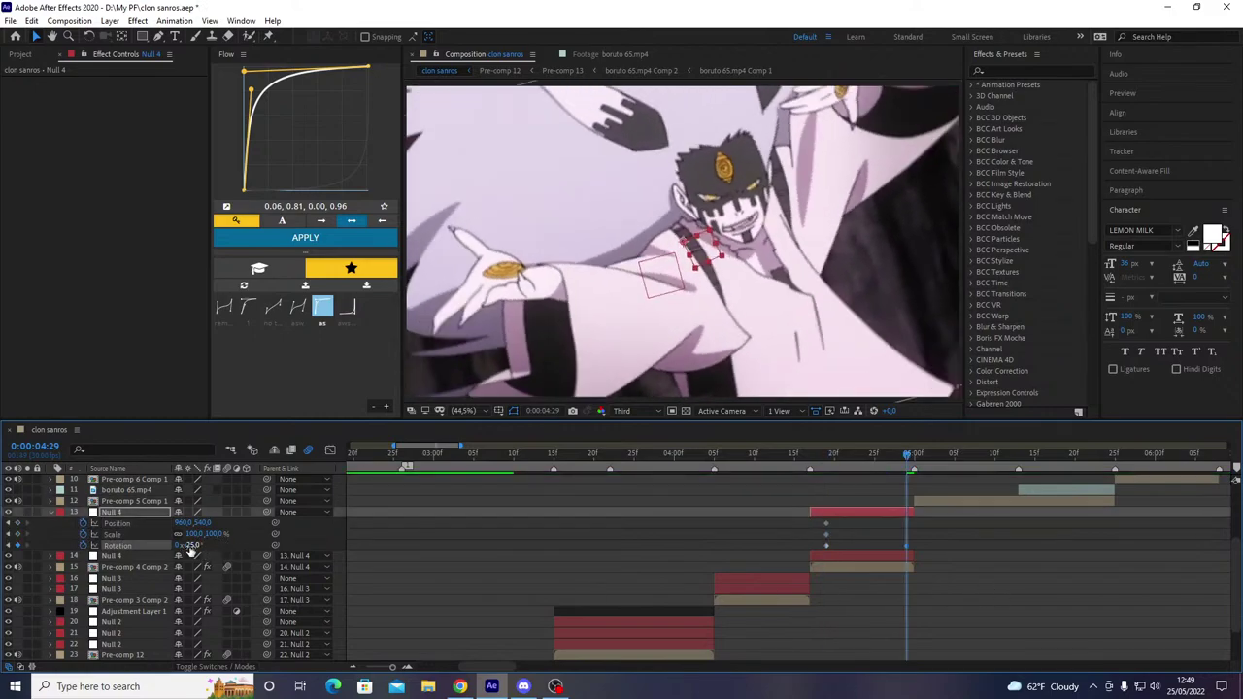
pyautogui.write('-30')
pyautogui.press('Return')
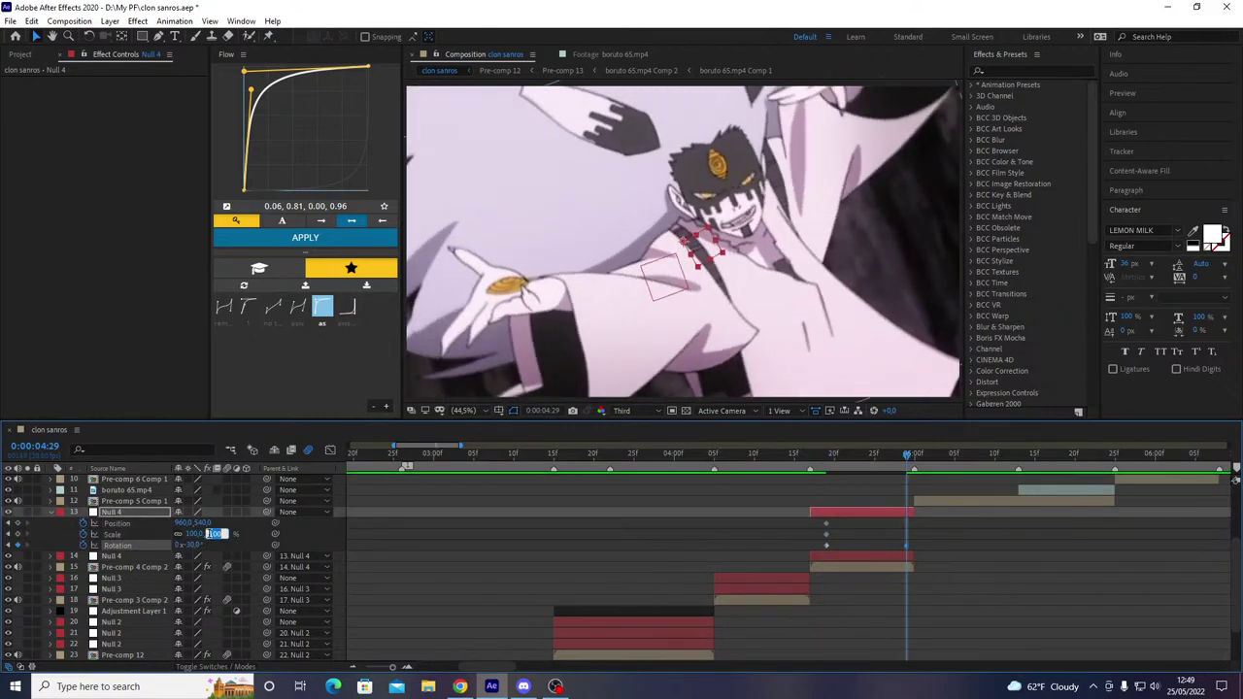
pyautogui.write('60')
pyautogui.press('Return')
pyautogui.moveTo(203, 523); pyautogui.dragTo(641, 525)
# - Shift all the null's keyframes one frame later and ease them with the Flow curve 1.00, 0.03, 1.00, 0.16
pyautogui.moveTo(939, 516); pyautogui.dragTo(834, 525)
pyautogui.press('F9')
pyautogui.click(346, 310)
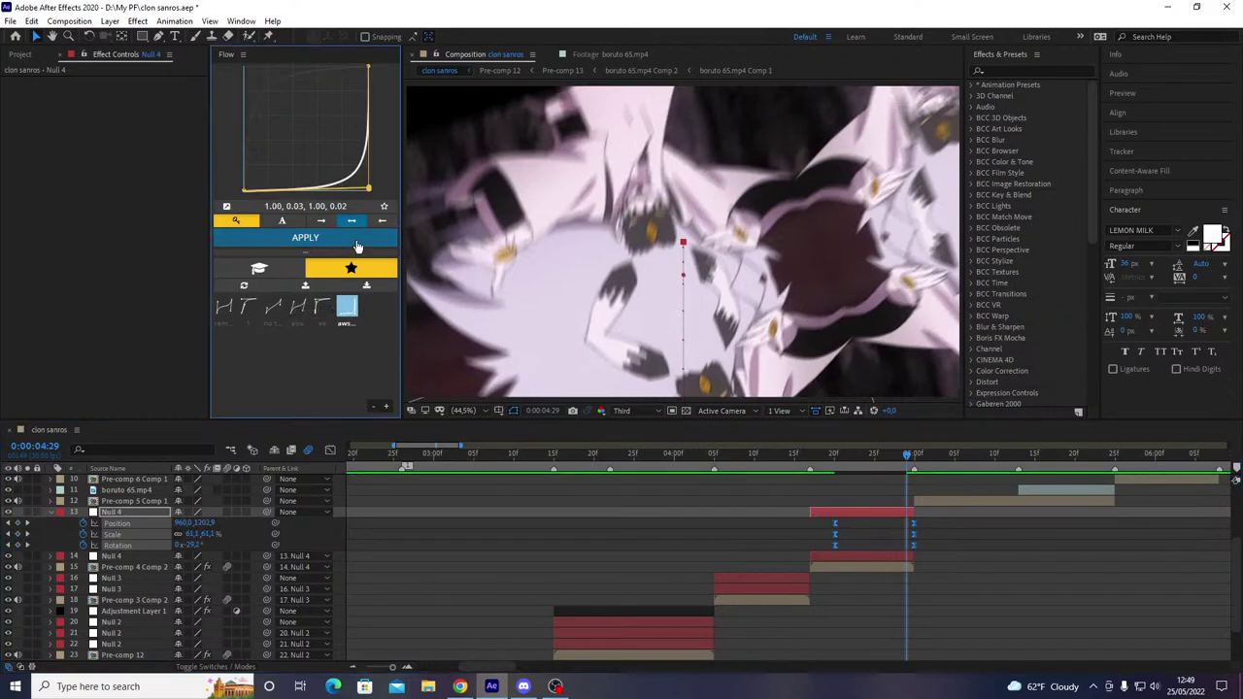
pyautogui.moveTo(369, 191)
pyautogui.mouseDown()
pyautogui.moveTo(388, 191)
pyautogui.moveTo(385, 177)
pyautogui.mouseUp()
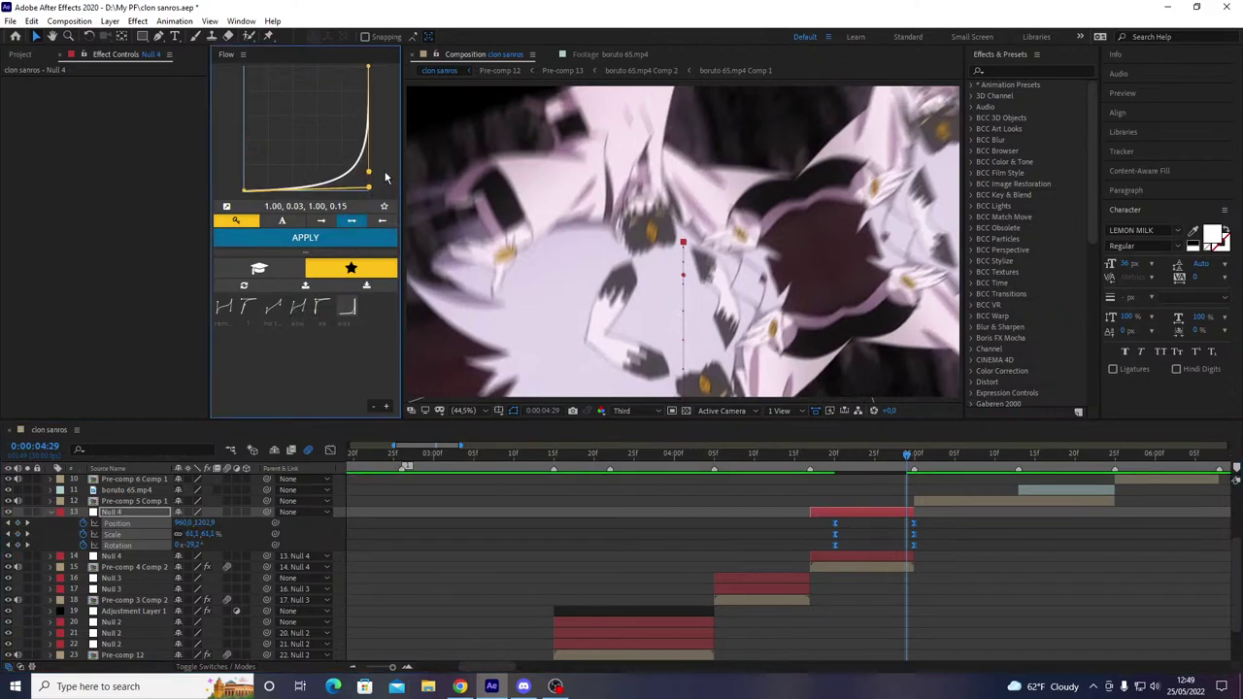
pyautogui.click(374, 241)
# - Preview the null's new animation, collapse its properties and save the project
pyautogui.moveTo(905, 453); pyautogui.dragTo(434, 515)
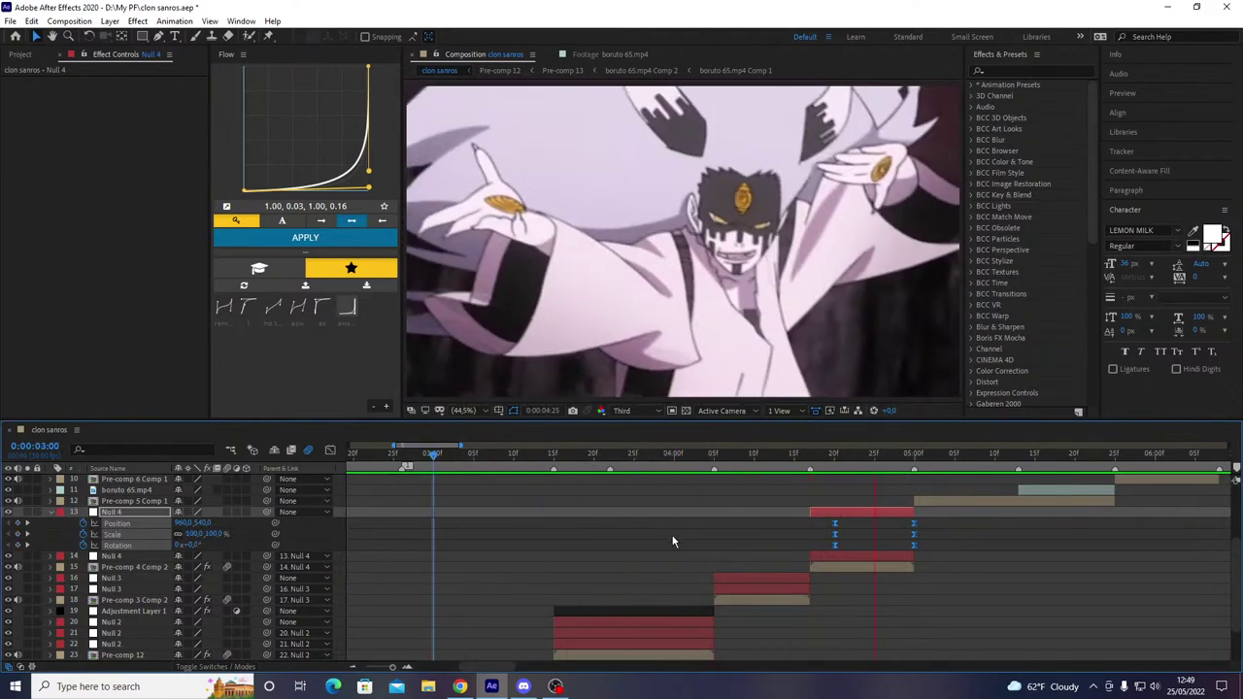
pyautogui.moveTo(833, 455)
pyautogui.mouseDown()
pyautogui.moveTo(1232, 478)
pyautogui.moveTo(576, 529)
pyautogui.mouseUp()
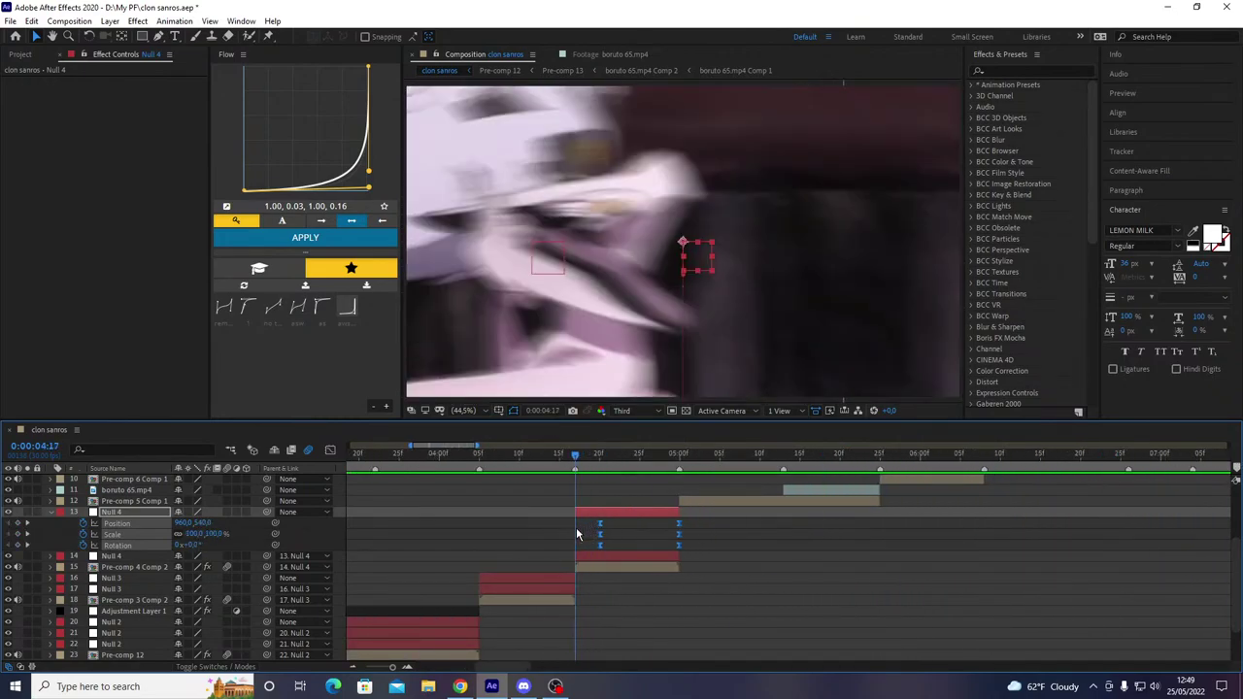
pyautogui.press('u')
pyautogui.hotkey('ctrl', 's')
pyautogui.press('1')
pyautogui.press('space')
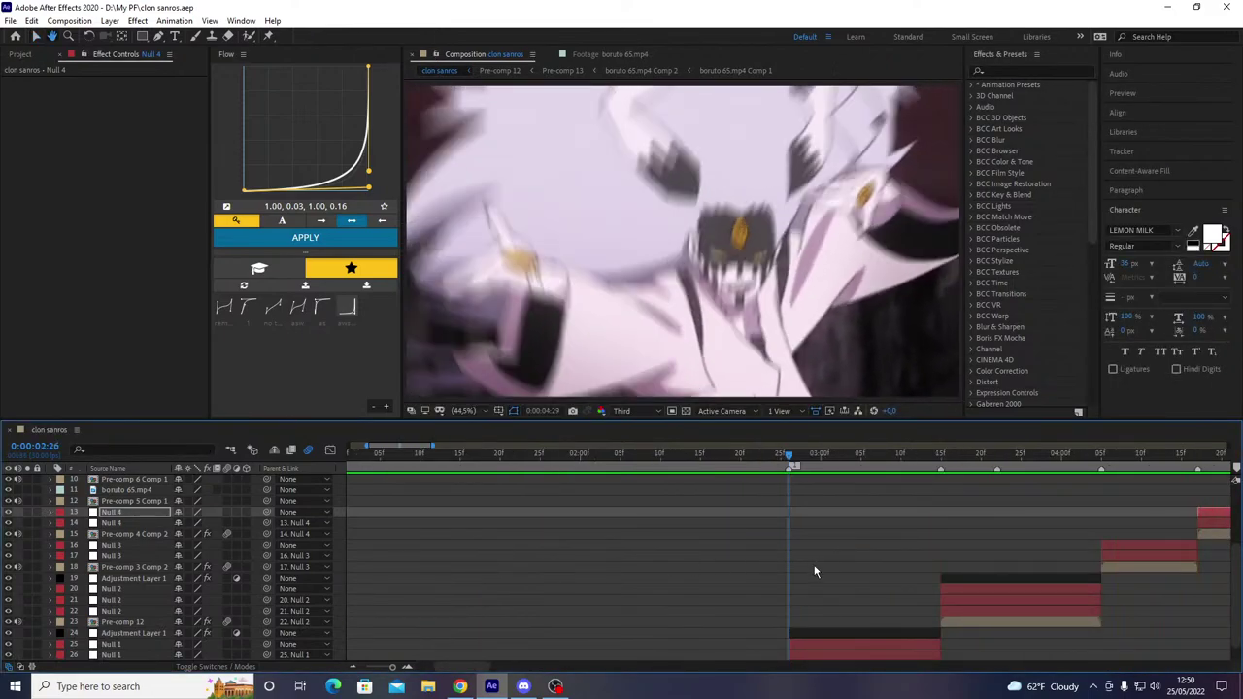
pyautogui.press('space')
# - Duplicate the adjustment layer over the Null 2 clip and place the copy above the Null 4 layers, starting at 0:00:04:17
pyautogui.moveTo(668, 456); pyautogui.dragTo(686, 476)
pyautogui.press('pagedown')
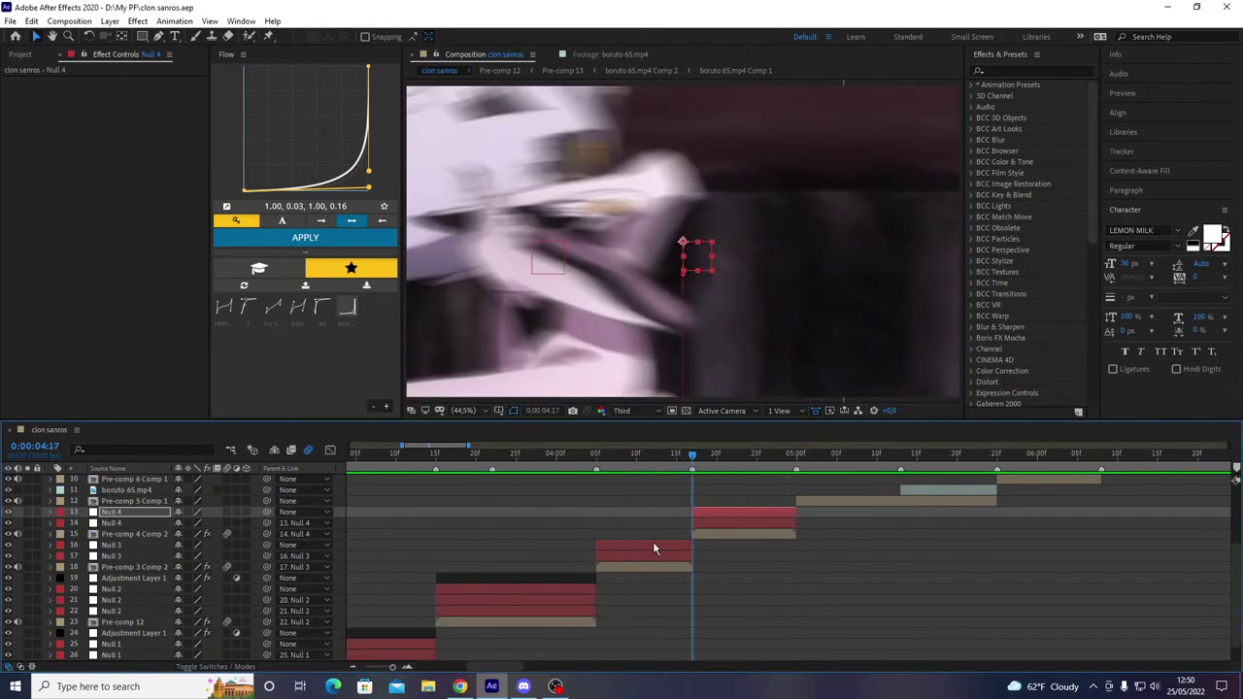
pyautogui.click(563, 577)
pyautogui.hotkey('ctrl', 'd')
pyautogui.press('[')
pyautogui.moveTo(141, 592); pyautogui.dragTo(146, 507)
# - Align the copied adjustment layer's end with the Null 4 clip's end and trim its start to 0:00:04:17
pyautogui.press('u')
pyautogui.press('u')
pyautogui.press('u')
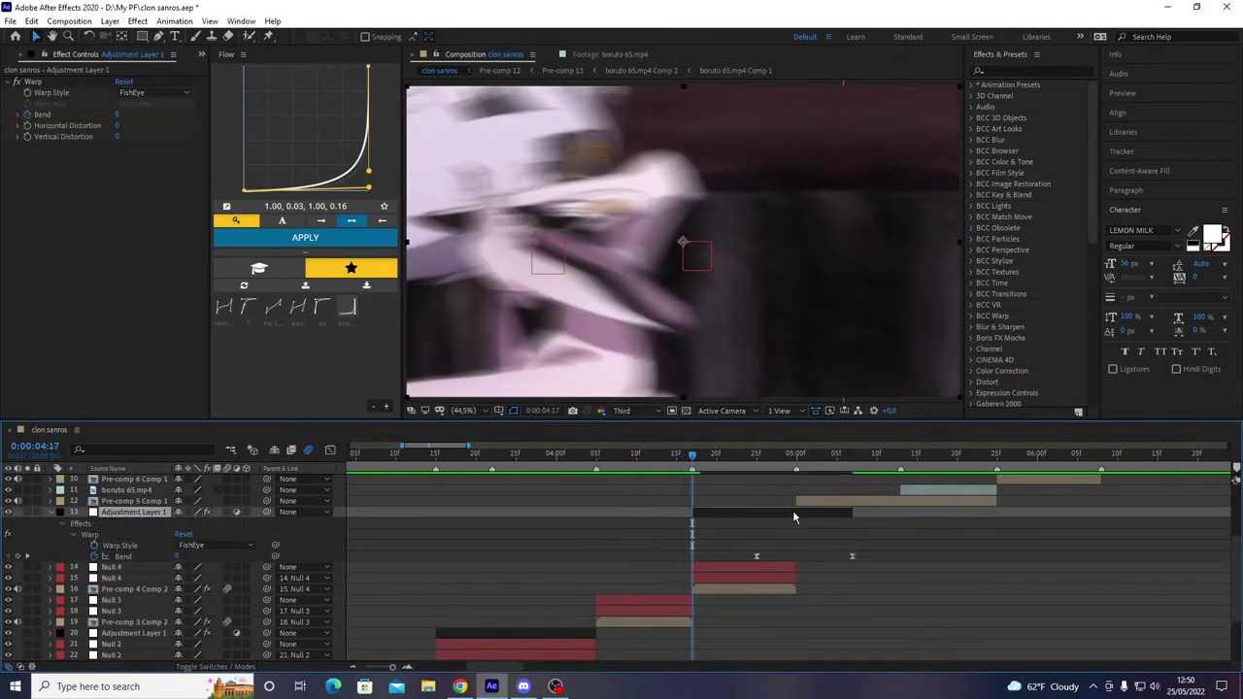
pyautogui.moveTo(798, 514); pyautogui.dragTo(738, 531)
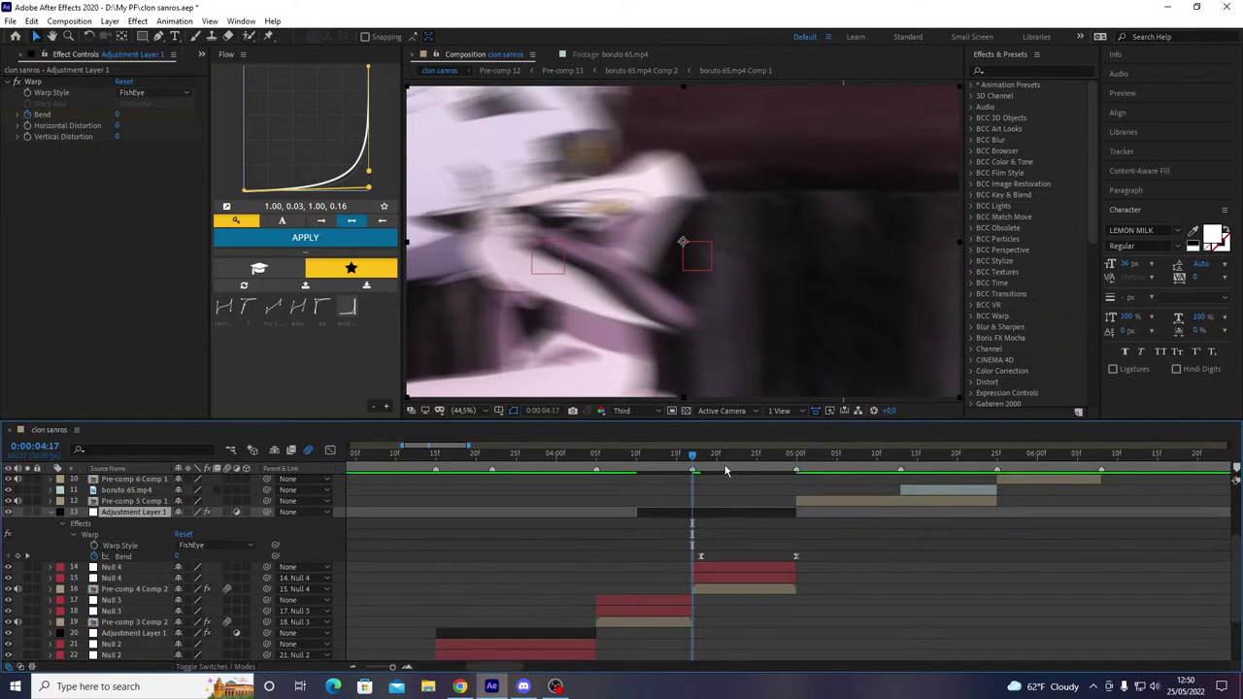
pyautogui.hotkey('alt', '[')
# - Move the copied layer's last Warp Bend keyframe to 0:00:04:29 and collapse the layer's properties
pyautogui.press('space')
pyautogui.click(757, 459)
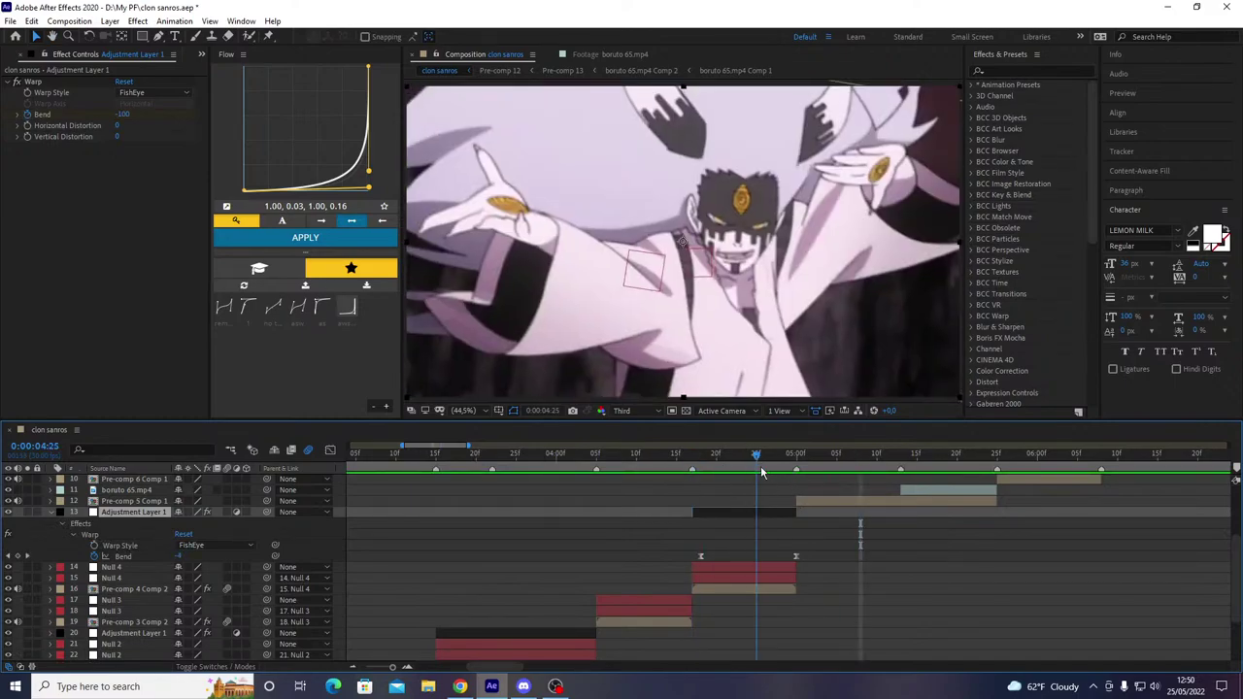
pyautogui.moveTo(761, 473); pyautogui.dragTo(793, 478)
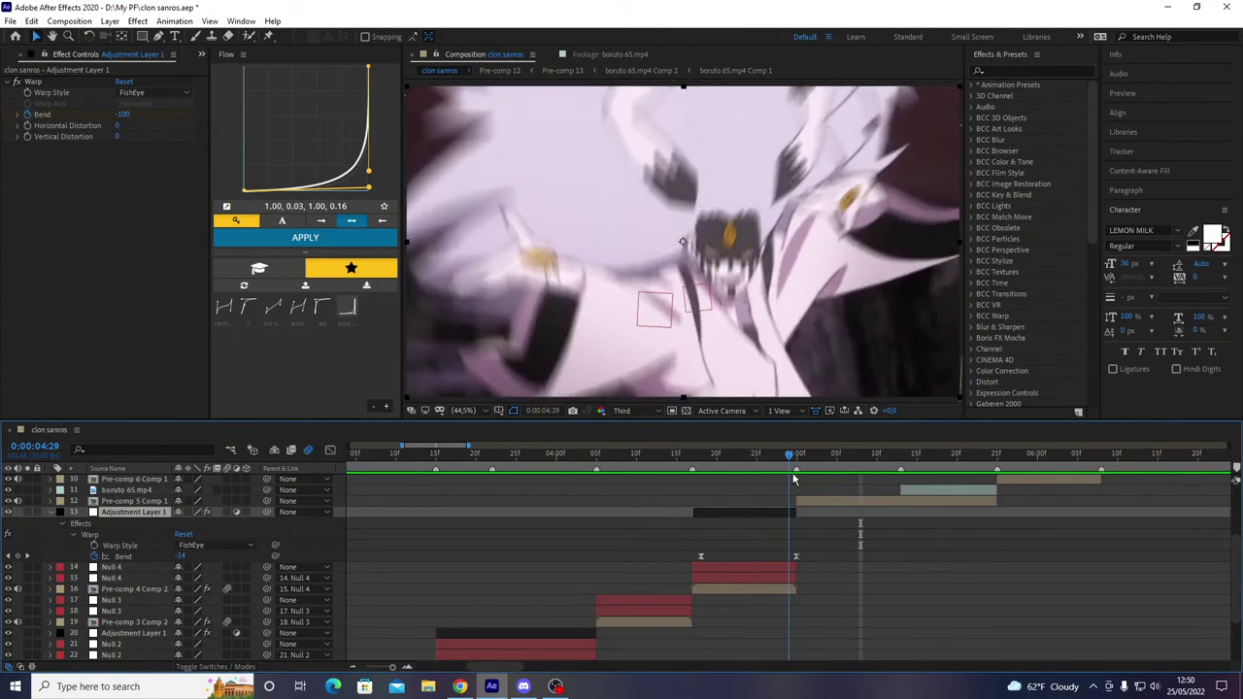
pyautogui.moveTo(821, 552); pyautogui.dragTo(660, 583)
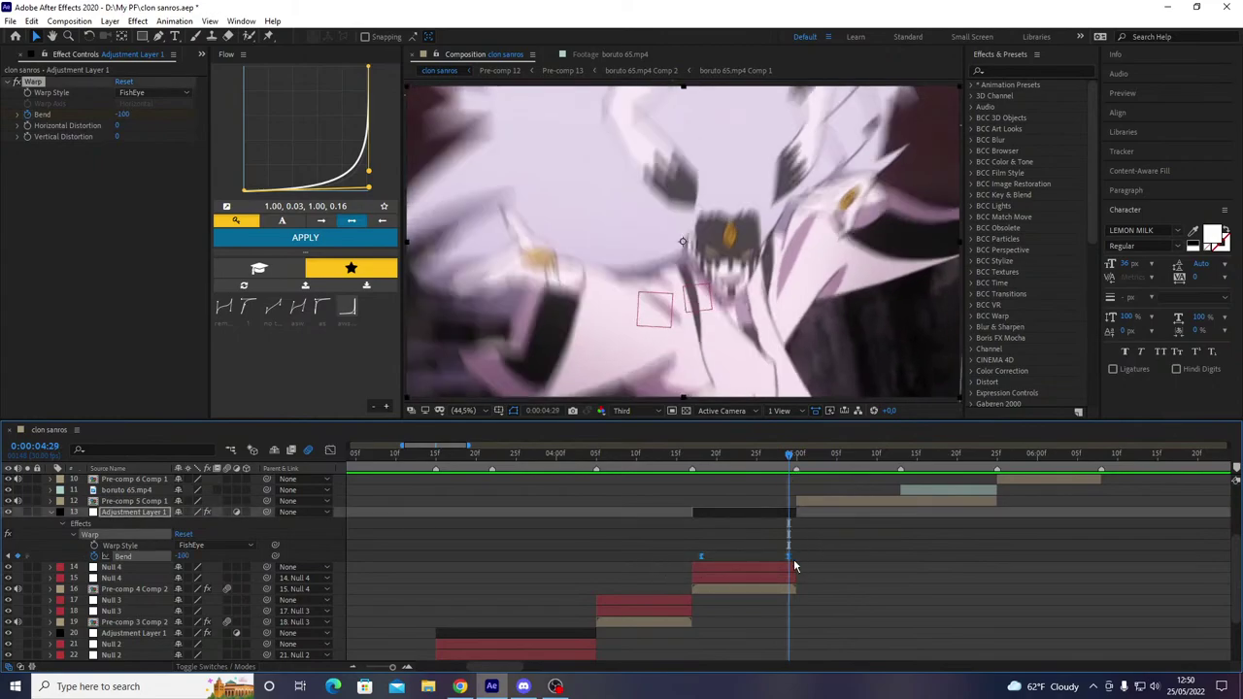
pyautogui.press('u')
# - Save the project and preview the warp transition into the Pre-comp 5 clip
pyautogui.moveTo(756, 462); pyautogui.dragTo(428, 480)
pyautogui.press('space')
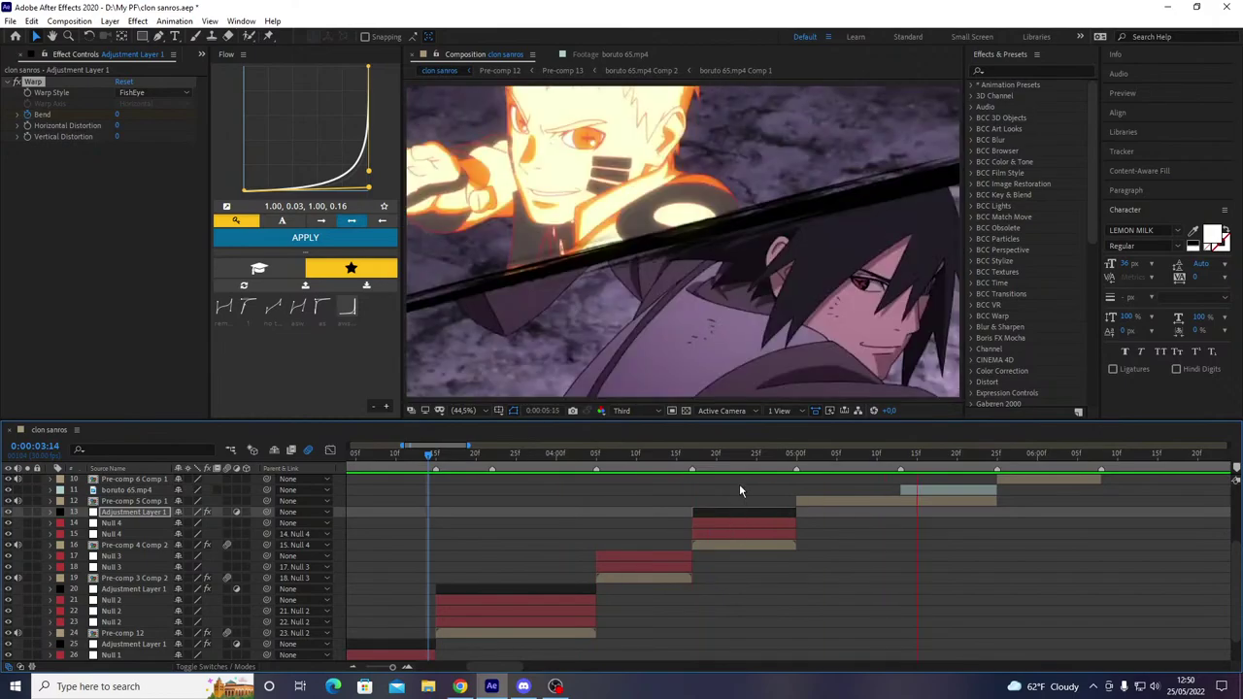
pyautogui.press('space')
pyautogui.click(788, 458)
pyautogui.hotkey('ctrl', 's')
pyautogui.moveTo(751, 466); pyautogui.dragTo(585, 490)
pyautogui.press('space')
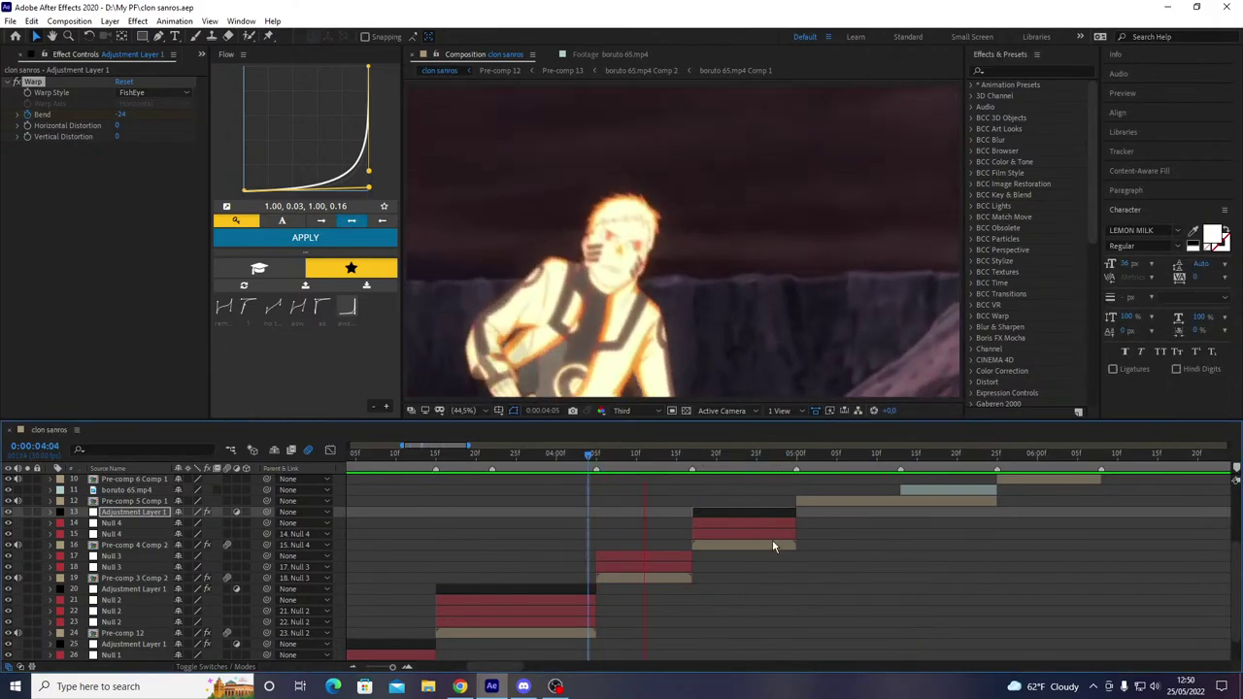
pyautogui.click(774, 464)
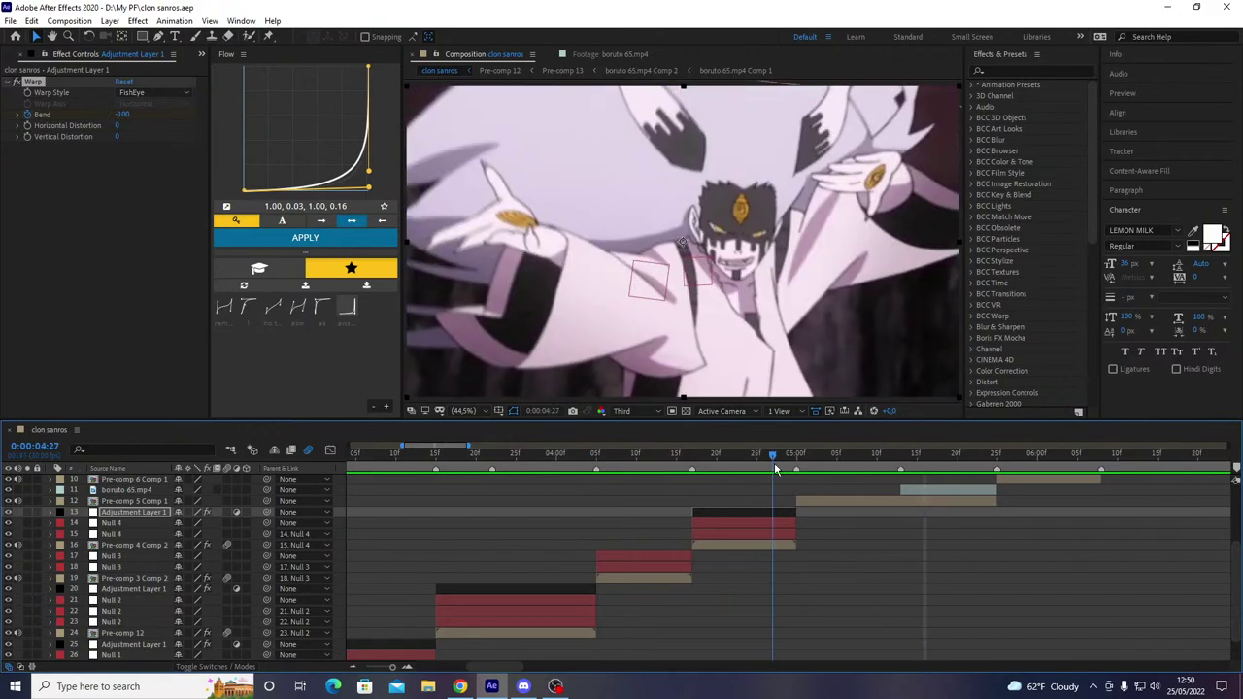
pyautogui.moveTo(775, 470); pyautogui.dragTo(791, 469)
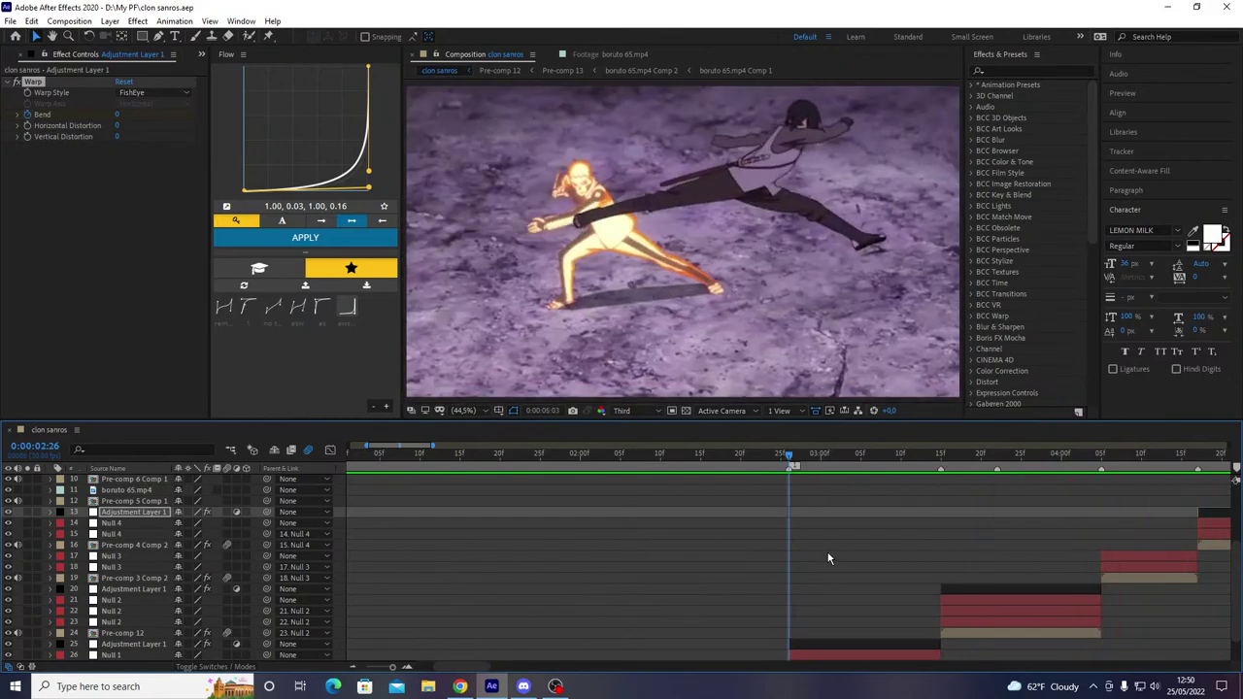
# - End the work area just after the Null 4 clip, at 0:00:05:01, and preview the edited section from the marker
pyautogui.scroll(1, 680, 518)
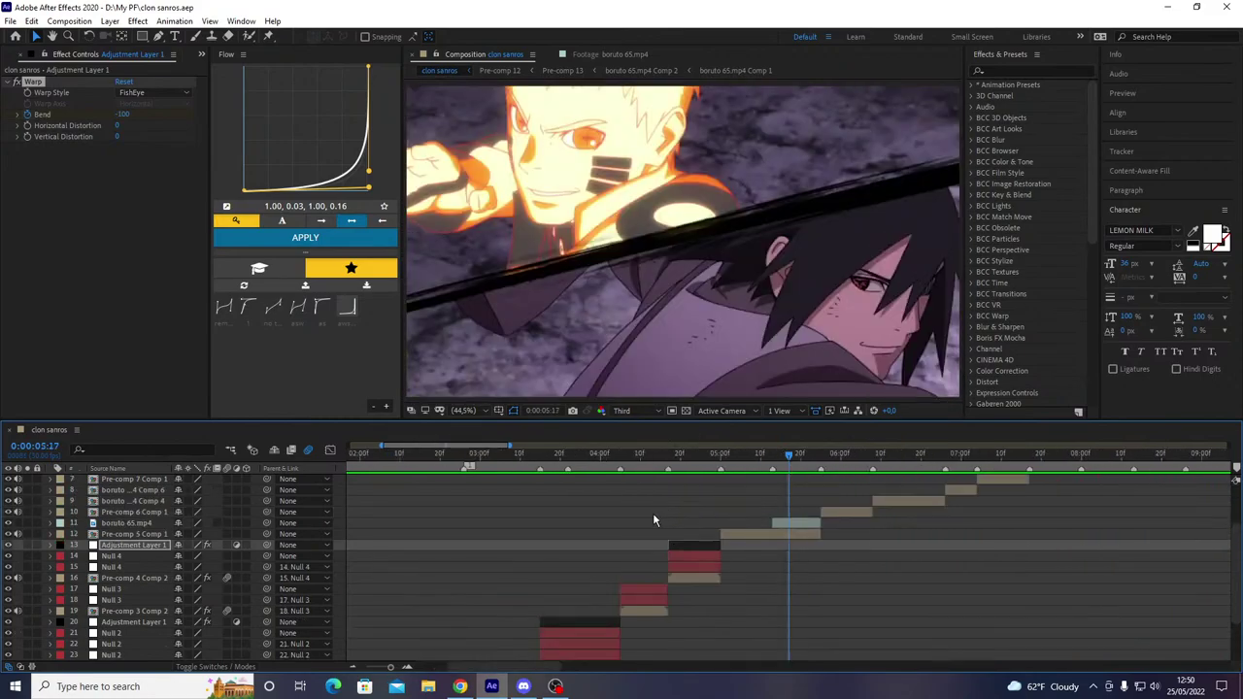
pyautogui.moveTo(727, 462); pyautogui.dragTo(720, 475)
pyautogui.press('n')
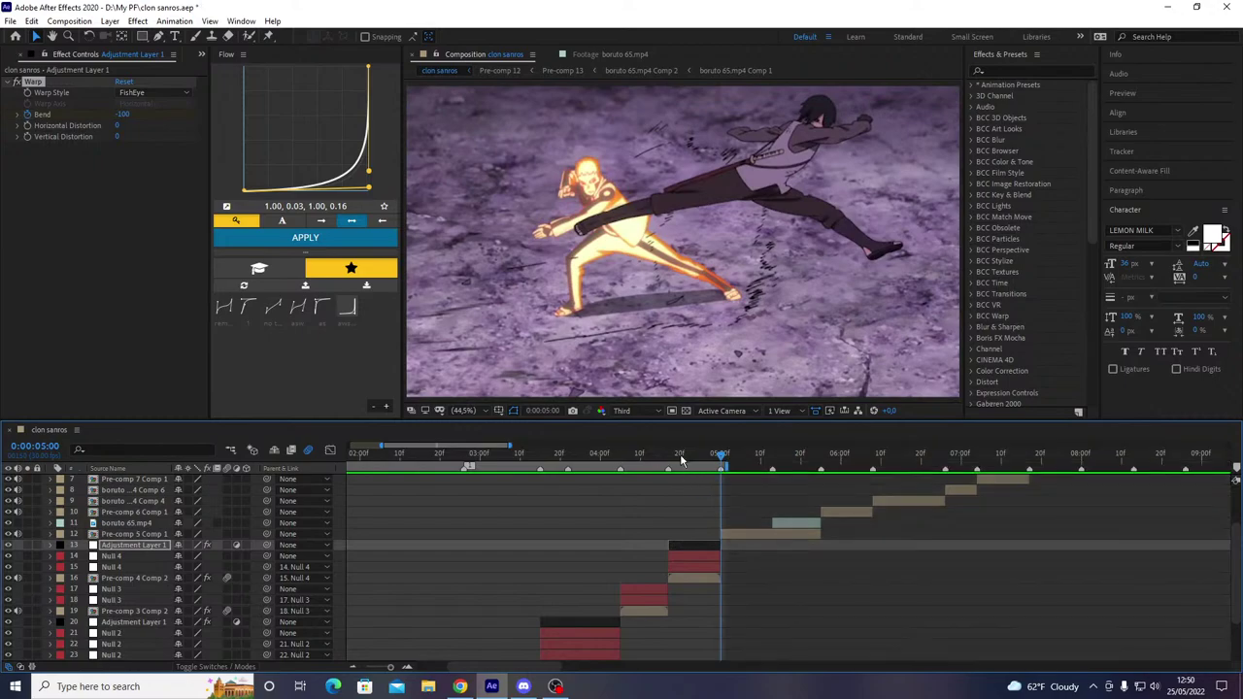
pyautogui.press('1')
pyautogui.press('space')
pyautogui.press('space')
pyautogui.scroll(-2, 656, 545)
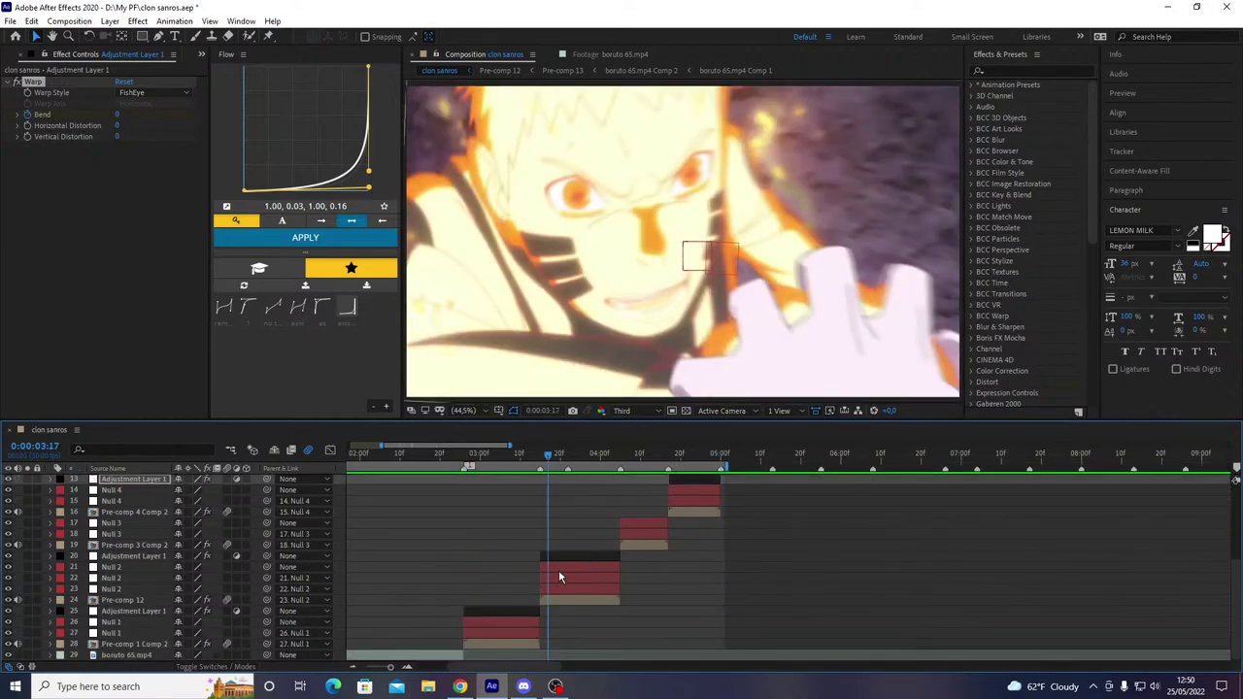
pyautogui.hotkey('ctrl', 'z')
pyautogui.moveTo(736, 457); pyautogui.dragTo(722, 481)
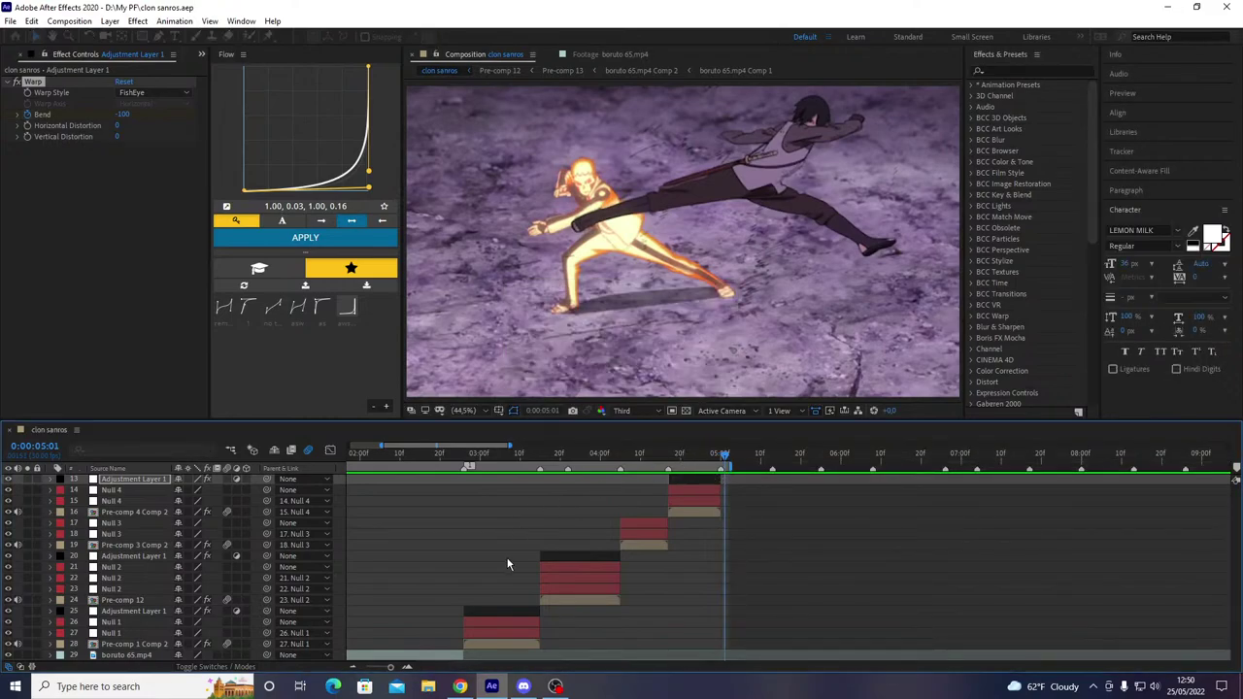
# - Add a new adjustment layer above the Null 1 clip's warp layer, spanning from 0:00:02:26 to that clip's end
pyautogui.click(483, 610)
pyautogui.press('=')
pyautogui.press('=')
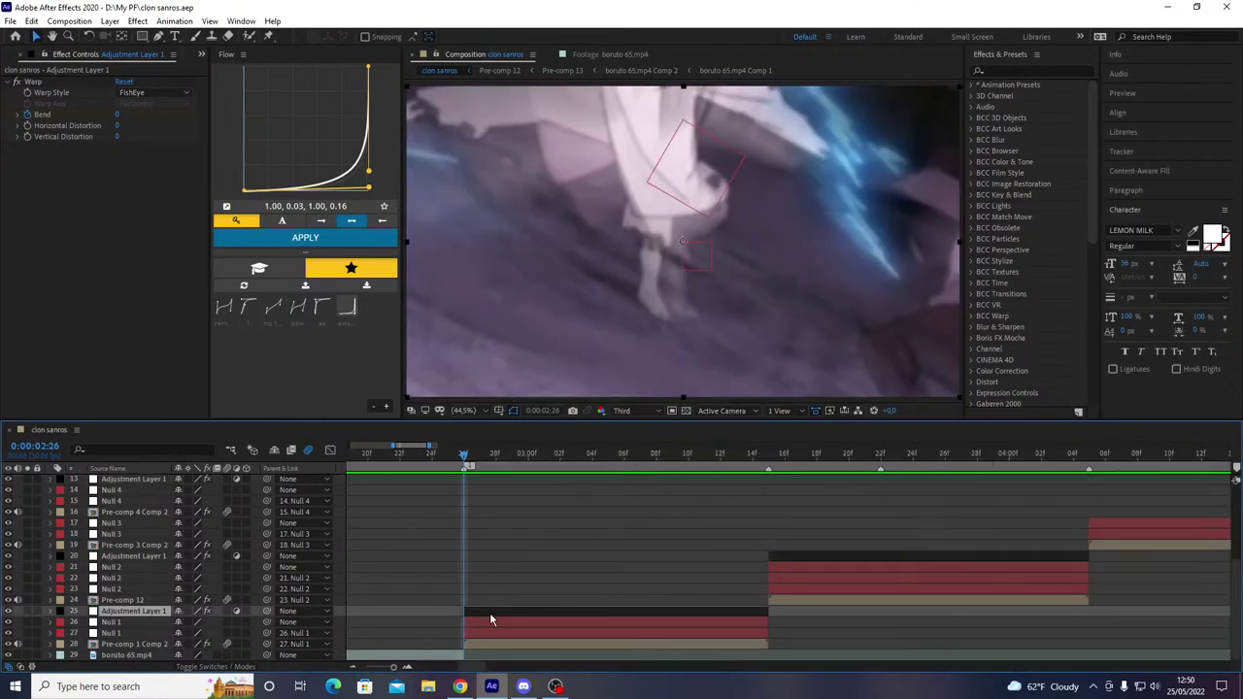
pyautogui.hotkey('ctrl', 'alt', 'y')
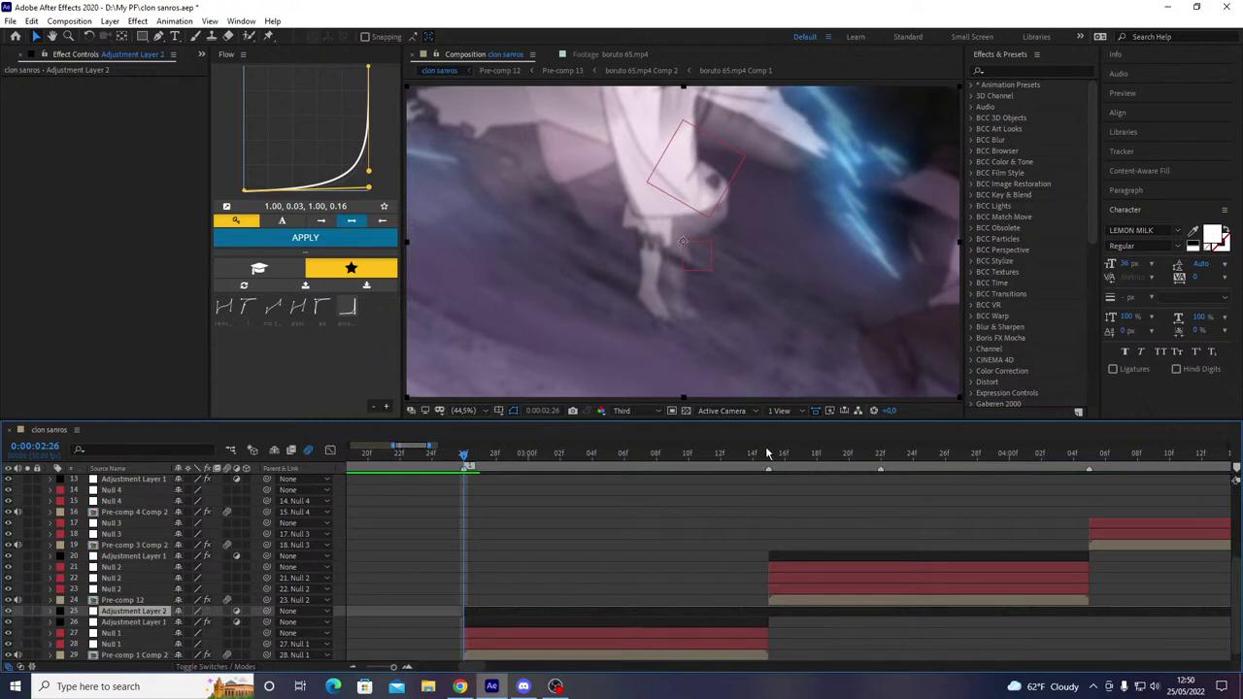
pyautogui.moveTo(762, 466); pyautogui.dragTo(755, 470)
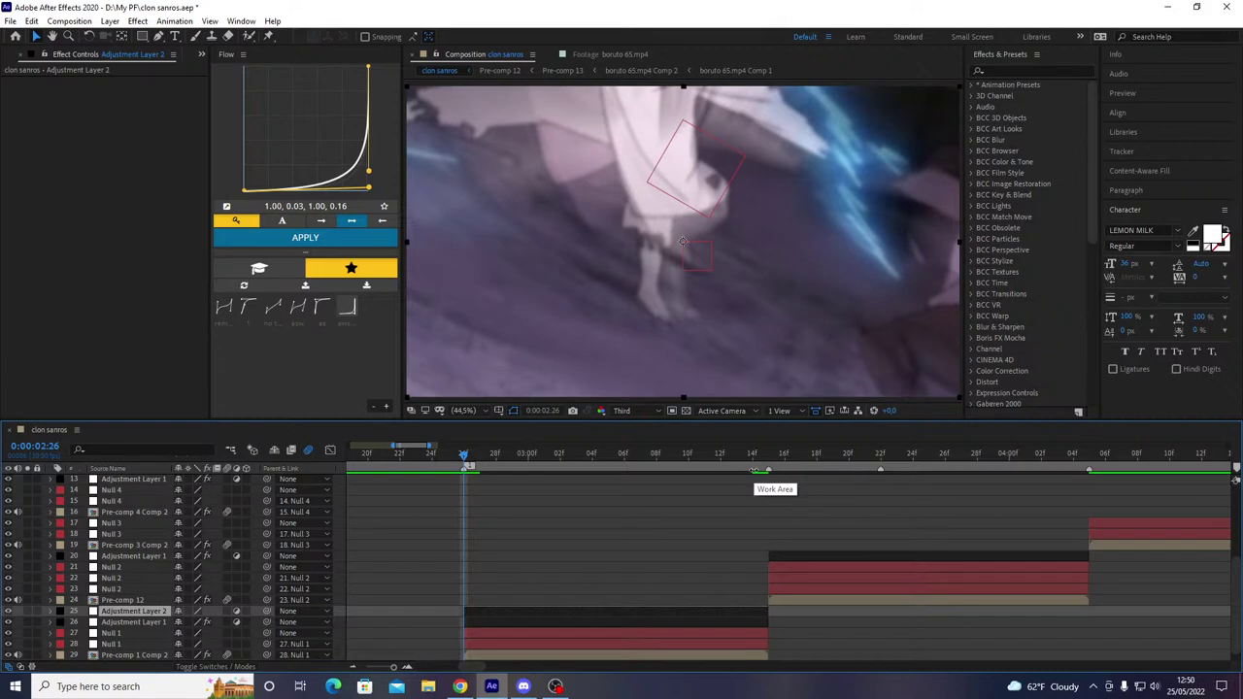
# - Apply the Twitch effect to Adjustment Layer 2 and return to its start at 0:00:02:26
pyautogui.hotkey('ctrl', 'space')
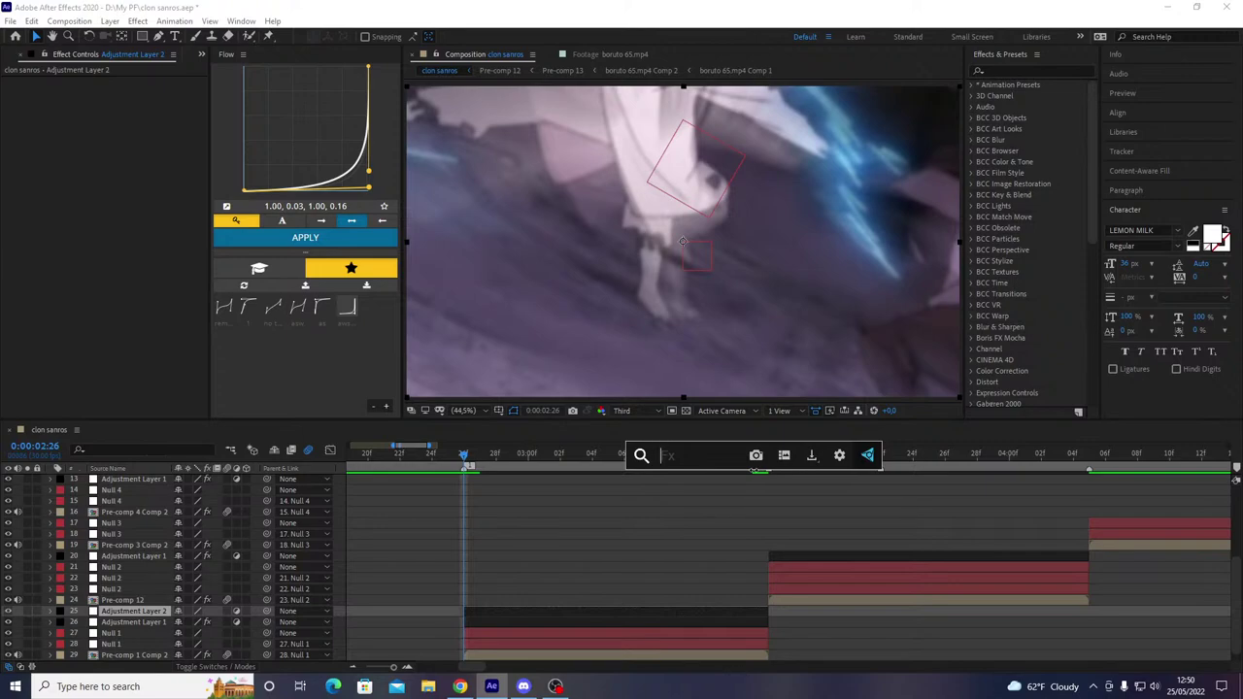
pyautogui.write('twi')
pyautogui.press('Return')
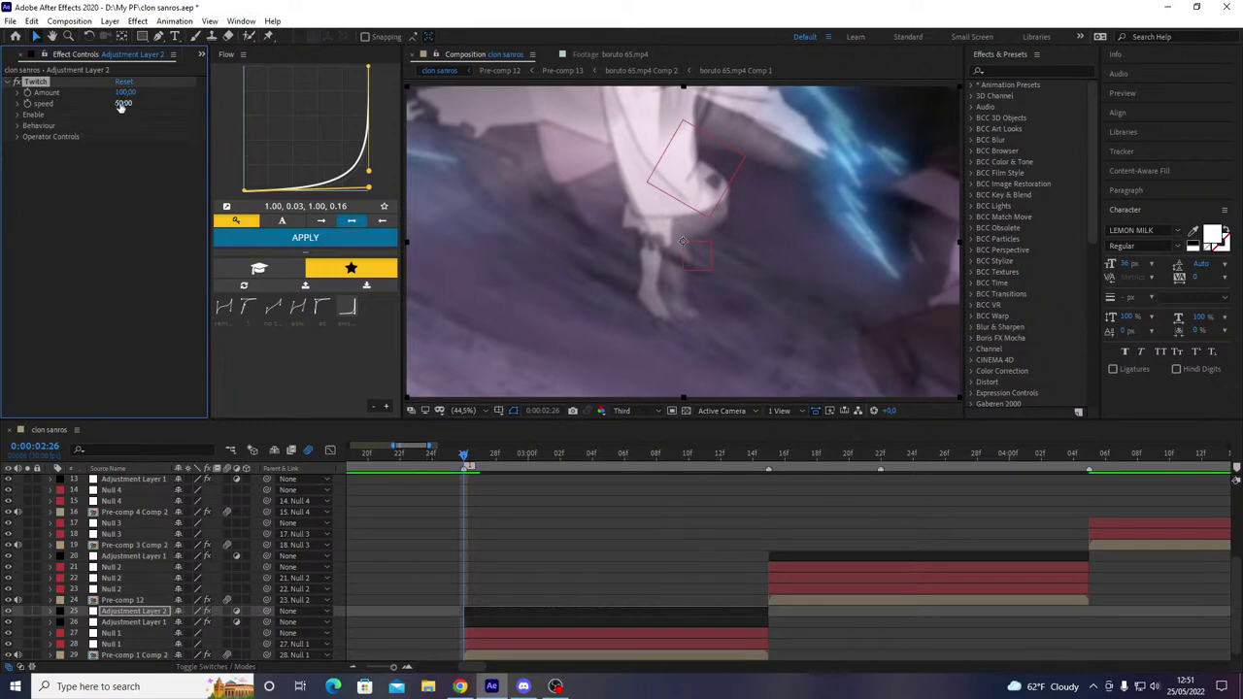
pyautogui.press('space')
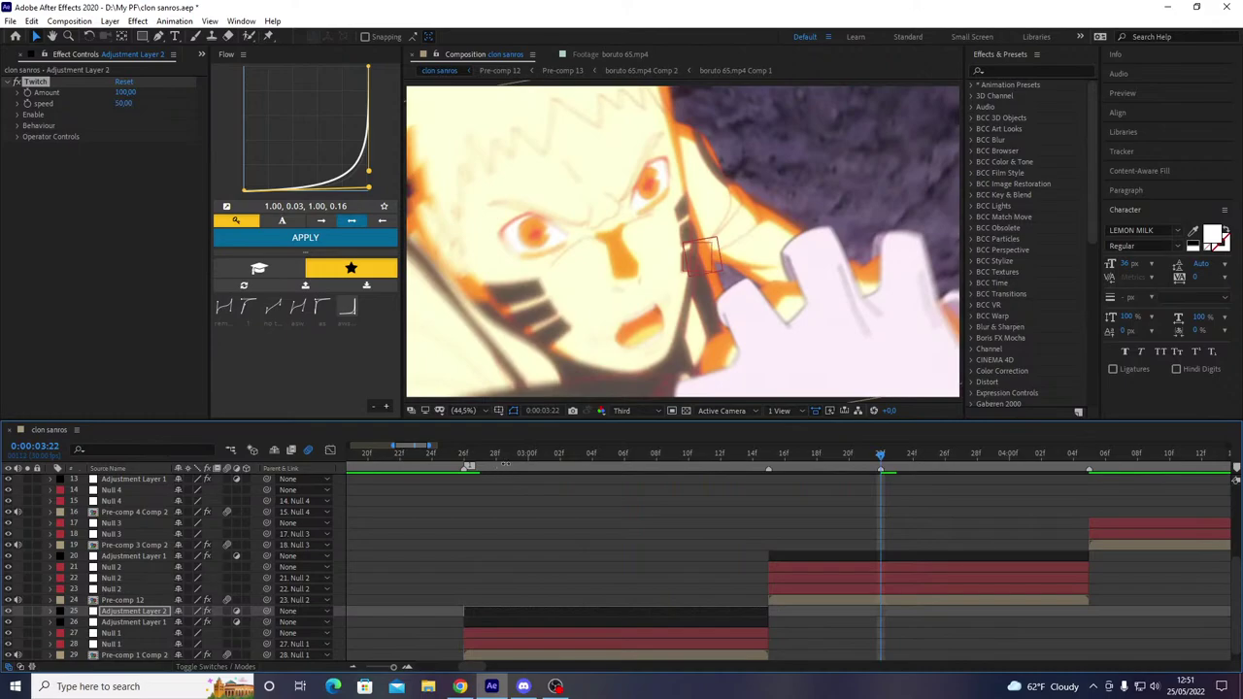
pyautogui.moveTo(488, 454); pyautogui.dragTo(468, 488)
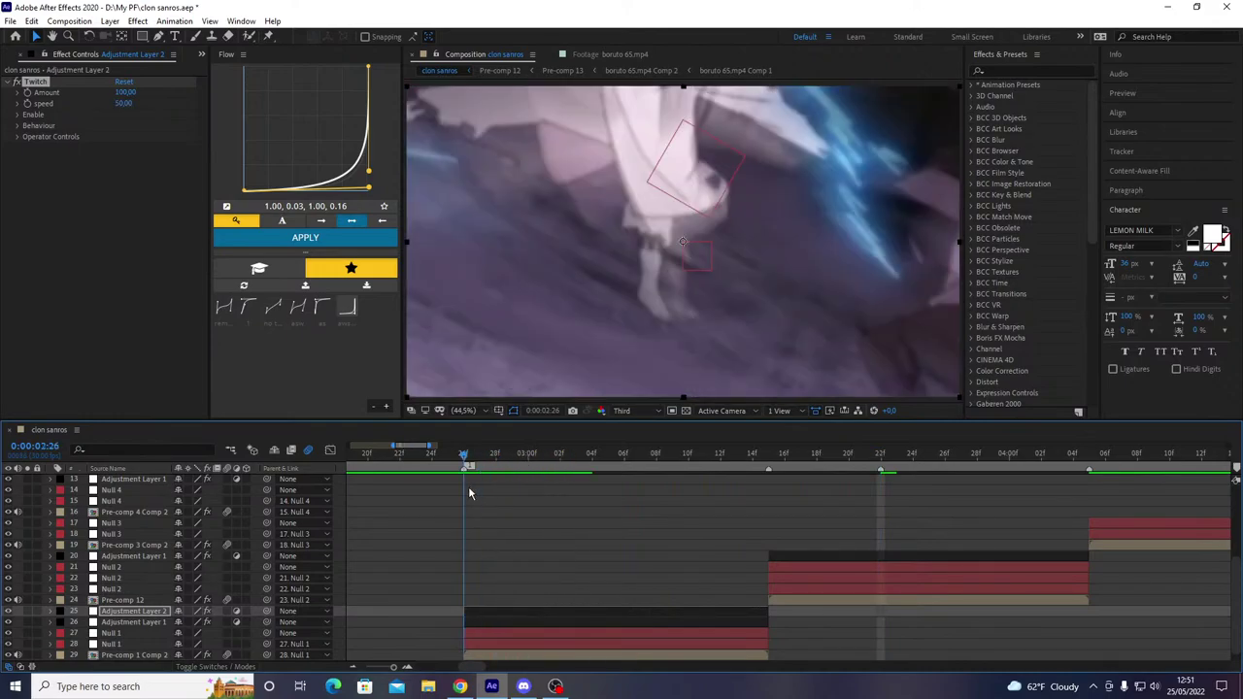
# - Set Adjustment Layer 2's Twitch Amount to 65, enable Slide, and undo the trial 90° Slide Direction
pyautogui.click(136, 238)
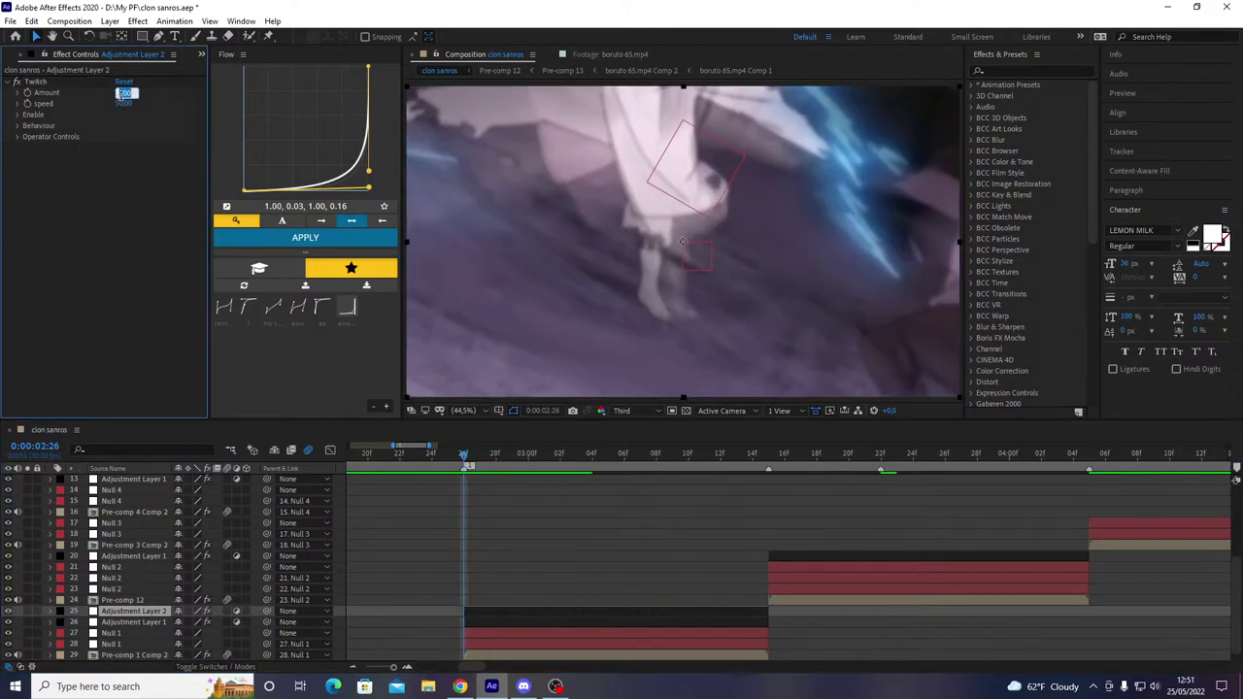
pyautogui.press('Return')
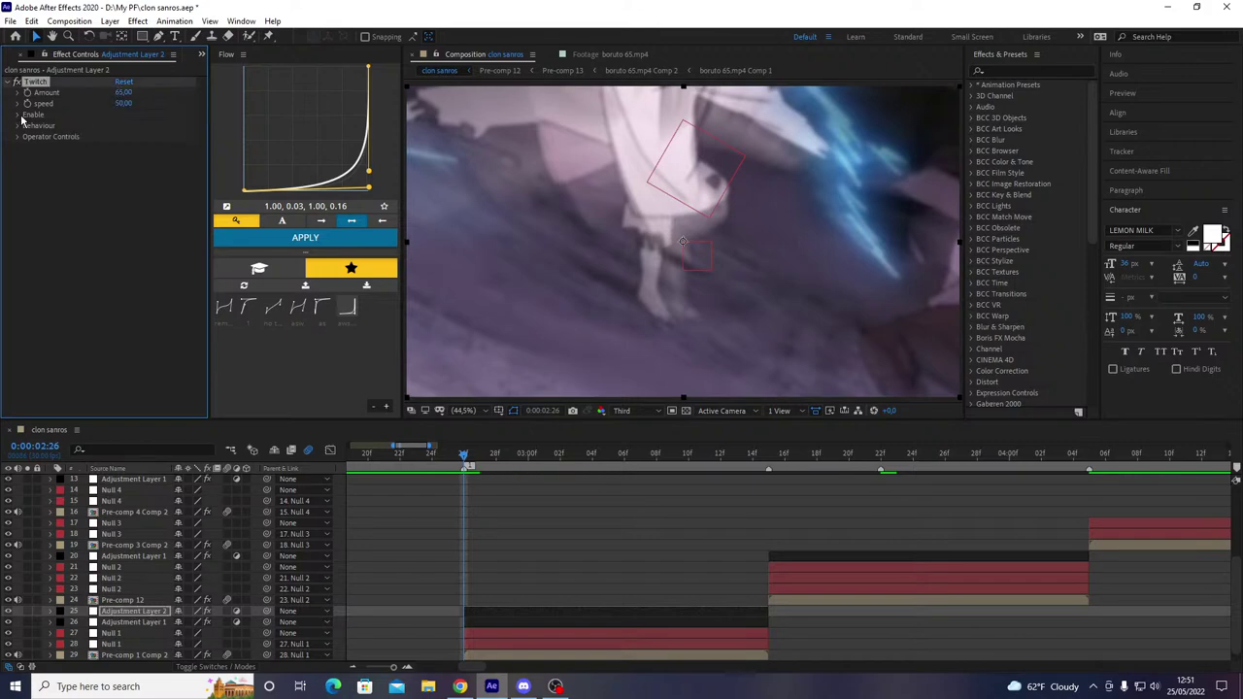
pyautogui.click(18, 115)
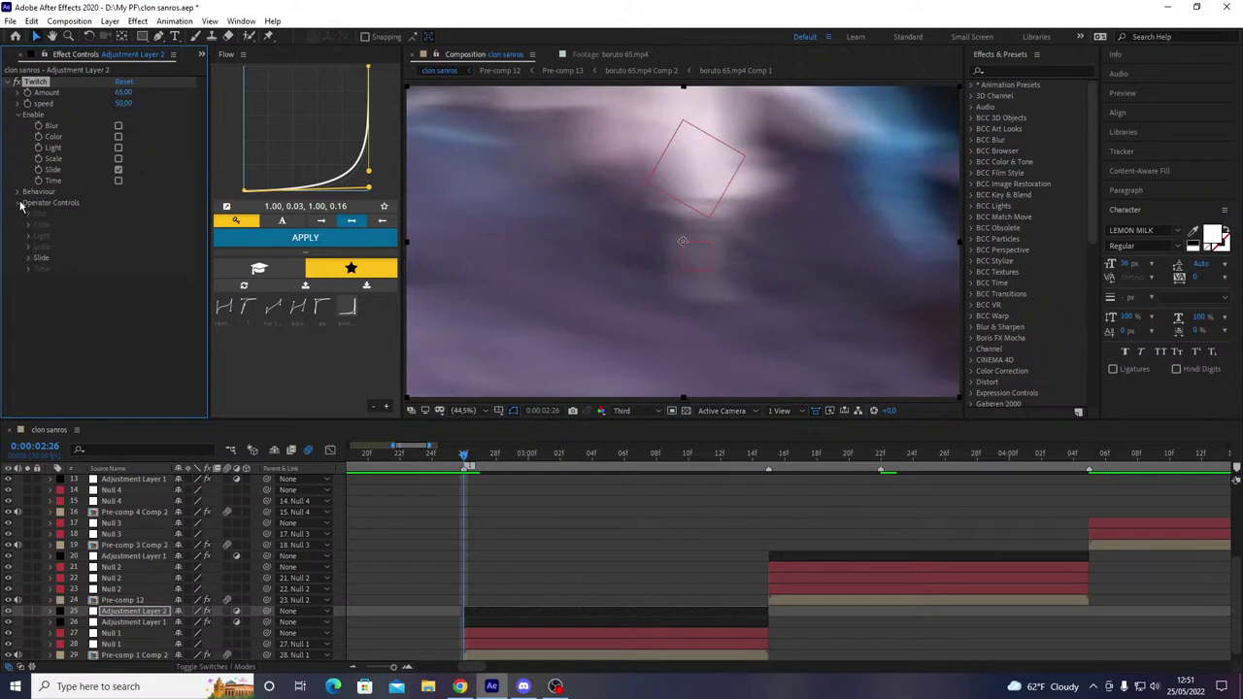
pyautogui.click(29, 257)
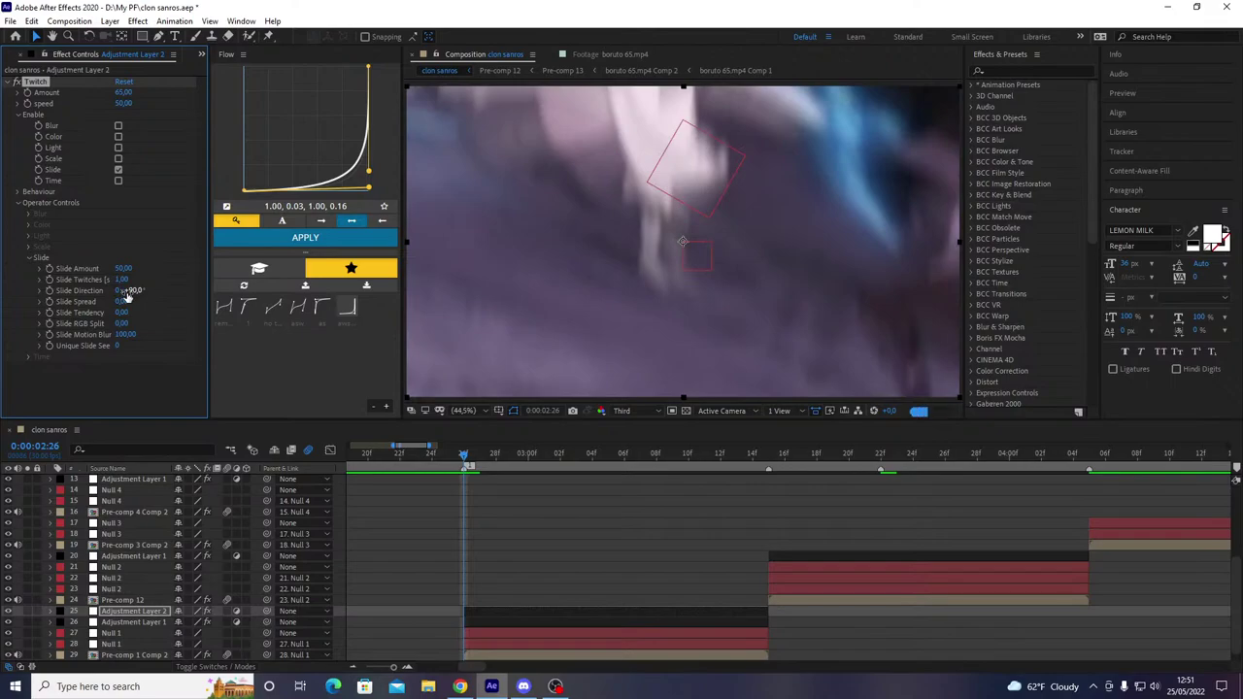
pyautogui.hotkey('ctrl', 'z')
# - Keyframe the Twitch Amount from 65 at 0:00:02:26 to 0 at 0:00:03:14 and Easy Ease both keyframes
pyautogui.press('o')
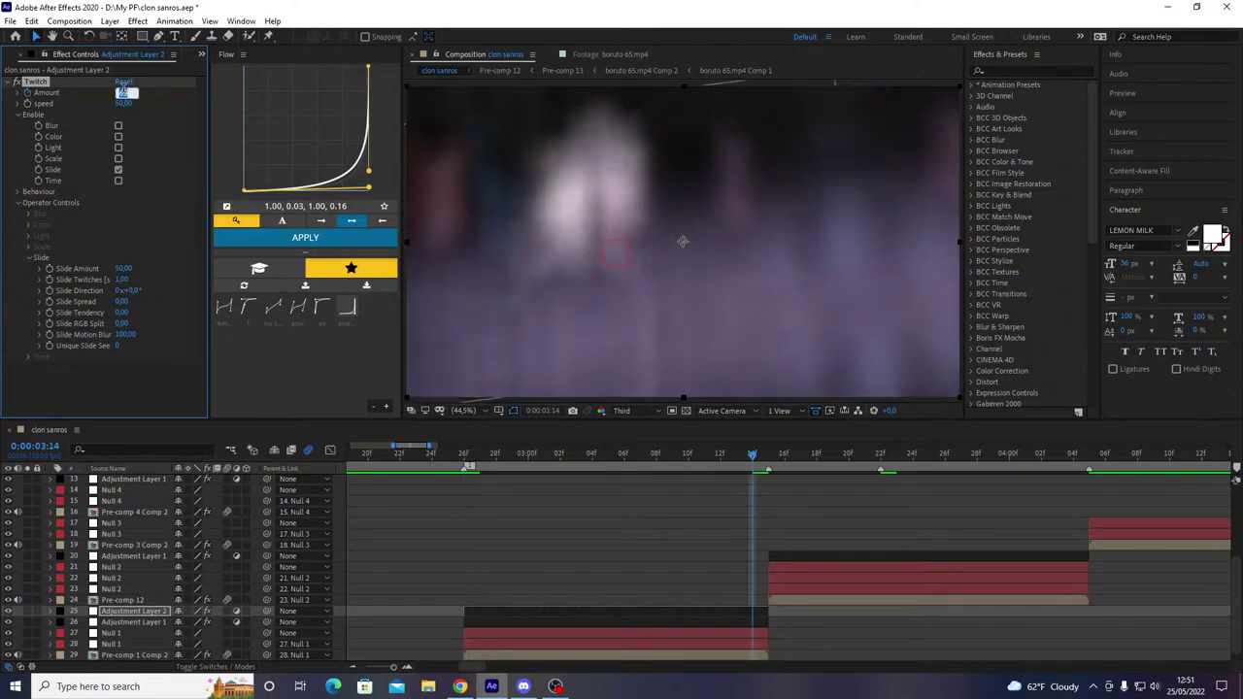
pyautogui.press('Return')
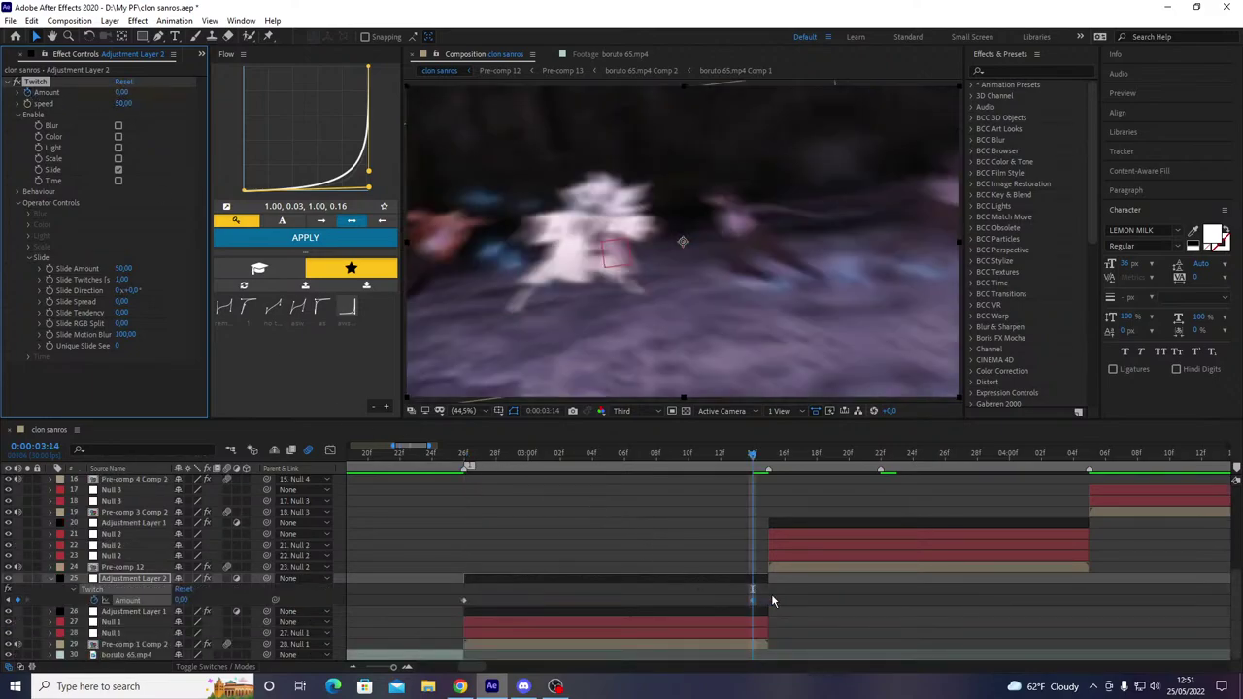
pyautogui.moveTo(772, 594); pyautogui.dragTo(407, 625)
pyautogui.press('F9')
# - Shape the Twitch Amount value graph into a steep initial drop that levels off toward 0, and preview it
pyautogui.moveTo(496, 463); pyautogui.dragTo(475, 492)
pyautogui.click(330, 450)
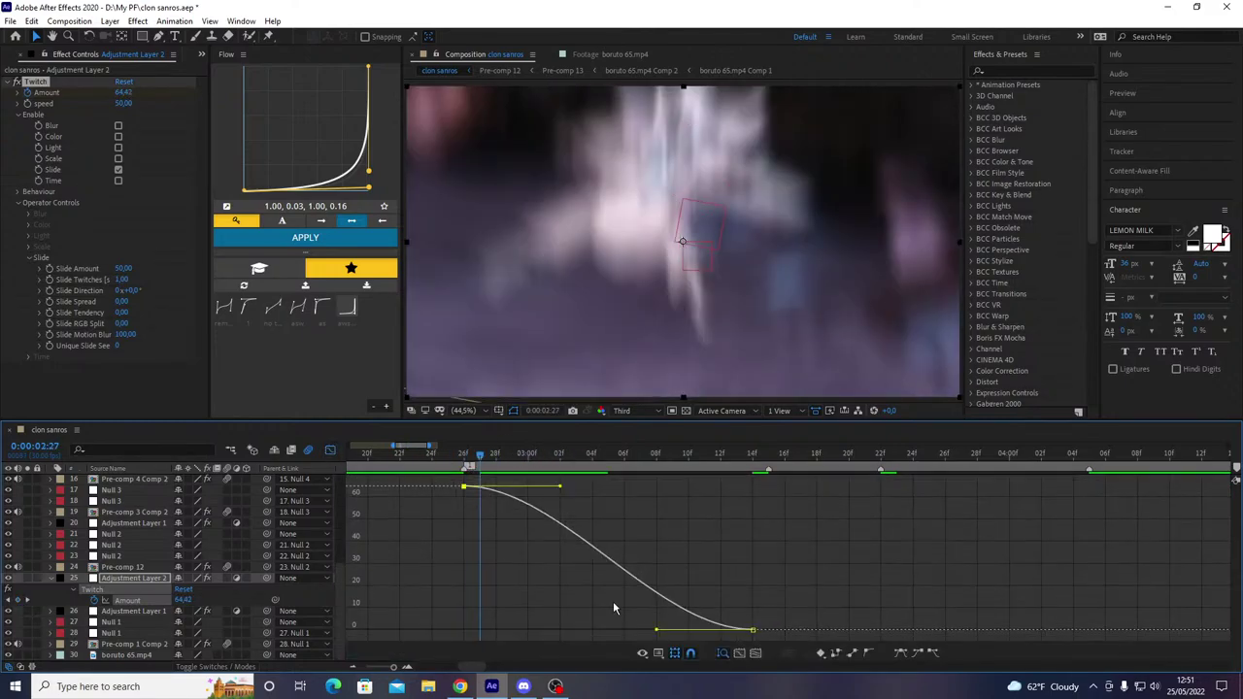
pyautogui.moveTo(657, 632); pyautogui.dragTo(450, 633)
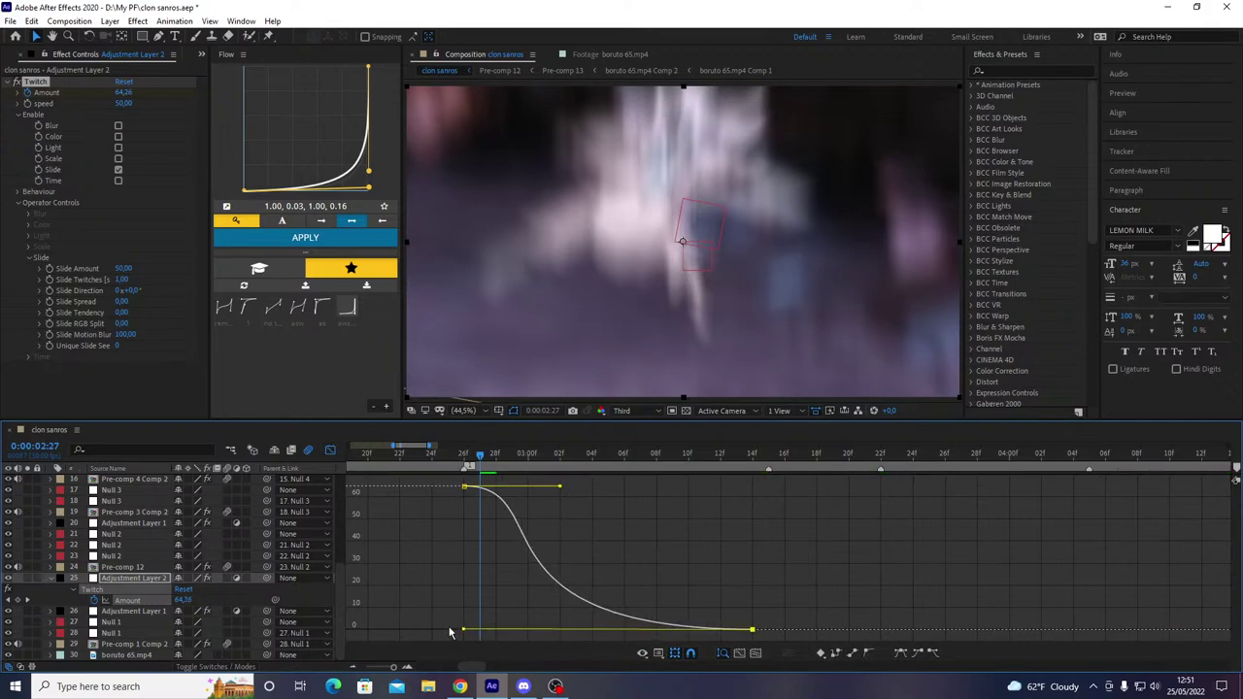
pyautogui.moveTo(560, 487); pyautogui.dragTo(480, 632)
pyautogui.click(427, 458)
pyautogui.moveTo(427, 463); pyautogui.dragTo(532, 517)
pyautogui.press('space')
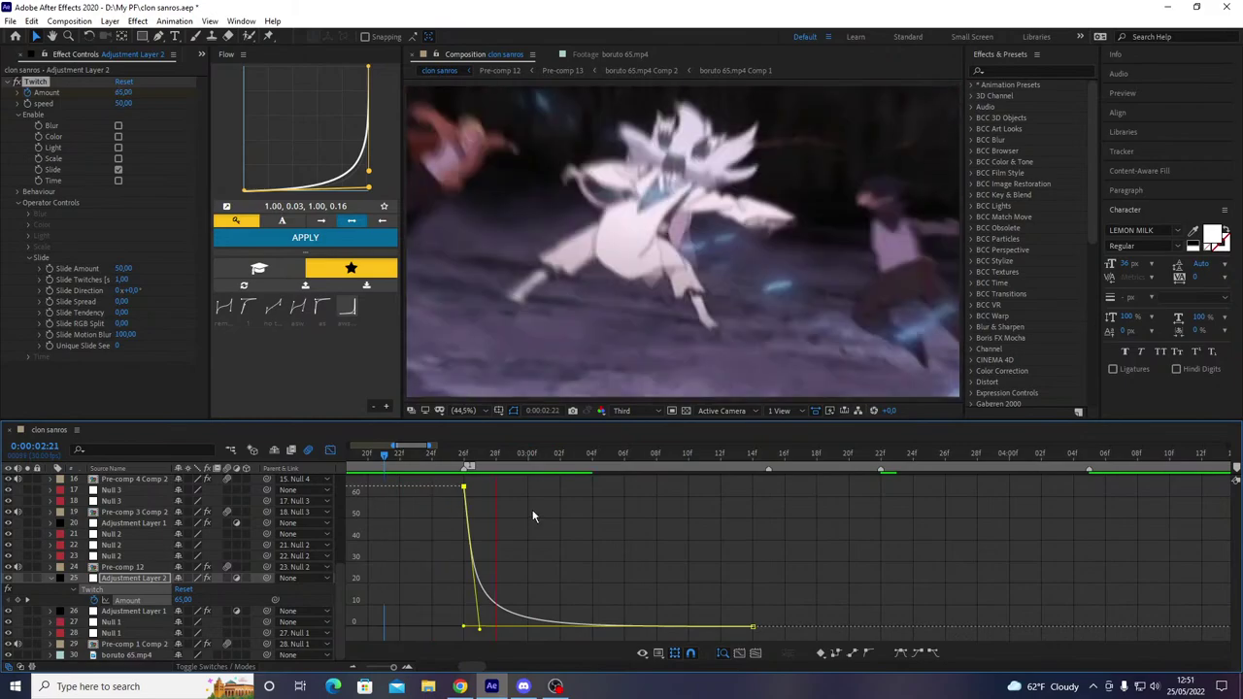
# - Steepen the start of the Twitch Amount curve further at 0:00:02:26 and preview the shake again
pyautogui.moveTo(480, 632); pyautogui.dragTo(450, 627)
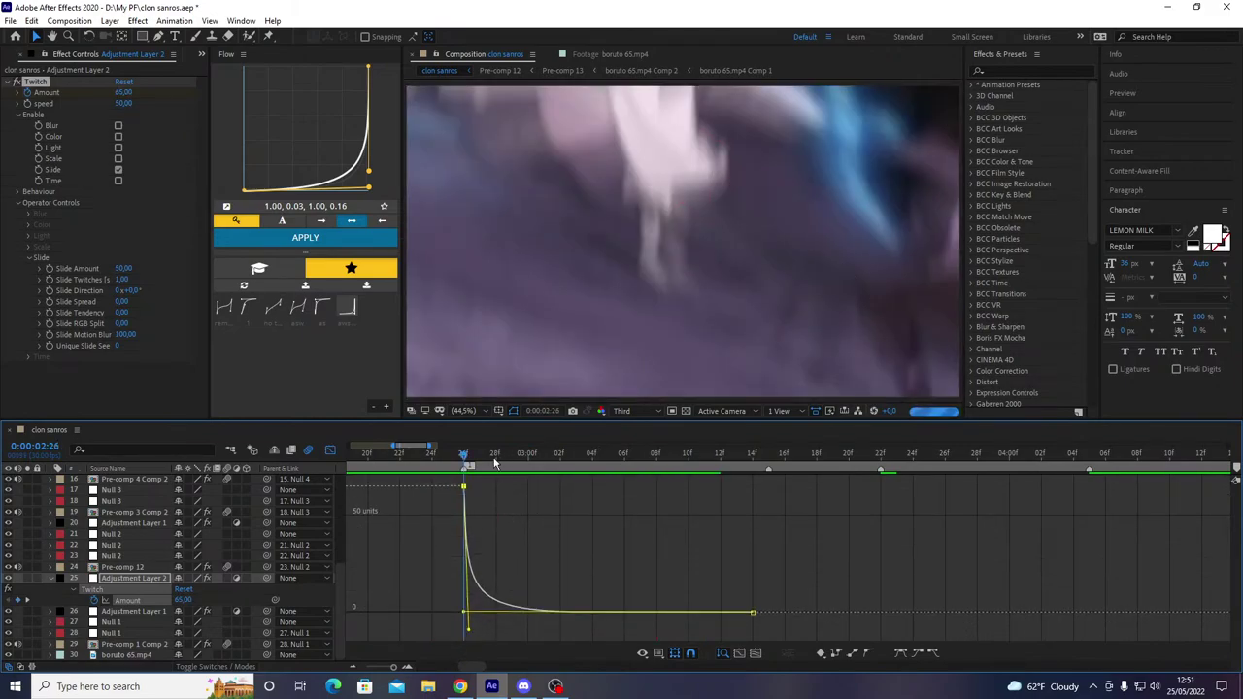
pyautogui.moveTo(498, 462); pyautogui.dragTo(468, 494)
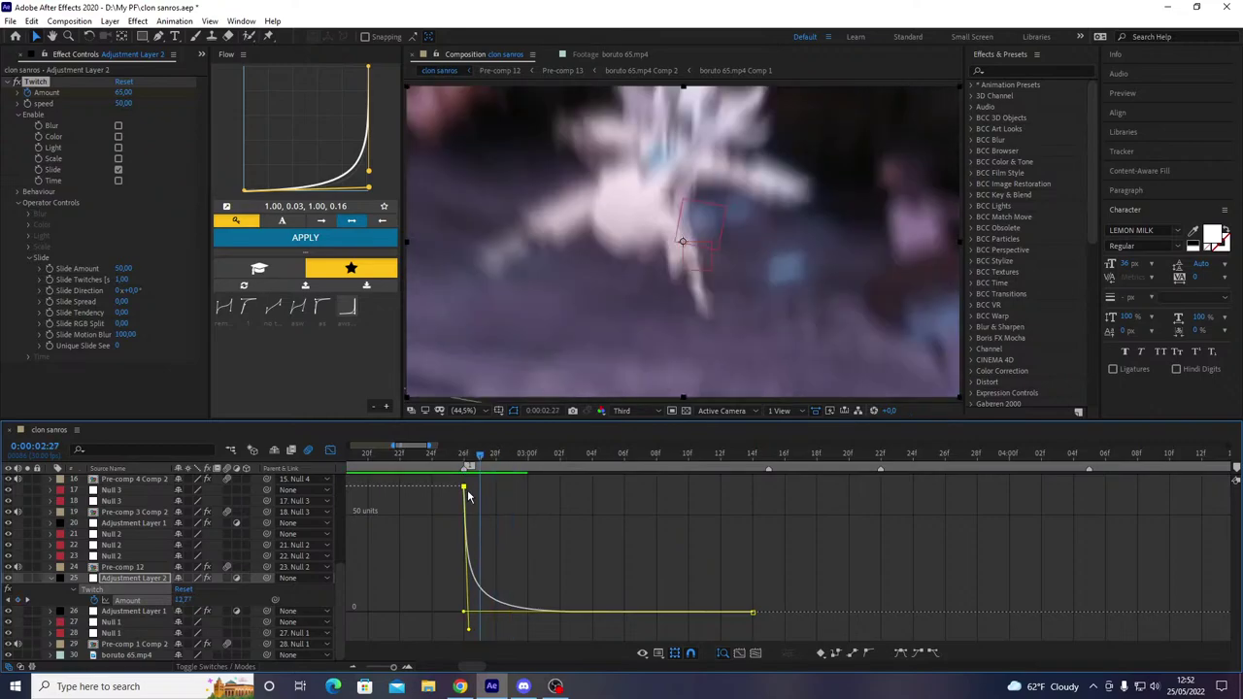
pyautogui.press('space')
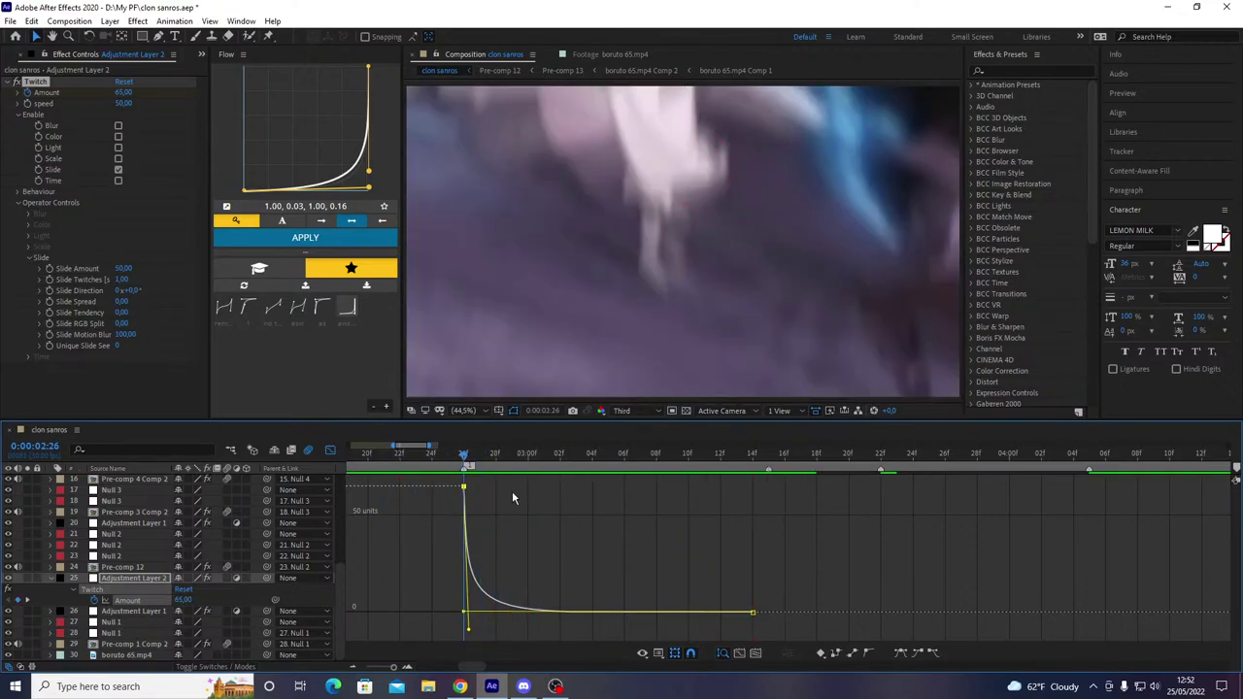
pyautogui.press('space')
# - Set the Twitch effect's Slide RGB Split to 45 and preview the clip in layer bar view
pyautogui.moveTo(119, 328); pyautogui.dragTo(145, 327)
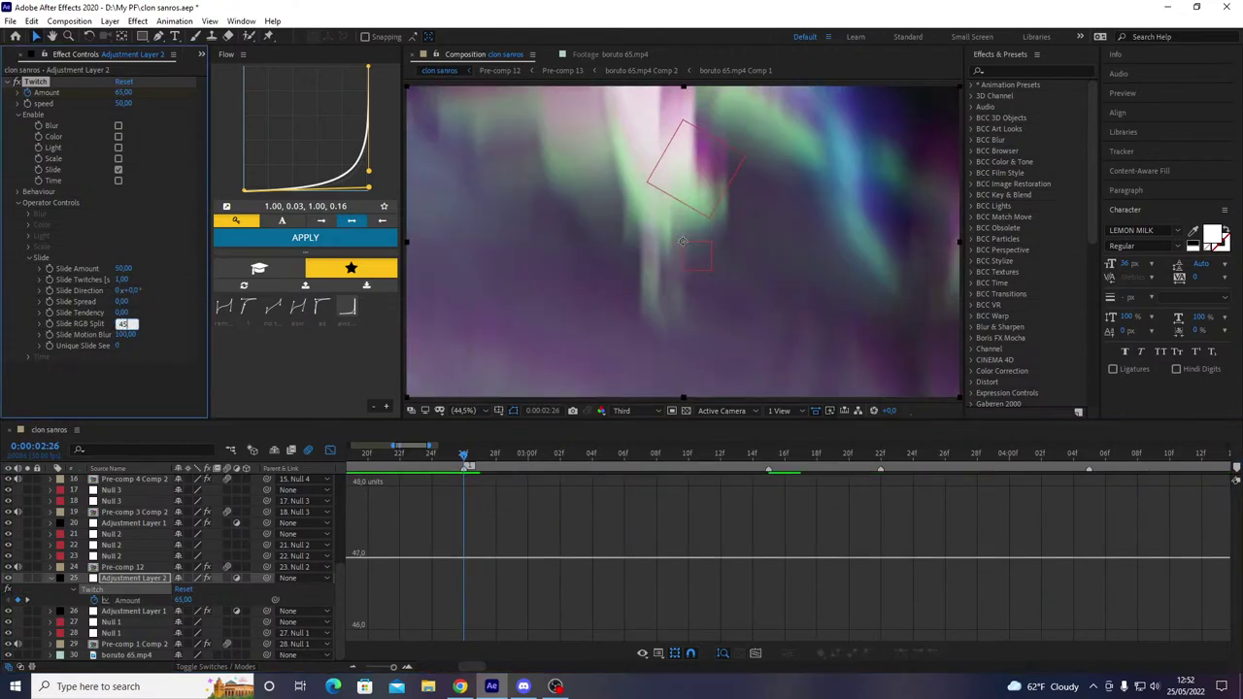
pyautogui.click(330, 449)
pyautogui.press('space')
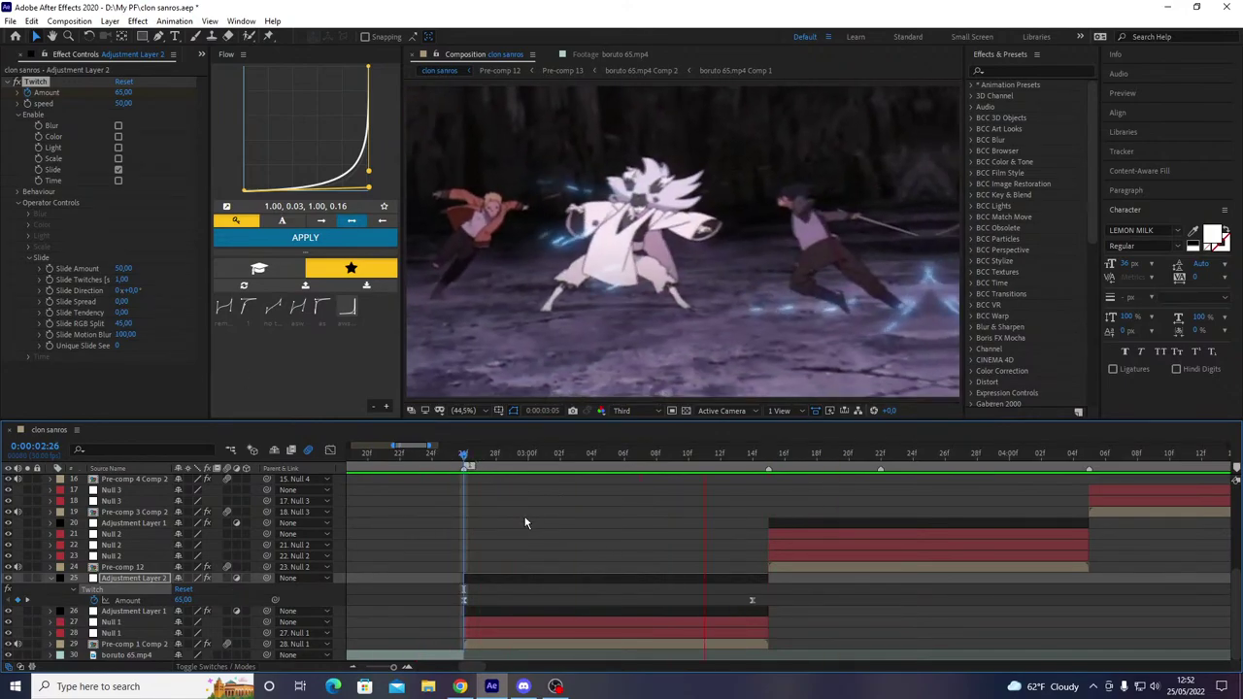
pyautogui.press('space')
# - Save the project and add an adjustment layer above Adjustment Layer 2, spanning from 0:00:02:26 to the Null 1 clip's end
pyautogui.press('u')
pyautogui.hotkey('ctrl', 's')
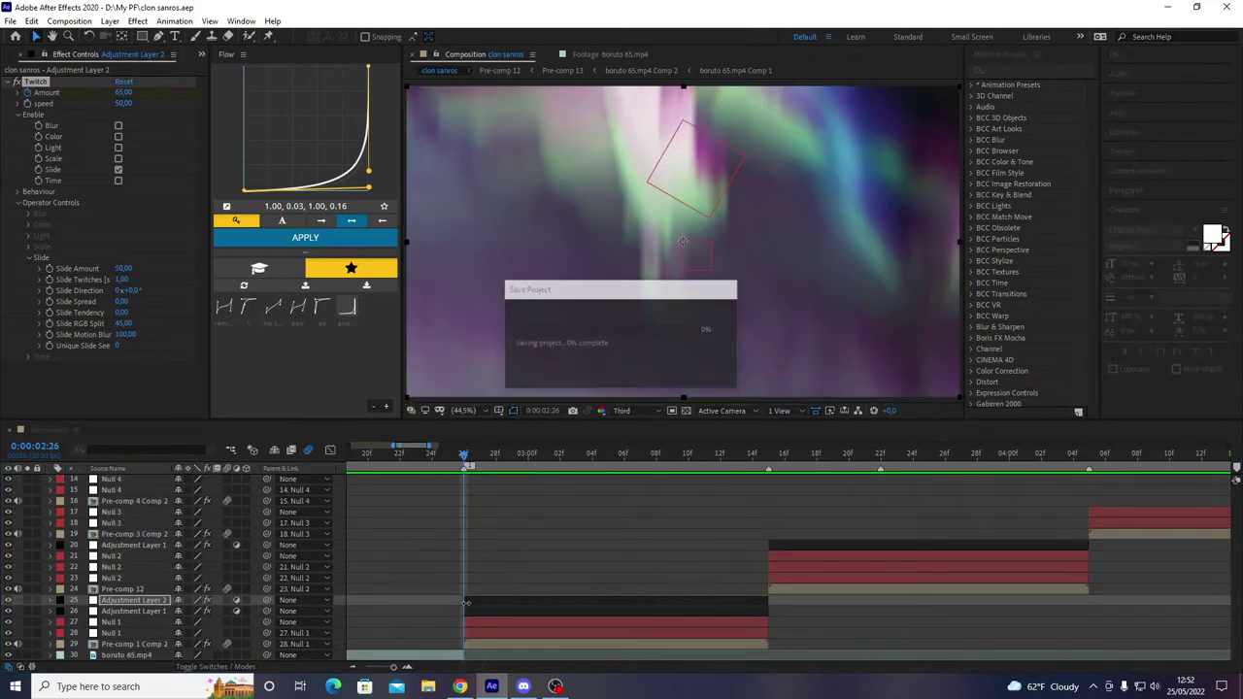
pyautogui.hotkey('ctrl', 'alt', 'y')
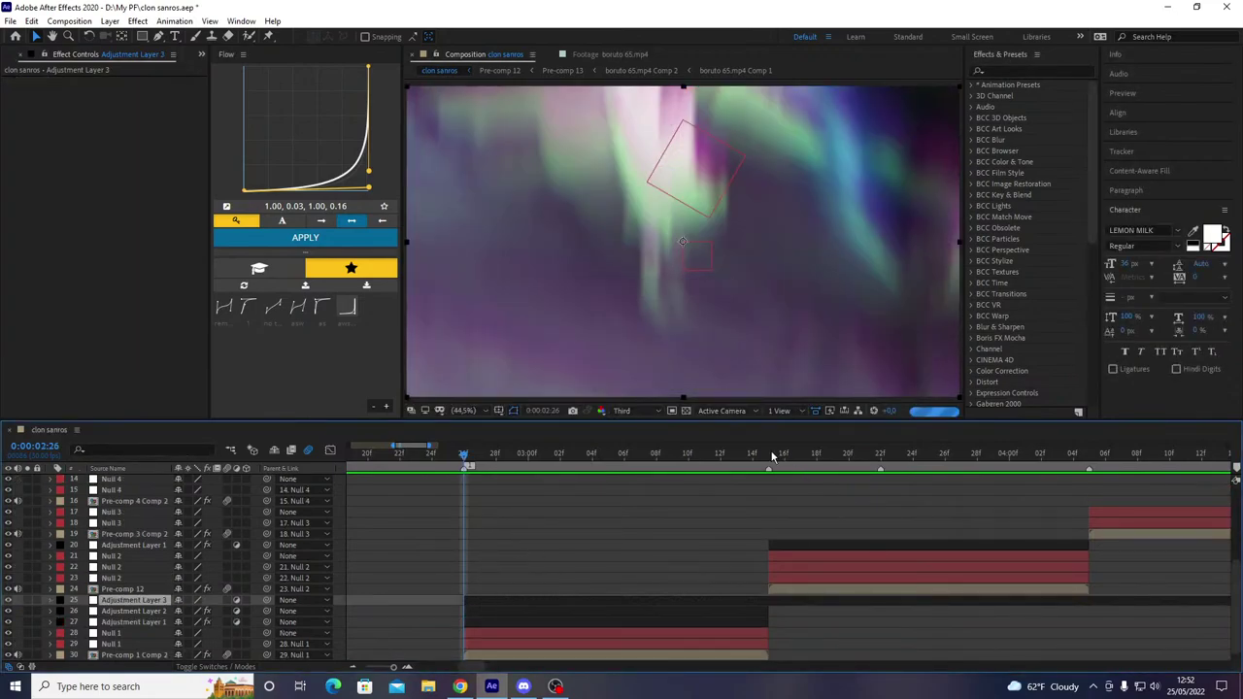
pyautogui.moveTo(769, 457); pyautogui.dragTo(754, 456)
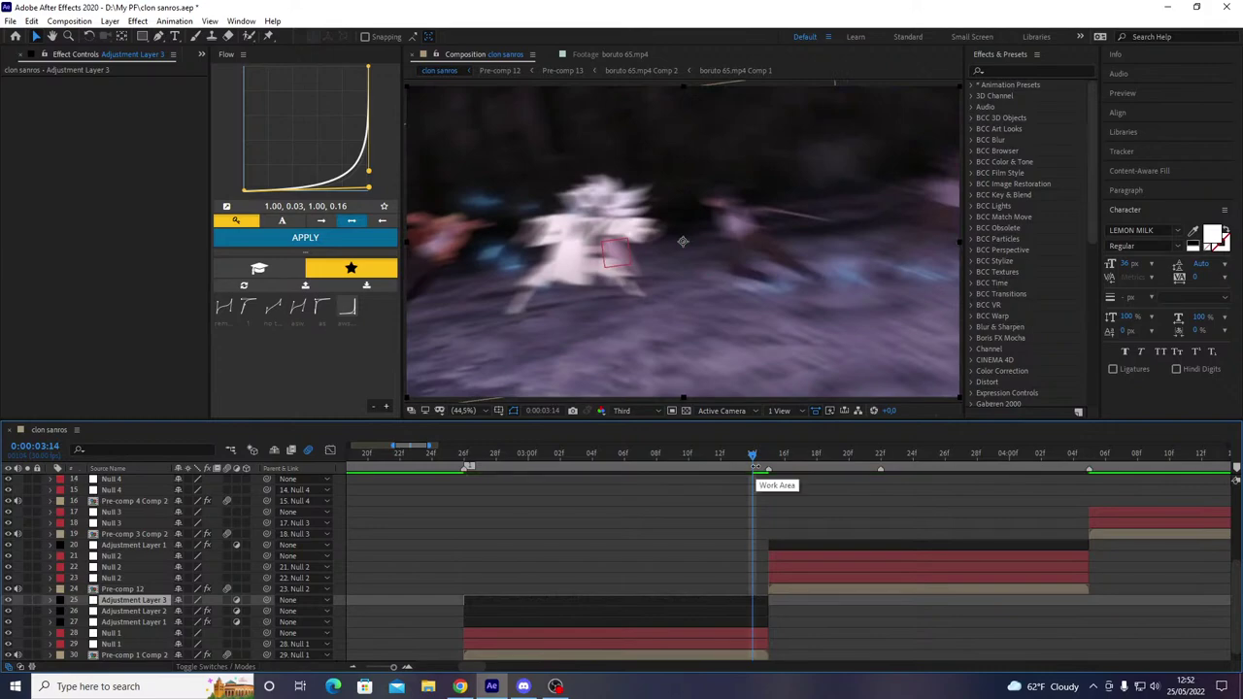
# - Apply the BCC Directional Blur effect to Adjustment Layer 3
pyautogui.hotkey('ctrl', 'space')
pyautogui.write('bc')
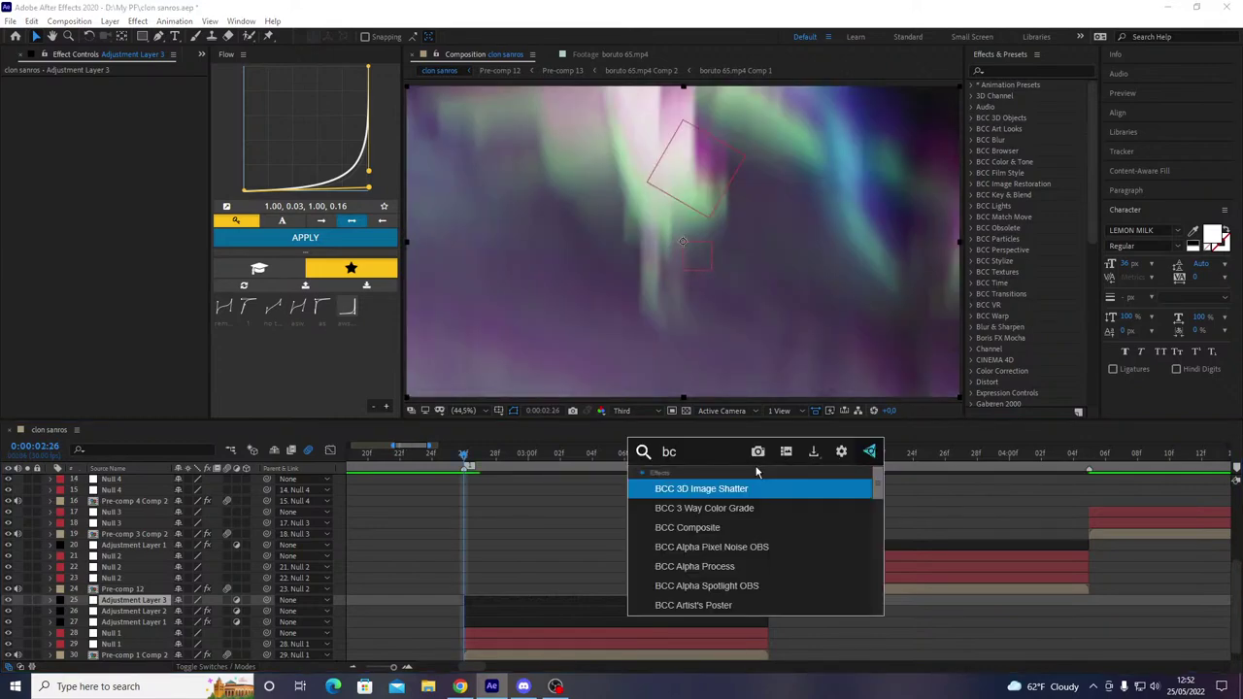
pyautogui.write('c dir')
pyautogui.press('BackSpace')
pyautogui.write('ir')
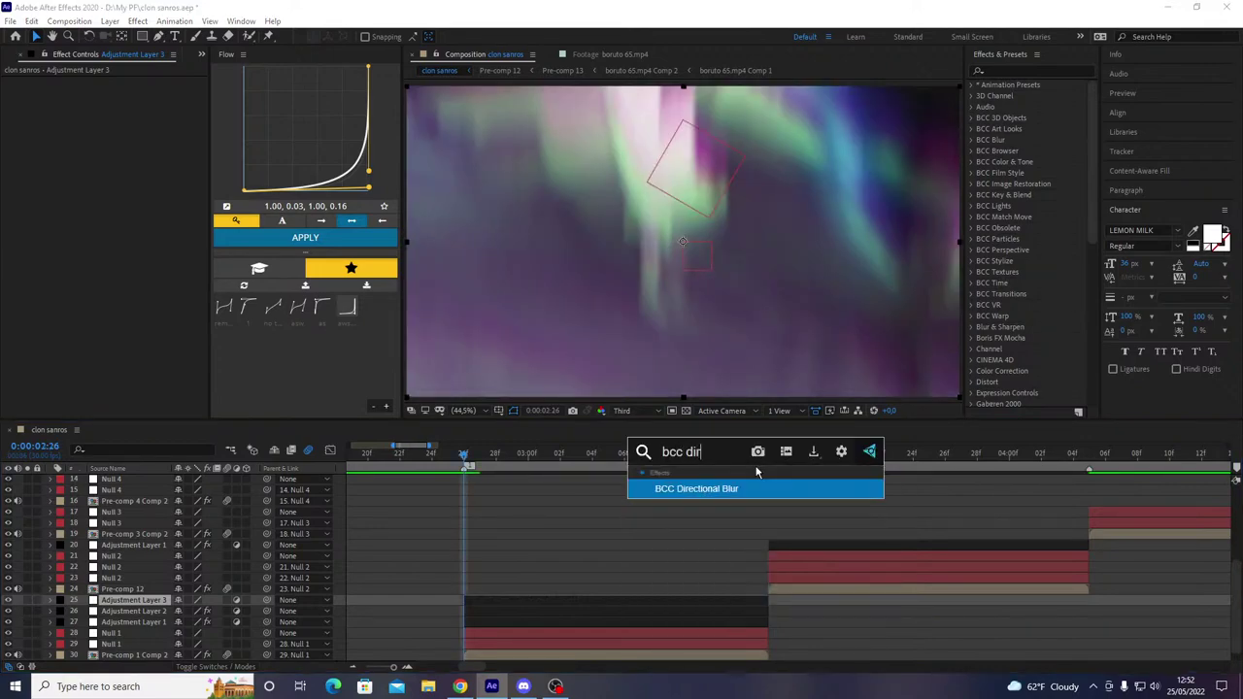
pyautogui.press('Return')
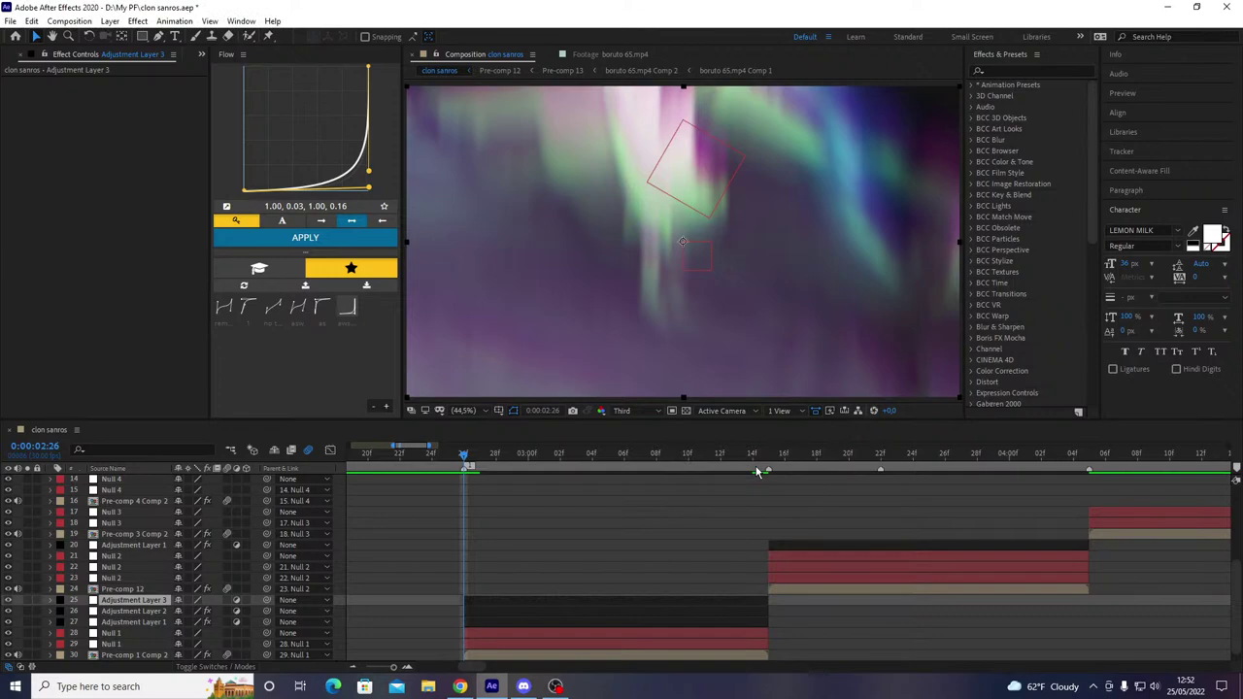
# - Set the BCC Directional Blur's Blur Amount on Adjustment Layer 3 to 100 after trying higher values
pyautogui.click(136, 167)
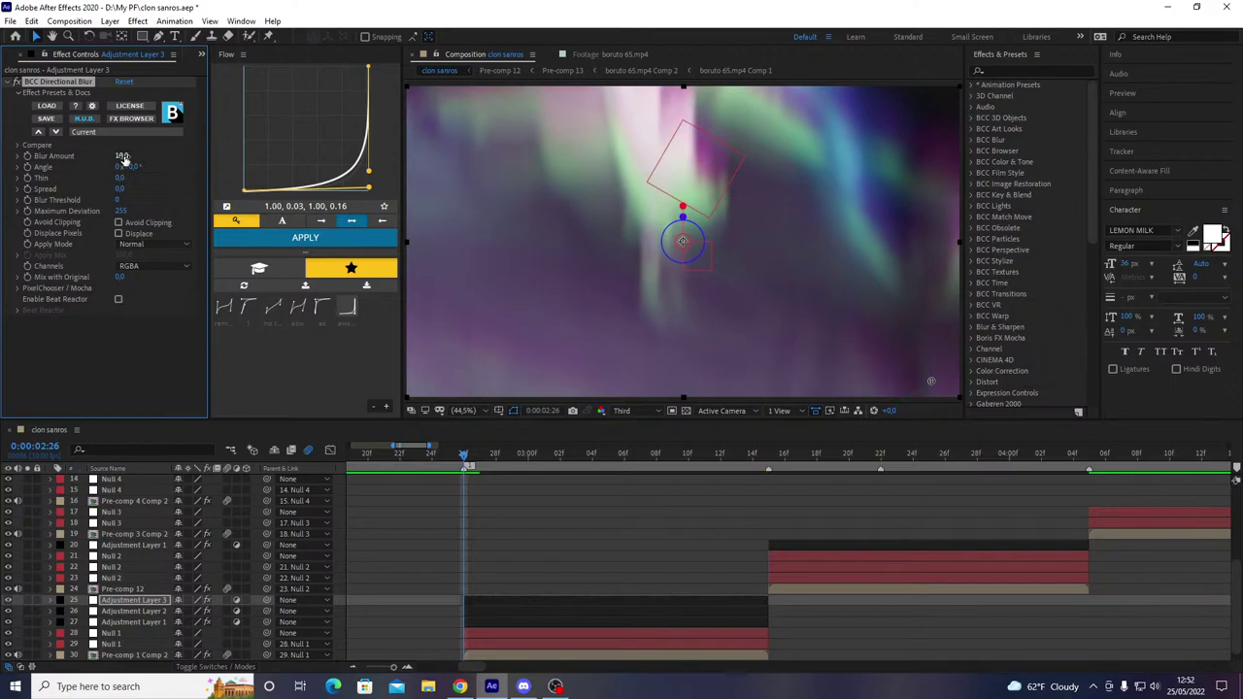
pyautogui.moveTo(152, 155); pyautogui.dragTo(123, 165)
pyautogui.click(125, 158)
pyautogui.write('900')
pyautogui.press('Return')
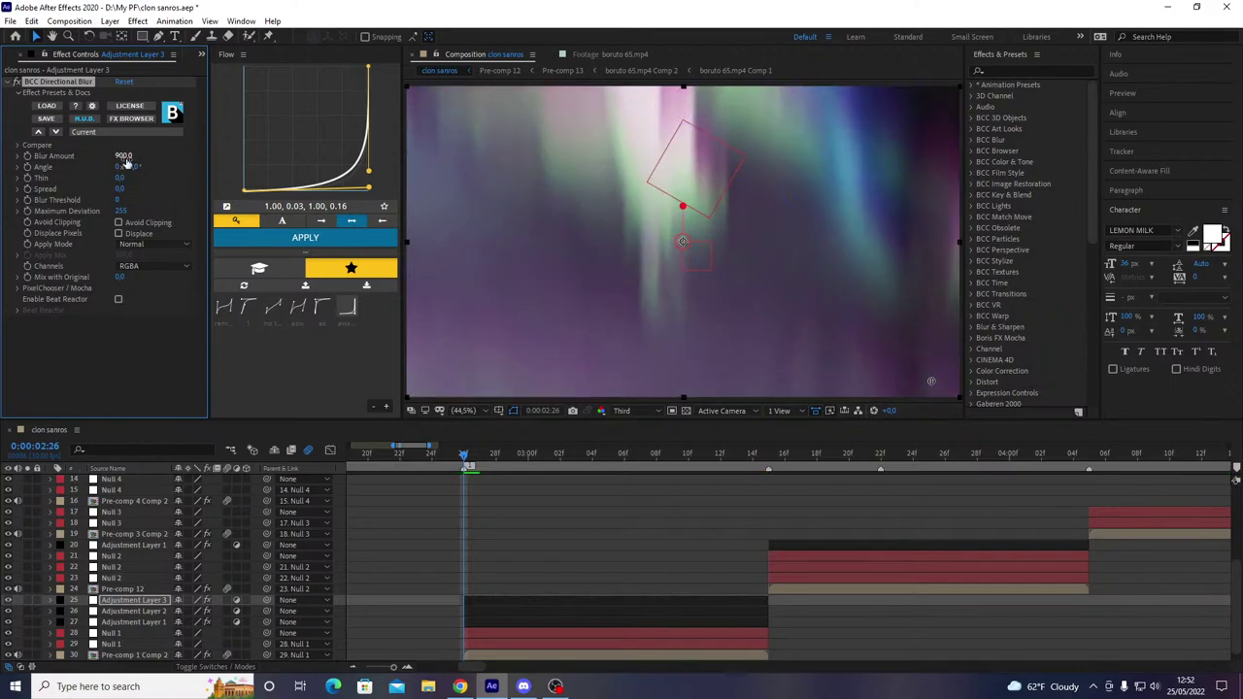
pyautogui.write('300')
pyautogui.press('Return')
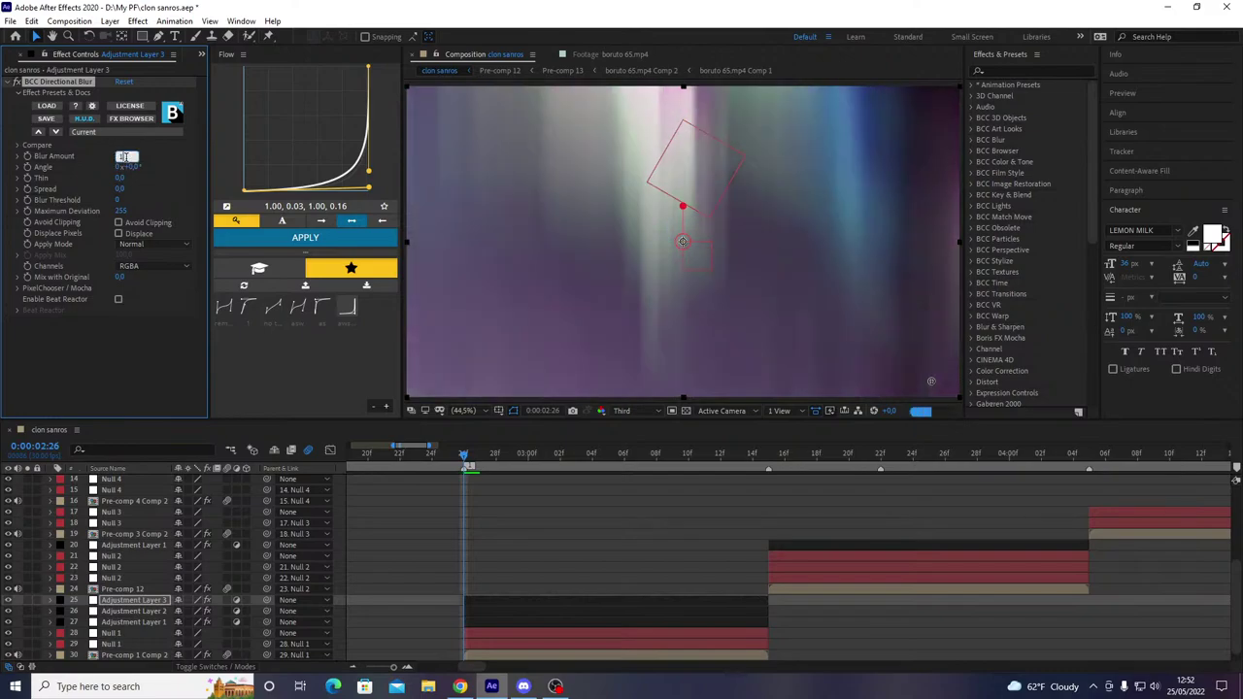
pyautogui.press('Return')
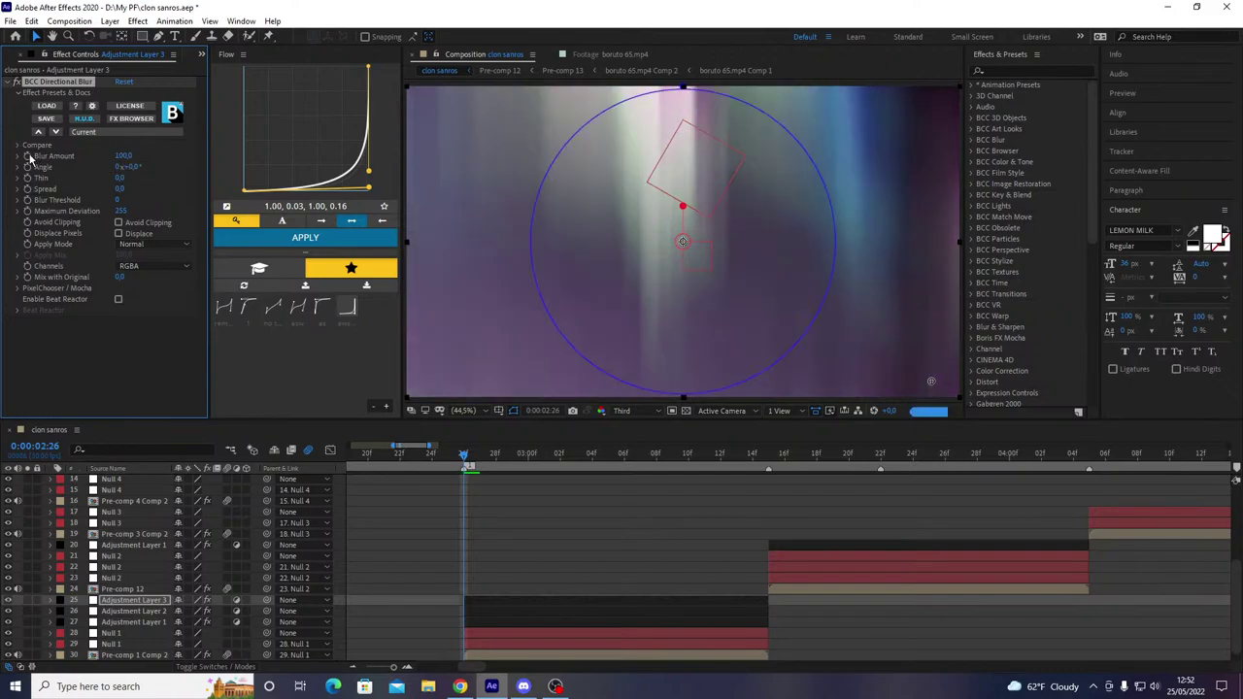
# - Keyframe the Blur Amount from 100 at 0:00:02:26 to 0 at 0:00:03:14 and Easy Ease both keyframes
pyautogui.press('space')
pyautogui.click(122, 155)
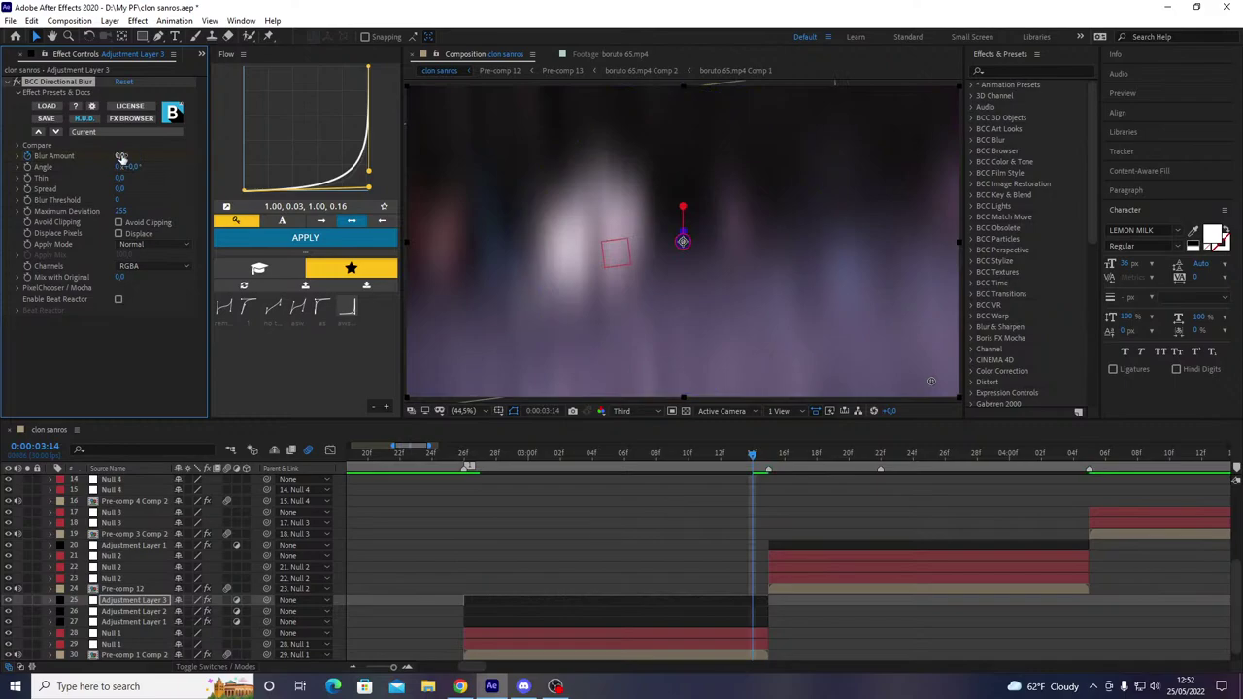
pyautogui.write('0')
pyautogui.press('Return')
pyautogui.press('u')
pyautogui.moveTo(789, 583); pyautogui.dragTo(451, 587)
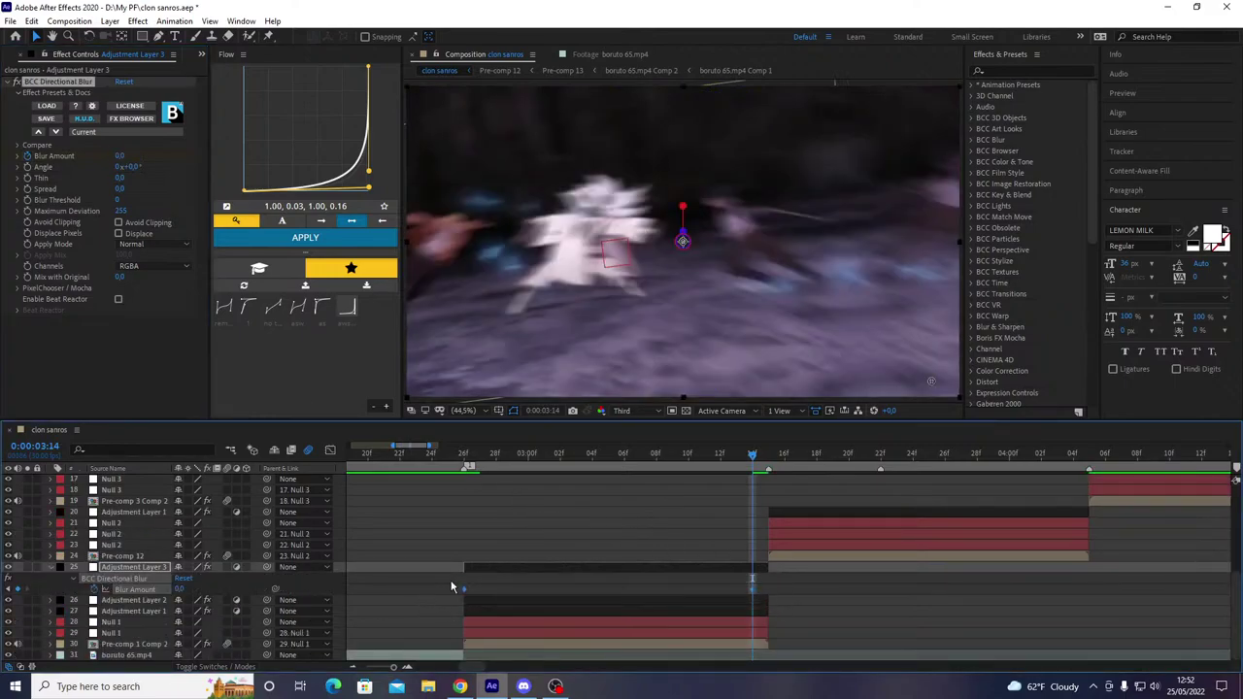
# - Shape Adjustment Layer 3's Blur Amount graph into a steep initial drop that levels off toward 0, and preview it
pyautogui.moveTo(483, 459)
pyautogui.mouseDown()
pyautogui.moveTo(469, 478)
pyautogui.moveTo(491, 476)
pyautogui.mouseUp()
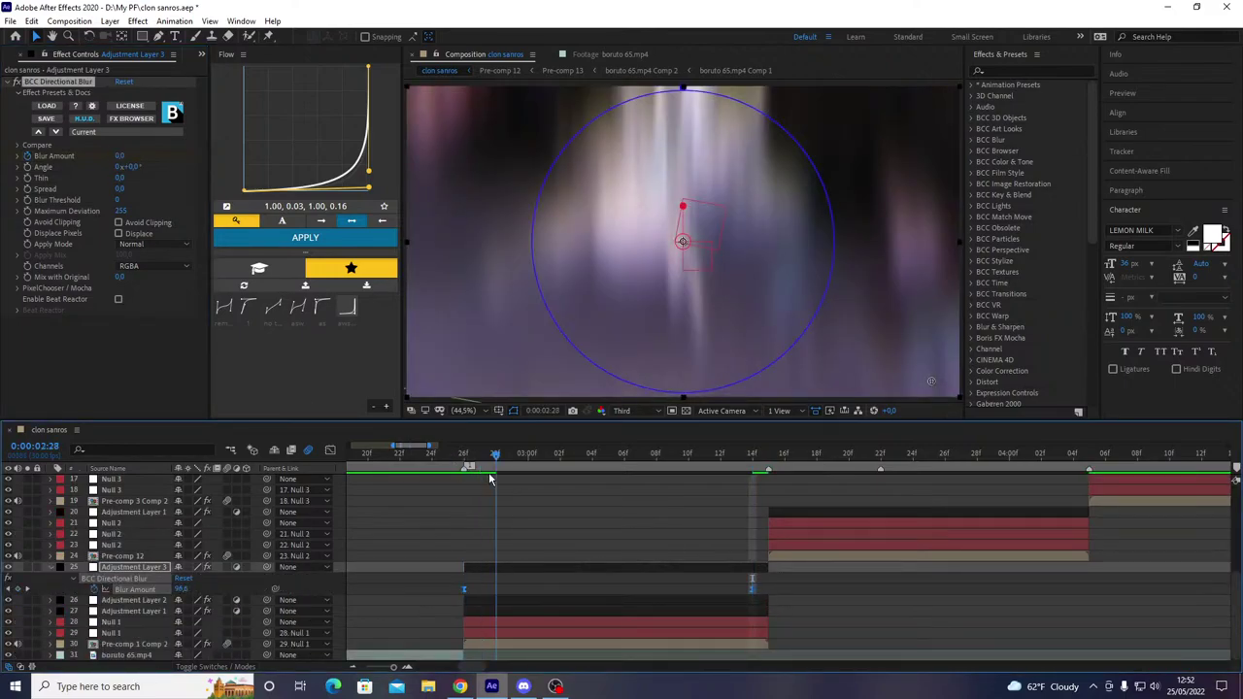
pyautogui.click(330, 450)
pyautogui.moveTo(389, 536); pyautogui.dragTo(514, 478)
pyautogui.moveTo(658, 632); pyautogui.dragTo(409, 622)
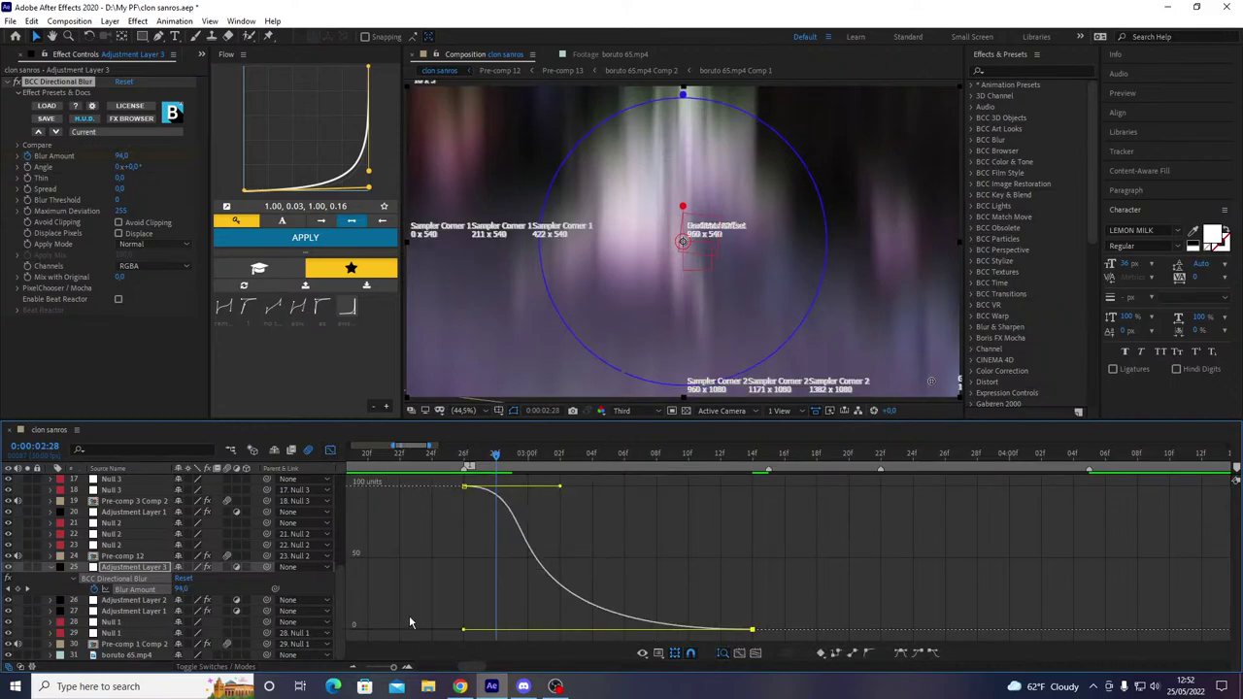
pyautogui.moveTo(559, 485); pyautogui.dragTo(421, 608)
pyautogui.moveTo(439, 458); pyautogui.dragTo(311, 519)
pyautogui.press('space')
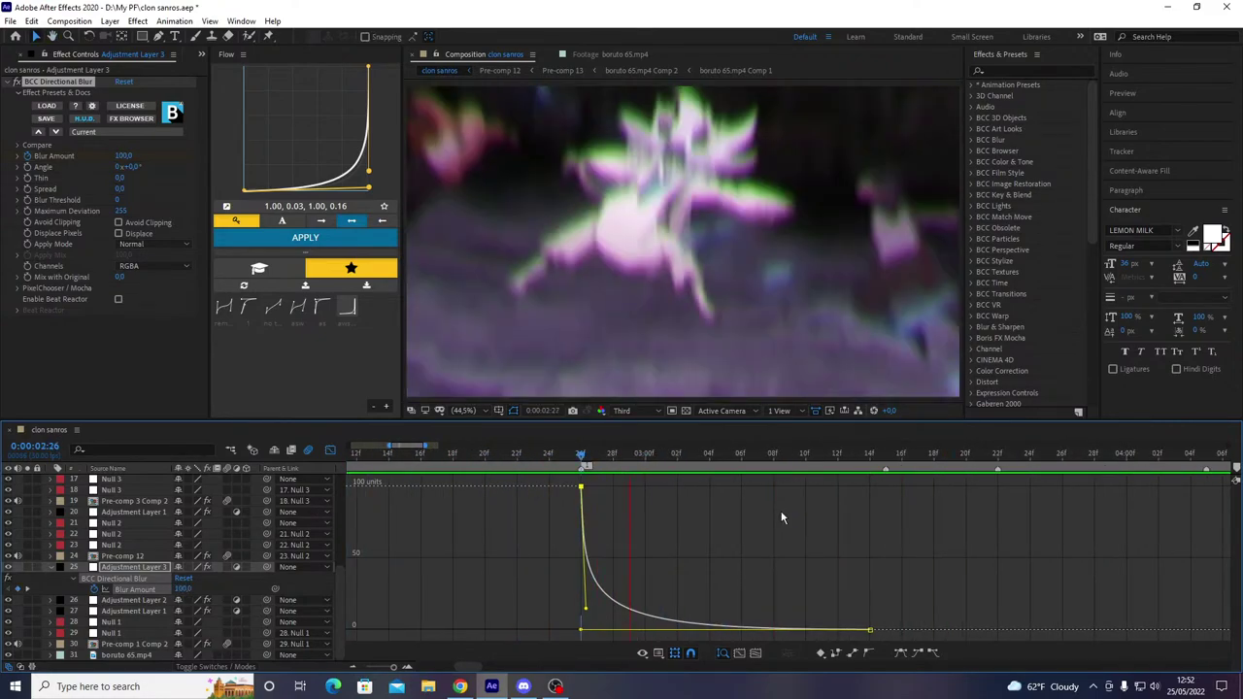
pyautogui.press('space')
# - Add another adjustment layer above Adjustment Layer 3, spanning from 0:00:03:12 to the Null 1 clip's end
pyautogui.moveTo(596, 456); pyautogui.dragTo(840, 503)
pyautogui.click(329, 451)
pyautogui.scroll(1, 741, 510)
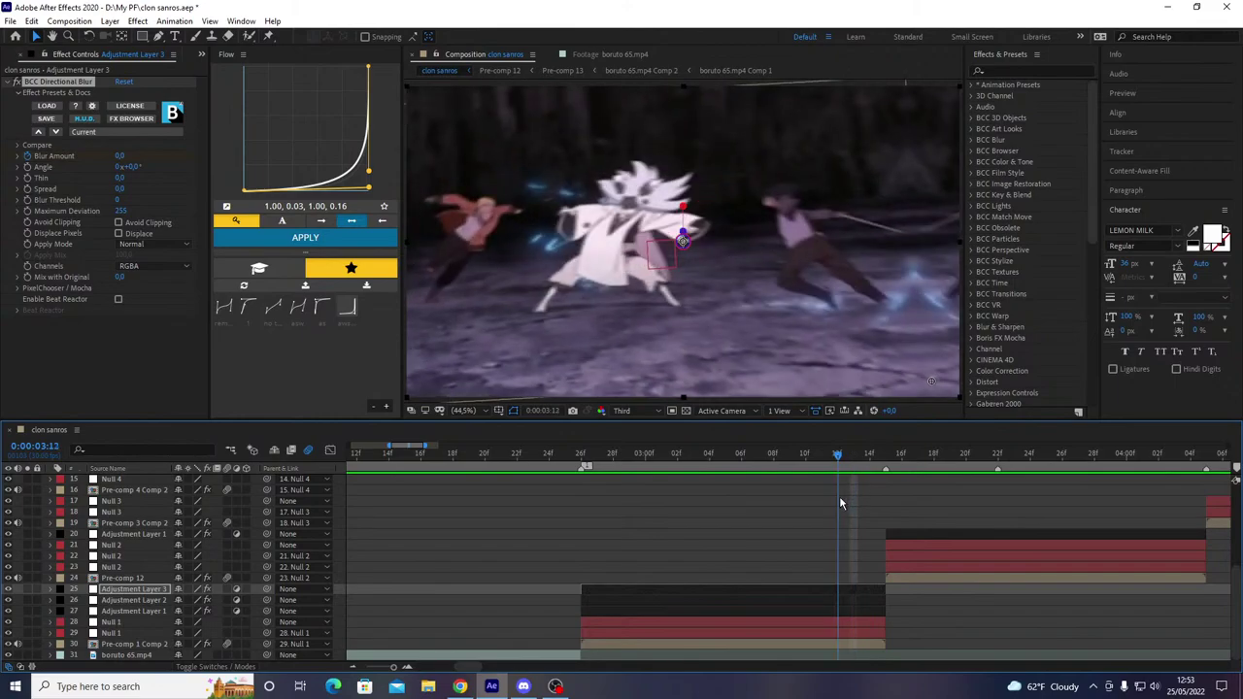
pyautogui.hotkey('ctrl', 'alt', 'y')
pyautogui.moveTo(876, 450); pyautogui.dragTo(868, 467)
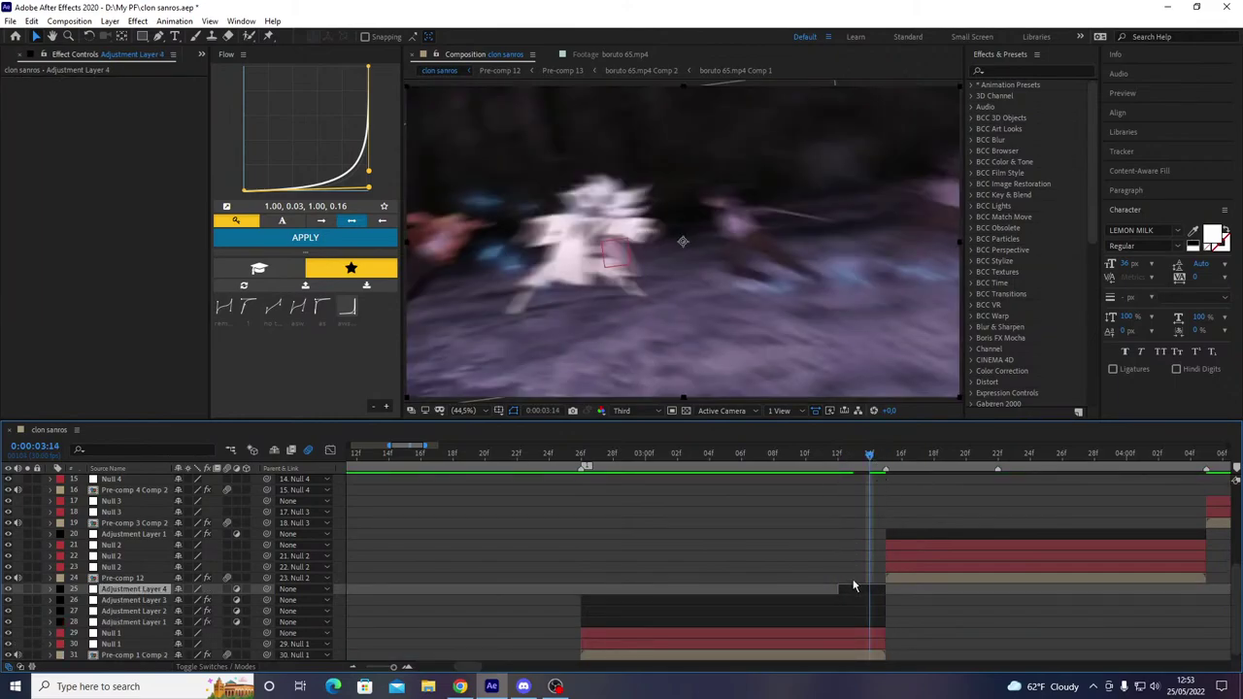
# - Apply BCC Directional Blur to Adjustment Layer 4 with the playhead at 0:00:03:12, and set its Angle to 0°
pyautogui.press('pageup')
pyautogui.press('pageup')
pyautogui.hotkey('ctrl', 'space')
pyautogui.write('diore')
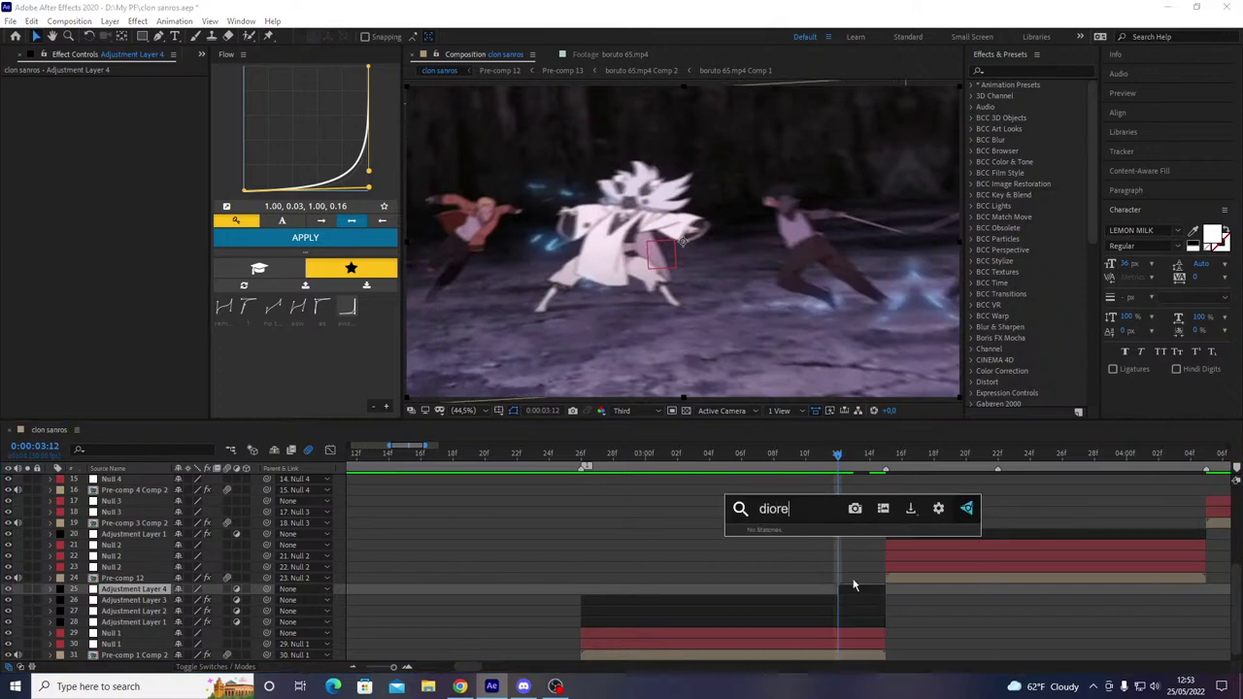
pyautogui.press('BackSpace')
pyautogui.press('BackSpace')
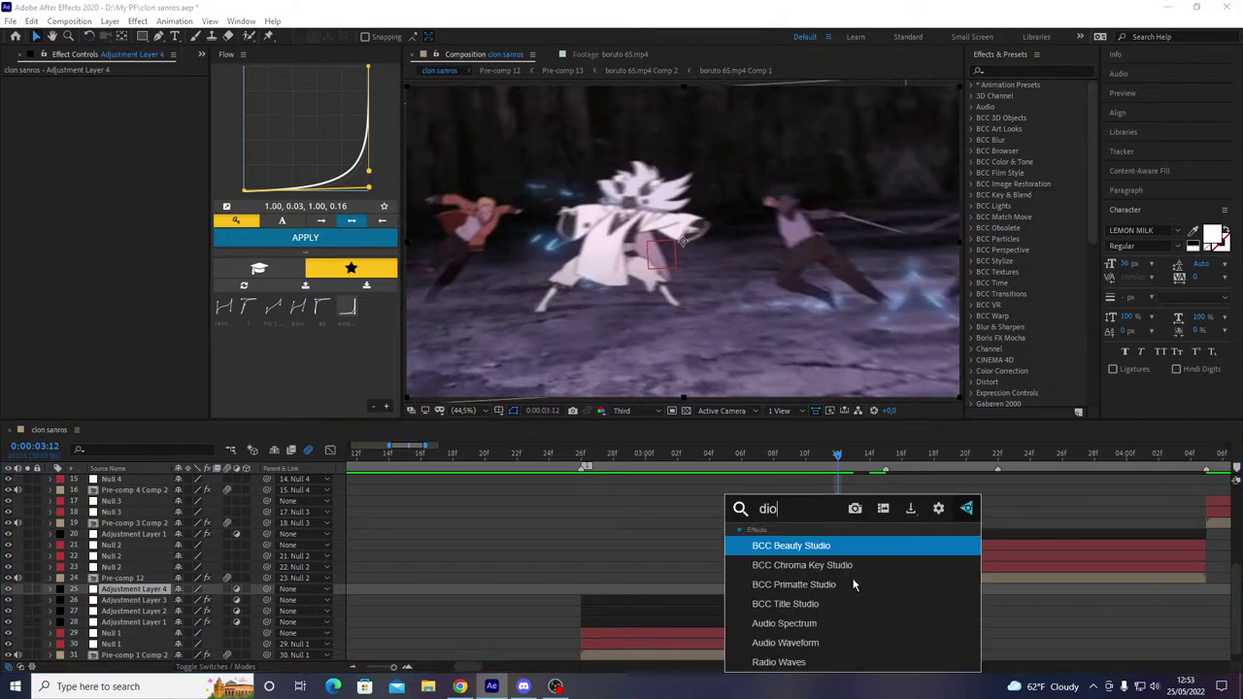
pyautogui.press('BackSpace')
pyautogui.write('re')
pyautogui.press('Down')
pyautogui.press('Return')
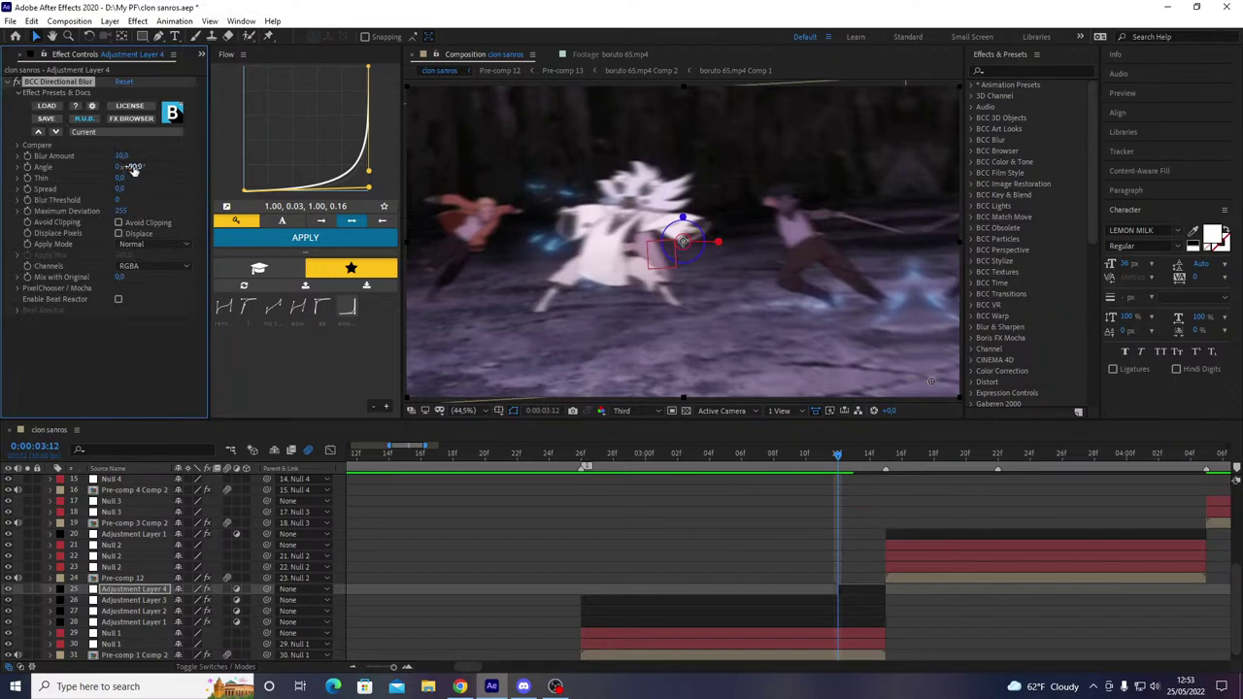
pyautogui.press('Return')
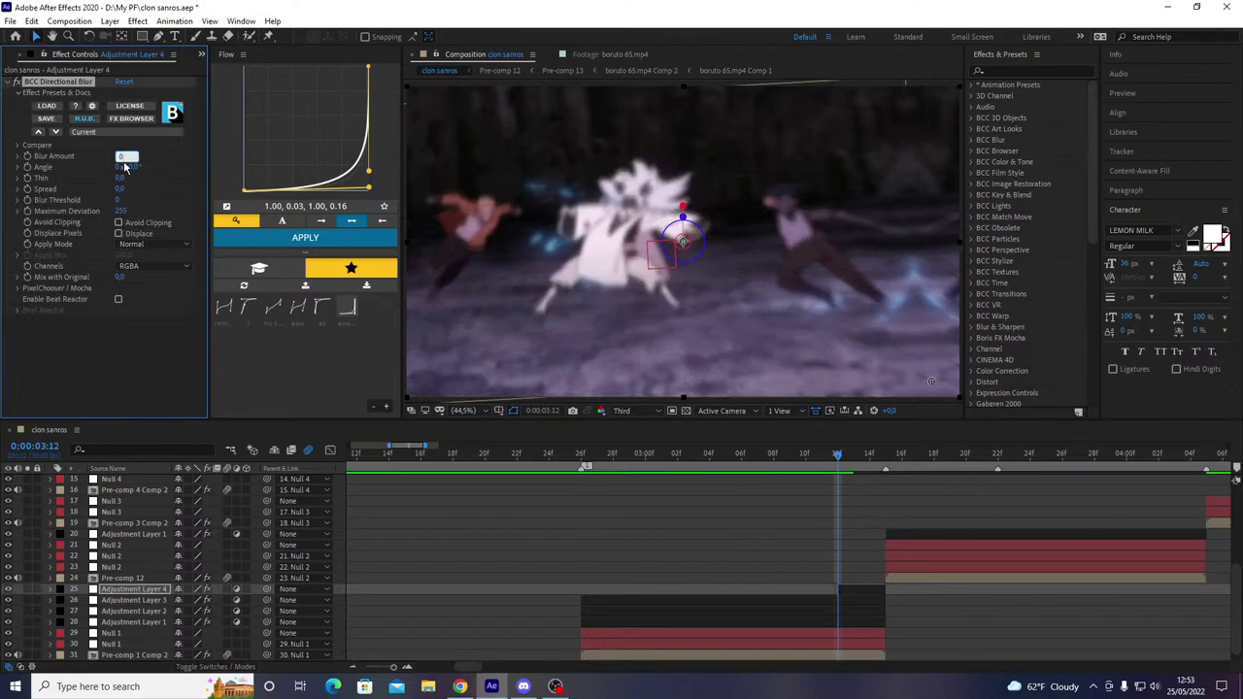
# - Keyframe Adjustment Layer 4's Blur Amount from 0 at 0:00:03:12 to 100 at 0:00:03:14
pyautogui.press('Return')
pyautogui.click(29, 156)
pyautogui.press('pagedown')
pyautogui.press('pagedown')
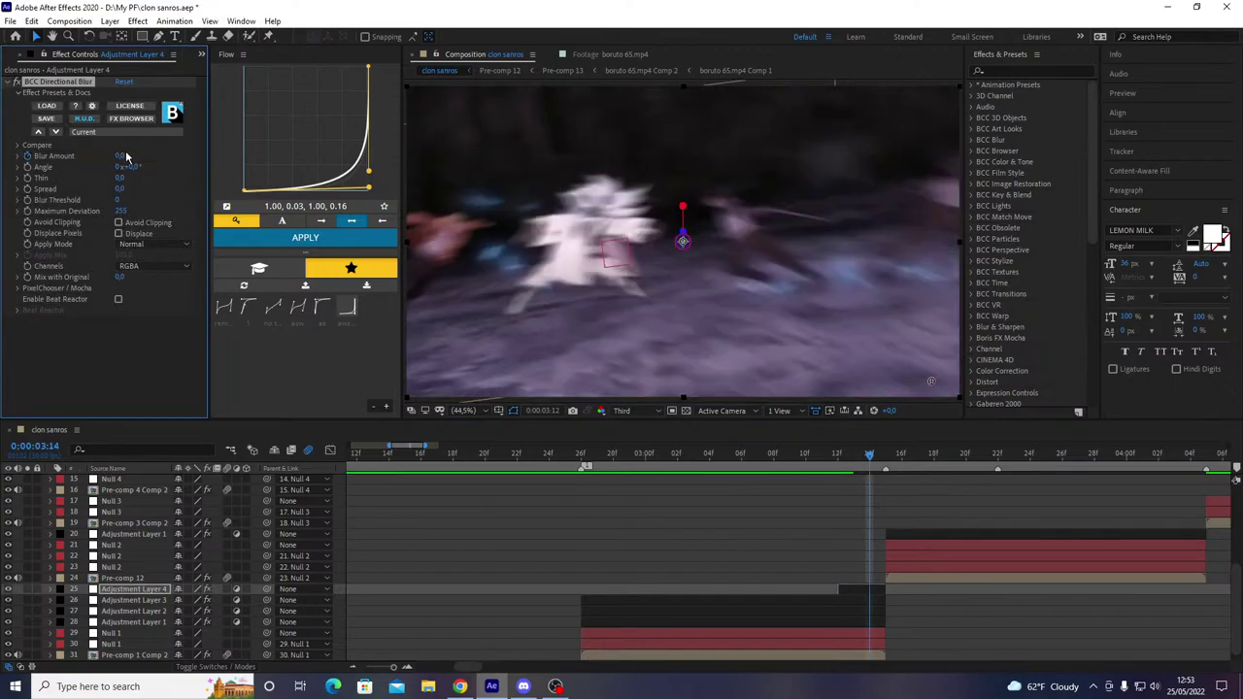
pyautogui.click(124, 156)
pyautogui.write('100')
pyautogui.press('Return')
pyautogui.press('u')
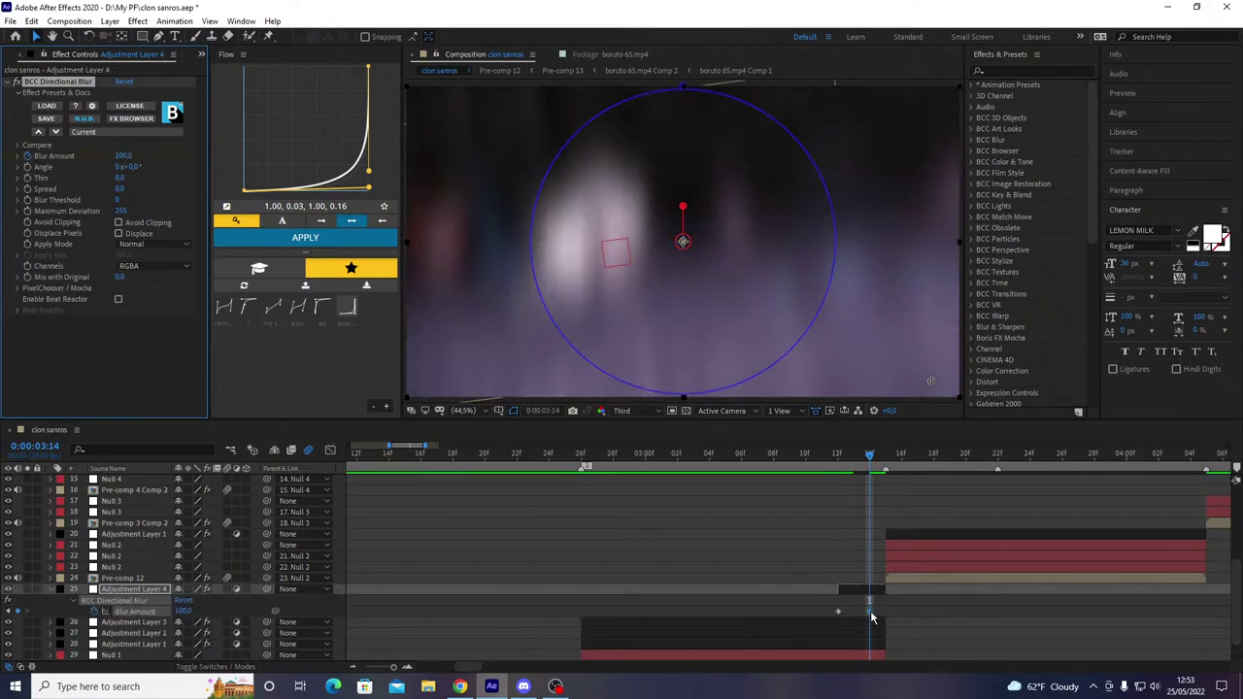
# - Move Adjustment Layer 4's ending Blur Amount keyframe to 0:00:03:15 and Easy Ease both keyframes
pyautogui.moveTo(870, 612); pyautogui.dragTo(816, 581)
pyautogui.press('F9')
pyautogui.press('u')
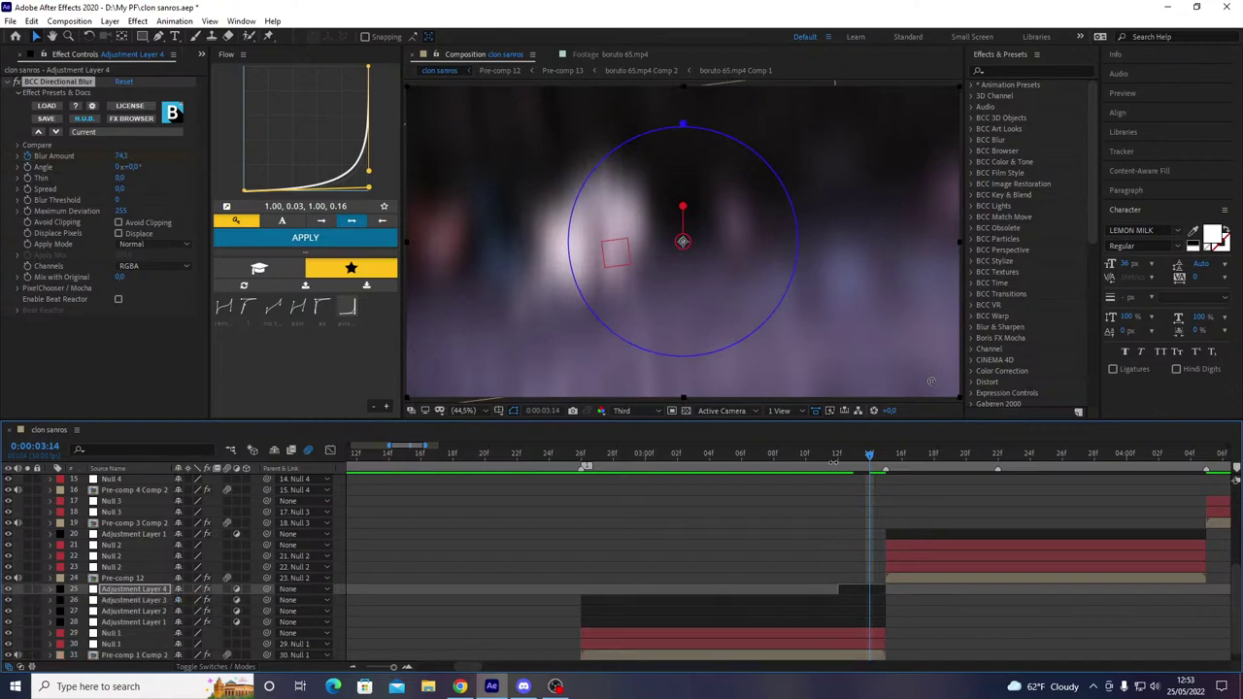
# - Save the project and preview the blurred transition between the Null 1 and Null 2 clips
pyautogui.press('space')
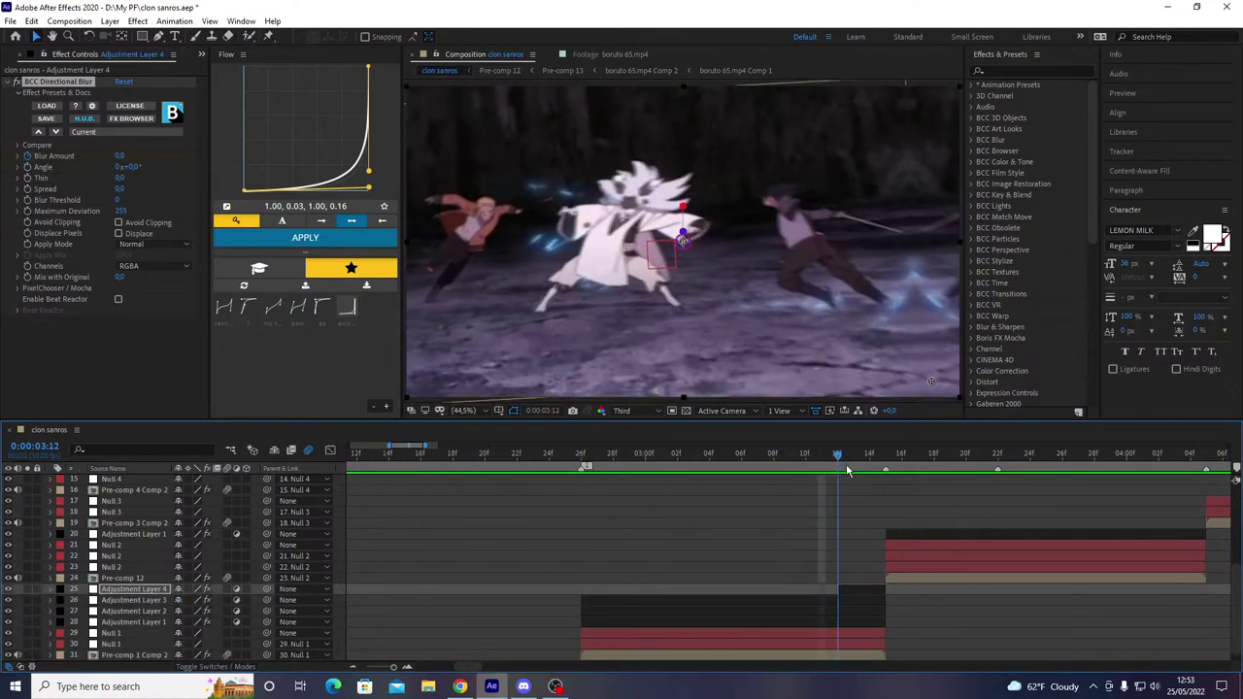
pyautogui.press('space')
pyautogui.moveTo(878, 472)
pyautogui.mouseDown()
pyautogui.moveTo(858, 484)
pyautogui.moveTo(869, 488)
pyautogui.mouseUp()
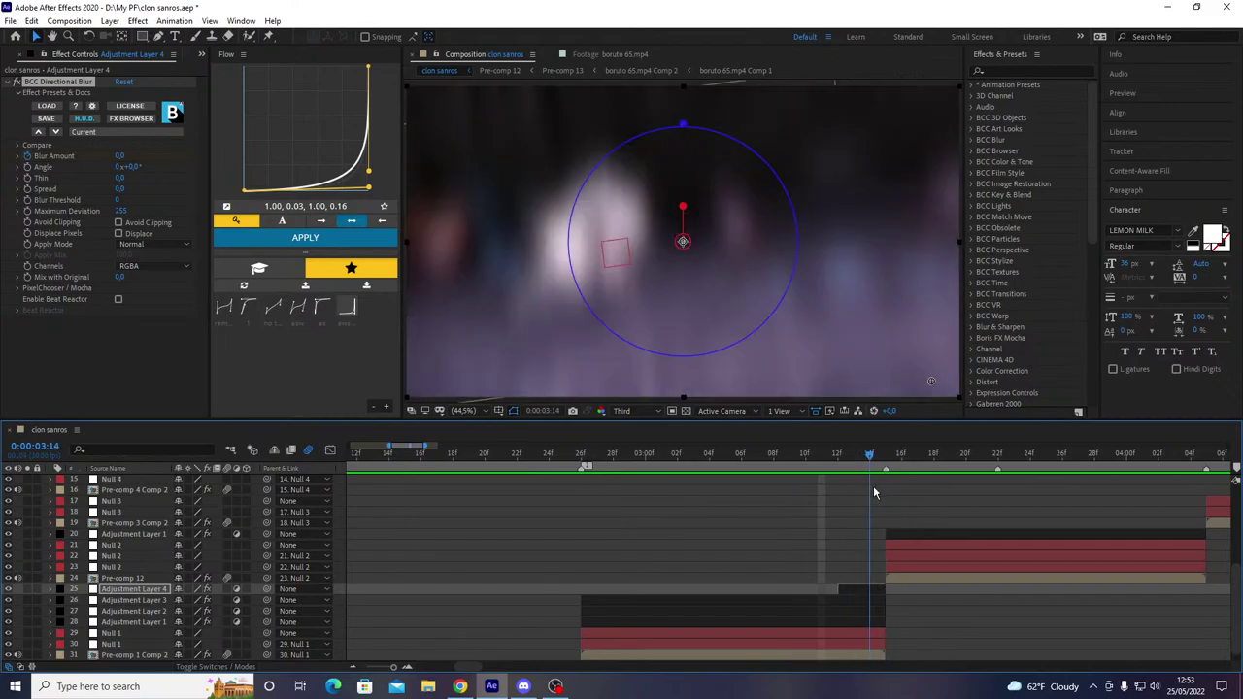
pyautogui.hotkey('ctrl', 's')
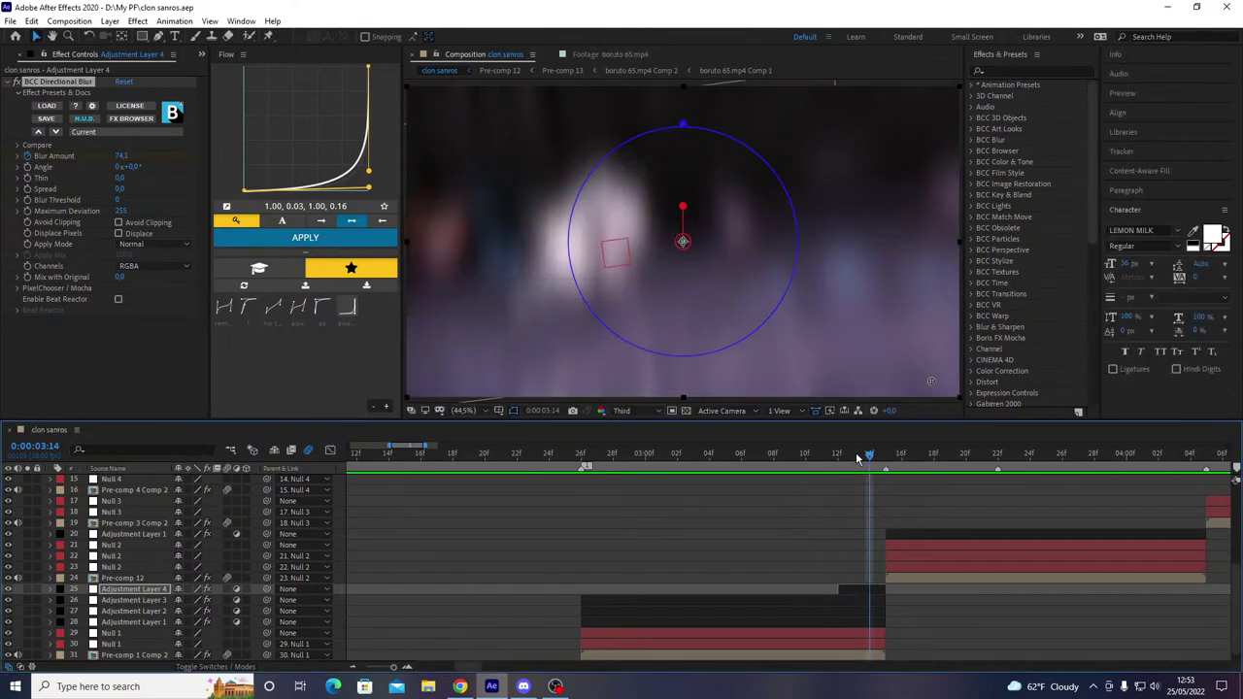
pyautogui.press('space')
pyautogui.press('space')
pyautogui.moveTo(870, 475); pyautogui.dragTo(502, 485)
pyautogui.press('space')
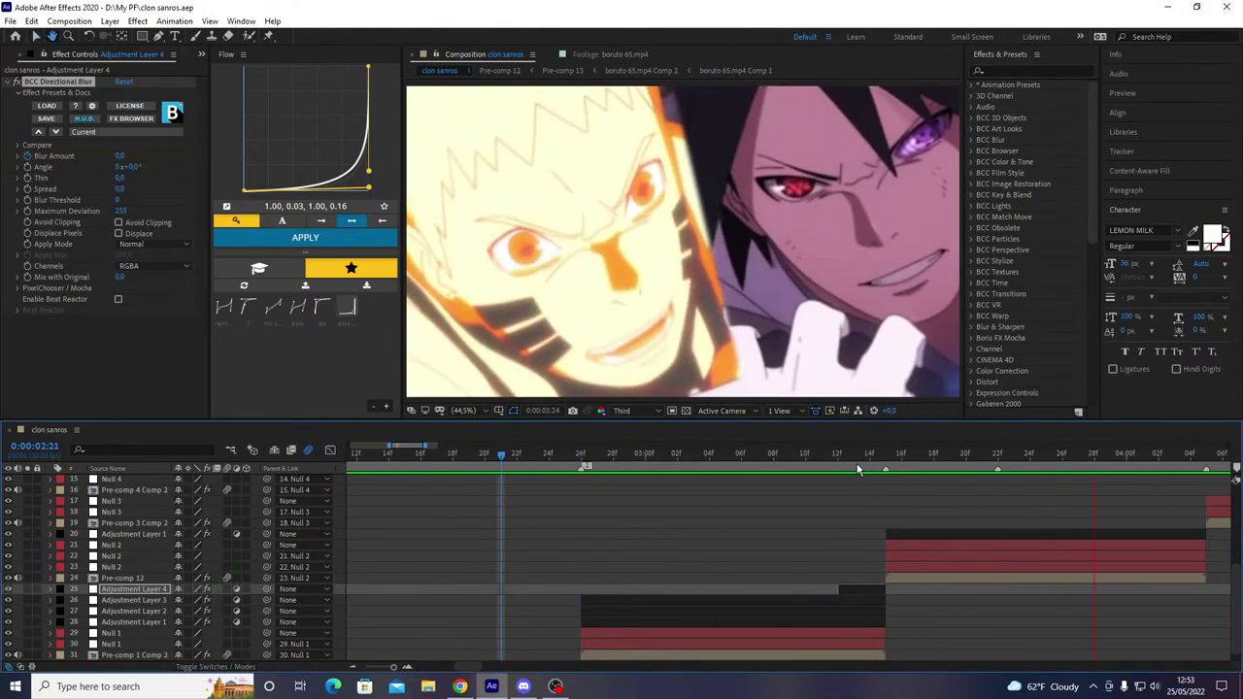
# - Duplicate Adjustment Layers 2, 3 and 4, start the copies at 0:00:03:15, and stack them above the Null 2 clip's Adjustment Layer 1
pyautogui.moveTo(856, 462); pyautogui.dragTo(692, 559)
pyautogui.click(667, 623)
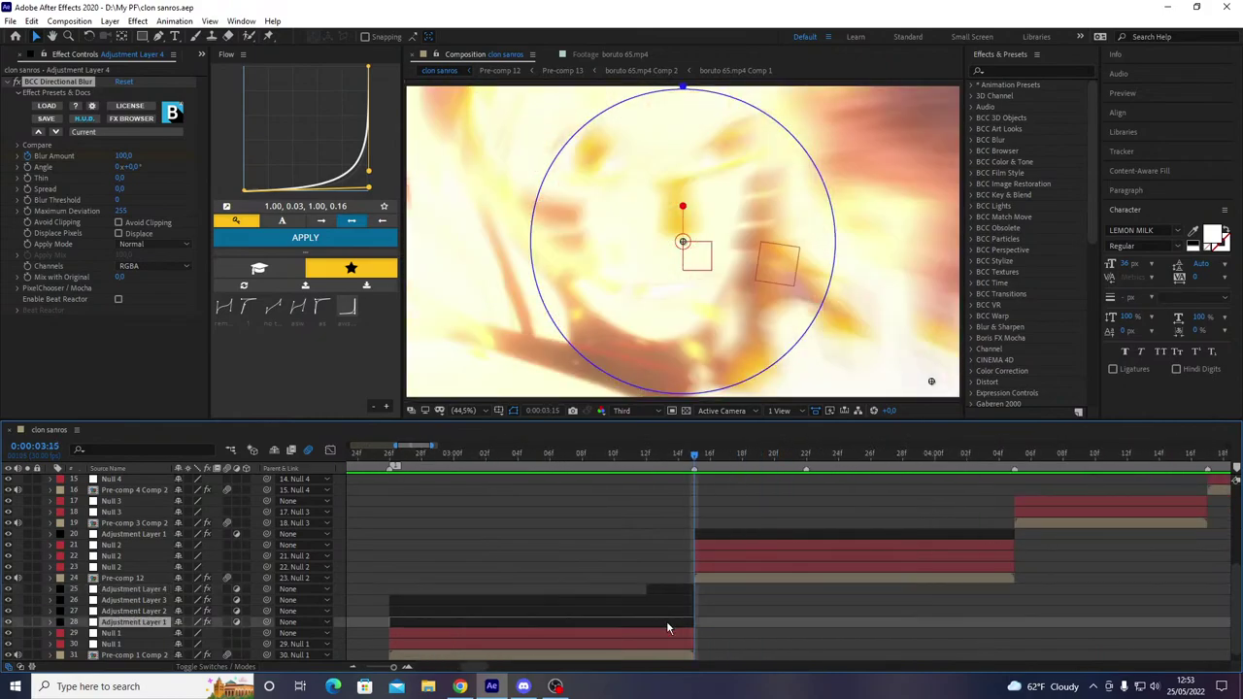
pyautogui.keyDown('shift'); pyautogui.click(674, 590); pyautogui.keyUp('shift')
pyautogui.click(777, 623)
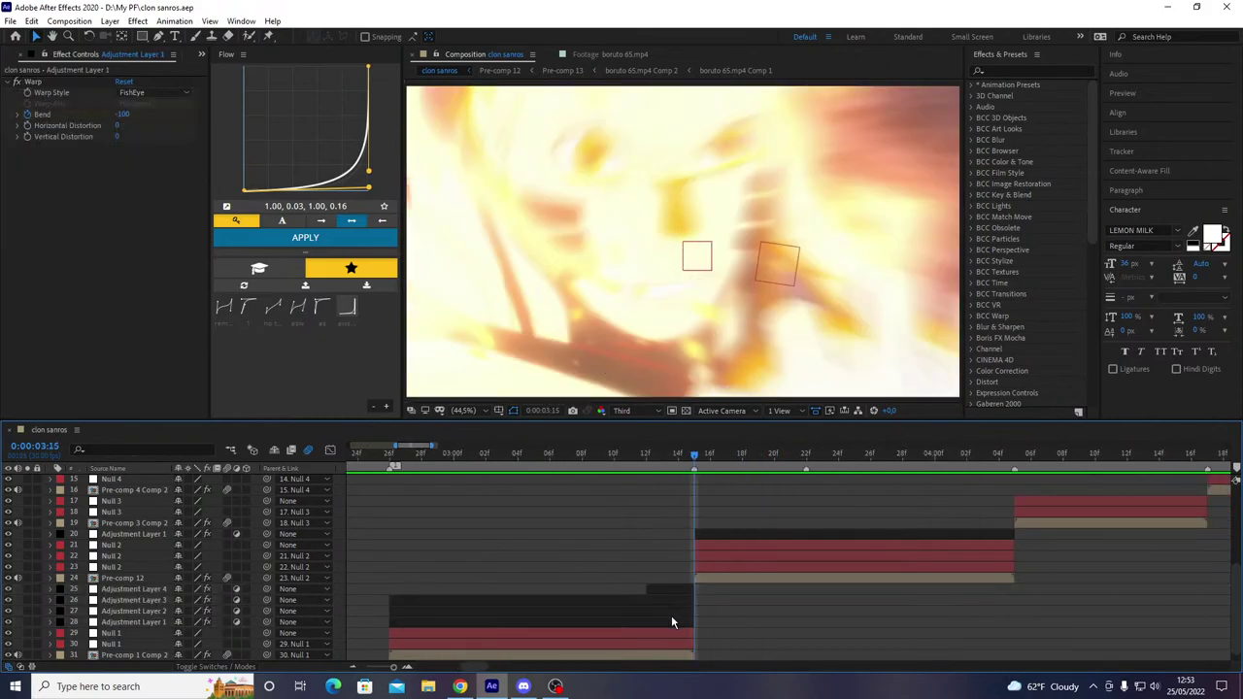
pyautogui.click(671, 610)
pyautogui.click(669, 601)
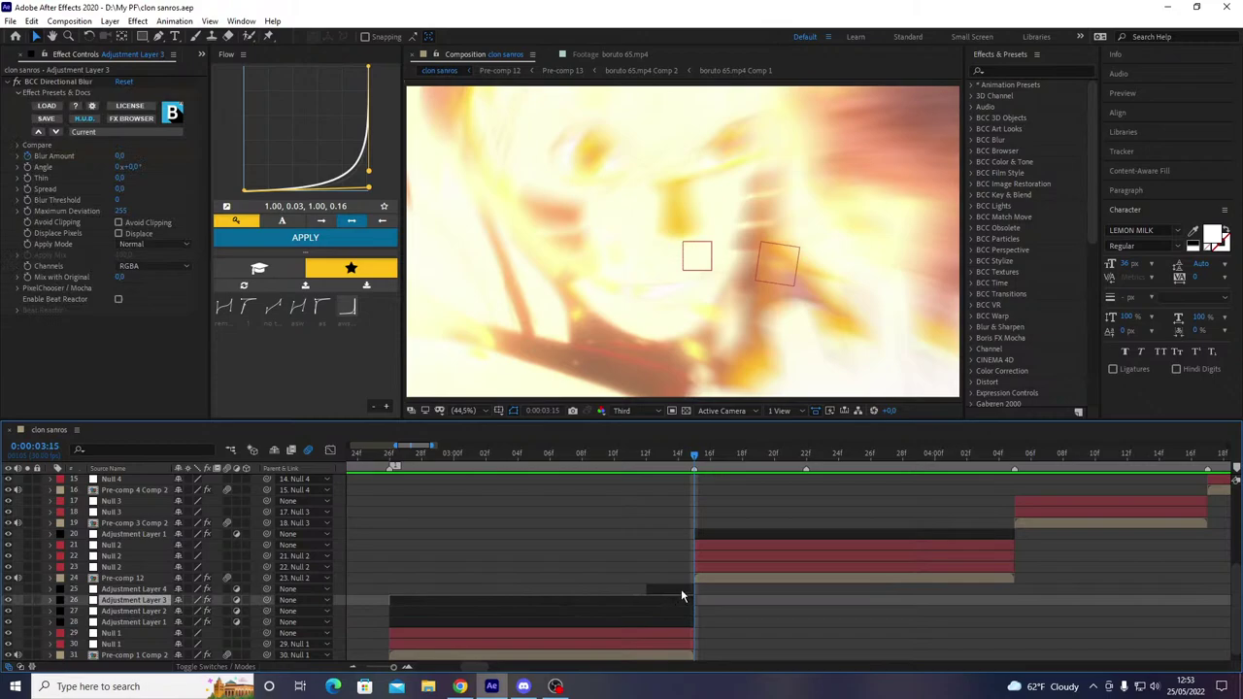
pyautogui.keyDown('shift'); pyautogui.click(681, 589); pyautogui.keyUp('shift')
pyautogui.keyDown('shift'); pyautogui.click(677, 611); pyautogui.keyUp('shift')
pyautogui.hotkey('ctrl', 'd')
pyautogui.press('[')
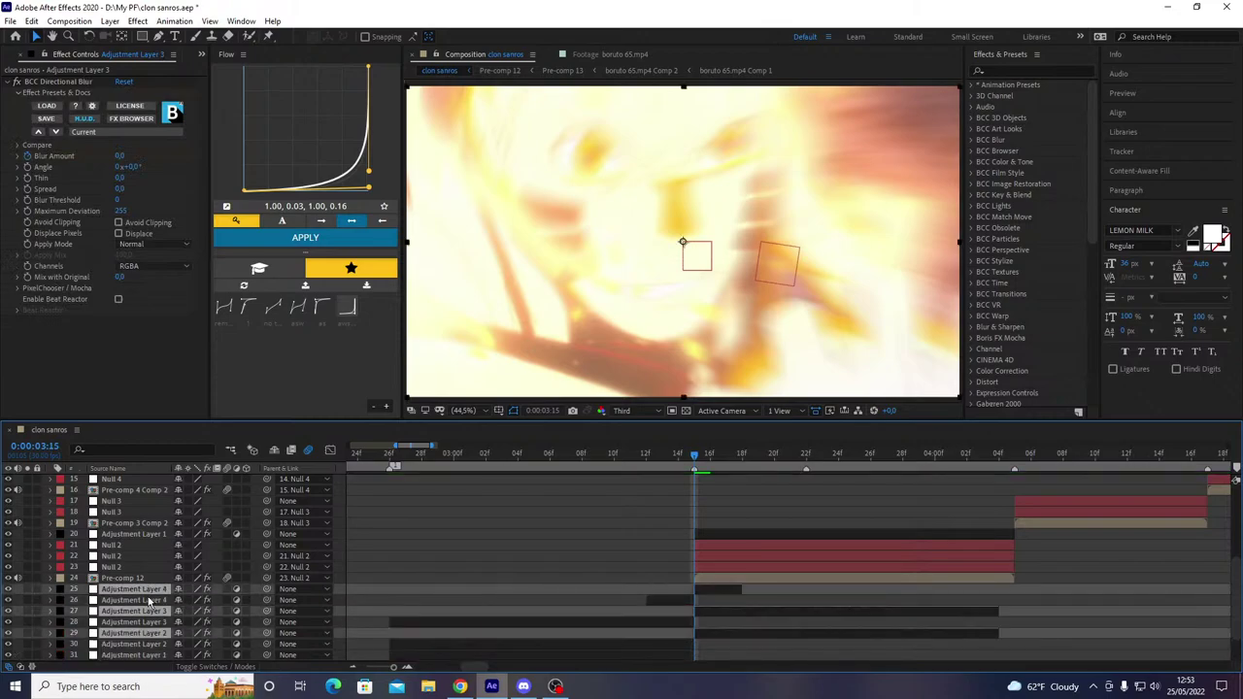
pyautogui.moveTo(145, 588); pyautogui.dragTo(152, 530)
pyautogui.click(917, 500)
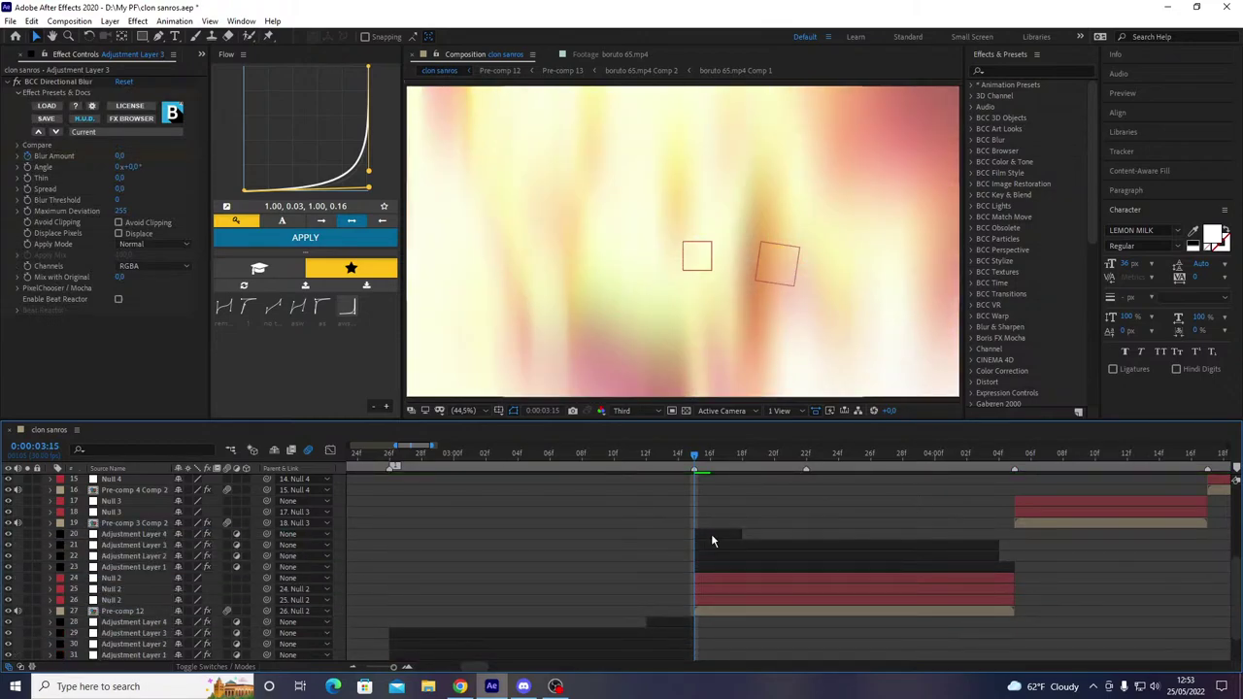
# - Shift the copied Adjustment Layer 4 to span 0:00:04:02 to the Null 2 clip's end, and preview the transitions
pyautogui.moveTo(716, 535); pyautogui.dragTo(980, 540)
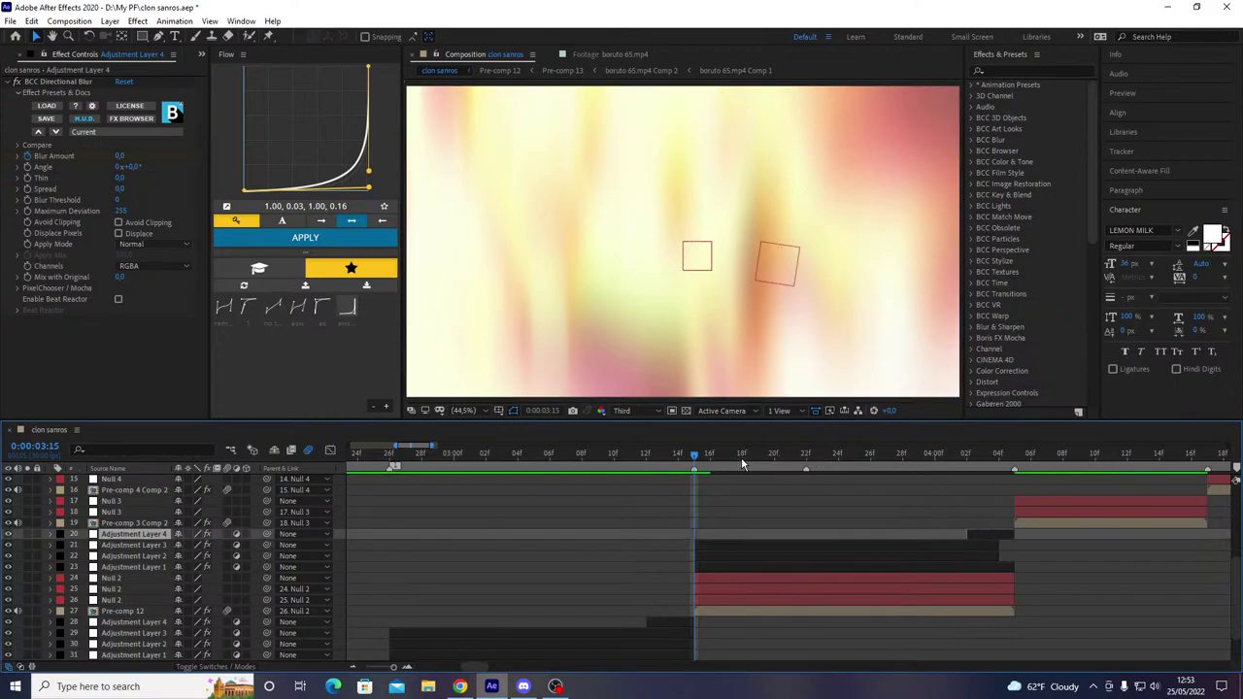
pyautogui.press('space')
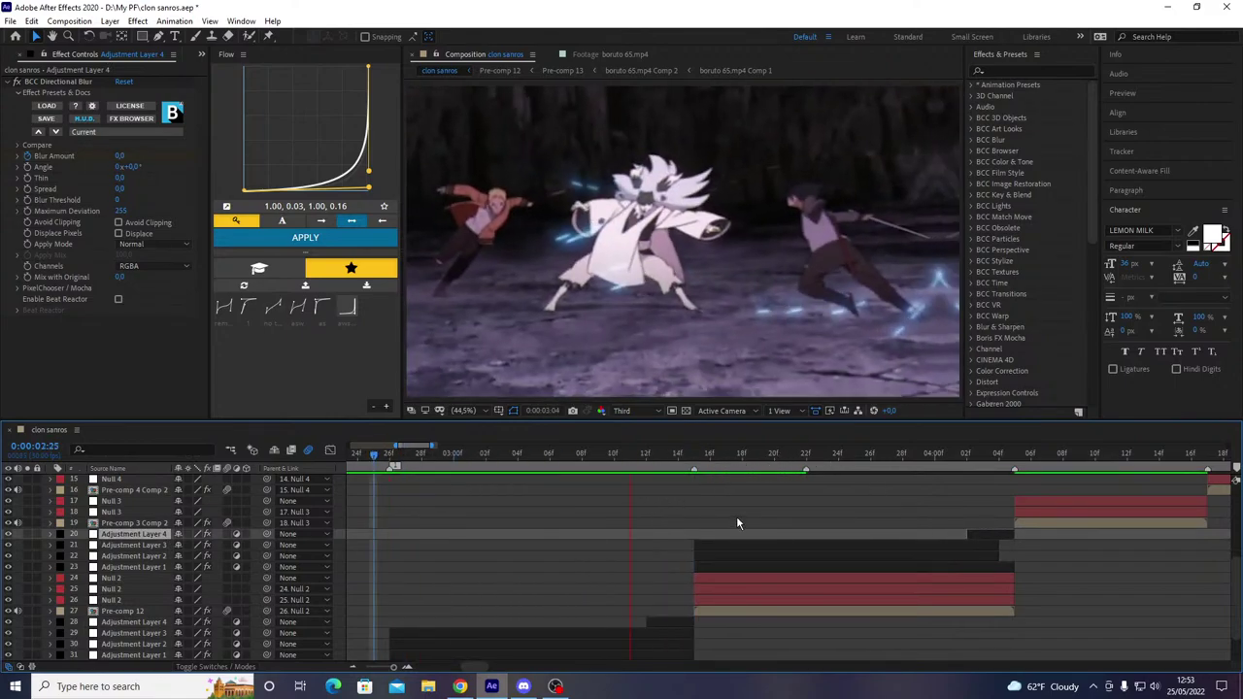
pyautogui.click(715, 456)
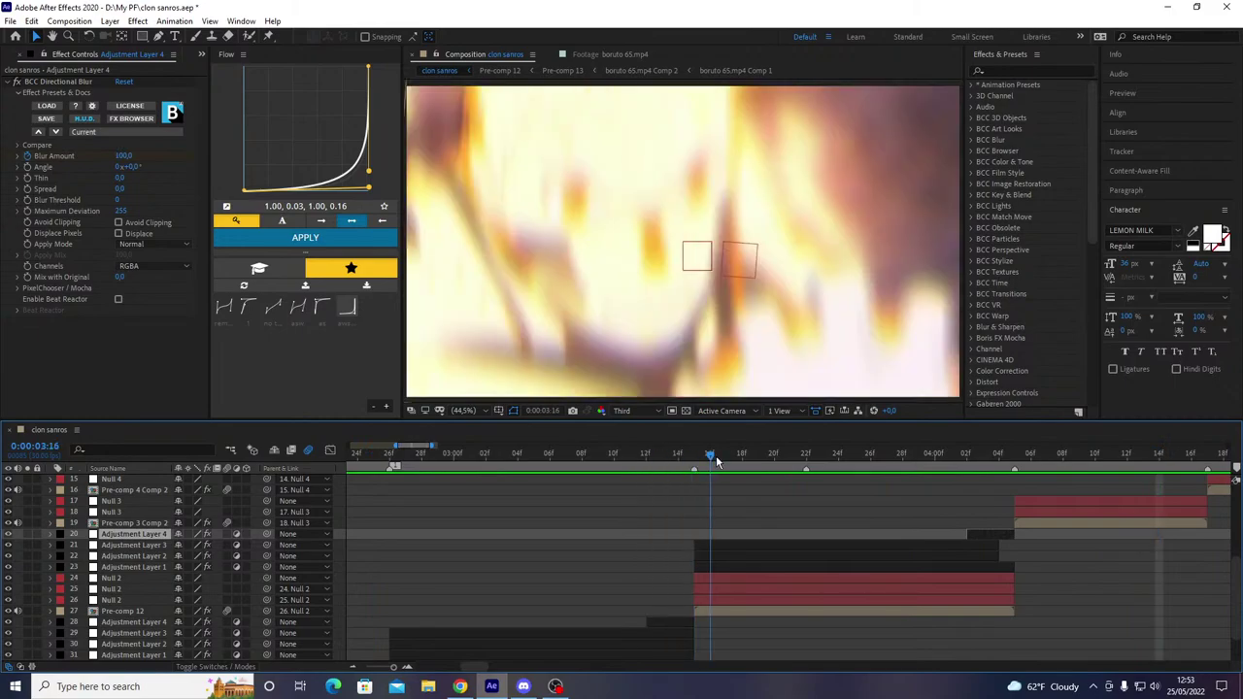
pyautogui.moveTo(715, 461); pyautogui.dragTo(984, 473)
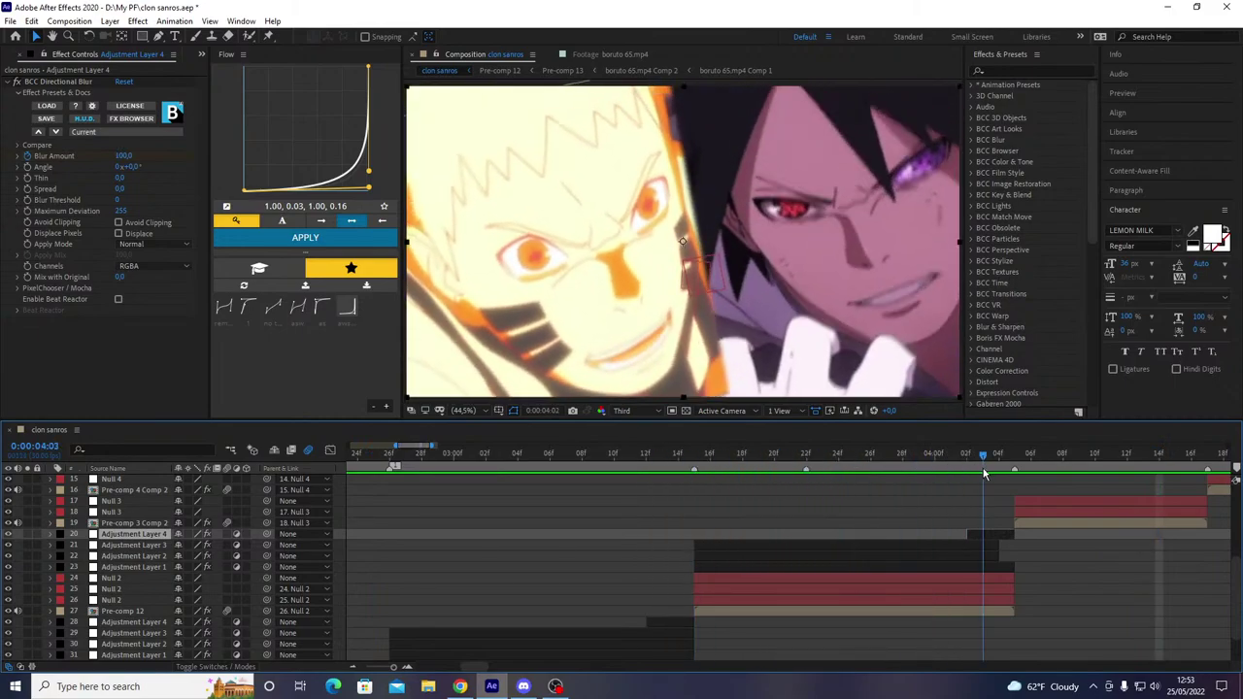
pyautogui.press('space')
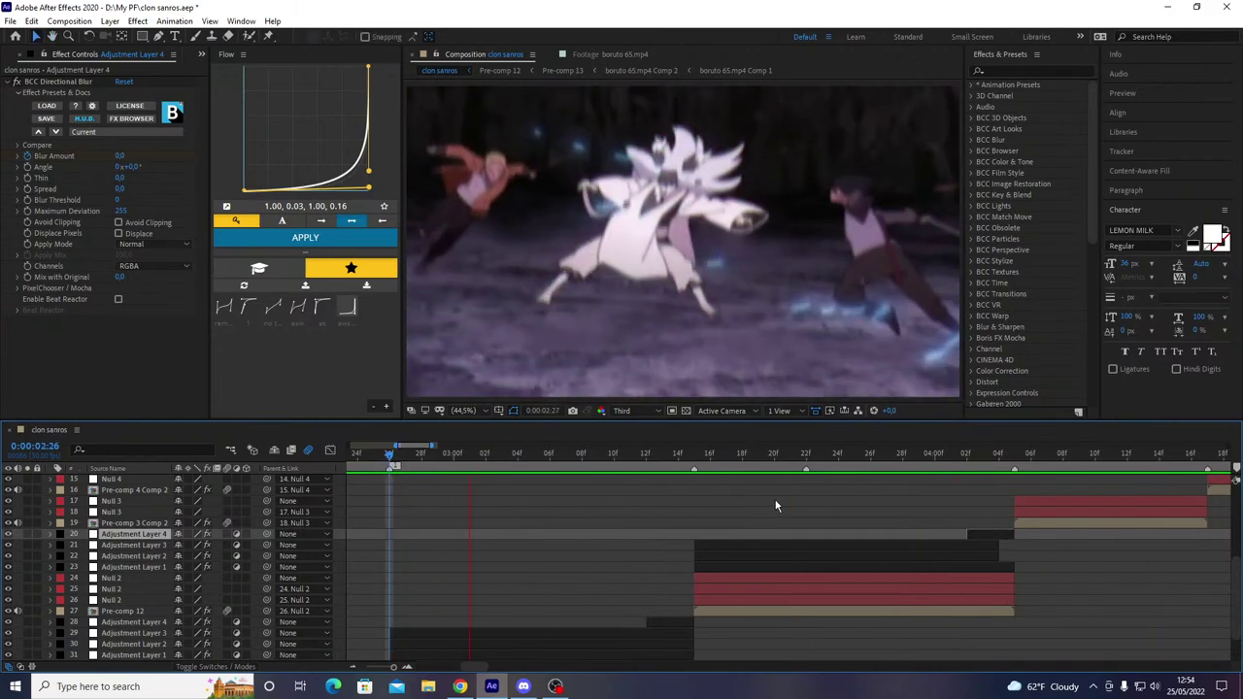
pyautogui.press('space')
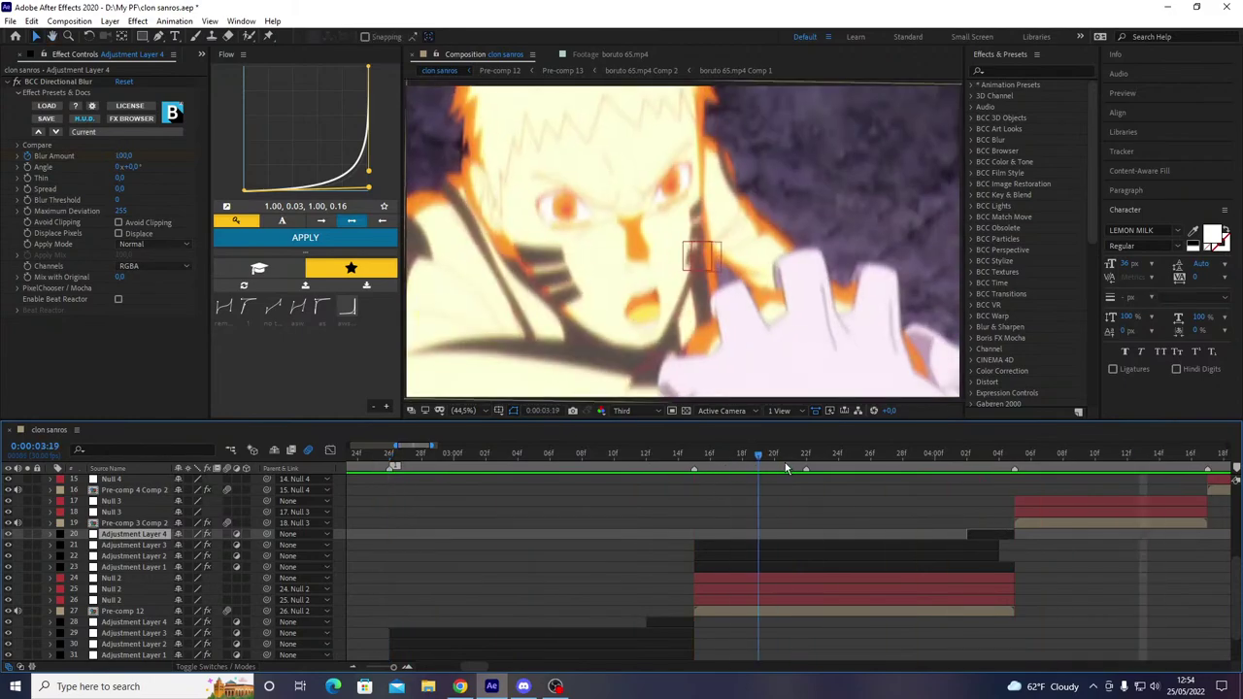
# - Open Pre-comp 12 at 0:00:03:22, duplicate its Pre-comp 13 layer, and trim the copy to start at that frame
pyautogui.moveTo(792, 461); pyautogui.dragTo(810, 469)
pyautogui.doubleClick(817, 609)
pyautogui.click(695, 507)
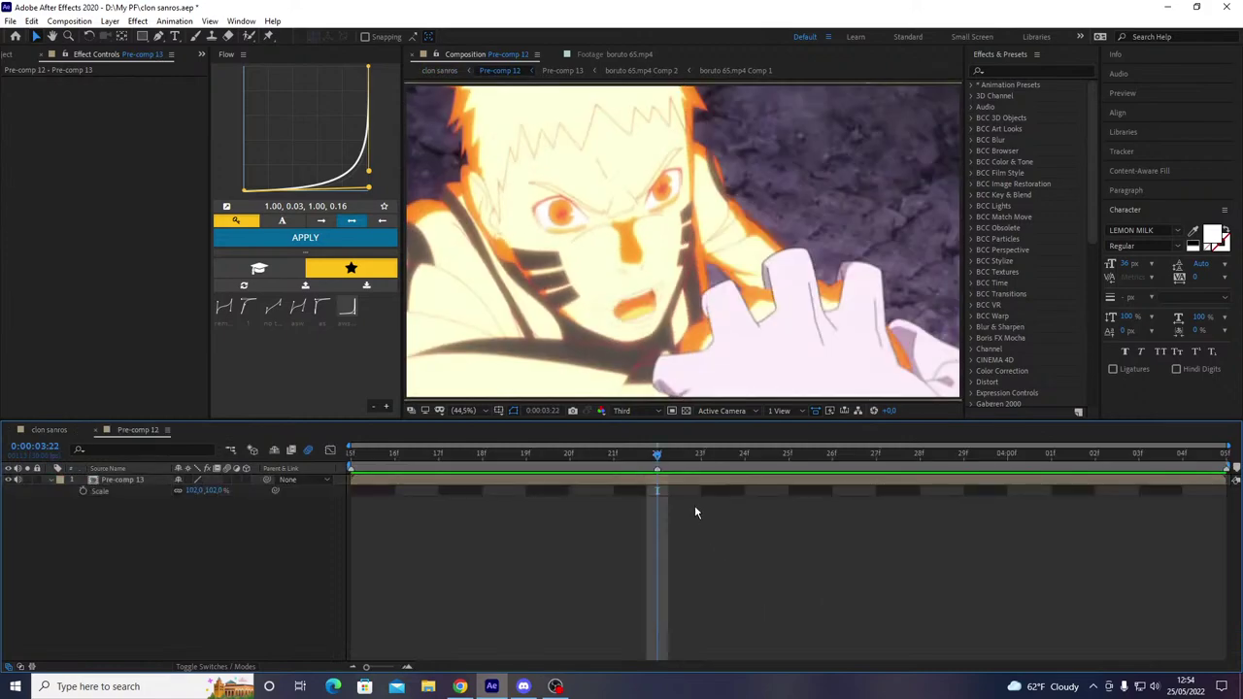
pyautogui.click(680, 478)
pyautogui.hotkey('ctrl', 'd')
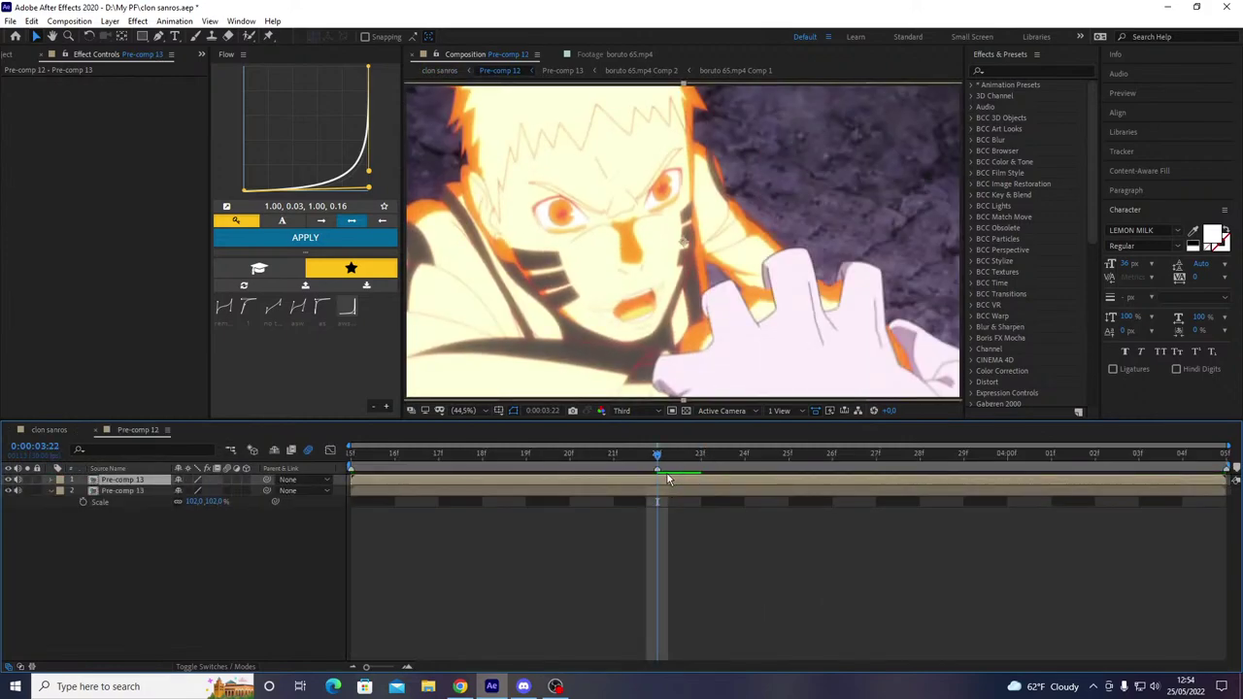
pyautogui.hotkey('alt', '[')
# - Apply the Invert effect to the upper Pre-comp 13 copy with Channel set to Luminance
pyautogui.hotkey('ctrl', 'space')
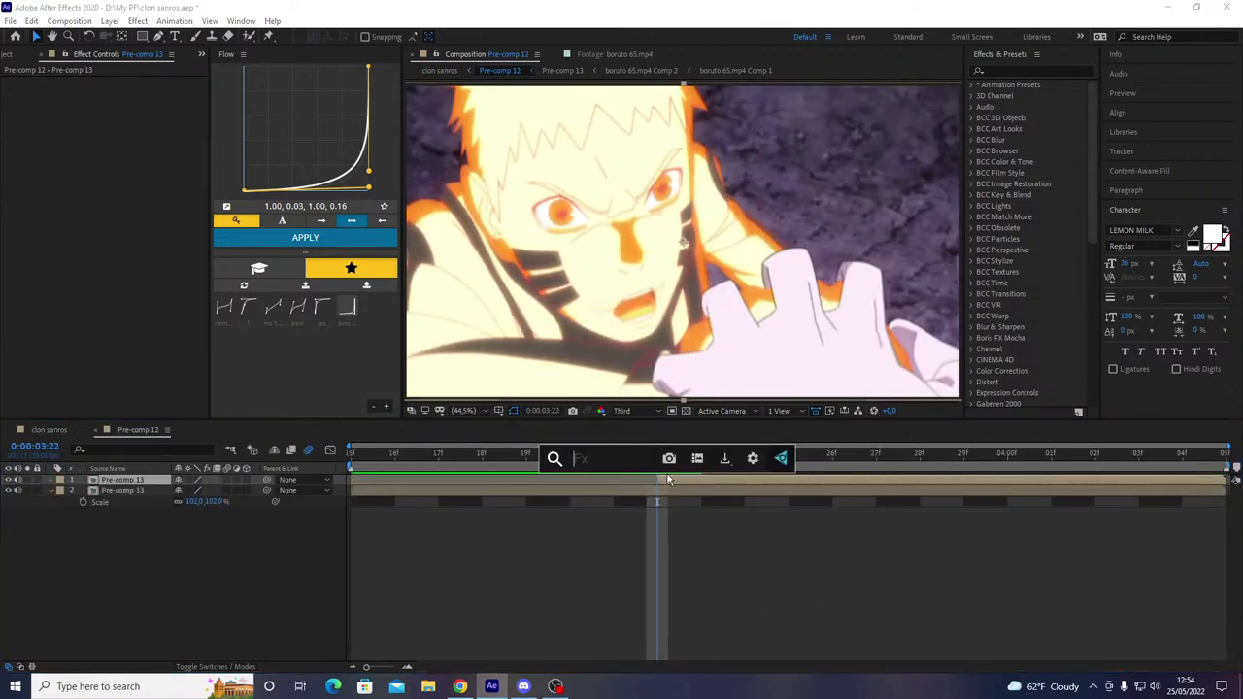
pyautogui.write('inve')
pyautogui.press('Return')
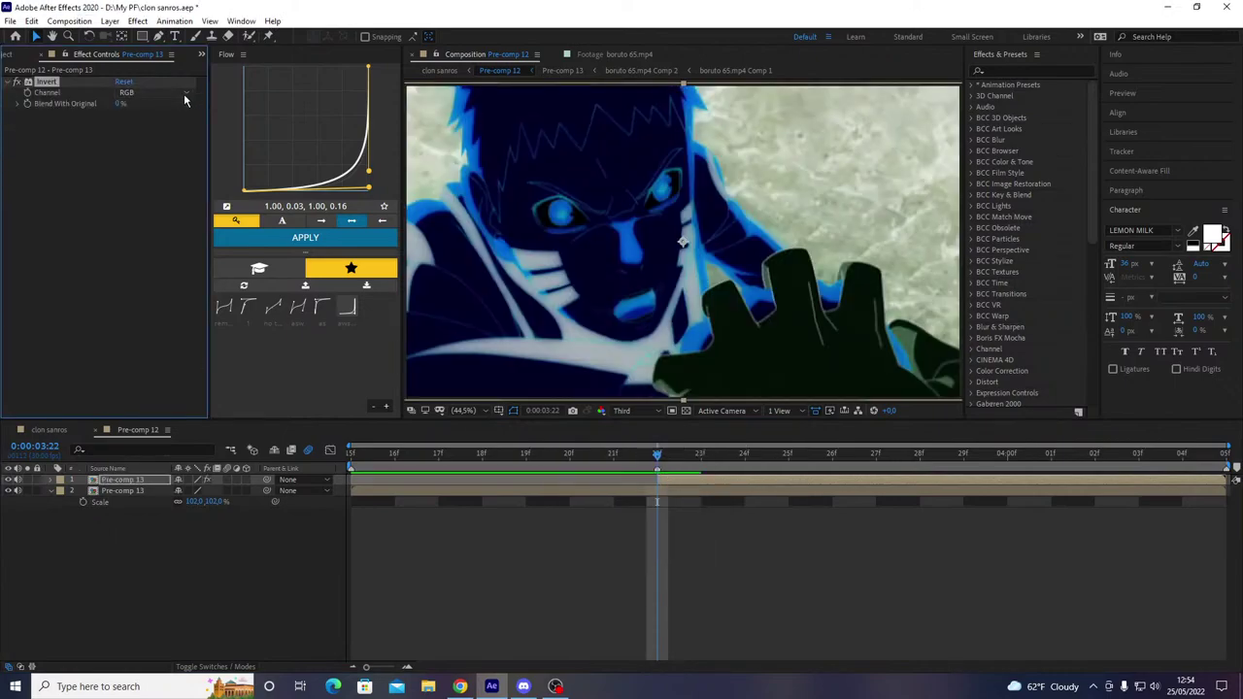
pyautogui.click(185, 93)
pyautogui.click(184, 245)
# - Start Scale and Opacity keyframes on the upper Pre-comp 13 layer at 0:00:03:22
pyautogui.press('s')
pyautogui.hotkey('shift', 't')
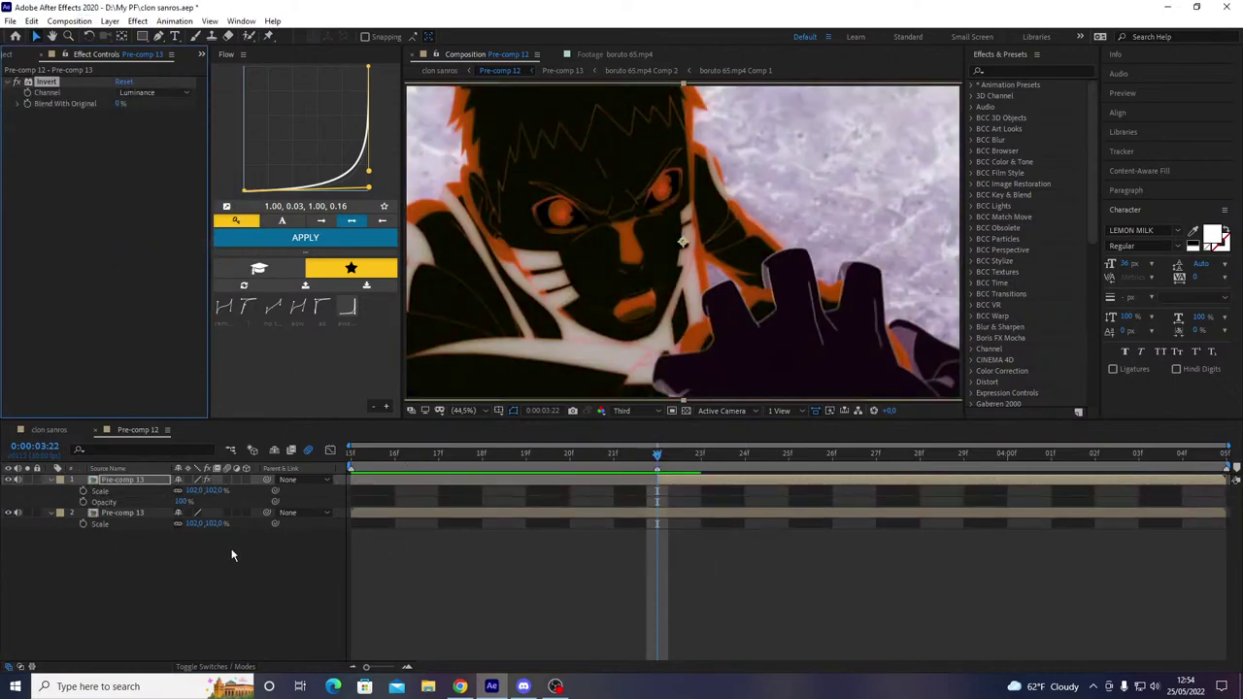
pyautogui.moveTo(83, 492); pyautogui.dragTo(84, 503)
pyautogui.click(297, 619)
# - Keyframe the upper Pre-comp 13 layer's Scale at 120% at 0:00:04:04, after trying 150%
pyautogui.press('End')
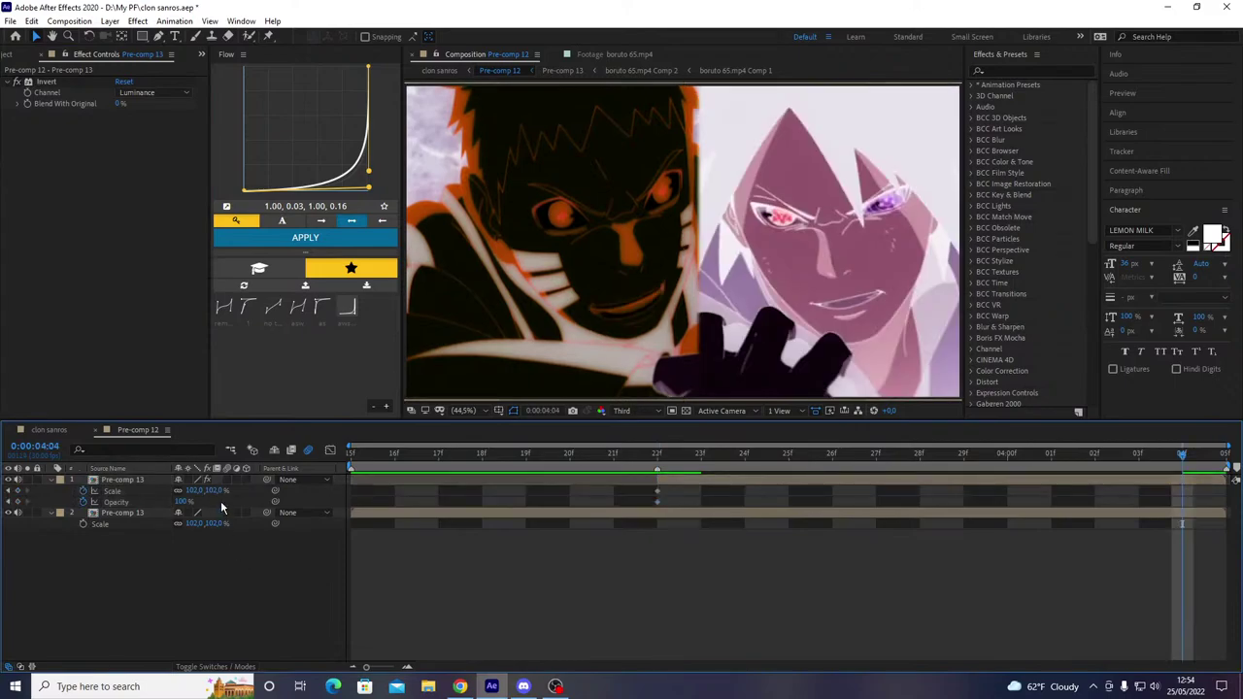
pyautogui.click(217, 492)
pyautogui.write('120')
pyautogui.press('Return')
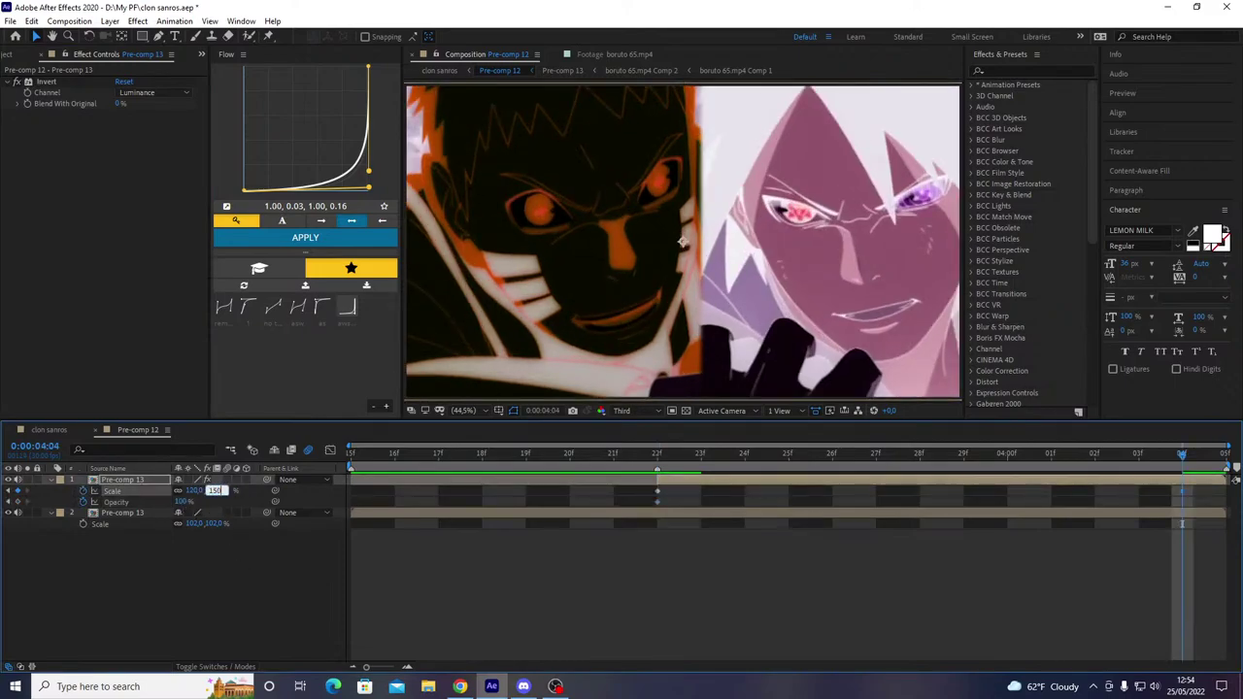
pyautogui.click(214, 490)
pyautogui.write('150')
pyautogui.press('Return')
pyautogui.click(213, 491)
pyautogui.write('12')
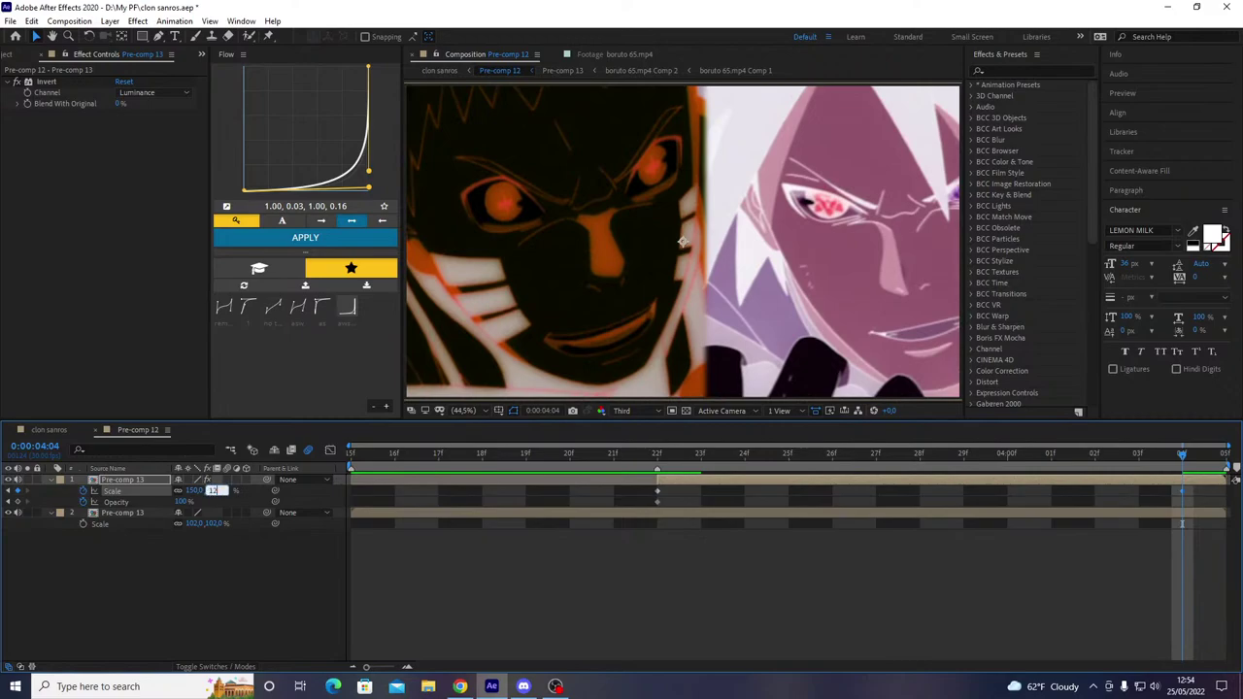
pyautogui.write('0')
pyautogui.press('Return')
# - Keyframe the inverted layer's Opacity at 0% at 0:00:04:04 and Easy Ease all its Scale and Opacity keyframes
pyautogui.moveTo(190, 505); pyautogui.dragTo(39, 540)
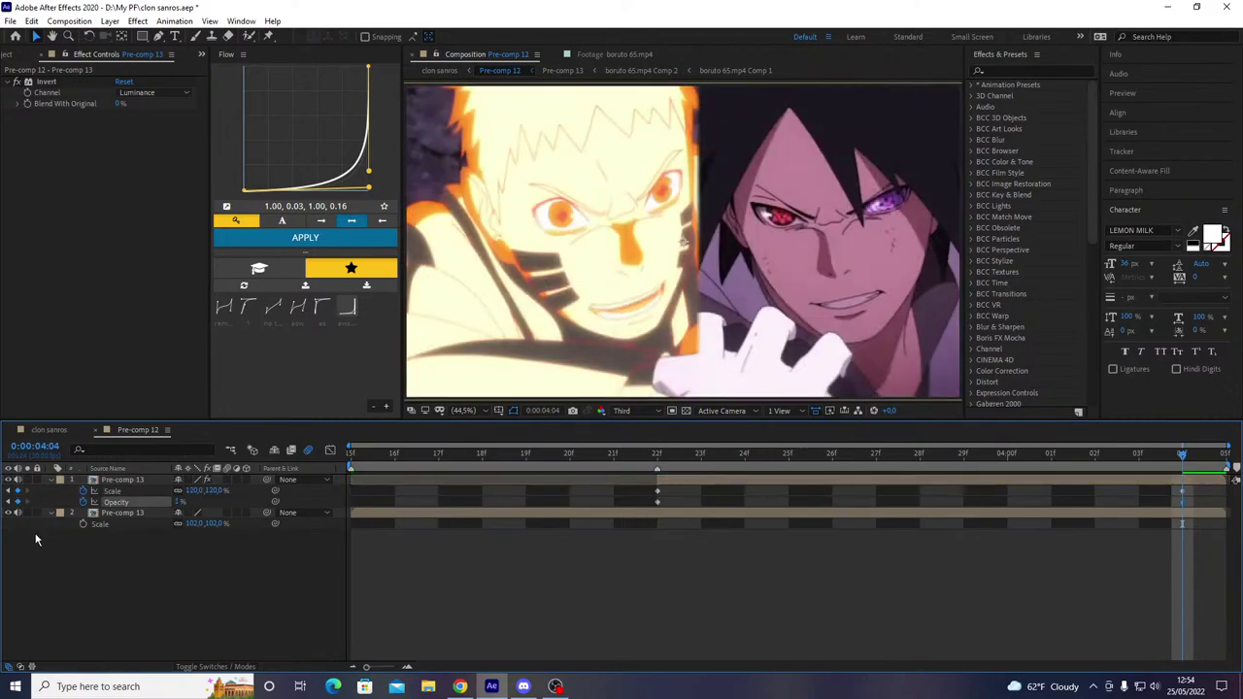
pyautogui.click(119, 504)
pyautogui.click(180, 503)
pyautogui.moveTo(179, 504); pyautogui.dragTo(144, 516)
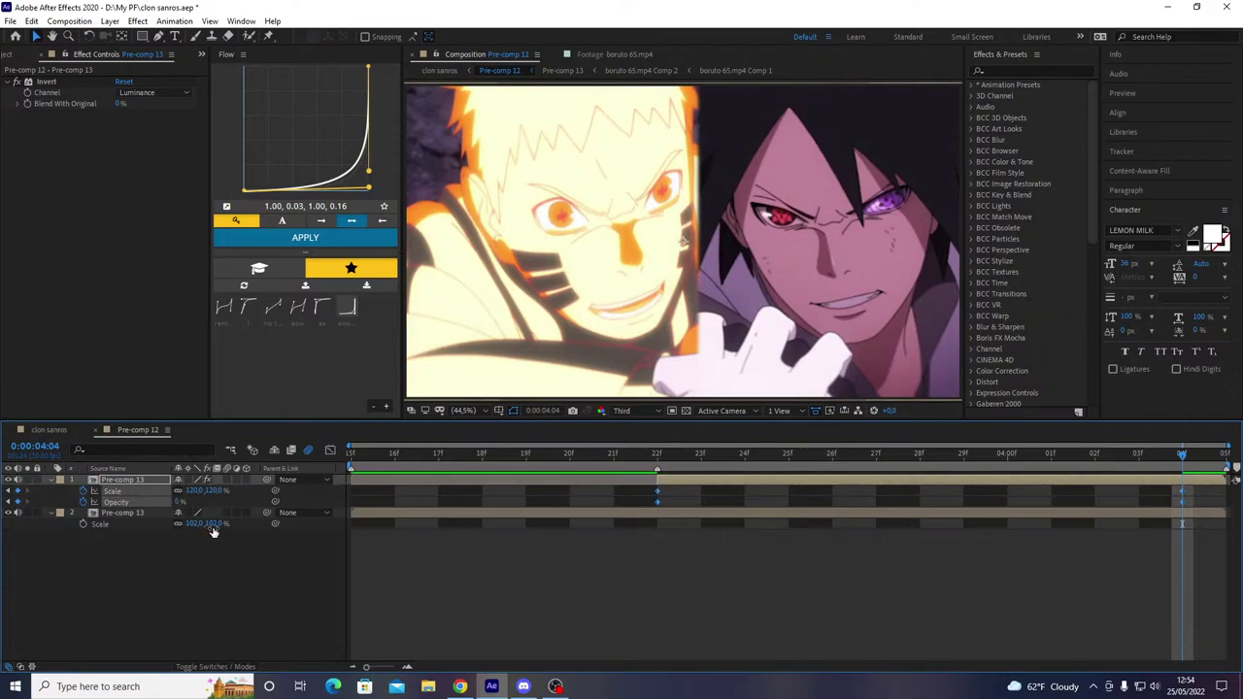
pyautogui.press('F9')
# - Apply the Flow curve 0.06, 0.81, 0.00, 0.96 to the inverted layer's Scale and 0.07, 0.39, 0.93, 0.60 to its Opacity
pyautogui.click(120, 494)
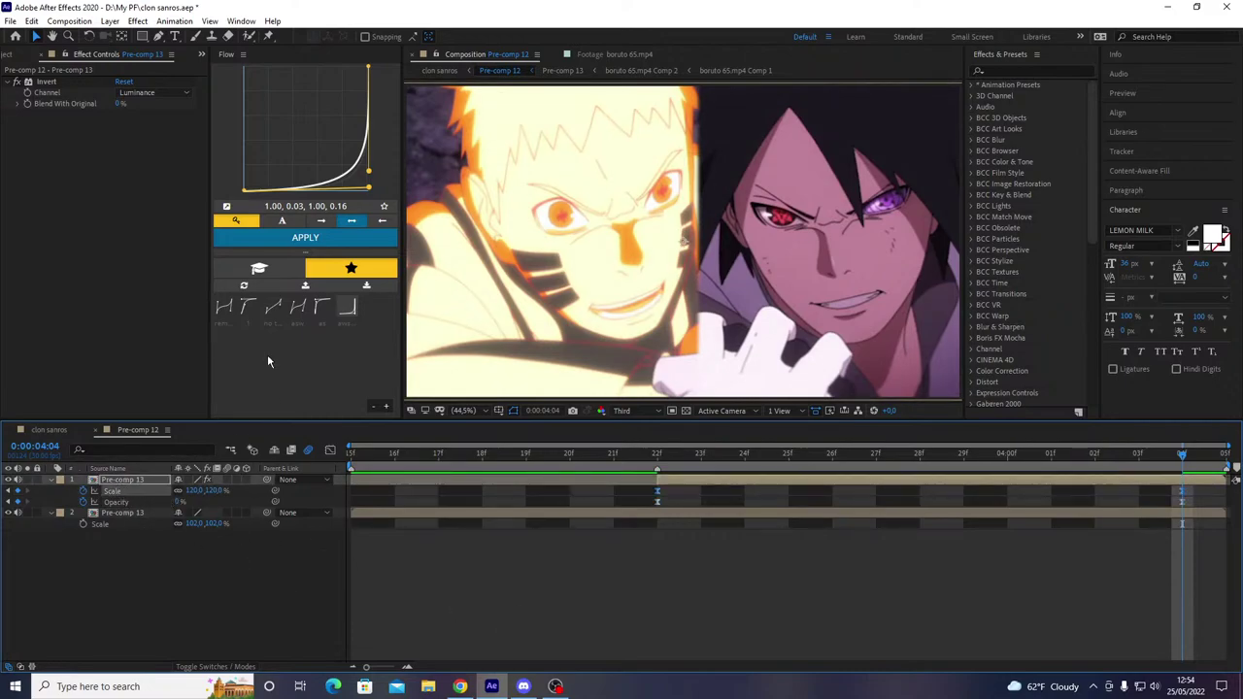
pyautogui.click(322, 307)
pyautogui.click(305, 237)
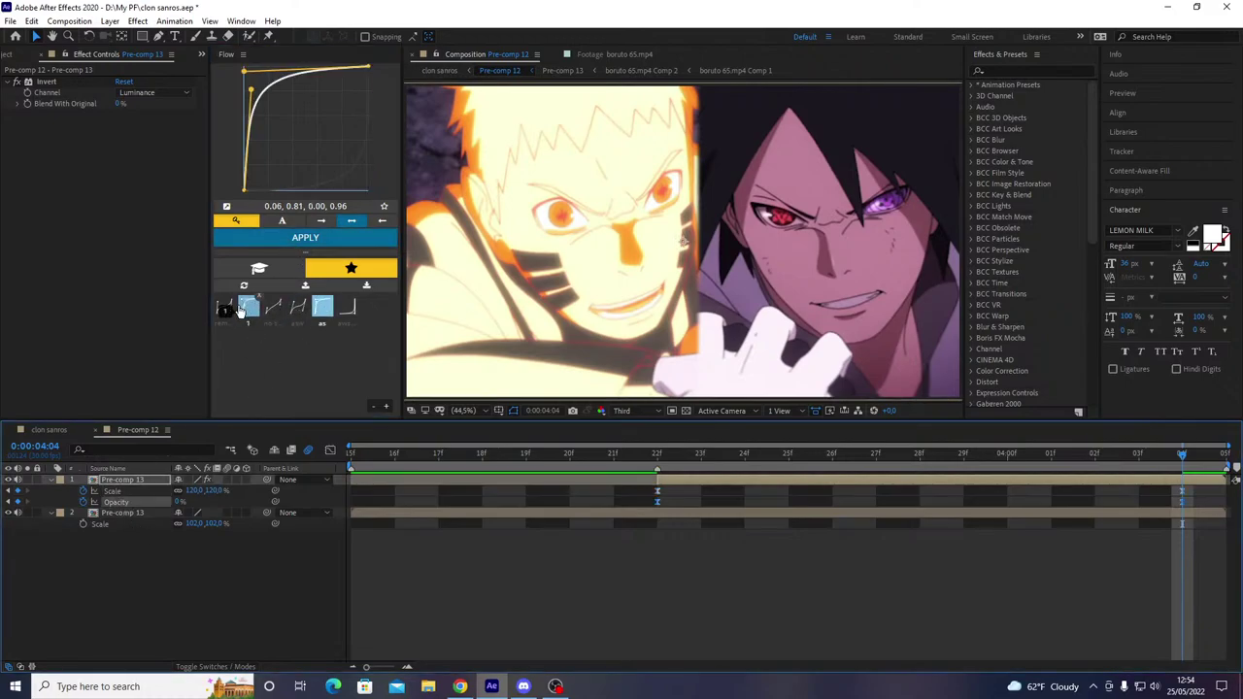
pyautogui.click(273, 307)
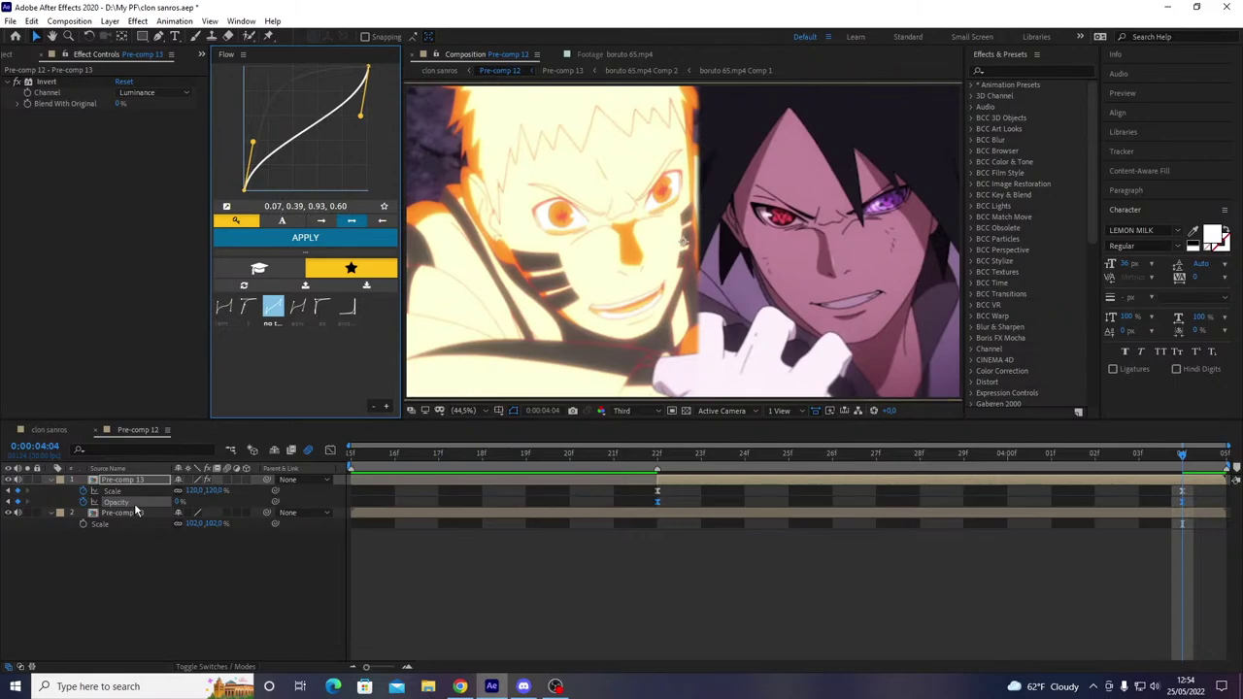
pyautogui.press('space')
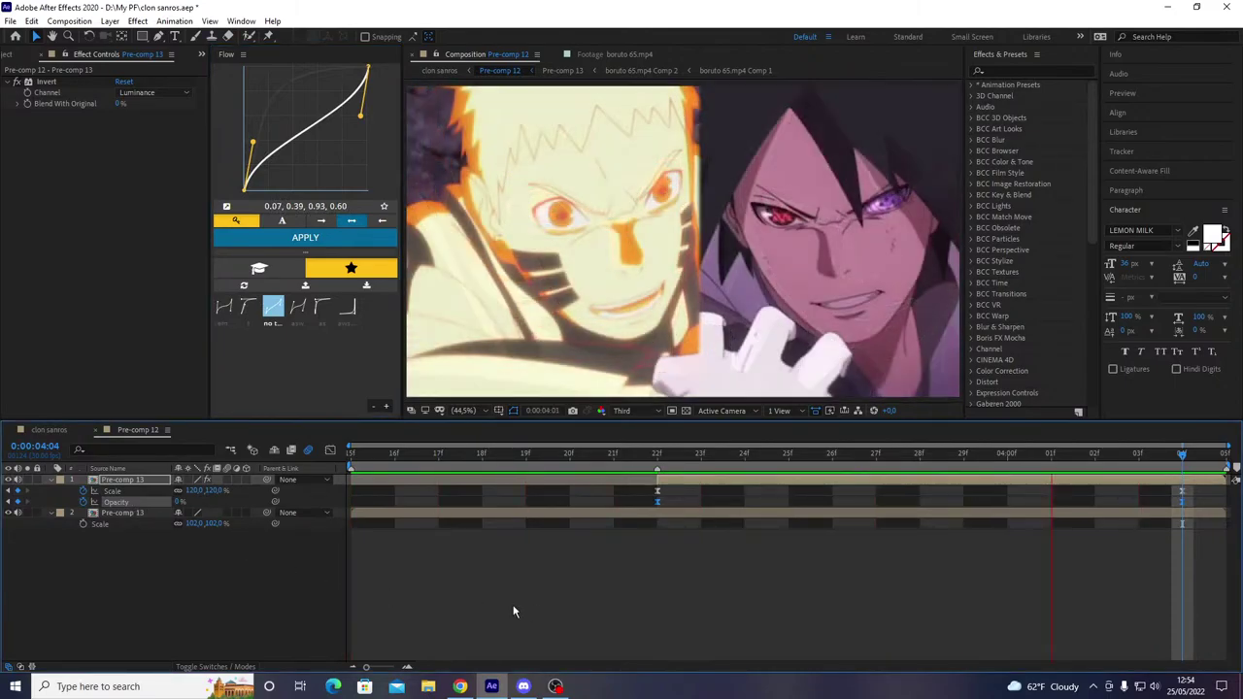
pyautogui.press('space')
# - Save the project and preview the inverted flash in the clon sanros composition
pyautogui.click(97, 431)
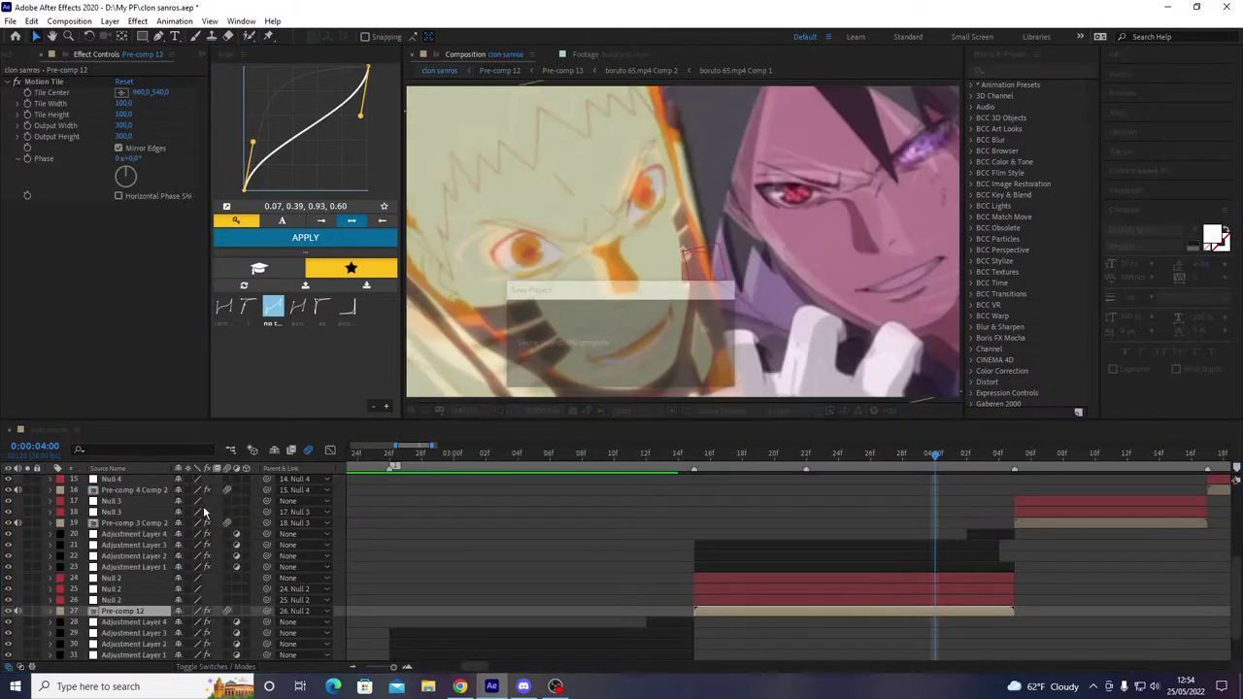
pyautogui.press('space')
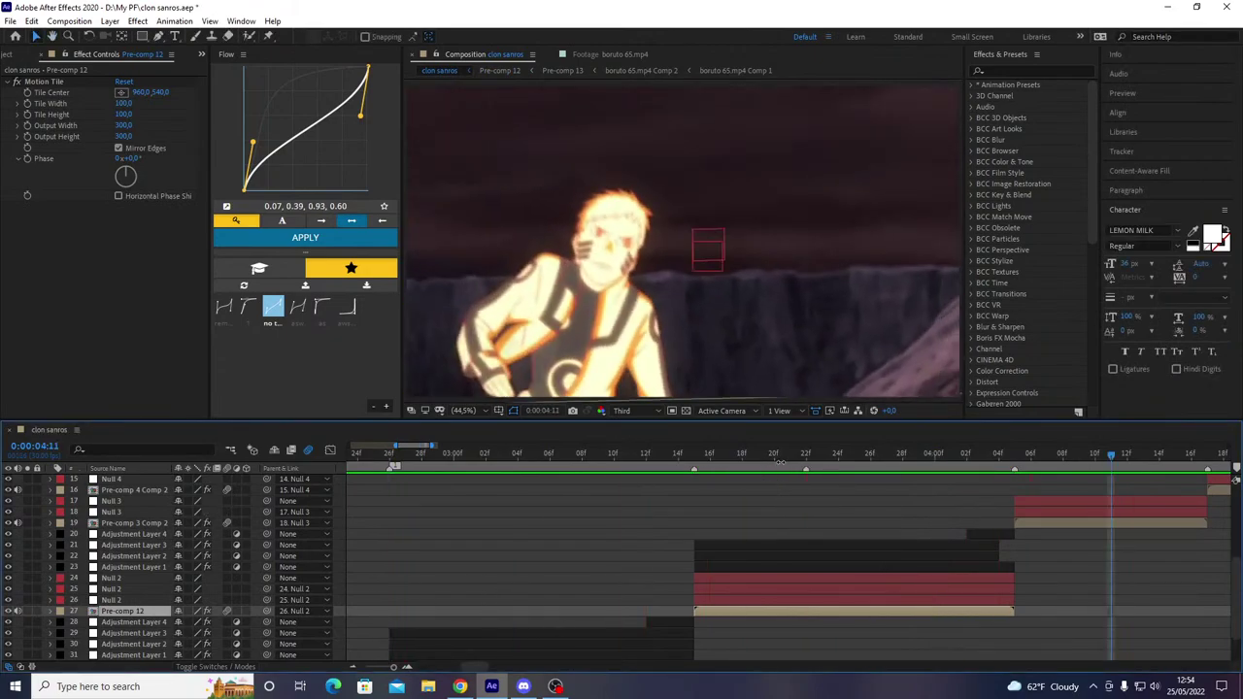
pyautogui.moveTo(758, 453); pyautogui.dragTo(845, 458)
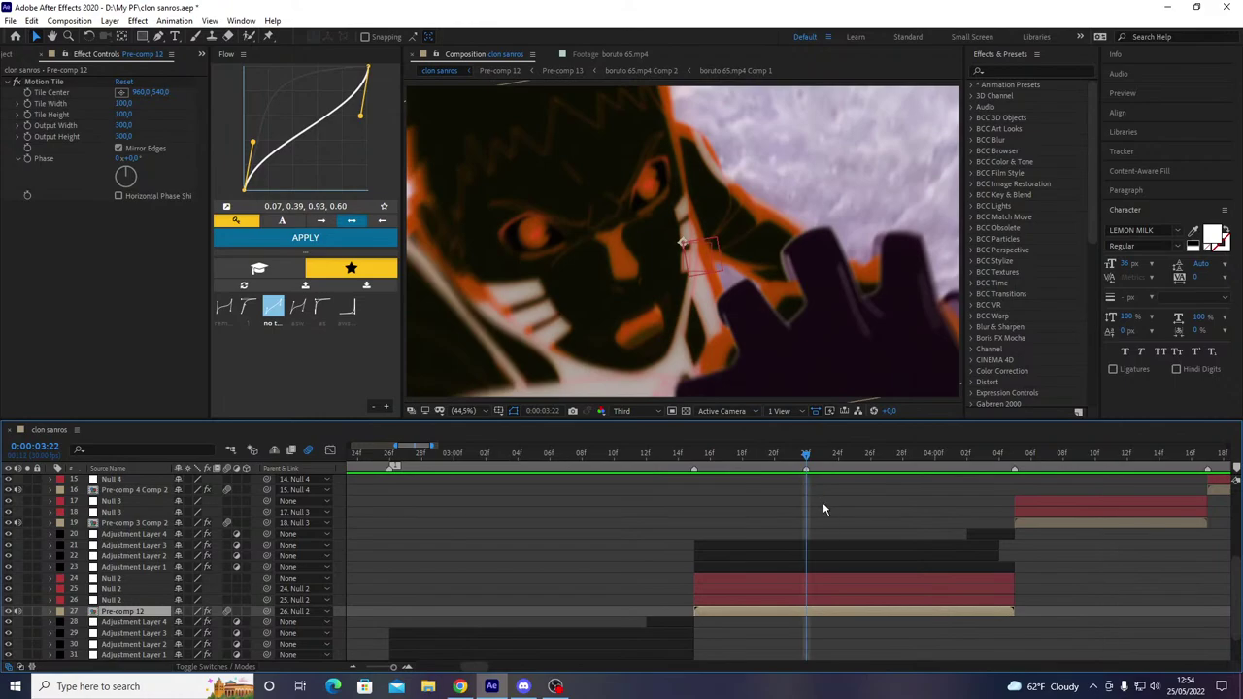
pyautogui.click(857, 659)
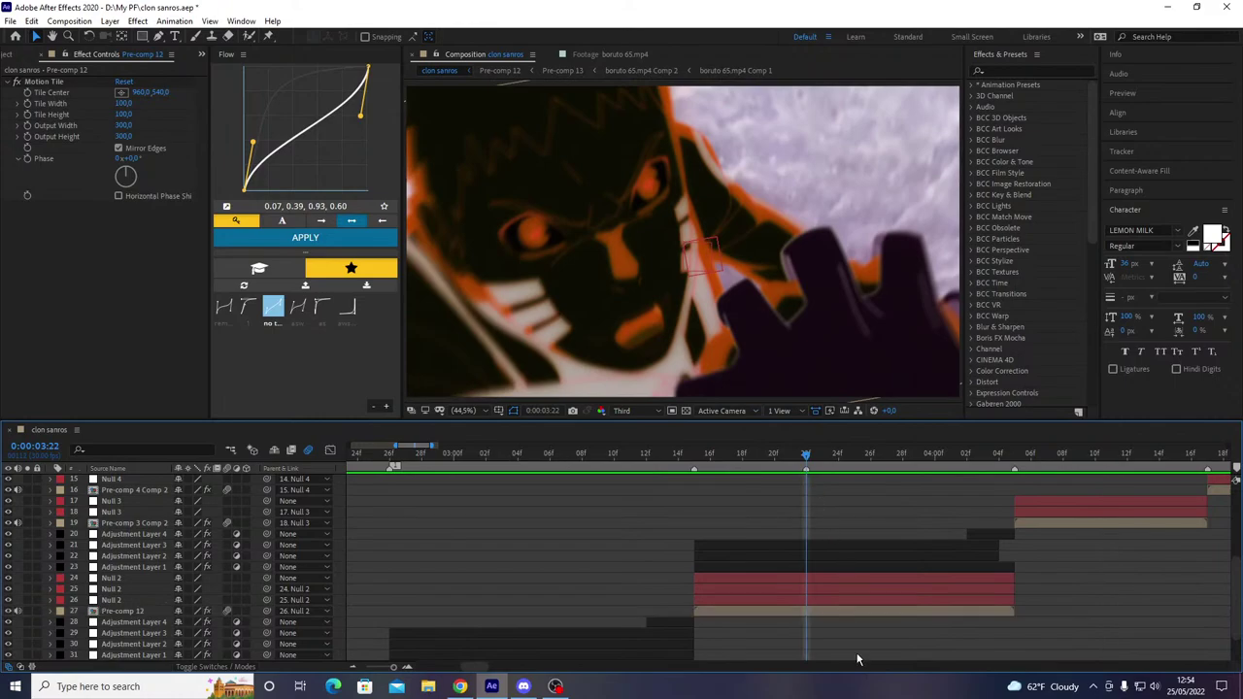
# - Try a duplicate of the Twitch Adjustment Layer 2 starting at 0:00:03:22 and undo it
pyautogui.click(810, 570)
pyautogui.click(812, 560)
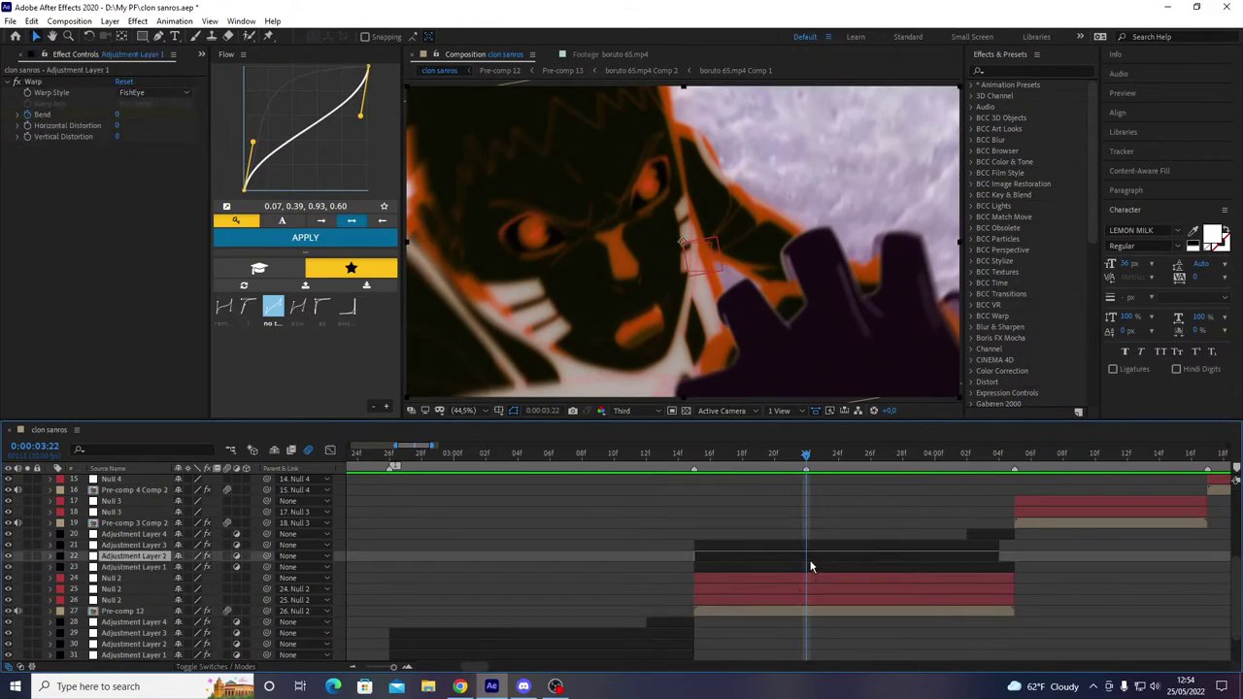
pyautogui.hotkey('ctrl', 'd')
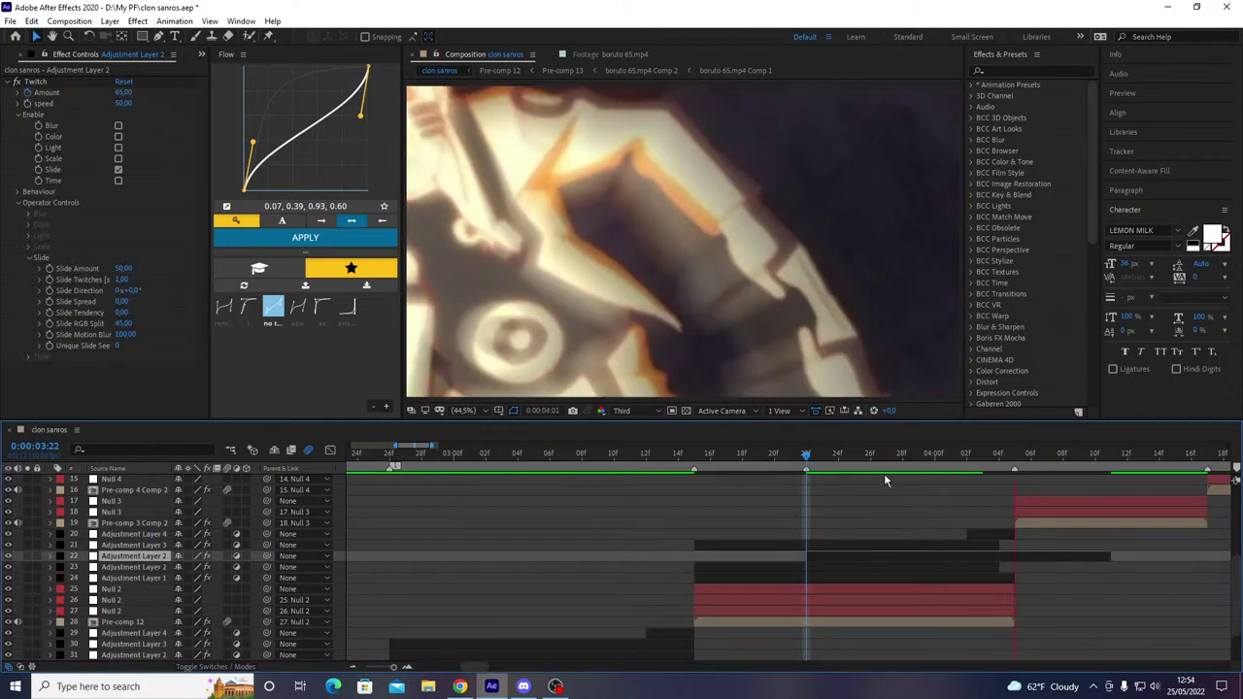
pyautogui.moveTo(858, 460); pyautogui.dragTo(778, 472)
pyautogui.hotkey('ctrl', 'z')
pyautogui.hotkey('ctrl', 'z')
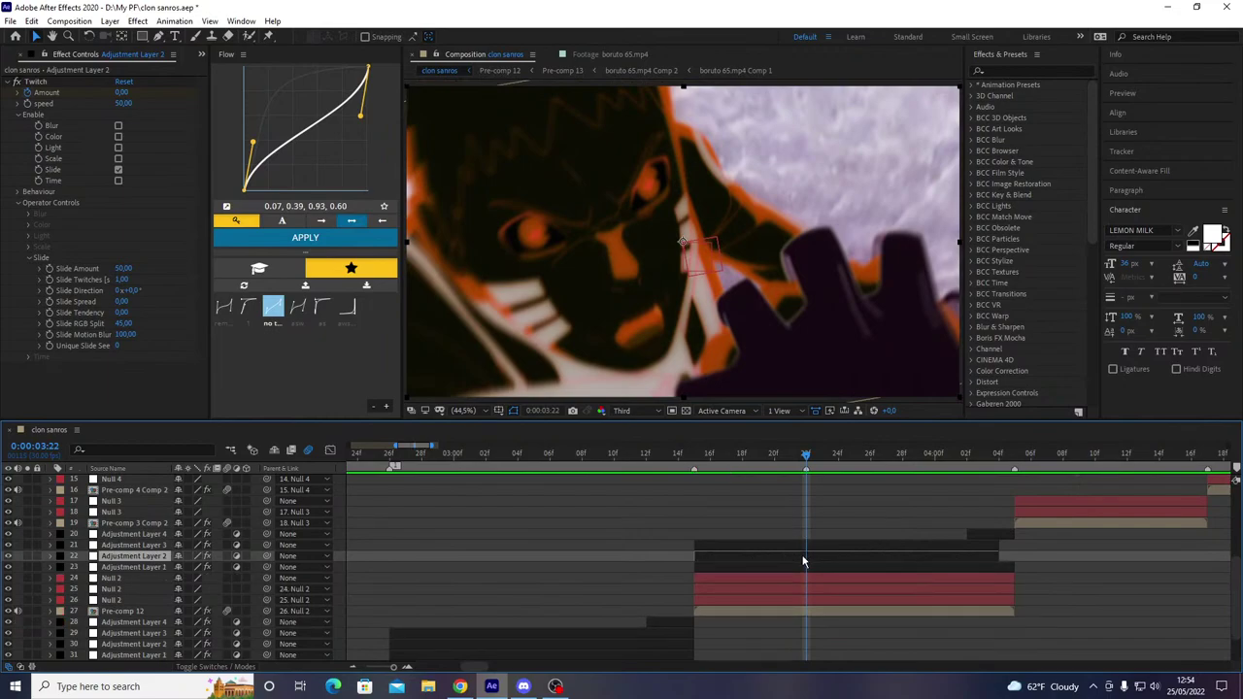
# - Try adding a new adjustment layer starting at 0:00:03:22 above Adjustment Layer 3 and remove it
pyautogui.hotkey('ctrl', 'space')
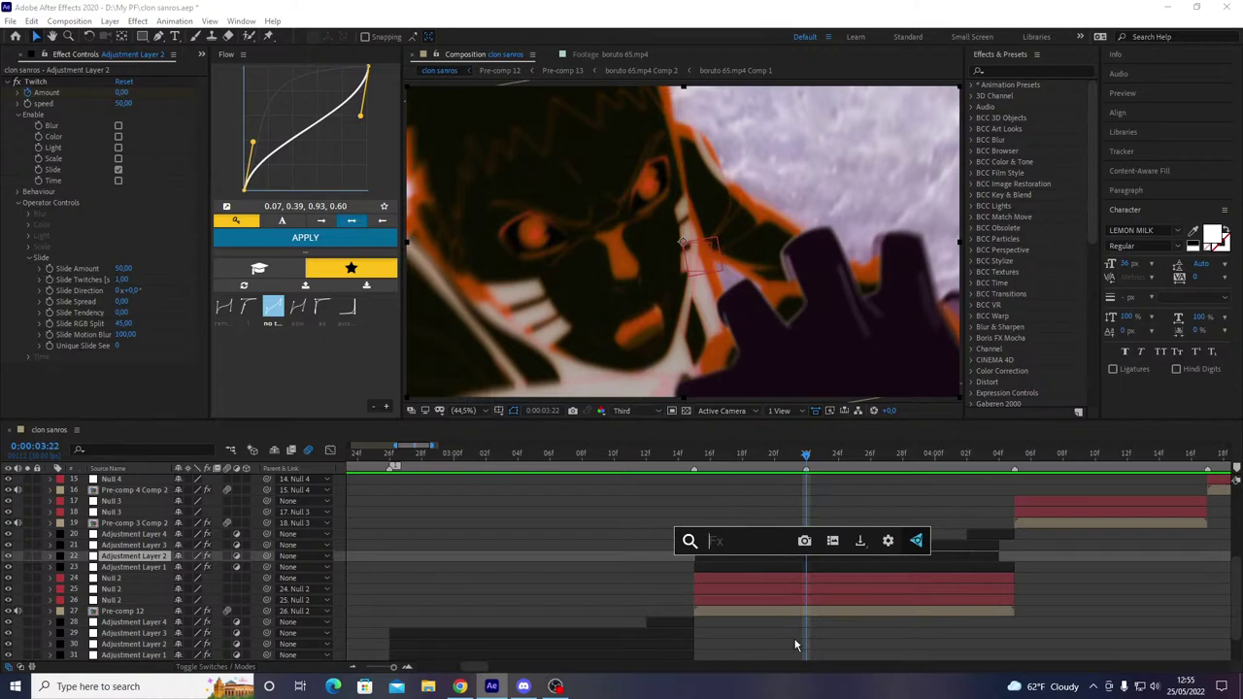
pyautogui.press('Escape')
pyautogui.click(810, 545)
pyautogui.hotkey('ctrl', 'alt', 'y')
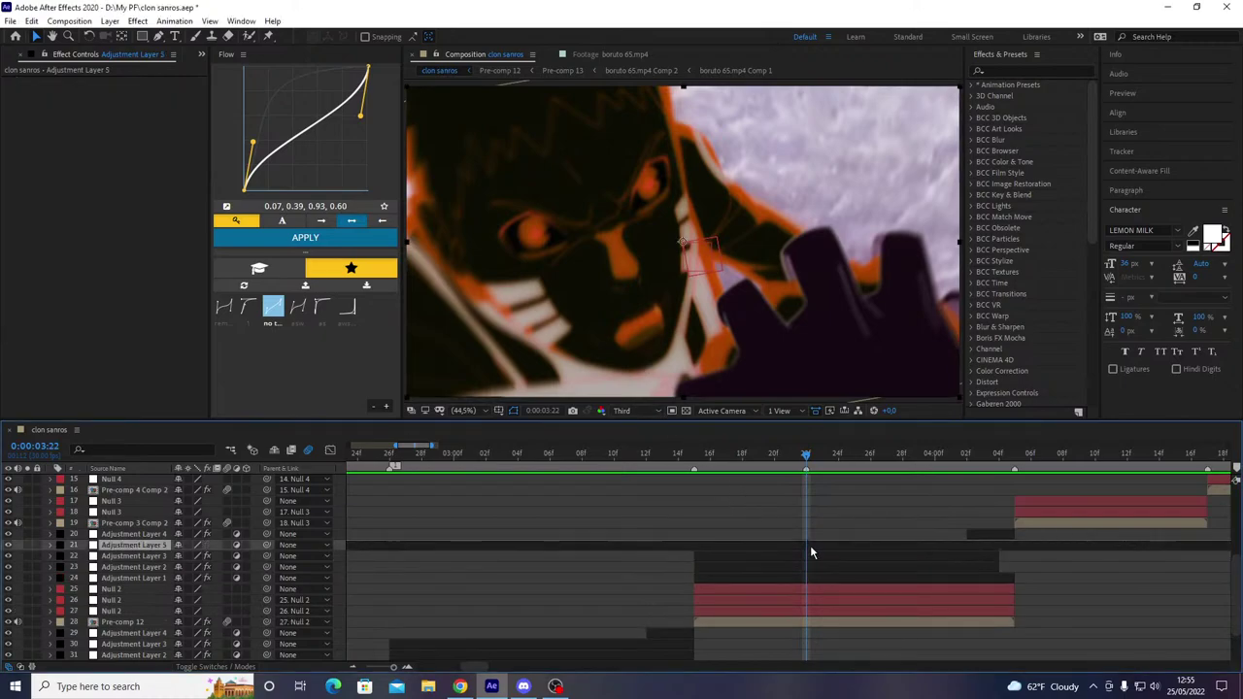
pyautogui.hotkey('alt', ']')
pyautogui.click(1000, 454)
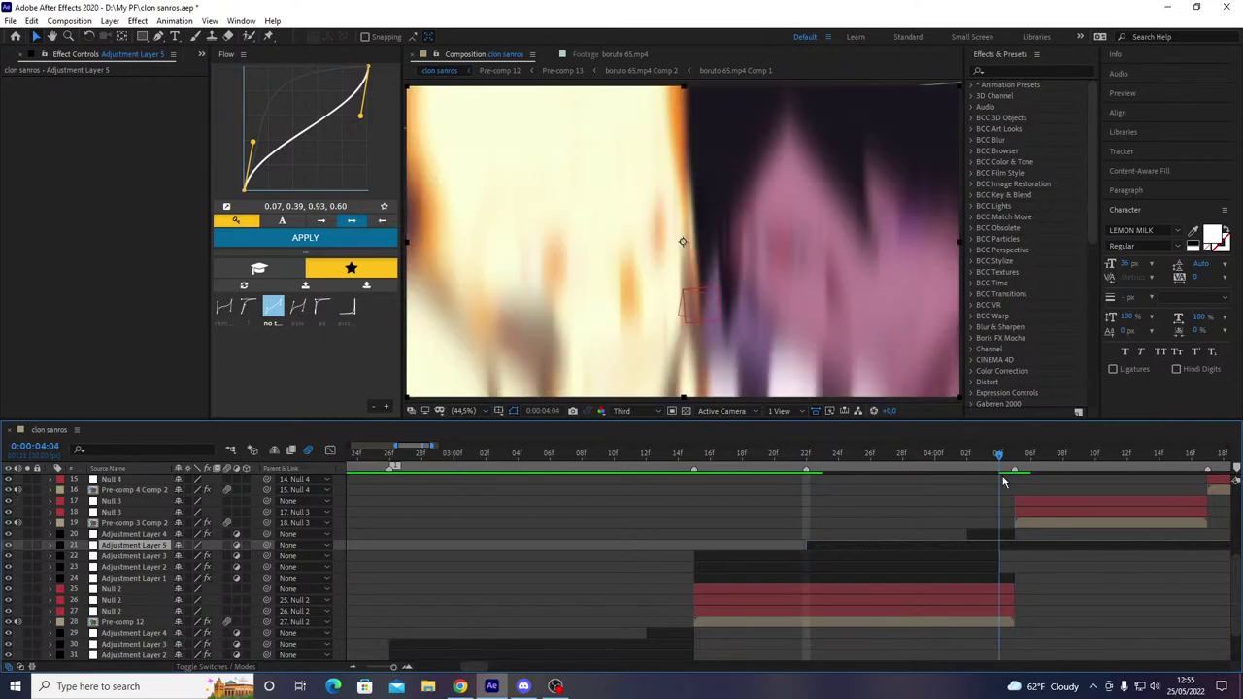
pyautogui.press('i')
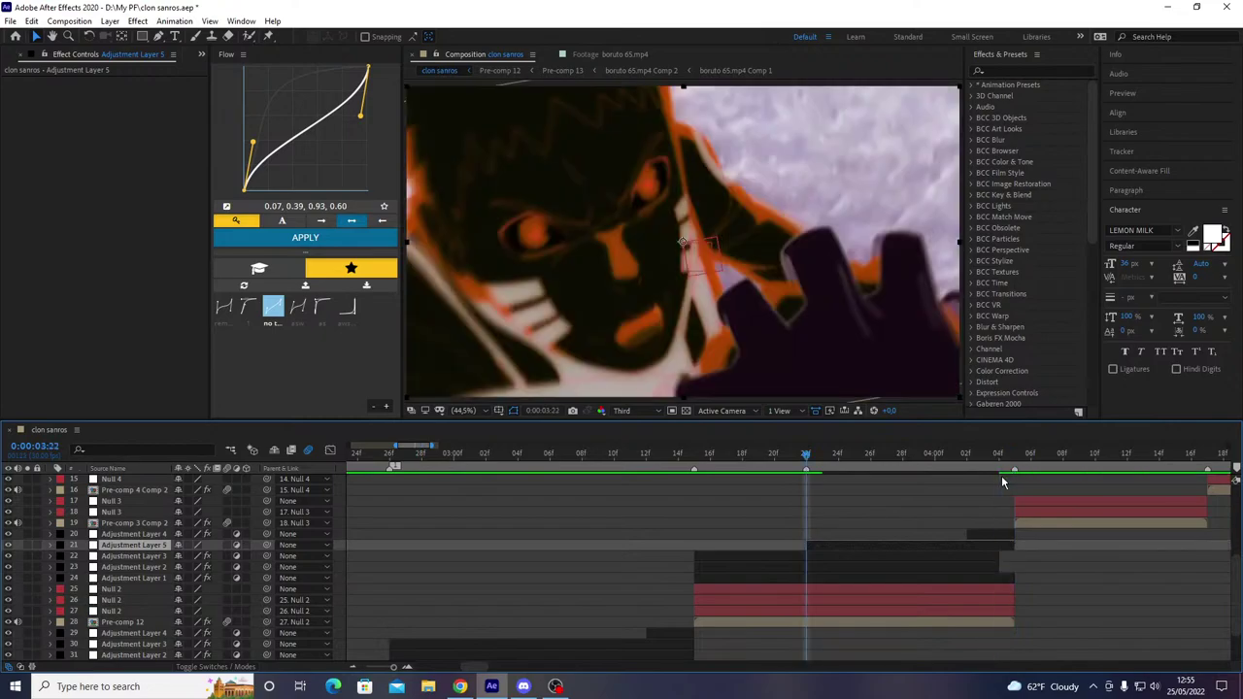
pyautogui.hotkey('ctrl', 'z')
pyautogui.hotkey('ctrl', 'z')
pyautogui.press('Delete')
# - Duplicate Adjustment Layers 2 and 3 above Adjustment Layer 4, with the copies running from 0:00:03:22 to 0:00:04:05
pyautogui.click(851, 554)
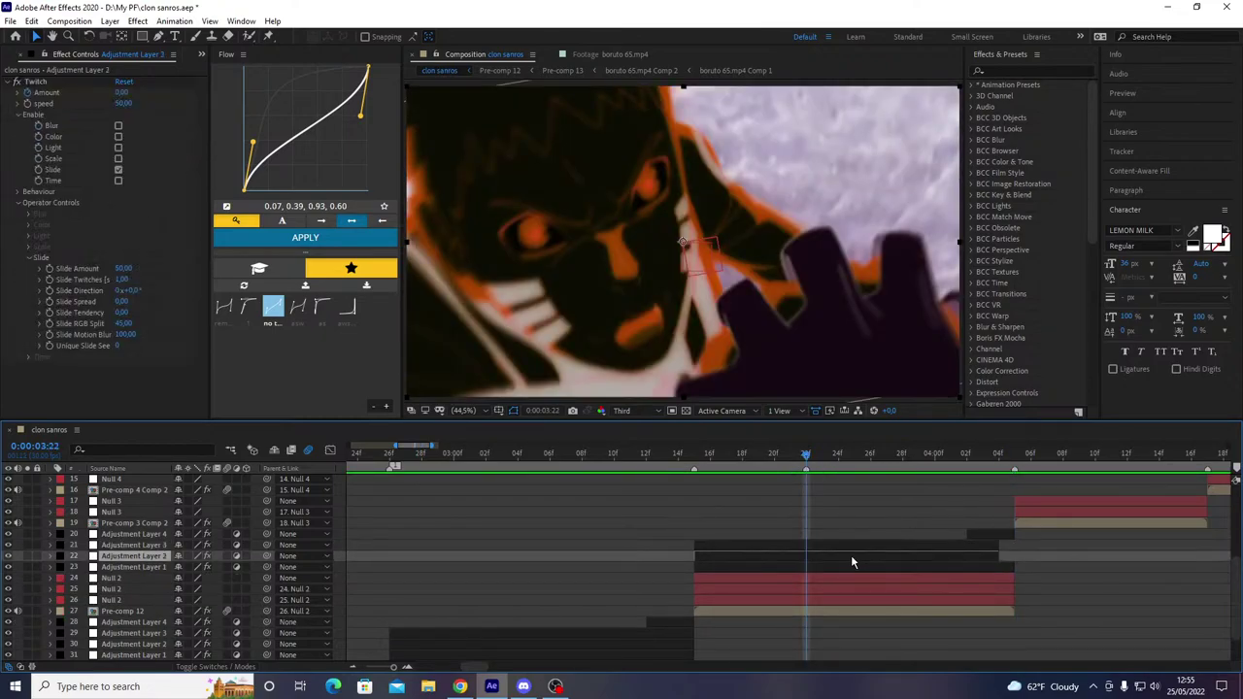
pyautogui.hotkey('ctrl', 'Down')
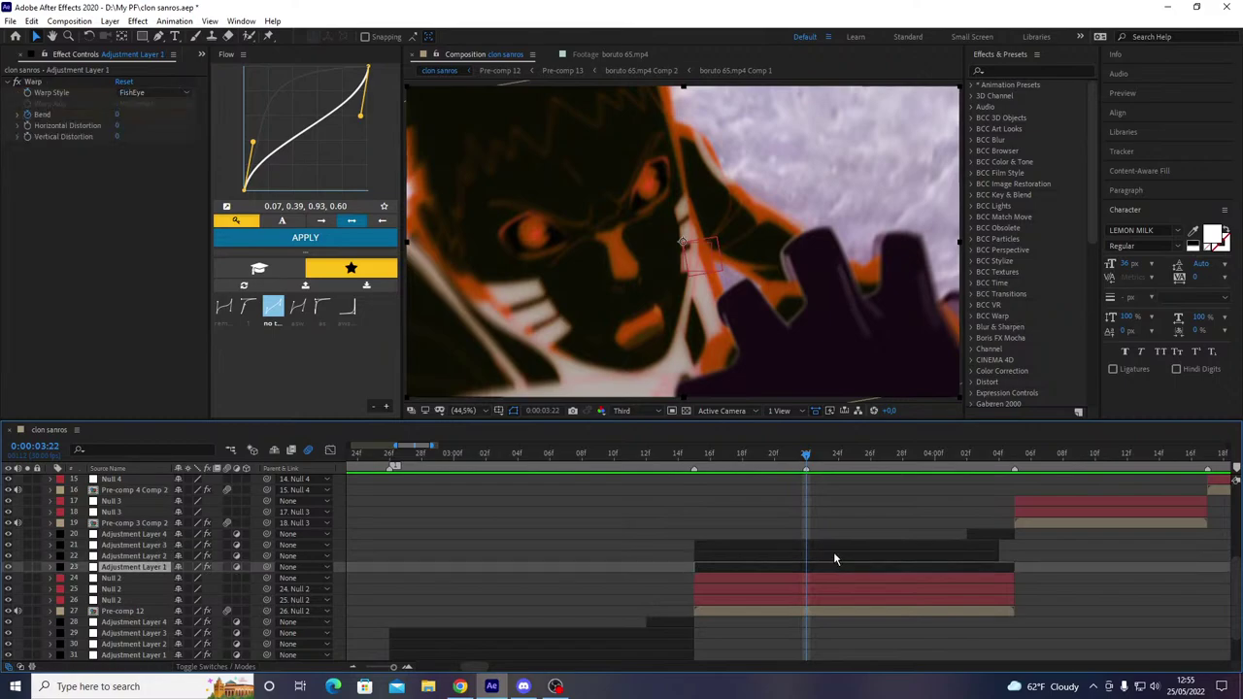
pyautogui.click(832, 553)
pyautogui.keyDown('shift'); pyautogui.click(829, 546); pyautogui.keyUp('shift')
pyautogui.hotkey('ctrl', 'd')
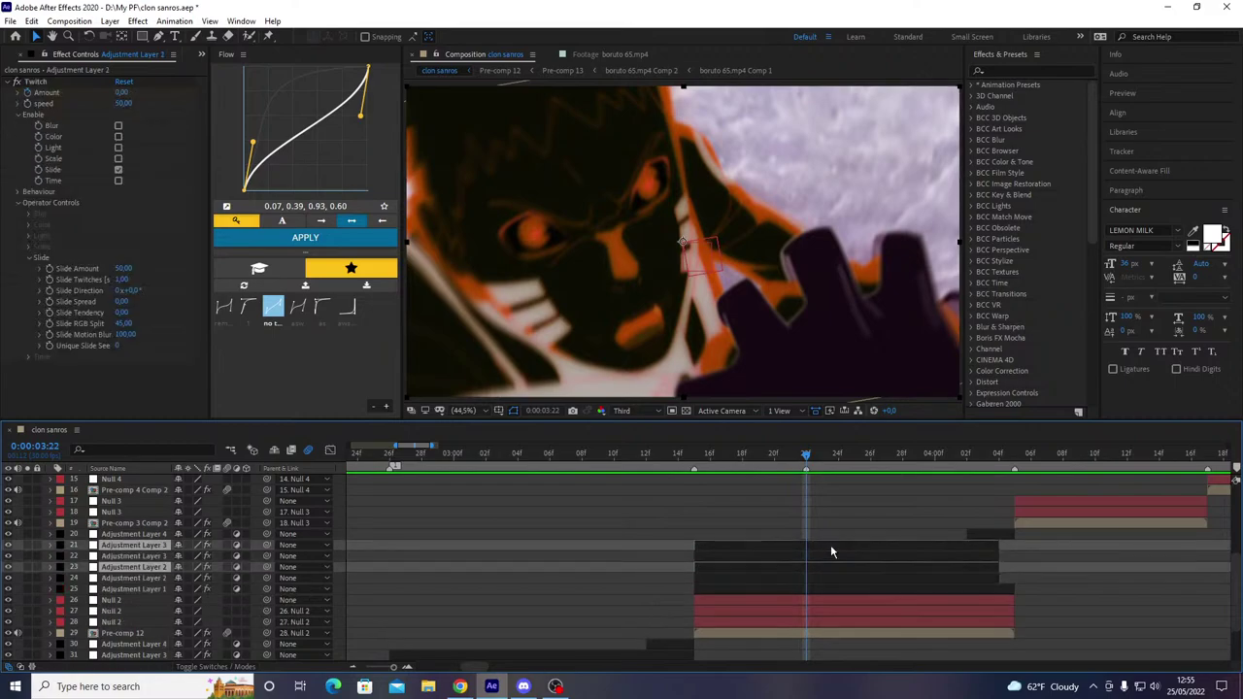
pyautogui.press('[')
pyautogui.hotkey('ctrl', ']')
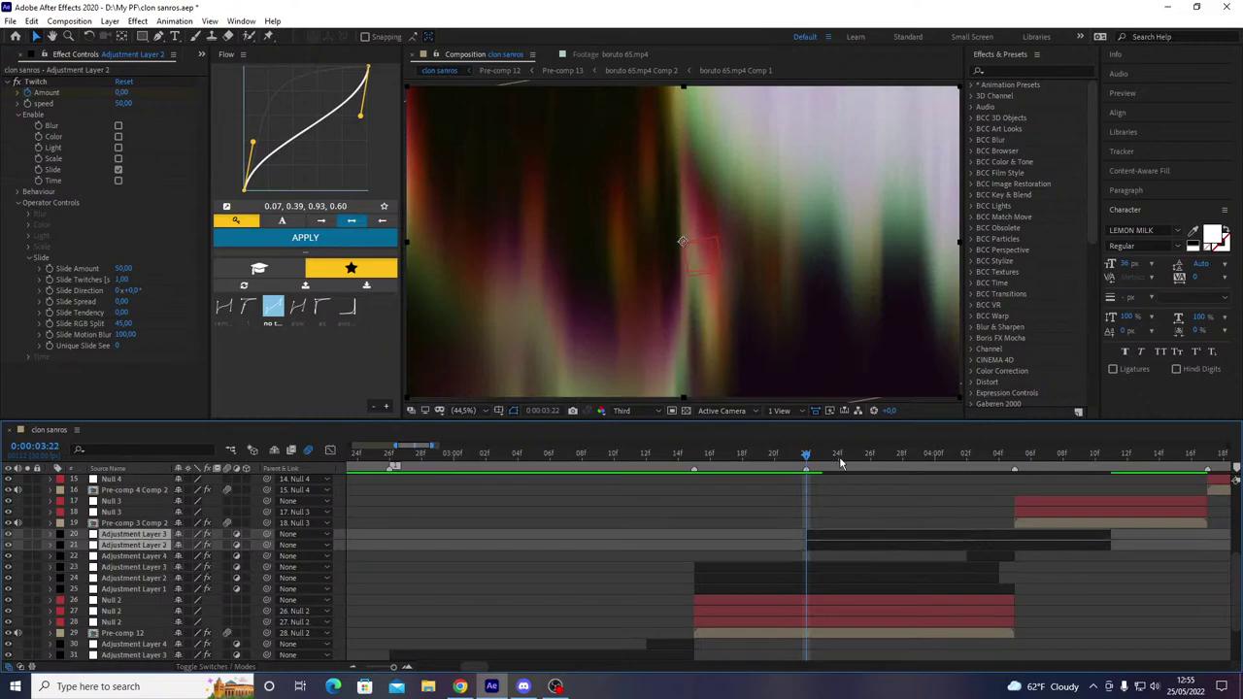
pyautogui.press('space')
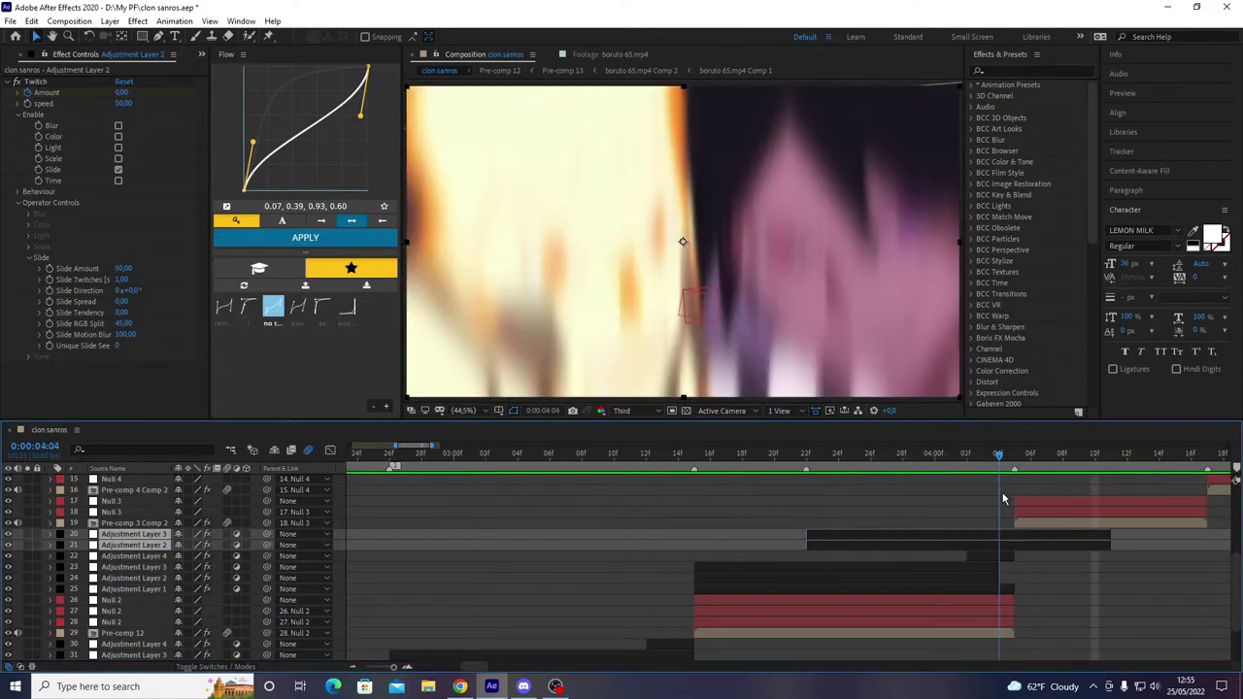
# - Duplicate Adjustment Layer 4 and move the lower copy to span 0:00:03:19 to 0:00:03:22, ending where the flash starts
pyautogui.click(994, 553)
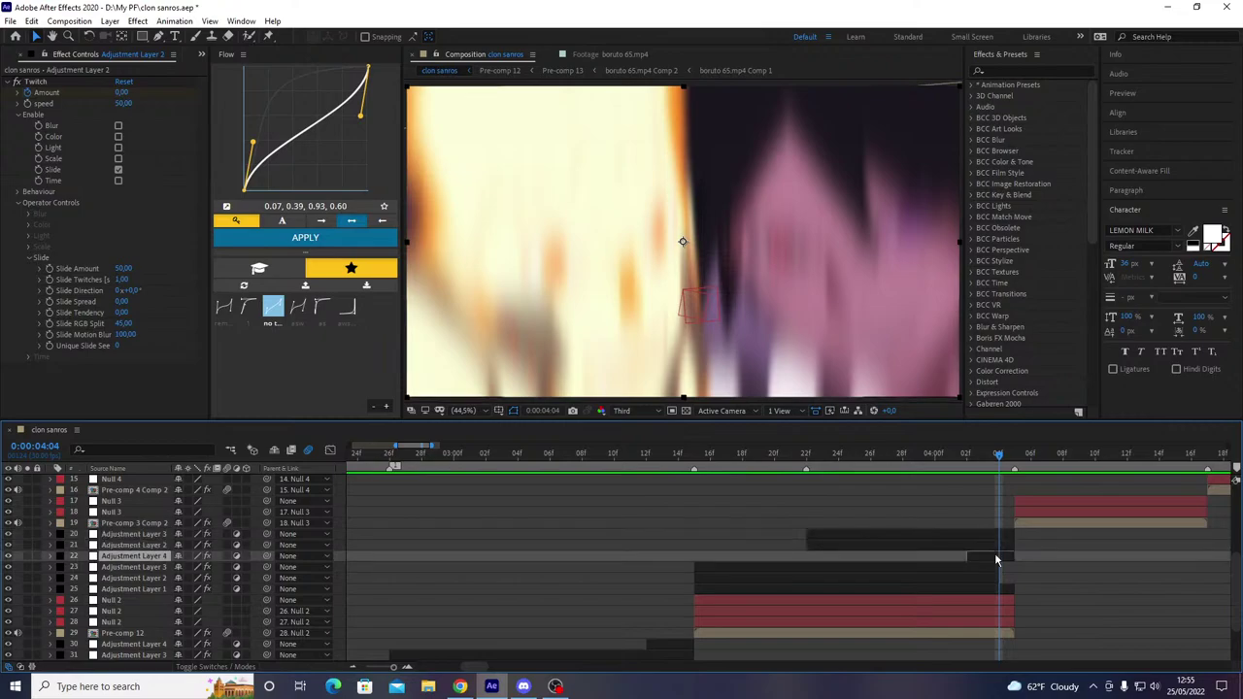
pyautogui.hotkey('ctrl', 'd')
pyautogui.moveTo(988, 567); pyautogui.dragTo(784, 574)
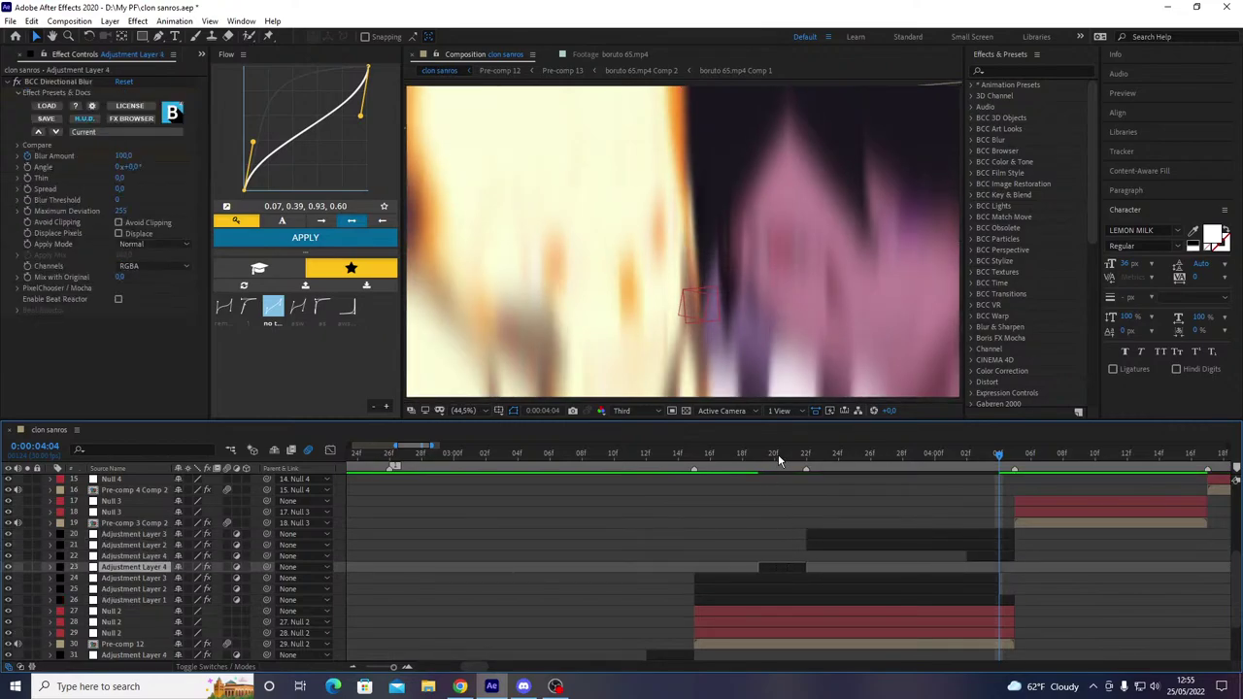
pyautogui.moveTo(775, 458); pyautogui.dragTo(566, 460)
pyautogui.press('space')
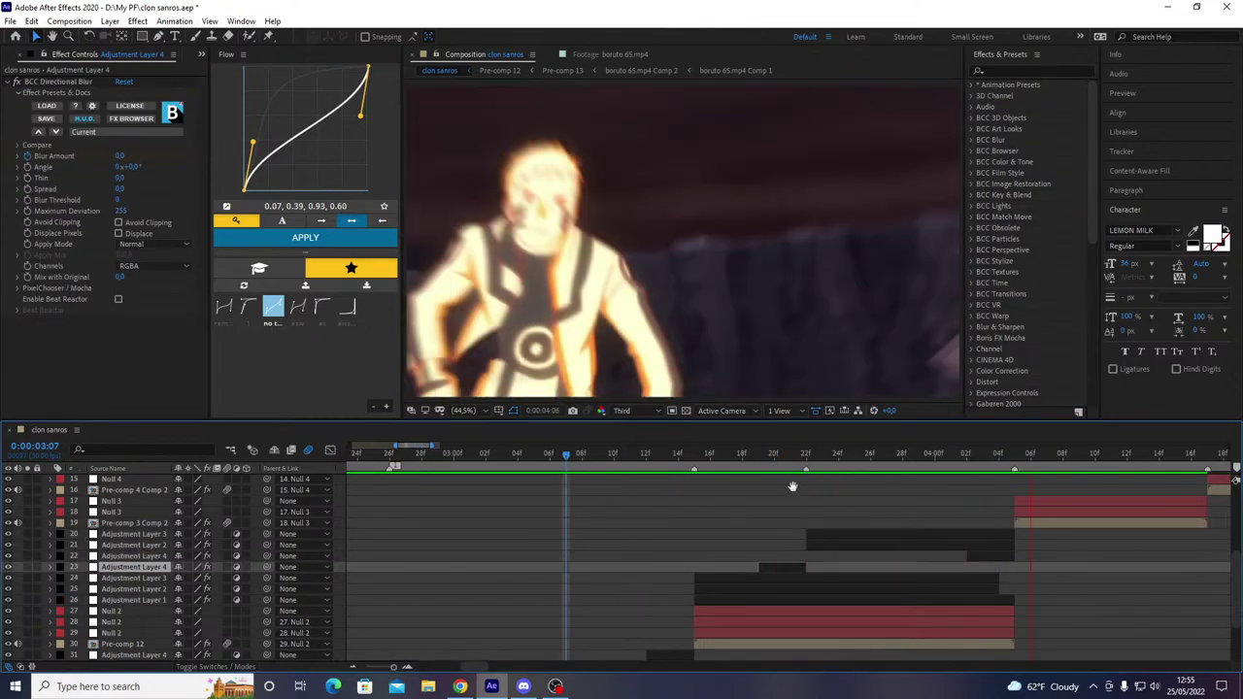
pyautogui.moveTo(745, 458); pyautogui.dragTo(1009, 492)
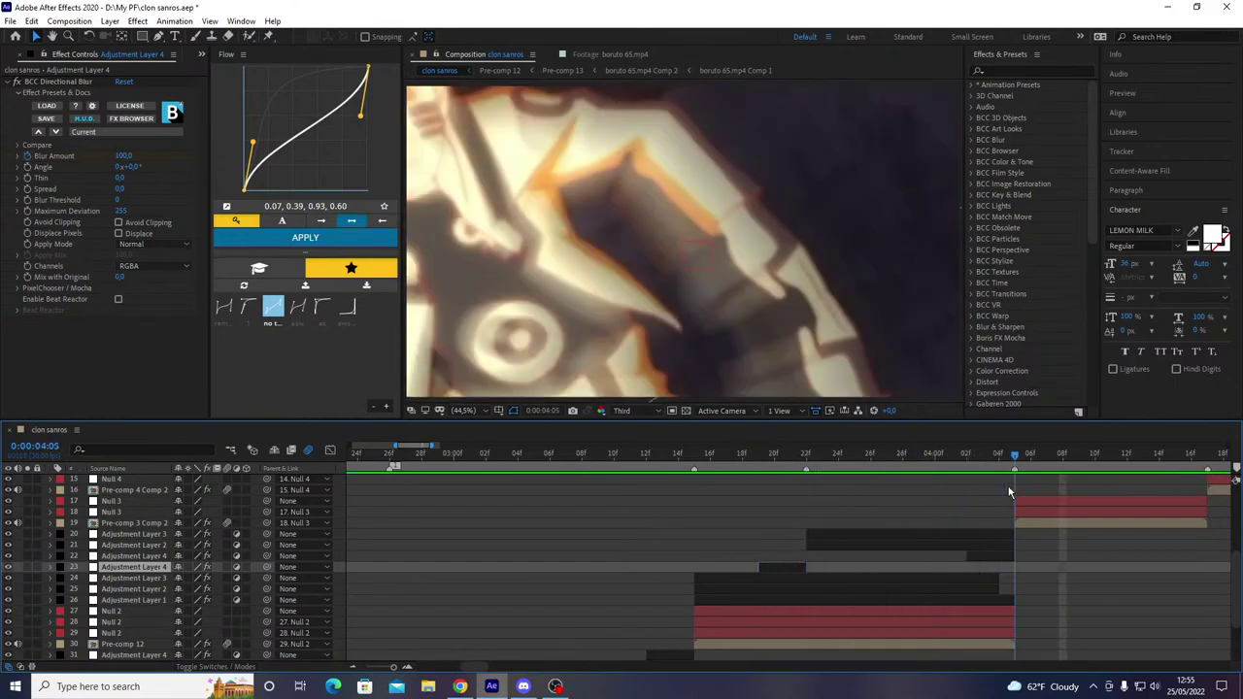
# - Save the project and preview the transitions from 0:00:02:26
pyautogui.click(1068, 596)
pyautogui.hotkey('ctrl', 's')
pyautogui.press('-')
pyautogui.press('-')
pyautogui.scroll(-3, 927, 542)
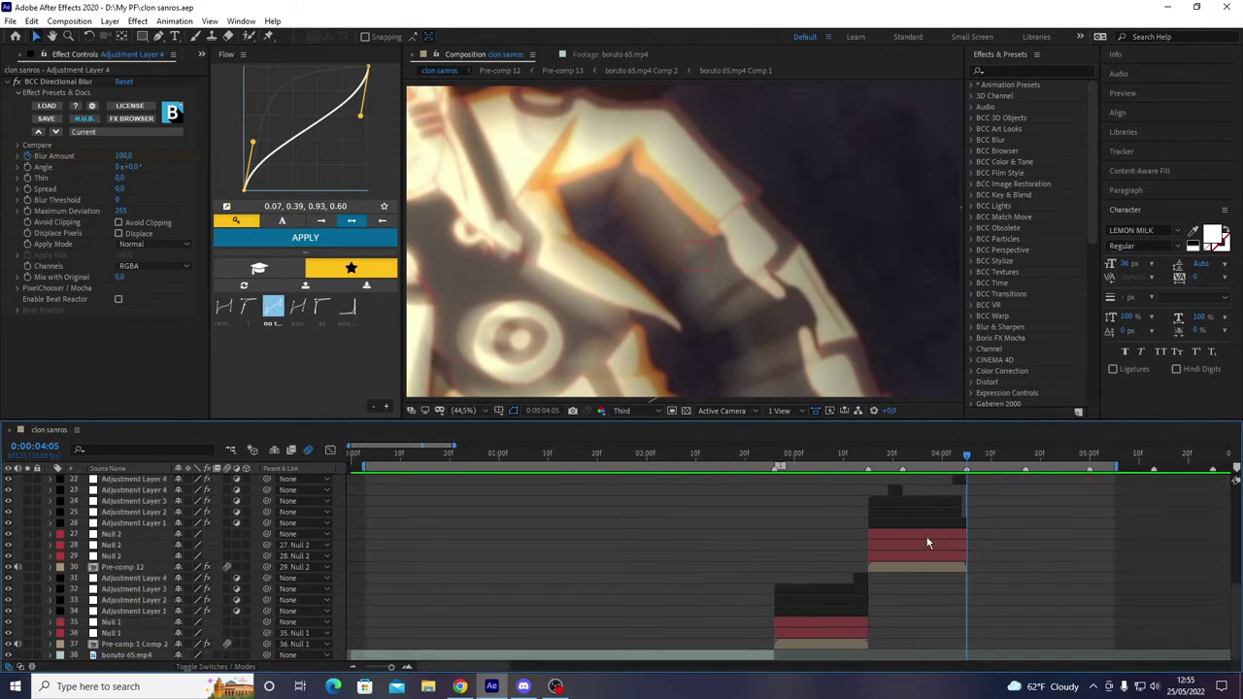
pyautogui.press('1')
pyautogui.press('space')
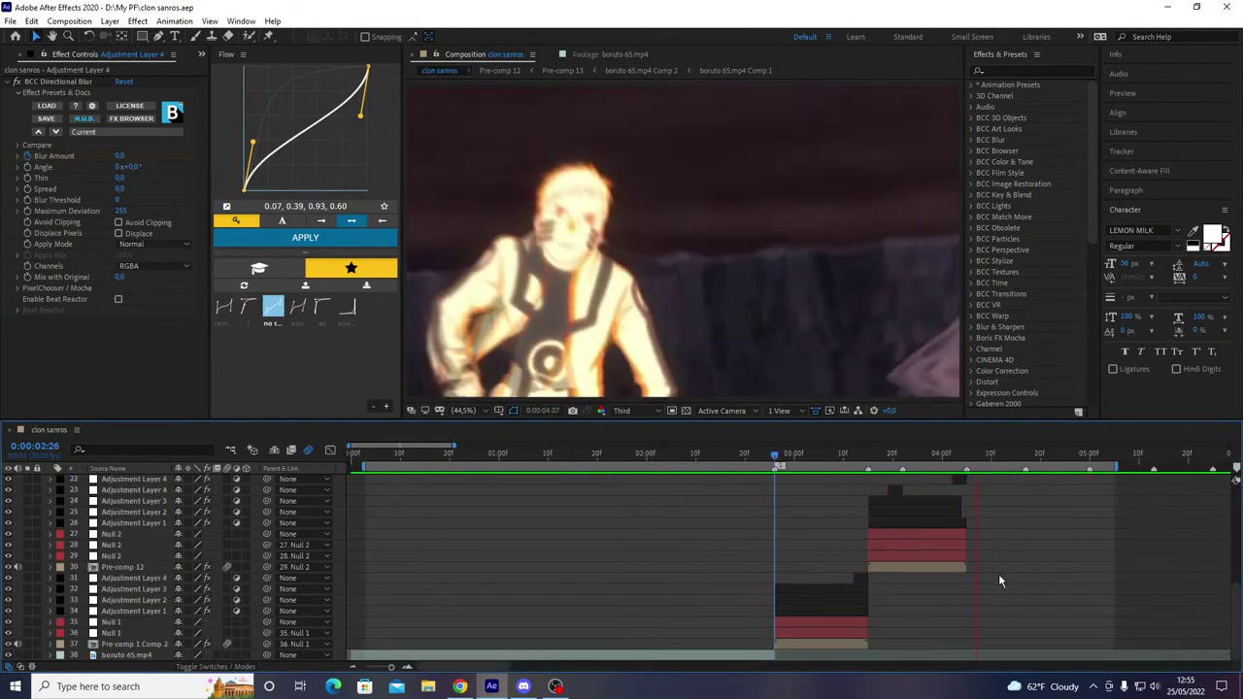
pyautogui.press('space')
# - Move the end keyframes of Blur Amount and Twitch Amount on the new Adjustment Layer 3 and 2 copies earlier and preview the result
pyautogui.scroll(5, 1007, 564)
pyautogui.scroll(-3, 1007, 569)
pyautogui.scroll(3, 1000, 558)
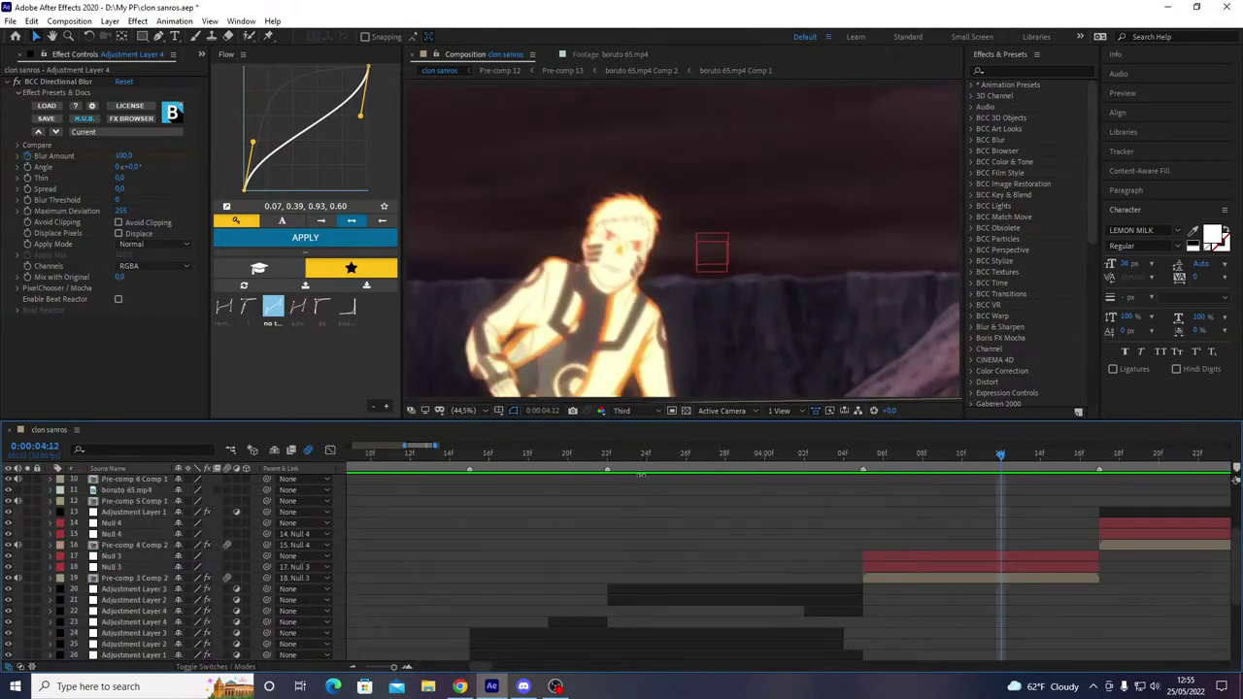
pyautogui.click(607, 459)
pyautogui.click(632, 592)
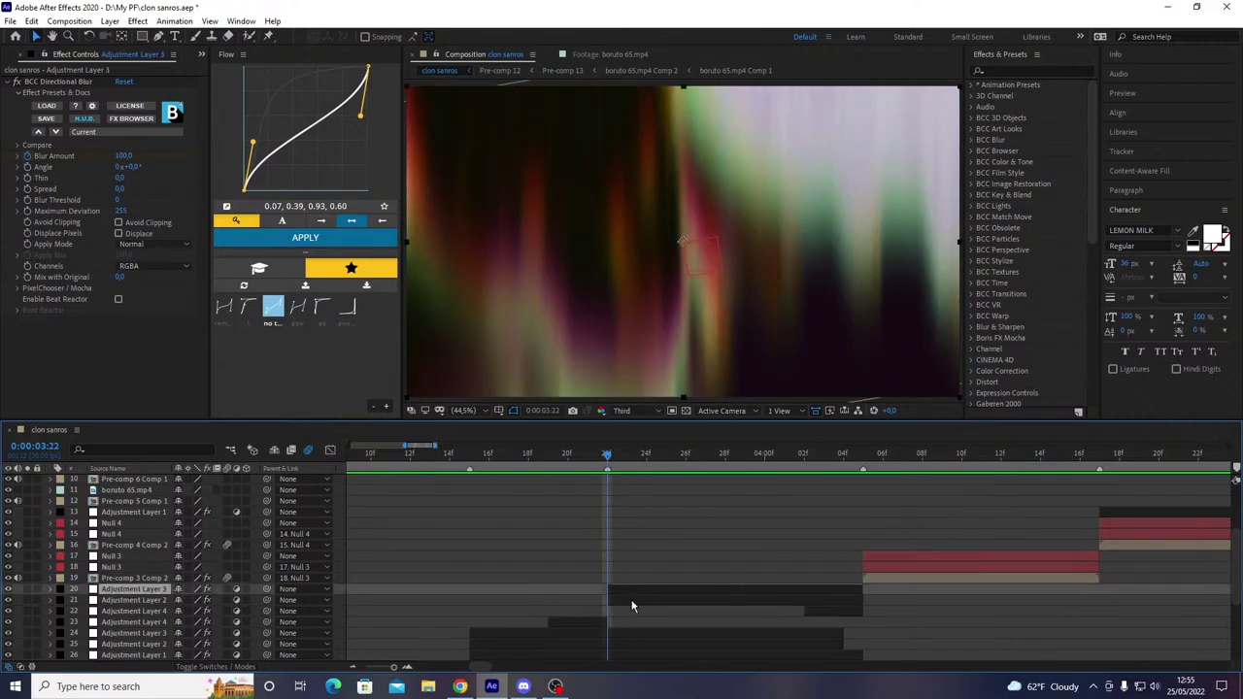
pyautogui.keyDown('shift'); pyautogui.click(631, 599); pyautogui.keyUp('shift')
pyautogui.press('u')
pyautogui.scroll(-1, 645, 567)
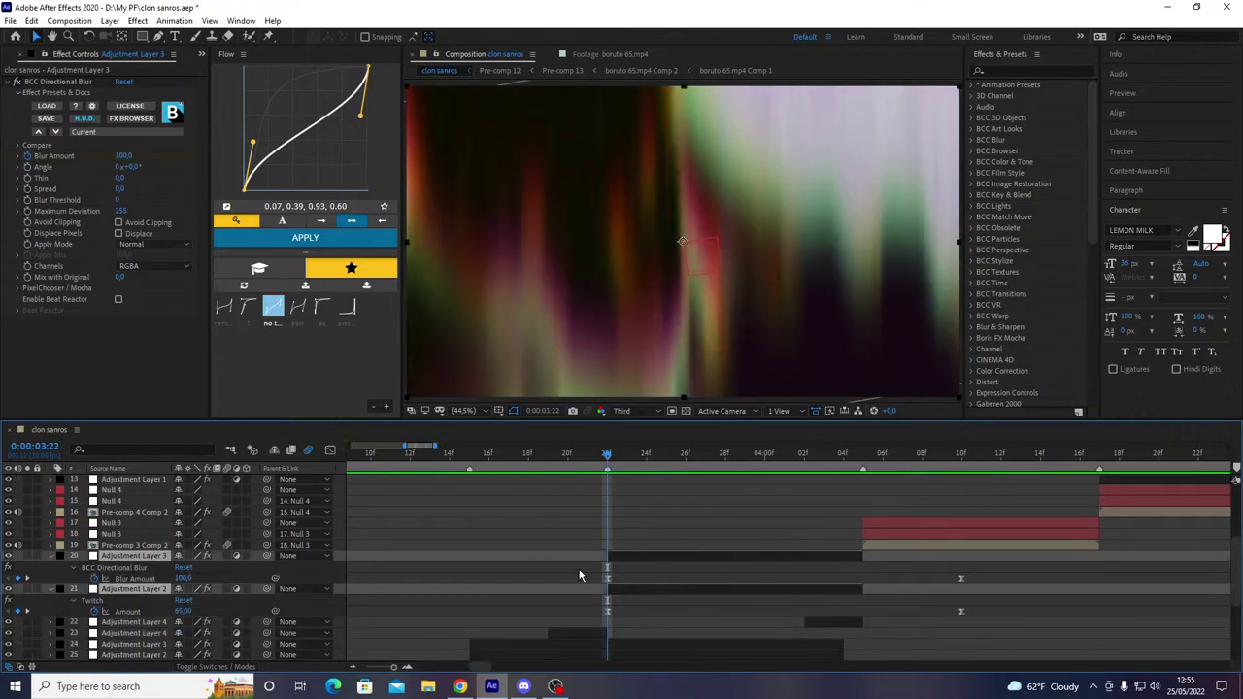
pyautogui.moveTo(577, 569); pyautogui.dragTo(893, 624)
pyautogui.moveTo(988, 575); pyautogui.dragTo(569, 616)
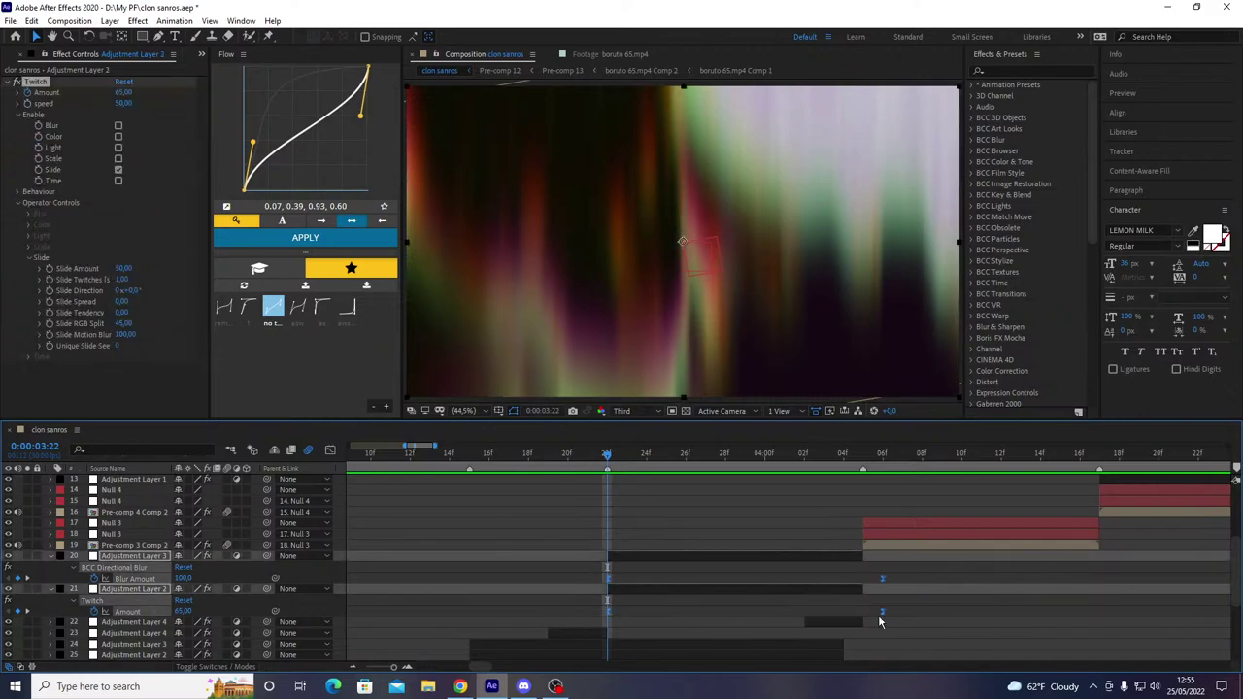
pyautogui.moveTo(843, 624); pyautogui.dragTo(842, 624)
pyautogui.press('u')
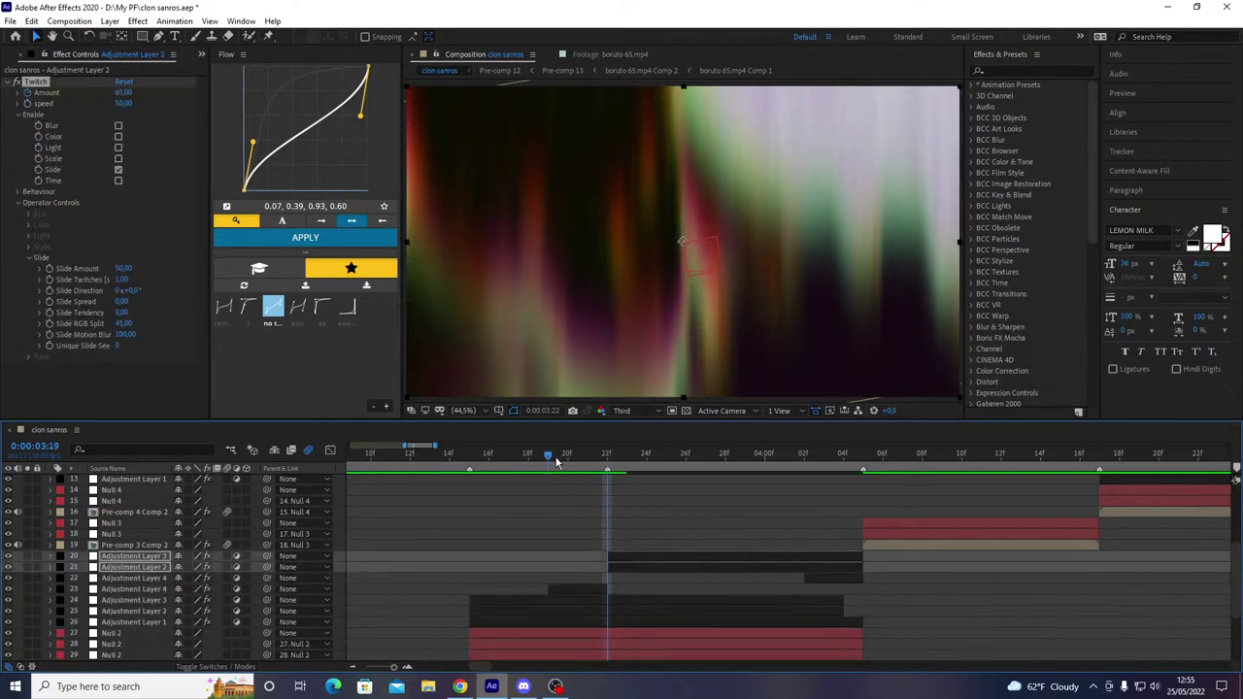
pyautogui.press('space')
pyautogui.click(570, 460)
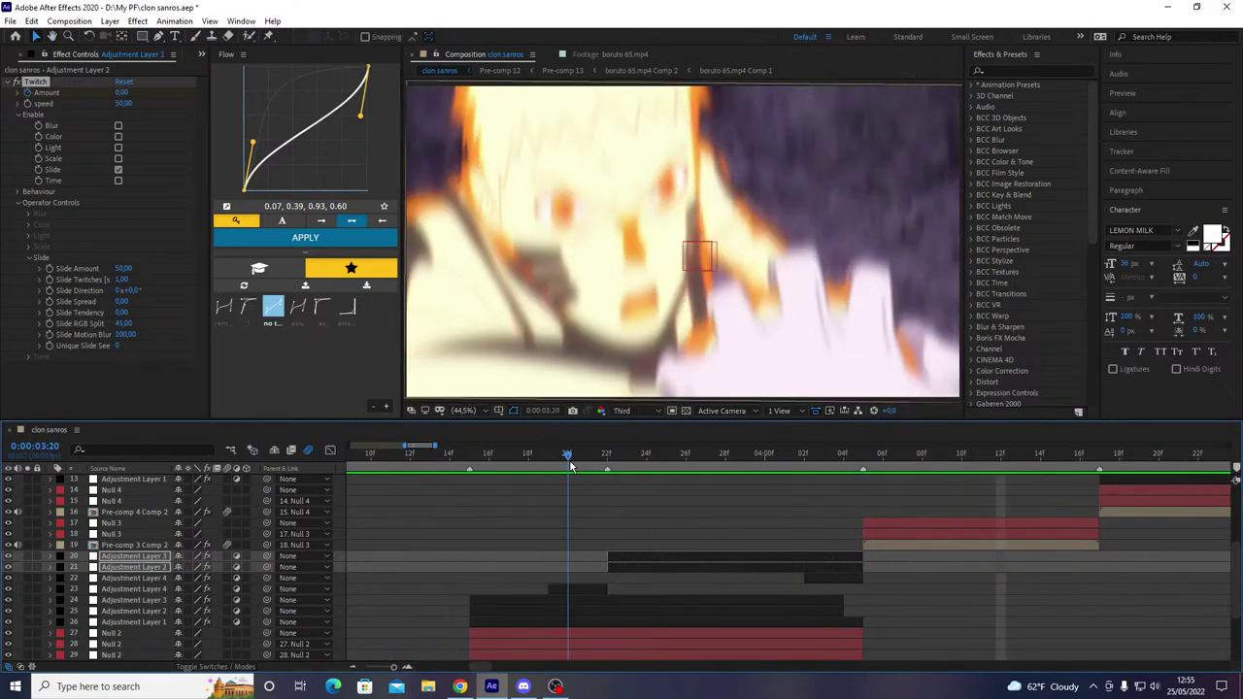
pyautogui.press('space')
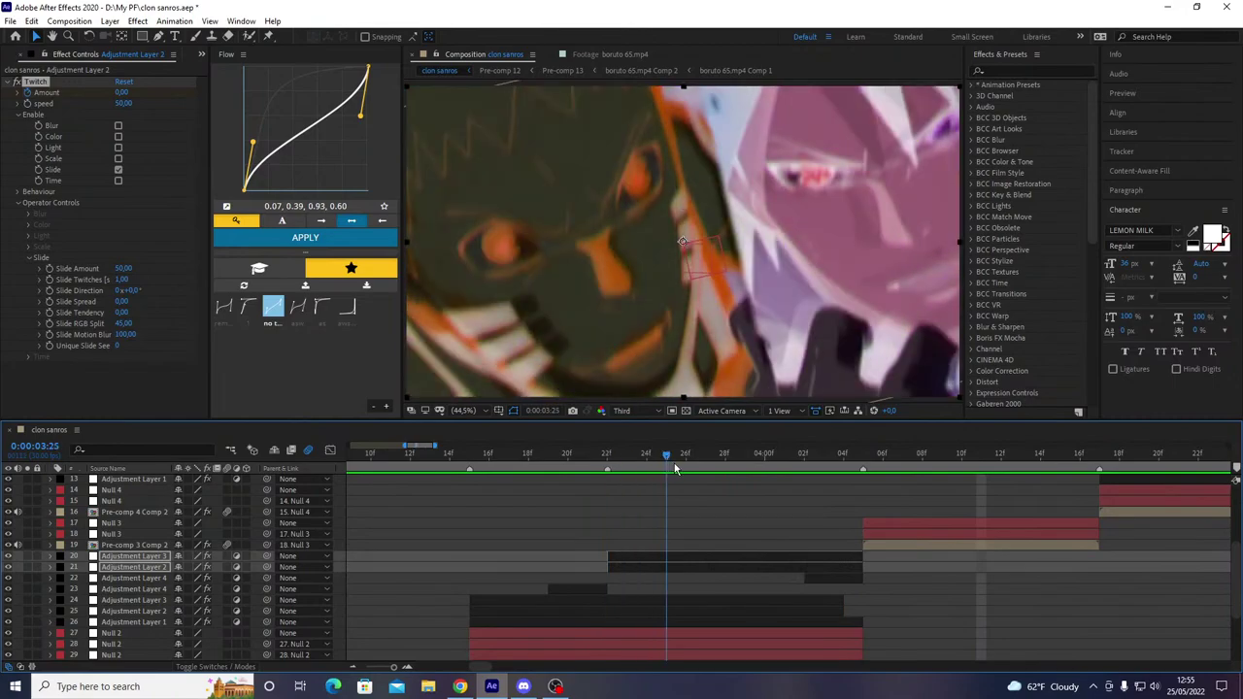
# - Set the Twitch effect's Slide RGB Split to 0 on the Adjustment Layer 2 copy that starts at 0:00:03:22
pyautogui.moveTo(676, 469); pyautogui.dragTo(607, 473)
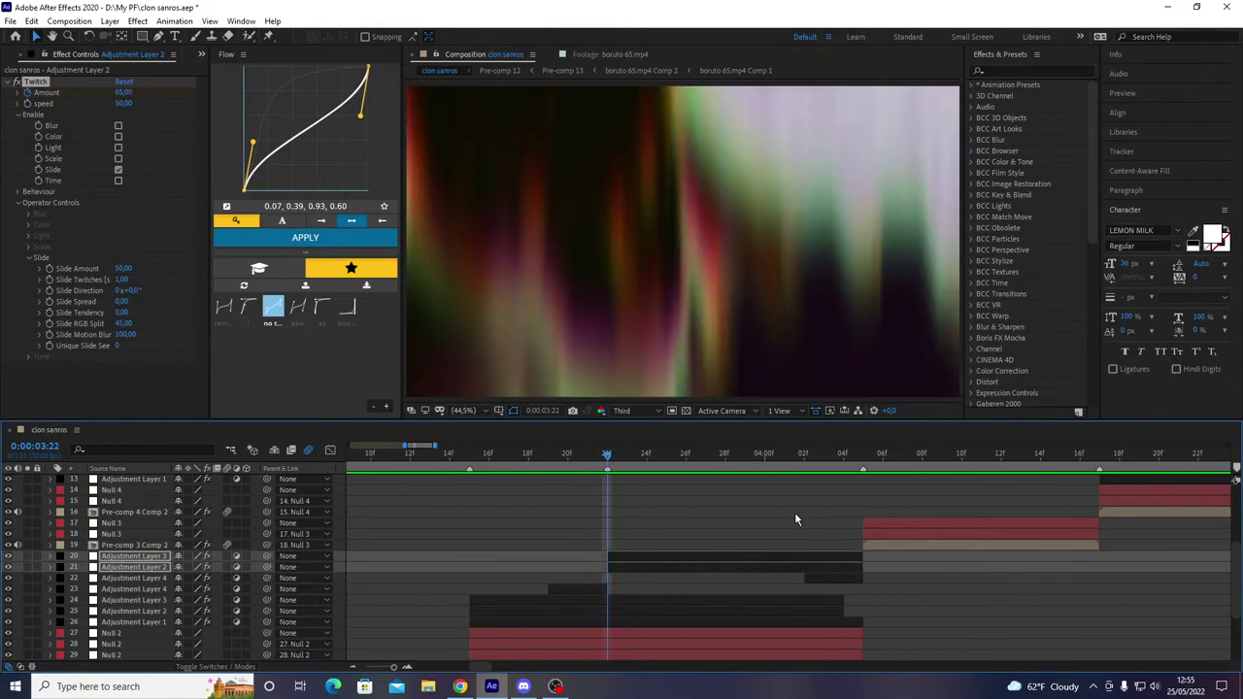
pyautogui.click(619, 570)
pyautogui.click(620, 574)
pyautogui.click(622, 567)
pyautogui.click(629, 556)
pyautogui.click(624, 566)
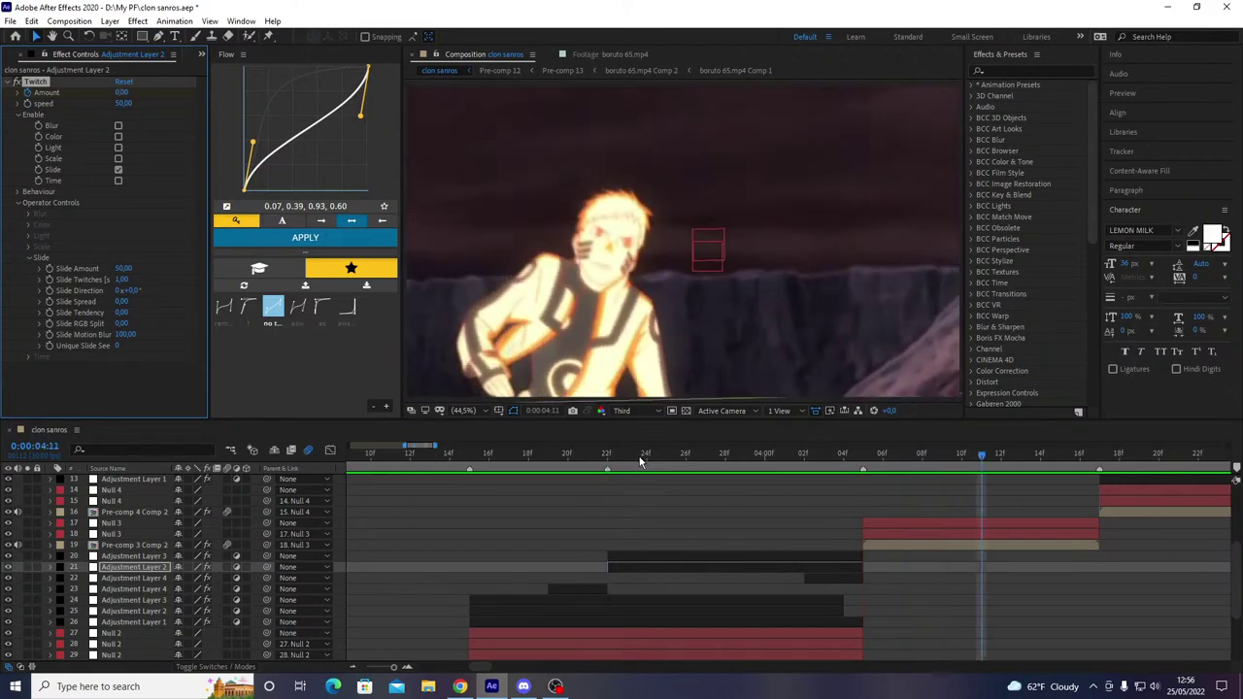
# - Save the project and preview the clip transitions from 0:00:02:26 onward
pyautogui.press('space')
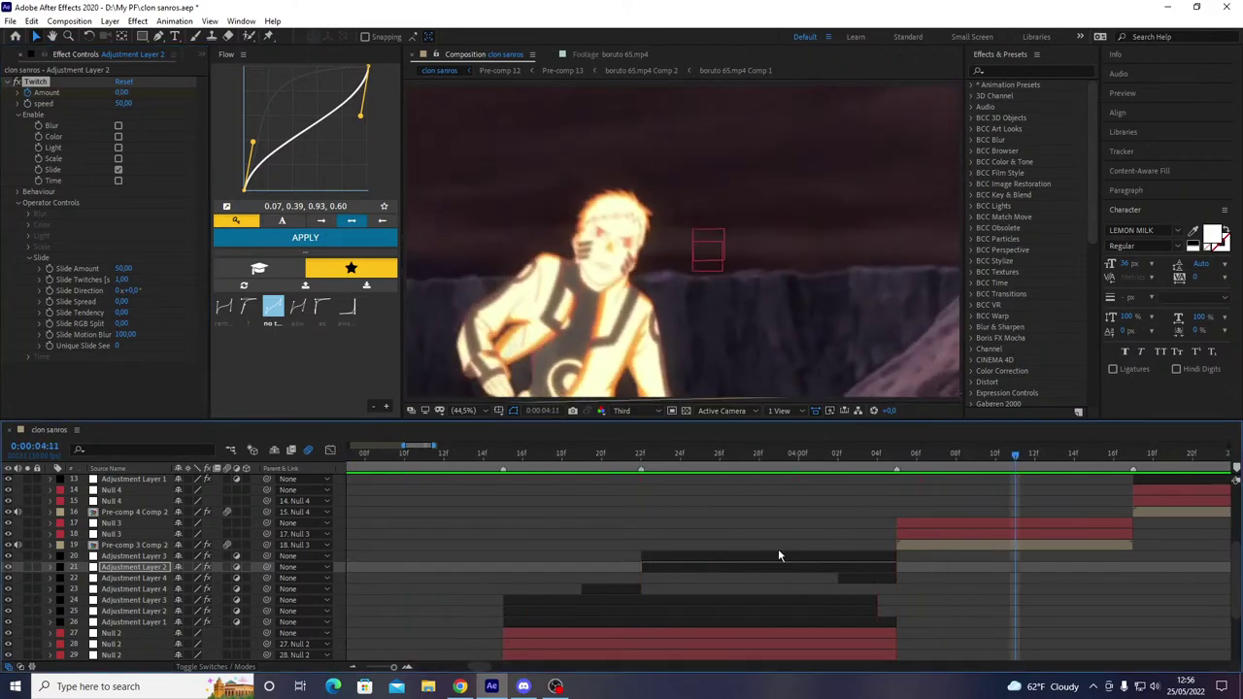
pyautogui.hotkey('ctrl', 's')
pyautogui.press('-')
pyautogui.press('space')
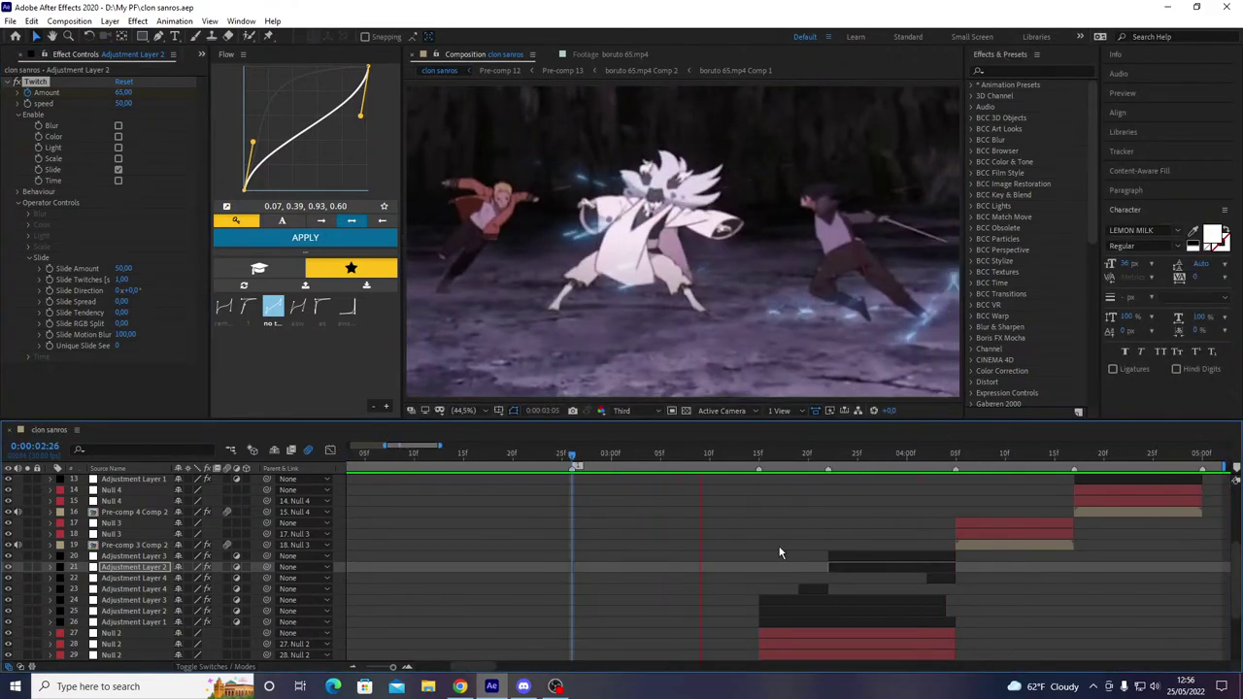
pyautogui.moveTo(792, 458); pyautogui.dragTo(951, 518)
pyautogui.press('space')
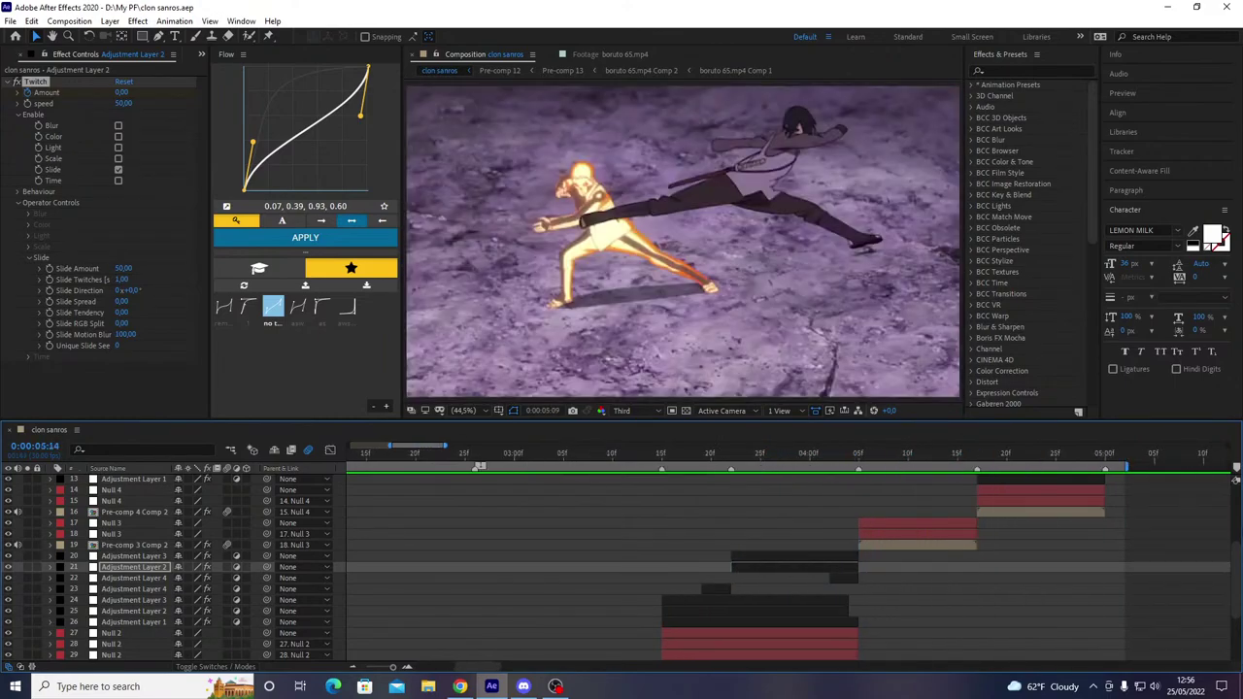
# - Split off copies of the first clip's Adjustment Layers 3 and 2 at 0:00:04:05 and place them directly above the Null 3 layers
pyautogui.moveTo(737, 458); pyautogui.dragTo(726, 506)
pyautogui.click(718, 598)
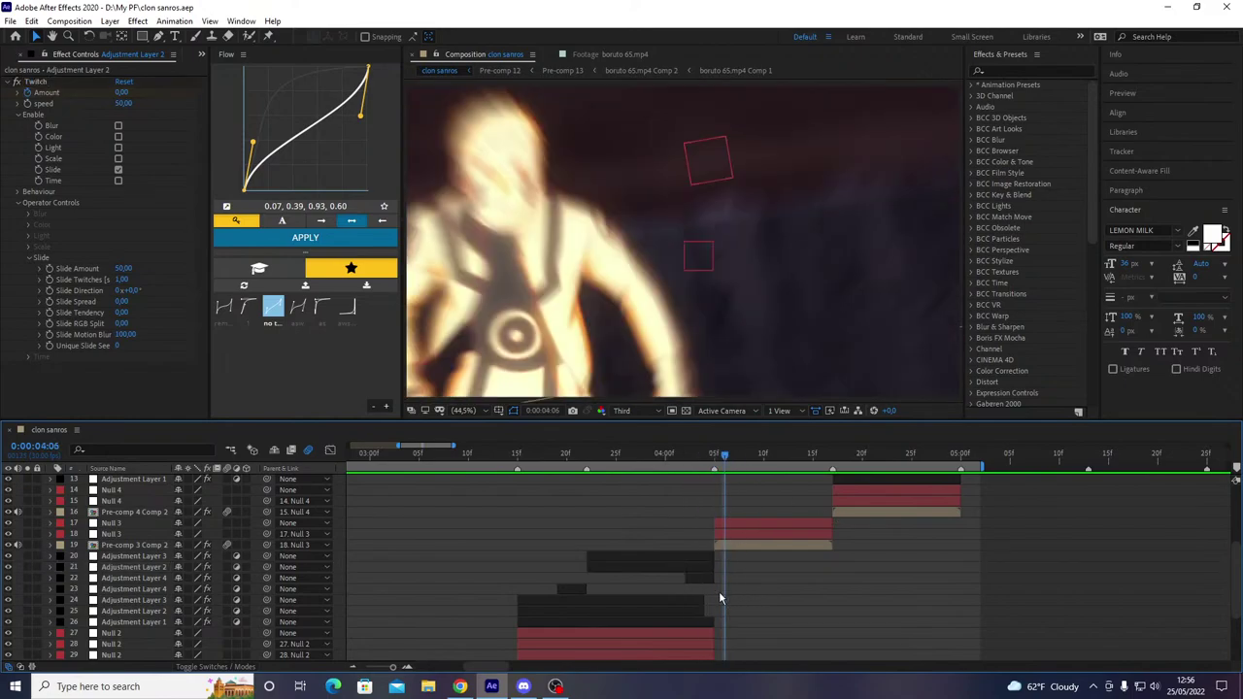
pyautogui.click(716, 522)
pyautogui.press('i')
pyautogui.scroll(-3, 504, 592)
pyautogui.click(462, 600)
pyautogui.click(464, 610)
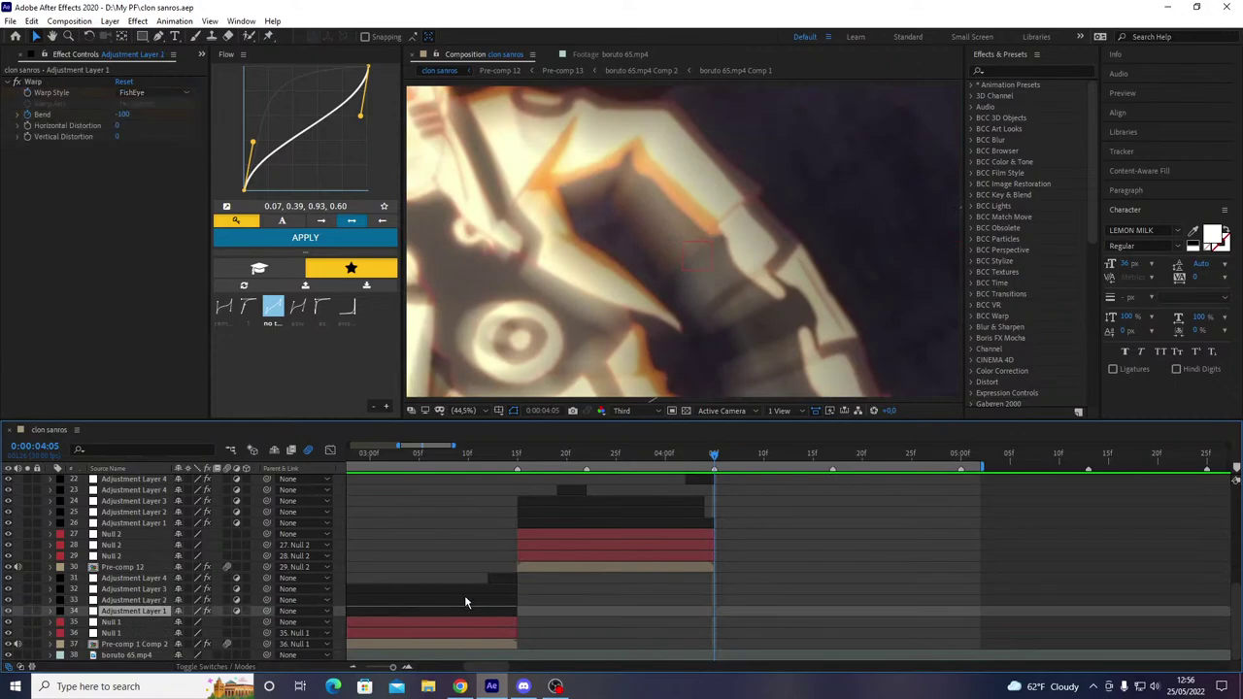
pyautogui.click(469, 590)
pyautogui.keyDown('shift'); pyautogui.click(471, 596); pyautogui.keyUp('shift')
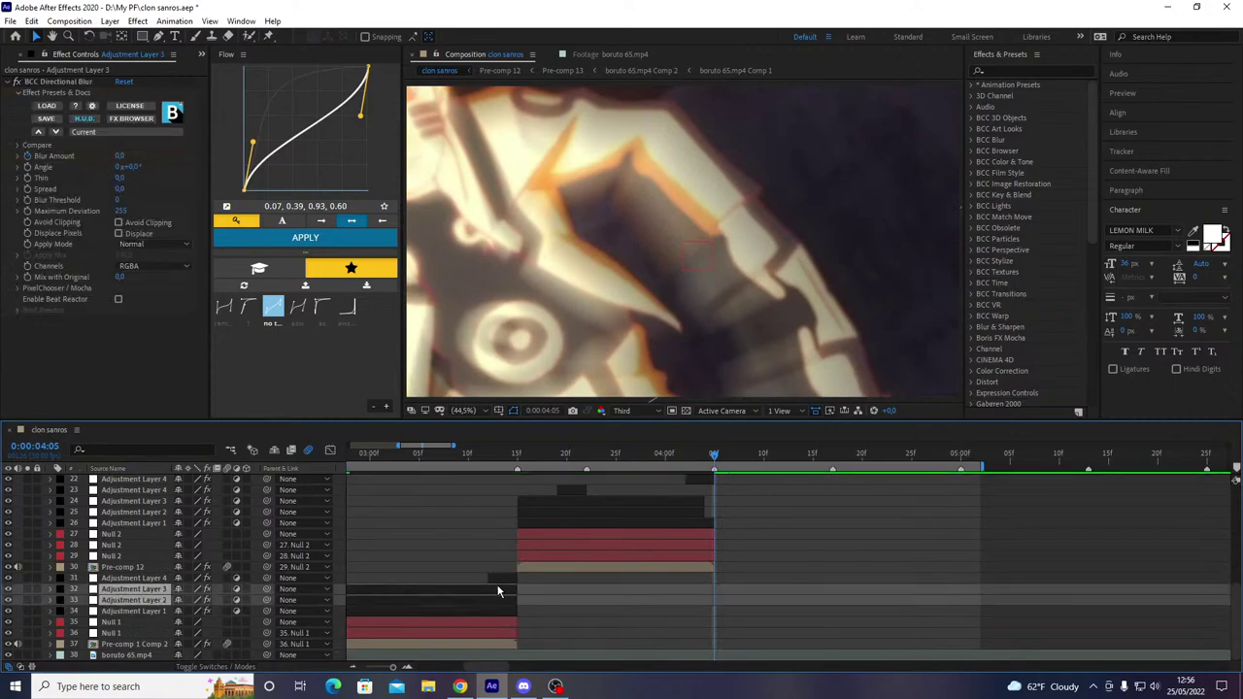
pyautogui.hotkey('ctrl', 'shift', 'd')
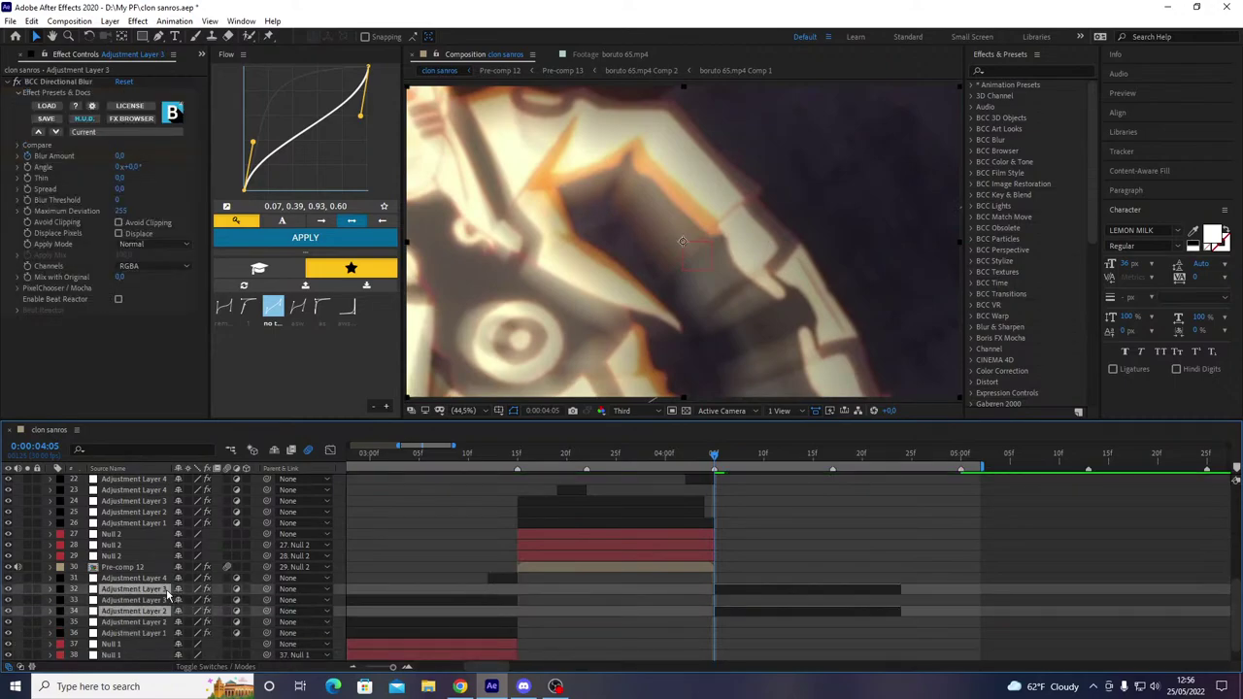
pyautogui.moveTo(131, 487); pyautogui.dragTo(169, 540)
# - Add an adjustment layer from 0:00:04:16 to 0:00:04:17 and apply Optics Compensation with reversed lens distortion and a 100 field of view
pyautogui.moveTo(714, 454); pyautogui.dragTo(818, 496)
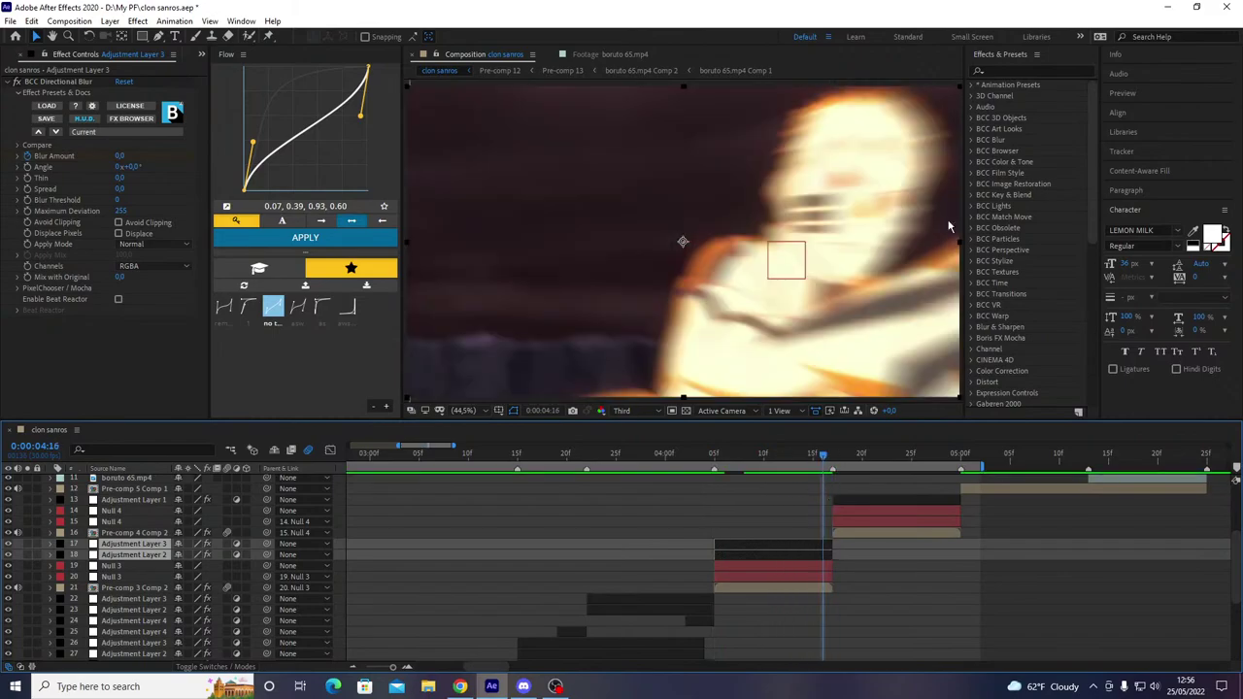
pyautogui.hotkey('ctrl', 'alt', 'y')
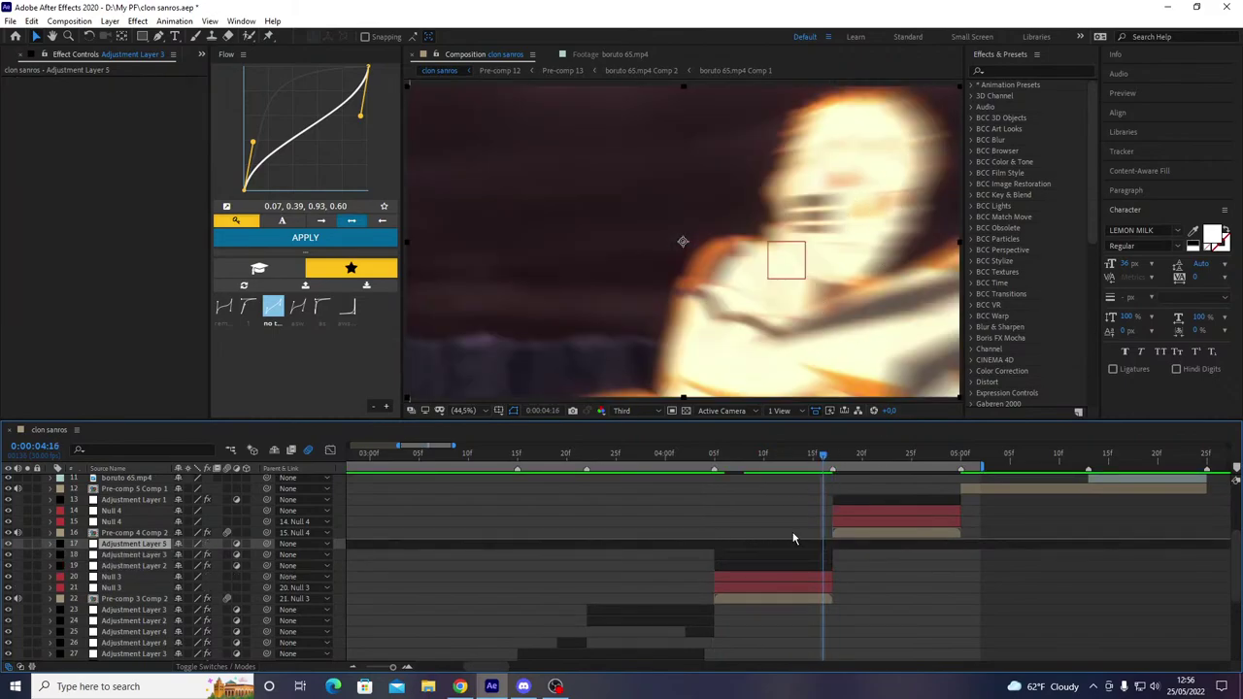
pyautogui.hotkey('ctrl', 'space')
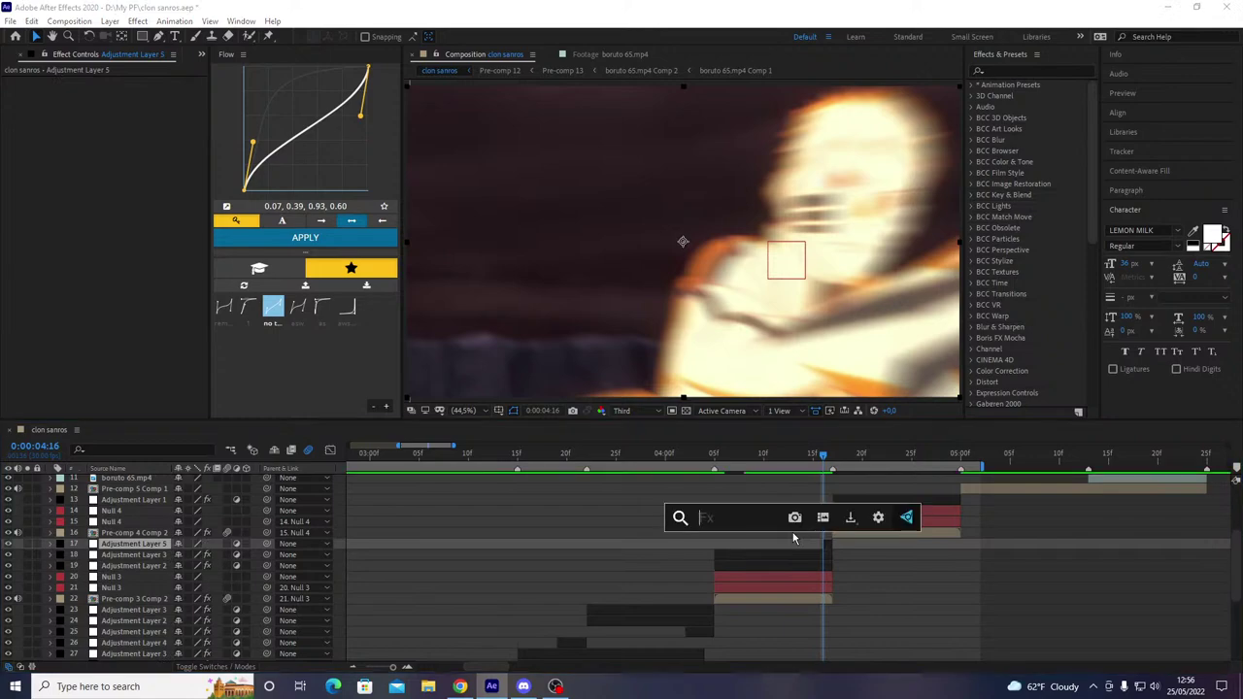
pyautogui.write('opt')
pyautogui.press('Down')
pyautogui.press('Return')
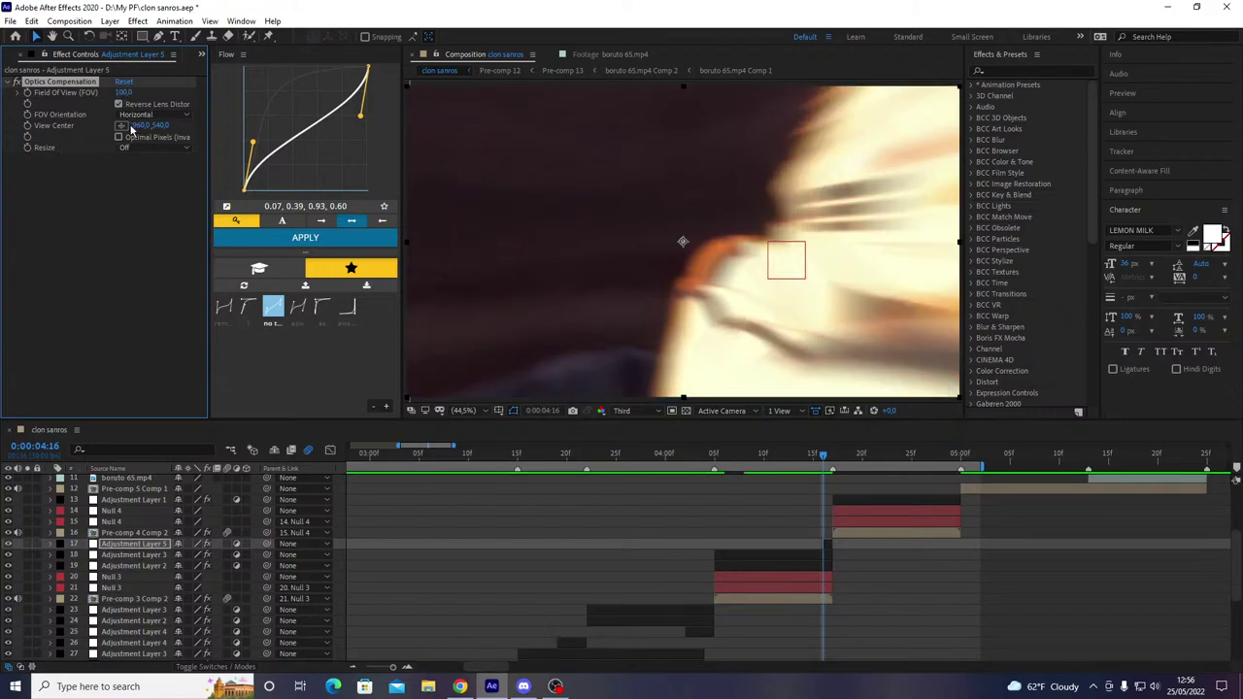
# - Save the project and preview the transitions from 0:00:02:24, including the new lens distortion
pyautogui.moveTo(803, 456); pyautogui.dragTo(596, 481)
pyautogui.press('Home')
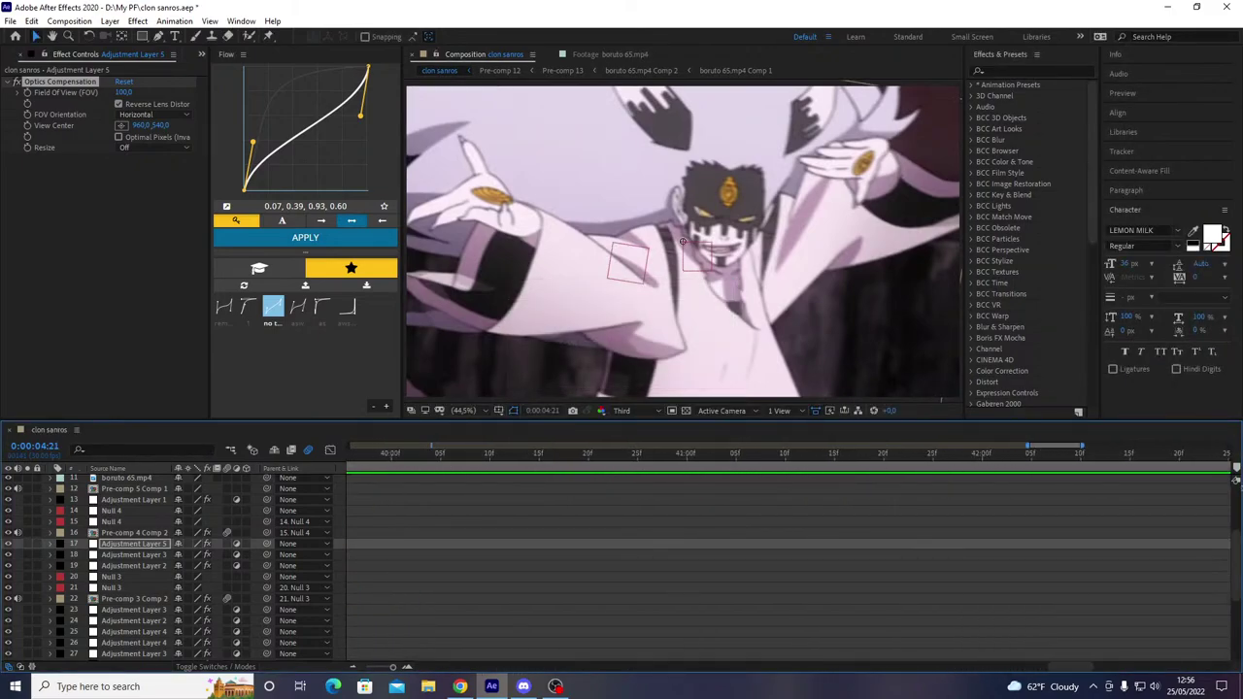
pyautogui.hotkey('ctrl', 's')
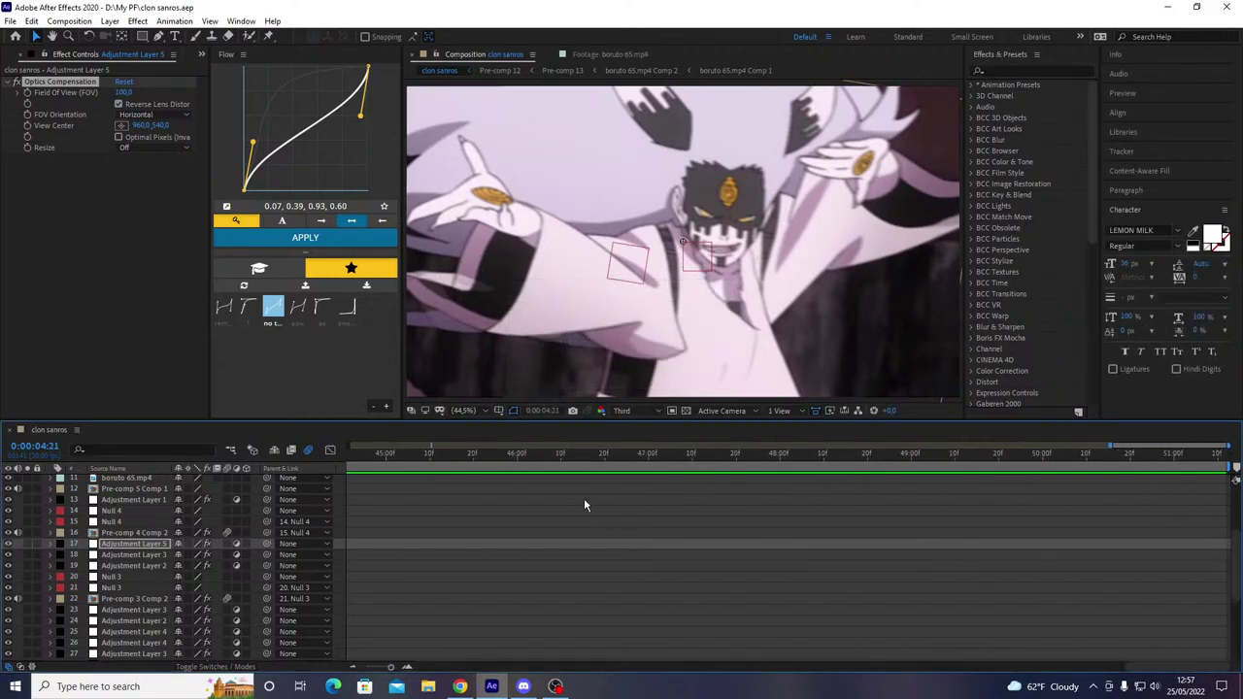
pyautogui.press('space')
pyautogui.scroll(-3, 583, 498)
pyautogui.press('-')
pyautogui.press('-')
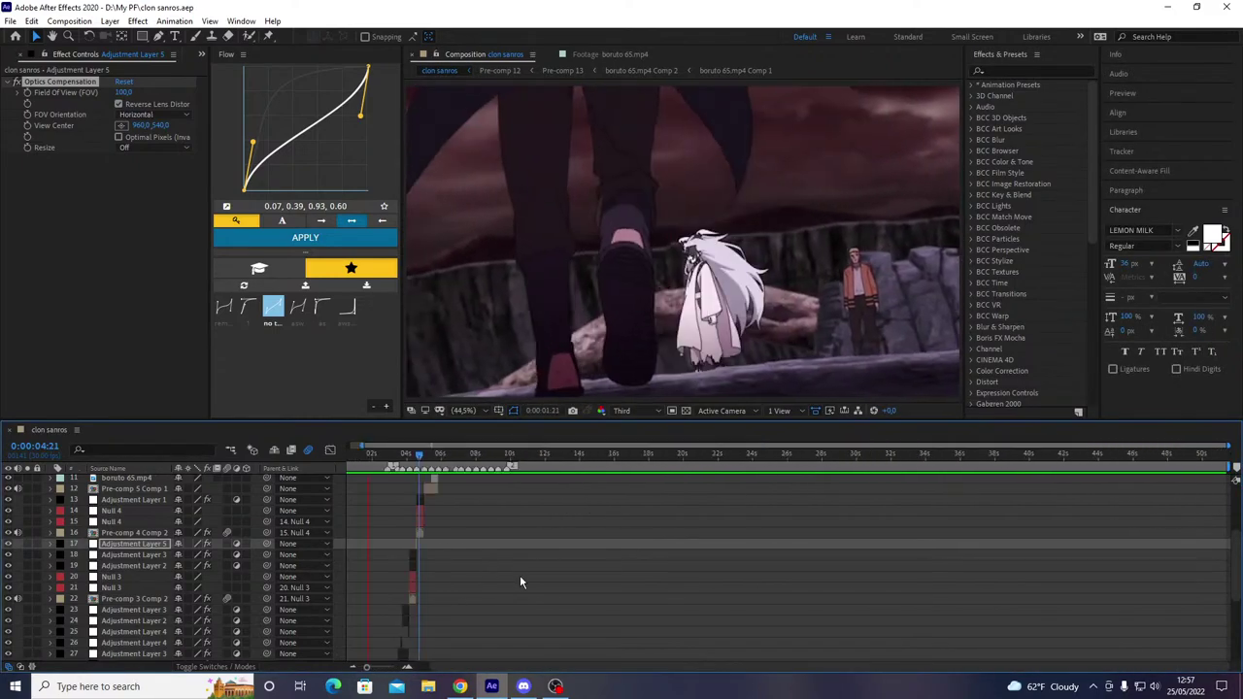
pyautogui.press('=')
pyautogui.press('=')
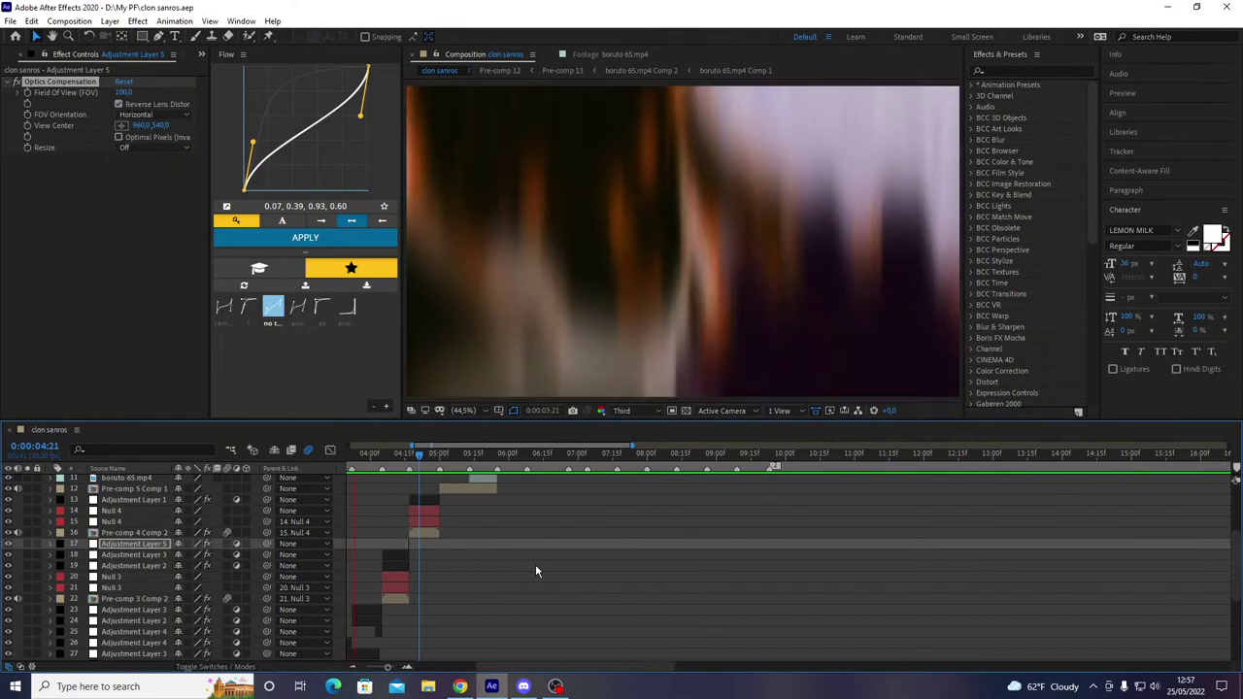
pyautogui.press('=')
pyautogui.press('=')
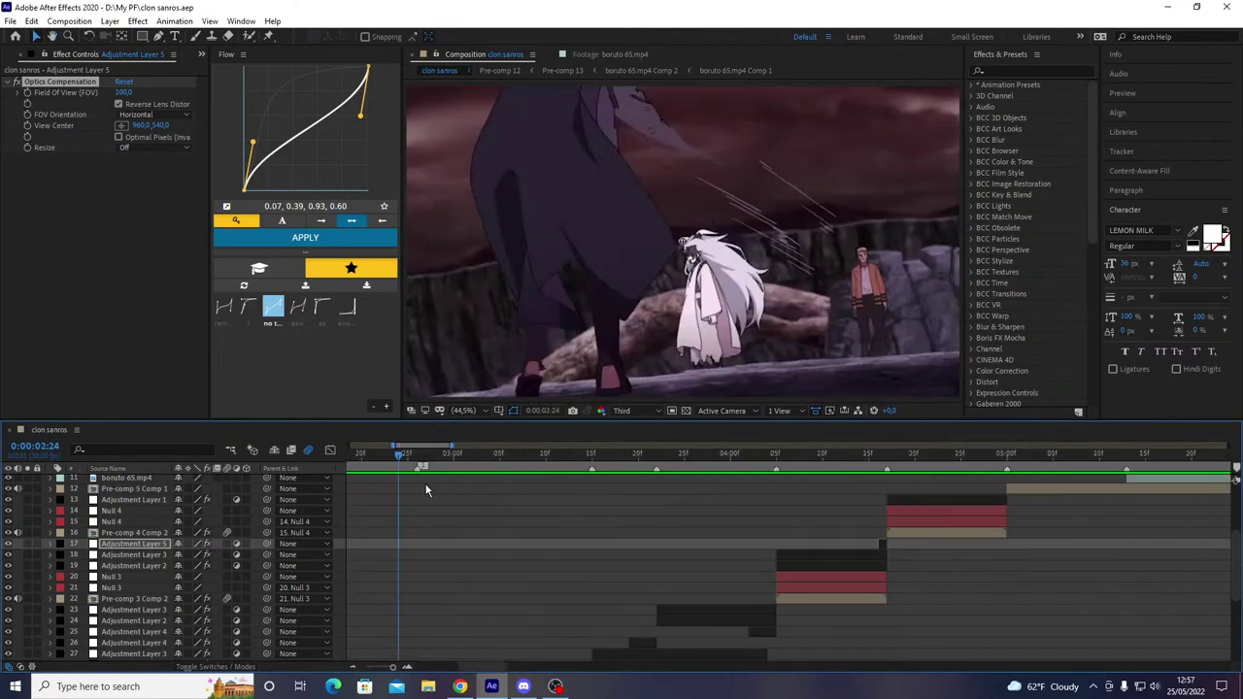
pyautogui.press('space')
# - Try a Twitch speed of 146 on the Adjustment Layer 2 copy starting at 0:00:03:22 and preview it from 0:00:03:03
pyautogui.moveTo(668, 458)
pyautogui.mouseDown()
pyautogui.moveTo(645, 475)
pyautogui.moveTo(657, 476)
pyautogui.mouseUp()
pyautogui.click(680, 624)
pyautogui.click(682, 621)
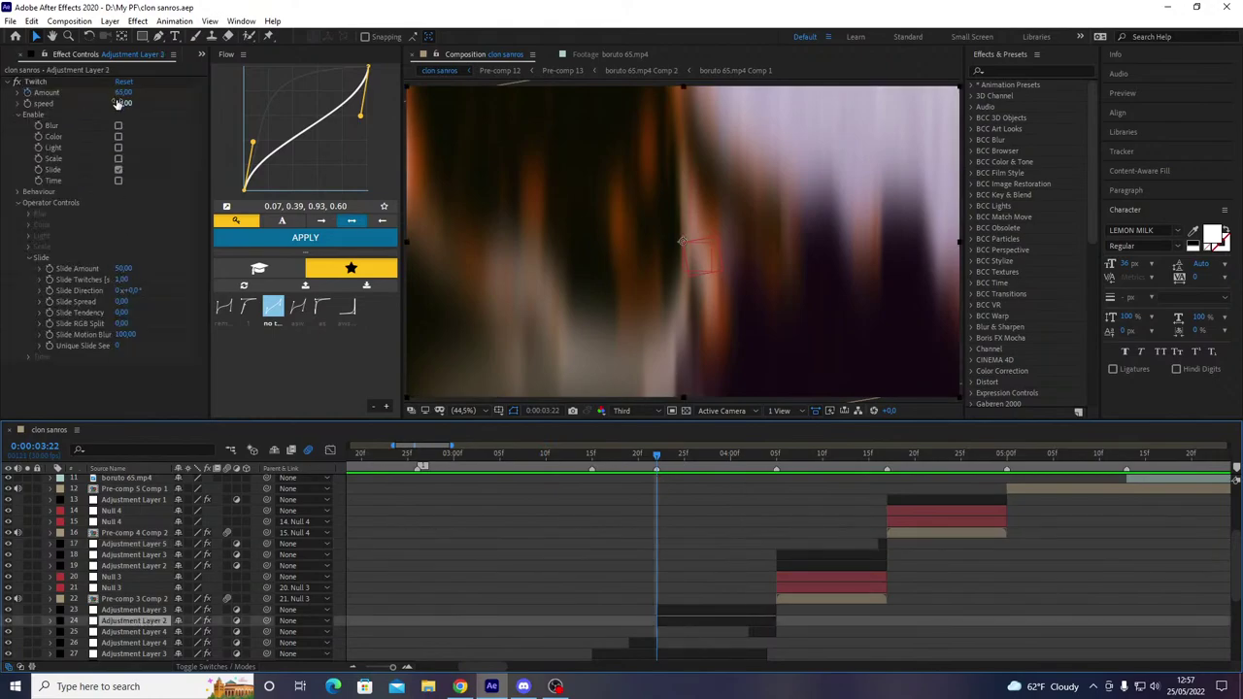
pyautogui.moveTo(119, 103); pyautogui.dragTo(169, 152)
pyautogui.press('space')
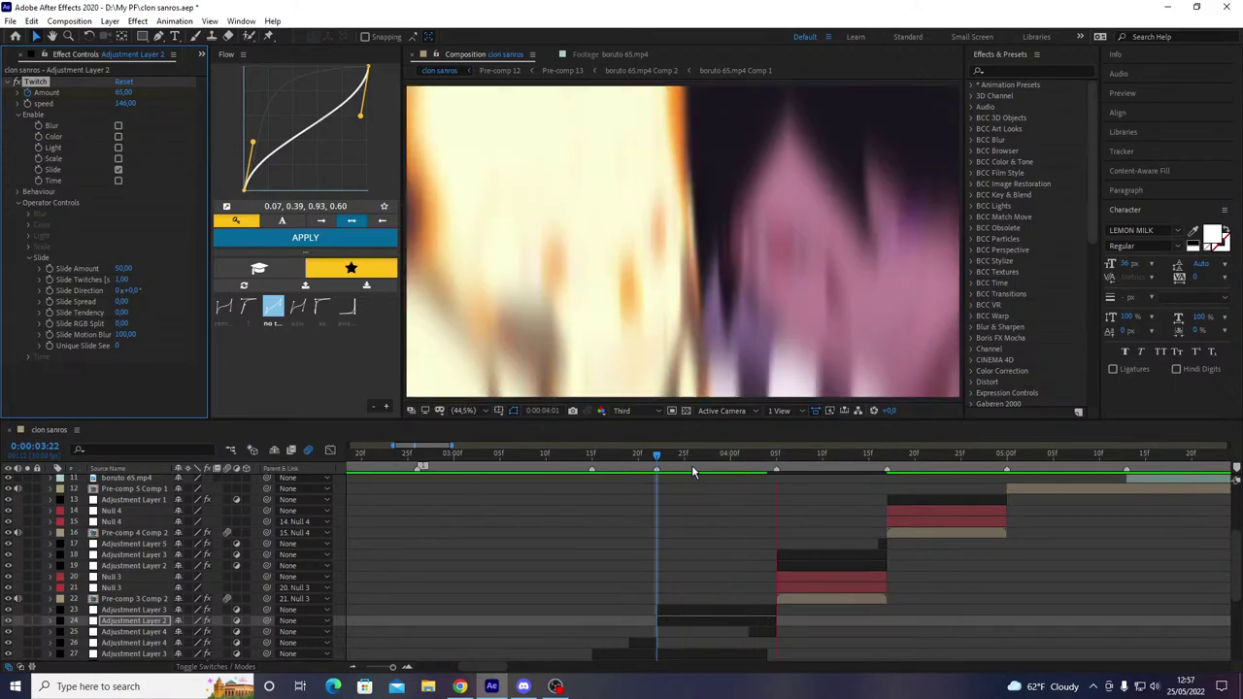
pyautogui.moveTo(690, 467); pyautogui.dragTo(484, 474)
pyautogui.press('space')
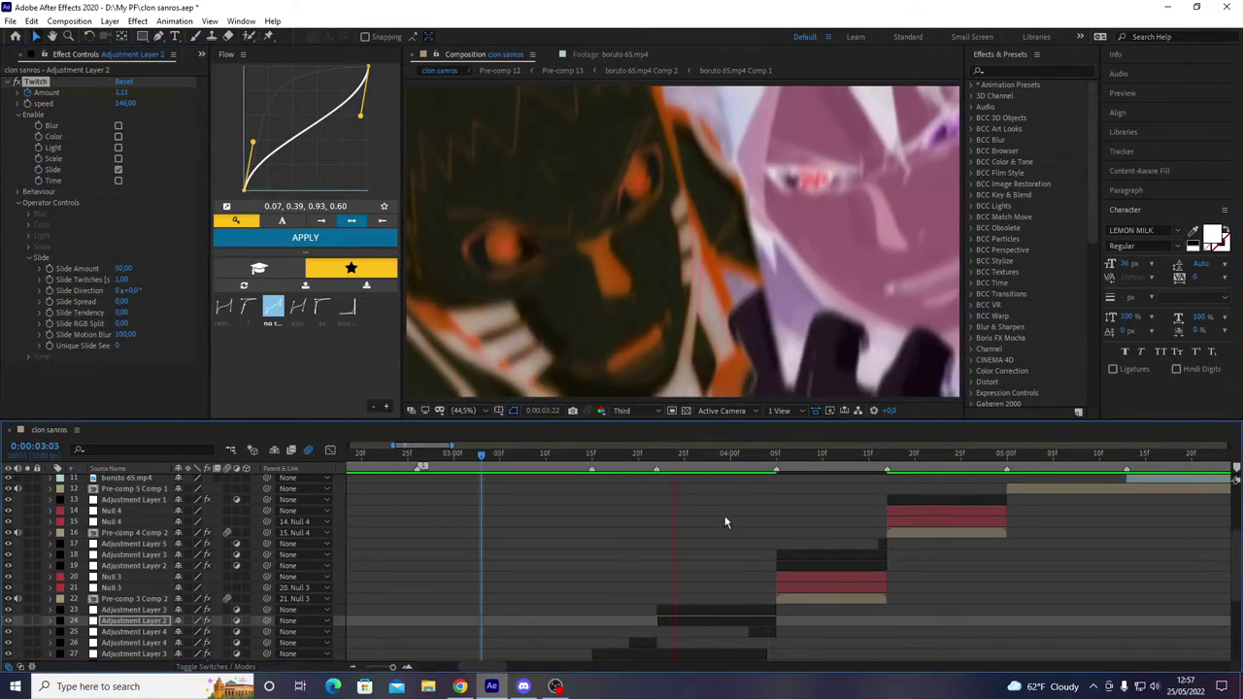
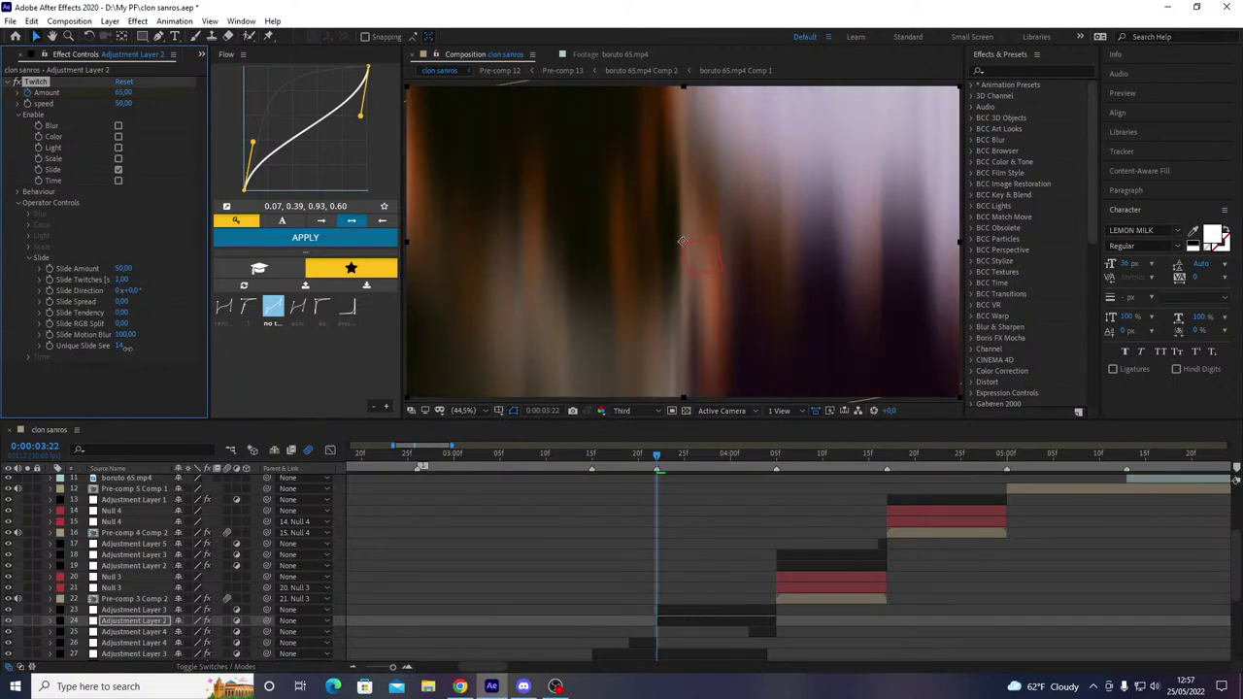
# - Set Twitch's Unique Slide Seed to 9 on the Adjustment Layer 2 copy starting at 0:00:03:22 and preview the transitions
pyautogui.moveTo(131, 346); pyautogui.dragTo(125, 350)
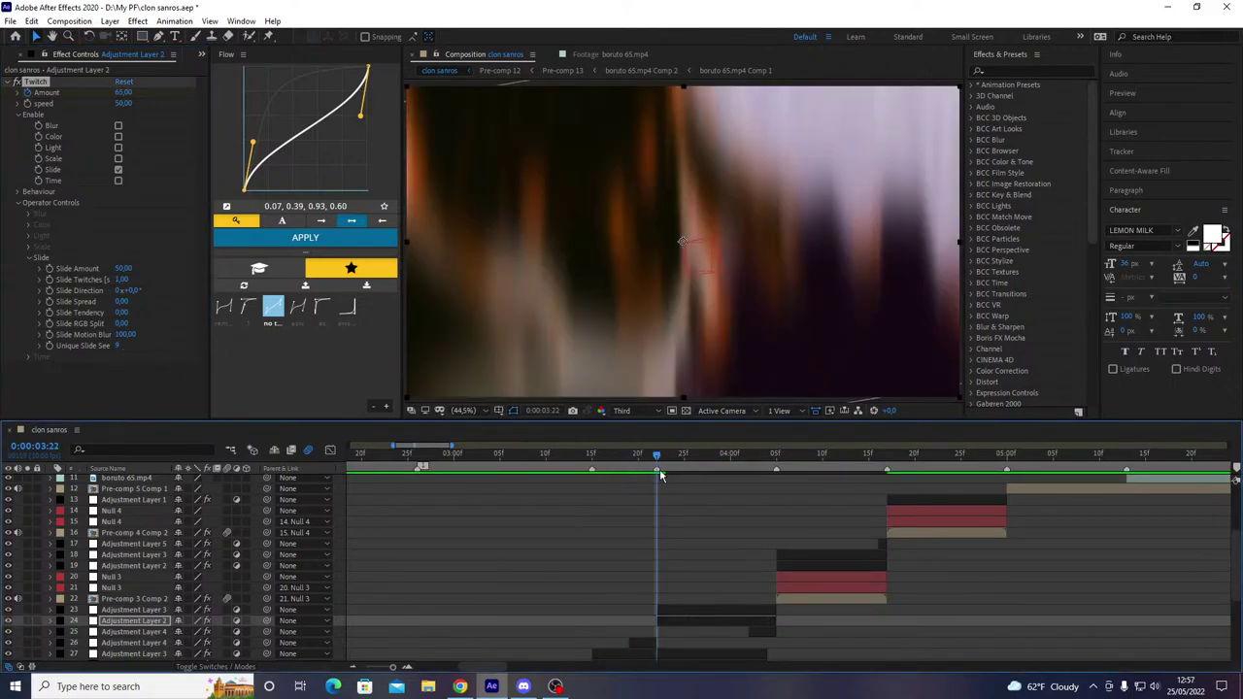
pyautogui.click(518, 454)
pyautogui.press('space')
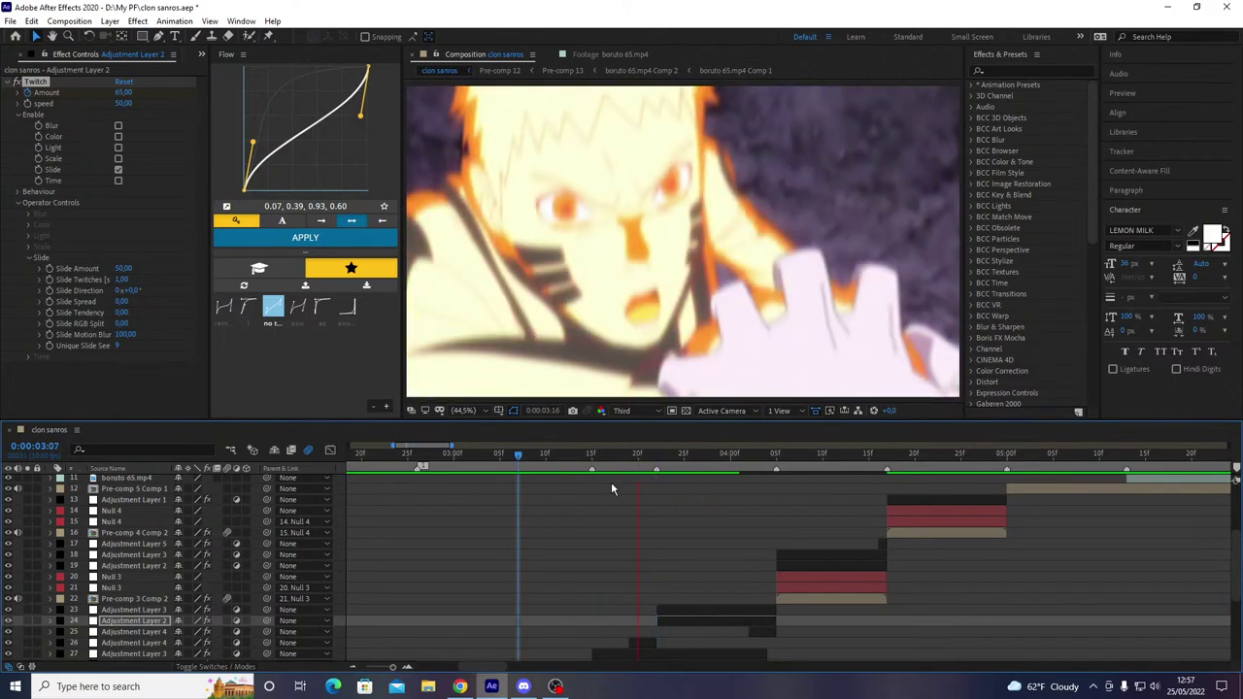
pyautogui.click(775, 455)
pyautogui.click(722, 454)
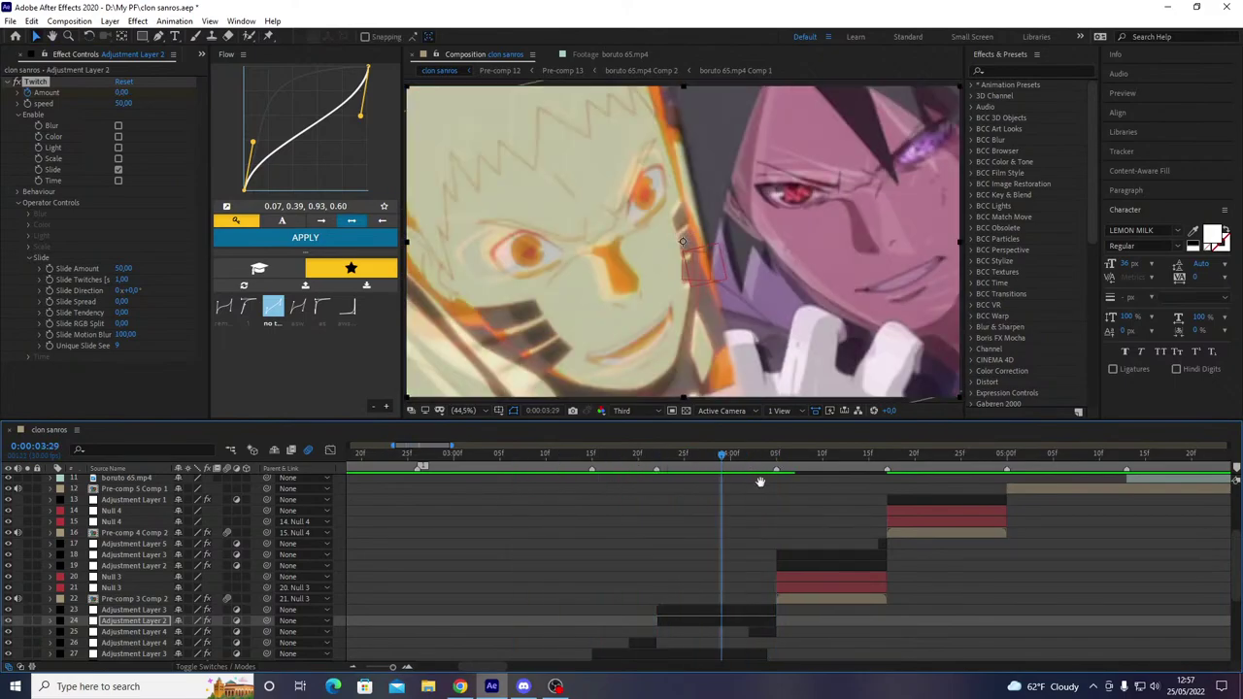
pyautogui.press('space')
pyautogui.moveTo(624, 460); pyautogui.dragTo(611, 470)
pyautogui.press('space')
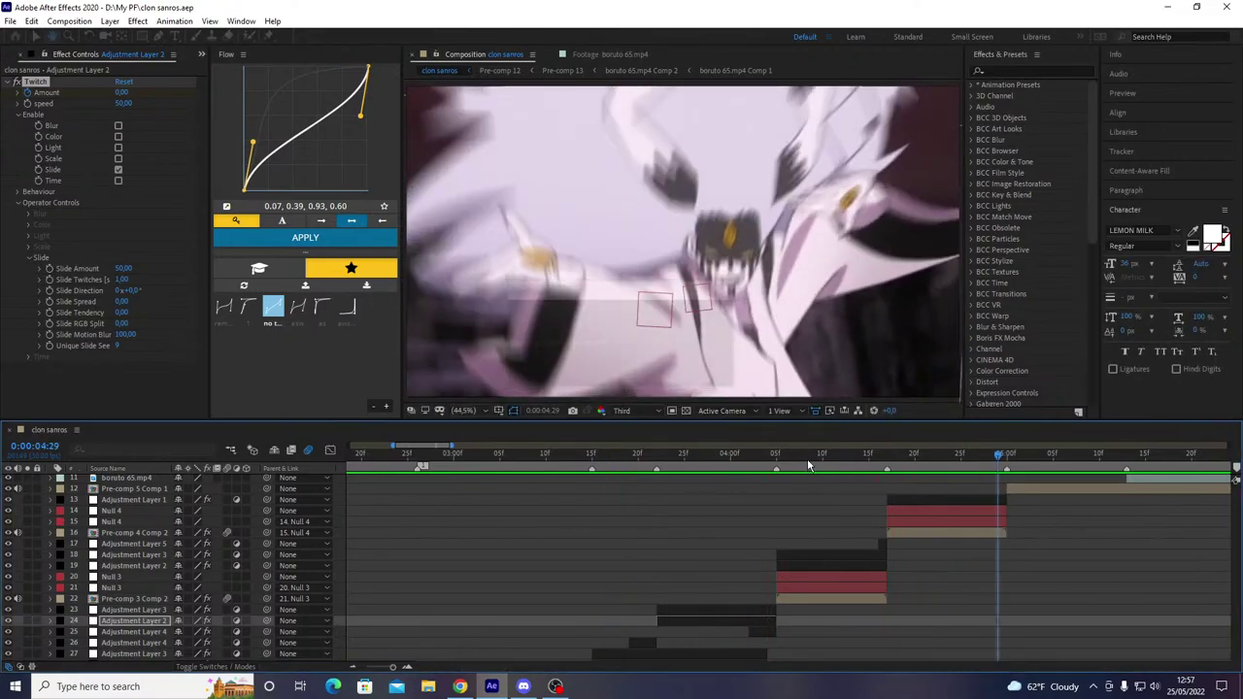
# - Add an adjustment layer above Pre-comp 4 Comp 2's Adjustment Layer 1, spanning that clip from 0:00:04:17 to 0:00:05:00
pyautogui.click(774, 471)
pyautogui.moveTo(775, 470); pyautogui.dragTo(887, 519)
pyautogui.scroll(-3, 800, 519)
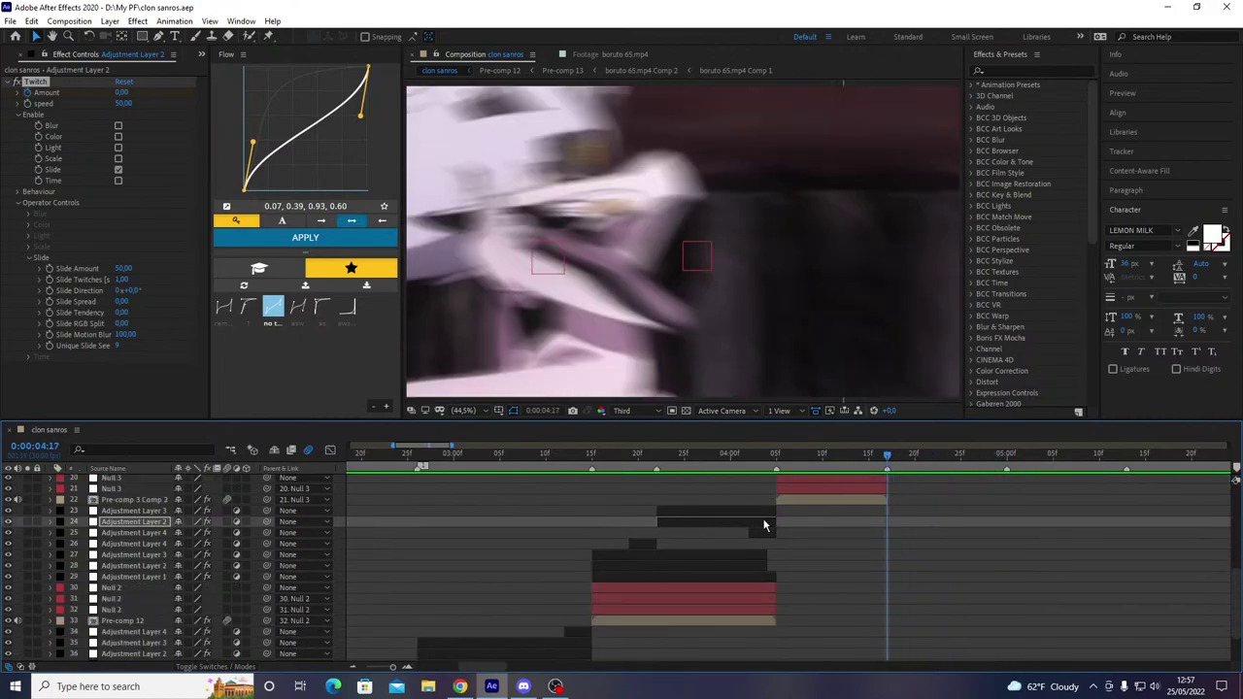
pyautogui.scroll(3, 777, 528)
pyautogui.scroll(1, 777, 528)
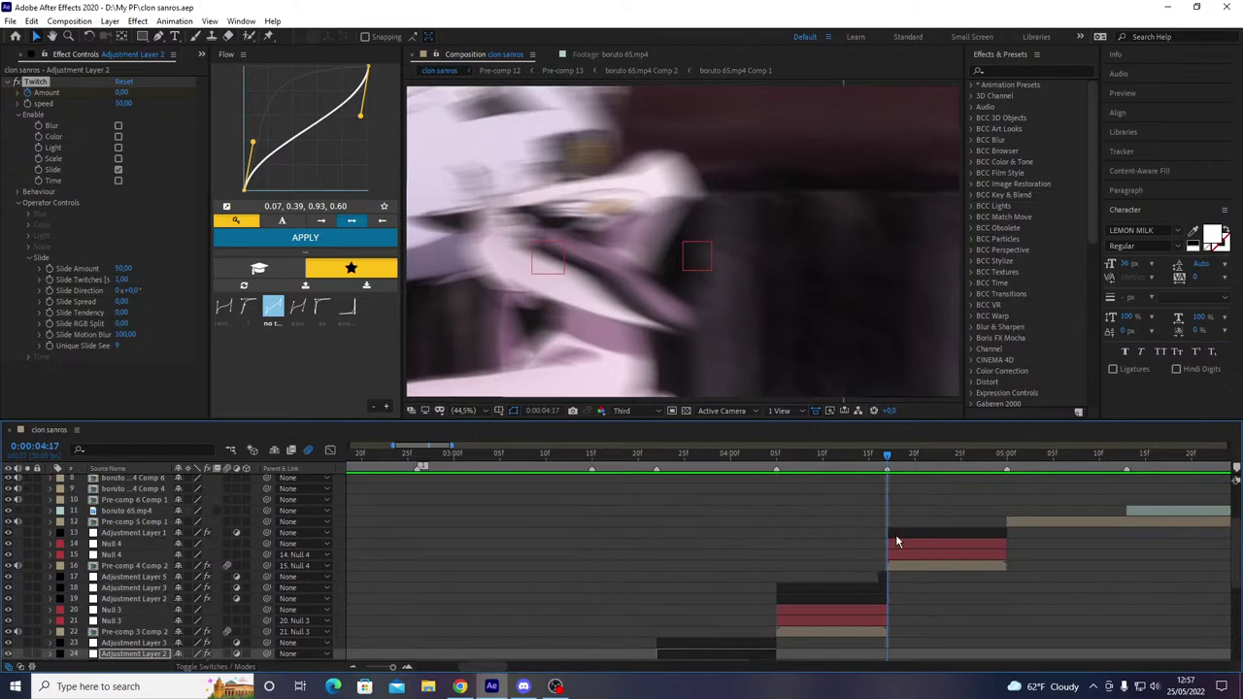
pyautogui.click(896, 536)
pyautogui.hotkey('ctrl', 'alt', 'y')
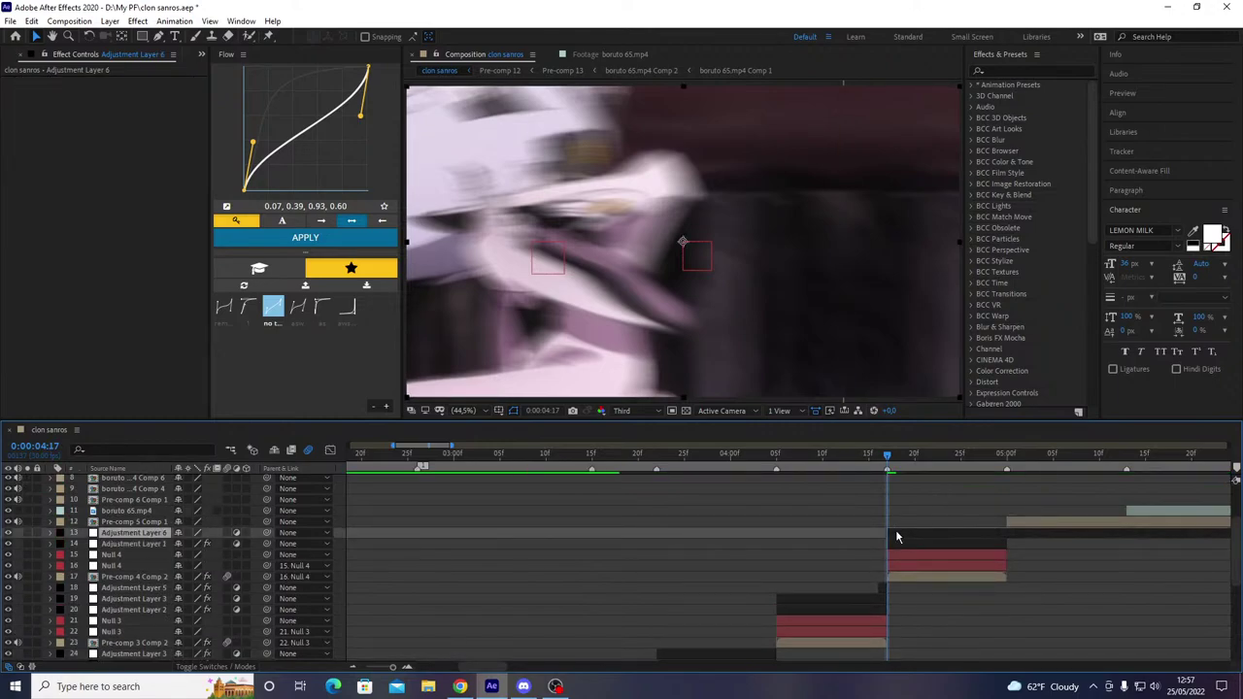
pyautogui.click(1001, 455)
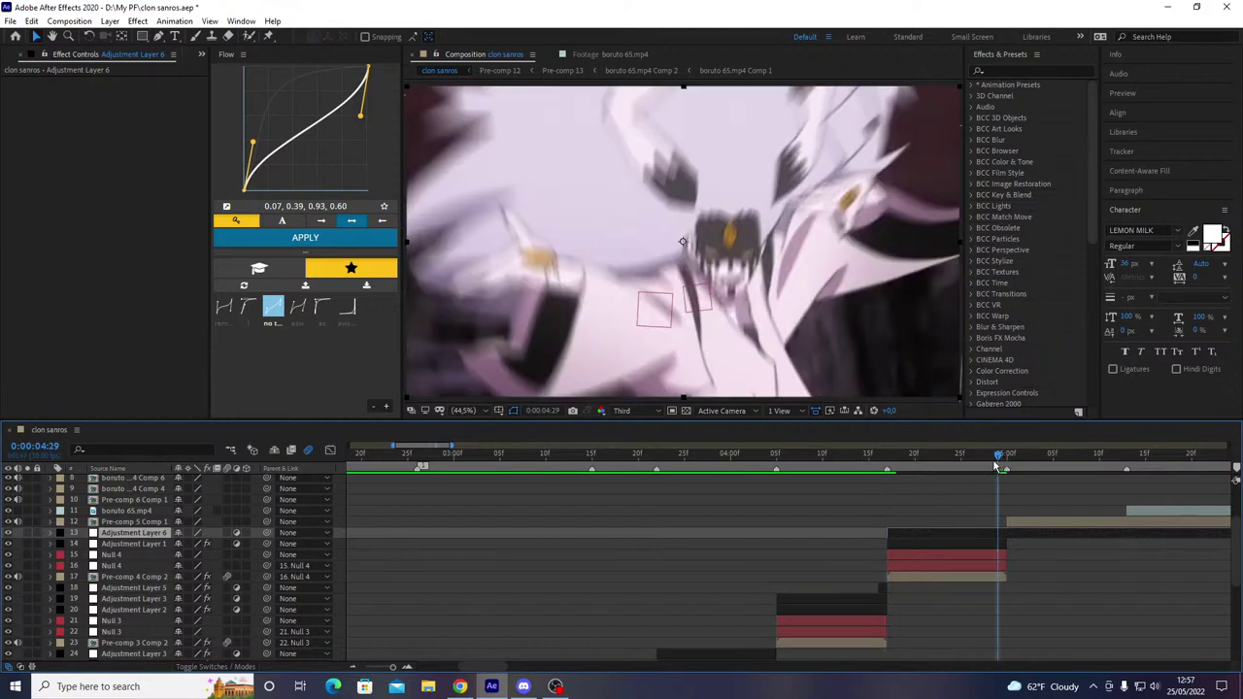
# - Apply the Twitch effect to Adjustment Layer 6 with its Color and Slide operators enabled
pyautogui.hotkey('ctrl', 'space')
pyautogui.write('twixt')
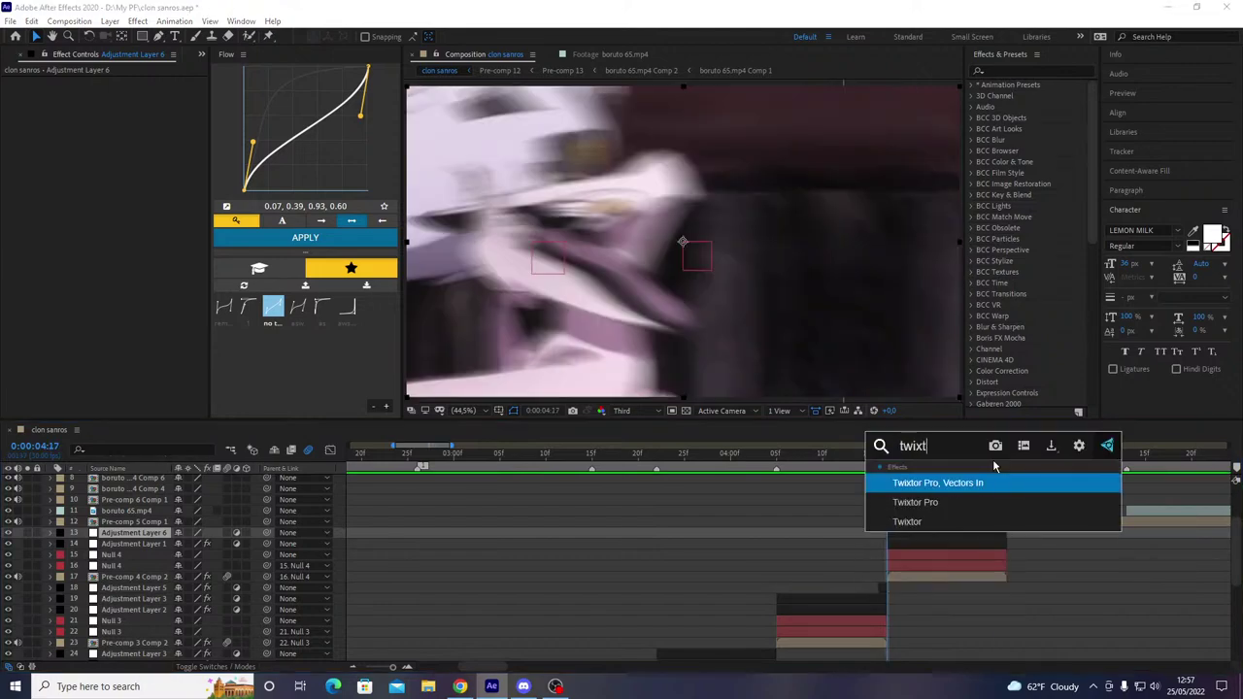
pyautogui.press('BackSpace')
pyautogui.press('BackSpace')
pyautogui.write('t')
pyautogui.press('Return')
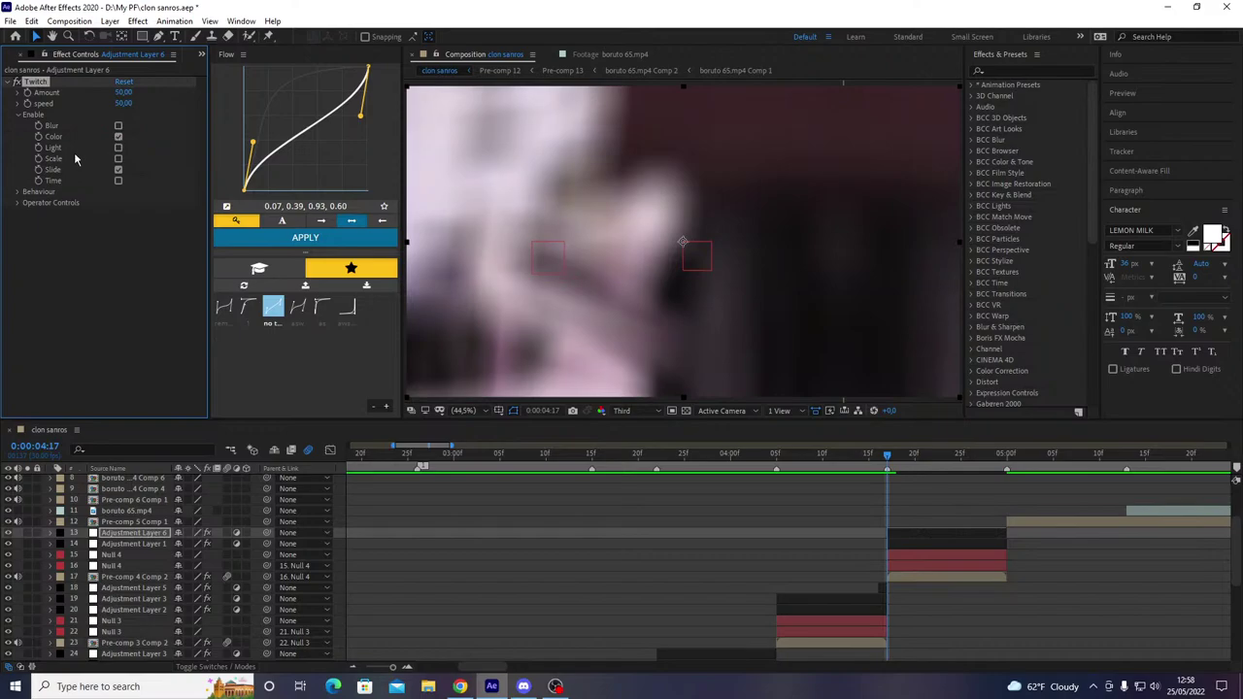
# - Set the Colorize colour of Adjustment Layer 6's Twitch effect to blue 0165EE
pyautogui.click(18, 192)
pyautogui.click(18, 193)
pyautogui.click(30, 224)
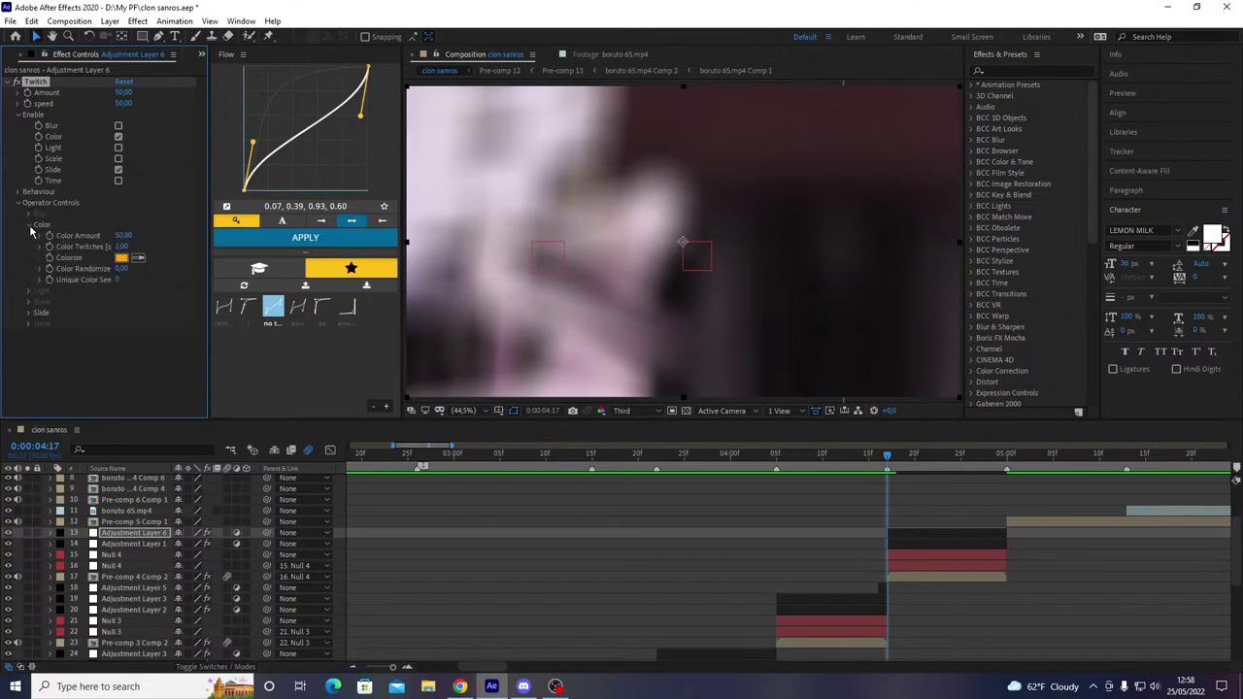
pyautogui.click(121, 258)
pyautogui.moveTo(598, 345); pyautogui.dragTo(647, 328)
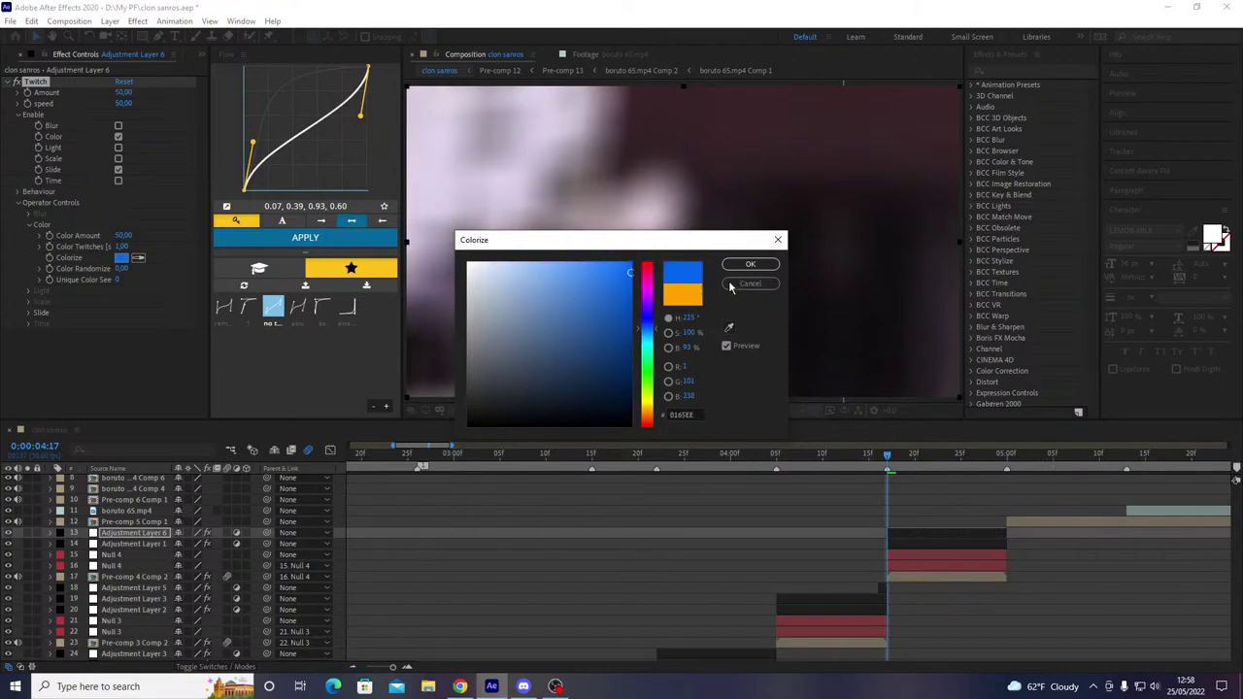
pyautogui.click(750, 265)
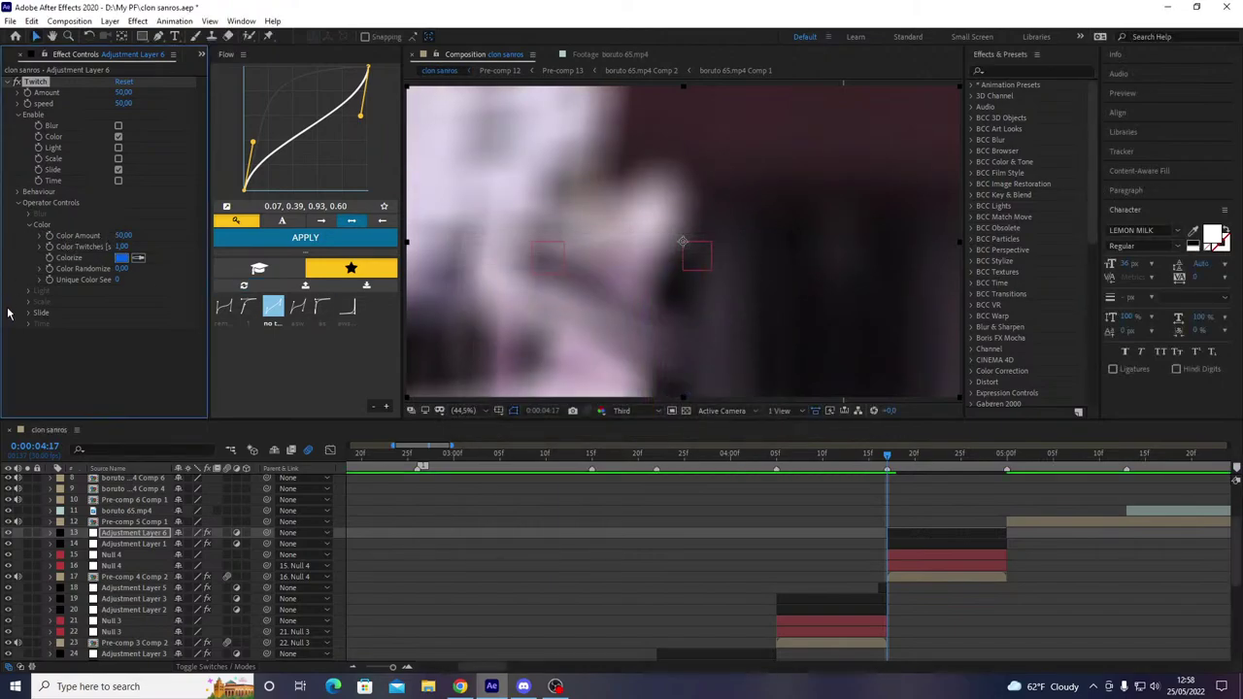
# - Keyframe Adjustment Layer 6's Twitch Amount from 50 at 0:00:04:17 to 0 at 0:00:04:22, shape a steep eased fall-off, and preview
pyautogui.click(30, 313)
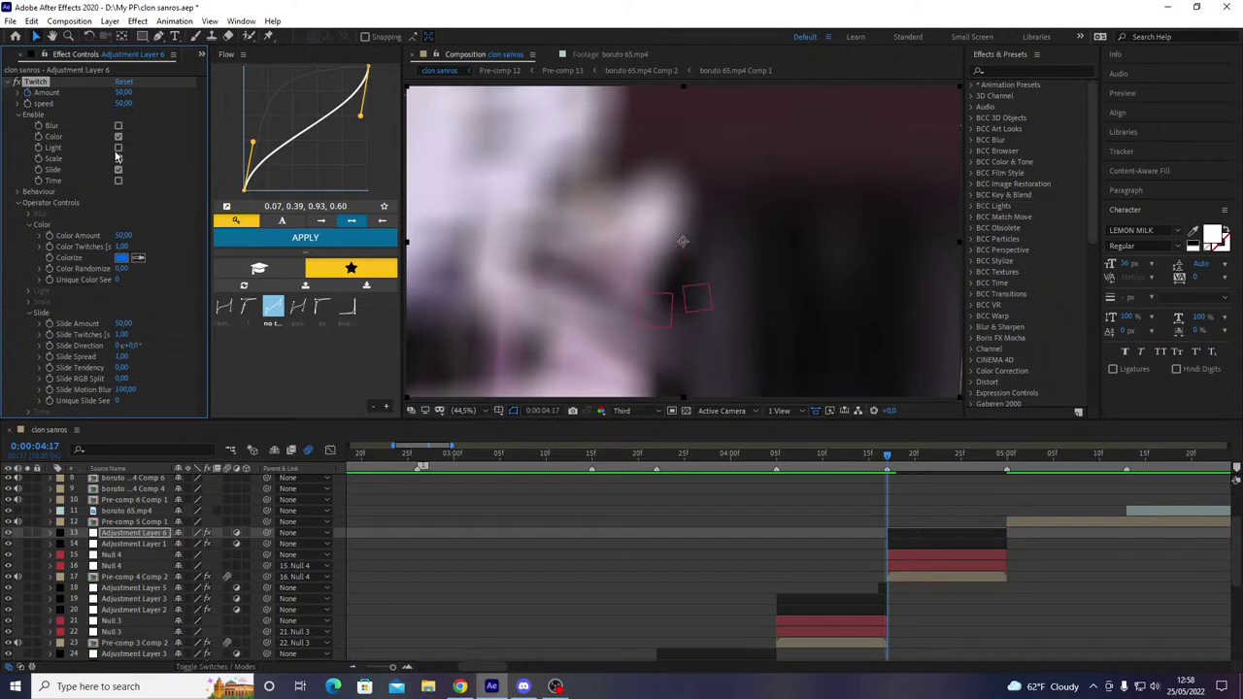
pyautogui.press('o')
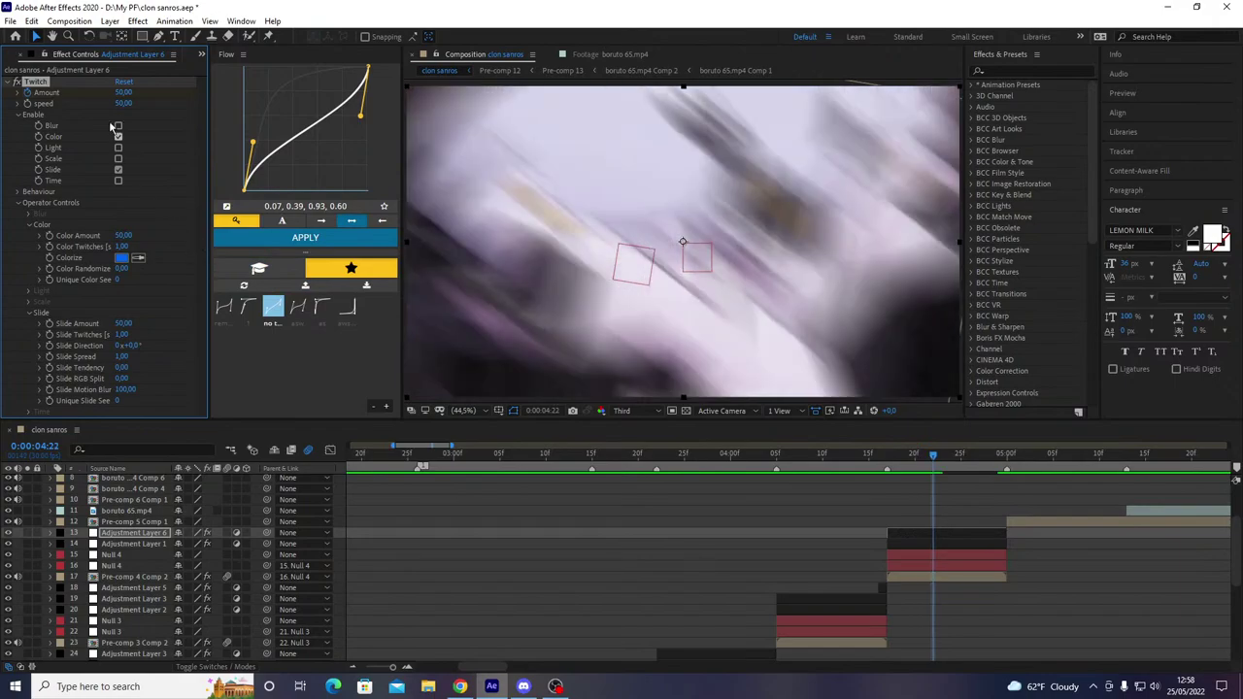
pyautogui.press('u')
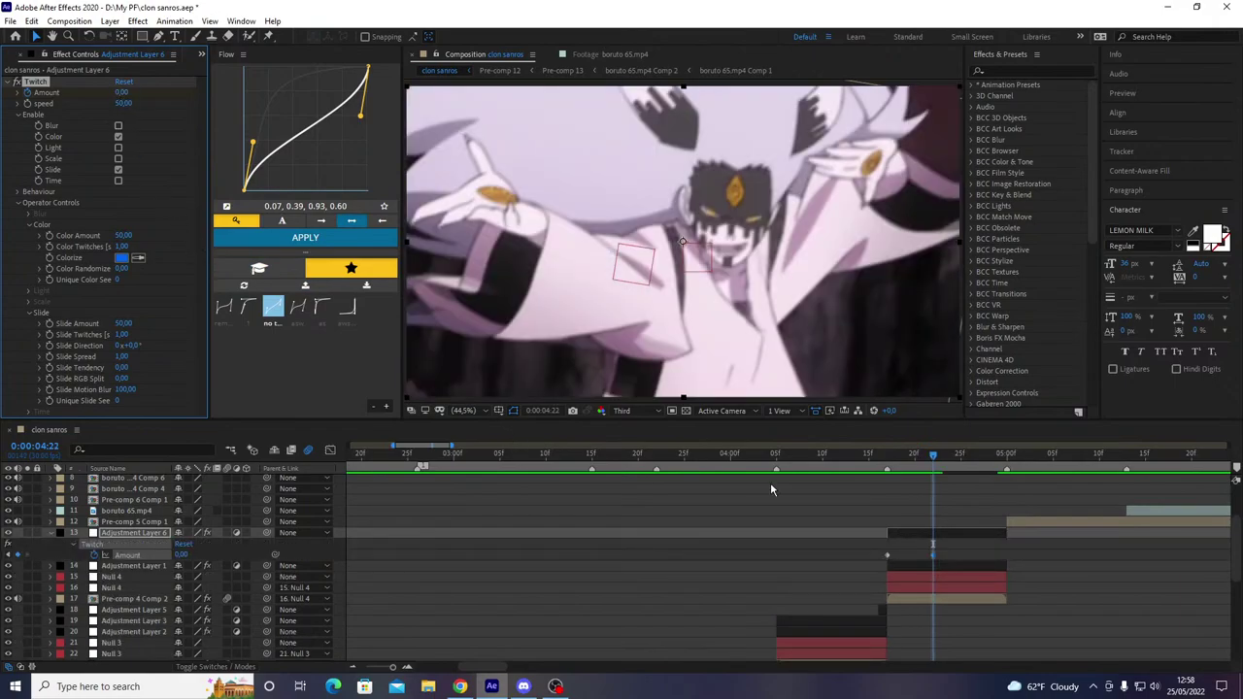
pyautogui.moveTo(852, 536); pyautogui.dragTo(943, 572)
pyautogui.press('F9')
pyautogui.click(310, 452)
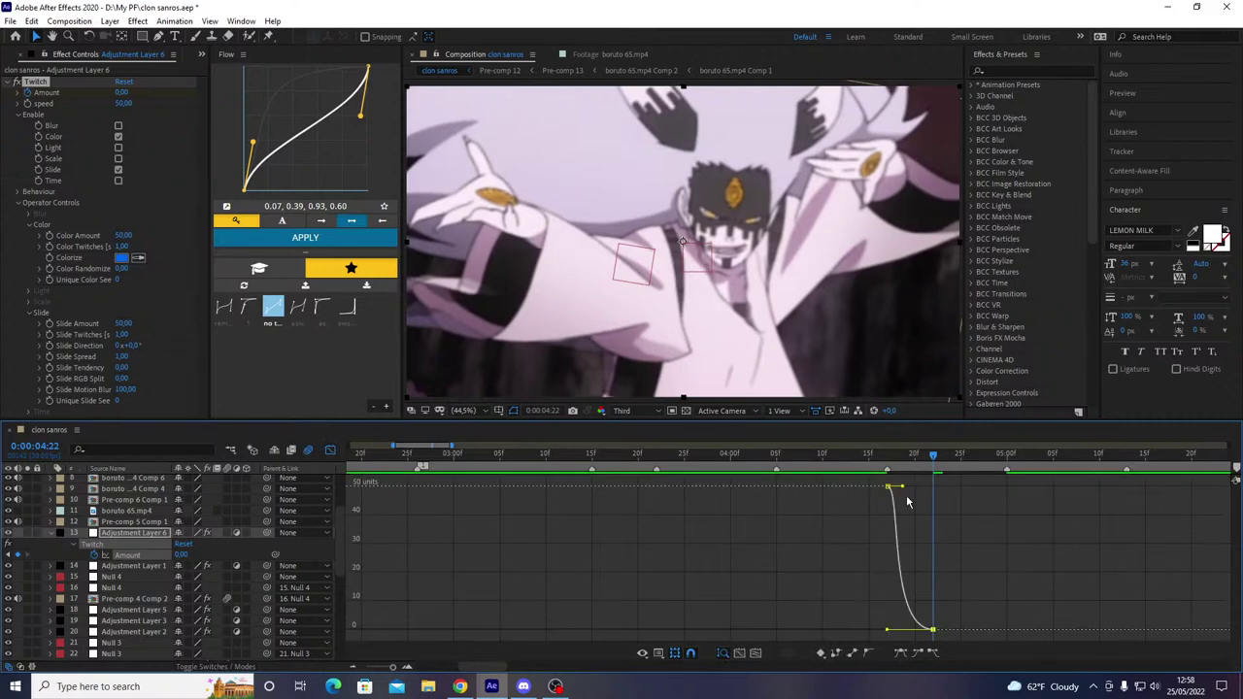
pyautogui.press('space')
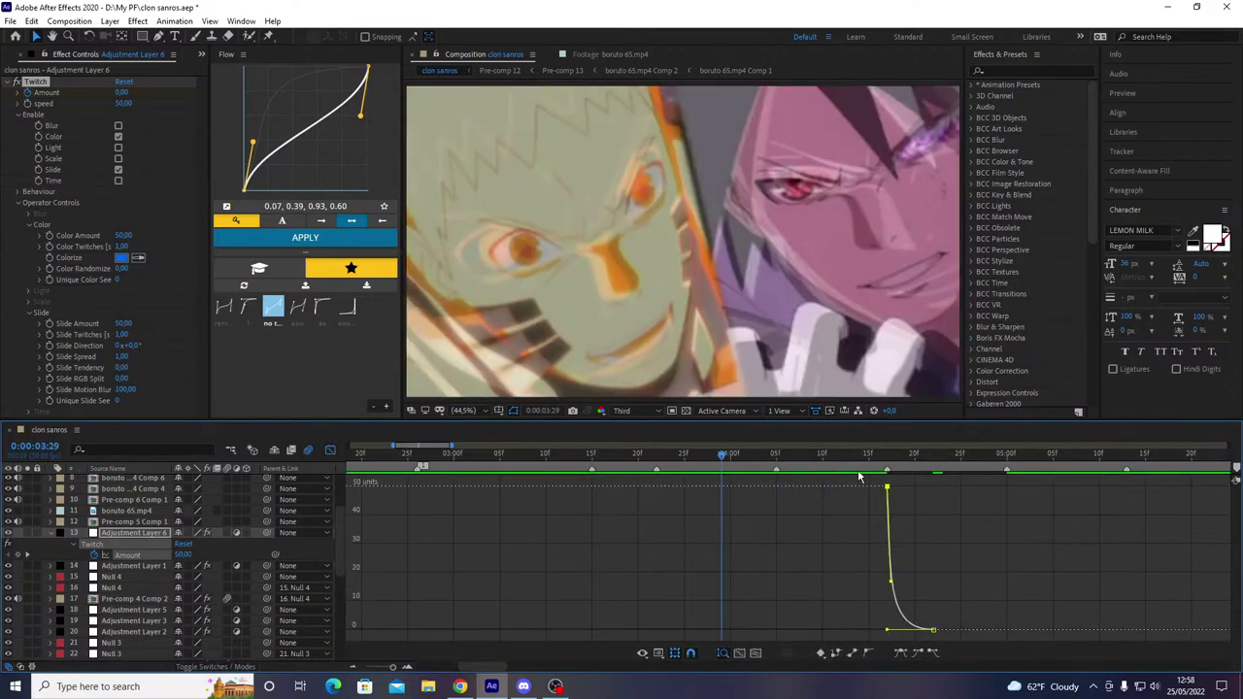
# - Set Adjustment Layer 6's Twitch Colorize colour to red FF0000 and its Unique Color Seed to 168
pyautogui.click(886, 473)
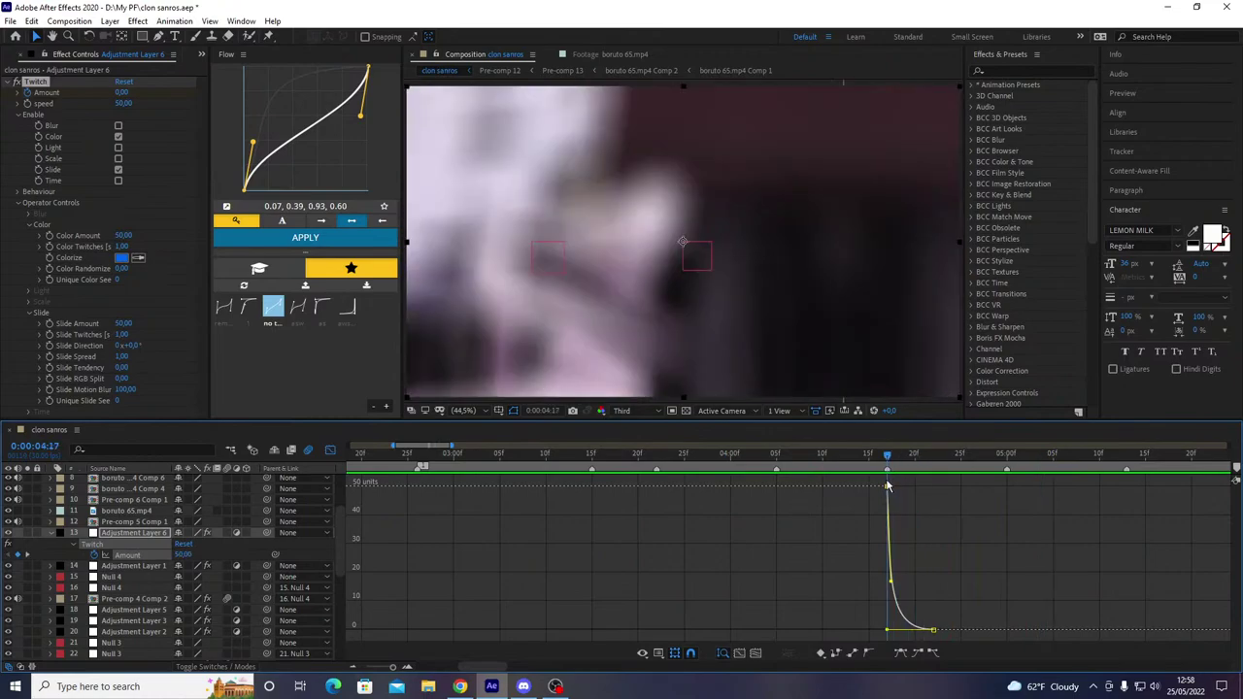
pyautogui.click(116, 281)
pyautogui.hotkey('ctrl', 'z')
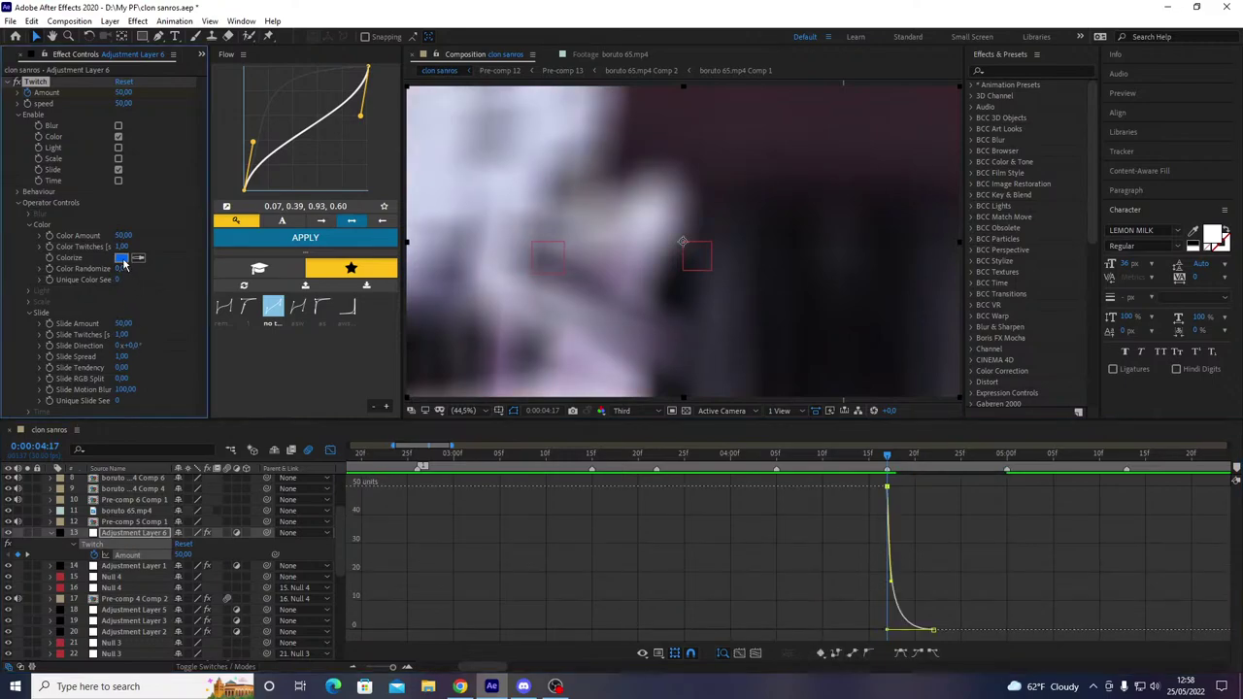
pyautogui.click(122, 259)
pyautogui.moveTo(640, 310); pyautogui.dragTo(665, 240)
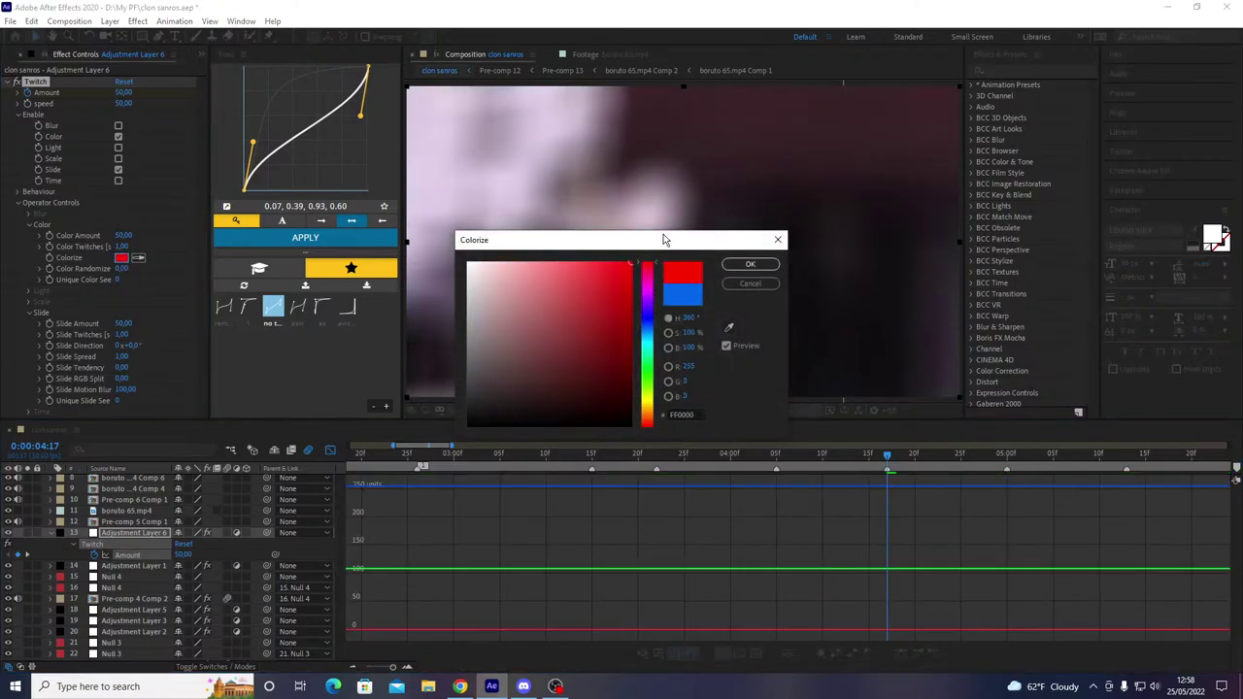
pyautogui.click(749, 264)
pyautogui.moveTo(153, 289); pyautogui.dragTo(233, 283)
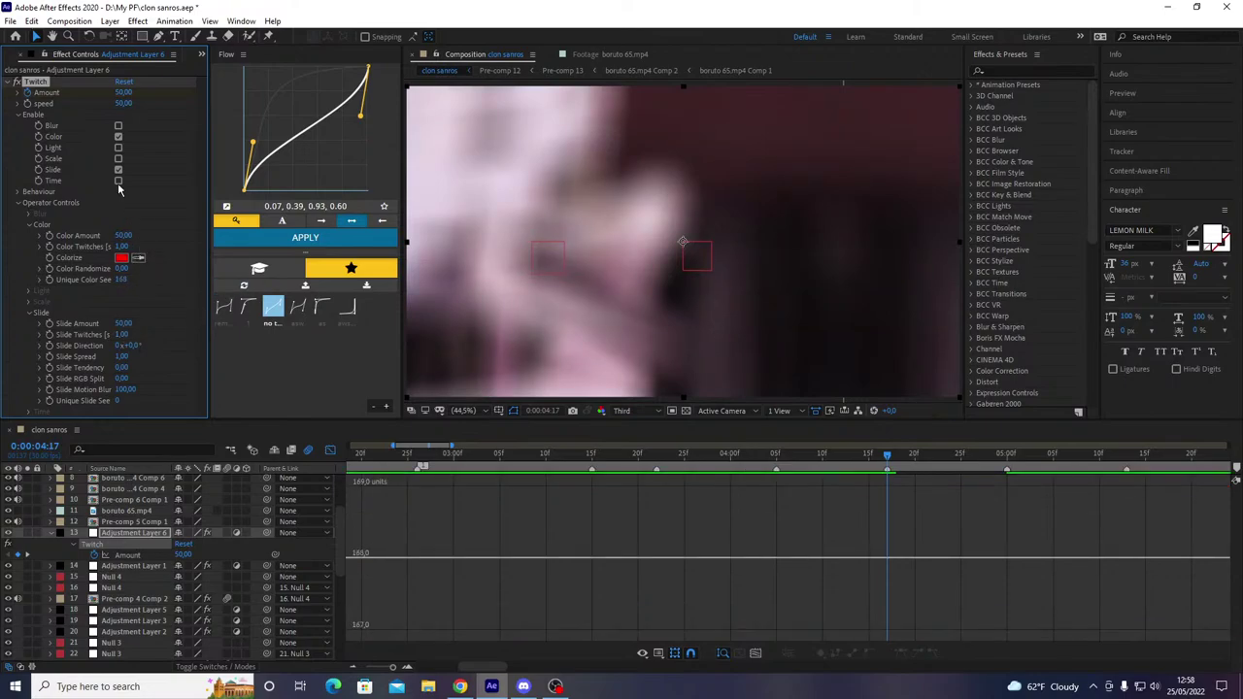
# - Enable Twitch's Light operator on Adjustment Layer 6, set Slide RGB Split to 88, and preview the transition
pyautogui.click(118, 147)
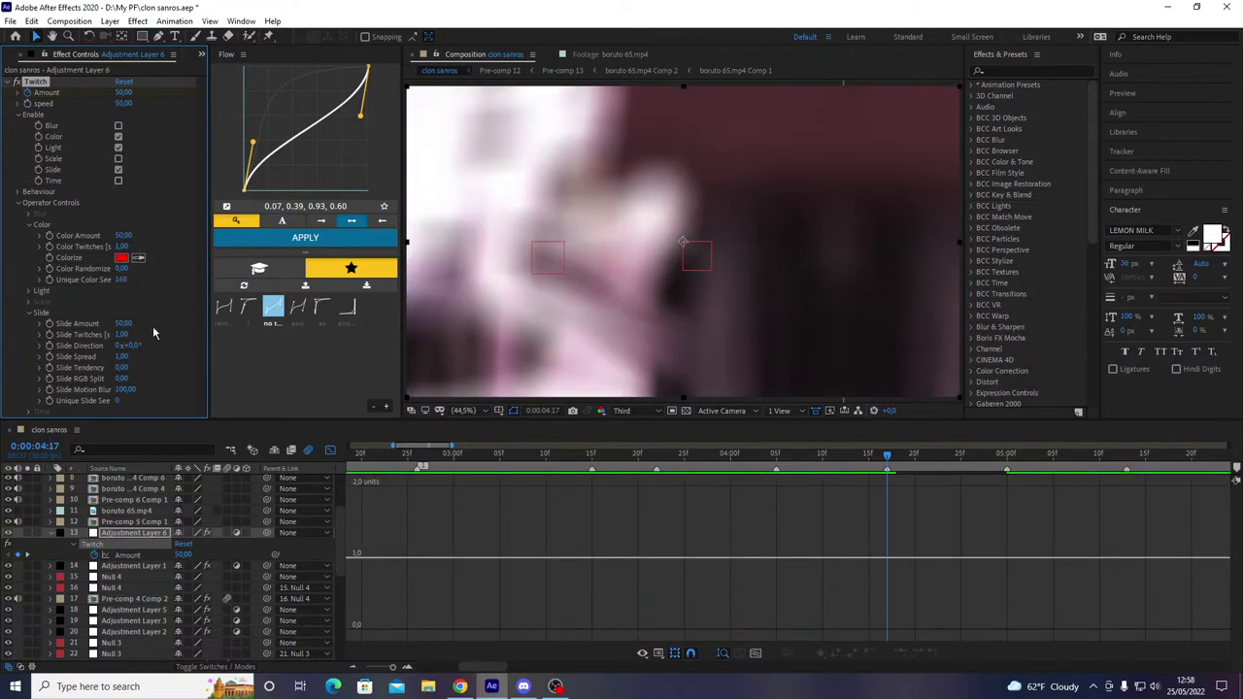
pyautogui.moveTo(122, 379); pyautogui.dragTo(178, 385)
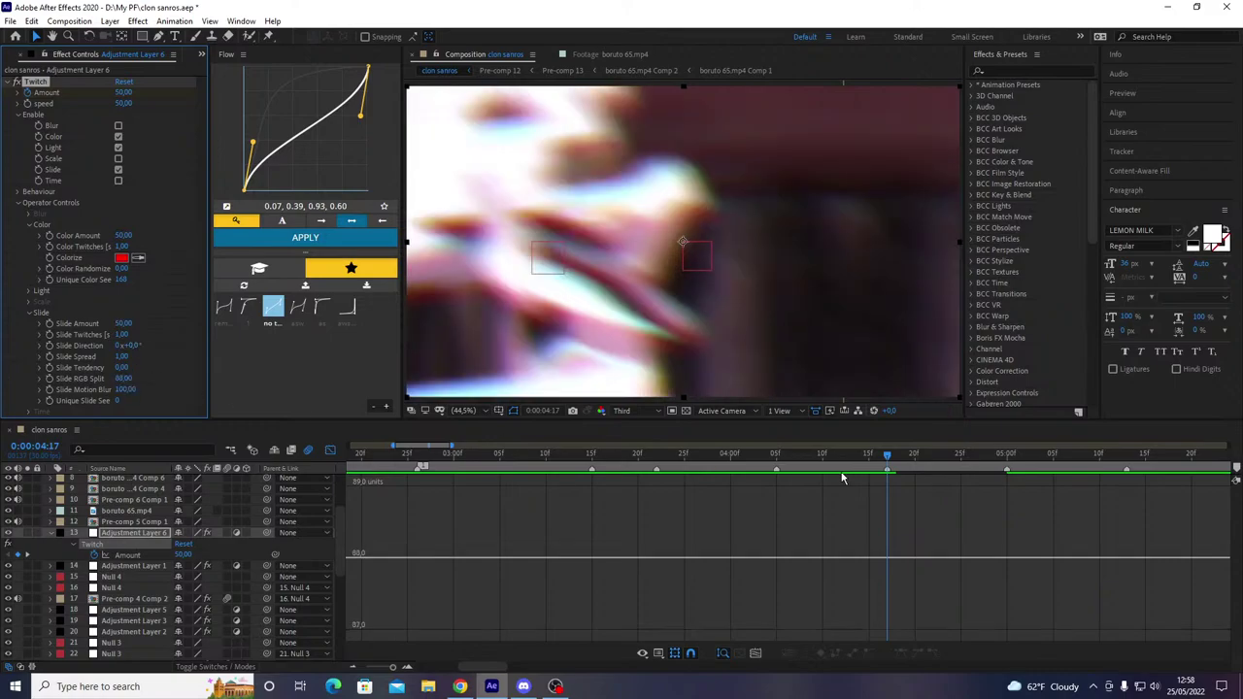
pyautogui.moveTo(858, 459); pyautogui.dragTo(903, 487)
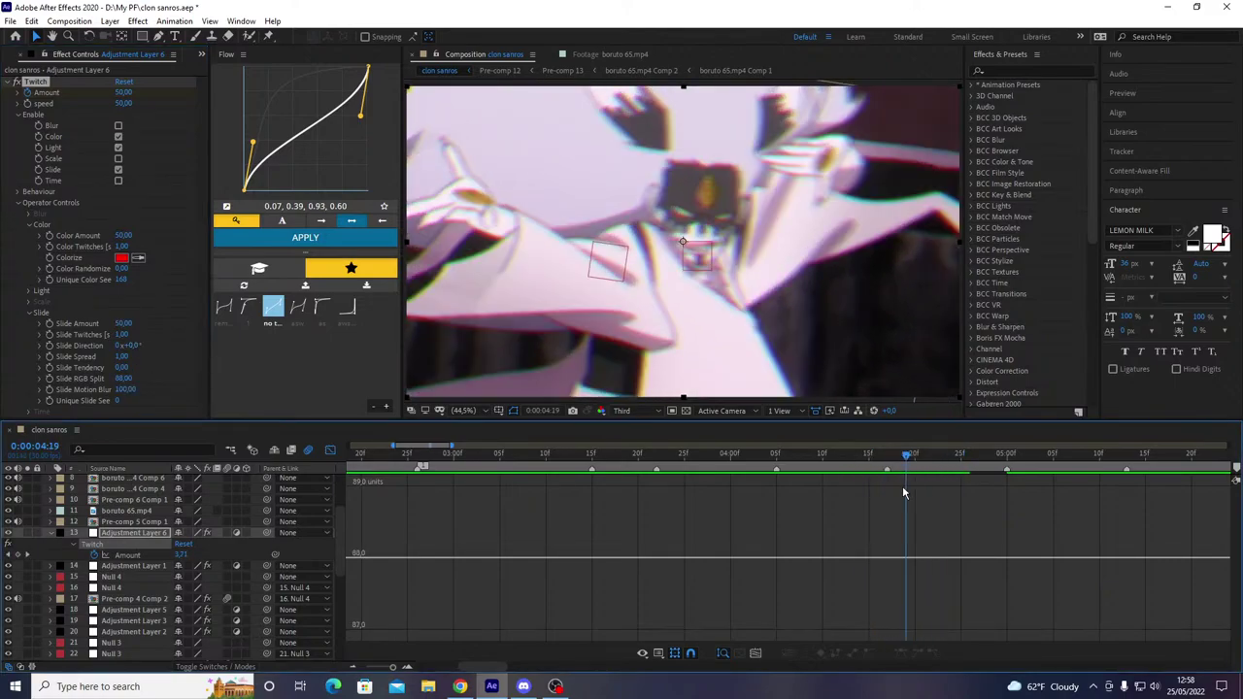
pyautogui.press('space')
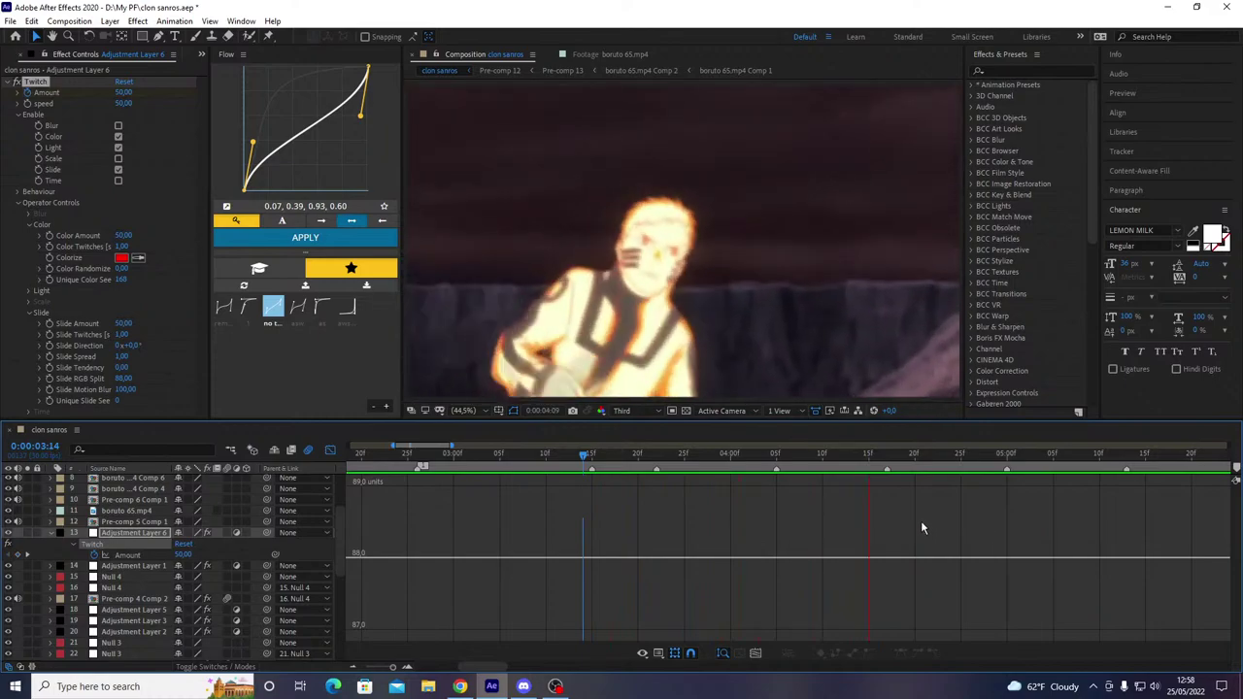
pyautogui.press('space')
# - Check Adjustment Layer 6's Twitch Amount keyframes and play the transitions from 0:00:03:21
pyautogui.click(331, 450)
pyautogui.moveTo(938, 460)
pyautogui.mouseDown()
pyautogui.moveTo(893, 477)
pyautogui.moveTo(952, 480)
pyautogui.mouseUp()
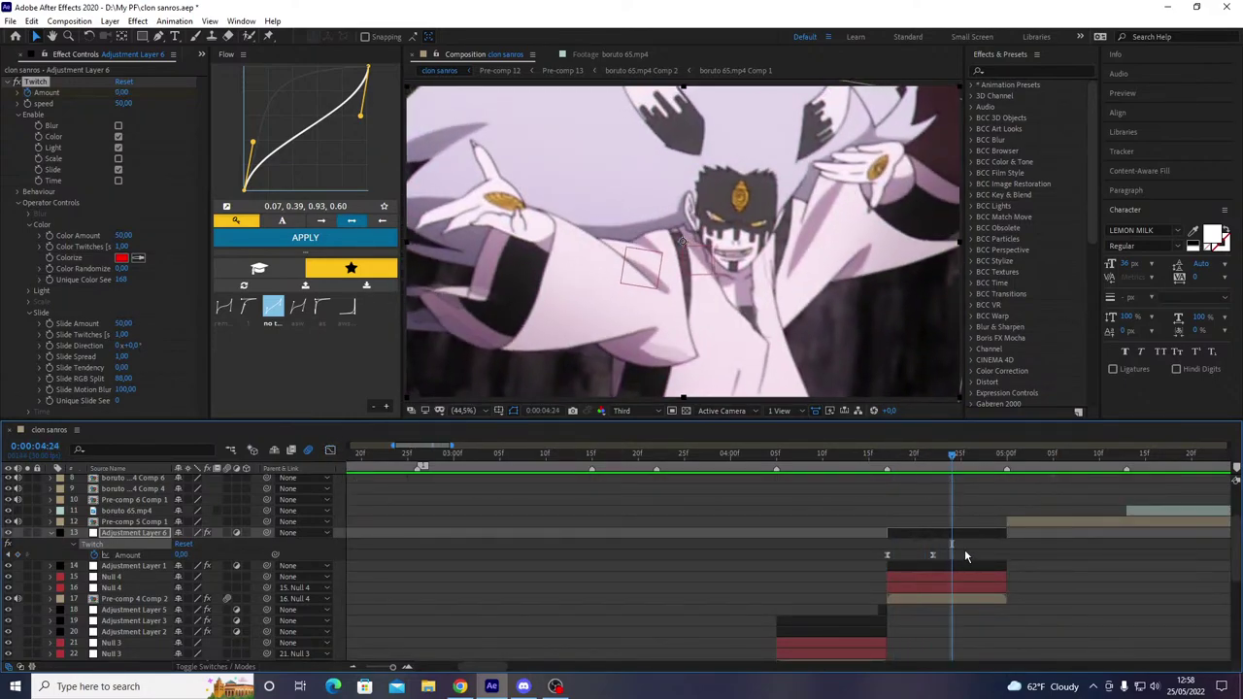
pyautogui.click(933, 554)
pyautogui.moveTo(936, 557); pyautogui.dragTo(880, 561)
pyautogui.press('u')
pyautogui.moveTo(915, 456); pyautogui.dragTo(647, 476)
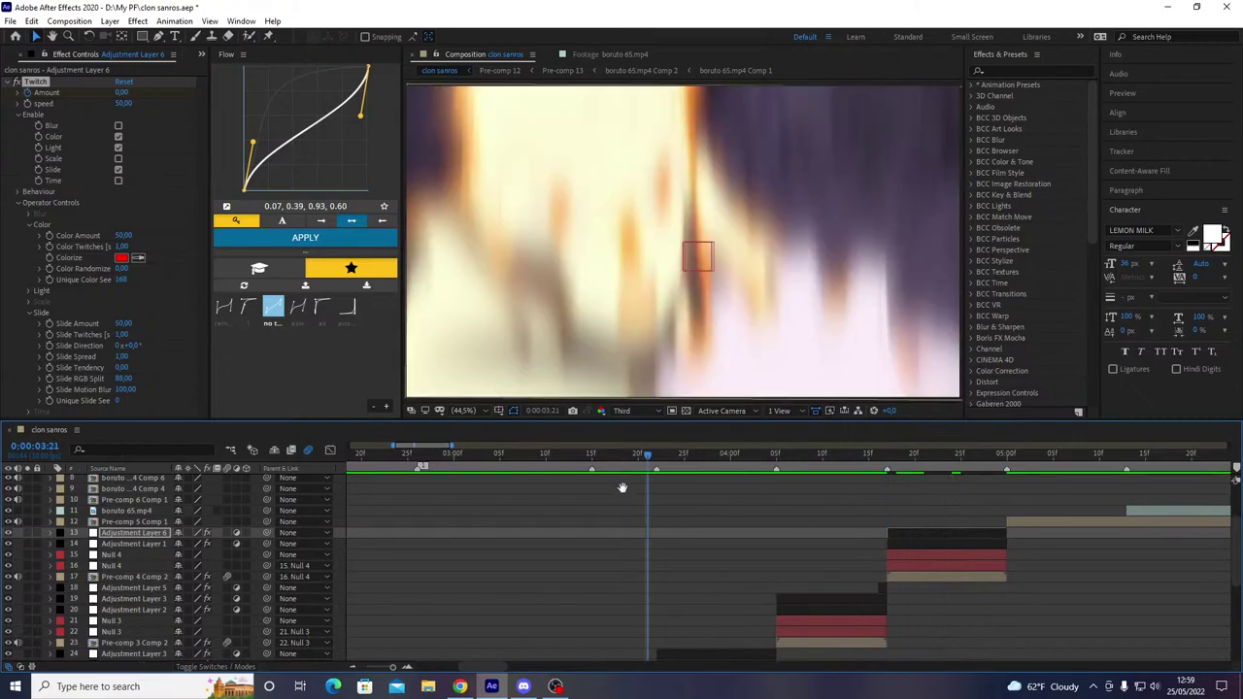
pyautogui.press('space')
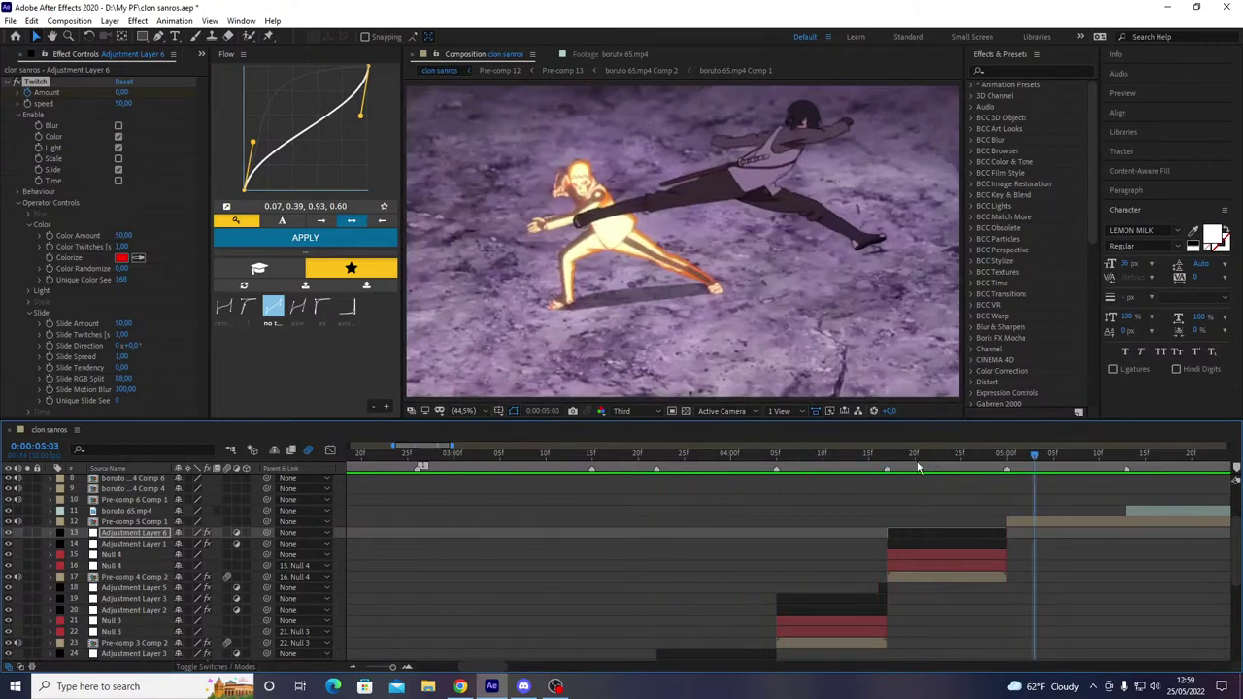
# - Duplicate the directional blur Adjustment Layer 4, place the copy above Adjustment Layer 6 so it ends at 0:00:05:00, and preview
pyautogui.click(1002, 476)
pyautogui.scroll(-3, 664, 585)
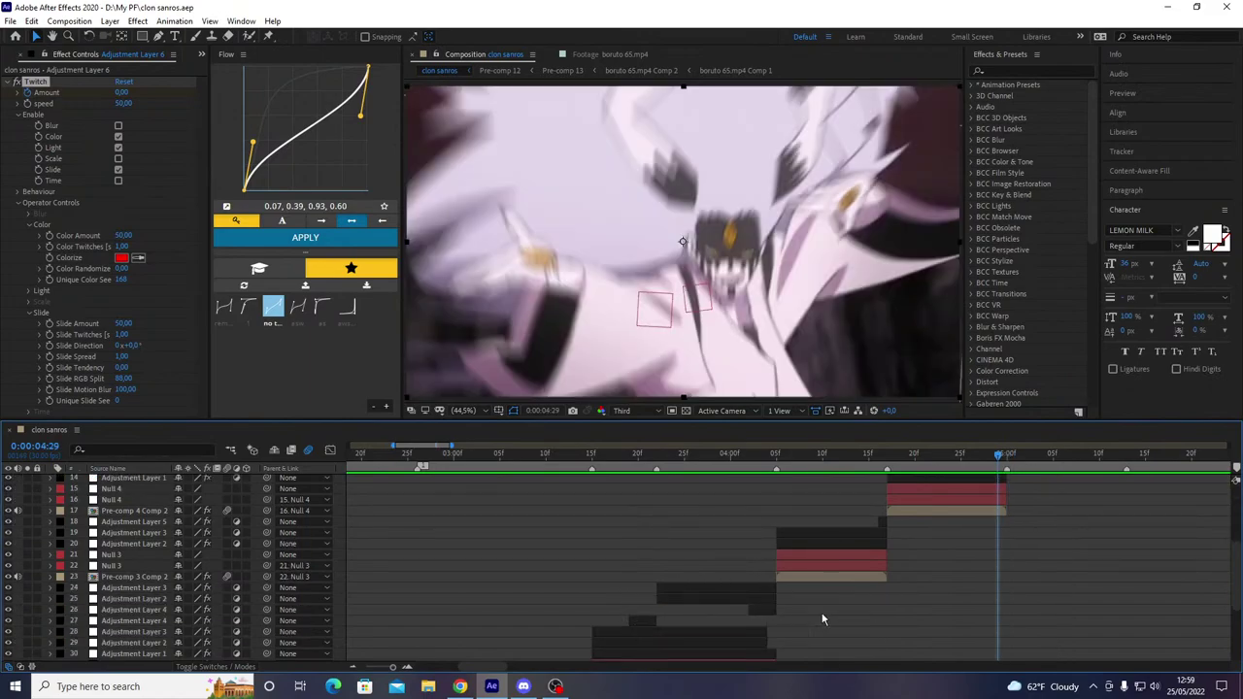
pyautogui.click(771, 610)
pyautogui.hotkey('ctrl', 'd')
pyautogui.press('[')
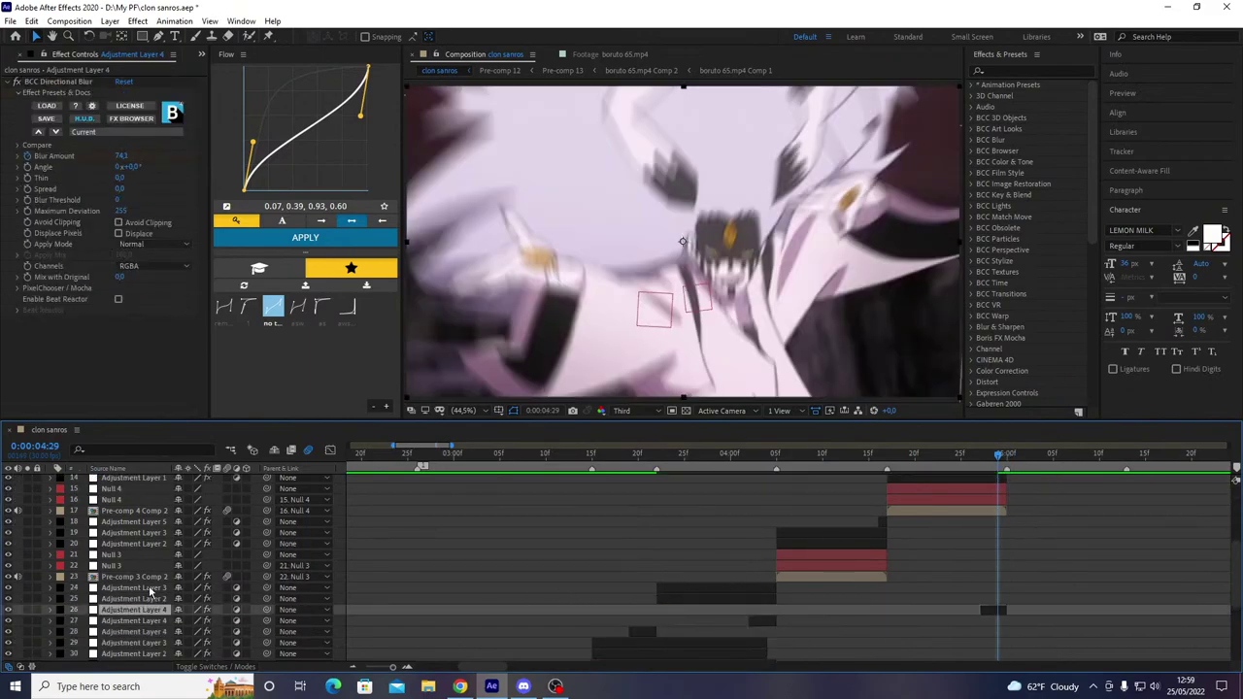
pyautogui.moveTo(137, 612); pyautogui.dragTo(141, 553)
pyautogui.moveTo(970, 480); pyautogui.dragTo(379, 502)
pyautogui.press('space')
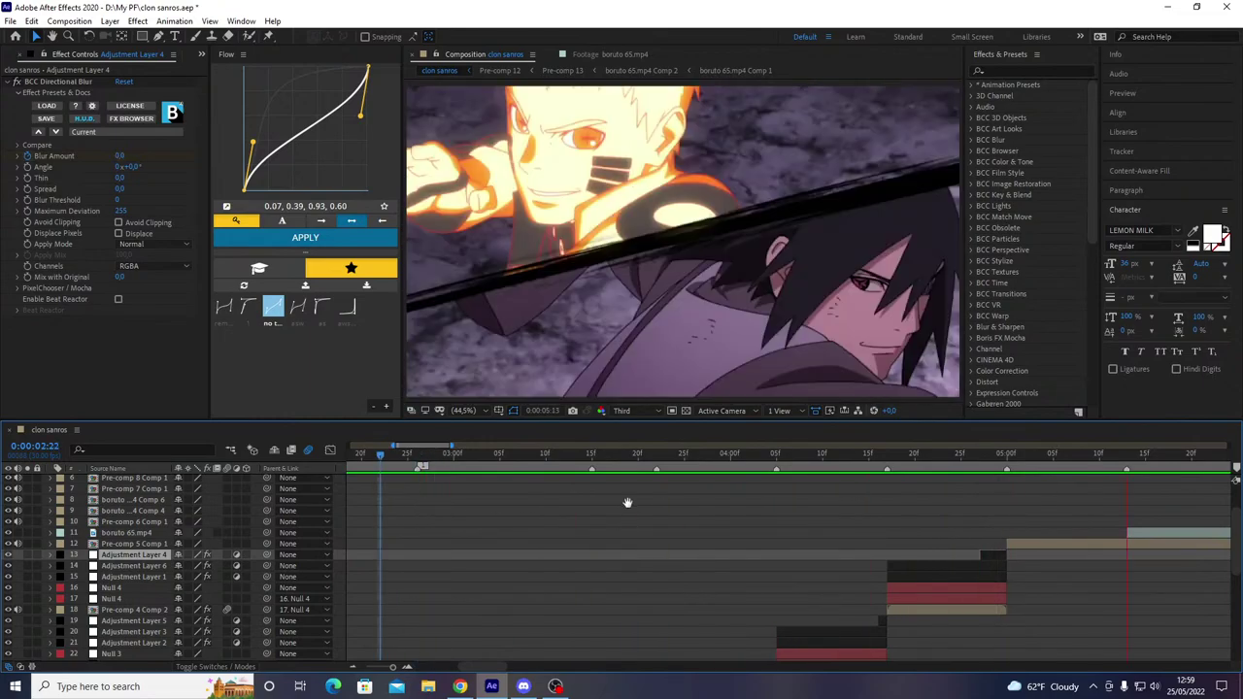
pyautogui.press('space')
# - Set the upper Null 4's Rotation at 0:00:05:00 to -45° and apply the saved 1.00, 0.03, 1.00, 0.02 Flow curve
pyautogui.moveTo(961, 456); pyautogui.dragTo(988, 456)
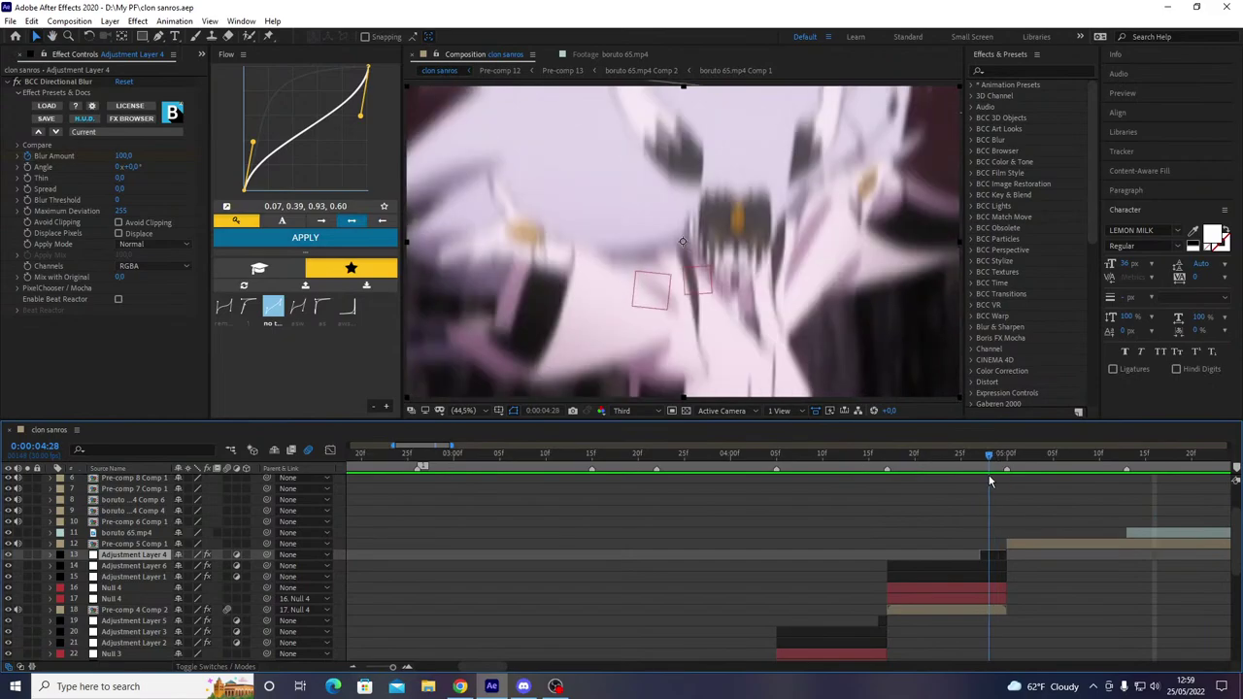
pyautogui.click(1000, 590)
pyautogui.press('r')
pyautogui.press('pagedown')
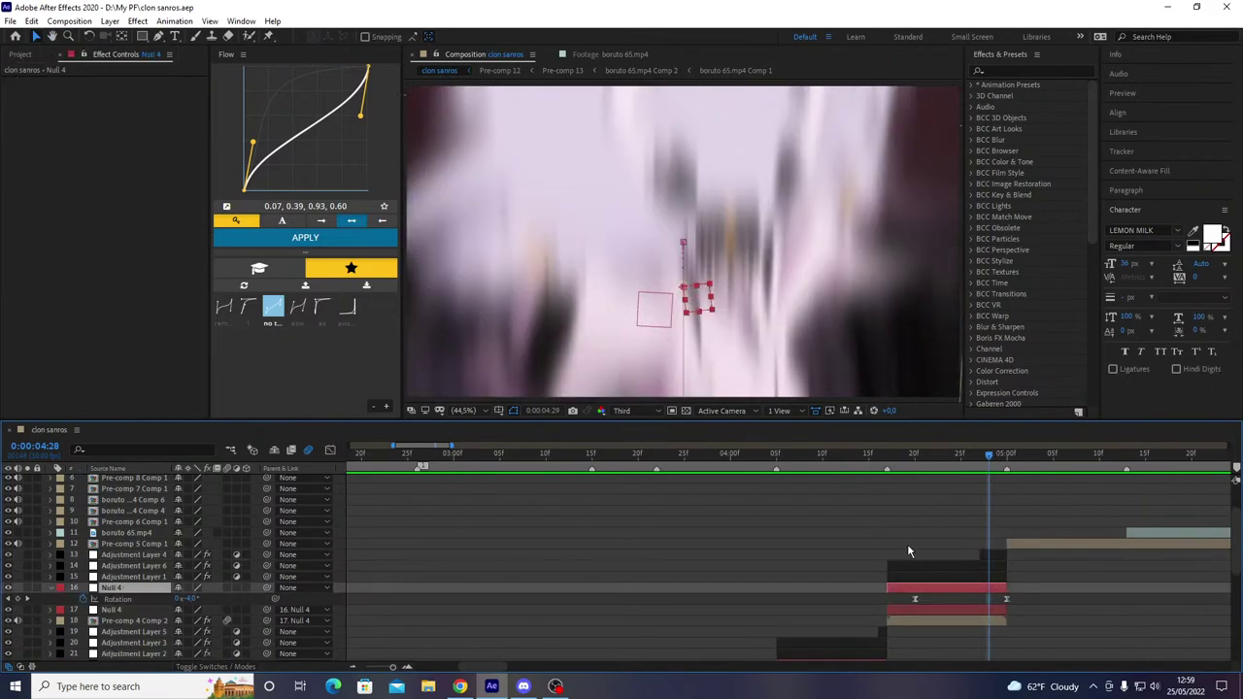
pyautogui.press('pagedown')
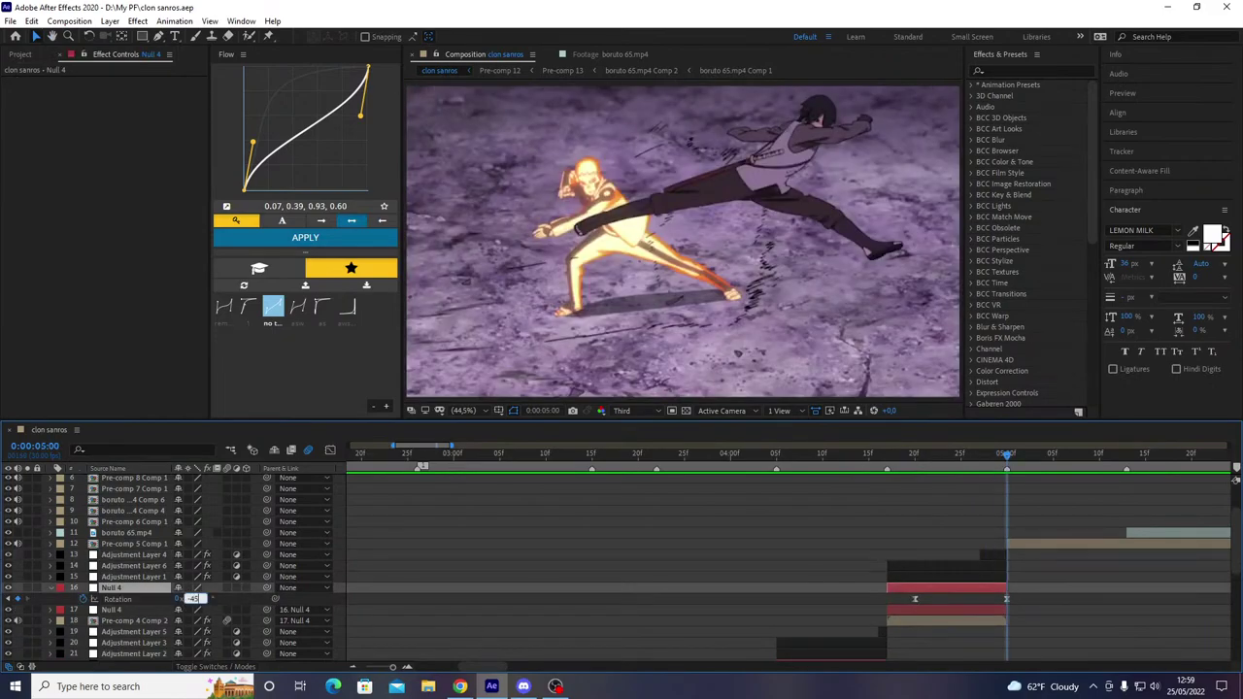
pyautogui.press('Return')
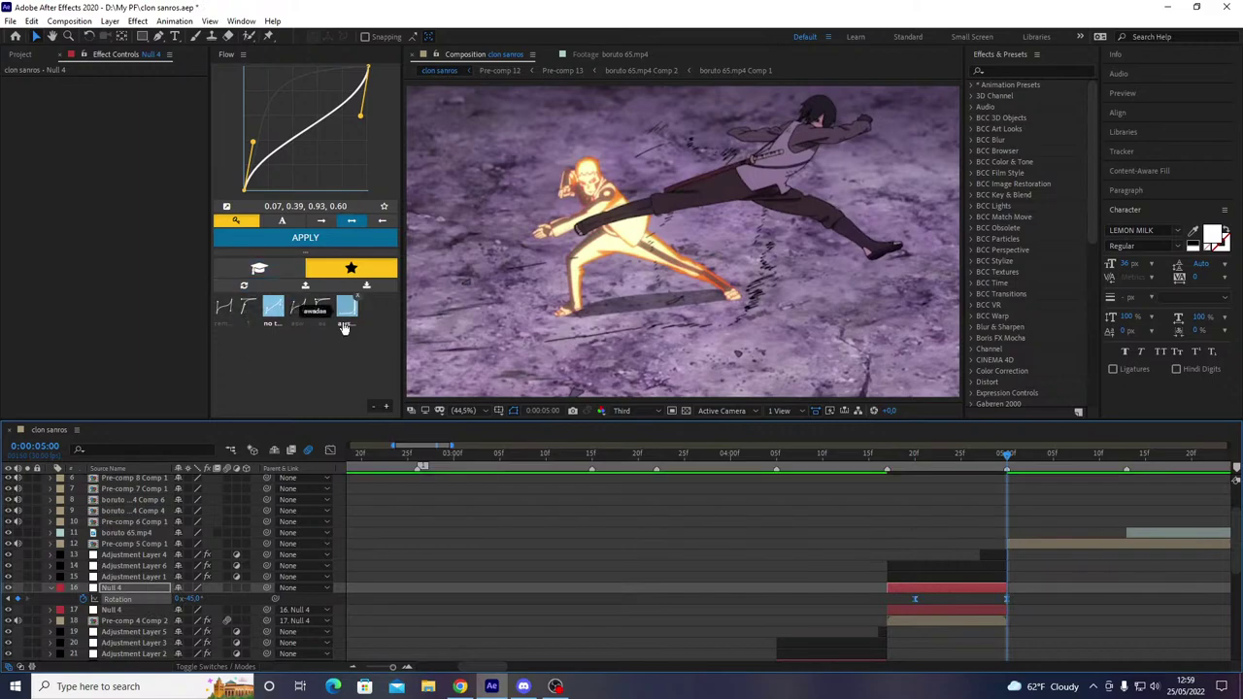
pyautogui.click(343, 326)
pyautogui.press('space')
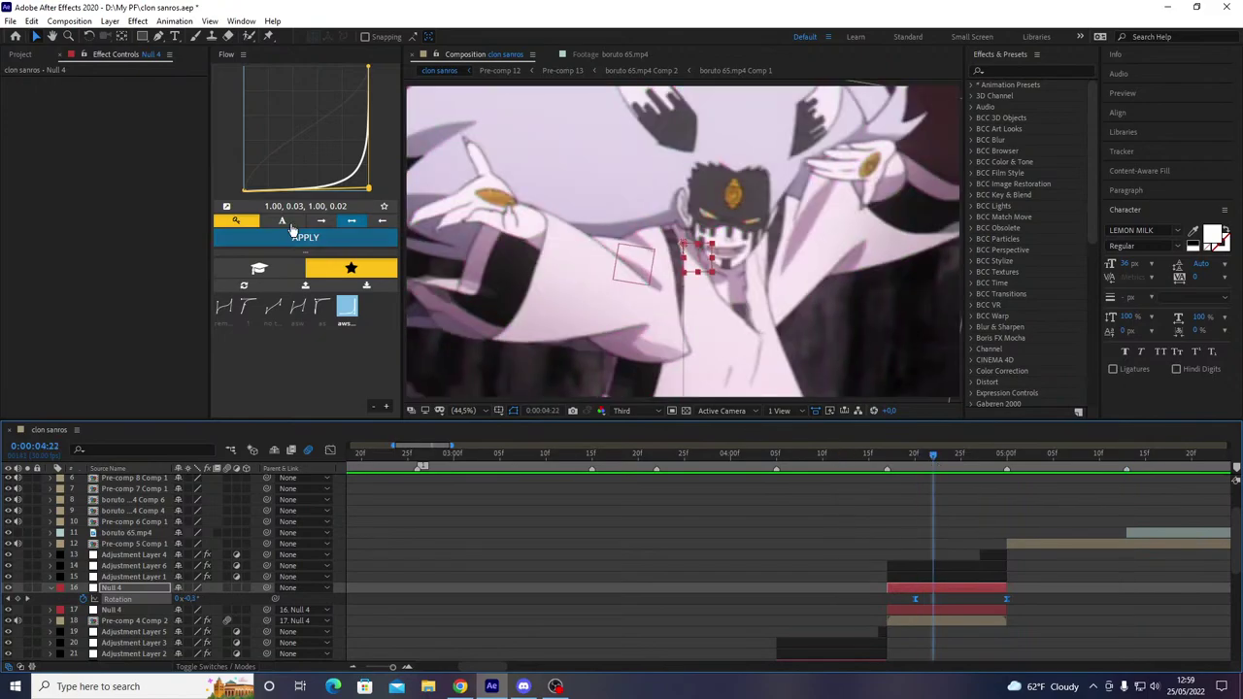
# - Reshape Null 4's rotation curve in Flow to 1.00, 0.03, 1.00, 0.19, and save it as preset asda
pyautogui.moveTo(370, 194); pyautogui.dragTo(384, 192)
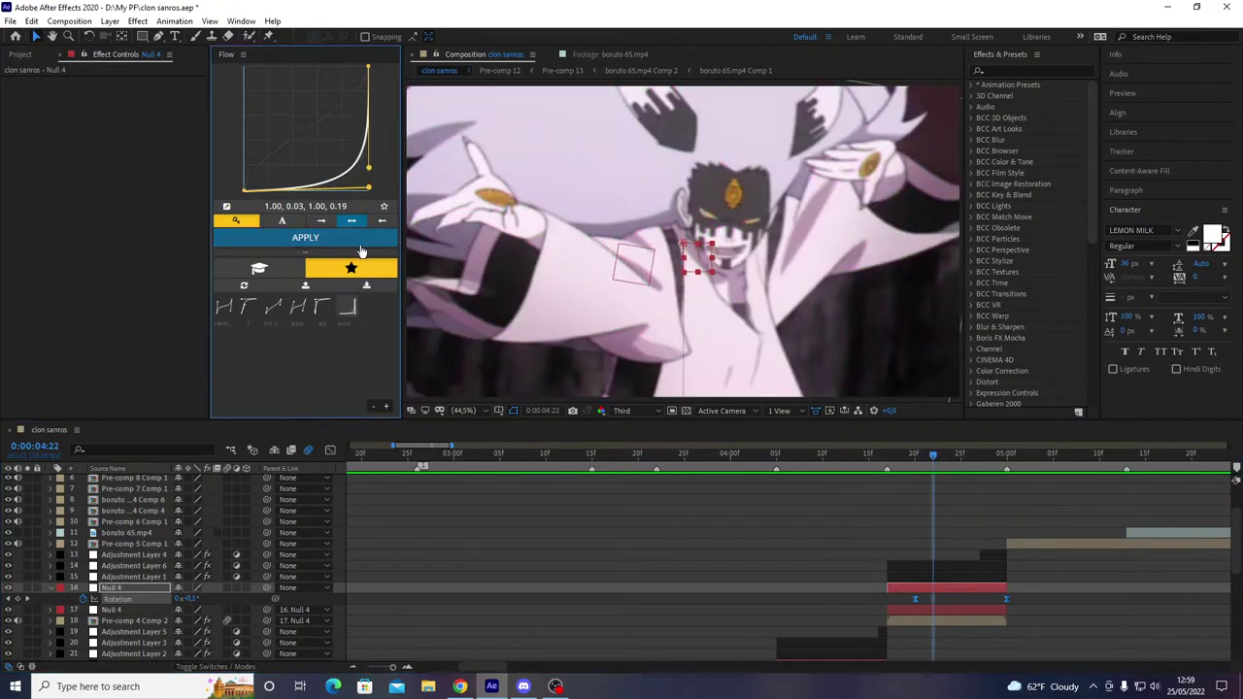
pyautogui.click(384, 207)
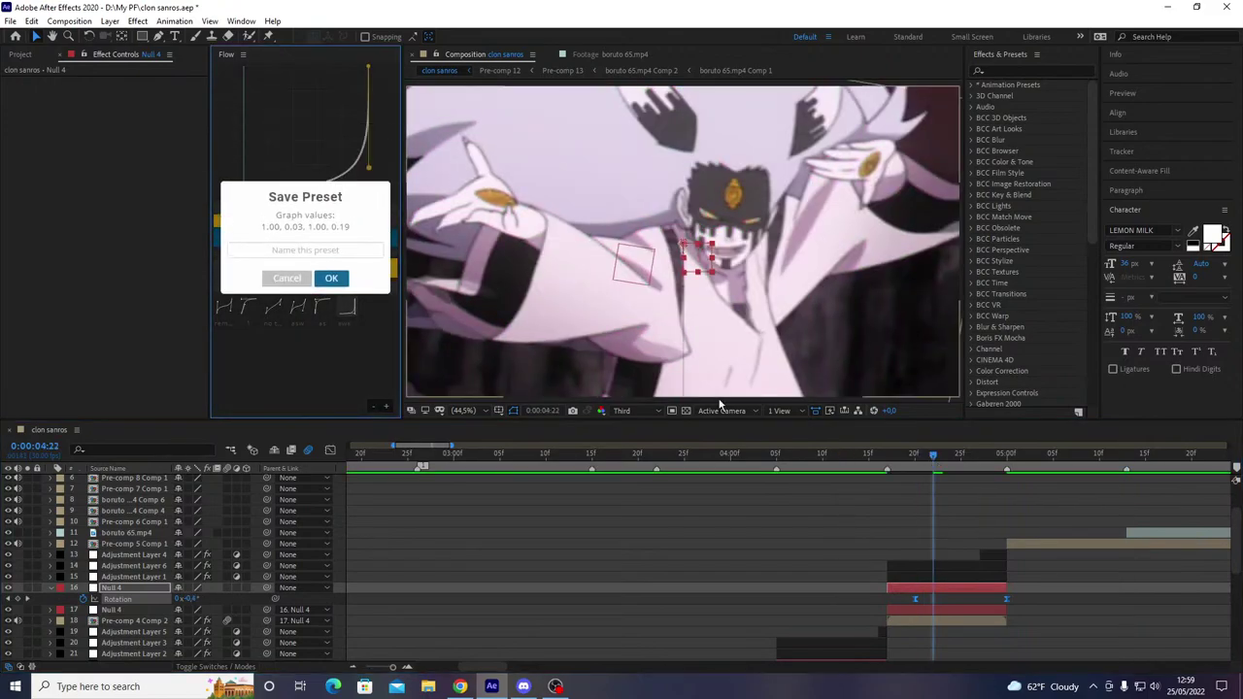
pyautogui.click(332, 279)
pyautogui.click(307, 286)
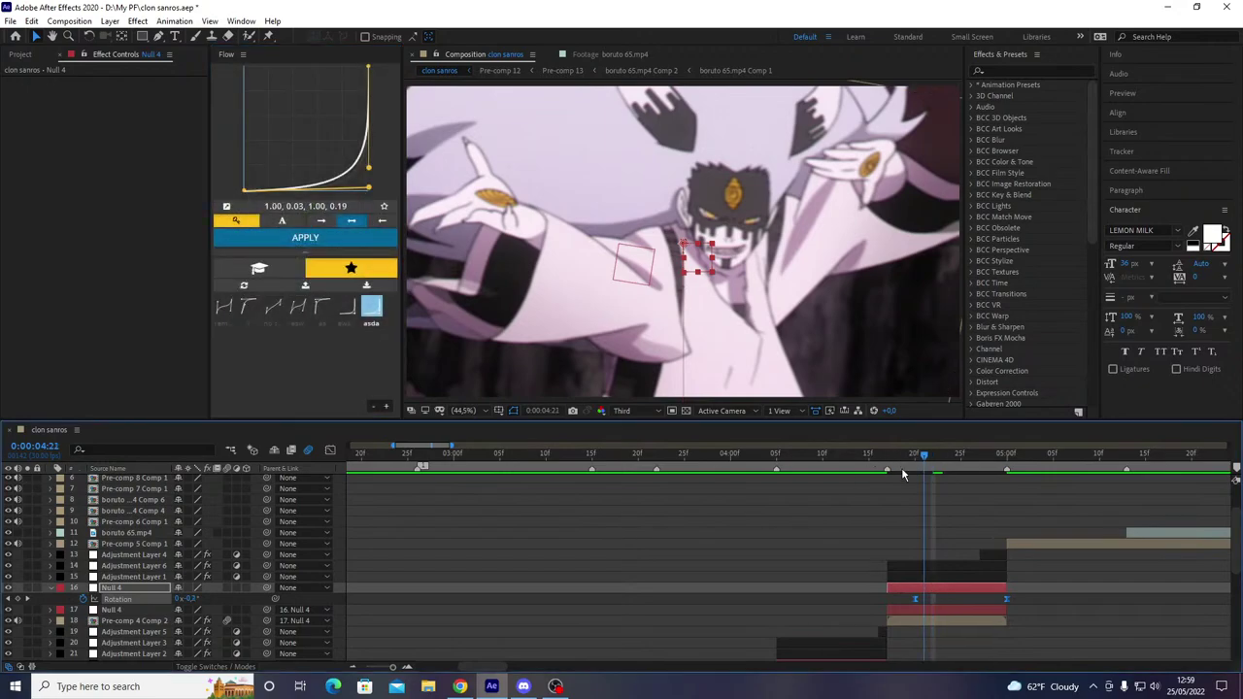
# - Preview the transitions leading through Null 4's rotation up to the next clip, and save the project
pyautogui.press('space')
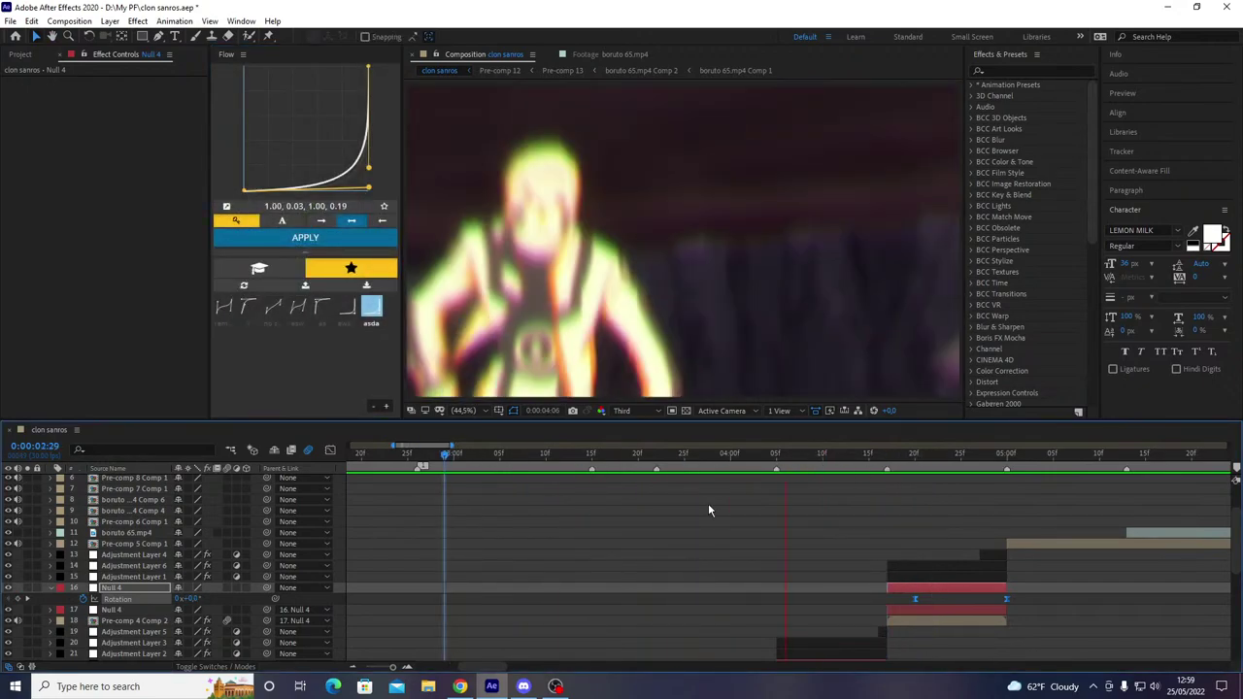
pyautogui.press('space')
pyautogui.moveTo(1129, 455); pyautogui.dragTo(641, 522)
pyautogui.press('space')
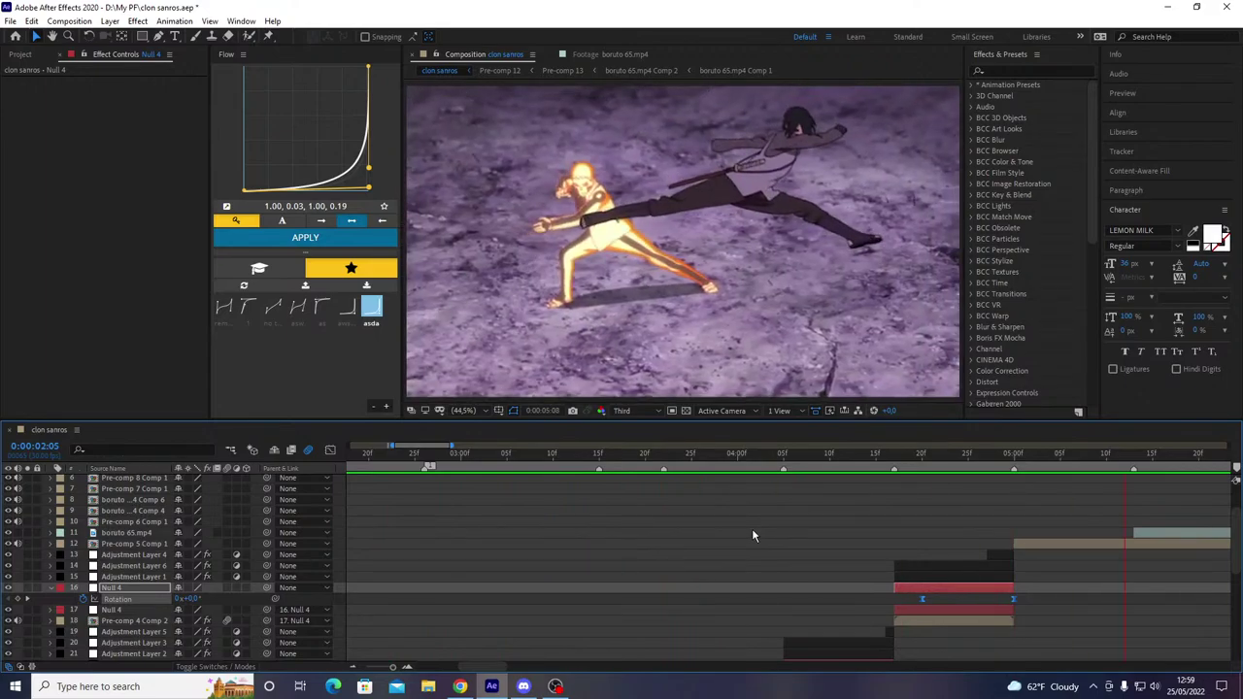
pyautogui.press('space')
pyautogui.hotkey('ctrl', 's')
# - Pre-compose Pre-comp 5 Comp 1 and boruto 65.mp4 at 0:00:05:00 as Pre-comp 14 and open that composition
pyautogui.moveTo(854, 454); pyautogui.dragTo(929, 607)
pyautogui.moveTo(863, 586); pyautogui.dragTo(727, 587)
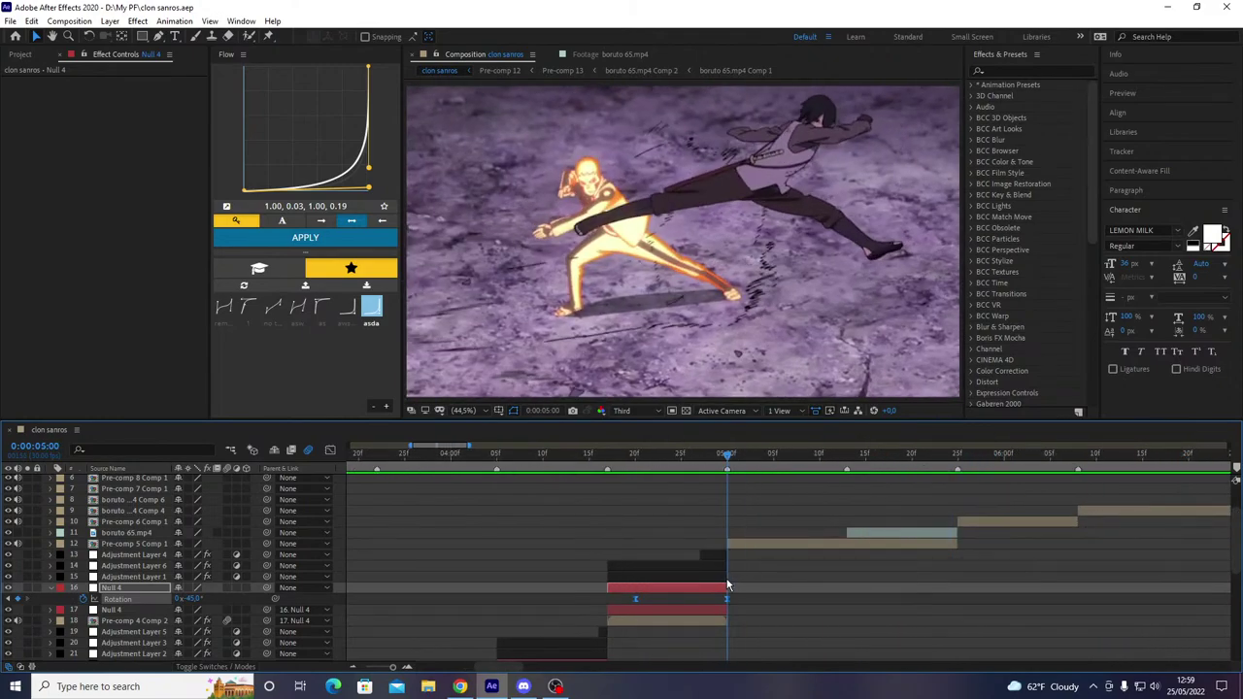
pyautogui.click(757, 545)
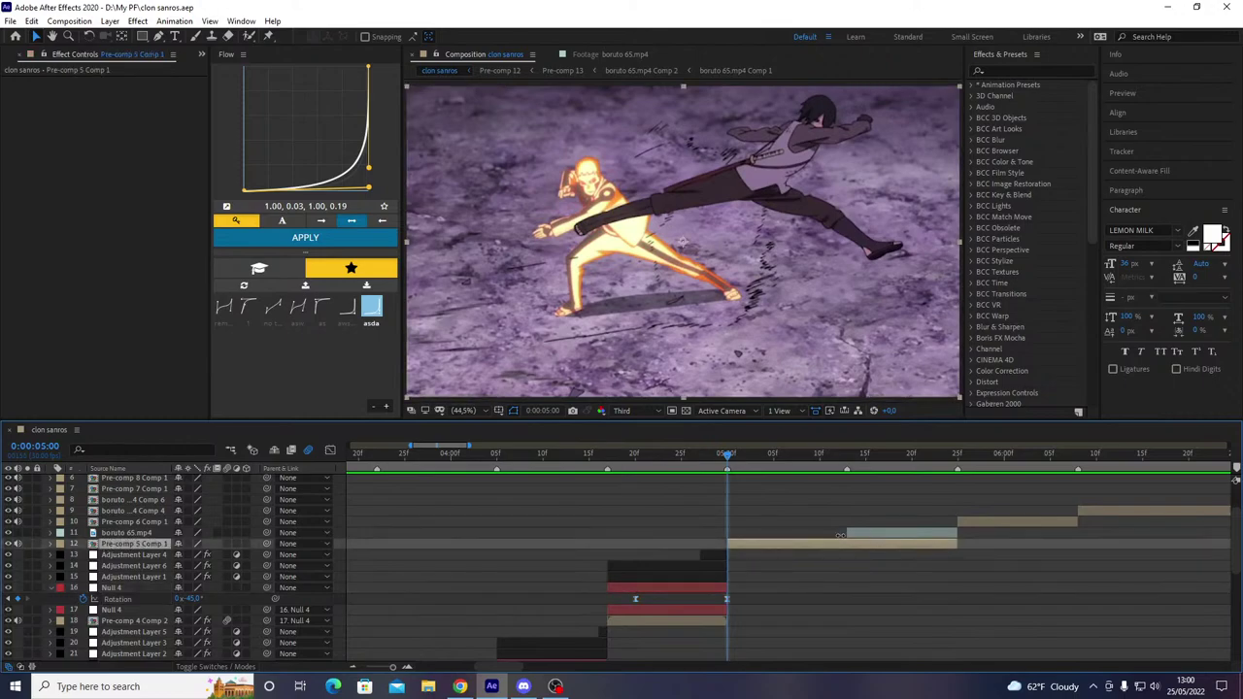
pyautogui.keyDown('shift'); pyautogui.click(860, 532); pyautogui.keyUp('shift')
pyautogui.hotkey('ctrl', 'shift', 'c')
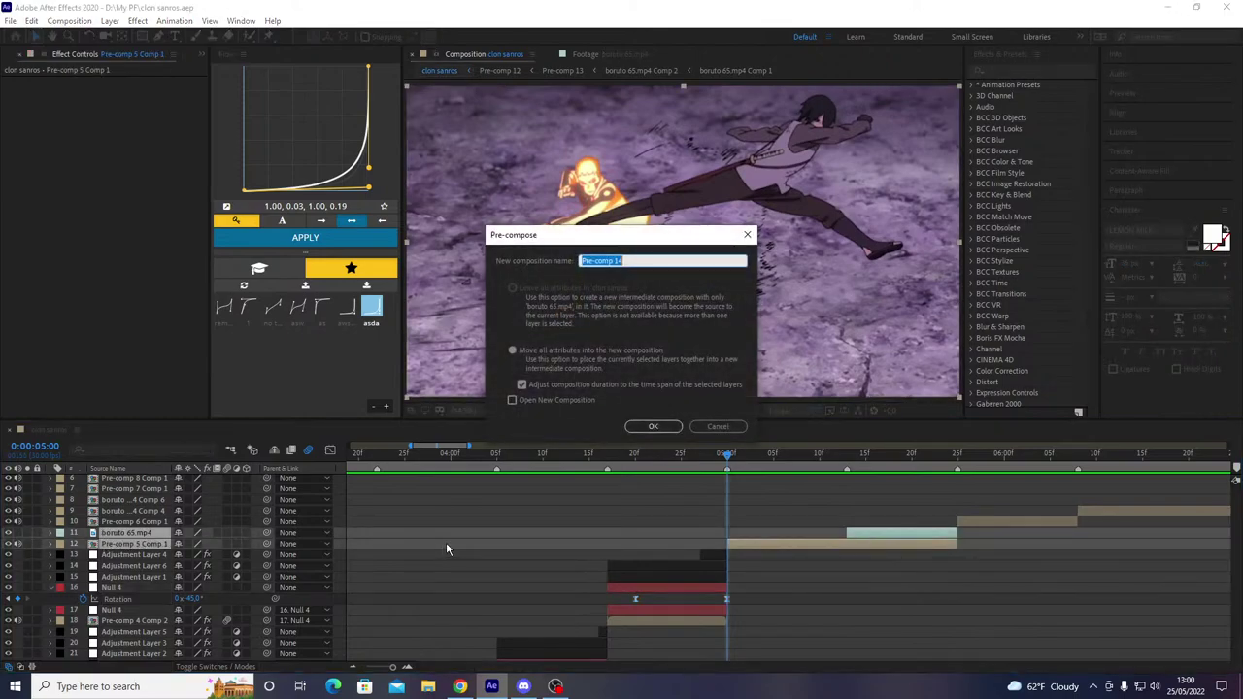
pyautogui.press('Return')
pyautogui.doubleClick(736, 534)
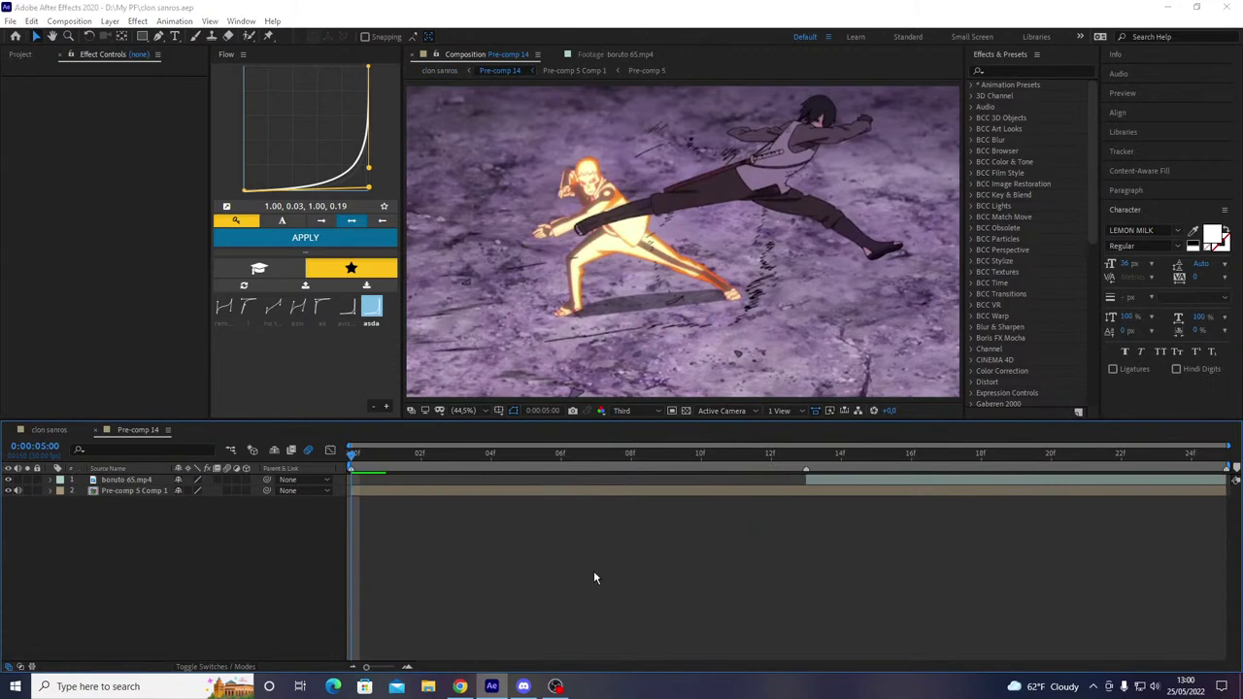
# - Switch to Discord and view the profile of a member in the Voice 1 channel
pyautogui.hotkey('alt', 'Tab')
pyautogui.hotkey('alt', 'Tab')
pyautogui.hotkey('alt', 'Tab')
pyautogui.hotkey('alt', 'Tab')
pyautogui.hotkey('alt', 'Tab')
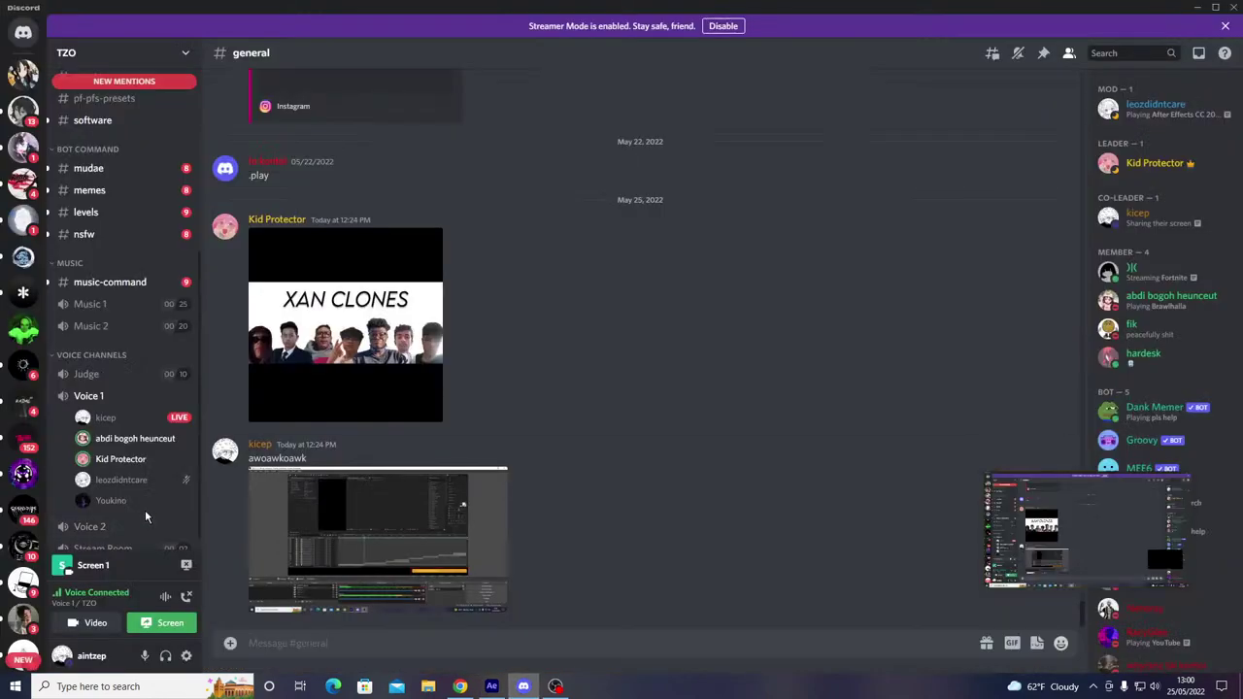
pyautogui.click(117, 445)
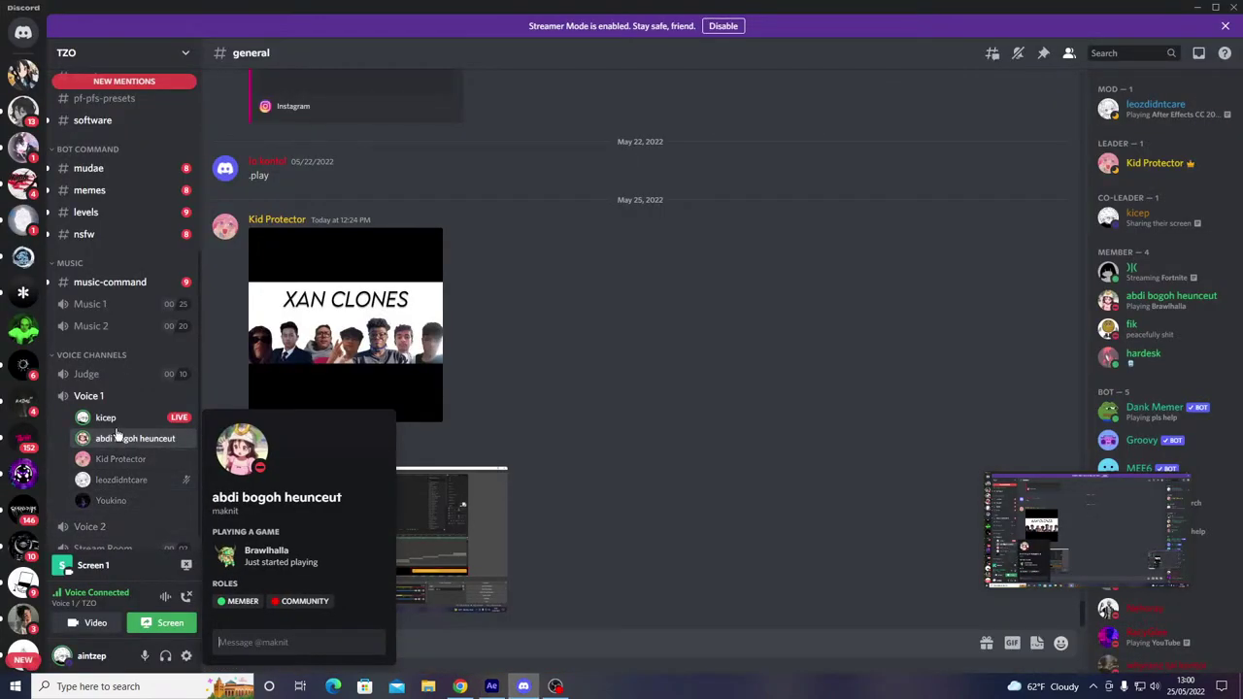
# - Switch back from Discord to After Effects with Pre-comp 14 open
pyautogui.rightClick(117, 442)
pyautogui.hotkey('alt', 'Tab')
pyautogui.hotkey('alt', 'Tab')
pyautogui.hotkey('alt', 'Tab')
pyautogui.hotkey('alt', 'Tab')
pyautogui.hotkey('alt', 'Tab')
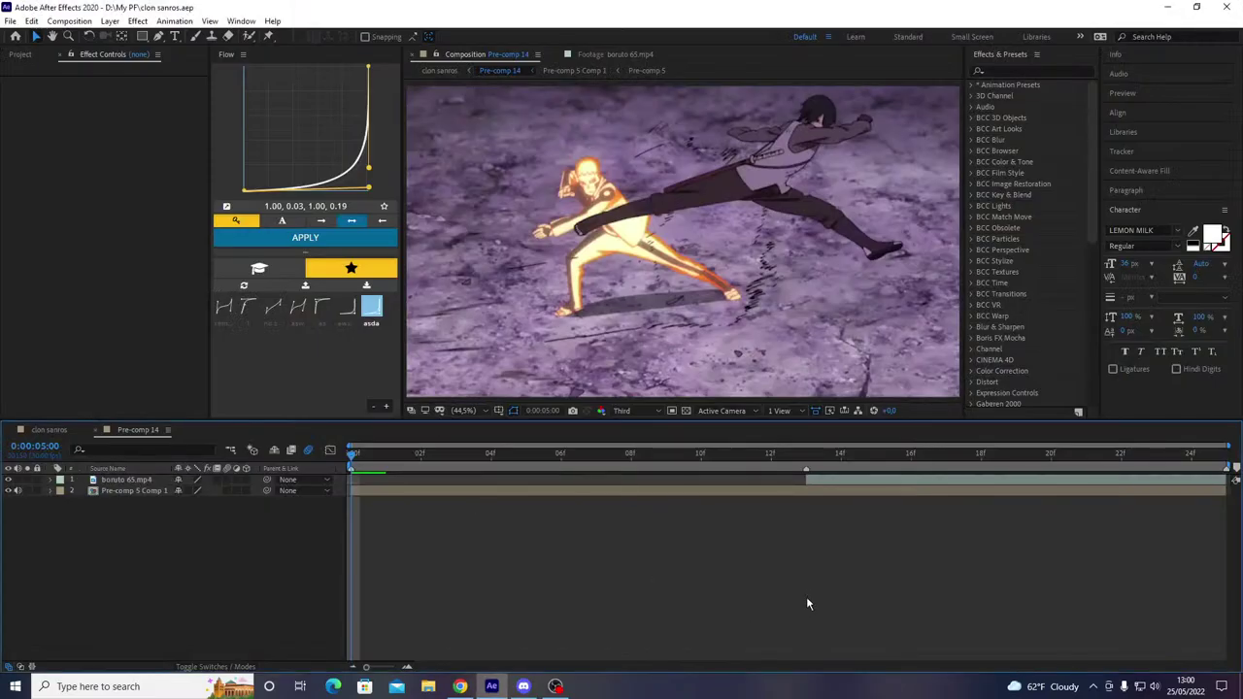
# - Keyframe the opacity of boruto 65.mp4 from 0% at 0:00:05:13 to 100% at 0:00:05:24 in Pre-comp 14
pyautogui.click(421, 457)
pyautogui.click(417, 491)
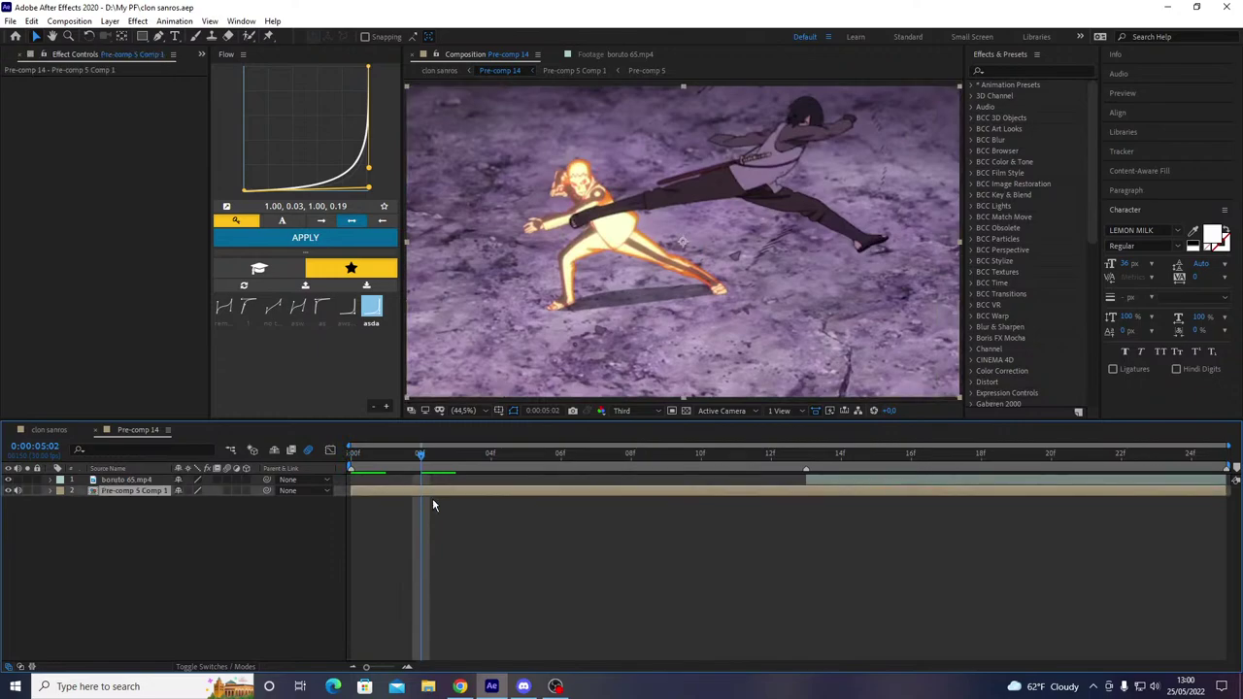
pyautogui.click(487, 534)
pyautogui.moveTo(560, 456); pyautogui.dragTo(806, 495)
pyautogui.click(847, 481)
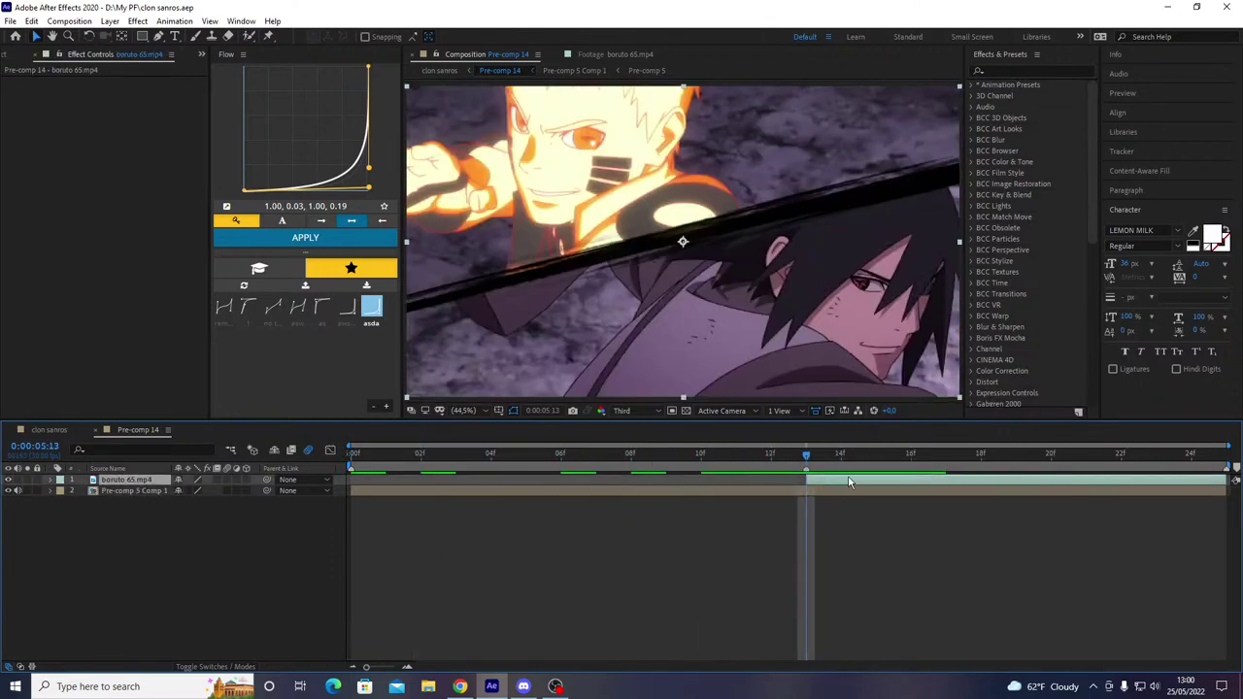
pyautogui.press('t')
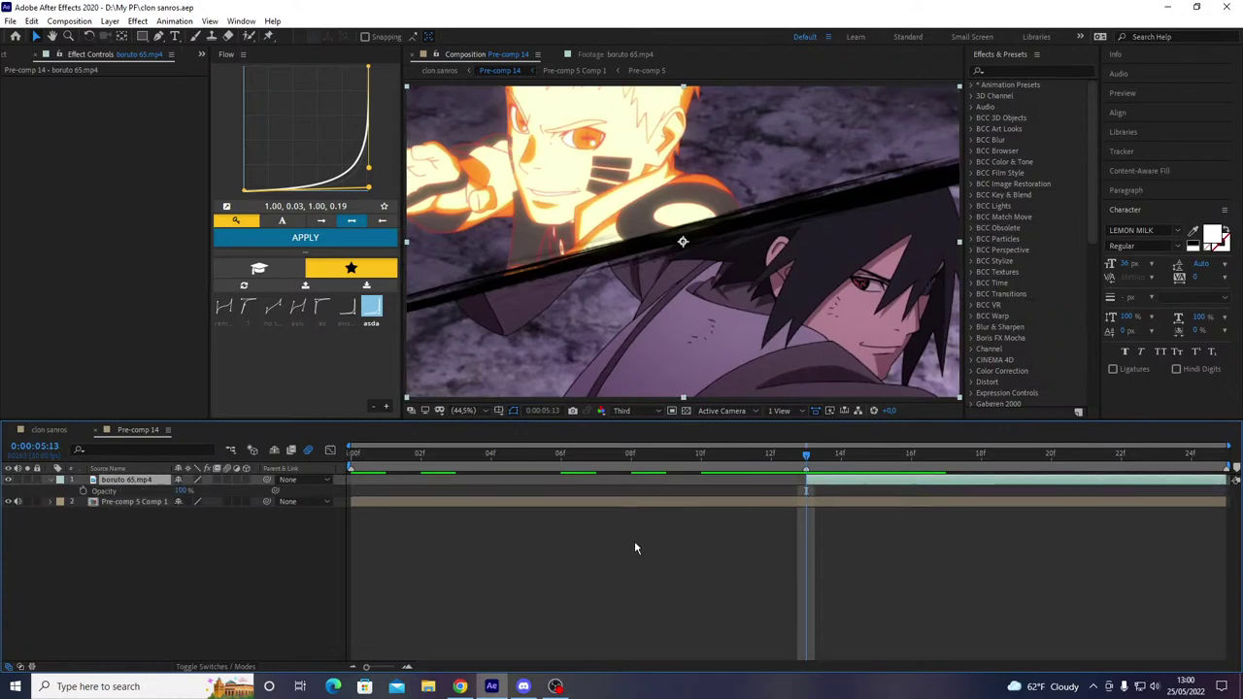
pyautogui.press('o')
pyautogui.click(84, 491)
pyautogui.press('i')
pyautogui.click(208, 554)
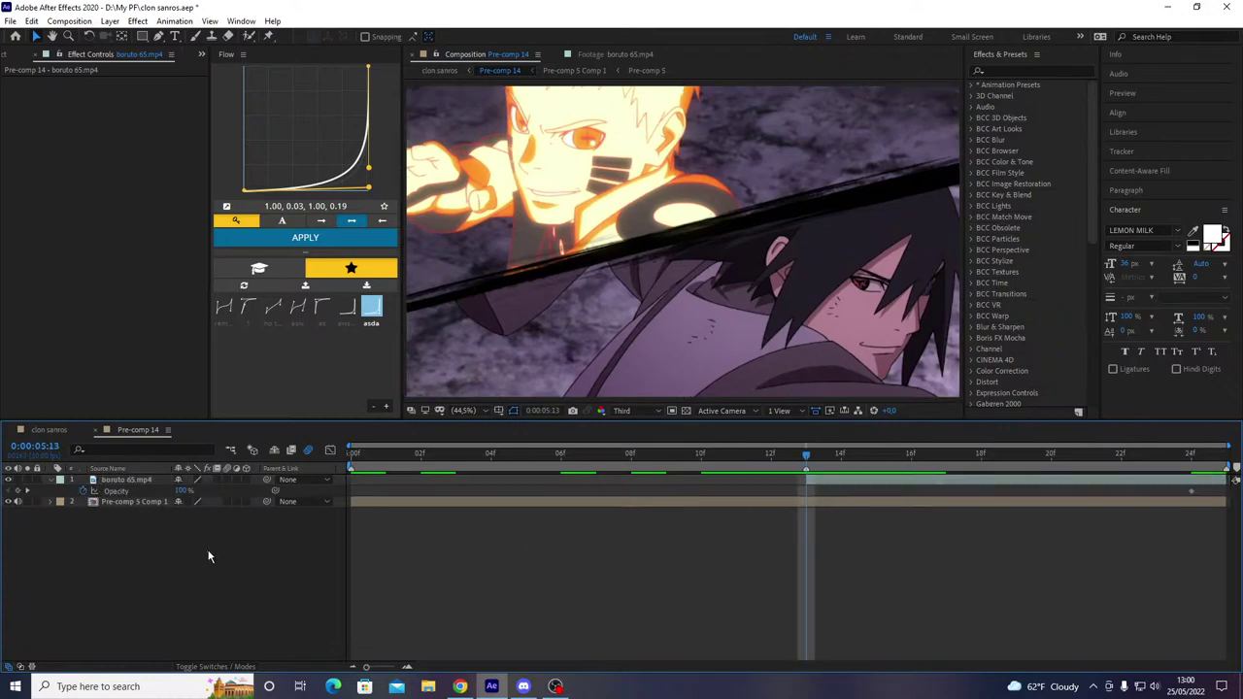
pyautogui.moveTo(181, 491); pyautogui.dragTo(91, 493)
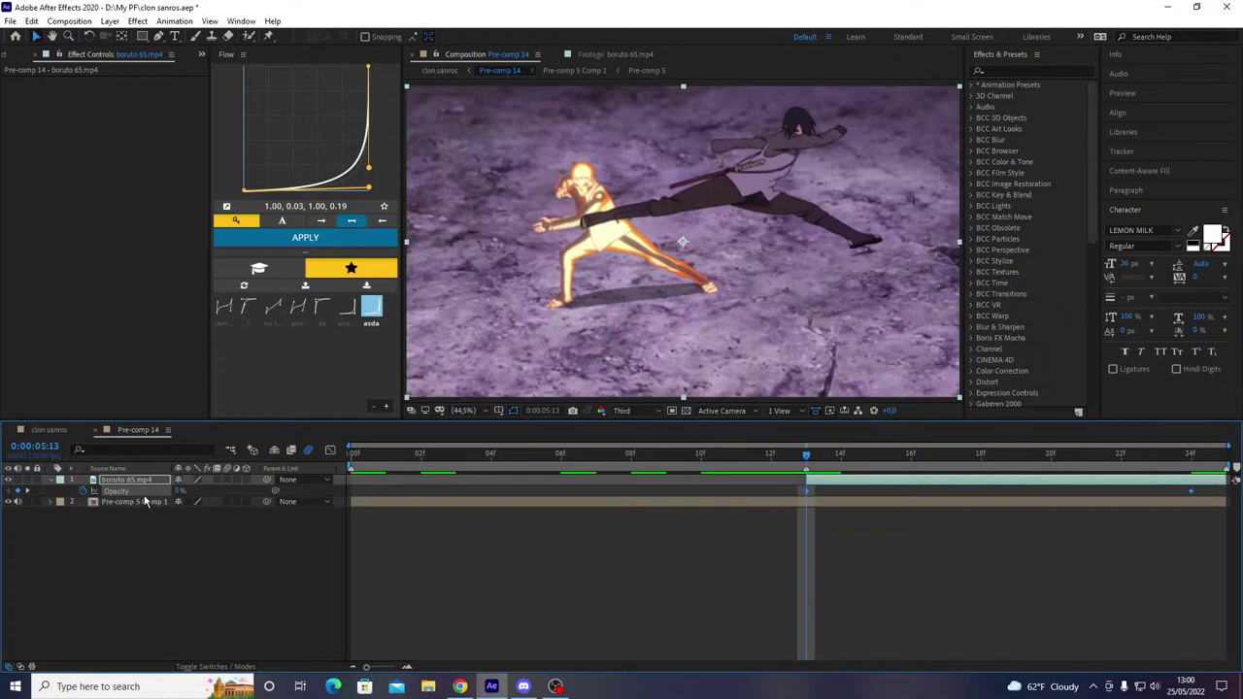
# - Reshape the opacity curve of boruto 65.mp4 so the fade starts slowly and rises steeply at its end
pyautogui.click(330, 451)
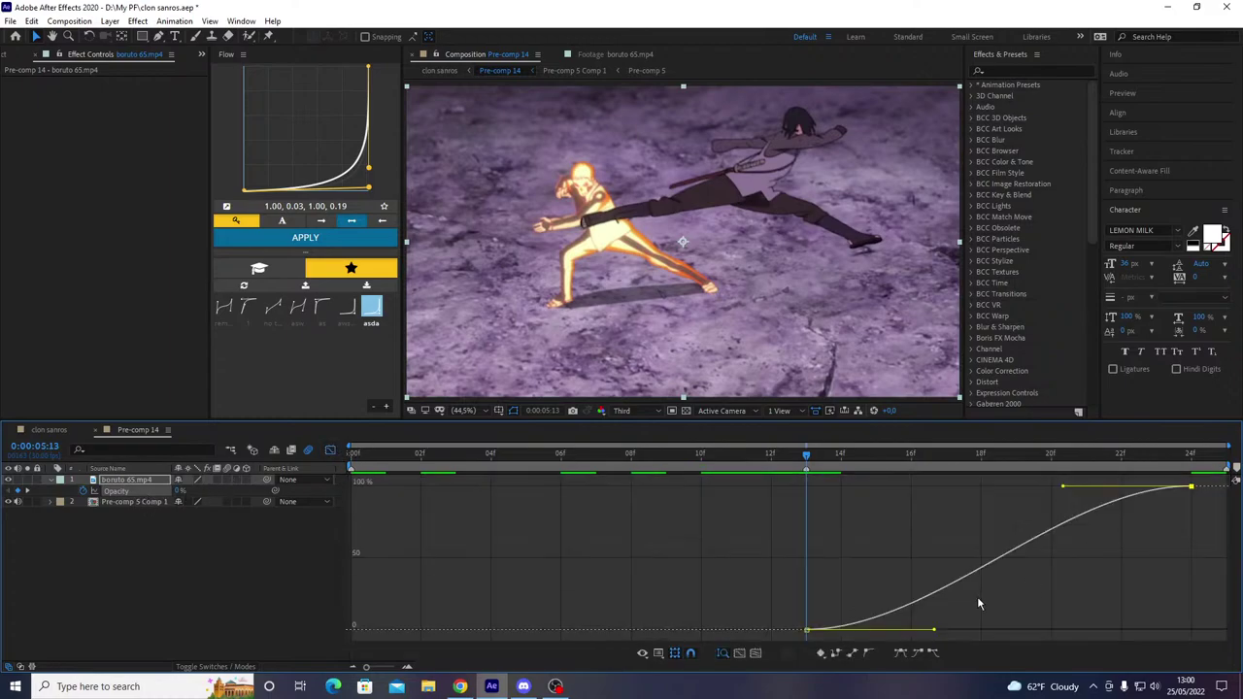
pyautogui.moveTo(933, 632); pyautogui.dragTo(1190, 630)
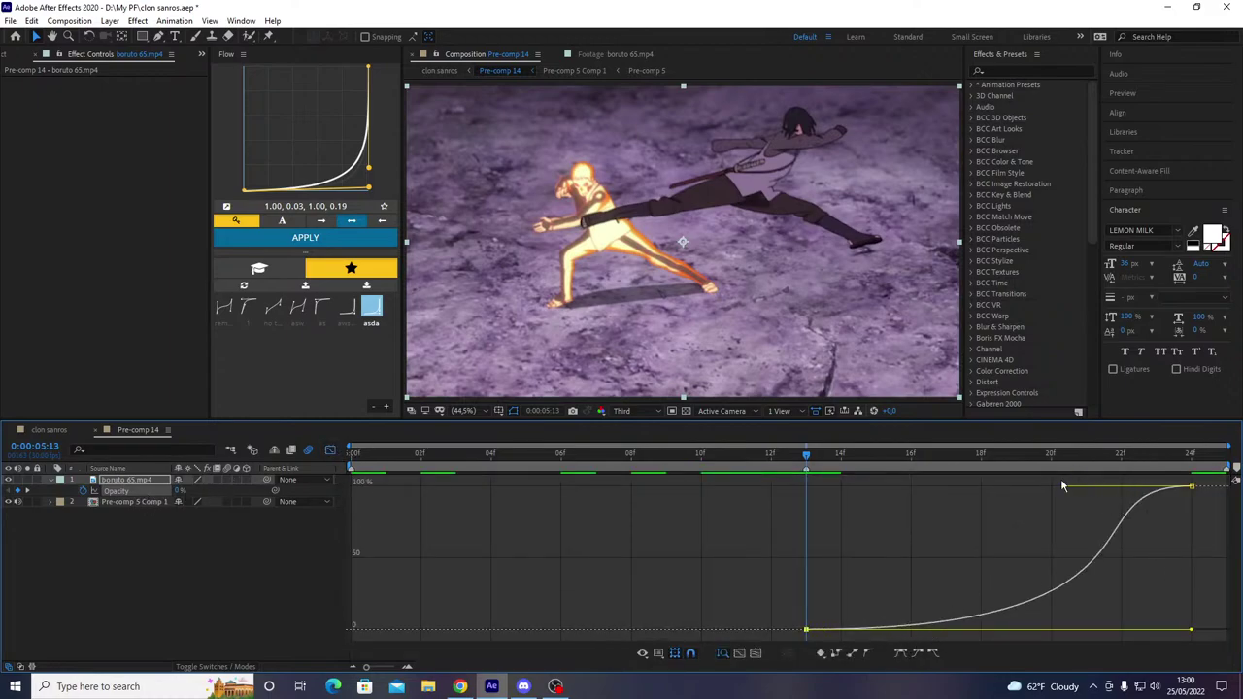
pyautogui.moveTo(1062, 486); pyautogui.dragTo(1183, 486)
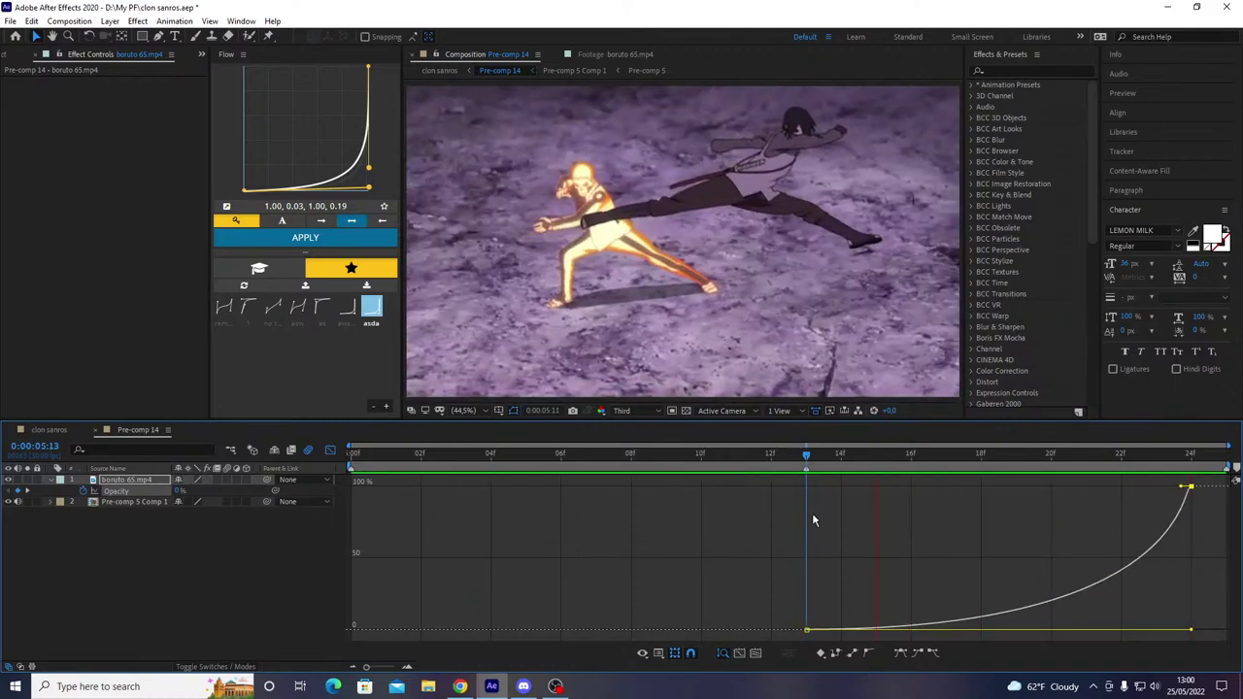
# - Preview the opacity fade within the clon sanros composition from 0:00:04:03 and again from 0:00:04:10
pyautogui.click(60, 430)
pyautogui.click(478, 456)
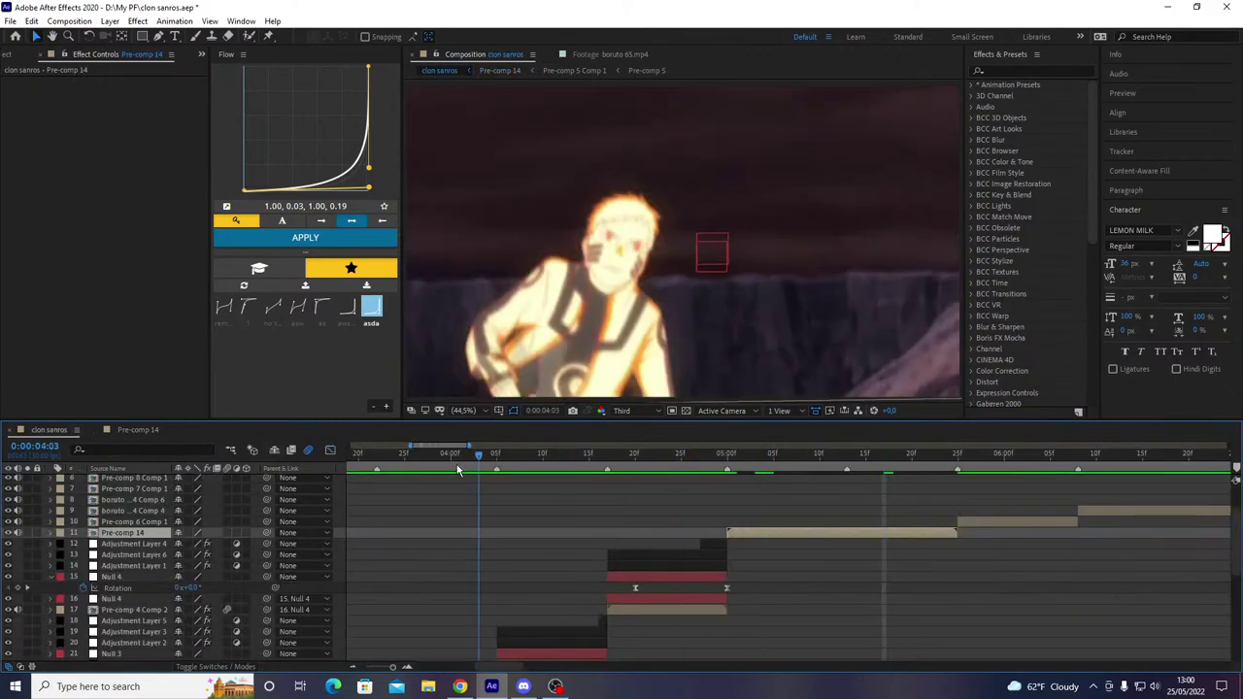
pyautogui.press('space')
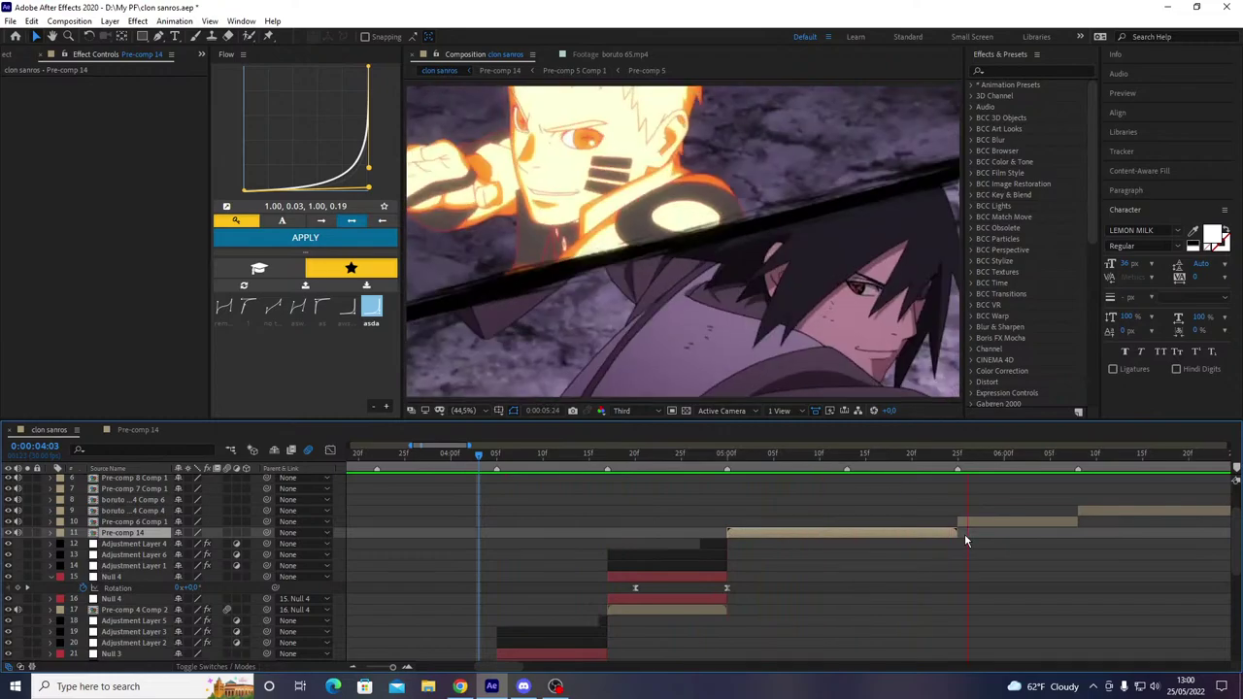
pyautogui.press('space')
pyautogui.click(542, 457)
pyautogui.press('space')
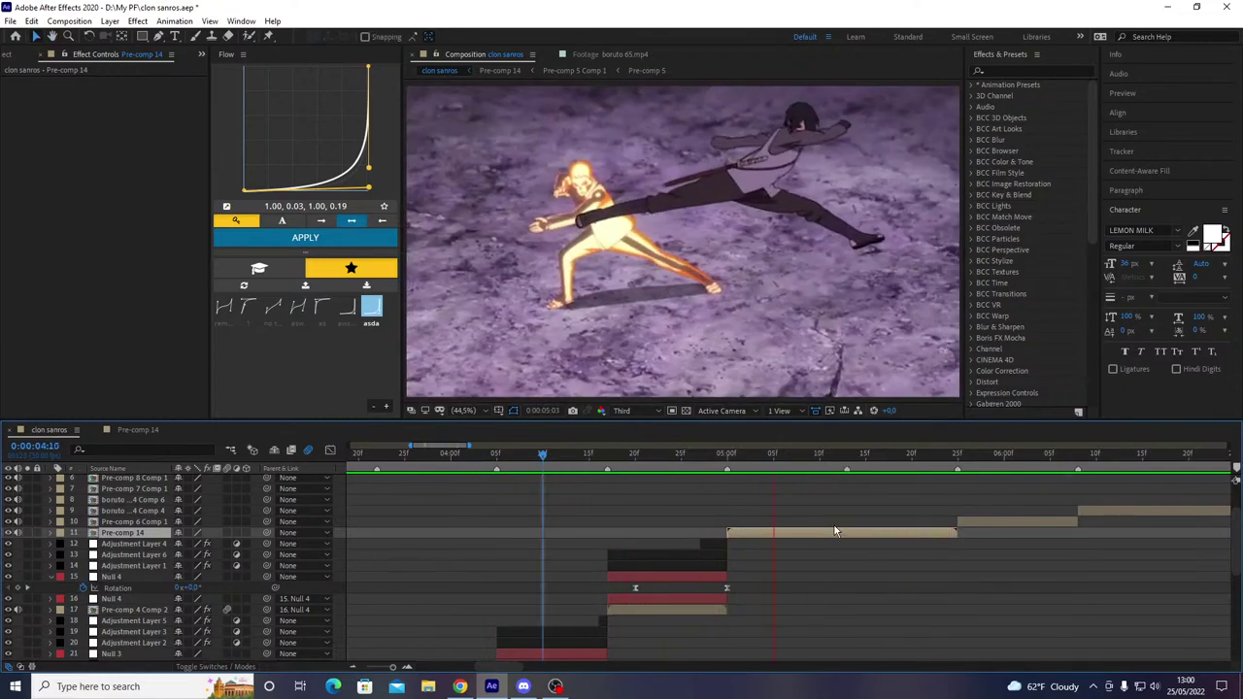
# - Reopen Pre-comp 14 and remove the opacity keyframes from boruto 65.mp4, leaving it at full opacity
pyautogui.doubleClick(835, 532)
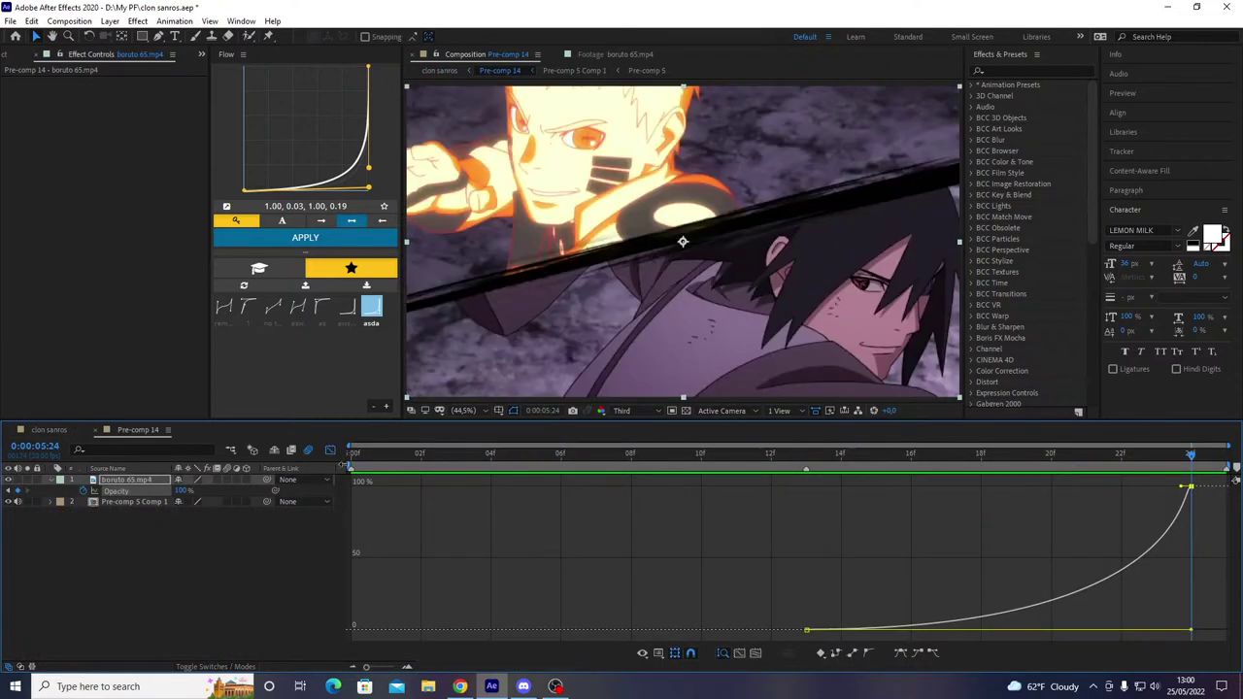
pyautogui.click(329, 451)
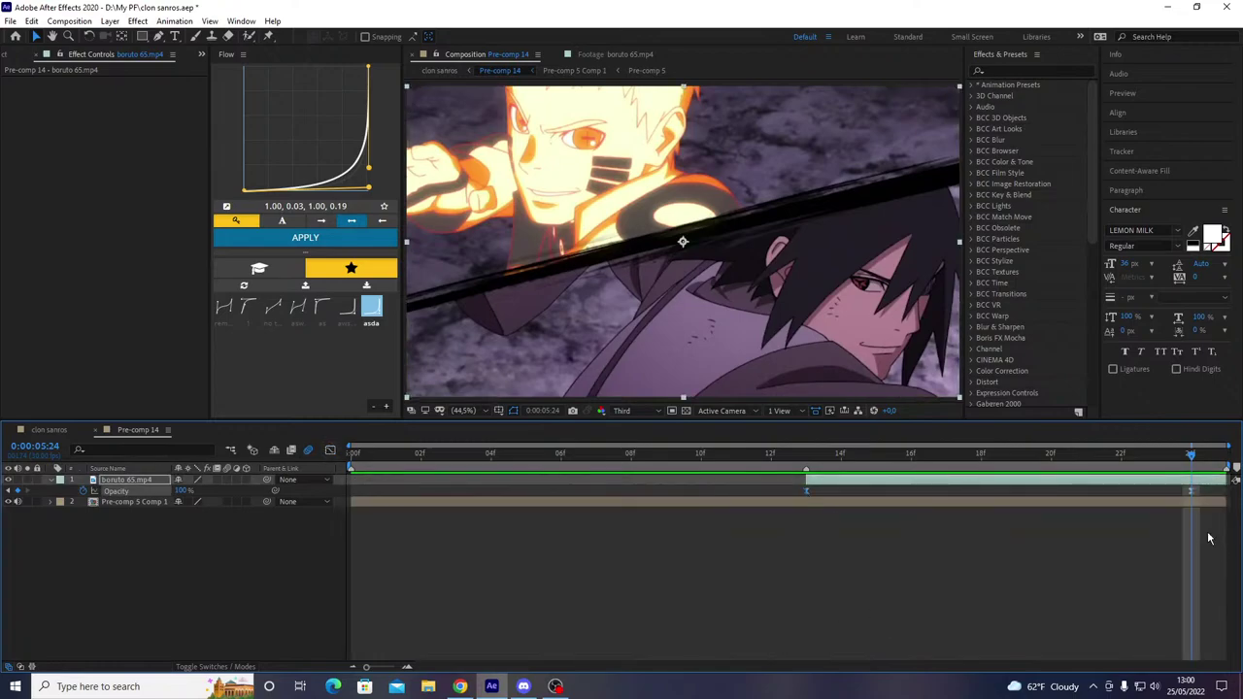
pyautogui.click(1190, 490)
pyautogui.press('Delete')
pyautogui.moveTo(1063, 456); pyautogui.dragTo(812, 504)
pyautogui.press('u')
pyautogui.press('u')
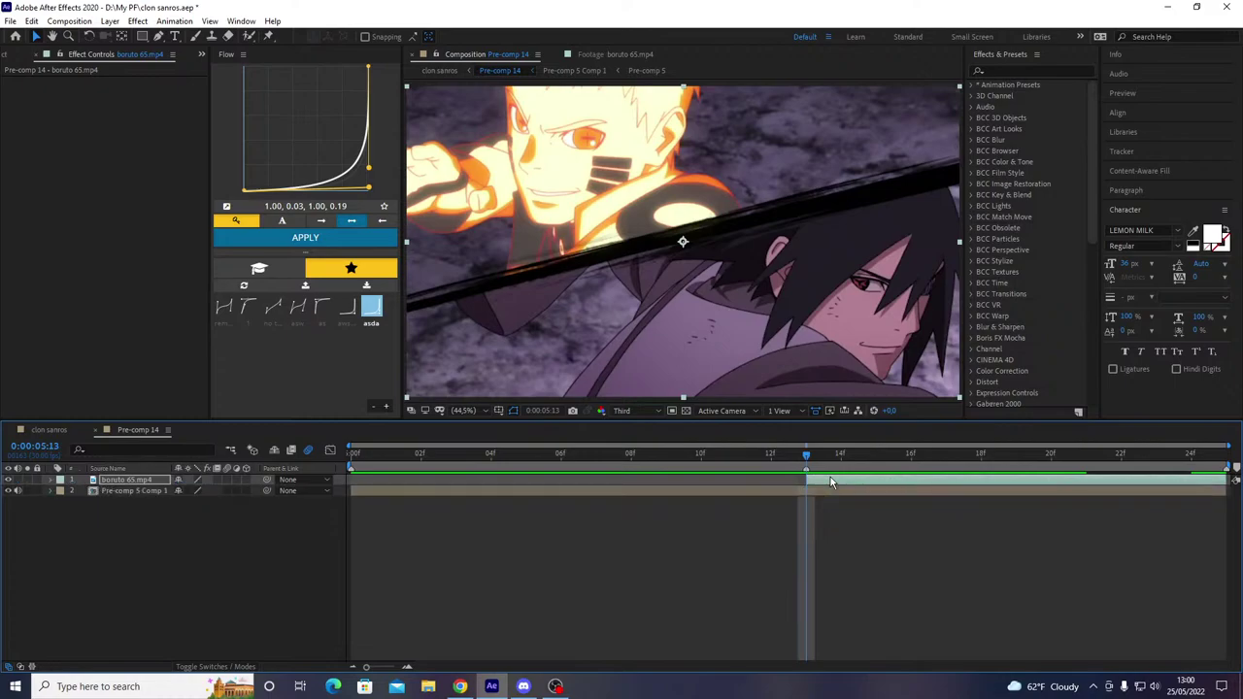
# - Apply the Linear Wipe effect to boruto 65.mp4
pyautogui.click(831, 480)
pyautogui.hotkey('ctrl', 'space')
pyautogui.write('t')
pyautogui.press('BackSpace')
pyautogui.write('lineae')
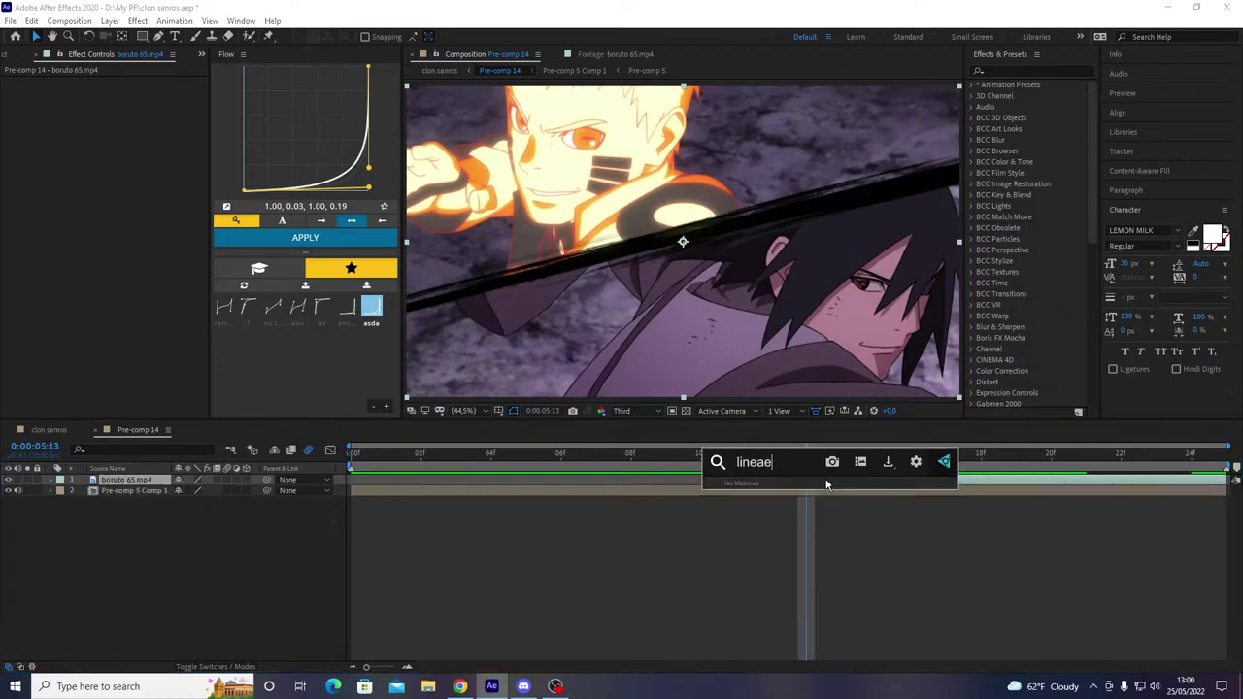
pyautogui.press('BackSpace')
pyautogui.write('r')
pyautogui.click(753, 515)
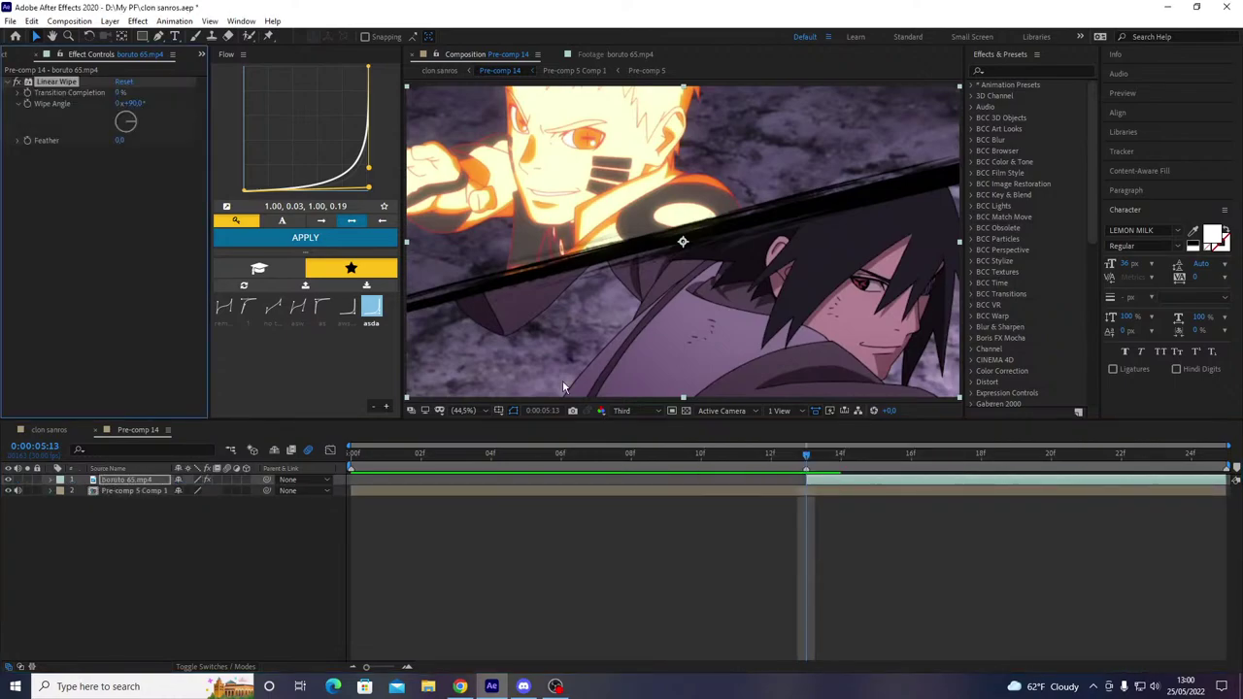
# - Set the Linear Wipe to 50% transition completion, a wipe angle of 346° and a feather of 20
pyautogui.moveTo(120, 92); pyautogui.dragTo(189, 111)
pyautogui.write('50')
pyautogui.press('Return')
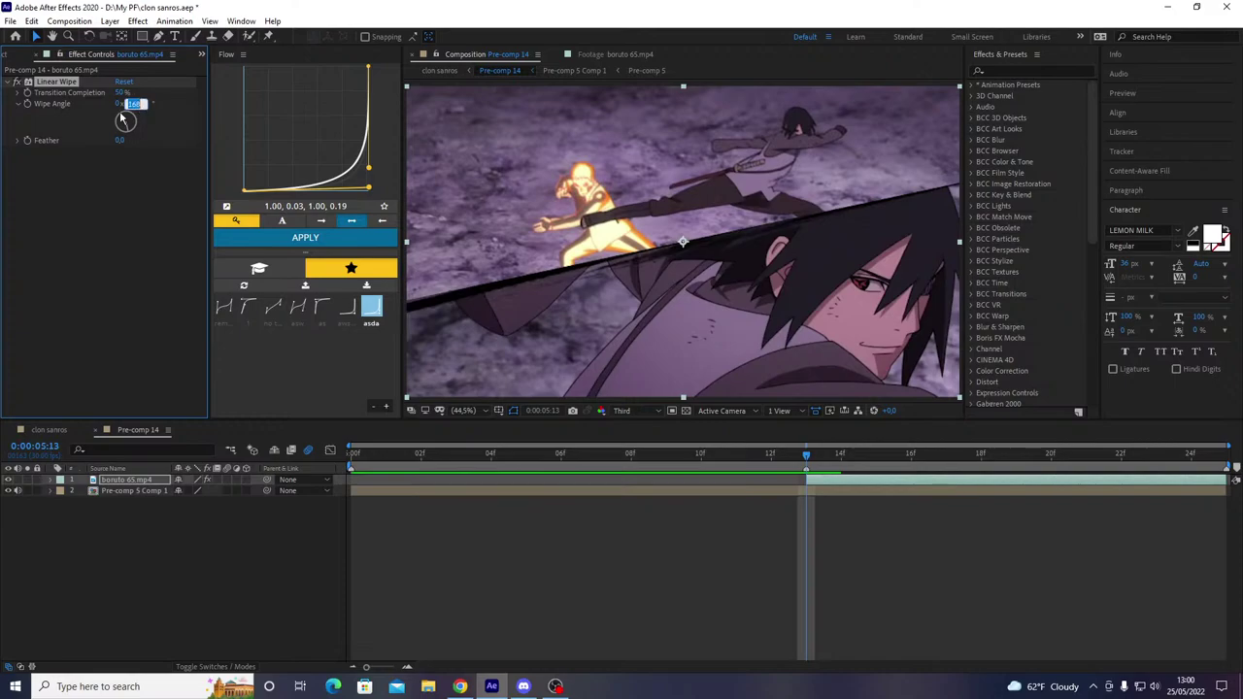
pyautogui.press('Return')
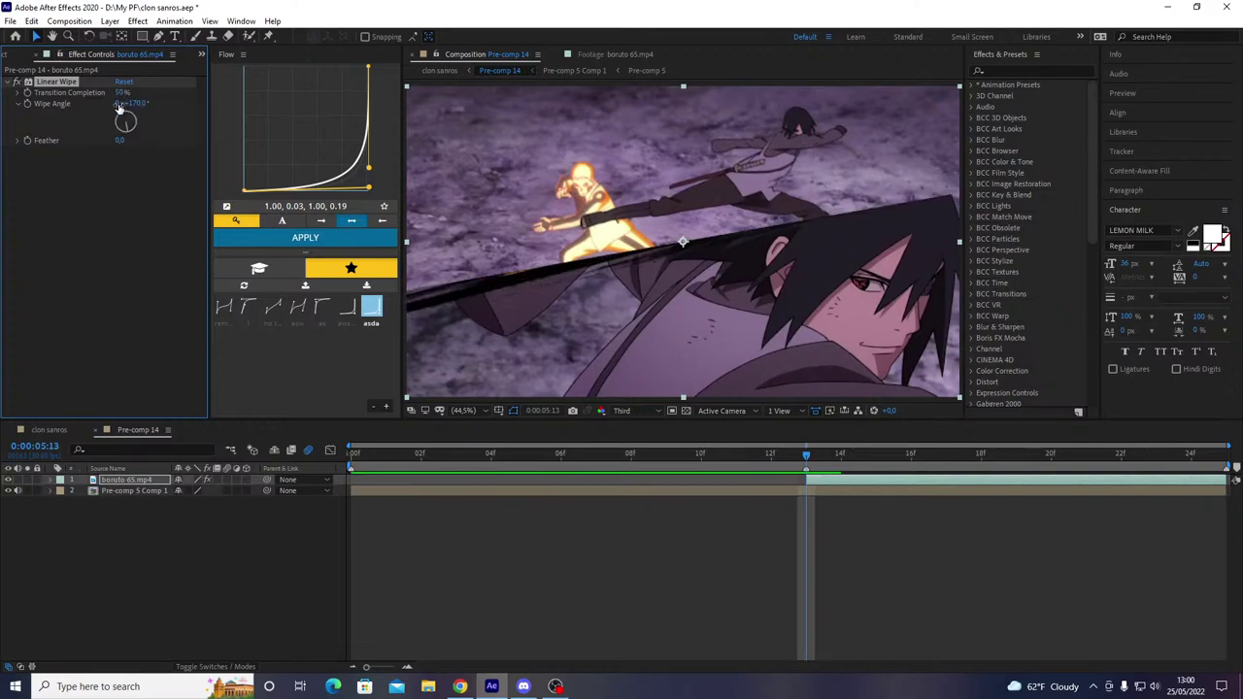
pyautogui.press('Return')
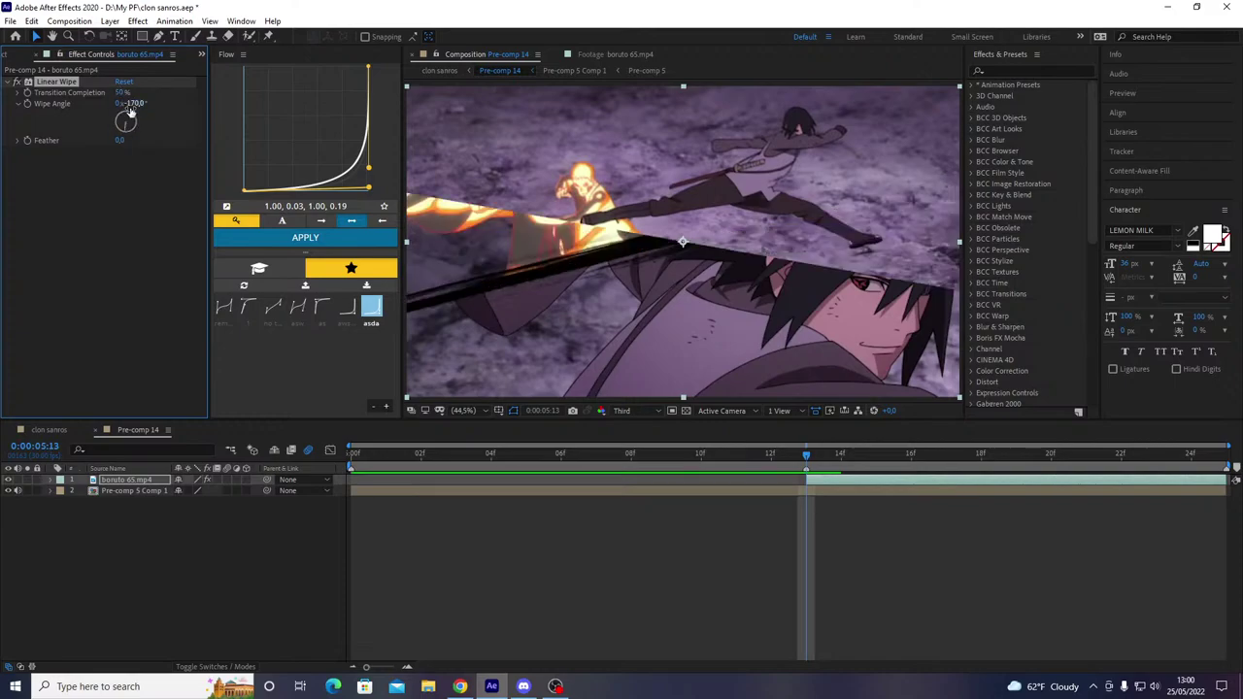
pyautogui.moveTo(130, 112); pyautogui.dragTo(267, 126)
pyautogui.click(110, 185)
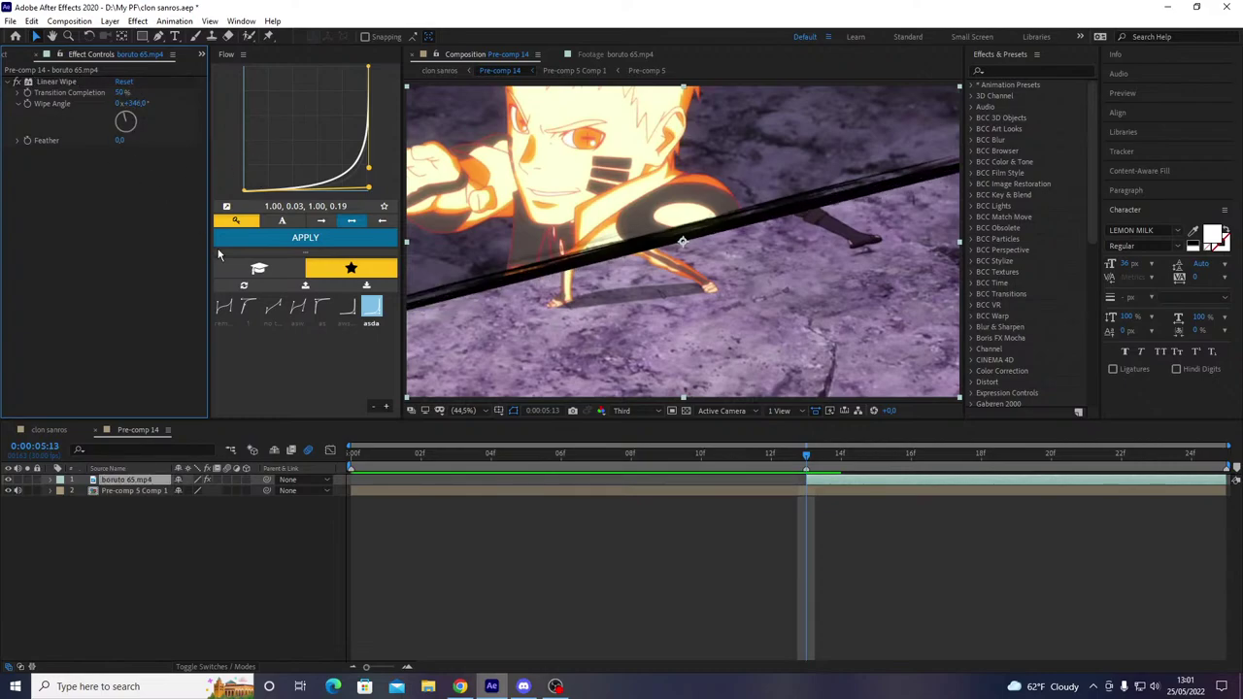
pyautogui.moveTo(118, 143); pyautogui.dragTo(135, 144)
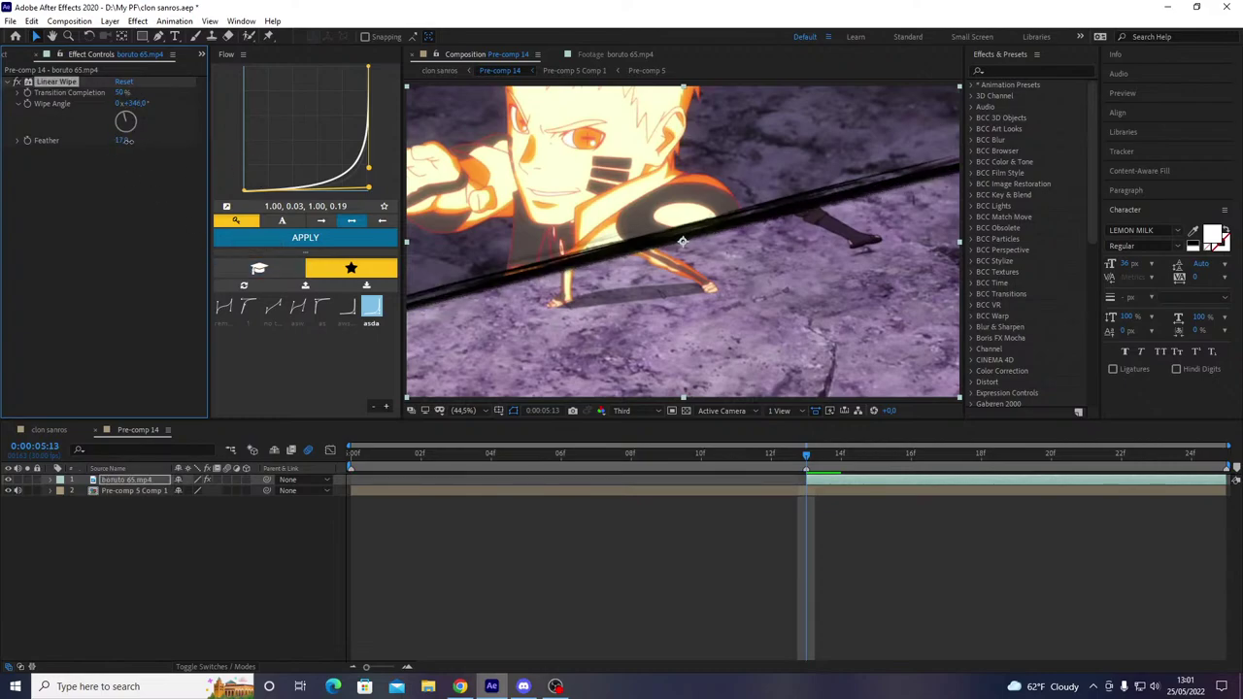
pyautogui.click(215, 284)
pyautogui.click(845, 496)
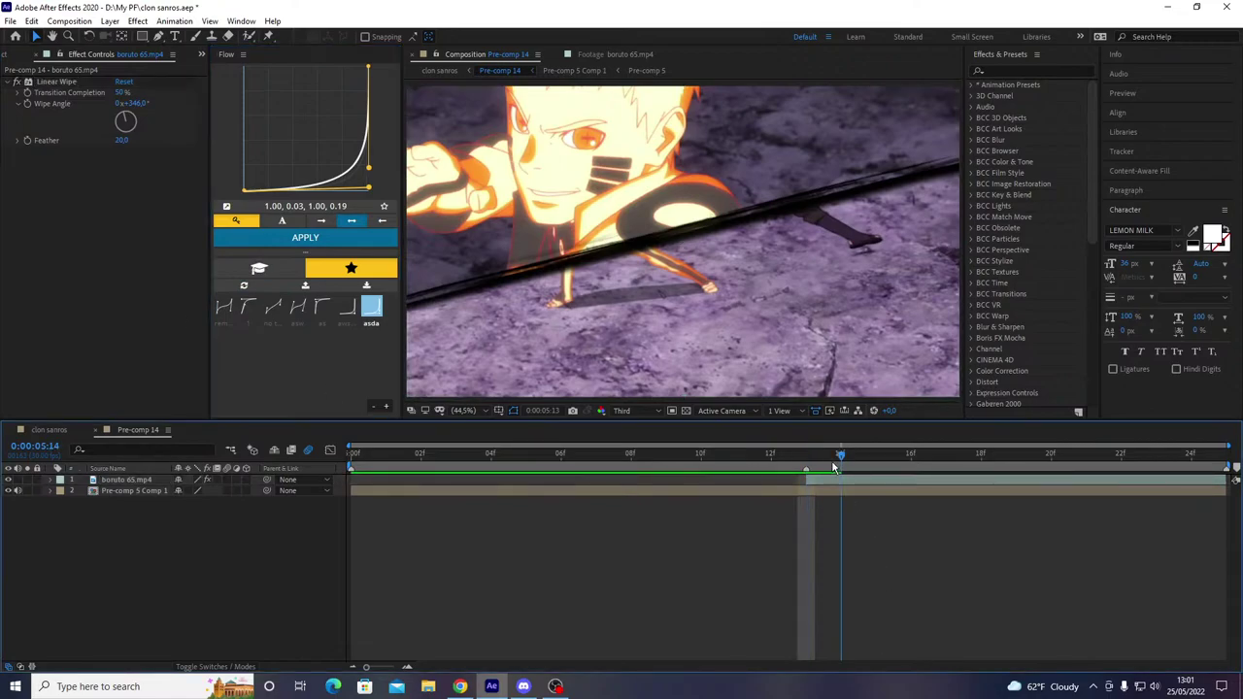
# - Enable motion blur on boruto 65.mp4 and keyframe its position from about 1931, 241 at 0:00:05:13 to 960, 540 at 0:00:05:24
pyautogui.click(800, 478)
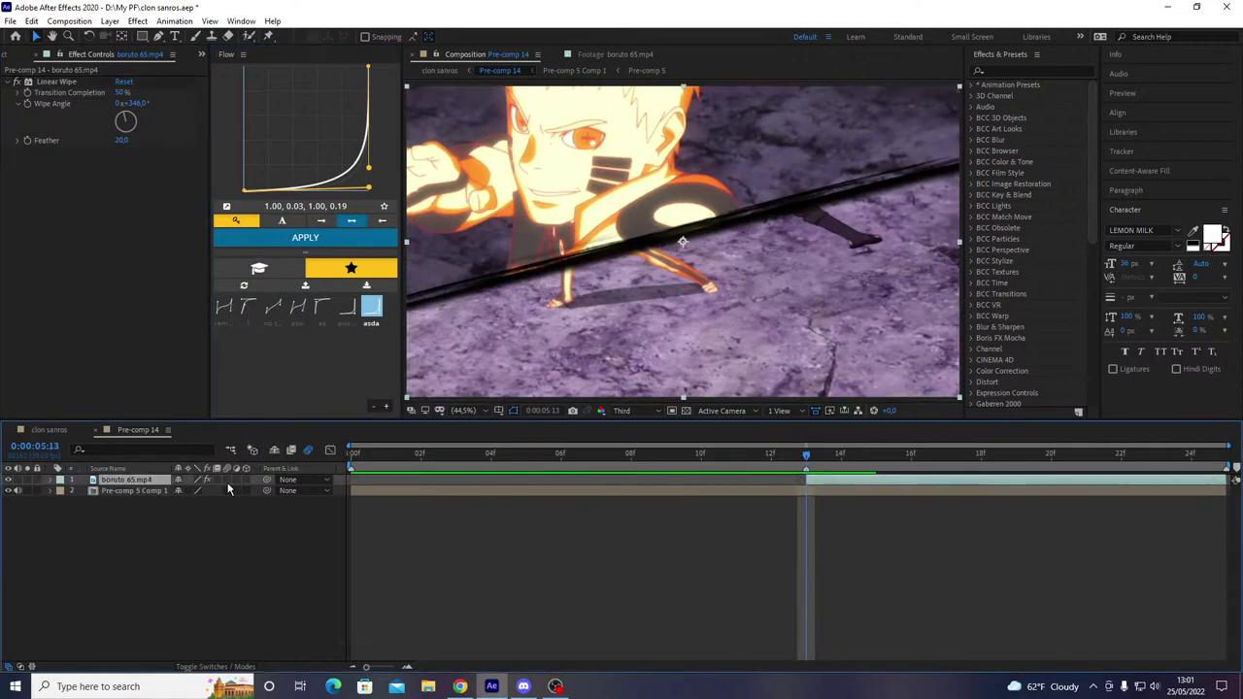
pyautogui.press('End')
pyautogui.press('p')
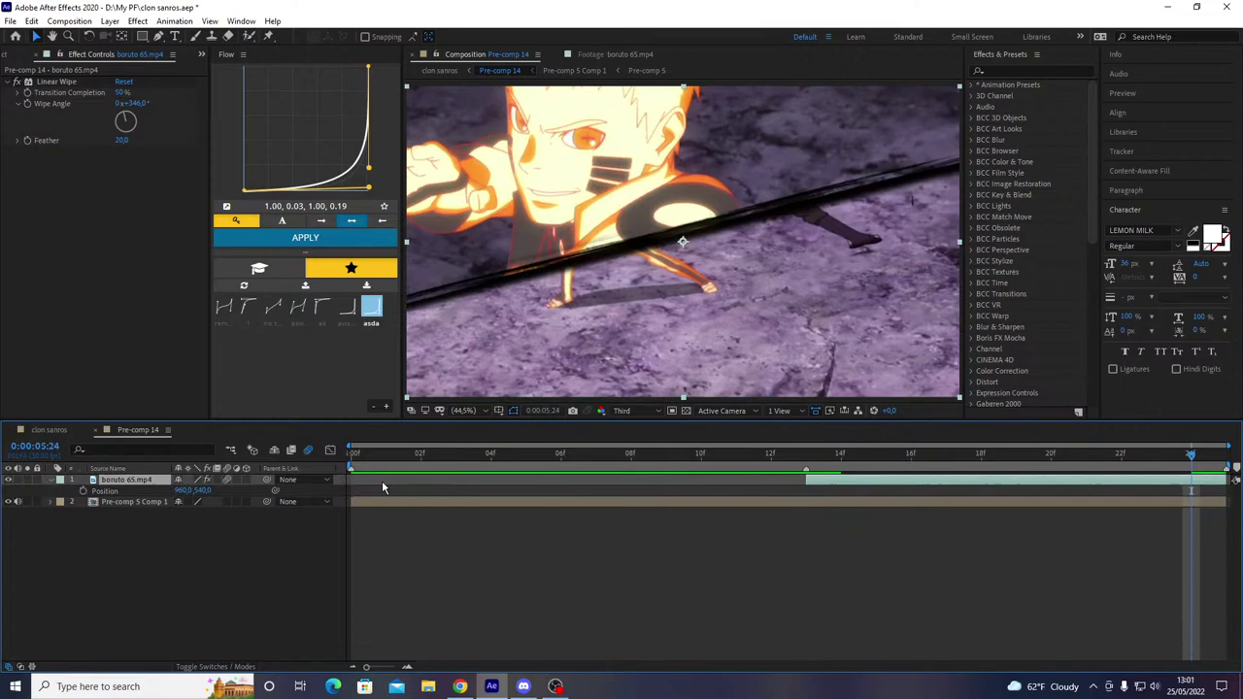
pyautogui.click(84, 491)
pyautogui.press('i')
pyautogui.click(146, 548)
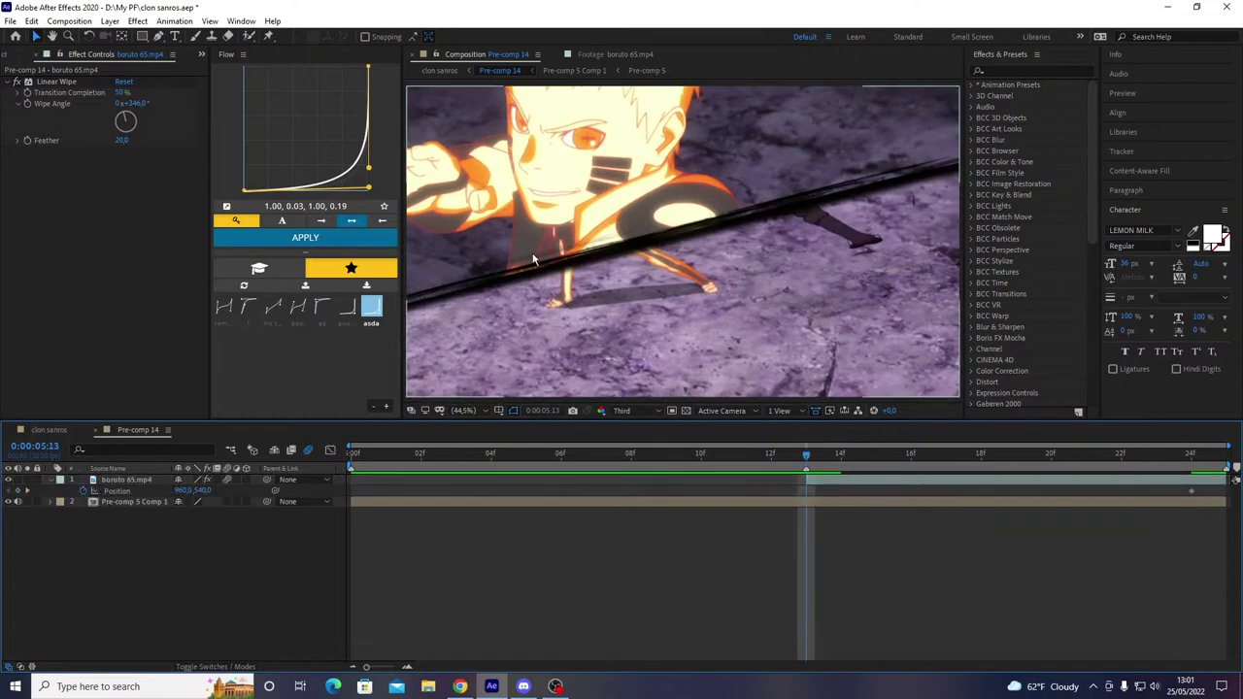
pyautogui.click(144, 480)
pyautogui.moveTo(622, 202); pyautogui.dragTo(901, 117)
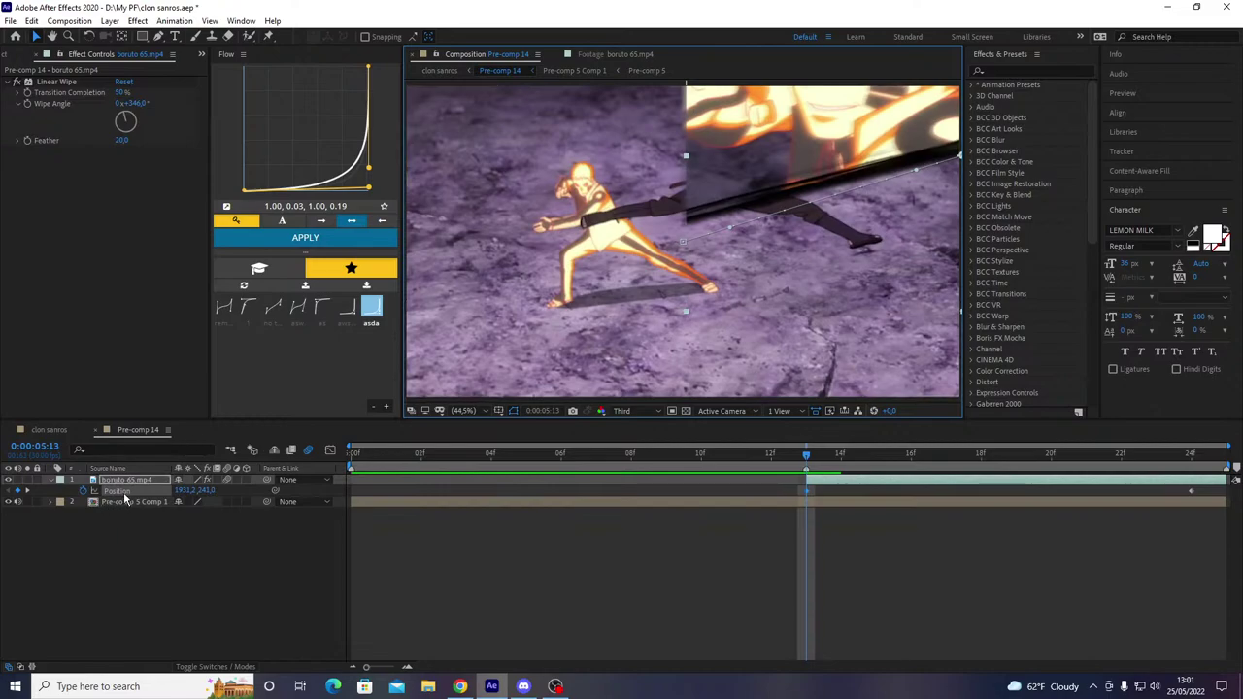
# - Apply the Flow preset as (0.06, 0.81, 0.00, 0.96) to the position keyframes and preview the slide-in
pyautogui.click(321, 319)
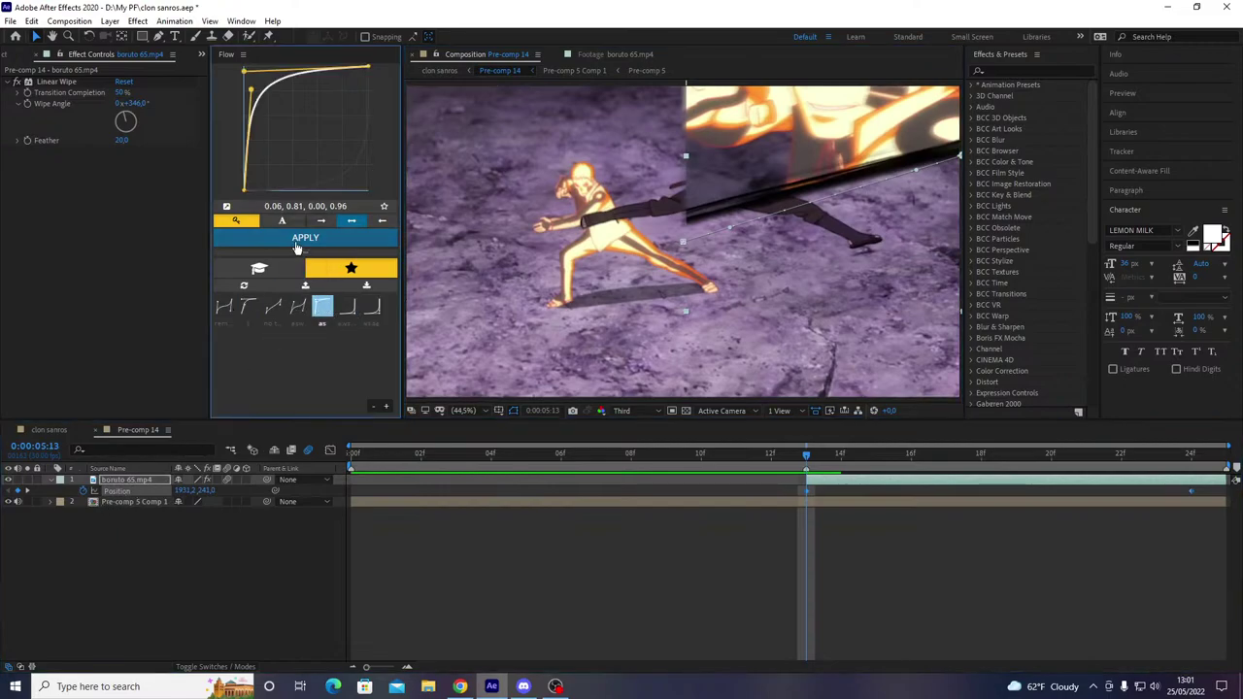
pyautogui.click(298, 243)
pyautogui.press('space')
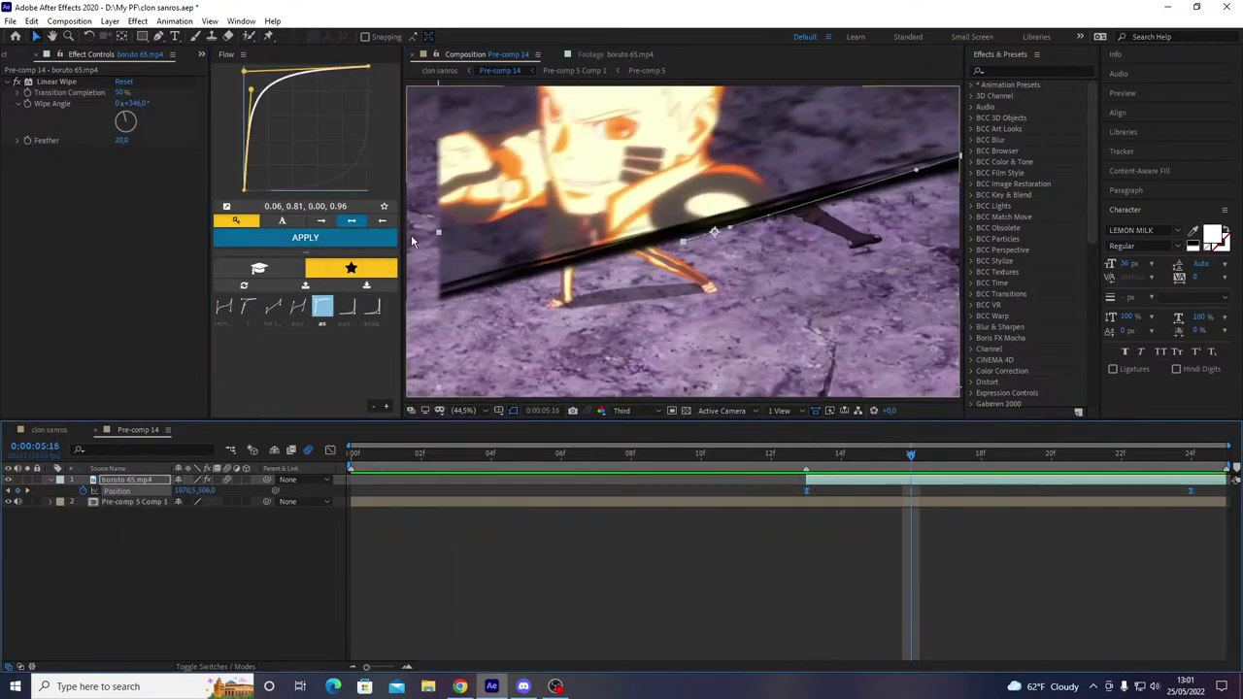
# - Add Motion Tile with 300 output width and height and mirrored edges, place Linear Wipe below it, and preview the clip
pyautogui.hotkey('ctrl', 'space')
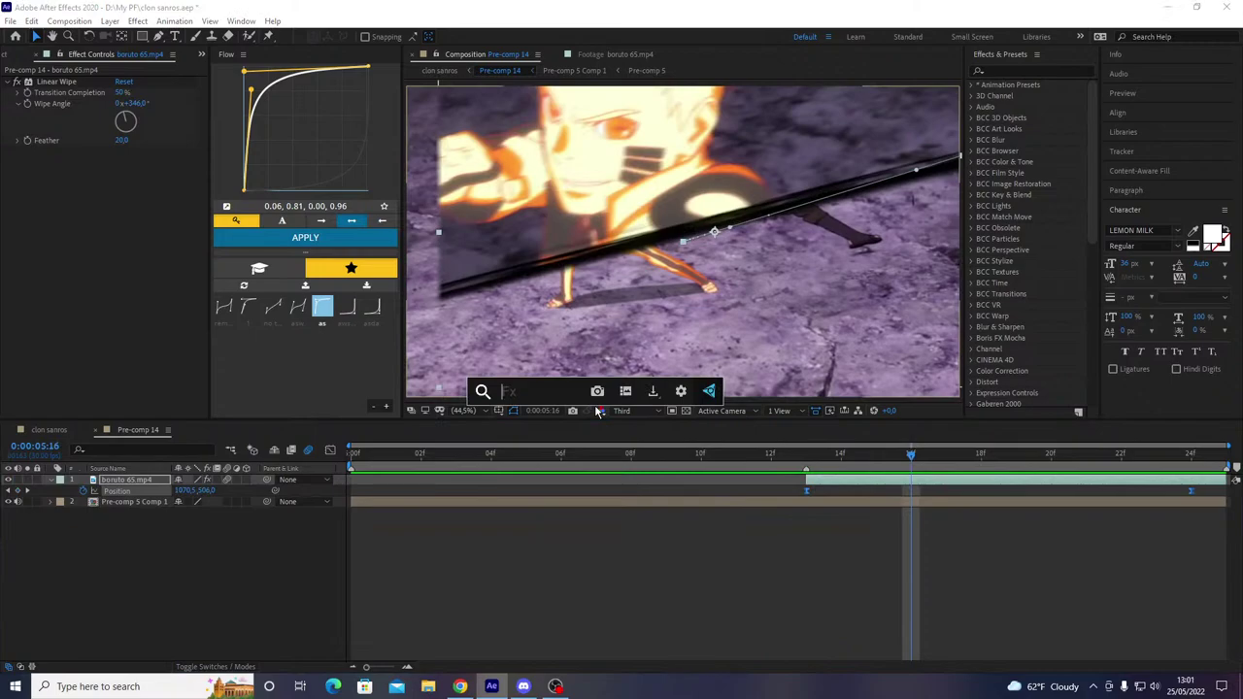
pyautogui.click(693, 519)
pyautogui.click(787, 500)
pyautogui.click(827, 483)
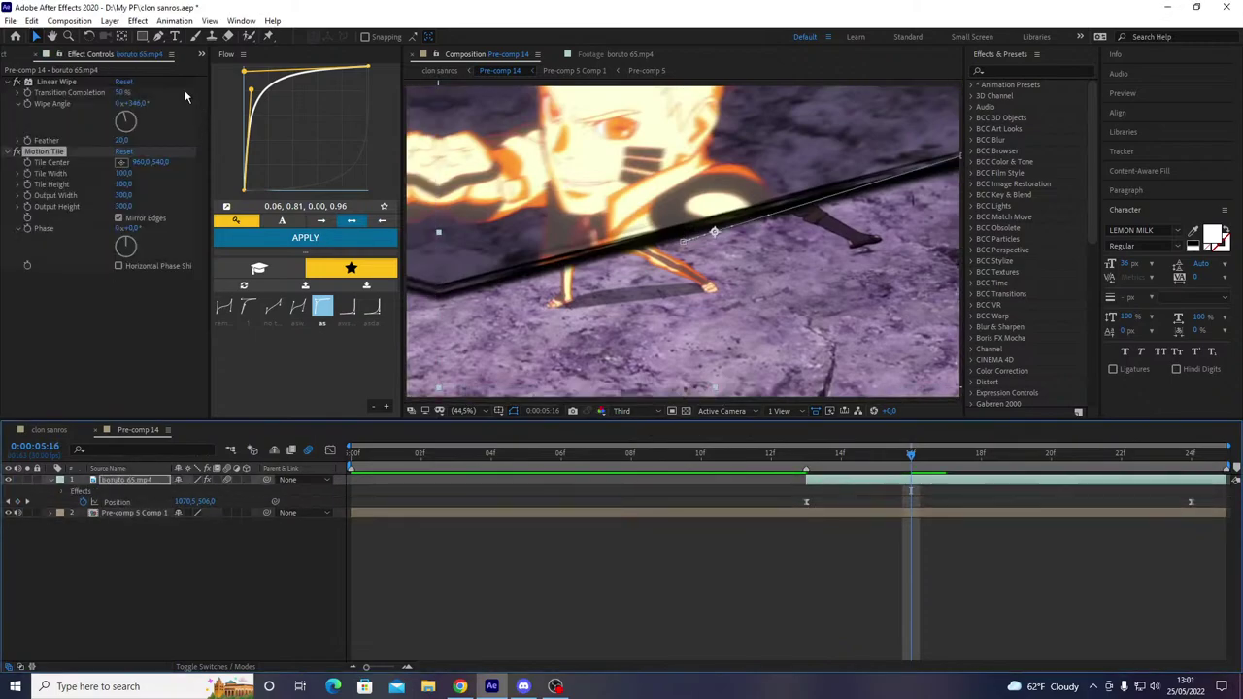
pyautogui.moveTo(40, 86); pyautogui.dragTo(41, 229)
pyautogui.moveTo(847, 456); pyautogui.dragTo(630, 454)
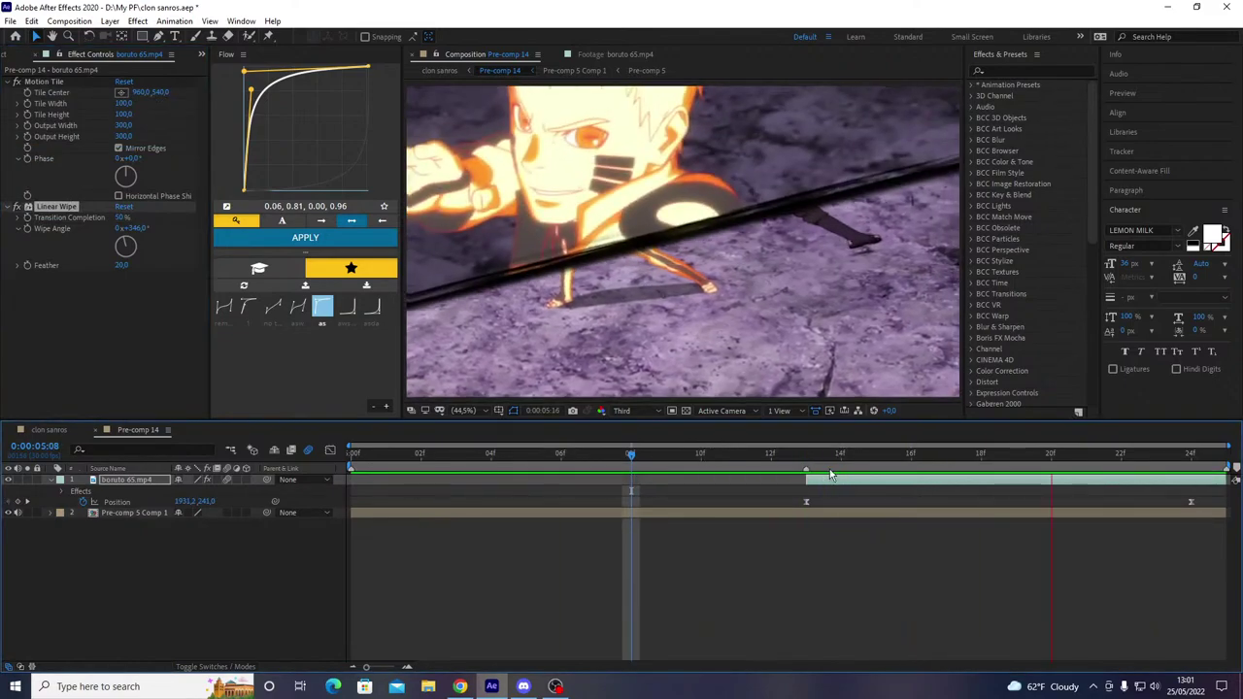
pyautogui.press('space')
# - Ease the position keyframes of boruto 65.mp4 in Flow with the curve 0.00, 0.88, 0.00, 0.97 and preview the motion
pyautogui.click(113, 503)
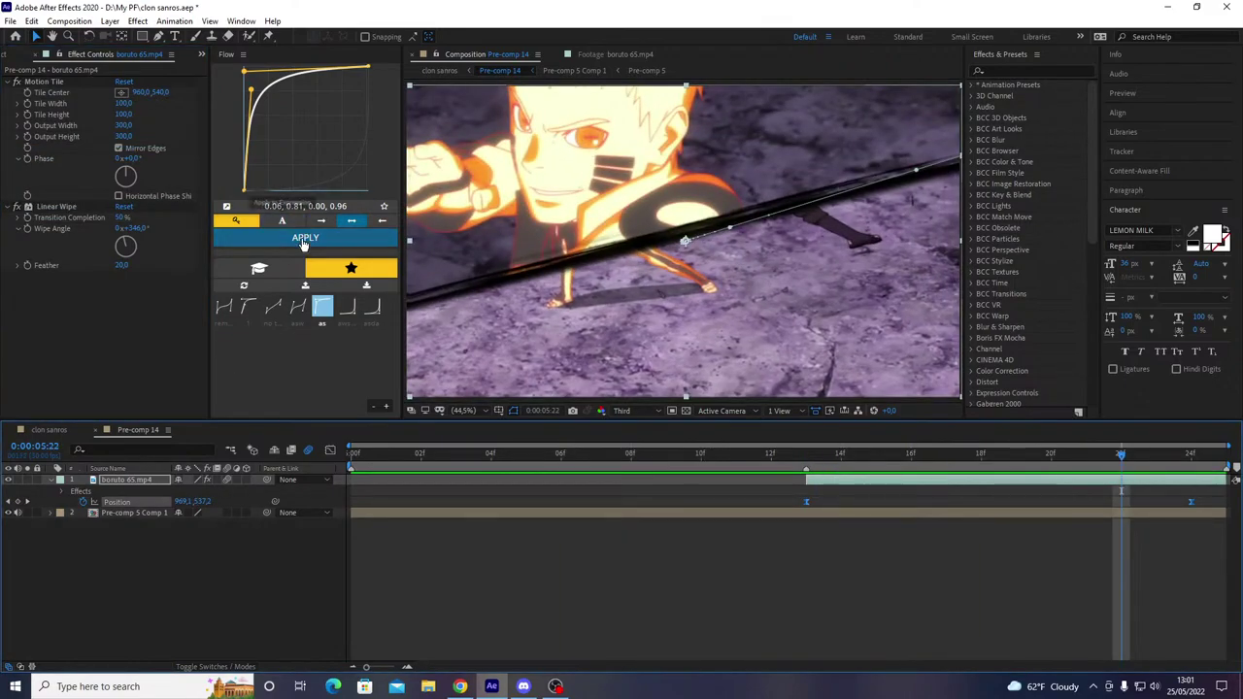
pyautogui.click(248, 307)
pyautogui.moveTo(273, 117); pyautogui.dragTo(244, 83)
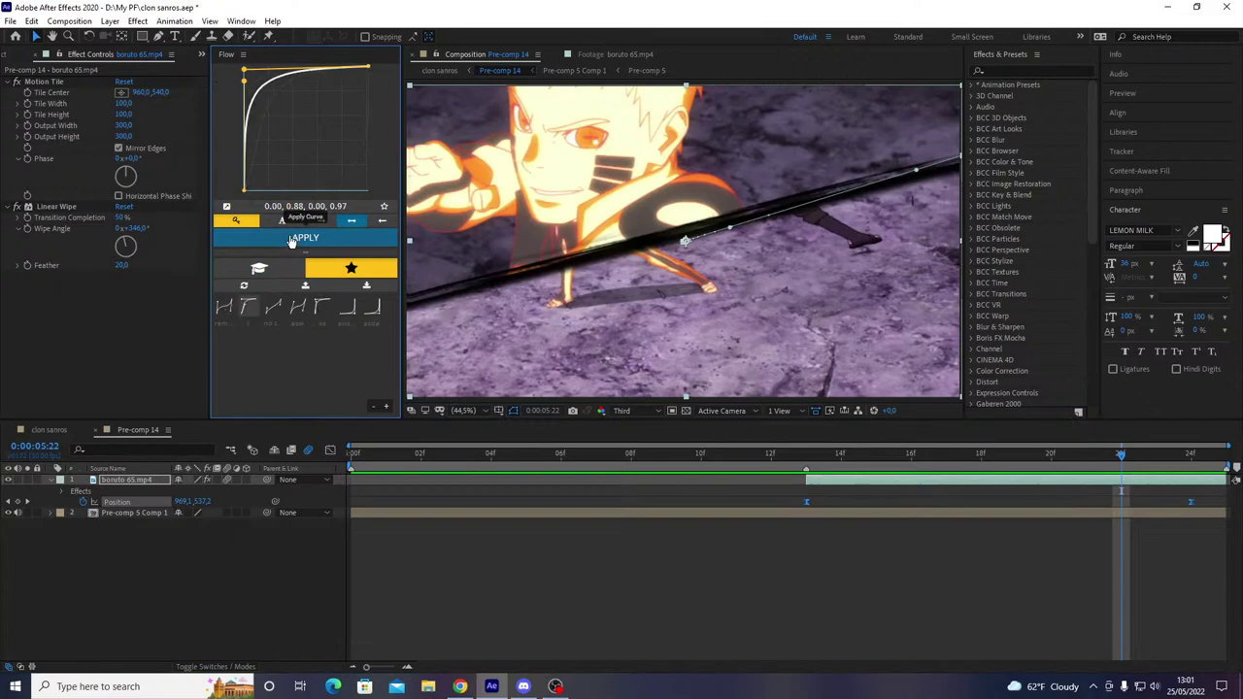
pyautogui.click(291, 241)
pyautogui.press('space')
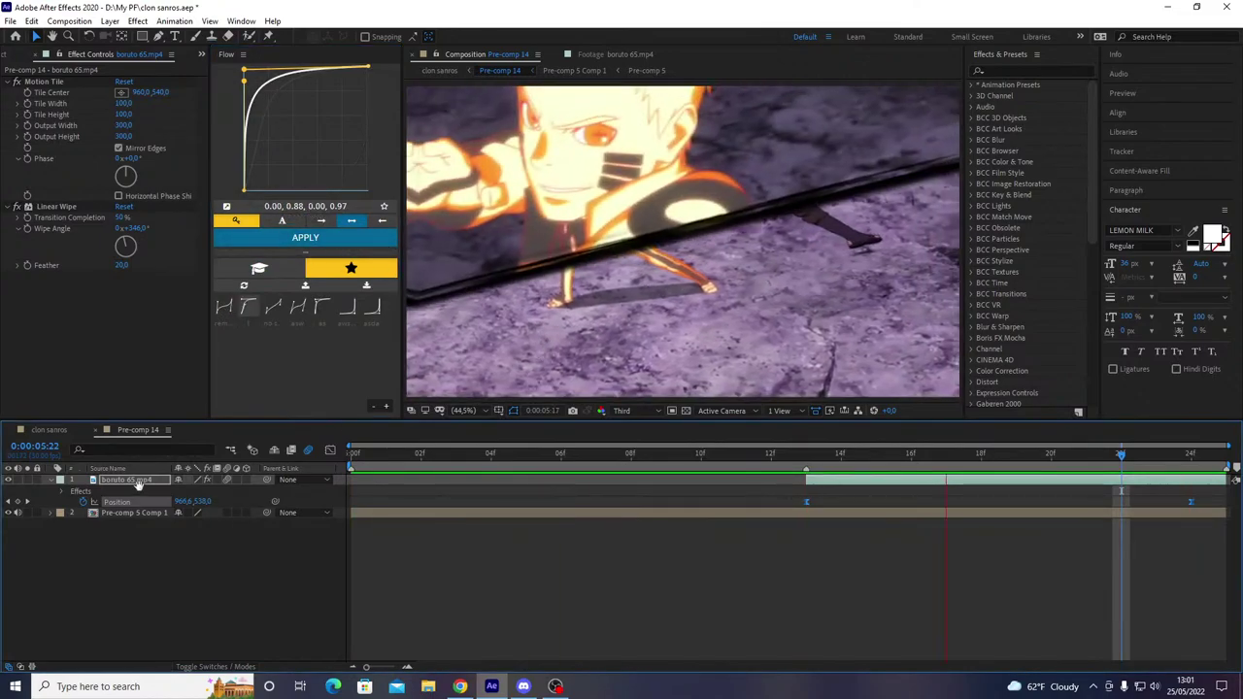
# - Return to clon sanros, preview the lead-in to Pre-comp 14 and scrub through its slide-in up to 0:00:05:24
pyautogui.press('space')
pyautogui.click(95, 430)
pyautogui.moveTo(632, 456); pyautogui.dragTo(561, 493)
pyautogui.press('space')
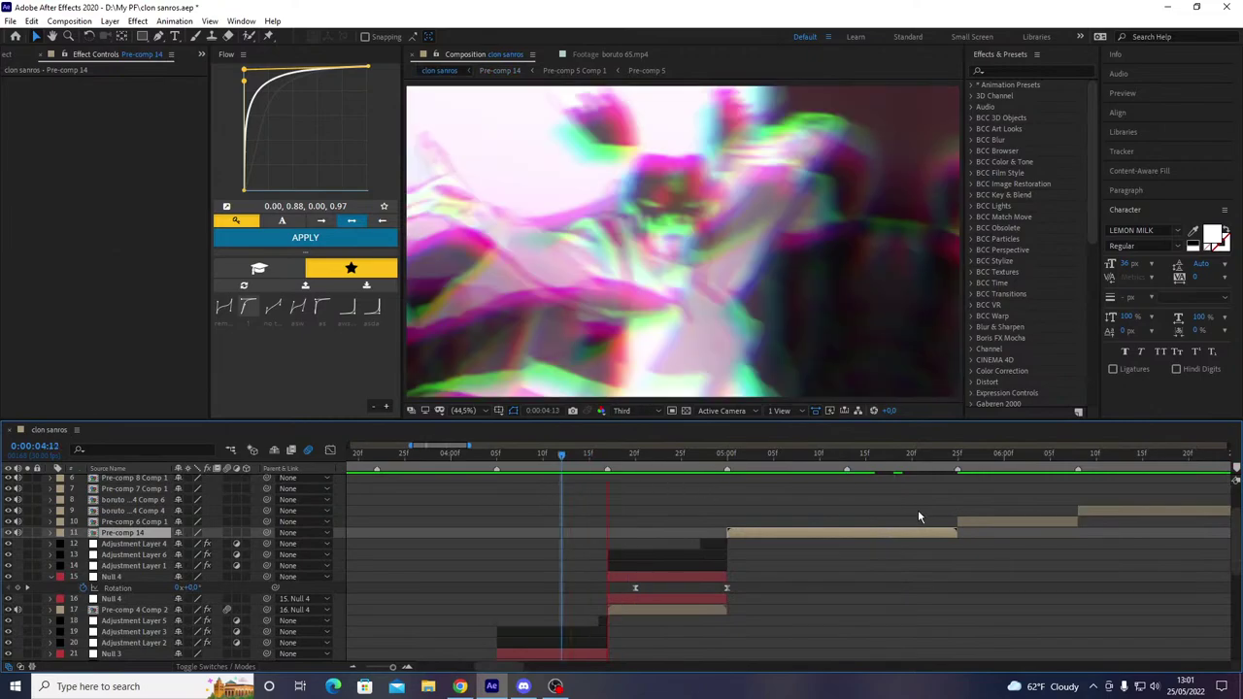
pyautogui.click(859, 470)
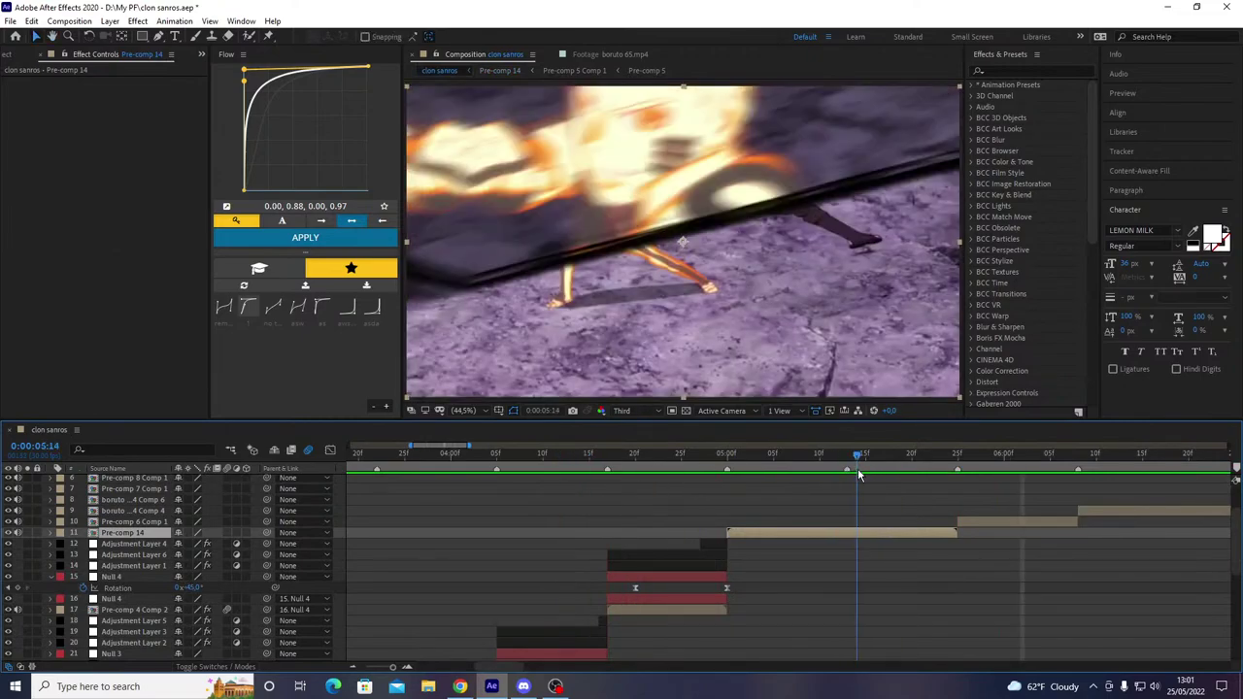
pyautogui.moveTo(858, 473); pyautogui.dragTo(948, 470)
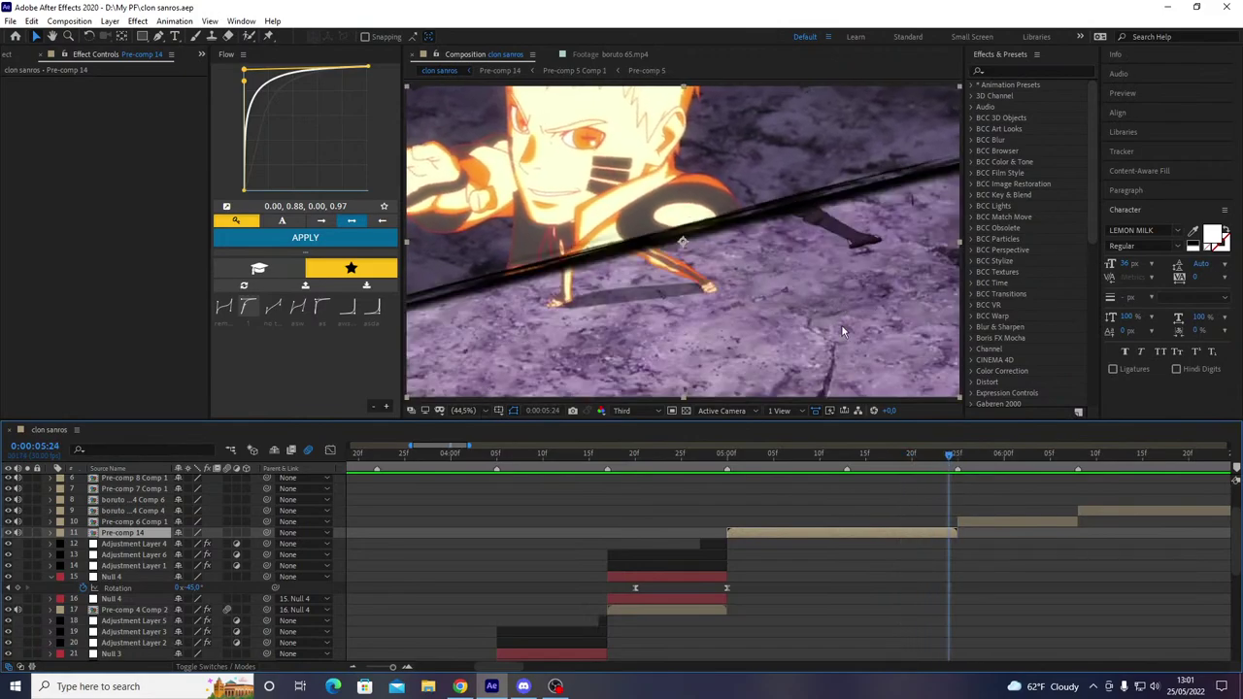
# - In Pre-comp 14, duplicate boruto 65.mp4 and delete the starting position keyframe of the lower copy
pyautogui.doubleClick(902, 535)
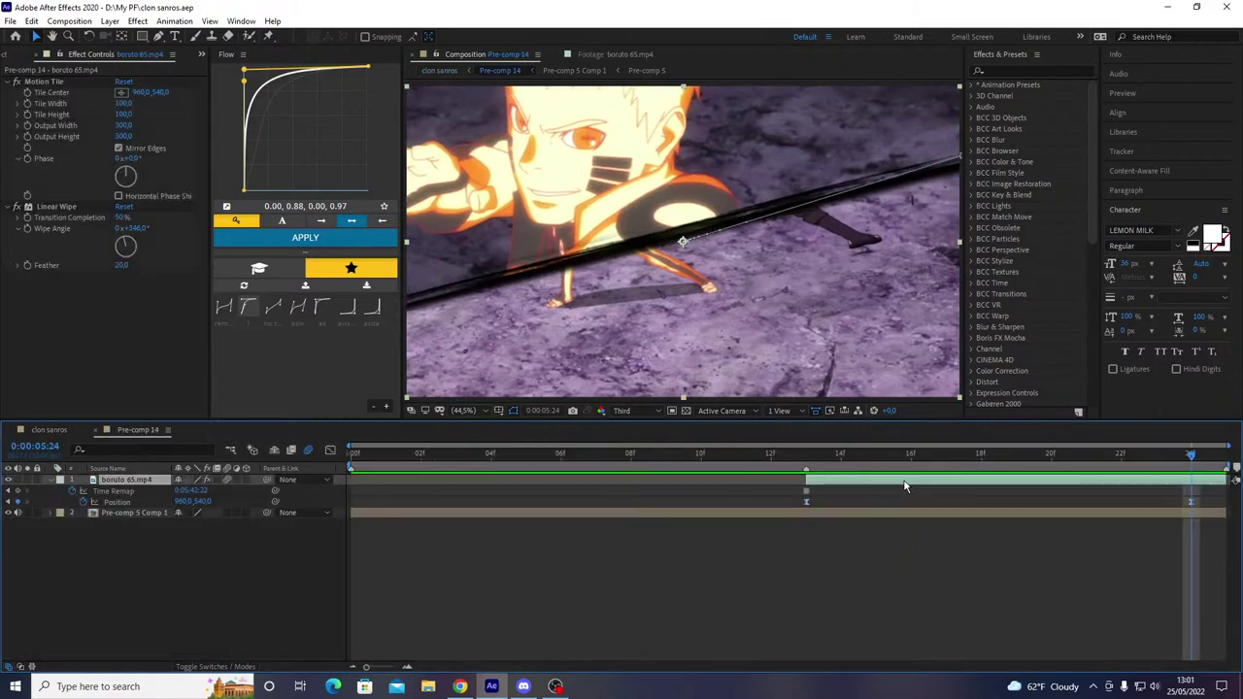
pyautogui.hotkey('ctrl', 'd')
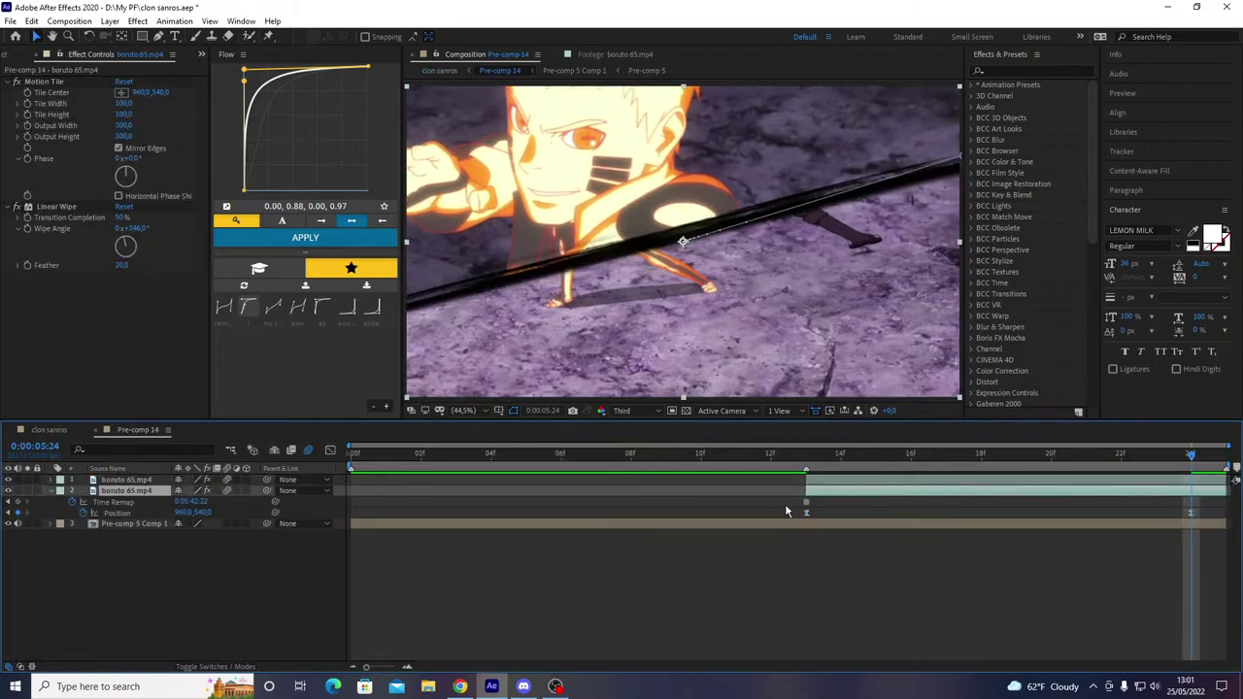
pyautogui.click(805, 512)
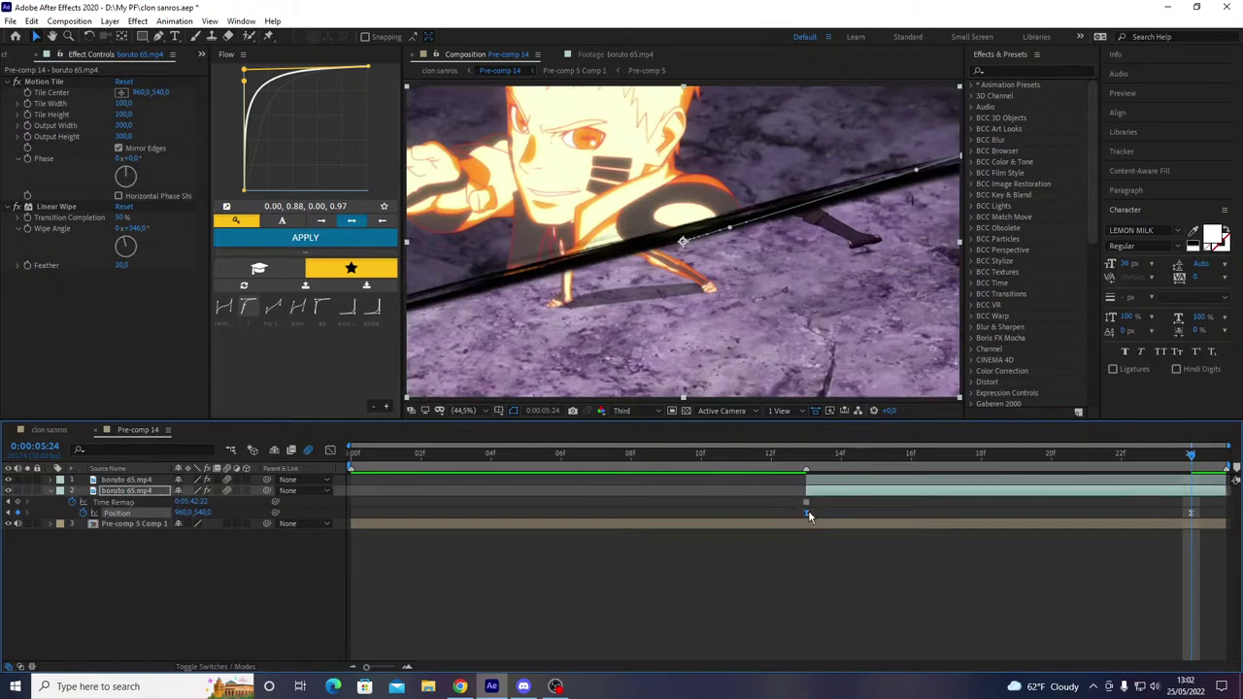
pyautogui.press('Delete')
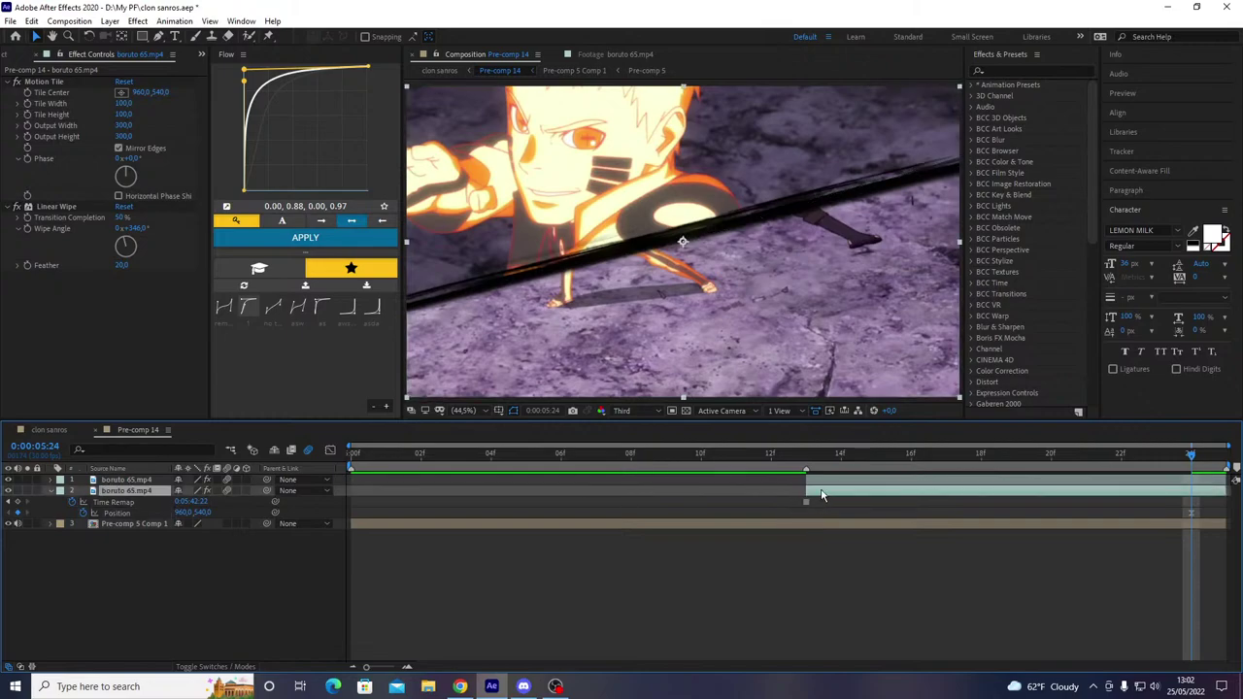
# - Set the lower copy's Linear Wipe to a wipe angle of 166° and a transition completion of 40%
pyautogui.click(137, 229)
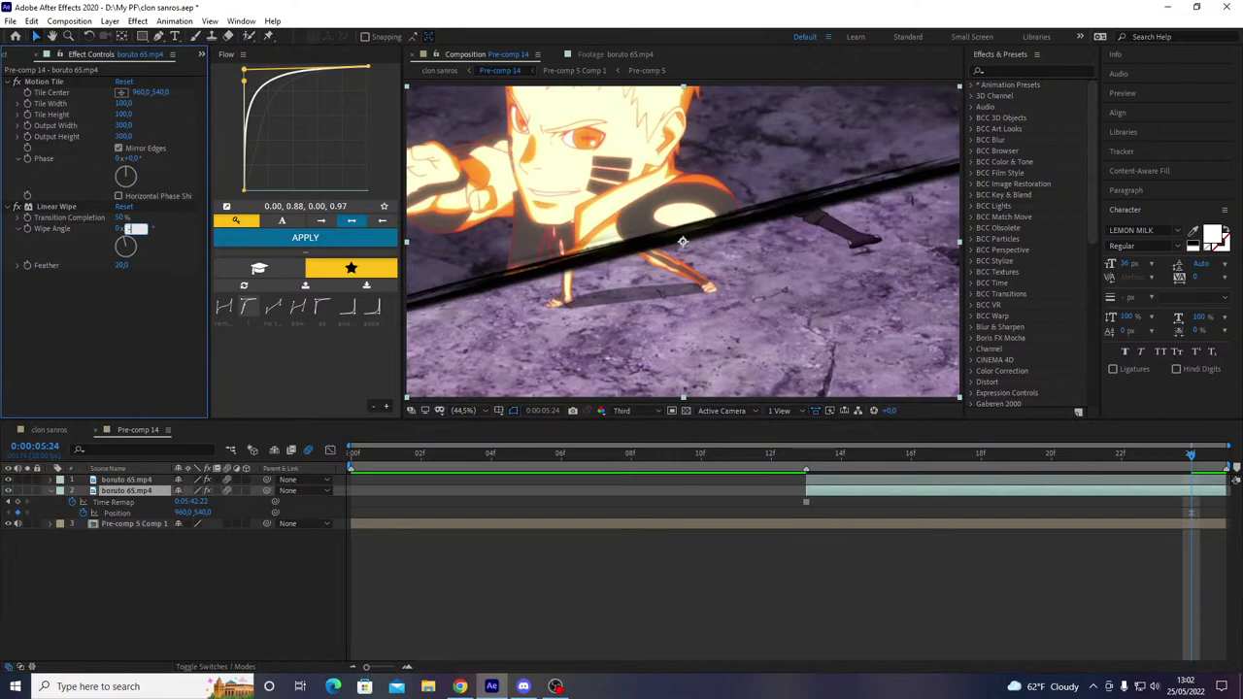
pyautogui.press('Return')
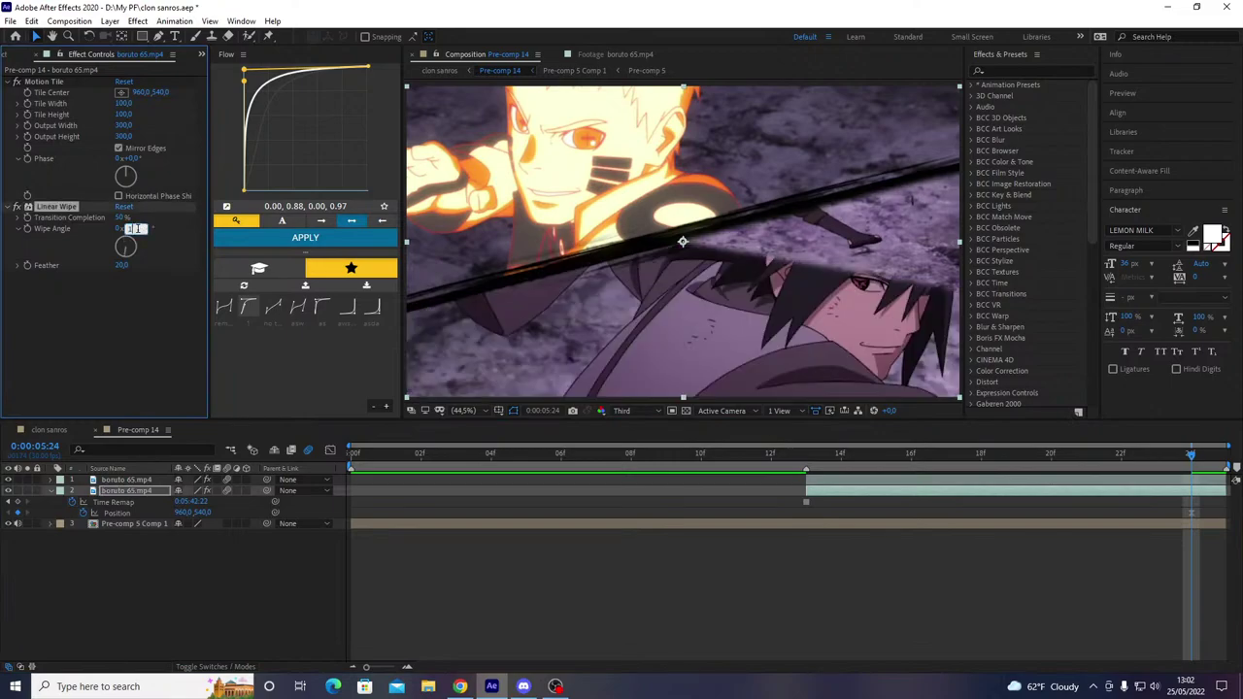
pyautogui.press('Return')
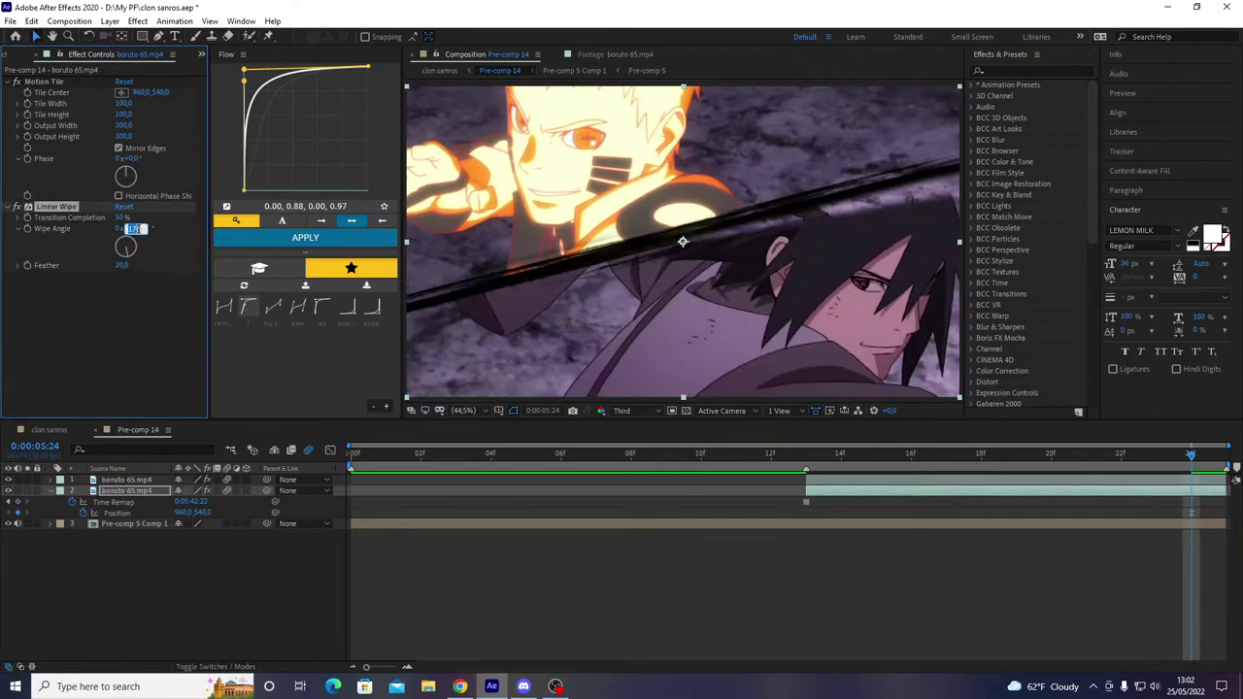
pyautogui.click(138, 267)
pyautogui.moveTo(138, 228); pyautogui.dragTo(118, 216)
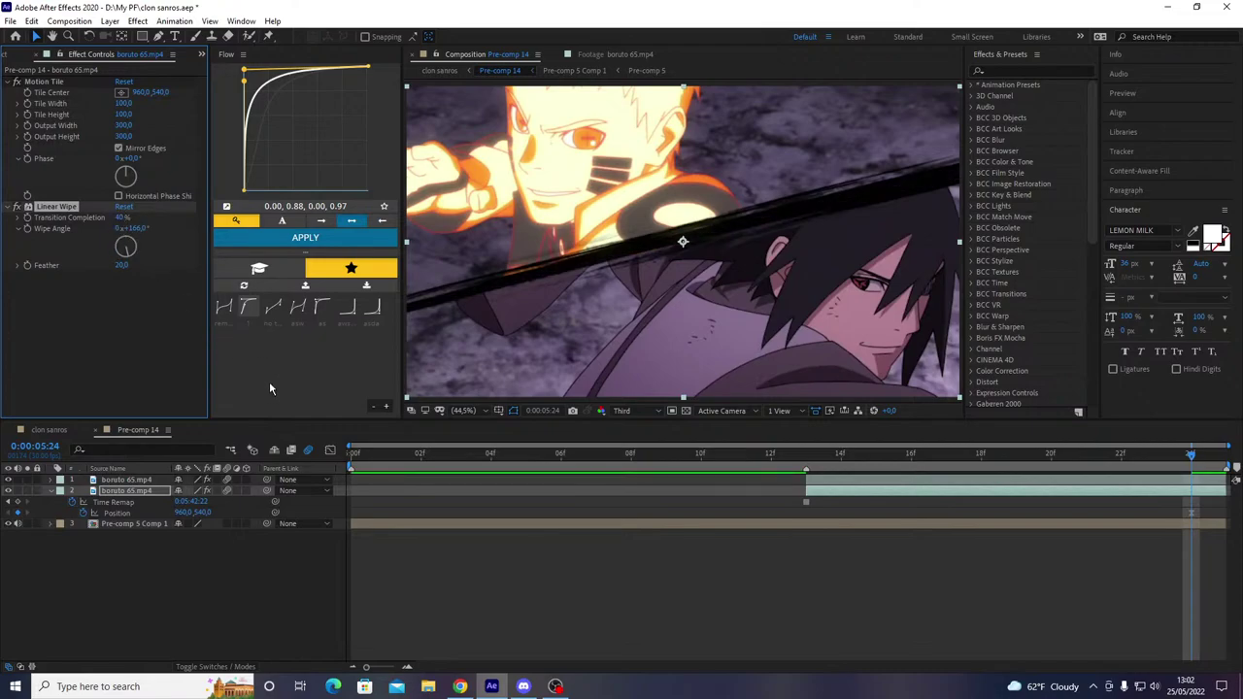
# - Keyframe the lower boruto 65.mp4 copy's position at 0:00:05:13 to about -18, 807.5, along the diagonal split
pyautogui.press('u')
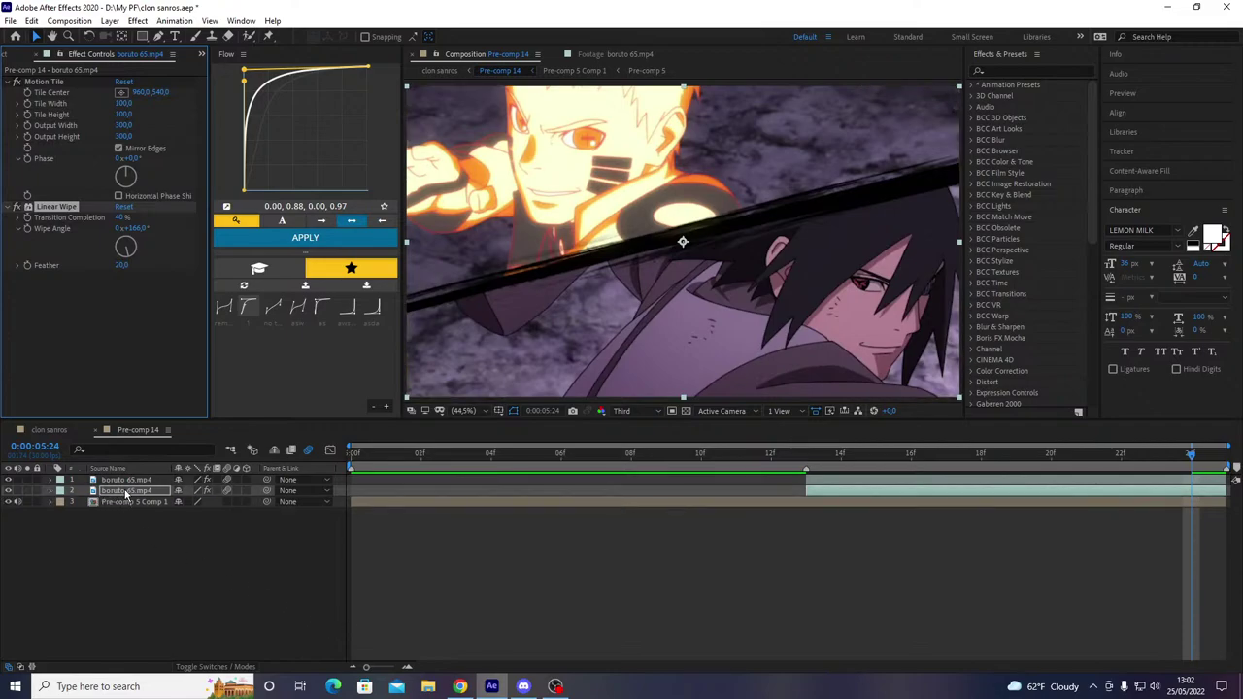
pyautogui.click(126, 494)
pyautogui.press('p')
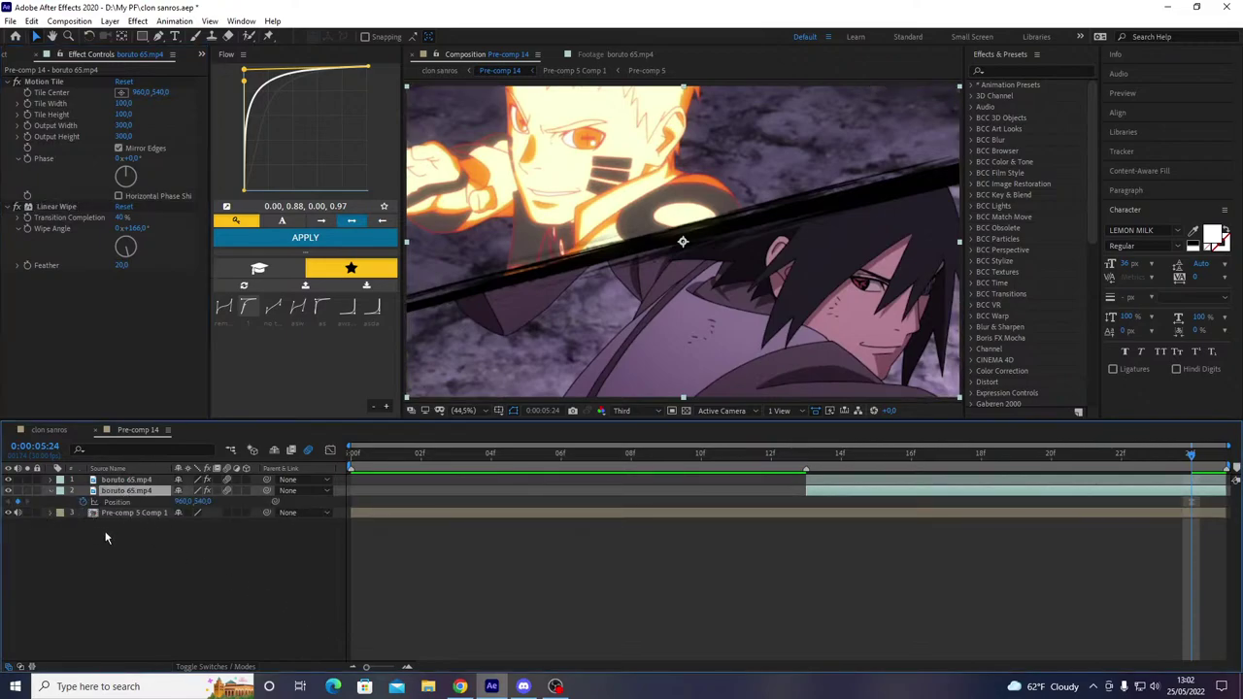
pyautogui.press('i')
pyautogui.click(167, 530)
pyautogui.click(126, 491)
pyautogui.moveTo(795, 314); pyautogui.dragTo(493, 391)
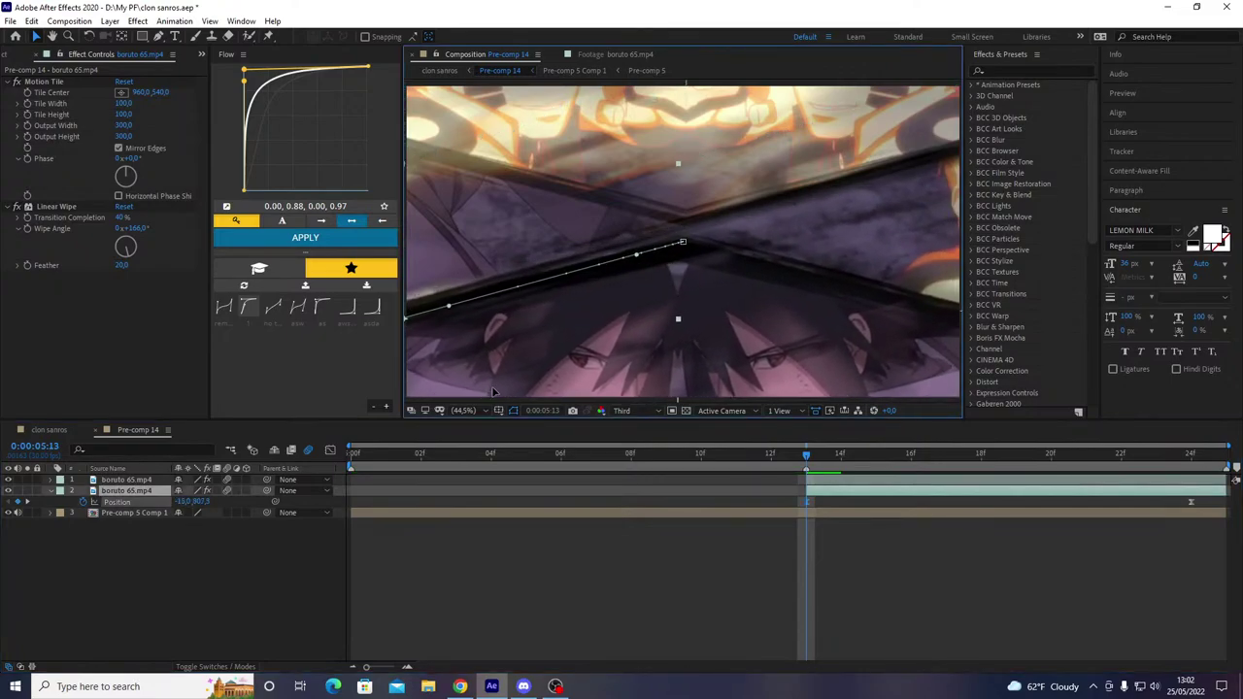
# - Apply the Flow curve 0.00, 0.88, 0.00, 0.97 to the lower copy's position keyframes and preview the motion
pyautogui.click(126, 503)
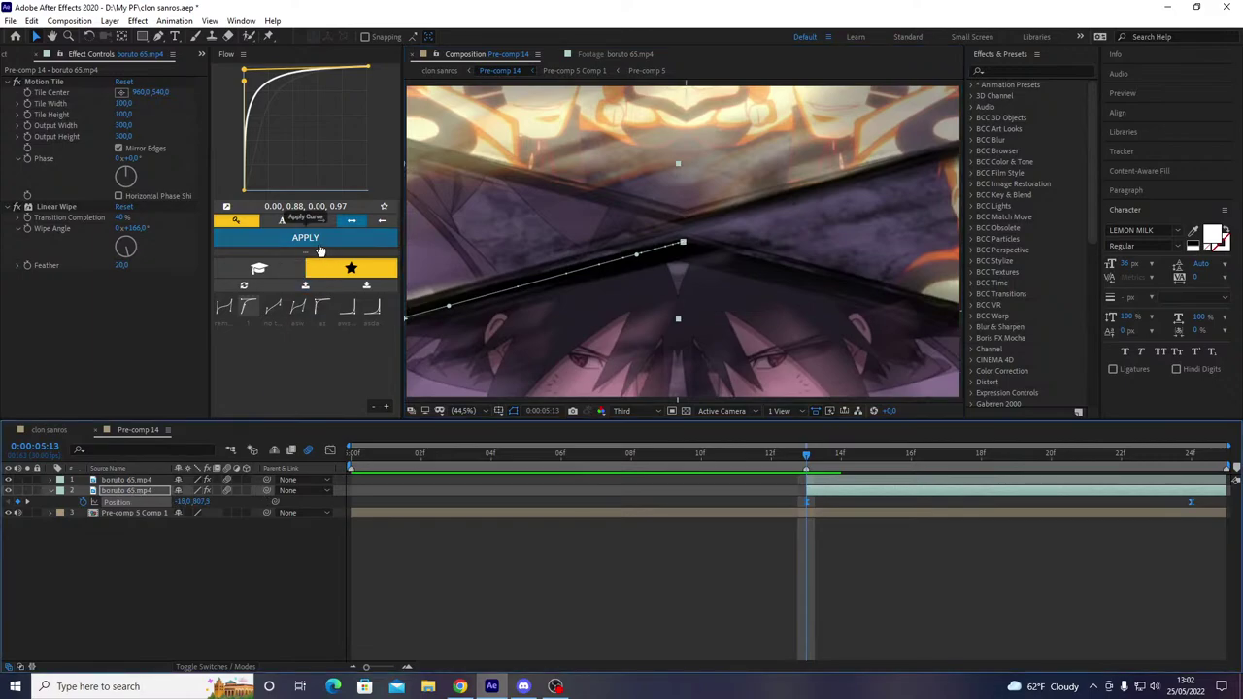
pyautogui.click(319, 245)
pyautogui.press('space')
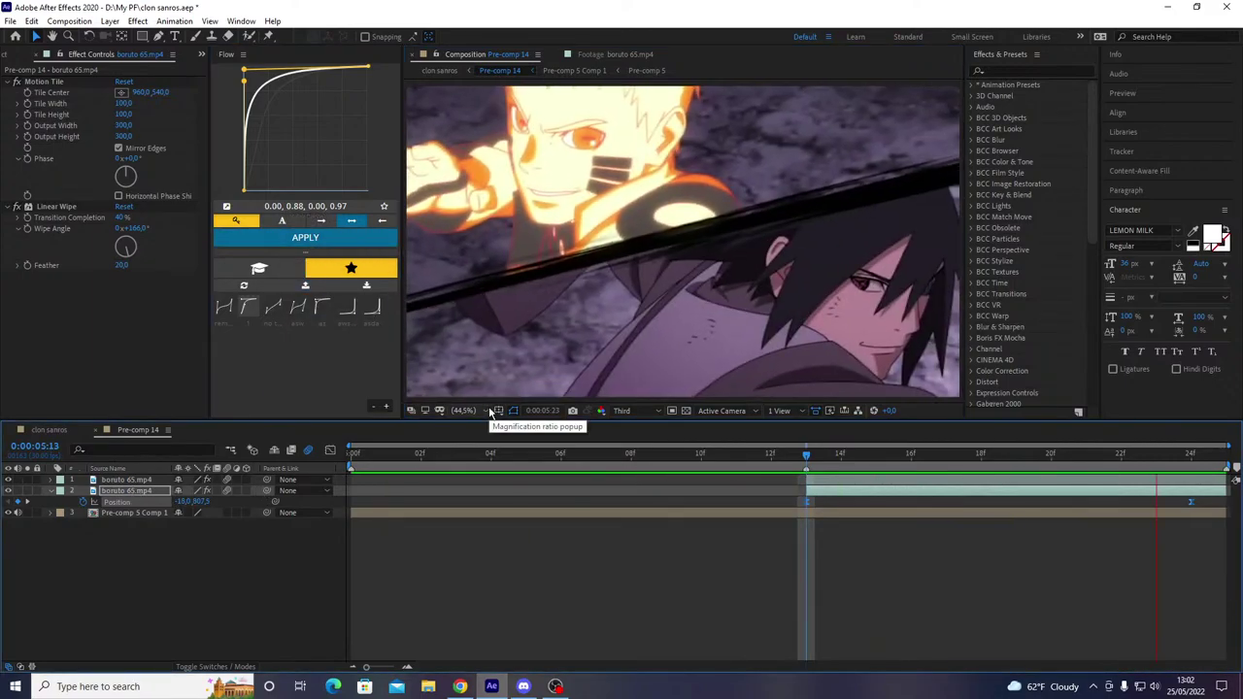
pyautogui.press('space')
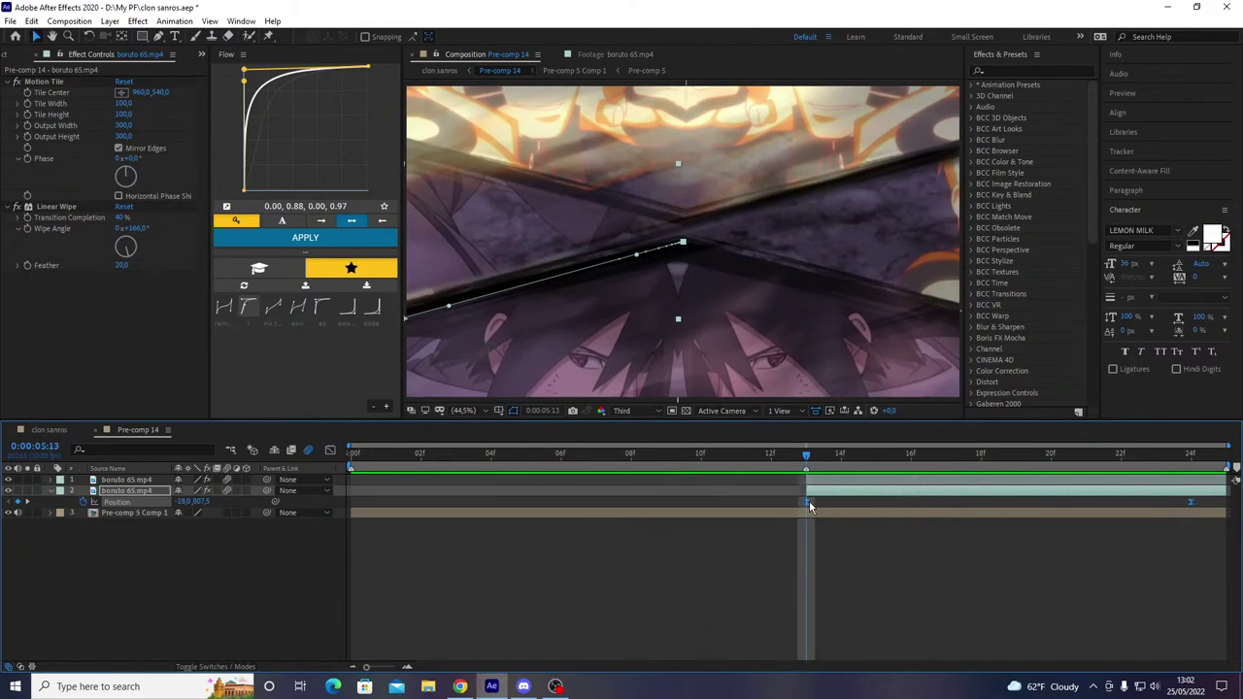
# - Clear the lower copy's starting position keyframe after trying it at 0:00:05:19, and park the playhead at that frame
pyautogui.click(832, 526)
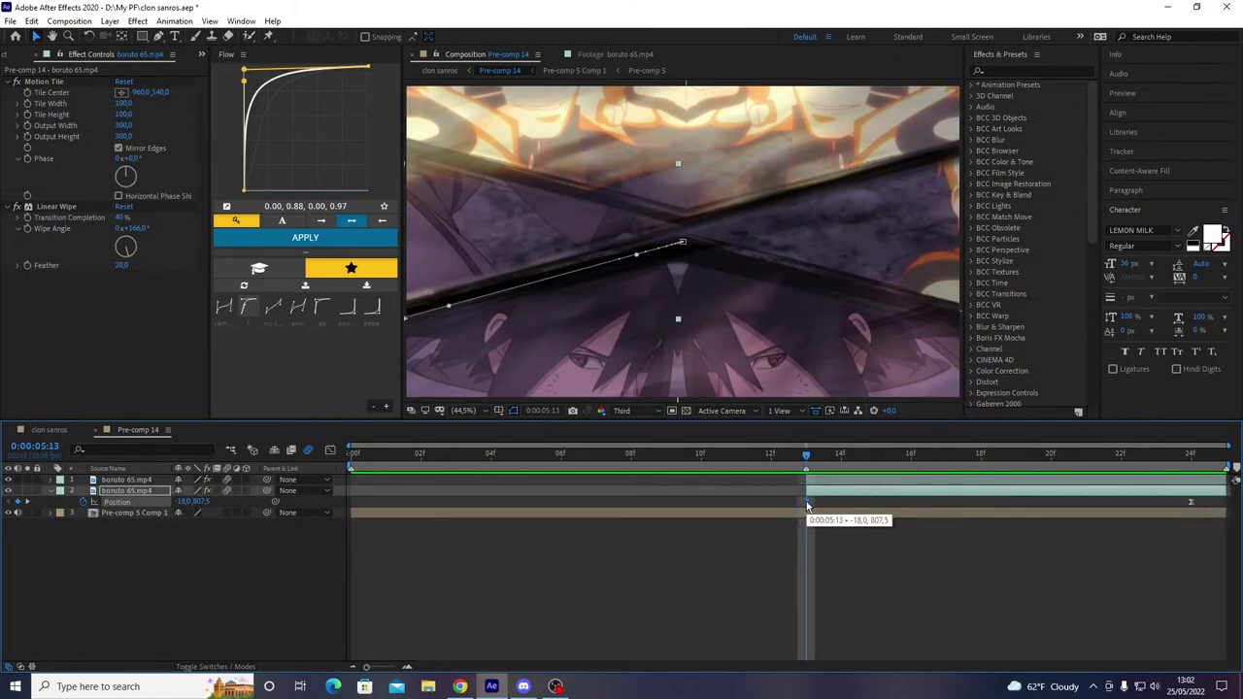
pyautogui.moveTo(807, 504); pyautogui.dragTo(1009, 517)
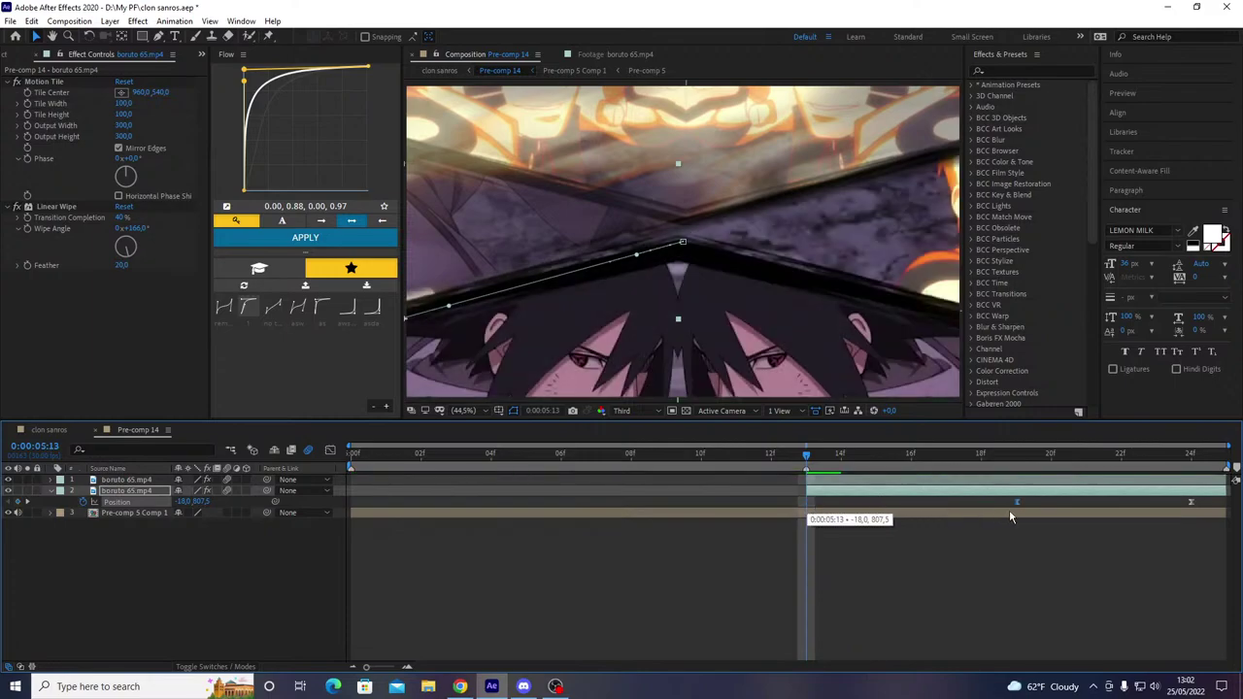
pyautogui.press('space')
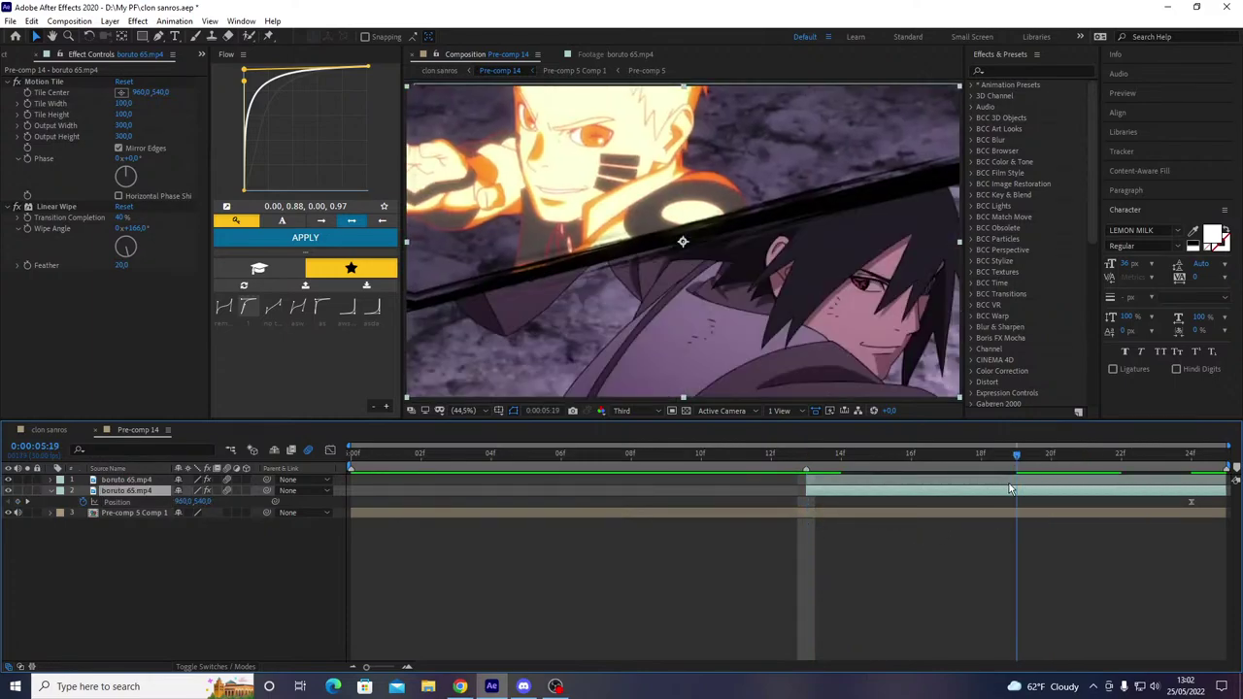
pyautogui.press('space')
pyautogui.press('End')
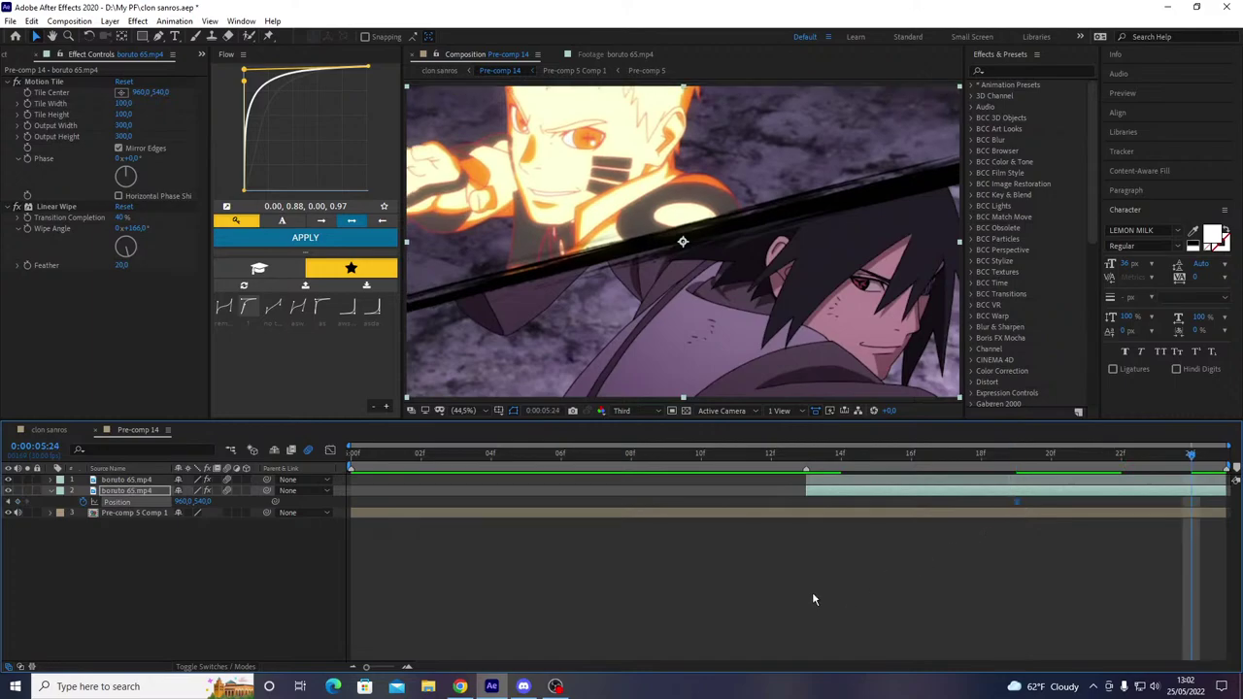
pyautogui.click(811, 595)
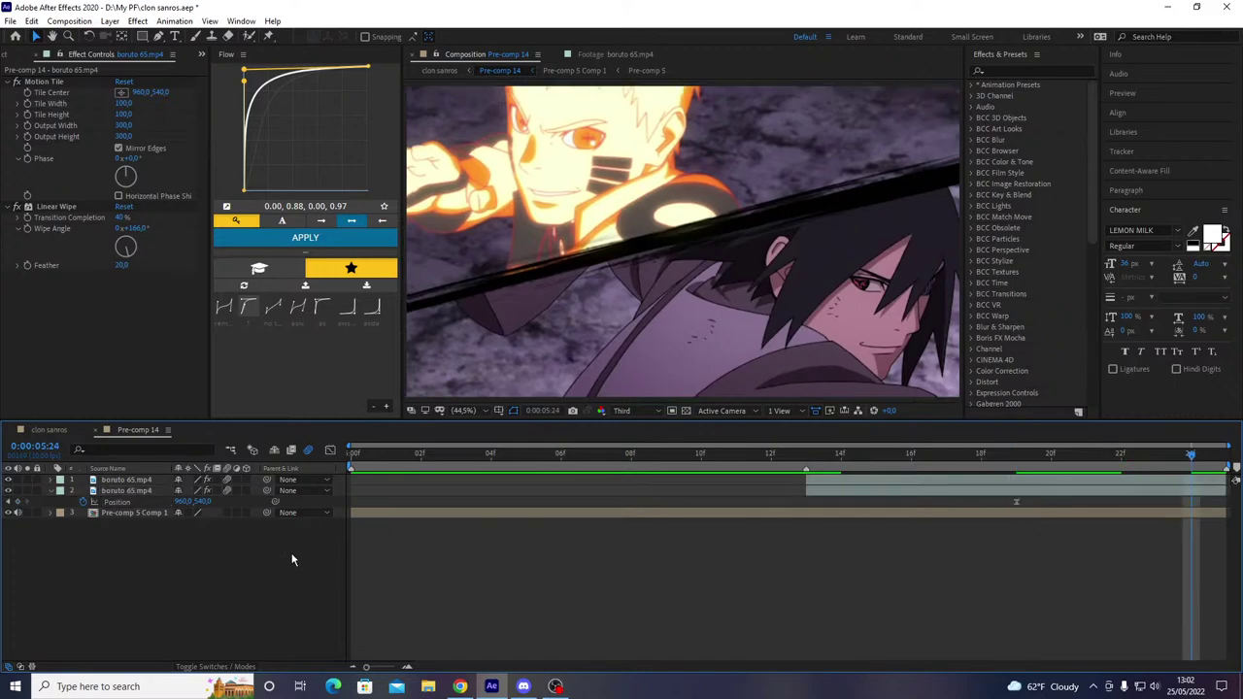
pyautogui.click(1013, 499)
pyautogui.click(1016, 454)
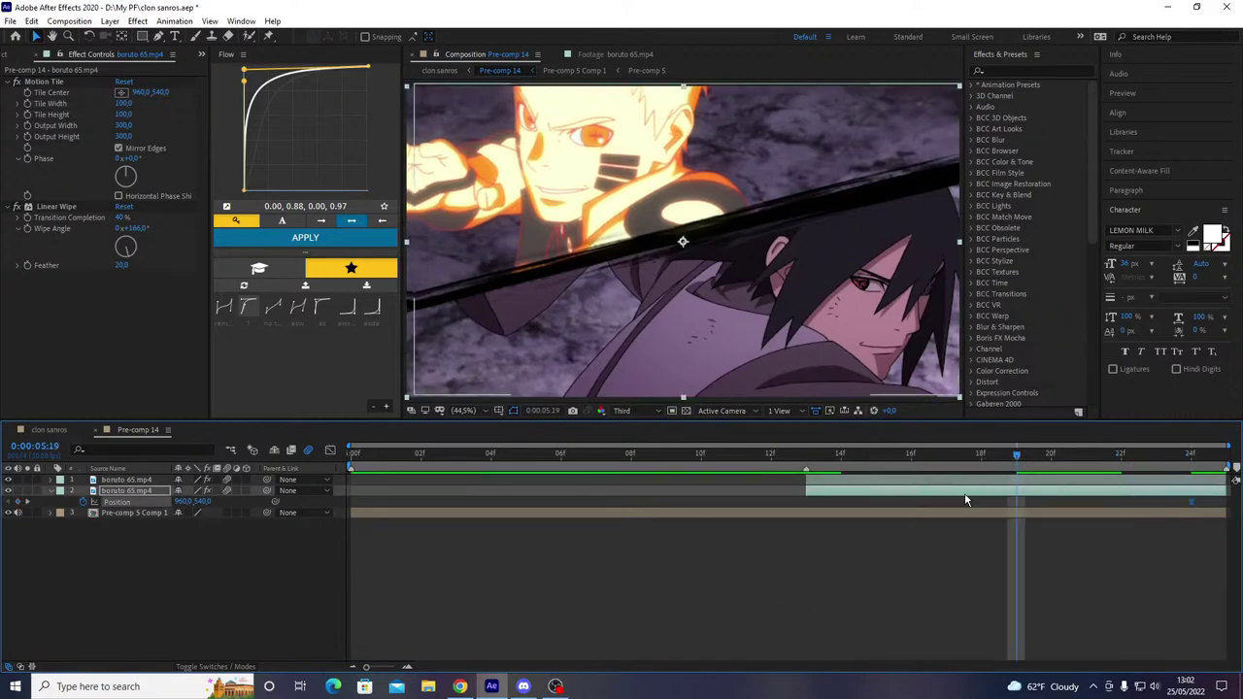
# - Remove Motion Tile from the lower copy and keyframe its position off-screen at about -978, 1075 at 0:00:05:19
pyautogui.click(66, 207)
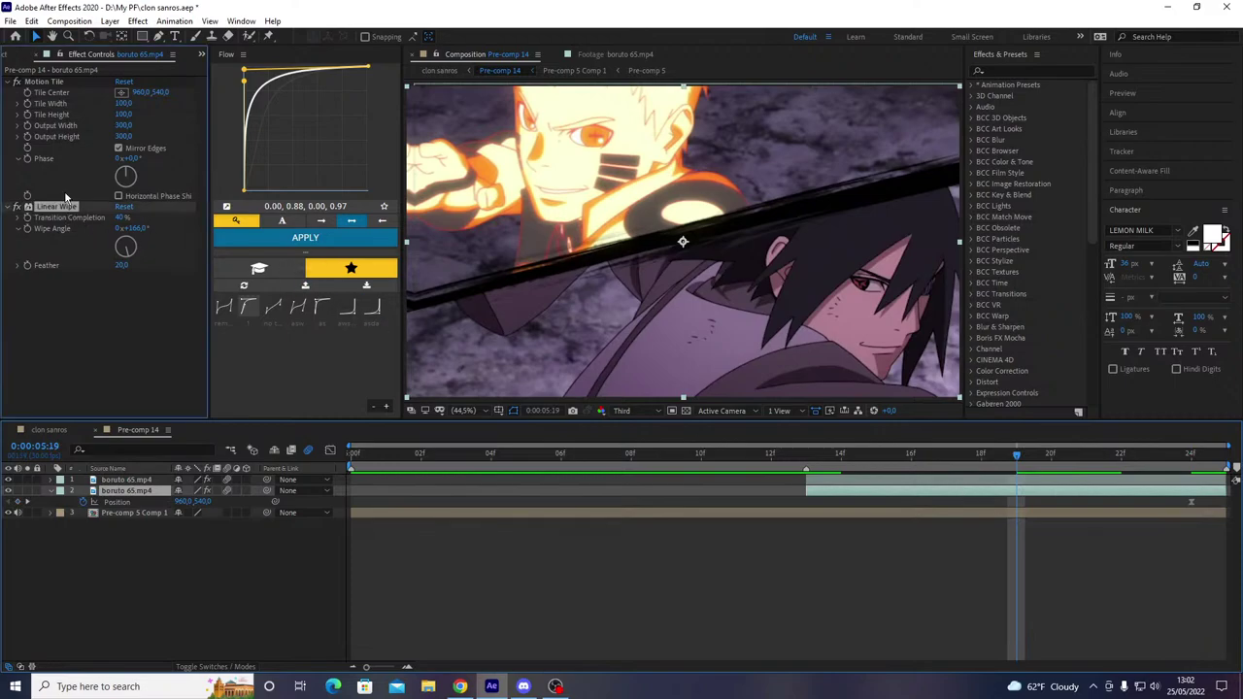
pyautogui.click(50, 81)
pyautogui.press('Delete')
pyautogui.moveTo(794, 337); pyautogui.dragTo(503, 402)
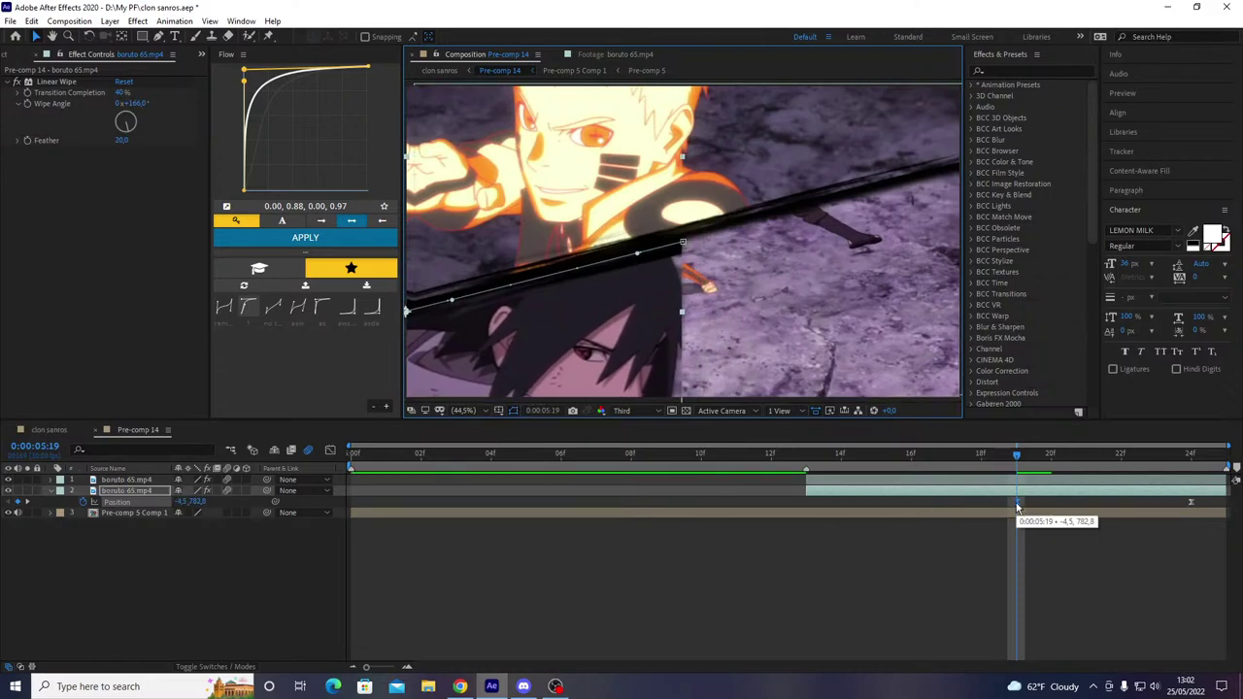
pyautogui.moveTo(1017, 506); pyautogui.dragTo(1087, 504)
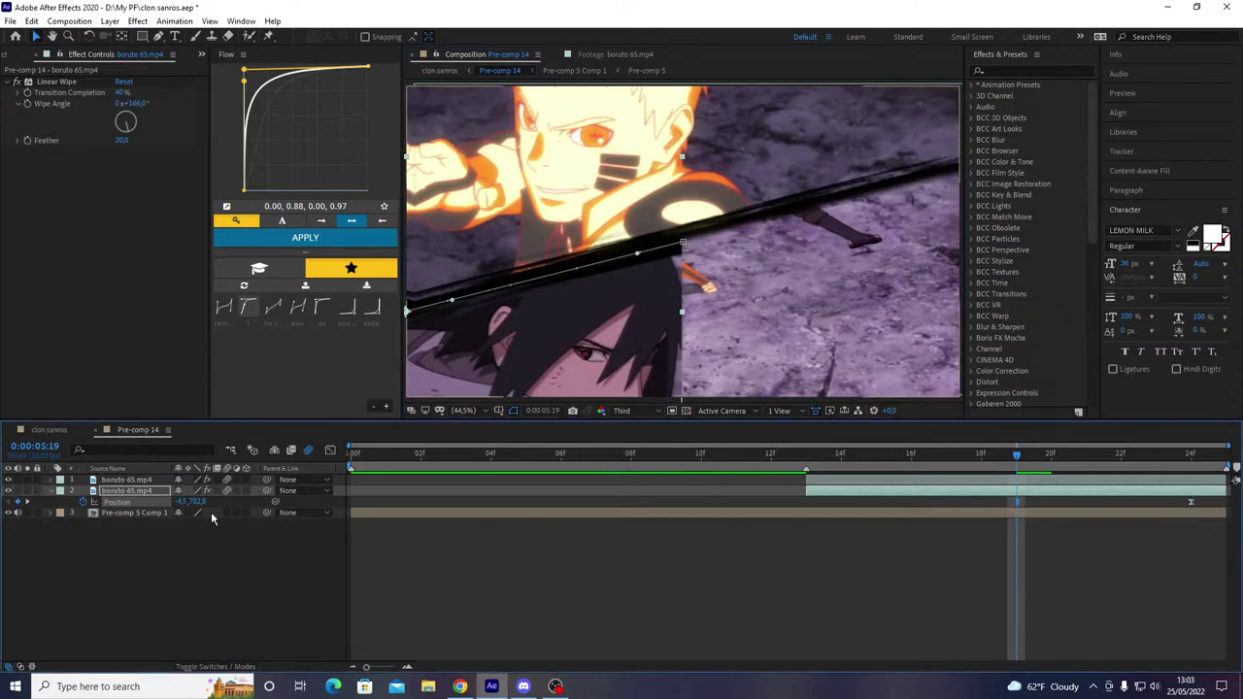
pyautogui.moveTo(616, 357); pyautogui.dragTo(315, 445)
# - Apply the Flow preset 1.00, 0.03, 1.00, 0.02 to the lower copy's position keyframes and preview the slide-in
pyautogui.click(148, 504)
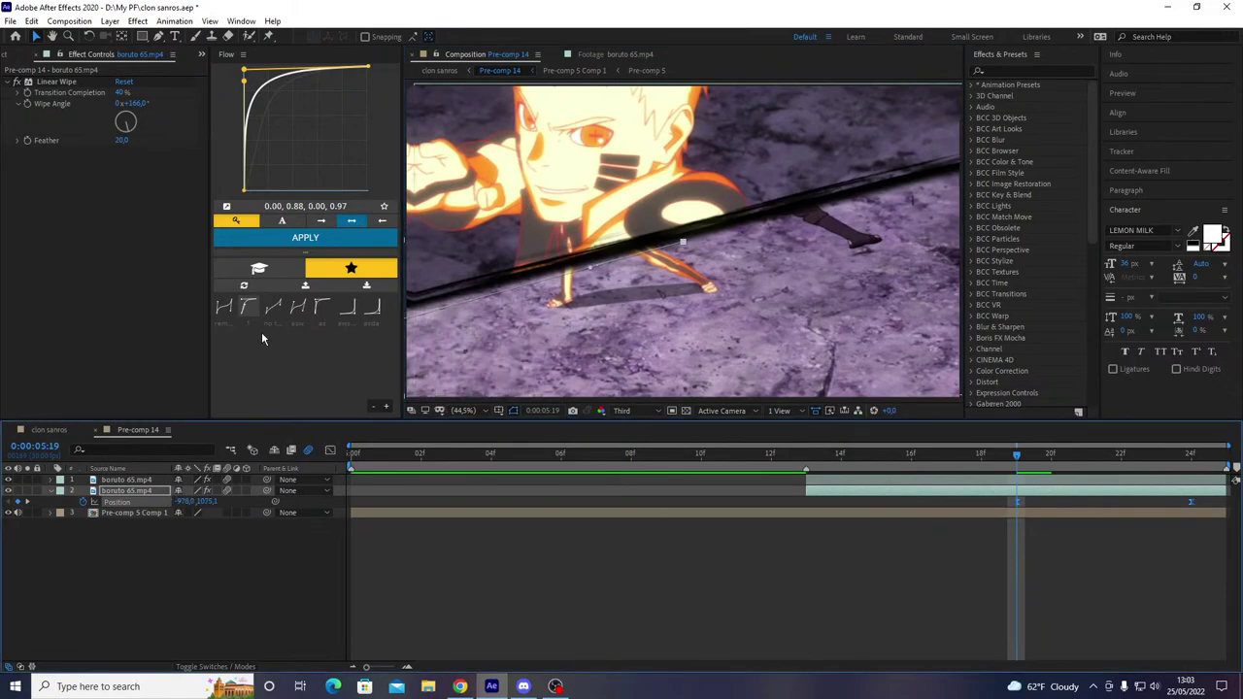
pyautogui.press('space')
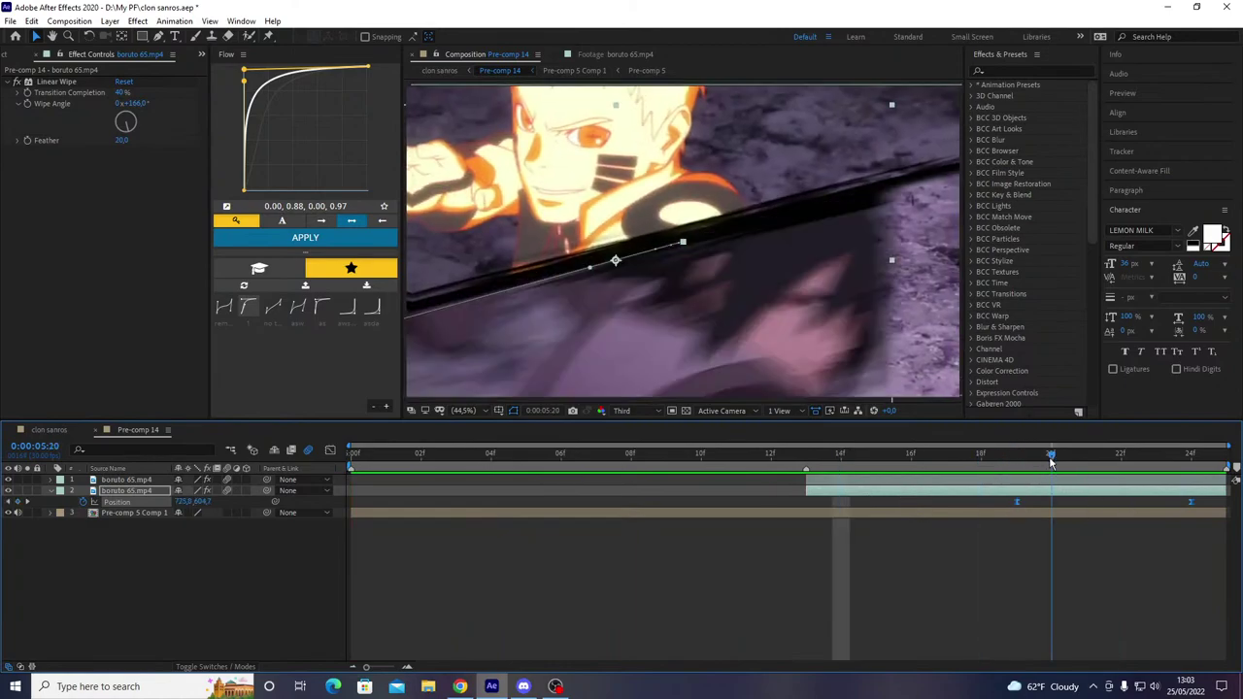
pyautogui.click(345, 312)
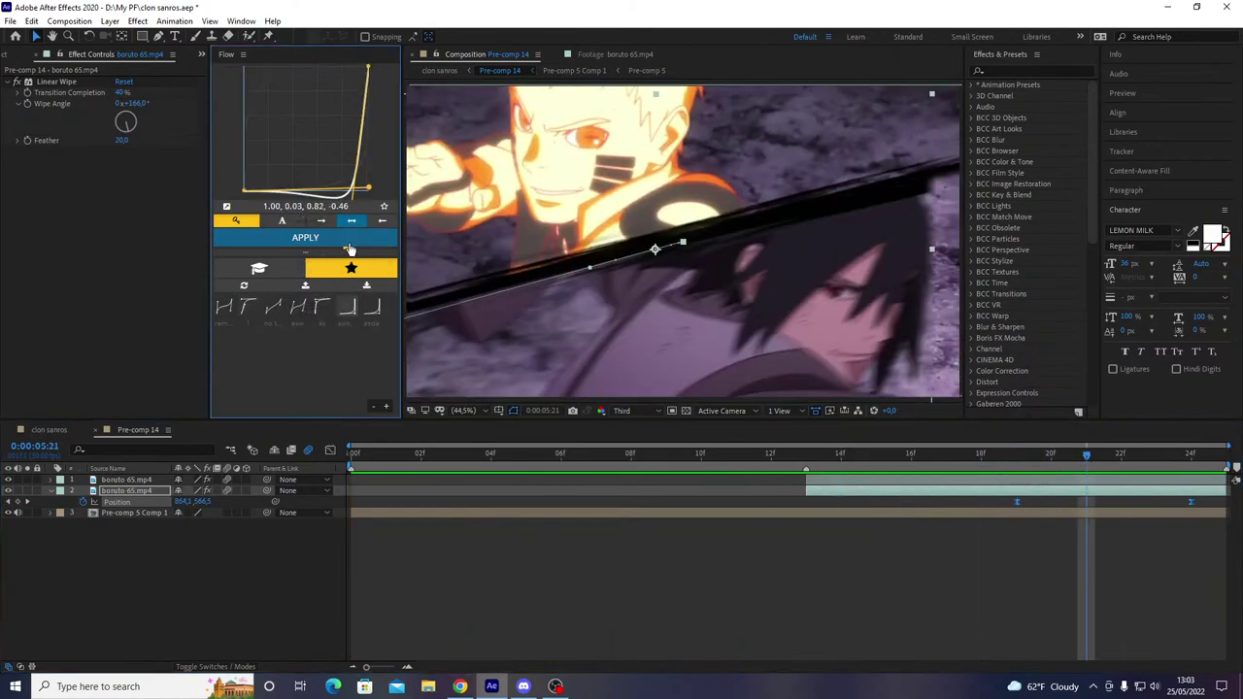
pyautogui.click(347, 308)
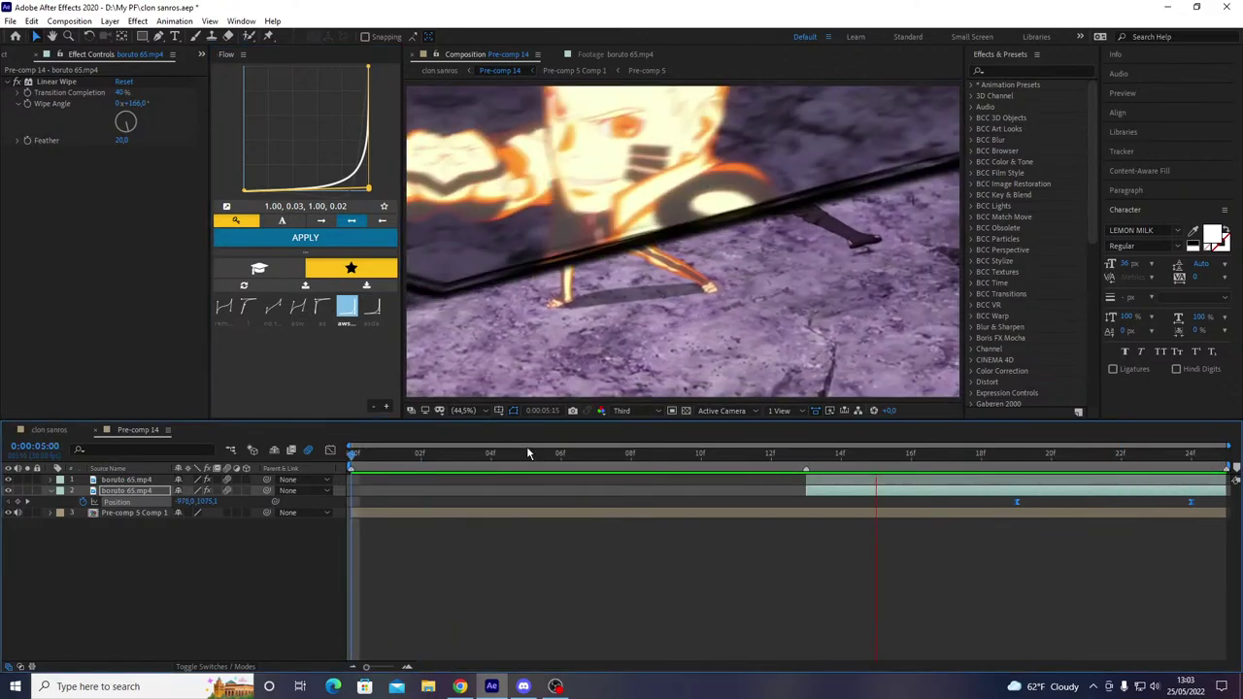
pyautogui.click(527, 454)
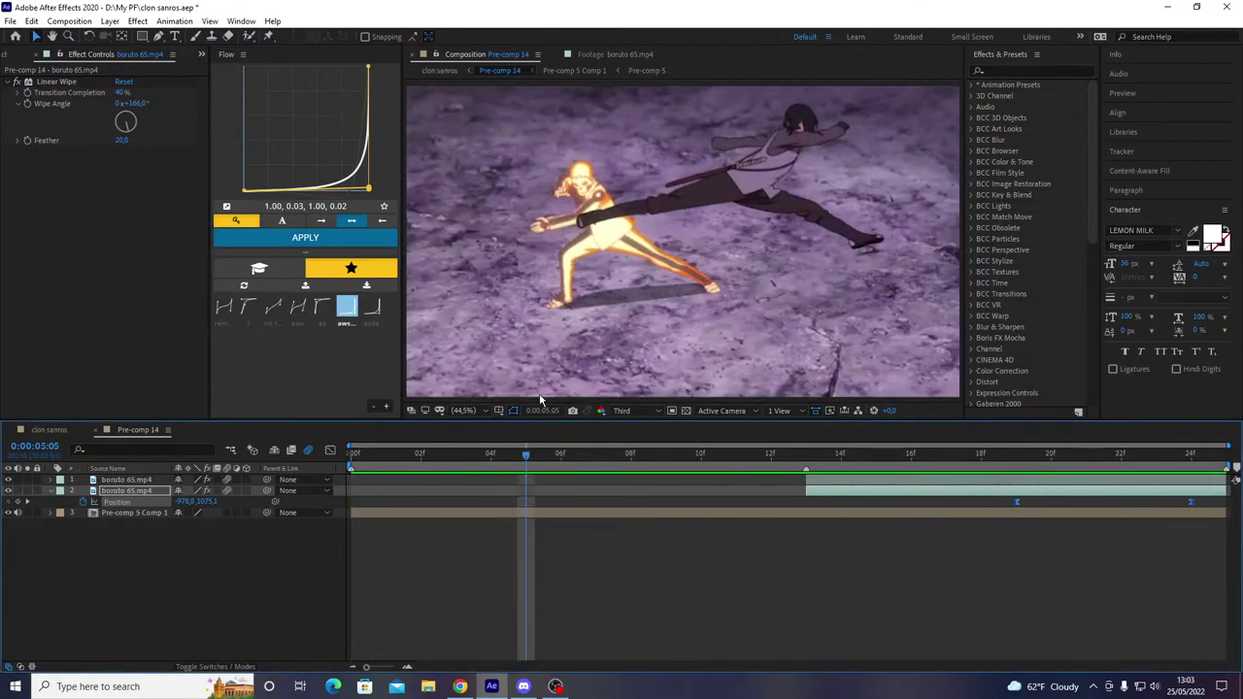
pyautogui.click(1050, 454)
pyautogui.moveTo(1020, 500)
pyautogui.mouseDown()
pyautogui.moveTo(789, 519)
pyautogui.moveTo(1029, 512)
pyautogui.mouseUp()
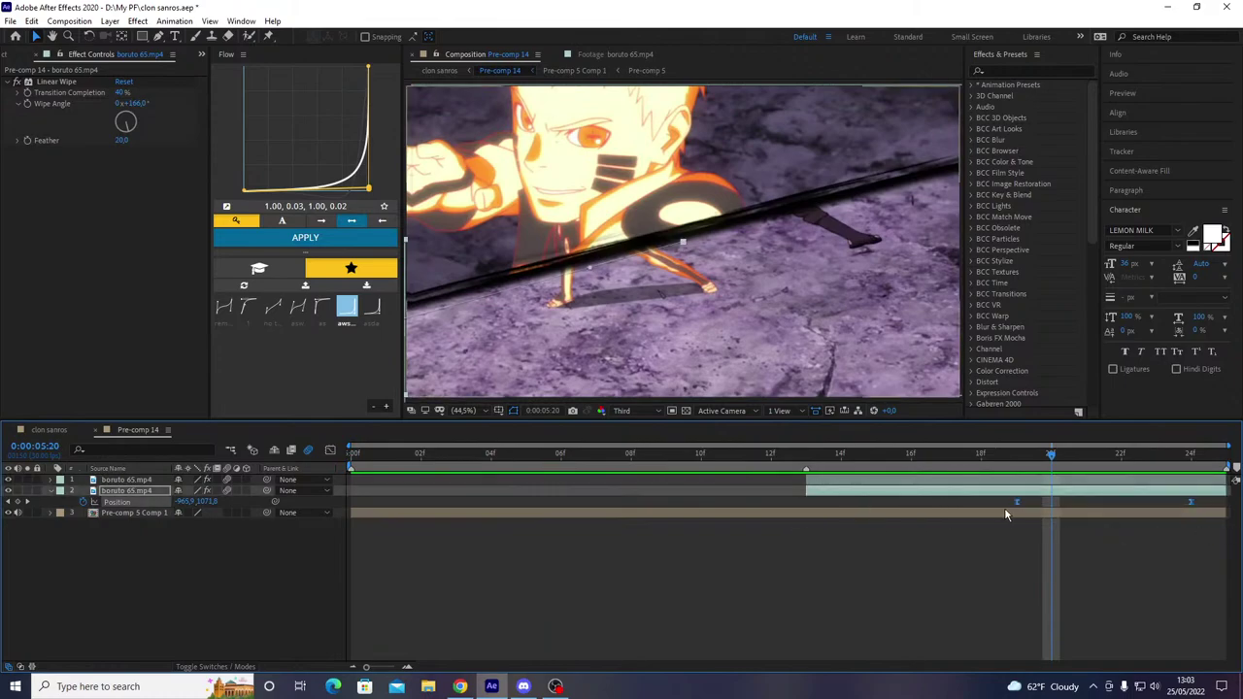
pyautogui.moveTo(720, 452); pyautogui.dragTo(377, 456)
pyautogui.press('space')
# - Return to clon sanros, preview the split-screen slide-in in sequence and save the project
pyautogui.click(77, 430)
pyautogui.press('space')
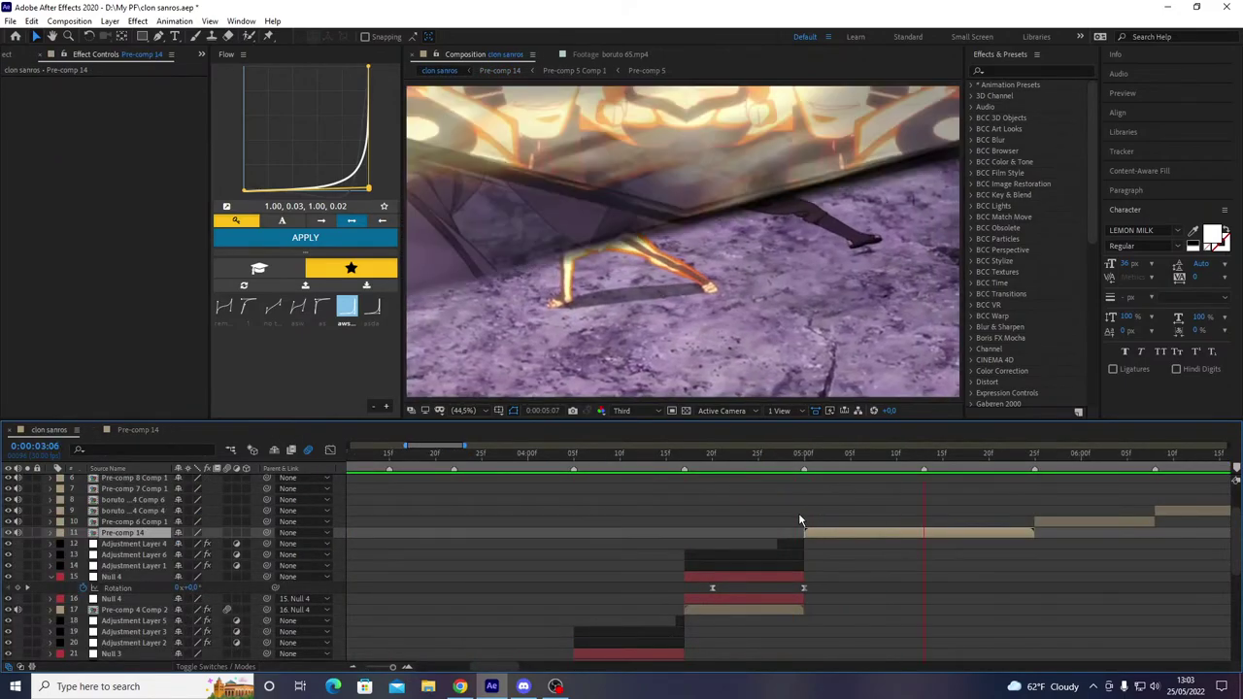
pyautogui.hotkey('ctrl', 's')
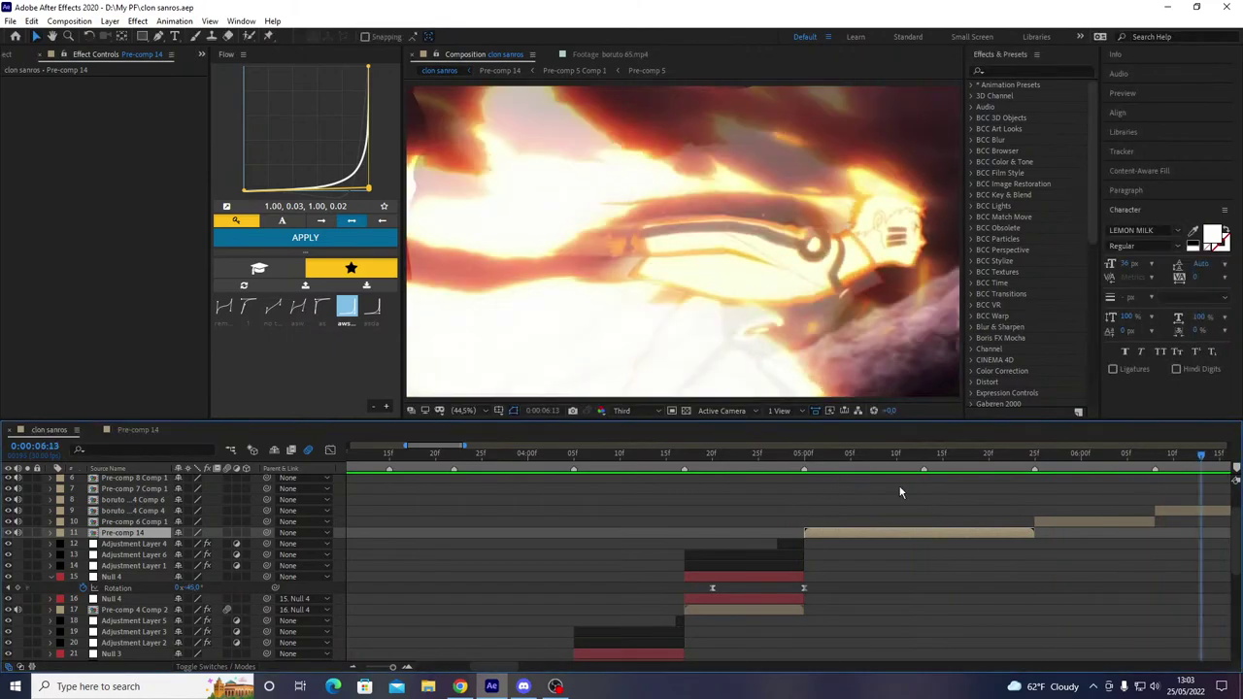
pyautogui.press('-')
pyautogui.moveTo(1035, 467); pyautogui.dragTo(1240, 468)
pyautogui.press('space')
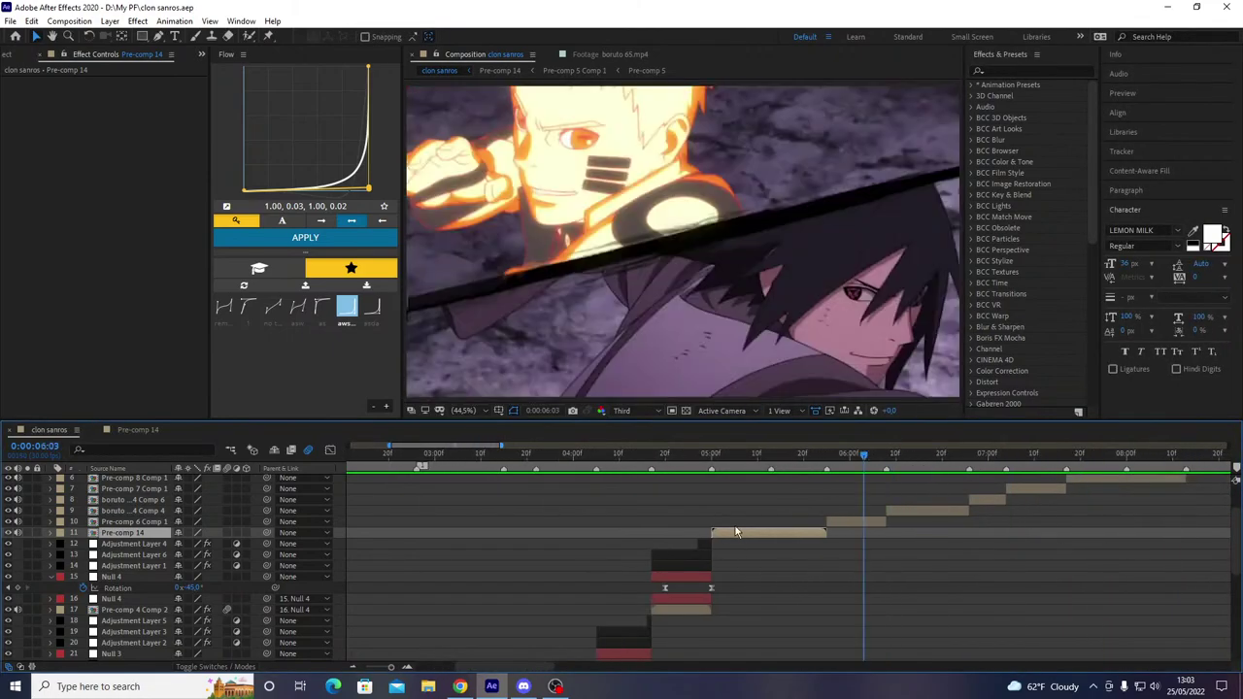
pyautogui.rightClick(735, 527)
pyautogui.moveTo(782, 233)
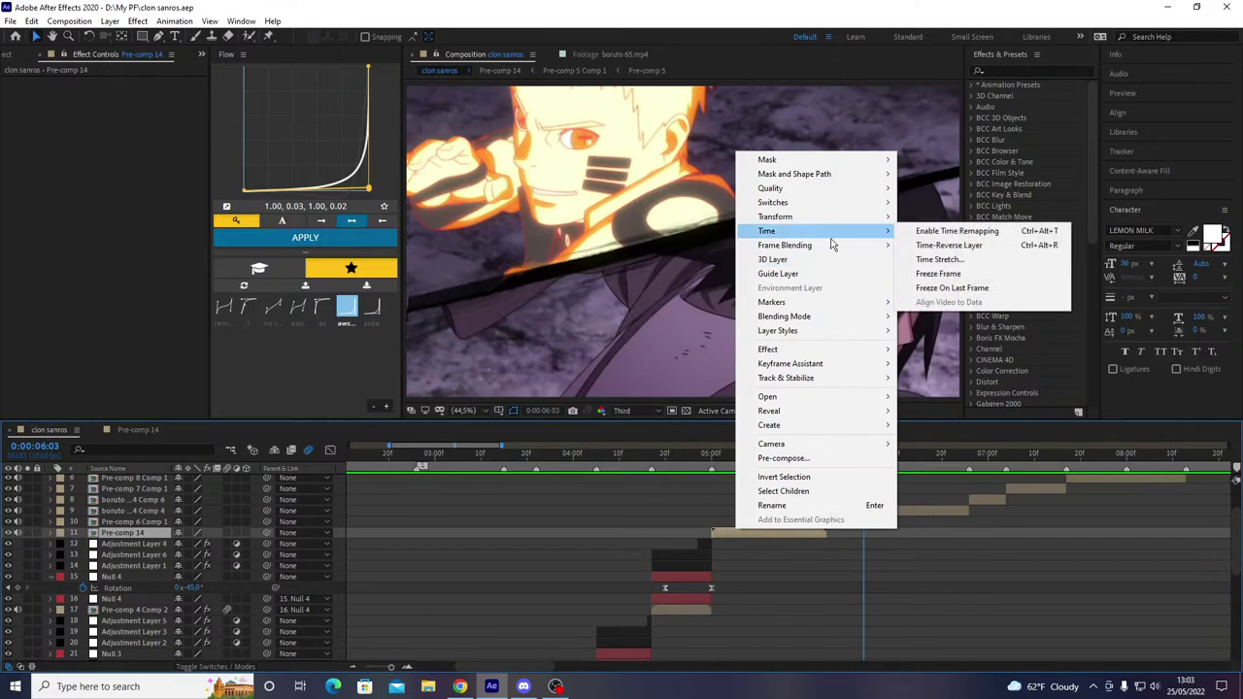
pyautogui.click(979, 570)
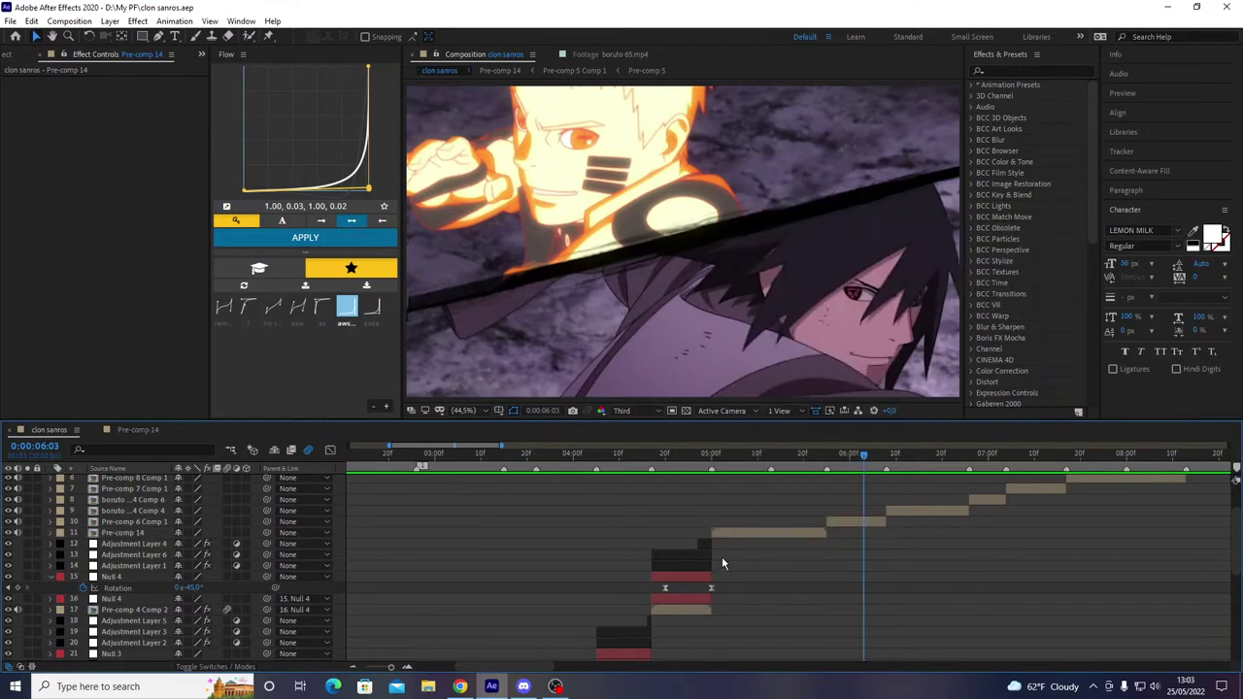
# - Collapse Null 4's rotation keyframes and add a null object above Pre-comp 14 starting at 0:00:05:00
pyautogui.click(680, 578)
pyautogui.press('u')
pyautogui.press('u')
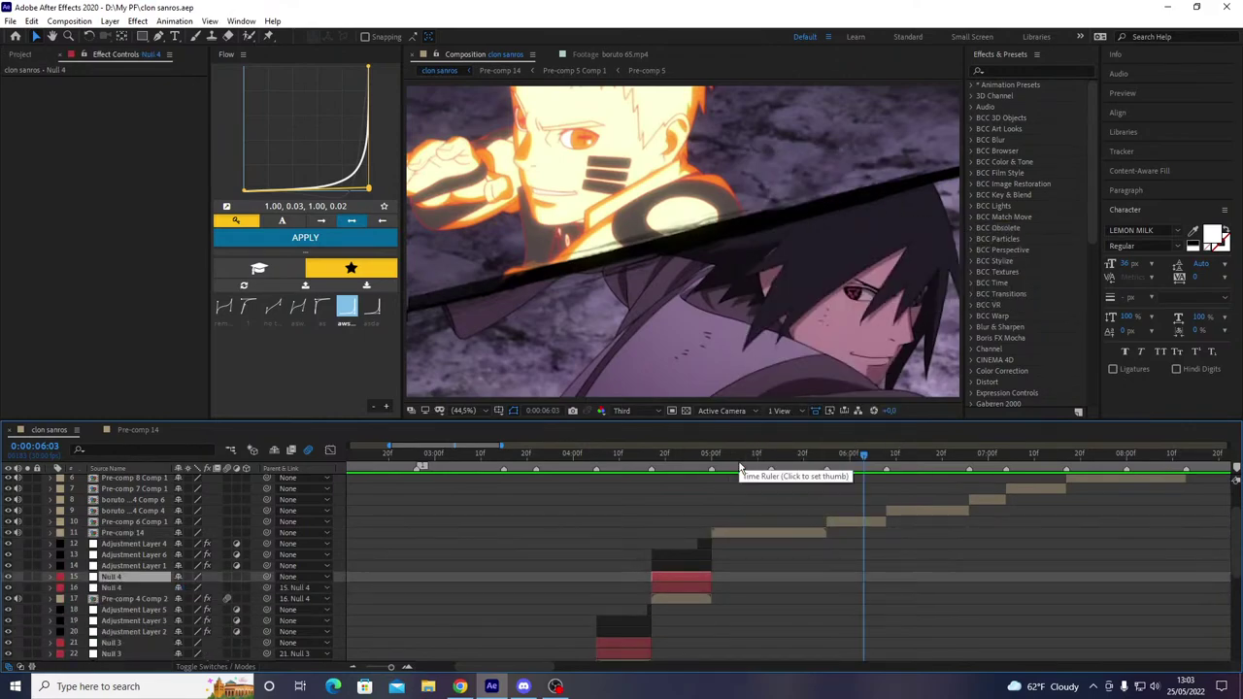
pyautogui.moveTo(731, 457); pyautogui.dragTo(713, 517)
pyautogui.click(722, 535)
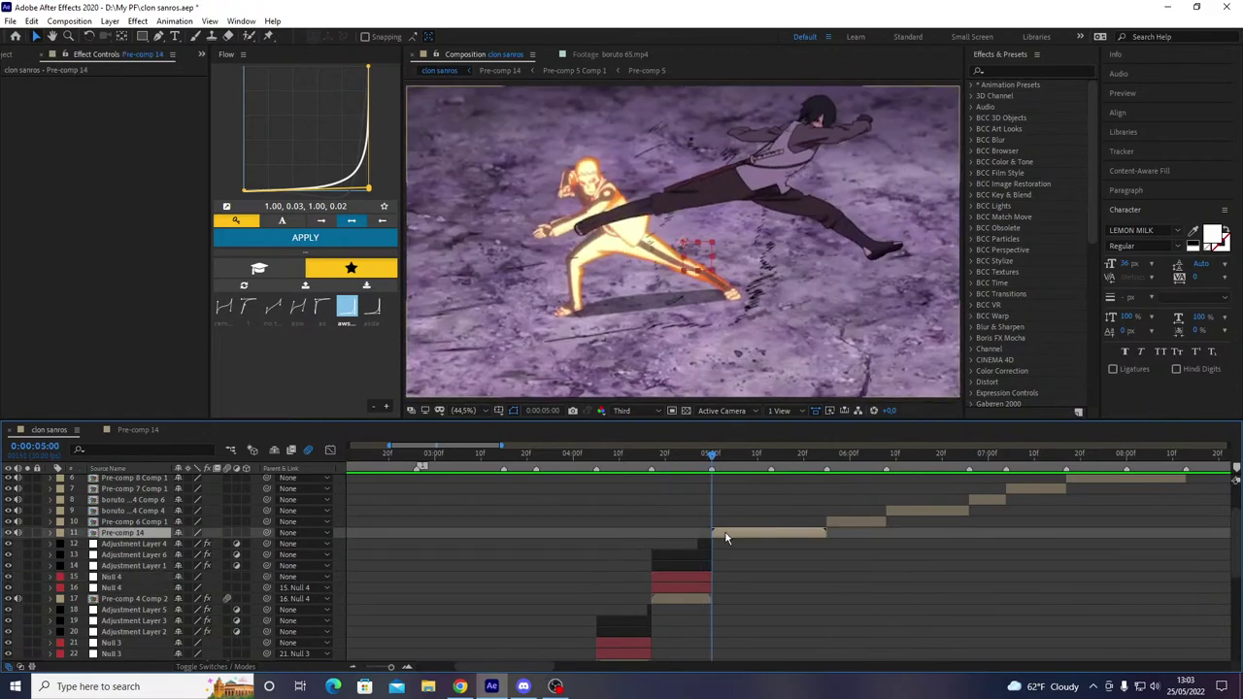
pyautogui.hotkey('ctrl', 'alt', 'shift', 'y')
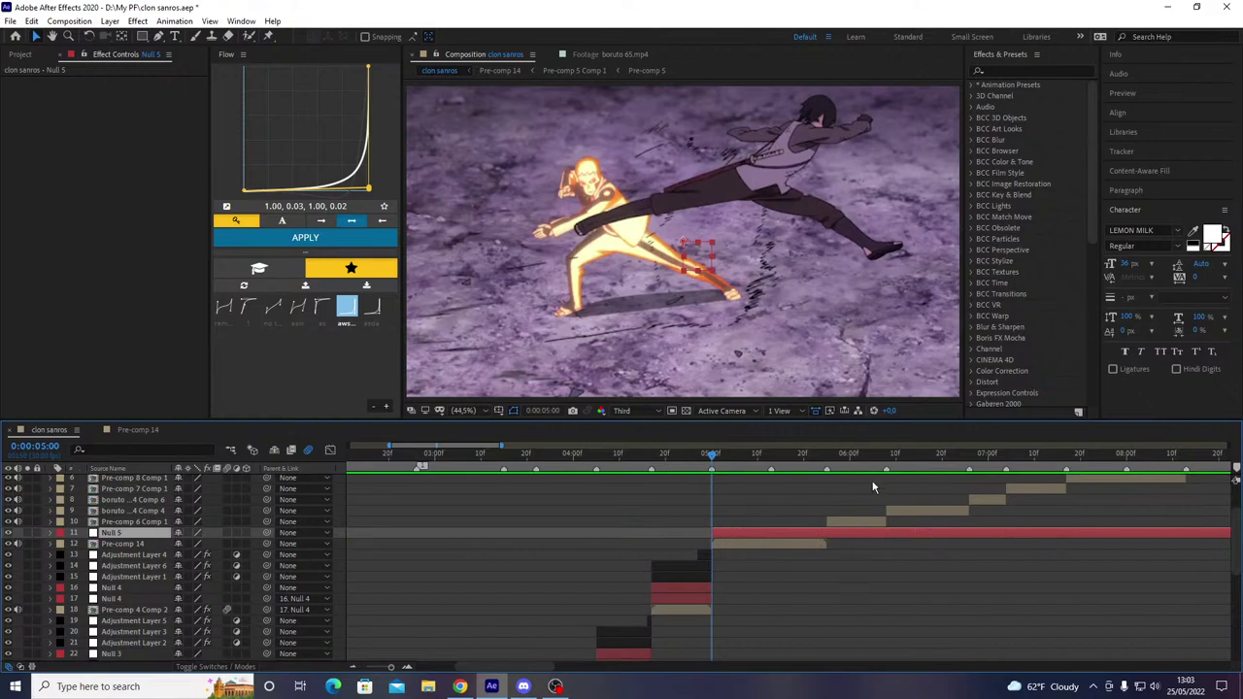
# - Trim the end of the new null to 0:00:05:24 to match Pre-comp 14 and duplicate it
pyautogui.click(823, 462)
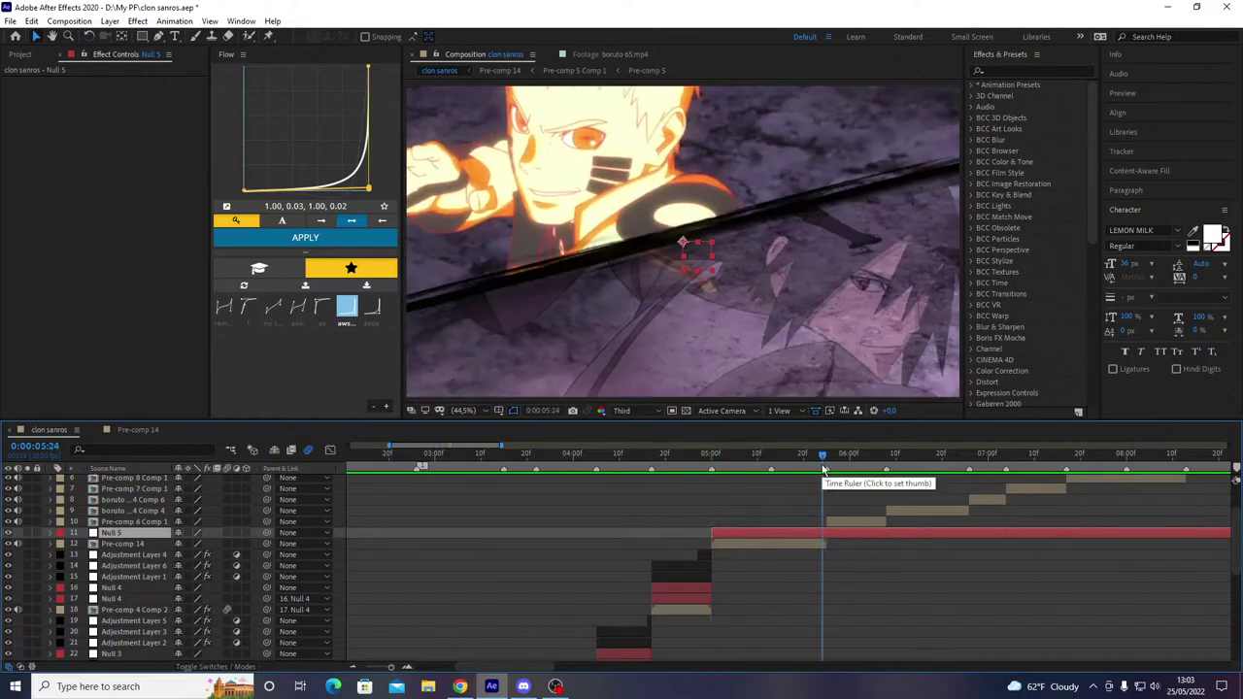
pyautogui.hotkey('alt', ']')
pyautogui.hotkey('ctrl', 's')
pyautogui.hotkey('ctrl', 'd')
# - Parent Pre-comp 14 to the lower Null 5 and that null to the upper one, with motion blur enabled on Pre-comp 14
pyautogui.click(747, 555)
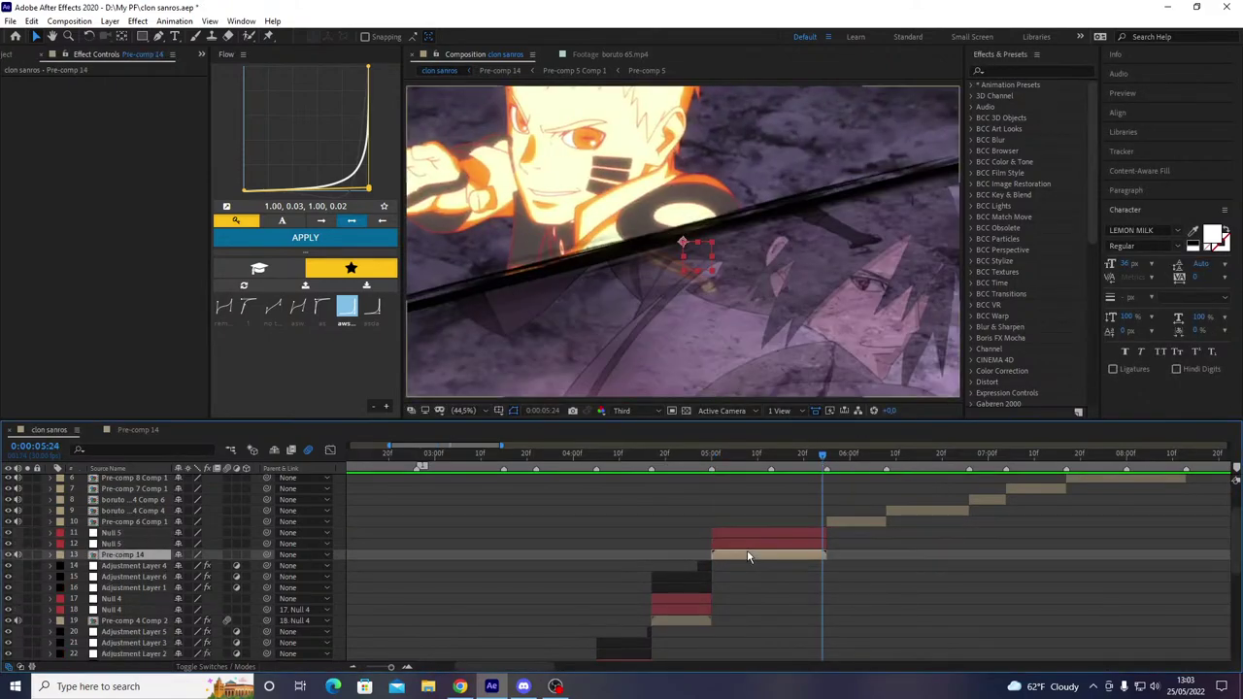
pyautogui.moveTo(266, 554); pyautogui.dragTo(253, 533)
pyautogui.hotkey('ctrl', 's')
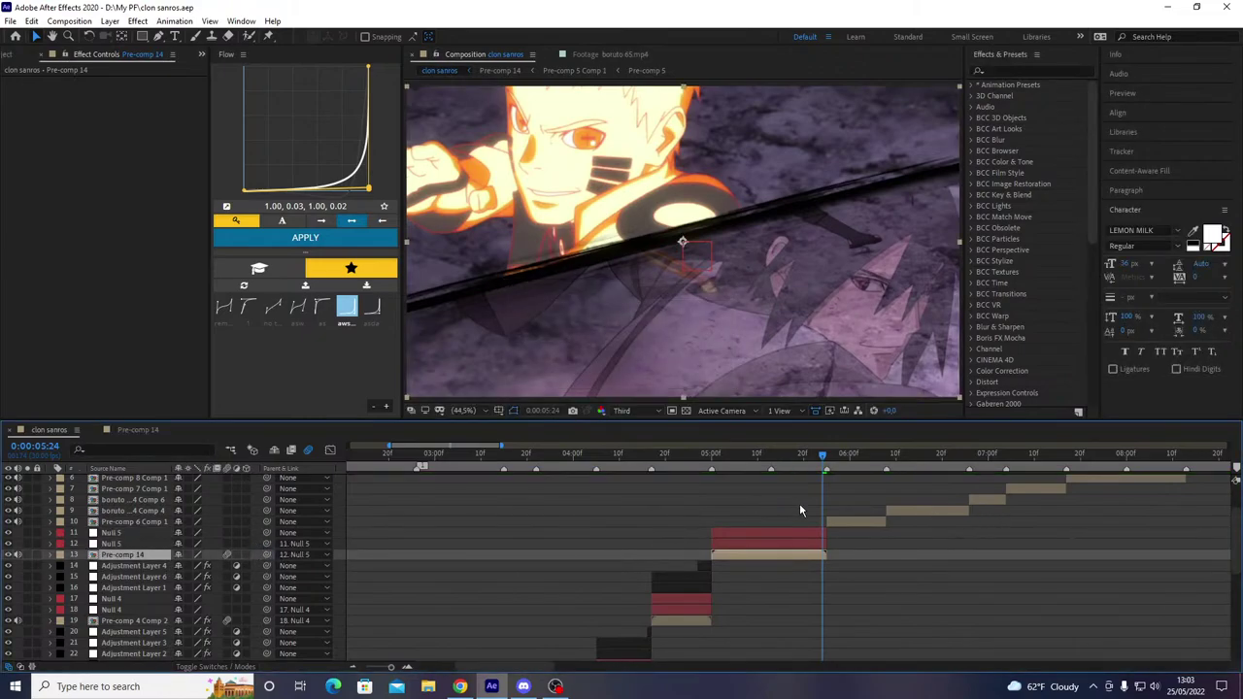
# - Preview the clip, and set position, scale and rotation keyframes on the lower Null 5 at 0:00:05:13
pyautogui.press('=')
pyautogui.moveTo(698, 458); pyautogui.dragTo(499, 480)
pyautogui.press('space')
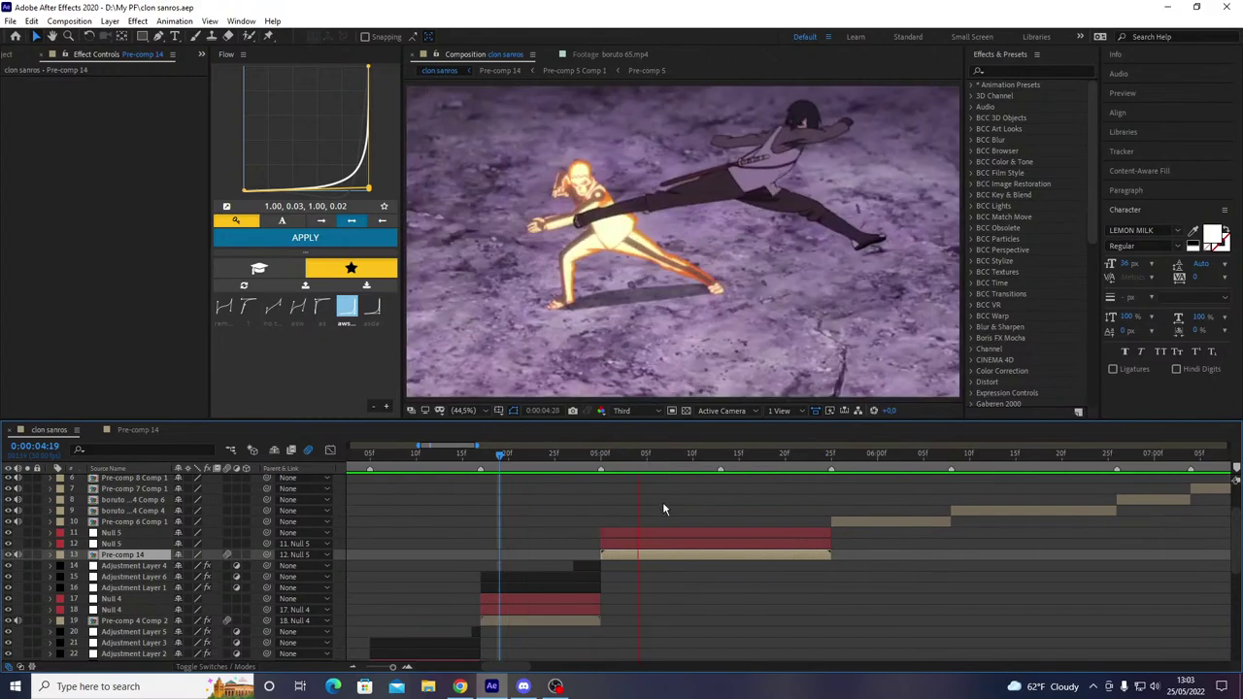
pyautogui.moveTo(615, 458); pyautogui.dragTo(603, 482)
pyautogui.click(613, 545)
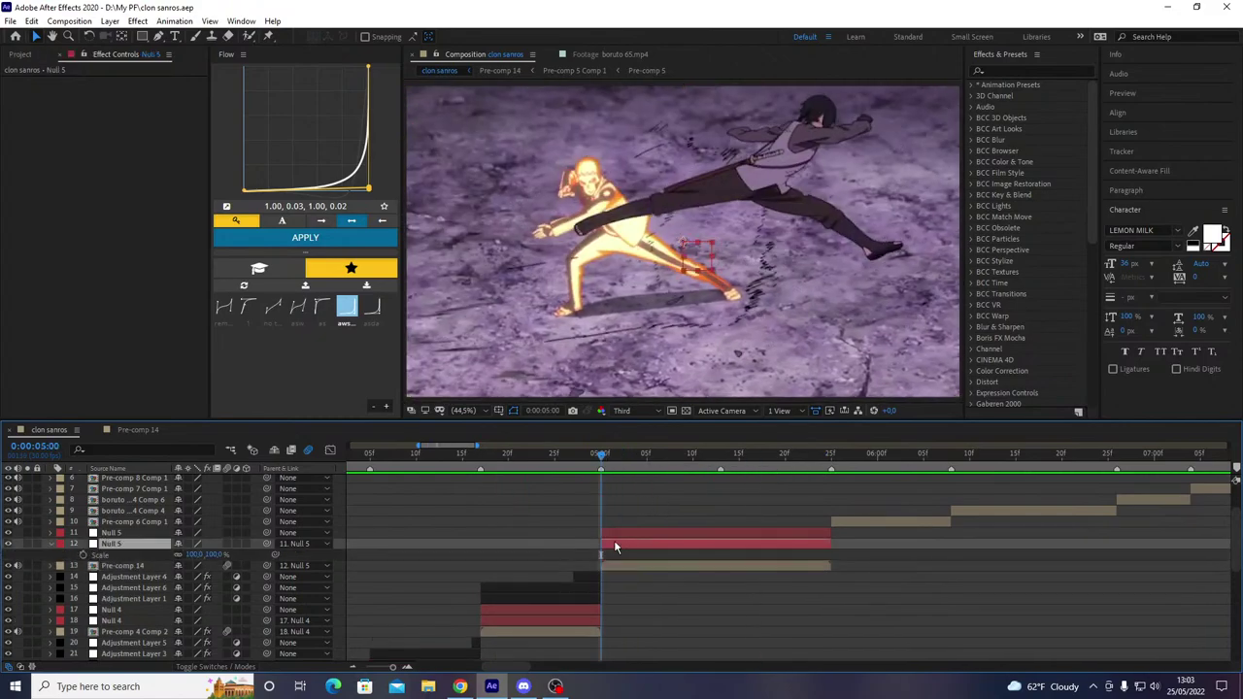
pyautogui.press('u')
pyautogui.click(726, 472)
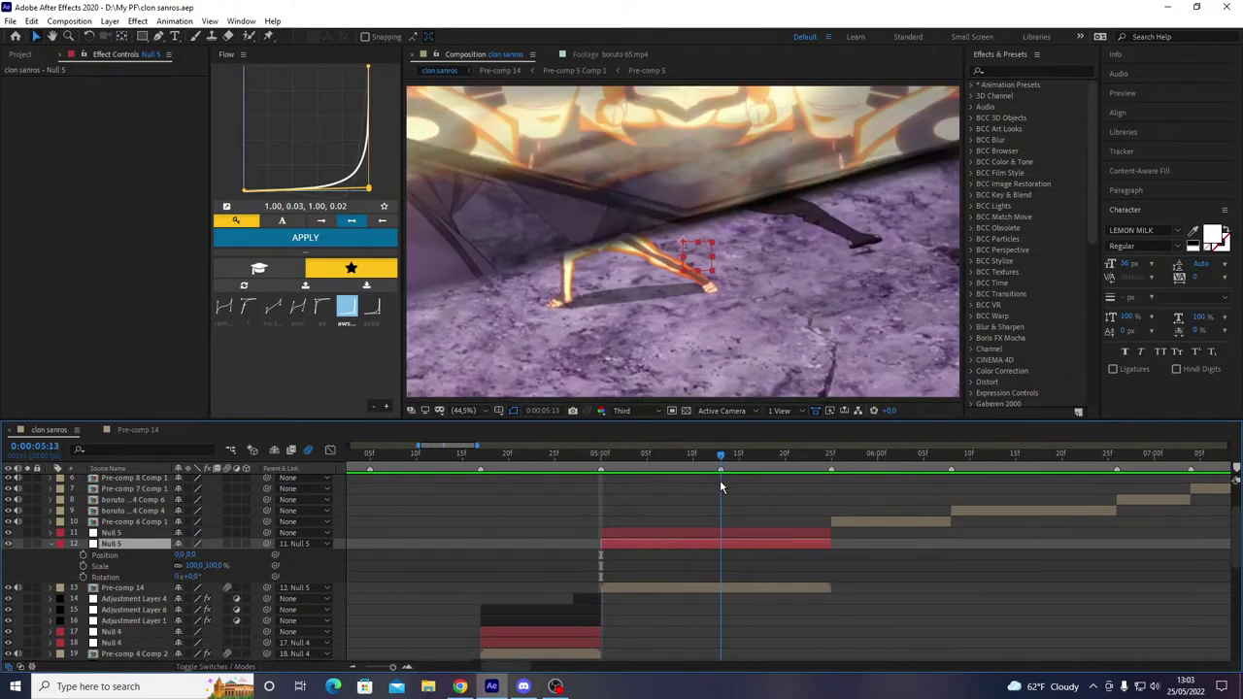
pyautogui.moveTo(83, 555); pyautogui.dragTo(84, 570)
pyautogui.press('space')
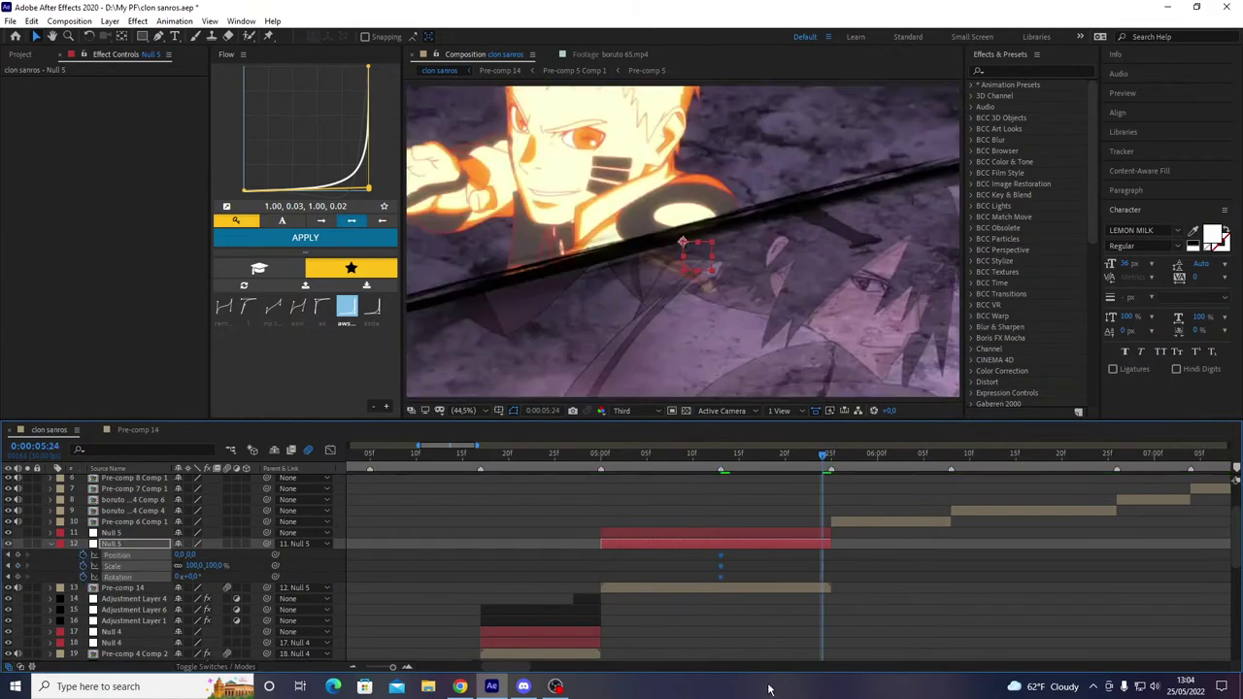
# - Keyframe the lower Null 5's rotation at 45° at 0:00:05:00 and add Motion Tile to Pre-comp 14 with 300 output width and height and mirrored edges
pyautogui.press('space')
pyautogui.click(450, 614)
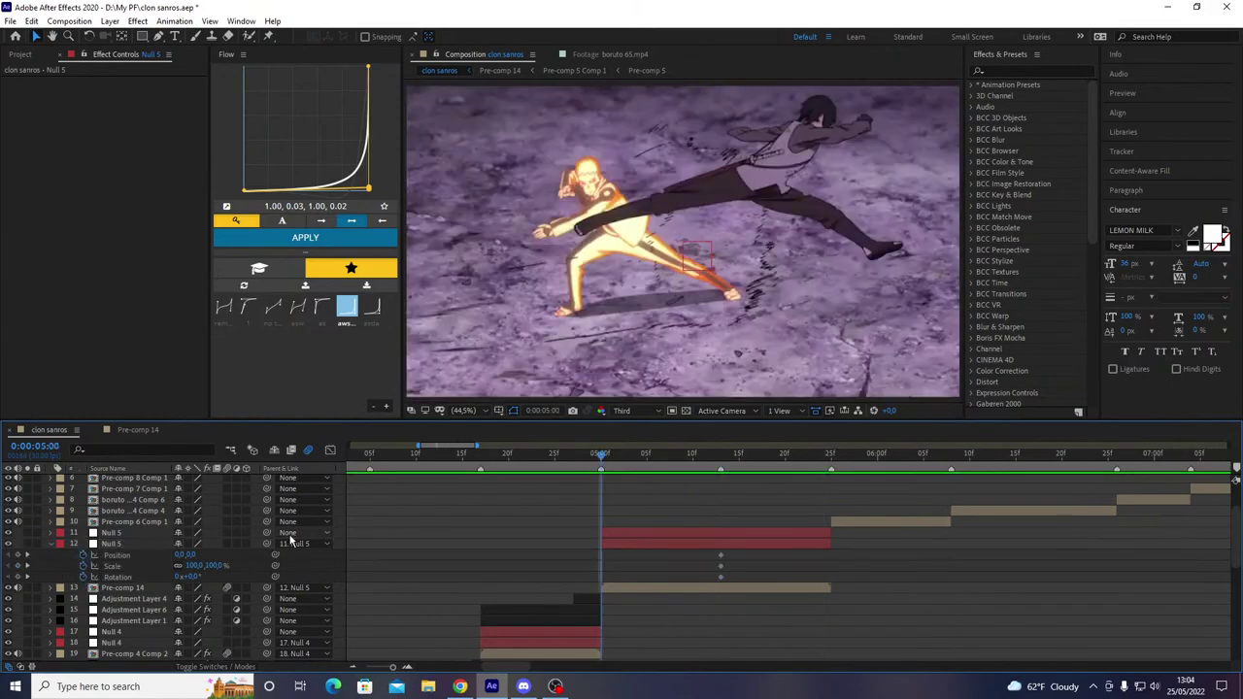
pyautogui.click(518, 629)
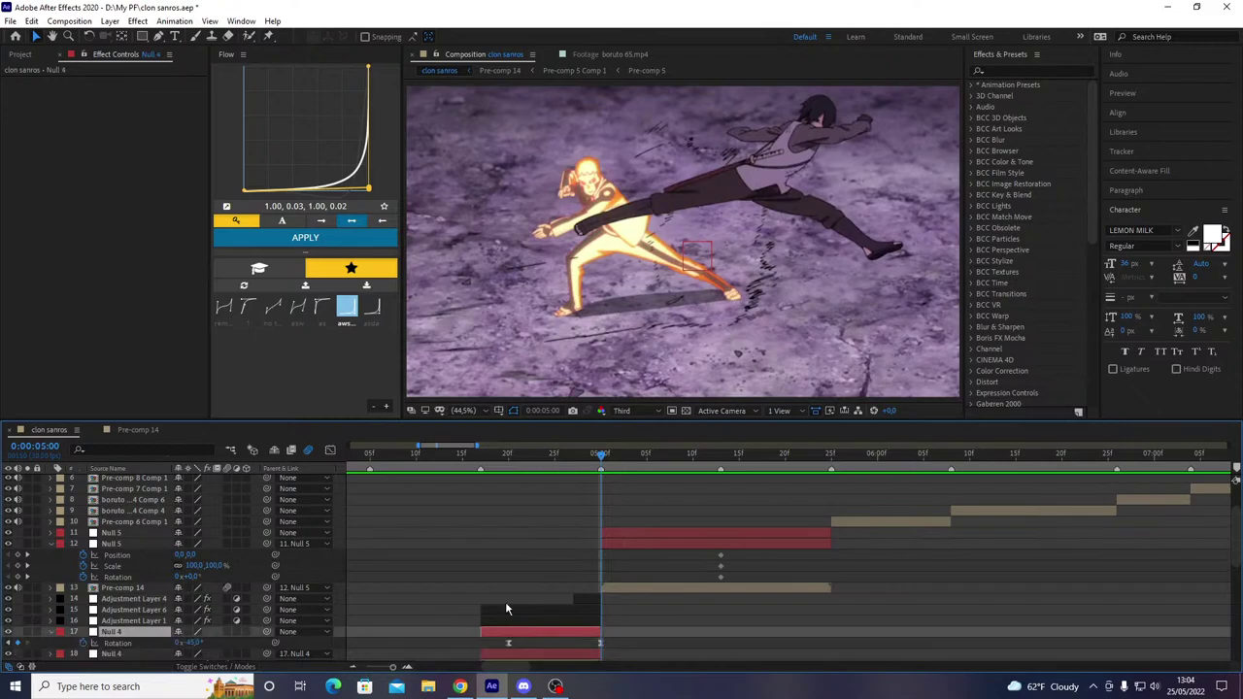
pyautogui.scroll(-1, 476, 583)
pyautogui.write('45')
pyautogui.press('Return')
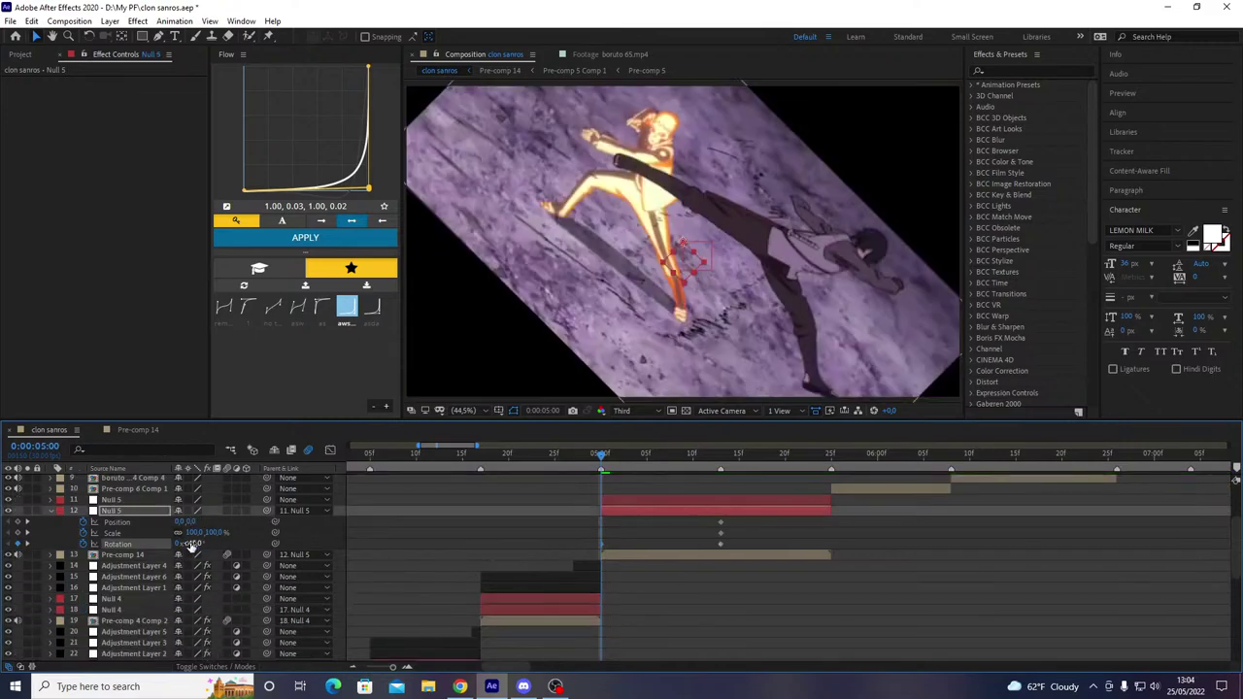
pyautogui.click(636, 555)
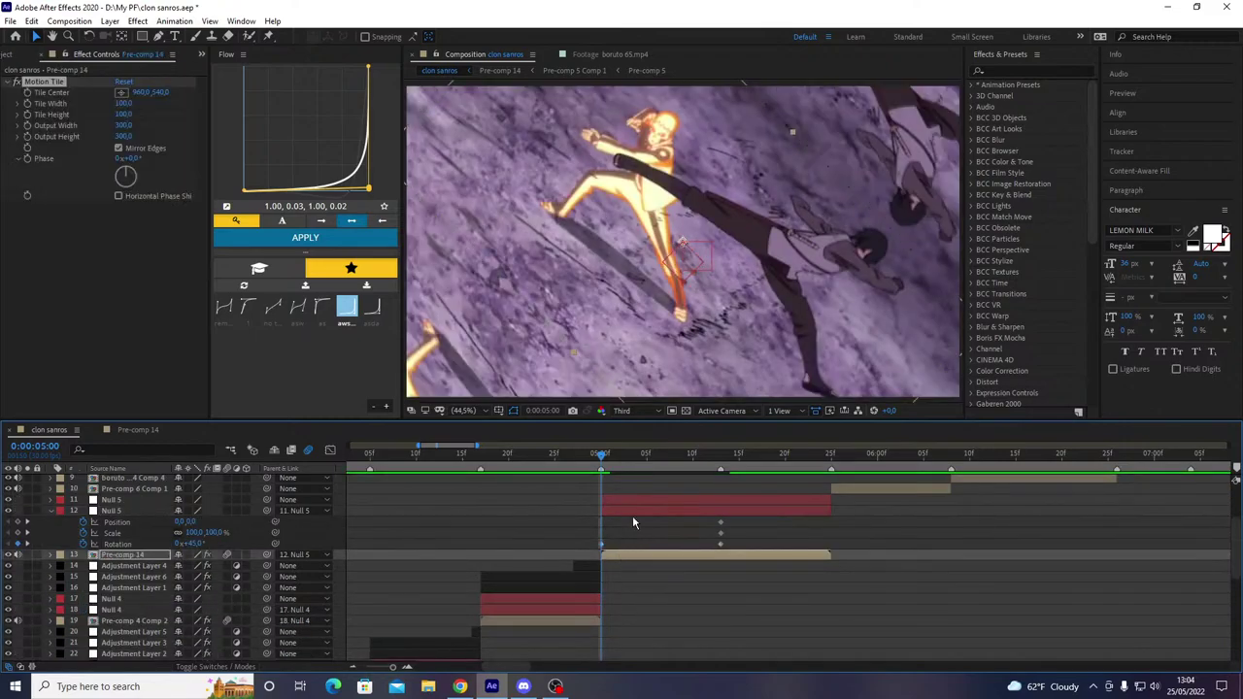
# - Keyframe the lower Null 5's scale at 300% and position at 0, -980 at 0:00:05:00
pyautogui.press('Return')
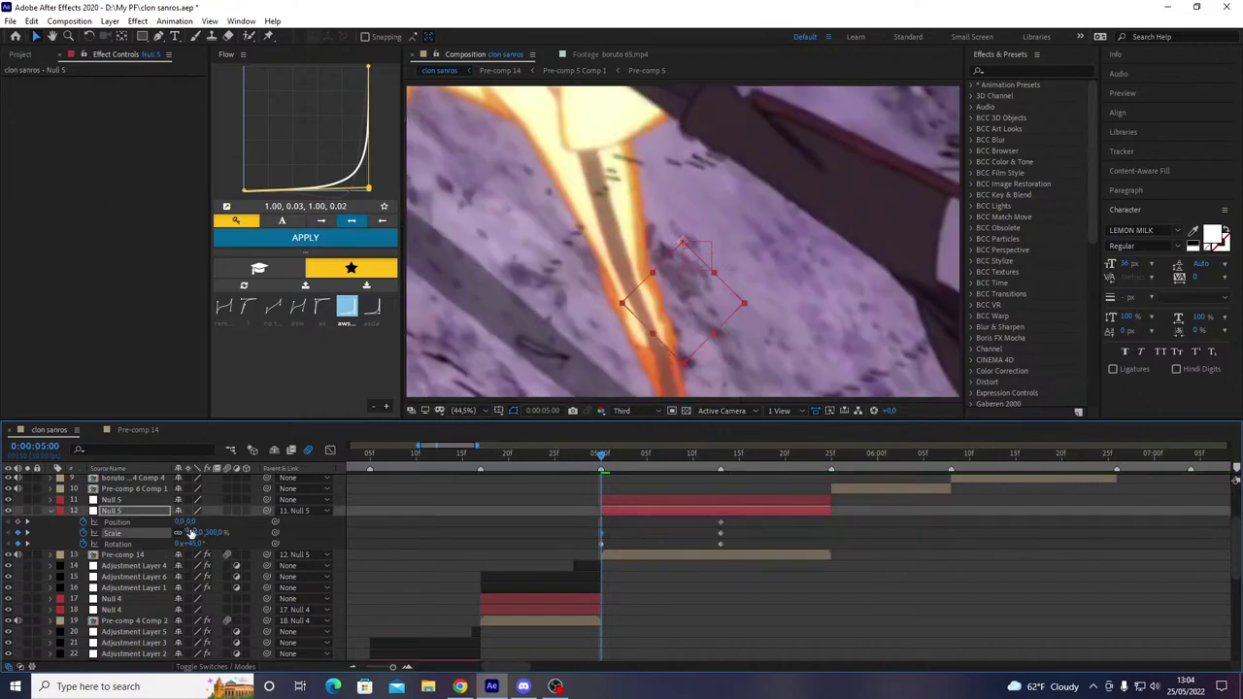
pyautogui.moveTo(192, 525); pyautogui.dragTo(12, 568)
pyautogui.moveTo(196, 522); pyautogui.dragTo(59, 546)
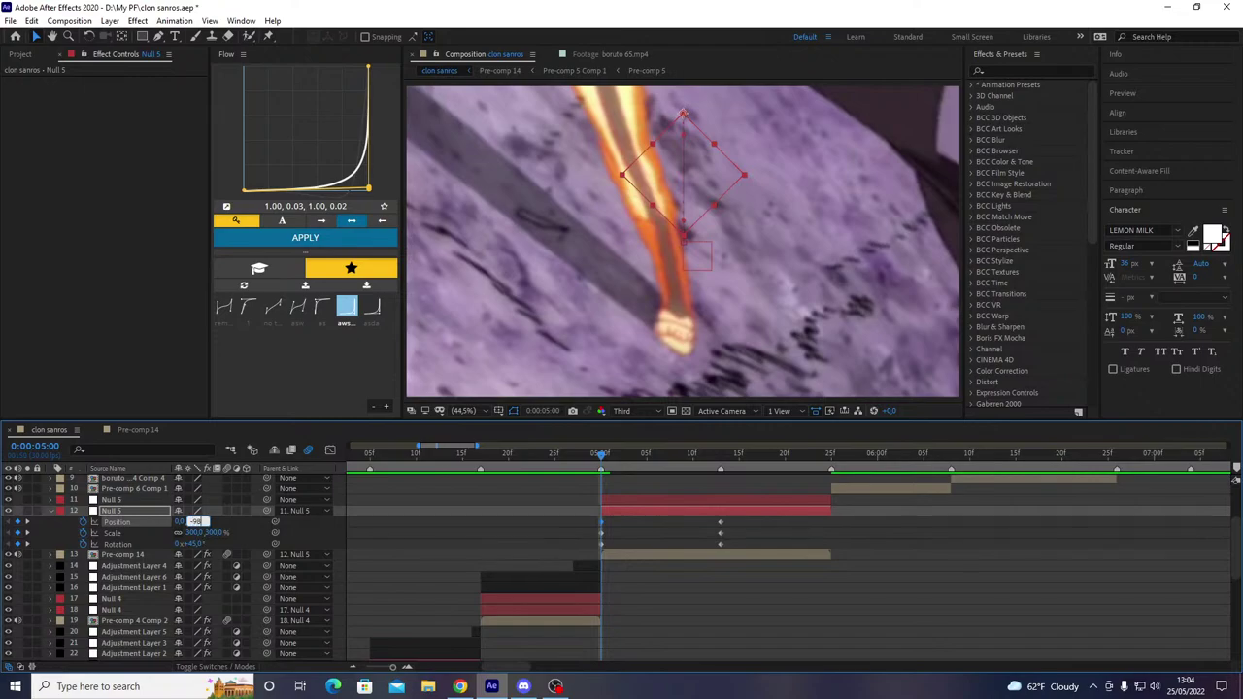
pyautogui.moveTo(195, 521); pyautogui.dragTo(197, 525)
# - Apply the Flow preset 0.06, 0.81, 0.00, 0.96 to all position, scale and rotation keyframes of the lower Null 5
pyautogui.moveTo(557, 524); pyautogui.dragTo(794, 584)
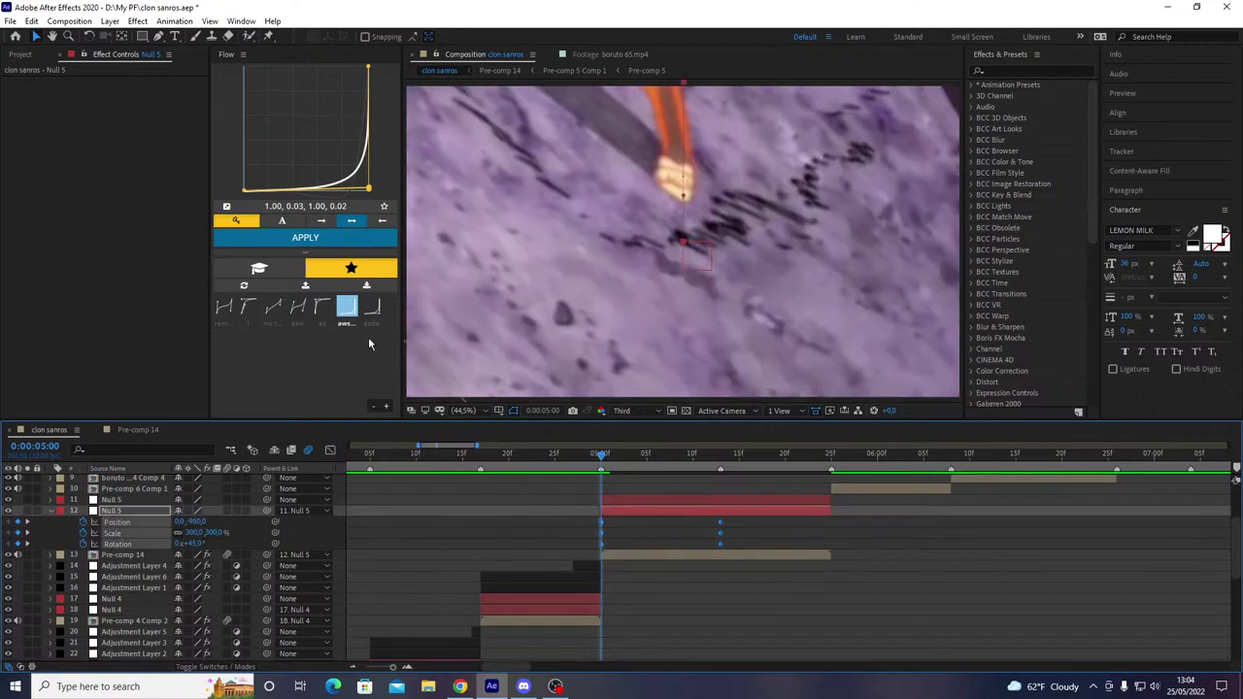
pyautogui.click(321, 307)
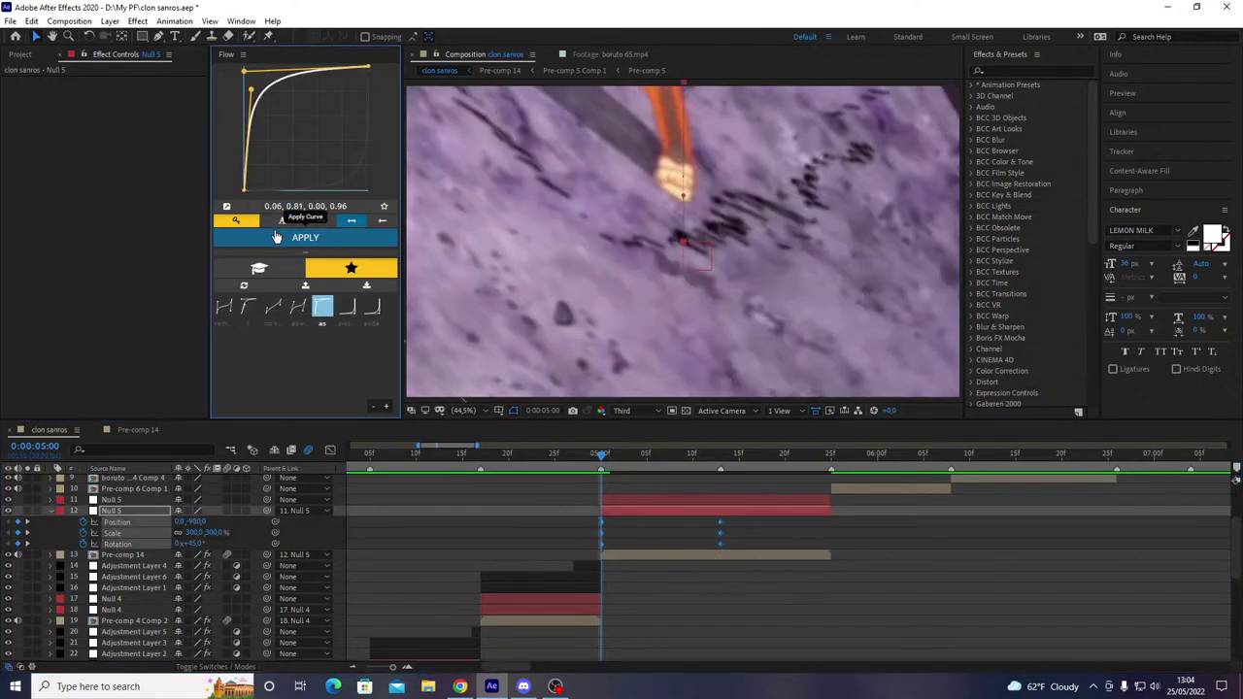
pyautogui.click(277, 237)
pyautogui.moveTo(574, 463); pyautogui.dragTo(758, 474)
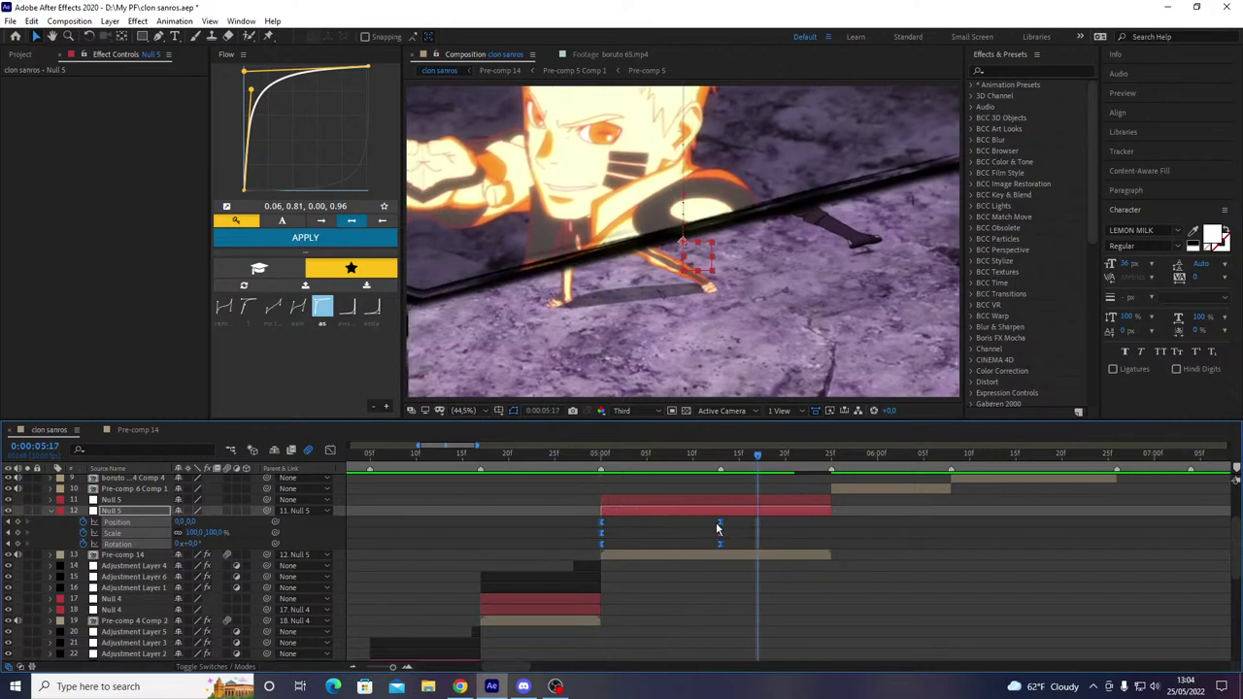
# - Try extending the lower Null 5's ending keyframes to 0:00:05:24 and preview the longer move in sequence
pyautogui.moveTo(718, 522); pyautogui.dragTo(823, 540)
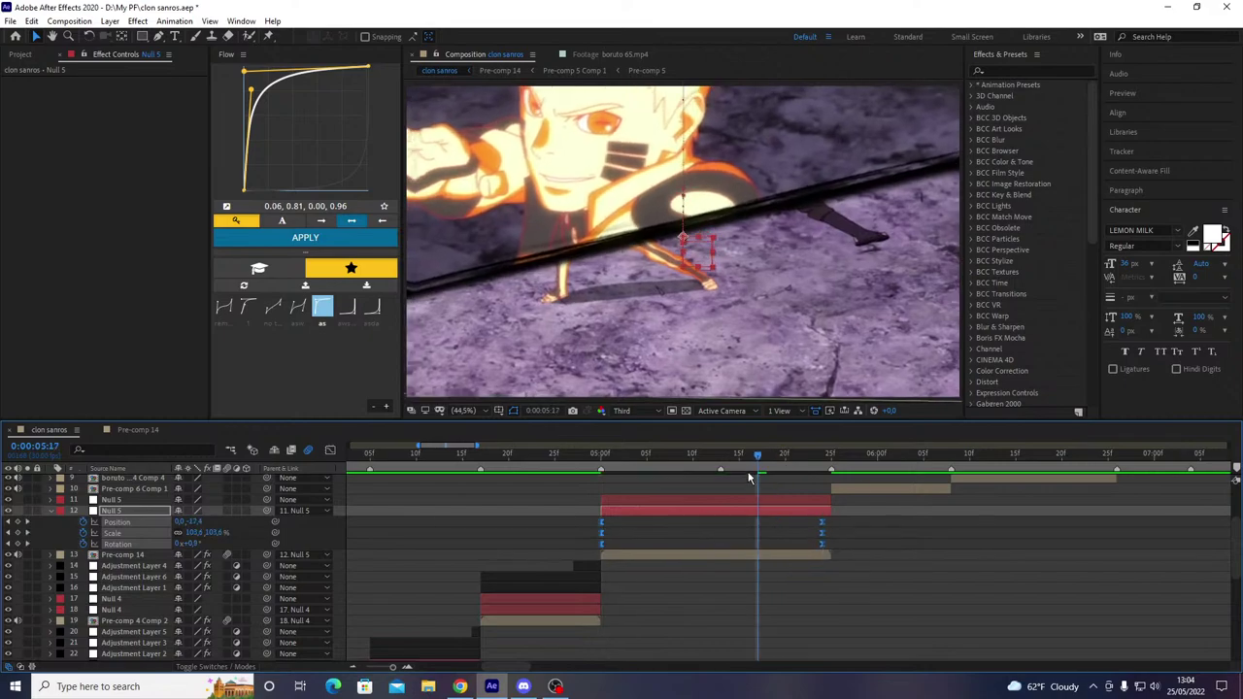
pyautogui.press('space')
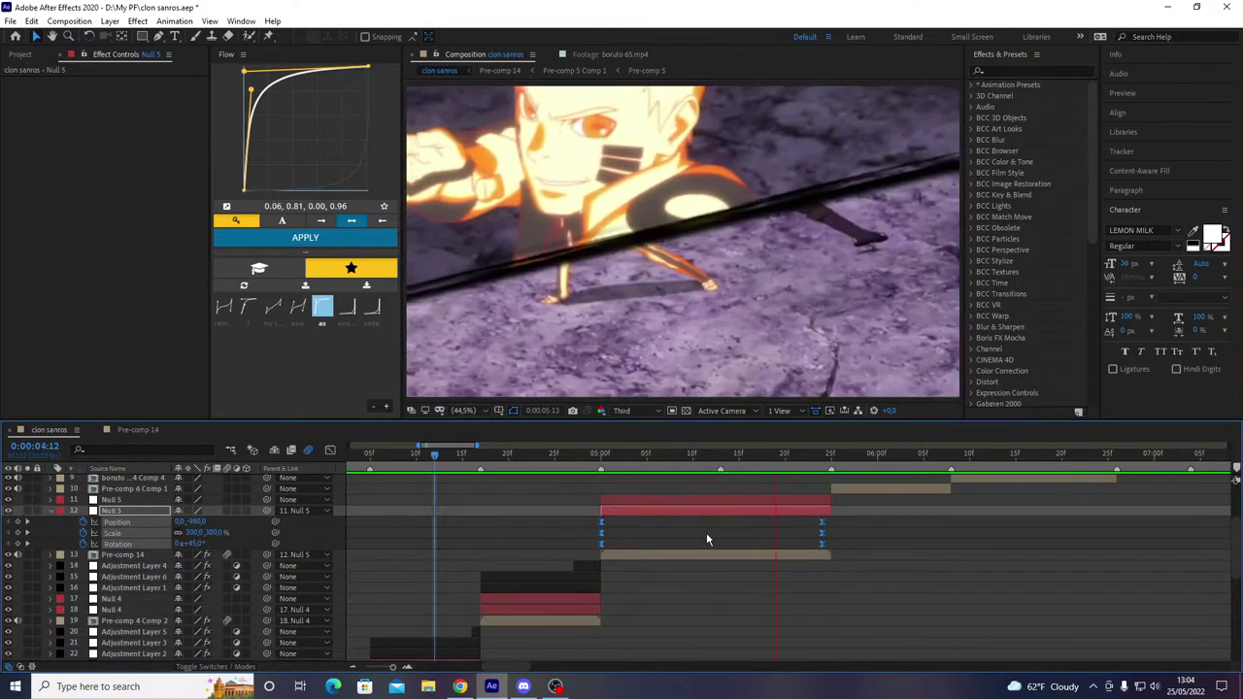
pyautogui.moveTo(672, 460); pyautogui.dragTo(743, 482)
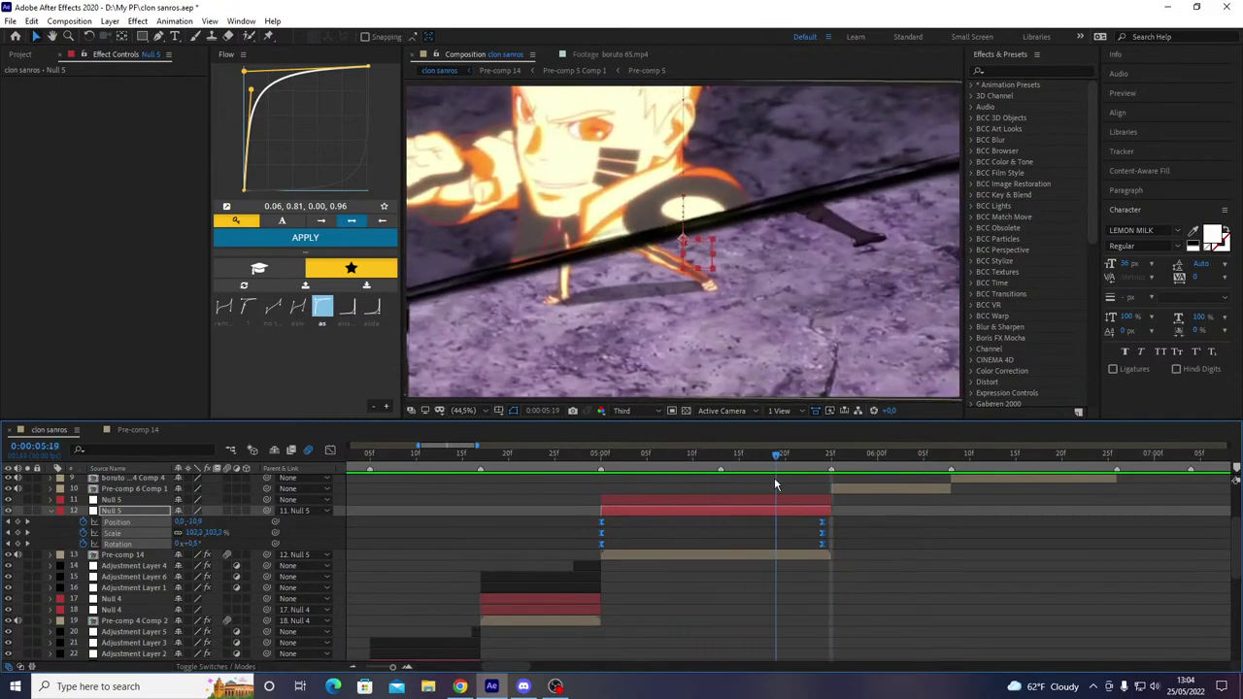
pyautogui.press('space')
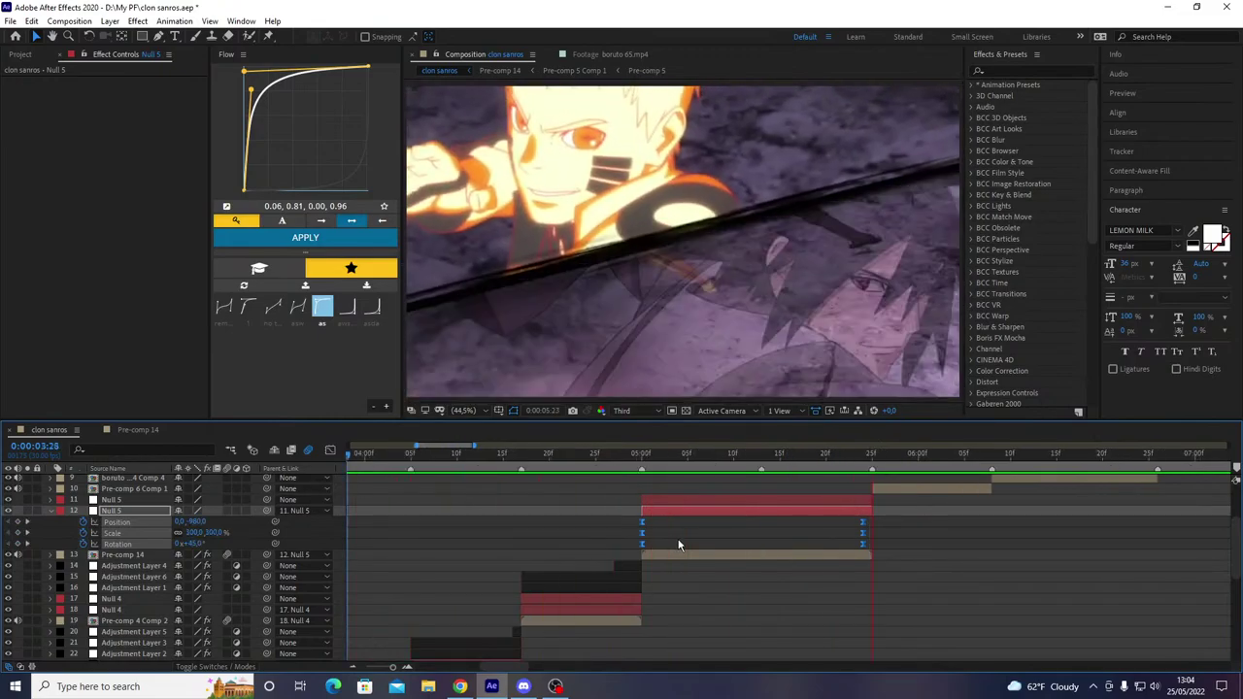
pyautogui.press('space')
pyautogui.press('space')
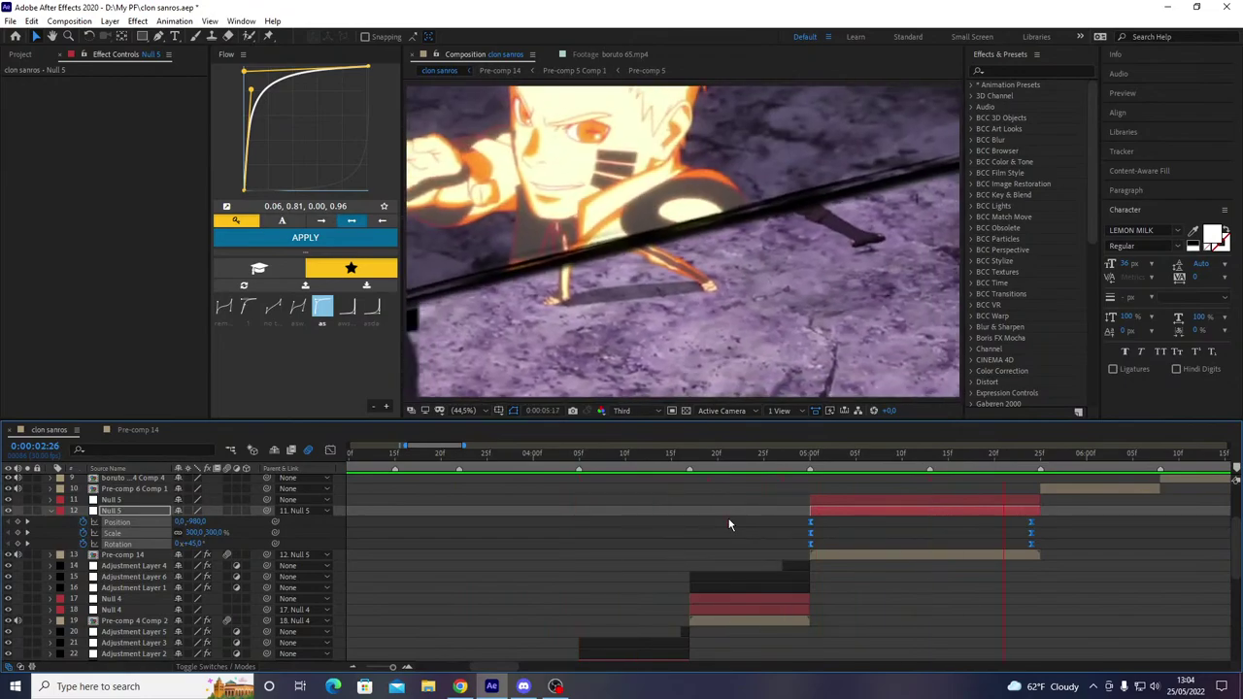
pyautogui.press('space')
pyautogui.hotkey('ctrl', 's')
# - Move the lower Null 5's ending keyframes to 0:00:05:13 and preview the transition
pyautogui.moveTo(1015, 453); pyautogui.dragTo(607, 582)
pyautogui.press('k')
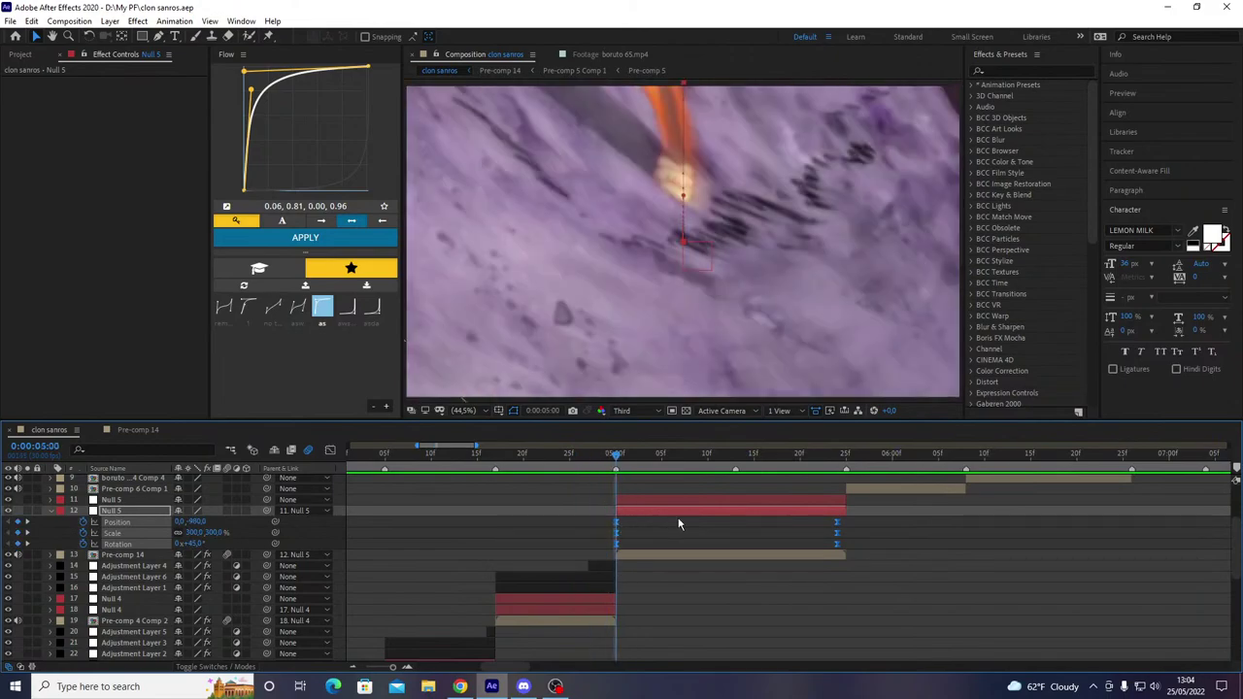
pyautogui.press('space')
pyautogui.click(700, 458)
pyautogui.moveTo(704, 465); pyautogui.dragTo(735, 469)
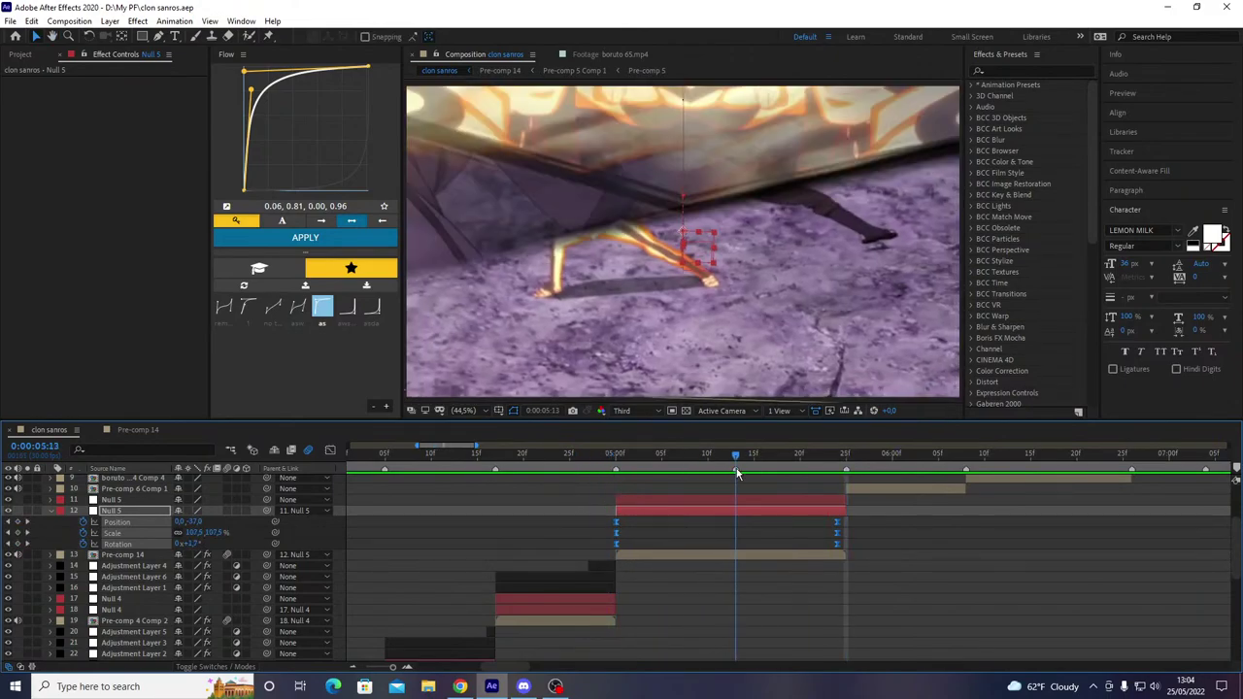
pyautogui.moveTo(838, 524); pyautogui.dragTo(737, 557)
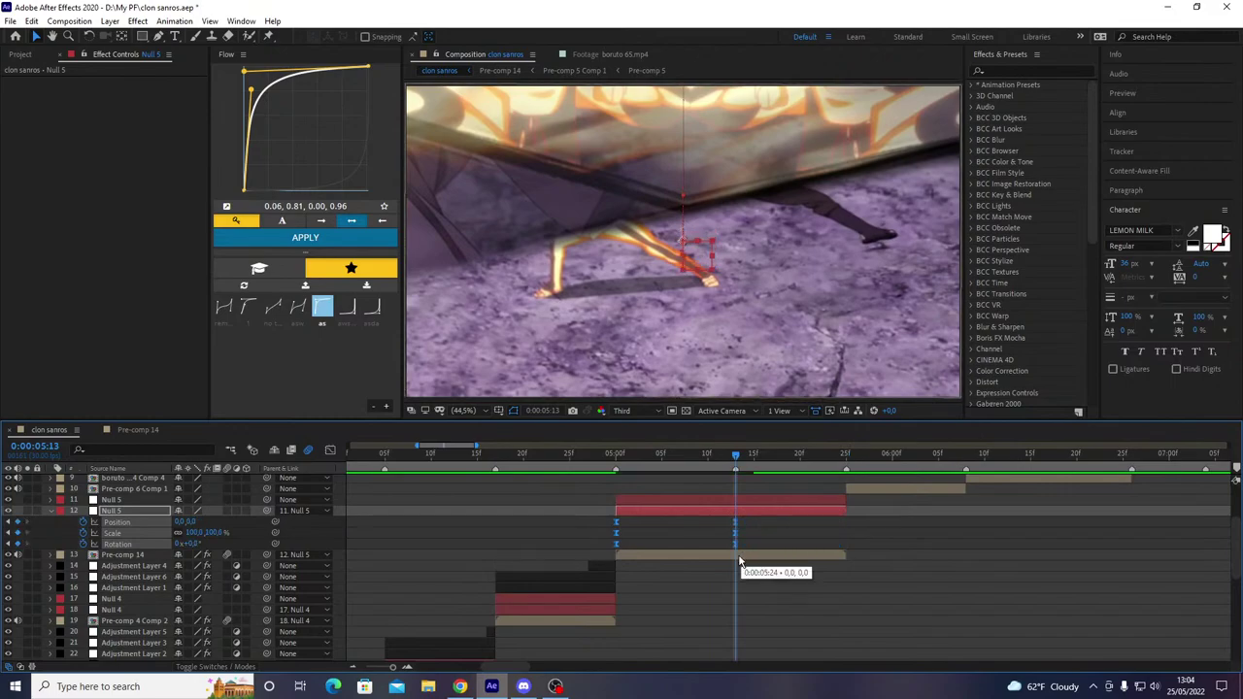
pyautogui.click(459, 458)
pyautogui.press('space')
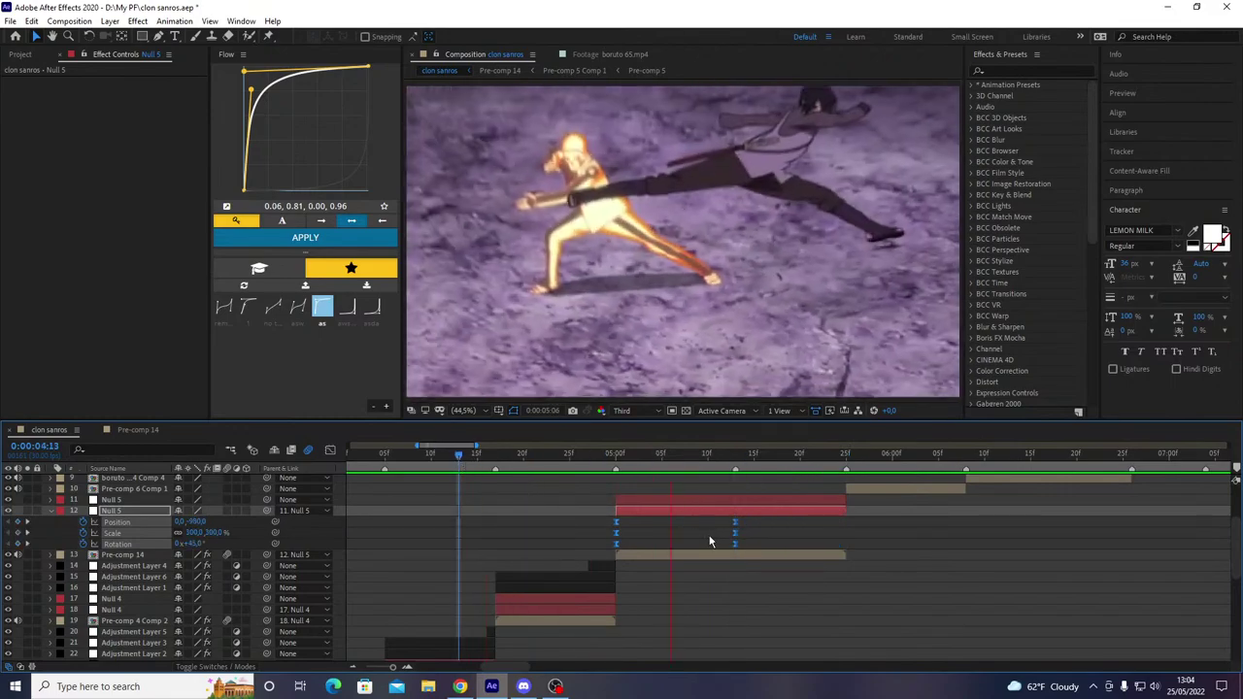
pyautogui.click(733, 466)
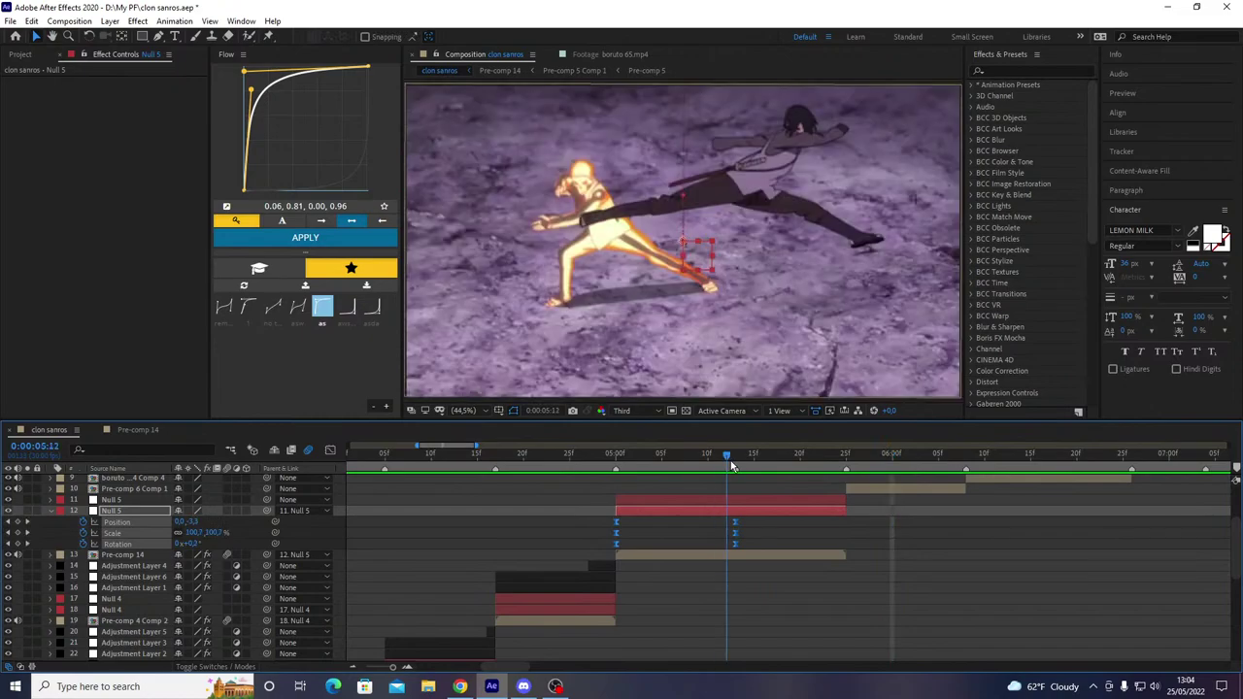
# - Collapse the lower Null 5 and set scale and rotation keyframes on the upper Null 5 at 0:00:05:13
pyautogui.press('u')
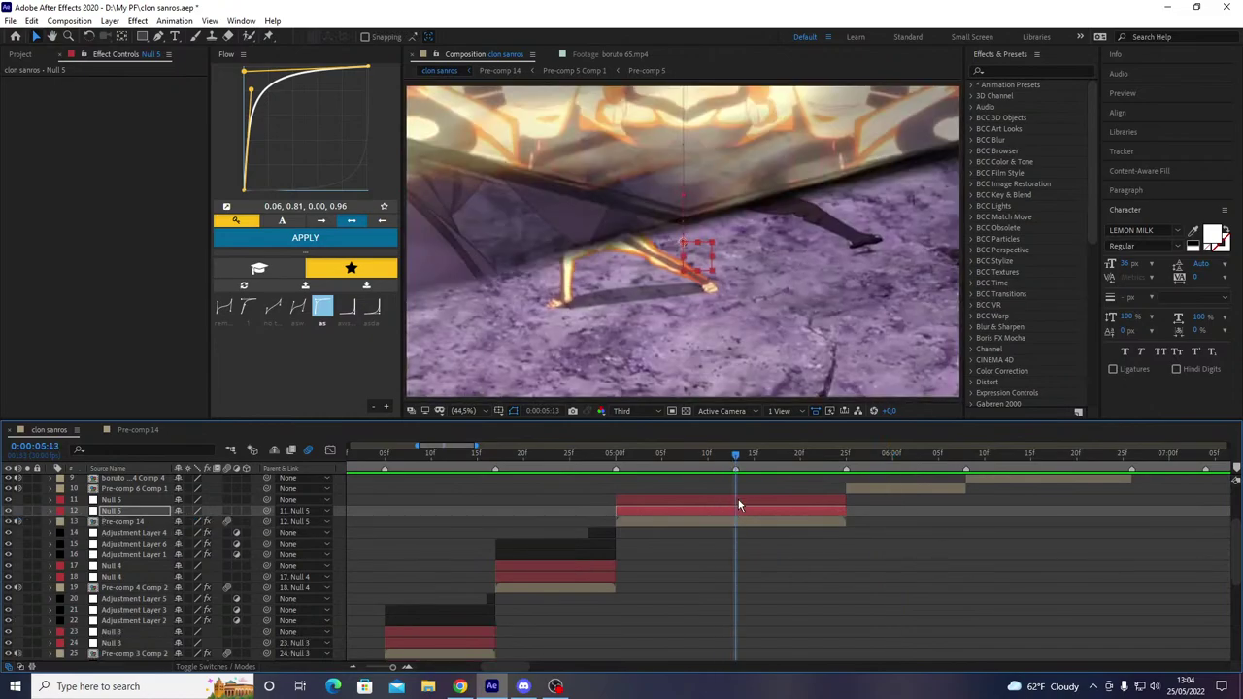
pyautogui.click(737, 499)
pyautogui.press('u')
pyautogui.hotkey('shift', 'r')
pyautogui.click(84, 511)
pyautogui.click(84, 523)
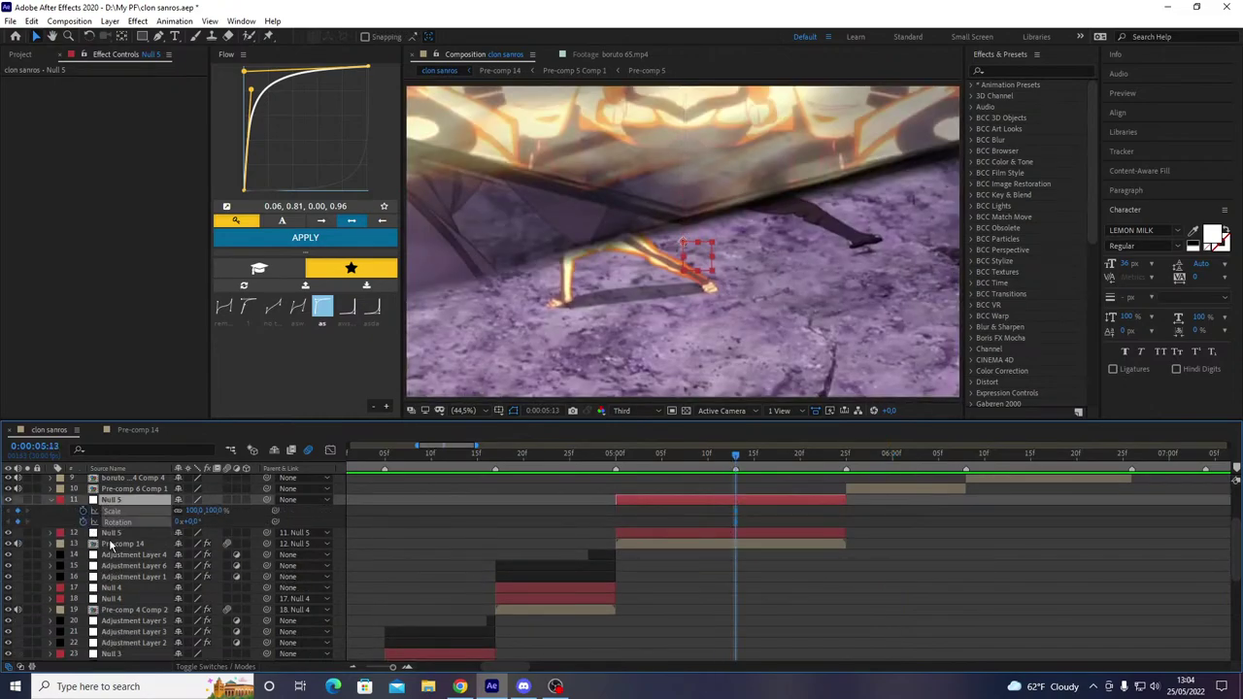
# - Keyframe the upper Null 5's rotation at 10° and scale at 120% at 0:00:05:24
pyautogui.press('o')
pyautogui.click(759, 602)
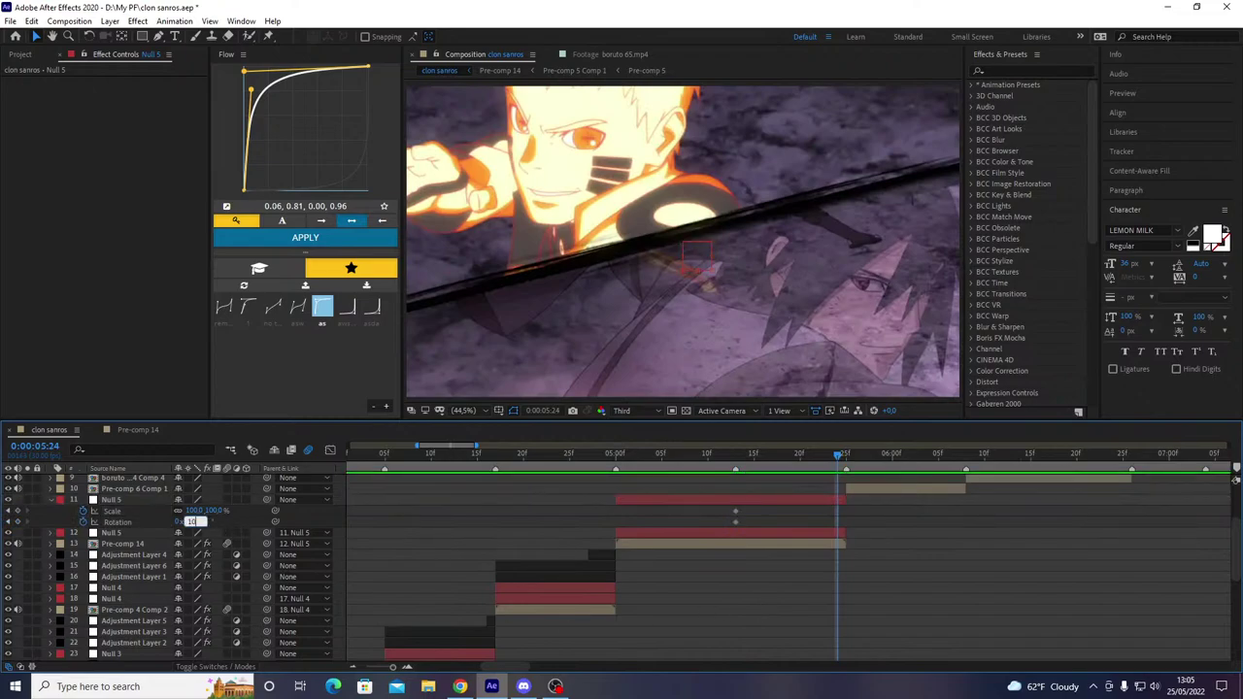
pyautogui.press('Return')
pyautogui.write('120')
pyautogui.press('Return')
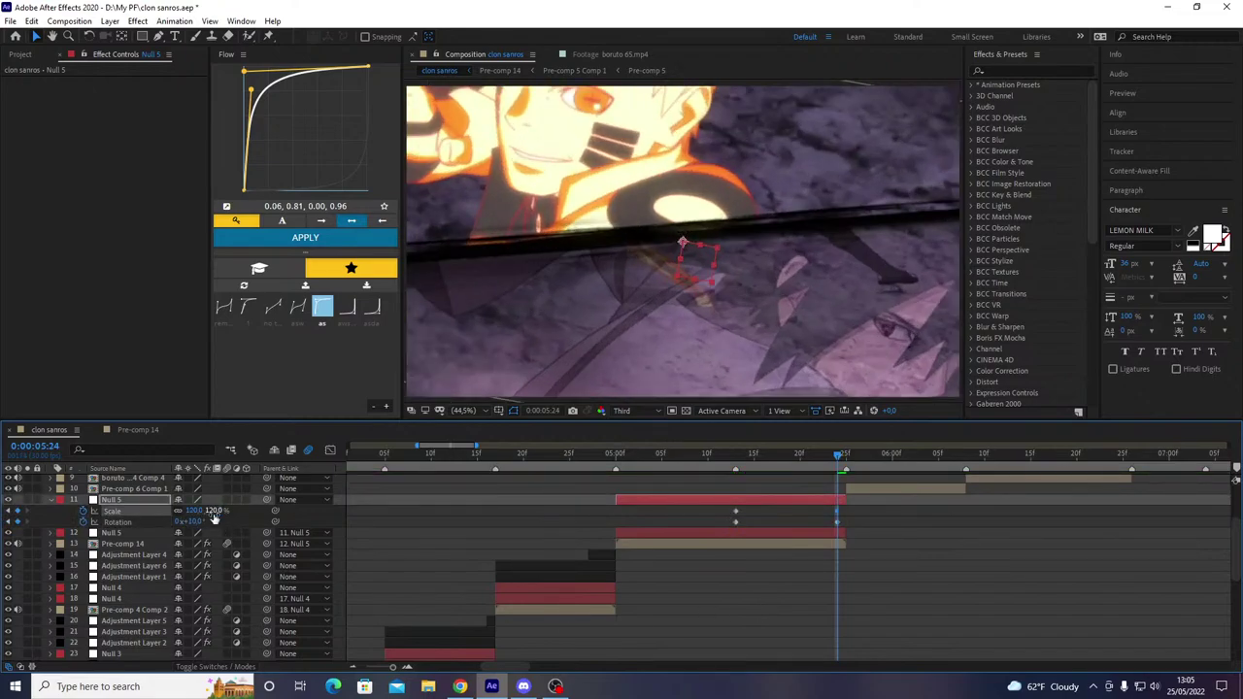
# - Set the upper Null 5's ending scale to 130%, then ease its scale and rotation keyframes with the 0.06, 0.81, 0.00, 0.96 curve
pyautogui.click(213, 516)
pyautogui.write('130')
pyautogui.press('Return')
pyautogui.moveTo(873, 516); pyautogui.dragTo(434, 466)
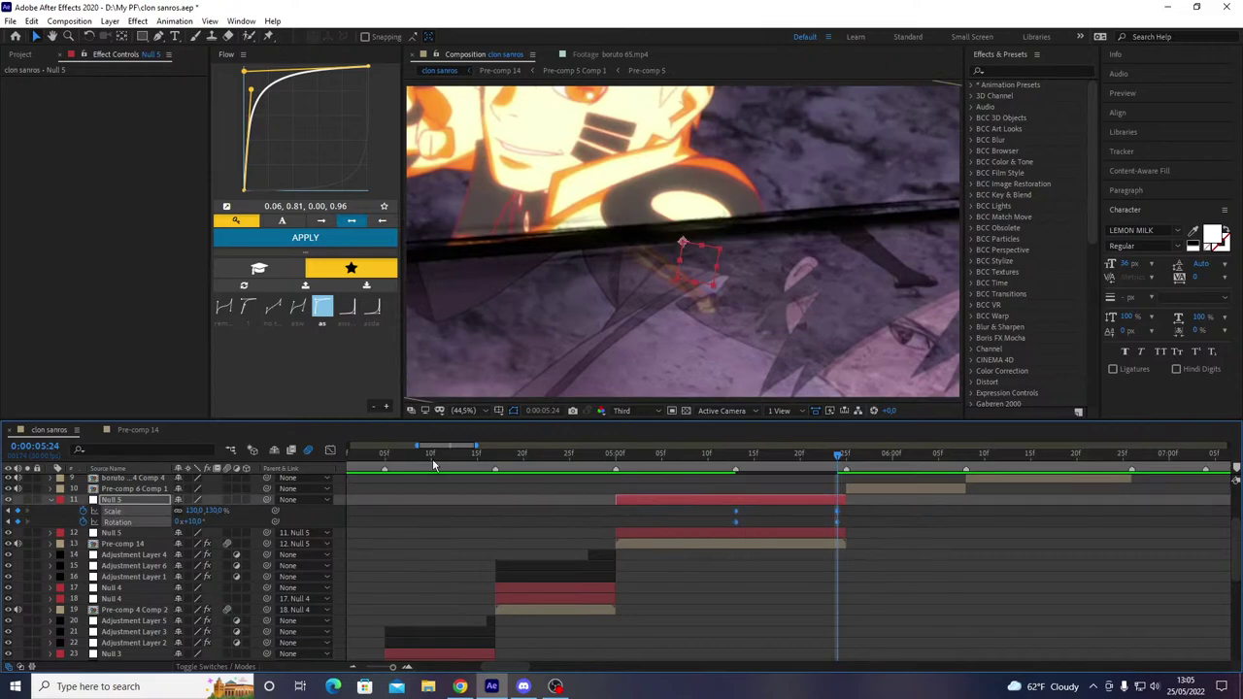
pyautogui.click(302, 238)
pyautogui.moveTo(703, 465); pyautogui.dragTo(735, 508)
pyautogui.press('space')
pyautogui.press('space')
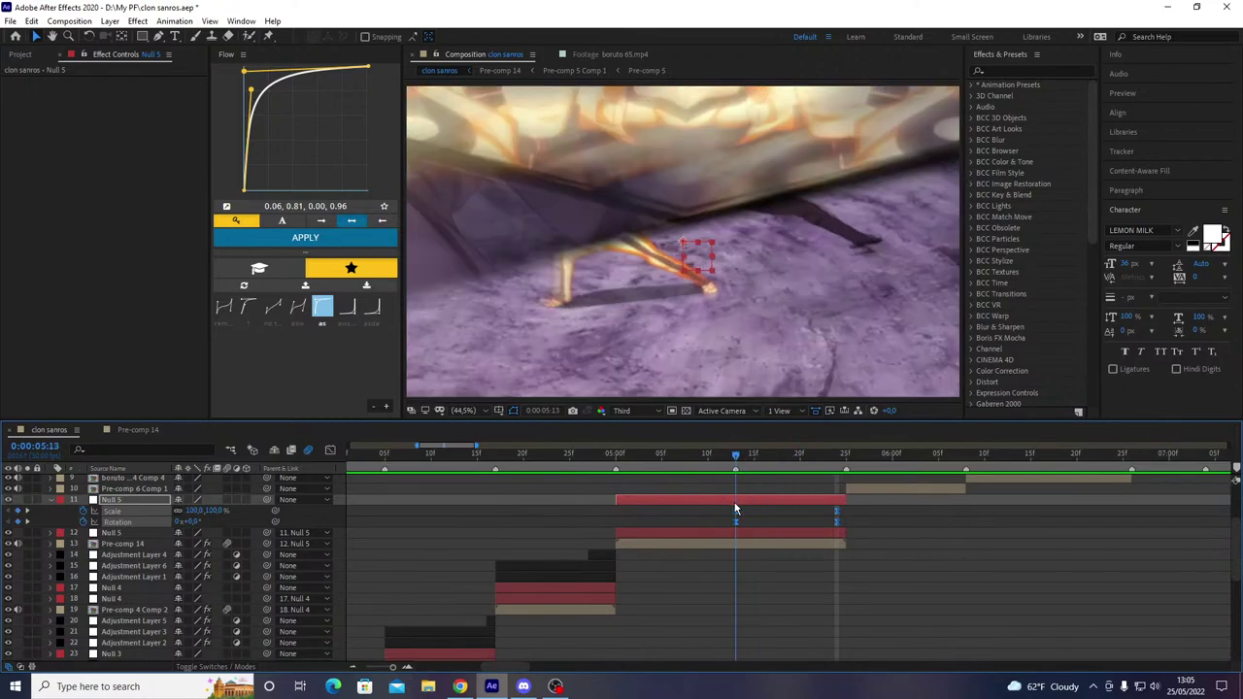
# - Collapse the upper Null 5 and place starting scale and rotation keyframes on Pre-comp 14 at about 0:00:05:17
pyautogui.press('u')
pyautogui.click(738, 524)
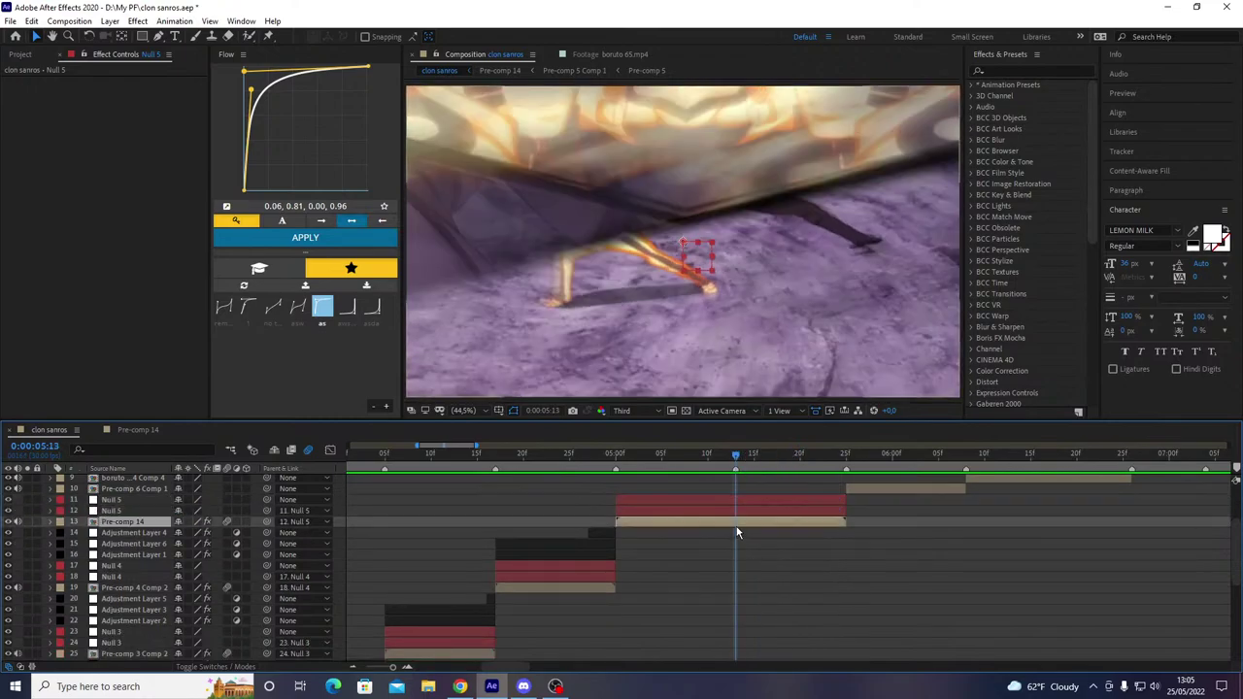
pyautogui.moveTo(774, 461); pyautogui.dragTo(800, 456)
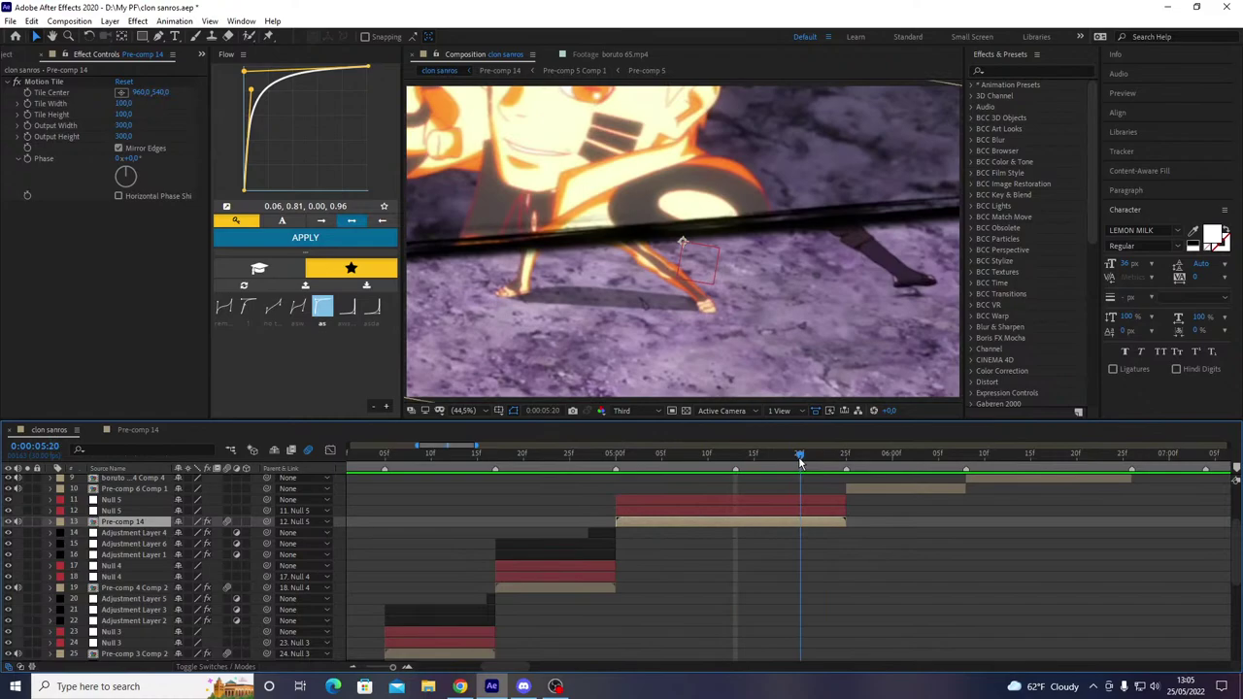
pyautogui.press('s')
pyautogui.hotkey('shift', 'r')
pyautogui.moveTo(84, 532); pyautogui.dragTo(83, 547)
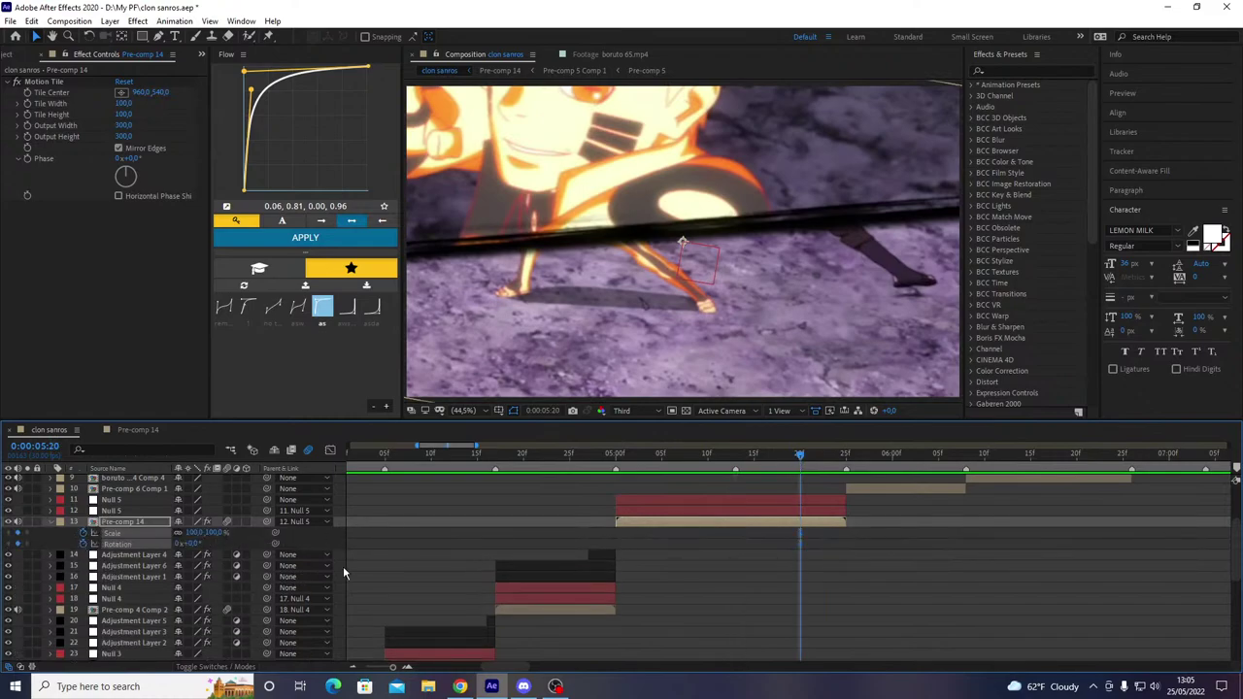
pyautogui.moveTo(801, 532); pyautogui.dragTo(777, 559)
# - Keyframe Pre-comp 14's rotation at -33° and scale at 60% at 0:00:05:24
pyautogui.press('o')
pyautogui.click(729, 620)
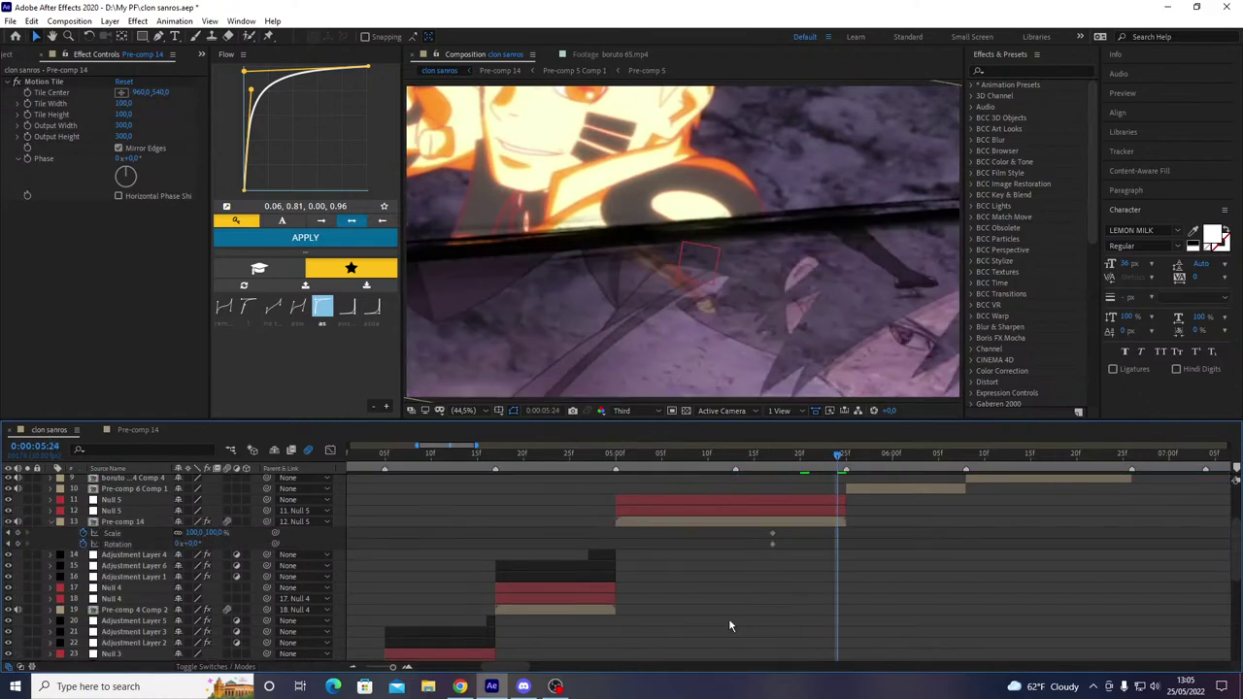
pyautogui.moveTo(178, 544); pyautogui.dragTo(202, 553)
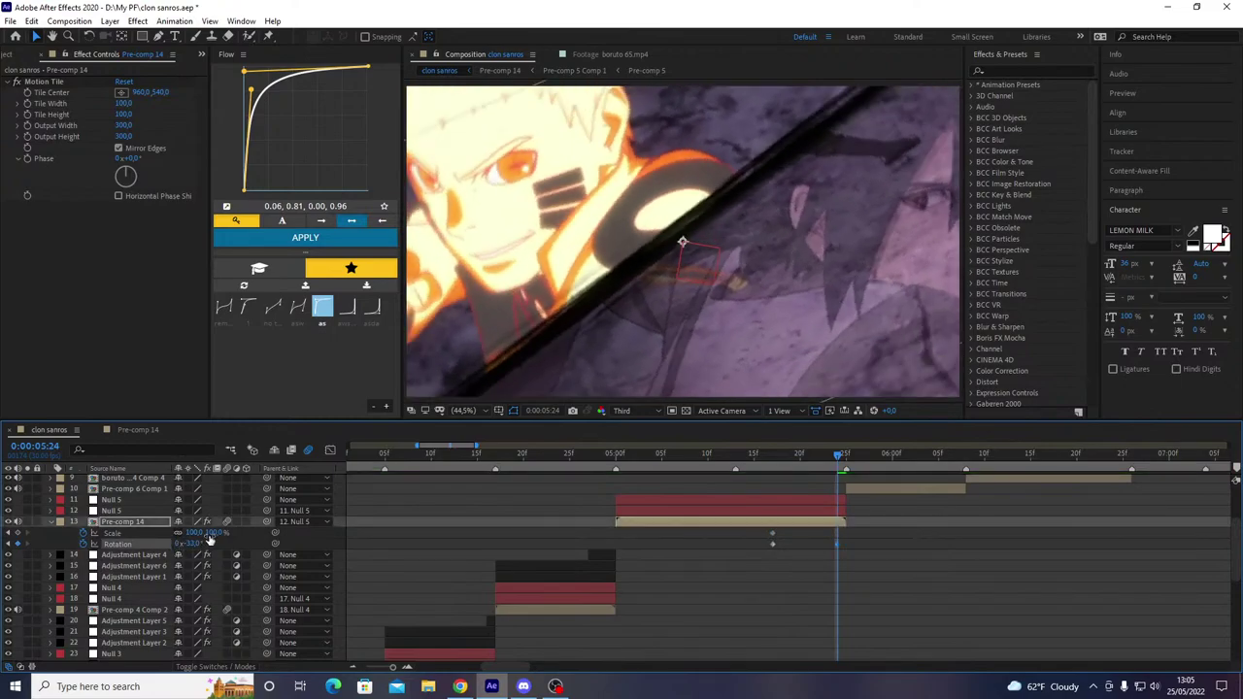
pyautogui.click(215, 533)
pyautogui.write('60')
pyautogui.press('Return')
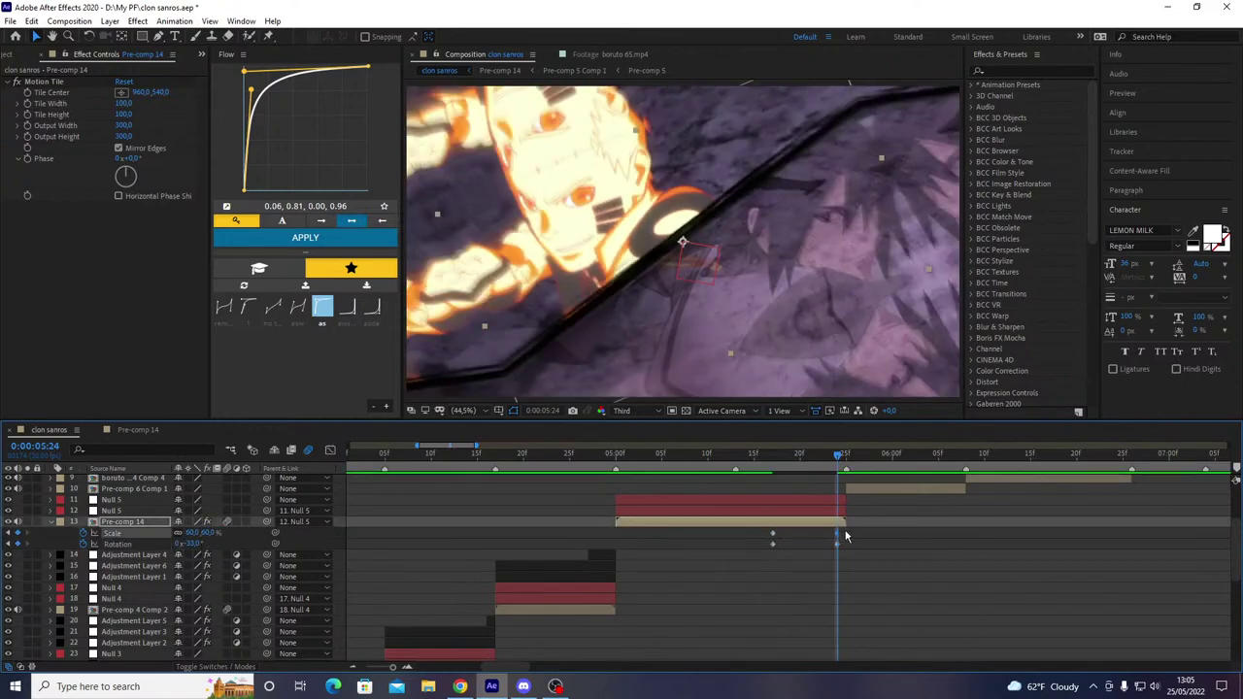
# - Move Pre-comp 14's ending keyframes to 0:00:05:25 and ease its scale and rotation with the asda curve preset
pyautogui.moveTo(848, 532); pyautogui.dragTo(755, 549)
pyautogui.click(371, 309)
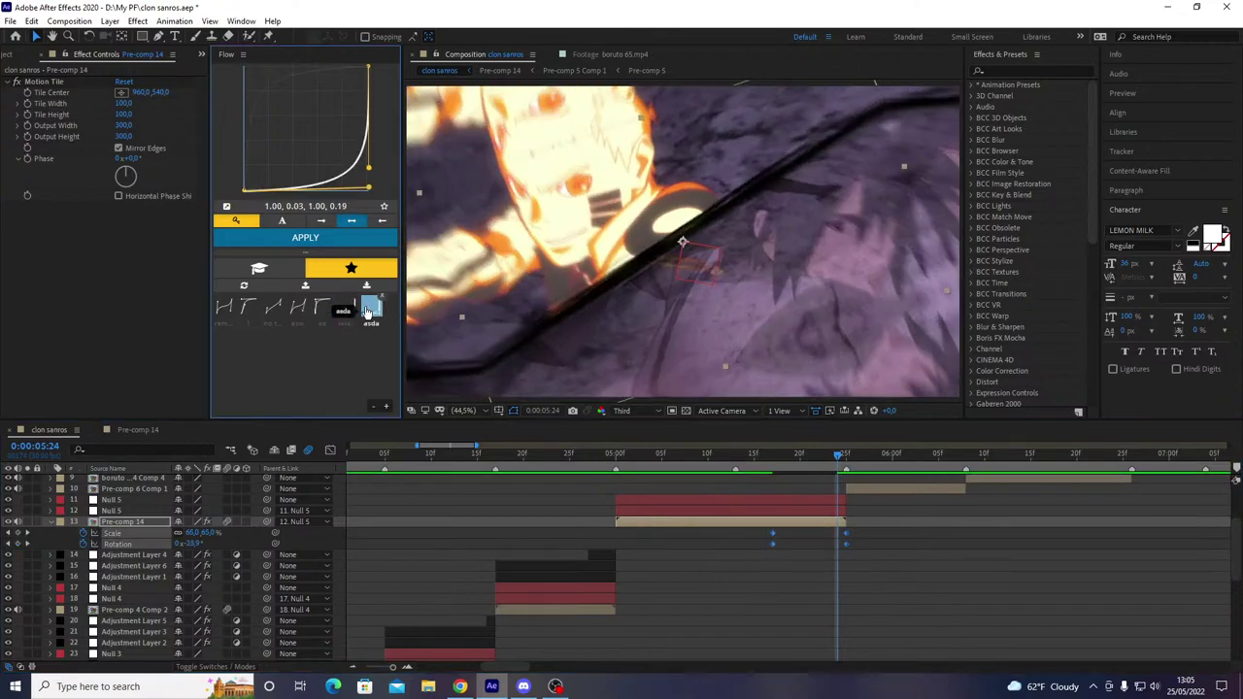
pyautogui.click(305, 237)
pyautogui.press('space')
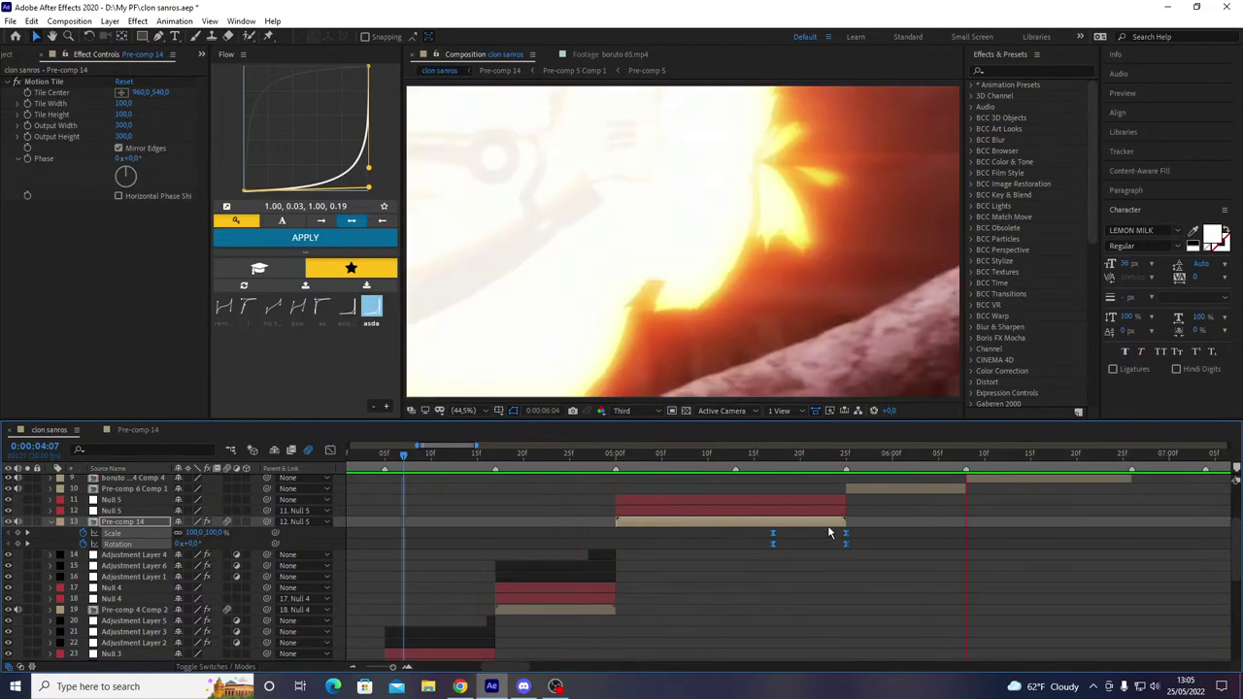
pyautogui.moveTo(790, 495); pyautogui.dragTo(737, 516)
pyautogui.press('u')
# - Try placing a duplicate of the directional blur Adjustment Layer 3 above the Null 5 layers, starting at 0:00:05:13
pyautogui.click(584, 557)
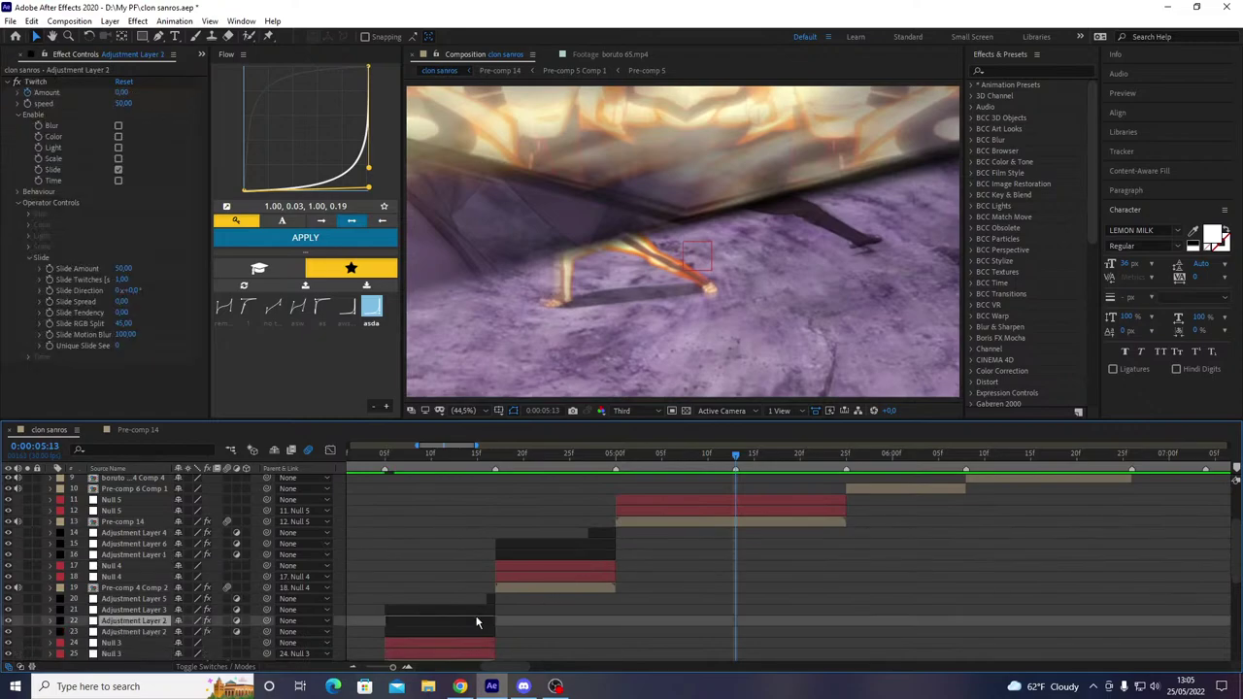
pyautogui.click(465, 609)
pyautogui.hotkey('ctrl', 'd')
pyautogui.press('[')
pyautogui.moveTo(153, 613); pyautogui.dragTo(173, 496)
pyautogui.press('u')
pyautogui.press('o')
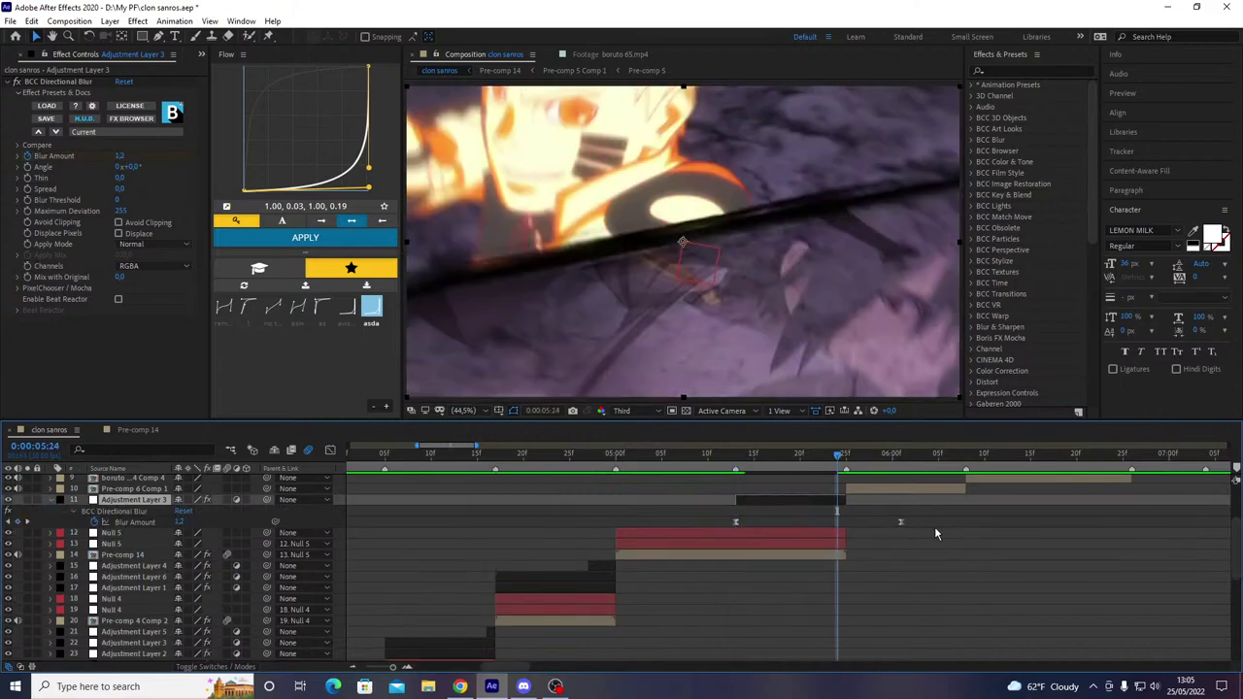
# - Undo the blur layer duplication and reapply the asda ease to Pre-comp 14's scale and rotation keyframes
pyautogui.hotkey('ctrl', 'z')
pyautogui.hotkey('ctrl', 'z')
pyautogui.hotkey('ctrl', 'z')
pyautogui.press('u')
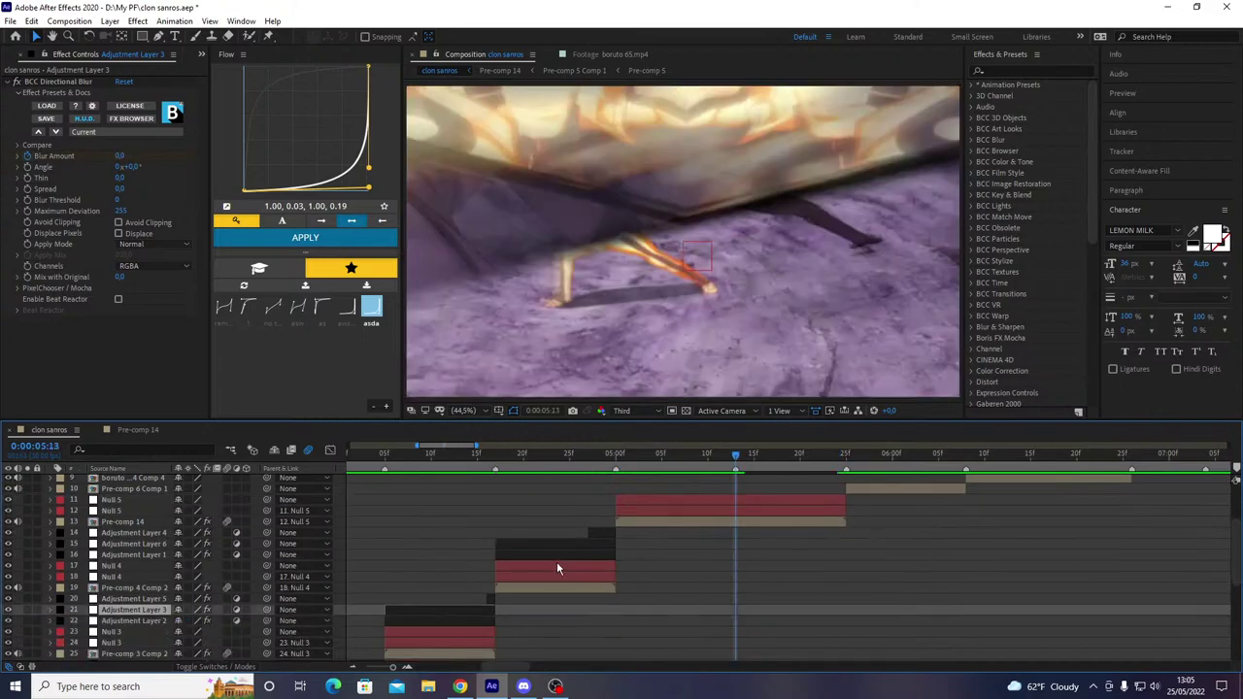
pyautogui.click(446, 620)
pyautogui.hotkey('ctrl', 'z')
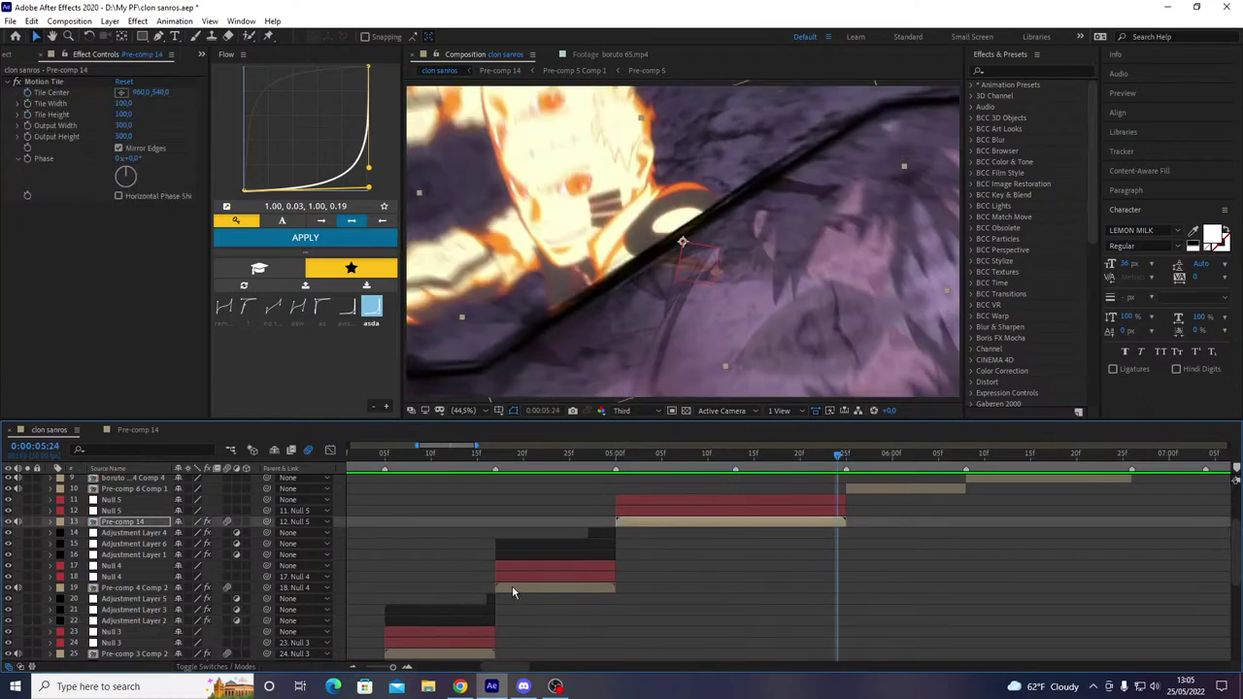
pyautogui.press('u')
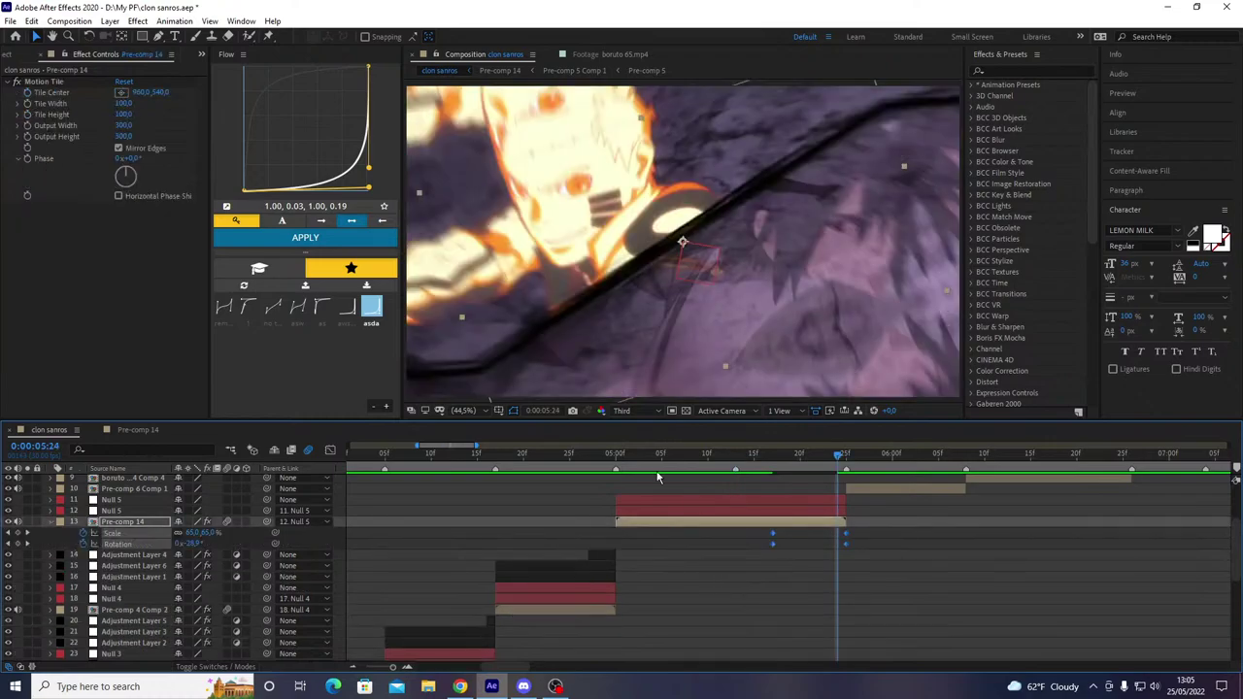
pyautogui.click(300, 241)
# - Duplicate the fisheye warp Adjustment Layer 1 to start at 0:00:05:24 and place it directly above Pre-comp 6 Comp 1
pyautogui.scroll(-4, 389, 586)
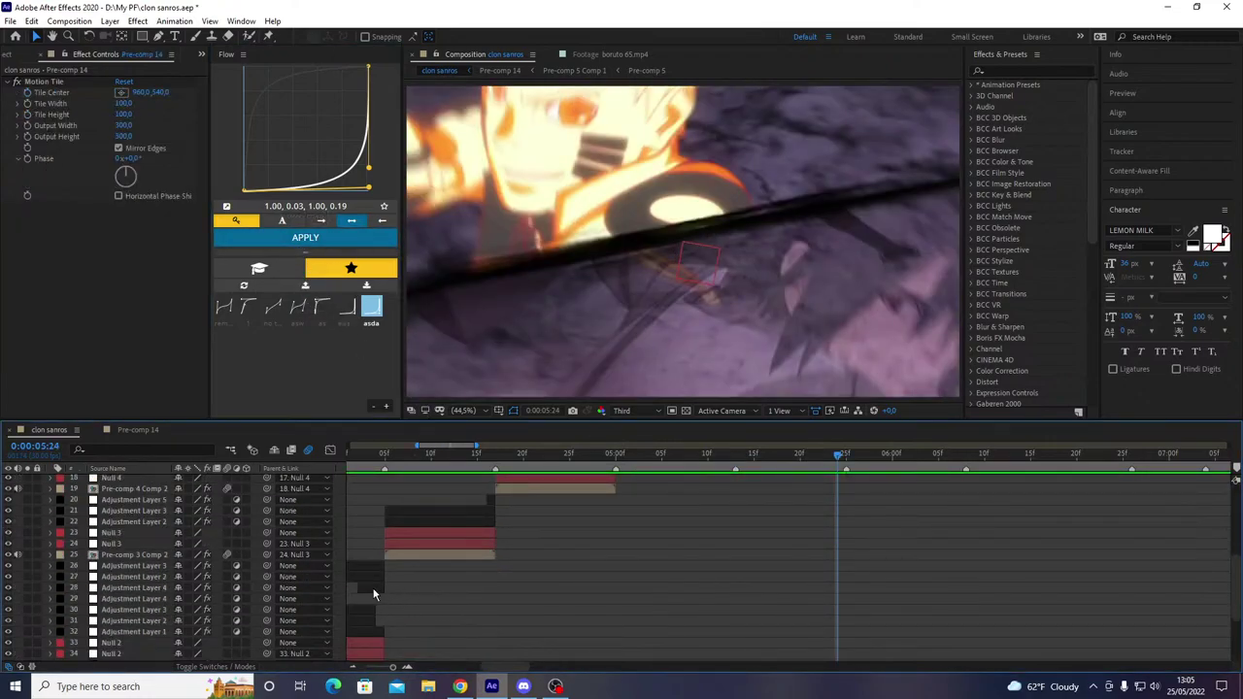
pyautogui.click(370, 611)
pyautogui.click(366, 633)
pyautogui.hotkey('ctrl', 'd')
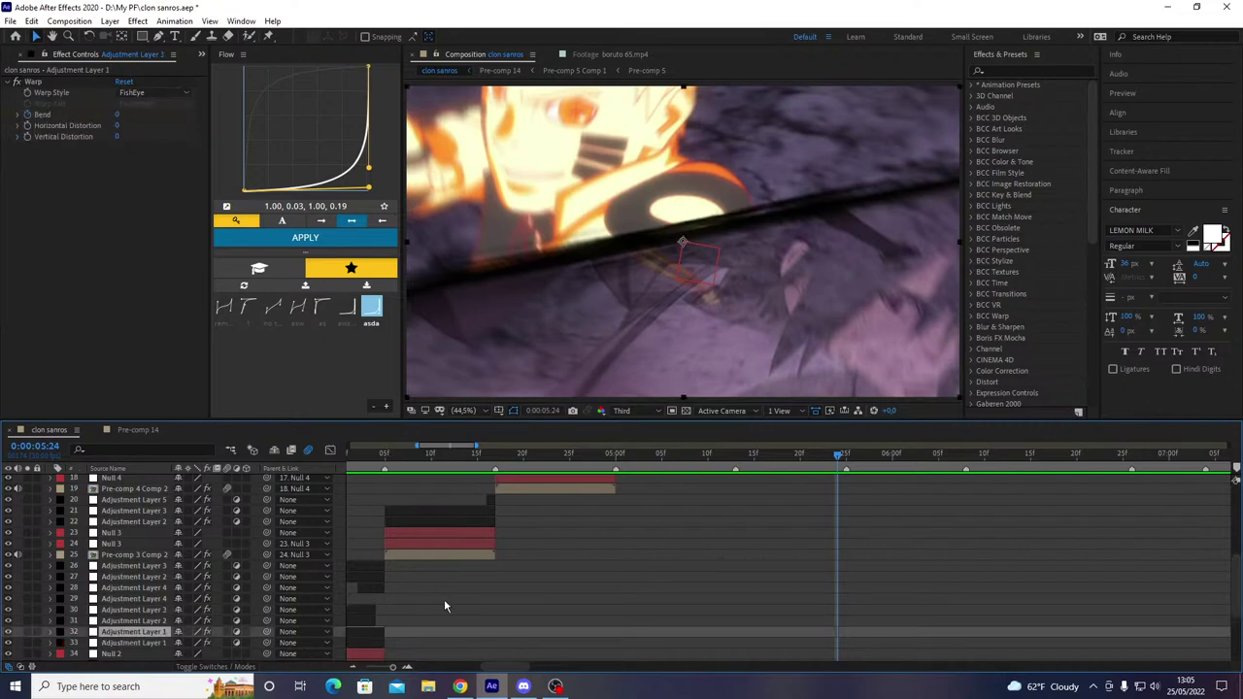
pyautogui.press('[')
pyautogui.moveTo(142, 643); pyautogui.dragTo(119, 586)
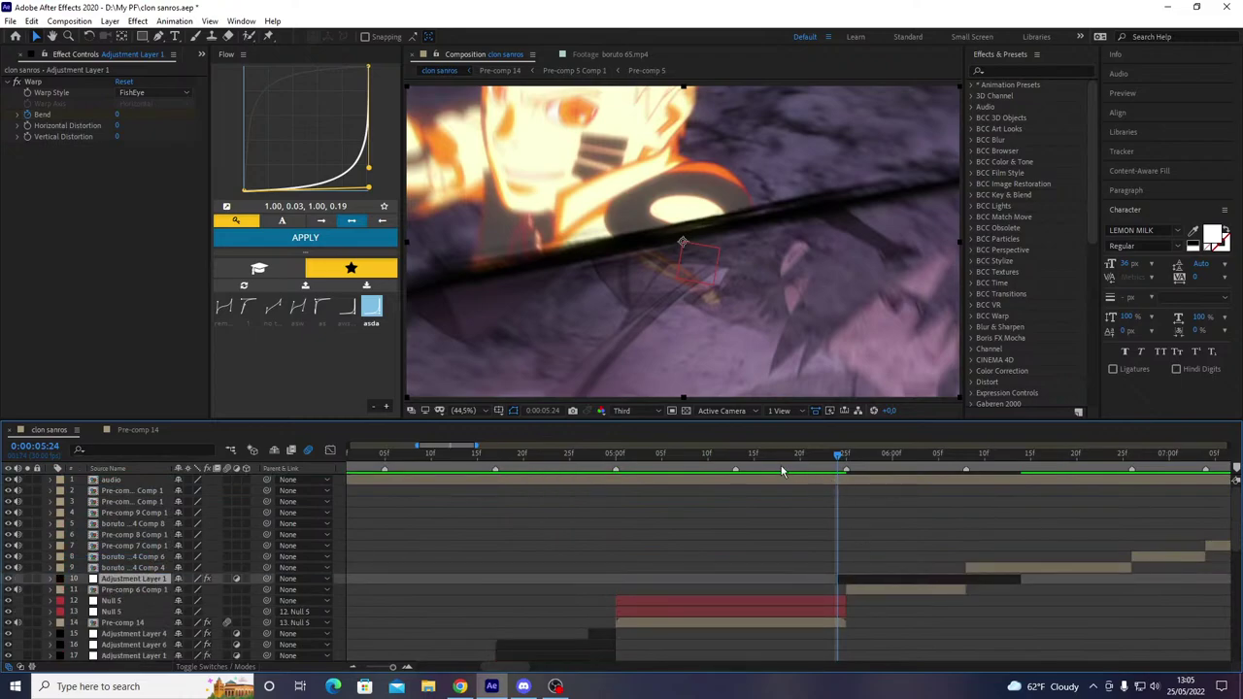
# - Shift the duplicated fisheye layer to end with Pre-comp 14 and place its Bend keyframes at 0:00:05:13 and 0:00:05:24
pyautogui.click(736, 473)
pyautogui.press('[')
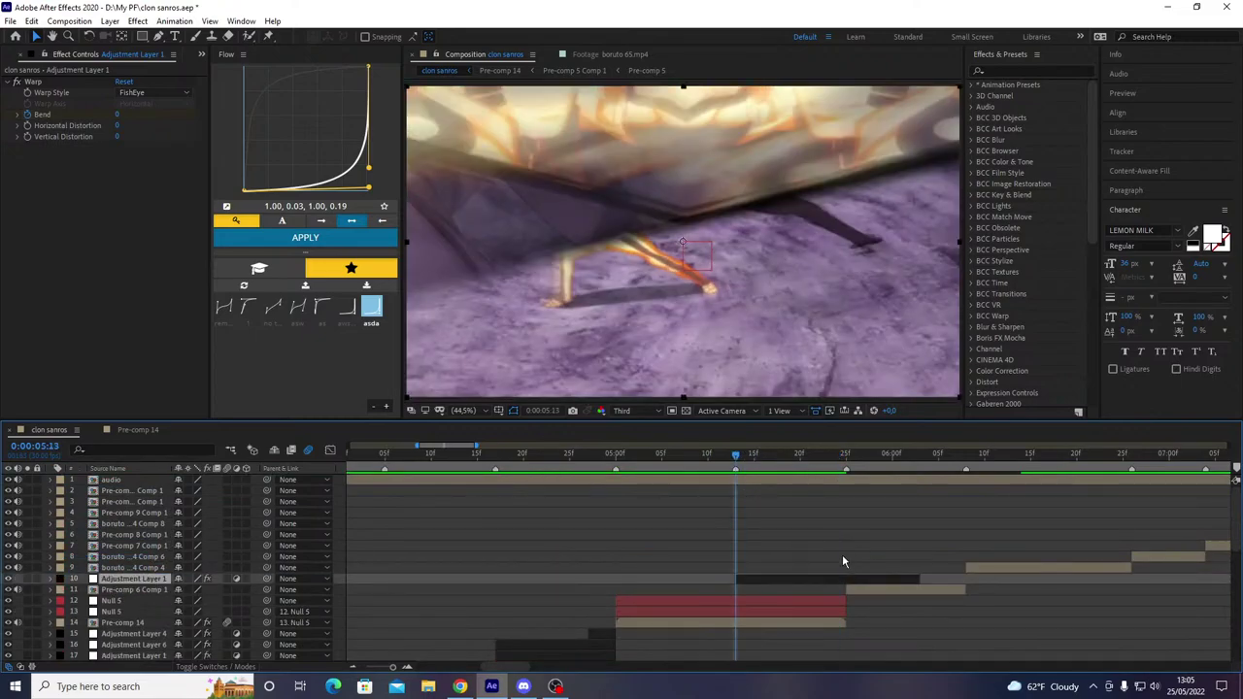
pyautogui.press('u')
pyautogui.moveTo(837, 580); pyautogui.dragTo(723, 602)
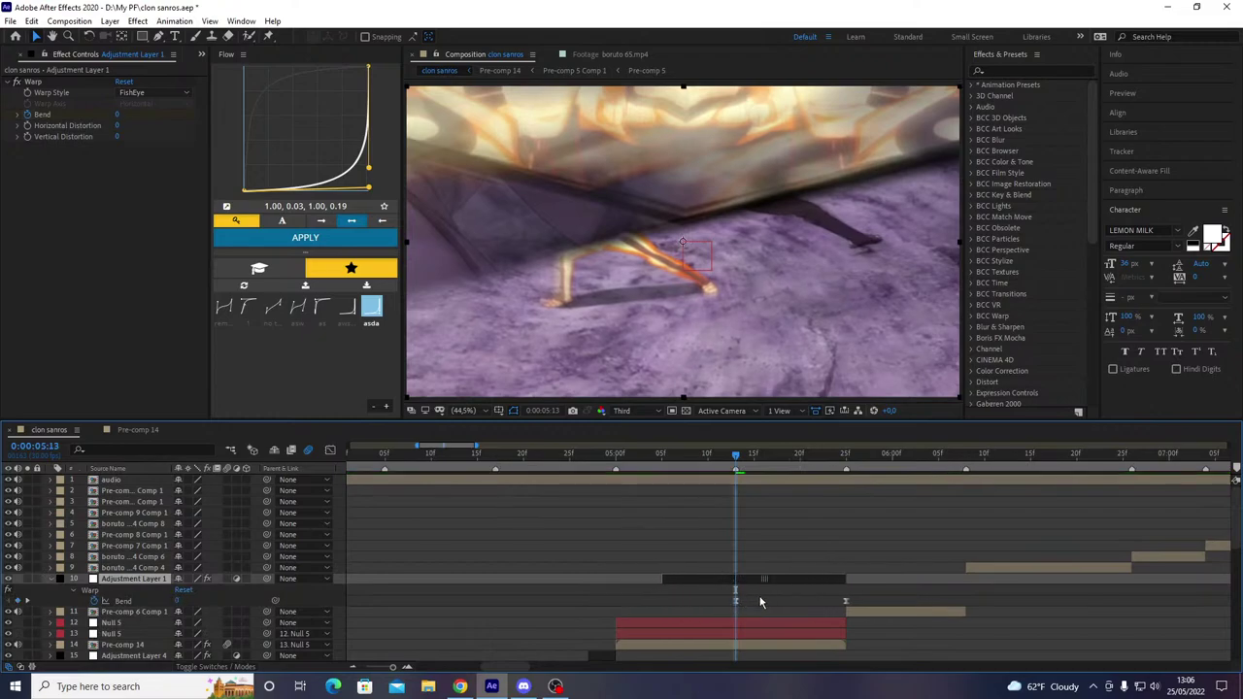
pyautogui.press('u')
pyautogui.moveTo(823, 475); pyautogui.dragTo(841, 473)
pyautogui.press('u')
pyautogui.moveTo(859, 597); pyautogui.dragTo(717, 615)
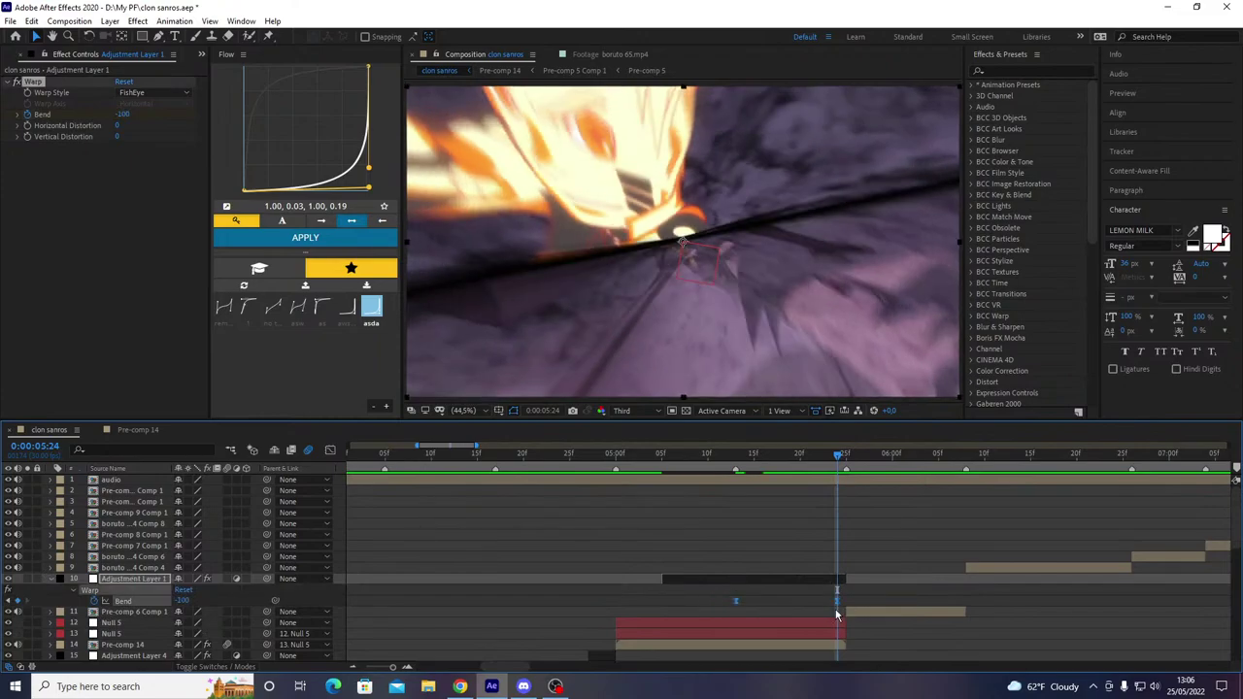
# - Move the fisheye adjustment layer directly below Pre-comp 6 Comp 1, save the project and preview from 0:00:04:06
pyautogui.press('u')
pyautogui.hotkey('ctrl', 'alt', 'Down')
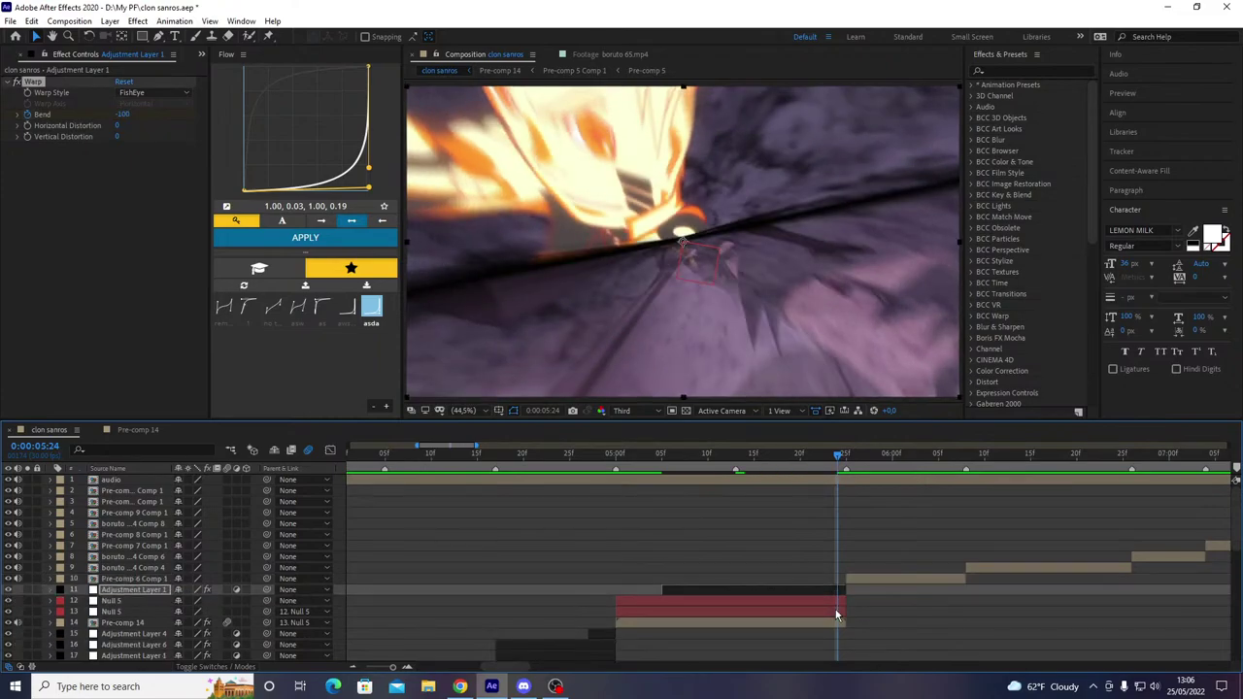
pyautogui.hotkey('ctrl', 's')
pyautogui.moveTo(699, 456); pyautogui.dragTo(394, 460)
pyautogui.press('space')
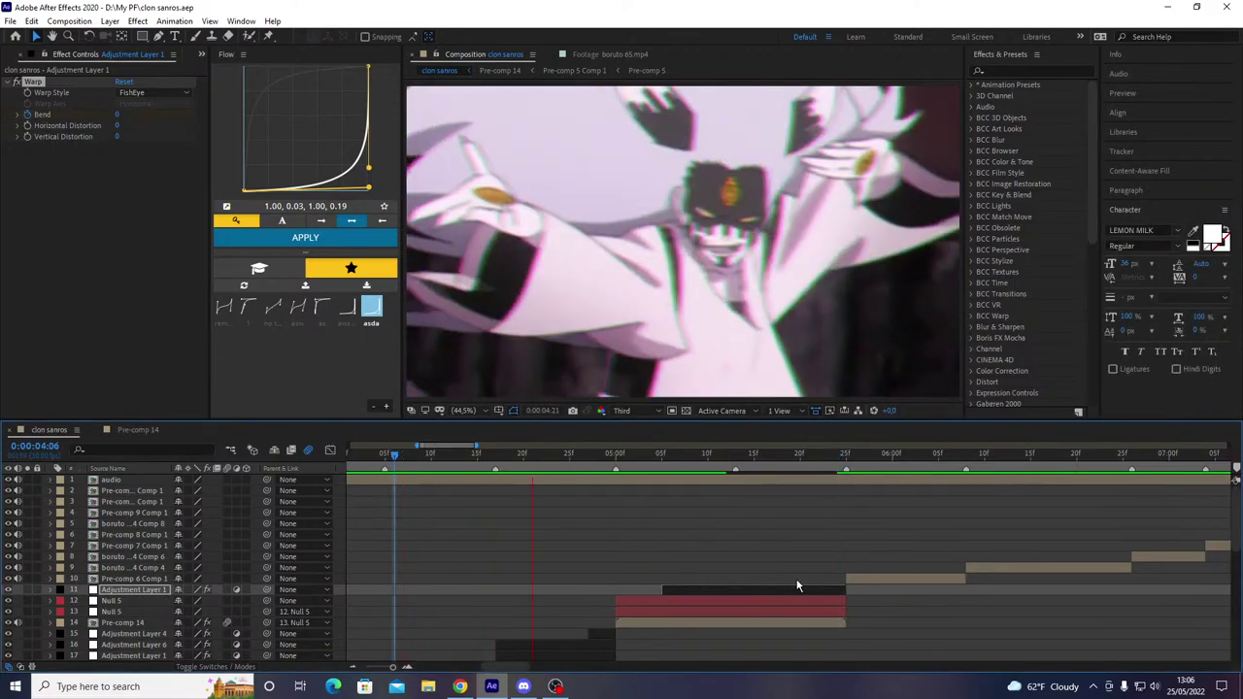
pyautogui.press('space')
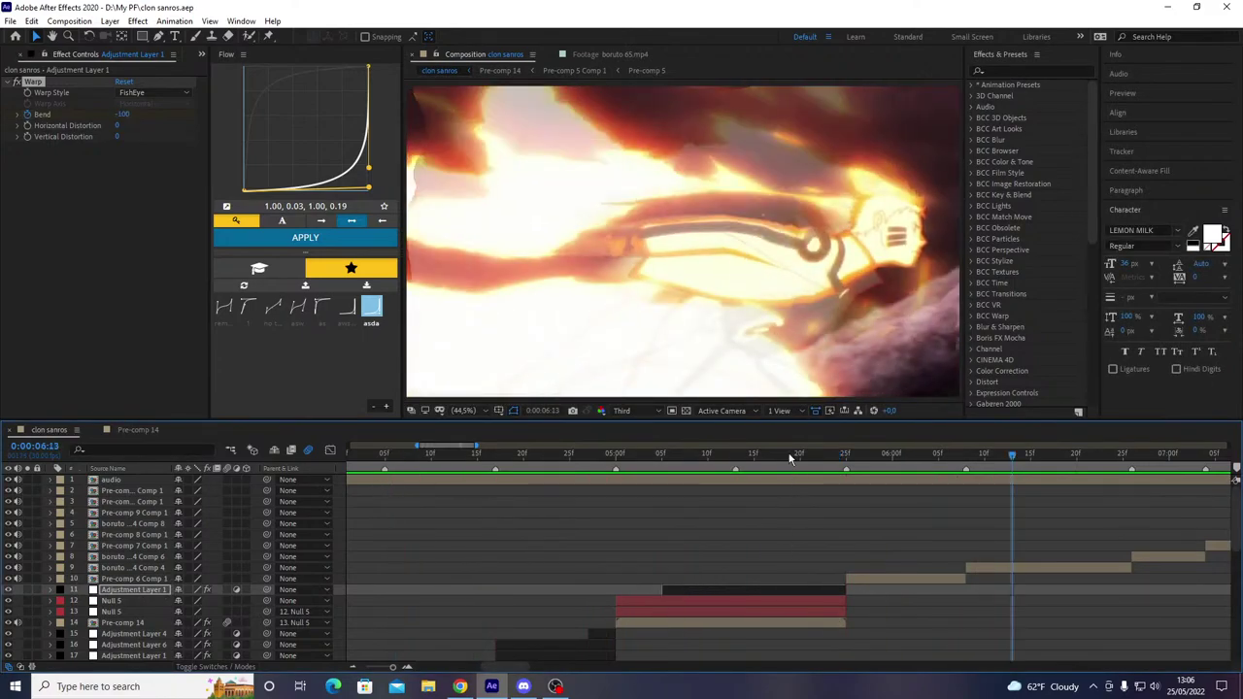
# - Try moving Pre-comp 14's ending scale and rotation keyframes to 0:00:05:24 and preview the transition
pyautogui.moveTo(792, 457); pyautogui.dragTo(840, 461)
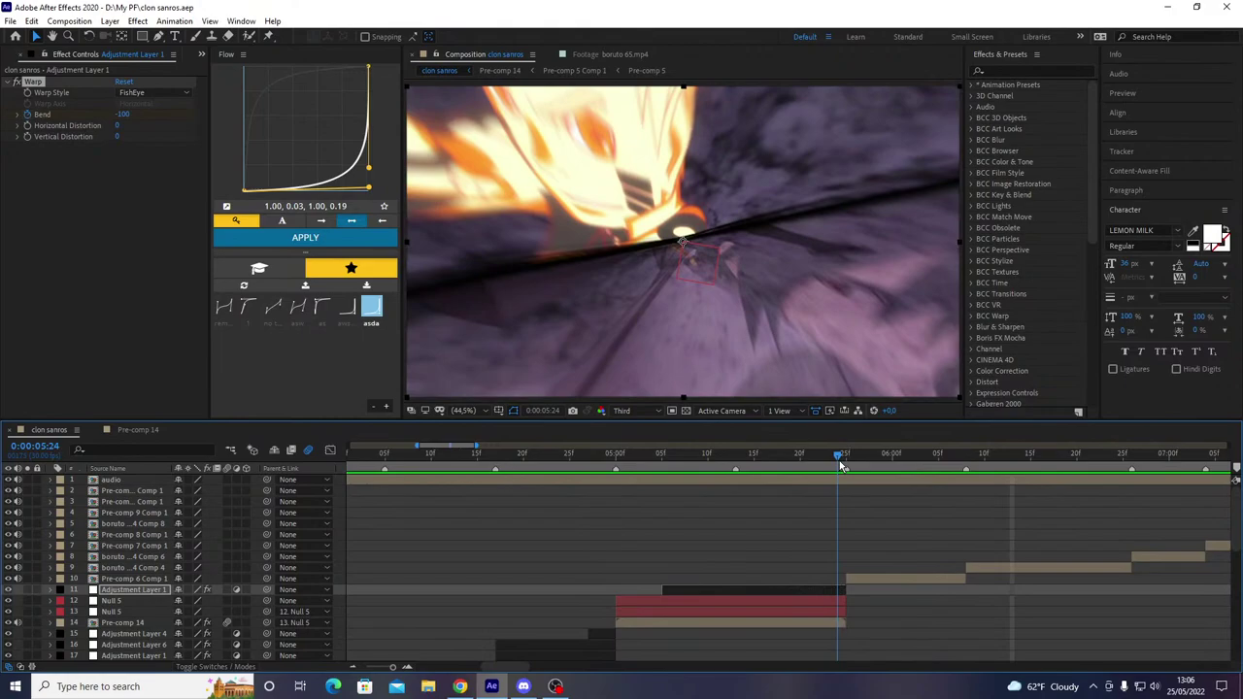
pyautogui.click(826, 621)
pyautogui.press('u')
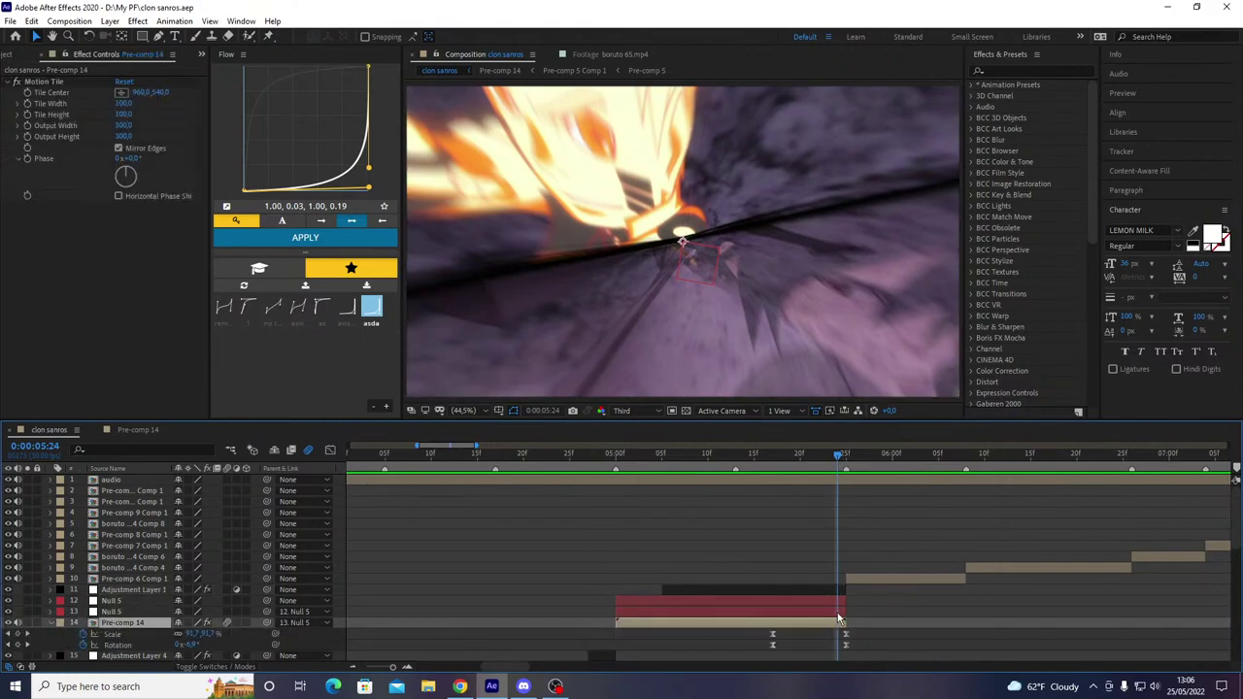
pyautogui.click(853, 600)
pyautogui.moveTo(845, 608); pyautogui.dragTo(837, 609)
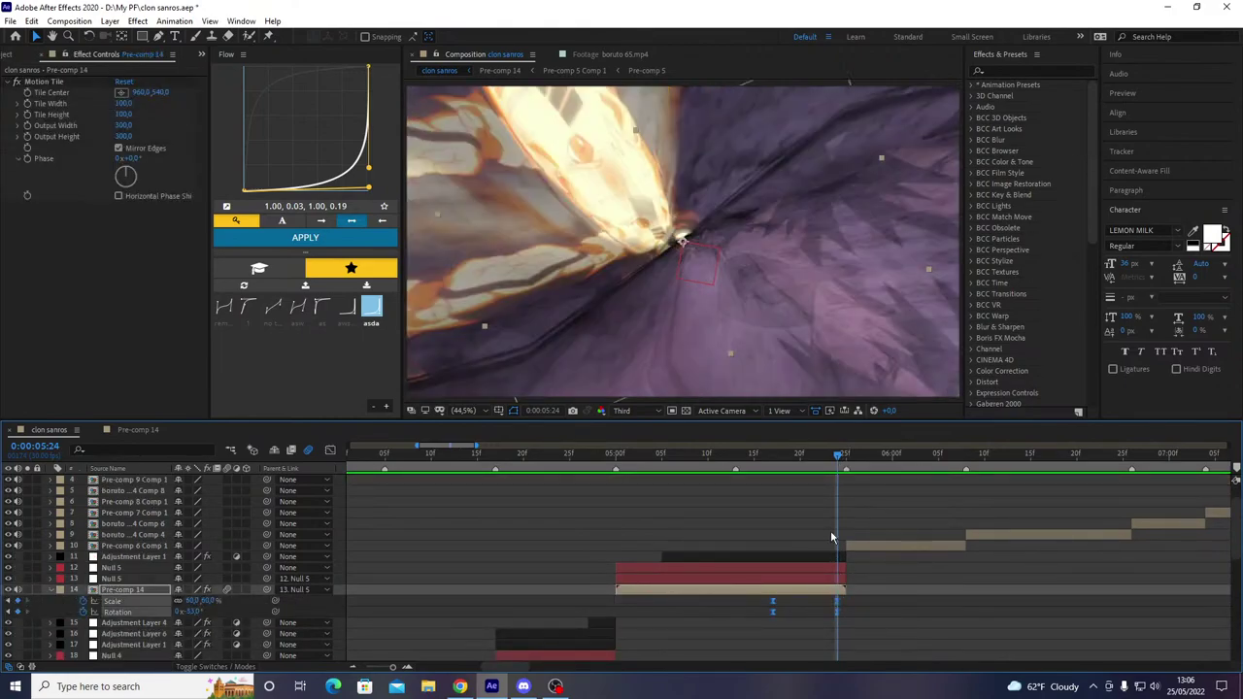
pyautogui.press('space')
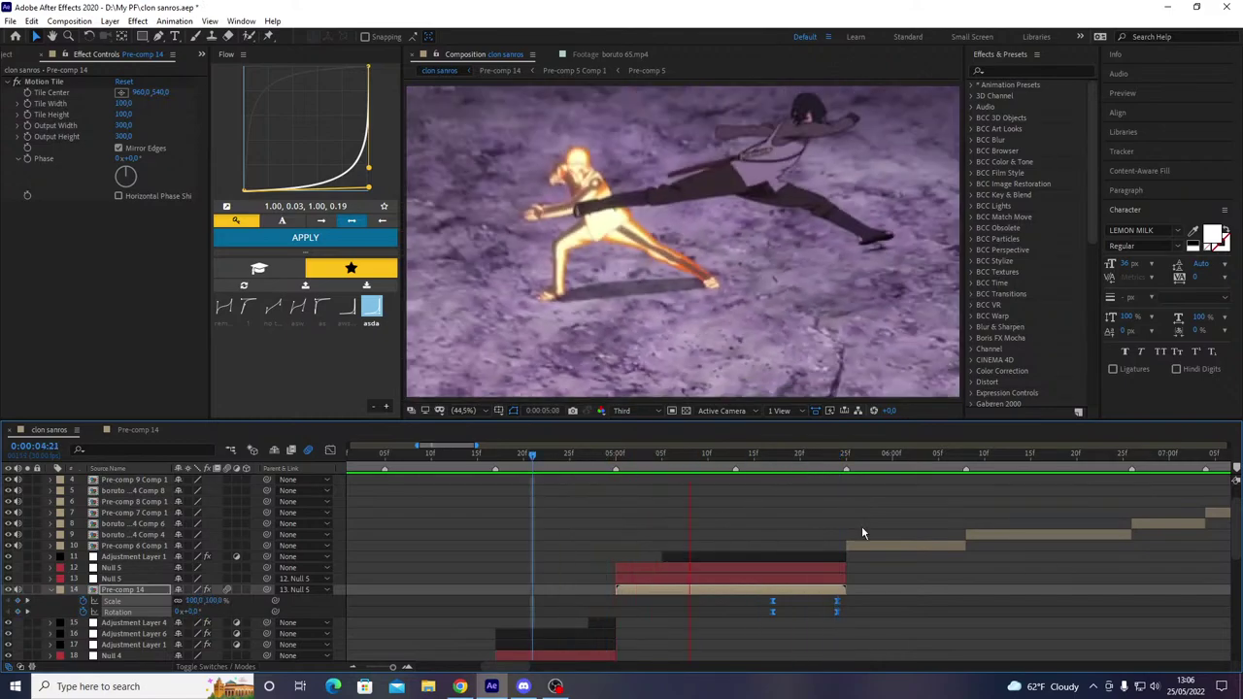
pyautogui.press('space')
# - Undo the shift of Pre-comp 14's ending keyframes, save the project and collapse the layer
pyautogui.press('o')
pyautogui.hotkey('ctrl', 's')
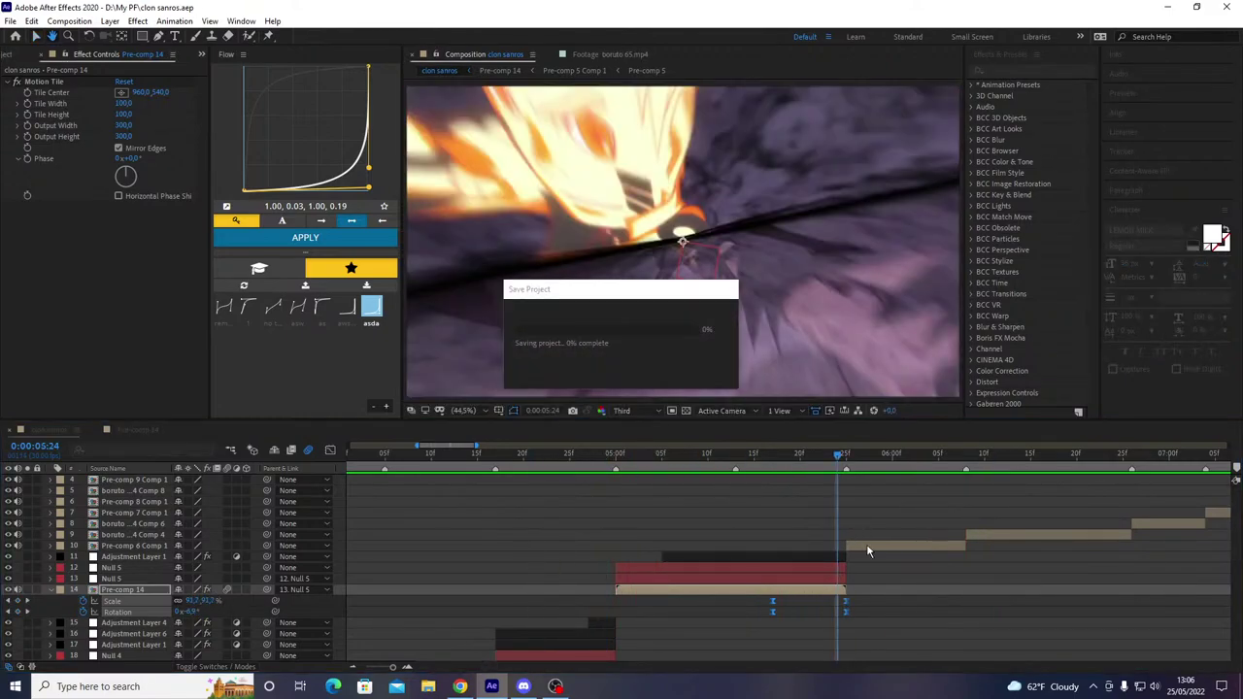
pyautogui.press('u')
# - Duplicate the Twitch Adjustment Layer 6 to start at 0:00:05:00 and place the copy above the Null 5 layers
pyautogui.moveTo(817, 470); pyautogui.dragTo(615, 491)
pyautogui.click(573, 623)
pyautogui.hotkey('ctrl', 'v')
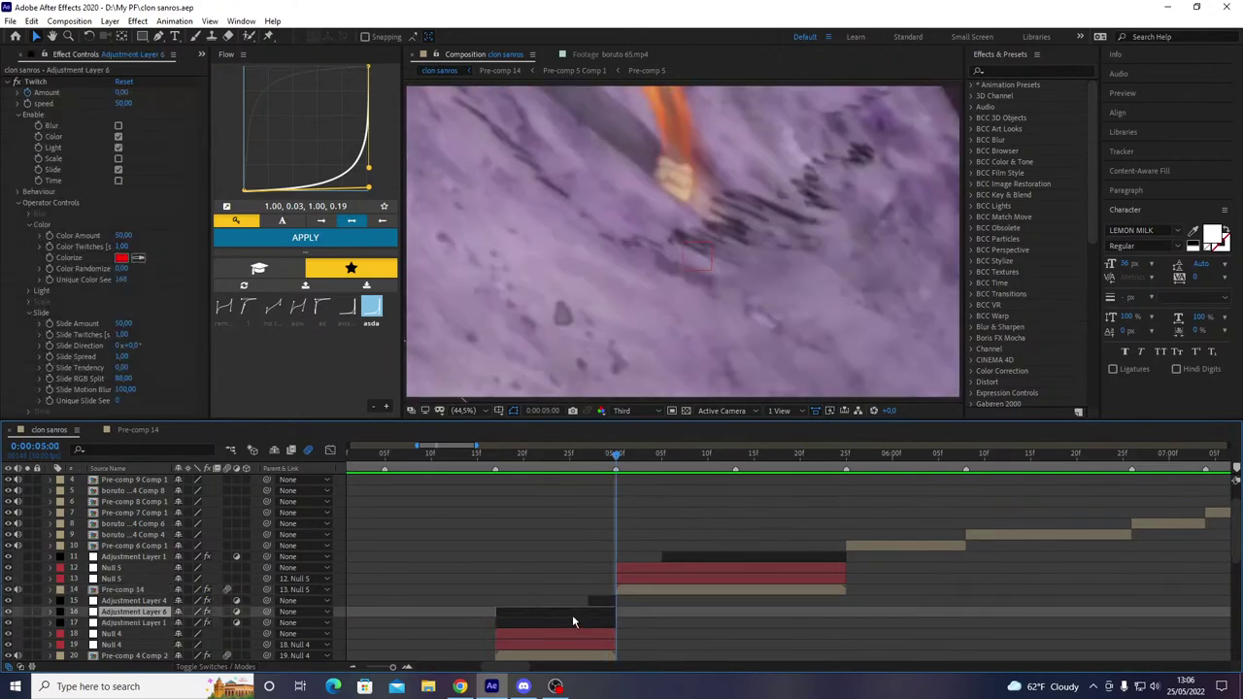
pyautogui.moveTo(134, 612); pyautogui.dragTo(131, 569)
# - Duplicate the Twitch layer again with its start at 0:00:05:13 and preview the transition from 0:00:04:06
pyautogui.moveTo(707, 455); pyautogui.dragTo(735, 471)
pyautogui.hotkey('ctrl', 'd')
pyautogui.press('[')
pyautogui.press('space')
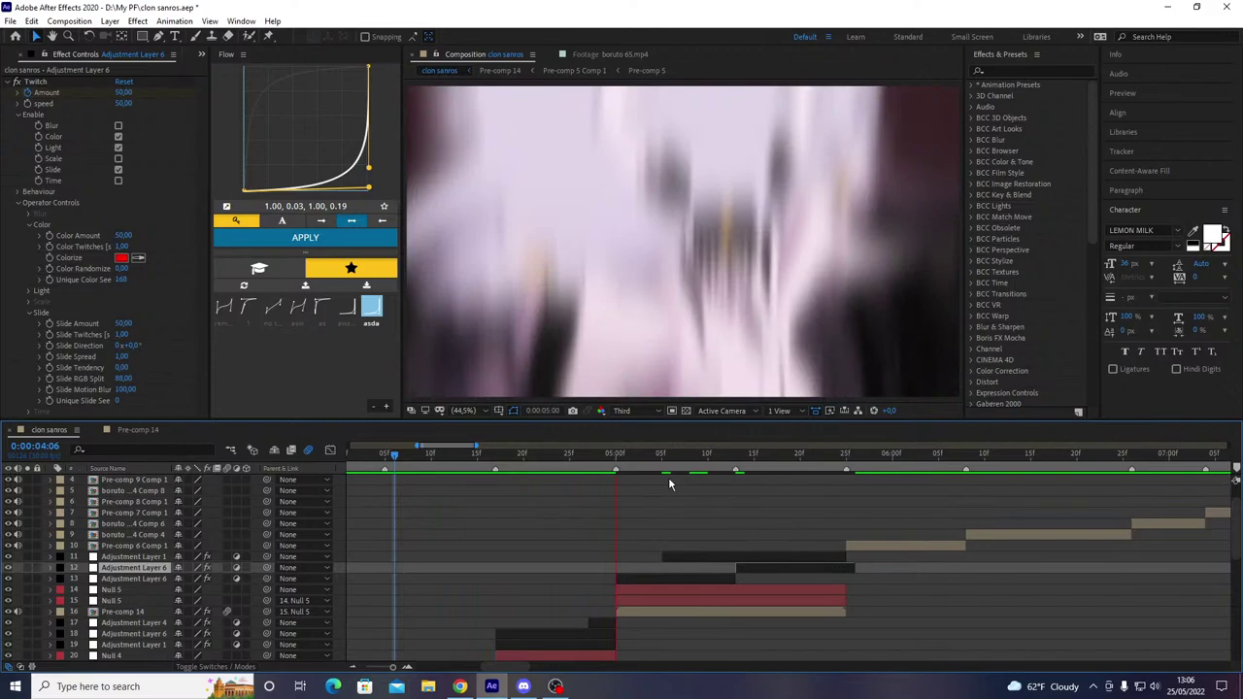
# - Delete the Adjustment Layer 6 copy starting at 0:00:05:00 and trim the remaining copy to end with Pre-comp 14
pyautogui.click(643, 574)
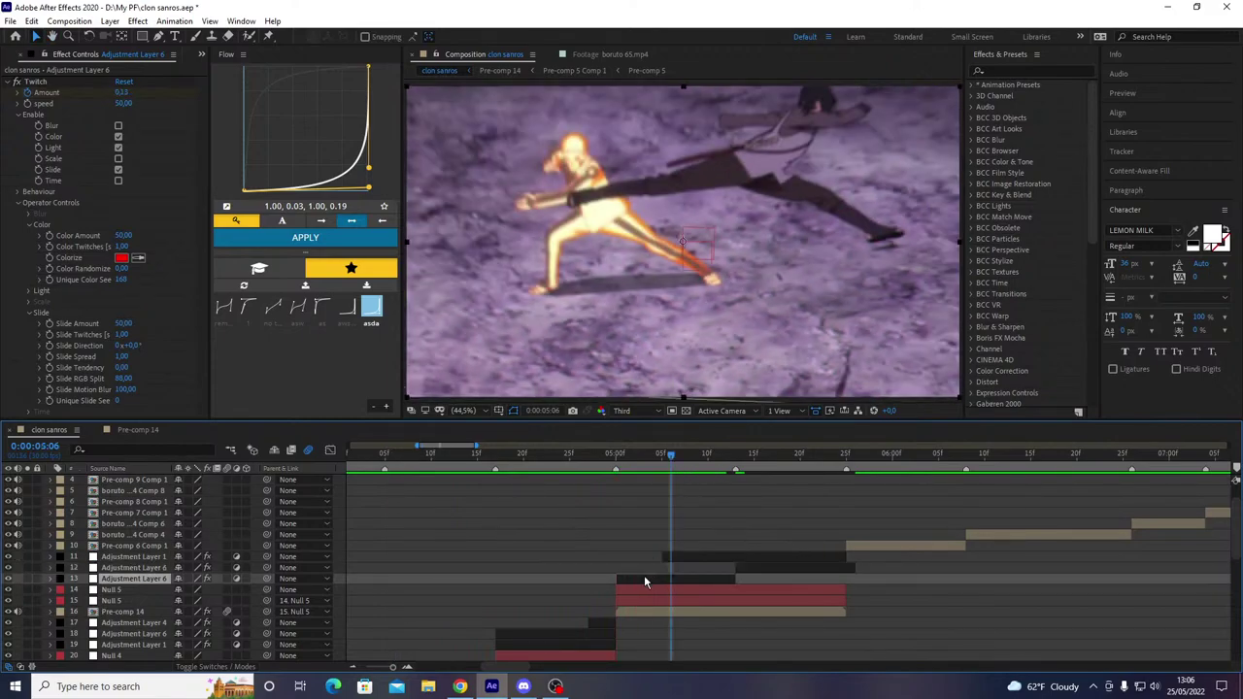
pyautogui.press('Delete')
pyautogui.click(639, 580)
pyautogui.press('o')
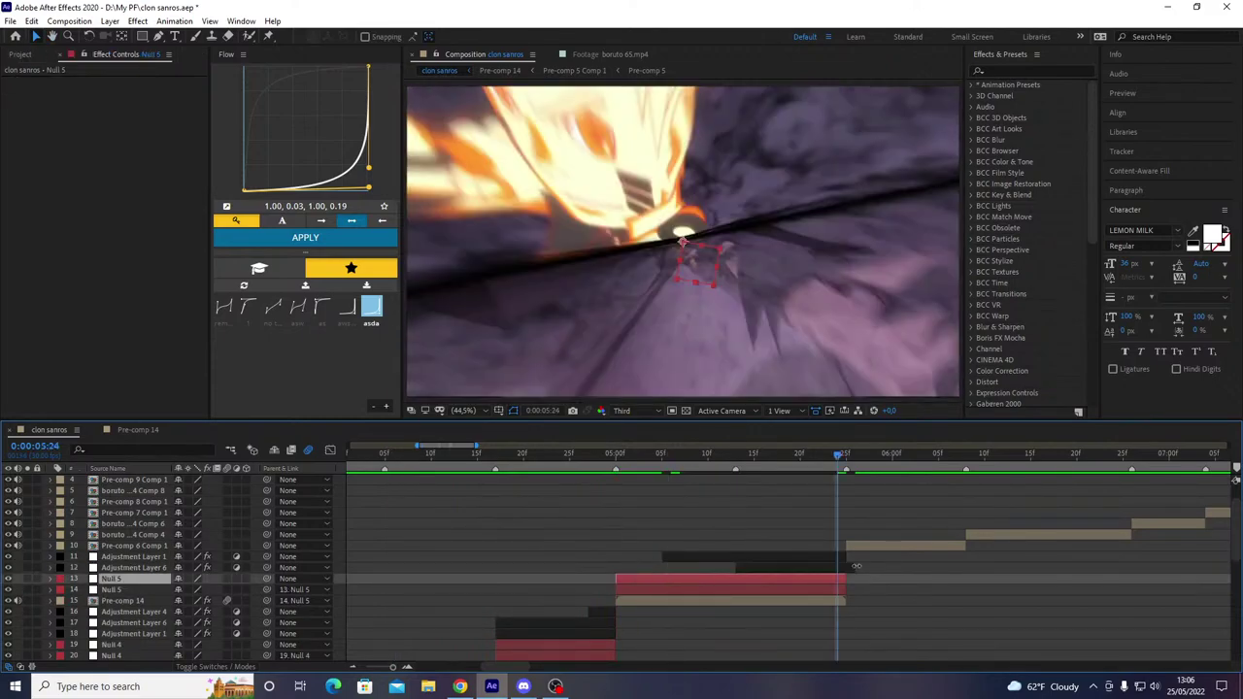
pyautogui.click(843, 568)
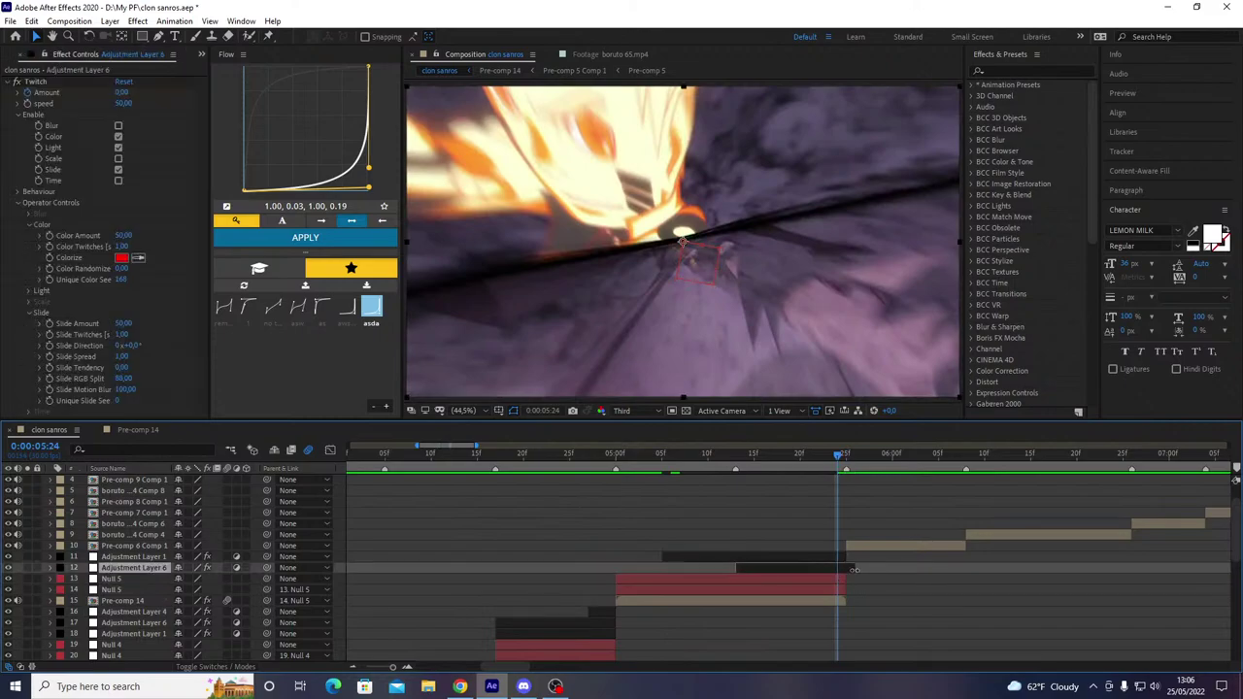
pyautogui.click(617, 471)
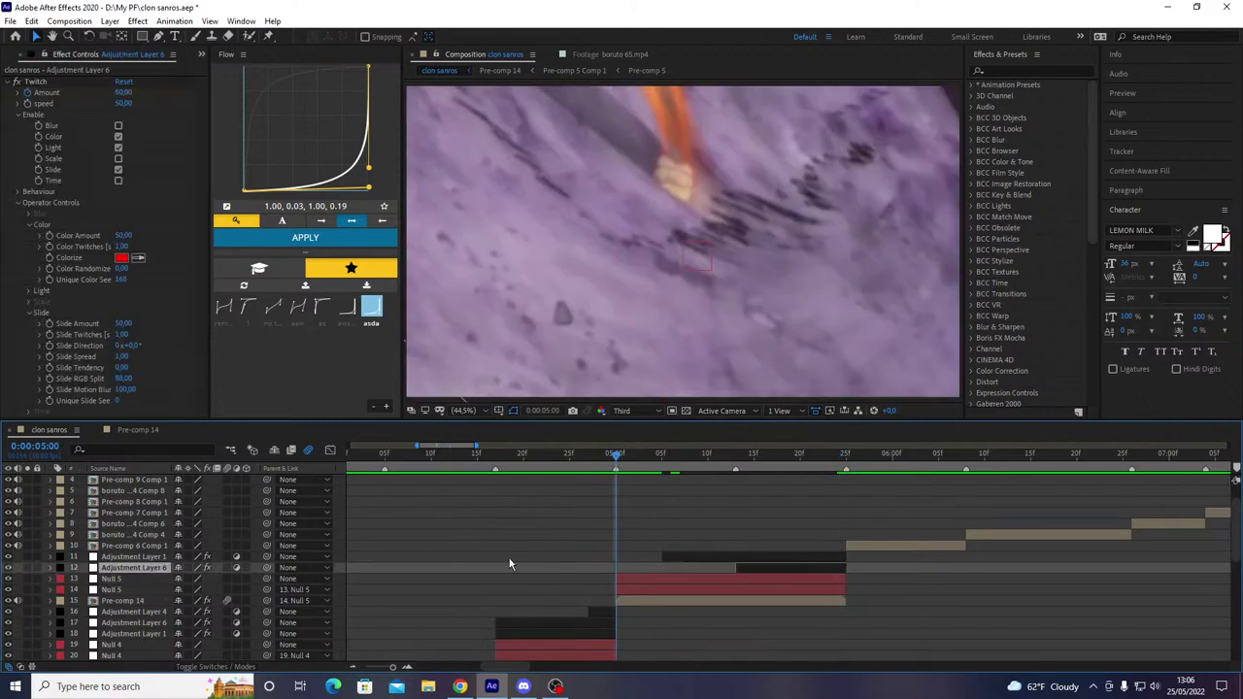
# - Duplicate Adjustment Layers 3 and 2 above Null 3, start the copies at 0:00:05:00 above the Null 5 layers, and preview from 0:00:03:22
pyautogui.scroll(-6, 508, 563)
pyautogui.click(479, 547)
pyautogui.click(461, 590)
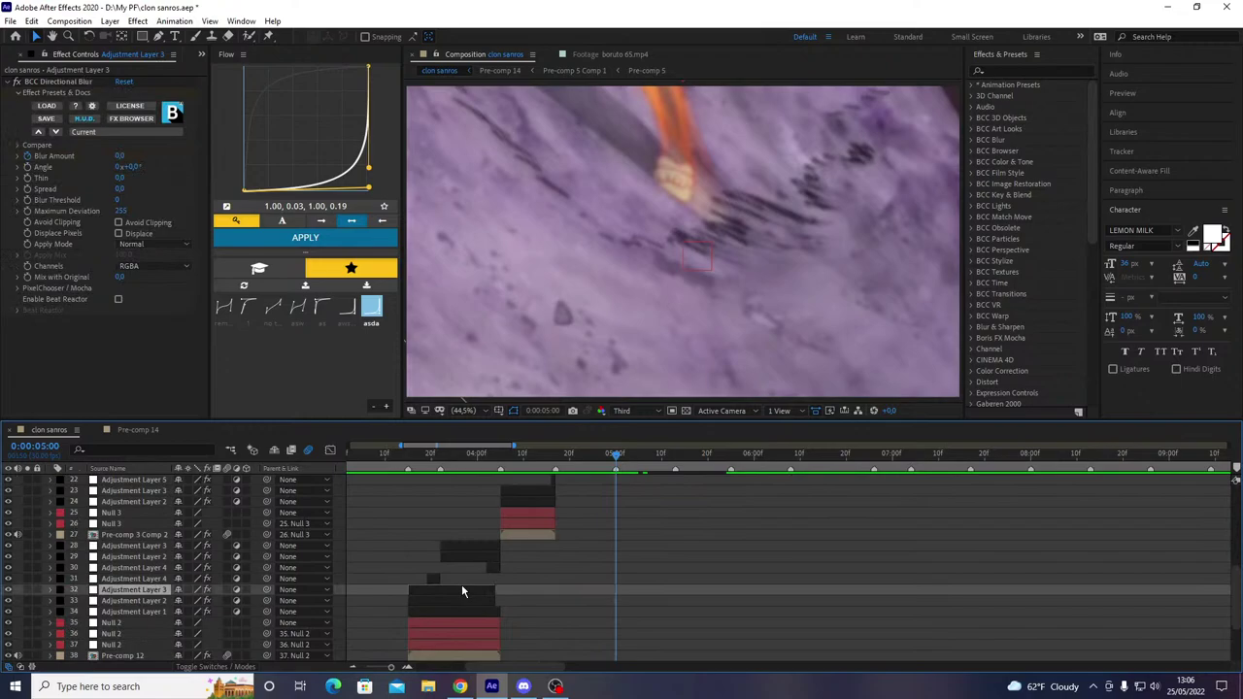
pyautogui.scroll(1, 498, 529)
pyautogui.click(507, 535)
pyautogui.keyDown('shift'); pyautogui.click(506, 525); pyautogui.keyUp('shift')
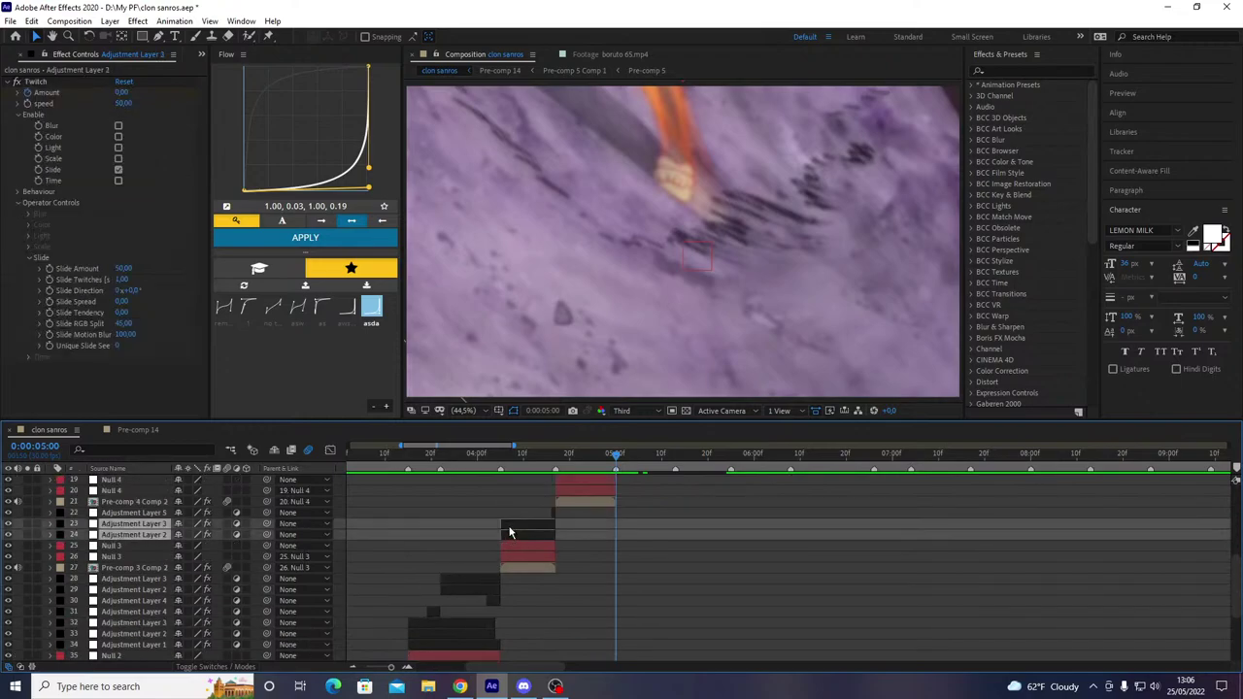
pyautogui.hotkey('ctrl', 'd')
pyautogui.press('[')
pyautogui.moveTo(148, 524); pyautogui.dragTo(167, 556)
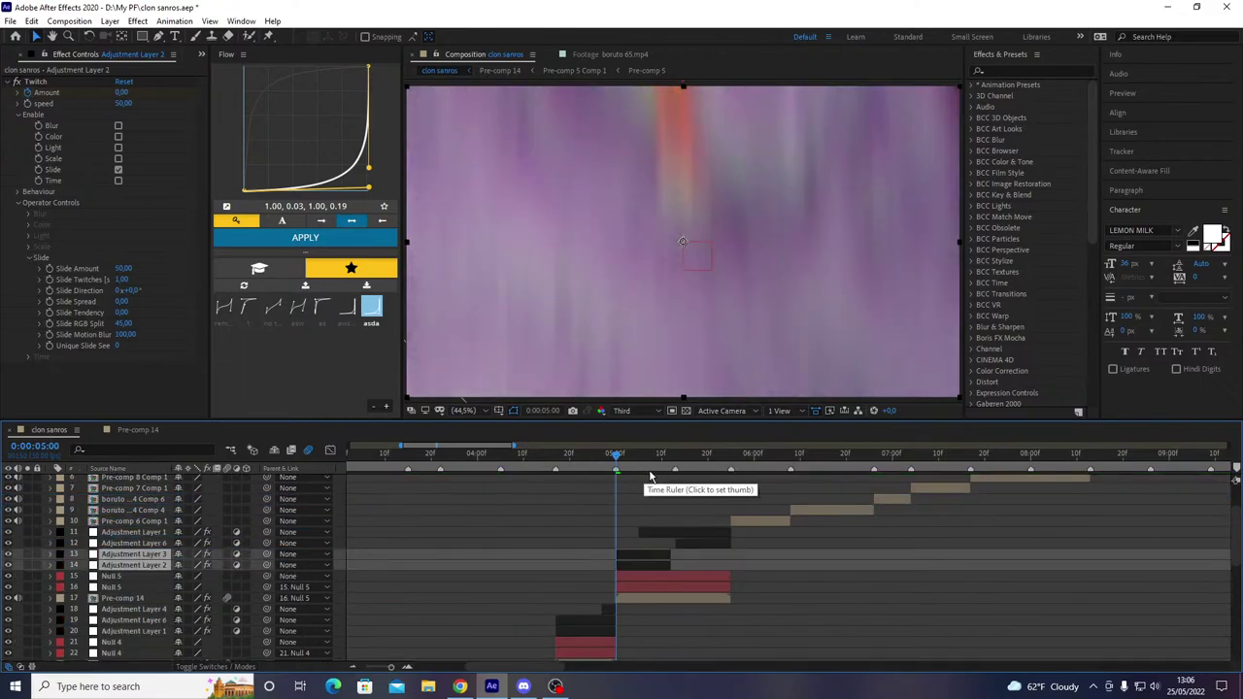
pyautogui.moveTo(603, 464); pyautogui.dragTo(442, 510)
pyautogui.press('space')
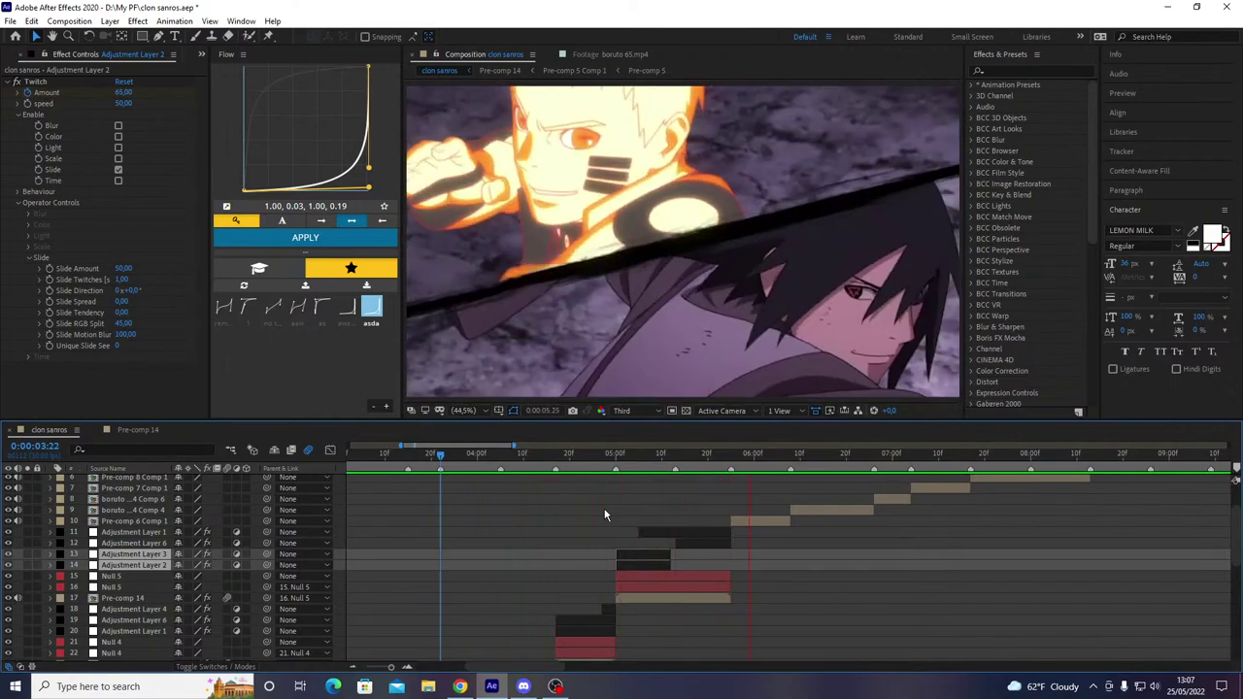
# - Extend the copied Adjustment Layers 3 and 2 to end at about 0:00:05:18 and preview the transitions from 0:00:03:14 and 0:00:02:26
pyautogui.click(677, 484)
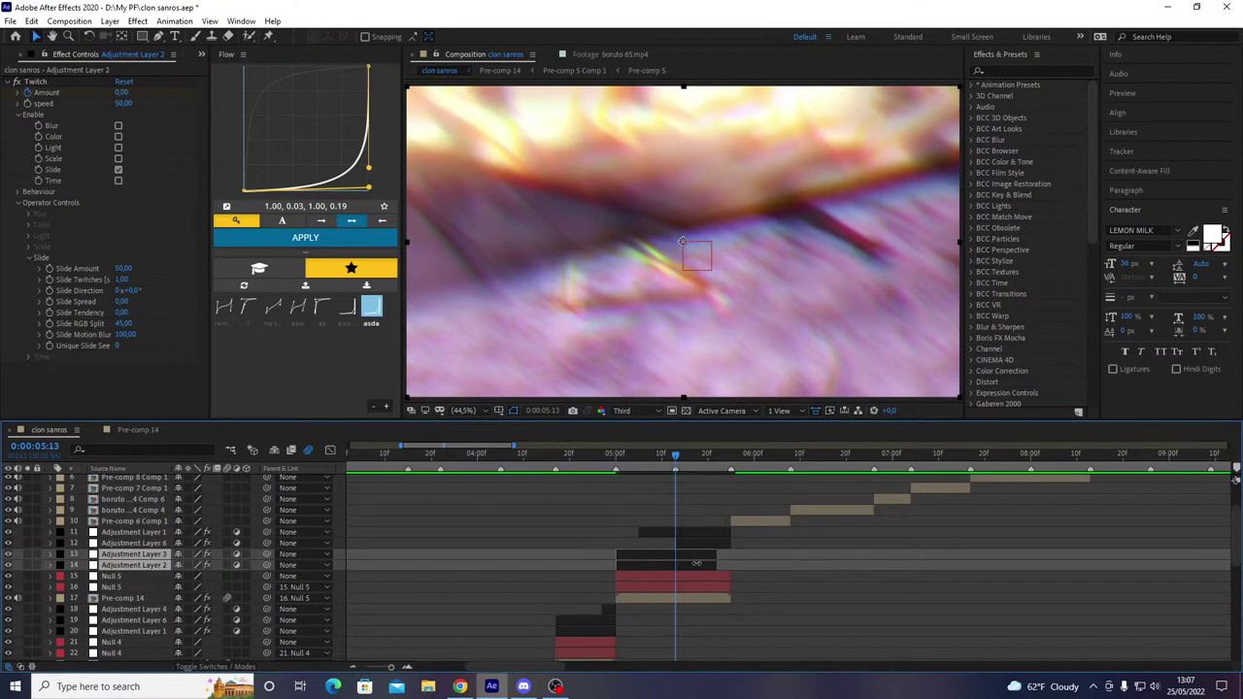
pyautogui.moveTo(645, 467); pyautogui.dragTo(512, 490)
pyautogui.press('space')
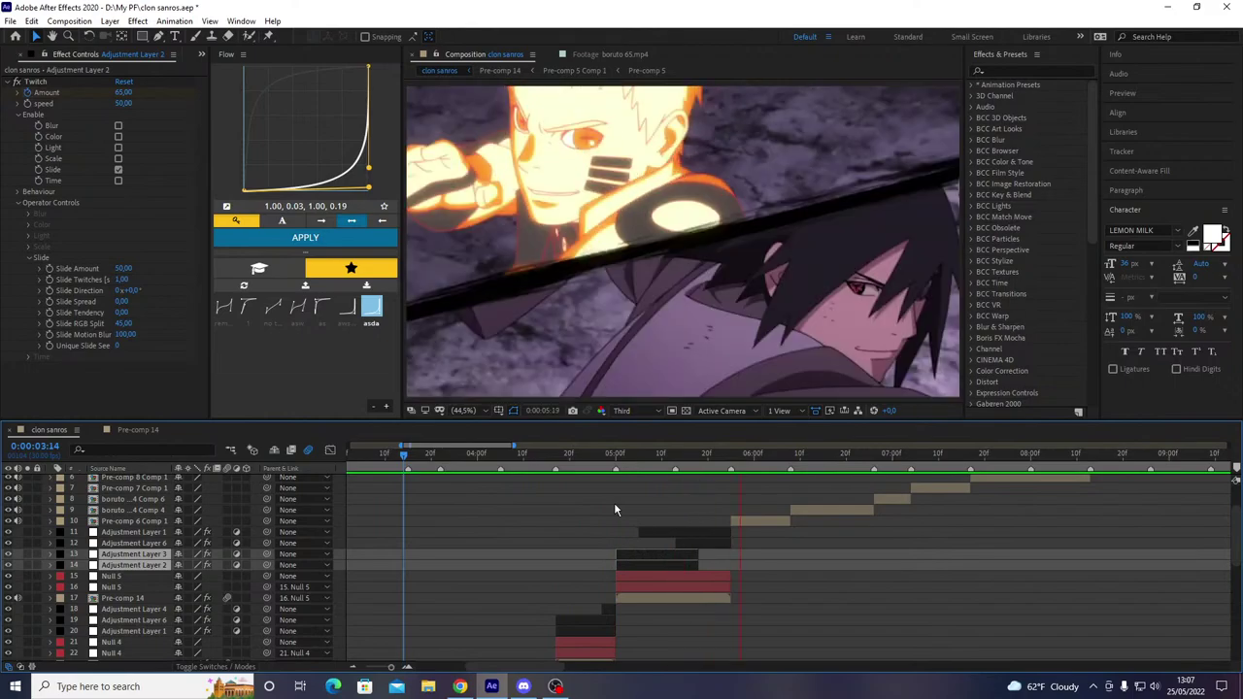
pyautogui.click(649, 468)
pyautogui.moveTo(654, 468); pyautogui.dragTo(727, 462)
pyautogui.press('space')
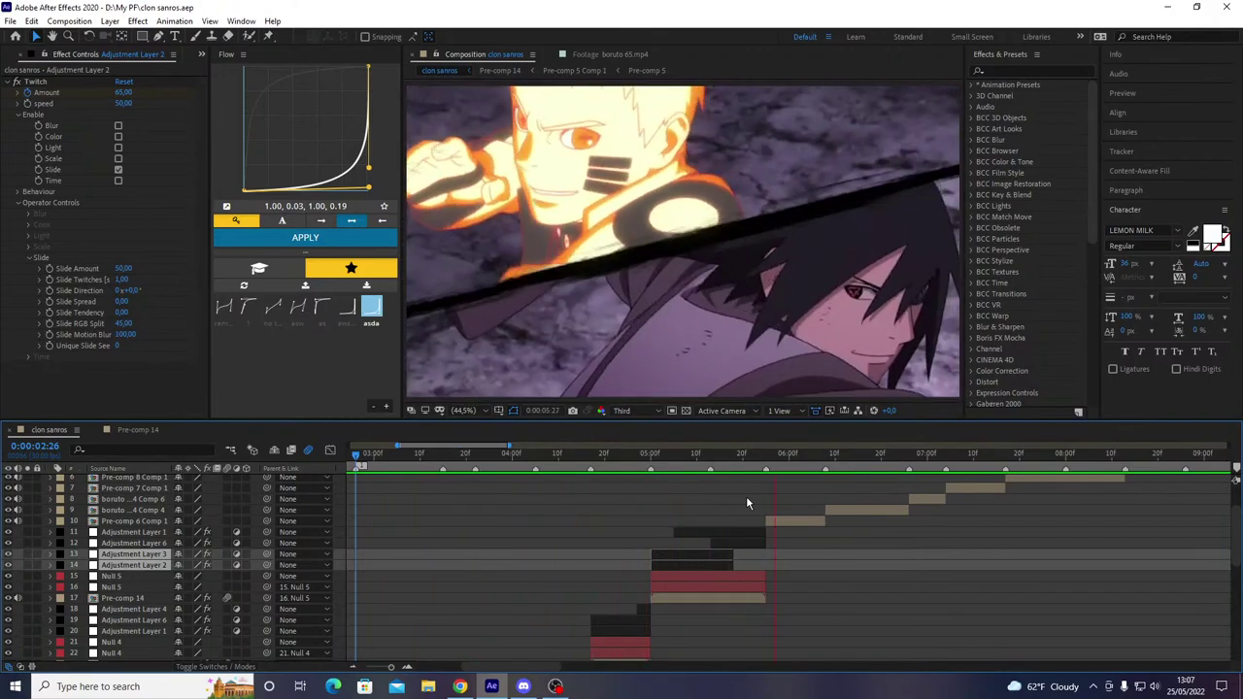
# - Open the Pre-comp 1 Comp 2 layer's composition at 0:00:02:26 and add an adjustment layer above its clip
pyautogui.moveTo(744, 458); pyautogui.dragTo(393, 529)
pyautogui.scroll(-5, 417, 582)
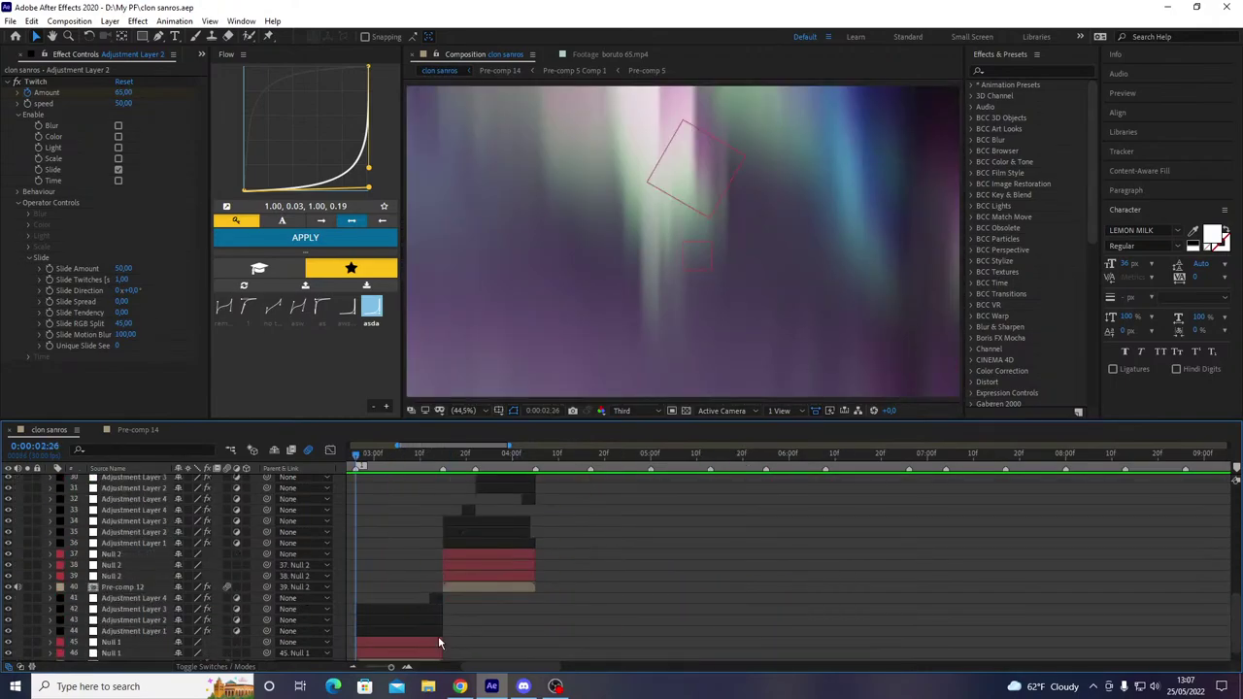
pyautogui.doubleClick(428, 643)
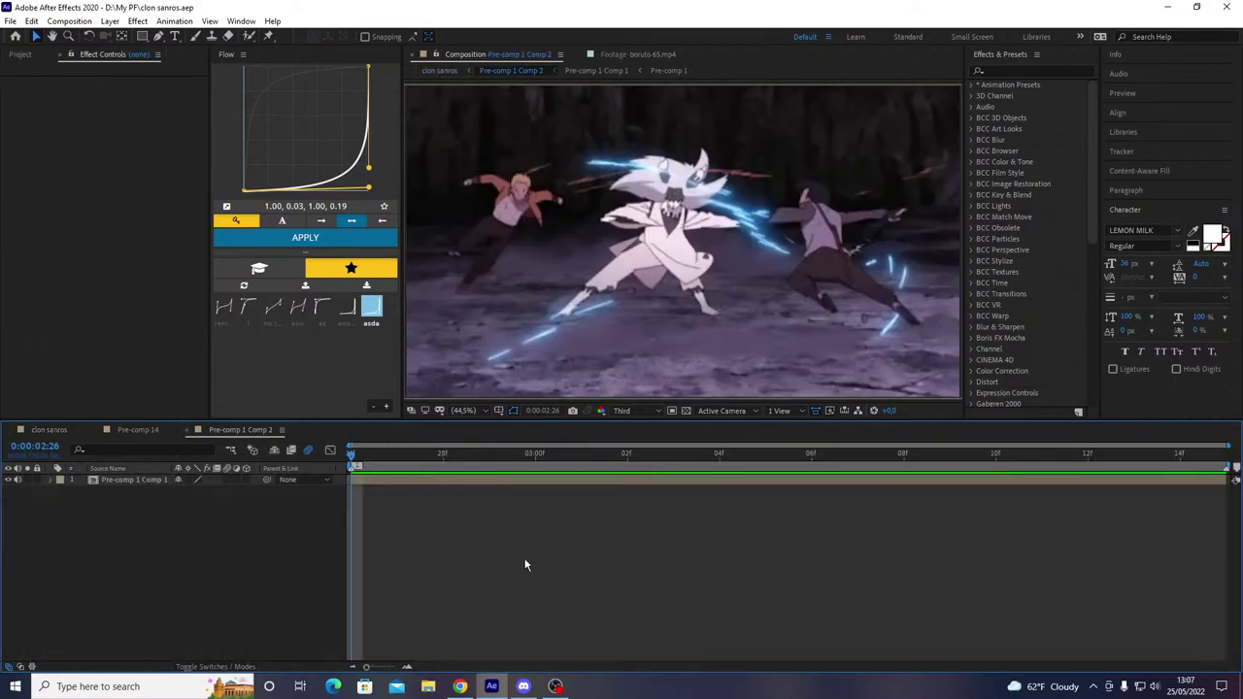
pyautogui.hotkey('ctrl', 'alt', 'y')
# - Search the available effects for "partic" to find a particle effect for the new adjustment layer
pyautogui.hotkey('ctrl', 'space')
pyautogui.write('parti')
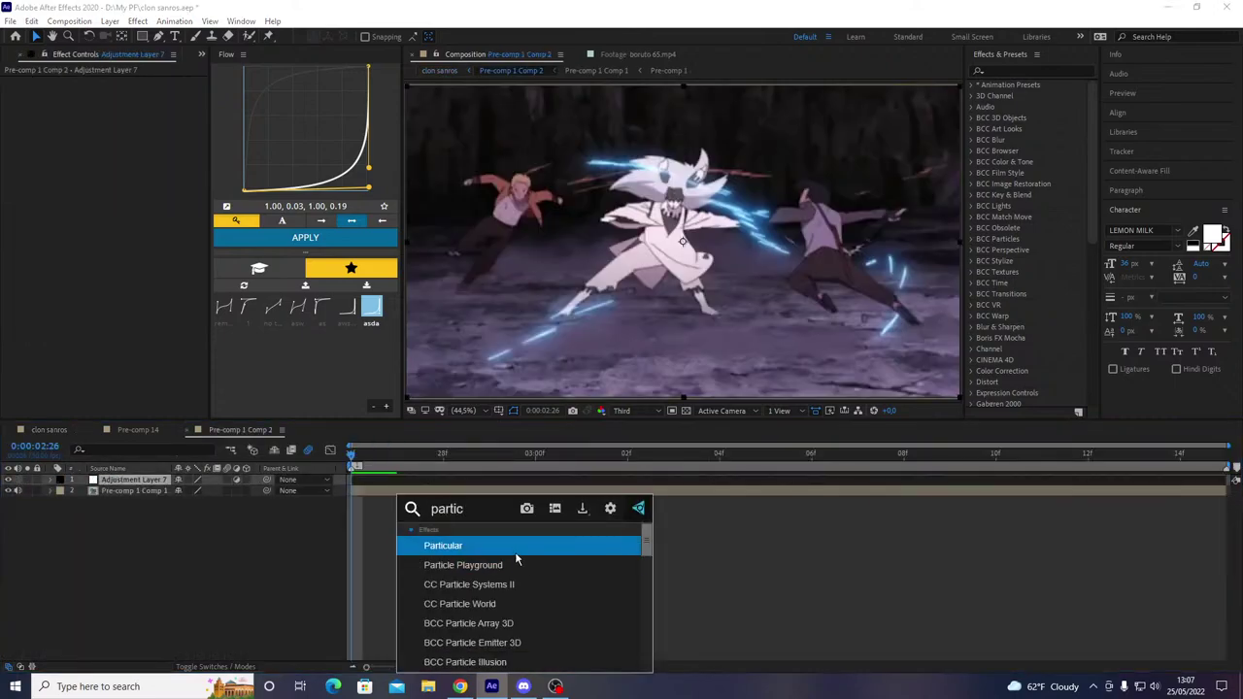
pyautogui.click(1019, 70)
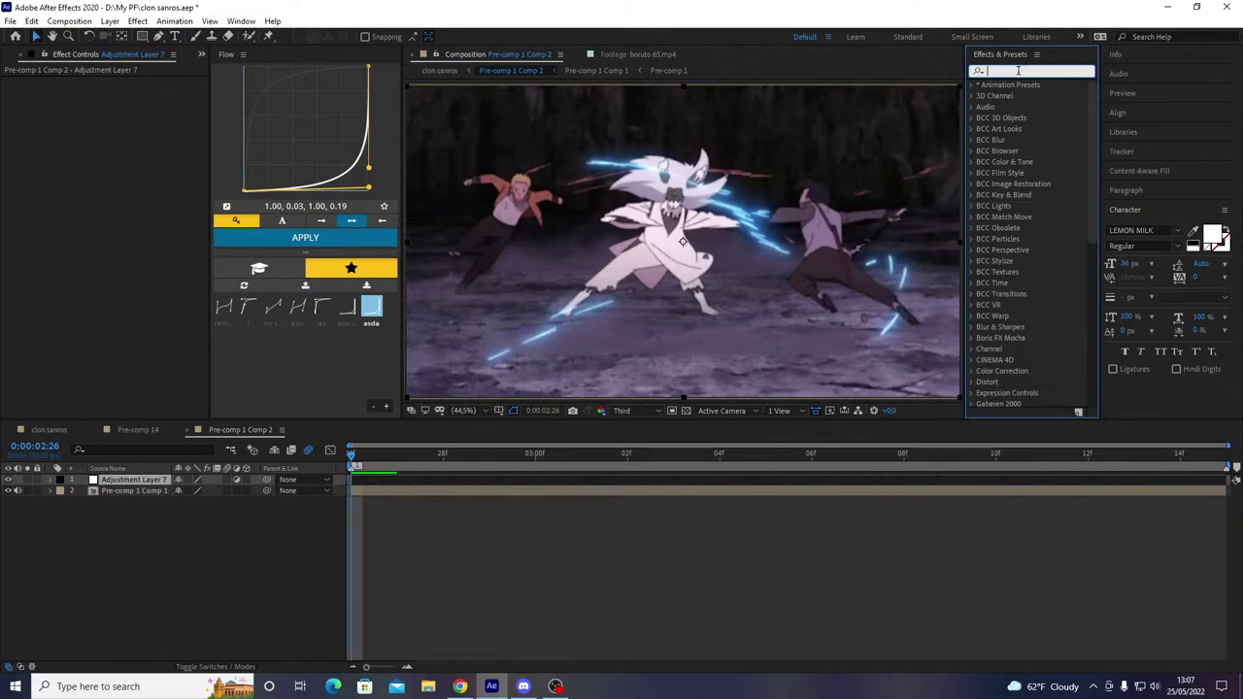
# - Find the Particles 2 preset with a "partic" effects search, try it on Adjustment Layer 7, and migrate its Particular settings
pyautogui.write('particu')
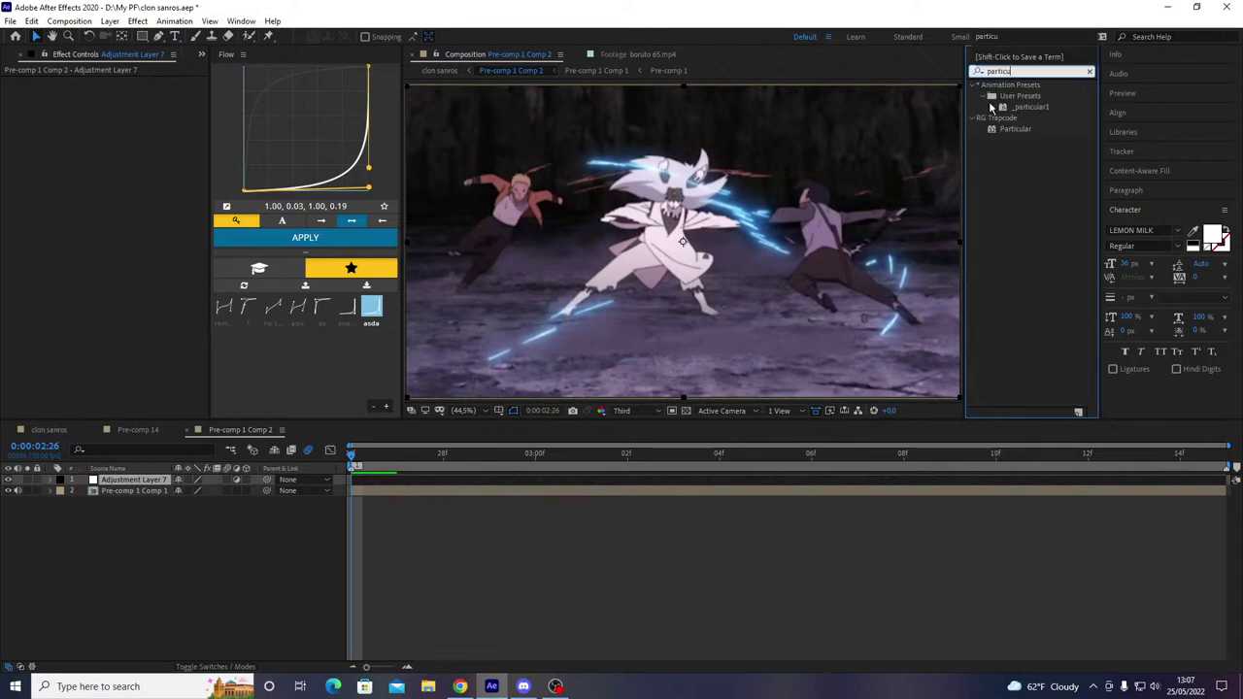
pyautogui.press('BackSpace')
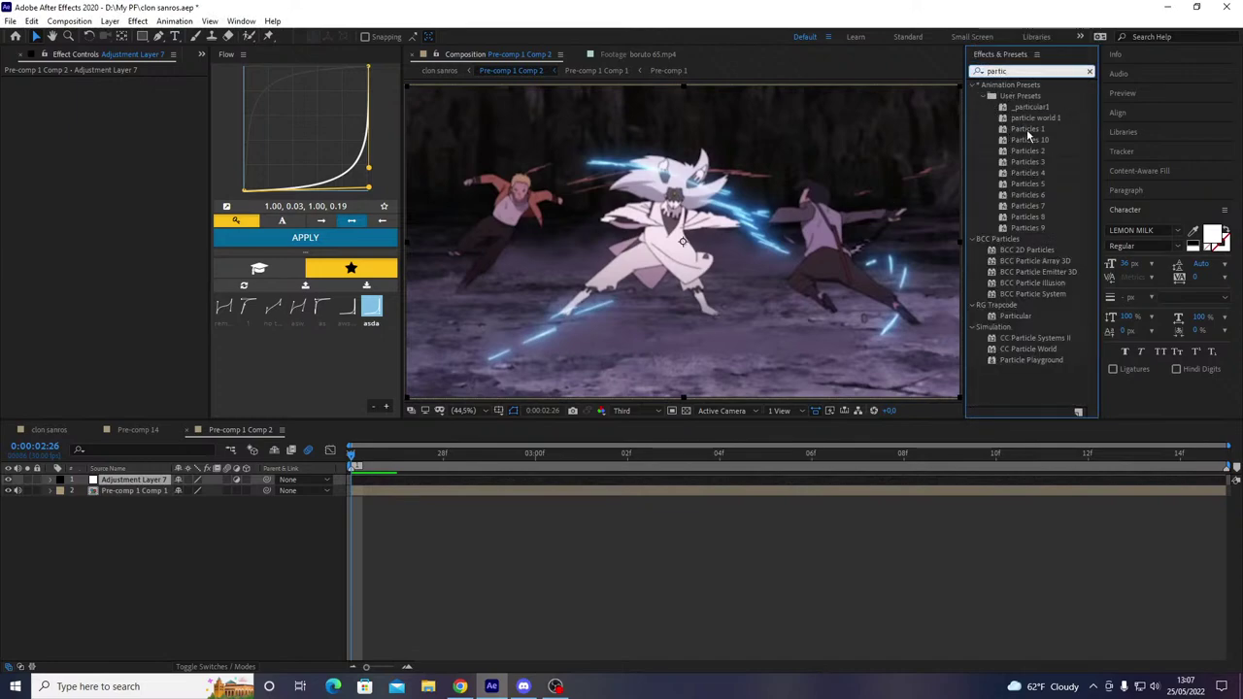
pyautogui.click(1029, 132)
pyautogui.click(1029, 152)
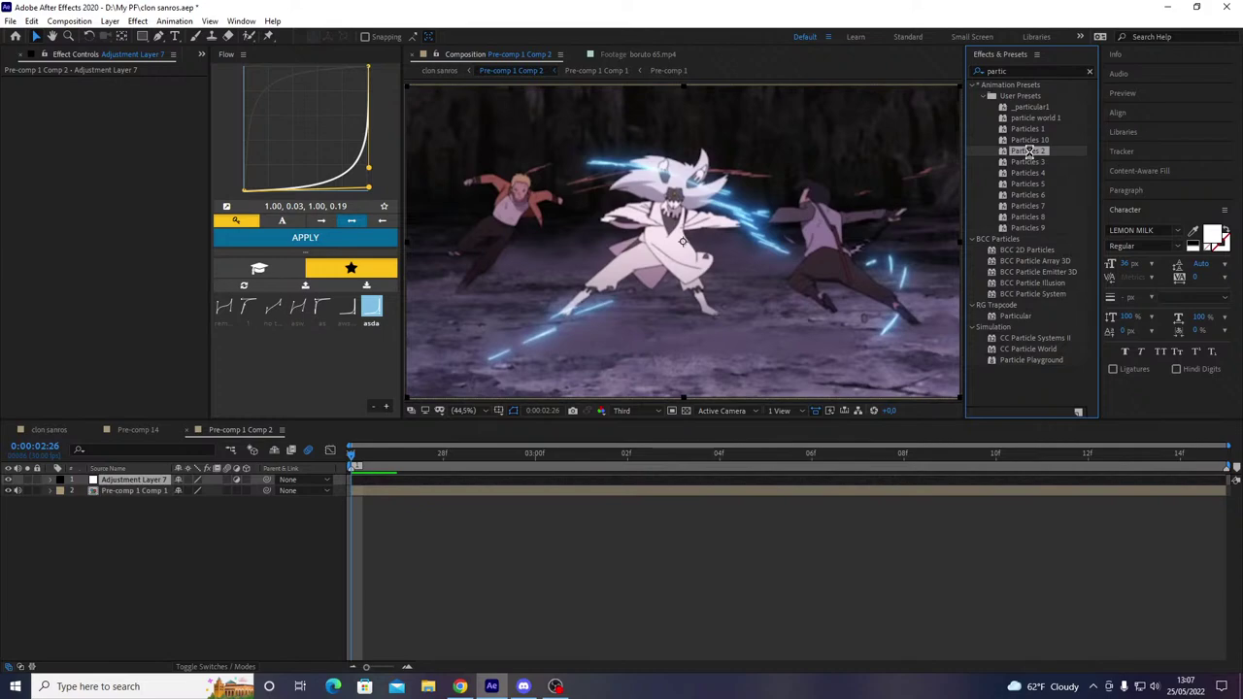
pyautogui.doubleClick(1029, 153)
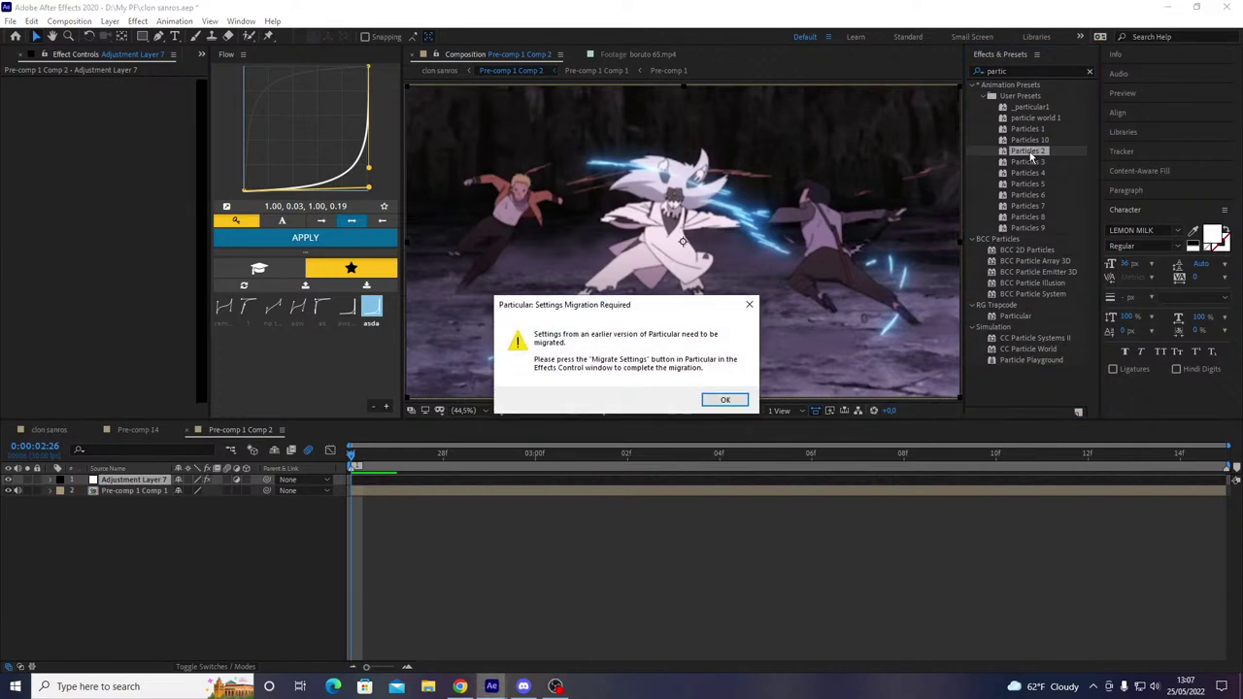
pyautogui.click(740, 398)
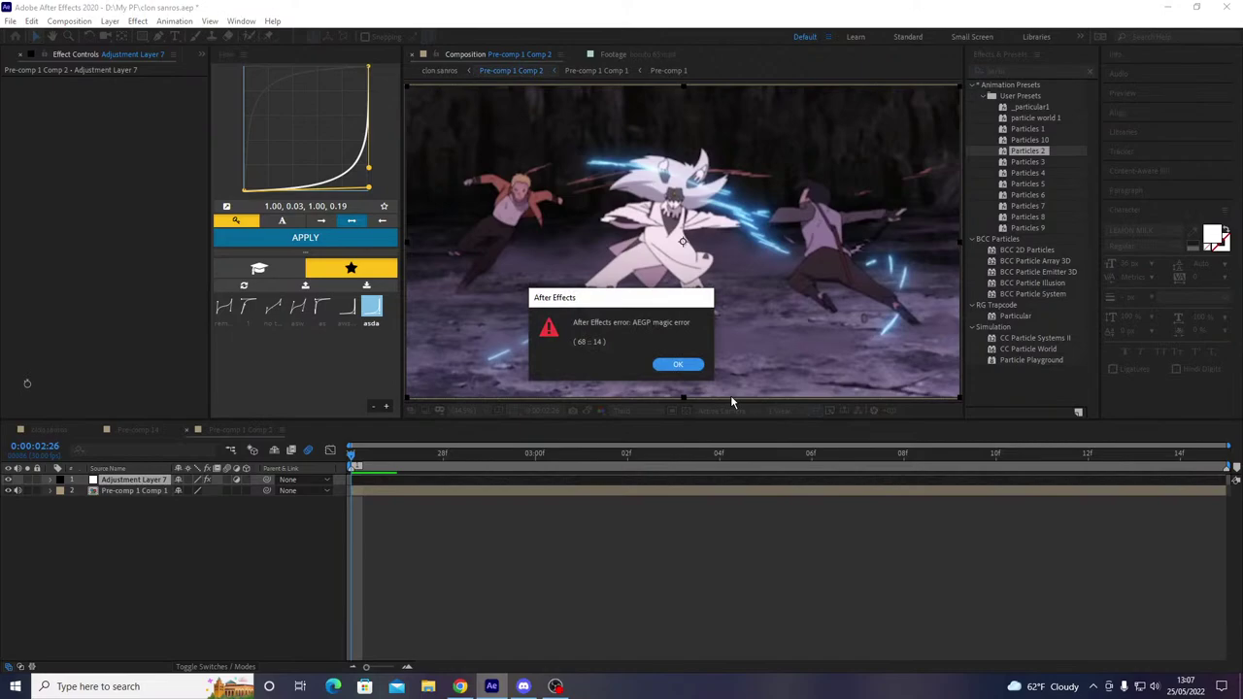
pyautogui.press('Return')
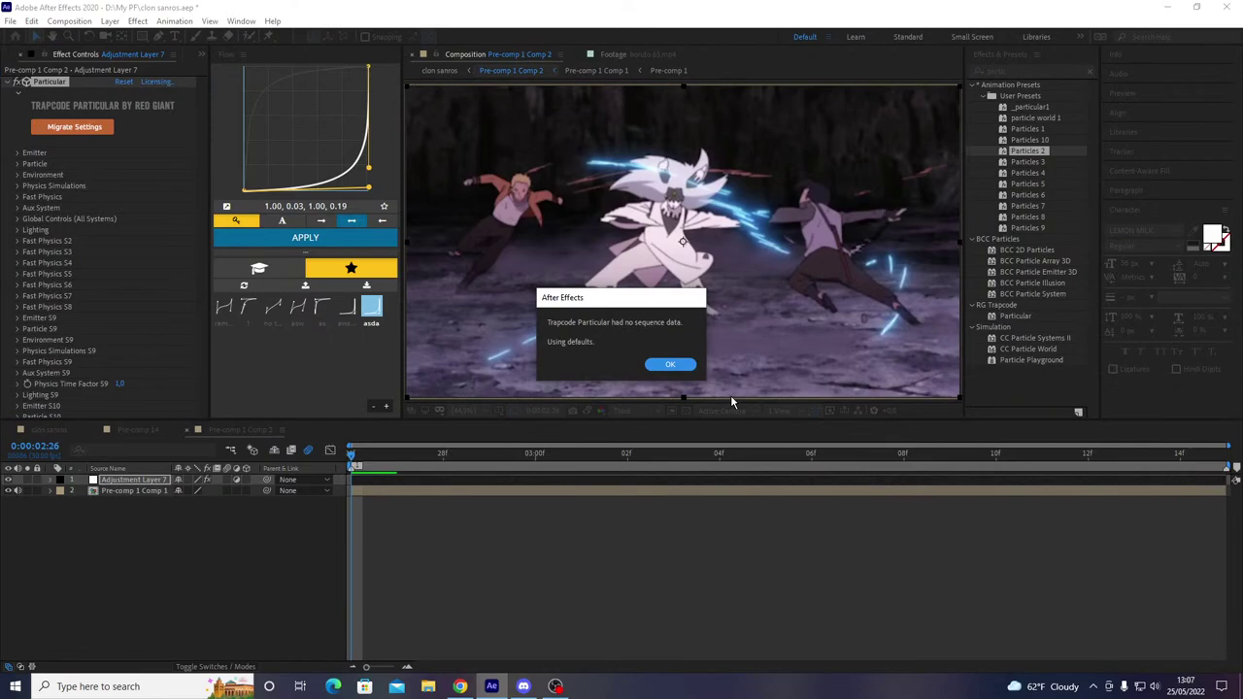
pyautogui.press('Return')
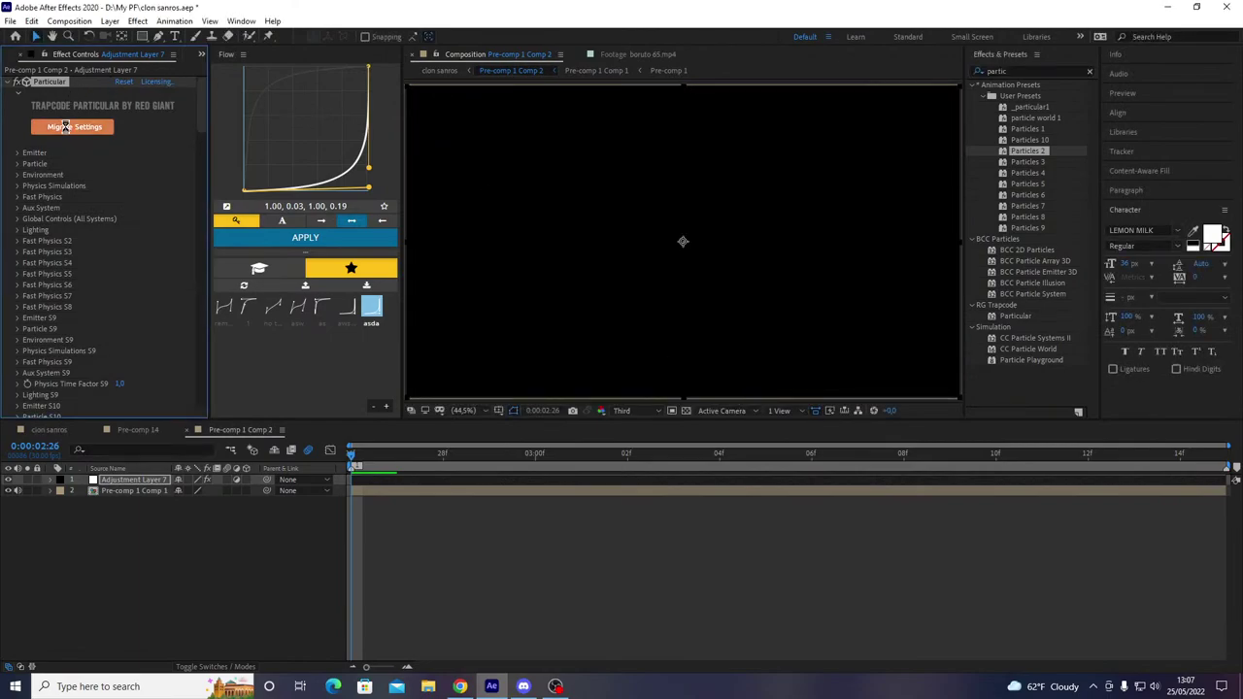
pyautogui.click(65, 127)
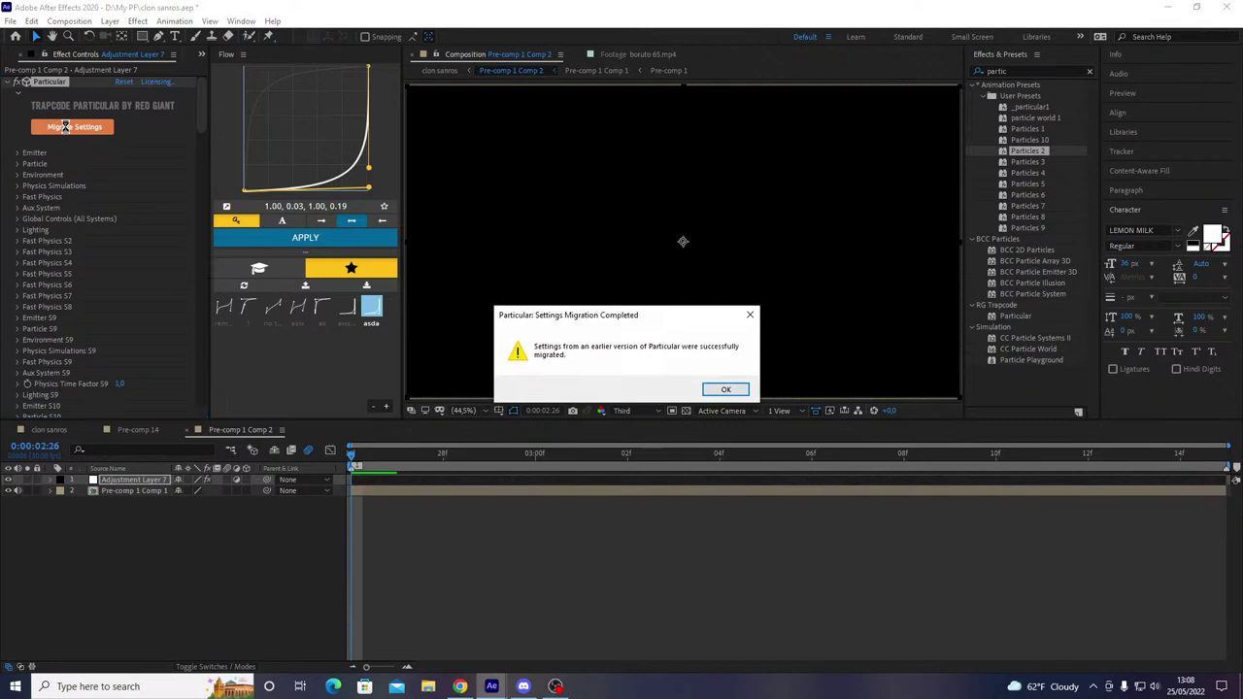
pyautogui.click(725, 390)
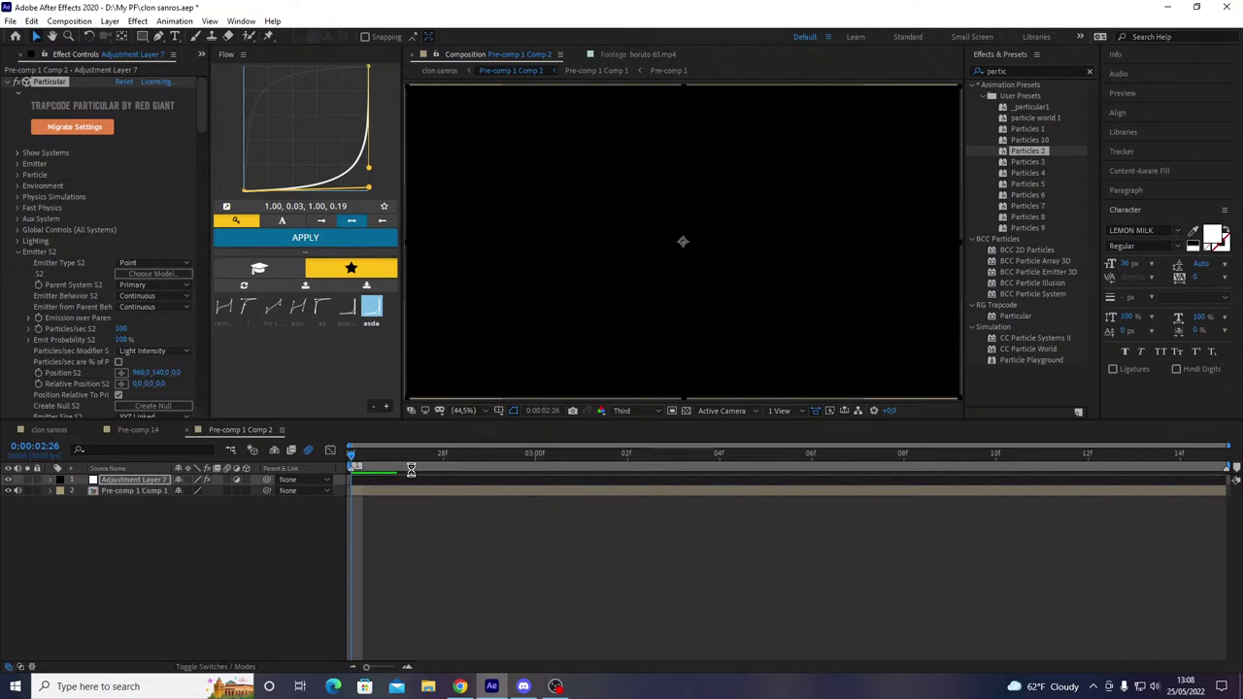
pyautogui.press('e')
pyautogui.moveTo(397, 464)
pyautogui.mouseDown()
pyautogui.moveTo(767, 447)
pyautogui.moveTo(1087, 452)
pyautogui.moveTo(1118, 437)
pyautogui.moveTo(896, 480)
pyautogui.moveTo(405, 478)
pyautogui.mouseUp()
pyautogui.rightClick(398, 475)
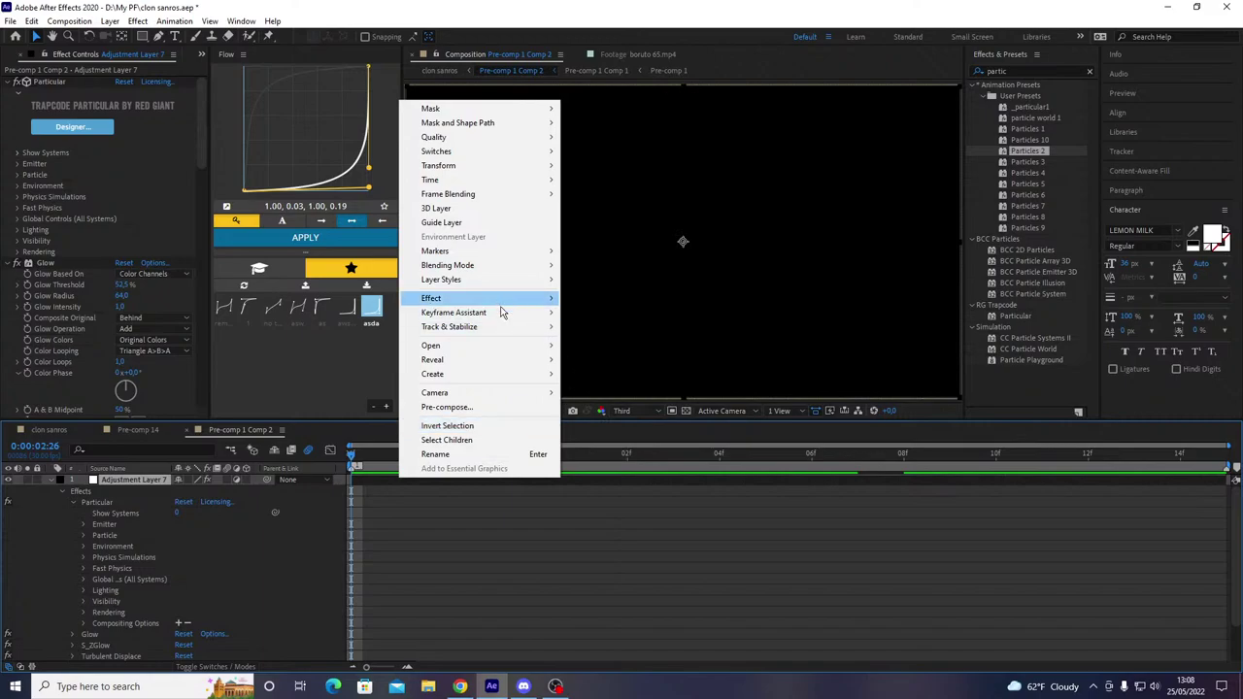
pyautogui.click(452, 525)
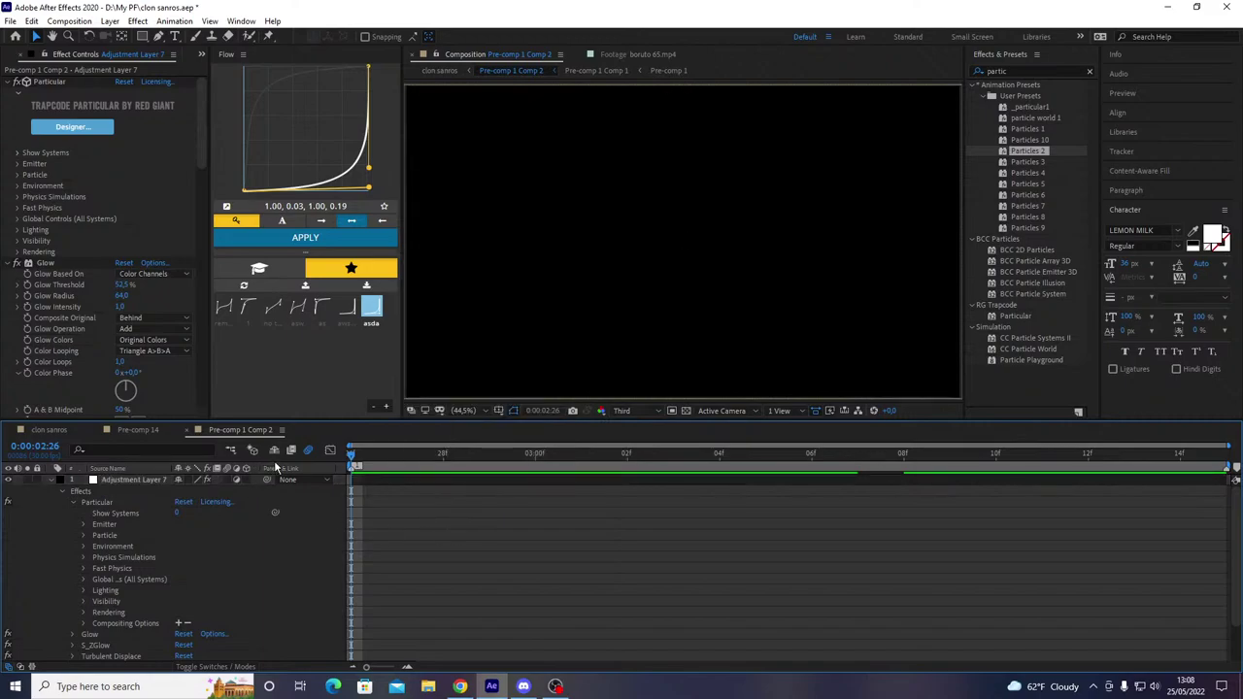
pyautogui.click(330, 451)
pyautogui.click(330, 450)
# - Delete Adjustment Layer 7 and add a new solid with the default settings above Pre-comp 1 Comp 1
pyautogui.click(372, 478)
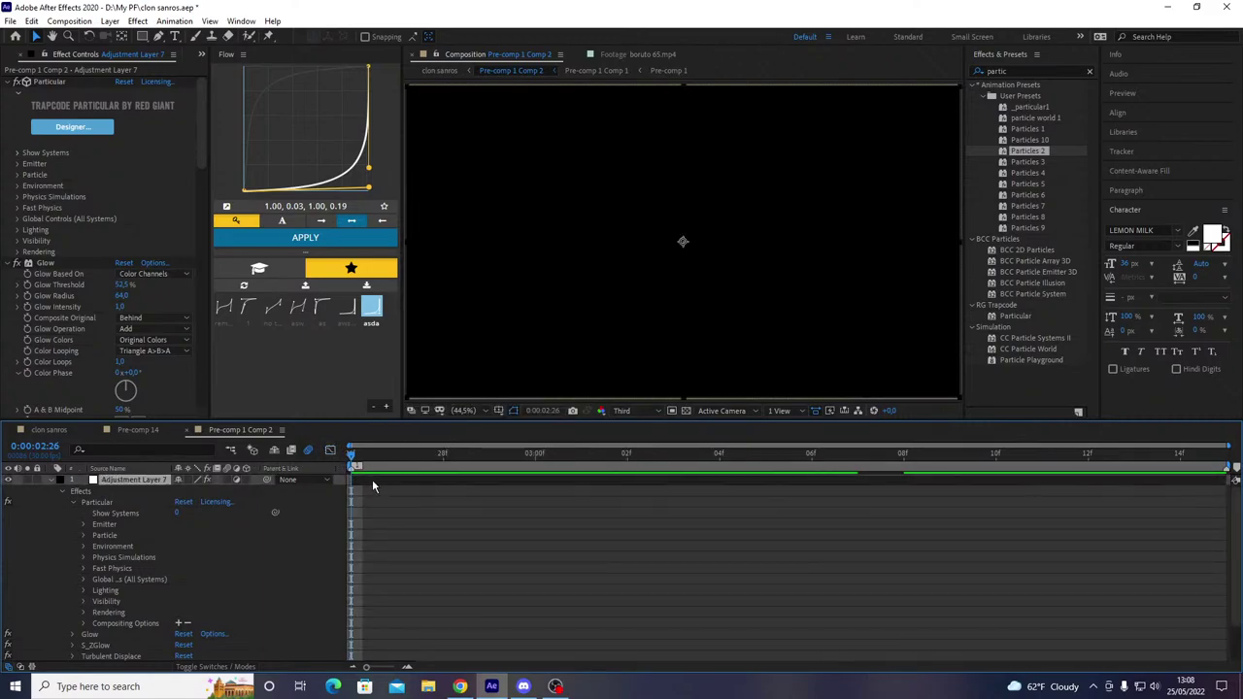
pyautogui.press('Delete')
pyautogui.hotkey('ctrl', 'y')
pyautogui.press('Return')
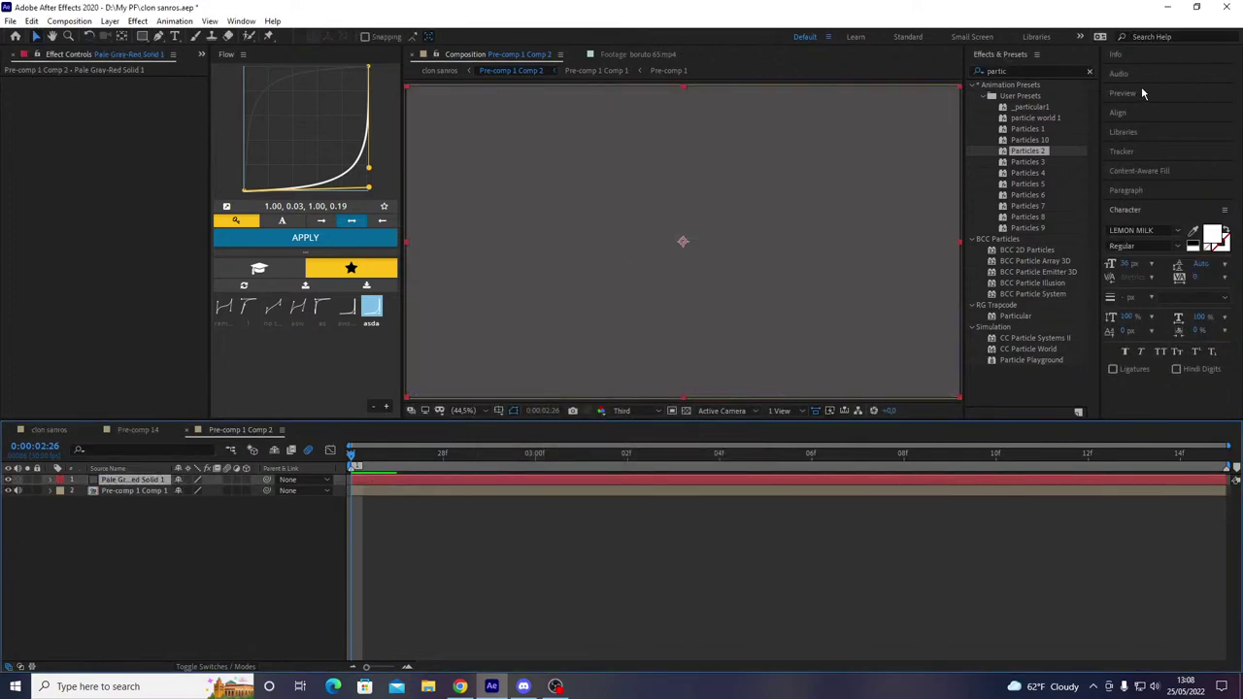
# - Apply the Particles 2 preset to the new solid and migrate its Particular settings
pyautogui.click(1039, 151)
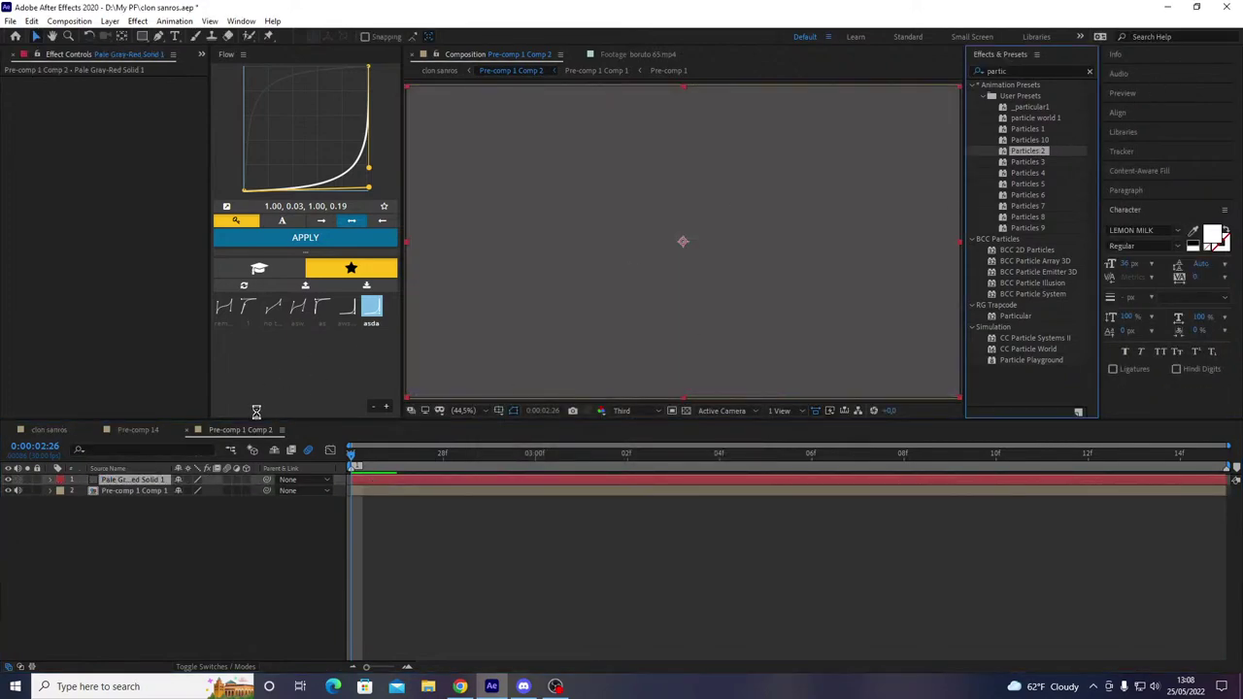
pyautogui.hotkey('alt', 'Tab')
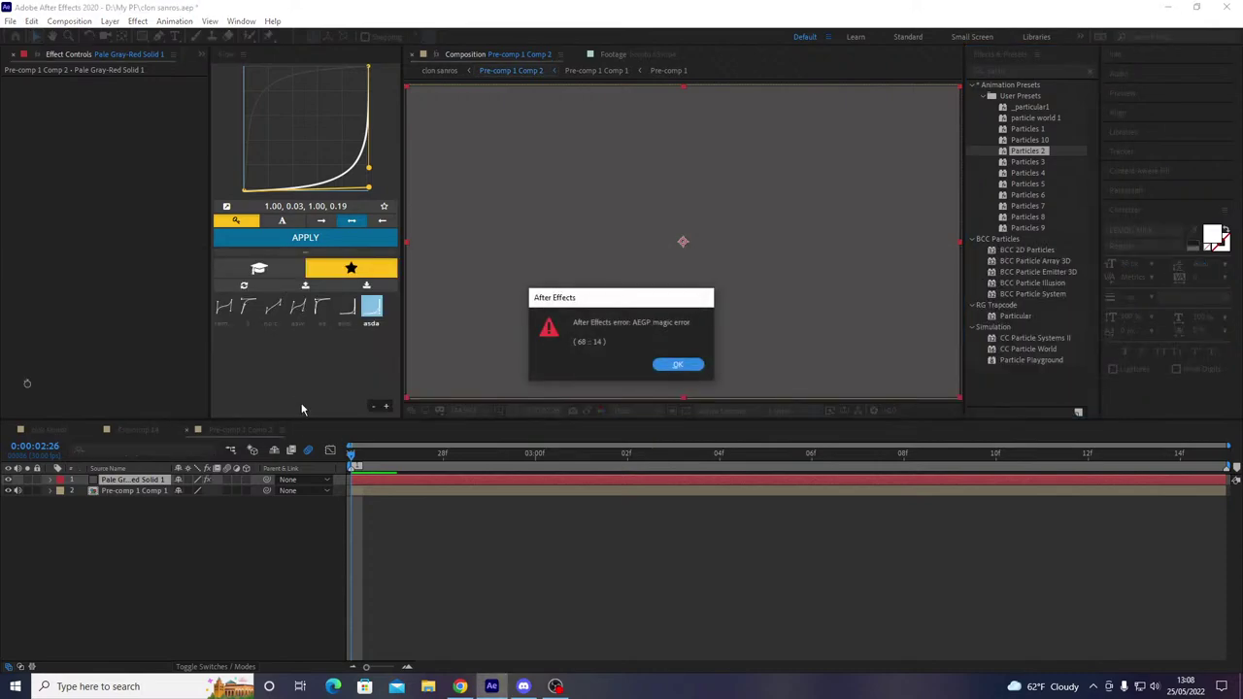
pyautogui.click(687, 365)
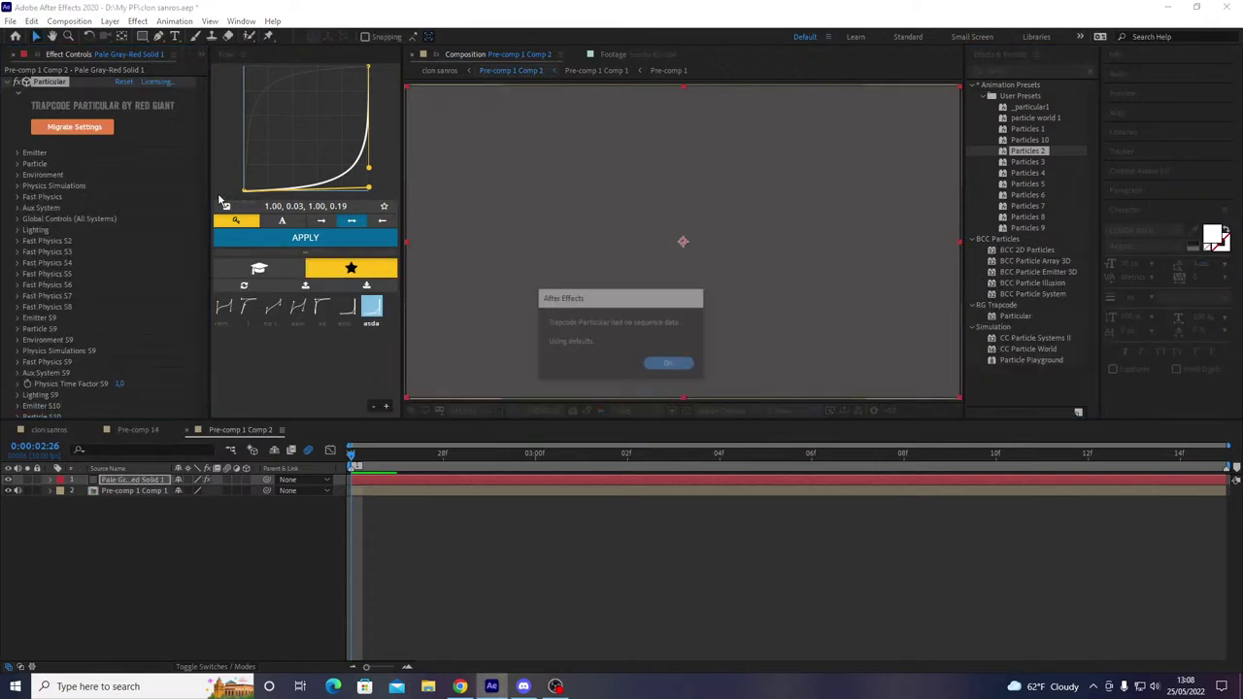
pyautogui.click(670, 364)
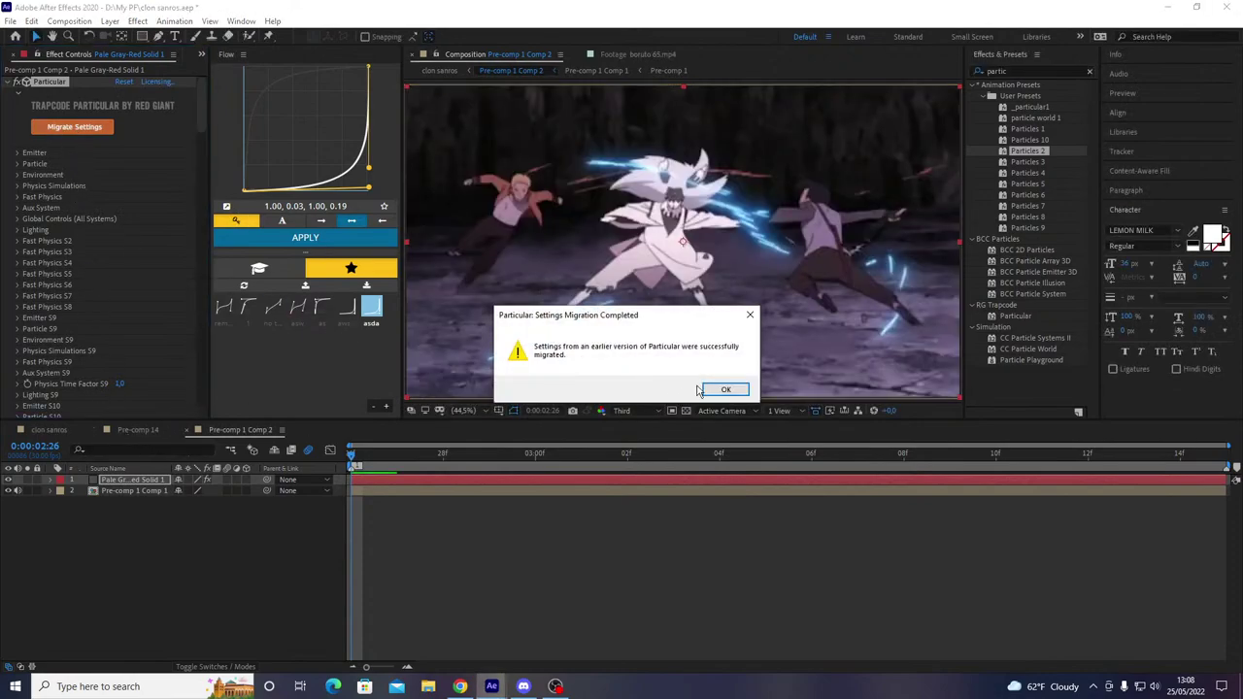
pyautogui.click(714, 390)
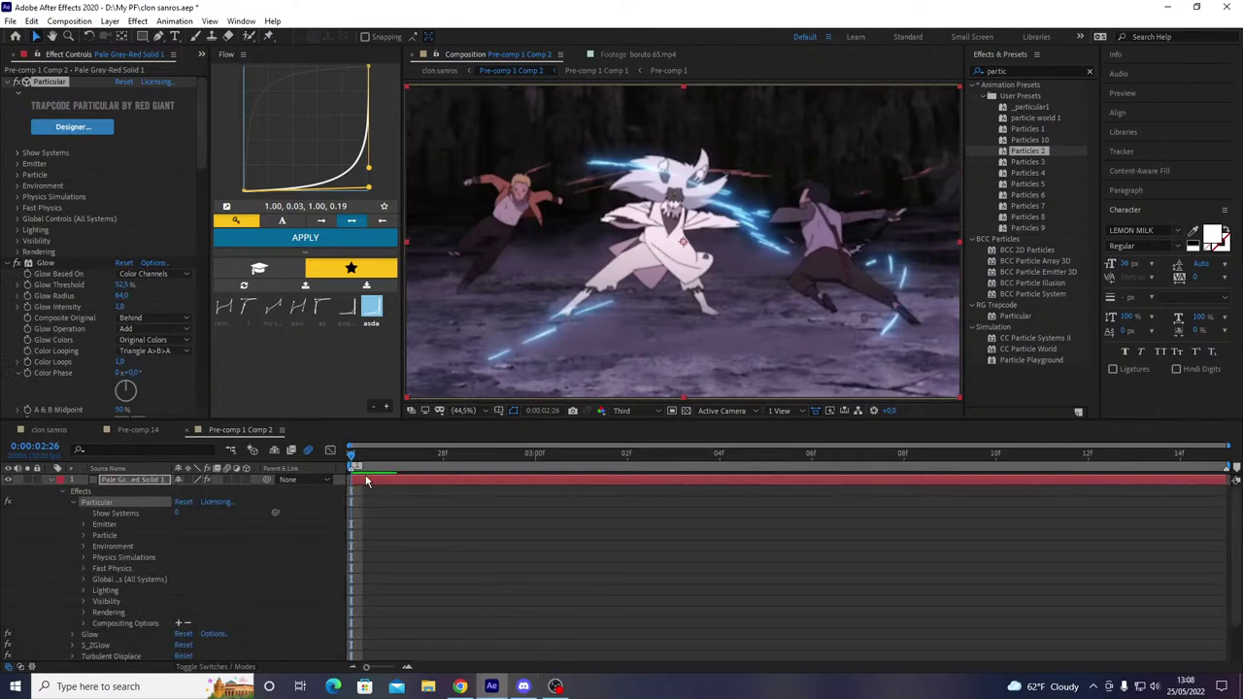
# - Check the particles across Pre-comp 1 Comp 2 and play back the clon sanros composition
pyautogui.moveTo(380, 460); pyautogui.dragTo(1179, 457)
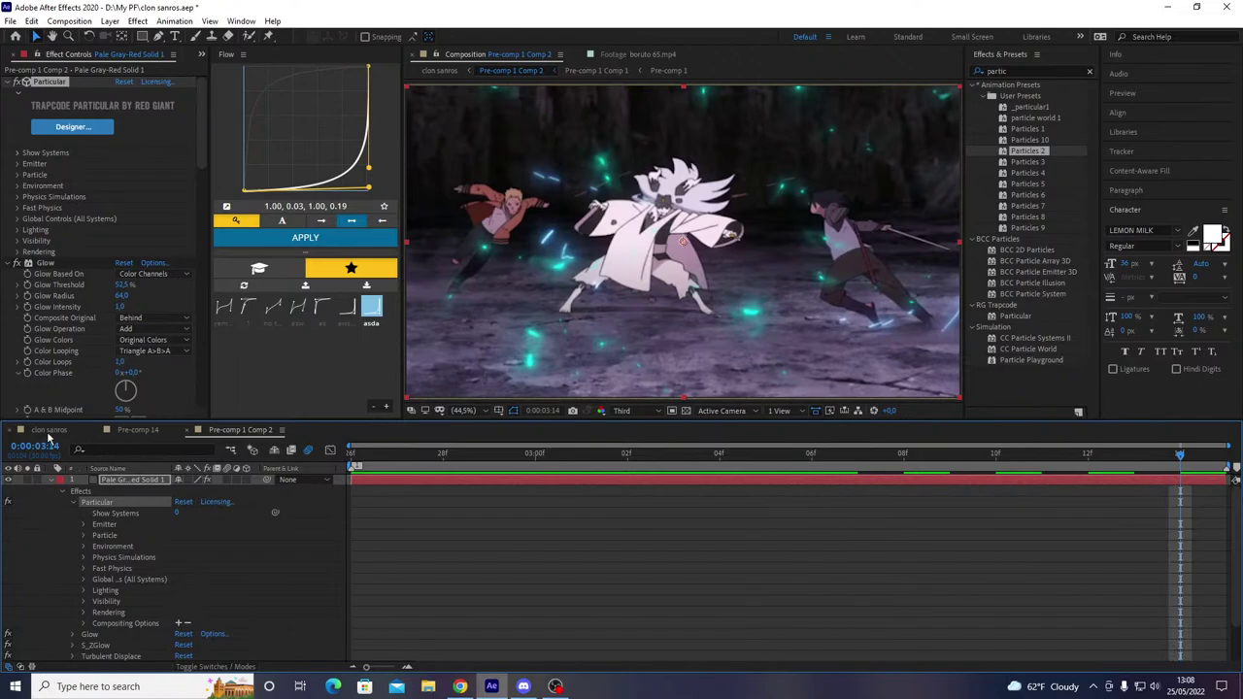
pyautogui.click(48, 430)
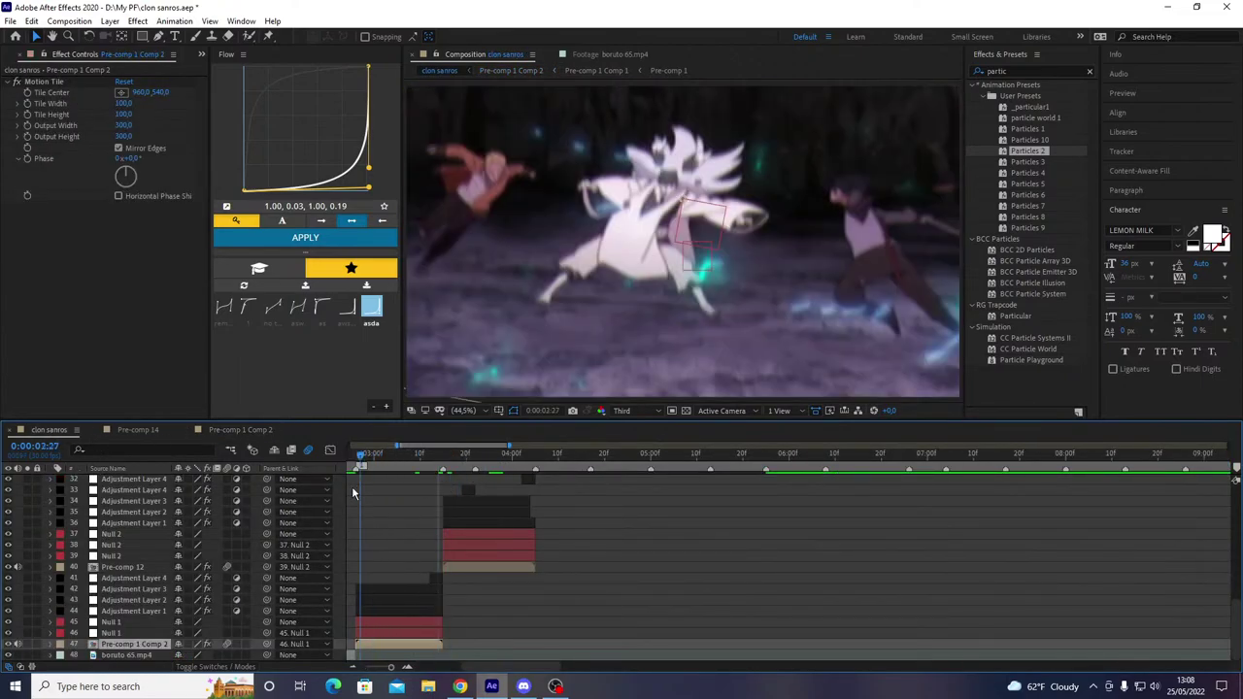
pyautogui.moveTo(353, 488); pyautogui.dragTo(348, 486)
pyautogui.press('space')
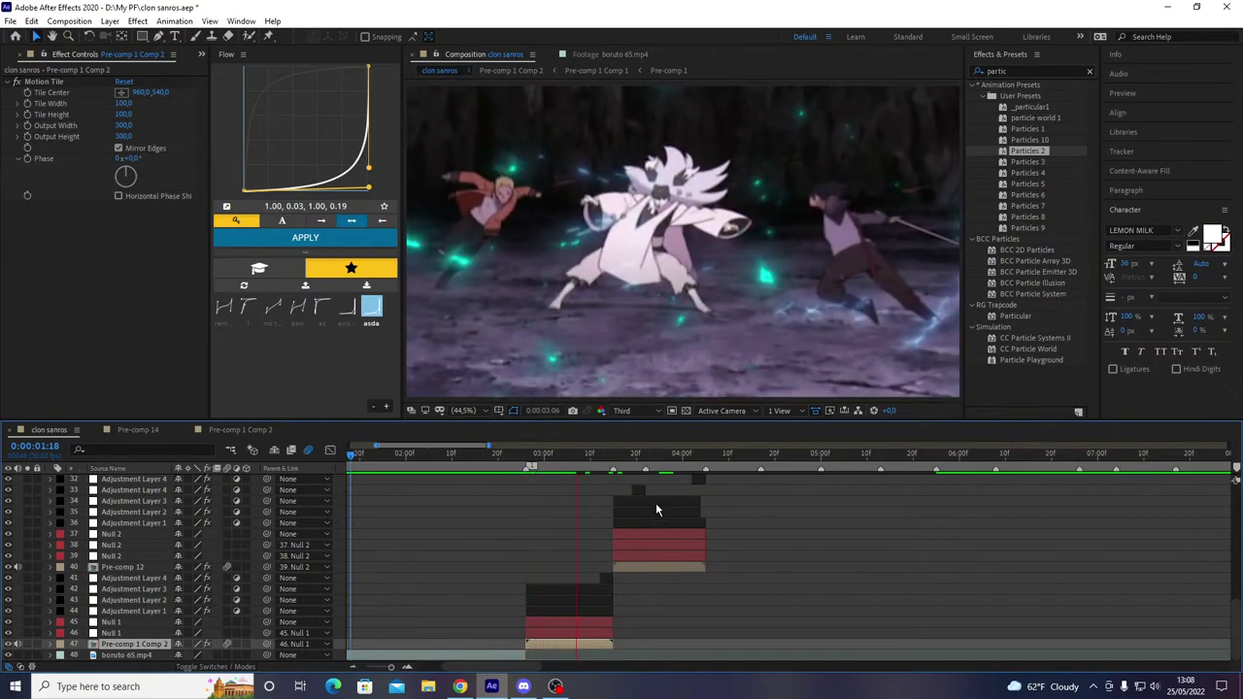
pyautogui.click(448, 471)
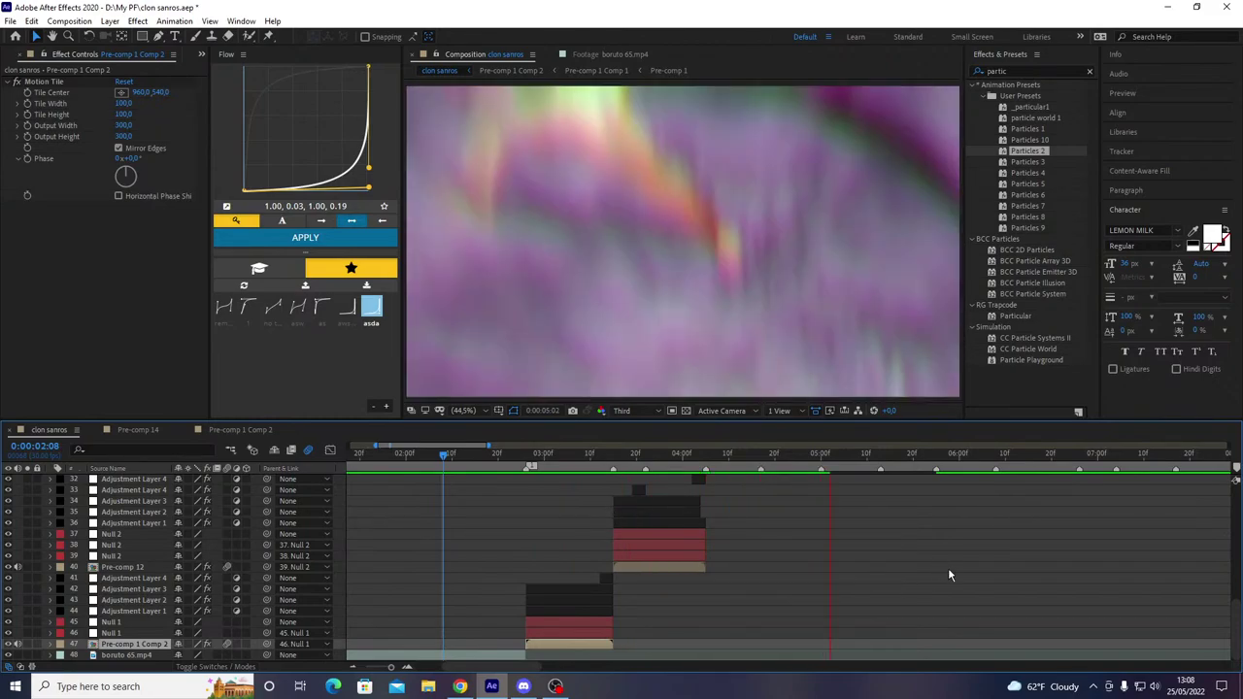
pyautogui.scroll(8, 948, 567)
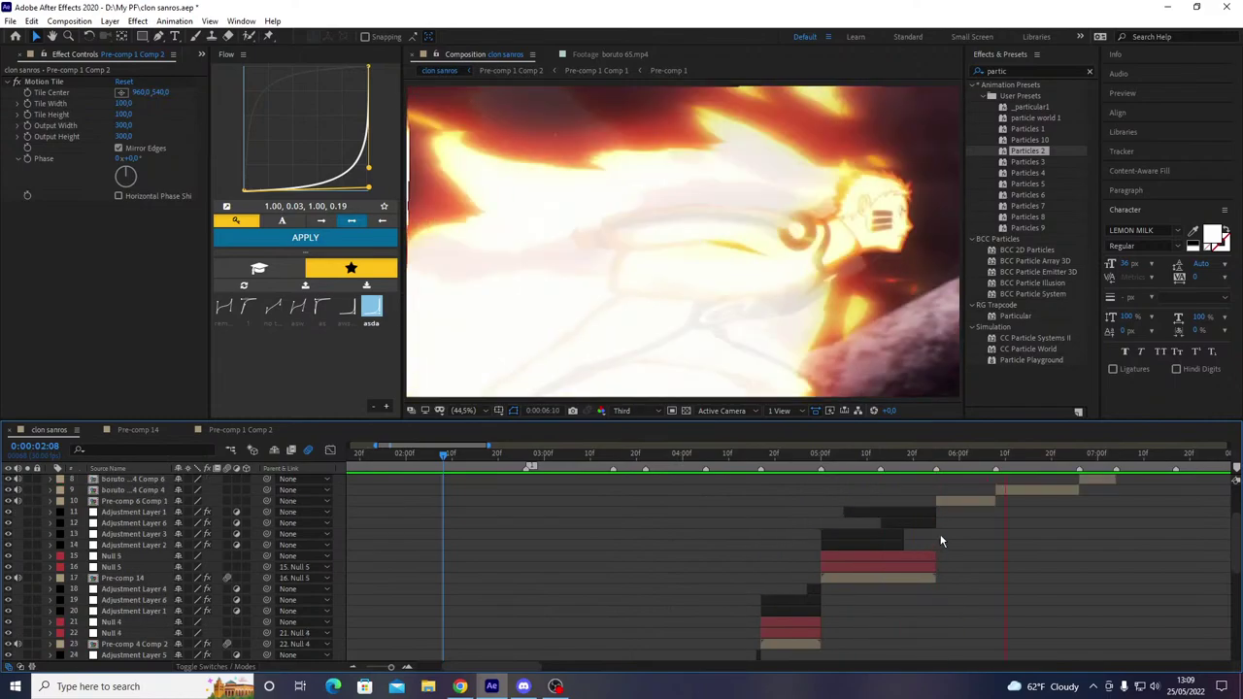
pyautogui.moveTo(488, 456); pyautogui.dragTo(464, 477)
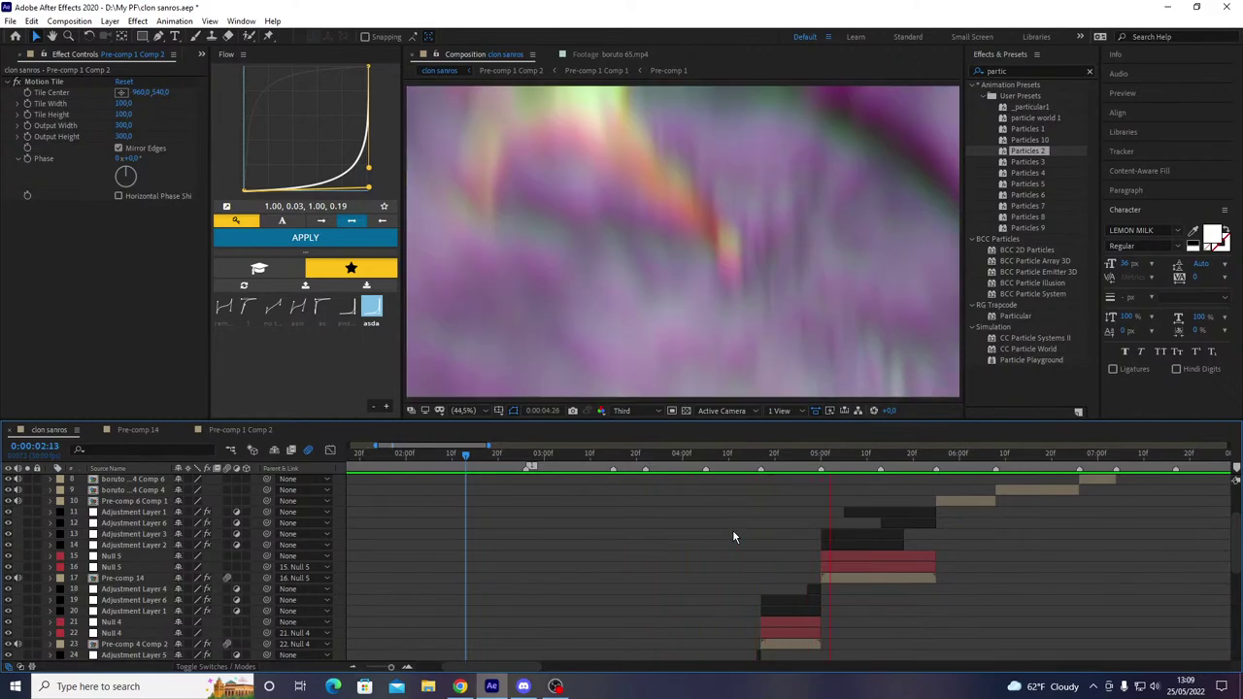
# - Save the project and preview the clon sanros composition from the marker at 0:00:02:26
pyautogui.hotkey('ctrl', 's')
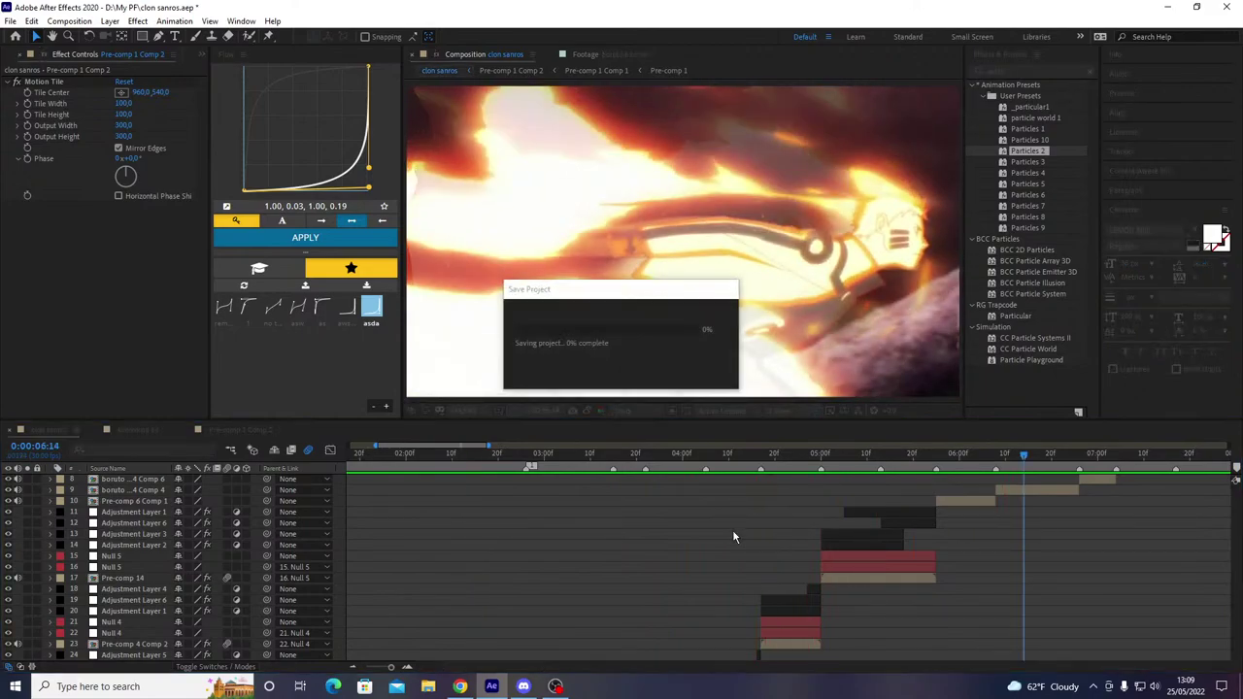
pyautogui.press('1')
pyautogui.press('space')
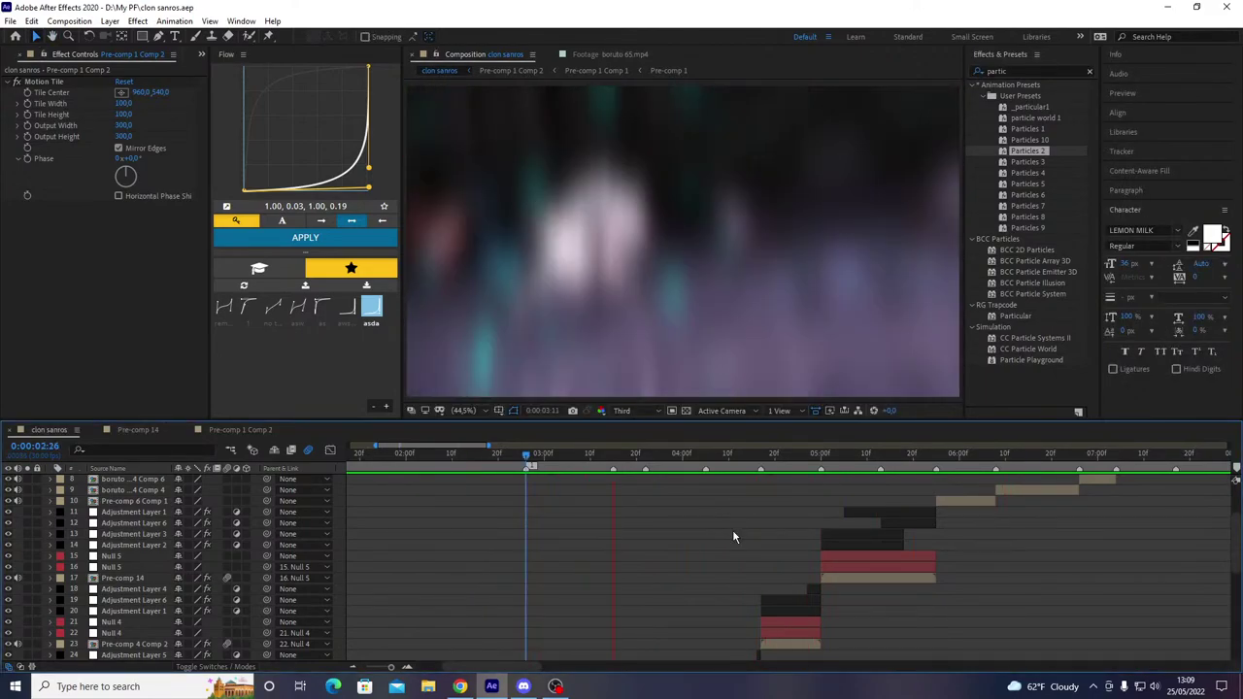
pyautogui.press('space')
# - Set the rotation keyframe of the middle Null 2 layer at 0:00:04:04 to -10° and choose the "as" easing preset in Flow
pyautogui.moveTo(774, 453); pyautogui.dragTo(692, 500)
pyautogui.scroll(-6, 677, 572)
pyautogui.click(674, 607)
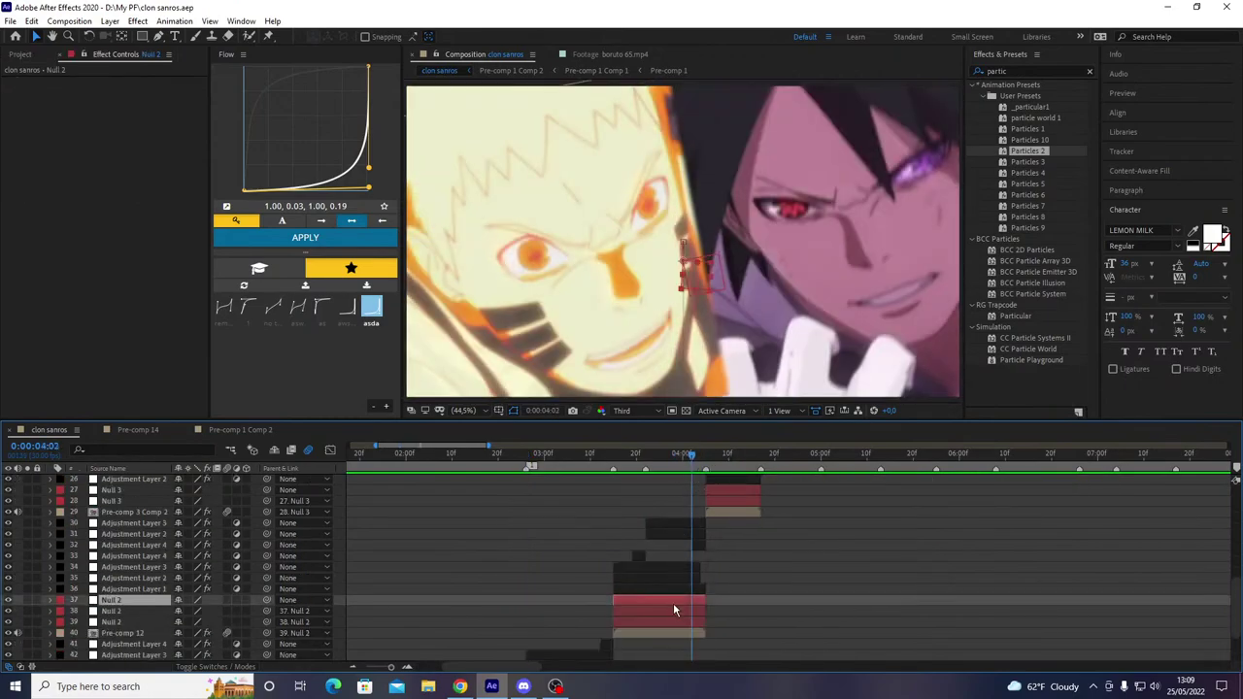
pyautogui.press('r')
pyautogui.press('k')
pyautogui.click(760, 624)
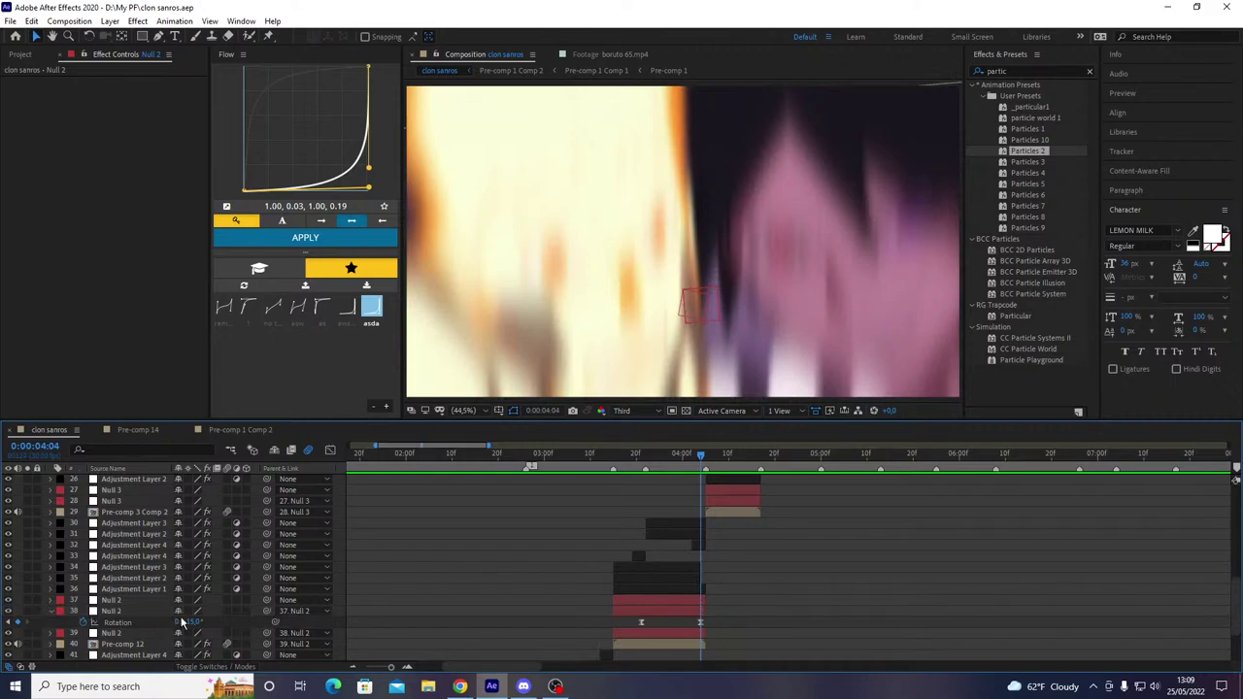
pyautogui.write('0')
pyautogui.press('Return')
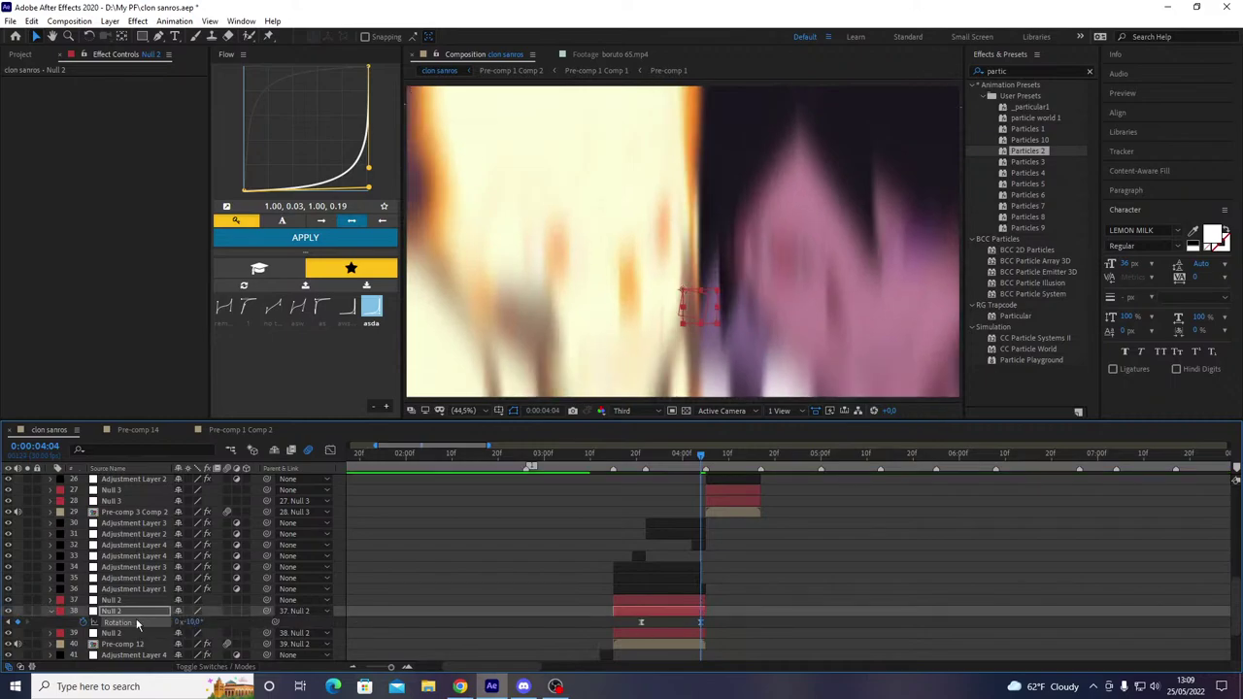
pyautogui.click(321, 320)
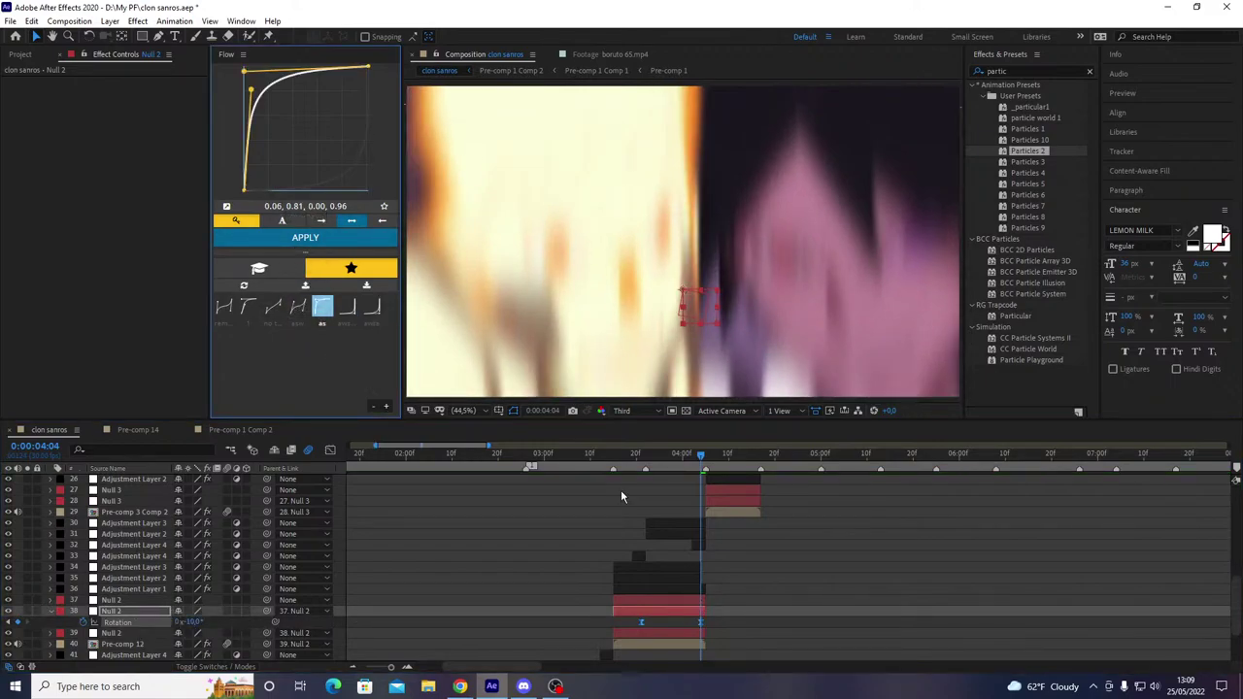
# - Preview the revised Null 2 rotation and play the following clips of the clon sanros composition from 0:00:05:06
pyautogui.press('space')
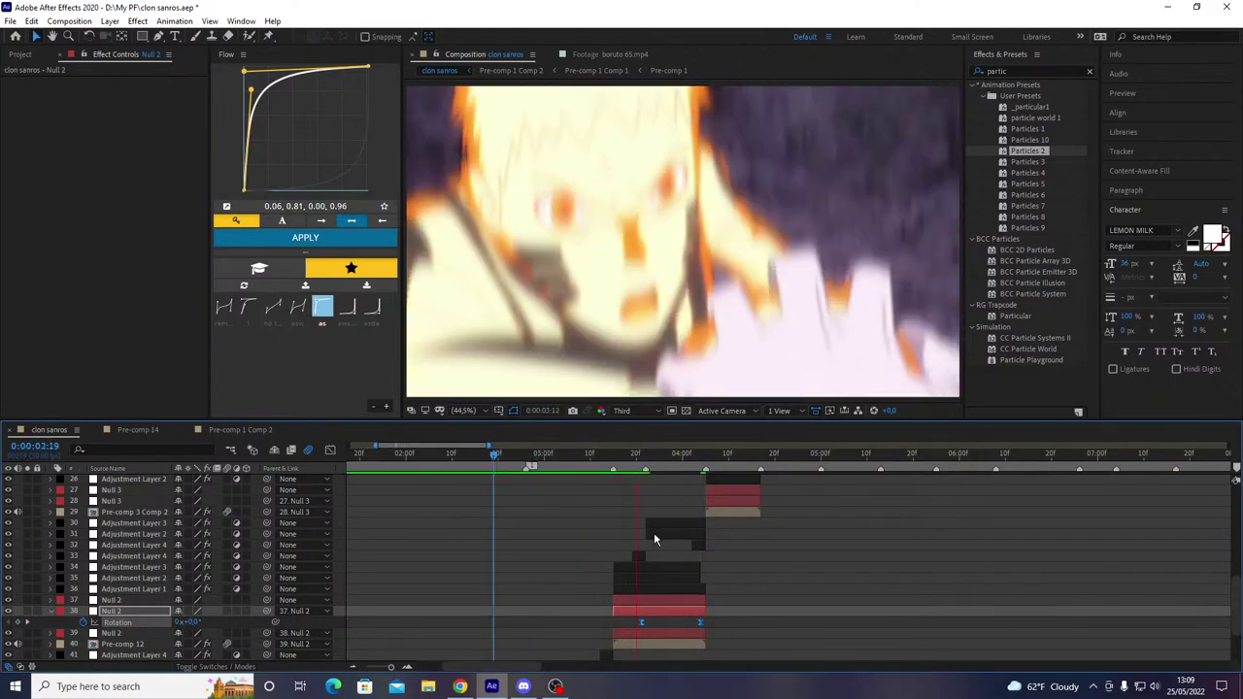
pyautogui.press('space')
pyautogui.click(641, 460)
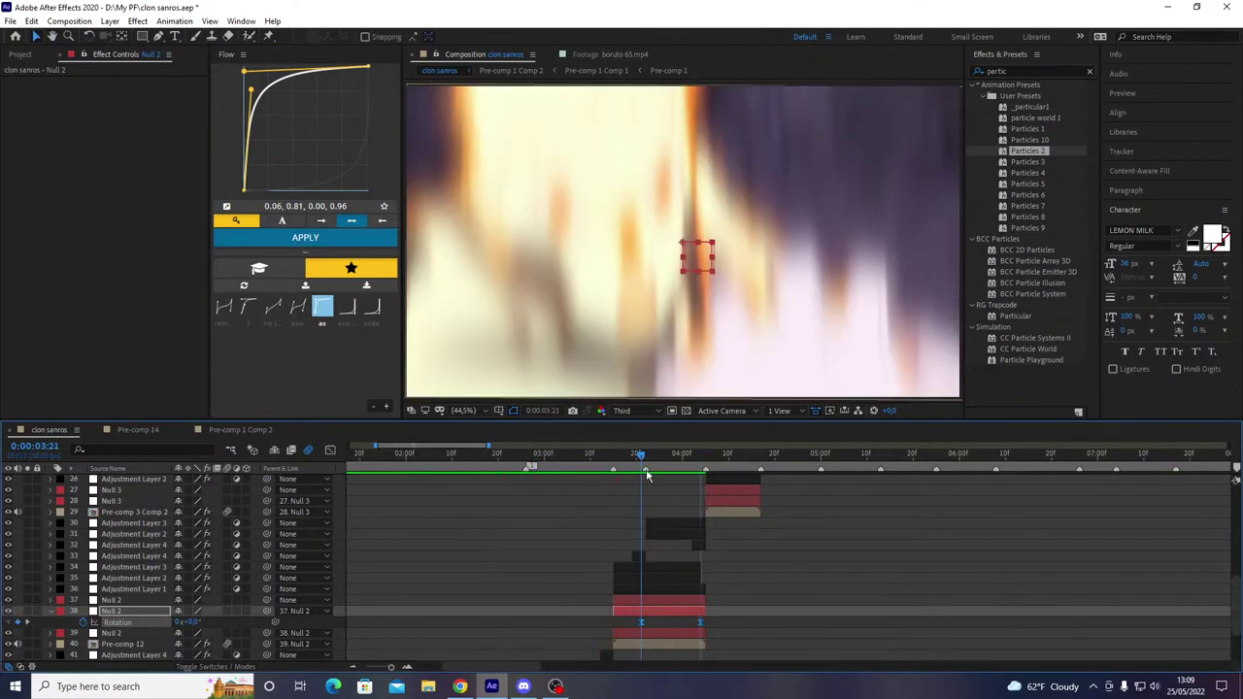
pyautogui.moveTo(648, 474); pyautogui.dragTo(844, 544)
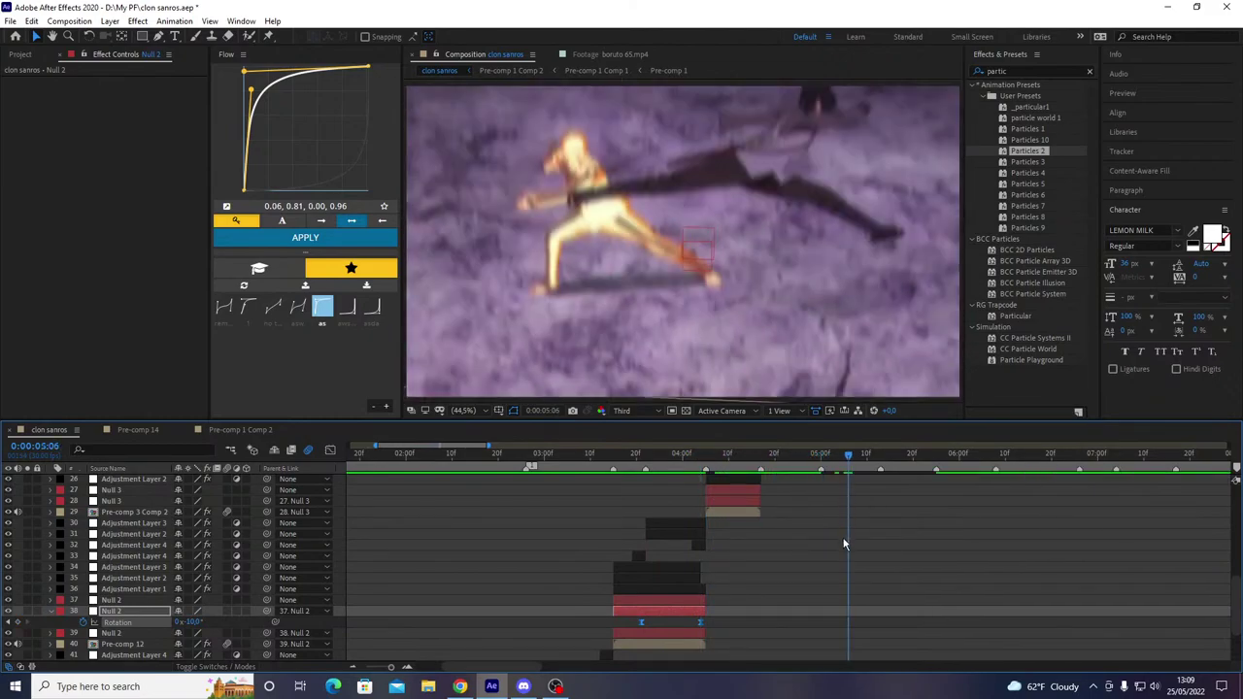
pyautogui.scroll(5, 838, 552)
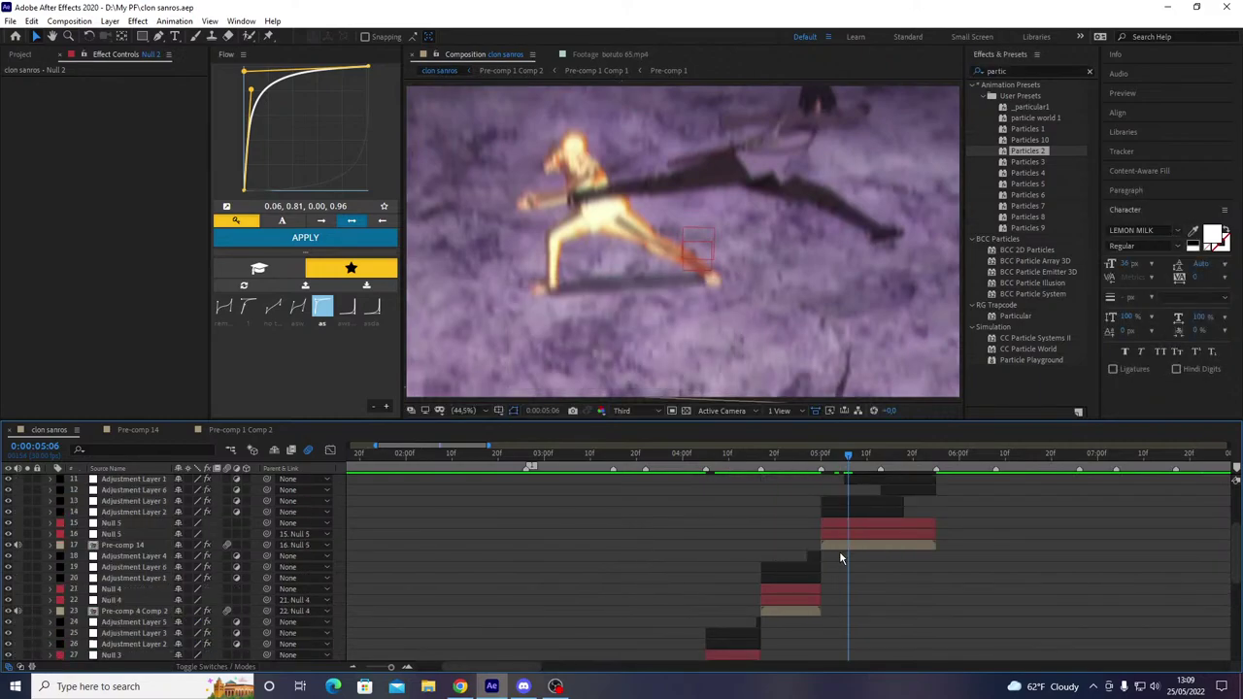
pyautogui.press('space')
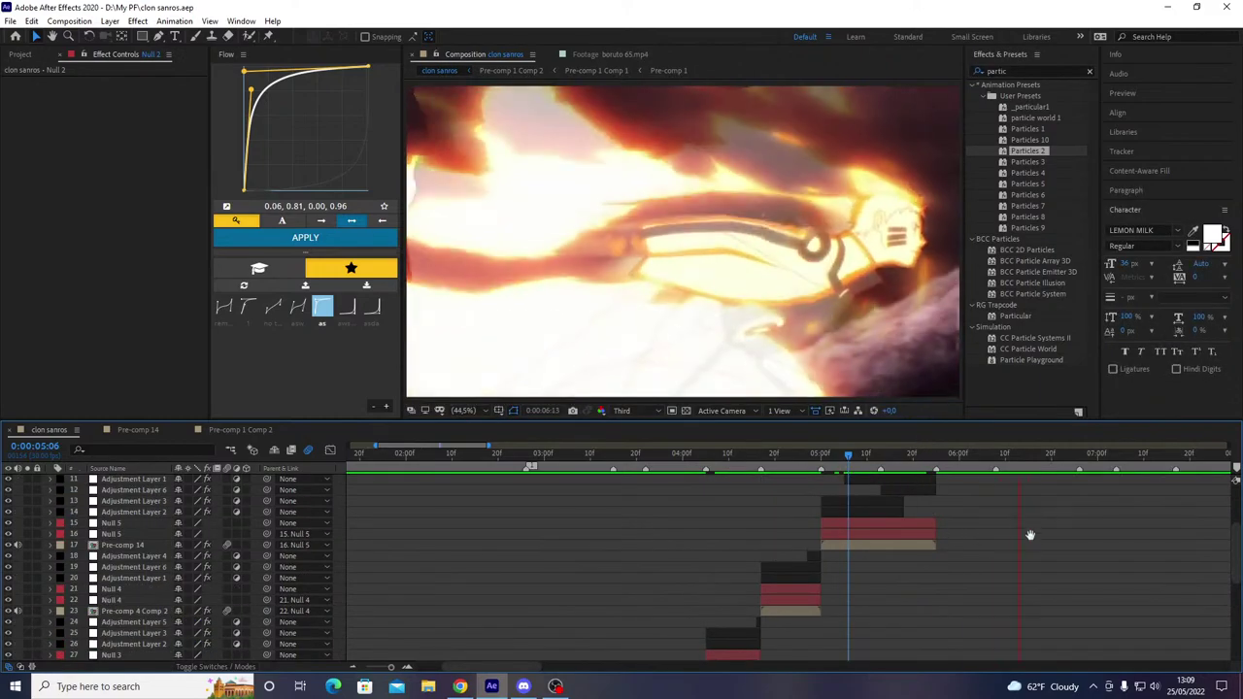
# - Stop playback and set the scale of the Pre-comp 6 Comp 1 clip starting at 0:00:05:25 to 102%
pyautogui.press('space')
pyautogui.scroll(4, 1027, 530)
pyautogui.moveTo(924, 458); pyautogui.dragTo(936, 485)
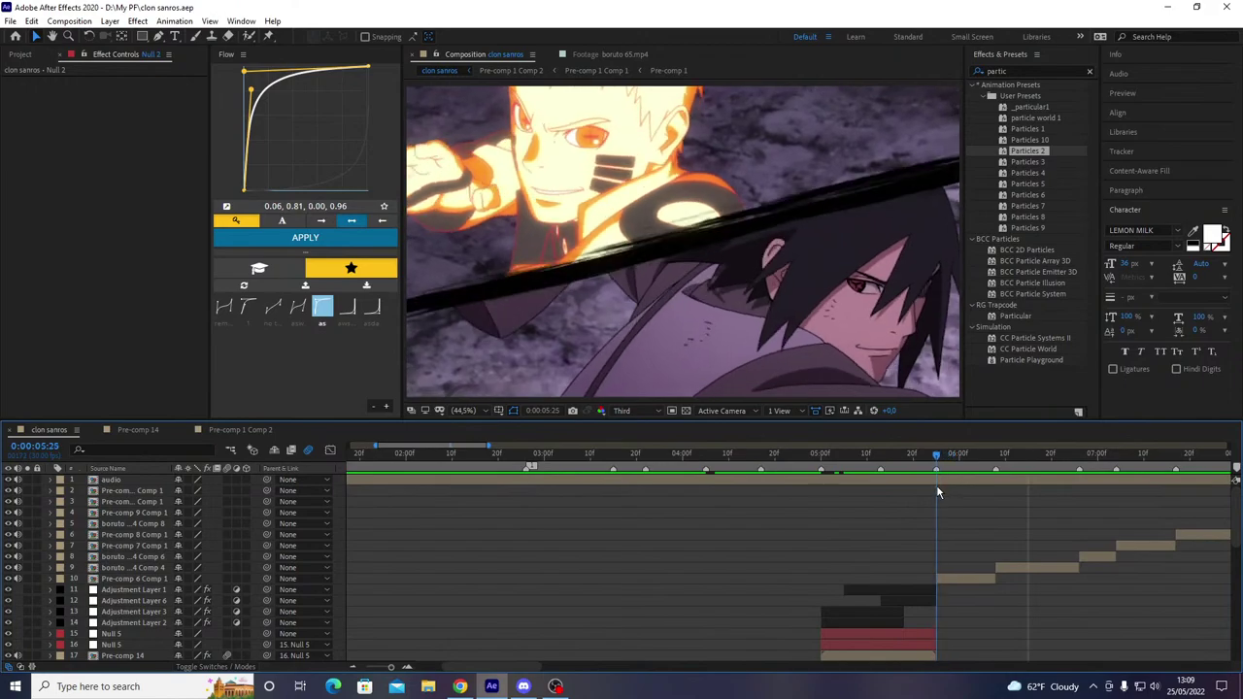
pyautogui.click(938, 580)
pyautogui.press('s')
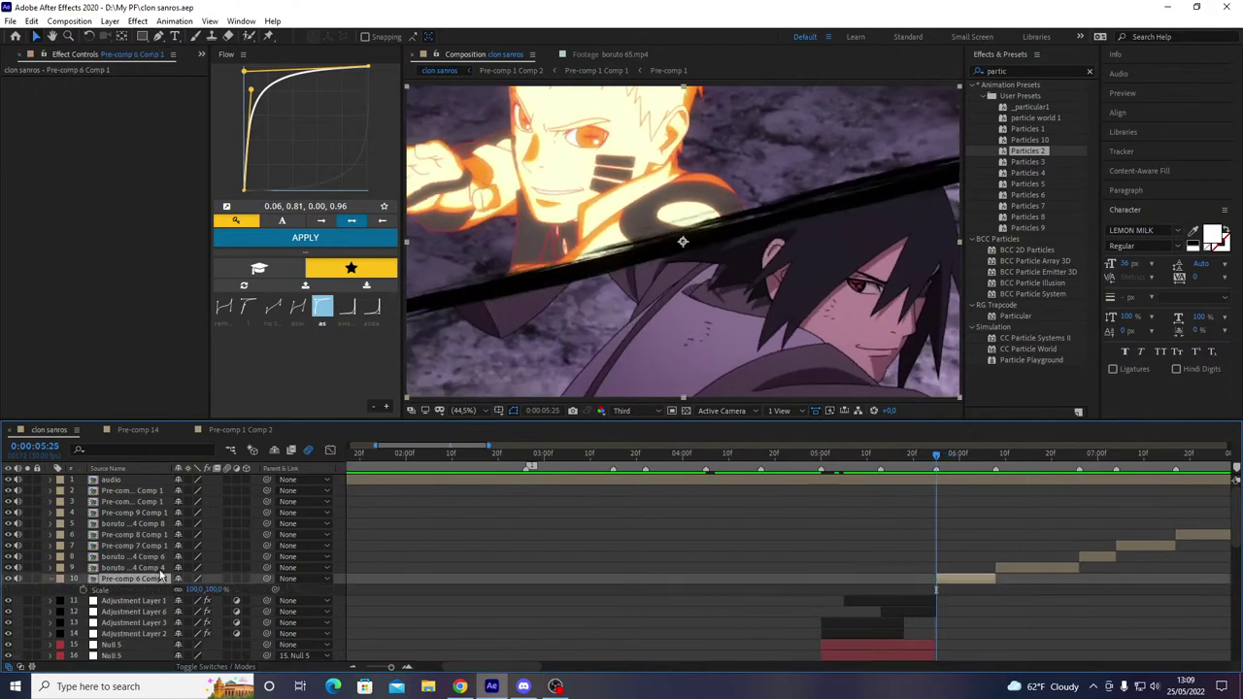
pyautogui.click(217, 589)
pyautogui.write('102')
pyautogui.press('Return')
# - Pre-compose the Pre-comp 6 Comp 1 clip with the copied Motion Tile effect pasted onto it, and save the project
pyautogui.hotkey('ctrl', 'shift', 'c')
pyautogui.press('Return')
pyautogui.hotkey('ctrl', 'v')
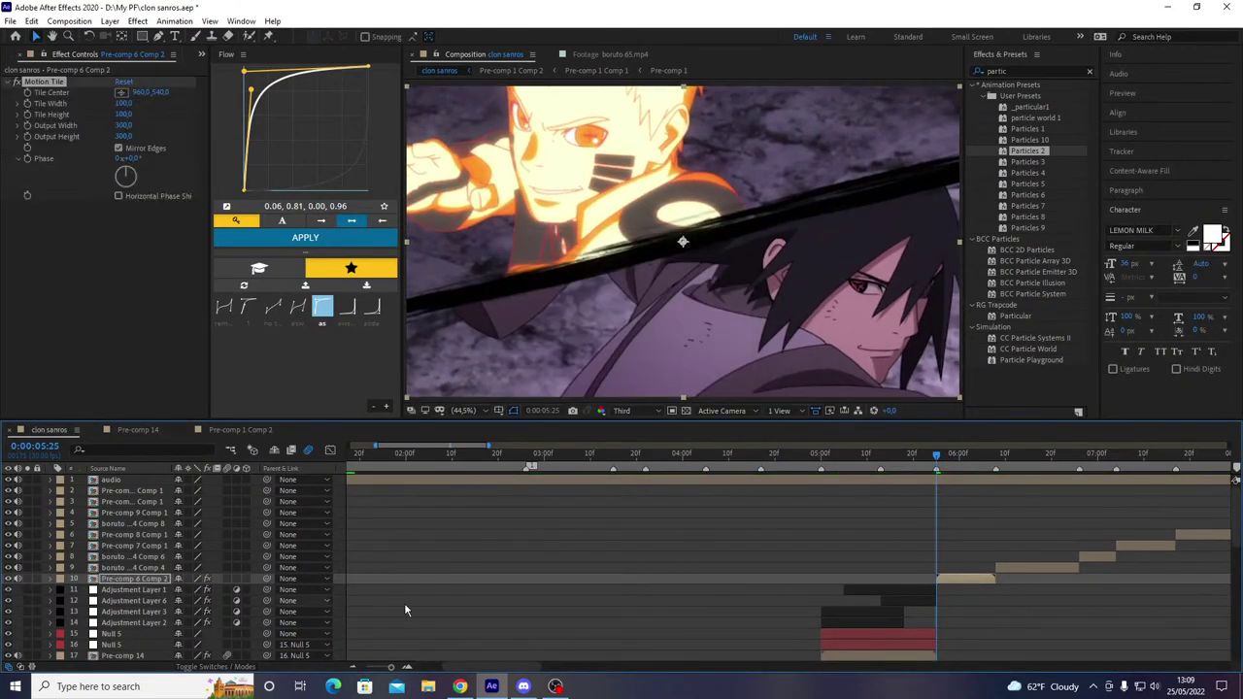
pyautogui.hotkey('ctrl', 's')
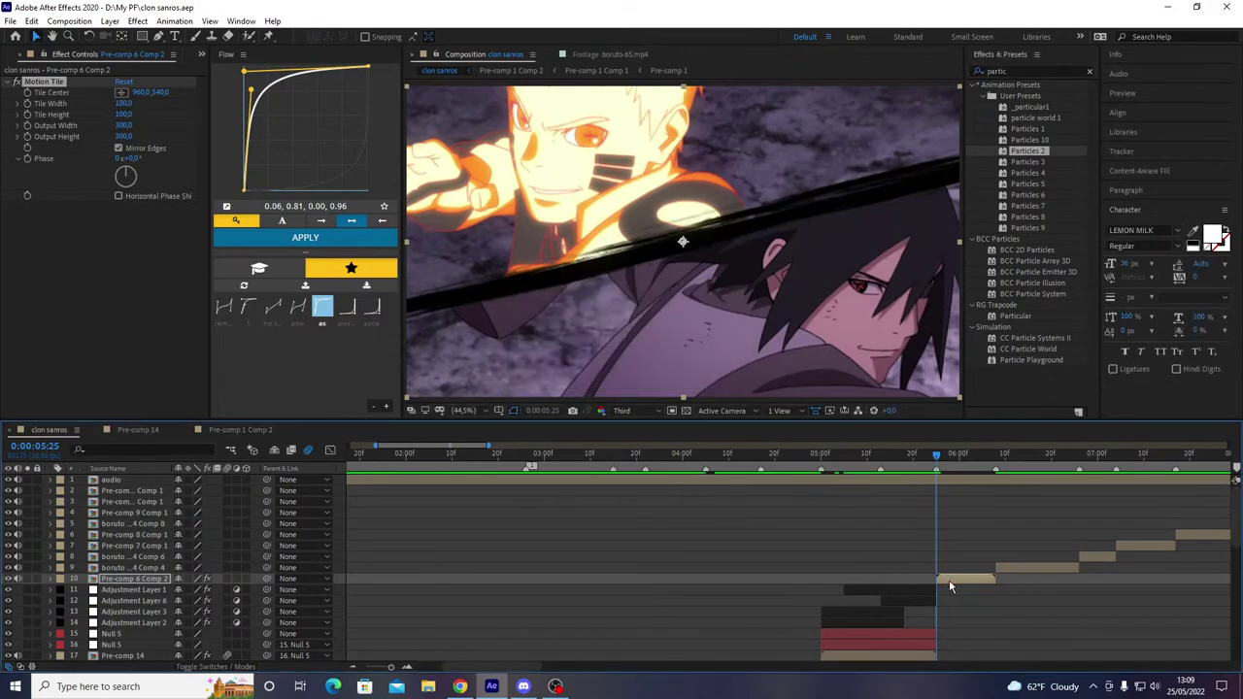
# - Add a null object above the new pre-comp at 0:00:05:25, trimmed to end at 0:00:06:07, and duplicate it
pyautogui.hotkey('ctrl', 'alt', 'shift', 'y')
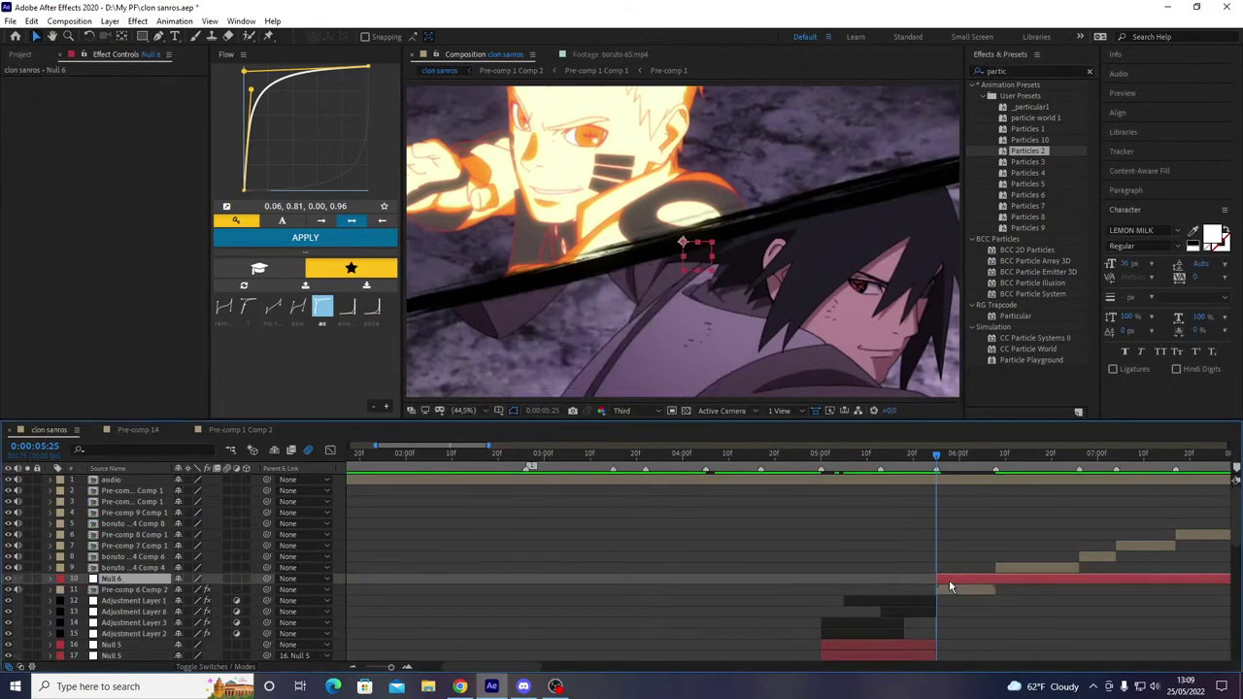
pyautogui.press('=')
pyautogui.moveTo(1066, 464); pyautogui.dragTo(1046, 477)
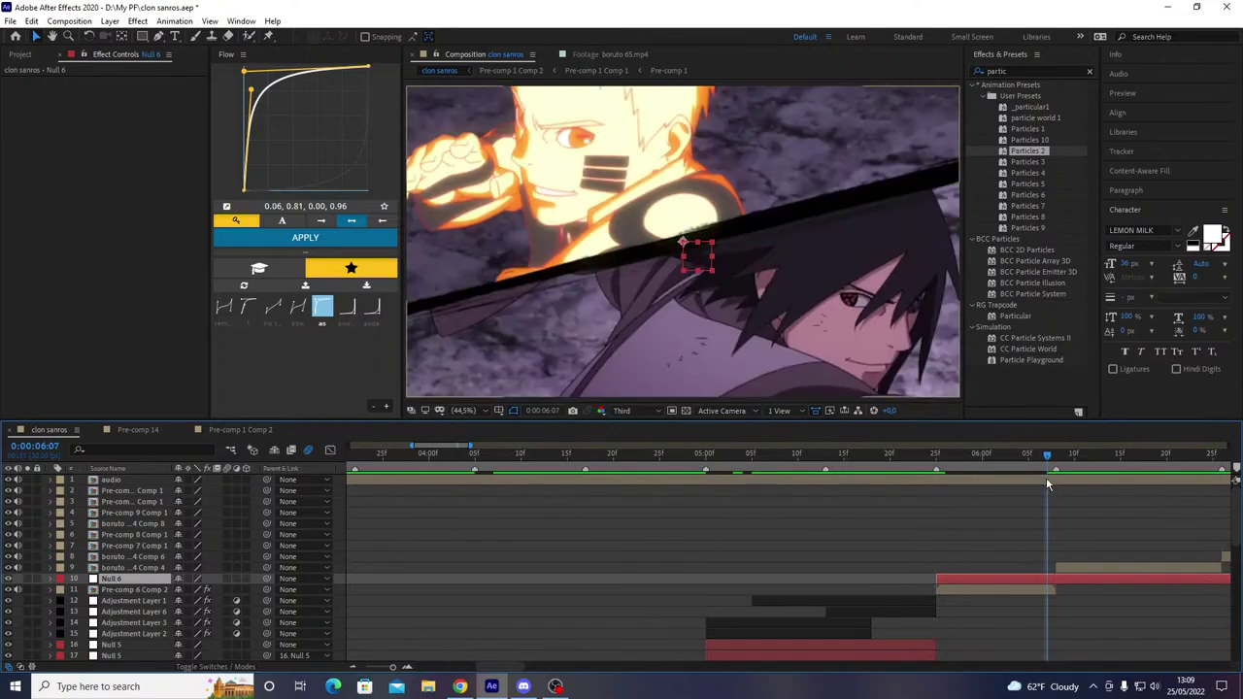
pyautogui.hotkey('alt', ']')
pyautogui.hotkey('ctrl', 'd')
# - Parent Pre-comp 6 Comp 2 and the two Null 6 layers in a chain with motion blur on the clip, and save
pyautogui.click(958, 601)
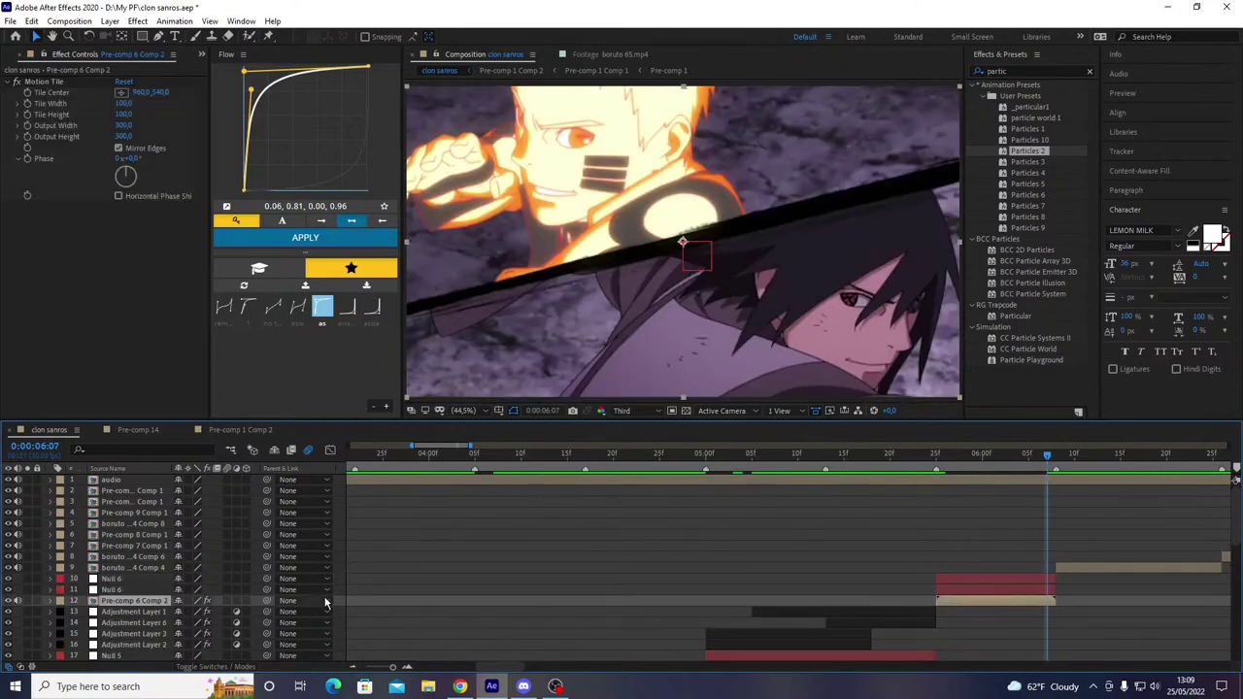
pyautogui.moveTo(262, 598); pyautogui.dragTo(249, 580)
pyautogui.hotkey('ctrl', 's')
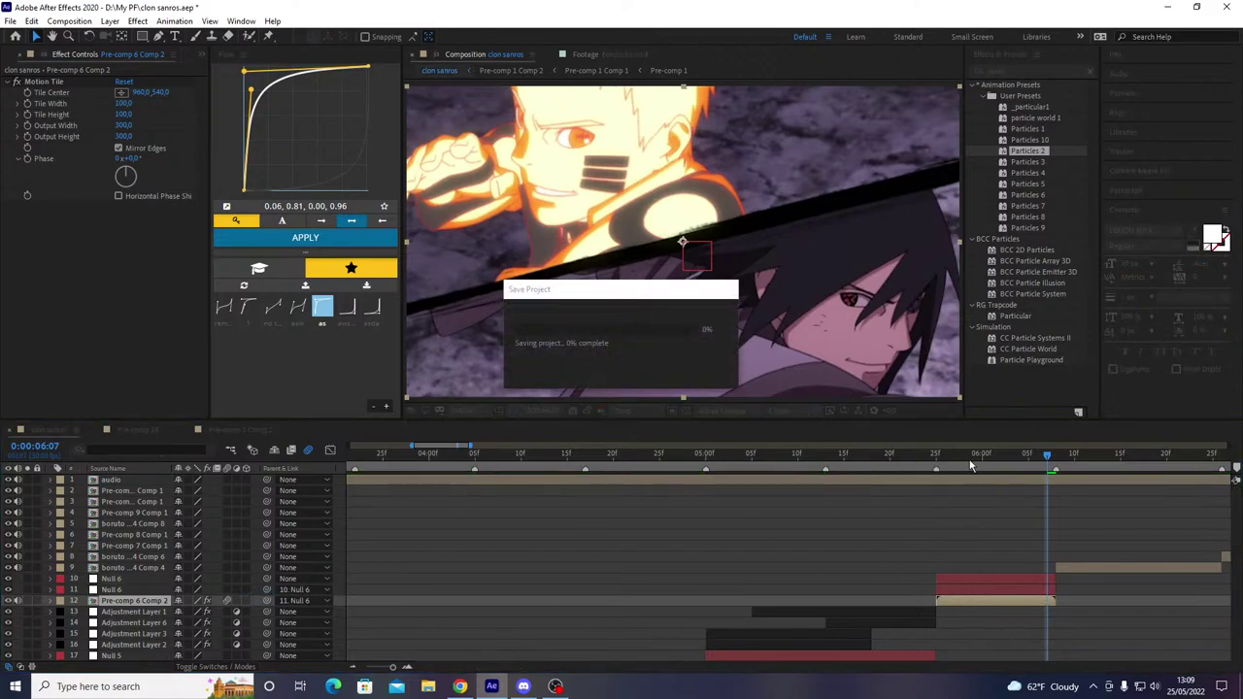
# - Preview the clon sanros composition from 0:00:03:15 through the transition into Pre-comp 6 Comp 2
pyautogui.moveTo(975, 462); pyautogui.dragTo(373, 475)
pyautogui.press('space')
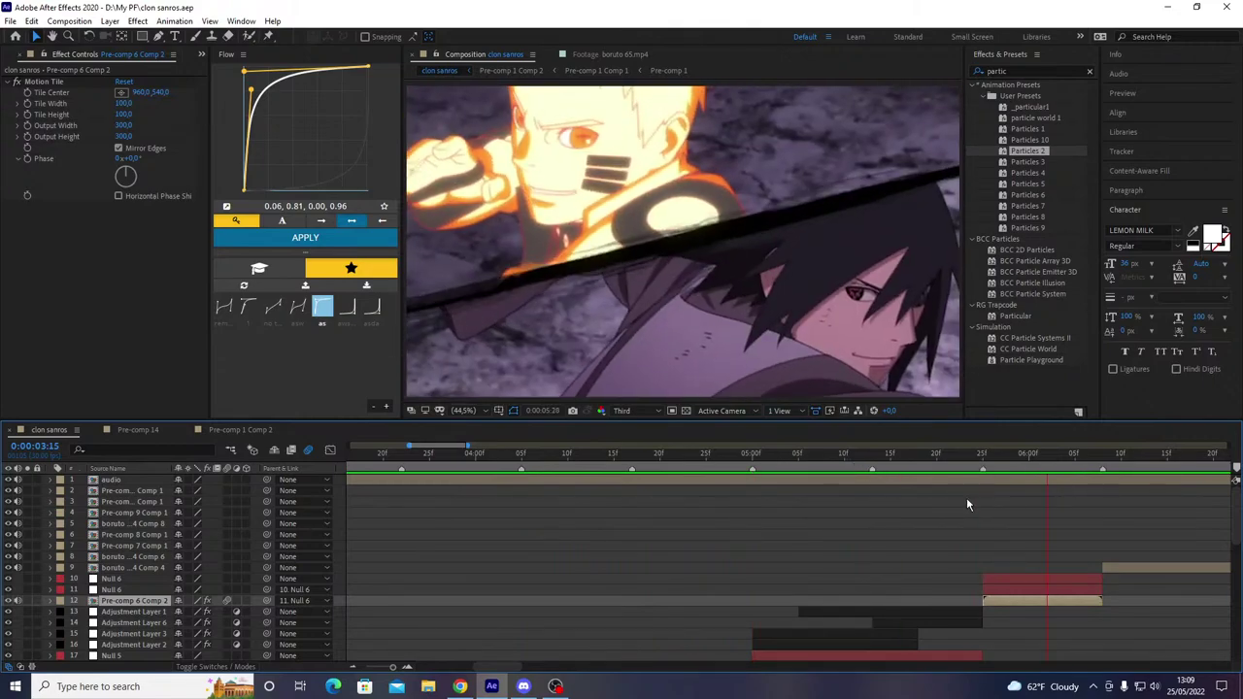
pyautogui.press('space')
pyautogui.moveTo(968, 469); pyautogui.dragTo(980, 501)
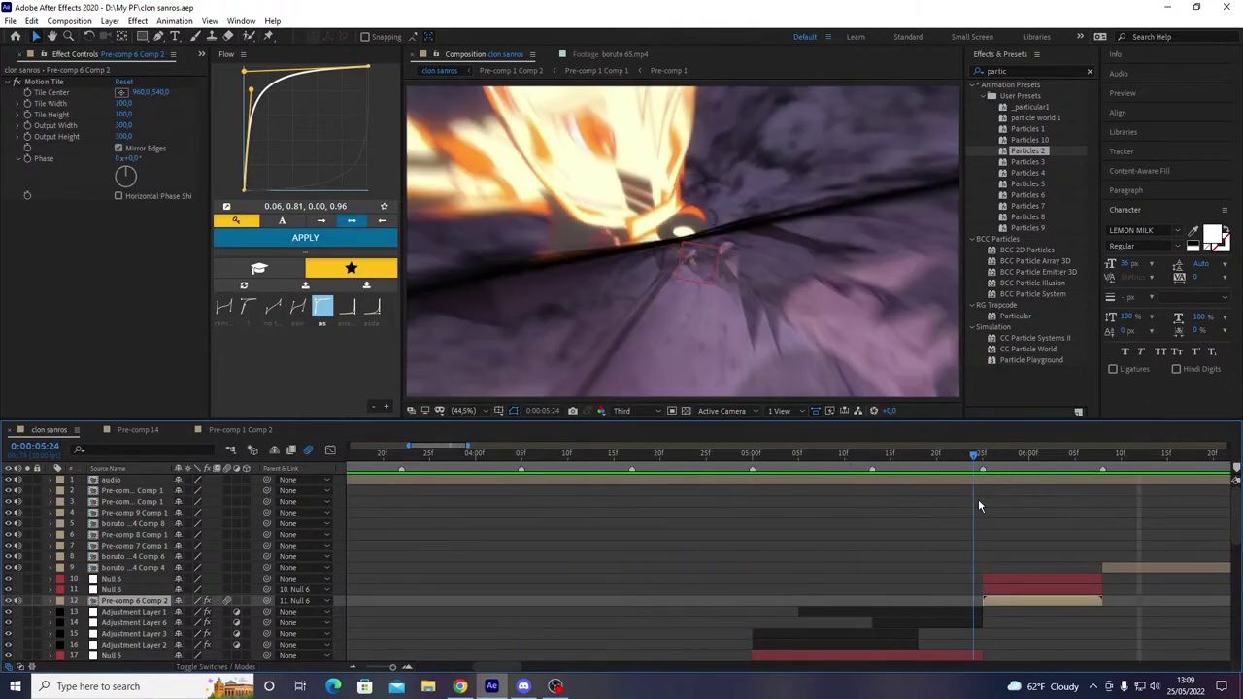
# - Add scale and rotation keyframes at 0:00:06:07, the end of the lower Null 6 layer, and return to its start
pyautogui.click(997, 589)
pyautogui.press('s')
pyautogui.hotkey('shift', 'r')
pyautogui.press('o')
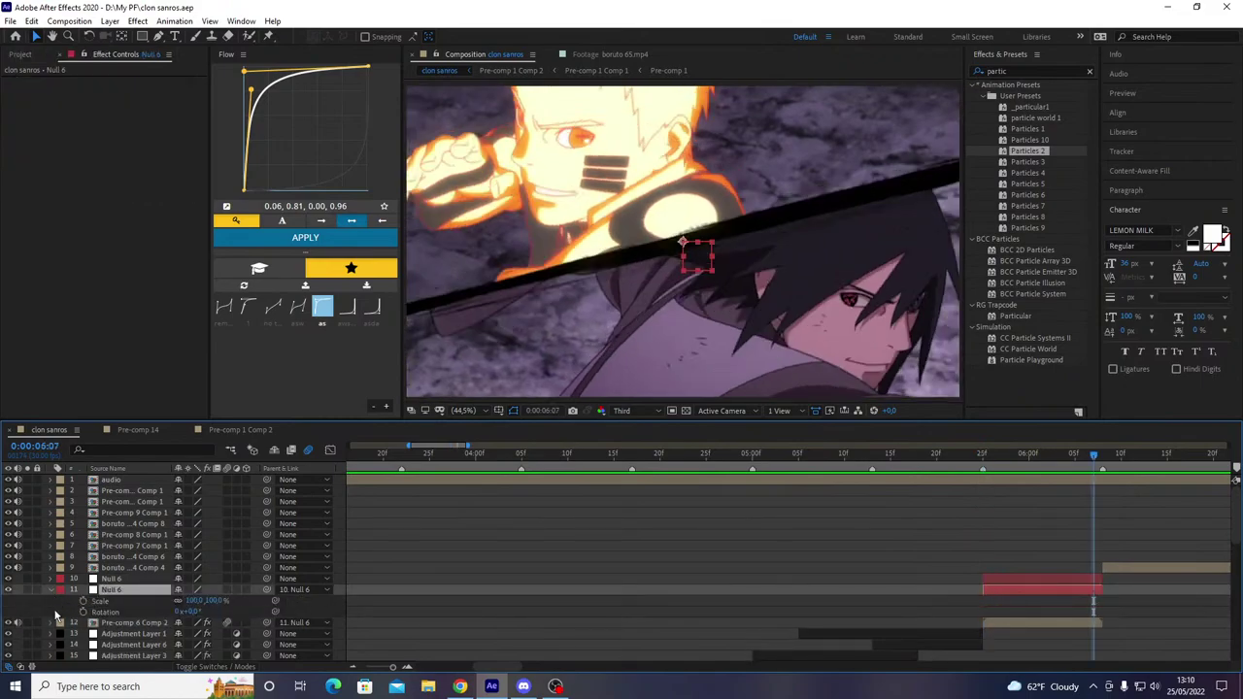
pyautogui.press('i')
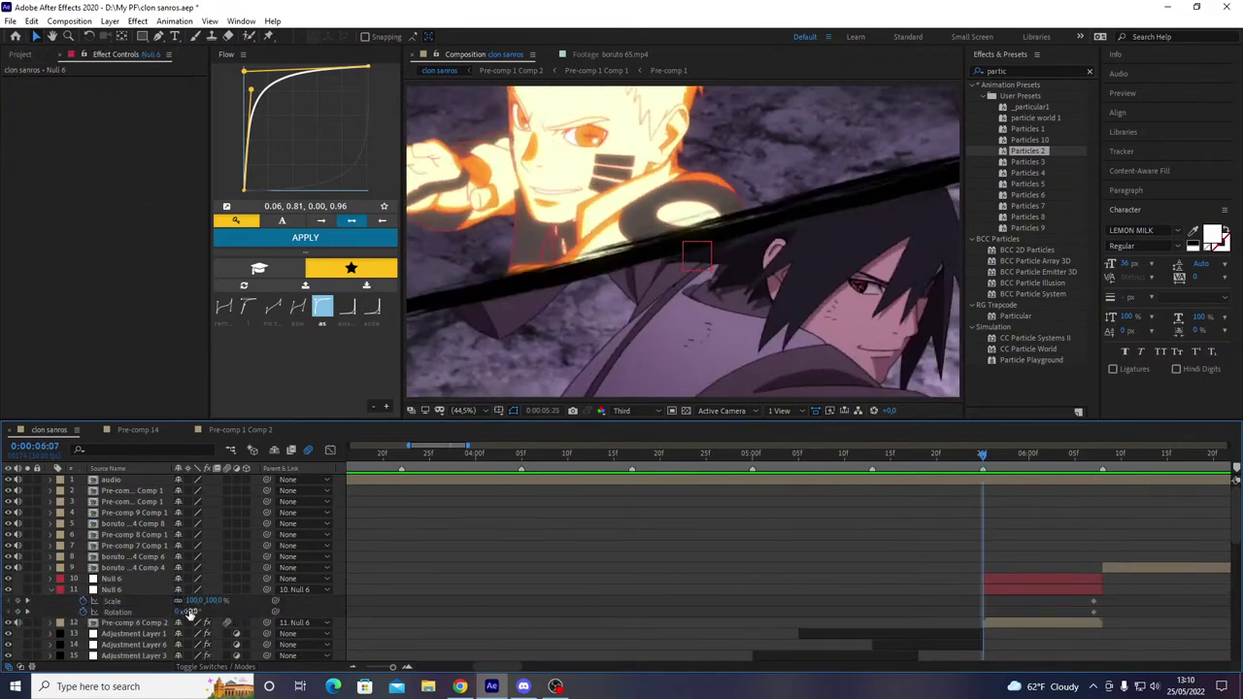
# - Check Null 5's rotation keyframes, and set the lower Null 6's scale to 300% and rotation to -30° at 0:00:05:25
pyautogui.scroll(-2, 649, 607)
pyautogui.click(965, 613)
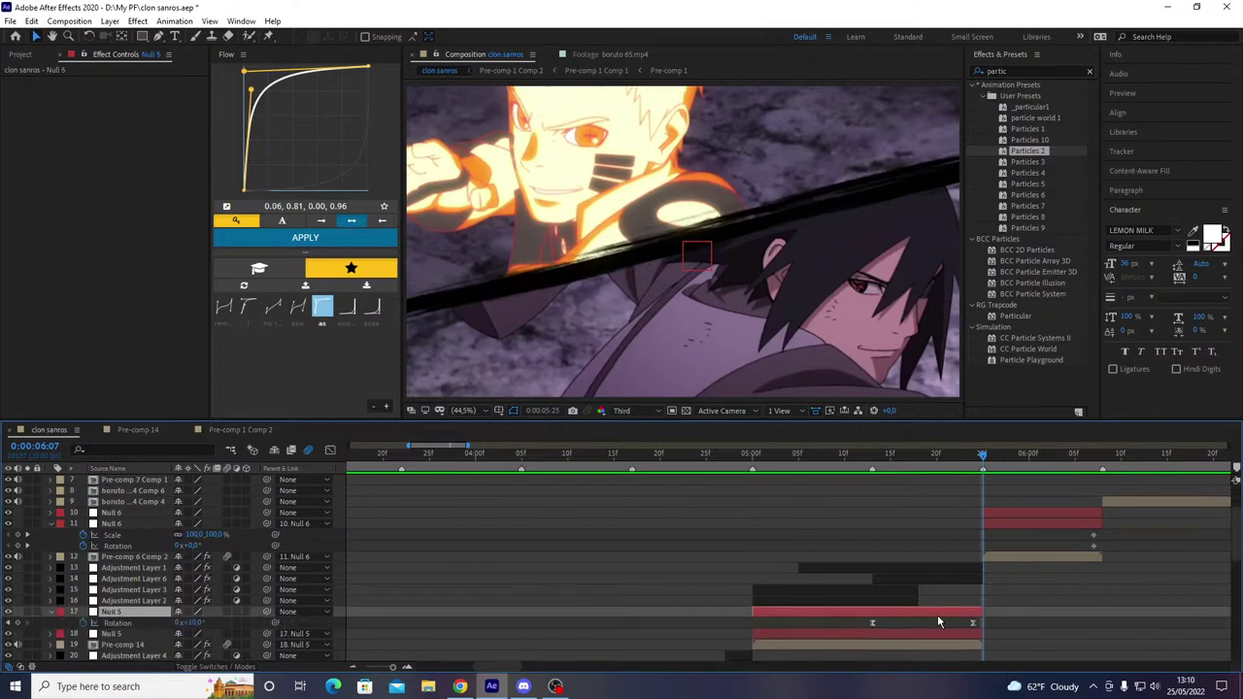
pyautogui.scroll(2, 543, 573)
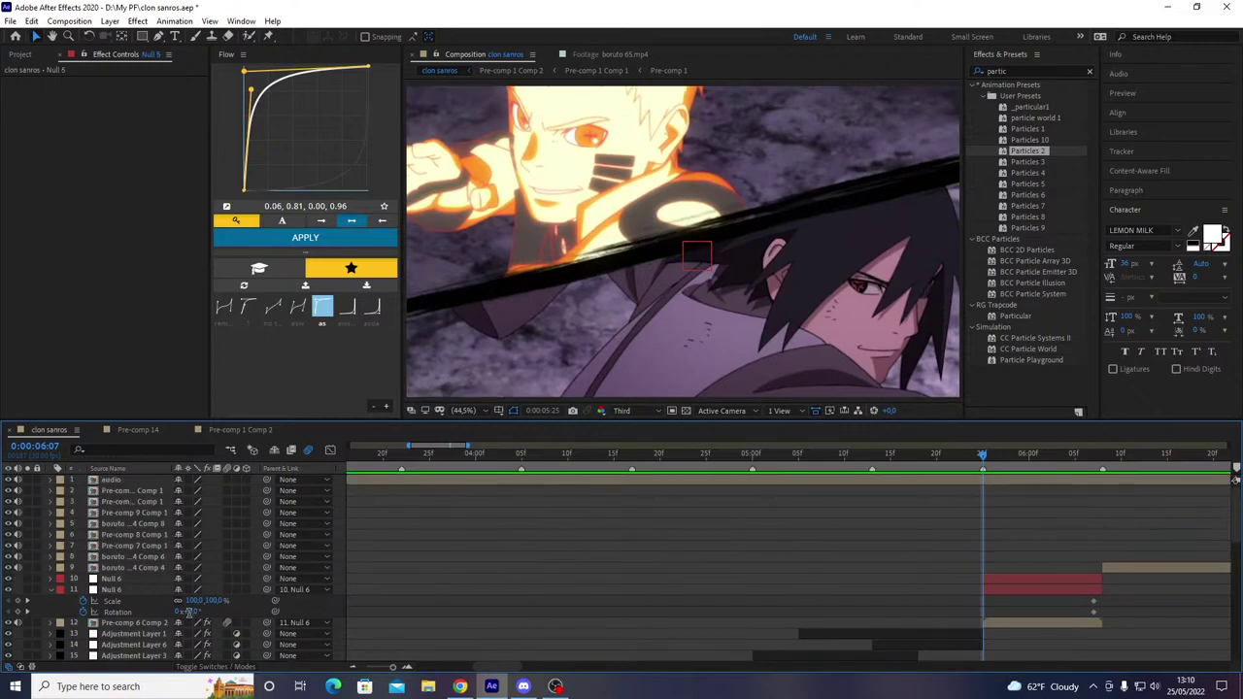
pyautogui.moveTo(194, 611)
pyautogui.mouseDown()
pyautogui.moveTo(214, 602)
pyautogui.moveTo(194, 614)
pyautogui.mouseUp()
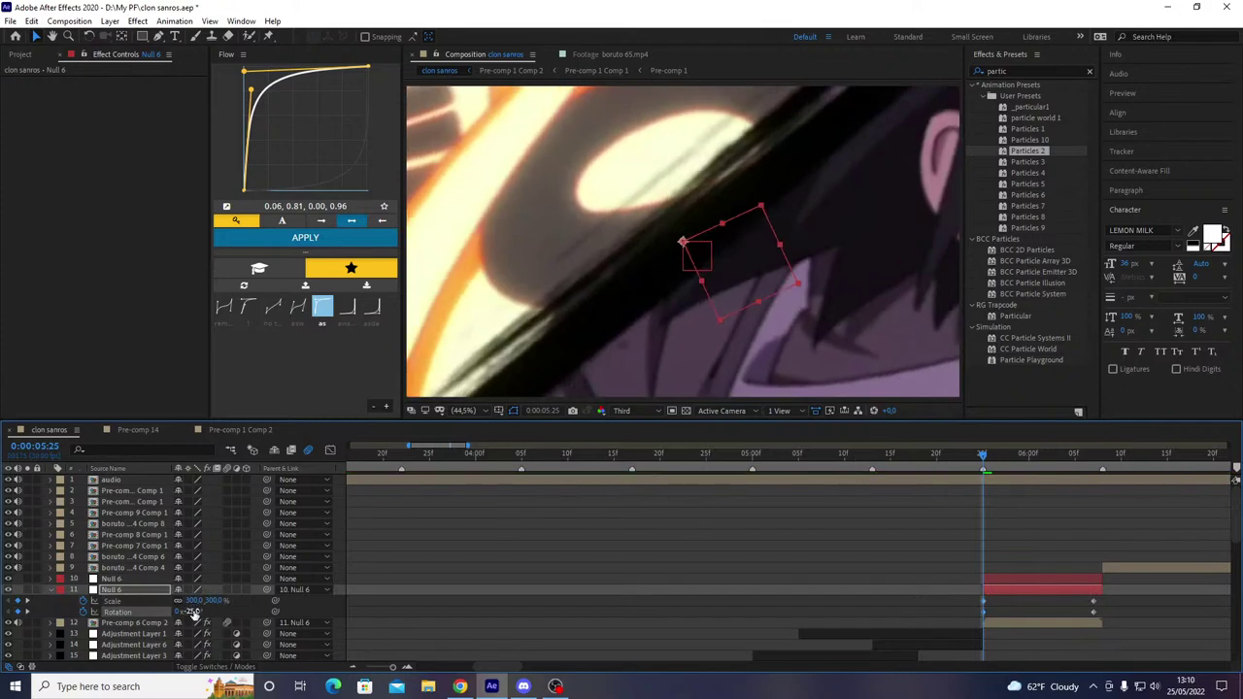
pyautogui.hscroll(4, 906, 608)
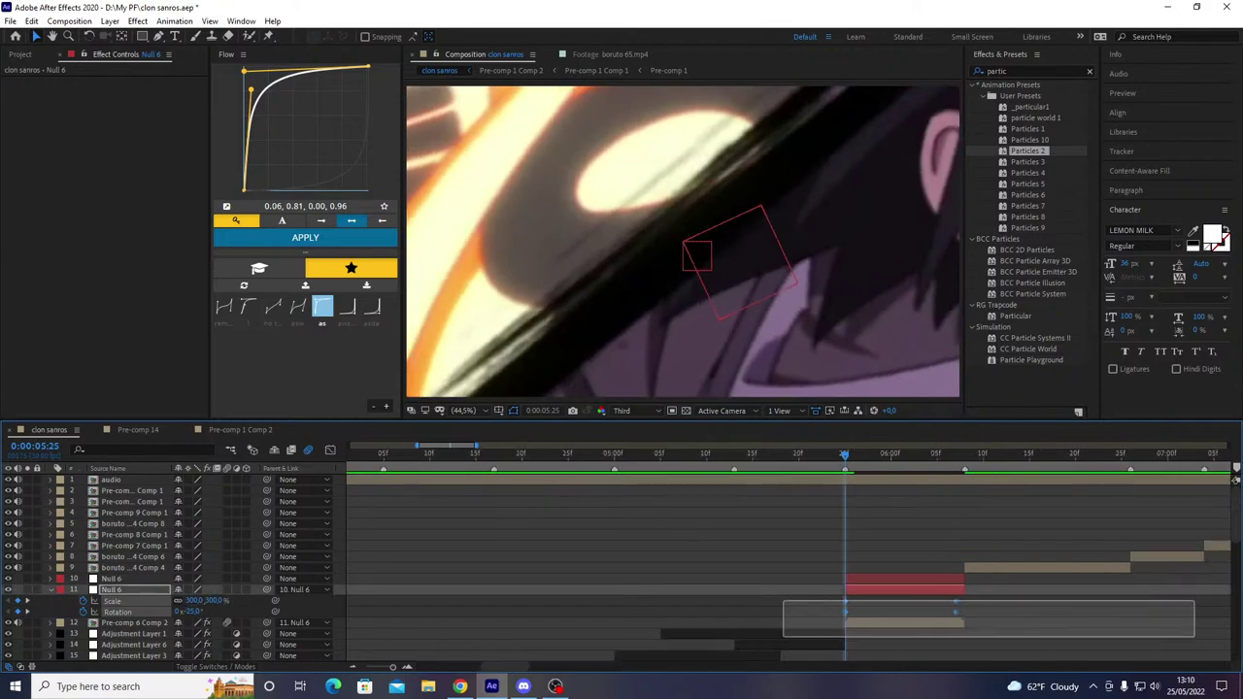
pyautogui.click(783, 607)
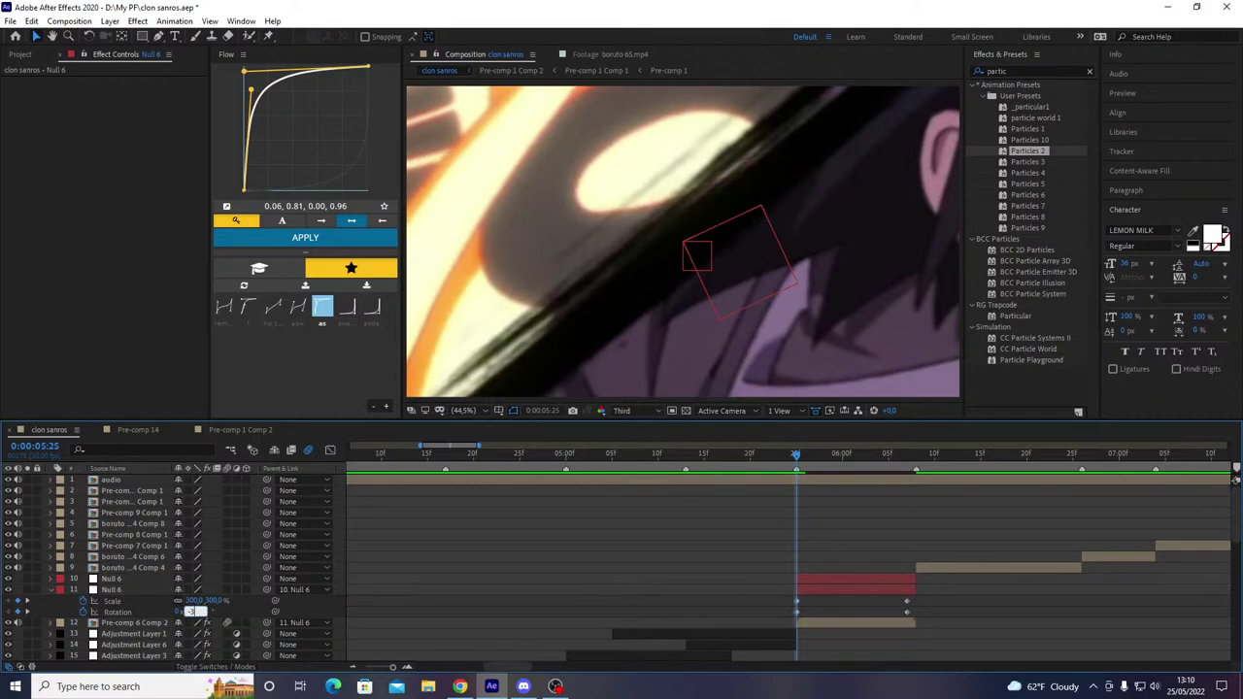
pyautogui.moveTo(194, 612); pyautogui.dragTo(197, 613)
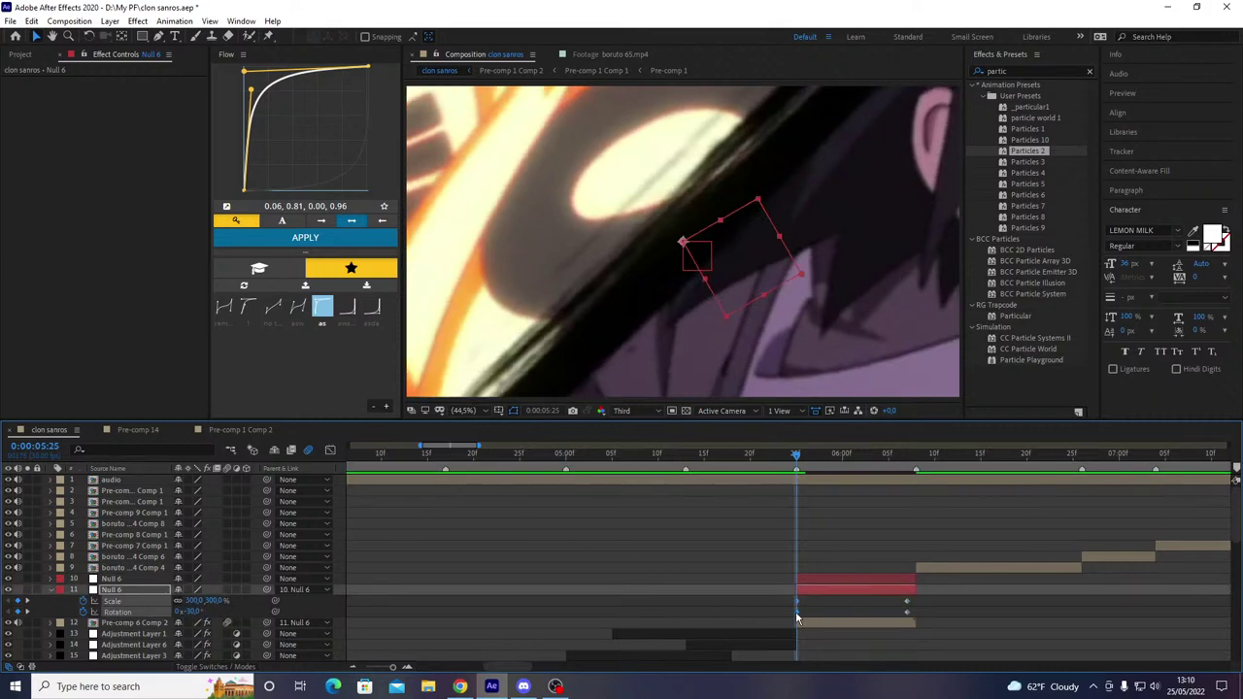
# - Start the lower Null 6's keyframes at 0:00:05:24 with a rotation of 30°, and ease them with the "as" curve in Flow
pyautogui.moveTo(796, 614); pyautogui.dragTo(786, 612)
pyautogui.click(291, 236)
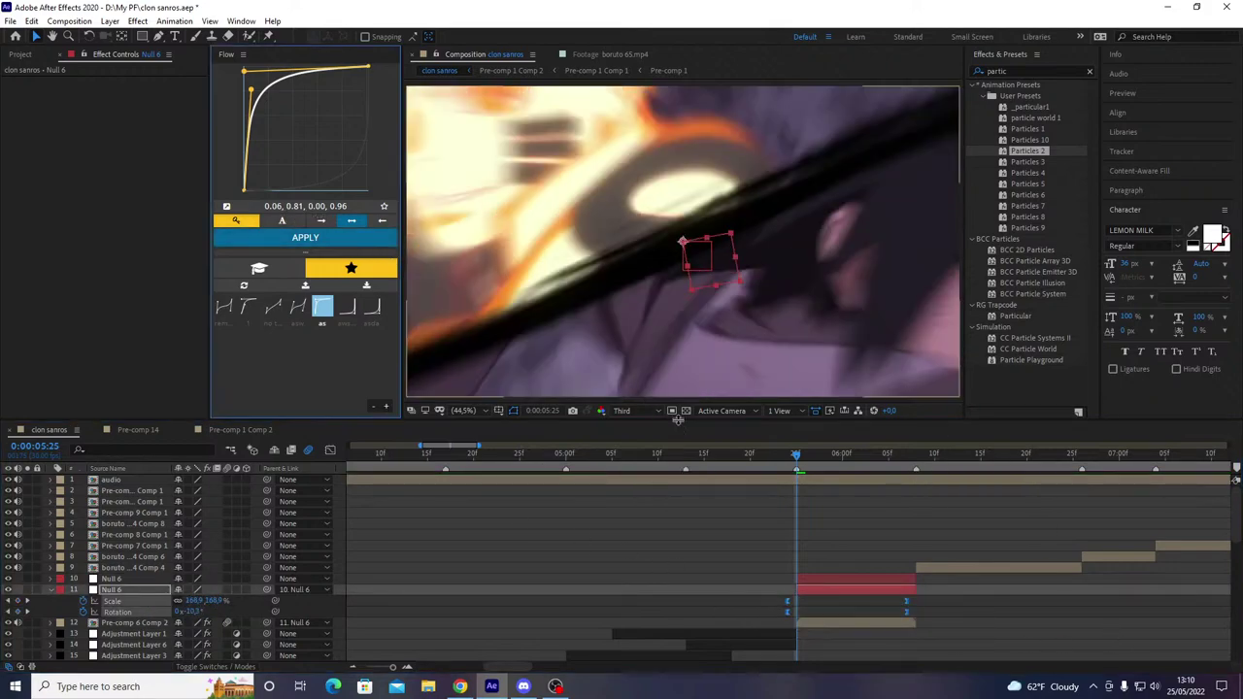
pyautogui.moveTo(753, 470); pyautogui.dragTo(788, 476)
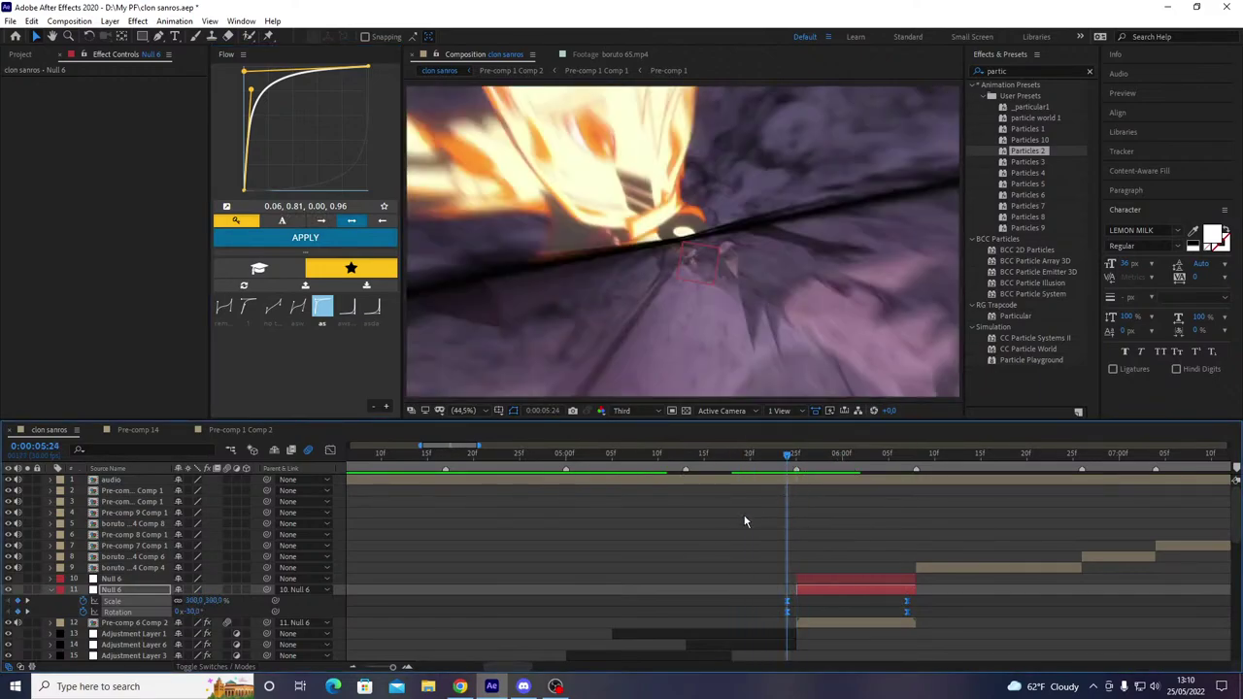
pyautogui.press('Return')
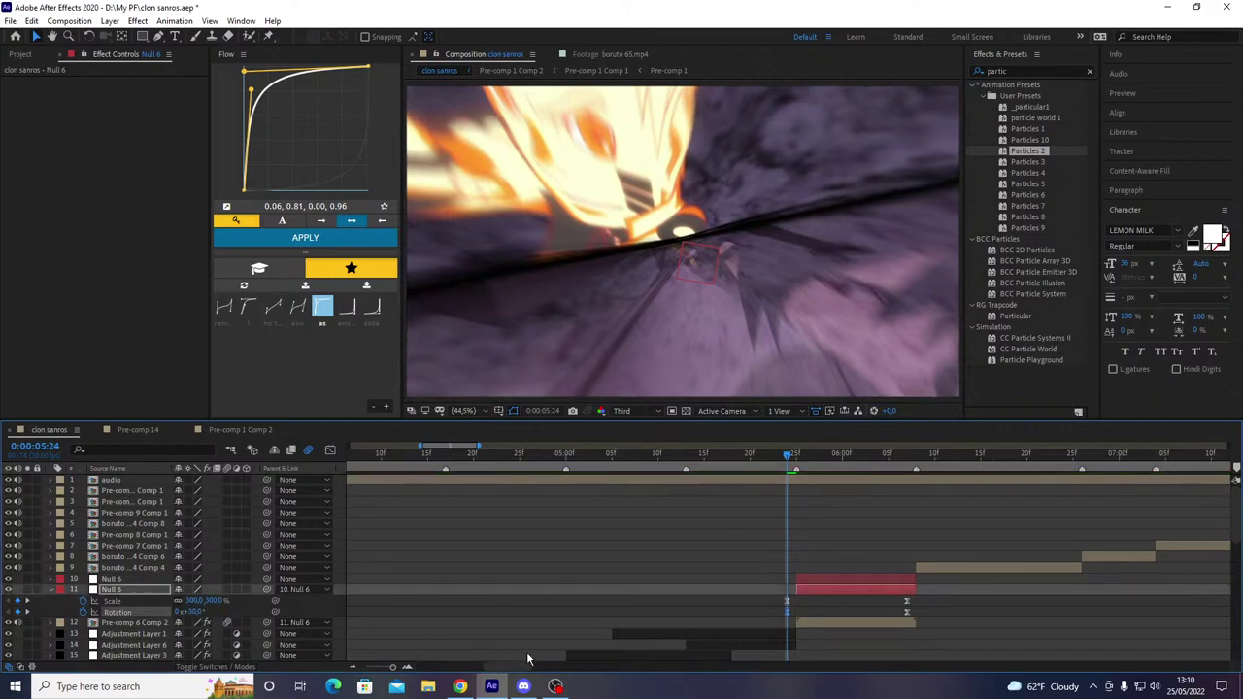
pyautogui.click(300, 243)
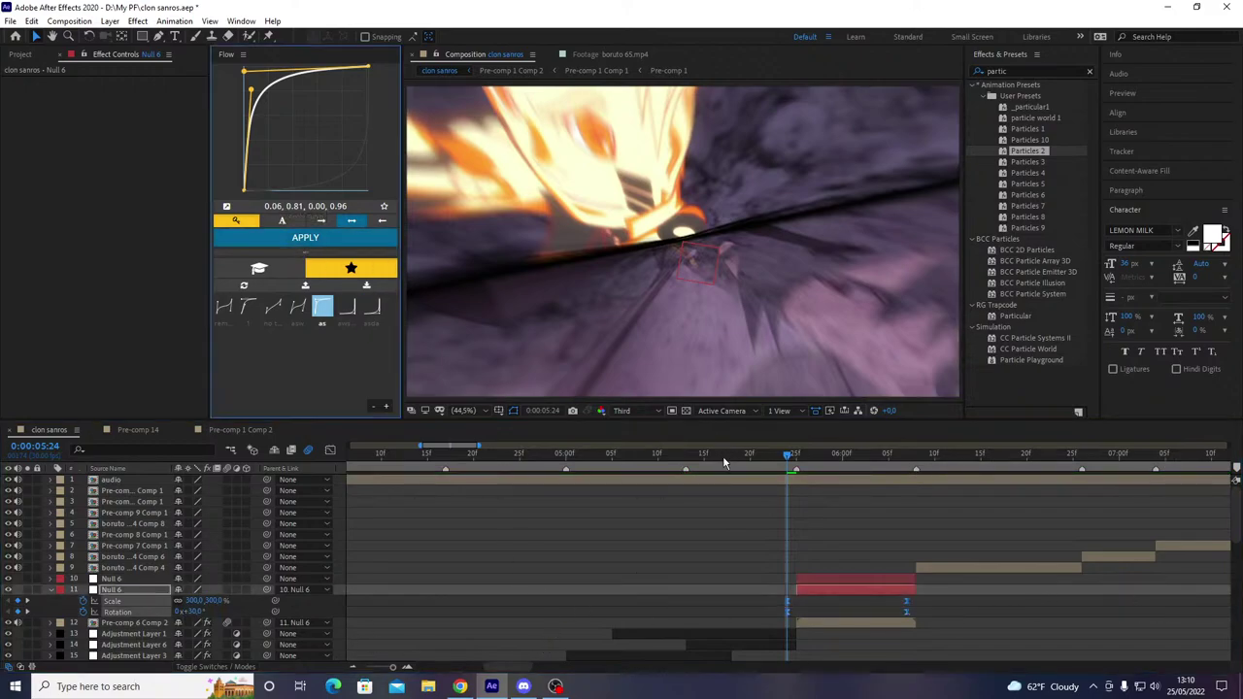
# - Preview the lower Null 6's zoom and rotation from 0:00:04:23, and collapse its keyframed properties
pyautogui.moveTo(724, 457); pyautogui.dragTo(489, 495)
pyautogui.press('space')
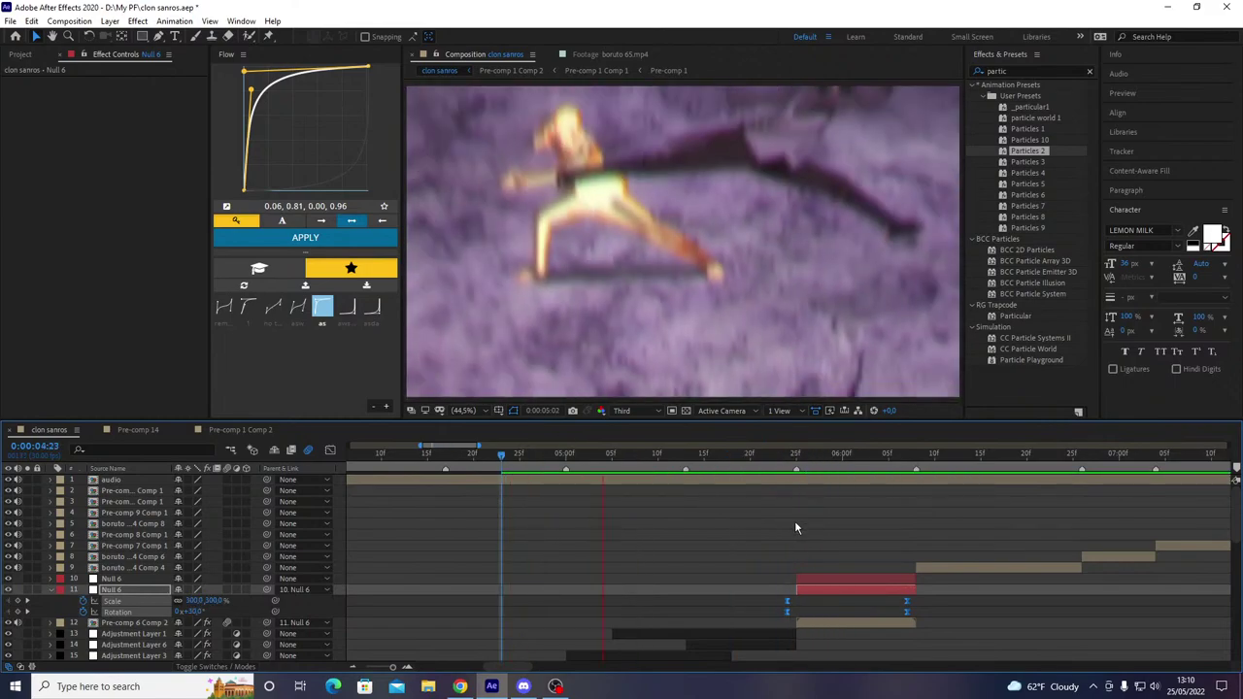
pyautogui.moveTo(770, 465); pyautogui.dragTo(910, 503)
pyautogui.press('u')
# - Add position and scale keyframes to the upper Null 6 layer at 0:00:05:27
pyautogui.moveTo(821, 452); pyautogui.dragTo(814, 453)
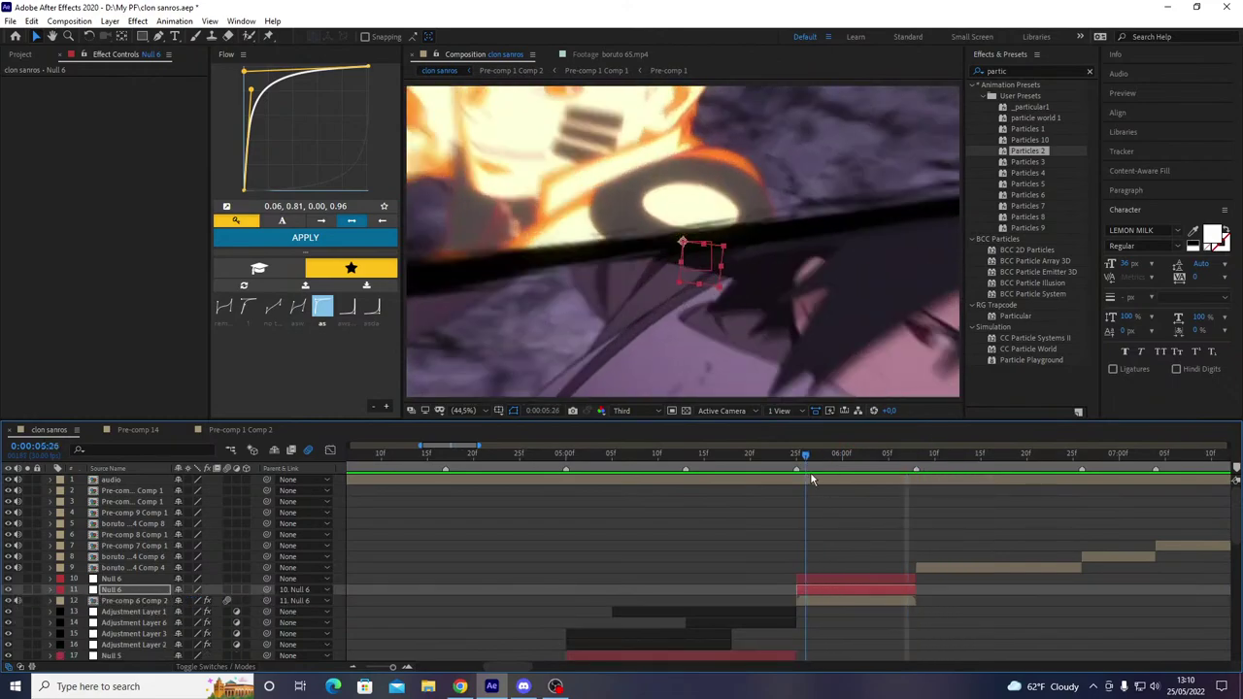
pyautogui.click(808, 579)
pyautogui.press('s')
pyautogui.hotkey('shift', 'p')
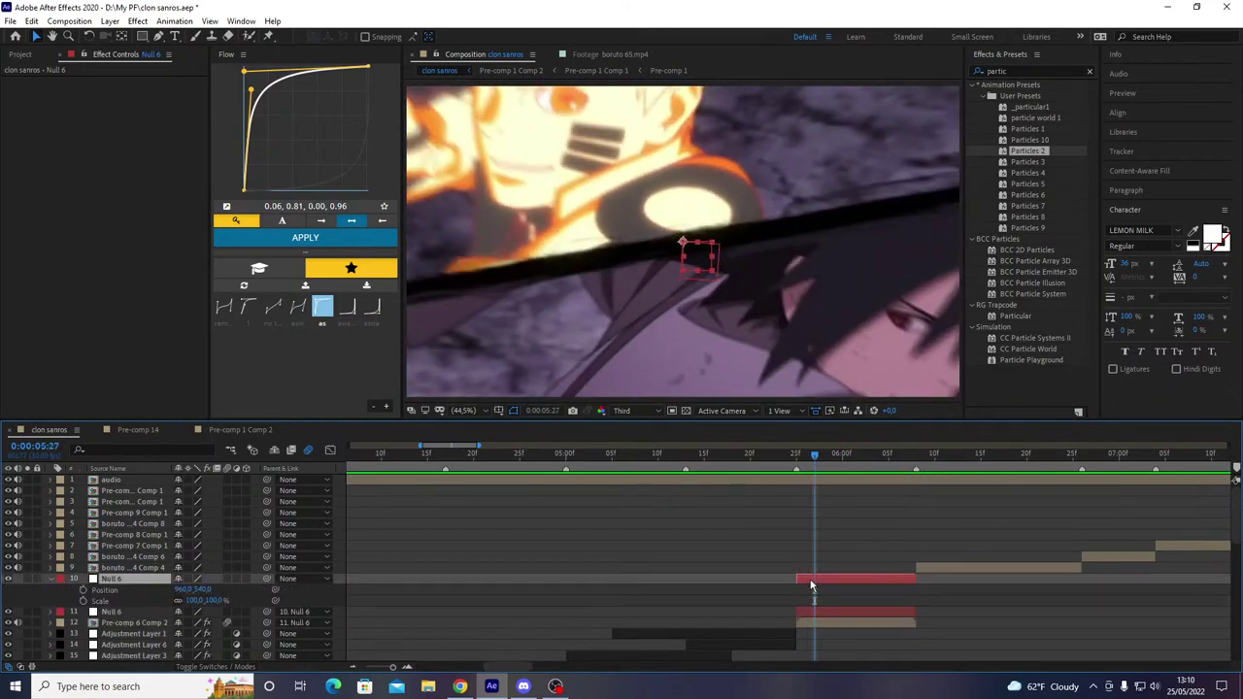
pyautogui.press('o')
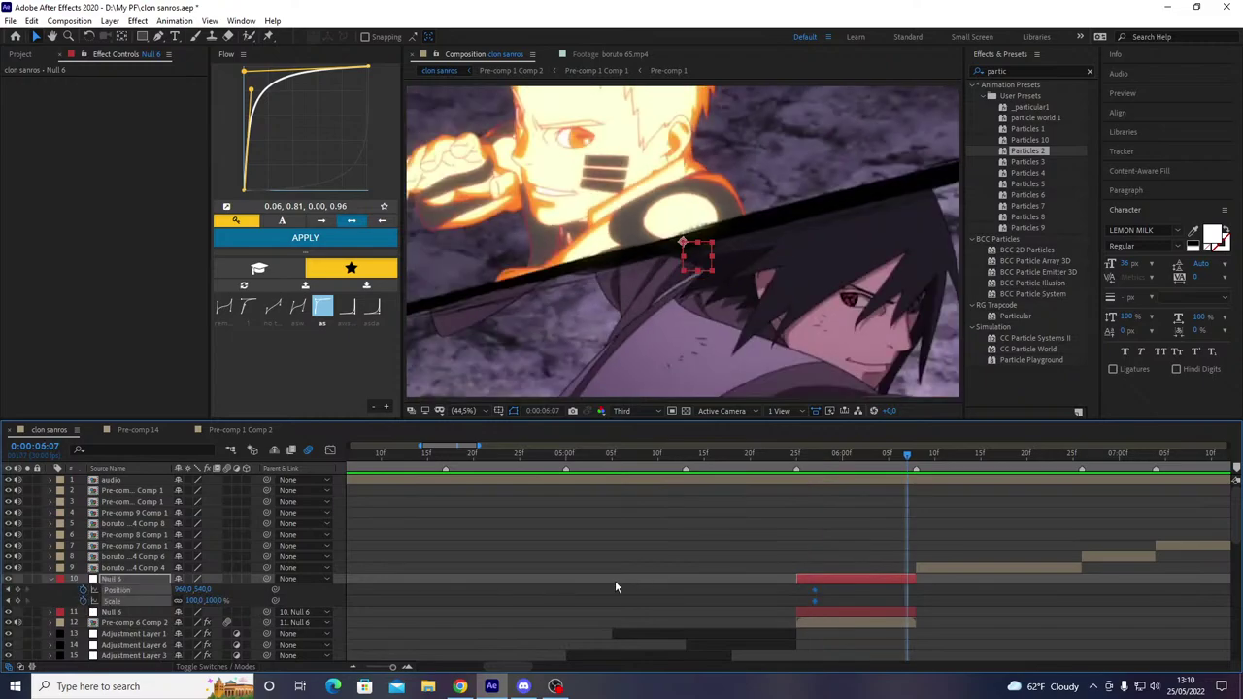
# - Set the upper Null 6's horizontal position to about 2121 and its scale to 200% at 0:00:06:07
pyautogui.click(614, 582)
pyautogui.moveTo(184, 590); pyautogui.dragTo(922, 576)
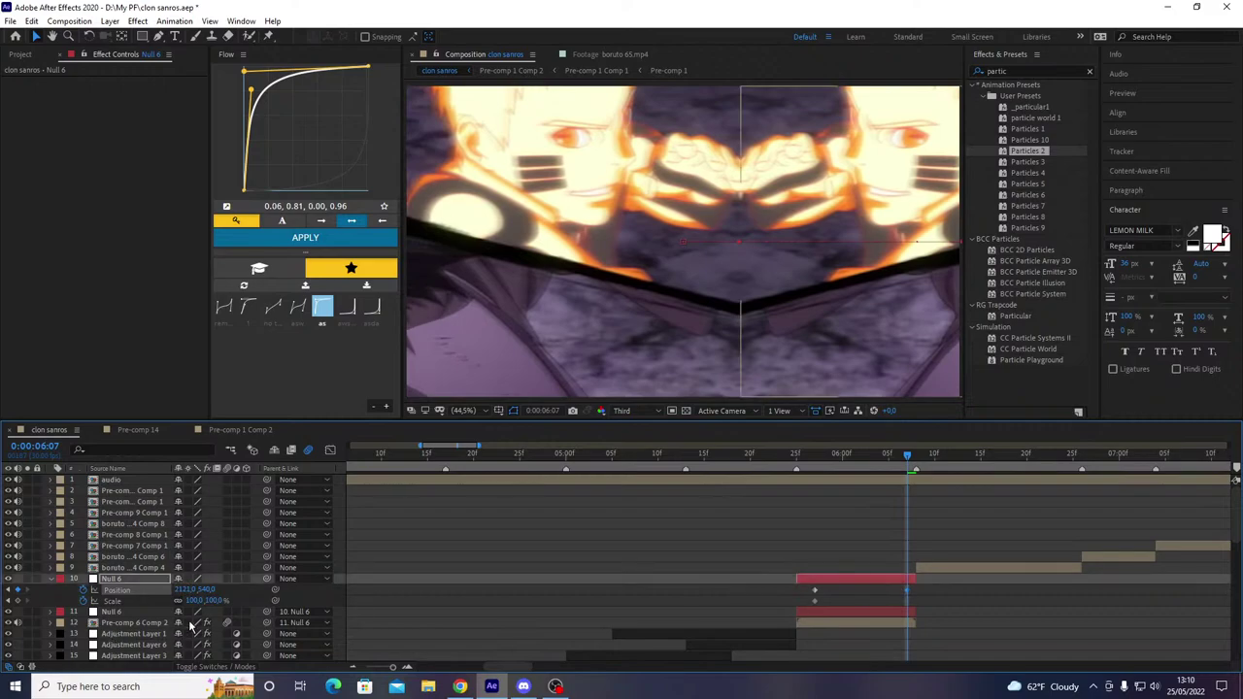
pyautogui.click(215, 600)
pyautogui.write('200')
pyautogui.press('Return')
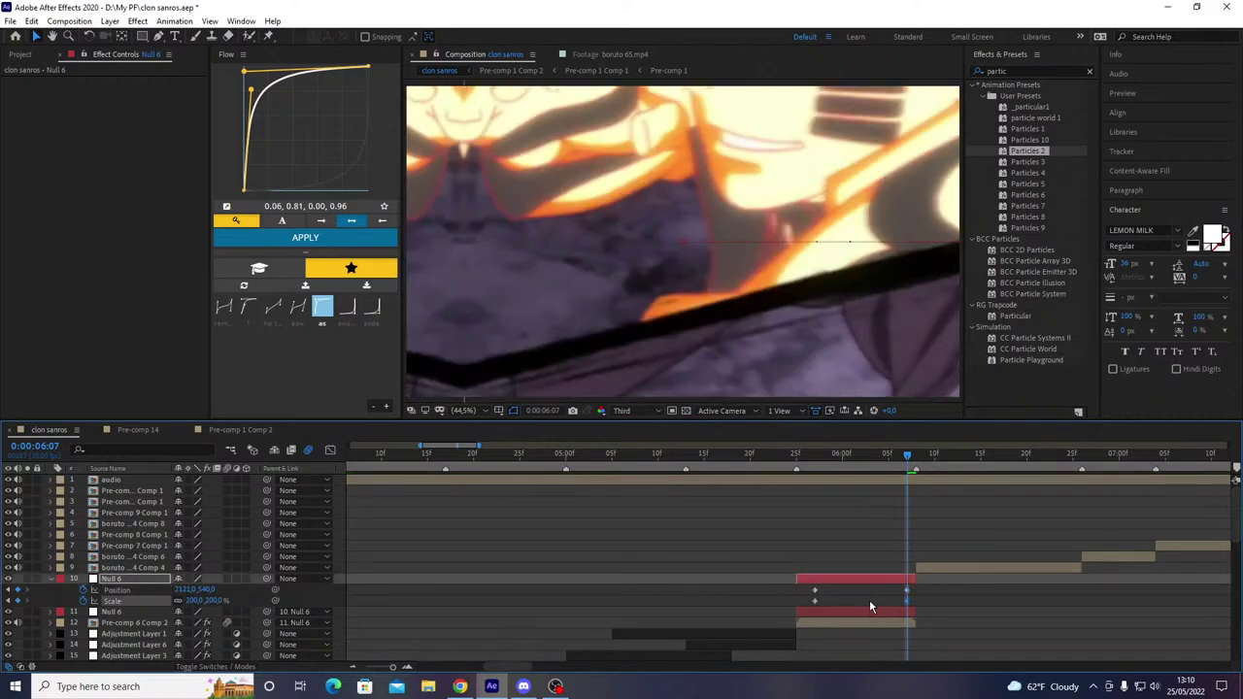
# - Move the upper Null 6's final keyframes one frame later and ease its keyframes with the "asda" preset in Flow
pyautogui.moveTo(907, 602); pyautogui.dragTo(774, 624)
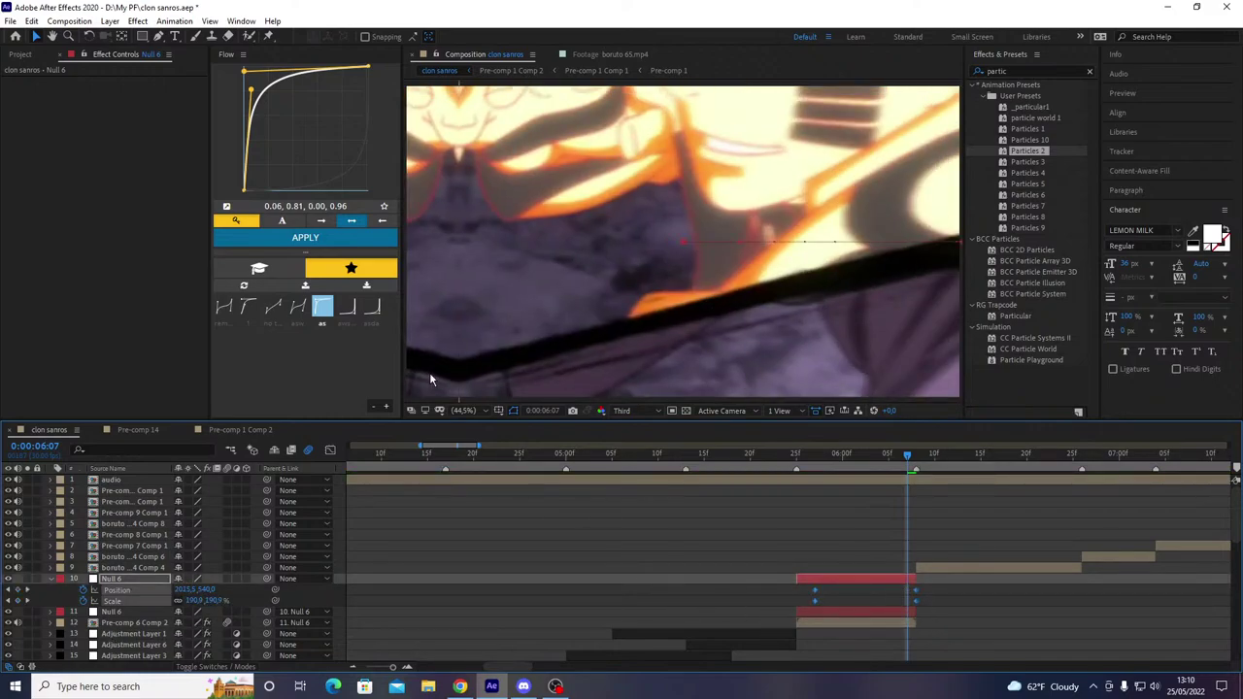
pyautogui.click(353, 315)
pyautogui.click(374, 325)
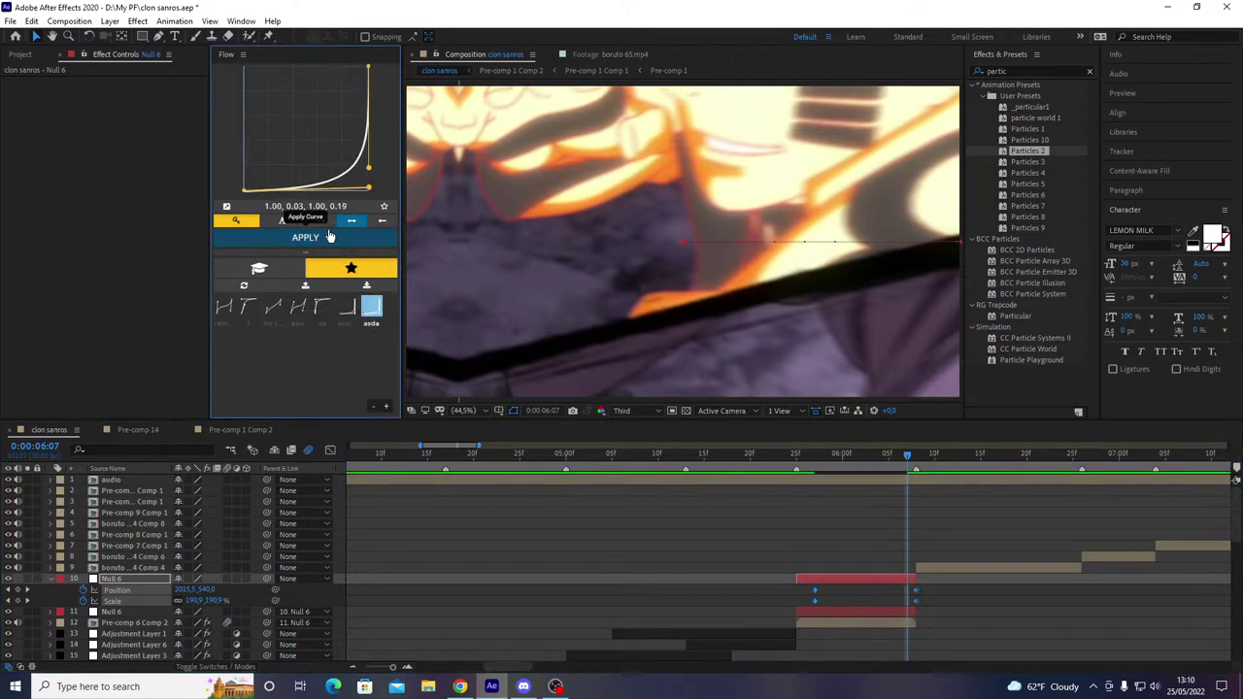
pyautogui.click(327, 237)
# - Preview the upper Null 6's eased exit move from 0:00:03:27 and again from 0:00:04:24
pyautogui.moveTo(861, 461); pyautogui.dragTo(341, 456)
pyautogui.press('space')
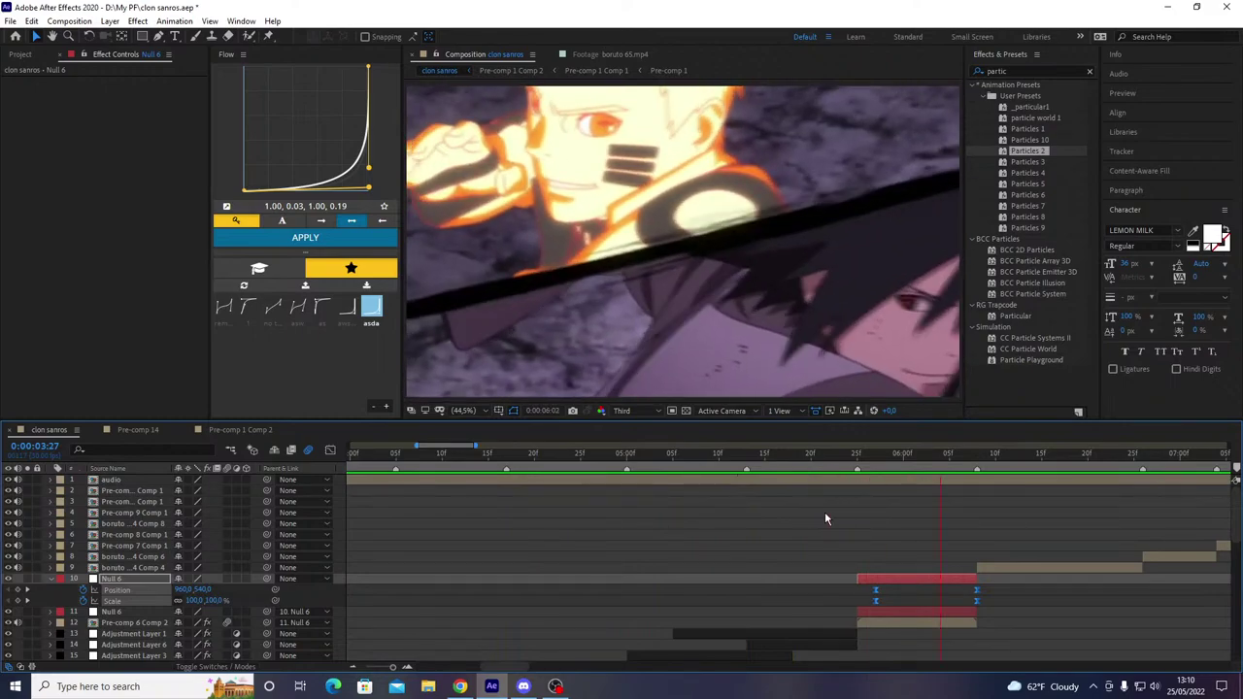
pyautogui.moveTo(811, 456); pyautogui.dragTo(571, 471)
pyautogui.press('space')
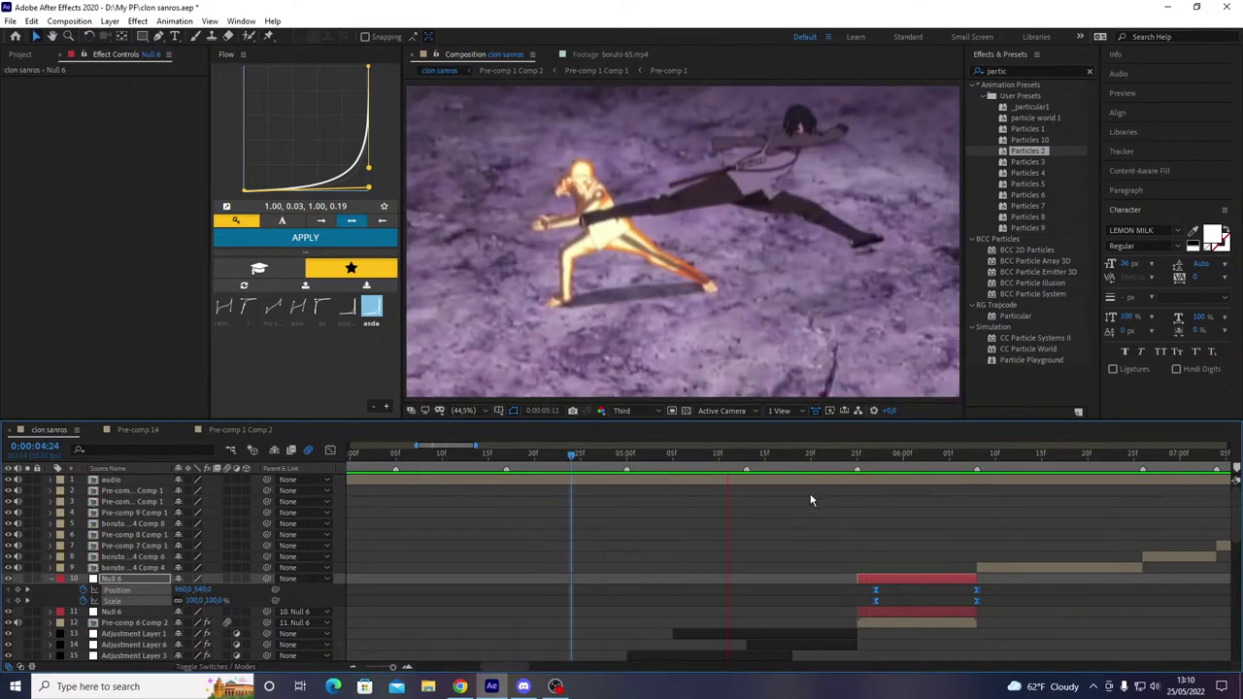
# - Duplicate the Optics Compensation layer Adjustment Layer 5 and place the copy's start at 0:00:06:07
pyautogui.moveTo(902, 456); pyautogui.dragTo(967, 455)
pyautogui.scroll(-3, 732, 598)
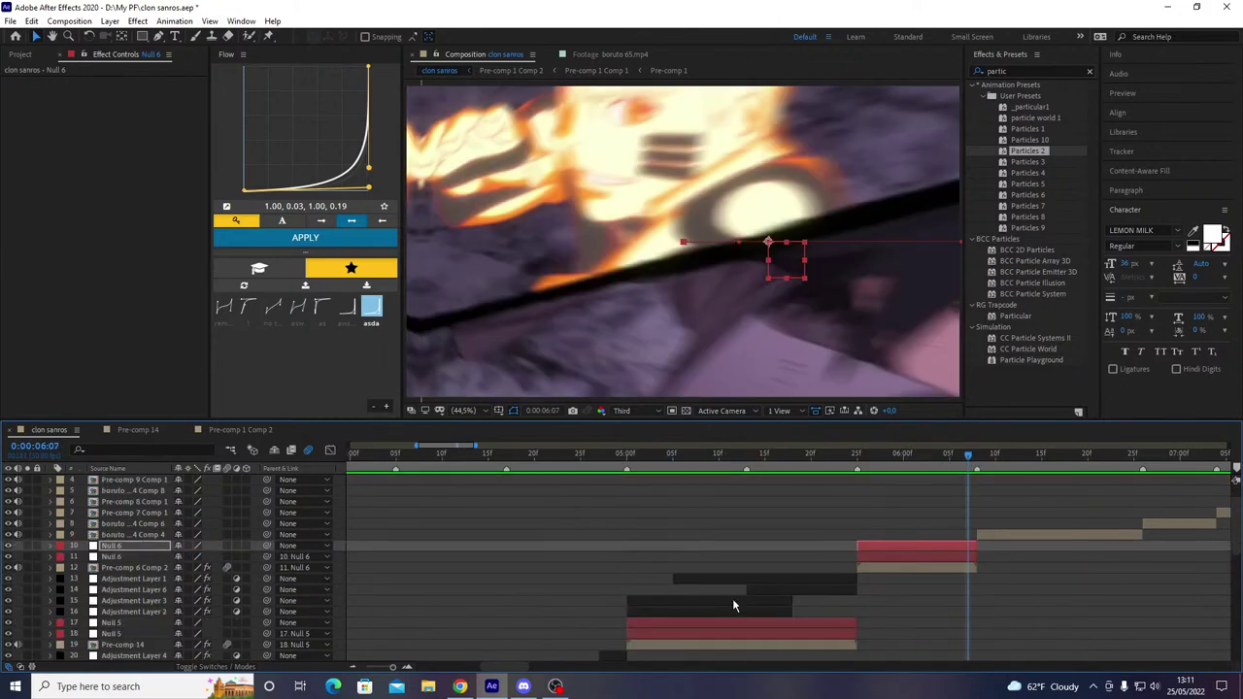
pyautogui.click(616, 592)
pyautogui.scroll(-2, 621, 580)
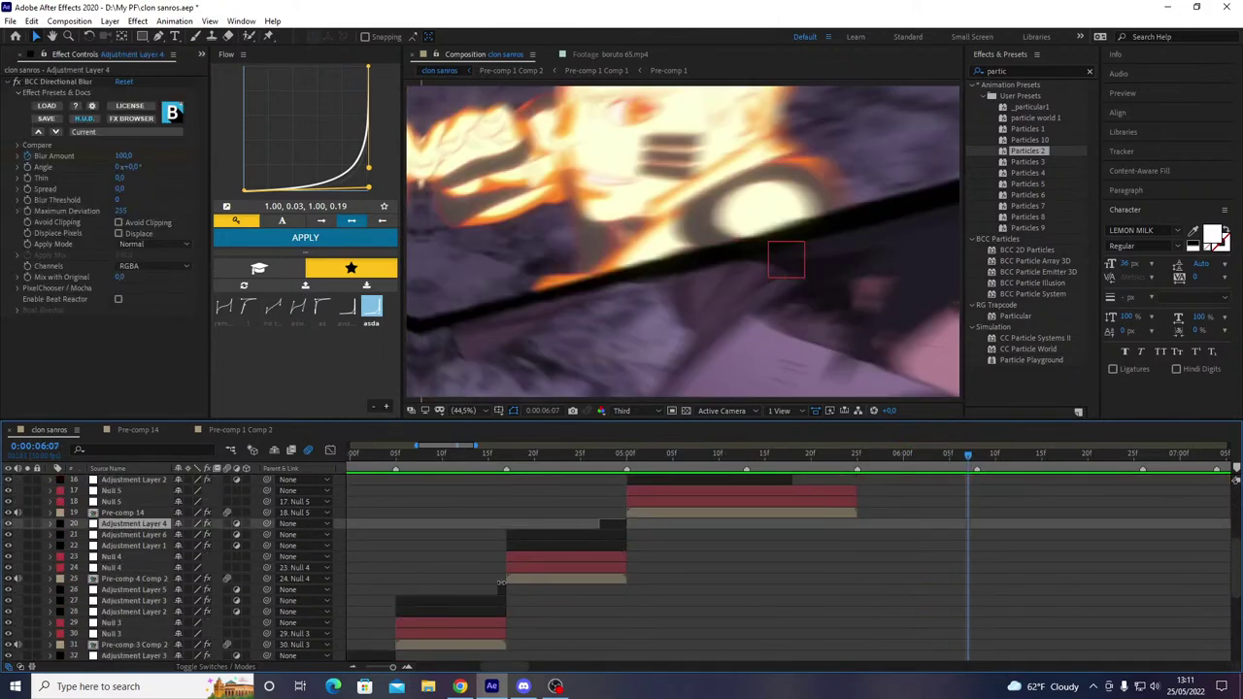
pyautogui.click(534, 584)
pyautogui.hotkey('ctrl', 'd')
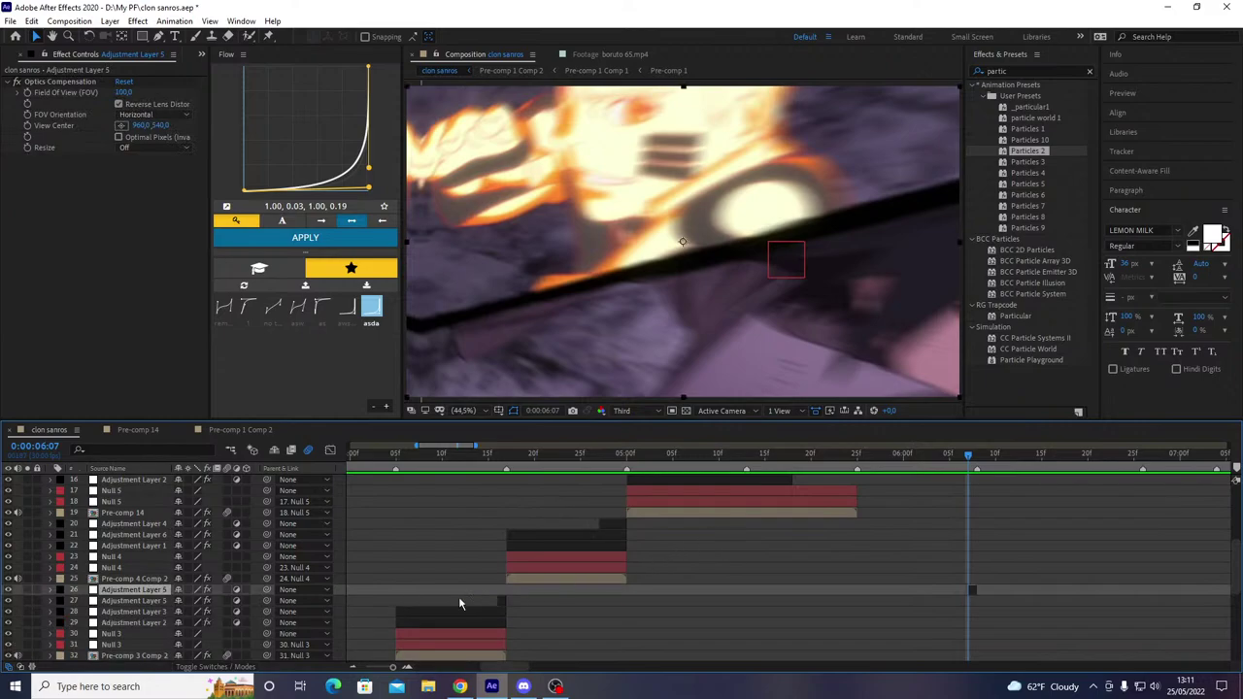
# - Move the Adjustment Layer 5 copy above the Null 6 layers in the stack and preview the transition from 0:00:04:24
pyautogui.moveTo(120, 487); pyautogui.dragTo(130, 516)
pyautogui.click(571, 457)
pyautogui.press('space')
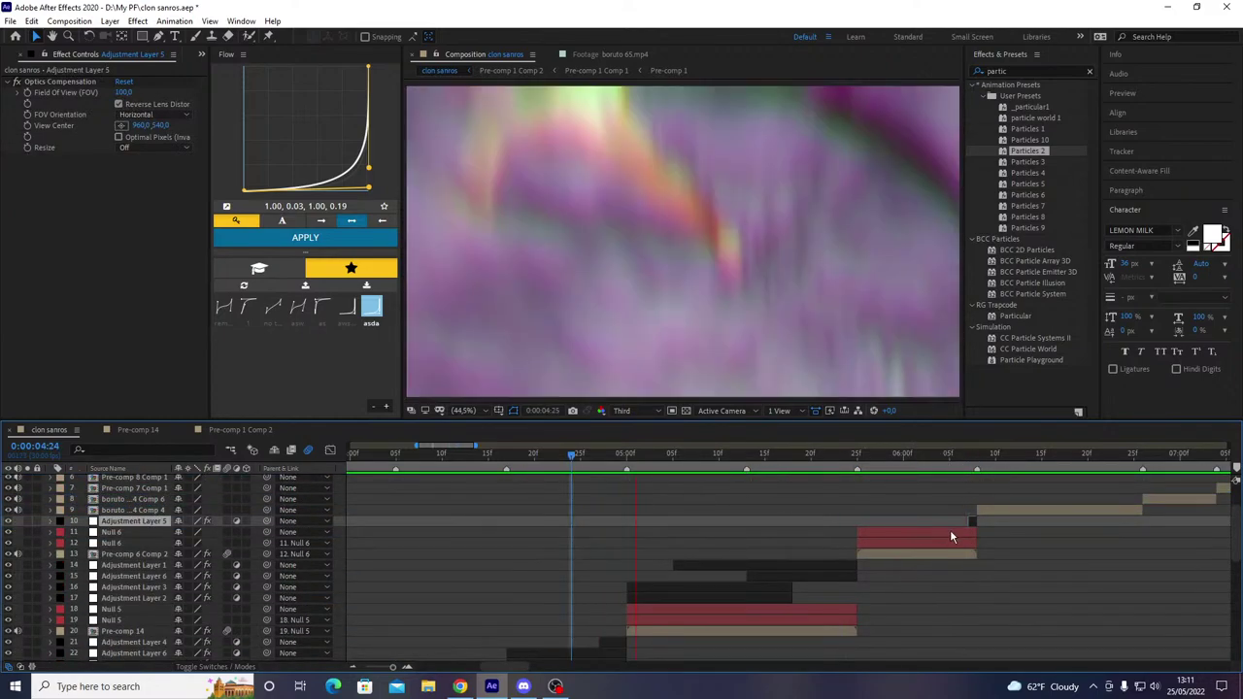
pyautogui.press('space')
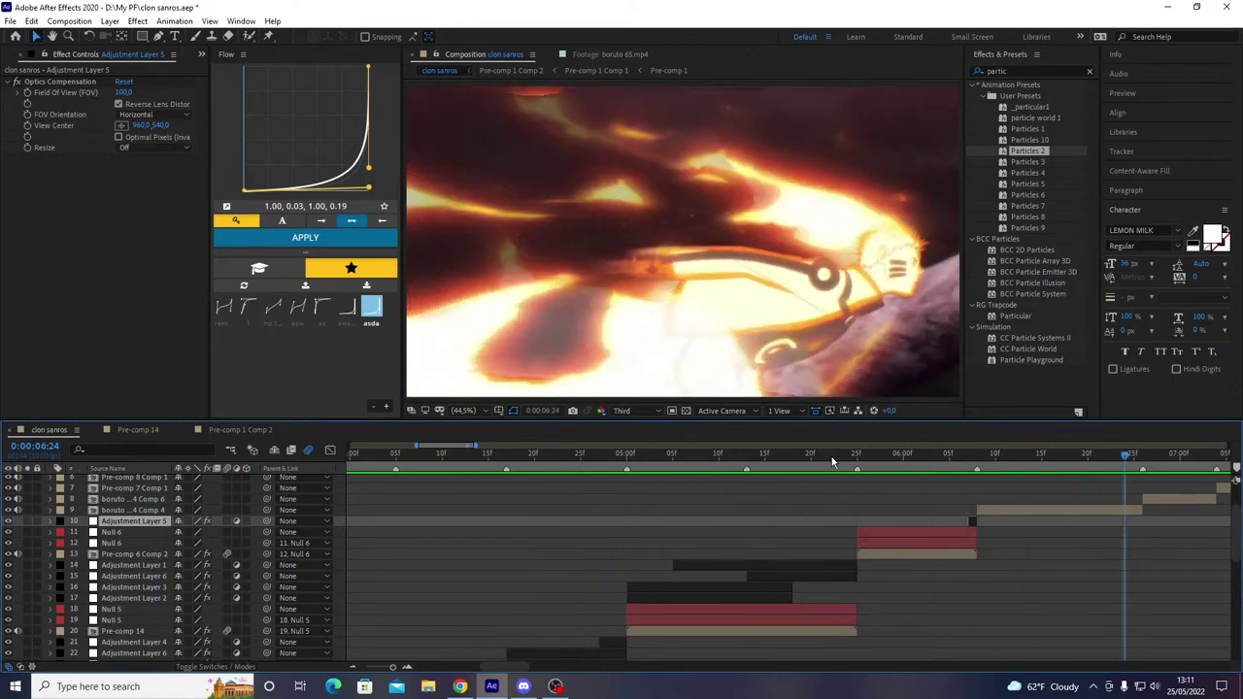
# - Duplicate the directional blur layer Adjustment Layer 4, end the copy at 0:00:05:24, and stack it directly above Adjustment Layer 1
pyautogui.moveTo(831, 458); pyautogui.dragTo(847, 494)
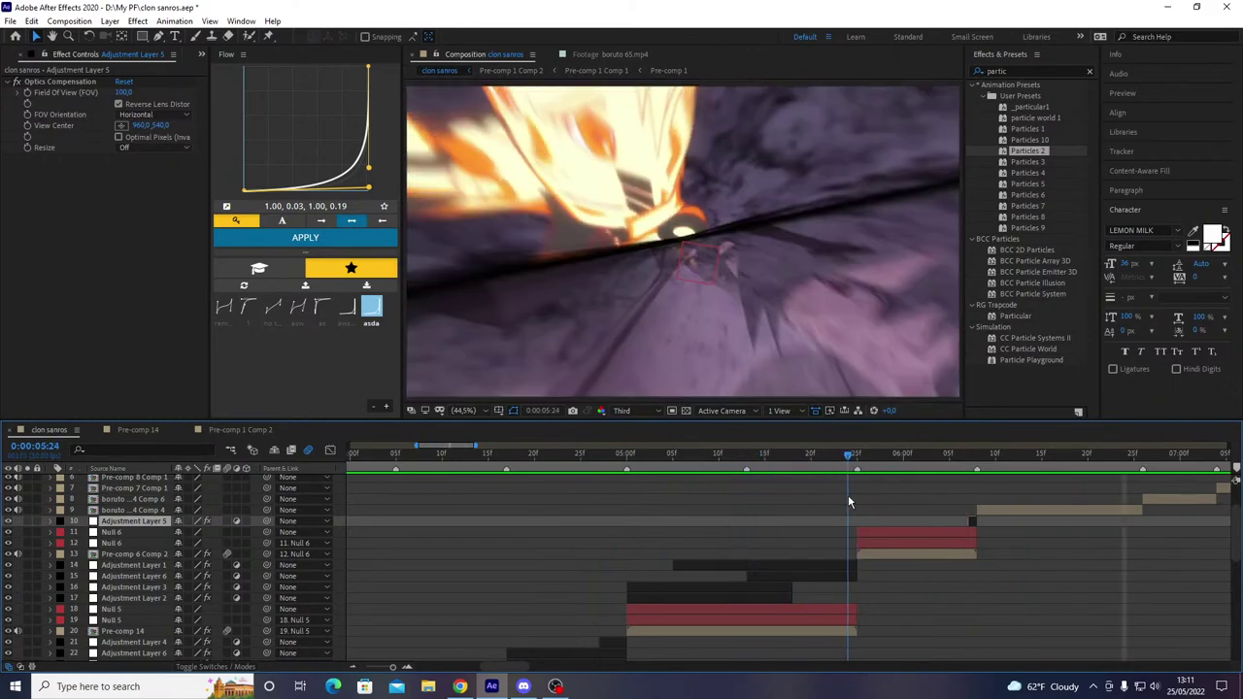
pyautogui.scroll(-2, 813, 525)
pyautogui.click(619, 585)
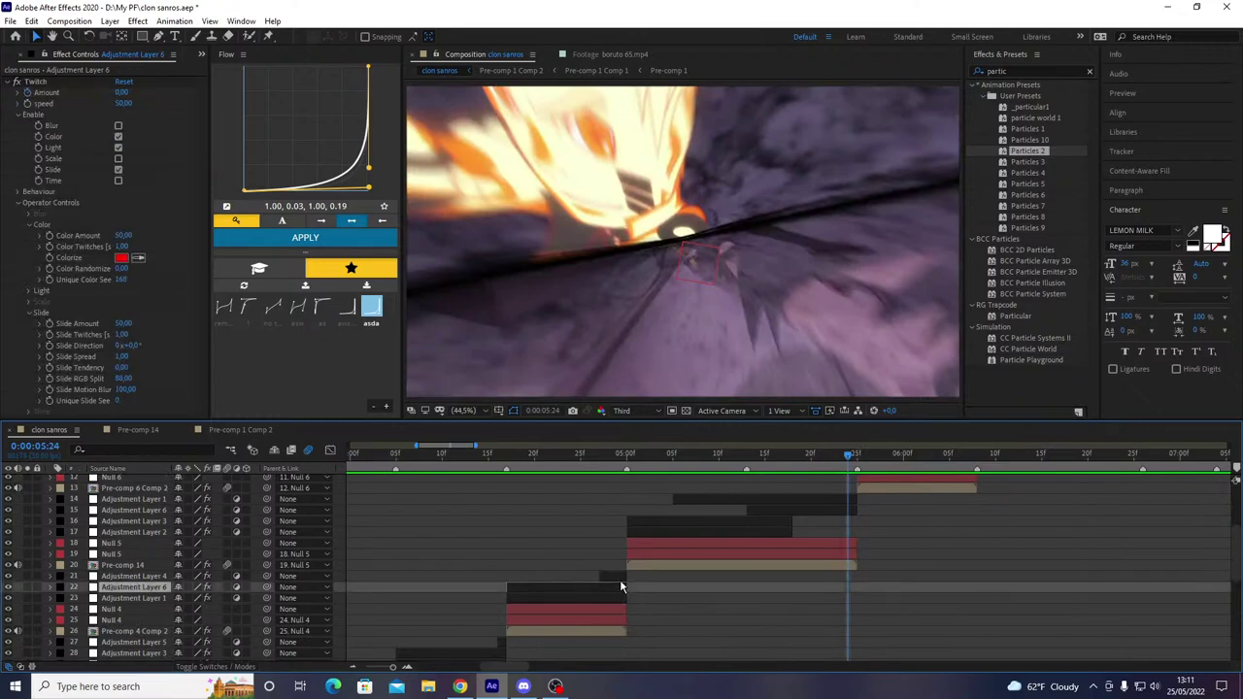
pyautogui.hotkey('ctrl', 'd')
pyautogui.press(']')
pyautogui.moveTo(97, 576); pyautogui.dragTo(153, 500)
# - Preview the added directional blur from 0:00:04:04 and set the current time to the marker at 0:00:05:25
pyautogui.click(824, 467)
pyautogui.moveTo(824, 467); pyautogui.dragTo(387, 477)
pyautogui.press('space')
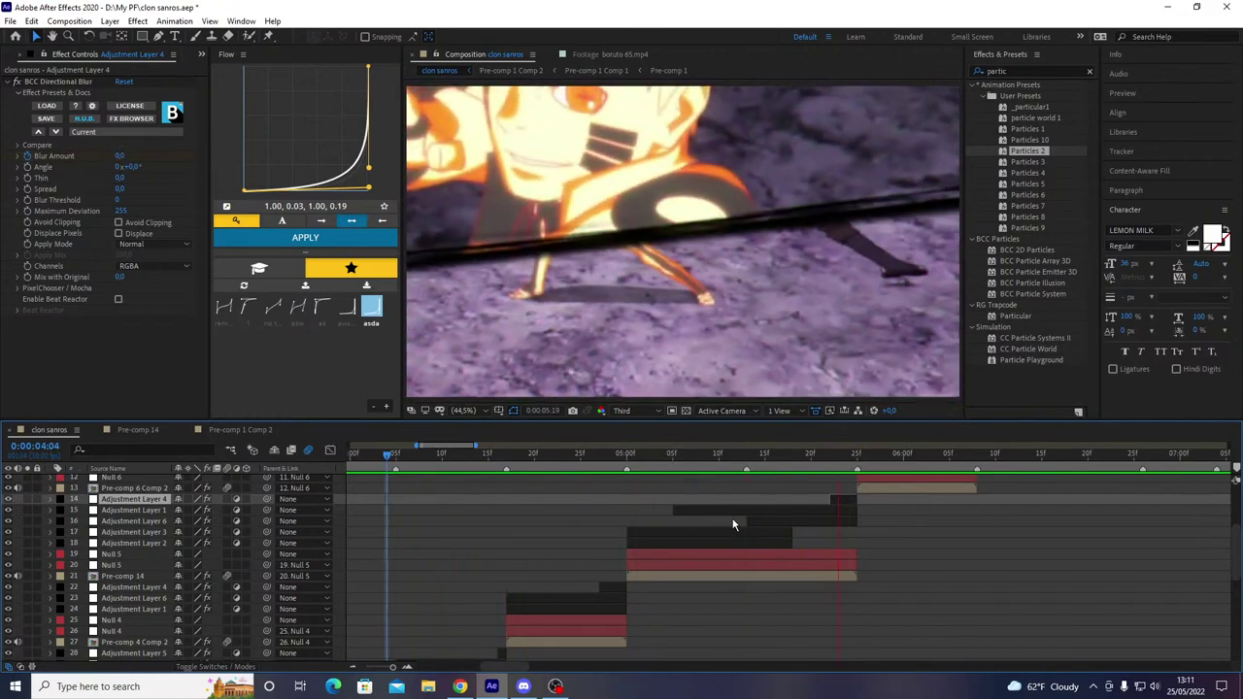
pyautogui.press('space')
pyautogui.scroll(1, 874, 517)
pyautogui.click(857, 472)
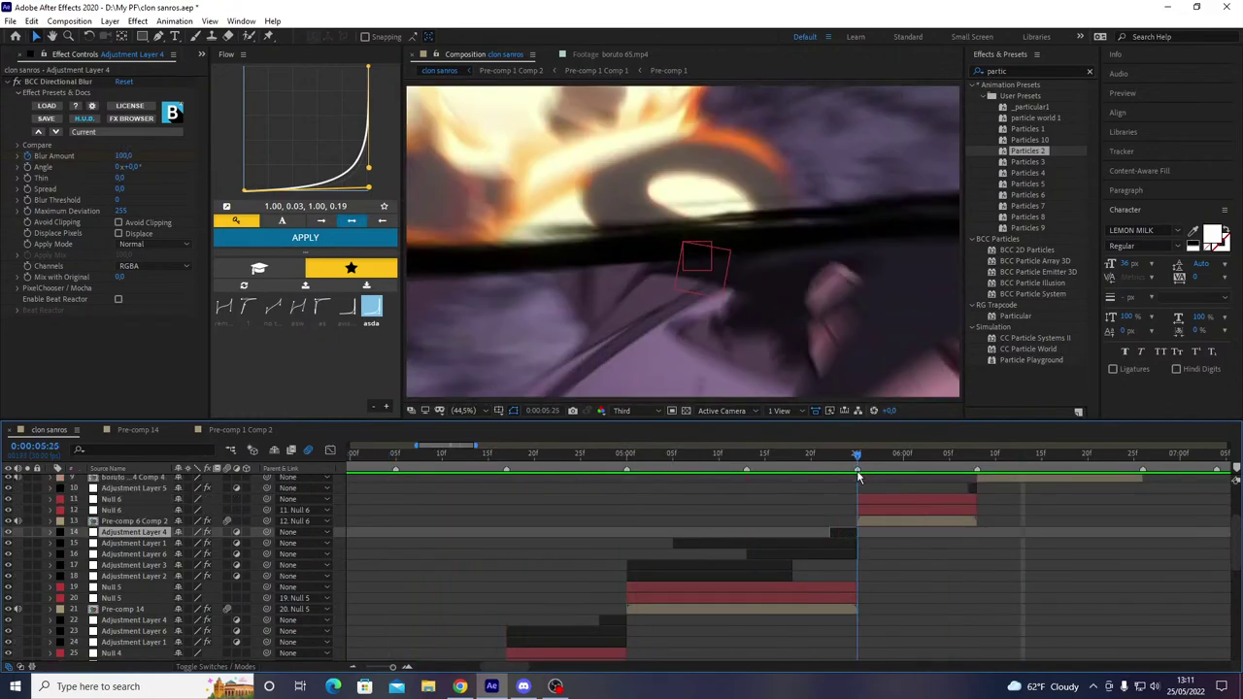
pyautogui.scroll(-3, 560, 573)
pyautogui.click(542, 600)
pyautogui.hotkey('ctrl', 'd')
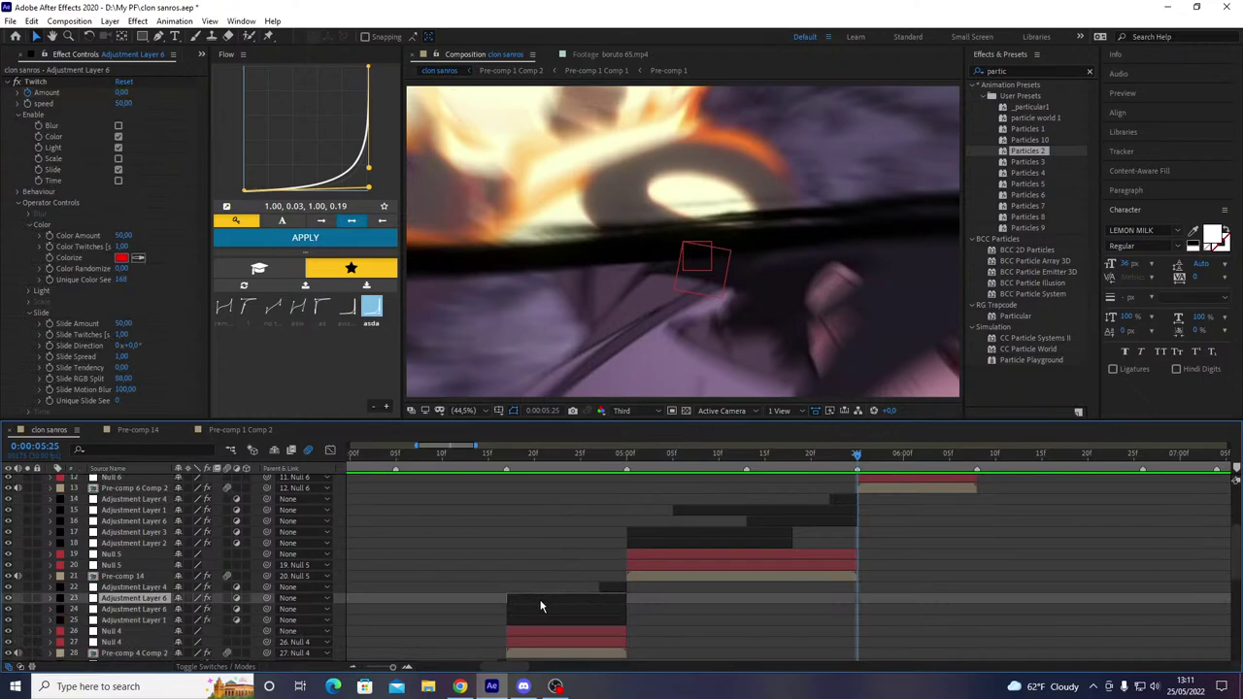
pyautogui.hotkey('ctrl', 'z')
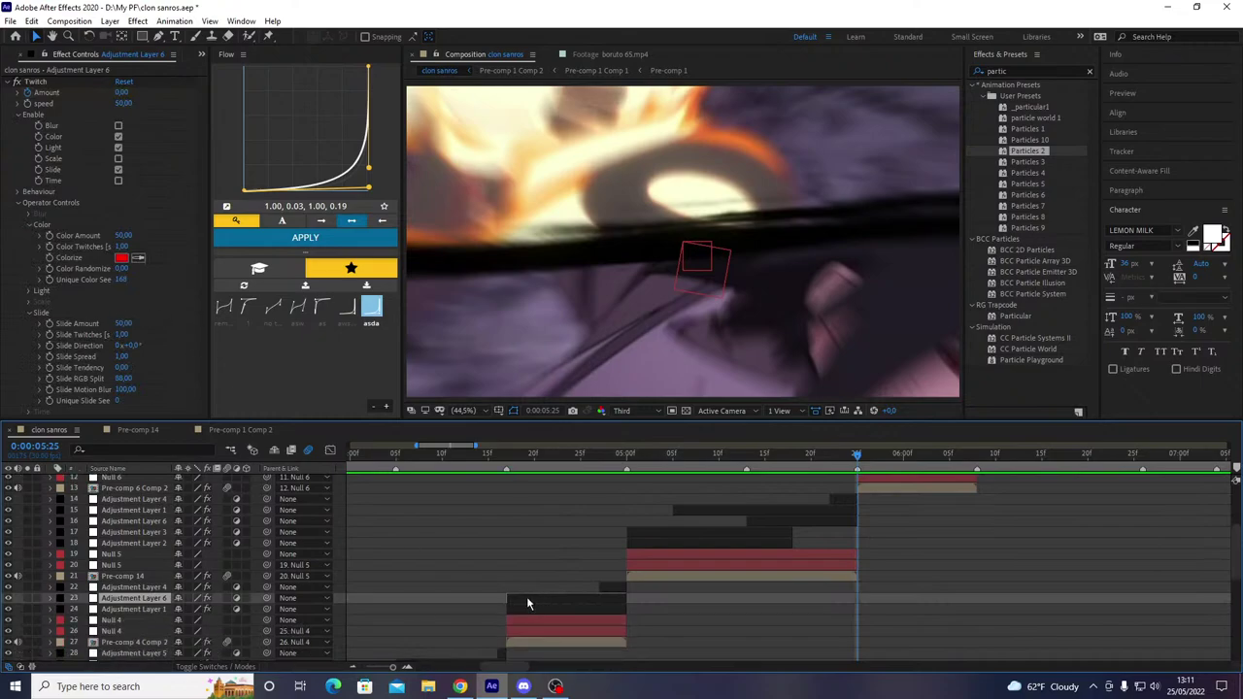
# - Duplicate Adjustment Layers 3 and 2 from above the Null 3 layers, start the copies at 0:00:05:25 above the Null 6 layers, and preview
pyautogui.scroll(-3, 486, 607)
pyautogui.click(417, 566)
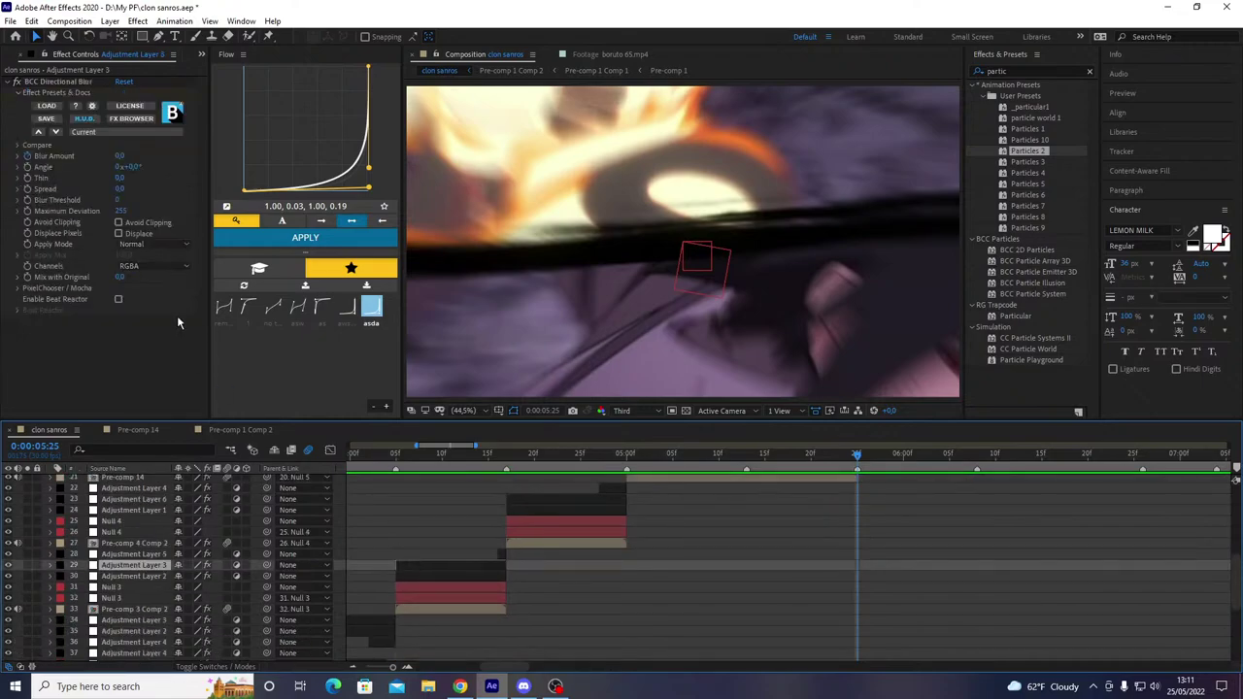
pyautogui.keyDown('ctrl'); pyautogui.click(464, 577); pyautogui.keyUp('ctrl')
pyautogui.hotkey('ctrl', 'd')
pyautogui.press('[')
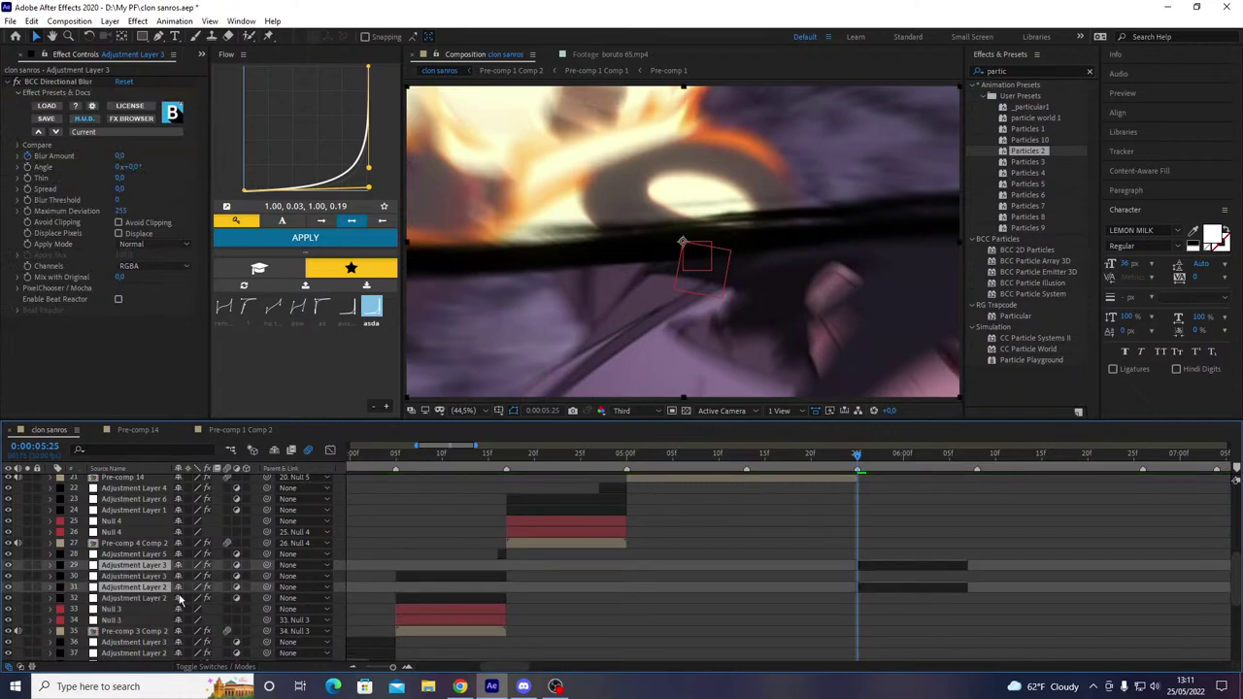
pyautogui.moveTo(117, 483); pyautogui.dragTo(123, 588)
pyautogui.moveTo(856, 454)
pyautogui.mouseDown()
pyautogui.moveTo(830, 456)
pyautogui.moveTo(977, 462)
pyautogui.moveTo(875, 462)
pyautogui.mouseUp()
pyautogui.press('space')
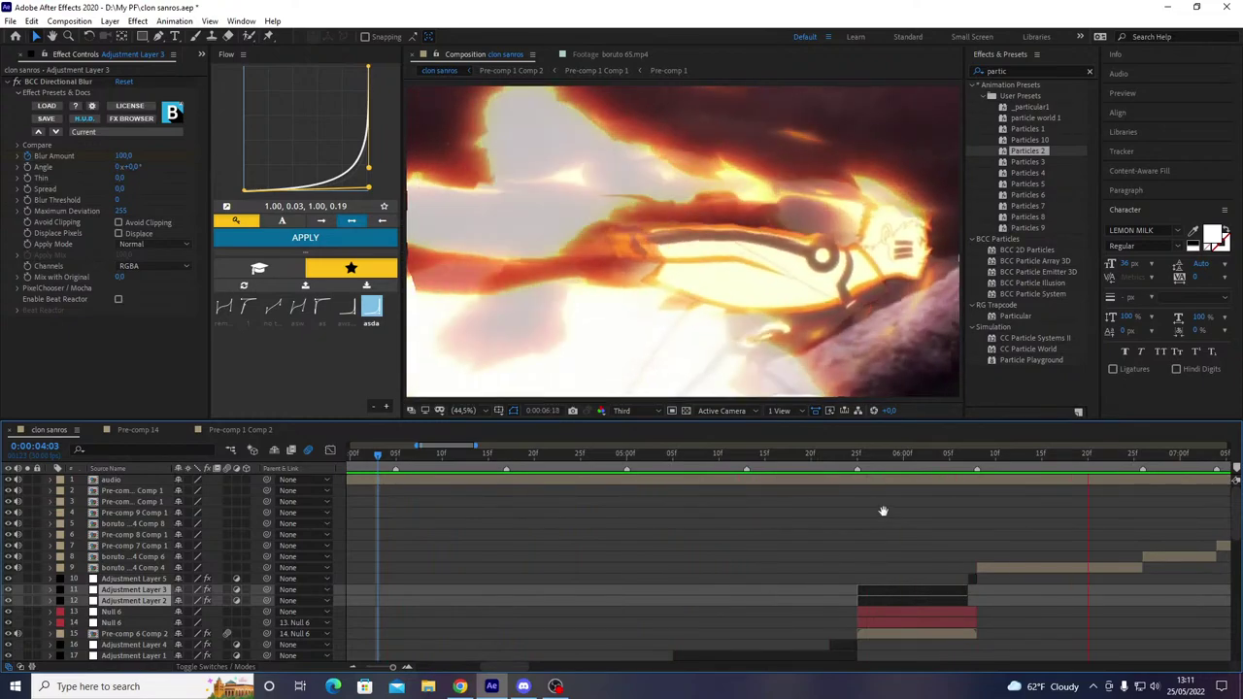
# - Set the Optics Compensation view center's horizontal value to 627 on the Adjustment Layer 5 copy at 0:00:06:07, preview it and save
pyautogui.moveTo(820, 457); pyautogui.dragTo(964, 570)
pyautogui.click(965, 578)
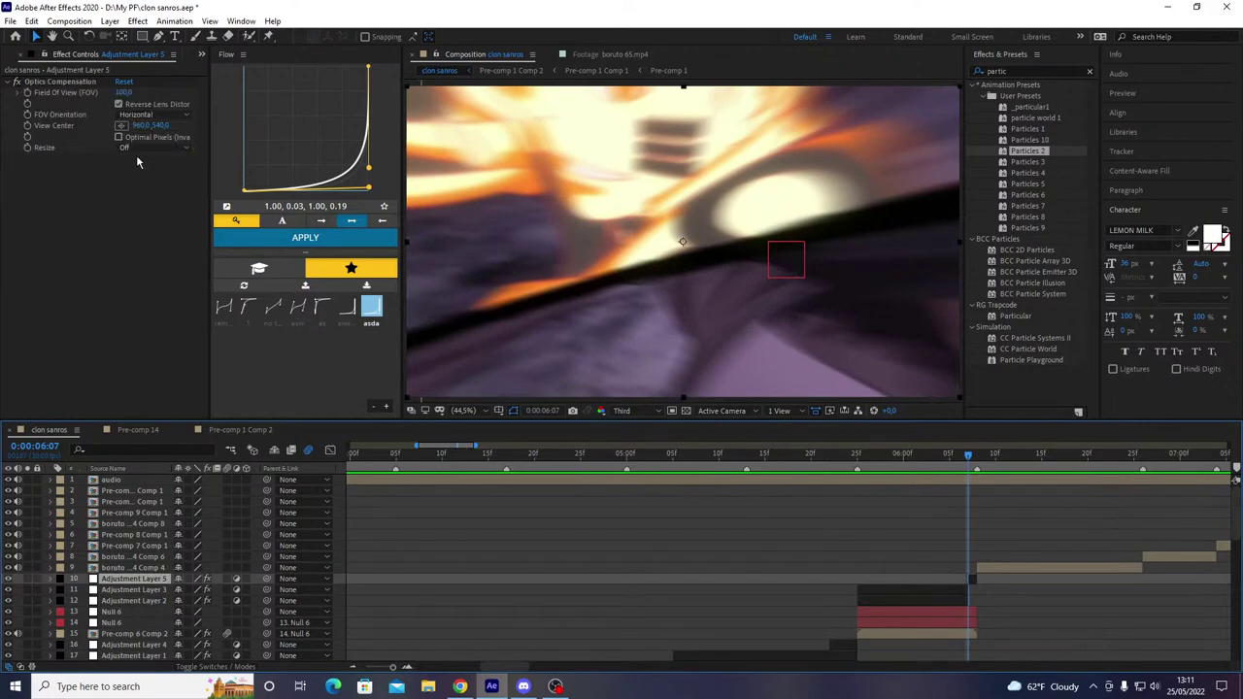
pyautogui.moveTo(142, 126); pyautogui.dragTo(2, 198)
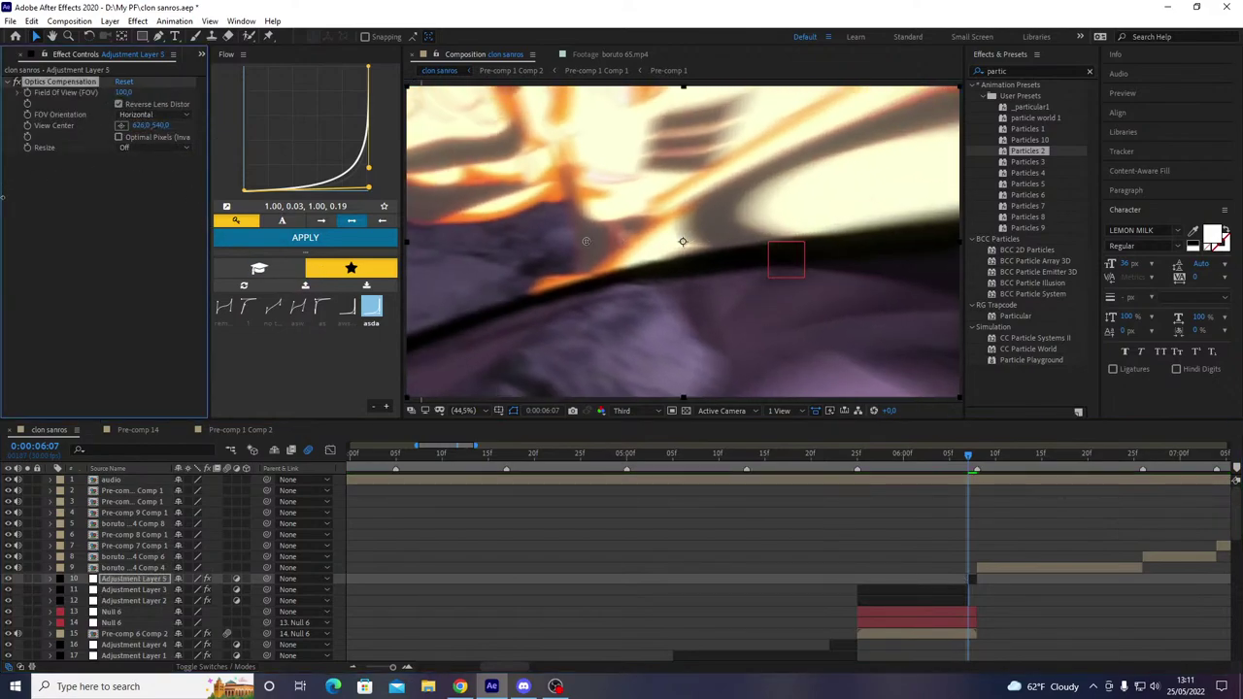
pyautogui.press('space')
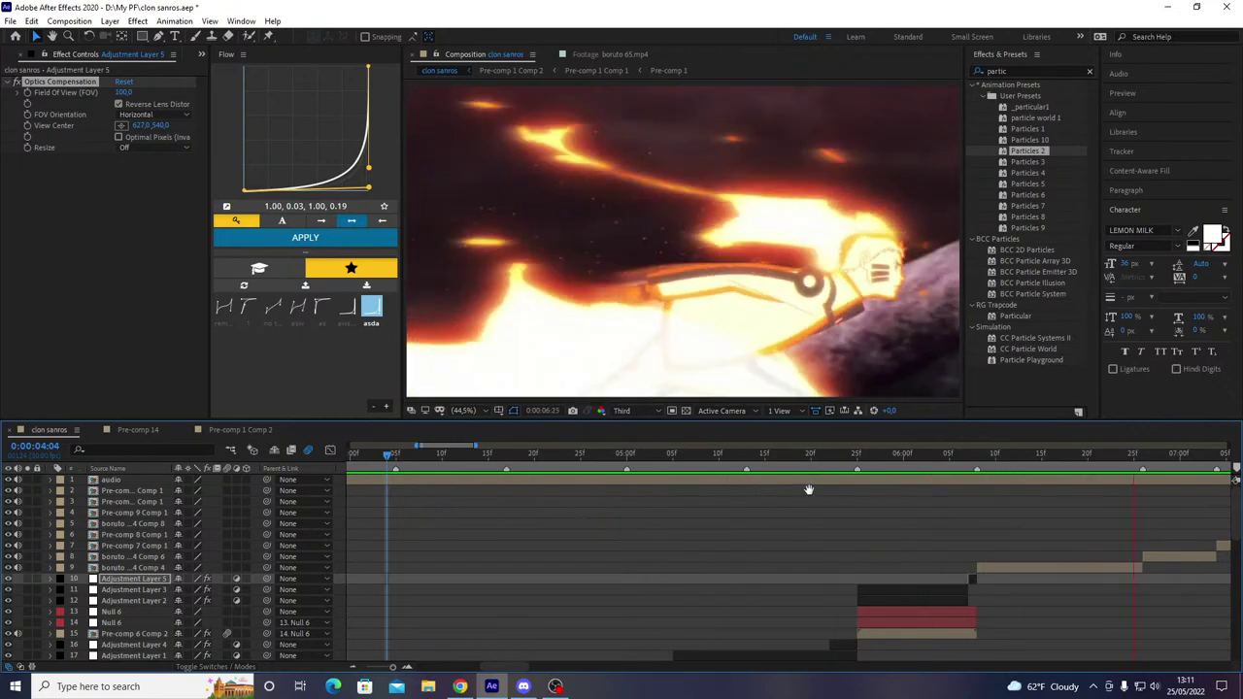
pyautogui.press('space')
pyautogui.hotkey('ctrl', 's')
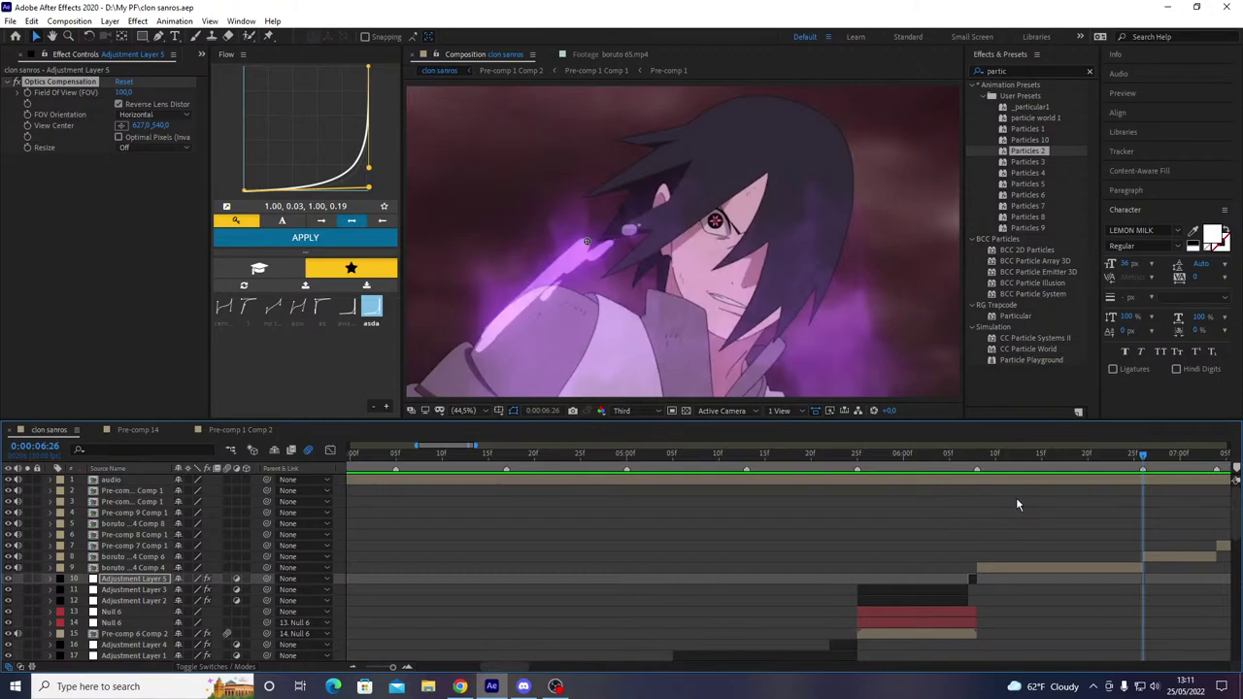
# - Preview the edit from 0:00:02:26 to review the finished clips
pyautogui.press('space')
pyautogui.press('-')
pyautogui.press('-')
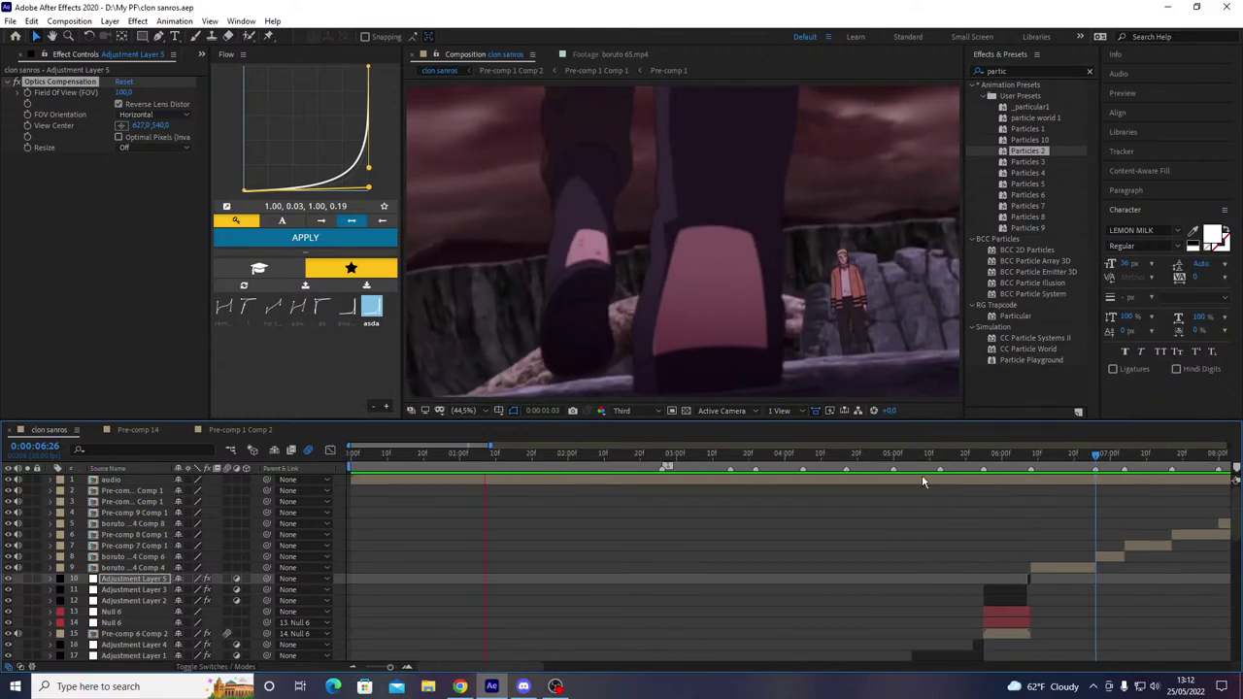
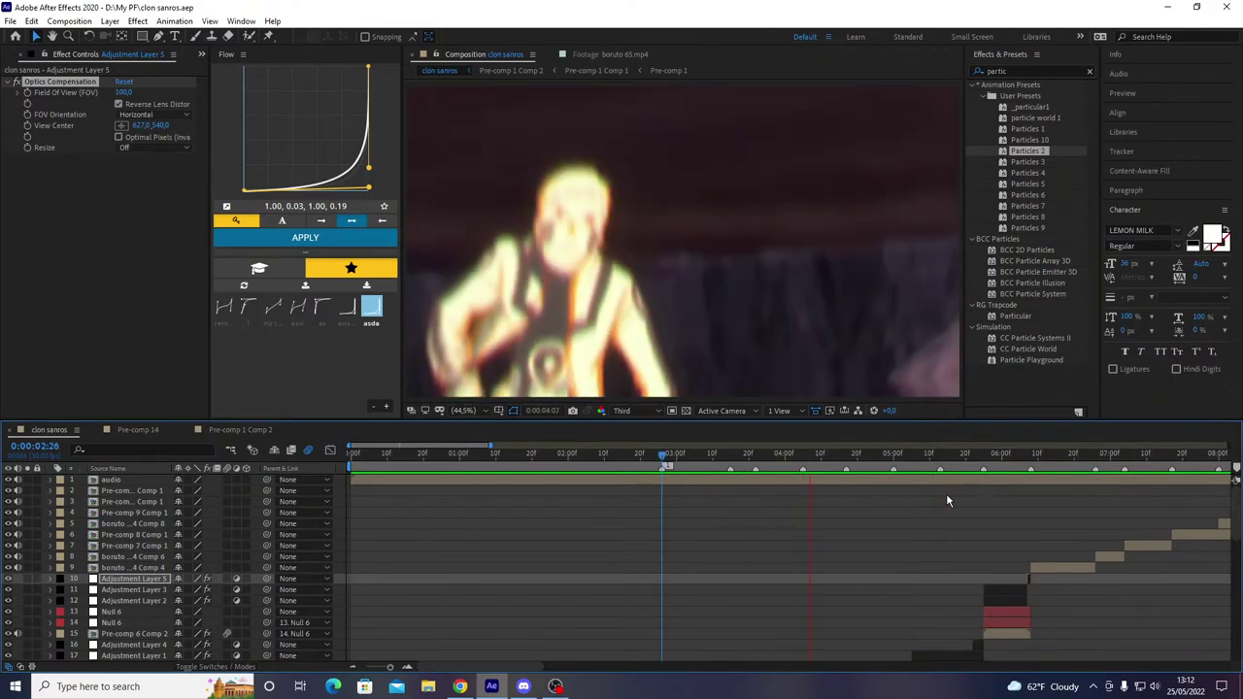
pyautogui.press('space')
# - Ease the middle Null 2's scale and rotation keyframes with the "1" preset in Flow
pyautogui.scroll(-3, 855, 483)
pyautogui.press('-')
pyautogui.press('=')
pyautogui.press('=')
pyautogui.scroll(-5, 734, 487)
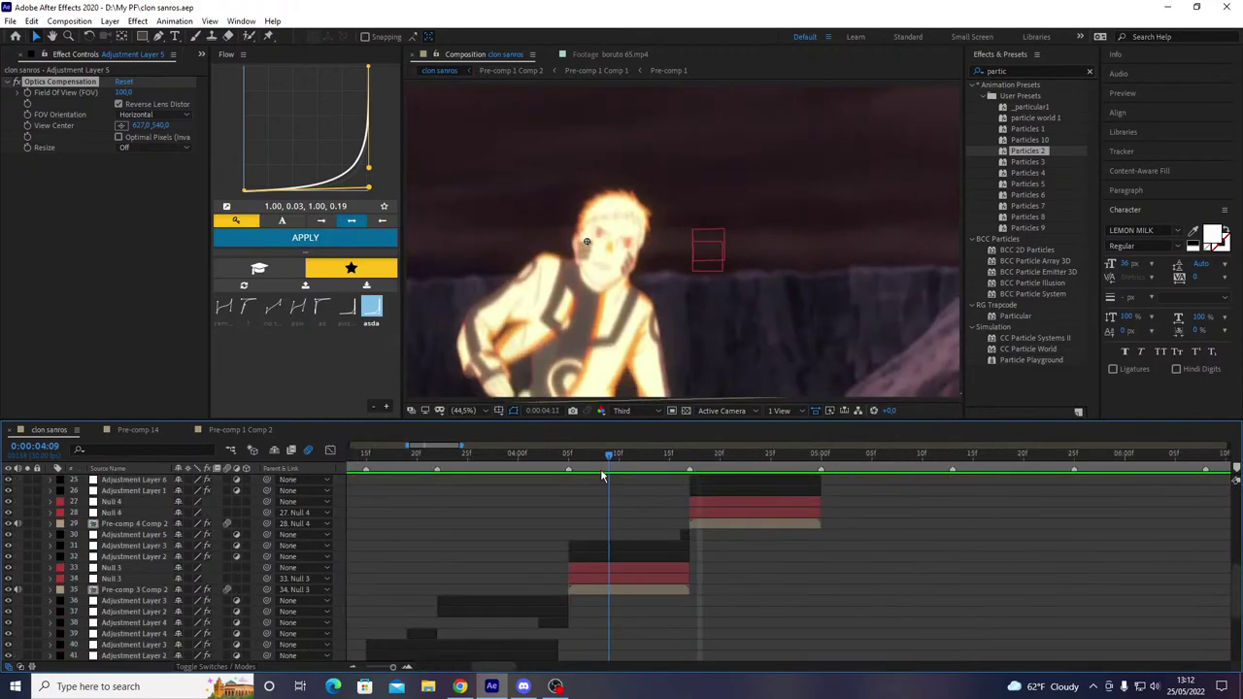
pyautogui.moveTo(455, 506); pyautogui.dragTo(500, 497)
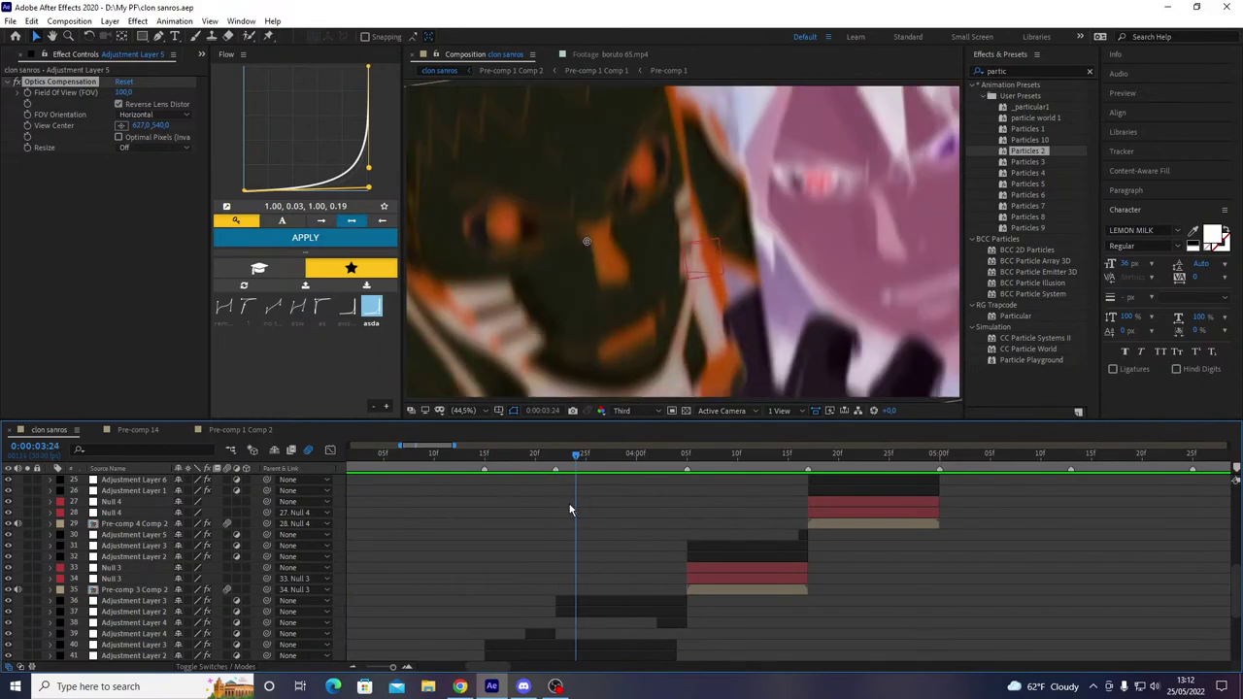
pyautogui.scroll(-4, 559, 517)
pyautogui.click(567, 560)
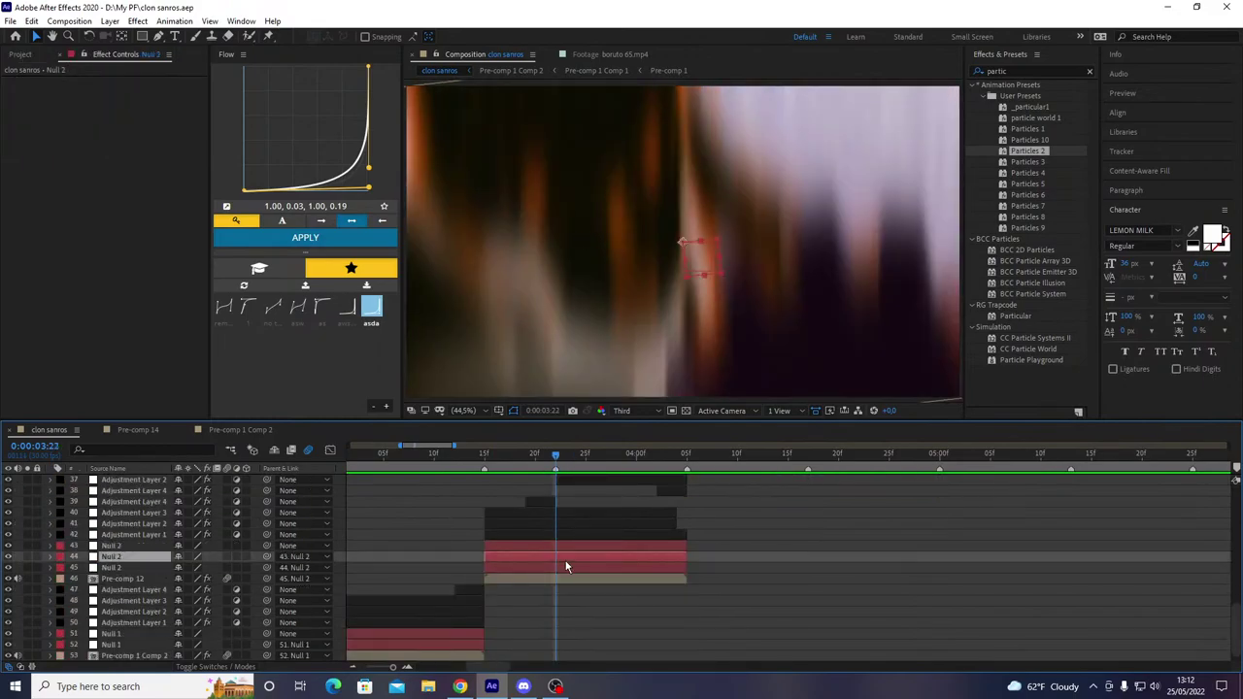
pyautogui.press('u')
pyautogui.moveTo(703, 562); pyautogui.dragTo(532, 586)
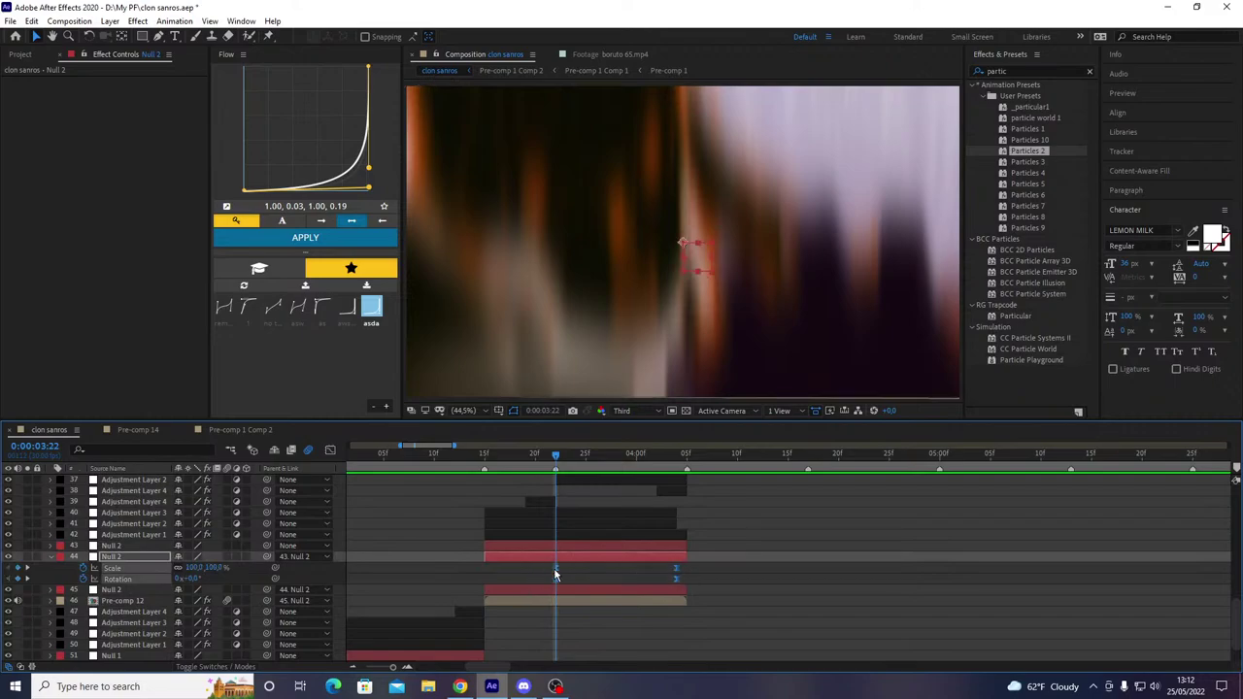
pyautogui.moveTo(538, 473); pyautogui.dragTo(552, 498)
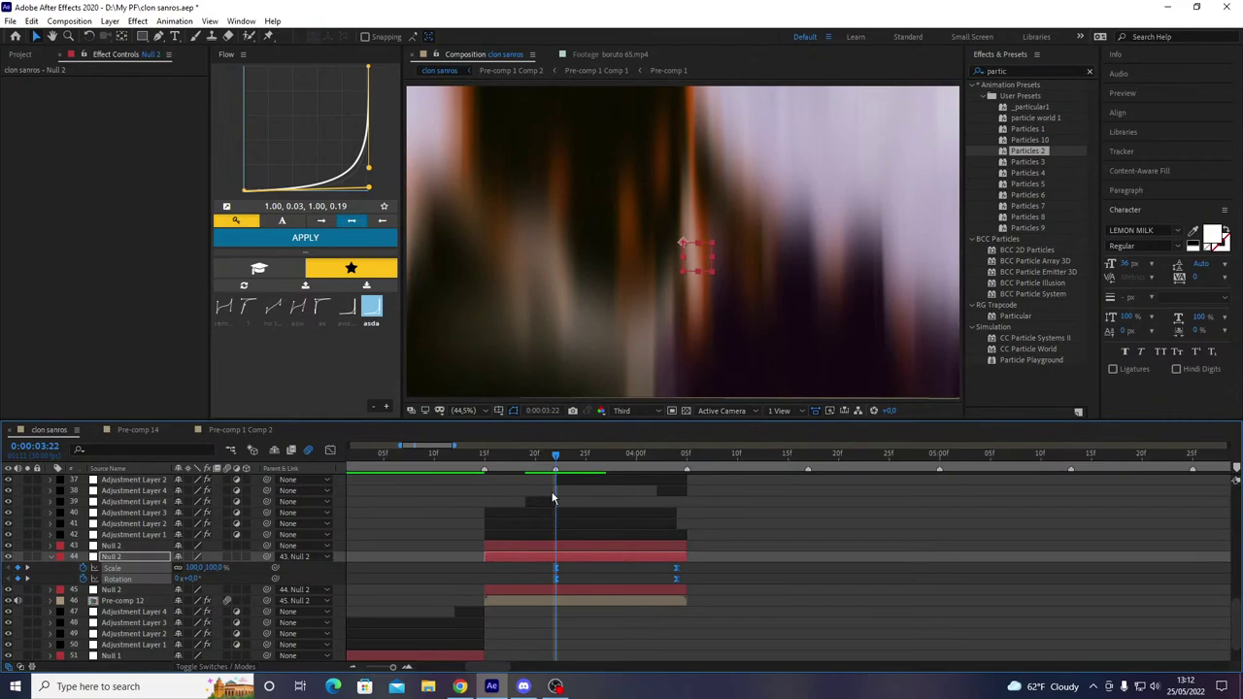
pyautogui.click(247, 327)
# - Preview the middle Null 2's new easing from 0:00:02:25, collapse its keyframes and save the project
pyautogui.press('space')
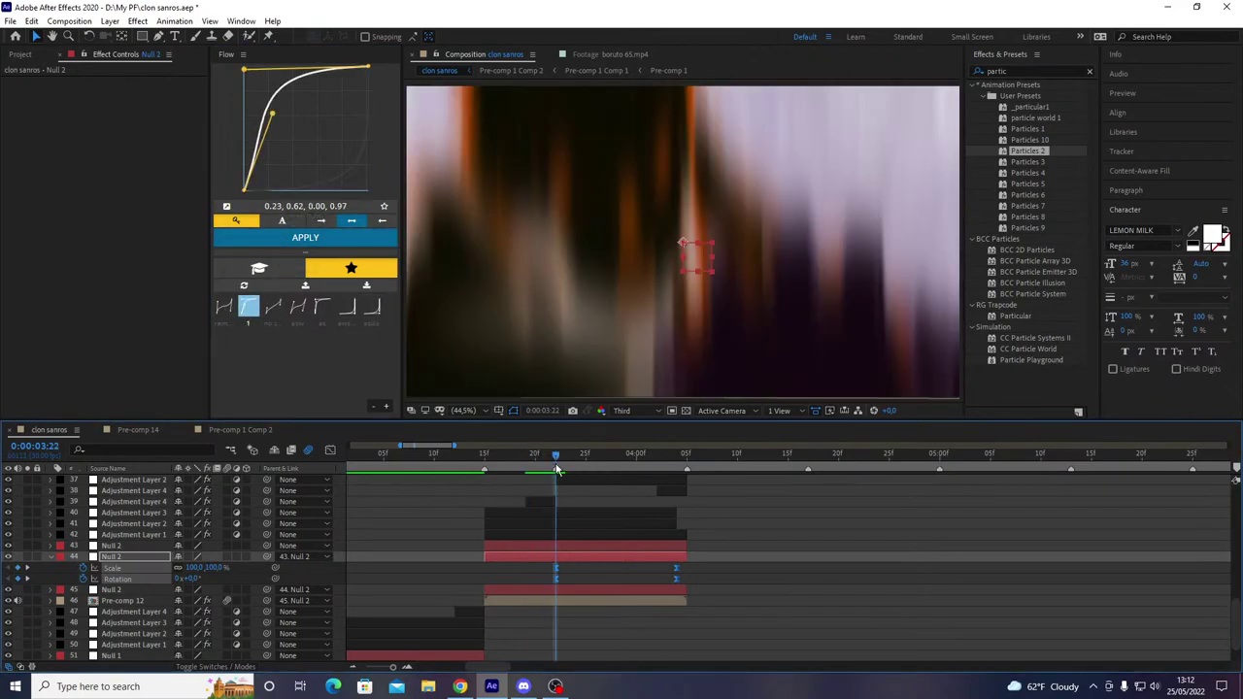
pyautogui.moveTo(479, 511); pyautogui.dragTo(330, 511)
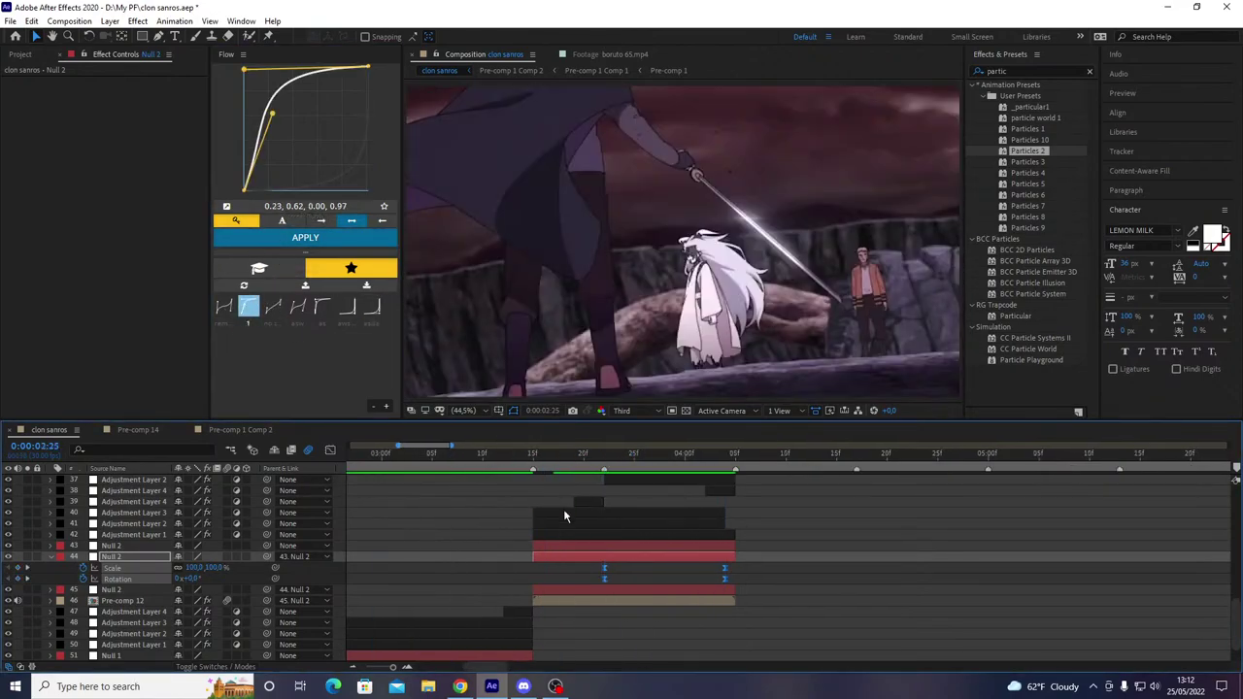
pyautogui.press('space')
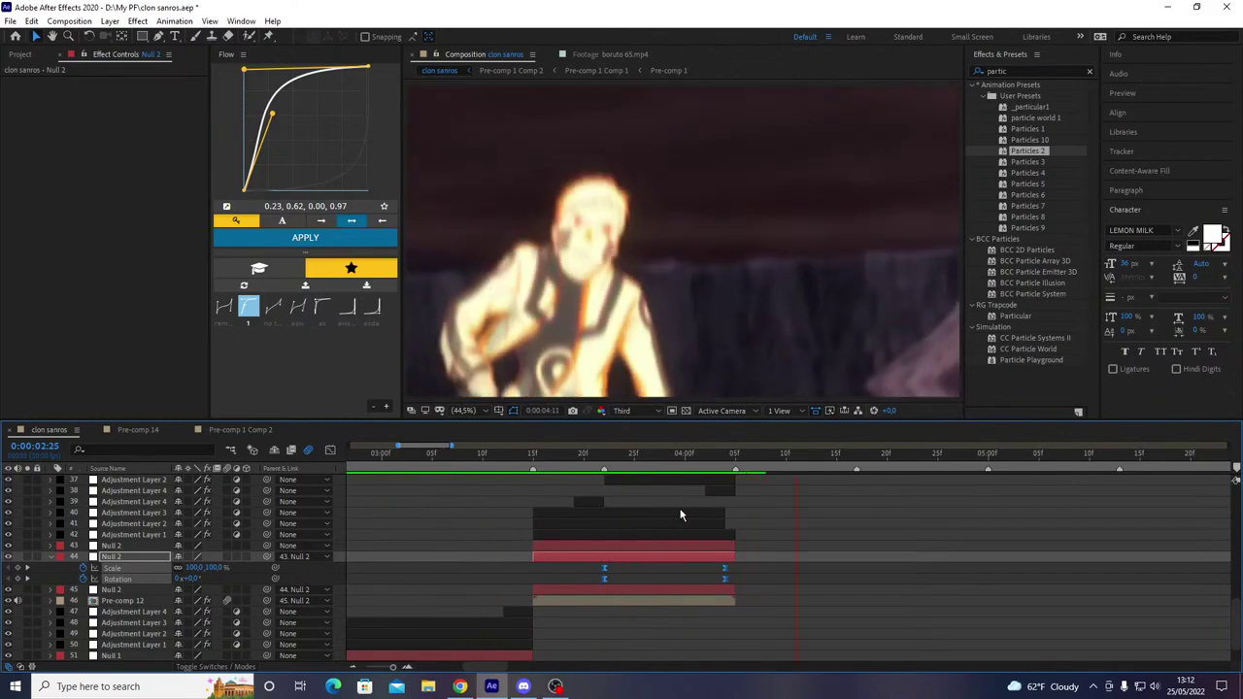
pyautogui.press('u')
pyautogui.hotkey('ctrl', 's')
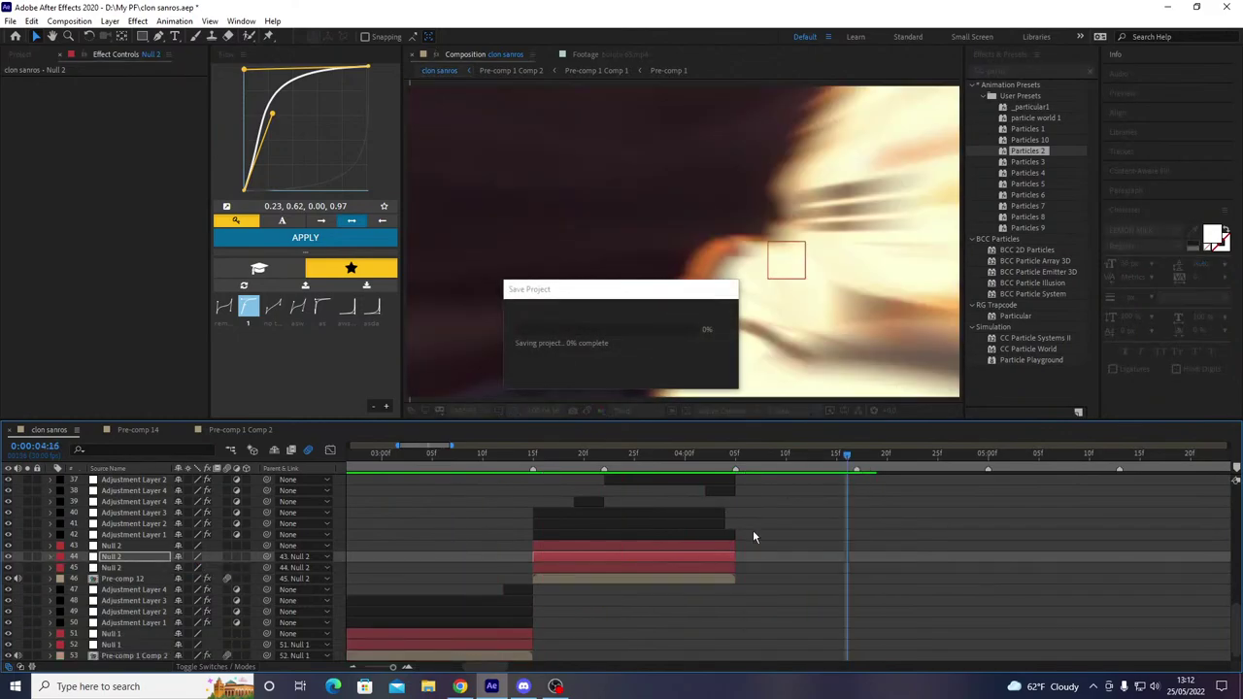
# - Preview the edit again from 0:00:04:16 and from 0:00:05:16
pyautogui.scroll(-4, 752, 536)
pyautogui.press('space')
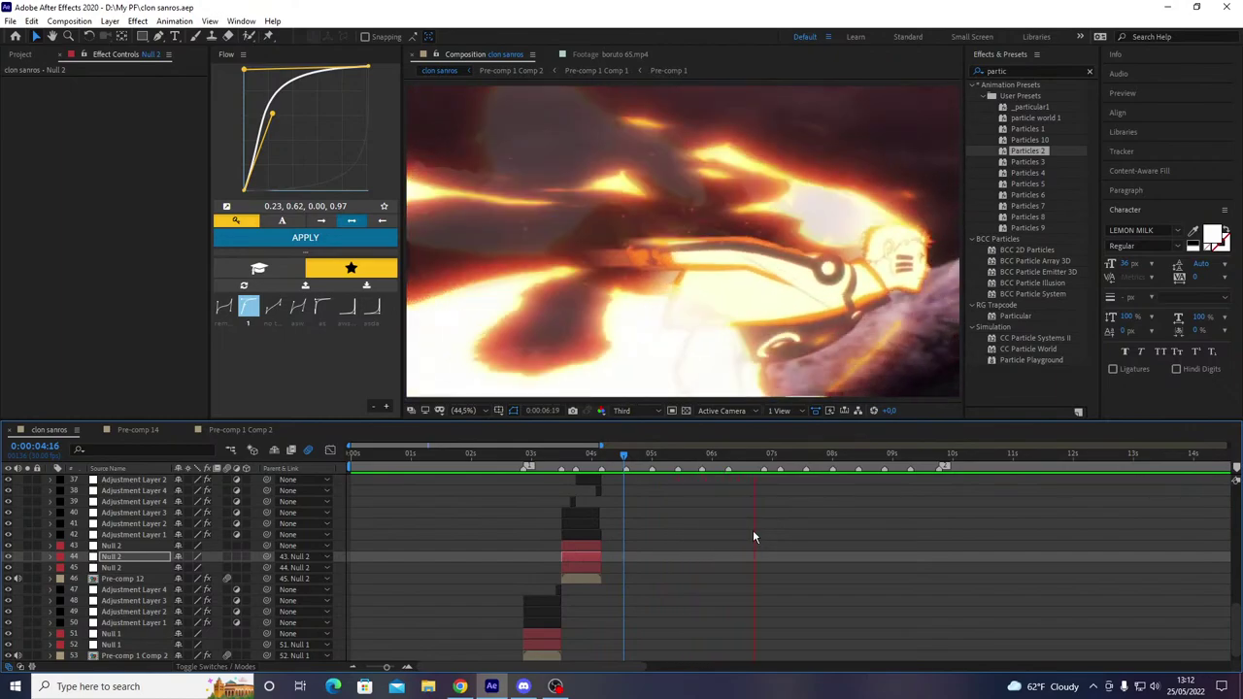
pyautogui.press('space')
pyautogui.press('=')
pyautogui.scroll(11, 794, 548)
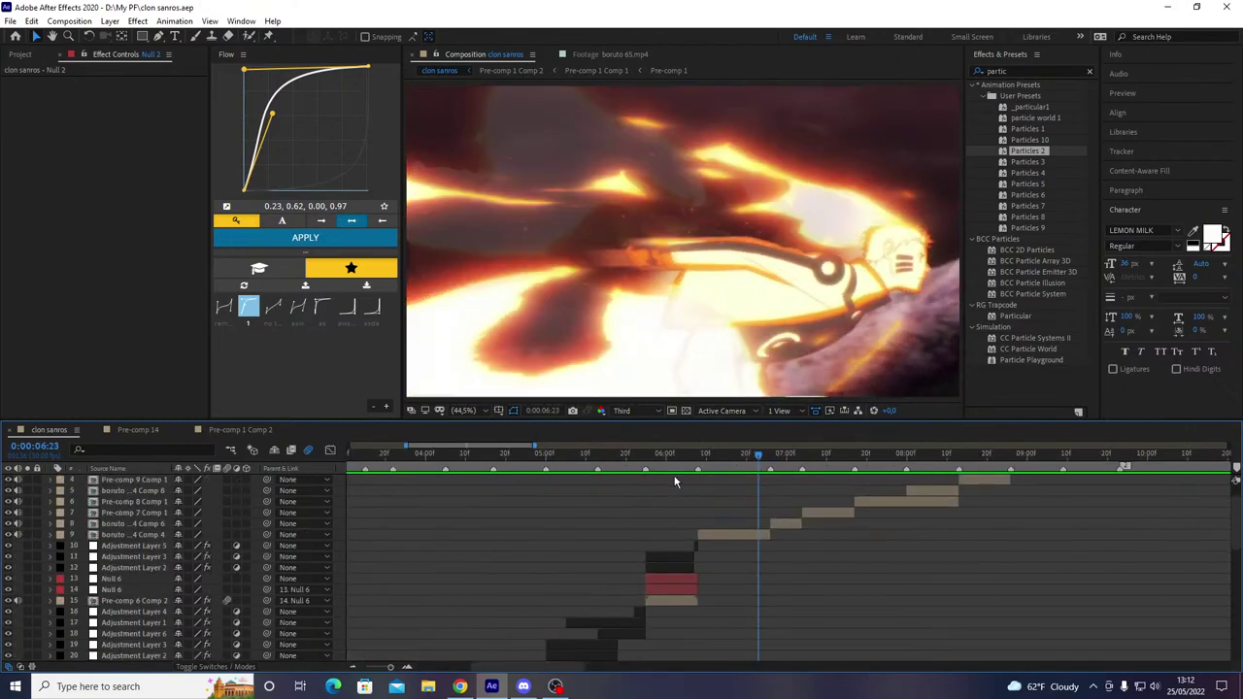
pyautogui.press('space')
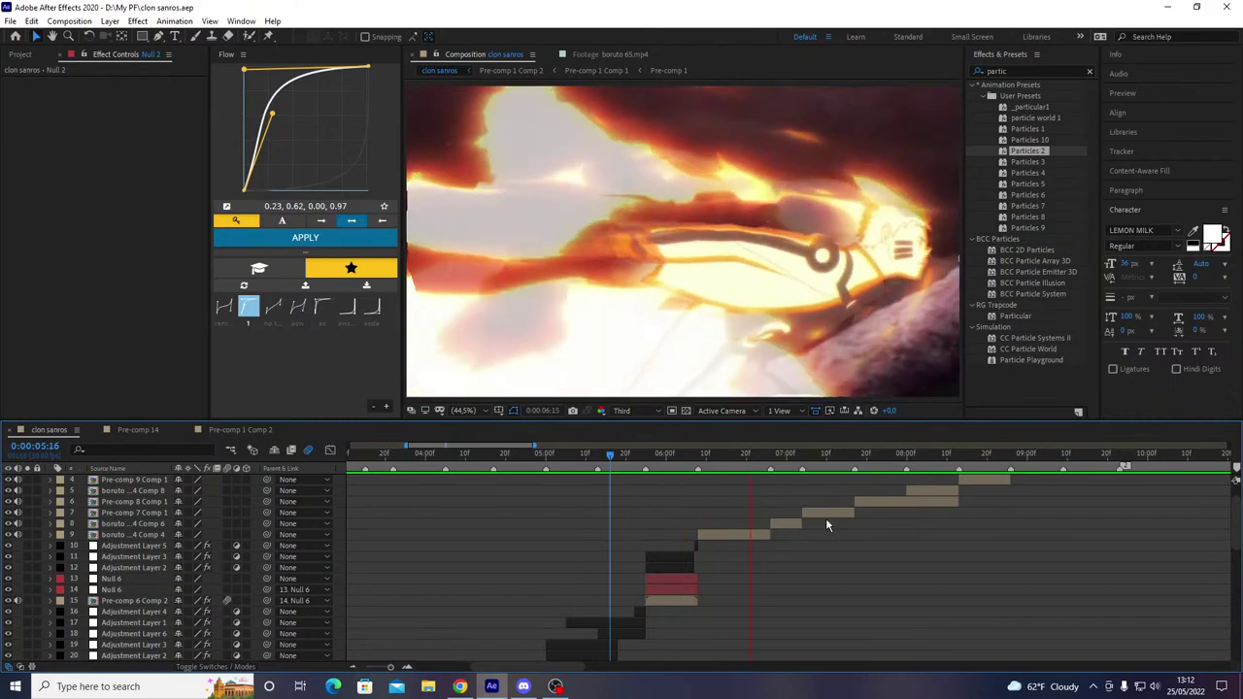
# - Set the scale of the clip boruto 65.mp4 Comp 4, starting at 0:00:06:08, to 102%
pyautogui.click(699, 458)
pyautogui.click(714, 534)
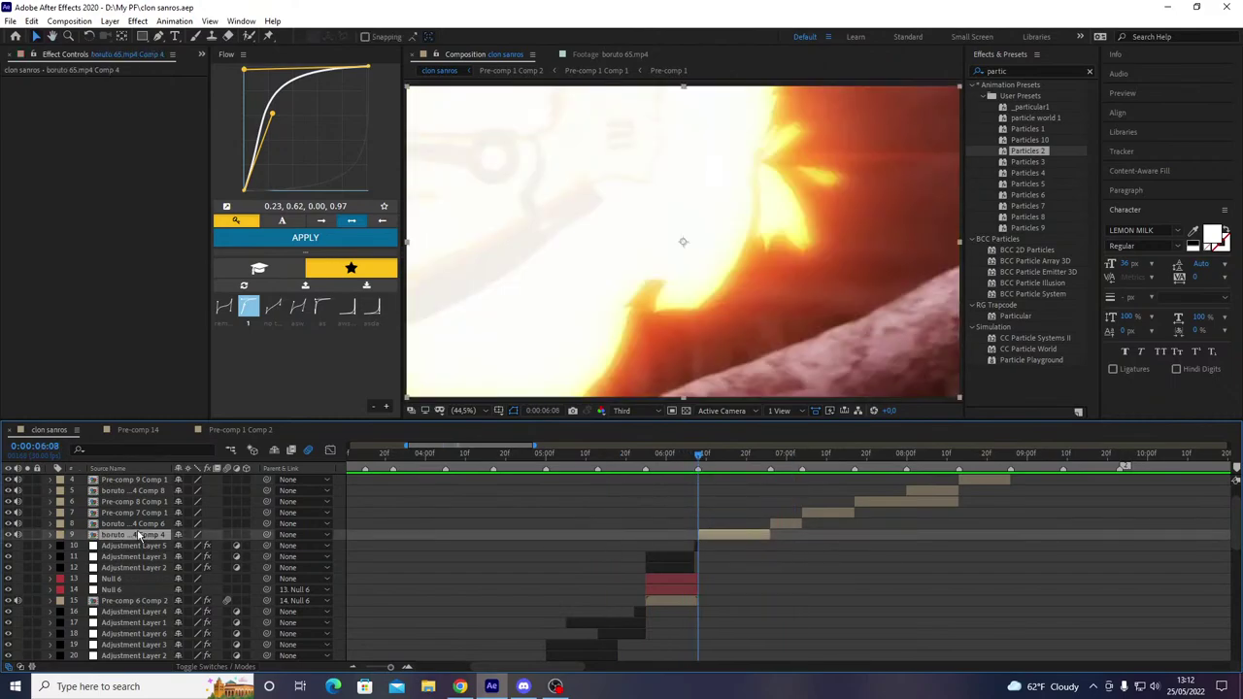
pyautogui.press('s')
pyautogui.click(215, 548)
pyautogui.write('101')
pyautogui.press('Return')
# - Pre-compose the scaled clip, paste the Motion Tile effect onto it and save the project
pyautogui.hotkey('ctrl', 'shift', 'c')
pyautogui.press('Return')
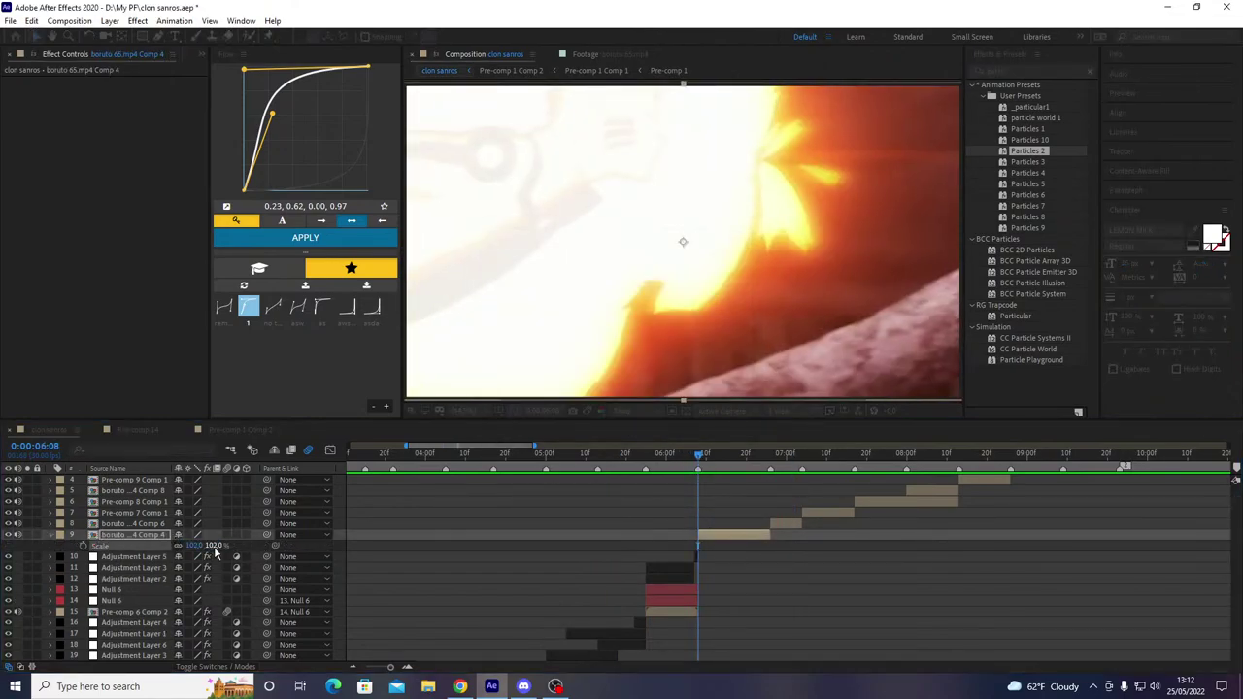
pyautogui.hotkey('ctrl', 'v')
pyautogui.hotkey('ctrl', 's')
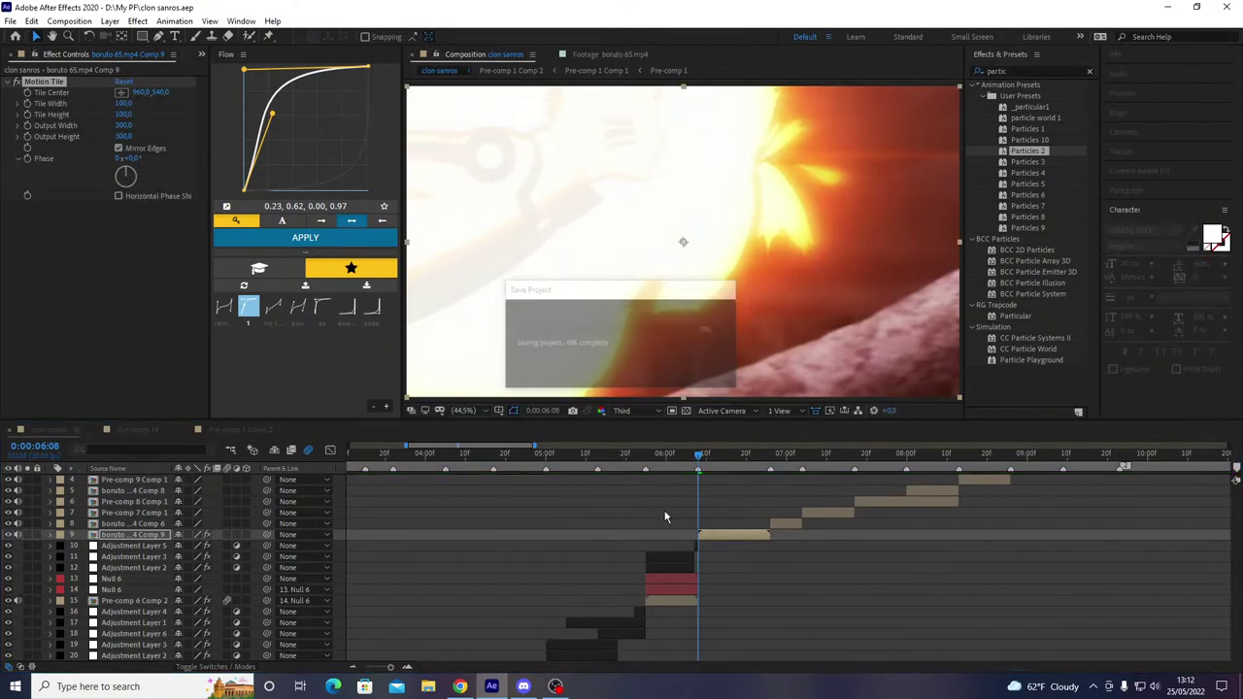
# - Add a null object at 0:00:06:08, trim it to end with the boruto 65.mp4 Comp 9 clip, and duplicate it
pyautogui.hotkey('ctrl', 'alt', 'shift', 'y')
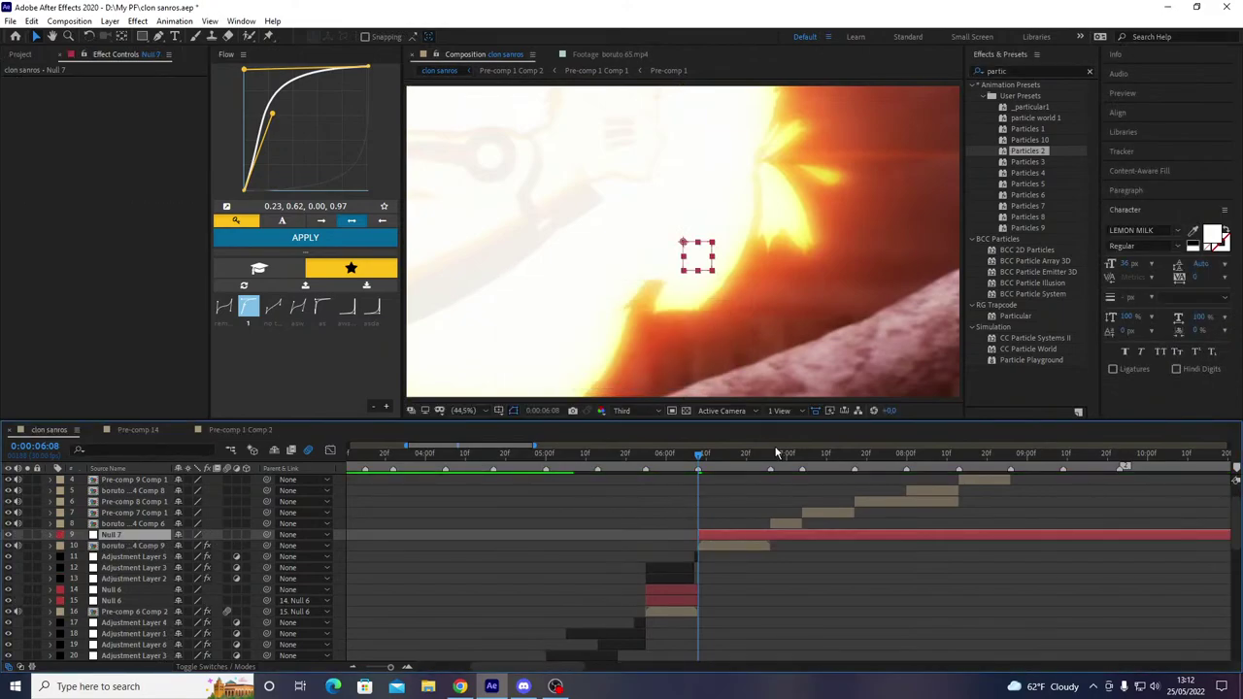
pyautogui.click(766, 463)
pyautogui.hotkey('alt', ']')
pyautogui.hotkey('ctrl', 'd')
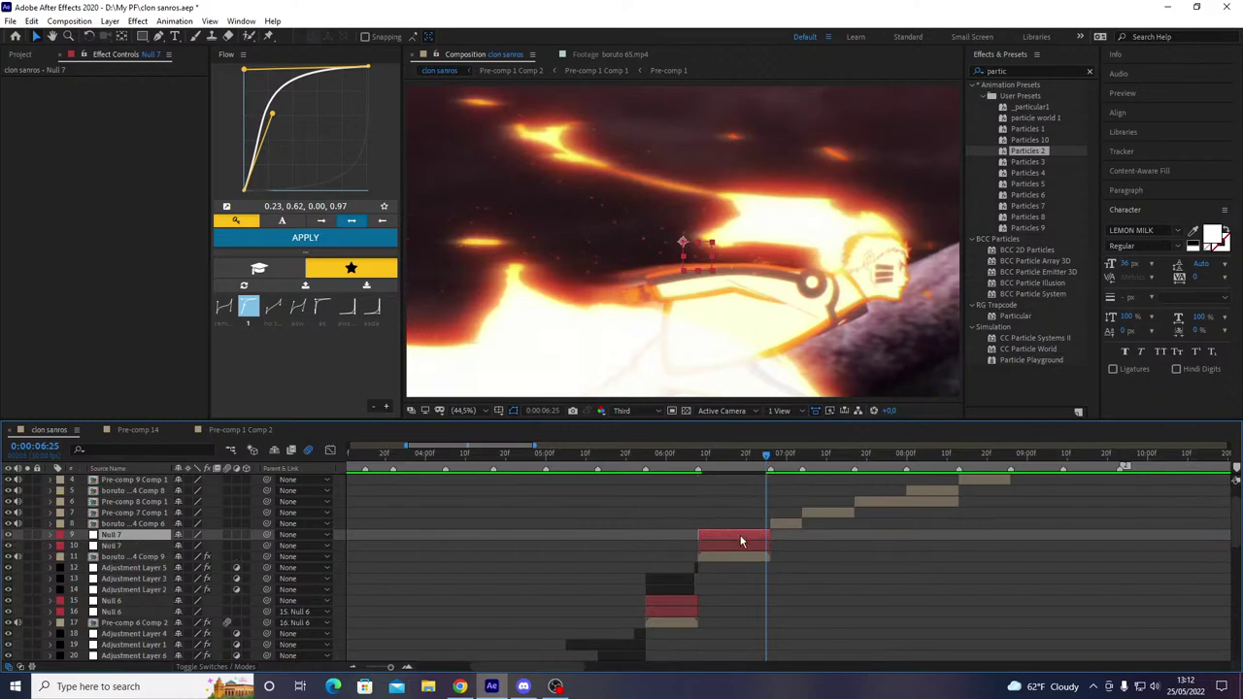
# - Parent the clip to the lower Null 7 and that null to the upper Null 7, and save the project
pyautogui.click(738, 556)
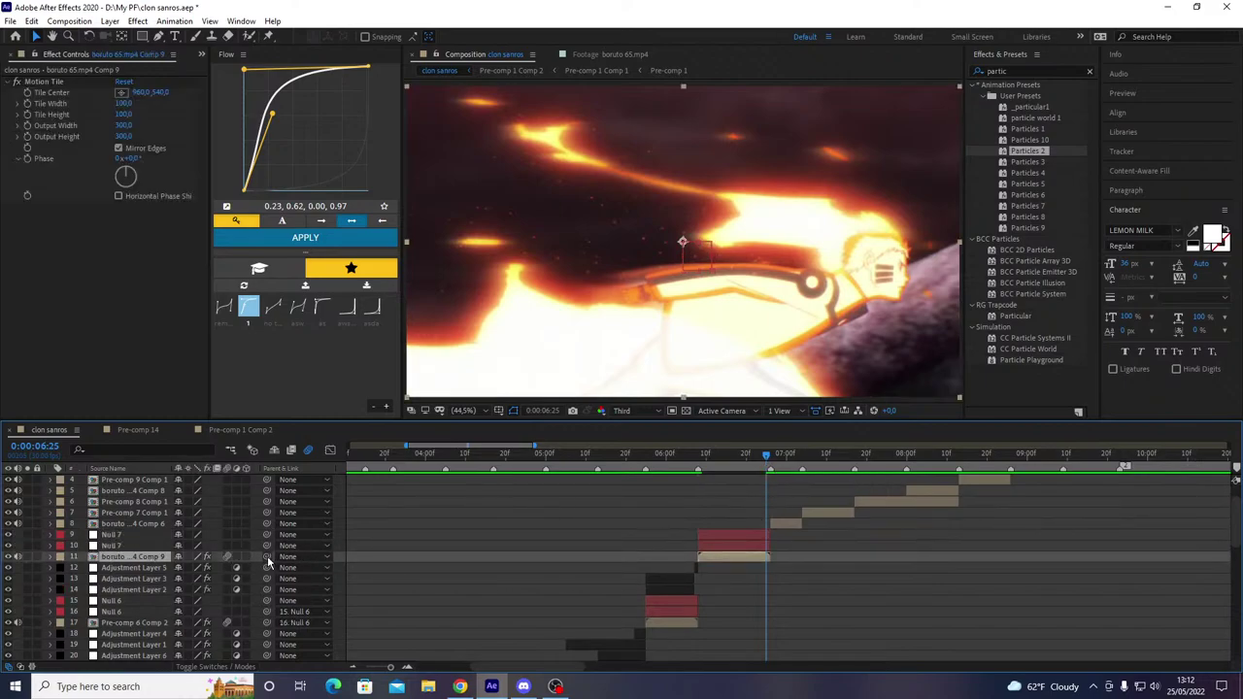
pyautogui.moveTo(257, 554); pyautogui.dragTo(273, 549)
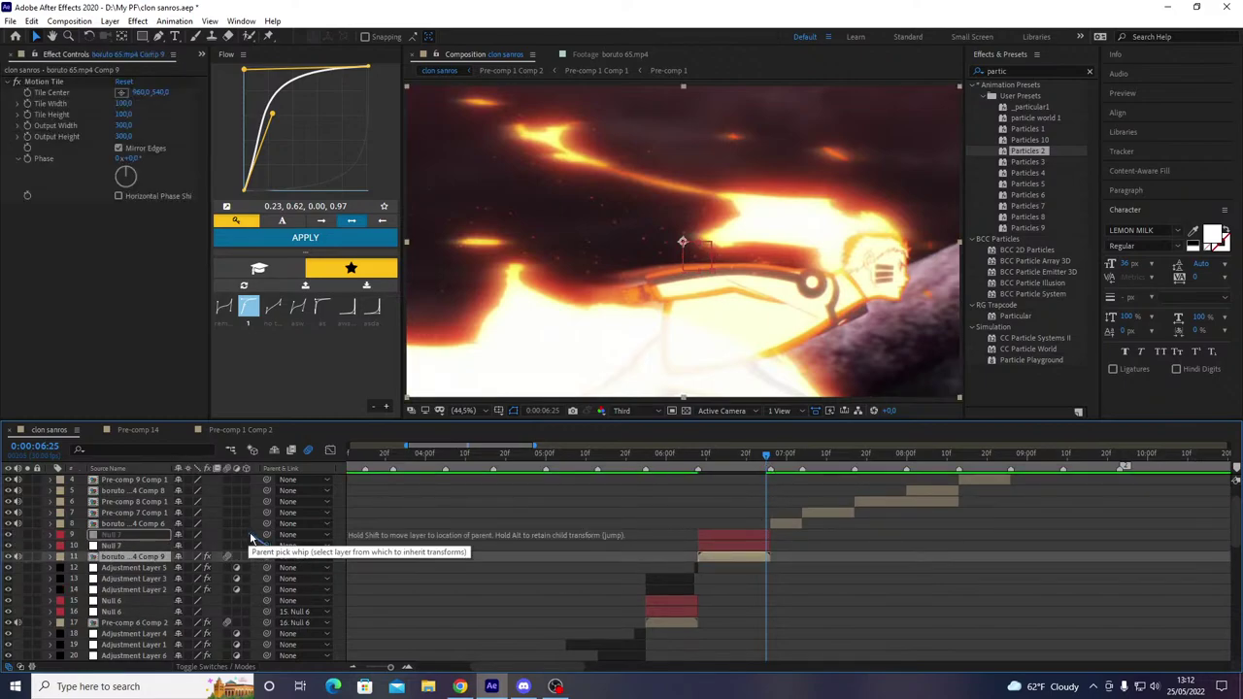
pyautogui.hotkey('ctrl', 's')
# - Preview the edit from 0:00:03:13 and from 0:00:02:26
pyautogui.moveTo(683, 469); pyautogui.dragTo(356, 474)
pyautogui.press('space')
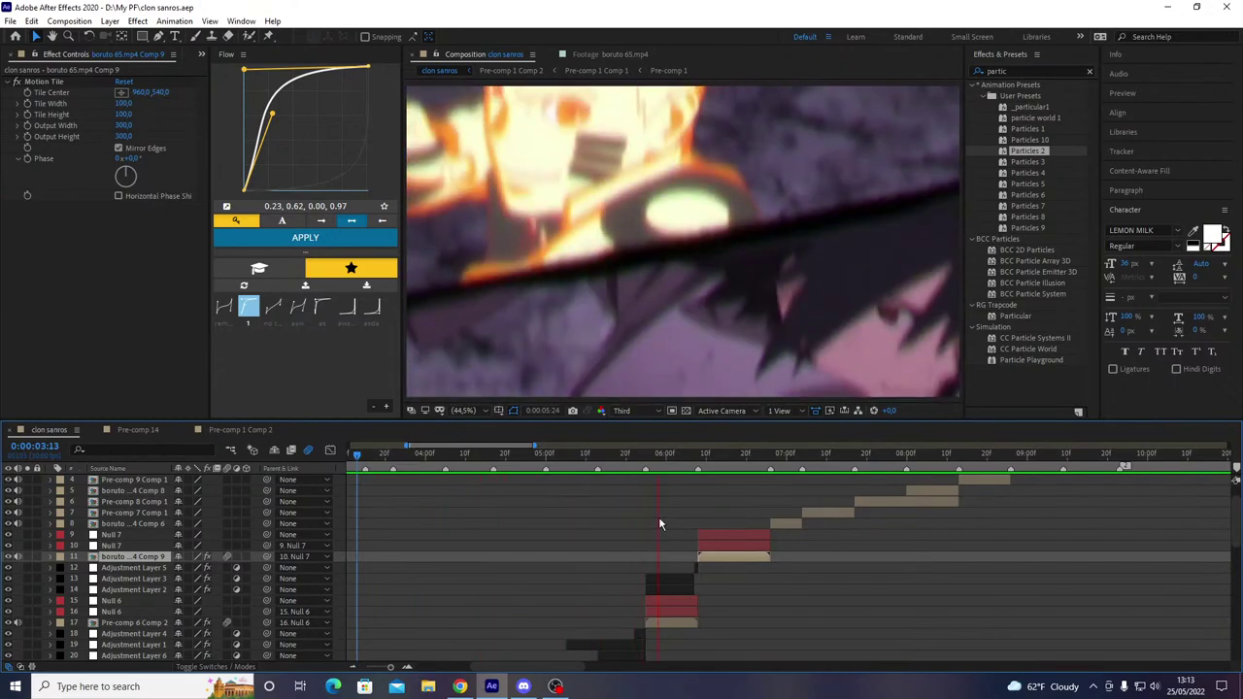
pyautogui.press('space')
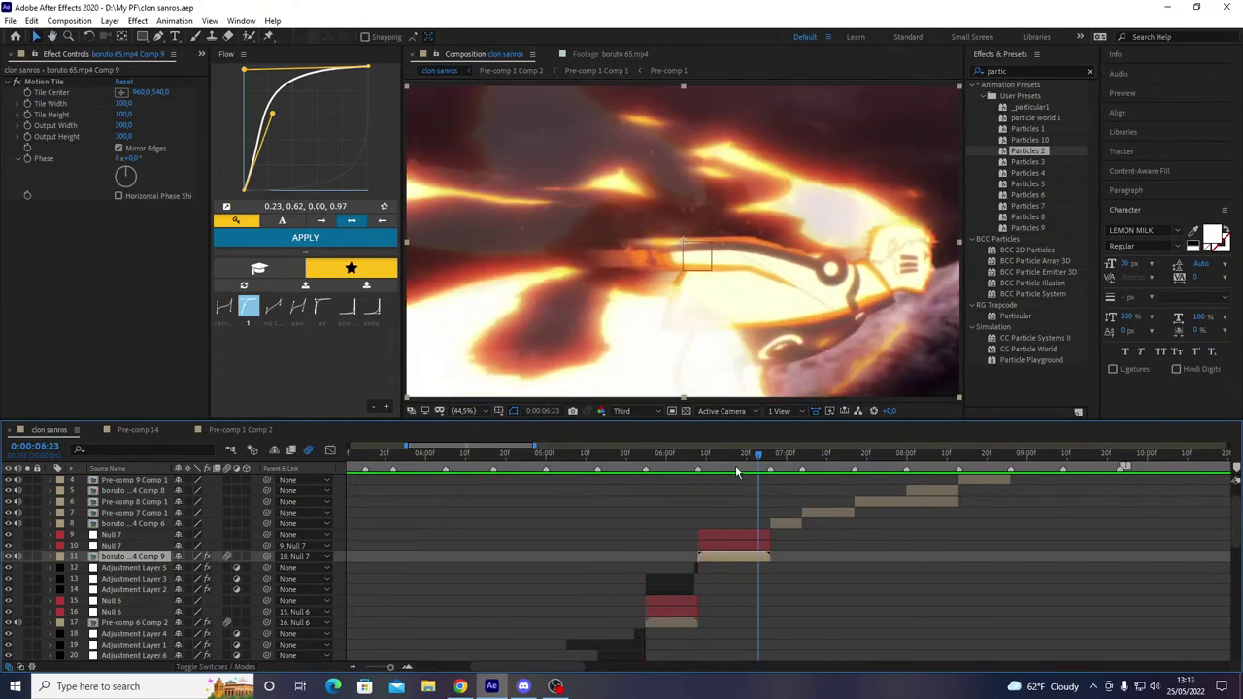
pyautogui.press('space')
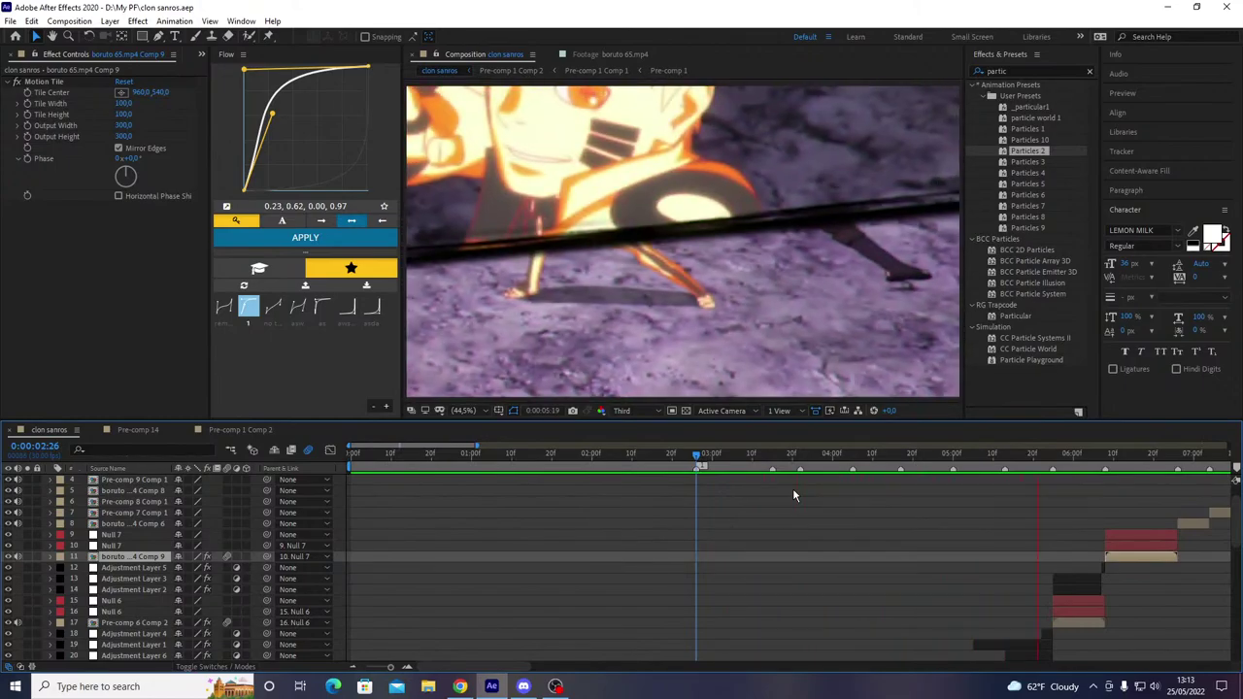
pyautogui.press('space')
# - Keyframe the lower Null 7's position and scale at 0:00:06:25, with the scale set to 130%
pyautogui.moveTo(1056, 472); pyautogui.dragTo(670, 512)
pyautogui.click(686, 546)
pyautogui.press('p')
pyautogui.hotkey('shift', 's')
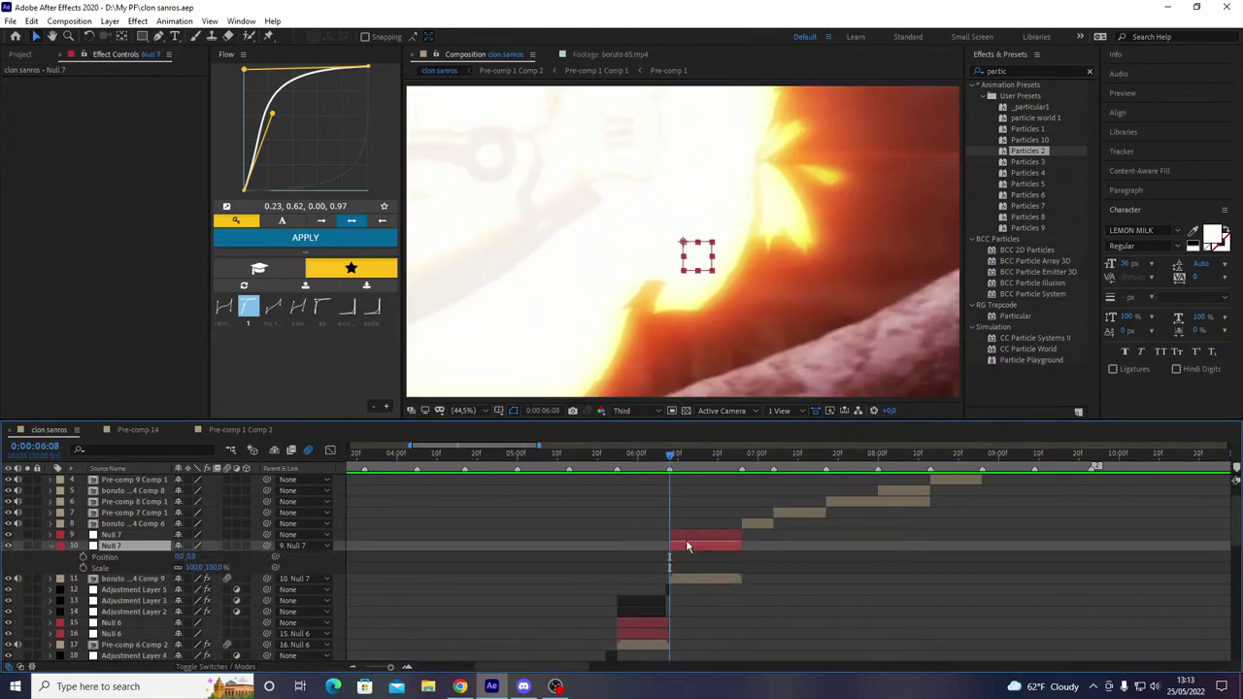
pyautogui.press('space')
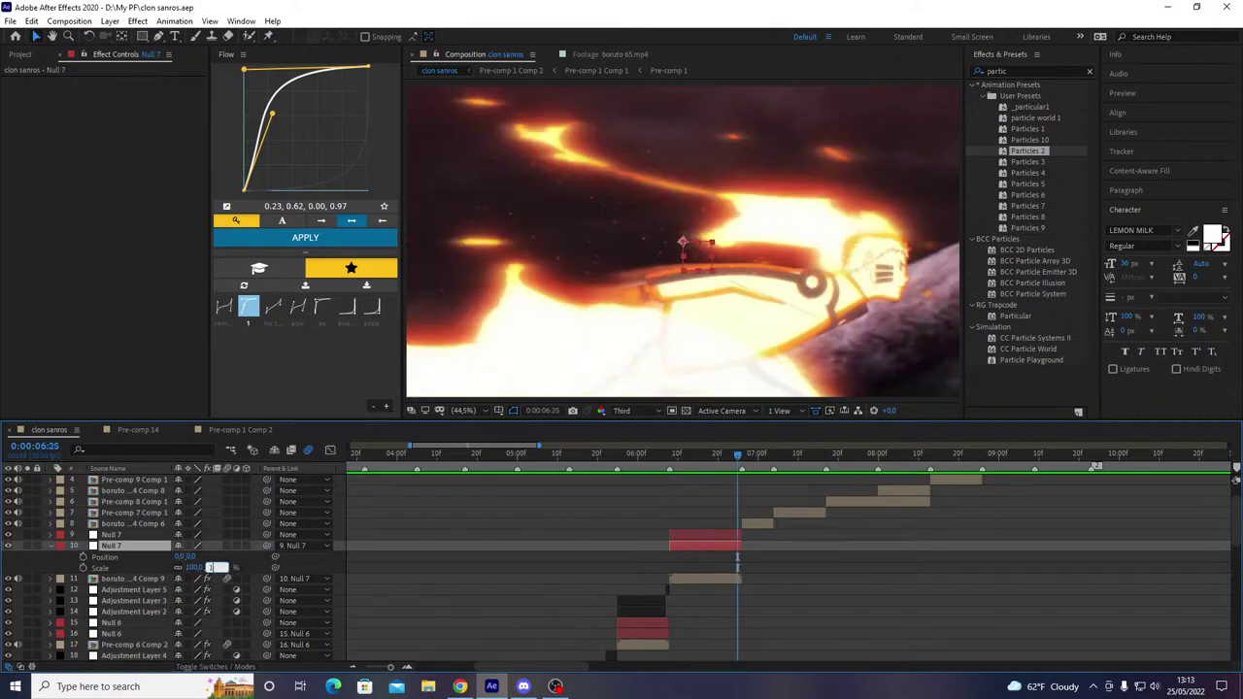
pyautogui.click(212, 568)
pyautogui.write('130')
pyautogui.press('Return')
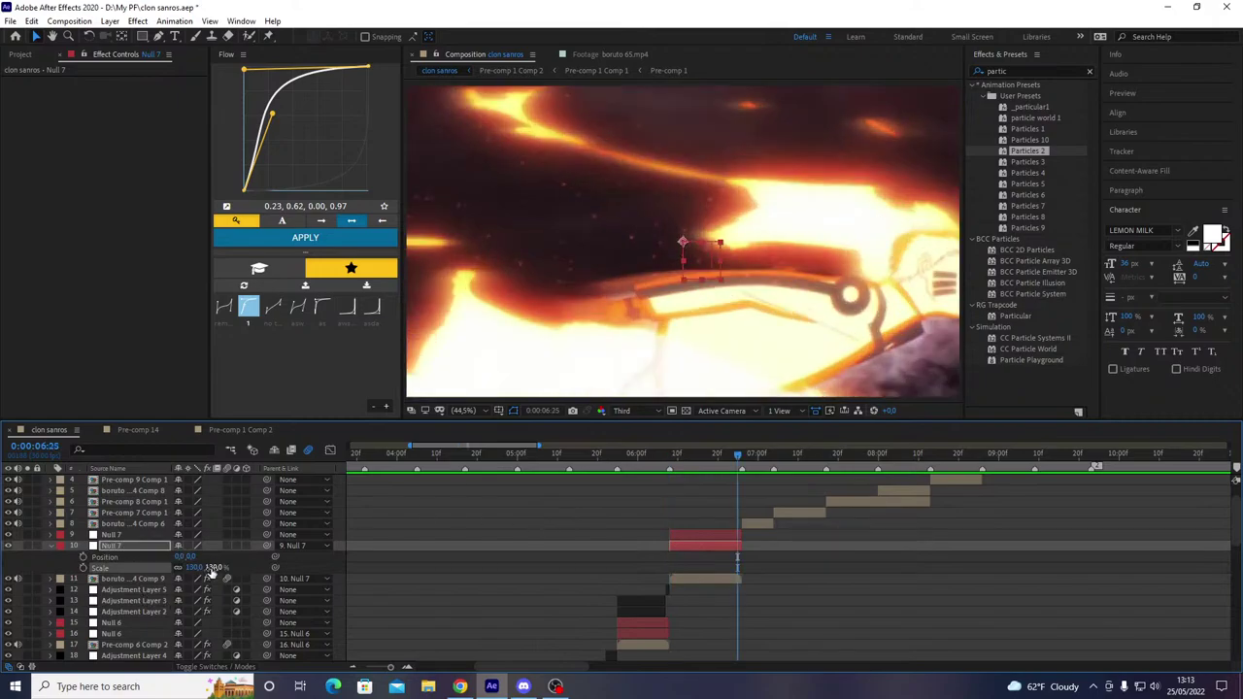
pyautogui.press('i')
# - At 0:00:06:08, keyframe the lower Null 7's X position at -1125 and scale at 90%, and shift both keyframes one frame earlier
pyautogui.click(453, 592)
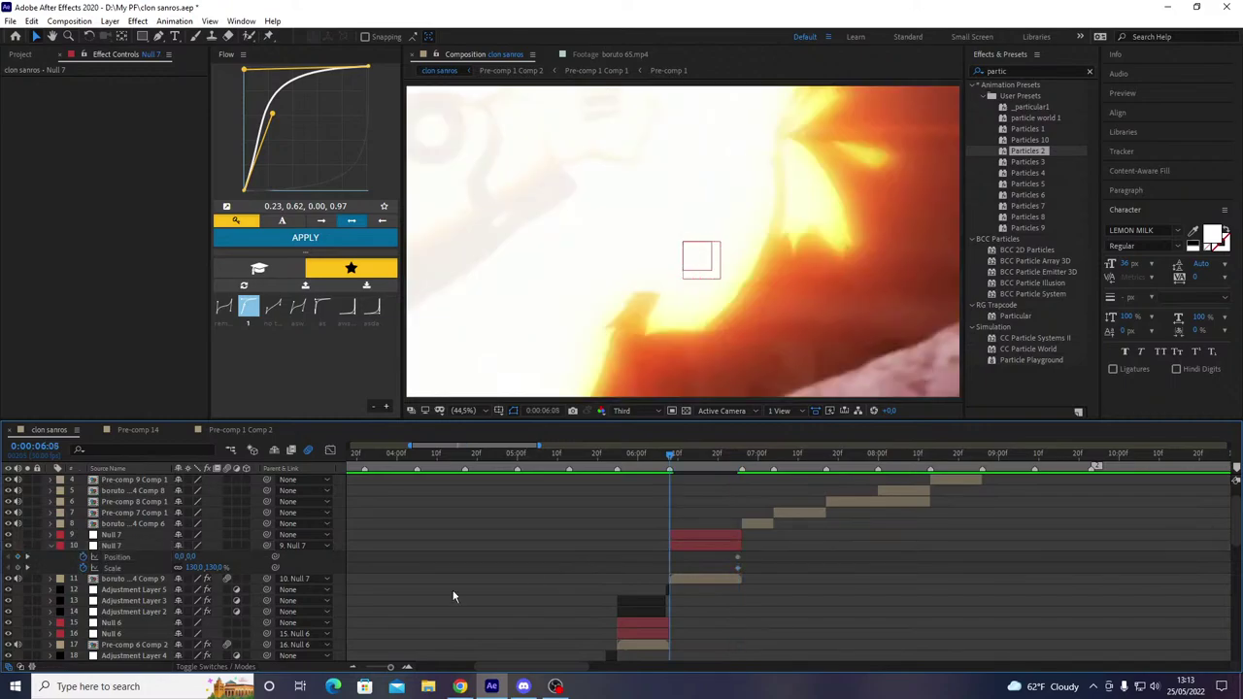
pyautogui.moveTo(178, 559); pyautogui.dragTo(1, 554)
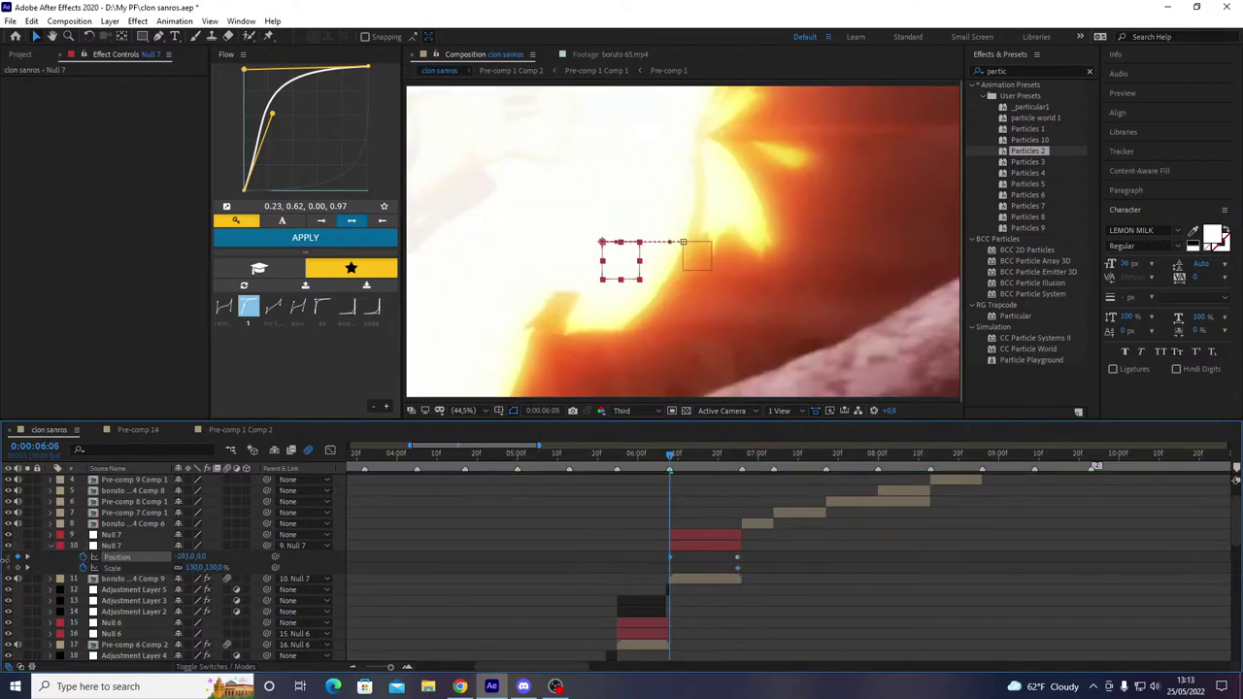
pyautogui.moveTo(184, 557); pyautogui.dragTo(2, 547)
pyautogui.moveTo(200, 554); pyautogui.dragTo(136, 561)
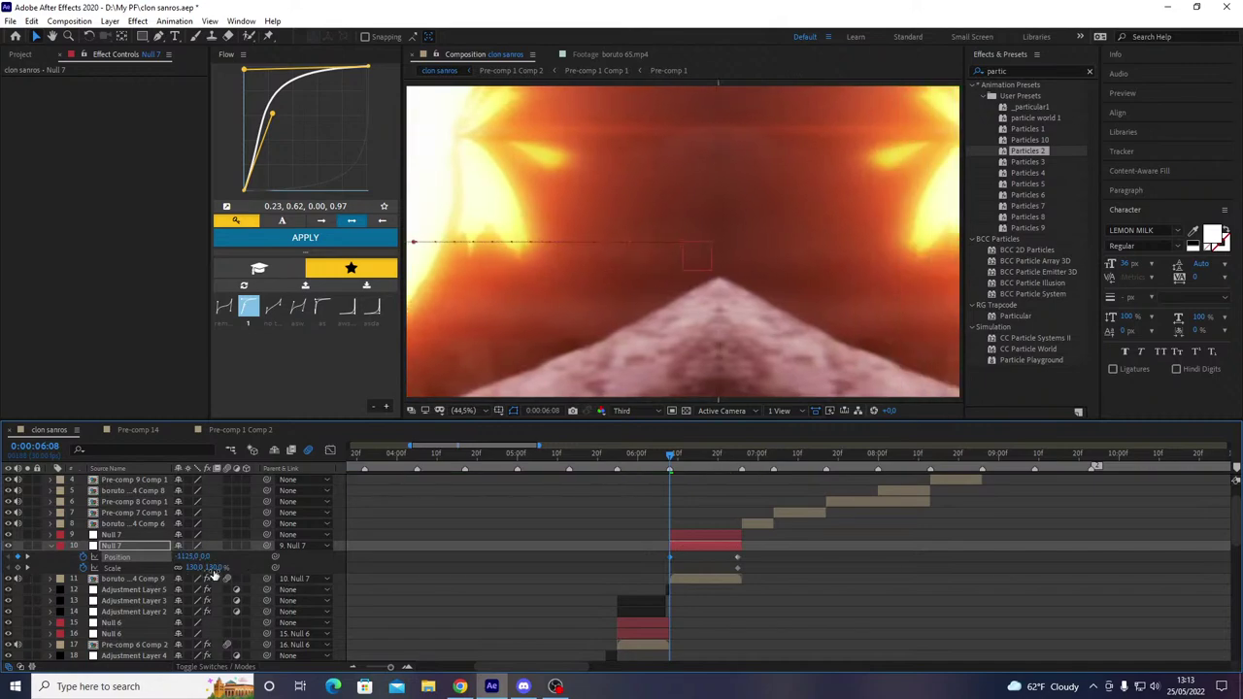
pyautogui.press('Return')
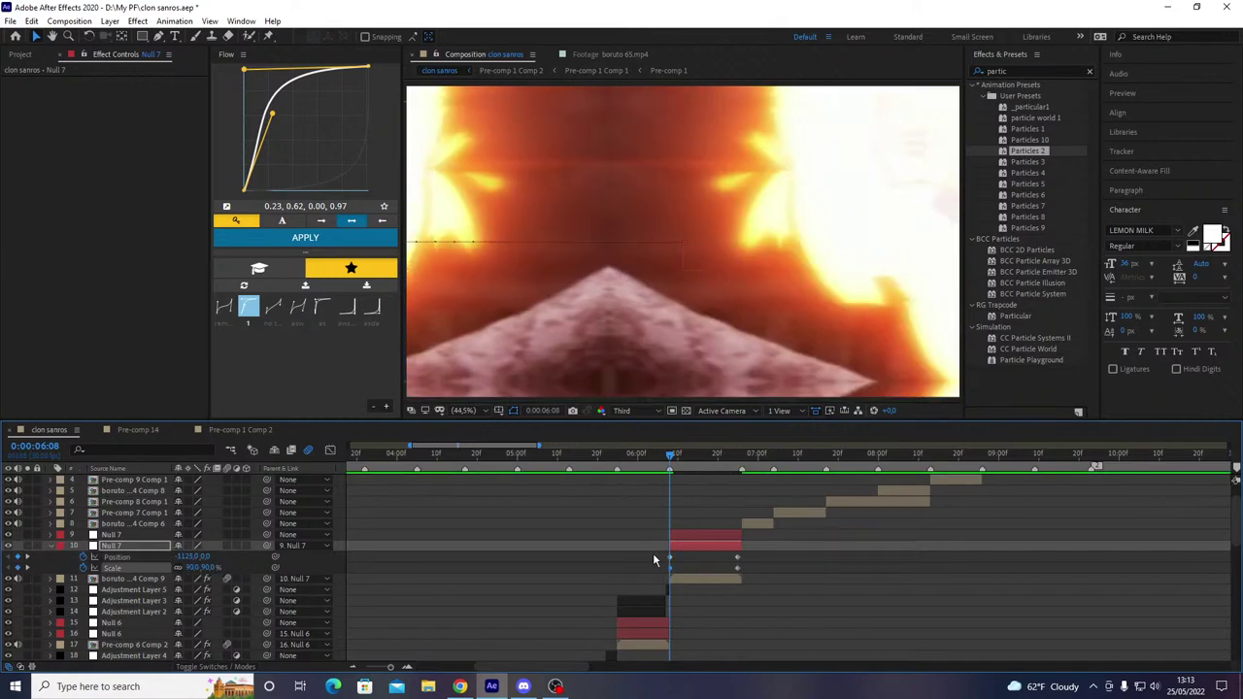
pyautogui.moveTo(669, 568); pyautogui.dragTo(667, 570)
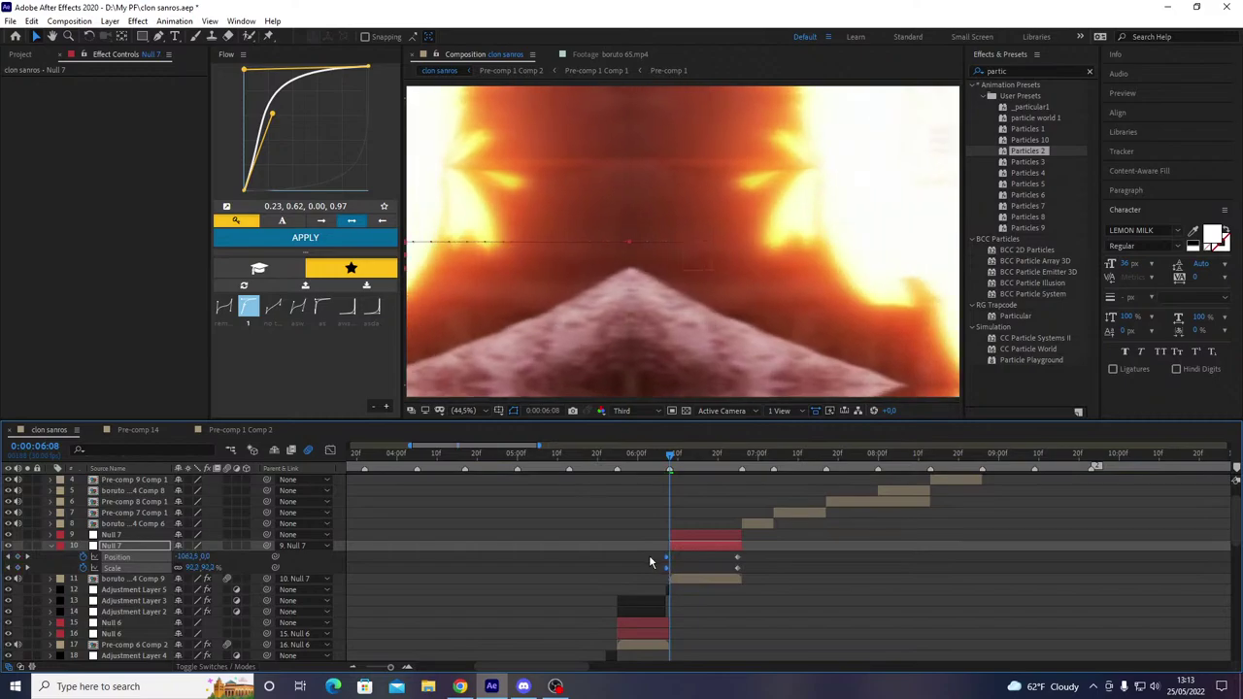
# - Apply the saved easing curve 0.06, 0.81, 0.00, 0.96 to the lower Null 7's position and scale keyframes
pyautogui.click(321, 307)
pyautogui.click(305, 237)
pyautogui.moveTo(681, 467); pyautogui.dragTo(738, 484)
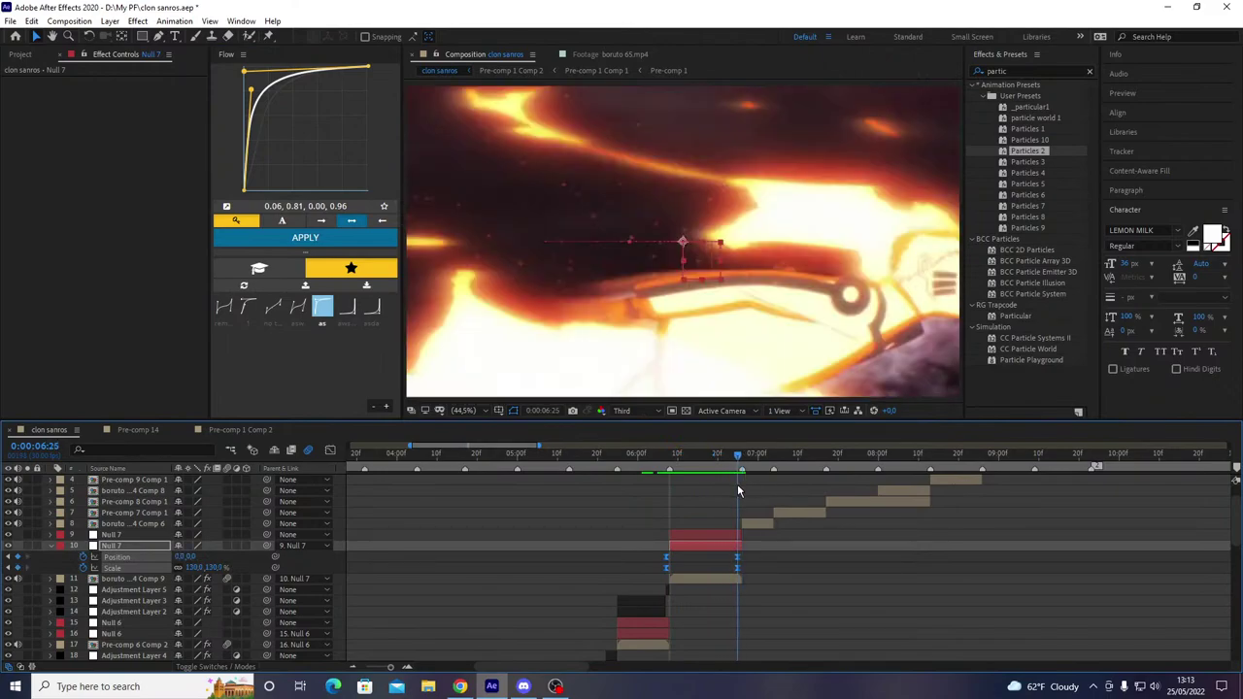
# - Set the lower Null 7's X position at 0:00:06:25 to -229 and reapply the easing curve to its keyframes
pyautogui.click(763, 546)
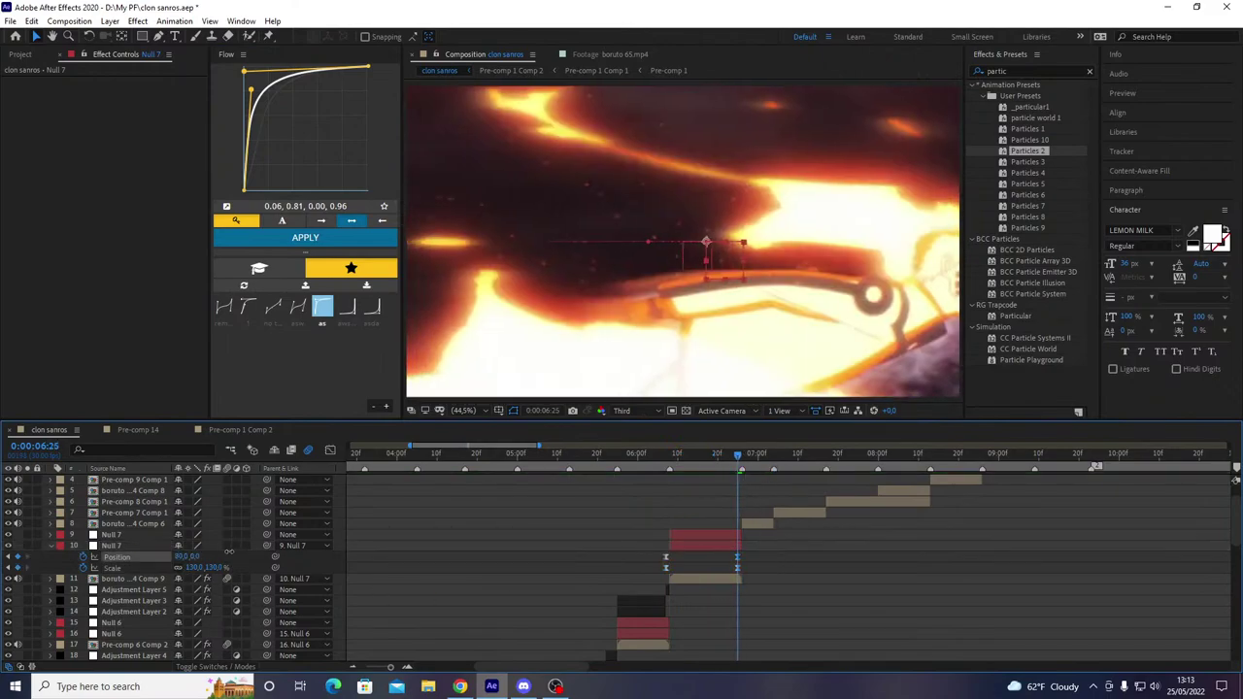
pyautogui.click(165, 566)
pyautogui.moveTo(763, 560); pyautogui.dragTo(629, 590)
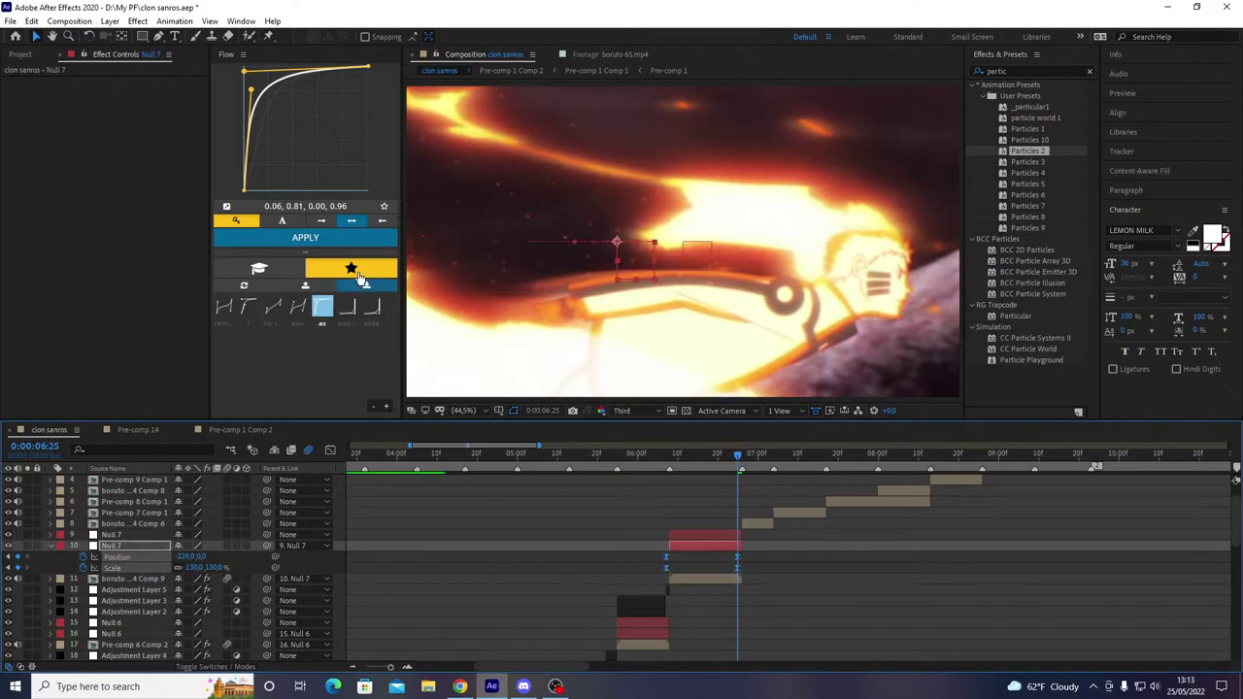
pyautogui.click(299, 241)
# - Preview the lower Null 7's eased slide and zoom on the clip
pyautogui.moveTo(580, 463); pyautogui.dragTo(677, 480)
pyautogui.press('space')
pyautogui.press('space')
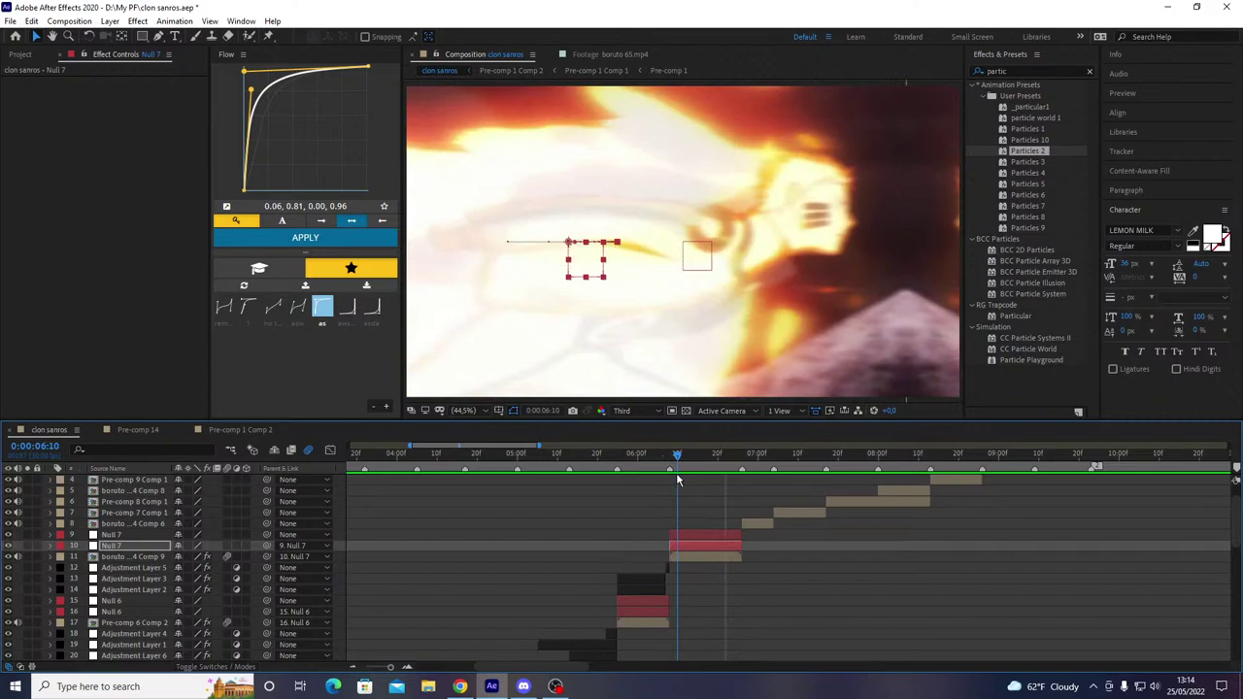
# - Show the upper Null 7's scale and rotation and keyframe both at 0:00:06:11
pyautogui.click(691, 533)
pyautogui.press('s')
pyautogui.hotkey('shift', 'r')
pyautogui.press('pagedown')
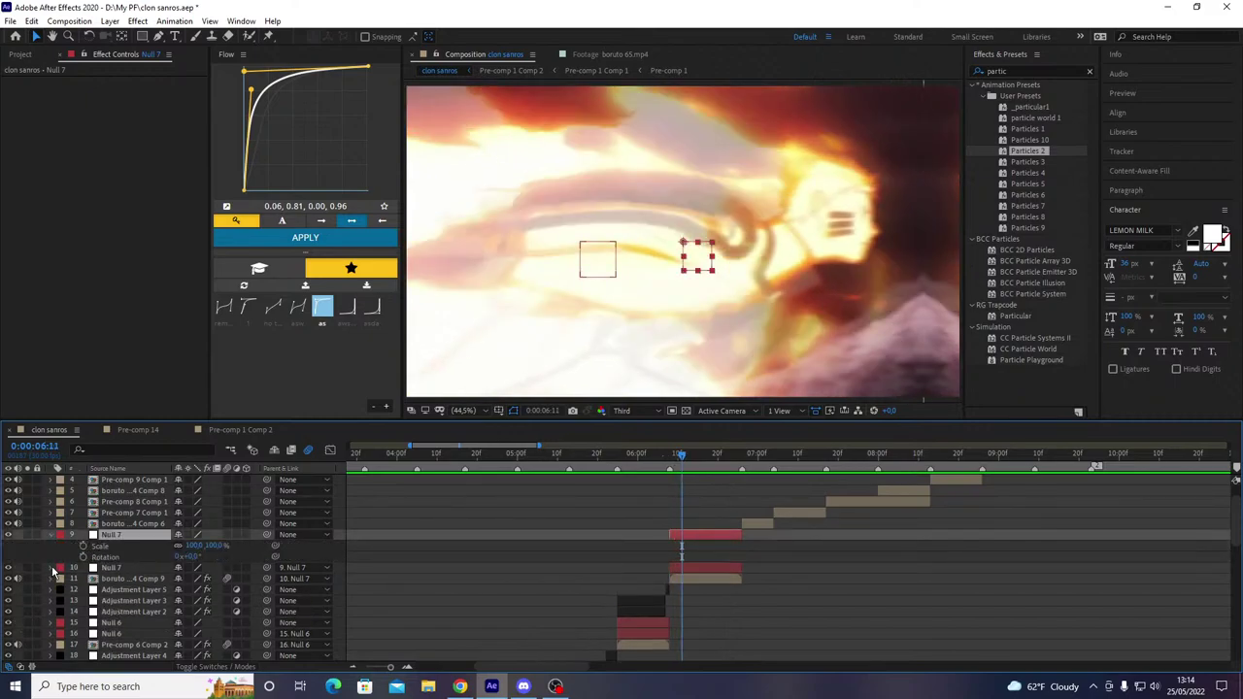
pyautogui.press('o')
pyautogui.click(529, 625)
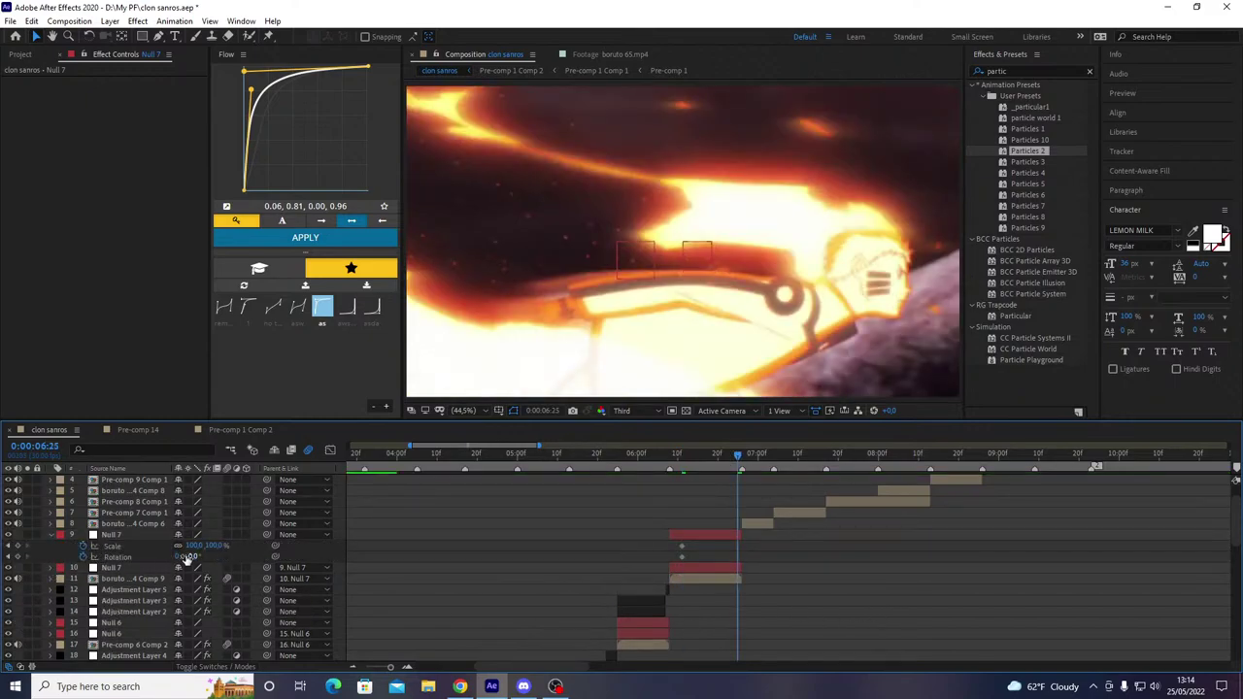
# - Set the upper Null 7's rotation to -40° and scale to 60% at 0:00:06:25, and shift its keyframes one frame later
pyautogui.moveTo(187, 560); pyautogui.dragTo(178, 569)
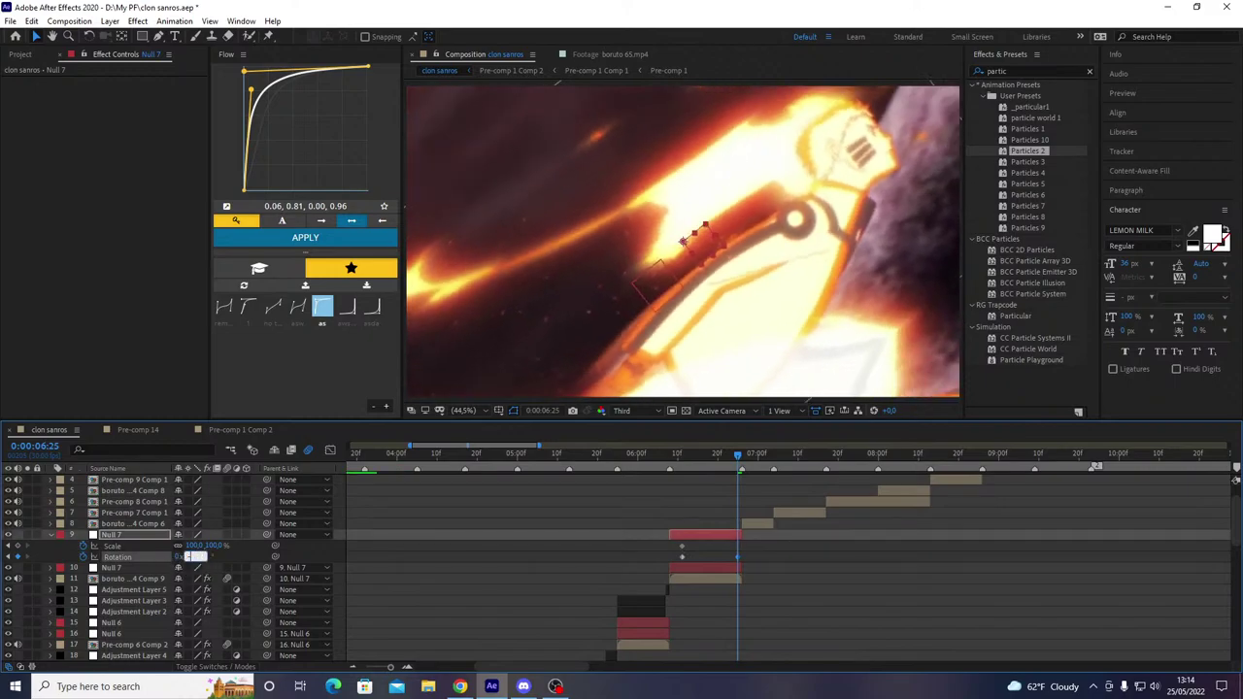
pyautogui.press('Return')
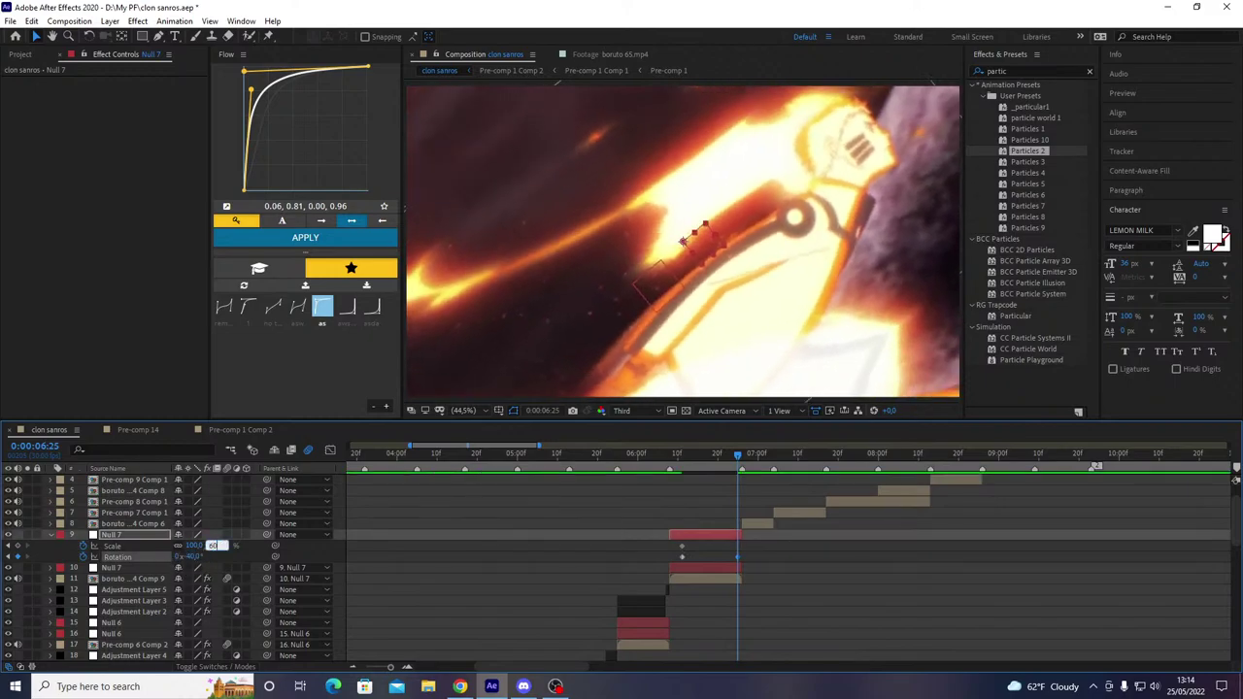
pyautogui.press('Return')
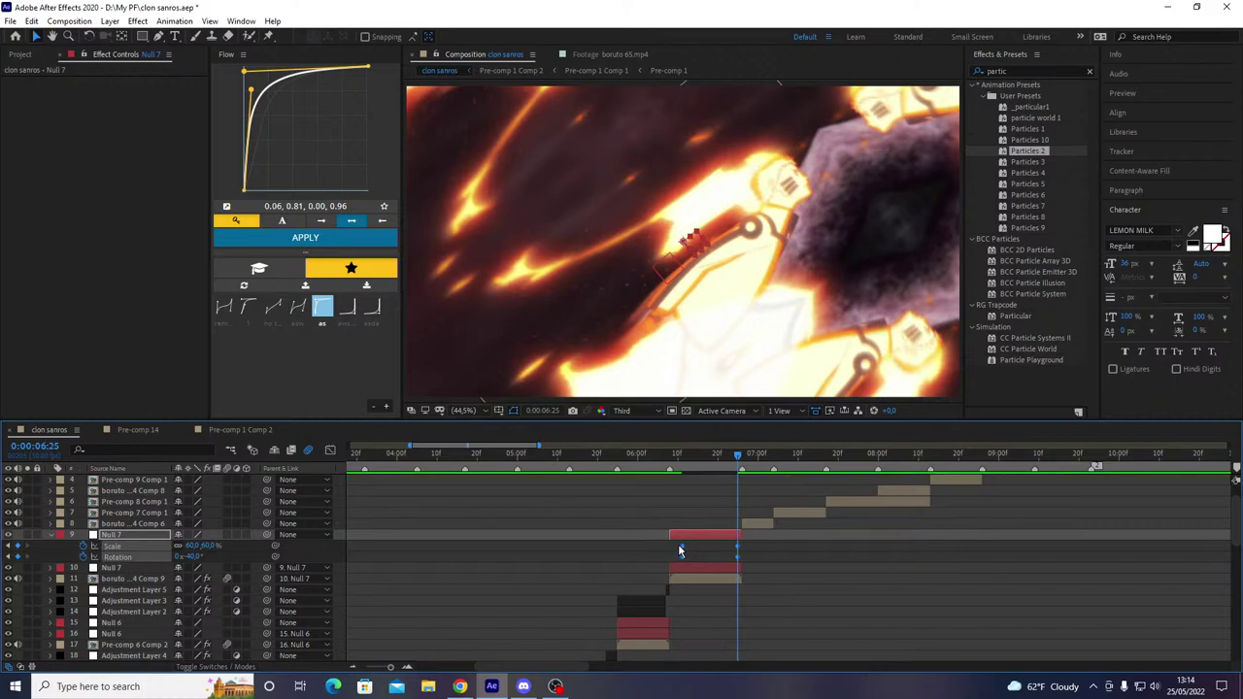
pyautogui.moveTo(680, 550); pyautogui.dragTo(683, 550)
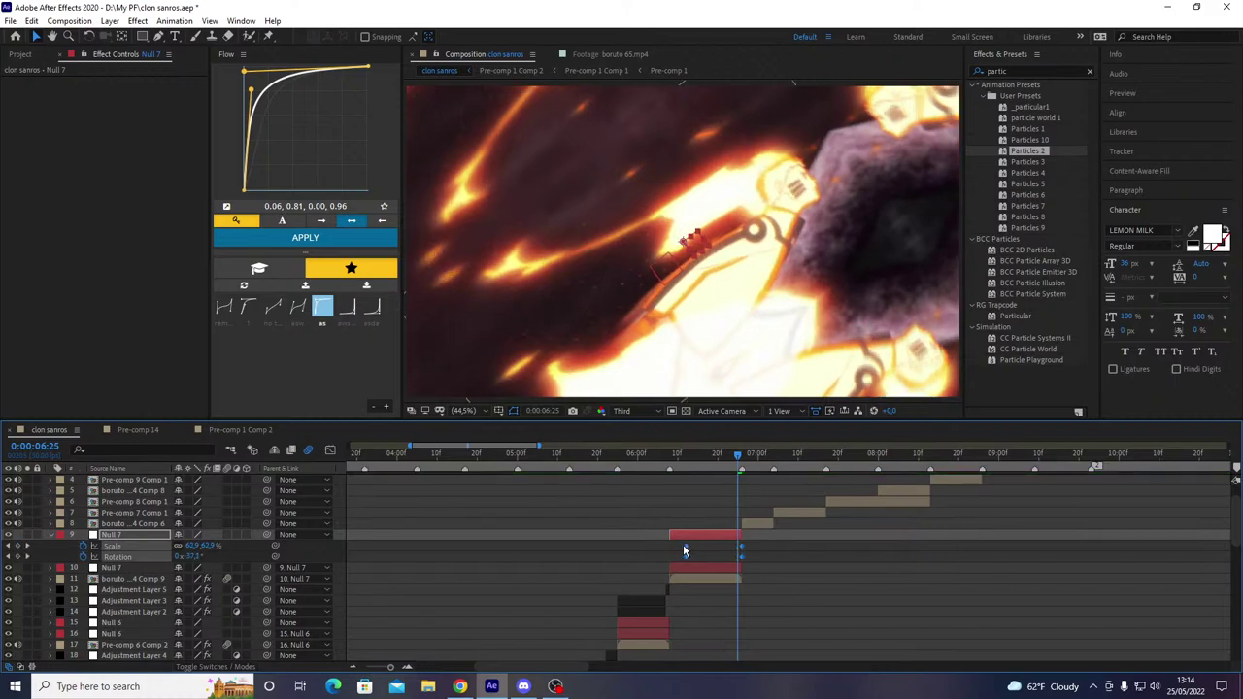
# - Try the asda easing curve on the upper Null 7's scale and rotation keyframes and preview it
pyautogui.click(369, 309)
pyautogui.click(340, 237)
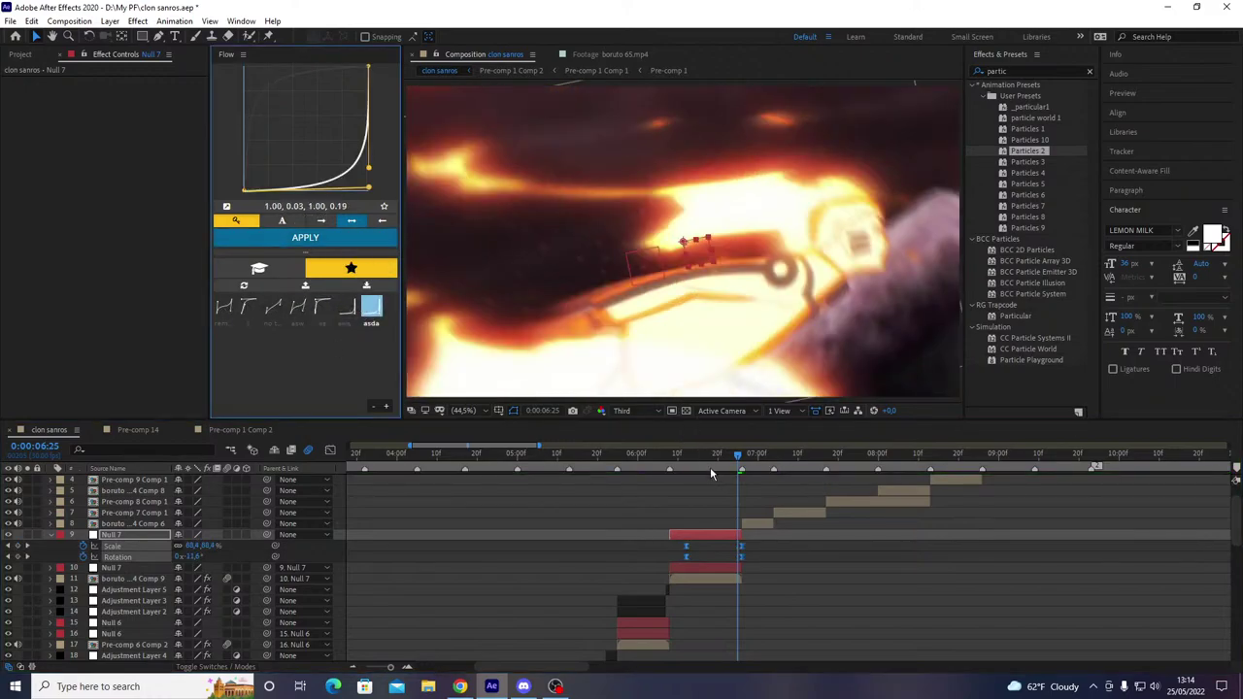
pyautogui.press('space')
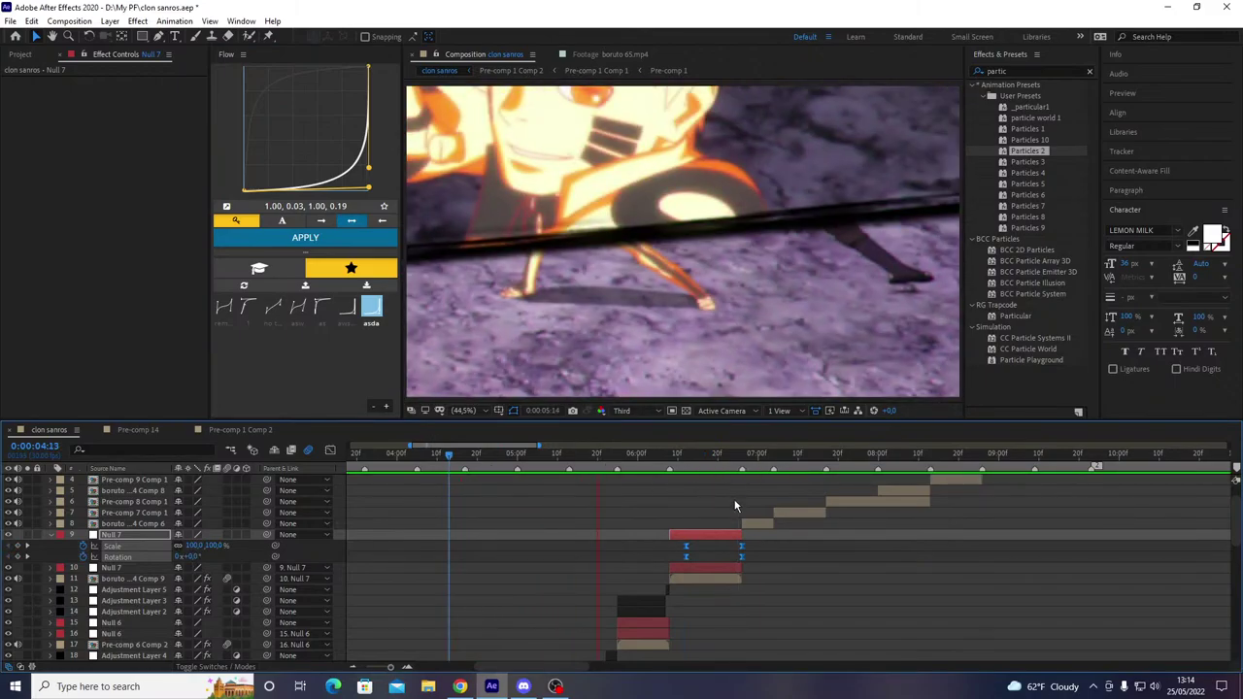
pyautogui.click(714, 456)
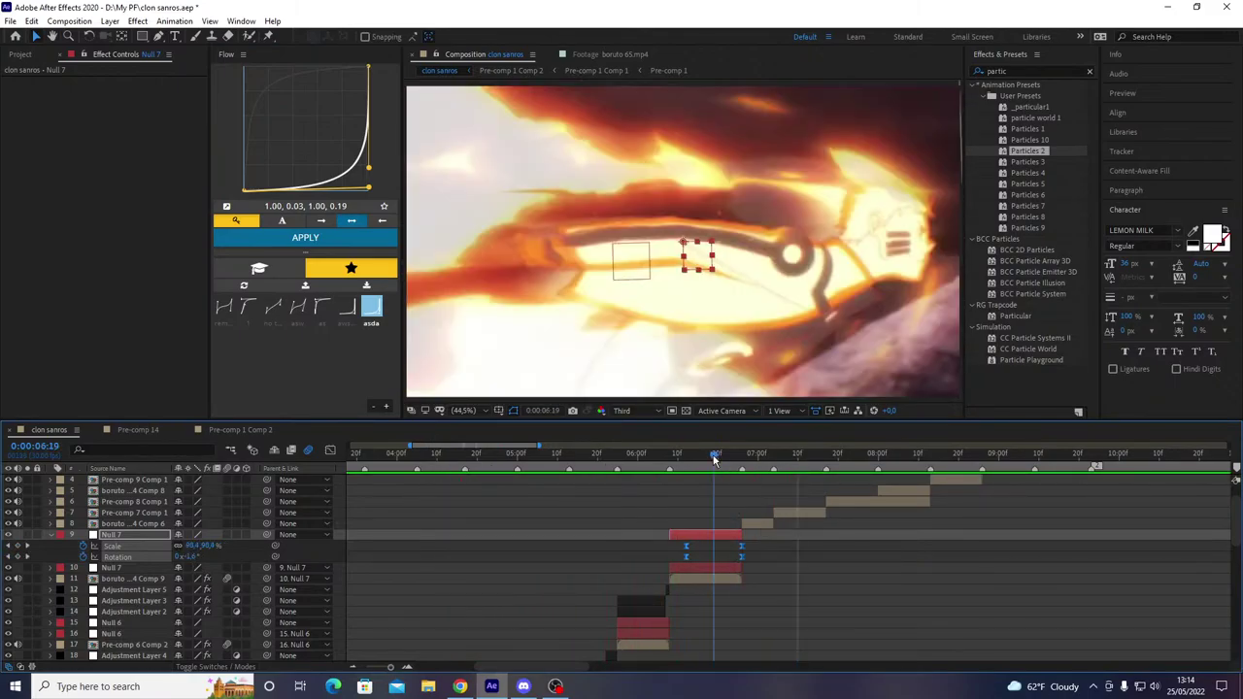
# - Apply the easing curve 1.00, 0.03, 1.00, 0.02 to the upper Null 7's keyframes and move the first pair to 0:00:06:08
pyautogui.moveTo(714, 459); pyautogui.dragTo(738, 469)
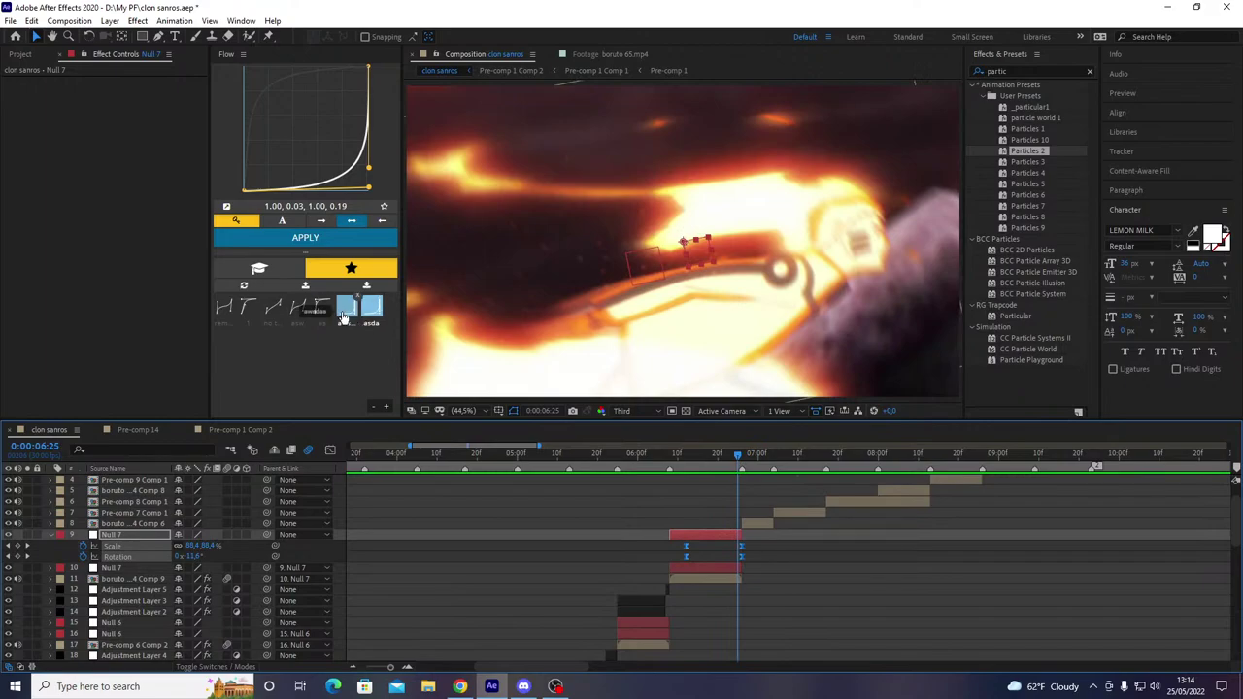
pyautogui.click(344, 308)
pyautogui.click(330, 236)
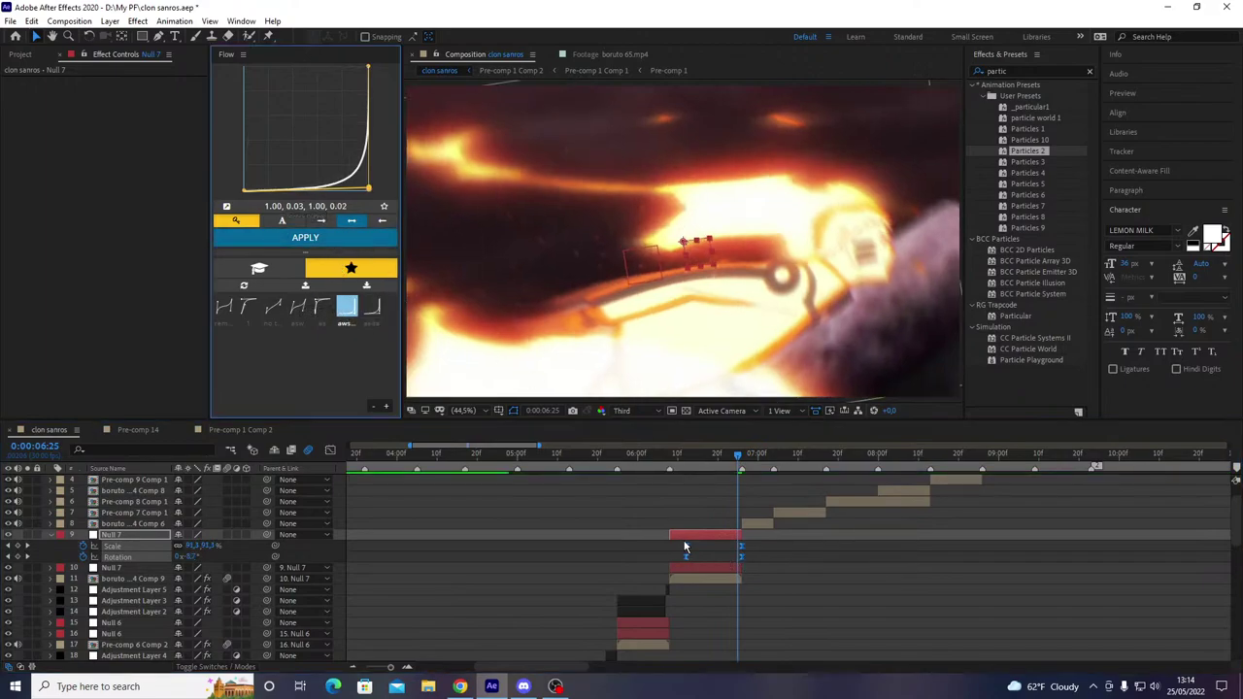
pyautogui.moveTo(685, 548); pyautogui.dragTo(678, 553)
# - Preview the upper Null 7's zoom-out and rotation, collapse its keyframes and save the project
pyautogui.press('space')
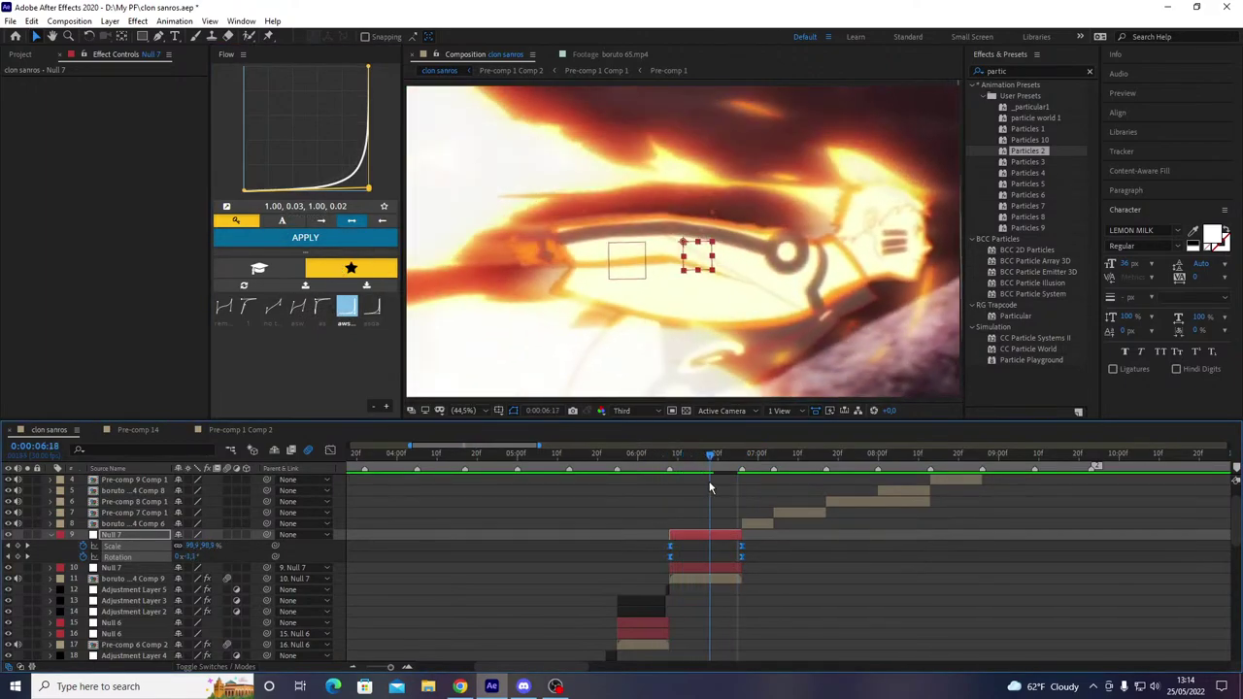
pyautogui.press('pagedown')
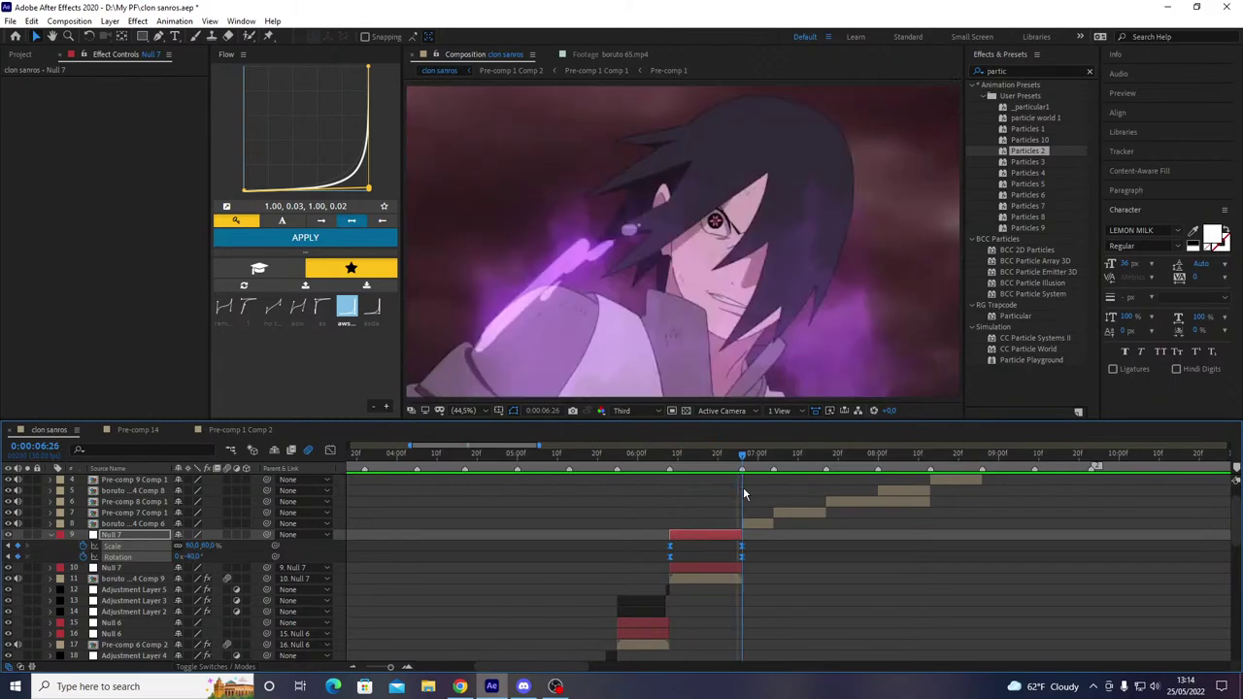
pyautogui.press('j')
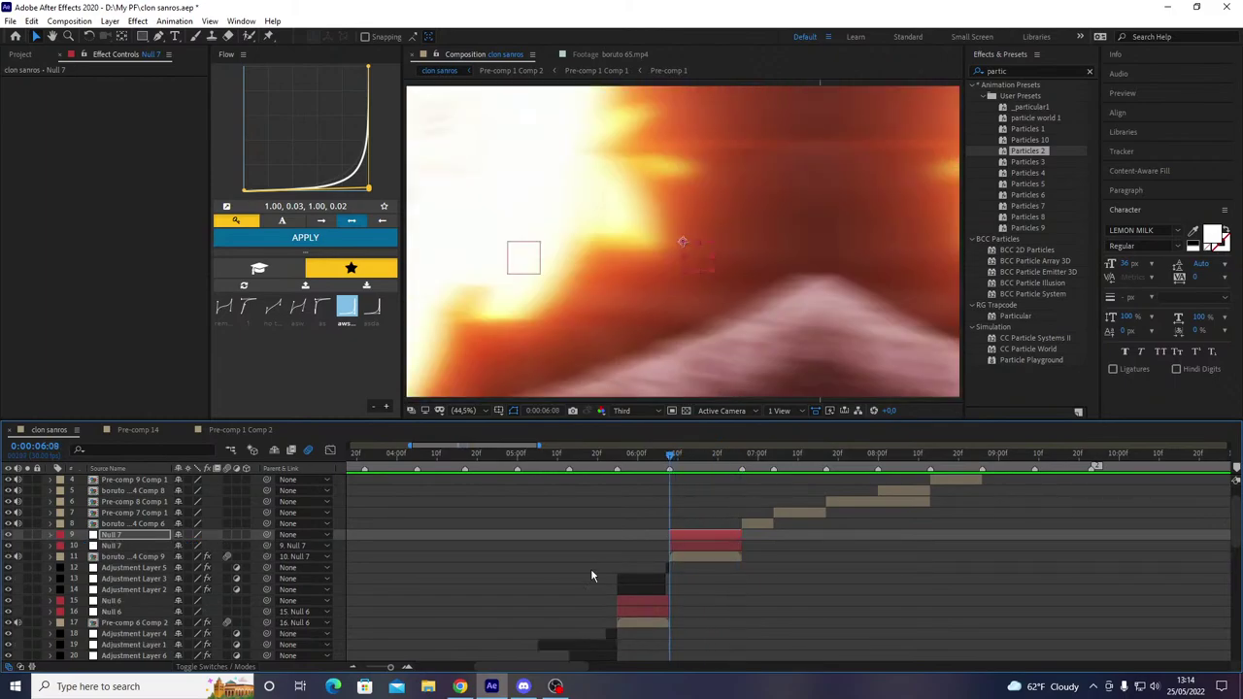
pyautogui.press('u')
pyautogui.hotkey('ctrl', 's')
# - Duplicate the Twitch Adjustment Layer 6 and Warp Adjustment Layer 1 used with Null 4 to 0:00:06:08, stacked above the Null 7 layers
pyautogui.scroll(-2, 524, 560)
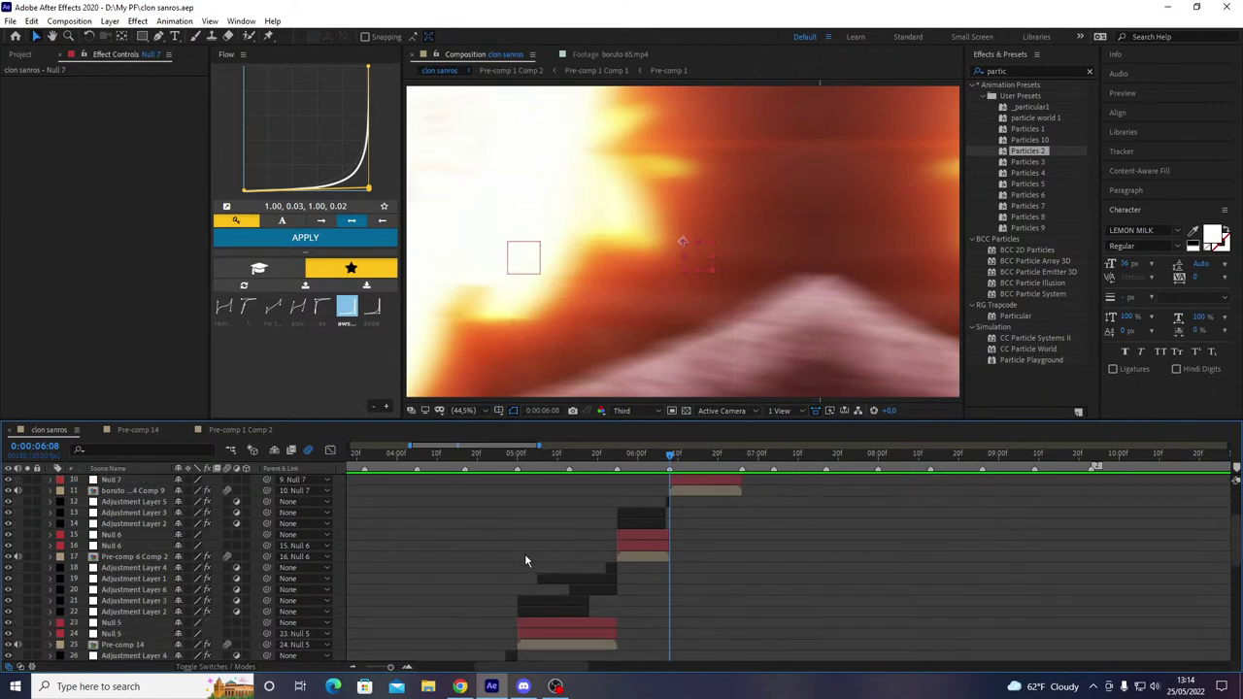
pyautogui.scroll(-2, 583, 548)
pyautogui.click(525, 540)
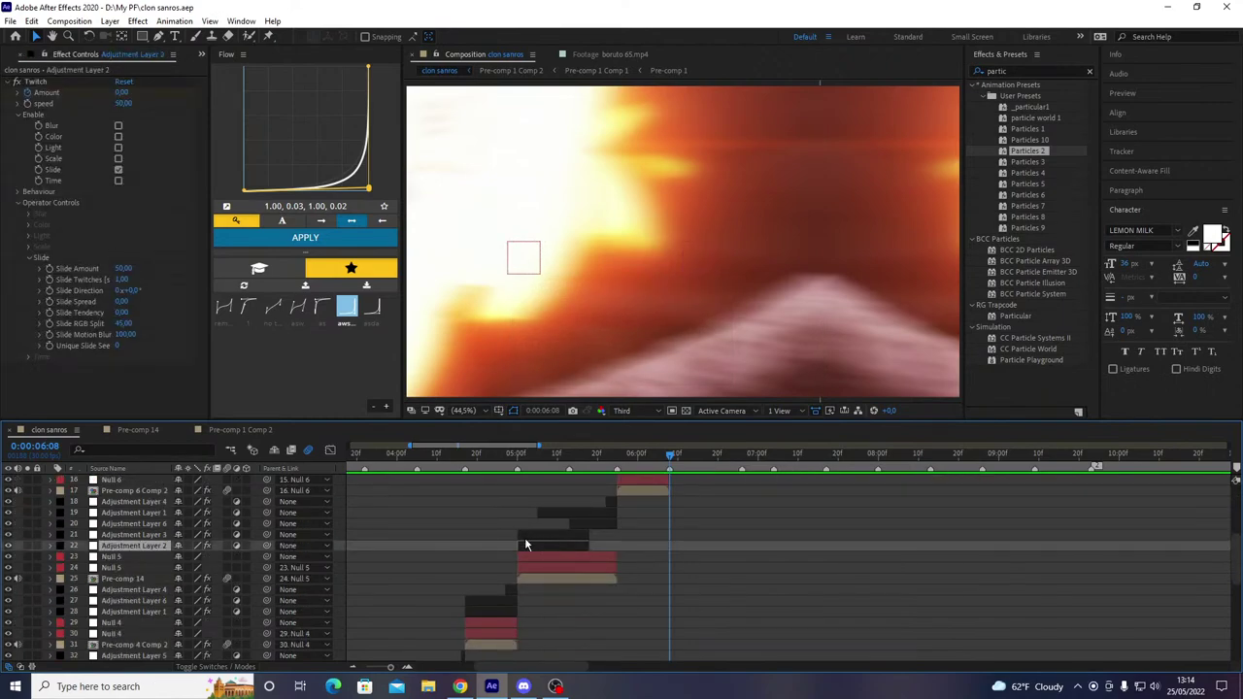
pyautogui.click(497, 606)
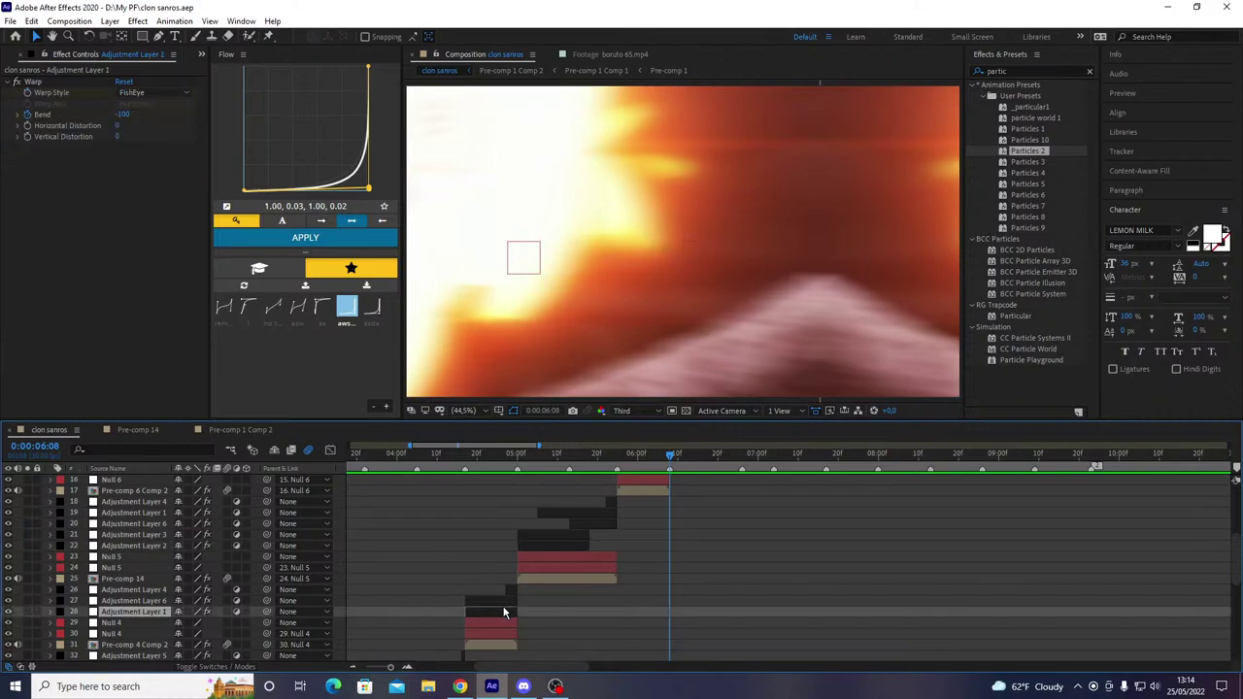
pyautogui.keyDown('ctrl'); pyautogui.click(492, 599); pyautogui.keyUp('ctrl')
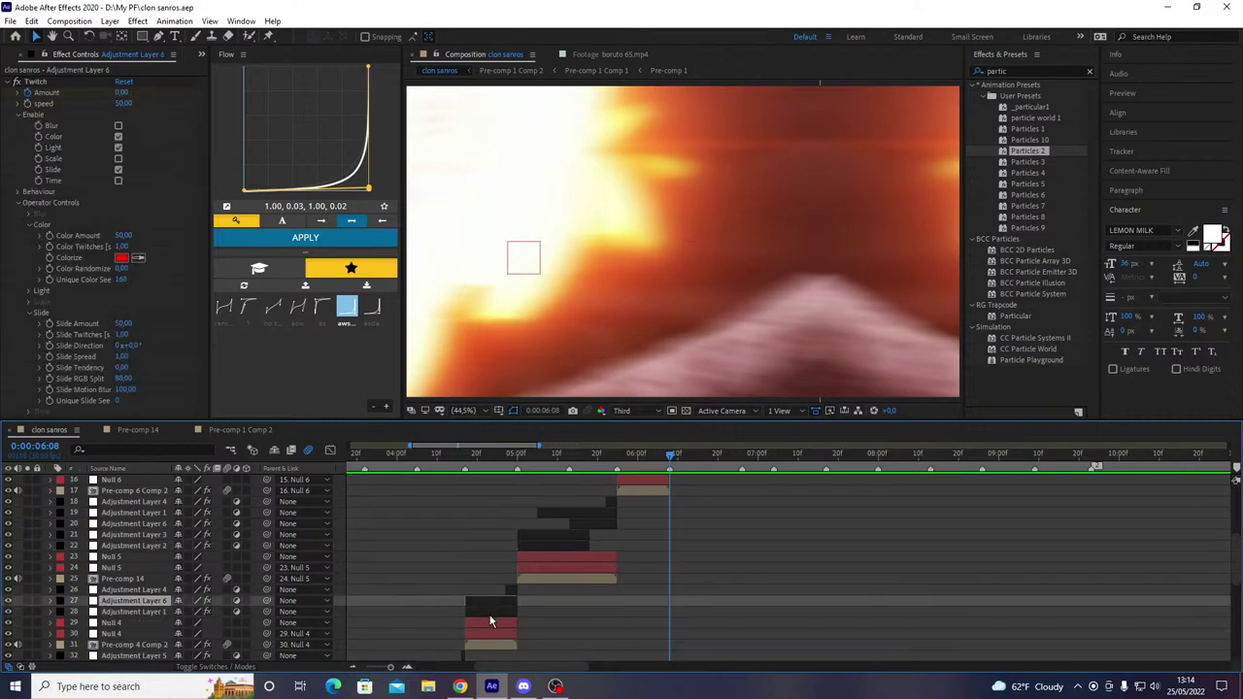
pyautogui.hotkey('ctrl', 'd')
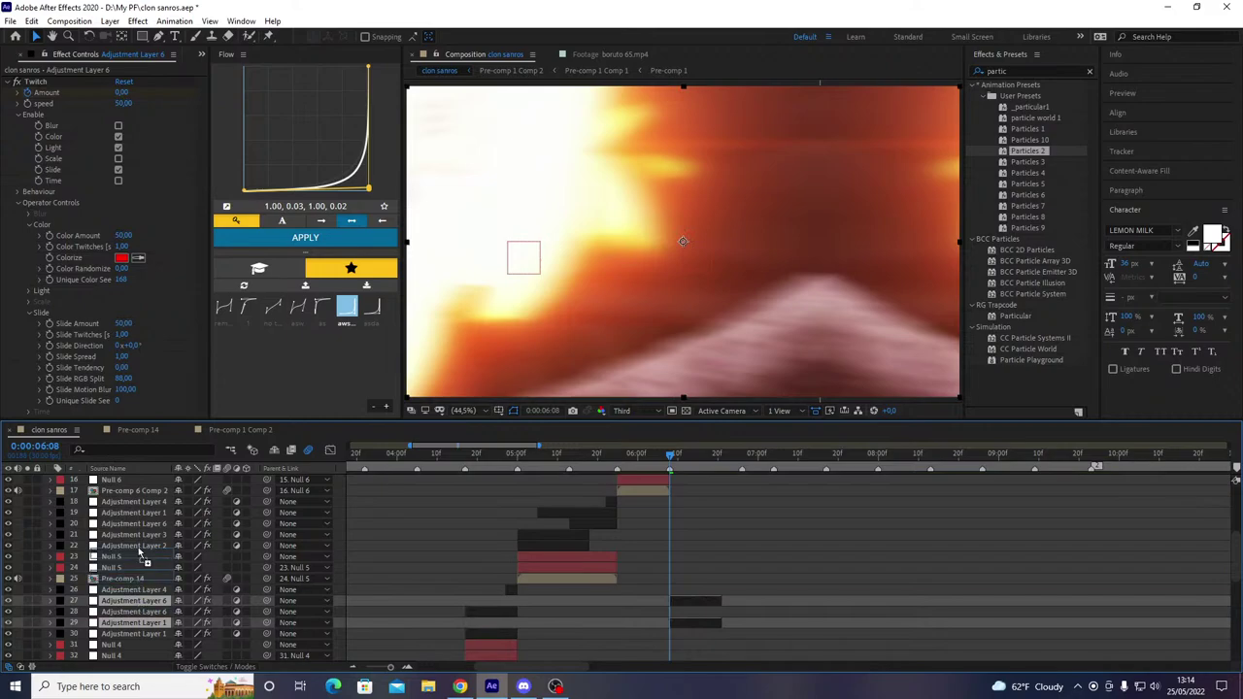
pyautogui.moveTo(138, 553)
pyautogui.mouseDown()
pyautogui.moveTo(117, 476)
pyautogui.moveTo(127, 566)
pyautogui.mouseUp()
# - Shift the copied Adjustment Layer 1 in time so it ends together with the Null 7 layers, and preview the result
pyautogui.click(697, 580)
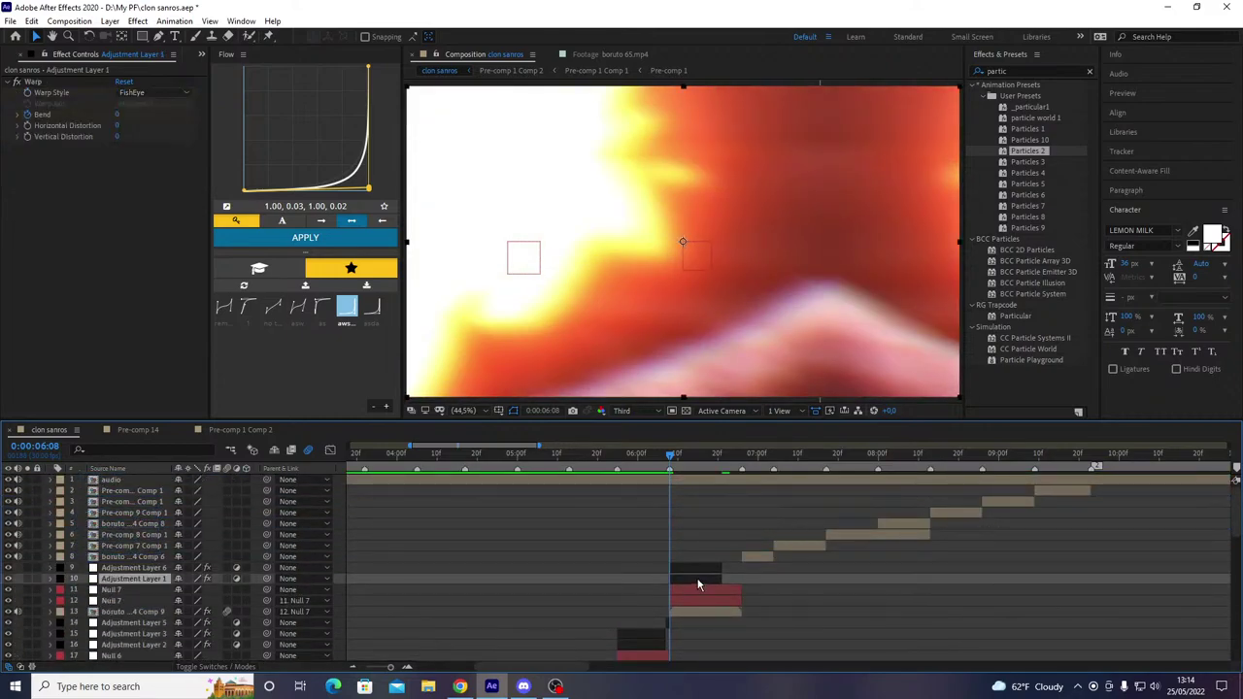
pyautogui.moveTo(716, 584); pyautogui.dragTo(716, 585)
pyautogui.press('space')
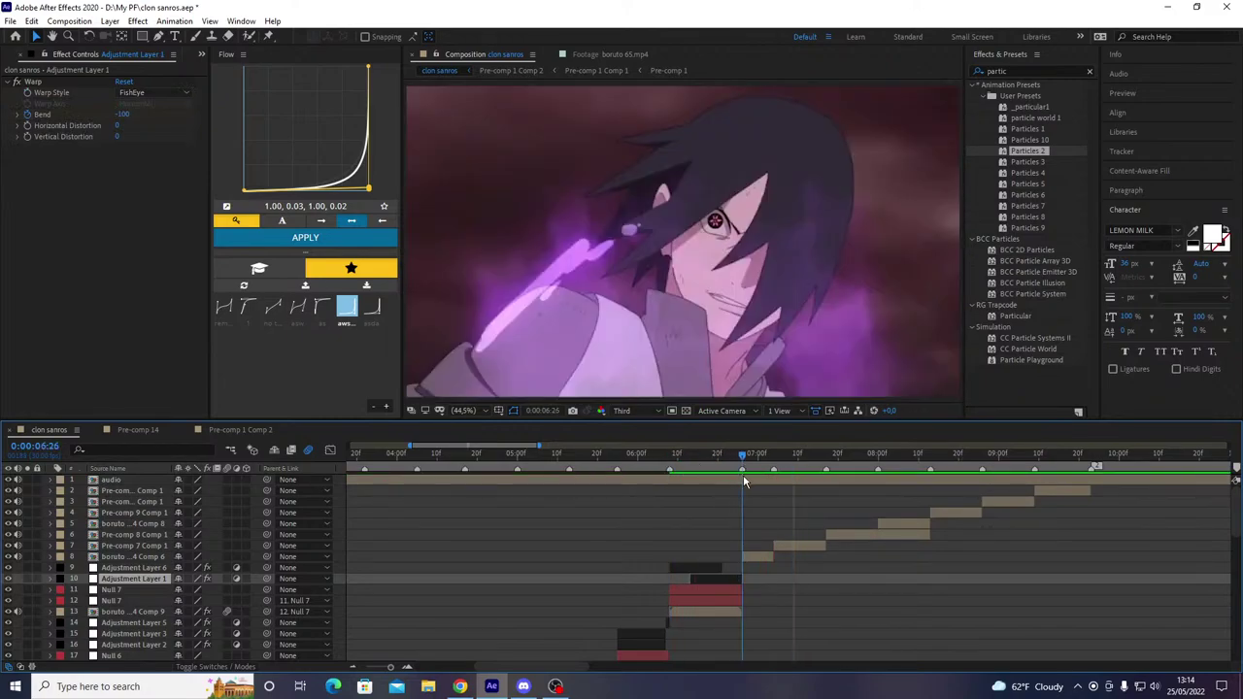
pyautogui.press('space')
# - Move the copied Adjustment Layer 1's Warp Bend keyframes one frame earlier so the last one sits at 0:00:06:25
pyautogui.press('u')
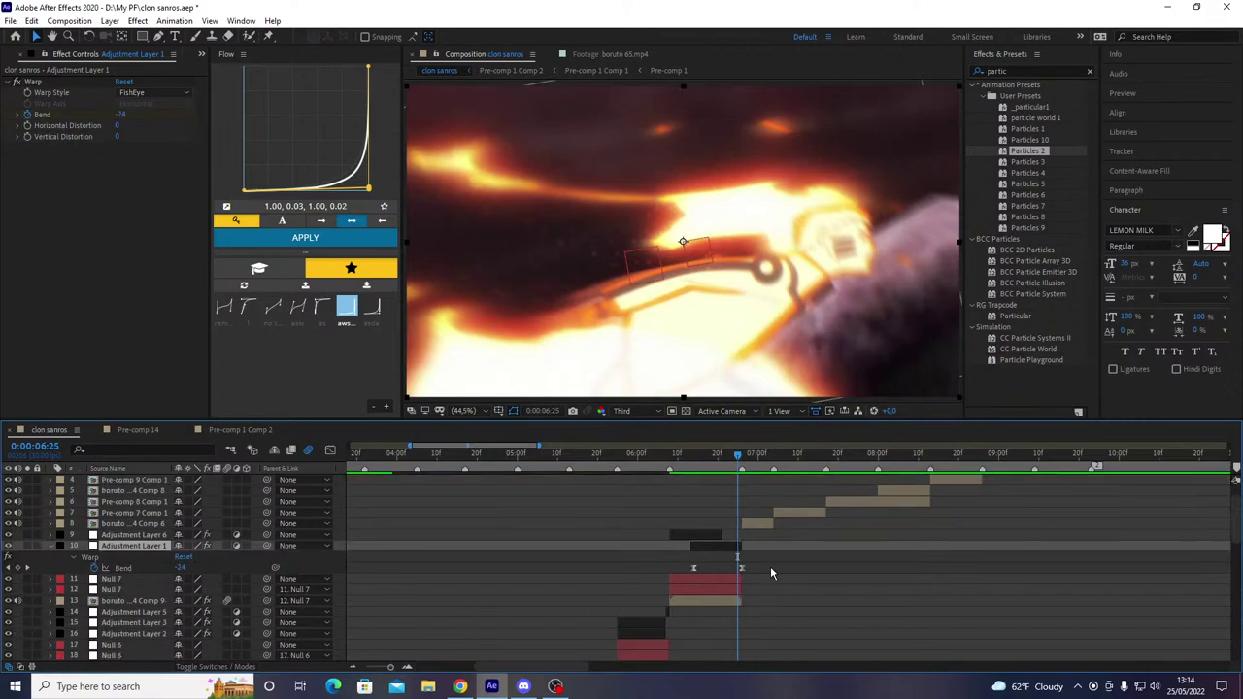
pyautogui.click(738, 568)
pyautogui.moveTo(746, 573)
pyautogui.mouseDown()
pyautogui.moveTo(673, 569)
pyautogui.moveTo(734, 569)
pyautogui.mouseUp()
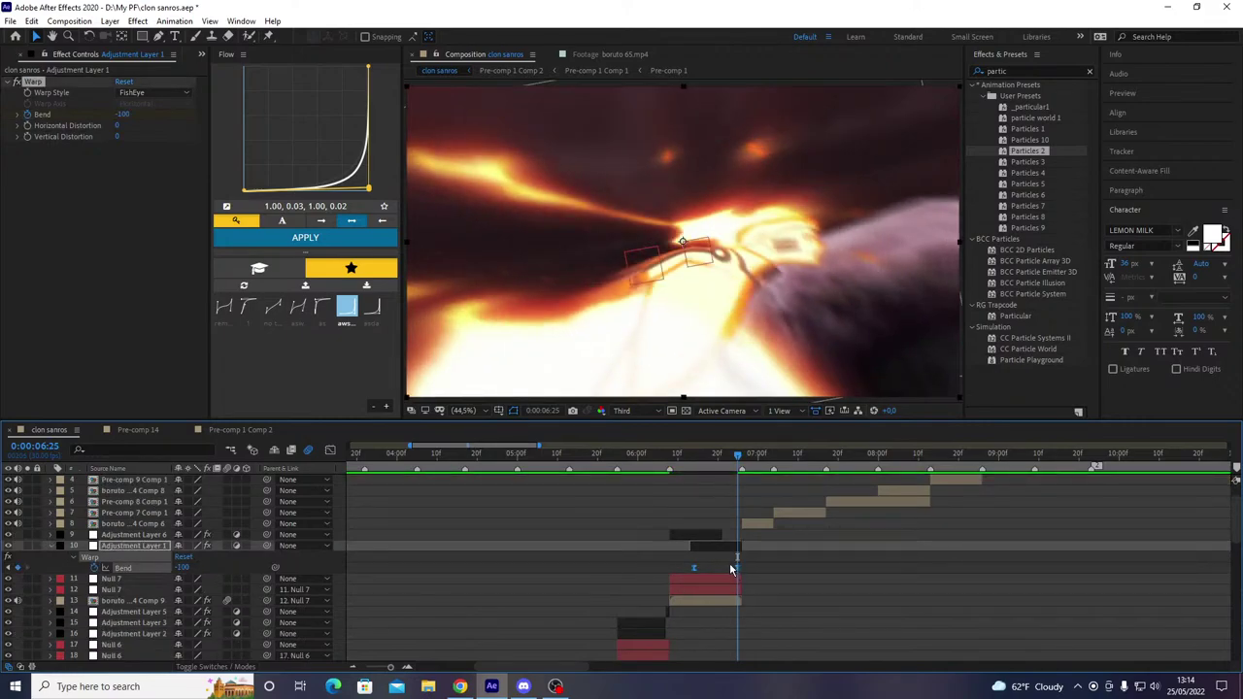
pyautogui.press('u')
# - Preview the edit from 0:00:03:21 through the warp at the end of the Null 7 clip and save the project
pyautogui.press('space')
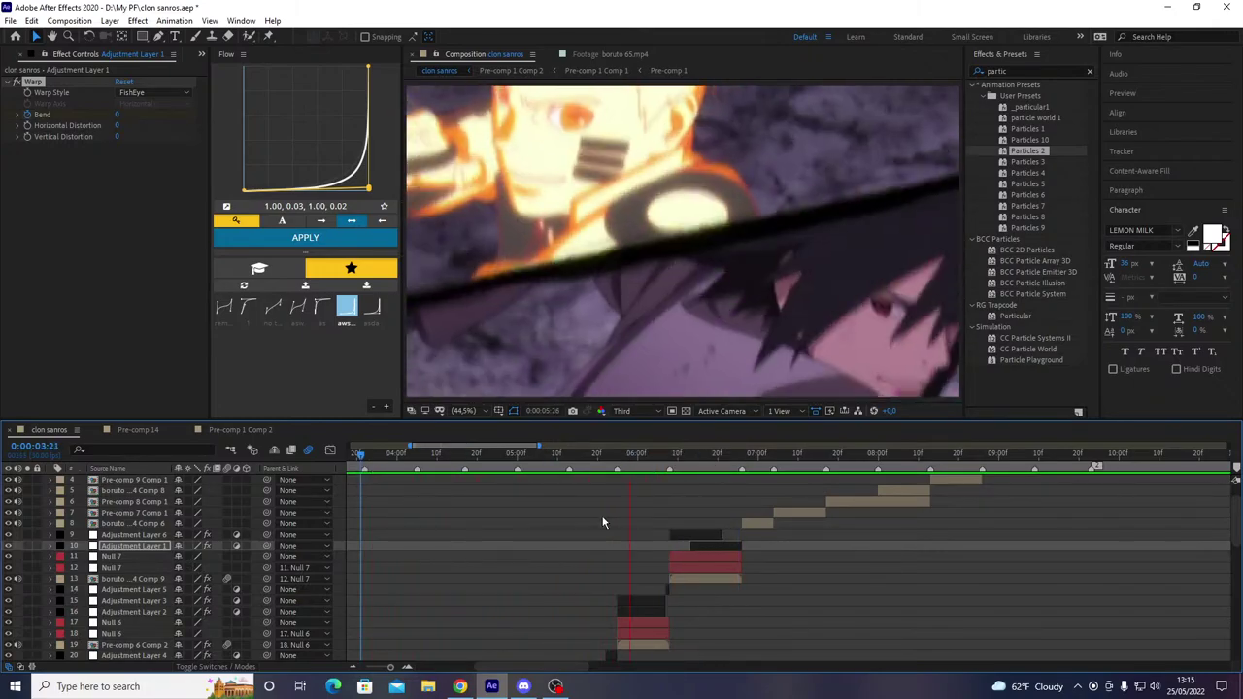
pyautogui.click(735, 472)
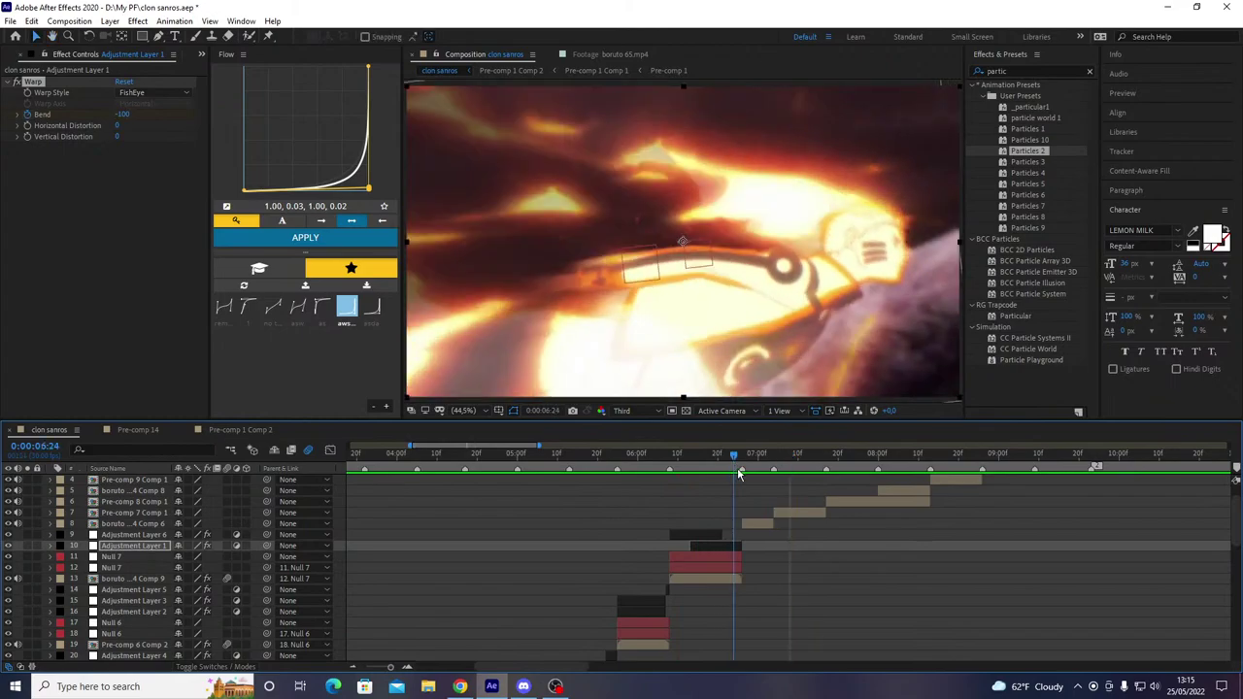
pyautogui.moveTo(738, 472); pyautogui.dragTo(735, 498)
pyautogui.hotkey('ctrl', 's')
# - Try Optics Compensation with reversed lens distortion and a 57.1 field of view on a new adjustment layer at 0:00:06:25, and delete the layer
pyautogui.click(712, 538)
pyautogui.press('pagedown')
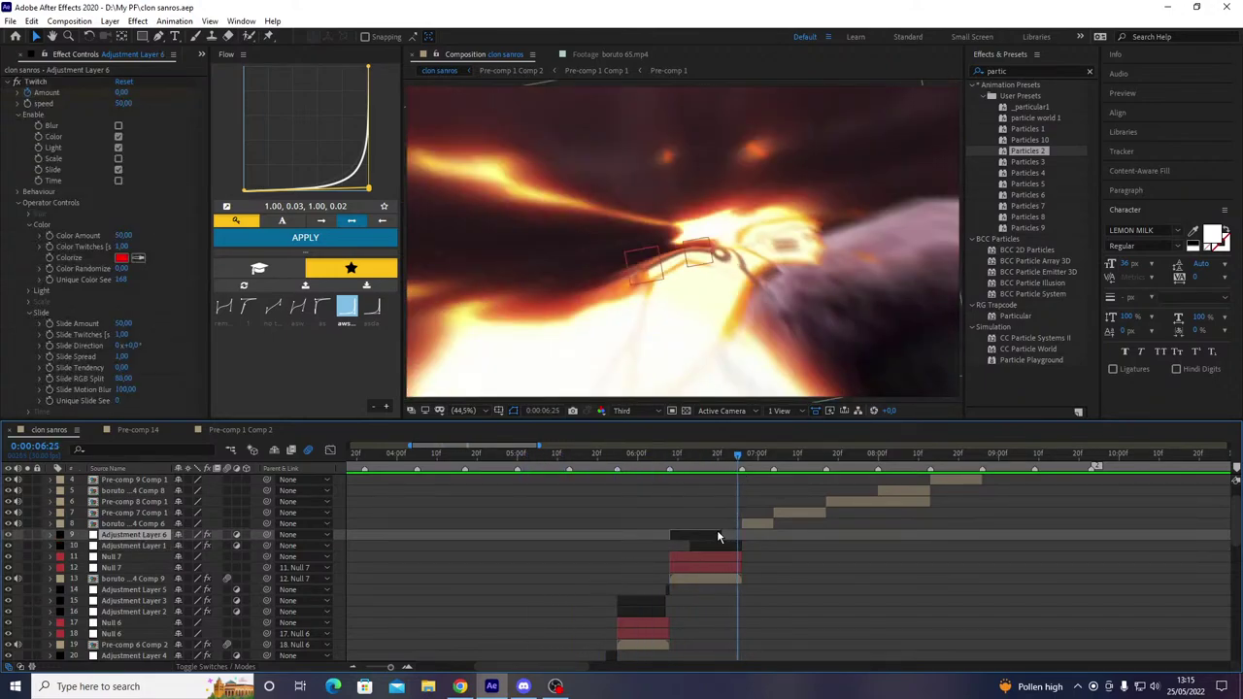
pyautogui.hotkey('ctrl', 'alt', 'y')
pyautogui.hotkey('ctrl', 'space')
pyautogui.write('opt')
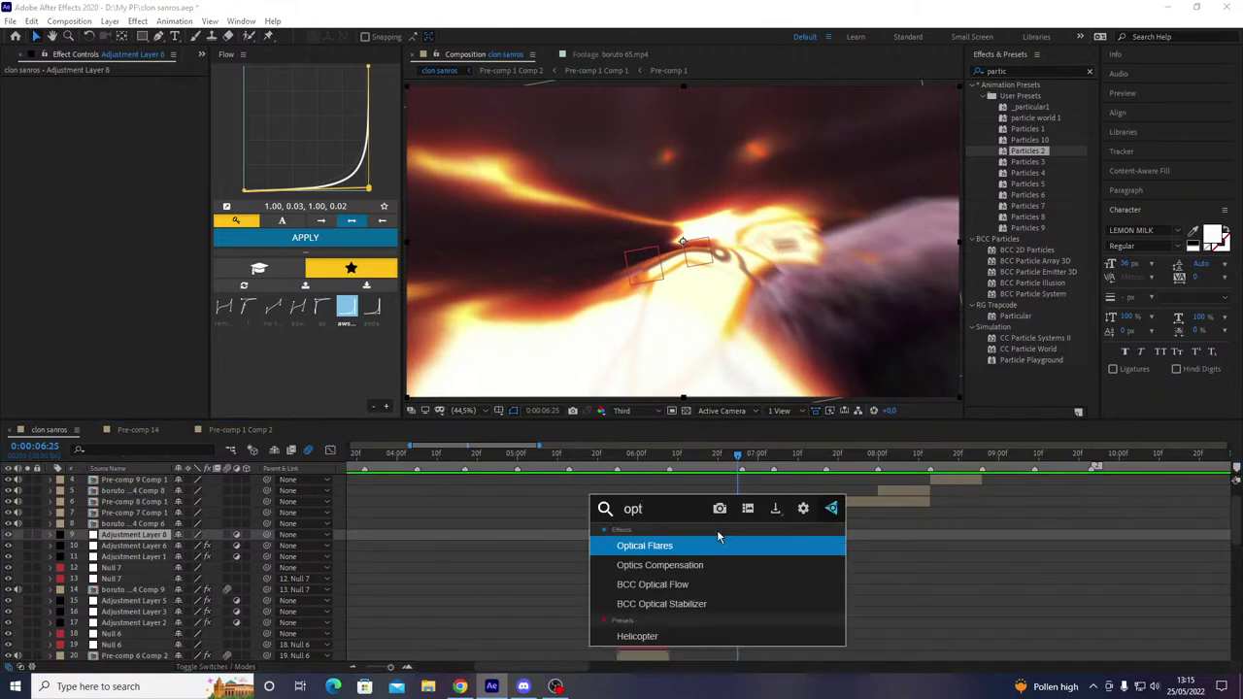
pyautogui.press('Down')
pyautogui.press('Return')
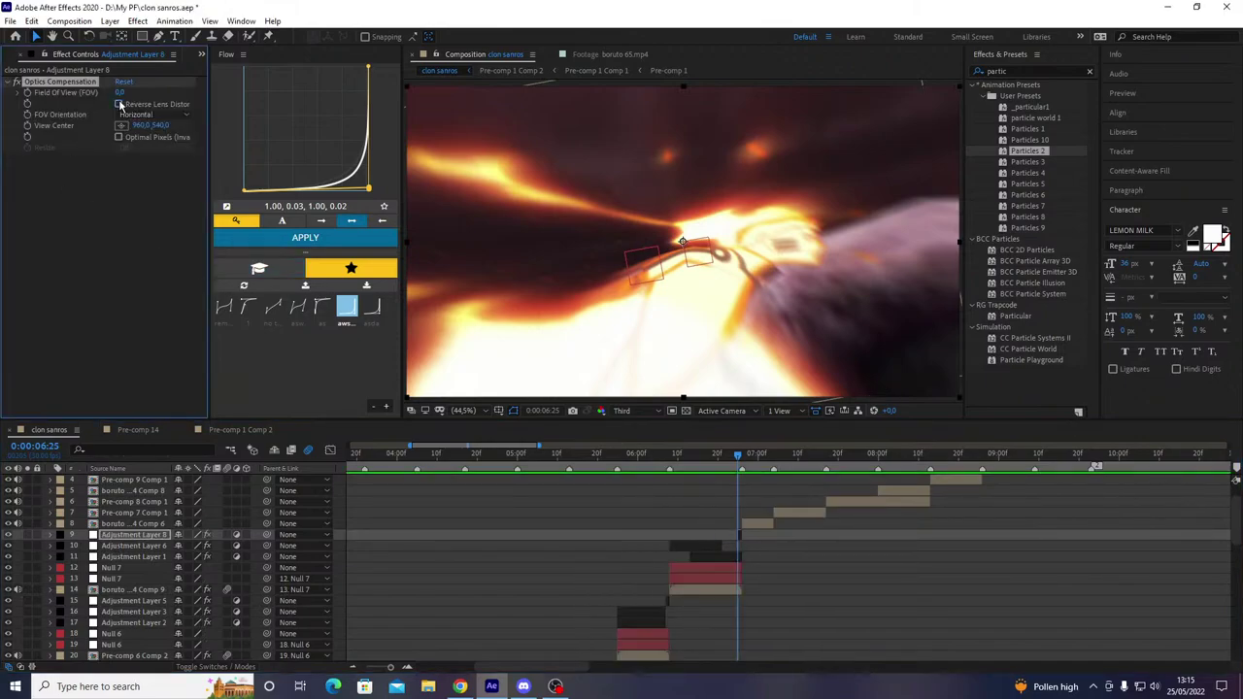
pyautogui.moveTo(119, 94)
pyautogui.mouseDown()
pyautogui.moveTo(1240, 165)
pyautogui.moveTo(1053, 184)
pyautogui.moveTo(1101, 195)
pyautogui.moveTo(1054, 204)
pyautogui.moveTo(1239, 233)
pyautogui.moveTo(112, 99)
pyautogui.mouseUp()
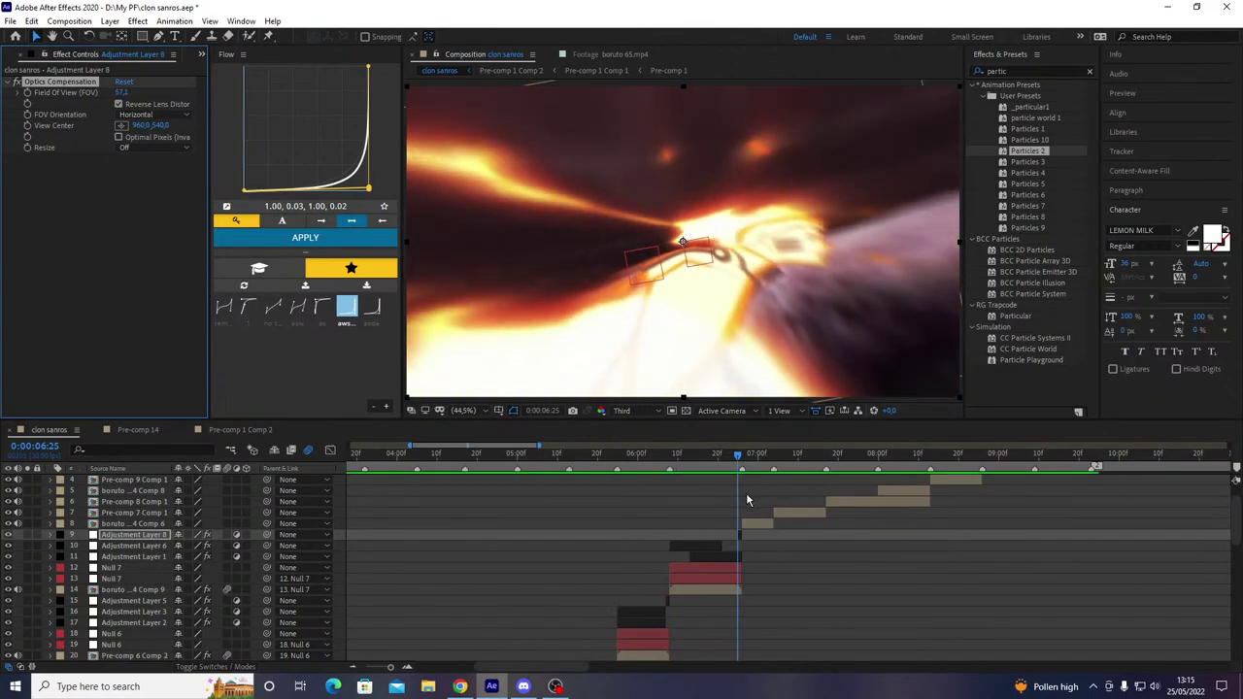
pyautogui.press('Delete')
pyautogui.click(739, 535)
pyautogui.press('Delete')
# - Preview the edit from 0:00:02:17 through the Null 7 clip
pyautogui.moveTo(706, 456); pyautogui.dragTo(328, 430)
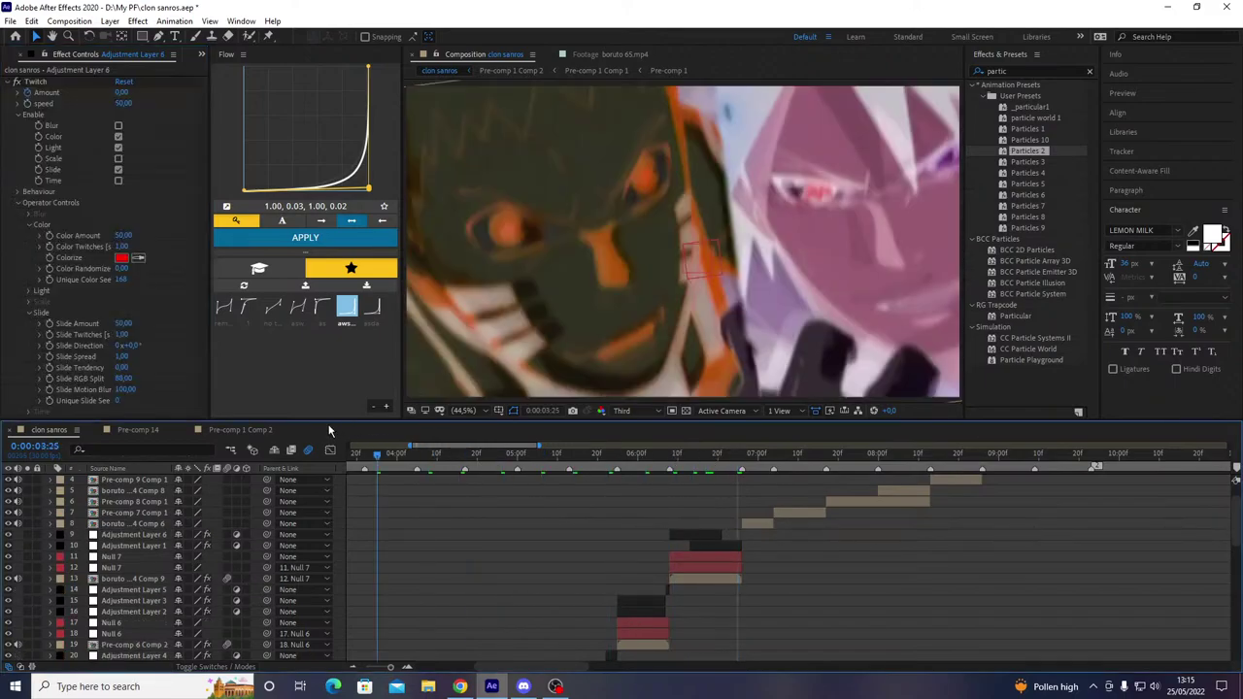
pyautogui.press('space')
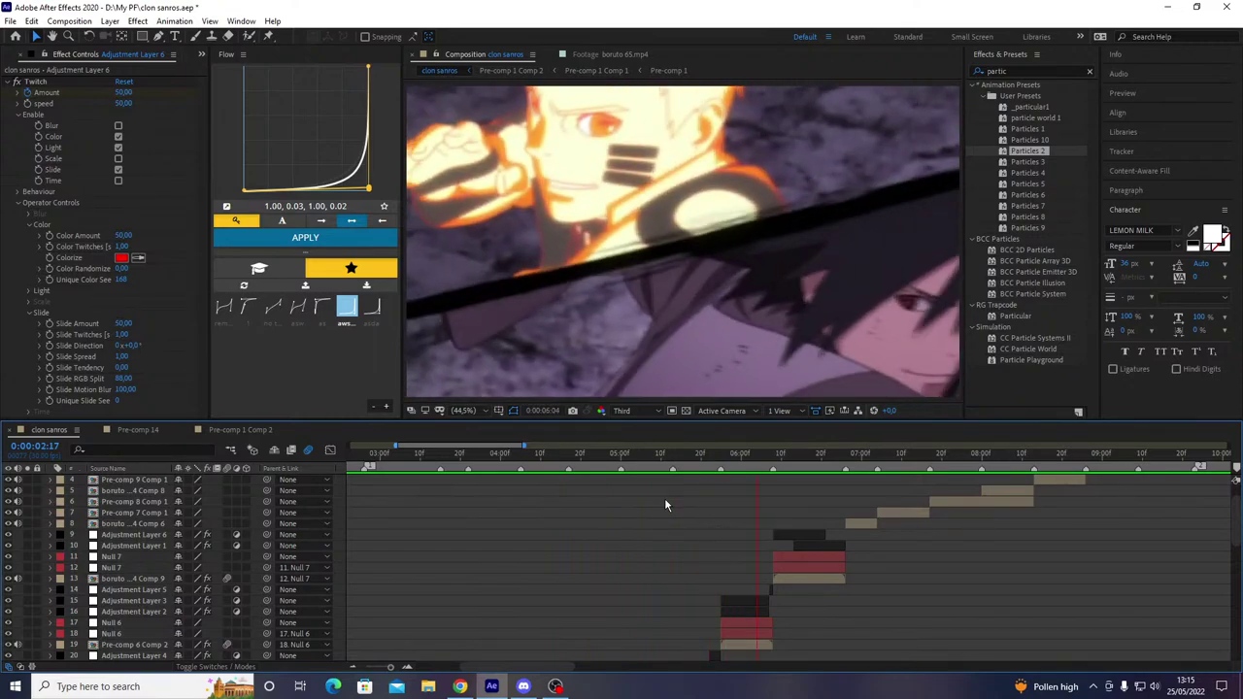
pyautogui.press('space')
# - Apply the easing curve 0.00, 0.84, 0.00, 0.96 to the lower Null 7's position keyframes
pyautogui.moveTo(800, 457); pyautogui.dragTo(776, 502)
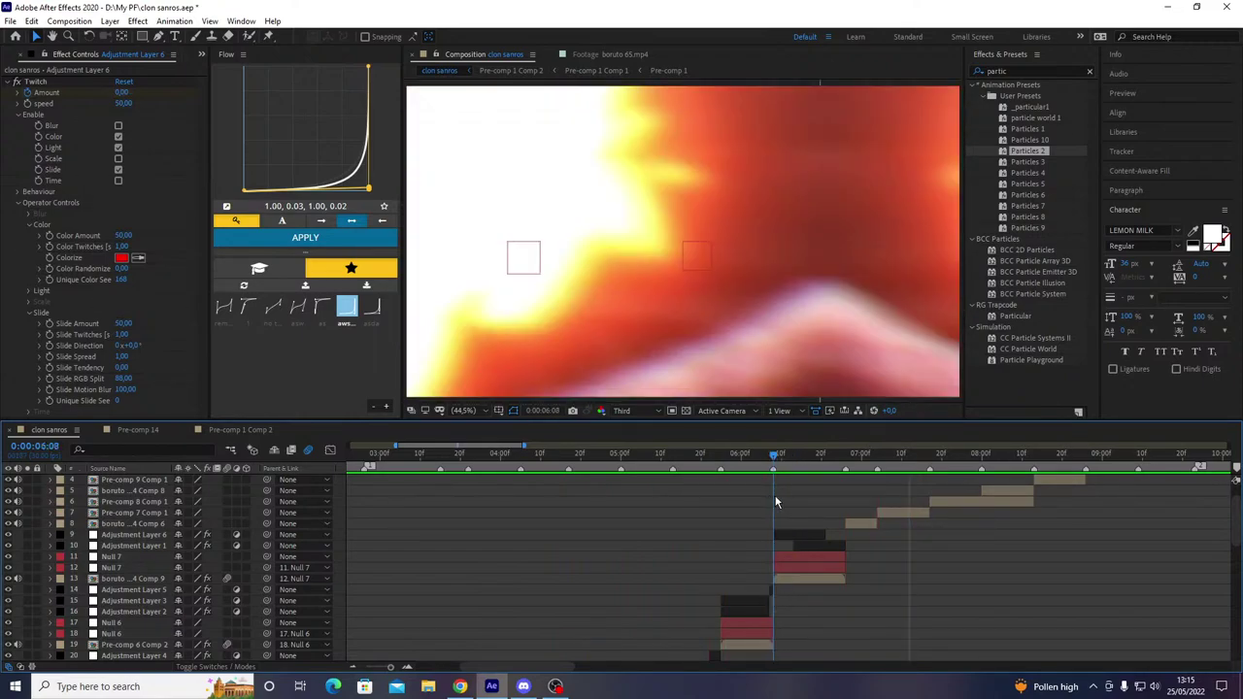
pyautogui.click(789, 558)
pyautogui.click(790, 569)
pyautogui.press('u')
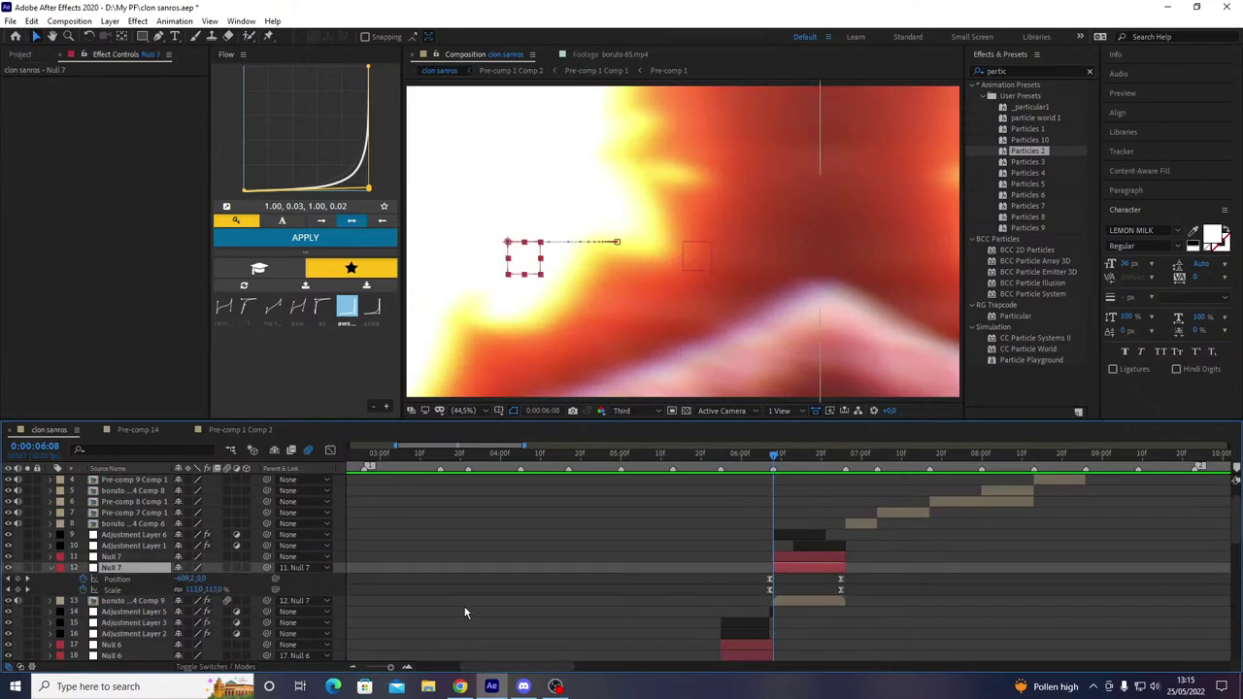
pyautogui.click(322, 306)
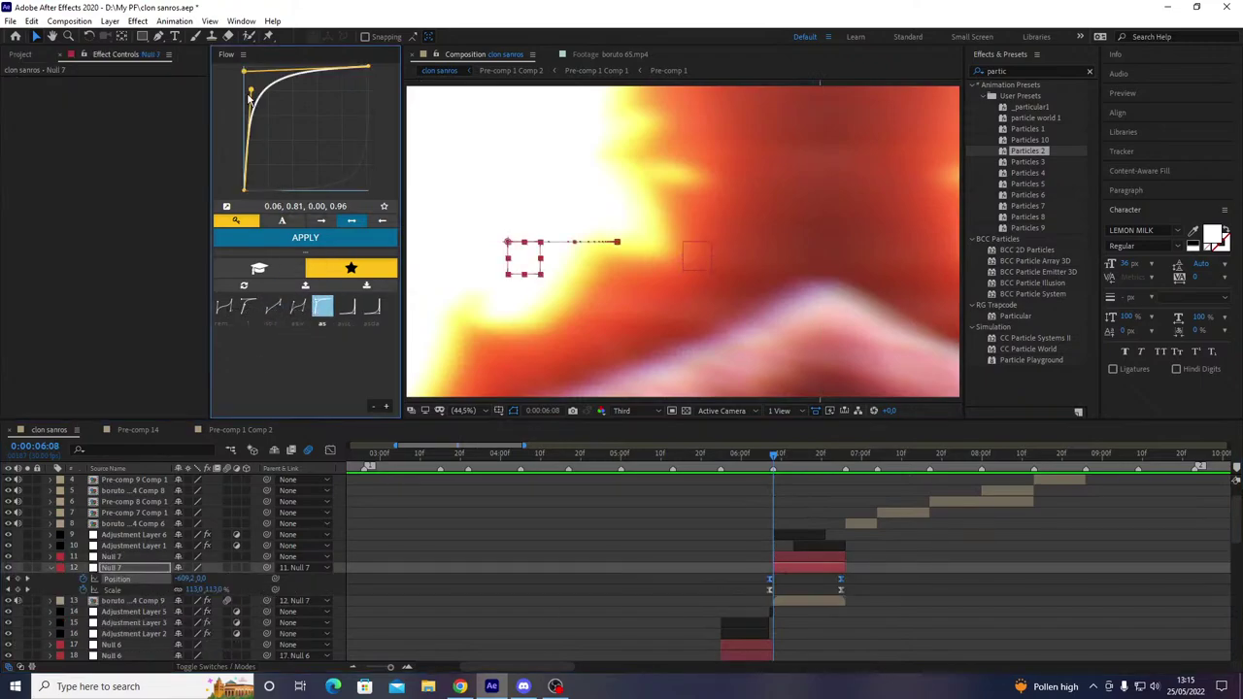
pyautogui.moveTo(252, 90); pyautogui.dragTo(243, 93)
pyautogui.click(300, 239)
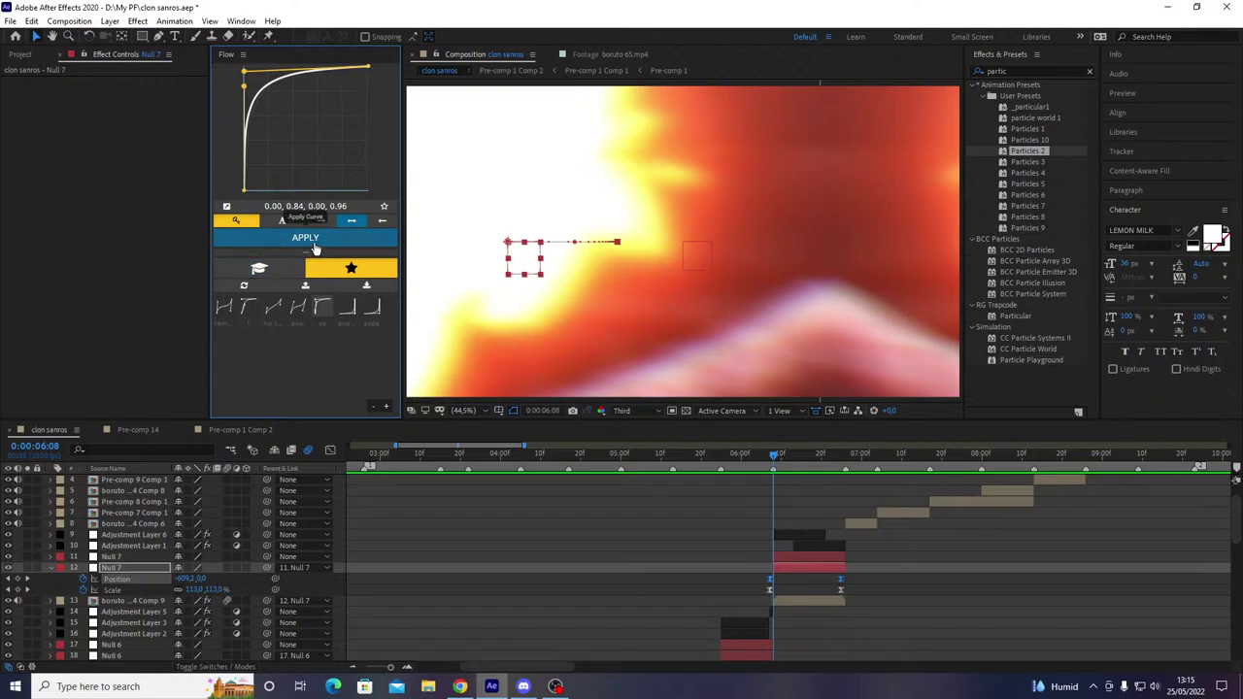
# - Preview the lower Null 7's position move in the edit and inspect the frame at 0:00:06:25
pyautogui.click(733, 454)
pyautogui.press('space')
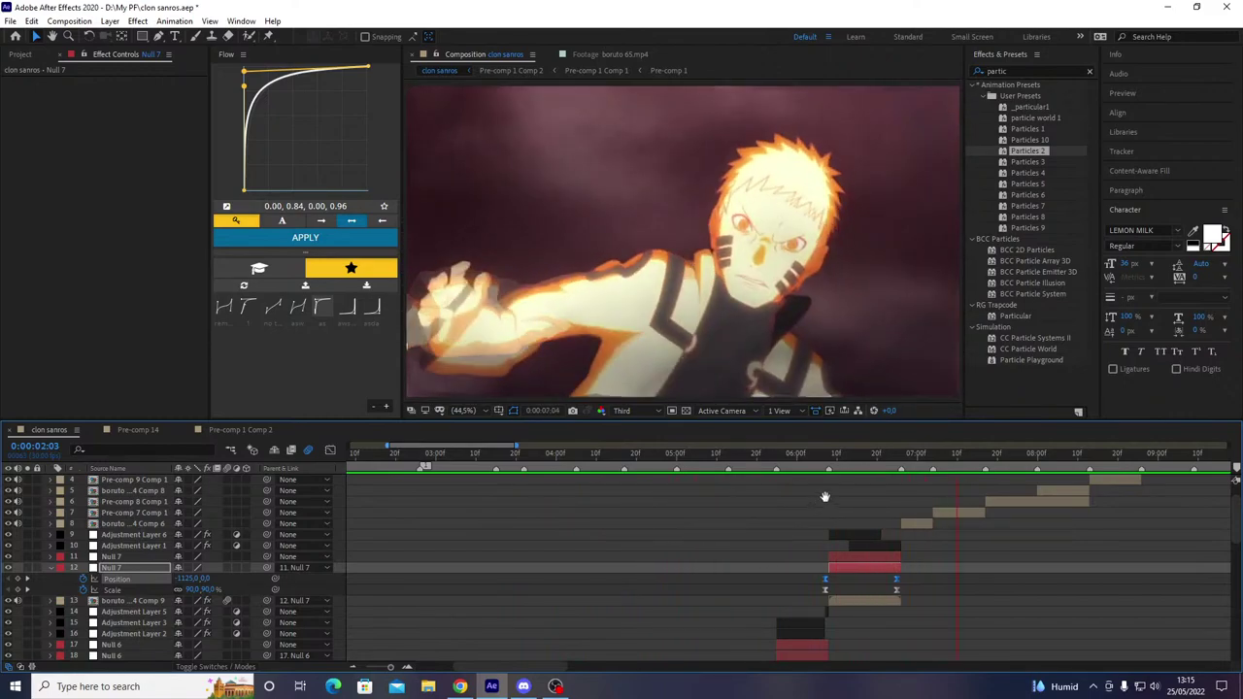
pyautogui.moveTo(841, 457); pyautogui.dragTo(898, 474)
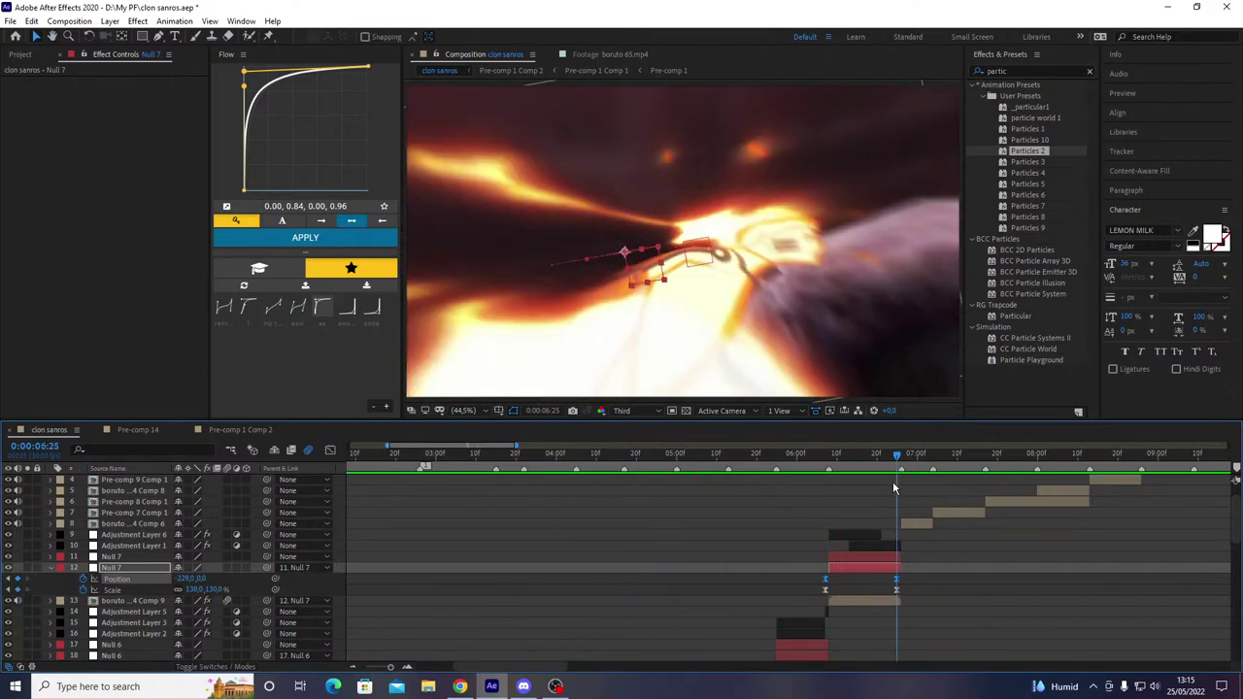
# - Apply the asda easing curve 1.00, 0.03, 1.00, 0.19 to the upper Null 7's scale and rotation keyframes
pyautogui.press('u')
pyautogui.click(874, 559)
pyautogui.press('u')
pyautogui.moveTo(926, 561); pyautogui.dragTo(821, 589)
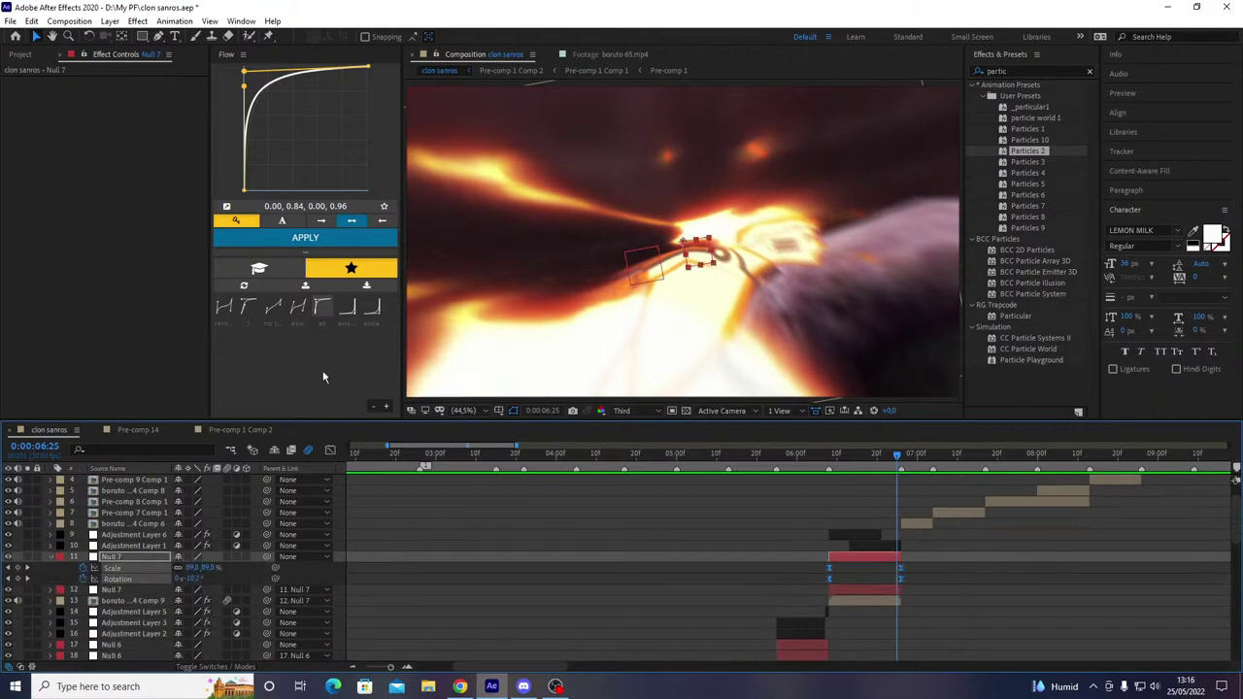
pyautogui.click(371, 307)
pyautogui.click(342, 239)
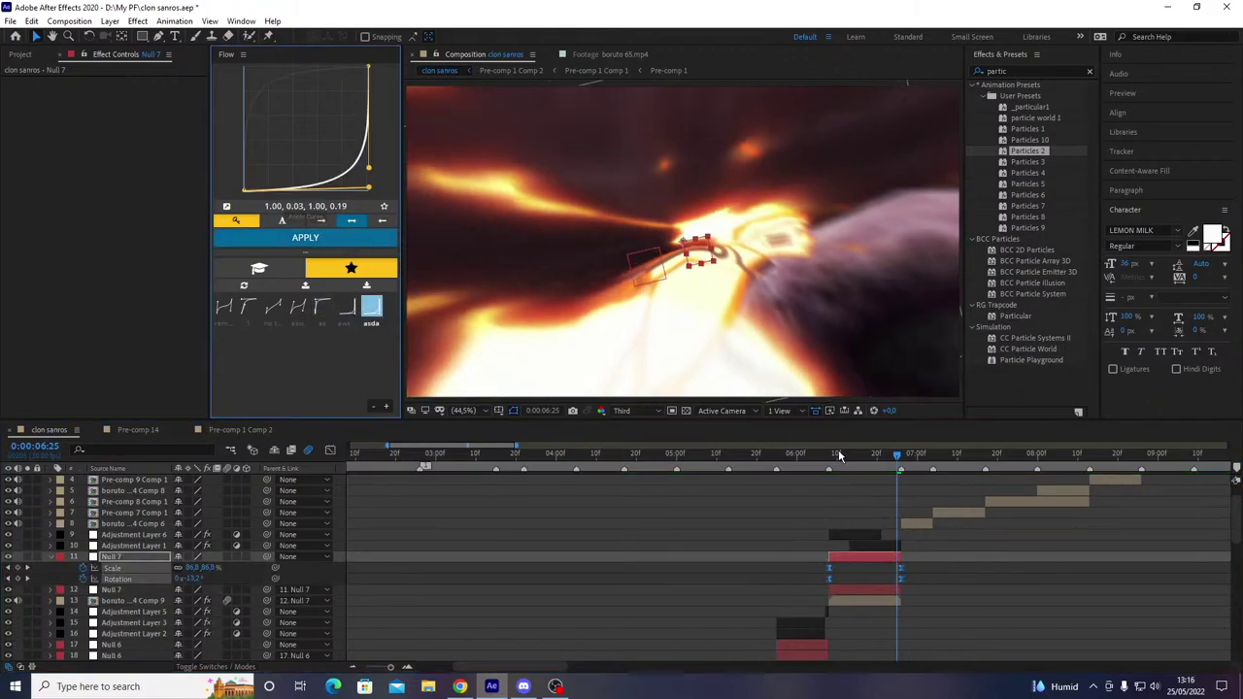
# - Preview the upper Null 7's eased zoom and rotation, collapse its keyframes and save the project
pyautogui.press('space')
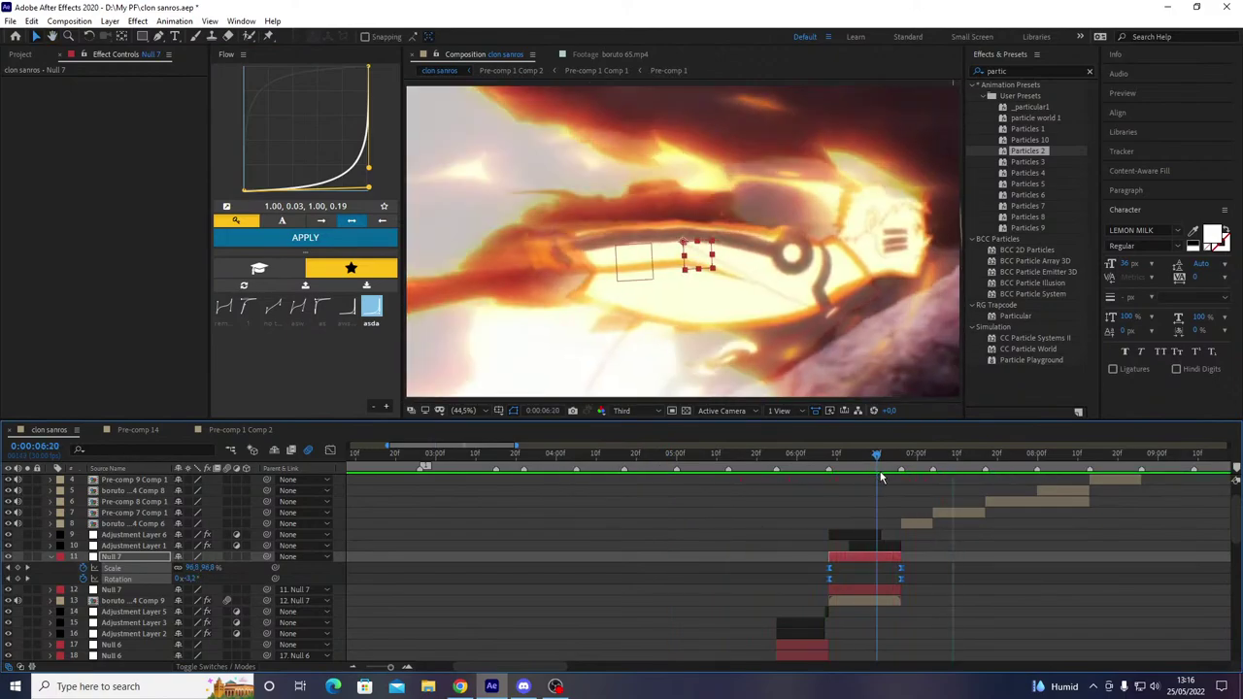
pyautogui.press('u')
pyautogui.hotkey('ctrl', 's')
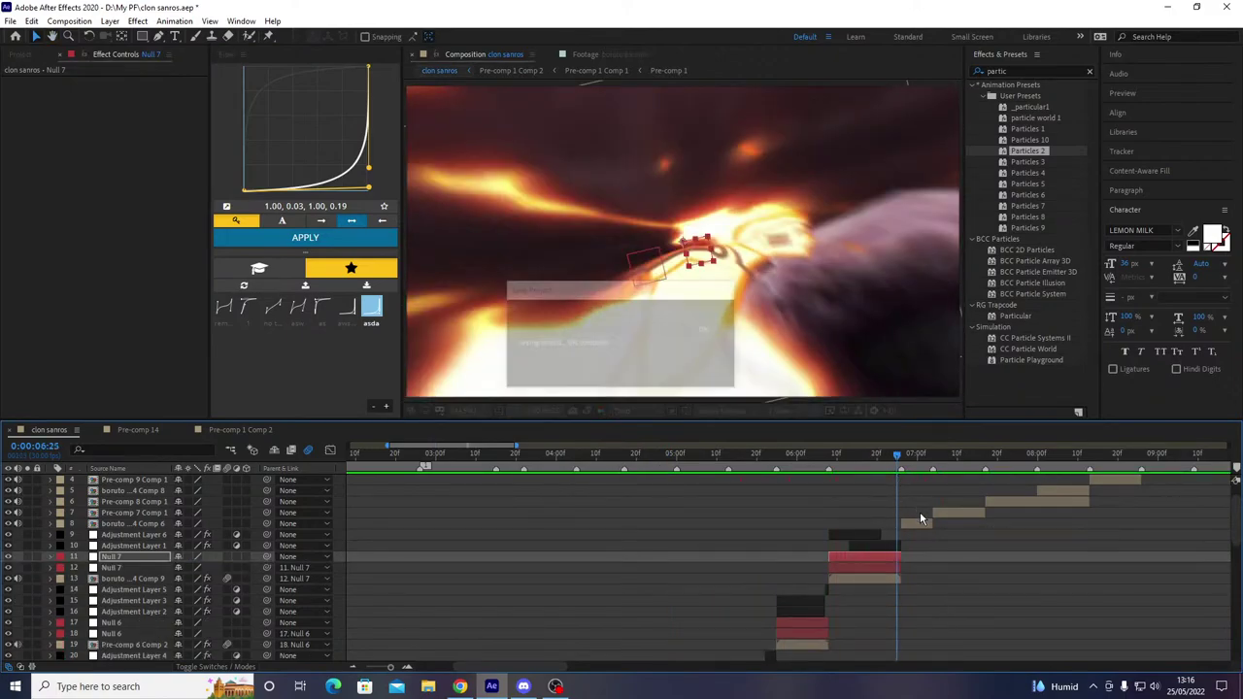
# - Duplicate the Directional Blur Adjustment Layer 4 from the Null 4 clip to the end of the Null 7 clip, above Adjustment Layer 6, and preview it
pyautogui.scroll(-1, 760, 611)
pyautogui.click(756, 619)
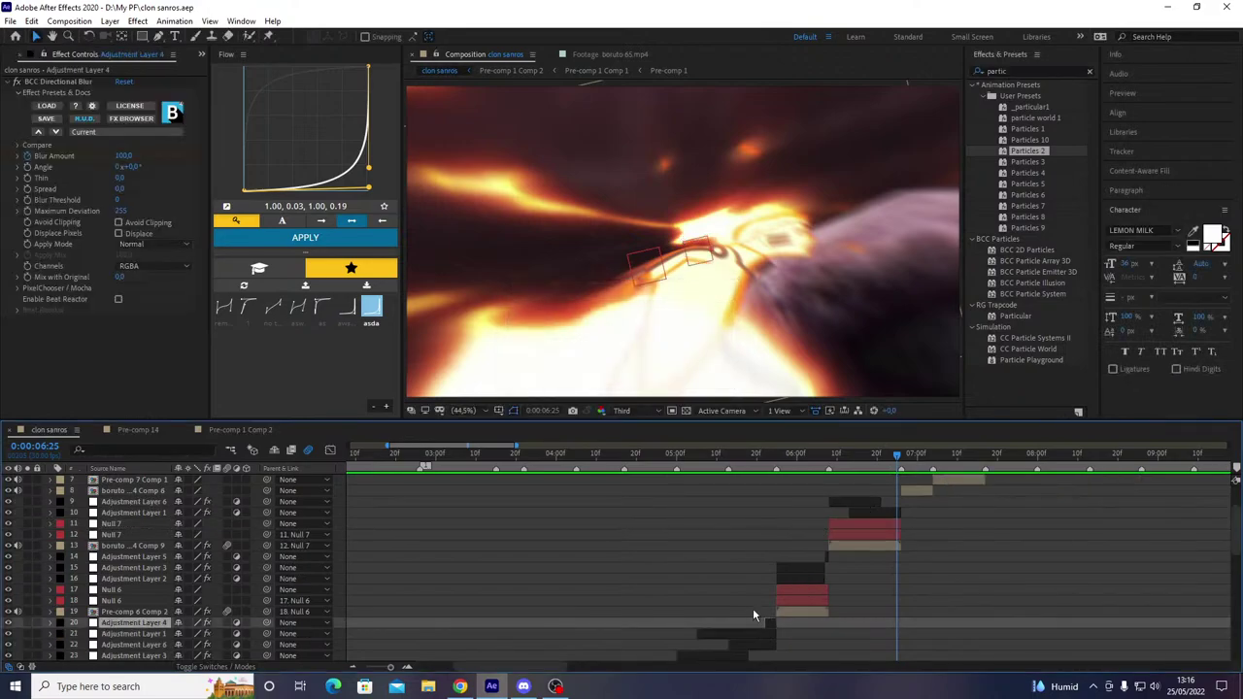
pyautogui.scroll(-6, 738, 611)
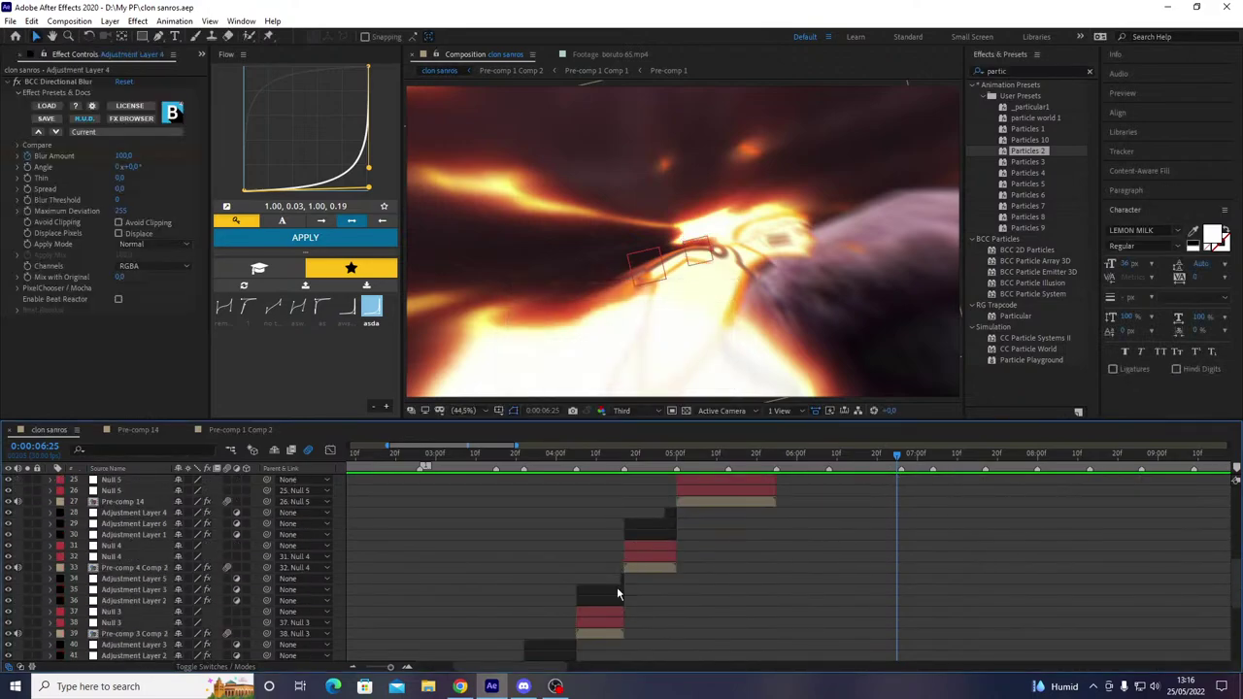
pyautogui.click(683, 511)
pyautogui.hotkey('ctrl', 'd')
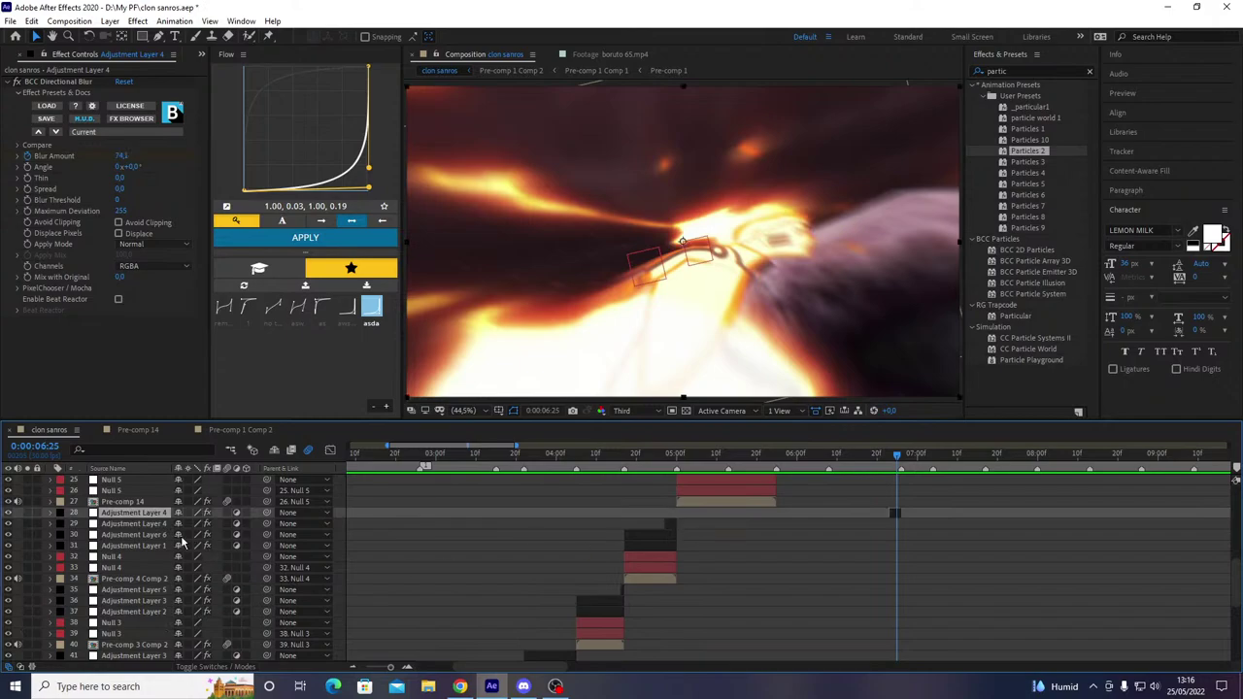
pyautogui.moveTo(144, 516); pyautogui.dragTo(144, 569)
pyautogui.moveTo(864, 466); pyautogui.dragTo(846, 500)
pyautogui.press('space')
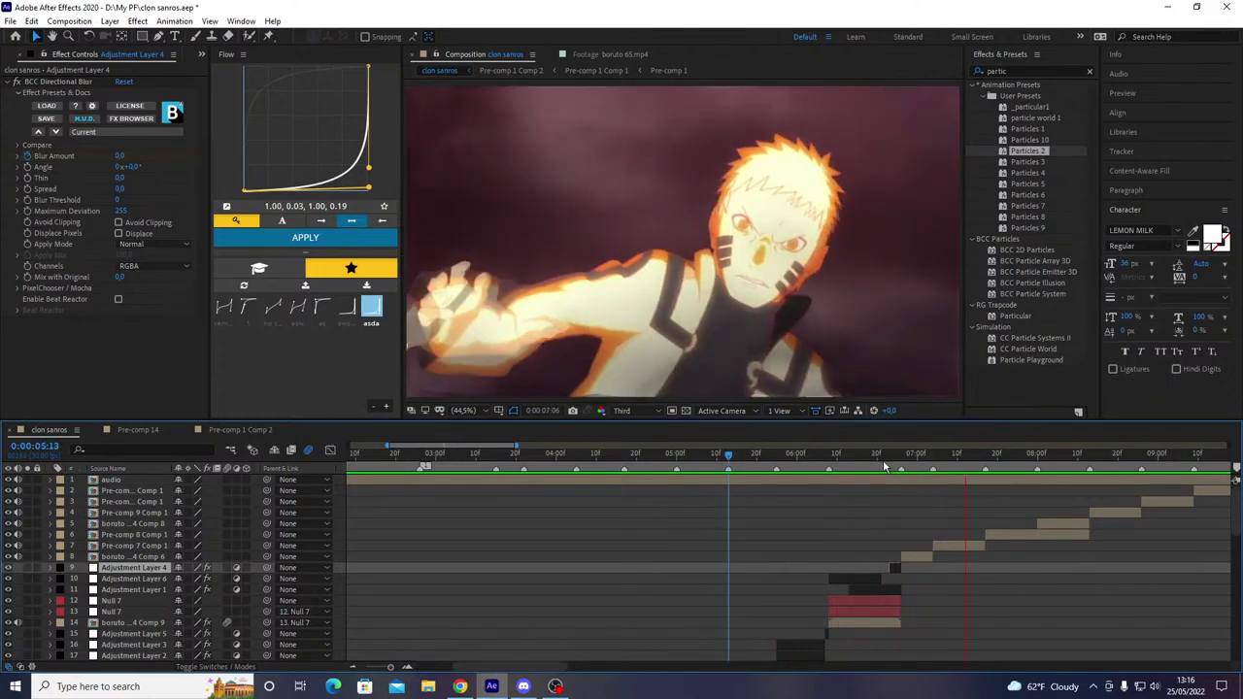
# - Reorder the copied Adjustment Layer 4 to sit directly below Adjustment Layer 1 and preview the transition
pyautogui.moveTo(882, 459); pyautogui.dragTo(898, 472)
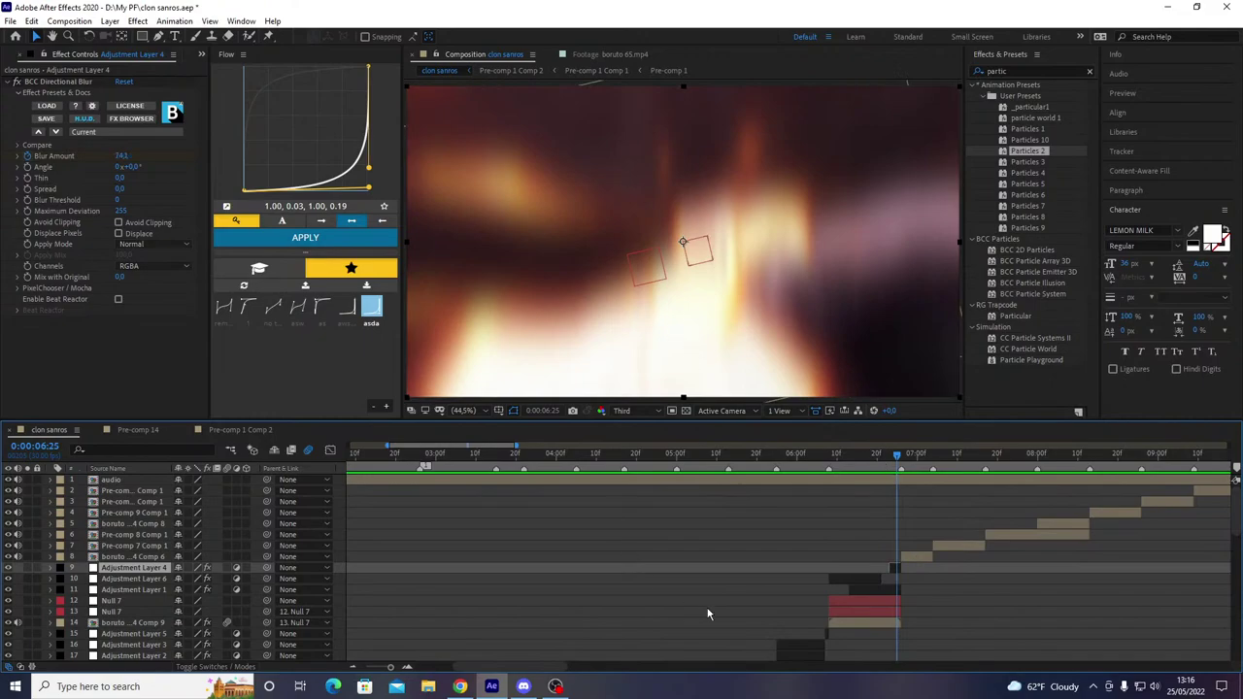
pyautogui.moveTo(124, 573); pyautogui.dragTo(141, 594)
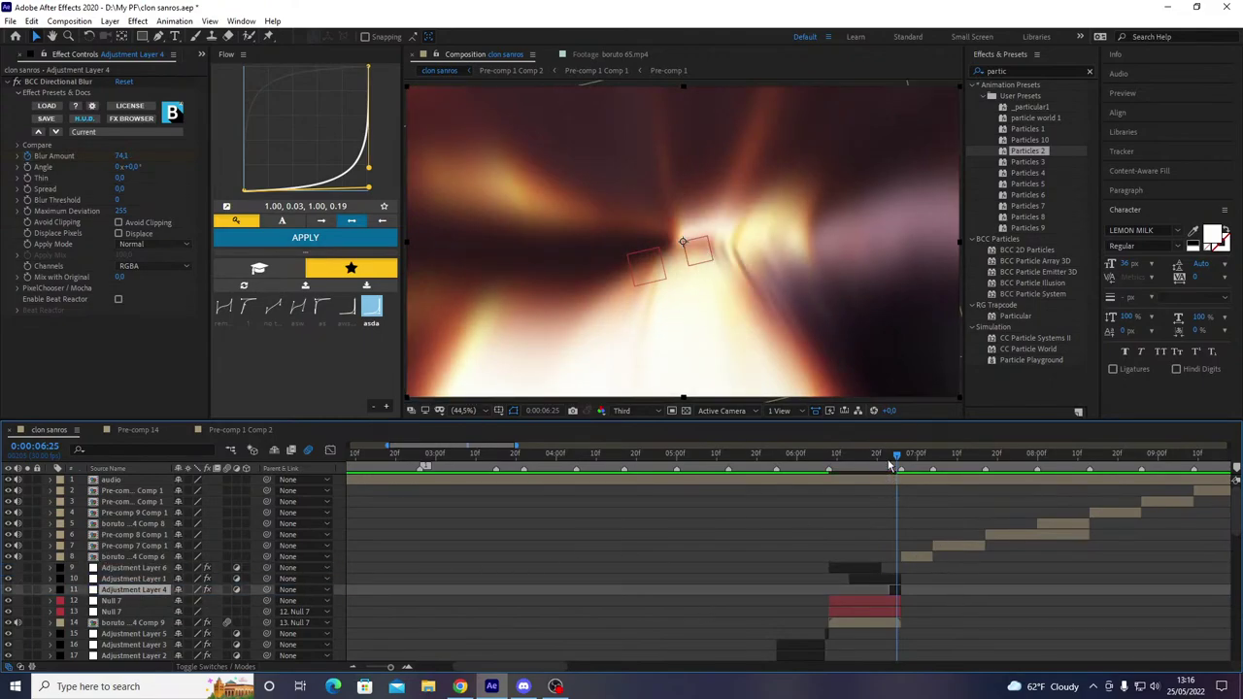
pyautogui.moveTo(891, 463); pyautogui.dragTo(692, 493)
pyautogui.press('space')
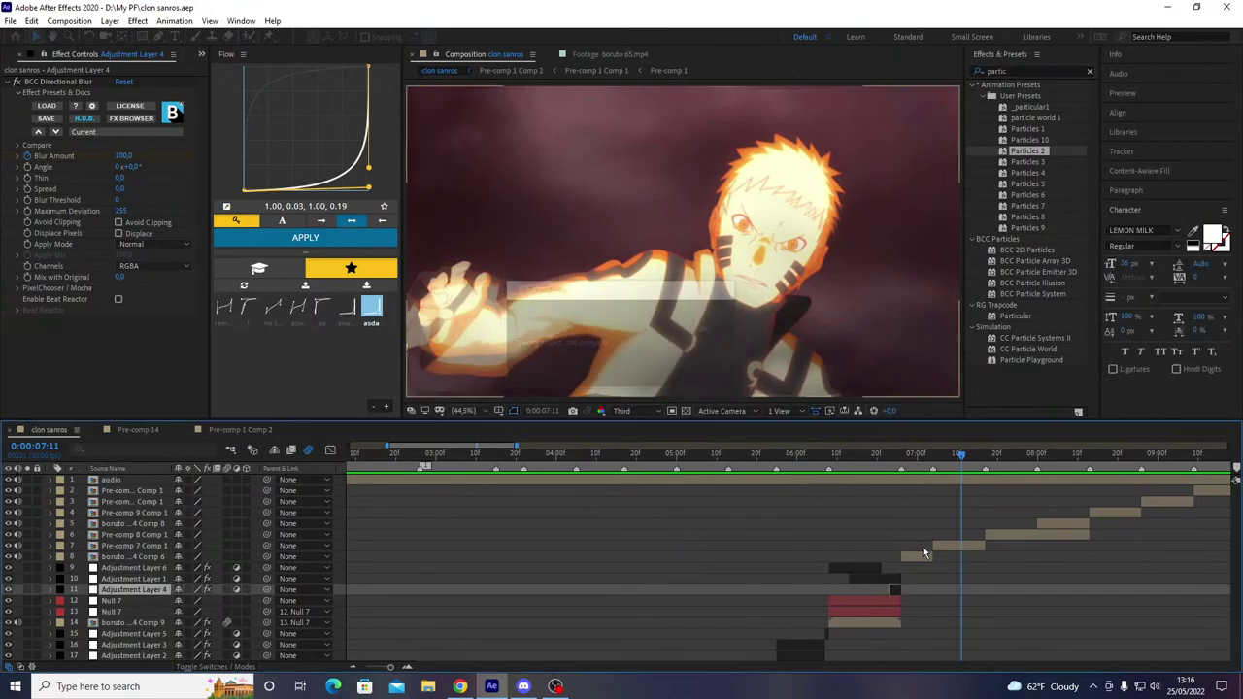
# - Scale the boruto 65.mp4 Comp 6 clip at 0:00:06:26 to 101% and pre-compose it with all its attributes
pyautogui.press('=')
pyautogui.press('=')
pyautogui.click(794, 560)
pyautogui.press('i')
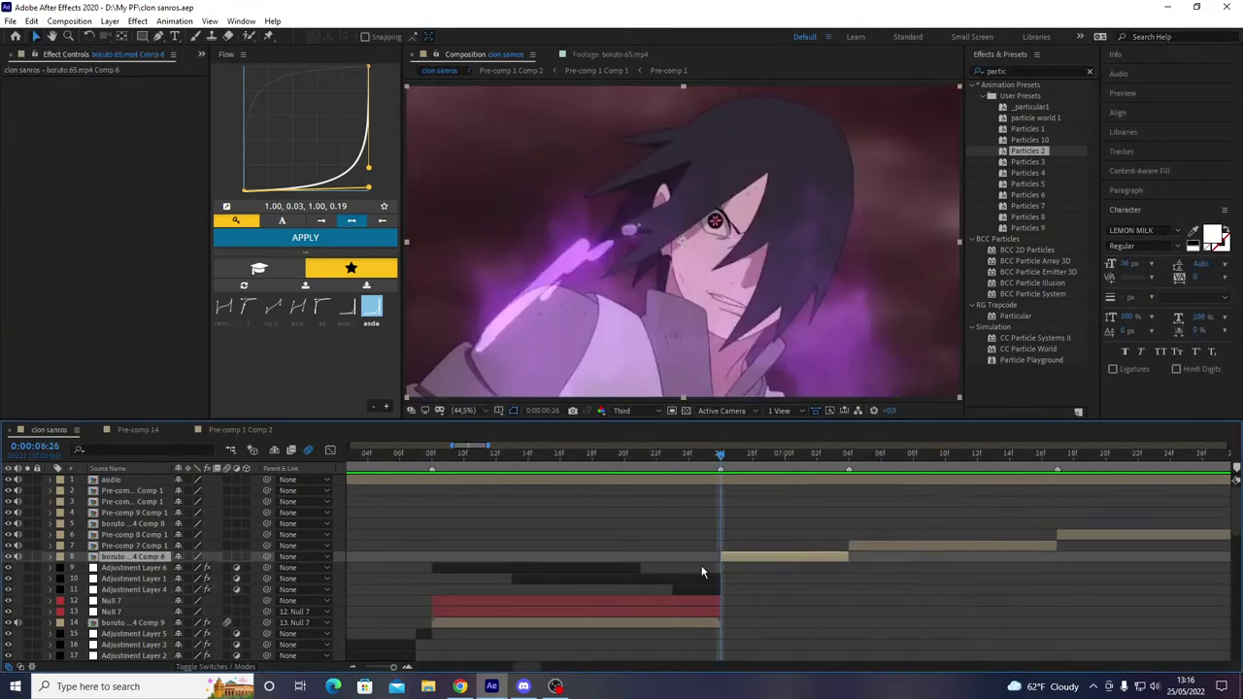
pyautogui.press('s')
pyautogui.click(218, 565)
pyautogui.write('101')
pyautogui.press('Return')
pyautogui.hotkey('ctrl', 'shift', 'c')
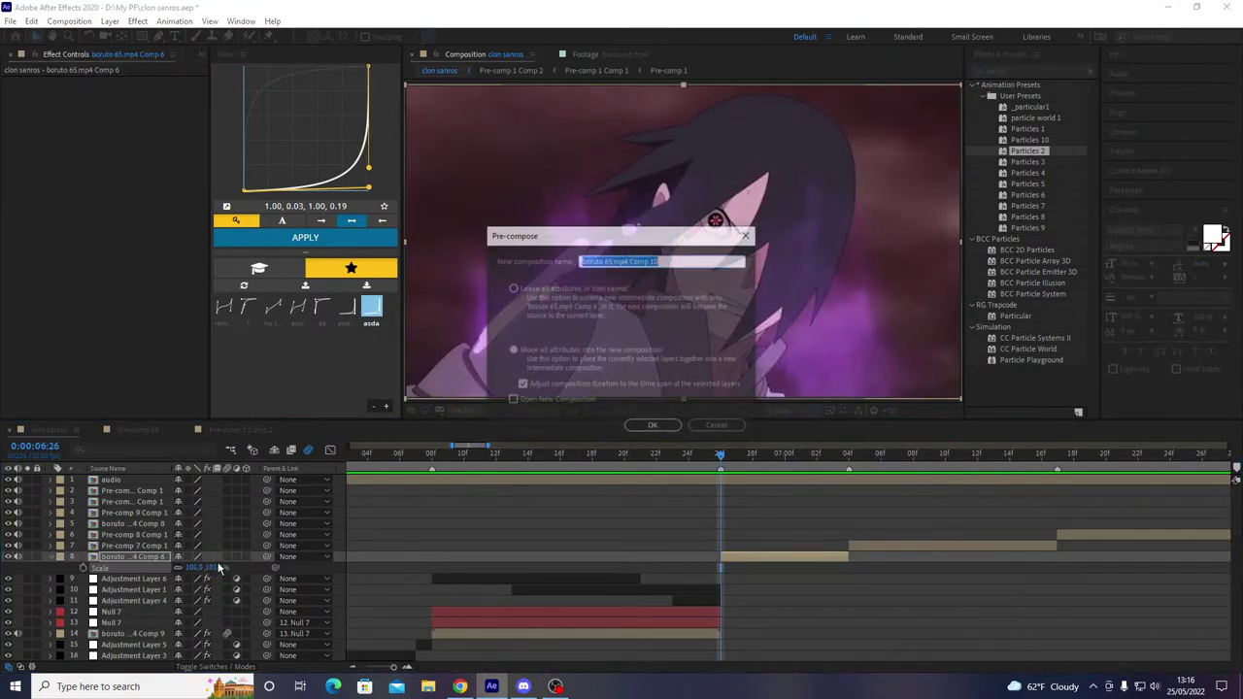
pyautogui.press('Return')
# - Paste the copied effect onto the pre-composed clip and parent it to a new null trimmed to the clip's length
pyautogui.hotkey('ctrl', 'v')
pyautogui.hotkey('ctrl', 'alt', 'shift', 'y')
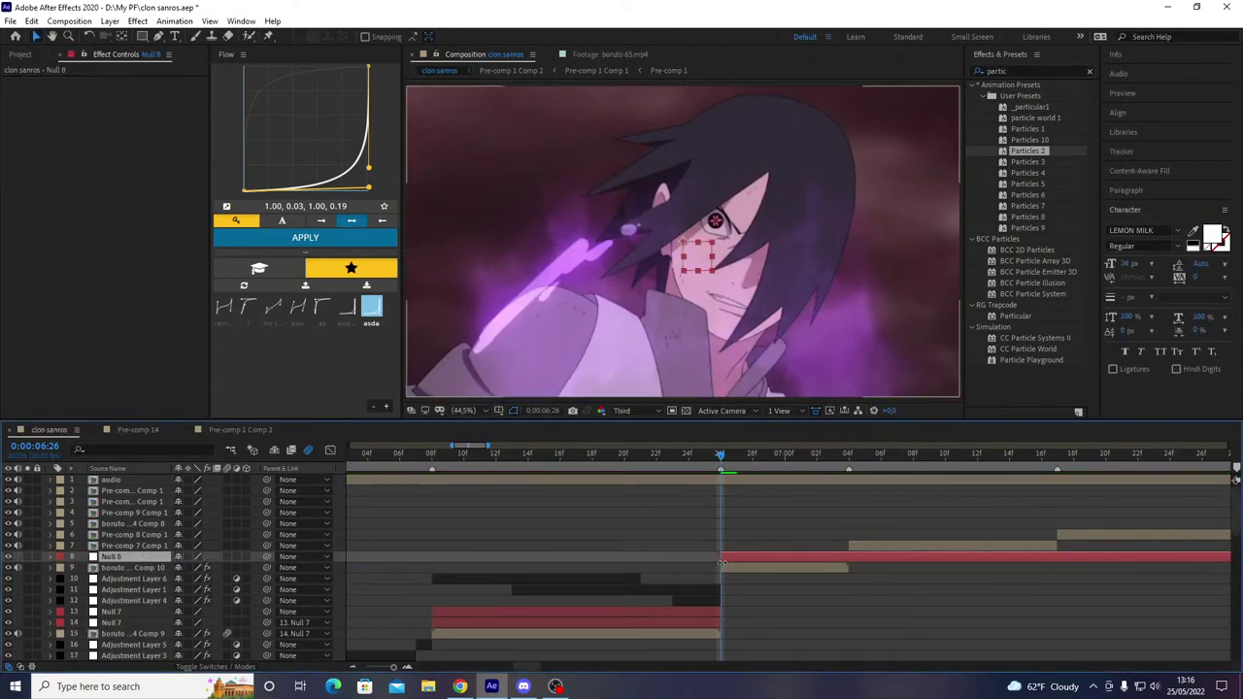
pyautogui.click(831, 469)
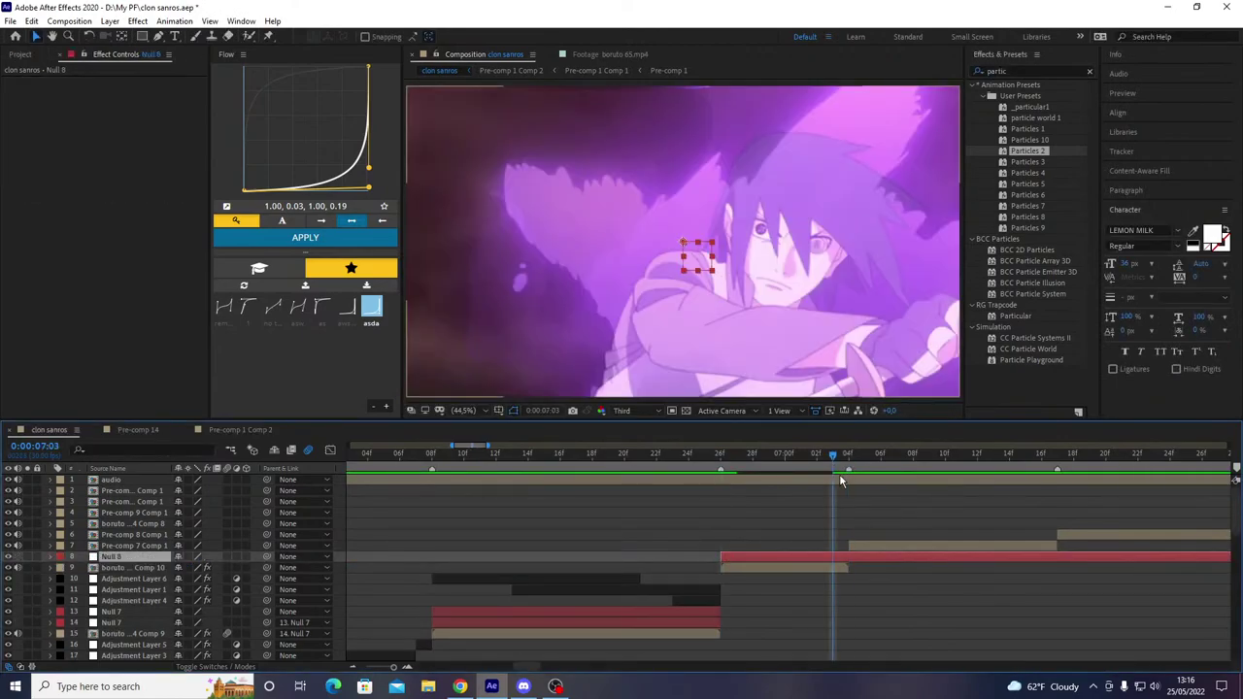
pyautogui.hotkey('alt', ']')
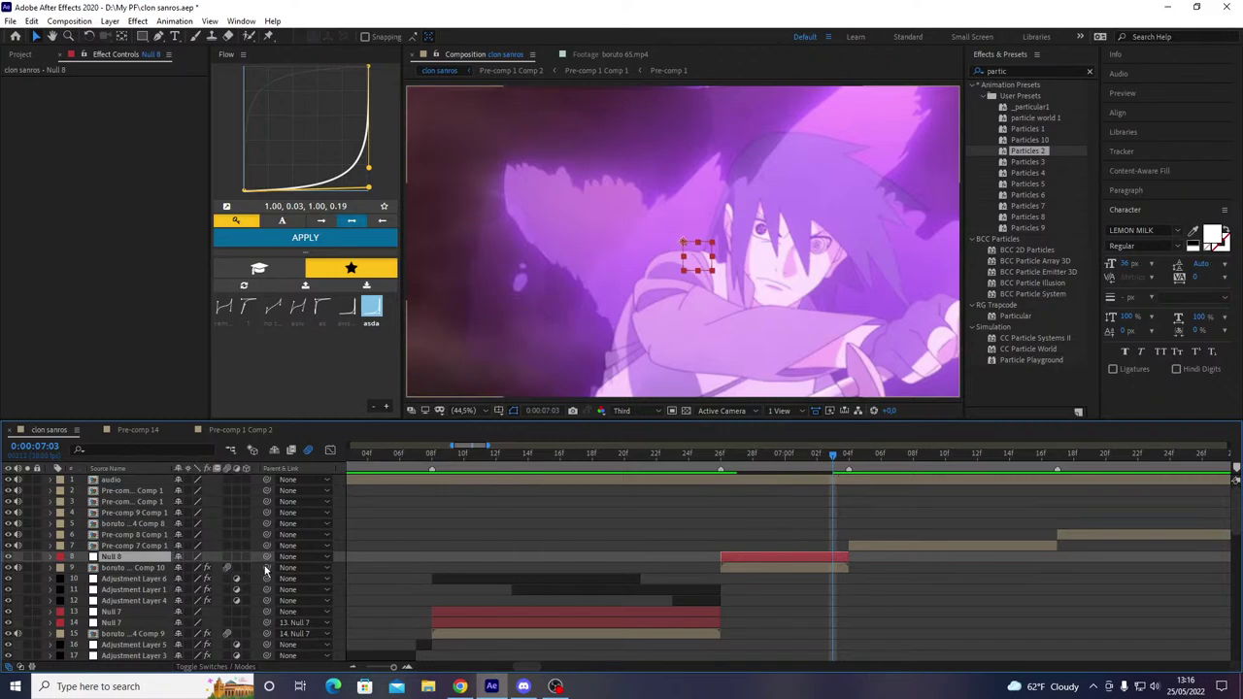
pyautogui.moveTo(266, 569); pyautogui.dragTo(116, 556)
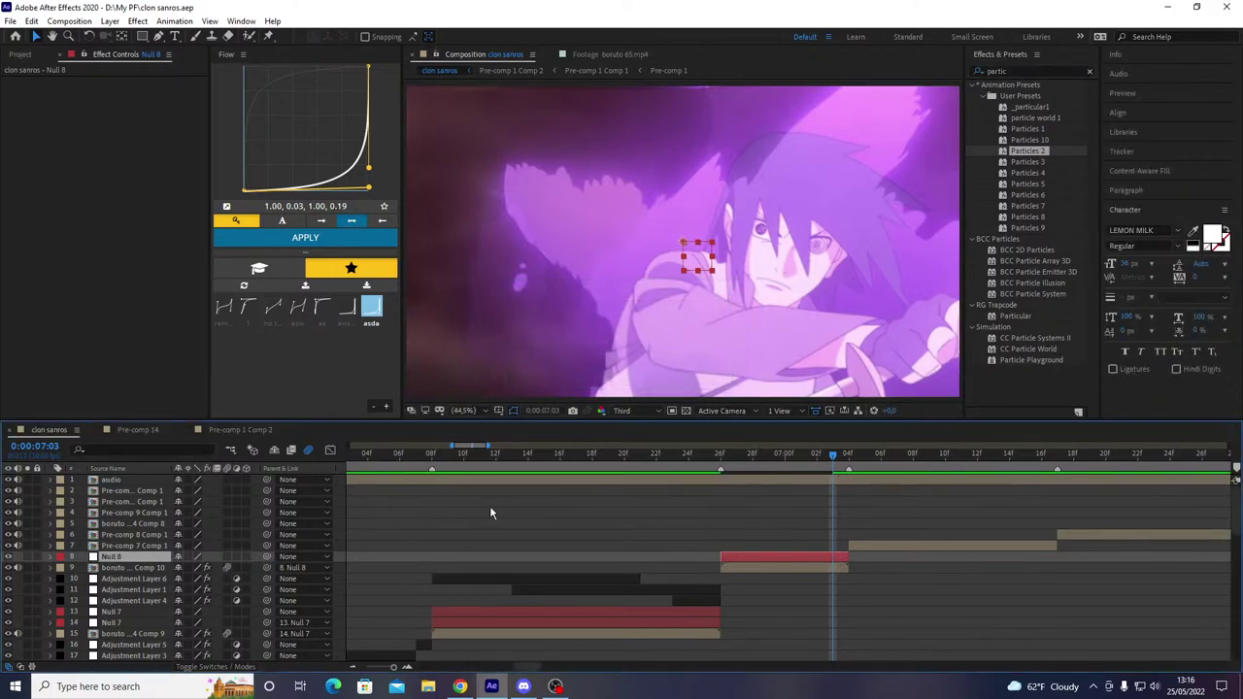
# - Preview the earlier part of the edit around 0:00:04:00, open Pre-comp 12 and add a new adjustment layer in it
pyautogui.press('space')
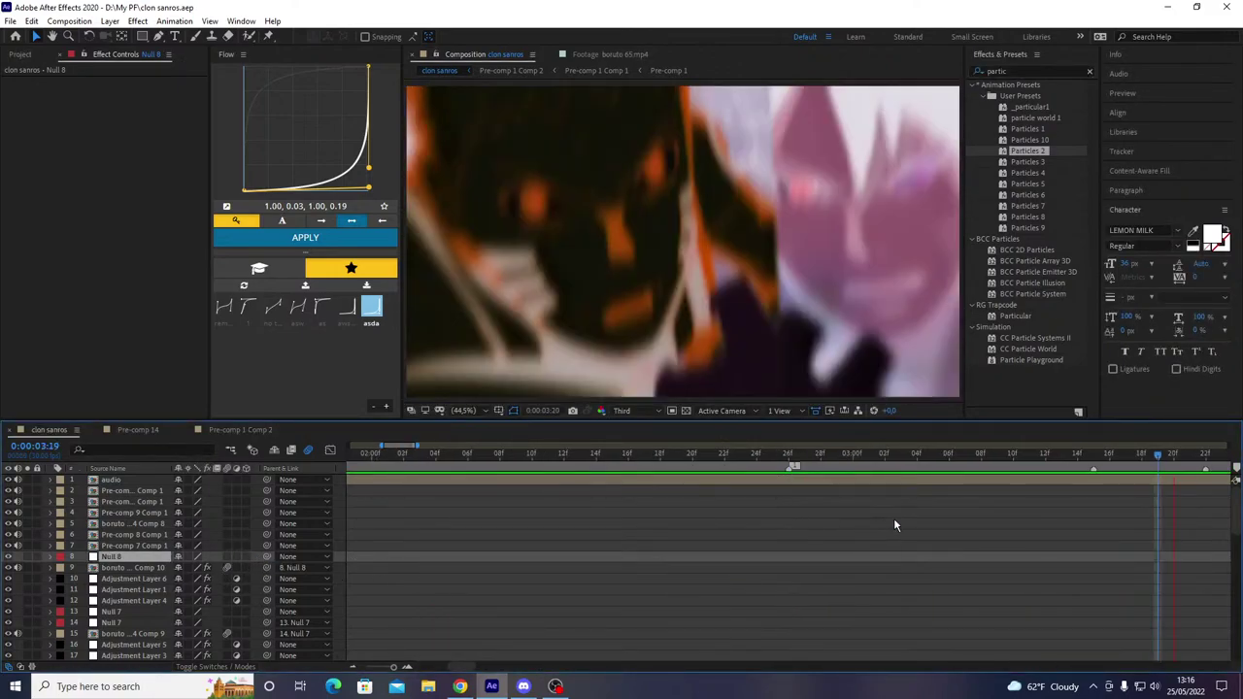
pyautogui.scroll(-10, 860, 535)
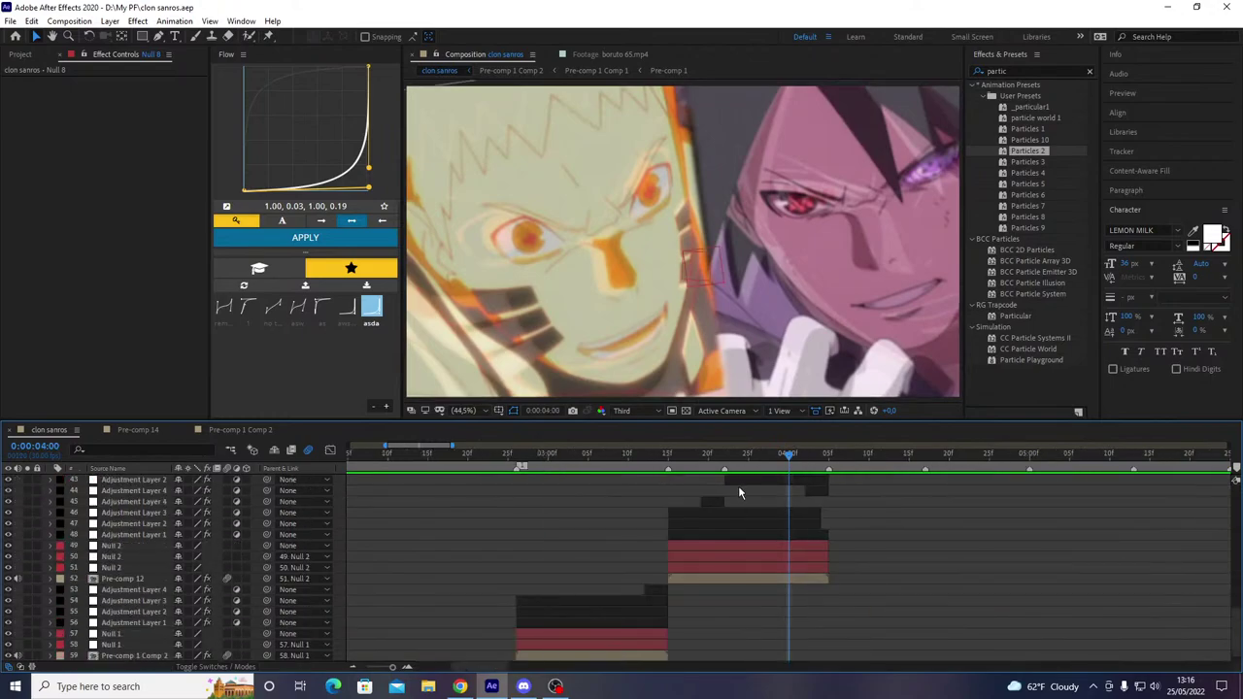
pyautogui.click(677, 458)
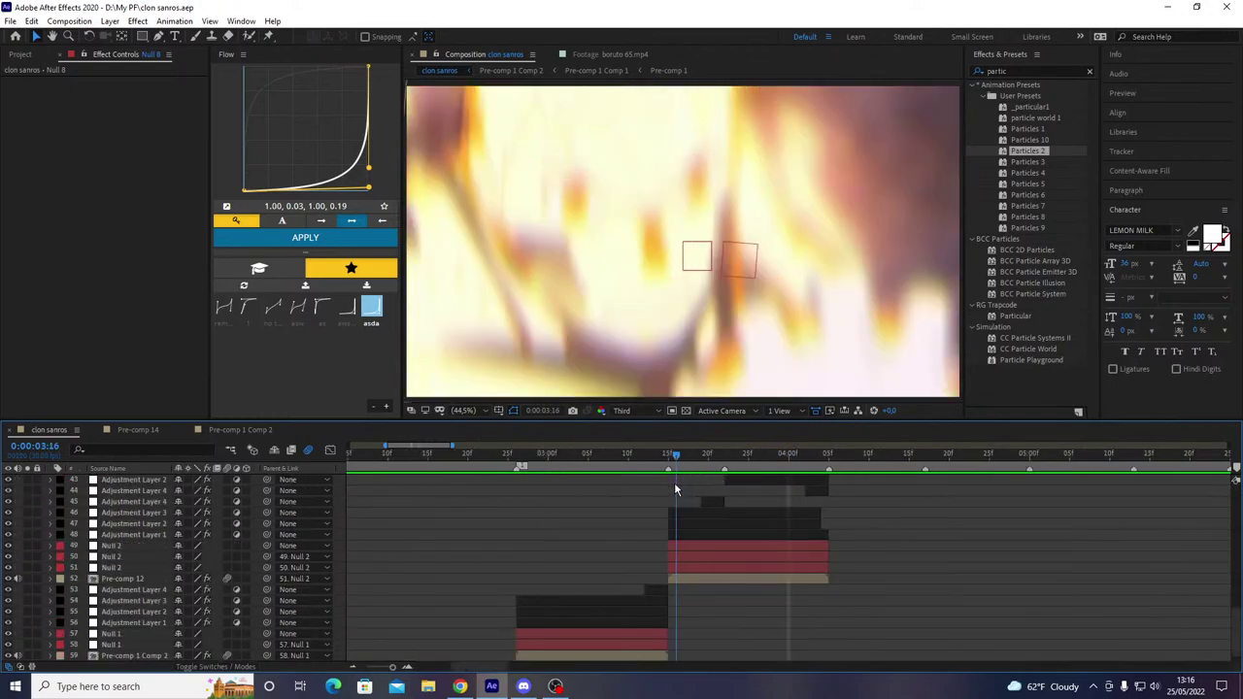
pyautogui.doubleClick(689, 578)
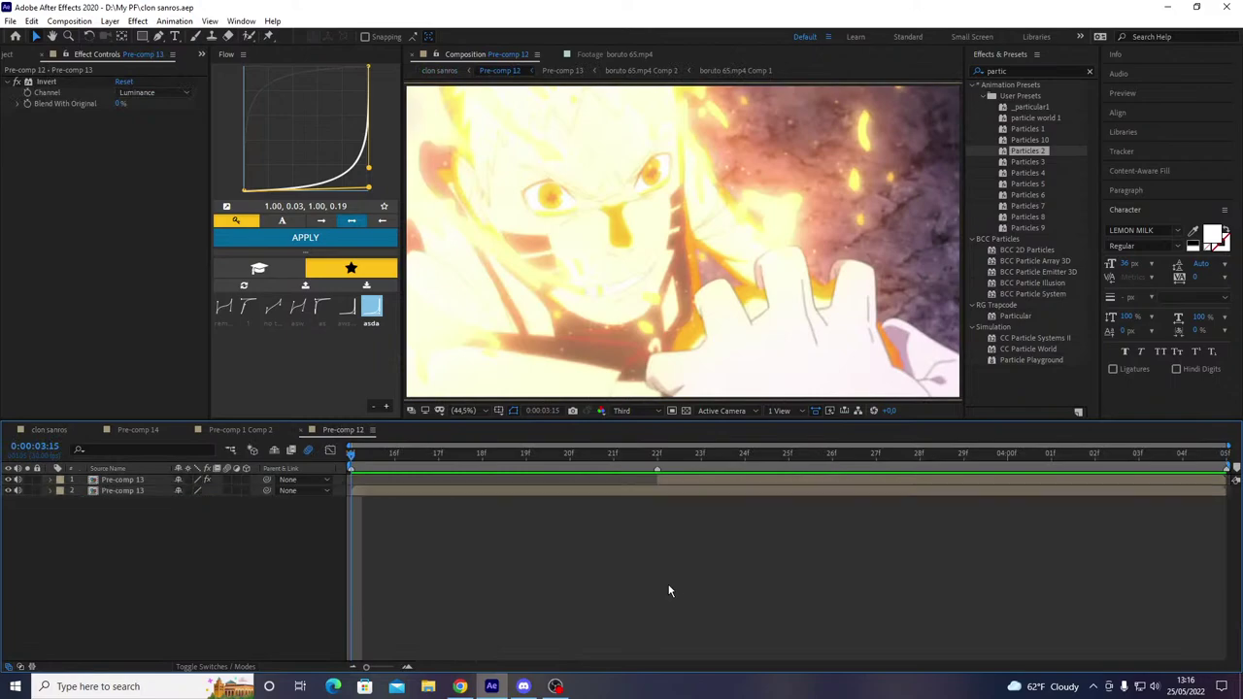
pyautogui.hotkey('ctrl', 'alt', 'y')
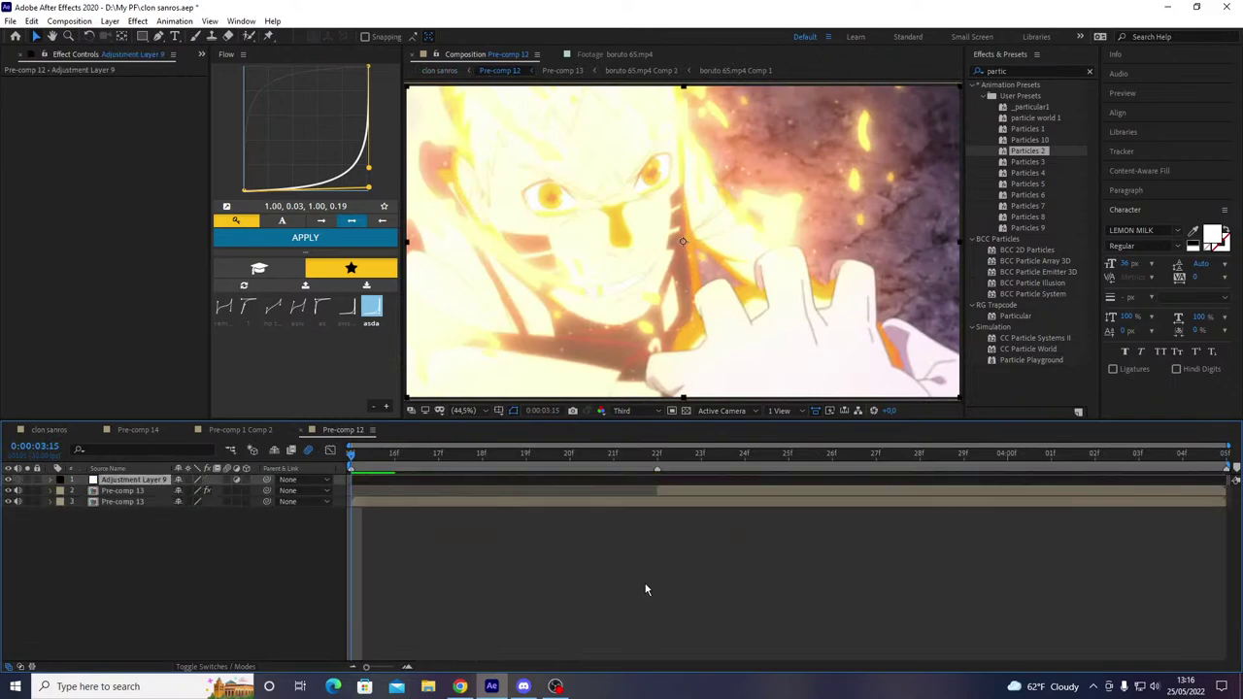
# - Try the S_PsykoStripes effect on the new adjustment layer and undo it
pyautogui.hotkey('ctrl', 'space')
pyautogui.write('st')
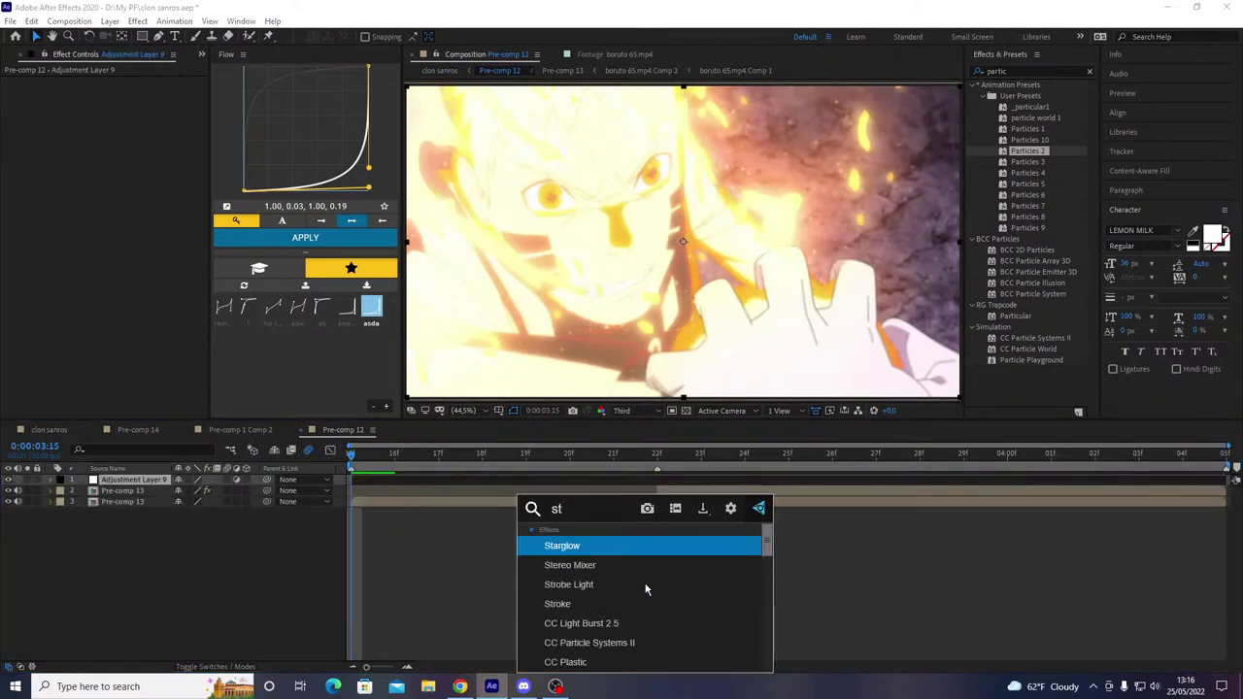
pyautogui.write('ripe')
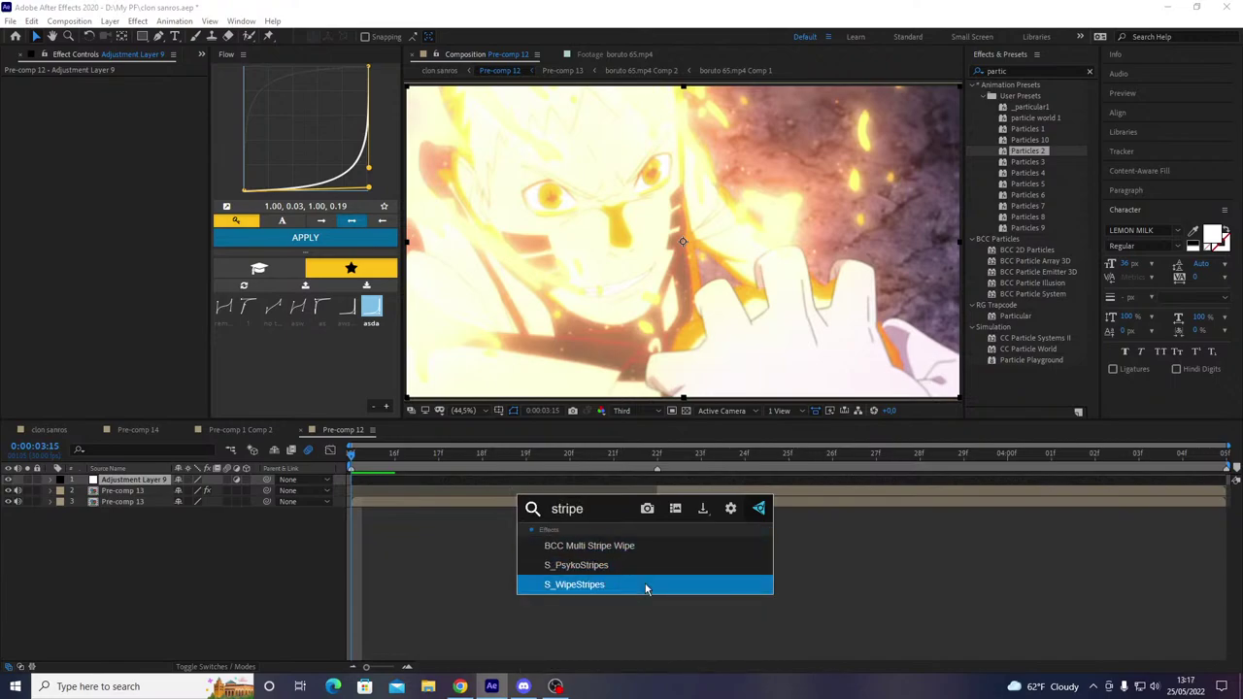
pyautogui.click(594, 566)
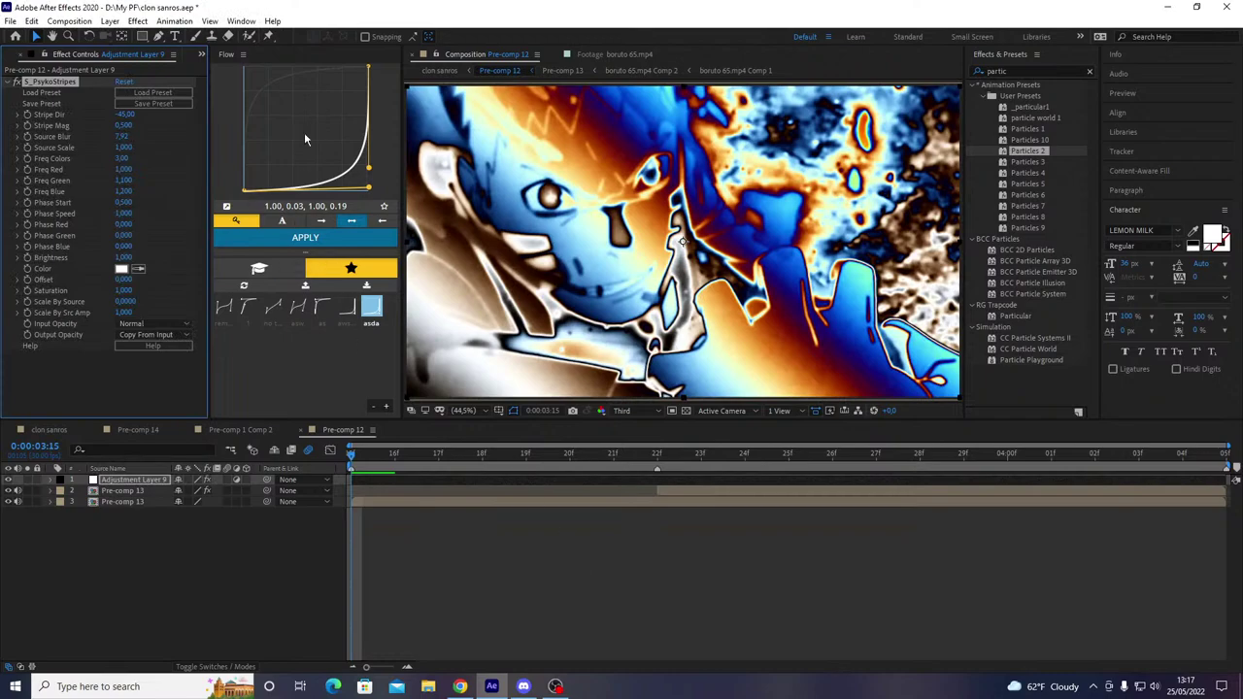
pyautogui.hotkey('ctrl', 'z')
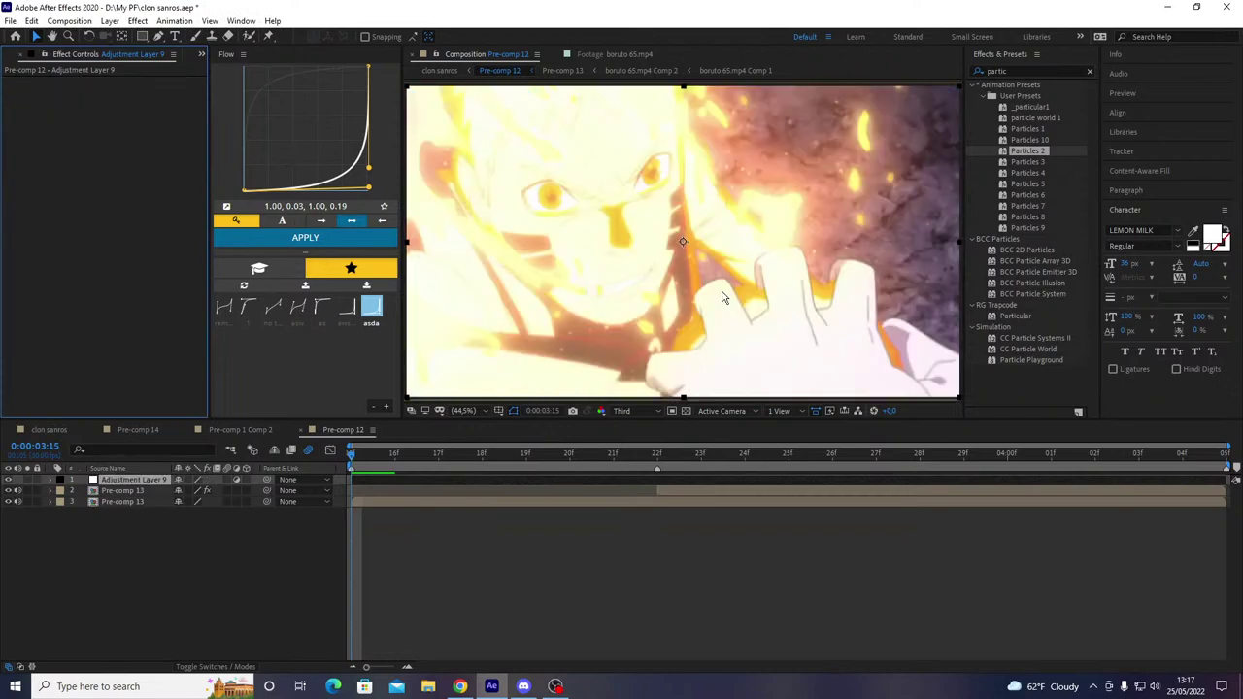
# - Apply the S_ScanLines effect to the new adjustment layer in Pre-comp 12
pyautogui.hotkey('ctrl', 'space')
pyautogui.write('lines')
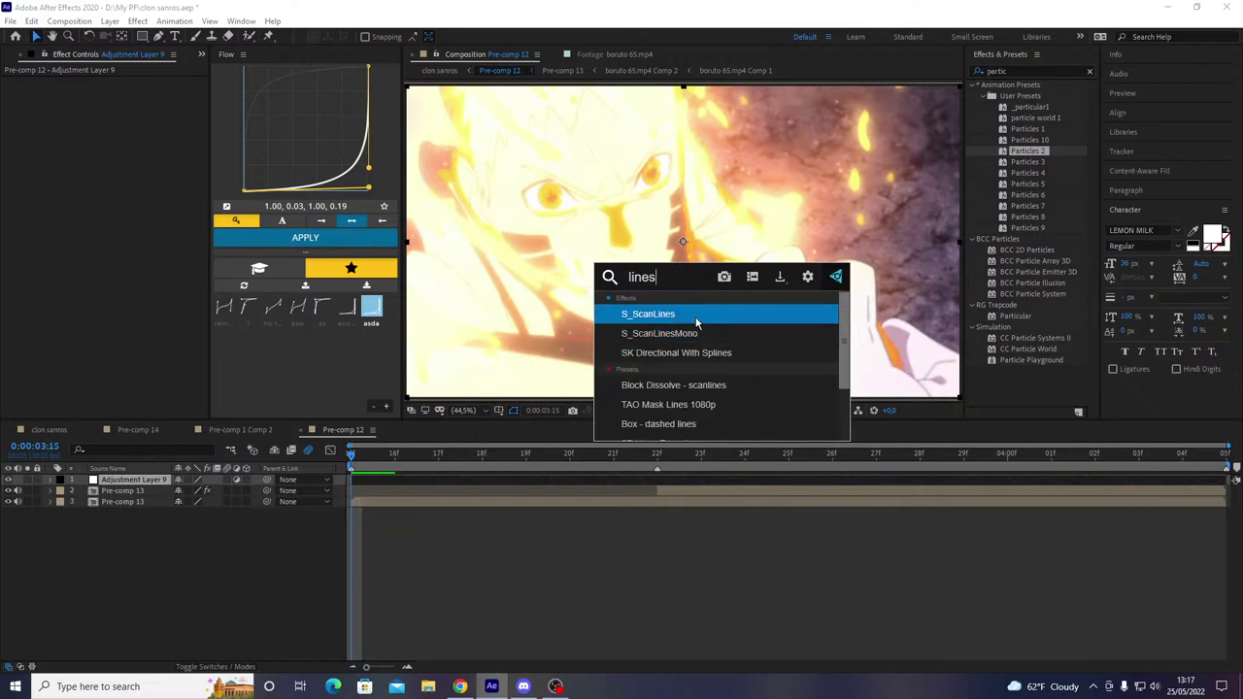
pyautogui.click(695, 320)
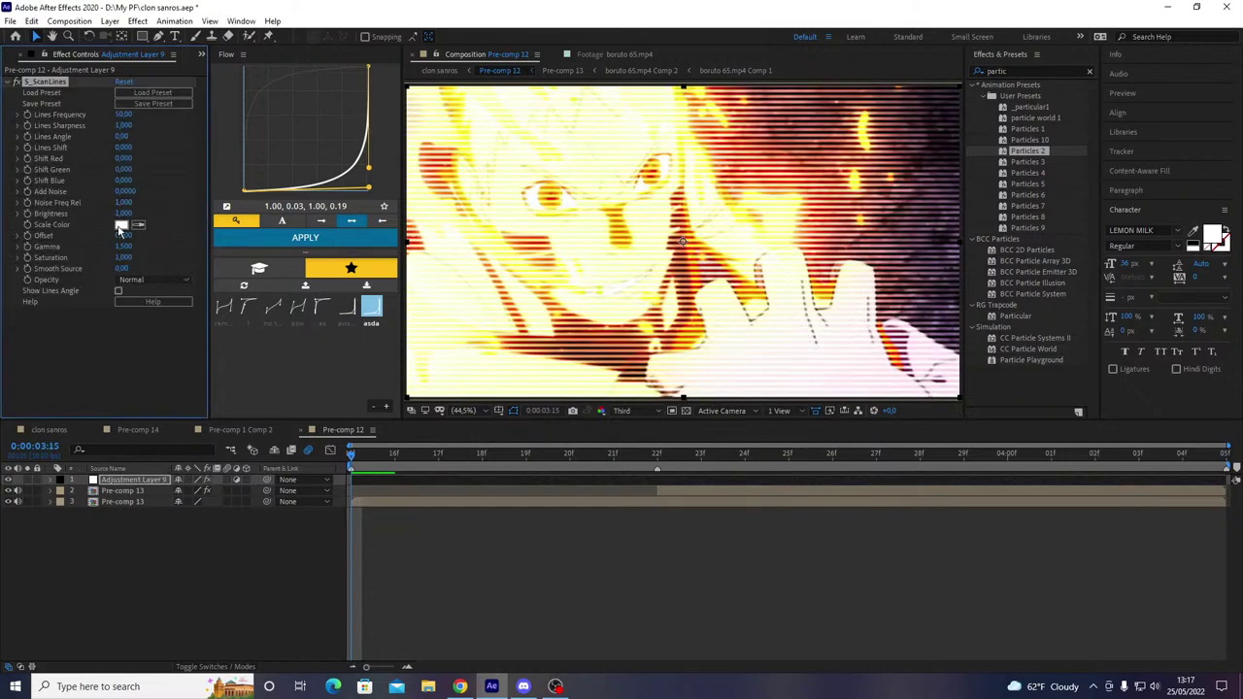
# - Switch to Discord and set a Voice 1 member's user volume to 100%
pyautogui.hotkey('alt', 'Tab')
pyautogui.rightClick(105, 438)
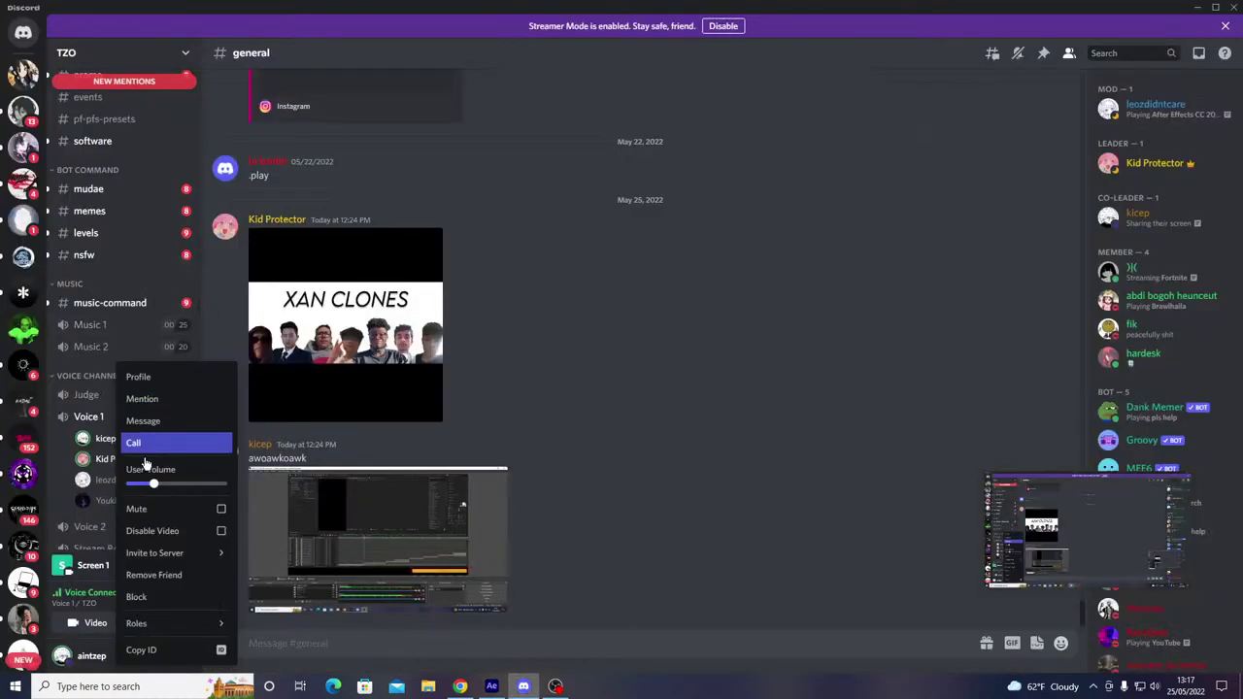
pyautogui.moveTo(157, 482)
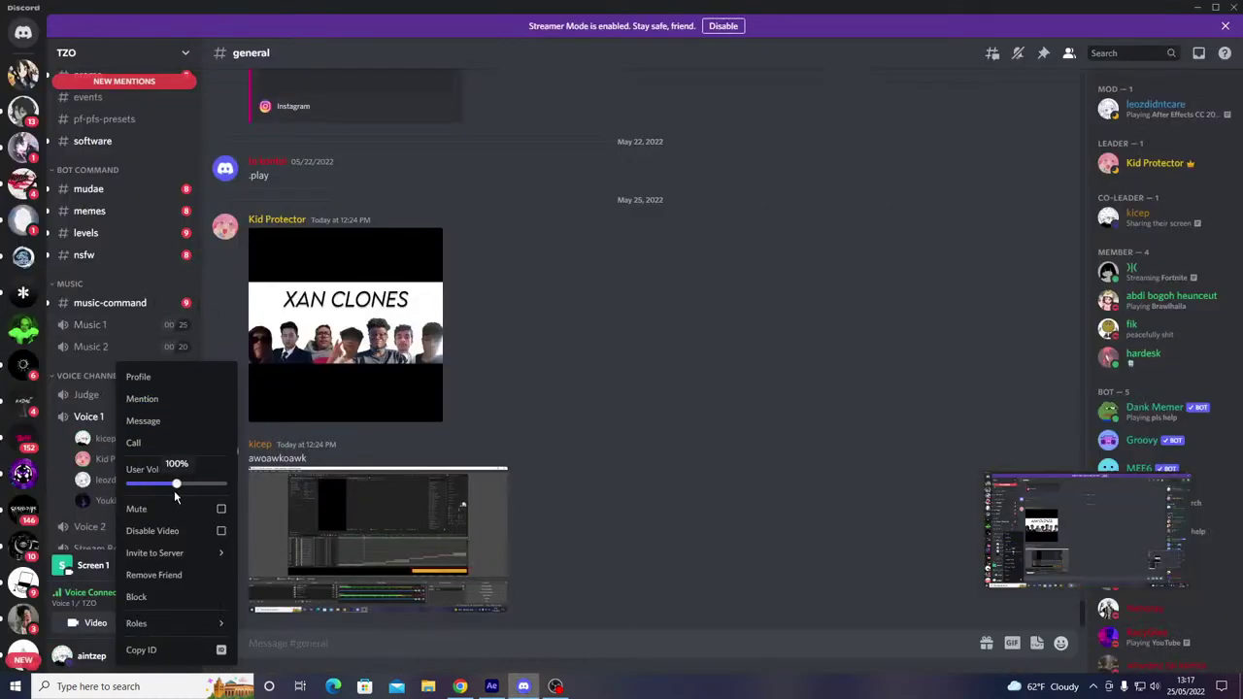
pyautogui.click(260, 495)
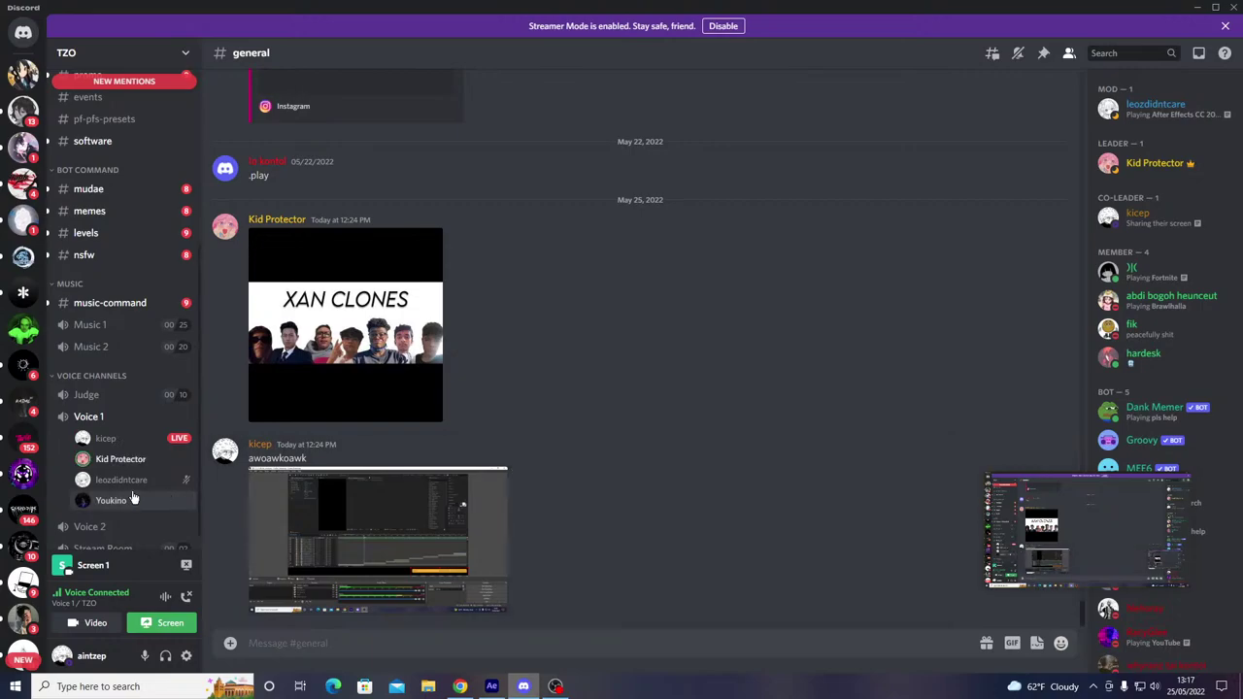
# - Raise the user volume of the last member listed in Voice 1 to the maximum
pyautogui.rightClick(77, 467)
pyautogui.click(72, 501)
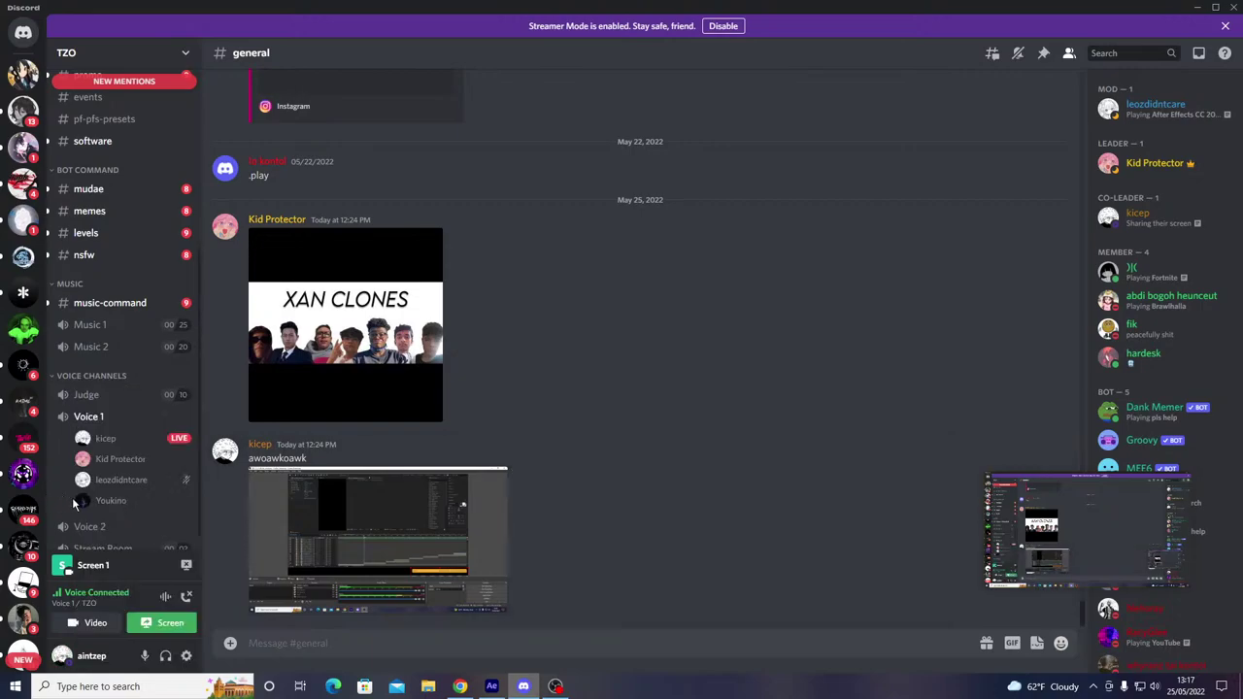
pyautogui.click(80, 501)
pyautogui.rightClick(80, 500)
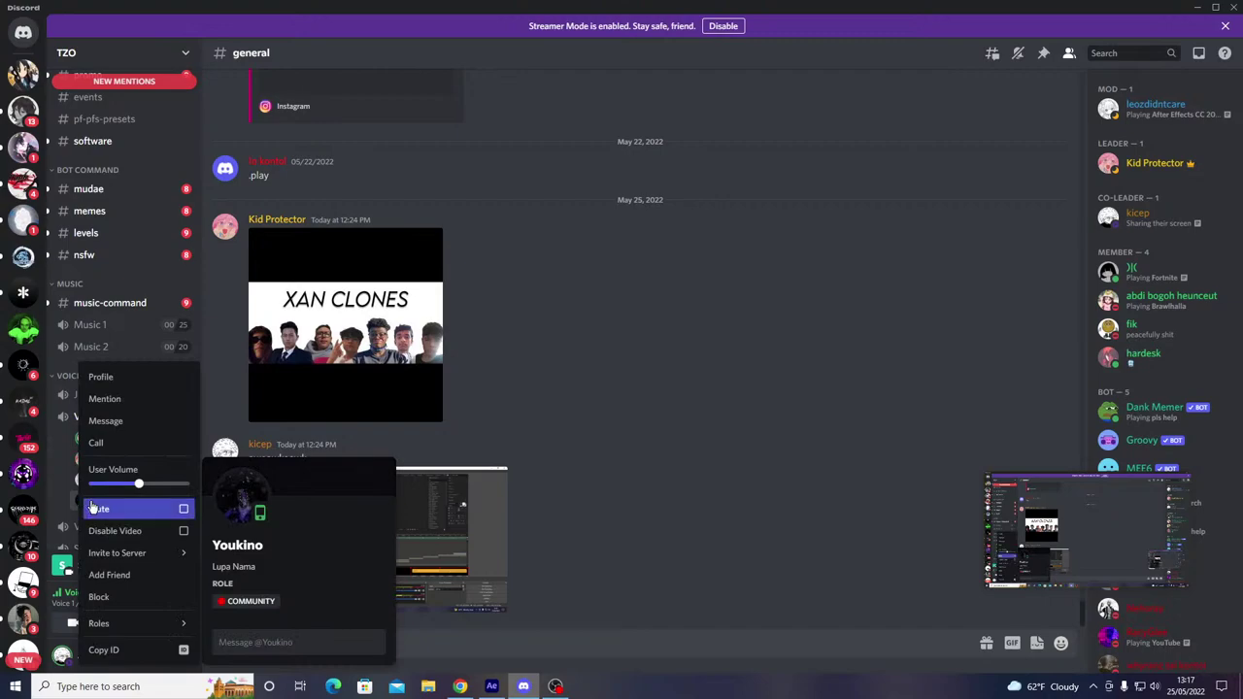
pyautogui.moveTo(197, 493); pyautogui.dragTo(195, 493)
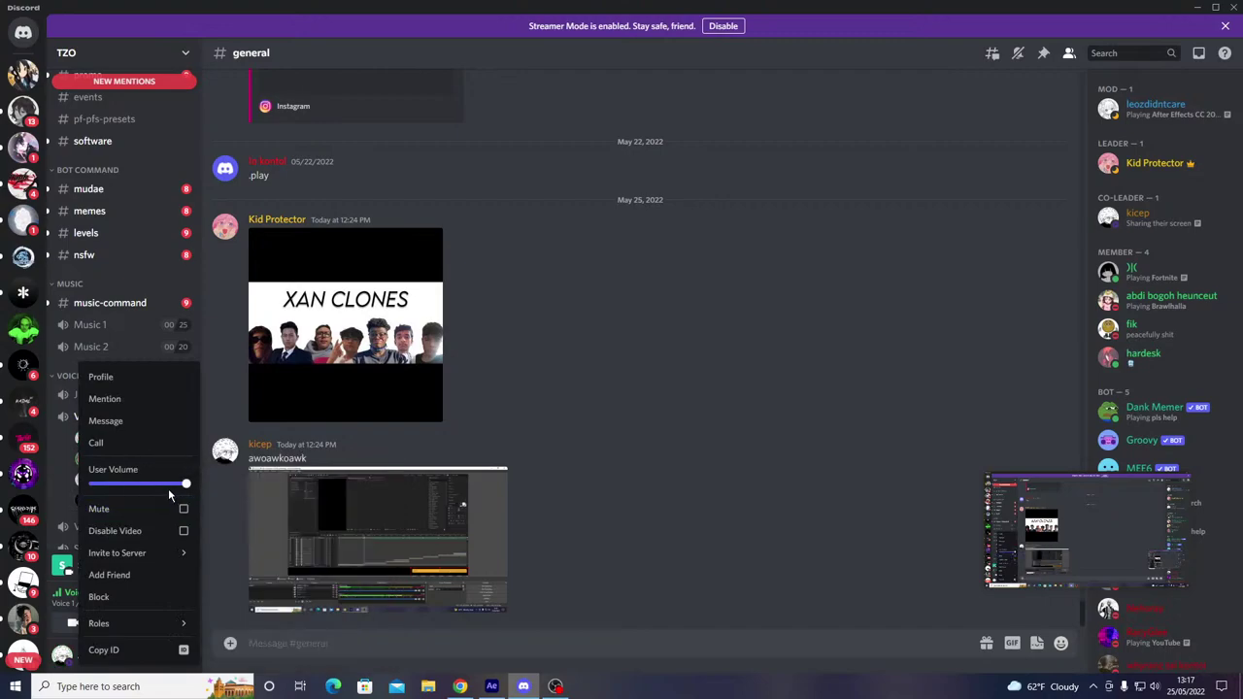
pyautogui.click(54, 486)
# - Raise the user volume of the Voice 1 member whose microphone is muted
pyautogui.click(82, 482)
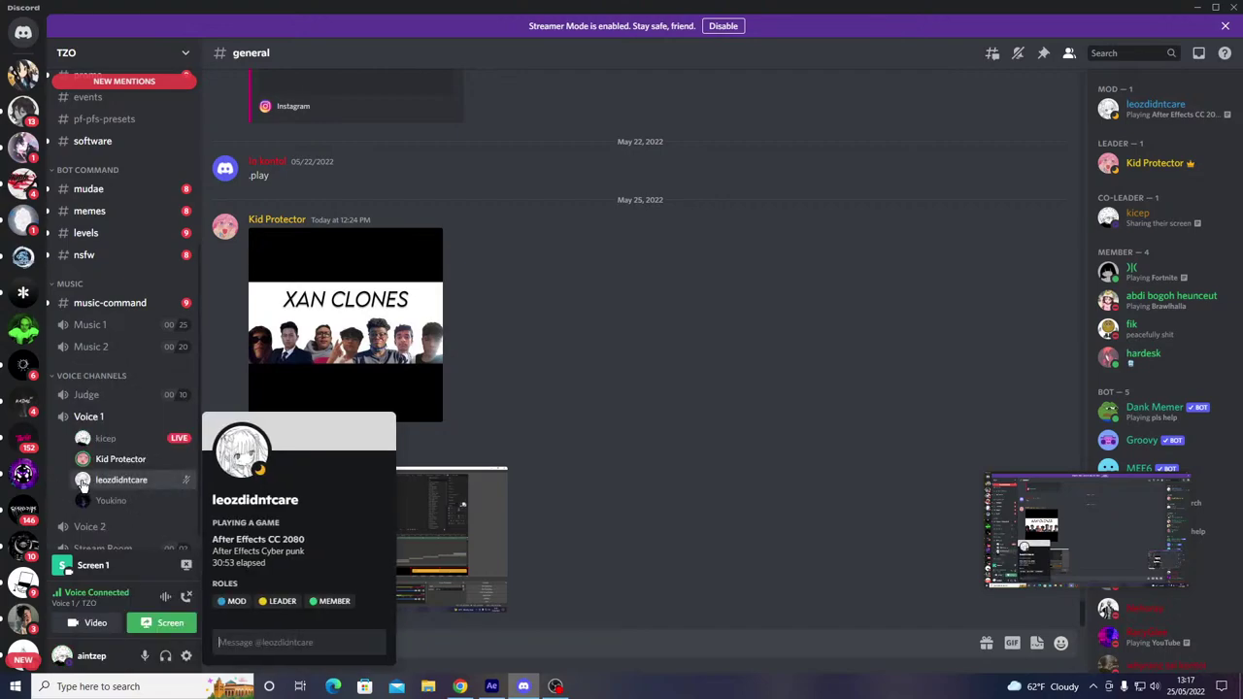
pyautogui.rightClick(81, 482)
pyautogui.click(167, 483)
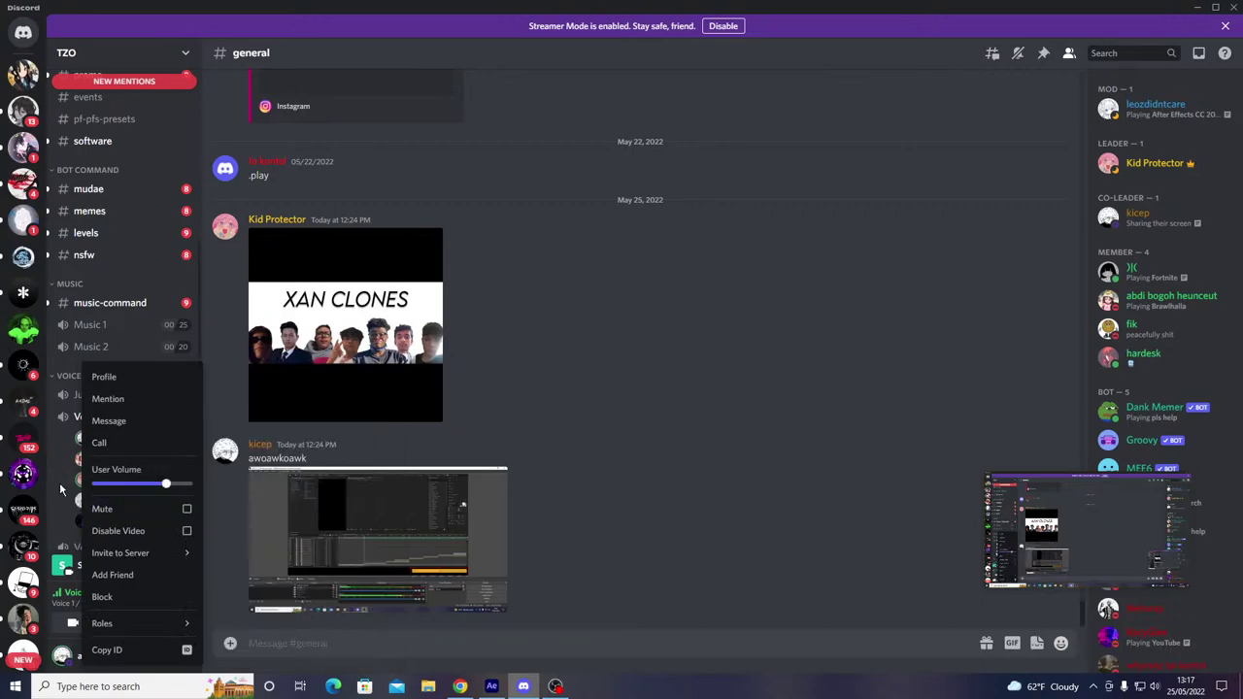
pyautogui.click(60, 488)
# - Set the newly joined Voice 1 member's user volume to the maximum
pyautogui.click(78, 463)
pyautogui.rightClick(79, 463)
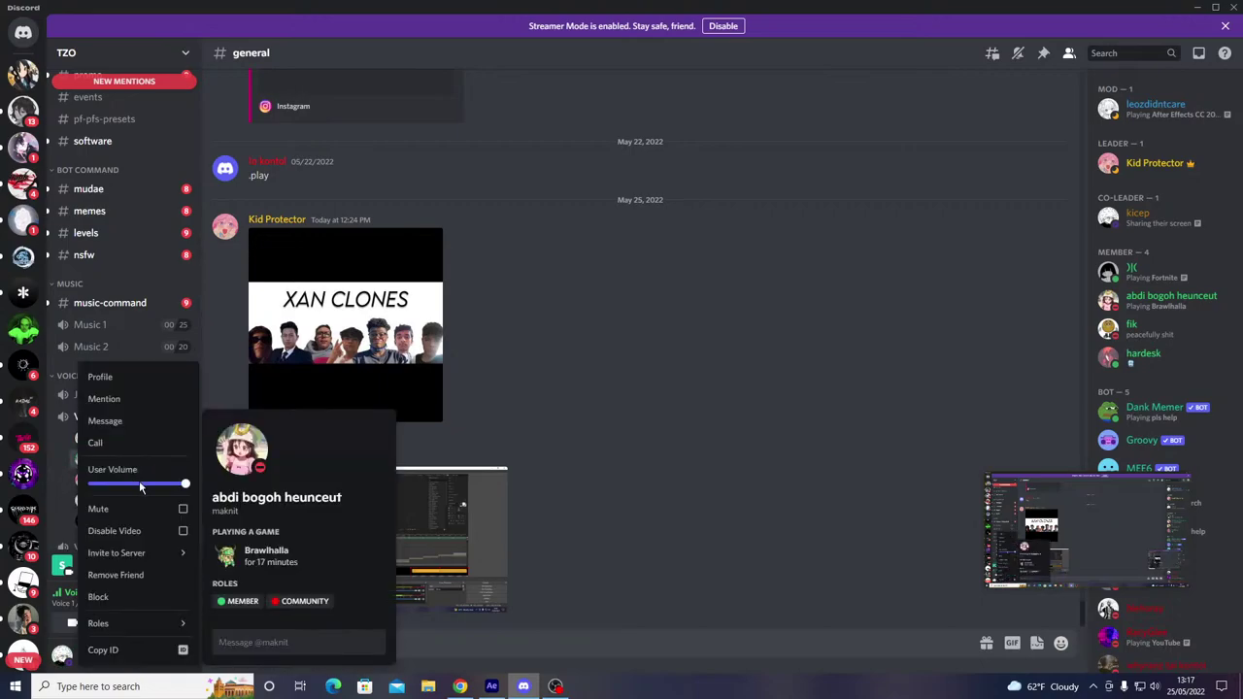
pyautogui.moveTo(215, 489); pyautogui.dragTo(215, 489)
pyautogui.click(60, 483)
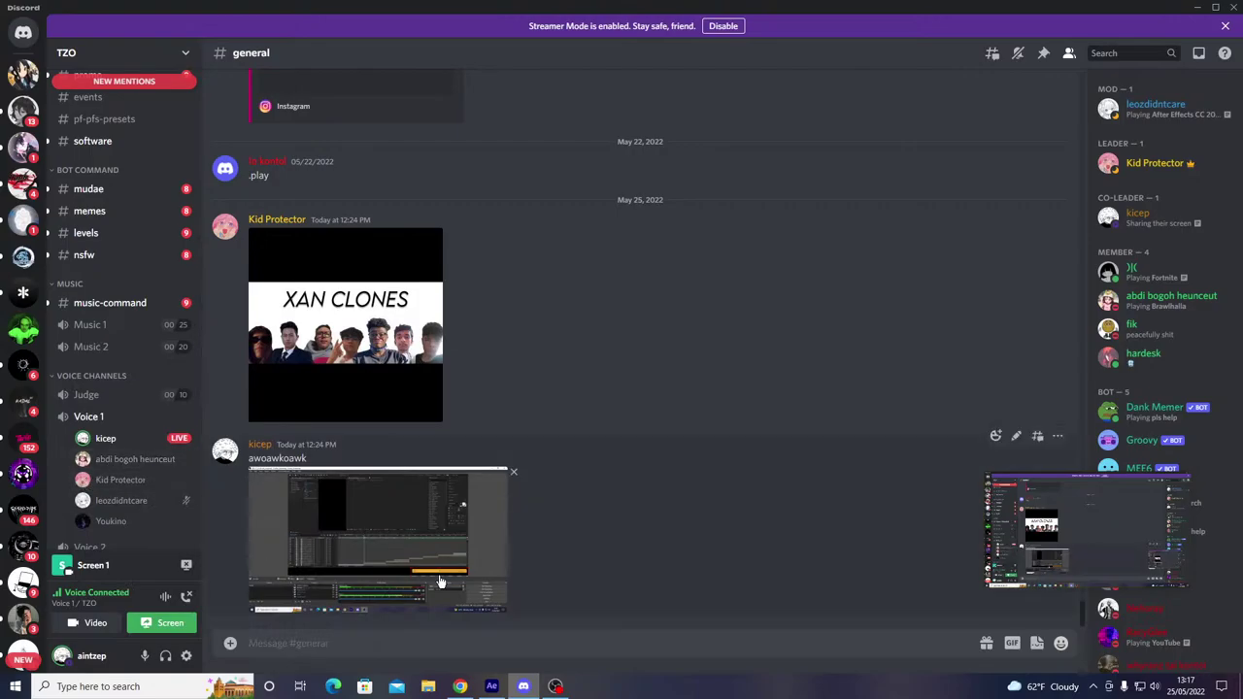
# - Return to After Effects, trim the scan-lines adjustment layer to end at 0:00:03:22 and preview it
pyautogui.hotkey('alt', 'Tab')
pyautogui.click(521, 564)
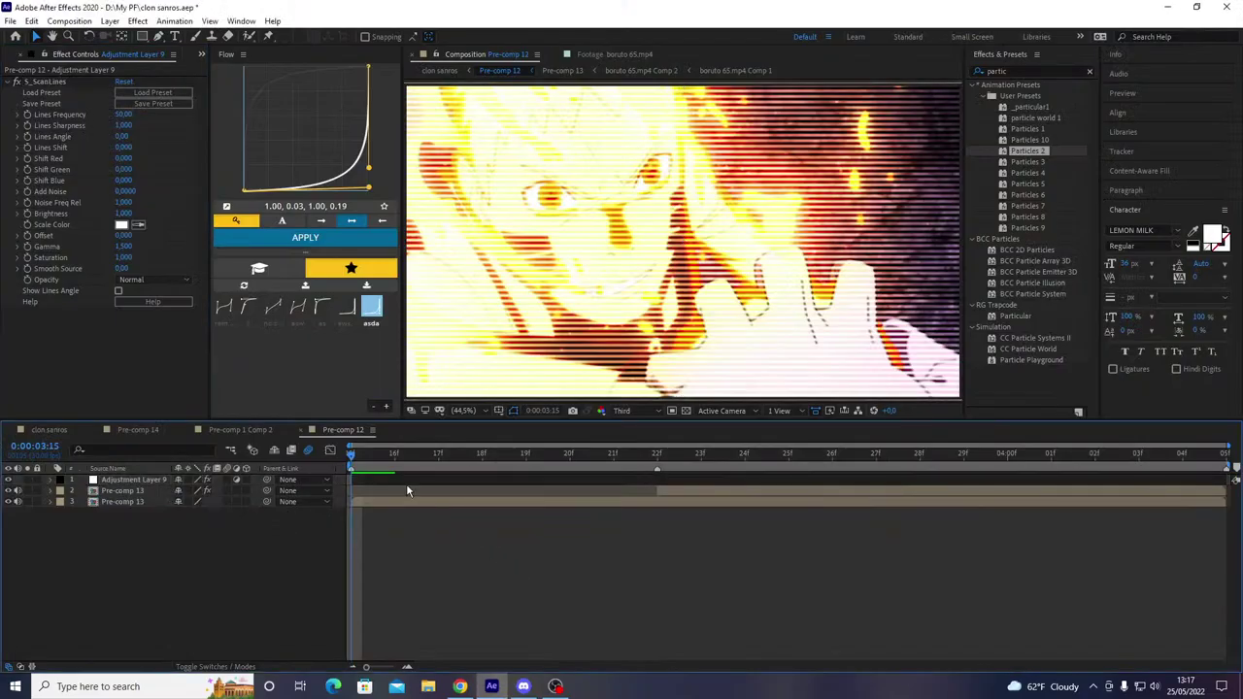
pyautogui.click(406, 479)
pyautogui.press('space')
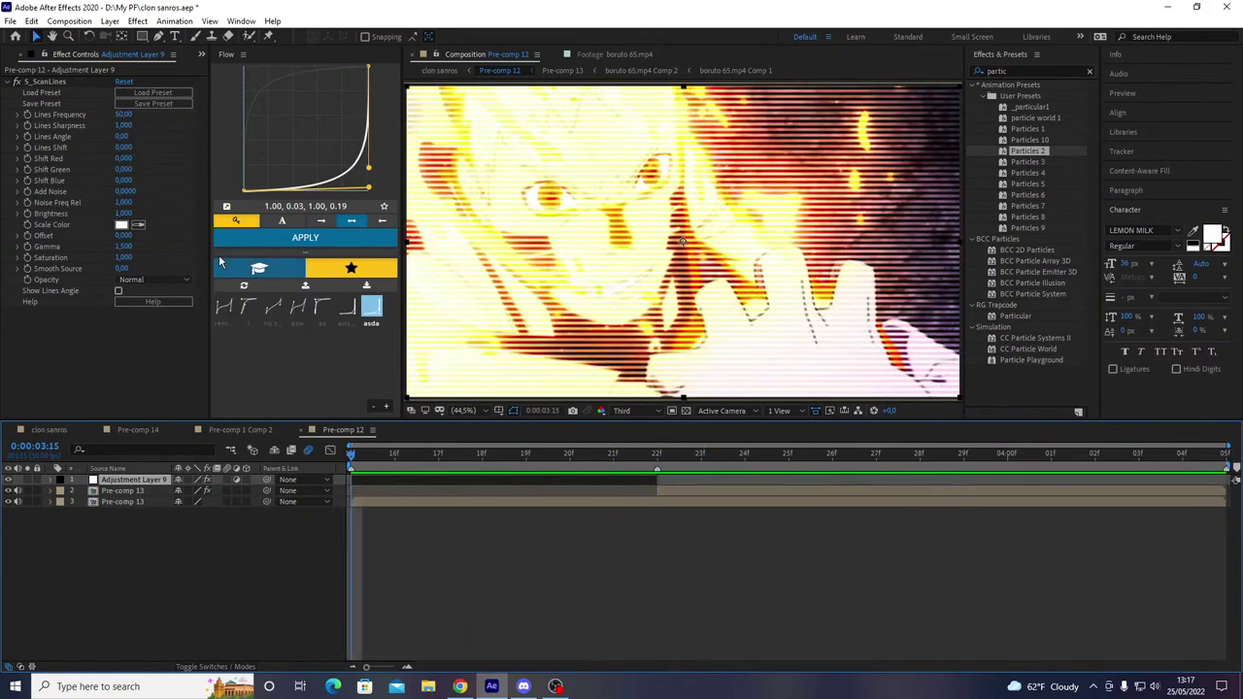
# - Keyframe the adjustment layer's opacity from 1% at 0:00:03:15 to 100% at 0:00:03:21
pyautogui.press('t')
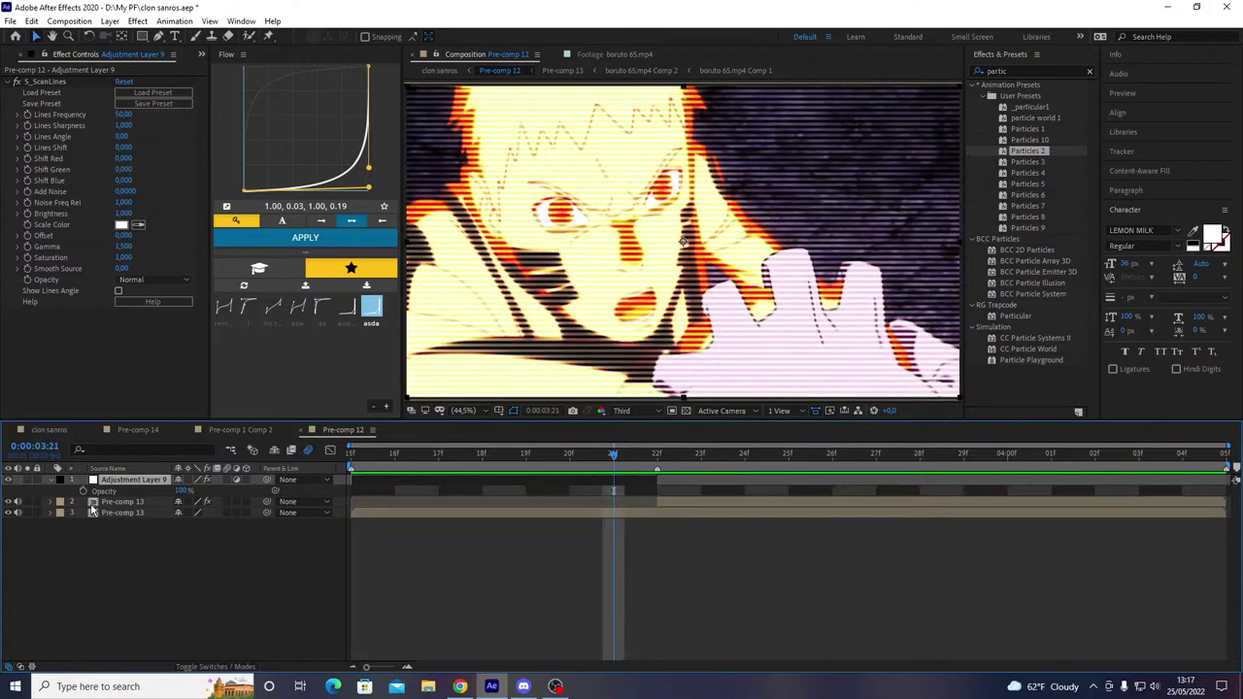
pyautogui.moveTo(181, 493); pyautogui.dragTo(98, 502)
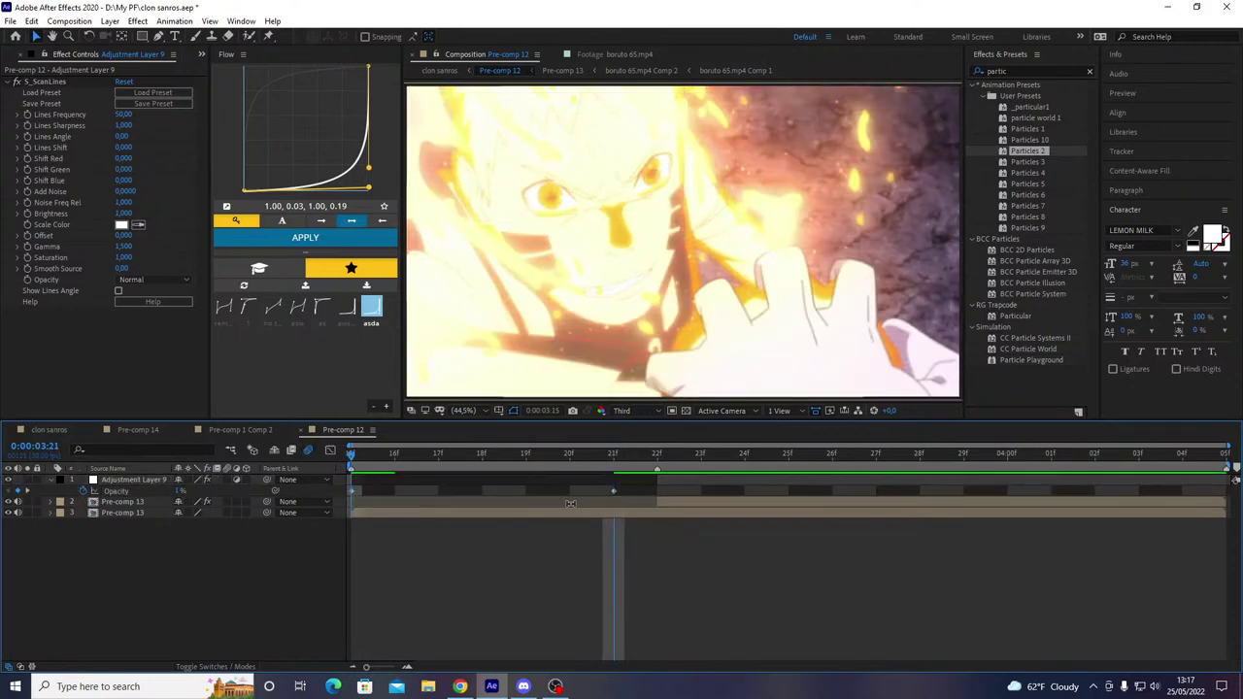
pyautogui.hotkey('alt', 'Tab')
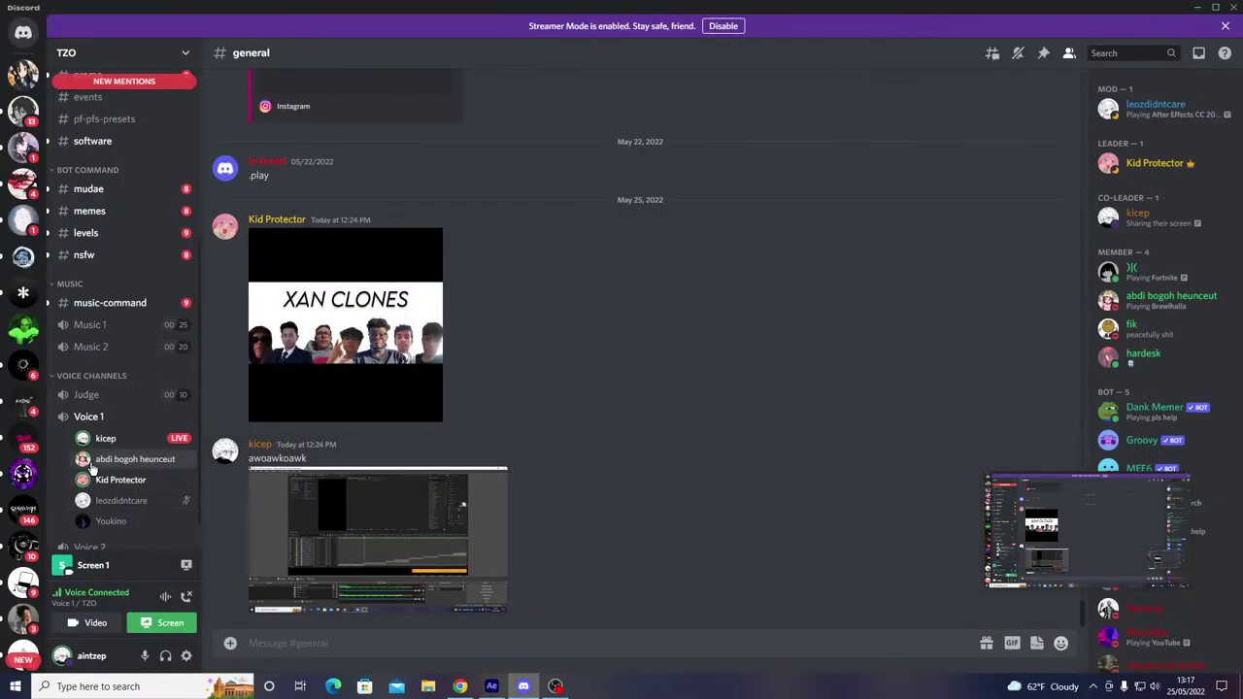
pyautogui.rightClick(117, 479)
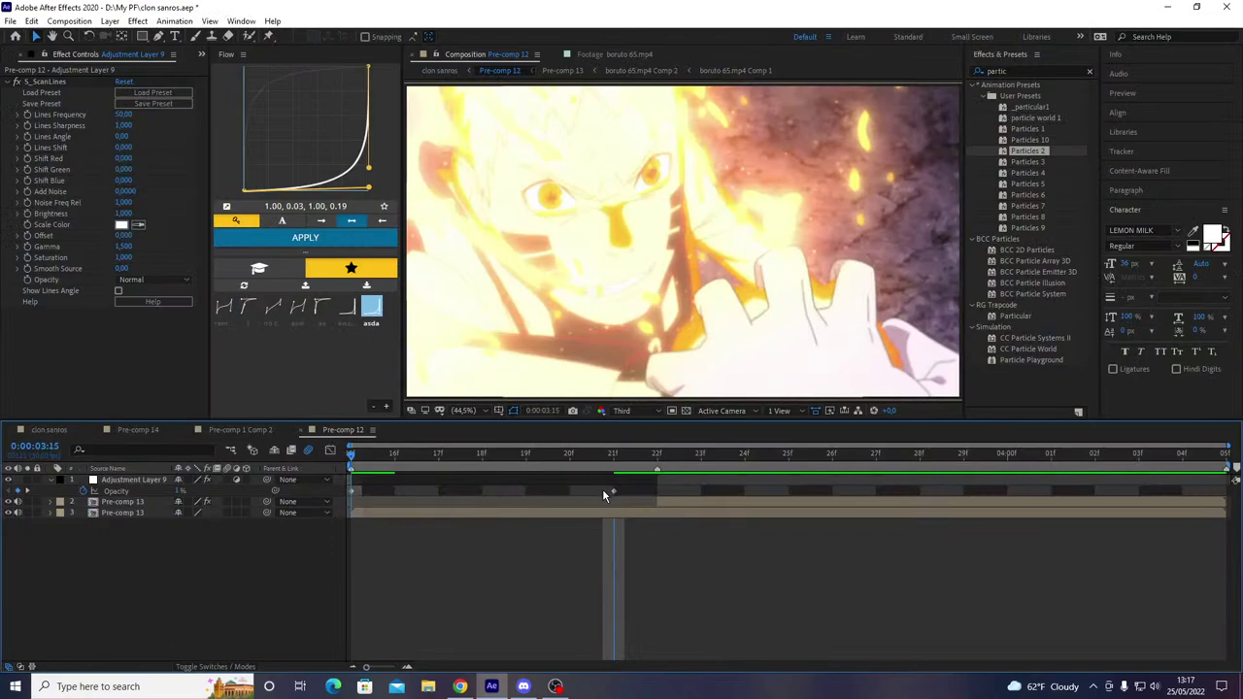
# - Move the adjustment layer's 100% opacity keyframe to 0:00:03:17 and its 1% keyframe to 0:00:03:22
pyautogui.moveTo(613, 491); pyautogui.dragTo(524, 513)
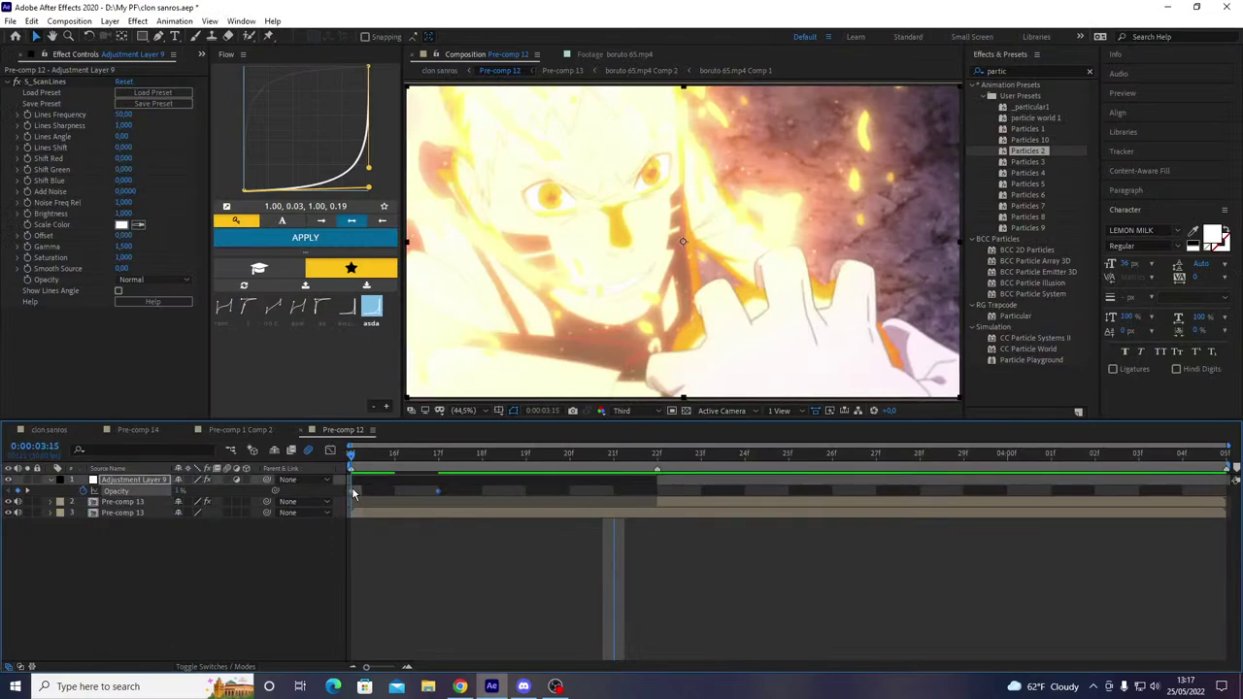
pyautogui.moveTo(353, 492); pyautogui.dragTo(658, 492)
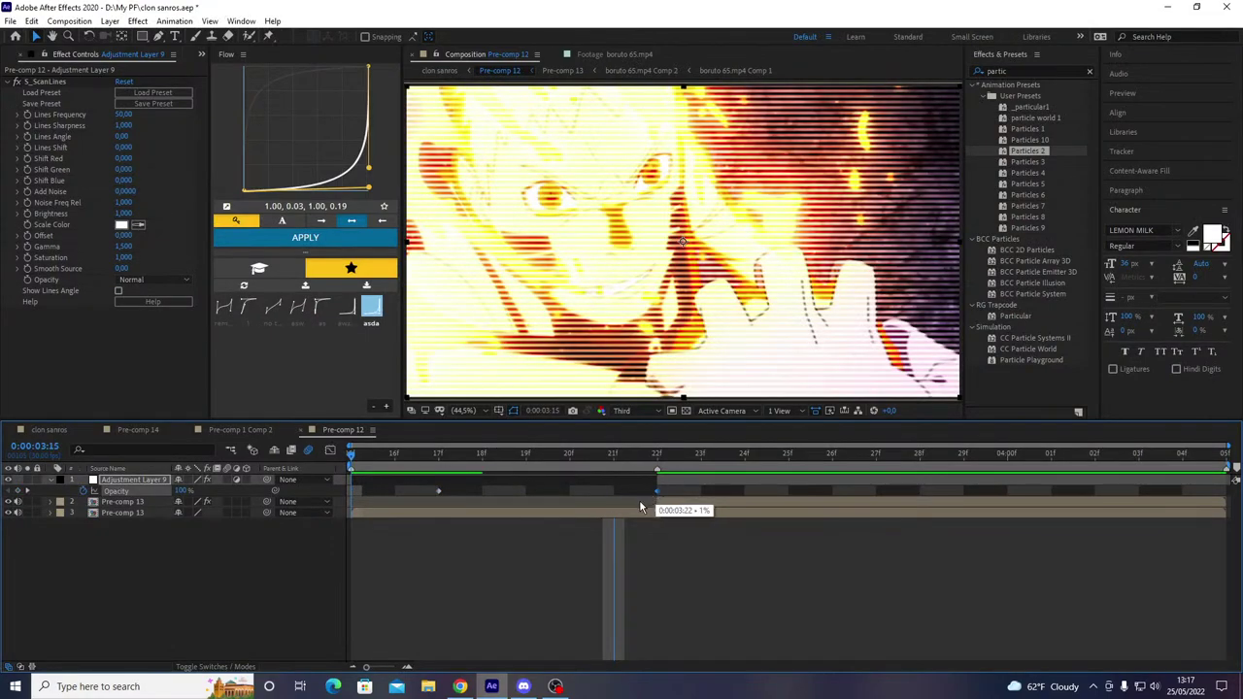
# - Move the adjustment layer's 1% opacity keyframe to 0:00:03:21 and its 100% keyframe to 0:00:03:15, and add Turbulent Displace to the layer
pyautogui.click(434, 489)
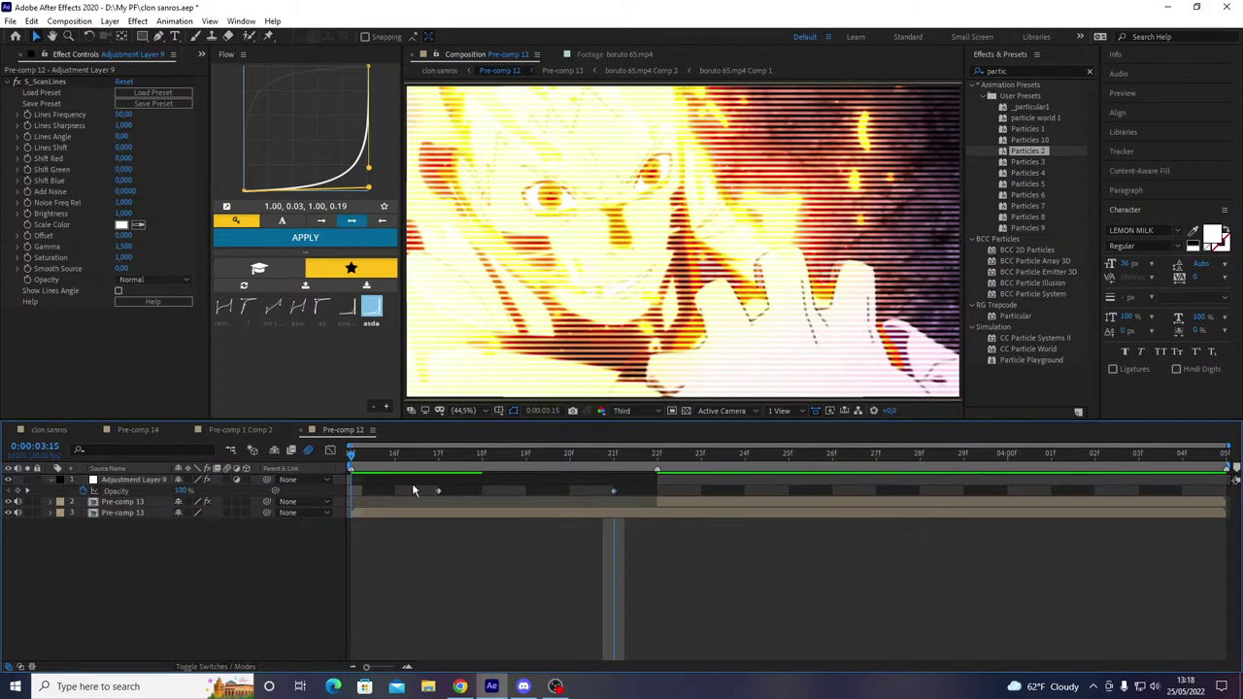
pyautogui.moveTo(436, 490); pyautogui.dragTo(358, 502)
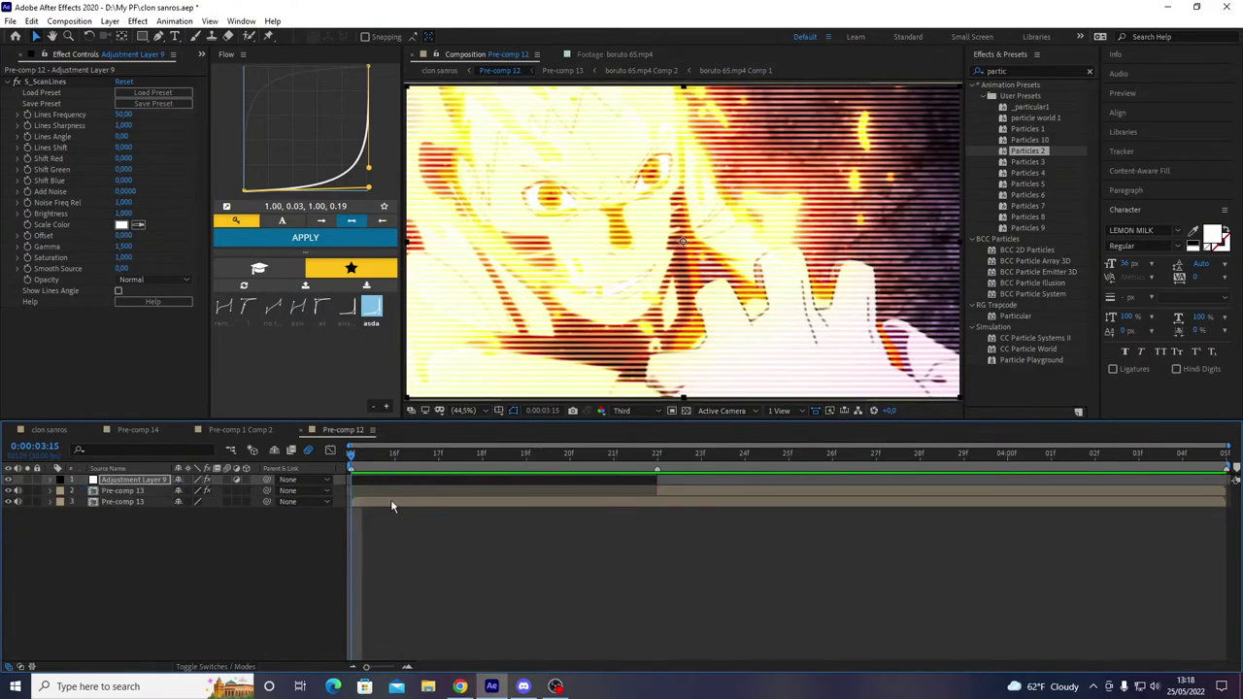
pyautogui.hotkey('ctrl', 'space')
pyautogui.write('turb')
pyautogui.press('Return')
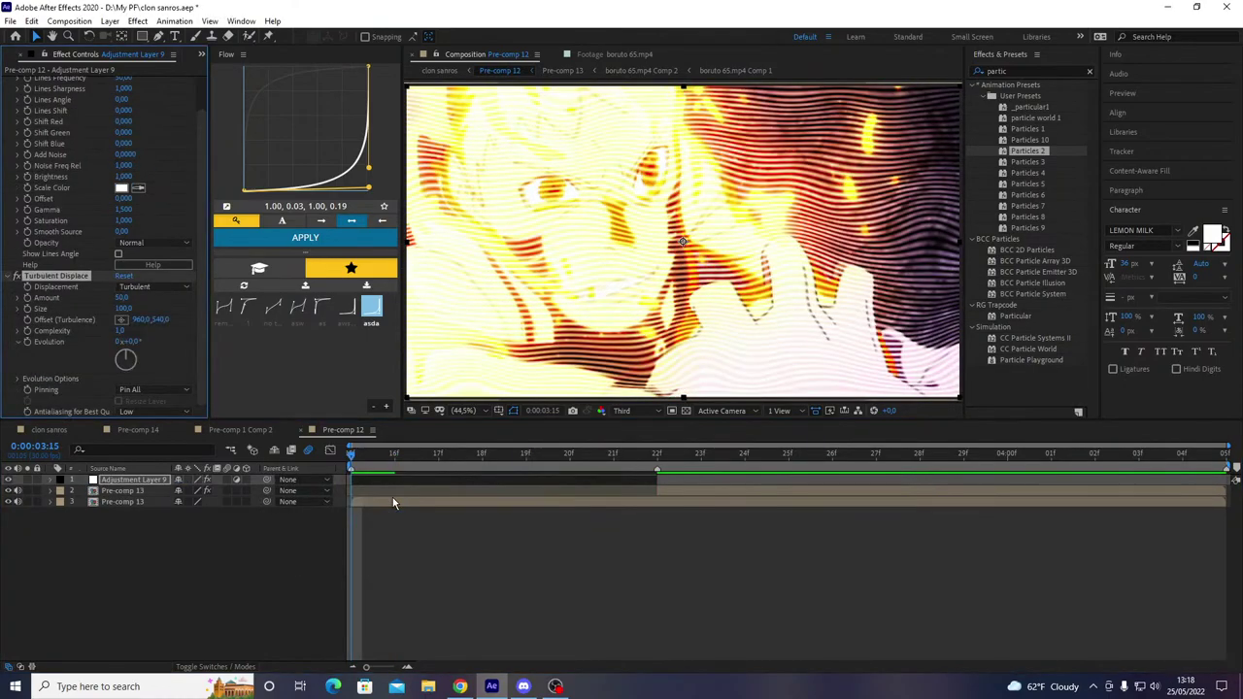
# - Keyframe Turbulent Displace Amount from 50 at 0:00:03:15 to 0 at 0:00:03:21, apply the 0.06, 0.81, 0.00, 0.96 Flow curve and preview
pyautogui.press('o')
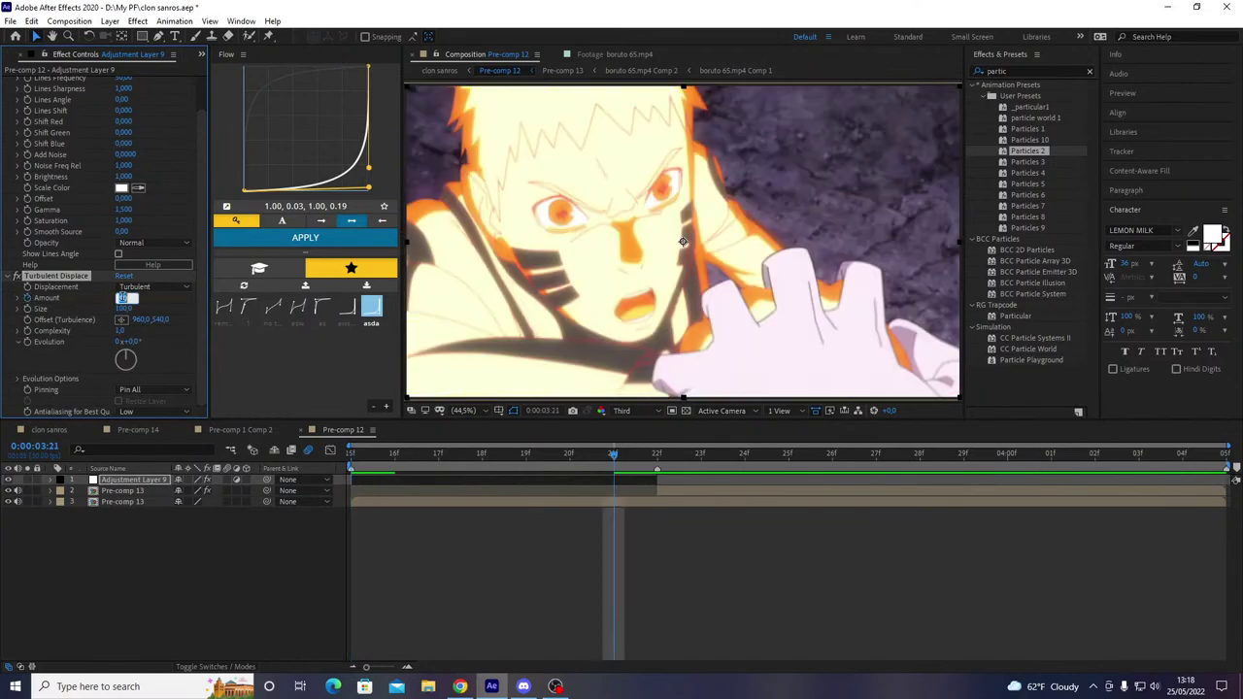
pyautogui.press('u')
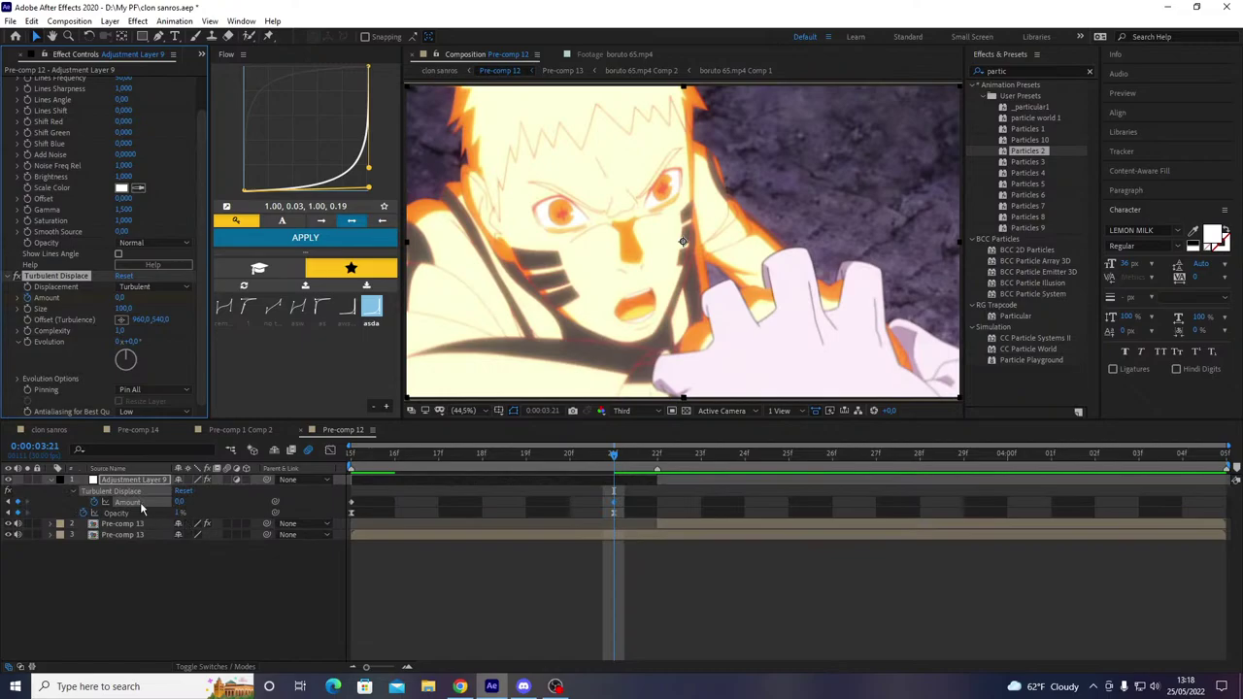
pyautogui.click(319, 311)
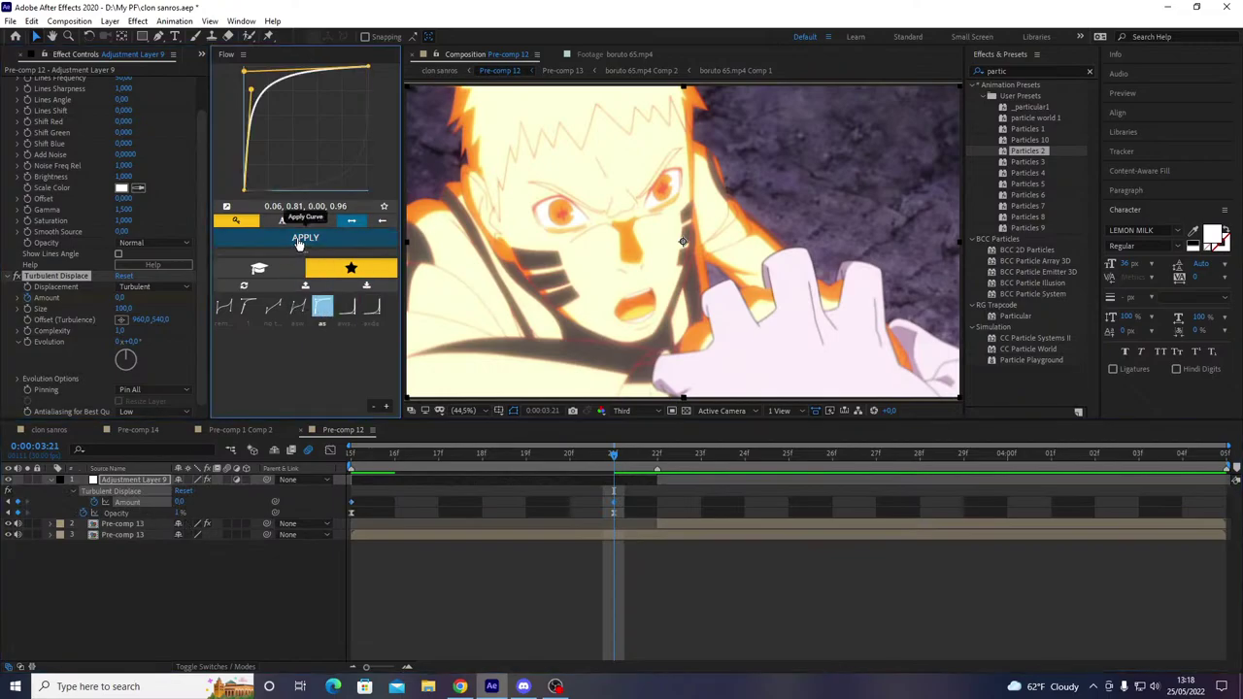
pyautogui.click(305, 237)
pyautogui.press('space')
pyautogui.moveTo(430, 452); pyautogui.dragTo(327, 485)
pyautogui.press('space')
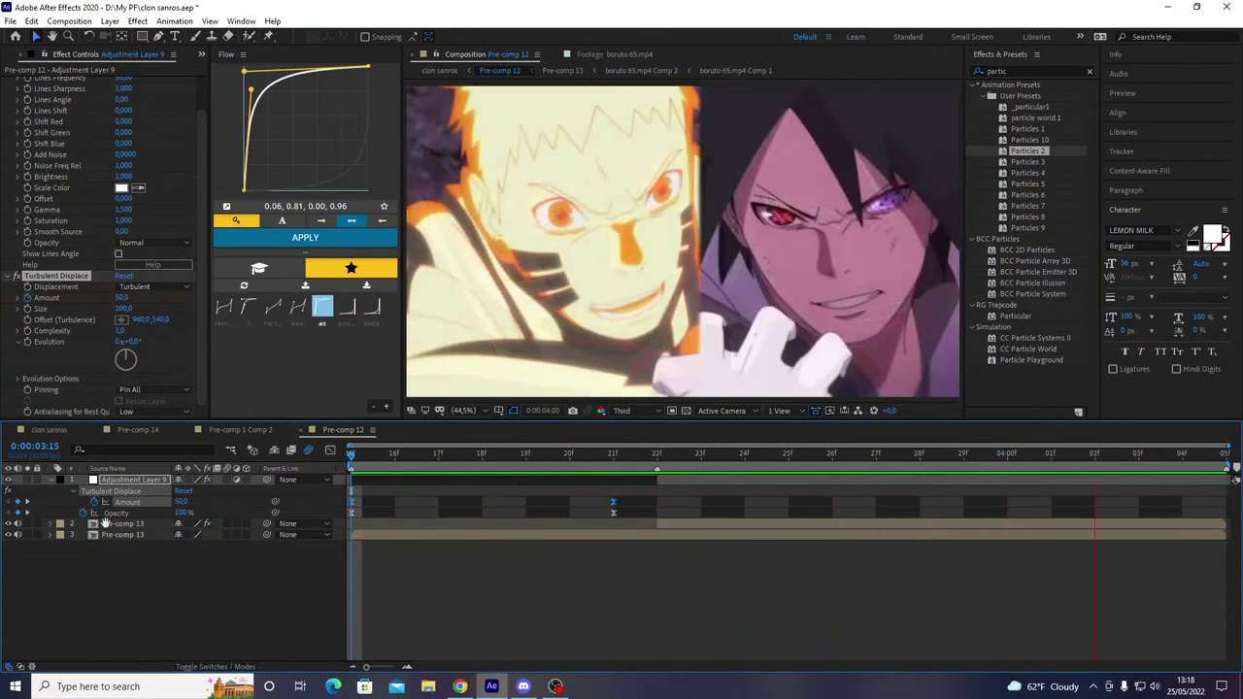
# - Return to the clon sanros composition, save the project and preview the Pre-comp 12 clip in context
pyautogui.click(97, 430)
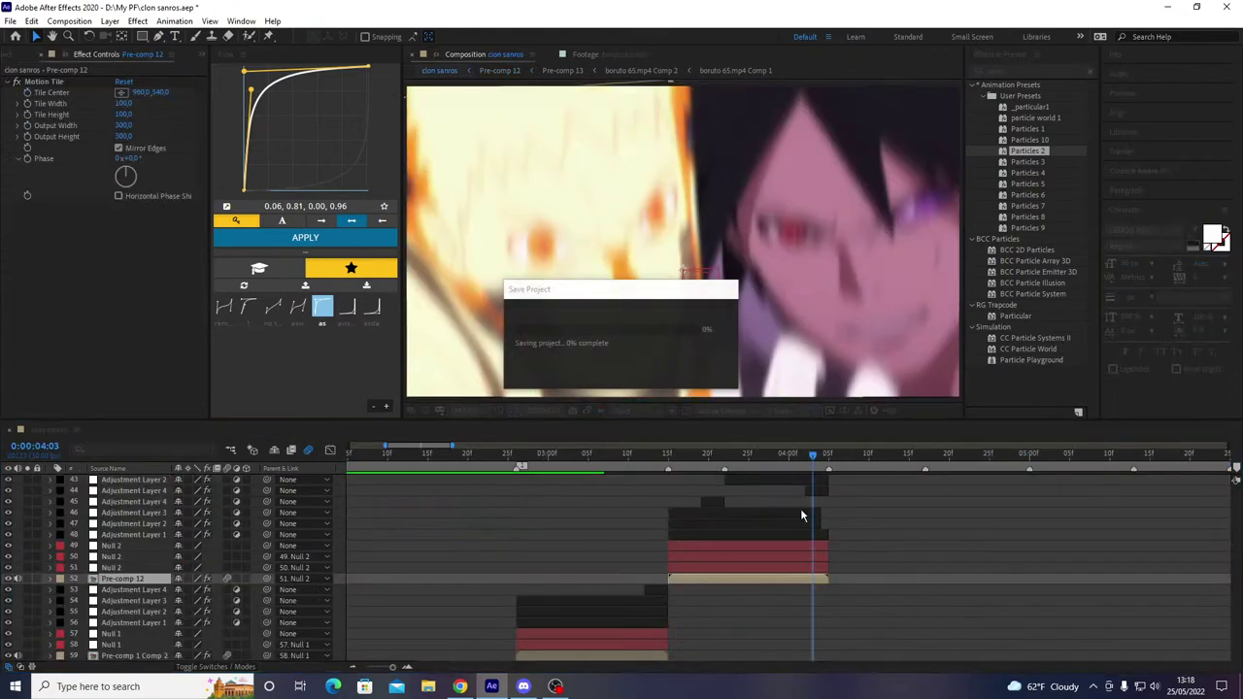
pyautogui.press('space')
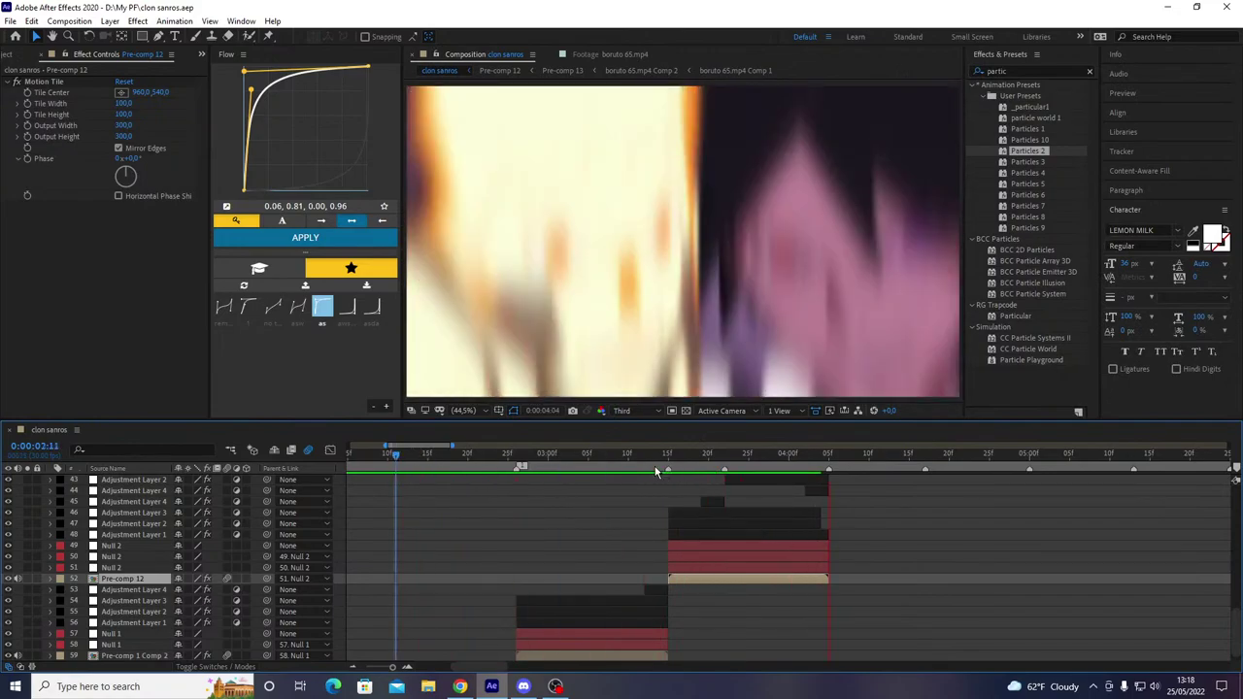
pyautogui.click(668, 471)
pyautogui.moveTo(668, 471); pyautogui.dragTo(699, 494)
# - Reopen Pre-comp 12 and lower the S_ScanLines Lines Frequency on the adjustment layer to about 25
pyautogui.doubleClick(704, 583)
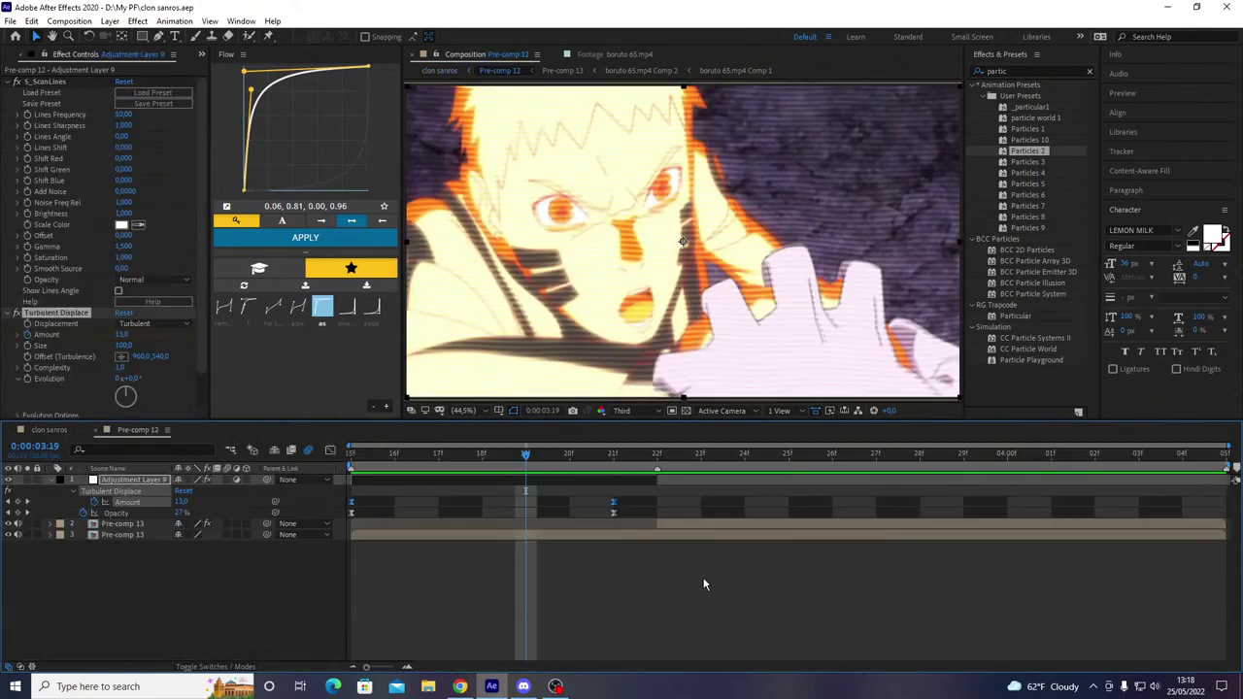
pyautogui.click(123, 513)
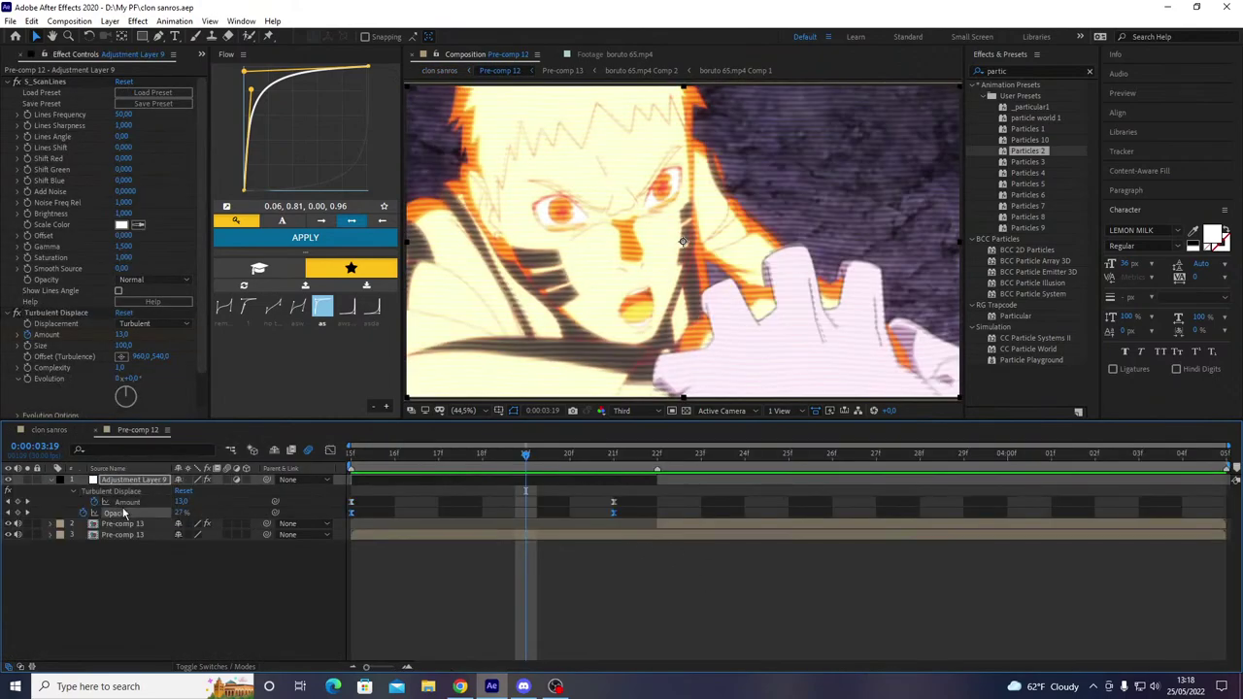
pyautogui.click(50, 429)
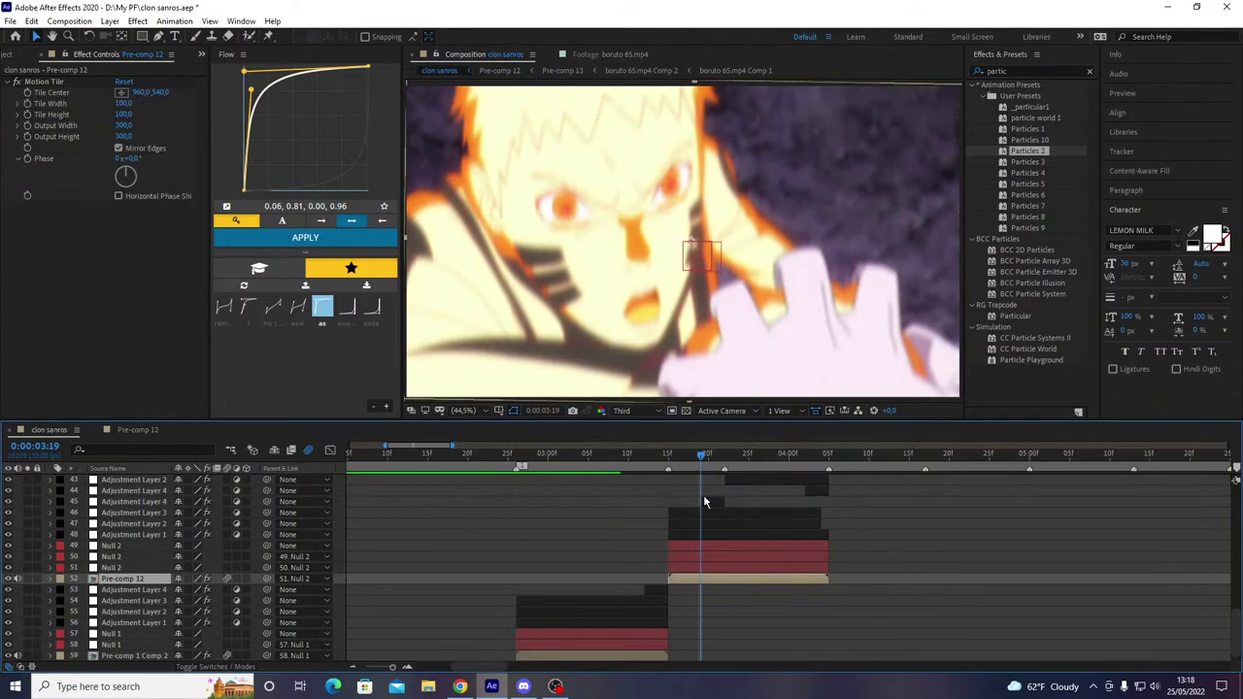
pyautogui.doubleClick(685, 583)
pyautogui.click(613, 454)
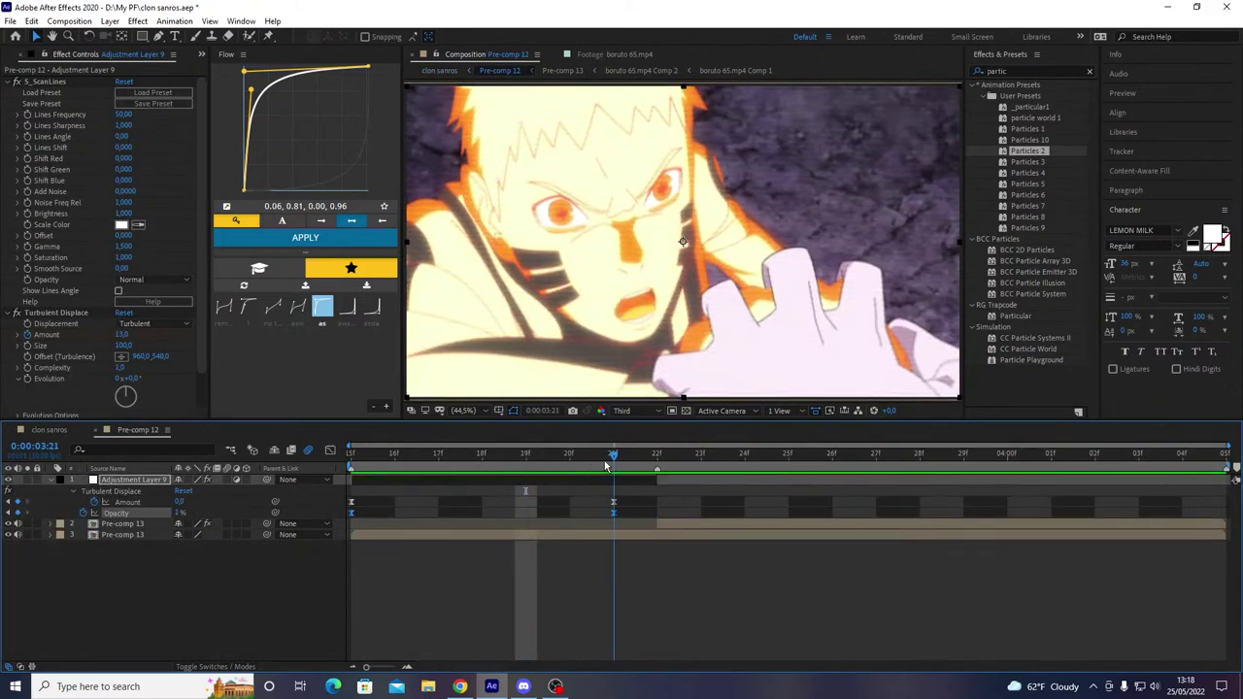
pyautogui.click(577, 482)
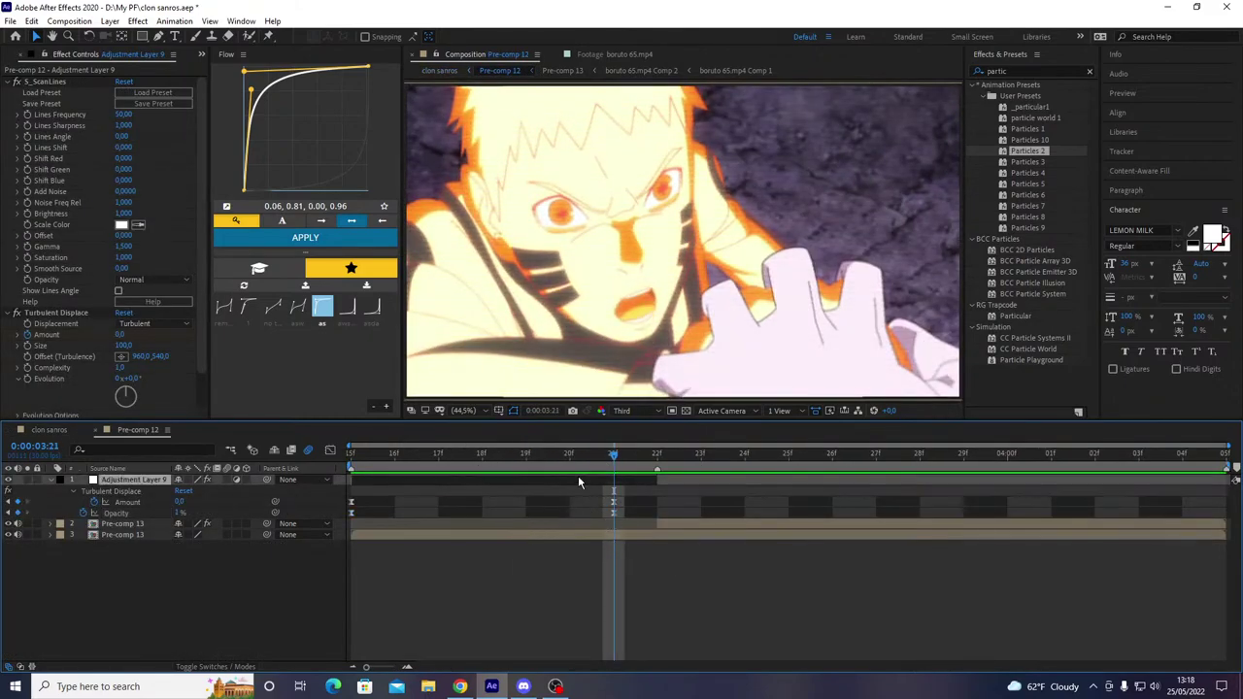
pyautogui.press('Home')
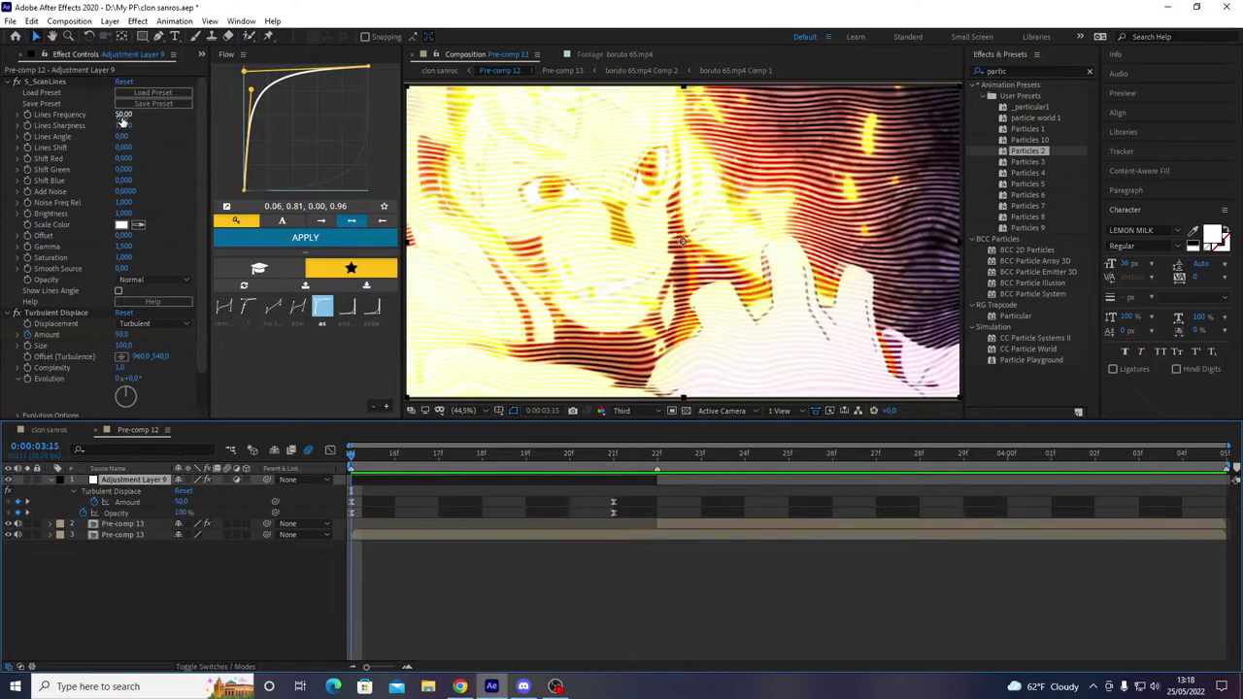
pyautogui.moveTo(125, 117)
pyautogui.mouseDown()
pyautogui.moveTo(168, 118)
pyautogui.moveTo(45, 128)
pyautogui.moveTo(78, 147)
pyautogui.mouseUp()
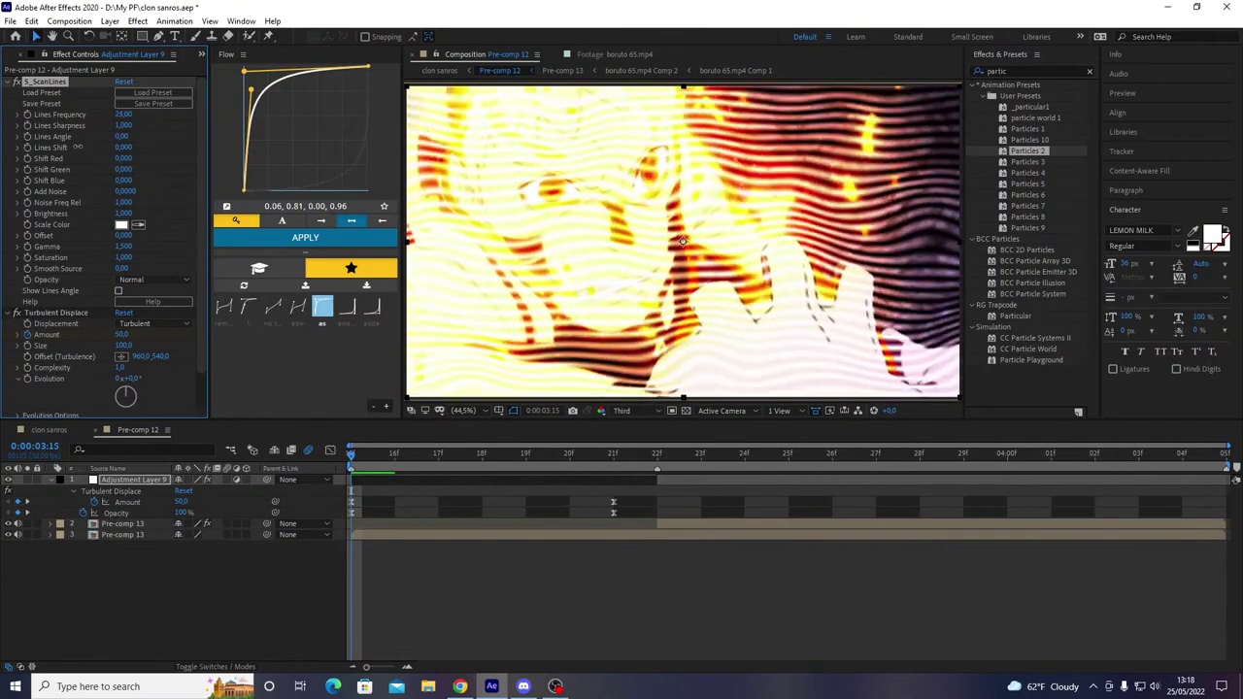
# - Preview the wider scan lines in the clon sanros composition and save the project
pyautogui.click(50, 429)
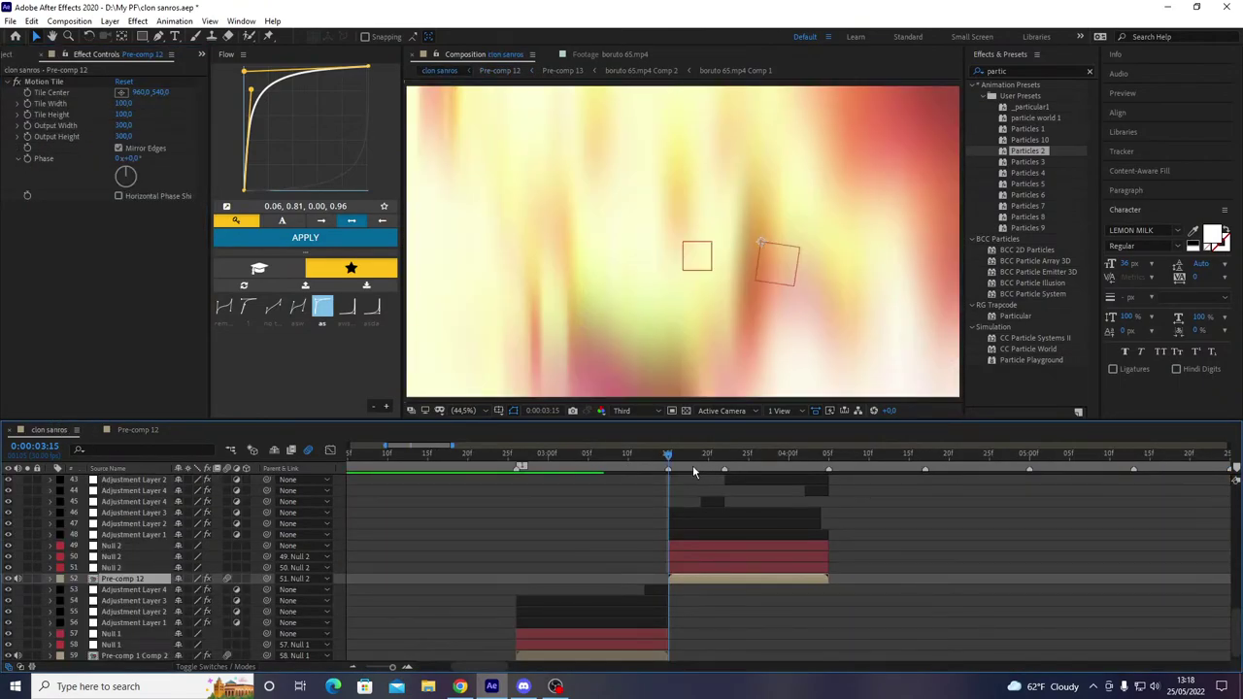
pyautogui.moveTo(693, 473); pyautogui.dragTo(706, 470)
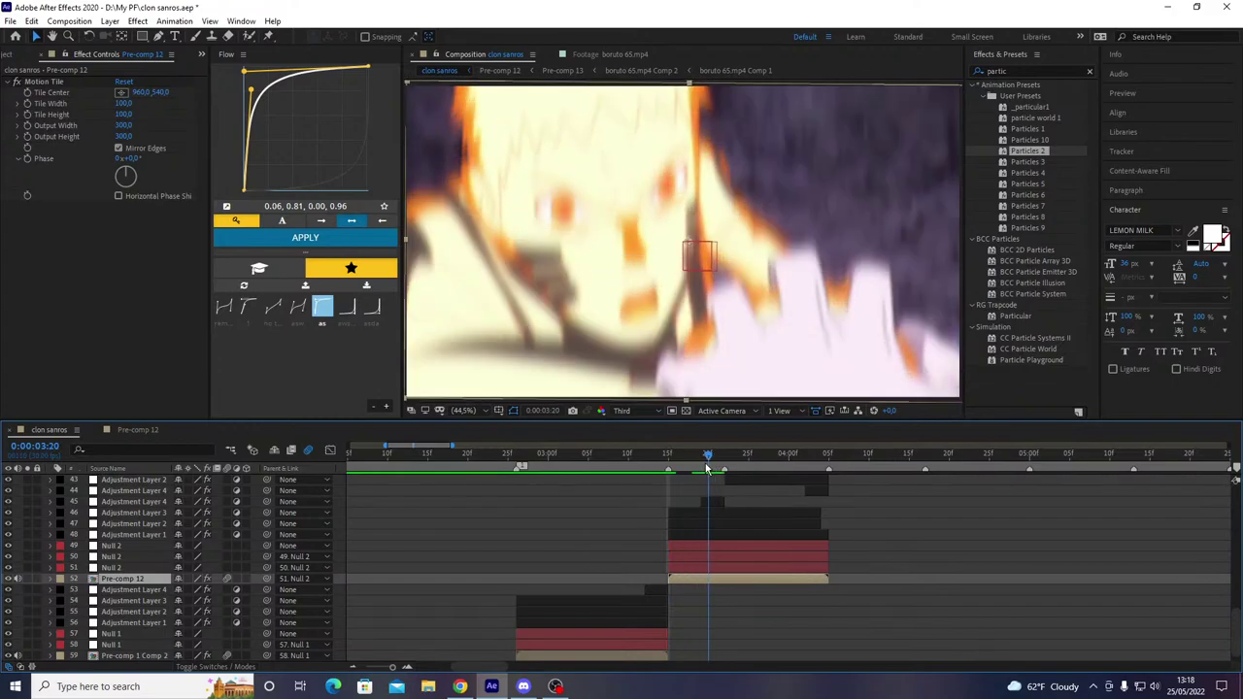
pyautogui.press('space')
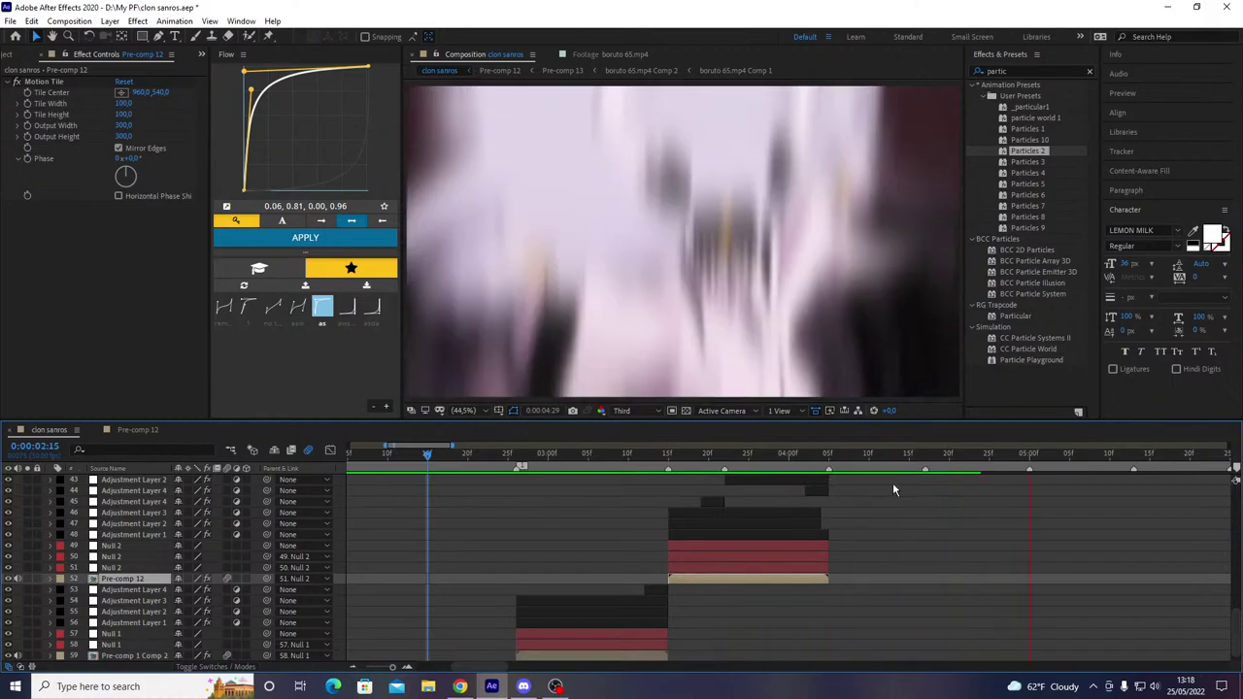
pyautogui.hotkey('ctrl', 's')
# - Open Pre-comp 3 Comp 2 at 0:00:04:05, add an adjustment layer and apply S_PsykoStripes to it
pyautogui.scroll(2, 859, 488)
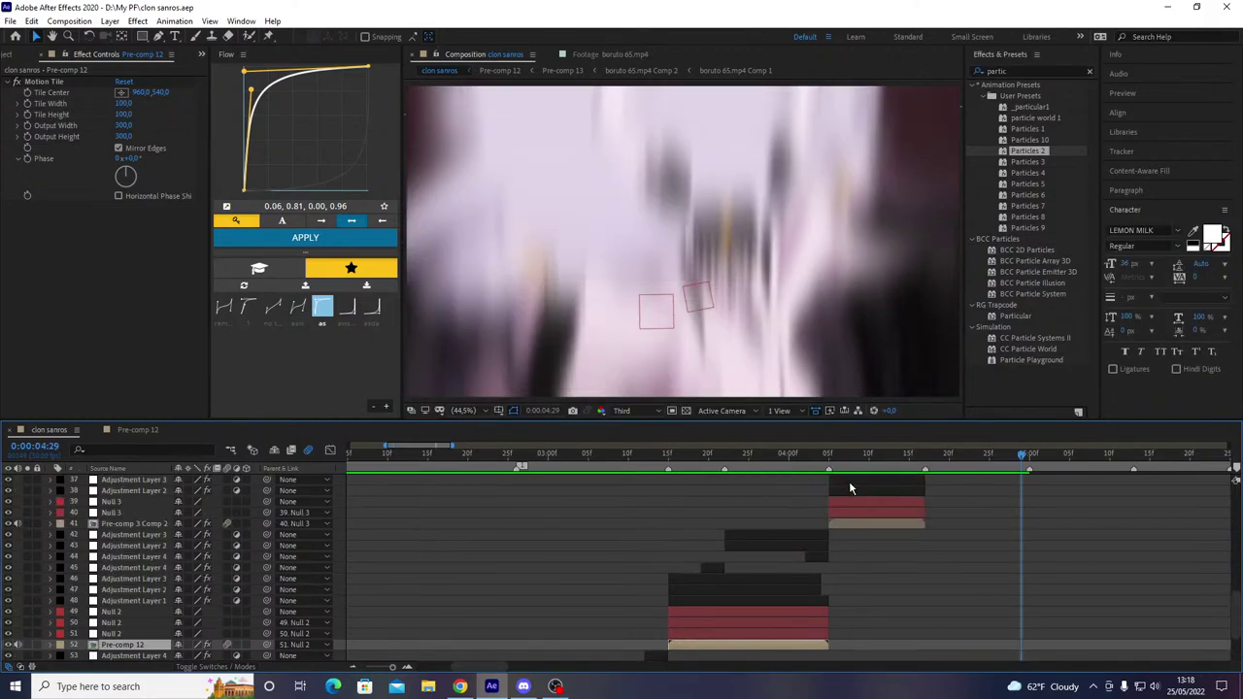
pyautogui.moveTo(831, 458); pyautogui.dragTo(863, 479)
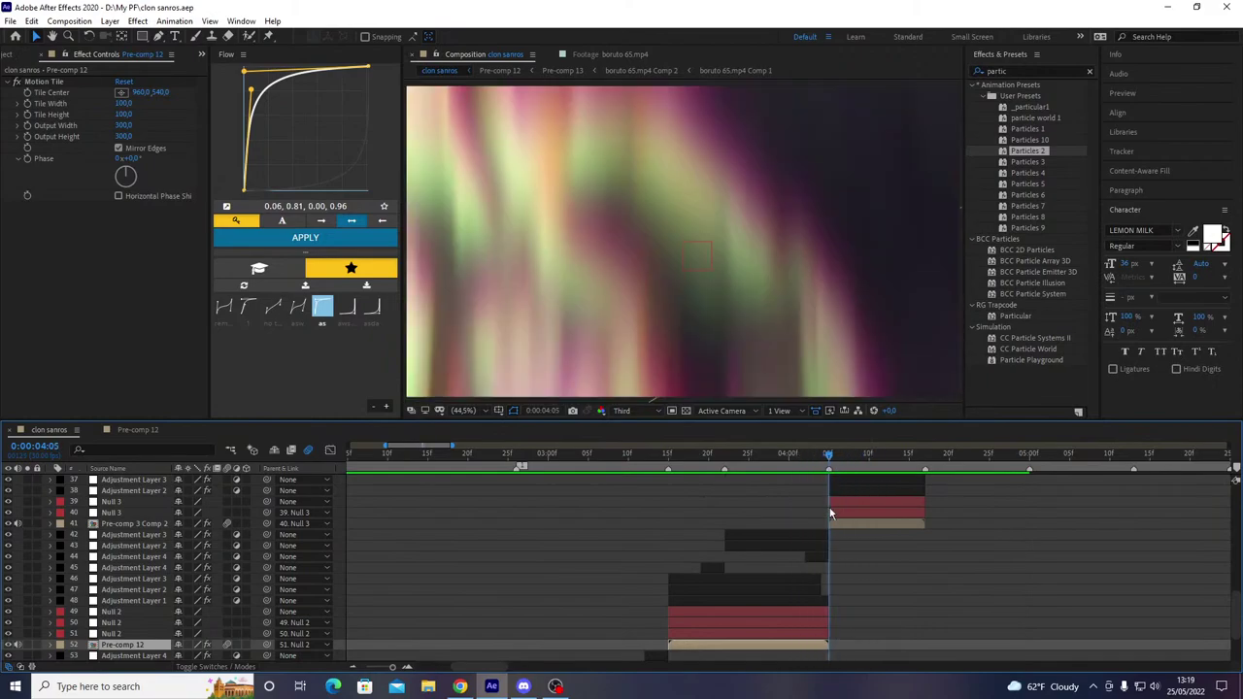
pyautogui.doubleClick(837, 524)
pyautogui.hotkey('ctrl', 'alt', 'y')
pyautogui.hotkey('ctrl', 'space')
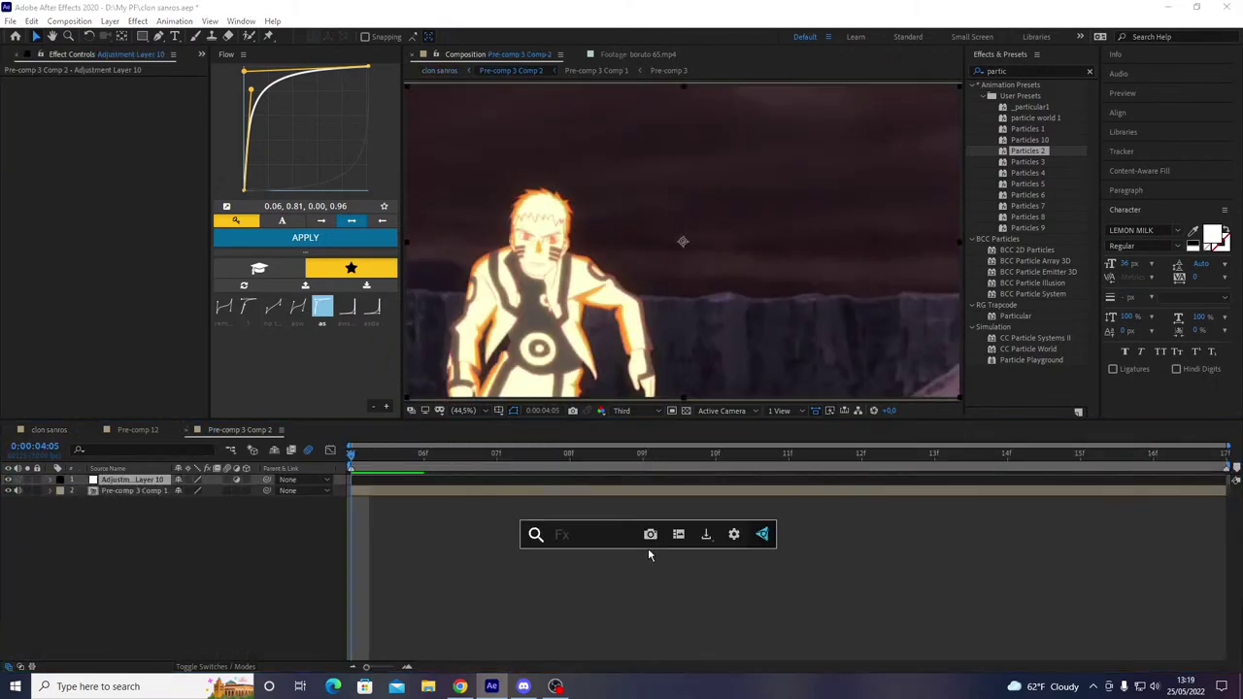
pyautogui.write('ps')
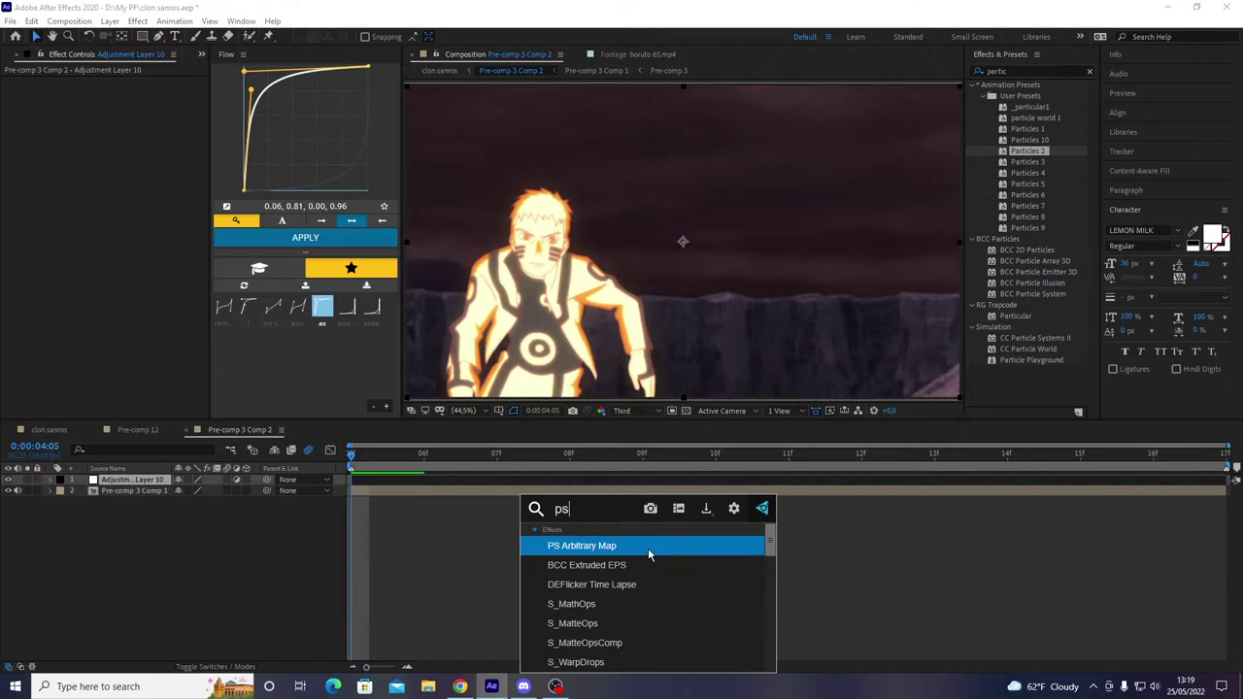
pyautogui.write('y')
pyautogui.press('Down')
pyautogui.press('Down')
pyautogui.press('Return')
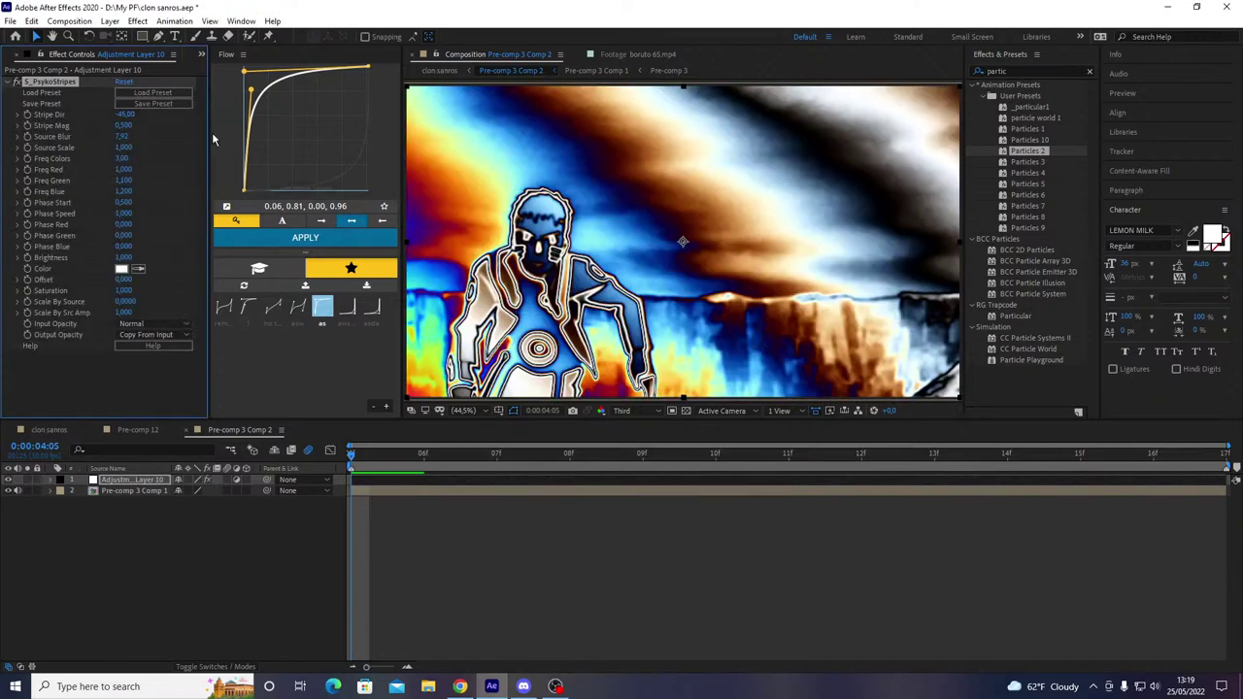
# - Set the S_PsykoStripes Color to pure red (FF0000) and its Stripe Dir to 86
pyautogui.click(118, 271)
pyautogui.moveTo(605, 309); pyautogui.dragTo(828, 202)
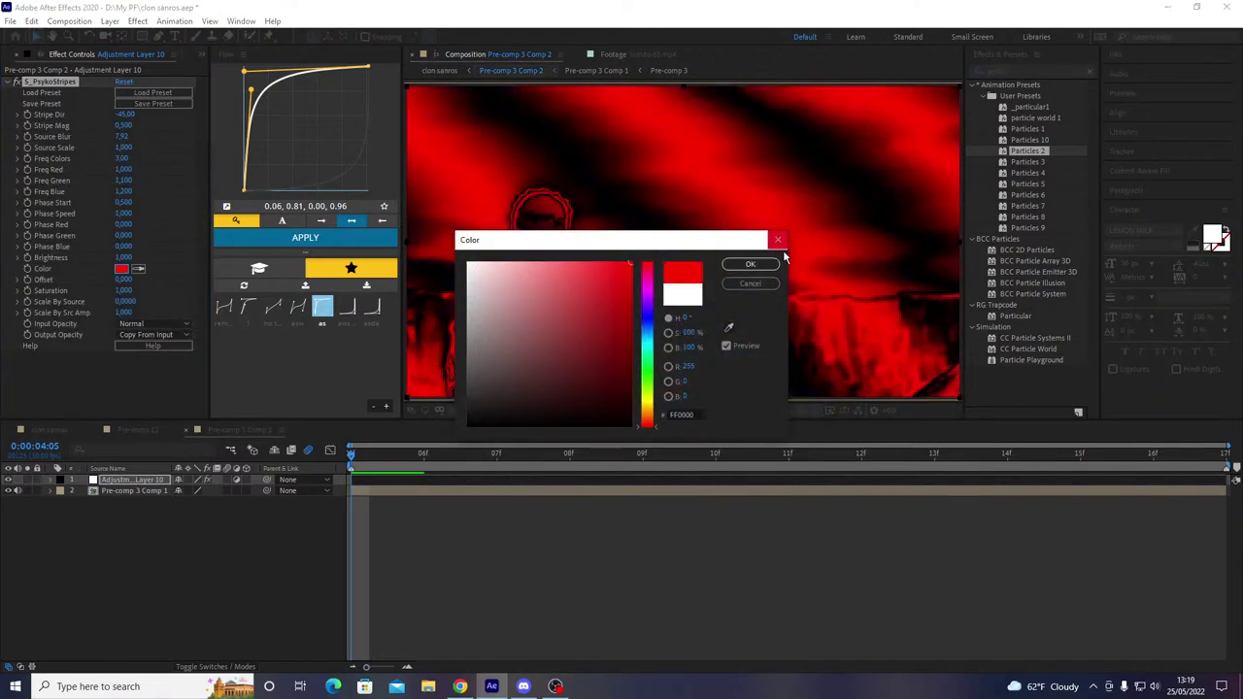
pyautogui.click(746, 267)
pyautogui.click(131, 116)
pyautogui.write('0')
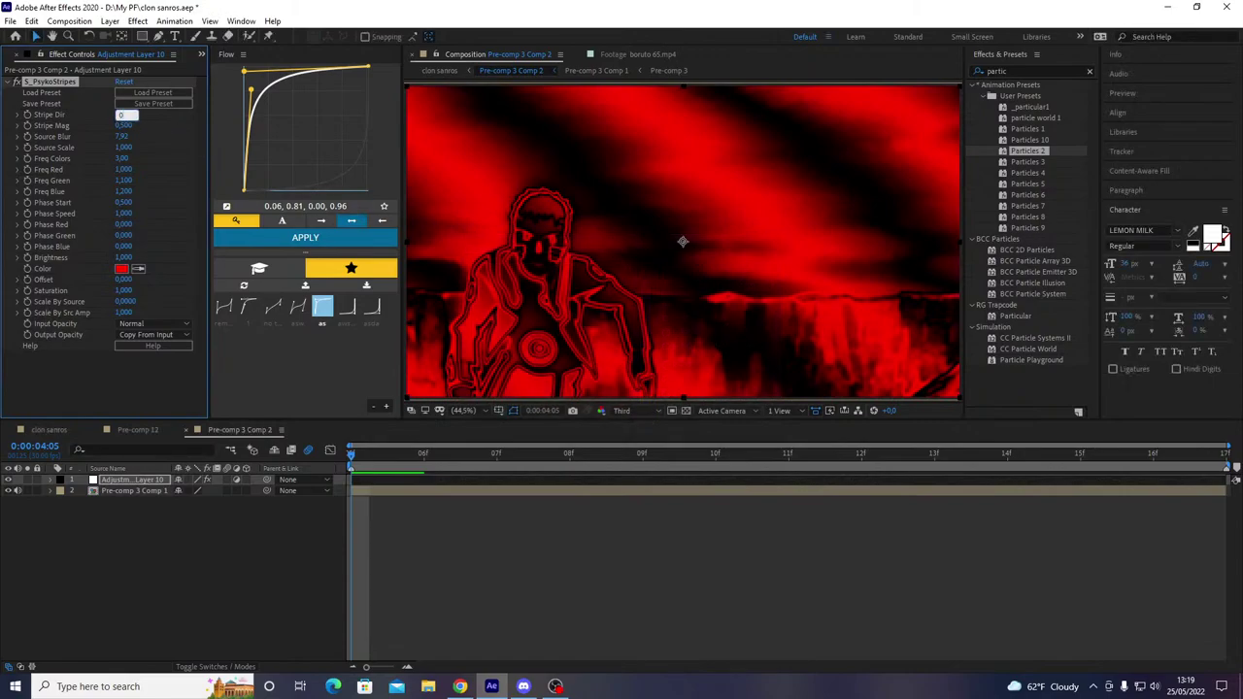
pyautogui.press('Return')
pyautogui.moveTo(123, 116); pyautogui.dragTo(185, 123)
# - Keyframe the stripes adjustment layer's opacity from 100% at 0:00:04:05 to 1% at 0:00:04:16 with easing, and preview it
pyautogui.press('t')
pyautogui.press('space')
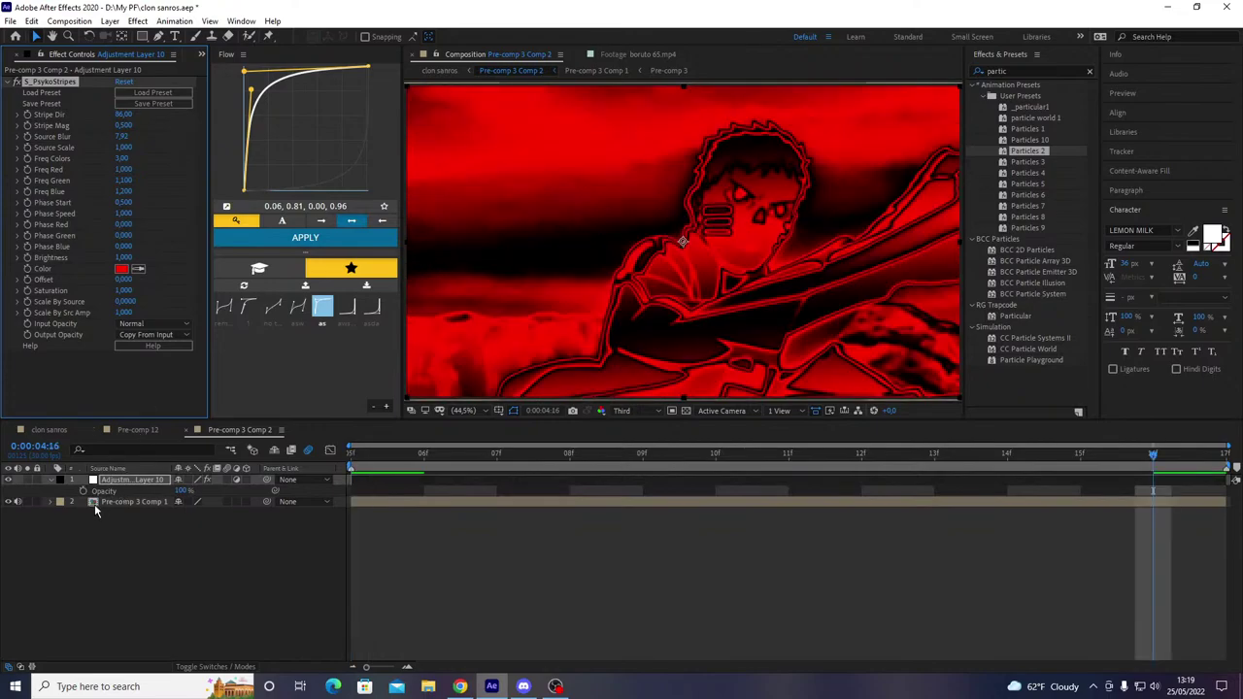
pyautogui.click(86, 491)
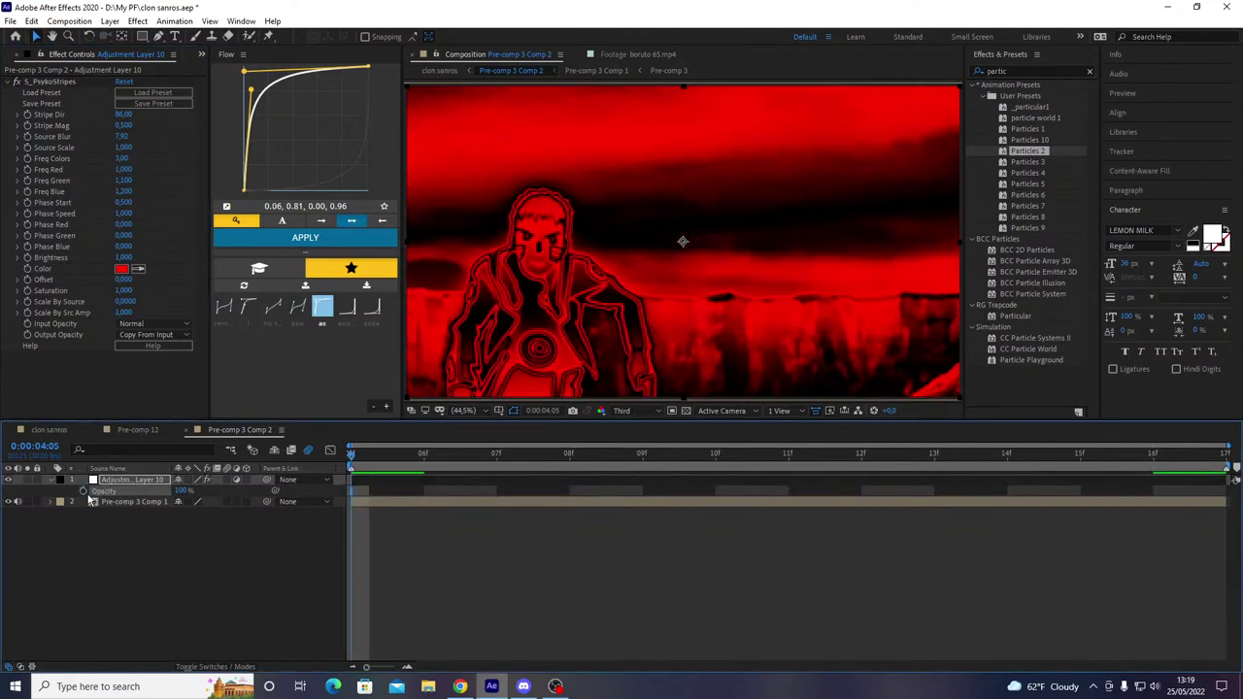
pyautogui.moveTo(182, 493); pyautogui.dragTo(6, 517)
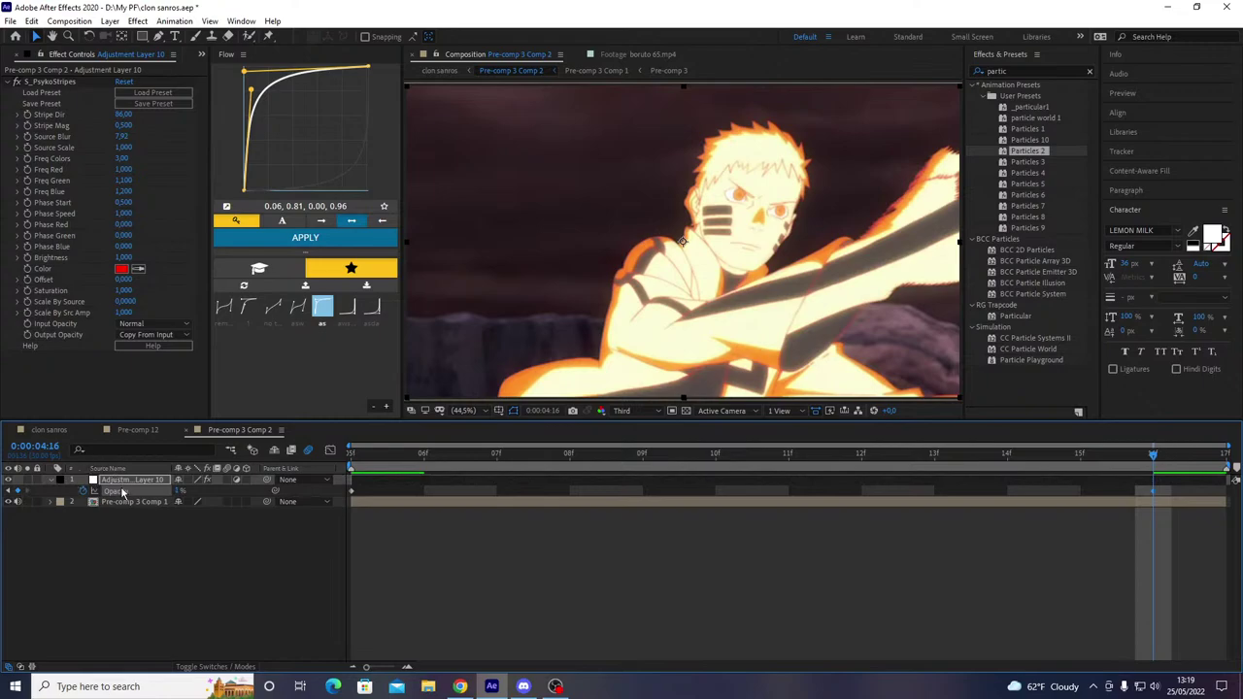
pyautogui.press('space')
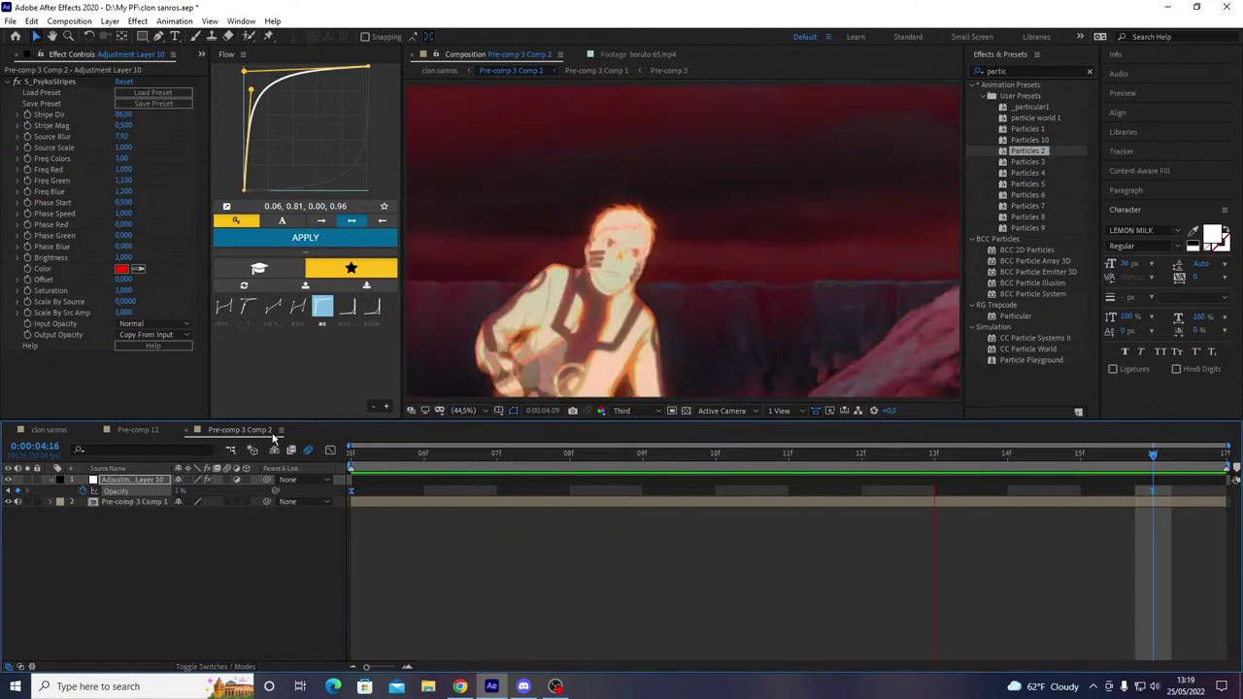
pyautogui.press('space')
# - Reshape the opacity curve in the graph editor so the stripes fade steeply at the start, and preview it
pyautogui.click(330, 450)
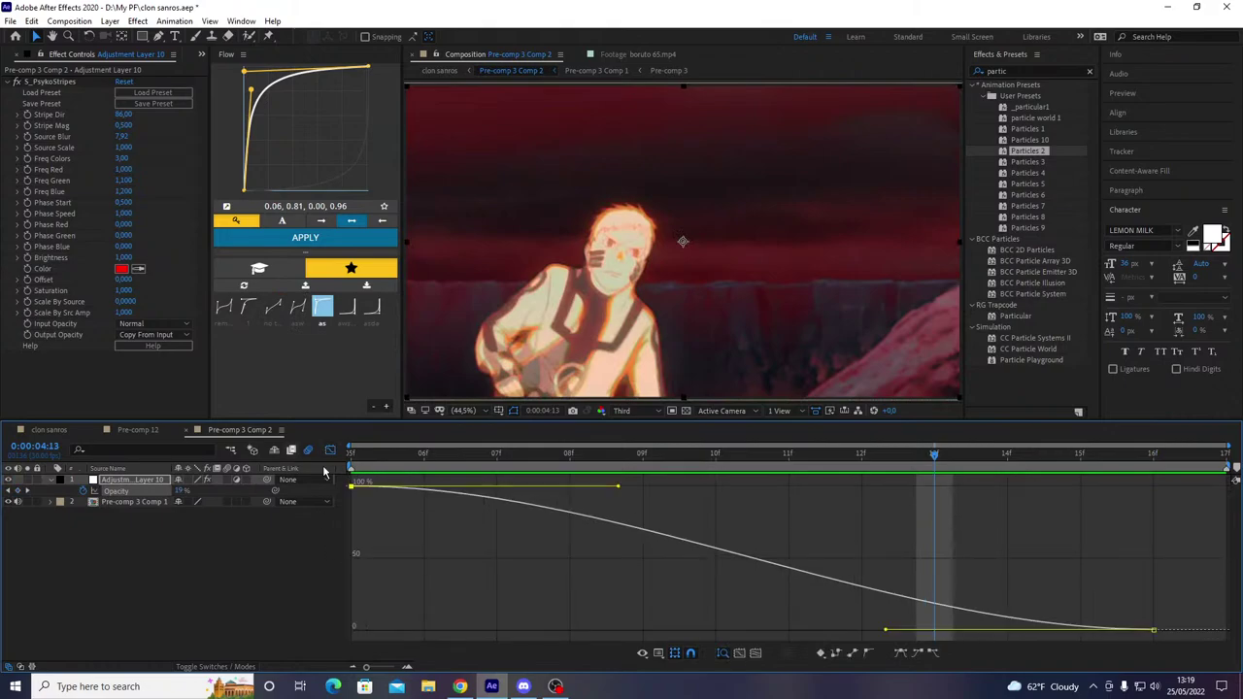
pyautogui.moveTo(617, 486); pyautogui.dragTo(371, 607)
pyautogui.press('space')
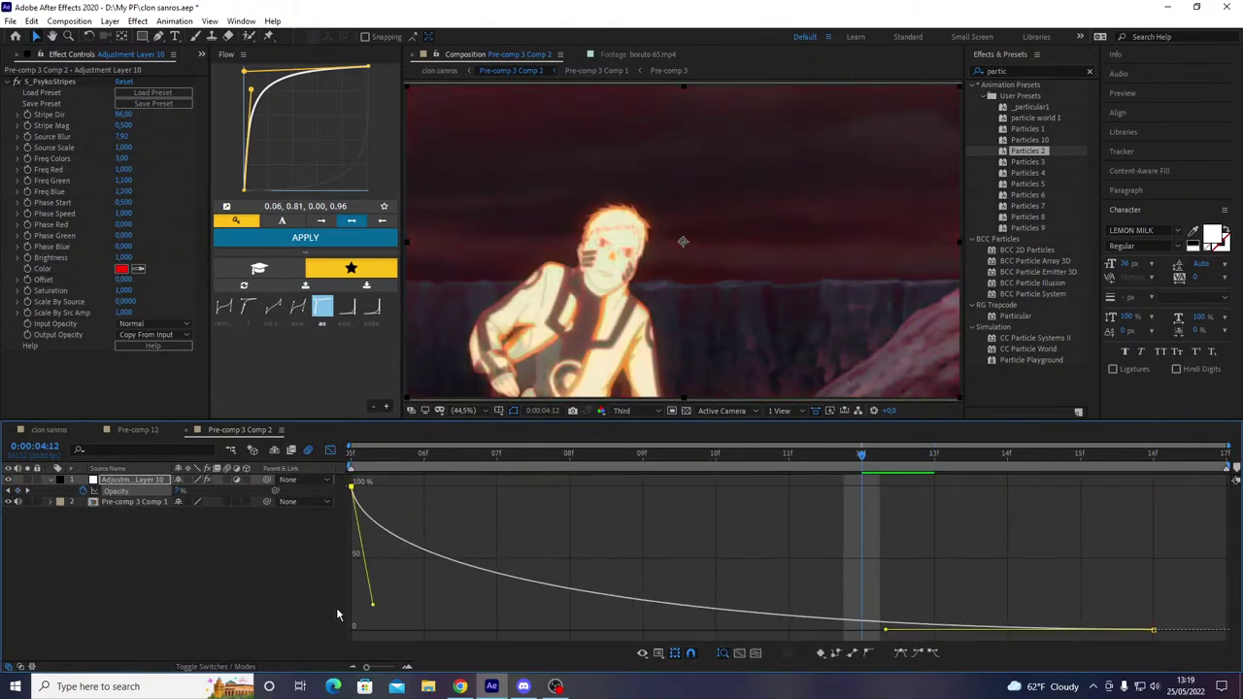
pyautogui.press('space')
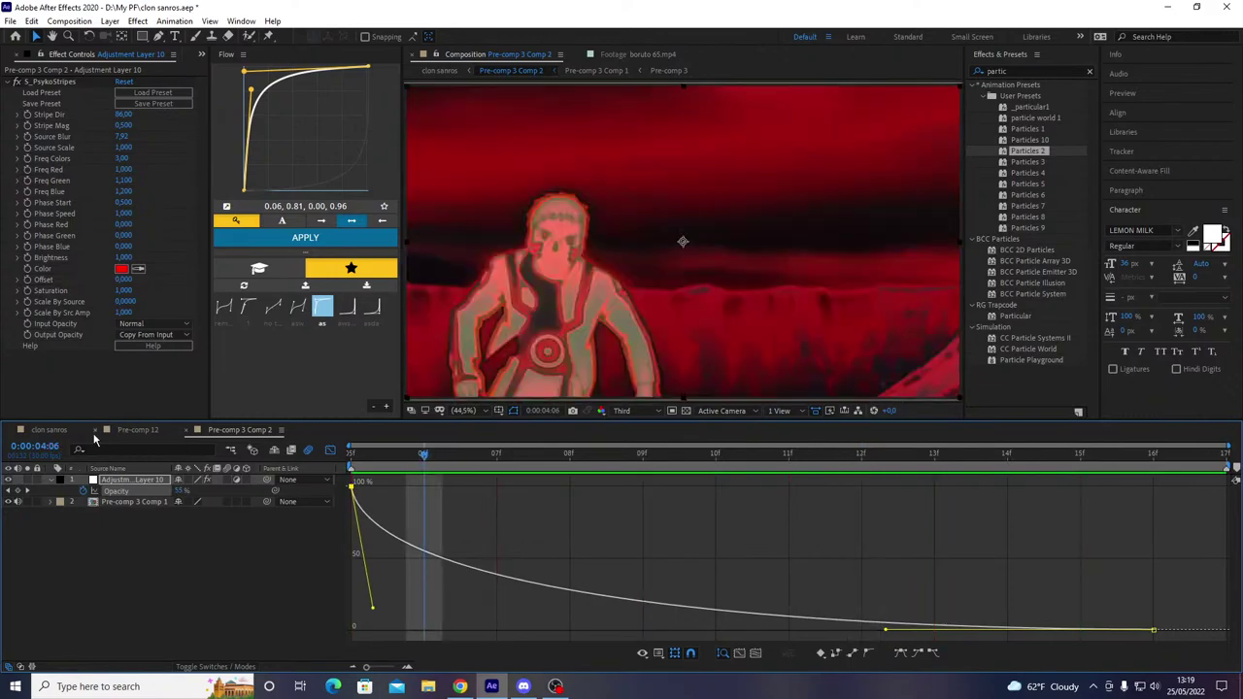
# - Close both precomp timelines, save the project and preview the red stripes fade in the clon sanros composition
pyautogui.click(95, 432)
pyautogui.click(95, 432)
pyautogui.hotkey('ctrl', 's')
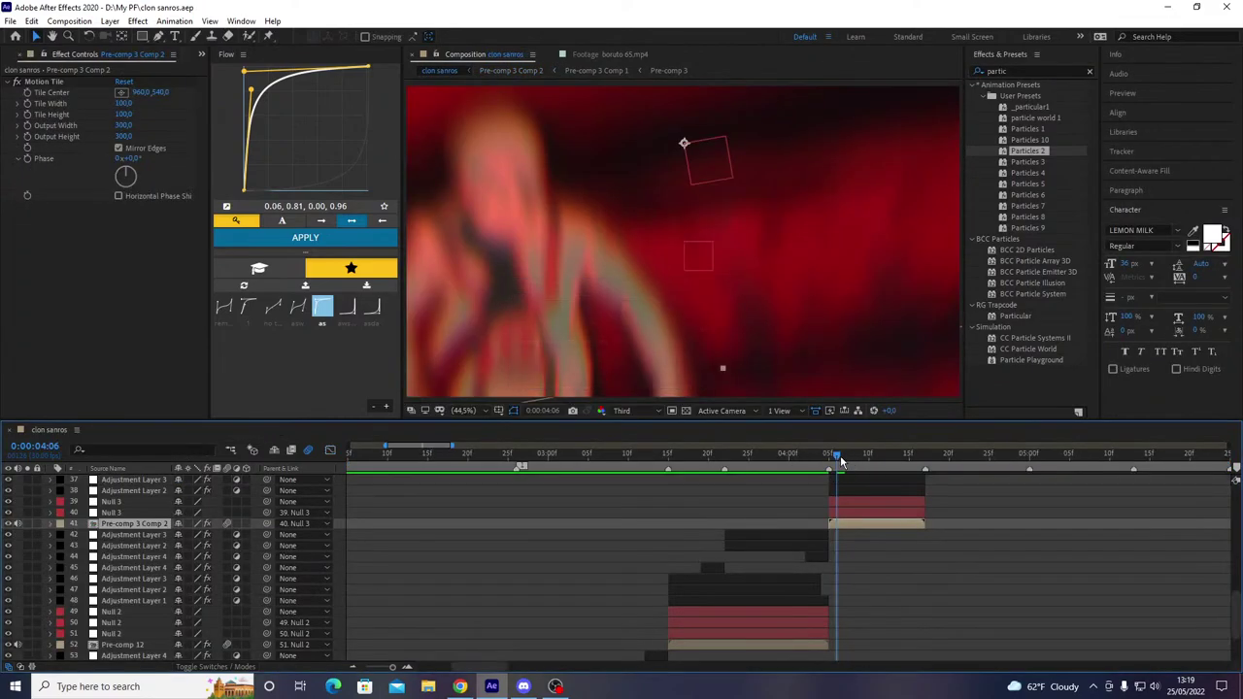
pyautogui.moveTo(839, 460); pyautogui.dragTo(905, 461)
pyautogui.press('space')
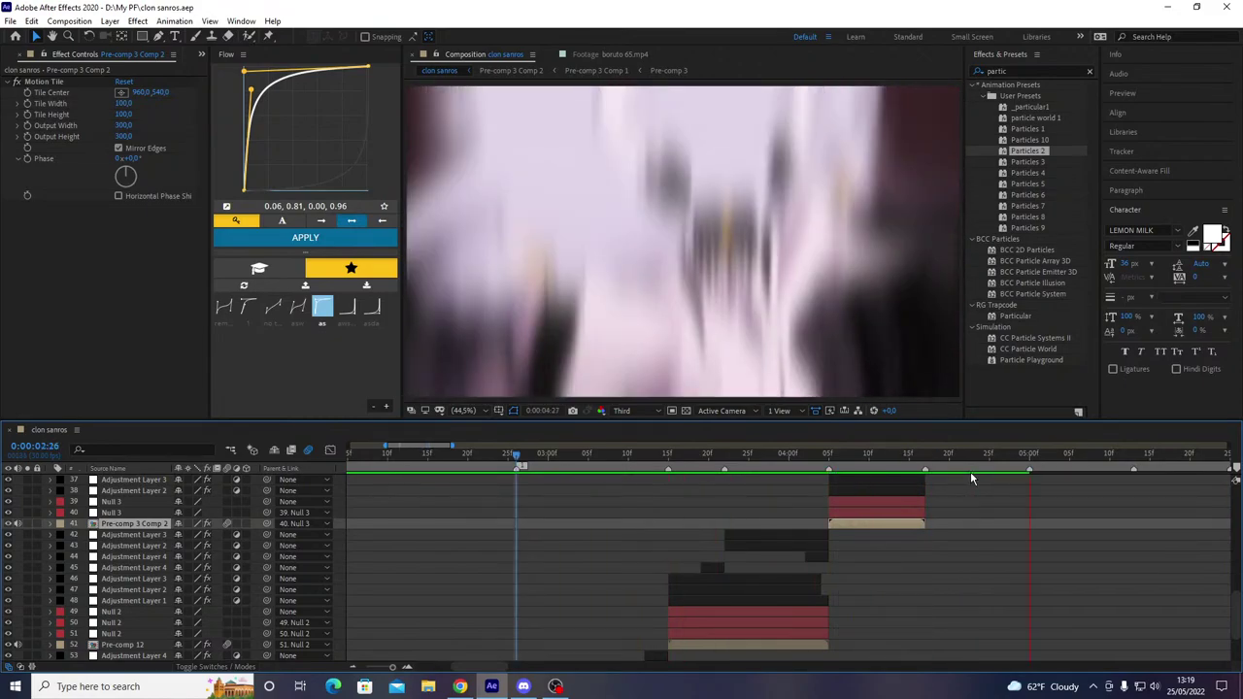
# - Preview the edit past 0:00:07:00 in the clon sanros composition and replay the section starting at 0:00:05:27
pyautogui.press('-')
pyautogui.press('-')
pyautogui.press('-')
pyautogui.scroll(5, 912, 505)
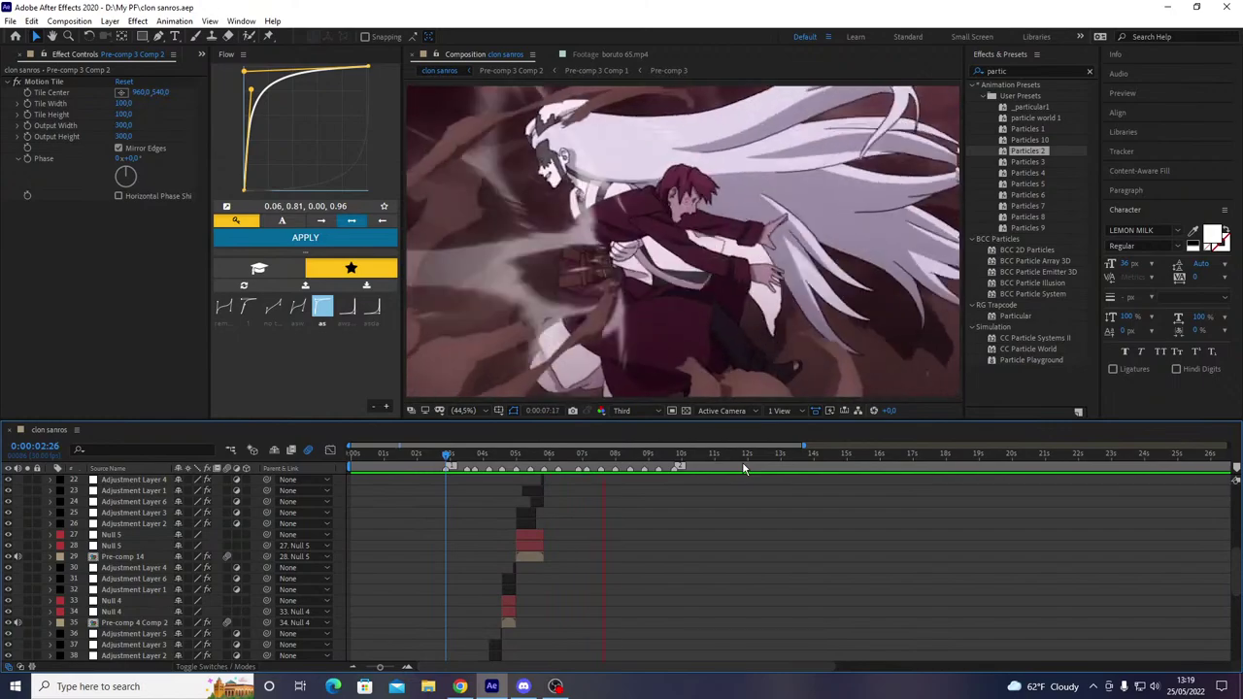
pyautogui.press('=')
pyautogui.press('=')
pyautogui.scroll(7, 441, 489)
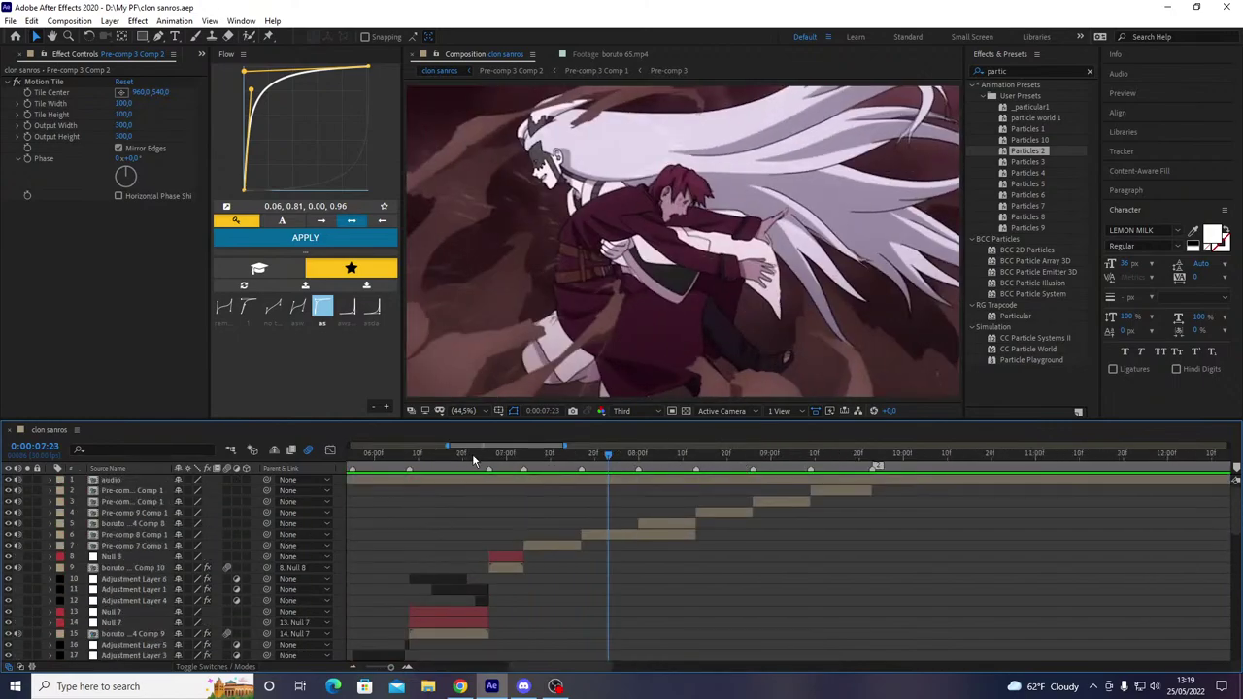
pyautogui.moveTo(471, 454); pyautogui.dragTo(360, 455)
pyautogui.press('space')
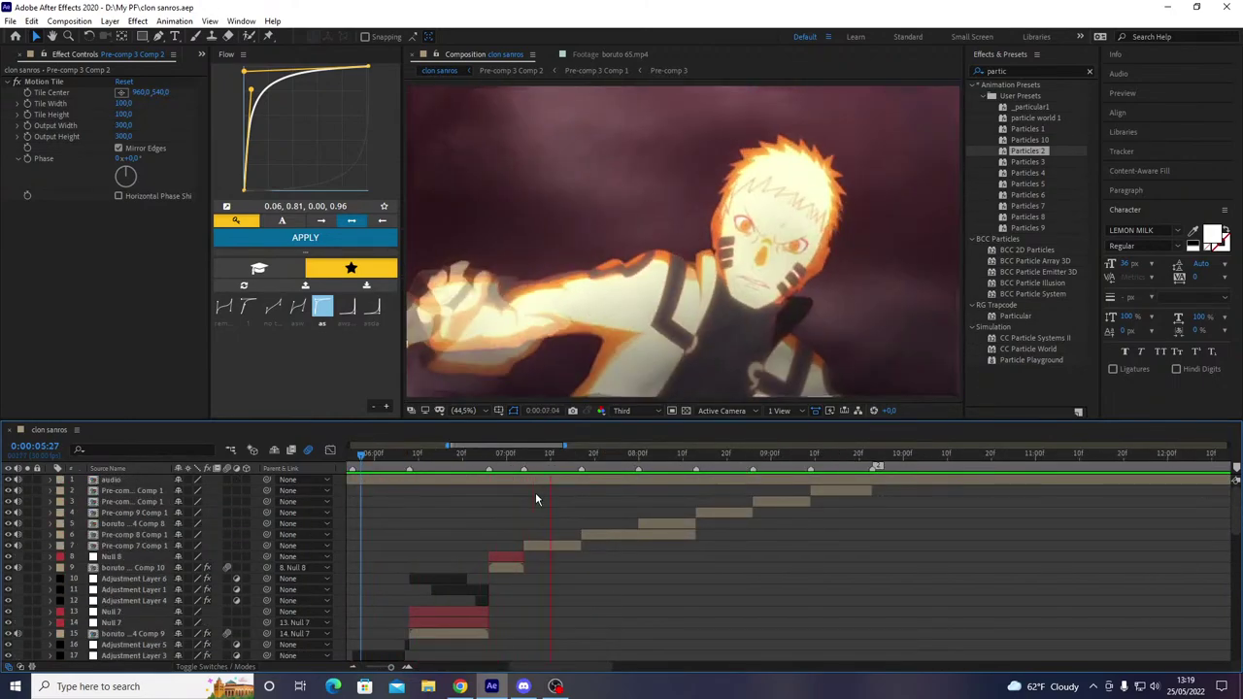
pyautogui.press('space')
# - Check Null 7's rotation keyframes and keyframe boruto 65.mp4 Comp 10 at 0:00:07:03 with Scale 100% and Rotation 0°
pyautogui.click(483, 608)
pyautogui.press('u')
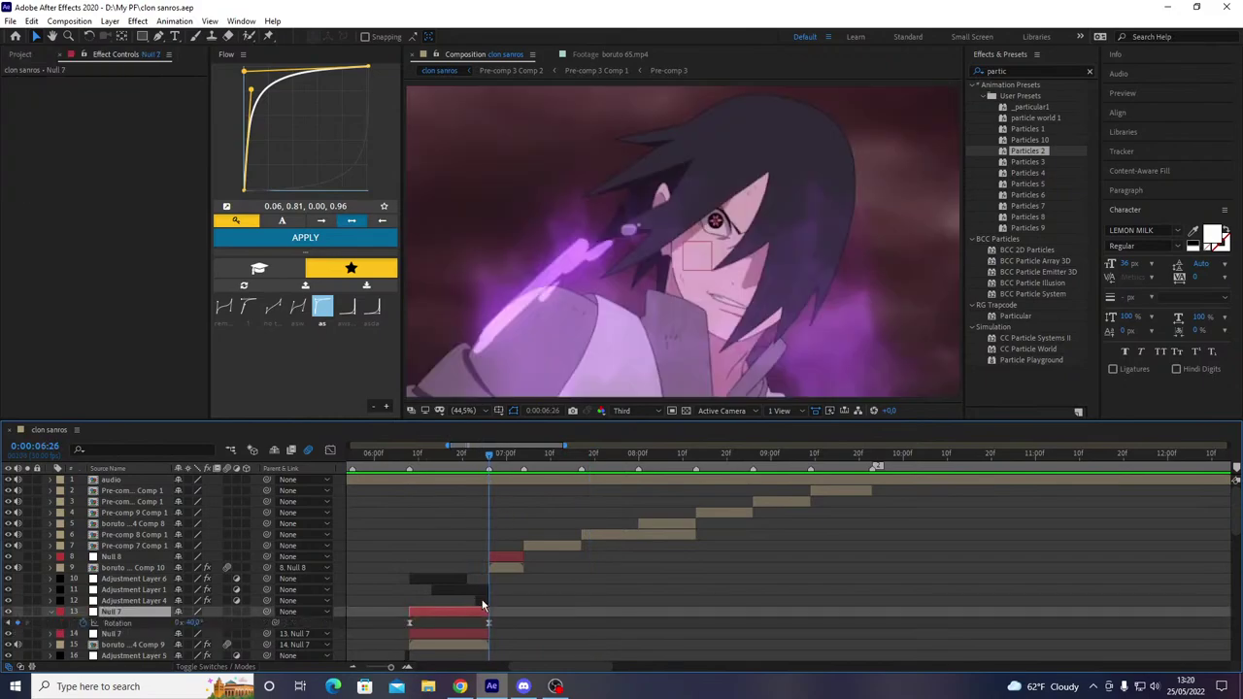
pyautogui.click(497, 569)
pyautogui.press('s')
pyautogui.hotkey('shift', 'r')
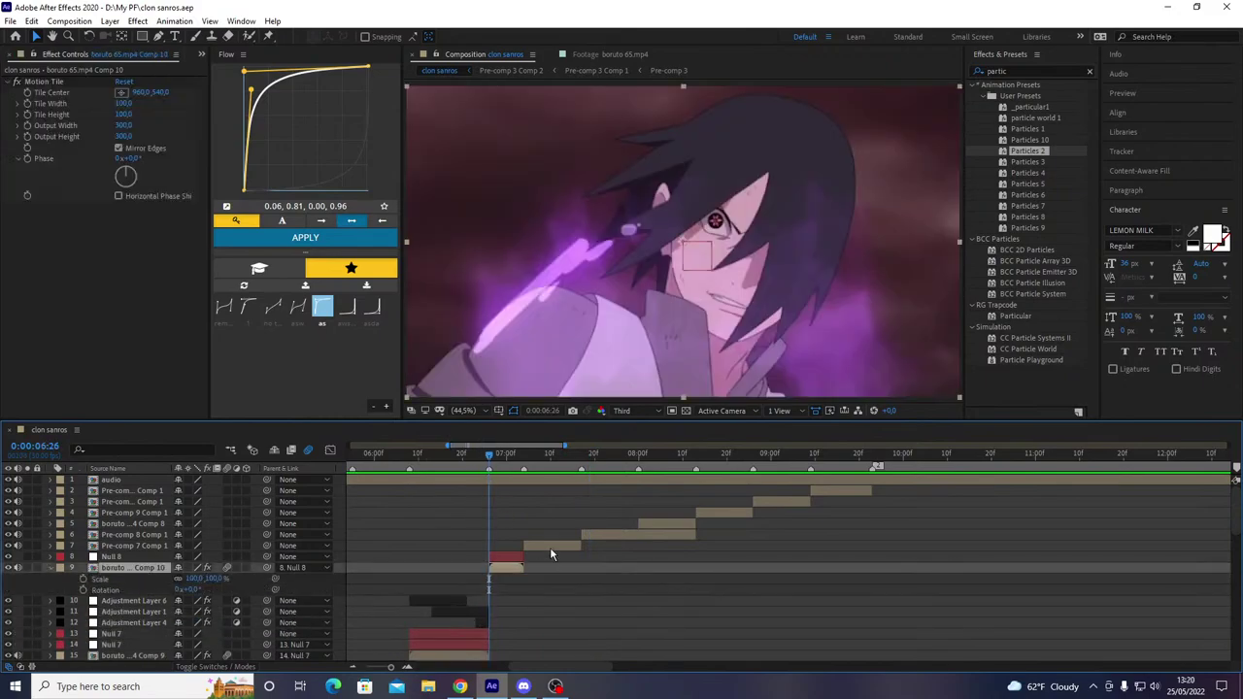
pyautogui.press('space')
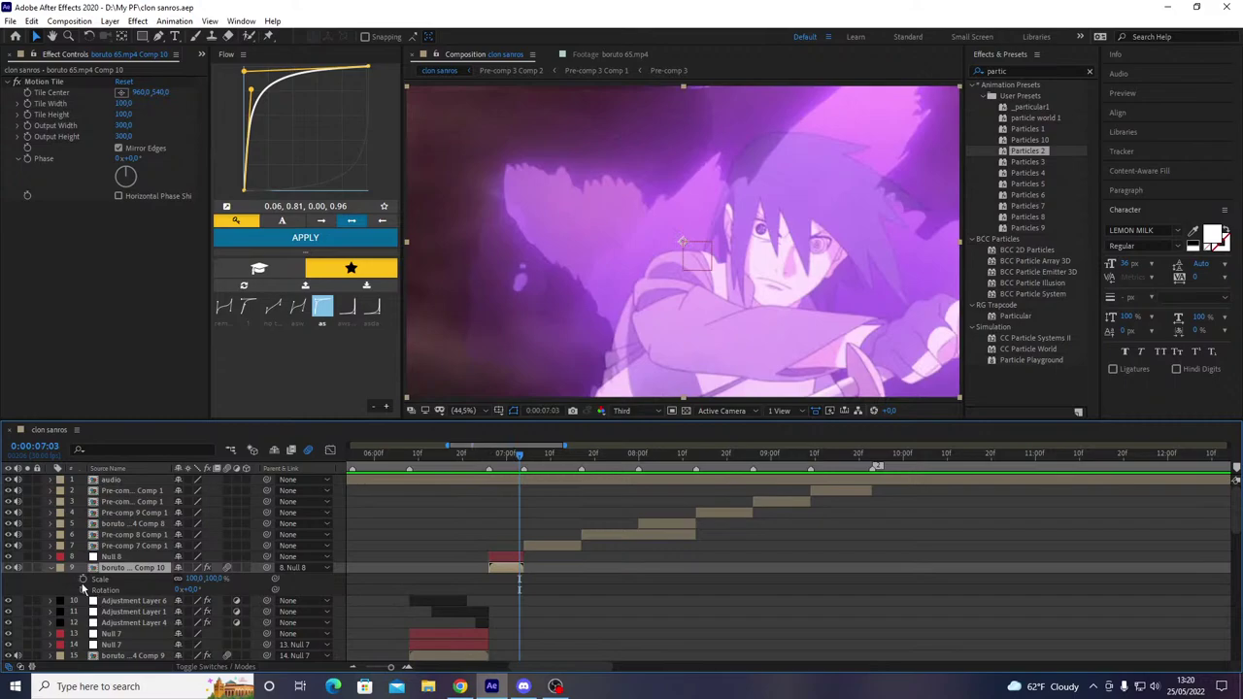
pyautogui.click(82, 590)
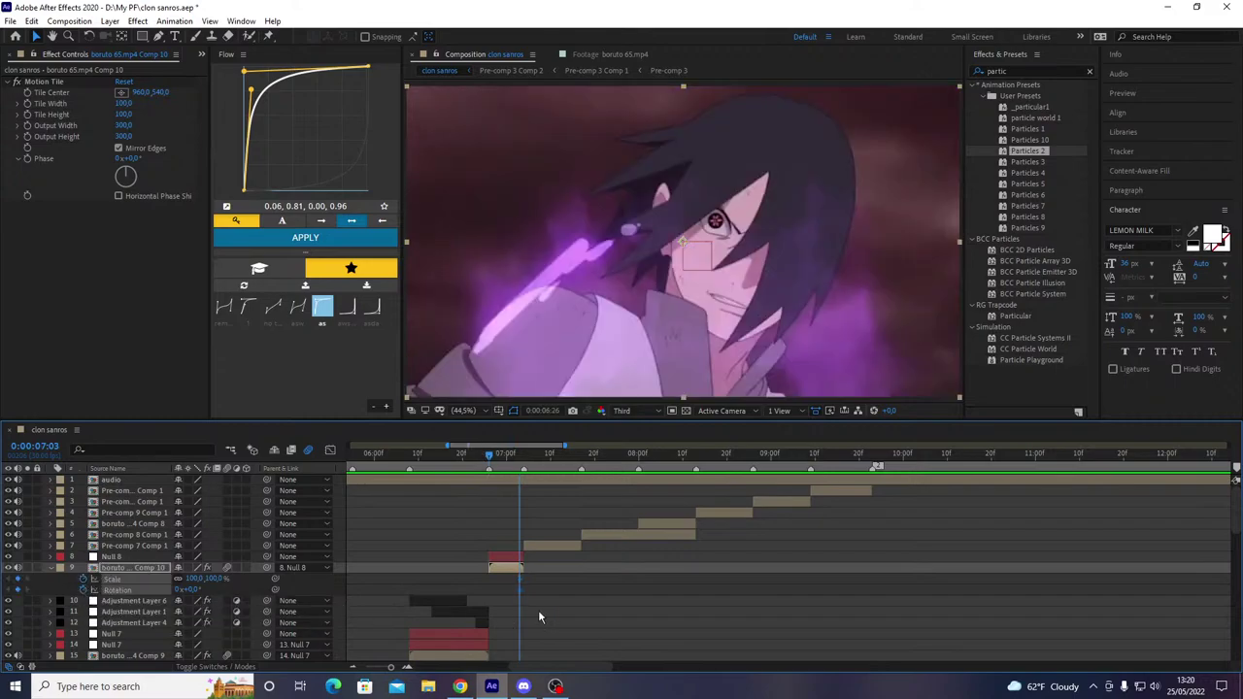
pyautogui.click(588, 610)
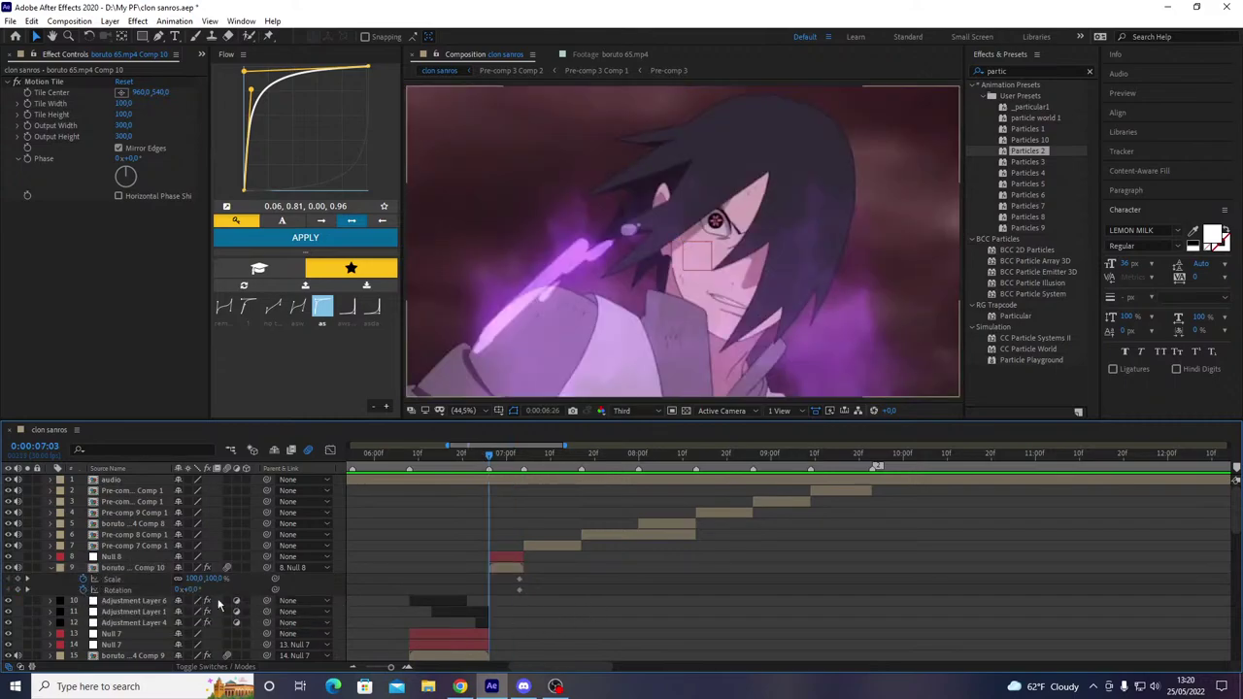
# - At 0:00:06:26 set boruto 65.mp4 Comp 10's Scale to 250% and Rotation to 40°, ease the keyframes with curve 0.06, 0.81, 0.00, 0.96, and preview
pyautogui.click(442, 632)
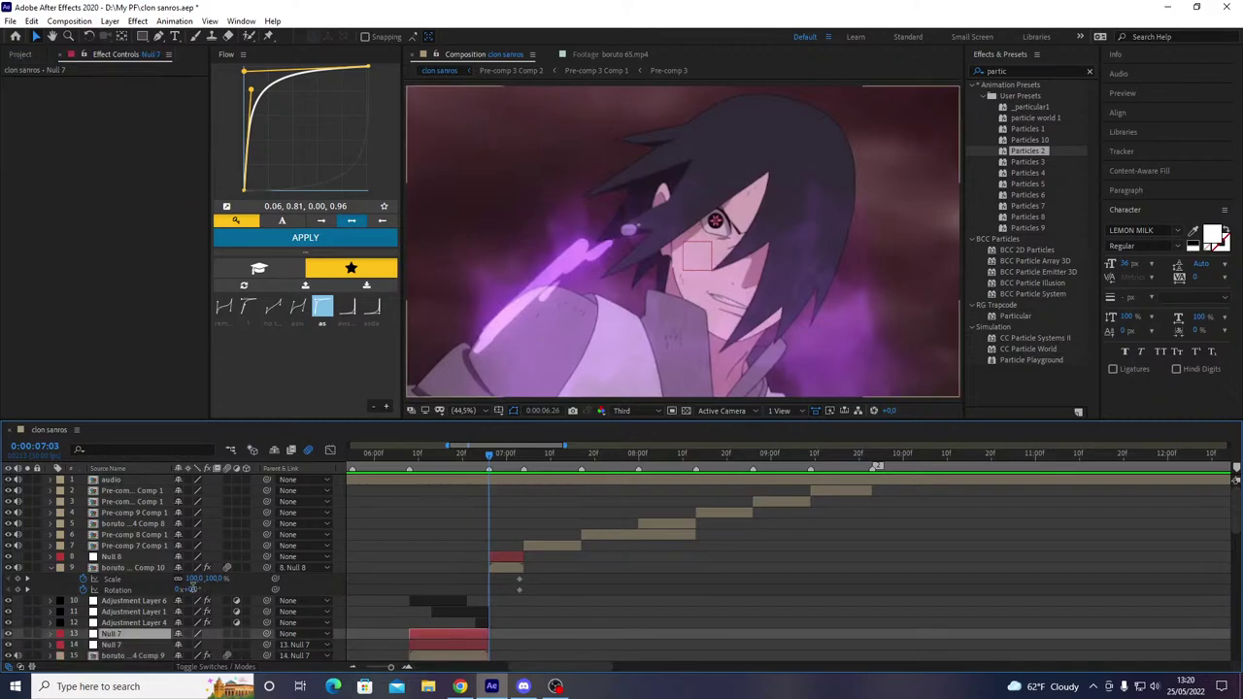
pyautogui.click(194, 588)
pyautogui.write('250')
pyautogui.press('Return')
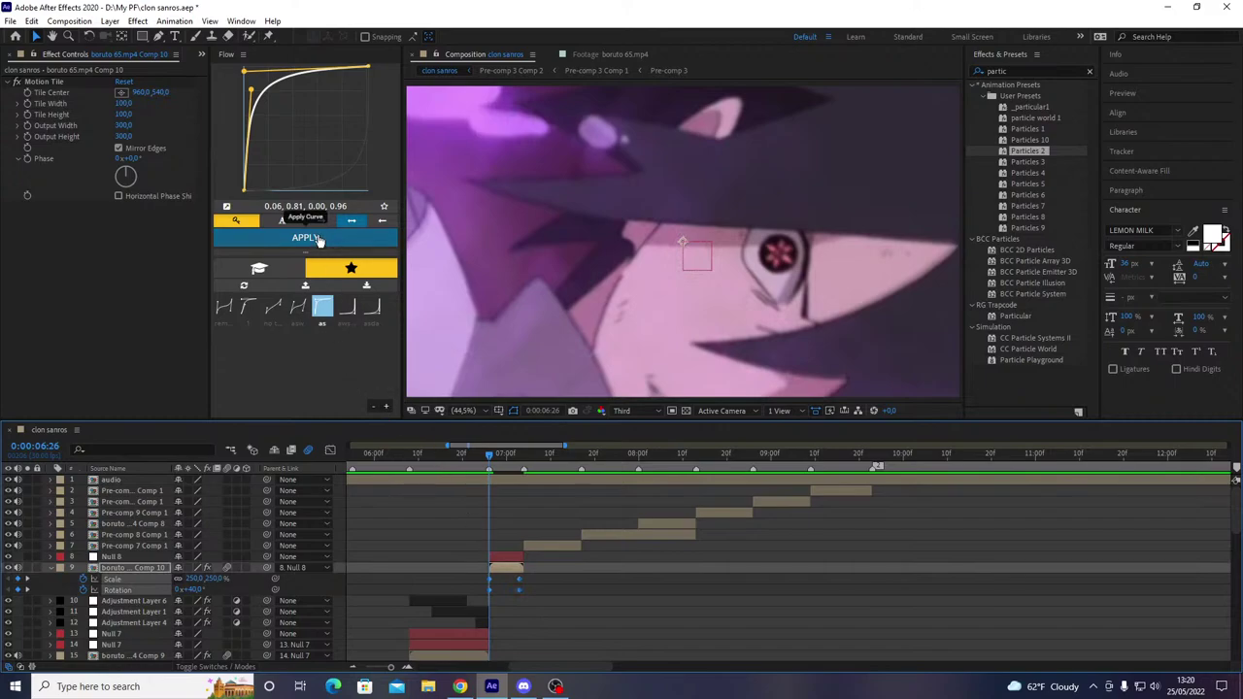
pyautogui.click(319, 239)
pyautogui.press('space')
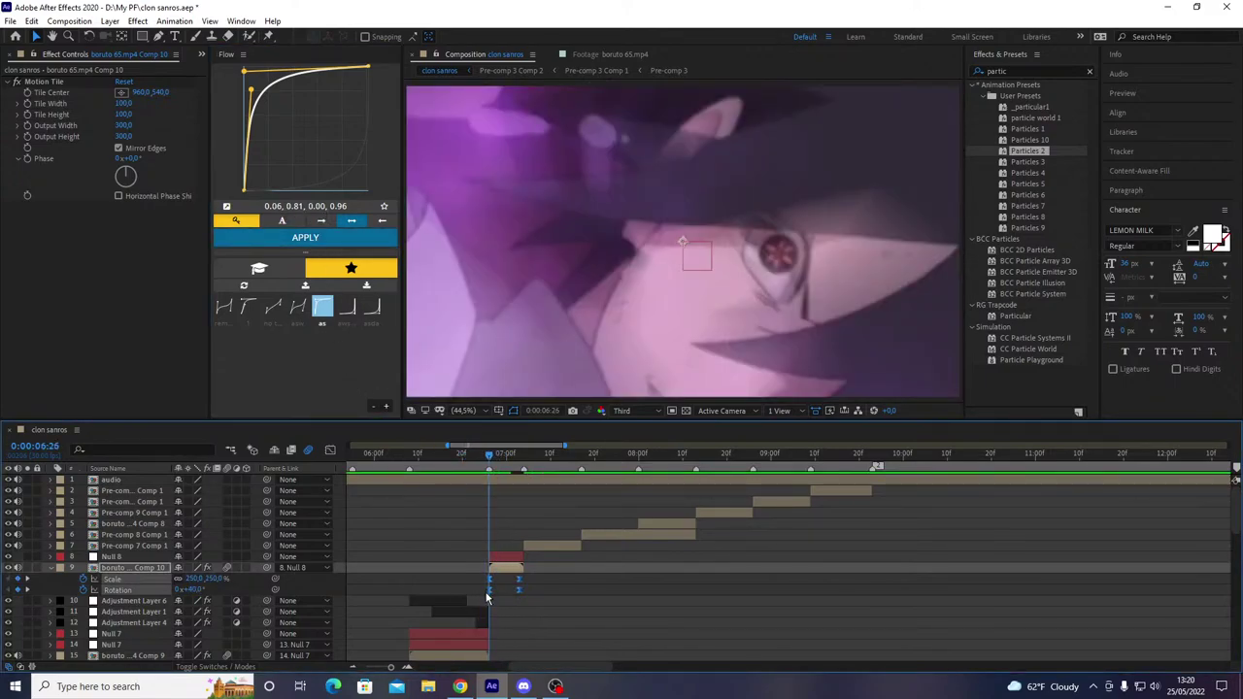
# - Shift the clip's starting Scale and Rotation keyframes one frame earlier, save the project and preview the move
pyautogui.moveTo(488, 589); pyautogui.dragTo(483, 592)
pyautogui.moveTo(473, 460); pyautogui.dragTo(514, 492)
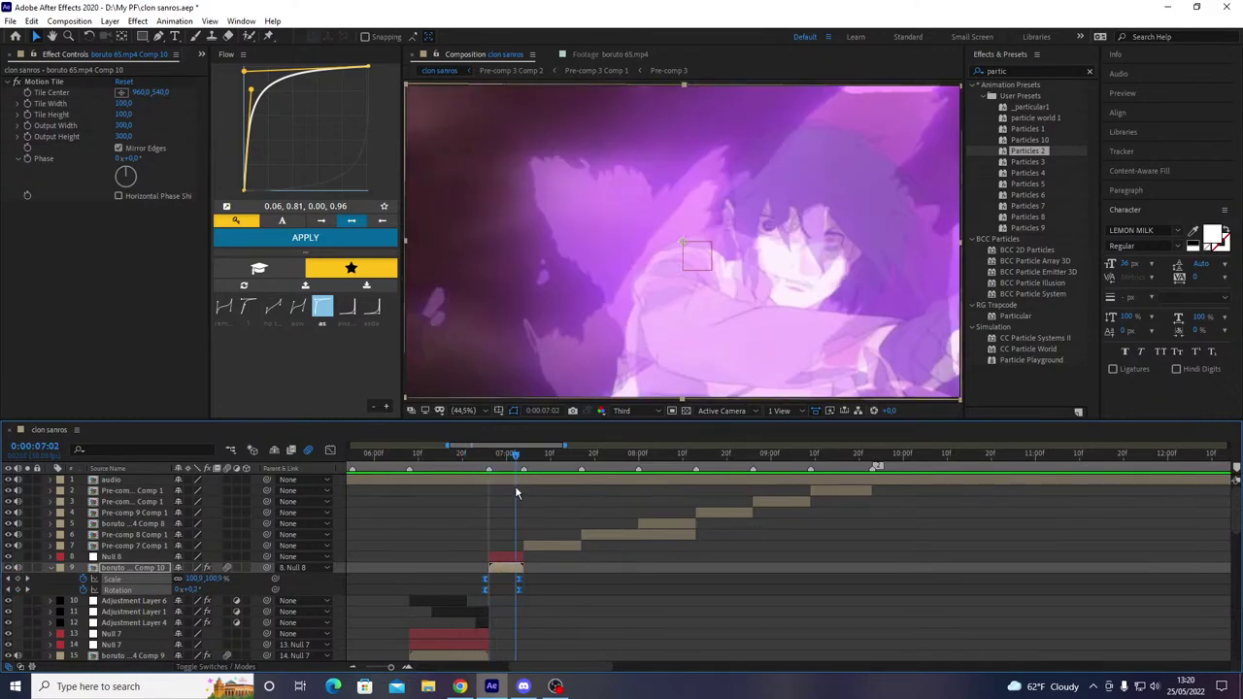
pyautogui.press('u')
pyautogui.hotkey('ctrl', 's')
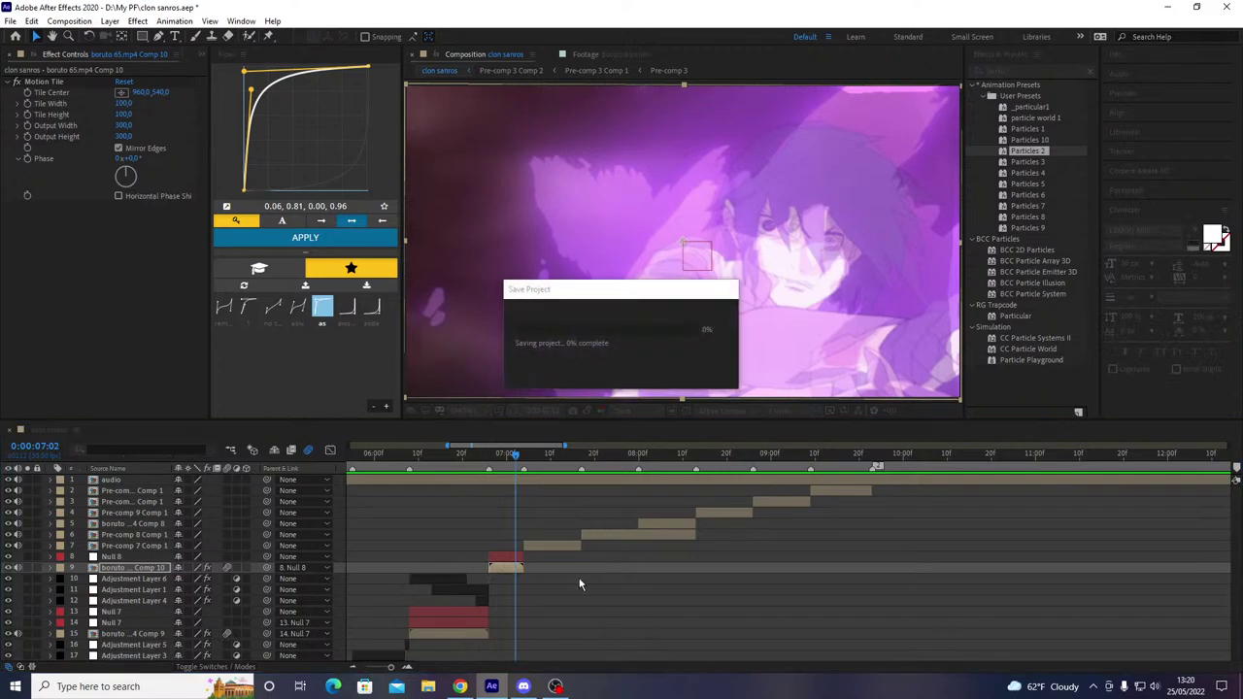
pyautogui.press('=')
pyautogui.press('=')
pyautogui.moveTo(498, 461); pyautogui.dragTo(357, 468)
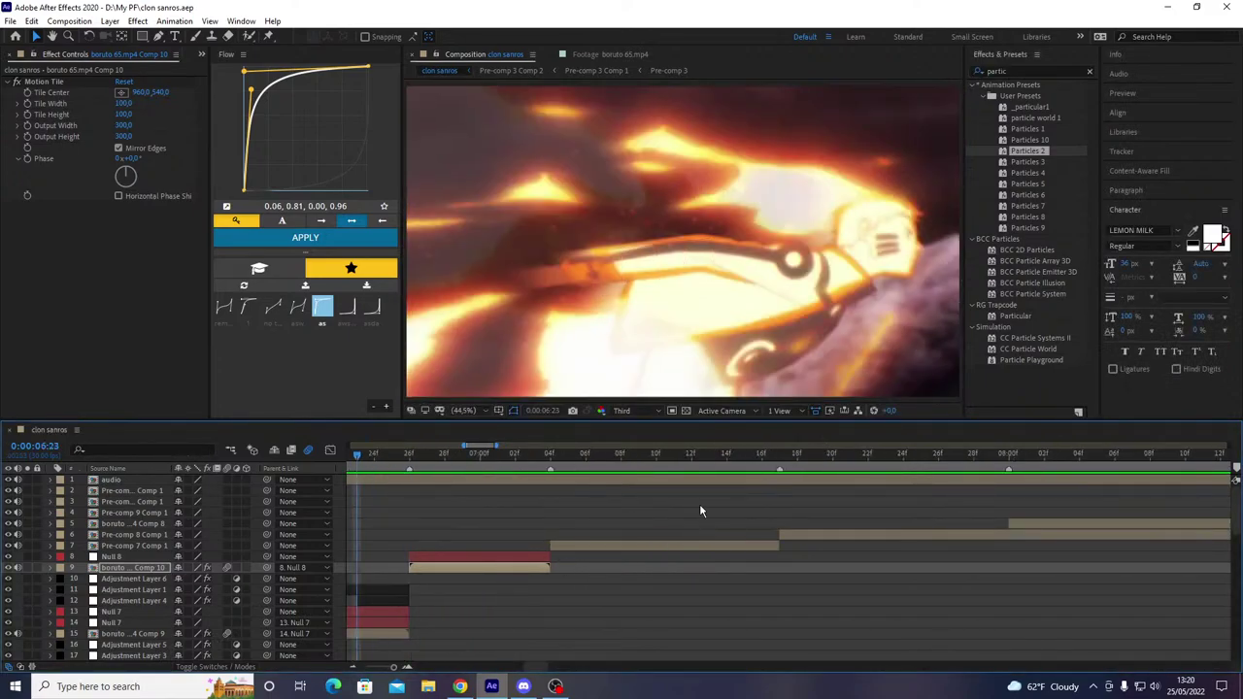
pyautogui.press('space')
pyautogui.press('space')
# - Keyframe Null 8's Scale at 100% and Rotation at 0° at 0:00:06:26, and rotate it to about -18° at 0:00:07:03
pyautogui.moveTo(520, 462); pyautogui.dragTo(410, 532)
pyautogui.click(427, 555)
pyautogui.press('s')
pyautogui.hotkey('shift', 'r')
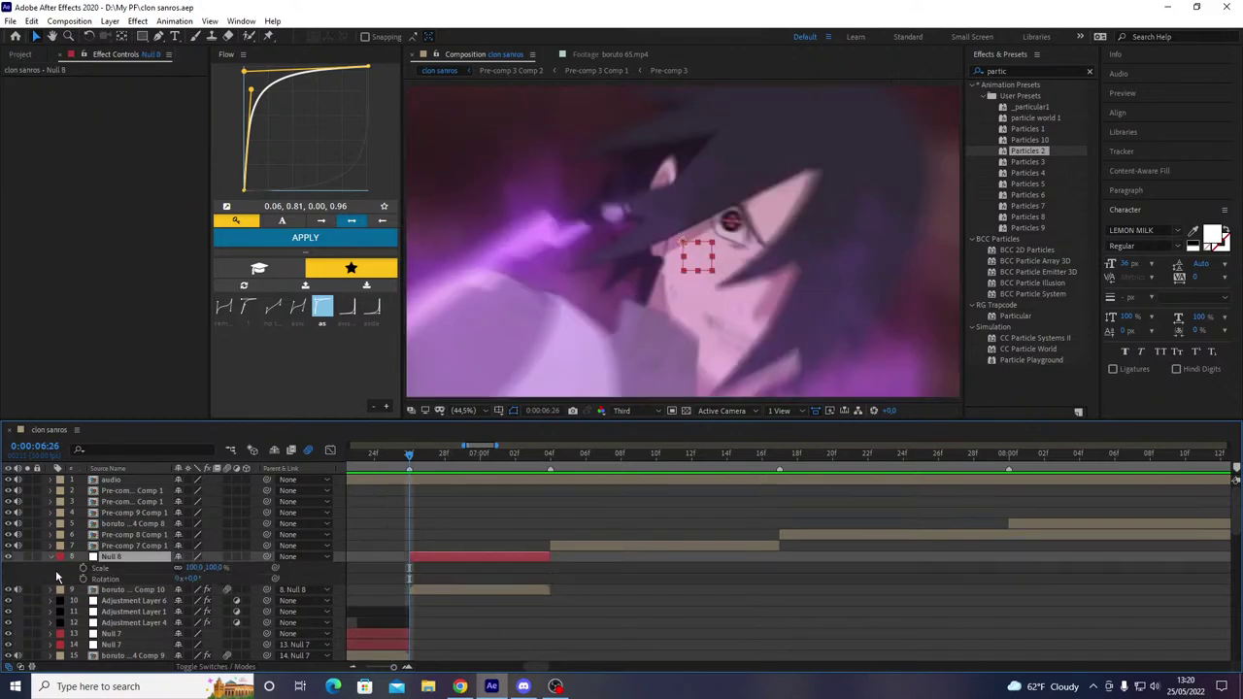
pyautogui.click(83, 567)
pyautogui.click(83, 579)
pyautogui.press('o')
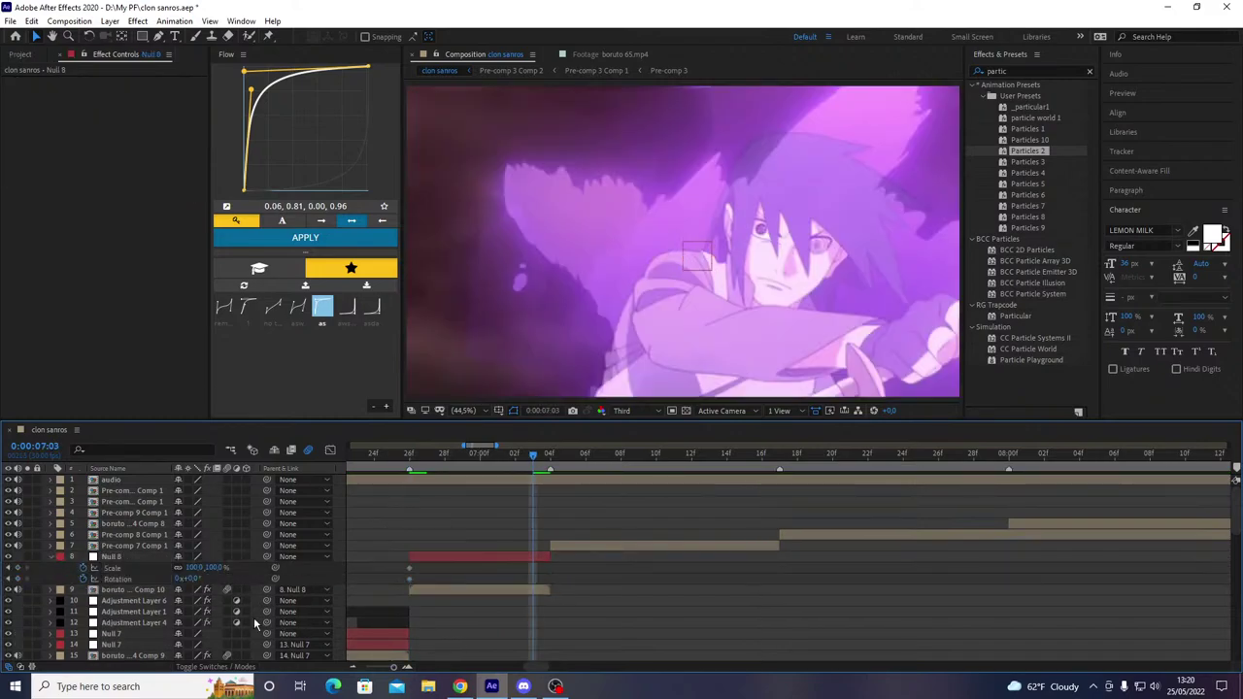
pyautogui.moveTo(191, 579); pyautogui.dragTo(199, 579)
pyautogui.click(193, 578)
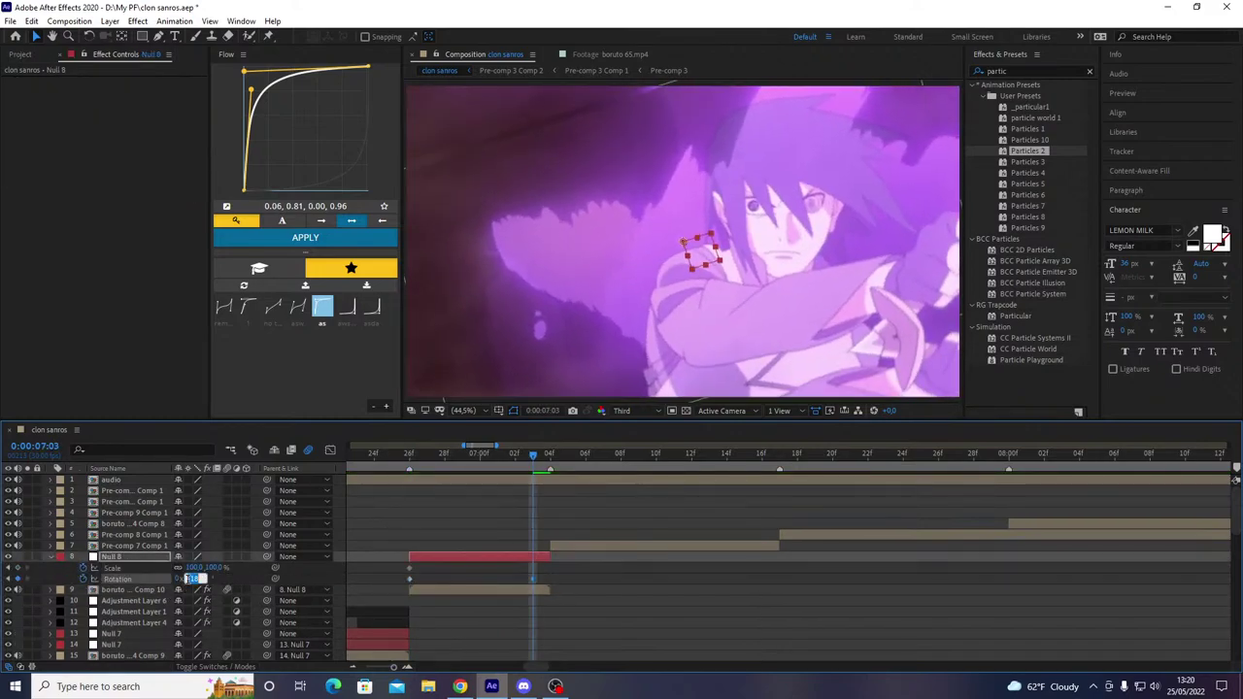
# - Set the Scale of the layer inside boruto 65.mp4 Comp 10 to 102% and close that precomp's timeline
pyautogui.doubleClick(457, 592)
pyautogui.write('1')
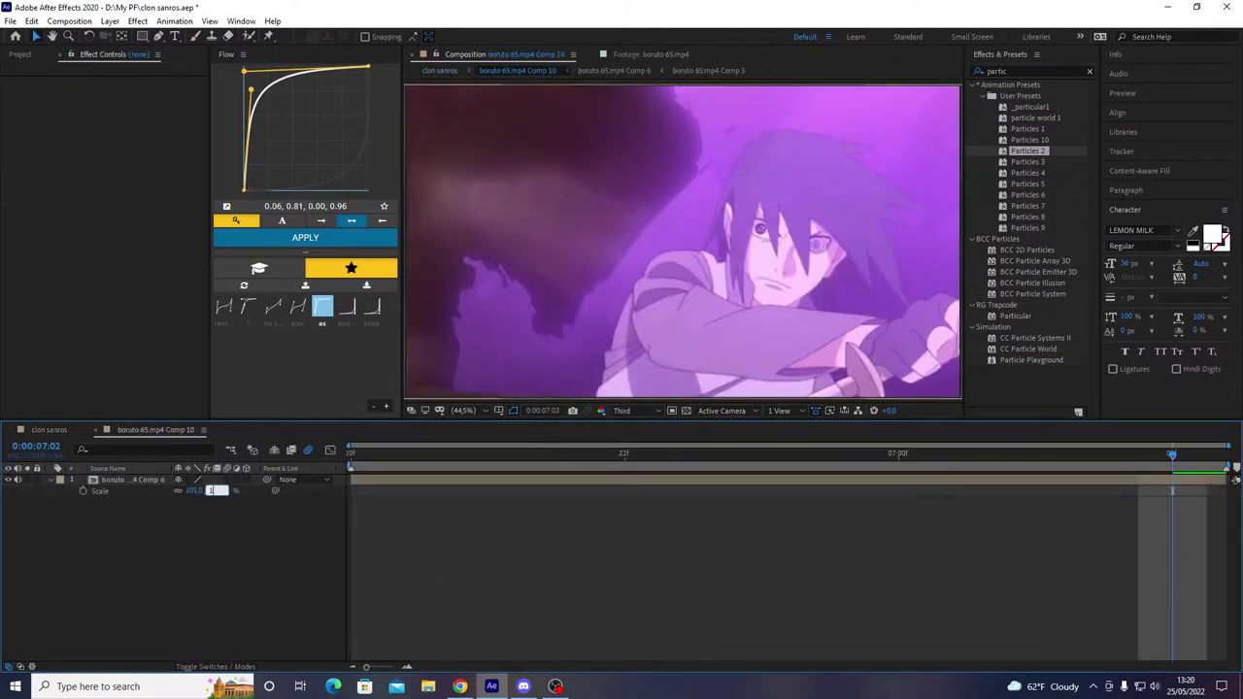
pyautogui.write('02')
pyautogui.press('Return')
pyautogui.click(95, 430)
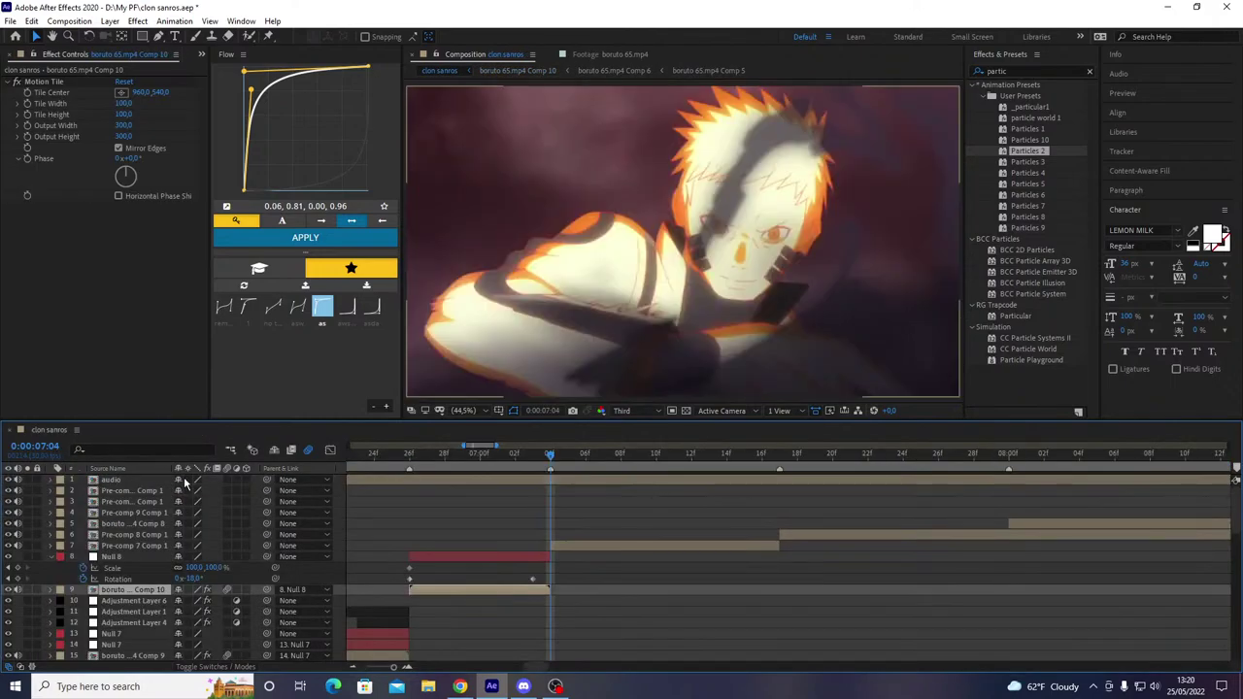
# - At 0:00:07:03 set Null 8's Rotation to -15° and its Scale to 60%
pyautogui.moveTo(518, 479); pyautogui.dragTo(530, 478)
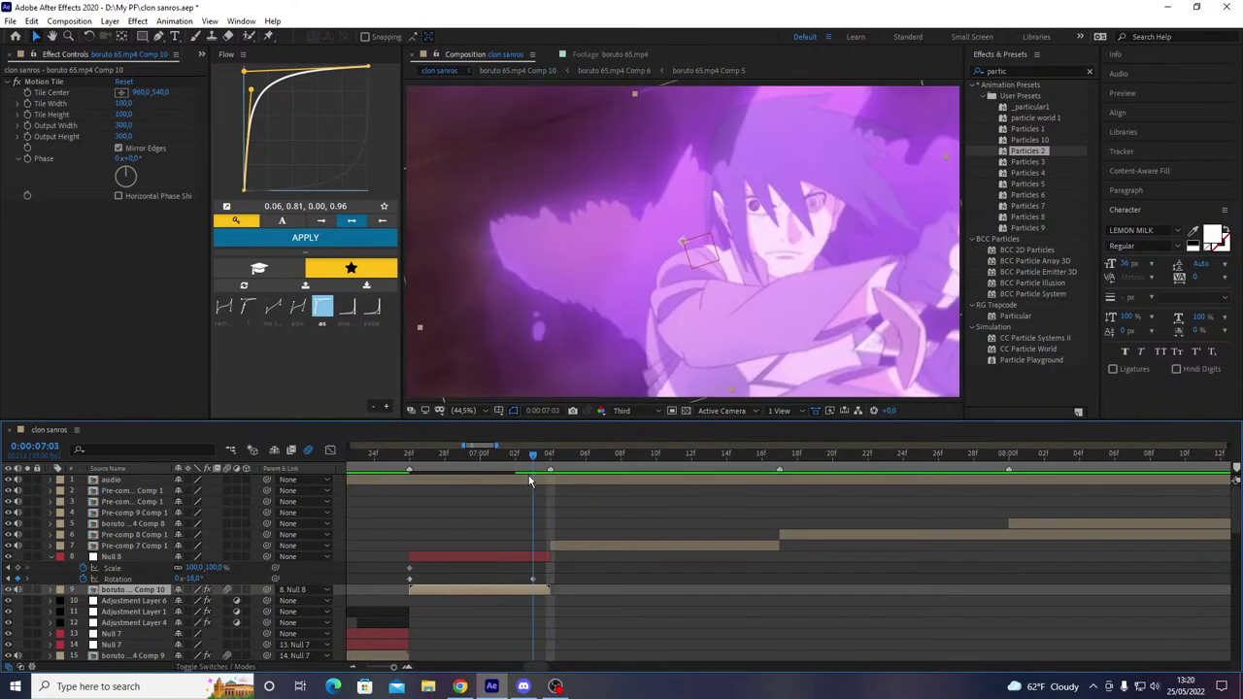
pyautogui.click(622, 591)
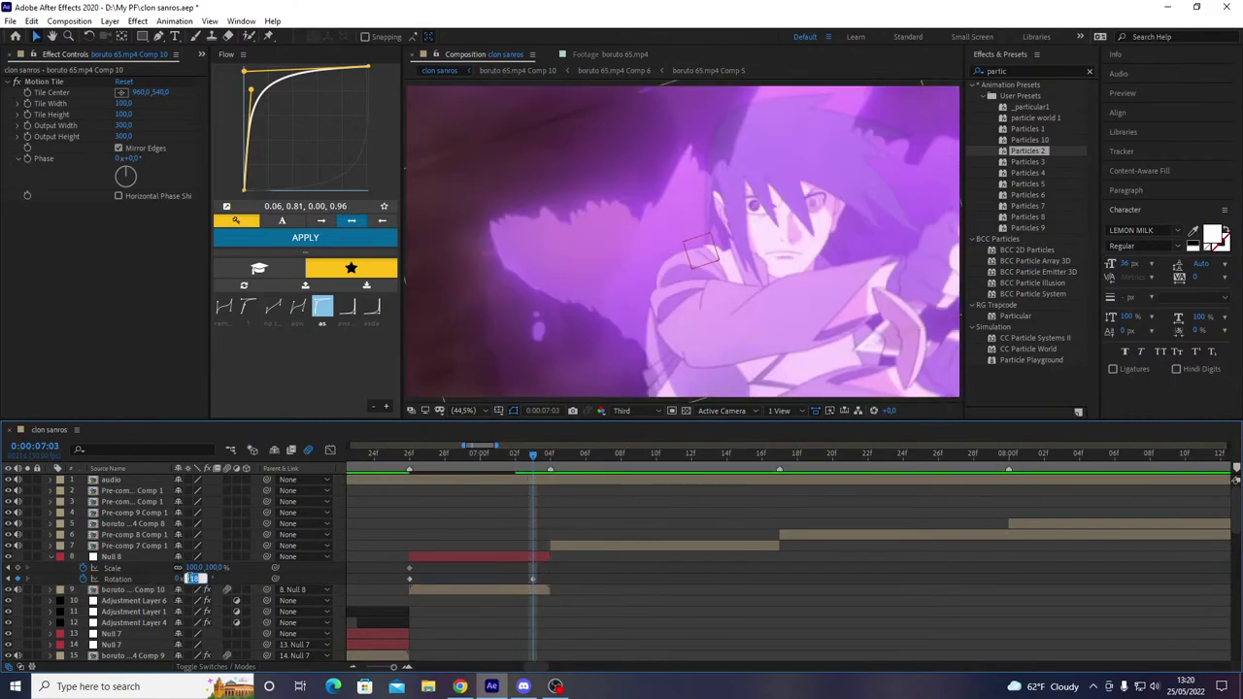
pyautogui.press('Return')
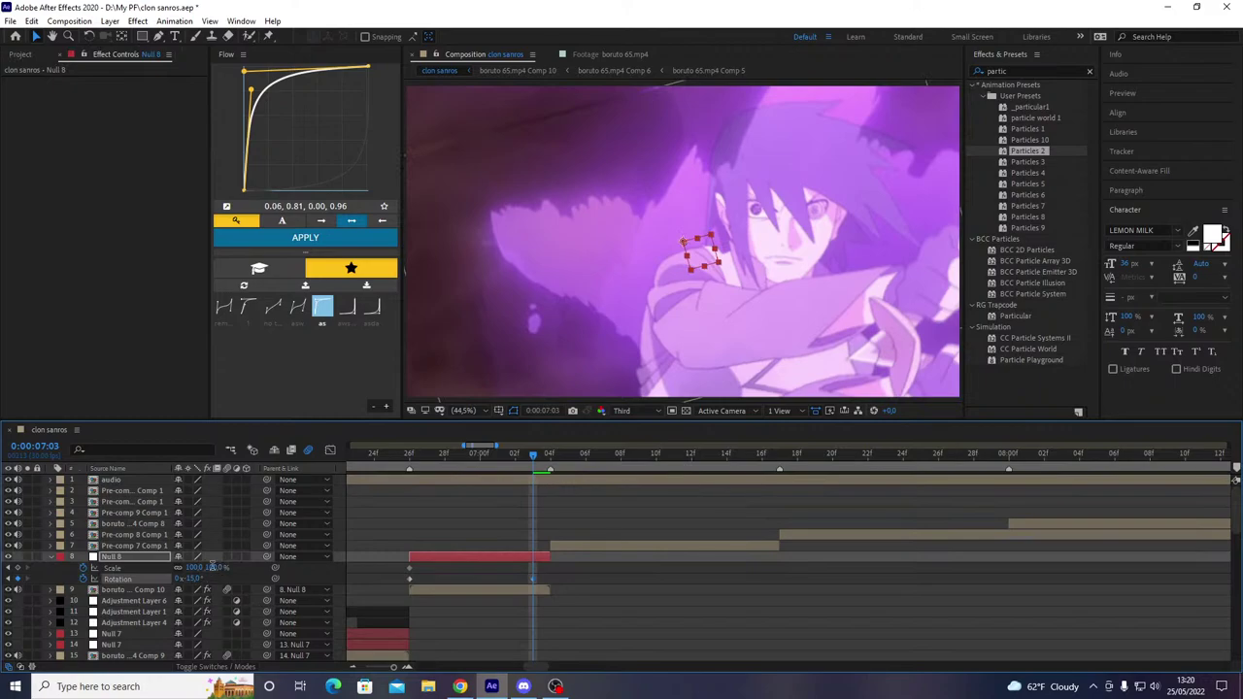
pyautogui.click(212, 567)
pyautogui.write('60')
pyautogui.press('Return')
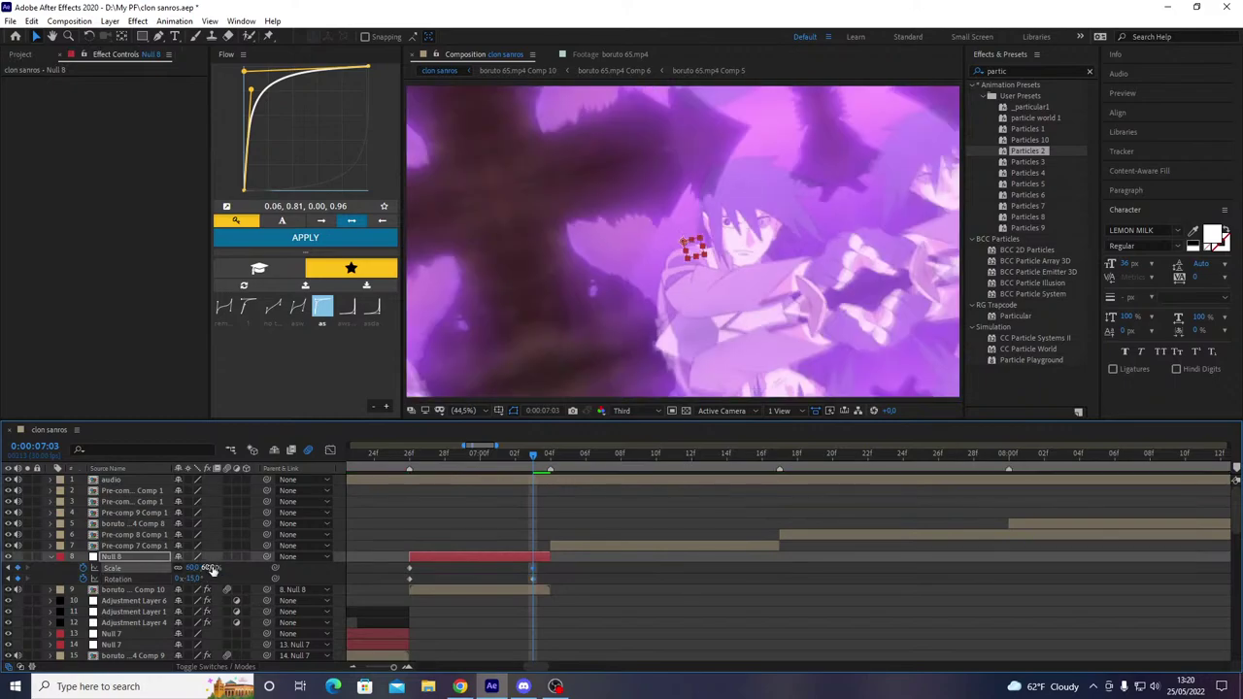
# - Shift Null 8's starting keyframes to 0:00:06:27 and ending keyframes to 0:00:07:04, with the ending Rotation set to 15°
pyautogui.moveTo(549, 563); pyautogui.dragTo(353, 600)
pyautogui.moveTo(397, 563); pyautogui.dragTo(535, 582)
pyautogui.click(575, 583)
pyautogui.click(418, 659)
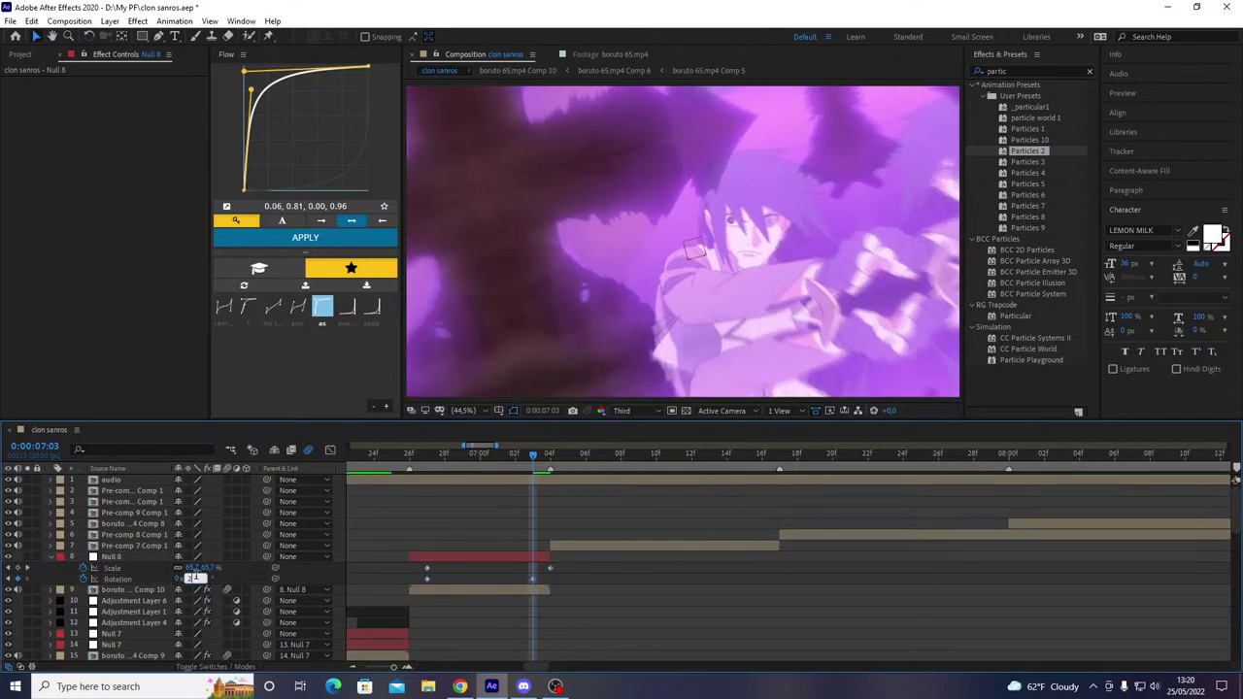
pyautogui.press('Return')
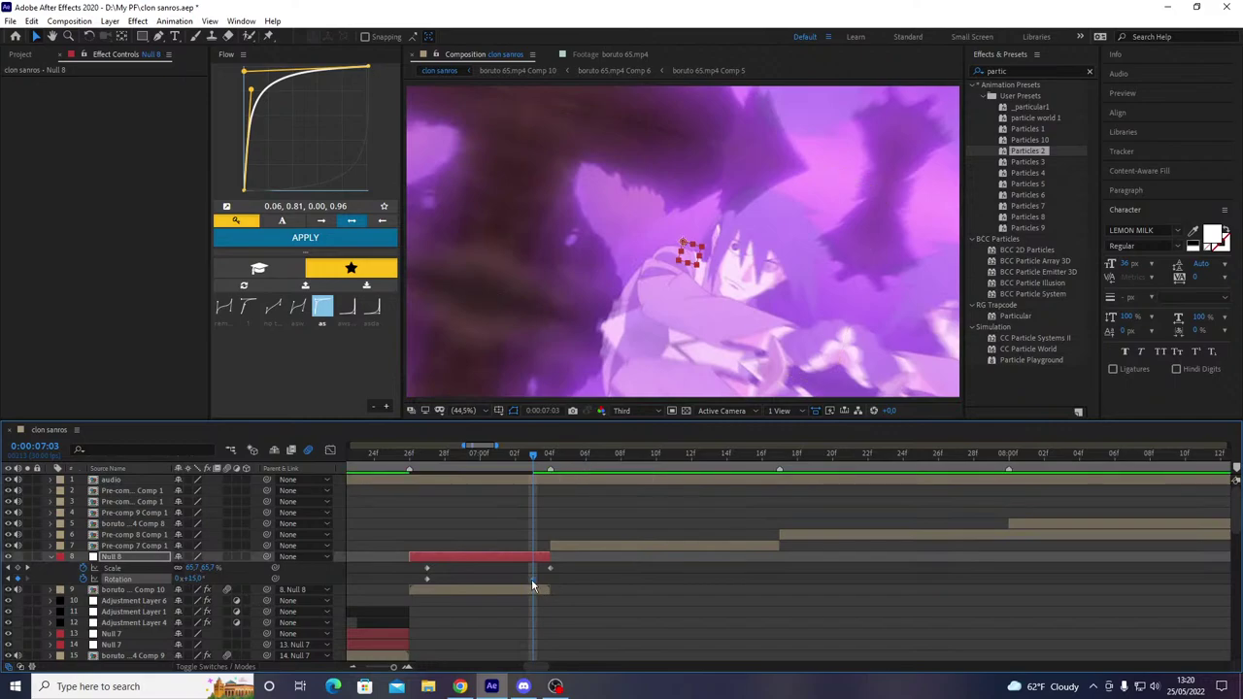
pyautogui.moveTo(534, 581); pyautogui.dragTo(427, 590)
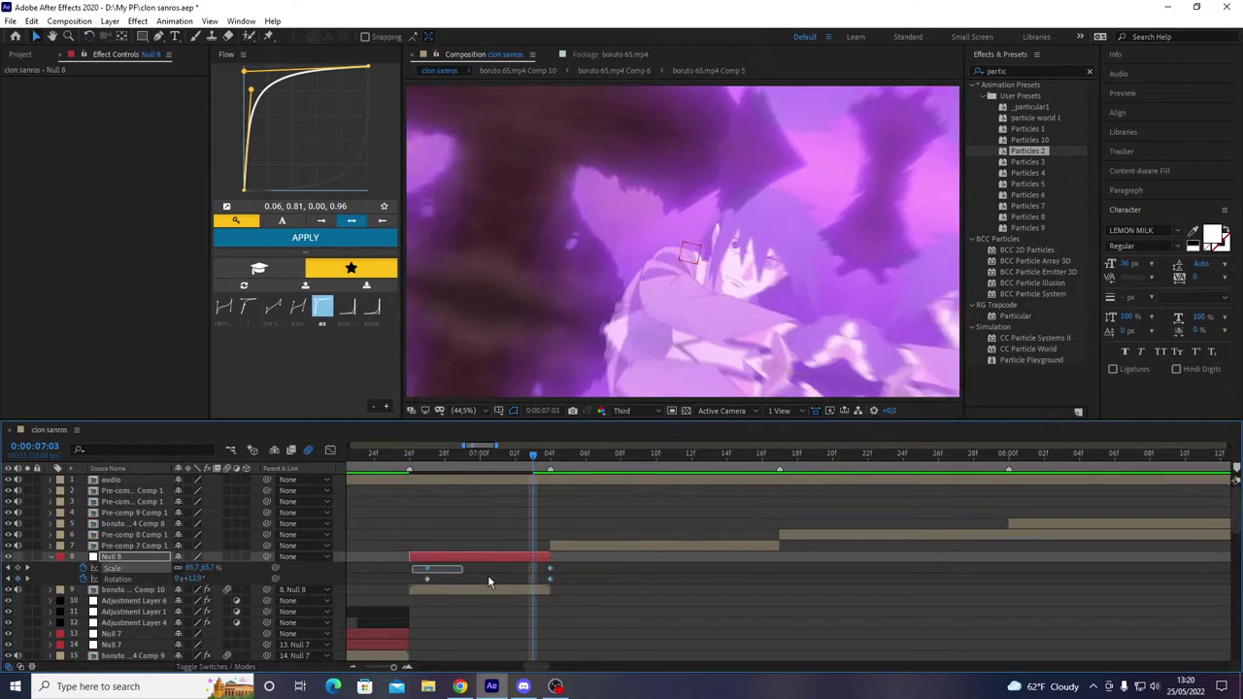
# - Apply the saved Flow curve 1.00, 0.03, 1.00, 0.02 to Null 8's Scale and Rotation keyframes and preview the transition
pyautogui.click(347, 306)
pyautogui.click(330, 238)
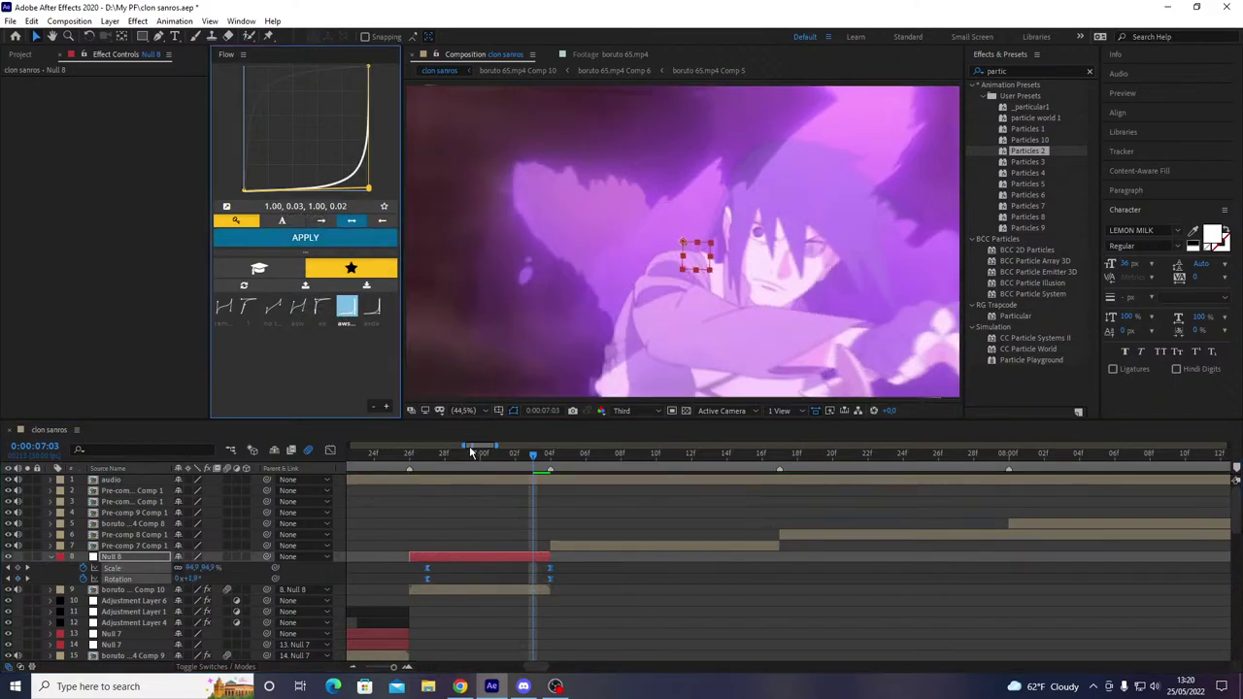
pyautogui.press('space')
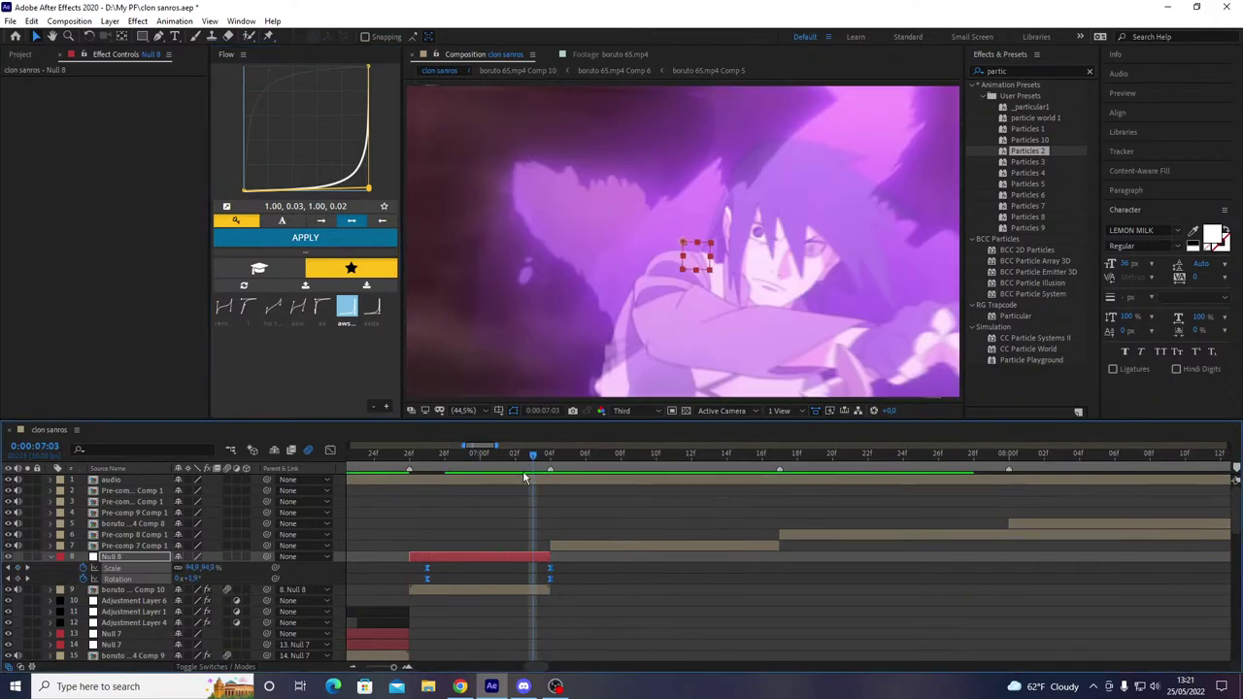
pyautogui.moveTo(360, 486); pyautogui.dragTo(338, 485)
pyautogui.press('space')
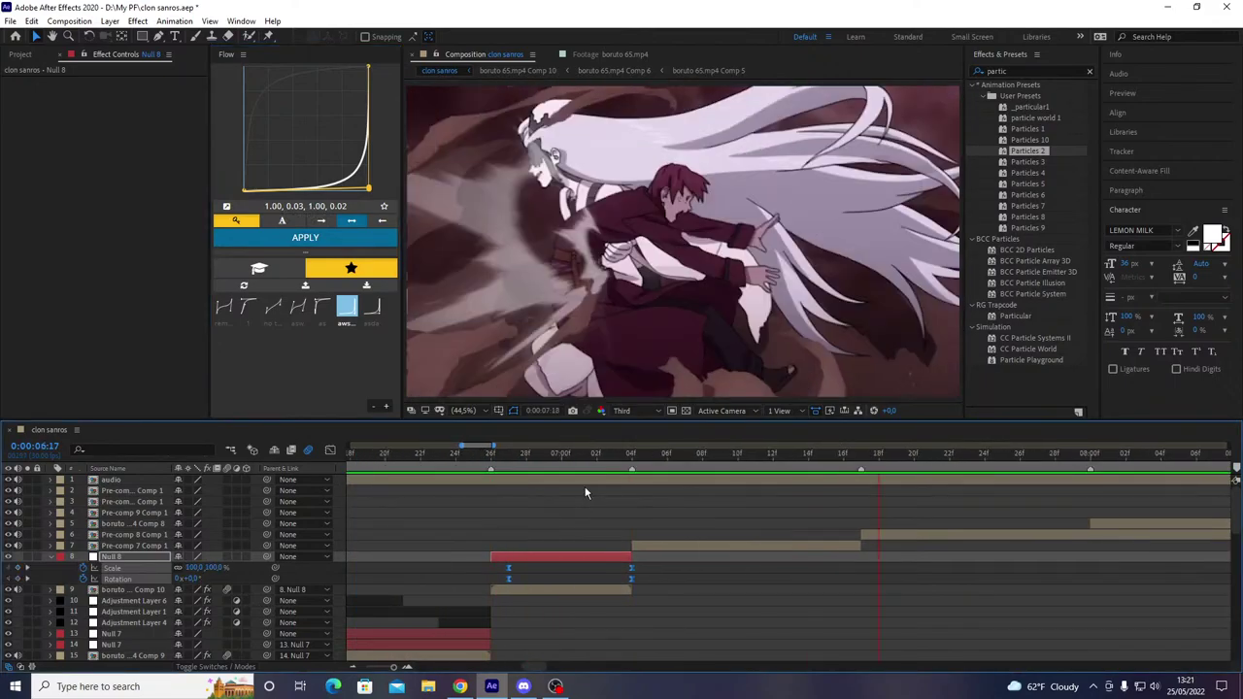
# - Change Null 8's ending Rotation keyframe to -15°, keeping it at 0:00:07:04
pyautogui.click(550, 456)
pyautogui.moveTo(553, 461); pyautogui.dragTo(616, 469)
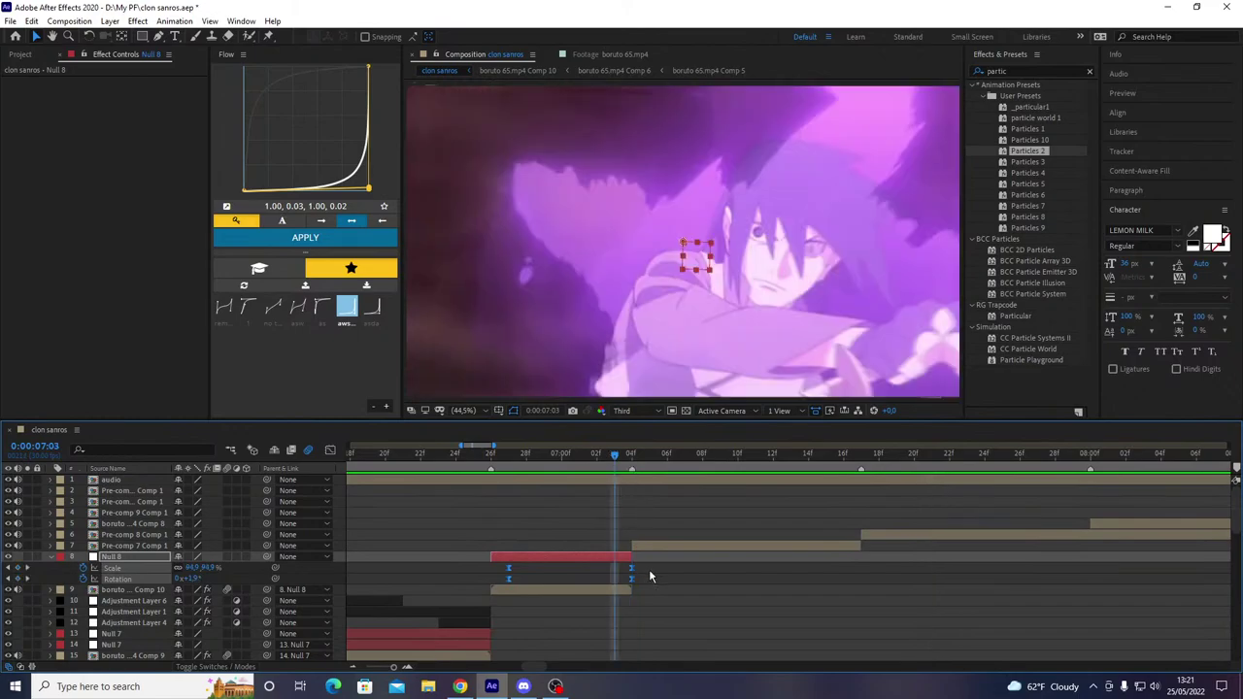
pyautogui.click(652, 578)
pyautogui.moveTo(632, 579); pyautogui.dragTo(618, 586)
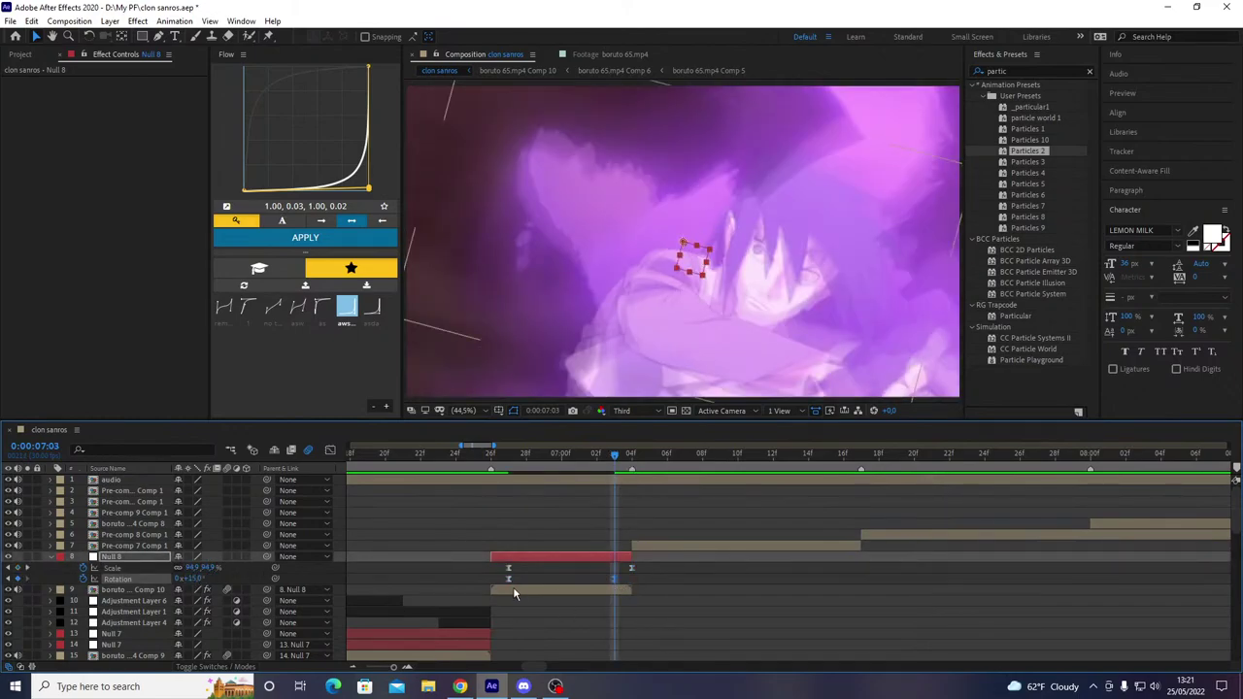
pyautogui.click(173, 579)
pyautogui.click(615, 561)
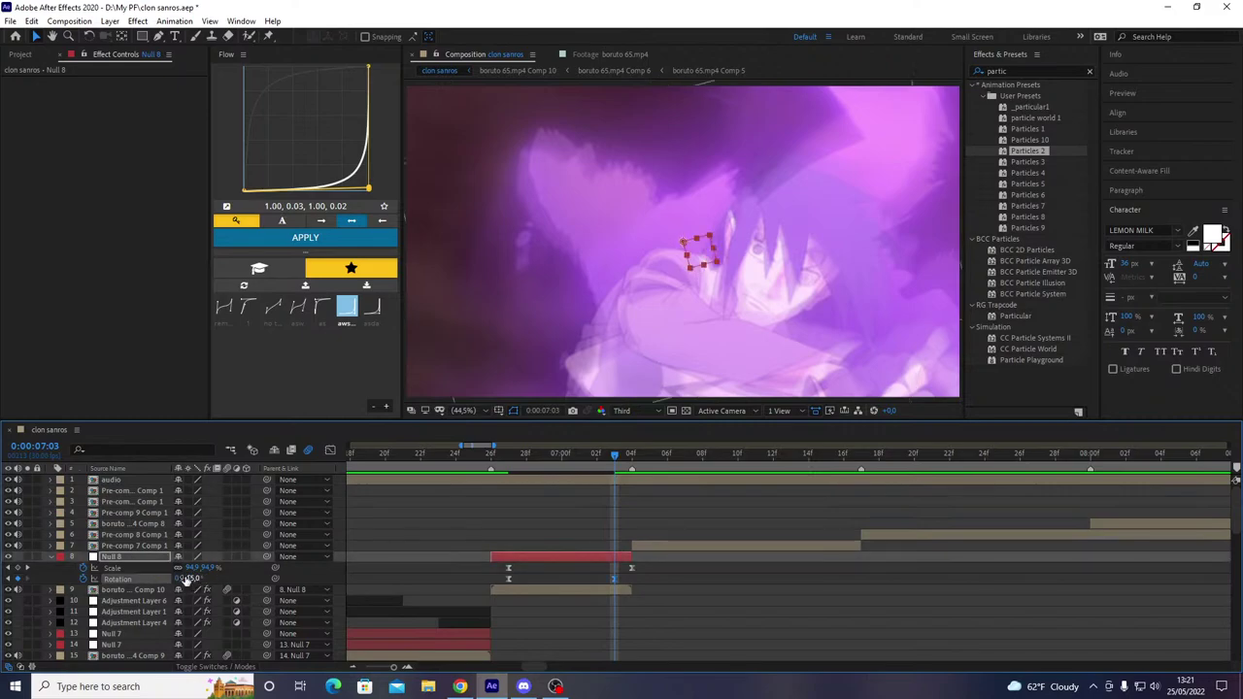
pyautogui.moveTo(613, 580); pyautogui.dragTo(632, 579)
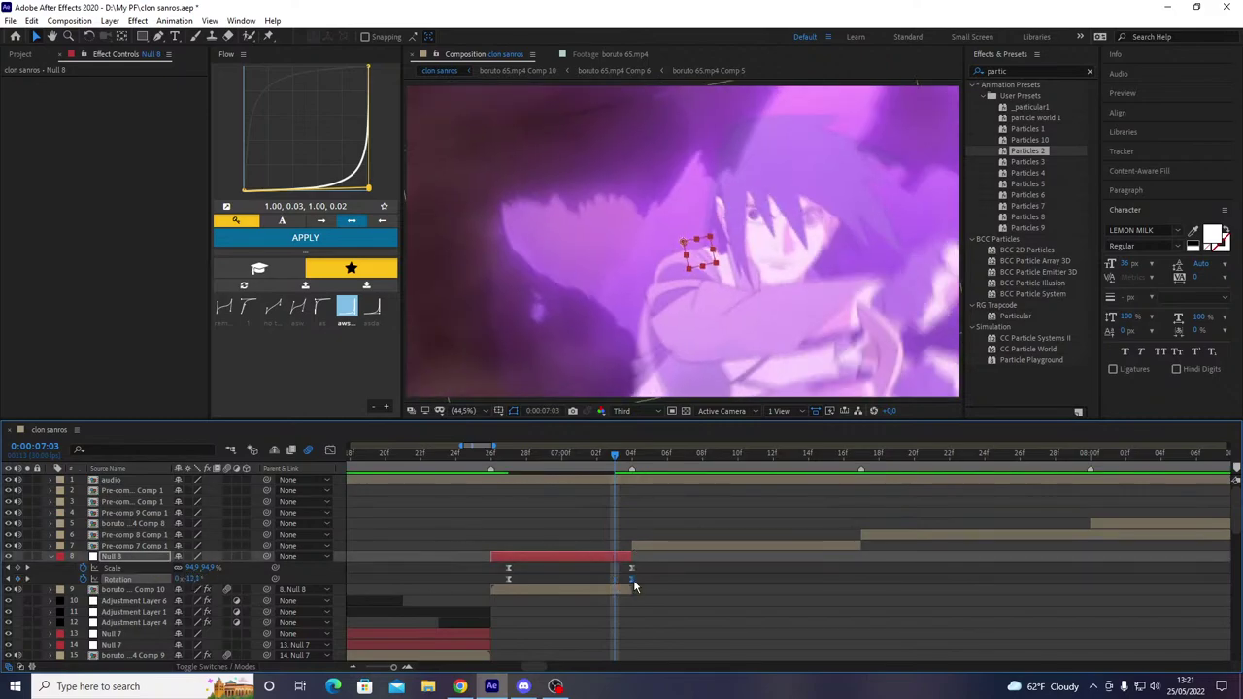
# - Apply the asda Flow curve (1.00, 0.03, 1.00, 0.19) to Null 8's Scale and Rotation keyframes and preview from 0:00:06:05
pyautogui.click(371, 306)
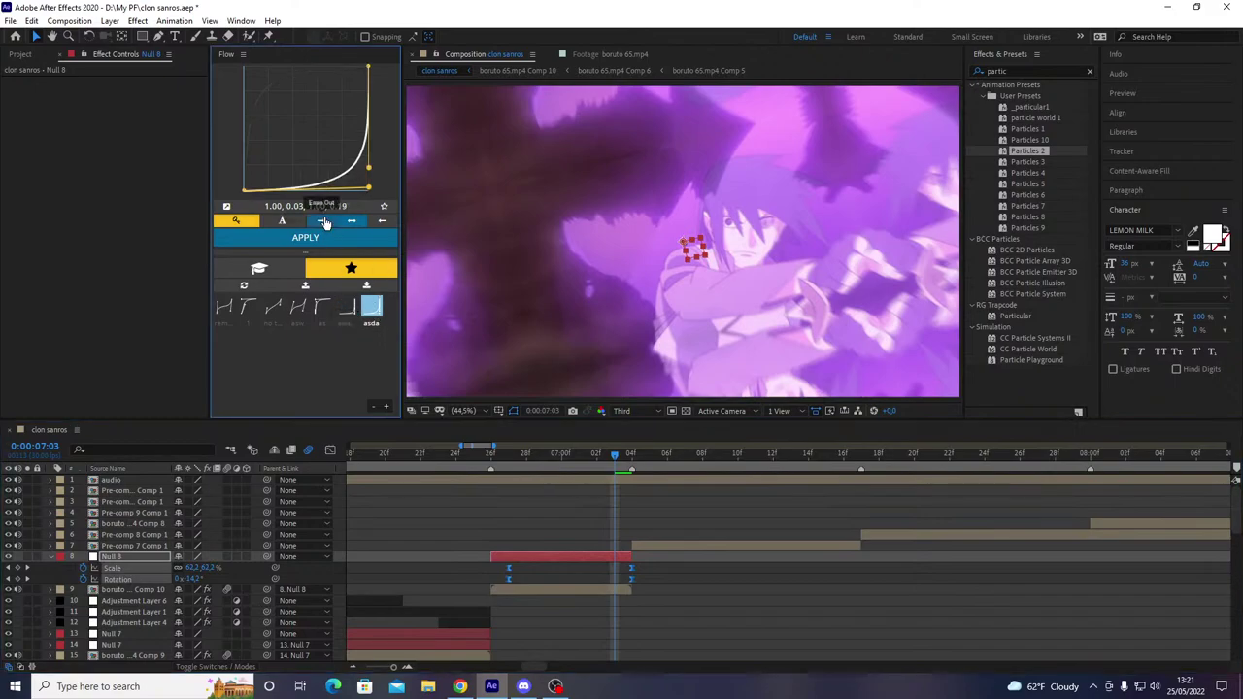
pyautogui.moveTo(592, 455); pyautogui.dragTo(319, 476)
pyautogui.press('space')
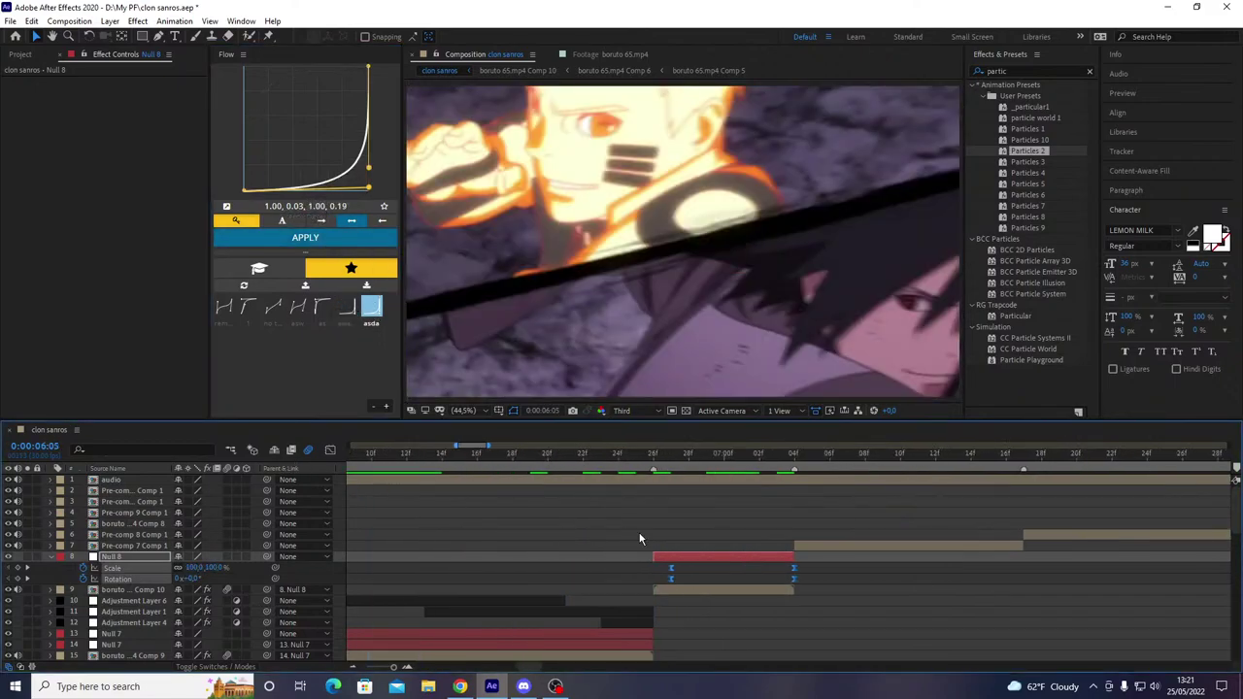
# - Duplicate the Null 4 clip's Adjustment Layers 4, 6 and 1 and place the copies above Null 8, starting at 0:00:06:26
pyautogui.moveTo(604, 468); pyautogui.dragTo(662, 578)
pyautogui.scroll(-2, 640, 592)
pyautogui.scroll(-4, 637, 592)
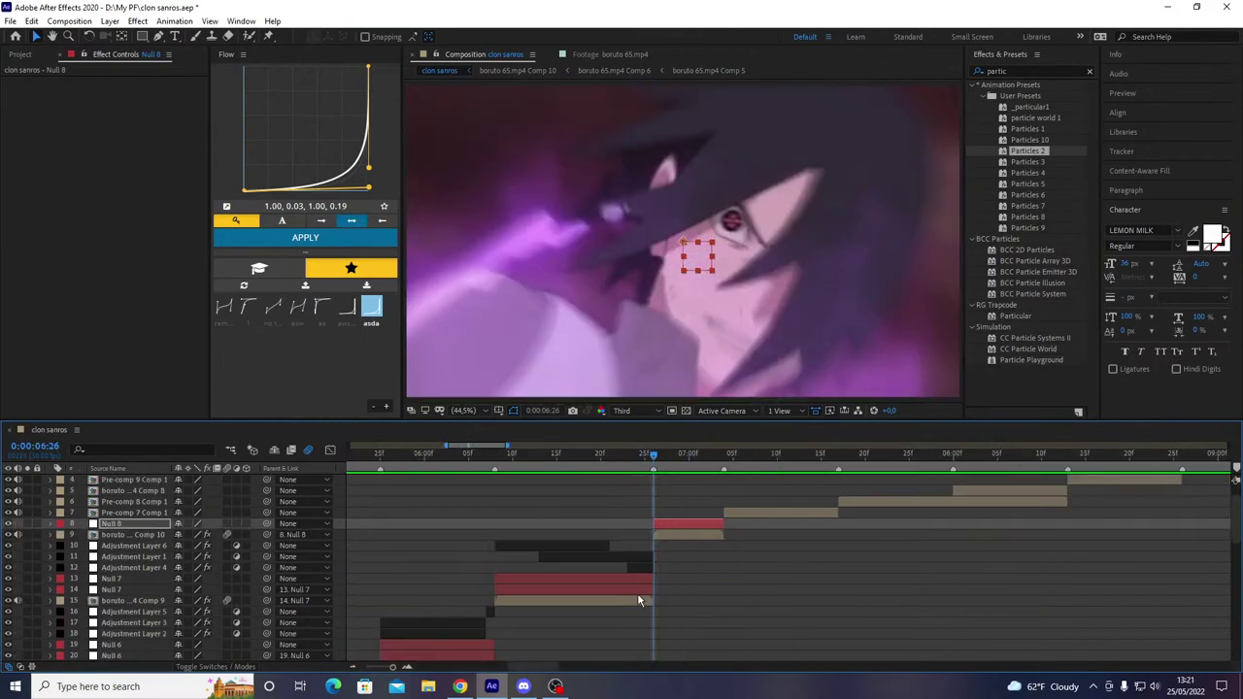
pyautogui.scroll(-4, 554, 577)
pyautogui.click(514, 613)
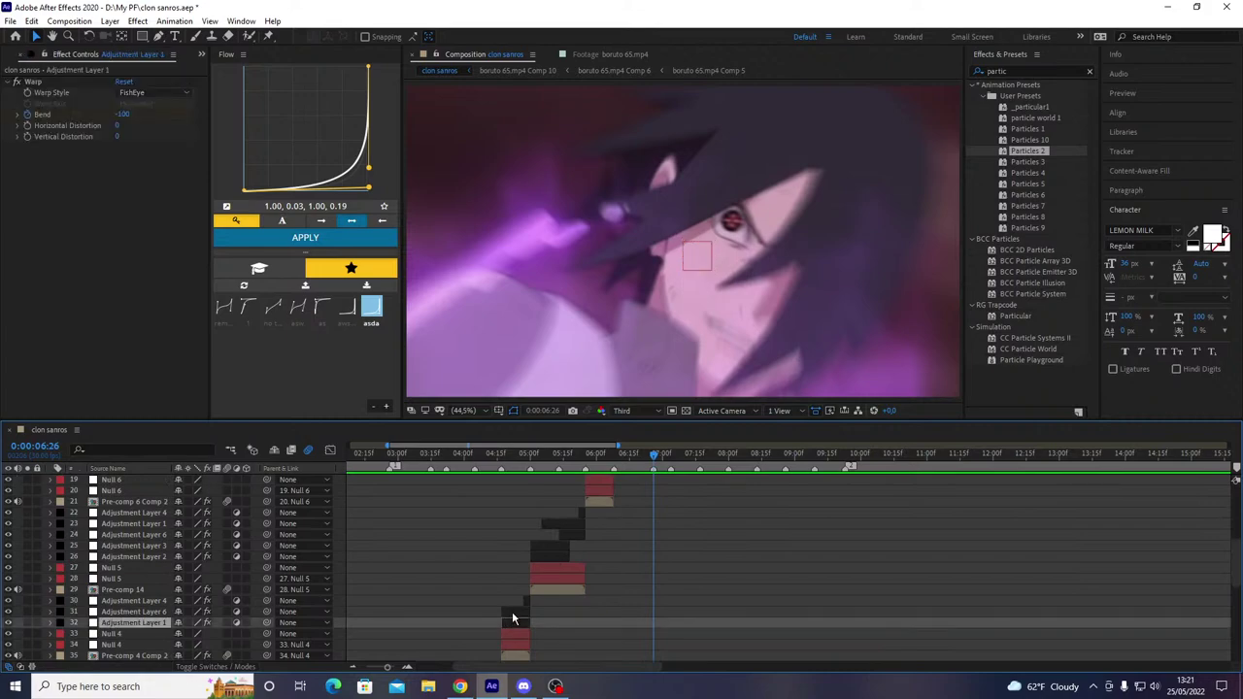
pyautogui.keyDown('ctrl'); pyautogui.click(511, 619); pyautogui.keyUp('ctrl')
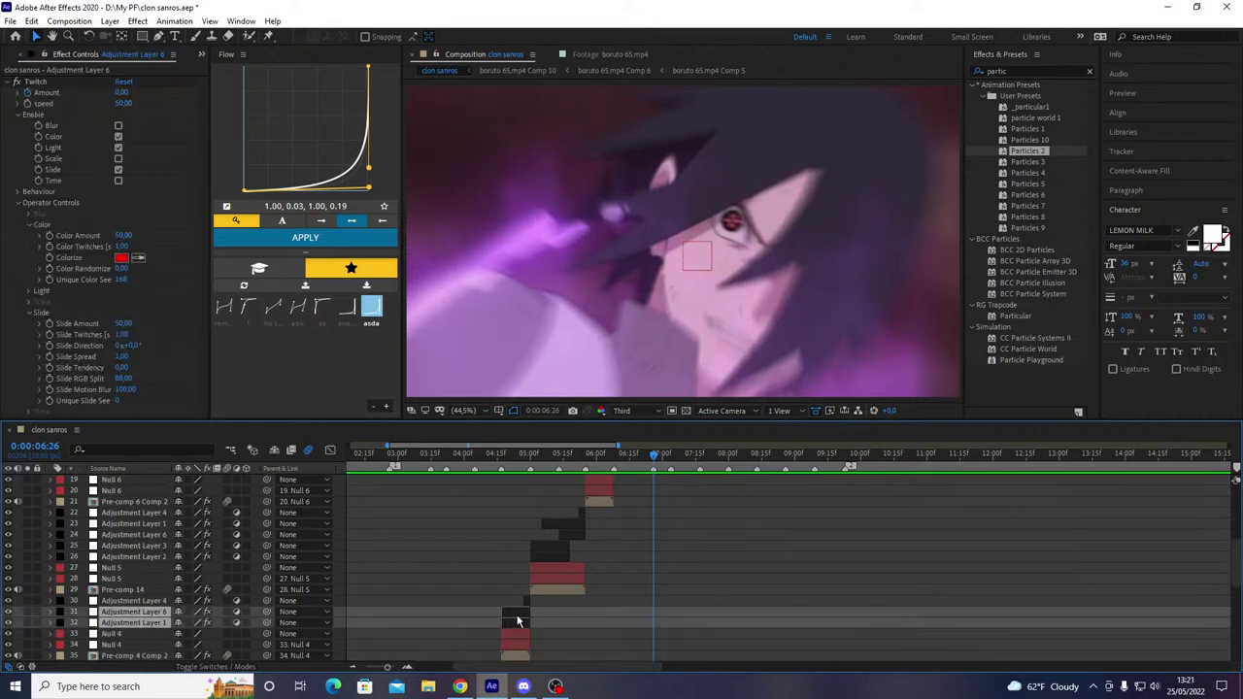
pyautogui.keyDown('ctrl'); pyautogui.click(522, 601); pyautogui.keyUp('ctrl')
pyautogui.hotkey('ctrl', 'd')
pyautogui.moveTo(146, 604); pyautogui.dragTo(149, 549)
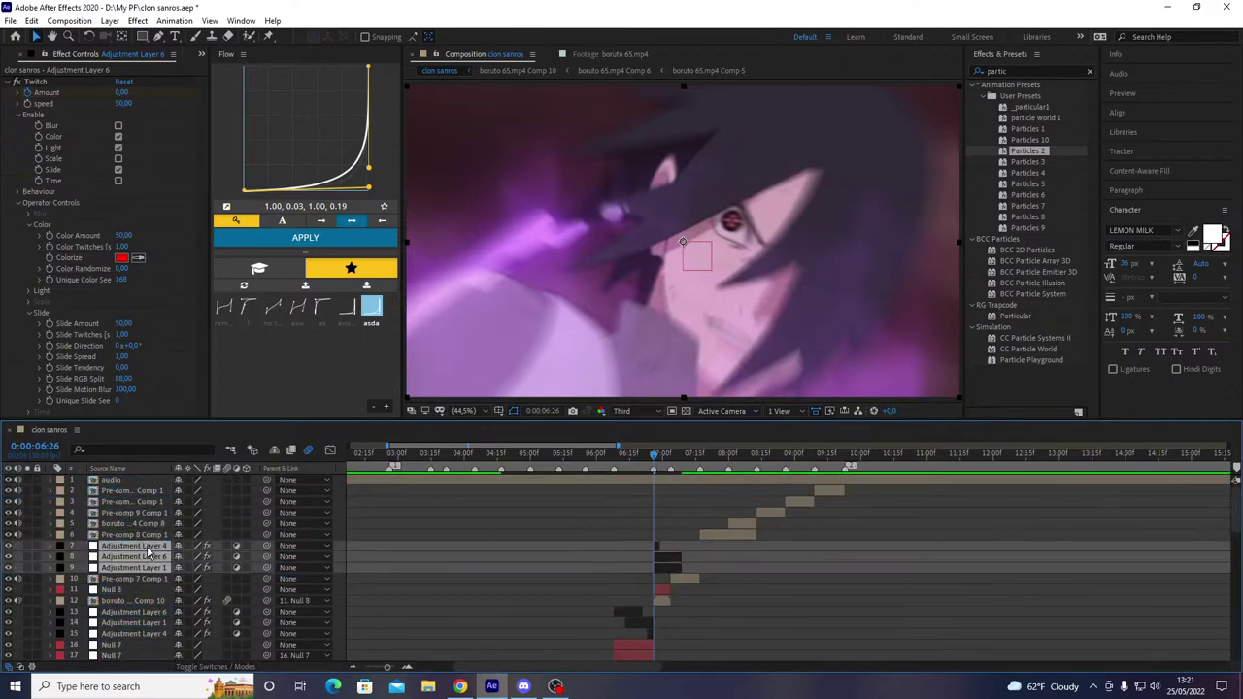
pyautogui.press('=')
pyautogui.press('=')
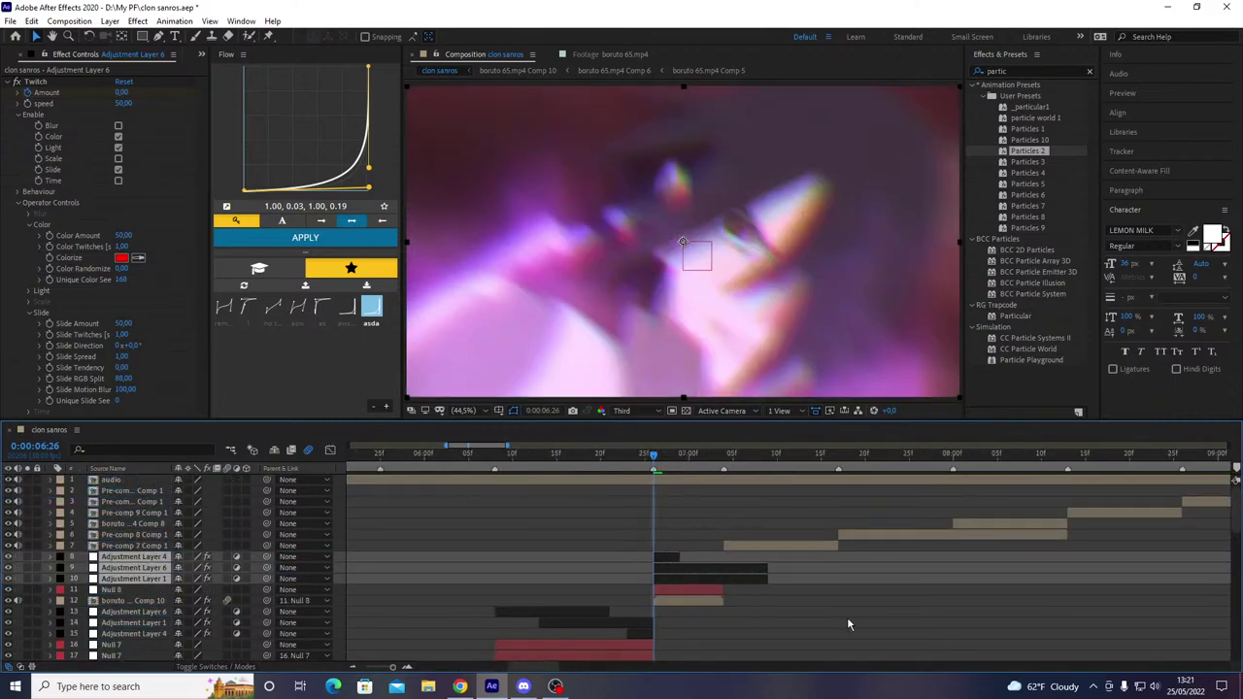
pyautogui.click(848, 618)
# - End the copied adjustment layers with the boruto Comp 10 clip, moving the Twitch Amount and Warp Bend ending keyframes to 0:00:07:03
pyautogui.click(714, 468)
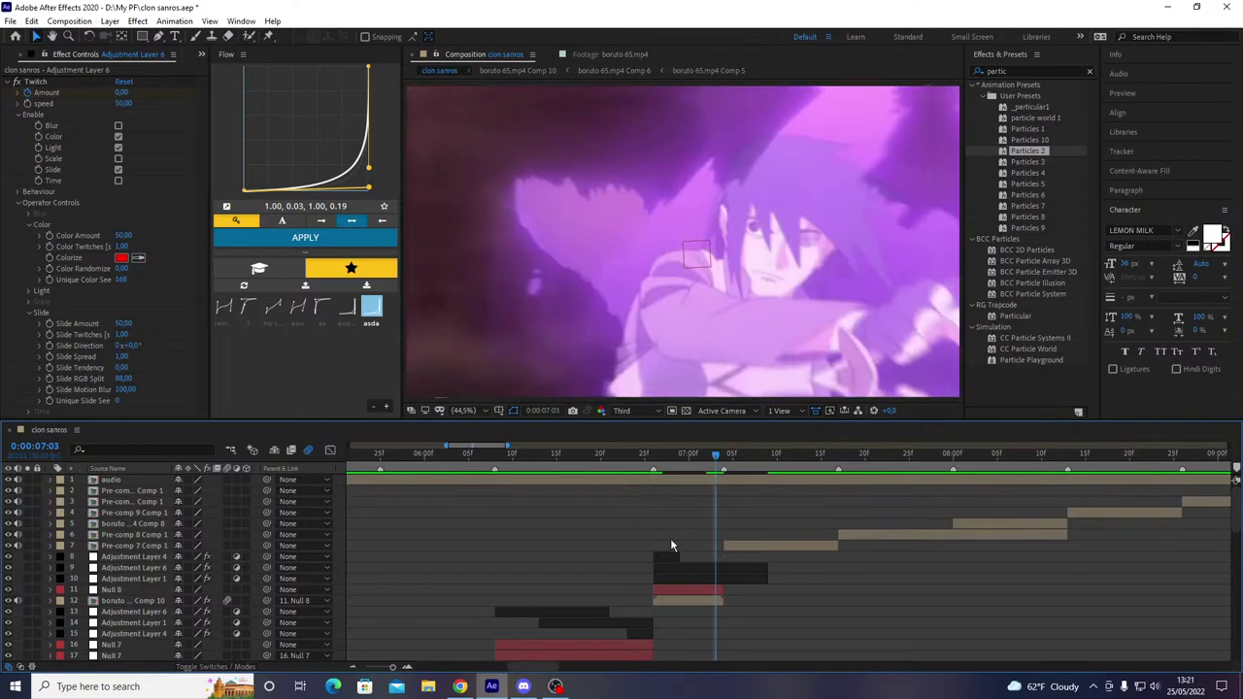
pyautogui.click(667, 558)
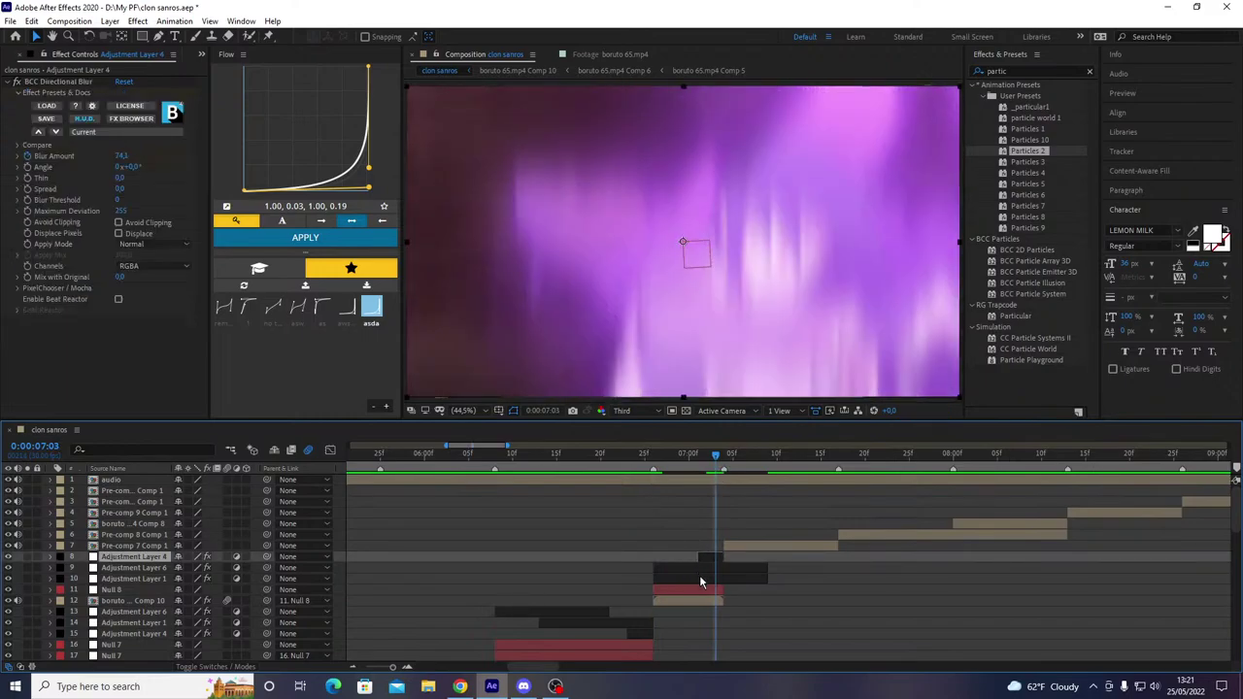
pyautogui.click(703, 579)
pyautogui.keyDown('shift'); pyautogui.click(711, 569); pyautogui.keyUp('shift')
pyautogui.hotkey('alt', ']')
pyautogui.press('u')
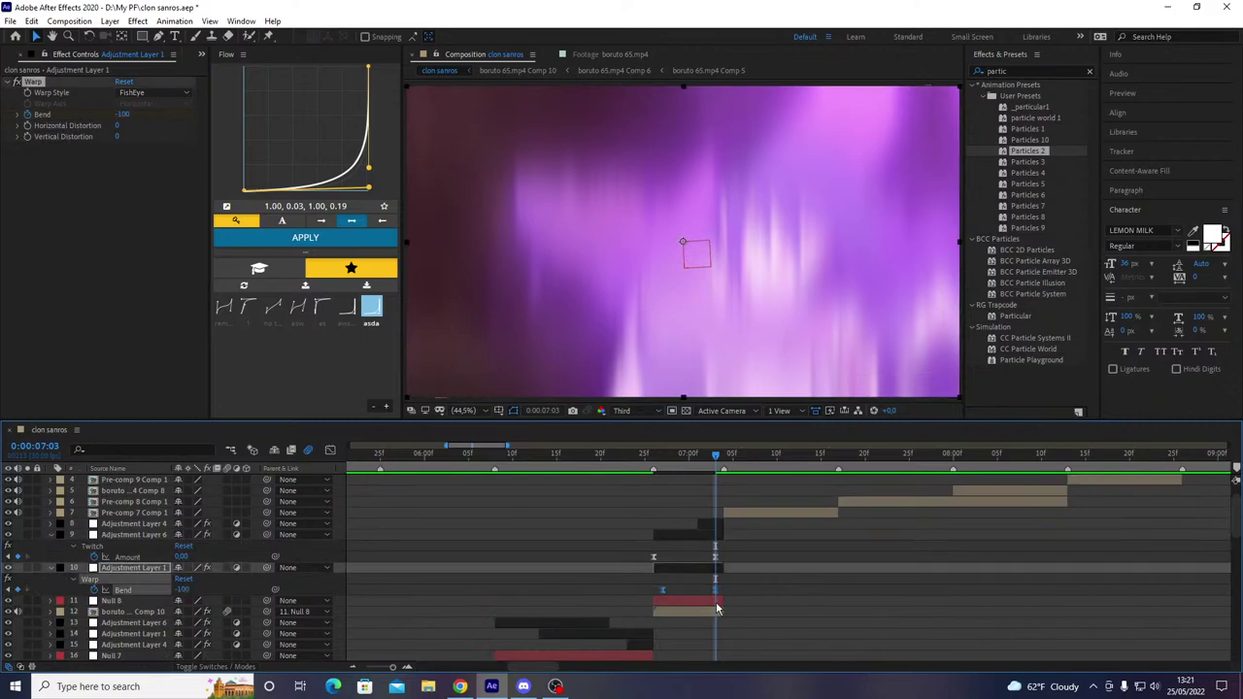
pyautogui.press('u')
# - Preview the edit to check the adjustment effects on the boruto Comp 10 clip
pyautogui.moveTo(692, 463); pyautogui.dragTo(557, 495)
pyautogui.press('space')
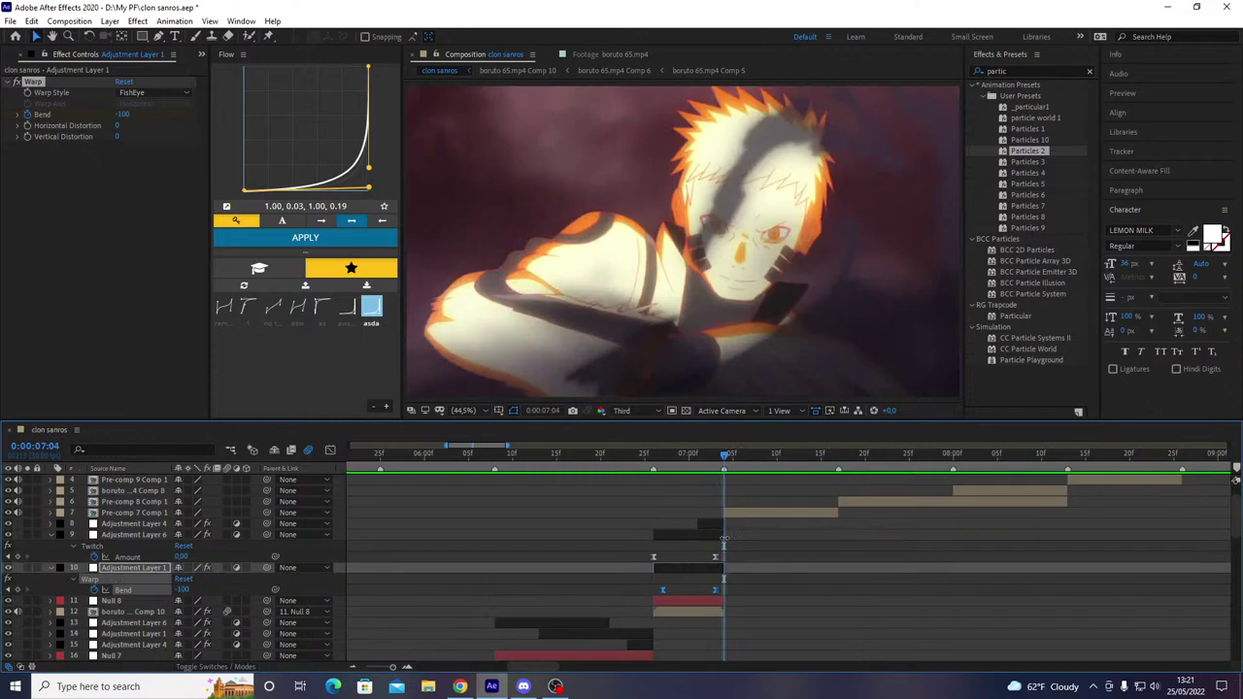
pyautogui.click(679, 533)
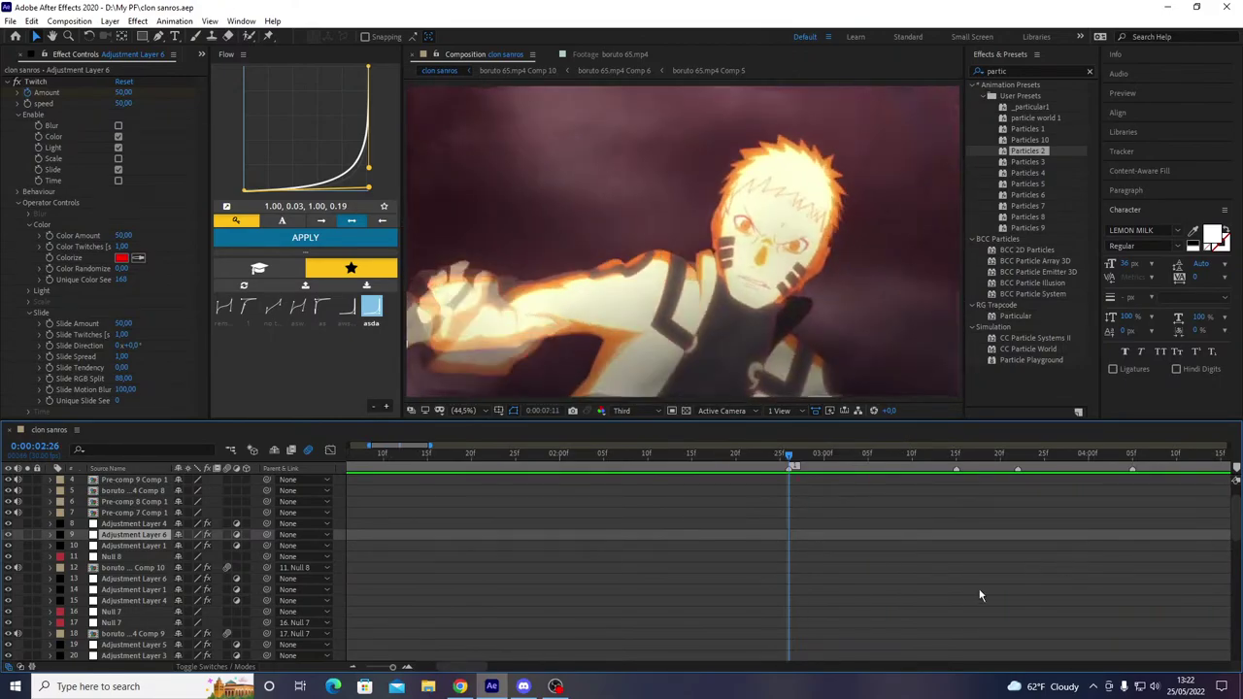
pyautogui.press('space')
# - Set the Scale of Pre-comp 7 Comp 1 to 101% at 0:00:07:04
pyautogui.moveTo(706, 460); pyautogui.dragTo(738, 476)
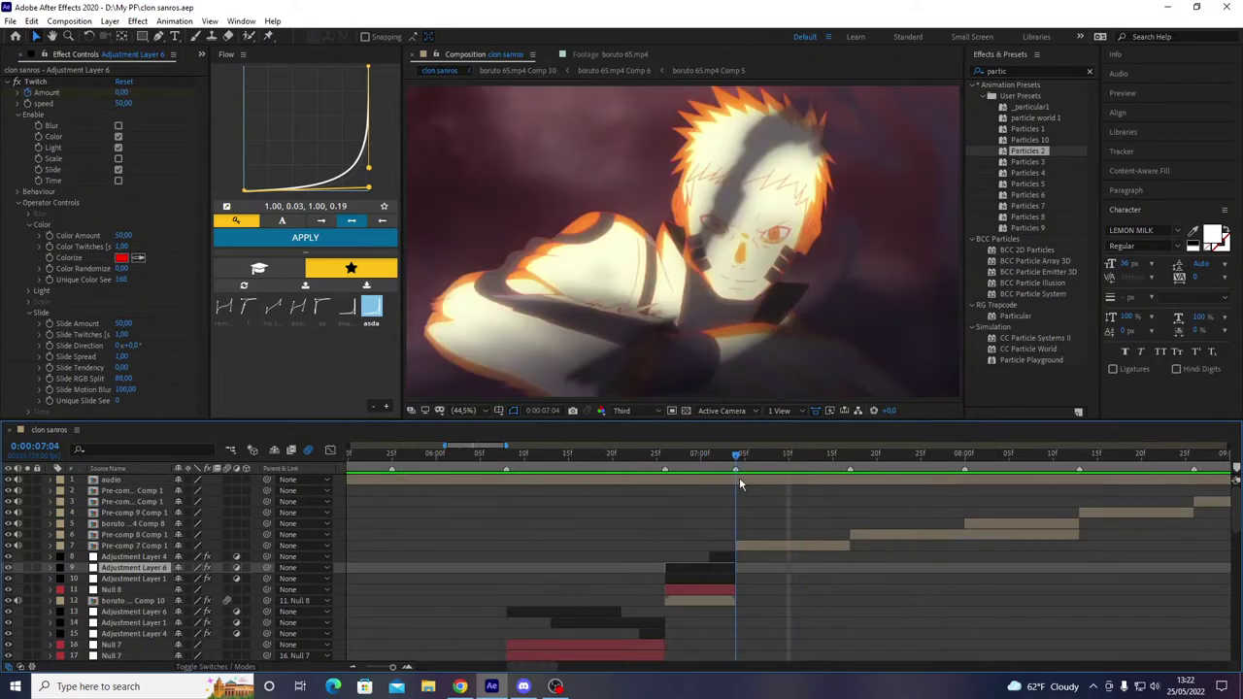
pyautogui.click(760, 546)
pyautogui.press('s')
pyautogui.press('Return')
# - Pre-compose the clip as Pre-comp 7 Comp 2, paste the Motion Tile effect onto it, and save the project
pyautogui.hotkey('ctrl', 'shift', 'c')
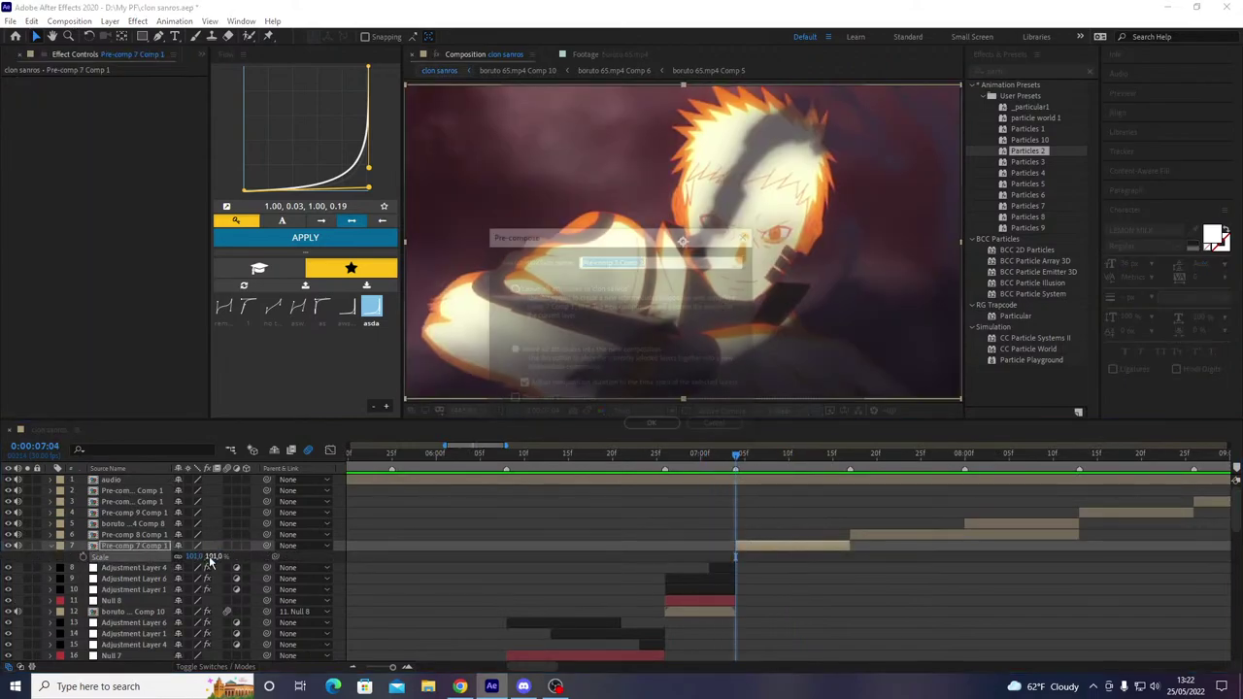
pyautogui.press('Return')
pyautogui.hotkey('ctrl', 'v')
pyautogui.hotkey('ctrl', 's')
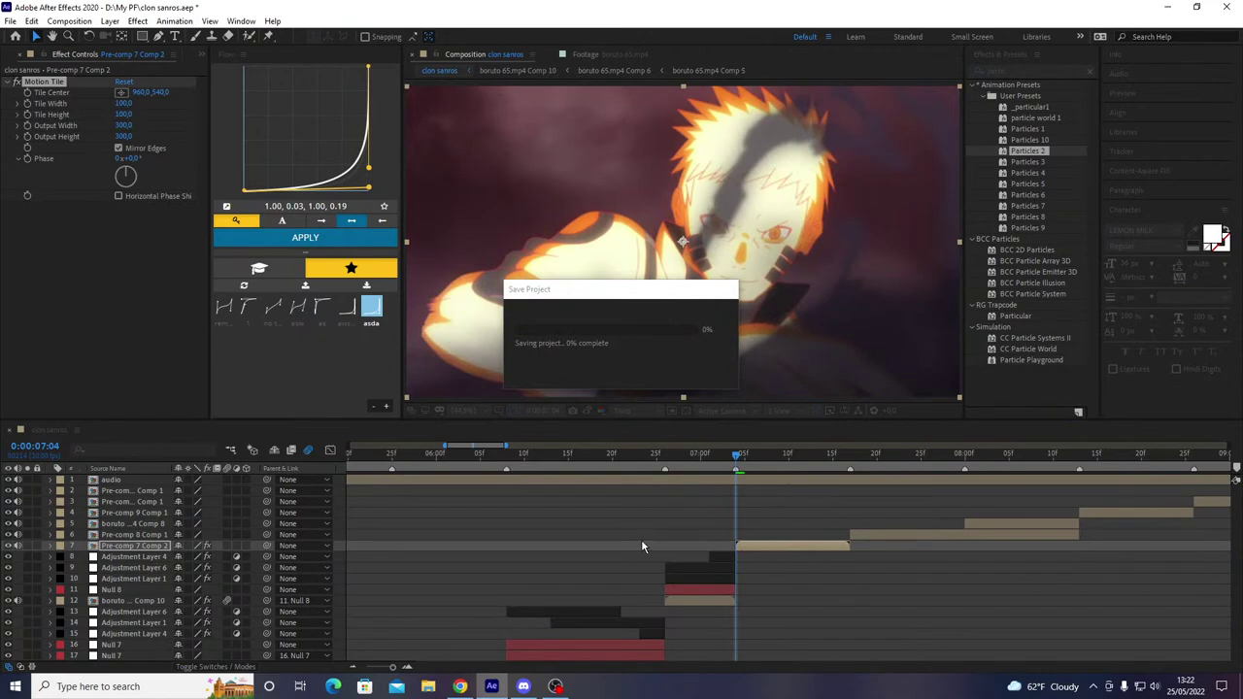
# - Add a null object at 0:00:07:04, trim it to the end of Pre-comp 7 Comp 2, and duplicate it
pyautogui.hotkey('ctrl', 'alt', 'shift', 'y')
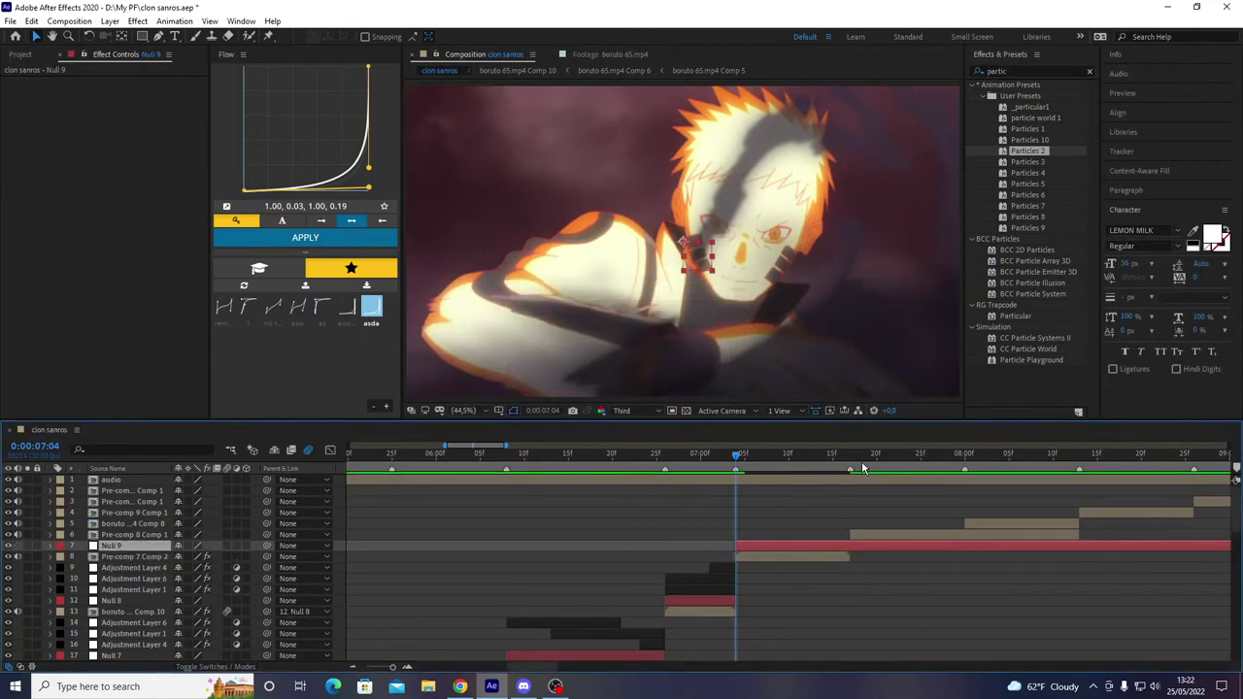
pyautogui.click(840, 453)
pyautogui.hotkey('alt', ']')
pyautogui.hotkey('ctrl', 'd')
# - Parent Pre-comp 7 Comp 2 to the lower Null 9 and that null to the upper one, enabling motion blur on the clip
pyautogui.click(791, 569)
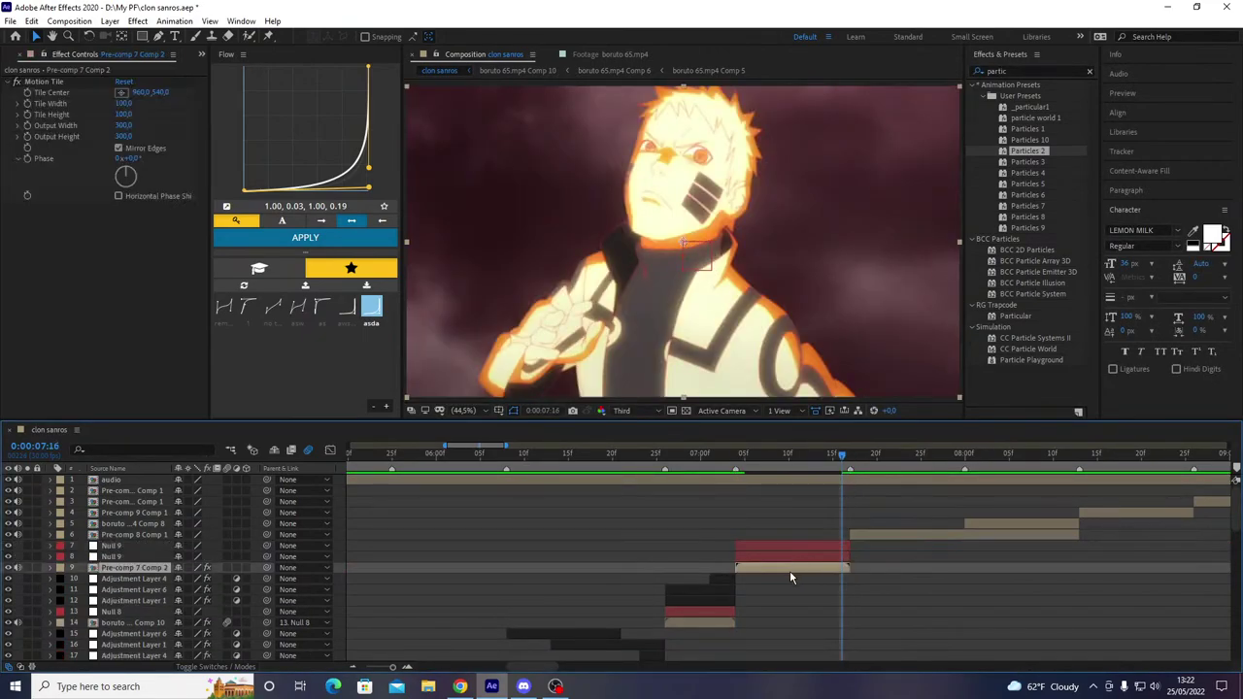
pyautogui.moveTo(267, 566); pyautogui.dragTo(251, 557)
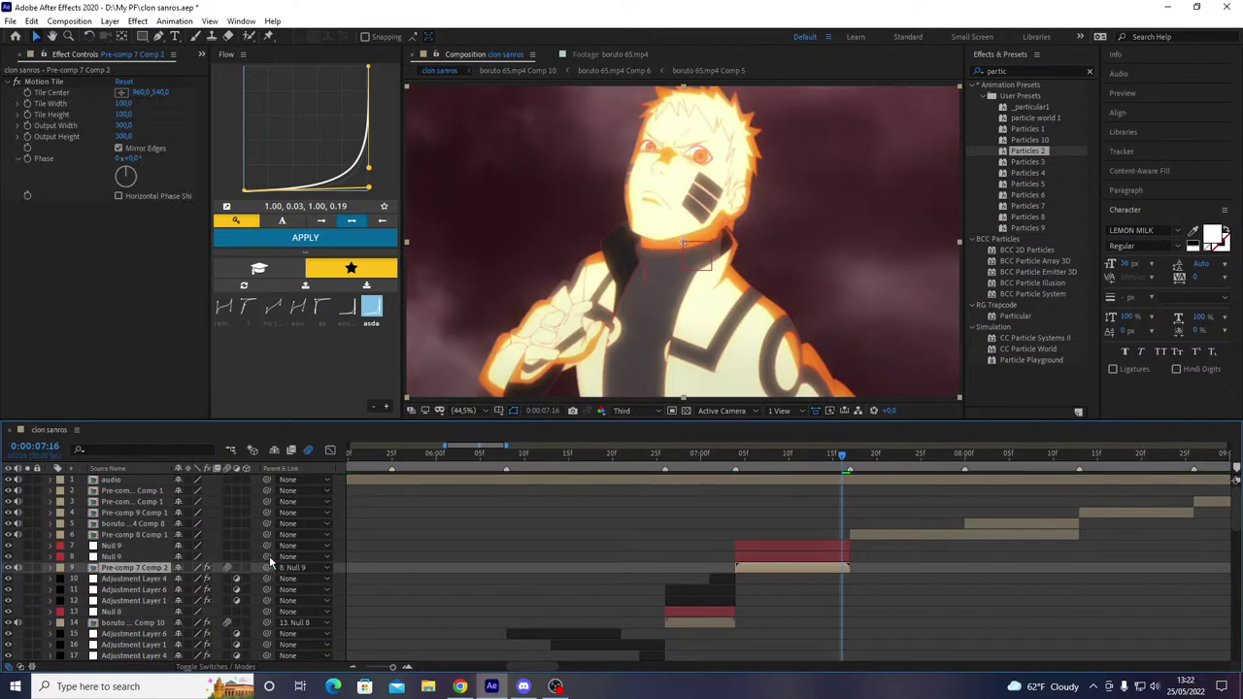
pyautogui.hotkey('ctrl', 's')
# - Keyframe the lower Null 9's Scale at 100% and Rotation at 0° at 0:00:07:16
pyautogui.moveTo(716, 463); pyautogui.dragTo(733, 493)
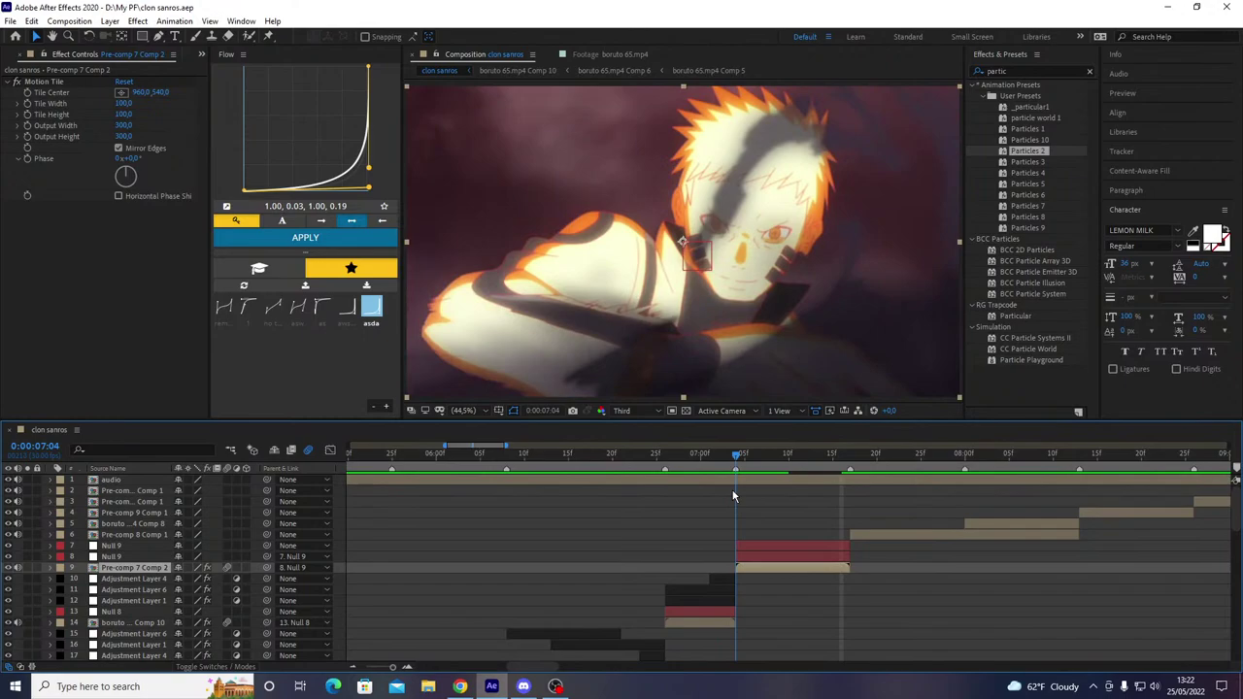
pyautogui.click(750, 556)
pyautogui.press('s')
pyautogui.hotkey('shift', 'r')
pyautogui.press('o')
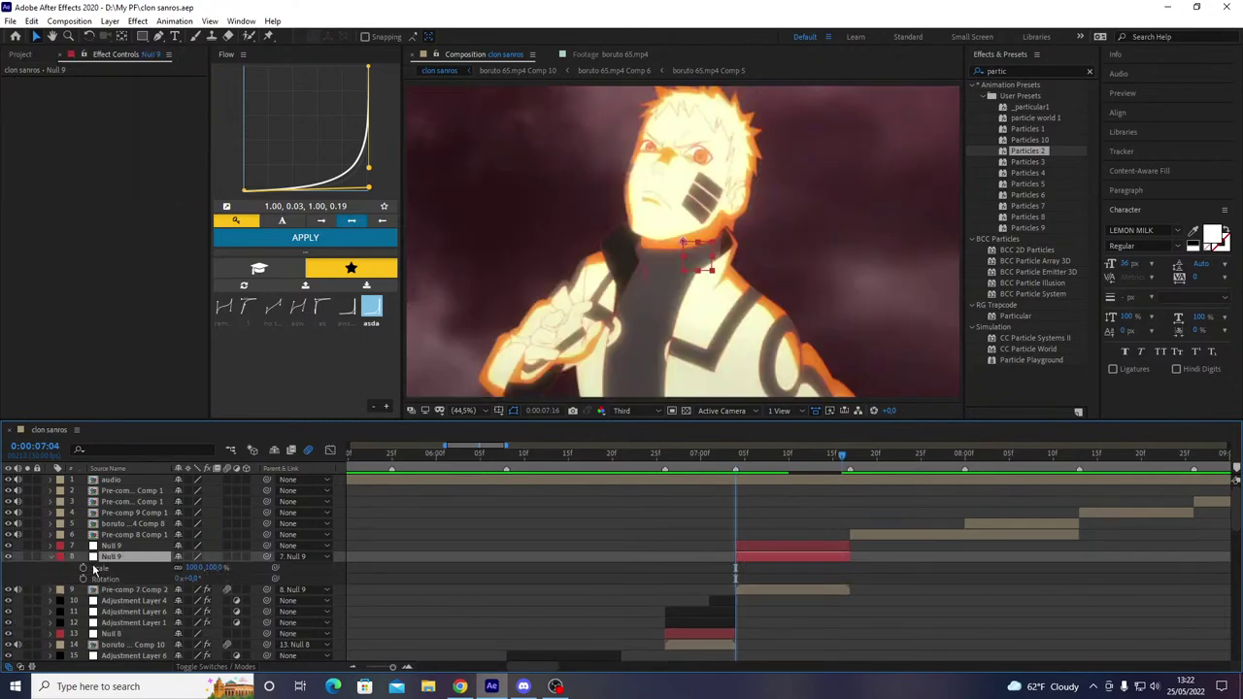
pyautogui.moveTo(84, 568); pyautogui.dragTo(88, 580)
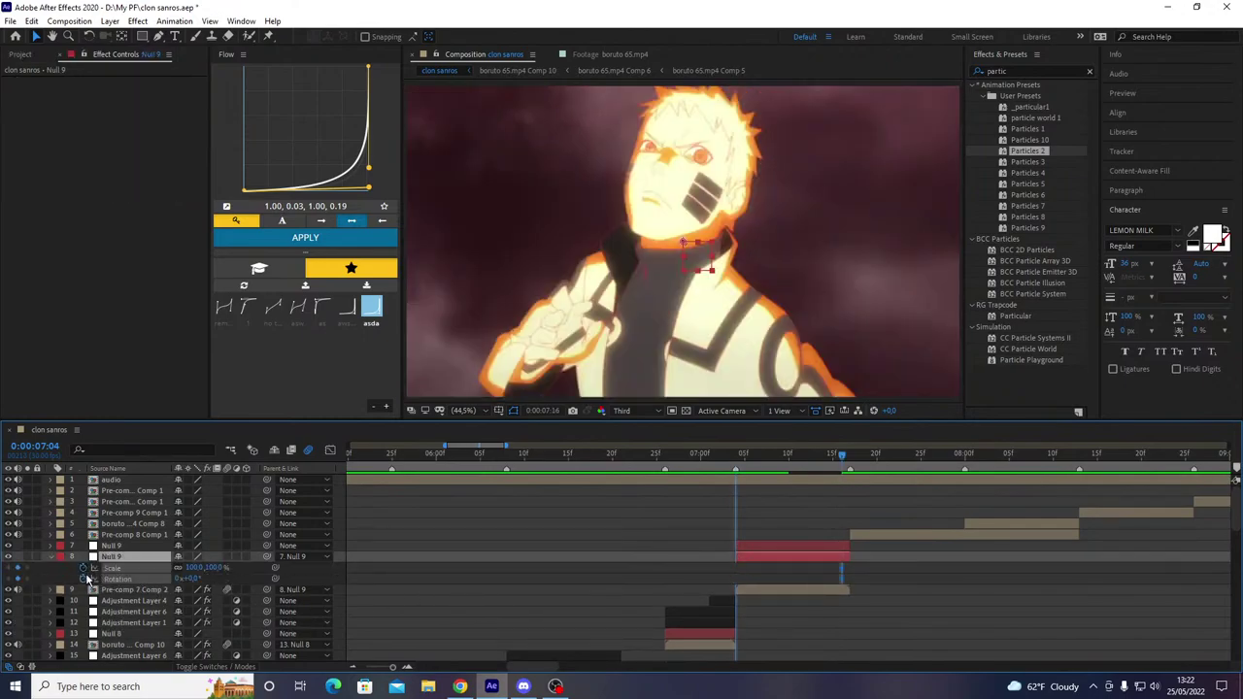
pyautogui.press('i')
pyautogui.click(620, 591)
# - Set the lower Null 9's Rotation to 45° and Scale to 300% at 0:00:07:04
pyautogui.moveTo(196, 578); pyautogui.dragTo(213, 580)
pyautogui.click(199, 579)
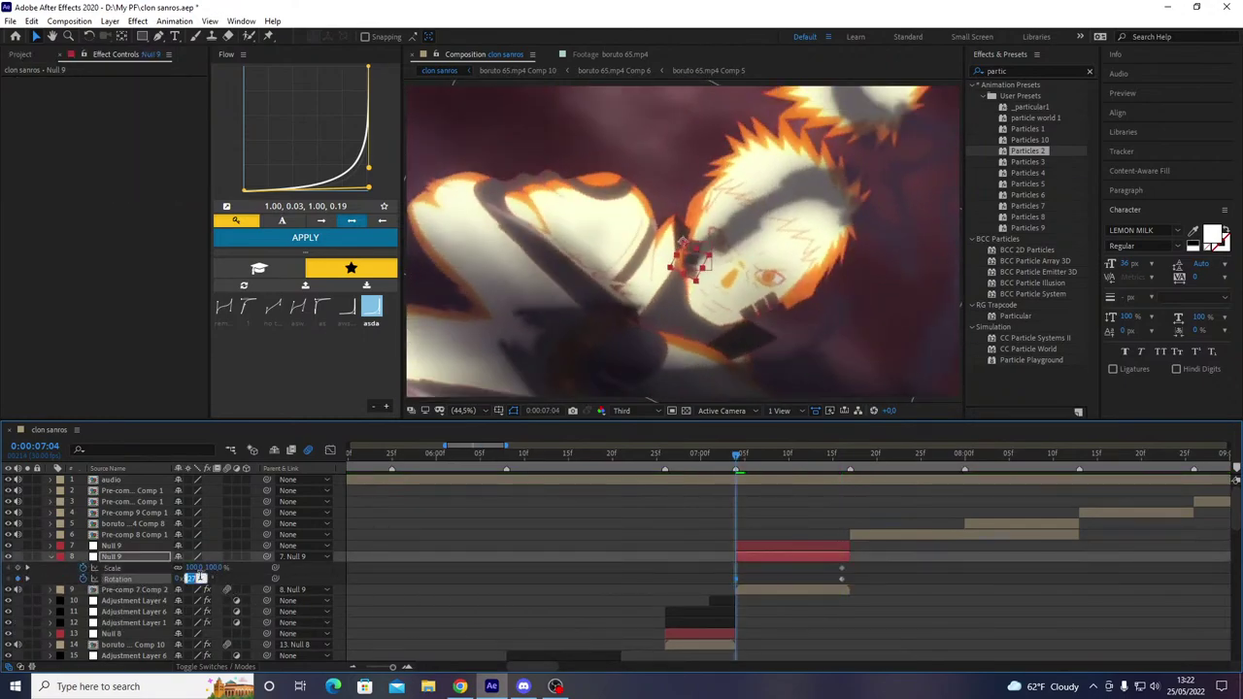
pyautogui.press('Return')
pyautogui.click(215, 569)
pyautogui.write('300')
pyautogui.press('Return')
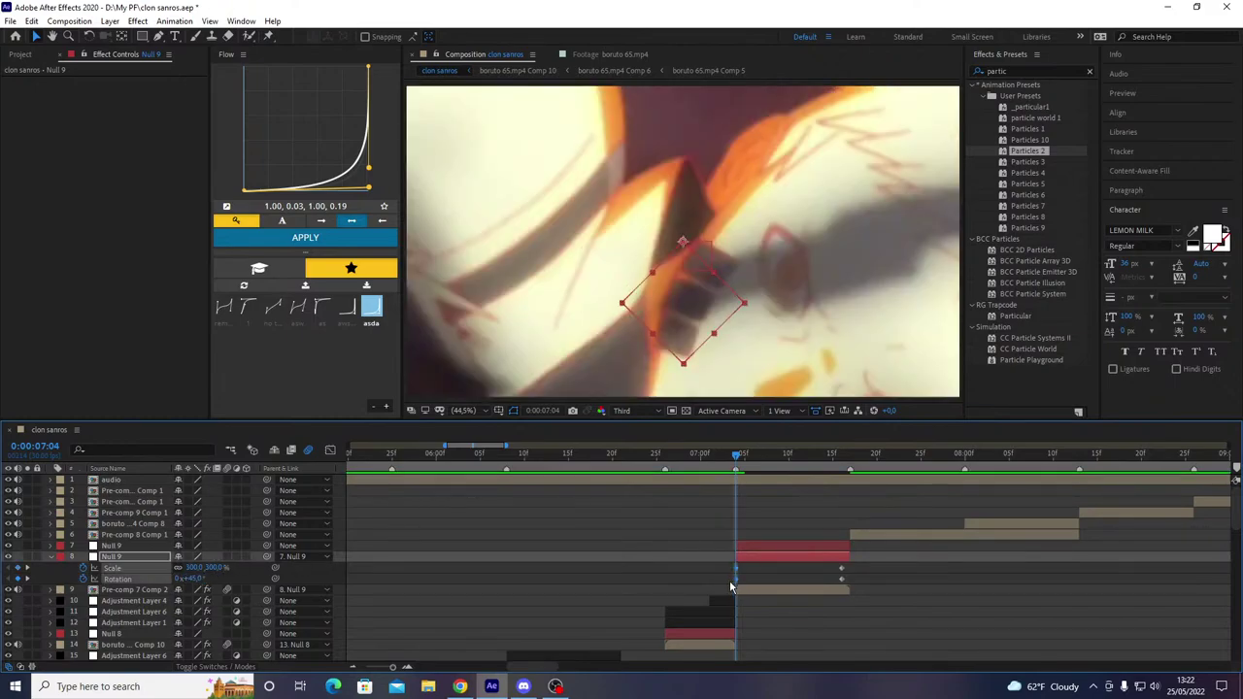
# - Shift the lower Null 9's starting keyframes one frame earlier, apply the as Flow curve (0.06, 0.81, 0.00, 0.96), and preview
pyautogui.hotkey('alt', 'Left')
pyautogui.click(321, 307)
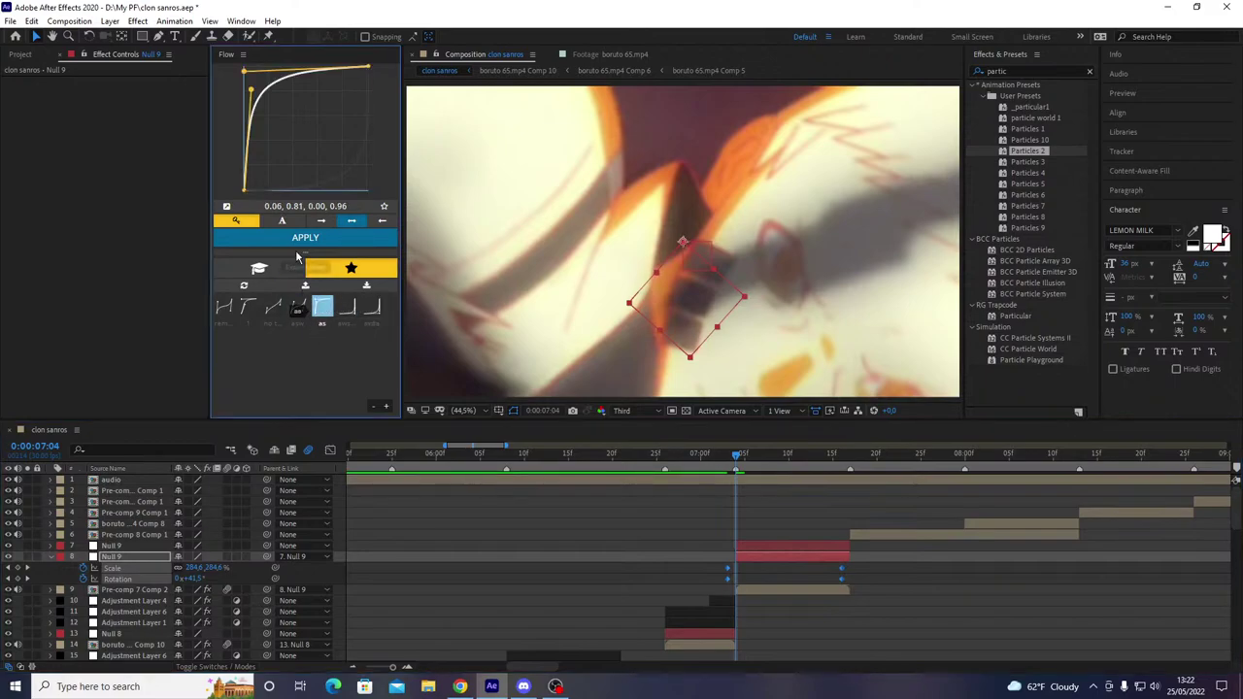
pyautogui.press('space')
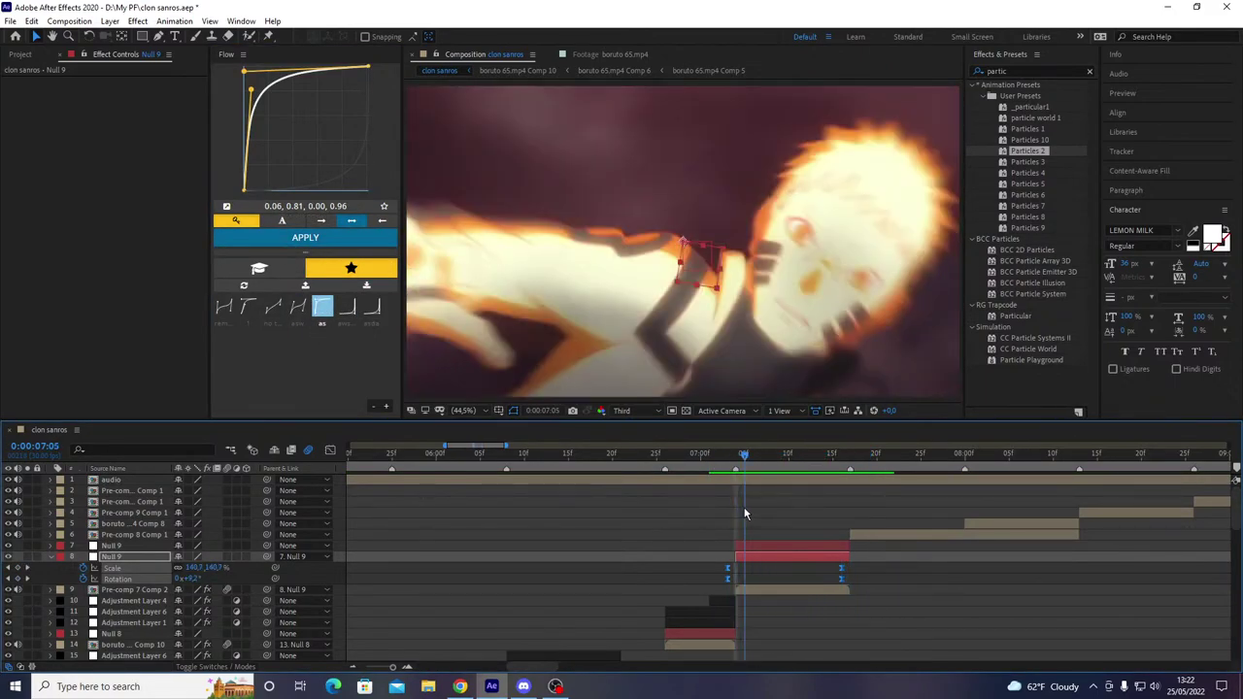
# - Add Position, Scale and Rotation keyframes to the upper Null 9 at 0:00:07:05
pyautogui.press('u')
pyautogui.click(749, 548)
pyautogui.press('s')
pyautogui.hotkey('shift', 'r')
pyautogui.hotkey('shift', 'p')
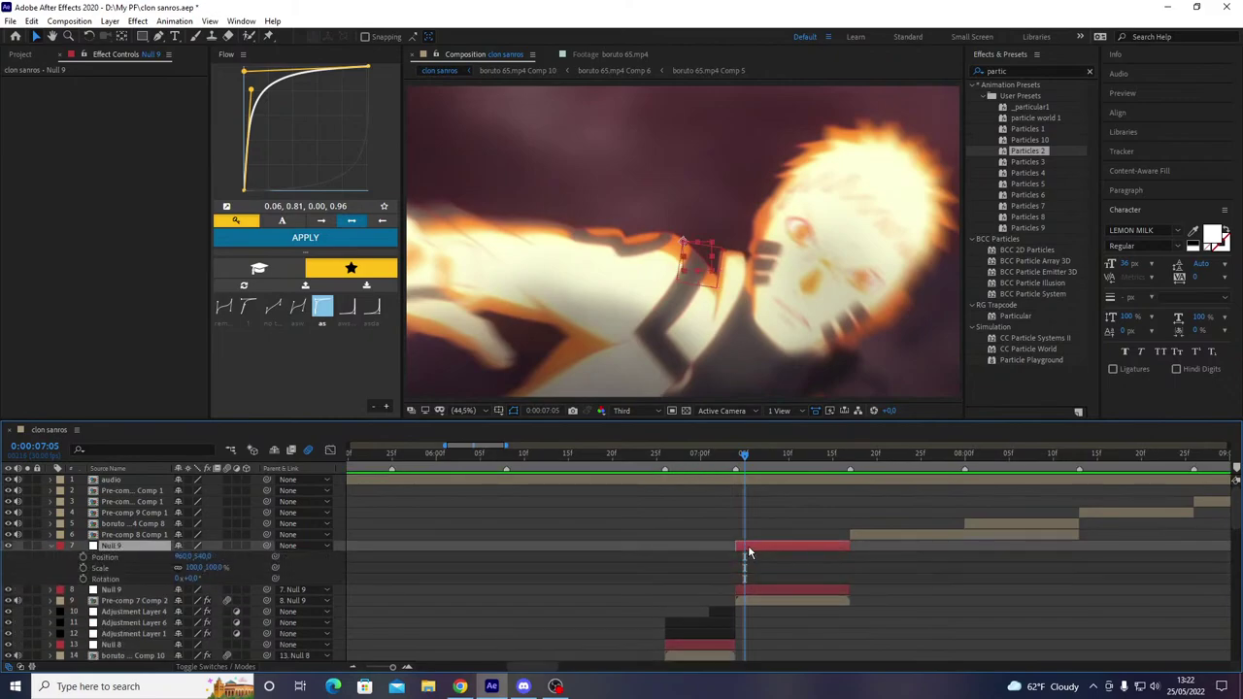
pyautogui.moveTo(84, 556); pyautogui.dragTo(85, 580)
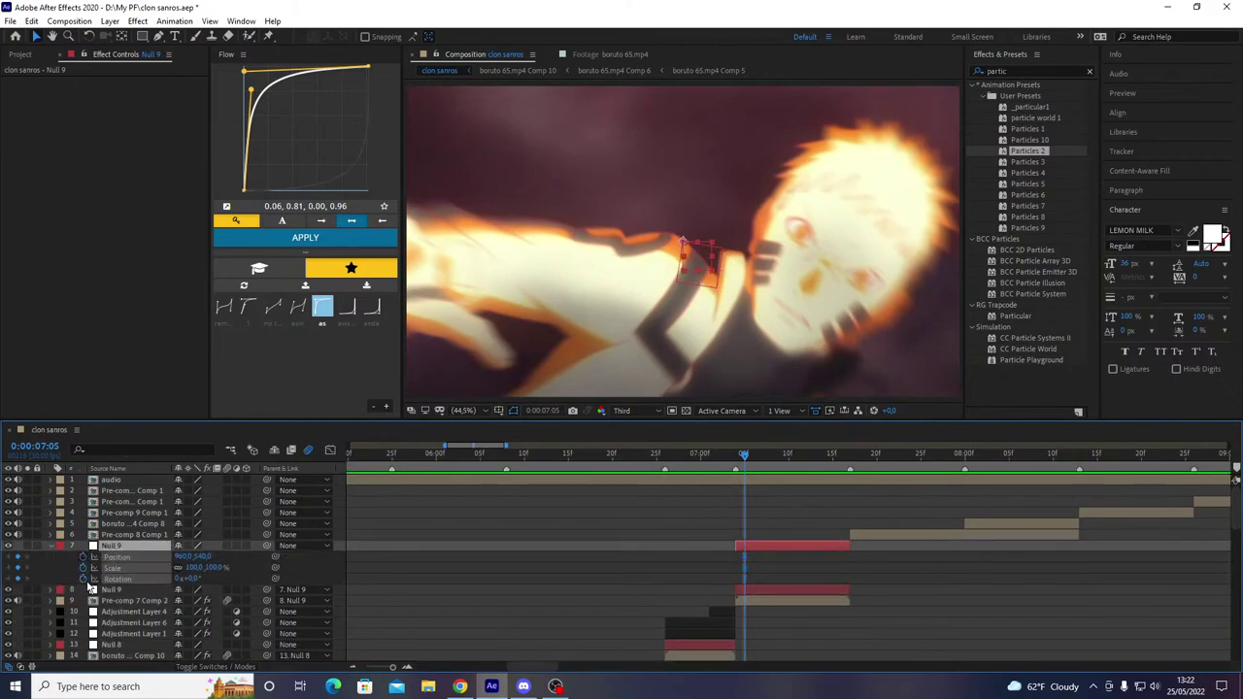
# - At 0:00:07:16, set the upper Null 9's Rotation to -35°, Scale to 250% and Position X to 0
pyautogui.press('o')
pyautogui.click(489, 601)
pyautogui.click(191, 578)
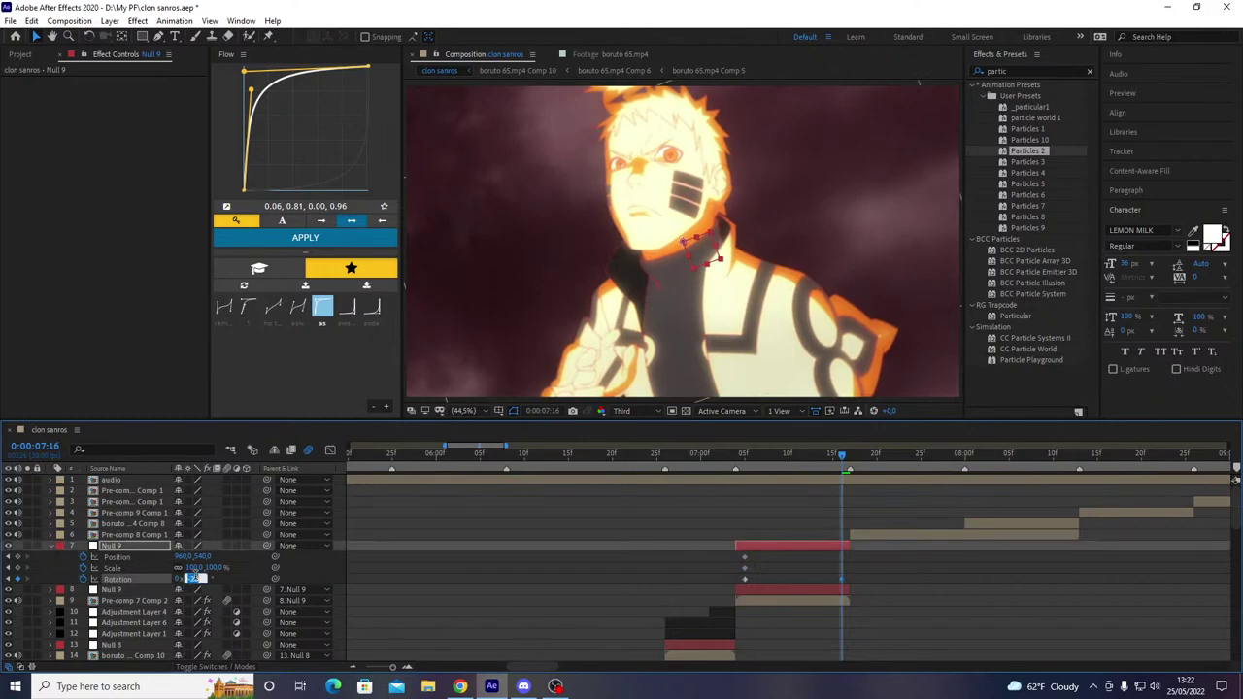
pyautogui.write('-35')
pyautogui.press('Return')
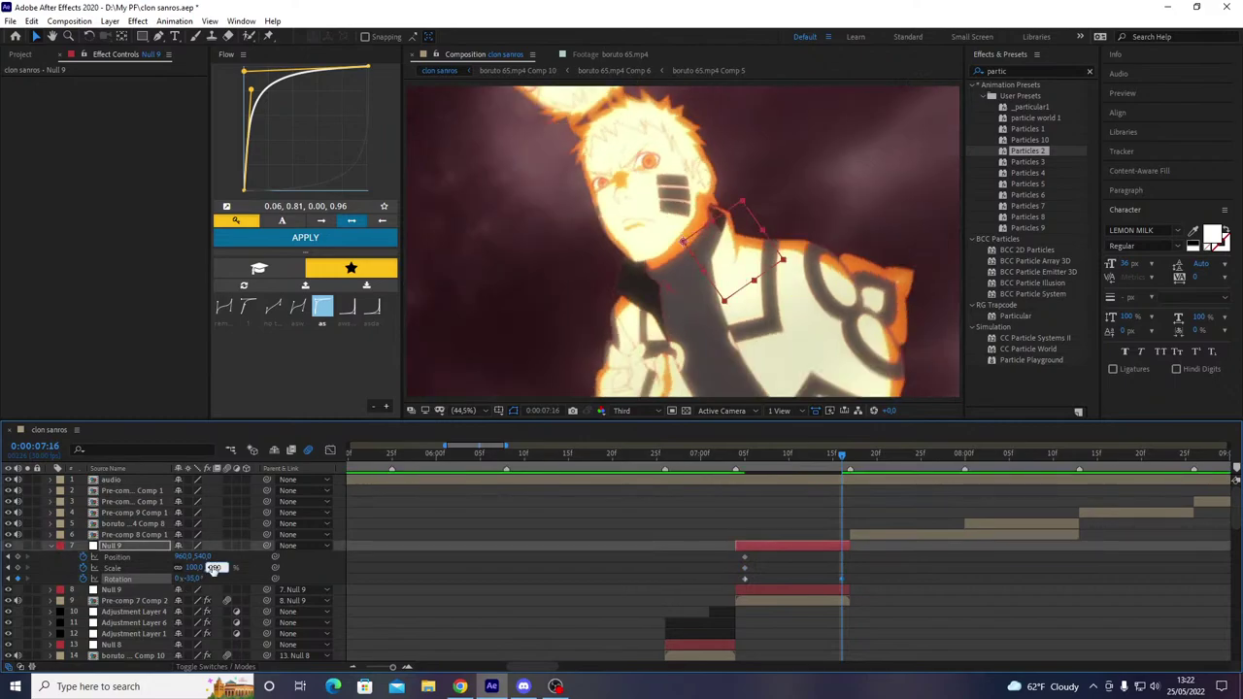
pyautogui.write('250')
pyautogui.press('Return')
pyautogui.click(181, 559)
pyautogui.write('0')
pyautogui.press('Return')
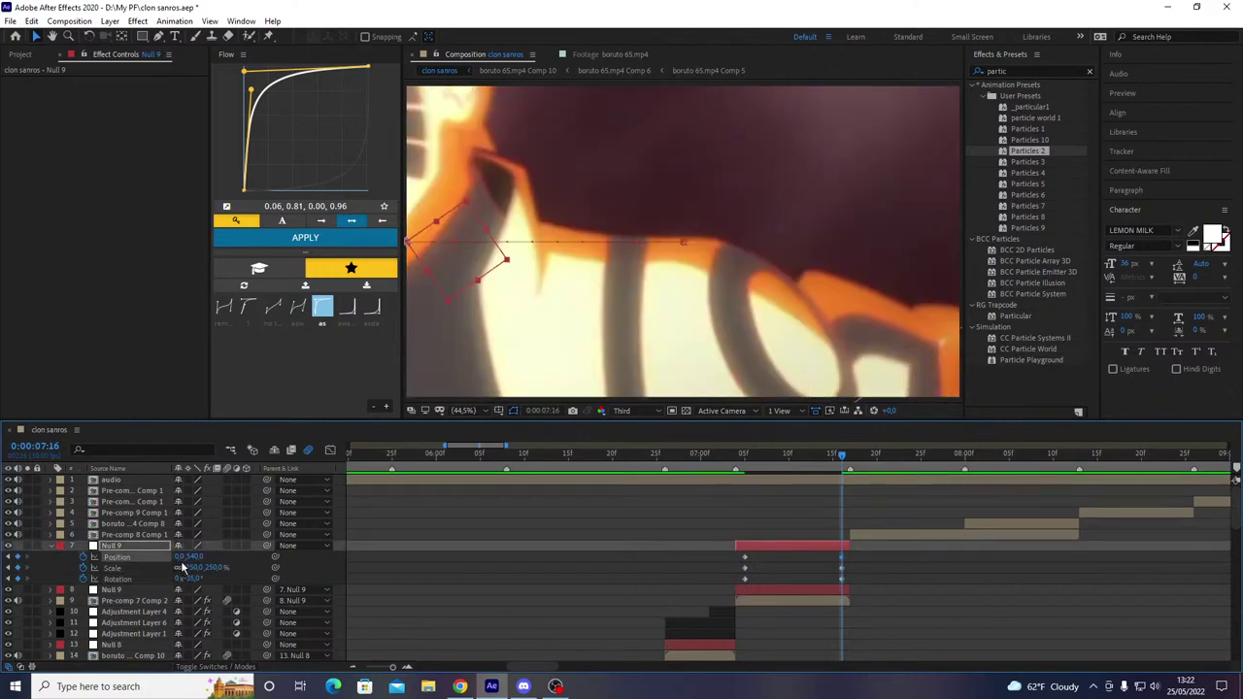
# - Shift the upper Null 9's keyframes one frame later, apply the asda Flow curve (1.00, 0.03, 1.00, 0.19), and preview
pyautogui.moveTo(872, 555); pyautogui.dragTo(730, 589)
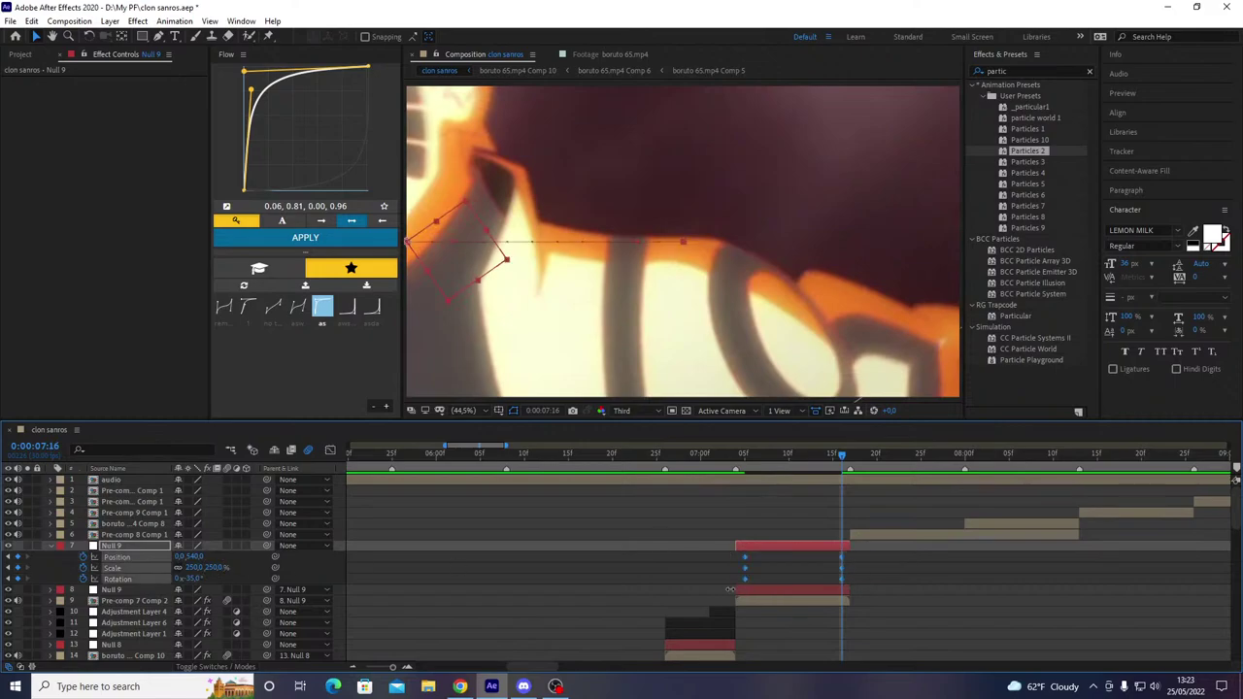
pyautogui.moveTo(843, 580); pyautogui.dragTo(847, 581)
pyautogui.click(371, 307)
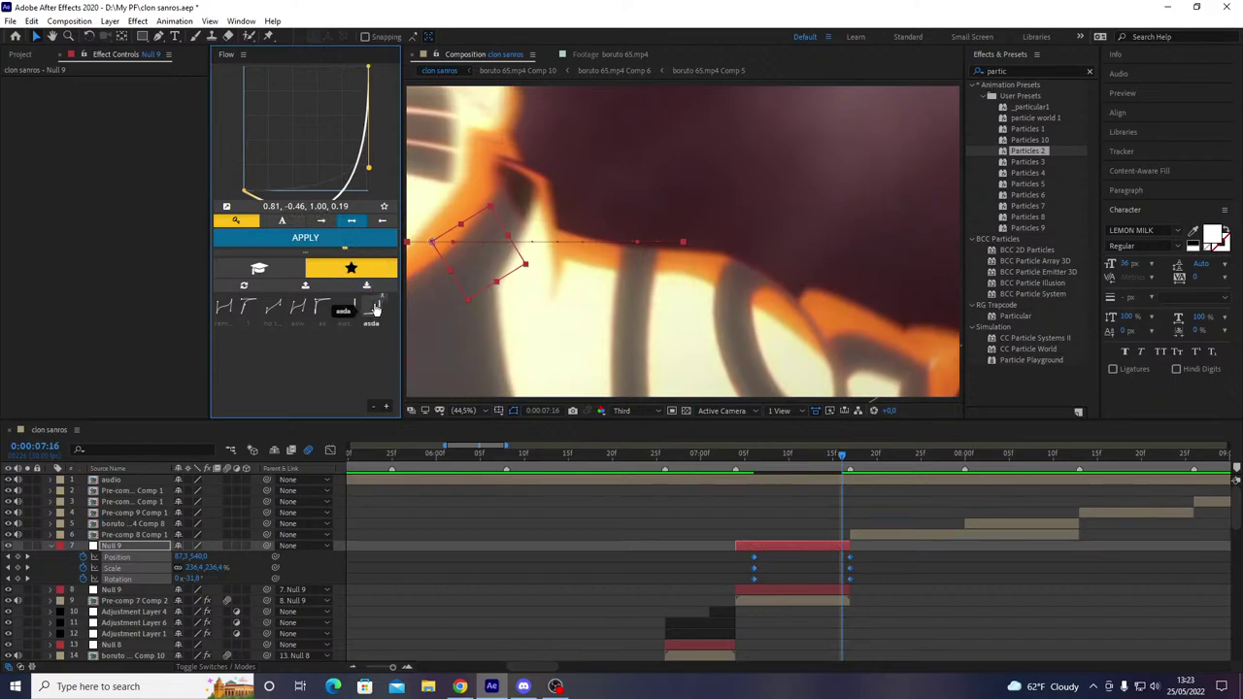
pyautogui.click(340, 240)
pyautogui.press('space')
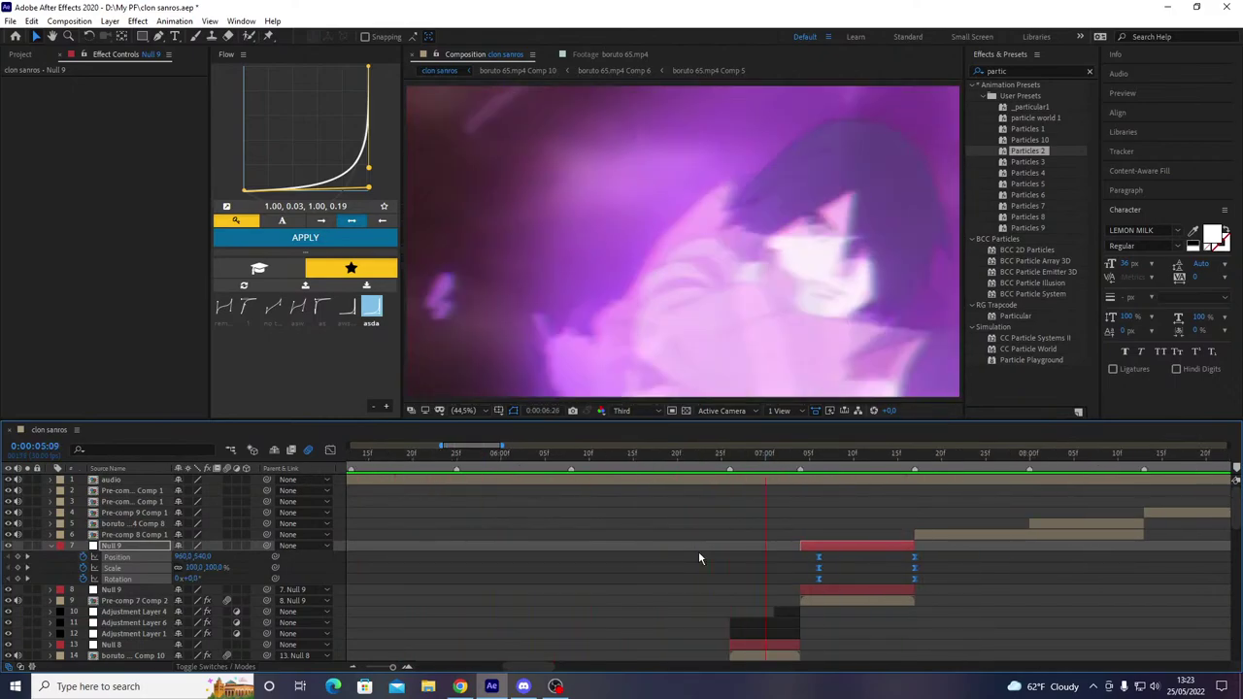
# - Duplicate the Null 6 clip's Adjustment Layers 3 and 2 and place the copies above the Null 9 layers, starting at 0:00:07:04
pyautogui.moveTo(767, 454); pyautogui.dragTo(803, 481)
pyautogui.scroll(-5, 737, 554)
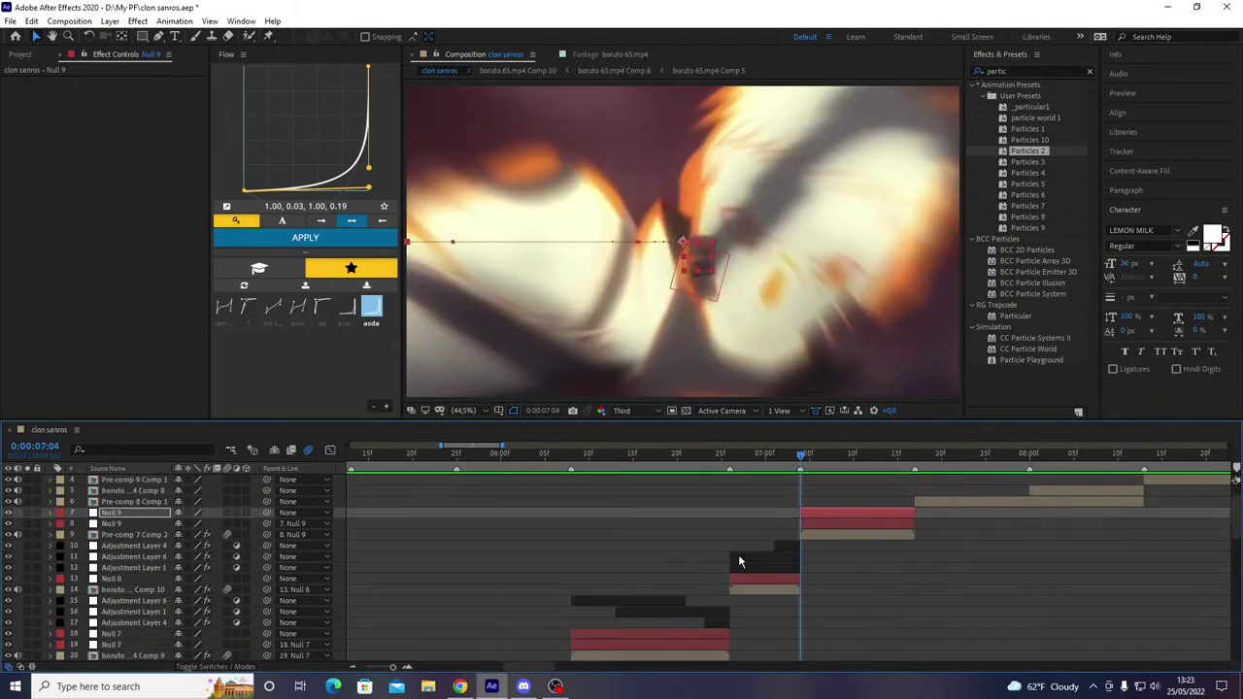
pyautogui.click(613, 541)
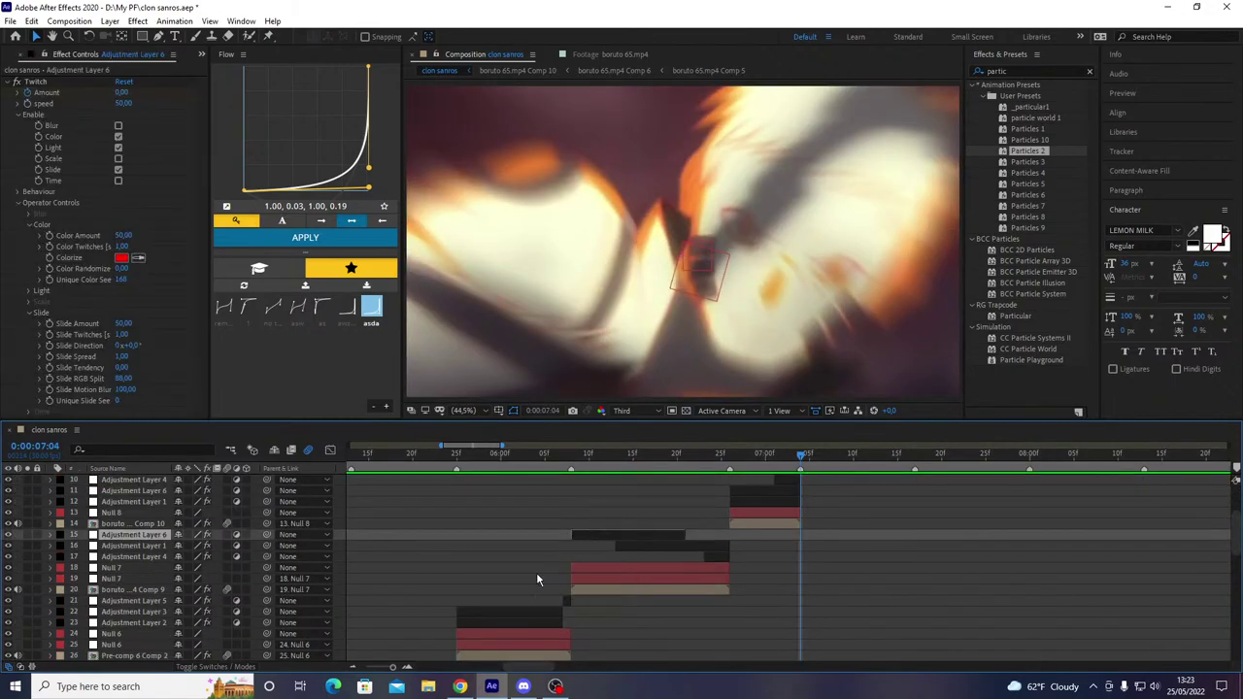
pyautogui.scroll(-2, 536, 579)
pyautogui.click(502, 579)
pyautogui.keyDown('shift'); pyautogui.click(500, 587); pyautogui.keyUp('shift')
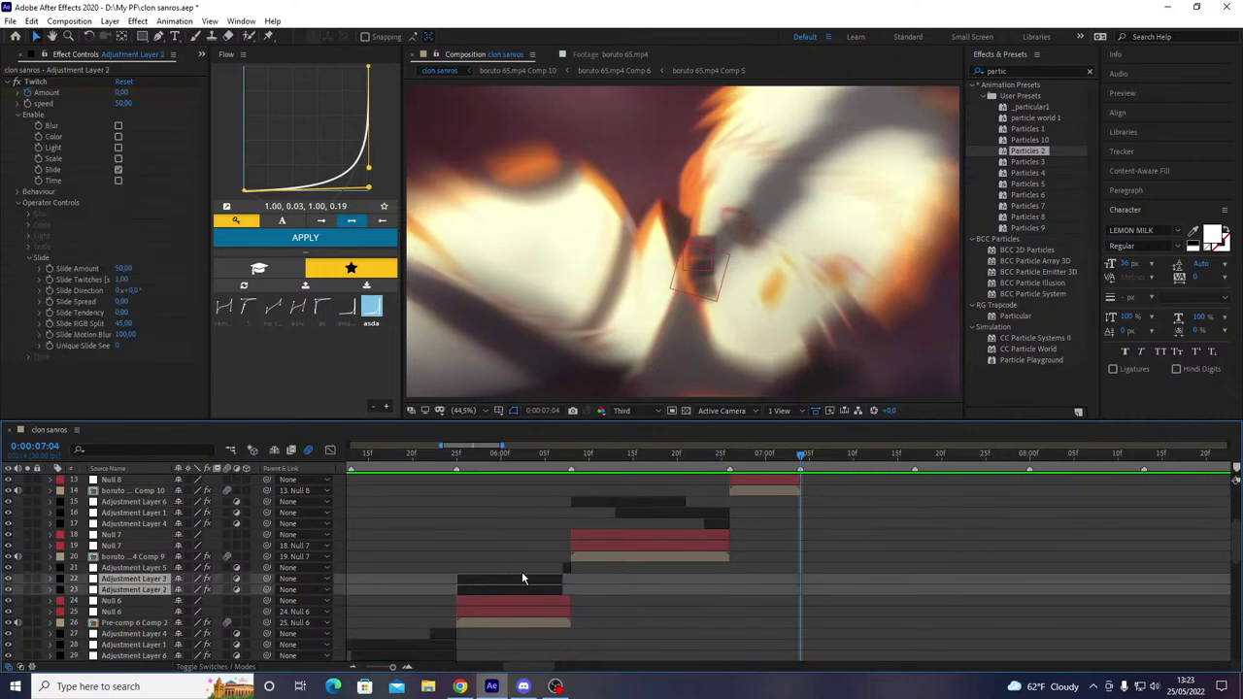
pyautogui.hotkey('ctrl', 'd')
pyautogui.press('[')
pyautogui.moveTo(145, 579); pyautogui.dragTo(126, 505)
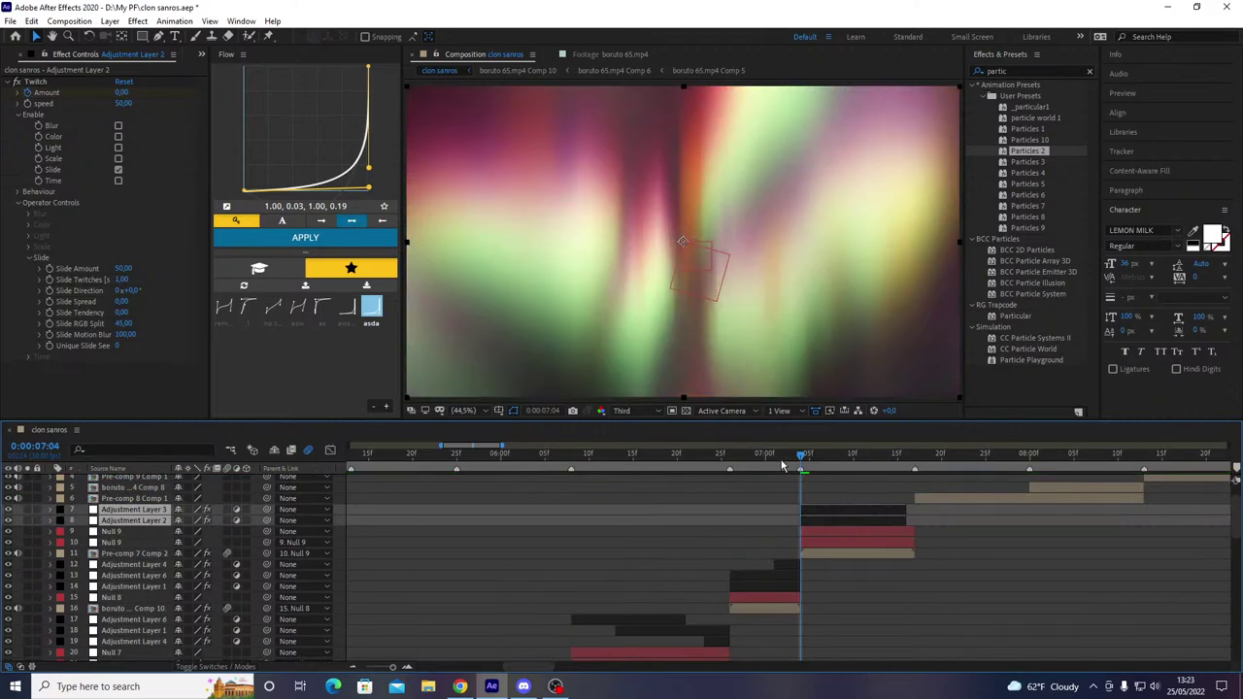
# - Add an adjustment layer at 0:00:07:16 with Optics Compensation, Reverse Lens Distortion on and Field Of View 100, then save the project
pyautogui.moveTo(761, 465); pyautogui.dragTo(906, 480)
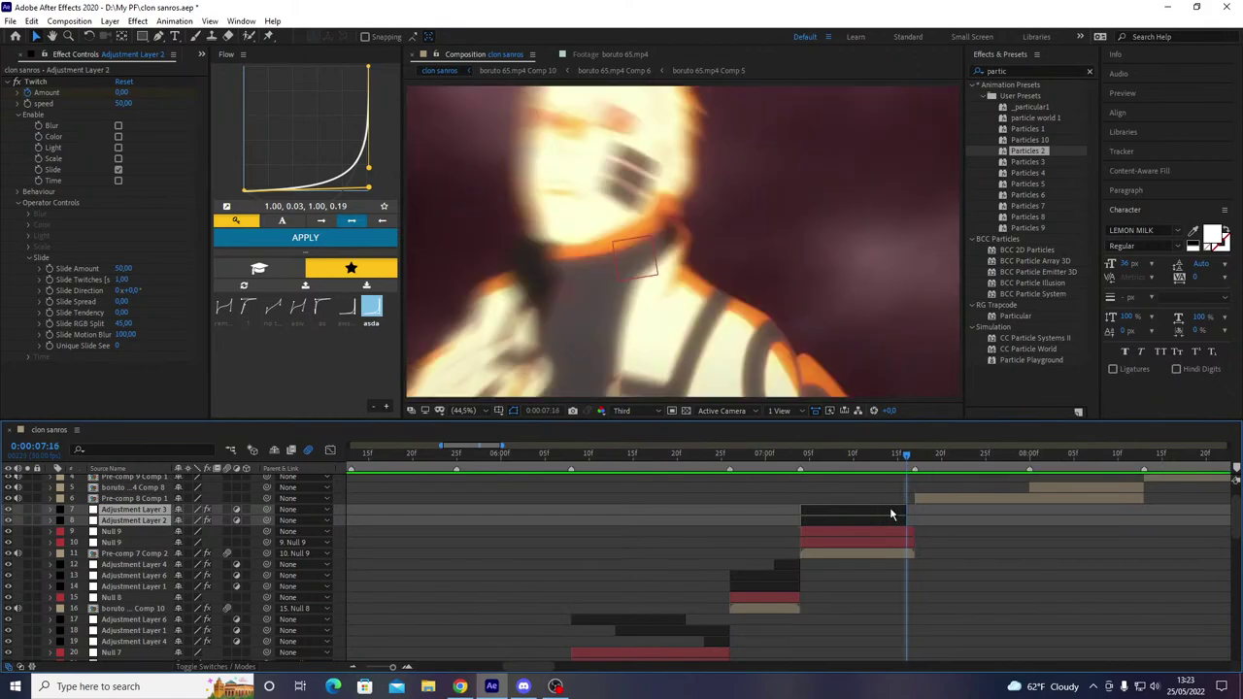
pyautogui.hotkey('ctrl', 'alt', 'y')
pyautogui.hotkey('ctrl', 'space')
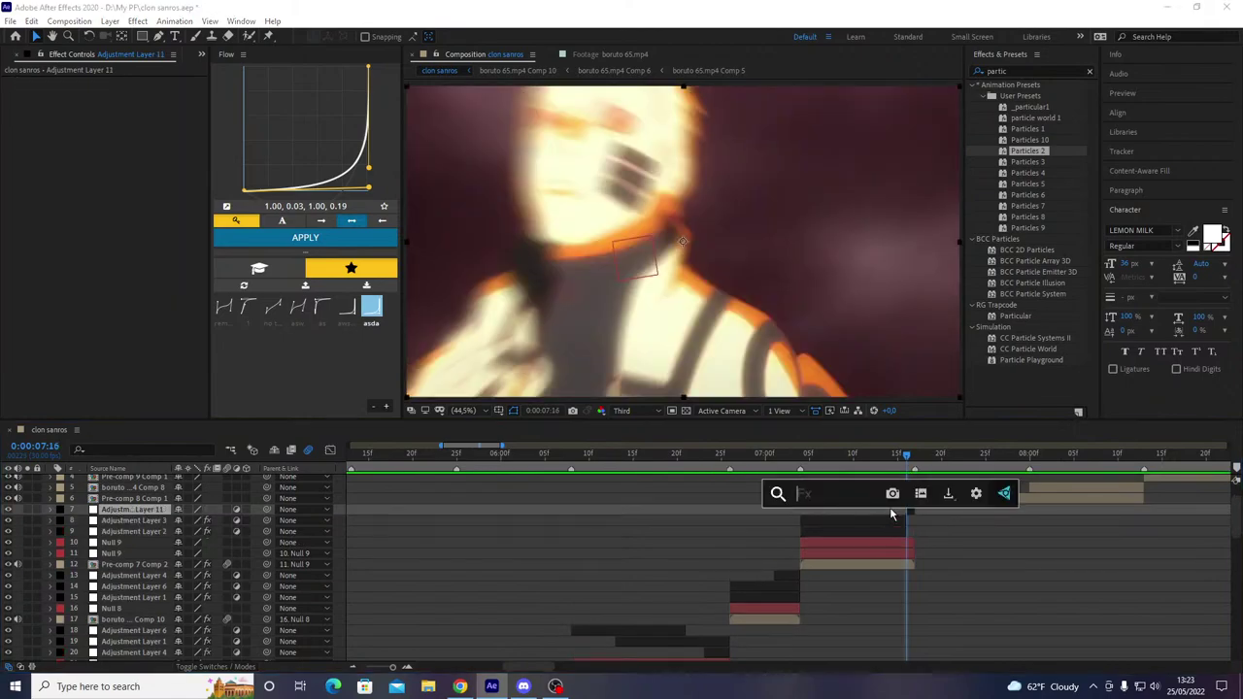
pyautogui.write('opt c')
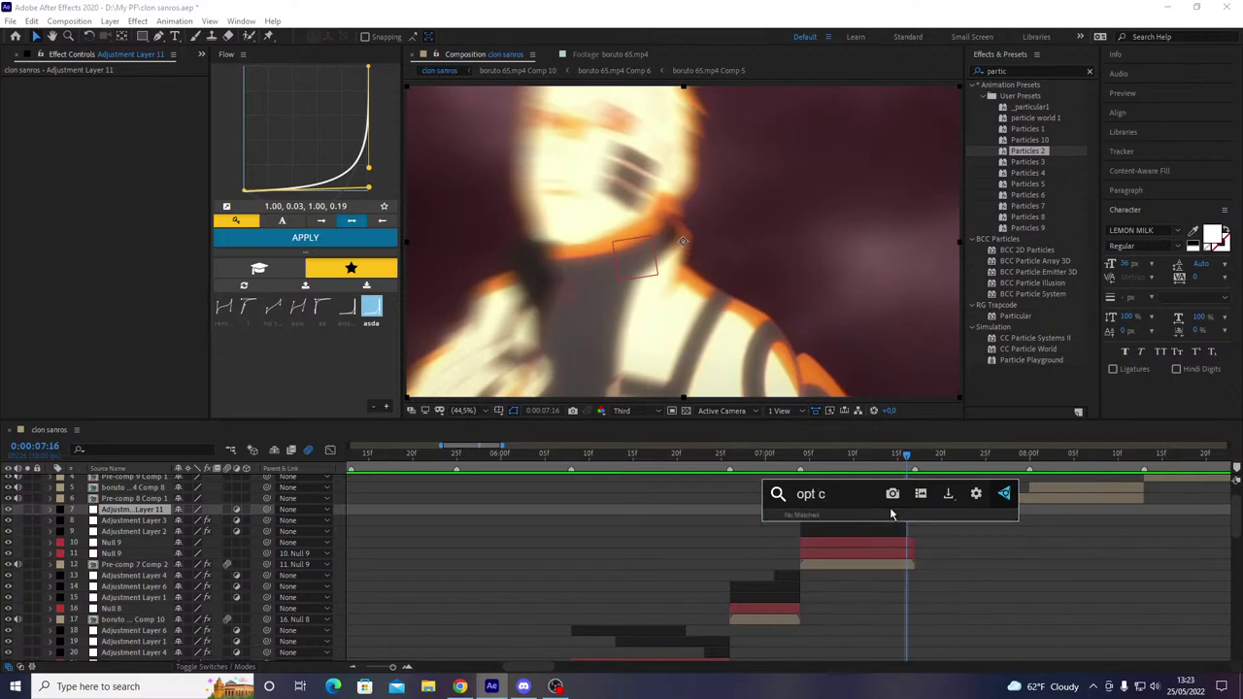
pyautogui.press('BackSpace')
pyautogui.press('BackSpace')
pyautogui.press('Escape')
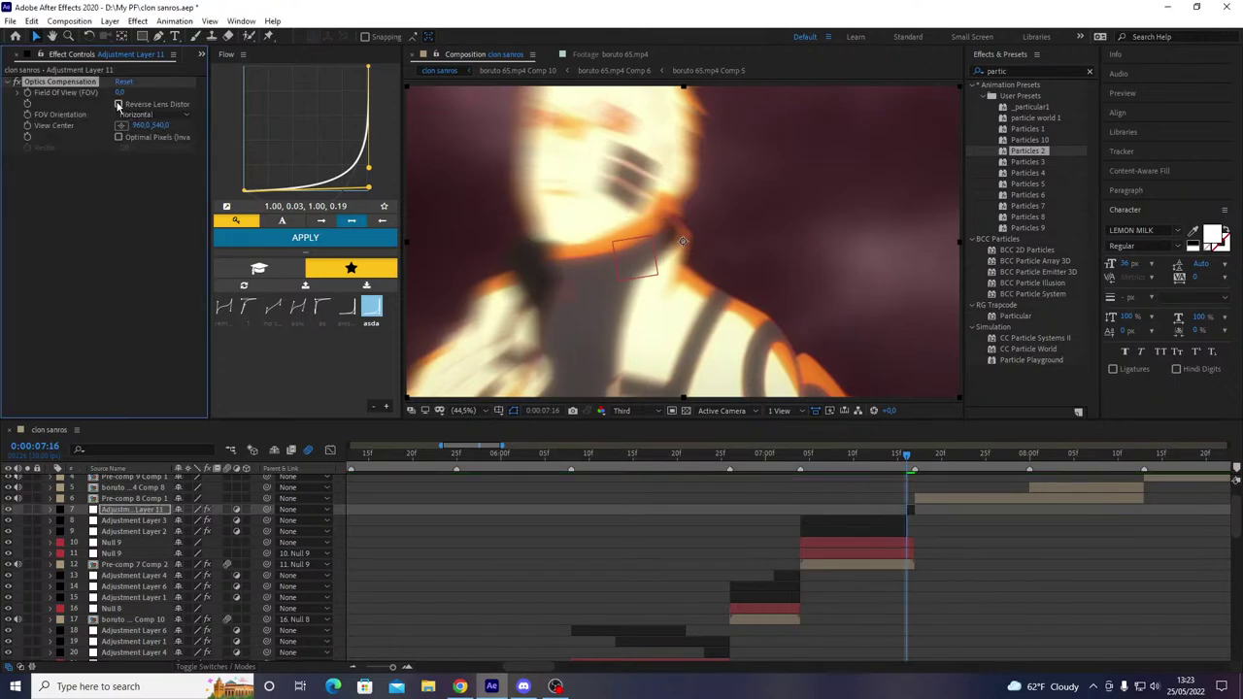
pyautogui.press('Return')
pyautogui.hotkey('ctrl', 's')
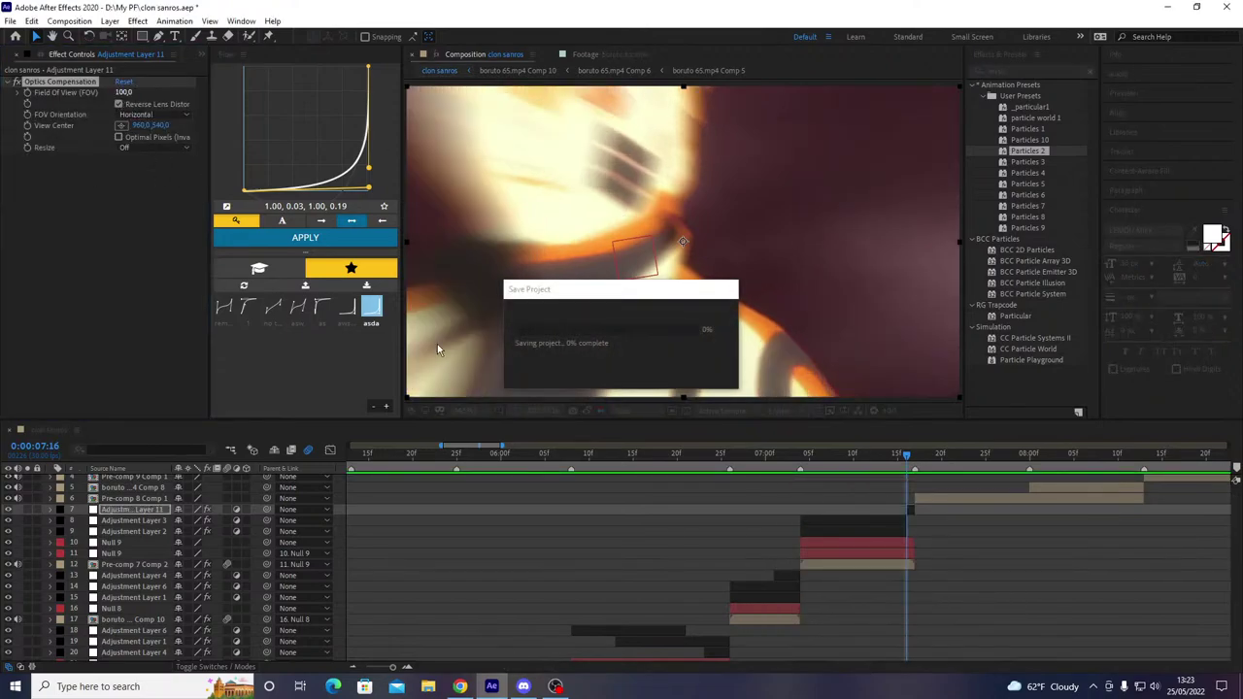
# - Set the Twitch Slide RGB Split to 0 on the Null 9 clip's Adjustment Layer 2 and preview the edit
pyautogui.press('1')
pyautogui.press('space')
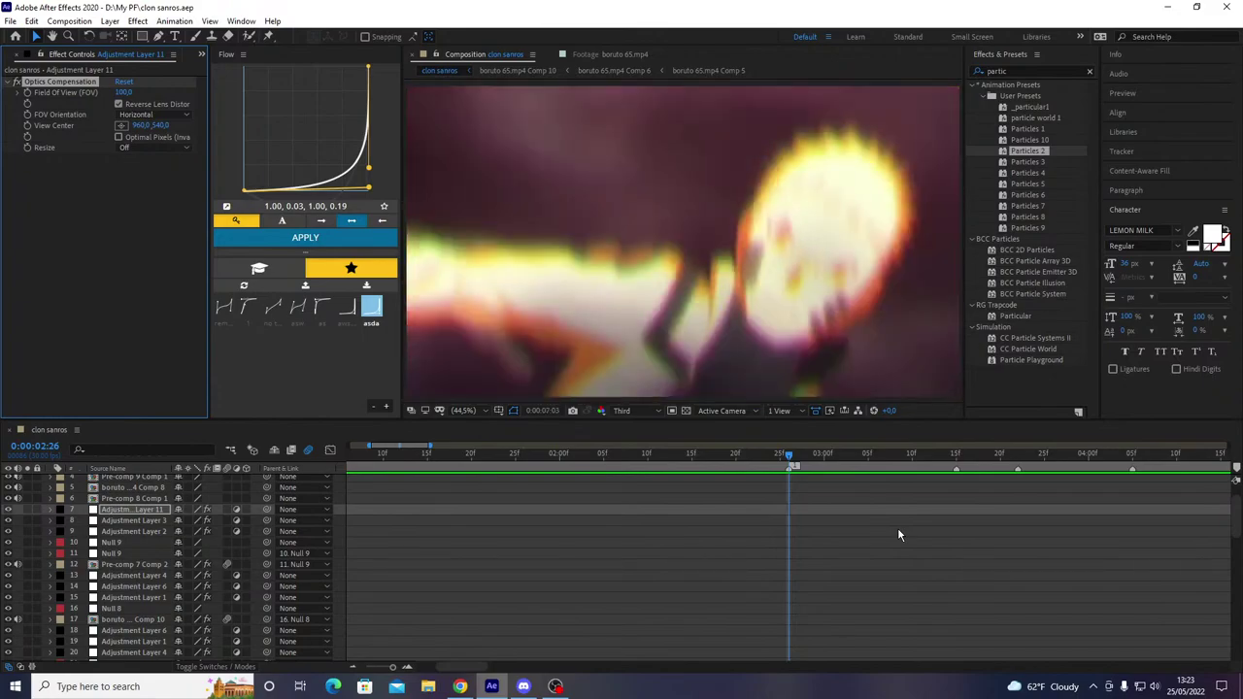
pyautogui.press('space')
pyautogui.moveTo(563, 456); pyautogui.dragTo(526, 493)
pyautogui.click(535, 522)
pyautogui.click(537, 531)
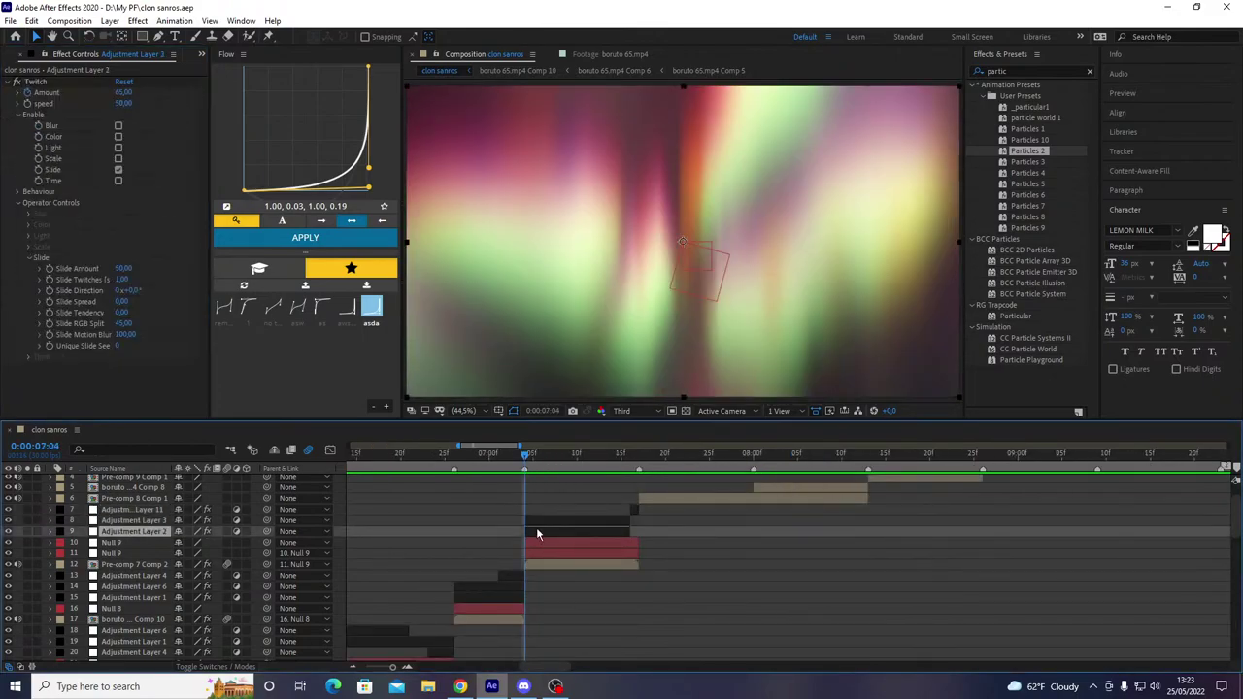
pyautogui.click(121, 325)
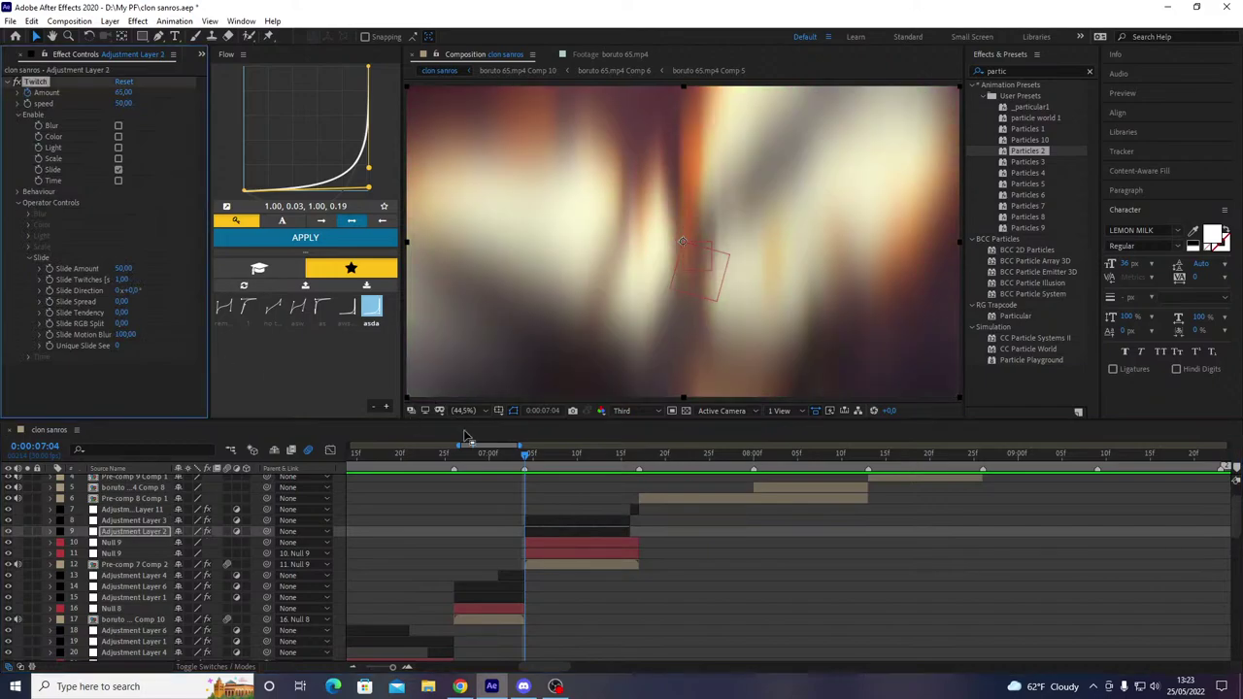
pyautogui.moveTo(510, 467); pyautogui.dragTo(525, 469)
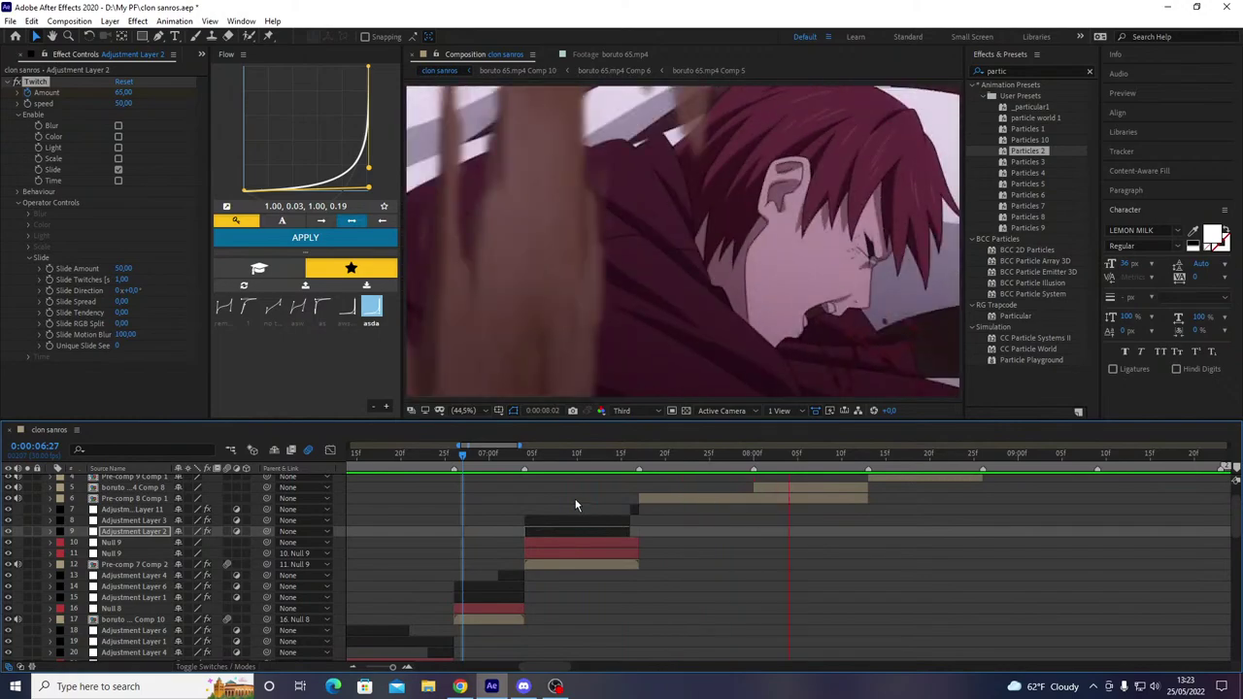
pyautogui.press('space')
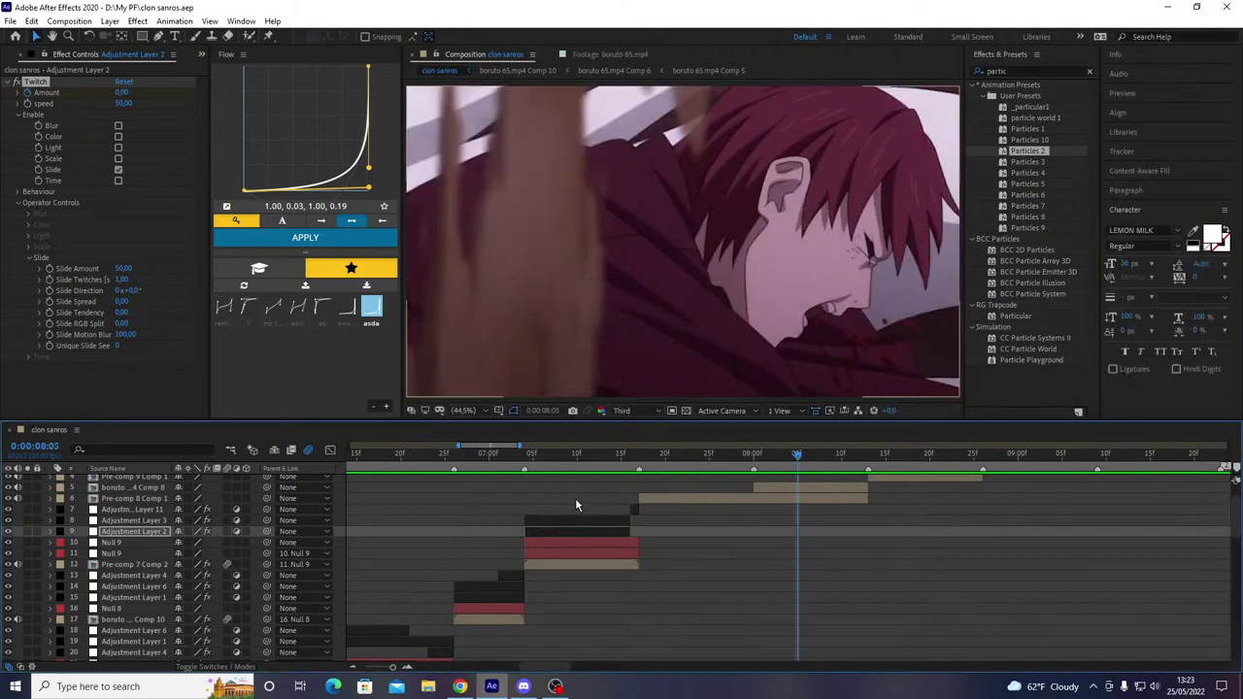
pyautogui.press('1')
pyautogui.press('space')
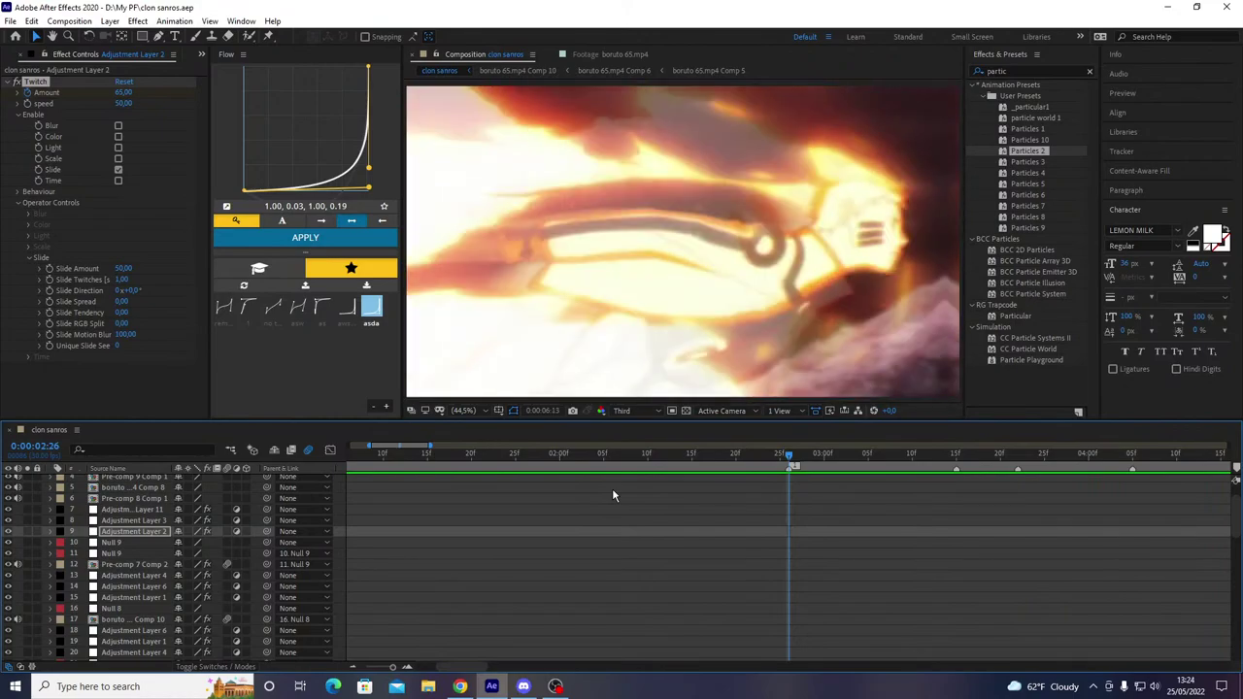
# - Open the boruto 65.mp4 Comp 10 precomp and add an adjustment layer with the S_EdgeDetect effect
pyautogui.click(613, 454)
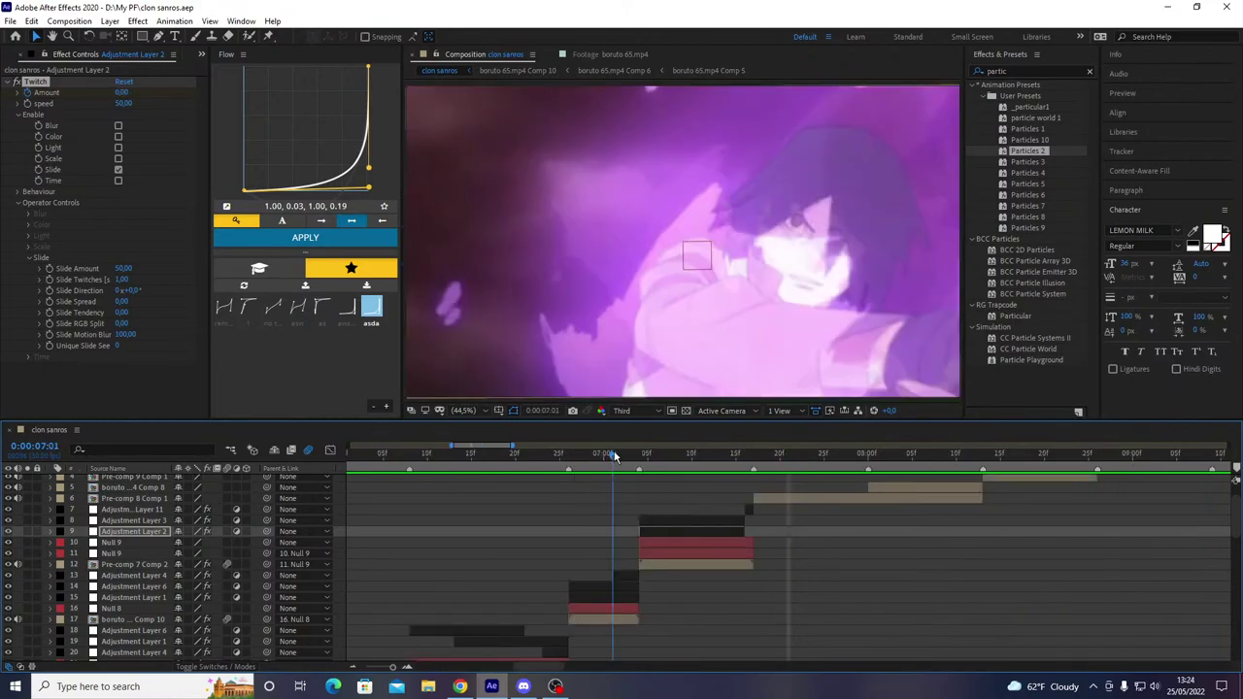
pyautogui.moveTo(614, 454); pyautogui.dragTo(571, 551)
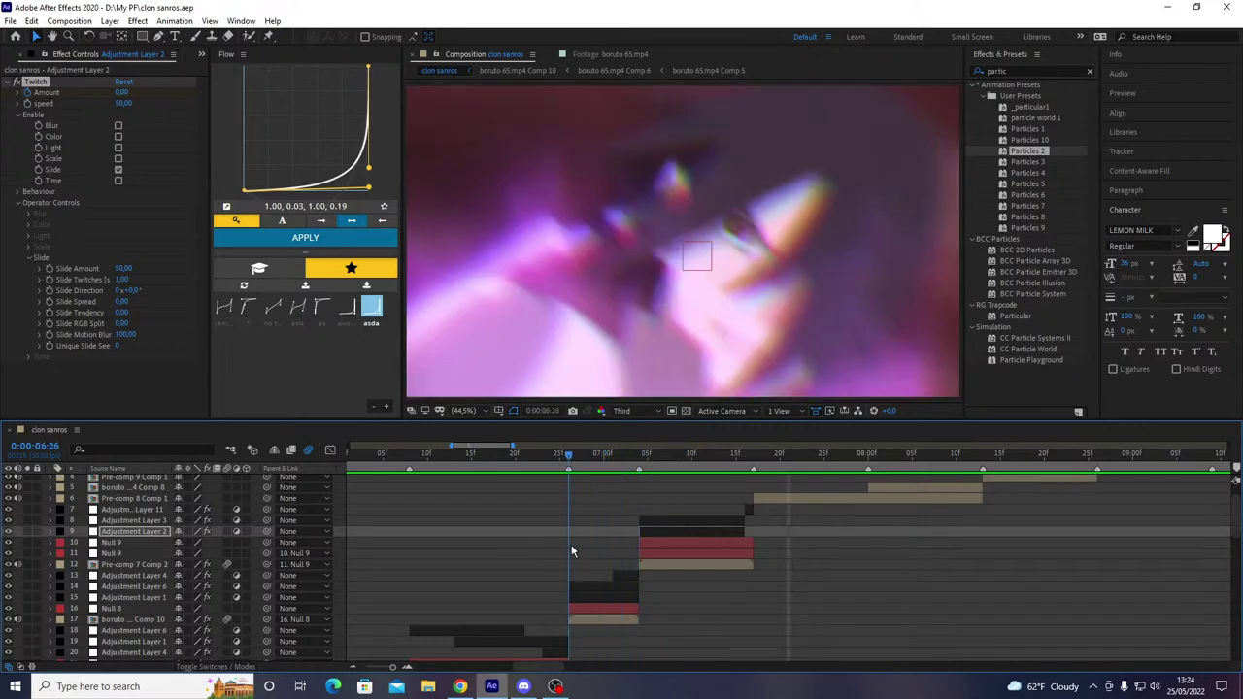
pyautogui.doubleClick(594, 620)
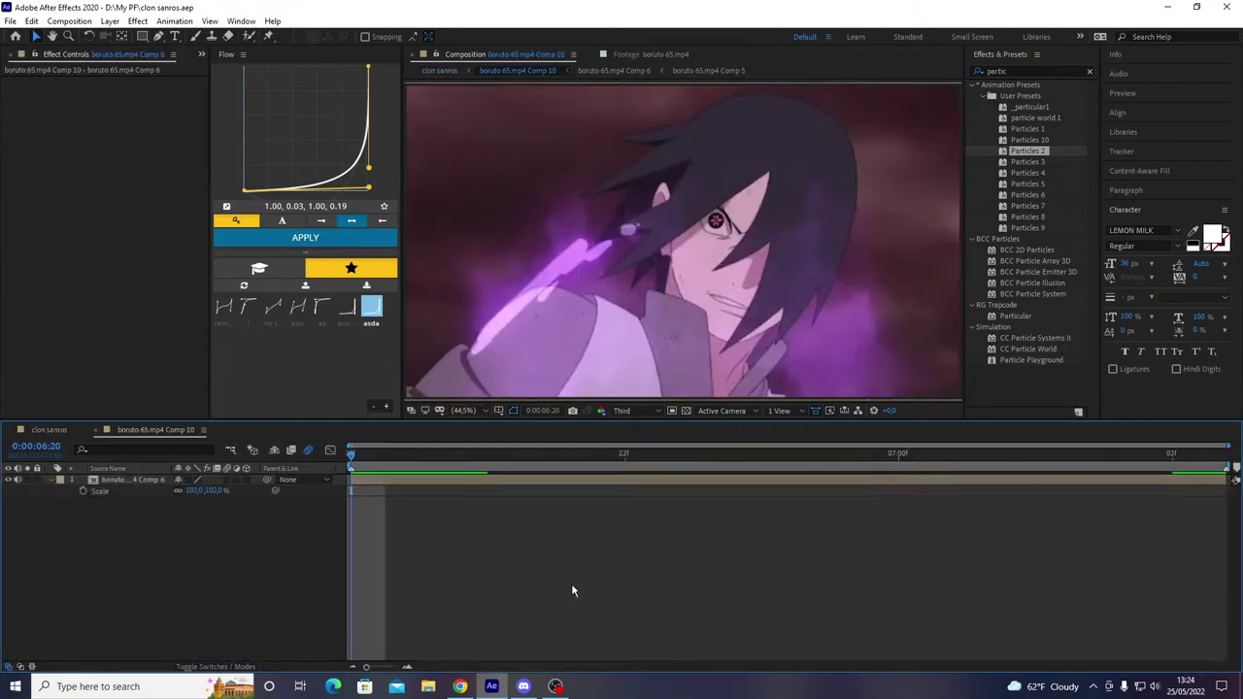
pyautogui.hotkey('ctrl', 'alt', 'y')
pyautogui.hotkey('ctrl', 'space')
pyautogui.write('s_ed')
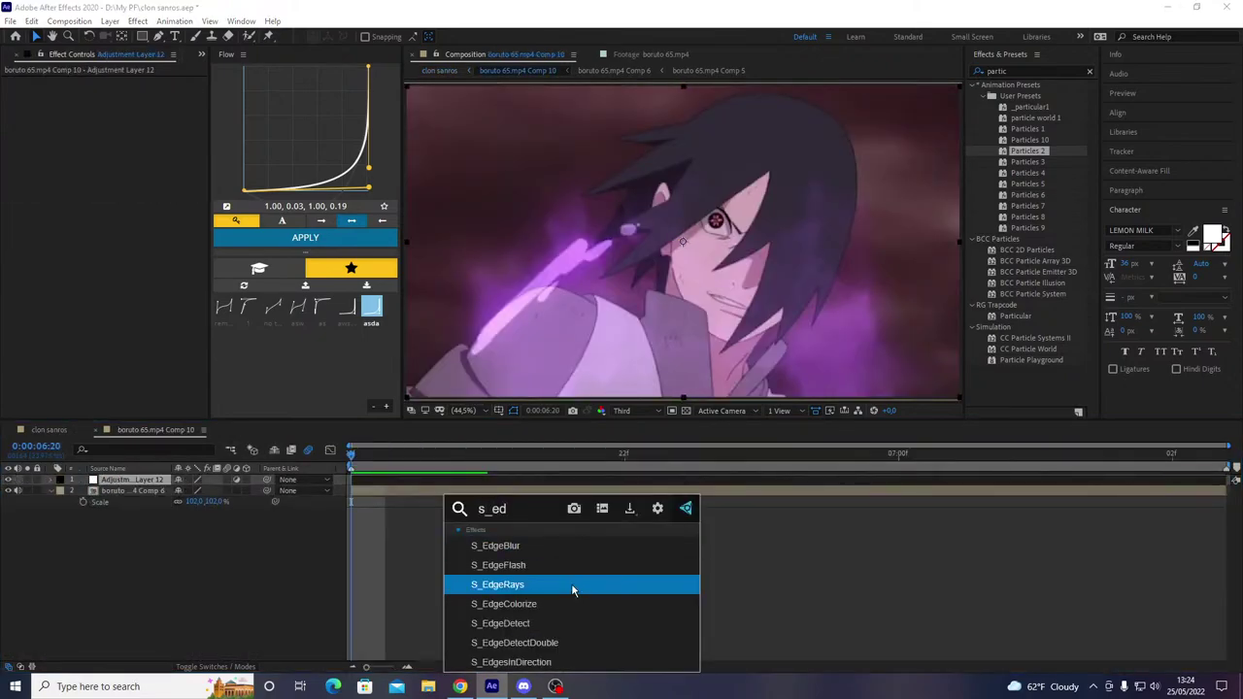
pyautogui.click(543, 623)
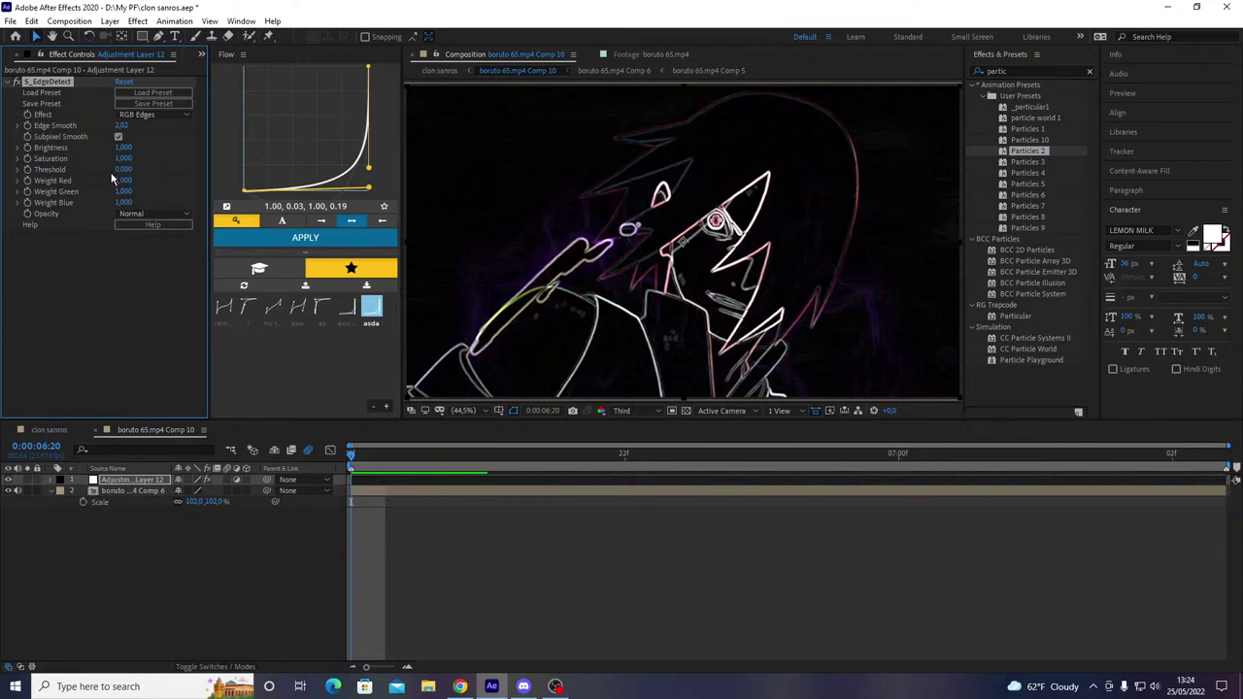
# - Try higher Weight Red and Threshold values on the S_EdgeDetect effect
pyautogui.moveTo(115, 181); pyautogui.dragTo(293, 197)
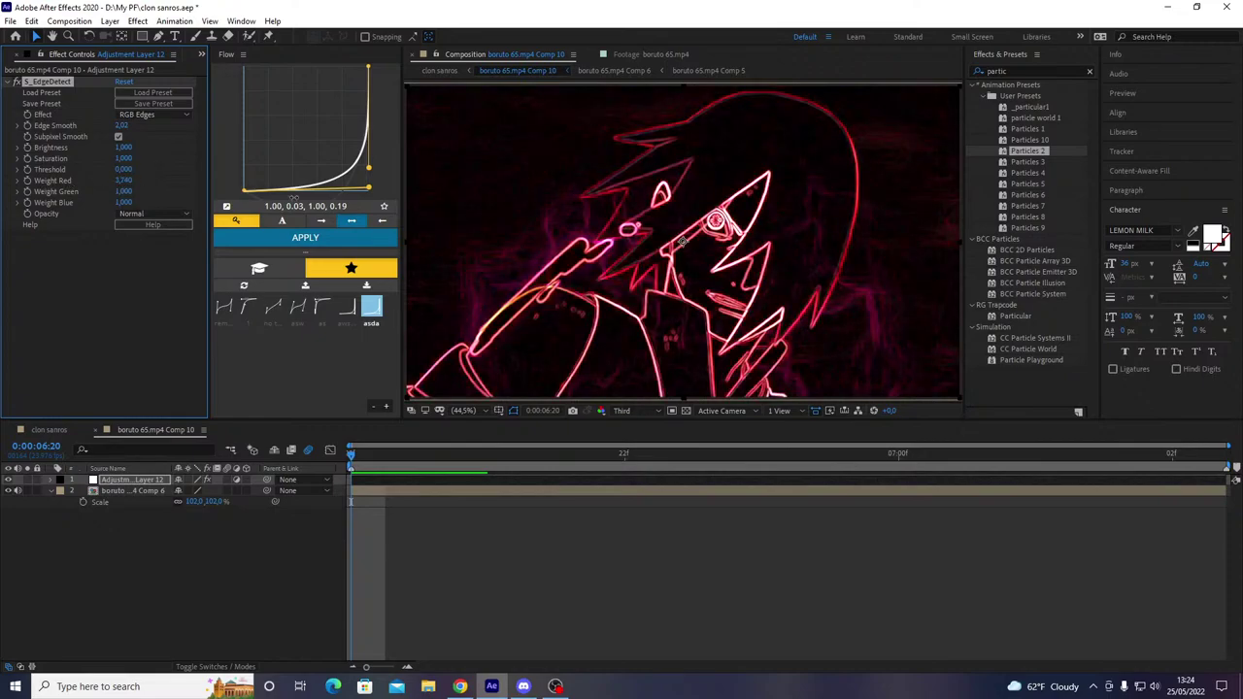
pyautogui.hotkey('ctrl', 'z')
pyautogui.moveTo(124, 169); pyautogui.dragTo(175, 188)
pyautogui.hotkey('ctrl', 'z')
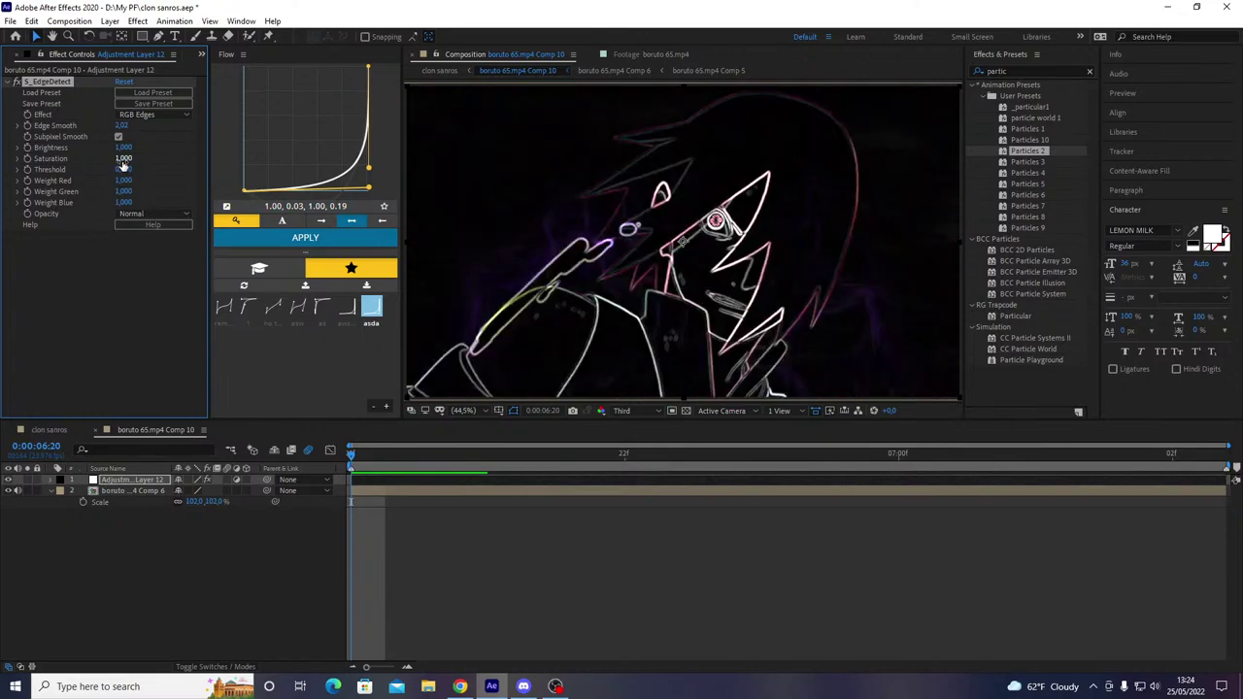
# - Lower S_EdgeDetect's Edge Smooth to 0.00 and try a Brightness of 4.100
pyautogui.moveTo(120, 127); pyautogui.dragTo(3, 181)
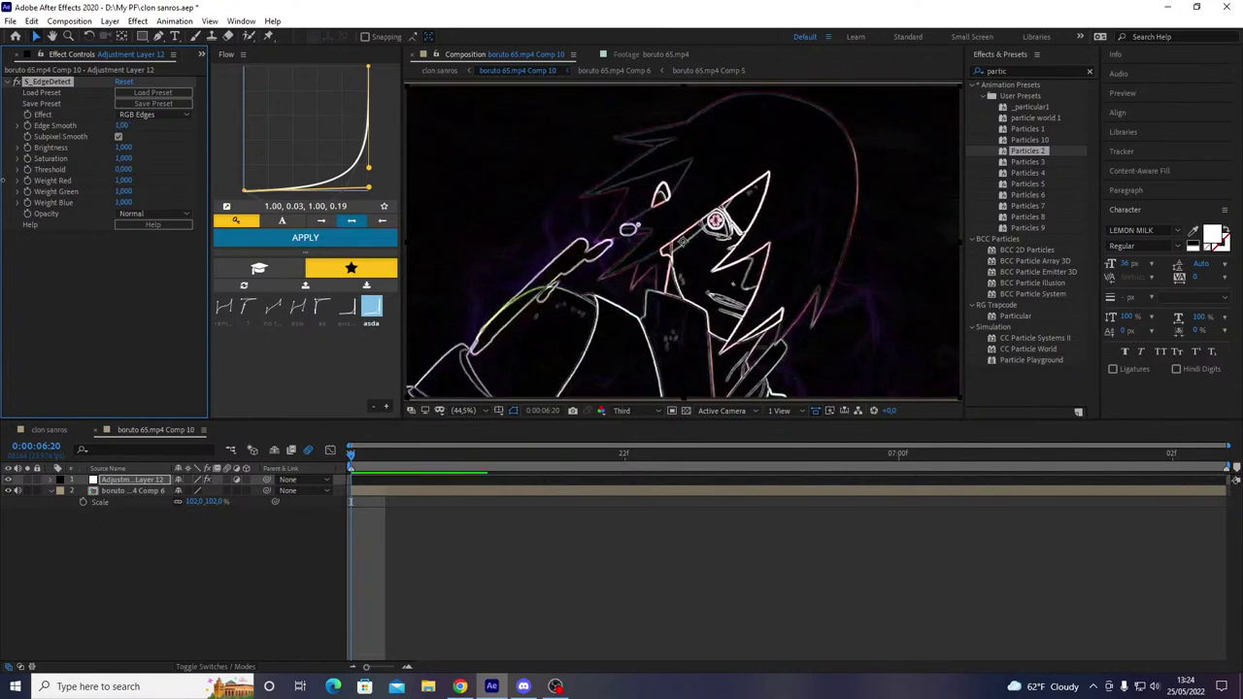
pyautogui.moveTo(133, 150); pyautogui.dragTo(291, 165)
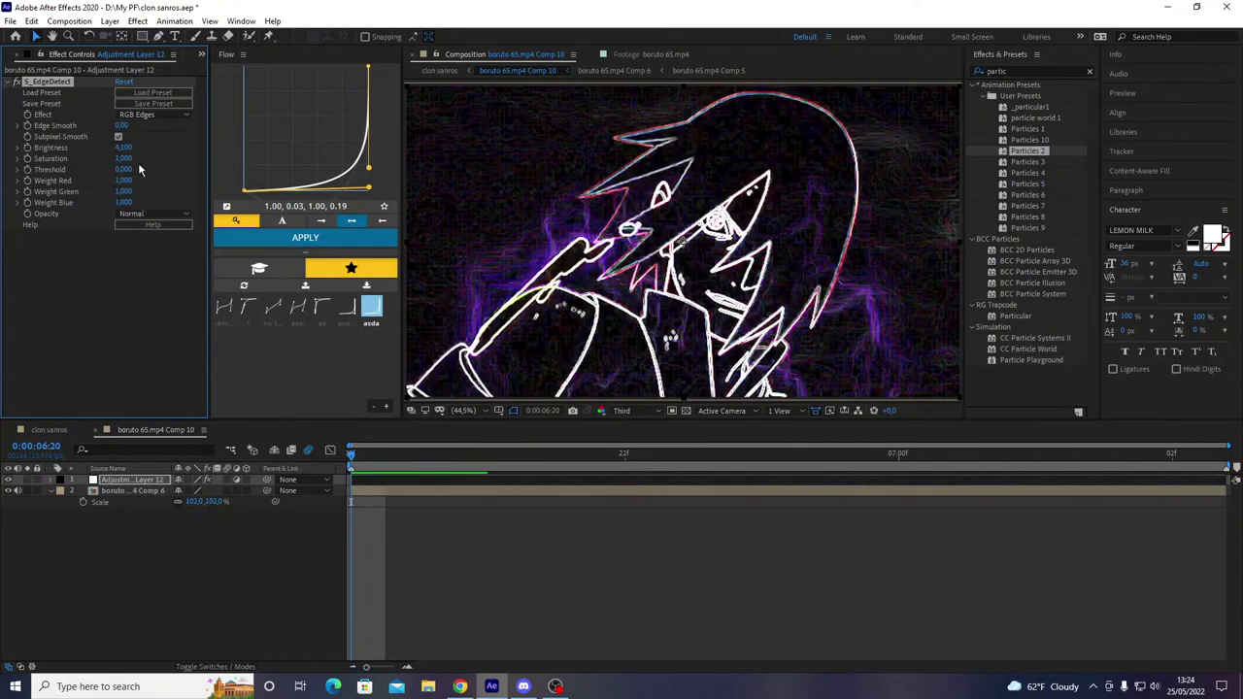
pyautogui.hotkey('ctrl', 'z')
pyautogui.moveTo(368, 456); pyautogui.dragTo(198, 495)
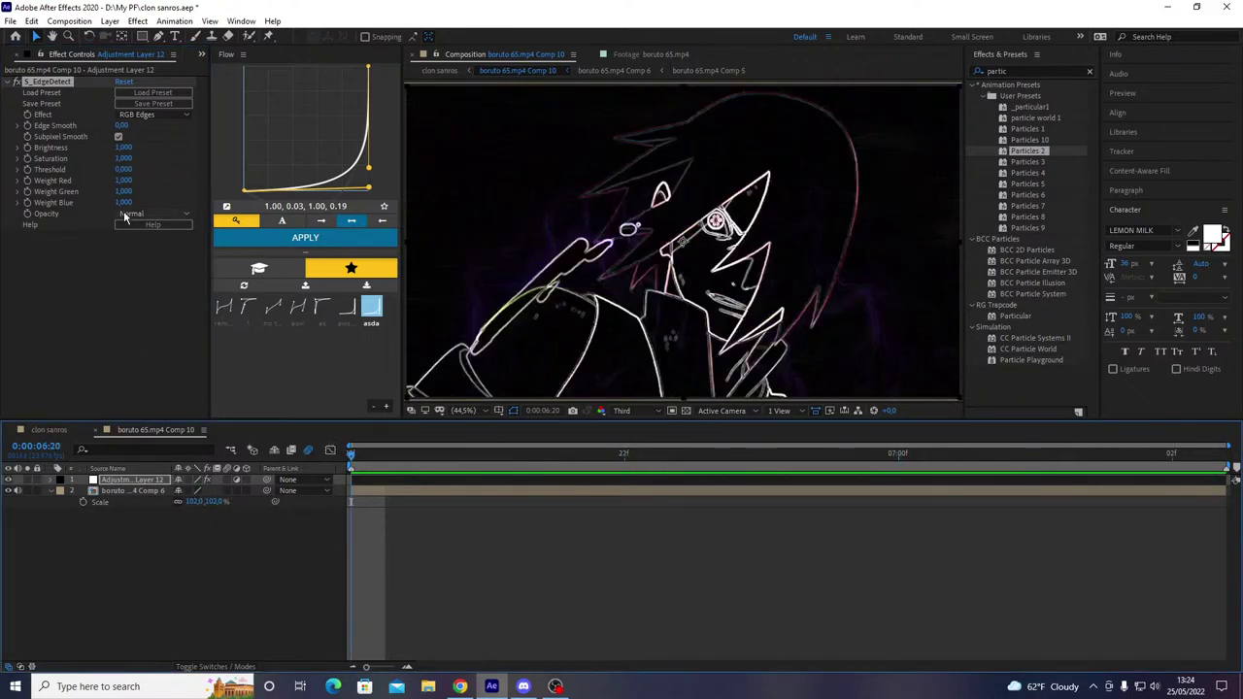
pyautogui.hotkey('ctrl', 'space')
pyautogui.click(108, 297)
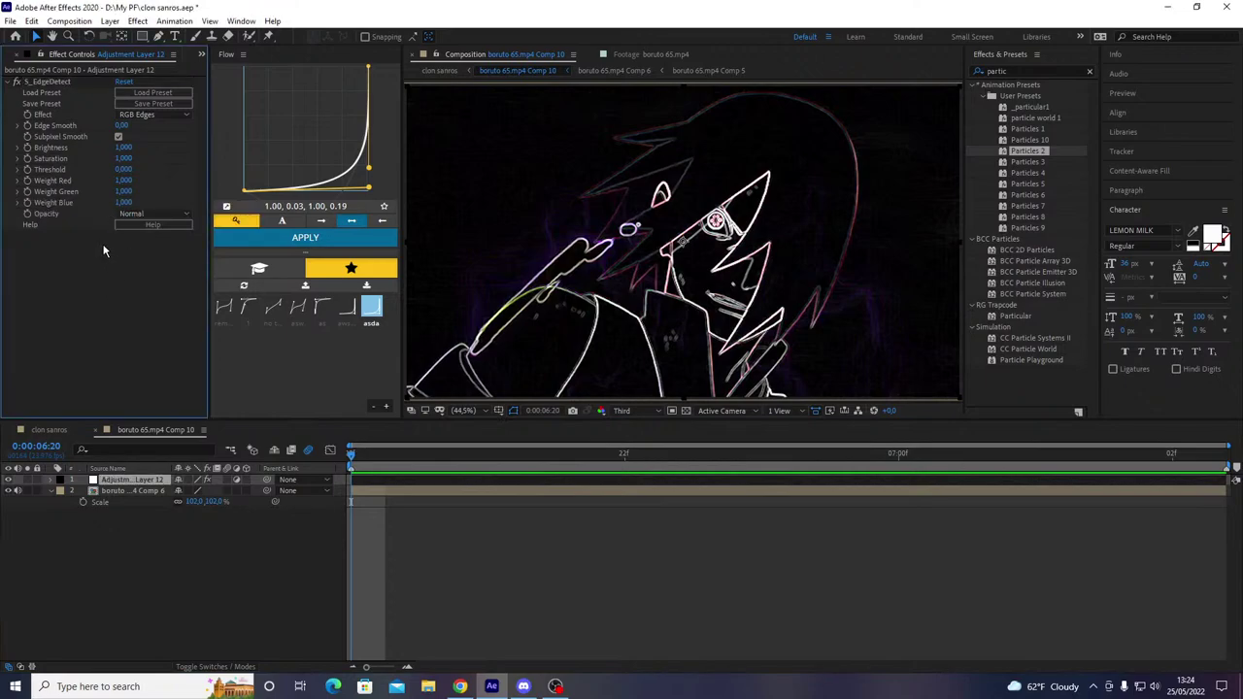
# - Try Chroma Edges as the S_EdgeDetect Effect type, check other frames, and settle on Mono Edges
pyautogui.click(148, 115)
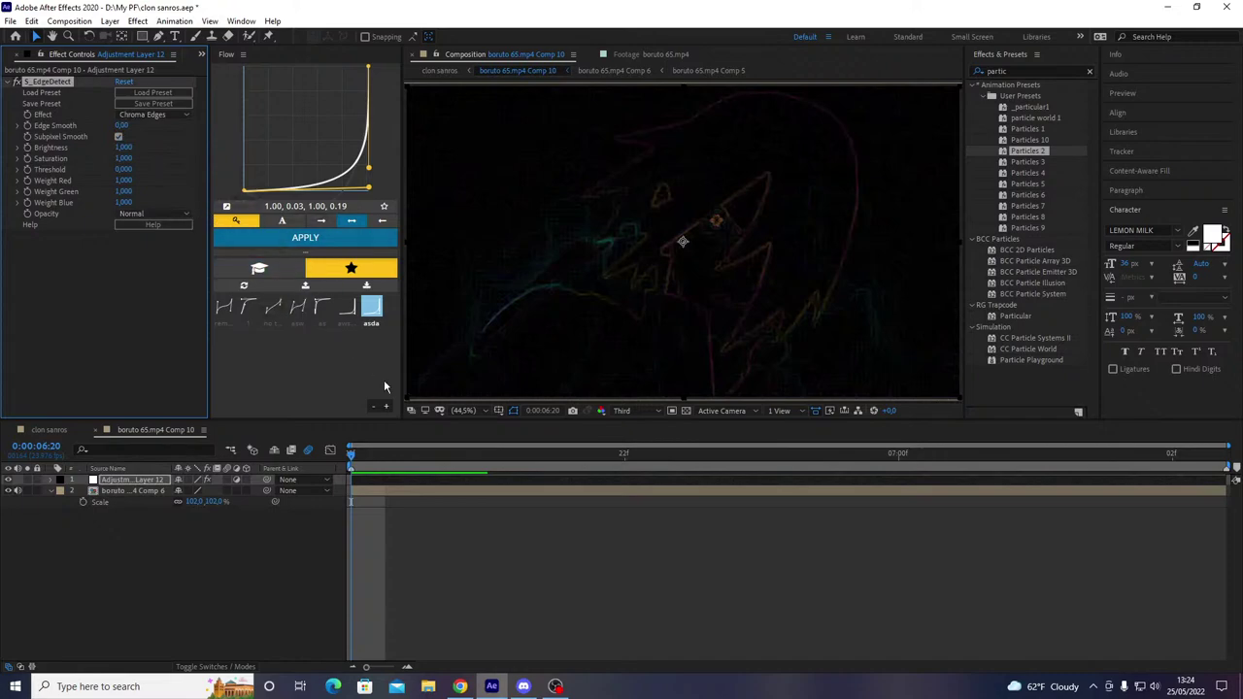
pyautogui.moveTo(351, 454); pyautogui.dragTo(879, 473)
pyautogui.press('pageup')
pyautogui.press('pageup')
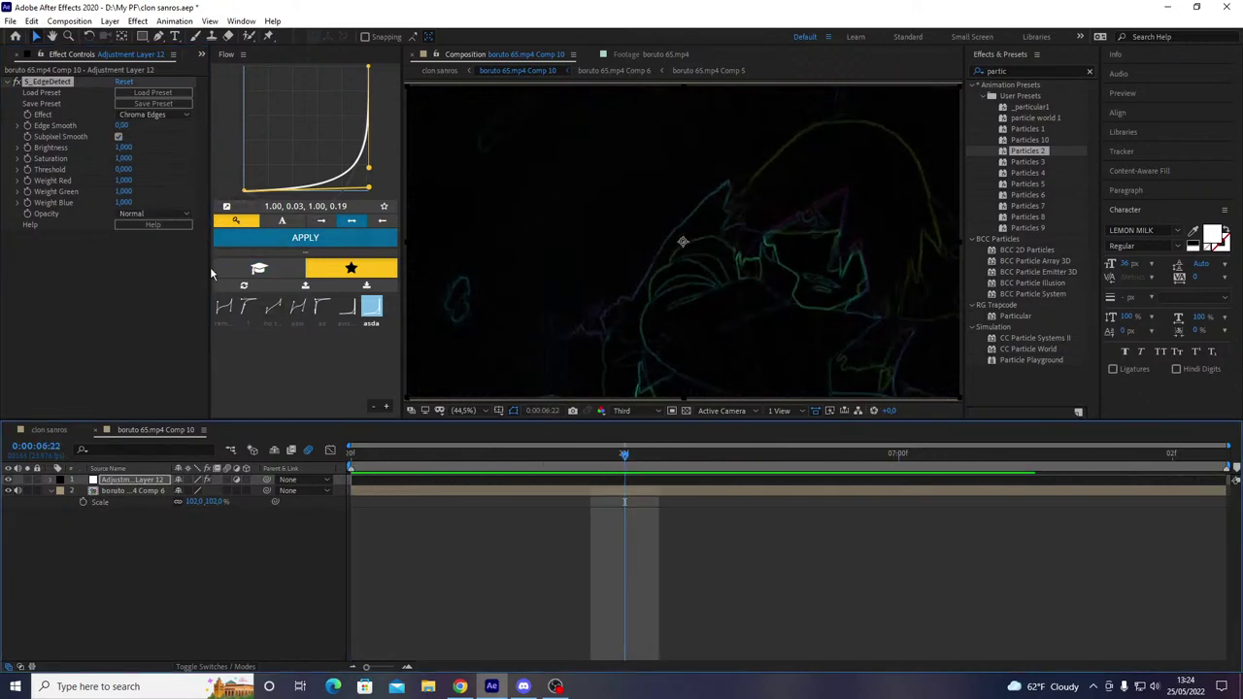
pyautogui.click(136, 115)
pyautogui.click(156, 158)
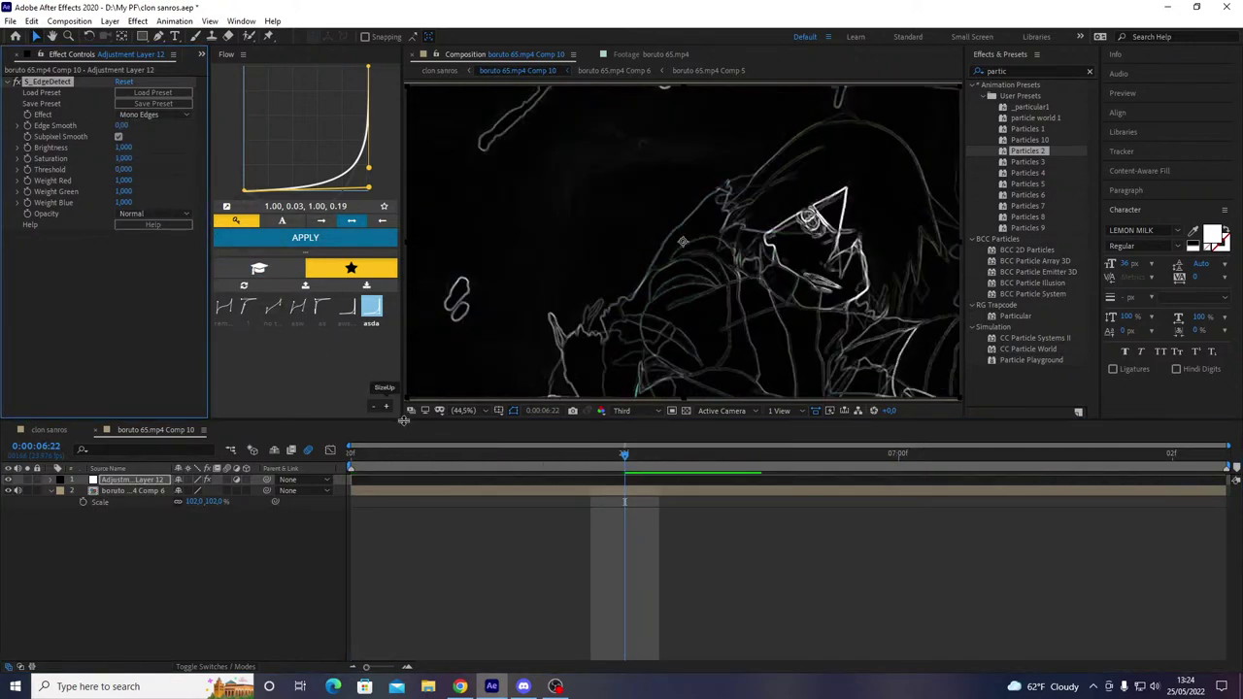
# - Keyframe Adjustment Layer 12's Opacity from 100% at 0:00:06:20 to 0% at 0:00:07:02 with eased keyframes, and preview the fade
pyautogui.click(353, 455)
pyautogui.press('t')
pyautogui.press('End')
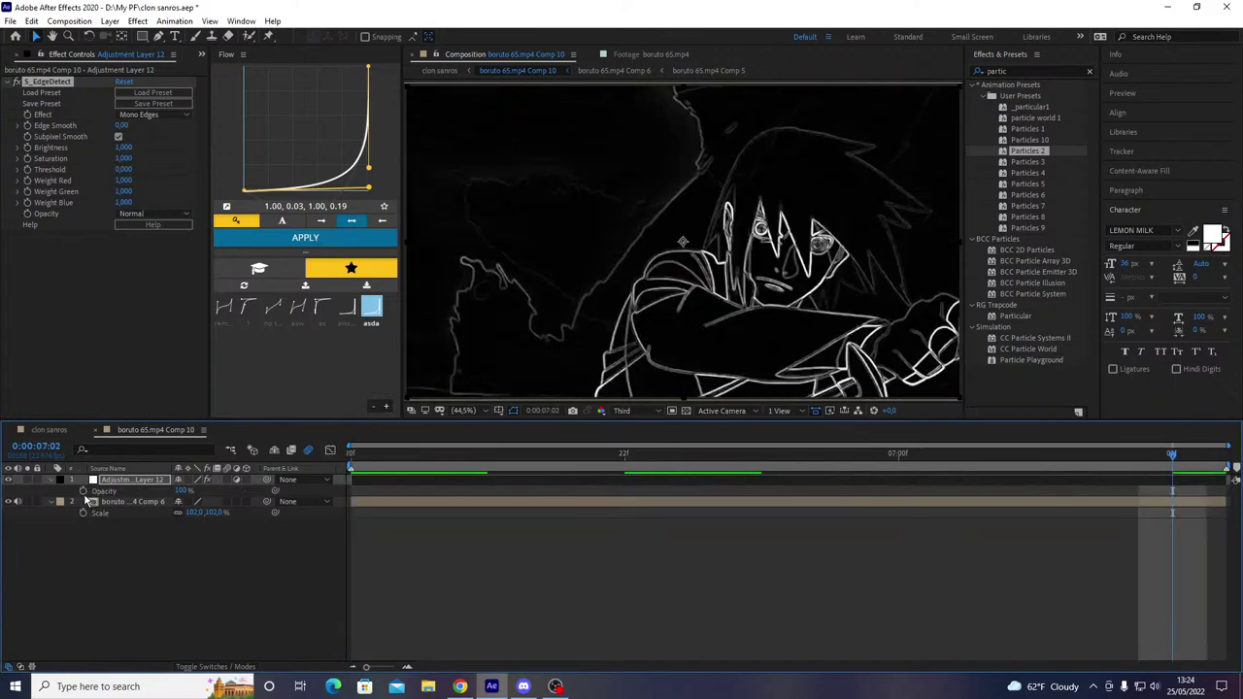
pyautogui.press('Home')
pyautogui.click(83, 491)
pyautogui.press('End')
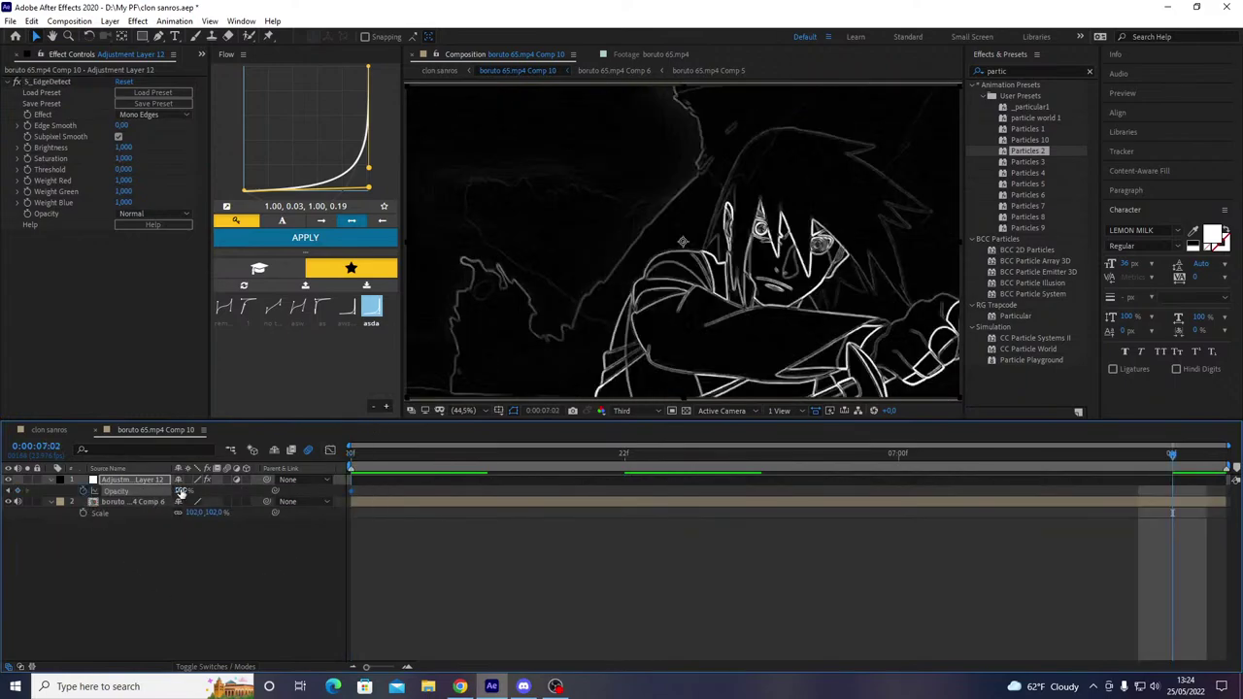
pyautogui.moveTo(181, 492); pyautogui.dragTo(118, 485)
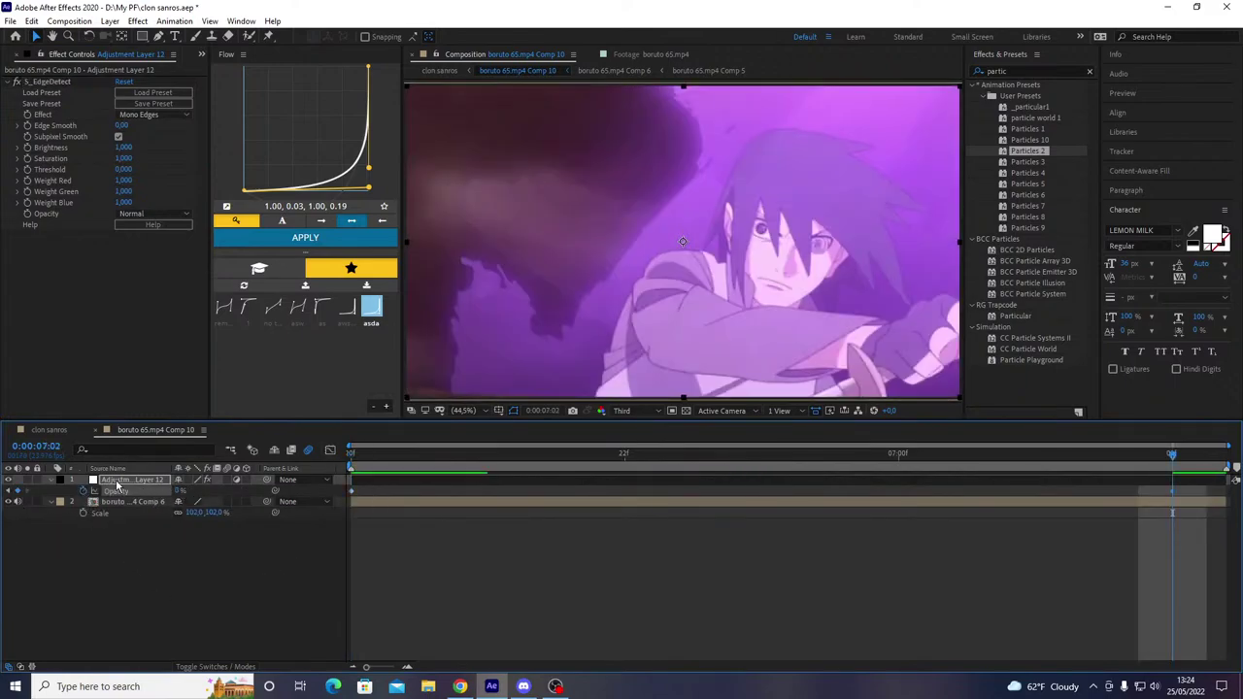
pyautogui.press('space')
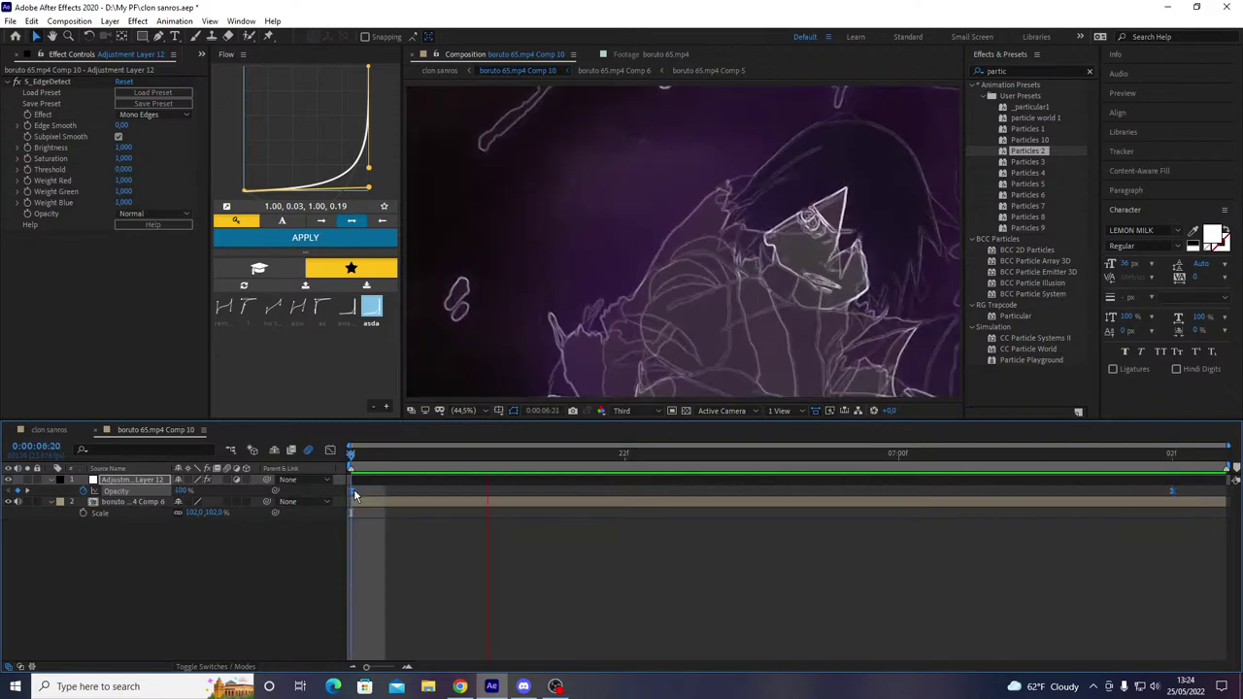
# - View the precomp at Full resolution and set S_EdgeDetect's Edge Smooth to 5.00 and Threshold to about 0.160
pyautogui.click(621, 410)
pyautogui.click(627, 441)
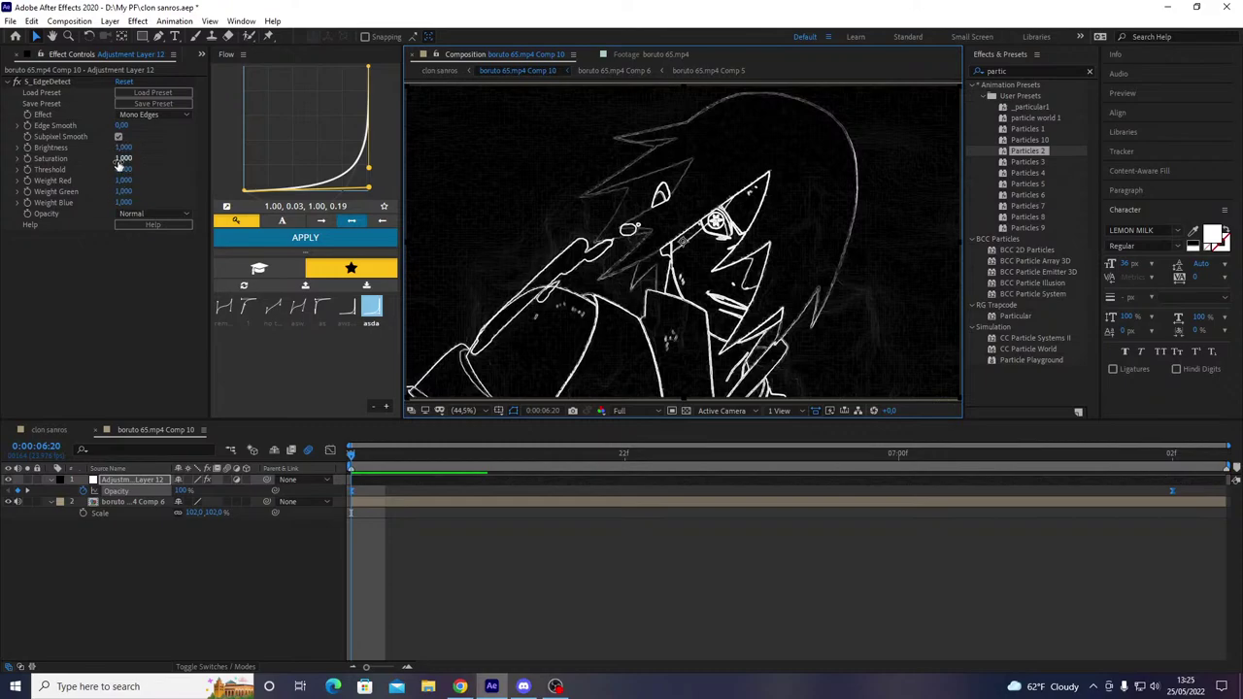
pyautogui.click(119, 136)
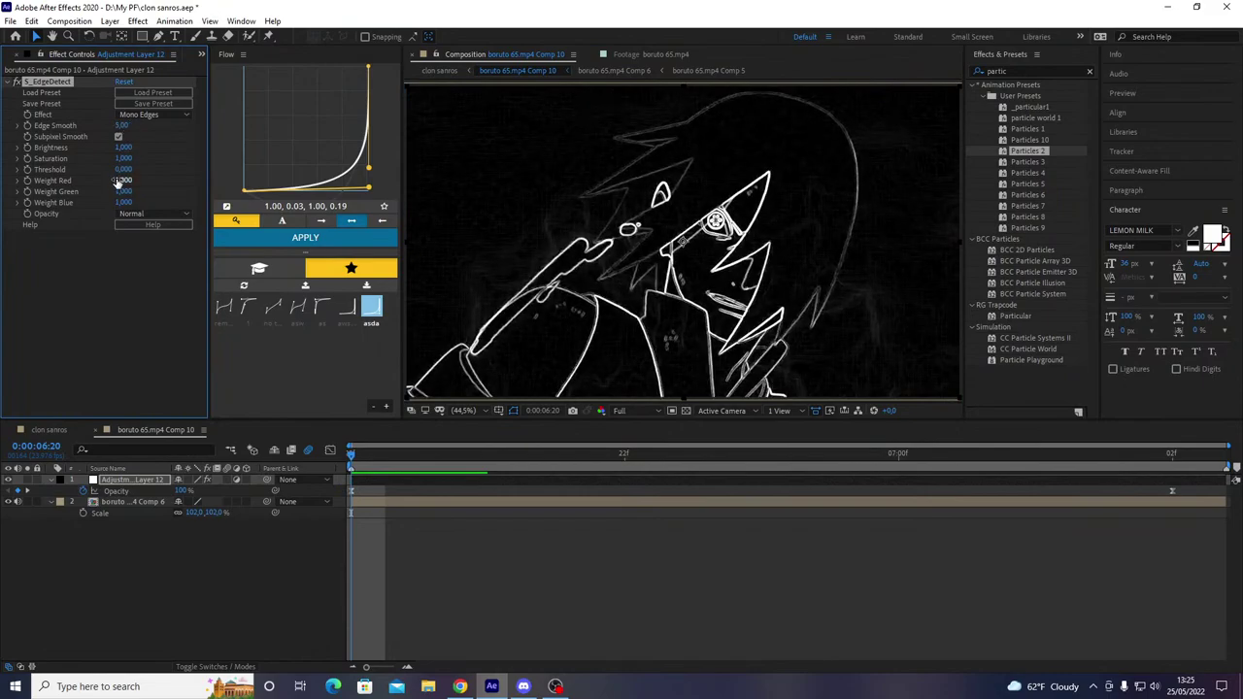
pyautogui.moveTo(116, 175); pyautogui.dragTo(120, 178)
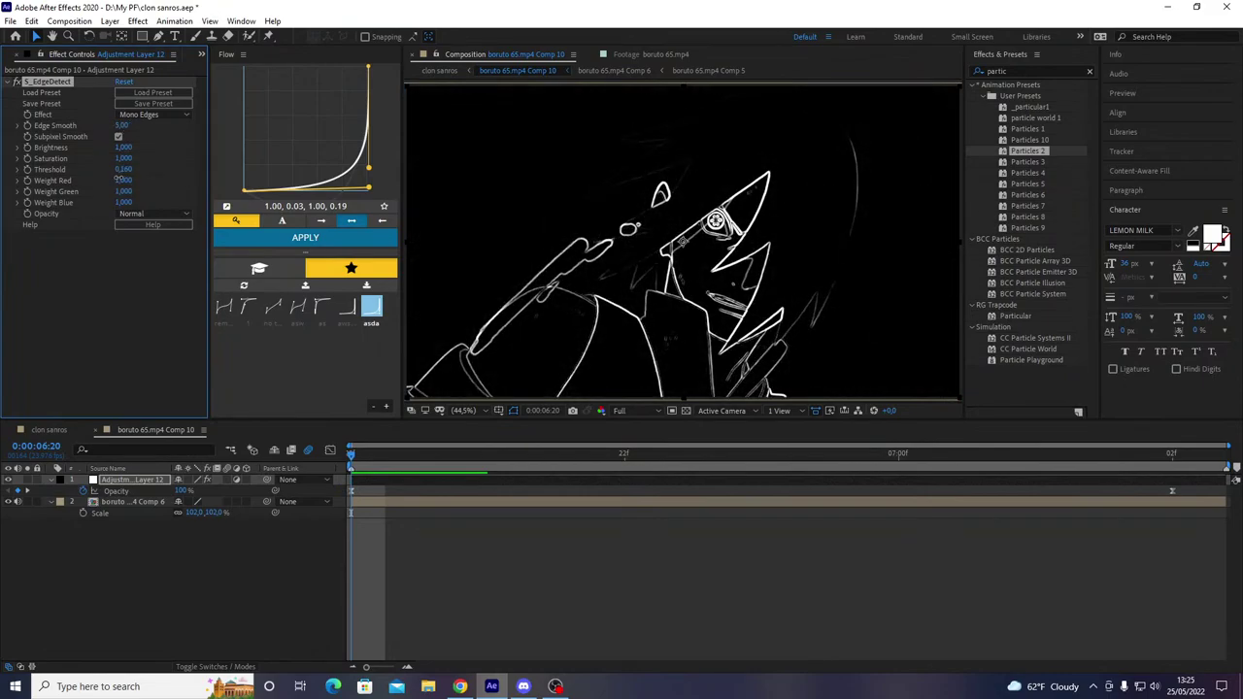
# - Return to the clon sanros composition, save the project and preview the edit
pyautogui.click(44, 430)
pyautogui.hotkey('ctrl', 's')
pyautogui.moveTo(581, 464); pyautogui.dragTo(357, 486)
pyautogui.press('space')
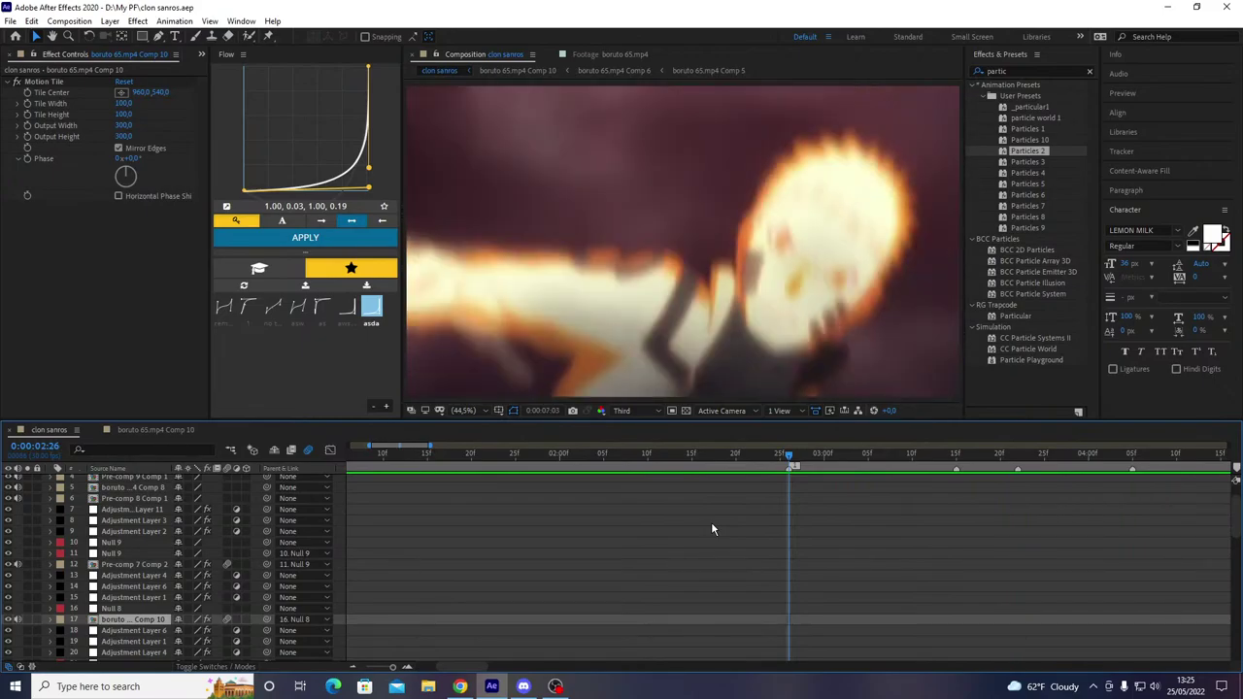
pyautogui.press('space')
pyautogui.press('space')
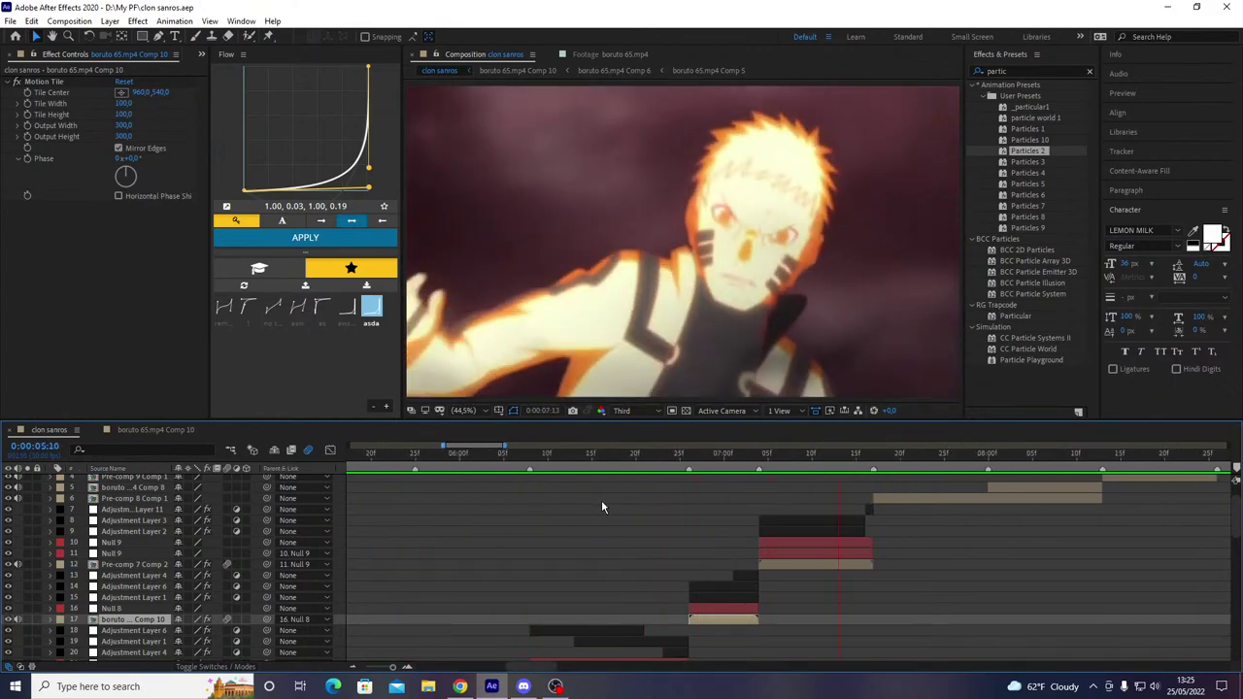
# - Duplicate the Optics Compensation Adjustment Layer 11, start the copy at 0:00:06:26 over the Comp 10 clip, and save and preview
pyautogui.moveTo(705, 457); pyautogui.dragTo(689, 499)
pyautogui.click(700, 588)
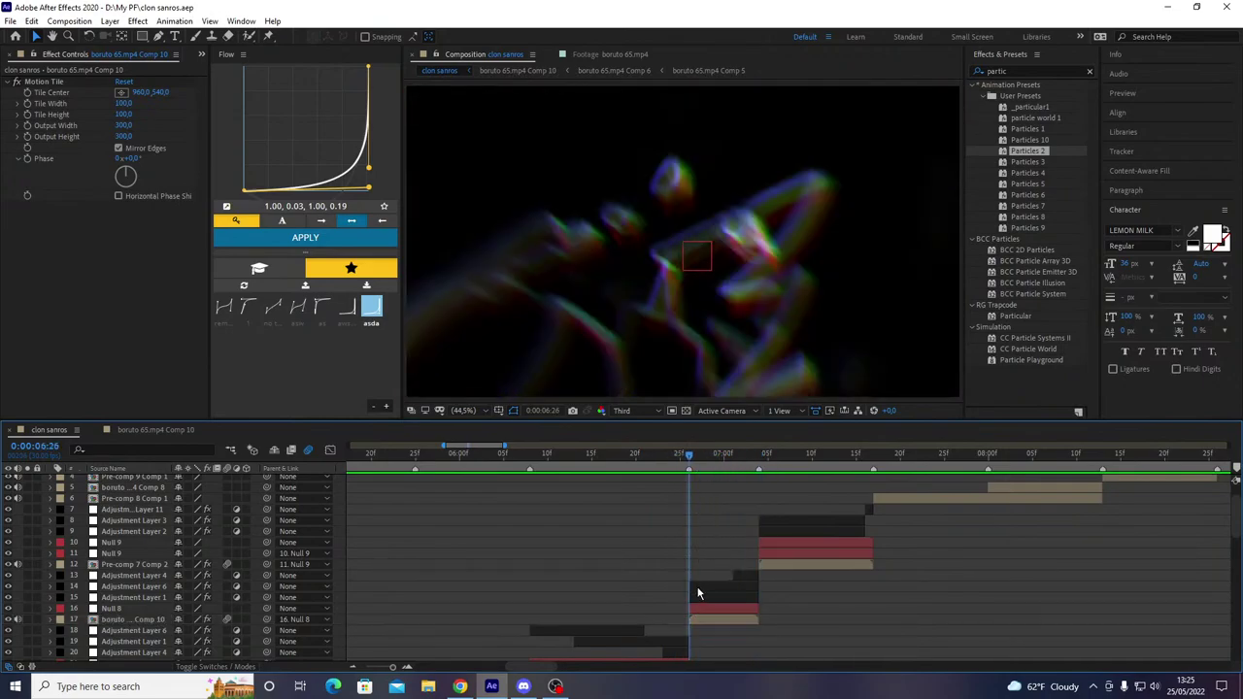
pyautogui.click(871, 506)
pyautogui.hotkey('ctrl', 'd')
pyautogui.press('[')
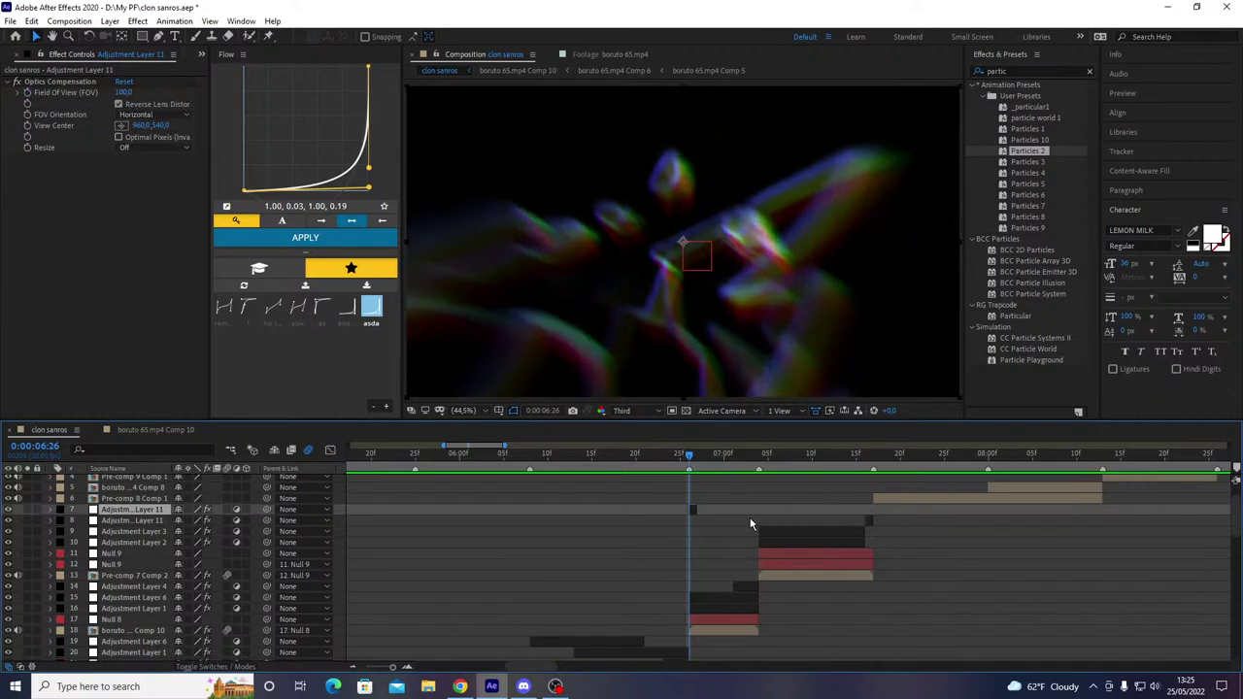
pyautogui.moveTo(688, 453); pyautogui.dragTo(908, 456)
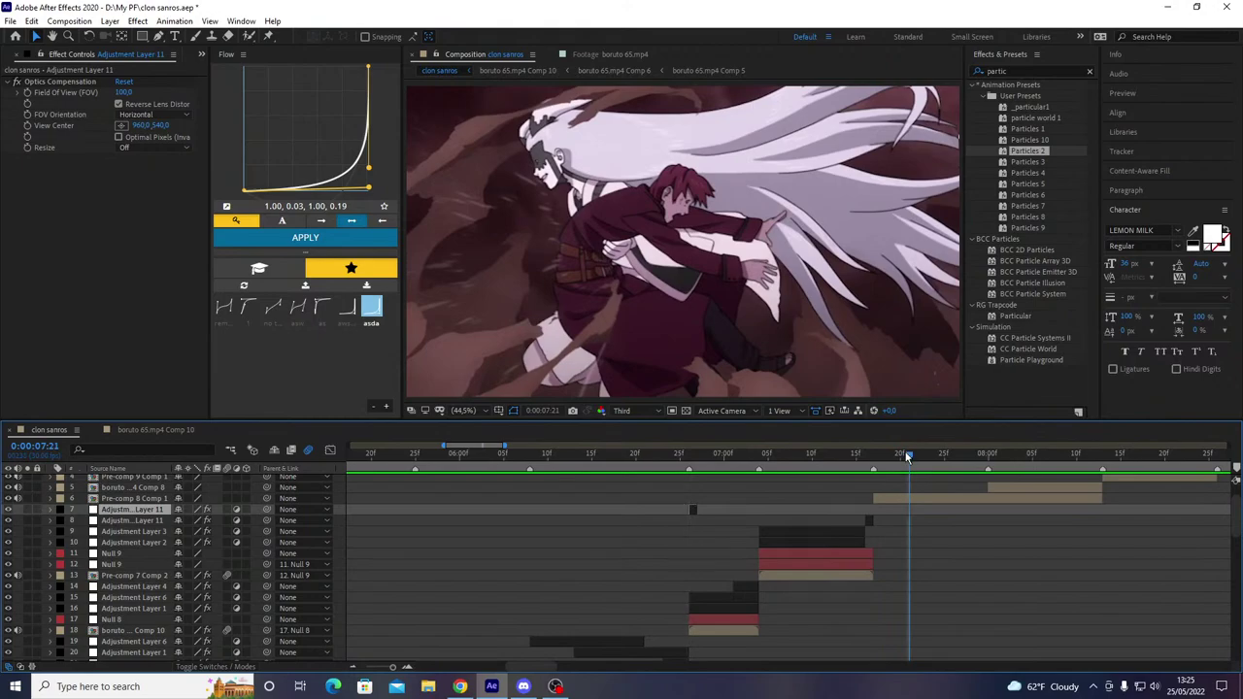
pyautogui.hotkey('ctrl', 's')
pyautogui.press('space')
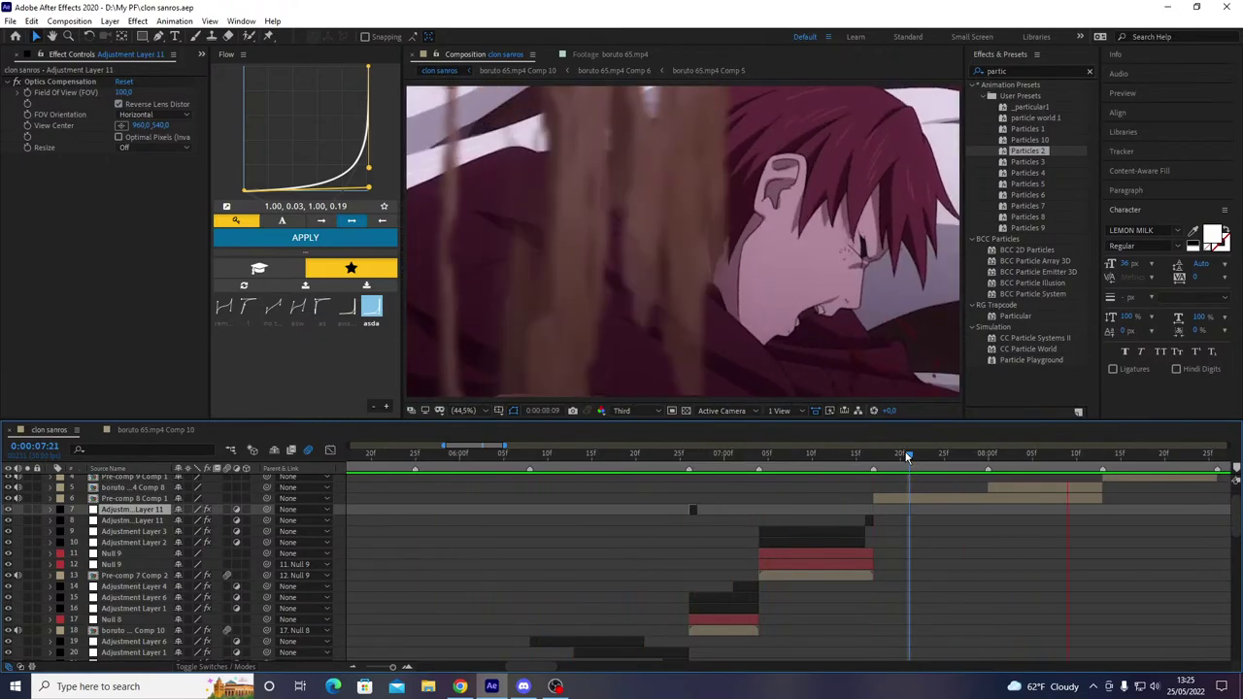
# - Show the Opacity of the boruto 65.mp4 Comp 8 layer and go to its last frame at 0:00:08:12
pyautogui.moveTo(911, 456); pyautogui.dragTo(816, 493)
pyautogui.click(818, 483)
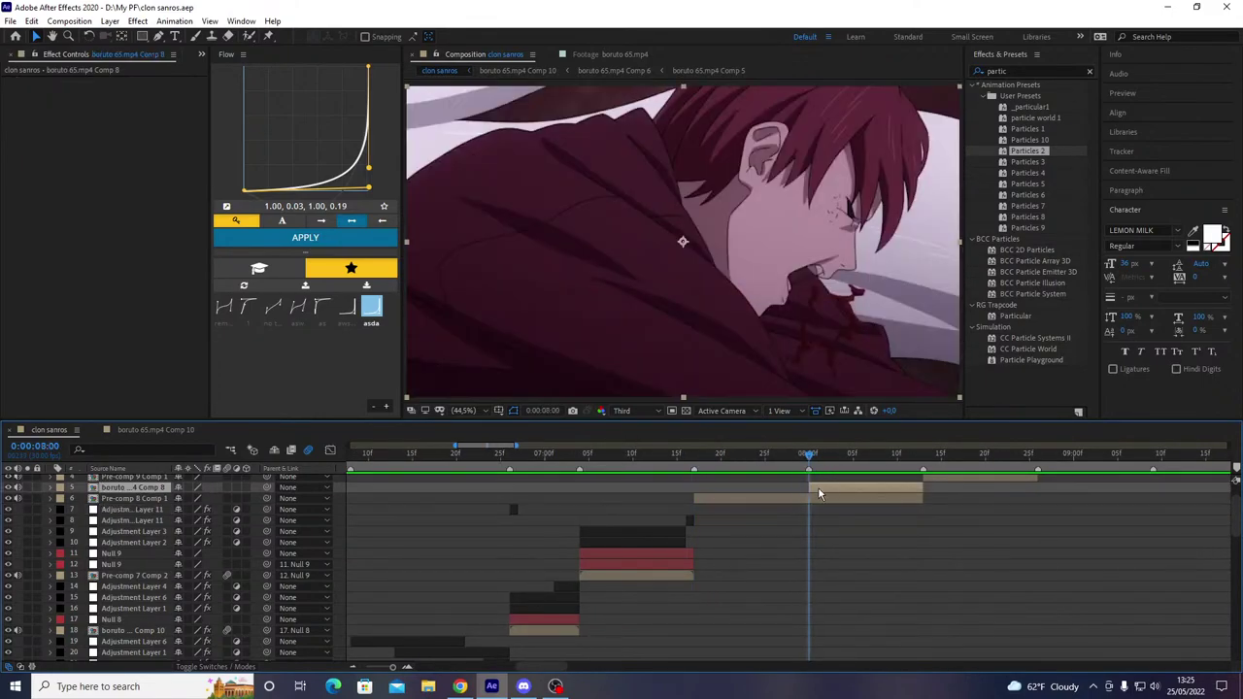
pyautogui.press('t')
pyautogui.press('o')
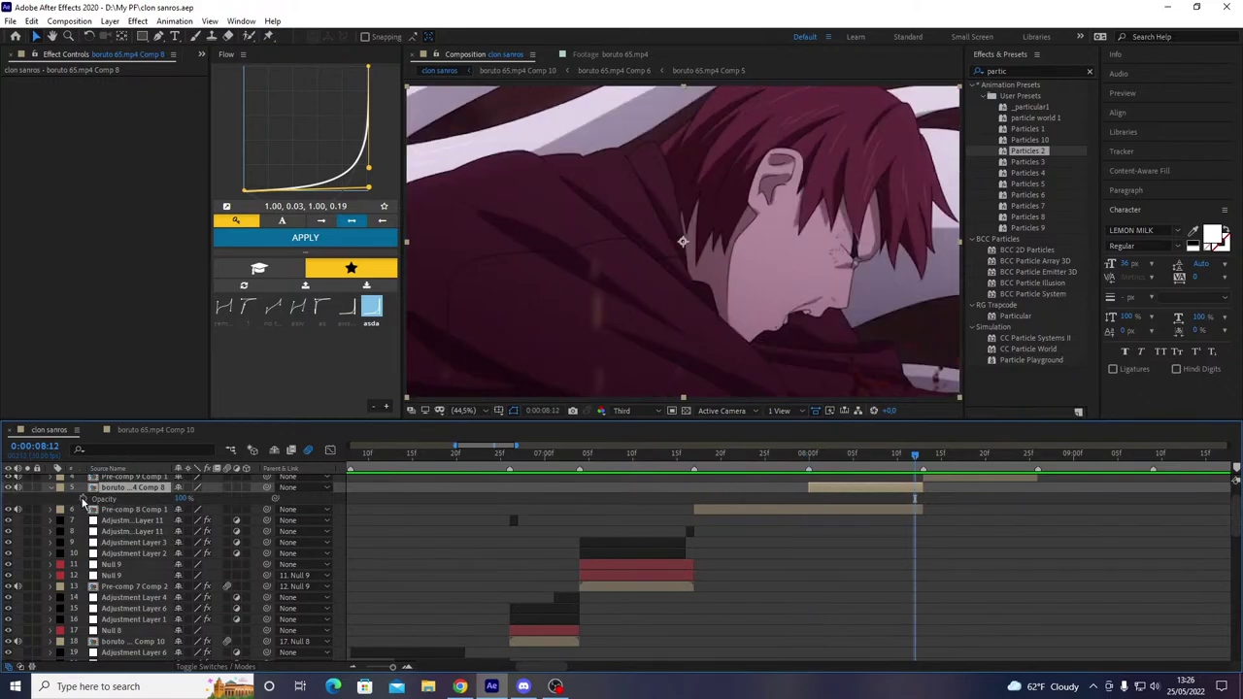
# - Keyframe the opacity of the boruto Comp 8 layer from 100% at 0:00:08:00 to 0% at 0:00:08:12 and ease both keyframes
pyautogui.hotkey('shift', 'pageup')
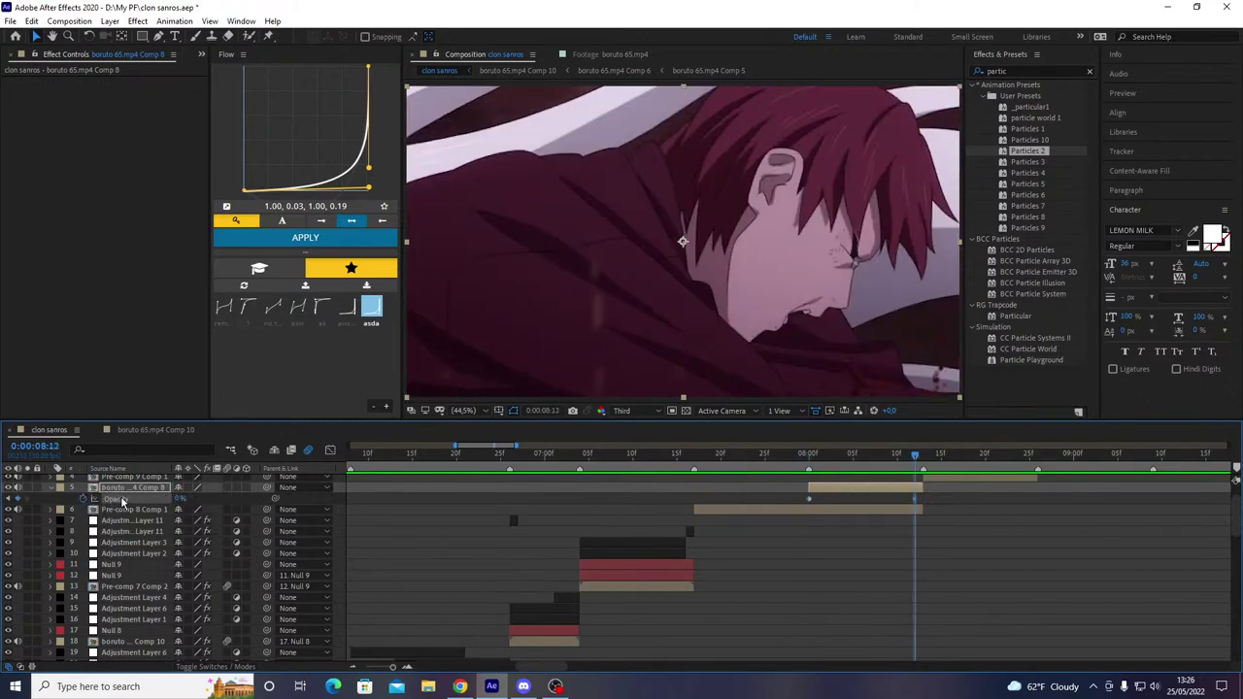
pyautogui.press('i')
pyautogui.press('u')
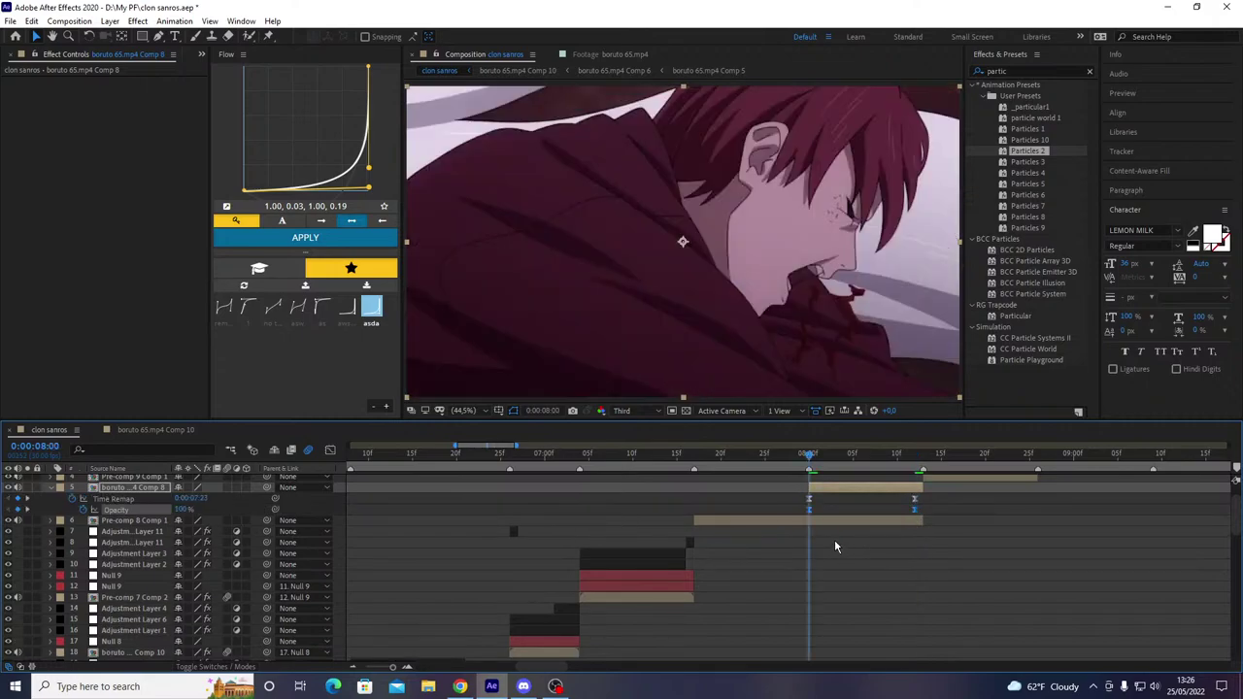
pyautogui.press('u')
# - Pre-compose the boruto Comp 8 and Pre-comp 8 Comp 1 layers together, moving all attributes into the new composition
pyautogui.keyDown('shift'); pyautogui.click(802, 498); pyautogui.keyUp('shift')
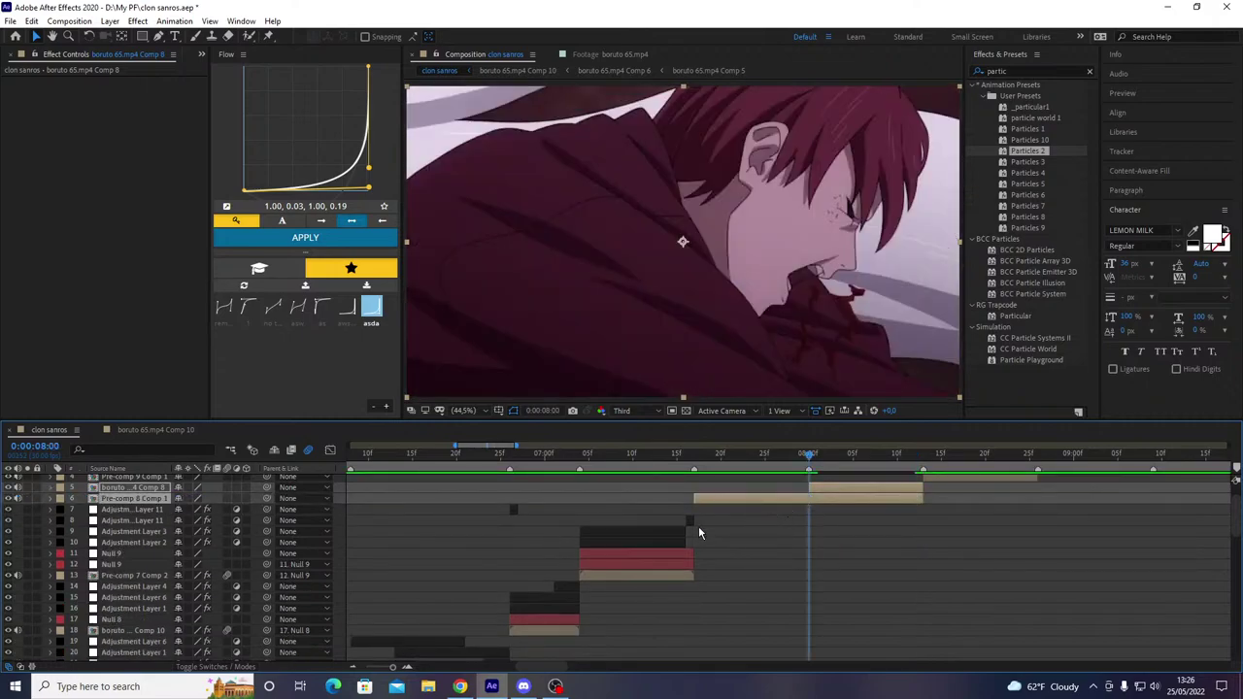
pyautogui.hotkey('ctrl', 'shift', 'c')
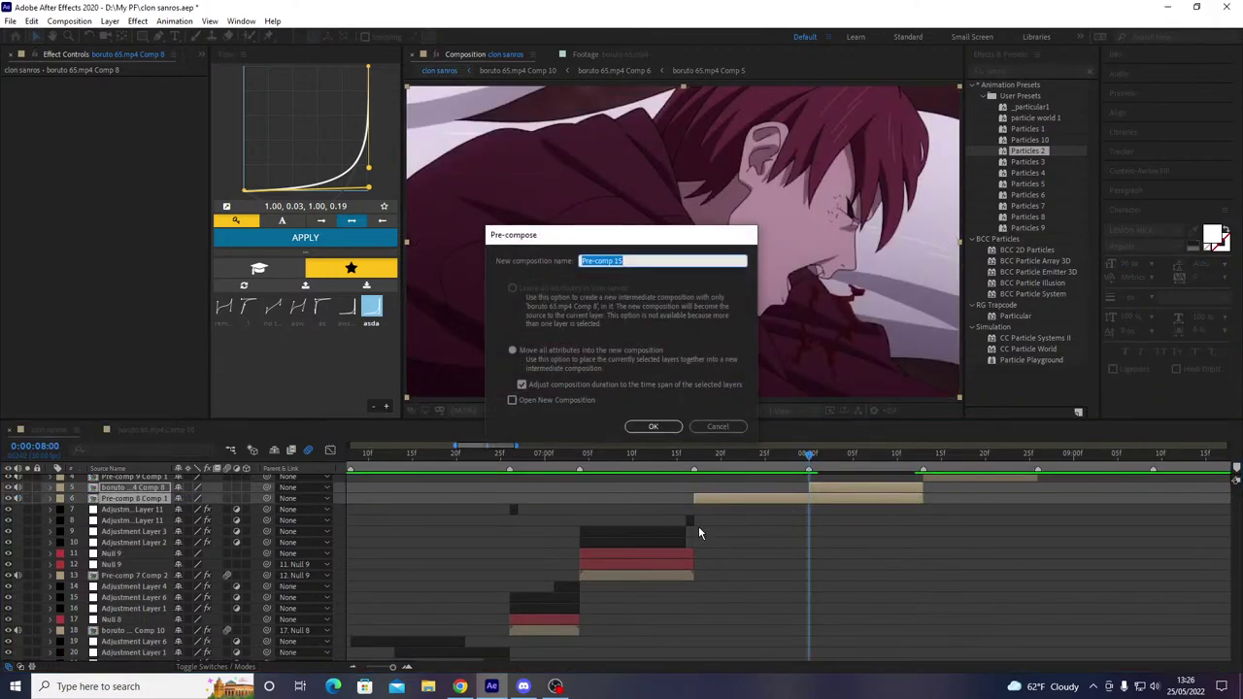
pyautogui.press('Return')
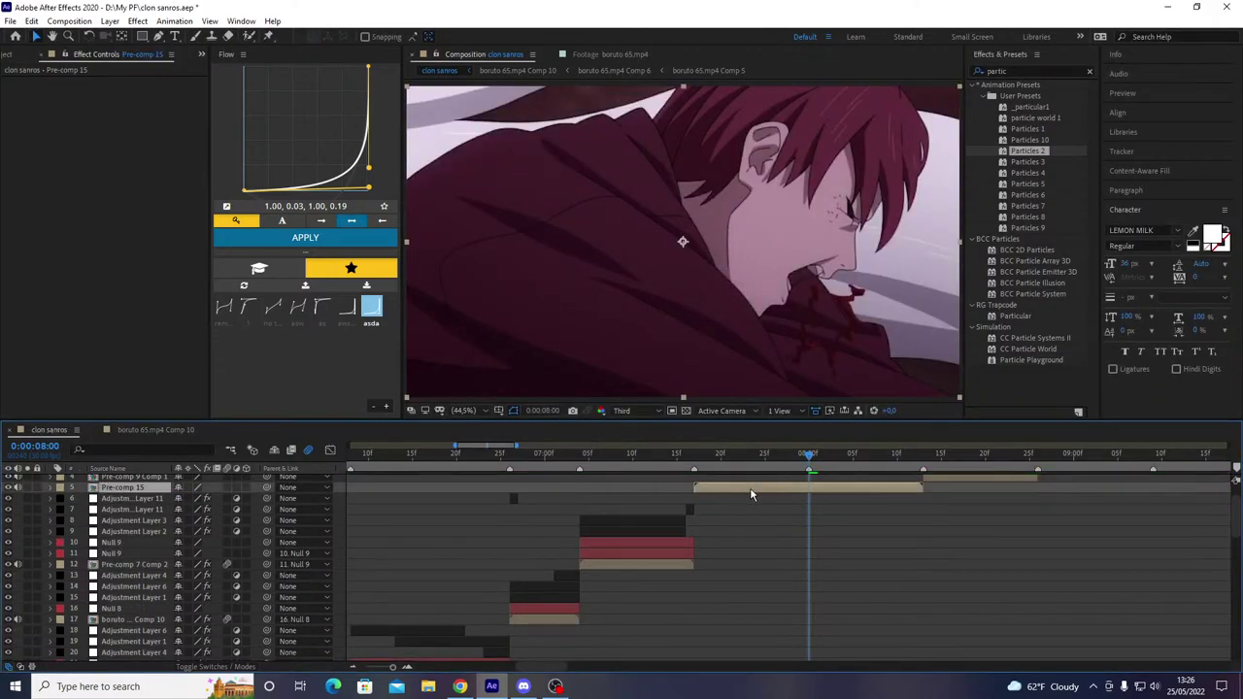
# - Scale both layers inside the new pre-composition to 101% and return to the clon sanros composition
pyautogui.doubleClick(750, 487)
pyautogui.hotkey('ctrl', 'a')
pyautogui.write('s')
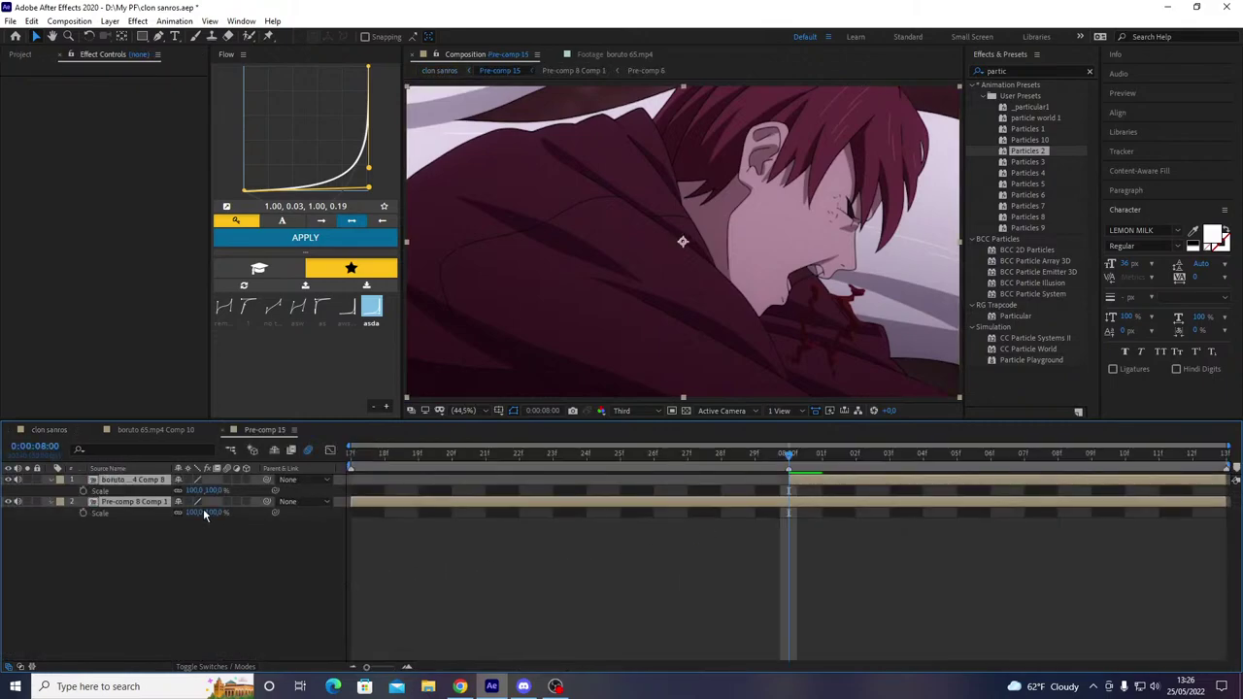
pyautogui.write('101')
pyautogui.press('Return')
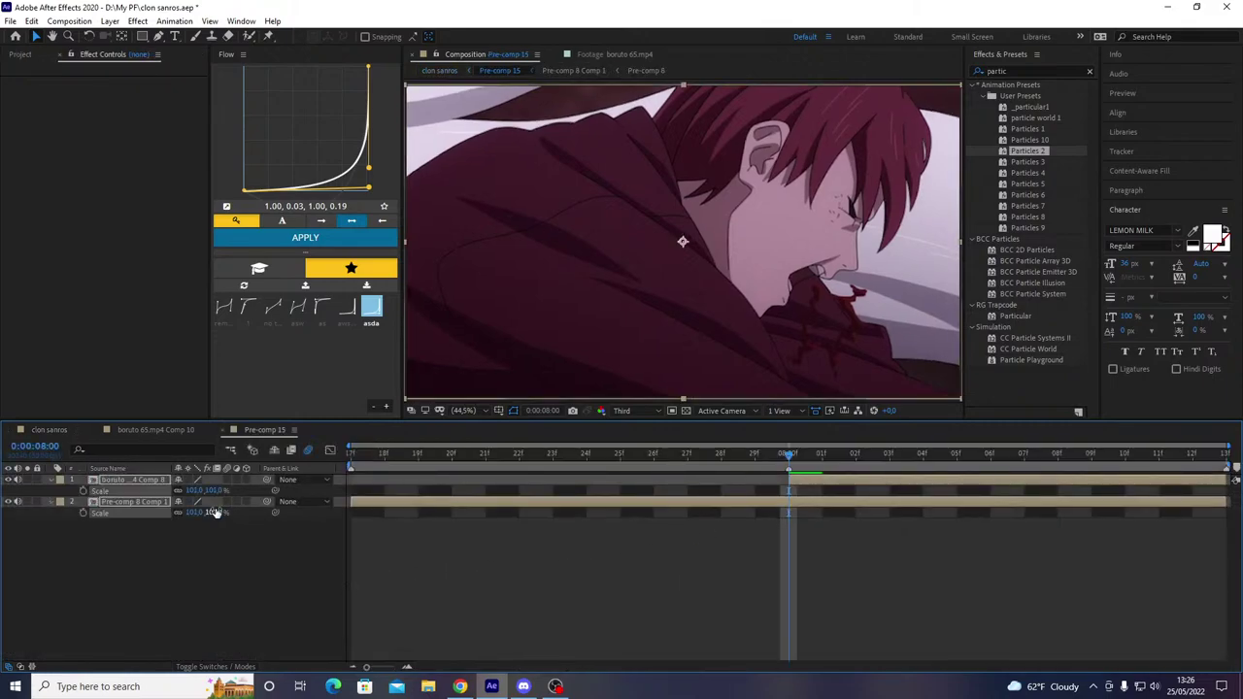
pyautogui.click(96, 431)
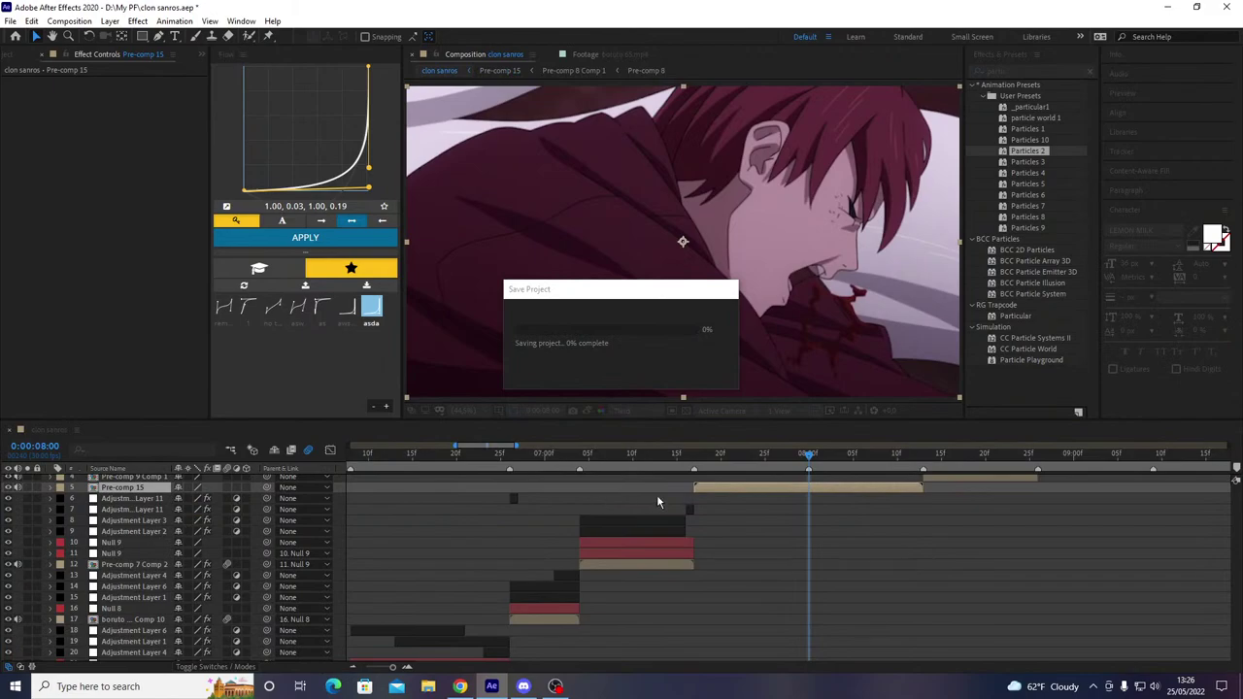
# - Add Motion Tile to Pre-comp 15 with output width and height 300 and mirrored edges, and preview the sequence
pyautogui.click(707, 489)
pyautogui.press('space')
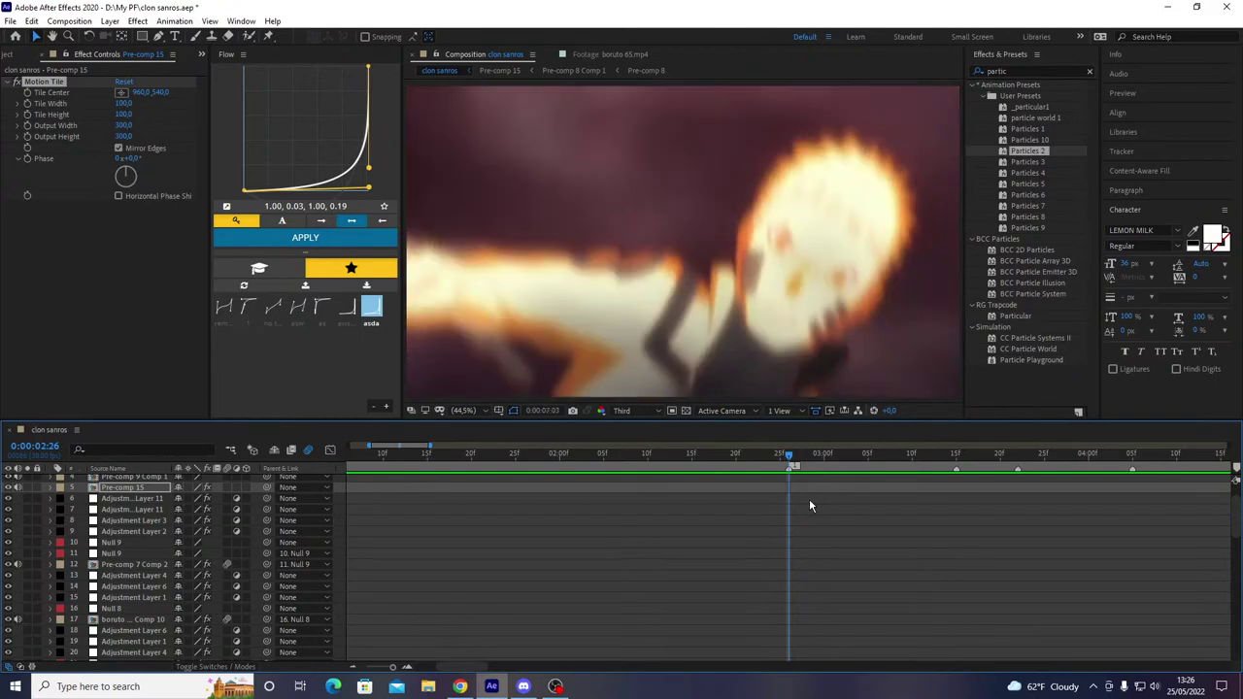
pyautogui.press('space')
# - Create a null above Pre-comp 15 starting at 0:00:07:17, trim it to the clip's end and duplicate it twice
pyautogui.scroll(2, 745, 532)
pyautogui.moveTo(667, 460); pyautogui.dragTo(643, 485)
pyautogui.hotkey('ctrl', 'alt', 'shift', 'y')
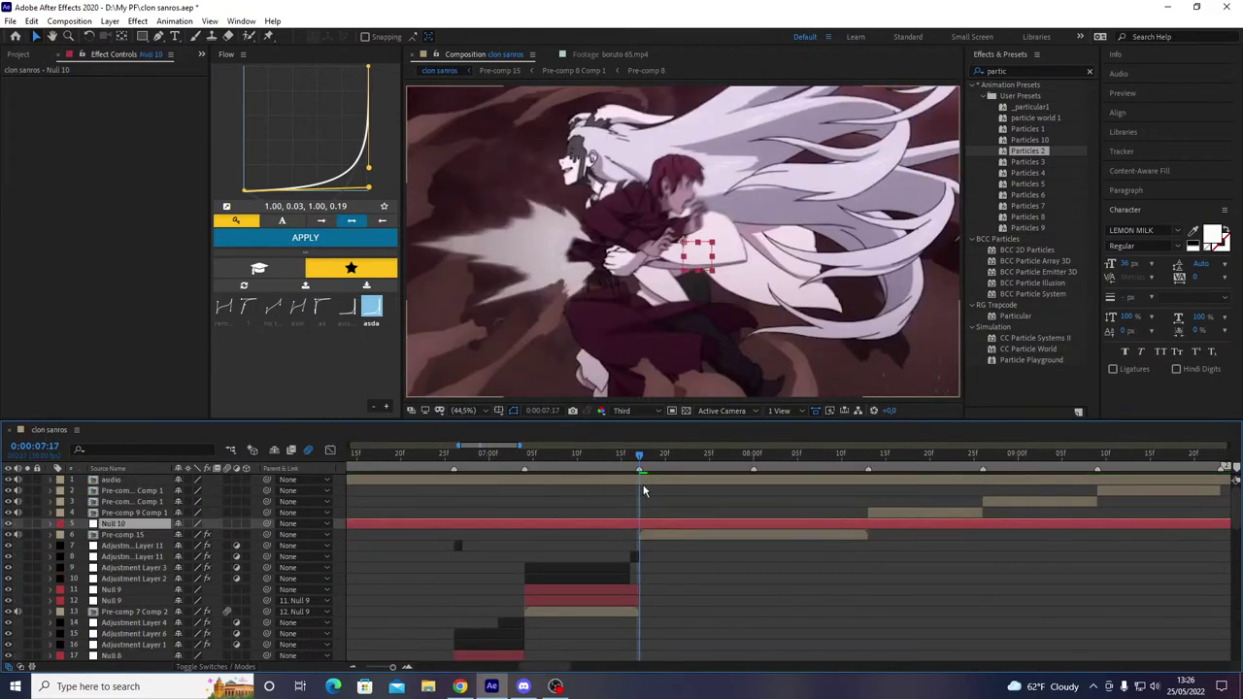
pyautogui.click(858, 470)
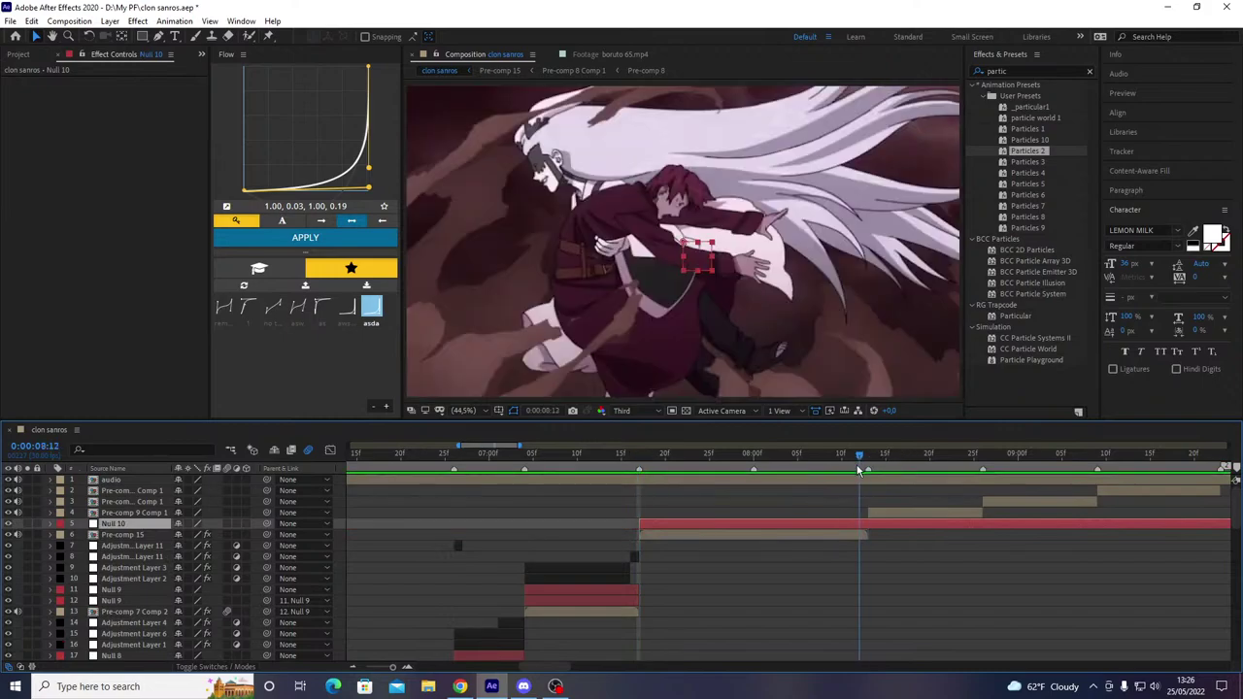
pyautogui.hotkey('ctrl', 'd')
pyautogui.hotkey('ctrl', 'd')
# - Parent Pre-comp 15 and the three Null 10 layers in a chain, enable the clip's motion blur and save the project
pyautogui.click(743, 557)
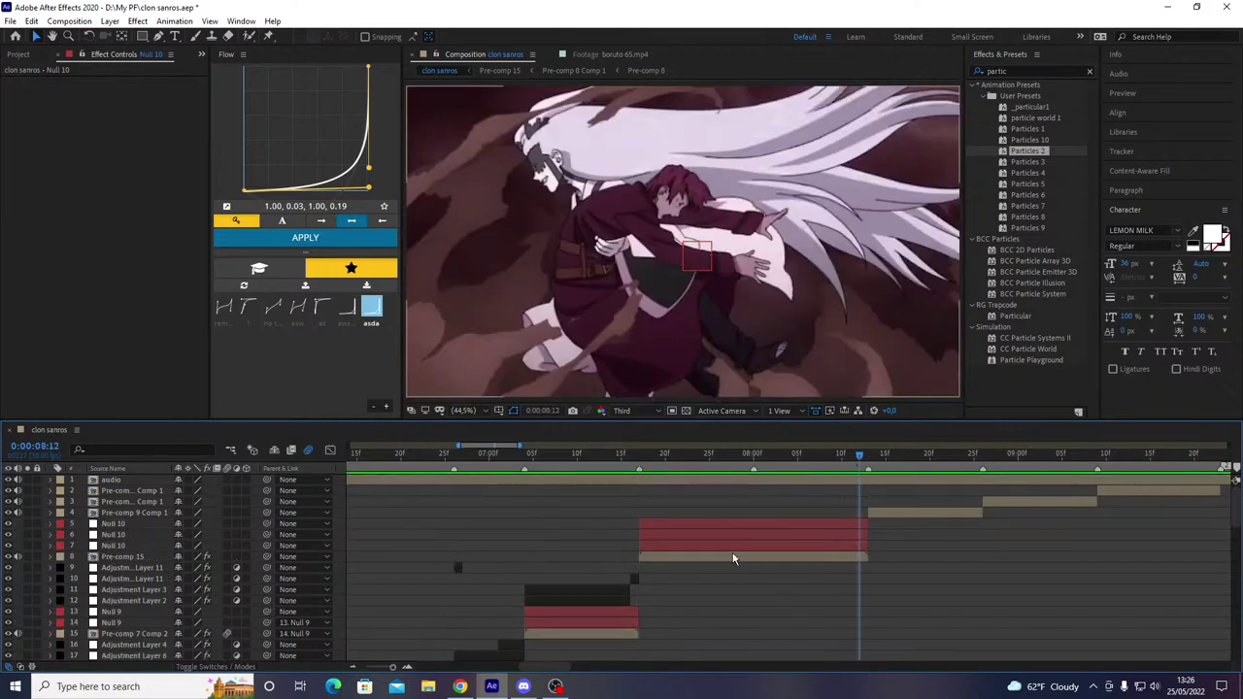
pyautogui.moveTo(264, 556); pyautogui.dragTo(260, 524)
pyautogui.hotkey('ctrl', 's')
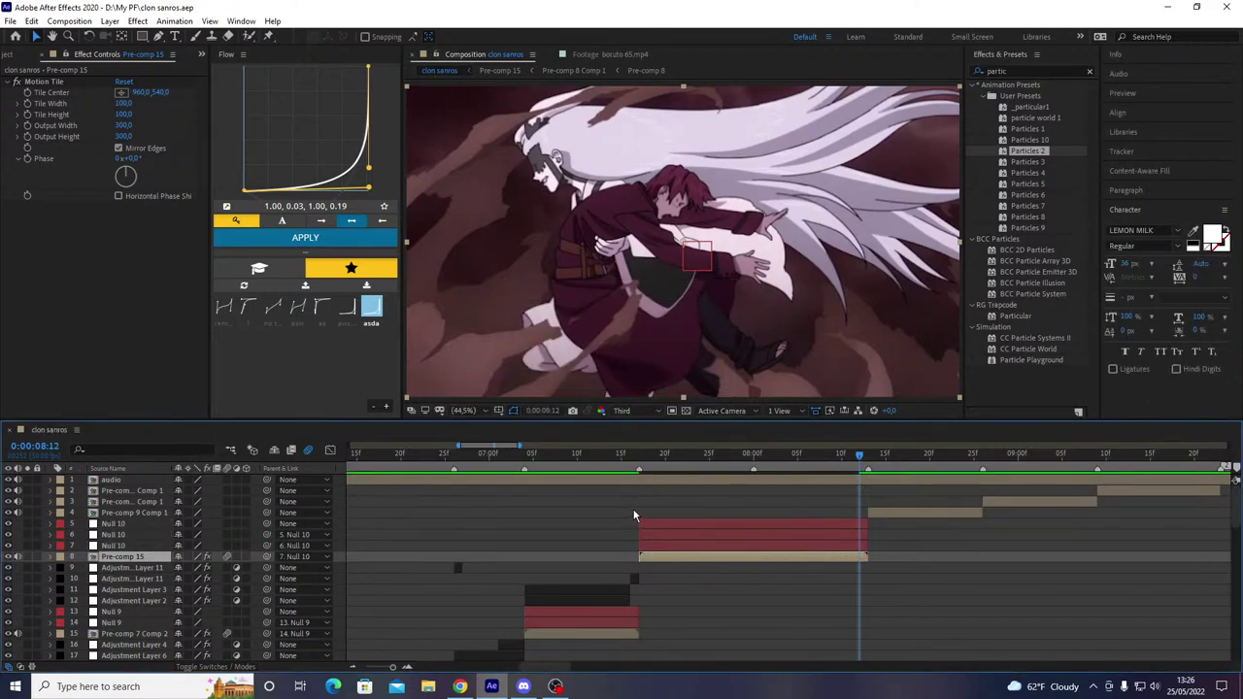
# - Add Position, Scale and Rotation keyframes at 0:00:08:00 on the lowest Null 10, directly above Pre-comp 15
pyautogui.moveTo(603, 475); pyautogui.dragTo(654, 533)
pyautogui.moveTo(632, 474); pyautogui.dragTo(639, 475)
pyautogui.click(652, 545)
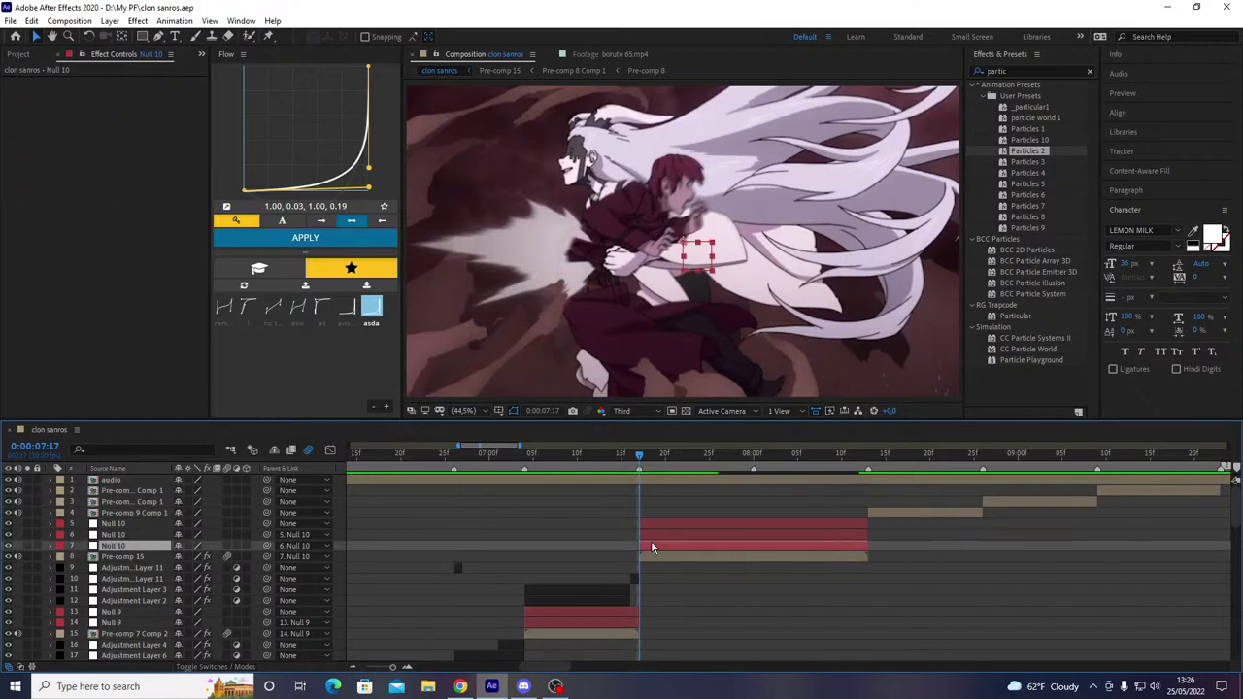
pyautogui.press('s')
pyautogui.hotkey('shift', 'r')
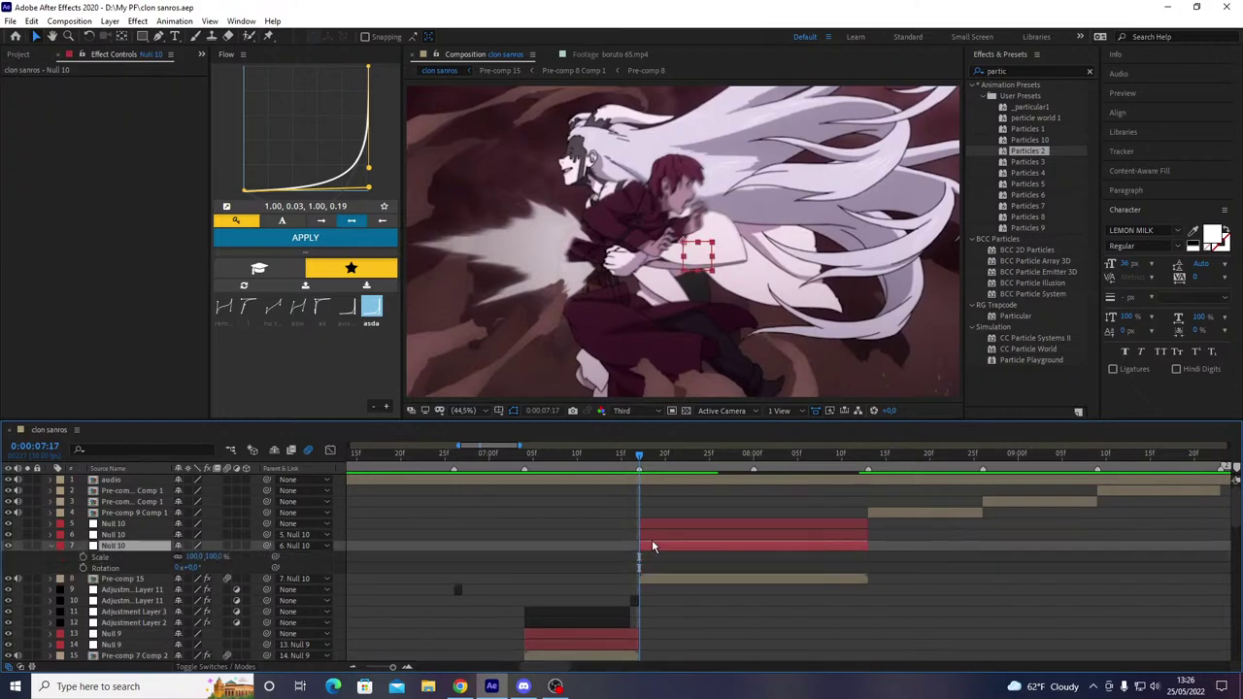
pyautogui.hotkey('shift', 'p')
pyautogui.hotkey('ctrl', 'Down')
pyautogui.press('o')
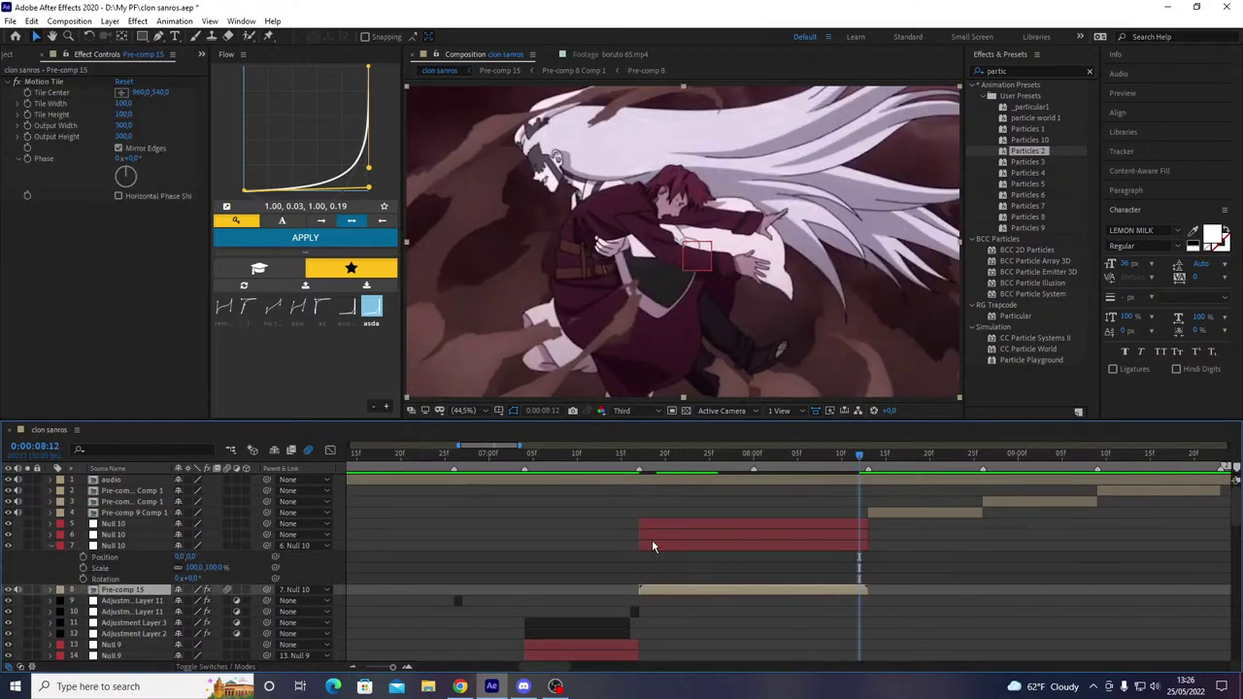
pyautogui.press('i')
pyautogui.click(657, 551)
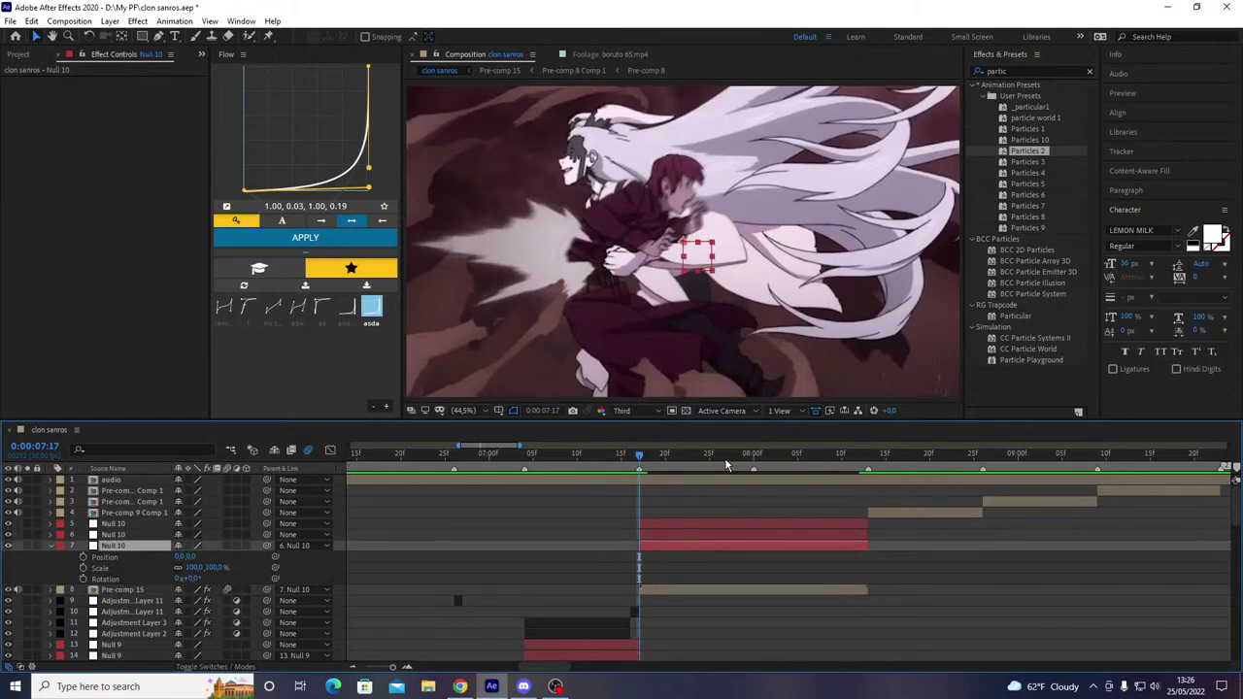
pyautogui.moveTo(728, 456); pyautogui.dragTo(753, 455)
pyautogui.moveTo(83, 557); pyautogui.dragTo(86, 582)
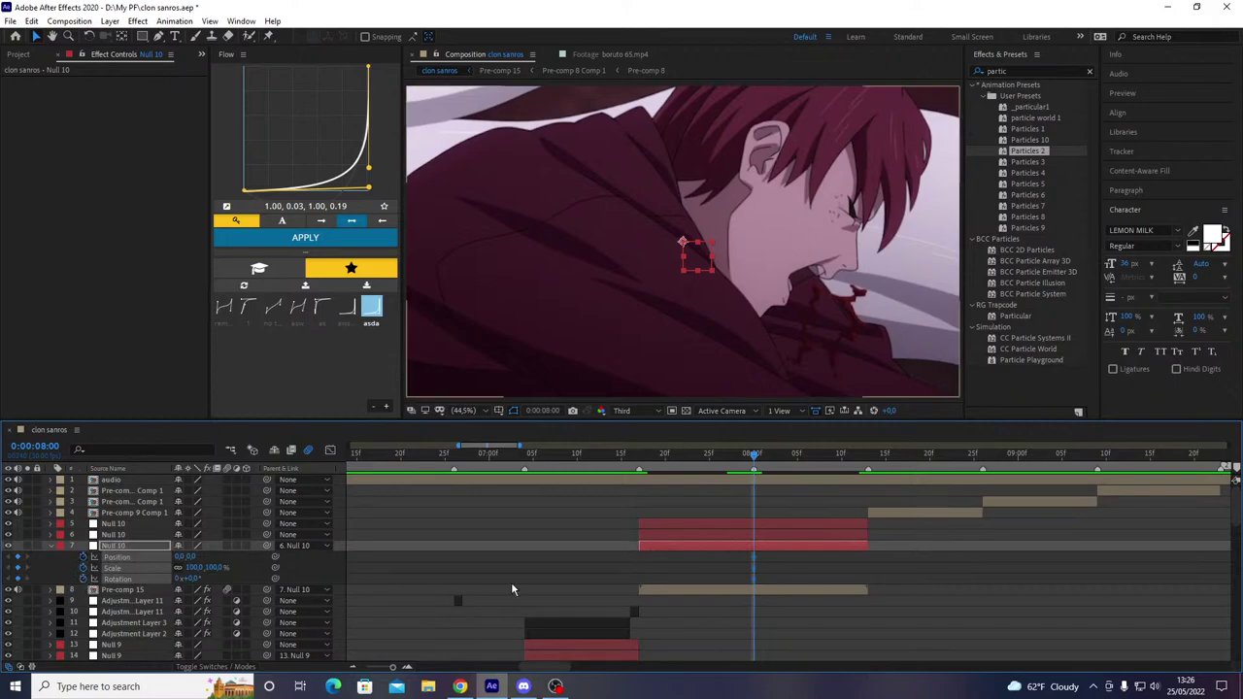
# - Set the lowest Null 10's rotation to 35° and scale to 300% at 0:00:07:17
pyautogui.press('i')
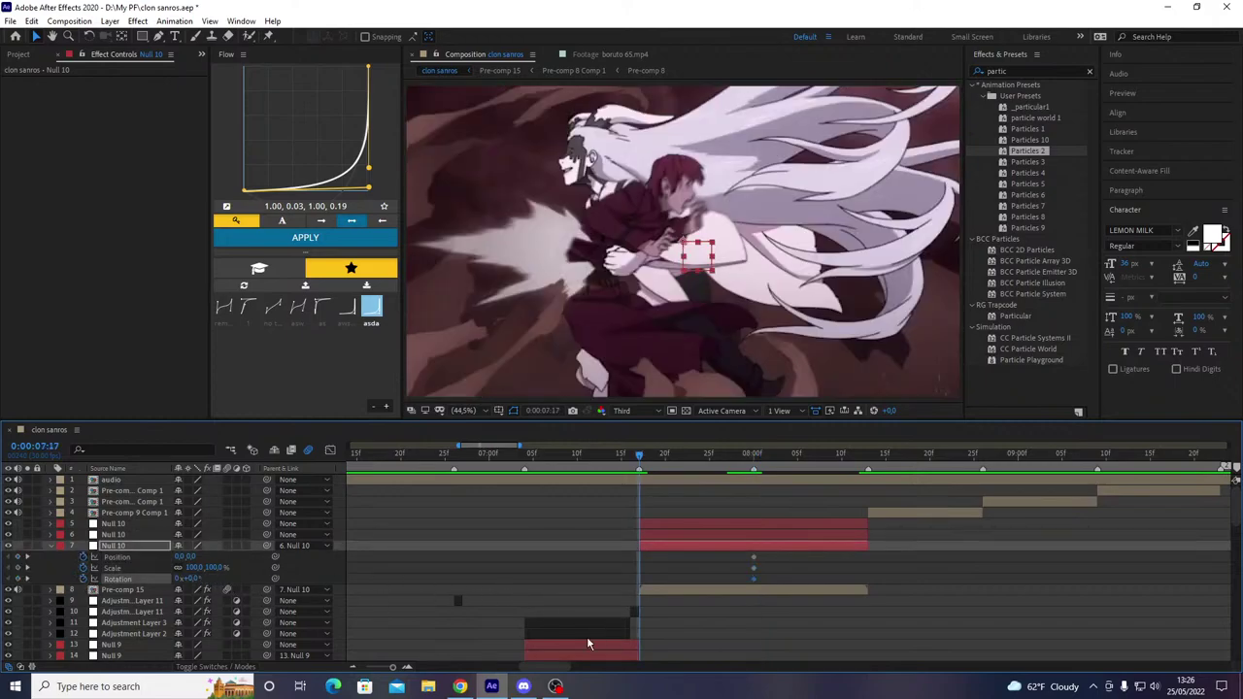
pyautogui.click(586, 643)
pyautogui.scroll(-1, 569, 602)
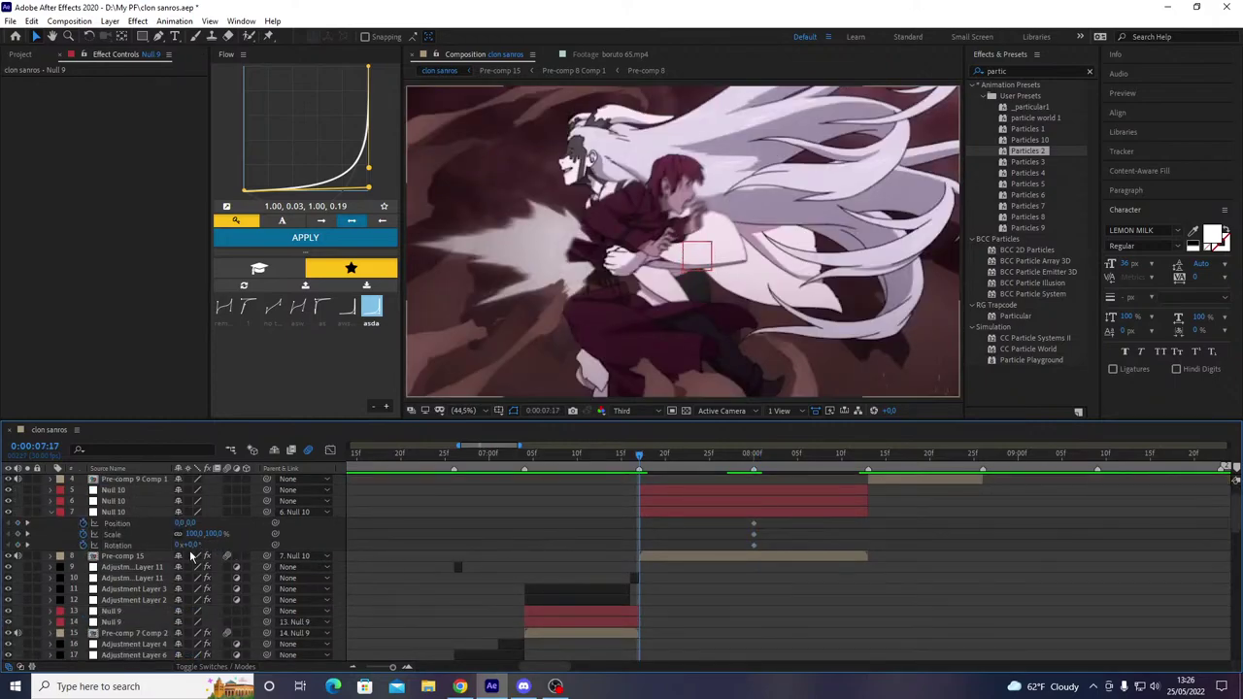
pyautogui.moveTo(192, 544); pyautogui.dragTo(209, 541)
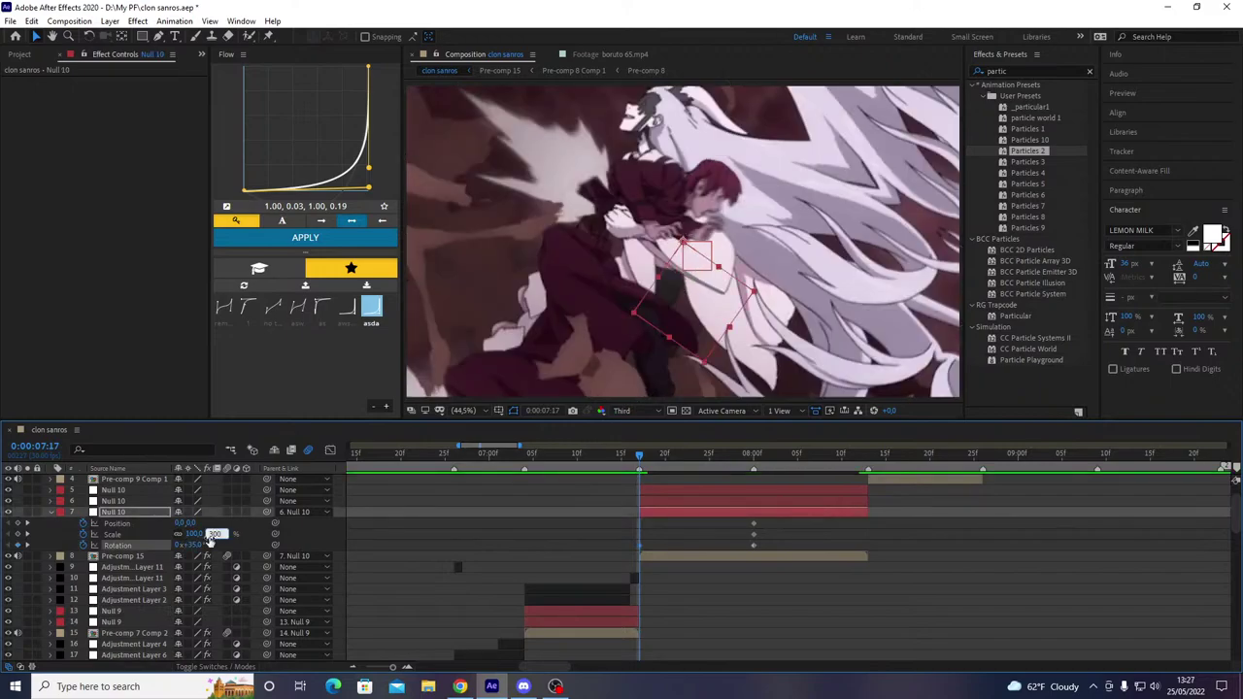
pyautogui.press('Return')
# - Ease the lowest null's Scale and Rotation keyframes with the Flow preset "as" and move the first pair one frame earlier
pyautogui.moveTo(543, 526); pyautogui.dragTo(606, 559)
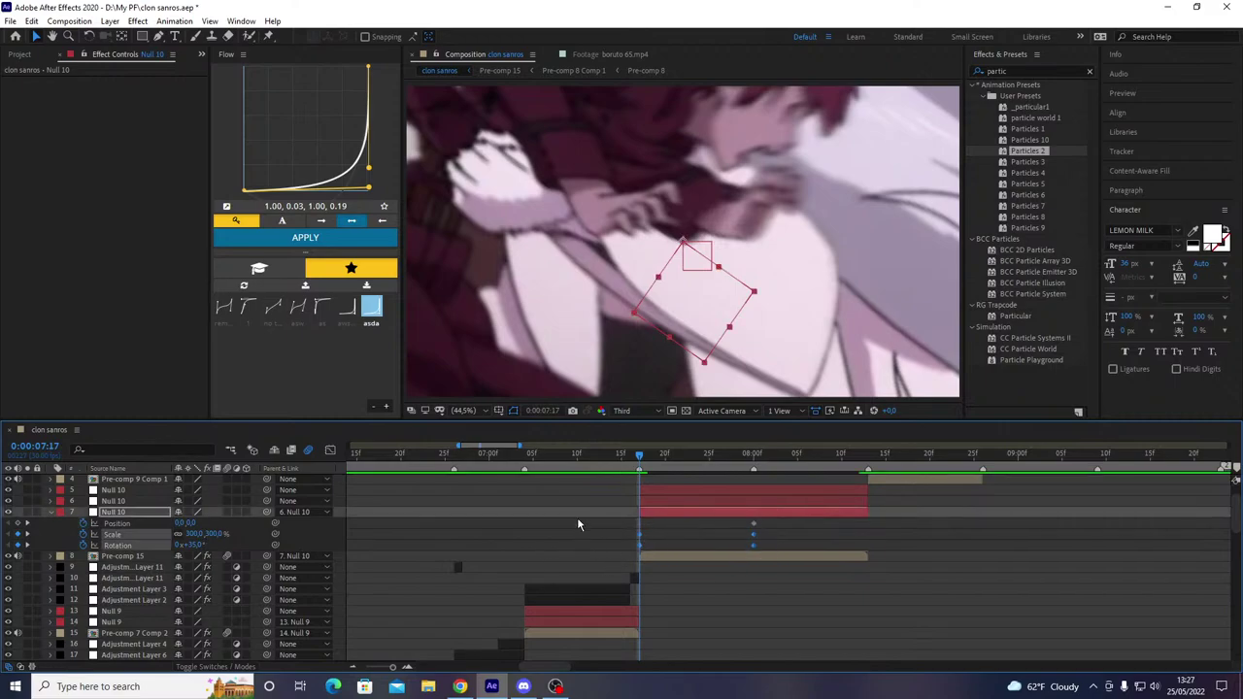
pyautogui.click(321, 307)
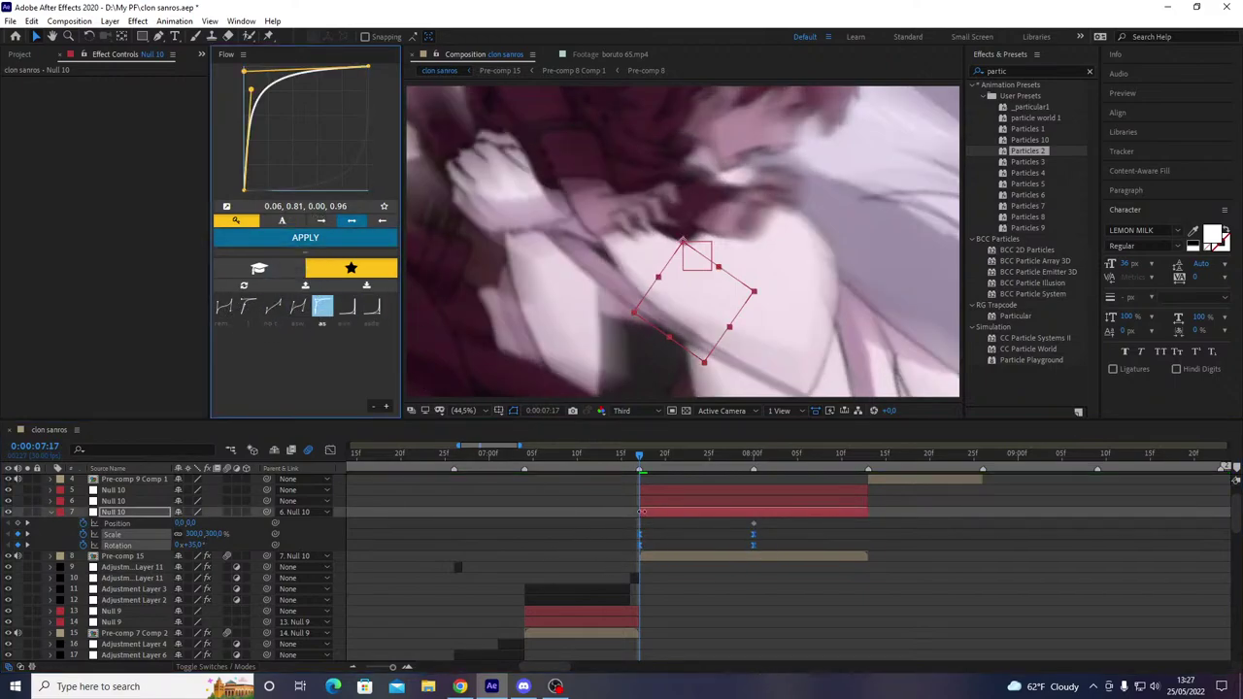
pyautogui.moveTo(639, 537); pyautogui.dragTo(630, 538)
pyautogui.moveTo(611, 465); pyautogui.dragTo(680, 471)
pyautogui.press('space')
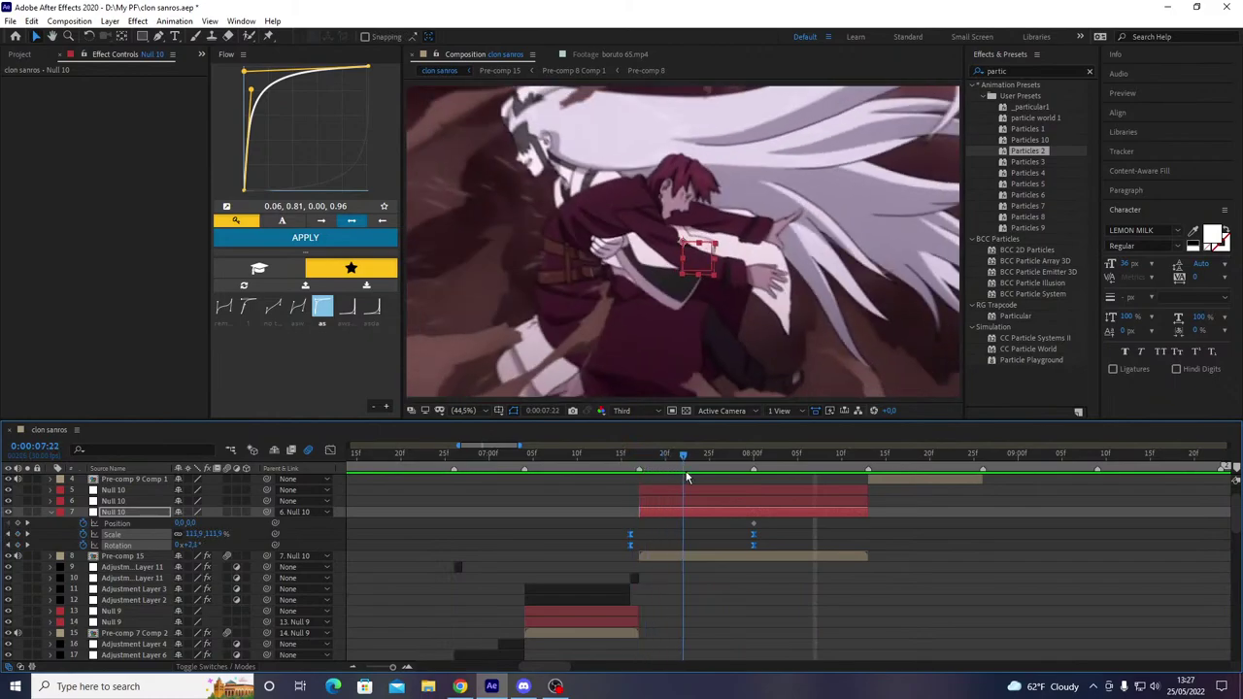
# - Add Scale and Rotation keyframes at 0:00:08:00 on the middle Null 10
pyautogui.moveTo(723, 485); pyautogui.dragTo(755, 498)
pyautogui.press('u')
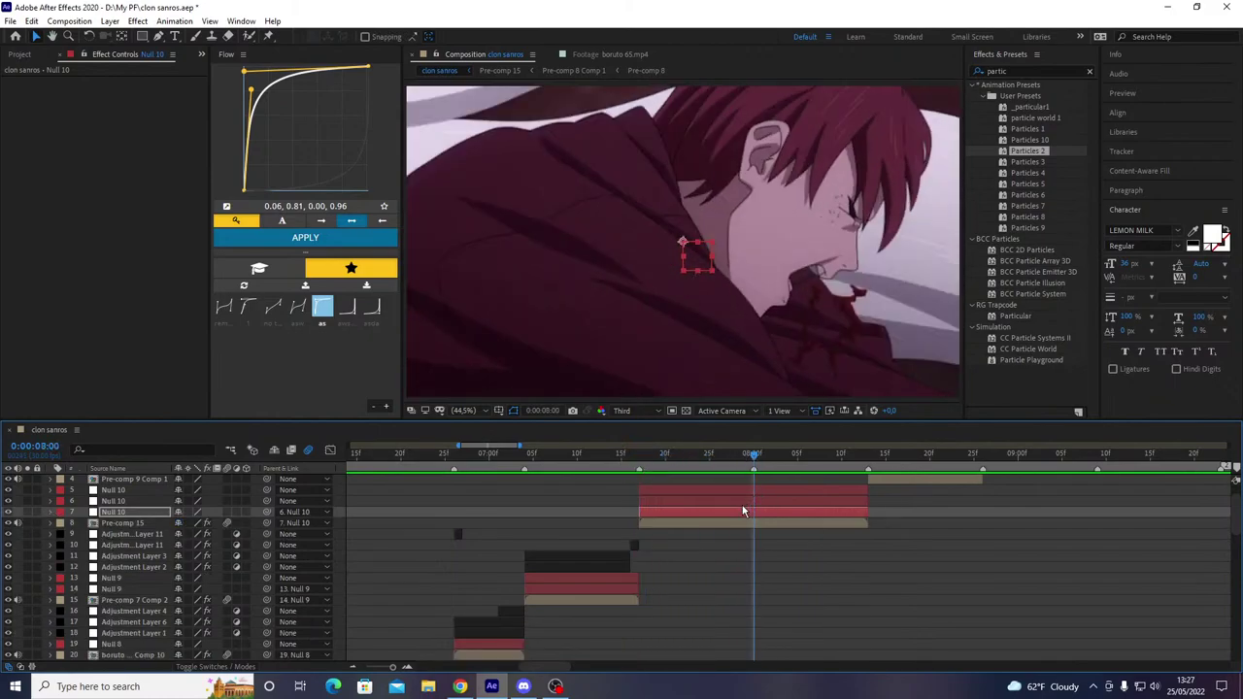
pyautogui.click(751, 502)
pyautogui.press('u')
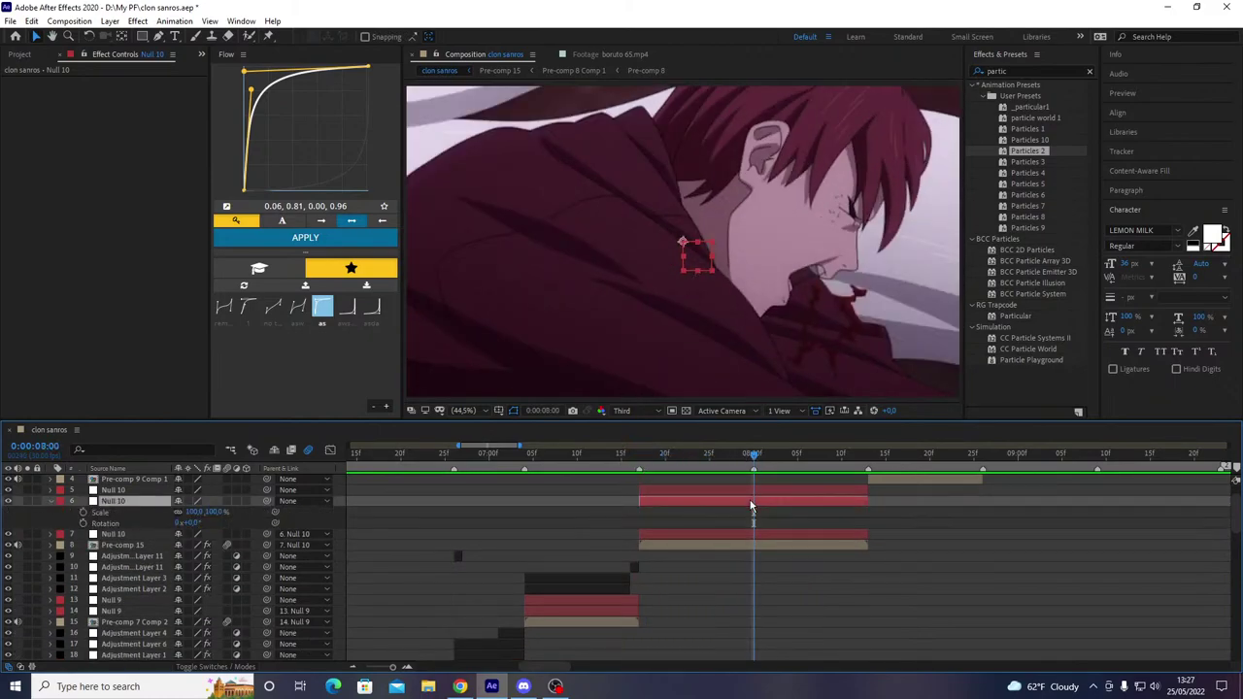
# - Set the middle Null 10's rotation to -10° and scale to 130% at 0:00:08:12
pyautogui.press('o')
pyautogui.click(791, 658)
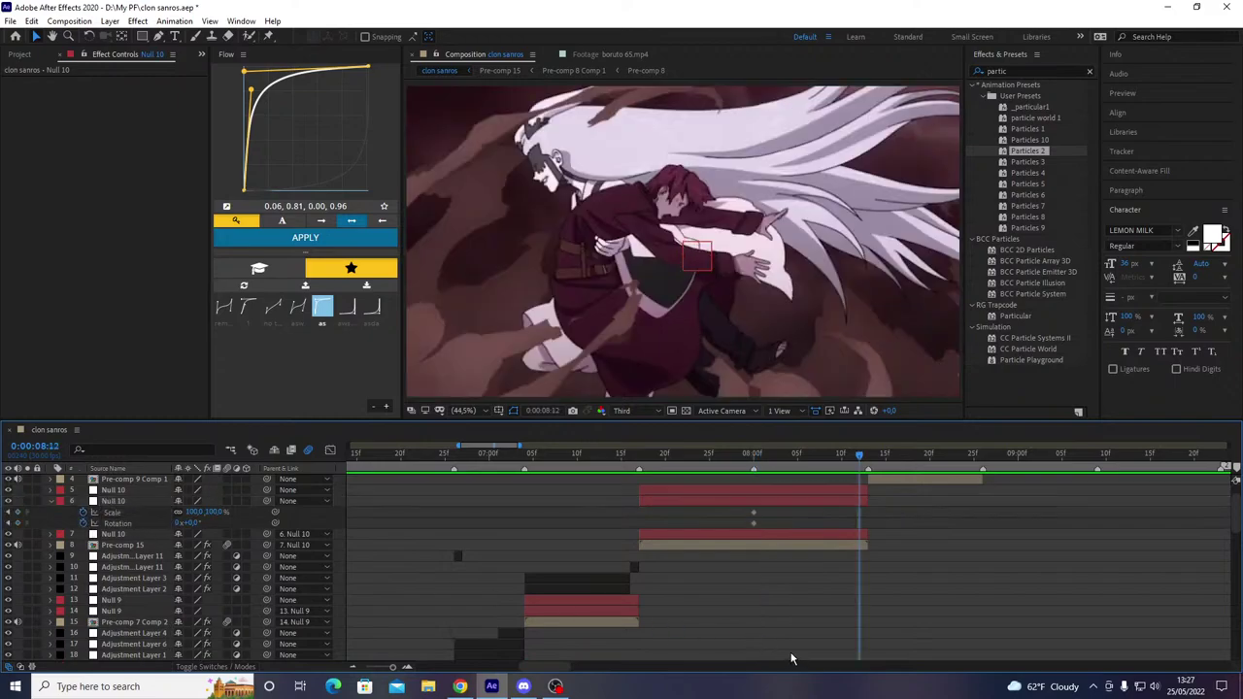
pyautogui.moveTo(193, 522); pyautogui.dragTo(188, 526)
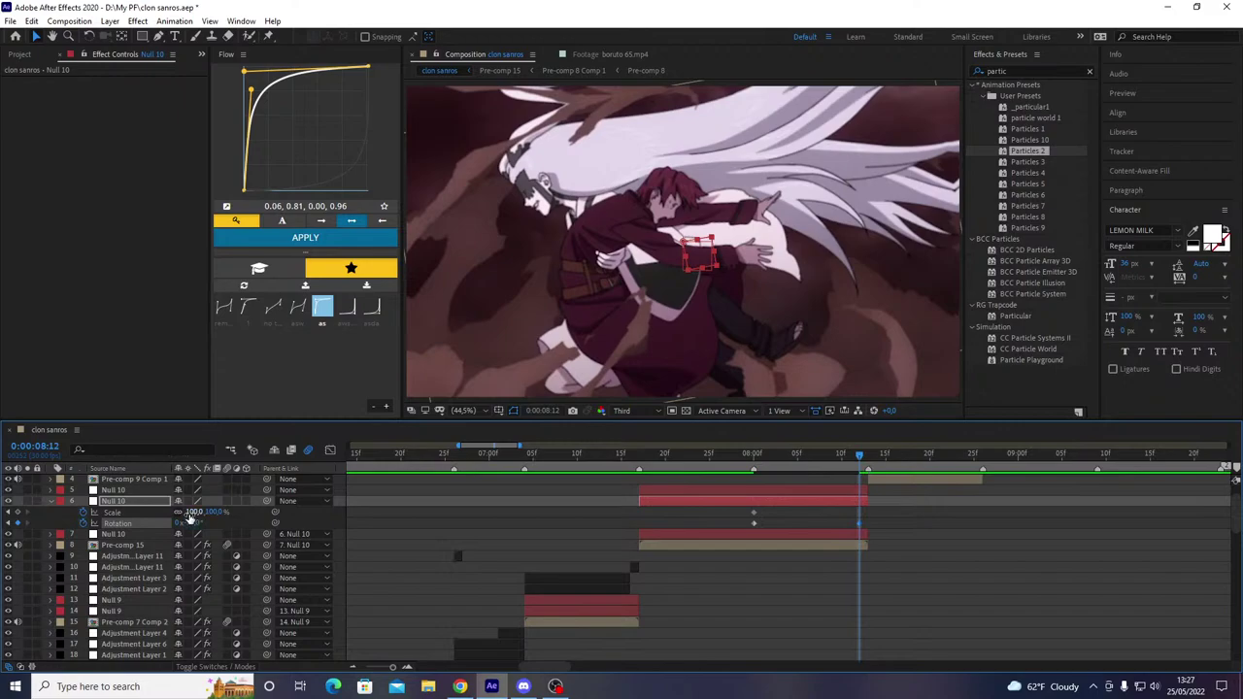
pyautogui.moveTo(216, 511); pyautogui.dragTo(240, 517)
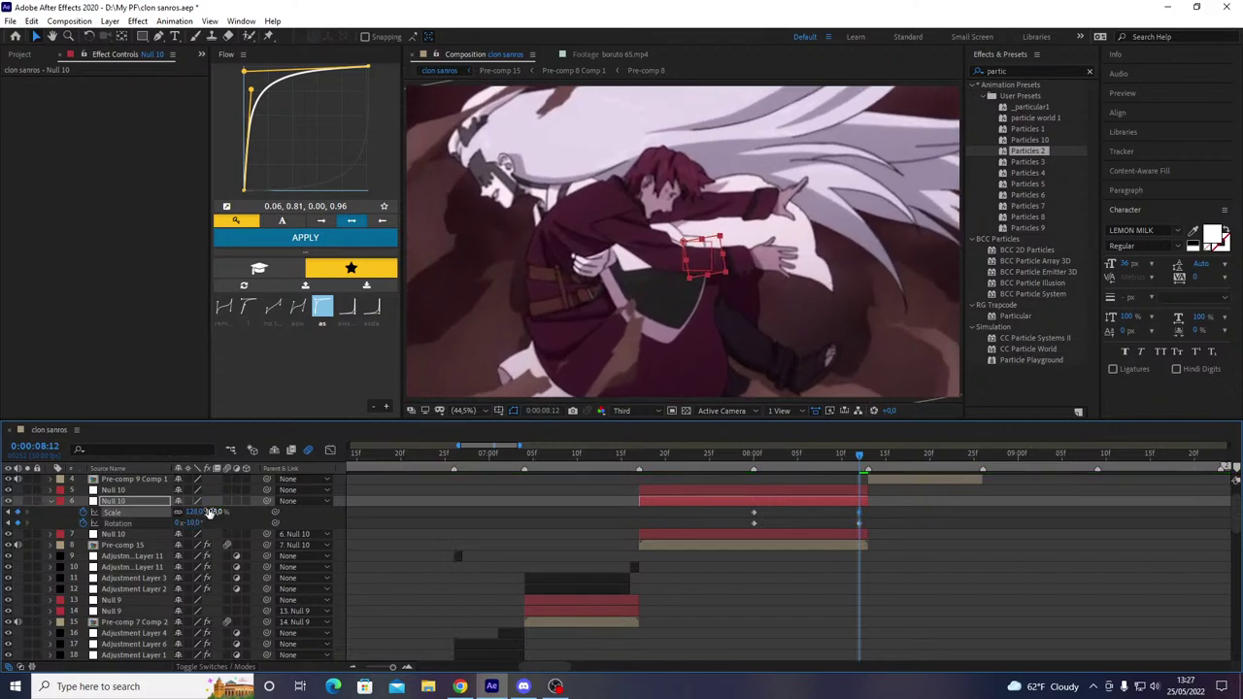
pyautogui.write('130')
pyautogui.press('Return')
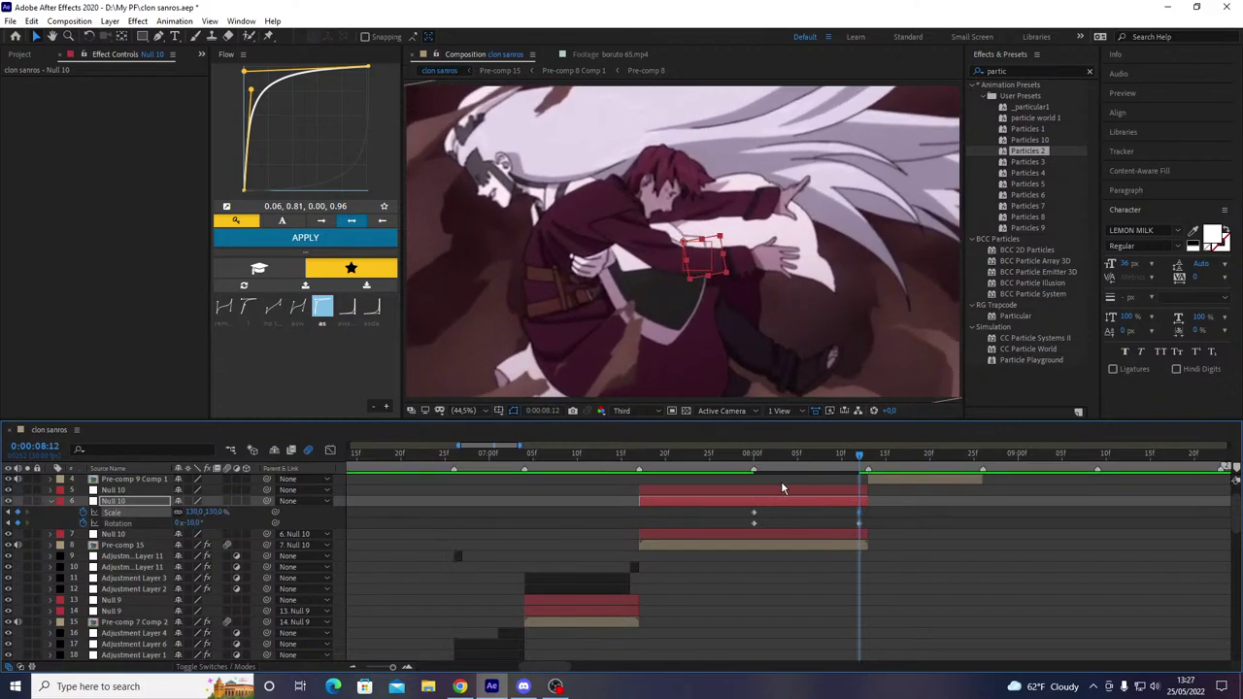
# - Apply the current Flow curve to the middle null's Scale and Rotation keyframes and preview the animation
pyautogui.moveTo(947, 514); pyautogui.dragTo(749, 546)
pyautogui.click(306, 240)
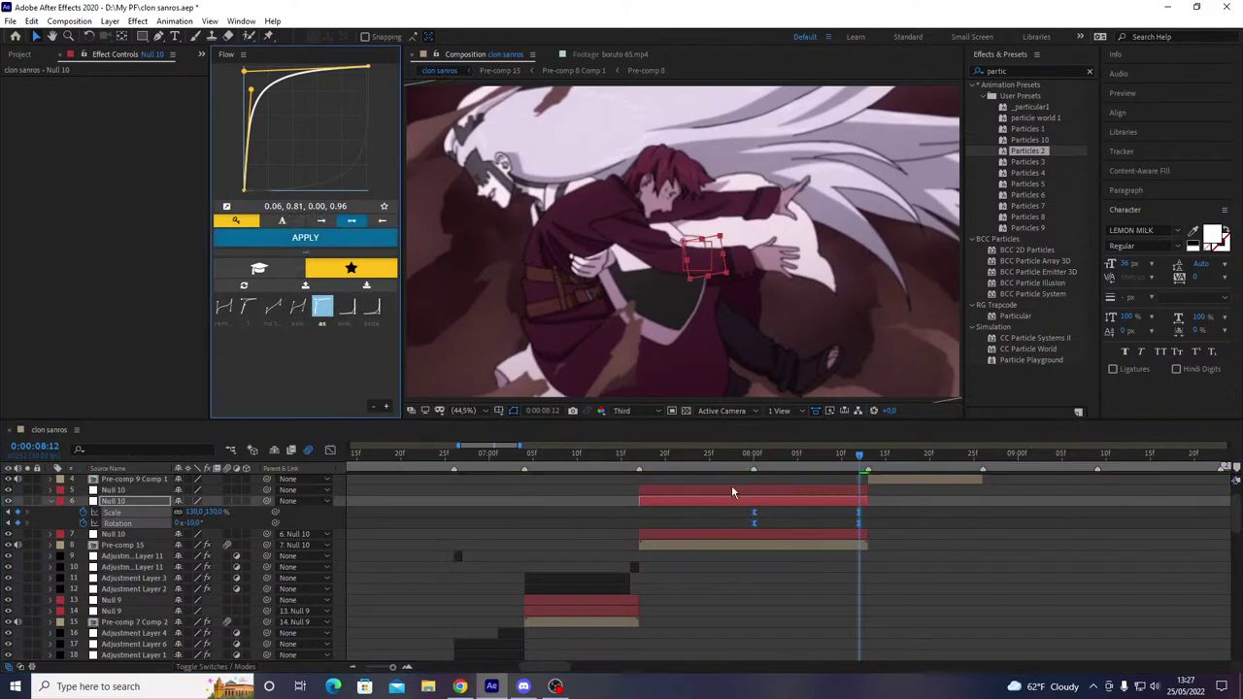
pyautogui.press('space')
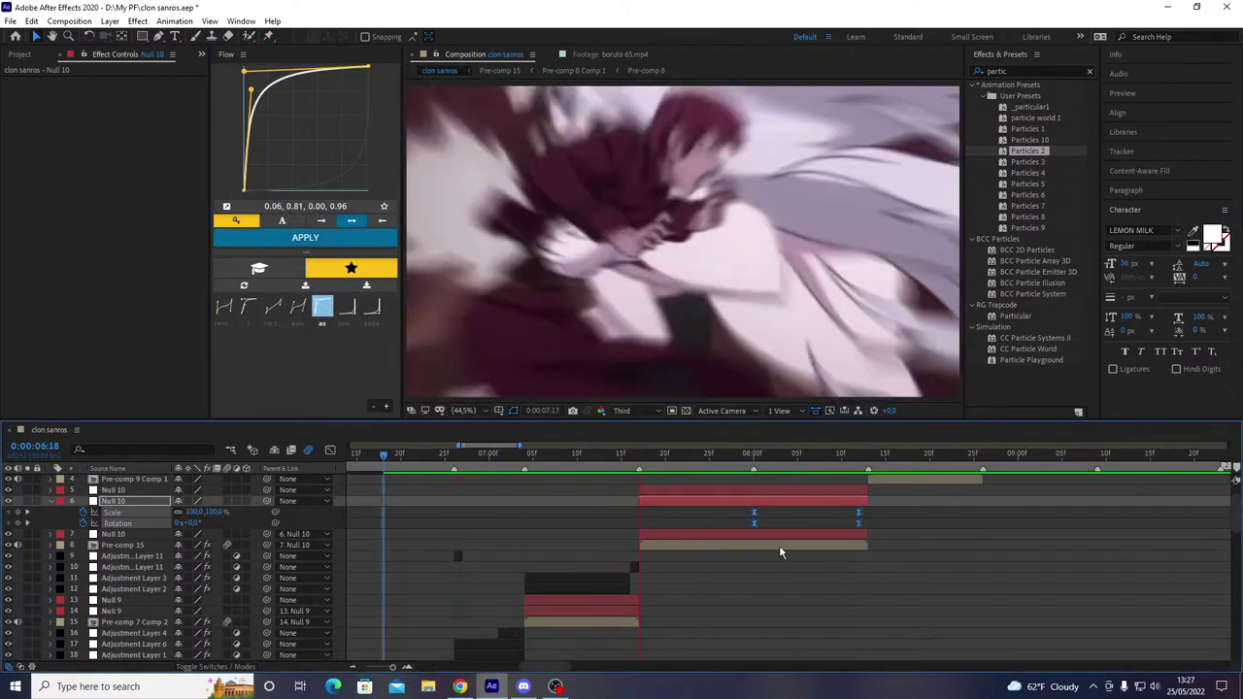
pyautogui.moveTo(710, 459); pyautogui.dragTo(754, 470)
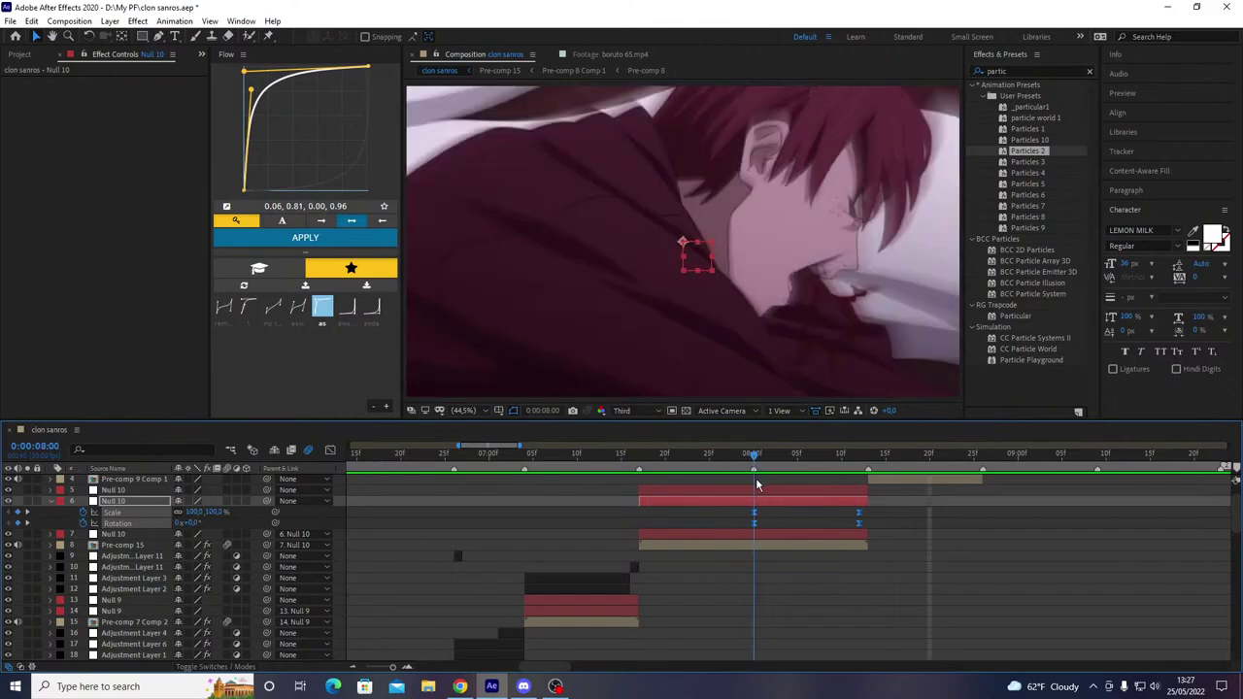
pyautogui.doubleClick(859, 515)
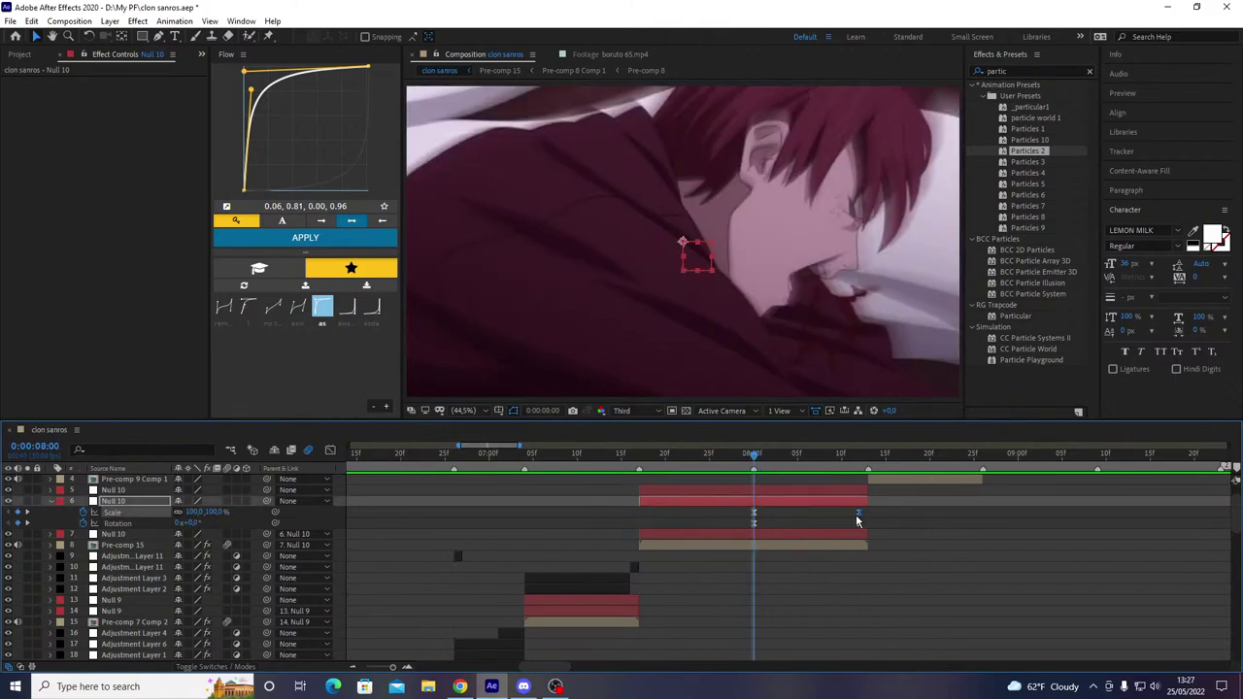
pyautogui.click(832, 455)
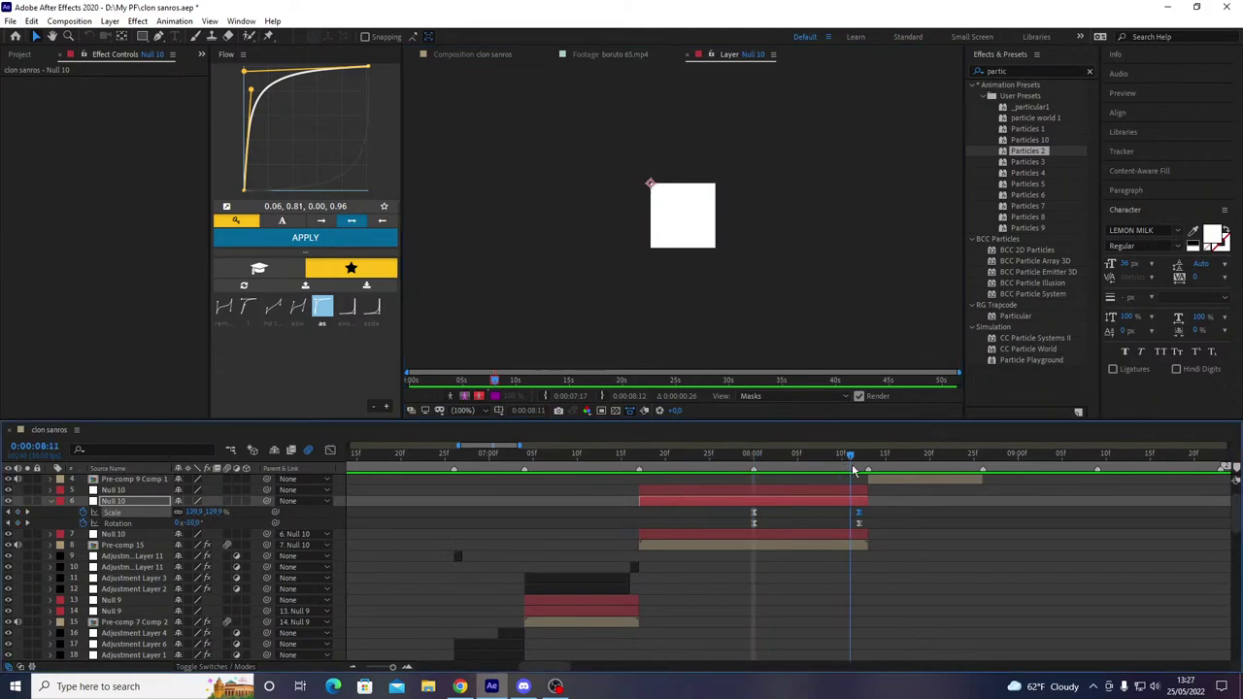
# - Return to the clon sanros composition view and set the middle Null 10's scale to 100% at 0:00:08:12
pyautogui.click(556, 55)
pyautogui.press('Delete')
pyautogui.moveTo(831, 453); pyautogui.dragTo(862, 468)
pyautogui.click(854, 572)
pyautogui.click(18, 512)
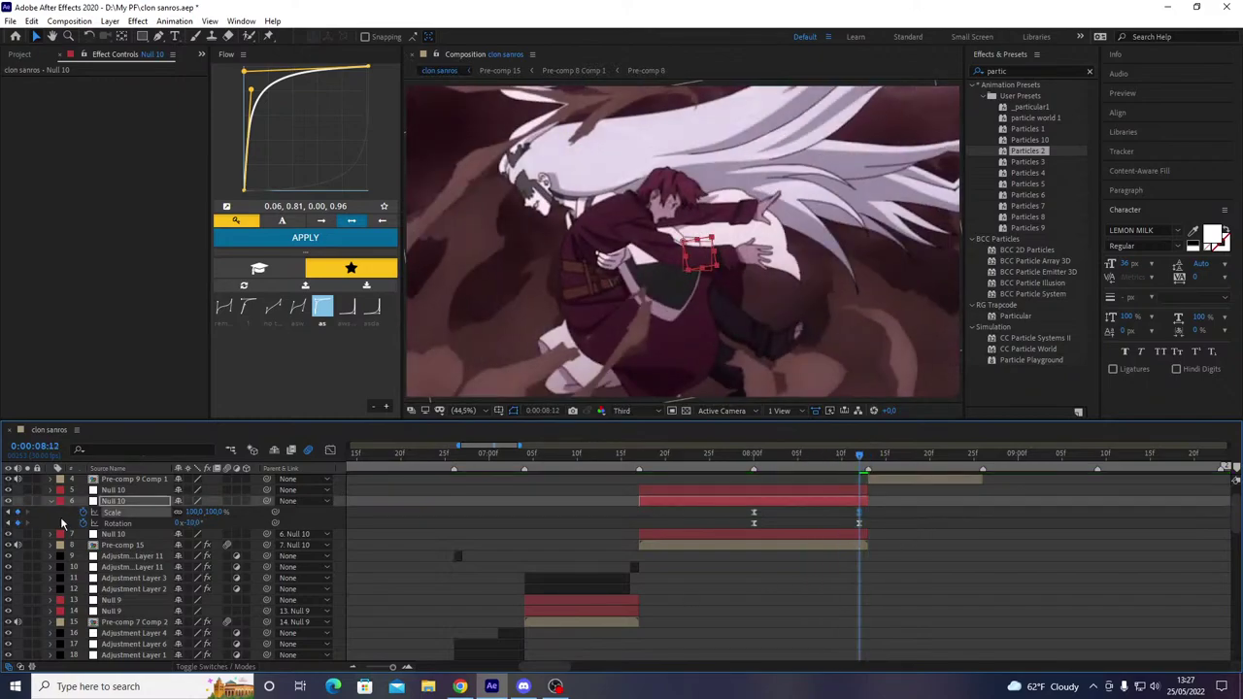
# - Try a scale jump on the middle Null 10, keyed at 0:00:07:29 and set to 300% at 0:00:08:00, with the current Flow curve applied, and preview it
pyautogui.moveTo(717, 464); pyautogui.dragTo(756, 471)
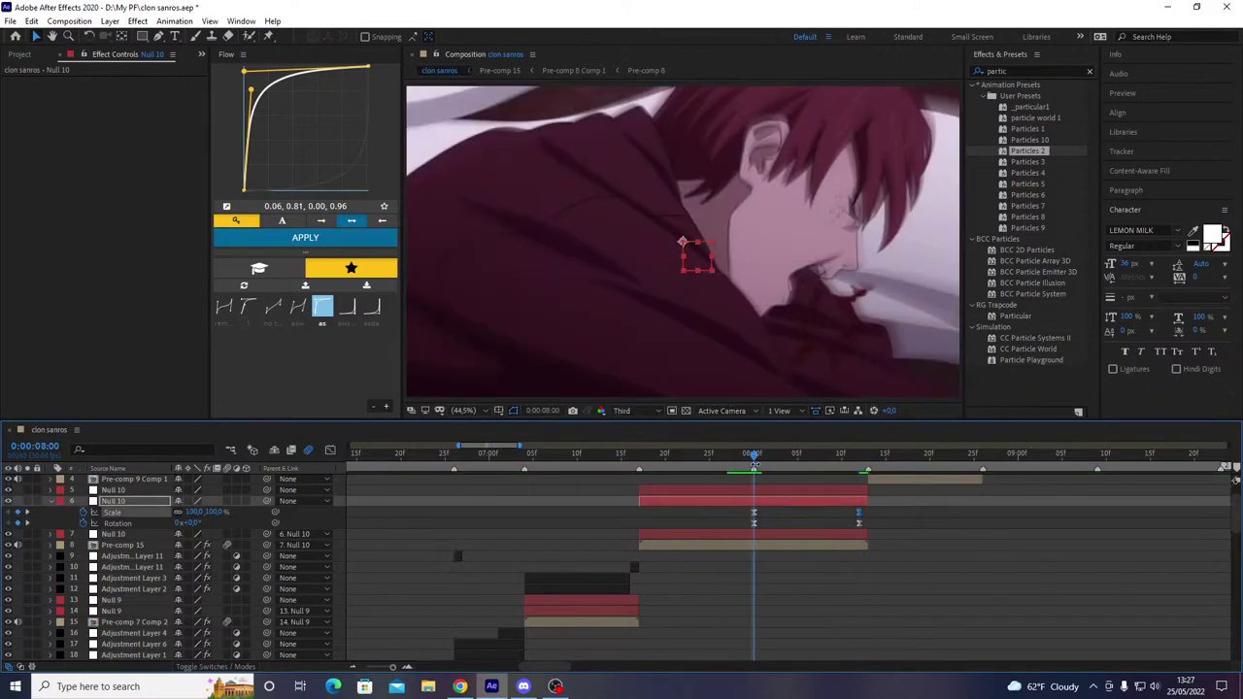
pyautogui.press('pageup')
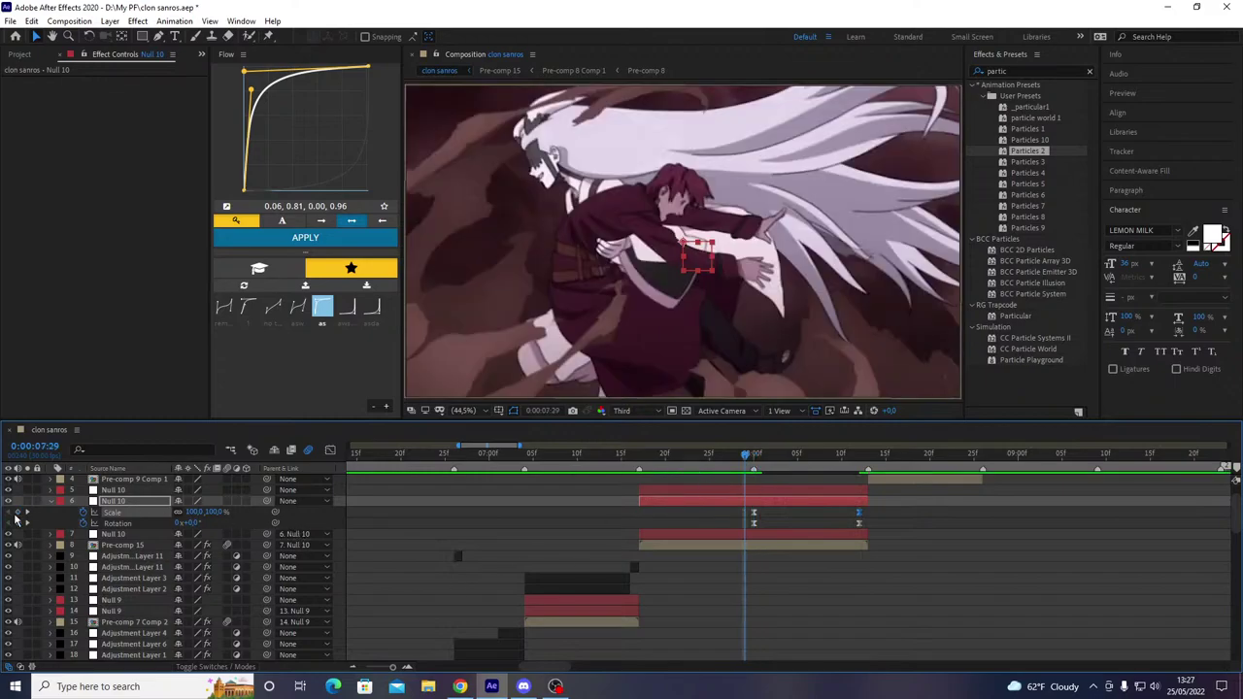
pyautogui.press('pagedown')
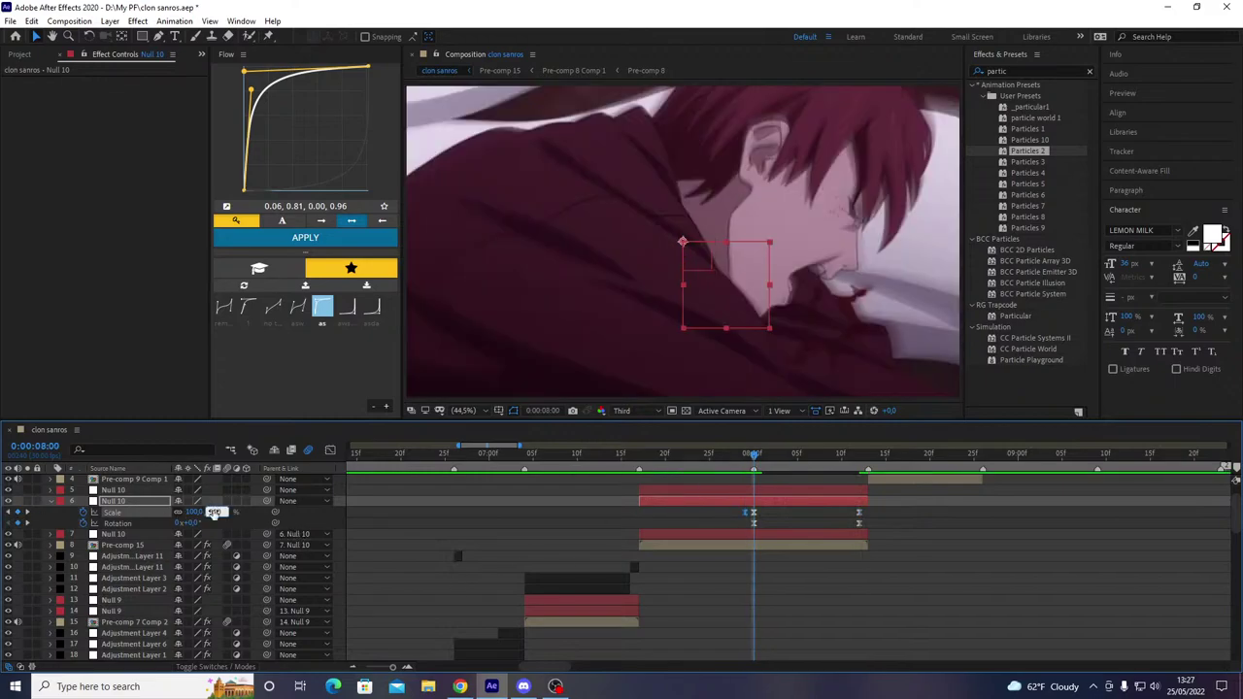
pyautogui.moveTo(213, 512); pyautogui.dragTo(1004, 584)
pyautogui.moveTo(911, 509); pyautogui.dragTo(726, 535)
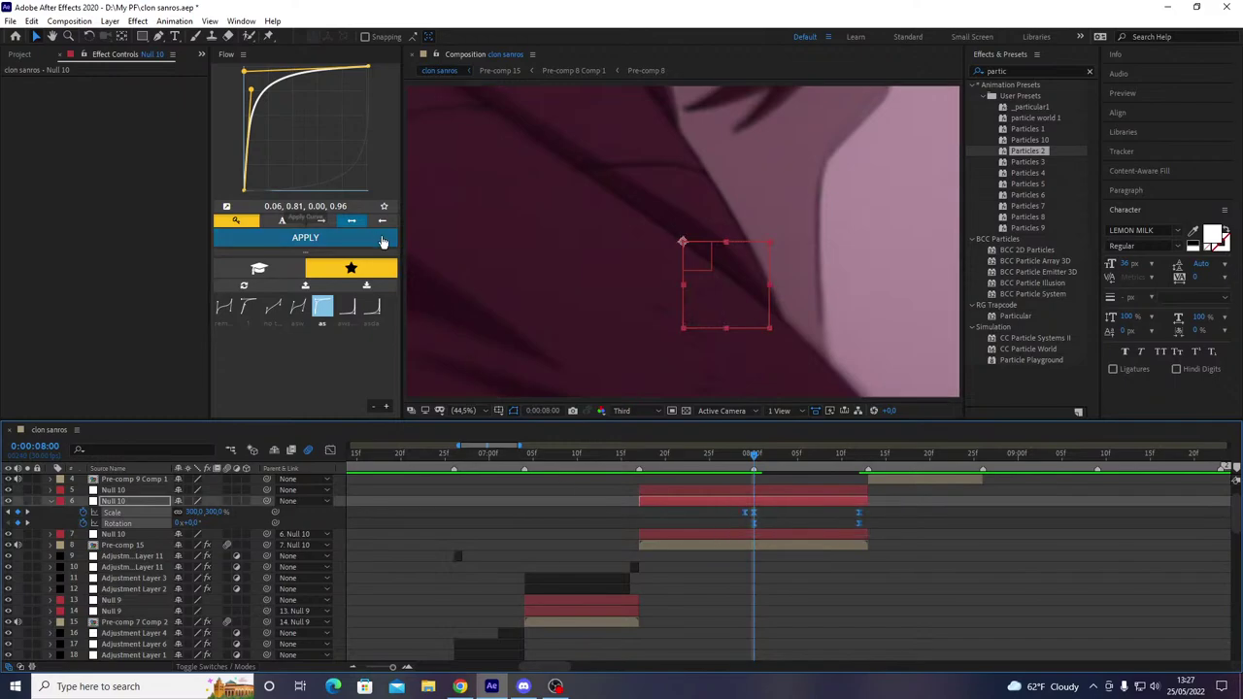
pyautogui.click(348, 238)
pyautogui.moveTo(704, 456); pyautogui.dragTo(540, 496)
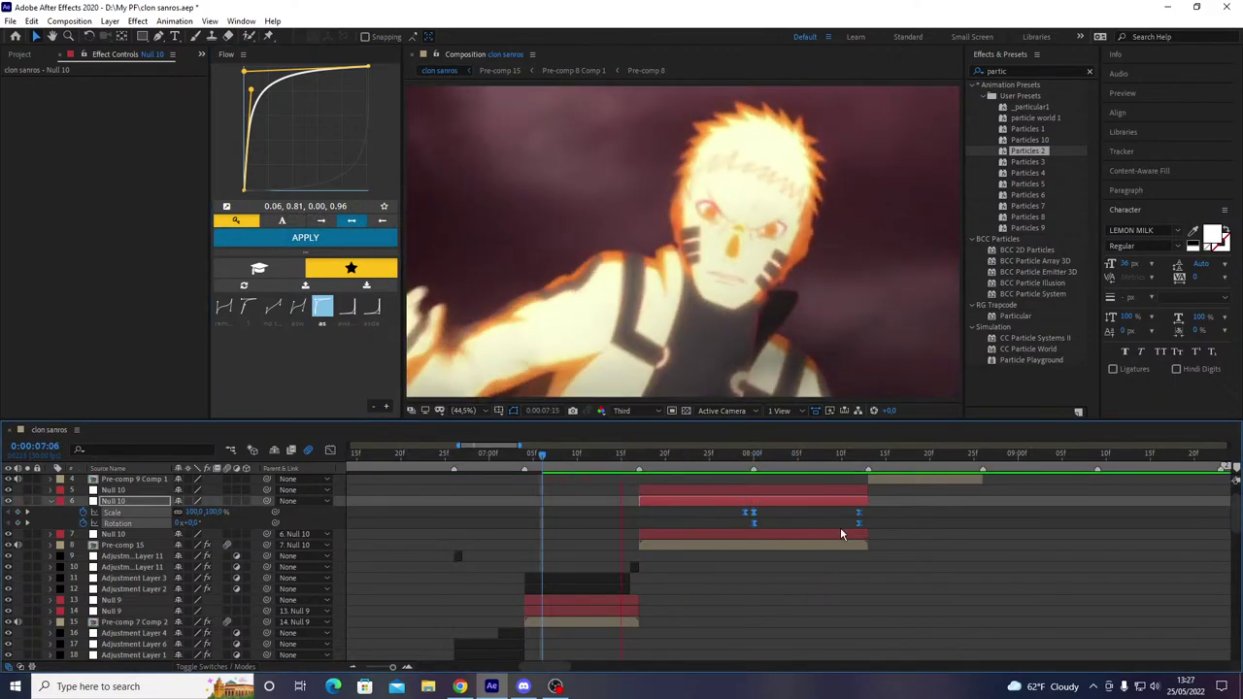
# - Delete the middle Null 10's Scale keyframes at 0:00:07:29 and 0:00:08:00
pyautogui.click(721, 458)
pyautogui.moveTo(723, 463); pyautogui.dragTo(753, 486)
pyautogui.click(753, 511)
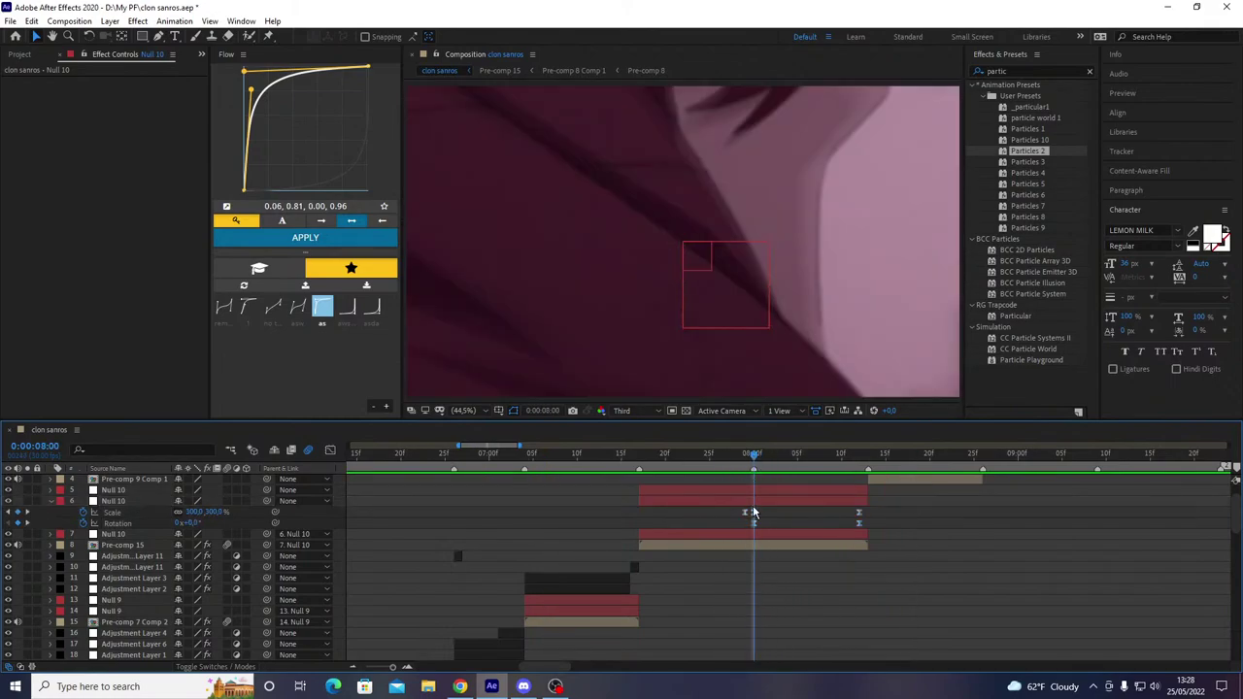
pyautogui.click(746, 514)
pyautogui.press('Delete')
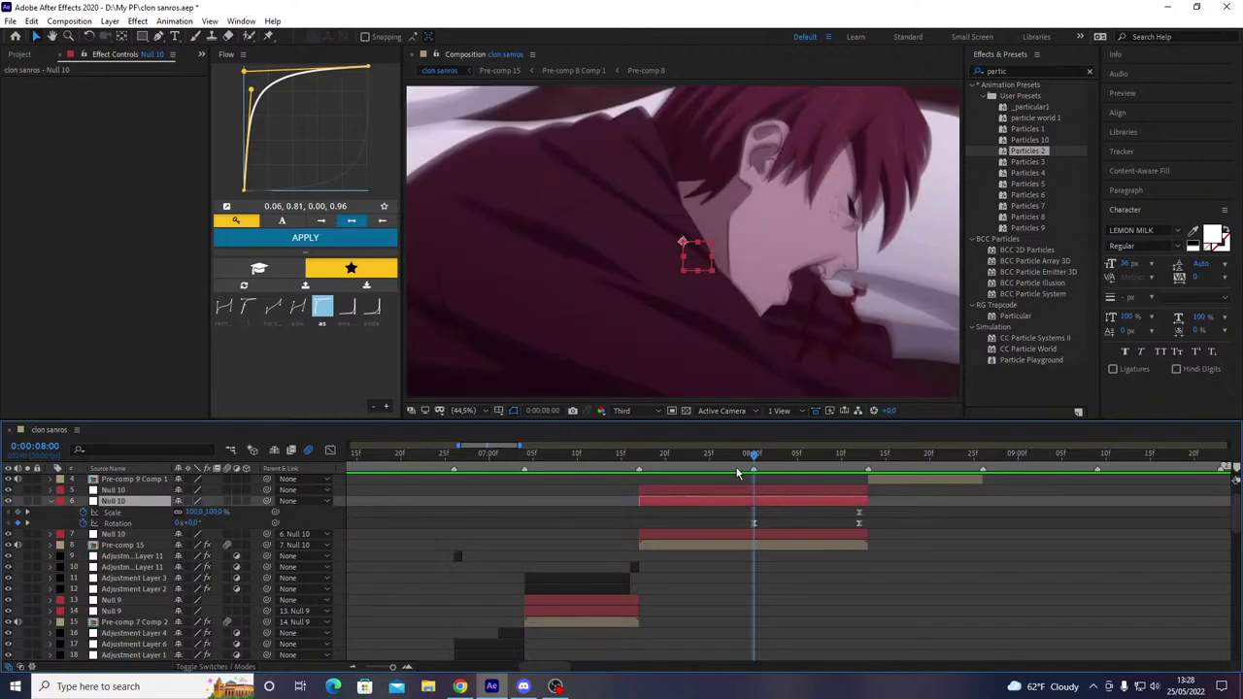
# - Key the middle Null 10's scale at 0:00:08:00, then set its scale to 130% and rotation to -5° at 0:00:08:12
pyautogui.press('space')
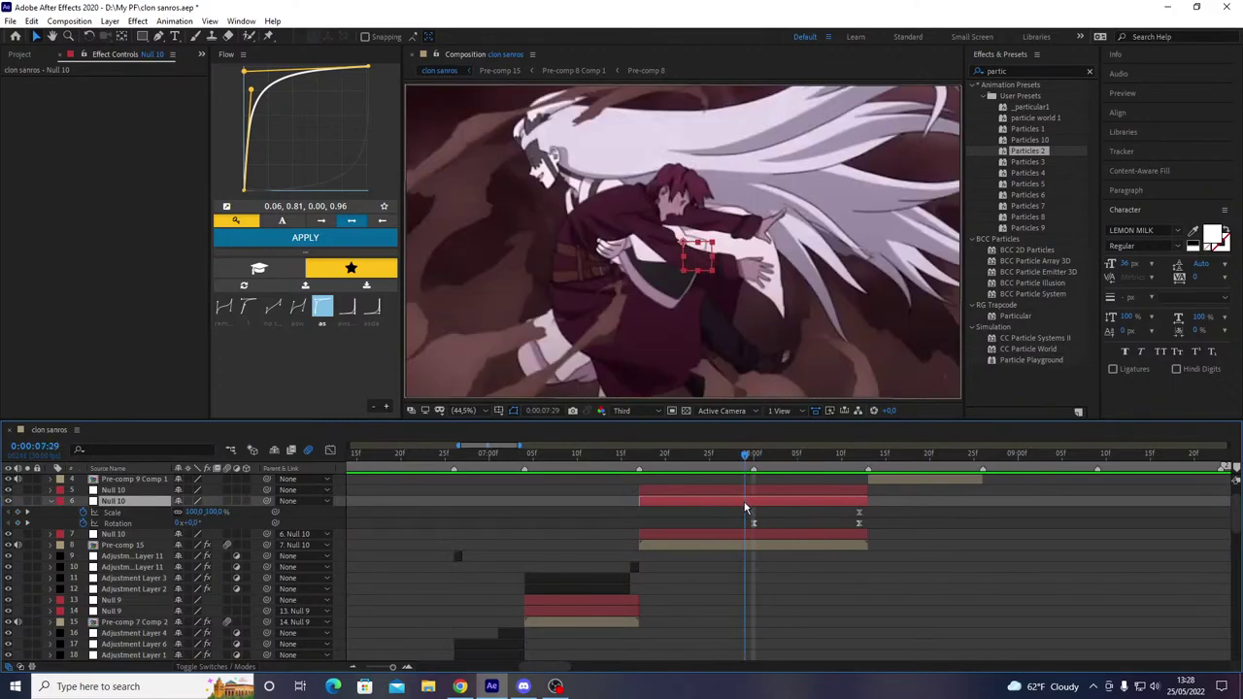
pyautogui.press('space')
pyautogui.click(752, 612)
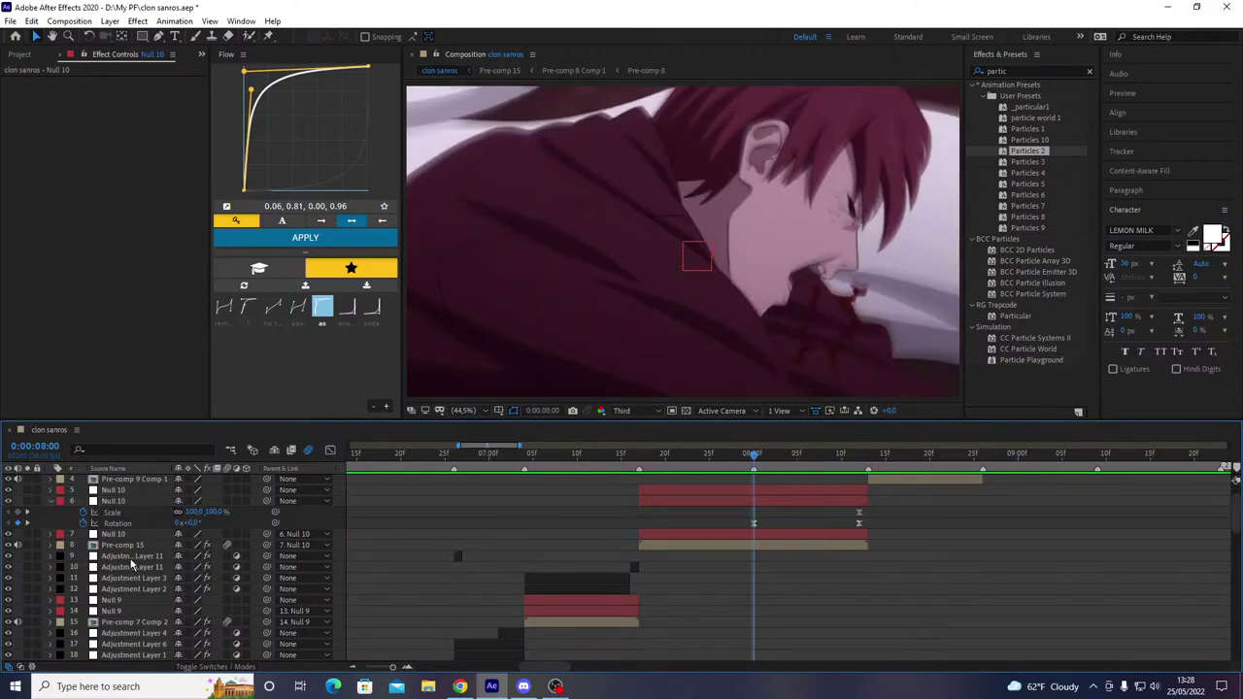
pyautogui.click(25, 522)
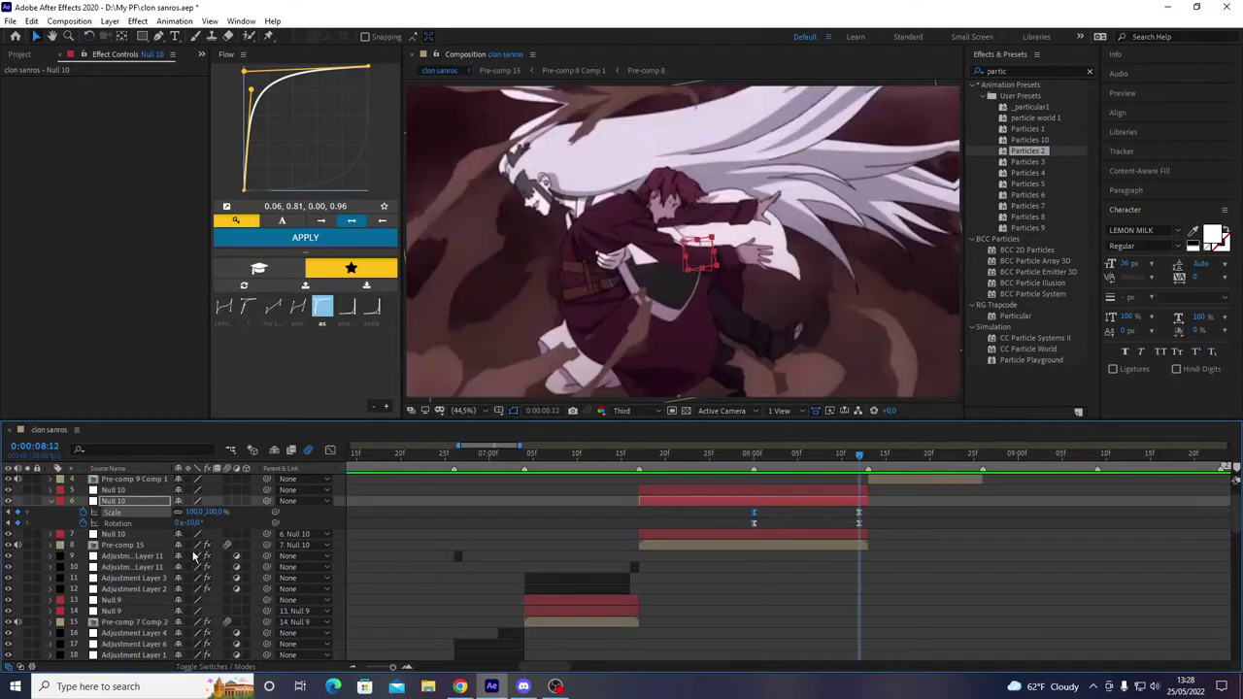
pyautogui.moveTo(211, 511); pyautogui.dragTo(213, 513)
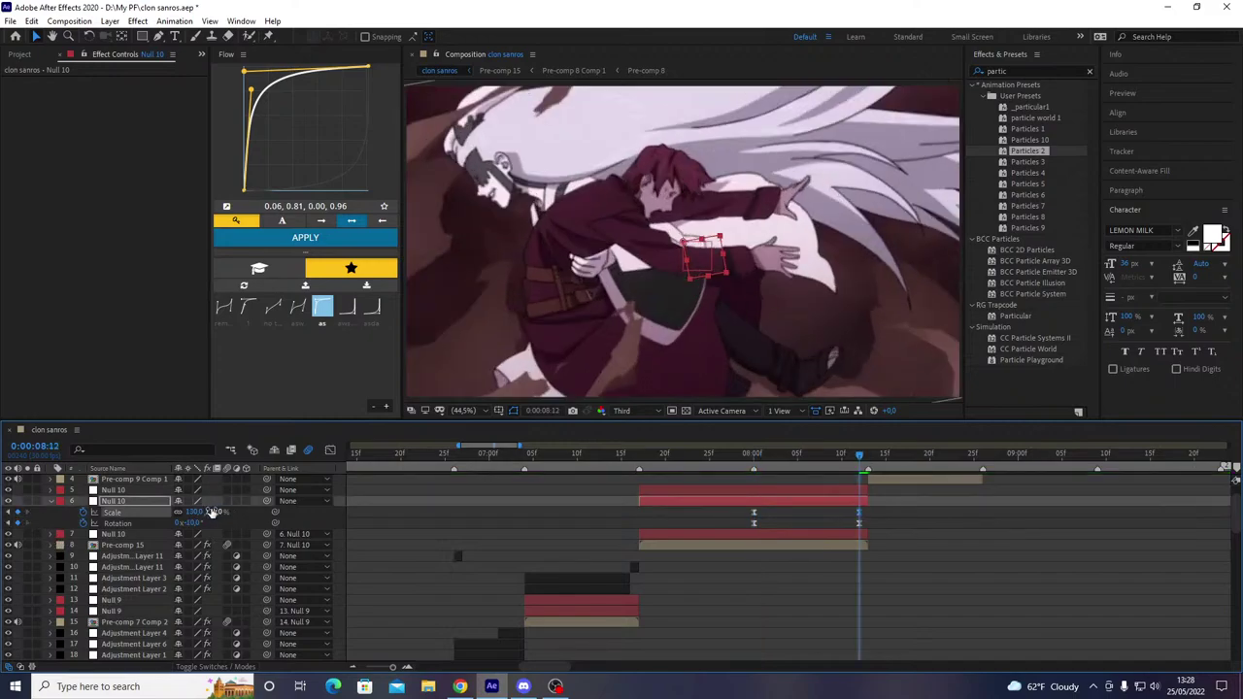
pyautogui.write('-5')
pyautogui.press('Return')
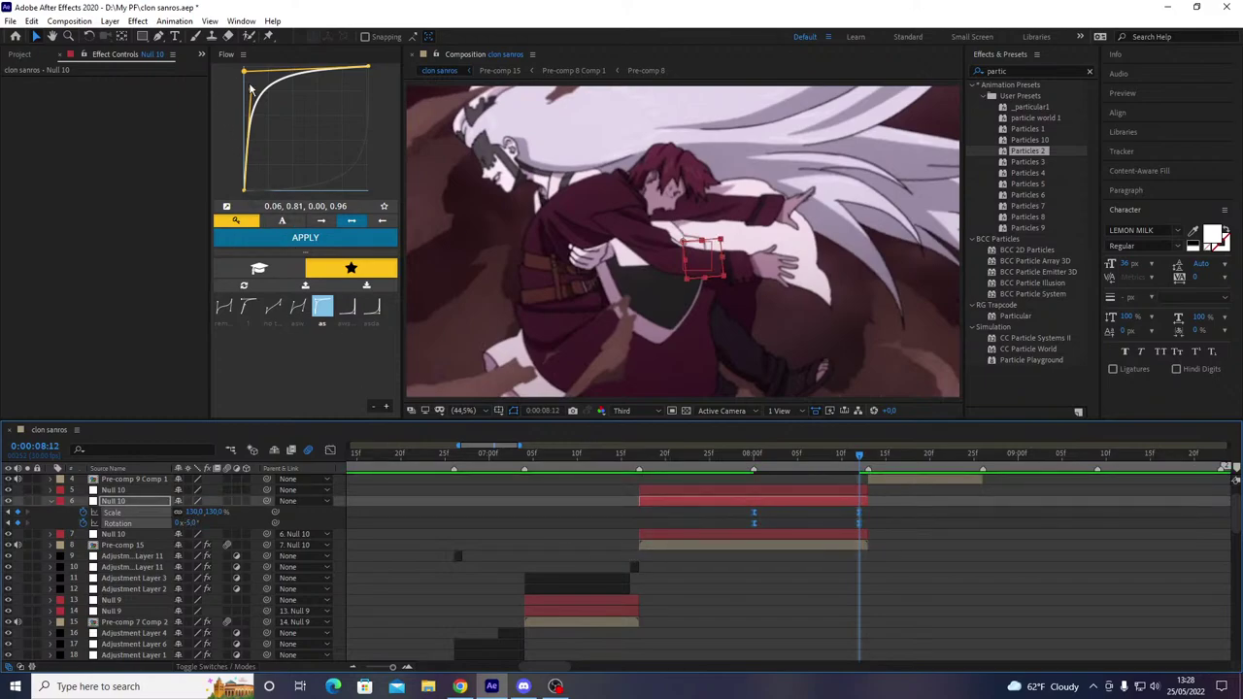
# - Reshape the Flow curve to 0.00, 0.36, 0.00, 0.96, apply it to the middle null's Scale and Rotation keyframes, and preview
pyautogui.moveTo(250, 90); pyautogui.dragTo(249, 88)
pyautogui.click(269, 243)
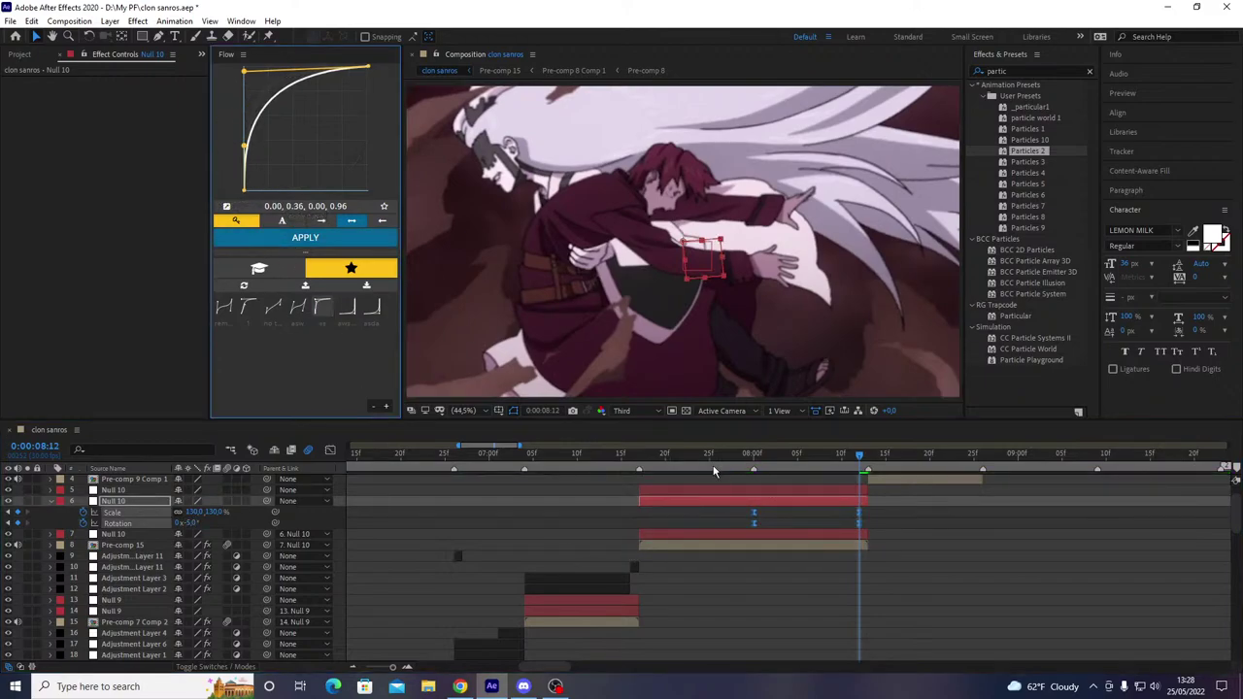
pyautogui.press('space')
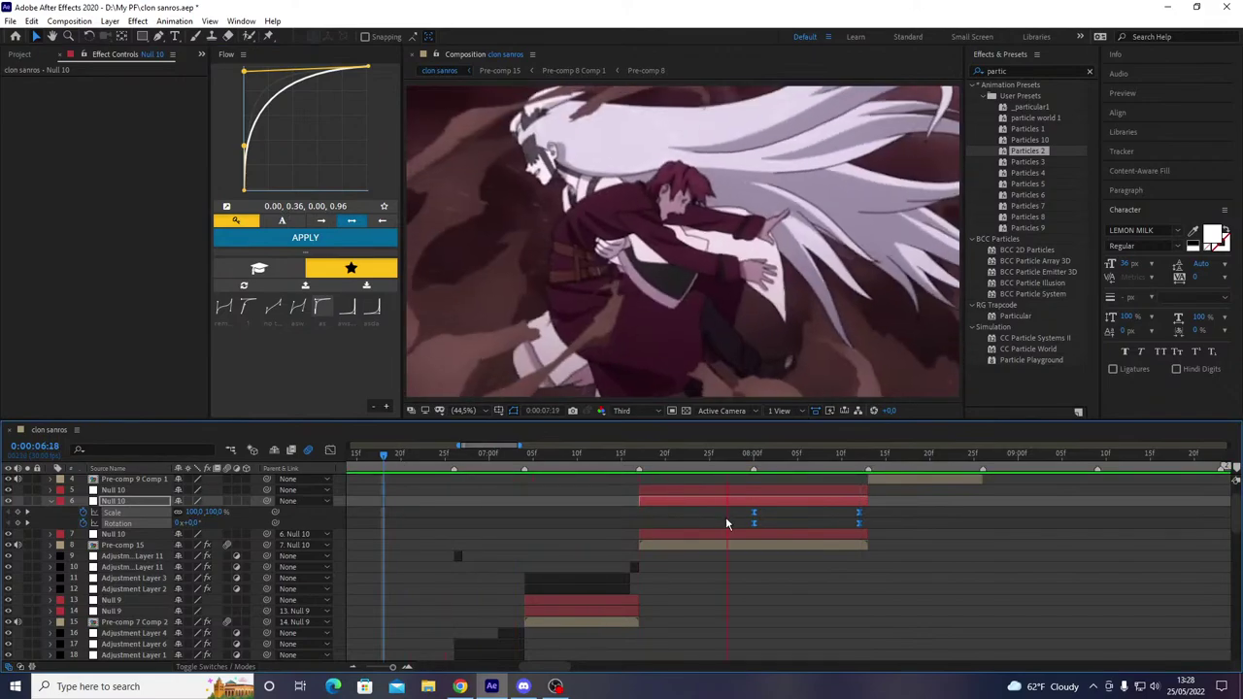
# - Add Position, Scale and Rotation keyframes at 0:00:08:01 on the top Null 10
pyautogui.click(748, 467)
pyautogui.moveTo(748, 467); pyautogui.dragTo(755, 492)
pyautogui.press('pagedown')
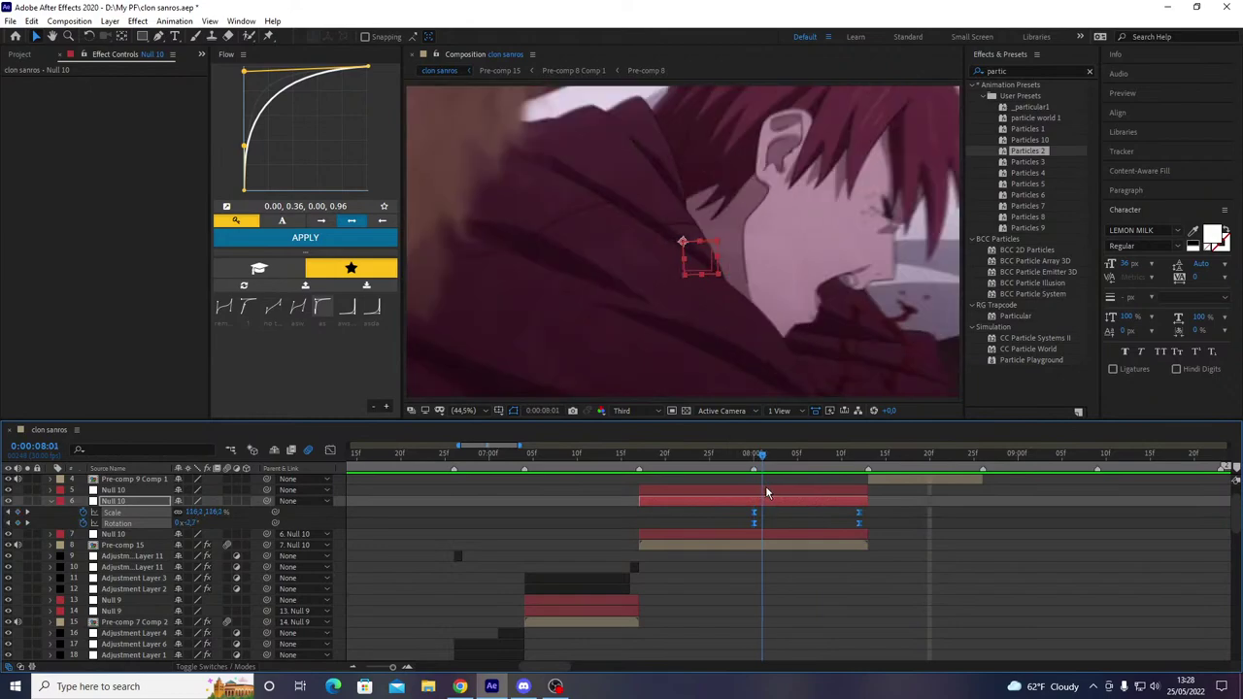
pyautogui.press('u')
pyautogui.click(764, 492)
pyautogui.press('p')
pyautogui.hotkey('shift', 's')
pyautogui.hotkey('shift', 'r')
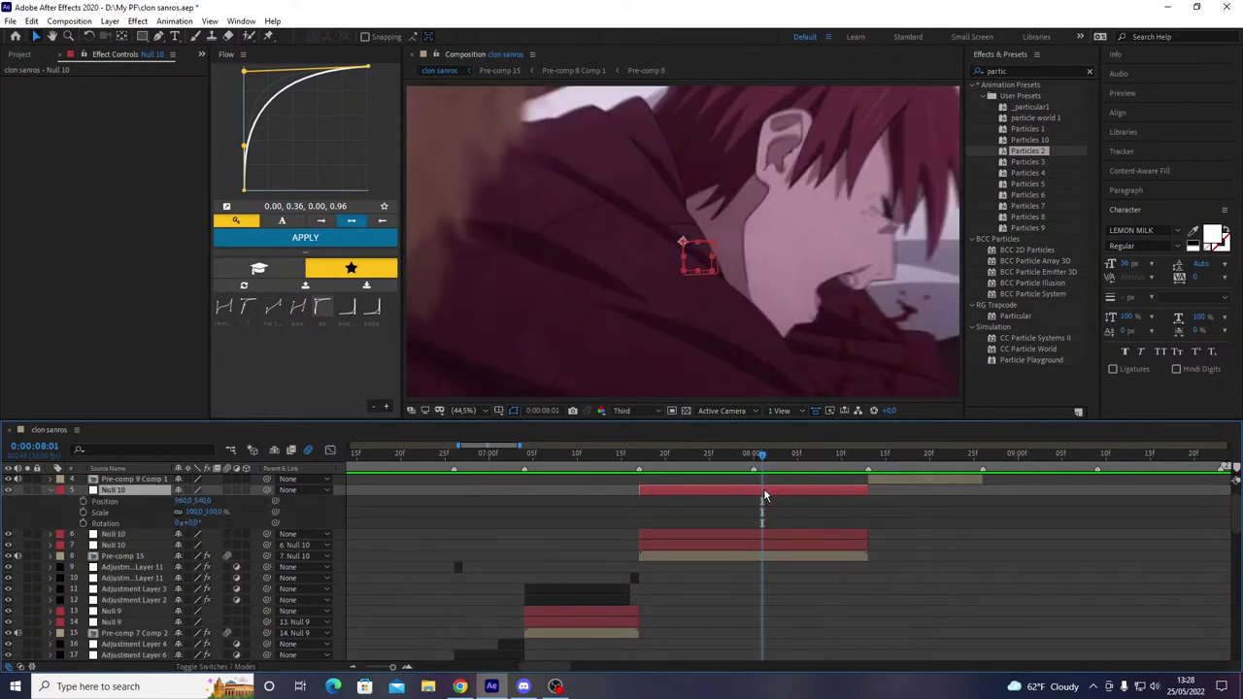
# - Parent the middle Null 10 to the top one and set the top null's rotation to 35°, scale to 60% and X position to -100 at 0:00:08:12
pyautogui.press('o')
pyautogui.click(1026, 587)
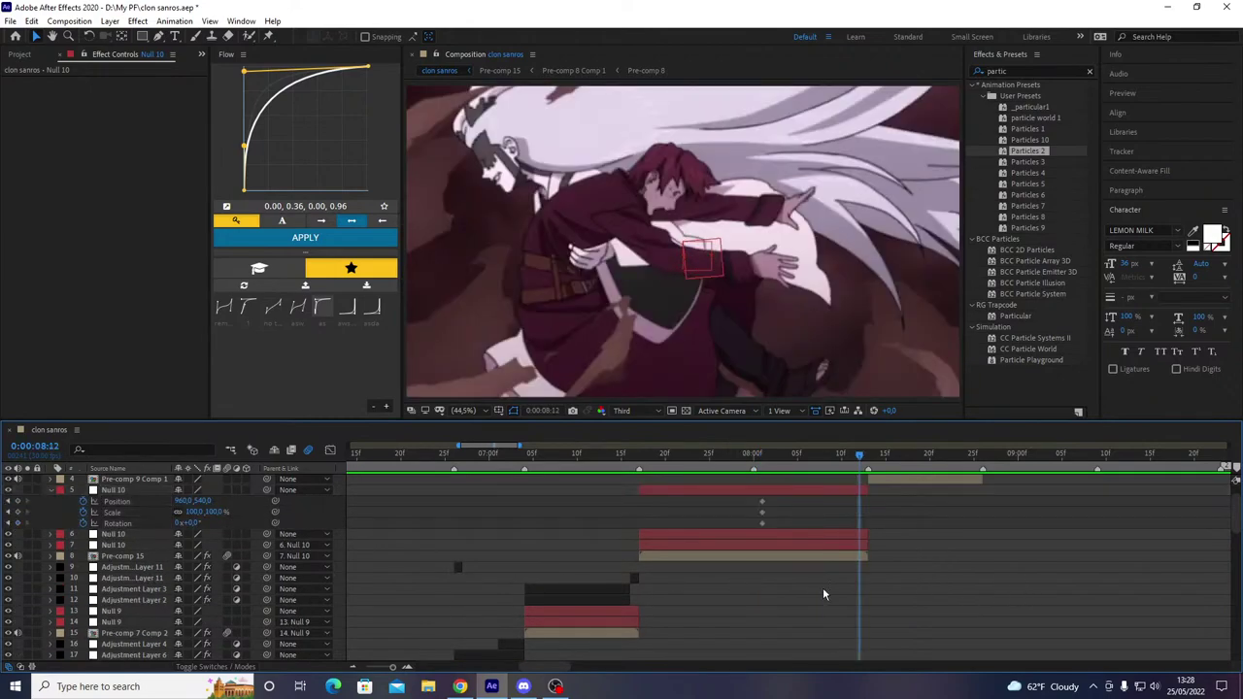
pyautogui.hotkey('ctrl', 'z')
pyautogui.moveTo(194, 523); pyautogui.dragTo(196, 525)
pyautogui.press('Return')
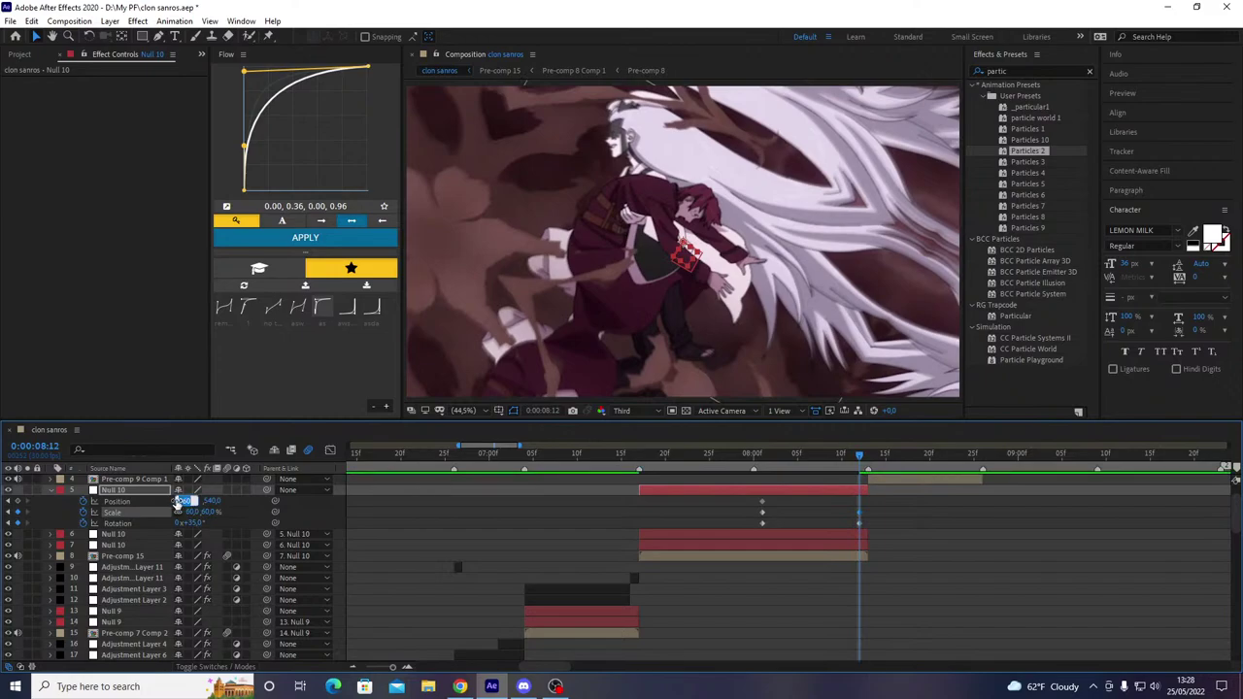
pyautogui.press('Return')
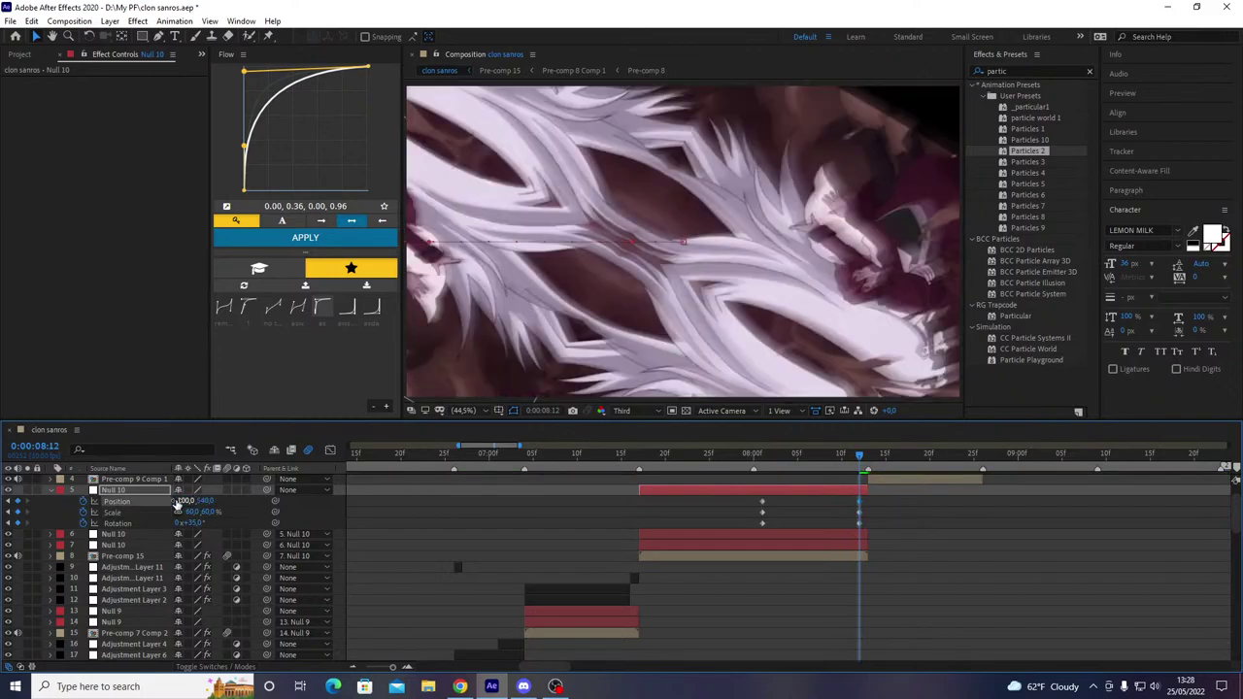
# - Shift all the top null's keyframes one frame later, ease them with the Flow preset "asda", and preview the transition
pyautogui.moveTo(874, 499); pyautogui.dragTo(789, 535)
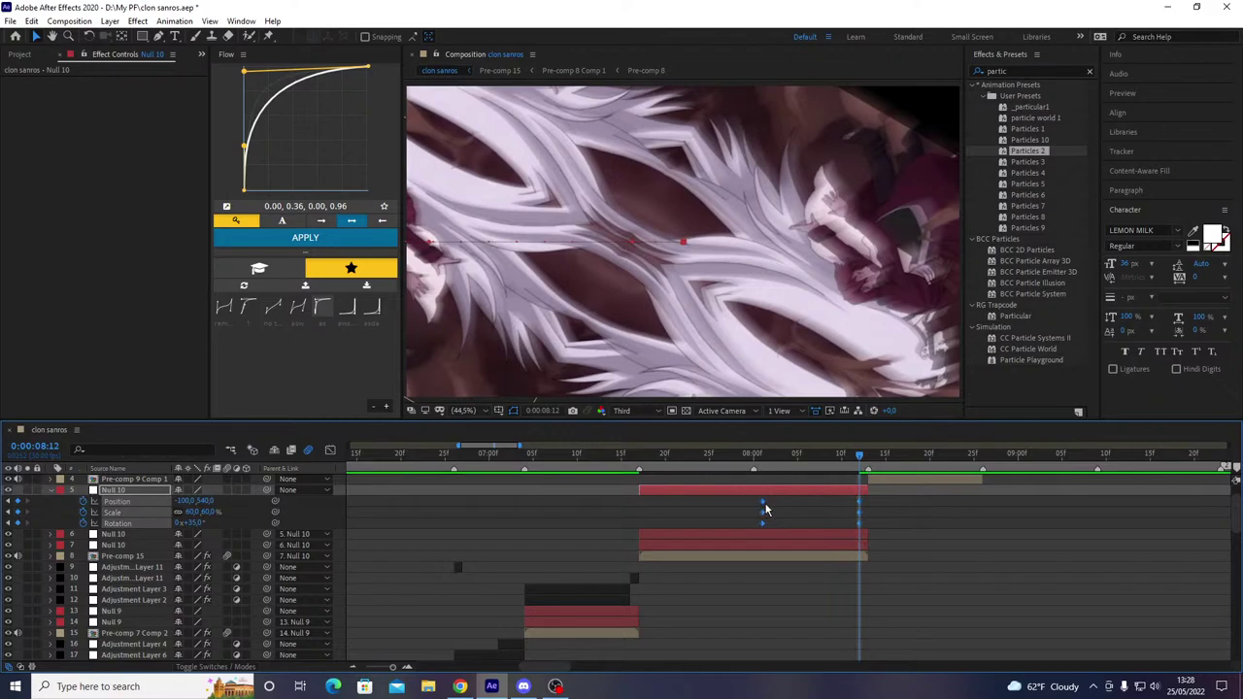
pyautogui.hotkey('alt', 'Right')
pyautogui.click(370, 309)
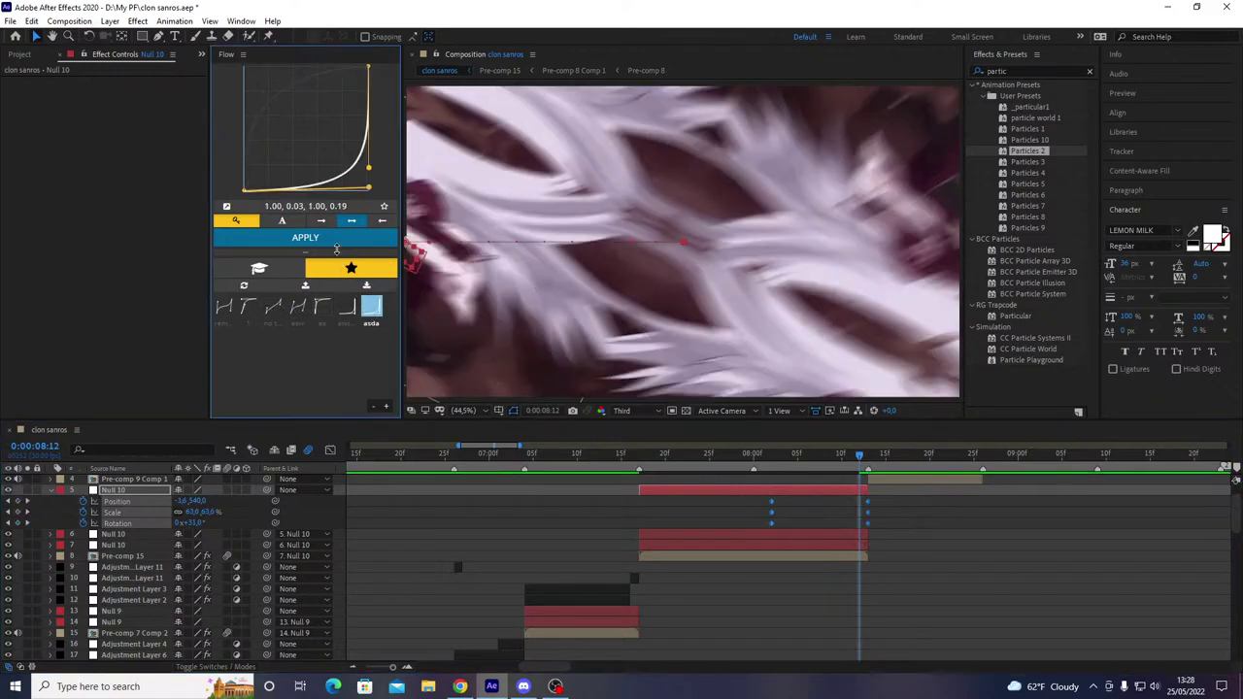
pyautogui.click(304, 237)
pyautogui.press('space')
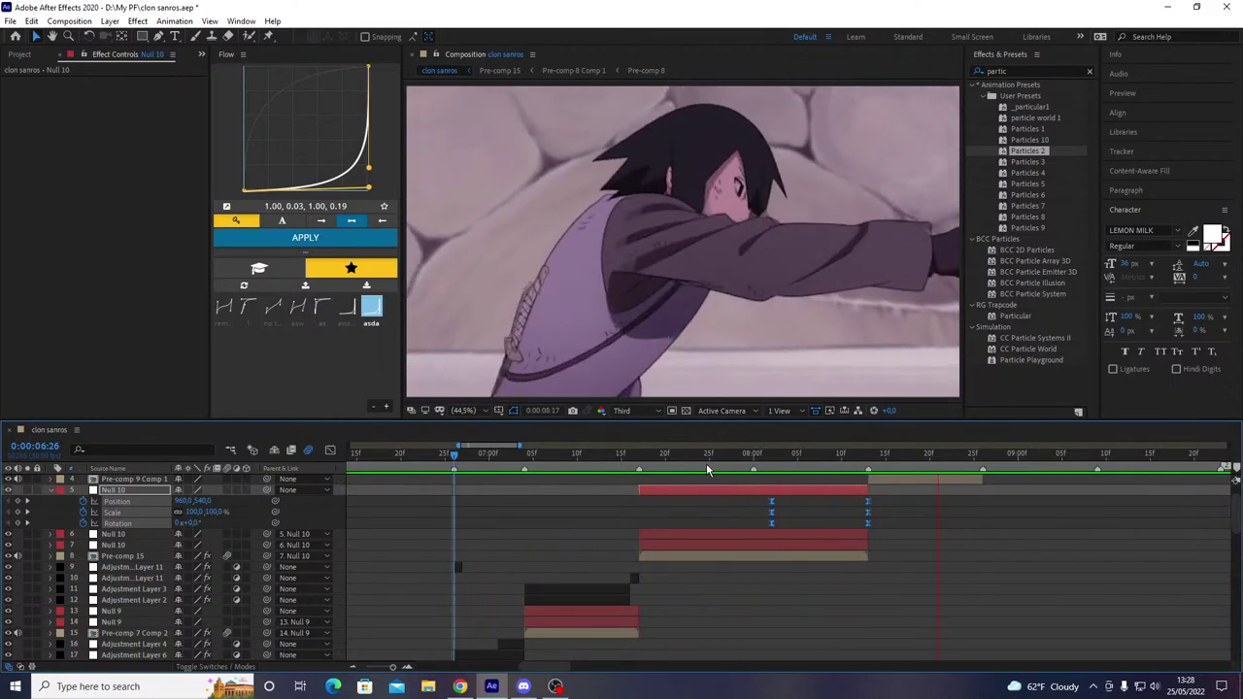
pyautogui.click(767, 456)
pyautogui.moveTo(768, 460); pyautogui.dragTo(855, 451)
pyautogui.press('space')
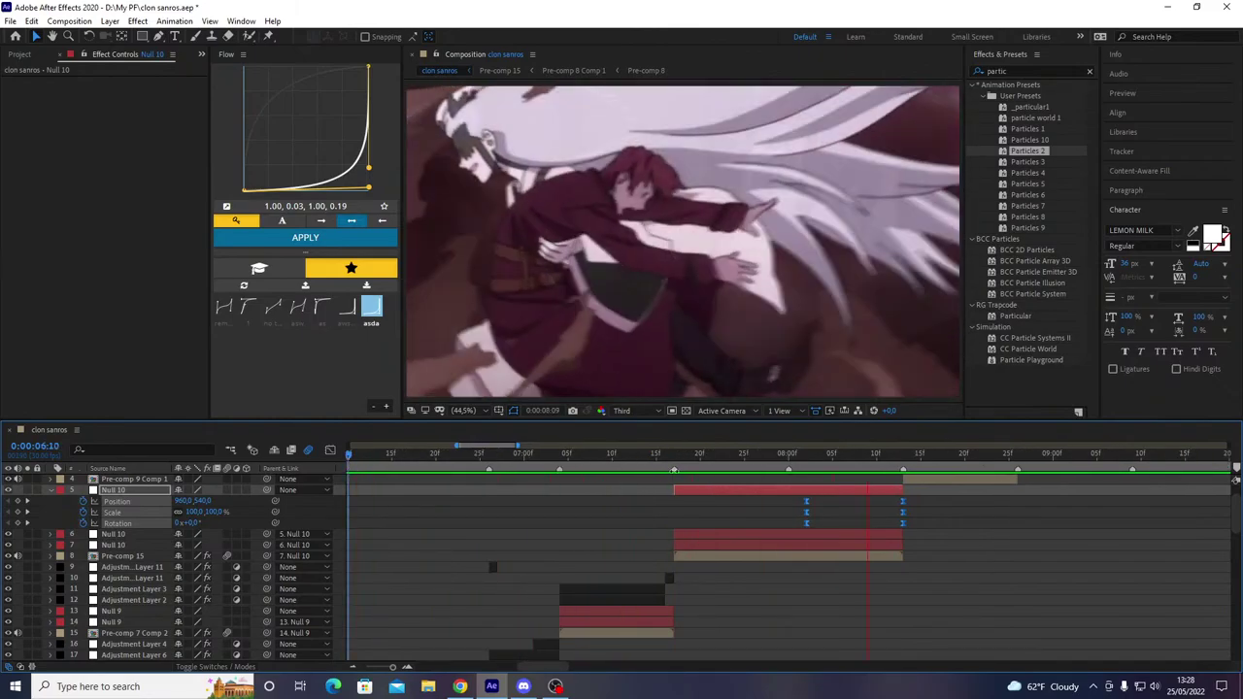
# - Collapse the top Null 10's animated properties and save the project
pyautogui.click(793, 460)
pyautogui.moveTo(794, 466); pyautogui.dragTo(797, 503)
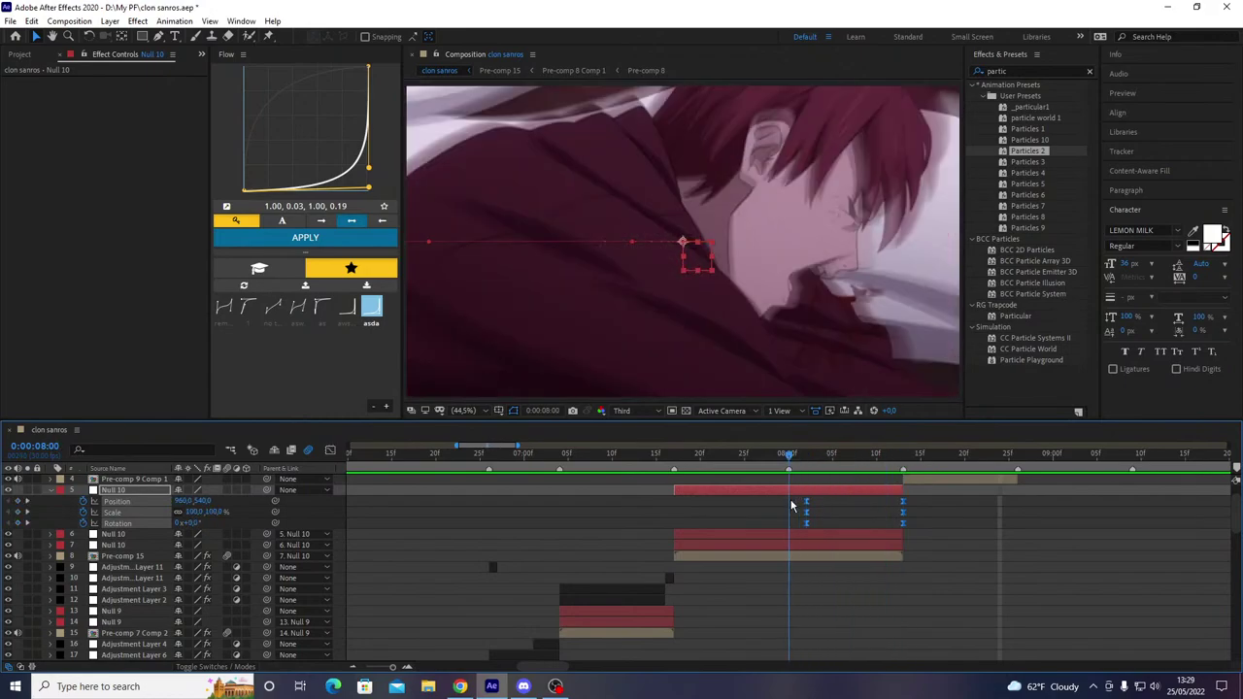
pyautogui.press('u')
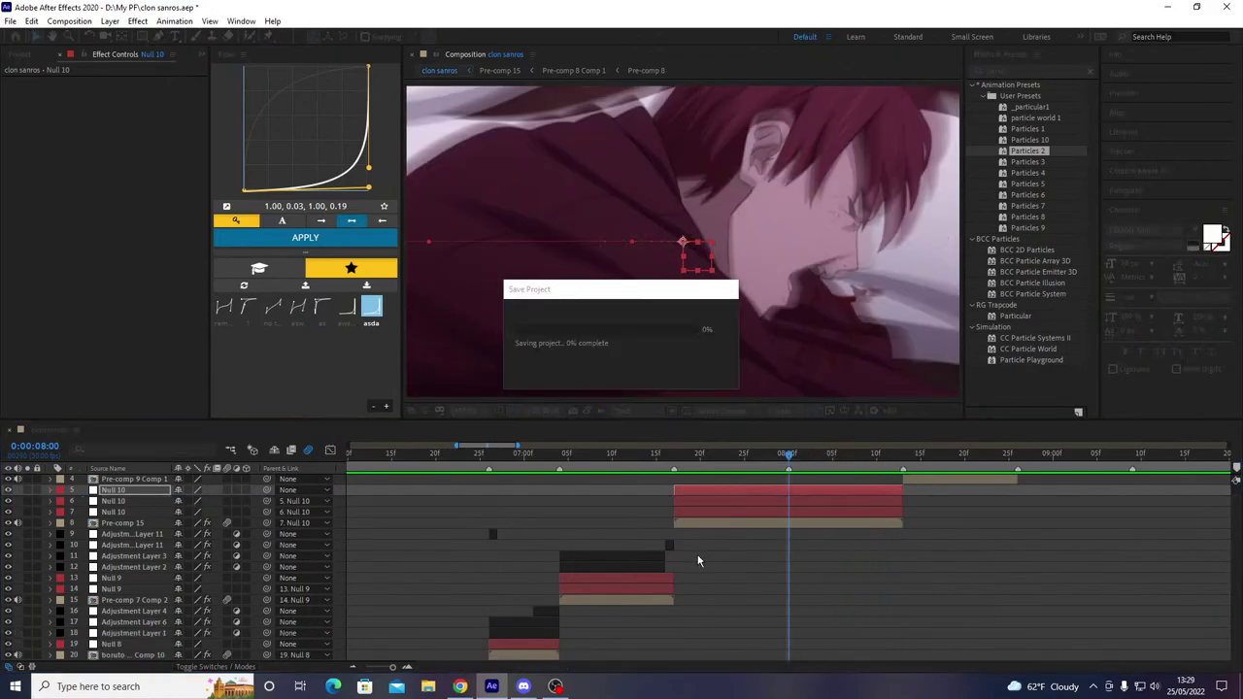
# - Duplicate Adjustment Layer 2 to start at 0:00:07:17 above the Null 10 layers, set its Twitch Slide Spread to 1, and preview
pyautogui.press('i')
pyautogui.click(618, 561)
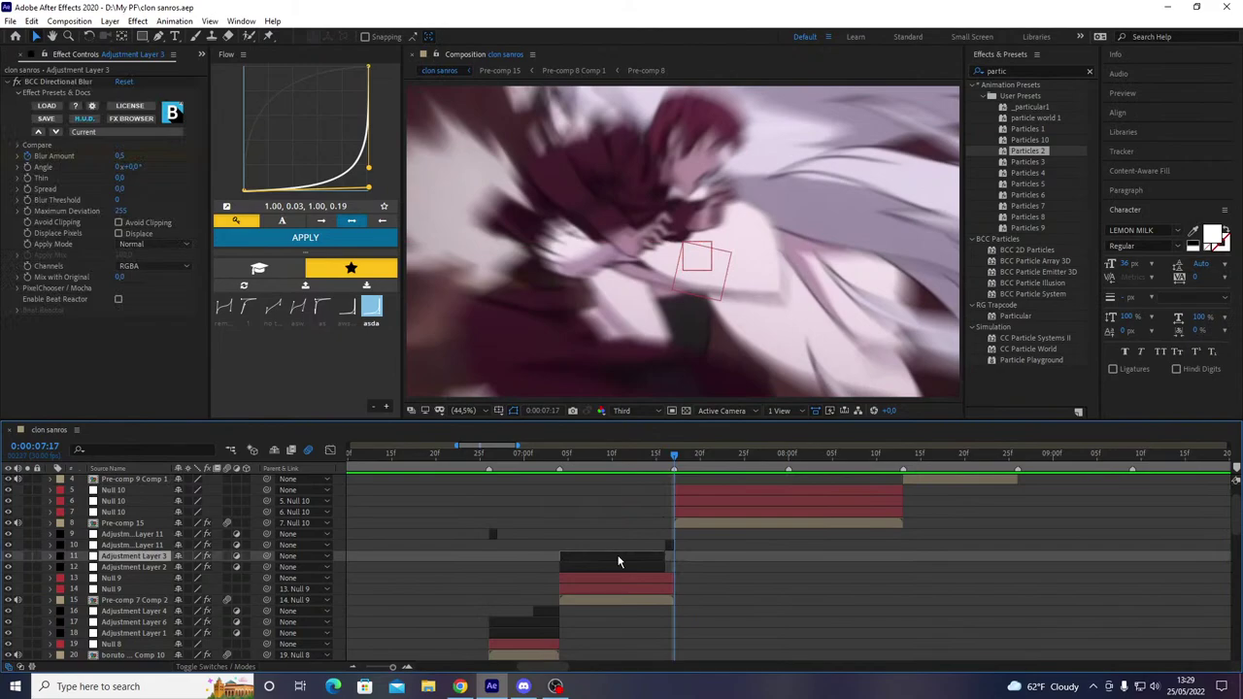
pyautogui.click(600, 568)
pyautogui.hotkey('ctrl', 'd')
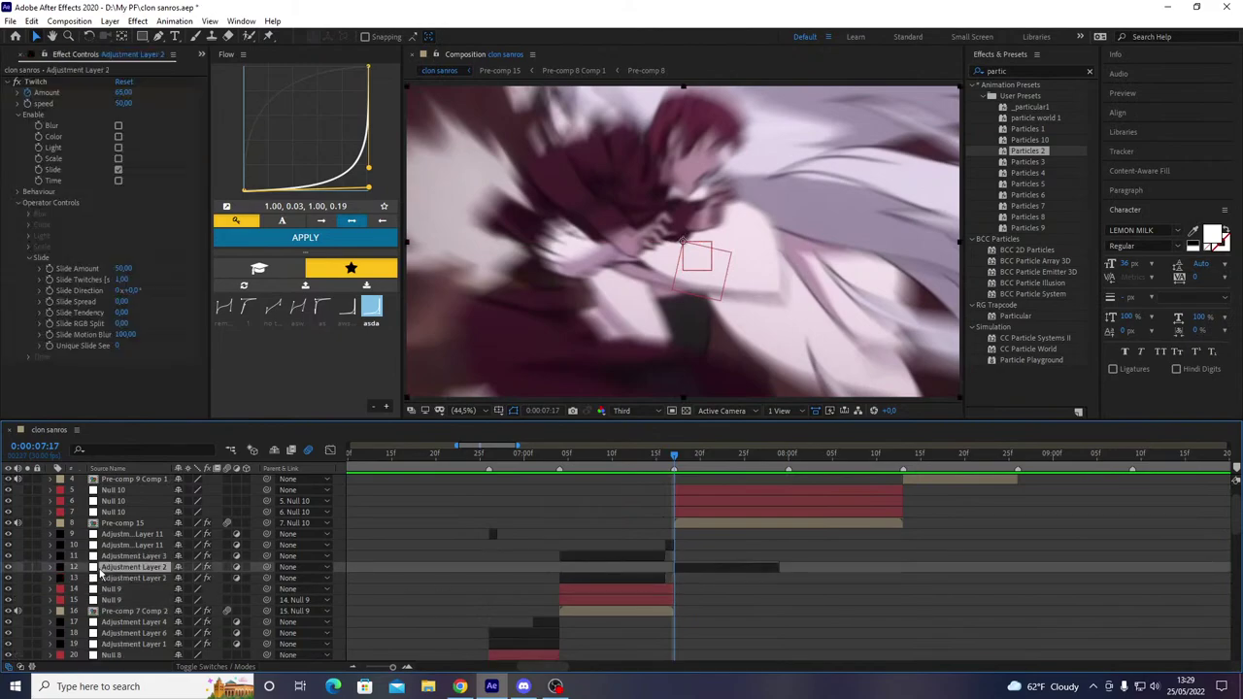
pyautogui.scroll(2, 133, 492)
pyautogui.moveTo(121, 525); pyautogui.dragTo(121, 526)
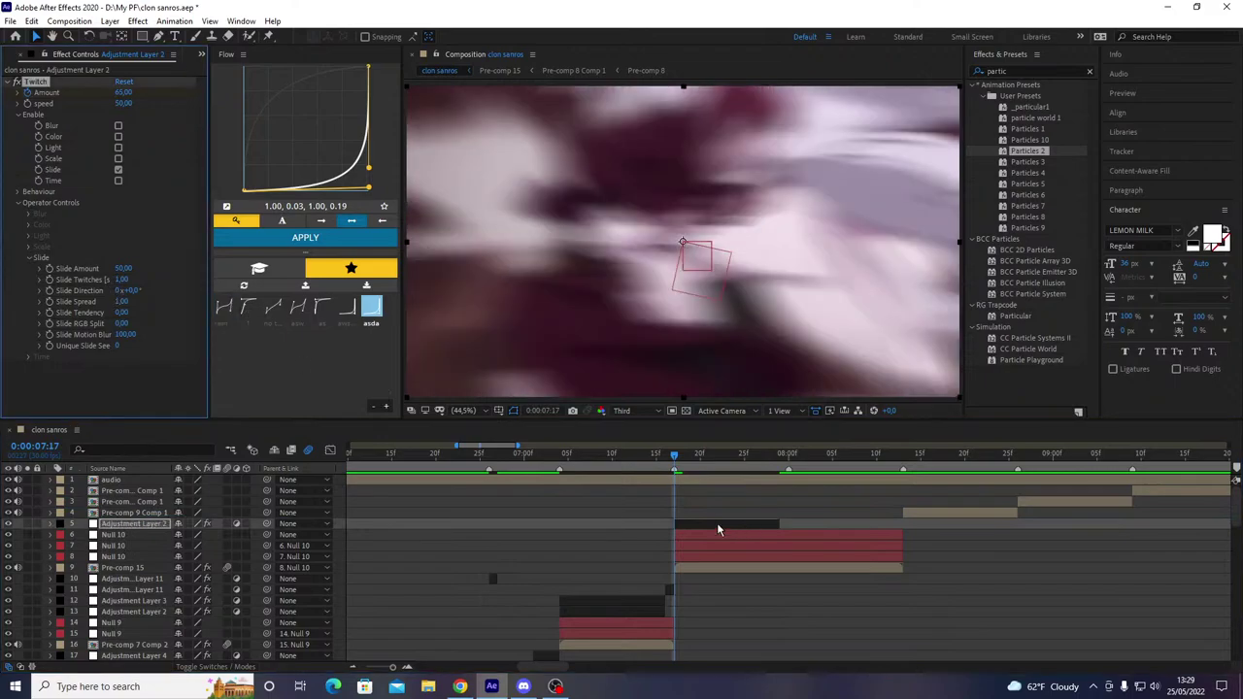
pyautogui.moveTo(670, 461); pyautogui.dragTo(564, 531)
pyautogui.press('space')
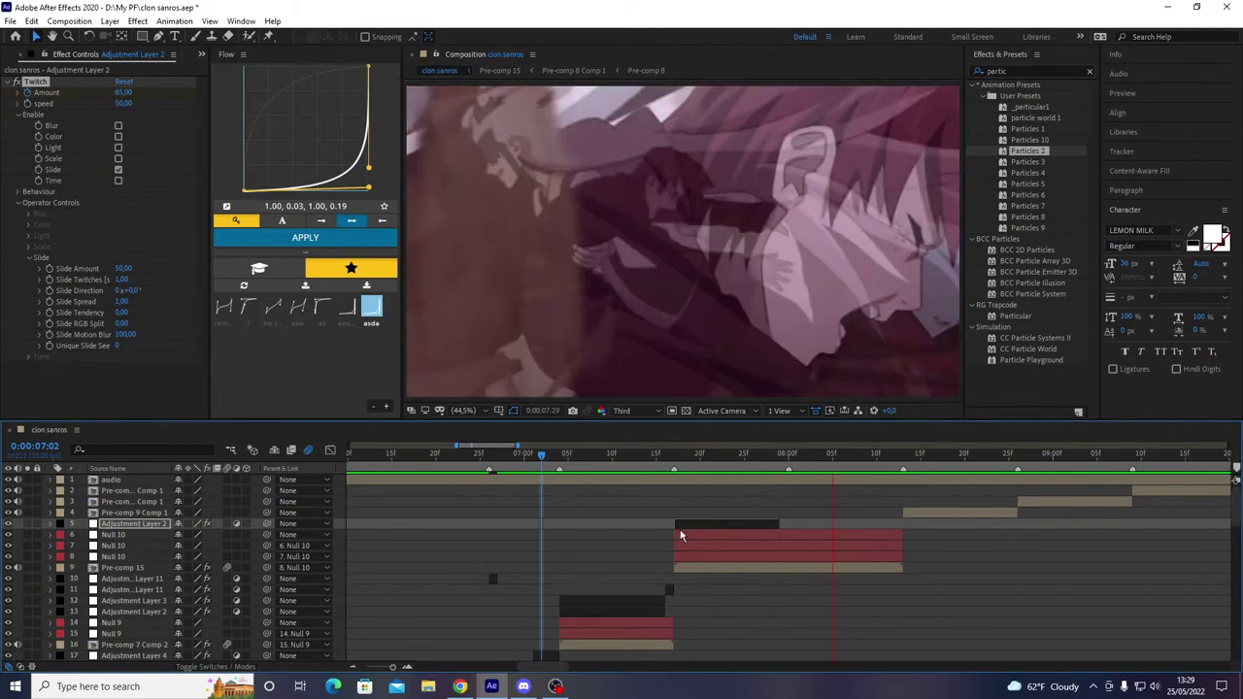
# - Duplicate the directional-blur Adjustment Layer 4, place the copy above the new Adjustment Layer 2 ending at 0:00:08:00, and preview
pyautogui.moveTo(715, 460); pyautogui.dragTo(790, 456)
pyautogui.scroll(-2, 535, 549)
pyautogui.scroll(2, 607, 550)
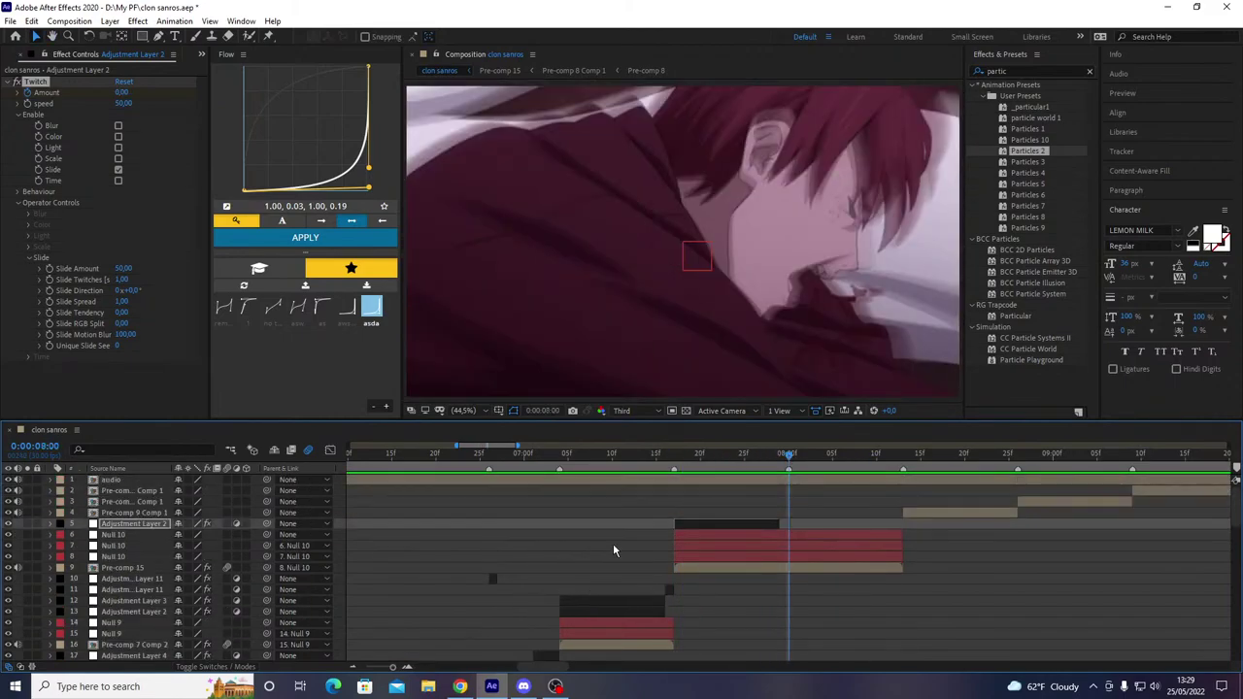
pyautogui.press('pageup')
pyautogui.scroll(-1, 574, 609)
pyautogui.click(554, 625)
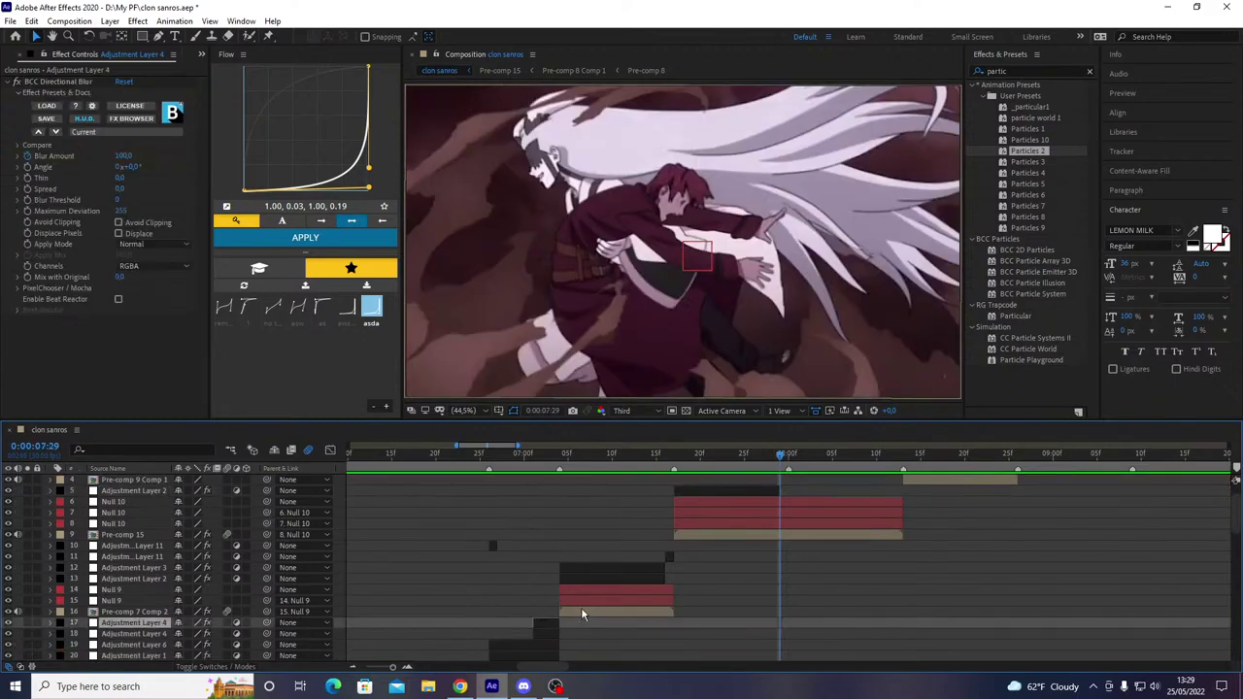
pyautogui.scroll(3, 516, 498)
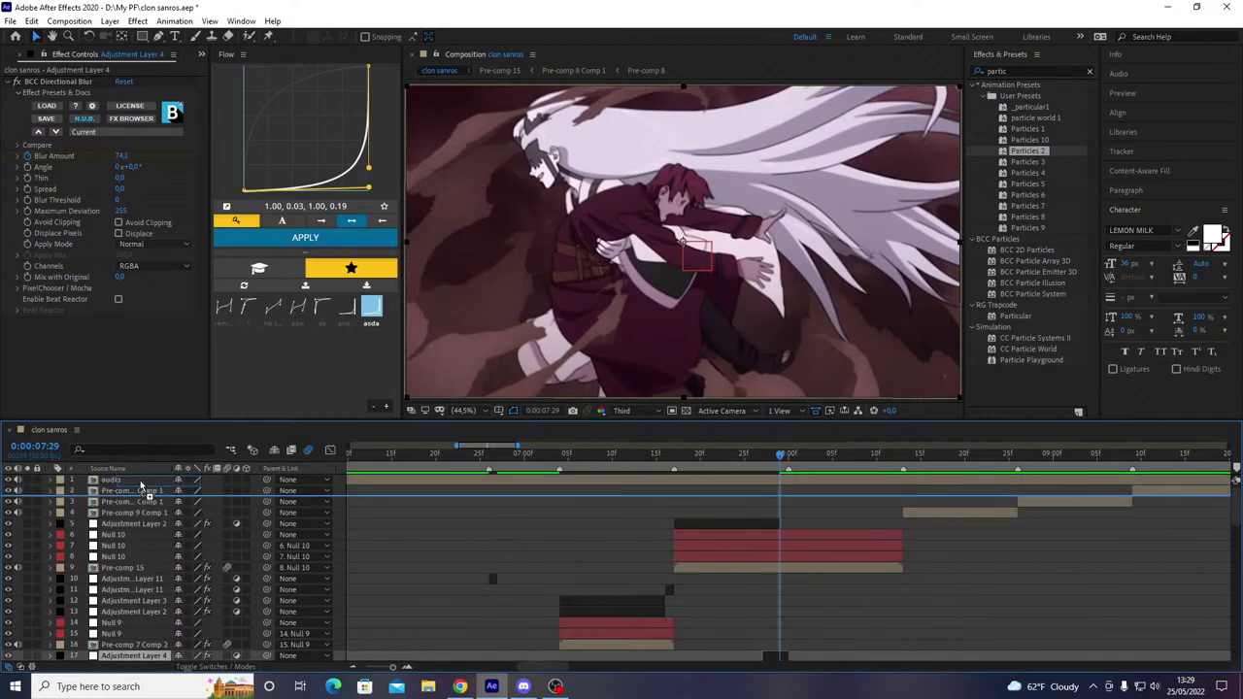
pyautogui.moveTo(777, 458); pyautogui.dragTo(516, 485)
pyautogui.press('space')
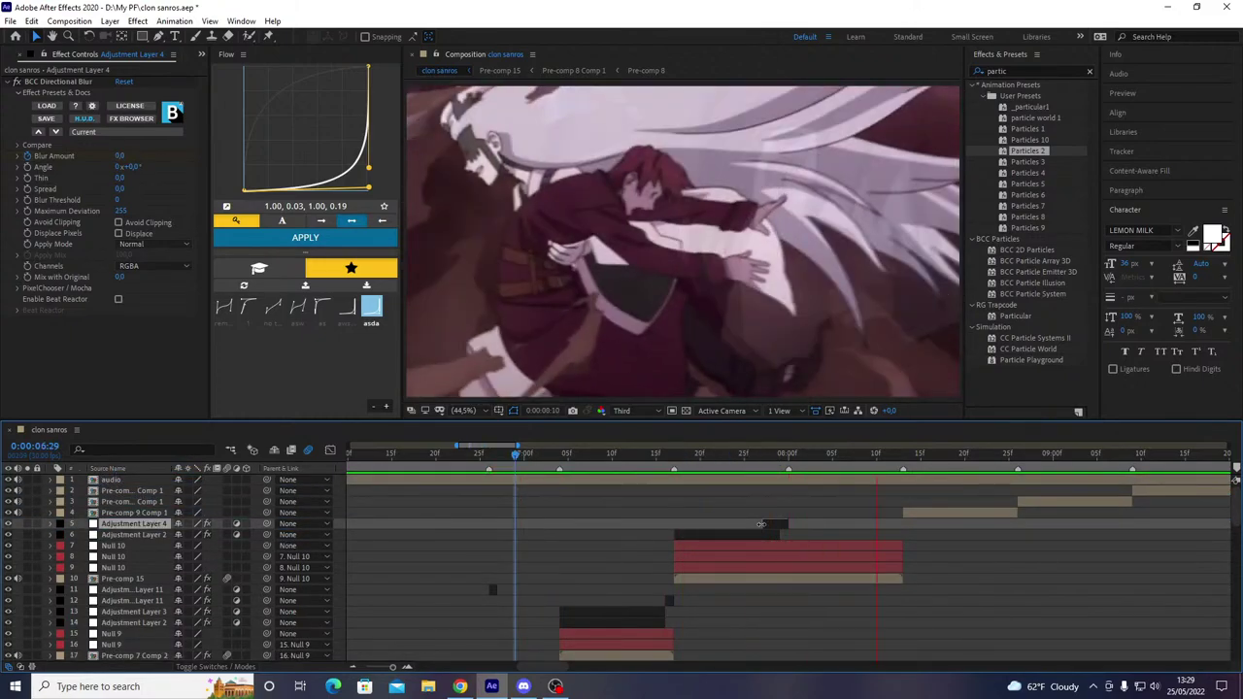
# - Duplicate Adjustment Layers 3 and 2 from above the Null 9 layers, place the copies above the Null 10 layers starting at 0:00:08:00, and preview
pyautogui.scroll(-2, 599, 571)
pyautogui.scroll(-3, 599, 568)
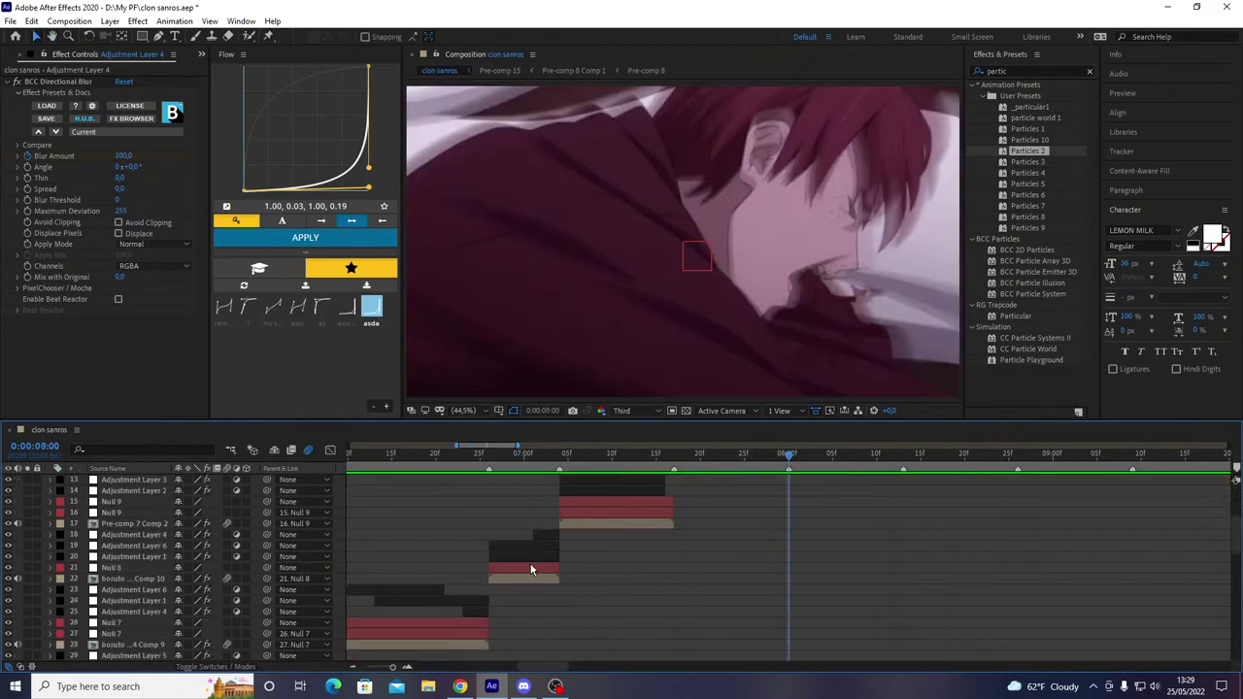
pyautogui.click(596, 523)
pyautogui.keyDown('shift'); pyautogui.click(592, 514); pyautogui.keyUp('shift')
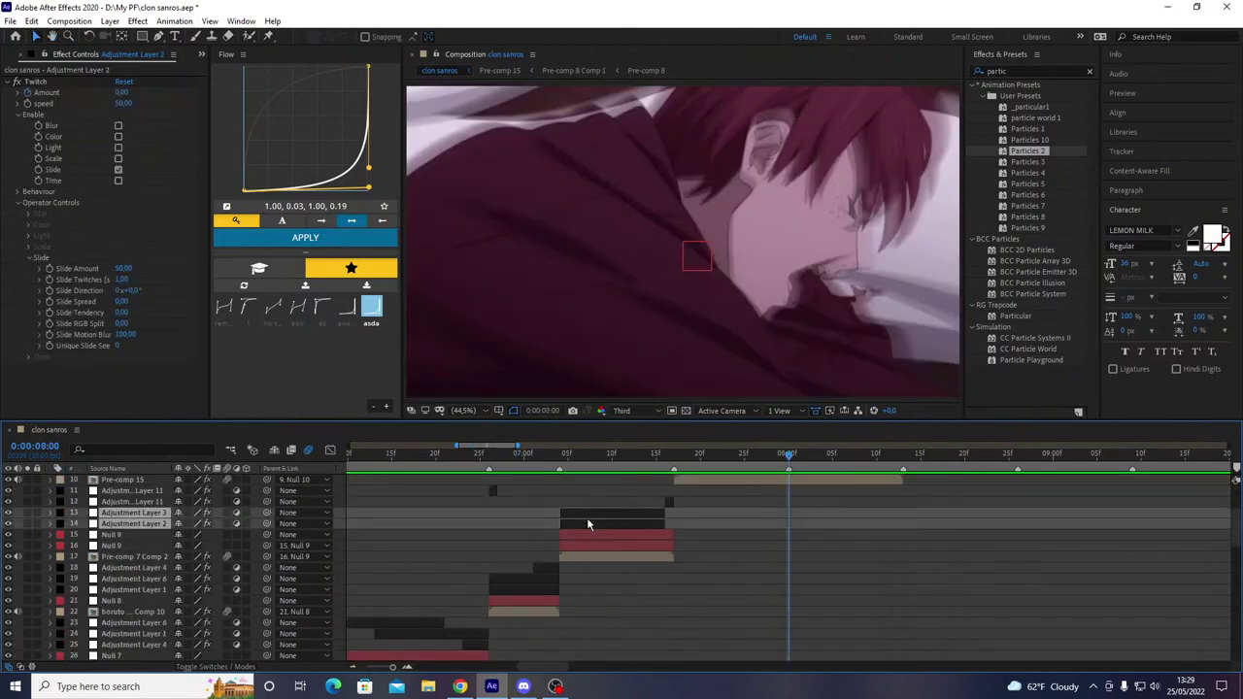
pyautogui.hotkey('ctrl', 'd')
pyautogui.press('[')
pyautogui.moveTo(141, 507)
pyautogui.mouseDown()
pyautogui.moveTo(142, 484)
pyautogui.moveTo(142, 521)
pyautogui.mouseUp()
pyautogui.press('space')
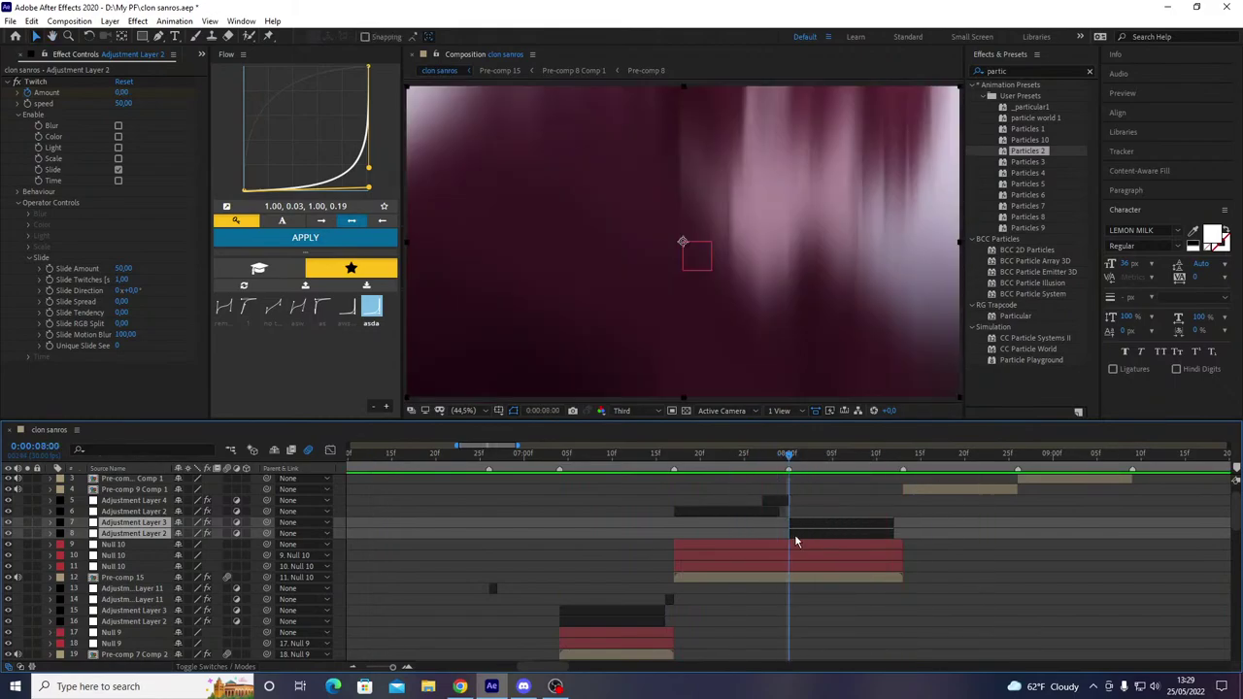
# - Try a Twitch Slide RGB Split of 100 on the new Adjustment Layer 2, restore it to 0, and preview the shake
pyautogui.click(814, 600)
pyautogui.click(794, 525)
pyautogui.click(800, 535)
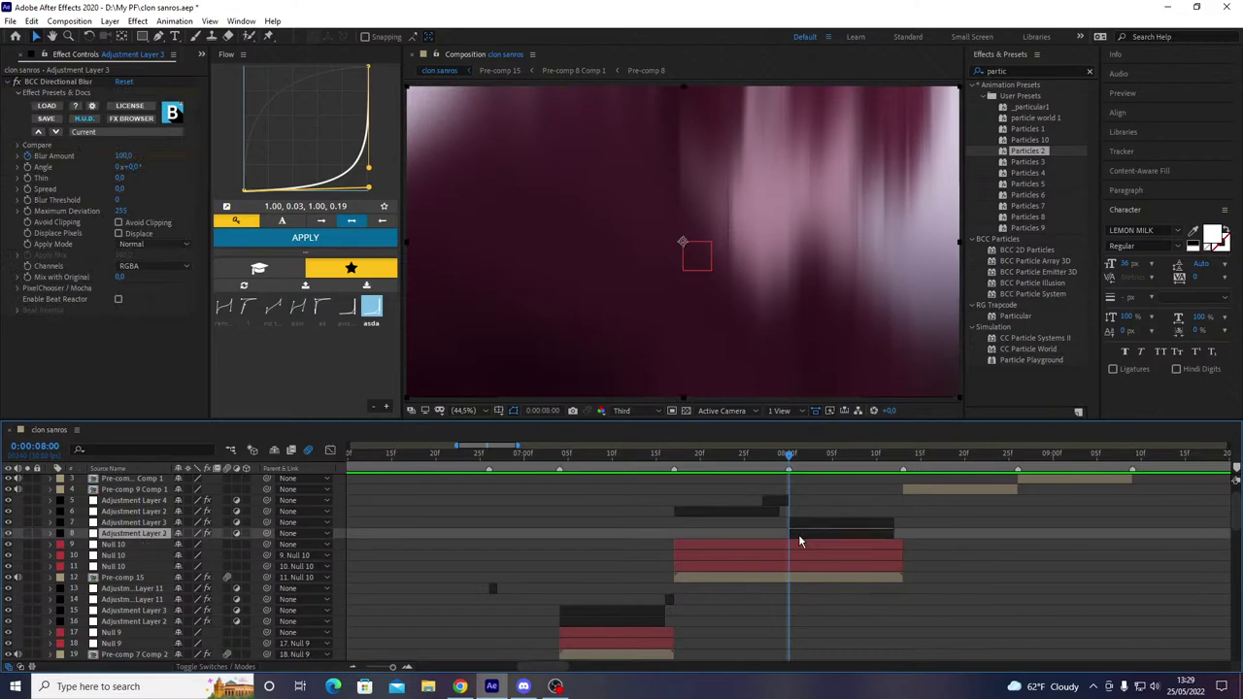
pyautogui.press('space')
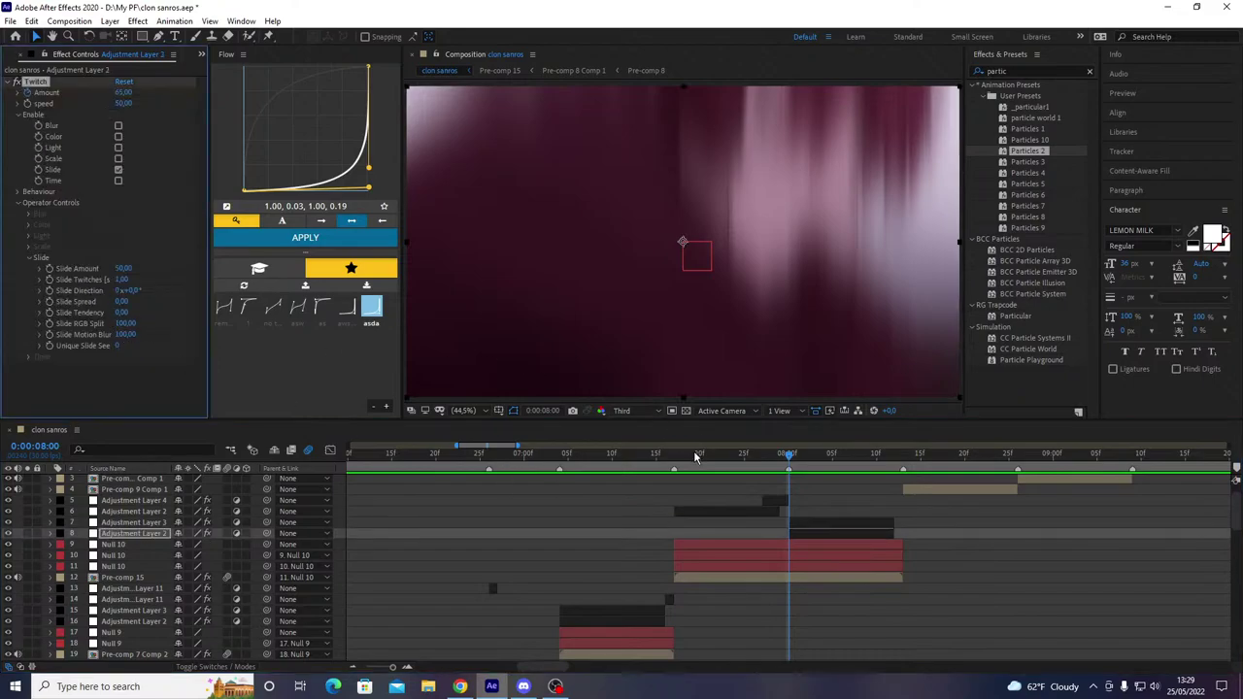
pyautogui.moveTo(843, 472); pyautogui.dragTo(666, 506)
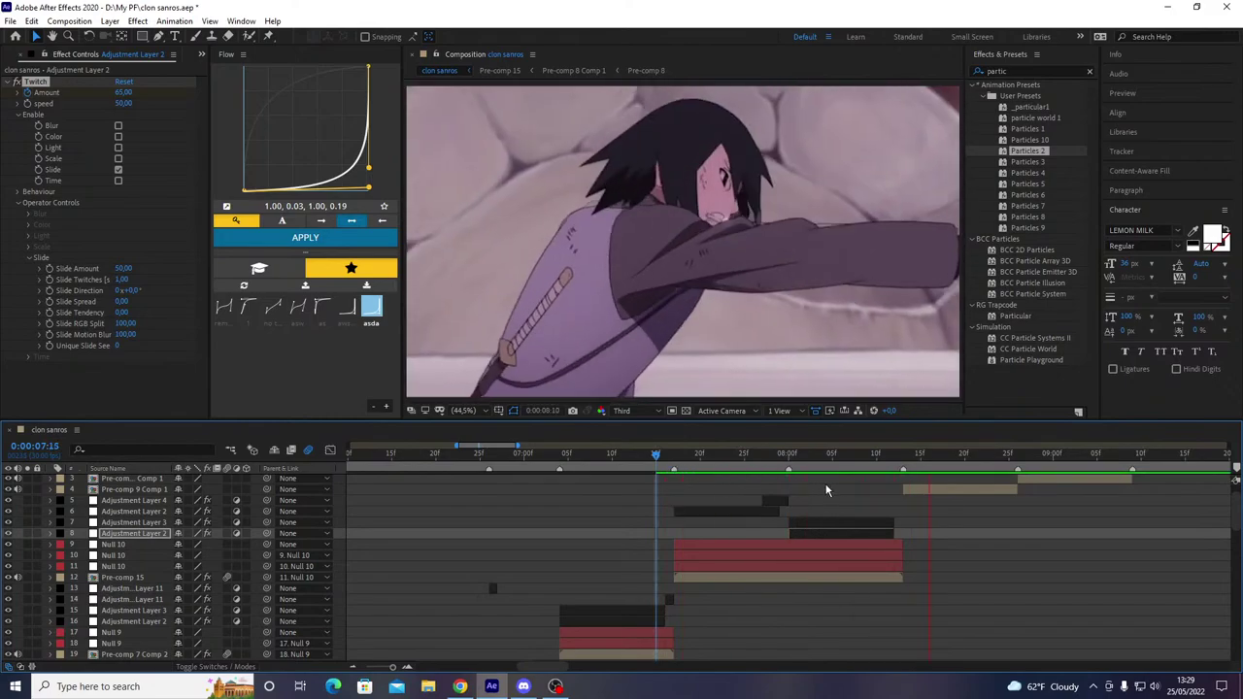
pyautogui.click(786, 473)
pyautogui.press('space')
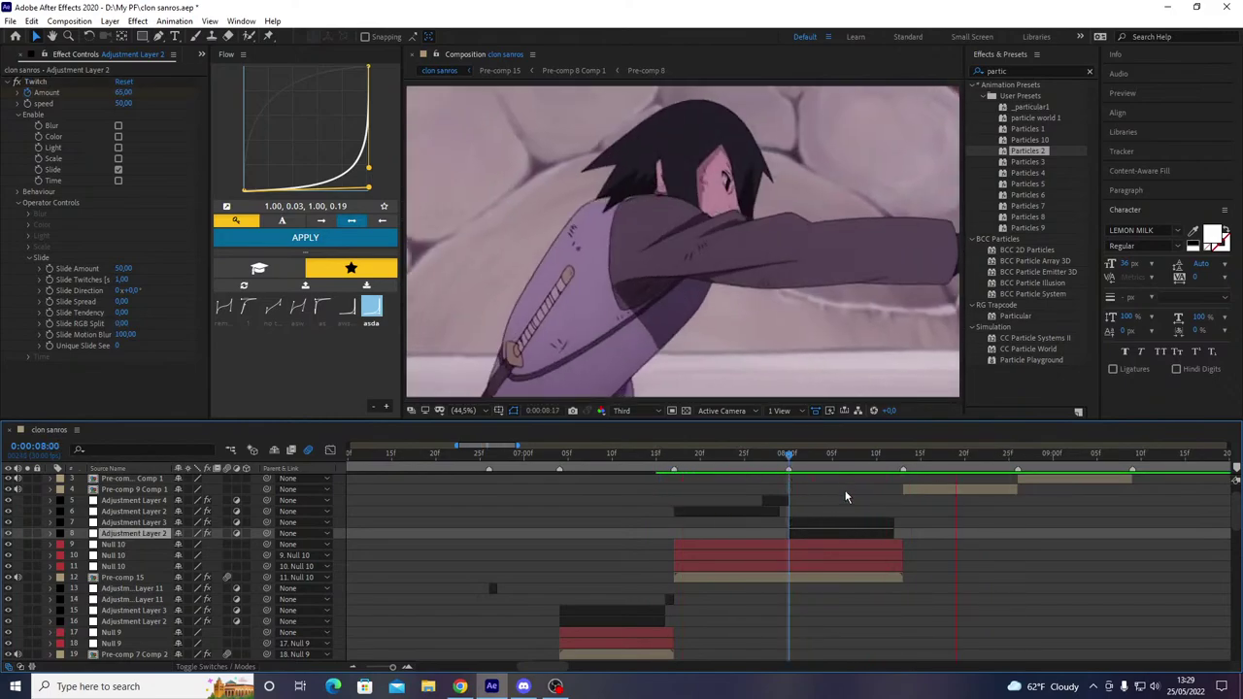
pyautogui.press('space')
pyautogui.moveTo(879, 466); pyautogui.dragTo(790, 493)
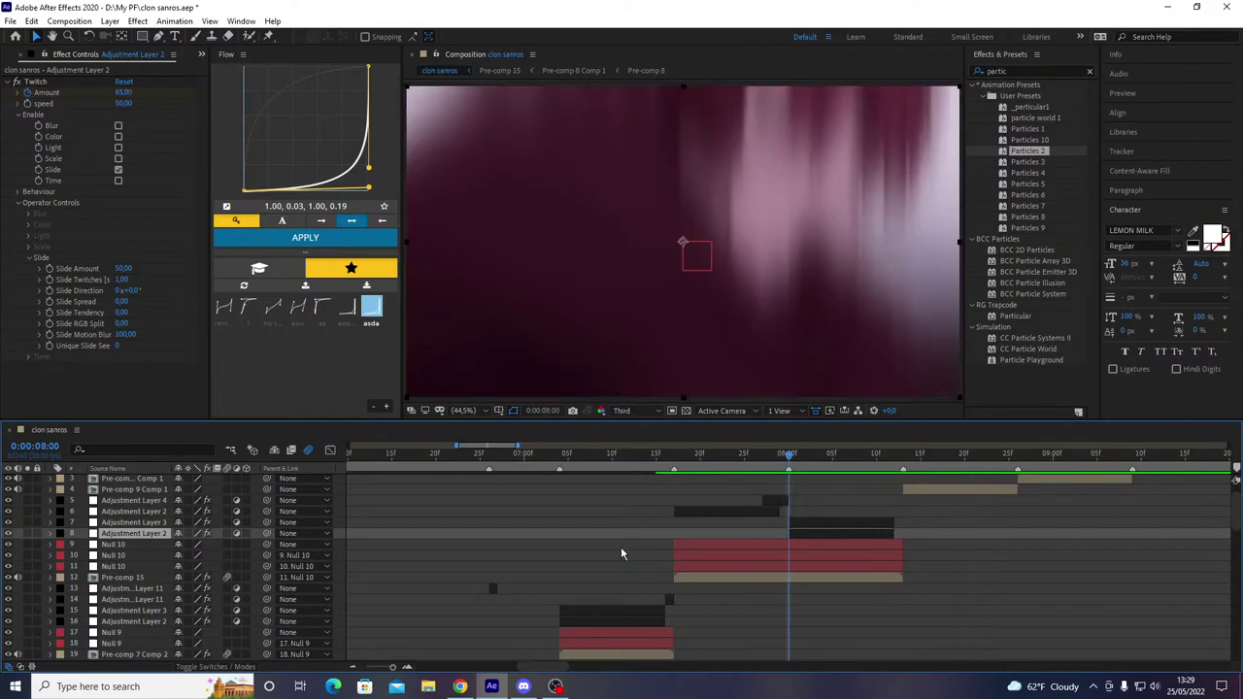
# - Duplicate the FishEye Warp Adjustment Layer 1 from above the Null 4 layers, place the copy above the Null 10 layers starting at 0:00:08:00, and preview
pyautogui.scroll(-3, 612, 545)
pyautogui.press('-')
pyautogui.press('-')
pyautogui.scroll(-5, 583, 558)
pyautogui.scroll(-3, 610, 612)
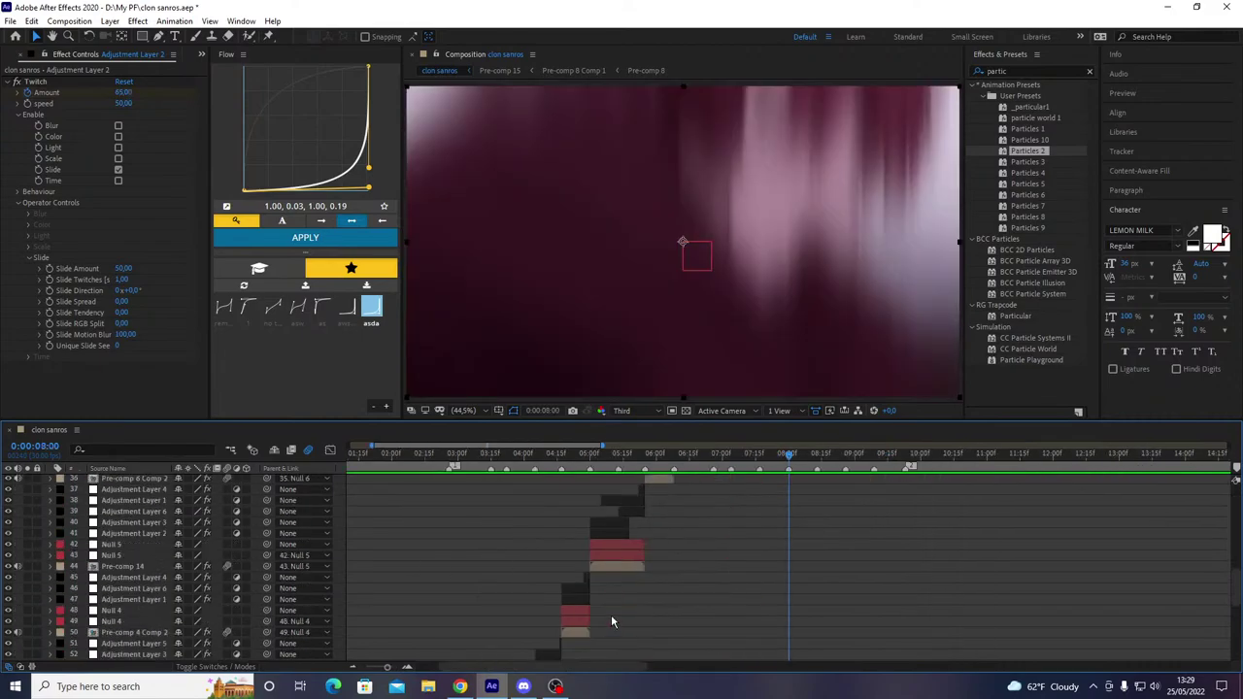
pyautogui.click(576, 599)
pyautogui.hotkey('ctrl', 'd')
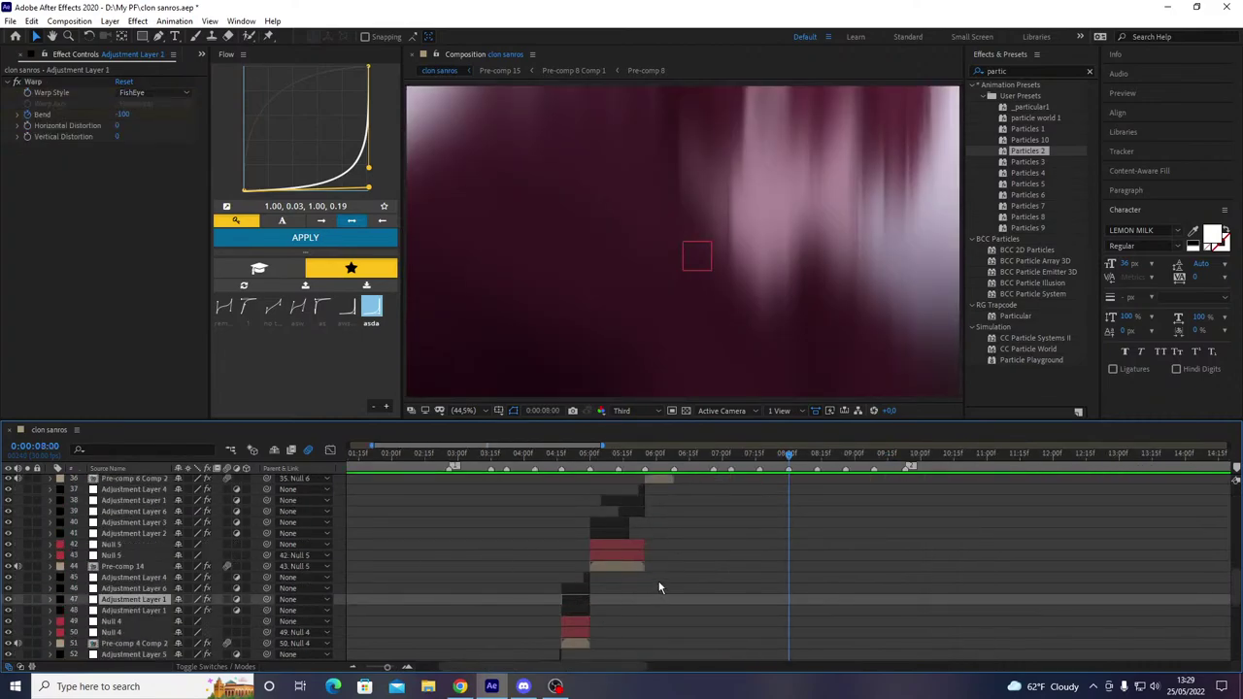
pyautogui.moveTo(136, 603); pyautogui.dragTo(131, 565)
pyautogui.press('space')
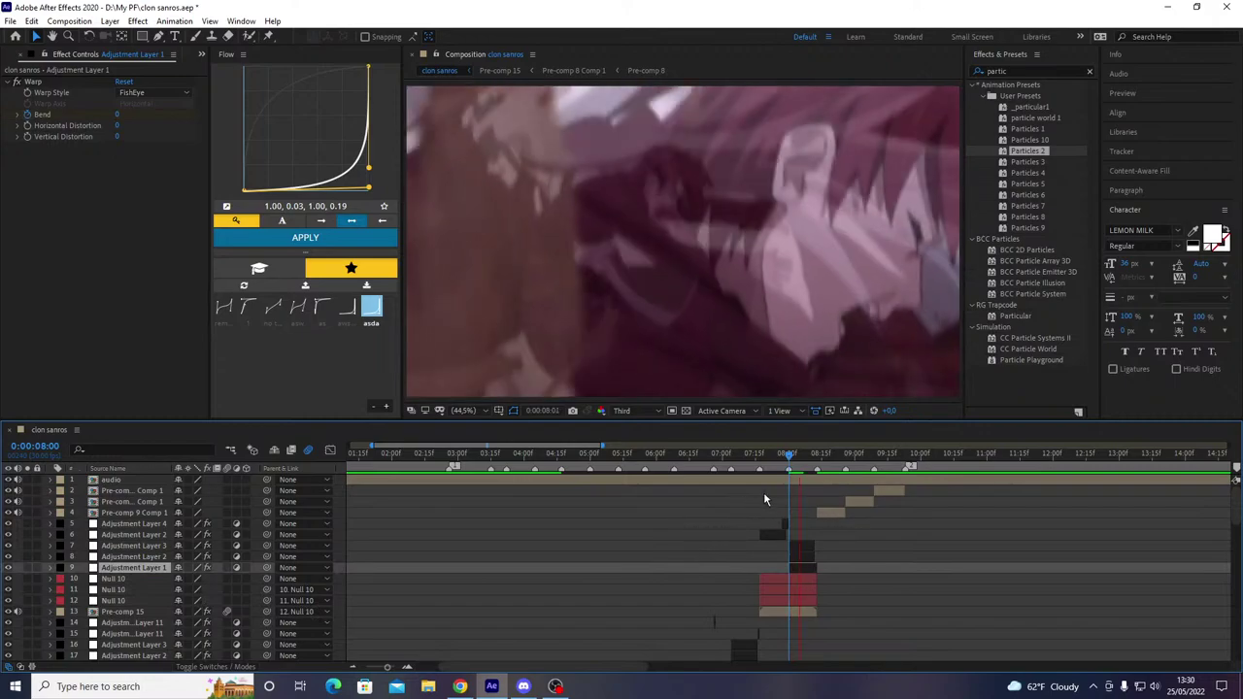
# - Reshape the easing curve at the end of the new Adjustment Layer 1's Warp Bend keyframes in the graph editor
pyautogui.moveTo(790, 460); pyautogui.dragTo(816, 474)
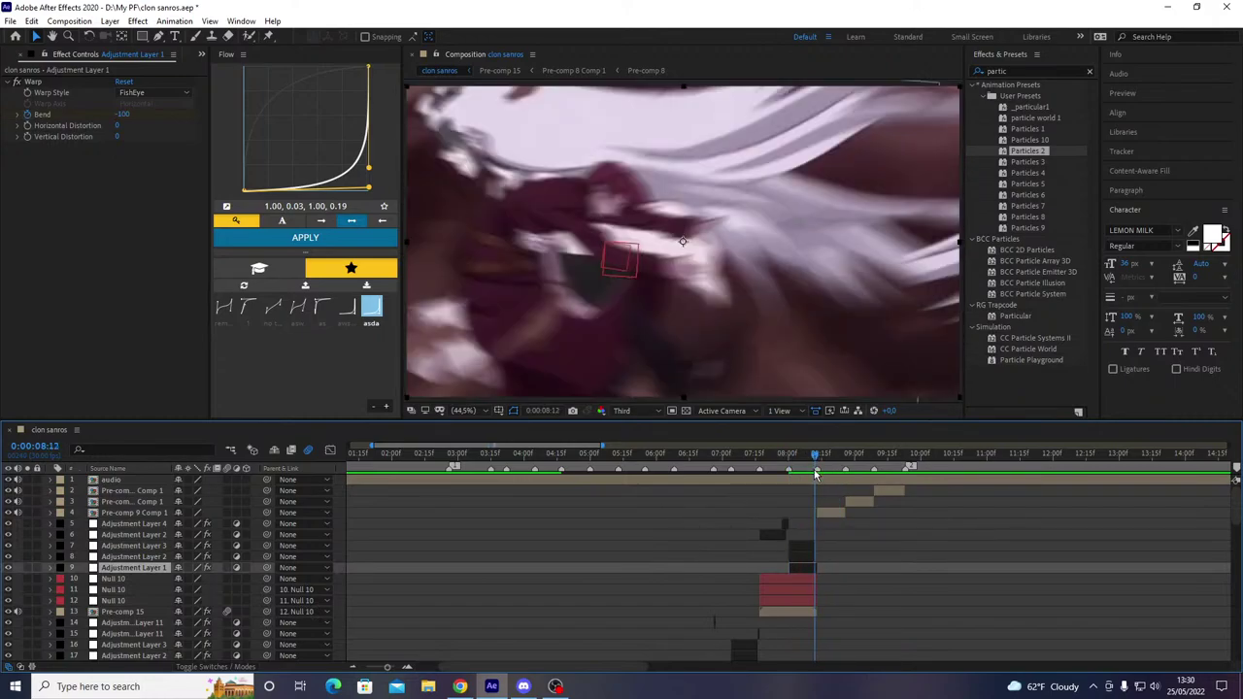
pyautogui.scroll(2, 815, 474)
pyautogui.press('u')
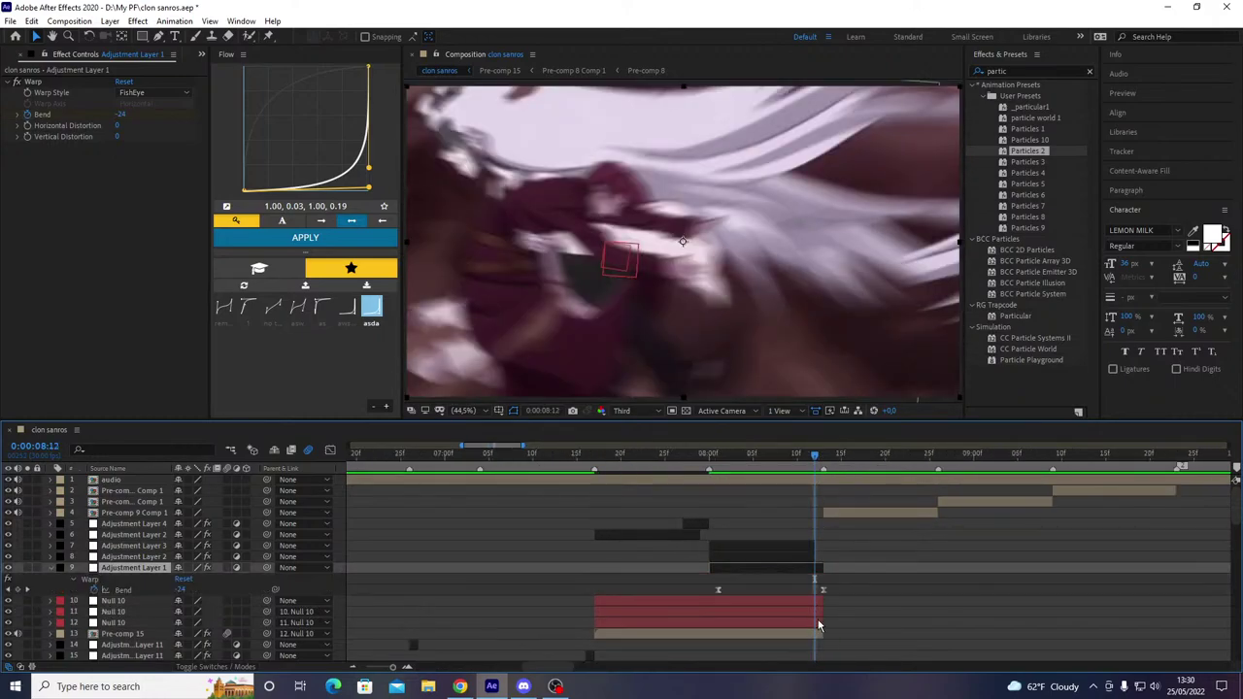
pyautogui.moveTo(841, 595); pyautogui.dragTo(679, 608)
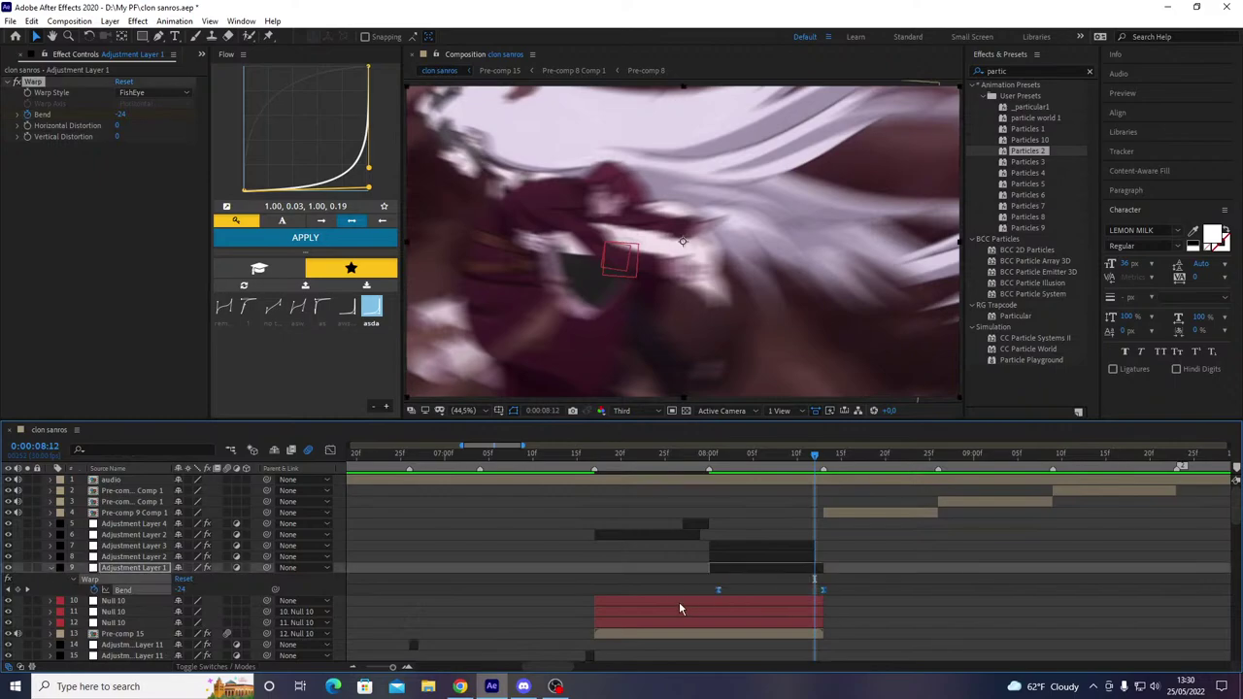
pyautogui.click(331, 450)
pyautogui.moveTo(823, 509); pyautogui.dragTo(820, 526)
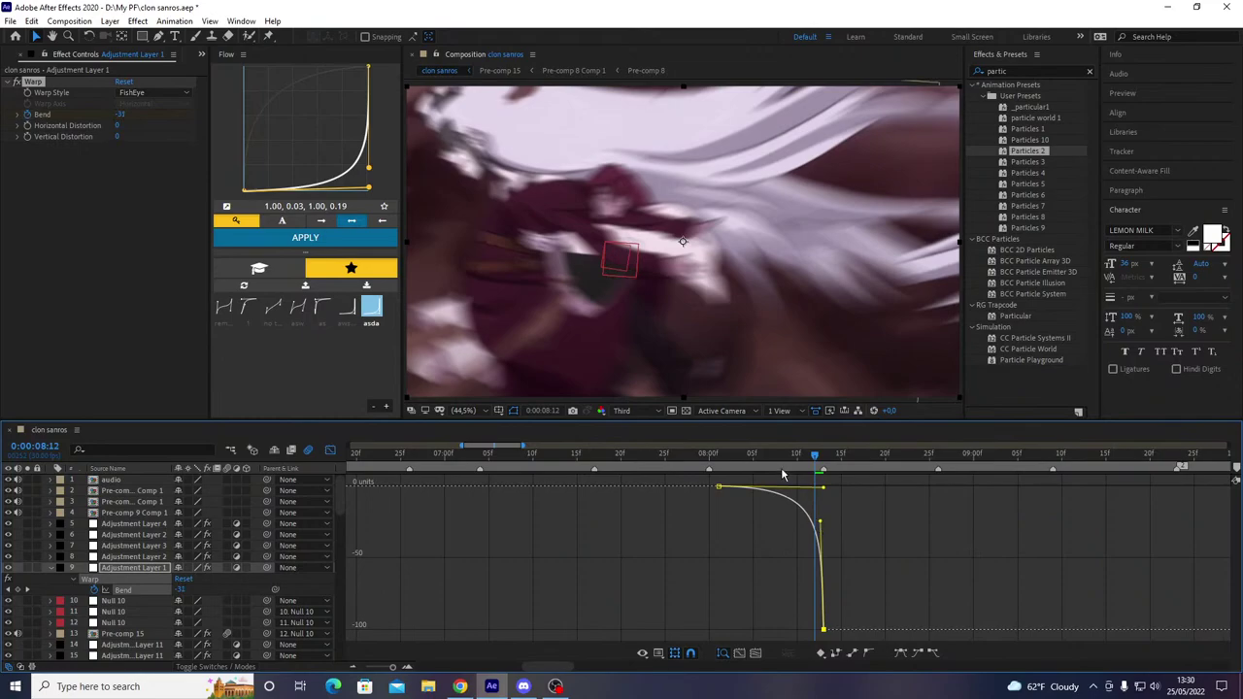
# - Preview the adjusted warp, return to the layer view, collapse Adjustment Layer 1's keyframes, and replay from 0:00:07:08
pyautogui.press('space')
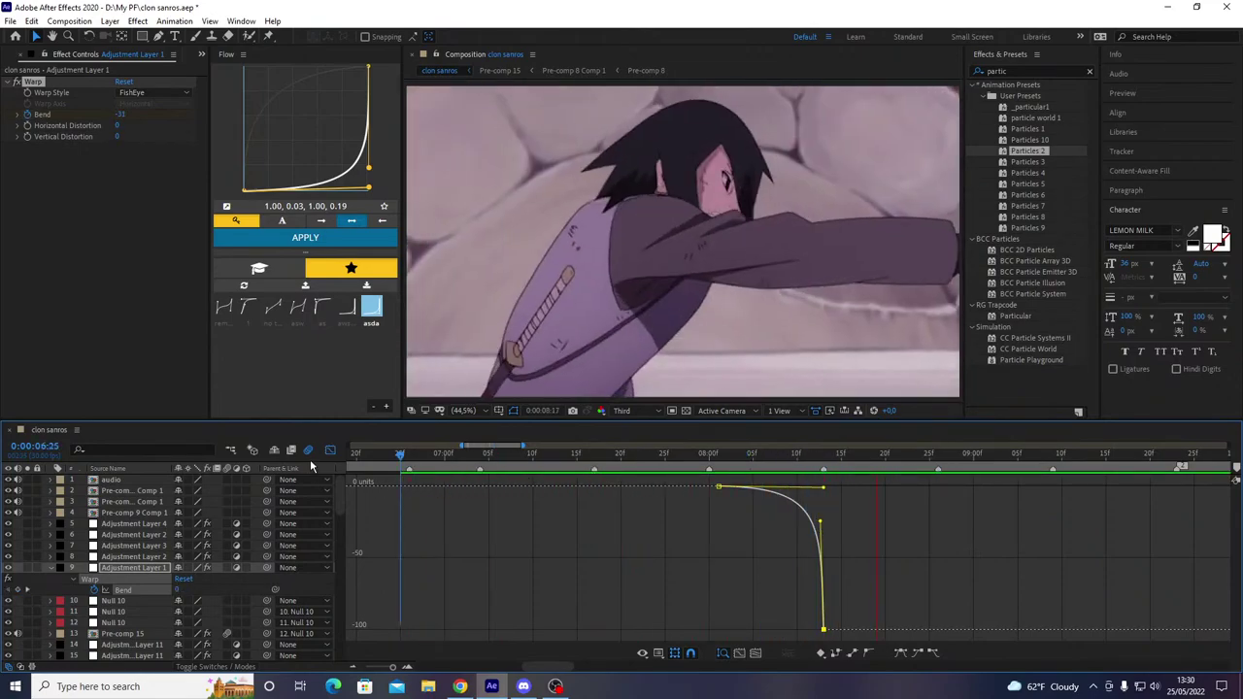
pyautogui.press('space')
pyautogui.click(330, 450)
pyautogui.press('u')
pyautogui.moveTo(675, 462); pyautogui.dragTo(514, 476)
pyautogui.press('space')
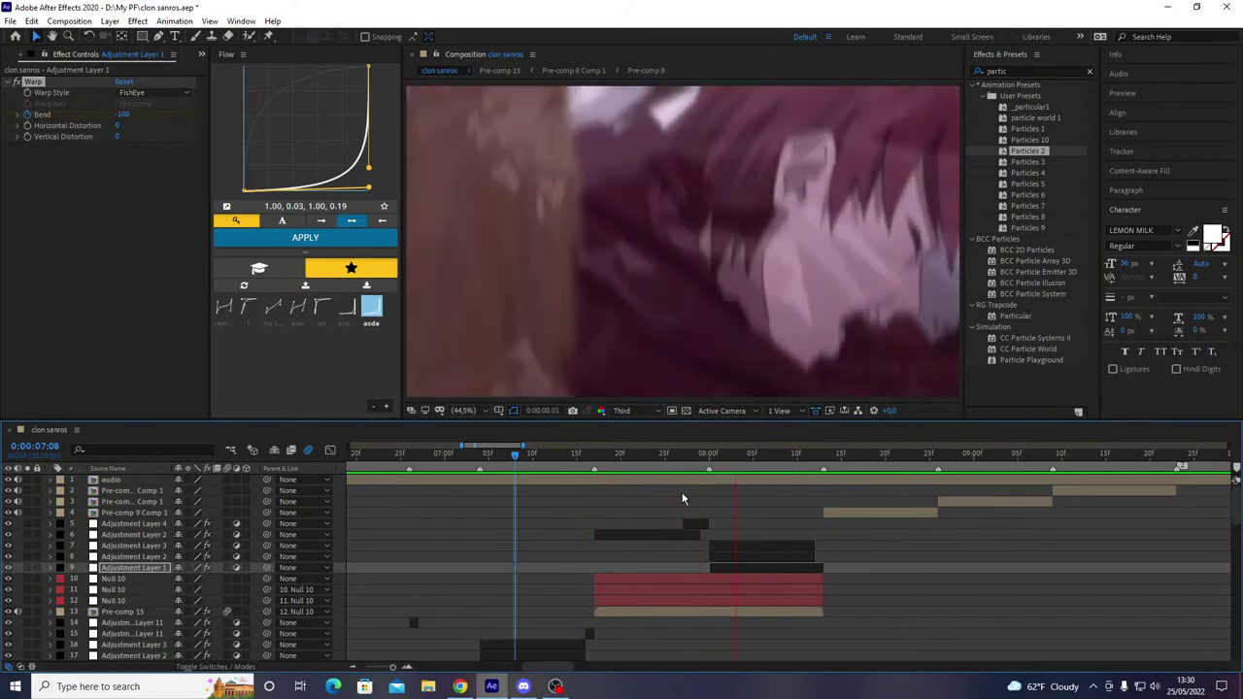
pyautogui.press('space')
# - Swap the boruto clip's two Opacity keyframes in Pre-comp 15 so it fades in from 0:00:08:00 to 0:00:08:12, then return to clon sanros
pyautogui.click(703, 612)
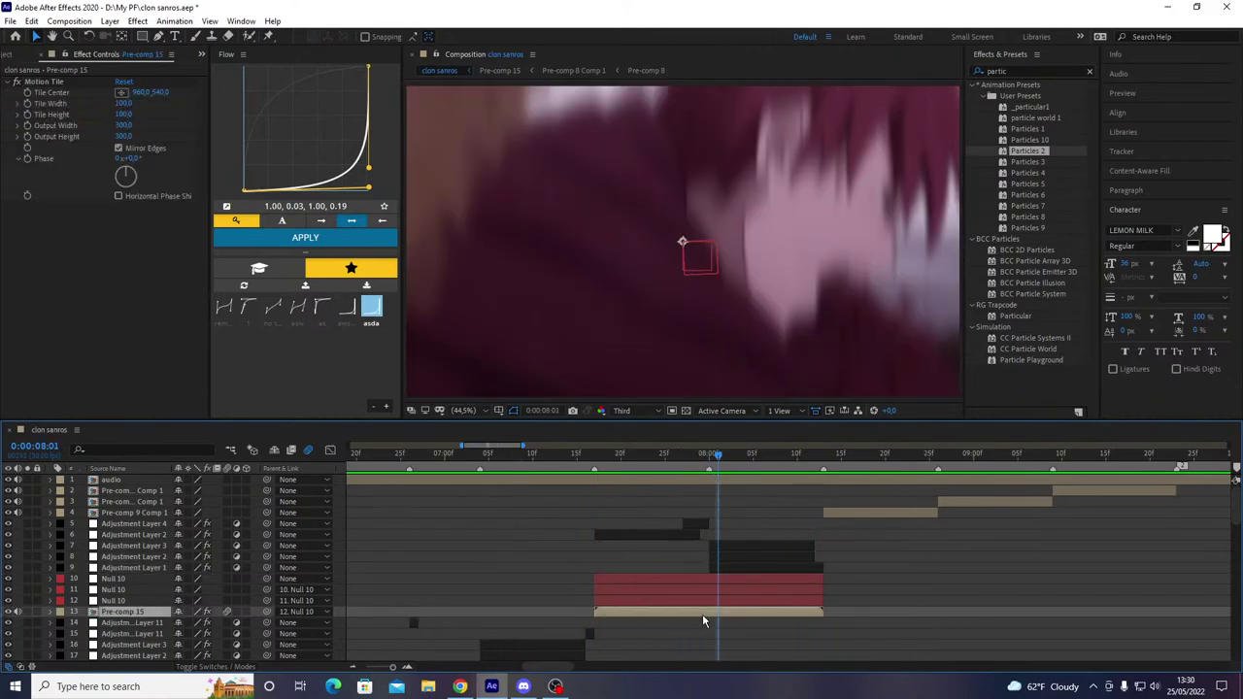
pyautogui.doubleClick(703, 613)
pyautogui.click(806, 486)
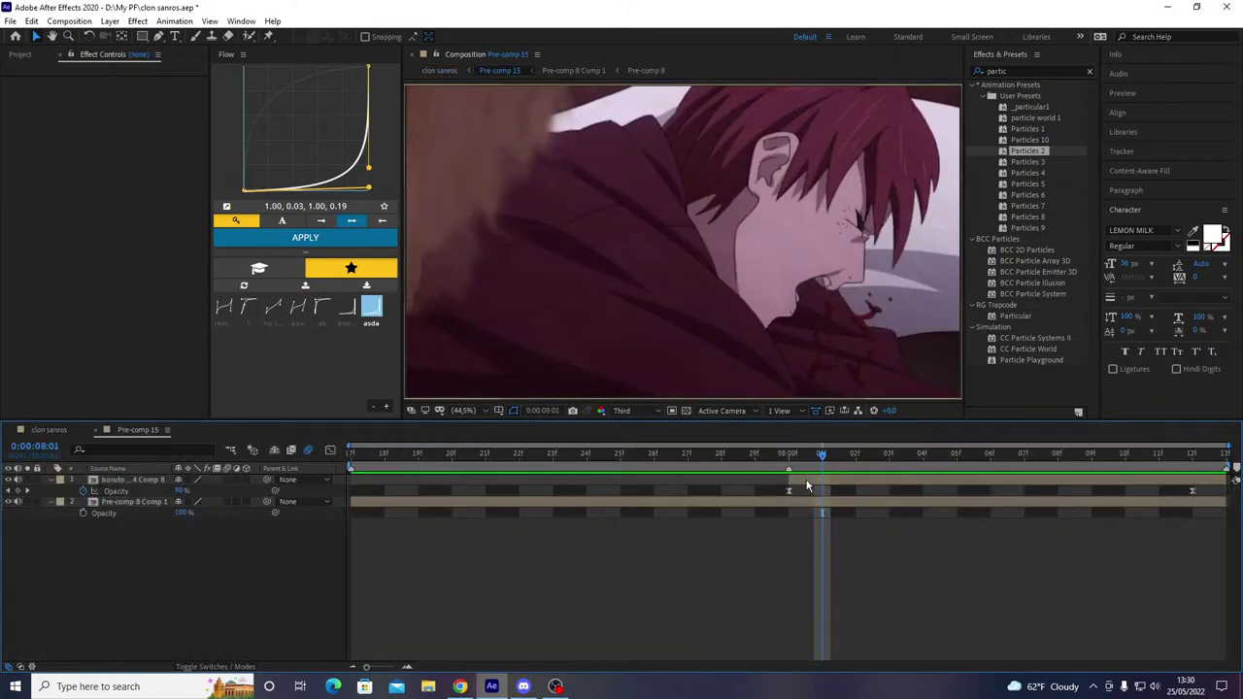
pyautogui.click(788, 492)
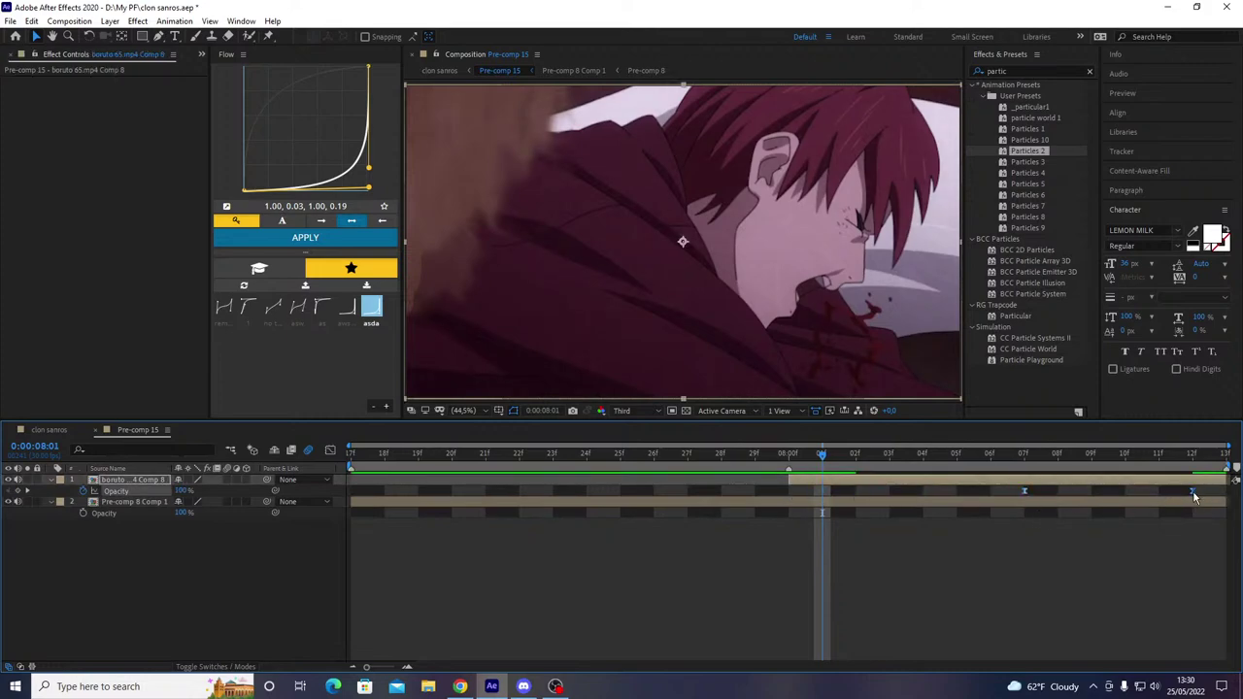
pyautogui.moveTo(1194, 497); pyautogui.dragTo(789, 534)
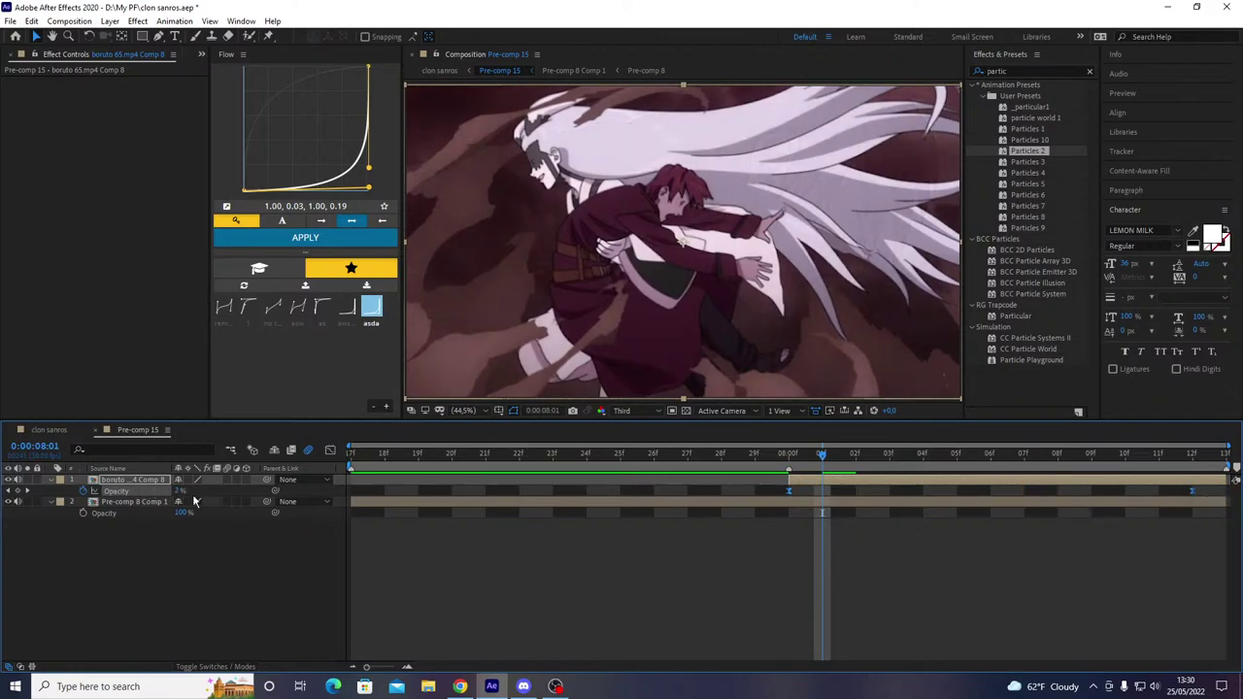
pyautogui.press('space')
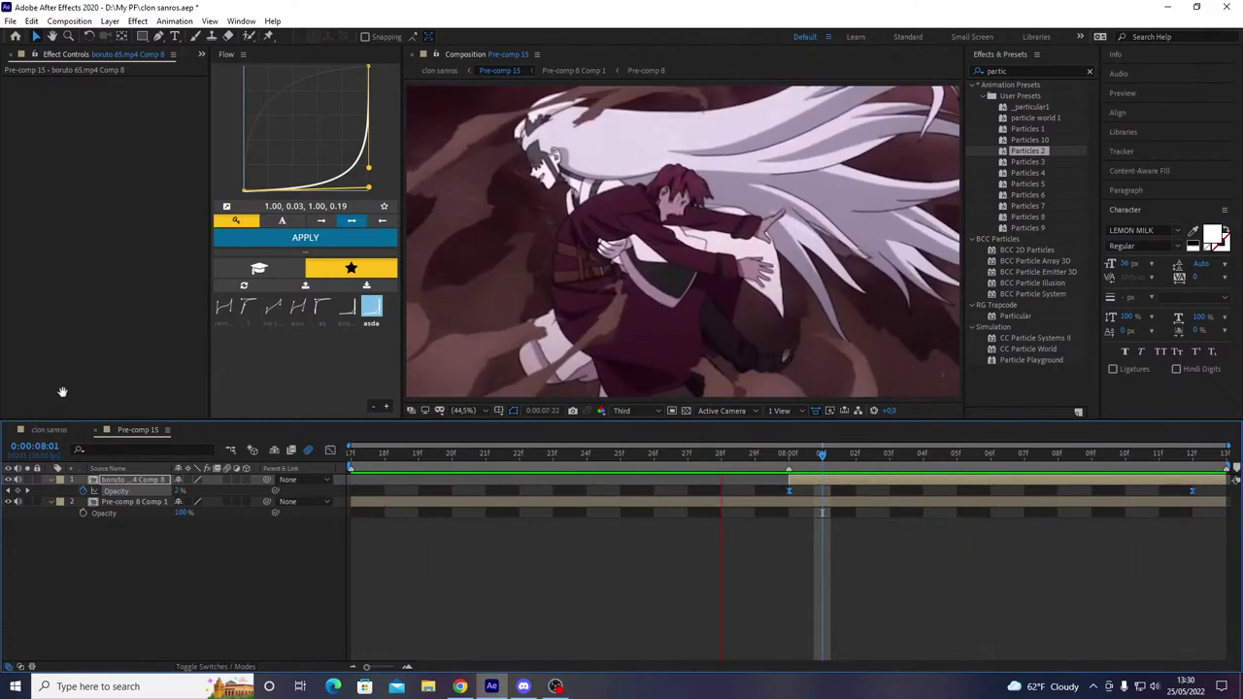
pyautogui.press('space')
pyautogui.click(48, 431)
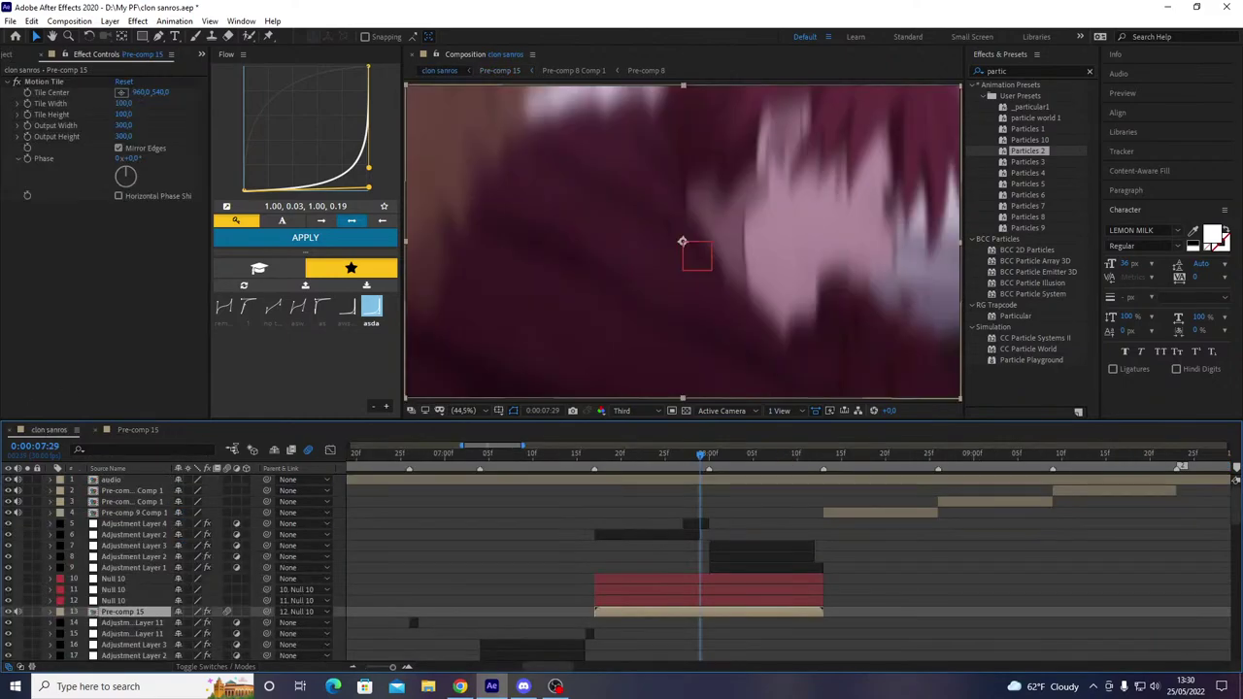
# - Preview the fade in the main composition and inspect the Twitch Amount keyframes of the Adjustment Layer 2 starting at 0:00:08:00
pyautogui.moveTo(676, 458); pyautogui.dragTo(820, 473)
pyautogui.press('space')
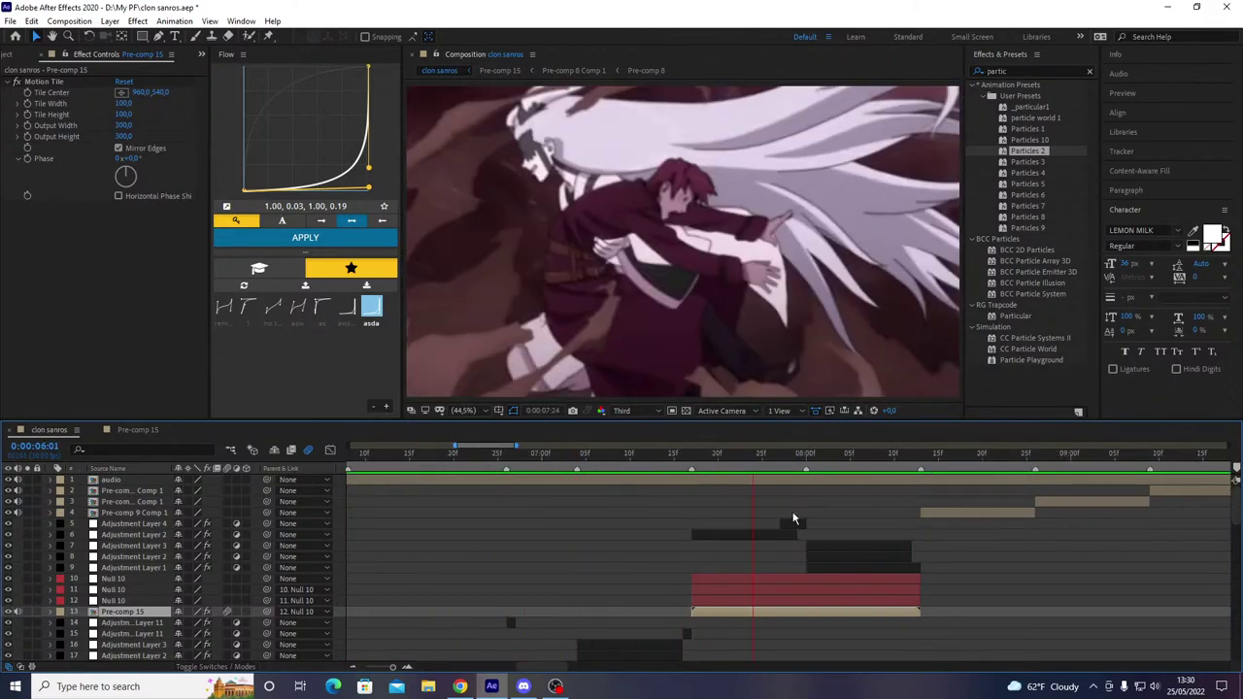
pyautogui.click(786, 475)
pyautogui.moveTo(787, 475); pyautogui.dragTo(811, 500)
pyautogui.click(815, 556)
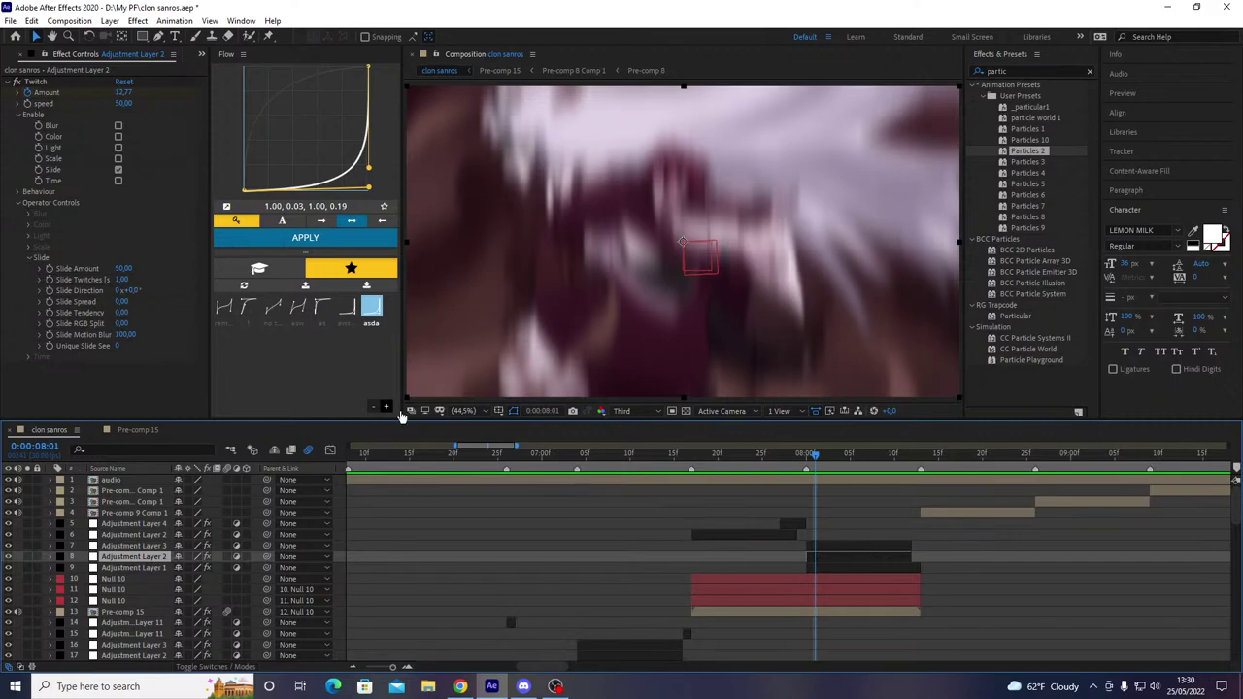
pyautogui.press('u')
pyautogui.press('space')
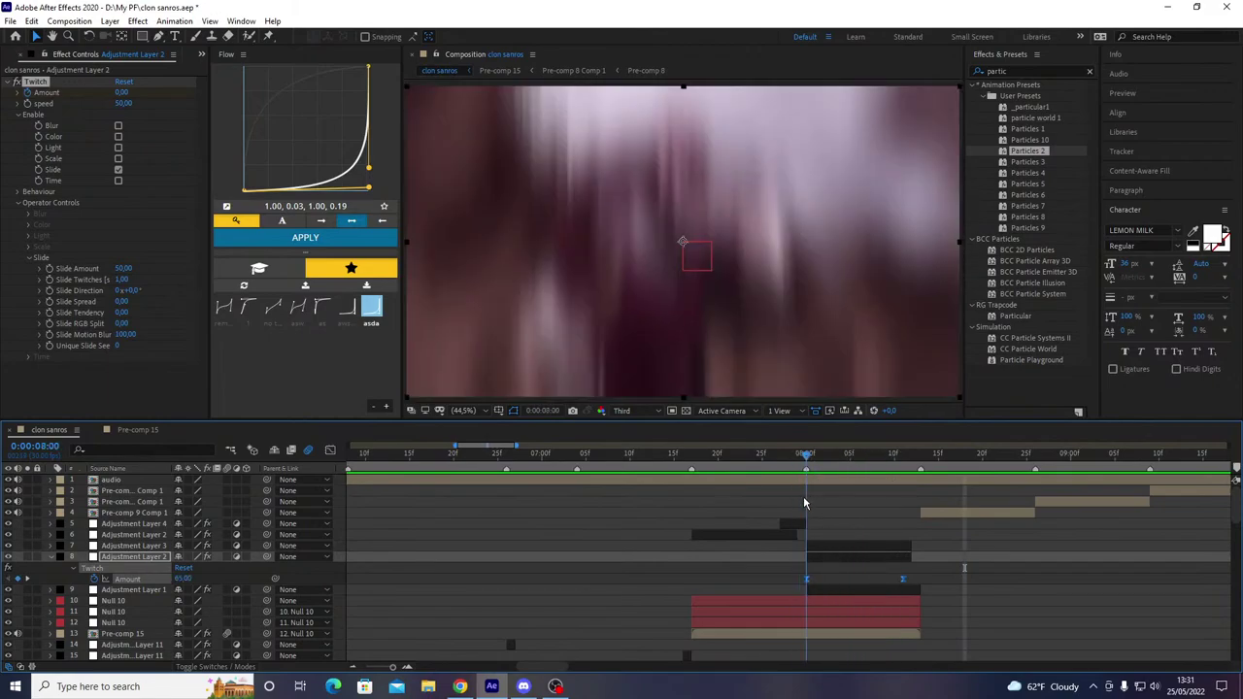
pyautogui.press('u')
# - Ease the middle Null 10's Scale and Rotation keyframes with the Flow preset "as", check the motion, and collapse its properties
pyautogui.click(807, 591)
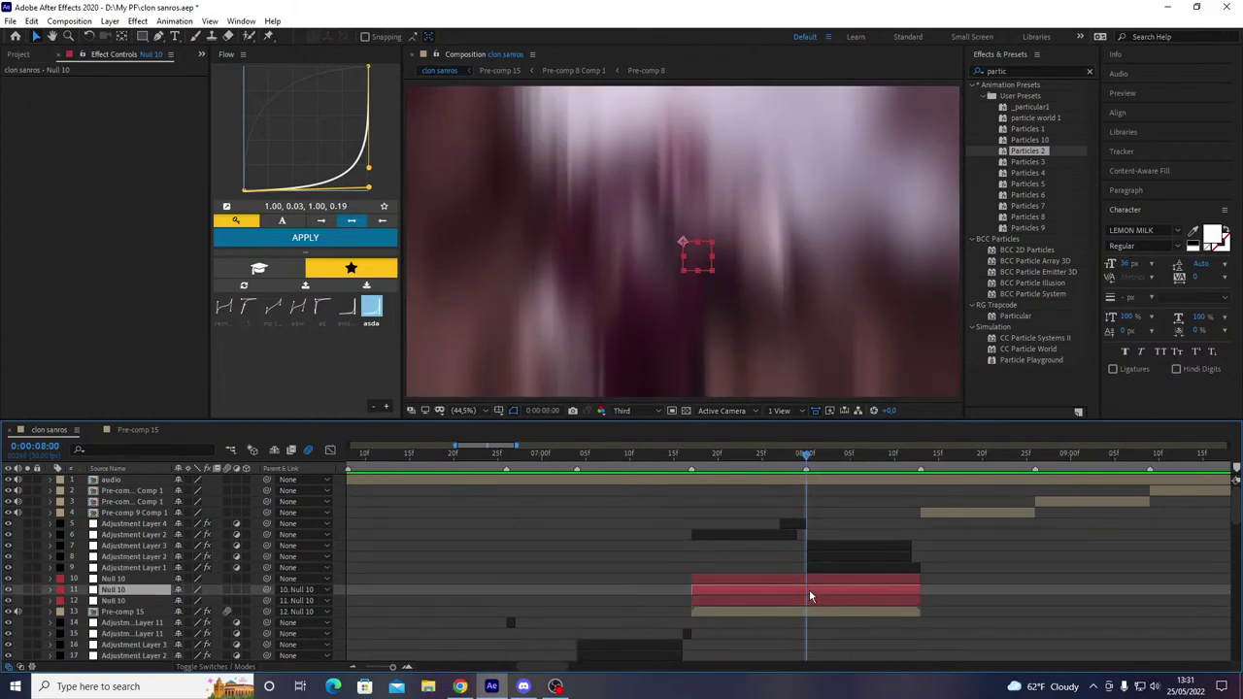
pyautogui.press('u')
pyautogui.moveTo(926, 597); pyautogui.dragTo(791, 640)
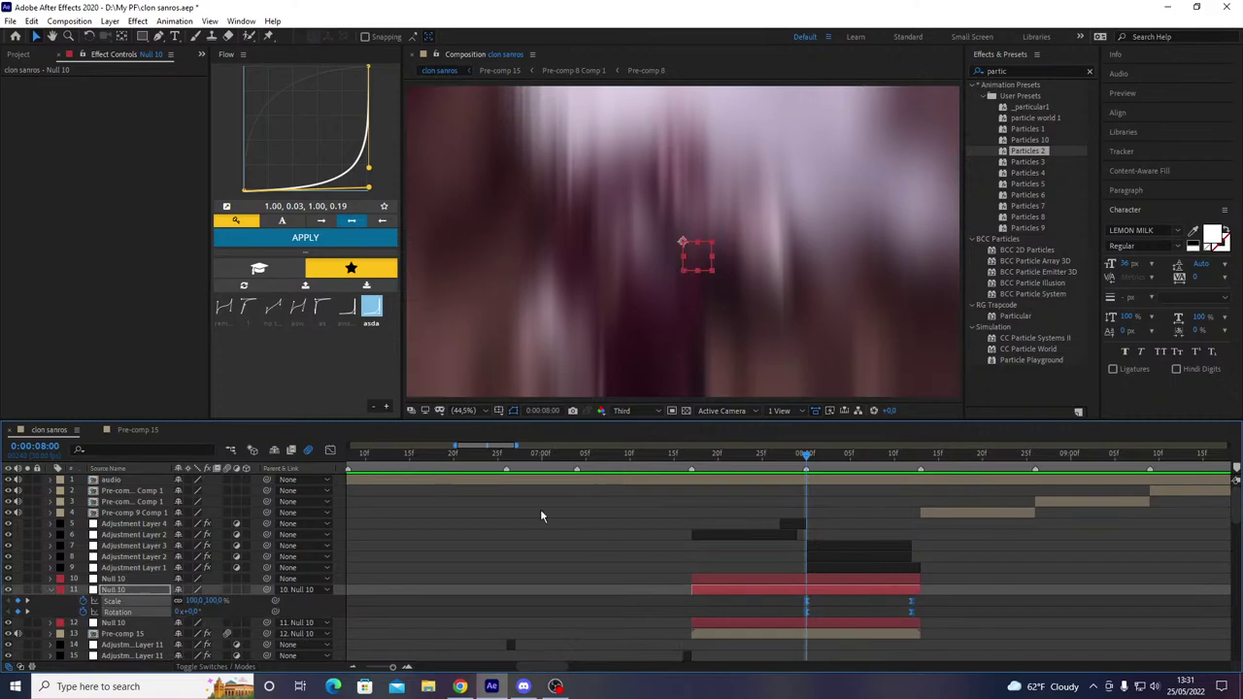
pyautogui.click(322, 307)
pyautogui.click(305, 237)
pyautogui.press('space')
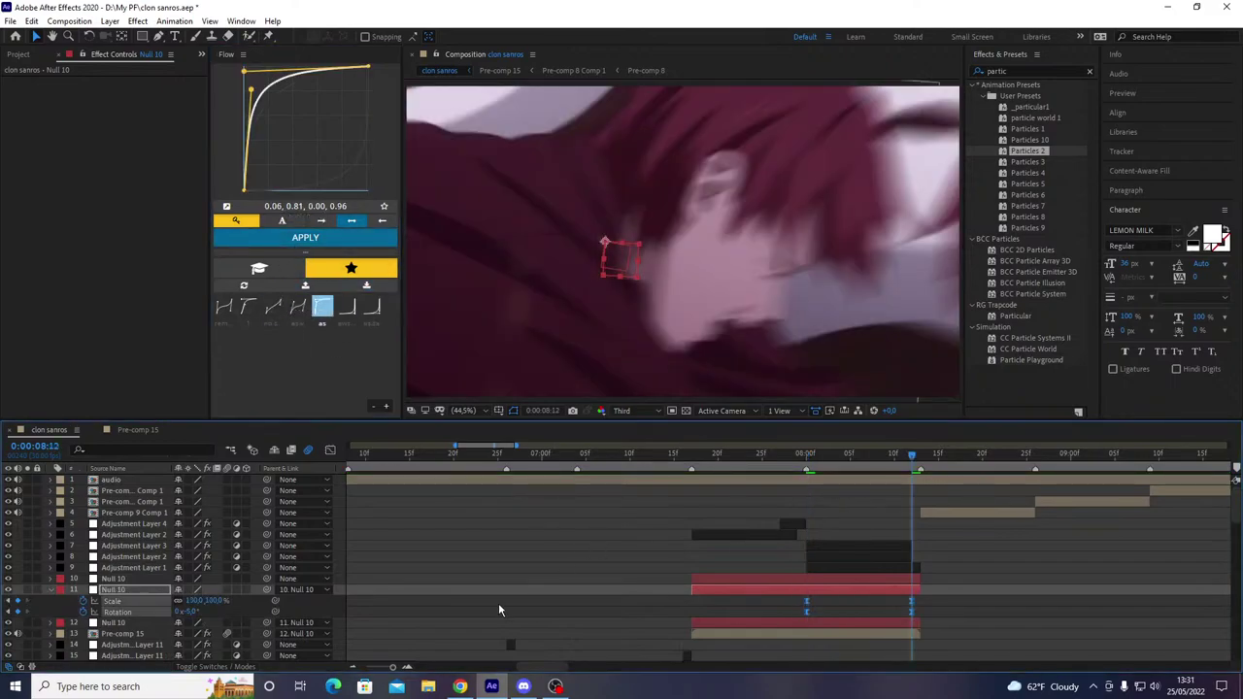
pyautogui.click(498, 610)
pyautogui.moveTo(766, 458); pyautogui.dragTo(923, 461)
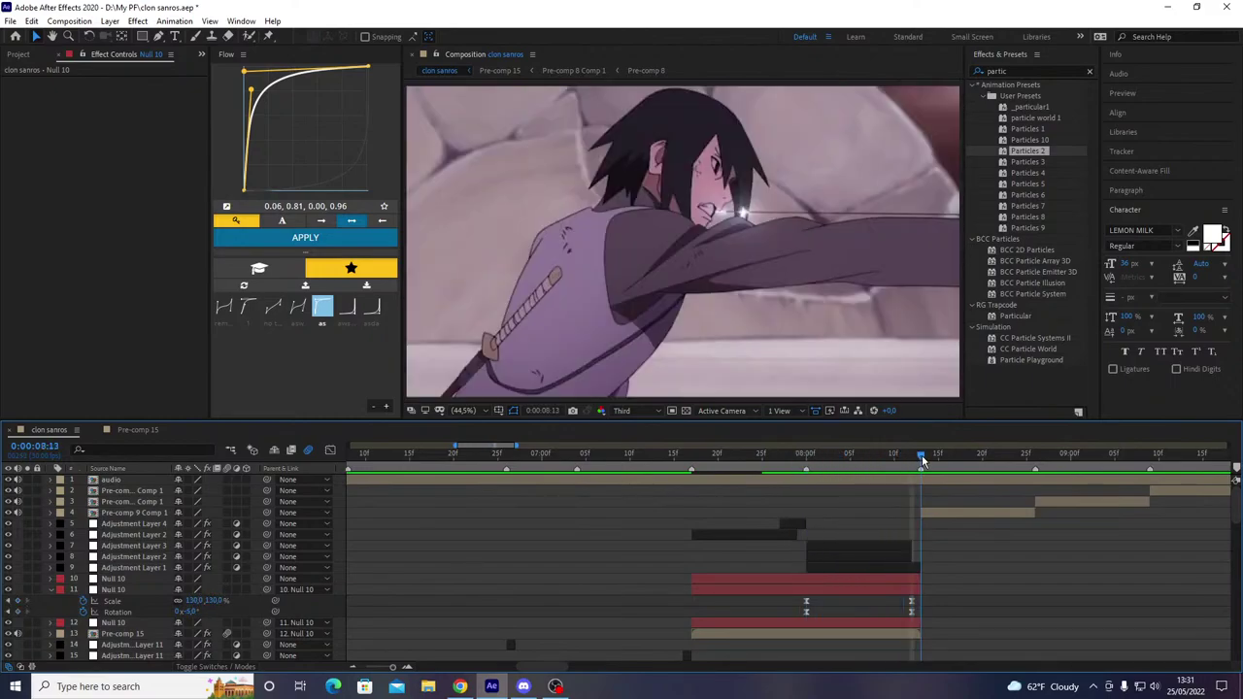
pyautogui.press('u')
pyautogui.press('u')
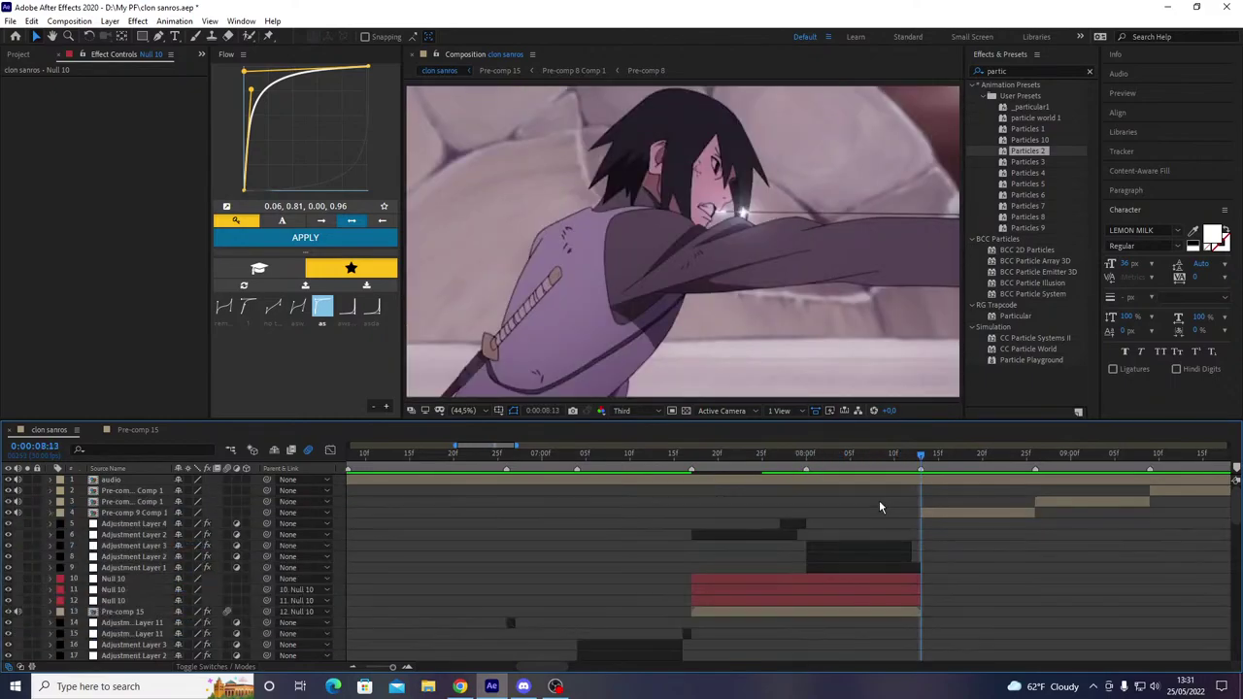
# - Preview the newly eased zoom and rotation around 0:00:08:00 in the main composition
pyautogui.press('space')
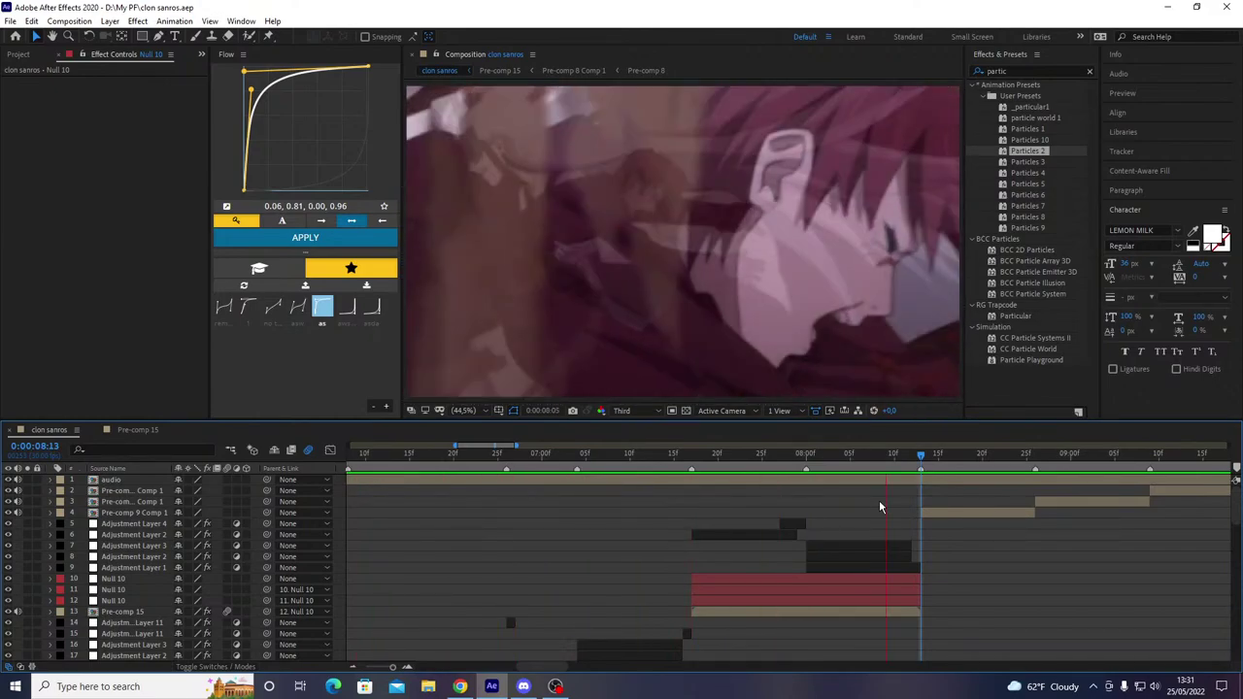
pyautogui.click(735, 459)
pyautogui.moveTo(778, 458); pyautogui.dragTo(824, 467)
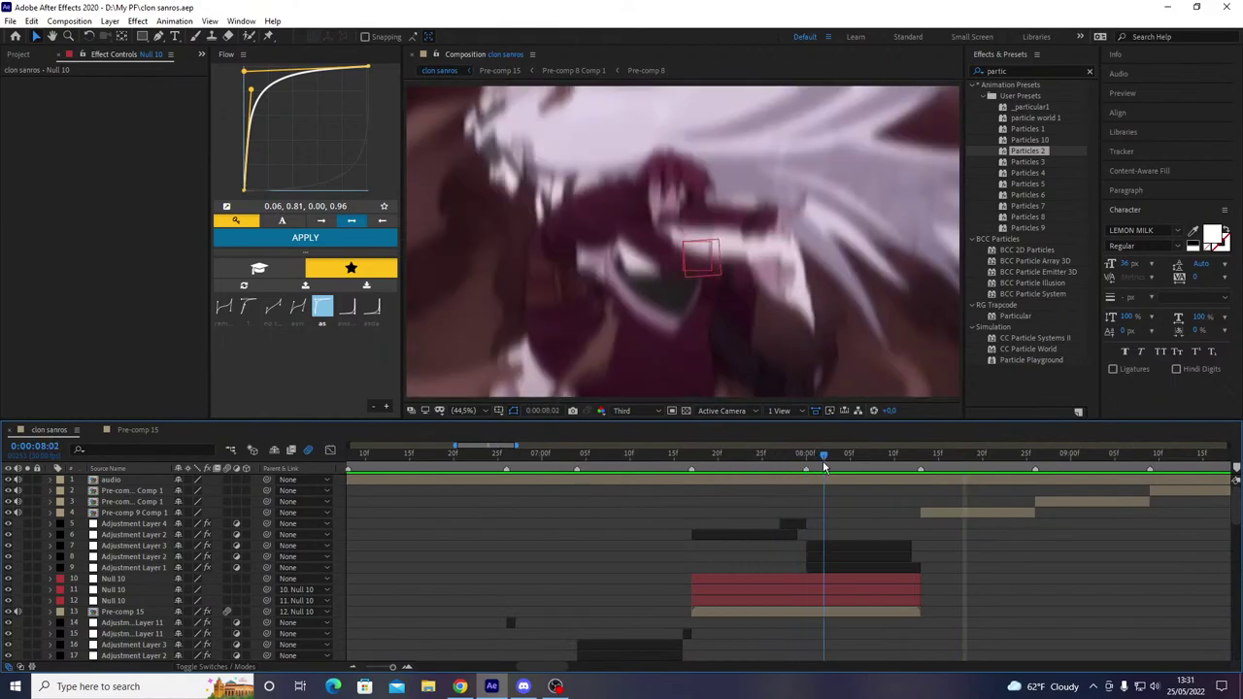
pyautogui.click(613, 456)
pyautogui.press('space')
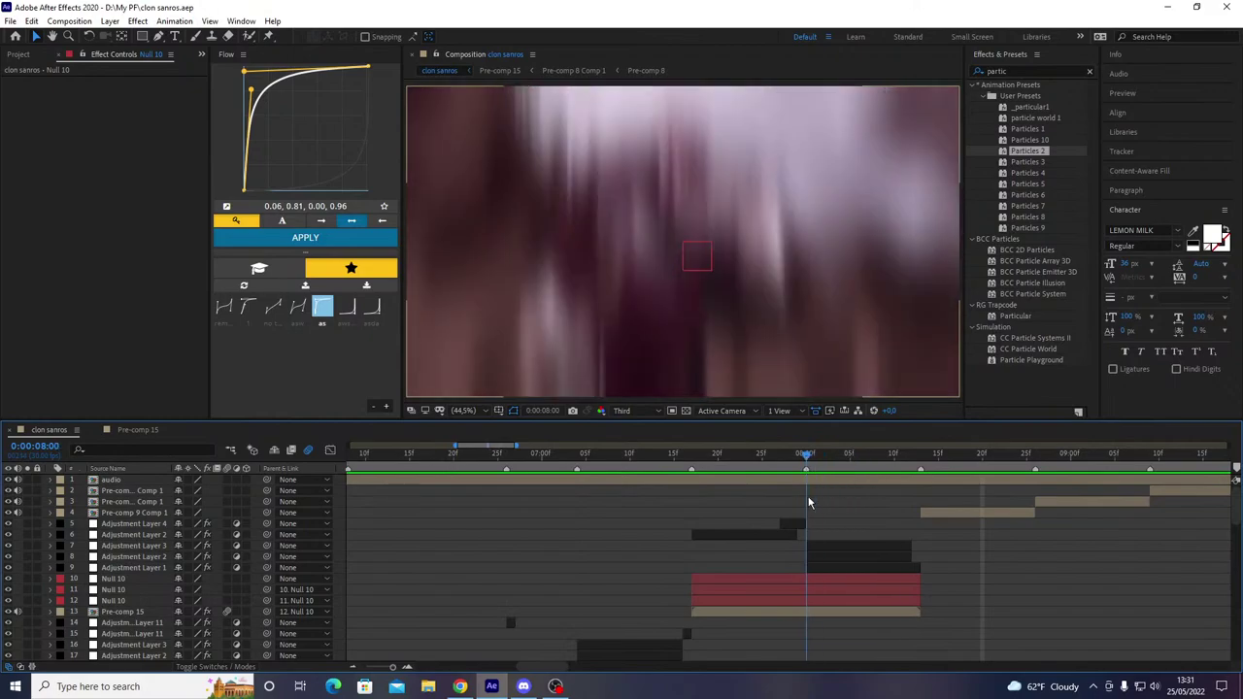
# - Move the end Scale and Rotation keyframes of the lowest Null 10 to 0:00:08:05, then collapse its properties
pyautogui.moveTo(809, 502); pyautogui.dragTo(775, 531)
pyautogui.click(789, 600)
pyautogui.press('u')
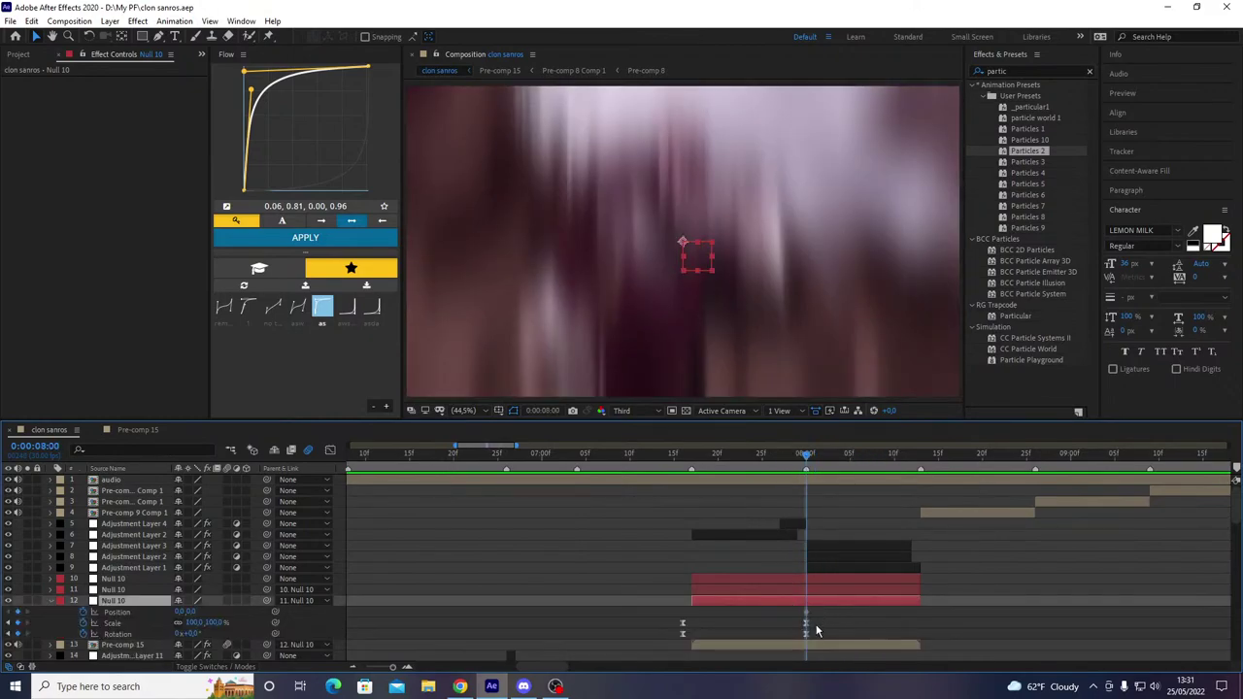
pyautogui.moveTo(814, 630); pyautogui.dragTo(648, 658)
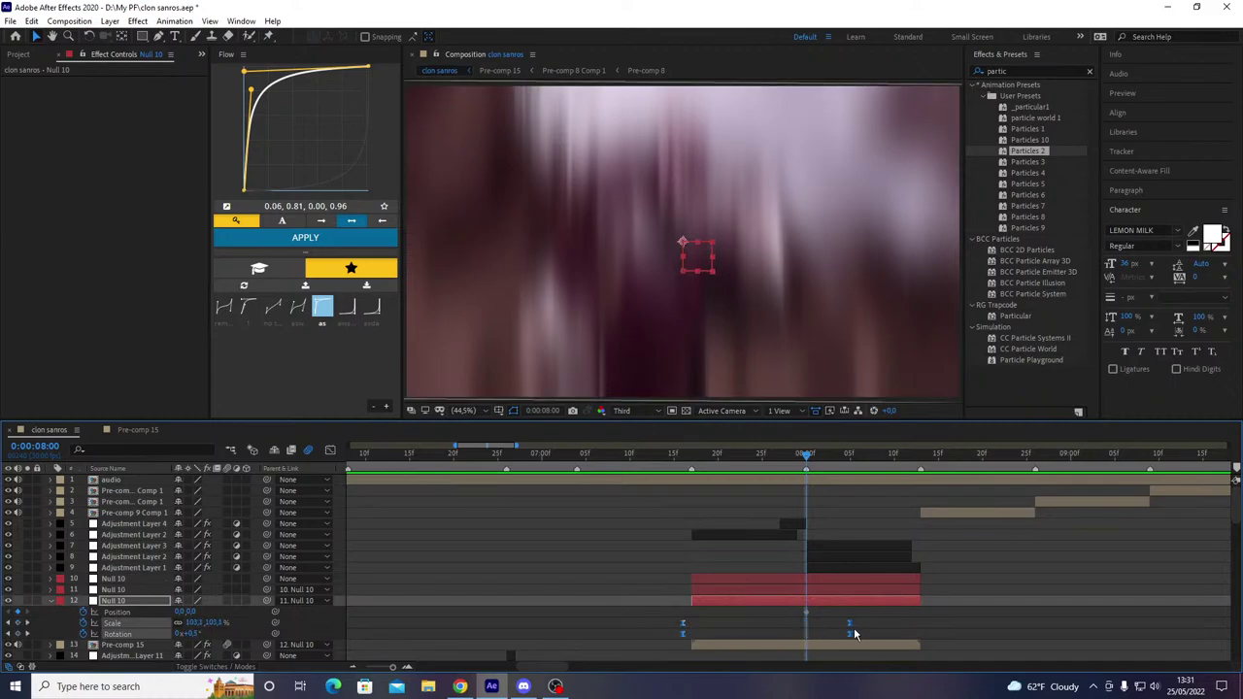
pyautogui.press('u')
# - Scrub and play back the retimed zoom and rotation around 0:00:08:00
pyautogui.moveTo(735, 456); pyautogui.dragTo(763, 488)
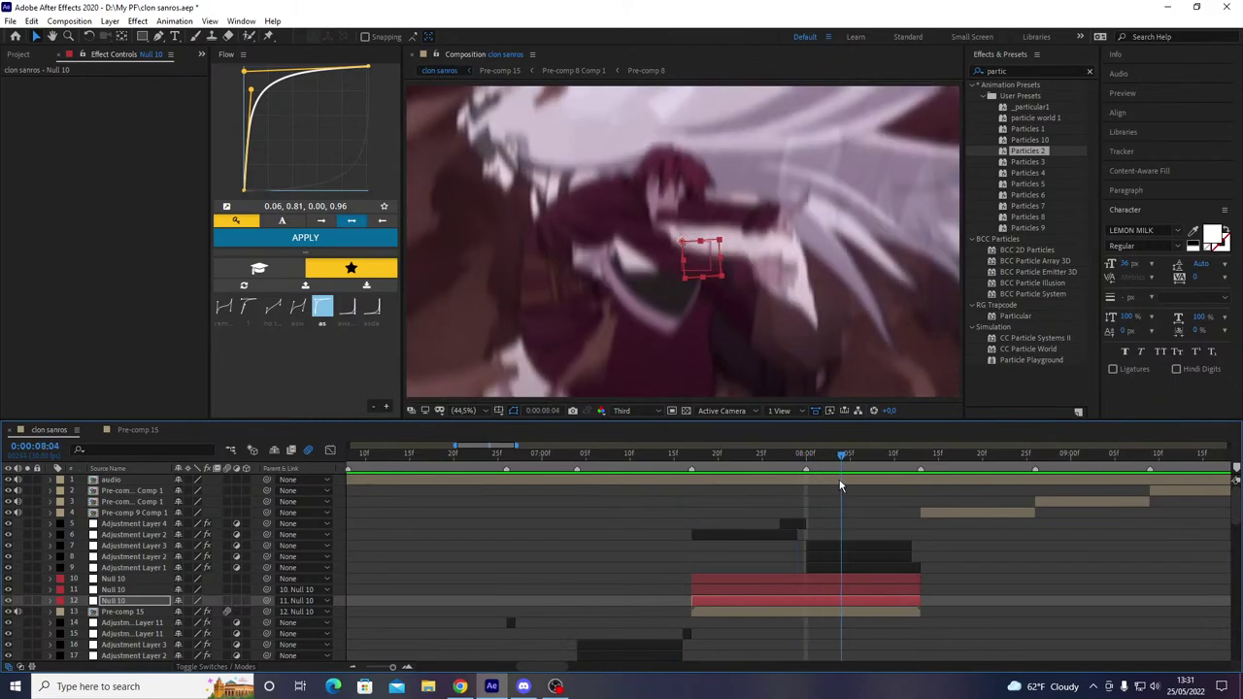
pyautogui.moveTo(903, 482); pyautogui.dragTo(578, 505)
pyautogui.press('space')
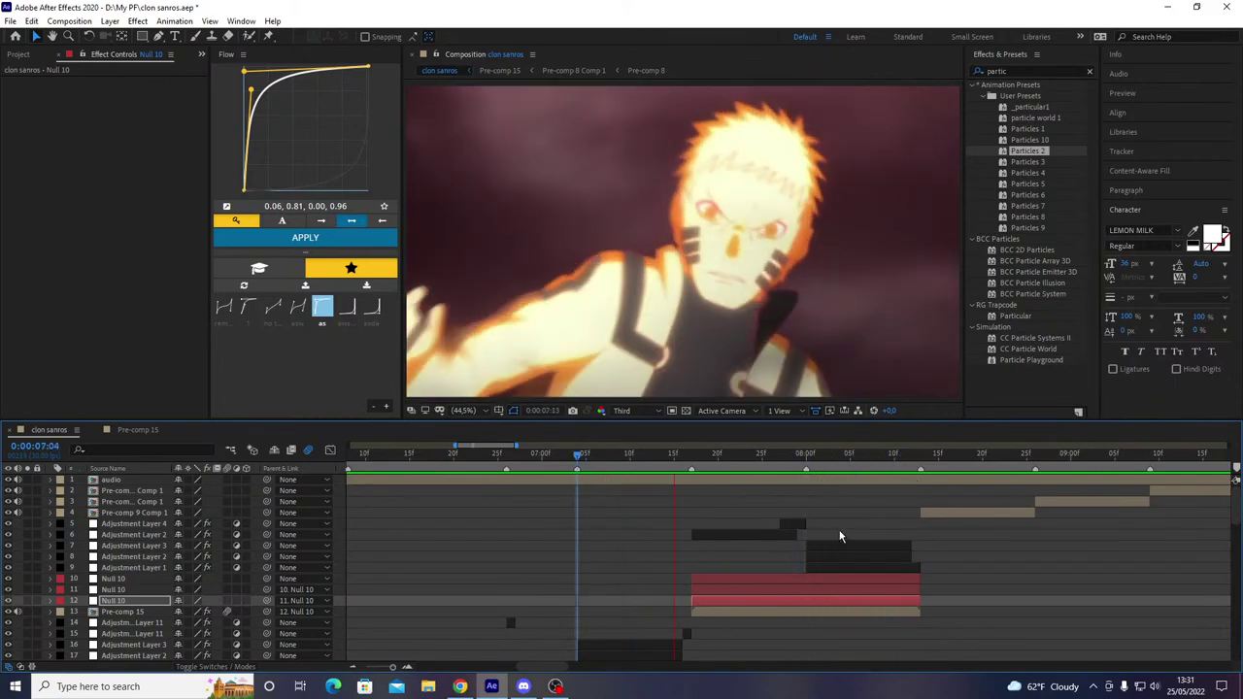
# - Set Slide Twitches to 0.20 on the Adjustment Layer 2 starting at 0:00:08:00, preview the shake, and save the project
pyautogui.moveTo(765, 460); pyautogui.dragTo(802, 504)
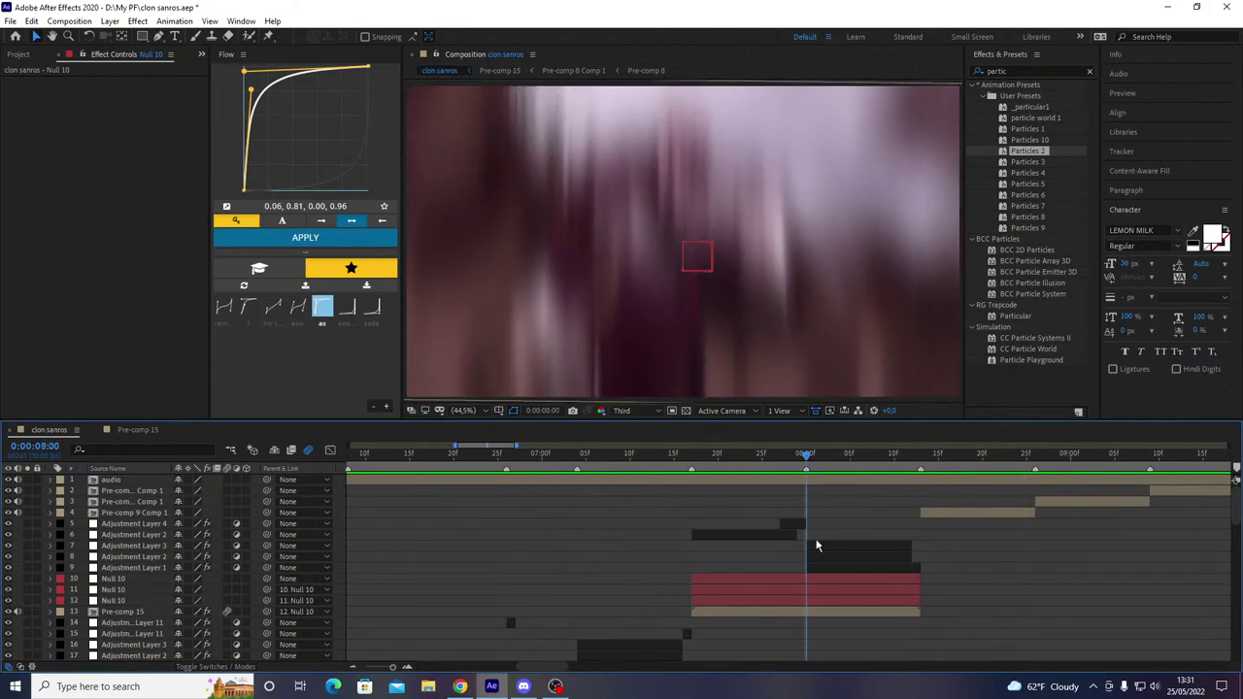
pyautogui.click(816, 554)
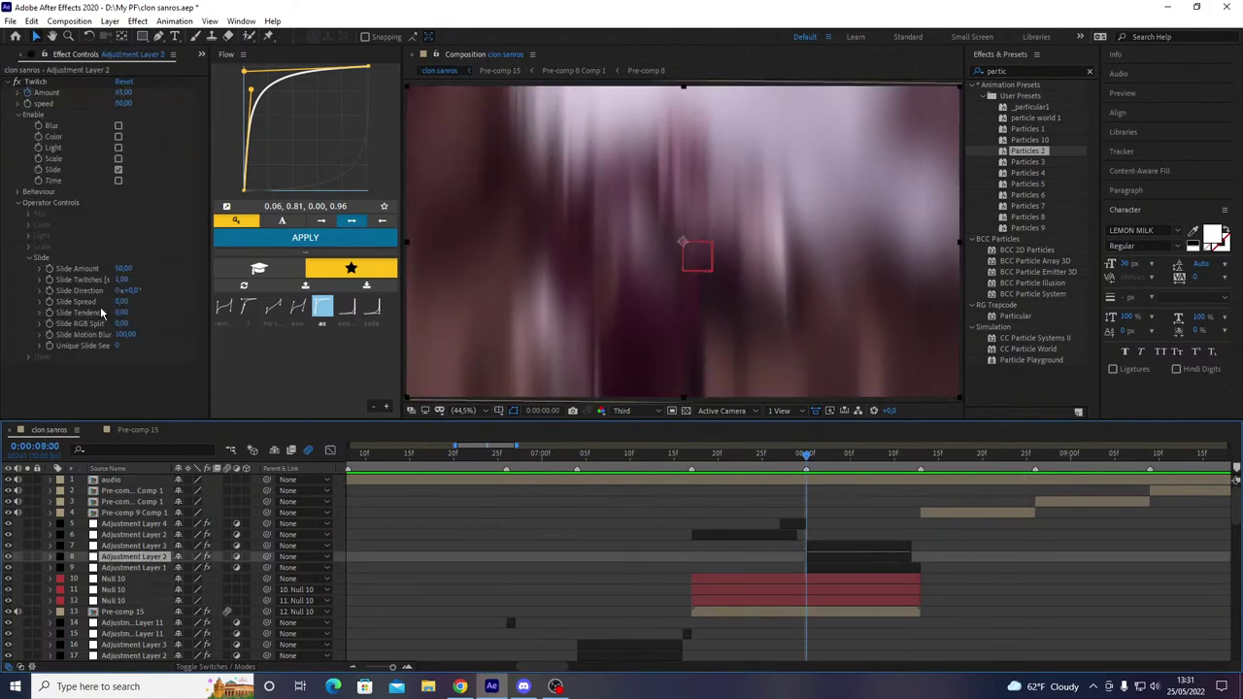
pyautogui.moveTo(123, 280); pyautogui.dragTo(117, 290)
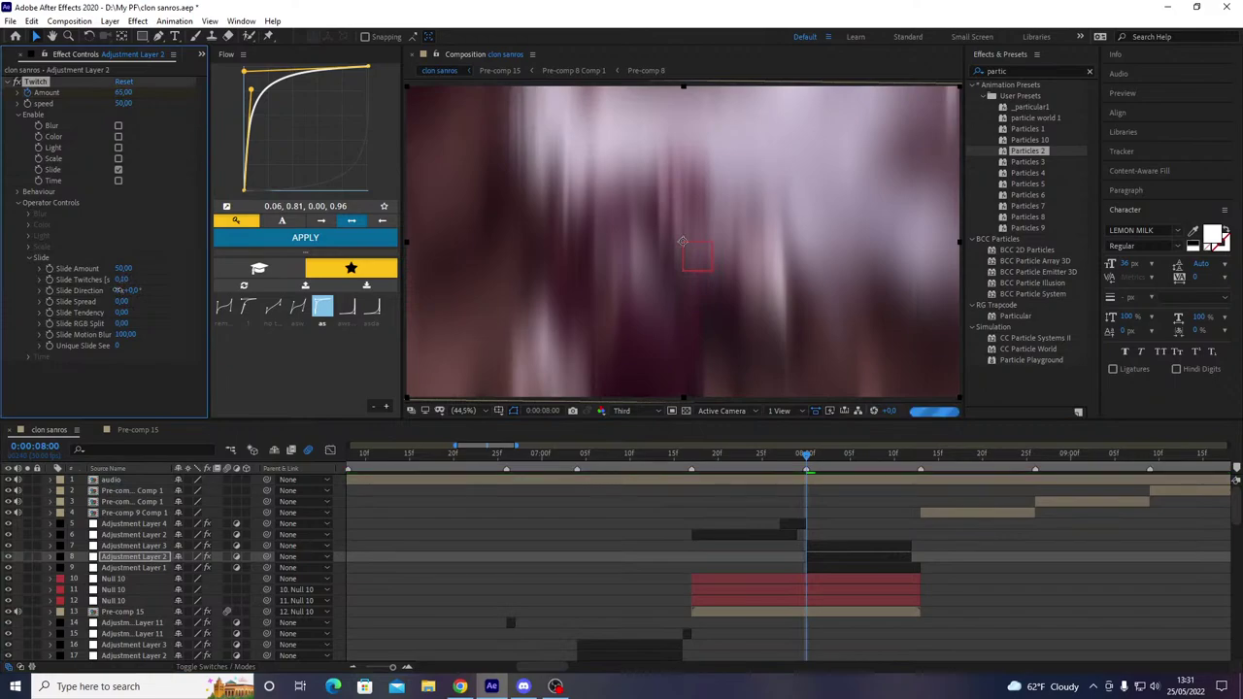
pyautogui.press('space')
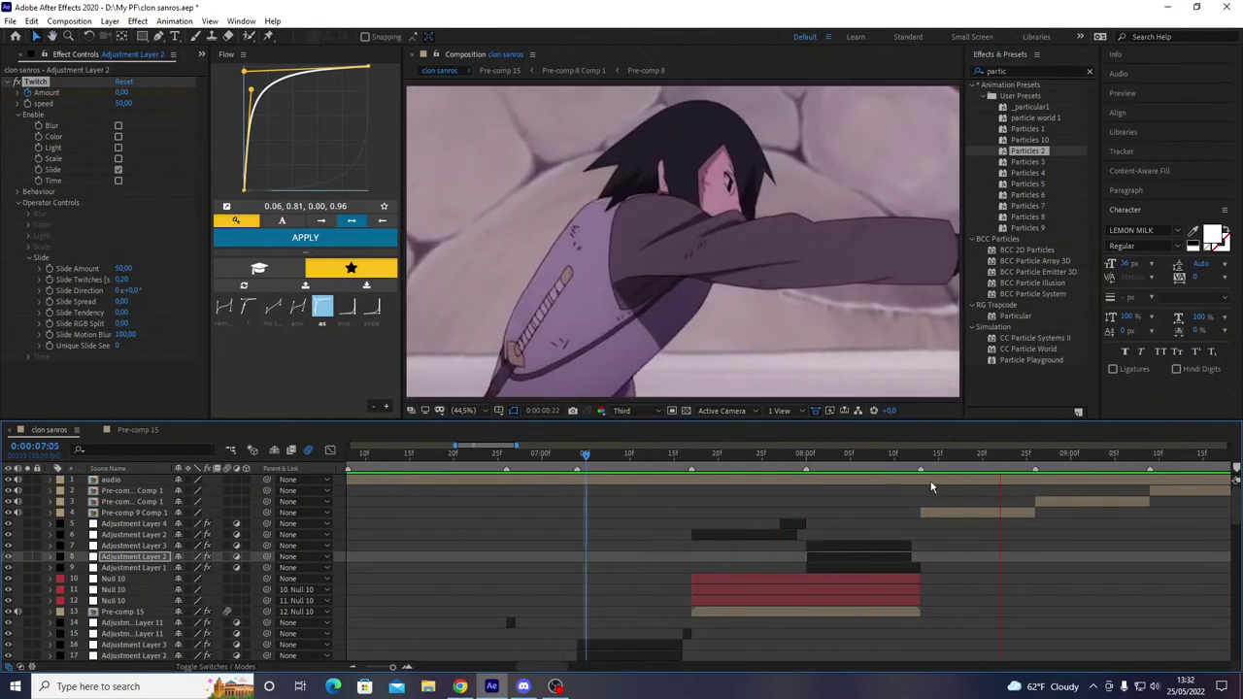
pyautogui.click(894, 463)
pyautogui.press('space')
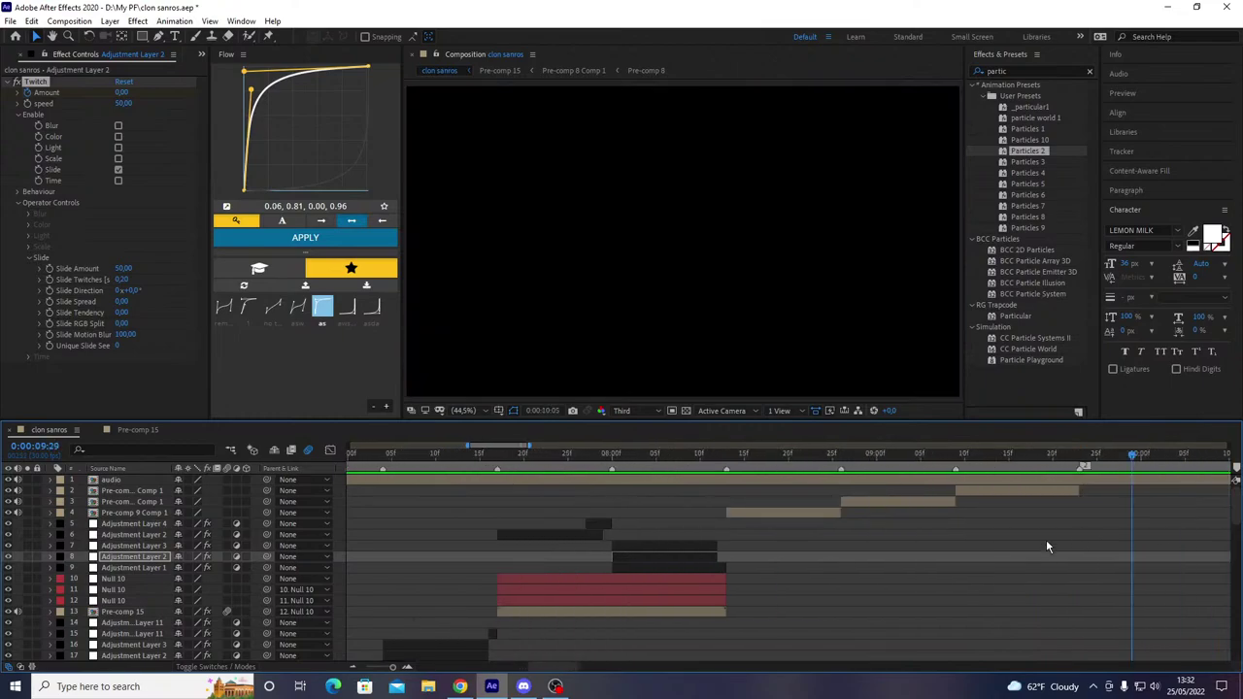
pyautogui.hotkey('ctrl', 's')
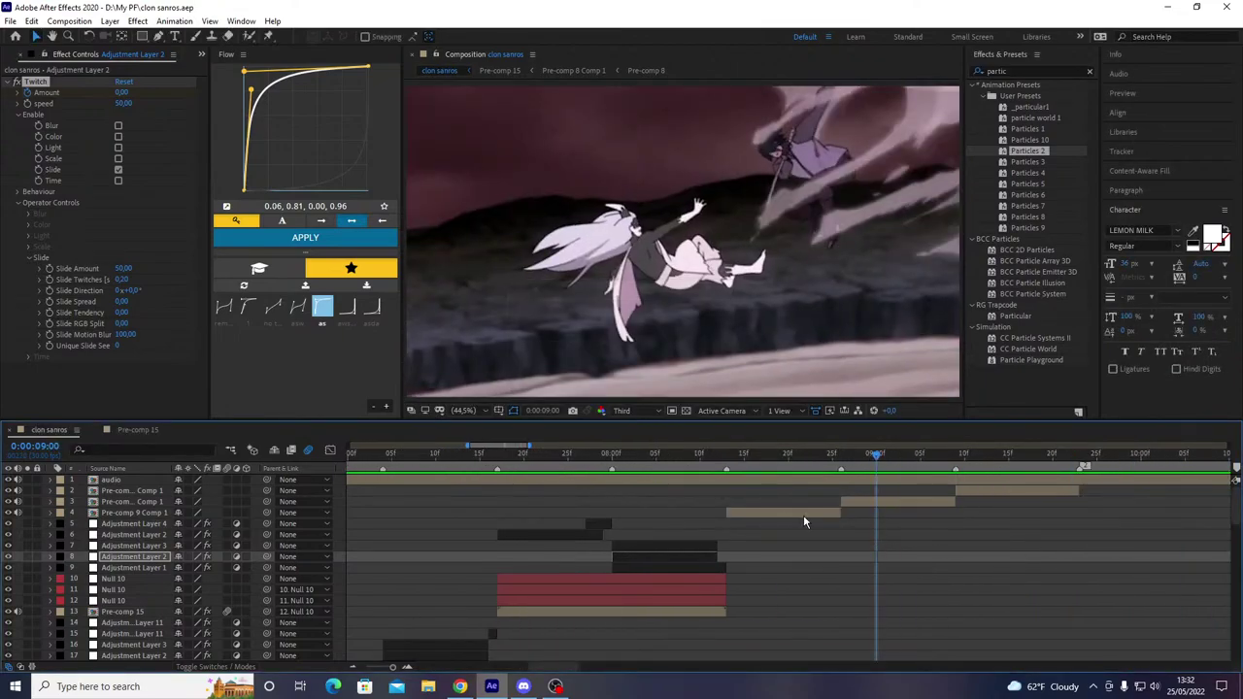
# - Precompose Pre-comp 9 Comp 1 at 101% scale and give the result Motion Tile with 300 output width and height and mirrored edges
pyautogui.click(803, 512)
pyautogui.press('i')
pyautogui.press('s')
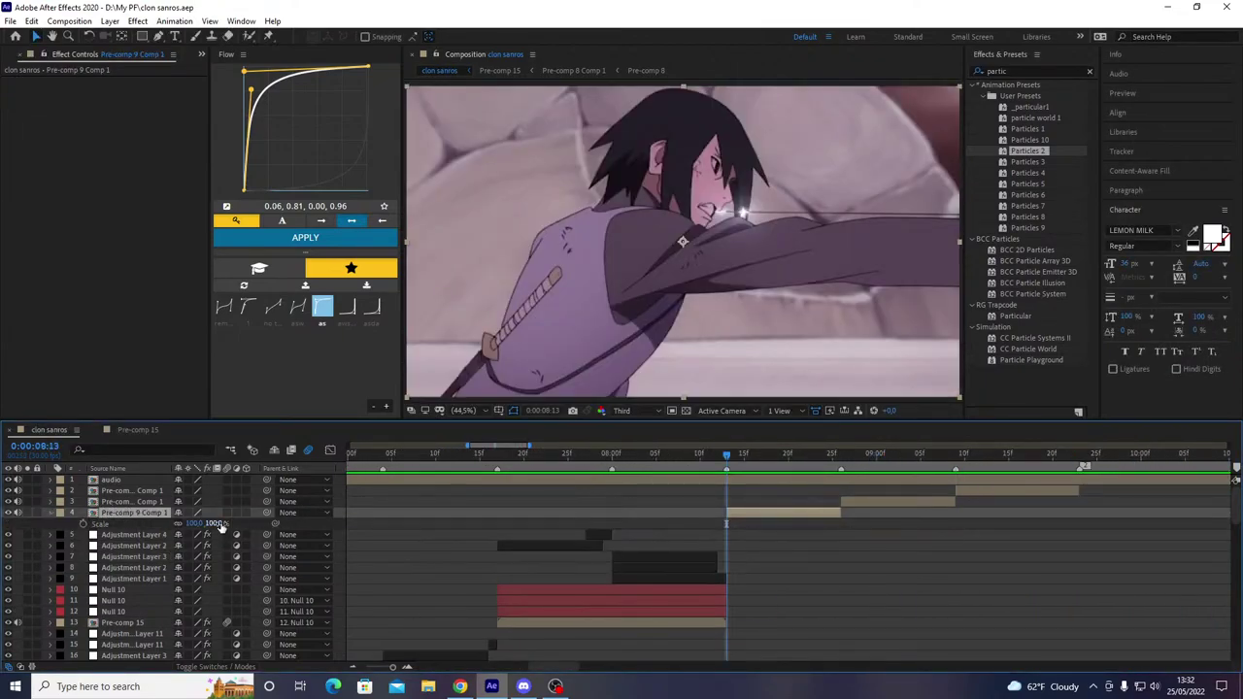
pyautogui.hotkey('ctrl', 'shift', 'c')
pyautogui.press('Return')
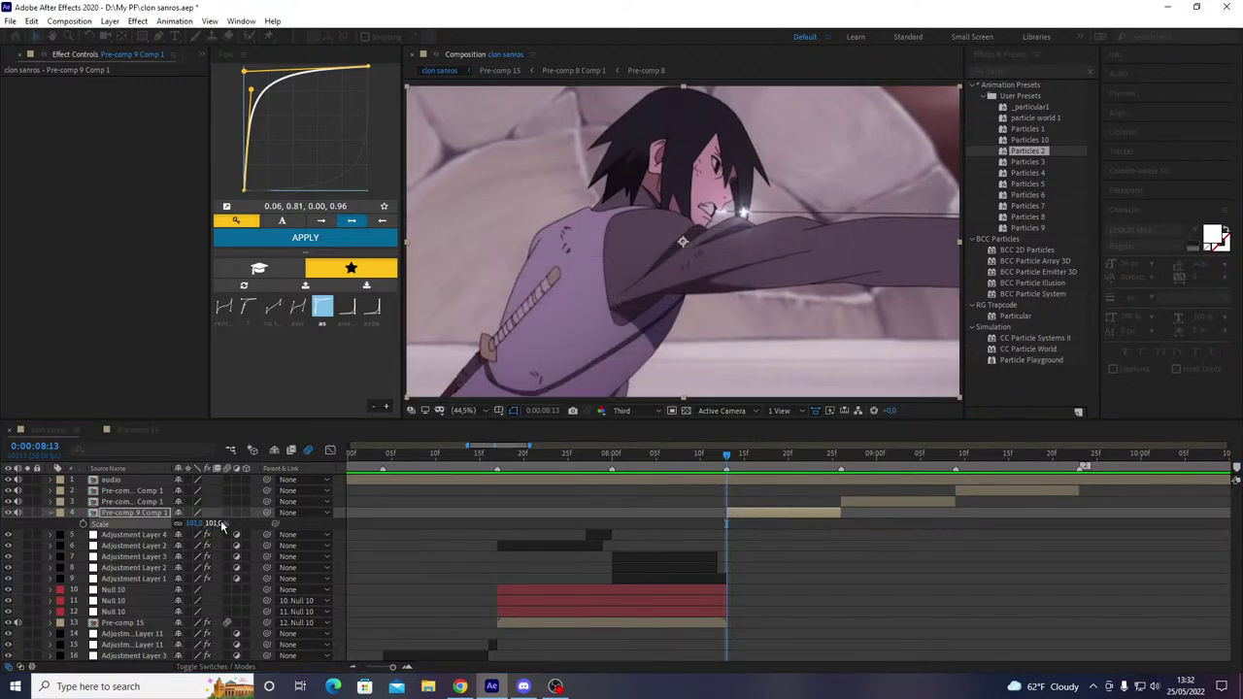
pyautogui.hotkey('ctrl', 's')
# - Play back the edit around 0:00:08:00 to review the transition into the Pre-comp 9 Comp 2 clip
pyautogui.press('space')
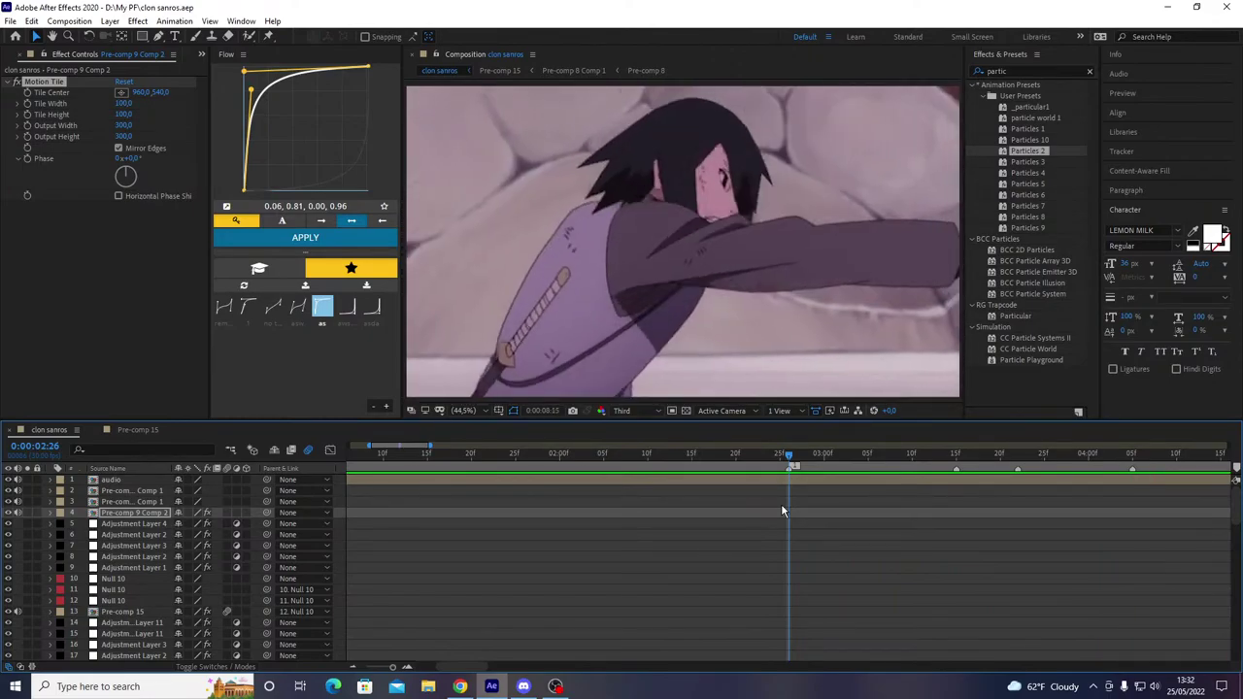
pyautogui.press('space')
pyautogui.click(571, 455)
pyautogui.moveTo(571, 456); pyautogui.dragTo(383, 459)
pyautogui.press('space')
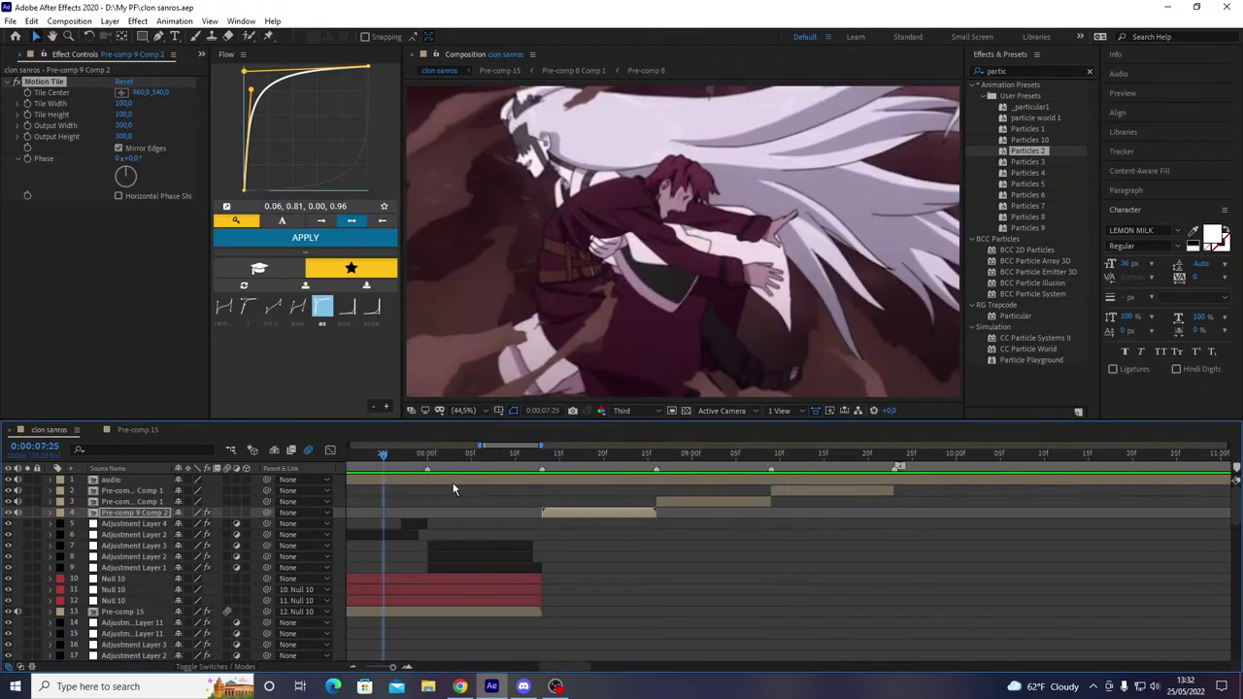
pyautogui.press('space')
pyautogui.press('space')
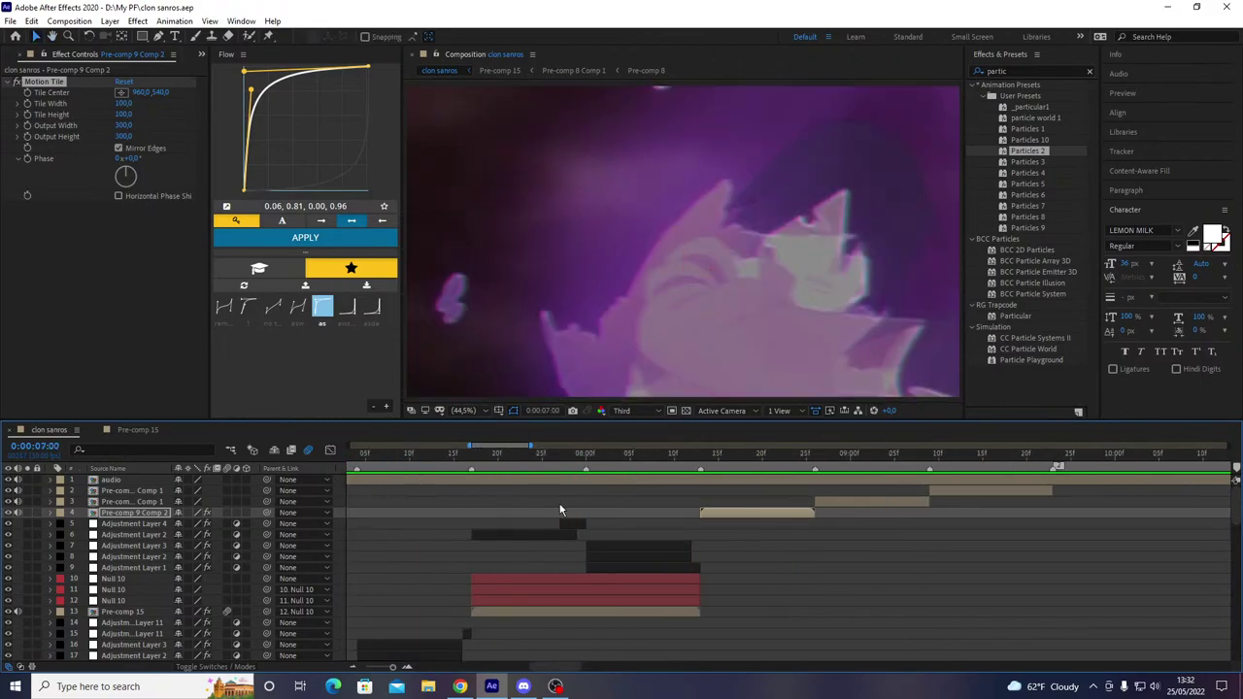
# - Try a Slide RGB Split of 100 on the Adjustment Layer 2 starting at 0:00:07:17 and preview it
pyautogui.moveTo(454, 453); pyautogui.dragTo(471, 454)
pyautogui.click(495, 534)
pyautogui.moveTo(122, 326); pyautogui.dragTo(916, 429)
pyautogui.press('space')
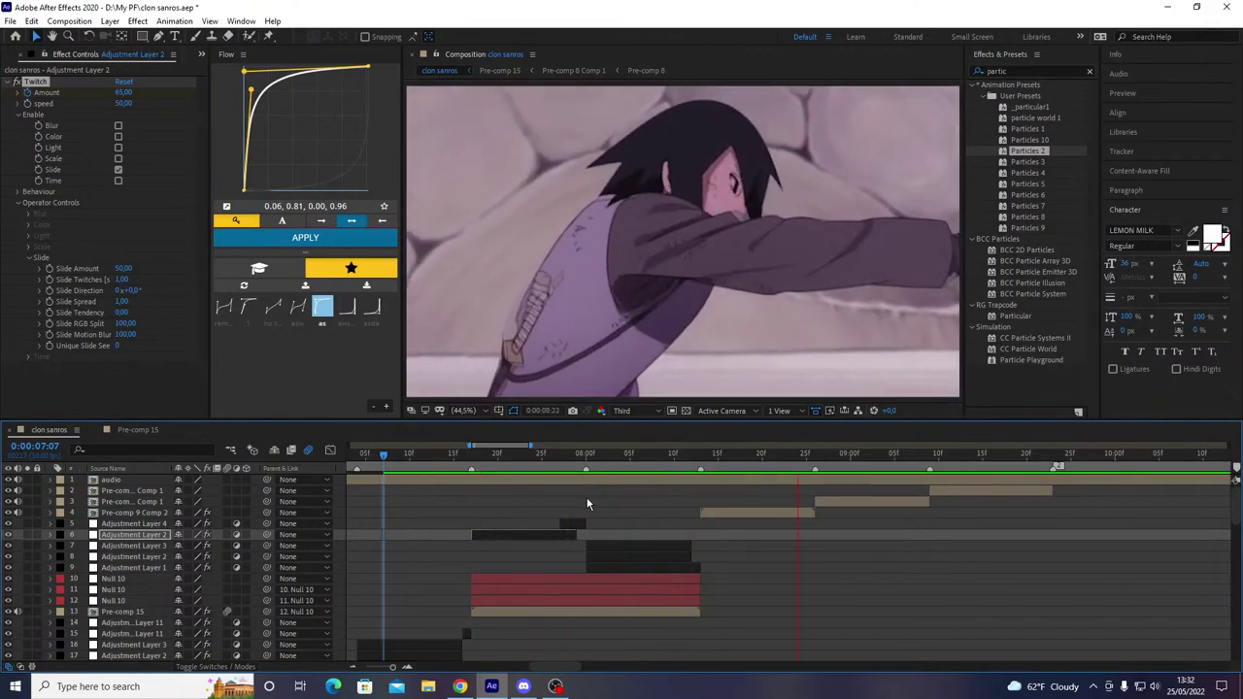
pyautogui.press('space')
# - Set Slide RGB Split to 45 on the Adjustment Layer 2 starting at 0:00:07:17, then preview and check Adjustment Layer 4's blur
pyautogui.click(471, 454)
pyautogui.click(123, 324)
pyautogui.write('25')
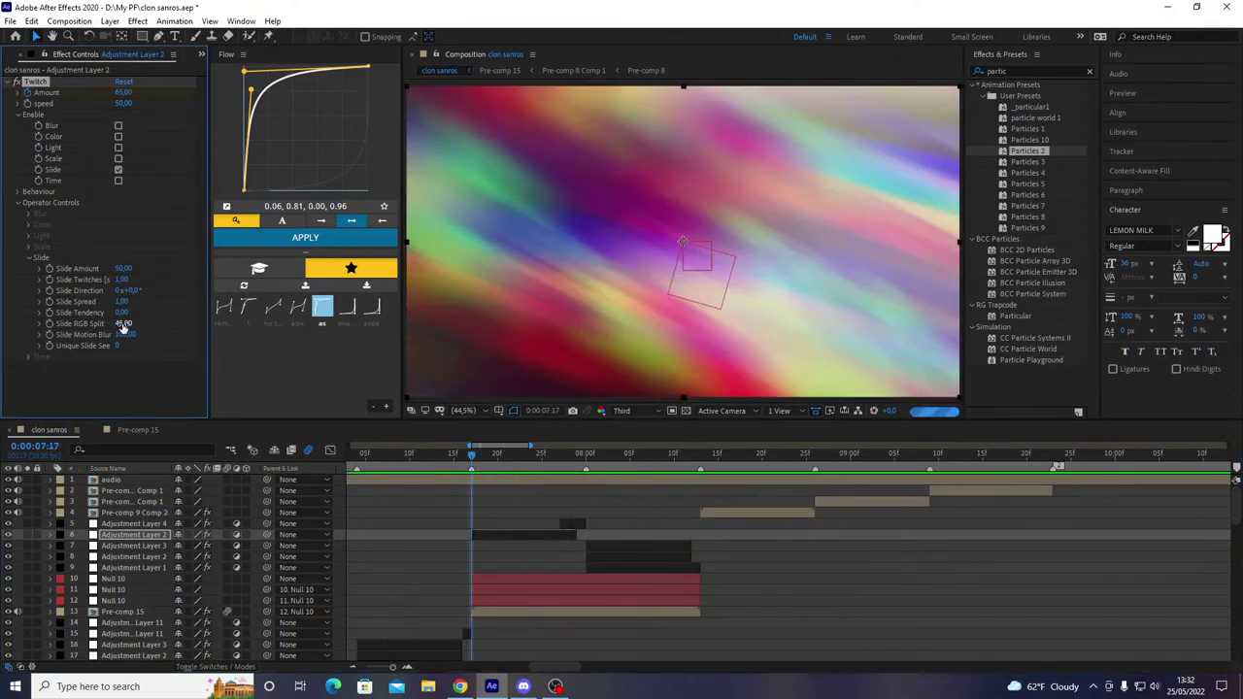
pyautogui.press('Return')
pyautogui.press('space')
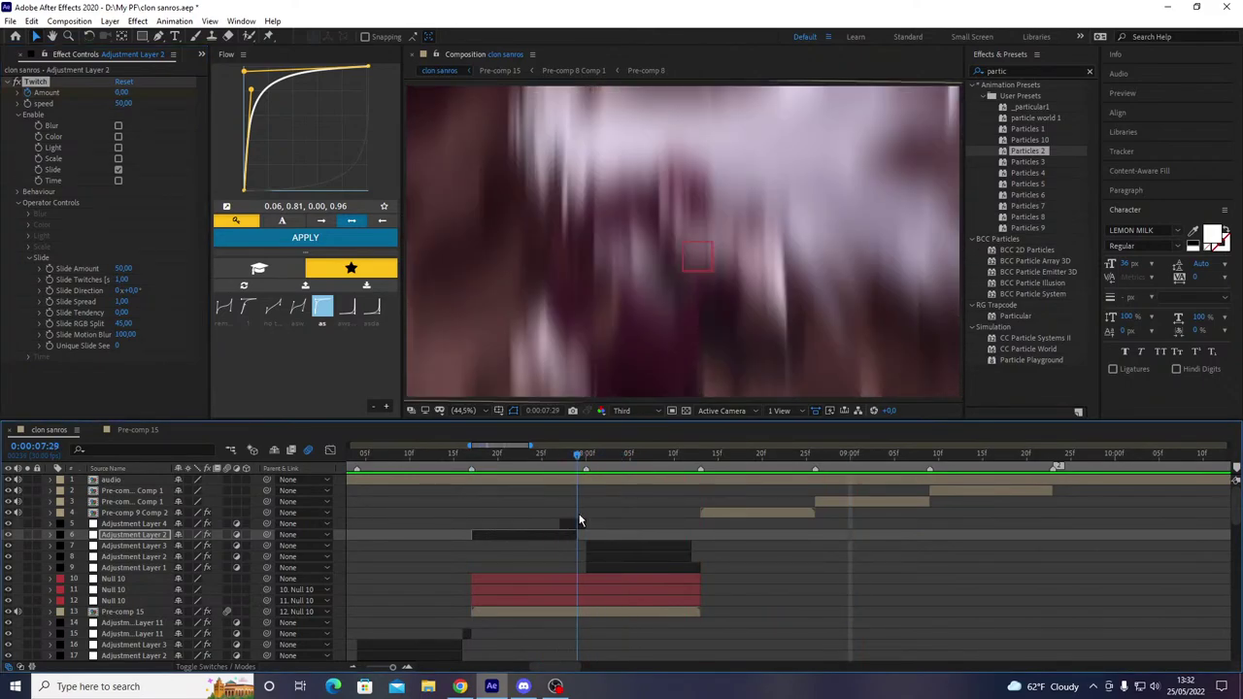
pyautogui.click(571, 525)
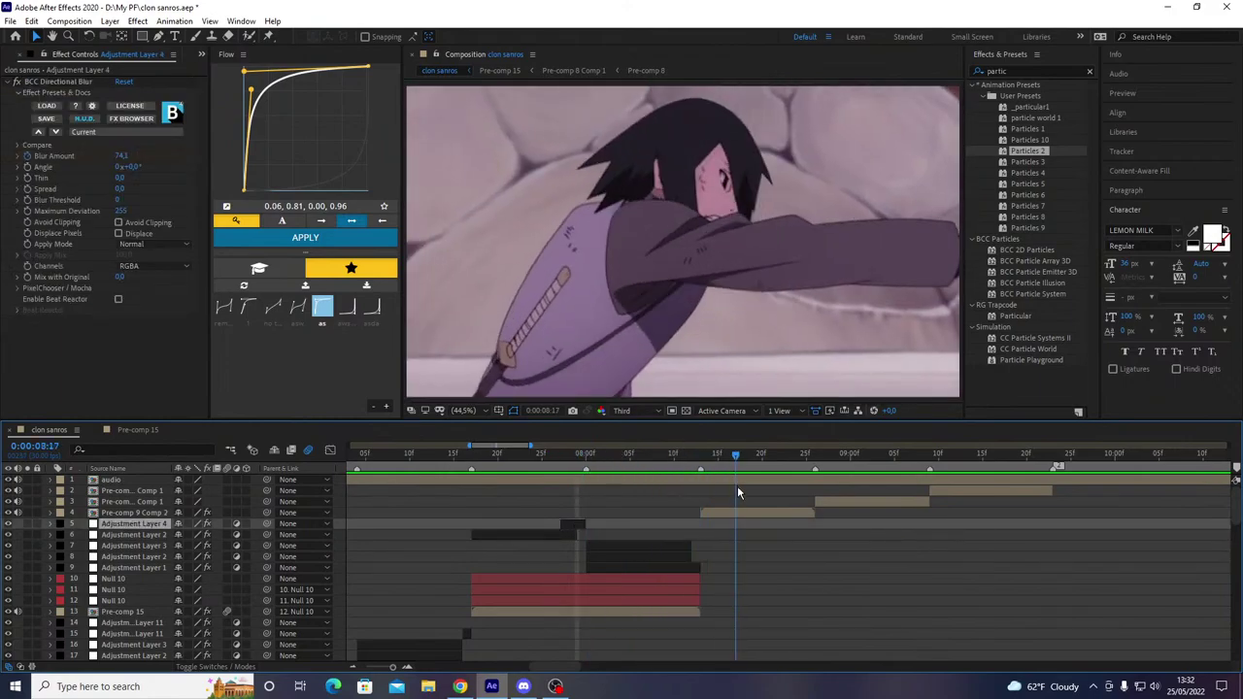
# - Add a null object above Pre-comp 9 Comp 2 and trim it to the clip's length, starting at 0:00:08:13
pyautogui.click(713, 515)
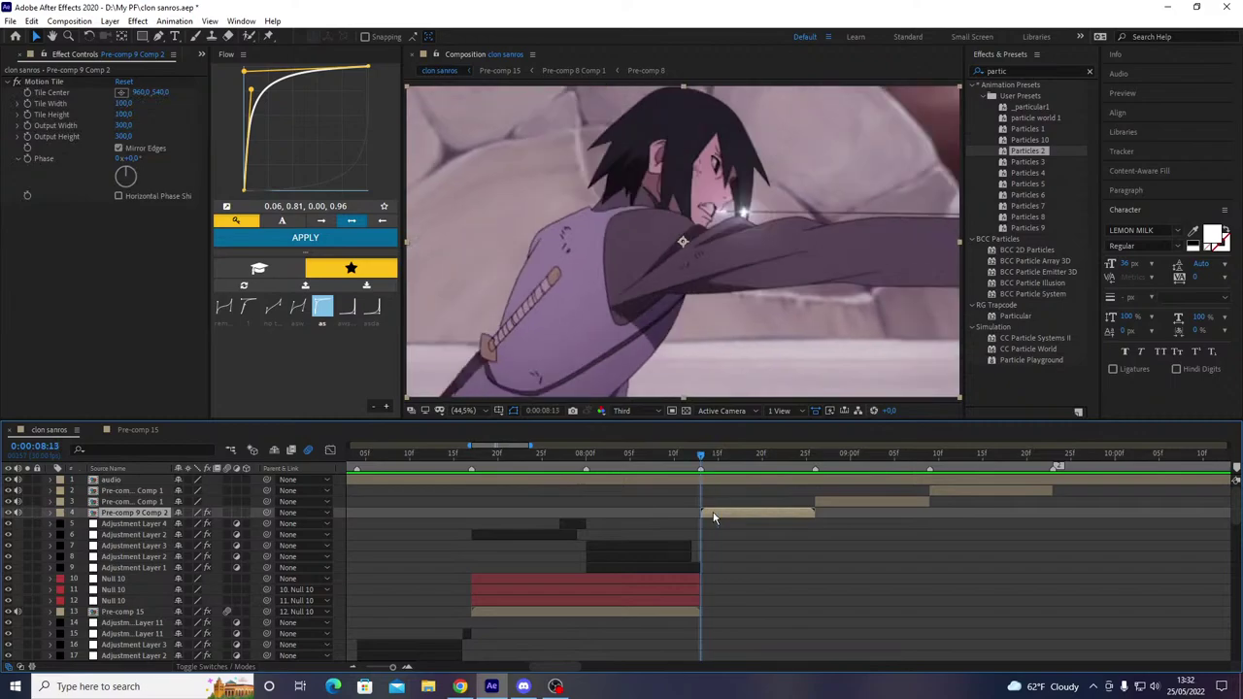
pyautogui.hotkey('ctrl', 's')
pyautogui.hotkey('ctrl', 'alt', 'shift', 'y')
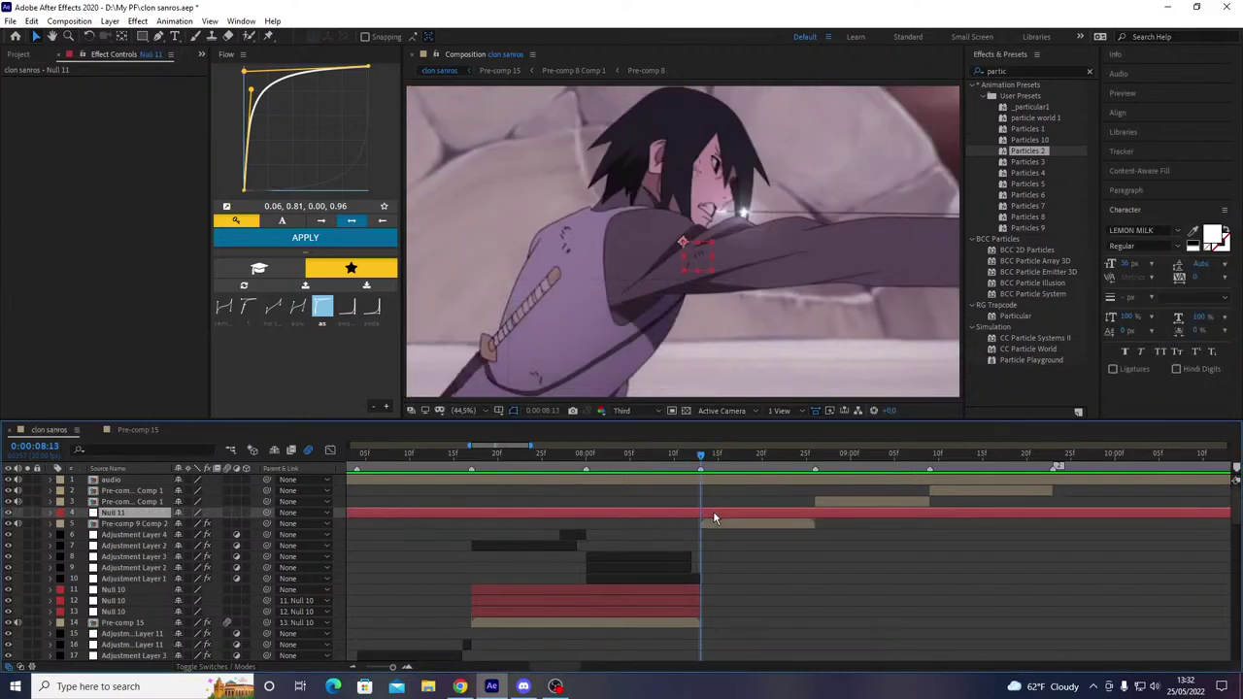
pyautogui.hotkey('alt', '[')
pyautogui.click(806, 454)
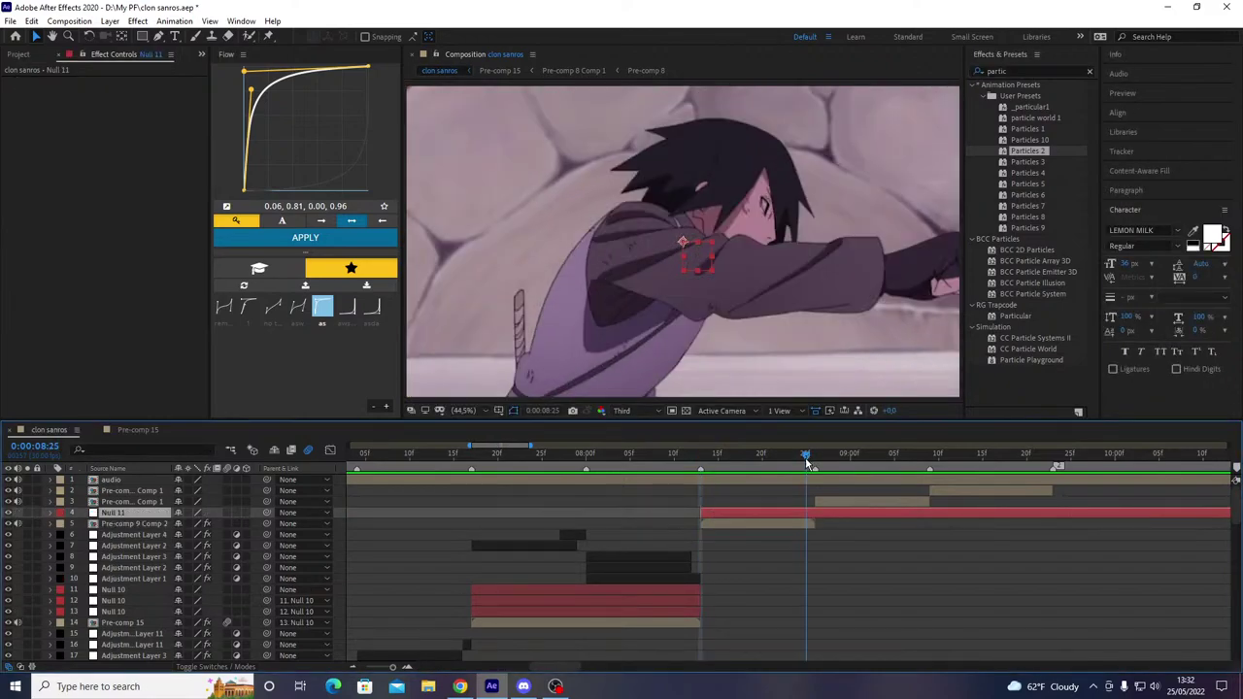
# - Duplicate the null, parent the clip to the lower null and that null to the upper one, and enable the clip's motion blur
pyautogui.hotkey('ctrl', 'd')
pyautogui.click(763, 534)
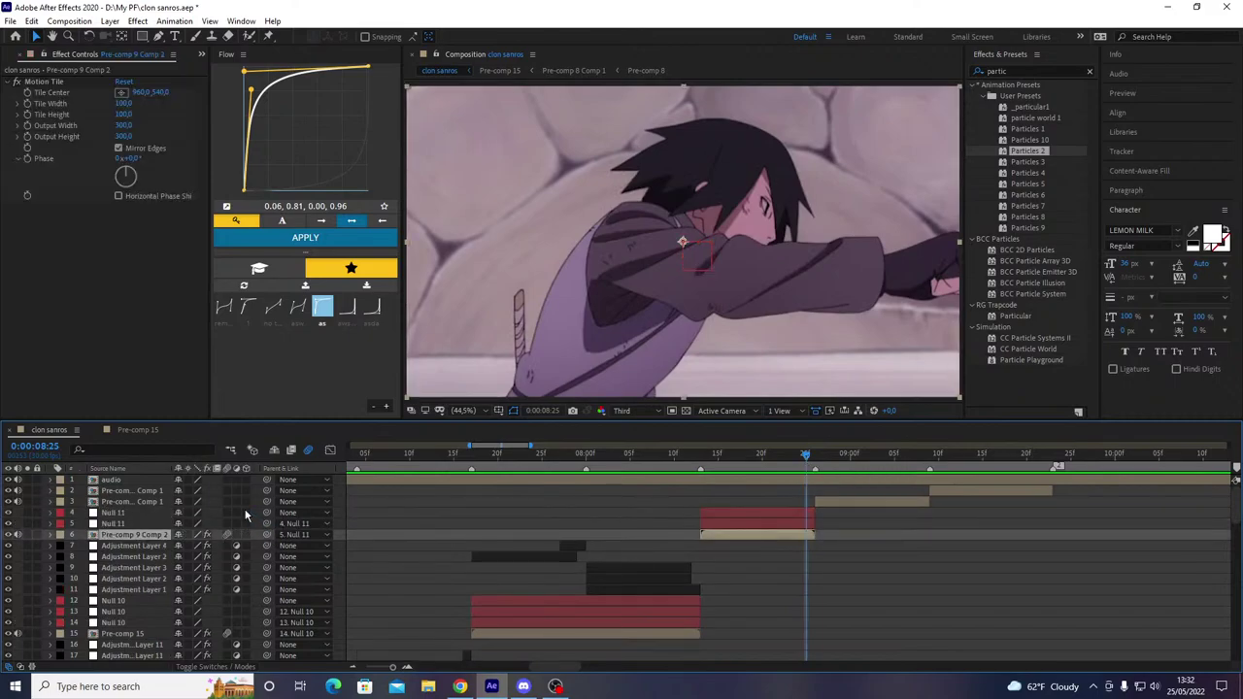
pyautogui.hotkey('ctrl', 's')
# - Set Position, Scale and Rotation keyframes on the lower Null 11 at 0:00:08:25
pyautogui.moveTo(757, 459); pyautogui.dragTo(703, 494)
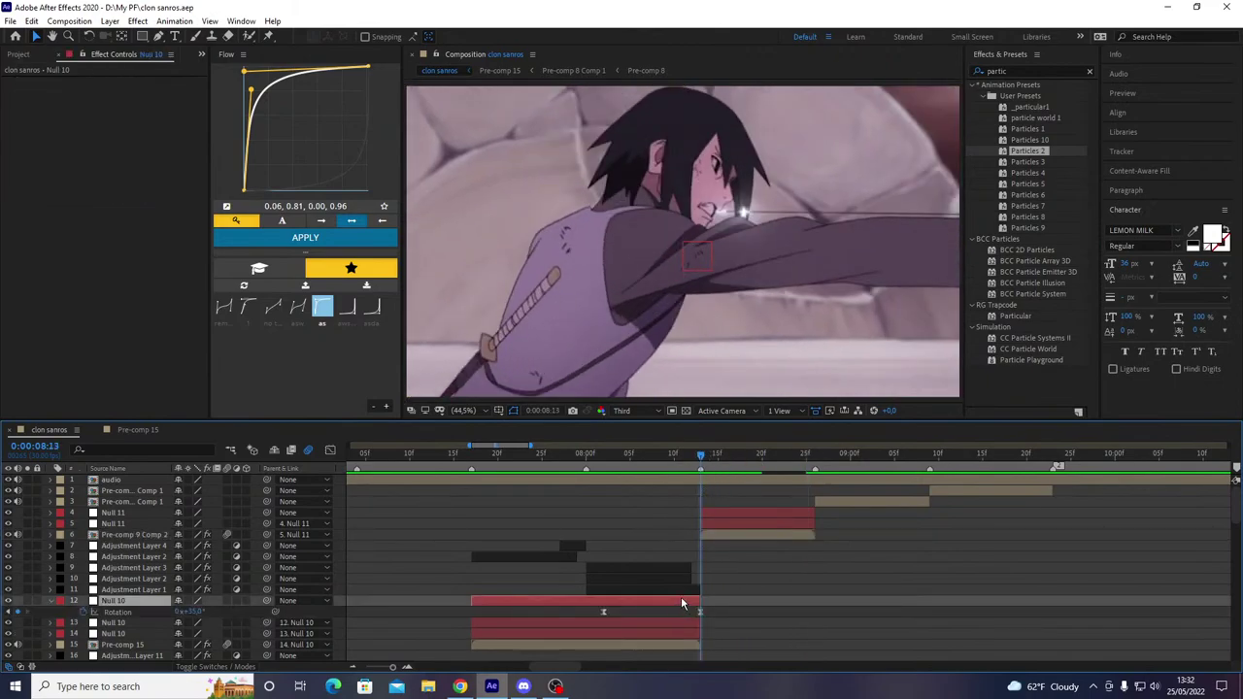
pyautogui.click(726, 519)
pyautogui.press('s')
pyautogui.hotkey('shift', 'p')
pyautogui.hotkey('shift', 'r')
pyautogui.press('o')
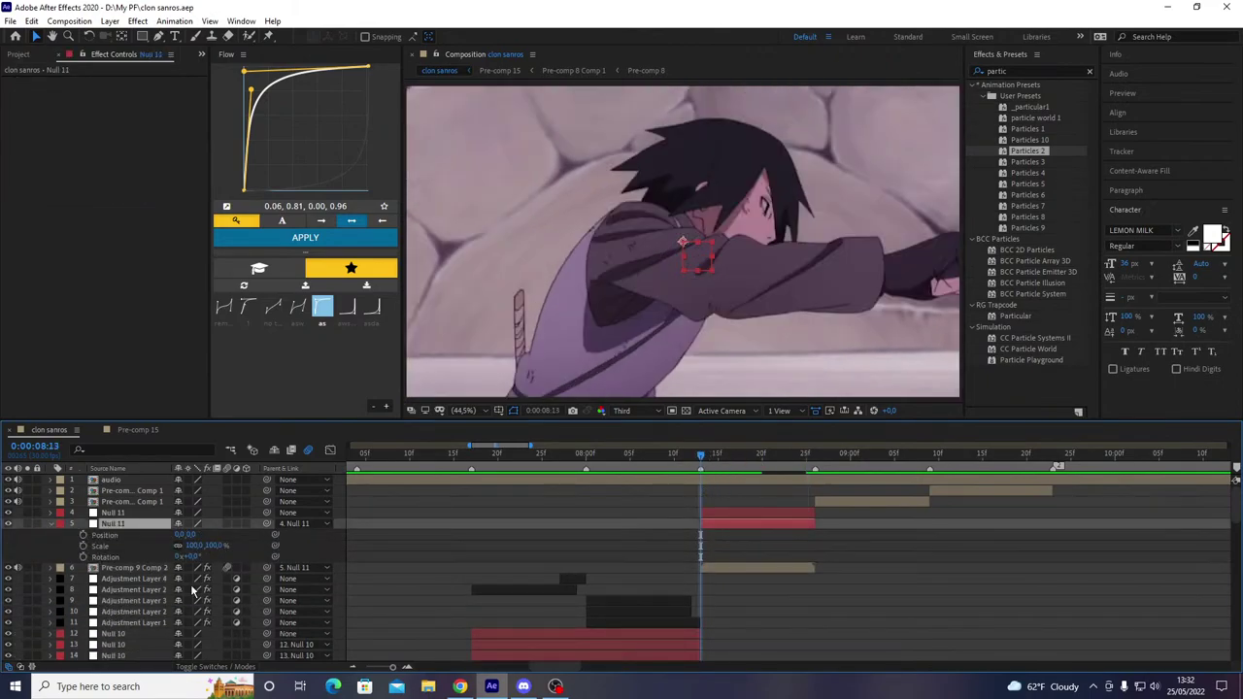
pyautogui.moveTo(84, 535); pyautogui.dragTo(85, 557)
pyautogui.press('i')
pyautogui.press('i')
pyautogui.click(423, 561)
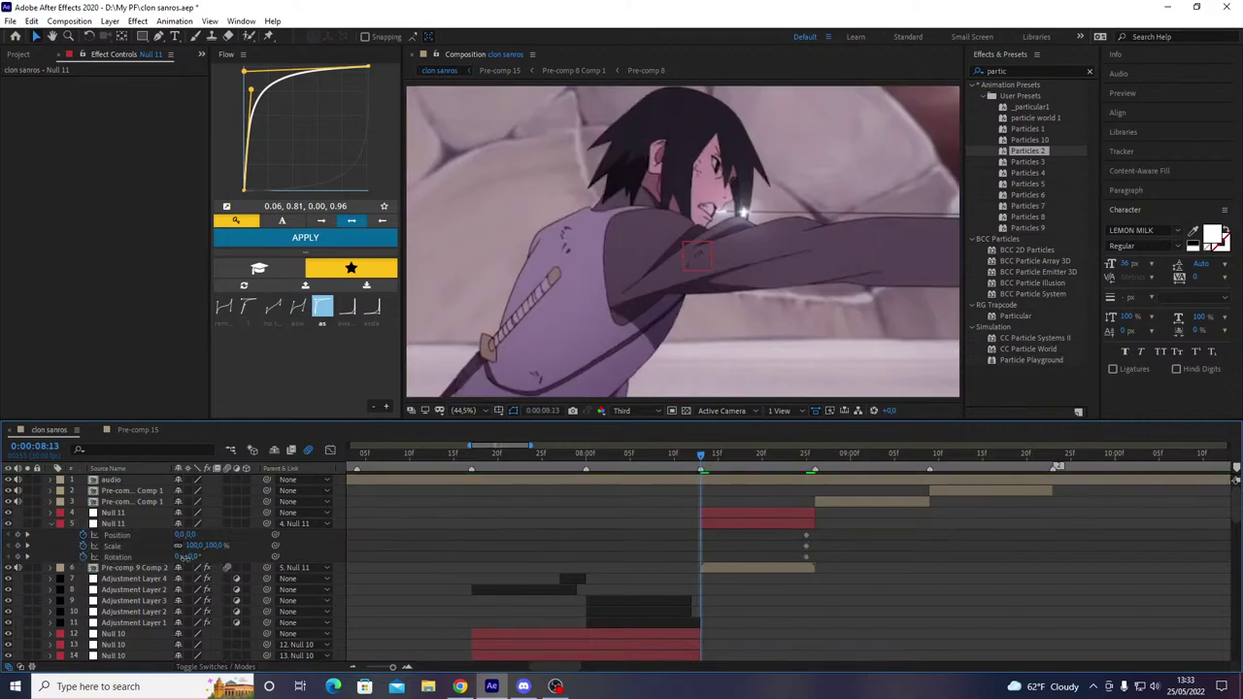
# - At 0:00:08:13, set the lower Null 11's Position to 1632, 0, Scale to 250% and Rotation to -30°, checking Null 10's rotation for reference
pyautogui.click(191, 556)
pyautogui.write('-35')
pyautogui.press('Return')
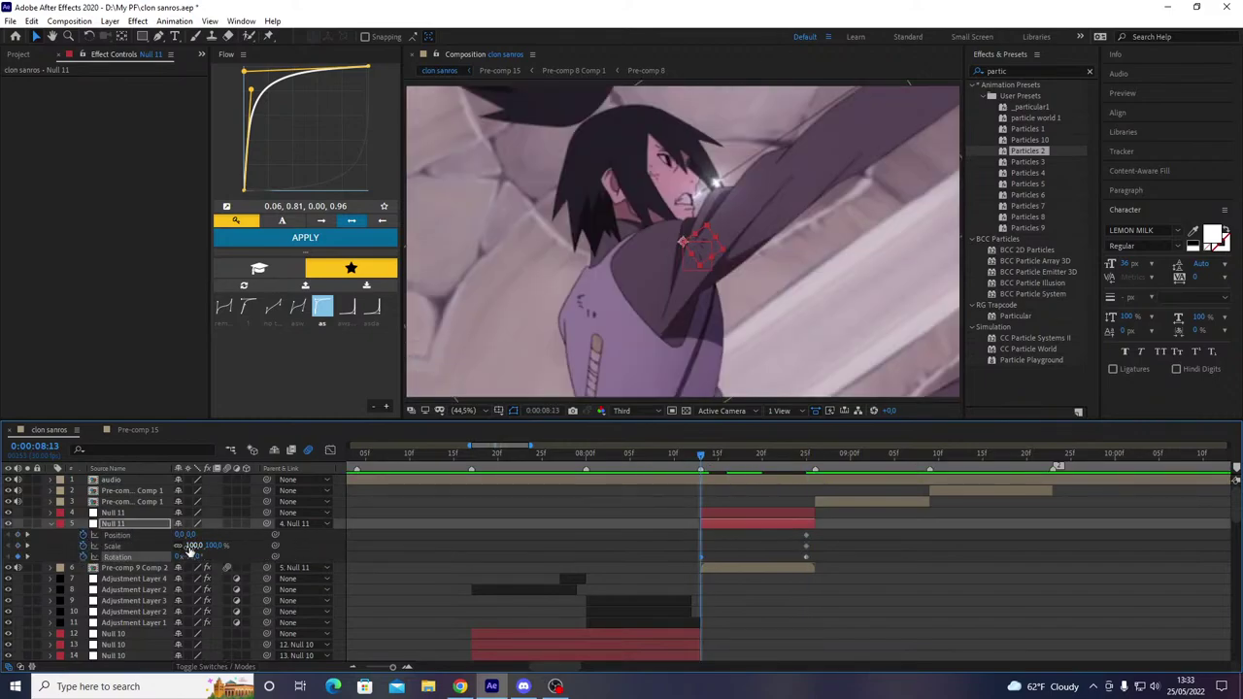
pyautogui.click(667, 636)
pyautogui.press('u')
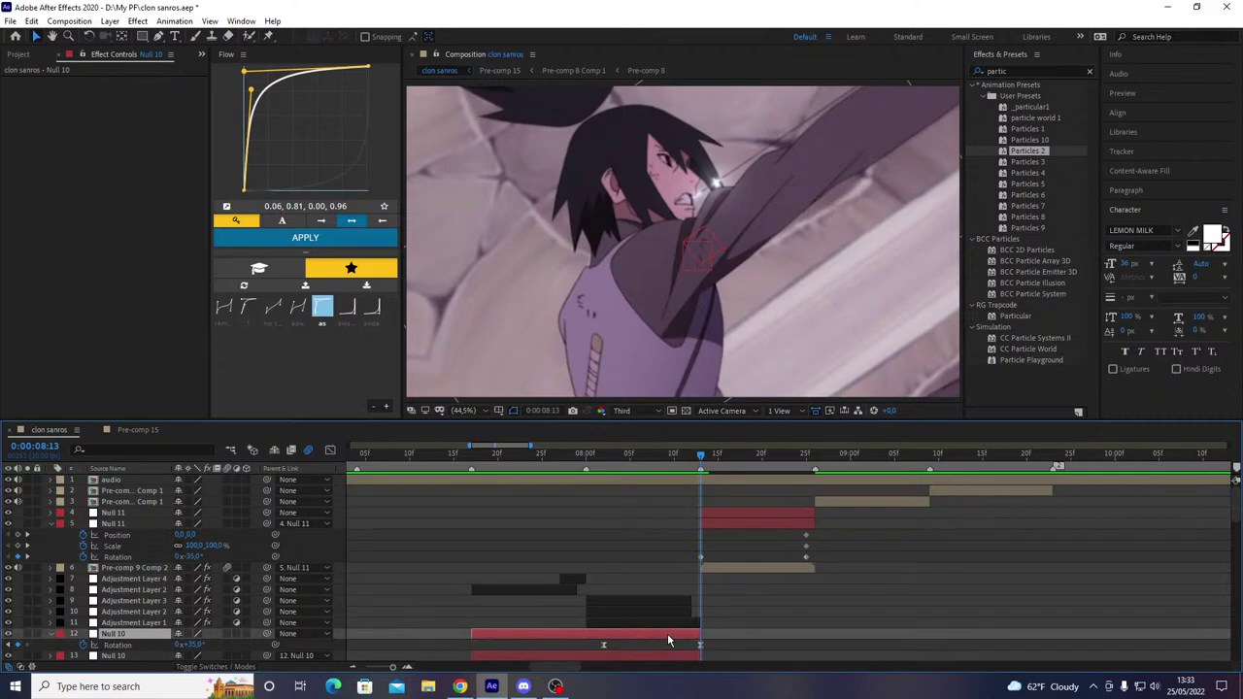
pyautogui.press('u')
pyautogui.click(609, 575)
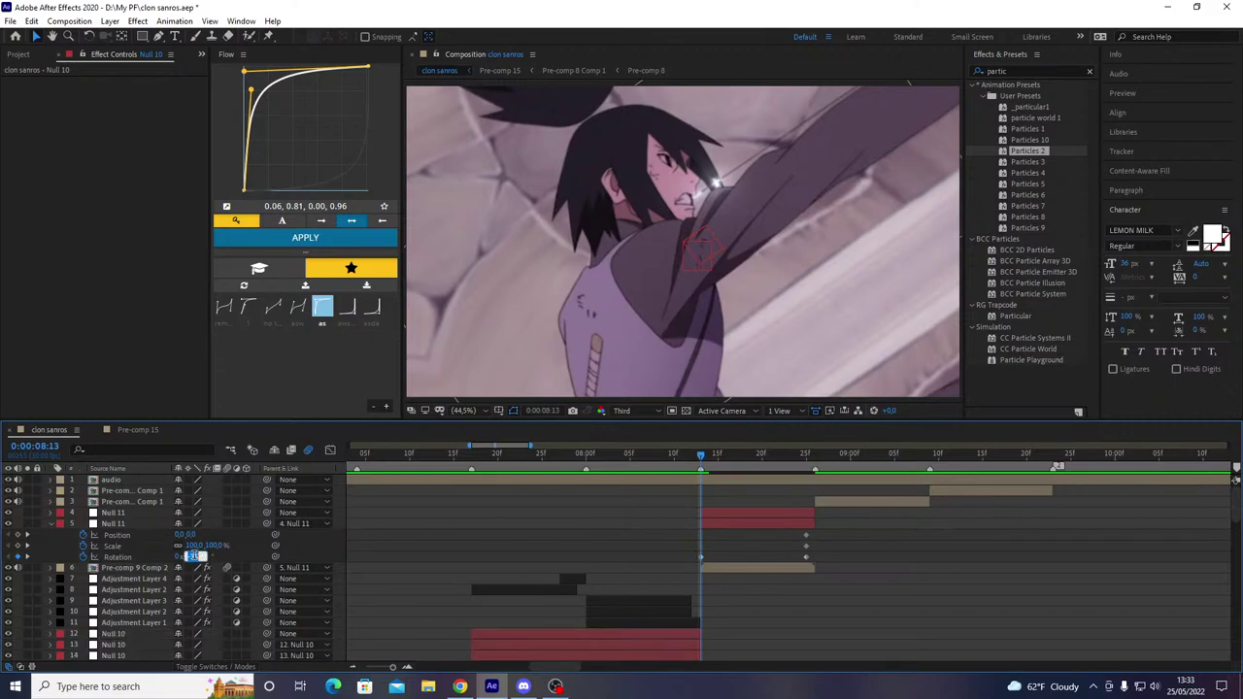
pyautogui.moveTo(191, 556); pyautogui.dragTo(1238, 541)
pyautogui.press('Return')
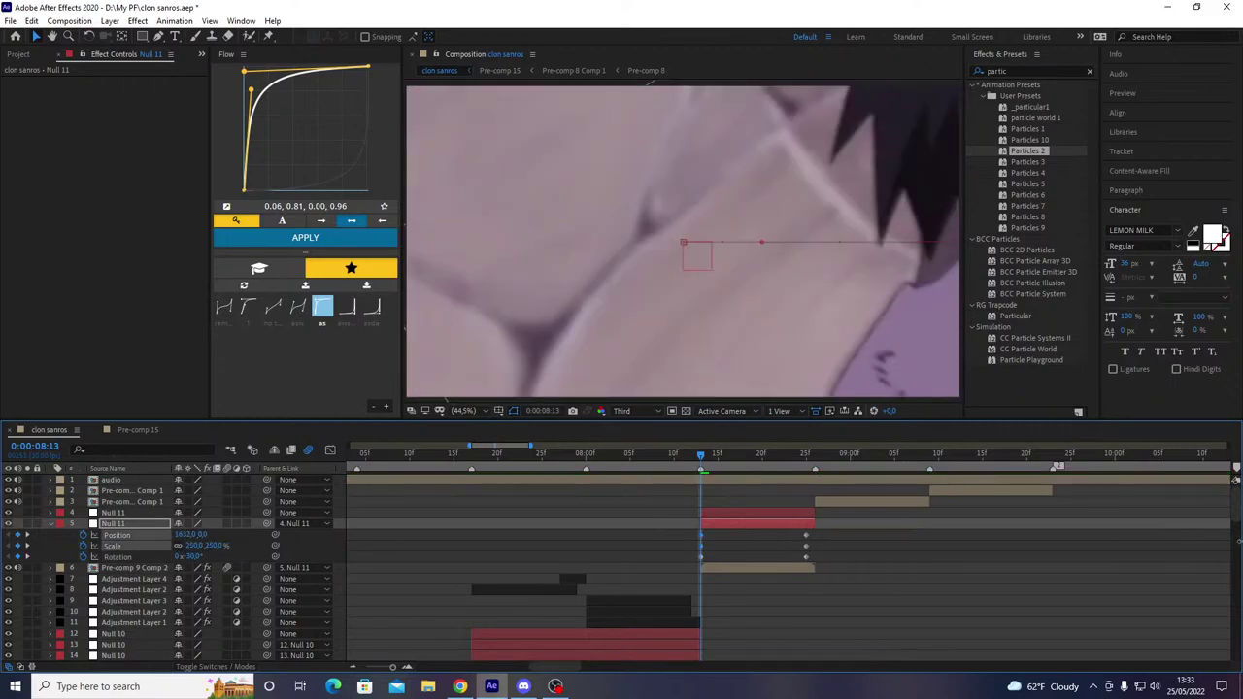
# - Shift the lower Null 11's starting keyframes one frame earlier to 0:00:08:12 and ease all its keyframes with the Flow preset "as"
pyautogui.moveTo(664, 523); pyautogui.dragTo(835, 568)
pyautogui.moveTo(701, 564); pyautogui.dragTo(691, 561)
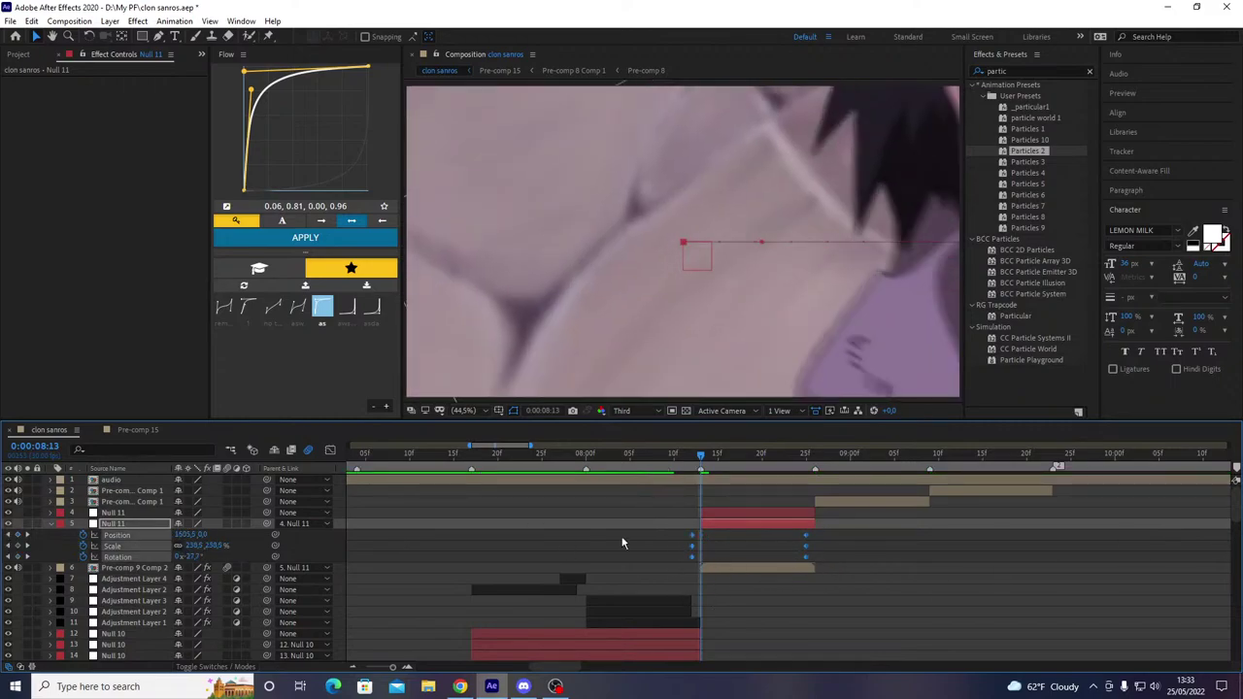
pyautogui.click(324, 240)
# - Preview the eased slide, zoom and rotation into the Pre-comp 9 Comp 2 clip and collapse the lower Null 11's properties
pyautogui.moveTo(647, 453); pyautogui.dragTo(821, 479)
pyautogui.press('space')
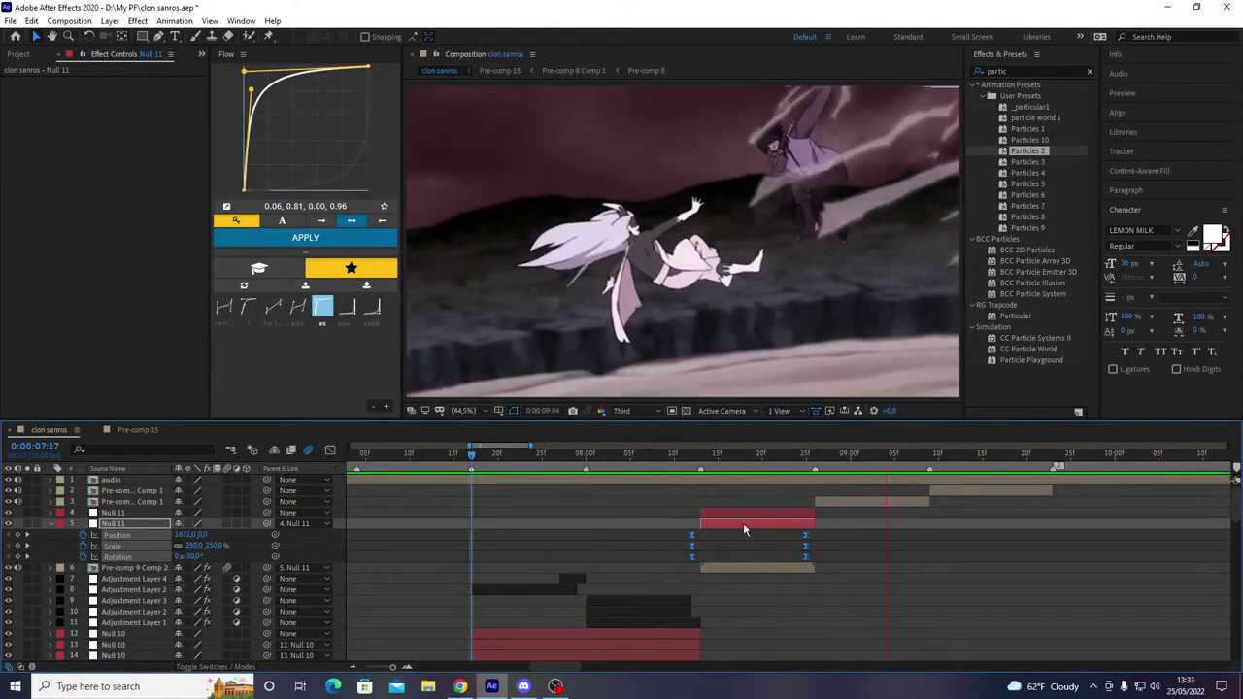
pyautogui.press('space')
pyautogui.moveTo(720, 460); pyautogui.dragTo(392, 495)
pyautogui.press('u')
pyautogui.click(728, 513)
pyautogui.press('space')
pyautogui.press('space')
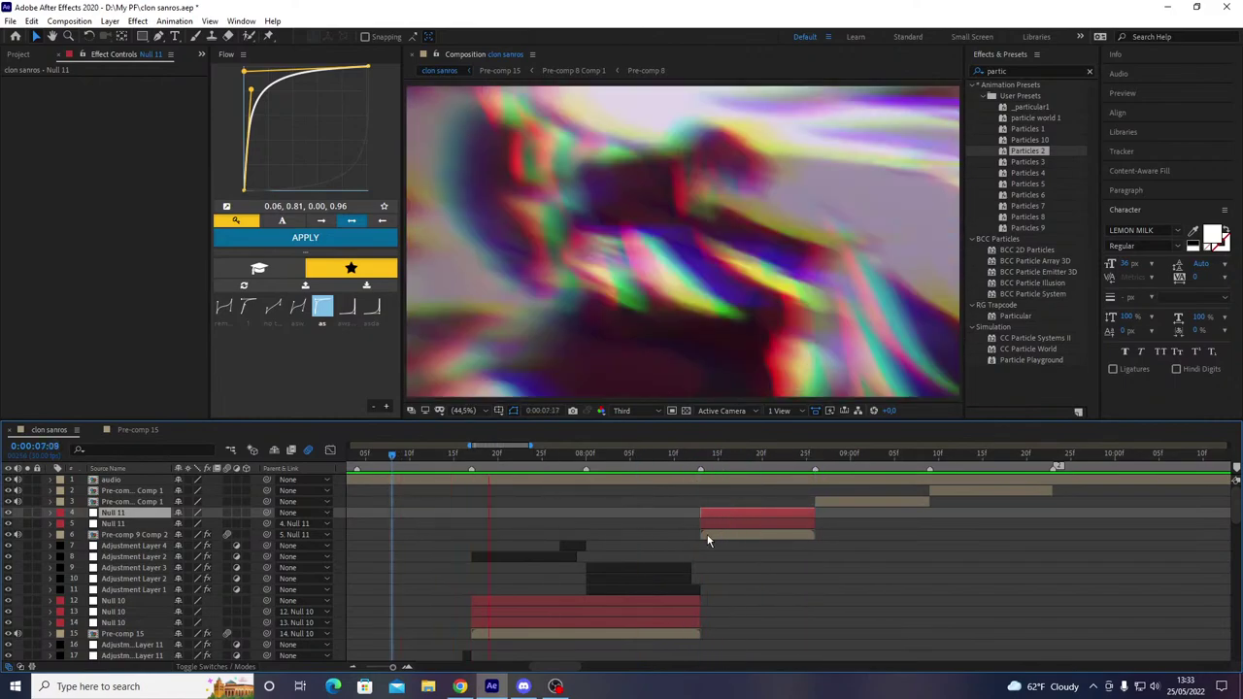
# - Set Position and Scale keyframes on the upper Null 11 at 0:00:08:13
pyautogui.click(701, 476)
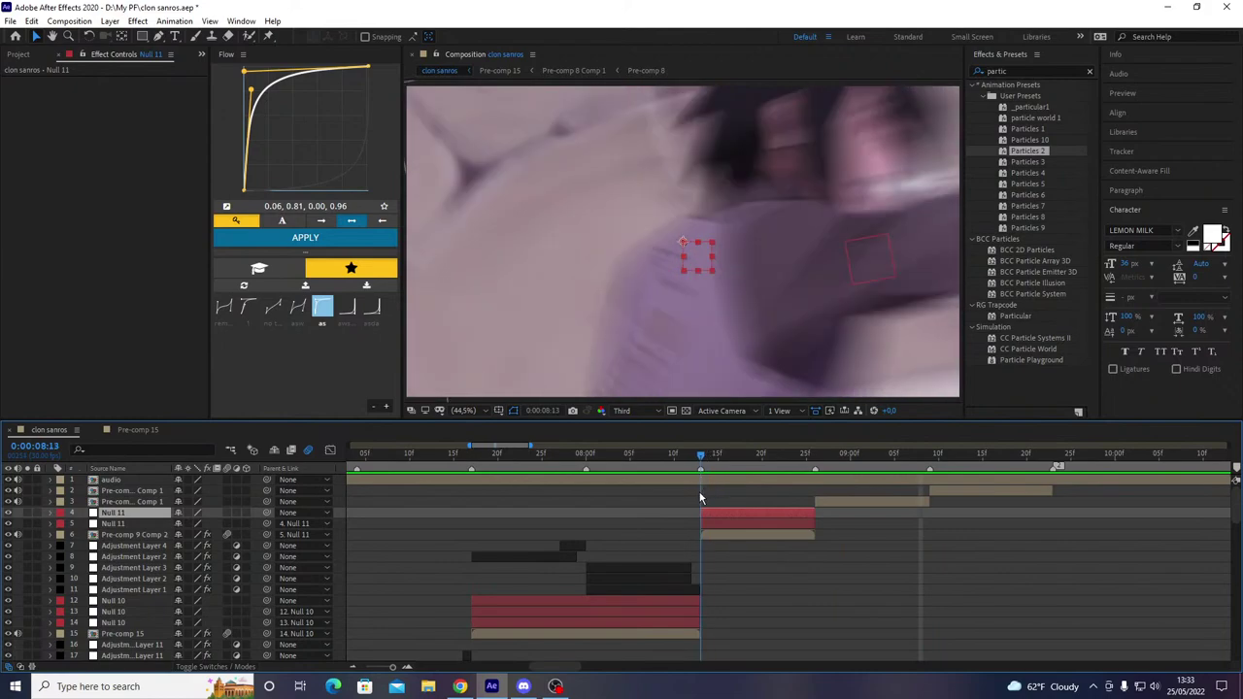
pyautogui.hotkey('alt', 'shift', 's')
pyautogui.hotkey('alt', 'shift', 'p')
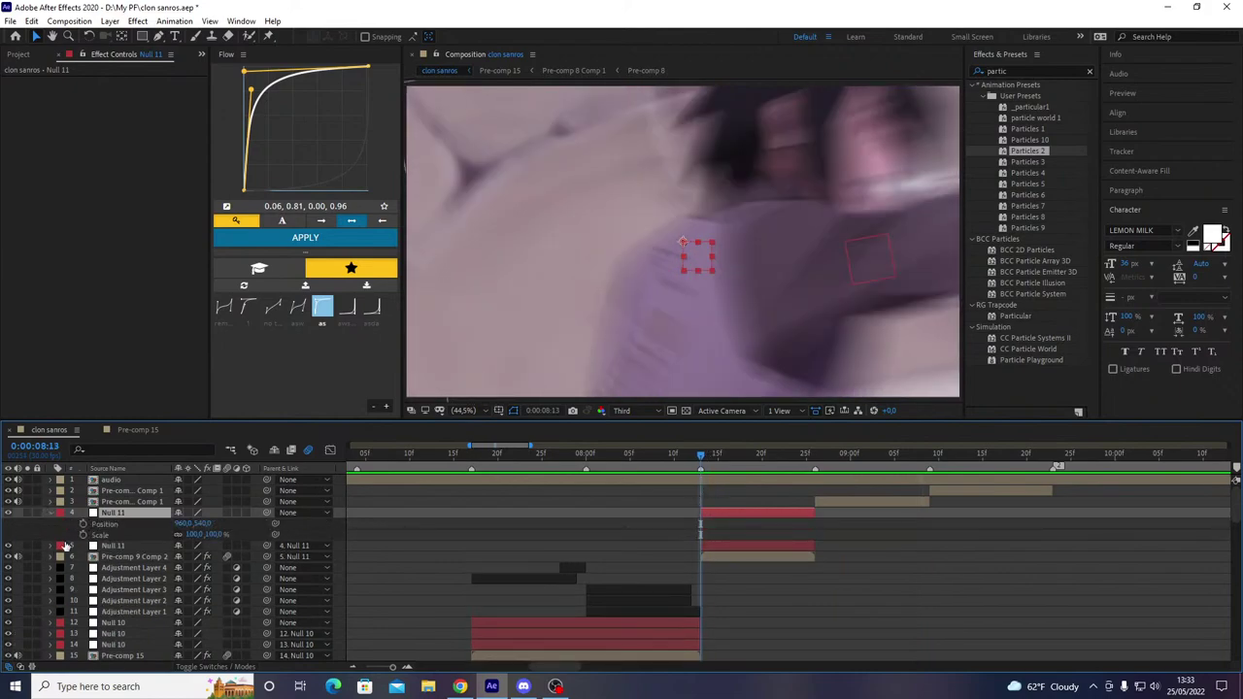
# - At 0:00:08:25, set the upper Null 11's Position to 0, 540 and Scale to 150%
pyautogui.press('o')
pyautogui.click(864, 628)
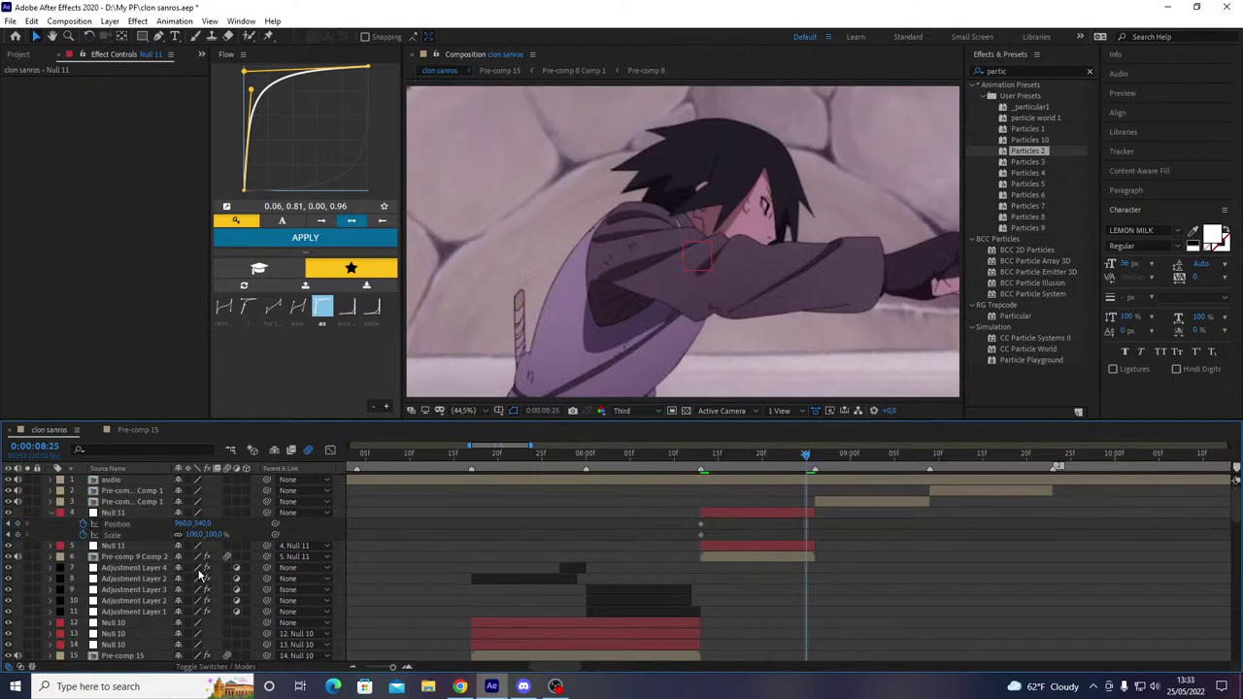
pyautogui.moveTo(179, 524); pyautogui.dragTo(2, 526)
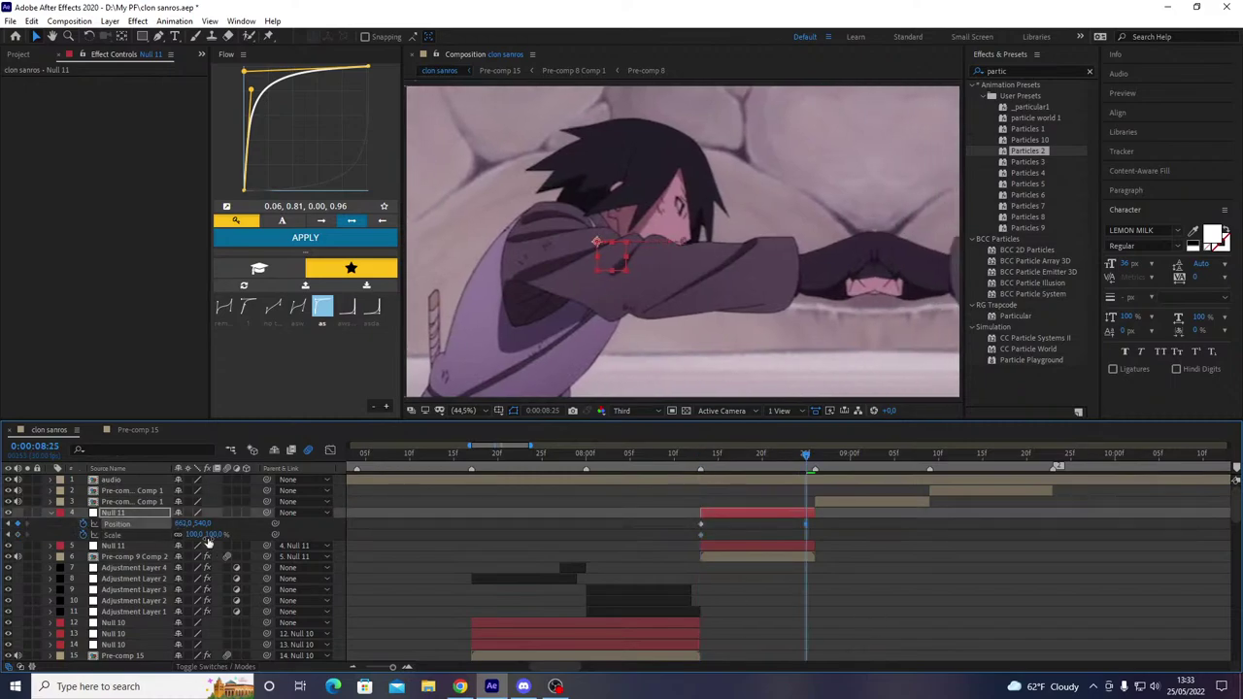
pyautogui.moveTo(185, 529)
pyautogui.mouseDown()
pyautogui.moveTo(114, 536)
pyautogui.moveTo(177, 524)
pyautogui.mouseUp()
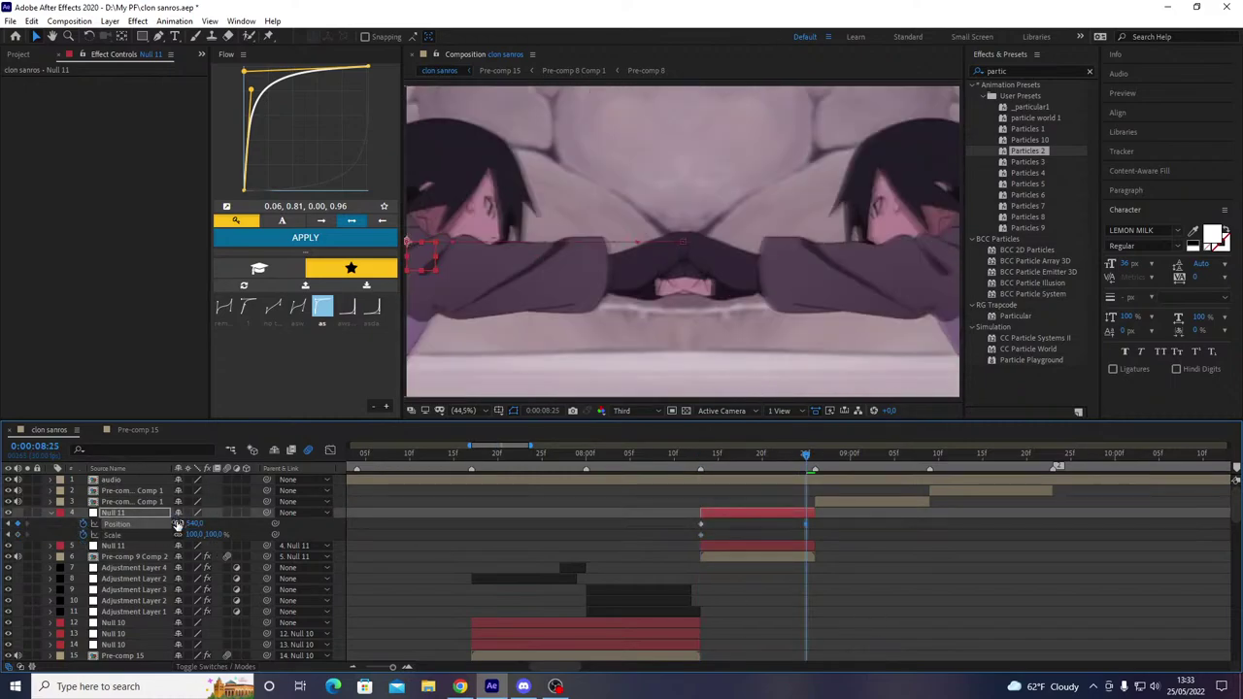
pyautogui.write('150')
pyautogui.press('Return')
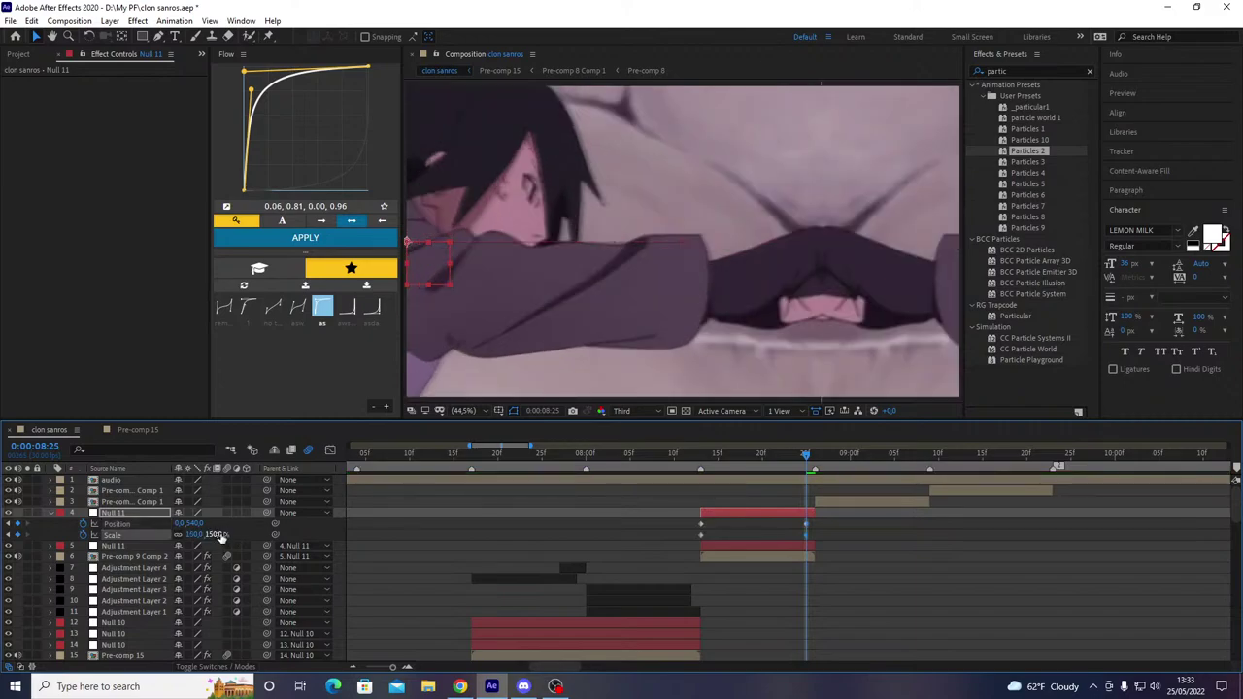
# - Shift the upper Null 11's ending keyframes one frame later to 0:00:08:26, ease all its keyframes with the Flow preset "aws..." and preview
pyautogui.moveTo(805, 541); pyautogui.dragTo(814, 540)
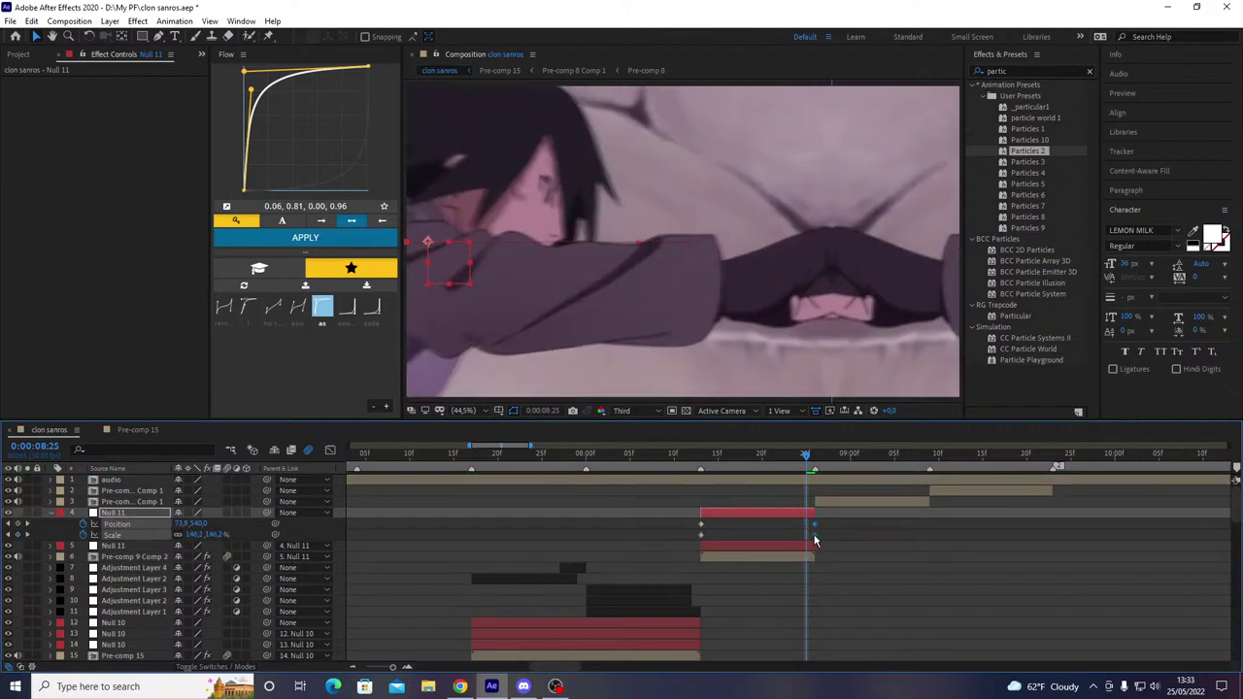
pyautogui.moveTo(694, 555); pyautogui.dragTo(694, 555)
pyautogui.click(346, 307)
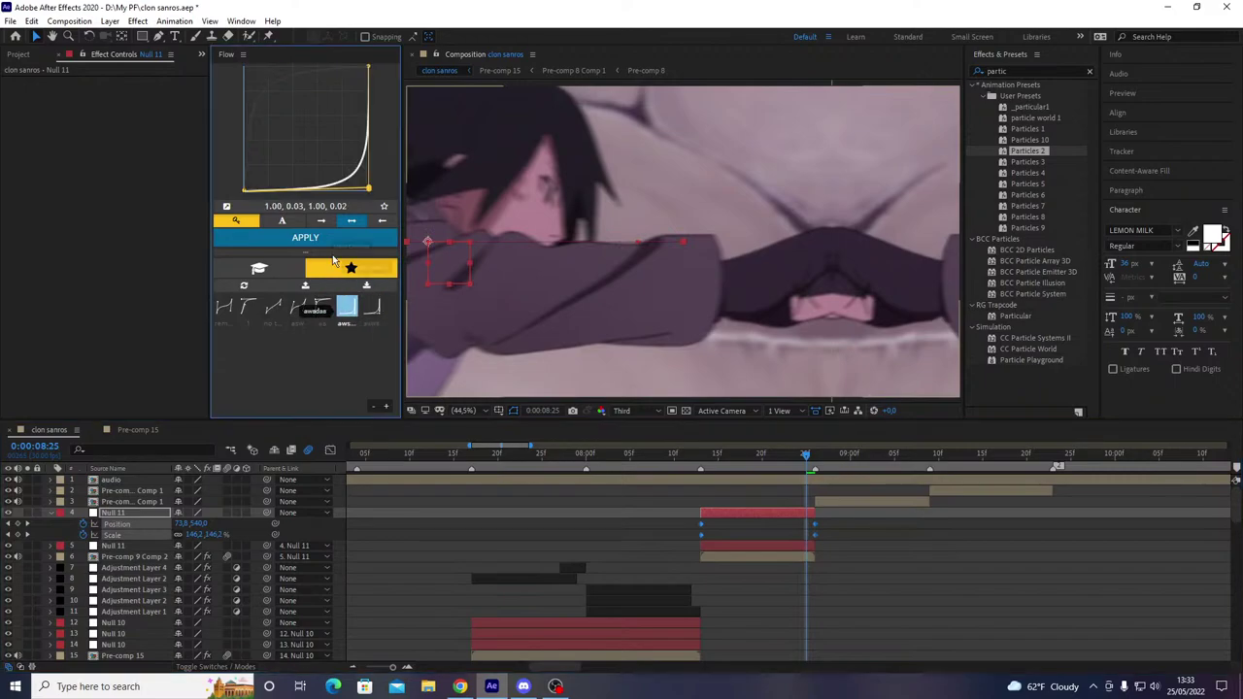
pyautogui.click(336, 243)
pyautogui.moveTo(728, 457); pyautogui.dragTo(428, 497)
pyautogui.press('space')
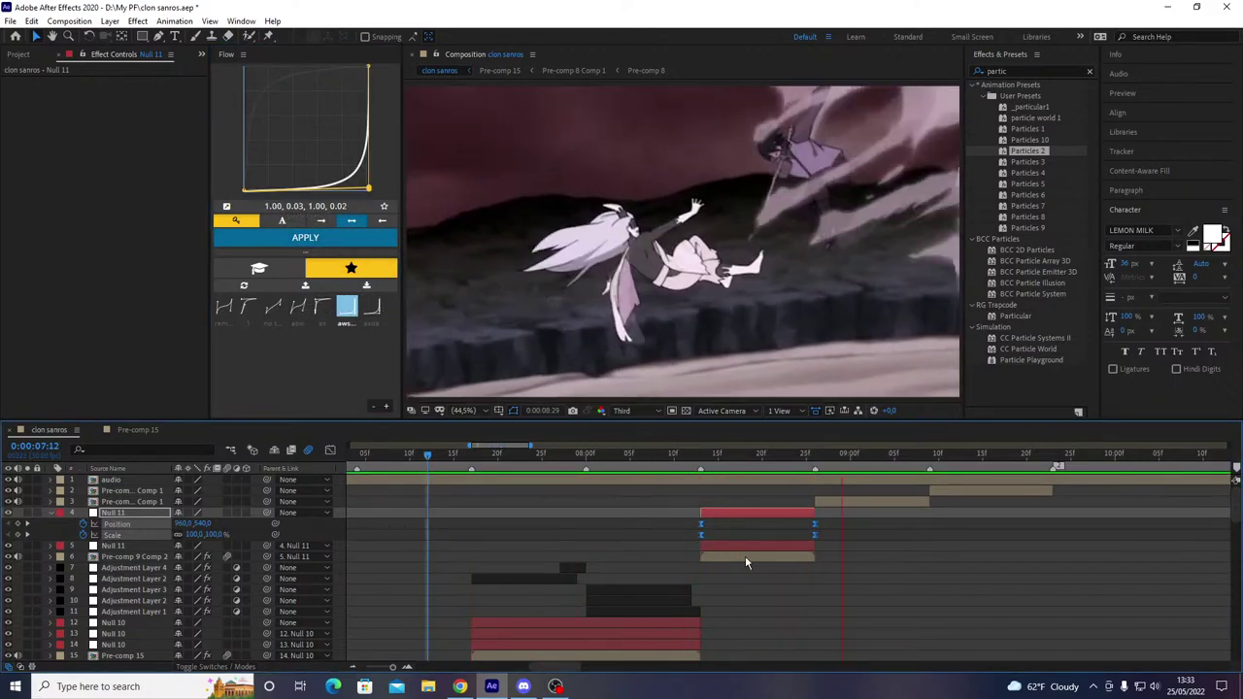
# - Raise the upper Null 11's Scale to 250% at 0:00:08:26, reapply the easing curve and preview the transition
pyautogui.moveTo(751, 471); pyautogui.dragTo(813, 483)
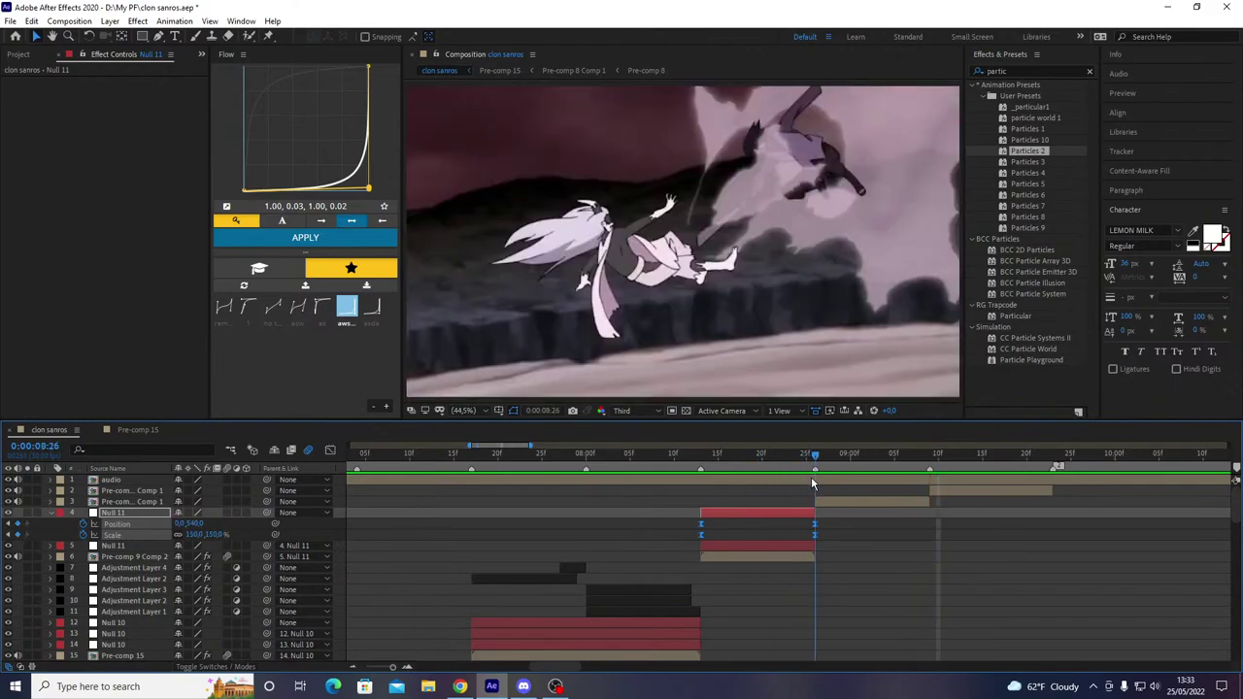
pyautogui.click(871, 602)
pyautogui.click(212, 535)
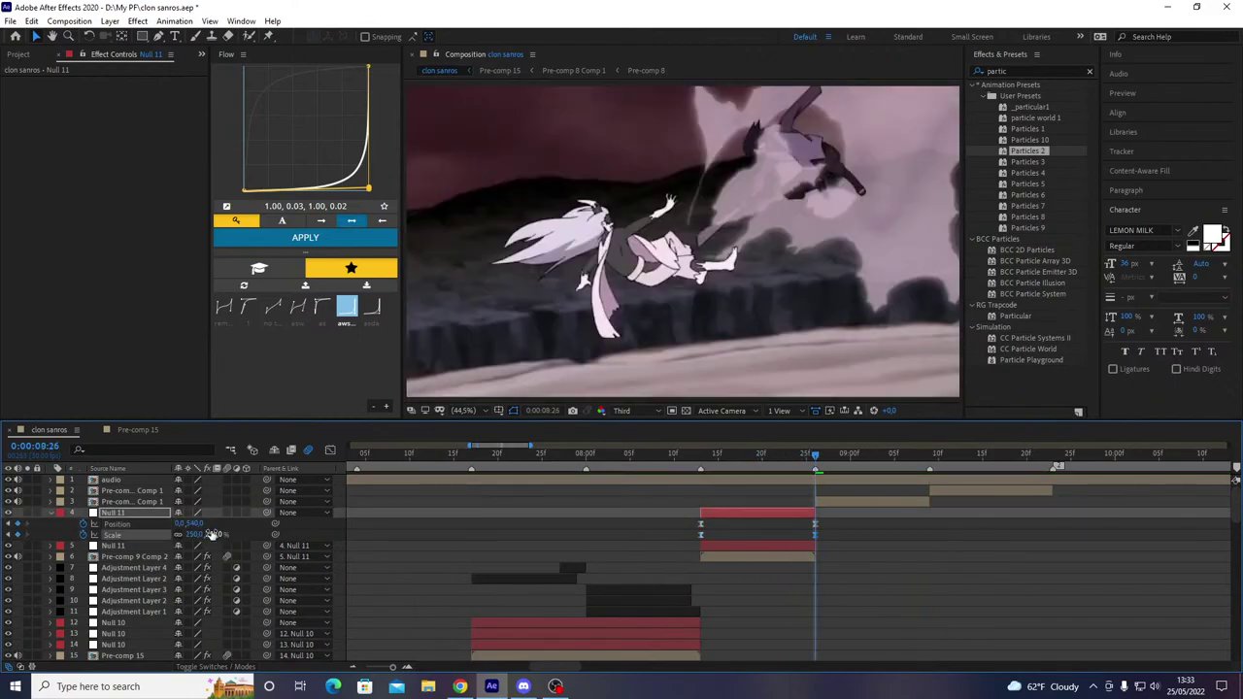
pyautogui.click(304, 236)
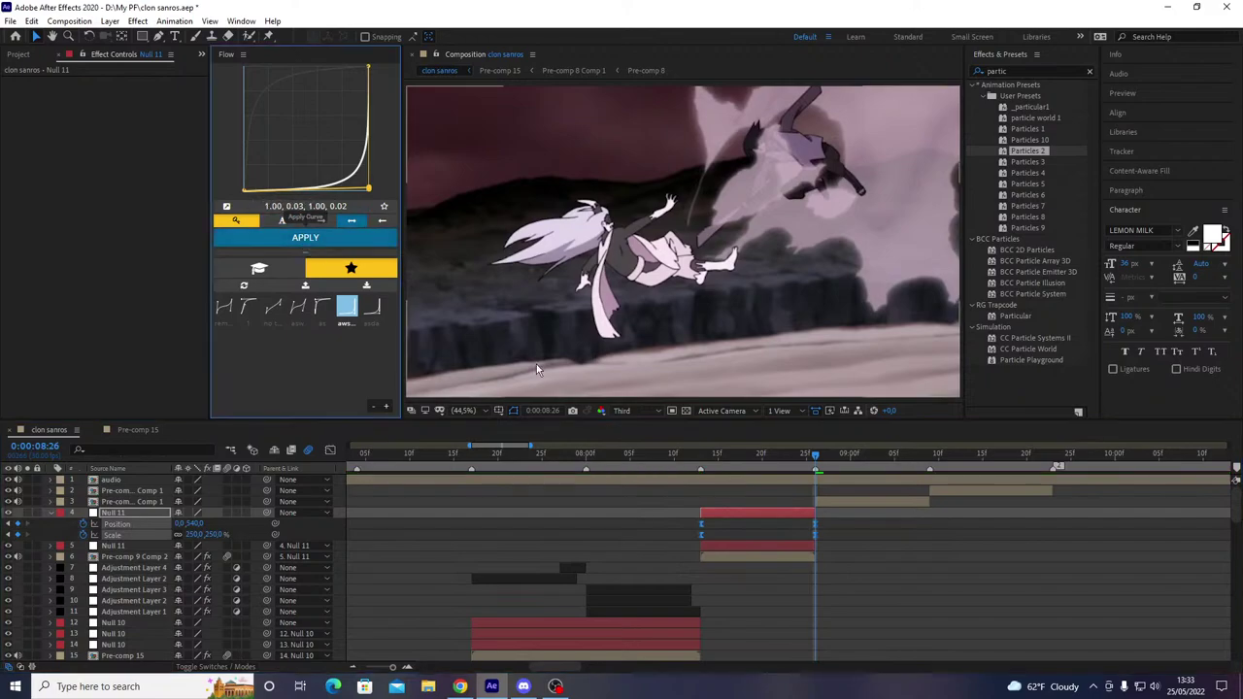
pyautogui.moveTo(718, 462); pyautogui.dragTo(489, 468)
pyautogui.press('space')
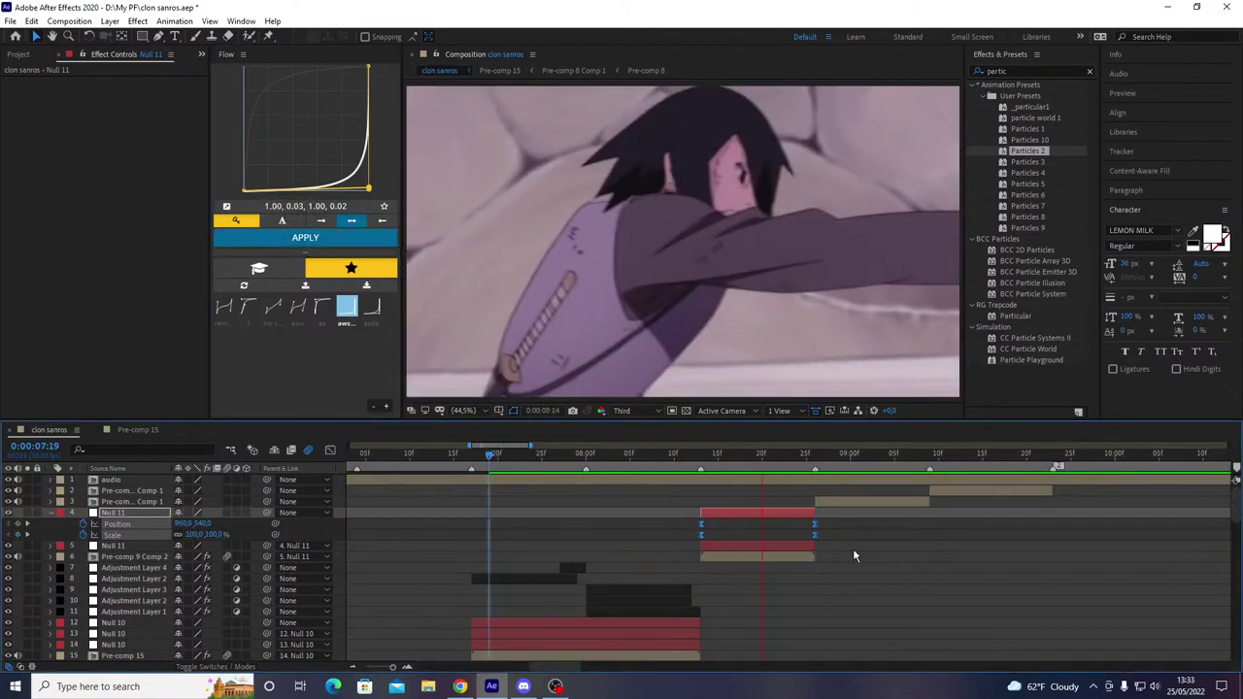
# - Try the Flow preset "asda" on the upper Null 11's Position and Scale keyframes and preview the exit
pyautogui.click(772, 466)
pyautogui.moveTo(775, 473); pyautogui.dragTo(805, 476)
pyautogui.click(371, 307)
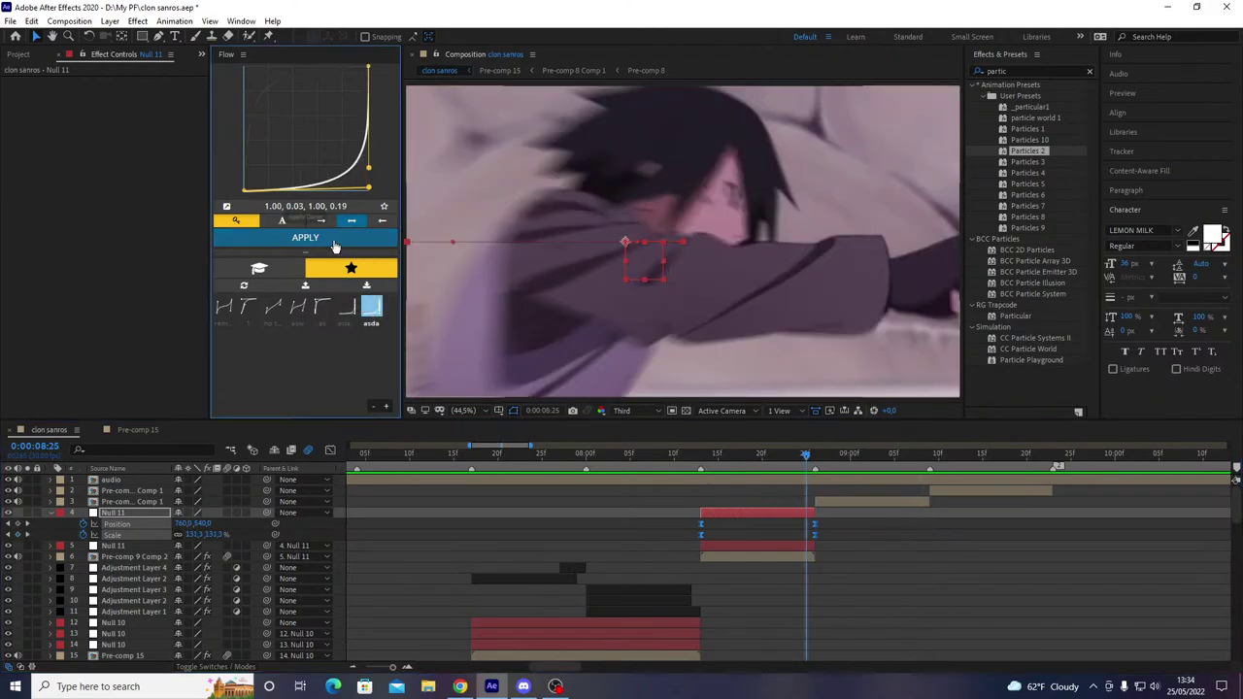
pyautogui.click(334, 239)
pyautogui.click(542, 457)
pyautogui.press('space')
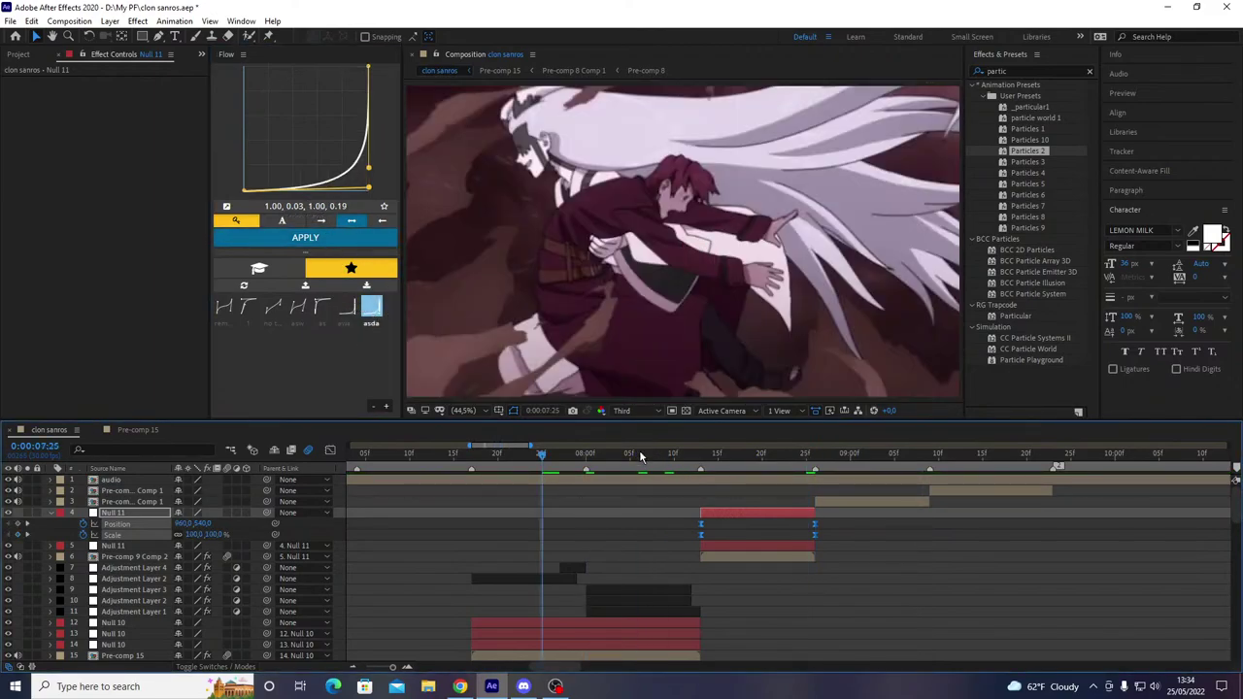
# - Set the upper Null 11's horizontal Position to -50 at 0:00:08:26, reapply the easing curve and preview the slide
pyautogui.moveTo(749, 477); pyautogui.dragTo(814, 474)
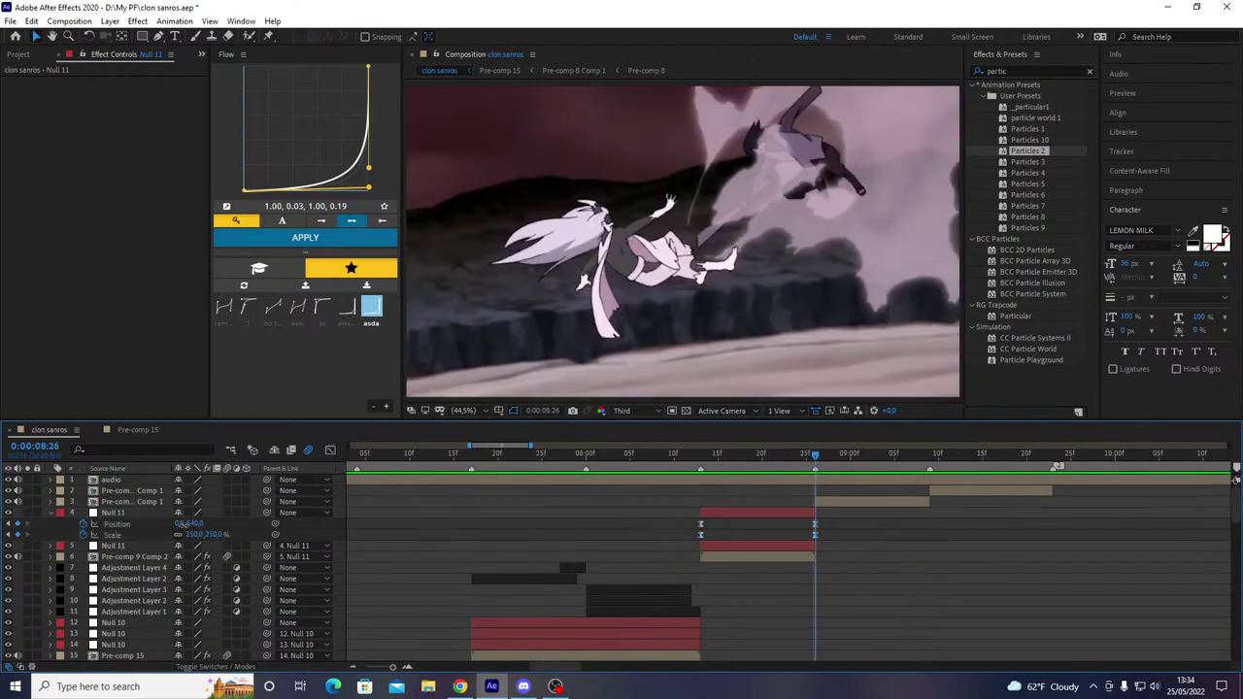
pyautogui.click(188, 524)
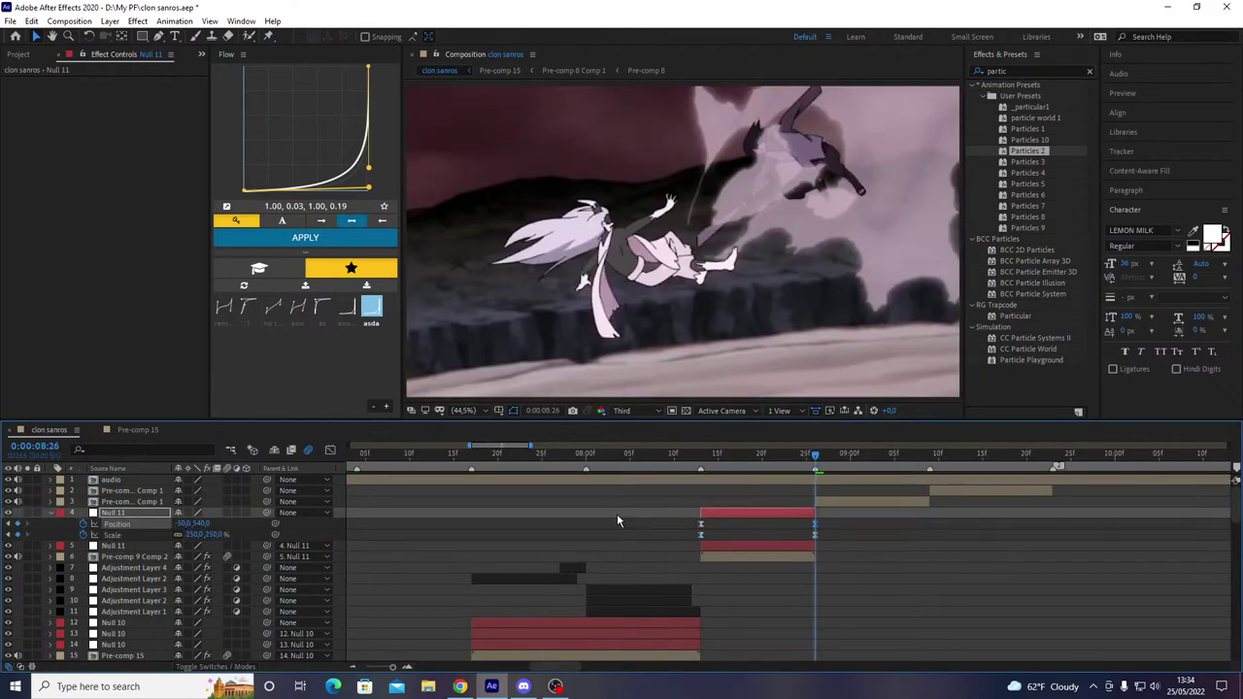
pyautogui.moveTo(621, 517); pyautogui.dragTo(833, 539)
pyautogui.click(339, 241)
pyautogui.moveTo(648, 457); pyautogui.dragTo(696, 469)
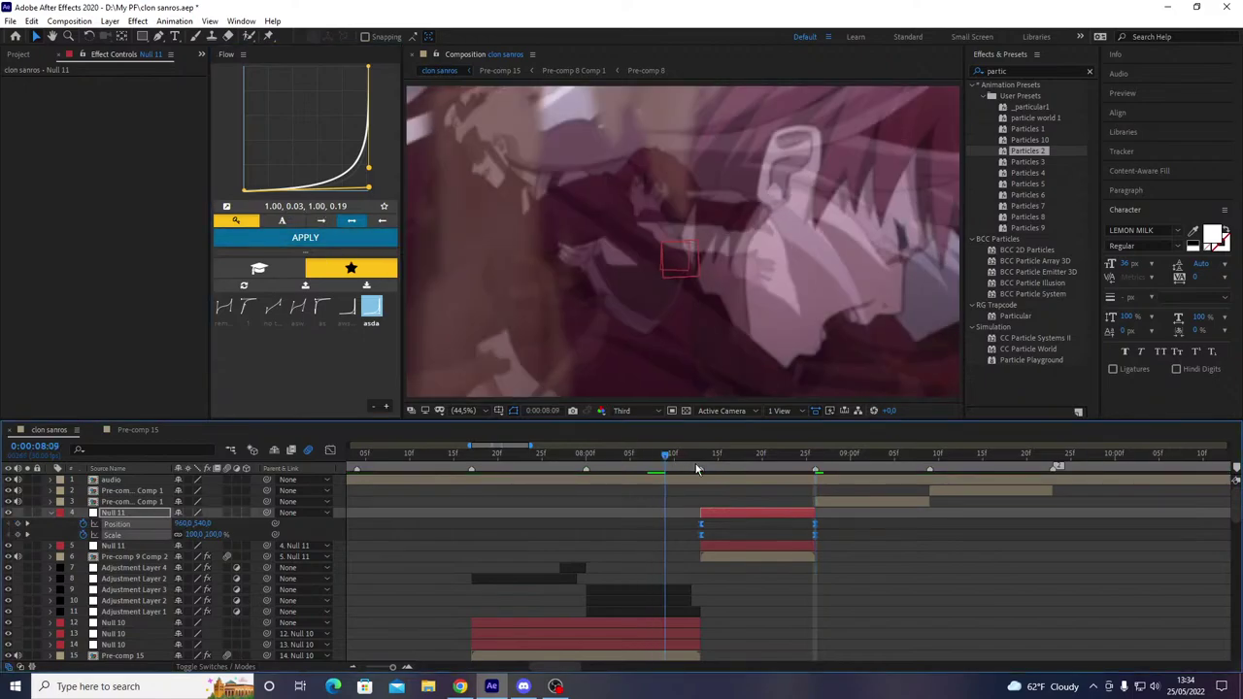
pyautogui.press('space')
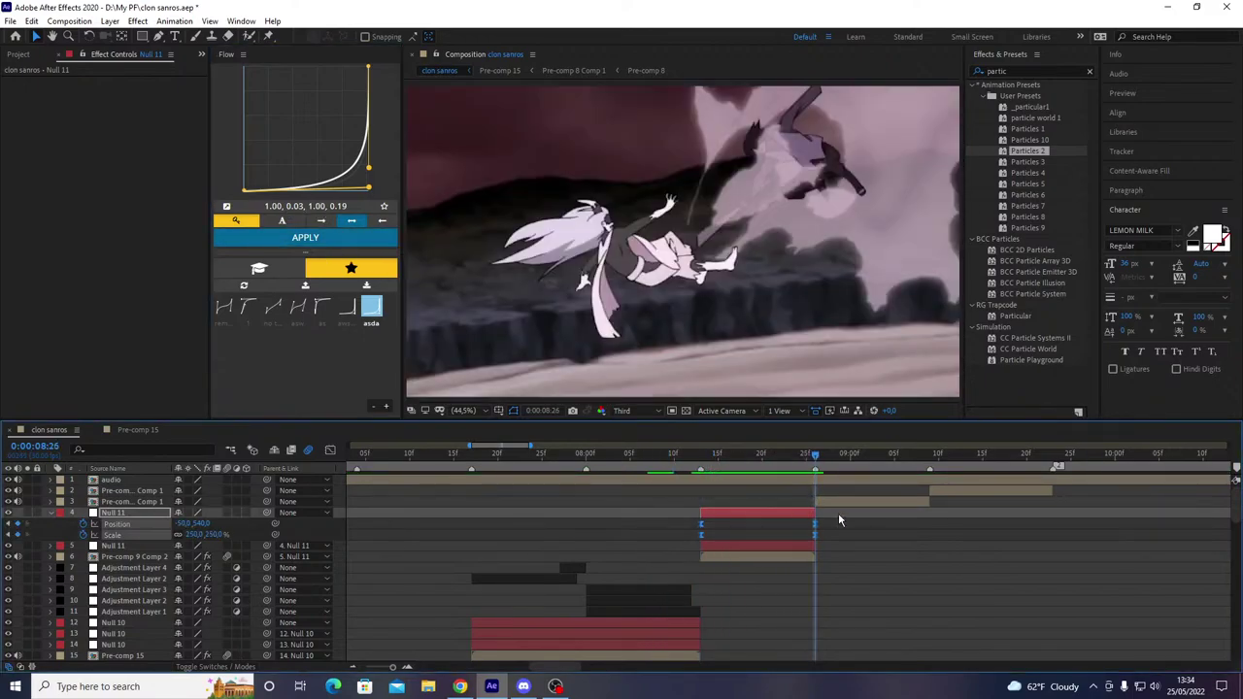
# - Set the upper Null 11's Position to -127, 540 at 0:00:08:26 and preview the slide
pyautogui.click(840, 520)
pyautogui.click(176, 525)
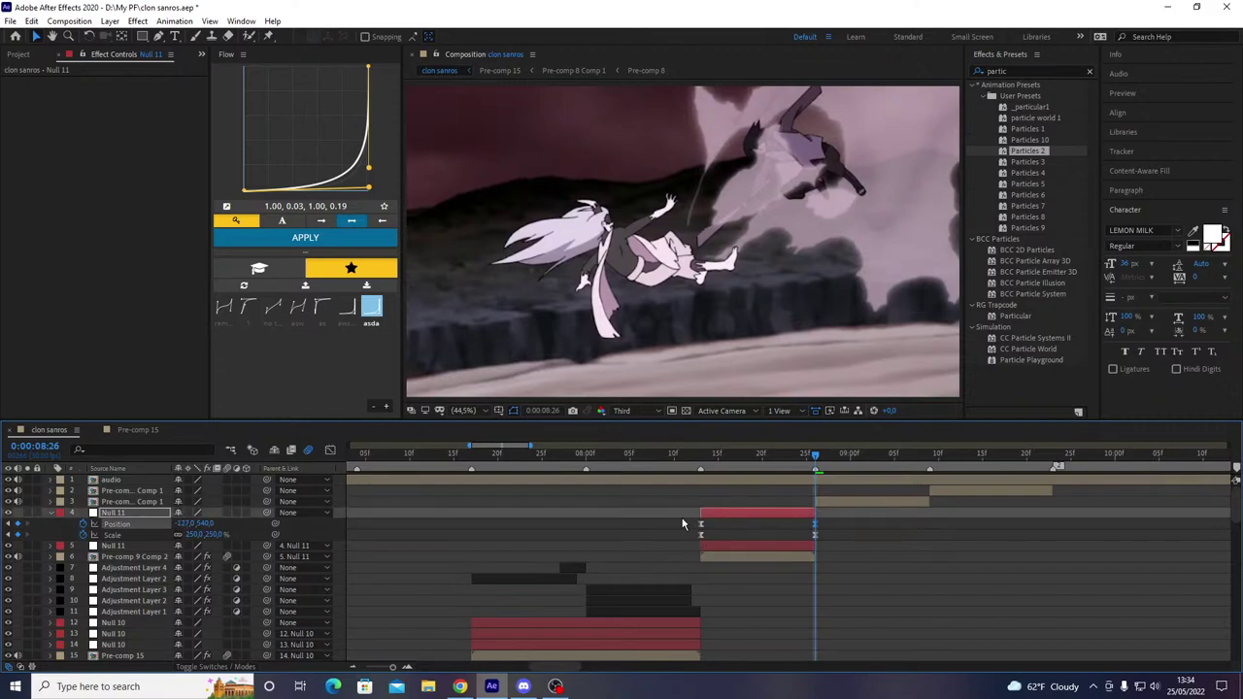
pyautogui.press('space')
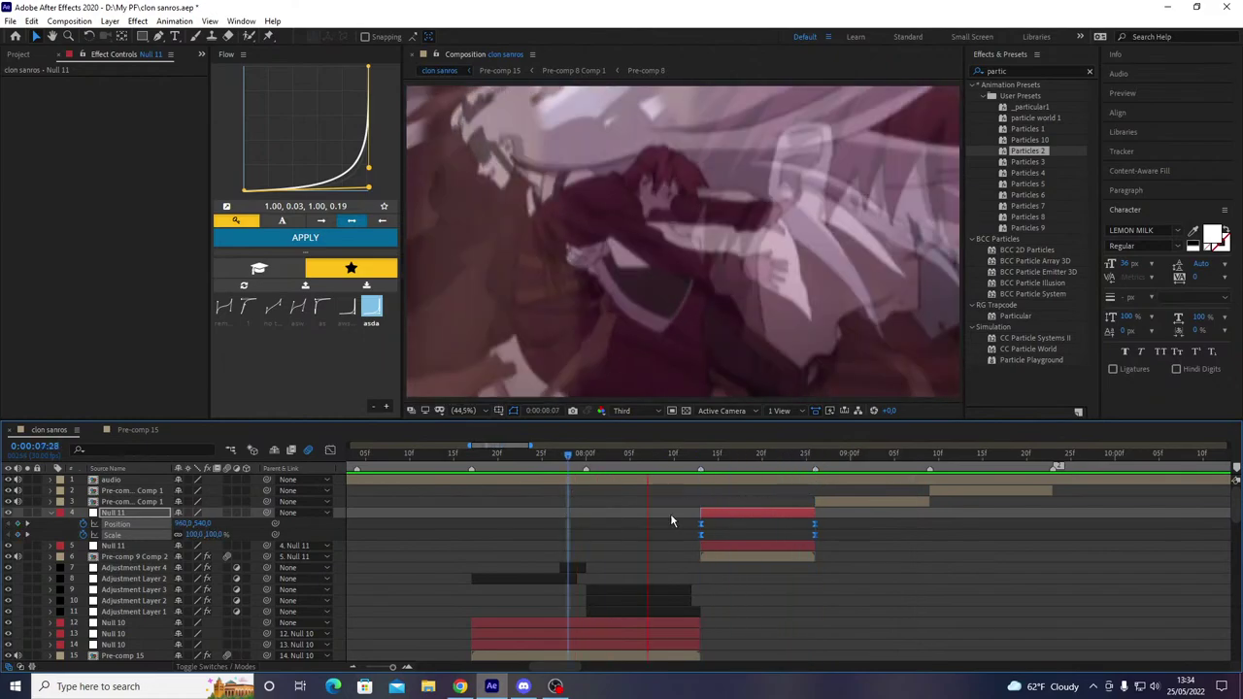
# - Shift the upper Null 11's starting keyframes to 0:00:08:15, ease all its keyframes with the Flow preset "aws..." and preview
pyautogui.click(685, 457)
pyautogui.moveTo(684, 457); pyautogui.dragTo(728, 485)
pyautogui.click(346, 317)
pyautogui.click(339, 245)
pyautogui.press('space')
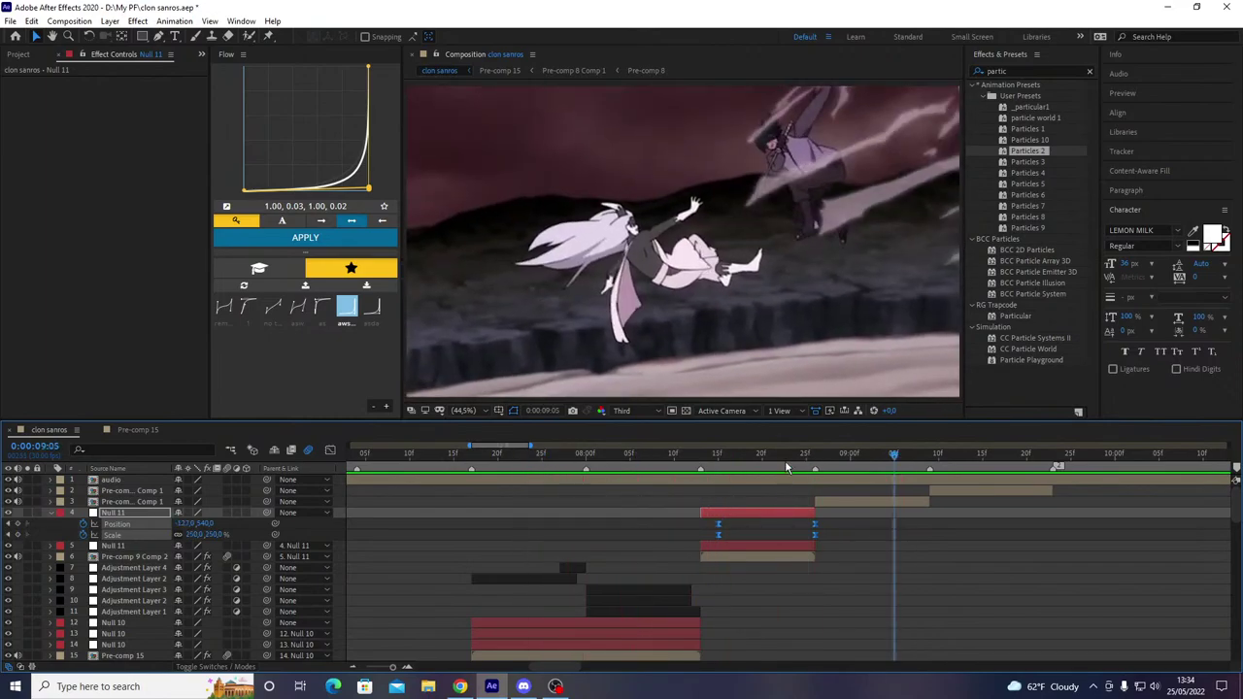
# - Duplicate the Twitch layer Adjustment Layer 2, place the copy above the upper Null 11 starting at 0:00:08:13, and preview it
pyautogui.press('u')
pyautogui.press('y')
pyautogui.press('i')
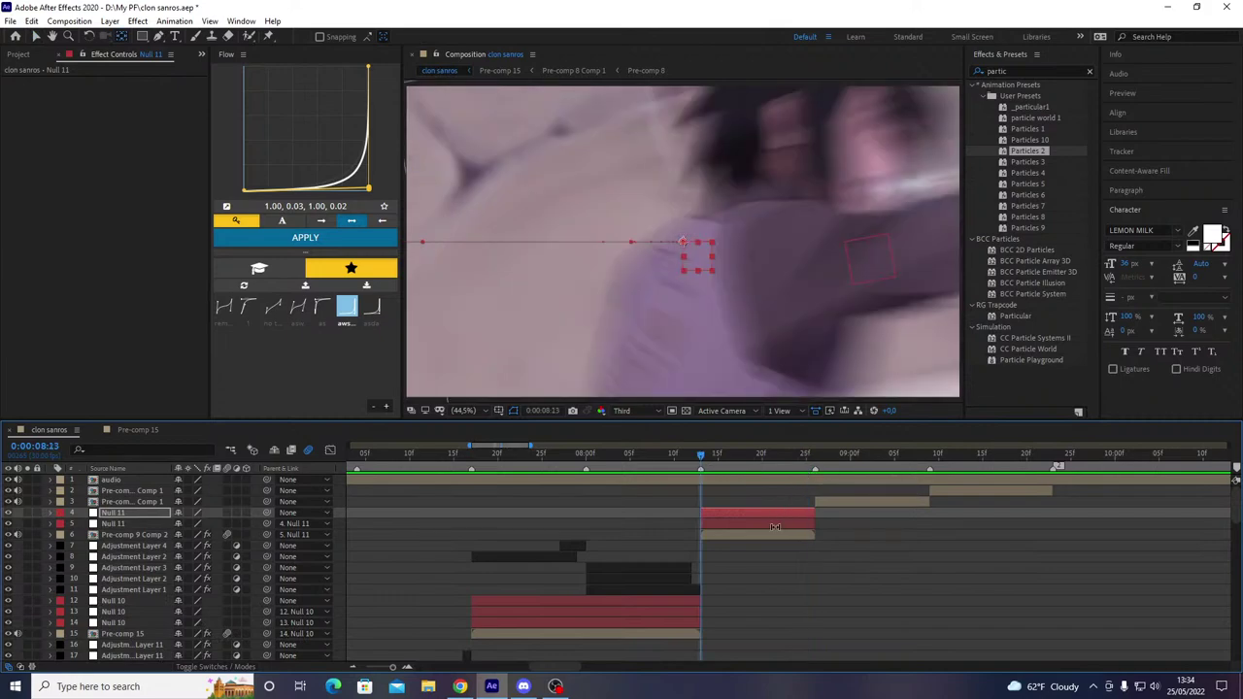
pyautogui.scroll(-1, 525, 586)
pyautogui.click(486, 525)
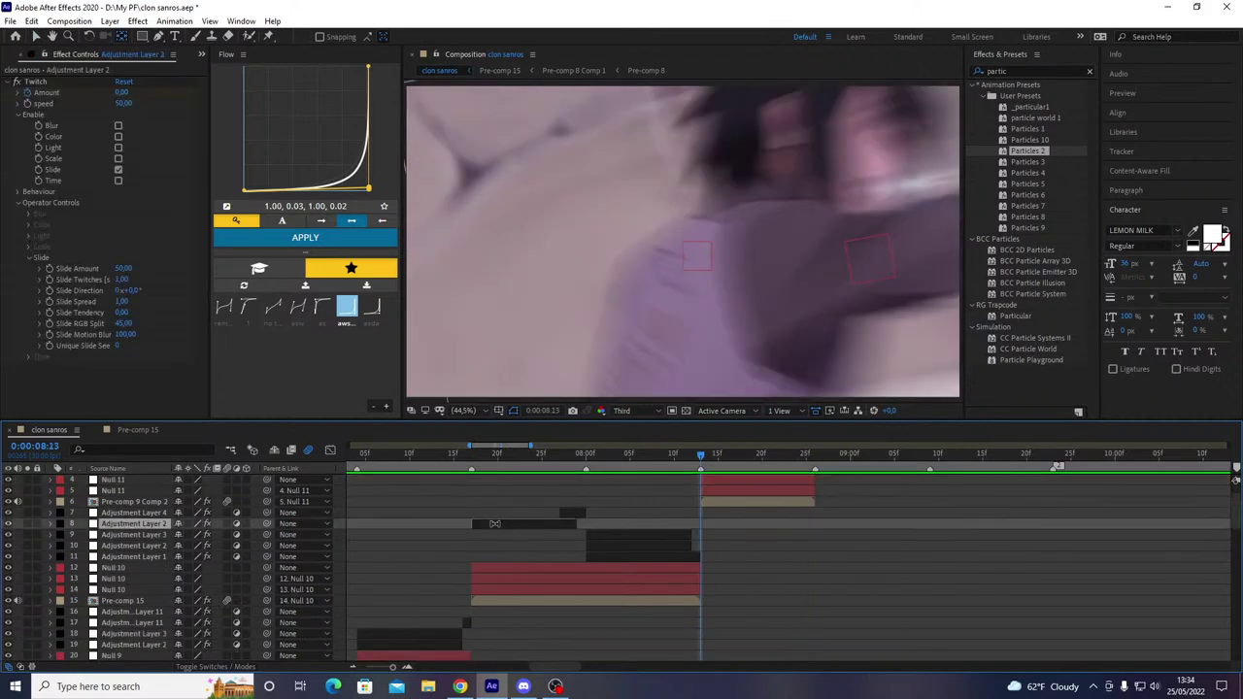
pyautogui.hotkey('ctrl', 'd')
pyautogui.moveTo(145, 529)
pyautogui.mouseDown()
pyautogui.moveTo(131, 485)
pyautogui.moveTo(136, 509)
pyautogui.mouseUp()
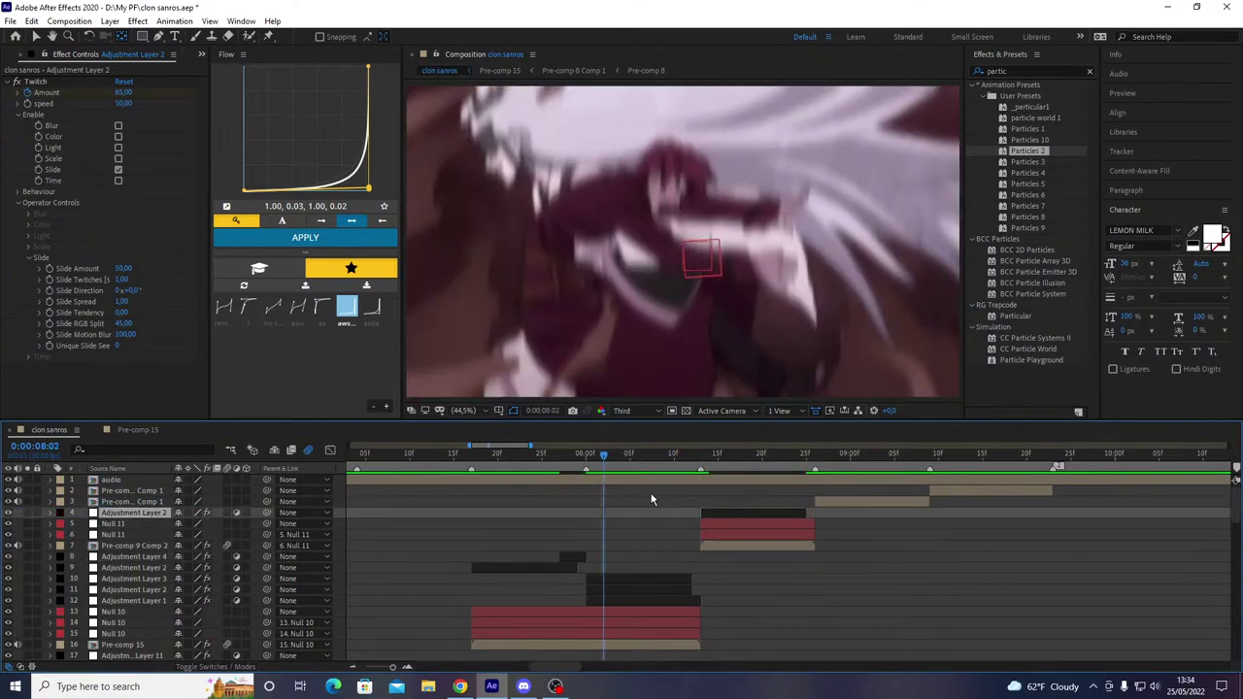
pyautogui.press('space')
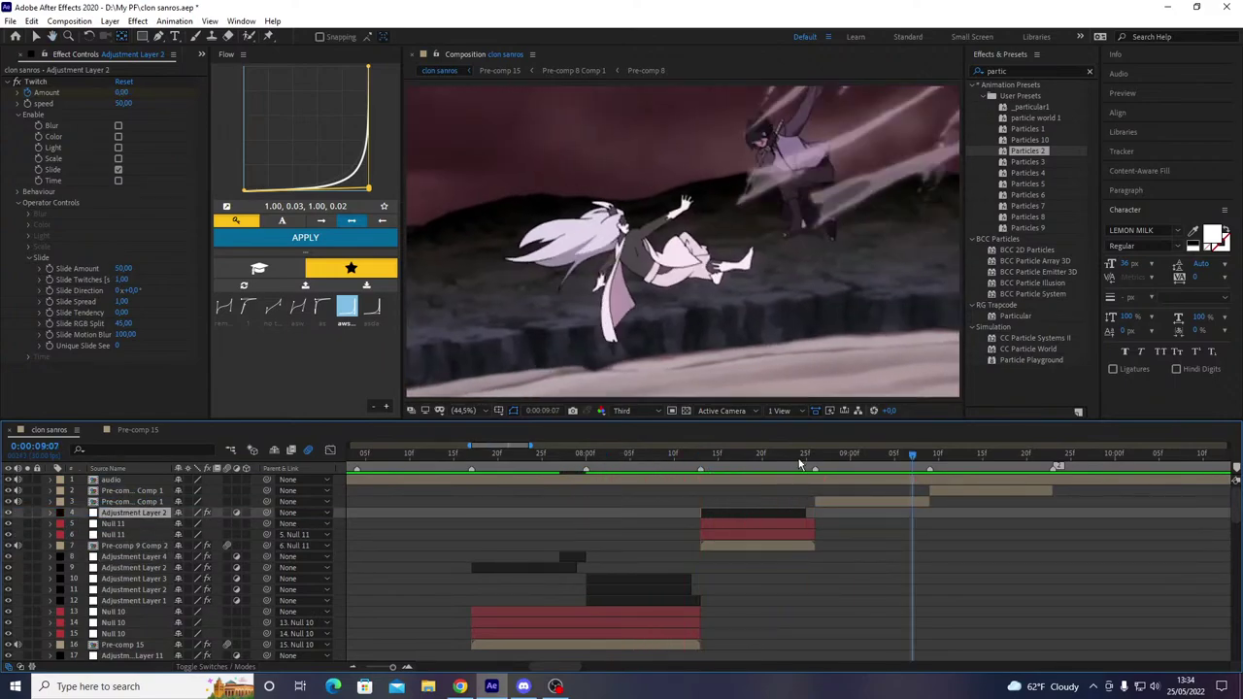
# - Duplicate the directional blur Adjustment Layer 4, align the copy's end with the Pre-comp 9 Comp 2 clip above the Twitch copy, and preview
pyautogui.moveTo(803, 461)
pyautogui.mouseDown()
pyautogui.moveTo(818, 474)
pyautogui.moveTo(808, 483)
pyautogui.mouseUp()
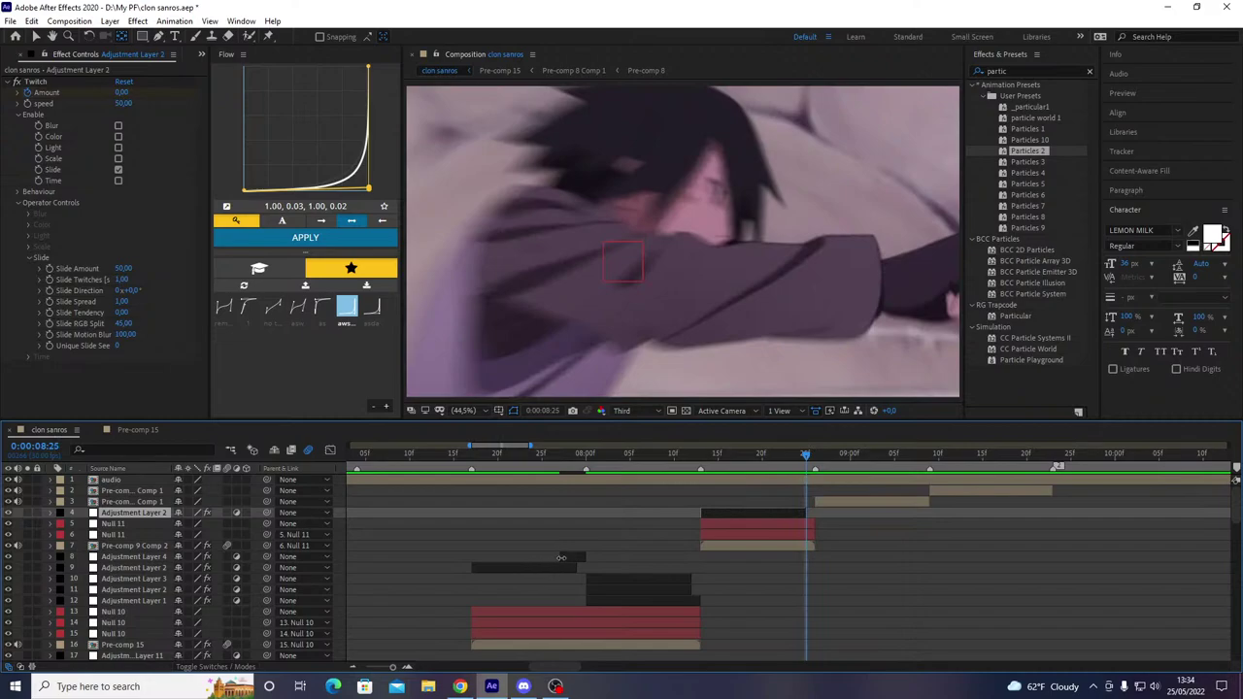
pyautogui.click(561, 557)
pyautogui.hotkey('ctrl', 'd')
pyautogui.press(']')
pyautogui.moveTo(162, 557); pyautogui.dragTo(184, 507)
pyautogui.moveTo(767, 457); pyautogui.dragTo(568, 484)
pyautogui.press('space')
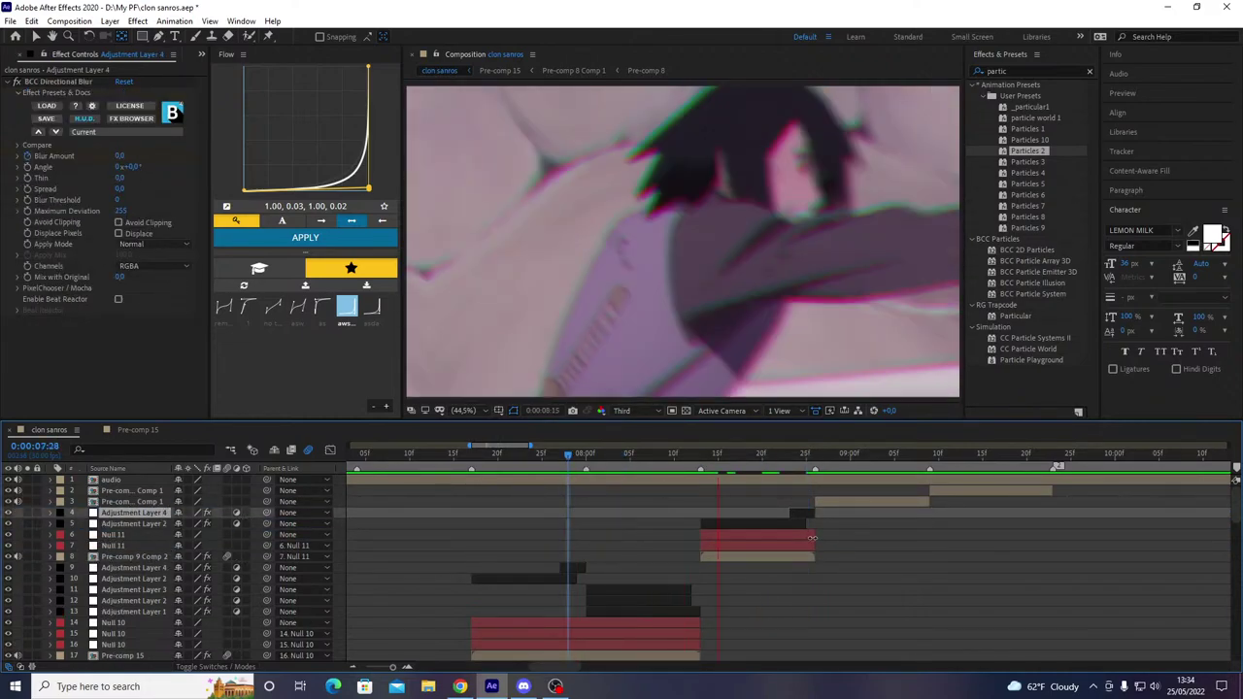
# - Save the project and preview the edit over a wider stretch of the timeline
pyautogui.moveTo(780, 456); pyautogui.dragTo(797, 465)
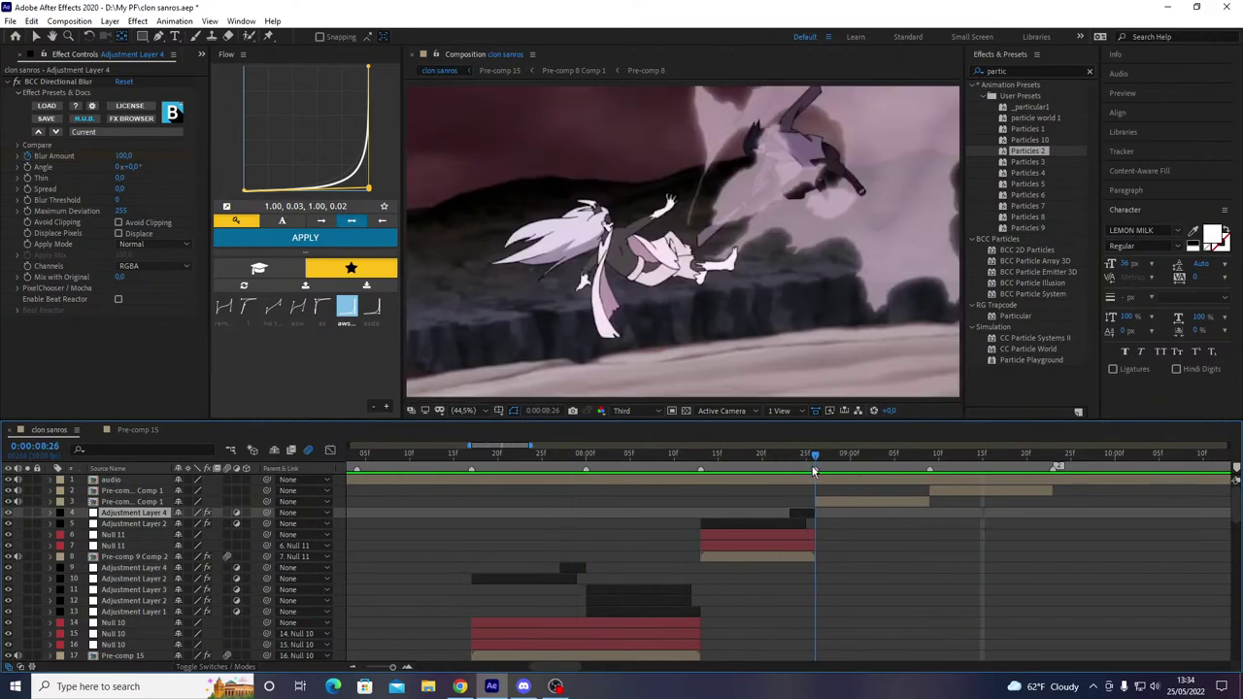
pyautogui.hotkey('ctrl', 's')
pyautogui.press('-')
pyautogui.press('-')
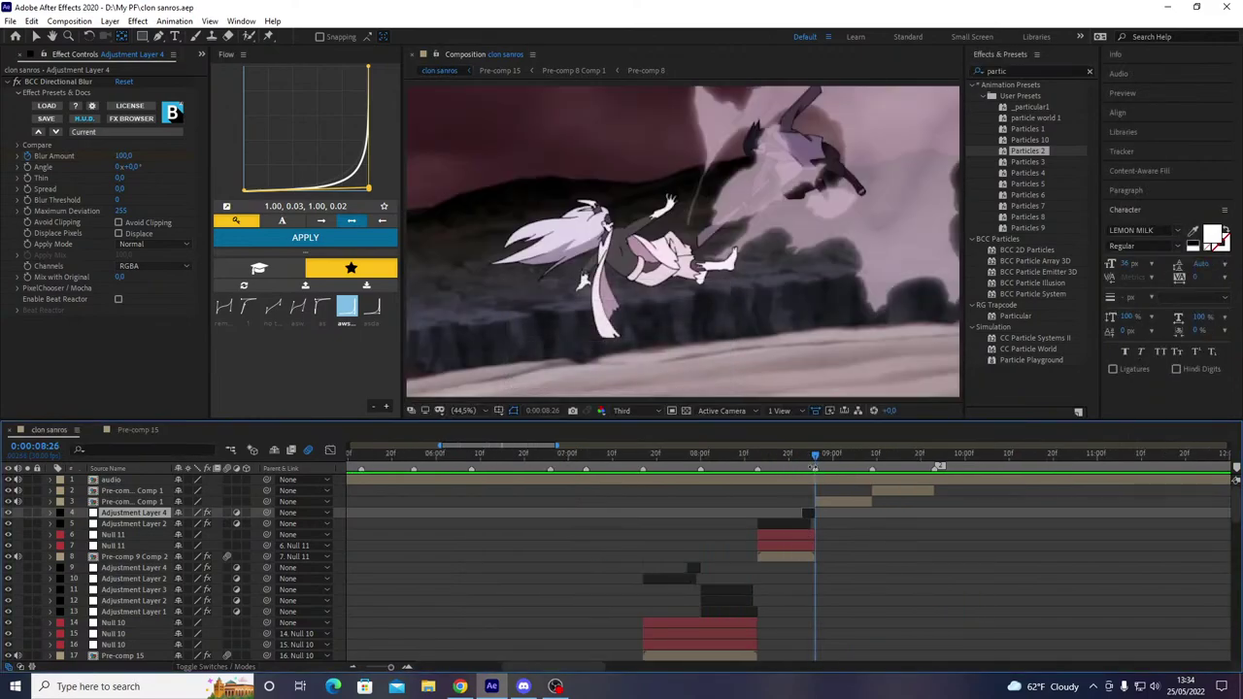
pyautogui.press('space')
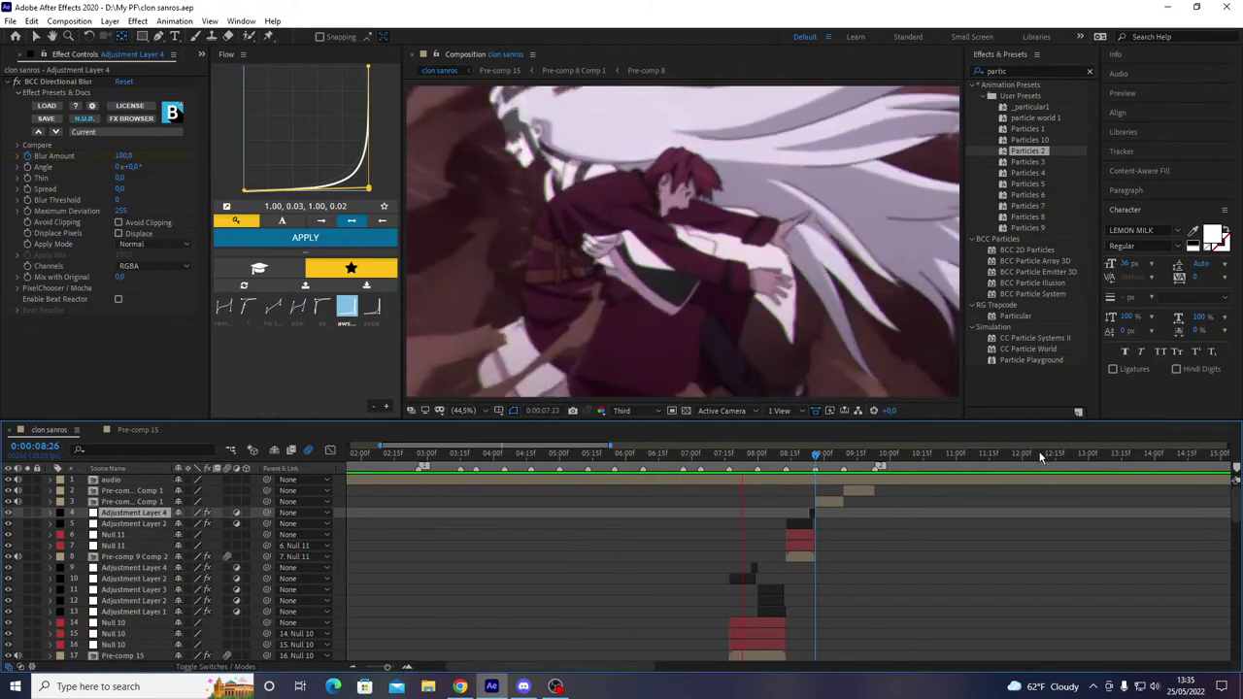
# - Open Pre-comp 15 at 0:00:08:00 and add an adjustment layer with Turbulent Displace above the boruto clip
pyautogui.click(744, 463)
pyautogui.click(759, 473)
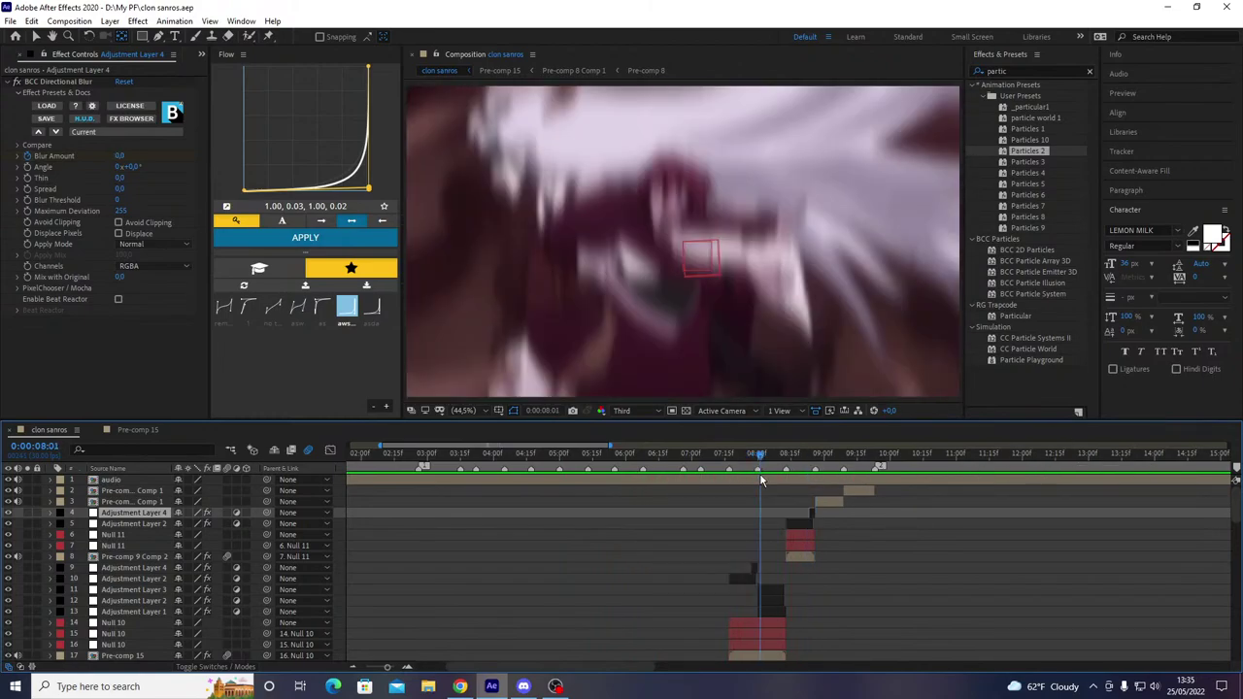
pyautogui.scroll(-1, 760, 487)
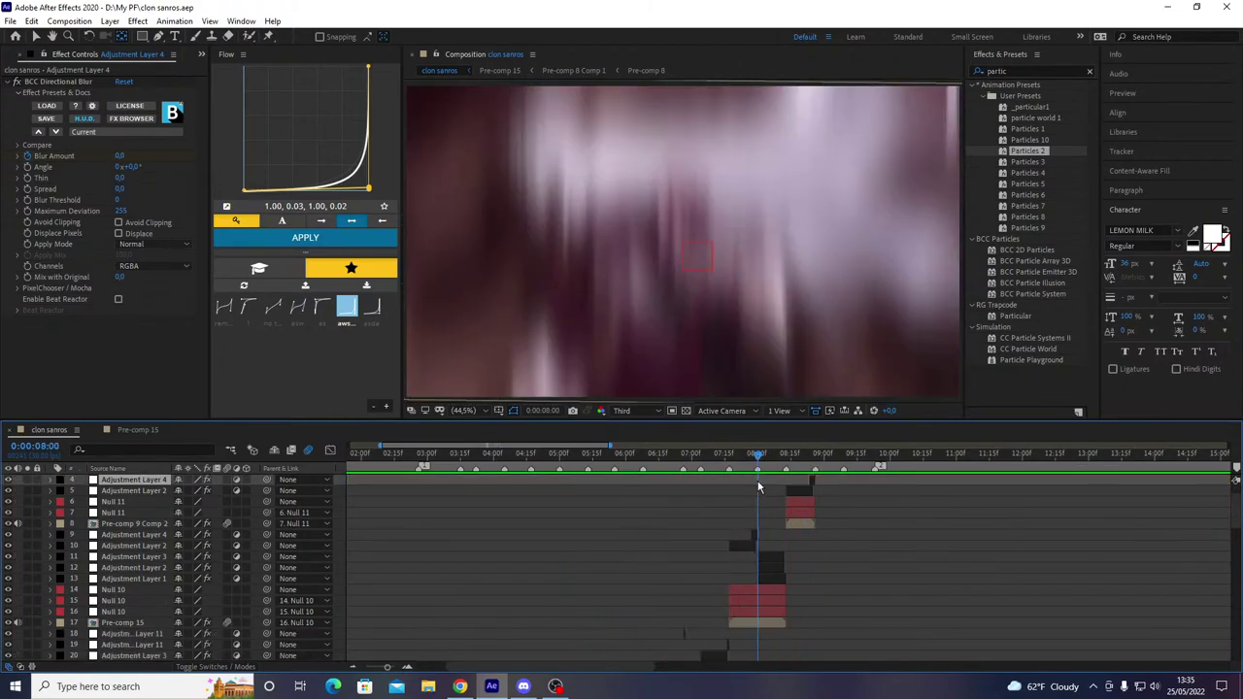
pyautogui.doubleClick(768, 626)
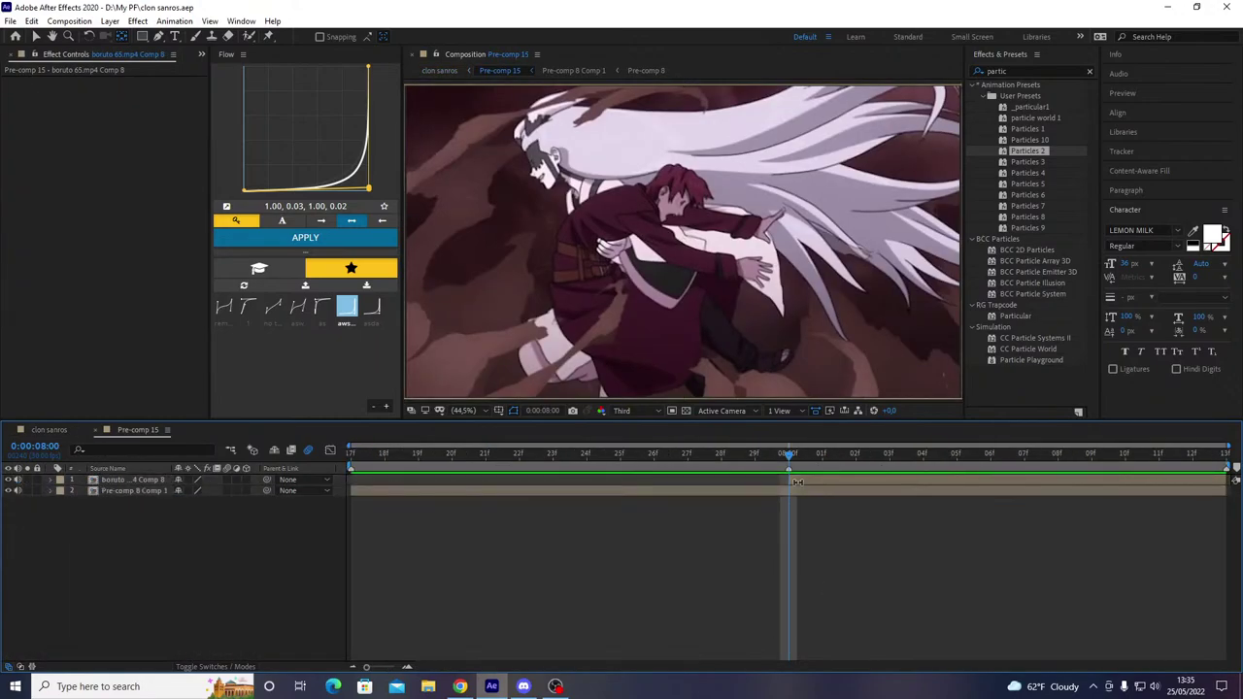
pyautogui.click(795, 481)
pyautogui.hotkey('ctrl', 'alt', 'y')
pyautogui.hotkey('ctrl', 'space')
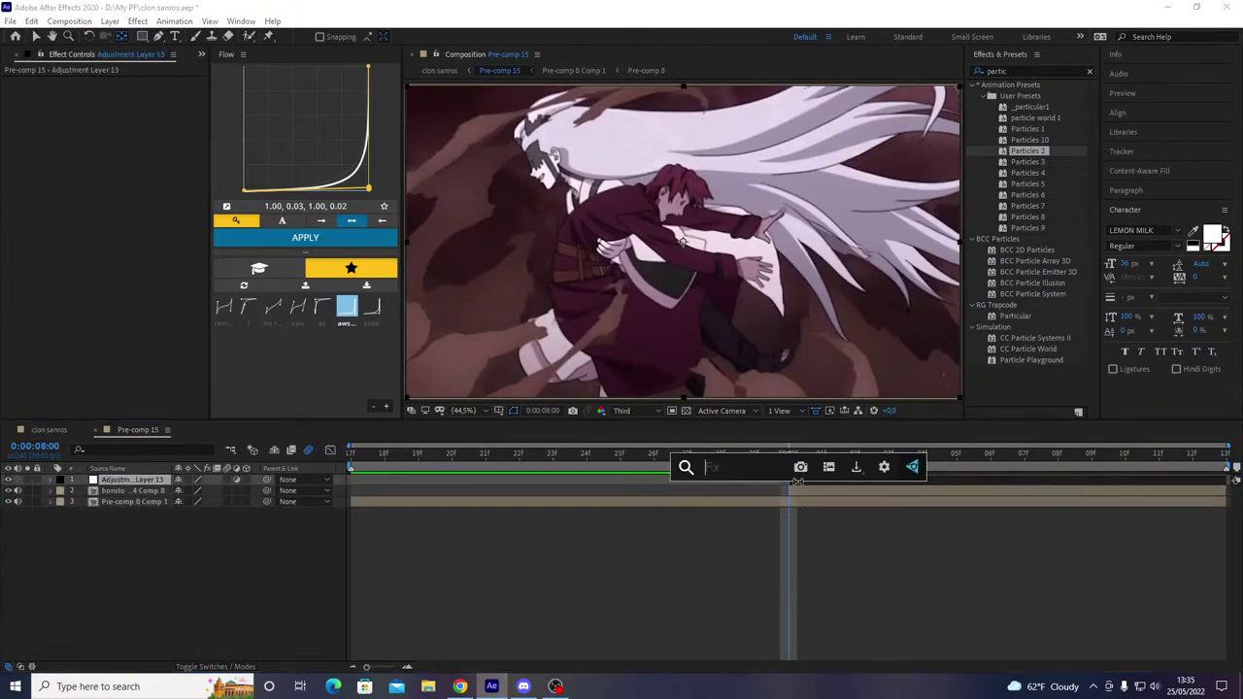
pyautogui.write('tub')
pyautogui.press('BackSpace')
pyautogui.press('Return')
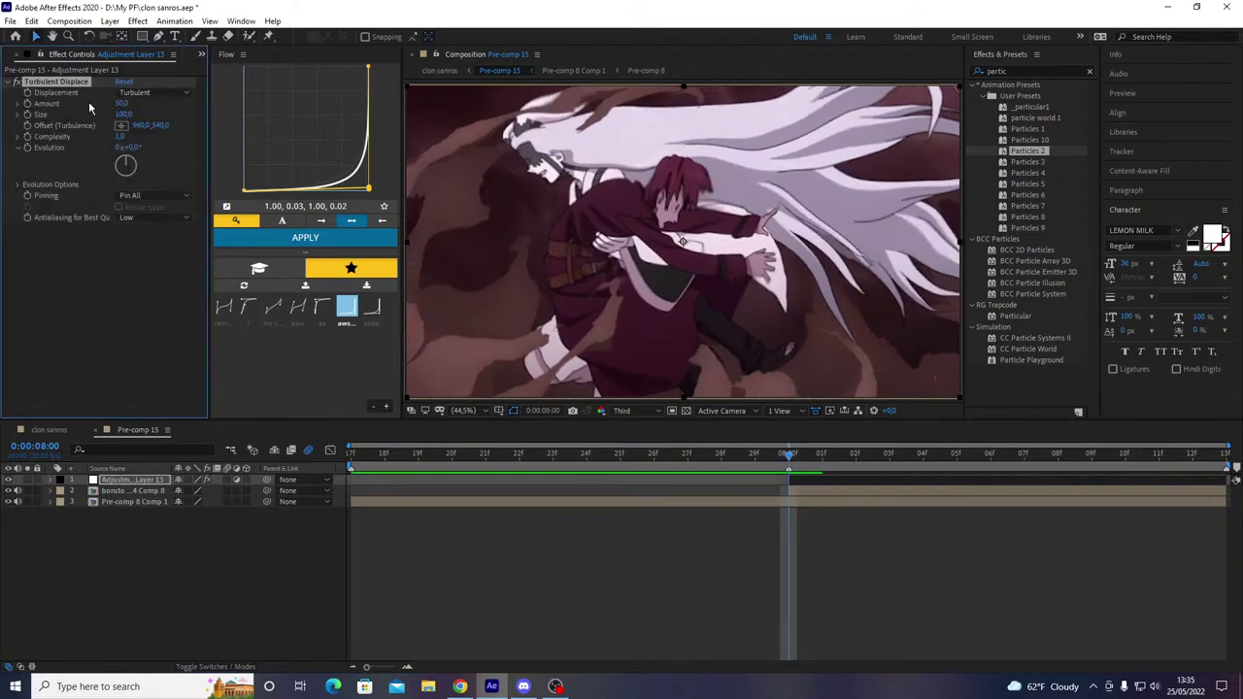
# - Keyframe the Turbulent Displace Amount from 50 at 0:00:08:00 to 0 at 0:00:08:12, ease the keyframes and preview
pyautogui.press('space')
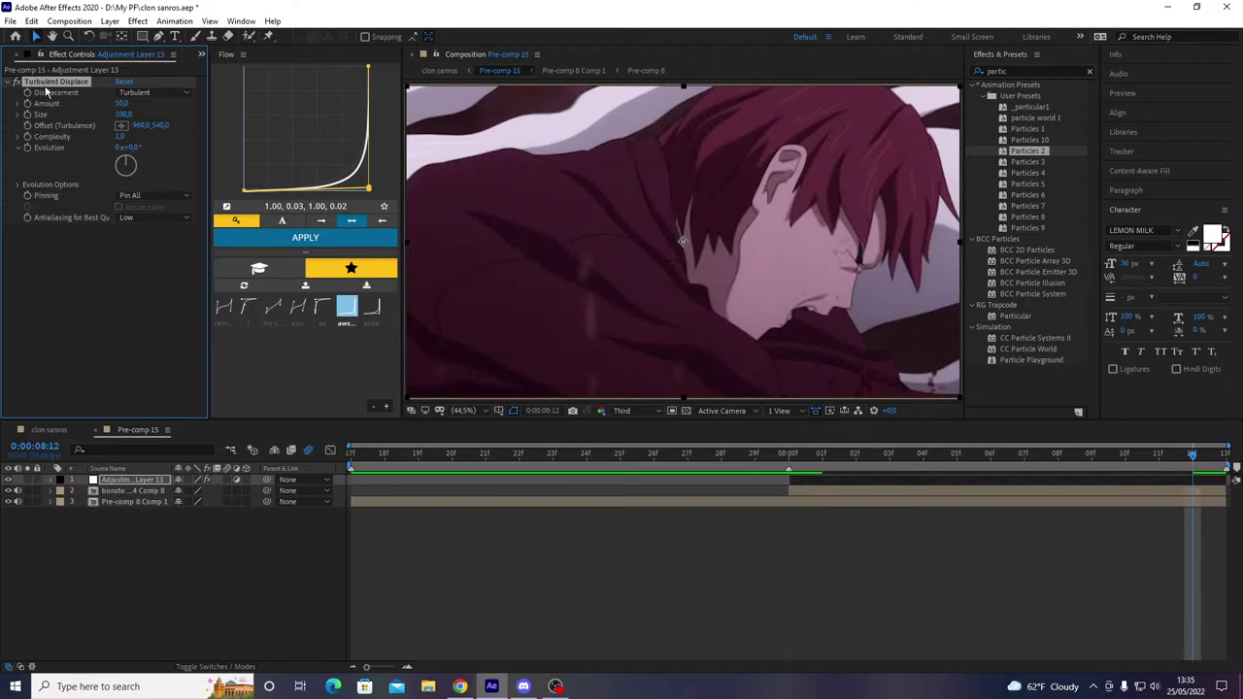
pyautogui.write('0')
pyautogui.press('Return')
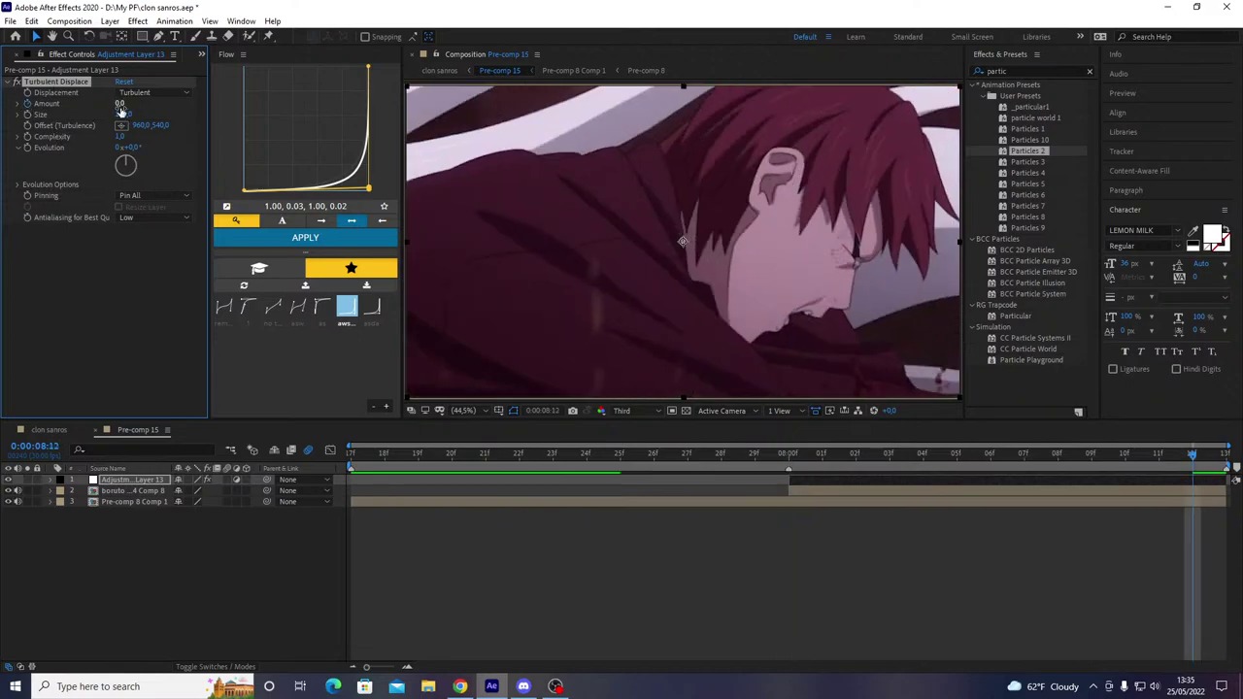
pyautogui.press('u')
pyautogui.click(147, 503)
pyautogui.press('space')
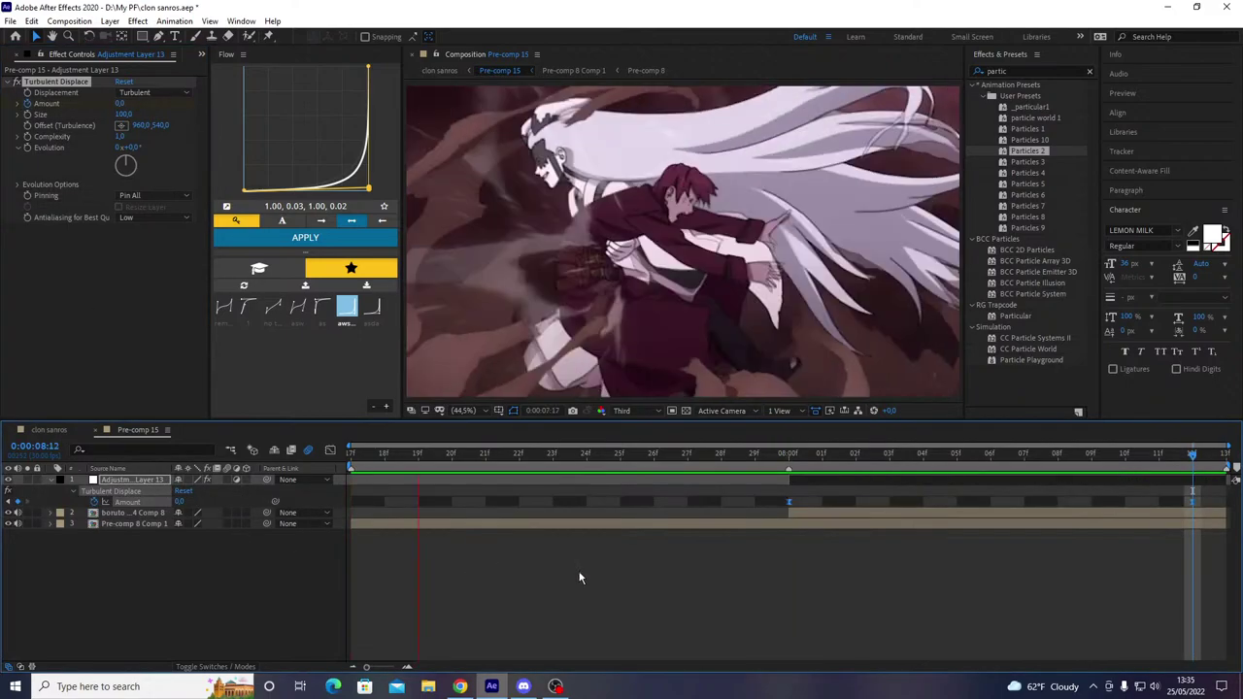
# - Return to the clon sanros composition and preview the edit through the Pre-comp 15 and Pre-comp 9 Comp 2 clips
pyautogui.click(83, 429)
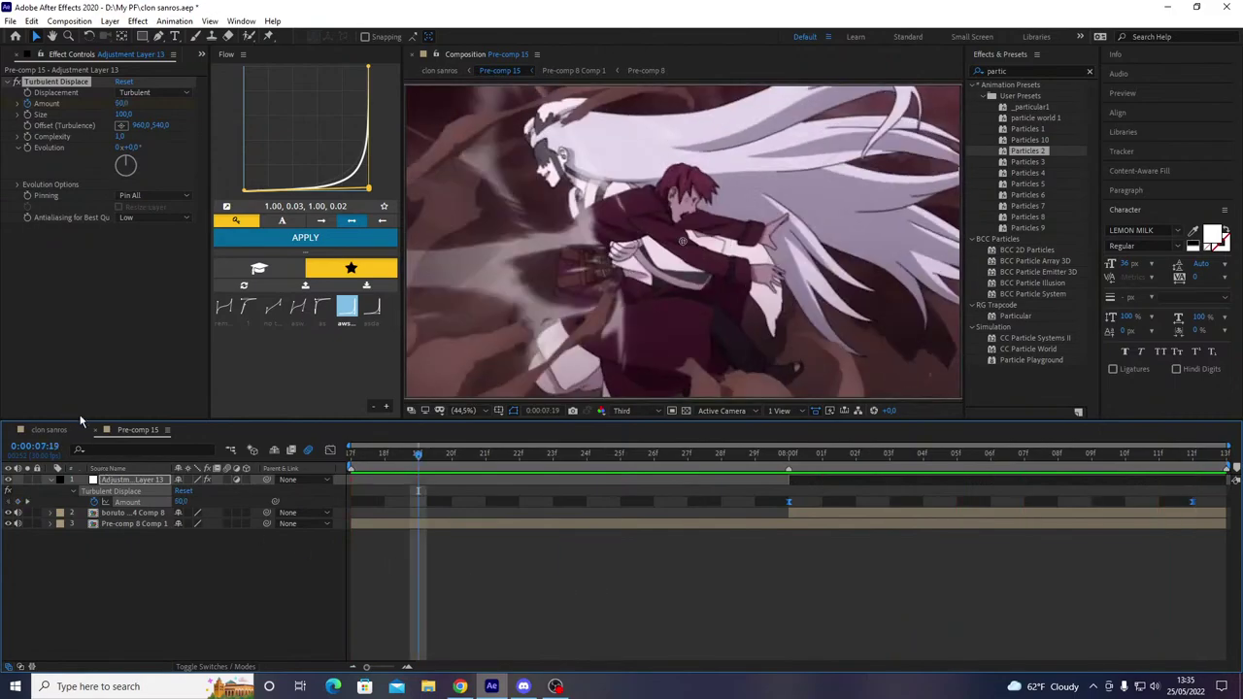
pyautogui.click(746, 473)
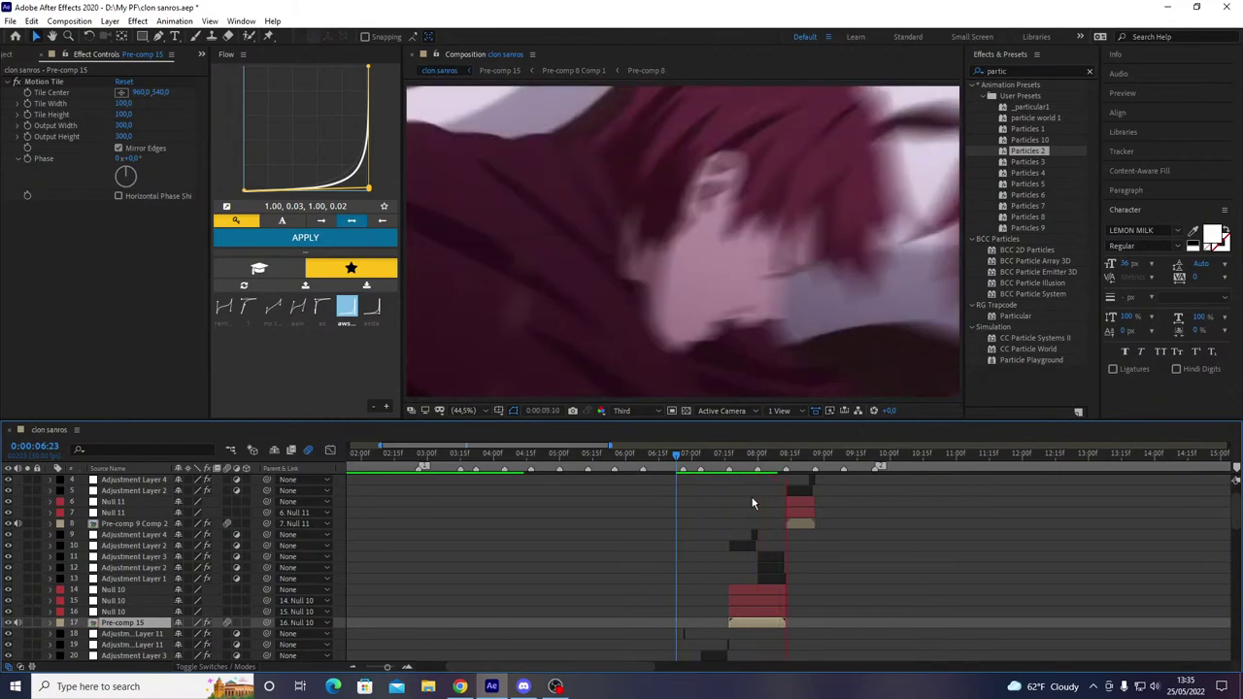
pyautogui.press('space')
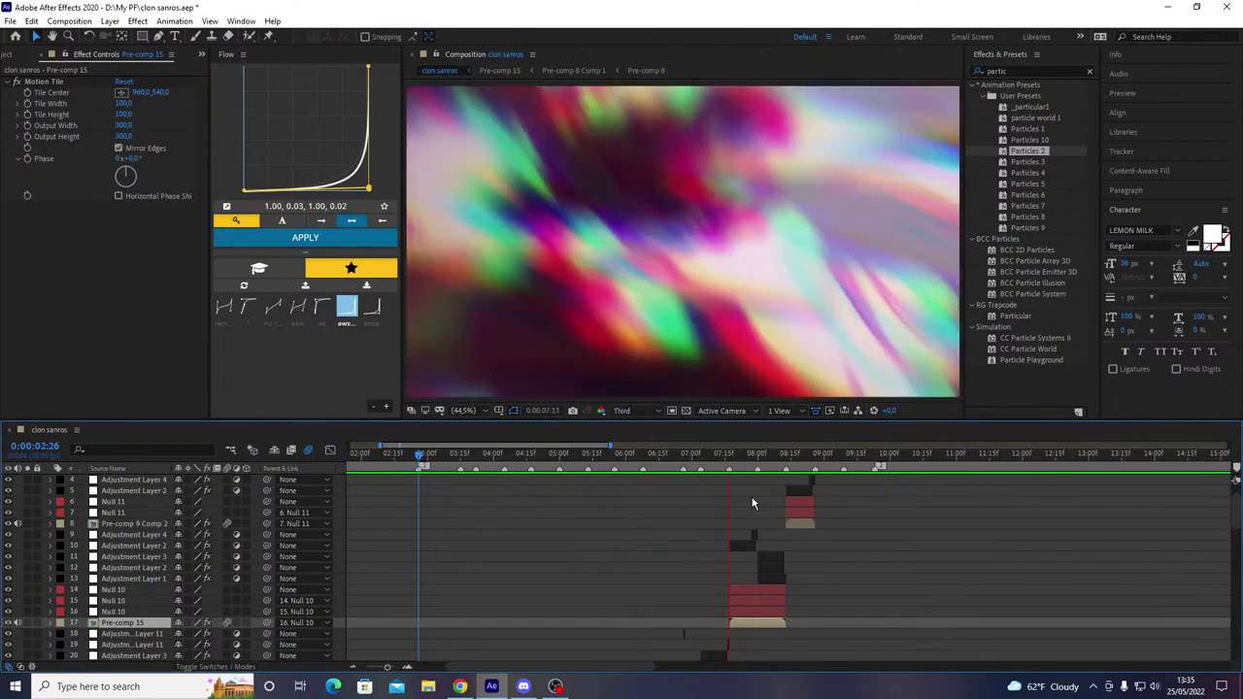
pyautogui.press('space')
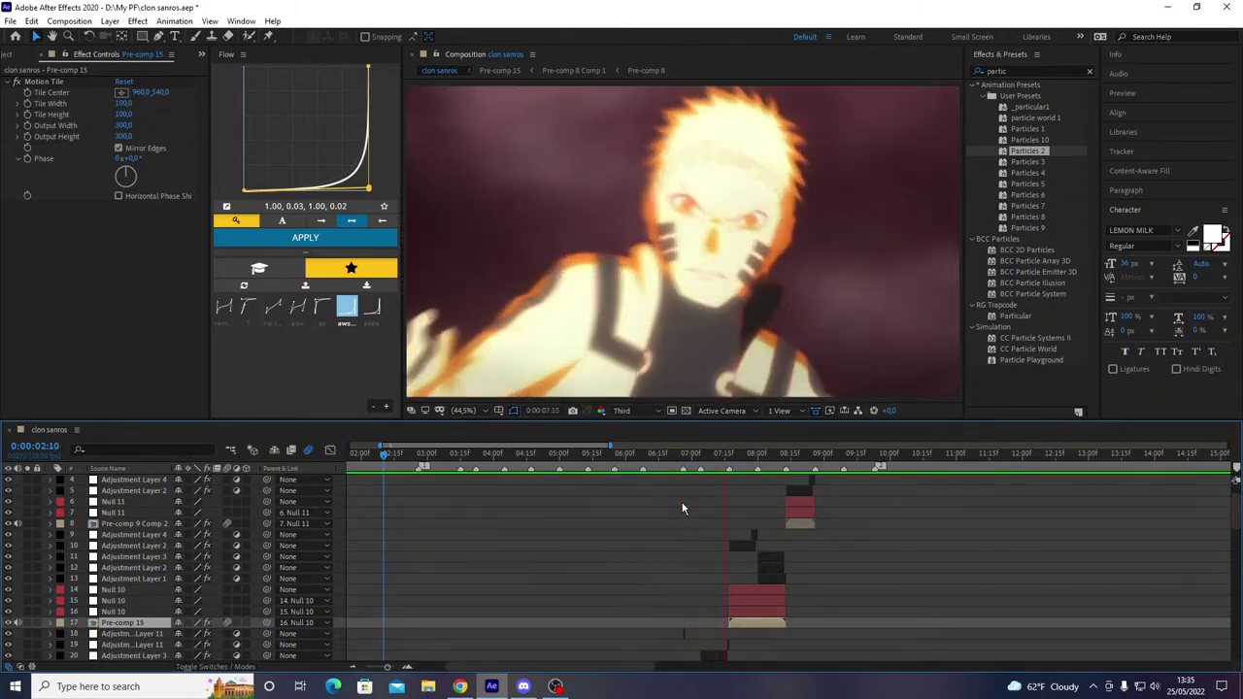
# - Reopen Pre-comp 15 at 0:00:08:00 and add another adjustment layer with the S_EdgeDetect effect
pyautogui.press('=')
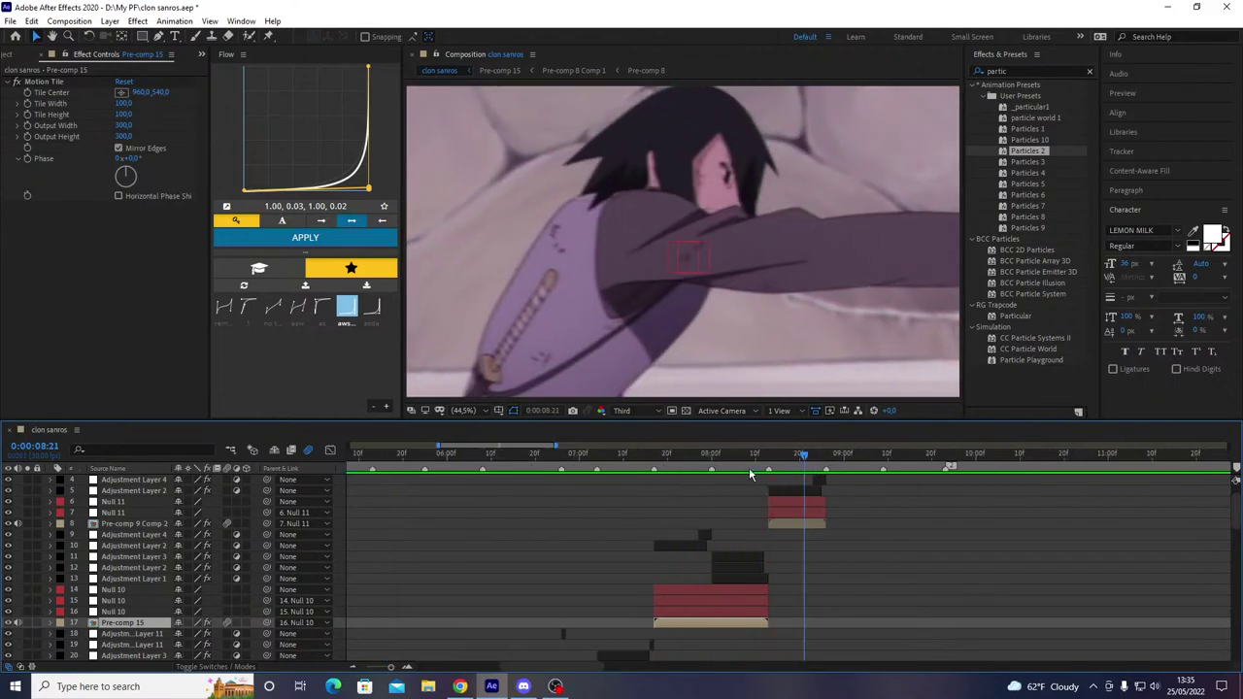
pyautogui.moveTo(685, 462); pyautogui.dragTo(710, 477)
pyautogui.doubleClick(709, 620)
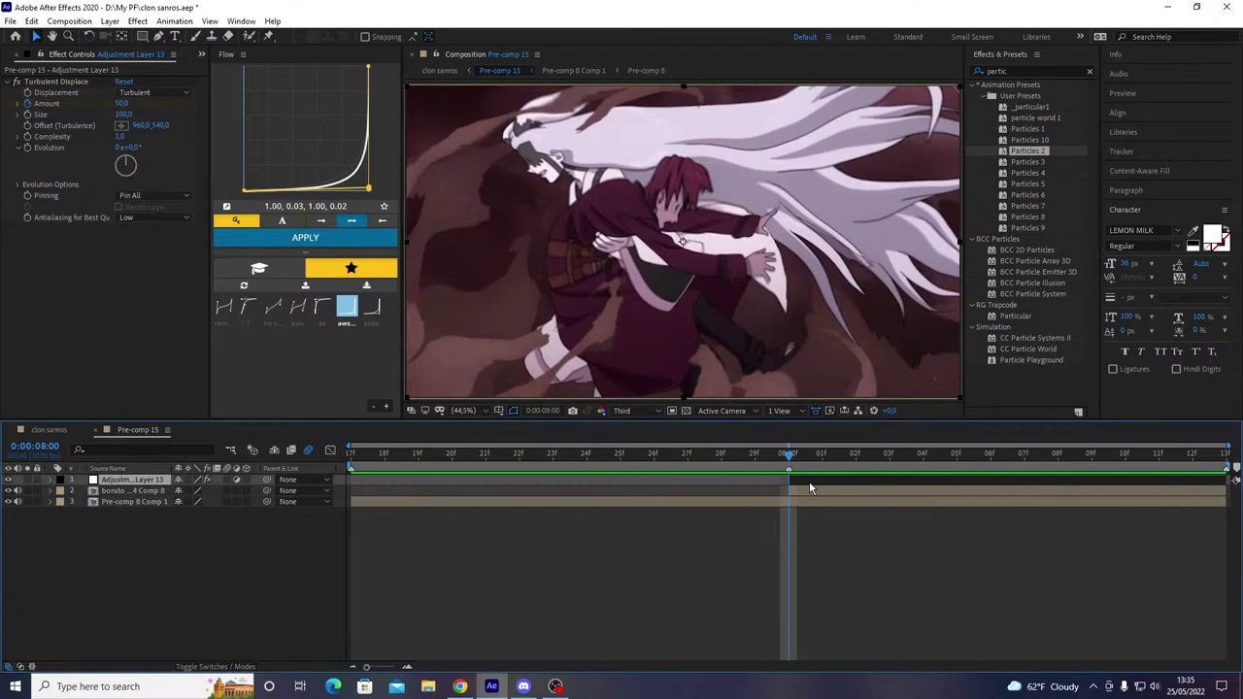
pyautogui.hotkey('ctrl', 'alt', 'y')
pyautogui.hotkey('ctrl', 'space')
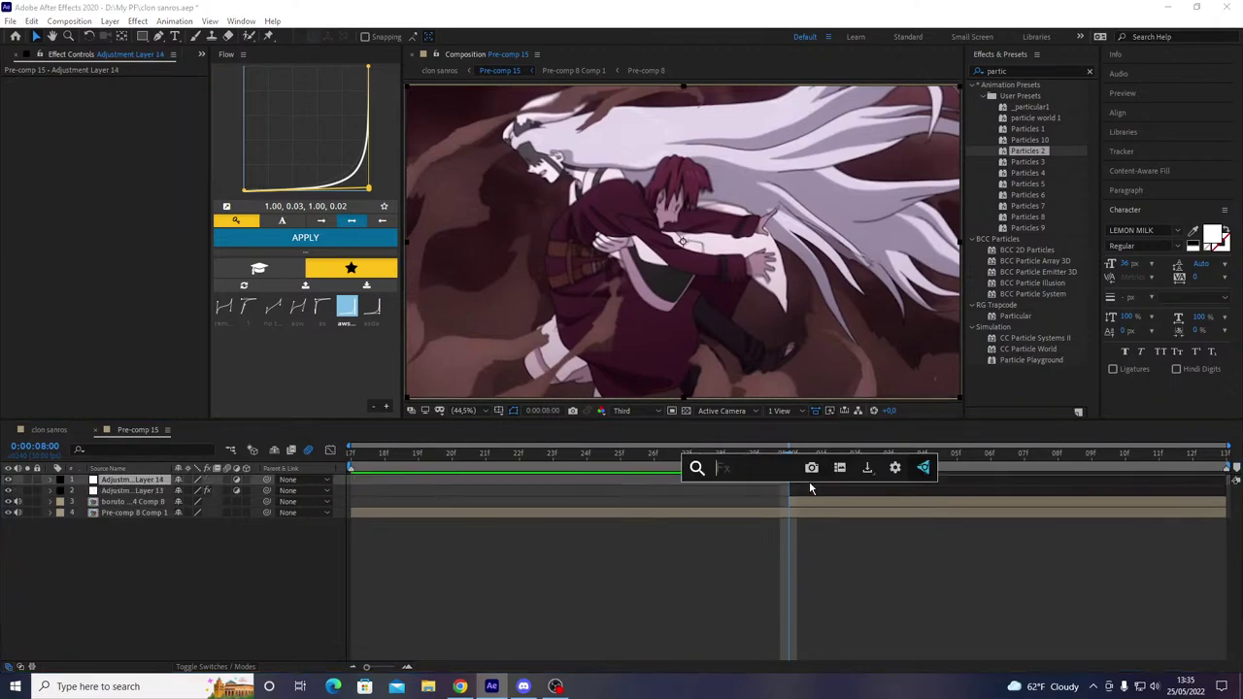
pyautogui.write('s_edgd')
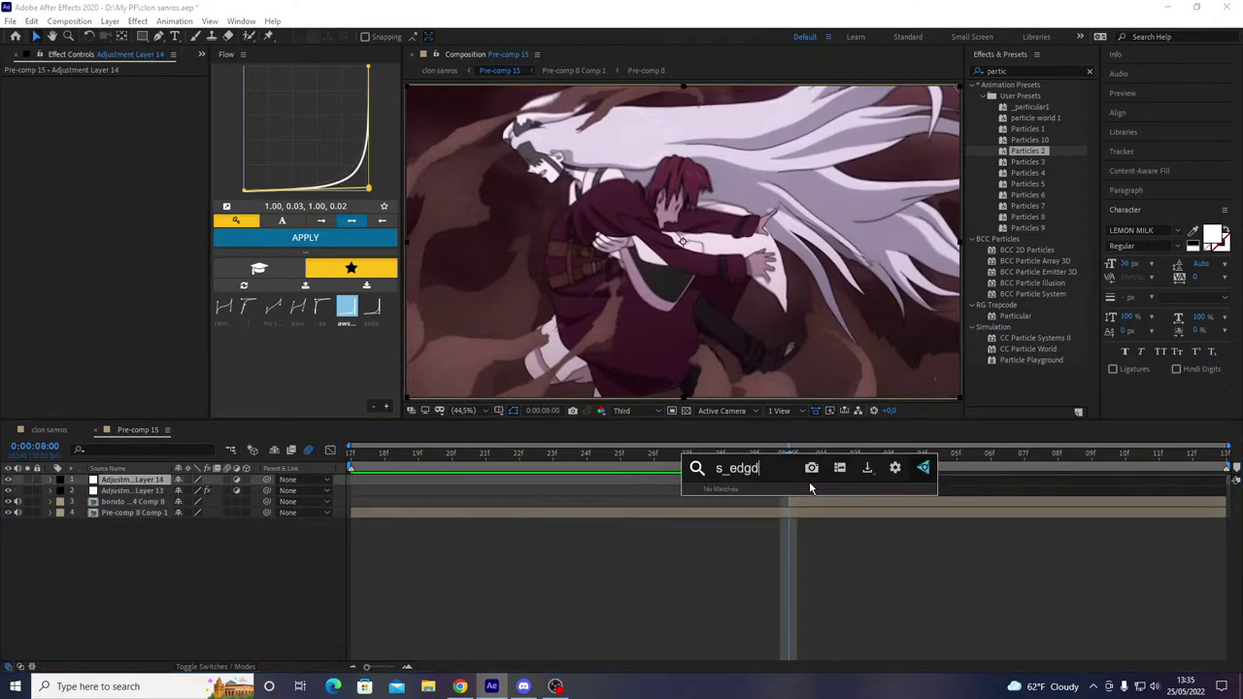
pyautogui.press('BackSpace')
pyautogui.press('BackSpace')
pyautogui.press('Up')
pyautogui.press('Up')
pyautogui.press('Return')
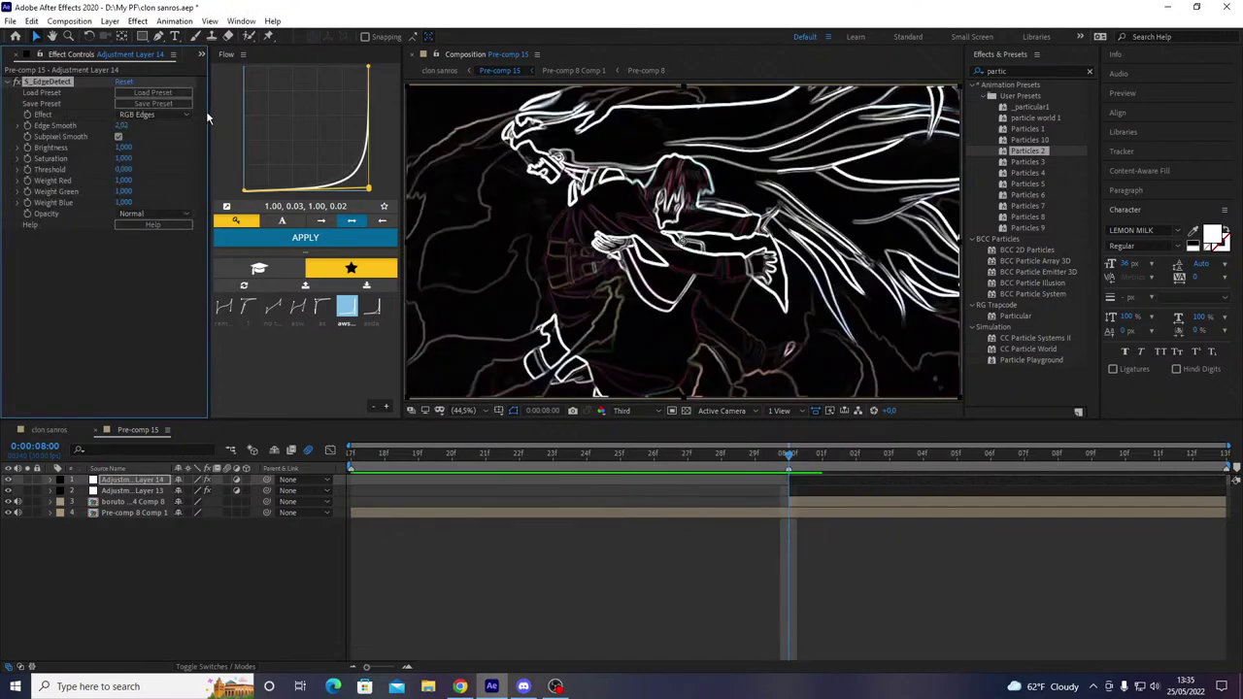
# - Set S_EdgeDetect to Mono Edges with a Threshold of 0.570, checking it at Full resolution and returning the preview to Quarter
pyautogui.click(146, 115)
pyautogui.click(161, 159)
pyautogui.moveTo(123, 171); pyautogui.dragTo(142, 175)
pyautogui.click(659, 410)
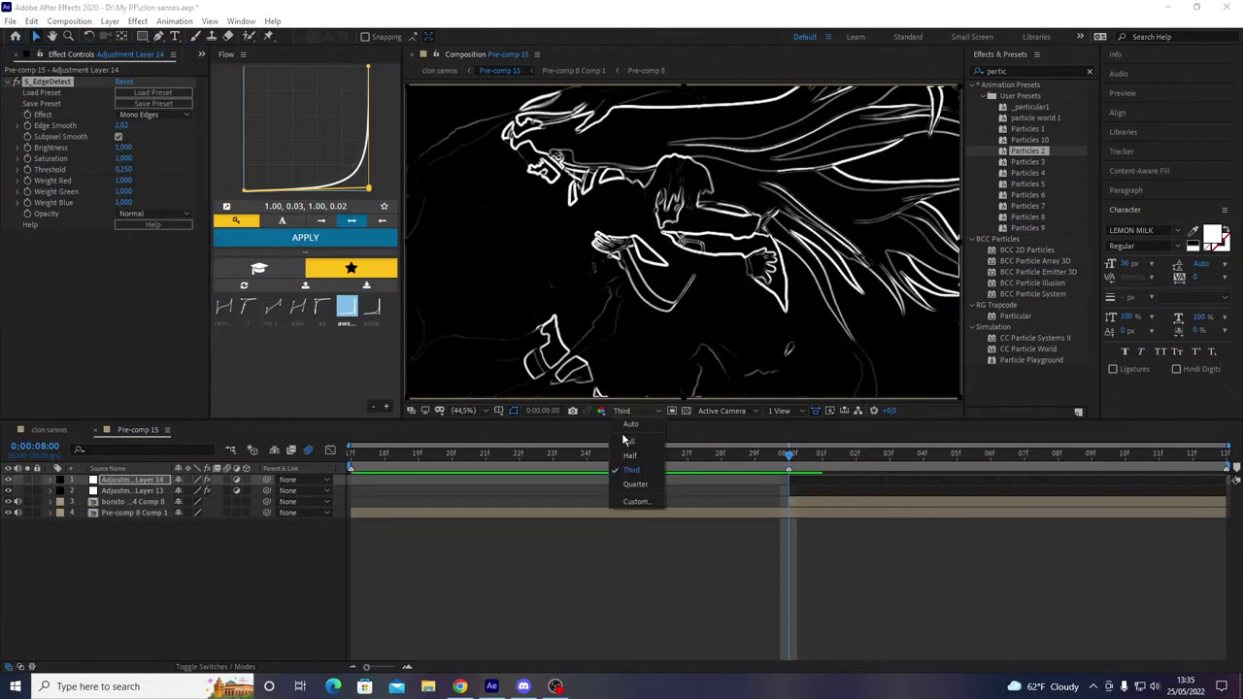
pyautogui.click(630, 442)
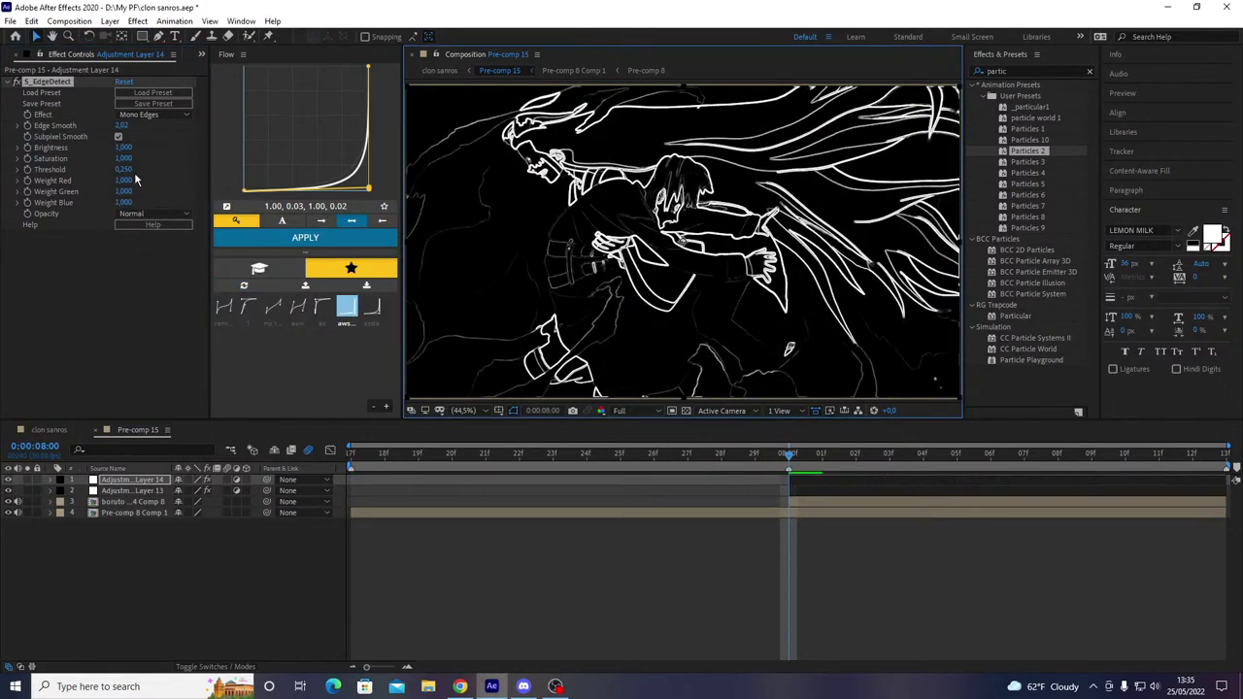
pyautogui.moveTo(128, 171); pyautogui.dragTo(162, 182)
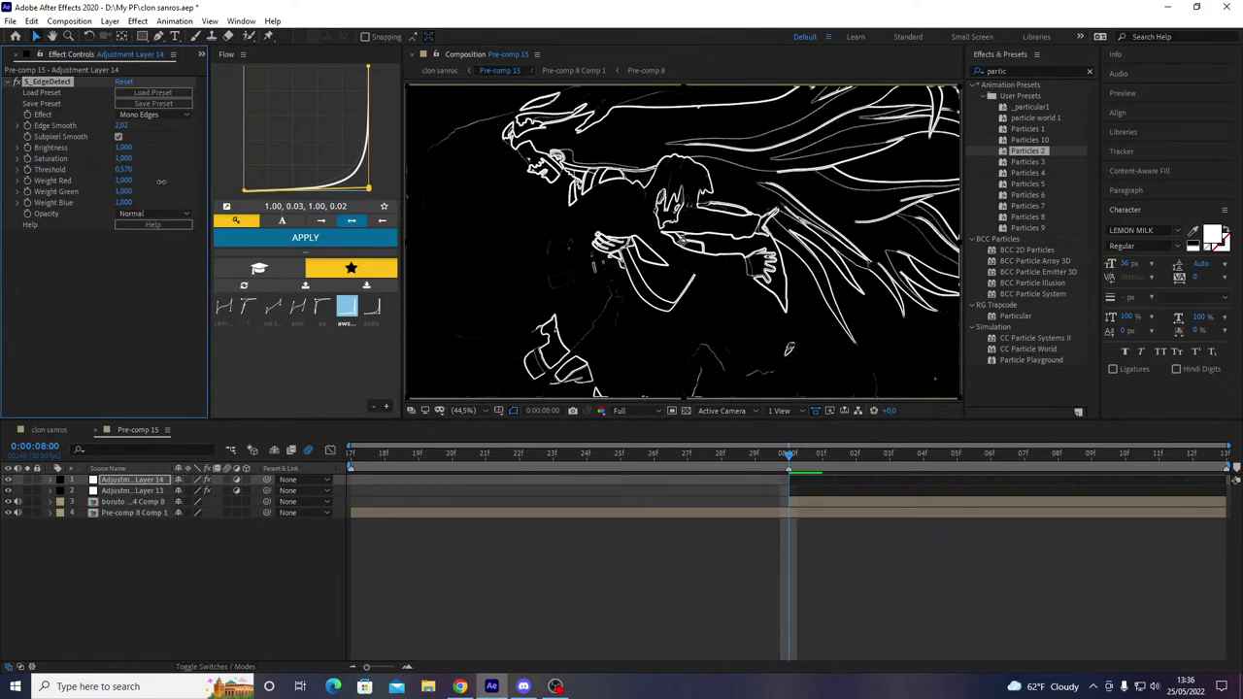
pyautogui.click(166, 116)
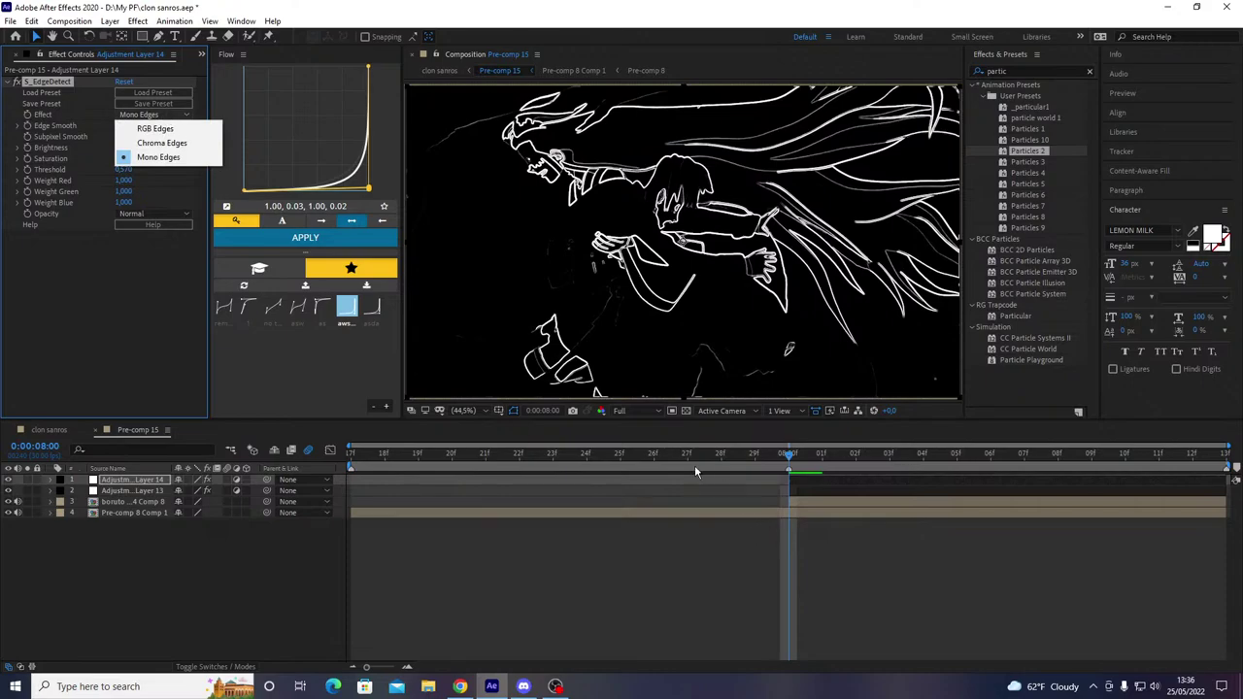
pyautogui.click(621, 409)
pyautogui.click(630, 478)
# - Keyframe the edge-detect layer's opacity from 0% at 0:00:08:00 to 100% at 0:00:08:12 and apply Easy Ease
pyautogui.press('t')
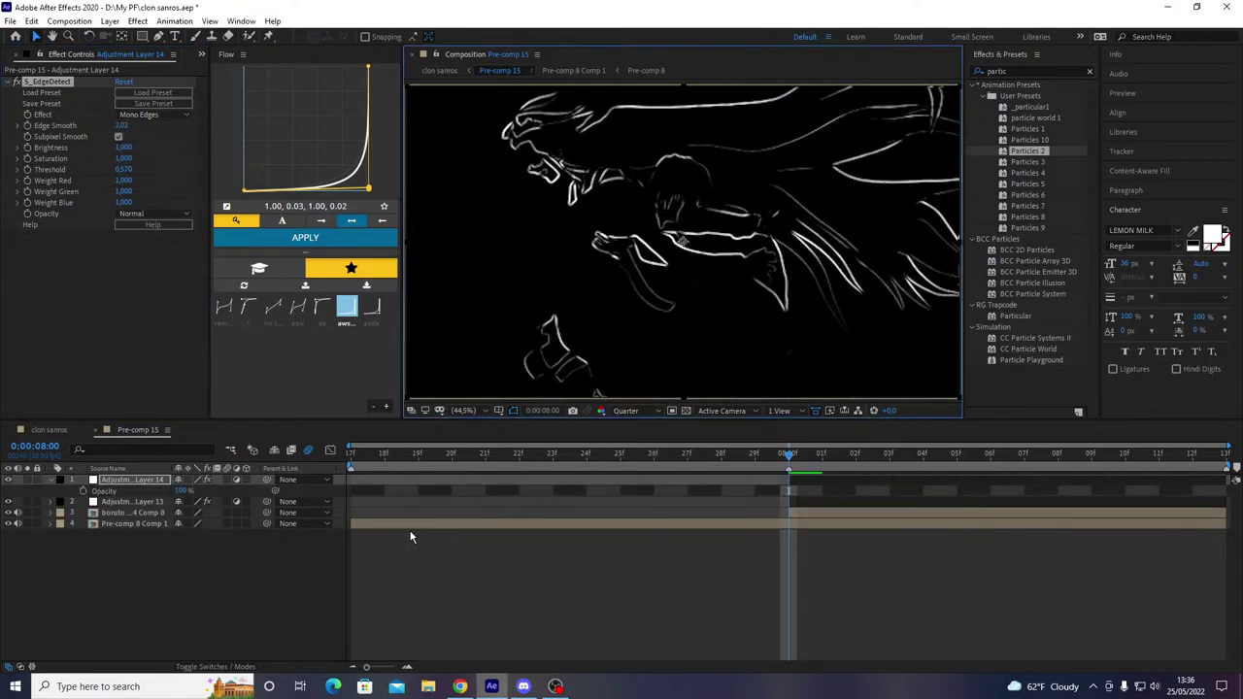
pyautogui.press('o')
pyautogui.click(84, 491)
pyautogui.press('i')
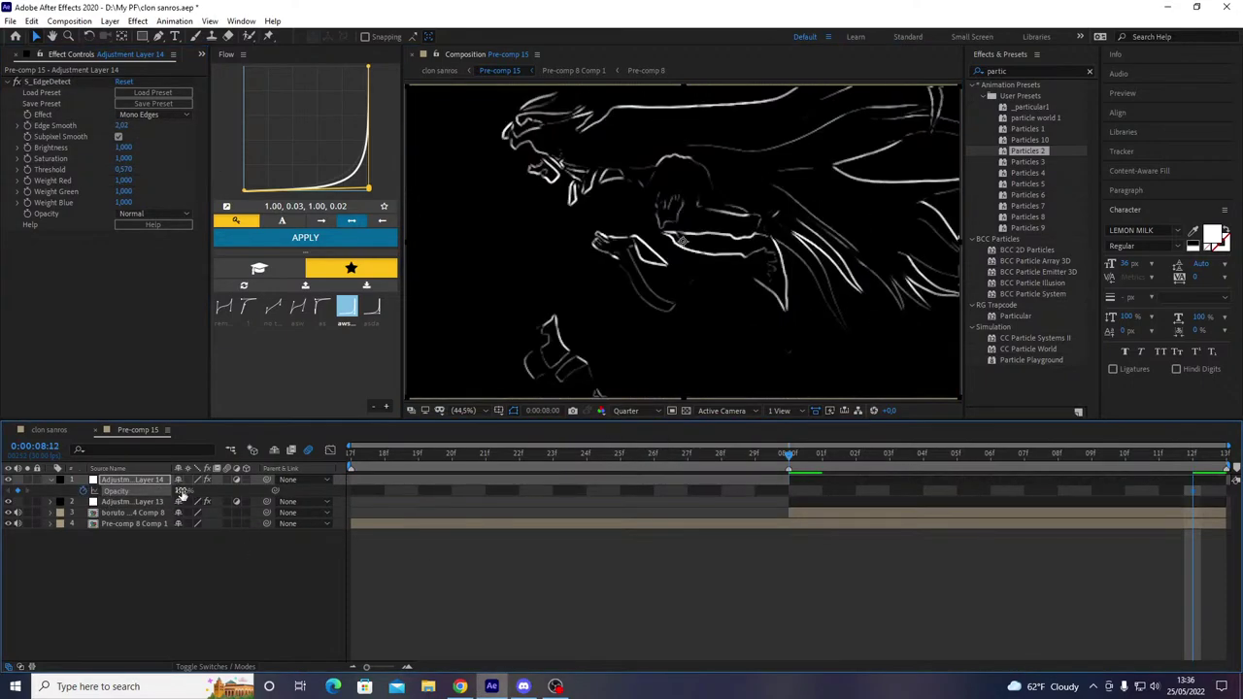
pyautogui.moveTo(182, 492); pyautogui.dragTo(117, 495)
pyautogui.press('F9')
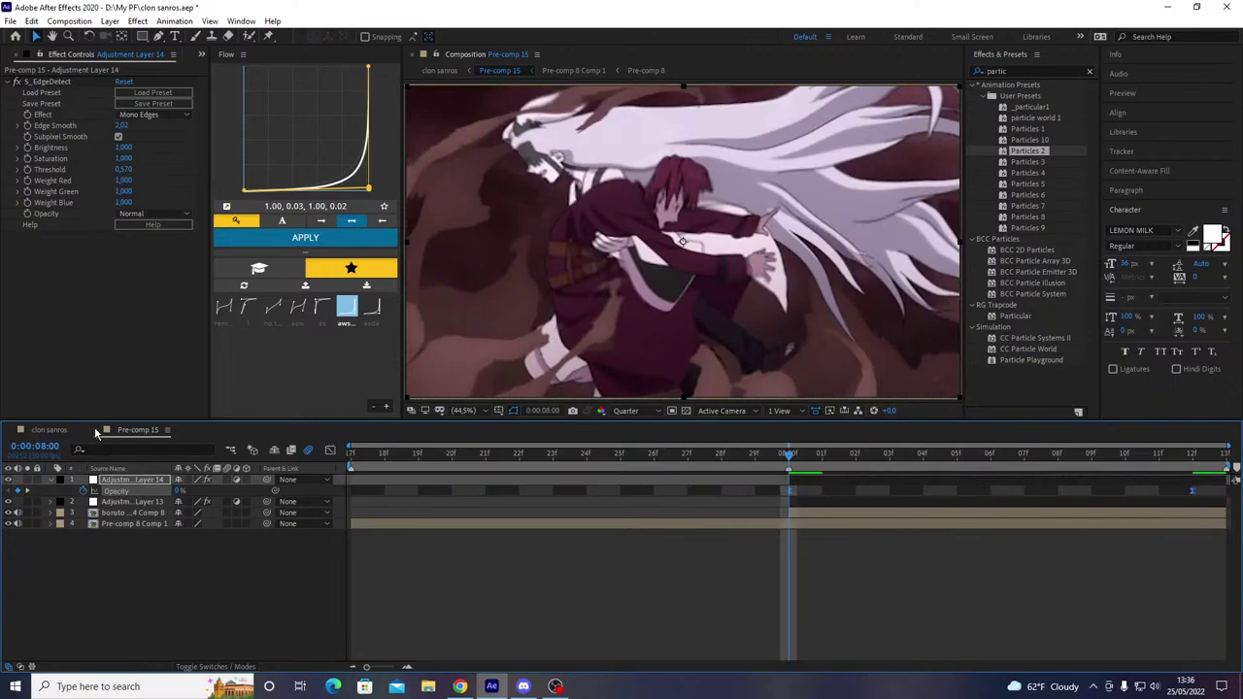
# - Return to clon sanros and preview the edge-detect fade leading into the Pre-comp 9 Comp 2 clip
pyautogui.click(103, 430)
pyautogui.moveTo(718, 466); pyautogui.dragTo(762, 478)
pyautogui.press('space')
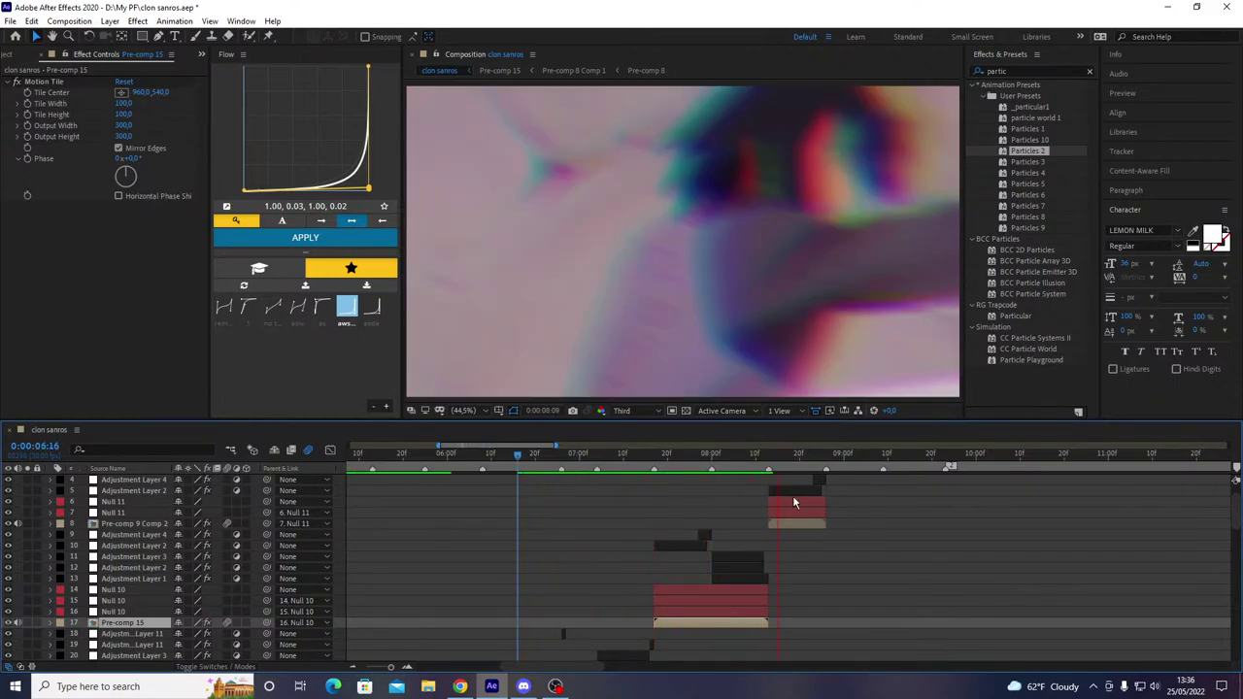
pyautogui.press('space')
pyautogui.press('space')
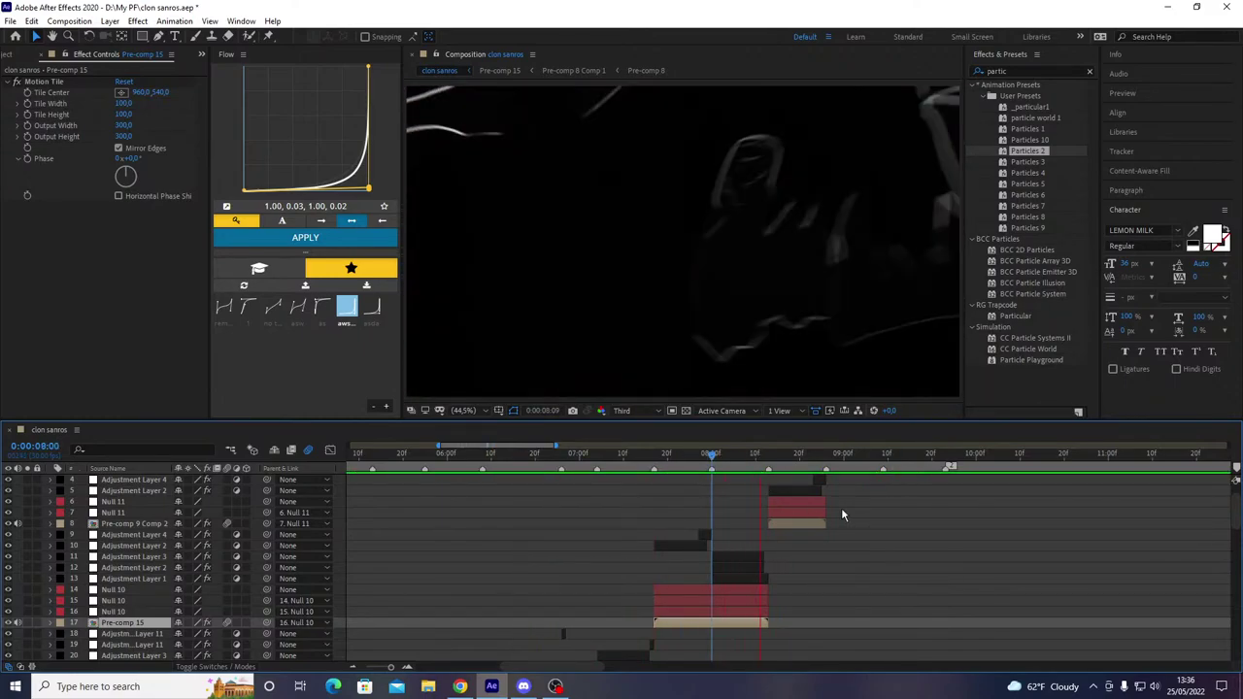
# - Open Pre-comp 9 Comp 2 and add an adjustment layer with the S_EdgeDetect effect above its clip
pyautogui.doubleClick(770, 521)
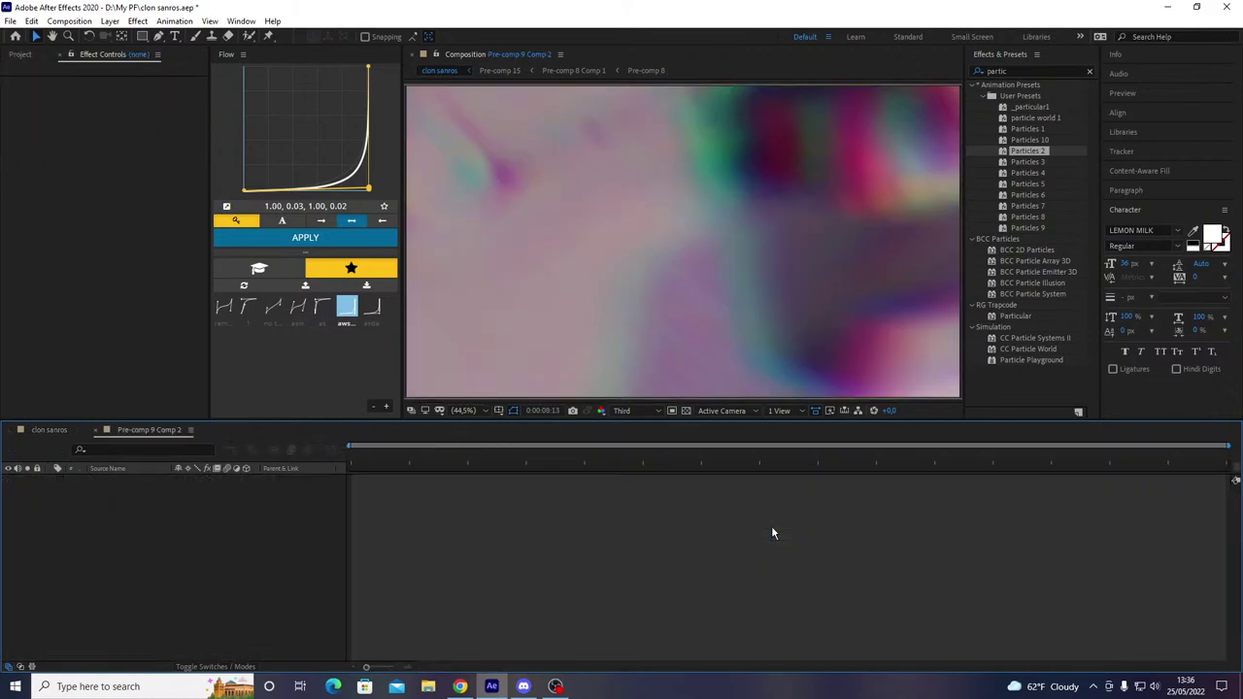
pyautogui.hotkey('ctrl', 'space')
pyautogui.write('edge')
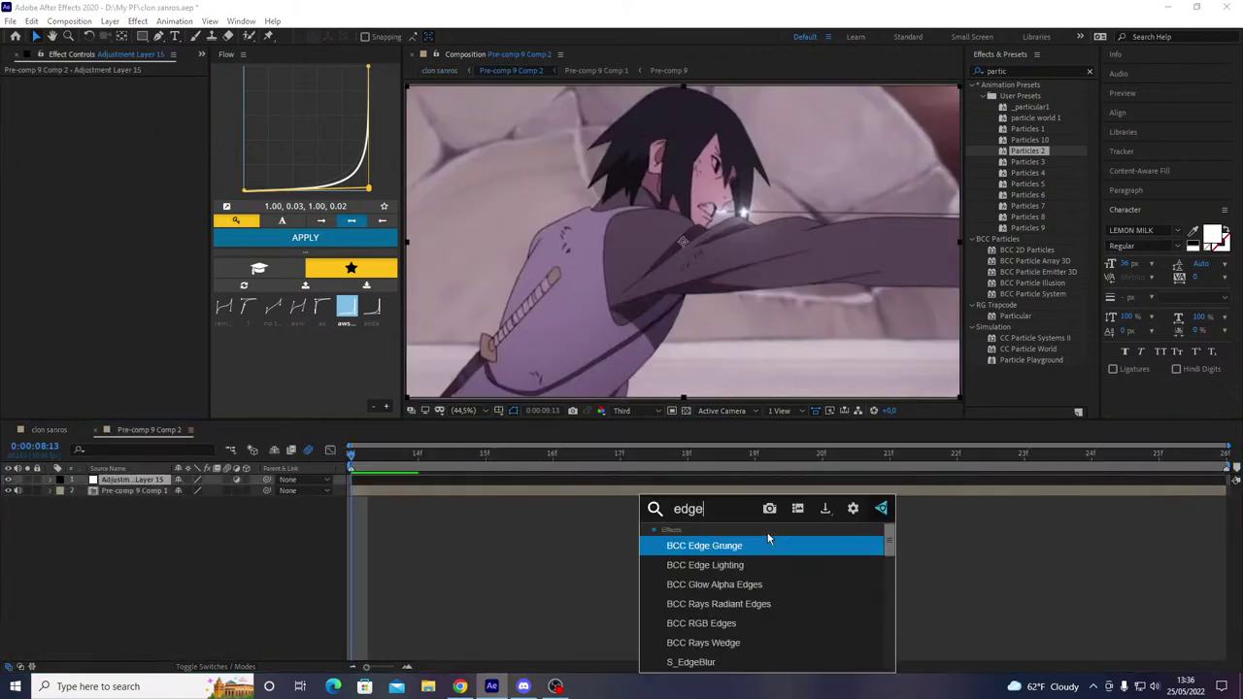
pyautogui.write('d')
pyautogui.click(767, 540)
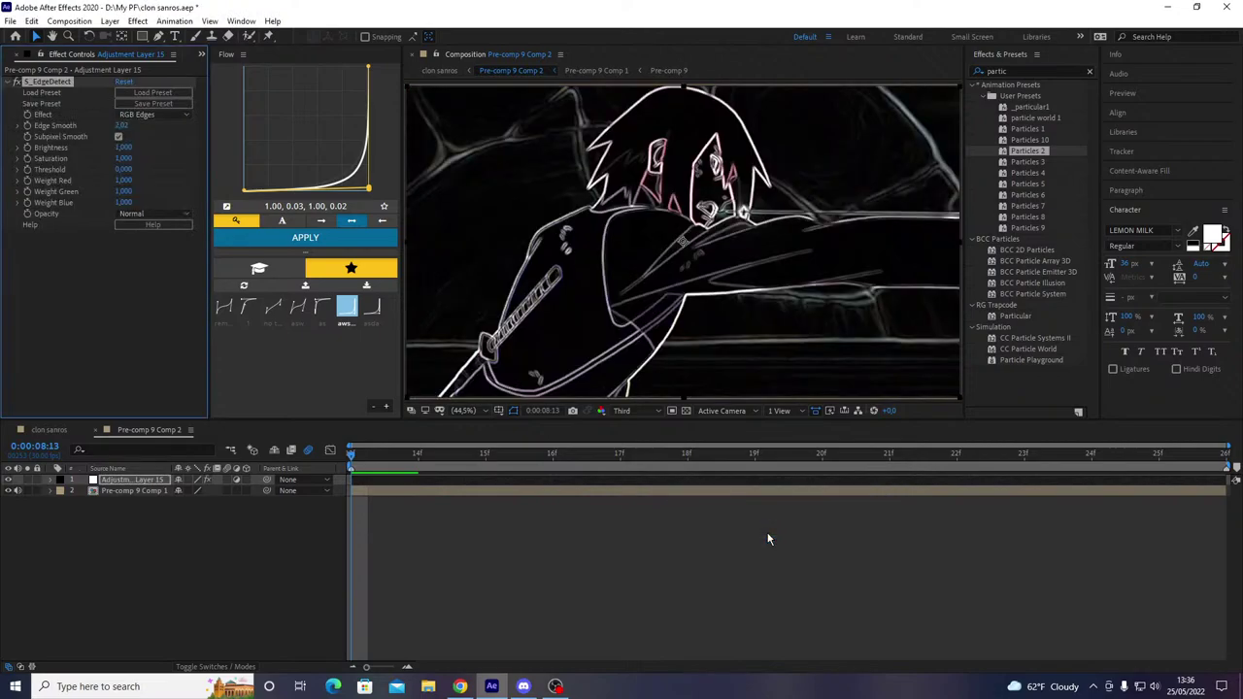
# - Set this S_EdgeDetect to Mono Edges with a Threshold of 0.570, checking it at Full resolution and returning the preview to Third
pyautogui.click(146, 115)
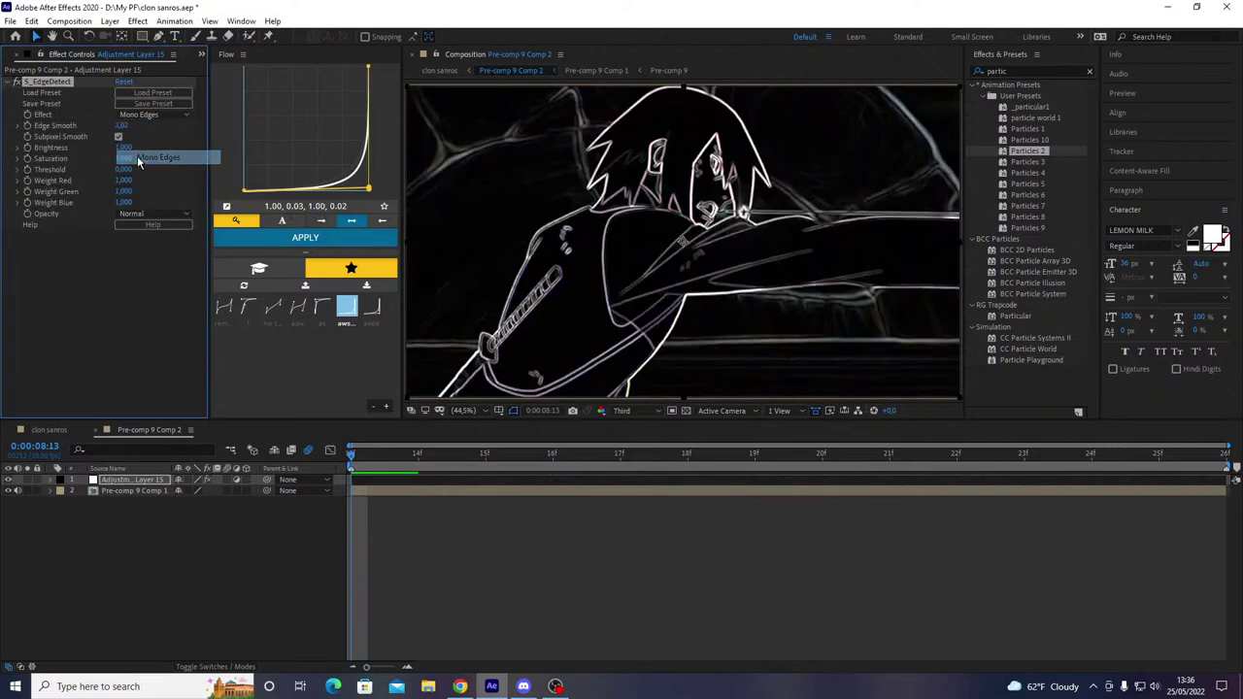
pyautogui.click(122, 151)
pyautogui.moveTo(122, 169); pyautogui.dragTo(151, 169)
pyautogui.click(626, 411)
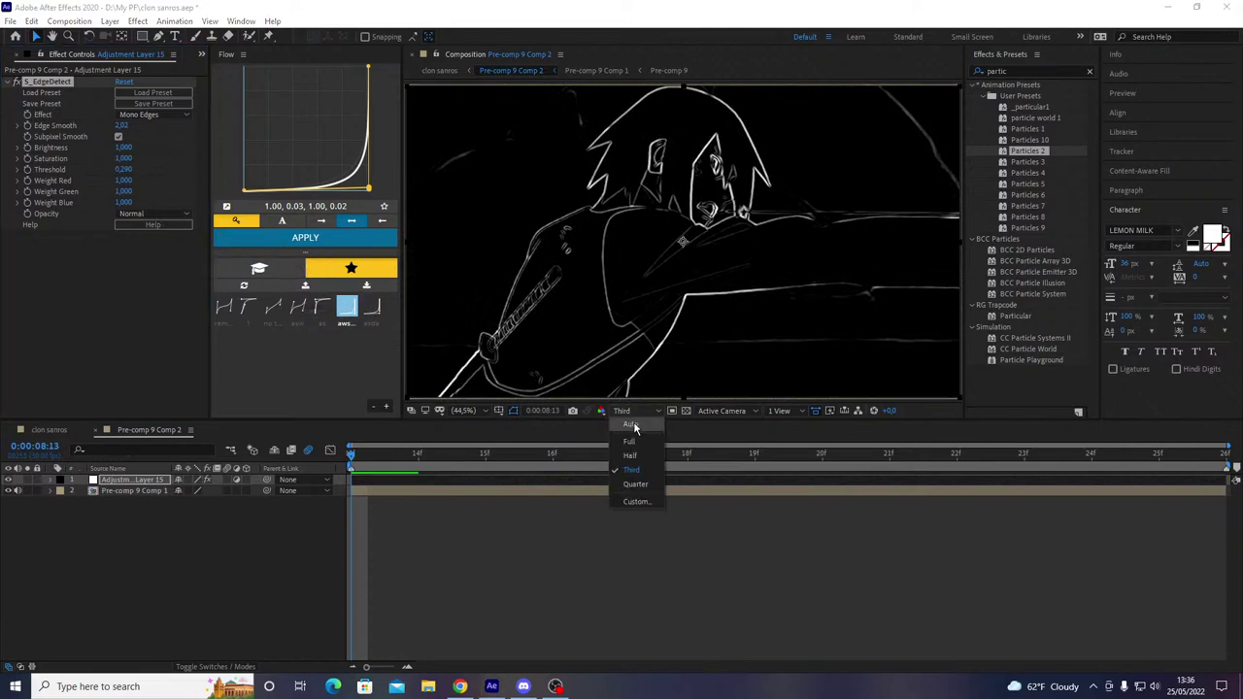
pyautogui.click(634, 444)
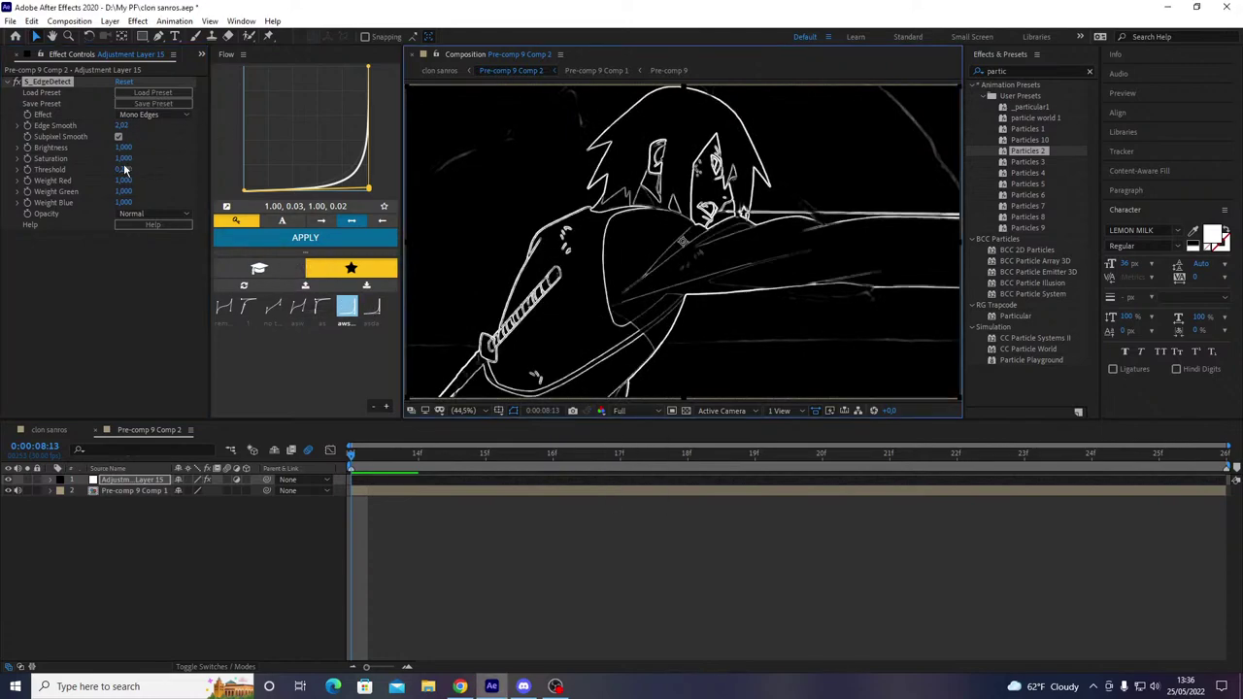
pyautogui.moveTo(124, 171); pyautogui.dragTo(146, 171)
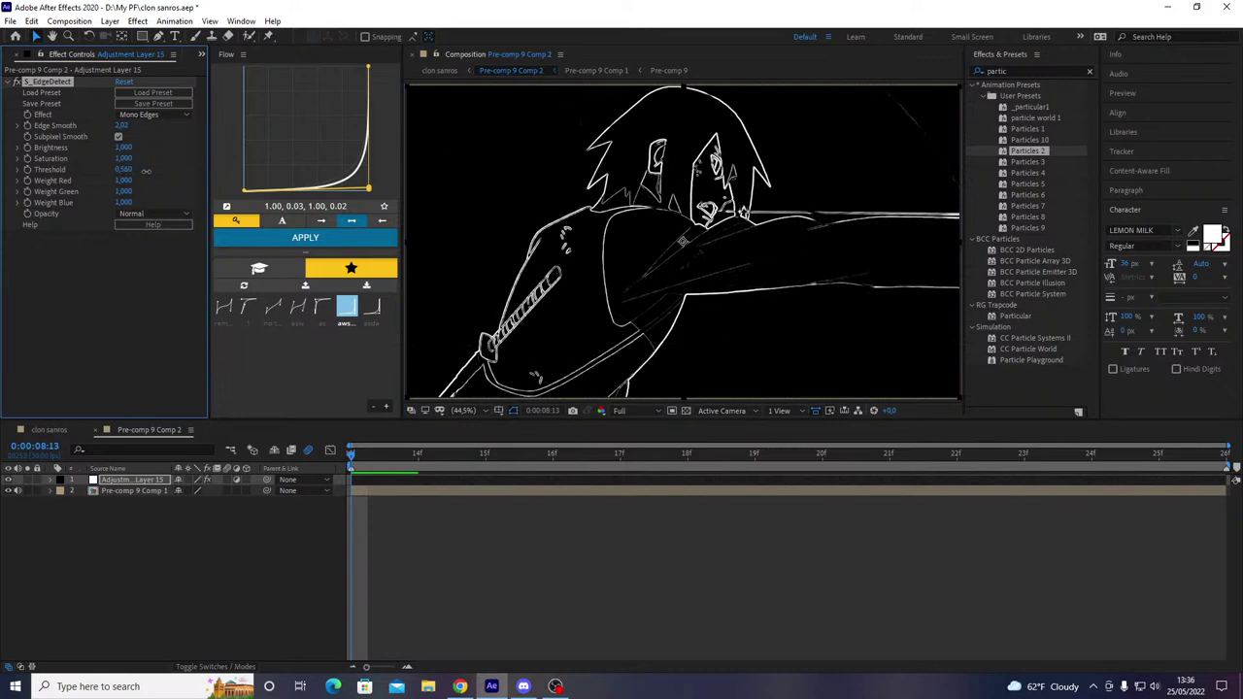
pyautogui.click(626, 410)
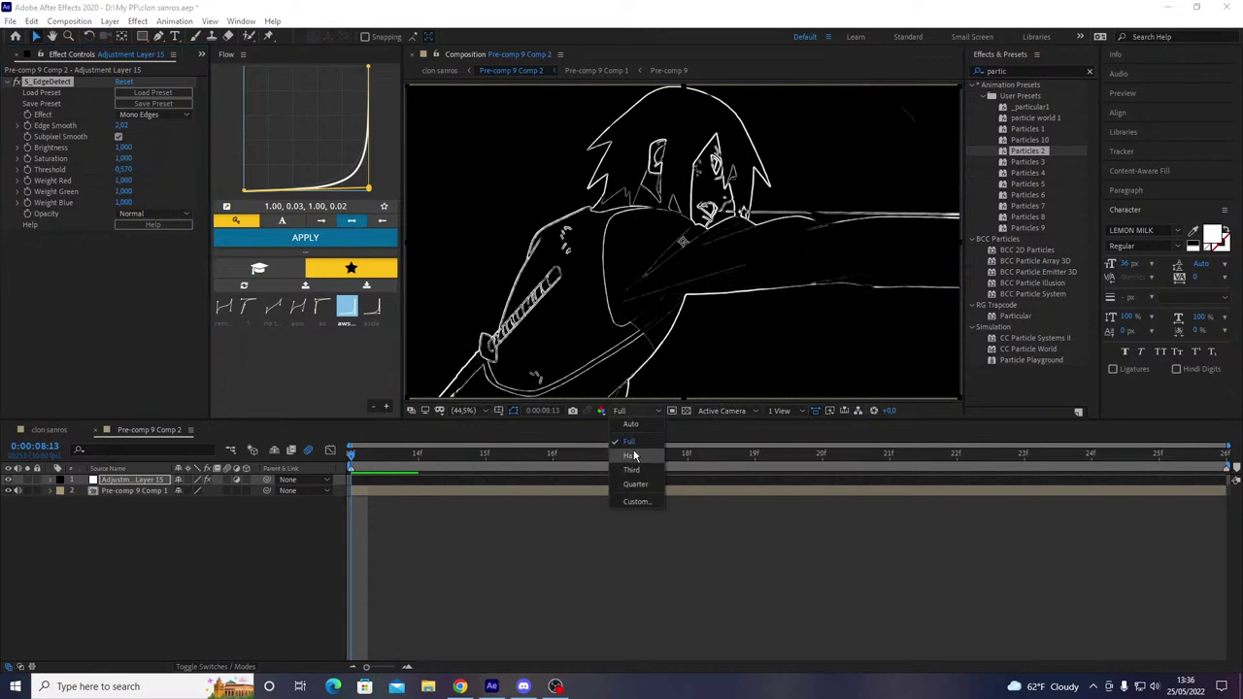
pyautogui.click(633, 483)
# - Keyframe the edge-detect layer's opacity from 100% at 0:00:08:13 to 0% at 0:00:08:25 and apply Easy Ease
pyautogui.press('t')
pyautogui.press('o')
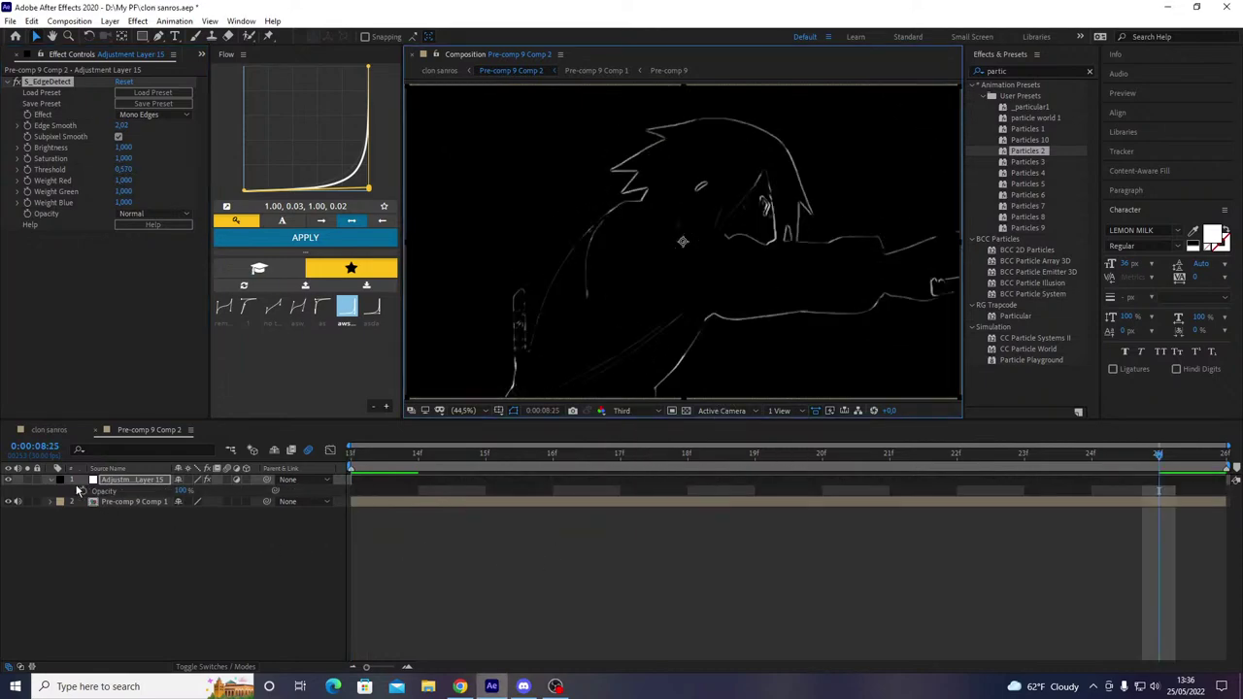
pyautogui.press('i')
pyautogui.click(83, 492)
pyautogui.press('o')
pyautogui.moveTo(181, 491); pyautogui.dragTo(135, 495)
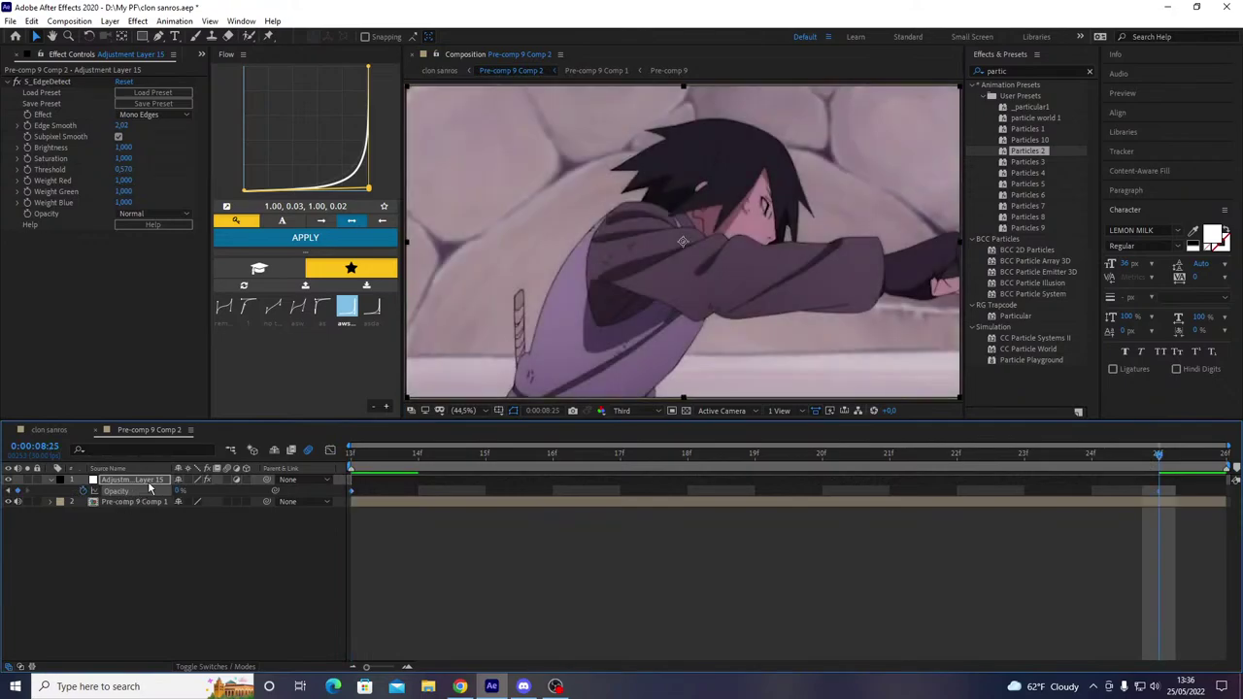
# - Return to clon sanros and preview the edge-detect fade through the cut from Pre-comp 15 to Pre-comp 9 Comp 2
pyautogui.click(85, 429)
pyautogui.moveTo(806, 463); pyautogui.dragTo(689, 466)
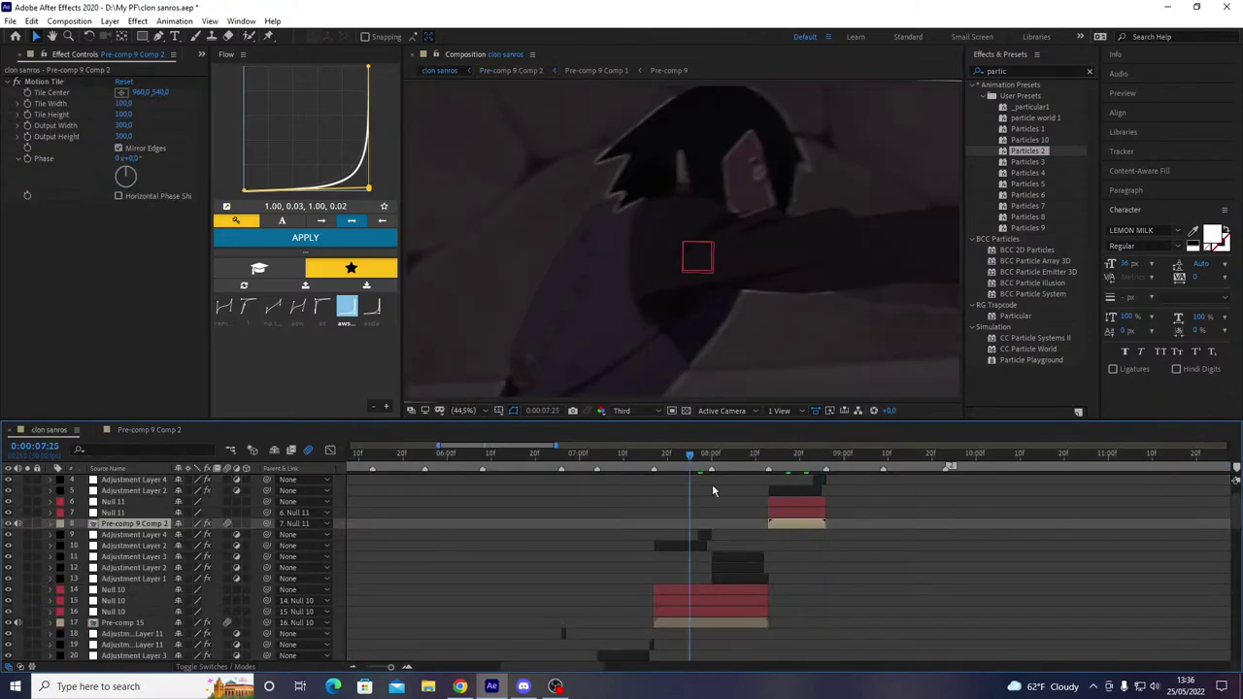
pyautogui.press('space')
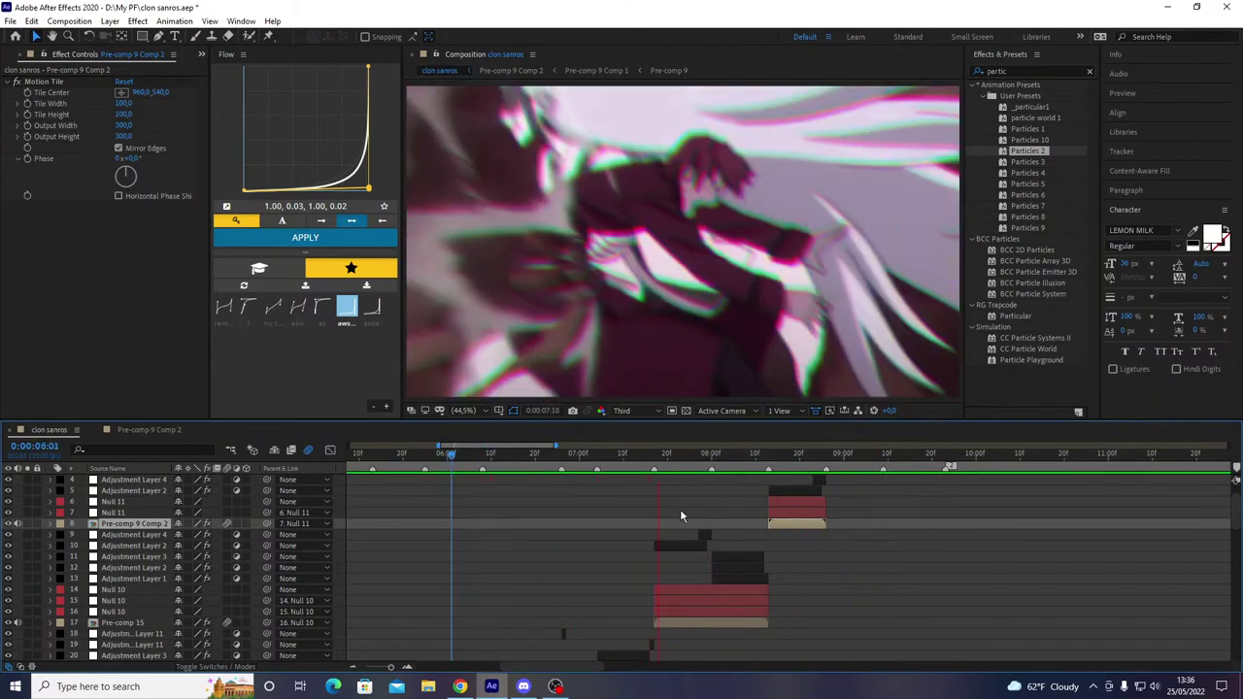
pyautogui.press('1')
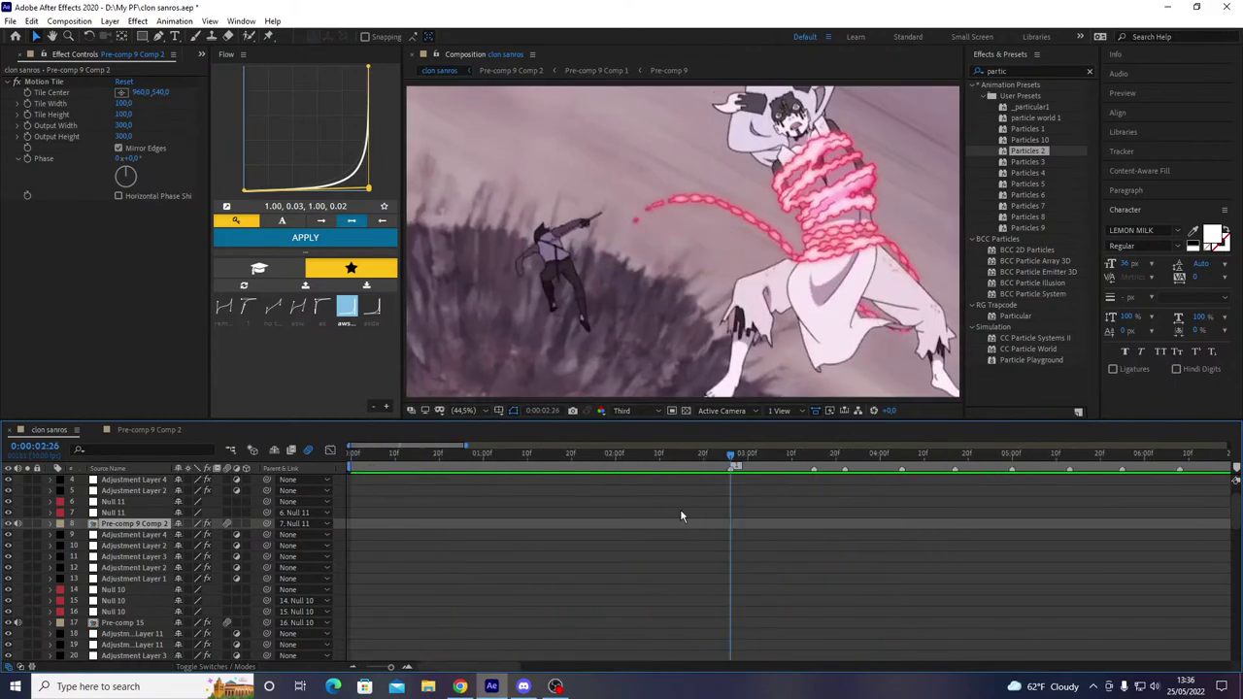
pyautogui.press('space')
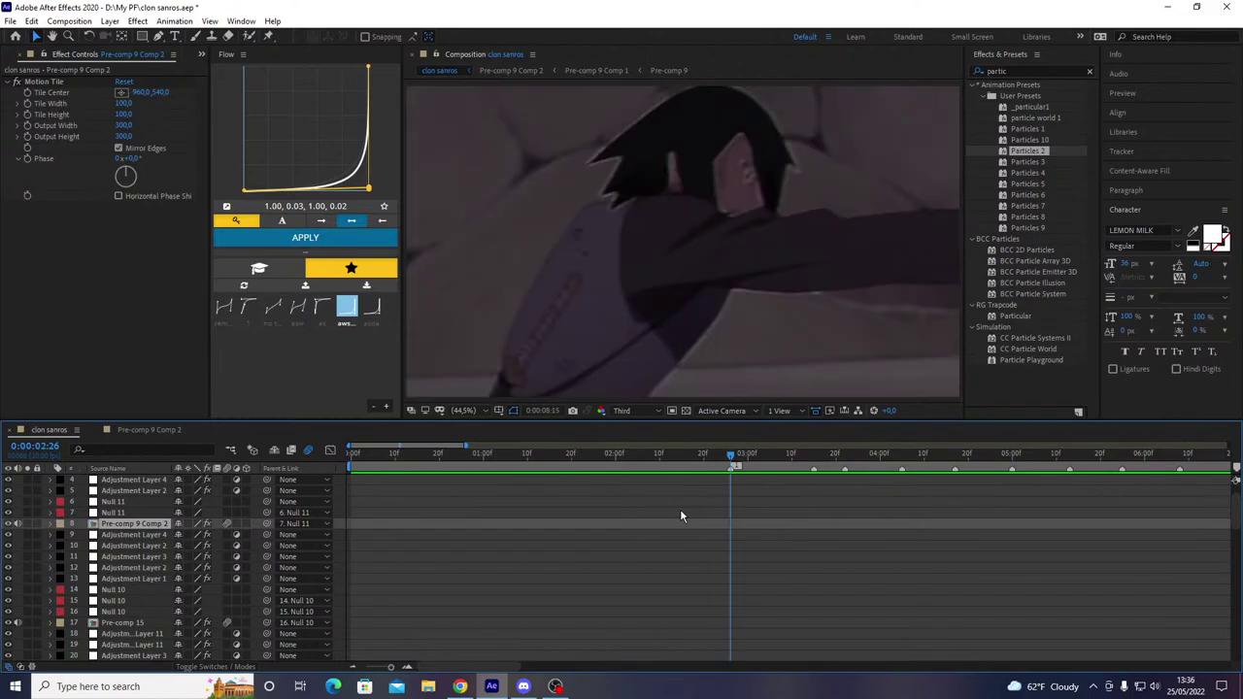
pyautogui.press('space')
pyautogui.click(613, 461)
pyautogui.moveTo(613, 464); pyautogui.dragTo(519, 501)
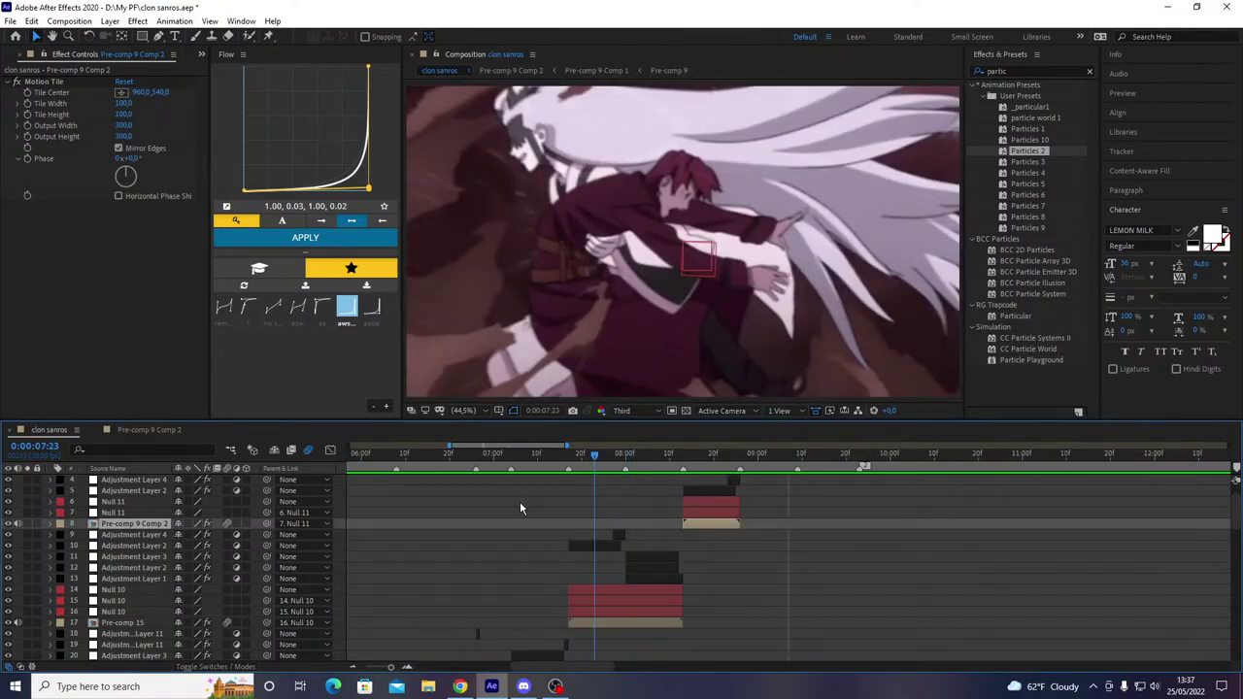
pyautogui.press('space')
pyautogui.press('space')
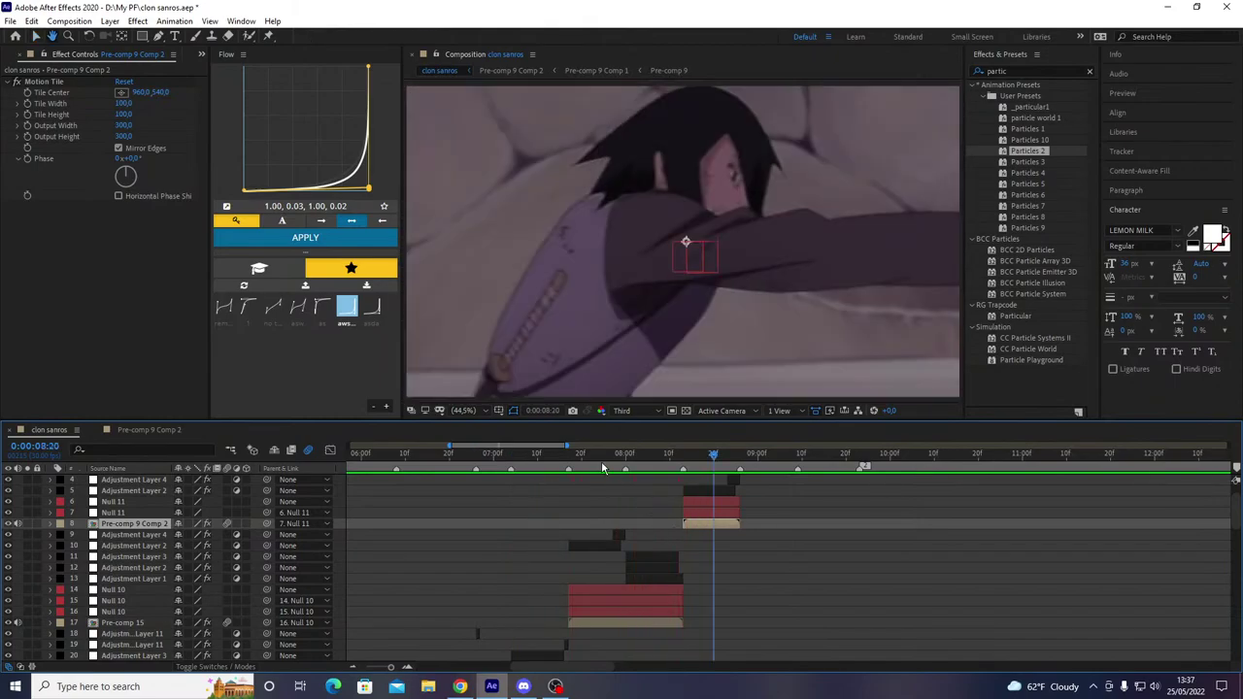
# - Examine the edge outlines around 0:00:08:11 at Full resolution and return the preview to Third
pyautogui.moveTo(597, 465); pyautogui.dragTo(676, 477)
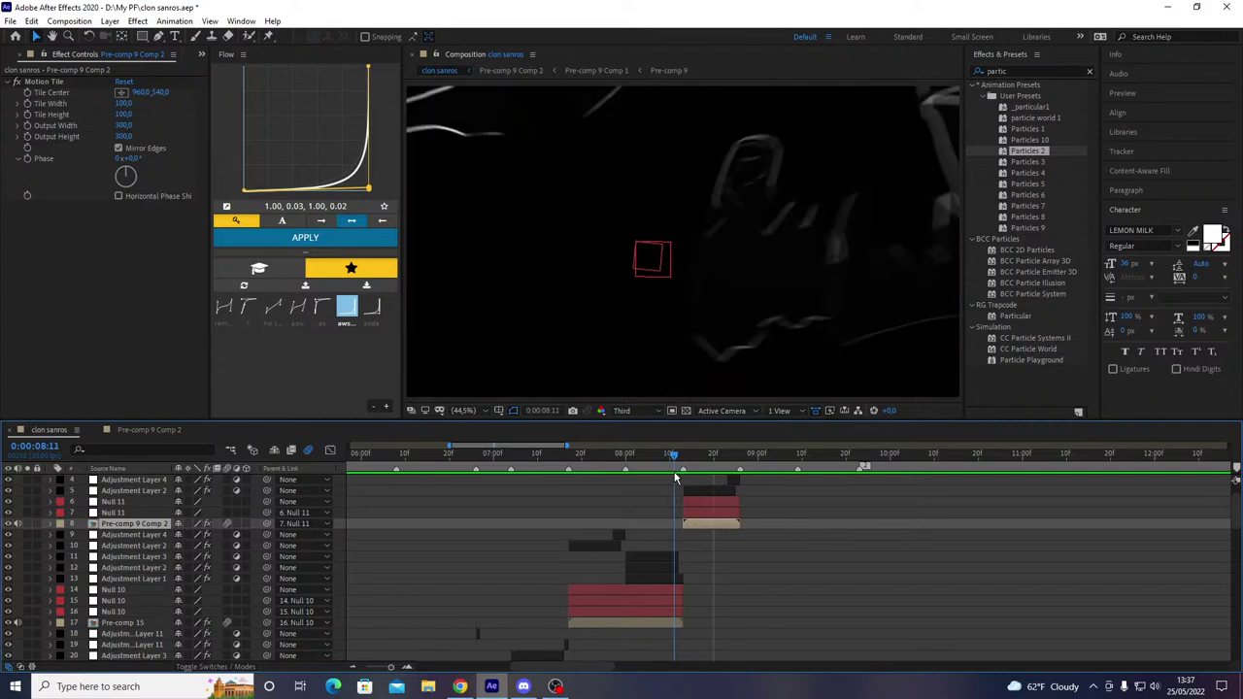
pyautogui.click(649, 412)
pyautogui.click(631, 455)
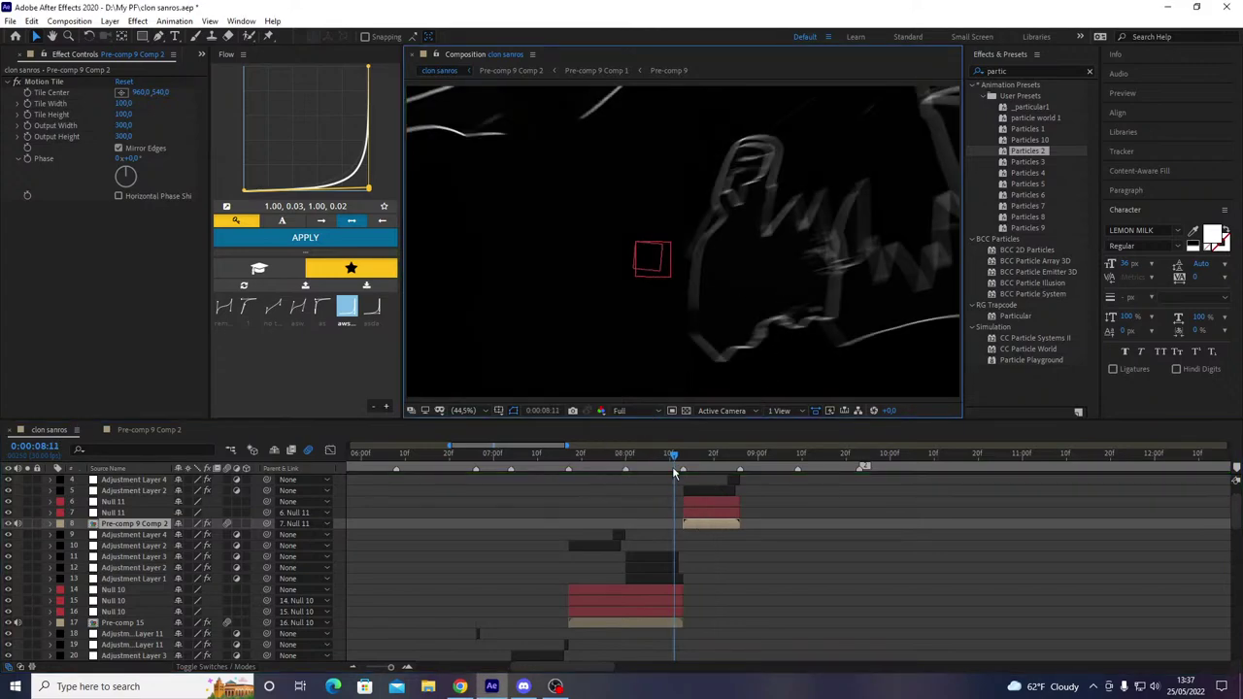
pyautogui.hotkey('ctrl', 'z')
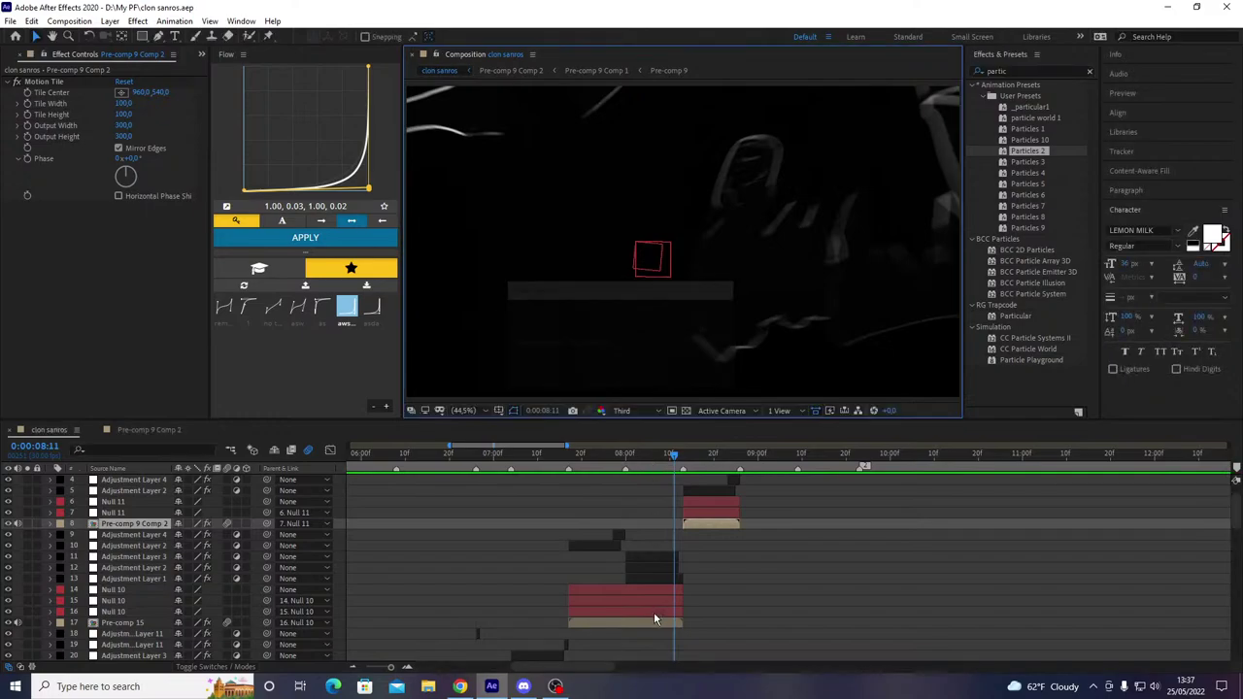
# - Open Pre-comp 15 and apply Deep Glow with Unmult to its edge-detect adjustment layer, checking it at Full resolution
pyautogui.click(652, 622)
pyautogui.doubleClick(653, 621)
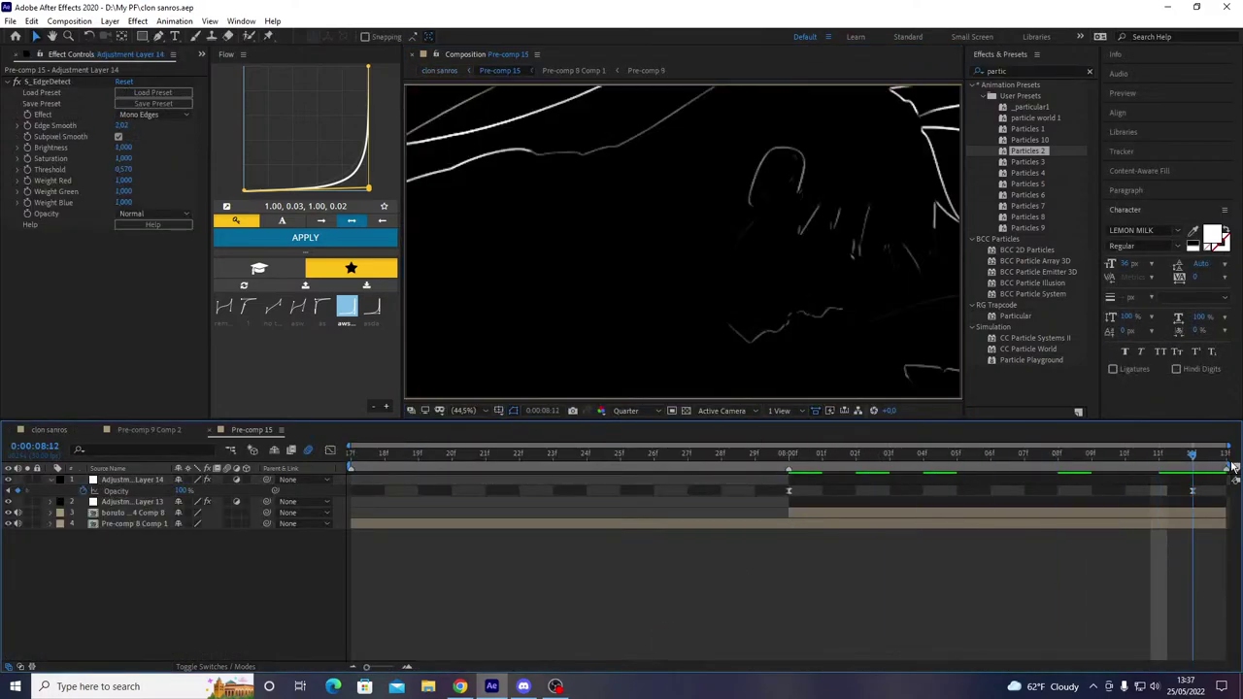
pyautogui.click(639, 419)
pyautogui.click(636, 445)
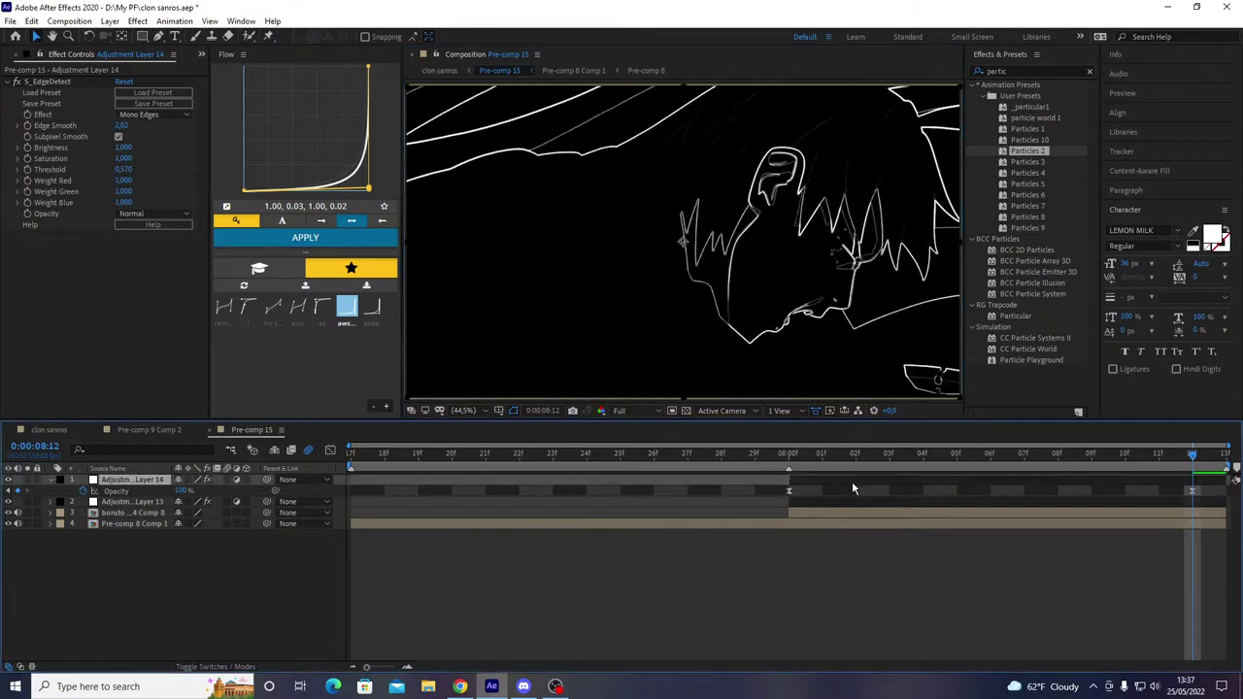
pyautogui.hotkey('ctrl', 'space')
pyautogui.write('d')
pyautogui.press('Return')
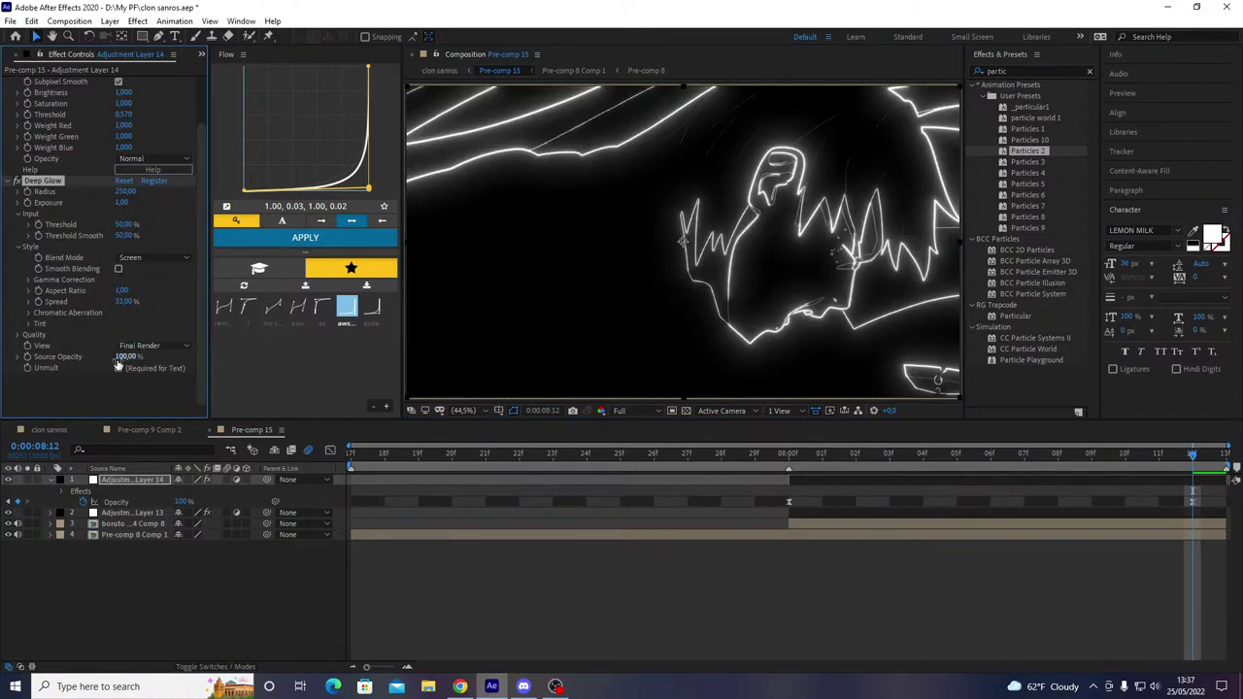
pyautogui.click(118, 369)
pyautogui.click(659, 411)
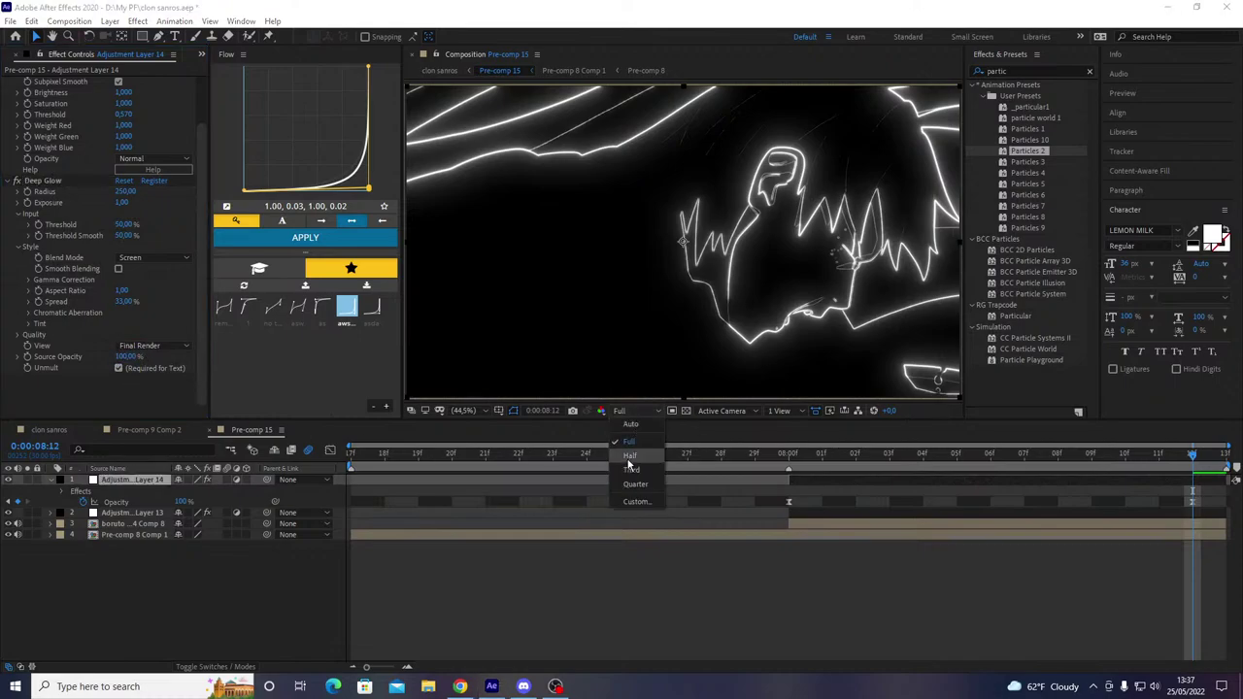
pyautogui.click(633, 466)
# - Close the Pre-comp 15 and Pre-comp 9 Comp 2 timelines and save the project
pyautogui.click(97, 429)
pyautogui.click(97, 429)
pyautogui.hotkey('ctrl', 's')
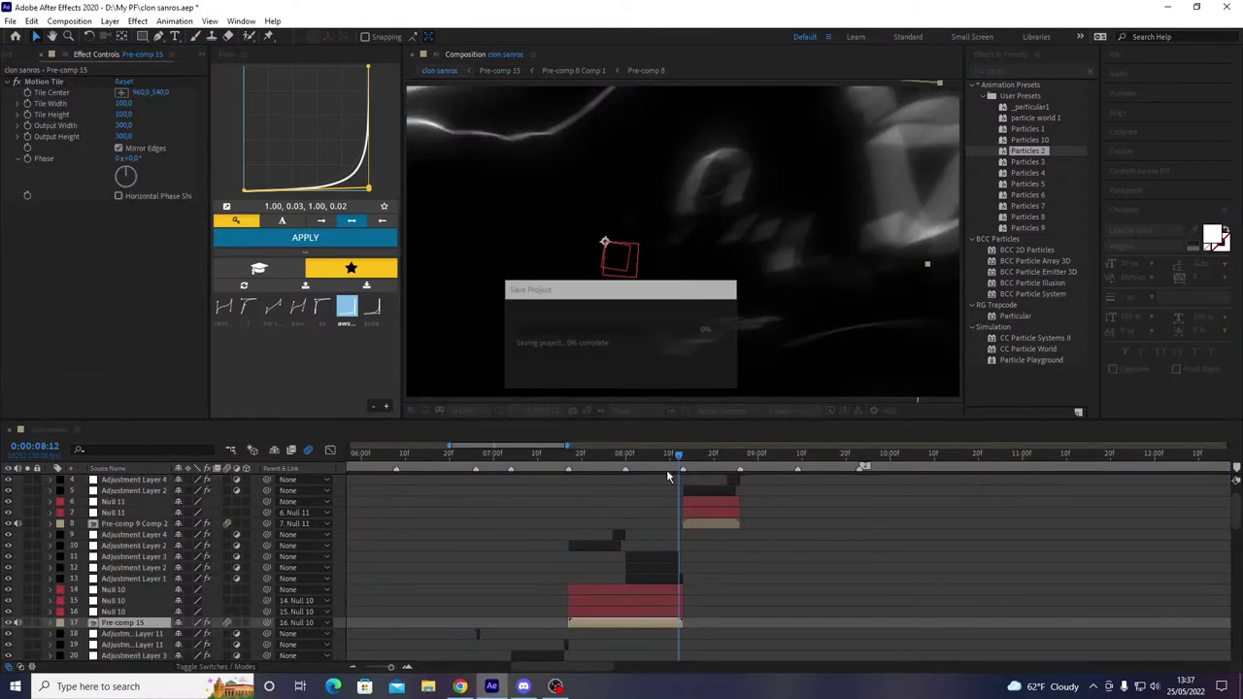
# - Open Pre-comp 9 Comp 2 and apply Deep Glow to its edge-detect adjustment layer
pyautogui.doubleClick(691, 528)
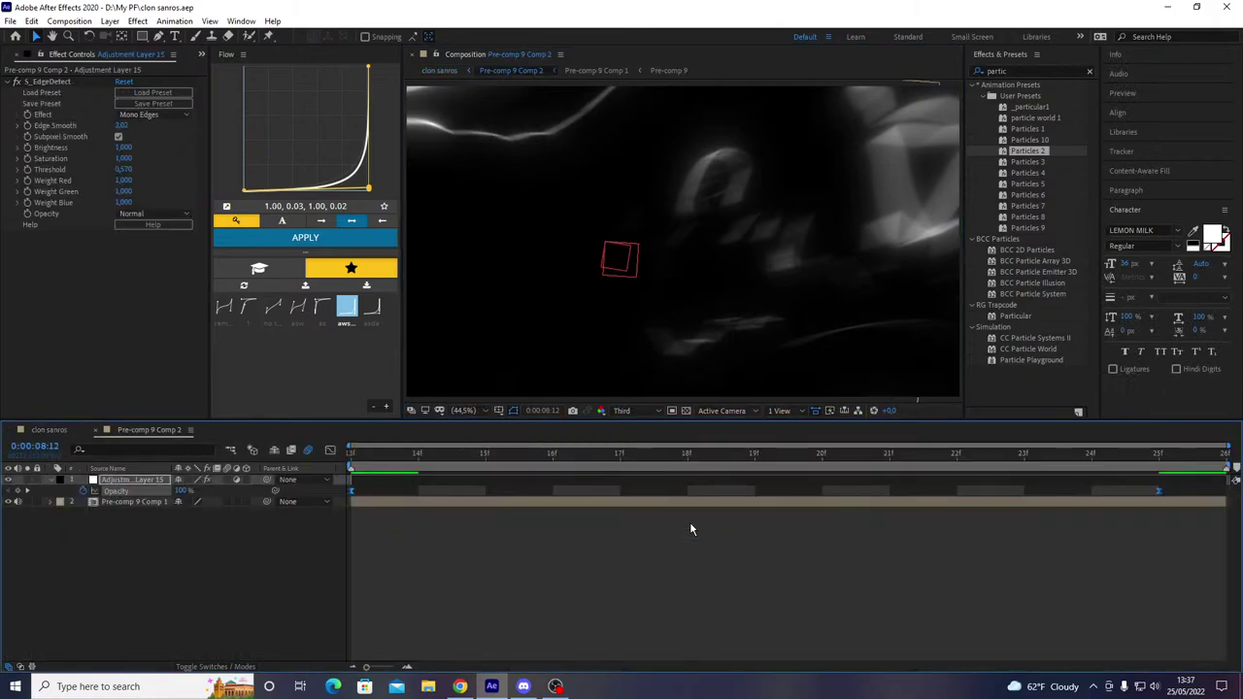
pyautogui.click(677, 483)
pyautogui.hotkey('ctrl', 'space')
pyautogui.write('dee')
pyautogui.click(574, 505)
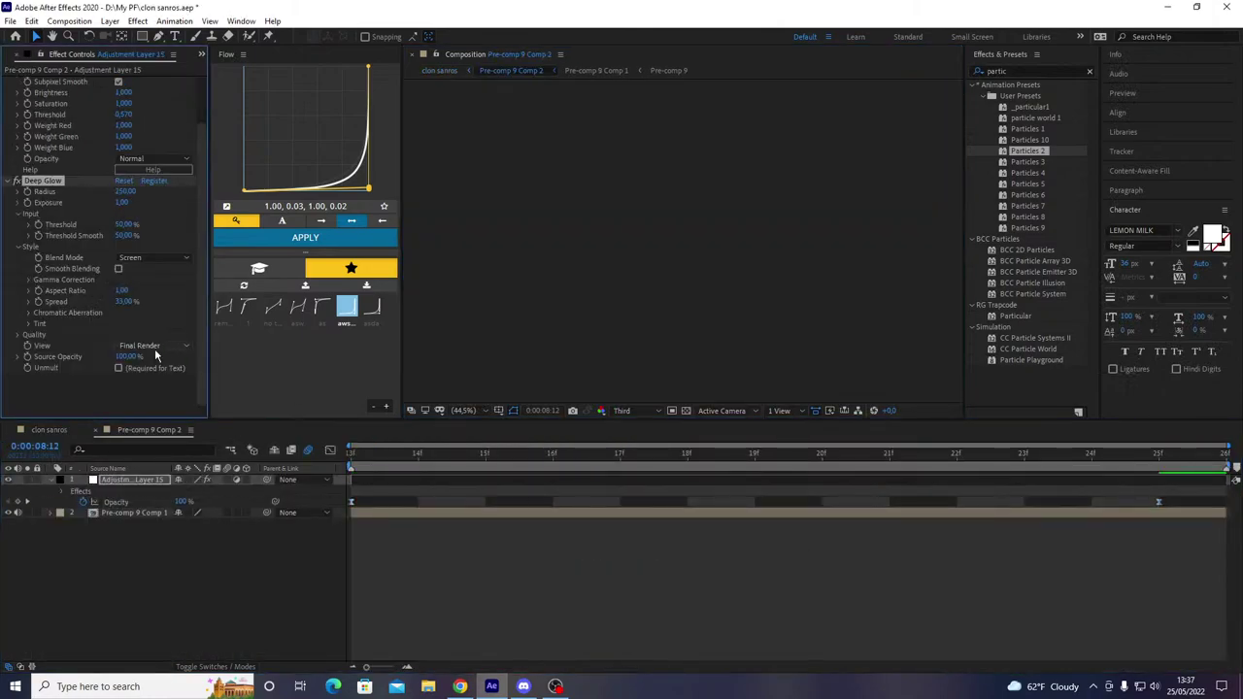
# - Close the Pre-comp 9 Comp 2 timeline and preview the glowing edge transition in clon sanros
pyautogui.click(94, 434)
pyautogui.click(96, 430)
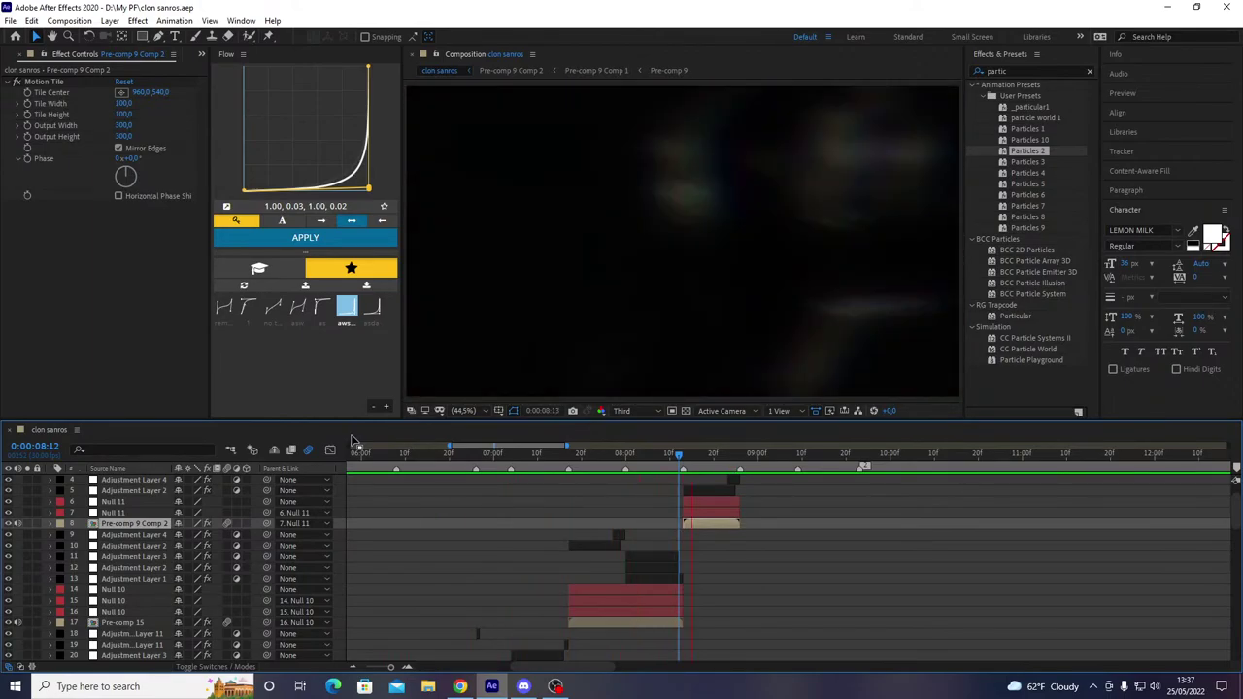
pyautogui.press('space')
# - Set the scale of the Pre-comp 10 Comp 1 clip starting at 0:00:08:26 to 101%
pyautogui.press('=')
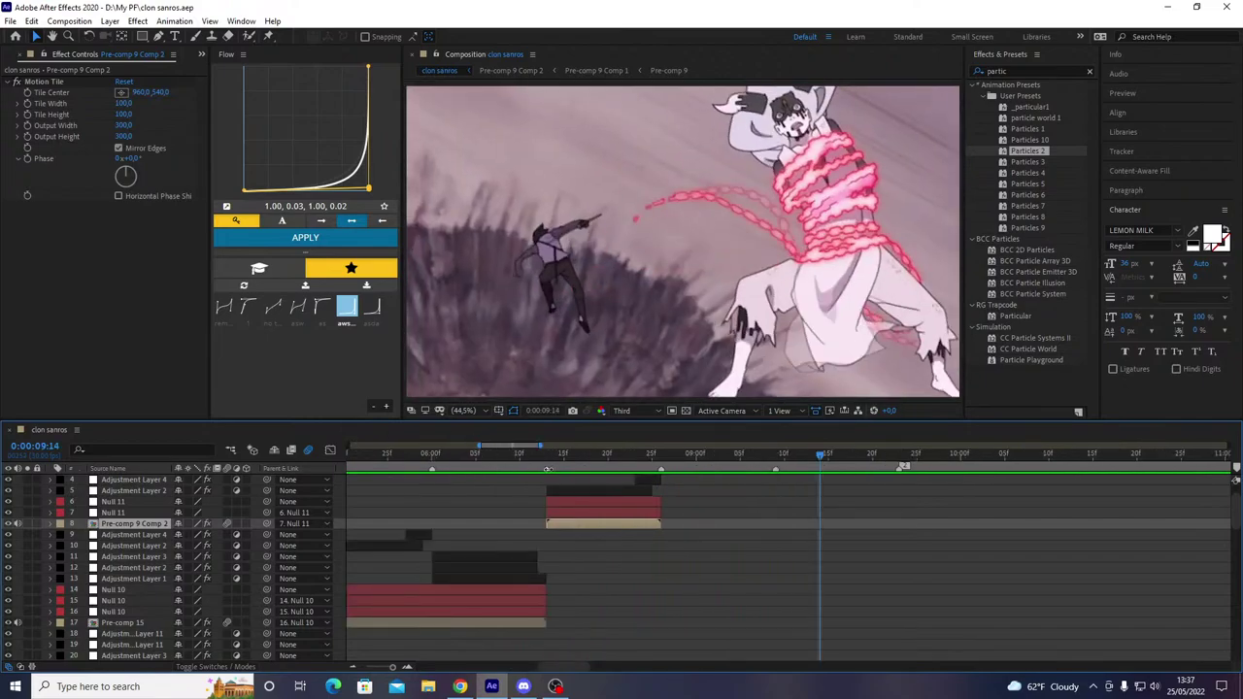
pyautogui.scroll(1, 631, 507)
pyautogui.moveTo(621, 456); pyautogui.dragTo(661, 477)
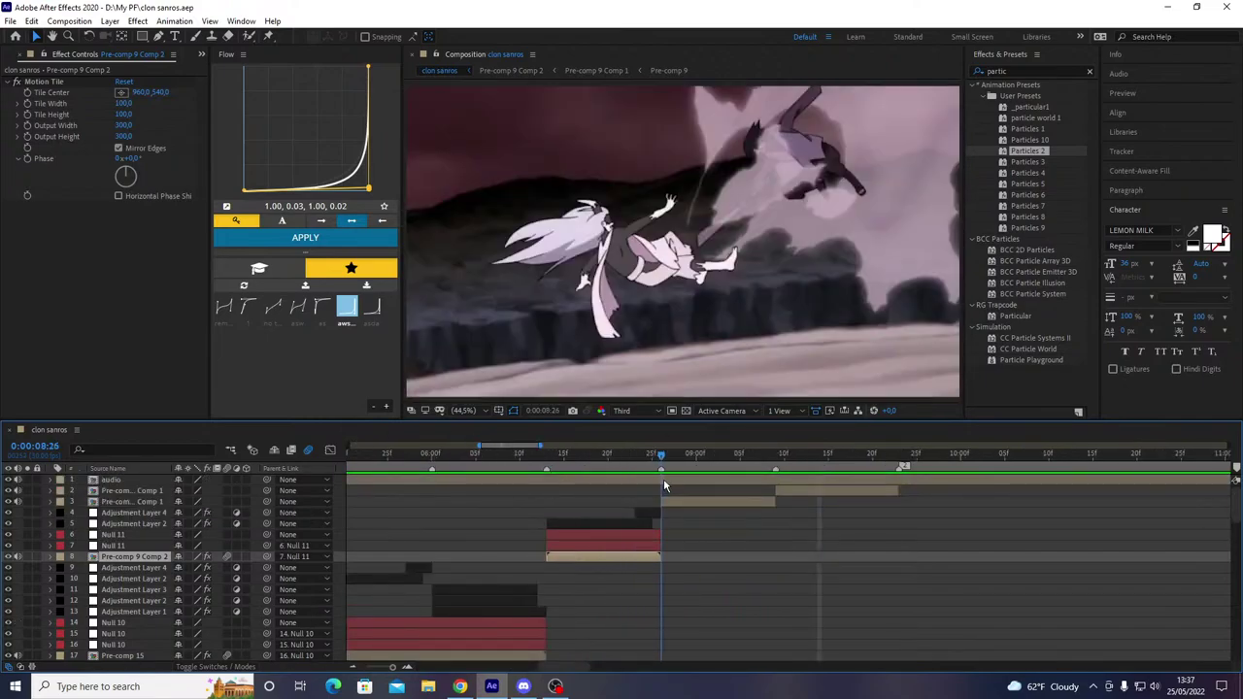
pyautogui.click(667, 500)
pyautogui.press('s')
pyautogui.click(217, 513)
pyautogui.write('10')
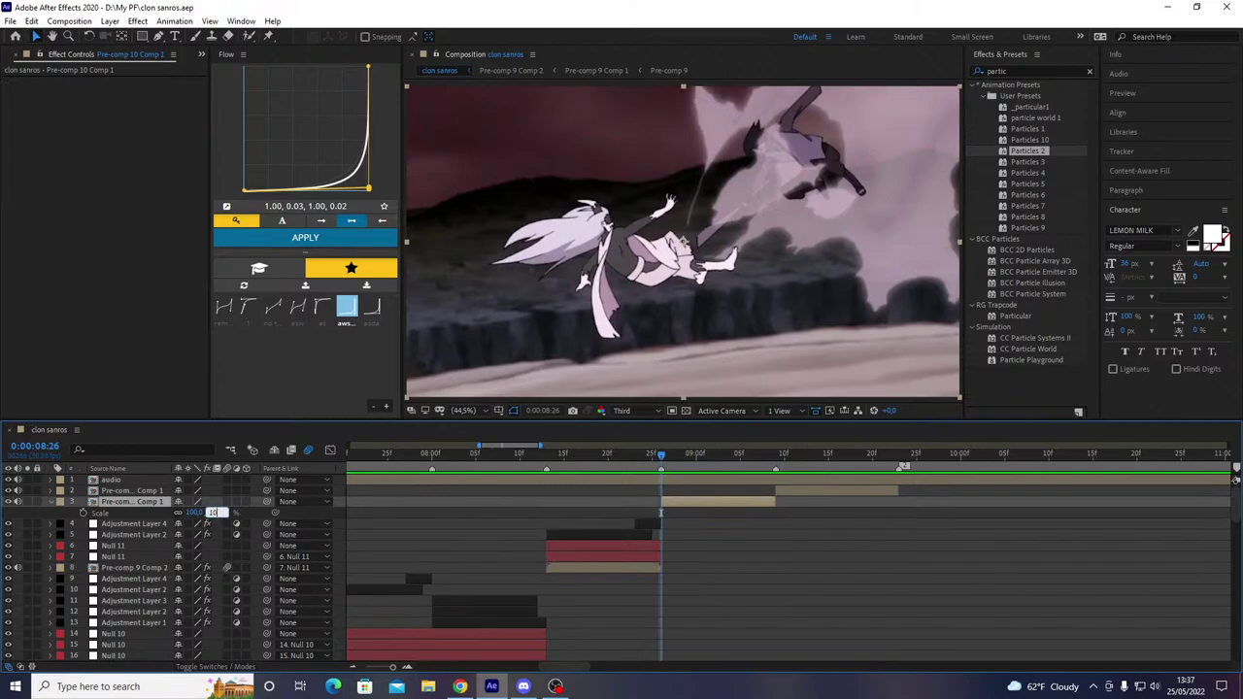
pyautogui.write('1')
pyautogui.press('Return')
# - Pre-compose the Pre-comp 10 Comp 1 clip, paste the Motion Tile effect onto it and save the project
pyautogui.hotkey('ctrl', 'shift', 'c')
pyautogui.press('Return')
pyautogui.hotkey('ctrl', 'v')
pyautogui.hotkey('ctrl', 's')
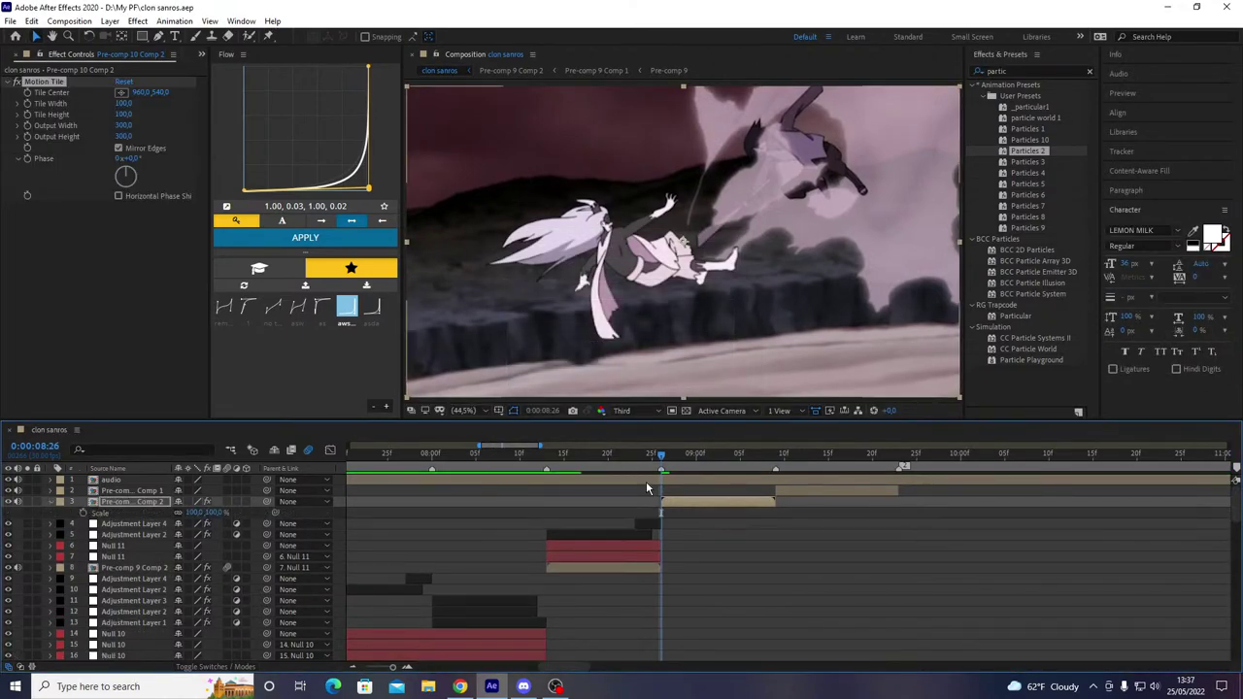
# - Reveal Position, Scale and Rotation of Pre-comp 10 Comp 2 and at 0:00:09:08 set Scale to 120% and Rotation to -10°
pyautogui.hotkey('shift', 'p')
pyautogui.hotkey('shift', 'r')
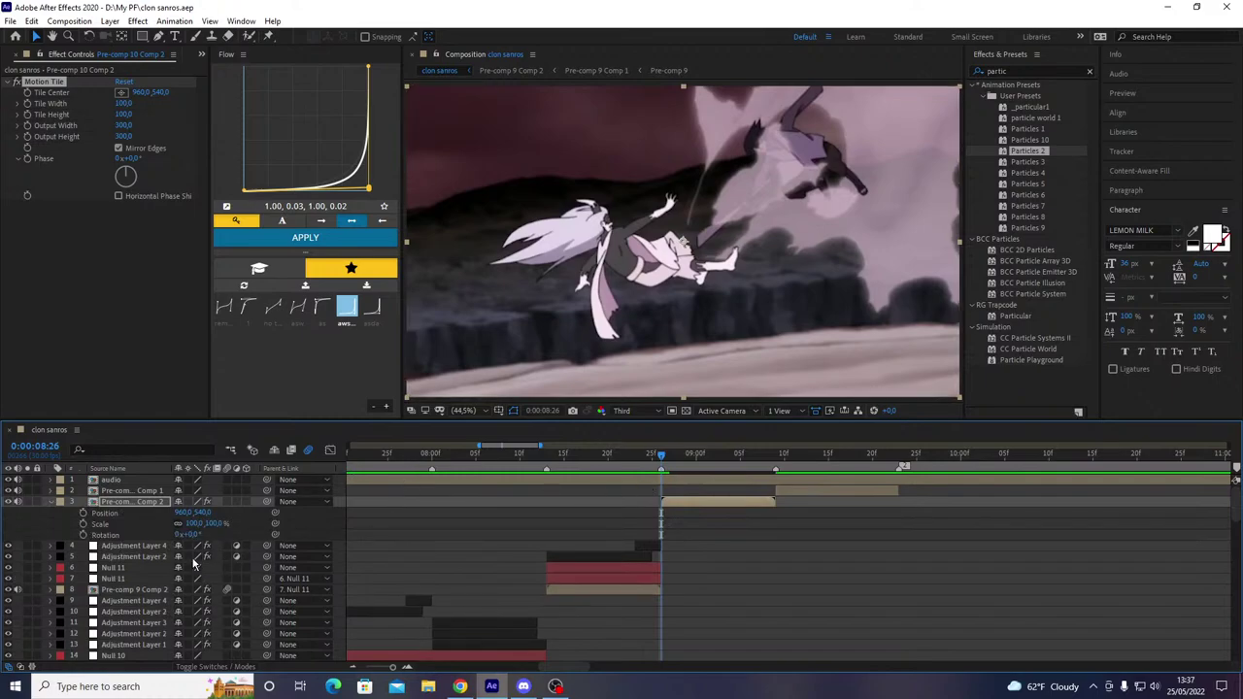
pyautogui.press('space')
pyautogui.click(220, 524)
pyautogui.write('1')
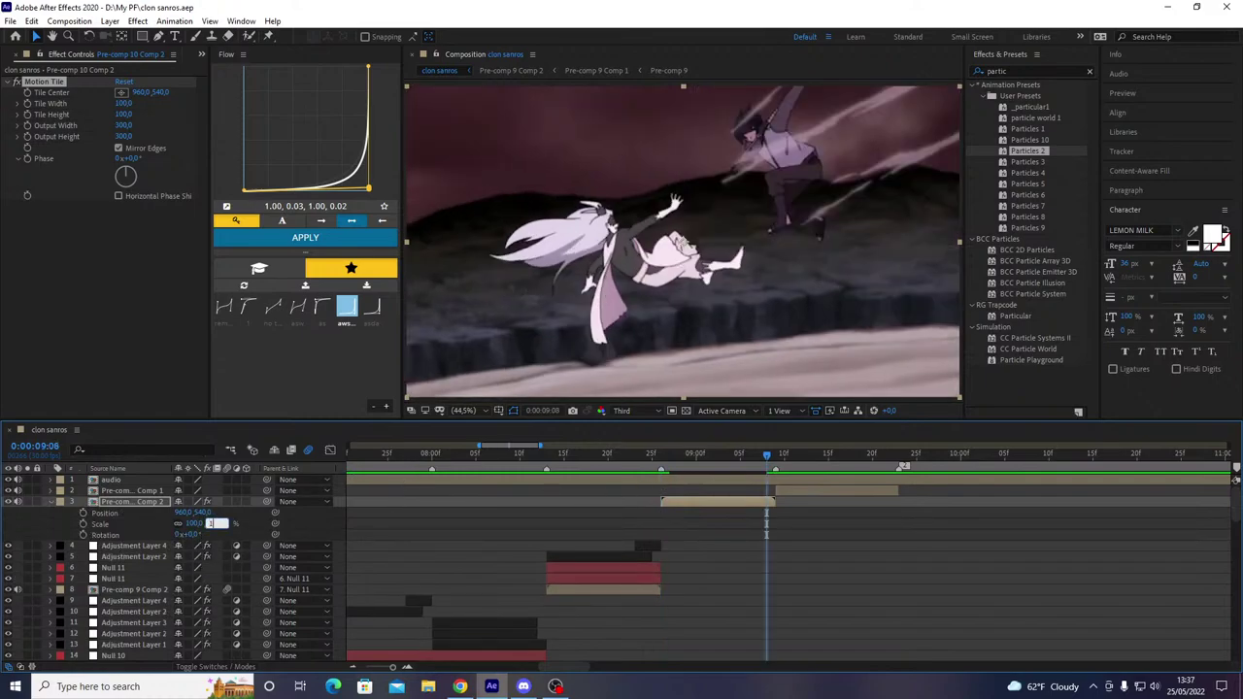
pyautogui.write('20,0,120')
pyautogui.press('Return')
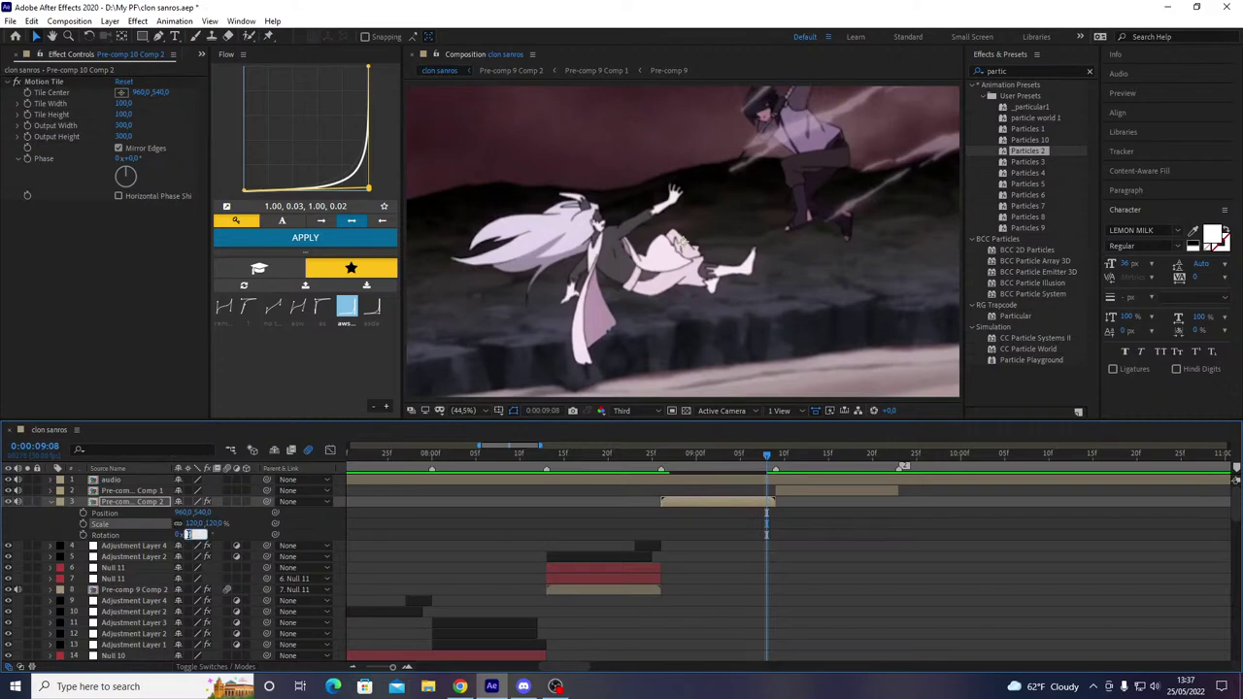
pyautogui.press('Return')
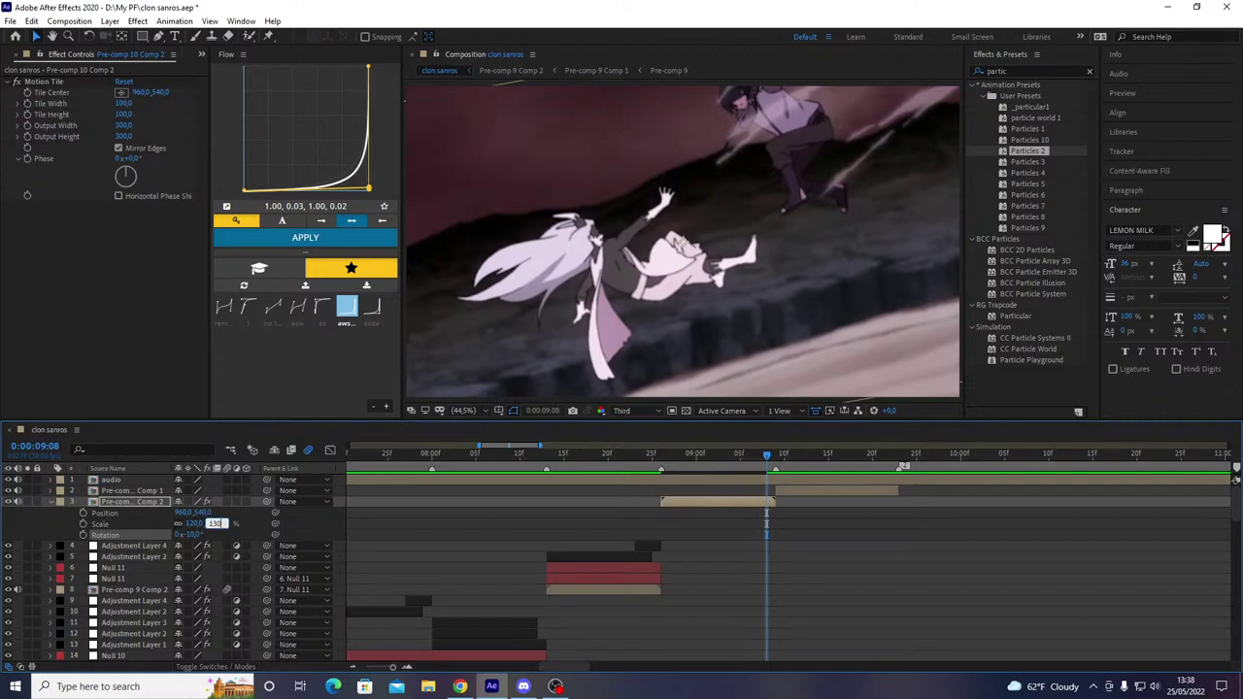
# - Set the clip's Scale to 130% and enable keyframing for Position, Scale and Rotation at 0:00:09:08
pyautogui.click(214, 523)
pyautogui.write('130')
pyautogui.press('Return')
pyautogui.moveTo(83, 513); pyautogui.dragTo(83, 534)
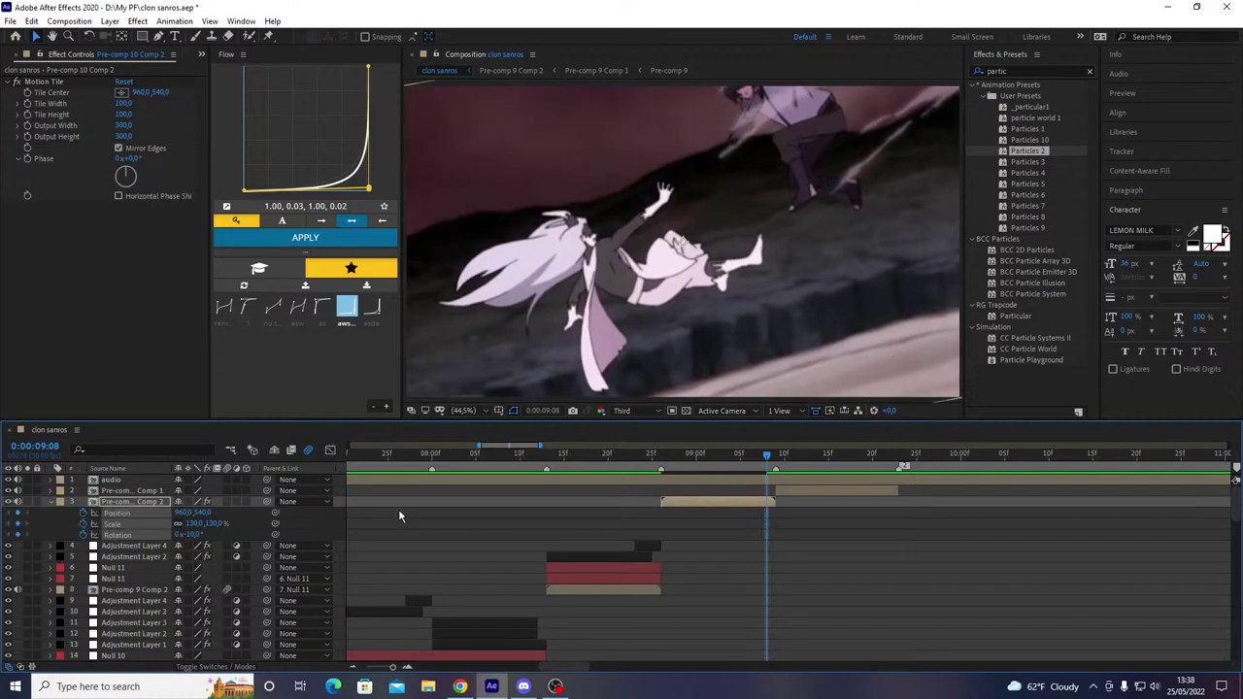
# - At the clip's start, keyframe Rotation 0°, Scale 80% and Position X about 2245, then shift these keyframes to 0:00:08:25
pyautogui.press('i')
pyautogui.click(735, 615)
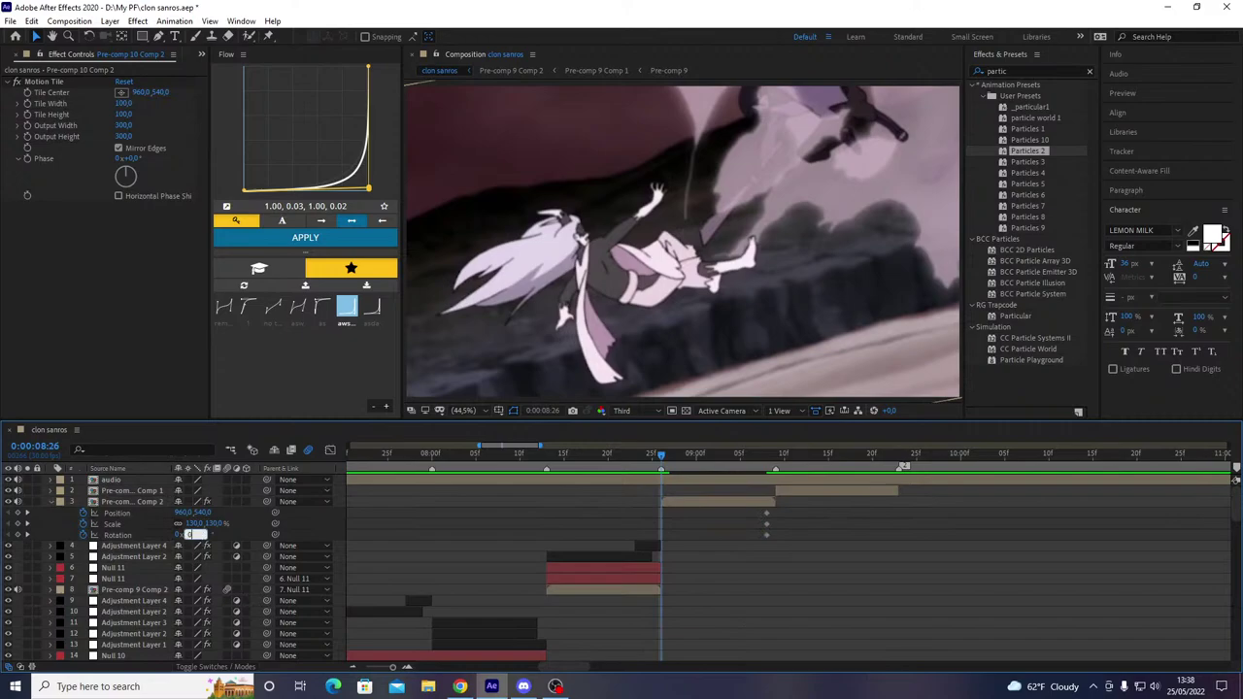
pyautogui.press('Return')
pyautogui.press('Return')
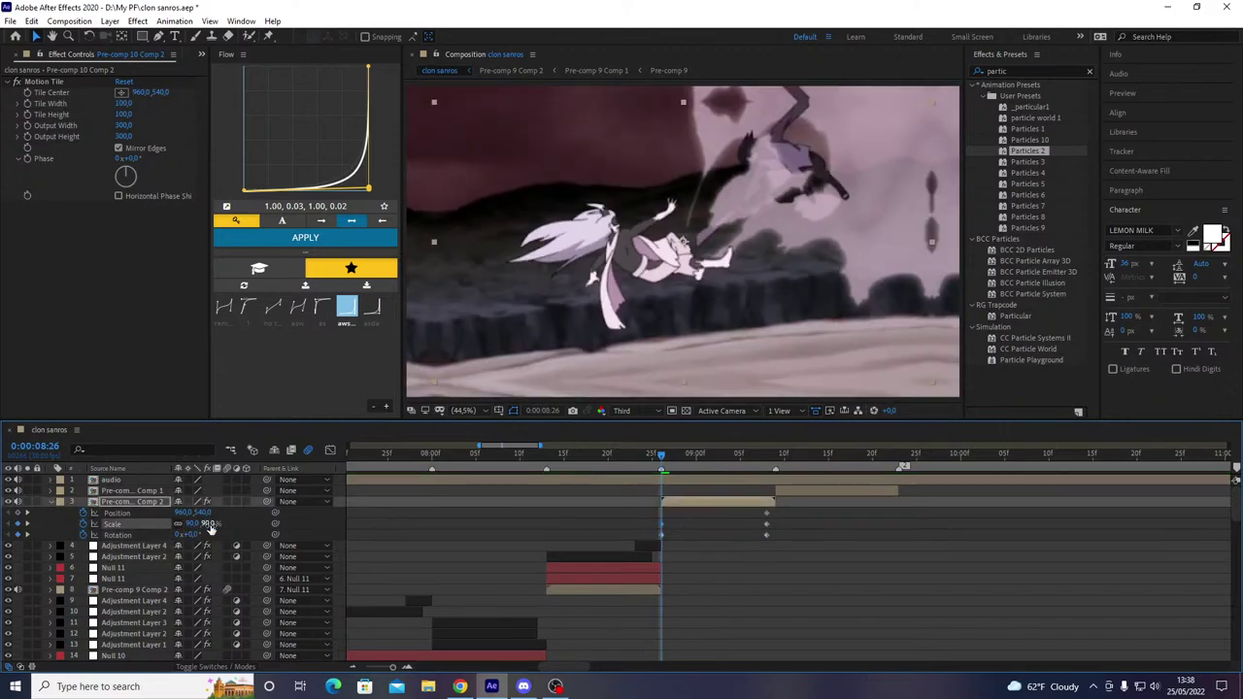
pyautogui.write('80')
pyautogui.press('Return')
pyautogui.moveTo(190, 512); pyautogui.dragTo(1005, 498)
pyautogui.moveTo(639, 505); pyautogui.dragTo(655, 546)
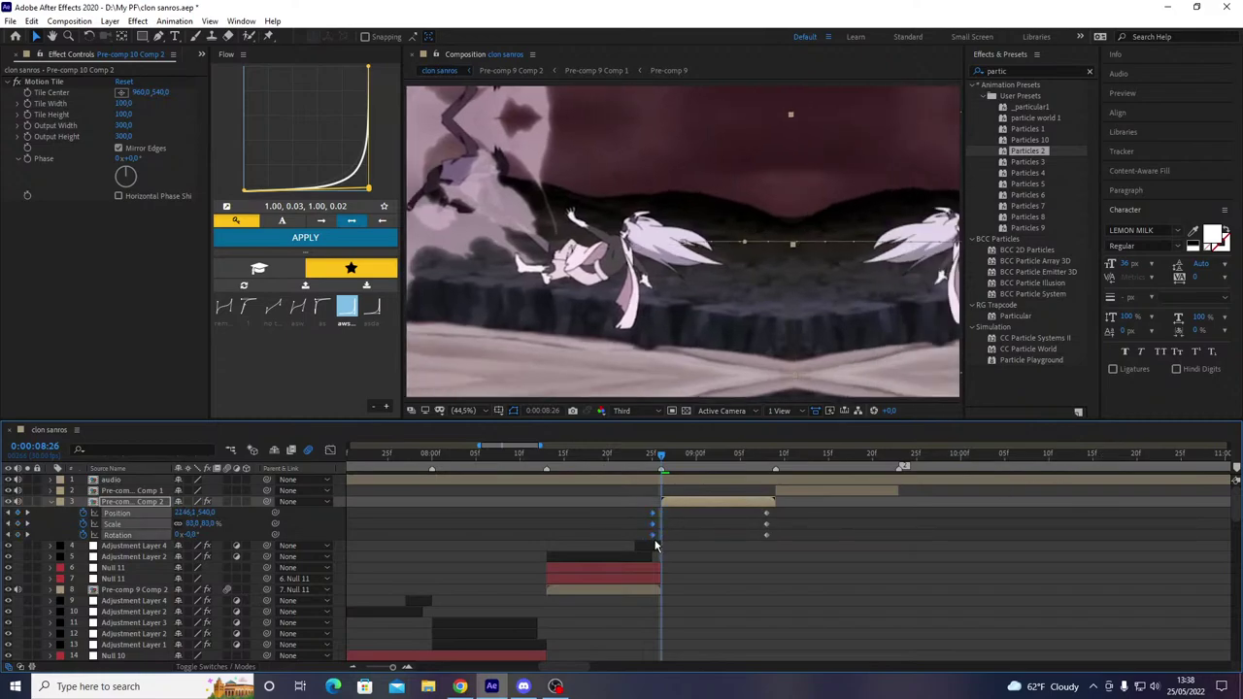
# - Enable motion blur on Pre-comp 10 Comp 2 and apply the Flow curve 0.06, 0.81, 0.00, 0.96 to its keyframes
pyautogui.click(228, 503)
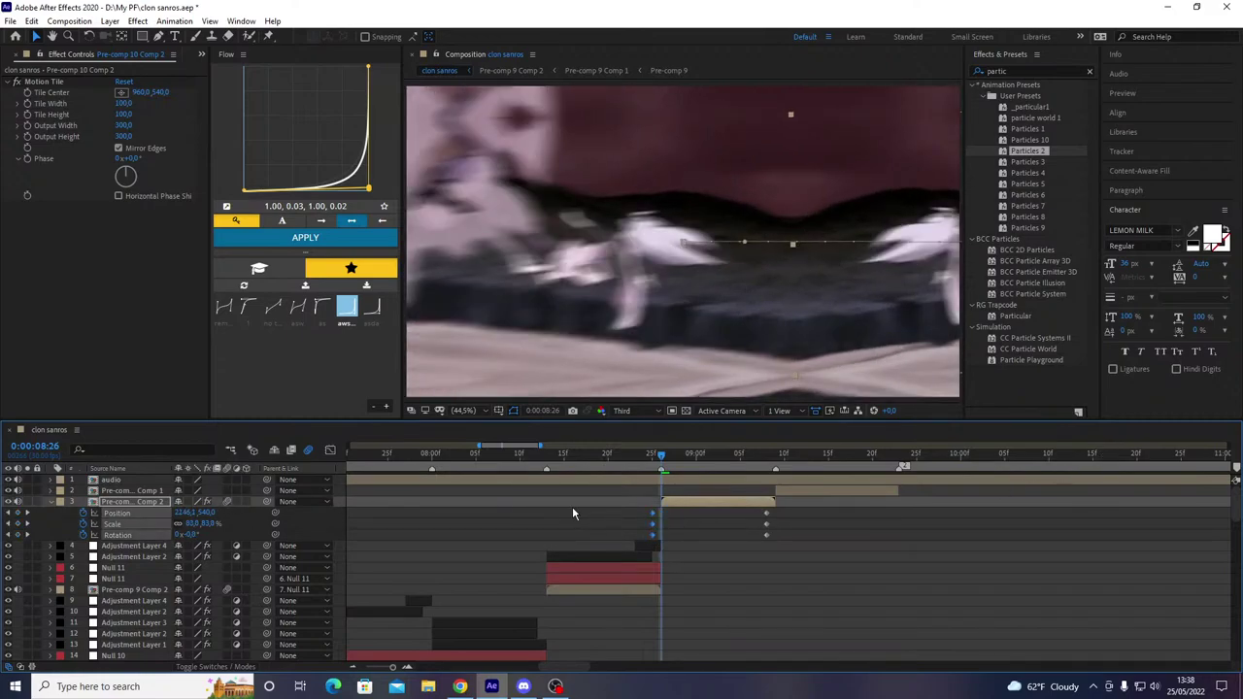
pyautogui.click(322, 307)
pyautogui.click(305, 237)
# - Move the starting Rotation keyframe to 0:00:08:26 and preview the transition into Pre-comp 10 Comp 2 from 0:00:07:26
pyautogui.moveTo(663, 469); pyautogui.dragTo(644, 540)
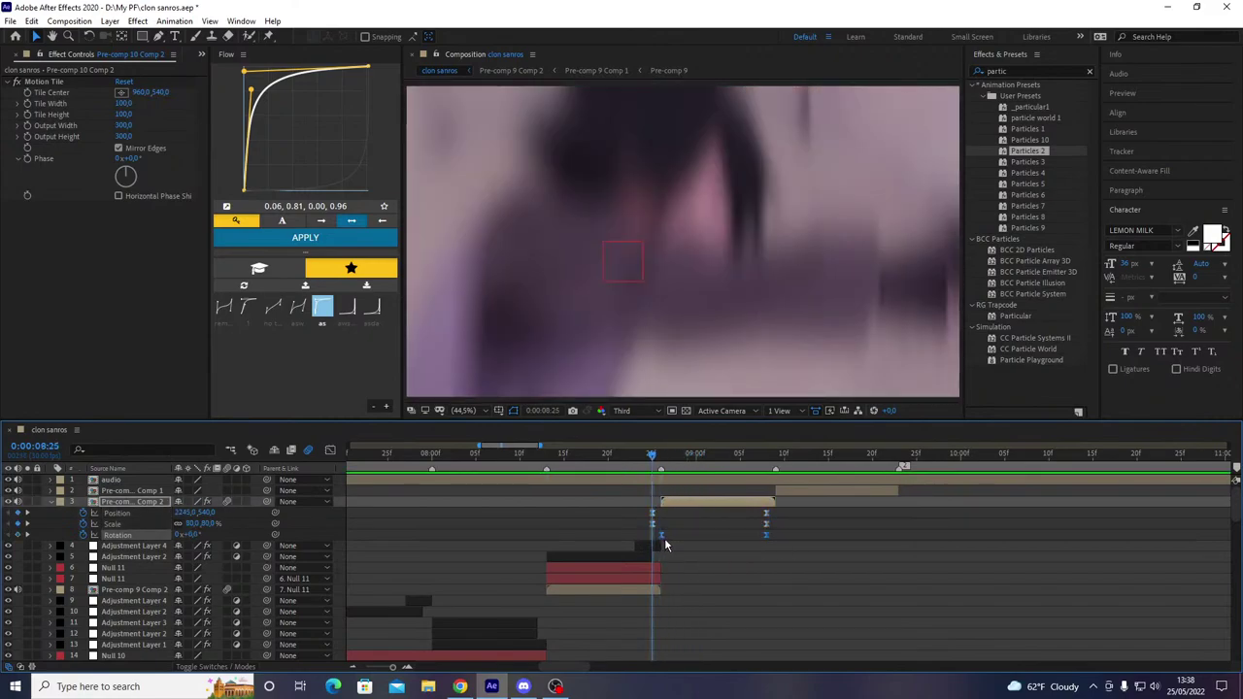
pyautogui.moveTo(648, 460); pyautogui.dragTo(396, 493)
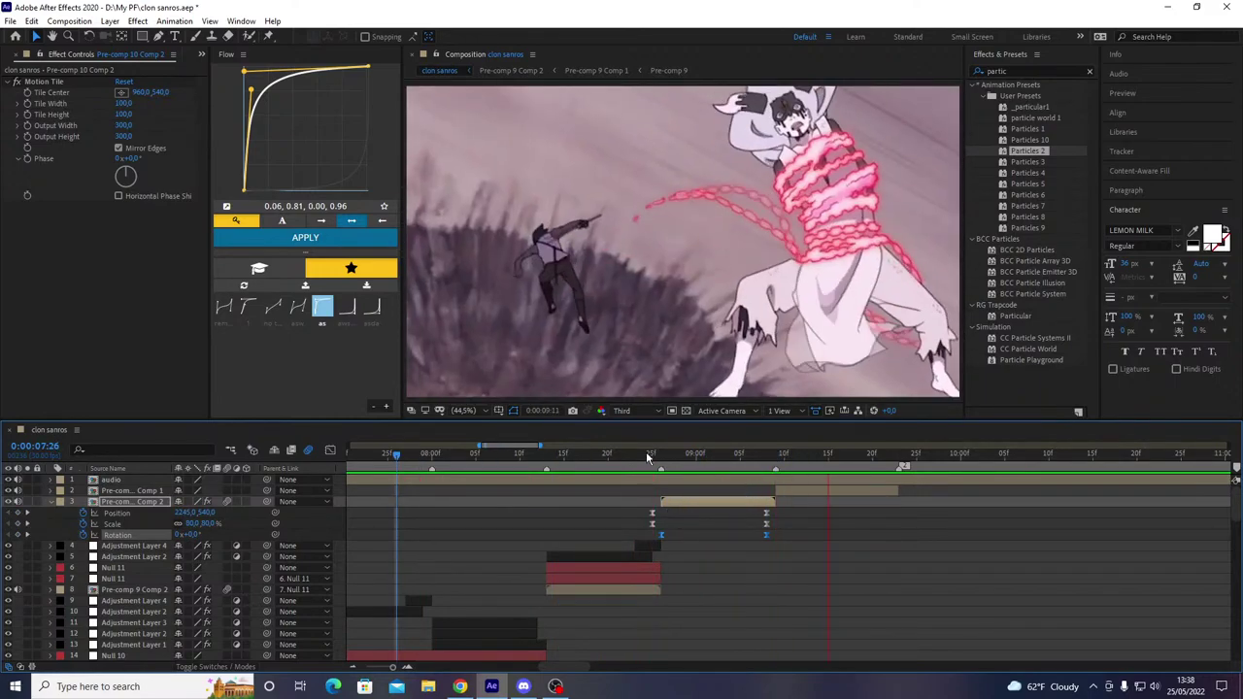
pyautogui.click(649, 454)
pyautogui.press('pagedown')
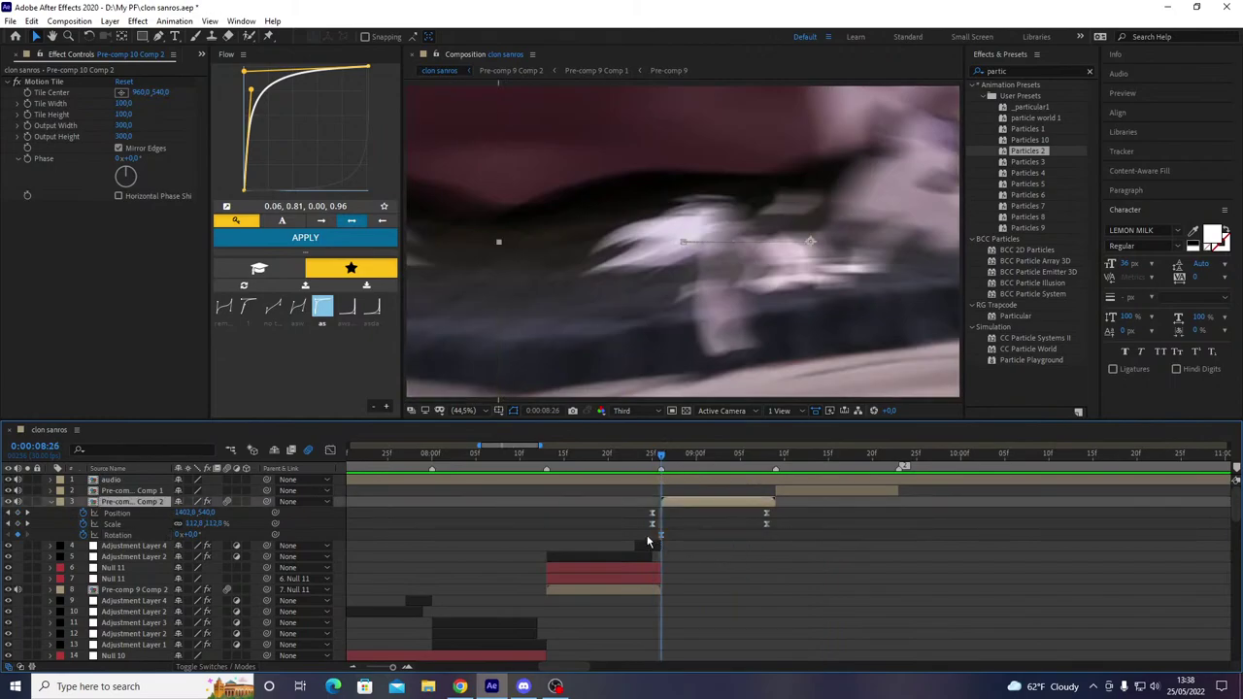
# - Preview the transition into Pre-comp 10 Comp 2 from 0:00:08:13 and collapse the clip's keyframed properties
pyautogui.click(546, 456)
pyautogui.press('space')
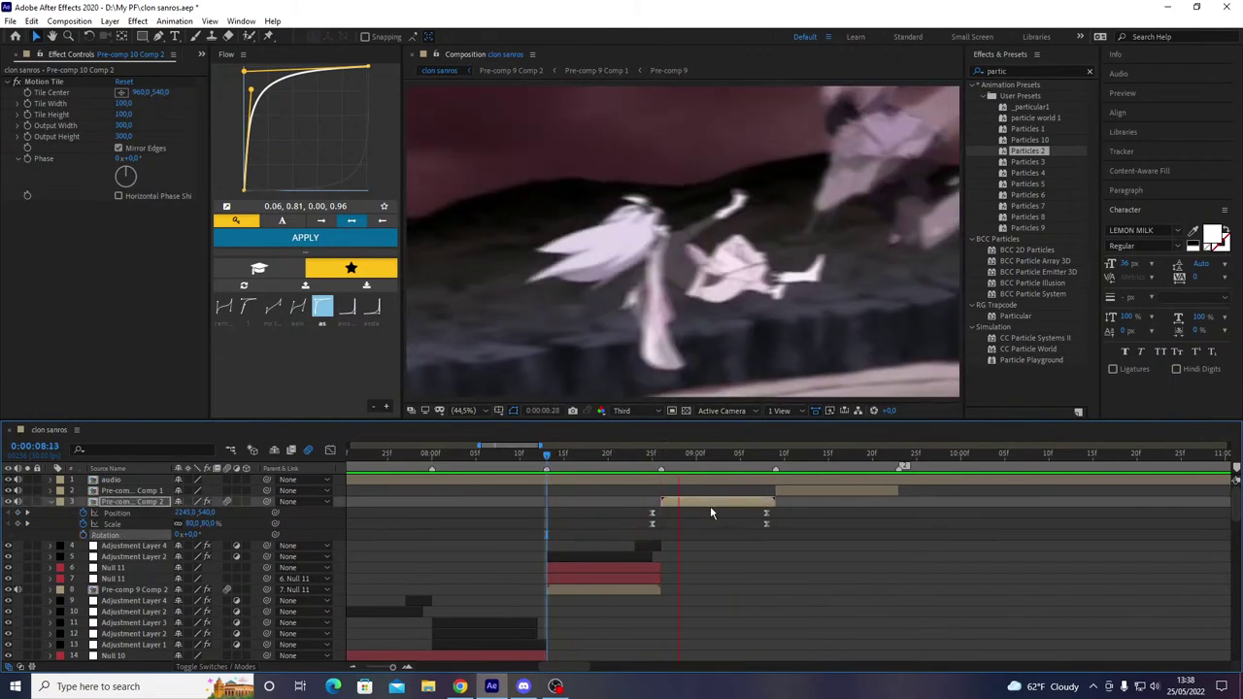
pyautogui.press('space')
pyautogui.moveTo(688, 461); pyautogui.dragTo(770, 478)
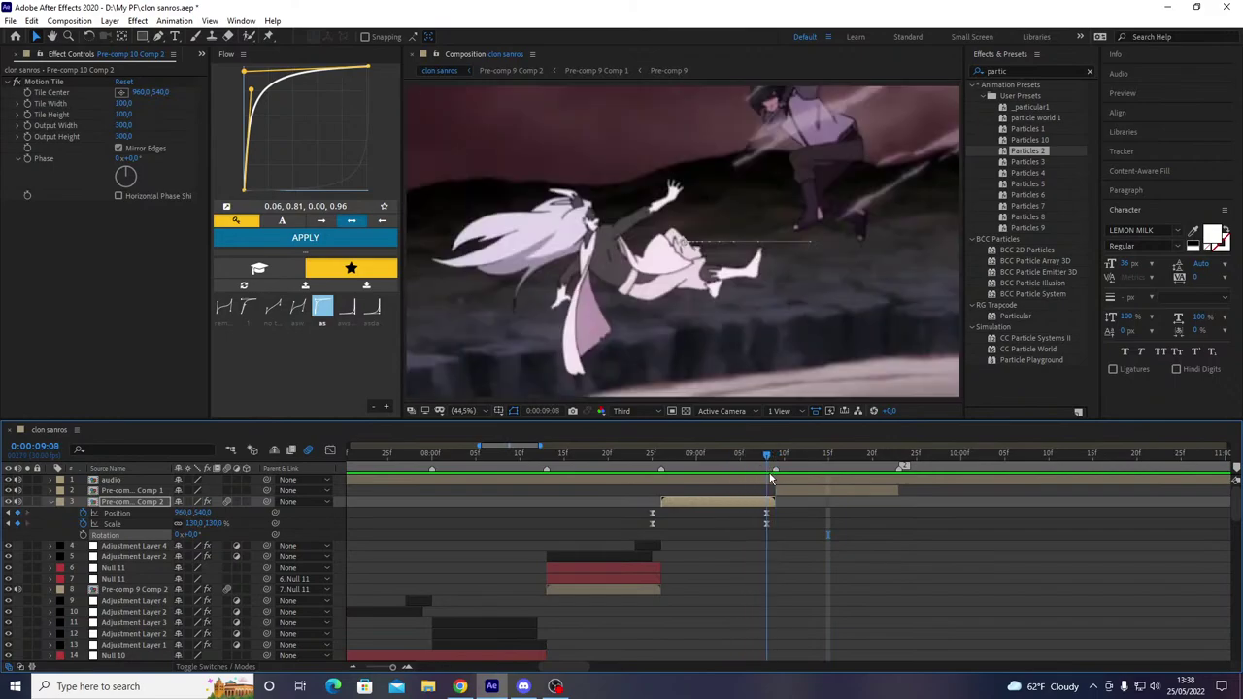
pyautogui.press('u')
pyautogui.click(449, 461)
pyautogui.press('space')
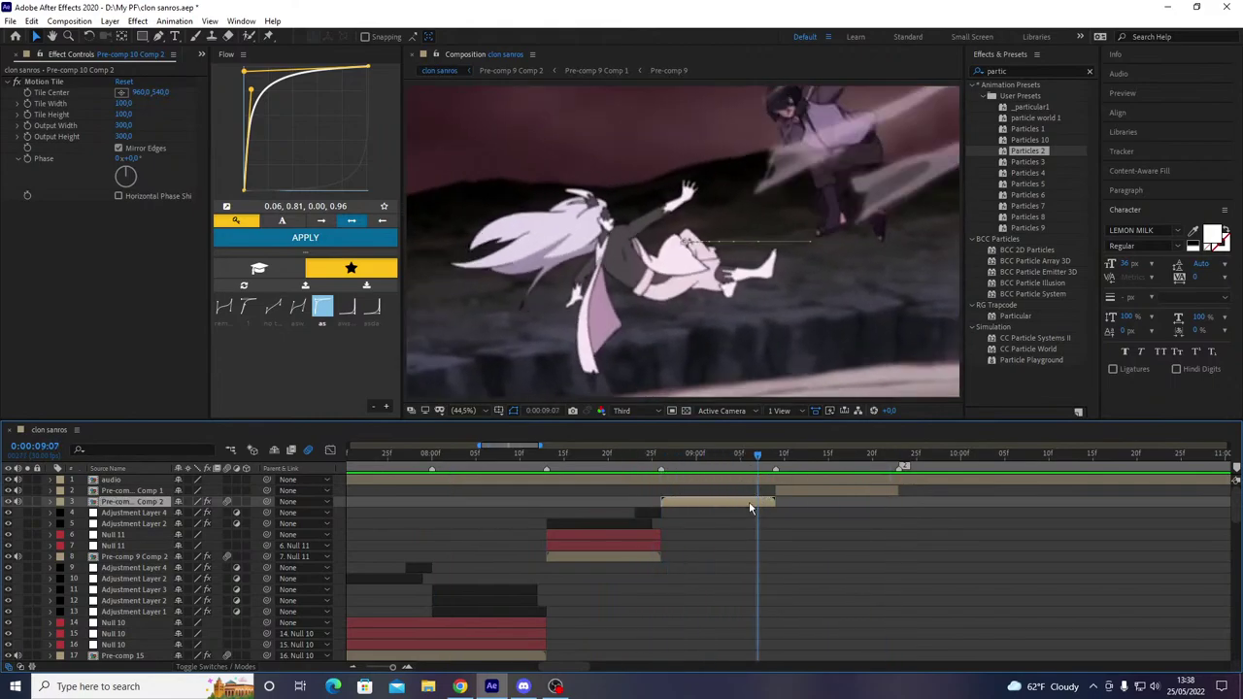
# - Inside Pre-comp 10 Comp 2, apply the Flow curve 0.23, 0.62, 0.00, 0.97 to the Time Remap keyframes, return to clon sanros and save
pyautogui.doubleClick(749, 501)
pyautogui.click(536, 482)
pyautogui.hotkey('ctrl', 'alt', 't')
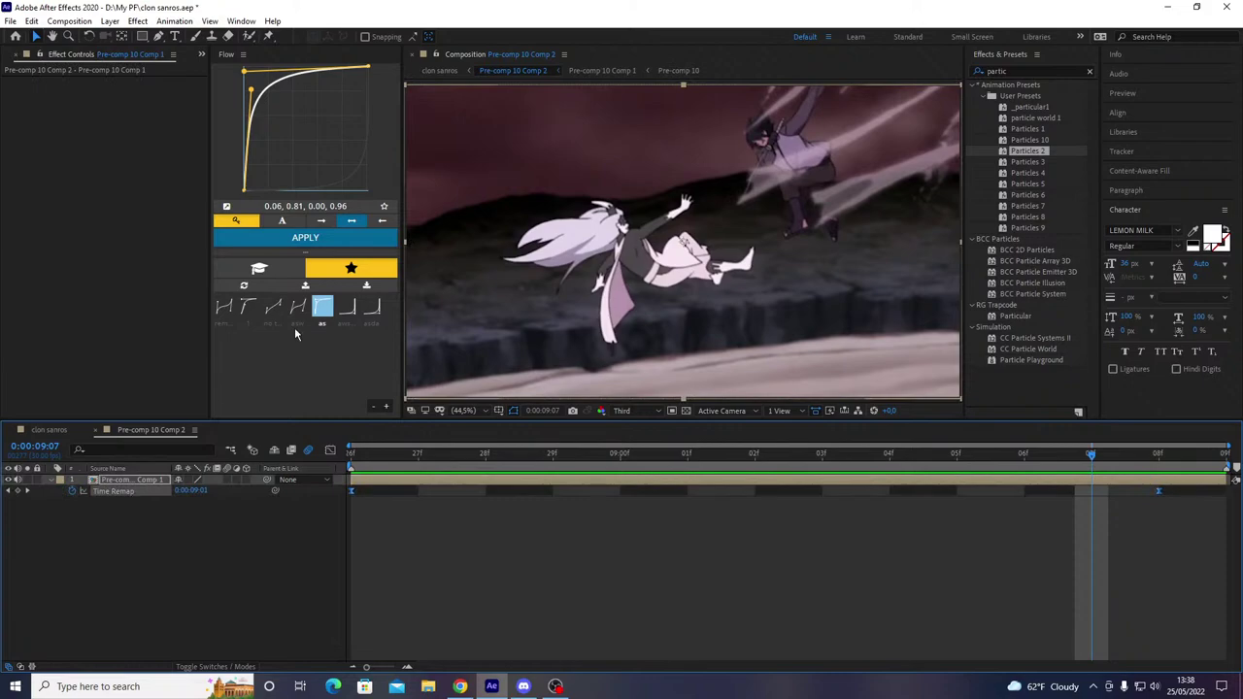
pyautogui.click(248, 307)
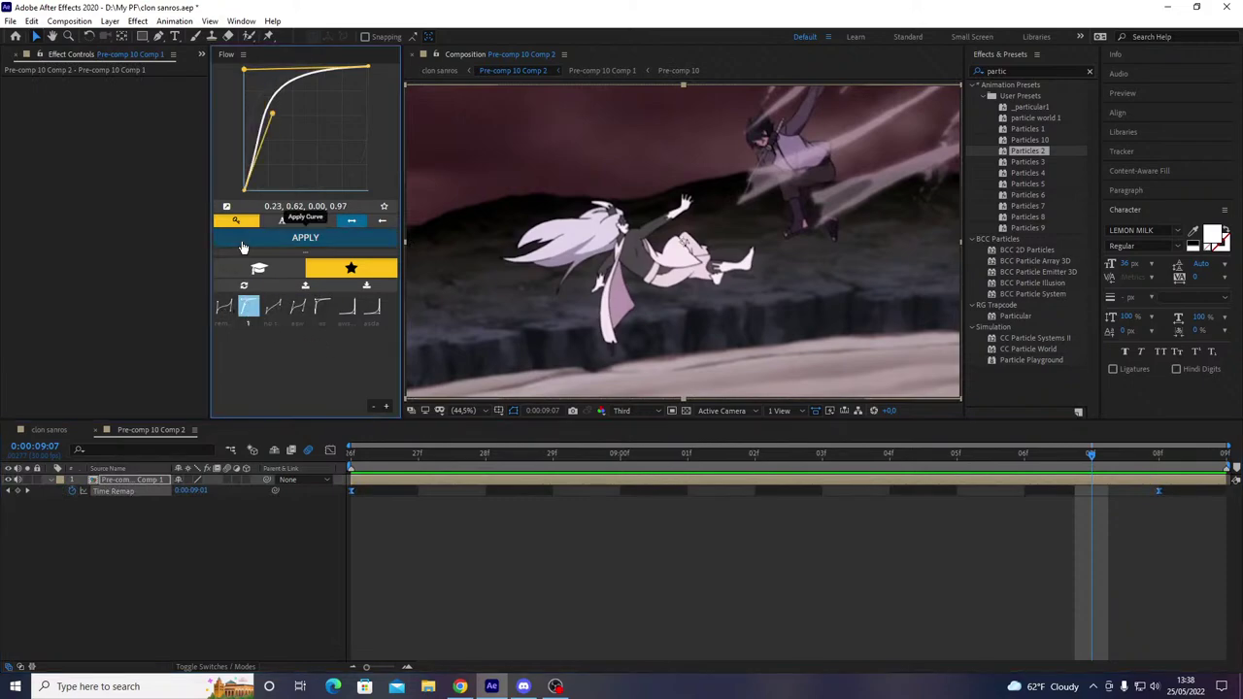
pyautogui.click(292, 237)
pyautogui.click(105, 430)
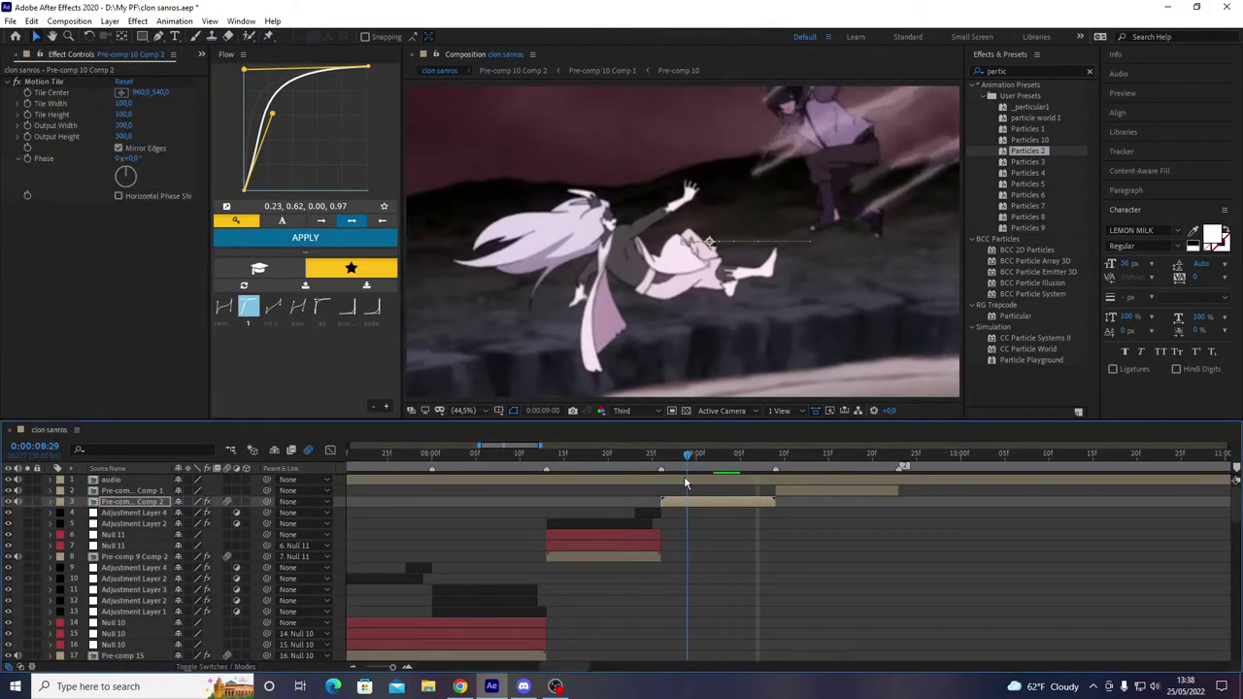
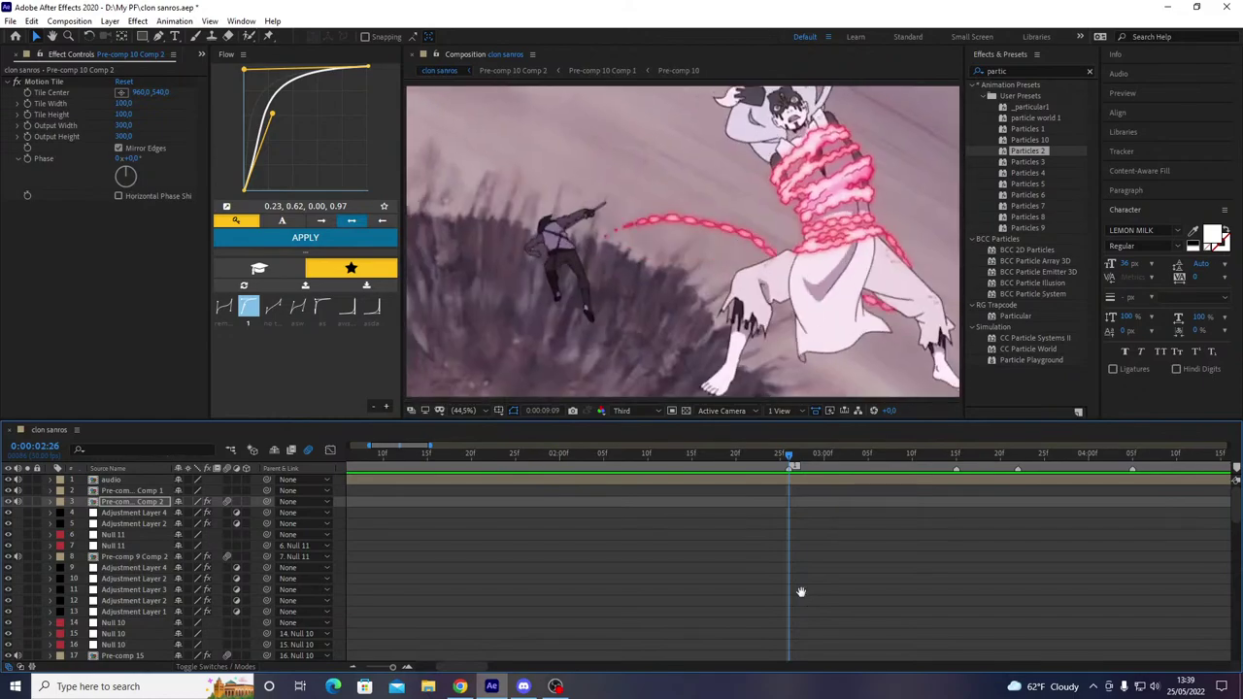
pyautogui.hotkey('ctrl', 's')
# - Preview the edit from 0:00:06:19 through the newest transitions
pyautogui.moveTo(668, 457); pyautogui.dragTo(604, 480)
pyautogui.press('space')
pyautogui.moveTo(691, 467); pyautogui.dragTo(344, 498)
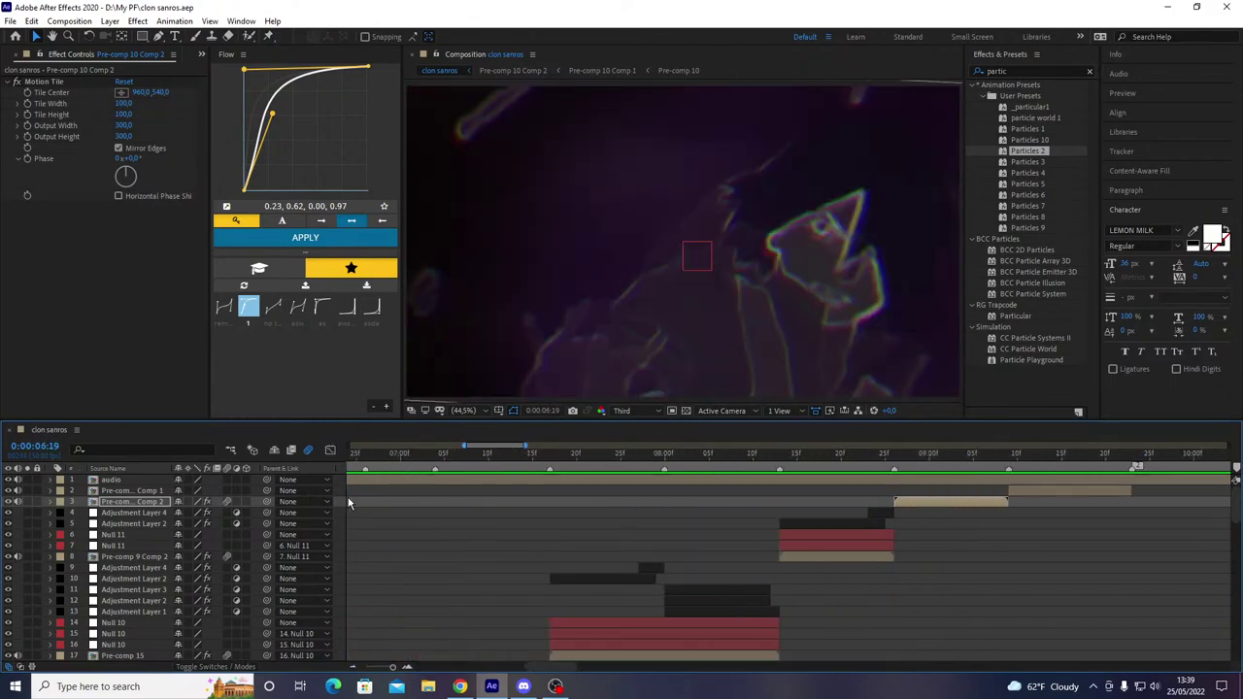
pyautogui.press('space')
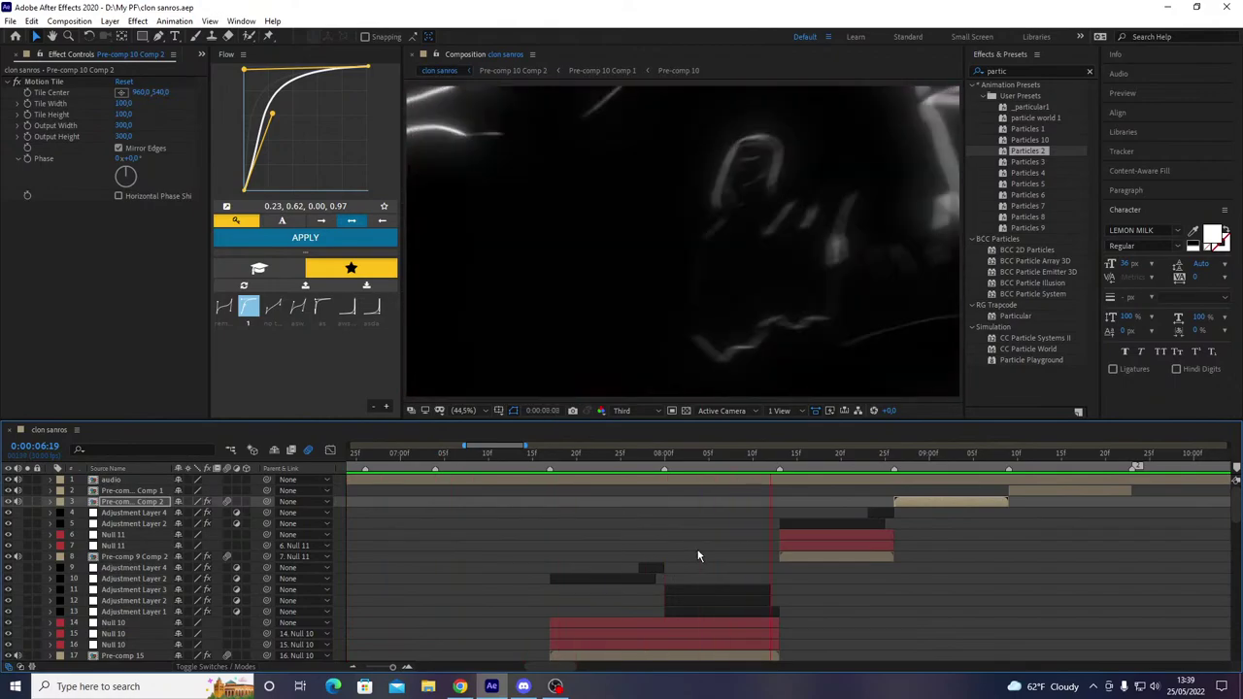
# - Set Slide Twitches to 10.20 in the Twitch effect of the Adjustment Layer 2 starting at 0:00:08:00, preview the shake and save the project
pyautogui.click(647, 475)
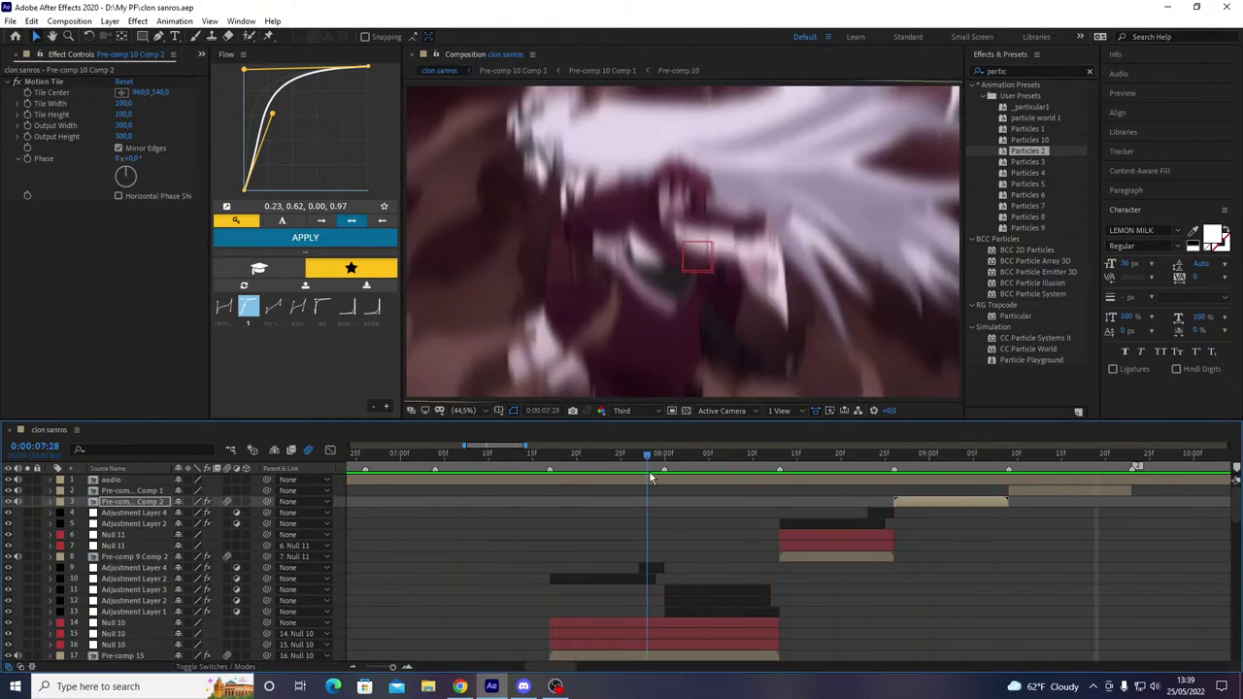
pyautogui.moveTo(677, 488); pyautogui.dragTo(666, 500)
pyautogui.click(681, 601)
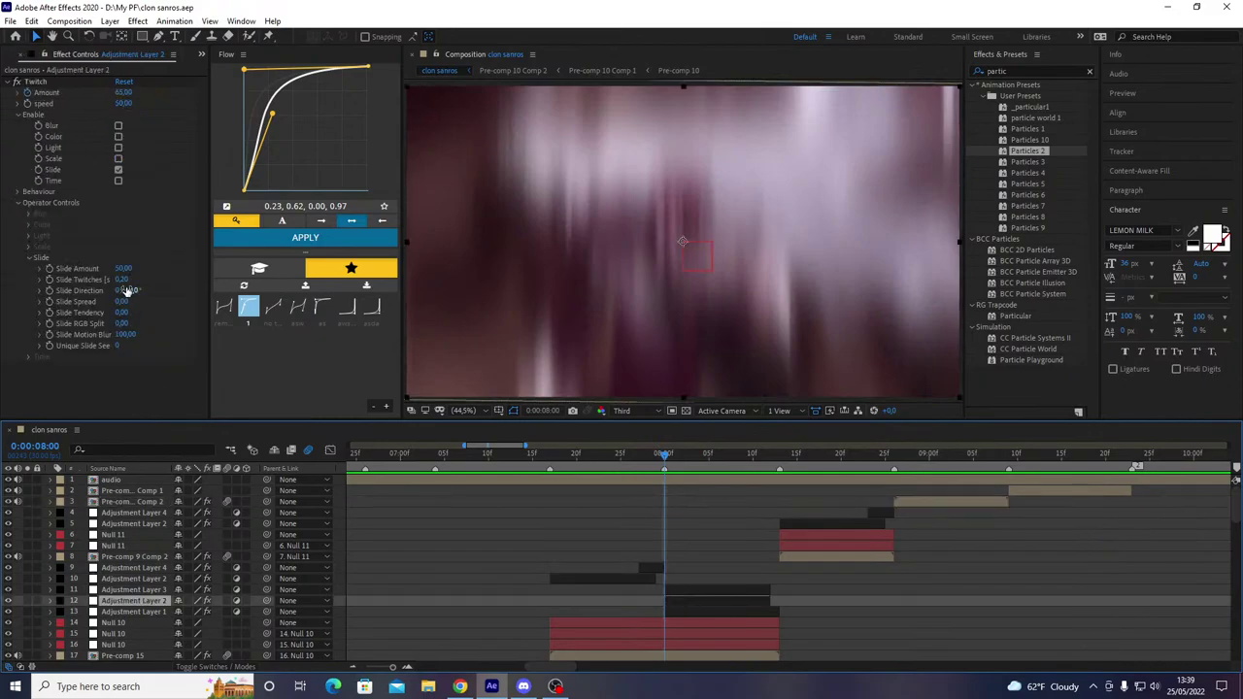
pyautogui.moveTo(122, 280); pyautogui.dragTo(190, 285)
pyautogui.moveTo(629, 472); pyautogui.dragTo(560, 506)
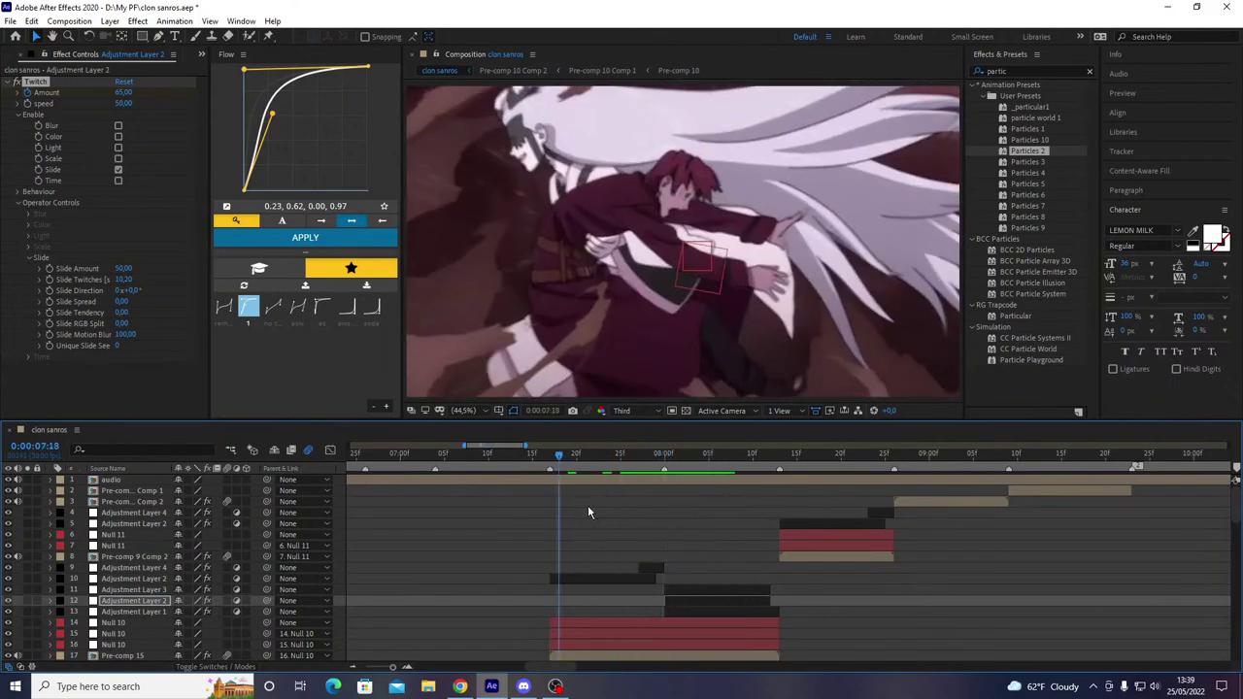
pyautogui.moveTo(640, 459); pyautogui.dragTo(485, 490)
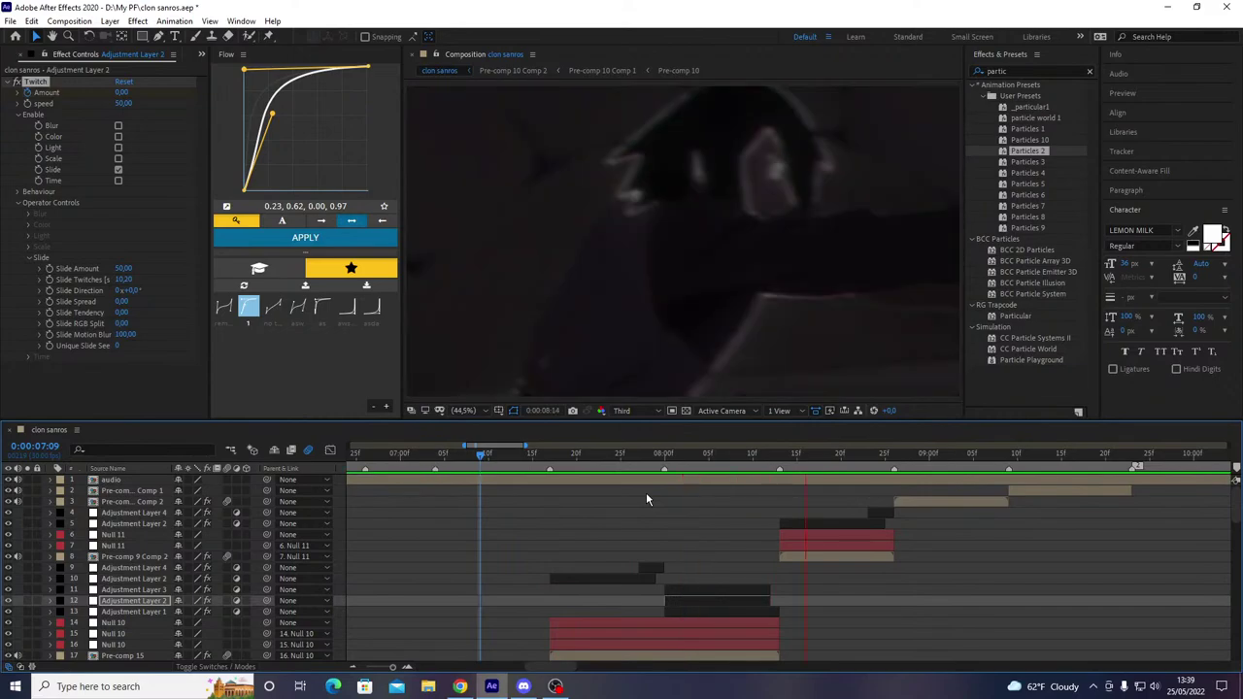
pyautogui.click(638, 458)
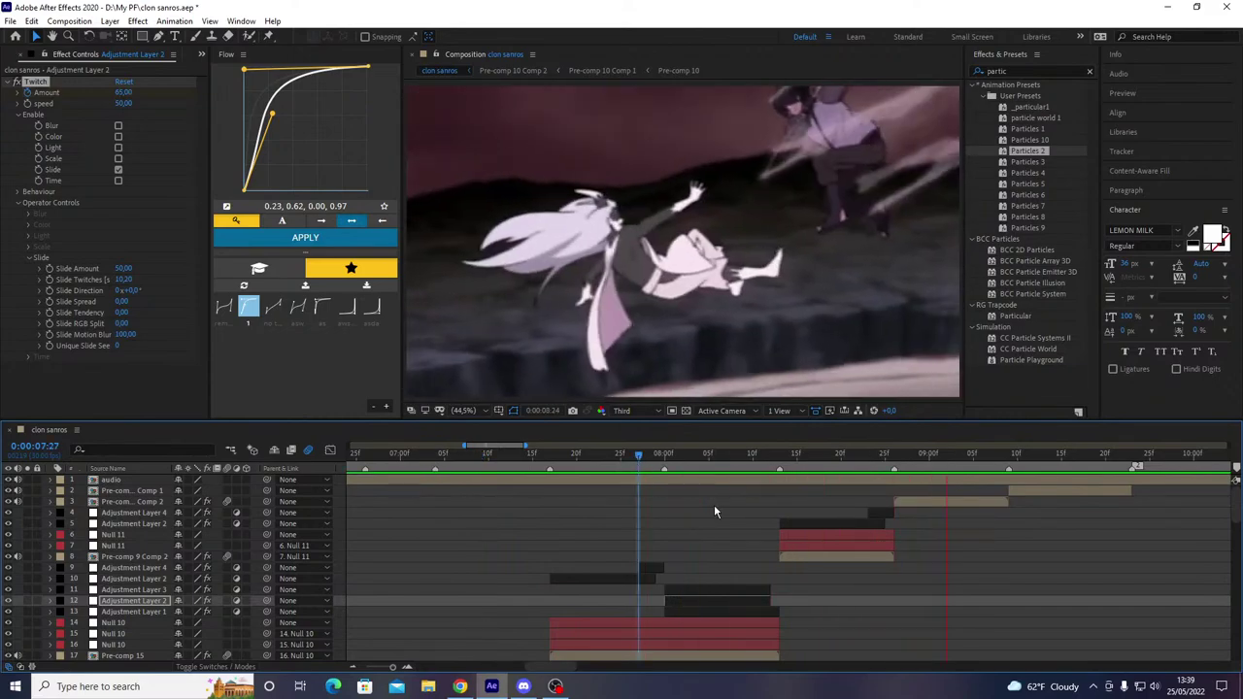
pyautogui.hotkey('ctrl', 's')
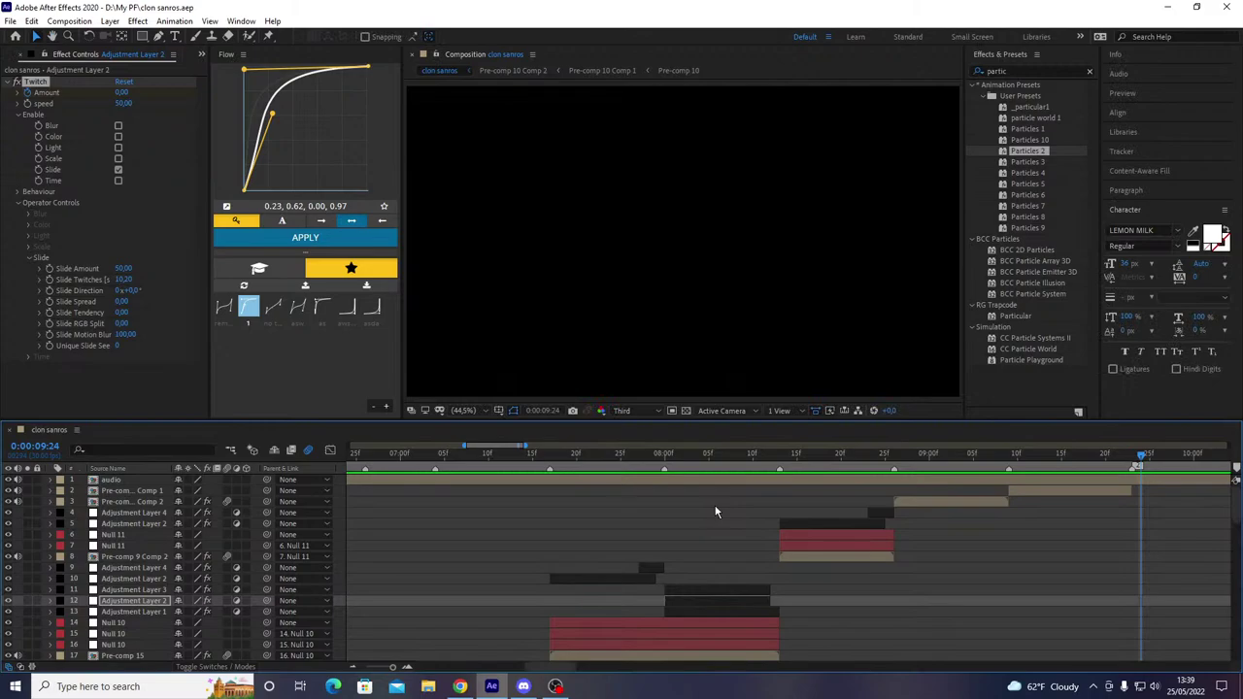
# - Copy an earlier Adjustment Layer 3 and Adjustment Layer 2 pair to 0:00:08:26 and stack them above Pre-comp 10 Comp 2
pyautogui.moveTo(833, 471); pyautogui.dragTo(894, 514)
pyautogui.scroll(-2, 650, 563)
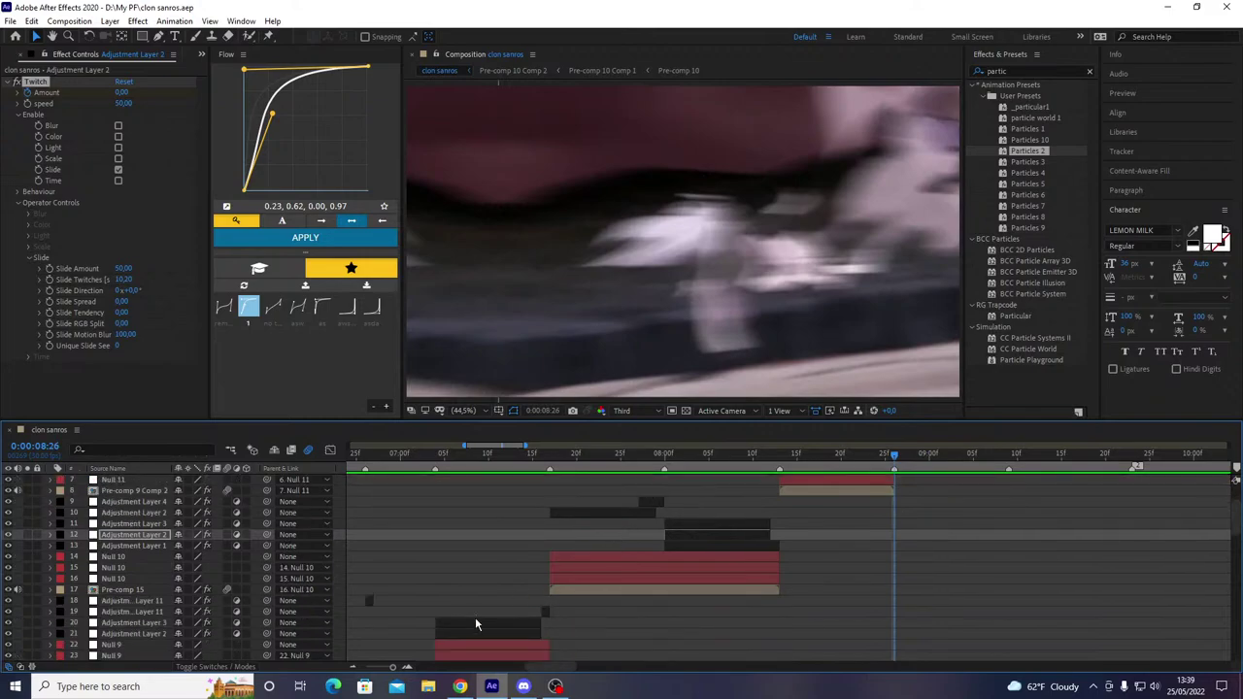
pyautogui.click(472, 626)
pyautogui.hotkey('ctrl', 'v')
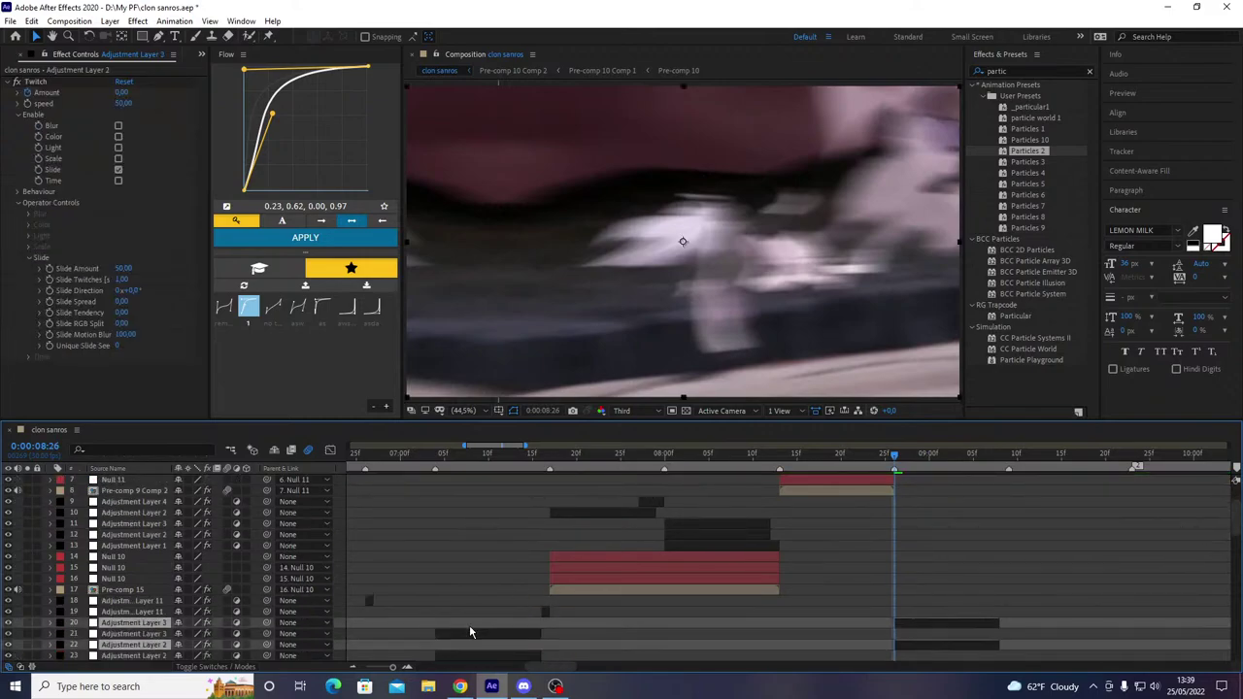
pyautogui.moveTo(135, 622); pyautogui.dragTo(152, 503)
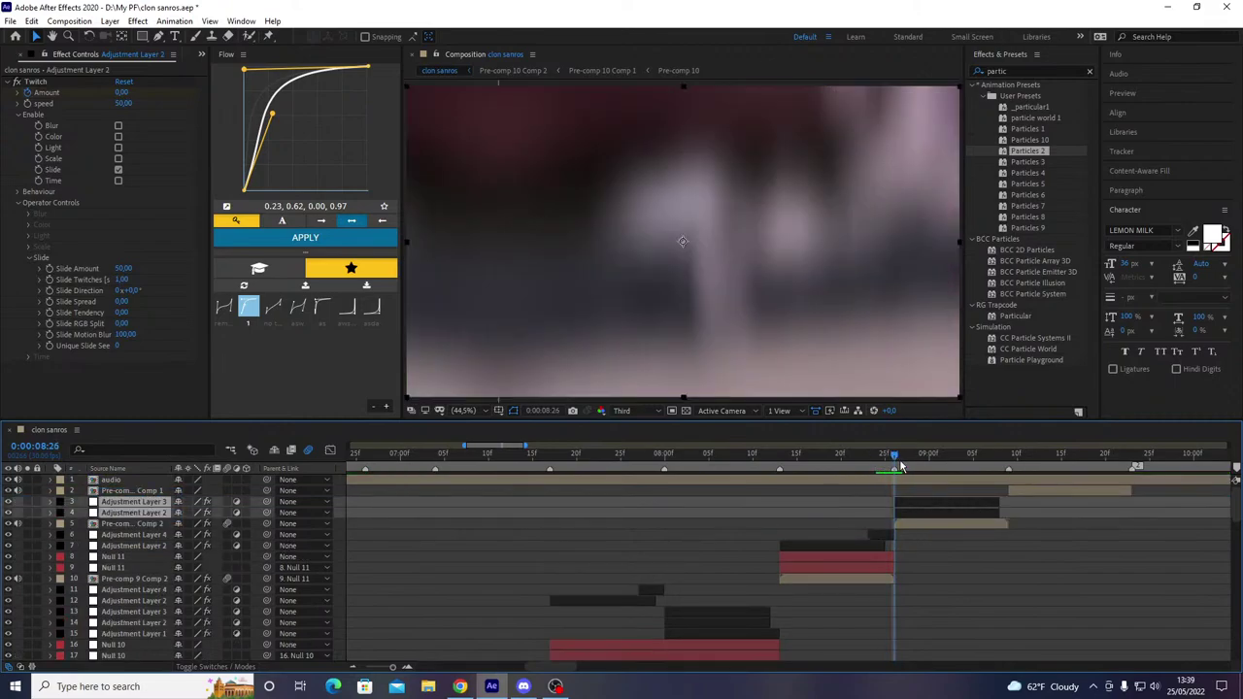
# - Add a null at 0:00:08:26 trimmed to the length of Pre-comp 10 Comp 2, parent the clip to it and save
pyautogui.moveTo(893, 455); pyautogui.dragTo(893, 517)
pyautogui.hotkey('ctrl', 'alt', 'shift', 'y')
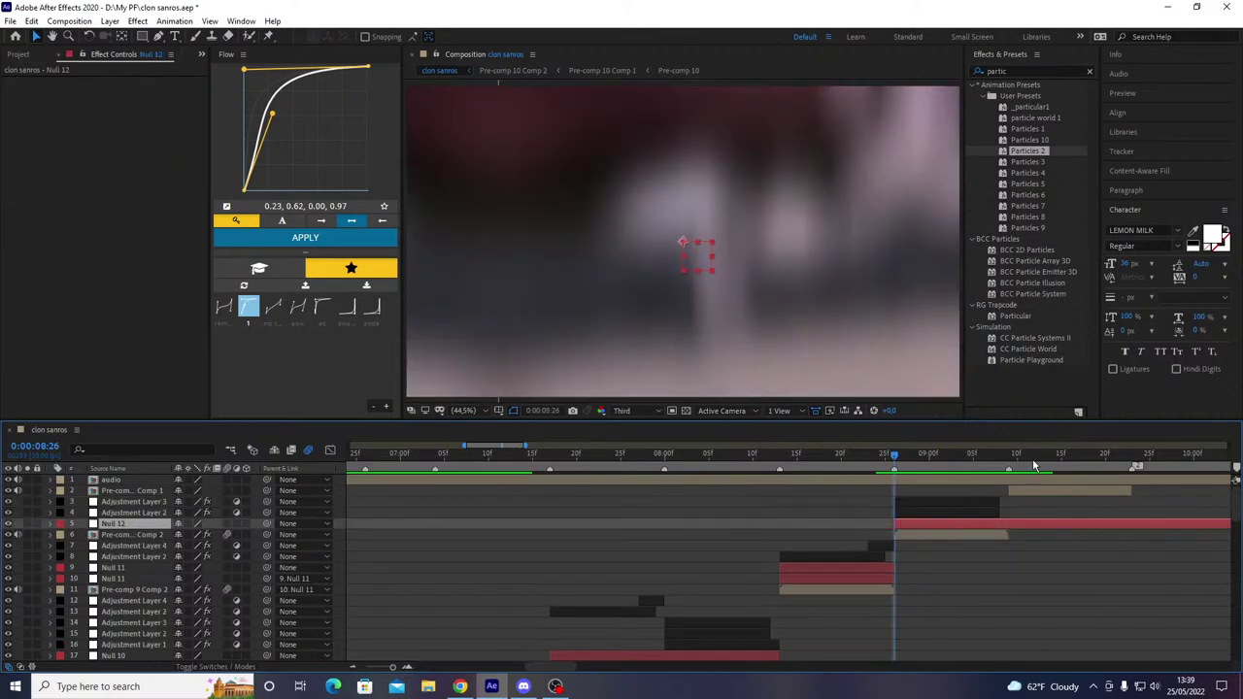
pyautogui.moveTo(1005, 469); pyautogui.dragTo(997, 481)
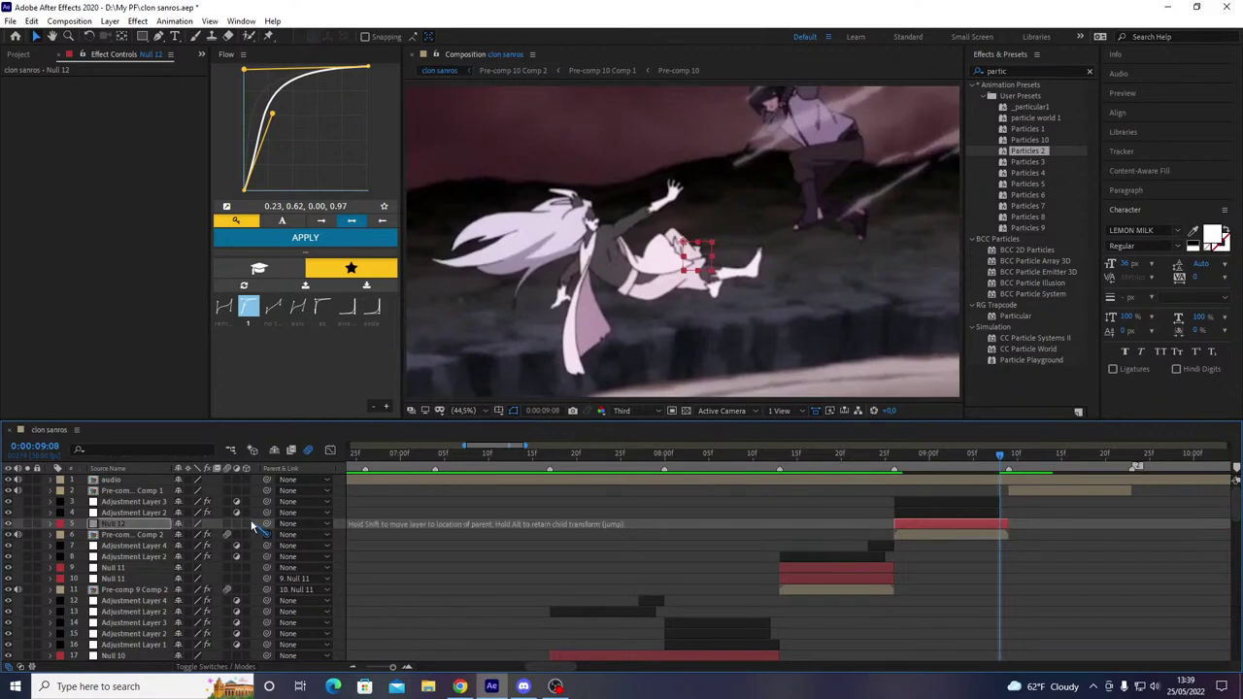
pyautogui.hotkey('ctrl', 's')
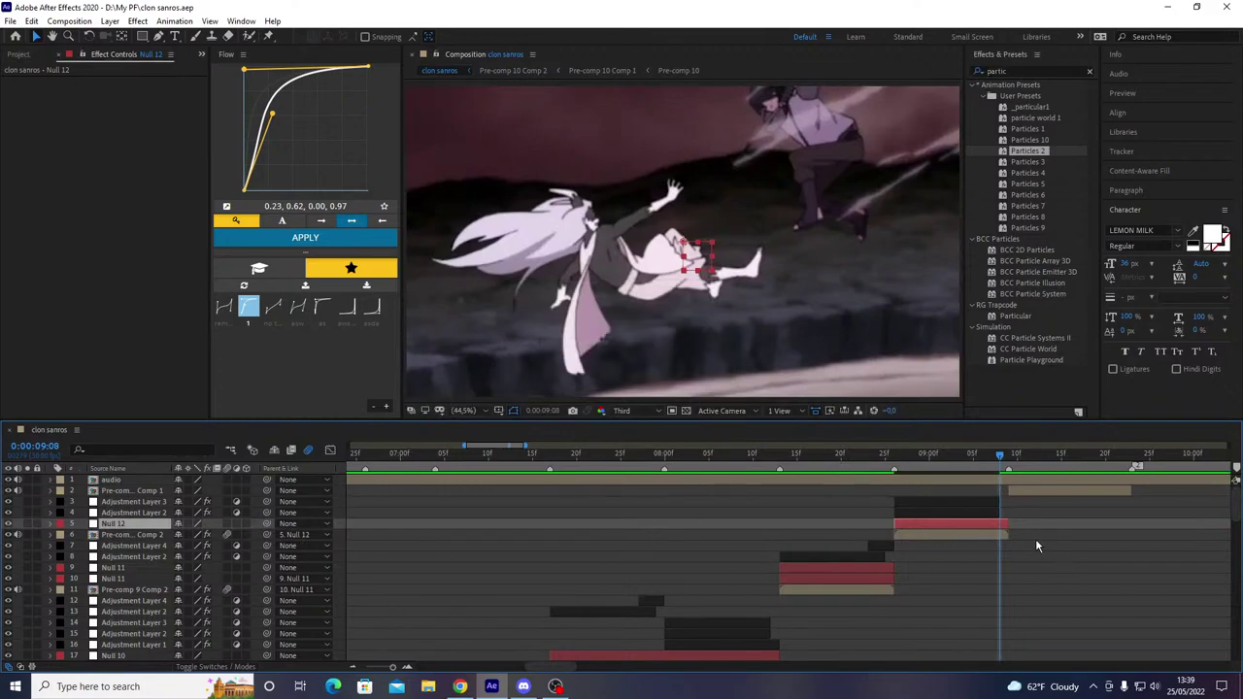
# - Preview the edit and examine the blur and shake adjustment layers over Pre-comp 10 Comp 2 around 0:00:08:26
pyautogui.press('1')
pyautogui.press('space')
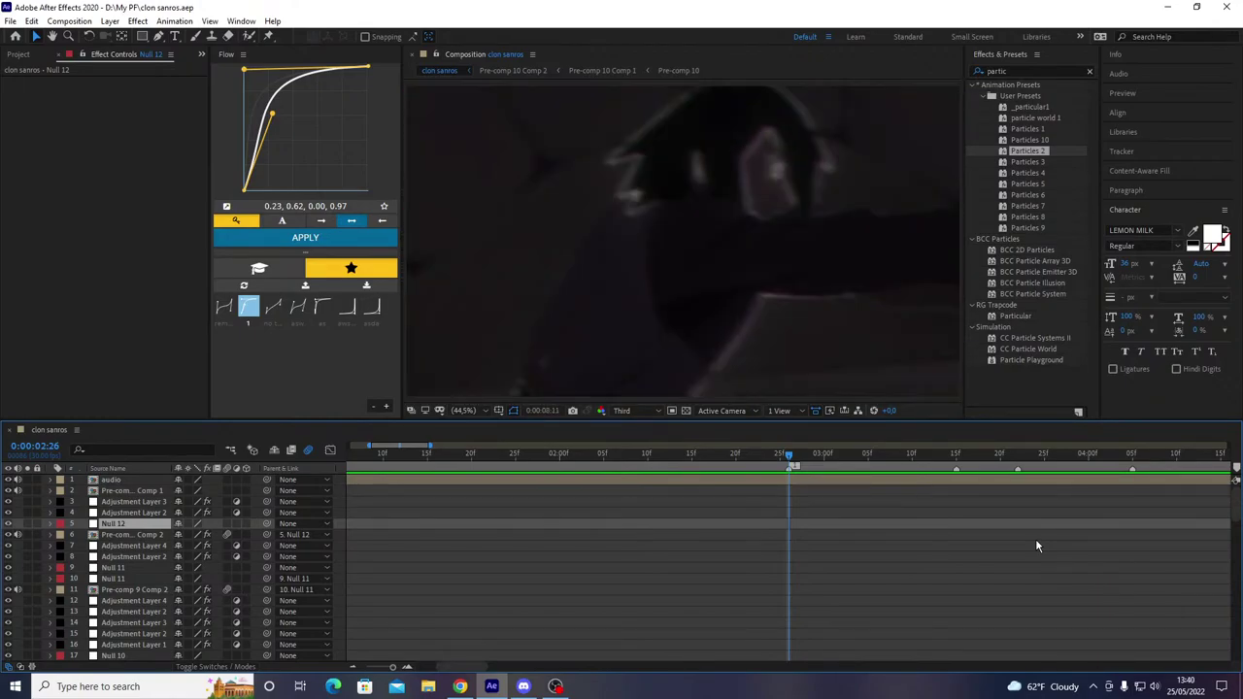
pyautogui.press('space')
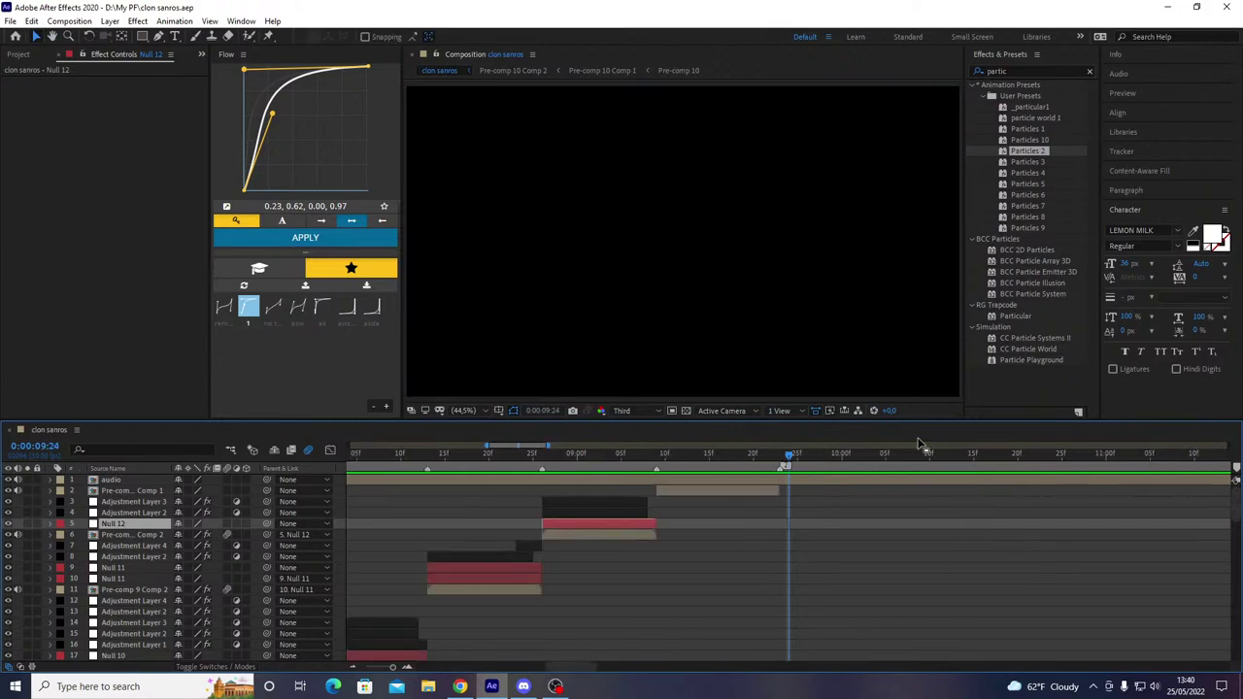
pyautogui.moveTo(541, 452); pyautogui.dragTo(586, 487)
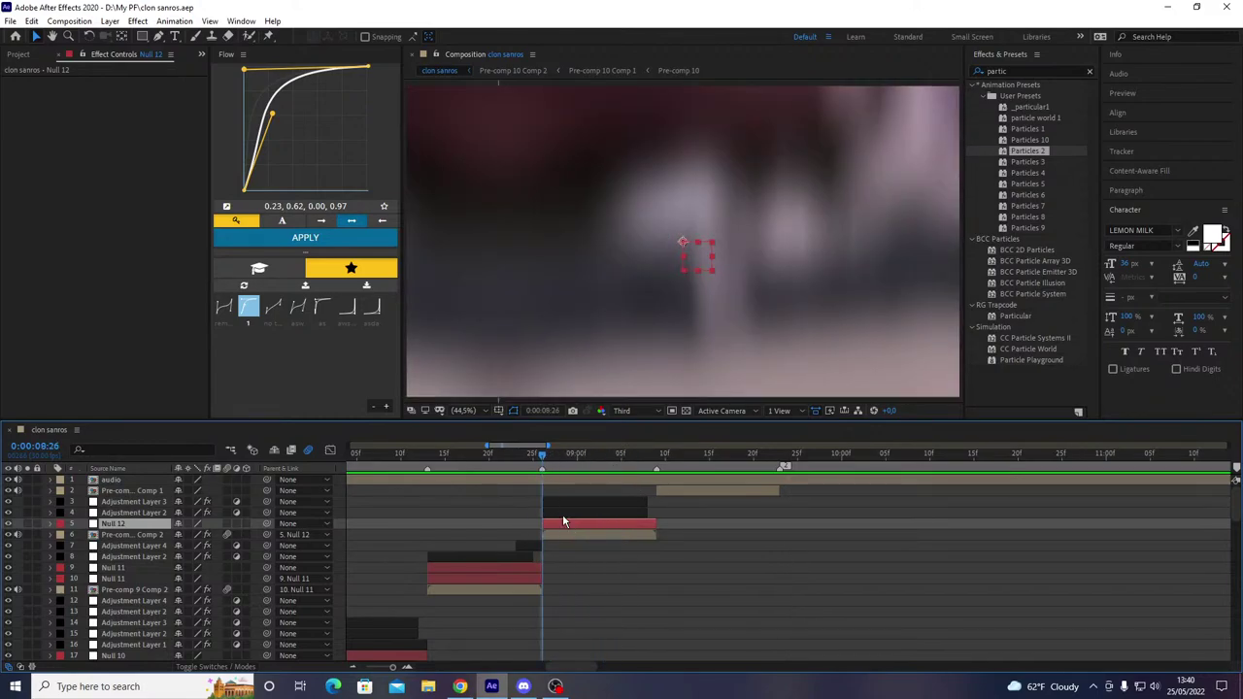
pyautogui.click(560, 512)
pyautogui.click(558, 501)
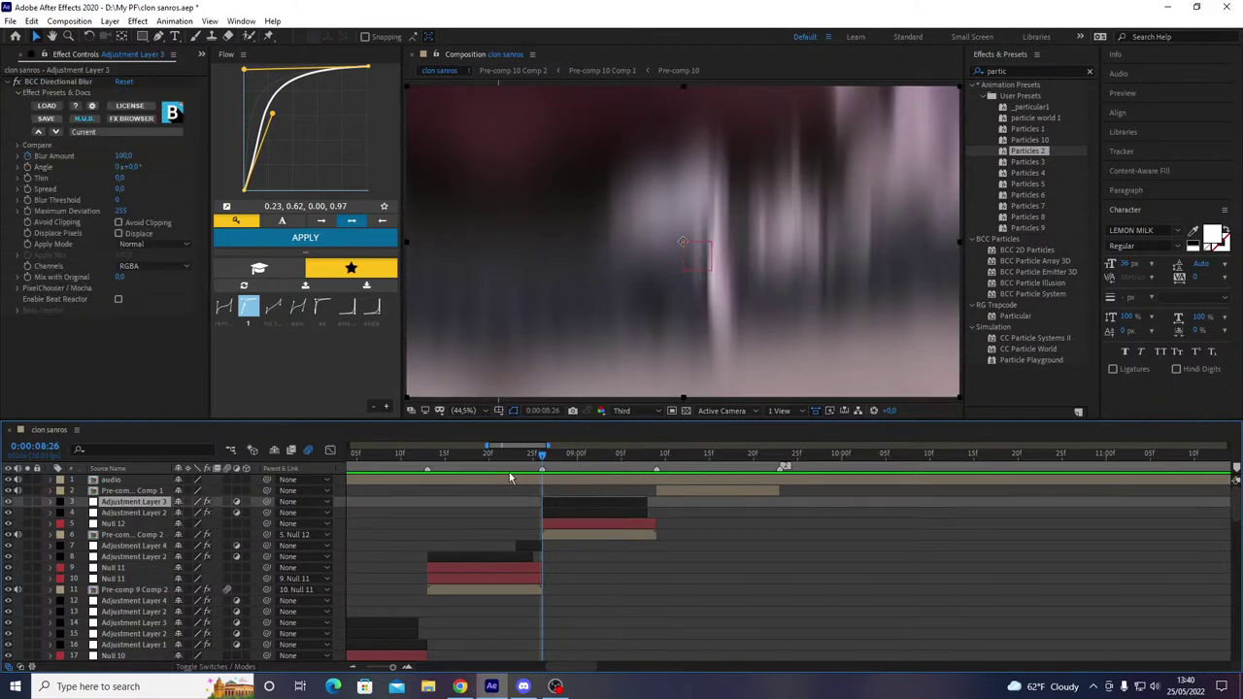
pyautogui.moveTo(607, 472); pyautogui.dragTo(480, 511)
pyautogui.press('space')
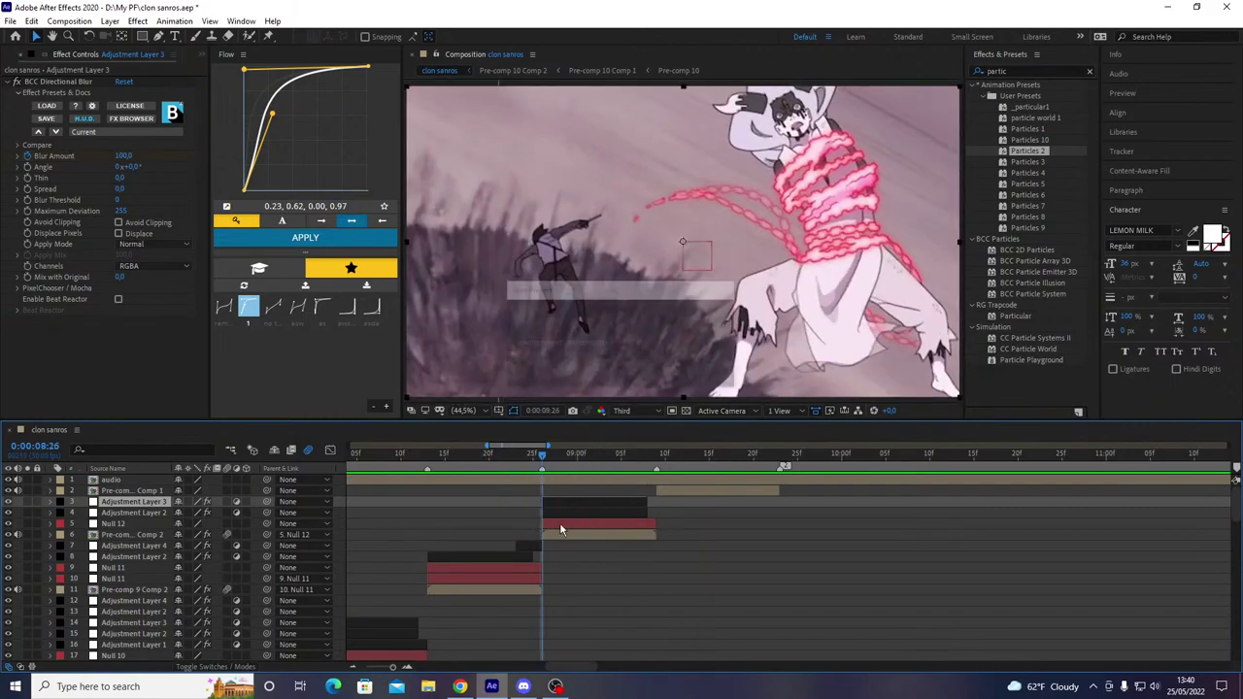
pyautogui.click(568, 528)
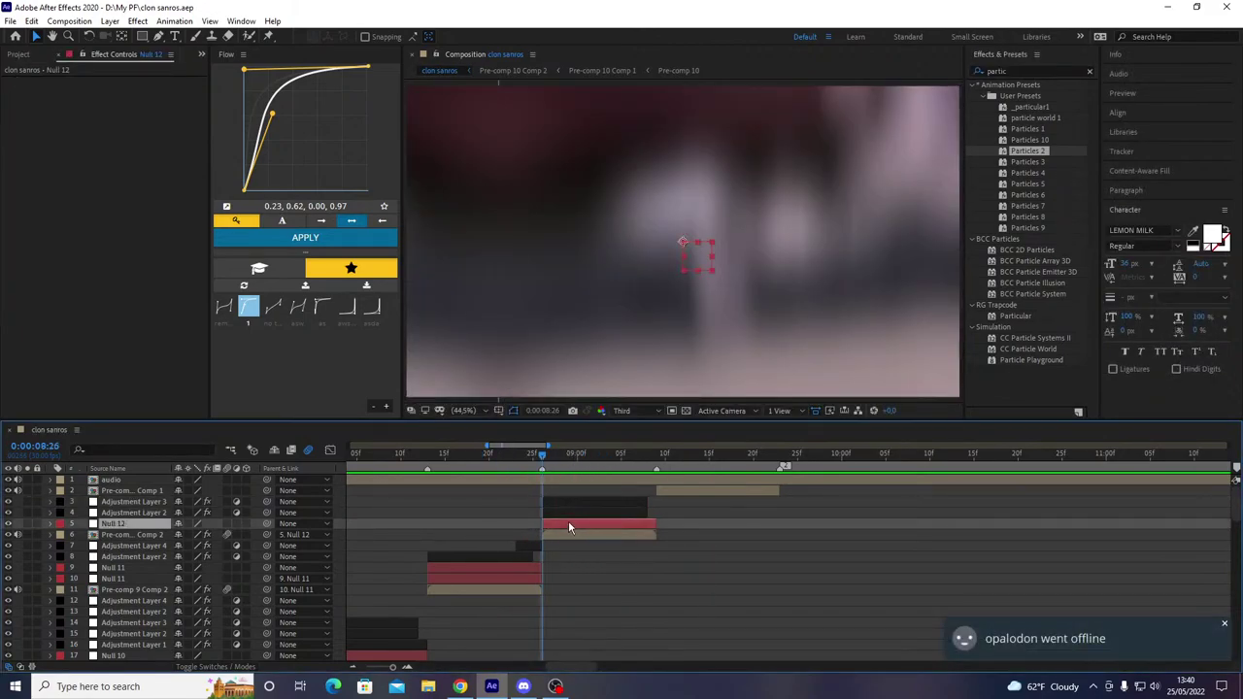
pyautogui.click(579, 512)
pyautogui.click(581, 502)
# - Enable keyframing for Null 12's Position, Scale and Rotation at 0:00:08:28
pyautogui.click(573, 525)
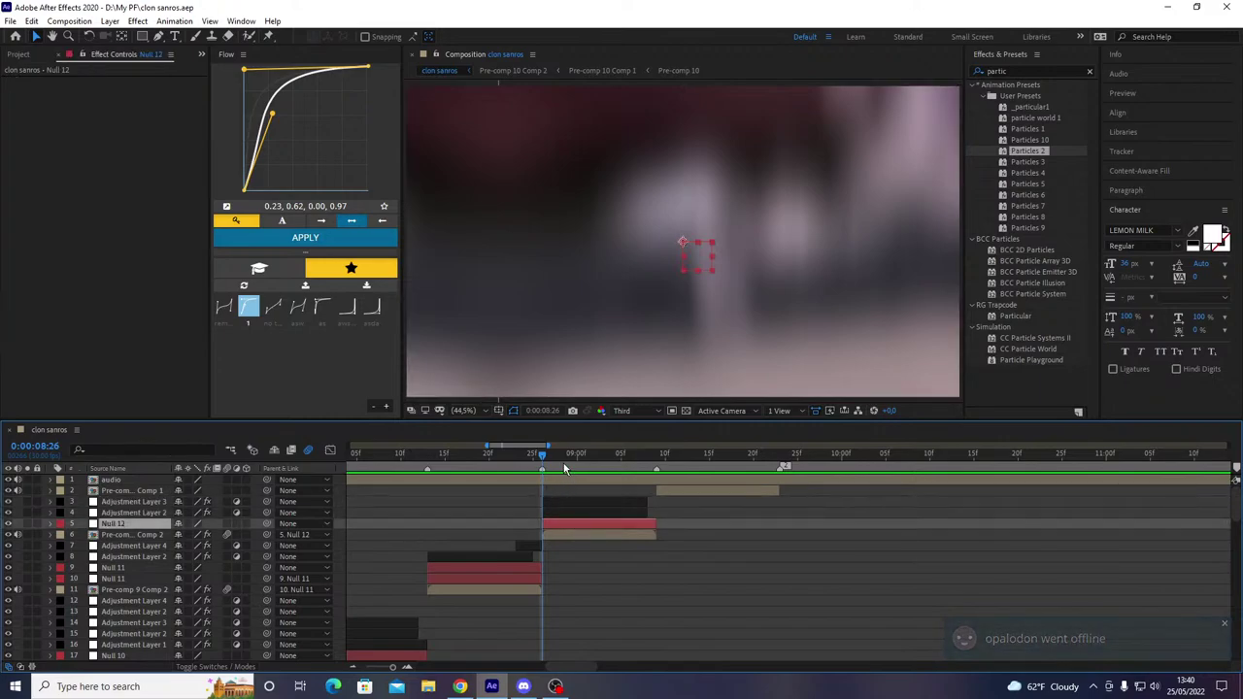
pyautogui.press('space')
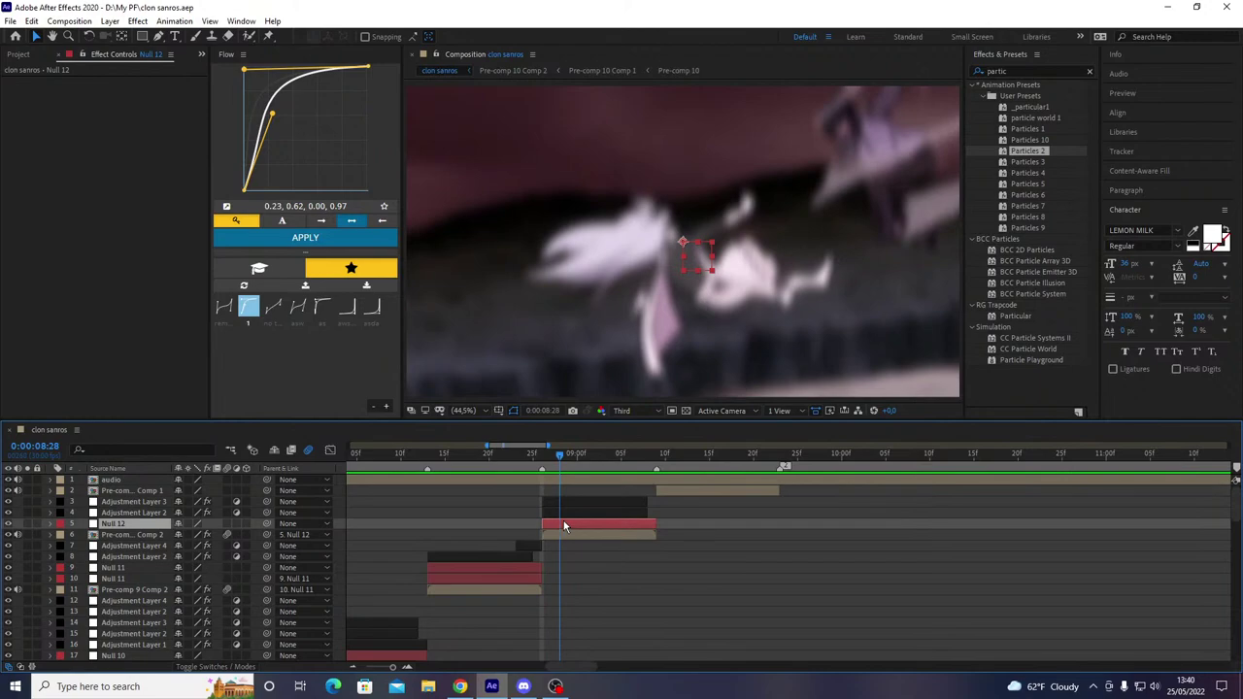
pyautogui.press('p')
pyautogui.hotkey('shift', 's')
pyautogui.hotkey('shift', 'r')
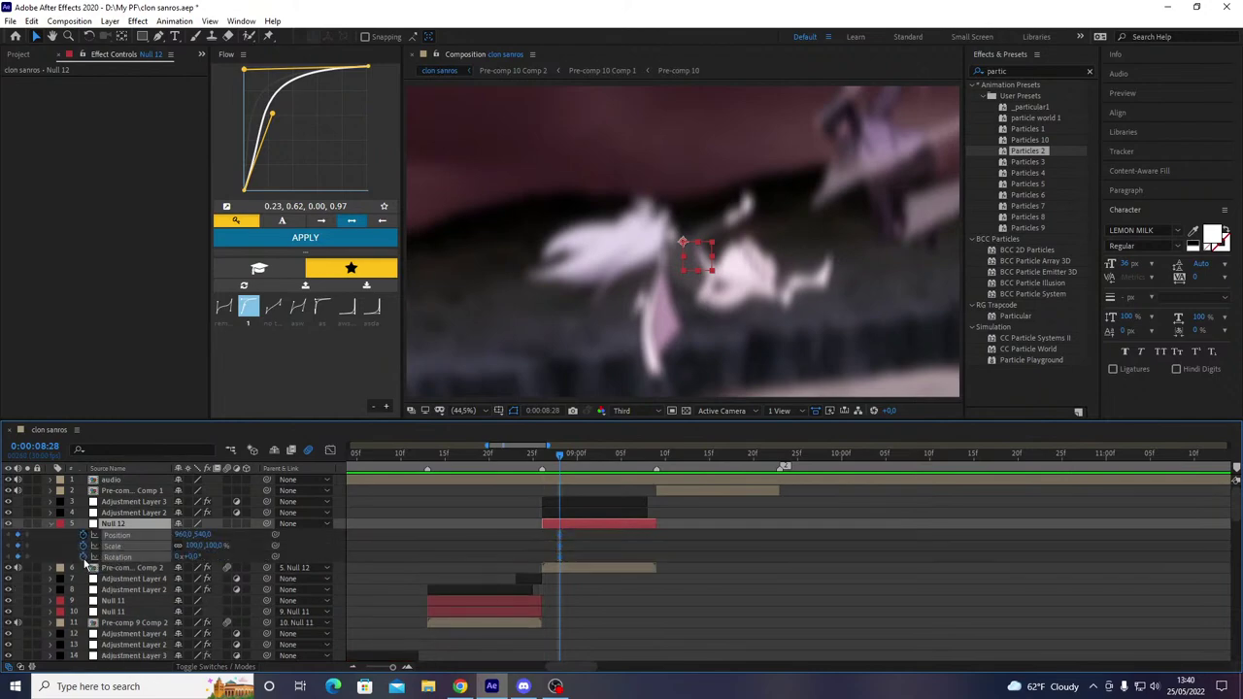
# - Keyframe Null 12's Rotation at 30° and Scale at 60% at 0:00:09:08, then shift these keyframes to 0:00:09:09
pyautogui.hotkey('shift', 'pagedown')
pyautogui.click(705, 595)
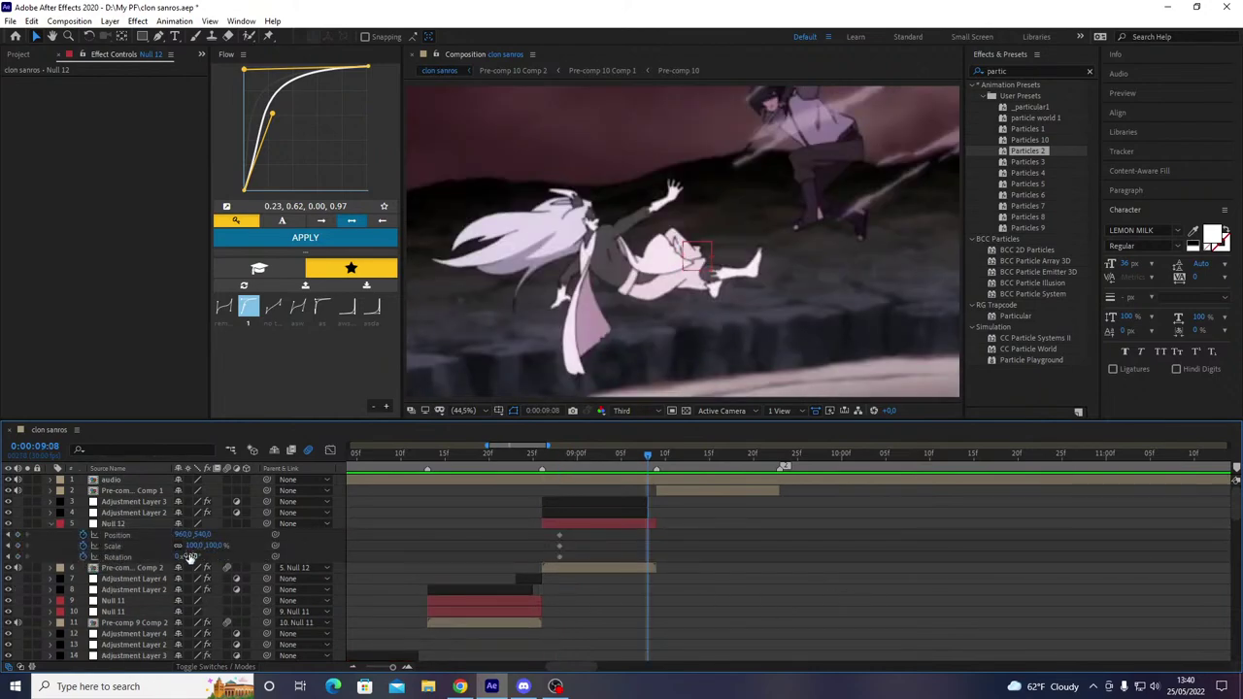
pyautogui.moveTo(190, 558)
pyautogui.mouseDown()
pyautogui.moveTo(216, 560)
pyautogui.moveTo(205, 567)
pyautogui.mouseUp()
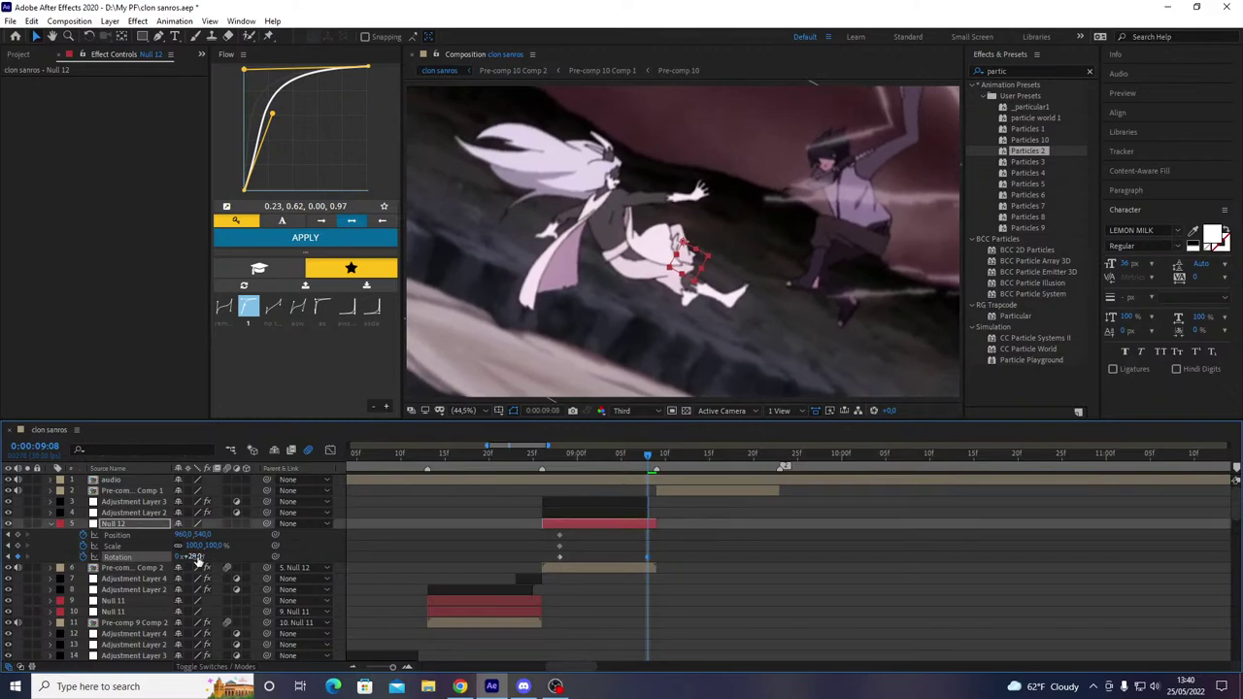
pyautogui.write('30')
pyautogui.press('Return')
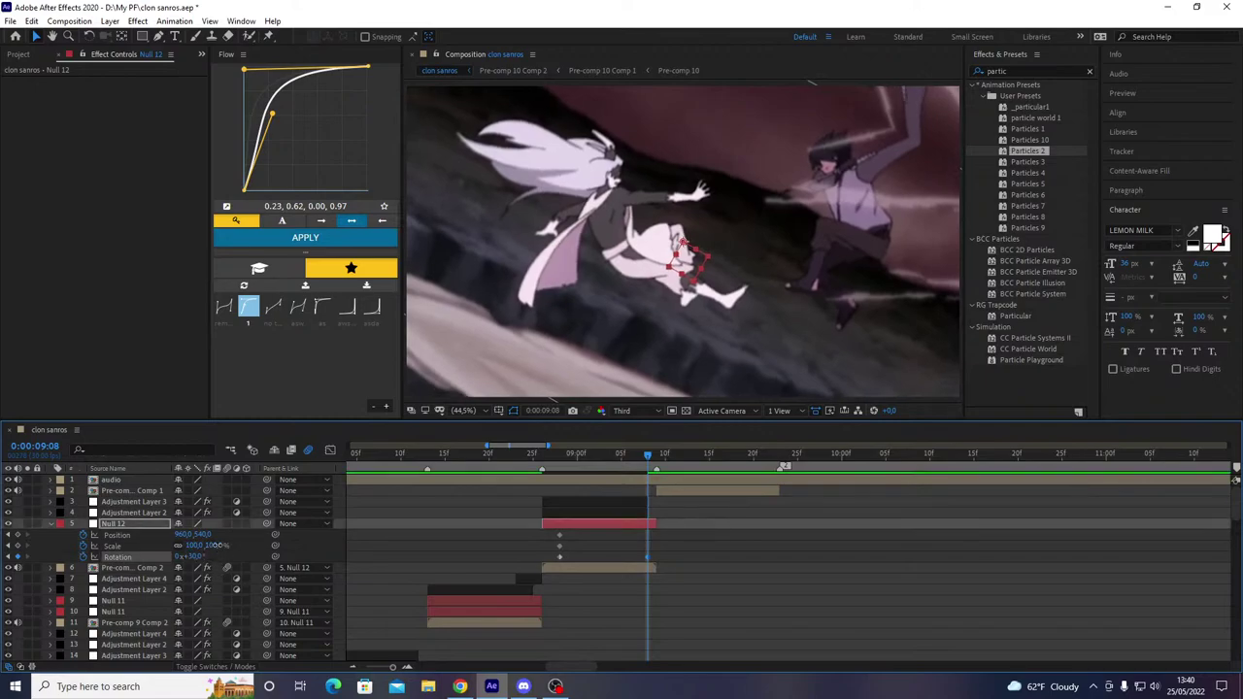
pyautogui.write('60')
pyautogui.press('Return')
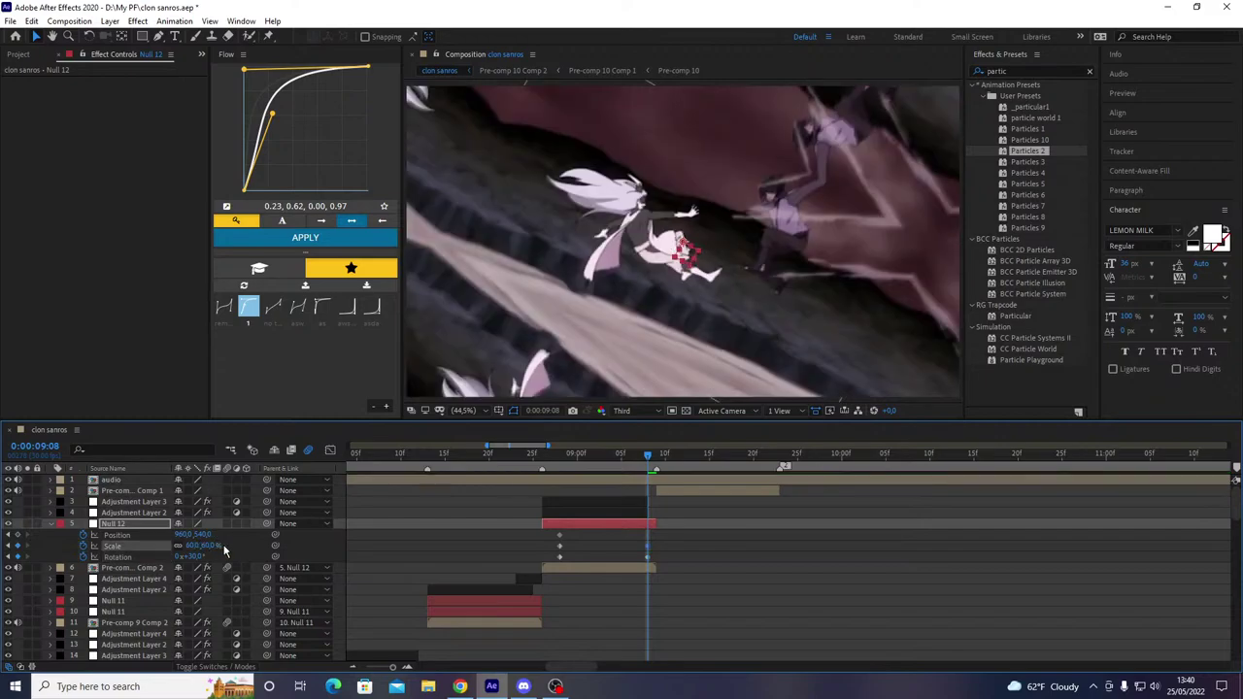
pyautogui.moveTo(664, 547)
pyautogui.mouseDown()
pyautogui.moveTo(536, 567)
pyautogui.moveTo(656, 557)
pyautogui.mouseUp()
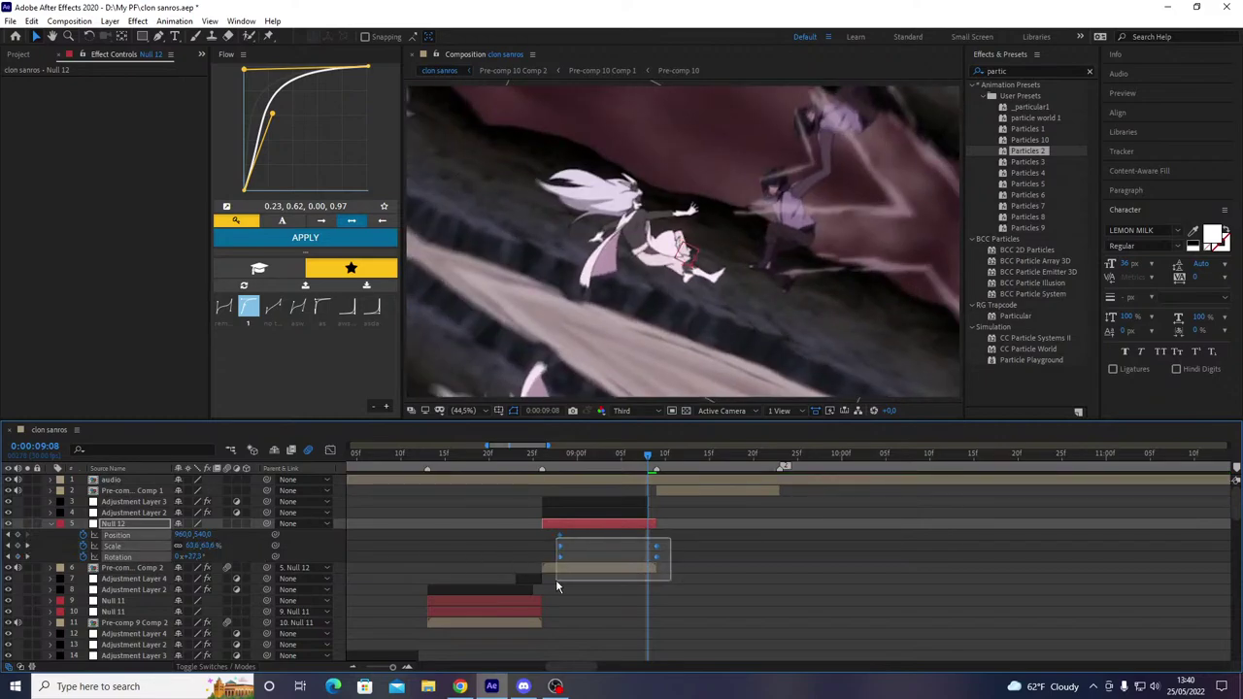
# - Apply the asda easing curve (1.00, 0.03, 1.00, 0.19) to Null 12's Position, Scale and Rotation keyframes and preview the motion
pyautogui.moveTo(568, 586); pyautogui.dragTo(556, 578)
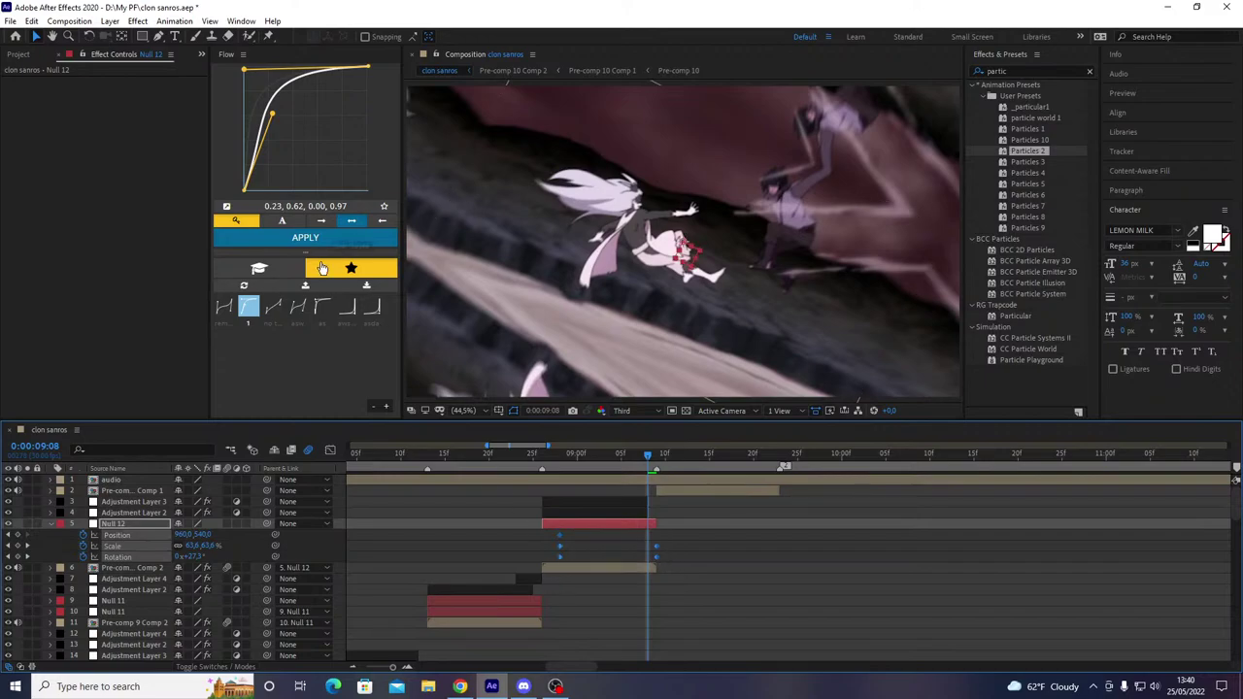
pyautogui.click(371, 307)
pyautogui.click(311, 238)
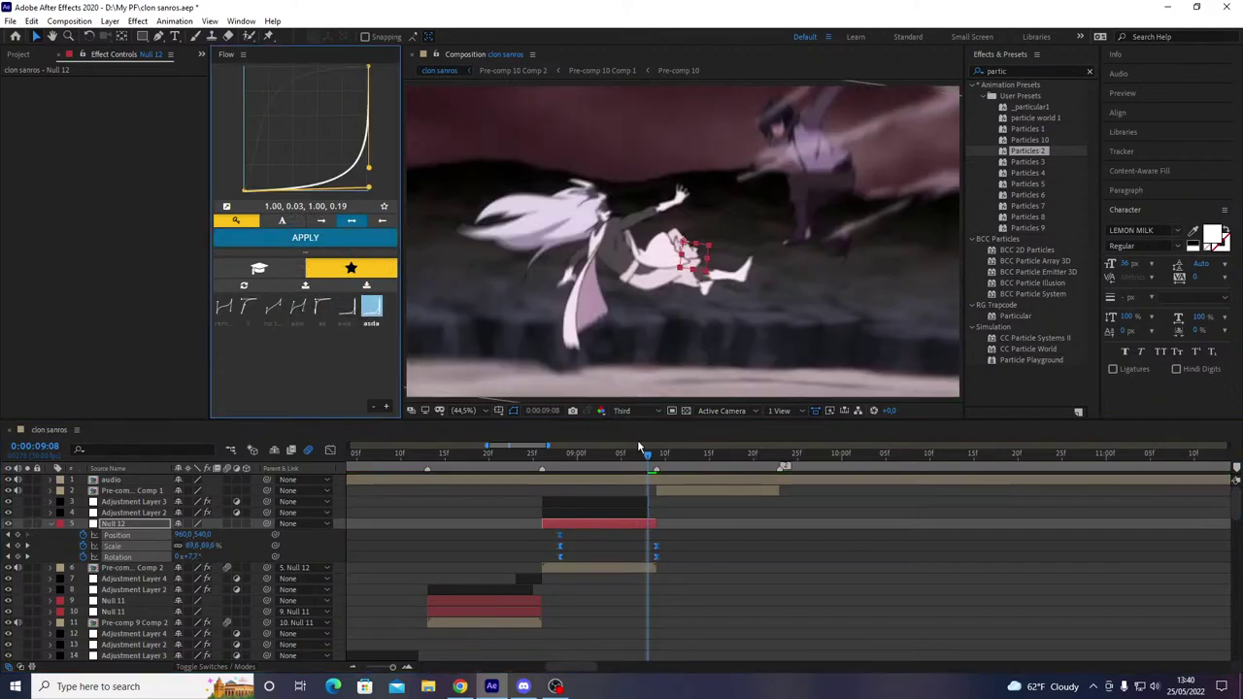
pyautogui.moveTo(599, 471); pyautogui.dragTo(508, 517)
pyautogui.press('space')
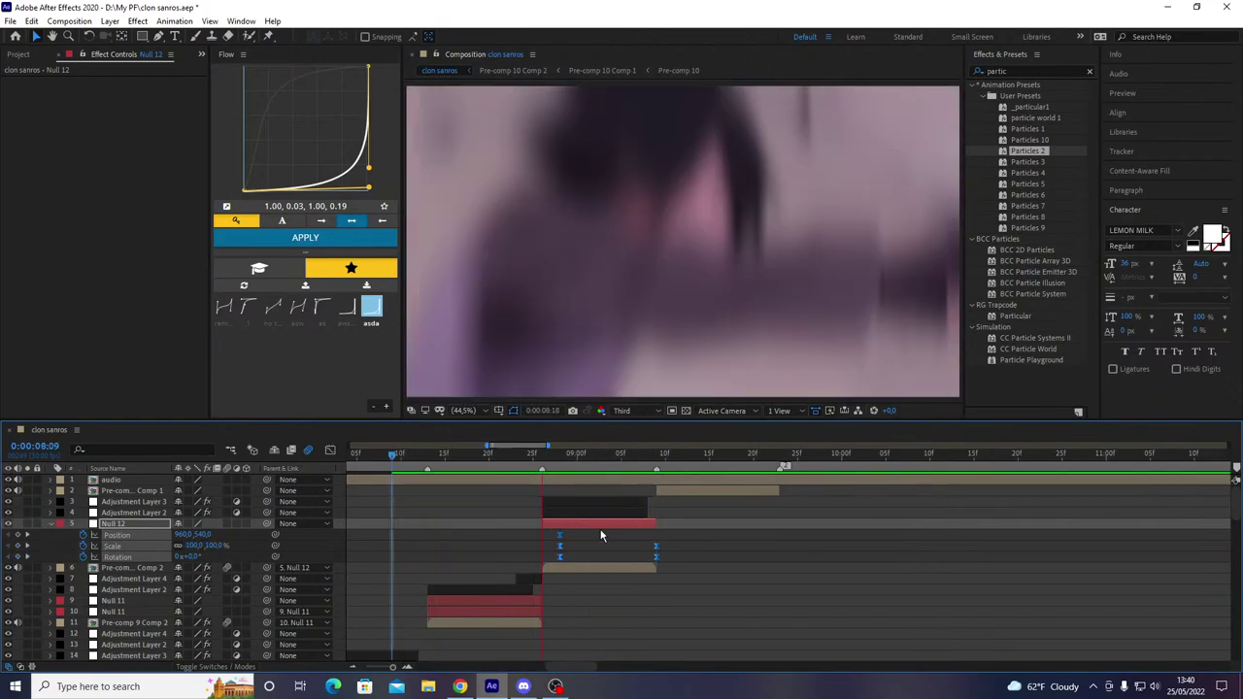
pyautogui.press('space')
# - Copy the FishEye Warp adjustment layer to 0:00:08:26 and place it directly above Null 12
pyautogui.moveTo(582, 466); pyautogui.dragTo(543, 486)
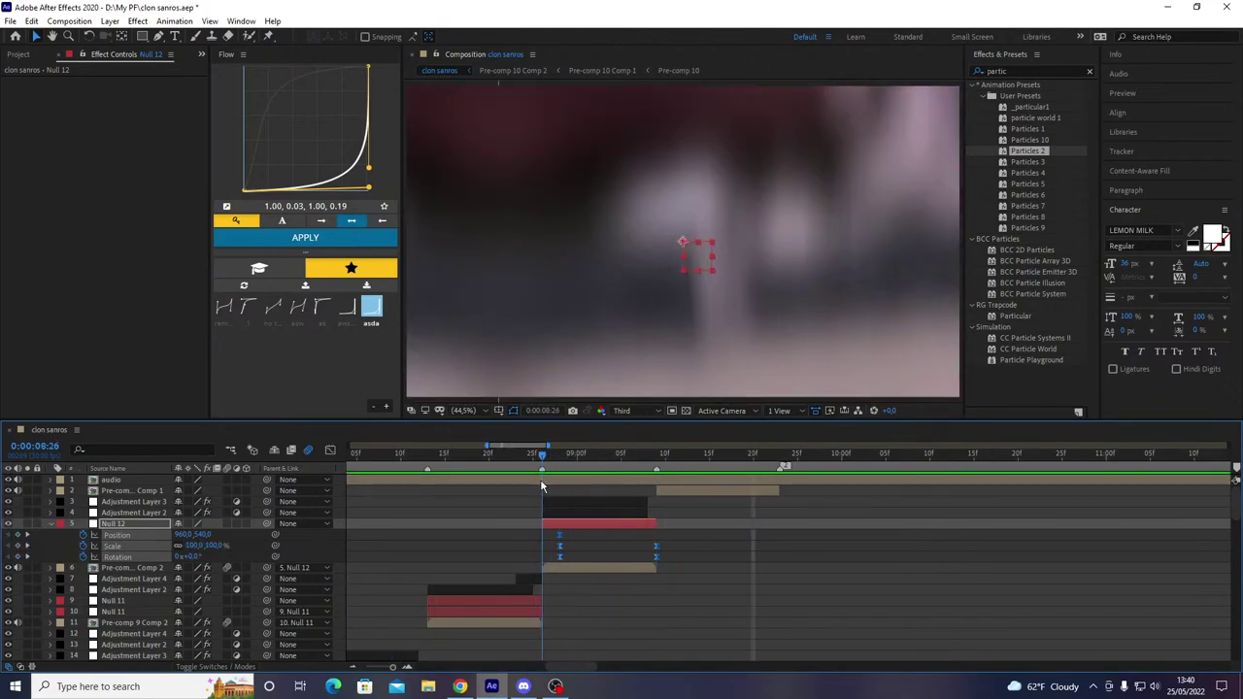
pyautogui.press('u')
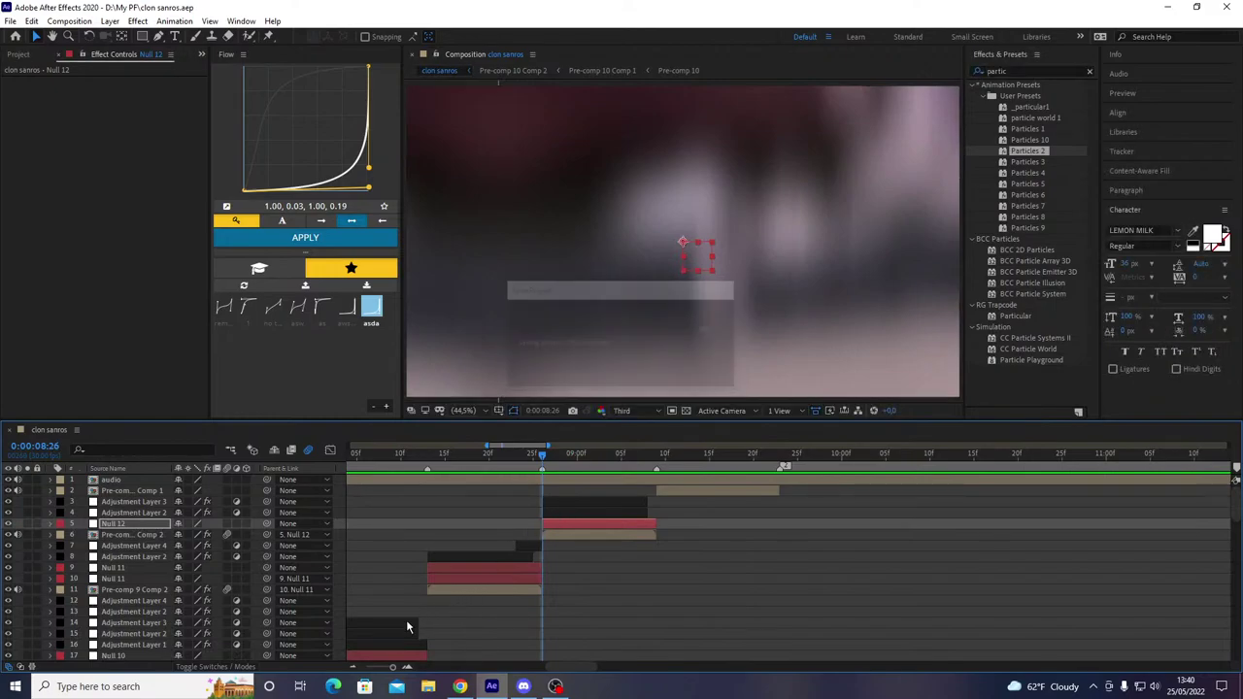
pyautogui.click(392, 647)
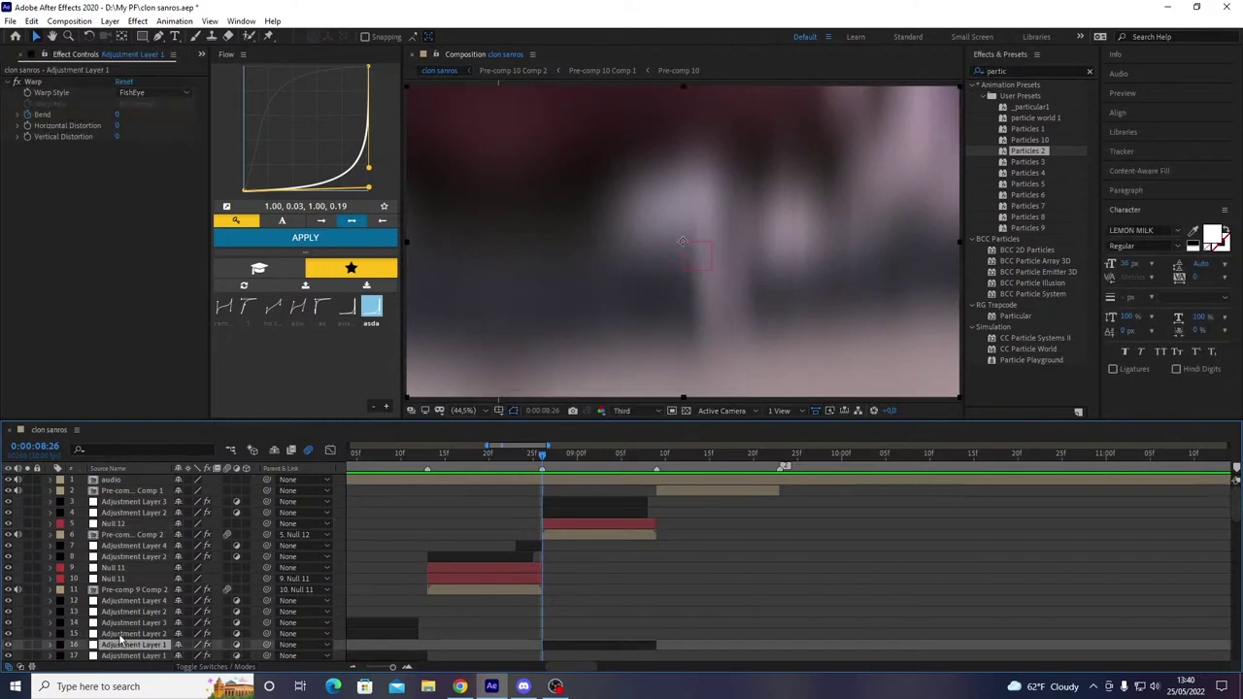
pyautogui.moveTo(136, 575); pyautogui.dragTo(121, 522)
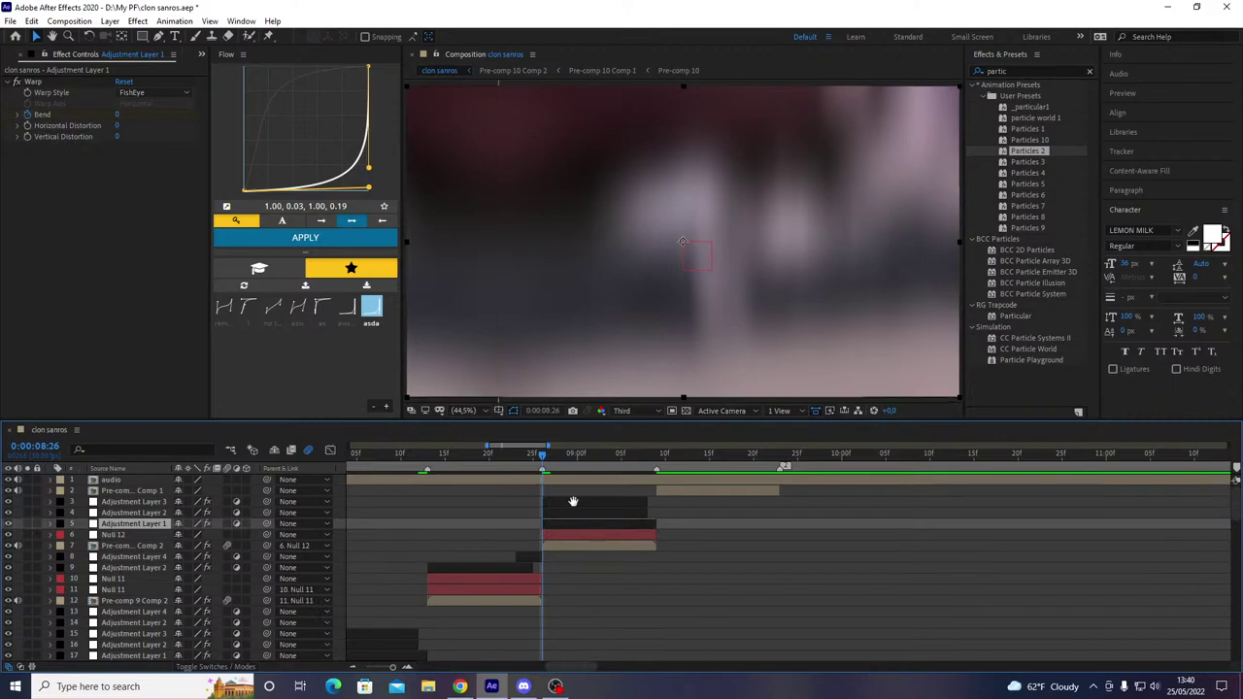
# - Preview the edit and examine the blur and shake adjustment layers on either side of 0:00:08:00
pyautogui.press('space')
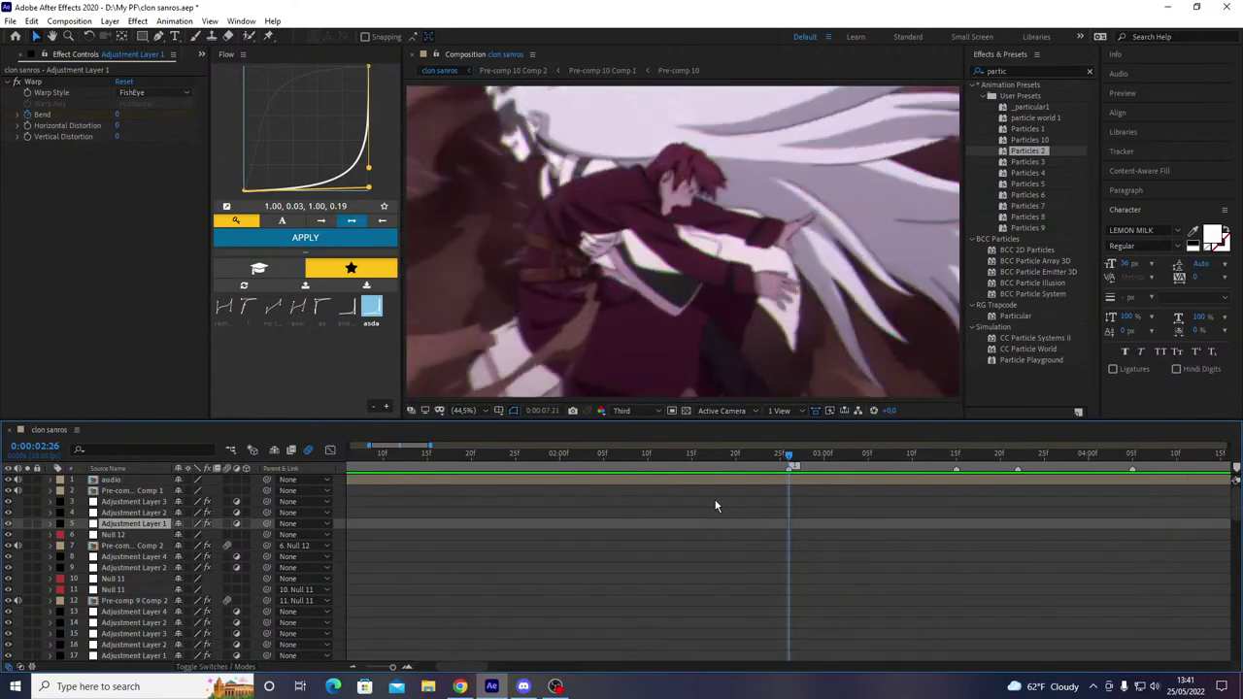
pyautogui.press('space')
pyautogui.moveTo(672, 458); pyautogui.dragTo(472, 474)
pyautogui.press('space')
pyautogui.moveTo(561, 458); pyautogui.dragTo(531, 483)
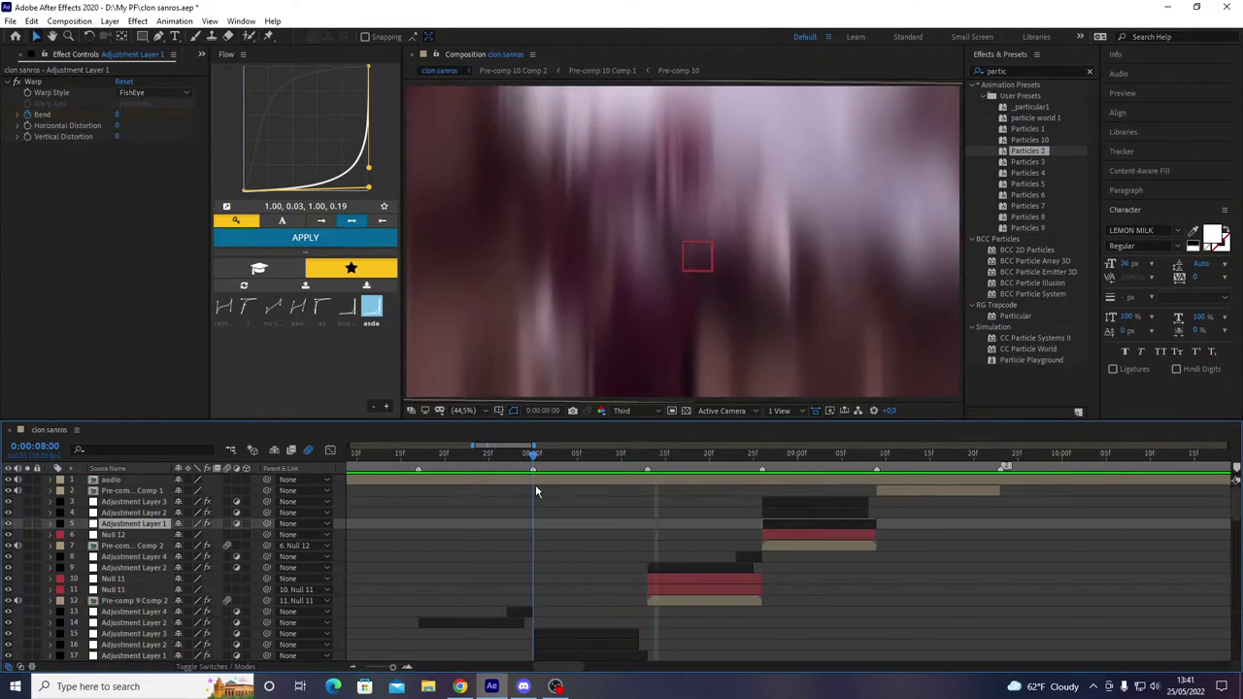
pyautogui.scroll(-1, 524, 544)
pyautogui.click(548, 600)
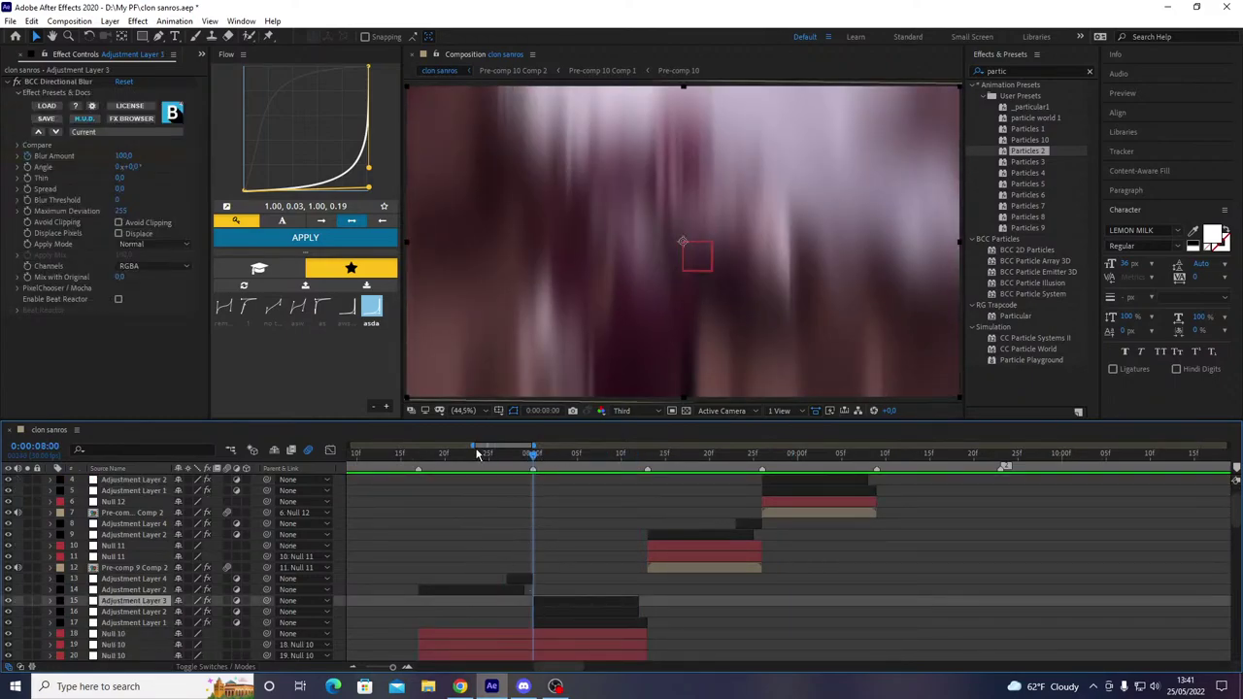
pyautogui.press('space')
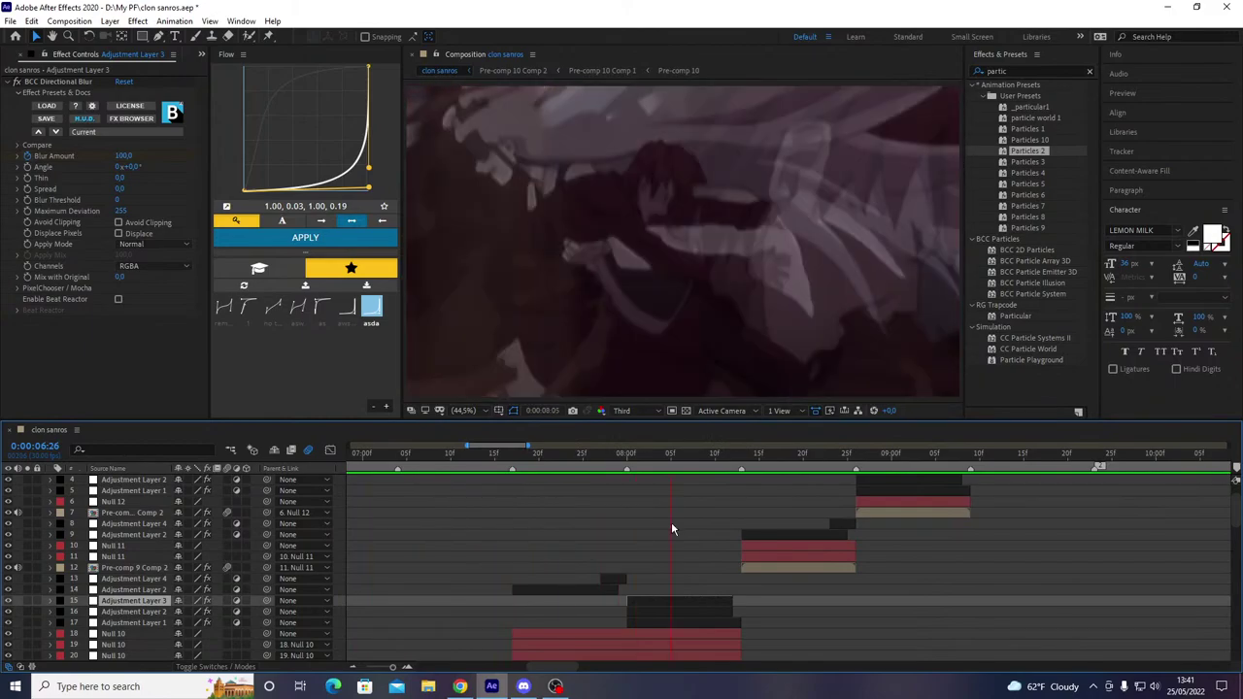
pyautogui.moveTo(604, 459); pyautogui.dragTo(626, 511)
pyautogui.click(637, 610)
# - Trim the Directional Blur layer ending at 0:00:08:00 so it starts at 0:00:07:28, and preview the transition
pyautogui.click(621, 580)
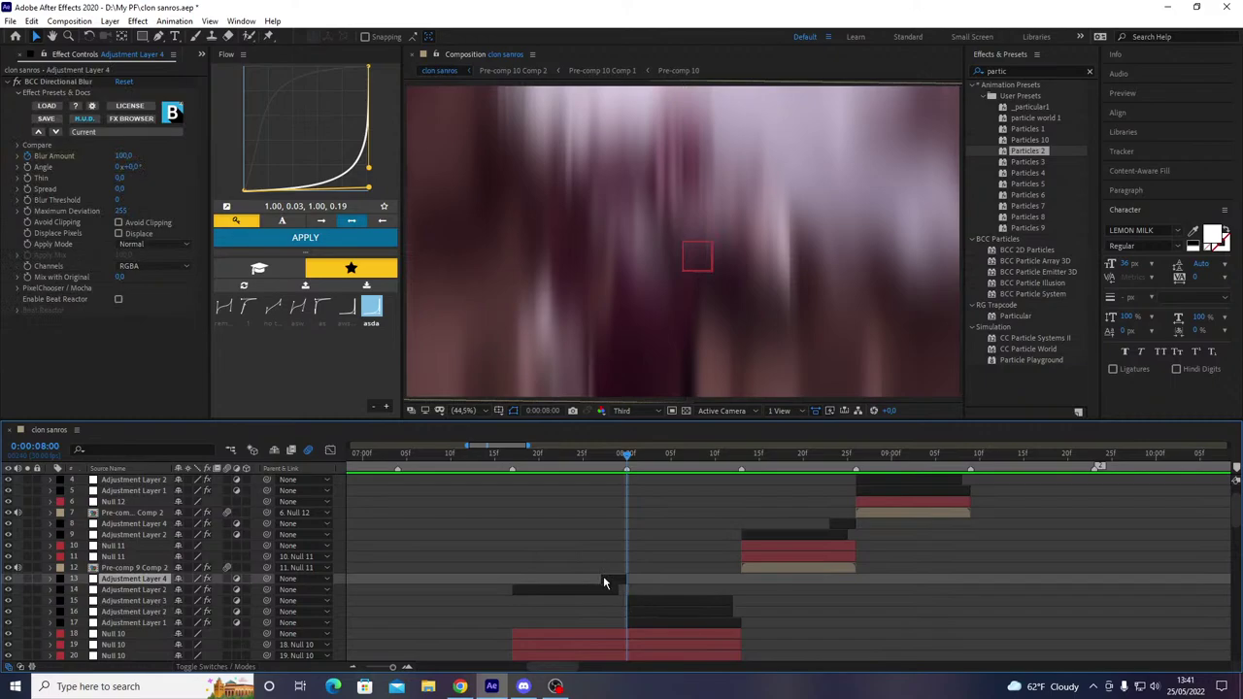
pyautogui.moveTo(574, 464); pyautogui.dragTo(549, 502)
pyautogui.press('space')
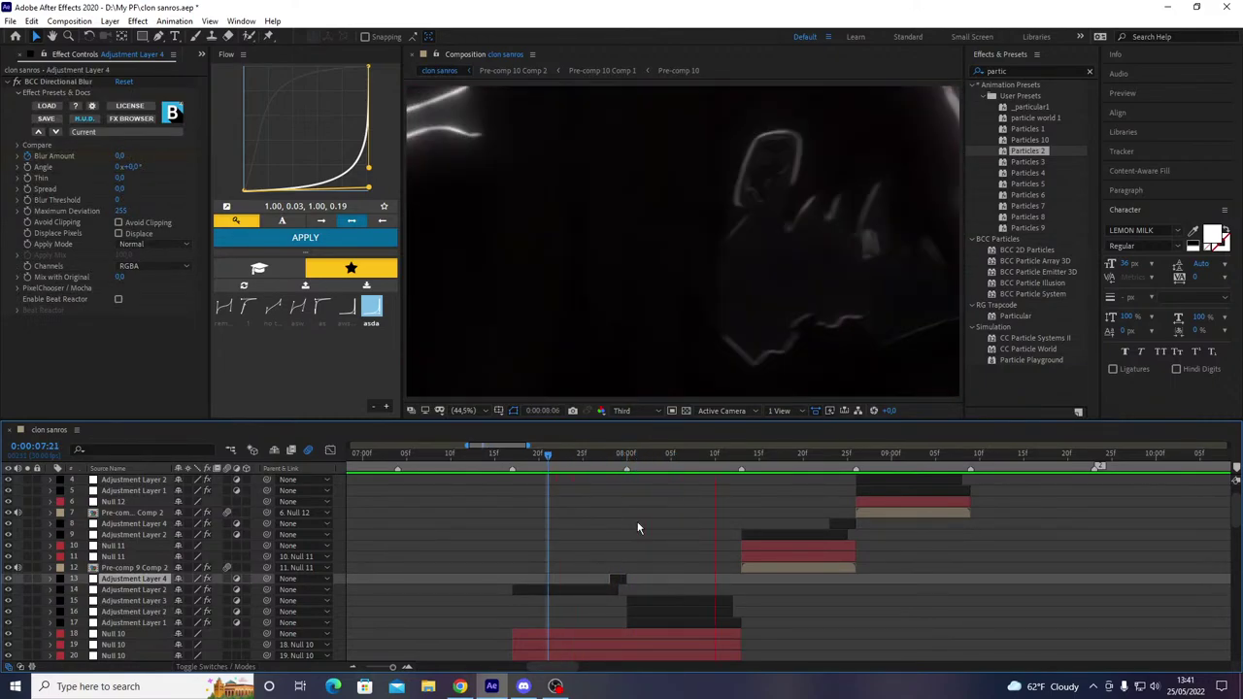
pyautogui.press('space')
# - Set the Twitch Slide Amount to 30 on the adjustment layer starting at 0:00:08:00 and preview the shake
pyautogui.click(644, 600)
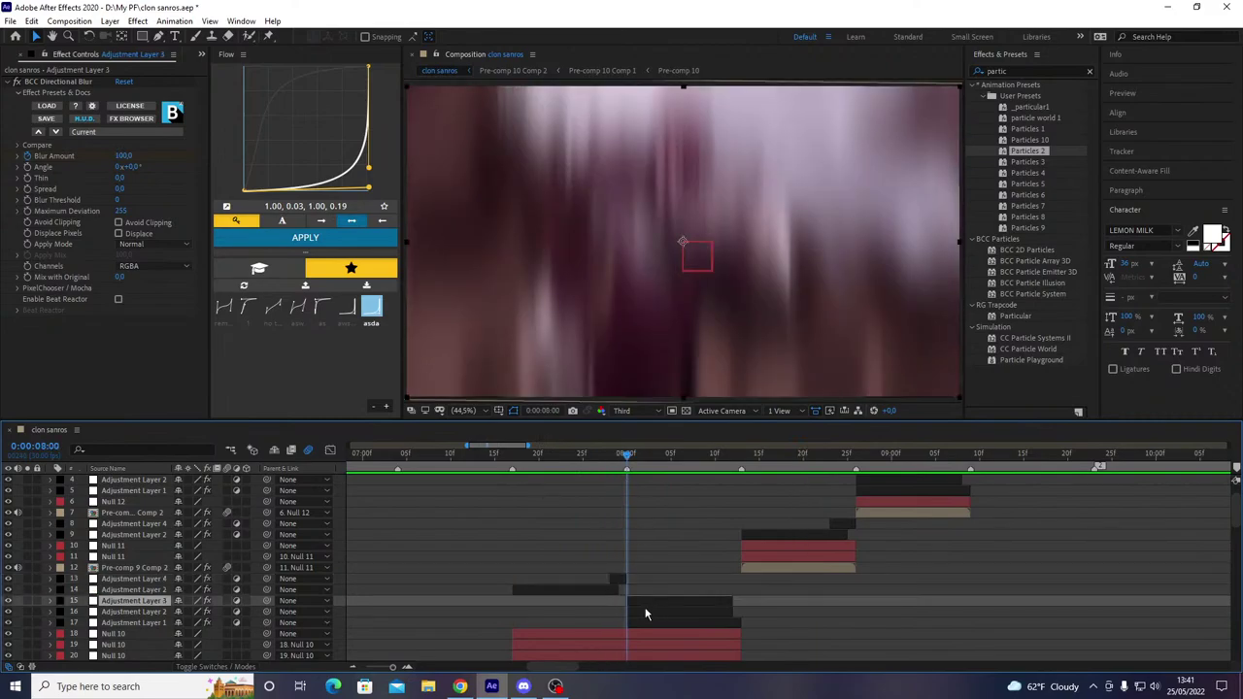
pyautogui.click(640, 613)
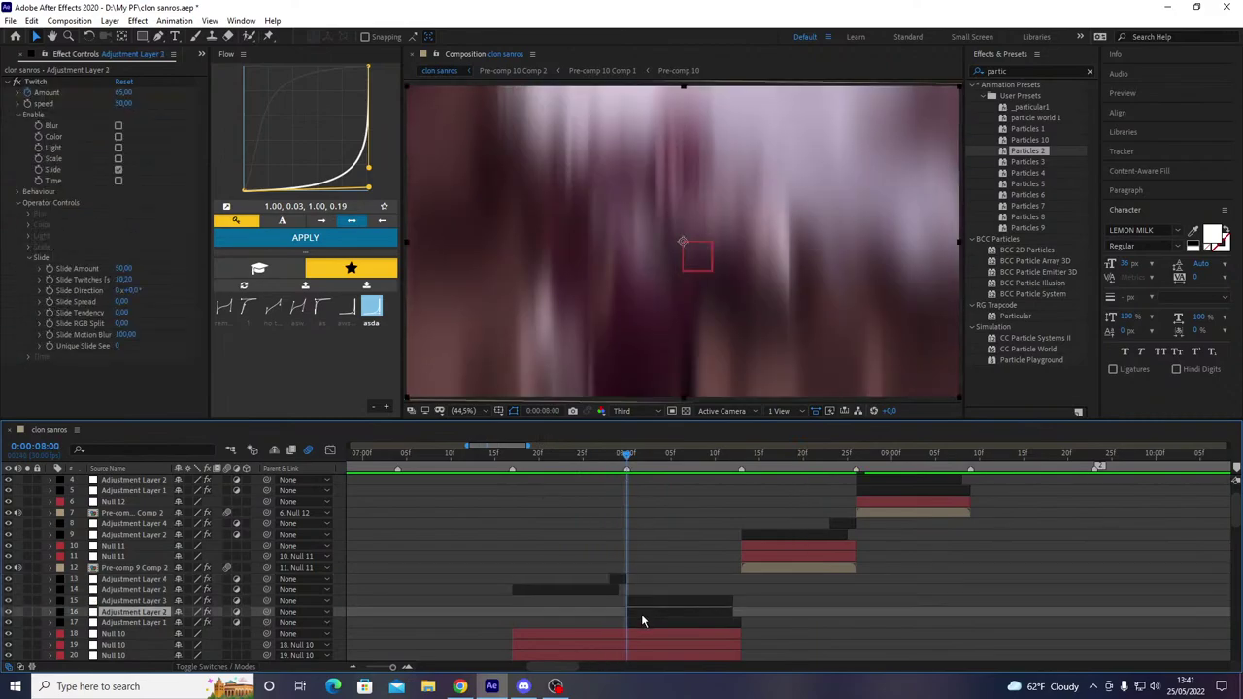
pyautogui.click(124, 269)
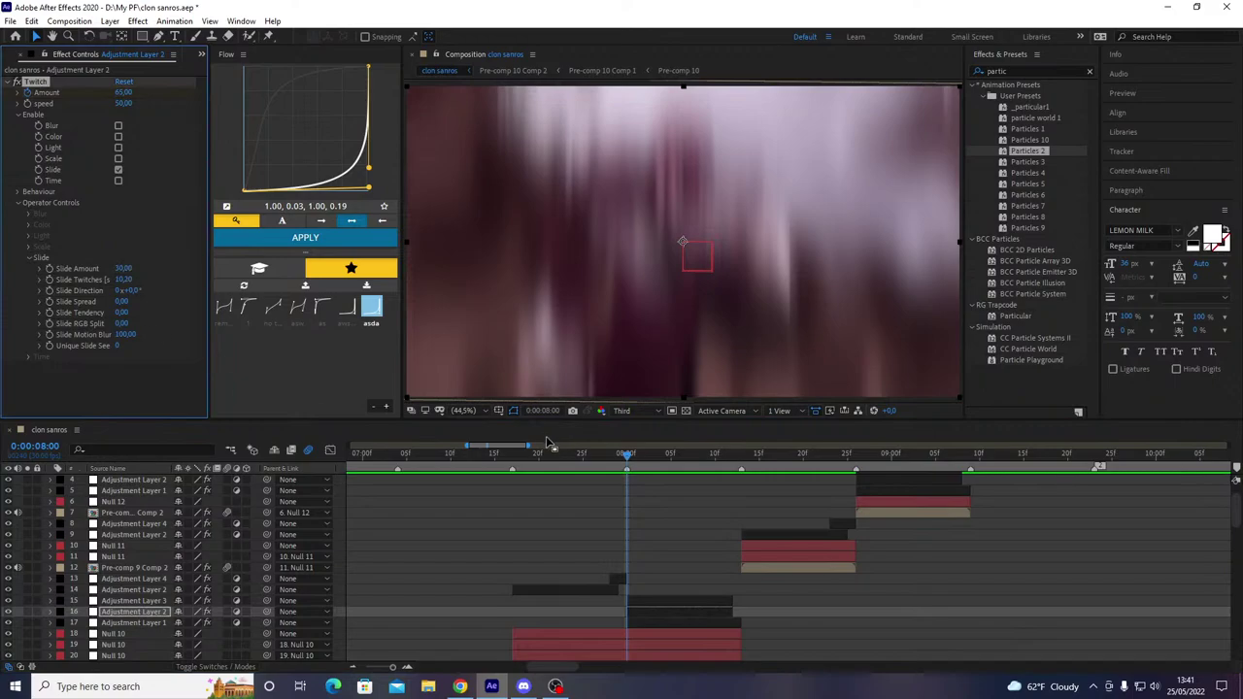
pyautogui.moveTo(626, 454); pyautogui.dragTo(604, 509)
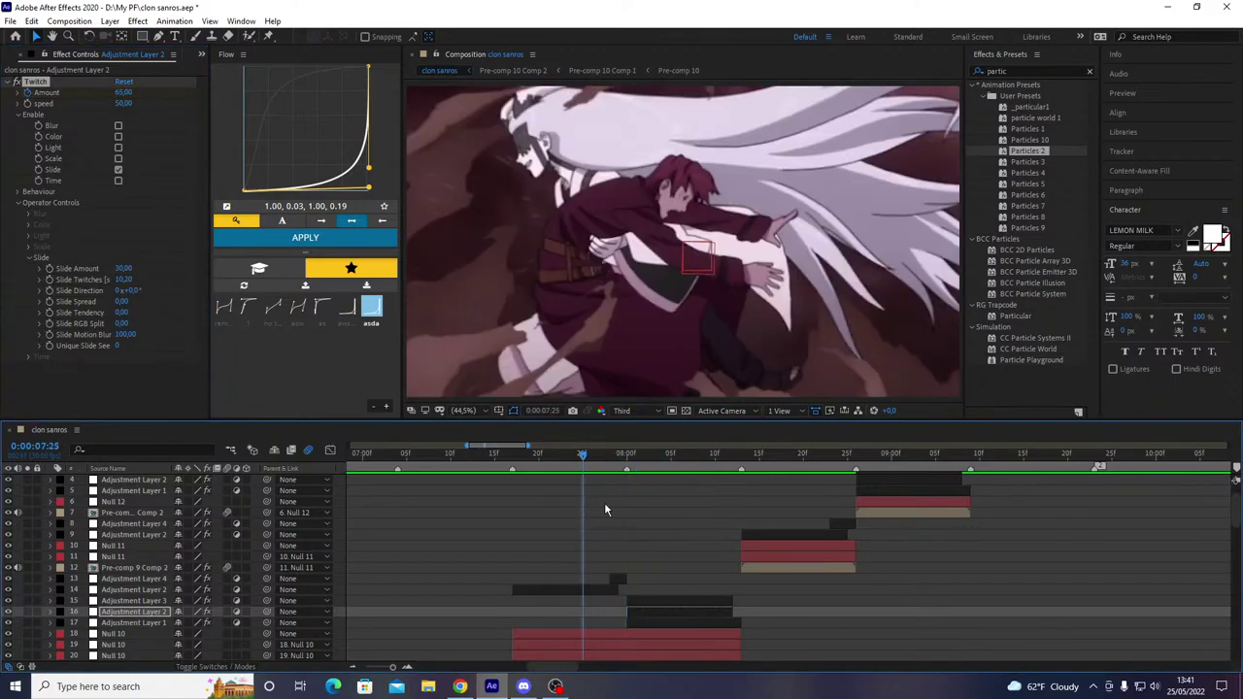
pyautogui.press('space')
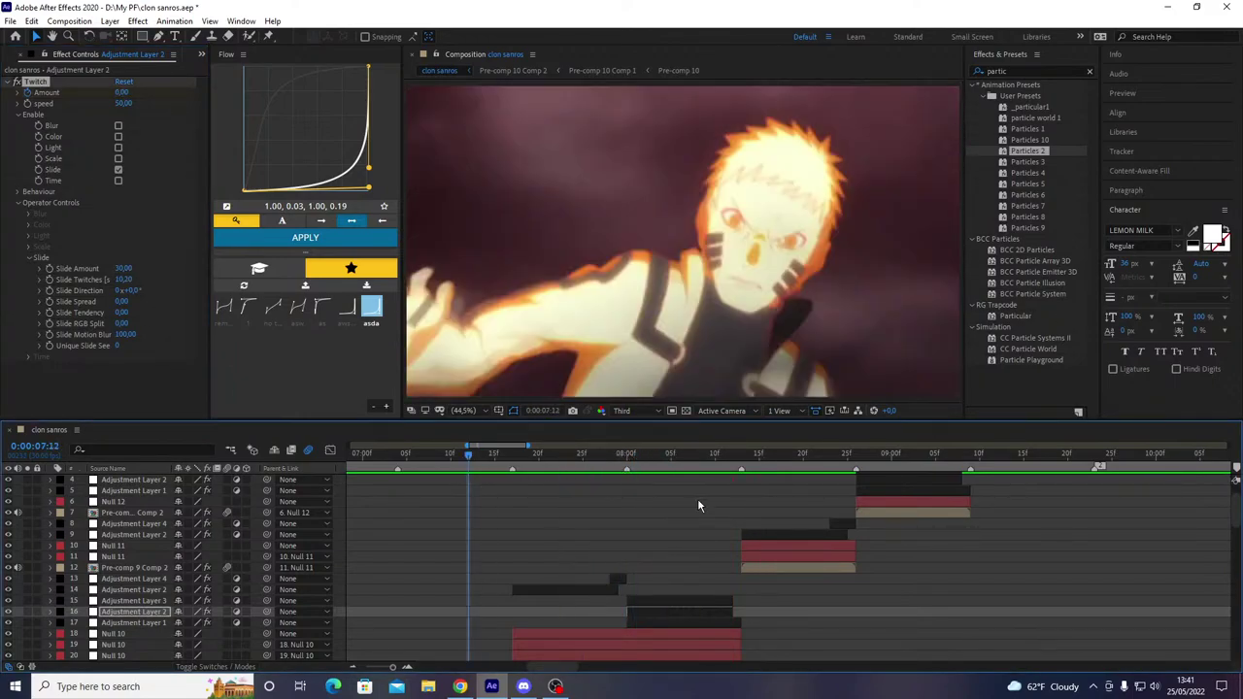
# - Set the same Twitch effect's Slide Twitches to 1 and play back the transition from 0:00:07:07
pyautogui.click(120, 280)
pyautogui.click(425, 455)
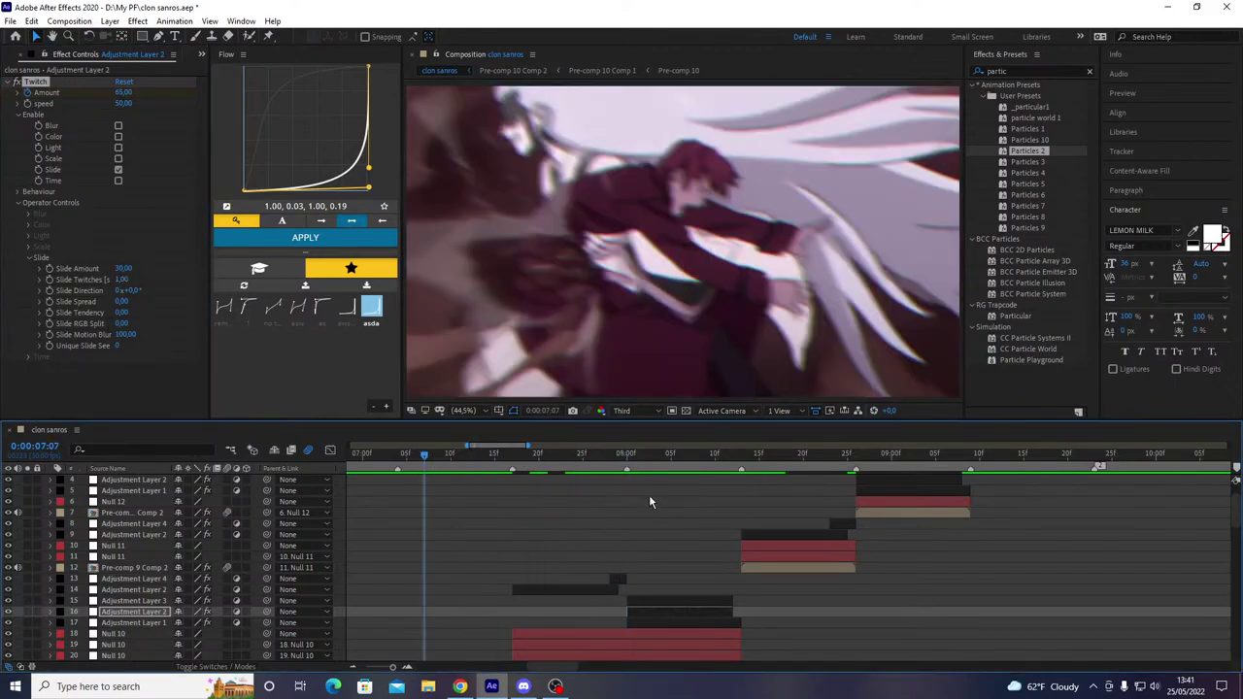
pyautogui.press('space')
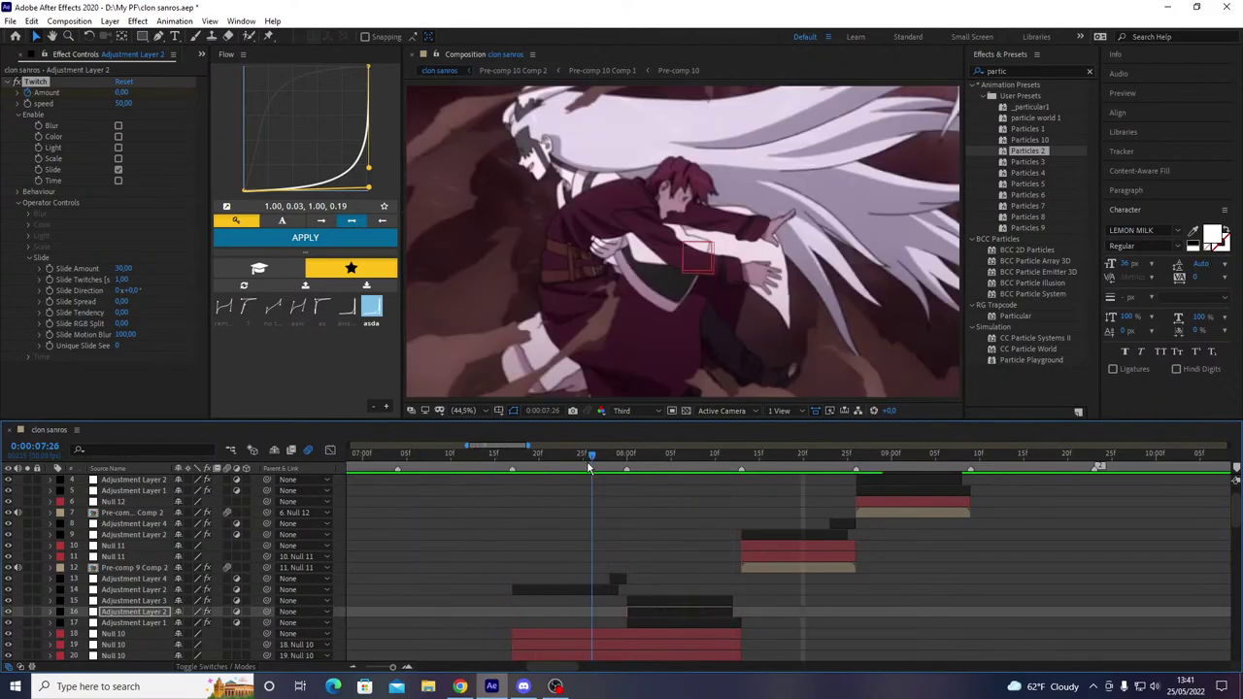
# - Review the transition around 0:00:08:00, save the project and preview the edit from 0:00:02:26
pyautogui.moveTo(596, 467); pyautogui.dragTo(613, 492)
pyautogui.press('pagedown')
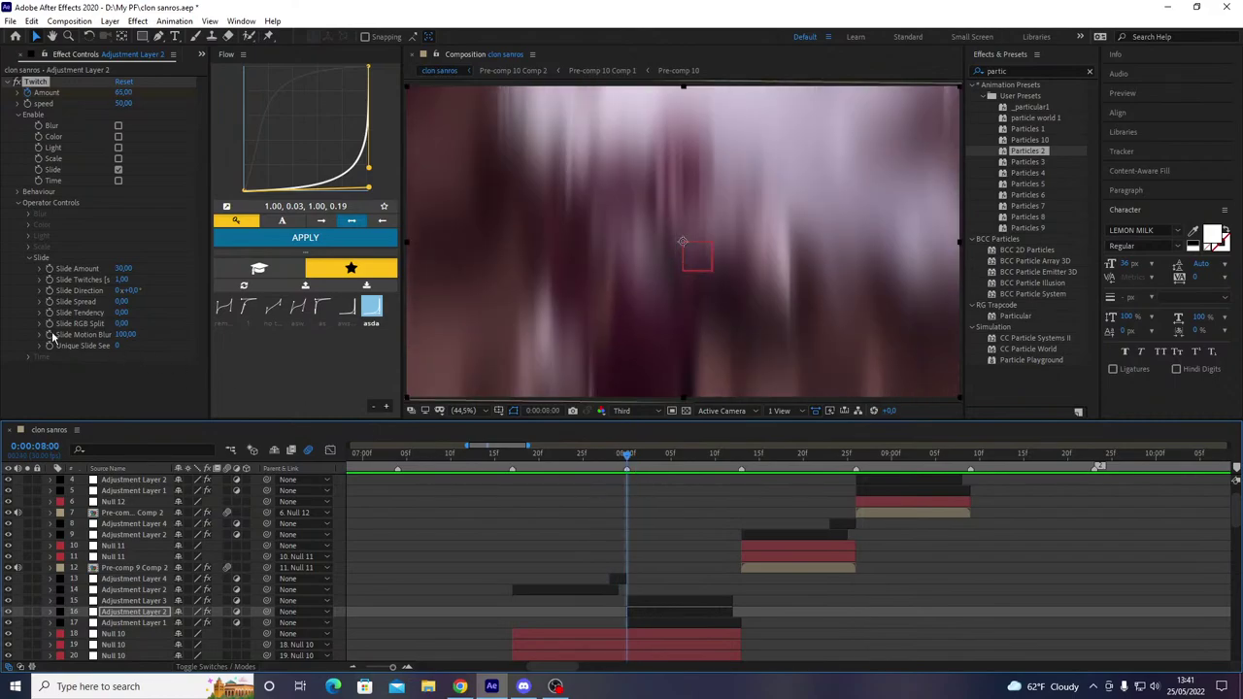
pyautogui.press('pagedown')
pyautogui.press('pagedown')
pyautogui.press('pagedown')
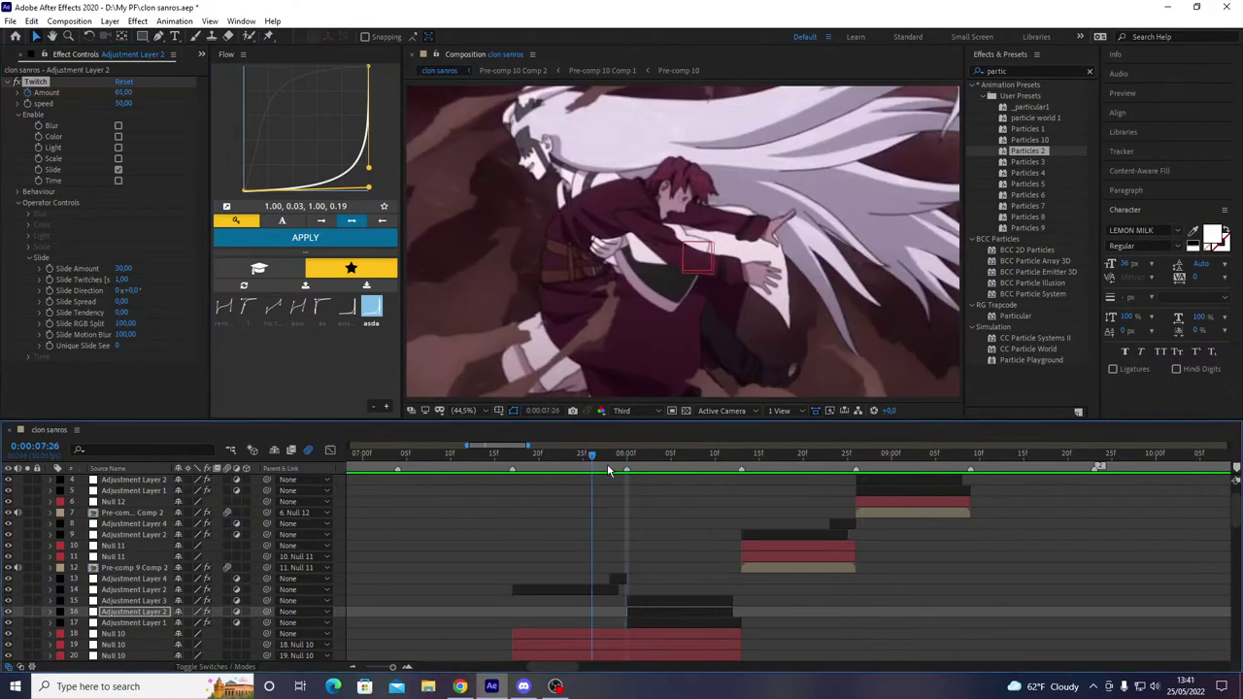
pyautogui.moveTo(668, 479); pyautogui.dragTo(477, 491)
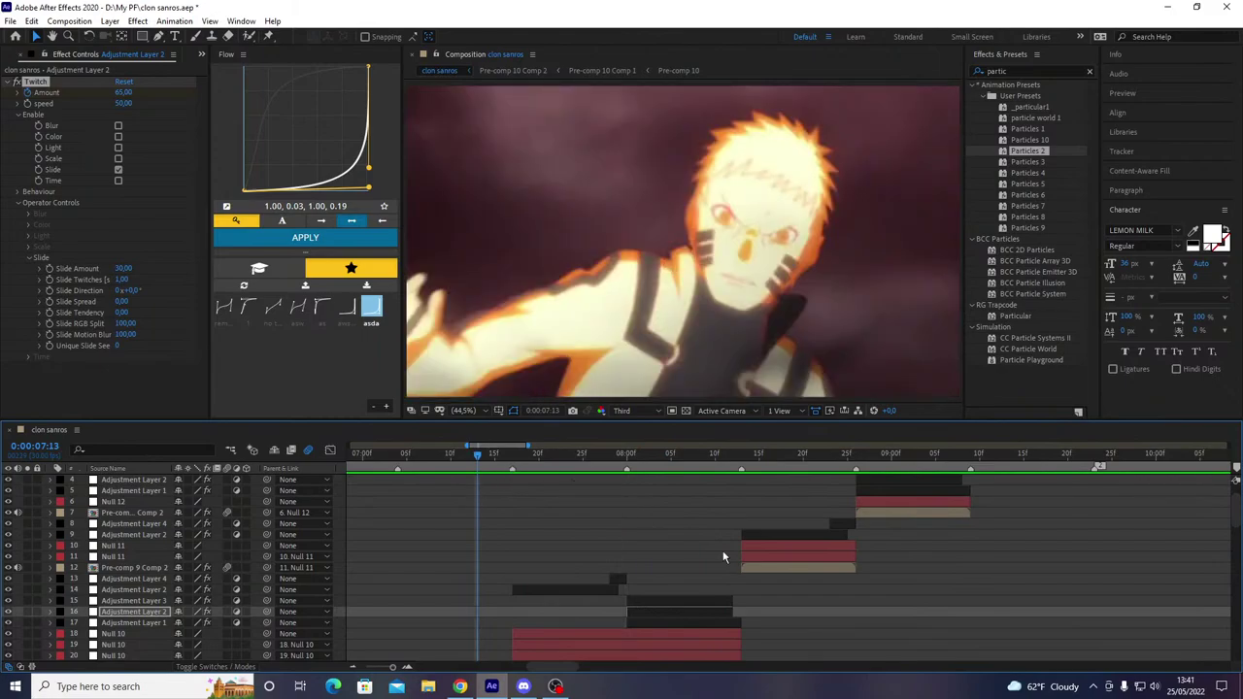
pyautogui.press('pageup')
pyautogui.click(516, 485)
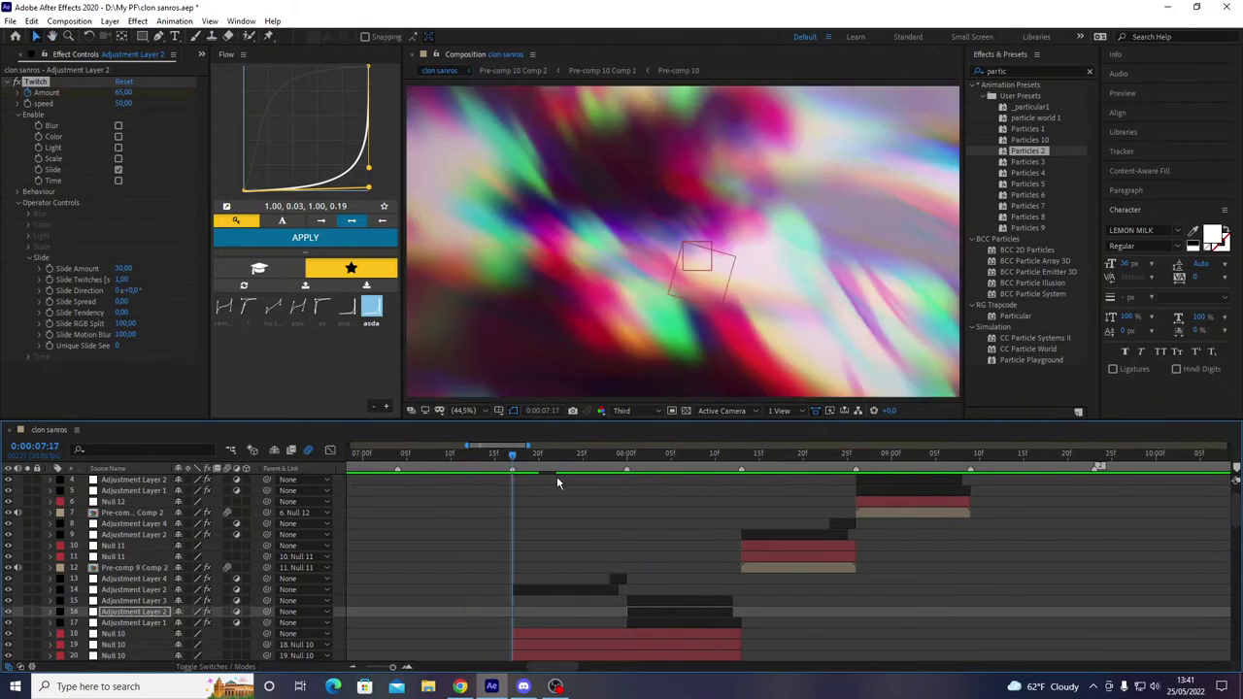
pyautogui.press('space')
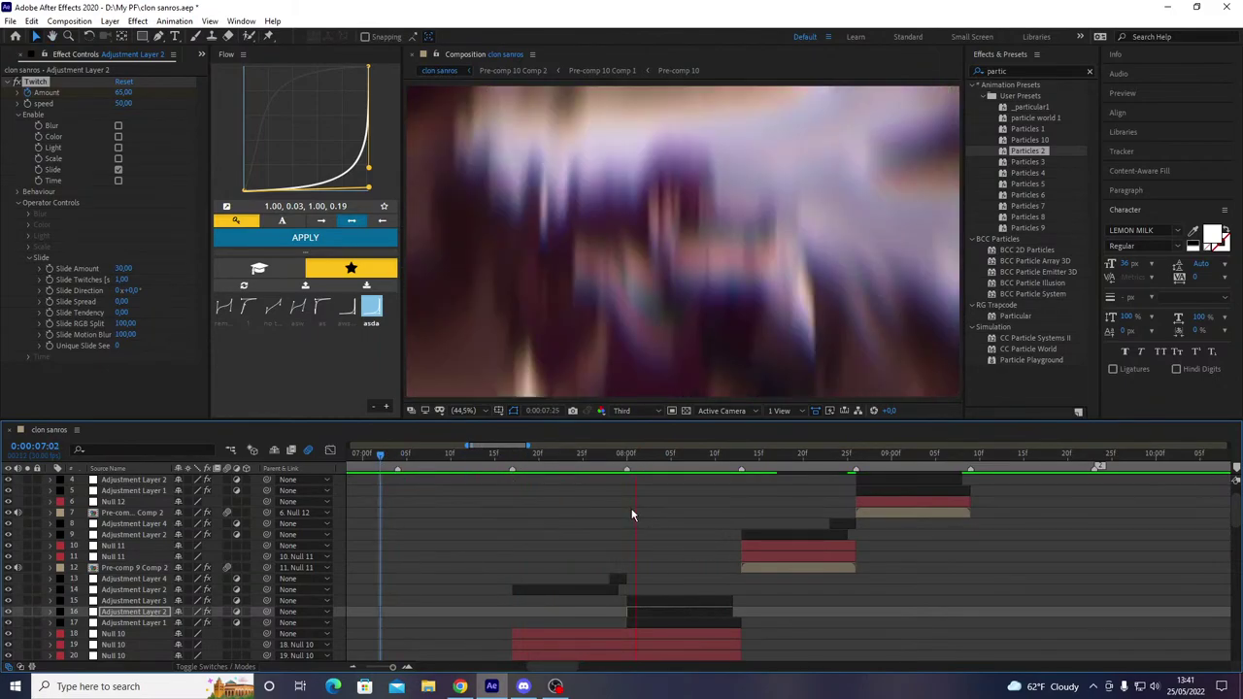
pyautogui.press('space')
pyautogui.hotkey('ctrl', 's')
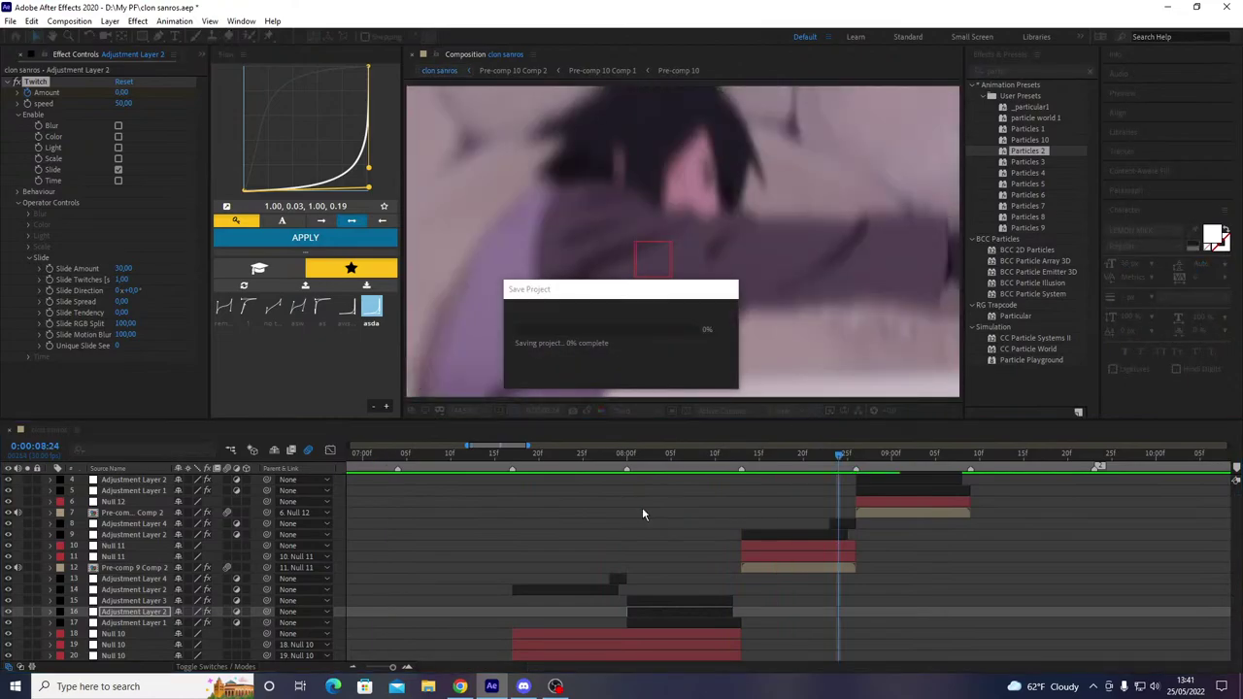
pyautogui.press('1')
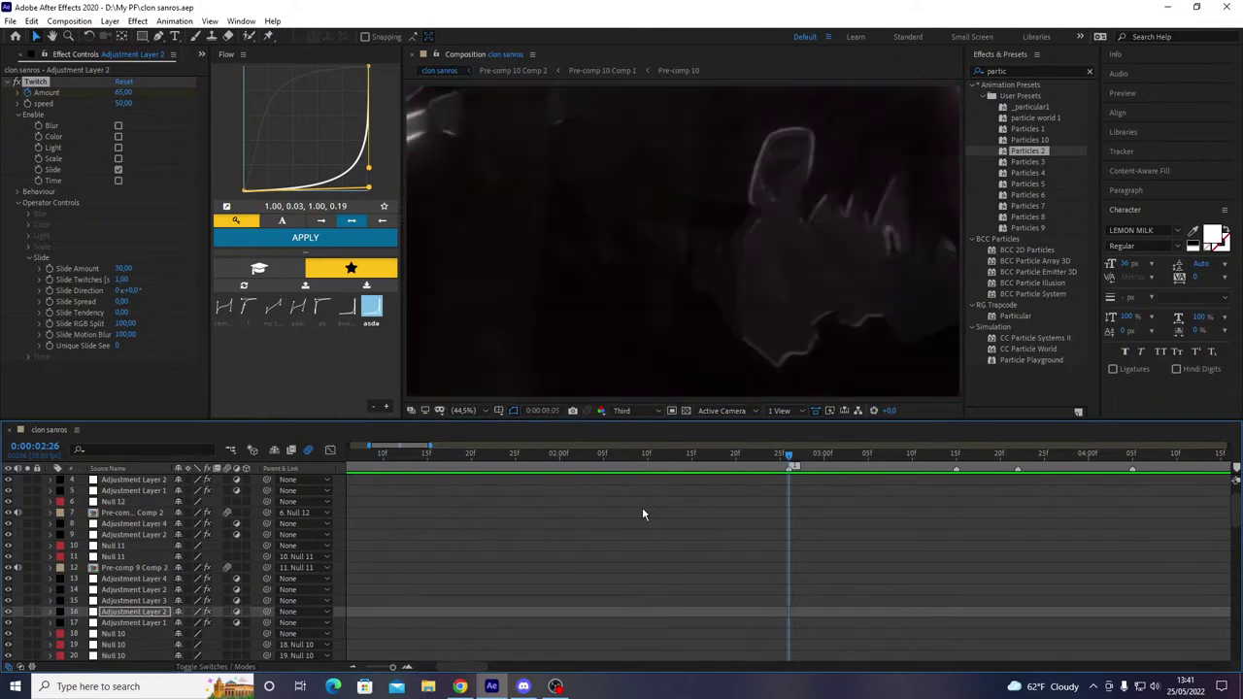
pyautogui.press('space')
# - Set the scale of Pre-comp 11 Comp 1 to 101%
pyautogui.moveTo(588, 460); pyautogui.dragTo(985, 549)
pyautogui.scroll(2, 982, 544)
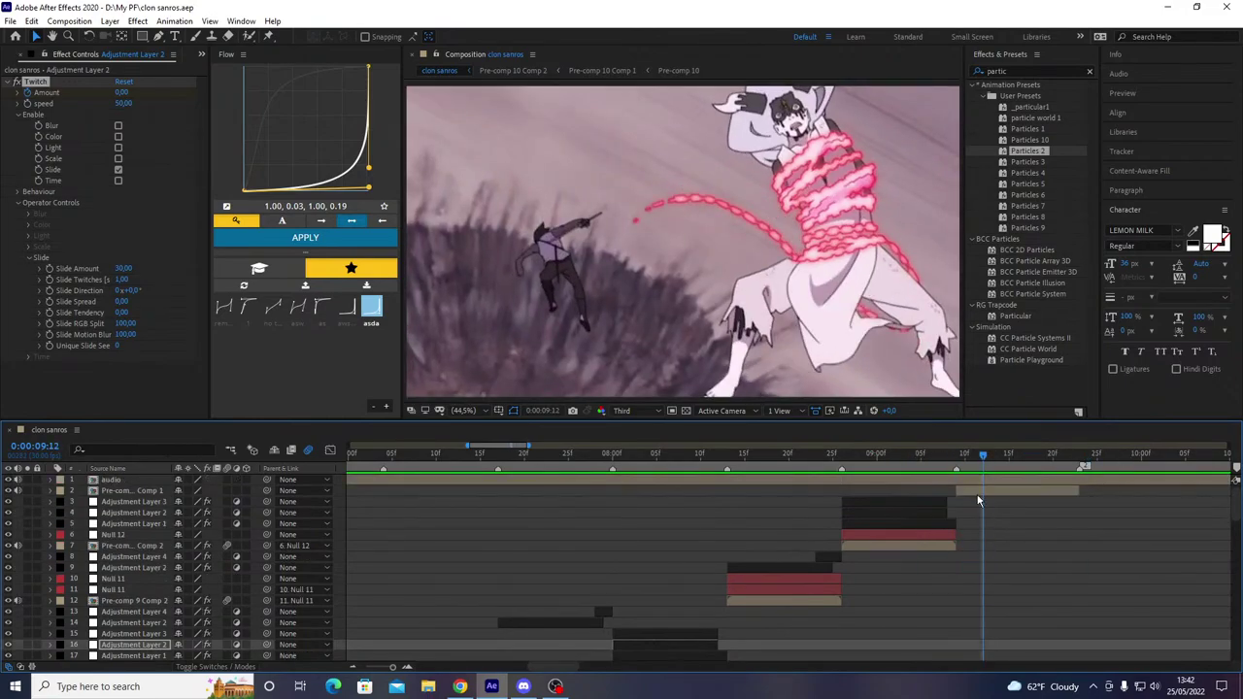
pyautogui.click(978, 493)
pyautogui.press('s')
pyautogui.click(215, 502)
pyautogui.write('101')
pyautogui.press('Return')
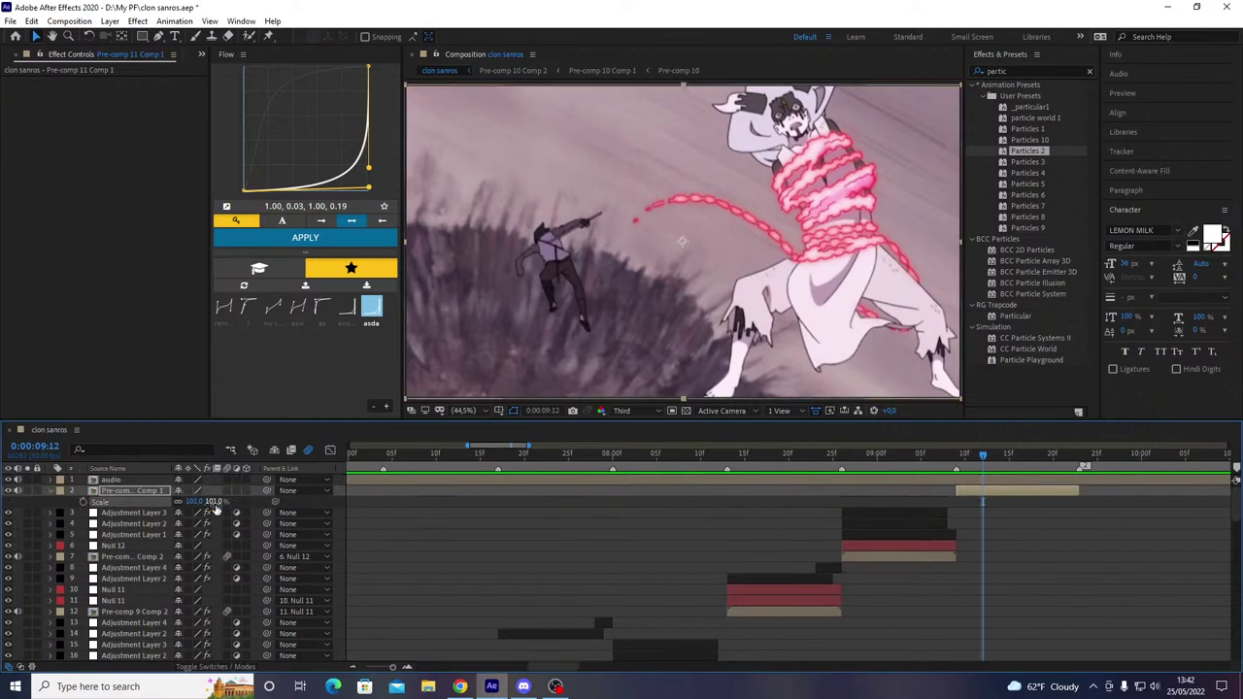
# - Pre-compose the scaled clip, paste the Motion Tile effect with mirrored edges and 300 output size, and save
pyautogui.hotkey('ctrl', 'shift', 'c')
pyautogui.press('Return')
pyautogui.hotkey('ctrl', 'v')
pyautogui.hotkey('ctrl', 's')
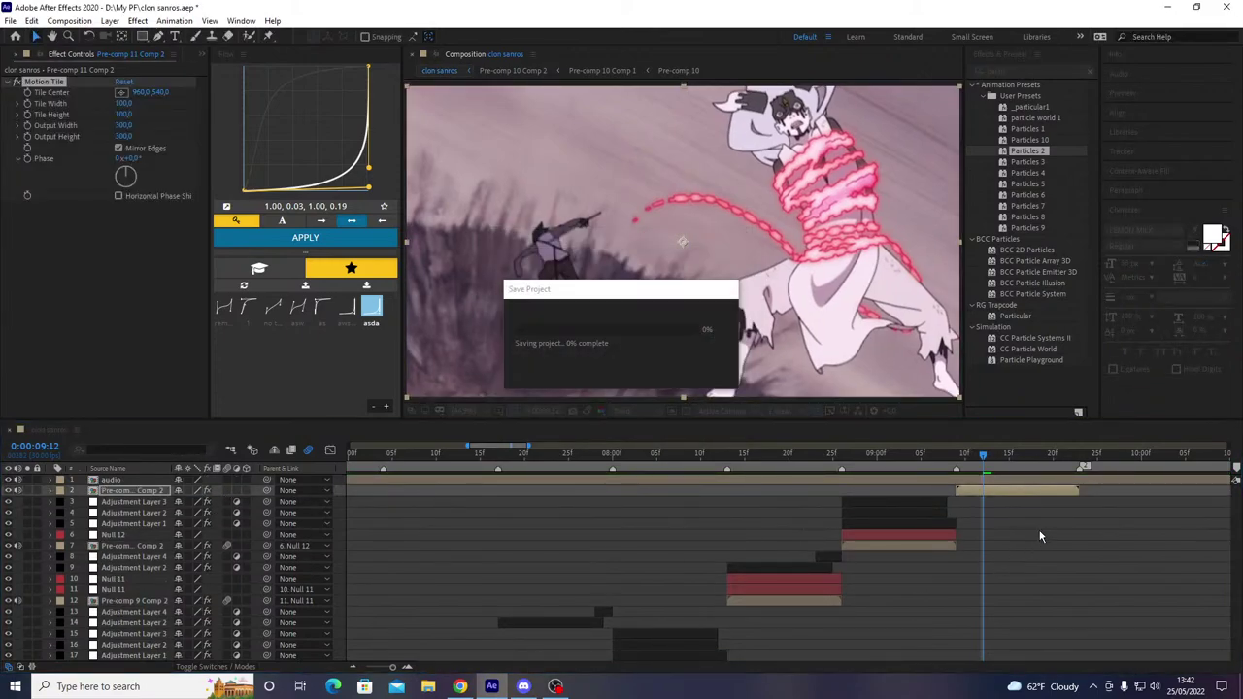
# - Add a null trimmed to the length of Pre-comp 11 Comp 2, parent the motion-blurred clip to it and save
pyautogui.press('i')
pyautogui.hotkey('ctrl', 'alt', 'shift', 'y')
pyautogui.press('k')
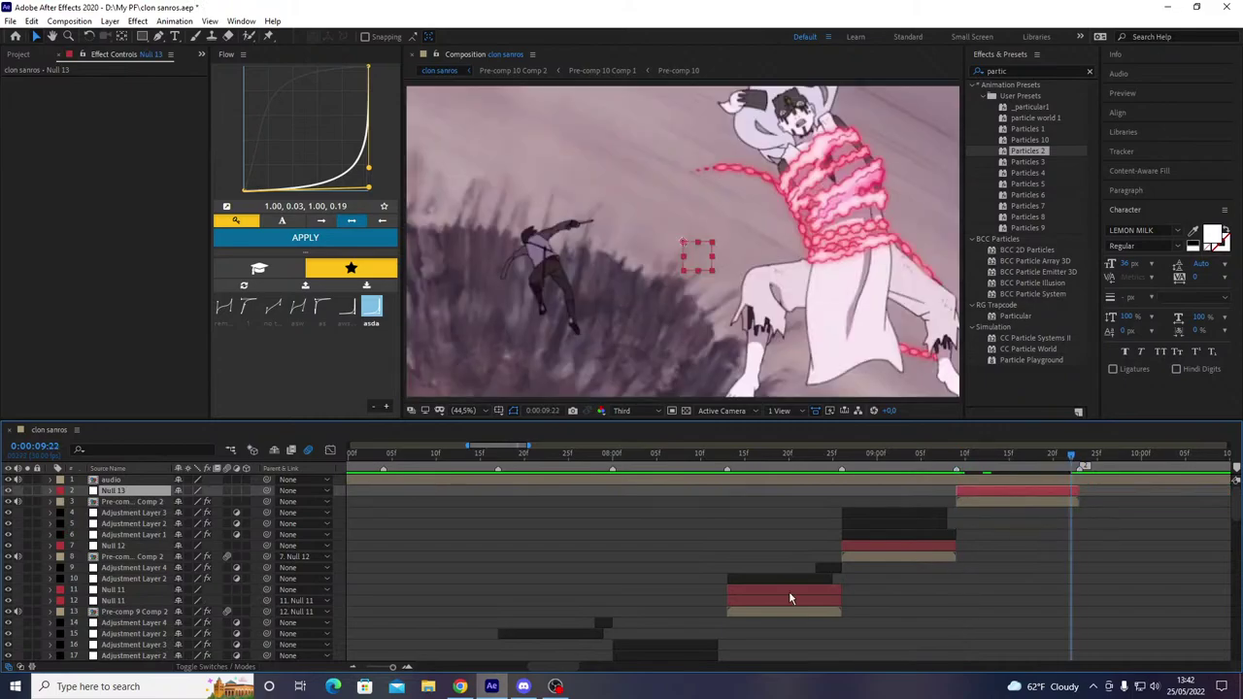
pyautogui.moveTo(266, 500); pyautogui.dragTo(248, 488)
pyautogui.hotkey('ctrl', 's')
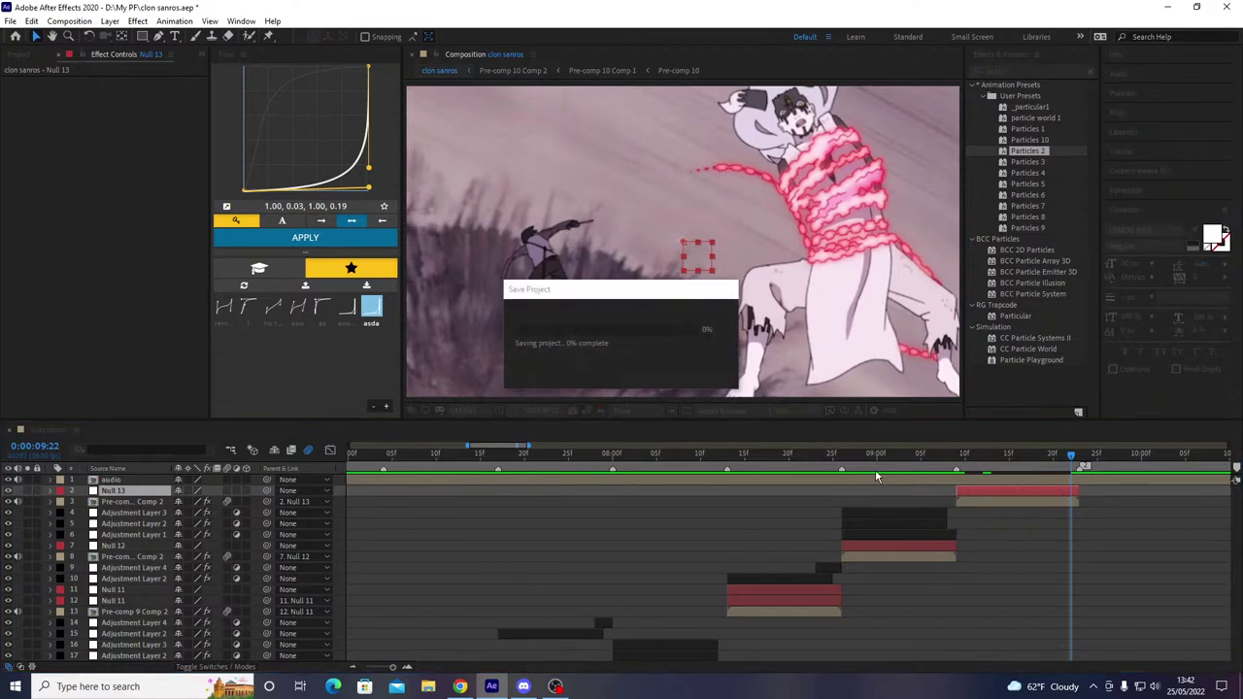
# - Keyframe Pre-comp 11 Comp 2 from 300% scale and -35° rotation at 0:00:09:09 to 100% and 0° at 0:00:09:22
pyautogui.click(958, 454)
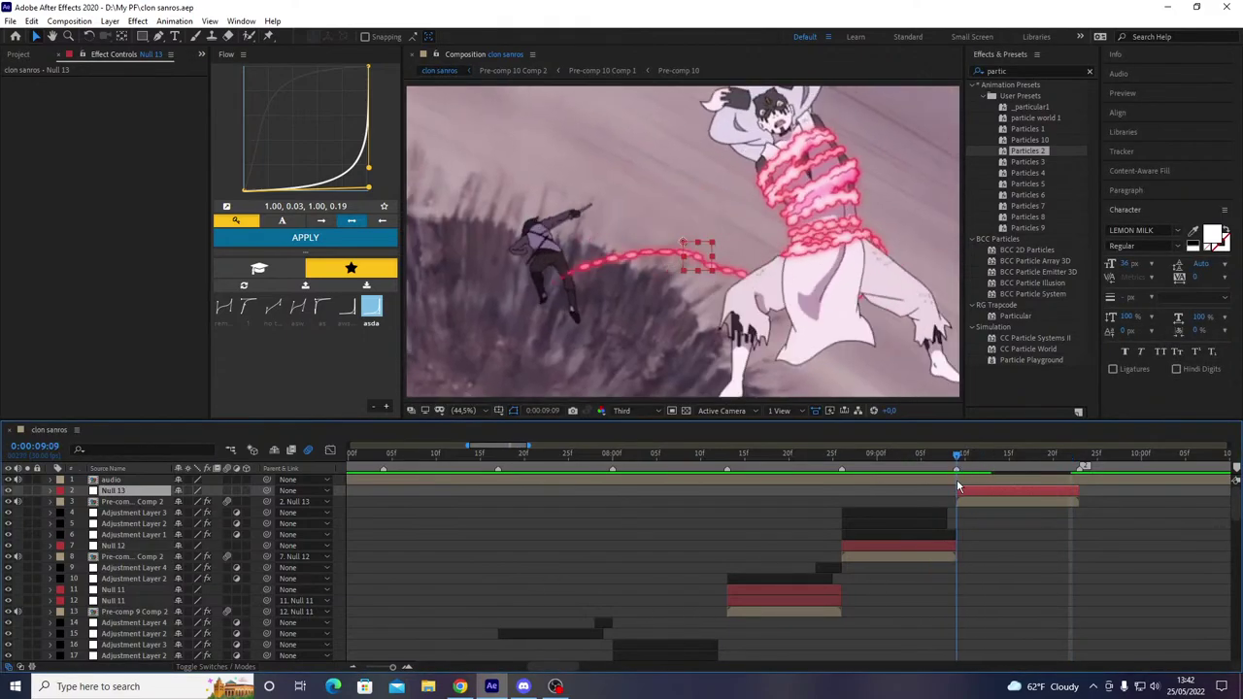
pyautogui.click(970, 502)
pyautogui.press('s')
pyautogui.hotkey('shift', 'r')
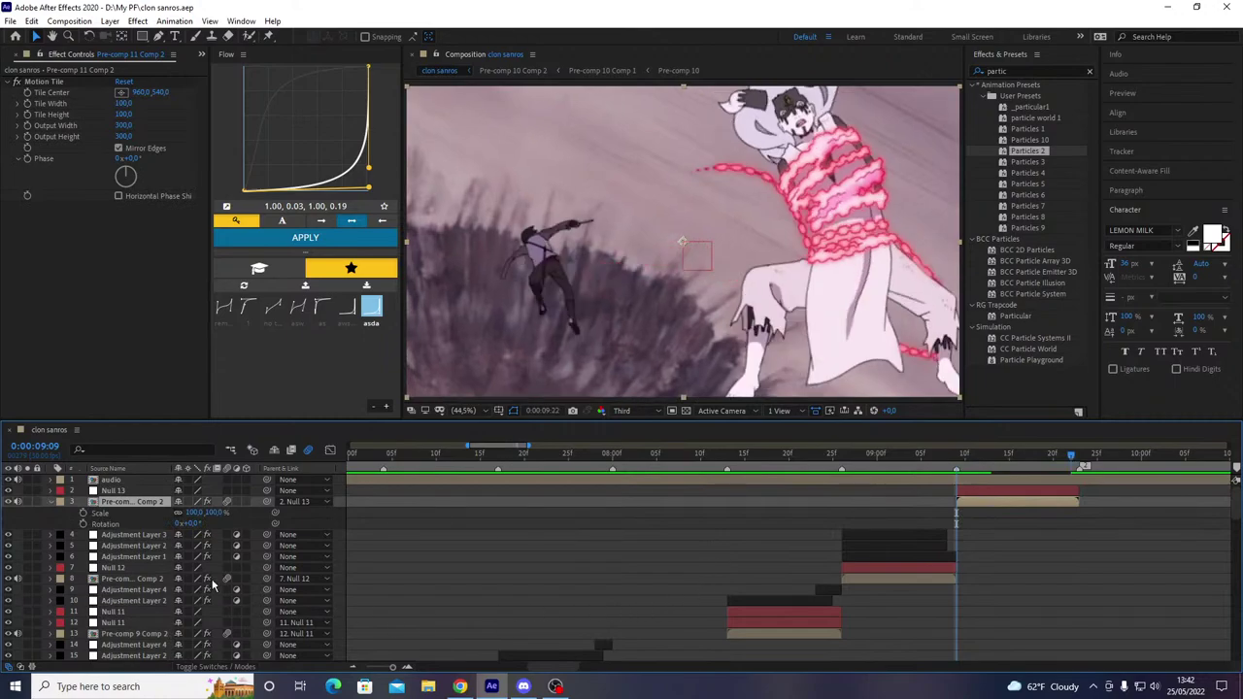
pyautogui.click(930, 570)
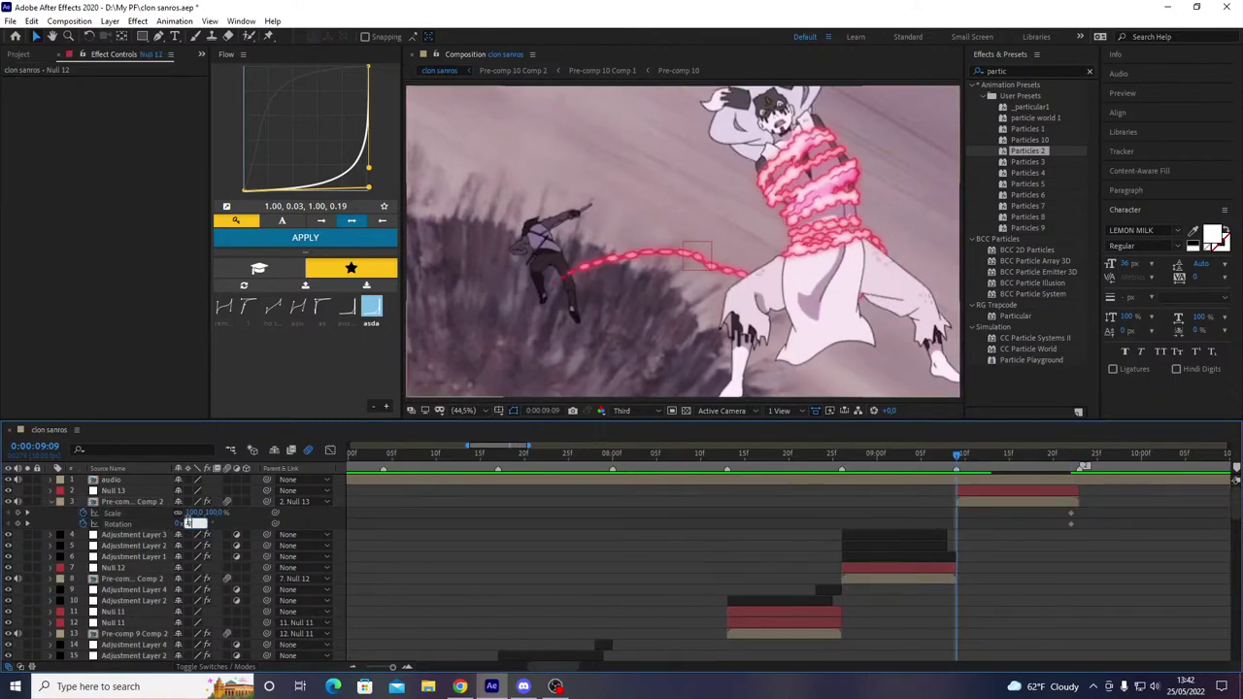
pyautogui.moveTo(193, 523); pyautogui.dragTo(188, 526)
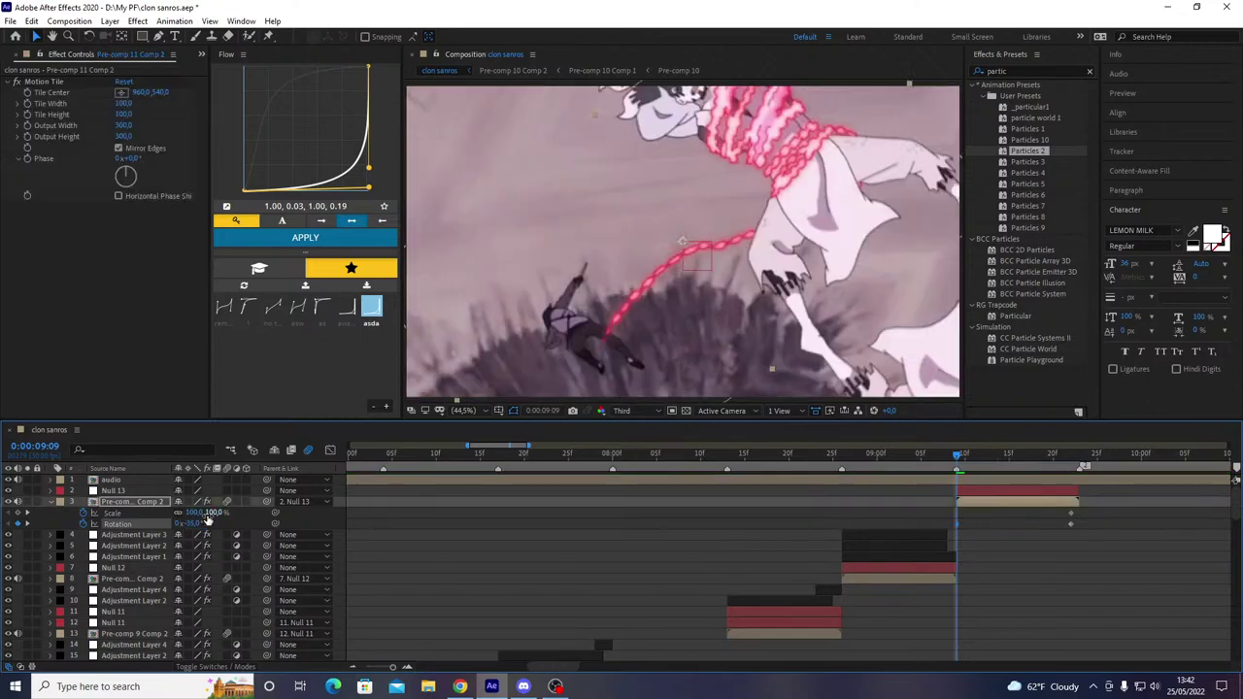
pyautogui.click(207, 518)
pyautogui.write('300')
pyautogui.press('Return')
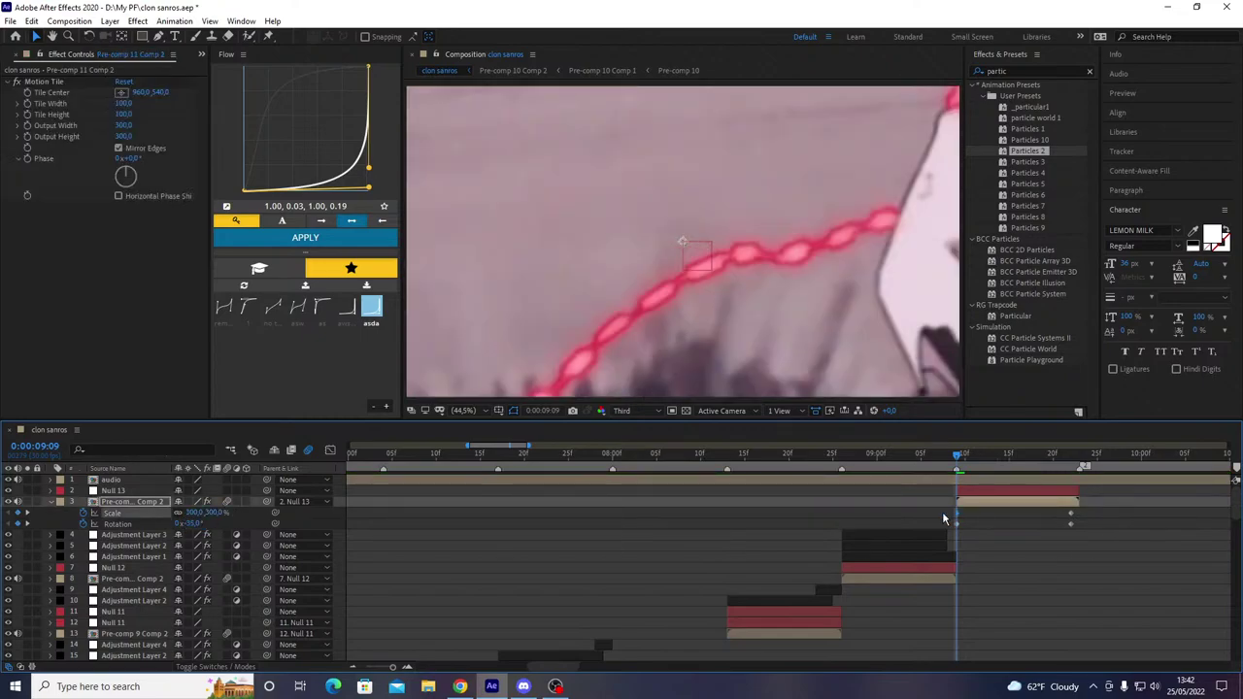
# - Move the clip's first scale and rotation keyframes one frame earlier and apply the 0.06, 0.81, 0.00, 0.96 easing curve
pyautogui.moveTo(943, 510)
pyautogui.mouseDown()
pyautogui.moveTo(963, 532)
pyautogui.moveTo(948, 531)
pyautogui.mouseUp()
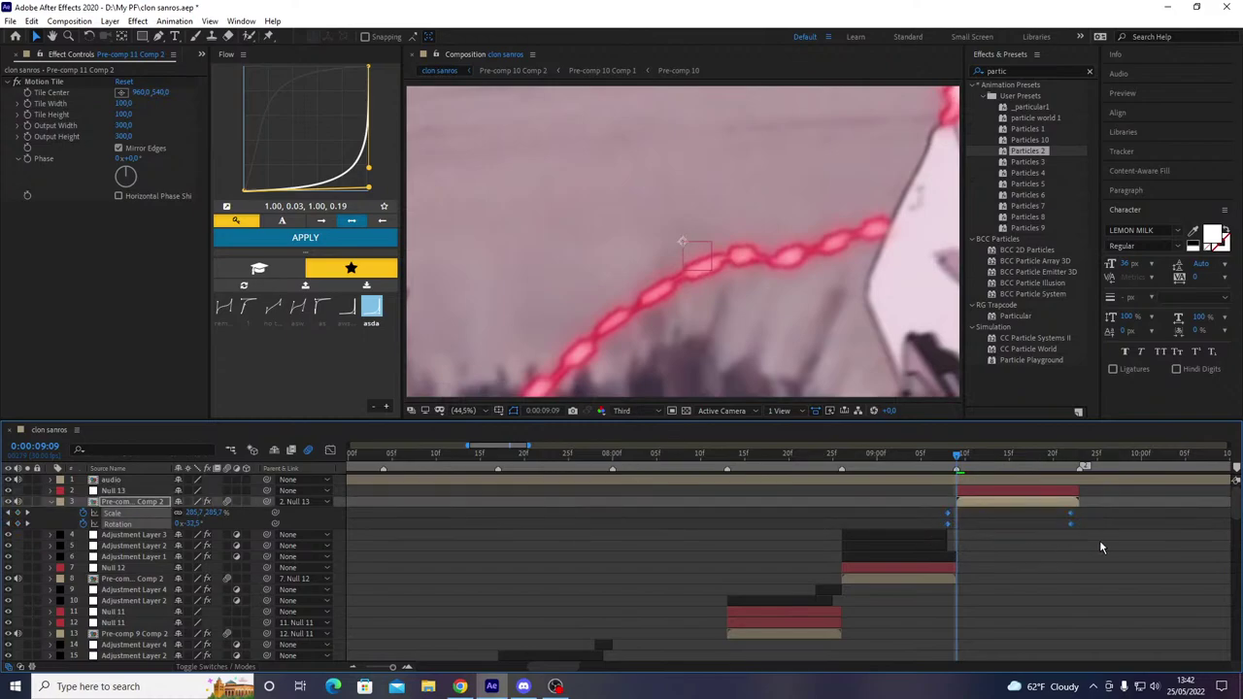
pyautogui.click(321, 307)
pyautogui.click(305, 238)
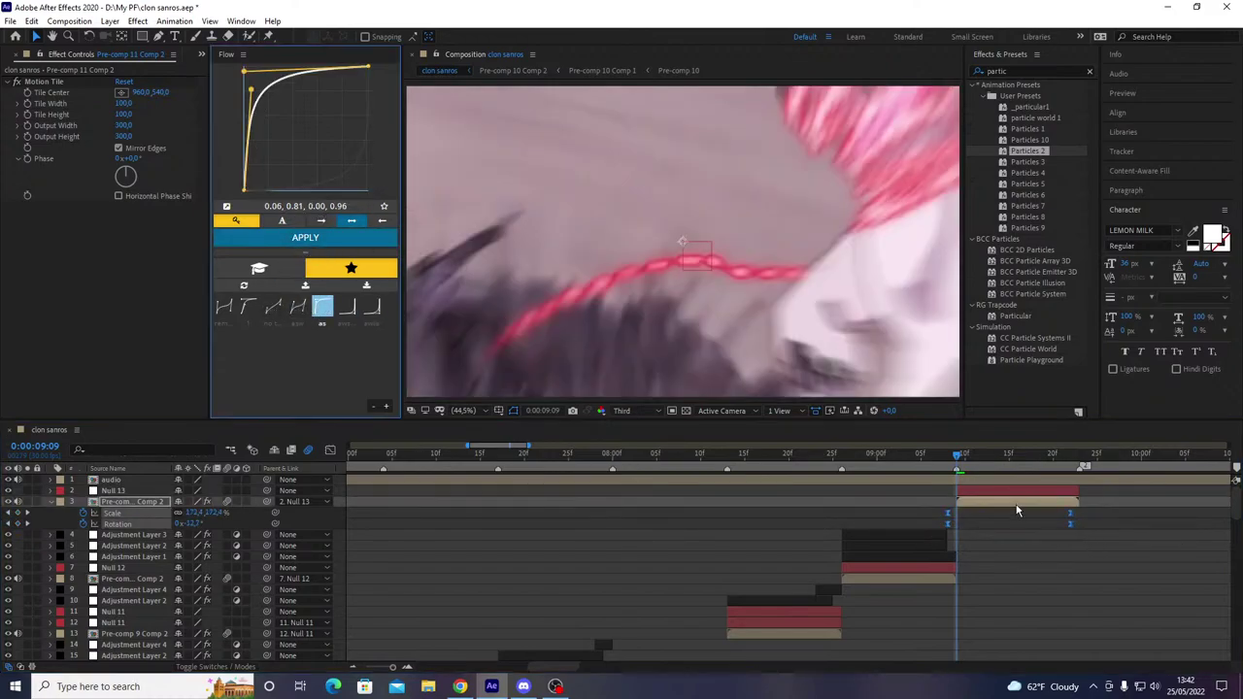
# - Preview the edit from 0:00:02:26 and look through the layer stack there, then return to the end of the new clip
pyautogui.moveTo(931, 459); pyautogui.dragTo(1062, 480)
pyautogui.press('1')
pyautogui.press('space')
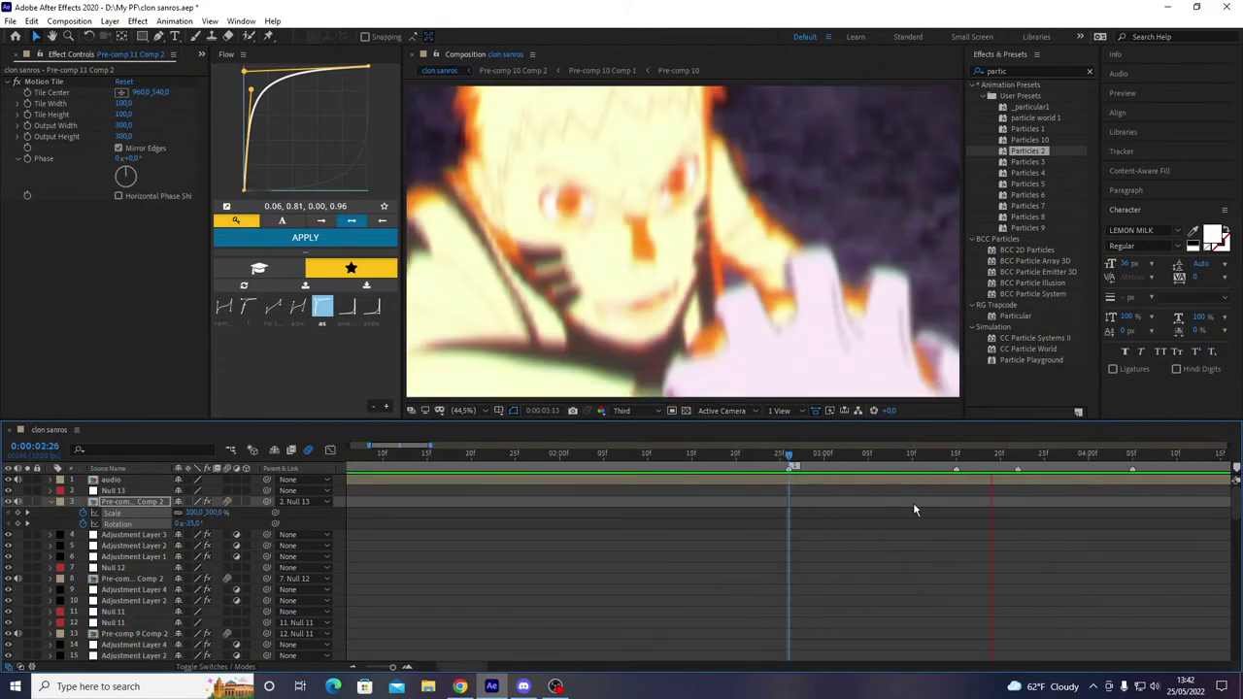
pyautogui.press('space')
pyautogui.scroll(-2, 813, 475)
pyautogui.press('1')
pyautogui.scroll(-18, 794, 587)
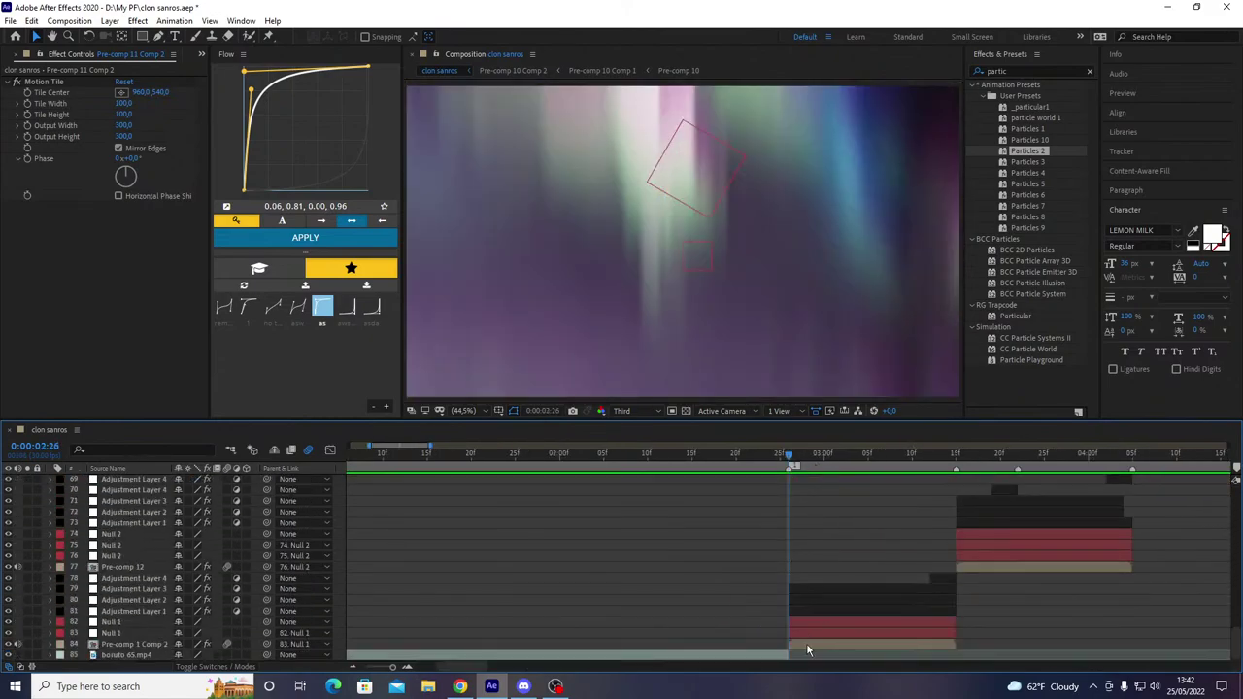
pyautogui.click(806, 636)
pyautogui.scroll(7, 806, 621)
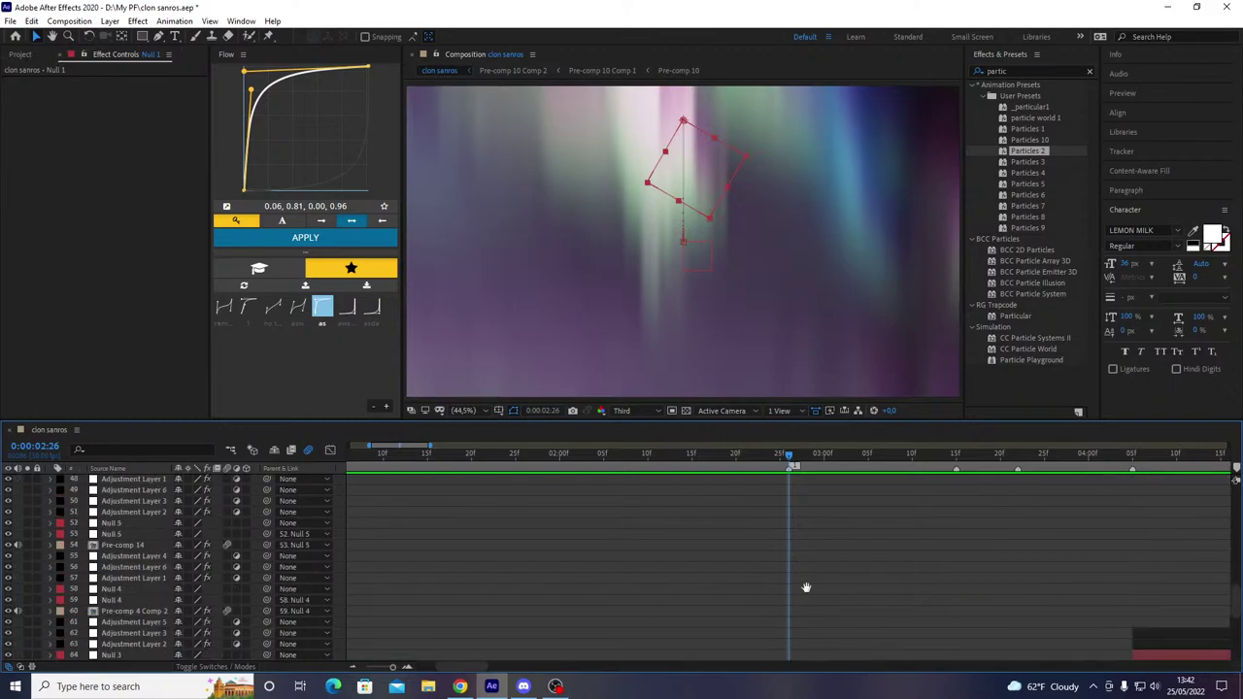
pyautogui.press('space')
pyautogui.press('2')
pyautogui.scroll(16, 791, 568)
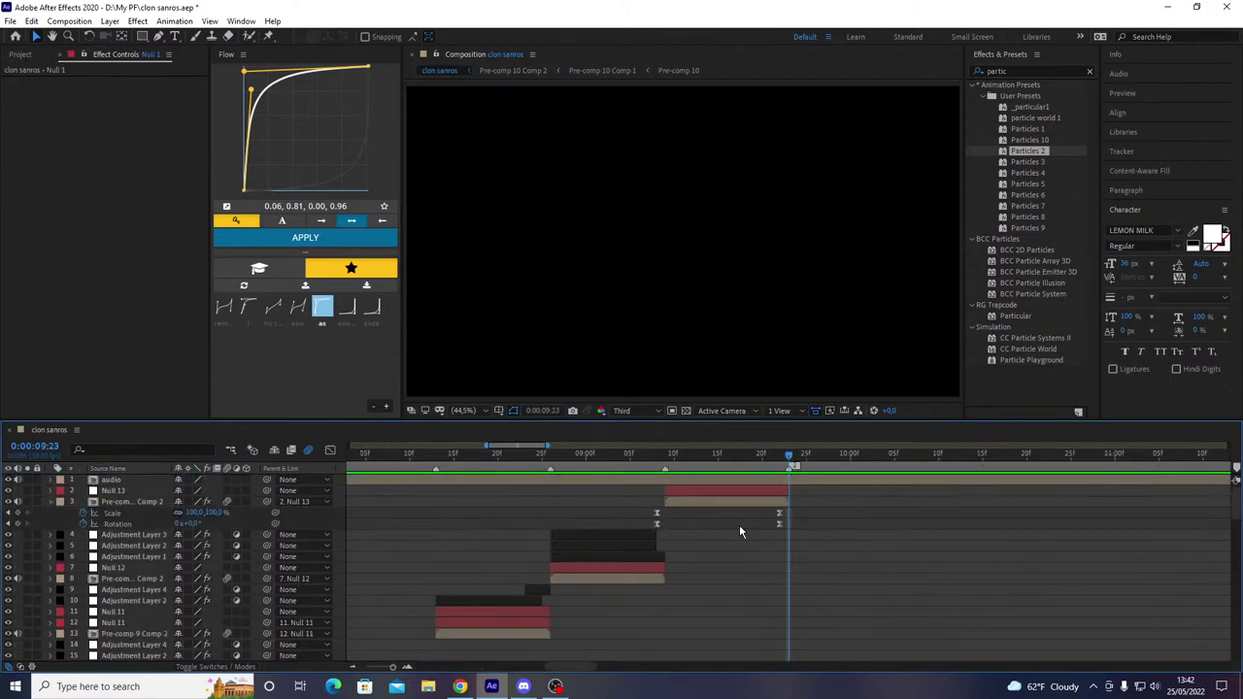
# - Set position, scale and rotation keyframes on Null 13 at 0:00:09:12
pyautogui.click(744, 499)
pyautogui.press('u')
pyautogui.moveTo(713, 458); pyautogui.dragTo(688, 468)
pyautogui.click(706, 491)
pyautogui.press('s')
pyautogui.hotkey('shift', 'r')
pyautogui.moveTo(84, 503); pyautogui.dragTo(87, 515)
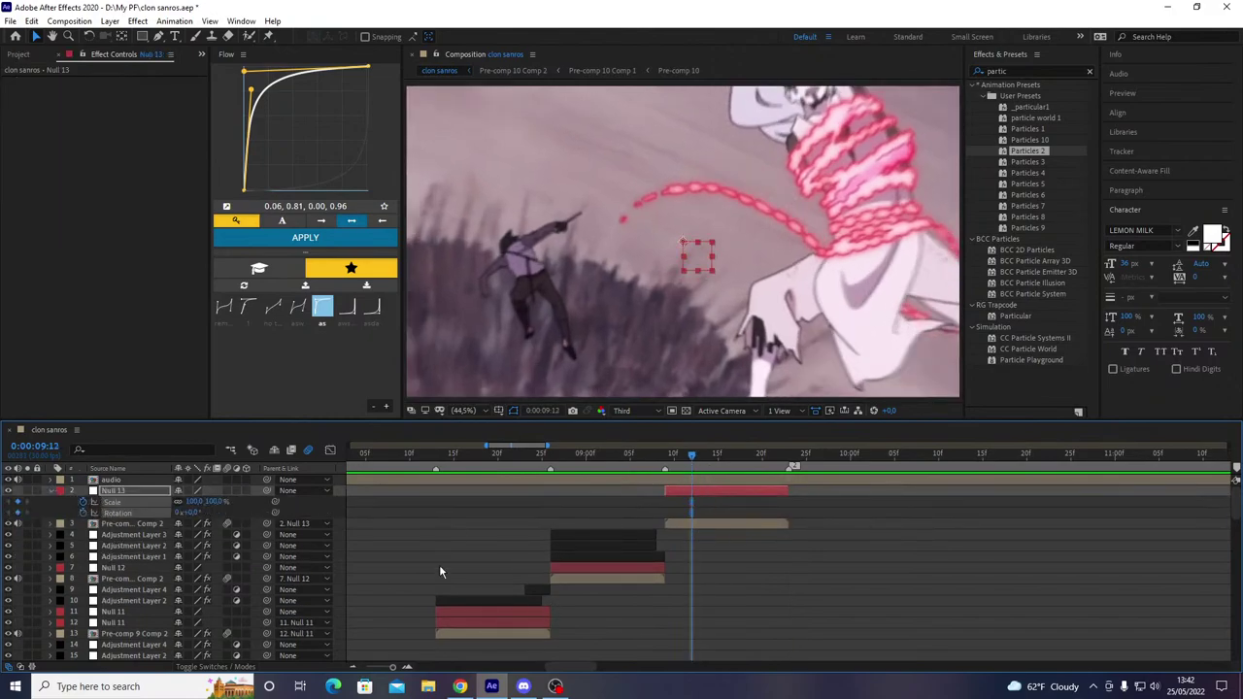
pyautogui.hotkey('shift', 'p')
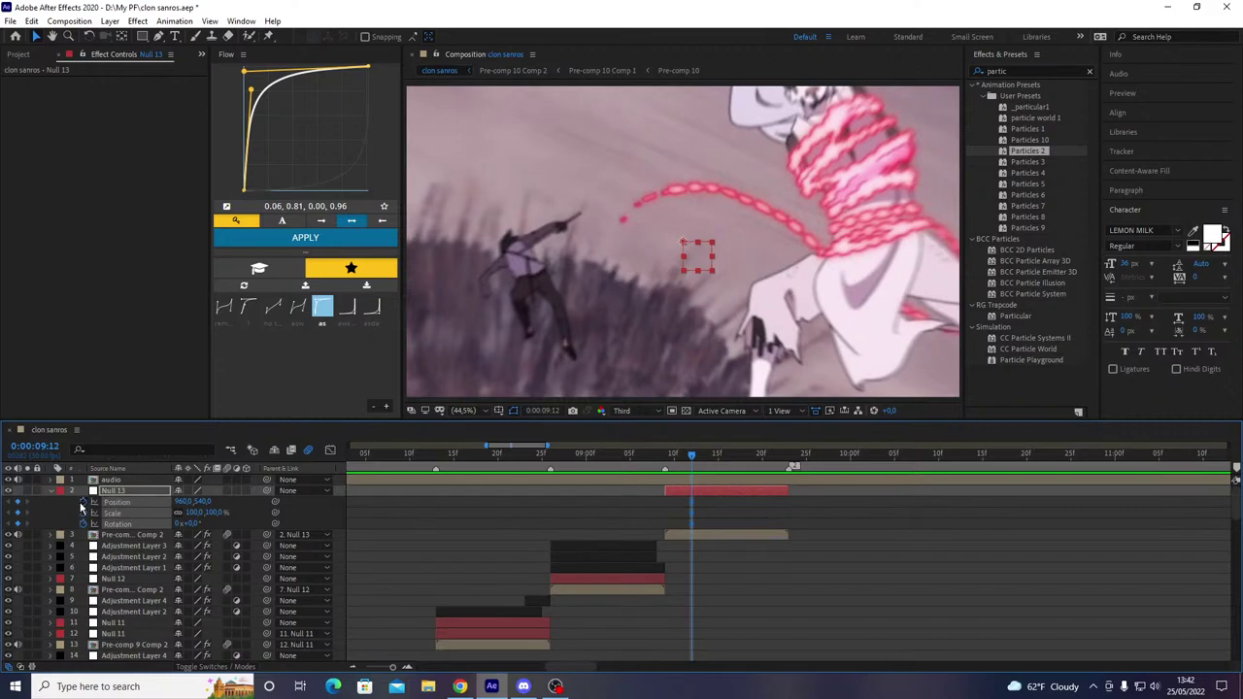
# - Set Null 13's end keyframes to -35° rotation, 60% scale and position 960, 1204, placed at 0:00:09:23
pyautogui.press('o')
pyautogui.click(742, 601)
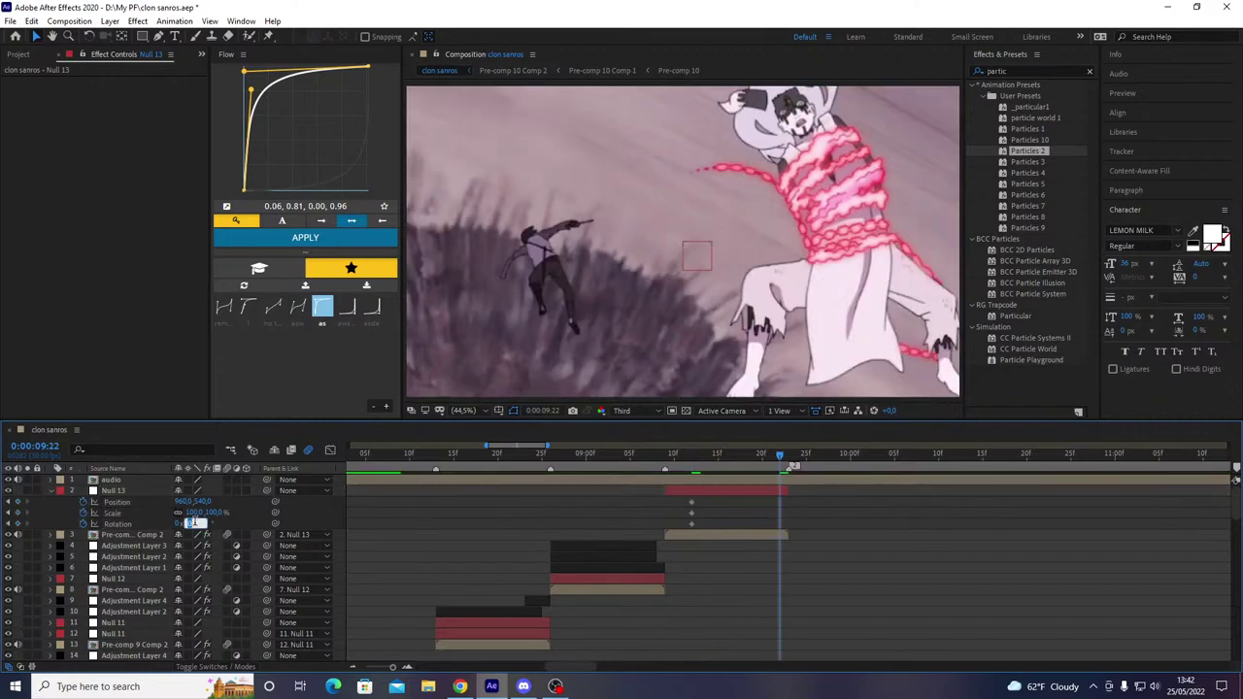
pyautogui.write('-30')
pyautogui.press('Return')
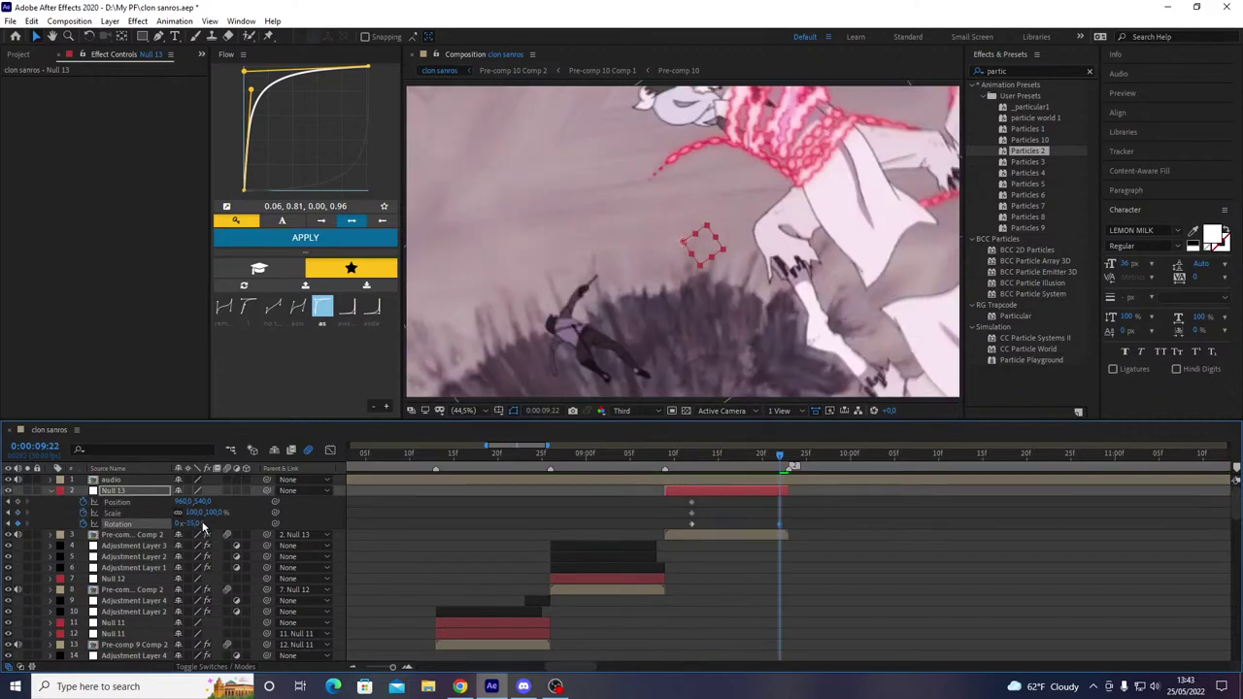
pyautogui.press('Return')
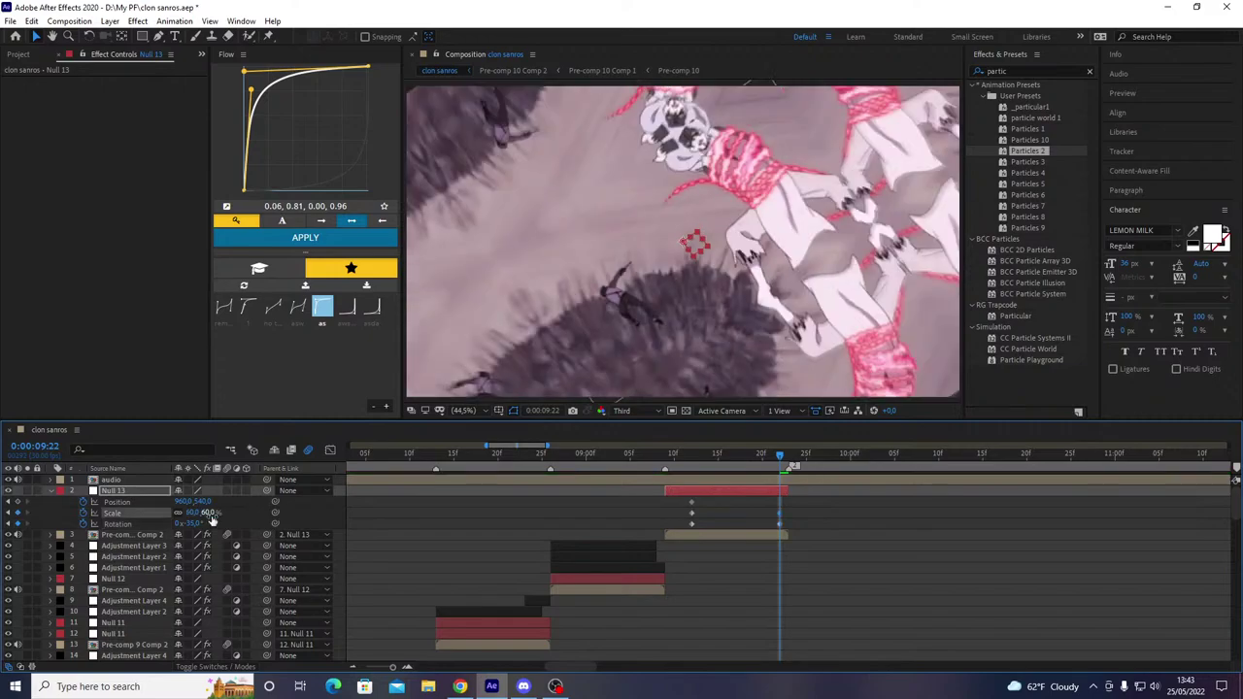
pyautogui.moveTo(202, 502); pyautogui.dragTo(631, 530)
pyautogui.moveTo(808, 498); pyautogui.dragTo(789, 521)
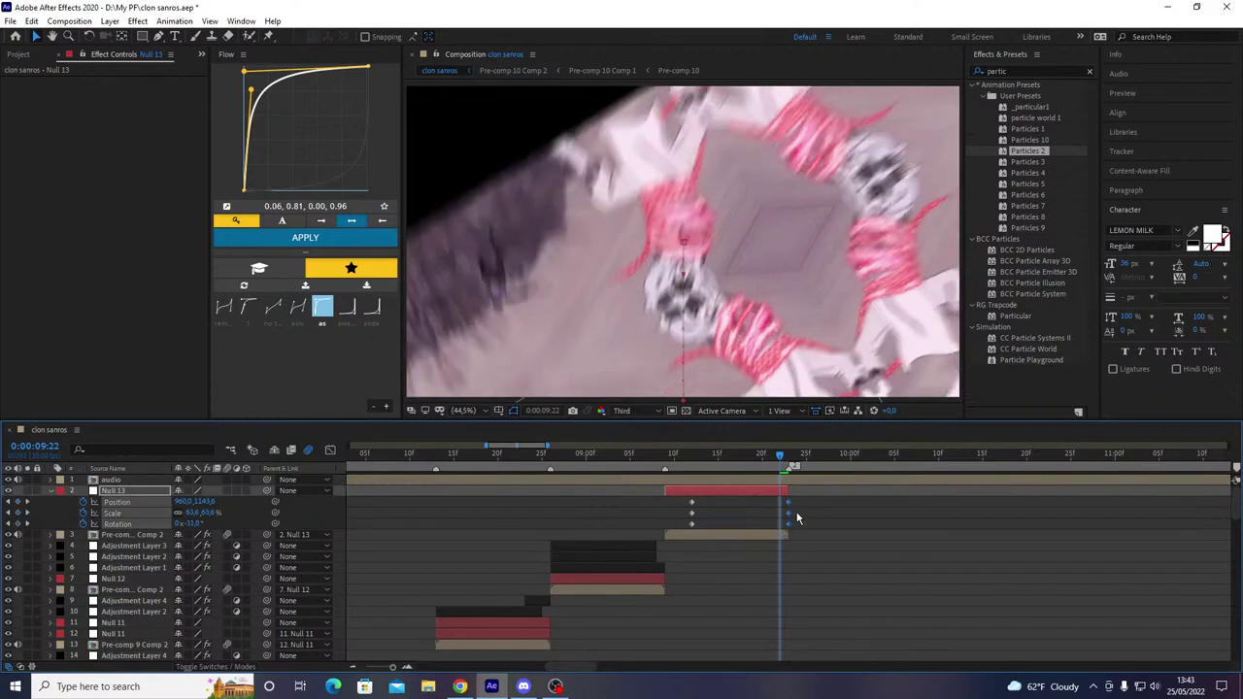
# - Apply the 1.00, 0.03, 1.00, 0.19 easing curve to Null 13's keyframes and preview the transition from 0:00:08:04
pyautogui.click(345, 309)
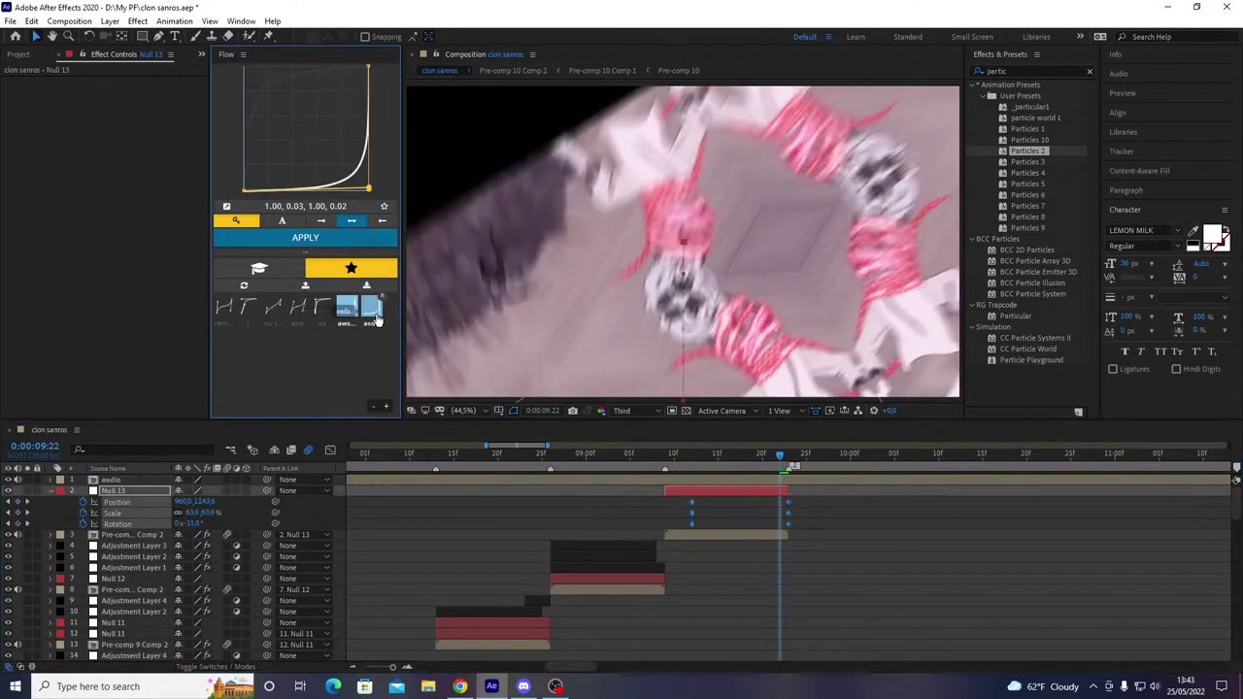
pyautogui.doubleClick(372, 309)
pyautogui.press('space')
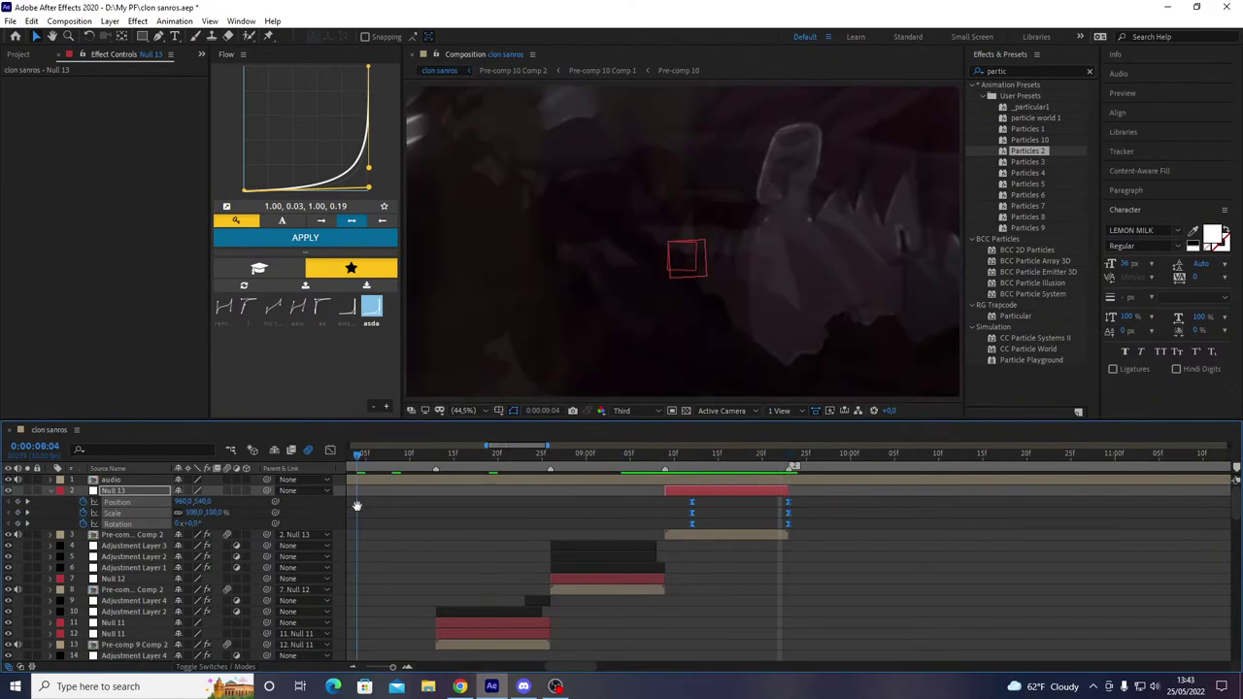
pyautogui.press('space')
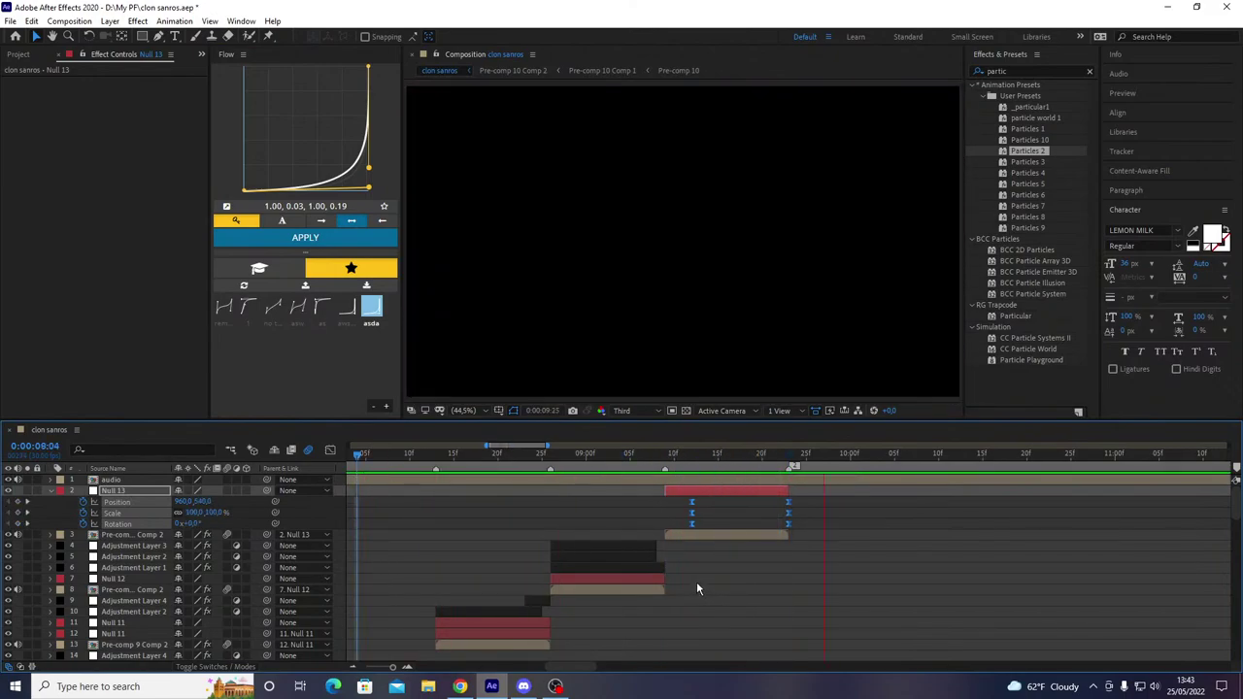
pyautogui.moveTo(668, 453); pyautogui.dragTo(666, 522)
pyautogui.press('u')
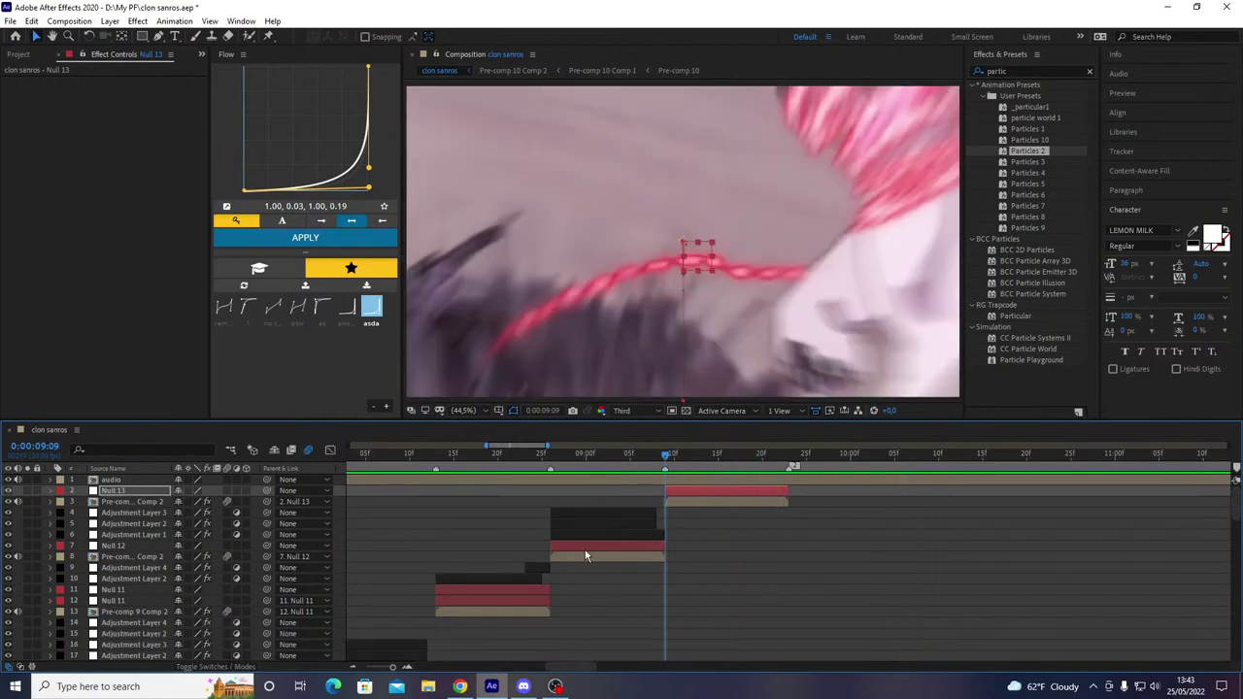
# - Duplicate the directional blur Adjustment Layer 4, place the copy above Adjustment Layer 3 ending at 0:00:09:09, and save
pyautogui.click(575, 531)
pyautogui.press('-')
pyautogui.press('-')
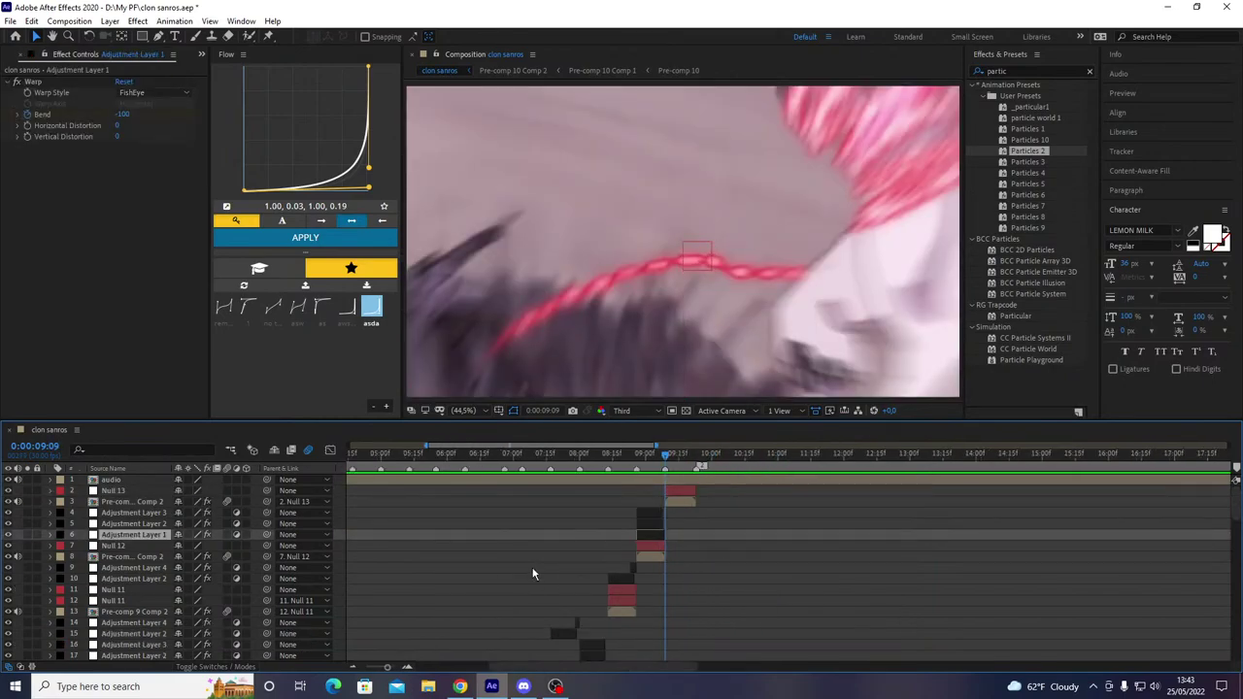
pyautogui.press('=')
pyautogui.press('=')
pyautogui.press('=')
pyautogui.click(627, 466)
pyautogui.moveTo(626, 471)
pyautogui.mouseDown()
pyautogui.moveTo(664, 474)
pyautogui.moveTo(642, 482)
pyautogui.mouseUp()
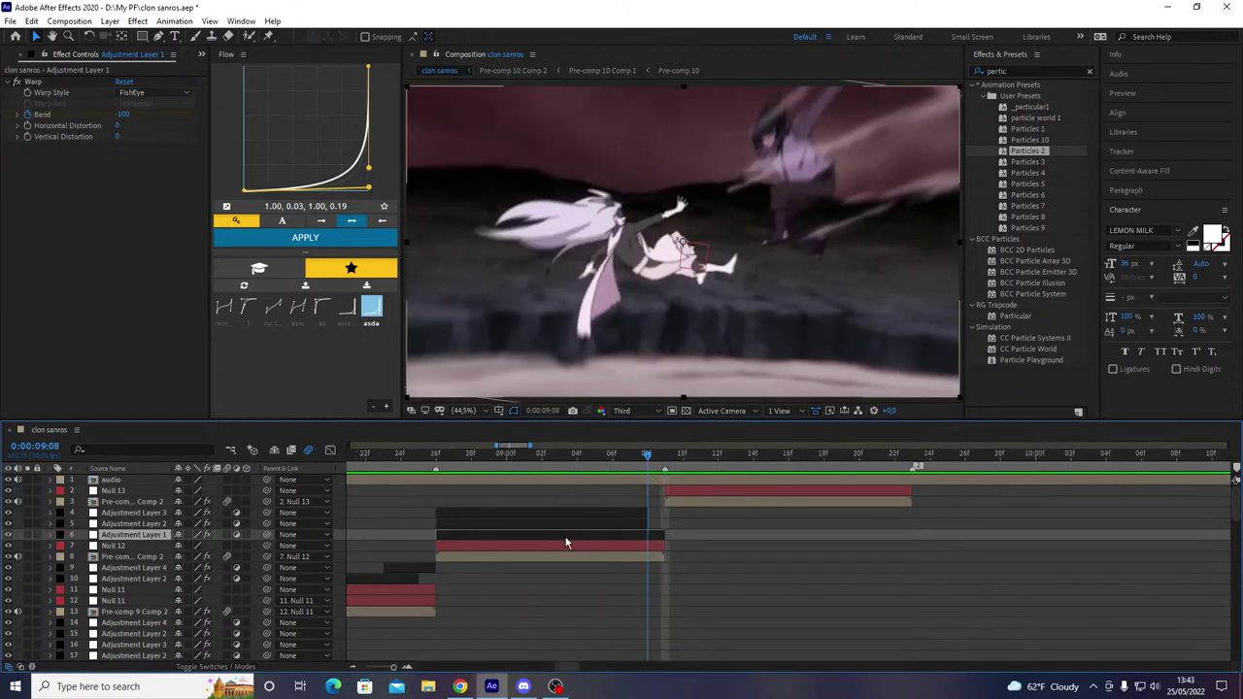
pyautogui.click(416, 569)
pyautogui.hotkey('ctrl', 'd')
pyautogui.moveTo(141, 573); pyautogui.dragTo(156, 509)
pyautogui.hotkey('ctrl', 's')
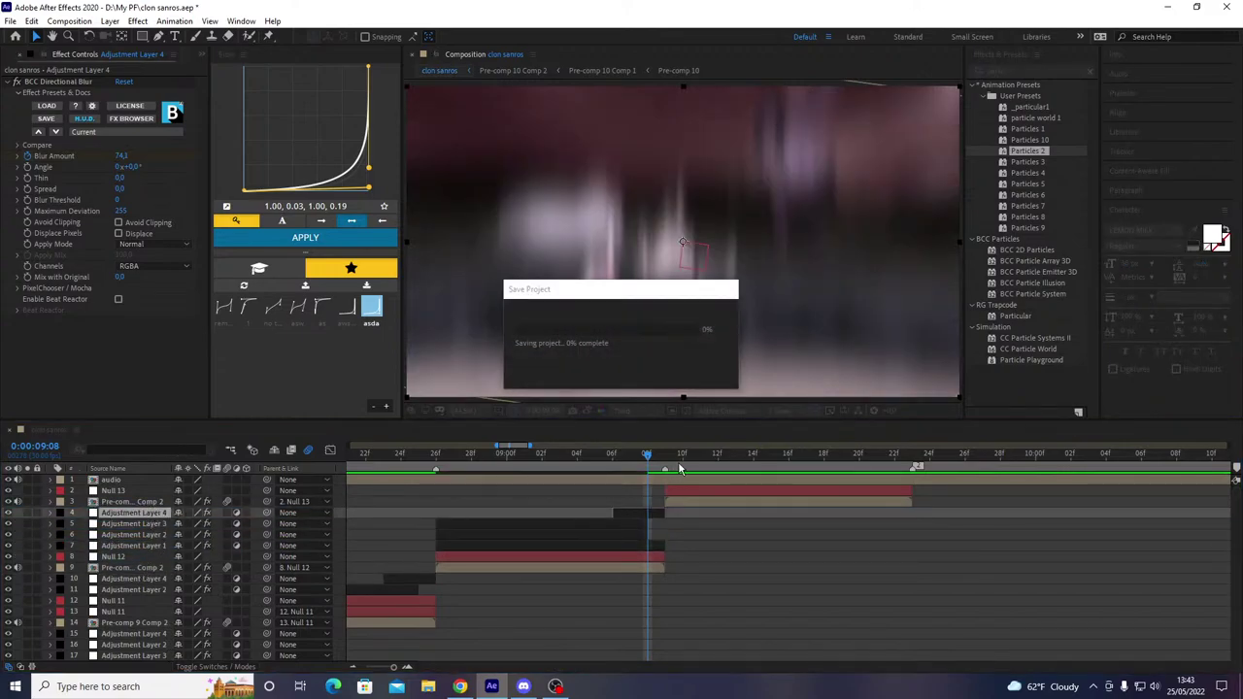
# - Copy the previous clip's Adjustment Layers 1, 2 and 3 to above Null 13, starting at 0:00:09:09
pyautogui.click(666, 475)
pyautogui.click(544, 542)
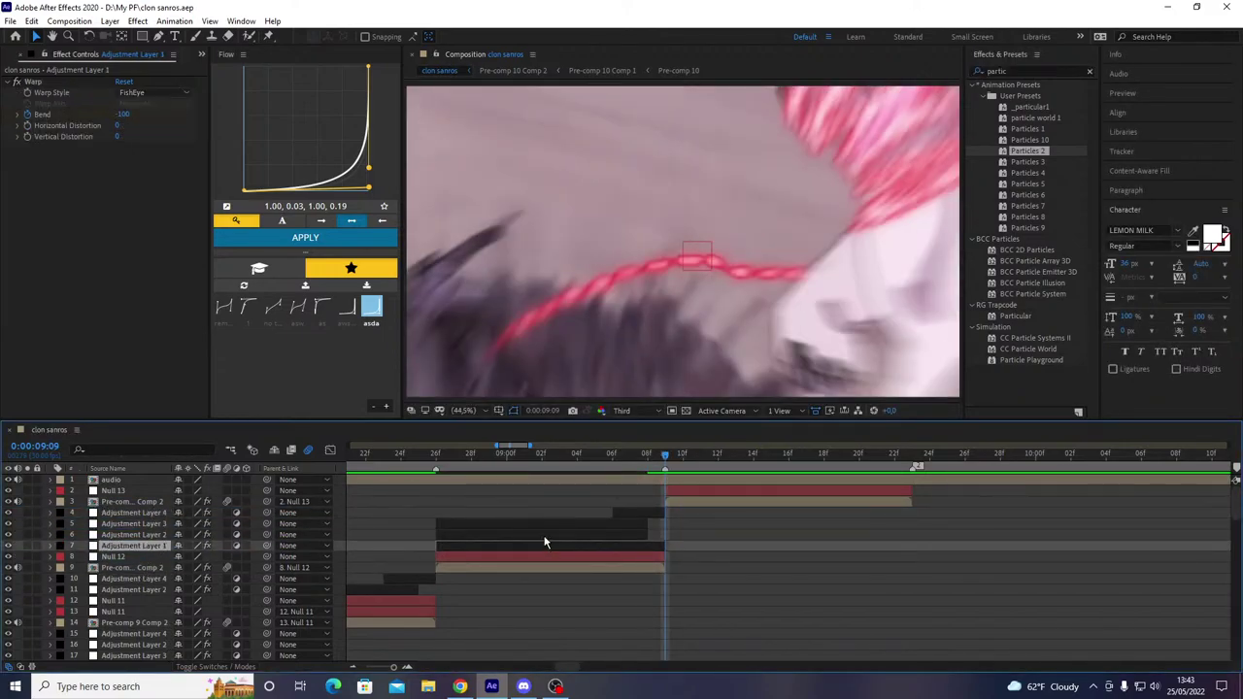
pyautogui.keyDown('shift'); pyautogui.click(544, 538); pyautogui.keyUp('shift')
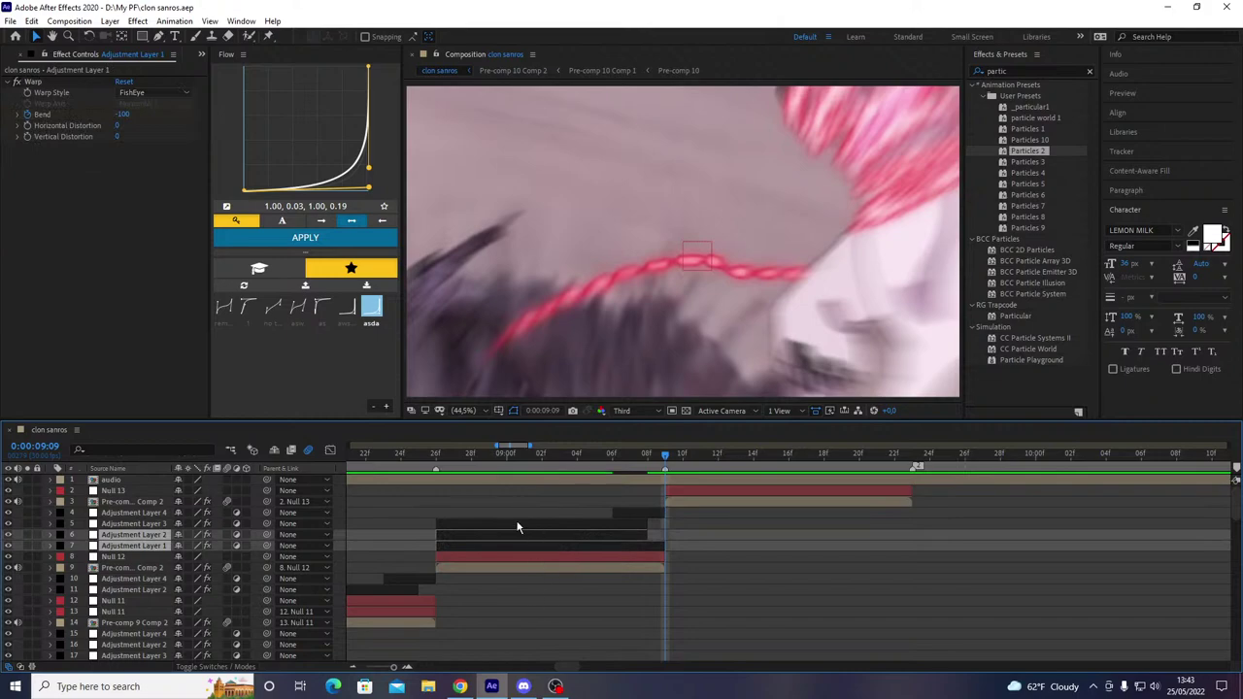
pyautogui.keyDown('shift'); pyautogui.click(517, 526); pyautogui.keyUp('shift')
pyautogui.hotkey('ctrl', 'shift', 'd')
pyautogui.moveTo(145, 526); pyautogui.dragTo(150, 506)
pyautogui.click(818, 611)
pyautogui.click(792, 512)
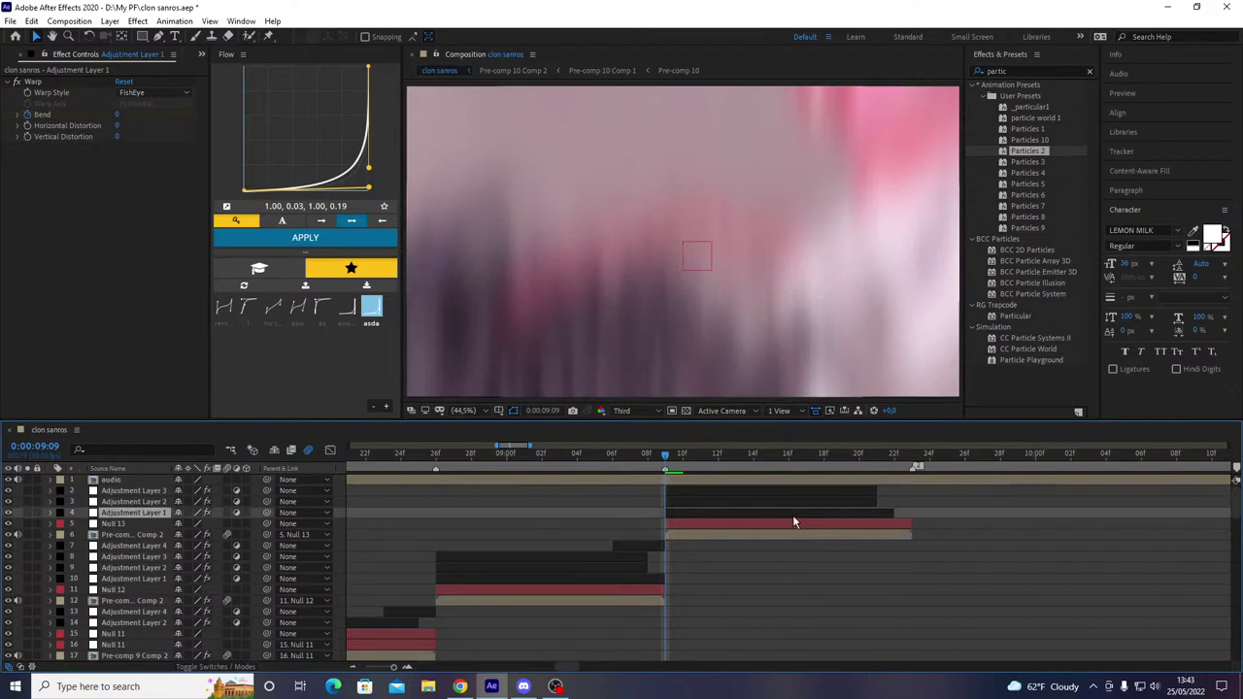
# - Try shifting the copied warp Adjustment Layer 1 one frame later and preview the transition
pyautogui.hotkey('alt', 'pagedown')
pyautogui.moveTo(700, 456); pyautogui.dragTo(581, 464)
pyautogui.click(579, 461)
pyautogui.press('space')
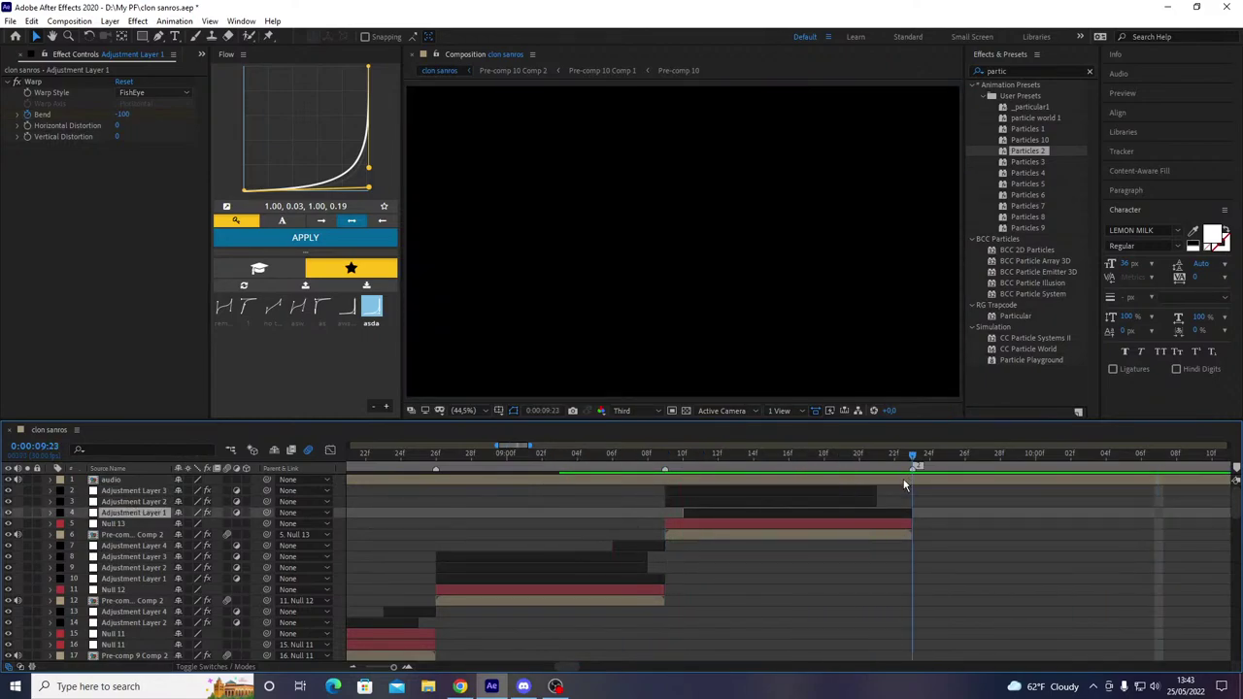
# - Start the warp layer at 0:00:09:09 again, extend its end to 0:00:09:23, preview the transition and save the project
pyautogui.press('u')
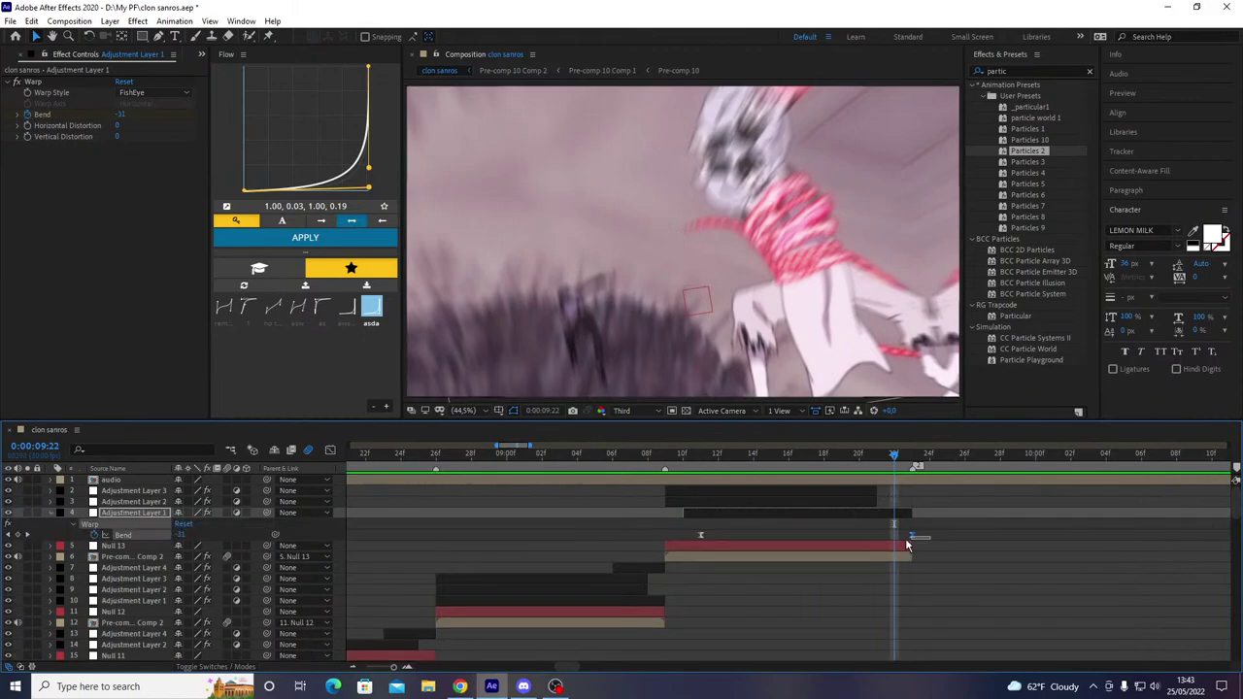
pyautogui.moveTo(887, 513); pyautogui.dragTo(870, 512)
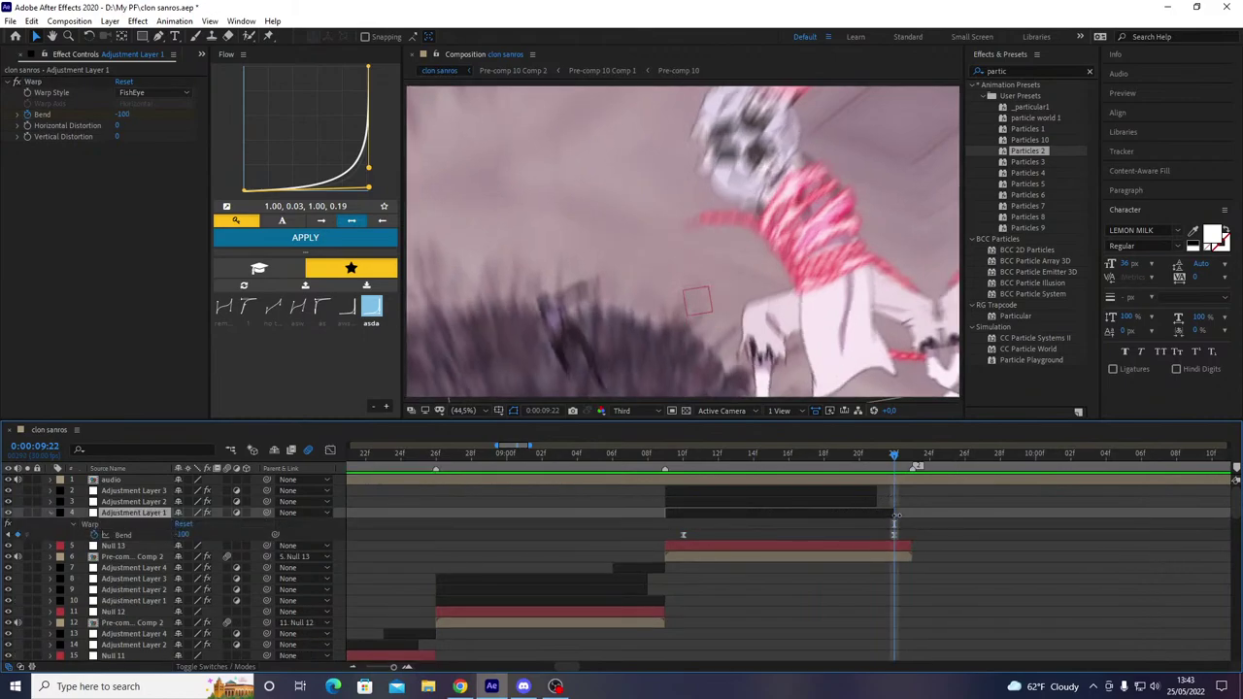
pyautogui.press('space')
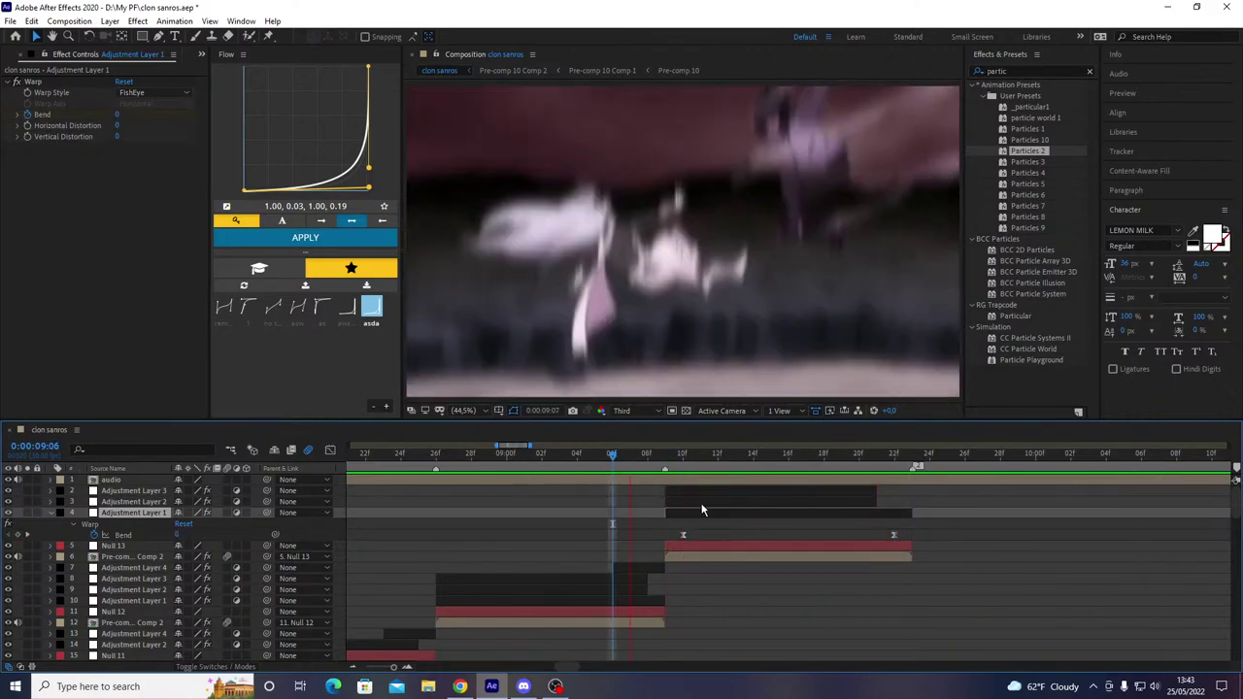
pyautogui.press('space')
pyautogui.click(740, 594)
pyautogui.press('u')
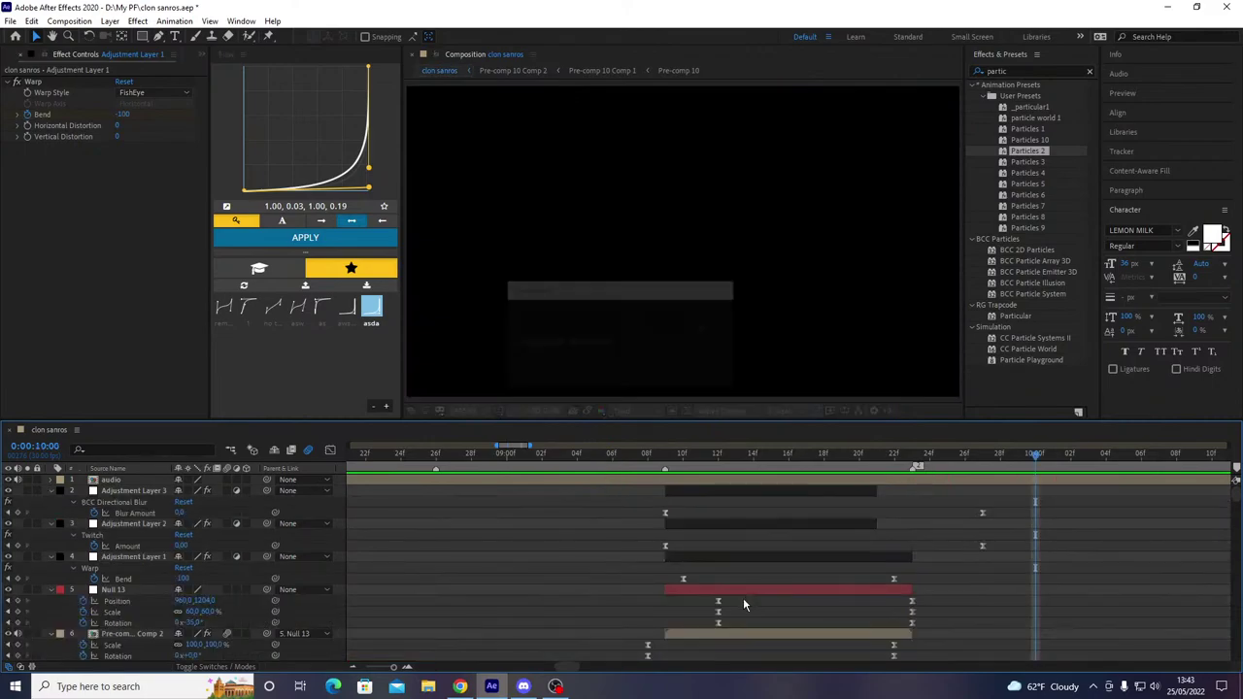
pyautogui.press('u')
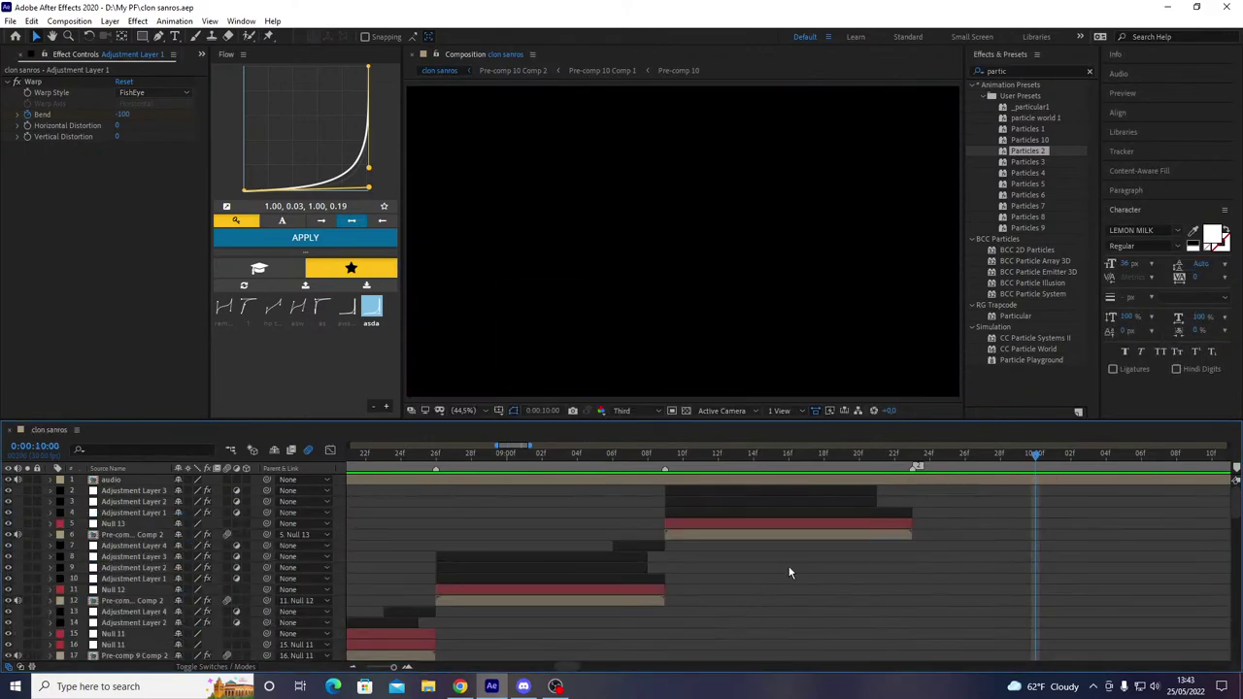
# - Pre-compose all layers except the audio into Pre-comp 16
pyautogui.press('j')
pyautogui.hotkey('ctrl', 'a')
pyautogui.keyDown('ctrl'); pyautogui.click(691, 481); pyautogui.keyUp('ctrl')
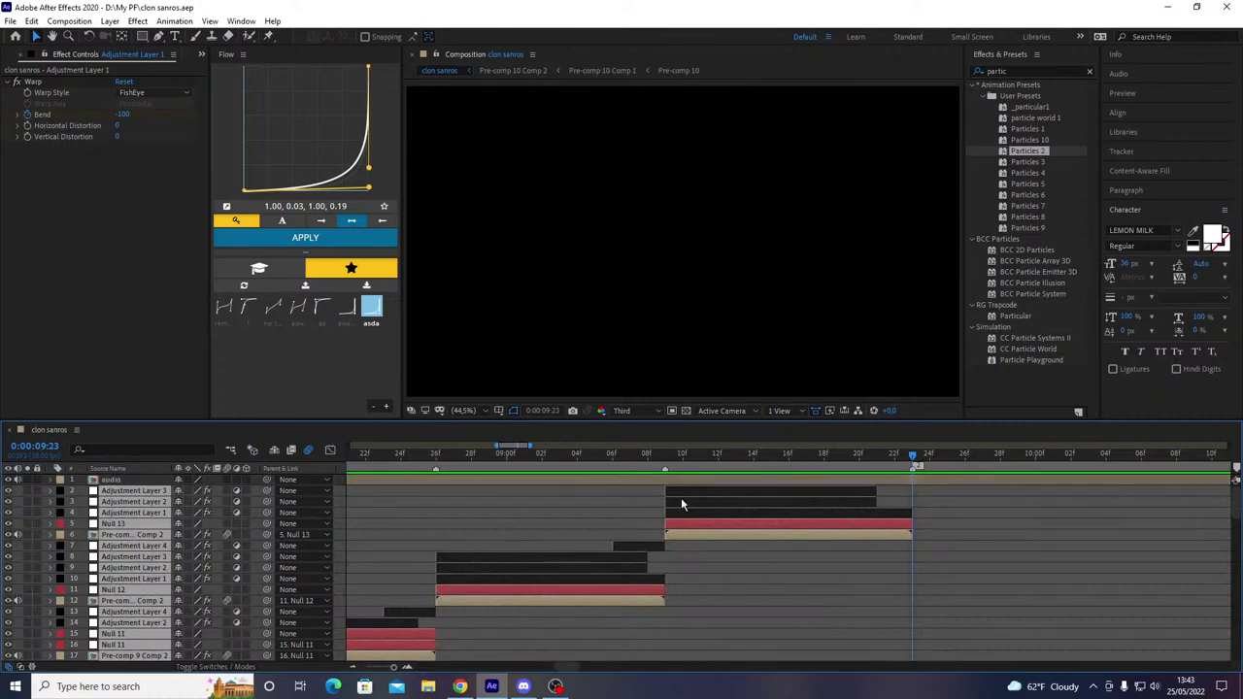
pyautogui.hotkey('ctrl', 'shift', 'c')
pyautogui.click(652, 423)
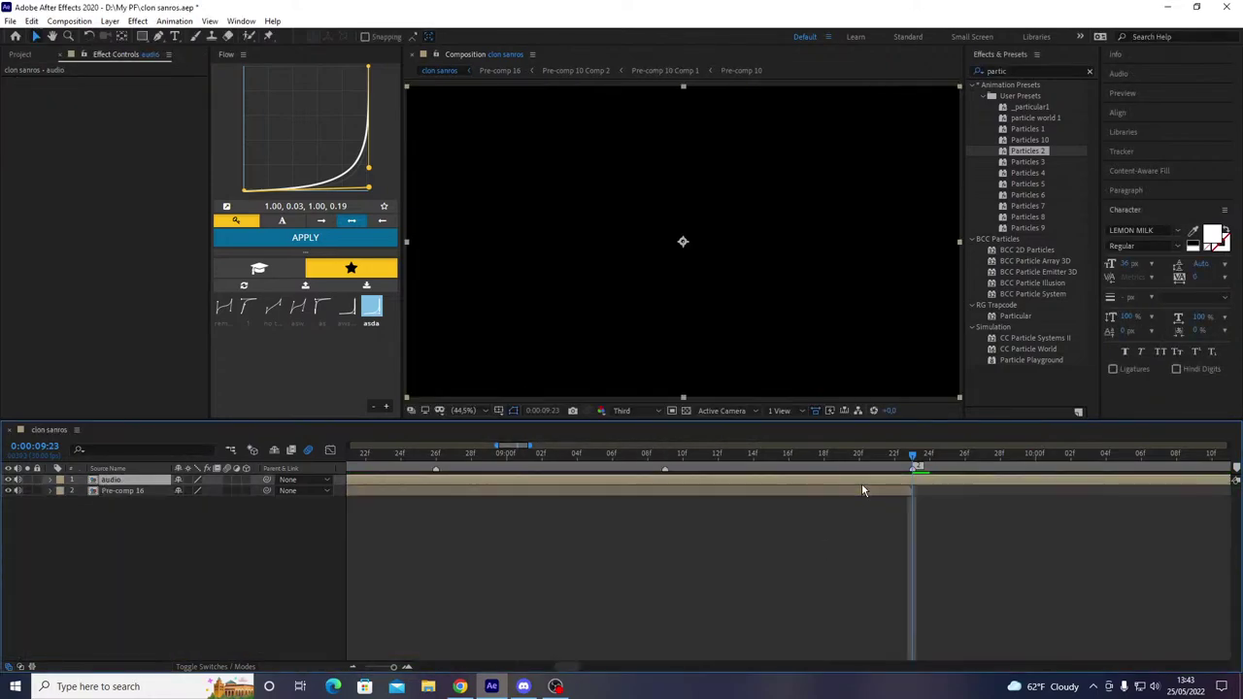
# - Undo the previous pre-composition and pre-compose the layers again as Pre-comp 16, leaving out the audio and boruto 65.mp4
pyautogui.hotkey('ctrl', 'd')
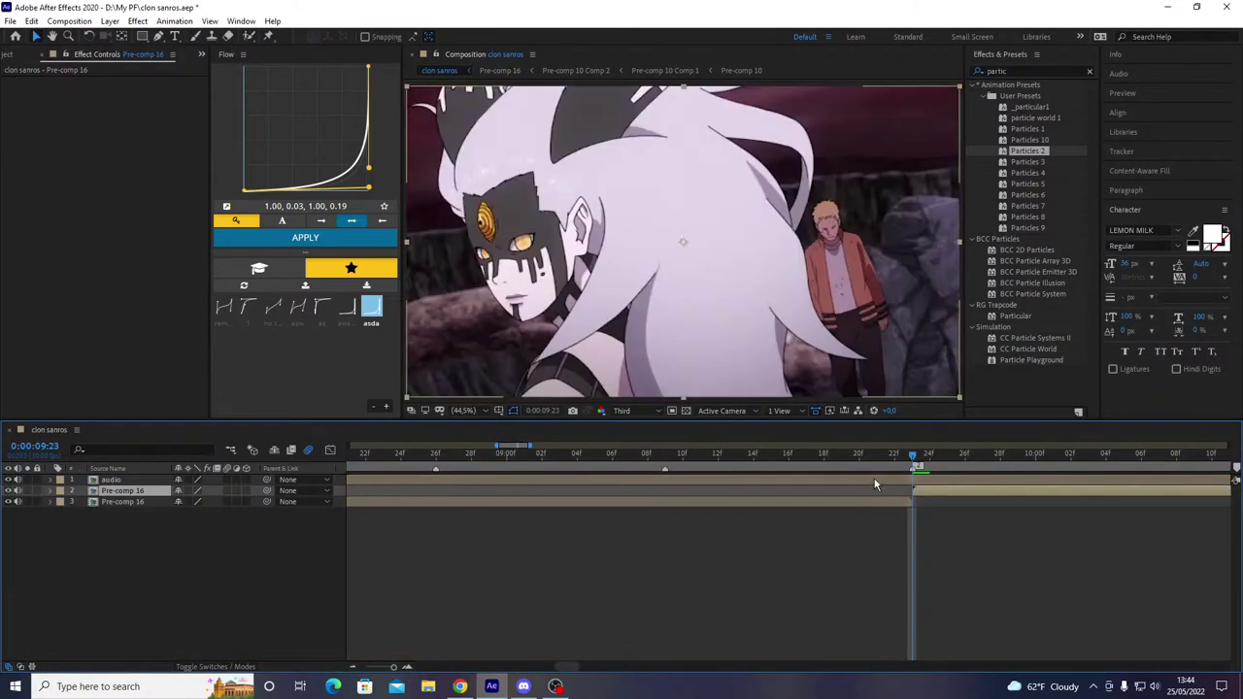
pyautogui.hotkey('ctrl', 'z')
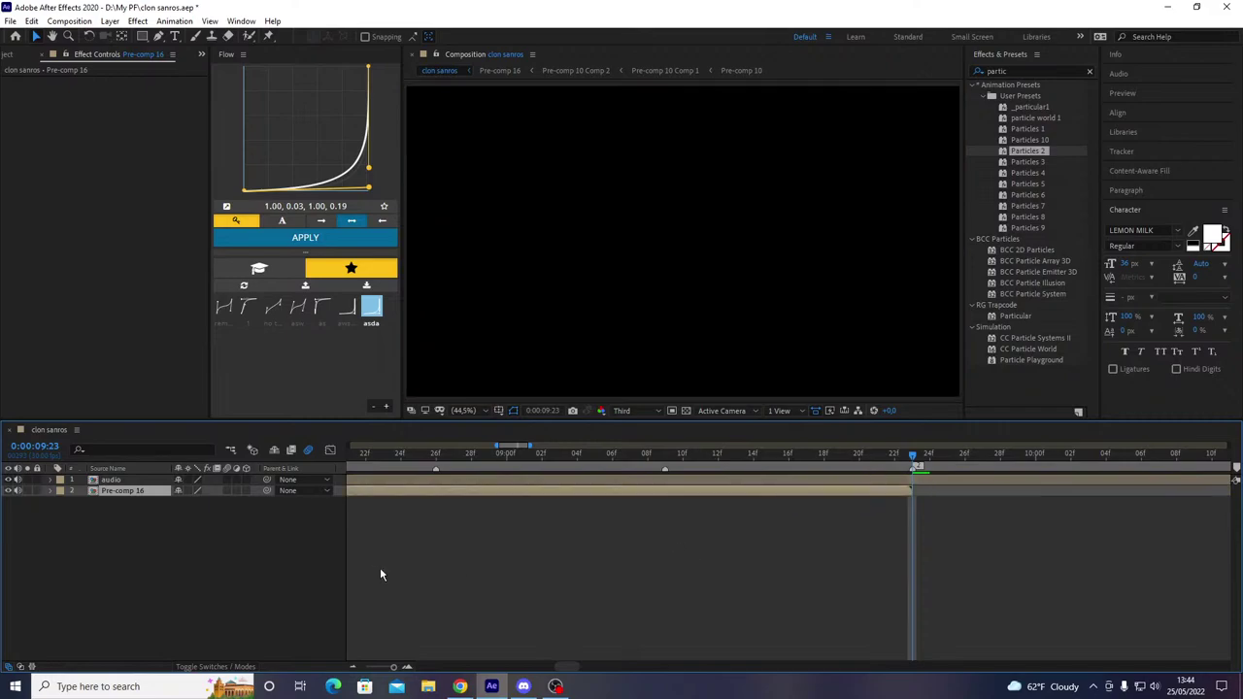
pyautogui.hotkey('ctrl', 'z')
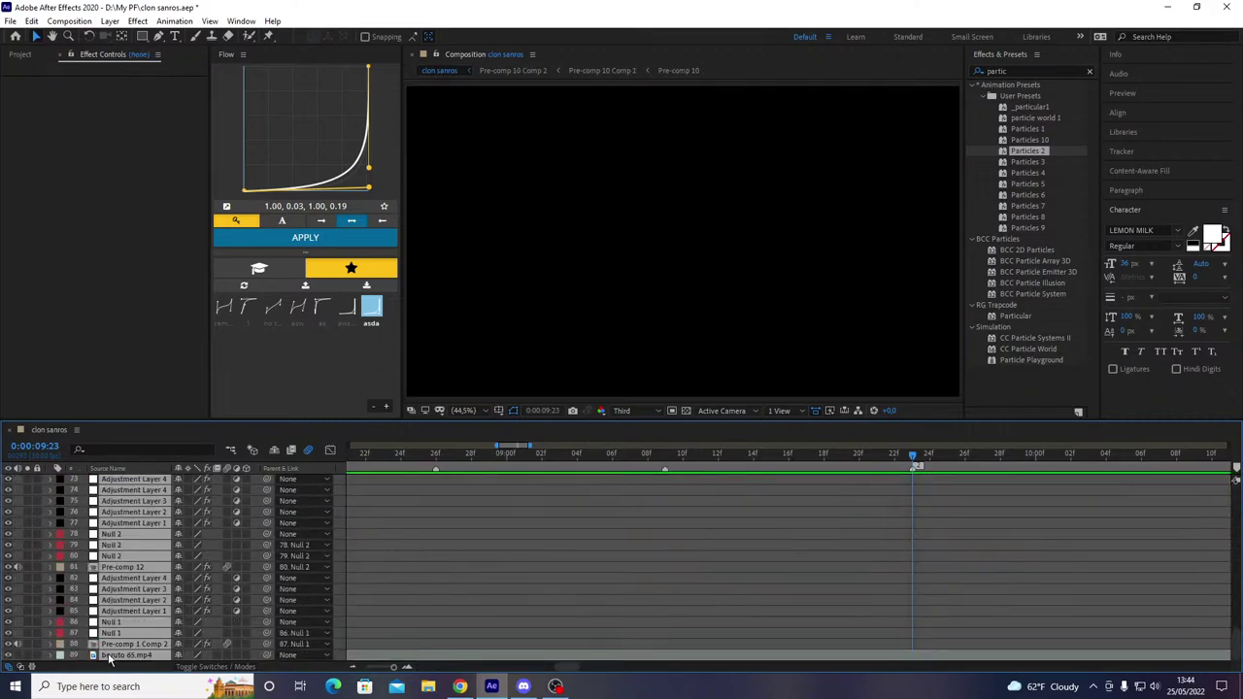
pyautogui.hotkey('ctrl', 'shift', 'c')
pyautogui.click(652, 432)
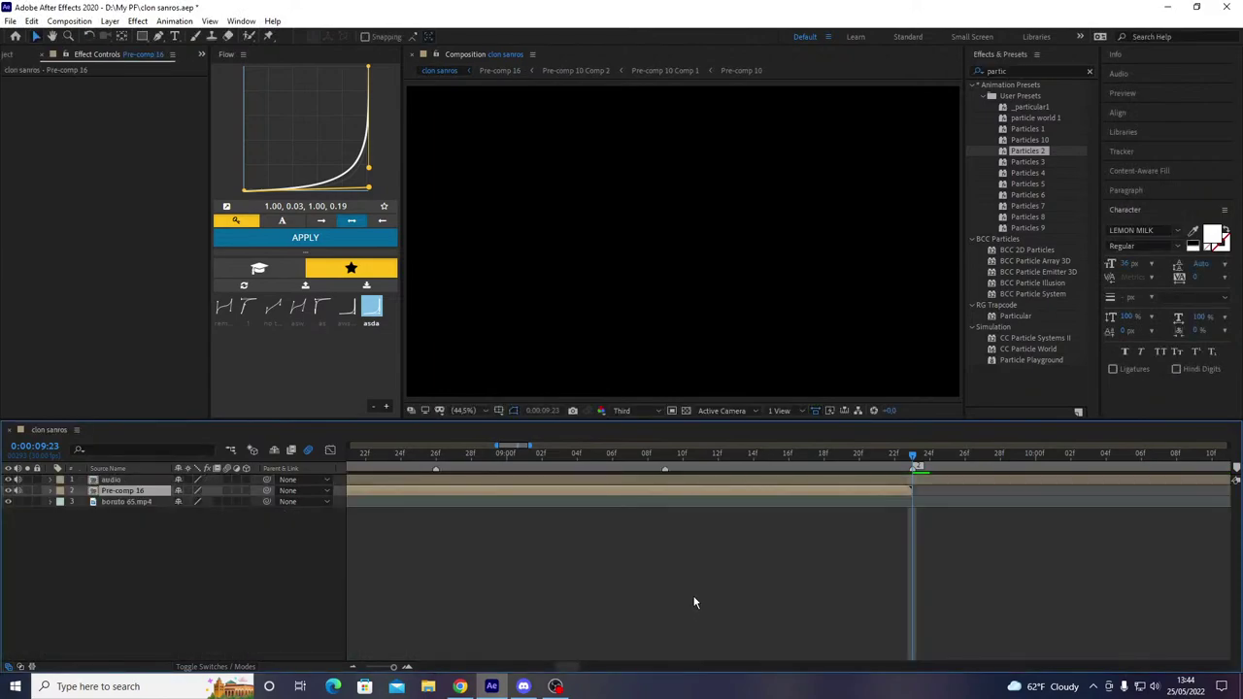
# - Duplicate Pre-comp 16 with the copy starting at 0:00:09:23 and save the project
pyautogui.hotkey('ctrl', 'd')
pyautogui.hotkey('ctrl', 's')
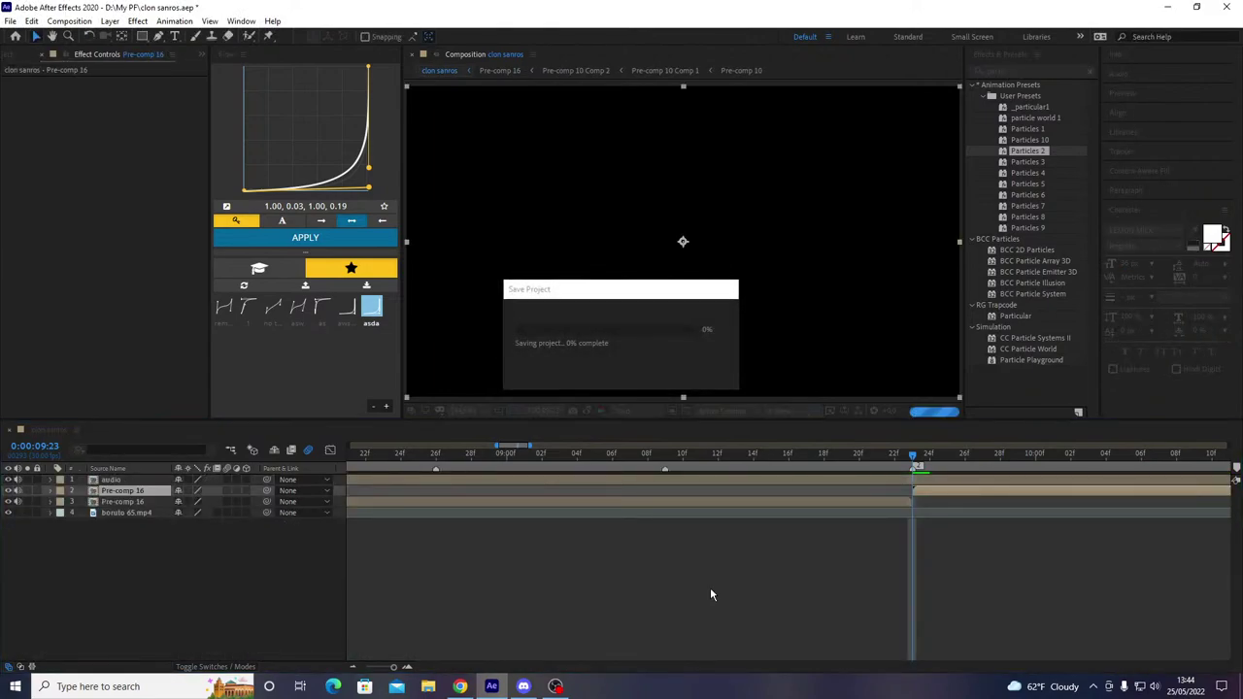
# - Preview the whole edit from the start of the composition through to the end of the audio
pyautogui.press('-')
pyautogui.press('-')
pyautogui.press('-')
pyautogui.press('-')
pyautogui.press('space')
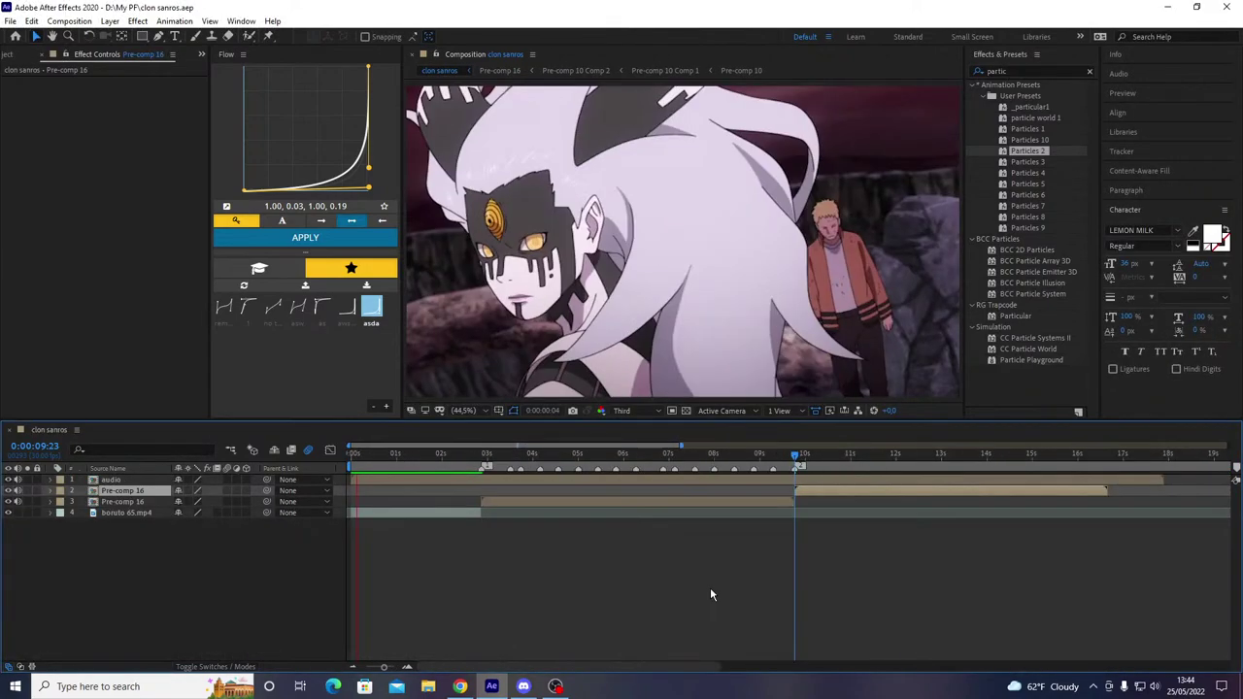
pyautogui.press('space')
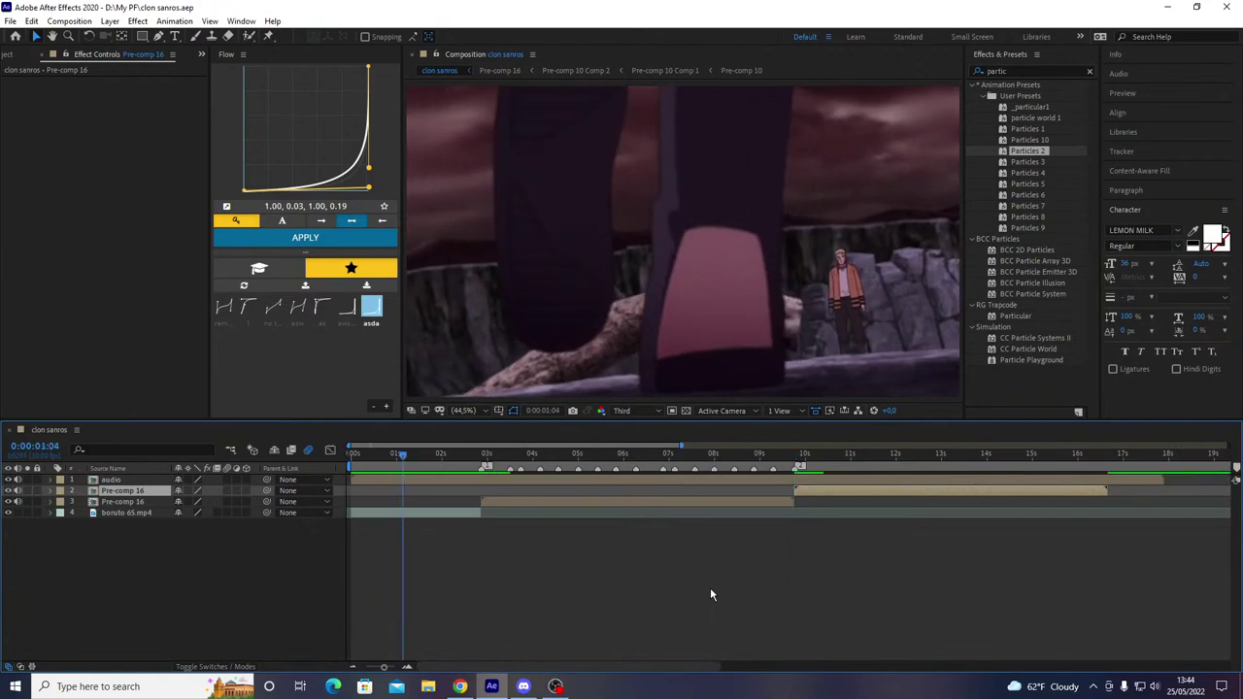
pyautogui.press('space')
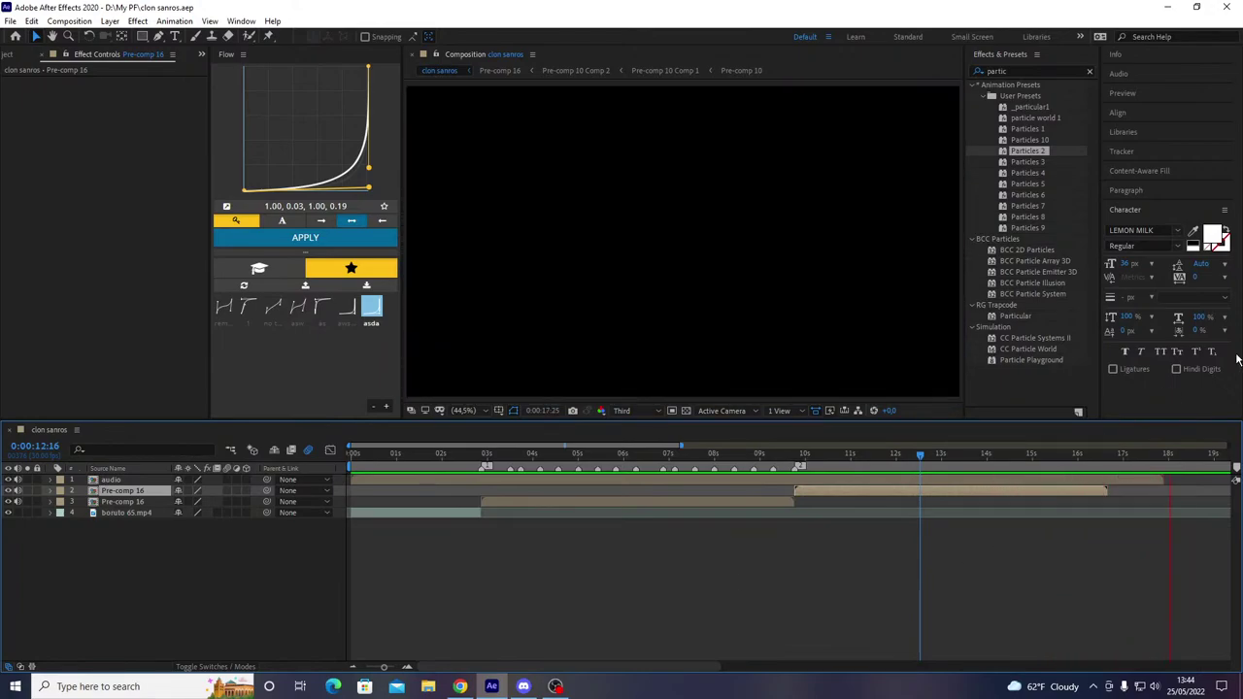
# - End the work area at 0:00:17:26, where the audio ends, trim the composition to it and save the project
pyautogui.click(1136, 478)
pyautogui.press('space')
pyautogui.rightClick(1142, 473)
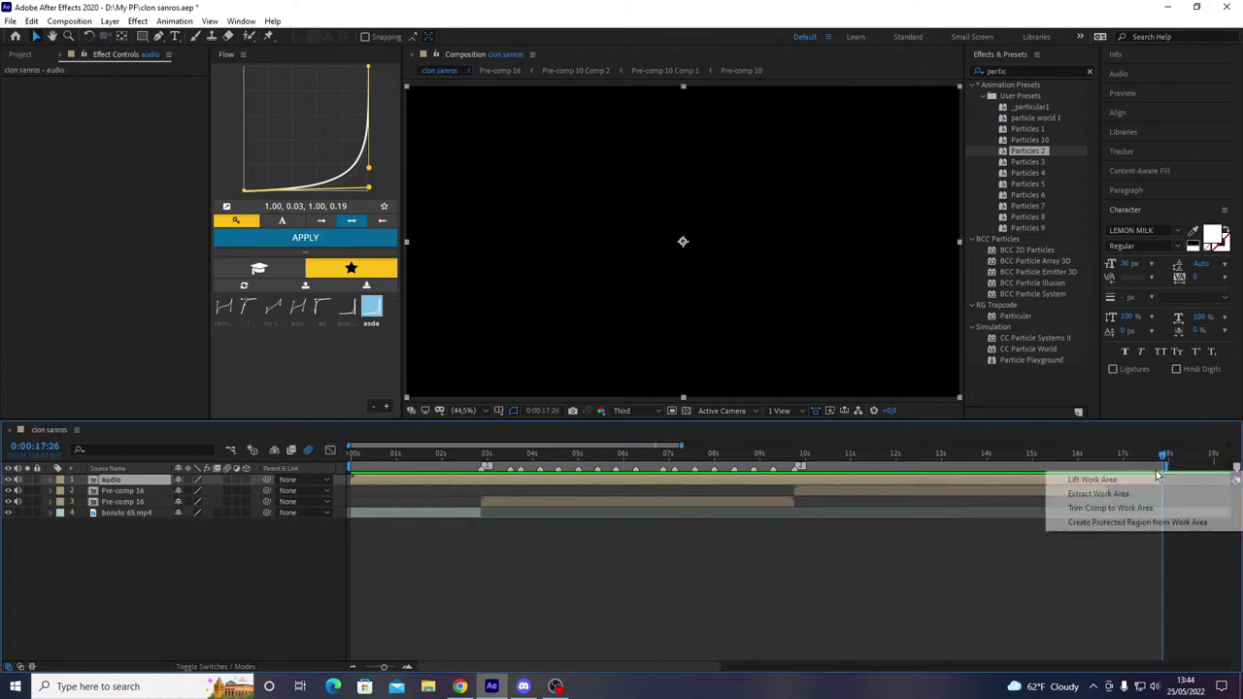
pyautogui.click(1116, 507)
pyautogui.hotkey('ctrl', 's')
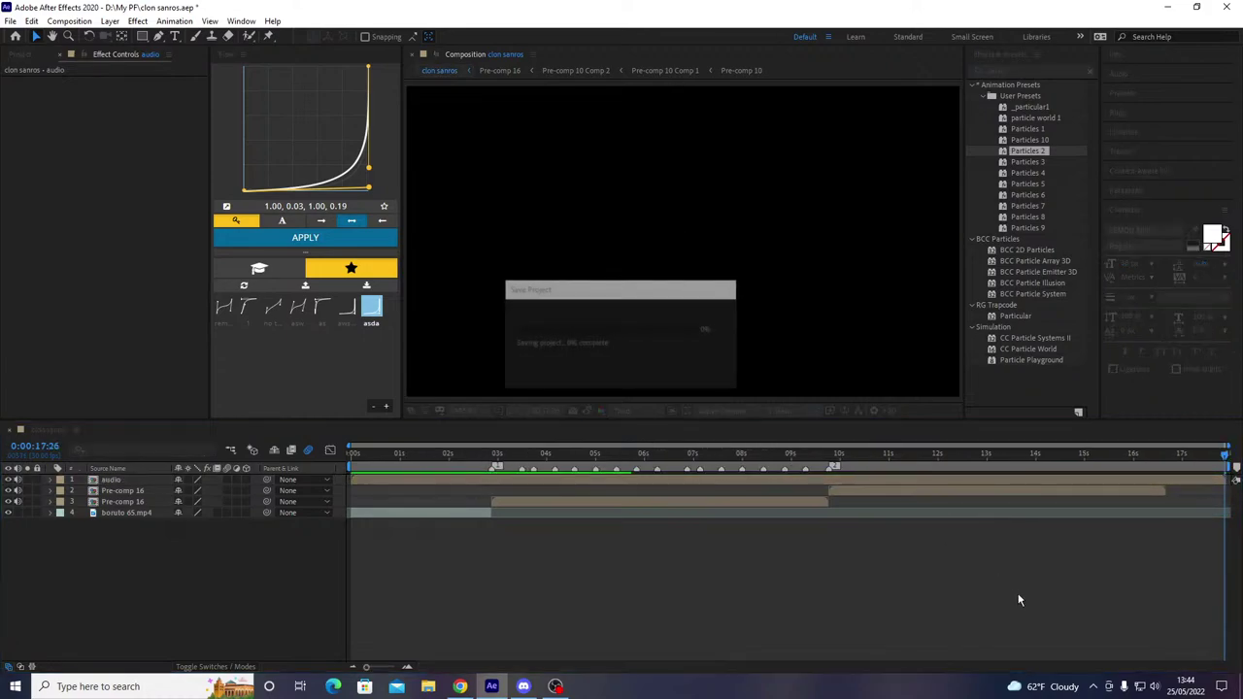